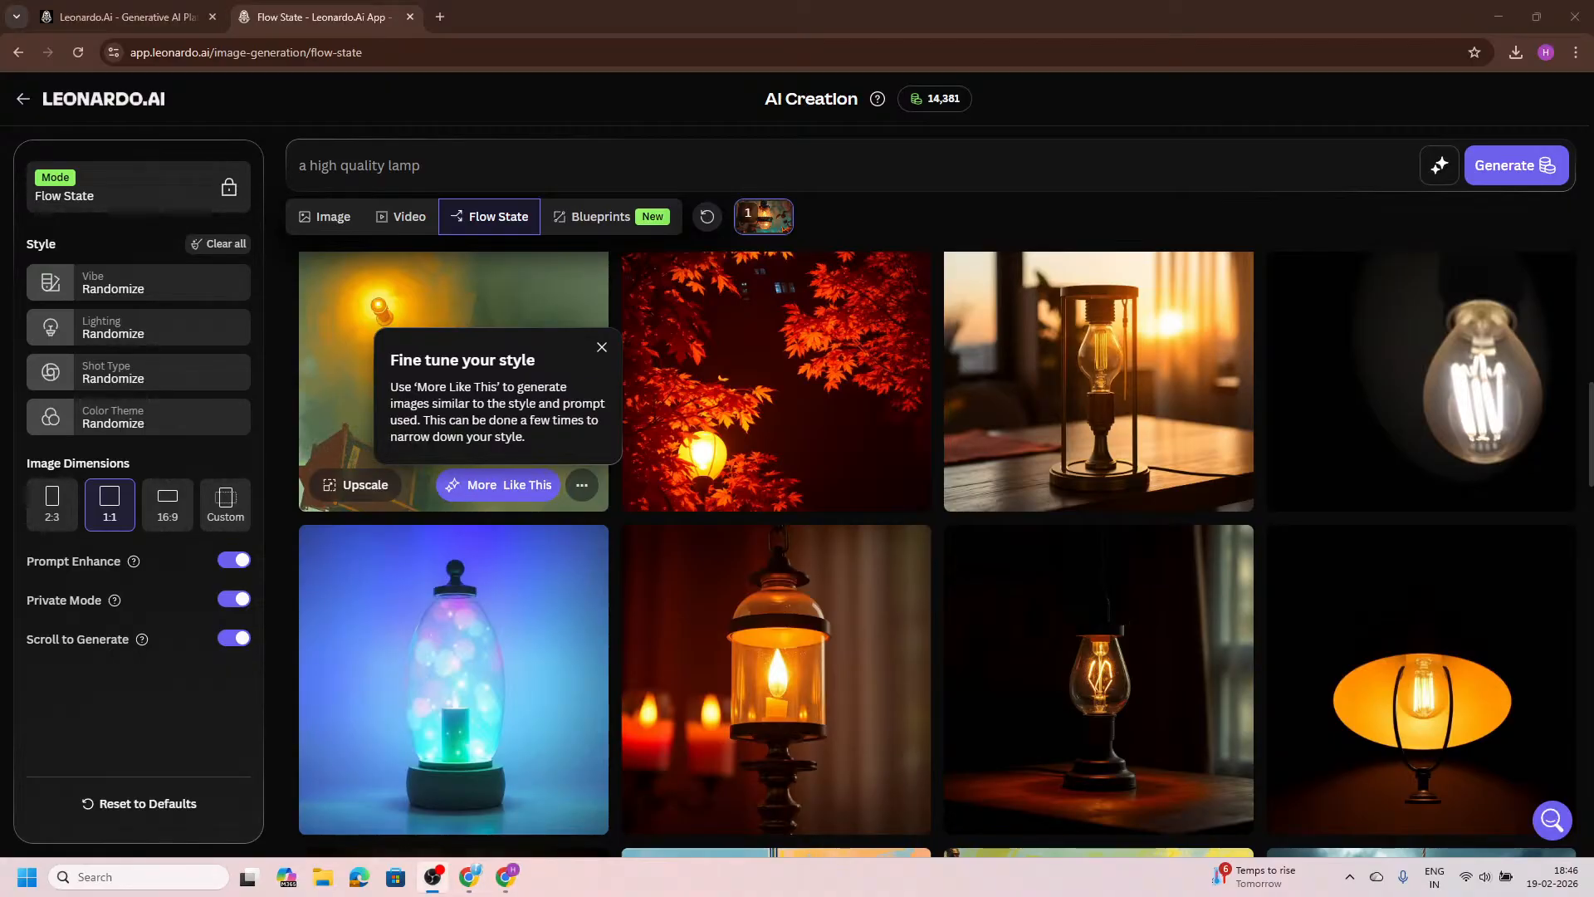
Step: Dismiss the "Fine tune your style" tip covering the generated lamp images
key("alt+Tab")
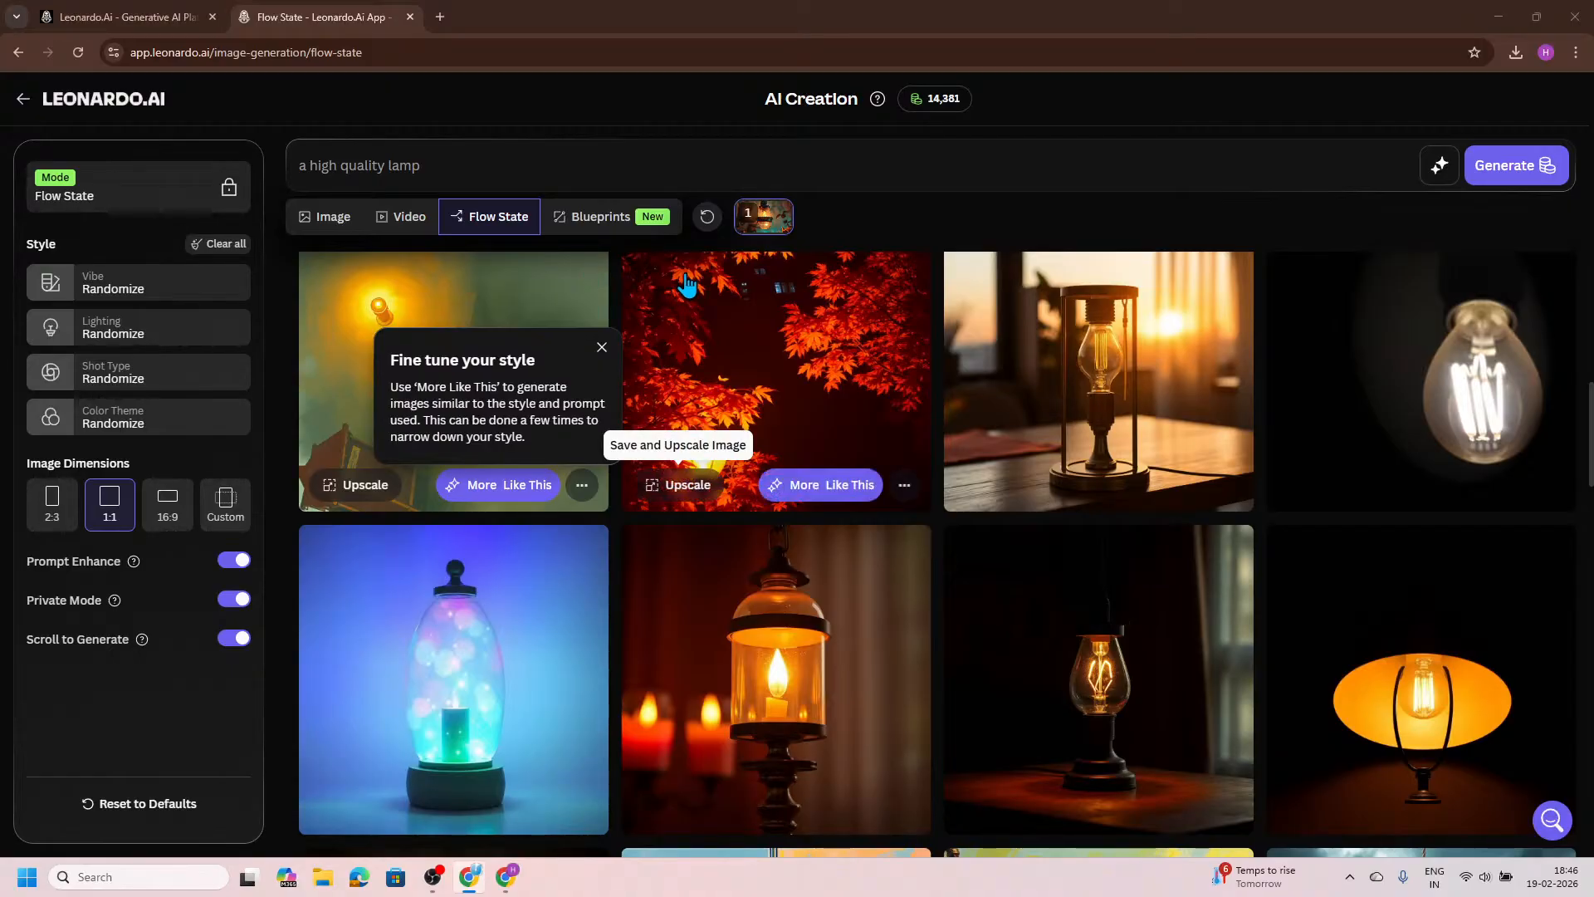
scroll(689, 286, "down", 1)
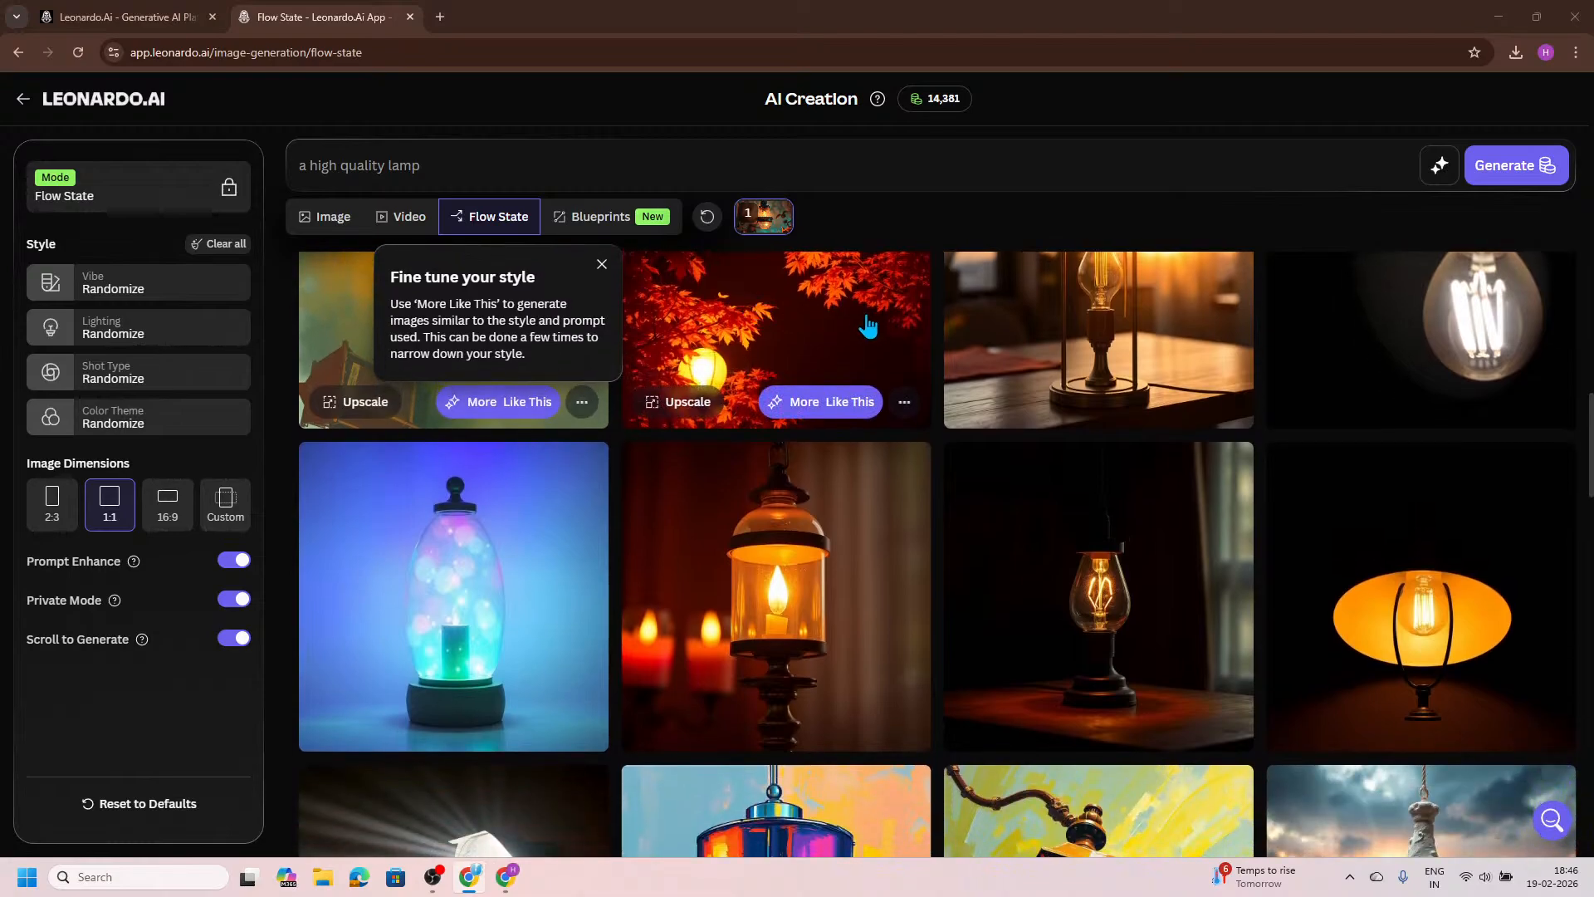
scroll(866, 327, "down", 4)
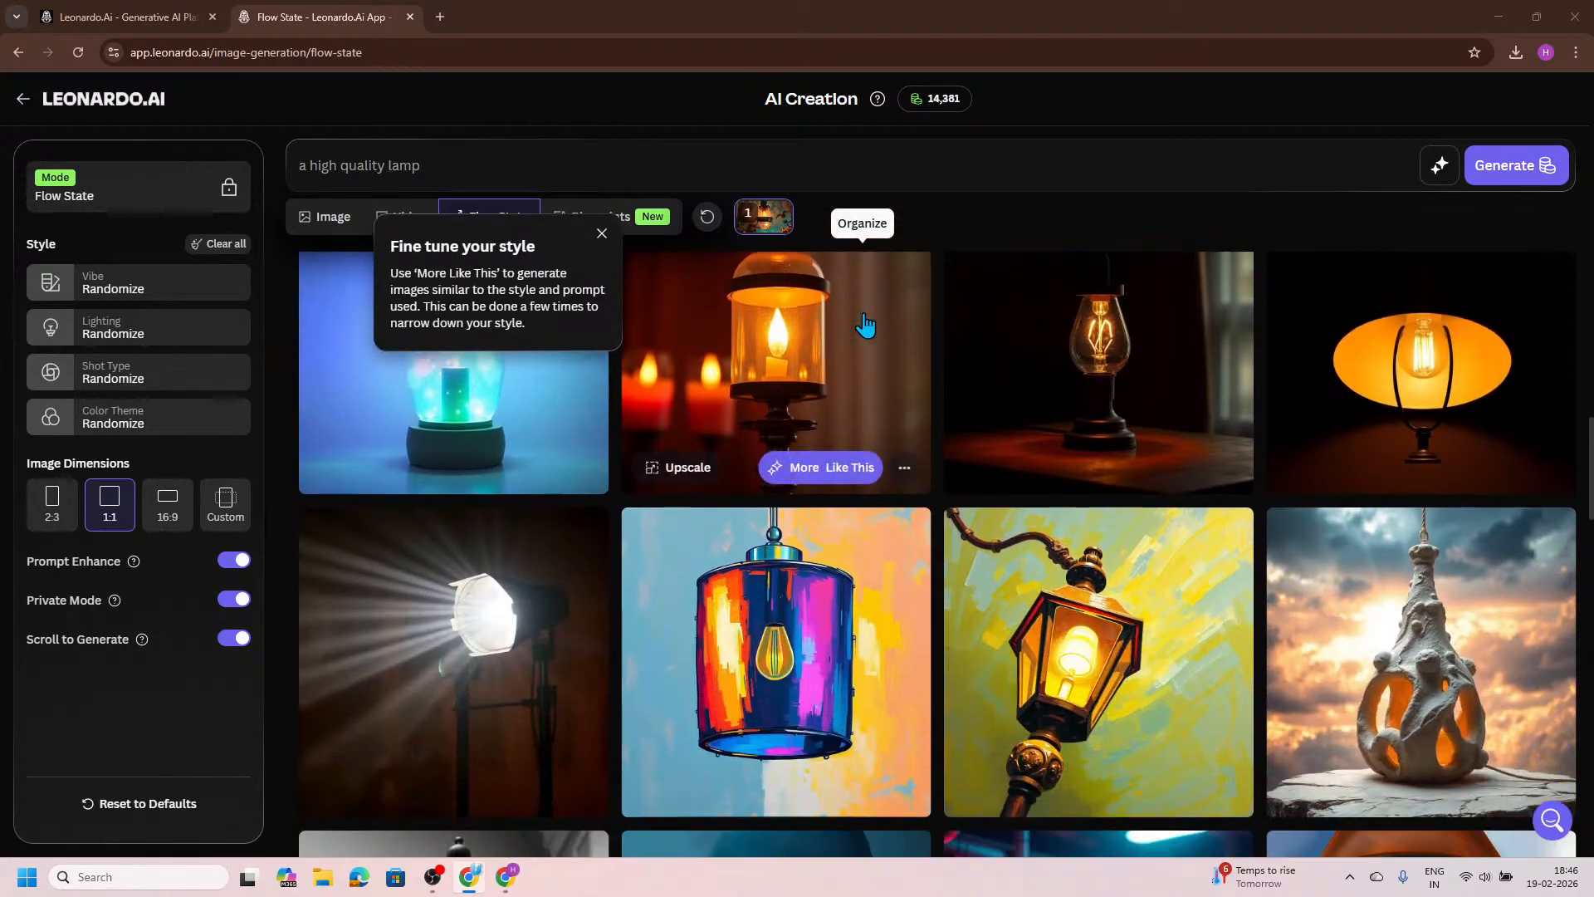
scroll(866, 326, "down", 2)
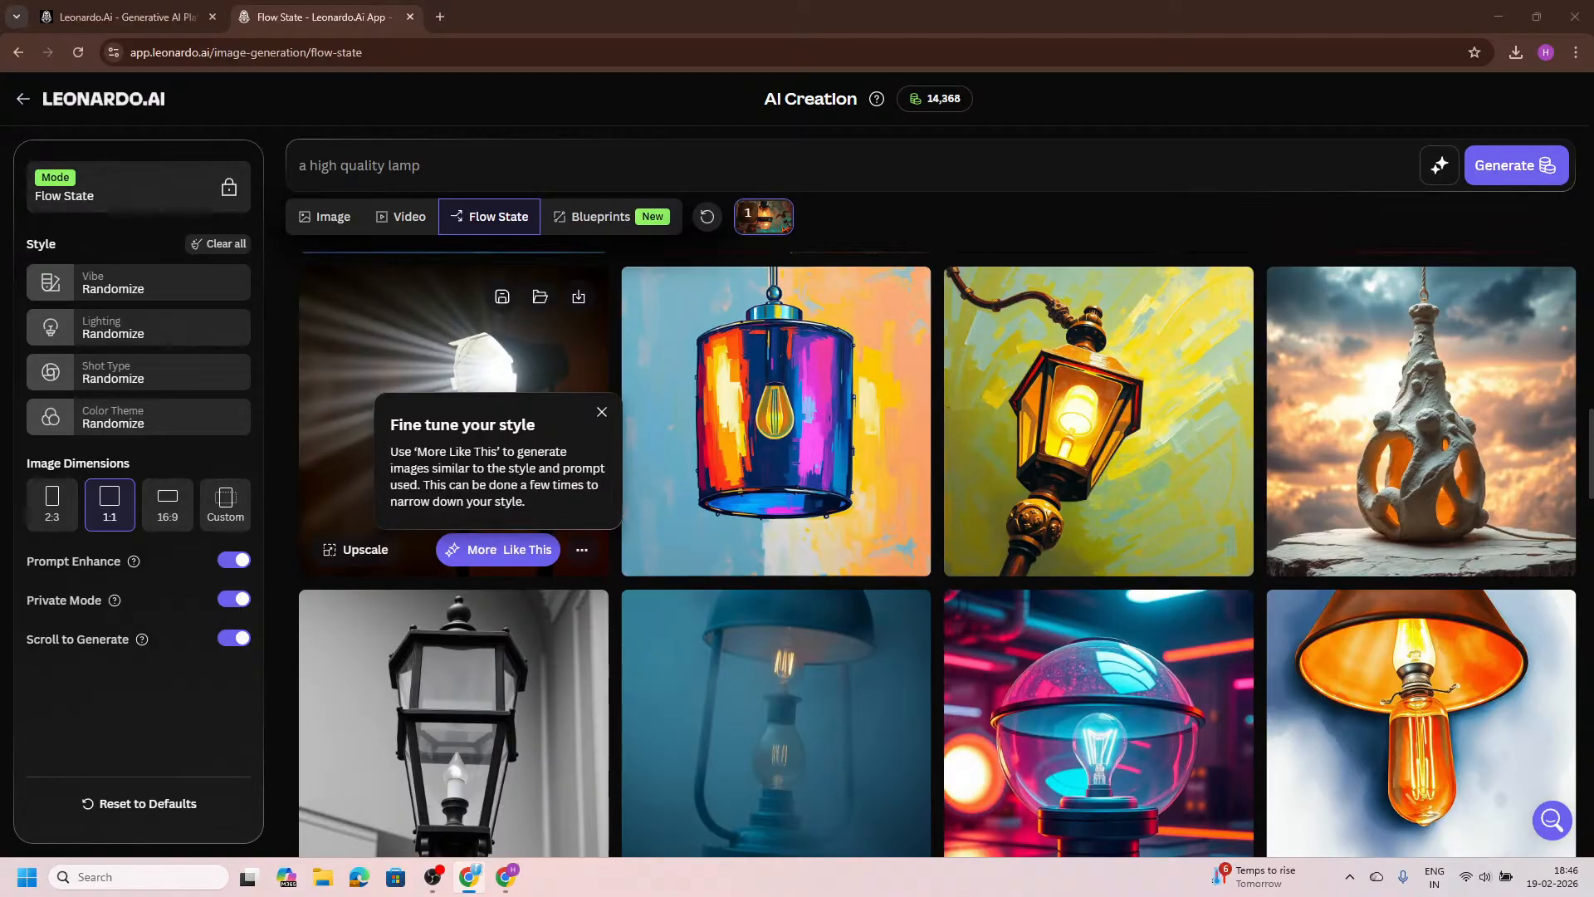
left_click(602, 412)
scroll(813, 406, "up", 1)
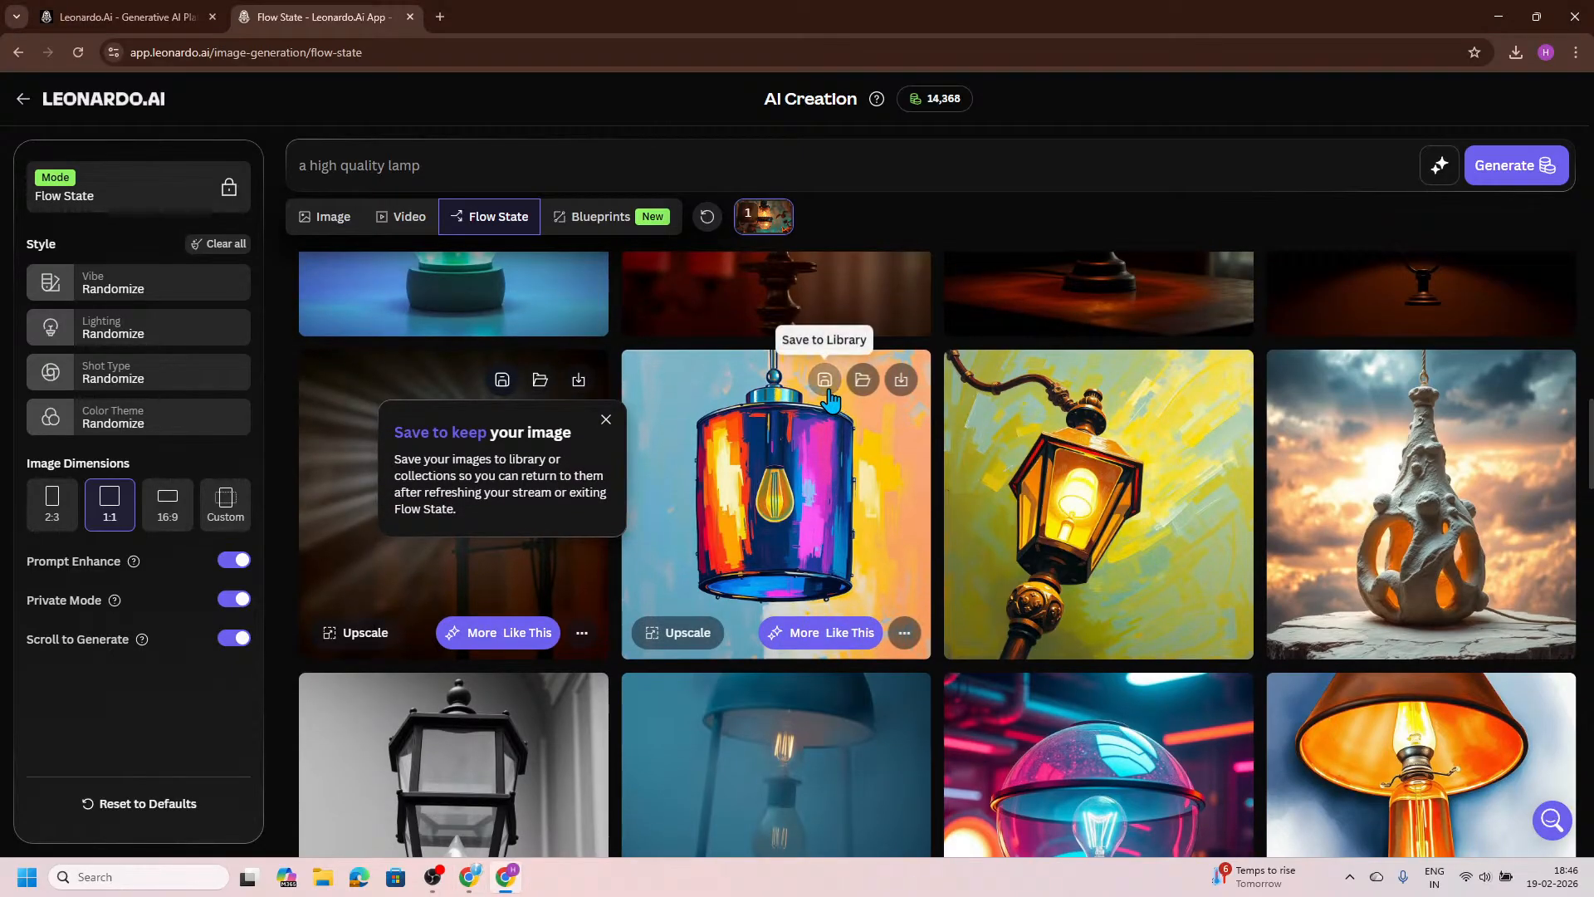
Step: Look through the existing stream of generated lamp images, from the first row down
scroll(831, 399, "up", 2)
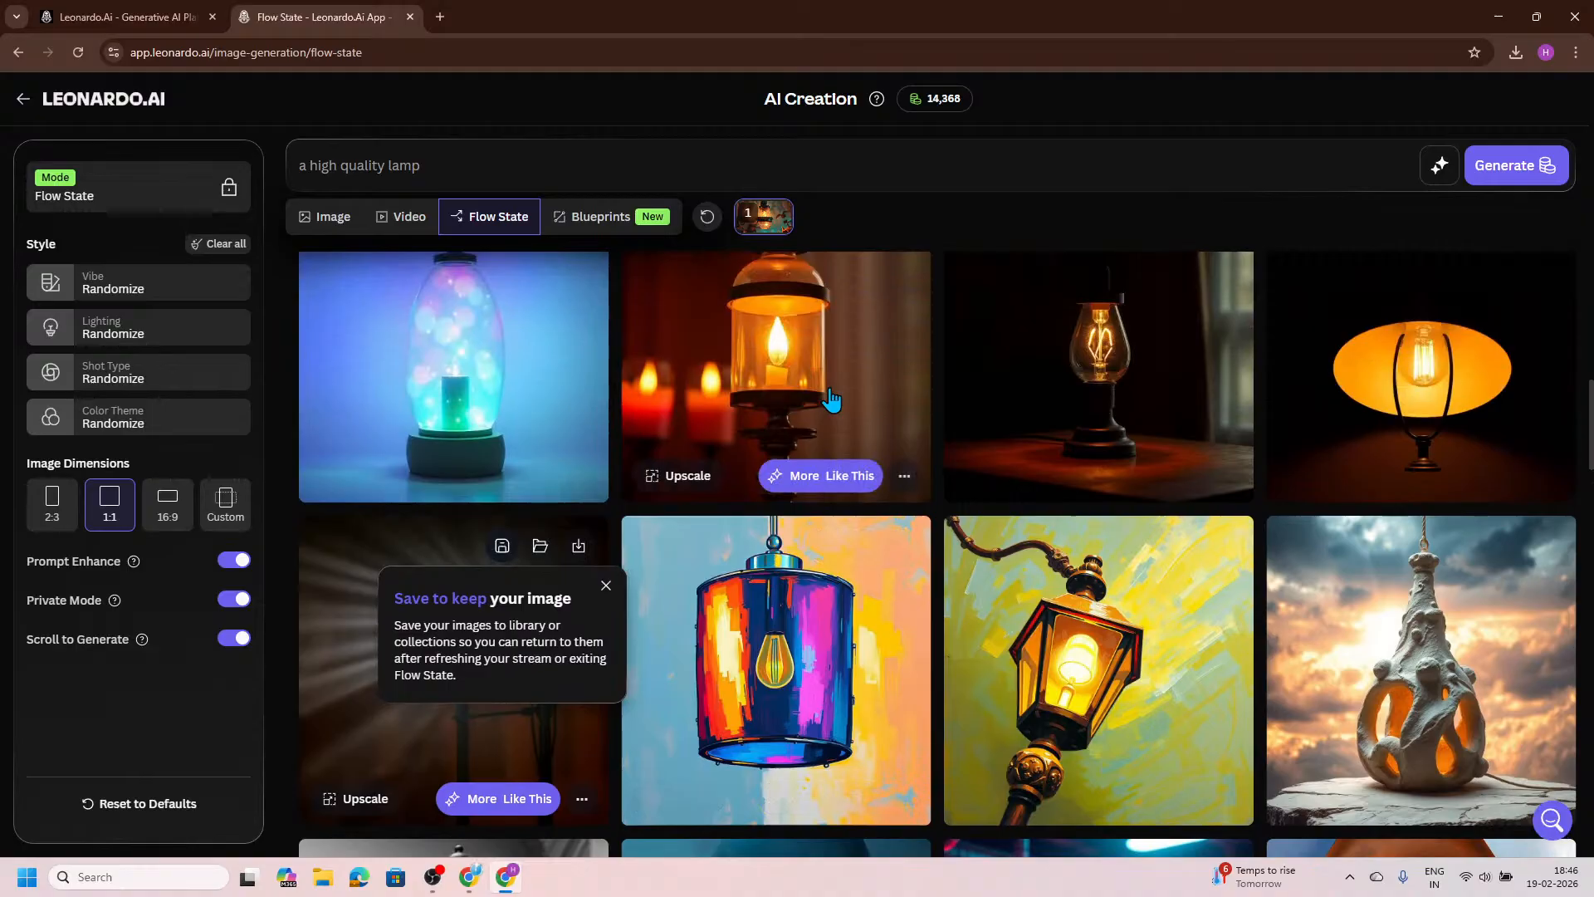
scroll(831, 400, "up", 6)
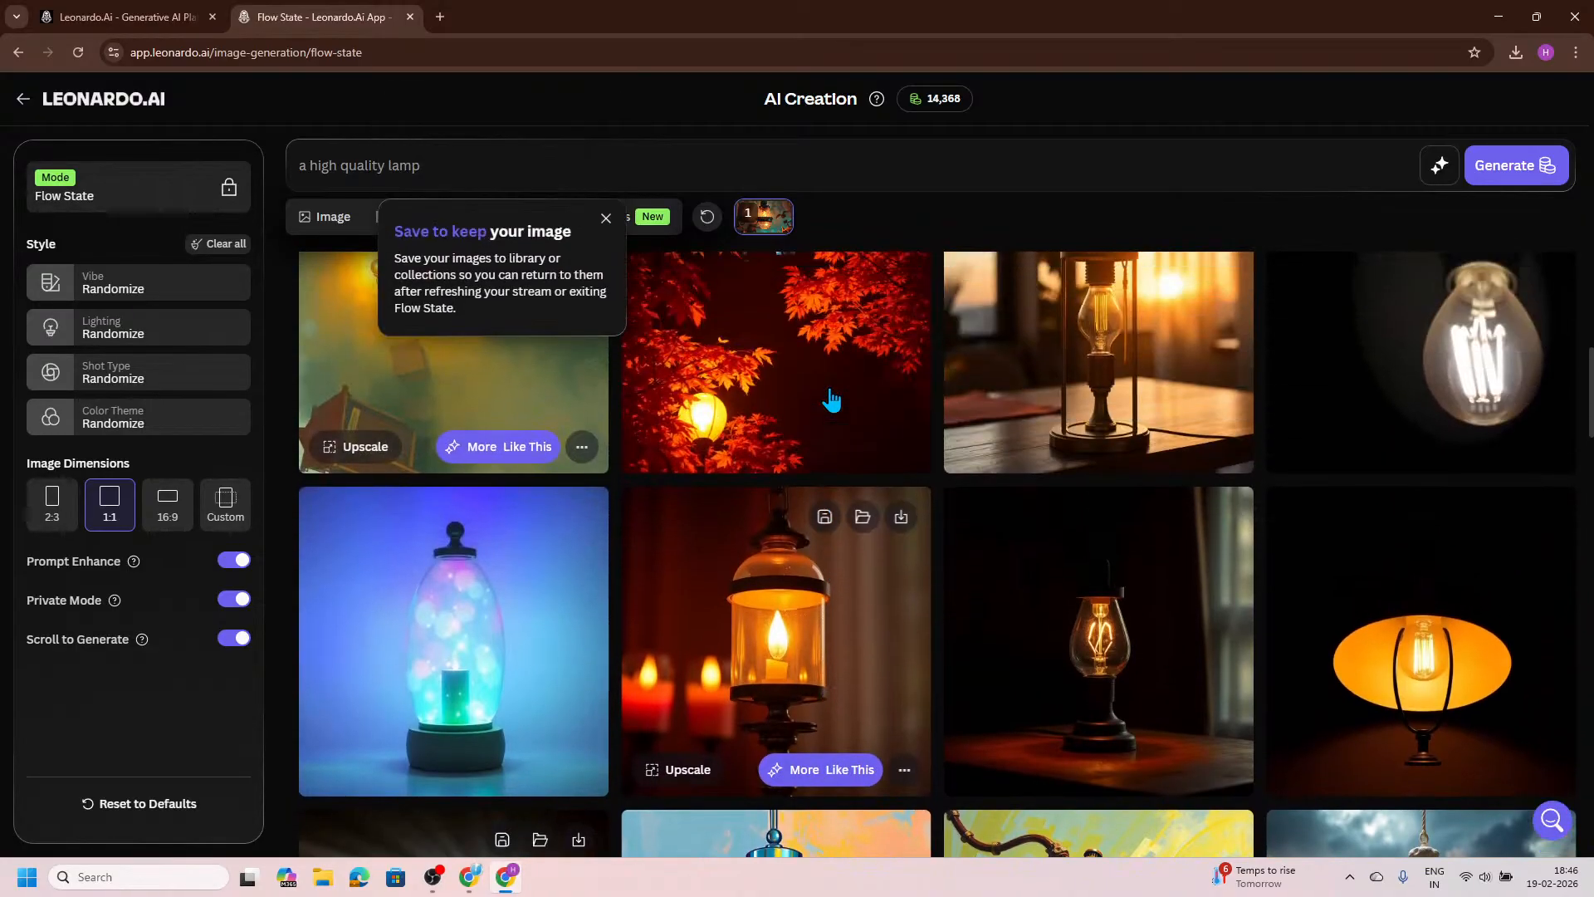
scroll(831, 399, "up", 8)
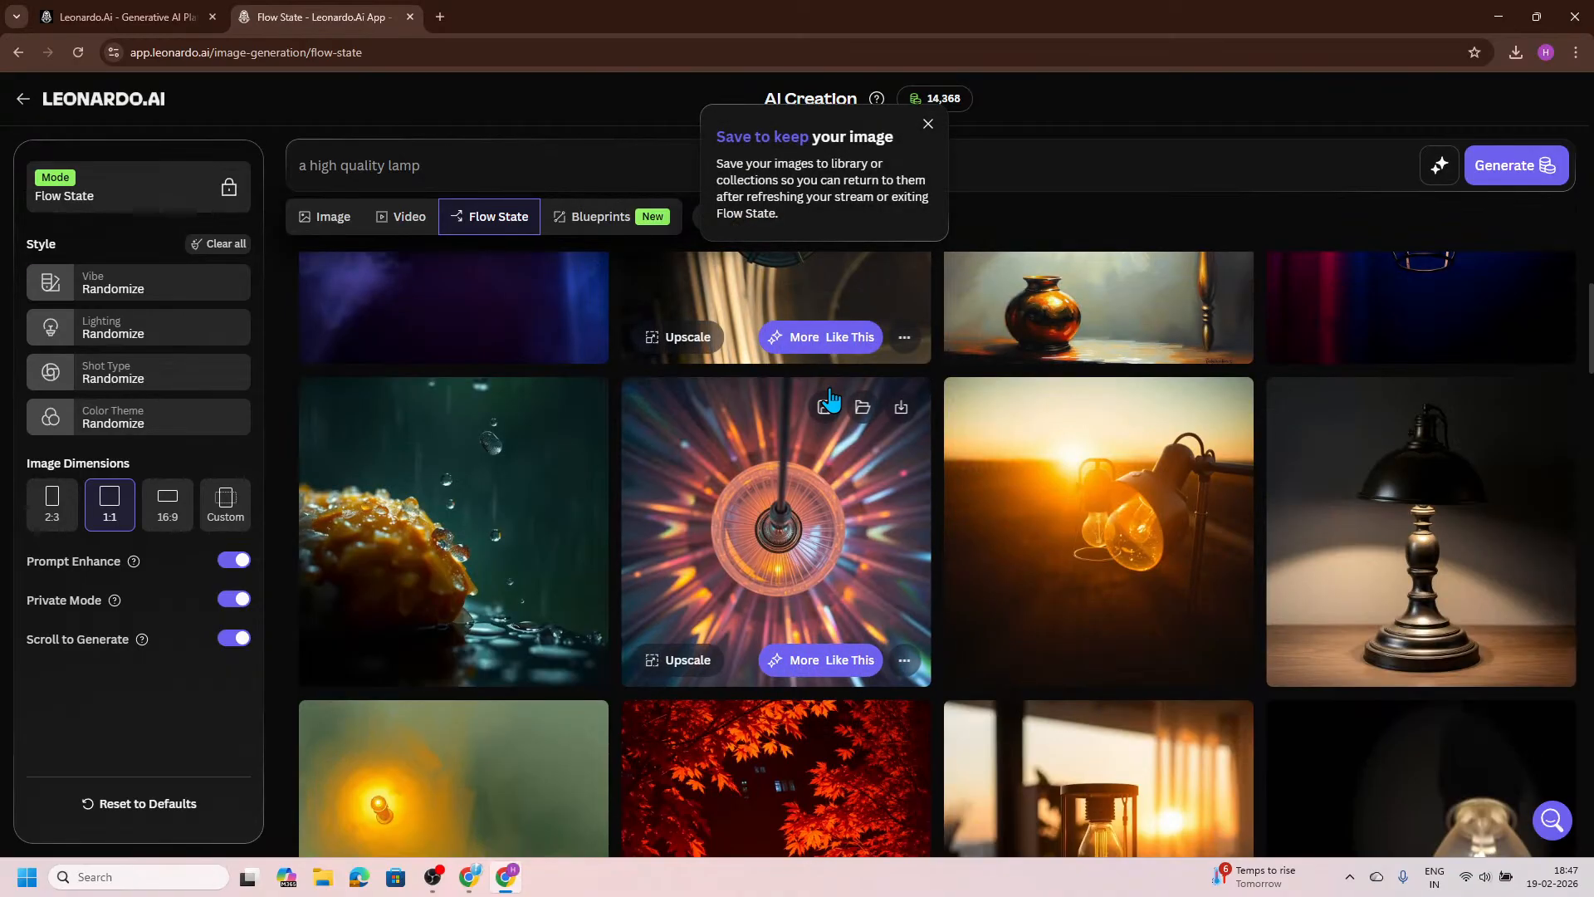
scroll(831, 400, "up", 7)
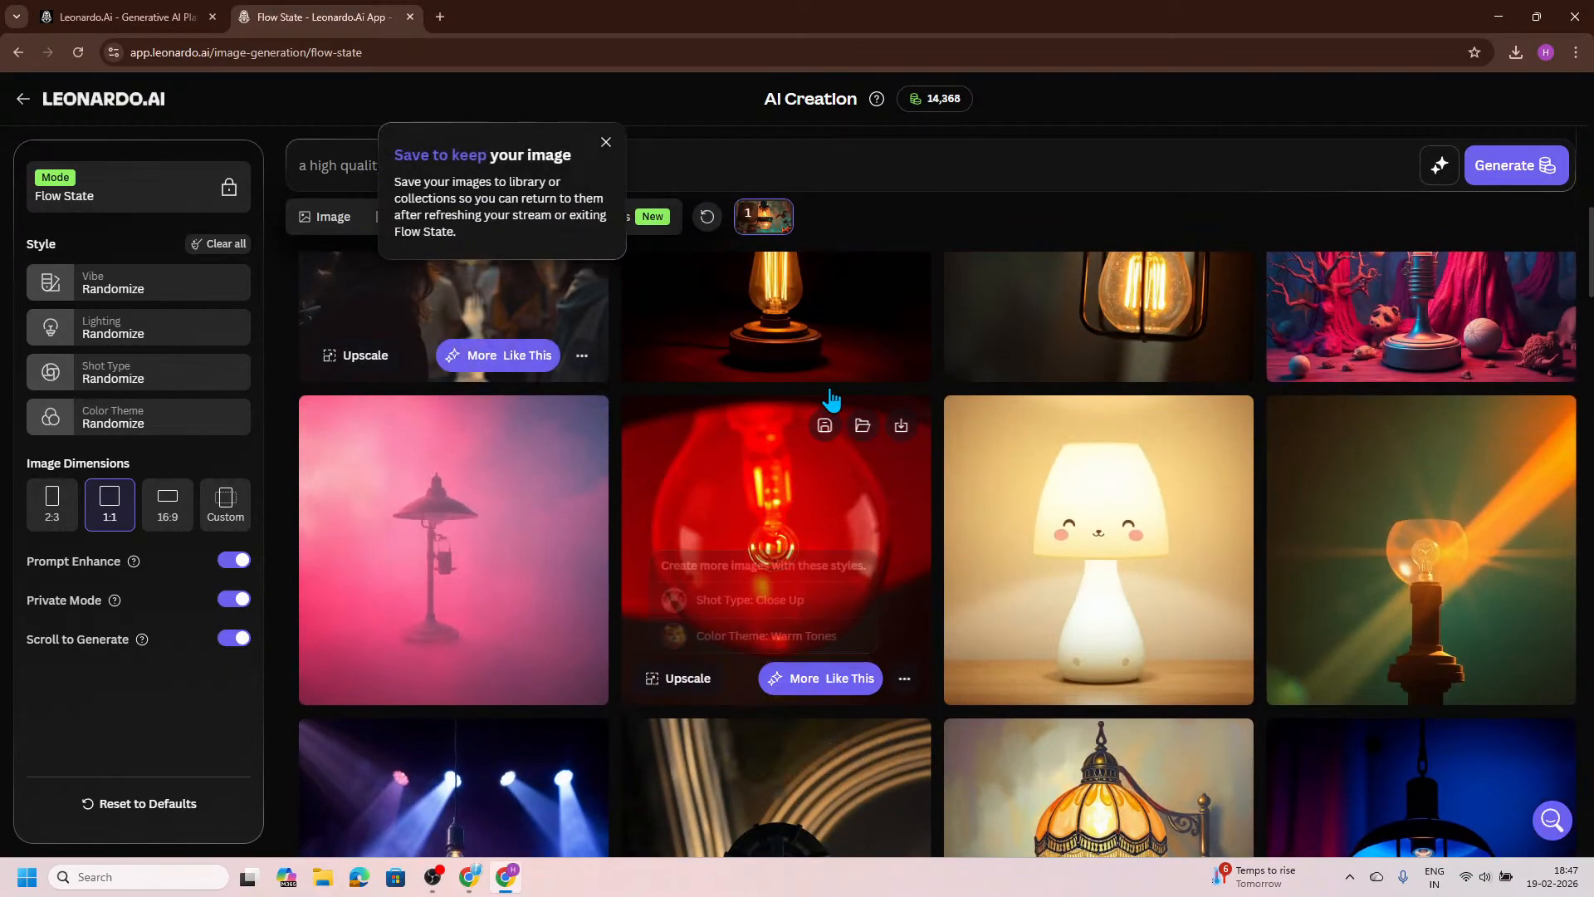
scroll(831, 399, "up", 10)
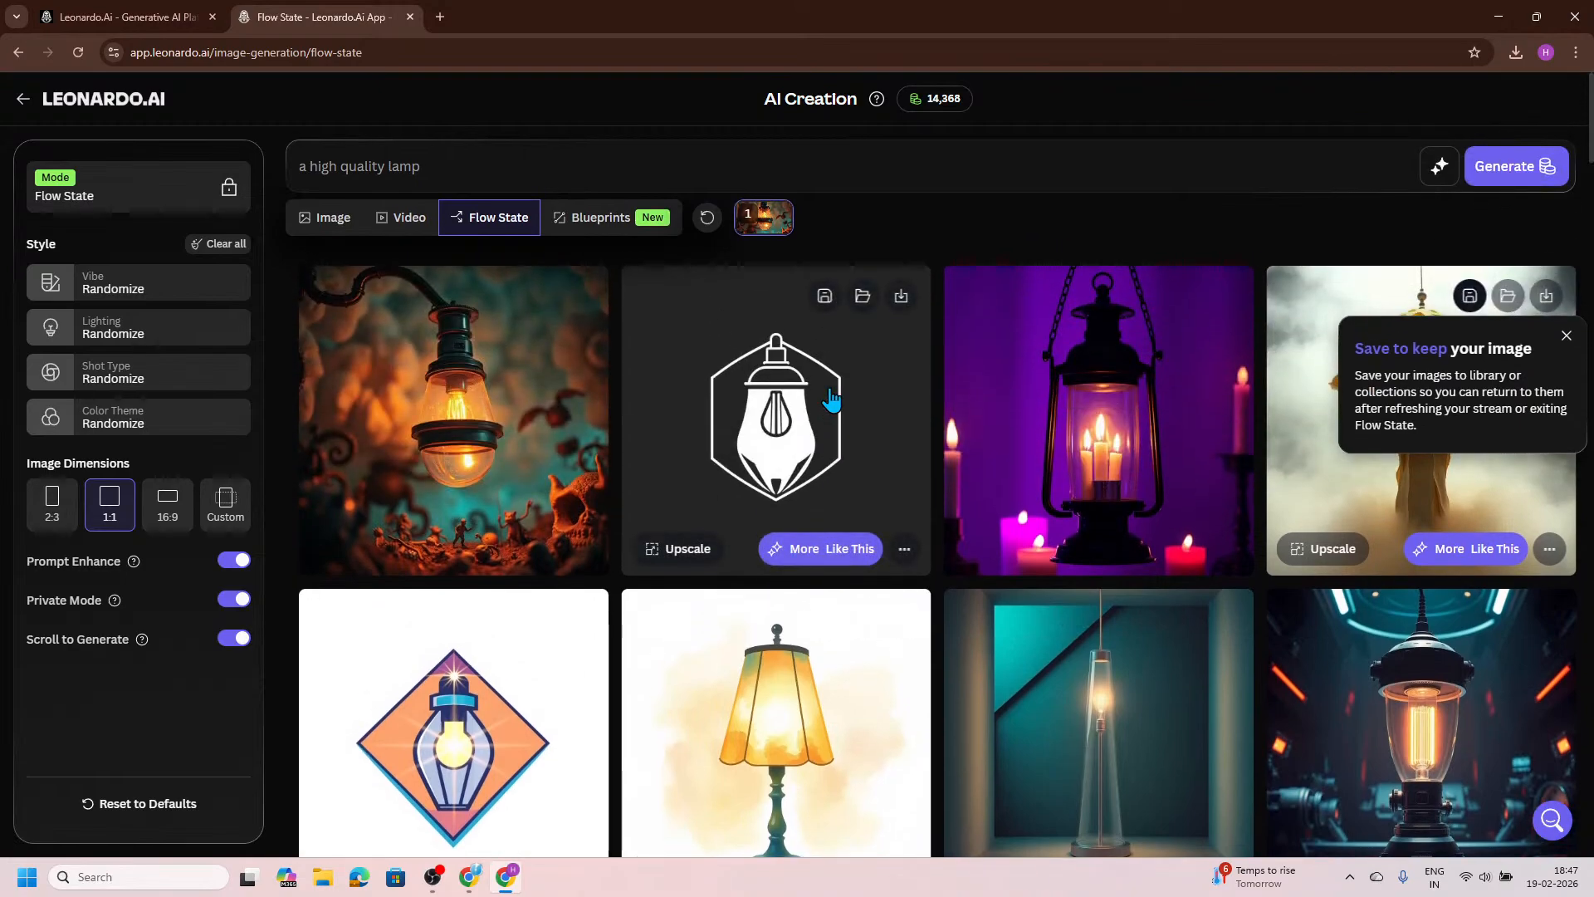
scroll(773, 394, "down", 3)
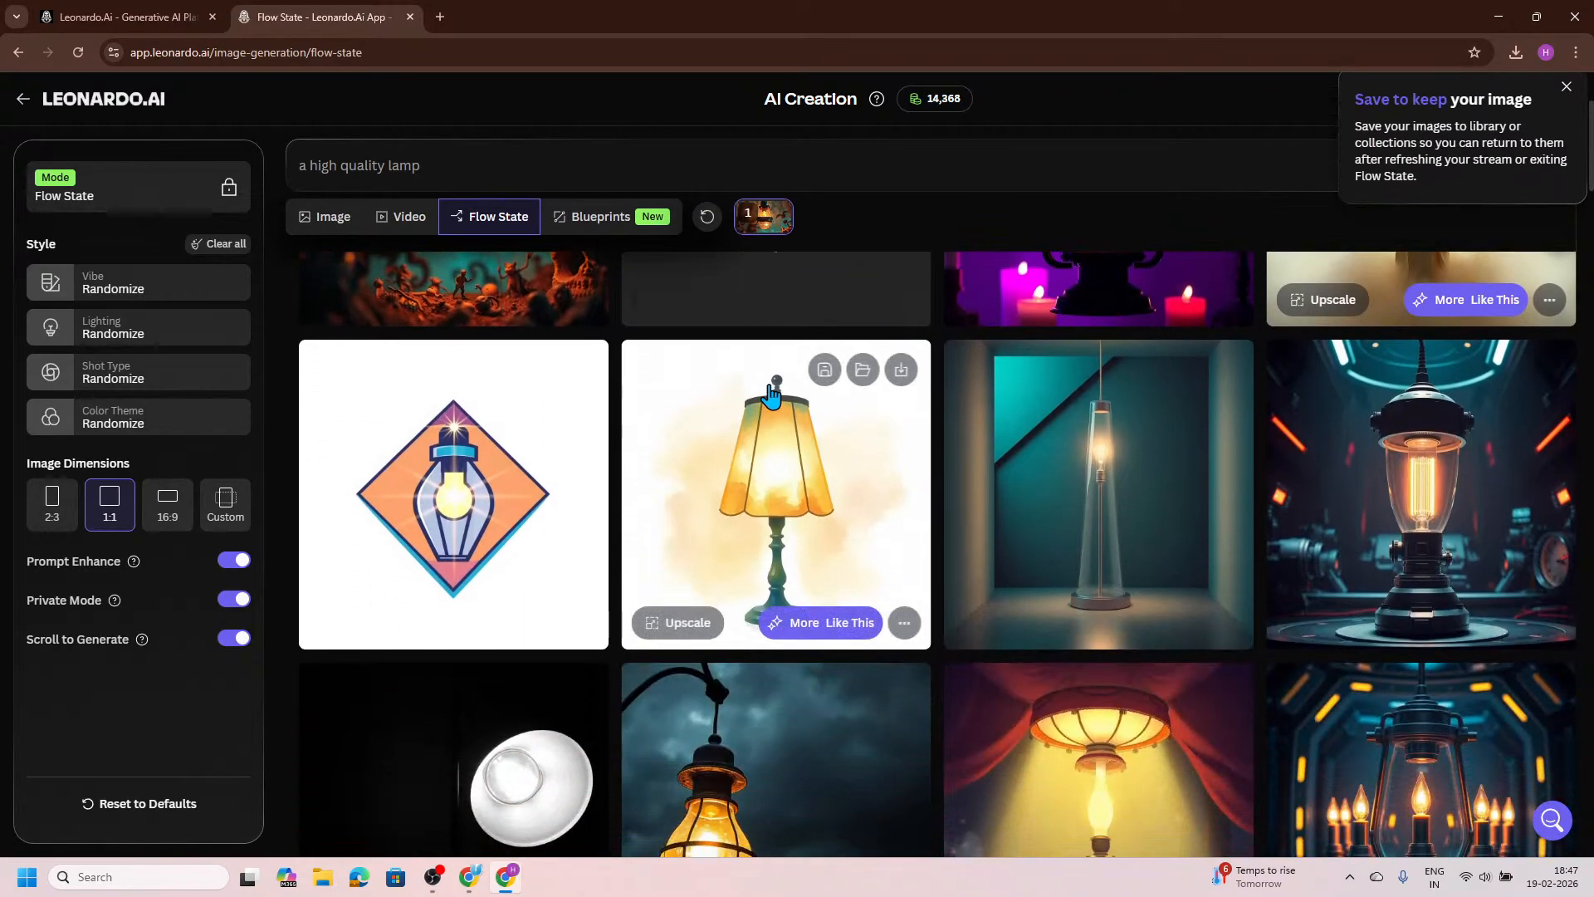
scroll(773, 395, "down", 5)
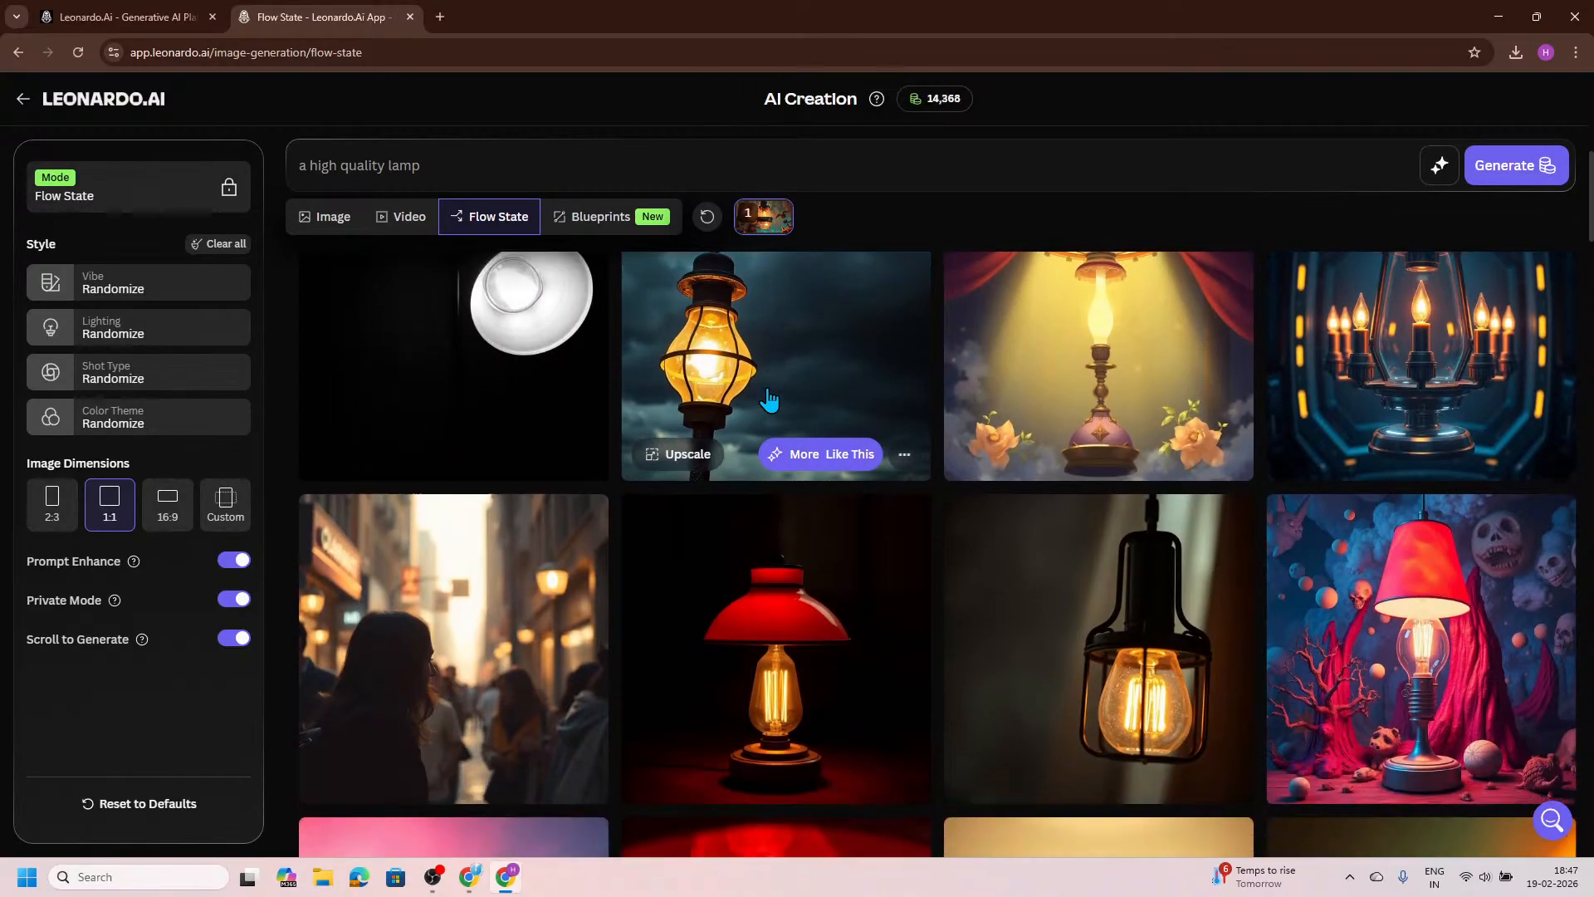
scroll(769, 399, "down", 4)
scroll(769, 399, "down", 4)
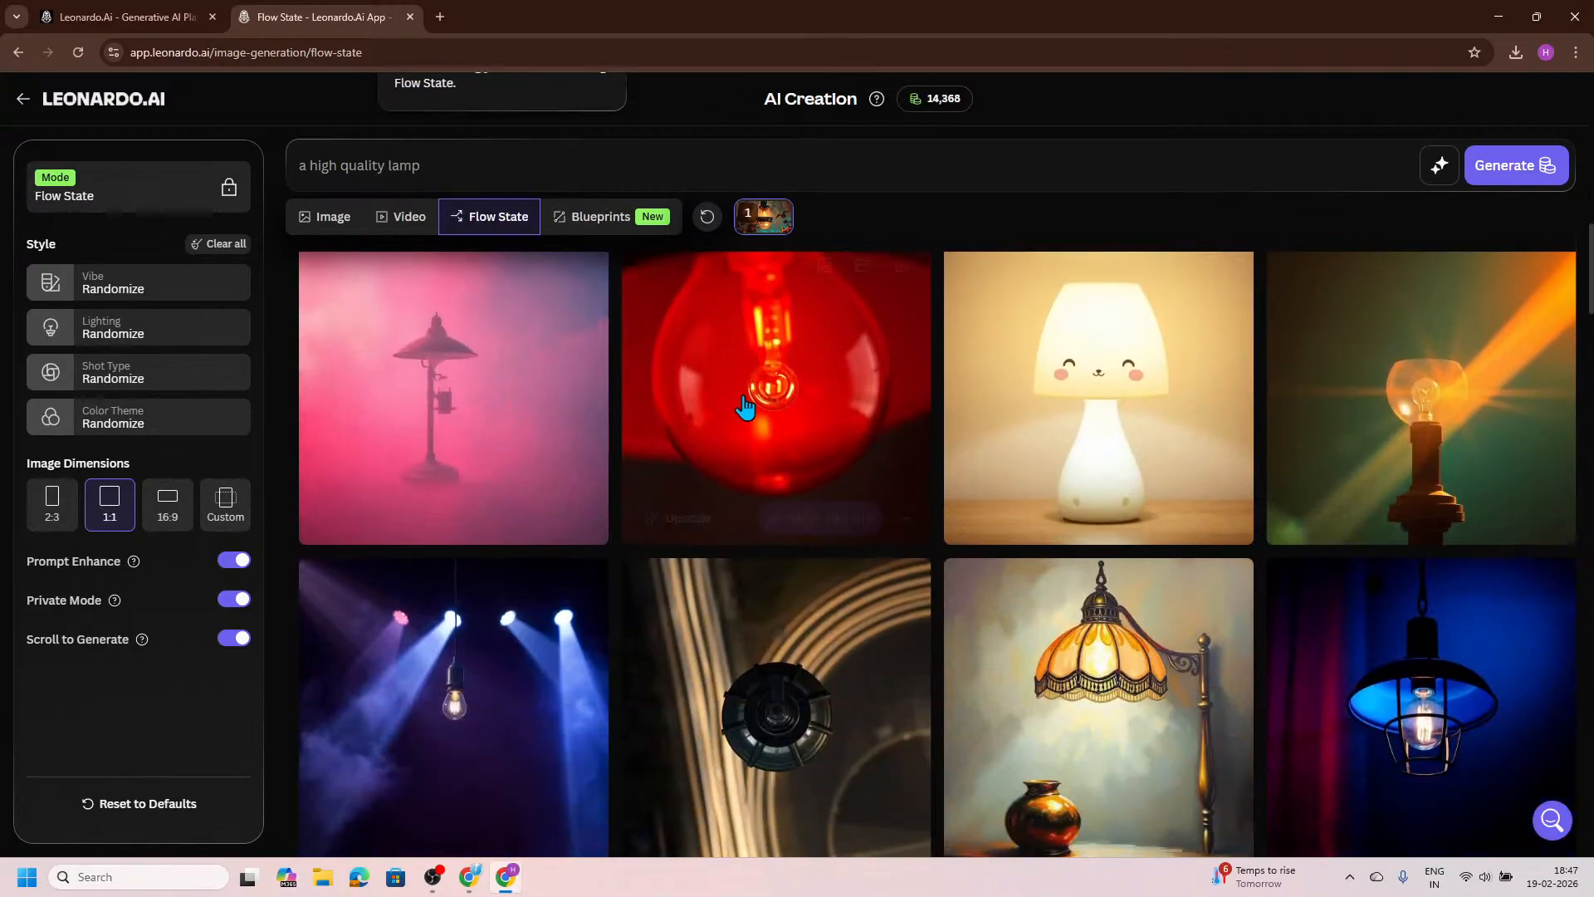
scroll(745, 405, "down", 5)
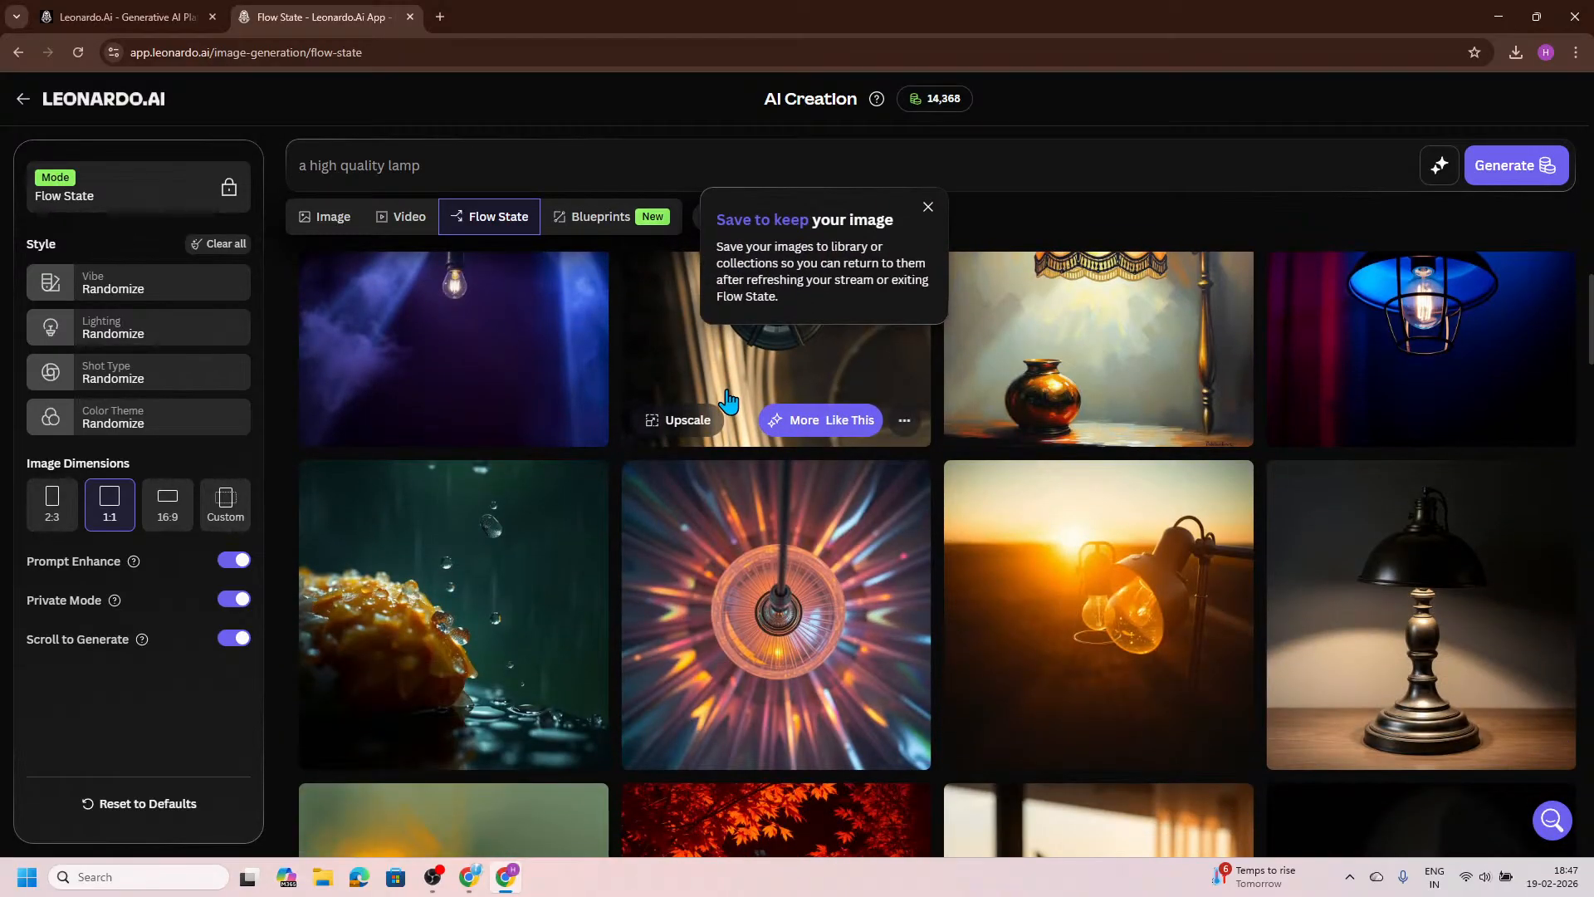
scroll(728, 402, "down", 4)
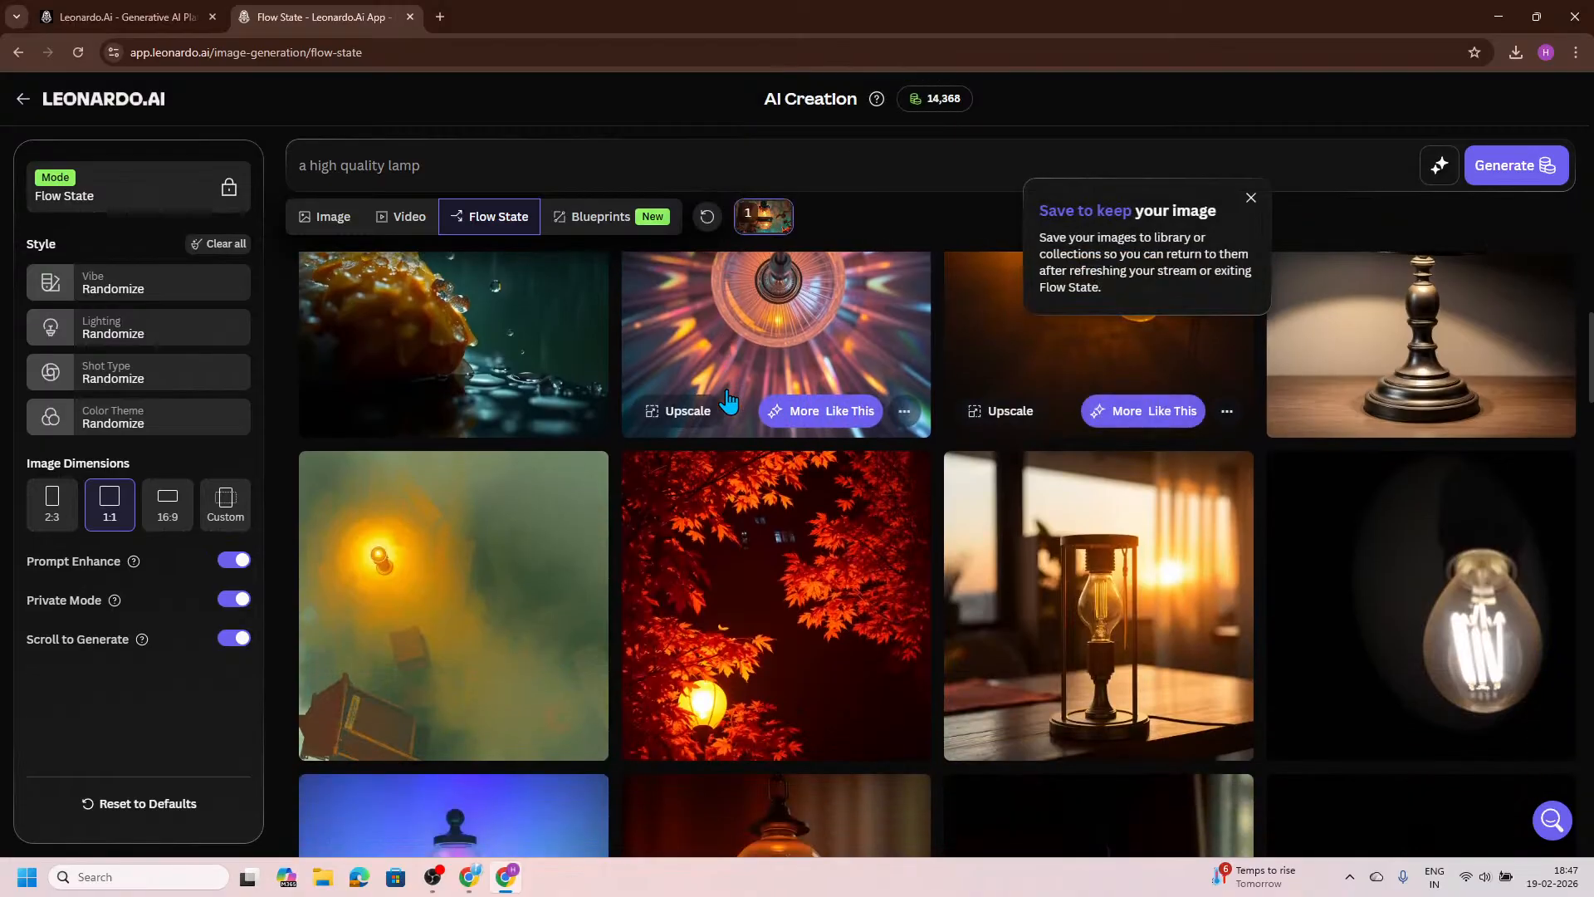
Step: Generate a fresh Flow State stream from the prompt "a high quality lamp" with all styles randomized at 1:1
scroll(689, 361, "up", 7)
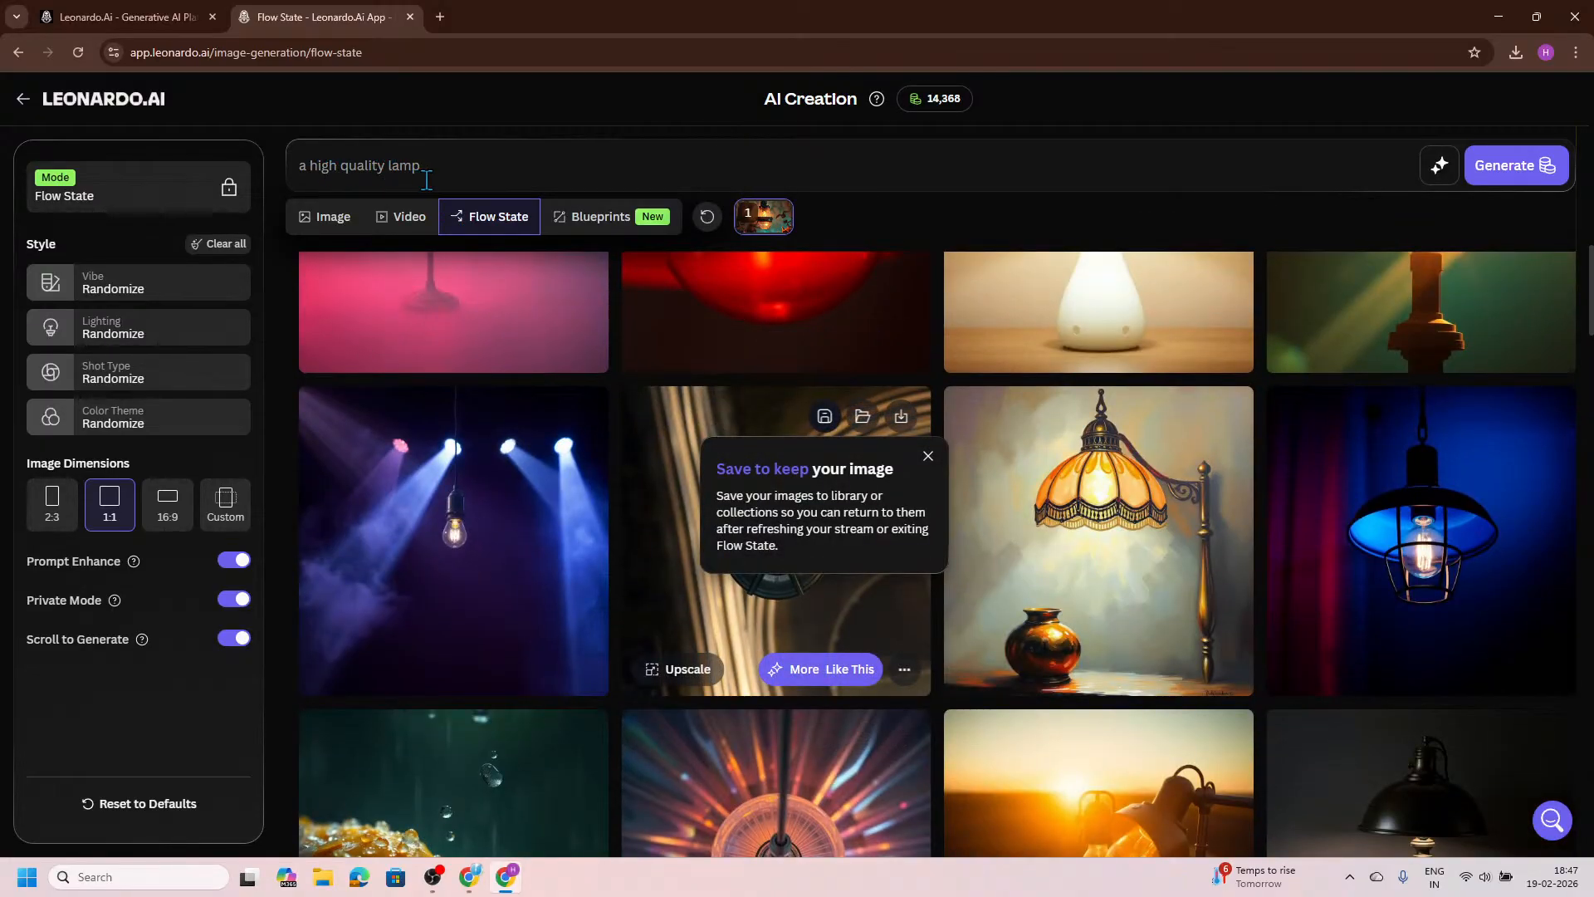
left_click(1513, 165)
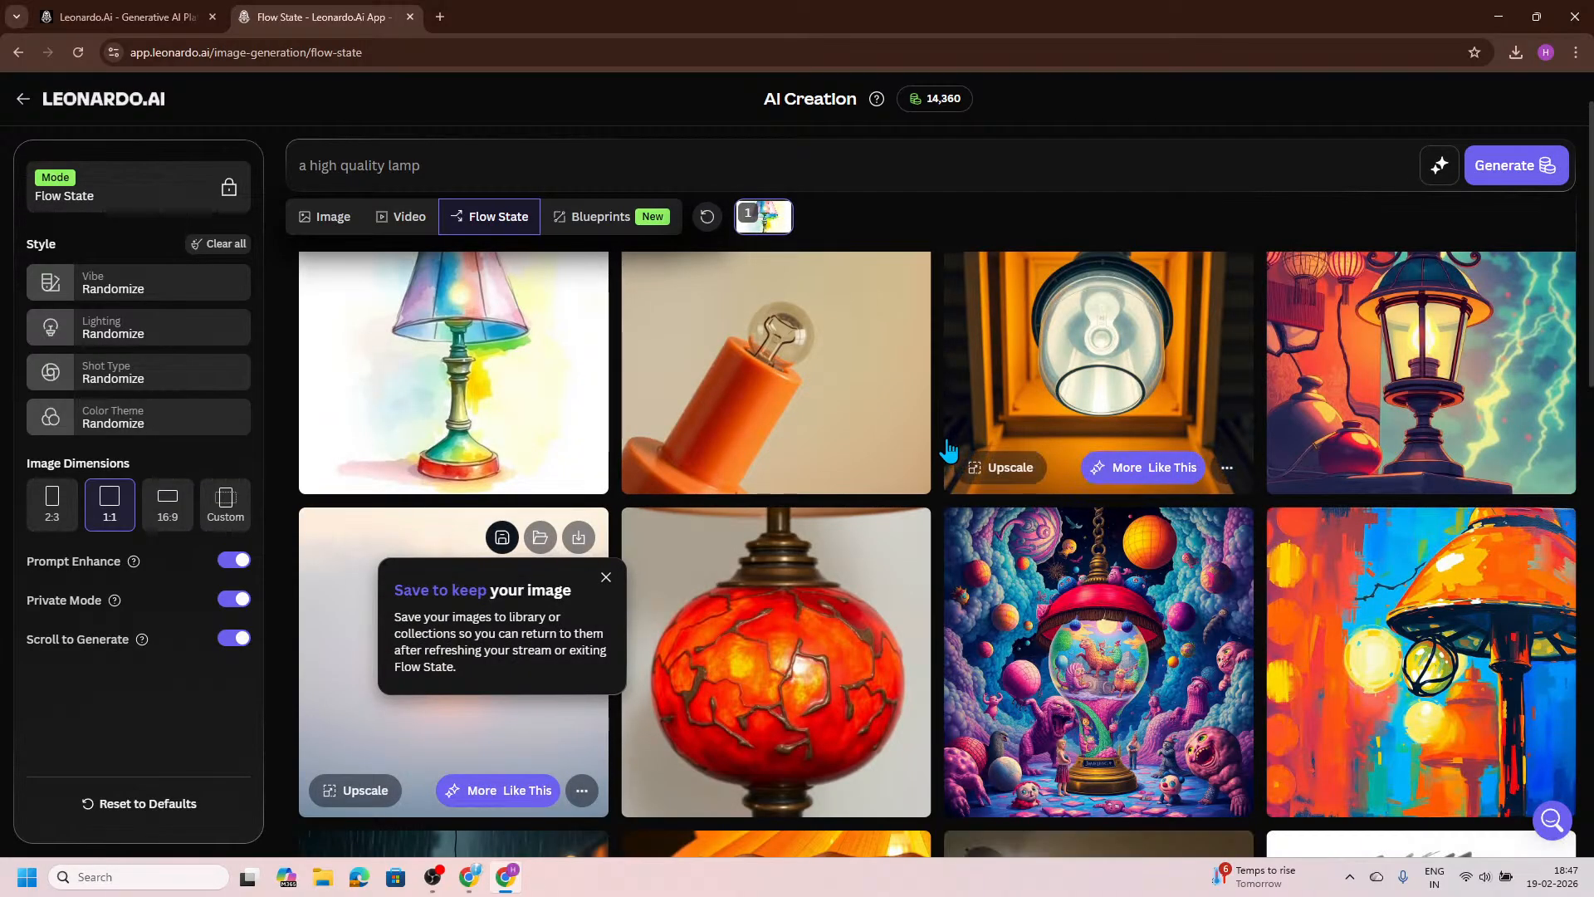
Step: Examine the newly generated lamp images row by row to compare their styles
scroll(951, 447, "up", 1)
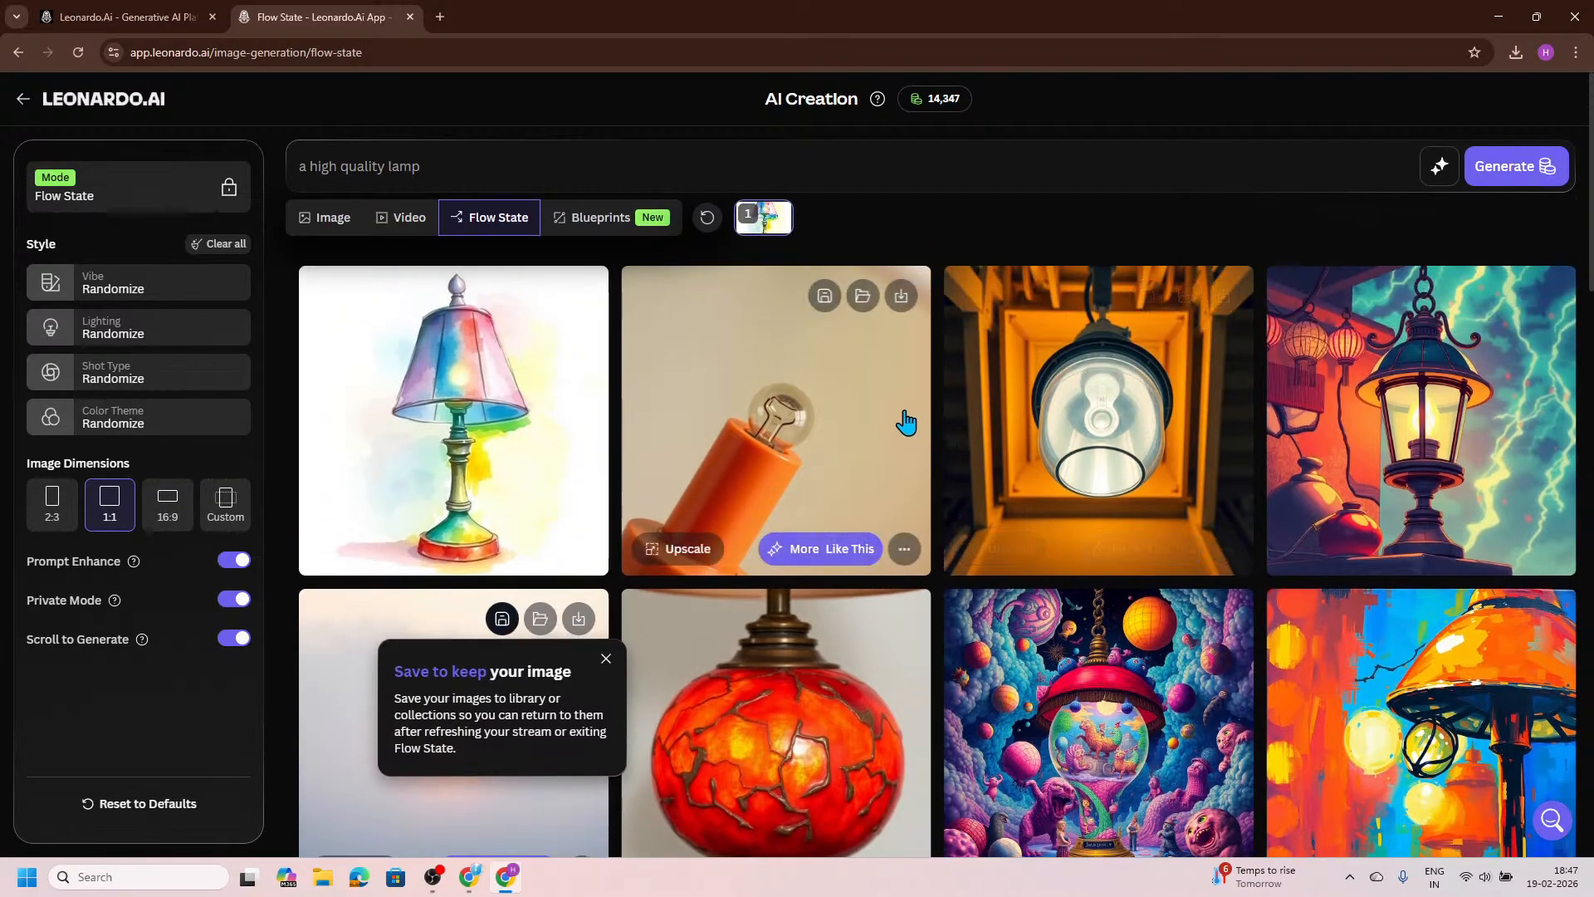
scroll(880, 416, "down", 1)
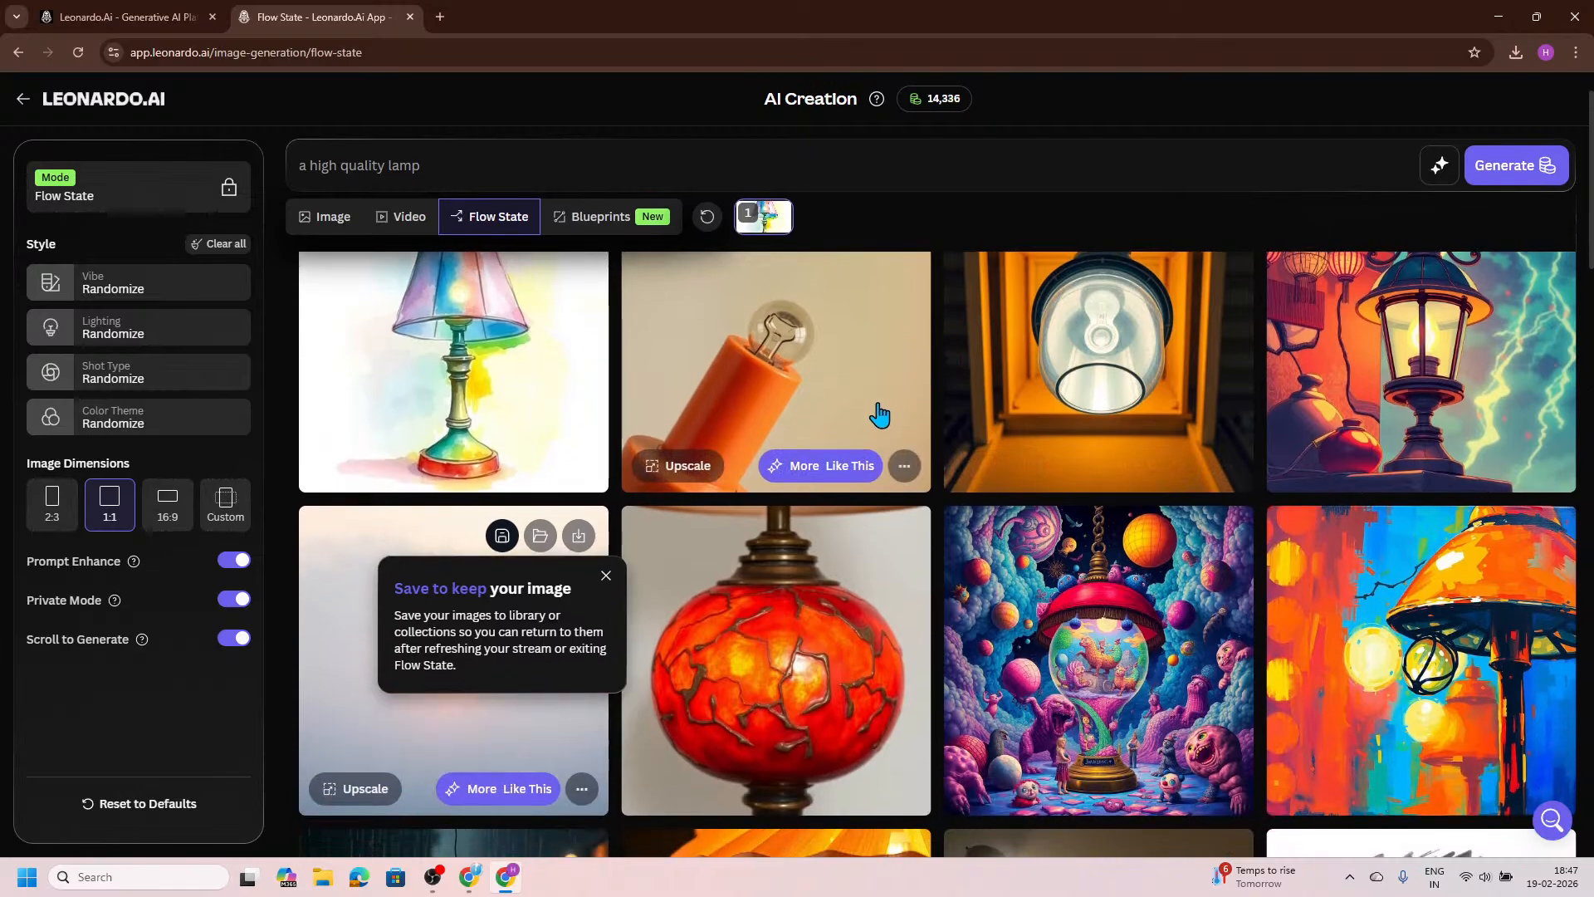
scroll(880, 415, "down", 4)
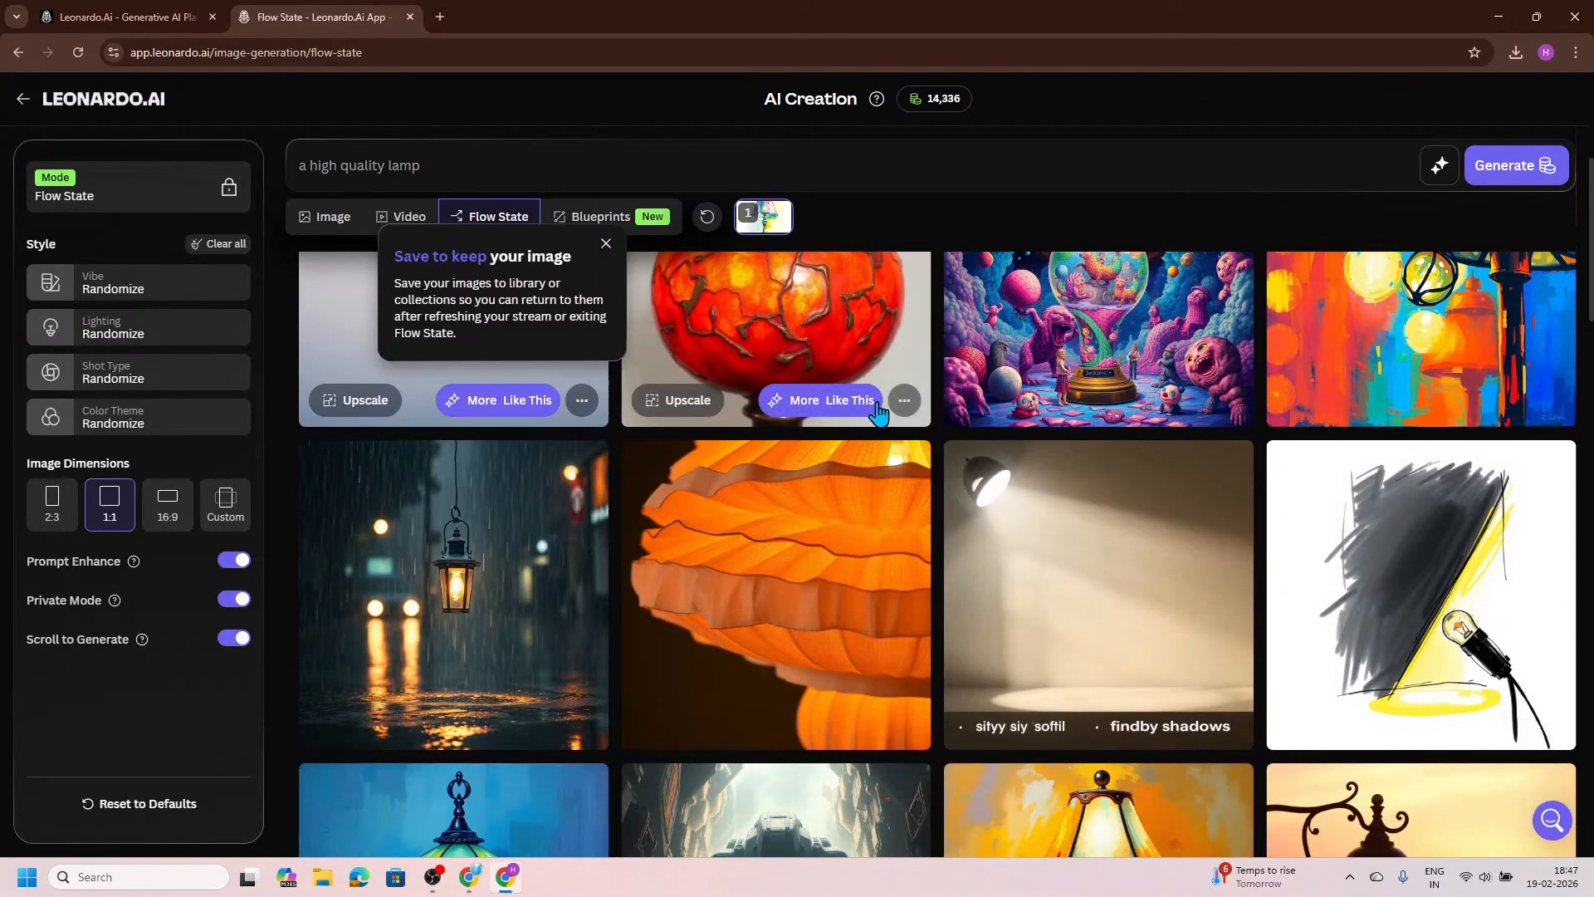
scroll(879, 413, "down", 3)
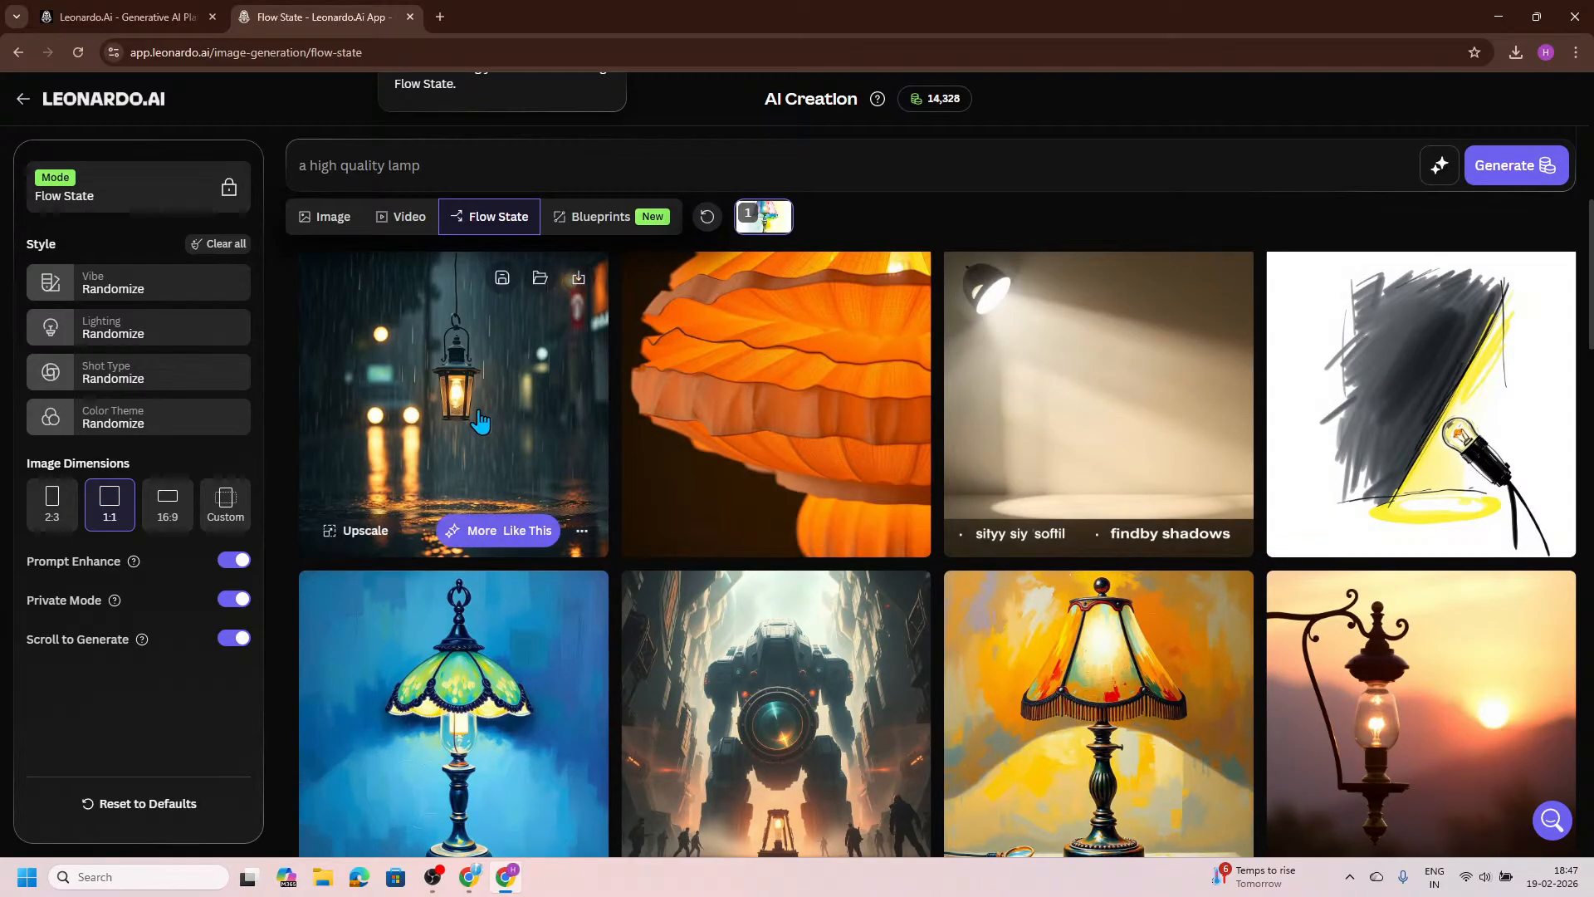
scroll(475, 410, "down", 2)
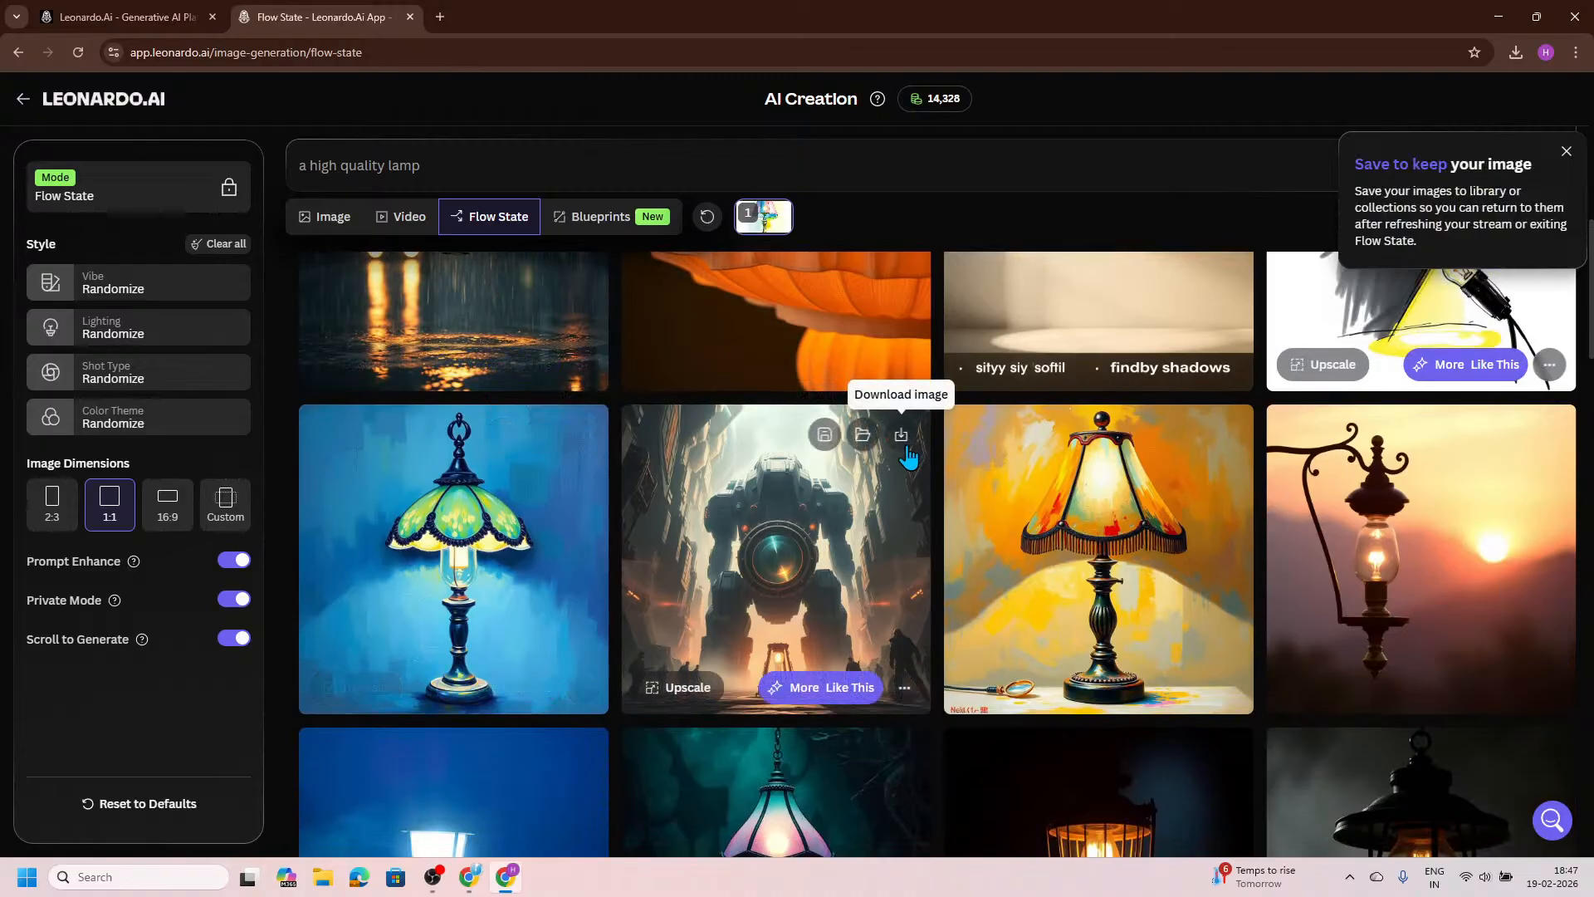
scroll(907, 456, "down", 1)
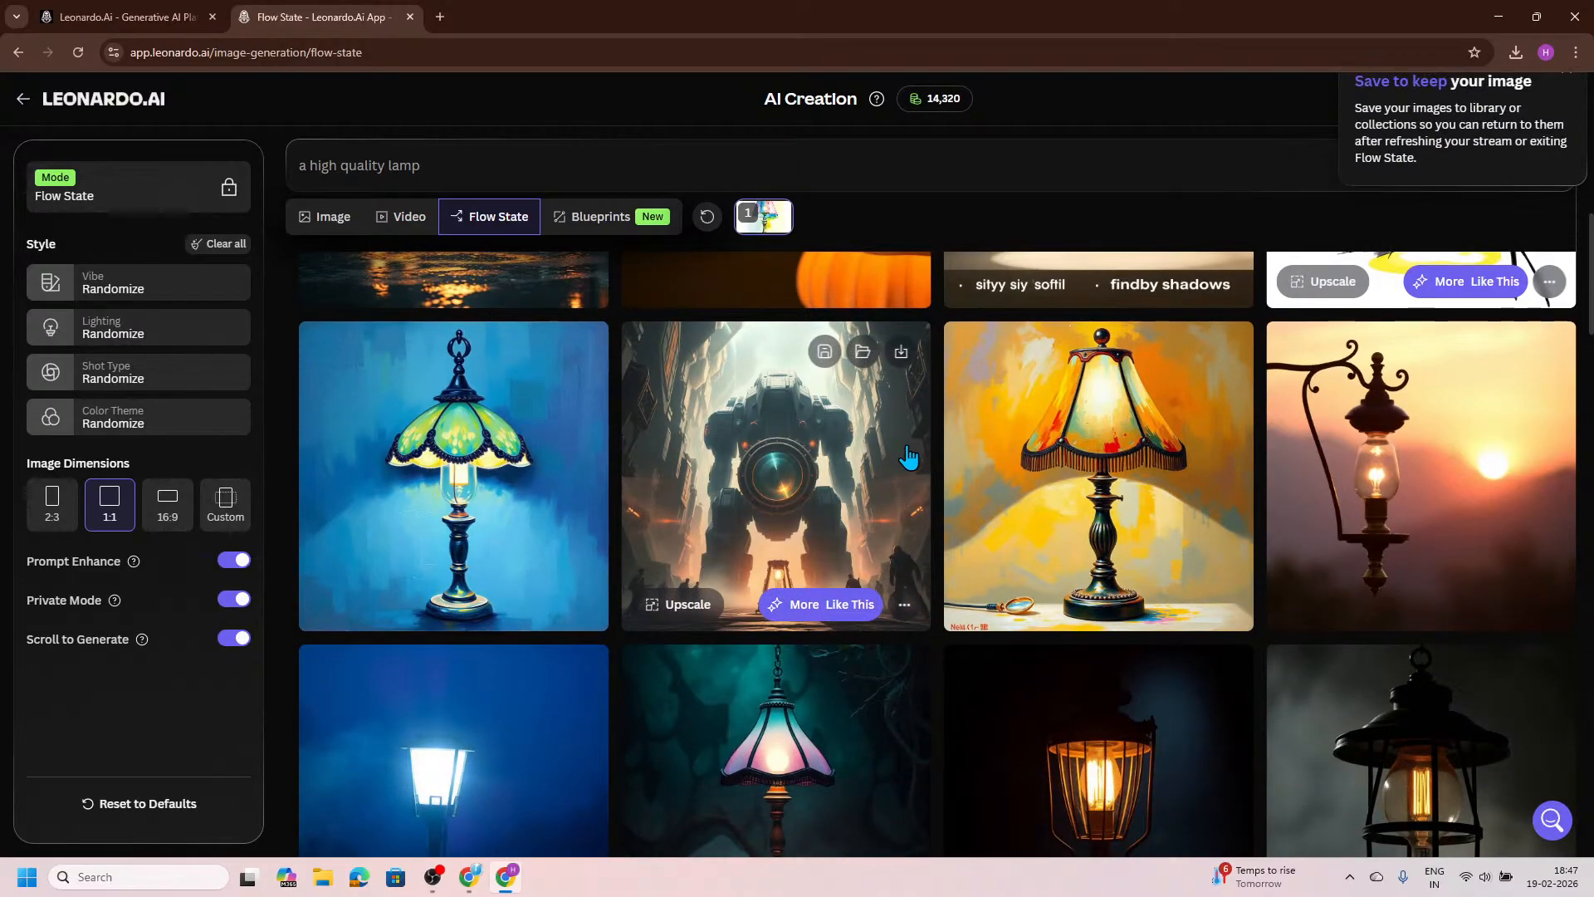
scroll(908, 456, "down", 1)
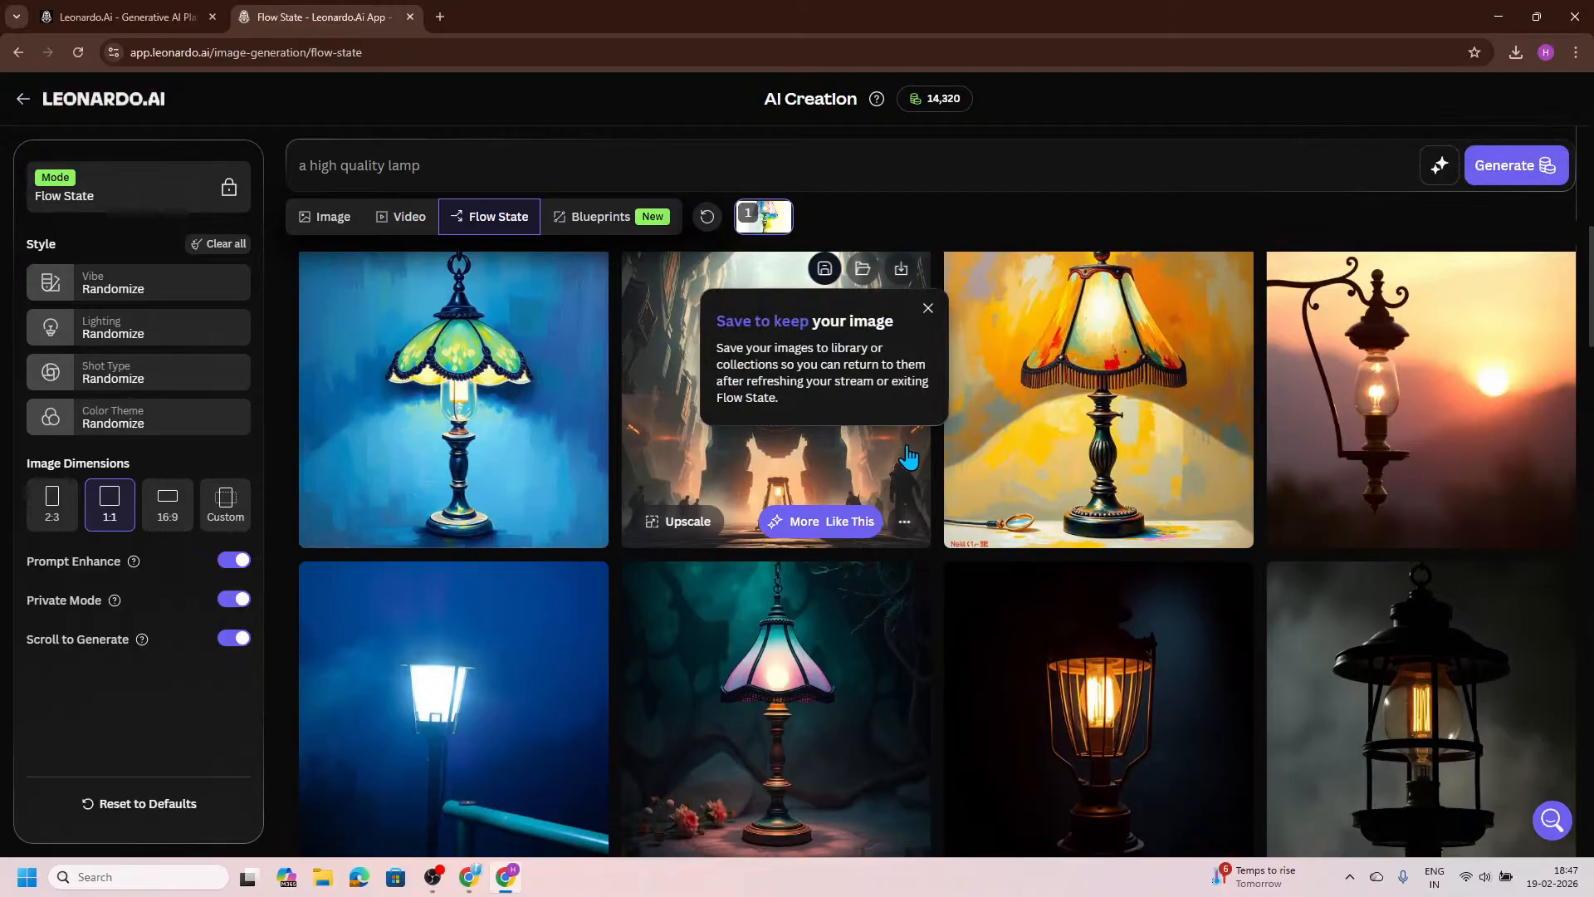
scroll(908, 456, "down", 1)
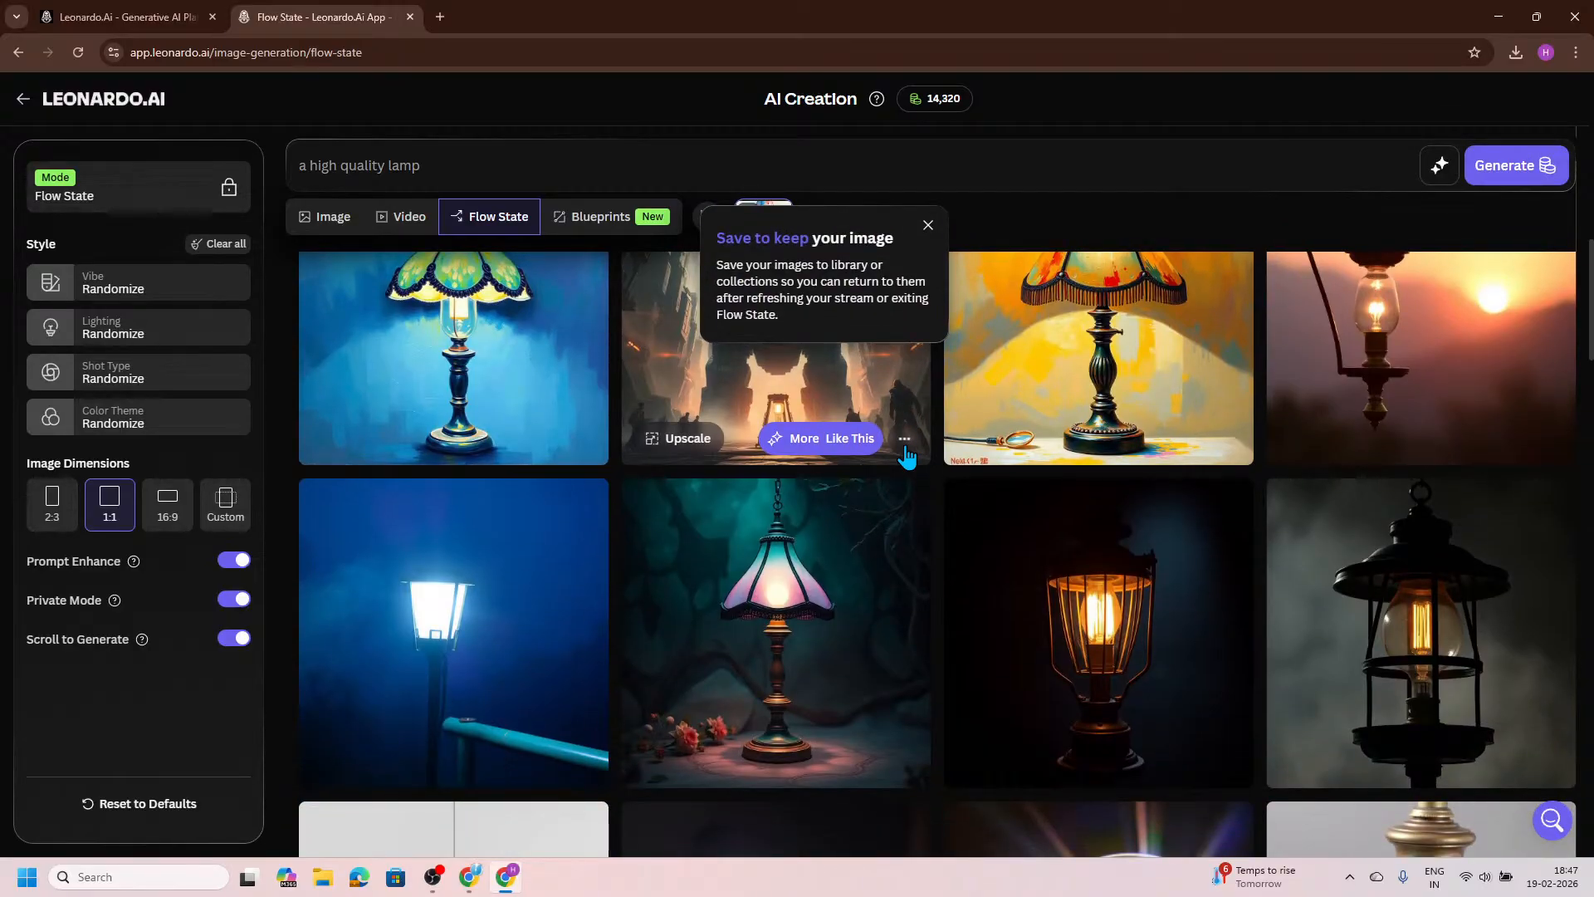
scroll(907, 455, "up", 1)
scroll(1050, 469, "down", 1)
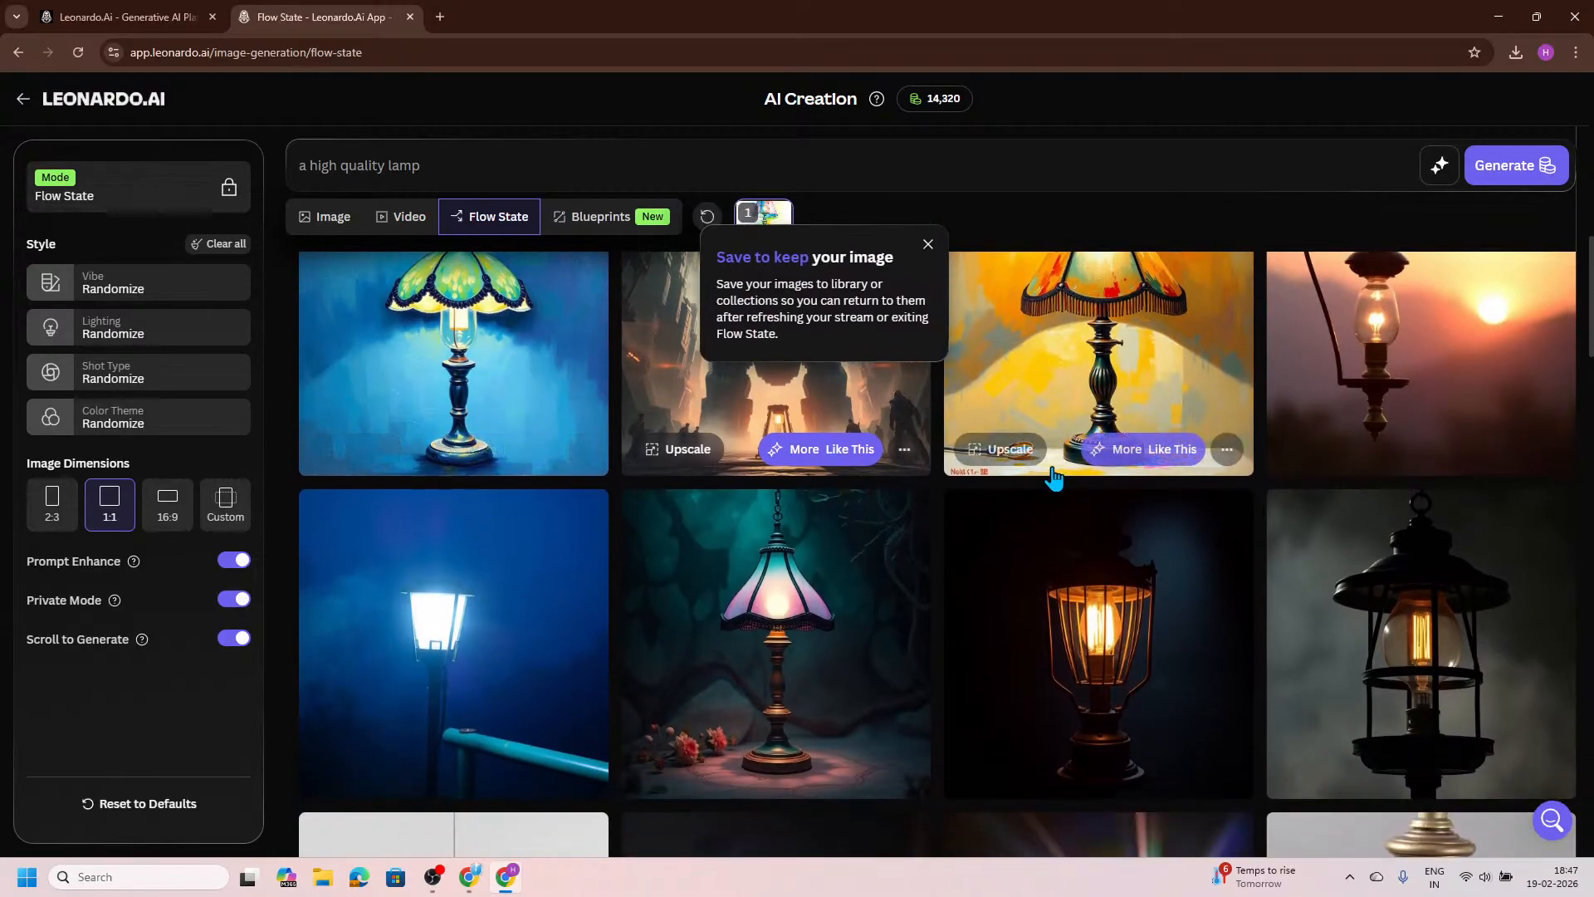
scroll(1038, 531, "down", 2)
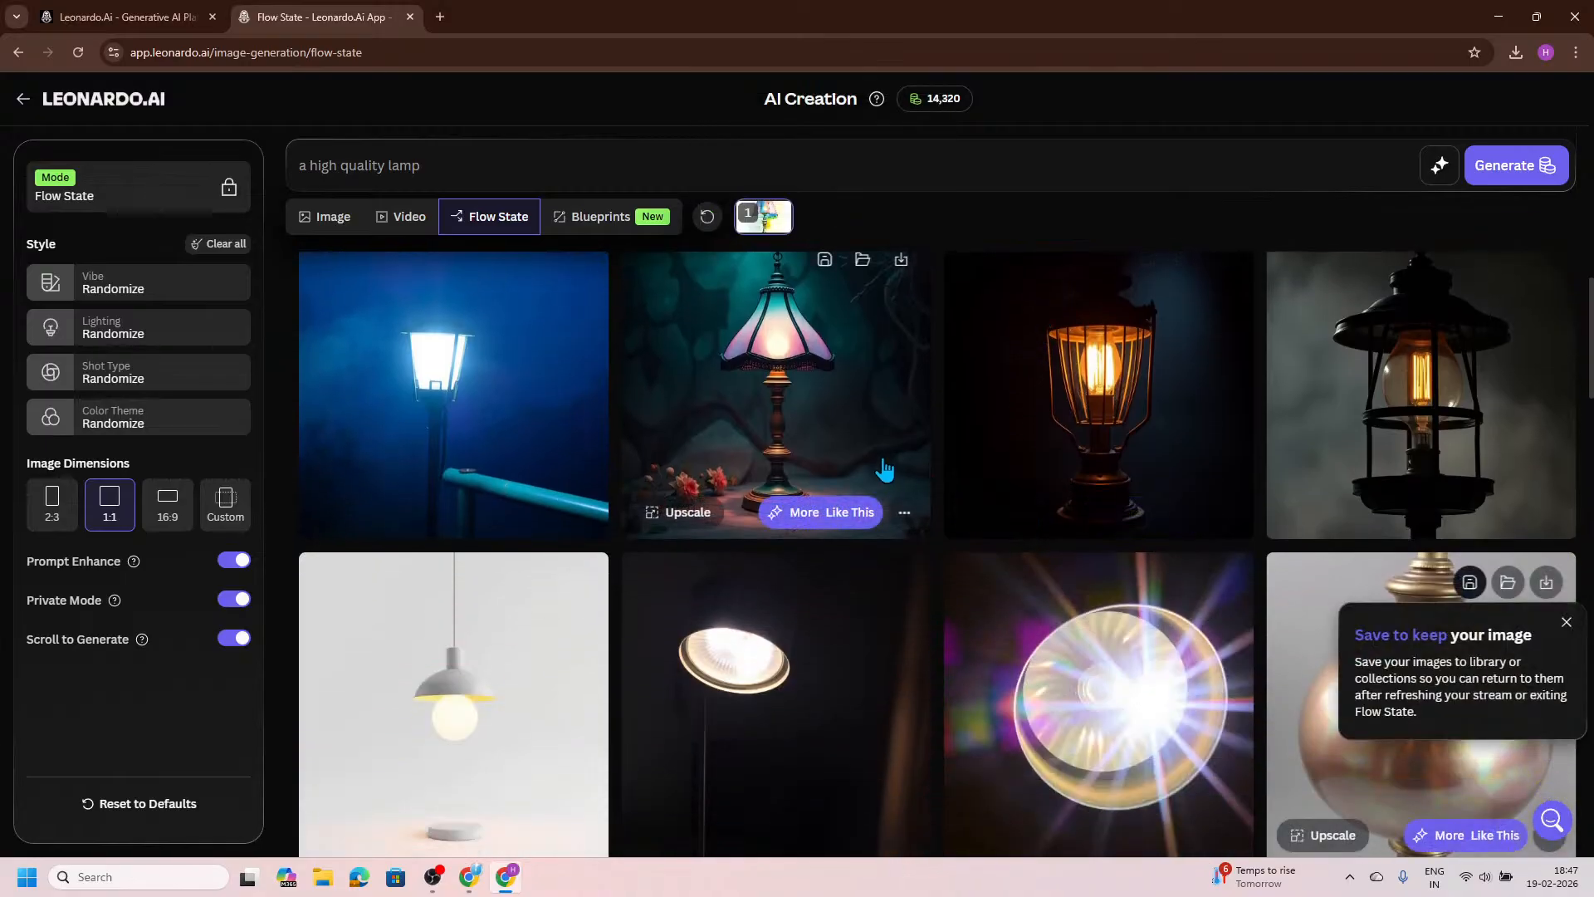
scroll(883, 467, "down", 2)
scroll(884, 469, "down", 3)
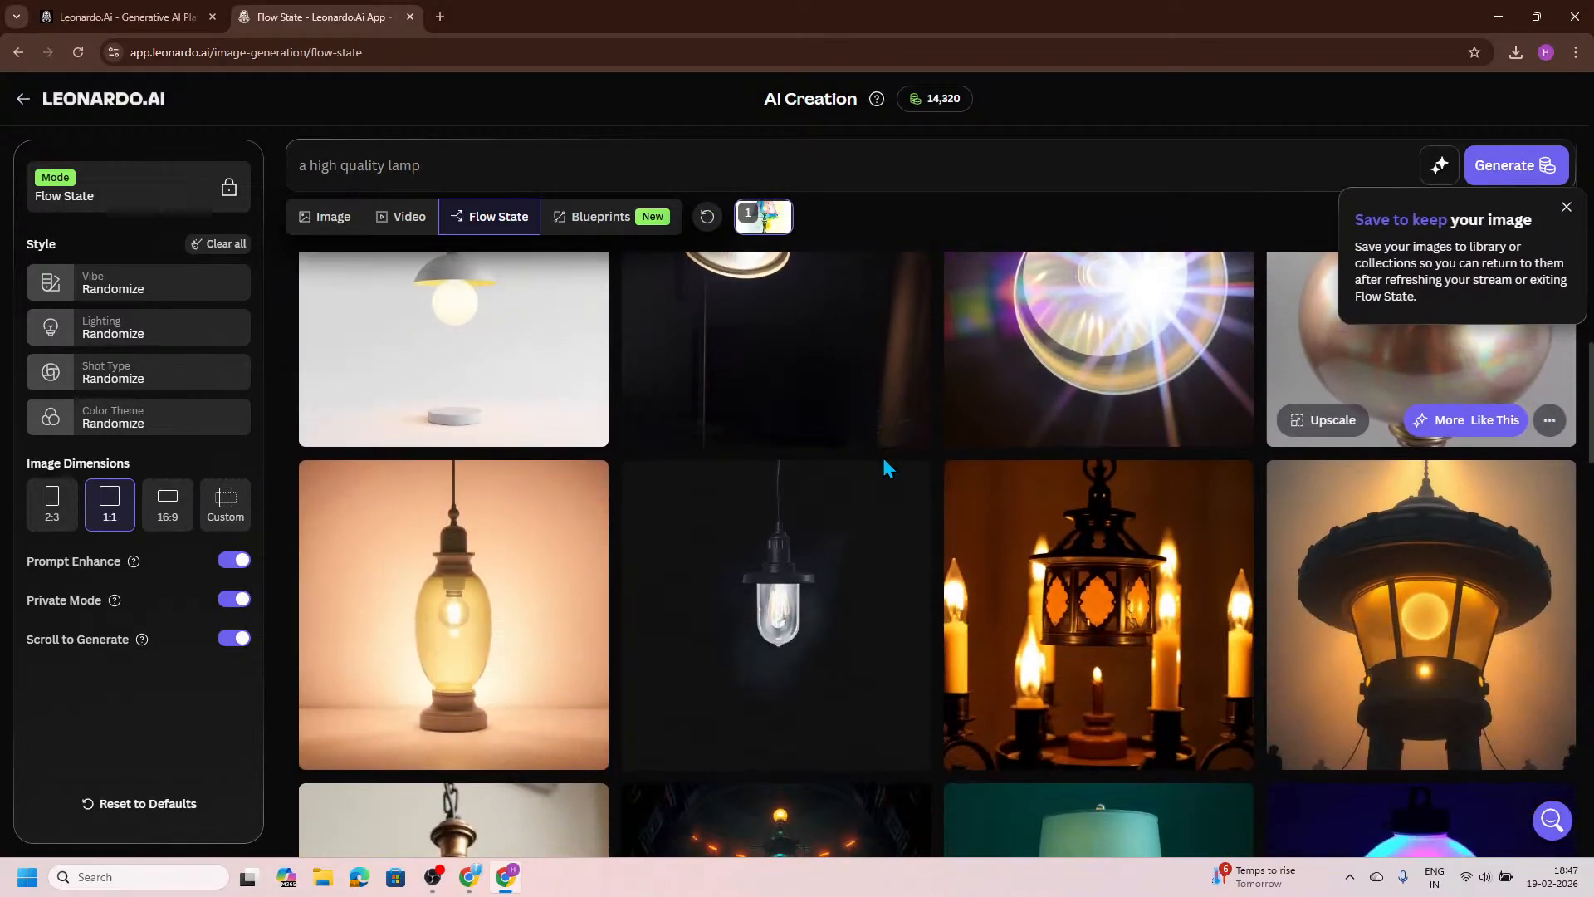
scroll(885, 469, "down", 3)
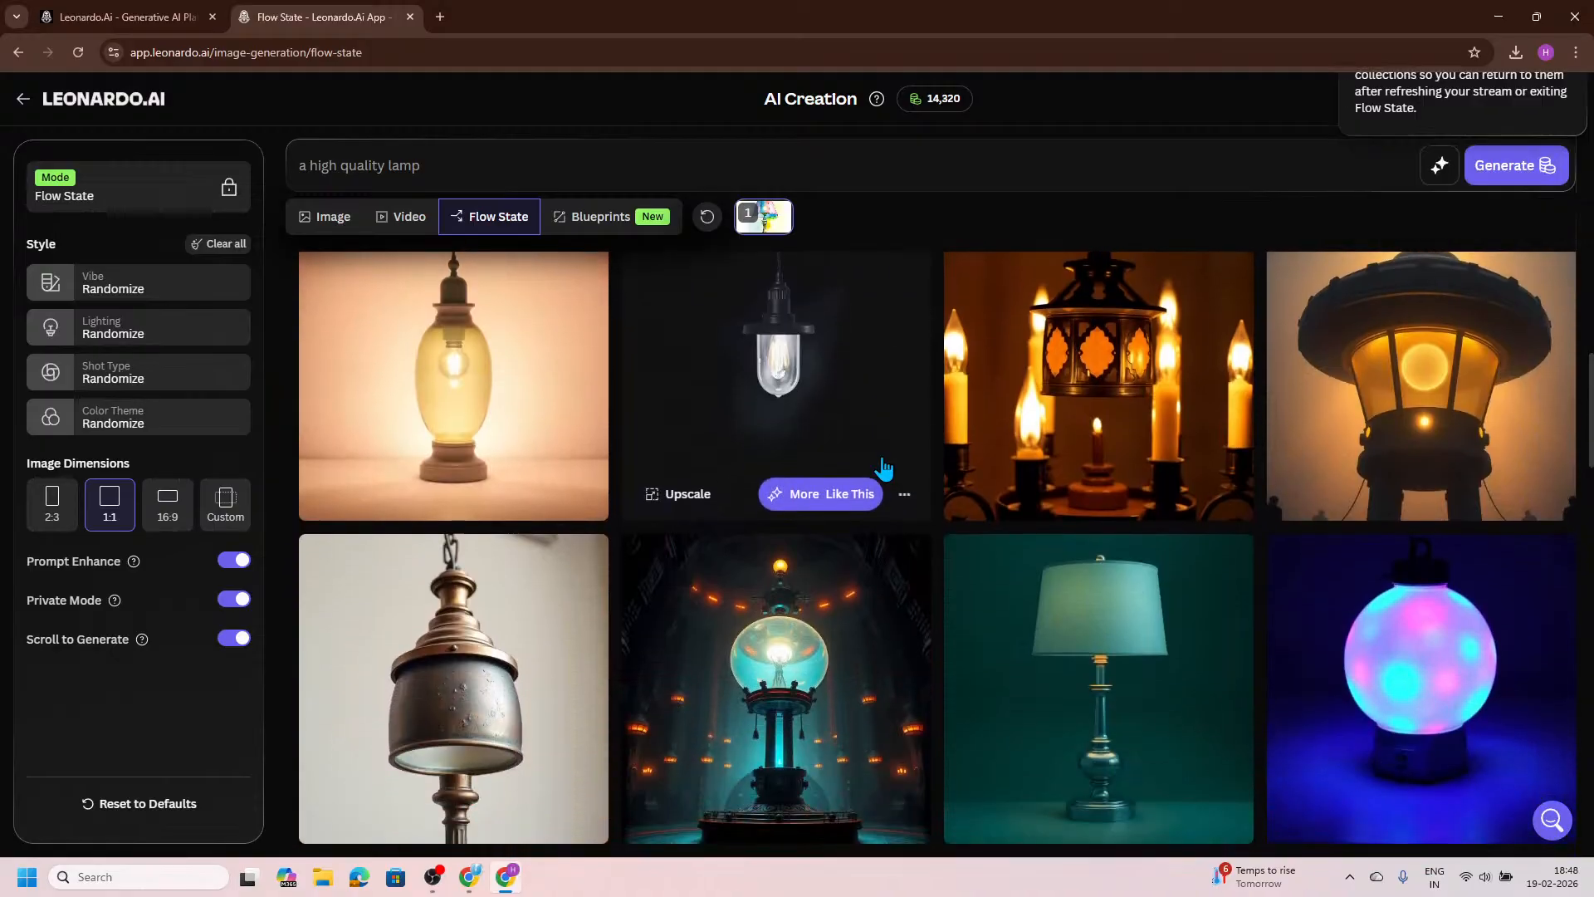
scroll(884, 466, "down", 1)
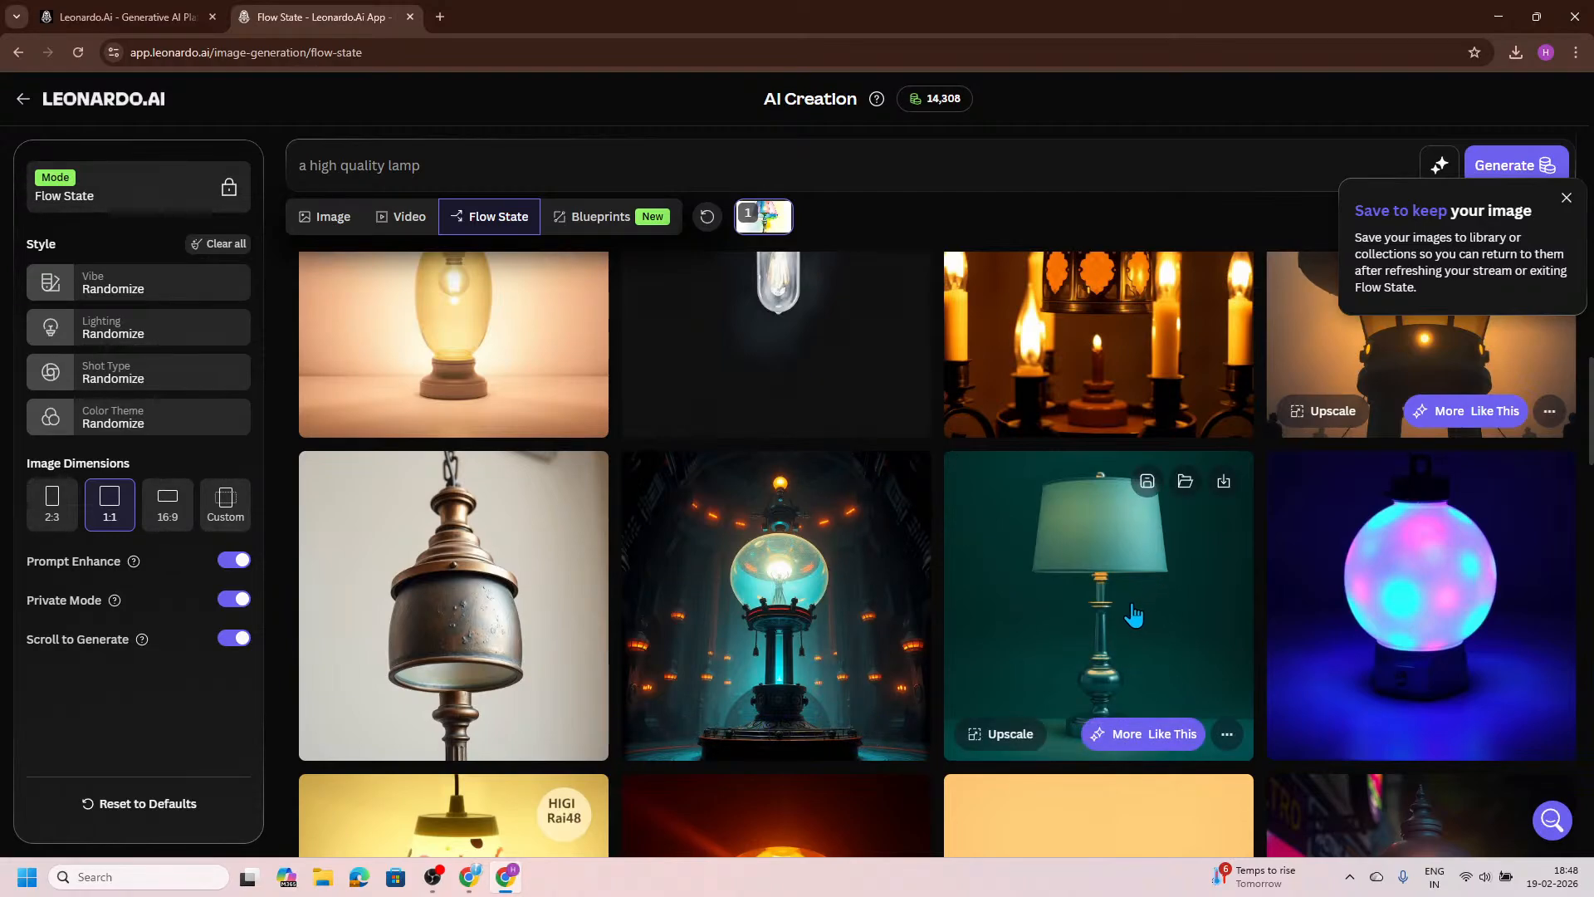
scroll(1134, 615, "down", 1)
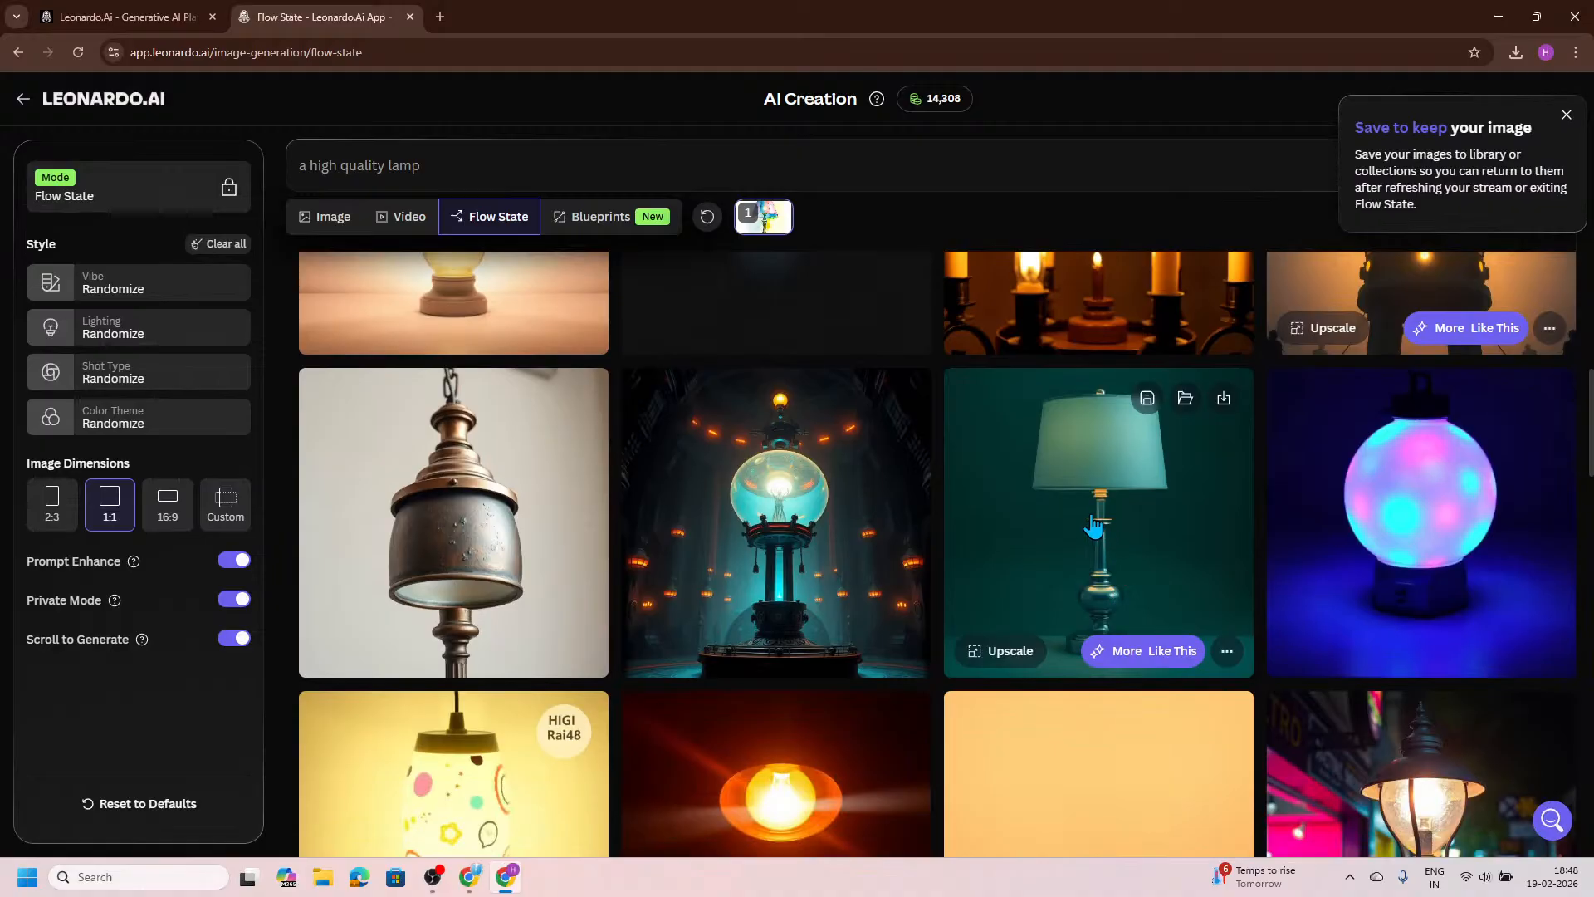
scroll(1092, 525, "down", 2)
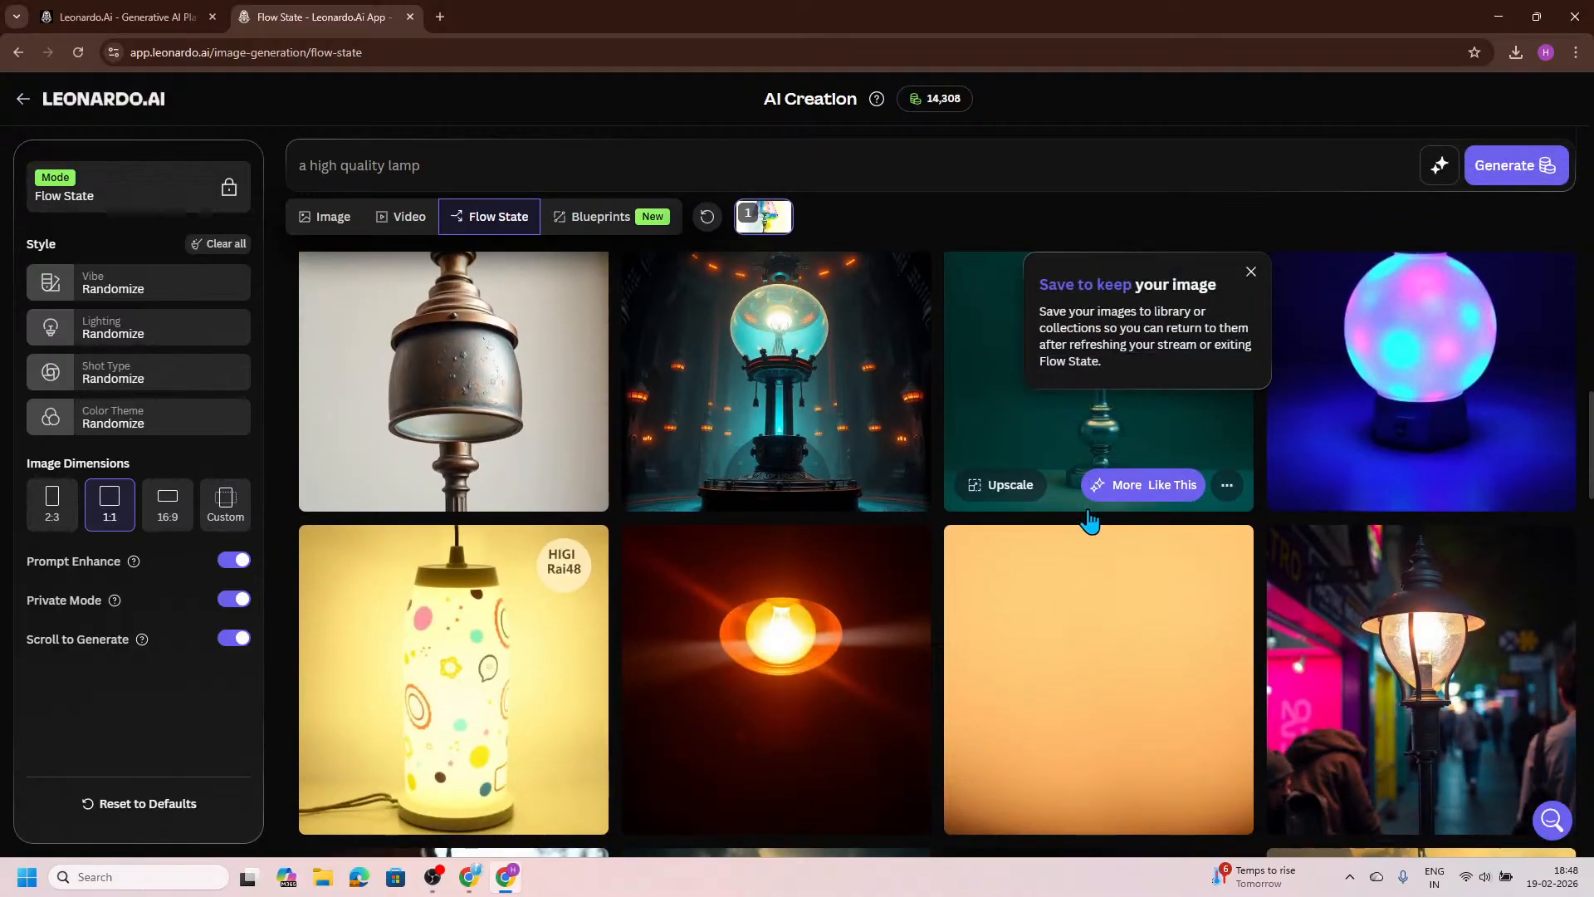
Step: Open the enlarged view of the ornate hanging lantern surrounded by lit candles
scroll(1088, 548, "up", 4)
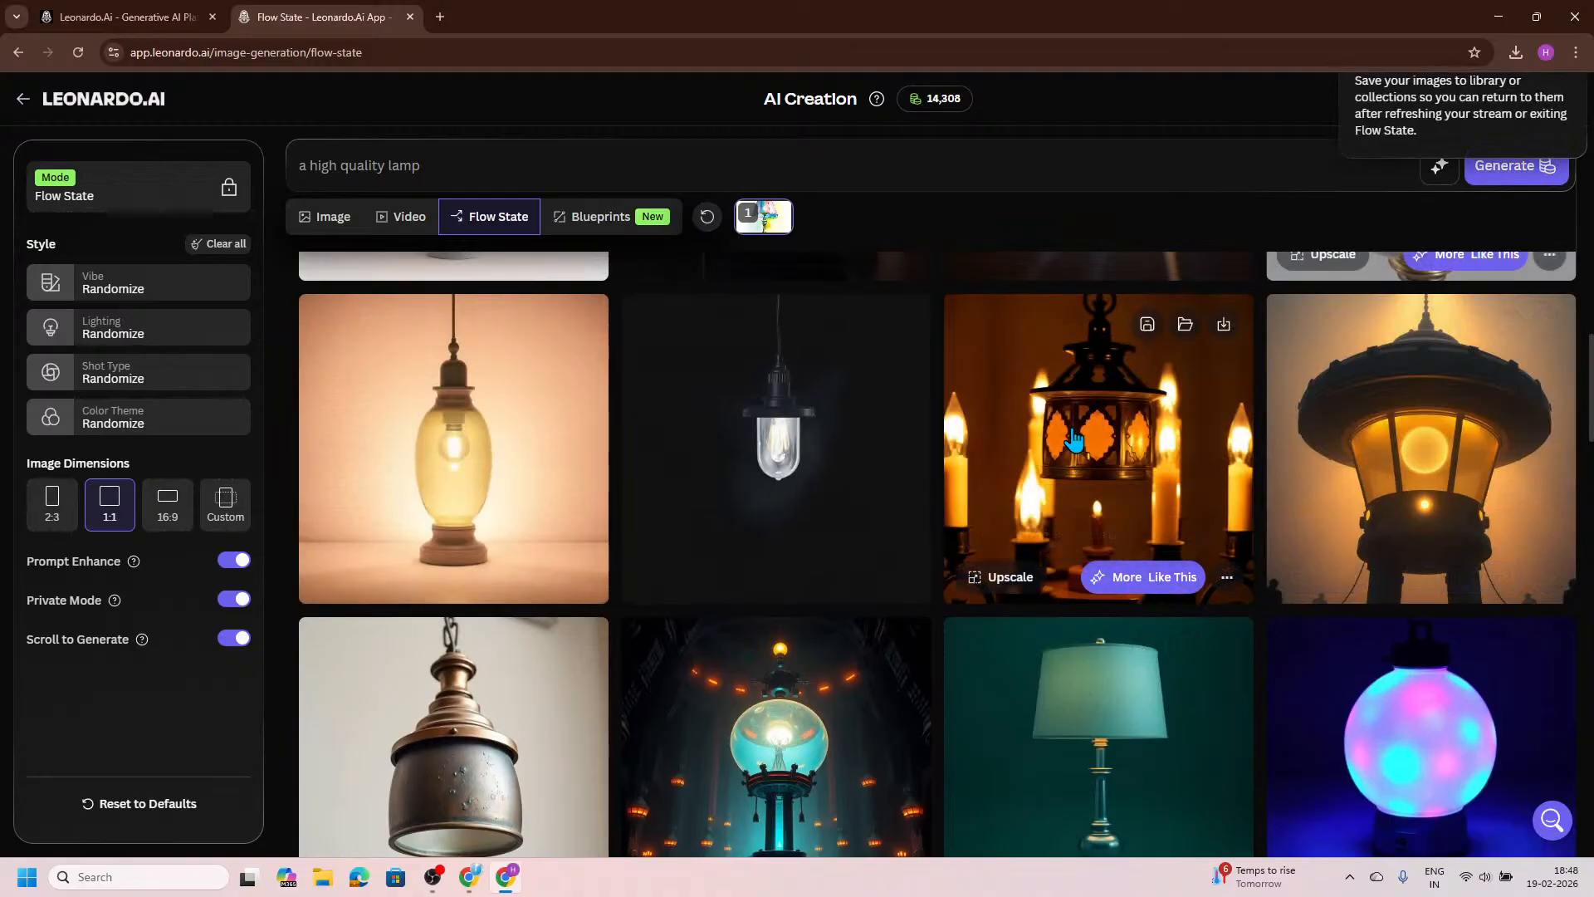
scroll(1086, 467, "up", 1)
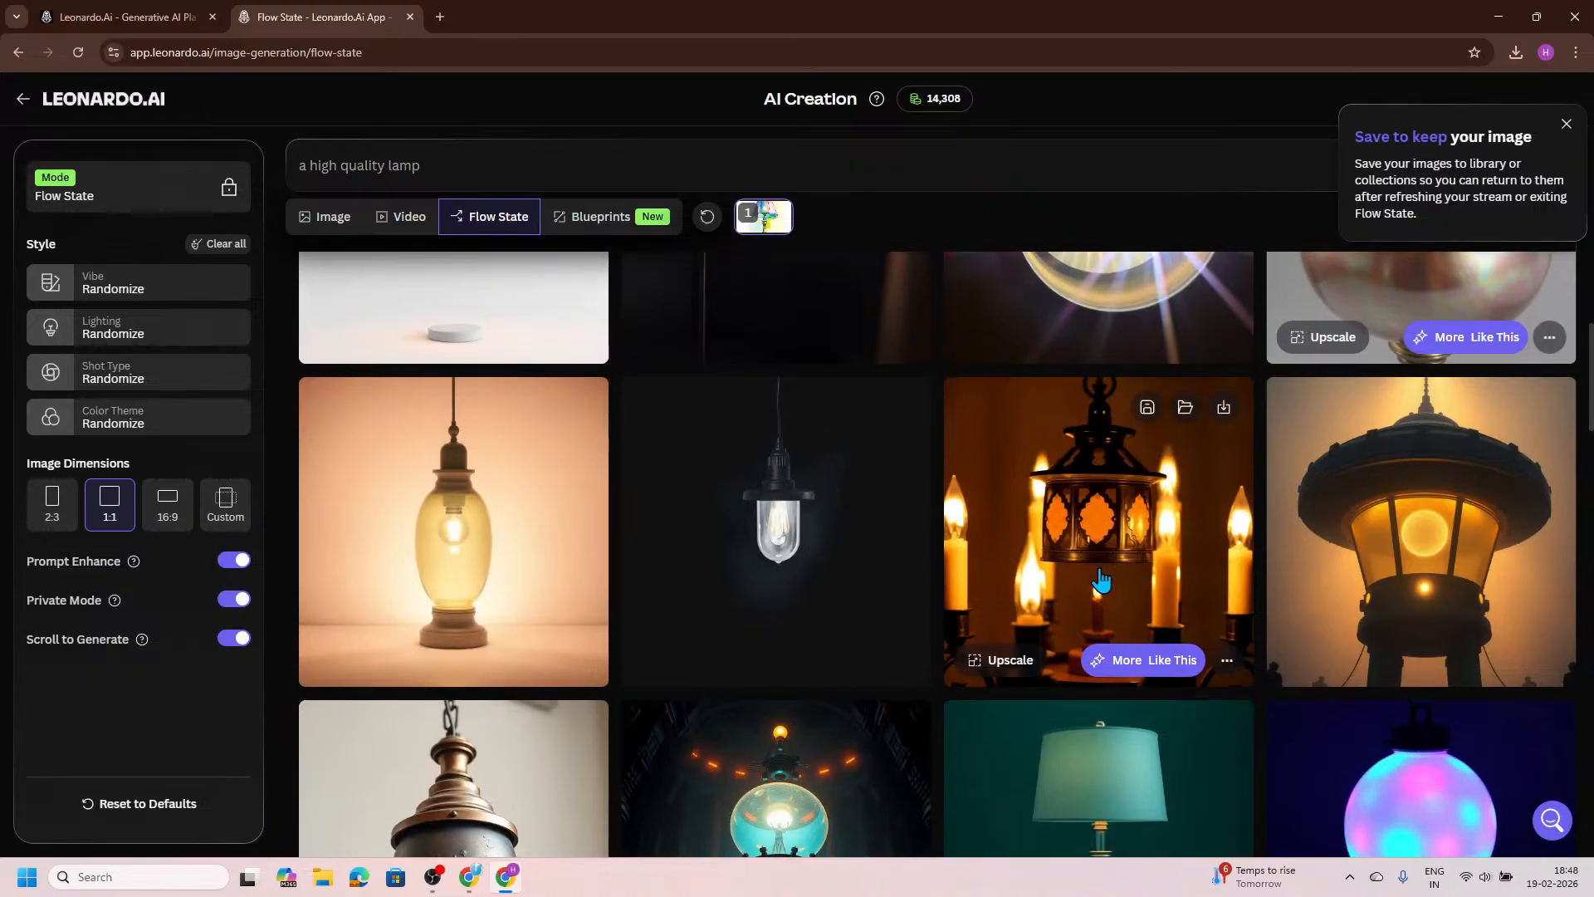
left_click(1114, 569)
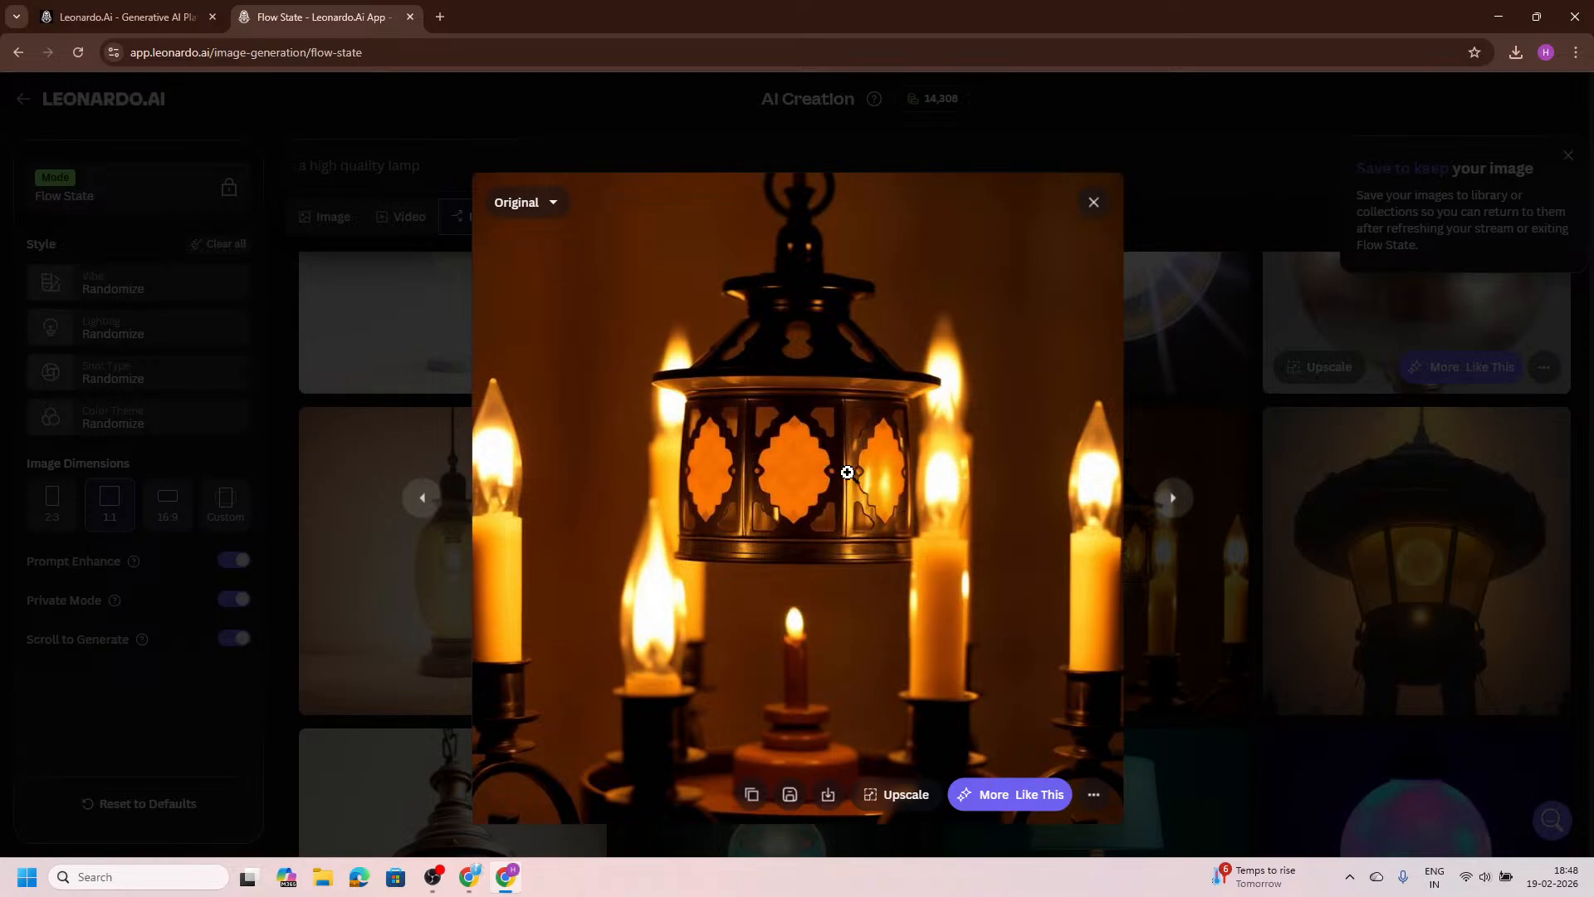
Step: Launch SOLIDWORKS 2024 from the installed programs and accept its license agreement
left_click(28, 877)
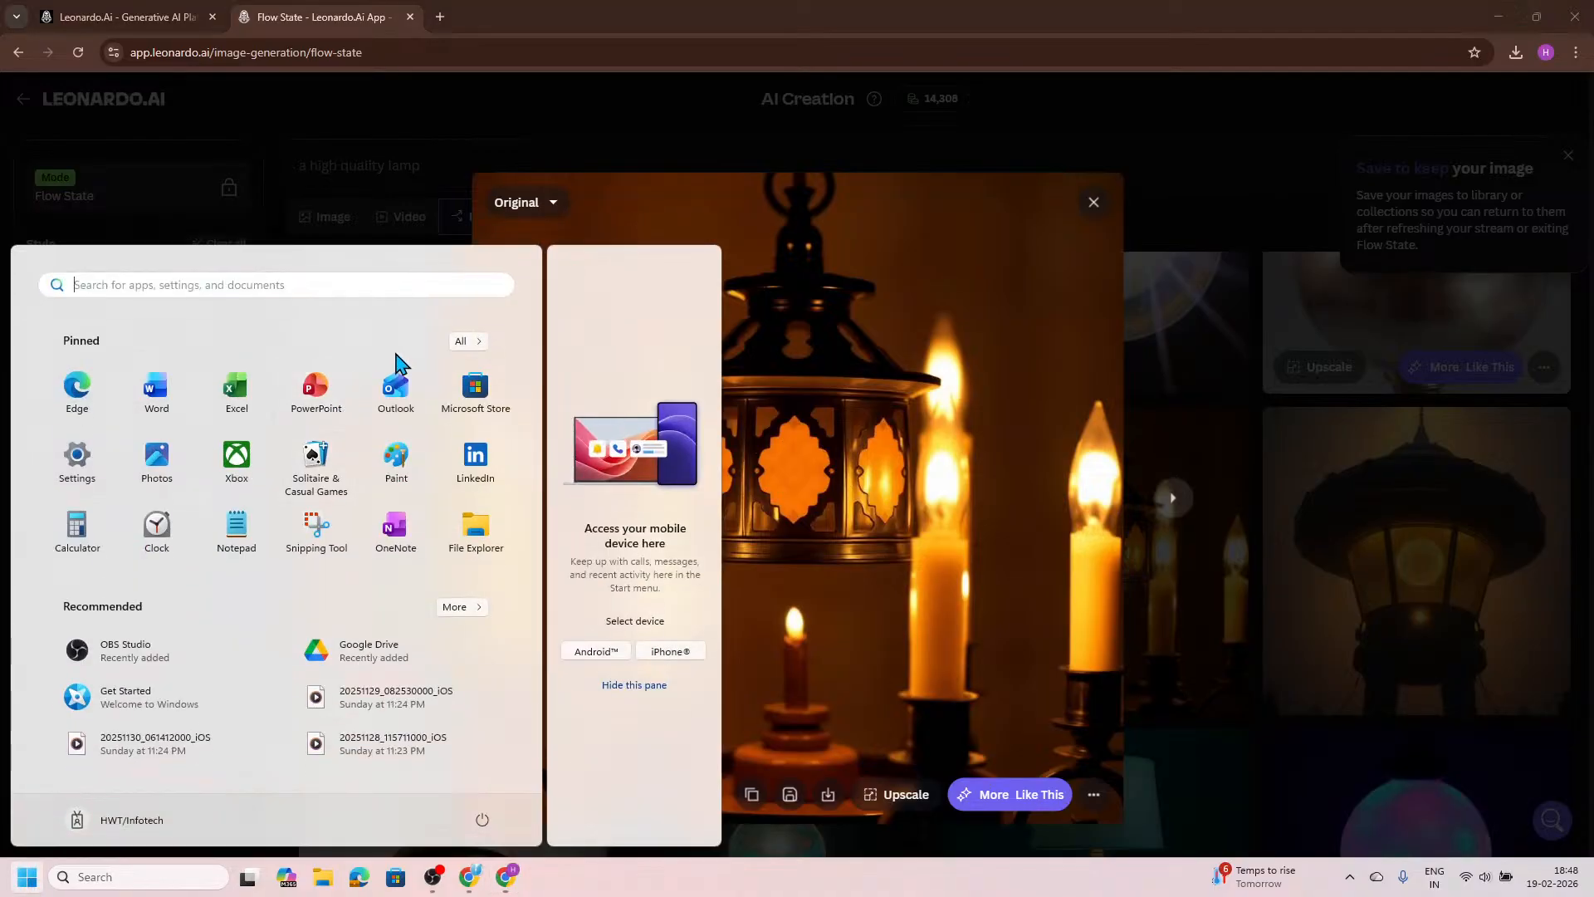
left_click(468, 341)
left_click(124, 402)
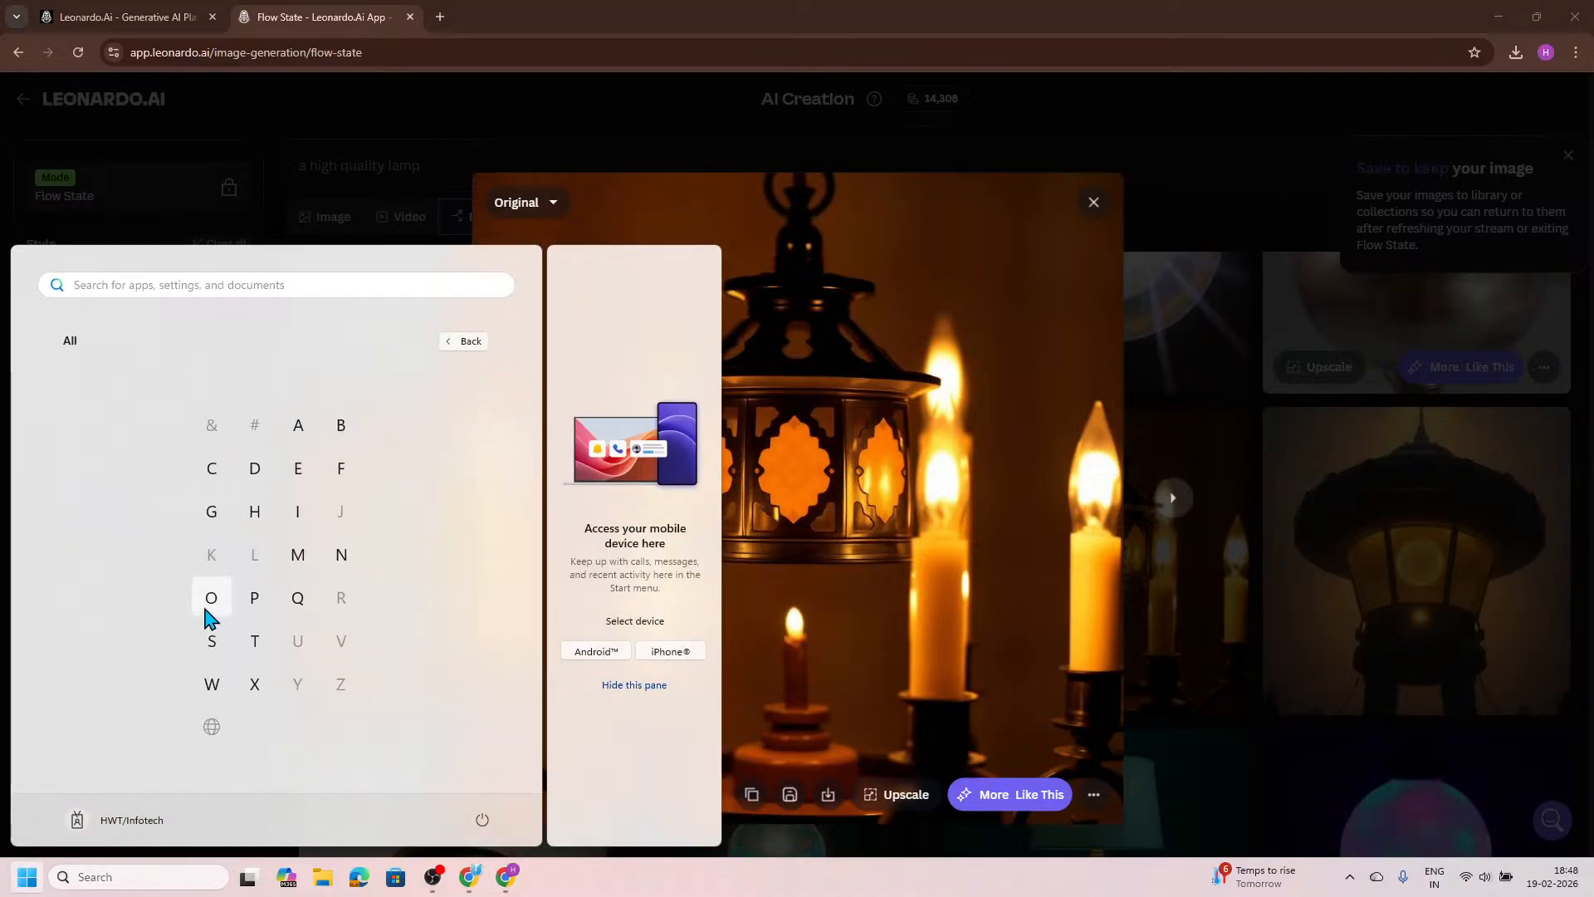
left_click(212, 646)
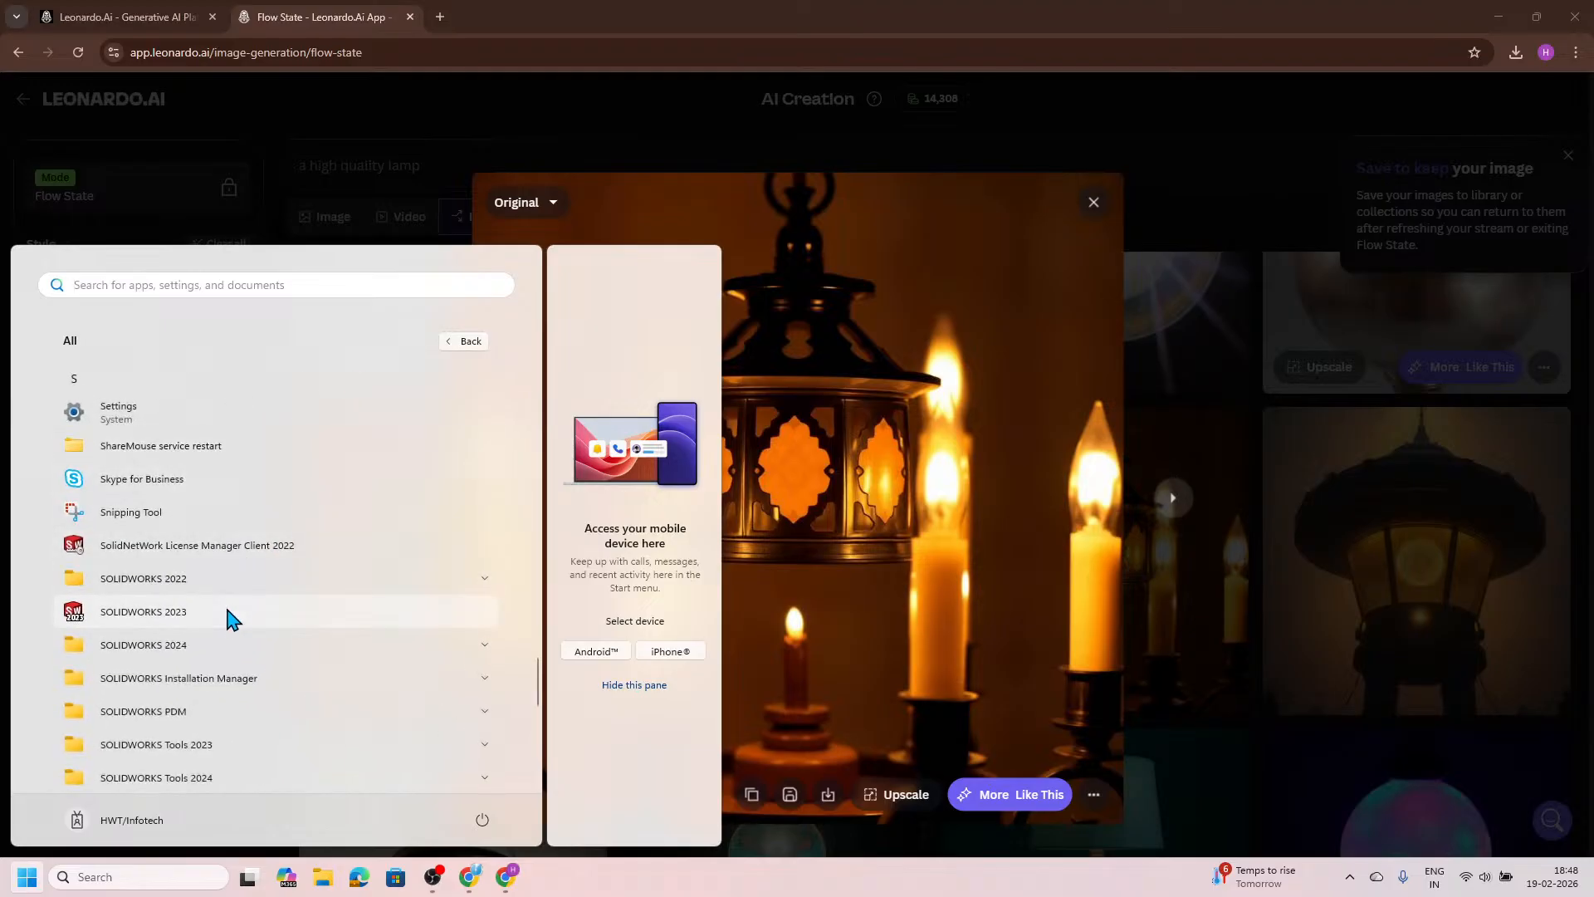
left_click(240, 644)
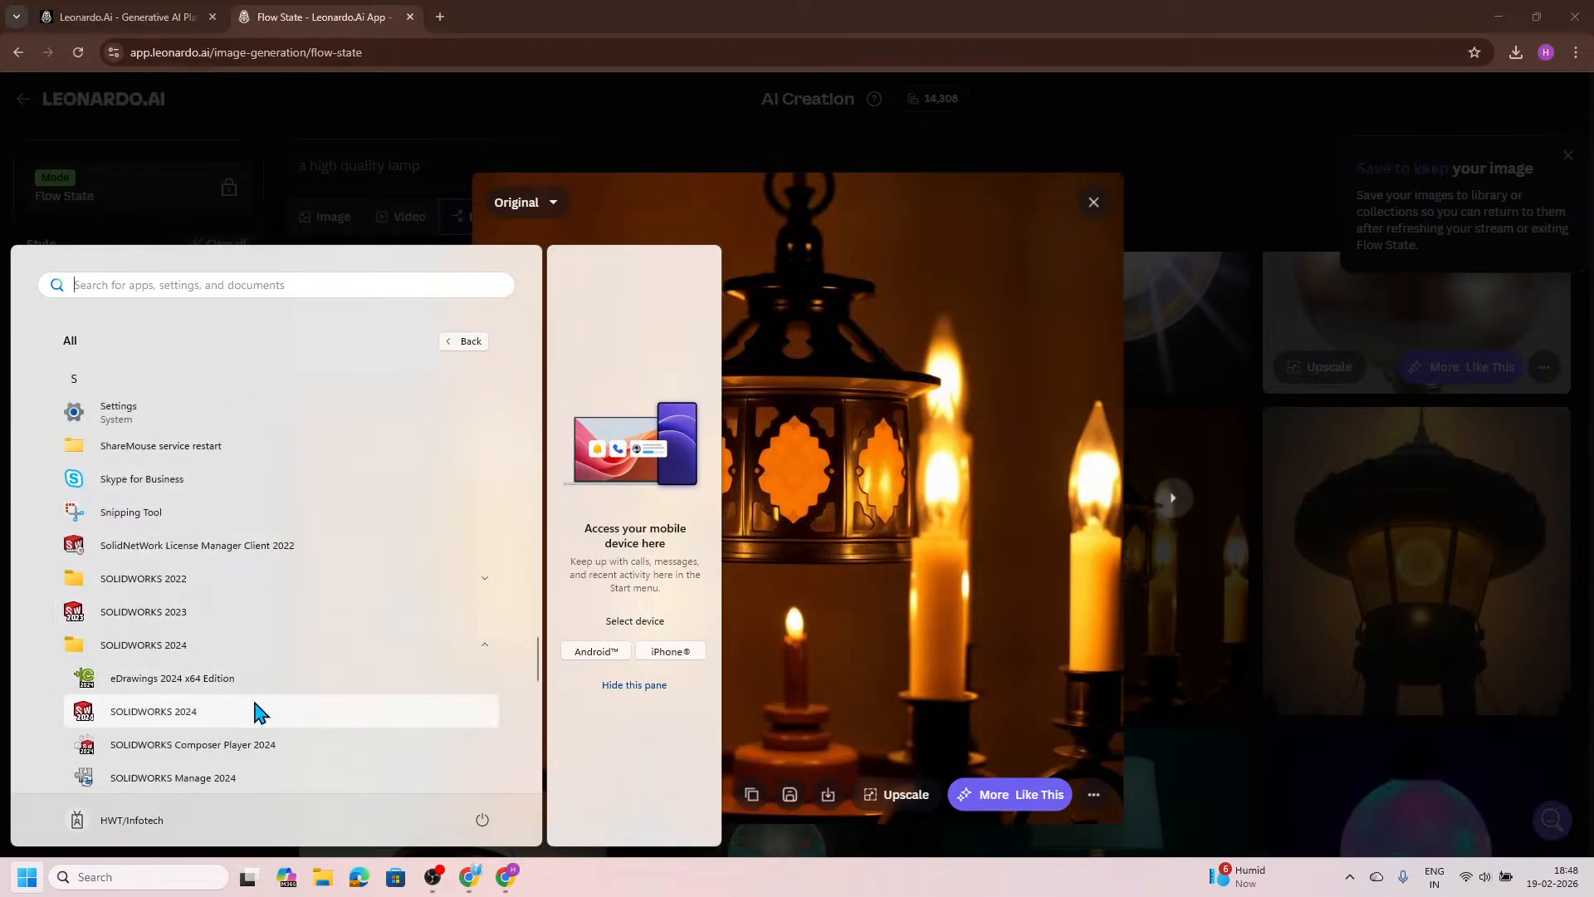
left_click(260, 711)
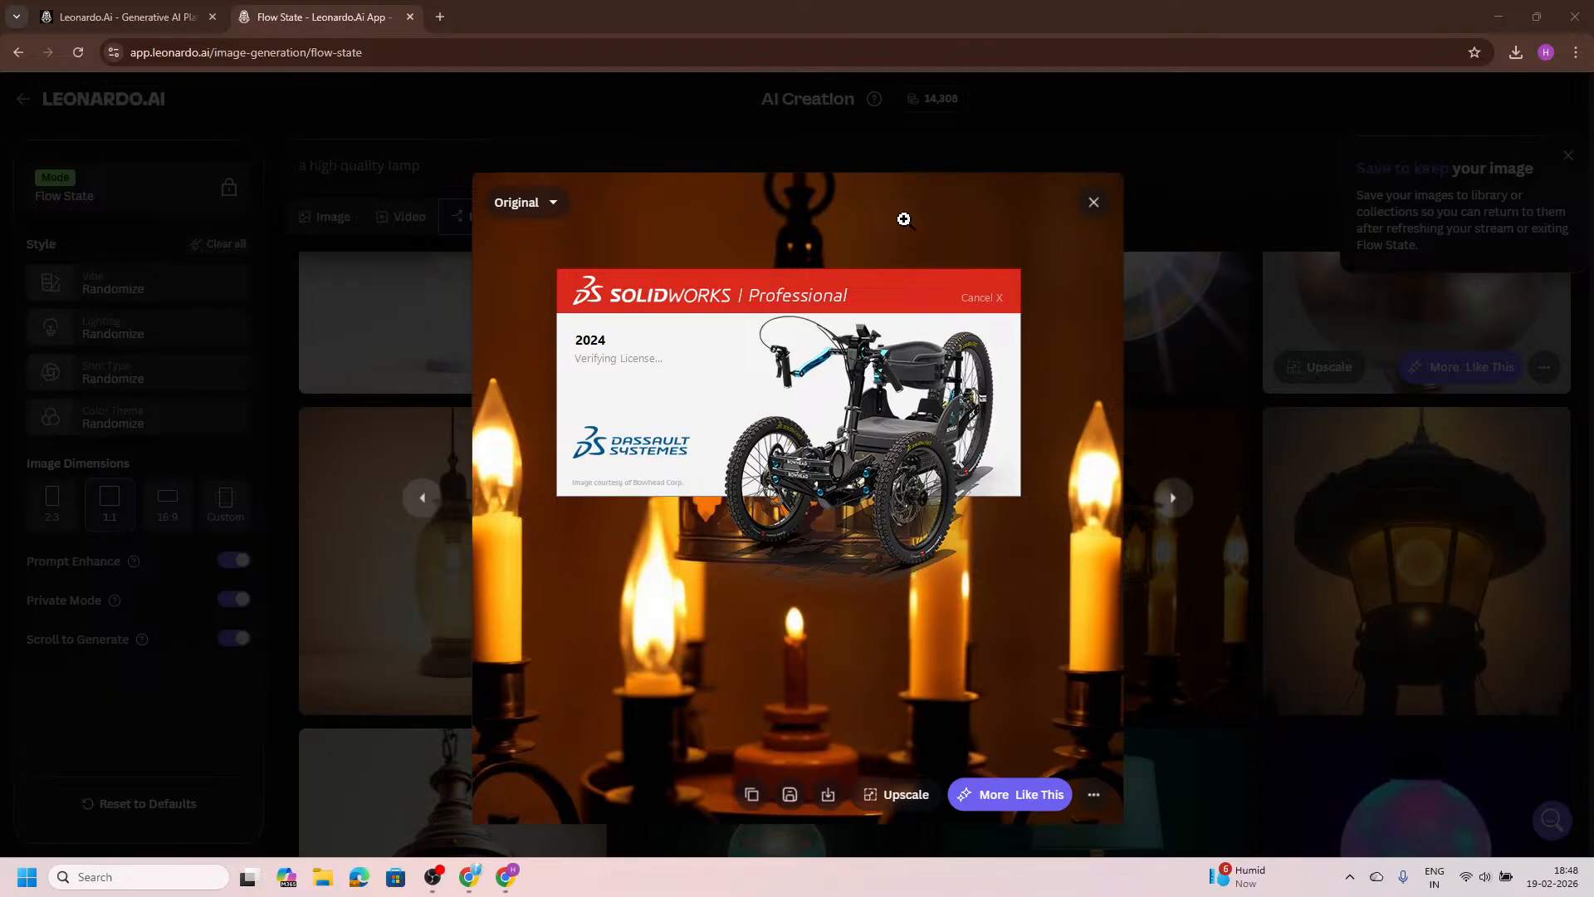
left_click(872, 242)
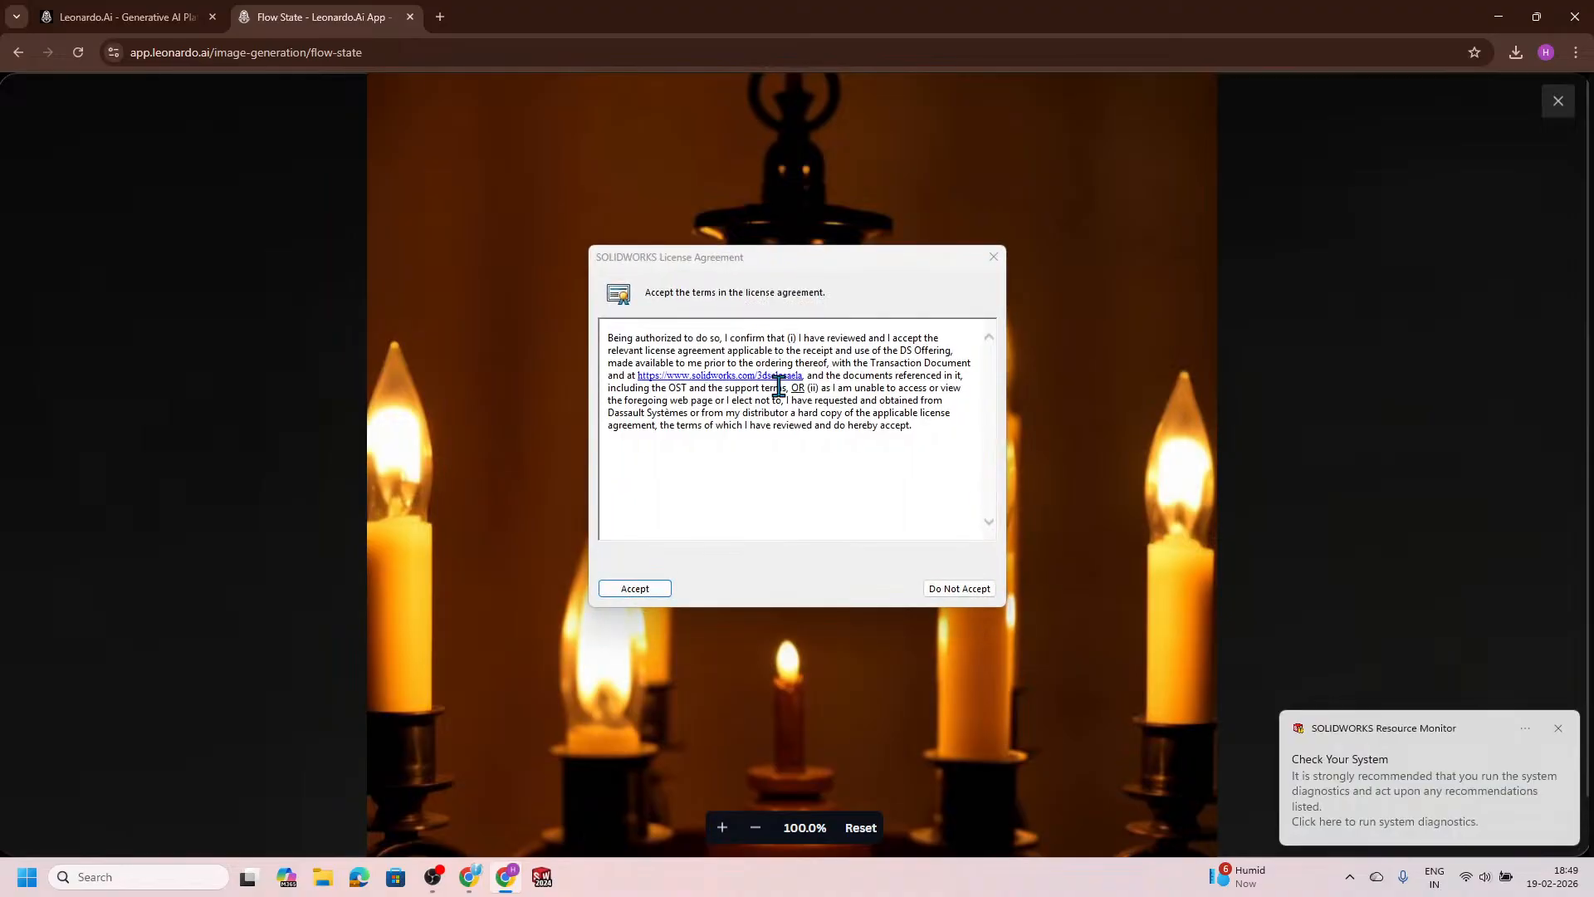
left_click(635, 588)
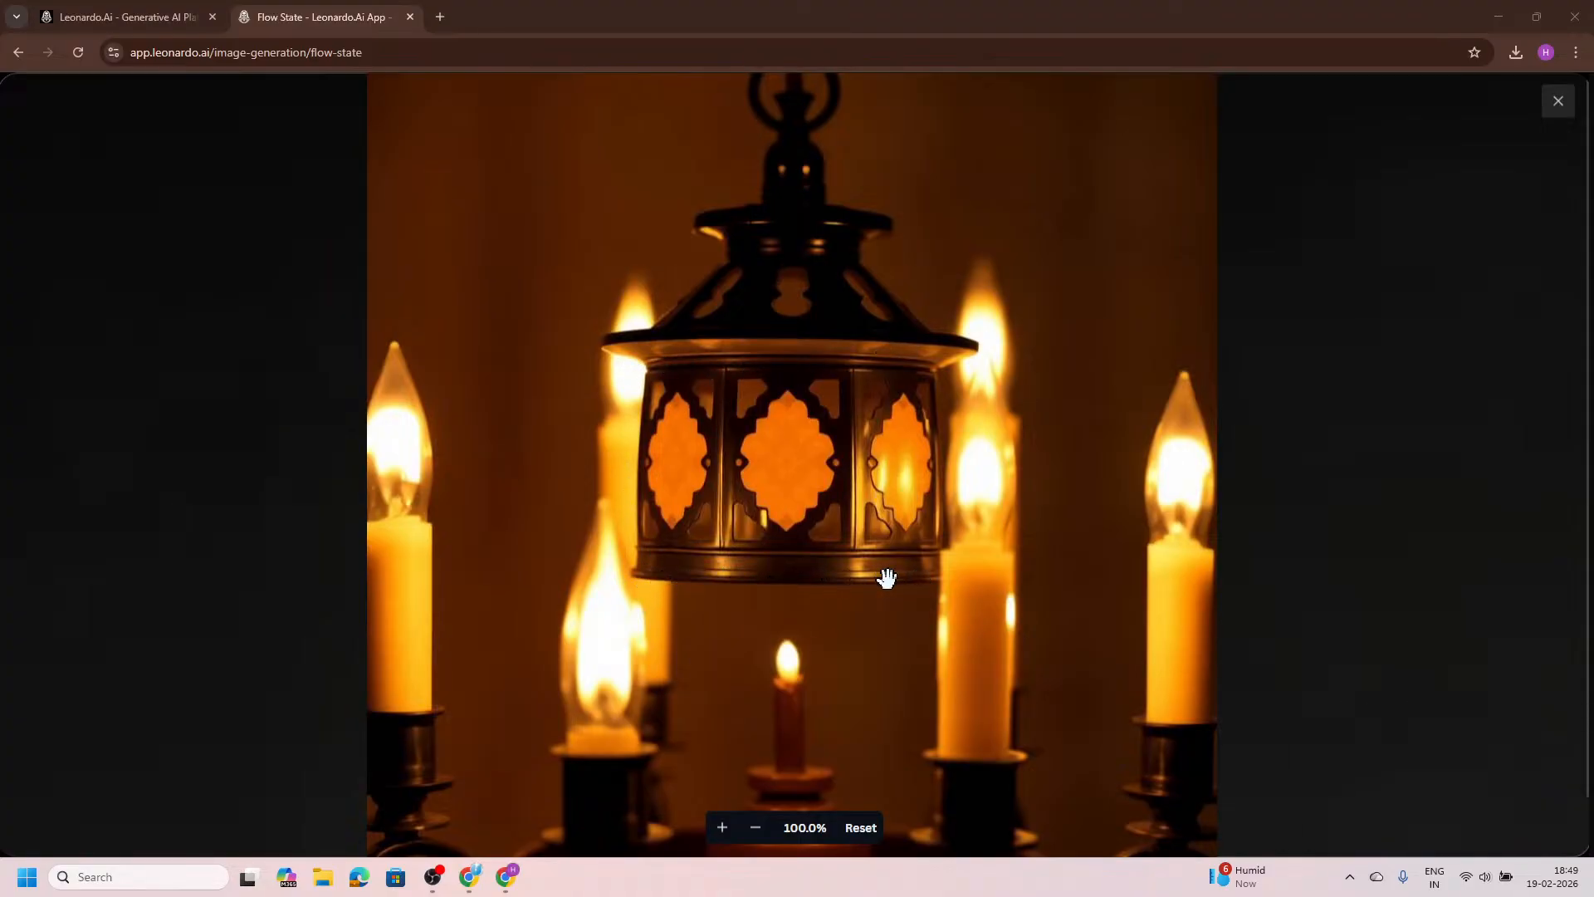
Step: Leave the full-size lantern image, then switch to SOLIDWORKS and maximize its window
left_click(670, 578)
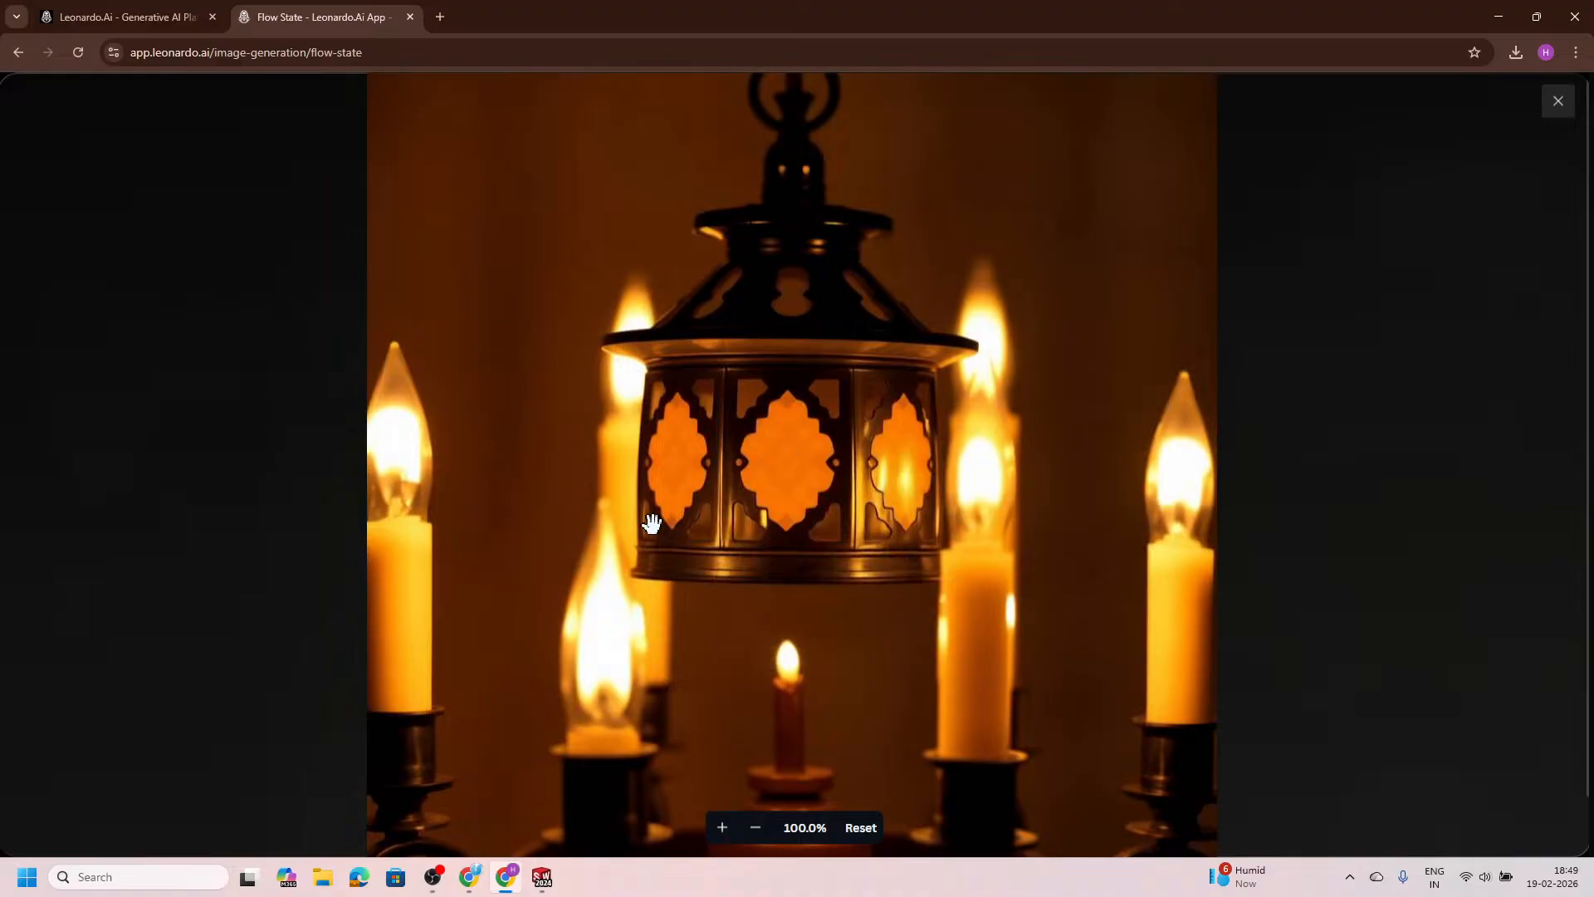
key("Escape")
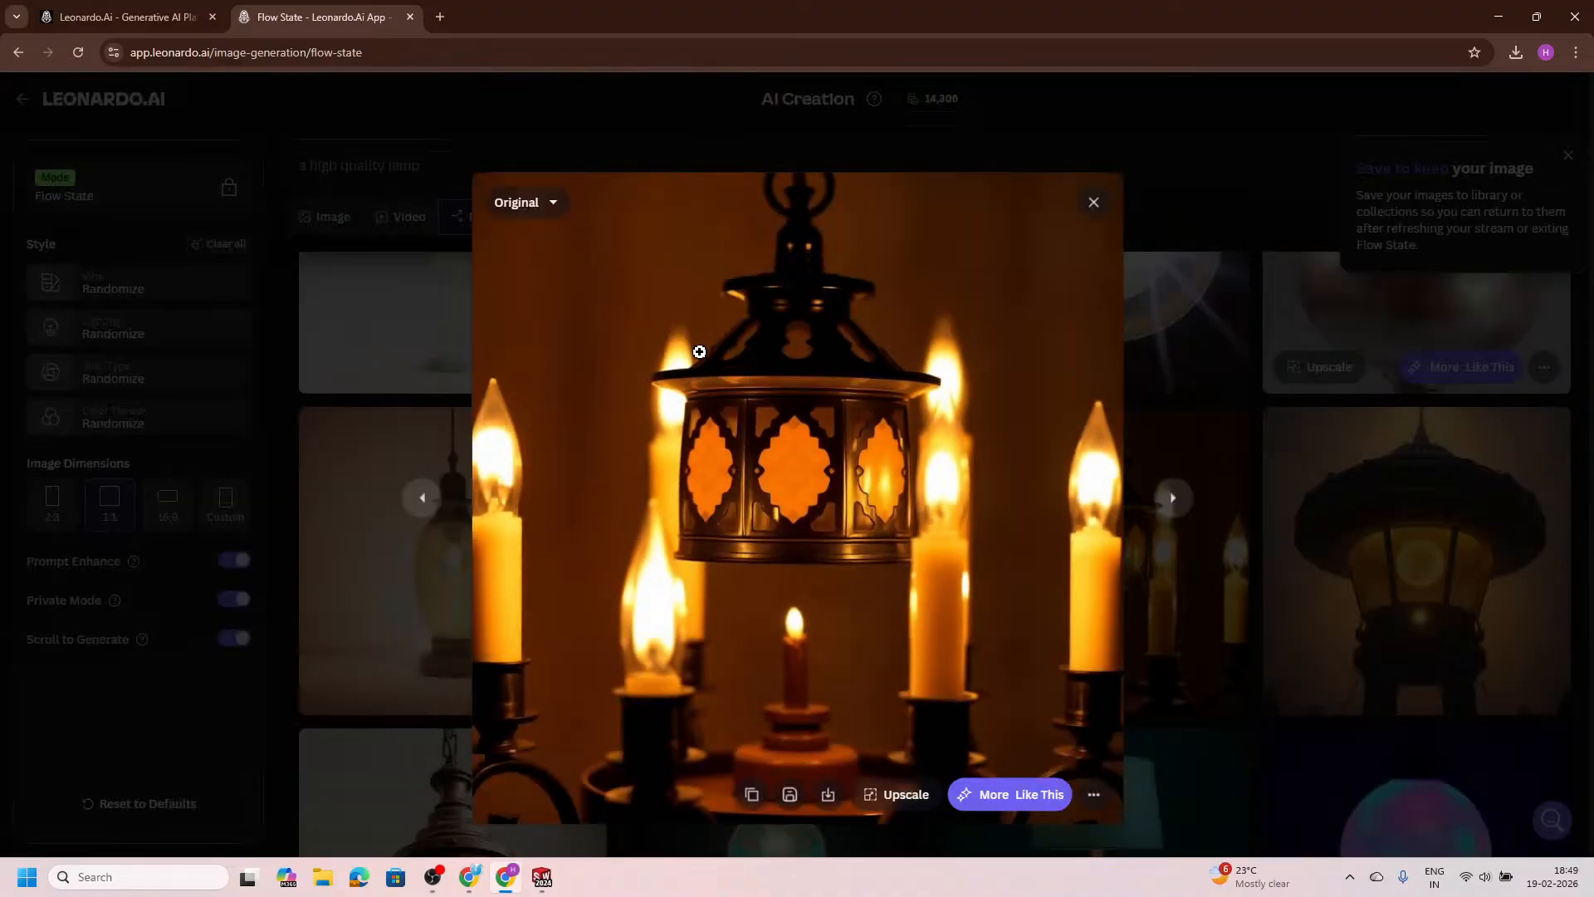
left_click(542, 877)
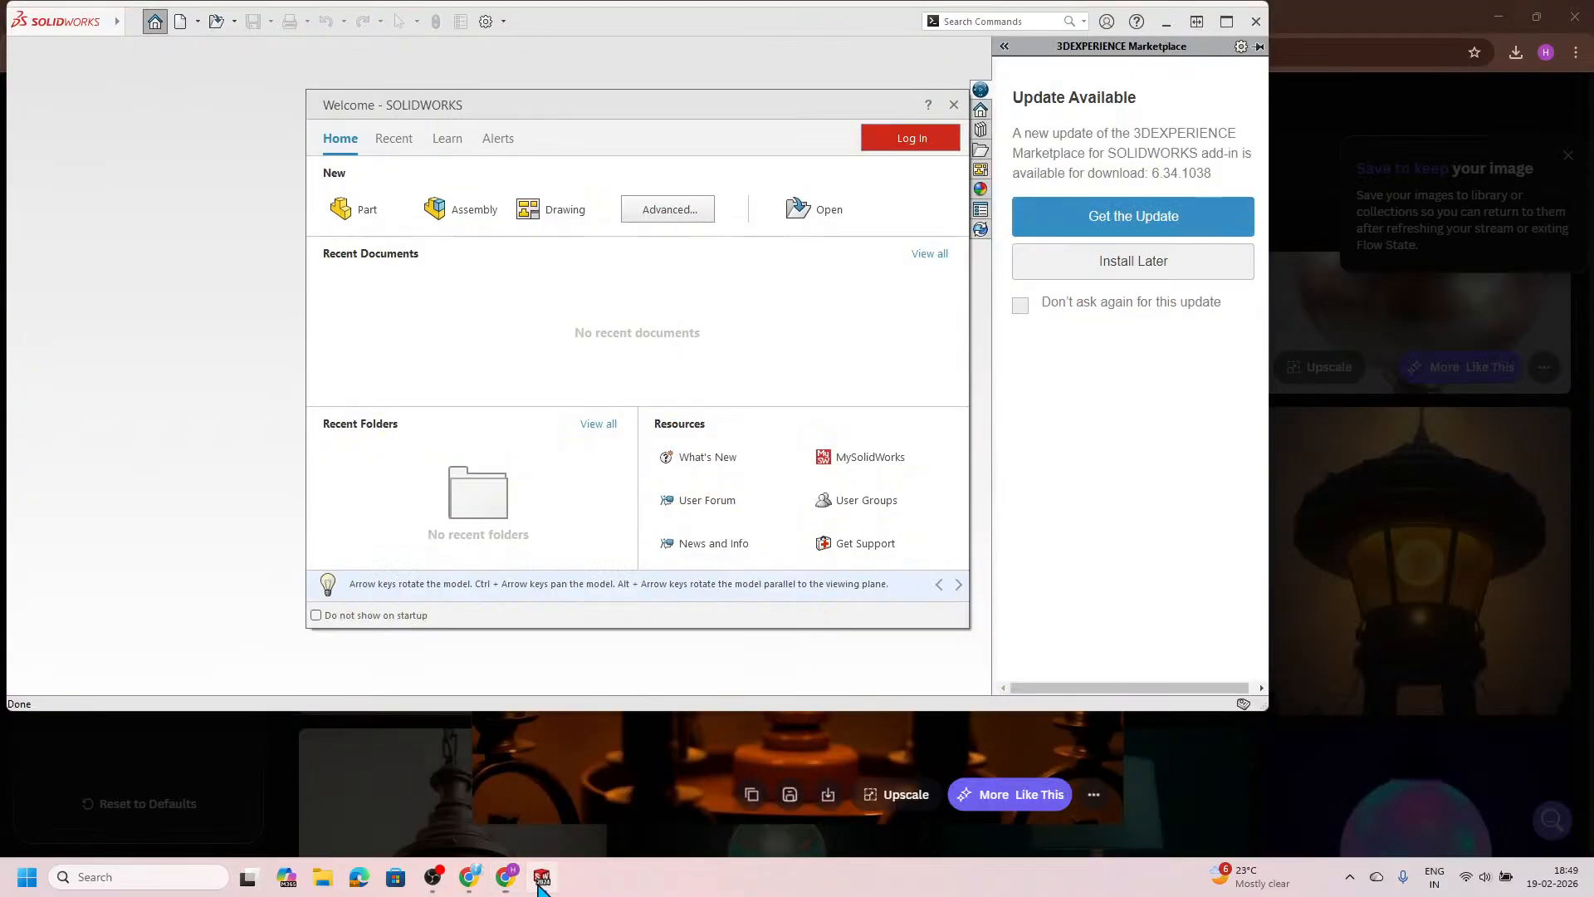
left_click(1227, 23)
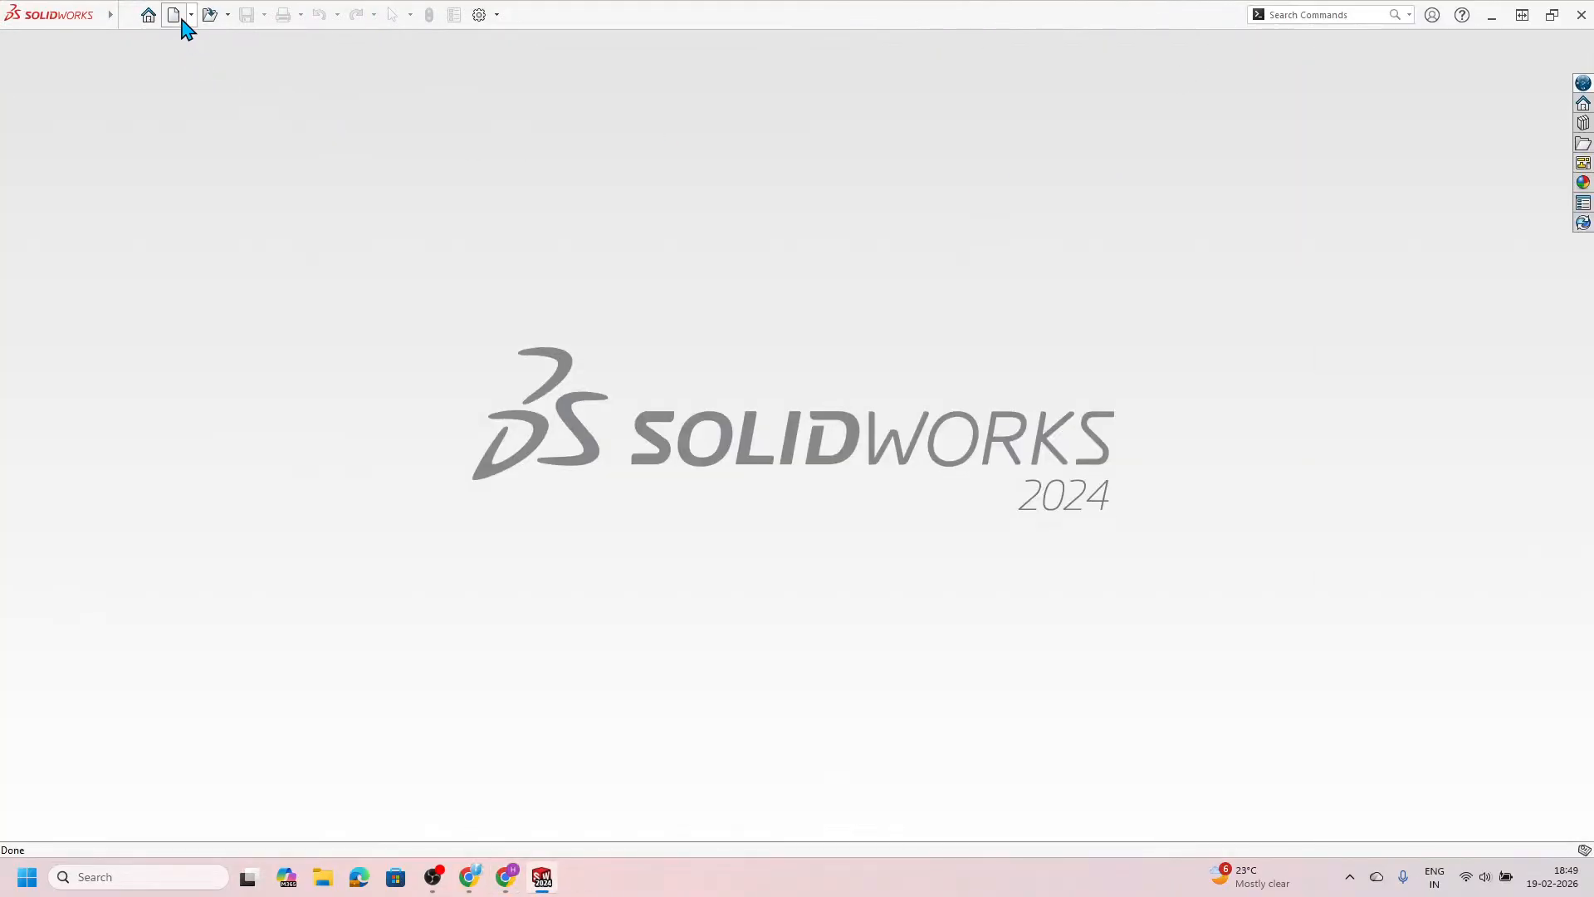
Step: Start a new document and set the default templates to MMGS units and the ISO dimension standard
left_click(174, 16)
left_click(559, 367)
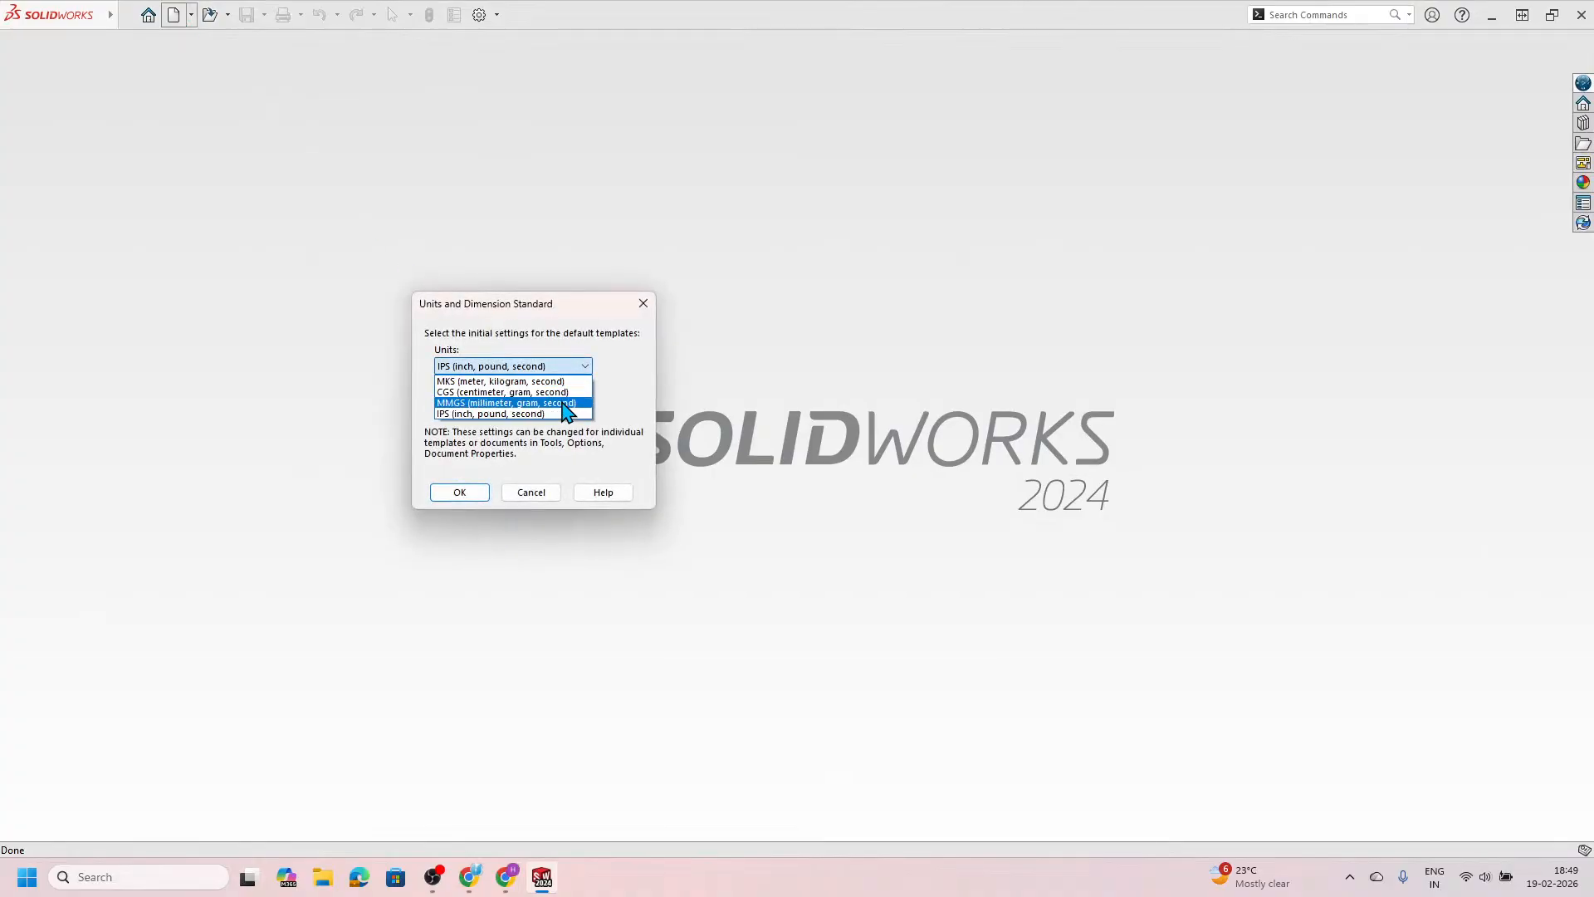
left_click(505, 403)
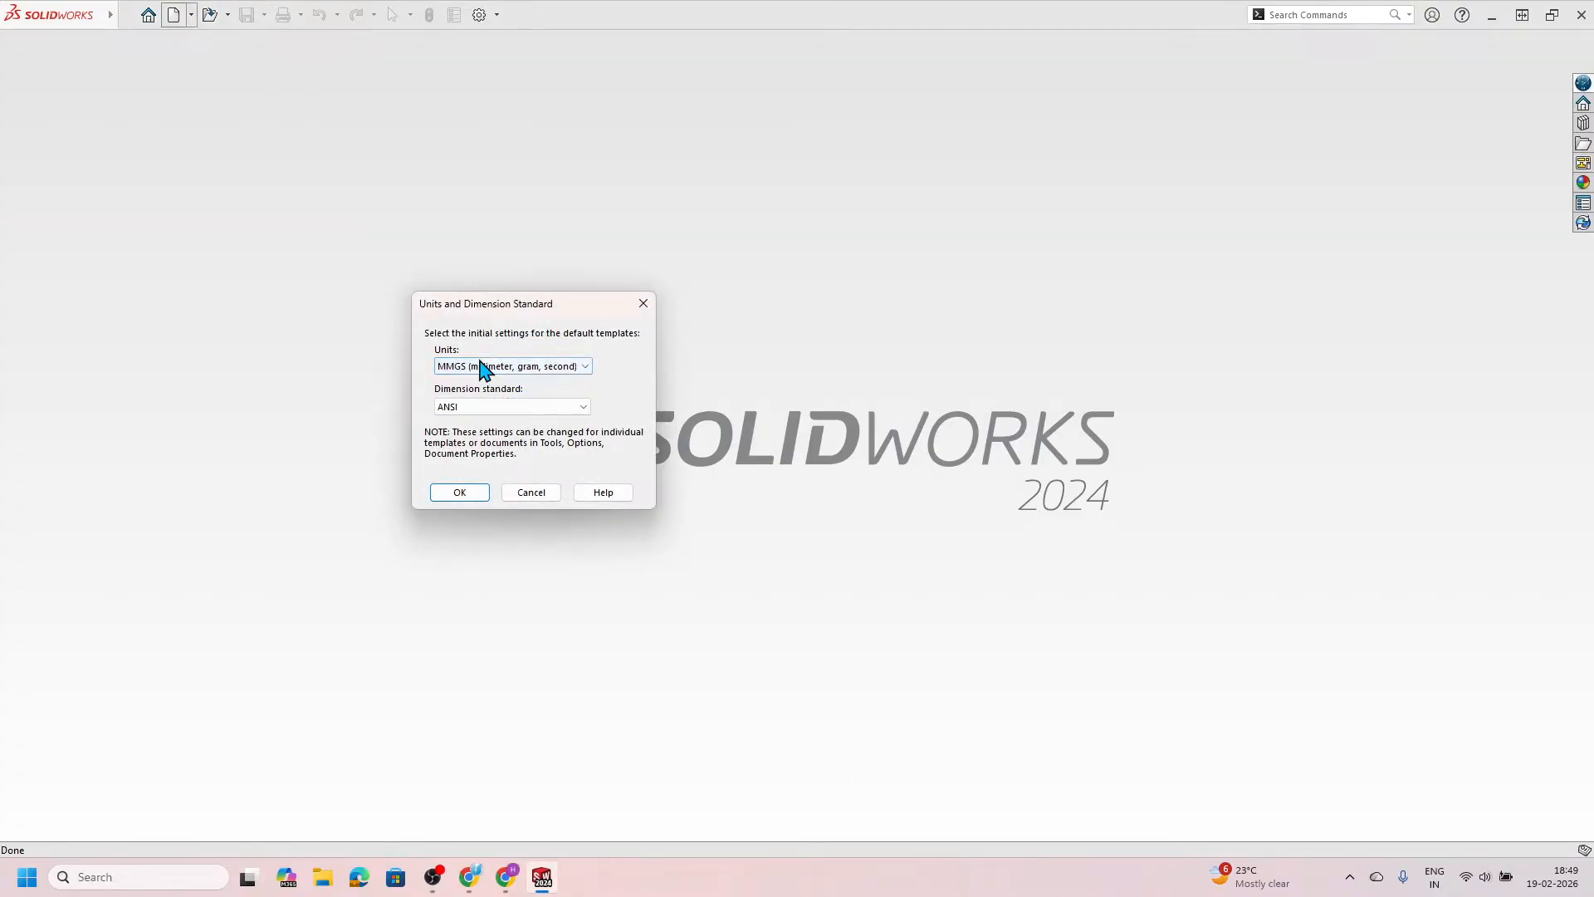
left_click(483, 409)
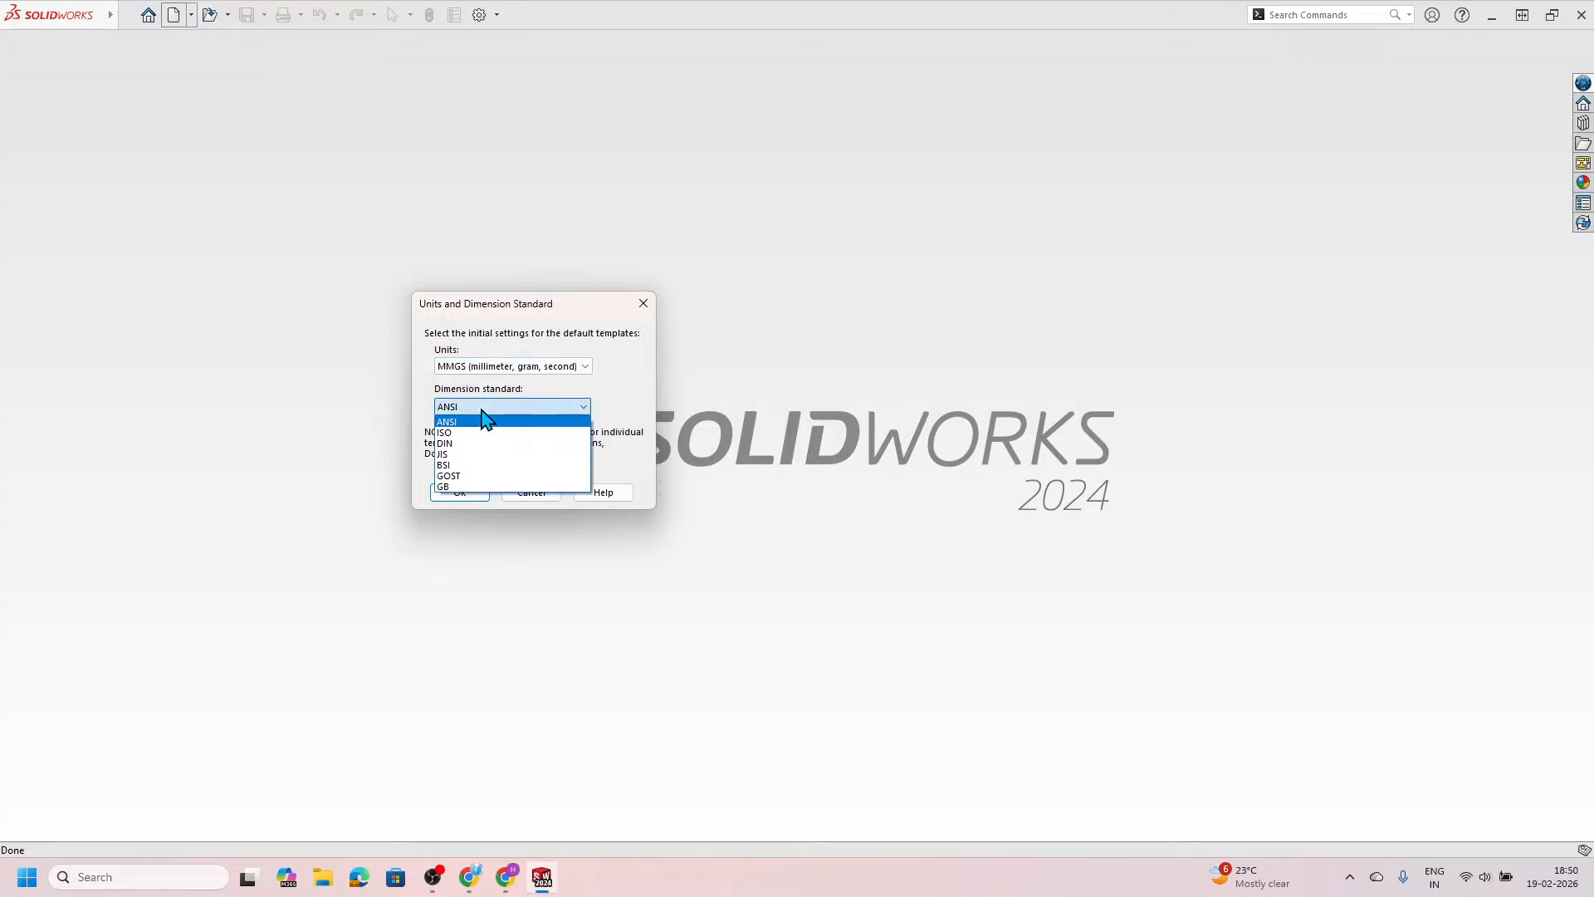
left_click(479, 433)
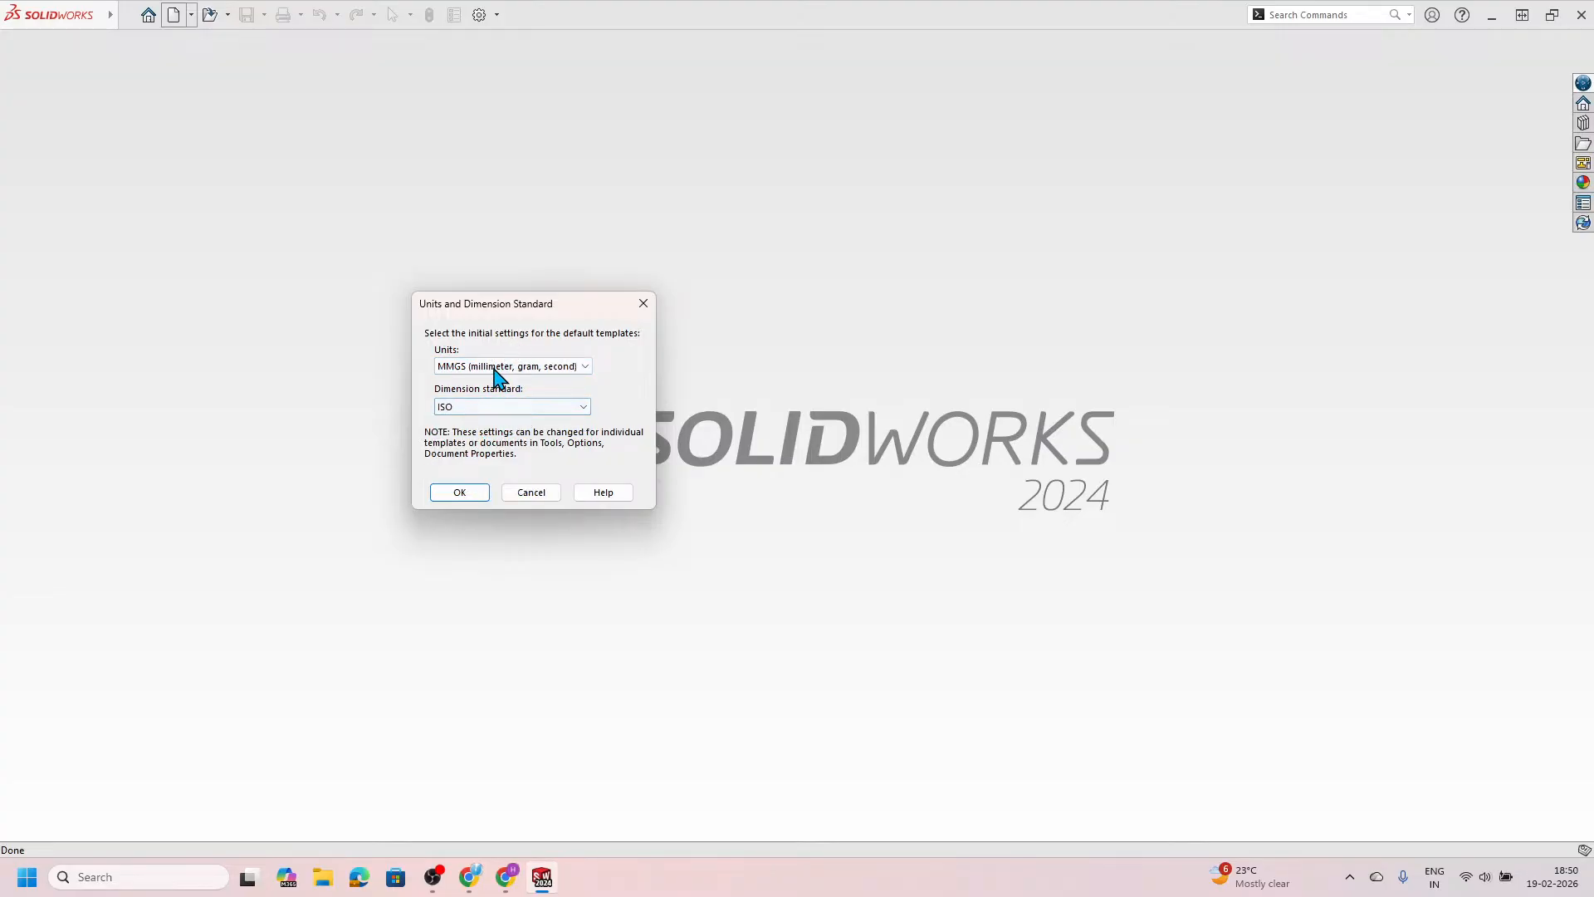
left_click(459, 492)
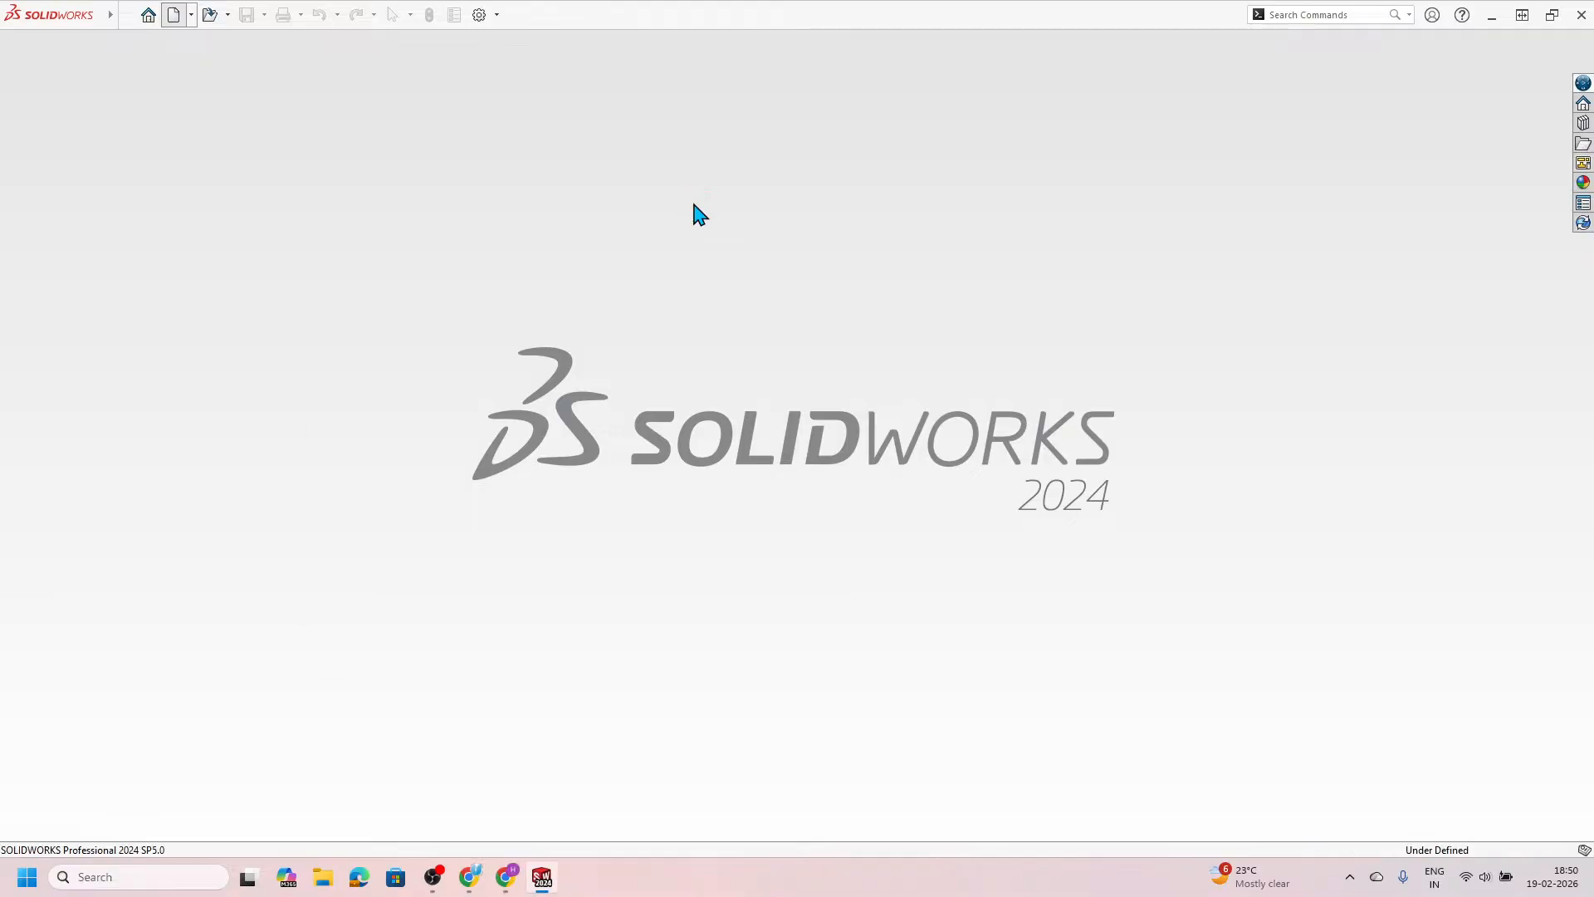
Step: Check the lantern reference image in the browser, return to SOLIDWORKS and create a new part
key("alt+Tab")
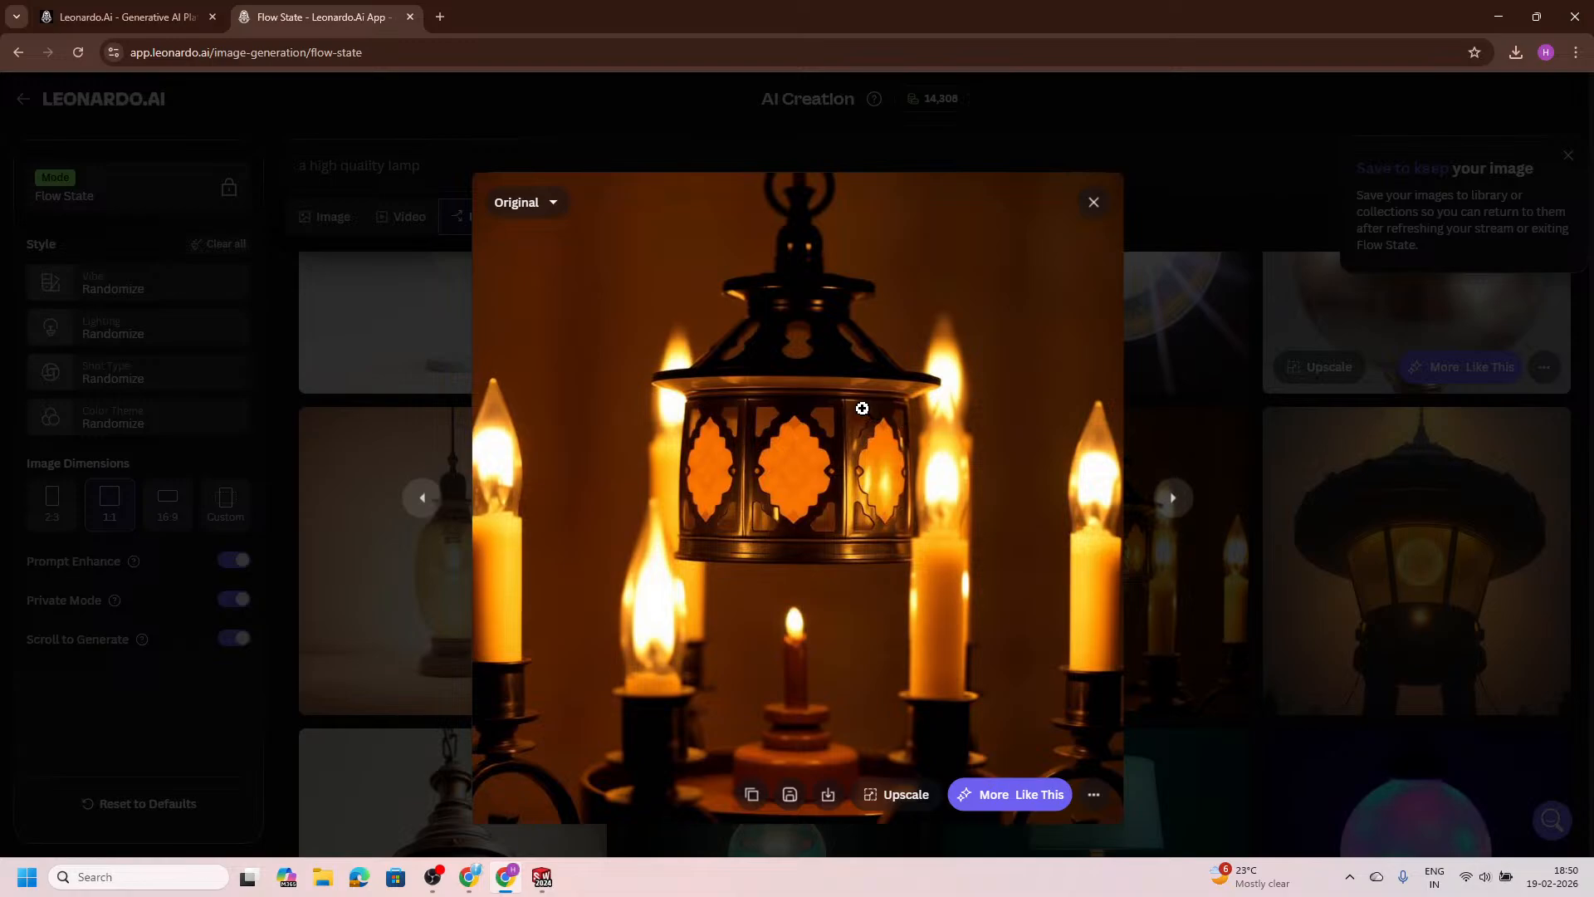
key("alt+Tab")
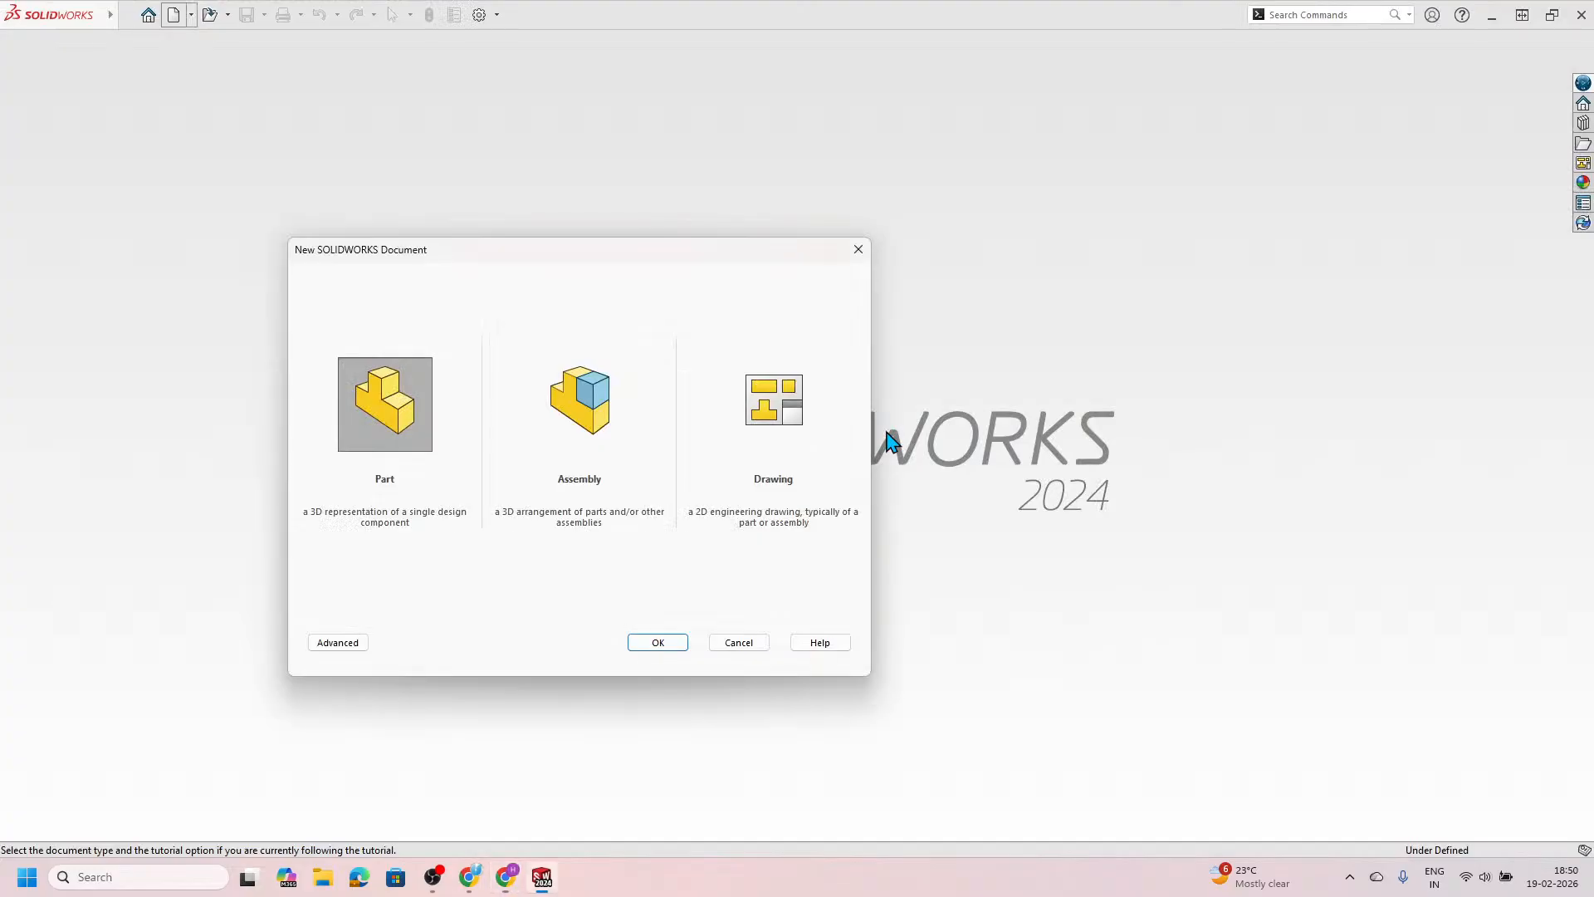
left_click(677, 645)
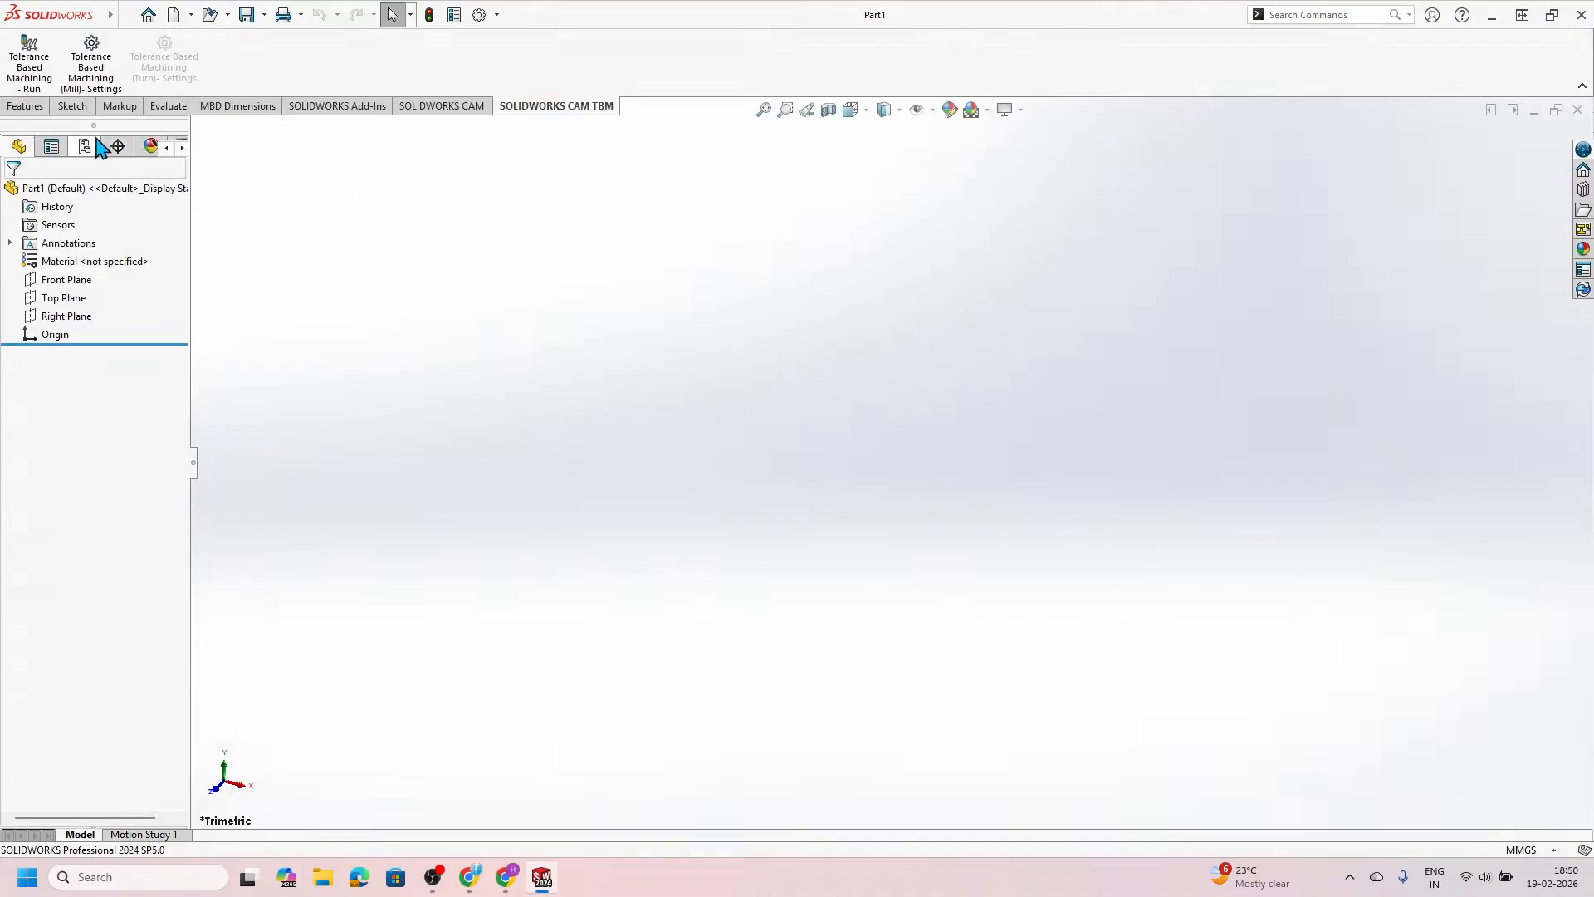
Step: Sketch a six-sided polygon with an inscribed circle on the Top Plane, centred on the origin and about 159 mm across corners
left_click(69, 117)
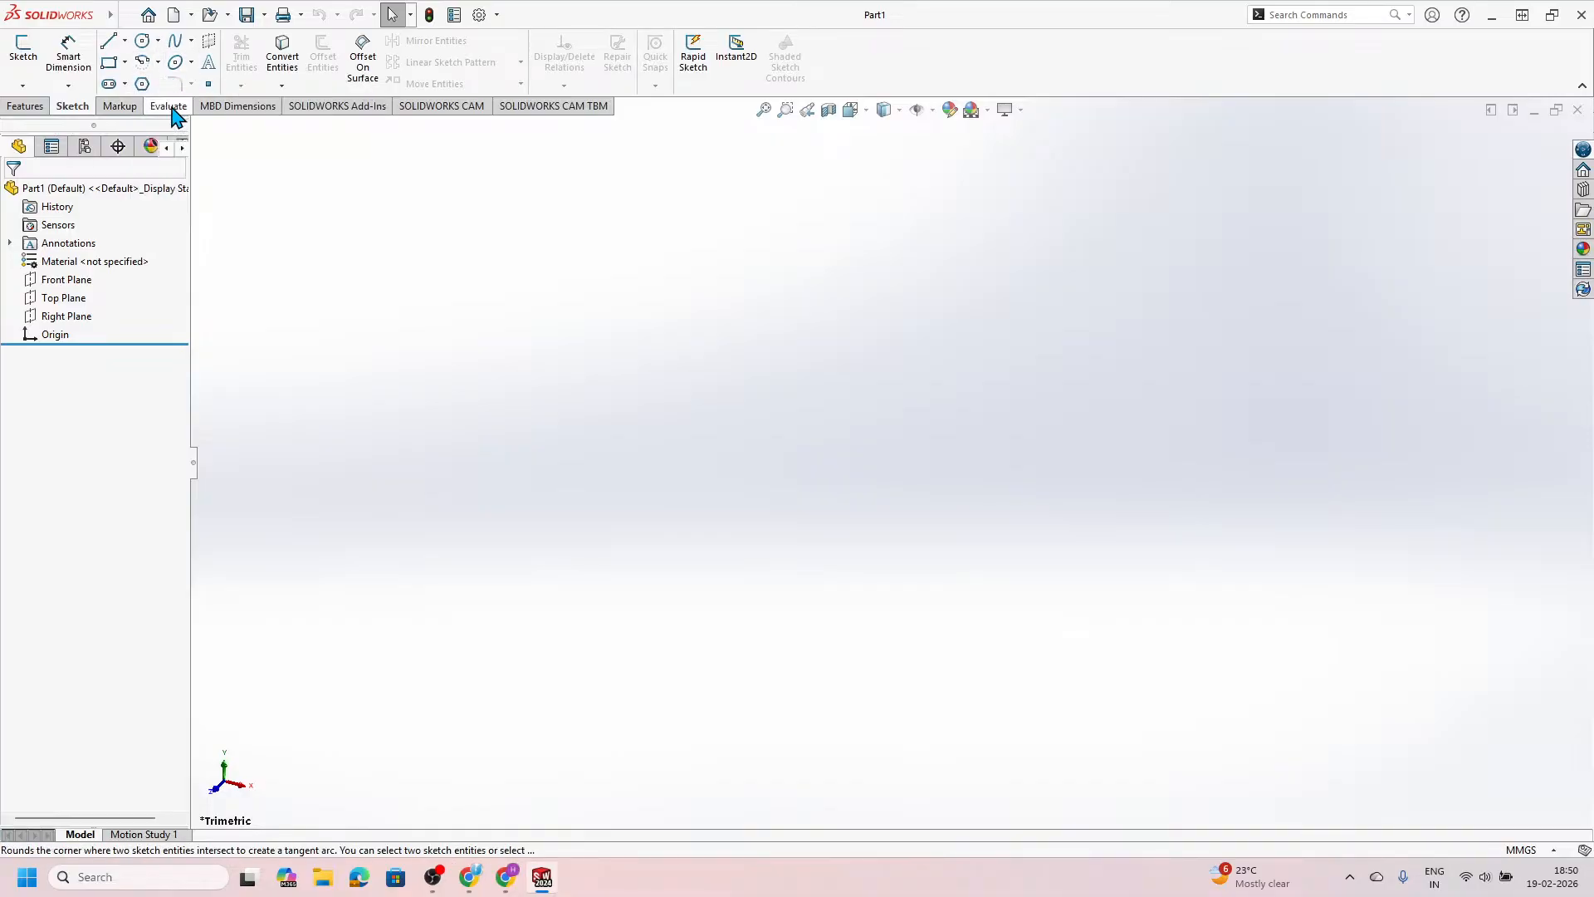
left_click(158, 41)
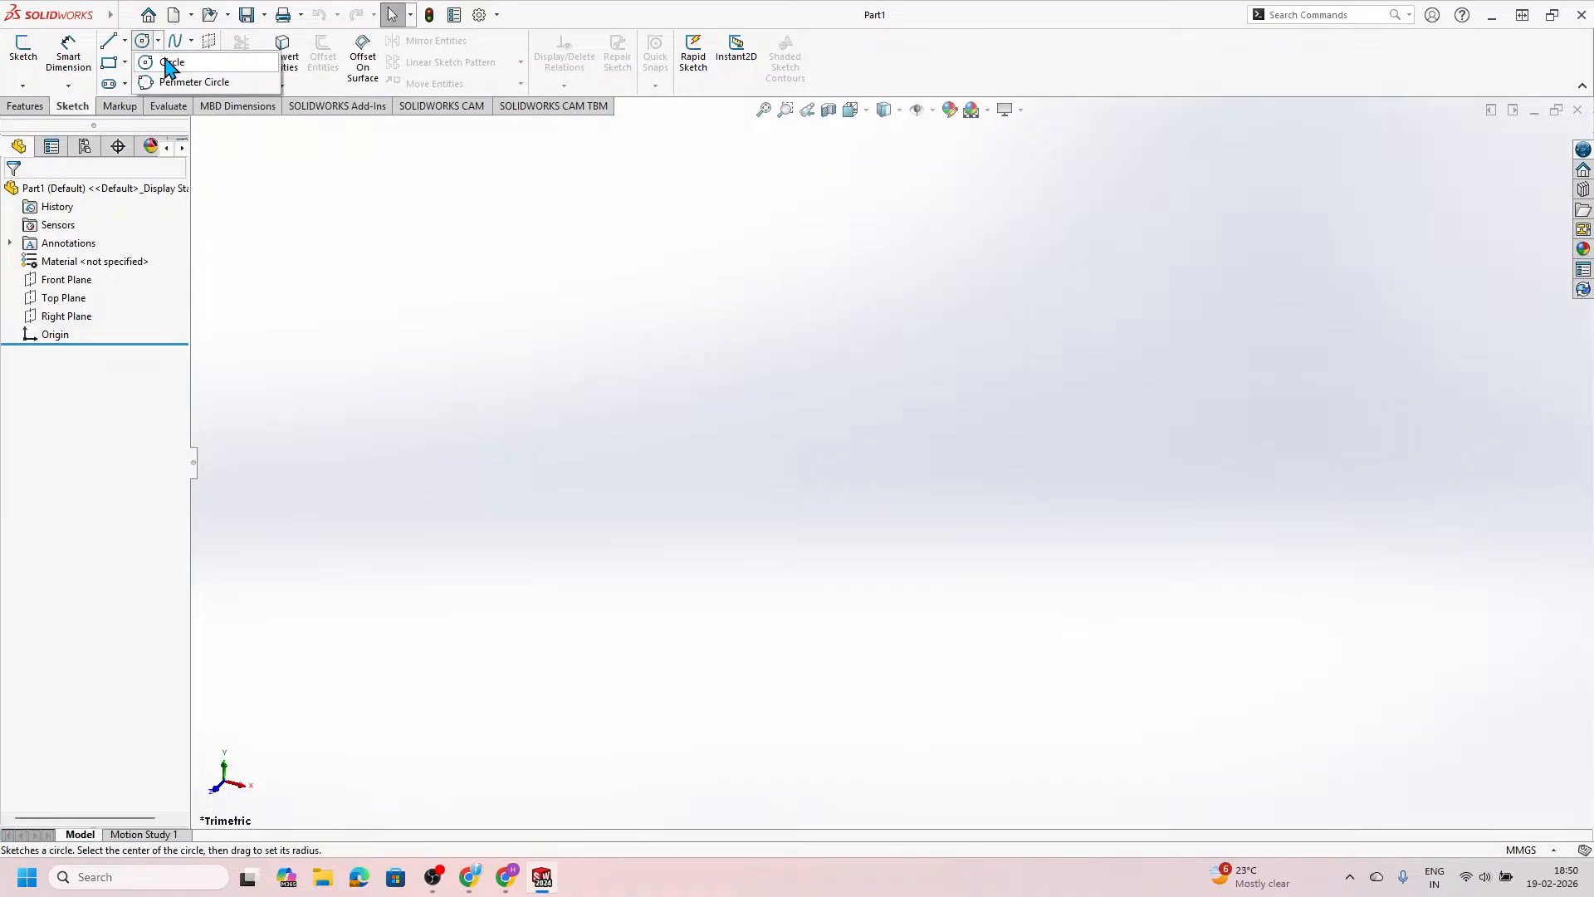
left_click(158, 64)
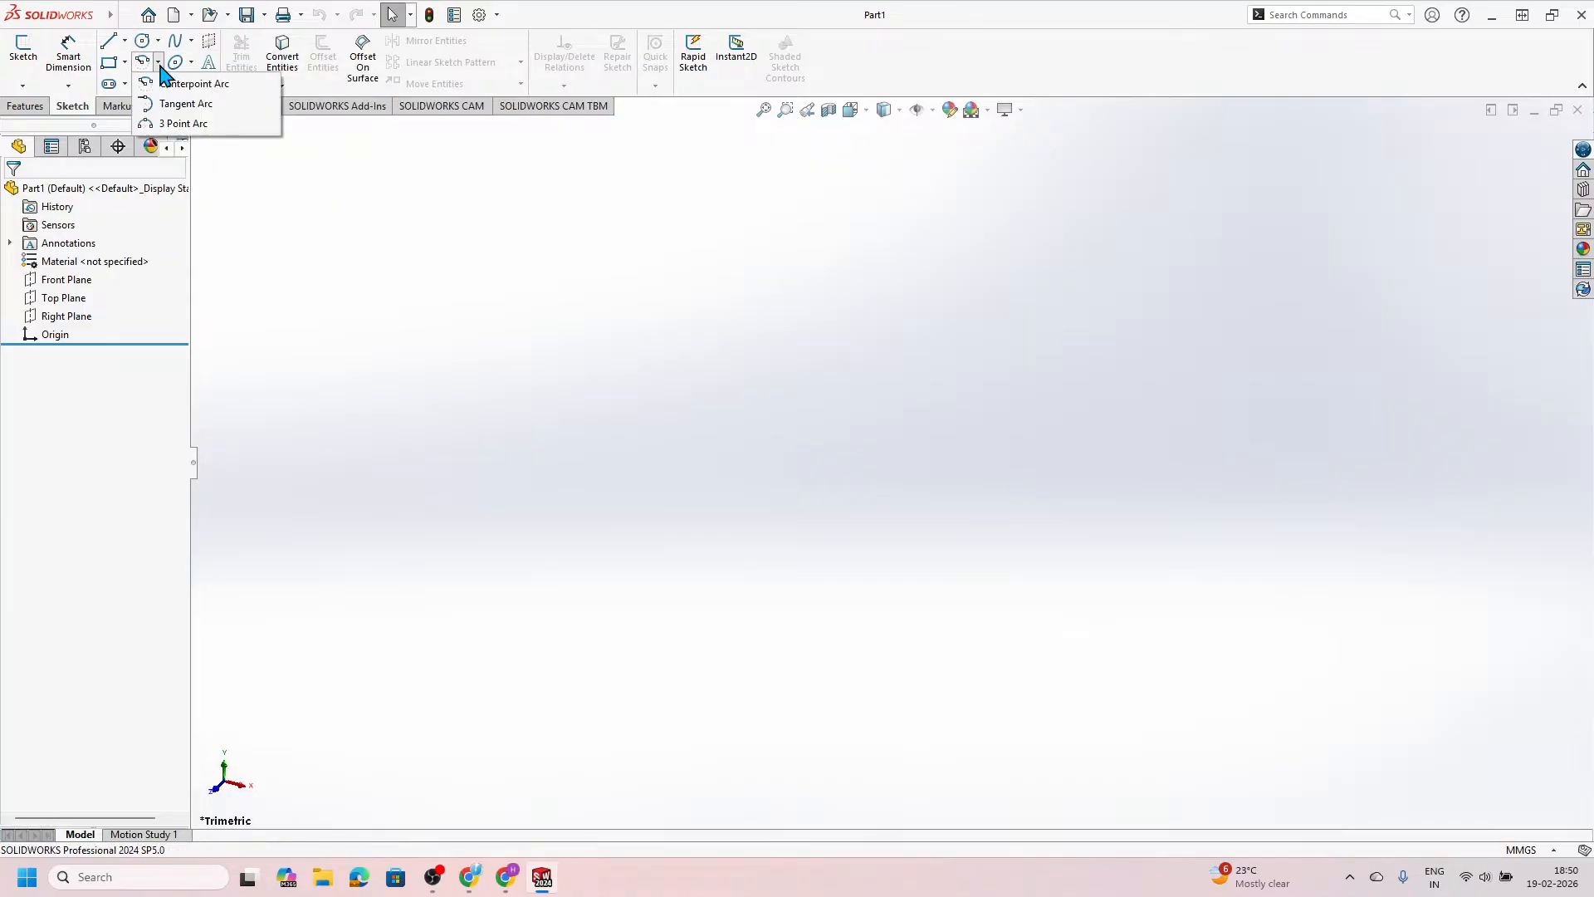
left_click(158, 44)
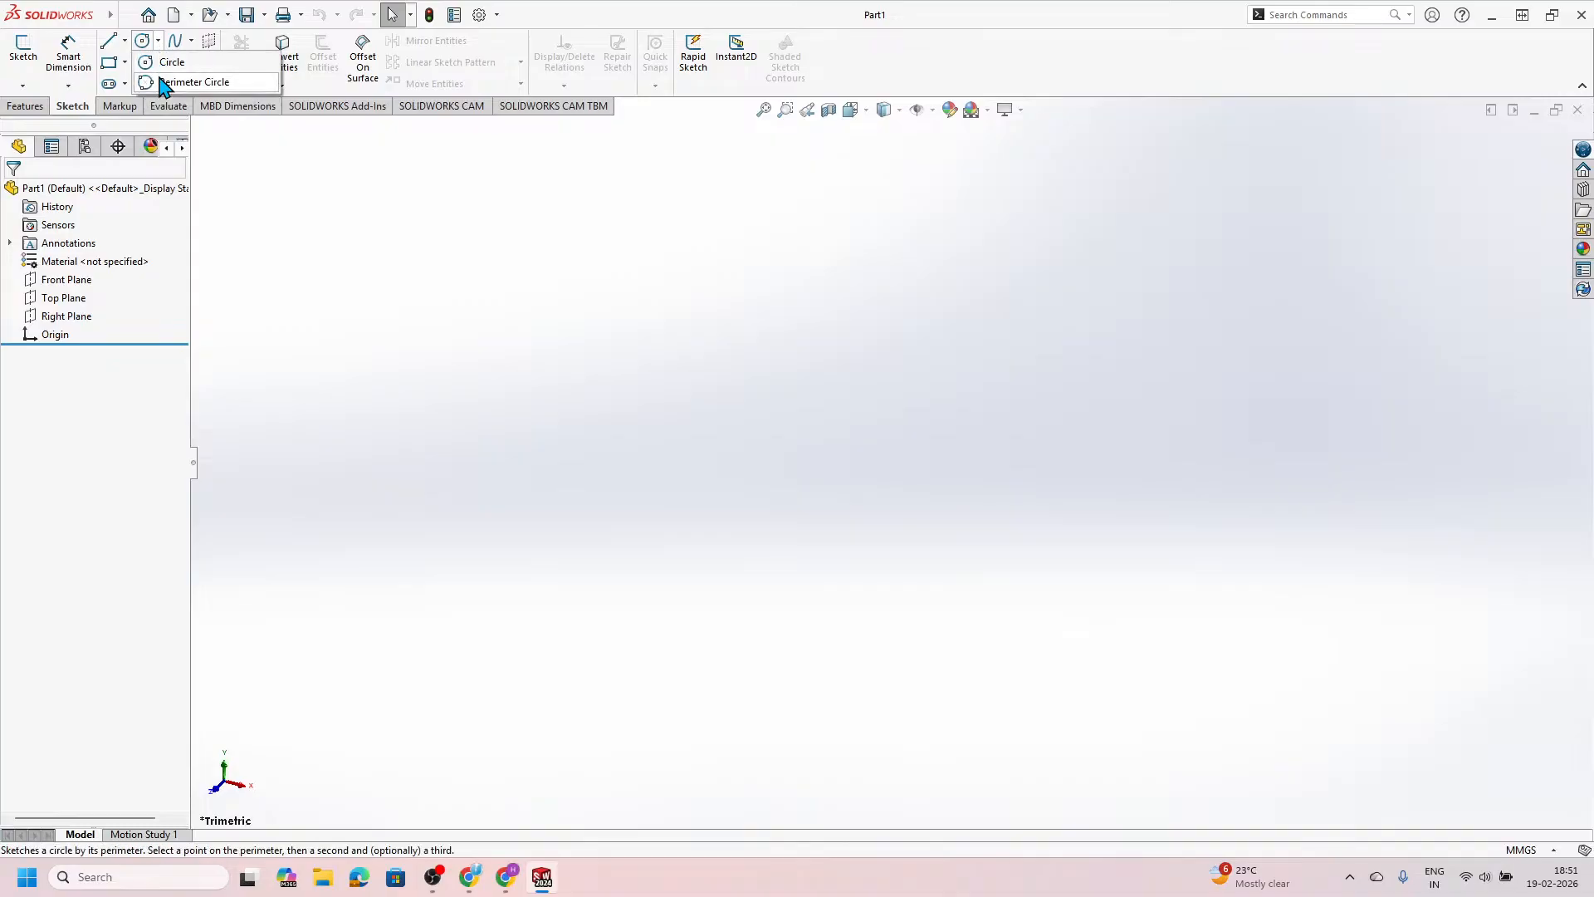
left_click(298, 193)
left_click(142, 84)
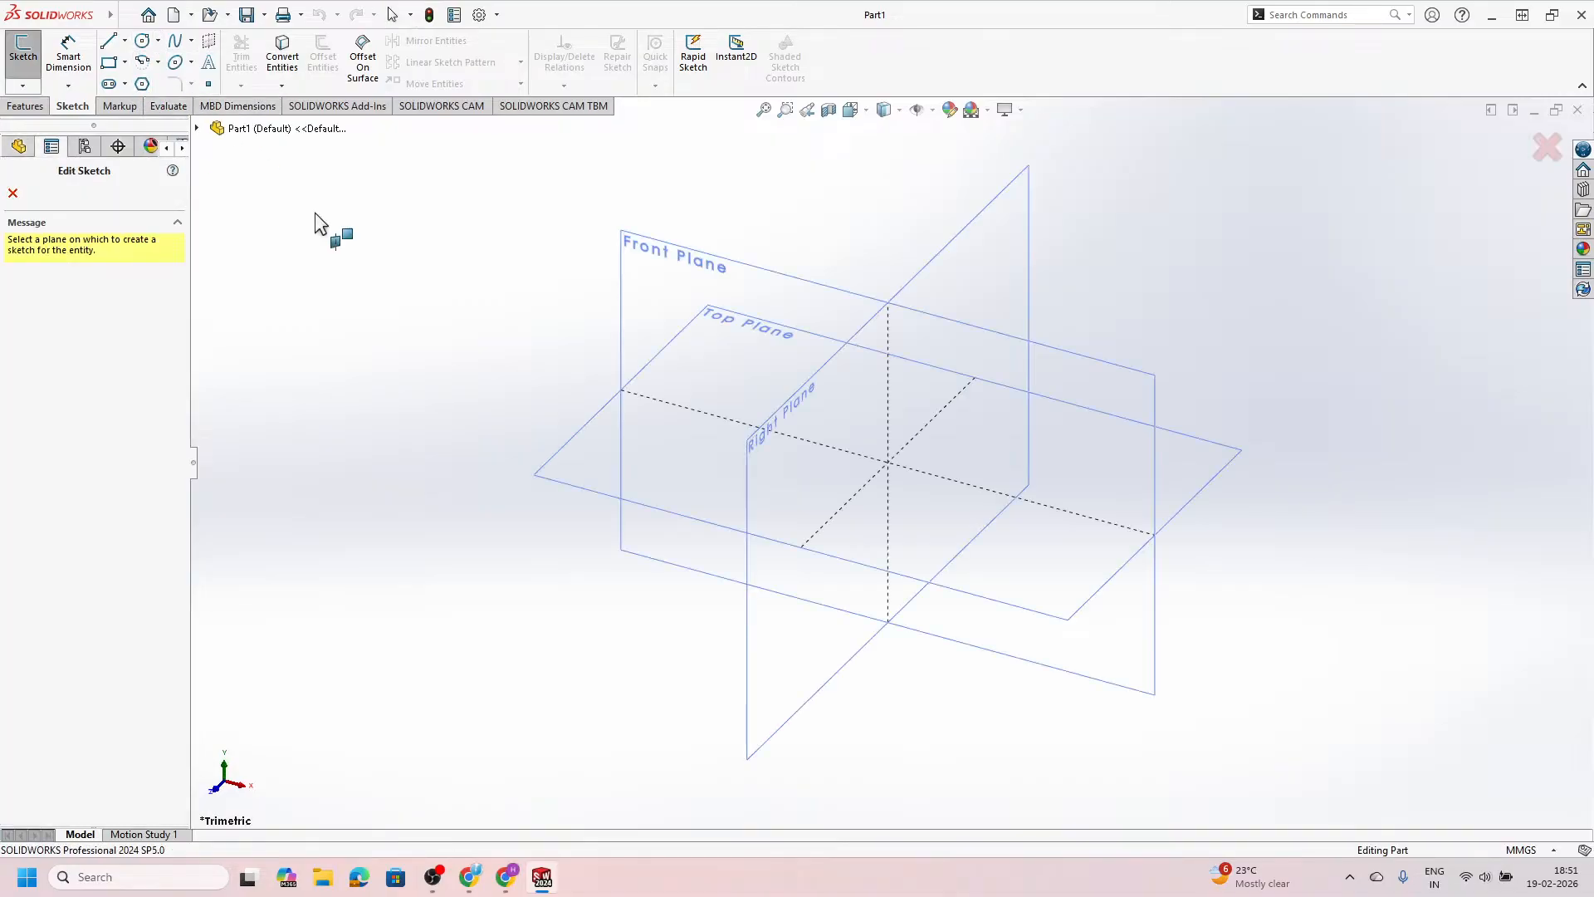
left_click(598, 421)
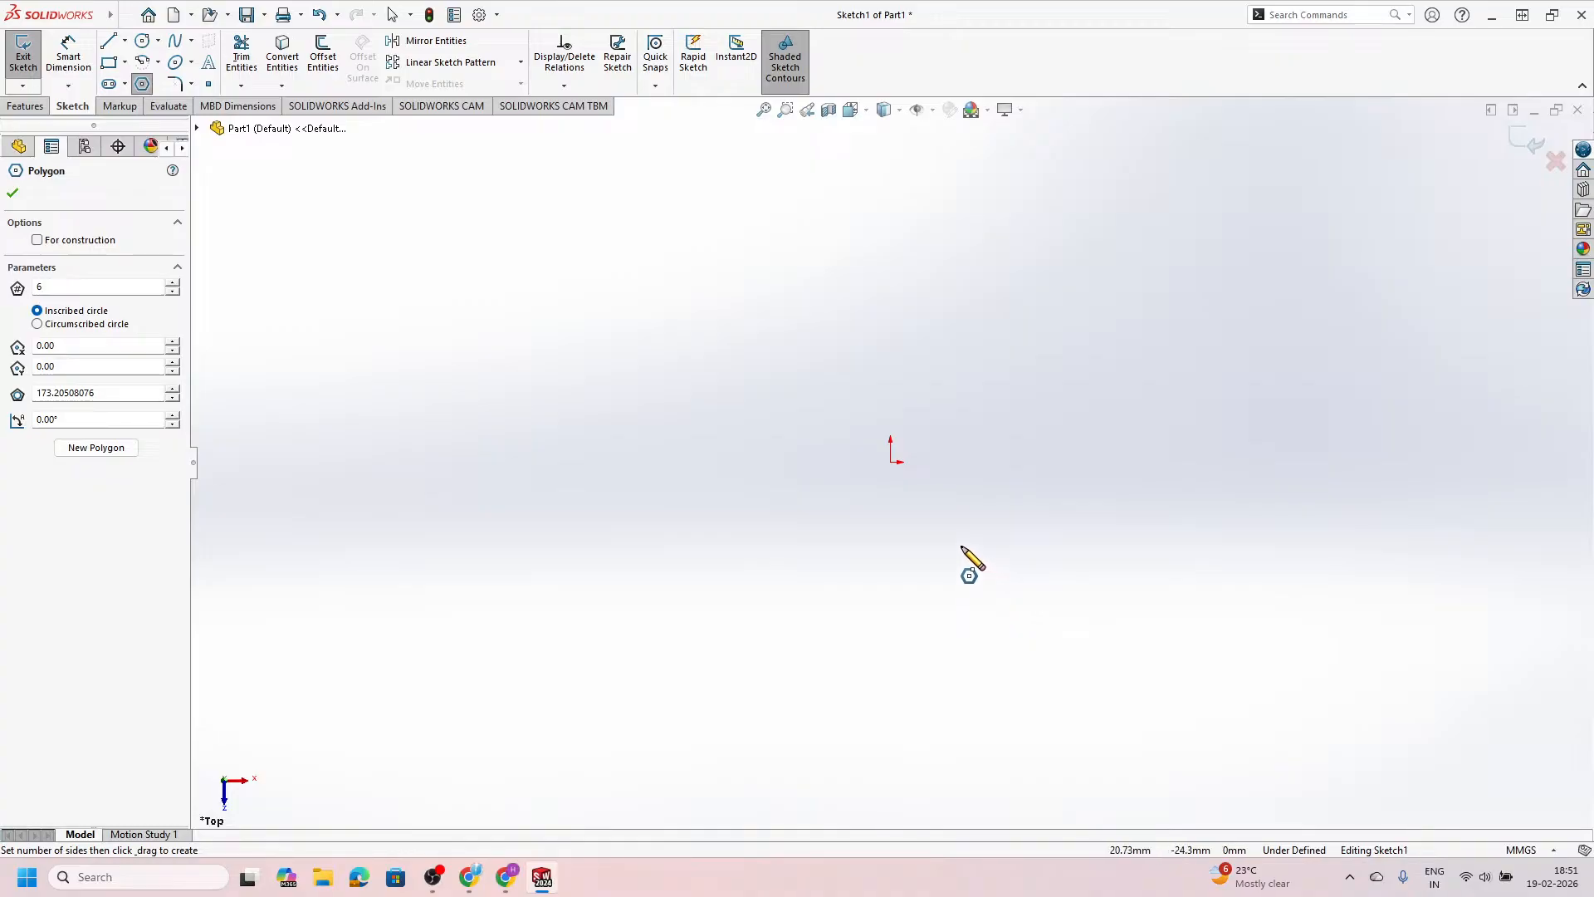
mouse_move(891, 462)
left_mouse_down()
mouse_move(943, 570)
mouse_move(1060, 647)
mouse_move(1032, 700)
left_mouse_up()
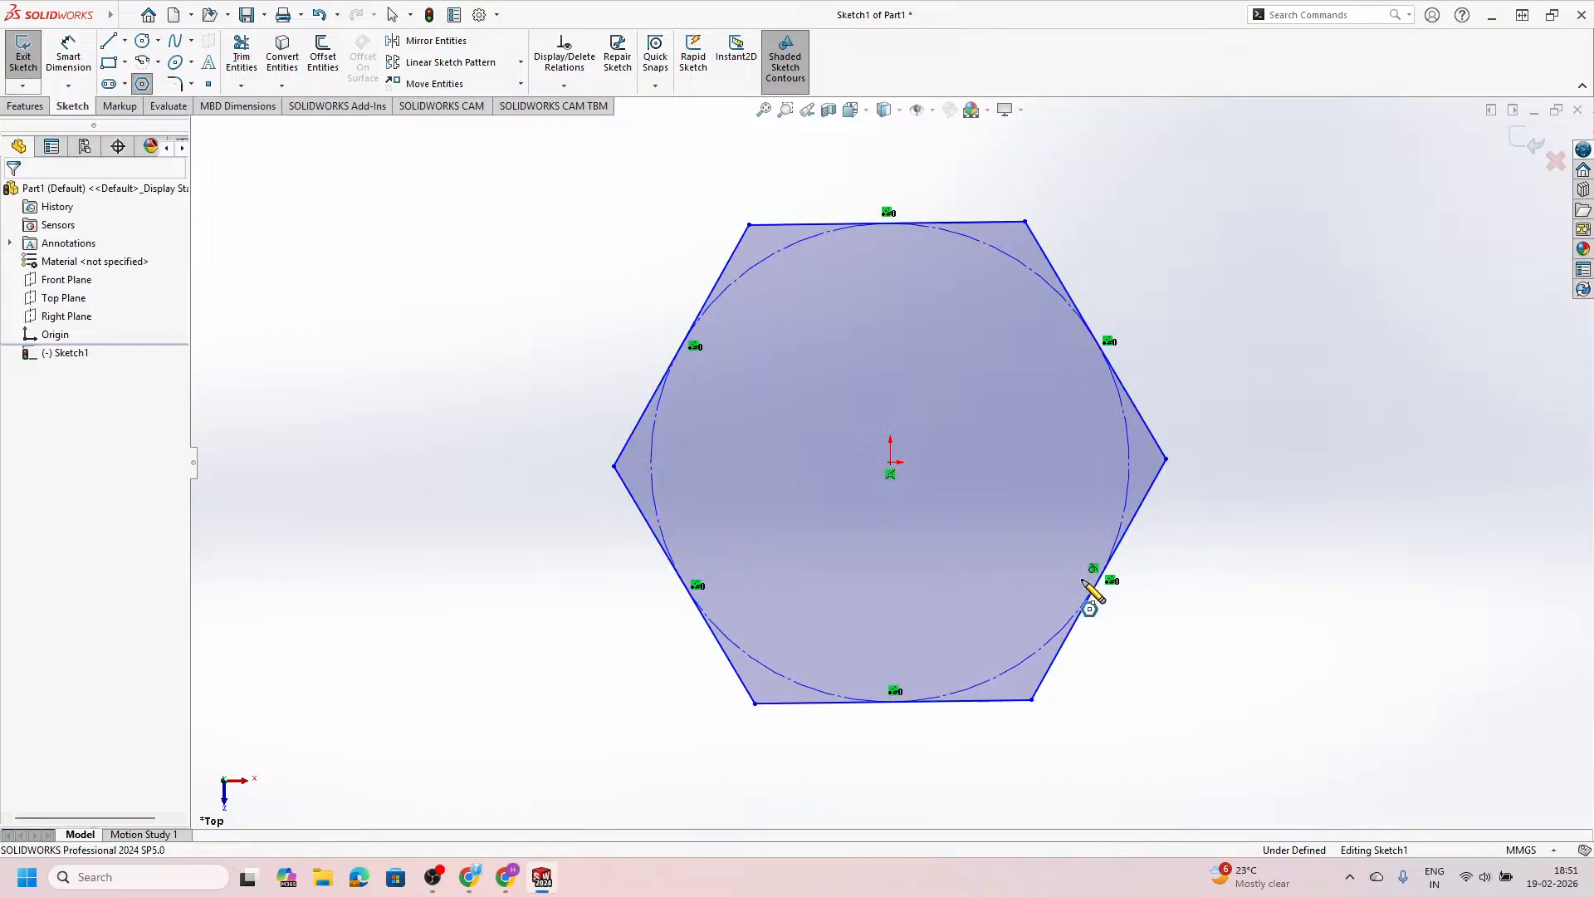
key("Escape")
Step: Apply a Horizontal relation to the lower edge of the hexagon
left_click(1003, 702)
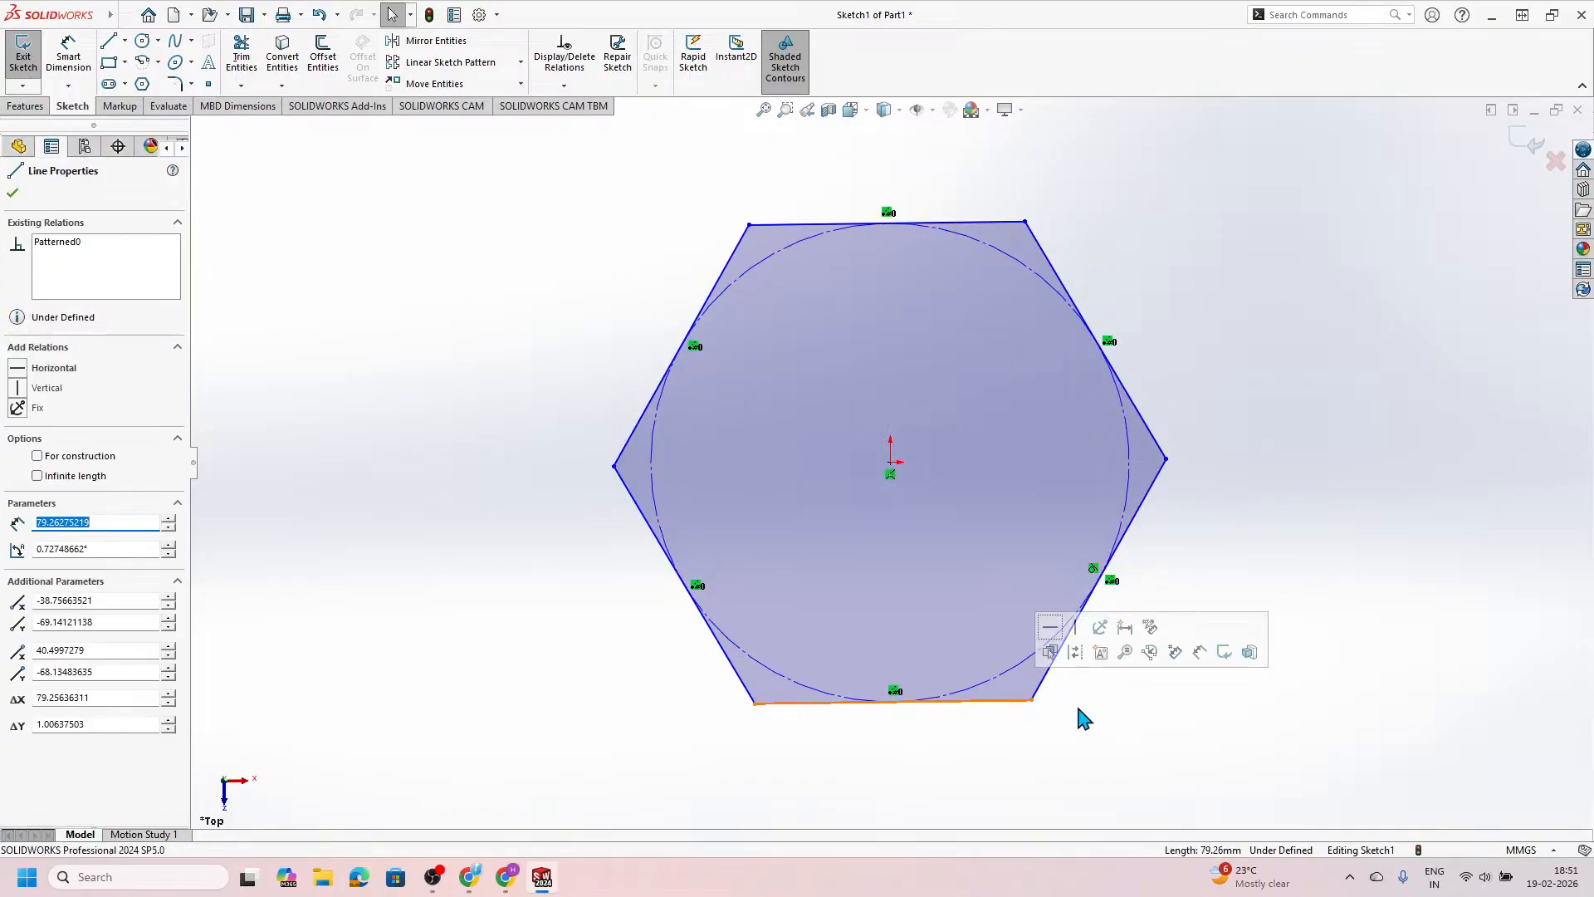
left_click(1051, 627)
left_click(1273, 462)
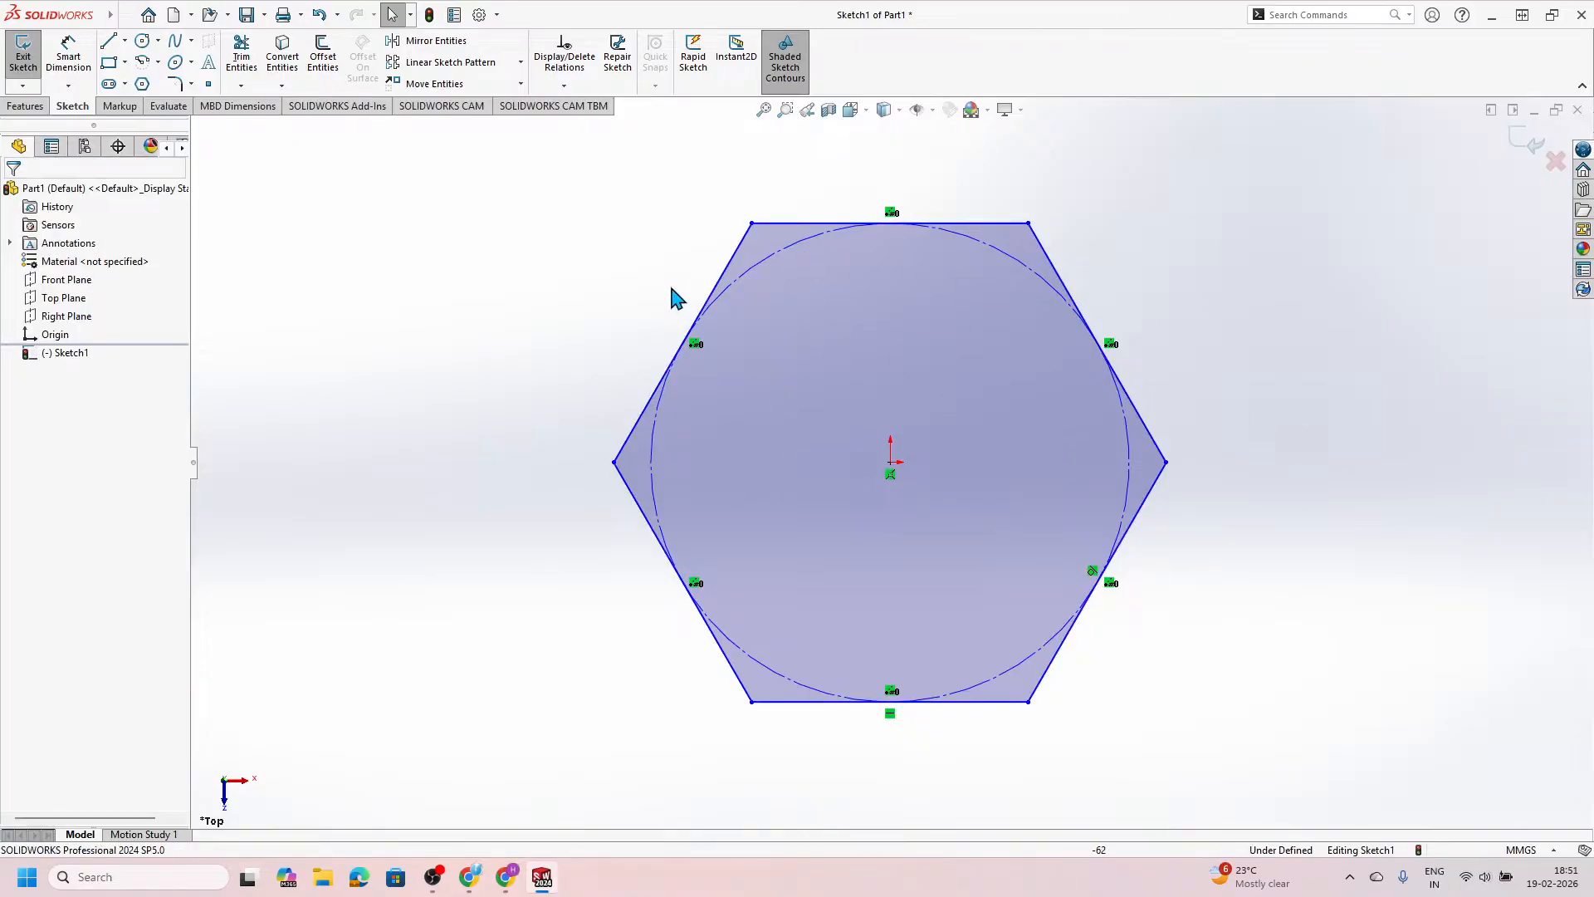
Step: Dimension the hexagon across its two horizontally opposite corners, set the distance to 200 mm and exit the sketch
left_click(68, 56)
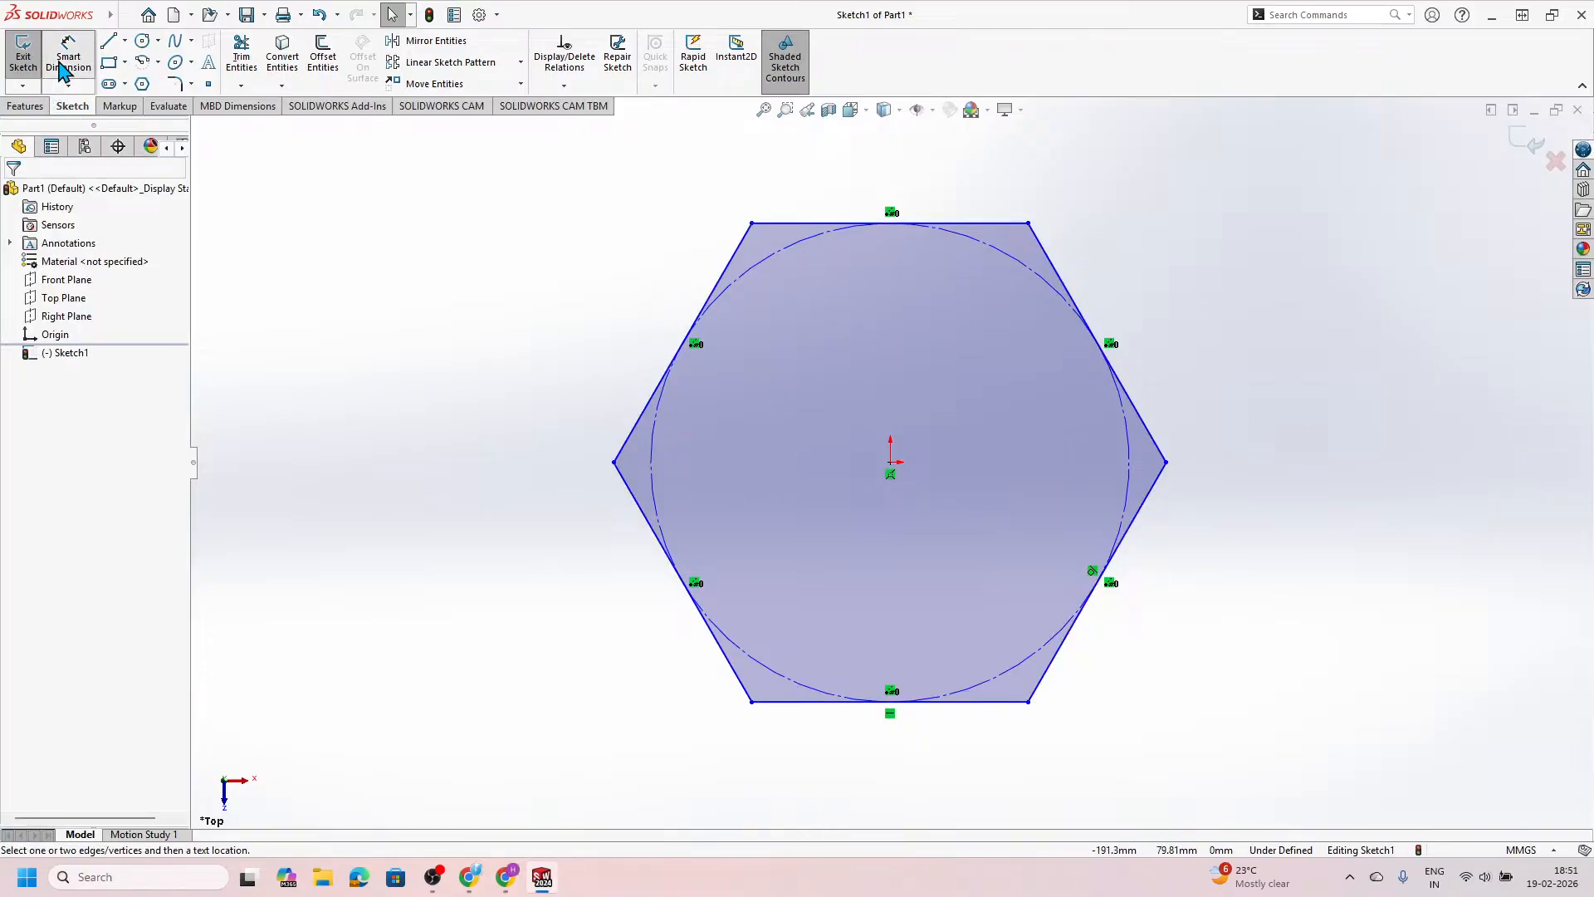
left_click(614, 463)
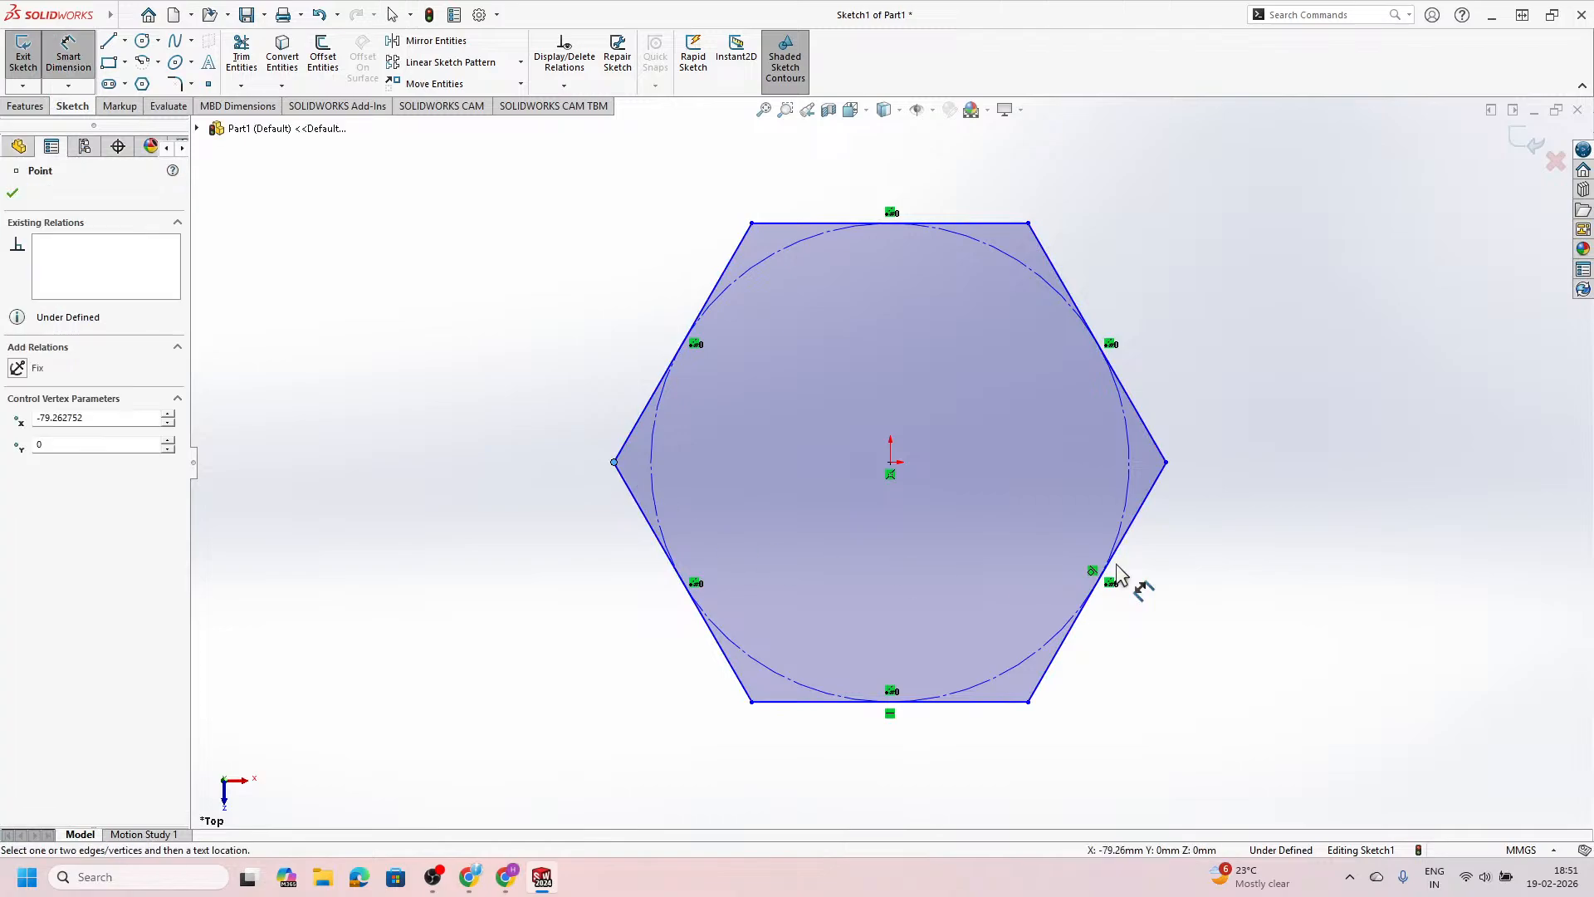
left_click(1169, 466)
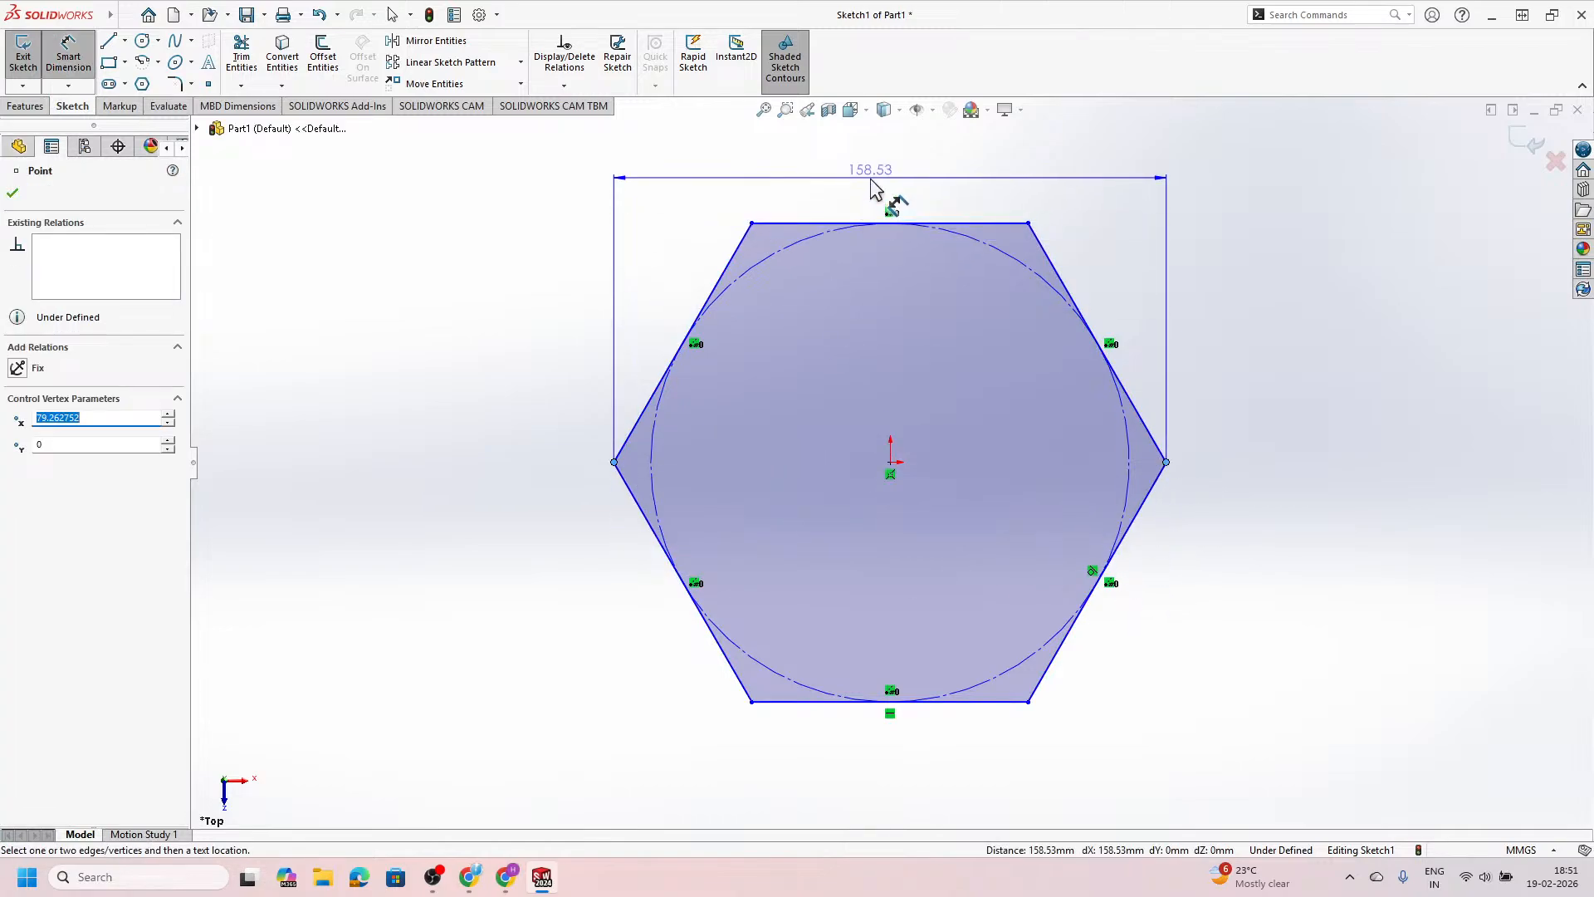
left_click(873, 189)
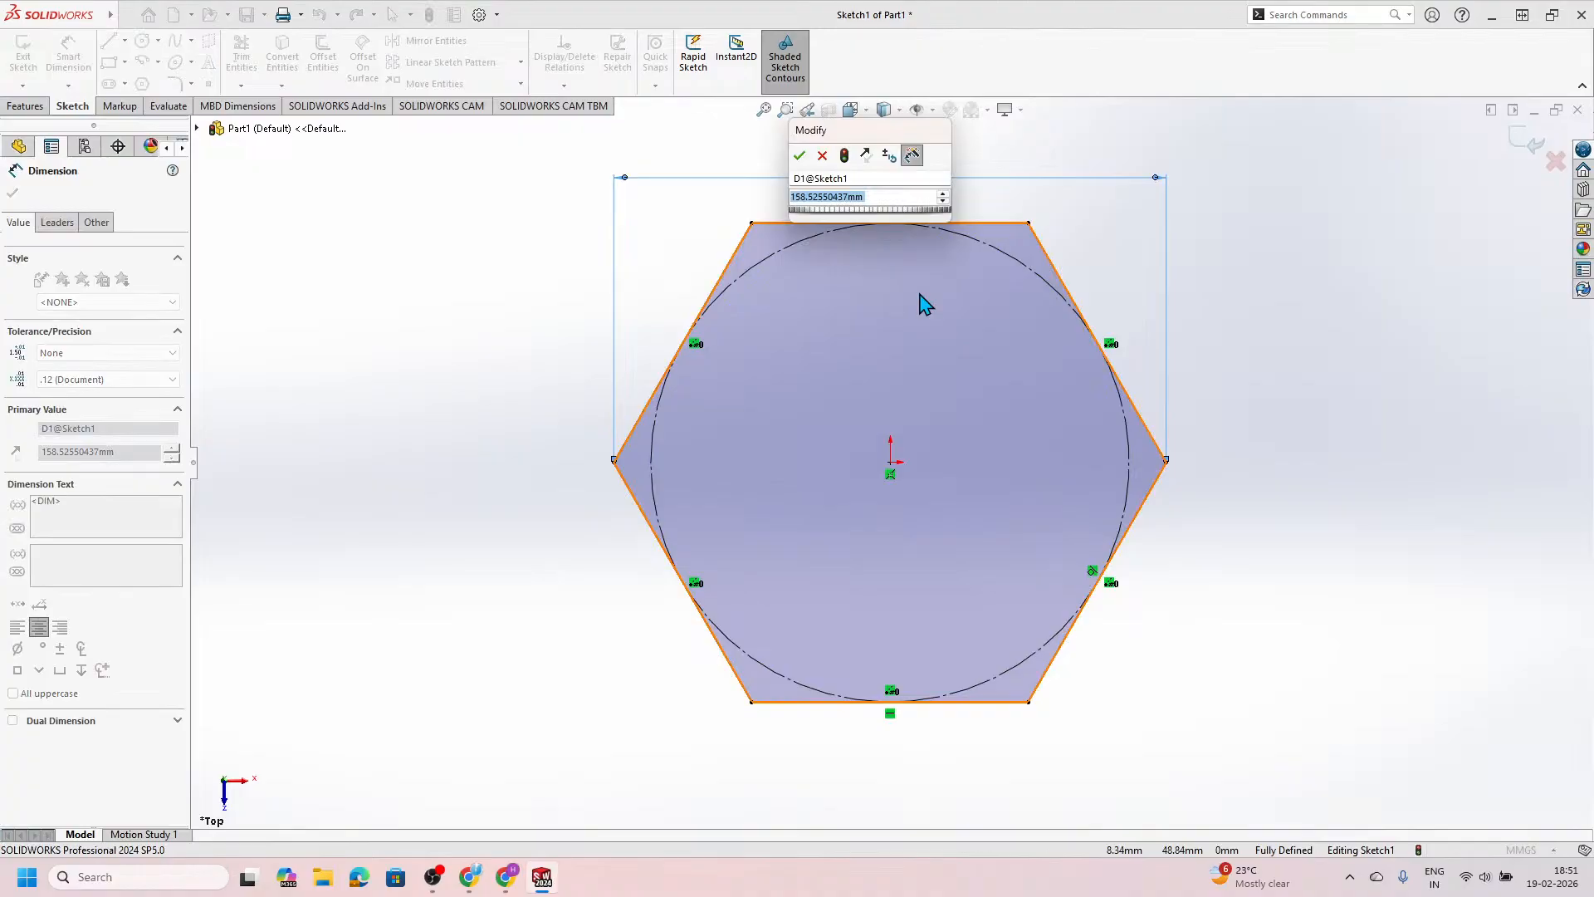
scroll(920, 294, "down", 1)
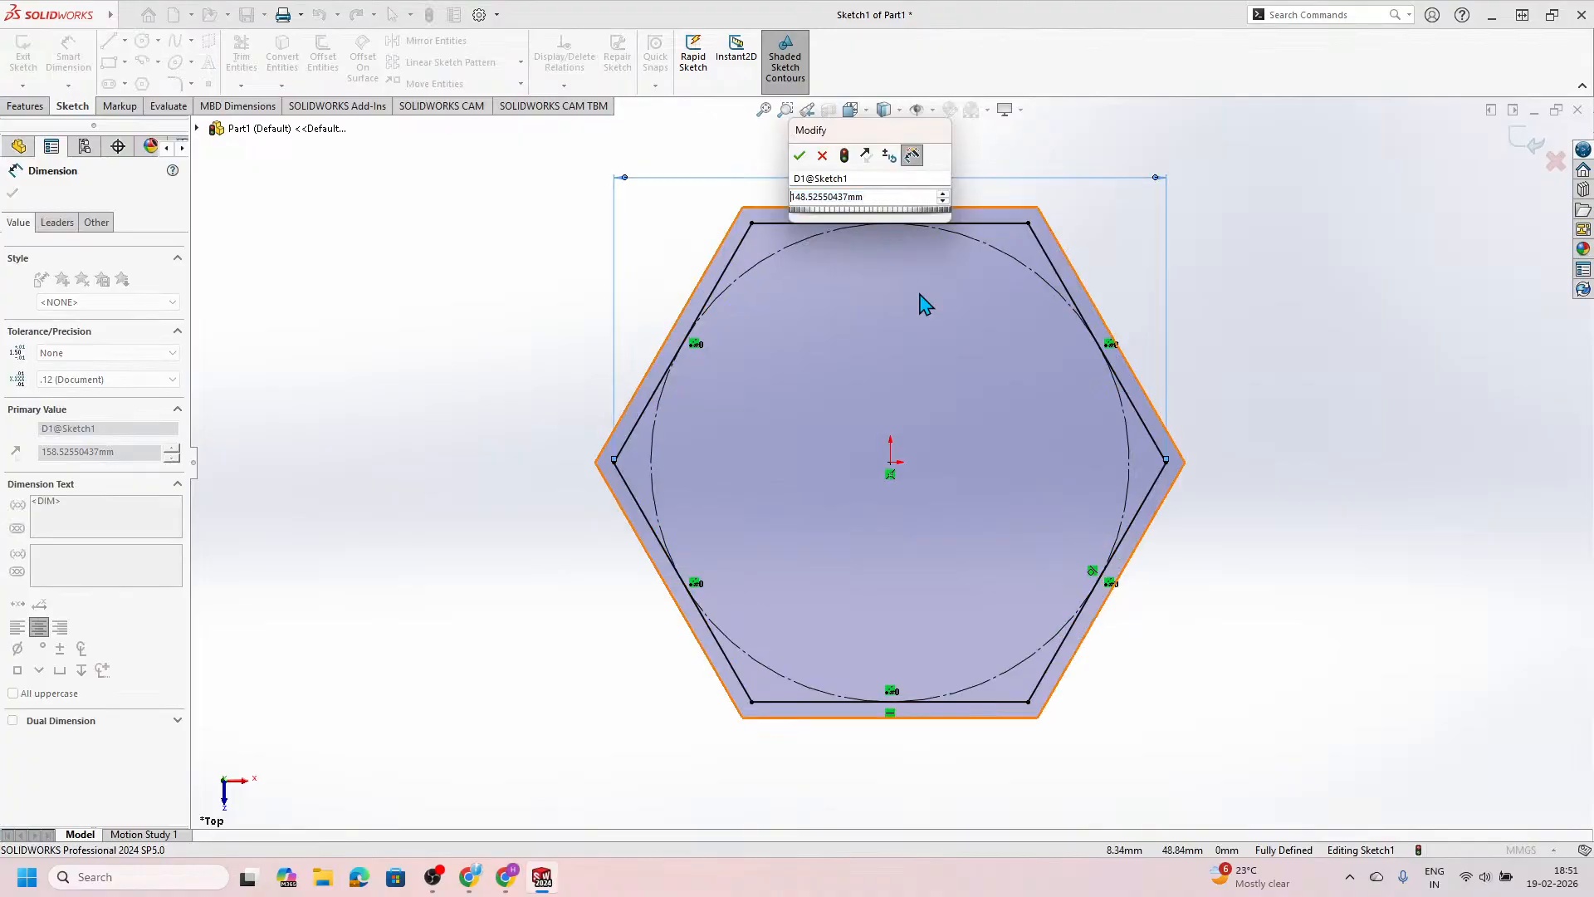
double_click(878, 197)
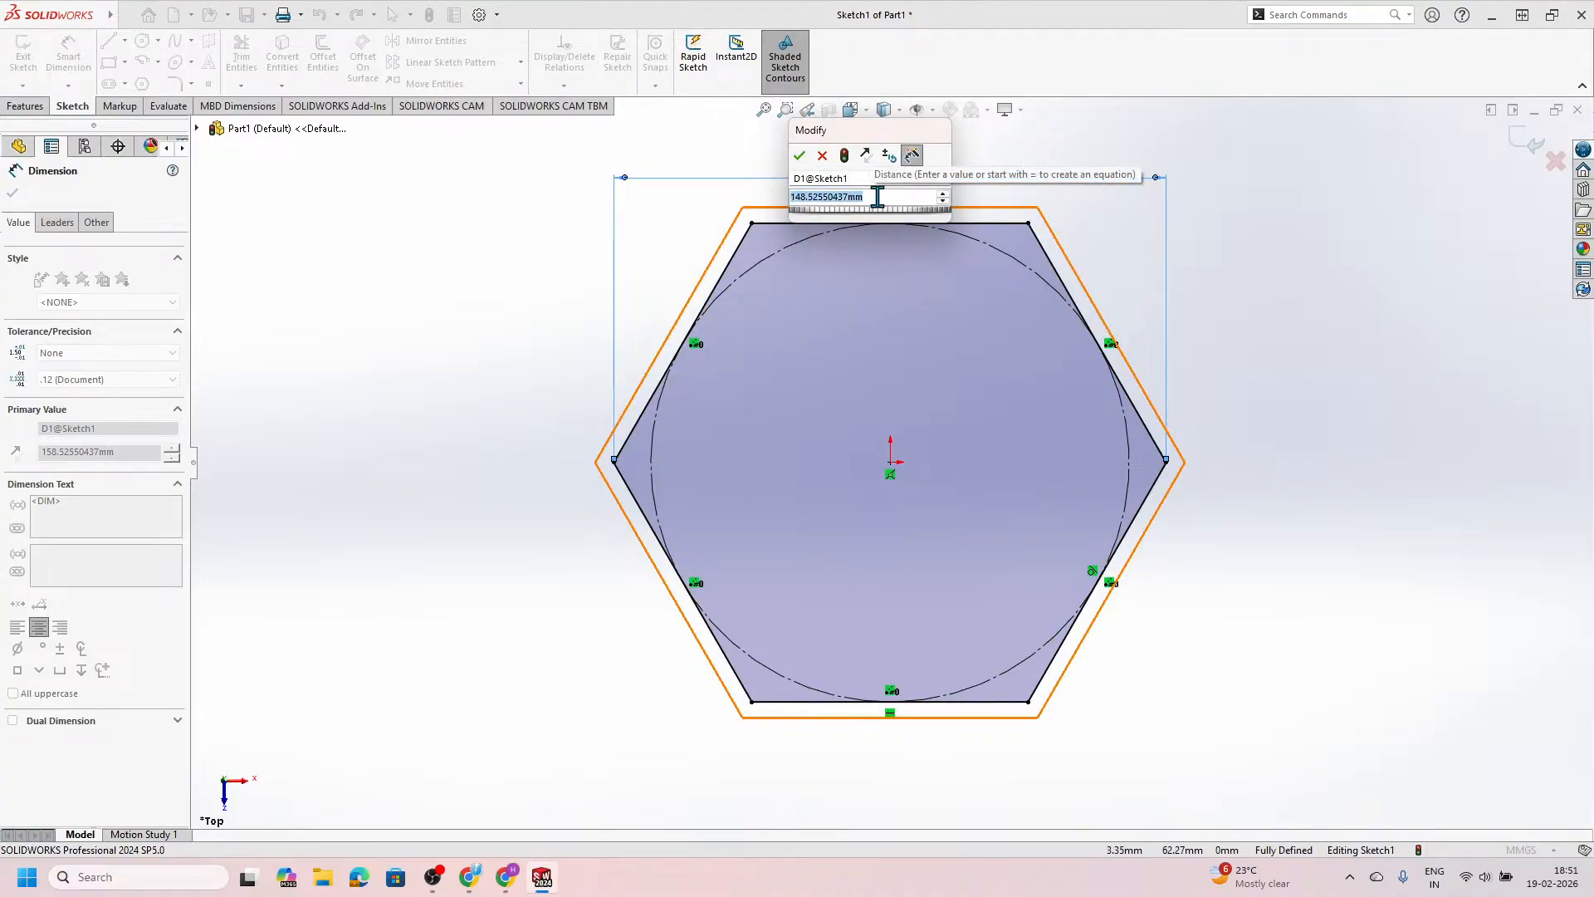
type("200mm")
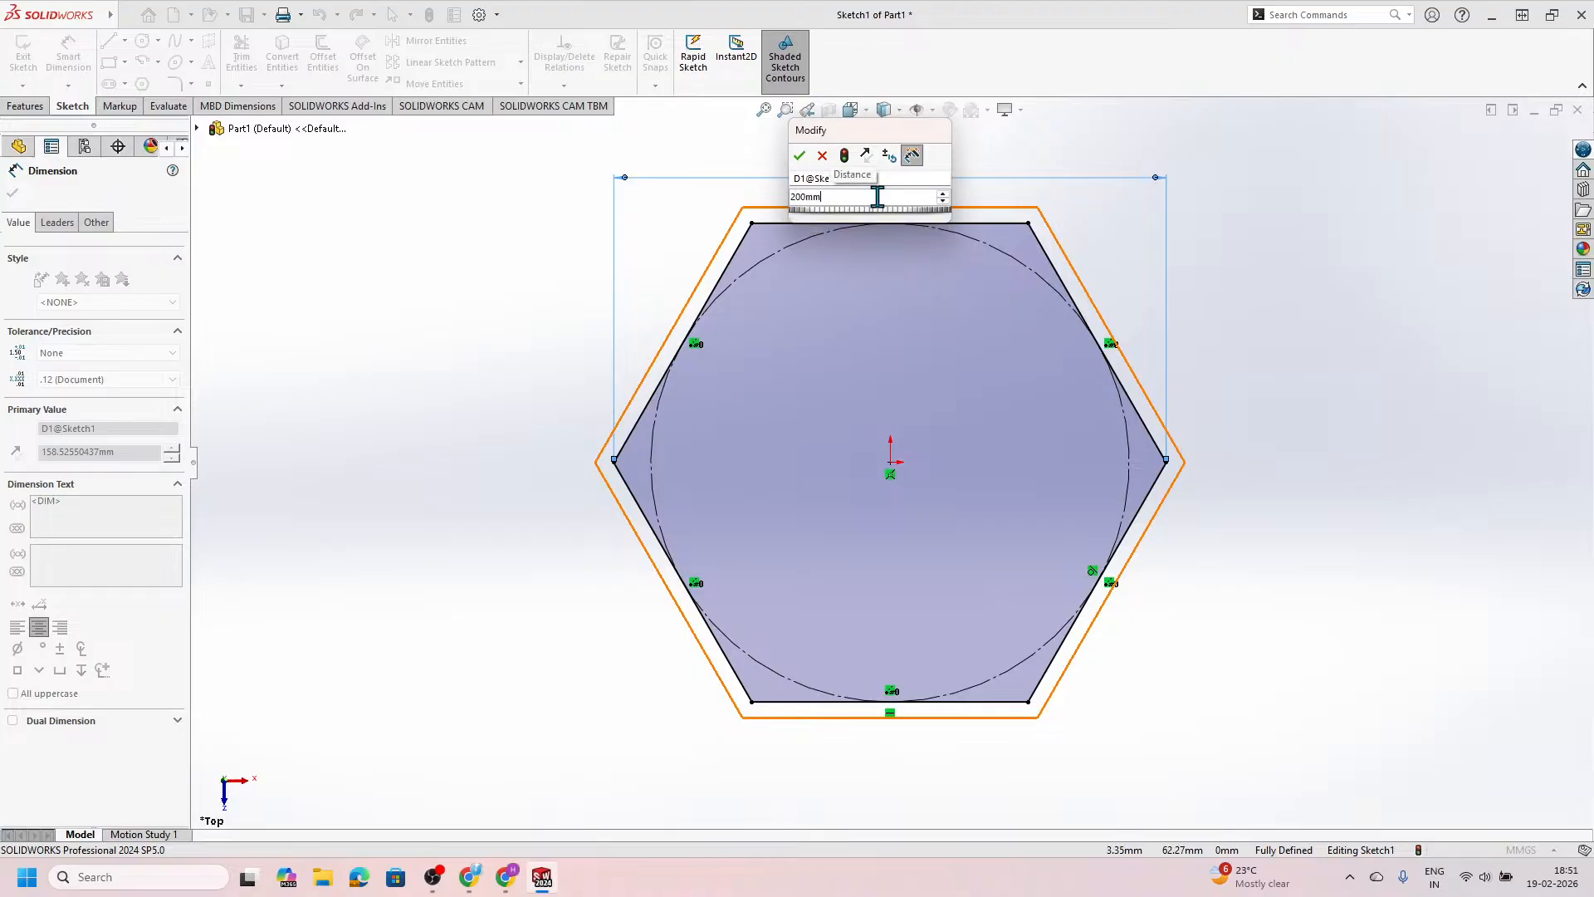
key("Return")
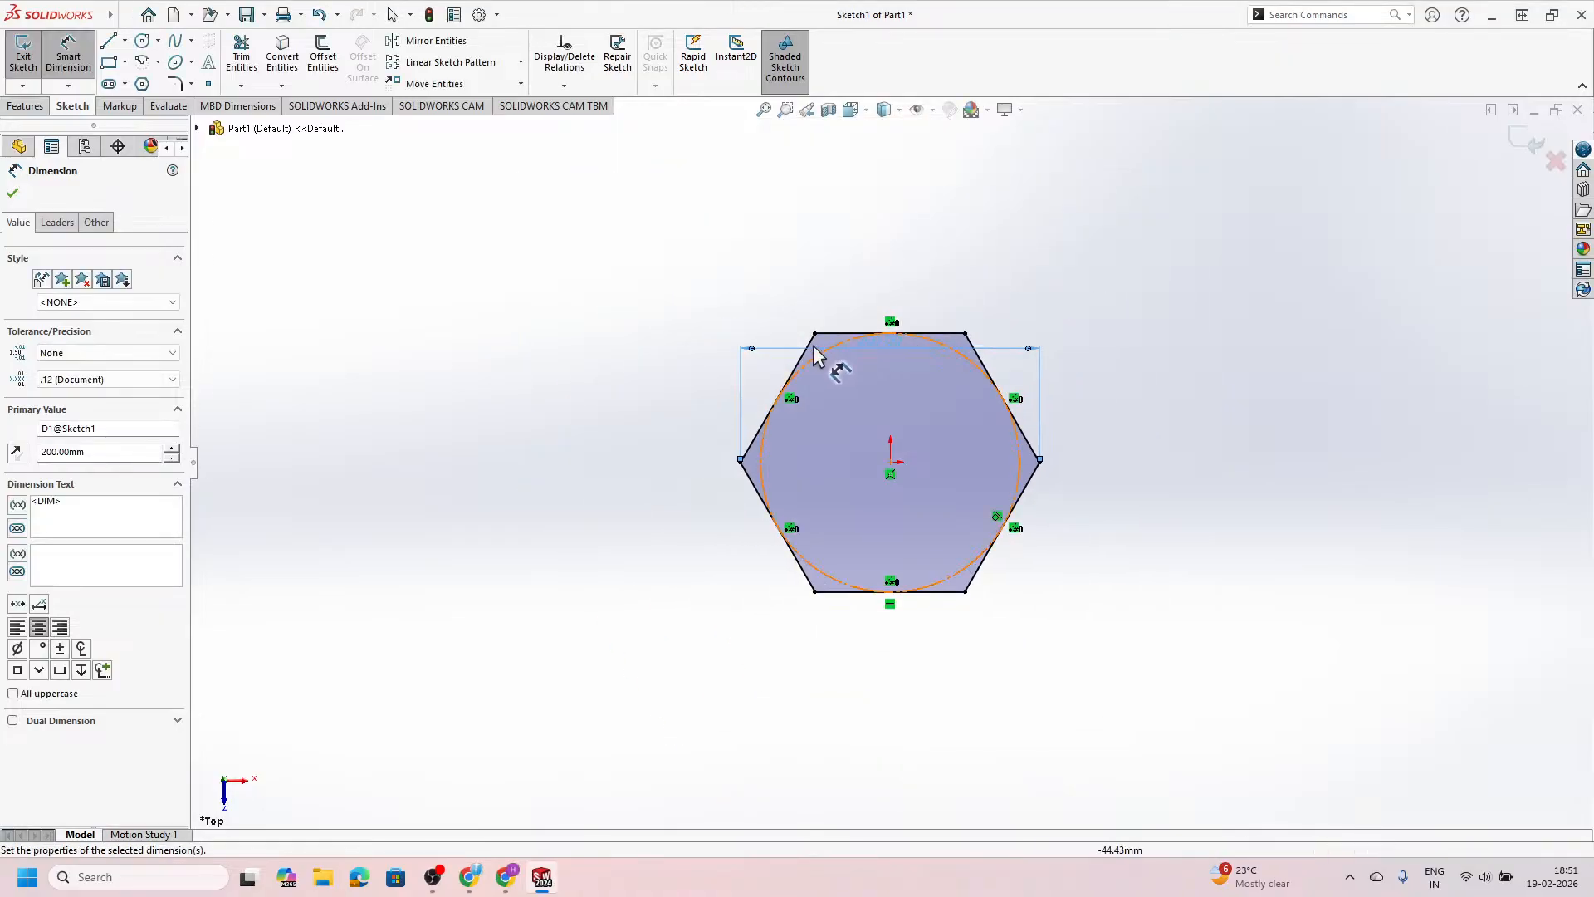
left_click(602, 428)
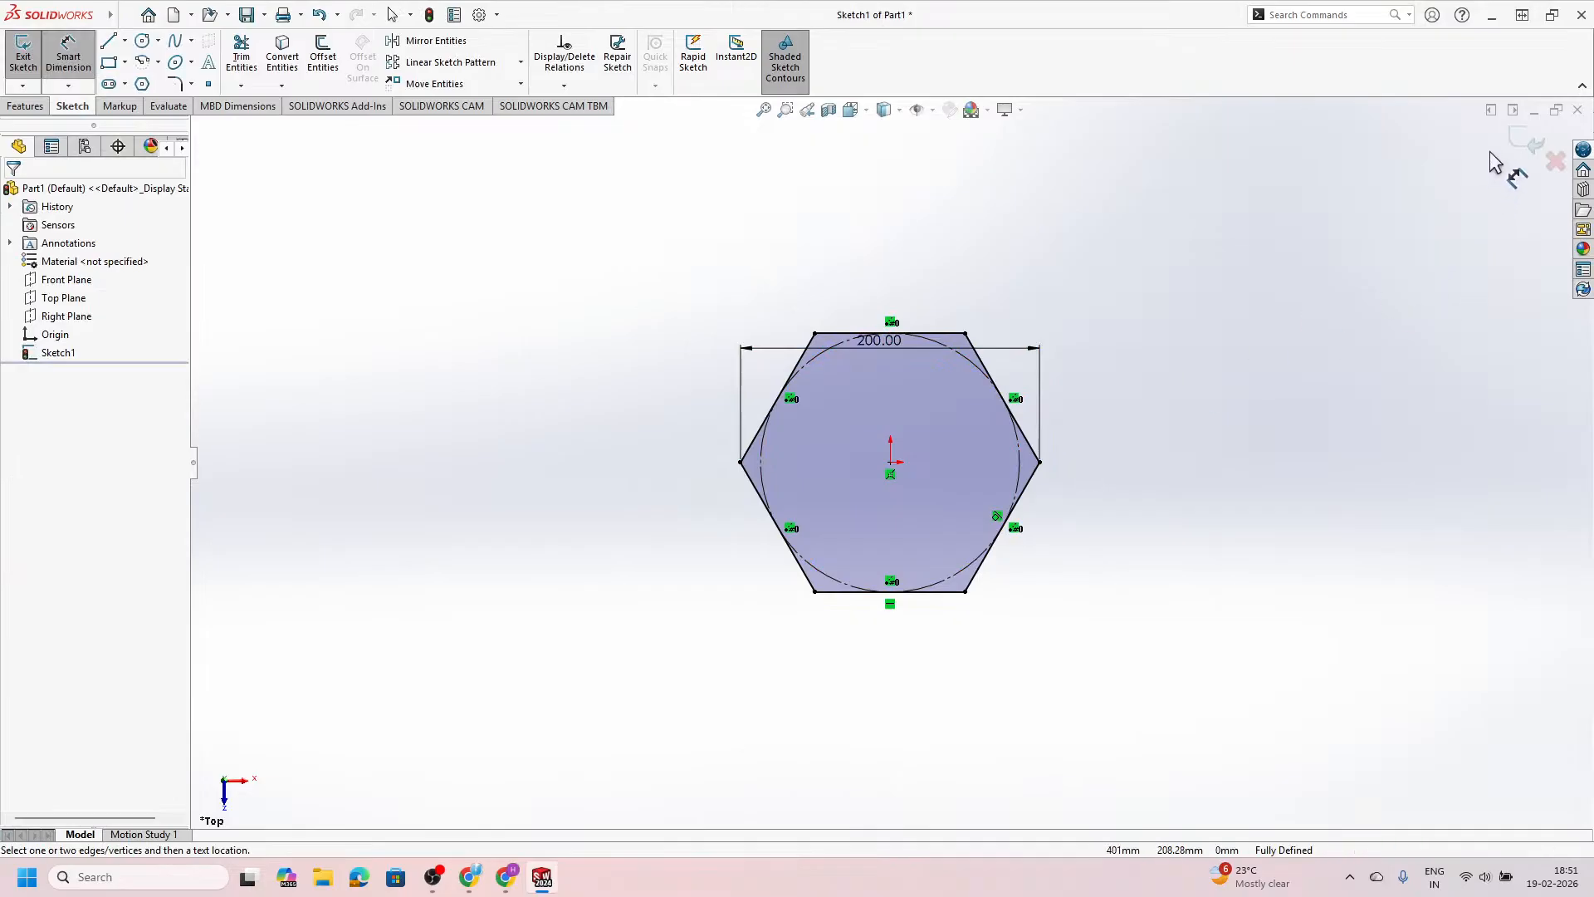
left_click(1516, 142)
Step: Start a boss extrude of the hexagon sketch as a one-direction thin feature with a 1 mm wall thickness
middle_click_drag(889, 463, 872, 277)
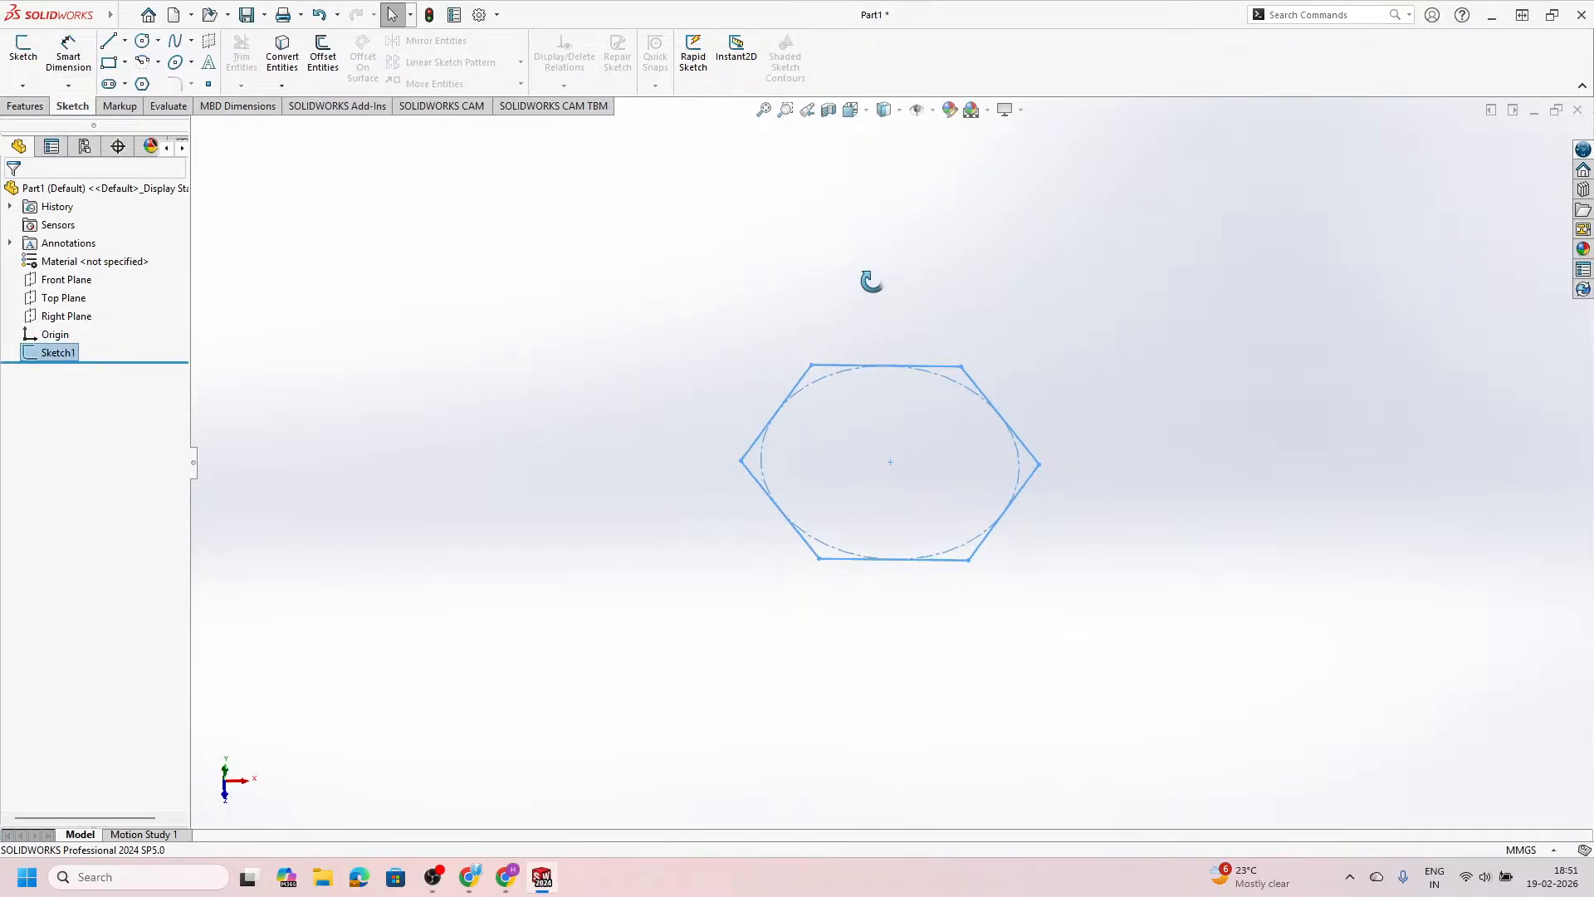
left_click(27, 106)
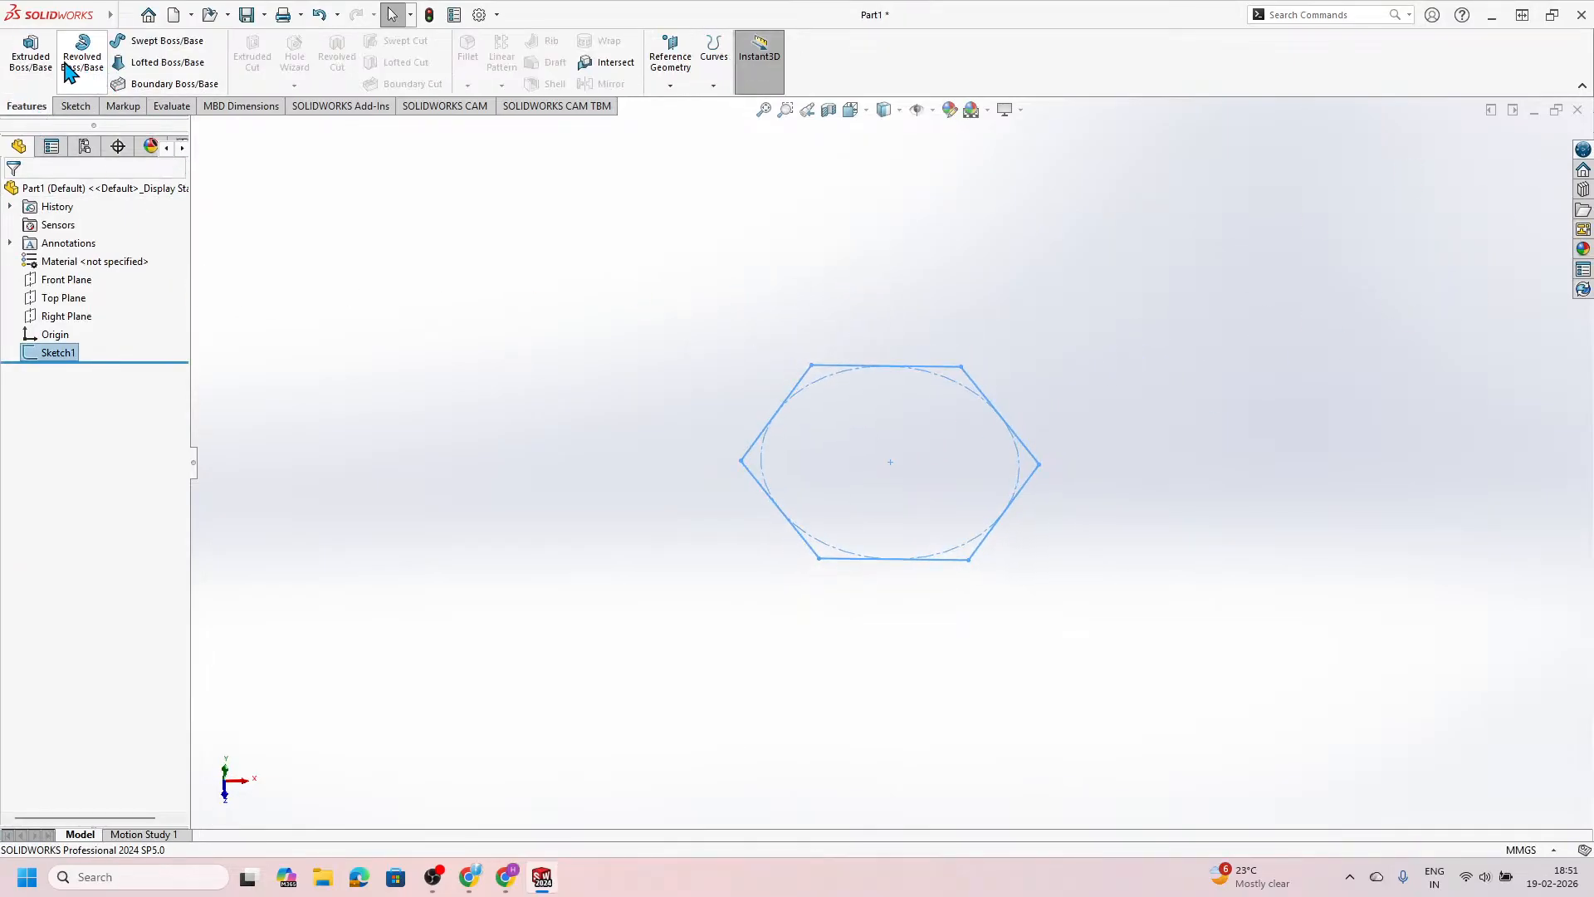
left_click(35, 57)
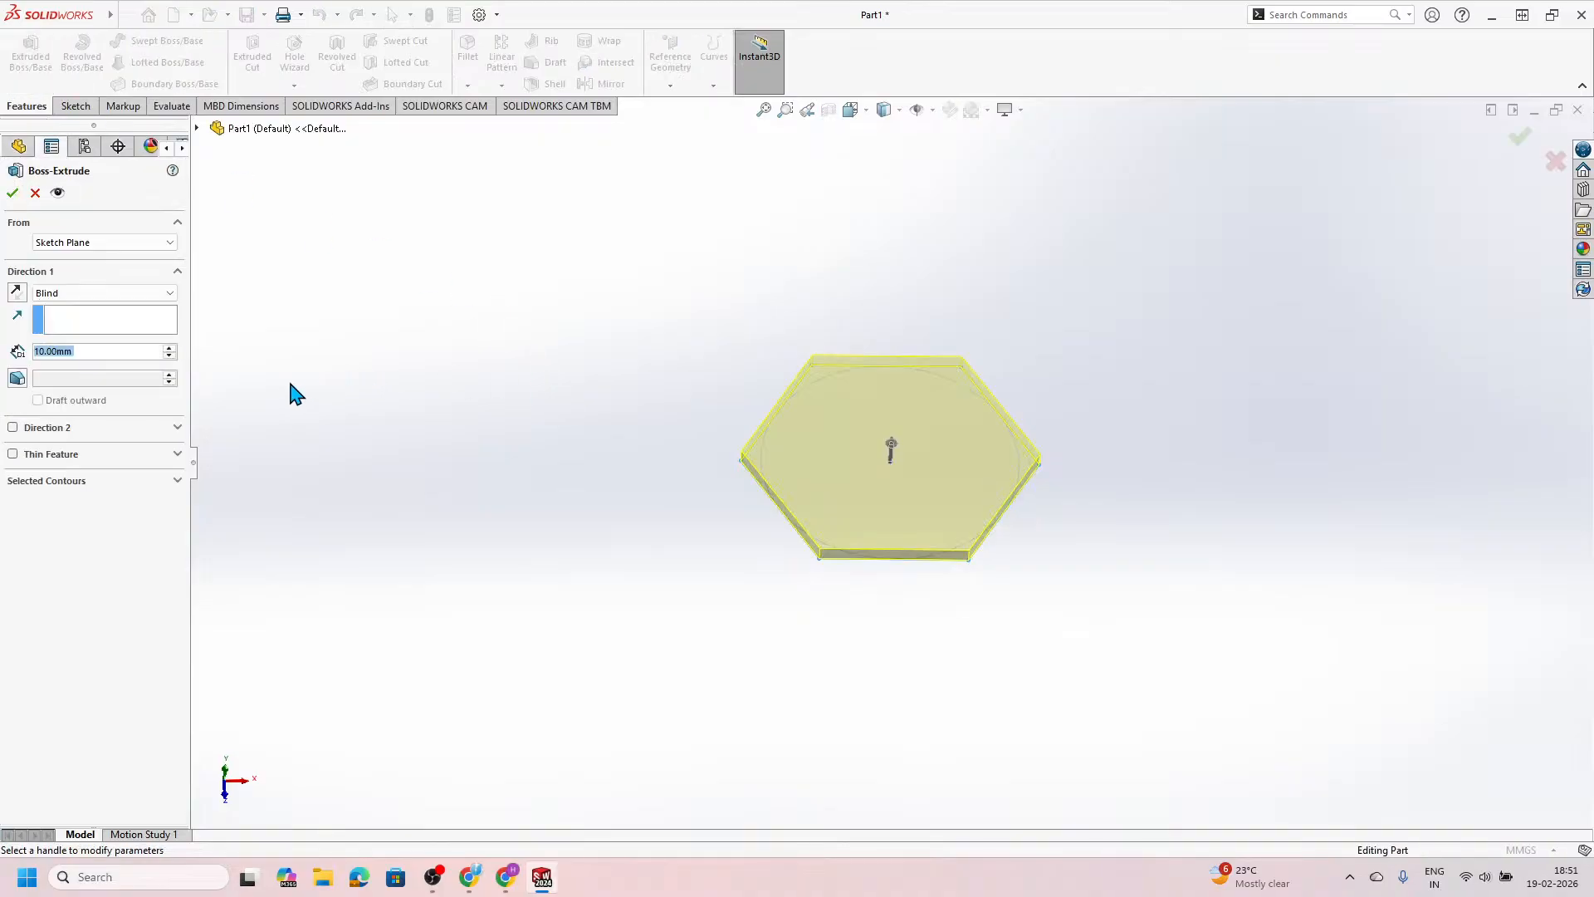
left_click(13, 455)
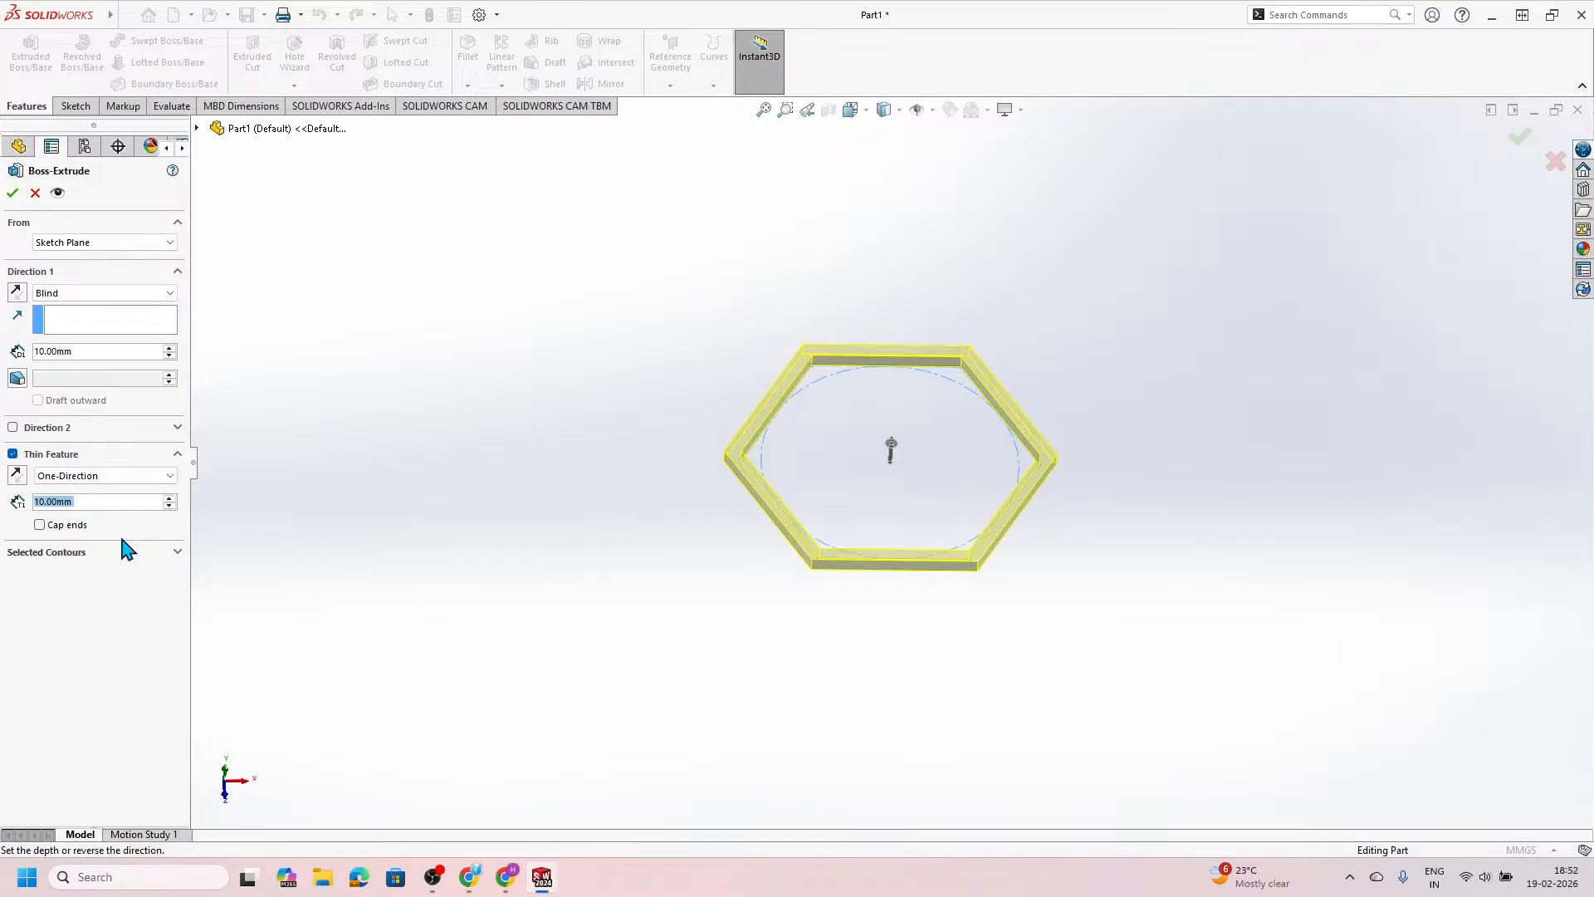
type("1")
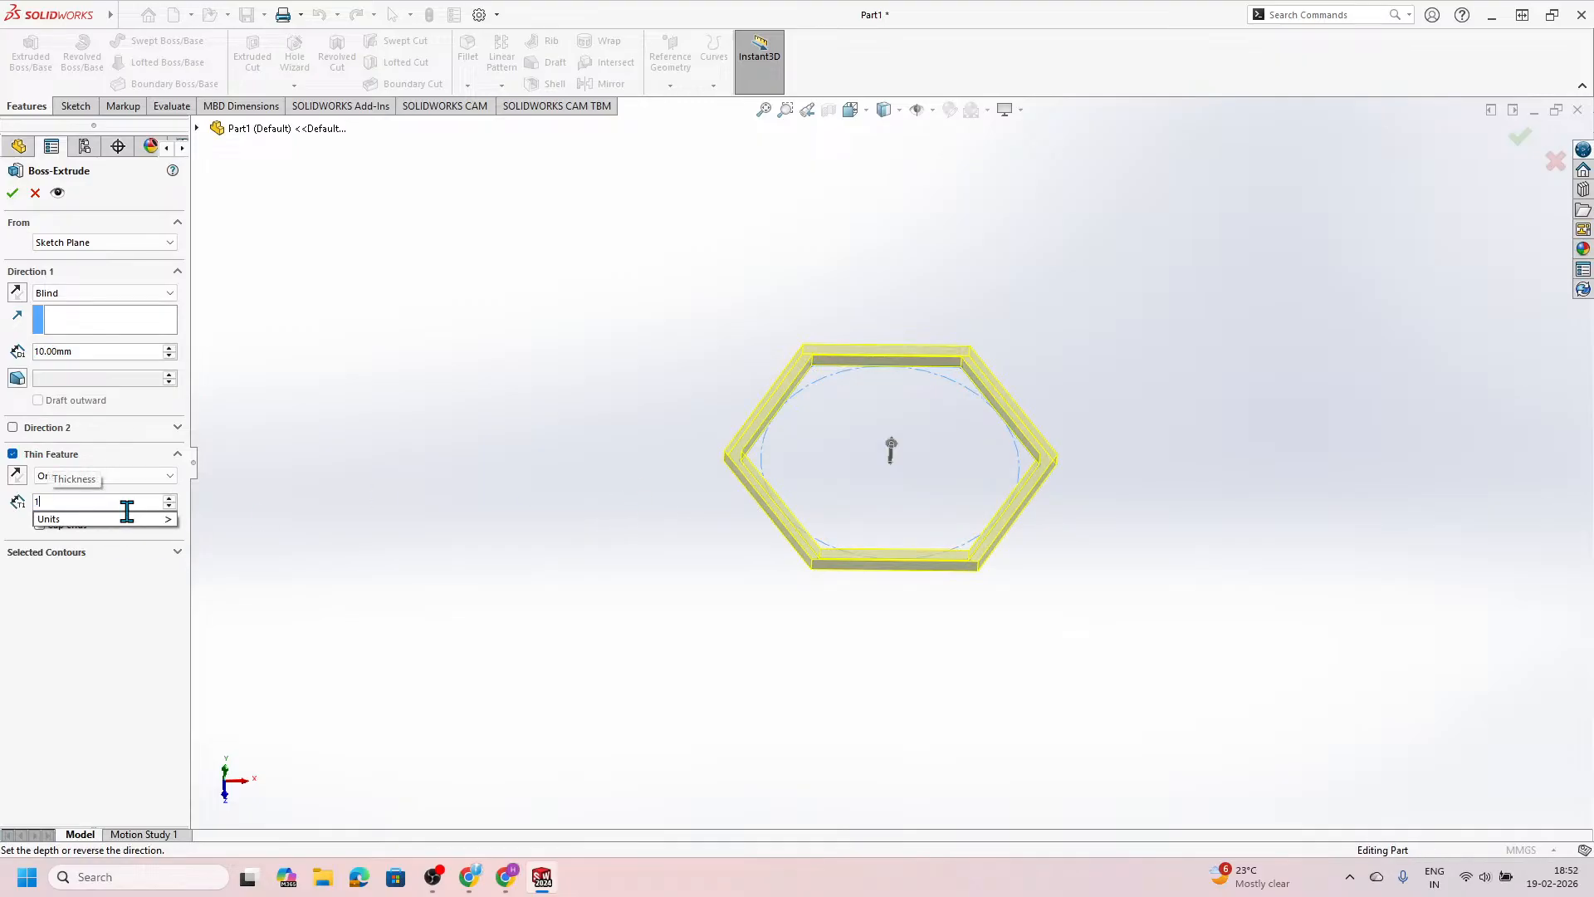
key("Return")
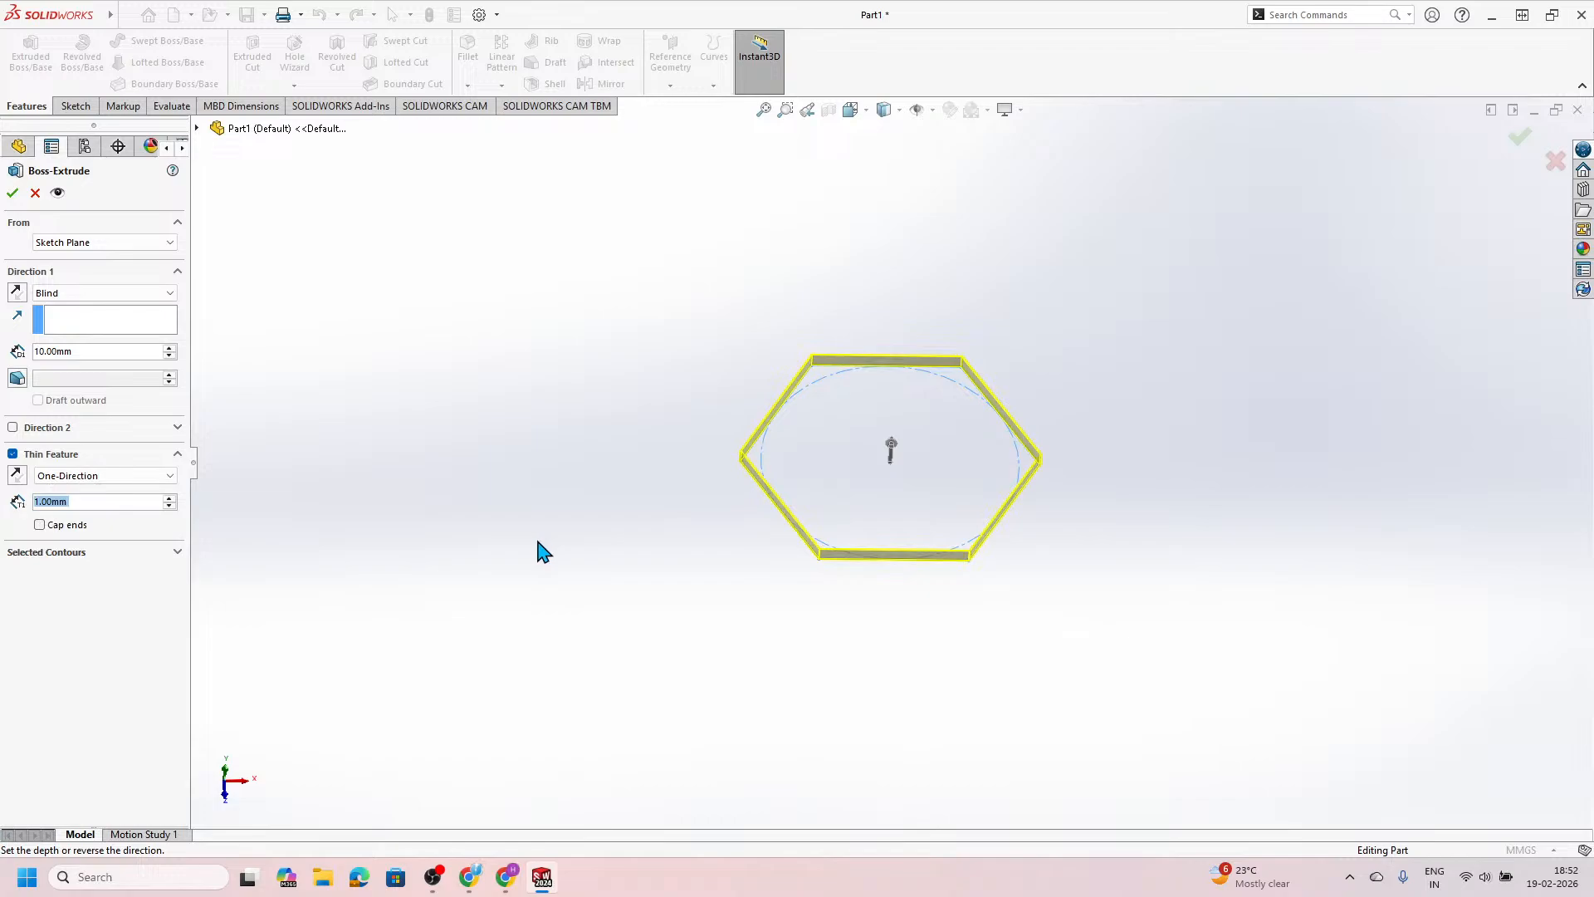
Step: Stretch the thin extrusion to a depth of 139 mm and set its end condition to Mid Plane
left_click(895, 450)
left_click(899, 327)
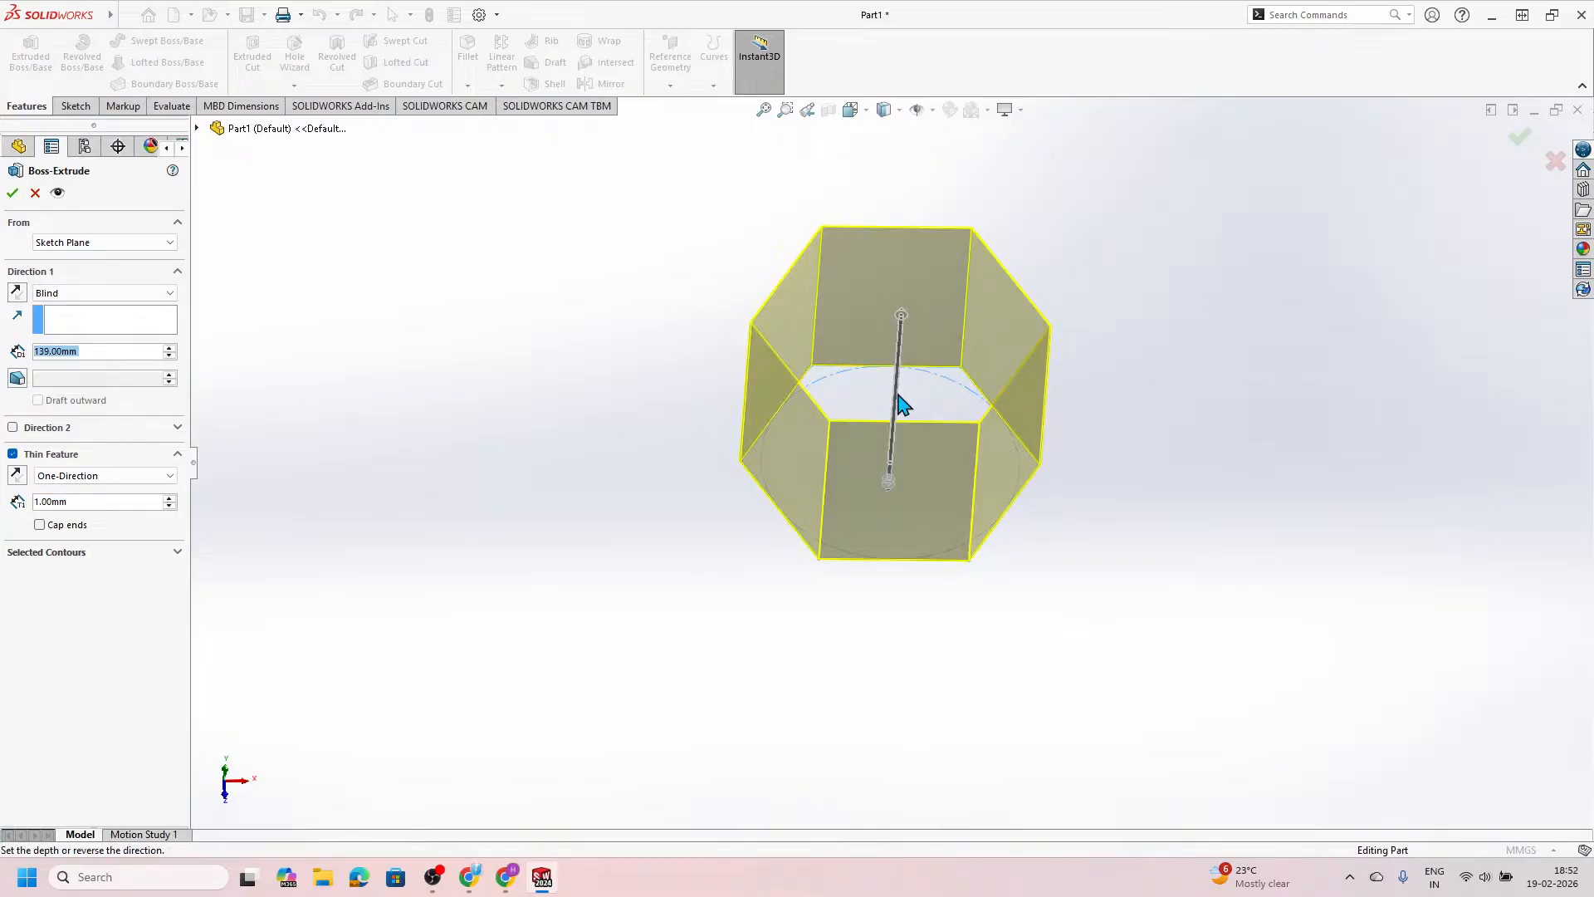
middle_click_drag(835, 569, 854, 591)
middle_click_drag(973, 551, 953, 586)
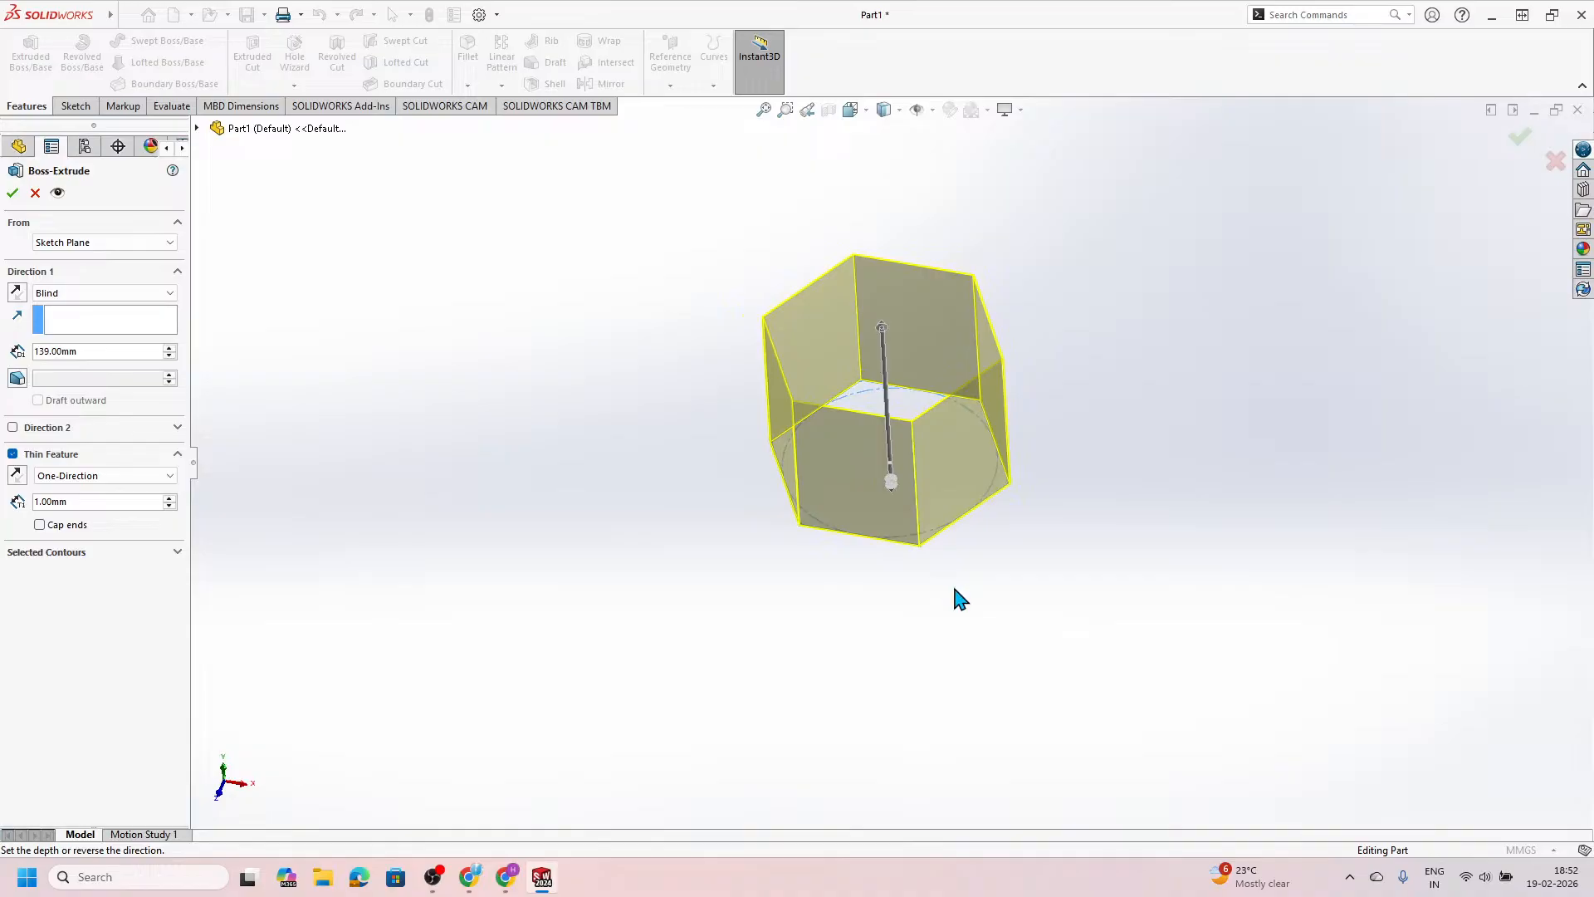
left_click(87, 294)
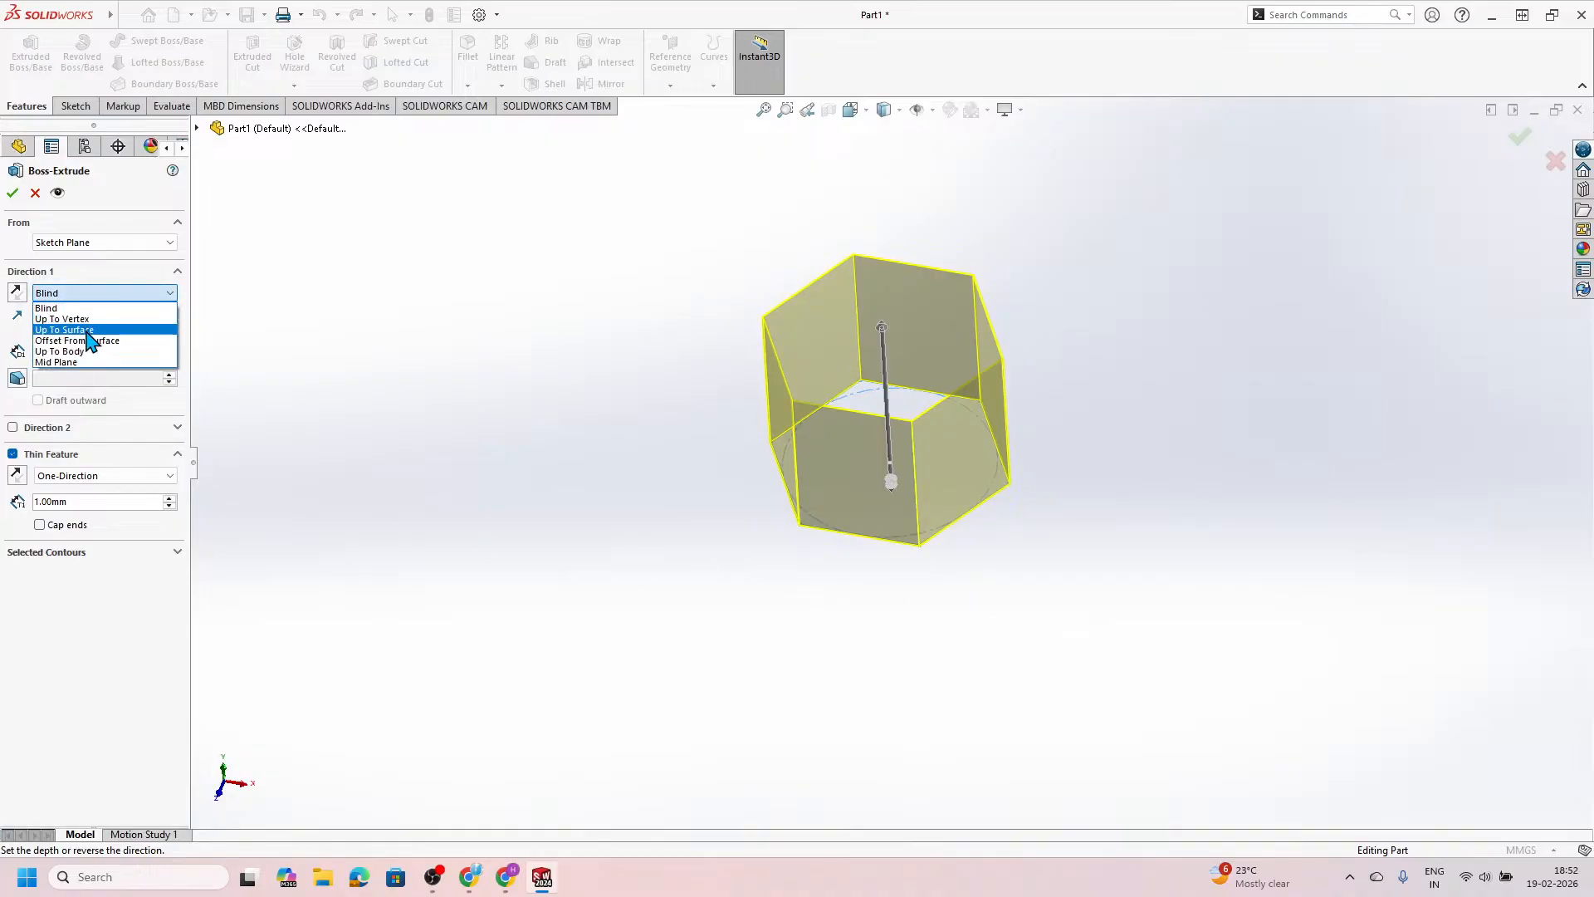
left_click(86, 362)
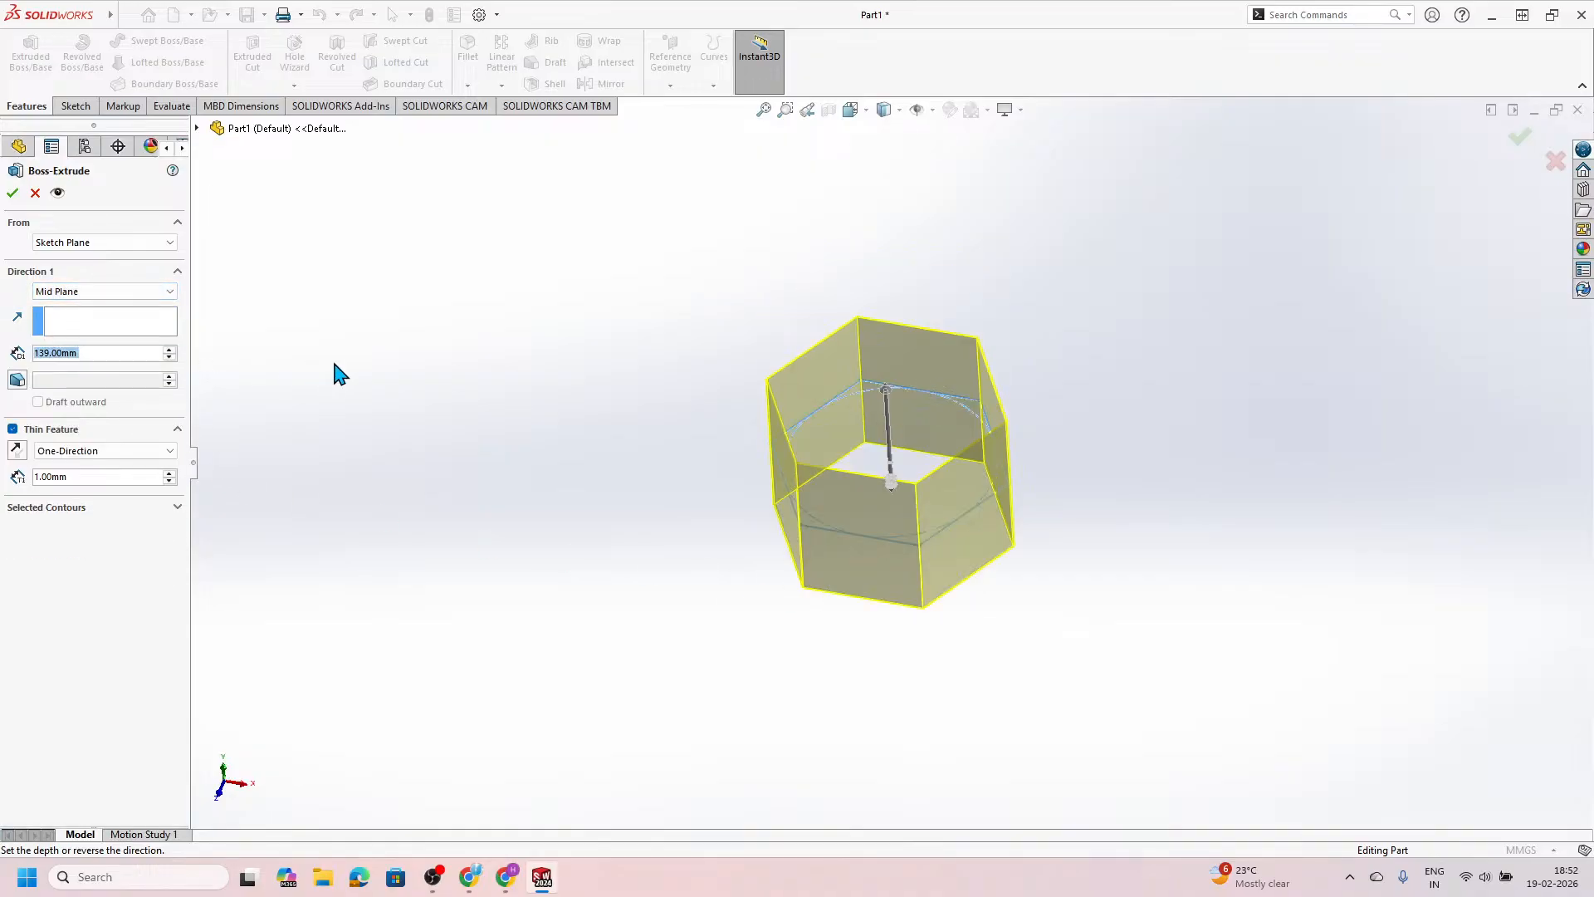
middle_click_drag(582, 449, 697, 313)
Step: Check the lantern image in the browser, return to SOLIDWORKS and finish the mid-plane extrusion with a depth of 150 mm
key("alt+Tab")
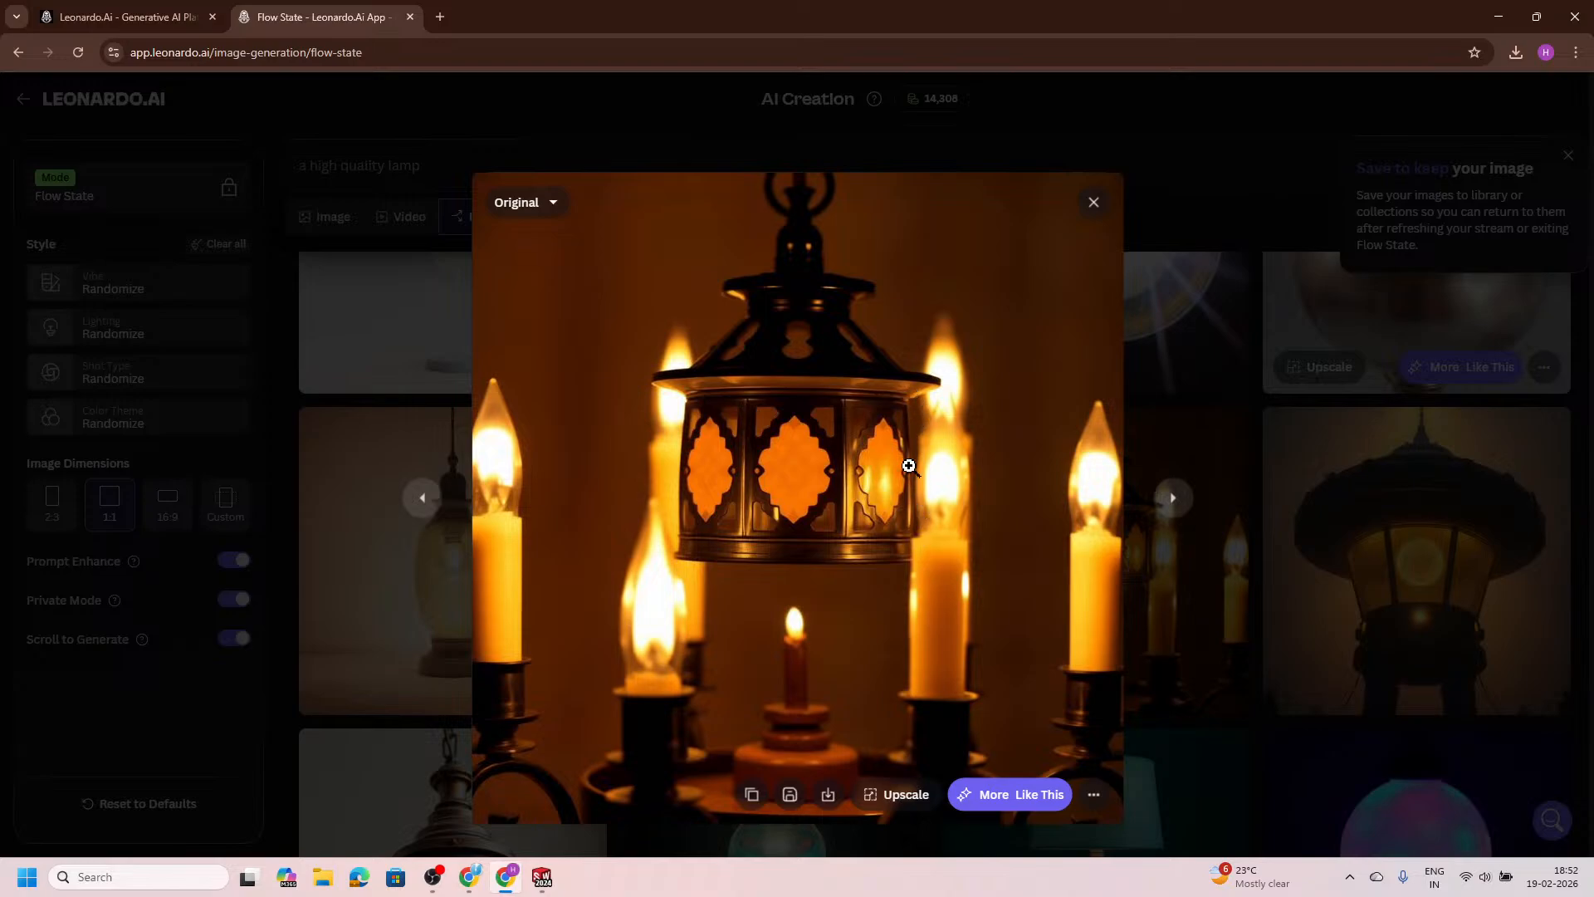
key("alt+Tab")
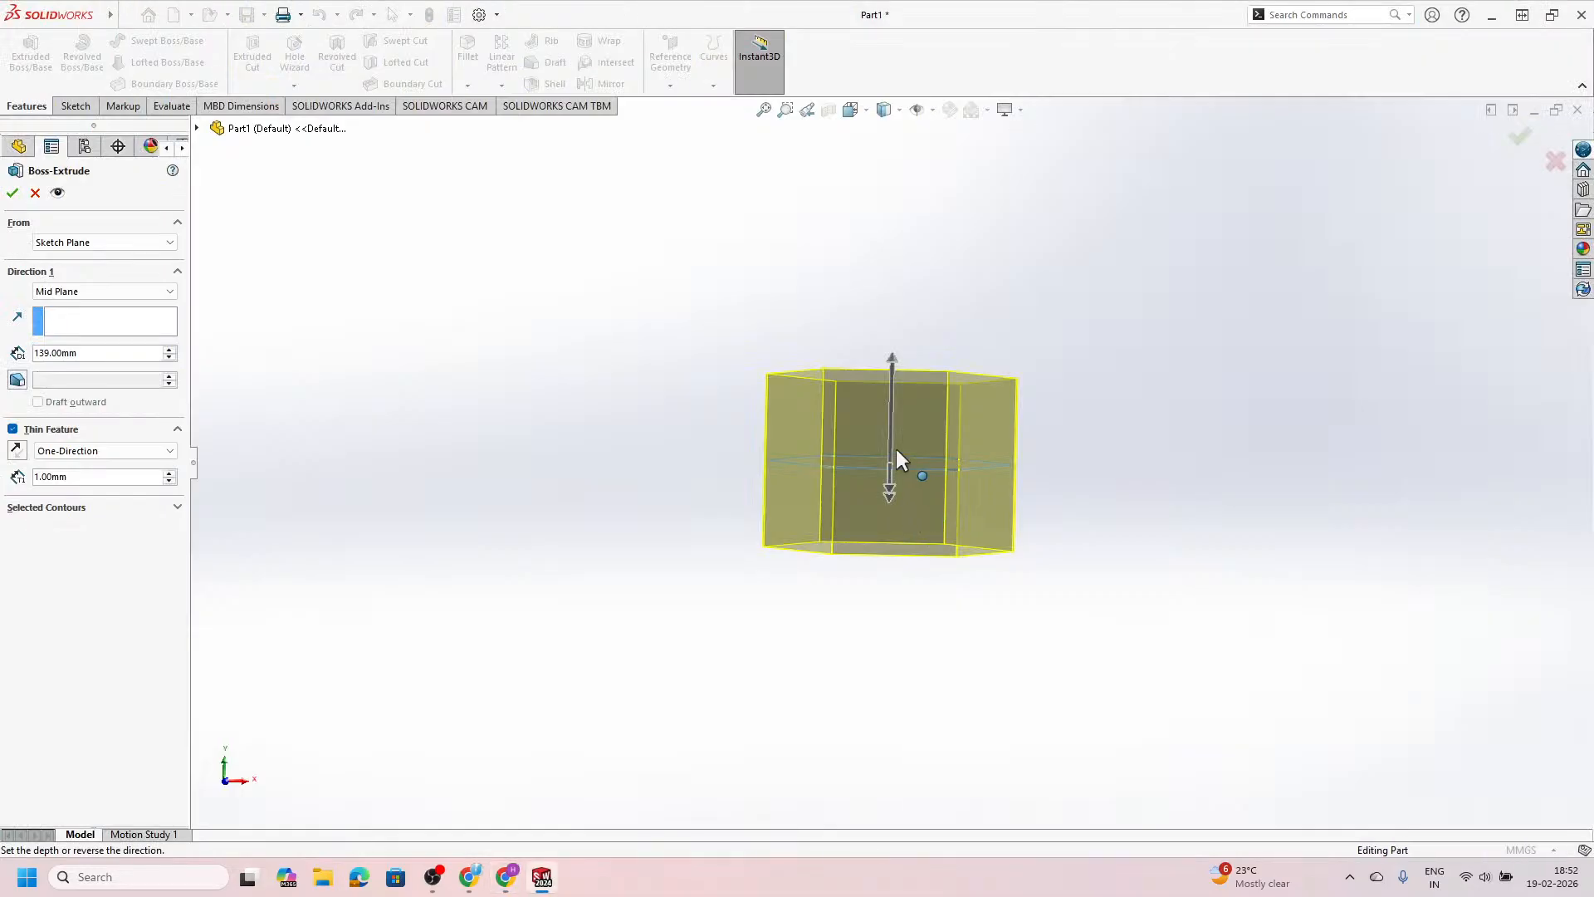
double_click(143, 353)
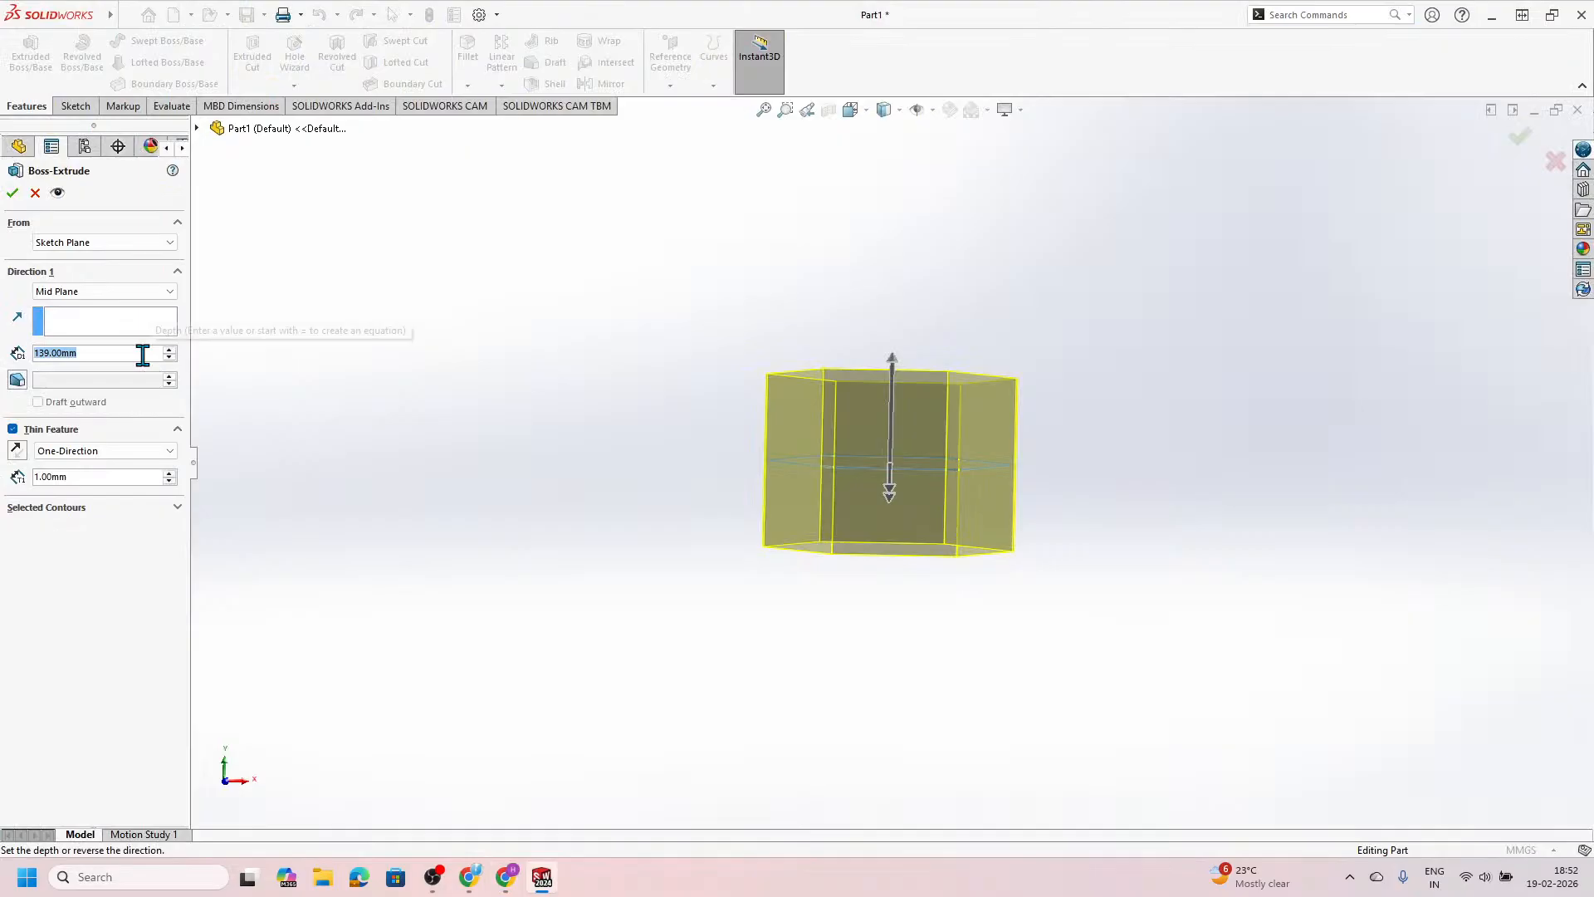
type("150")
key("Return")
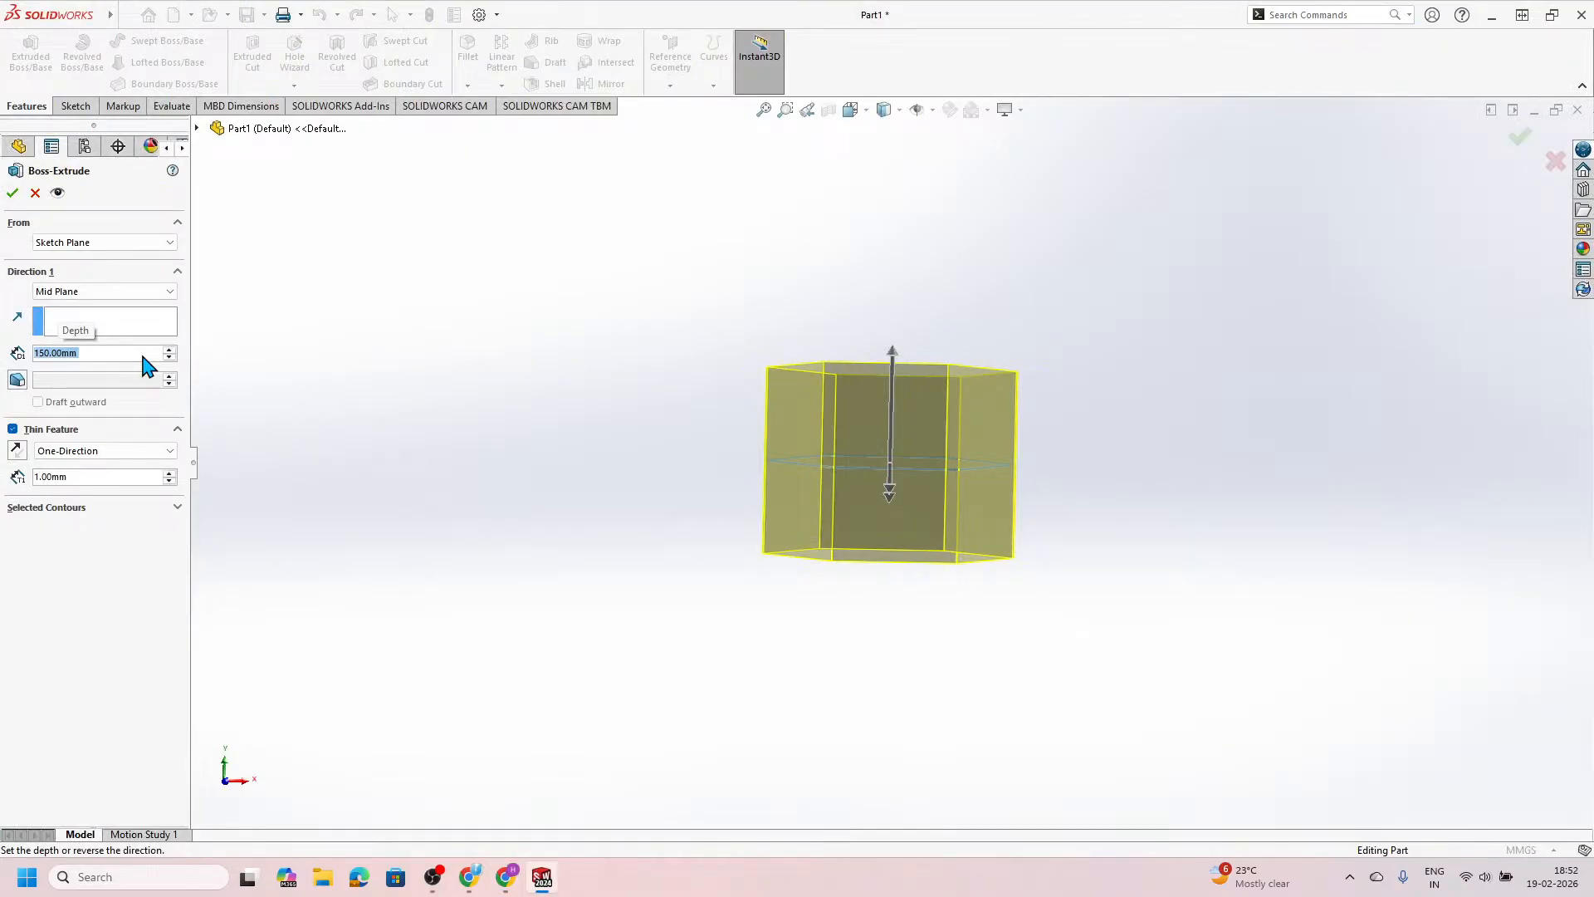
left_click(12, 194)
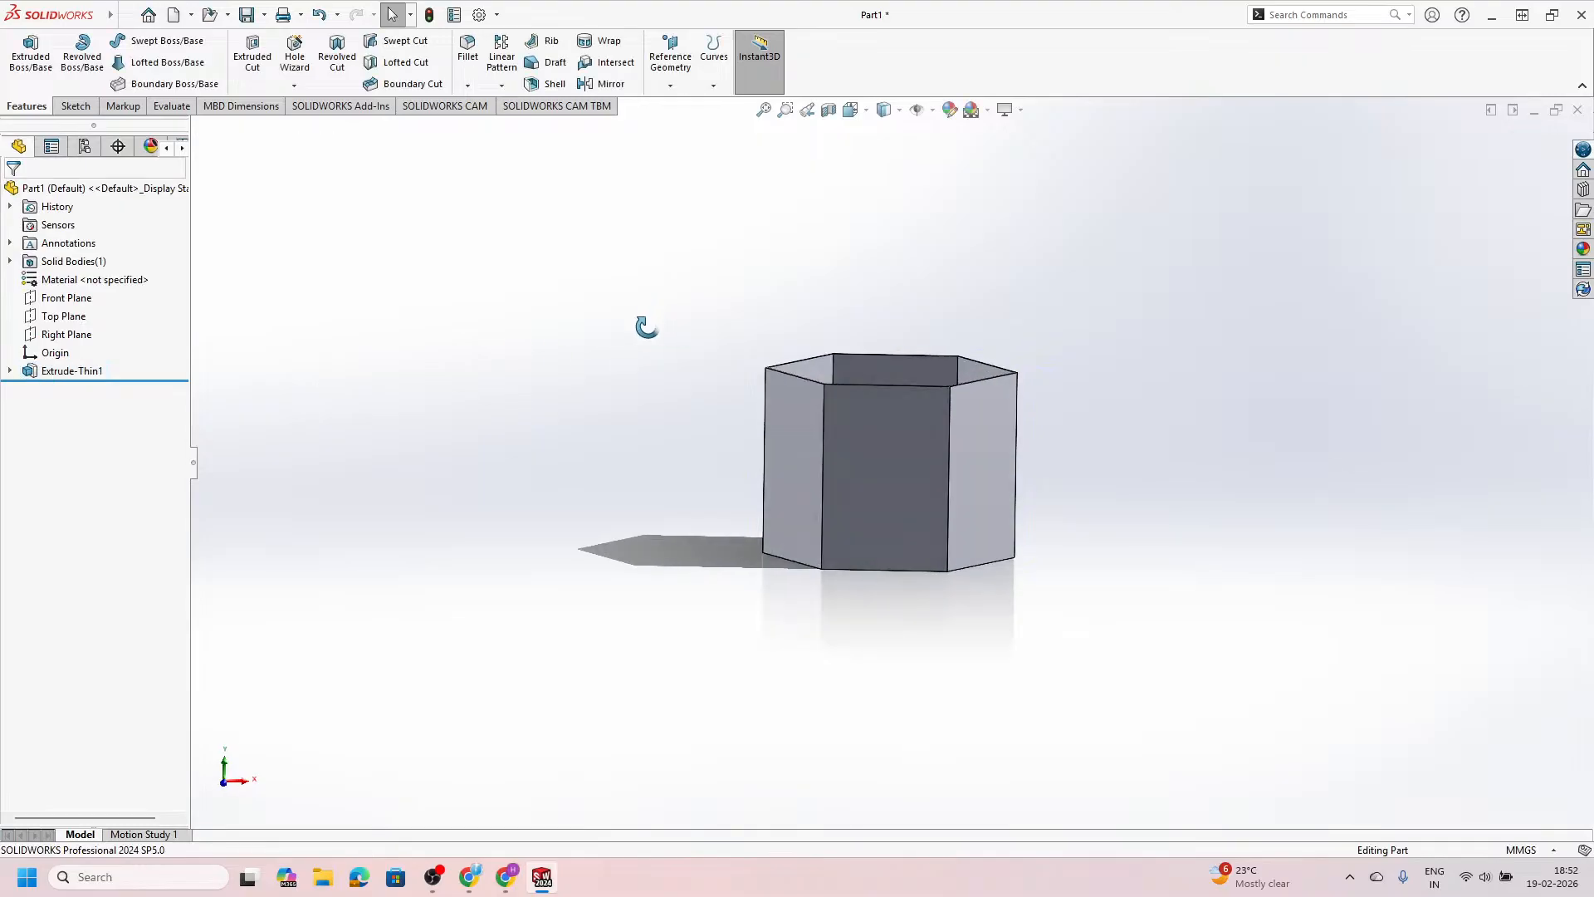
middle_click_drag(646, 327, 610, 420)
left_click(988, 110)
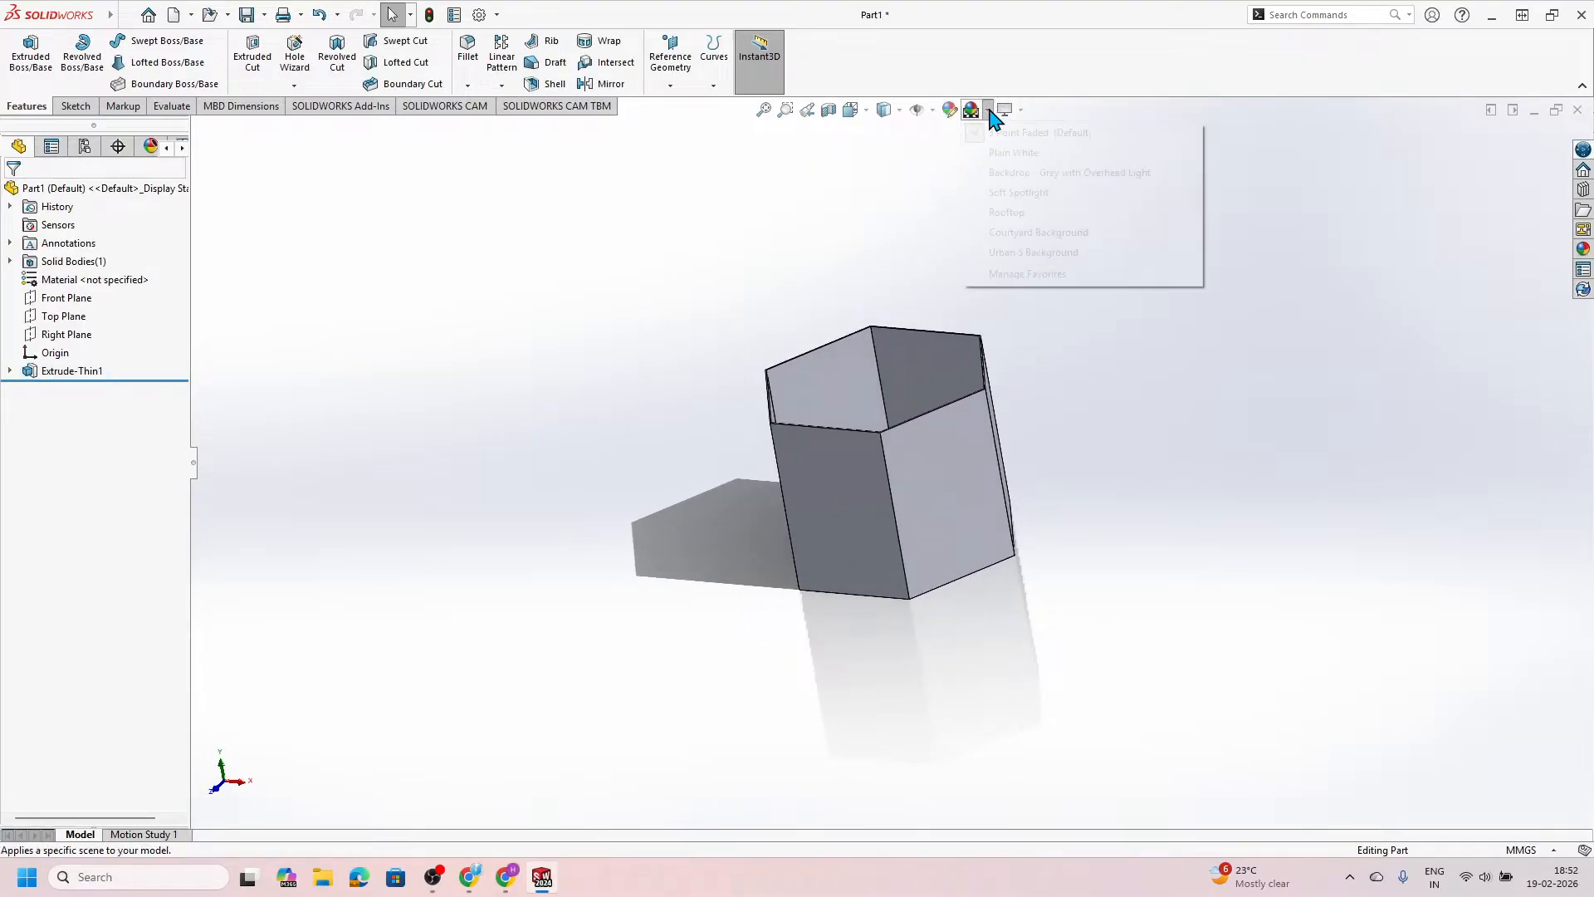
left_click(1017, 111)
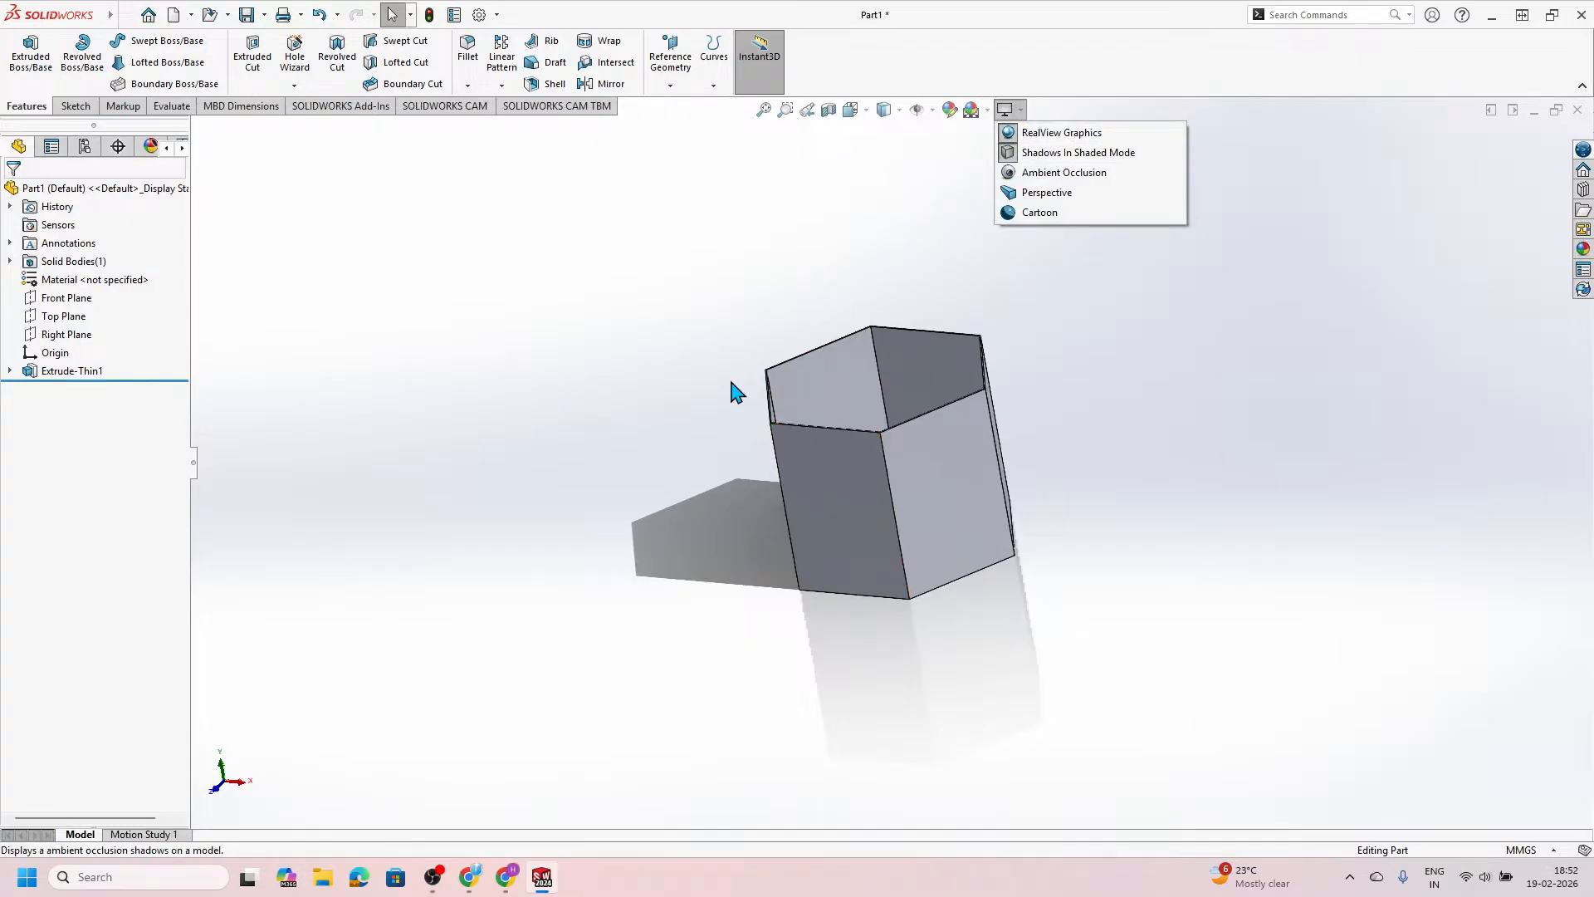
left_click(642, 343)
middle_click_drag(721, 433, 816, 366)
Step: Check the lantern image in the browser, return to SOLIDWORKS and start a new sketch on the Front Plane
key("alt+Tab")
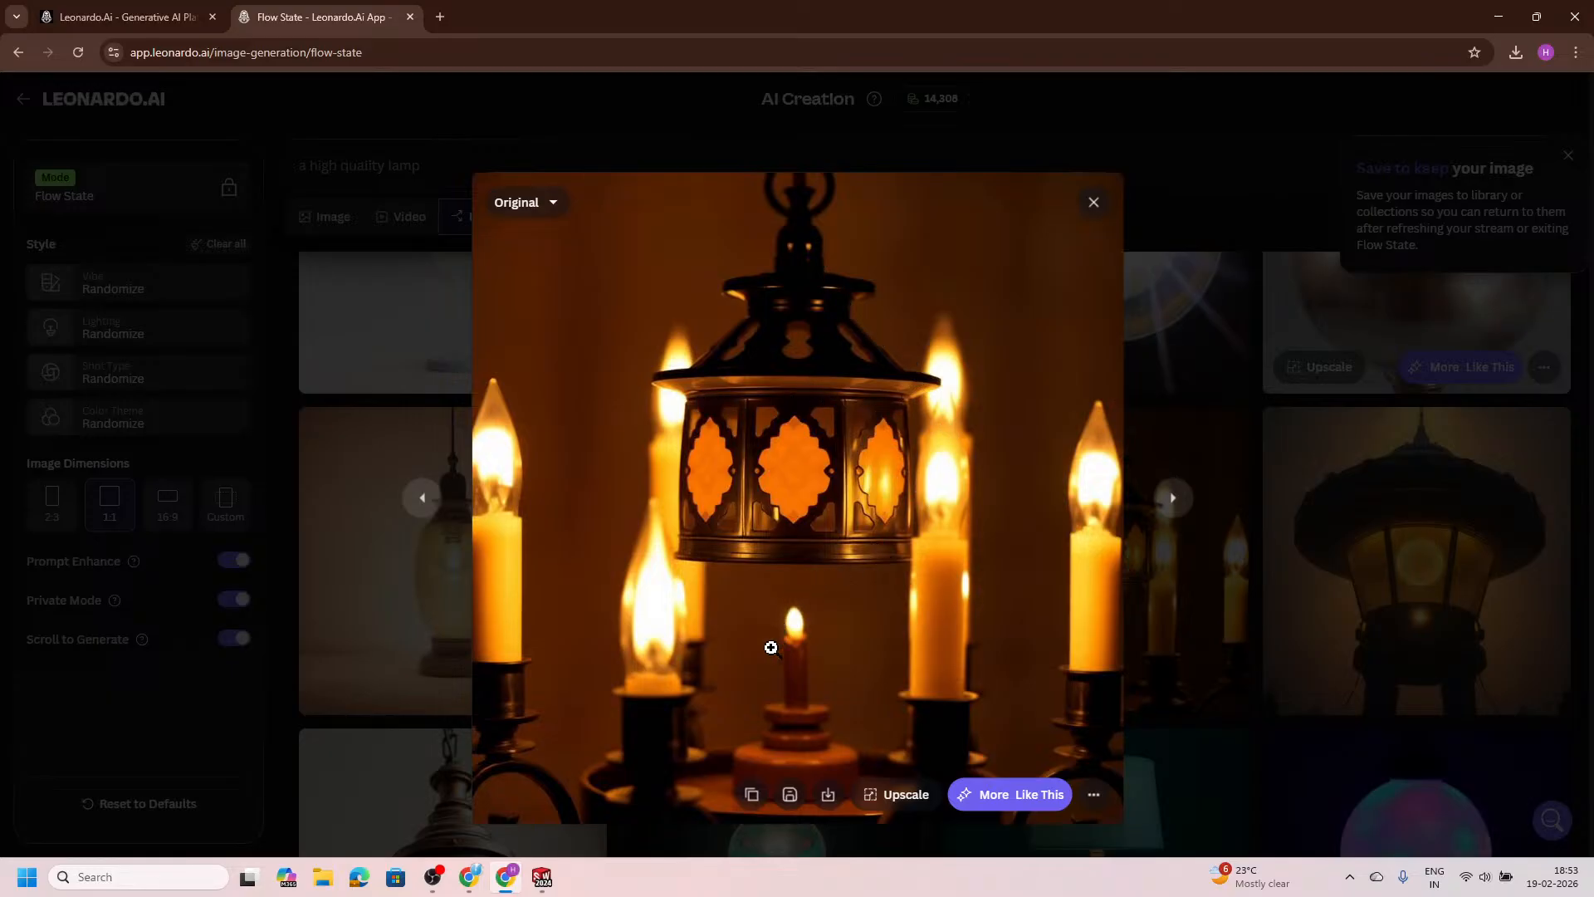
key("alt+Tab")
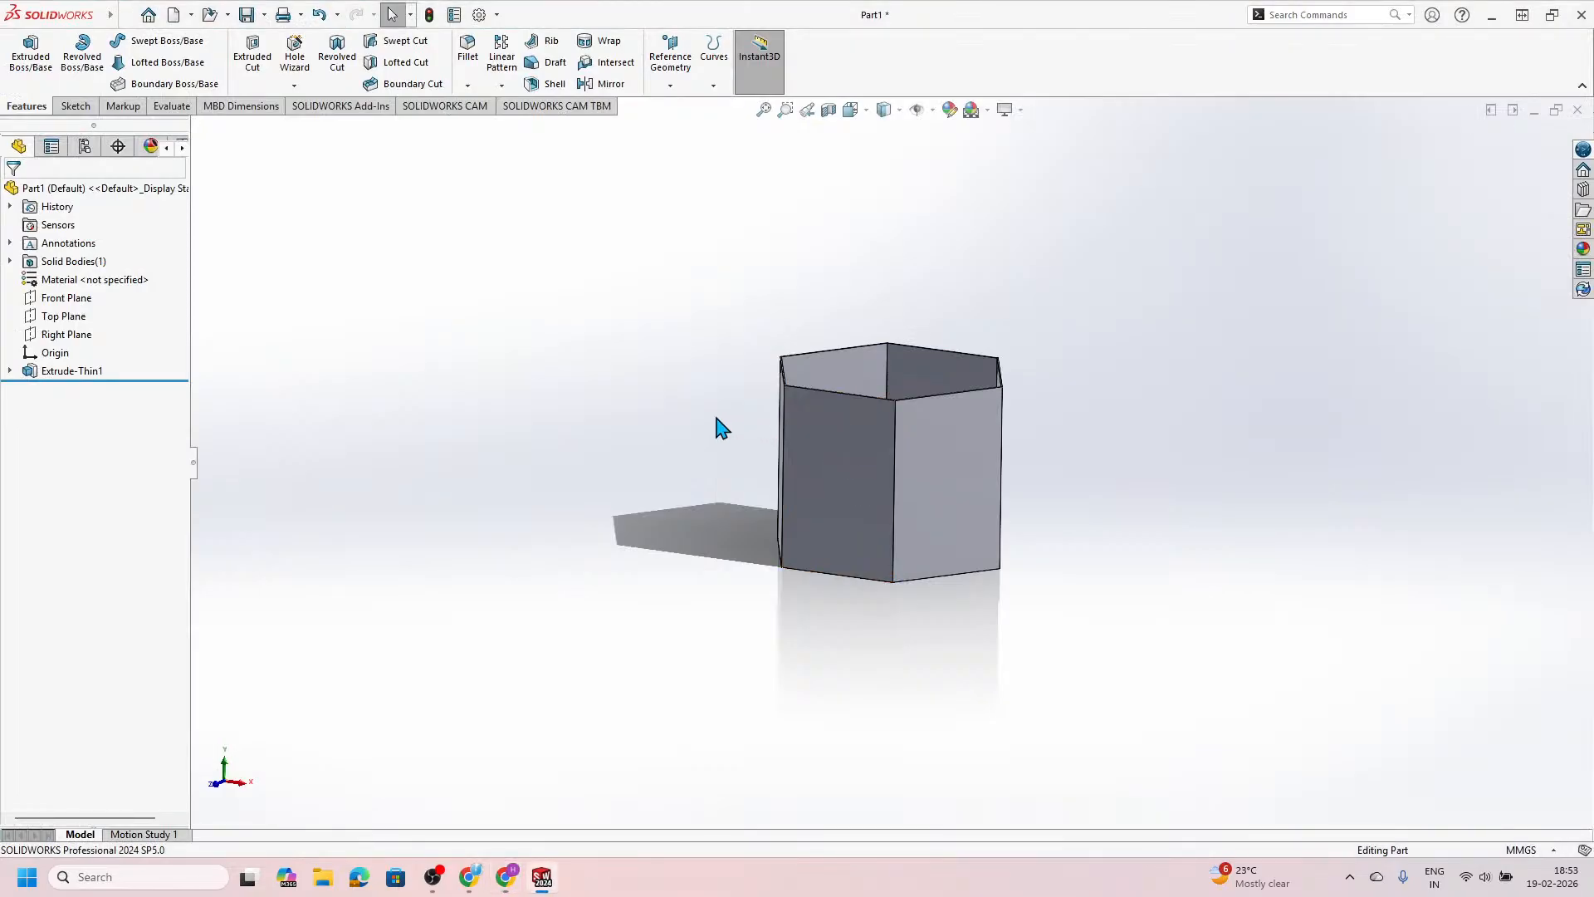
left_click(65, 302)
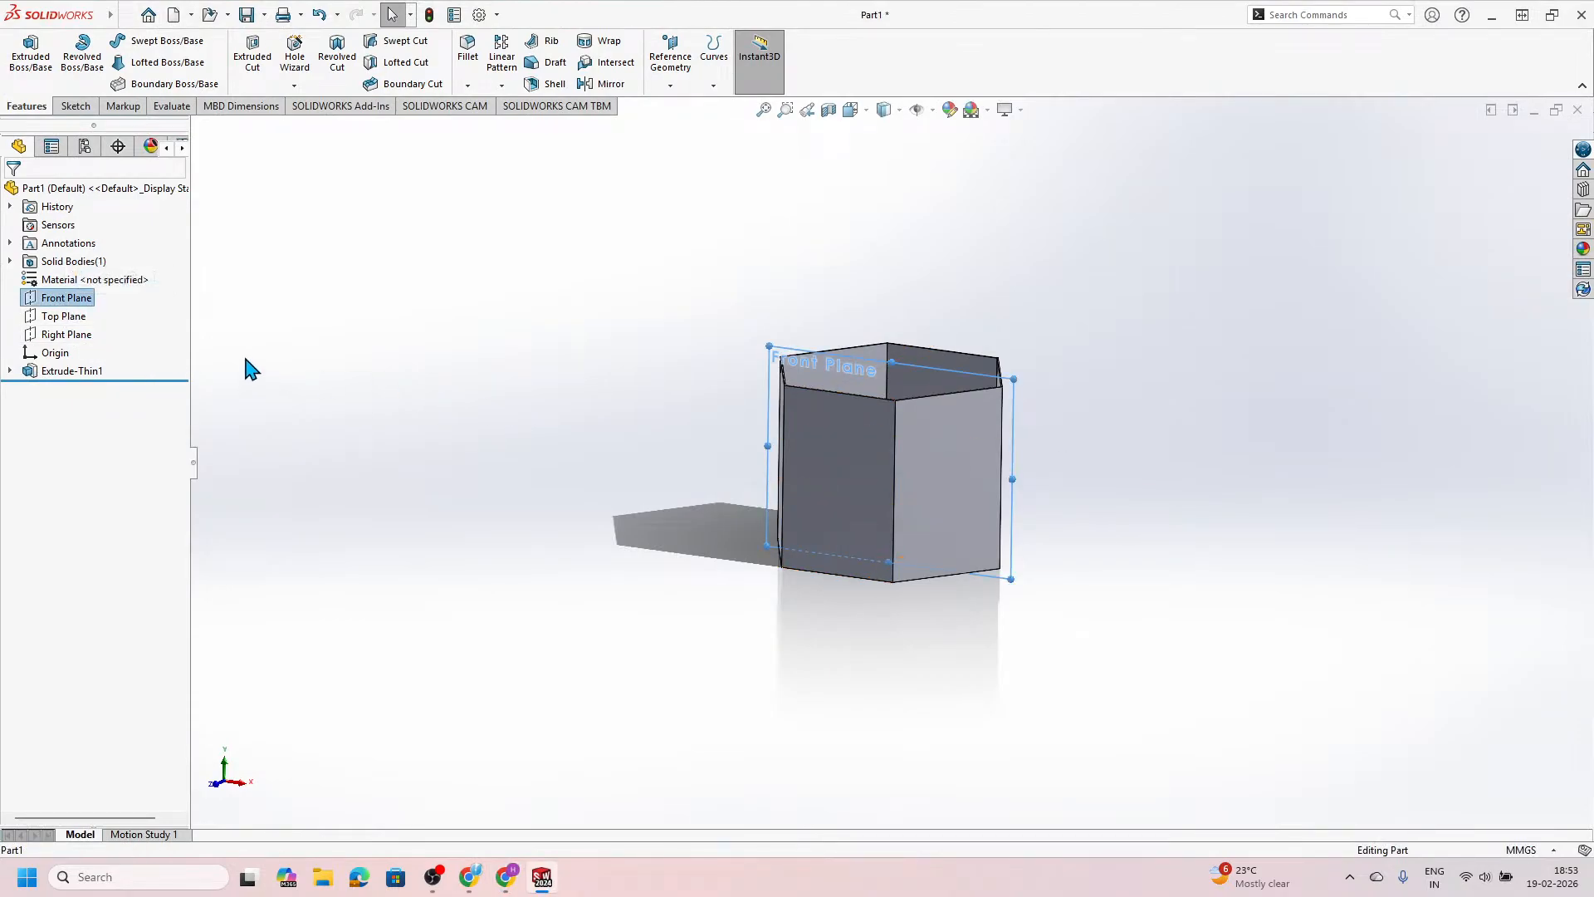
right_click(91, 299)
left_click(108, 275)
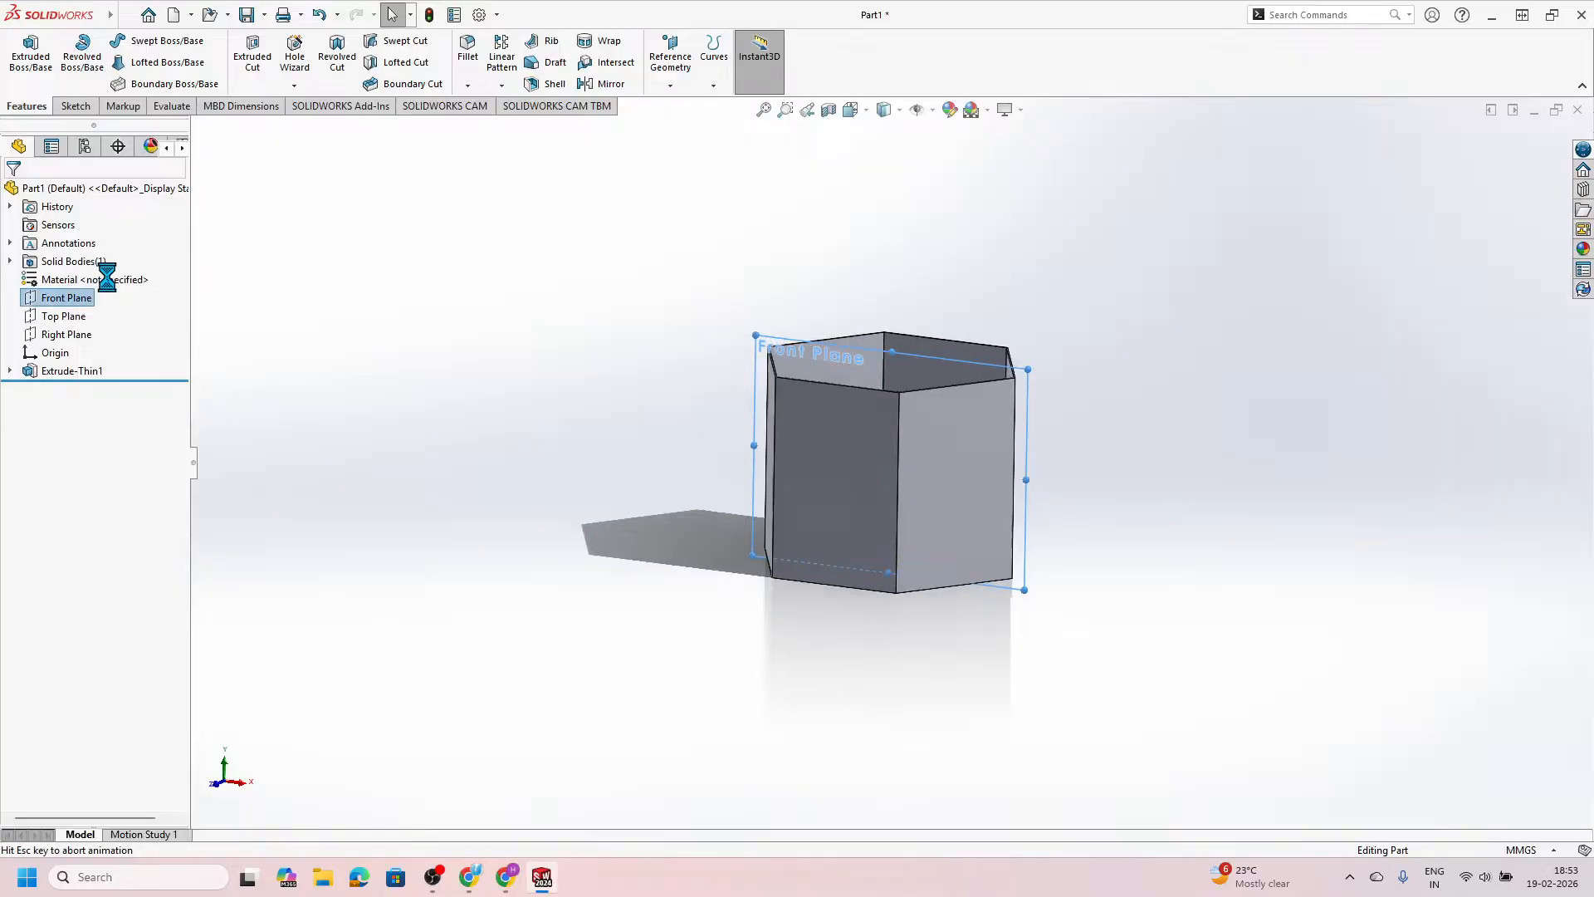
scroll(413, 370, "up", 4)
scroll(980, 267, "down", 4)
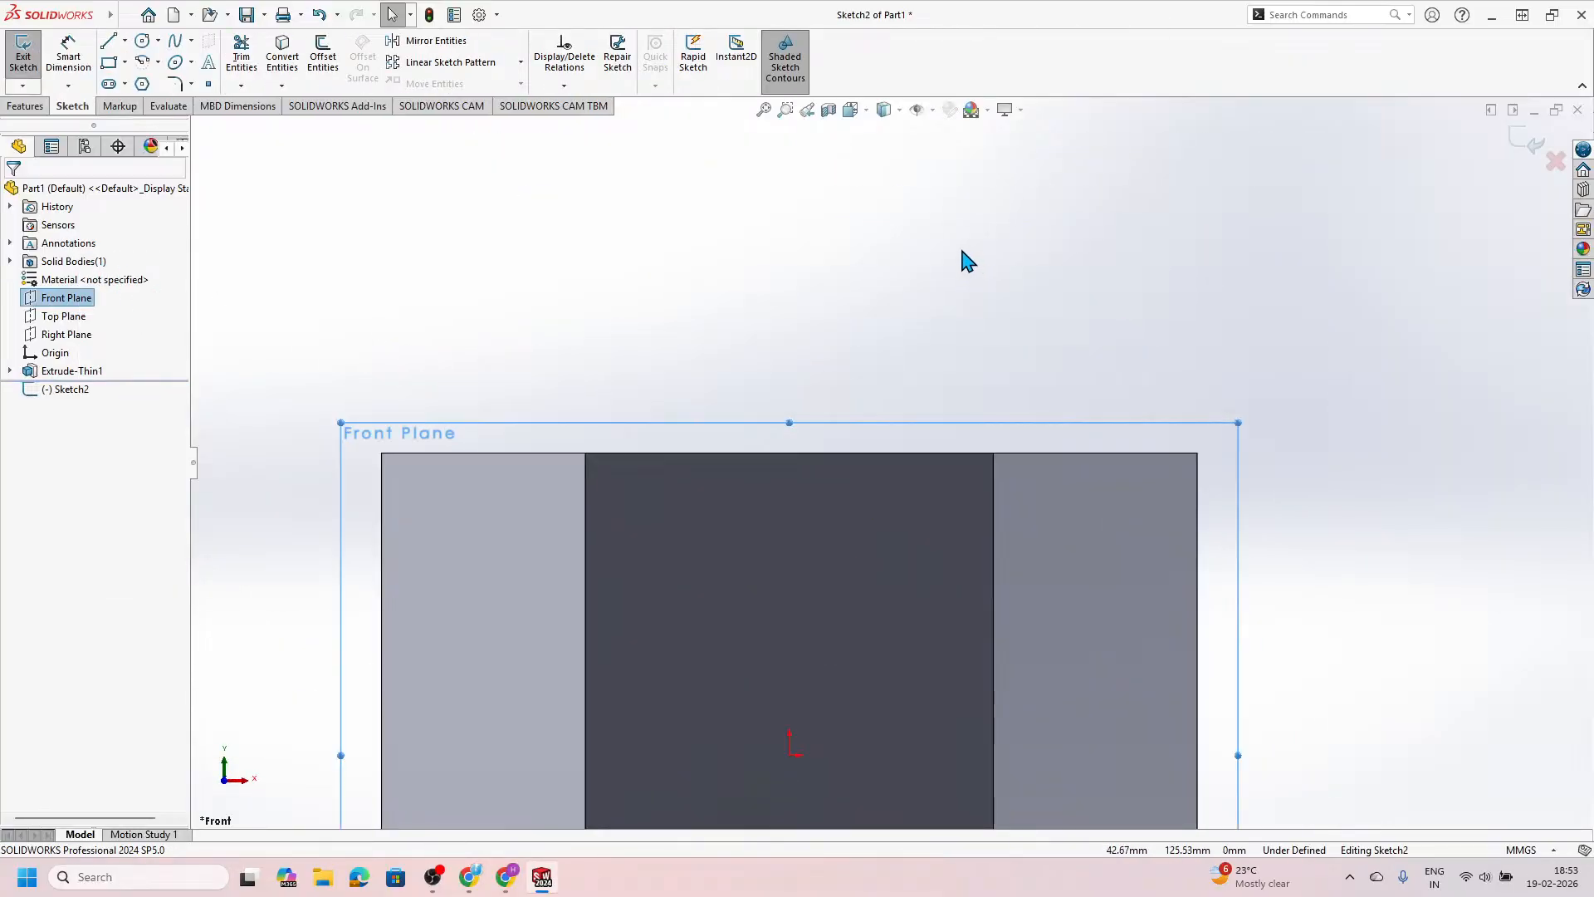
scroll(937, 295, "up", 3)
Step: Check the lantern image, return to SOLIDWORKS and sketch the roof eave from the body's upper-right corner: sloping outward, short vertical, then sloping inward
key("alt+Tab")
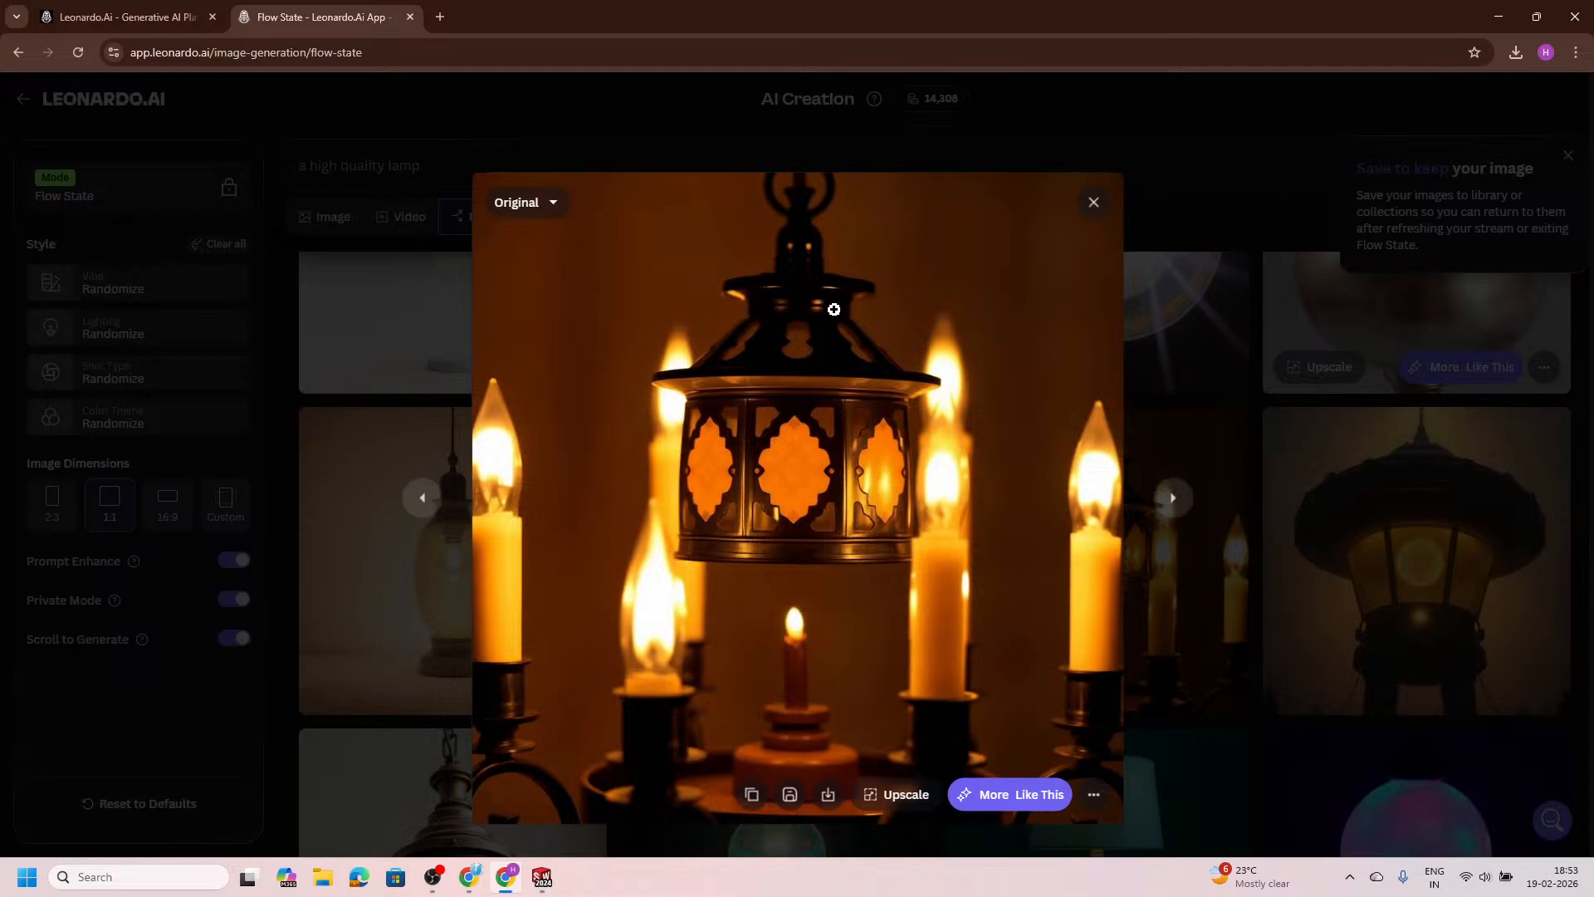
key("alt+Tab")
scroll(898, 413, "up", 2)
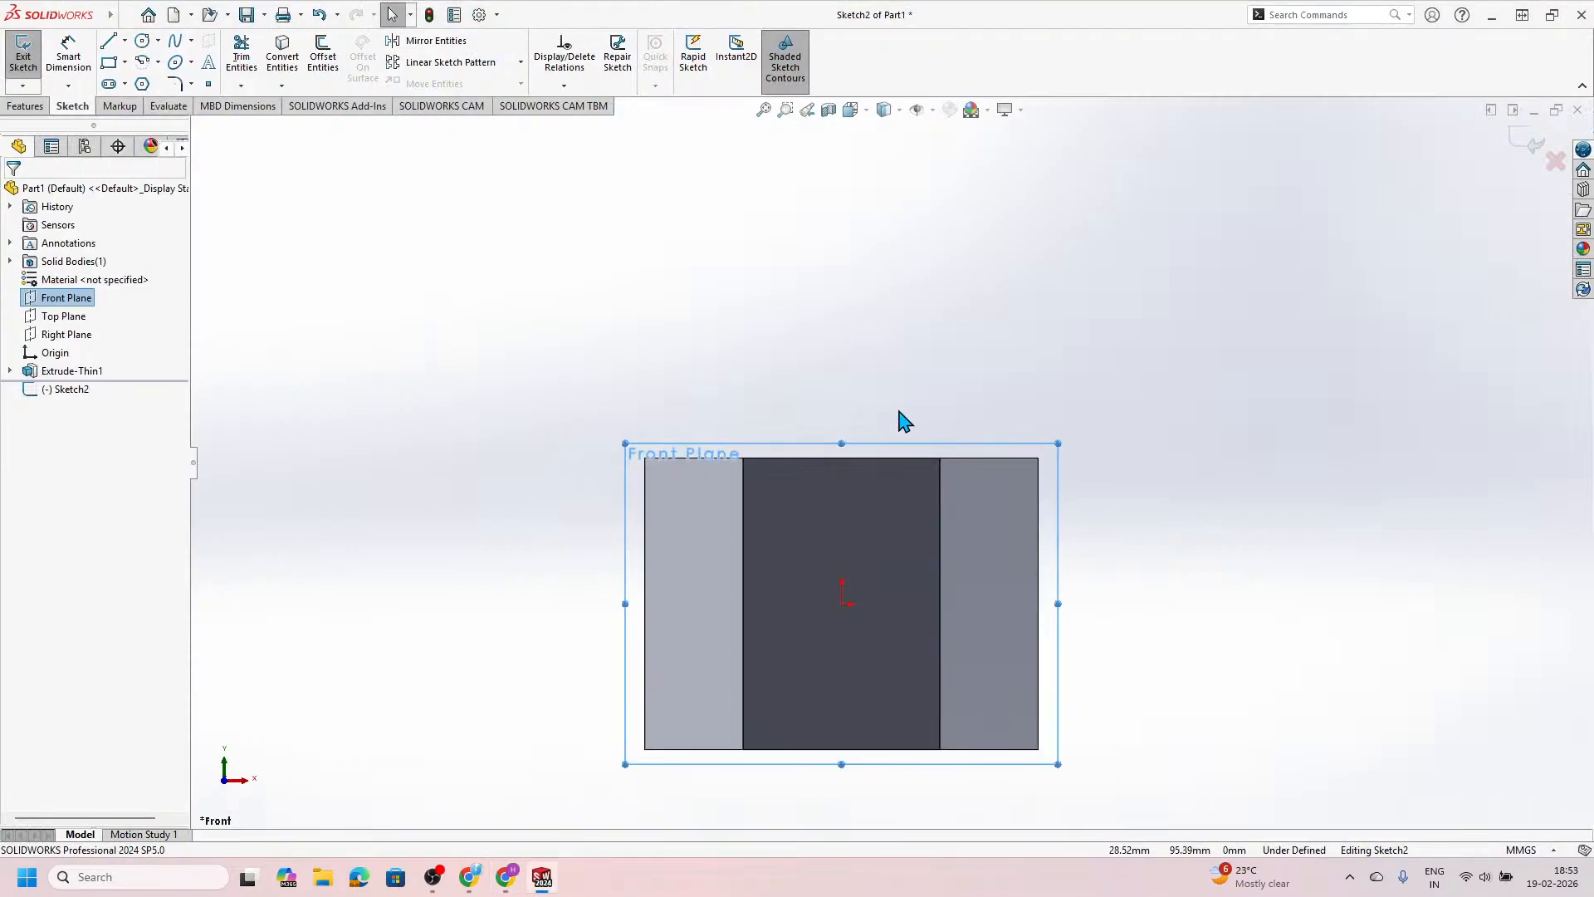
scroll(943, 353, "down", 2)
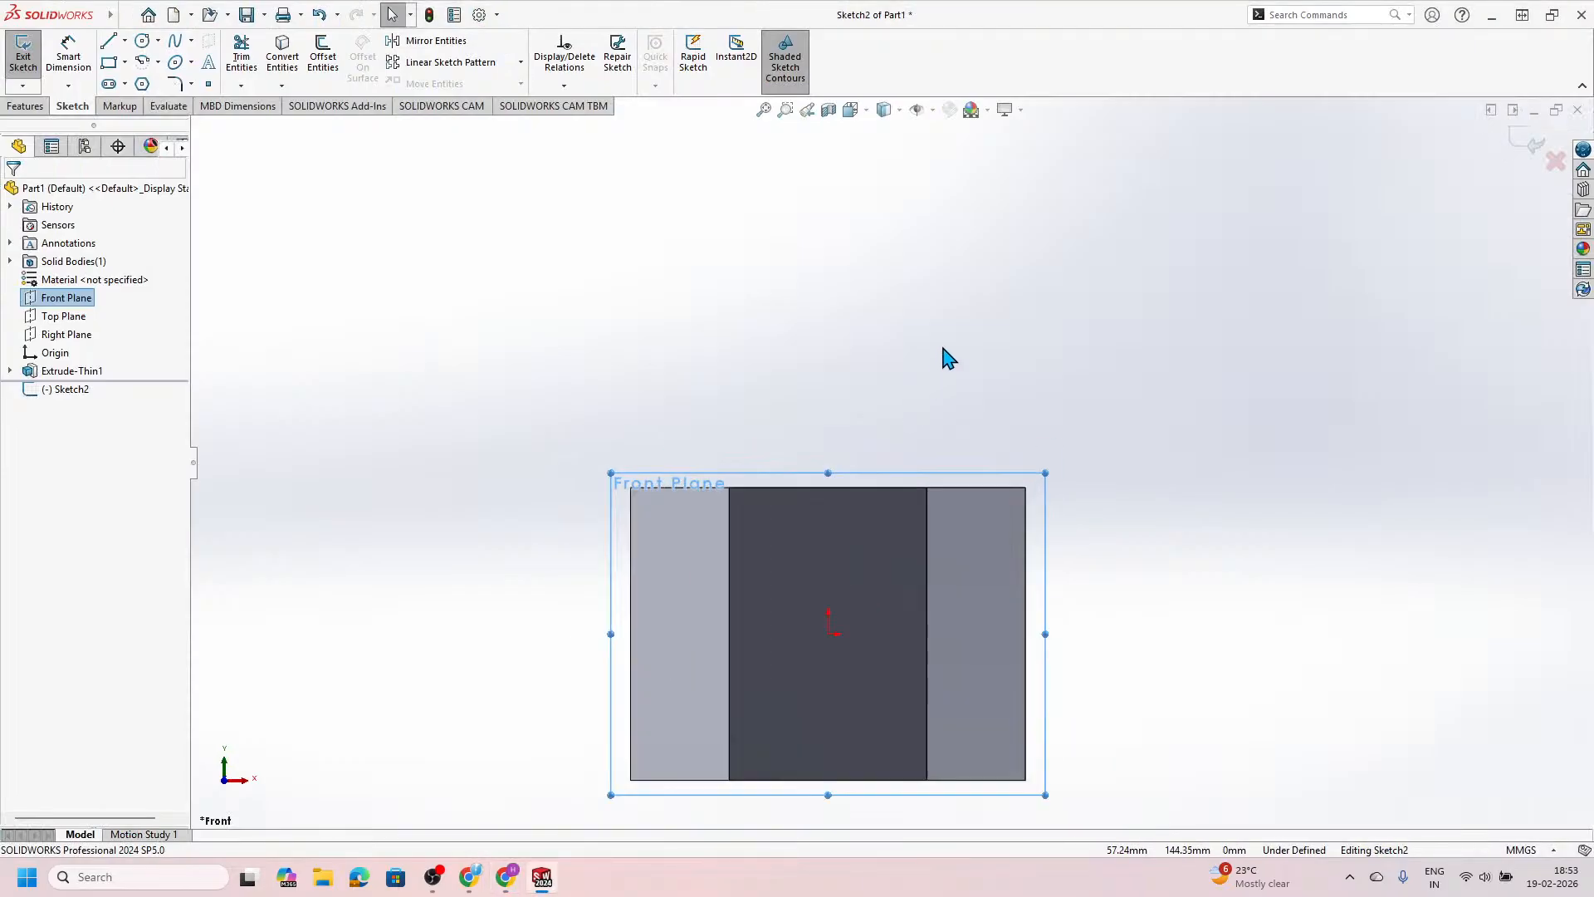
left_click(124, 40)
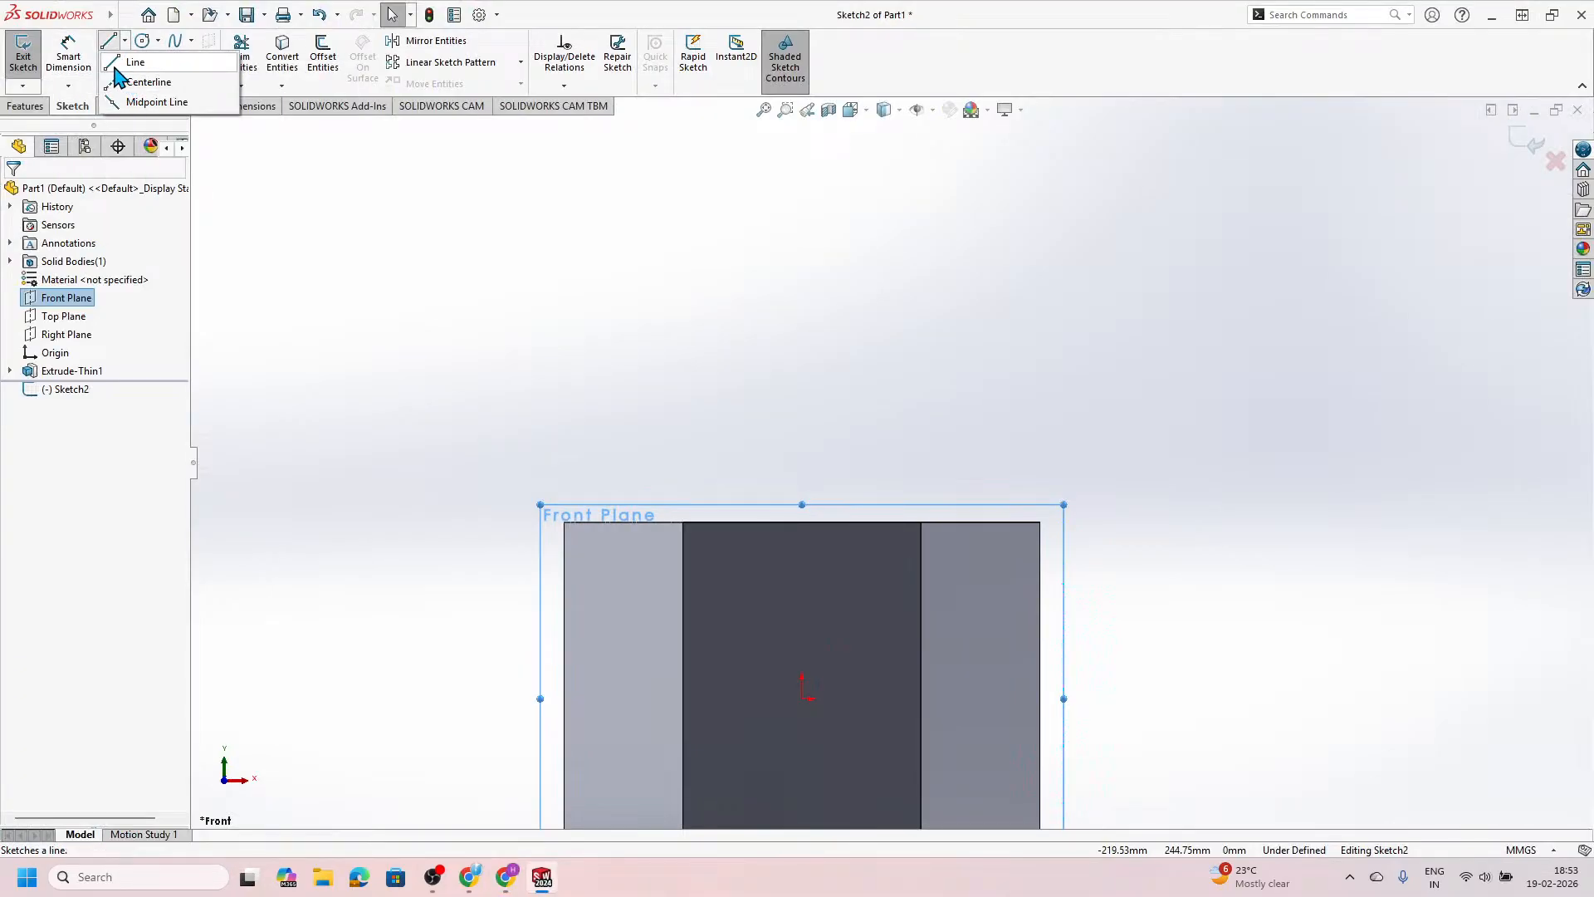
left_click(118, 65)
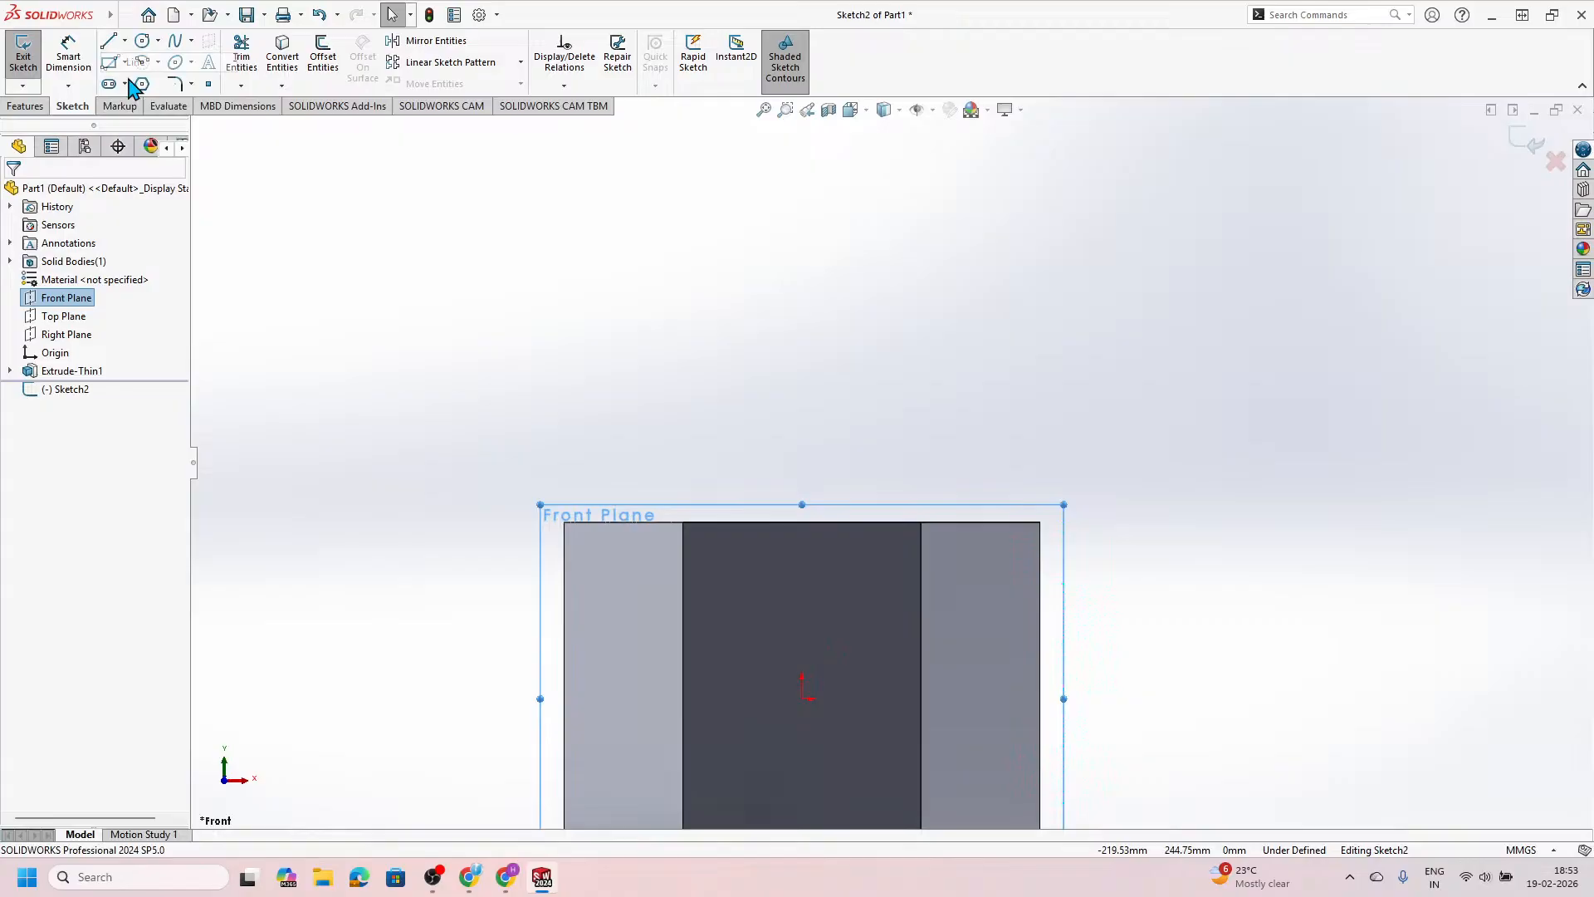
left_click(1040, 522)
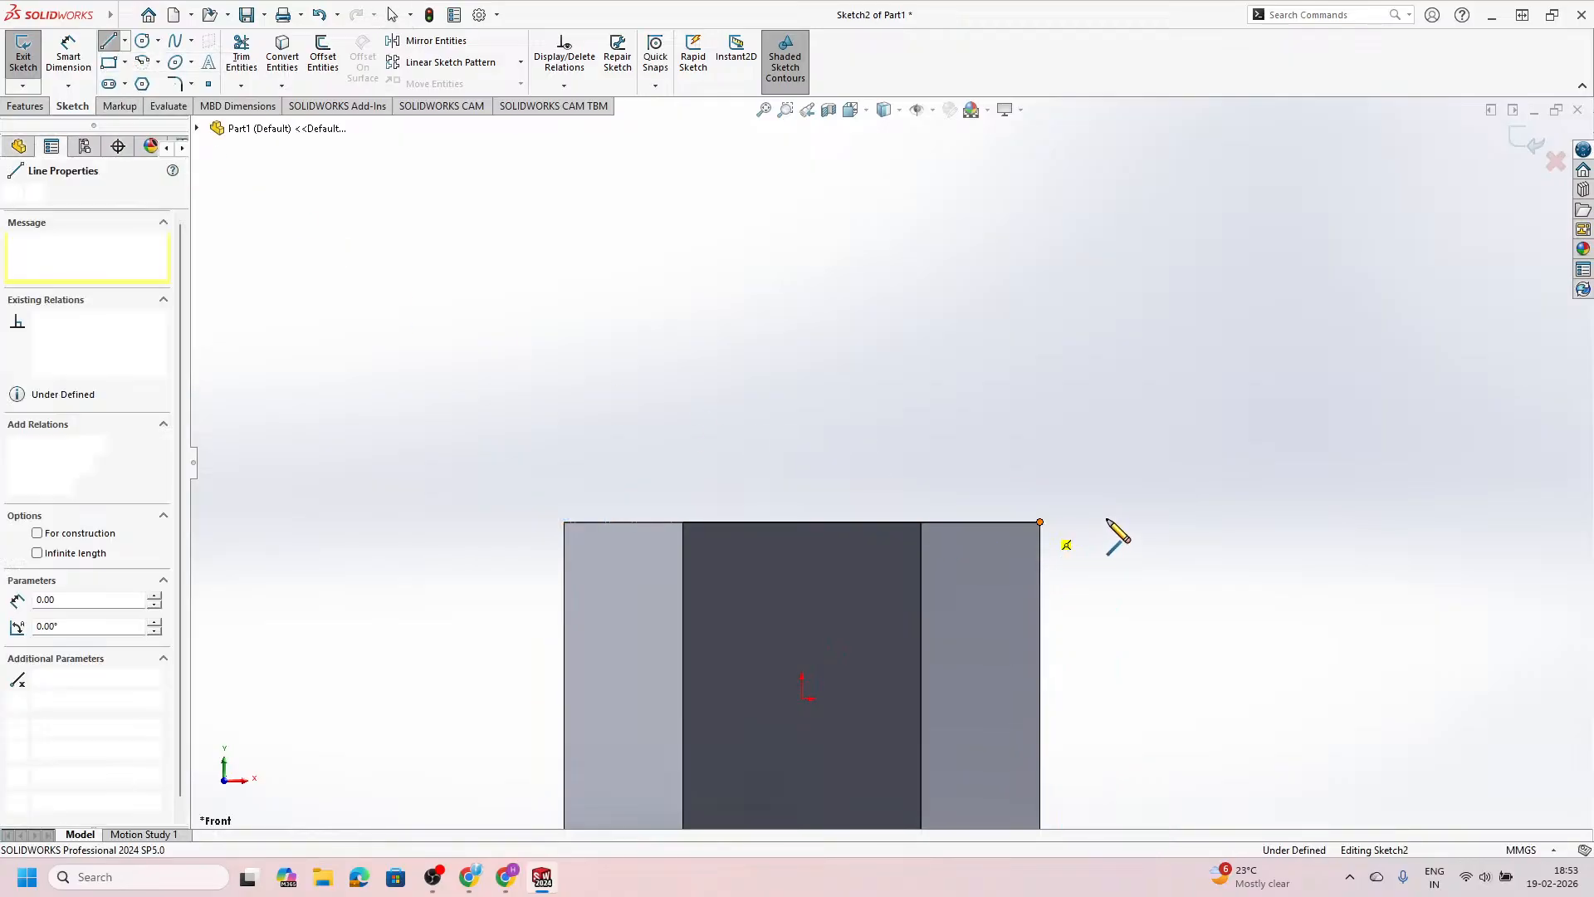
left_click(1134, 447)
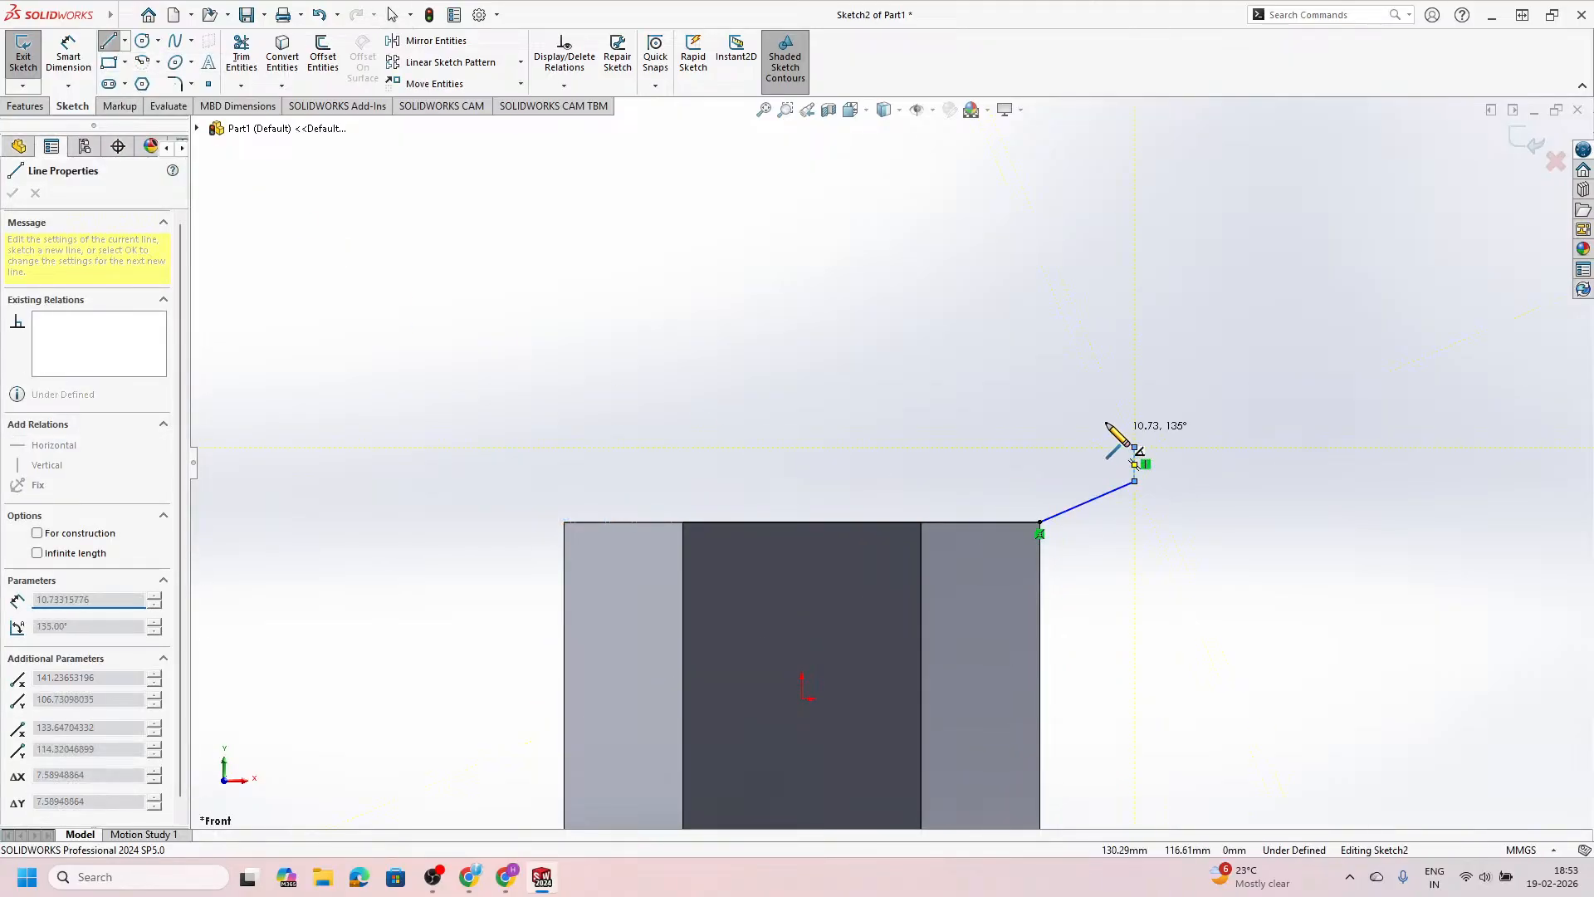
left_click(1015, 391)
key("Escape")
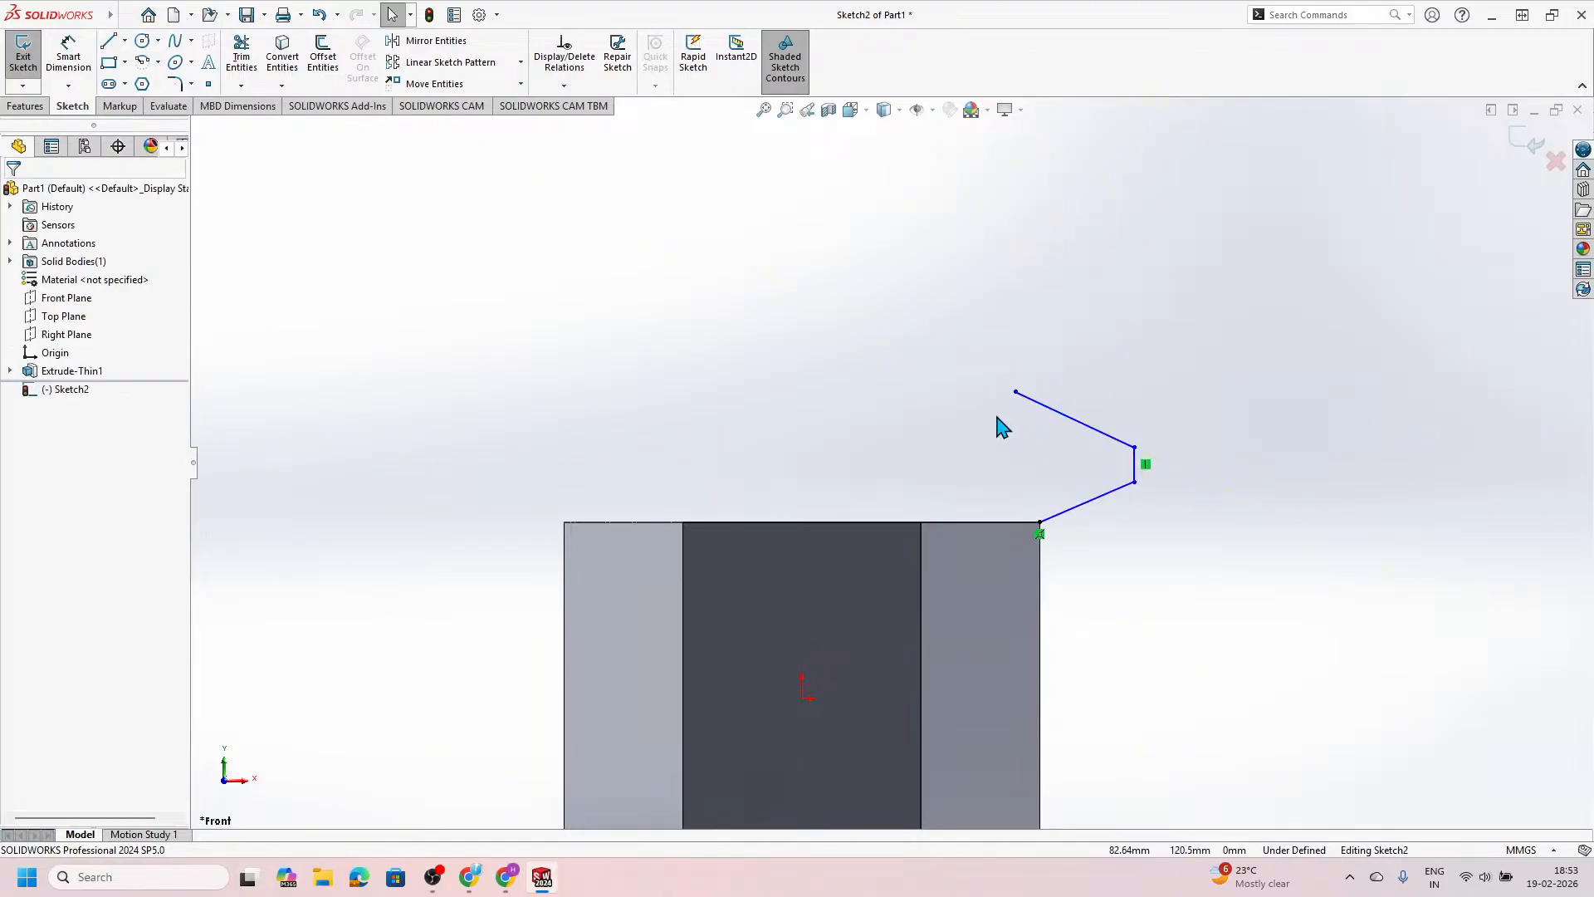
Step: Check the lantern image, return to SOLIDWORKS and continue the profile with a steep inward line about 100 mm long, perpendicular to the lowest roof line
key("alt+Tab")
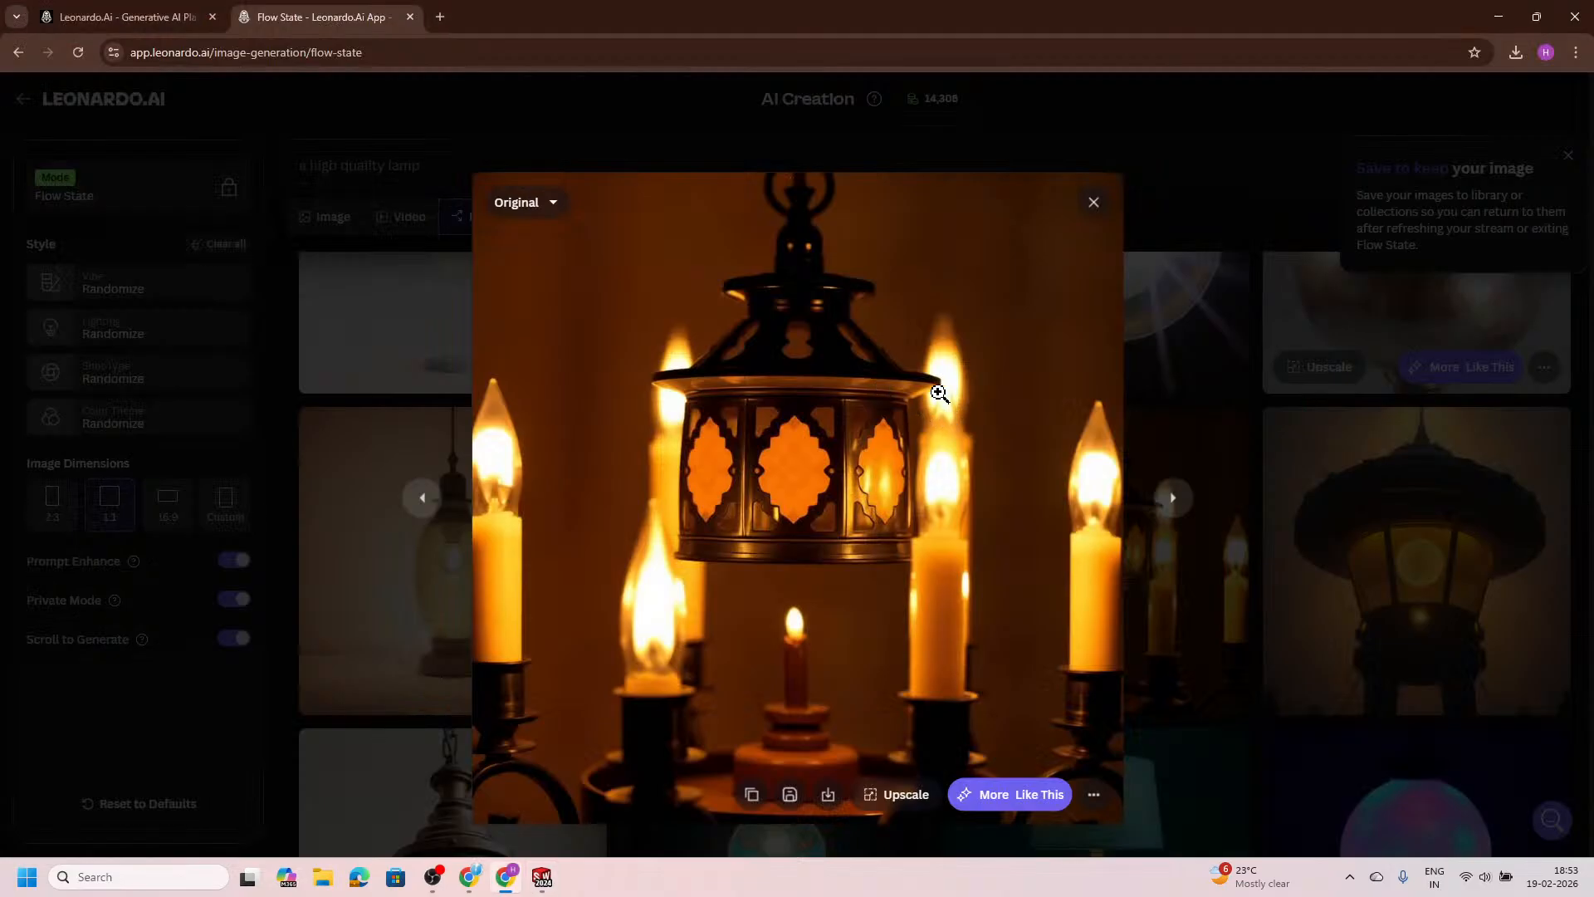
key("alt+Tab")
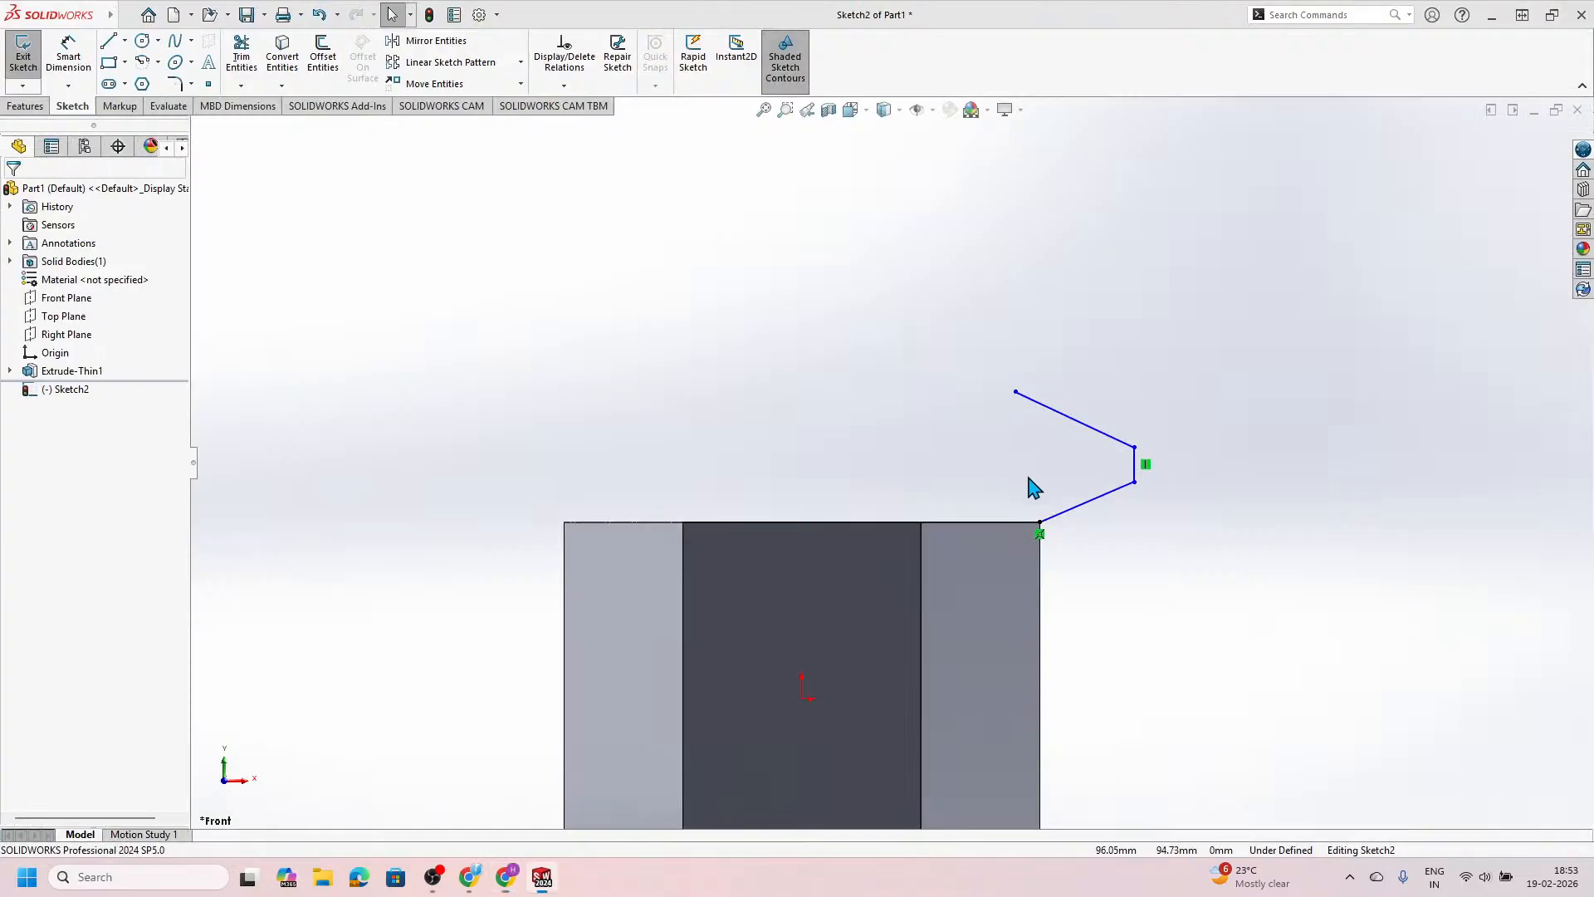
left_click(112, 45)
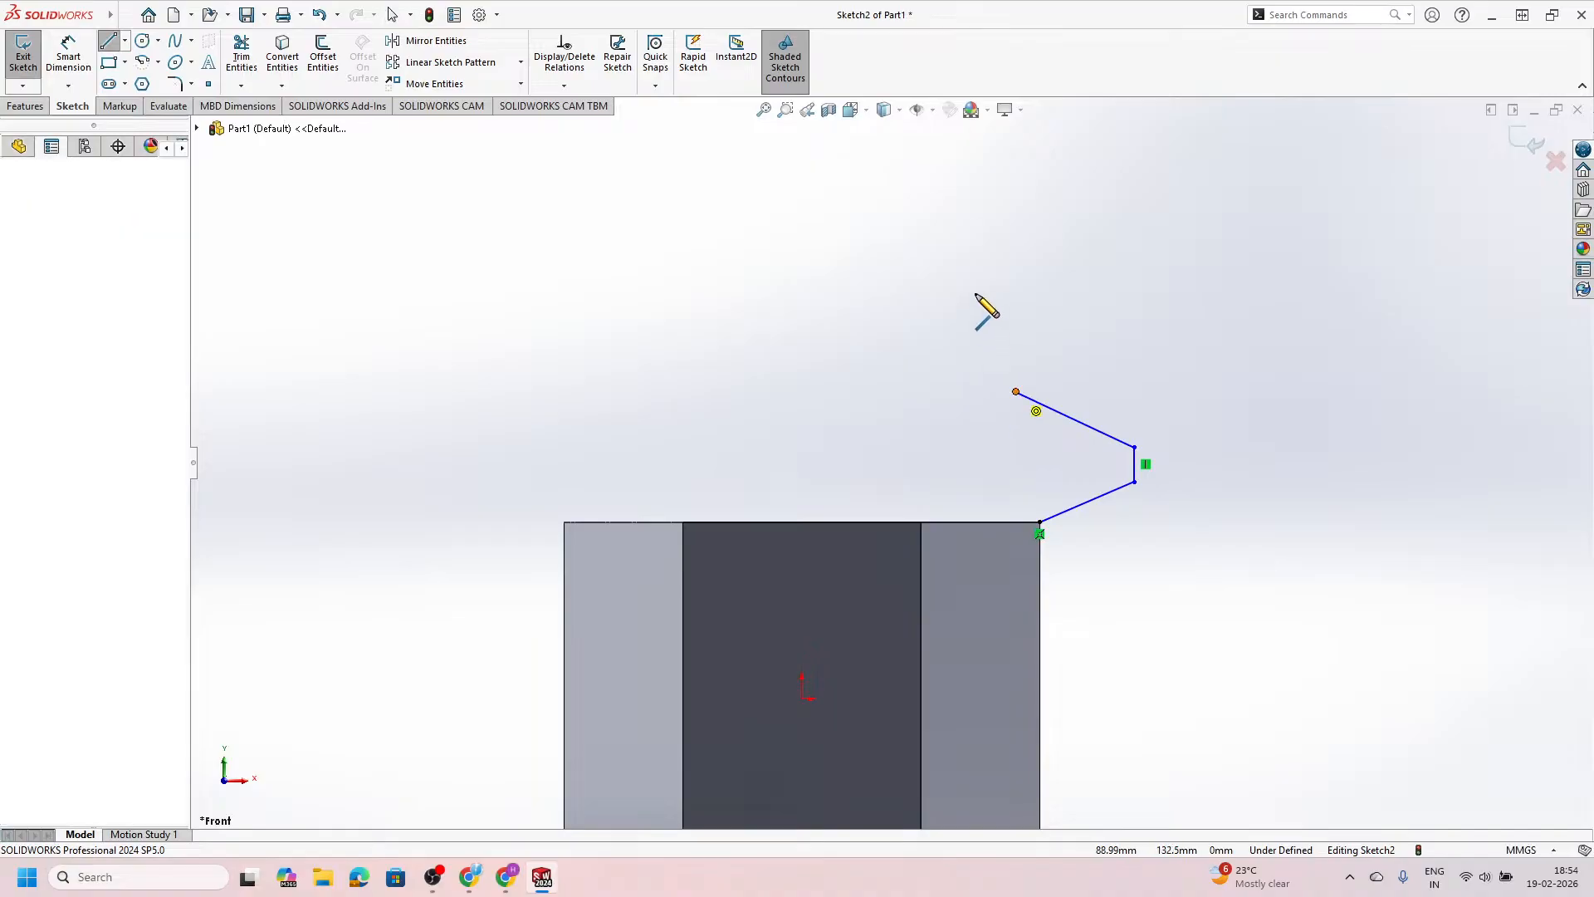
left_click(1017, 391)
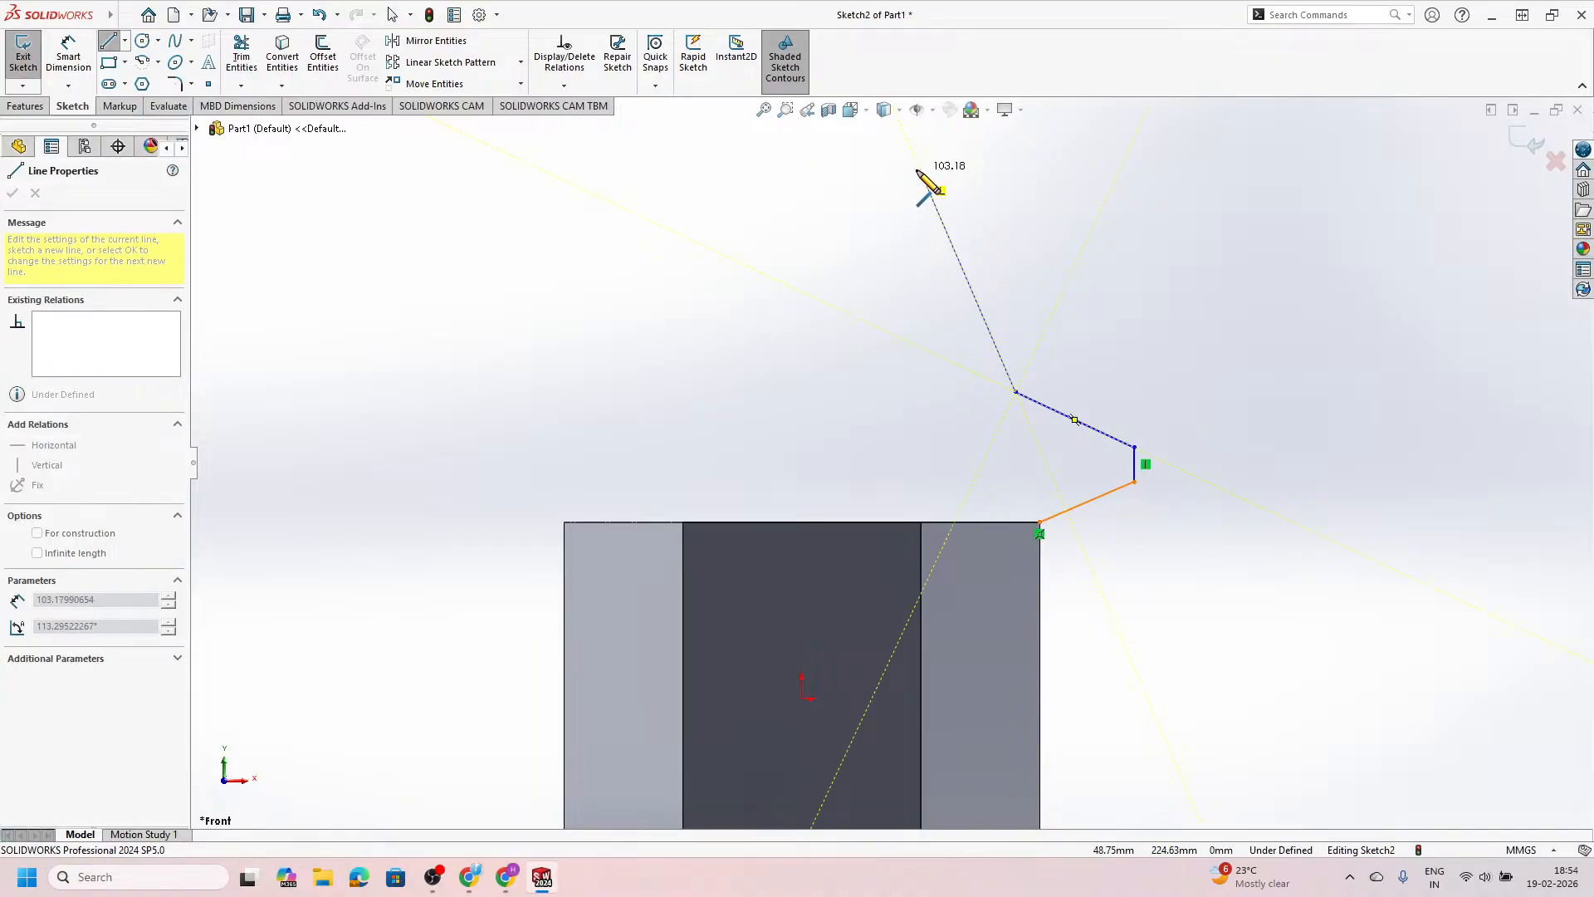
left_click(923, 176)
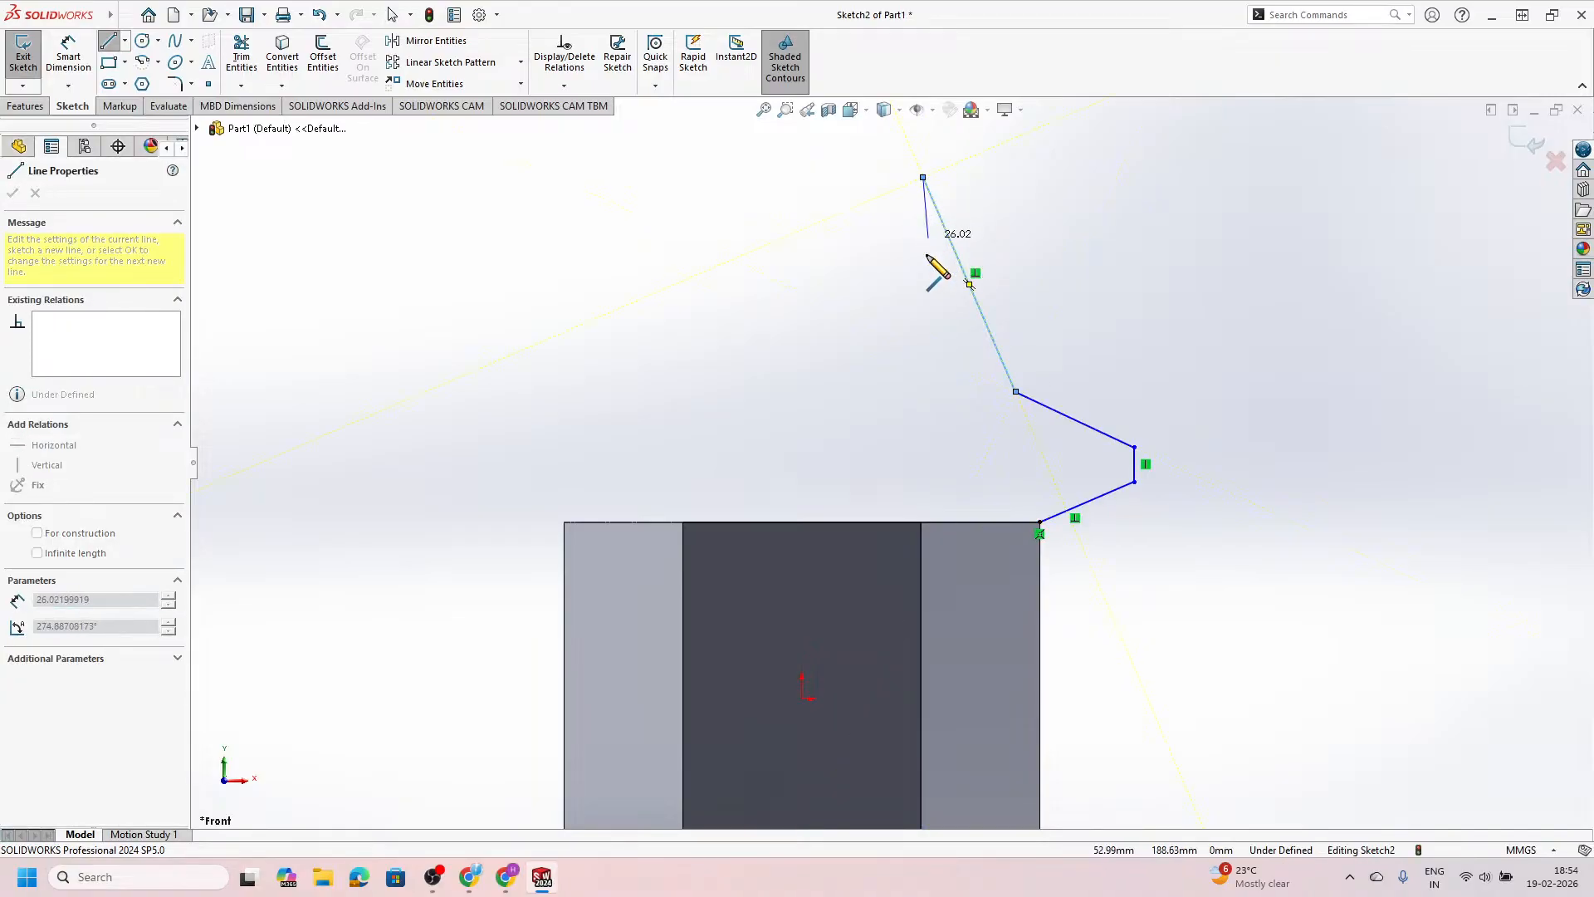
key("Escape")
Step: Check the lantern image, return to SOLIDWORKS and add a vertical line about 28 mm long above the steep roof line
key("alt+Tab")
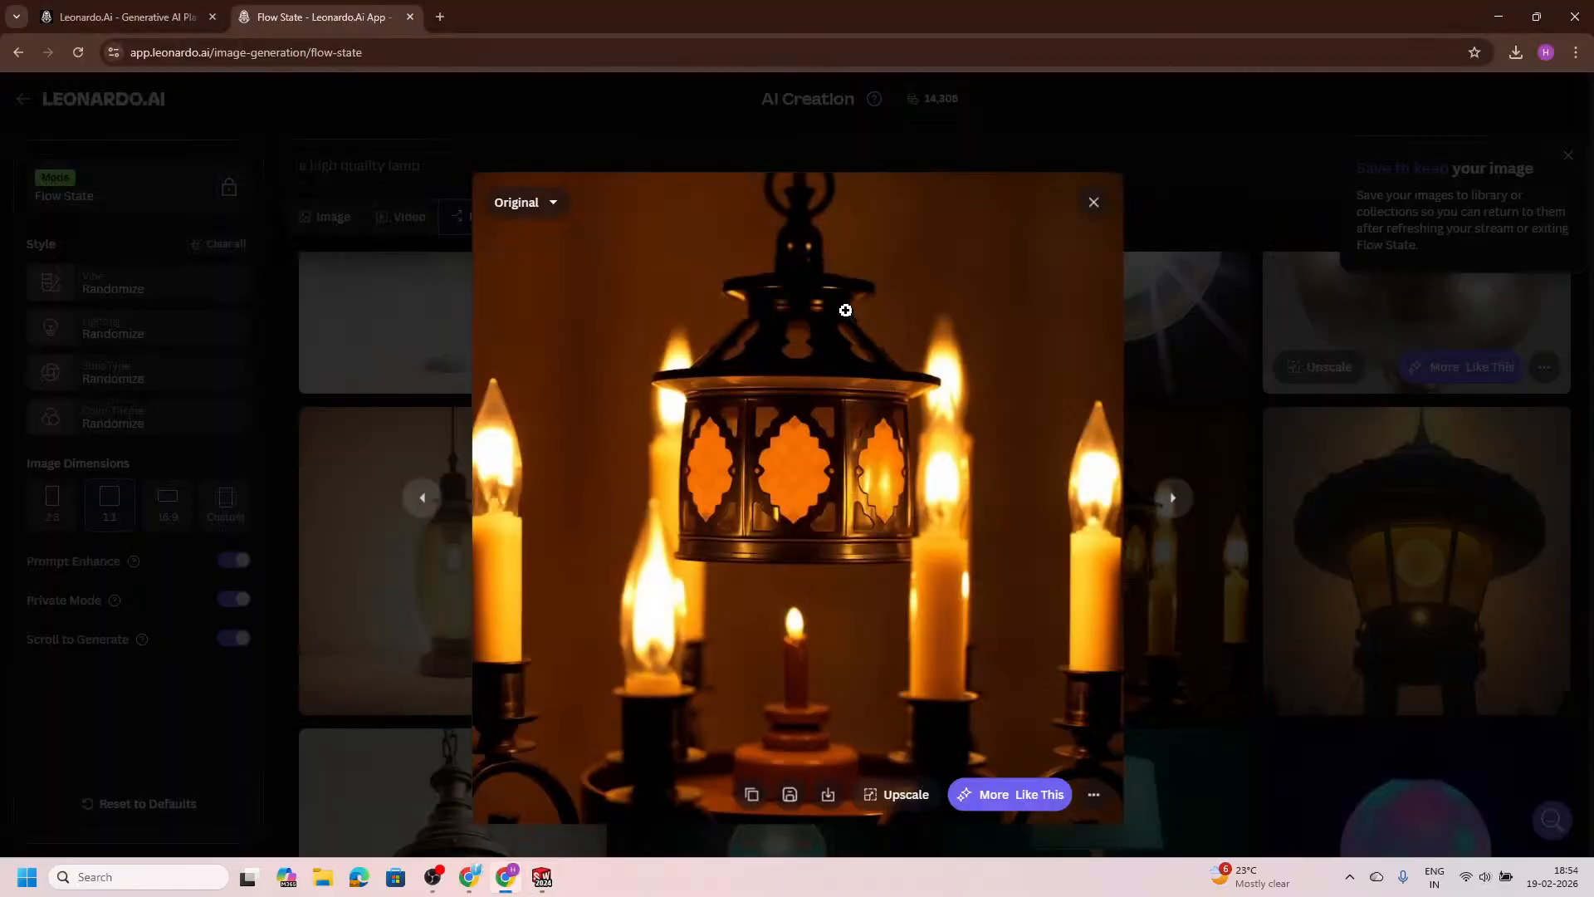
key("alt+Tab")
scroll(924, 431, "up", 3)
scroll(929, 271, "down", 3)
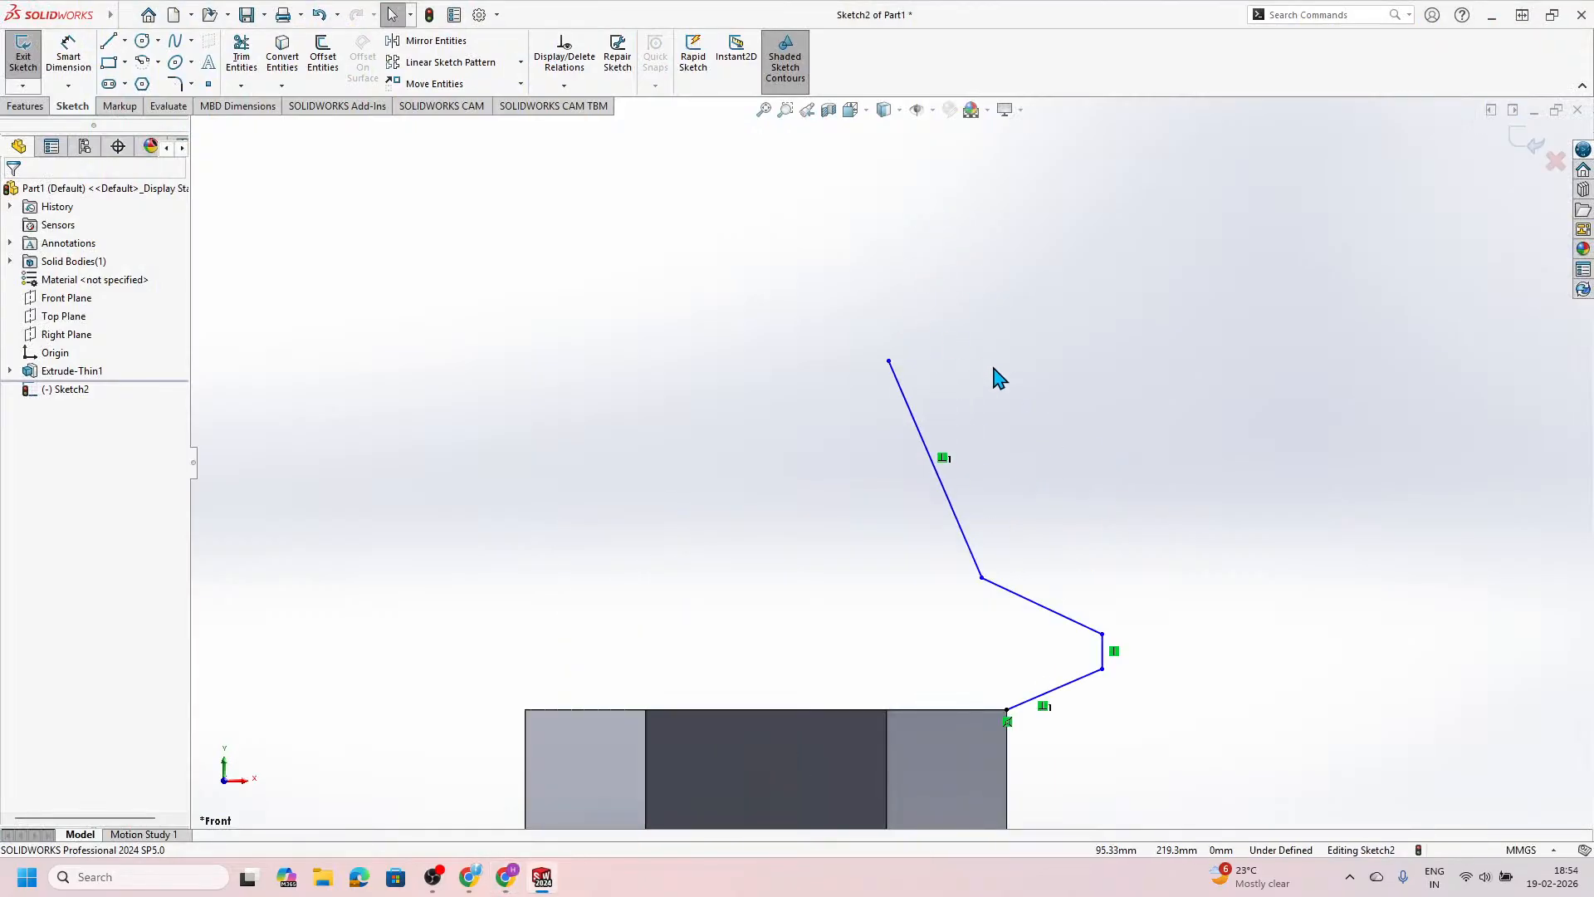
left_click(111, 45)
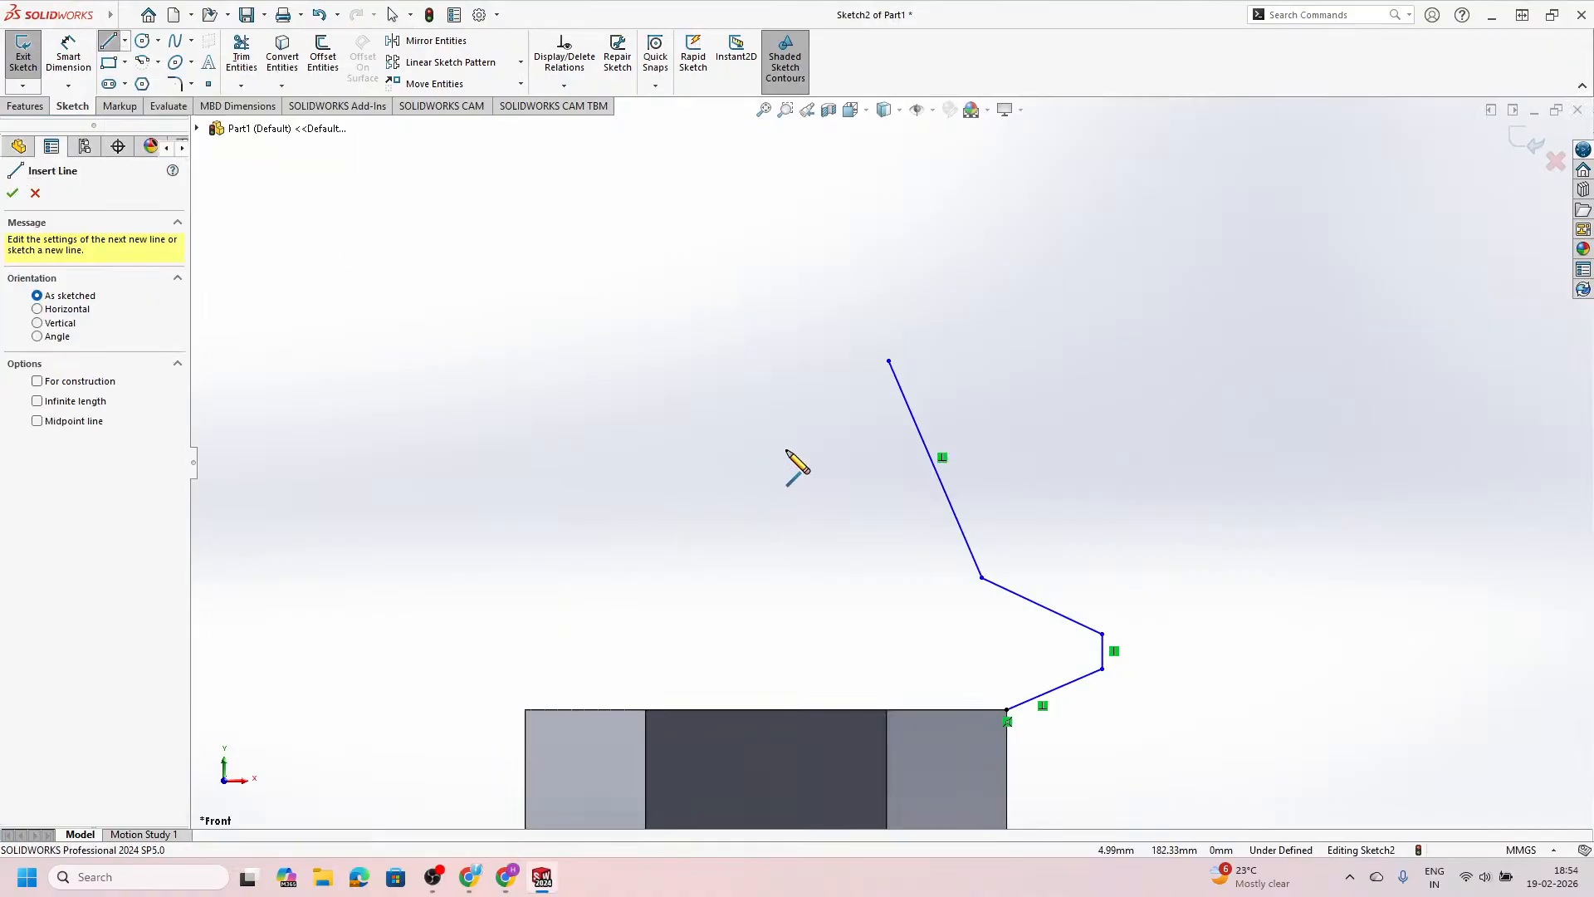
left_click(889, 360)
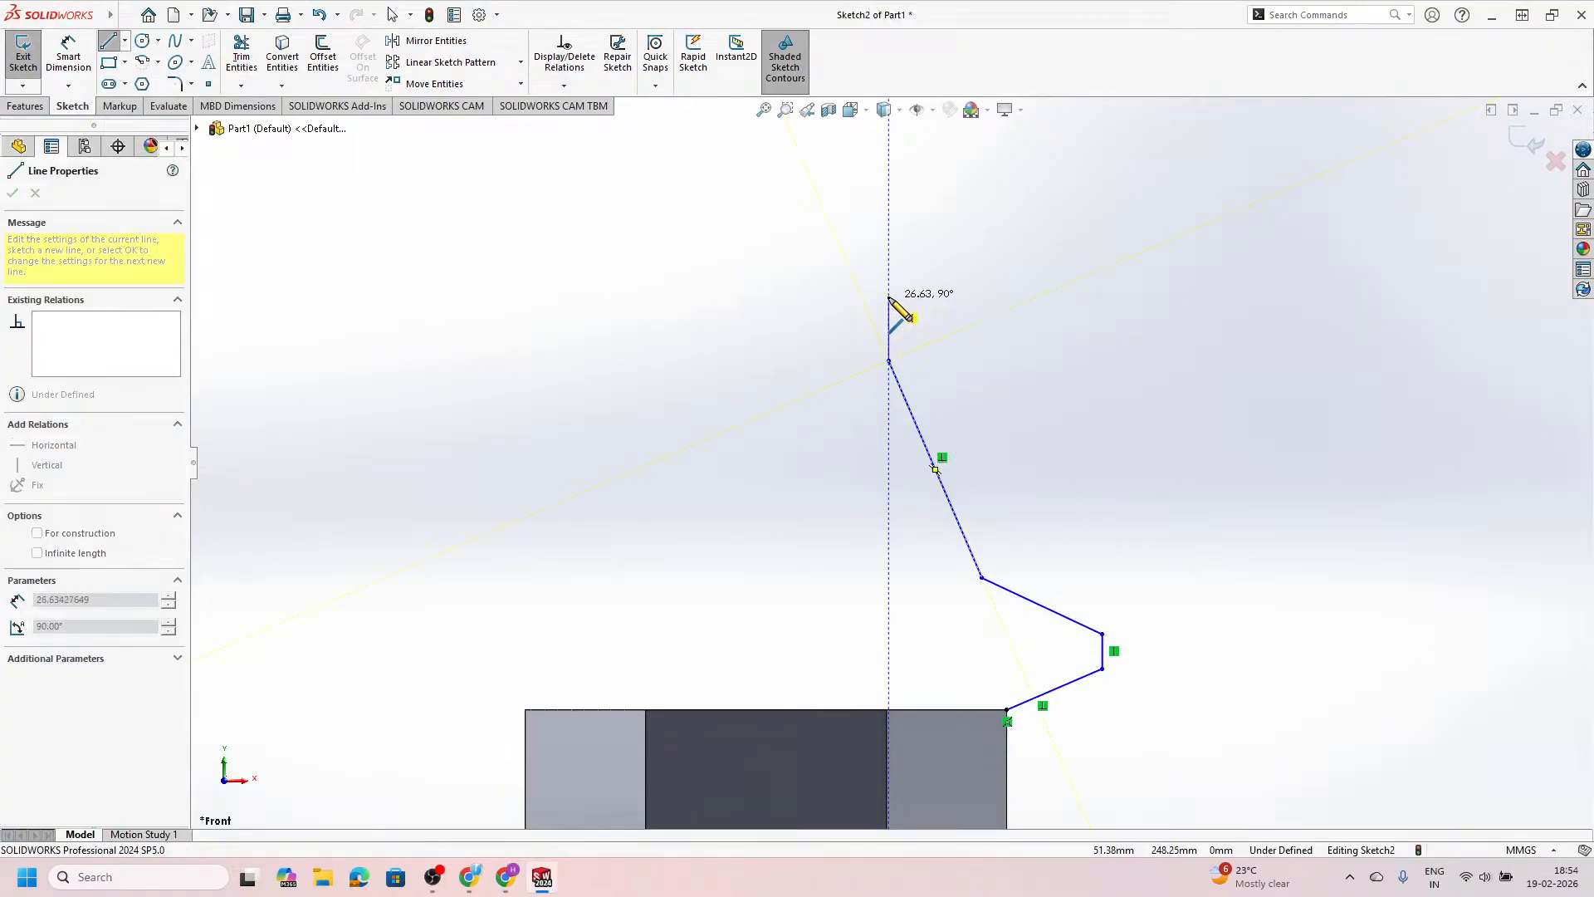
left_click(890, 293)
key("Escape")
Step: Check the lantern image, return to SOLIDWORKS and sketch the upper rim: about 24 mm horizontally outward, 10 mm up, and back above the vertical line
key("alt+Tab")
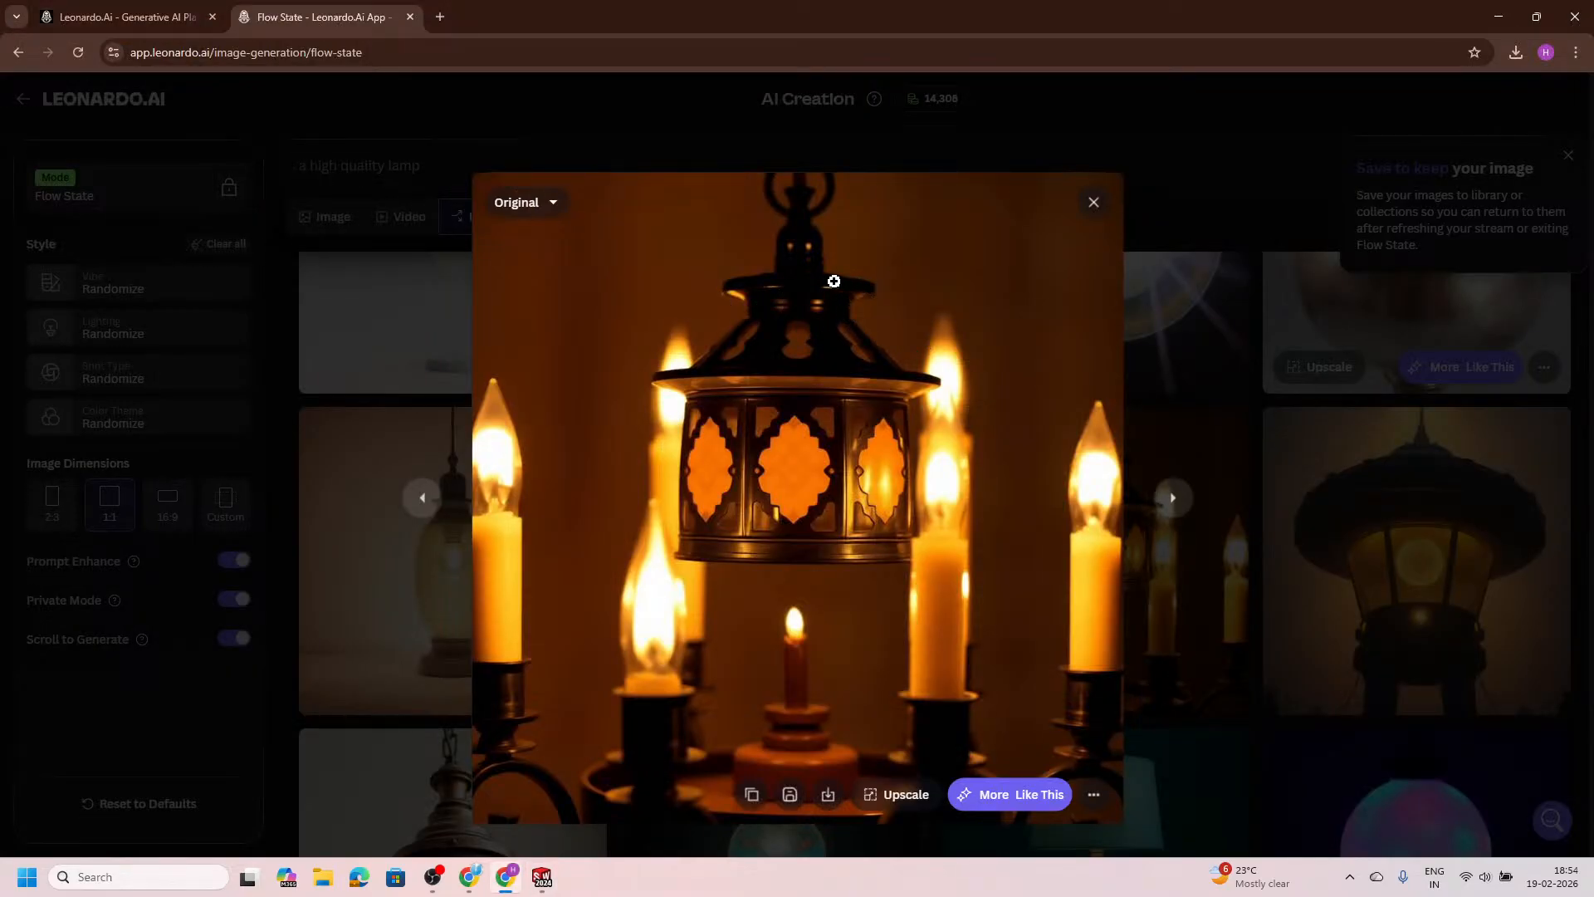
key("alt+Tab")
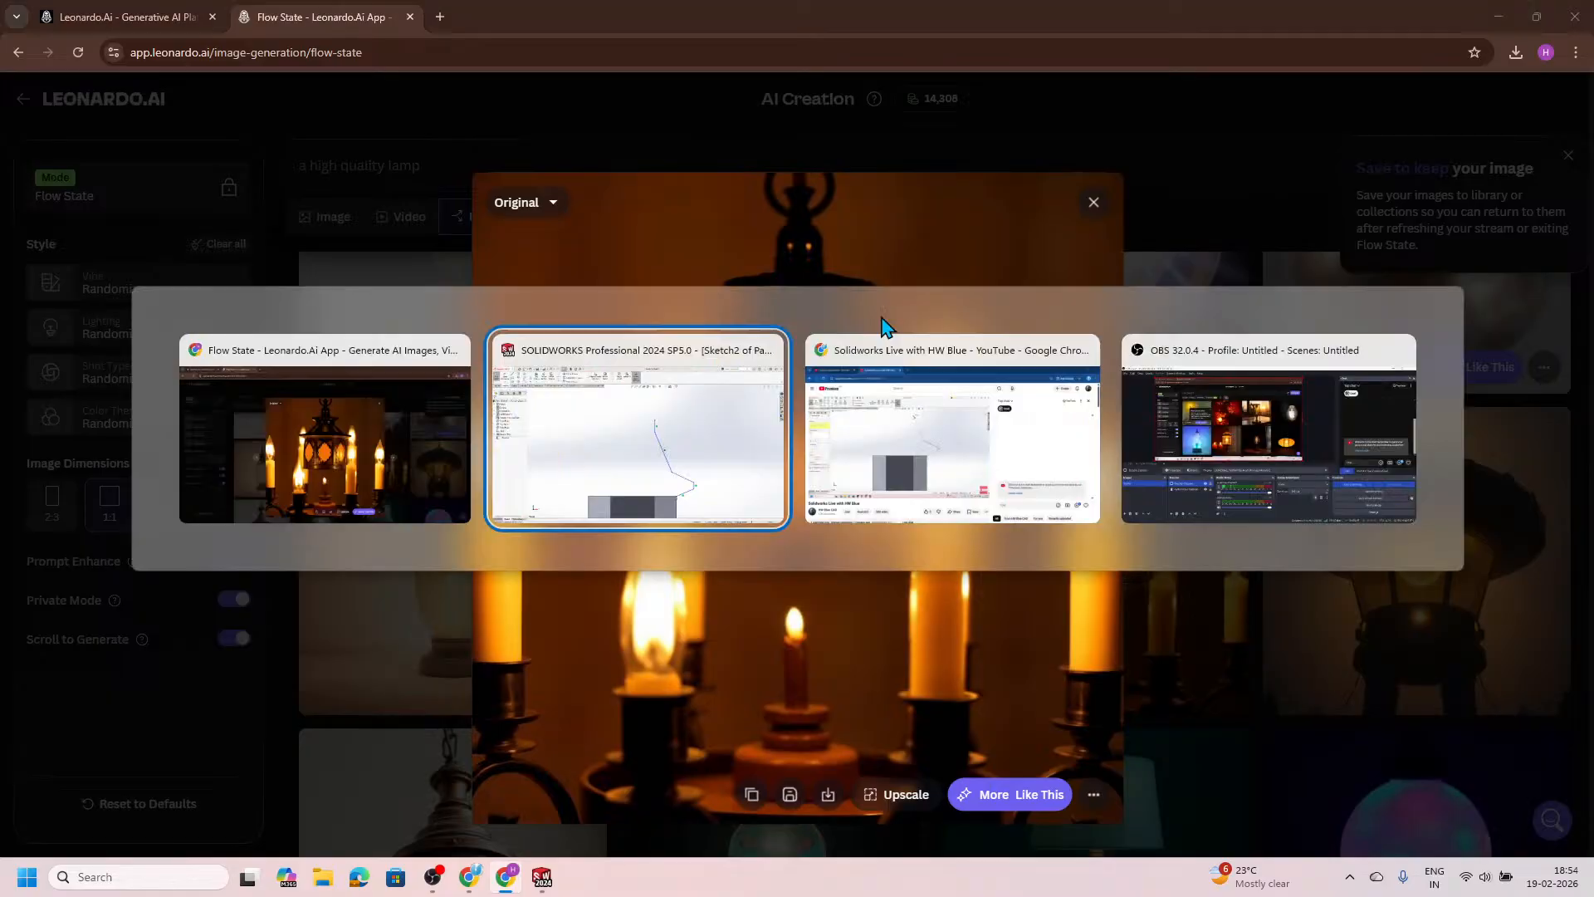
left_click(108, 40)
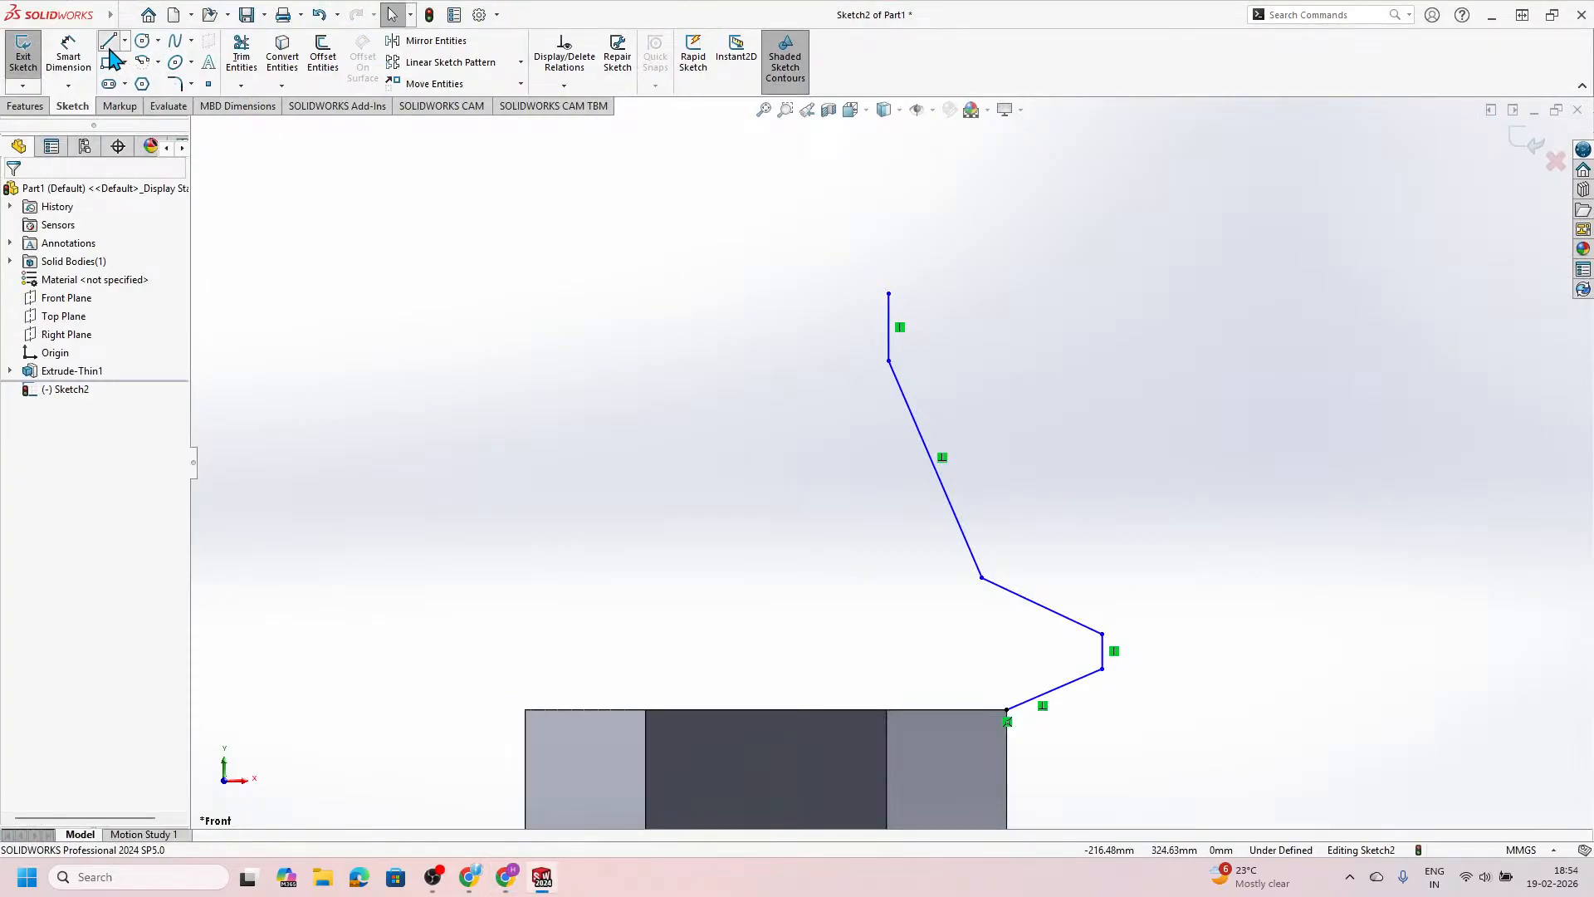
left_click(891, 293)
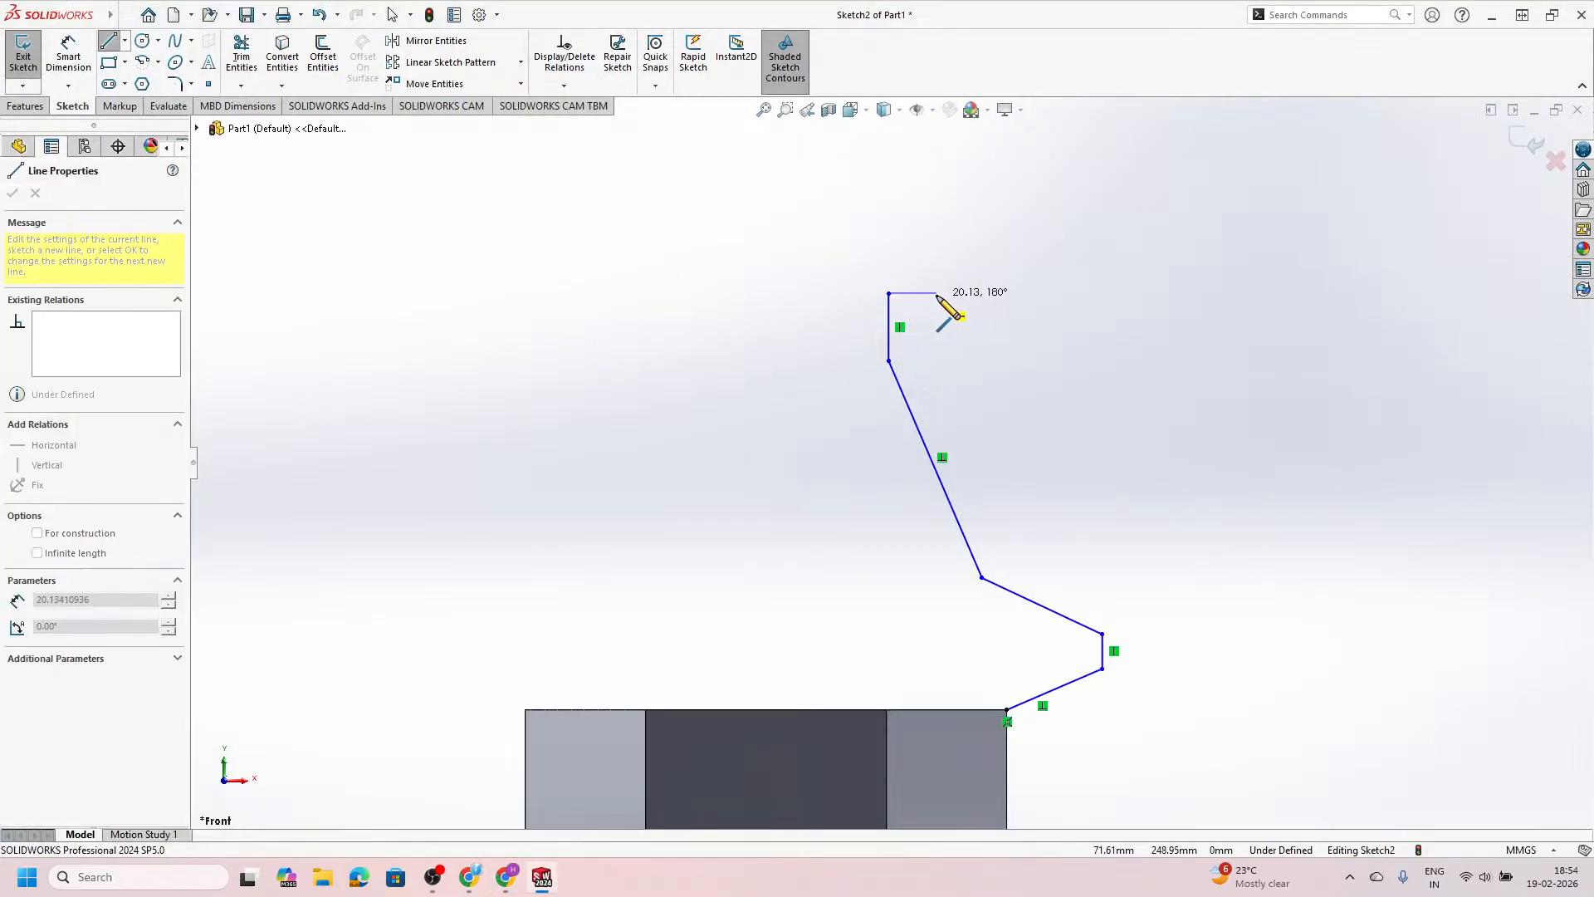
left_click(946, 293)
left_click(946, 270)
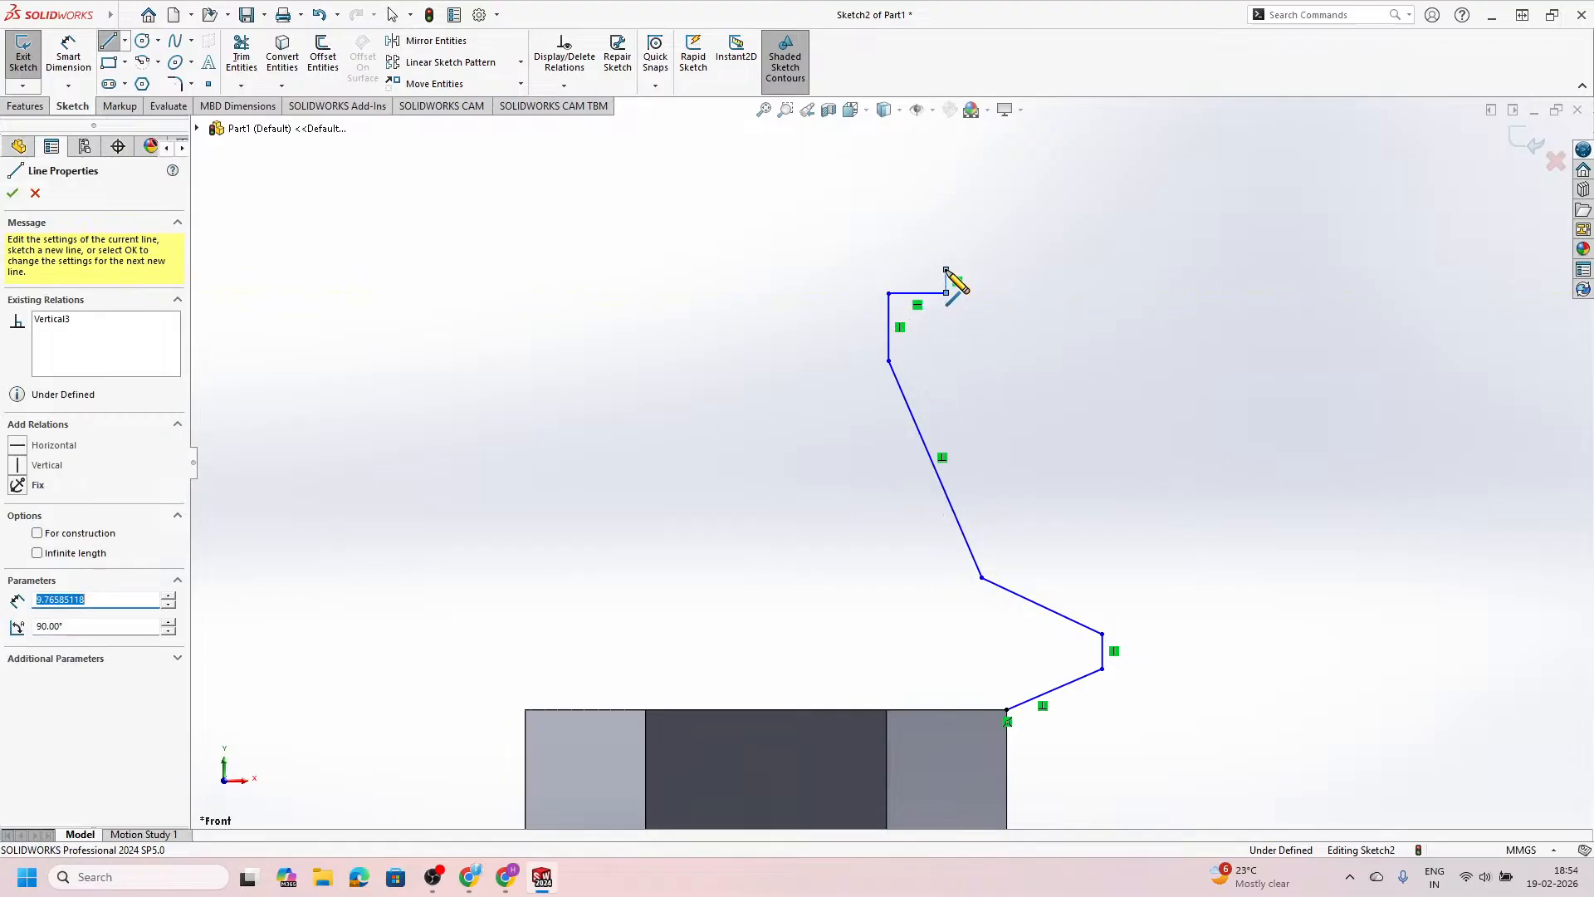
left_click(889, 270)
key("Escape")
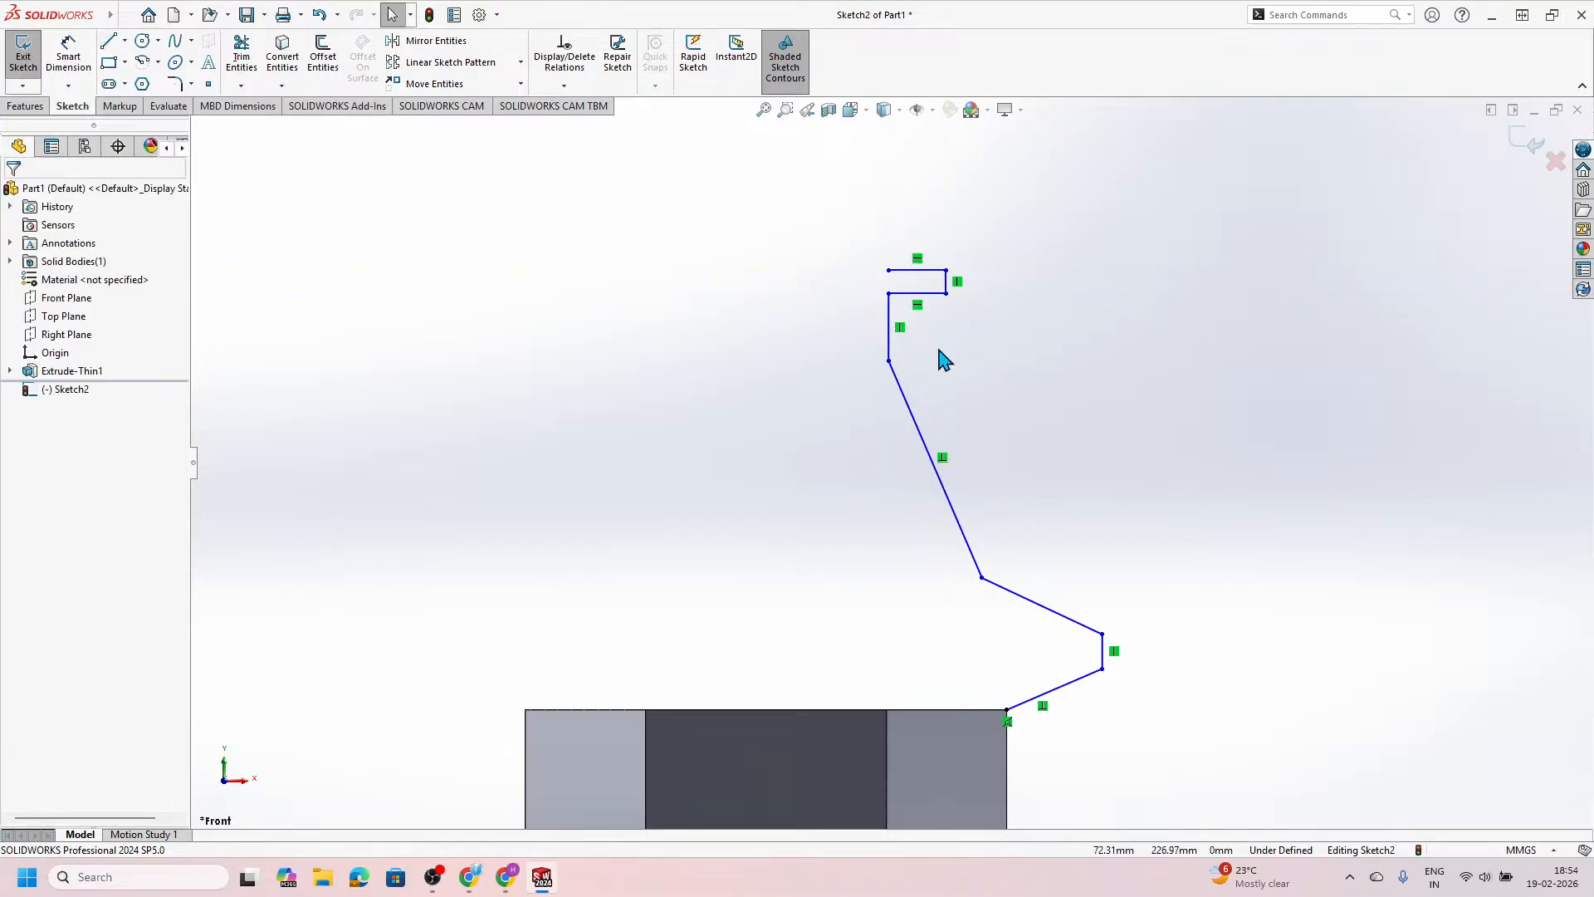
Step: Check the lantern image, return to SOLIDWORKS and stretch the rim's top line inward to X 31.5 mm
key("alt+Tab")
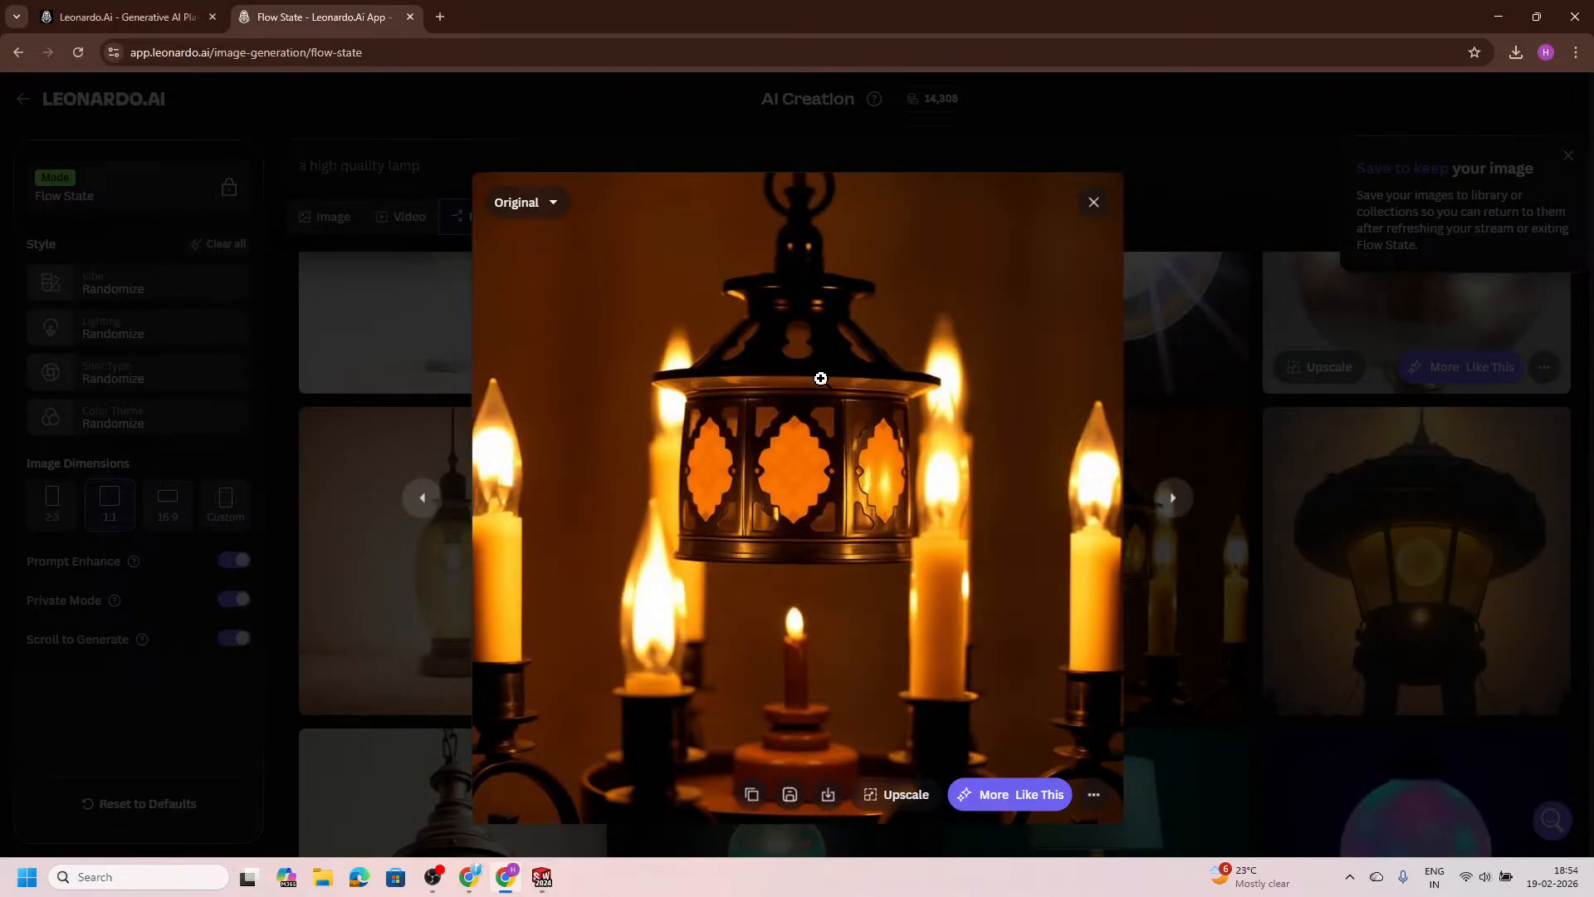
key("alt+Tab")
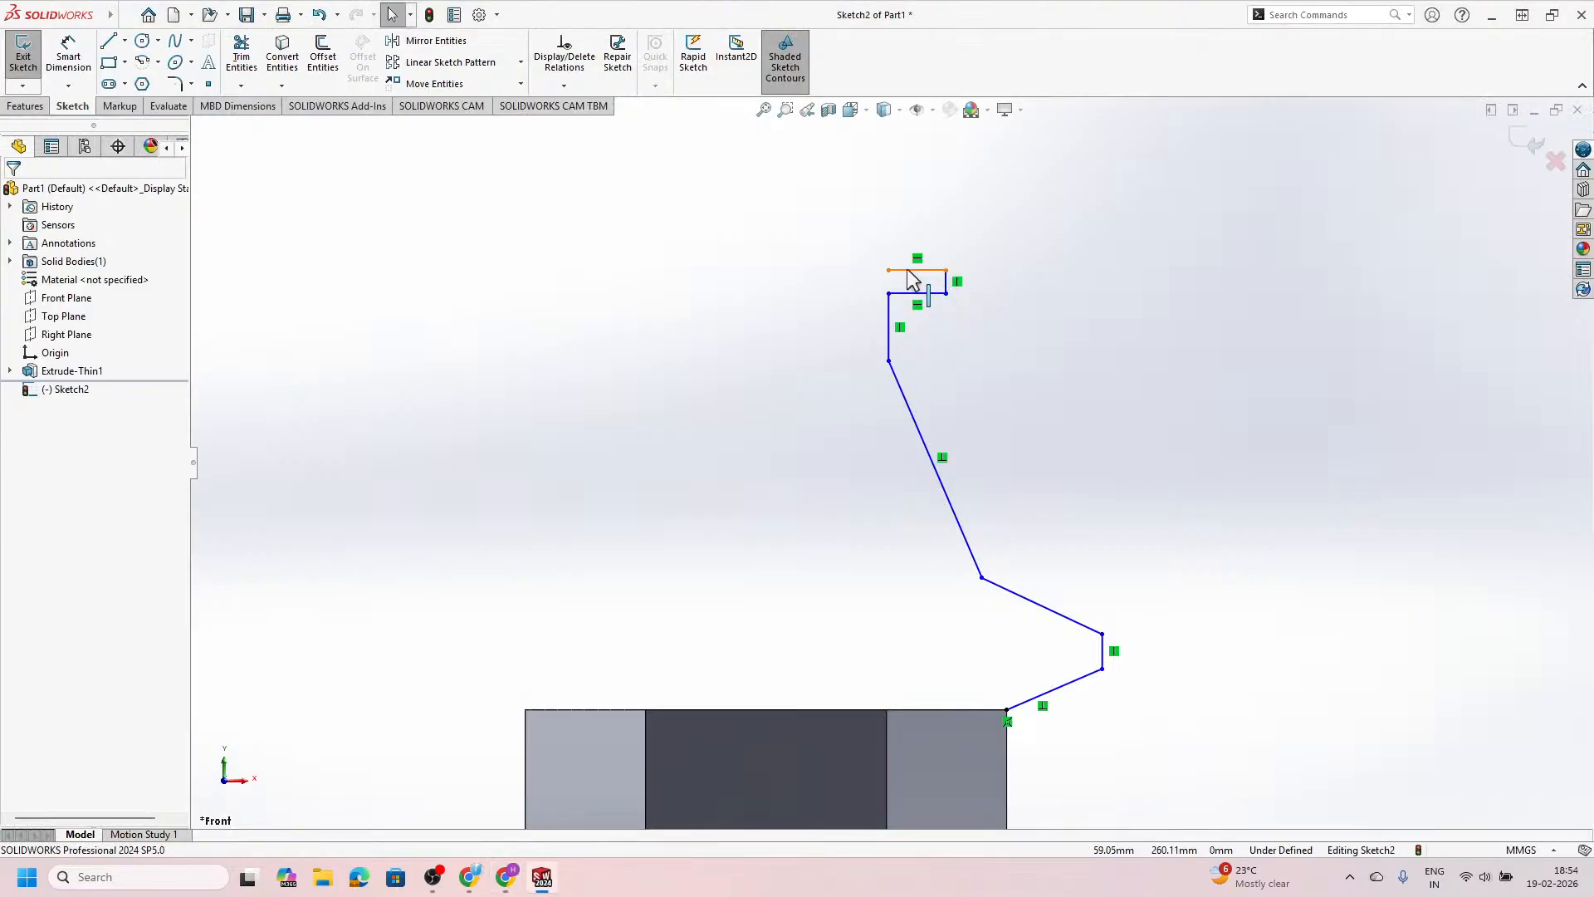
left_click_drag(888, 270, 841, 268)
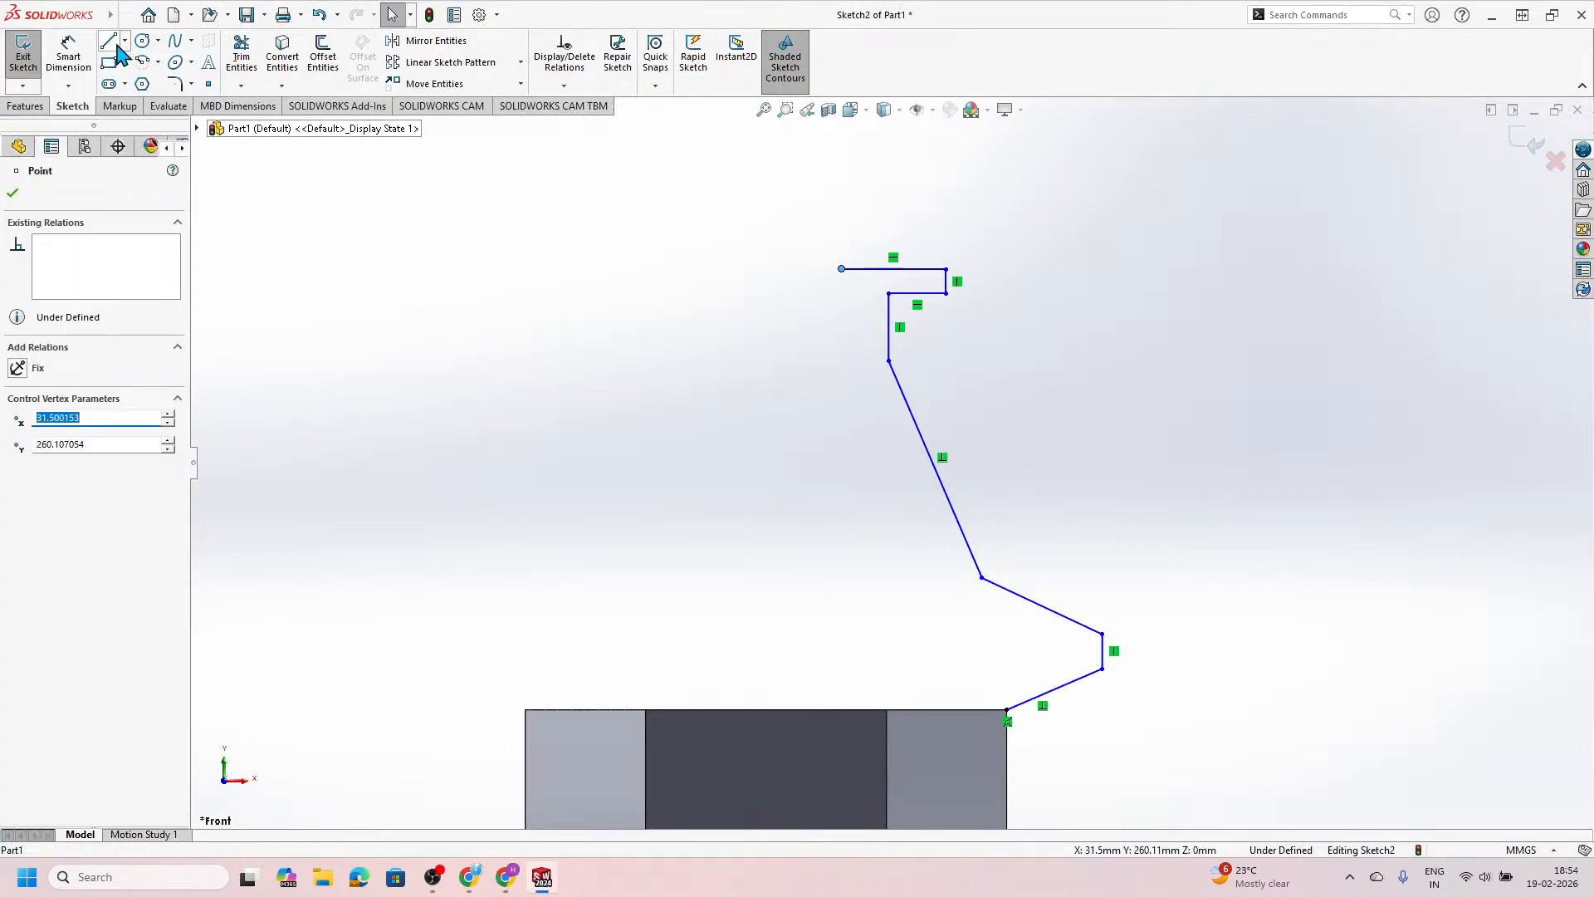
Step: Draw a vertical line about 27 mm up from the rim's inner end and cap it with an inward tangent arc of about 12 mm radius
left_click(109, 41)
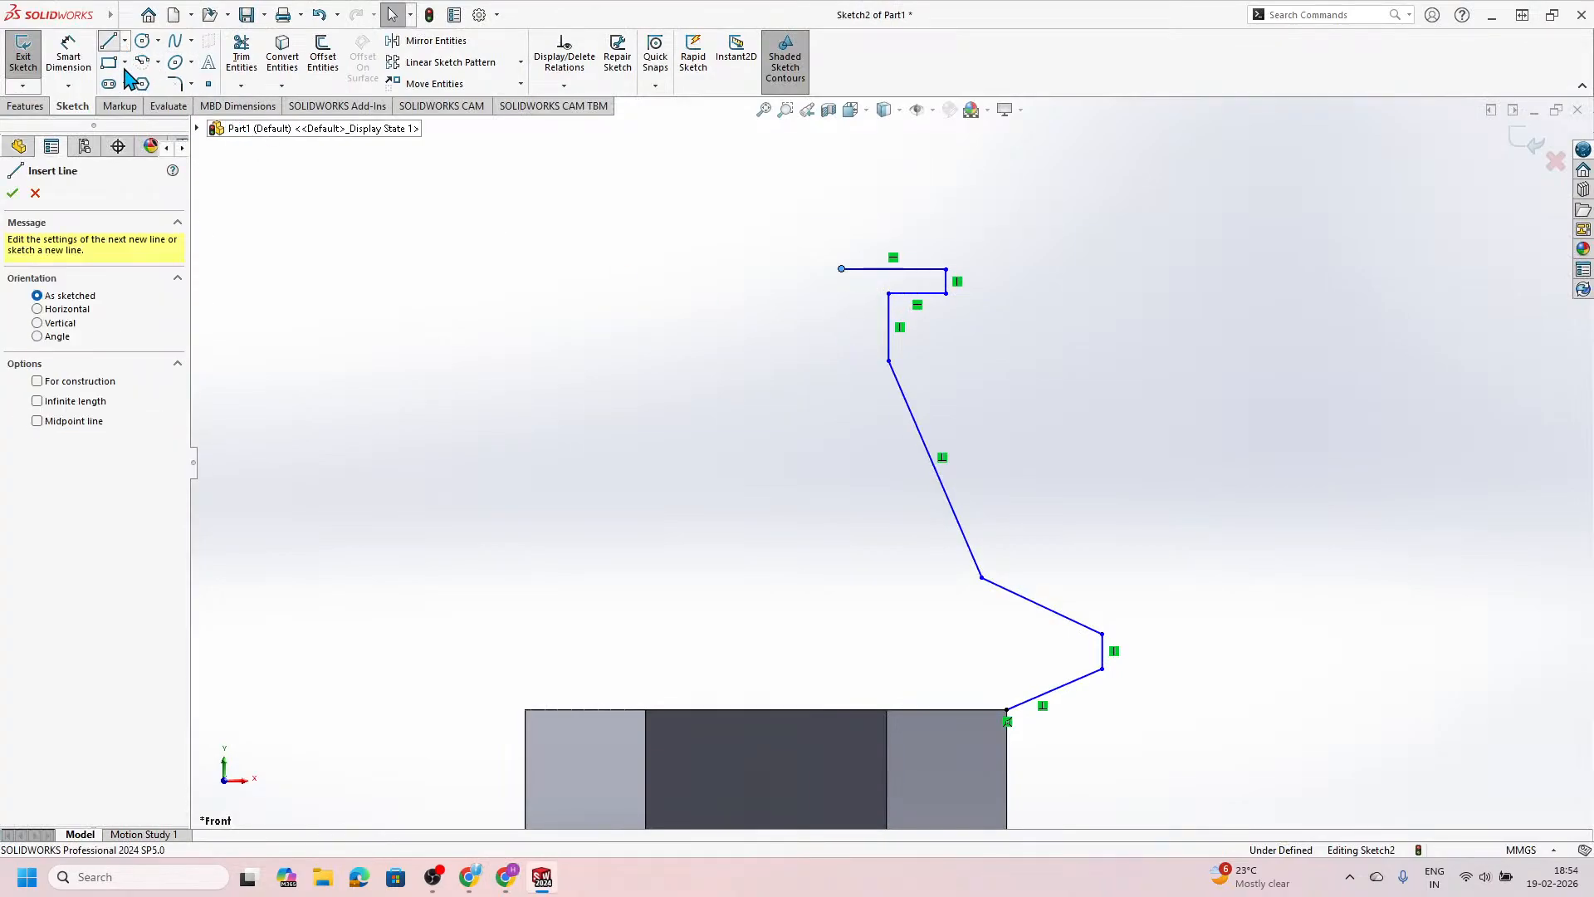
left_click(841, 268)
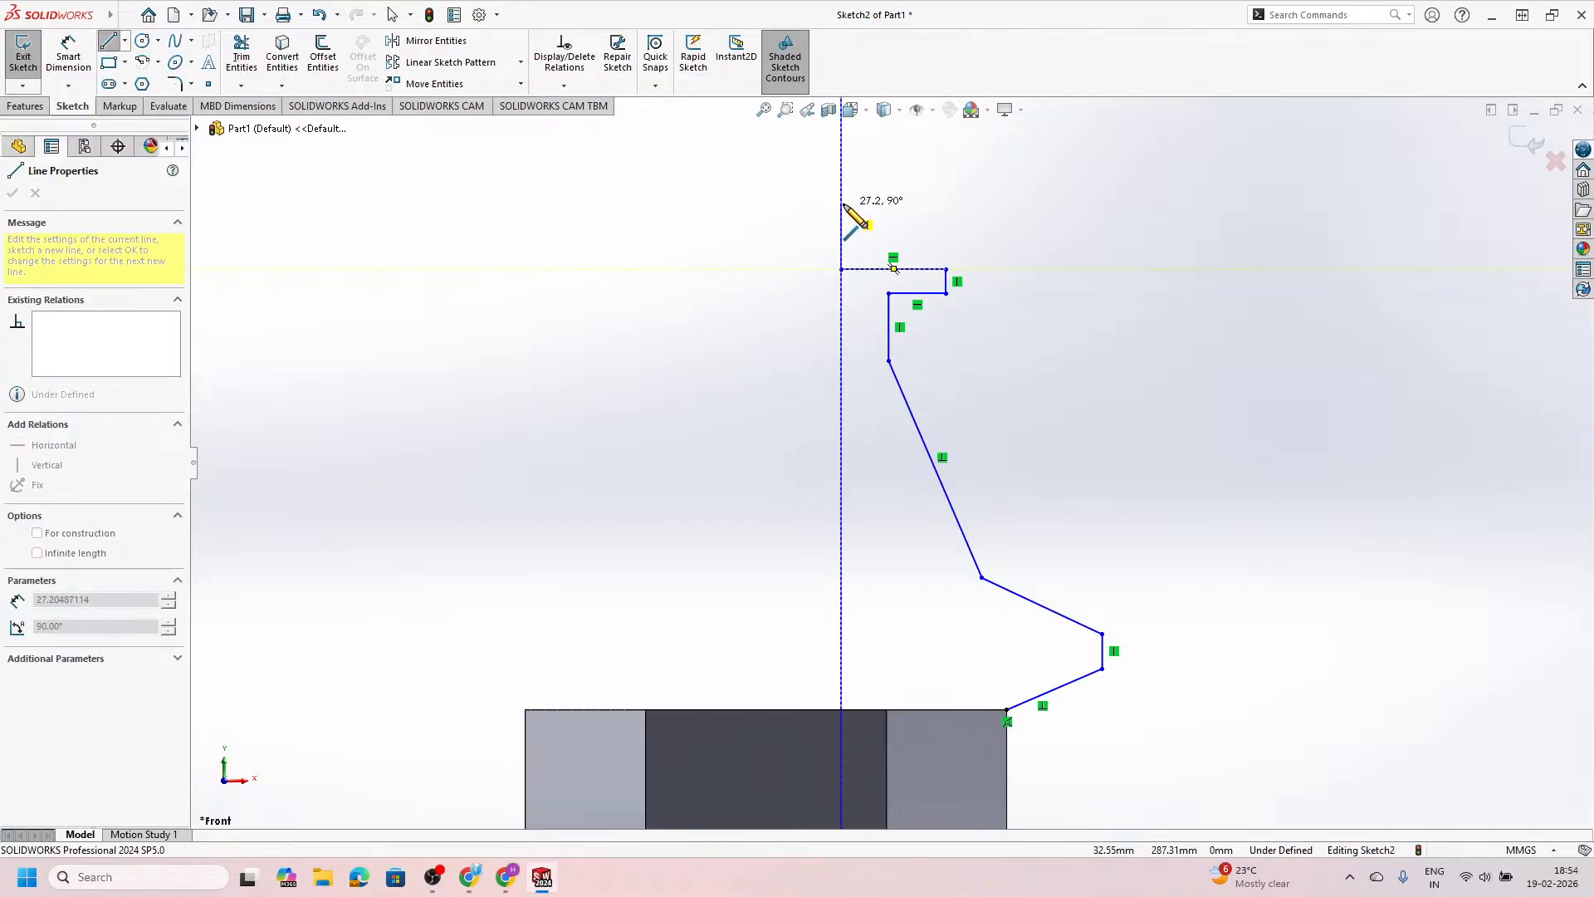
left_click(841, 236)
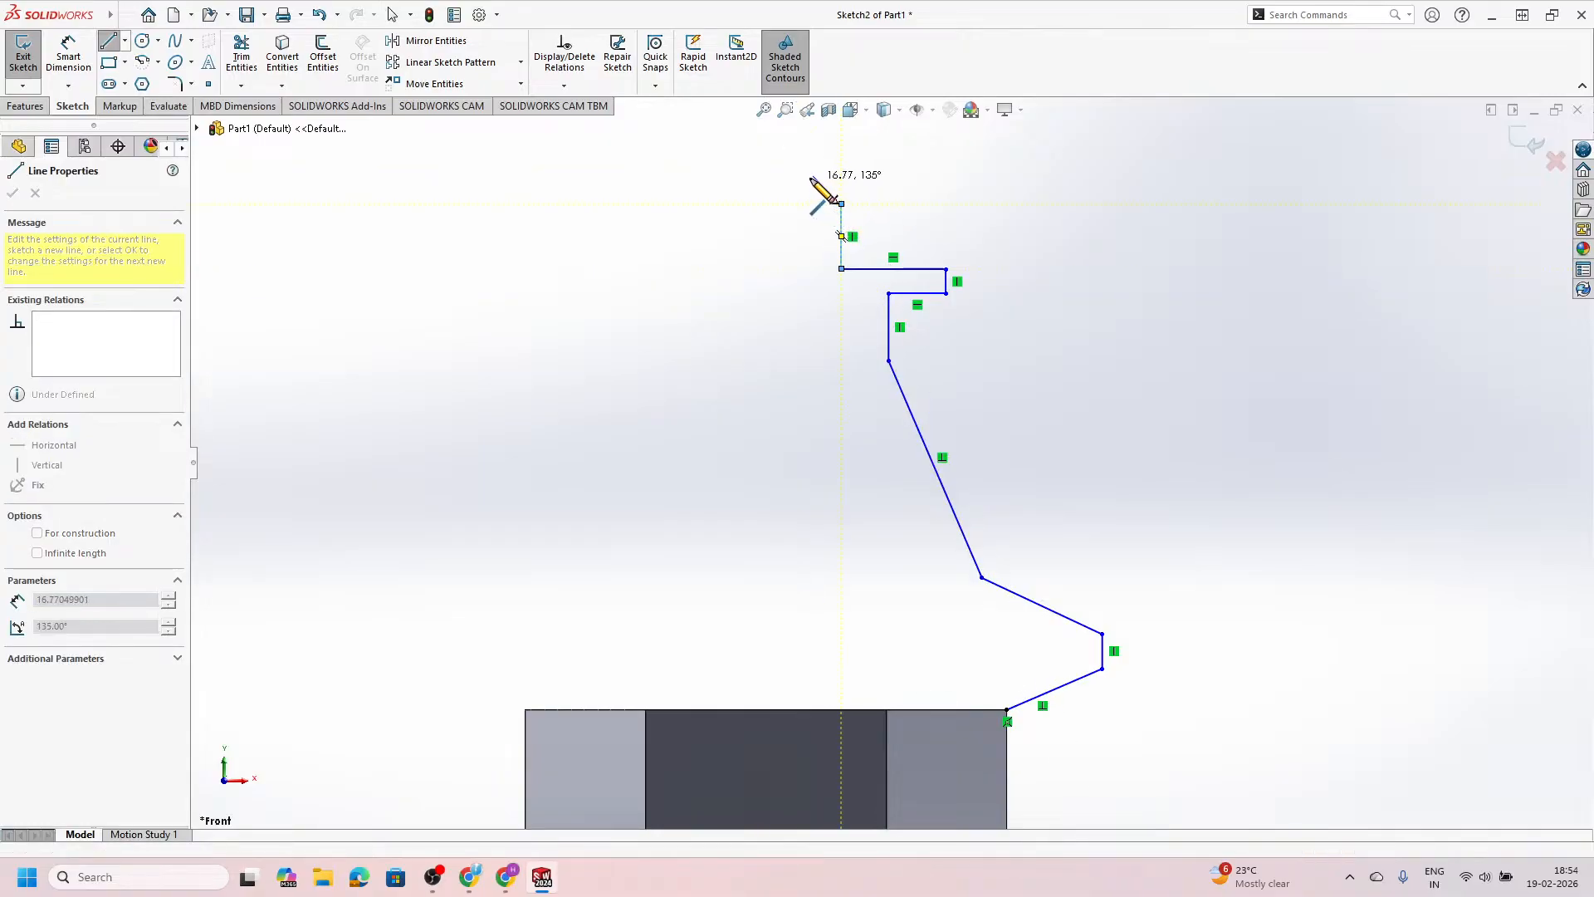
left_click(840, 203)
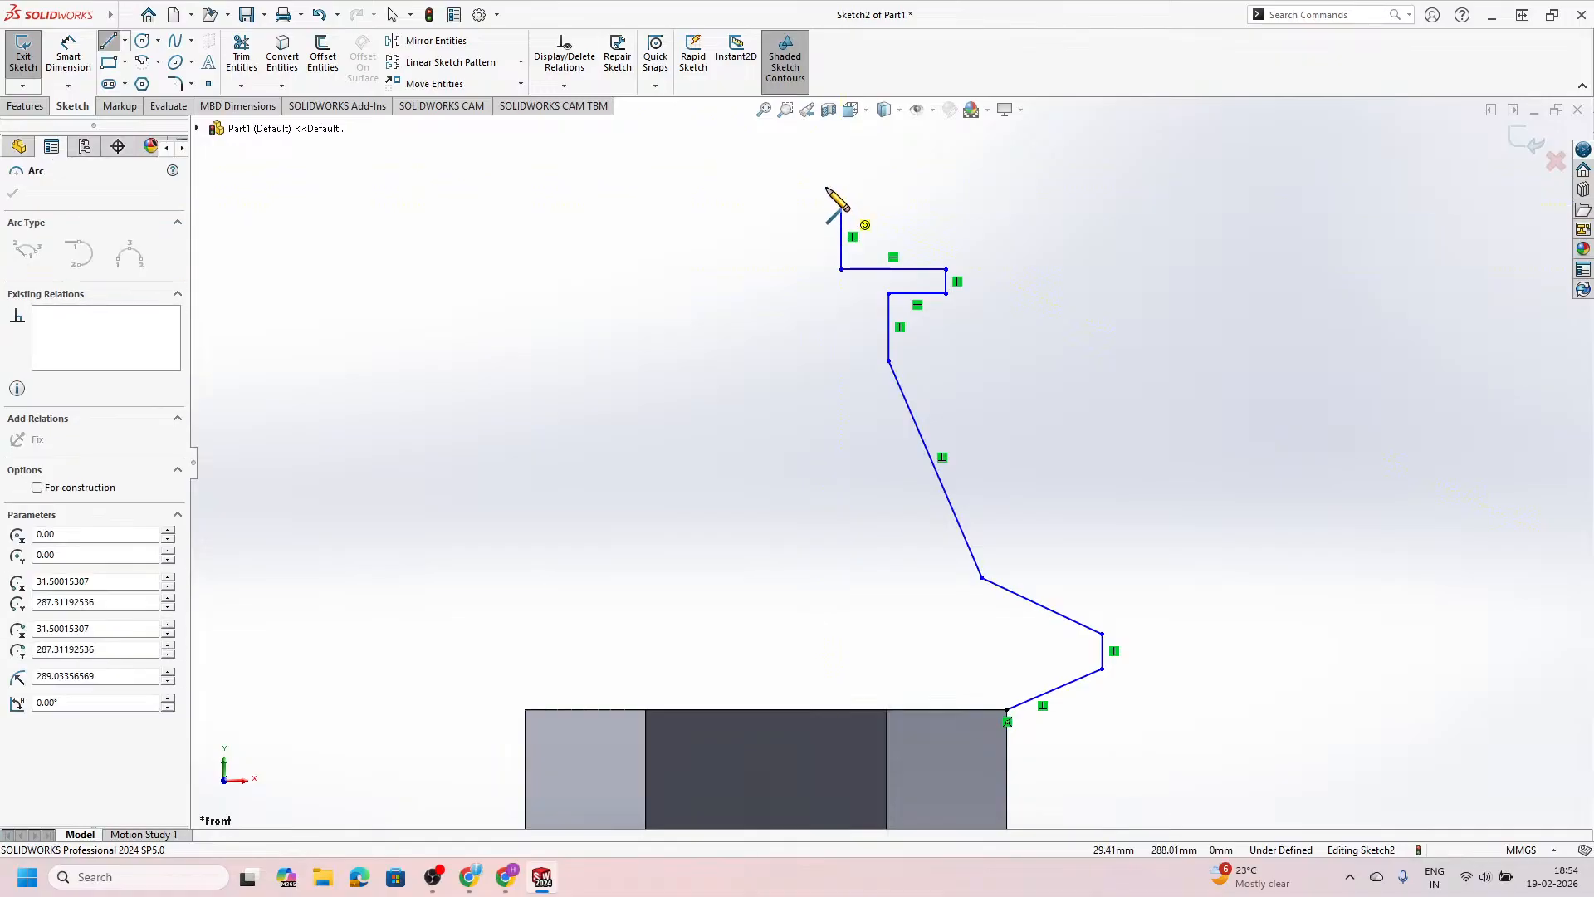
key("a")
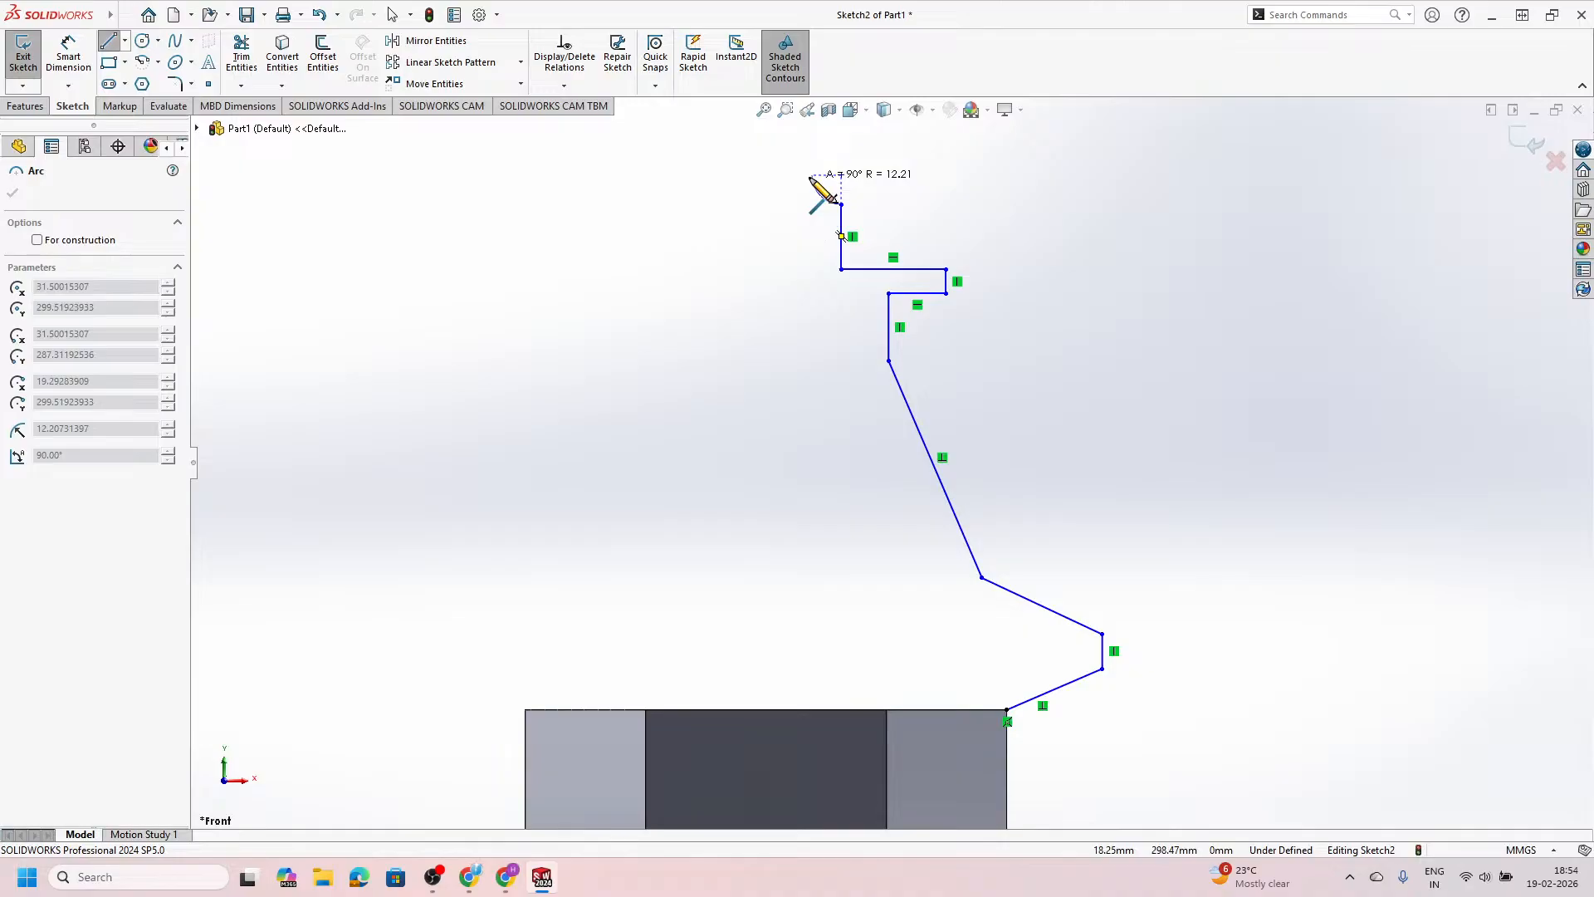
left_click(811, 177)
key("Escape")
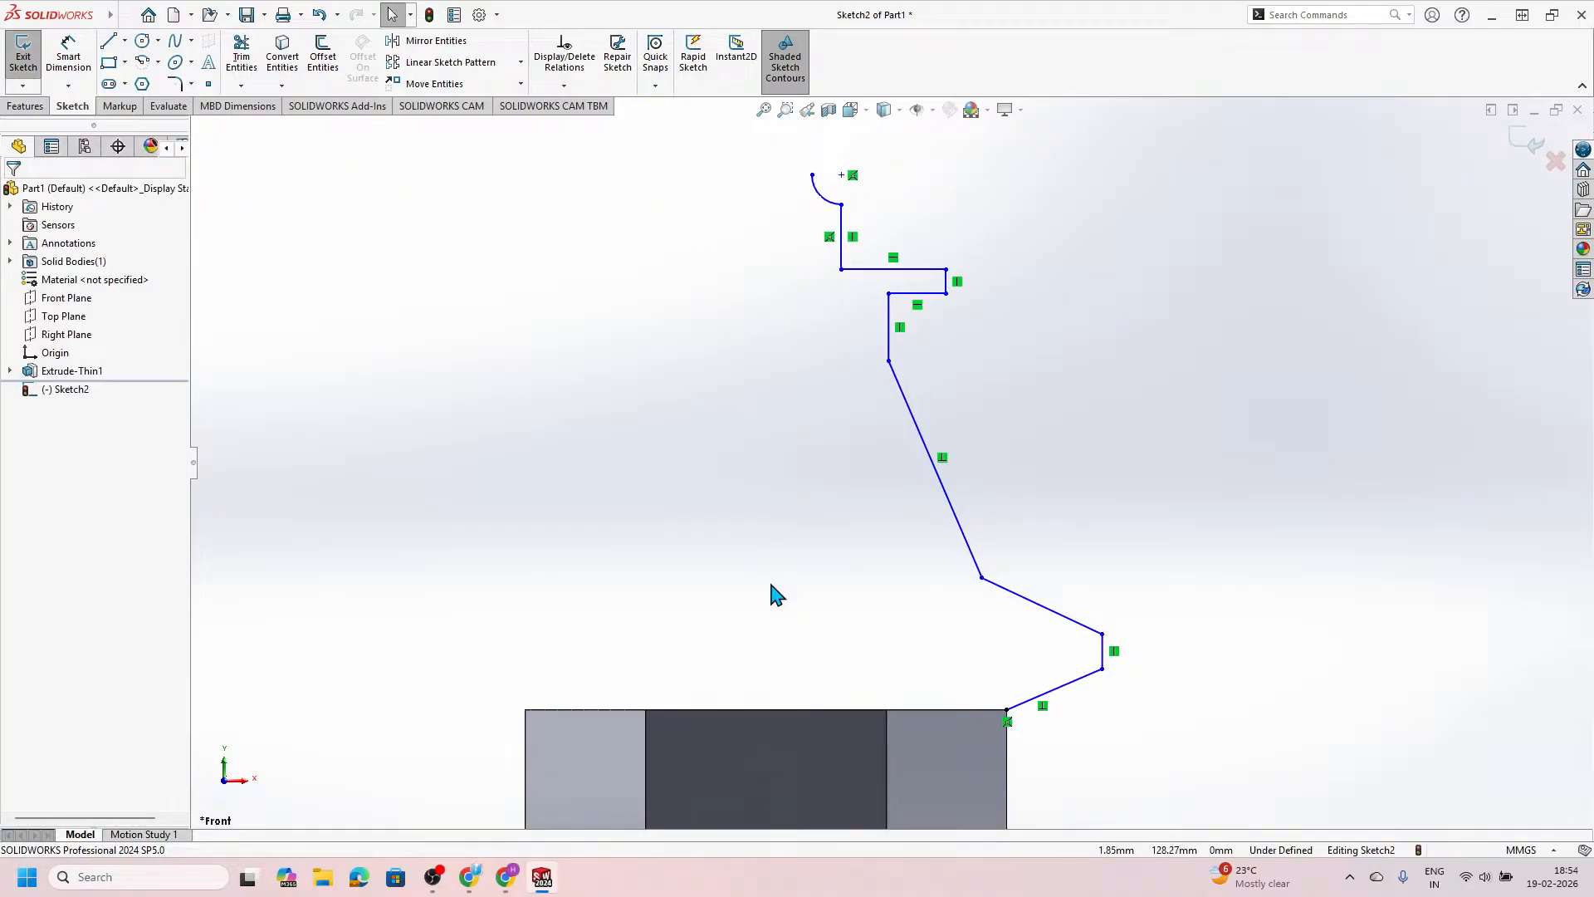
Step: Draw a vertical centerline about 233 mm long upward from the midpoint of the lantern body's top edge
left_click(125, 40)
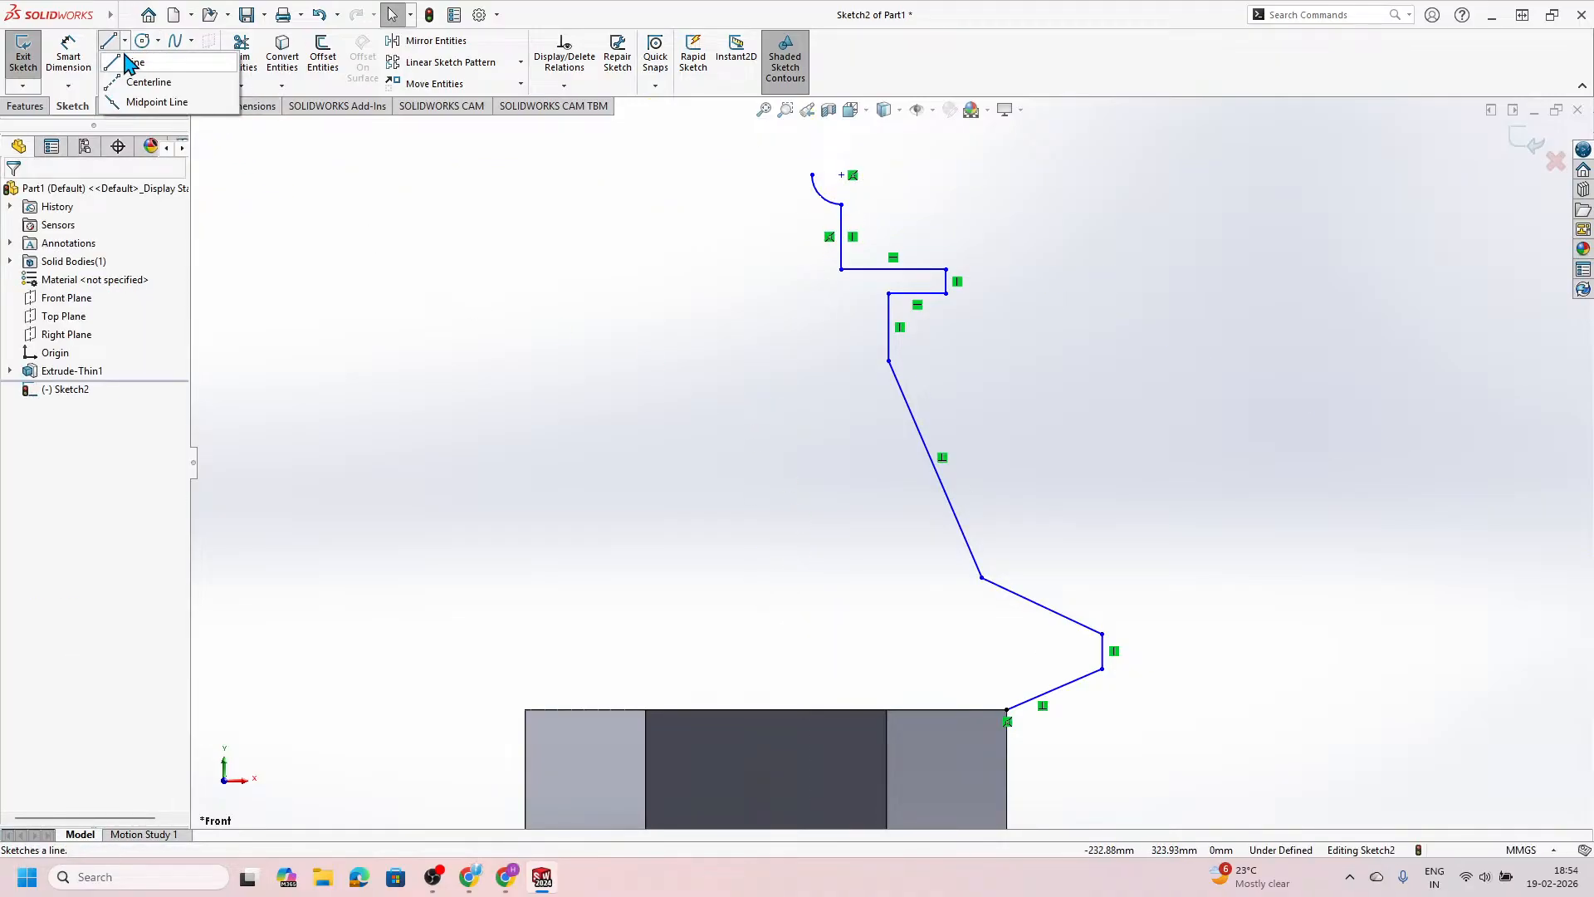
left_click(137, 82)
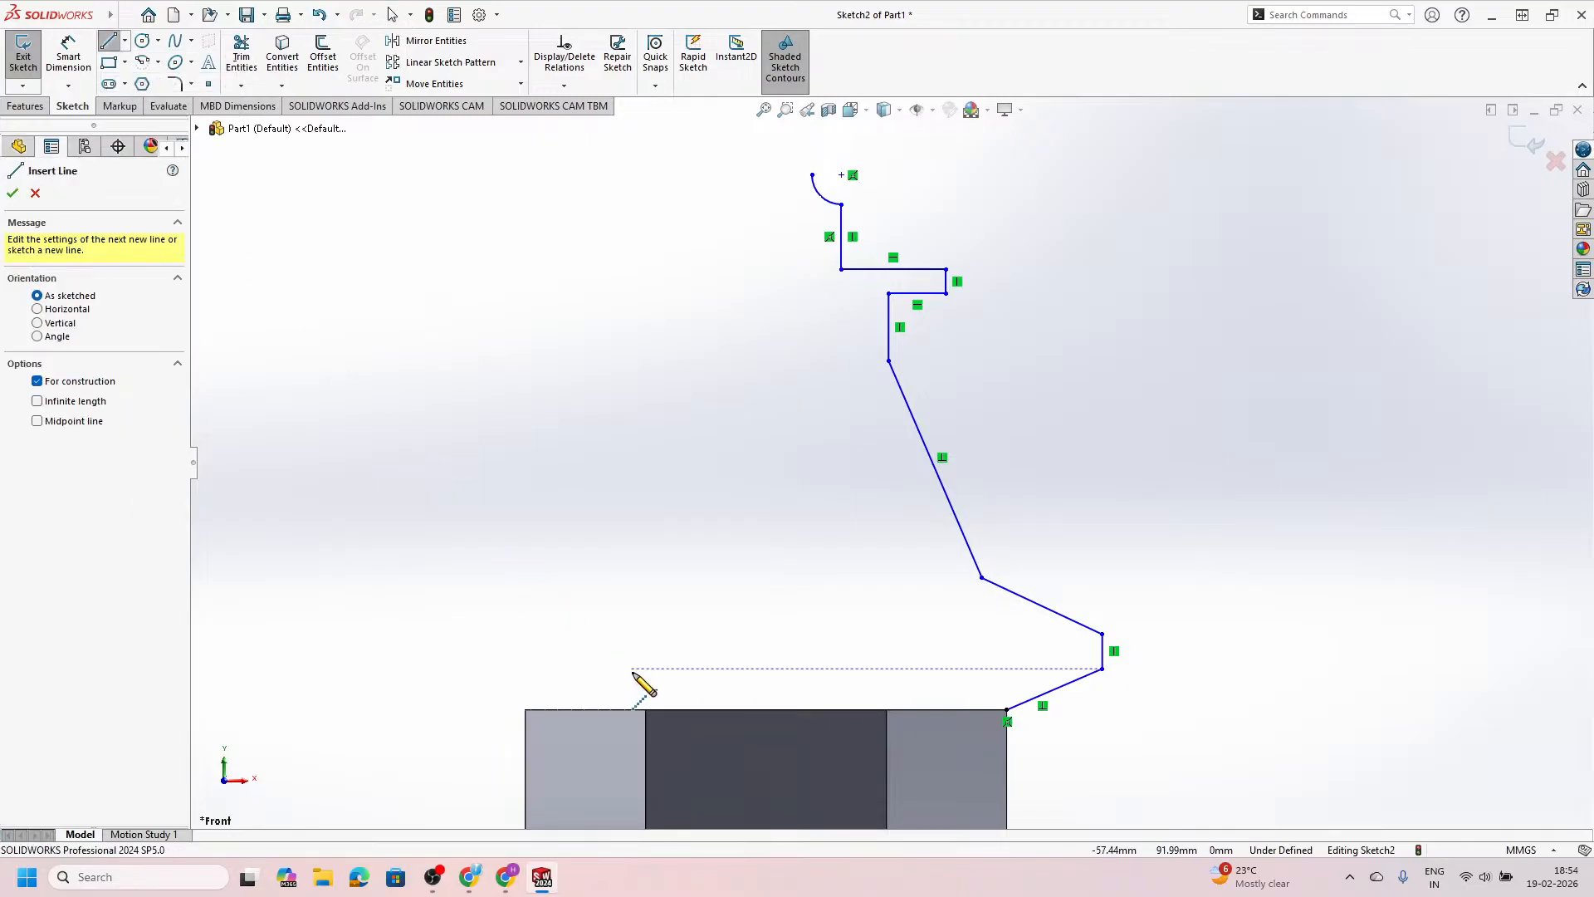
left_click(764, 710)
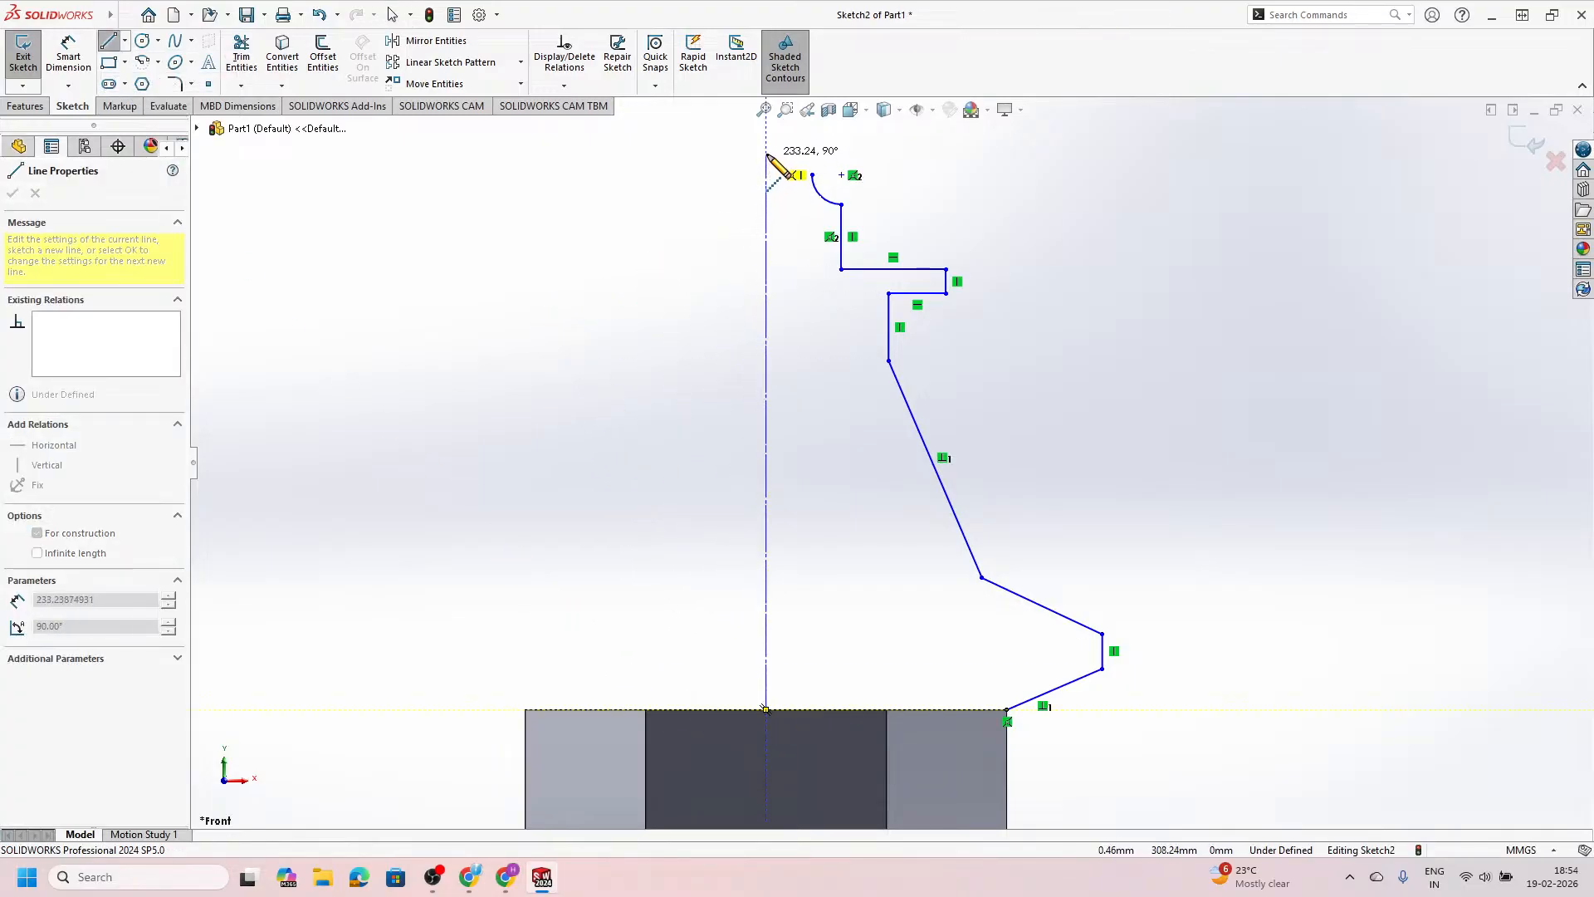
left_click(766, 154)
key("Escape")
Step: Check the lantern image, return to SOLIDWORKS and delete the concave arc at the top of the cap profile
scroll(813, 219, "down", 3)
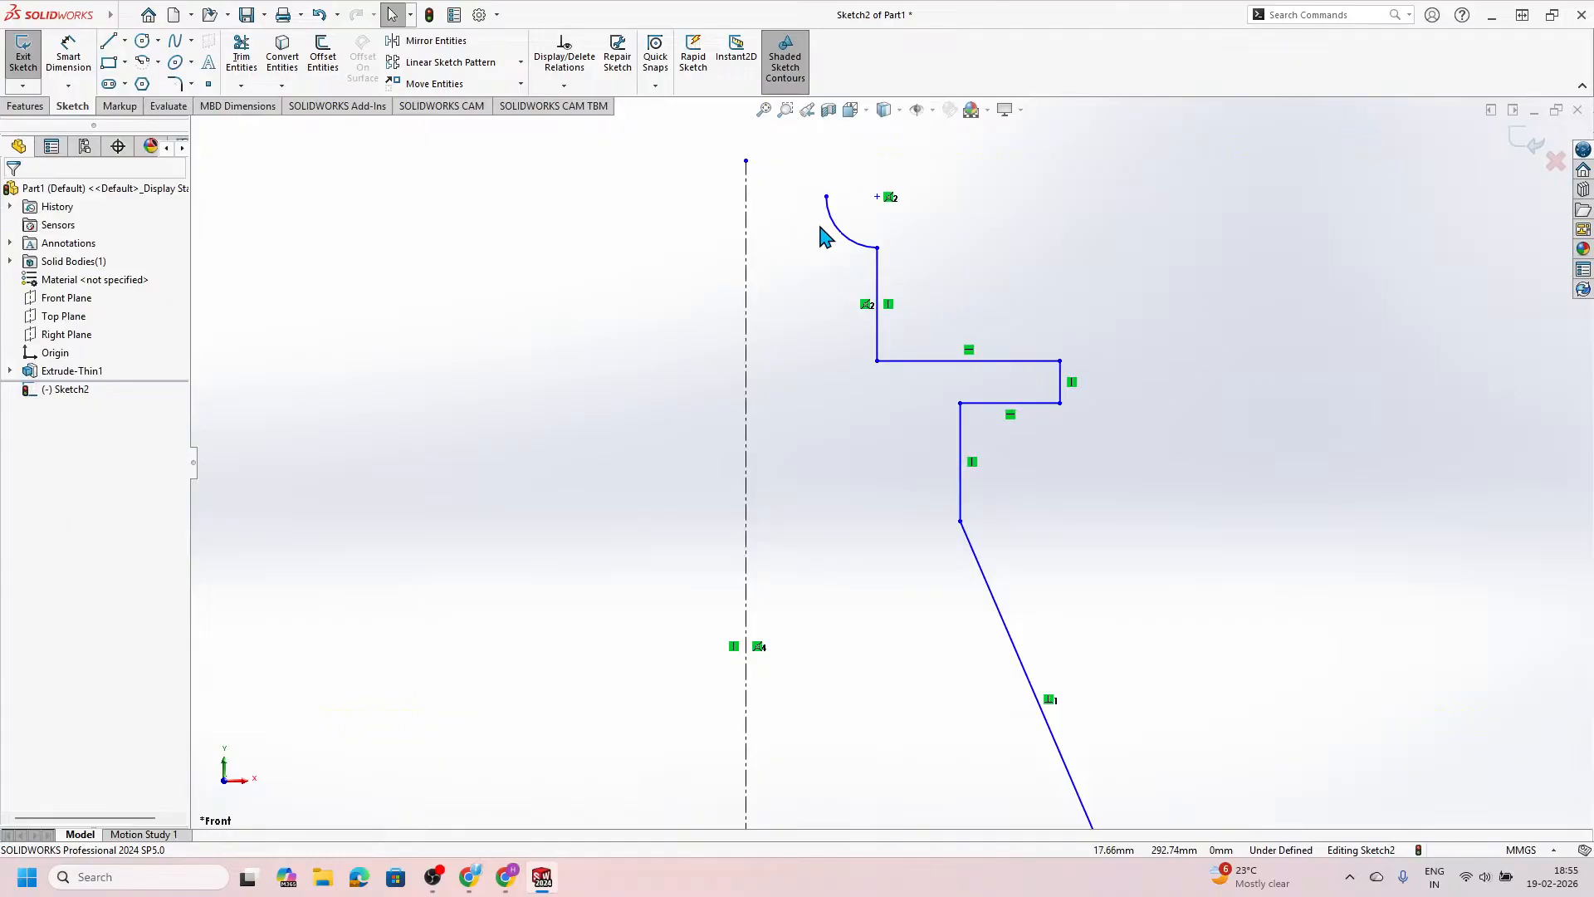
key("alt+Tab")
key("alt+Tab")
left_click(863, 244)
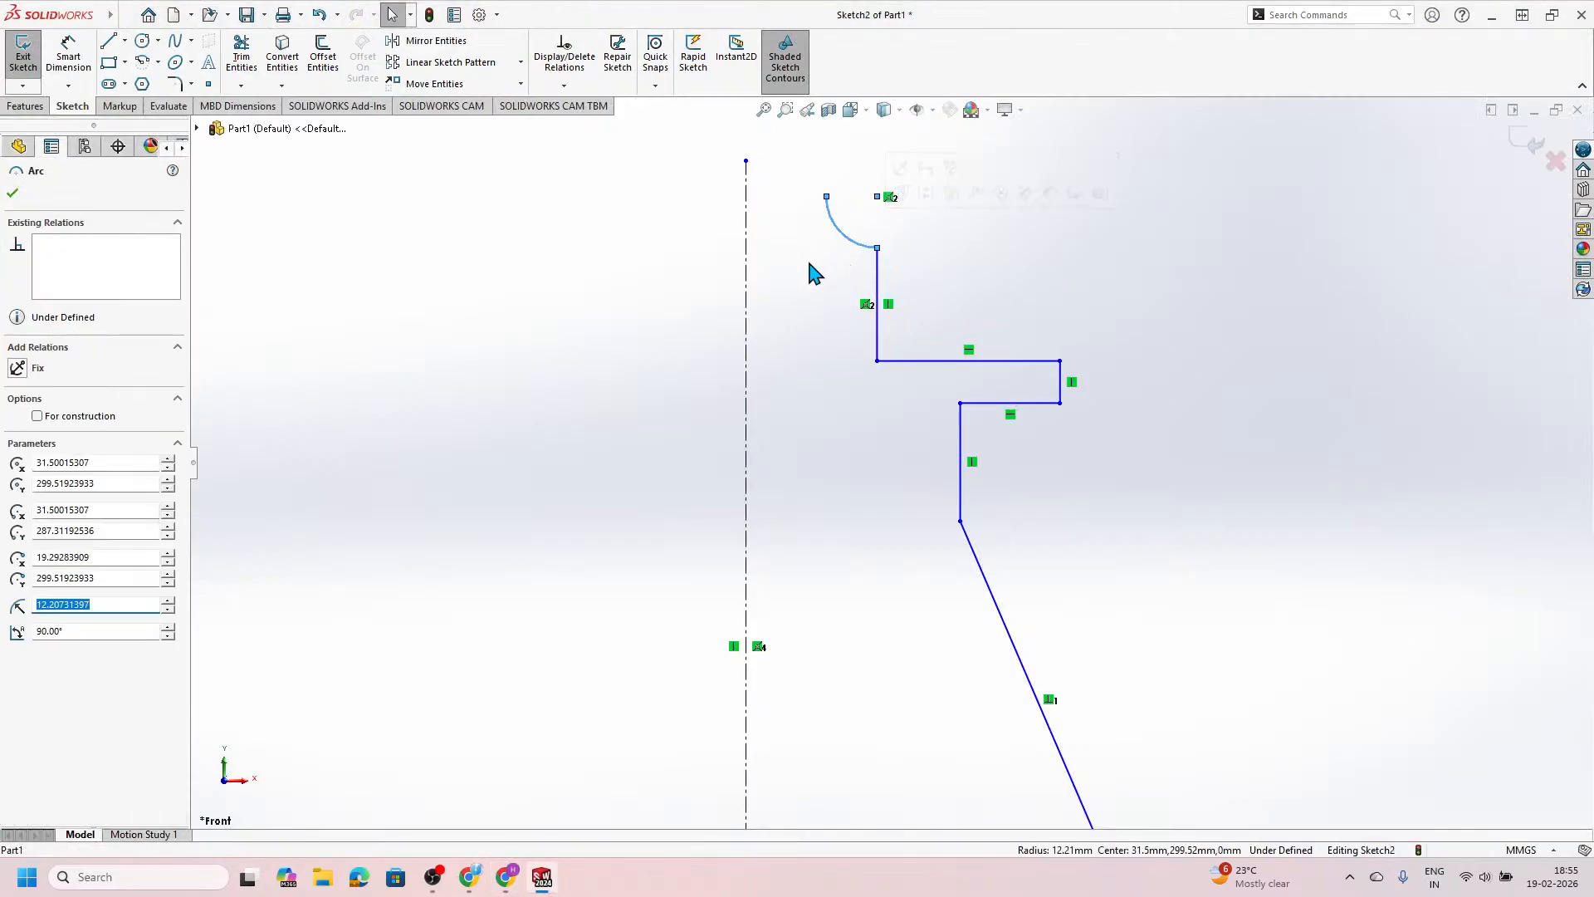
key("Delete")
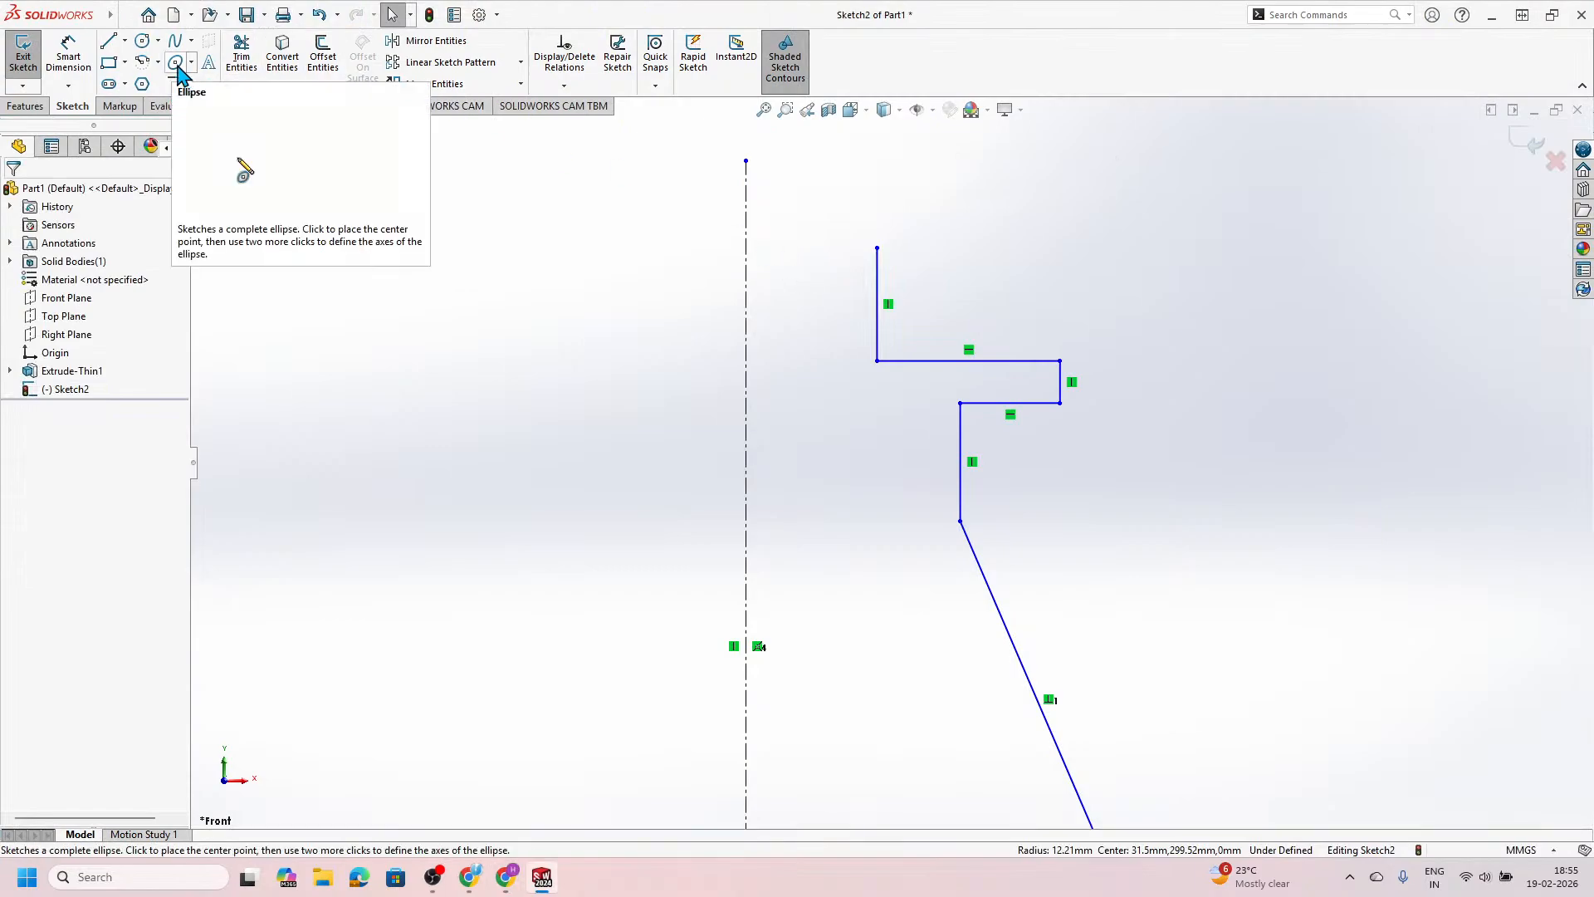
left_click(143, 62)
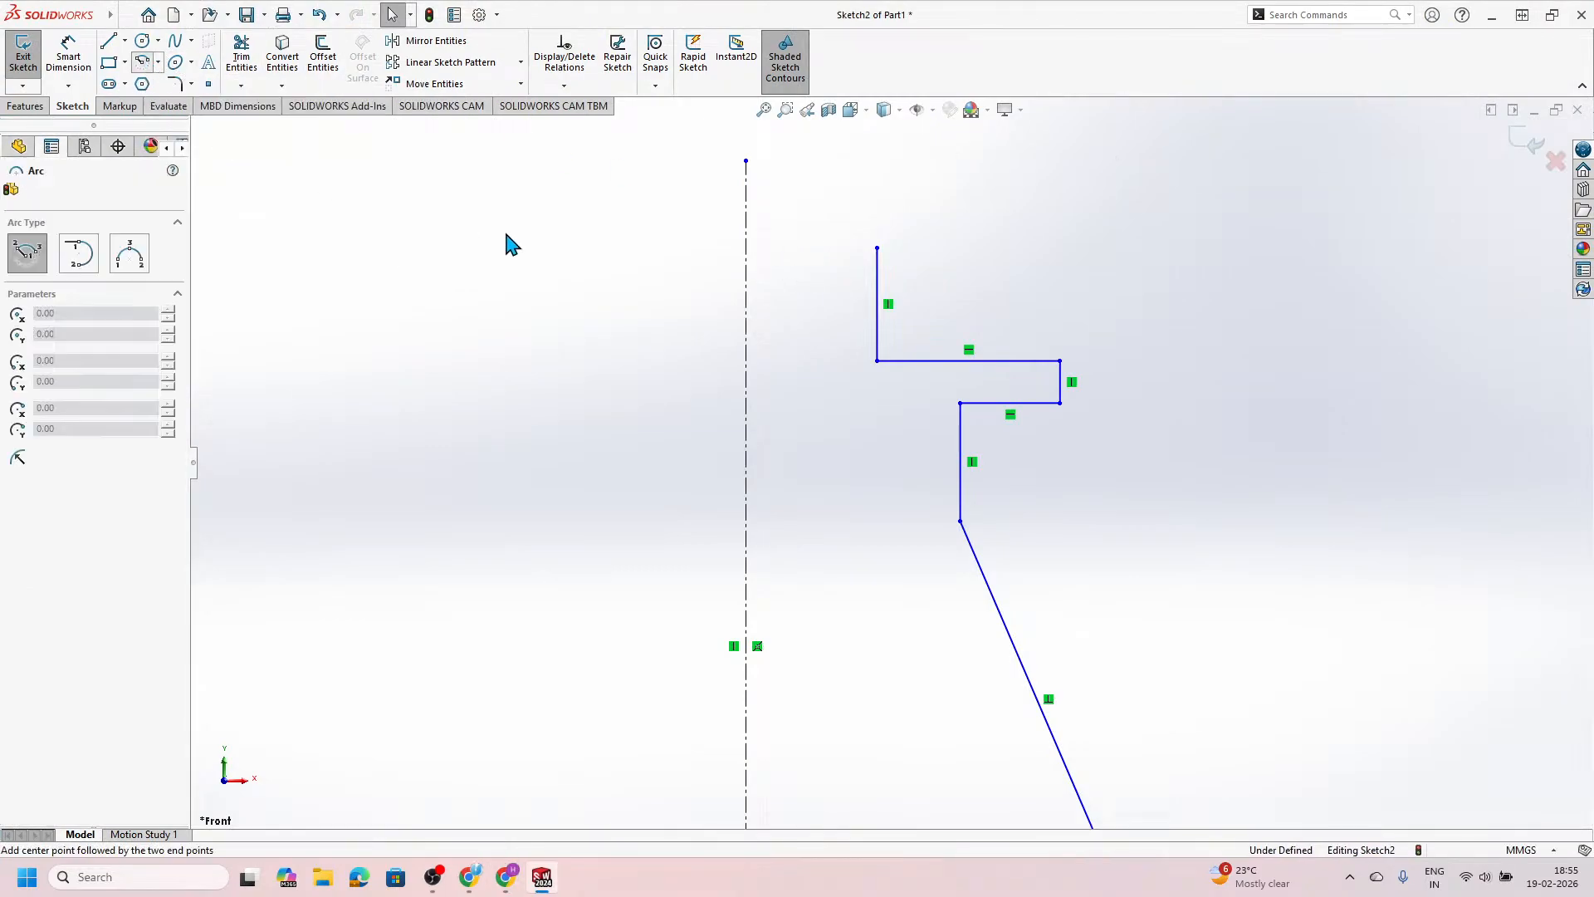
left_click(877, 248)
left_click(812, 197)
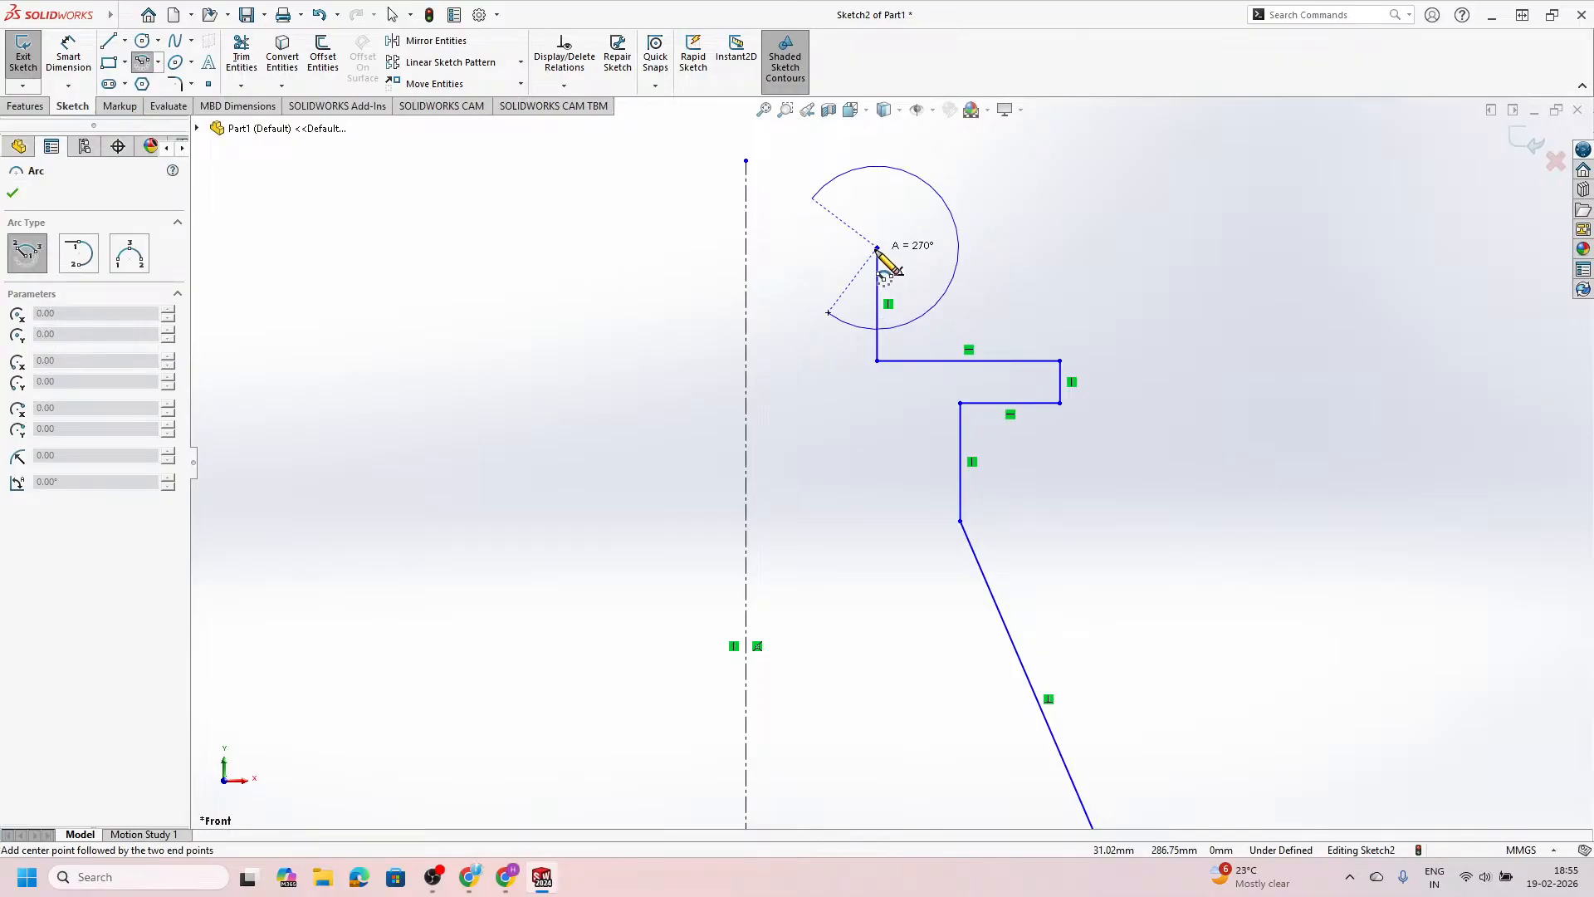
key("Escape")
Step: Draw a convex 3-point arc of about 14 mm radius from the upper vertical line's top end inward toward the centerline
left_click(157, 64)
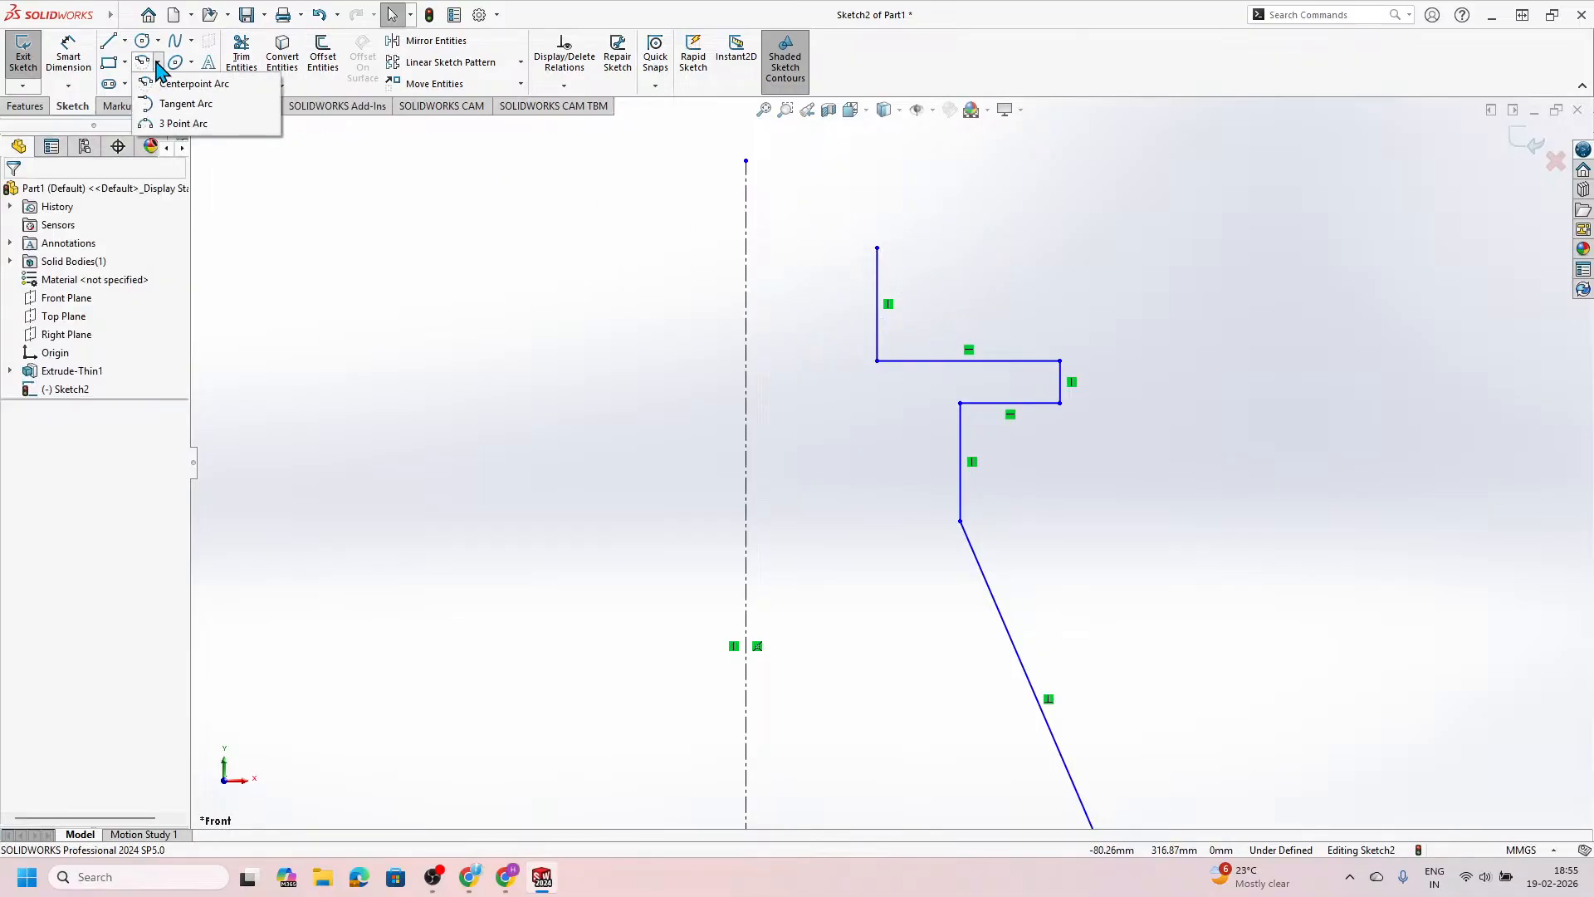
left_click(174, 123)
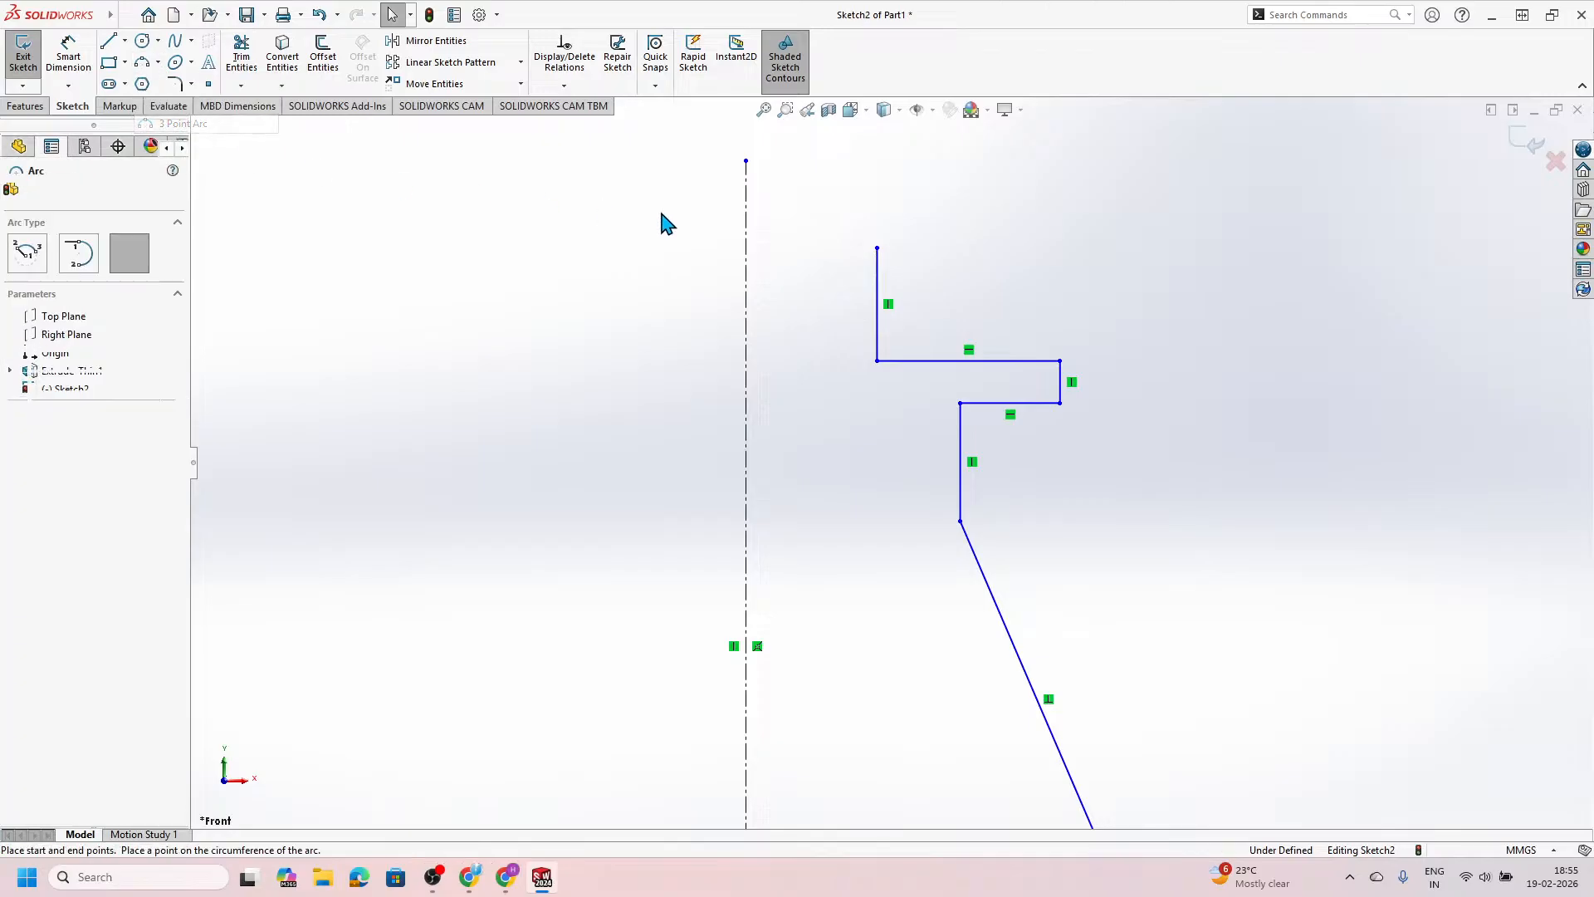
left_click(876, 248)
left_click(813, 194)
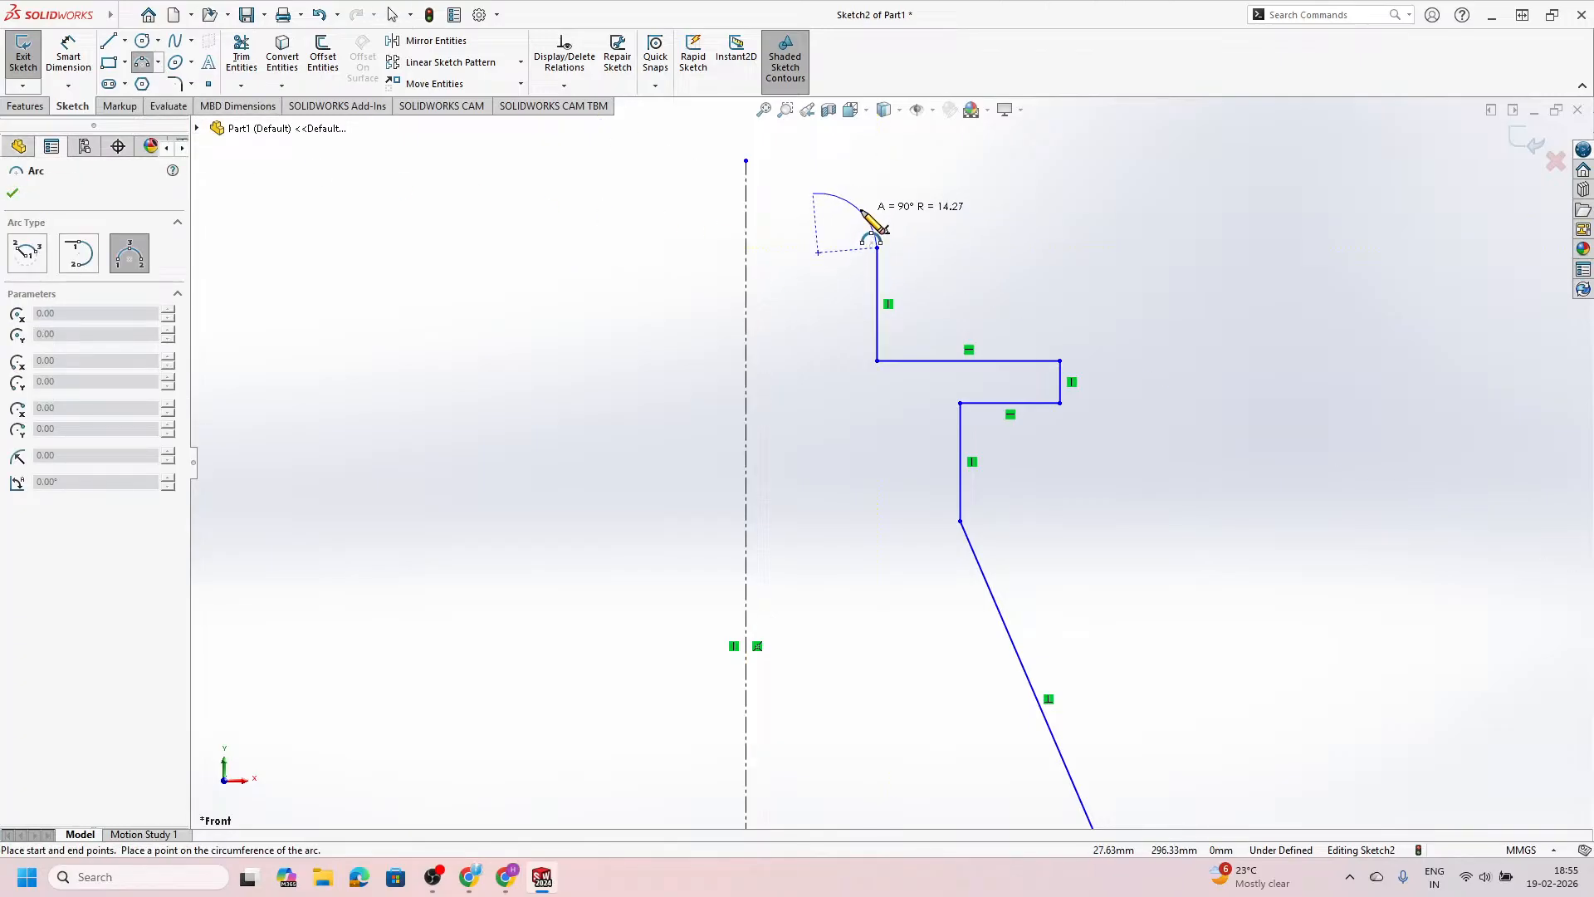
left_click(868, 218)
key("Escape")
Step: Make the cap arc tangent to the vertical line below it
scroll(893, 266, "down", 3)
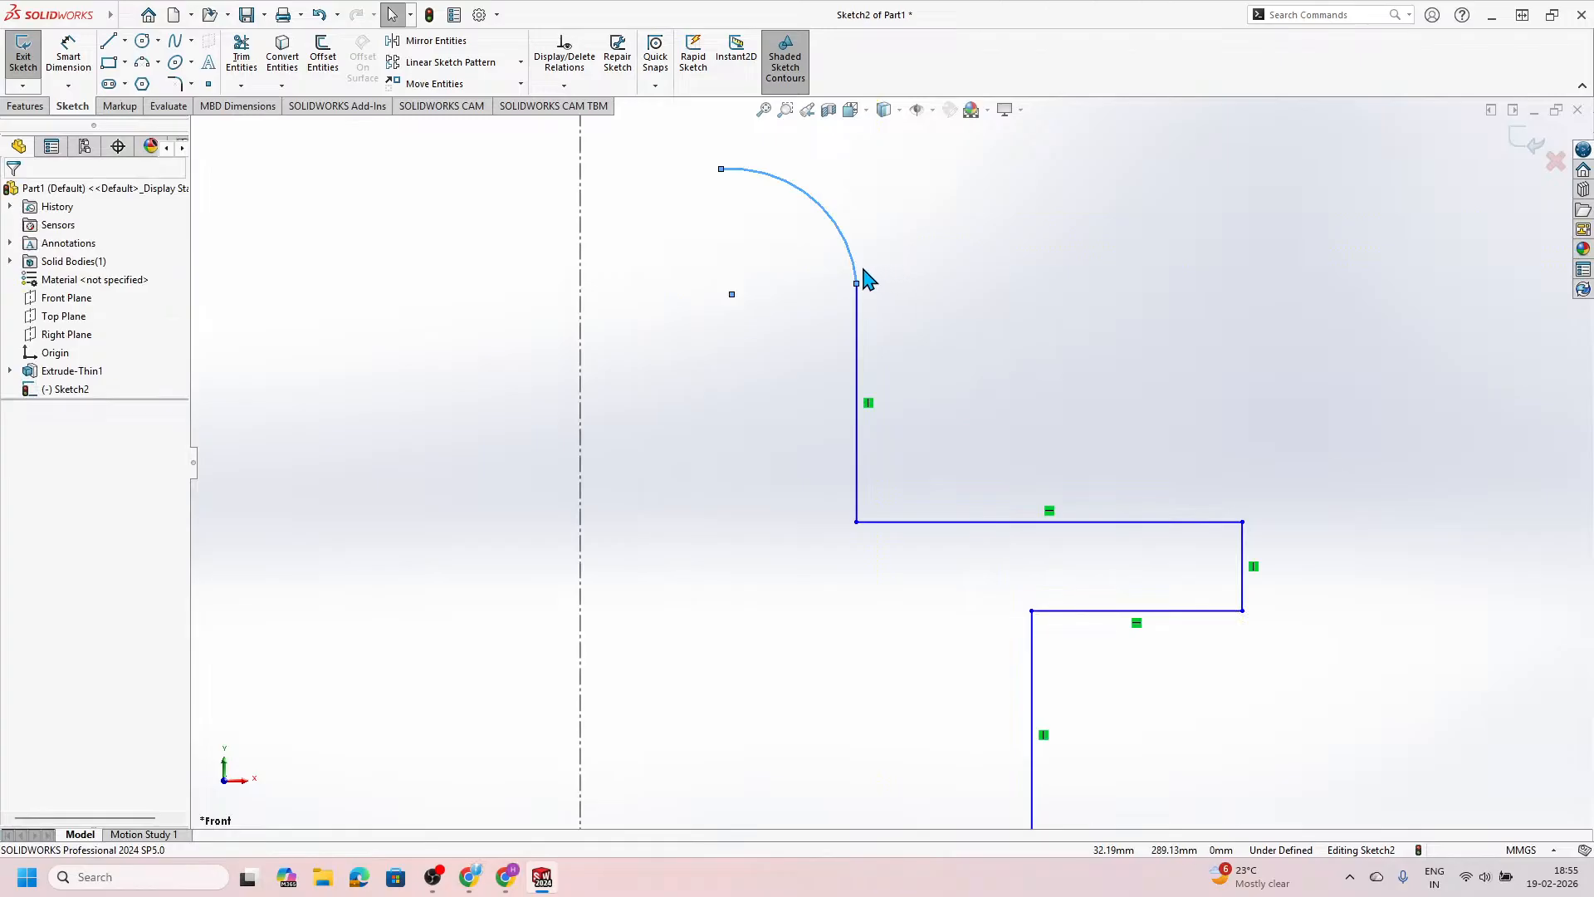
left_click(859, 299, "ctrl")
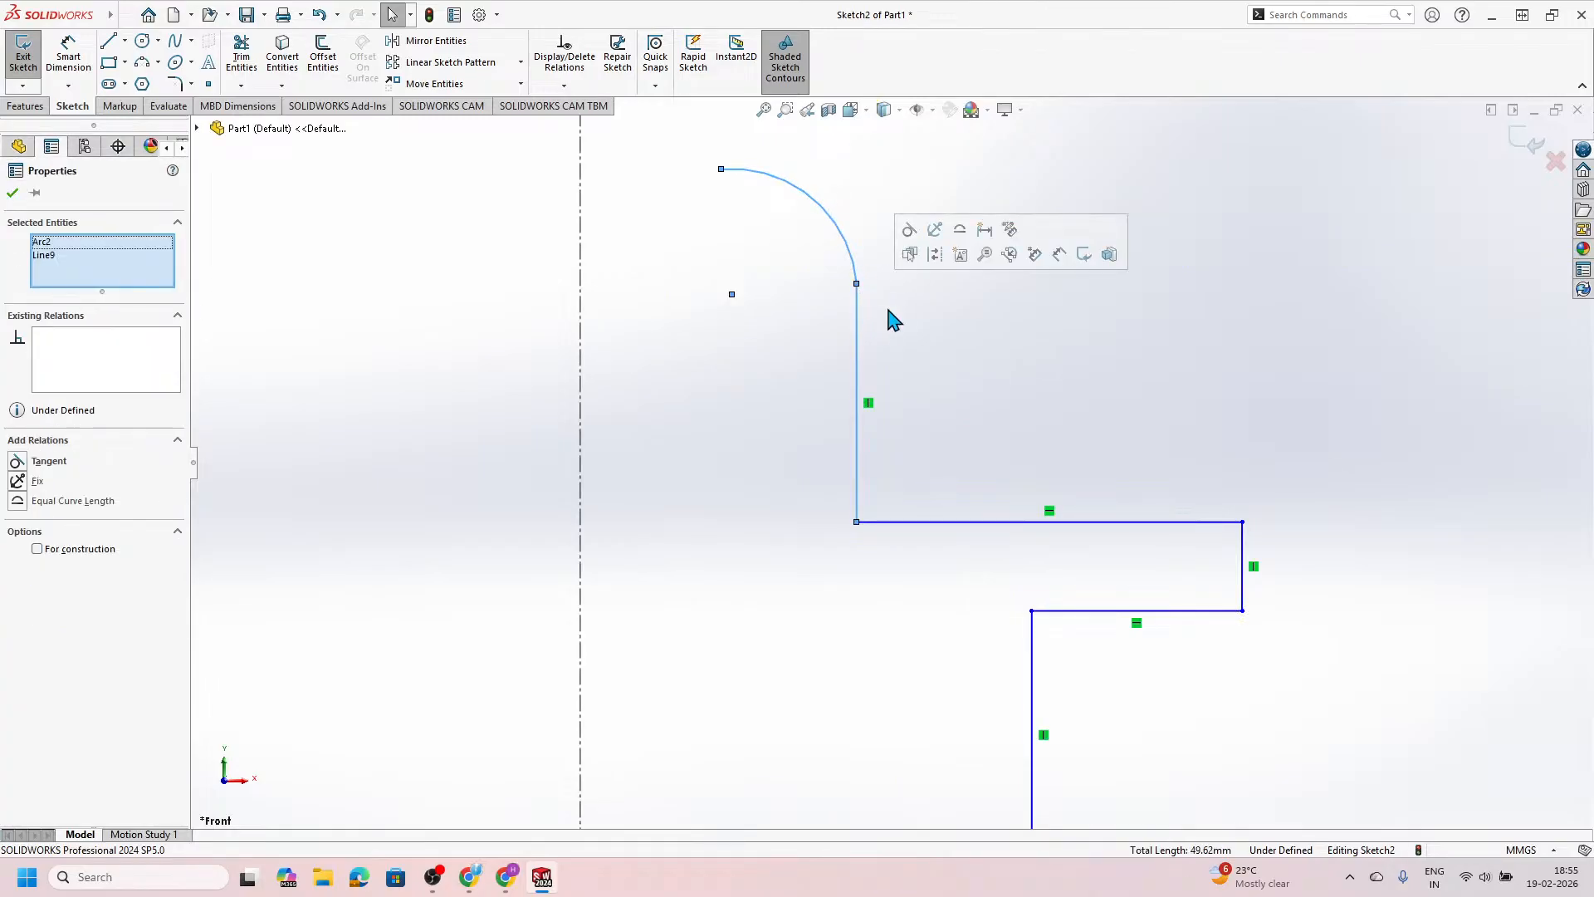
left_click(911, 242)
key("Escape")
Step: Examine the whole roof and cap profile, from the cap arc down to the brim at the body's top corner
scroll(913, 370, "up", 3)
scroll(989, 534, "down", 3)
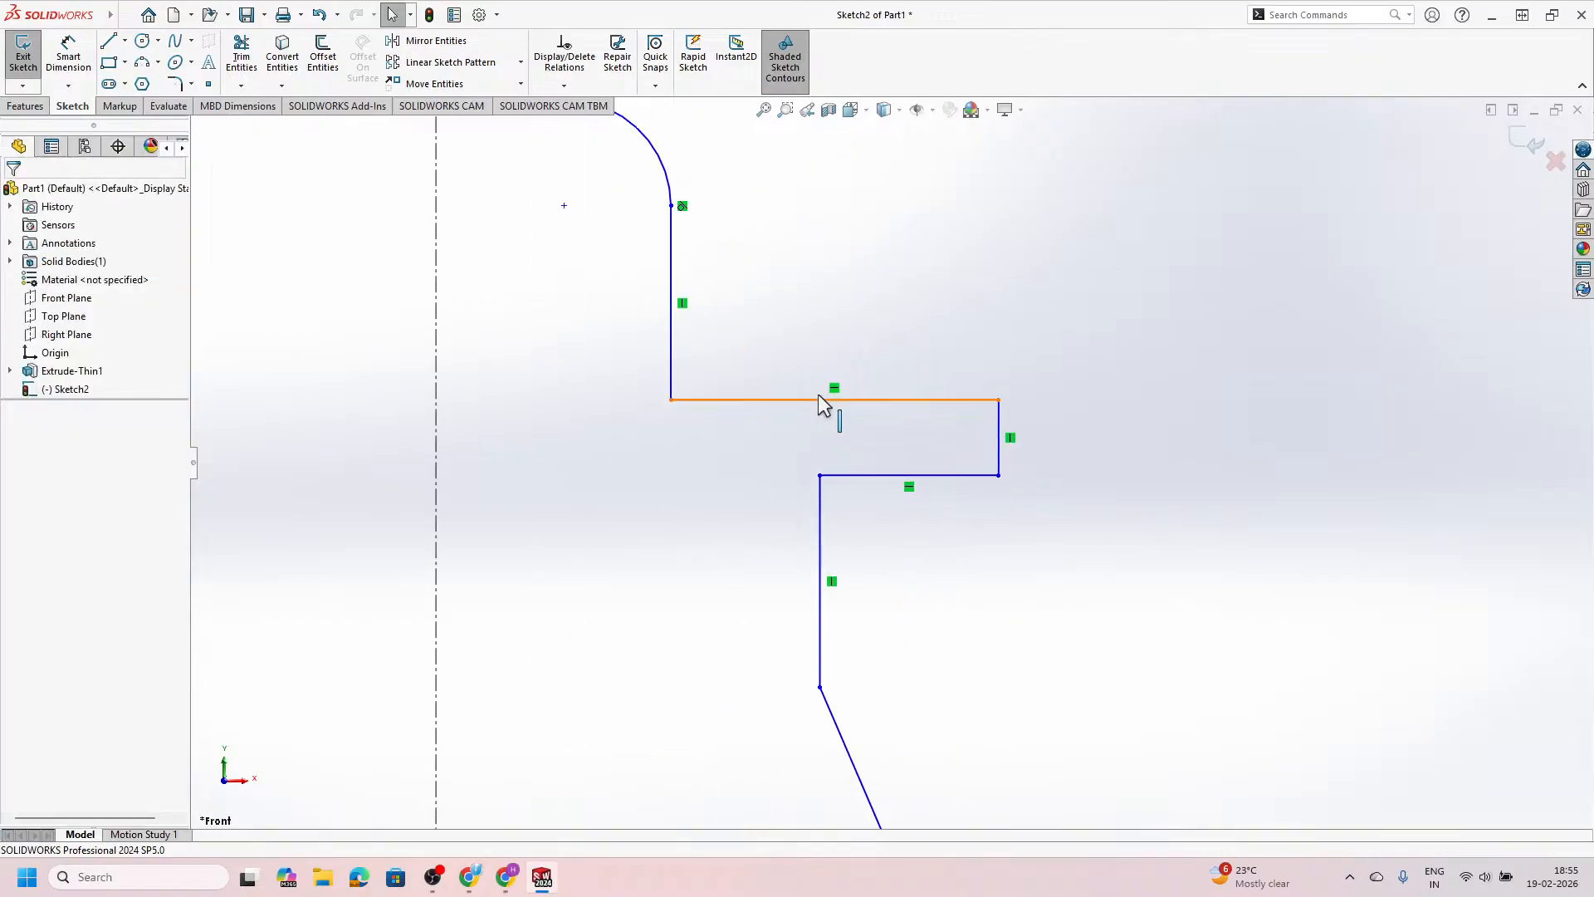
scroll(817, 419, "up", 2)
scroll(829, 431, "down", 1)
scroll(951, 582, "up", 4)
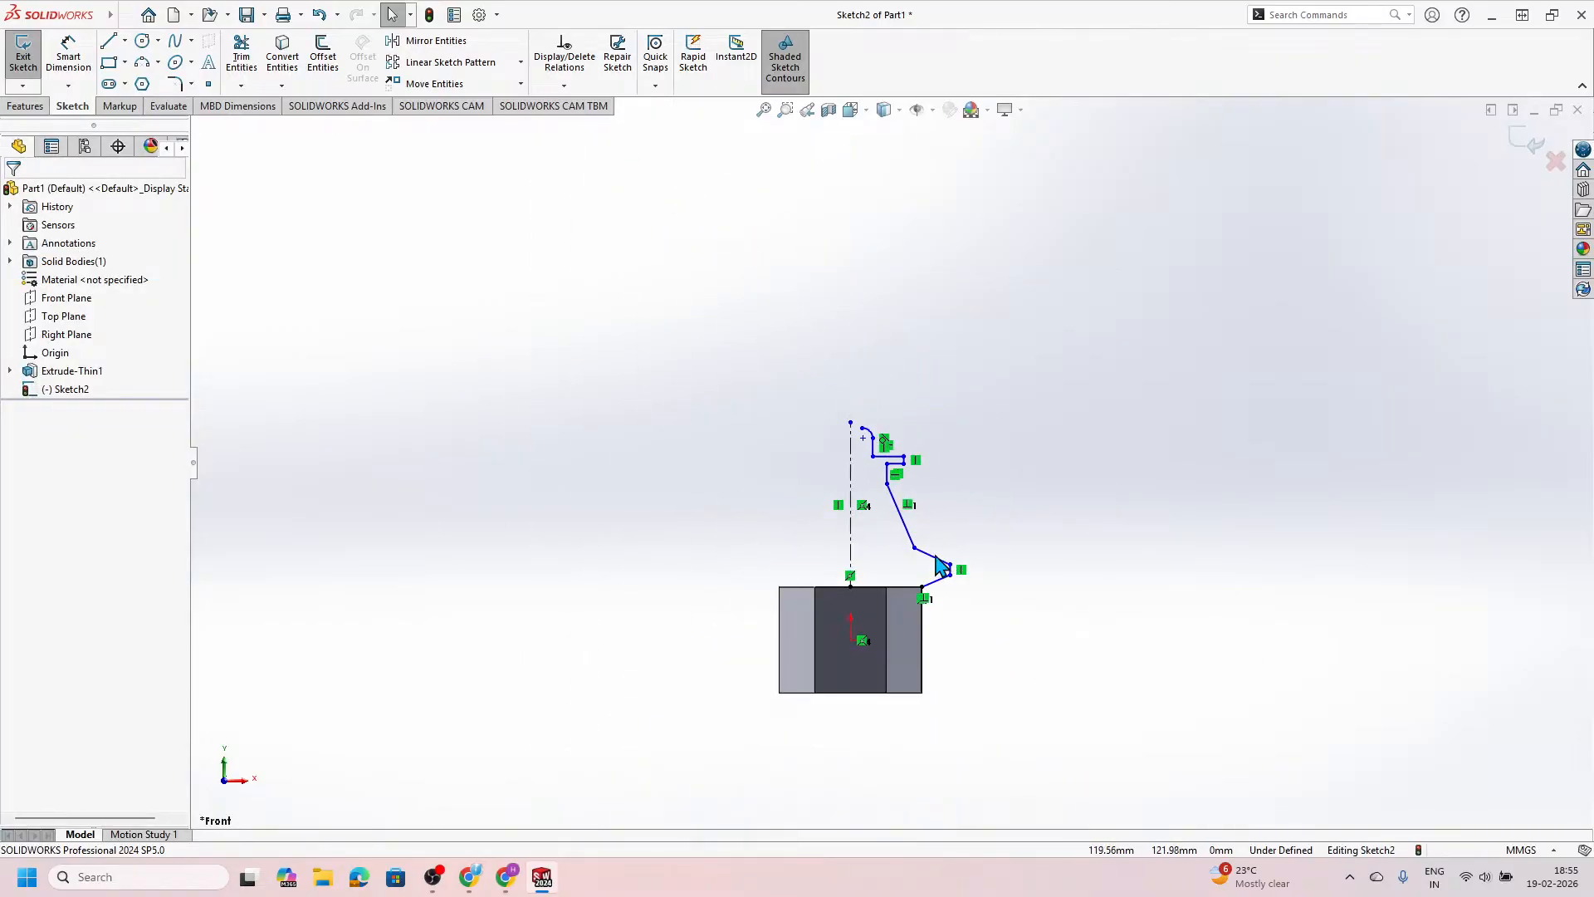
scroll(938, 573, "down", 5)
scroll(911, 564, "up", 2)
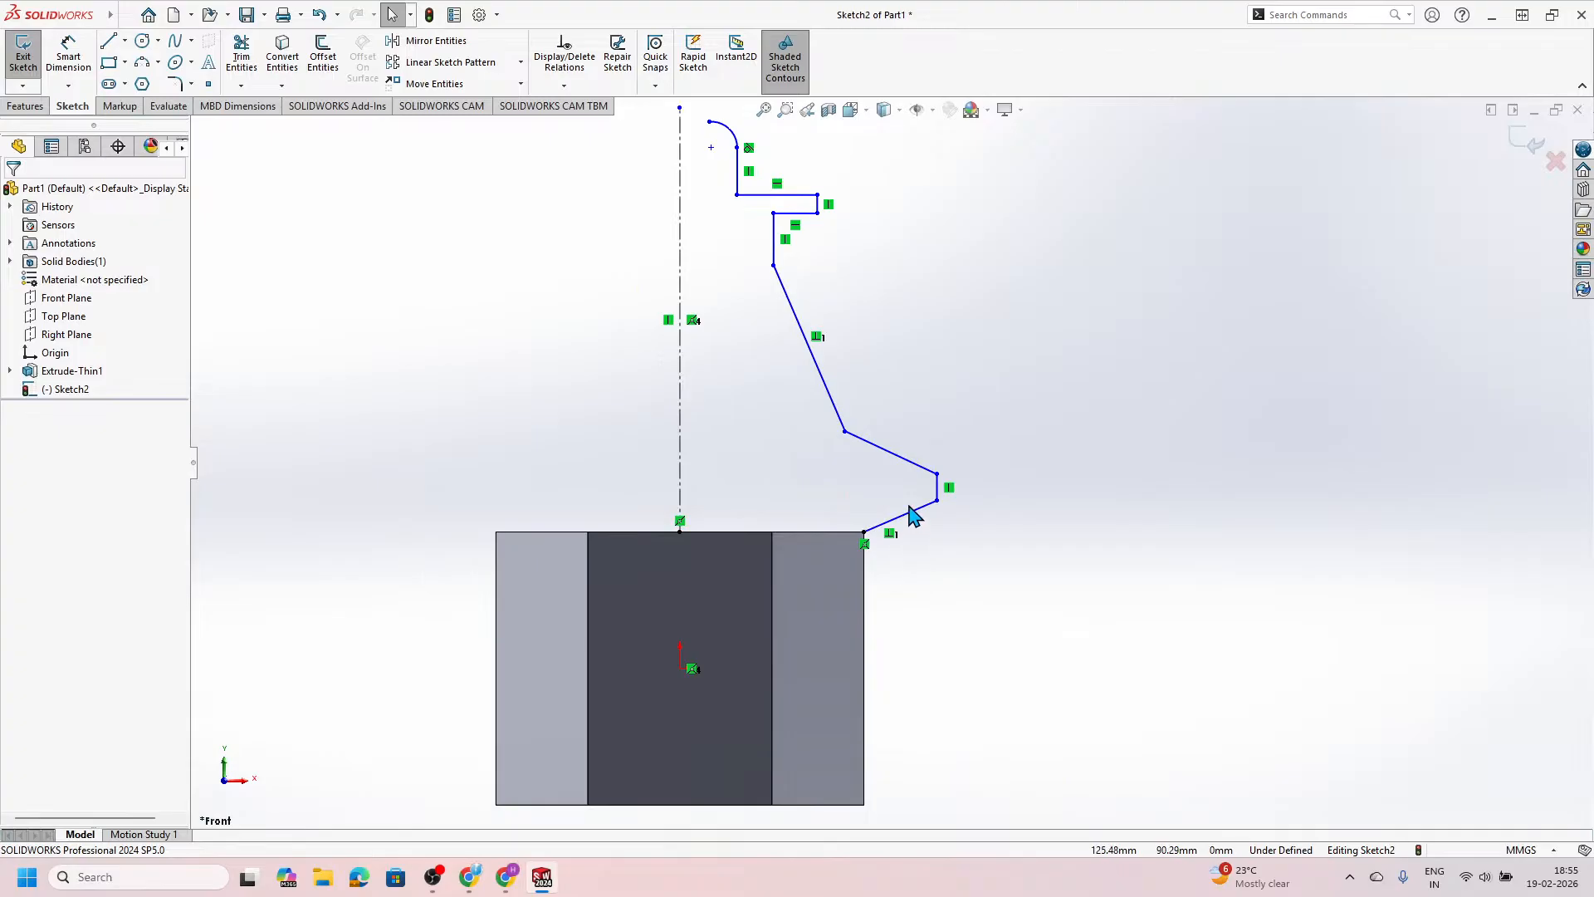
scroll(913, 515, "up", 2)
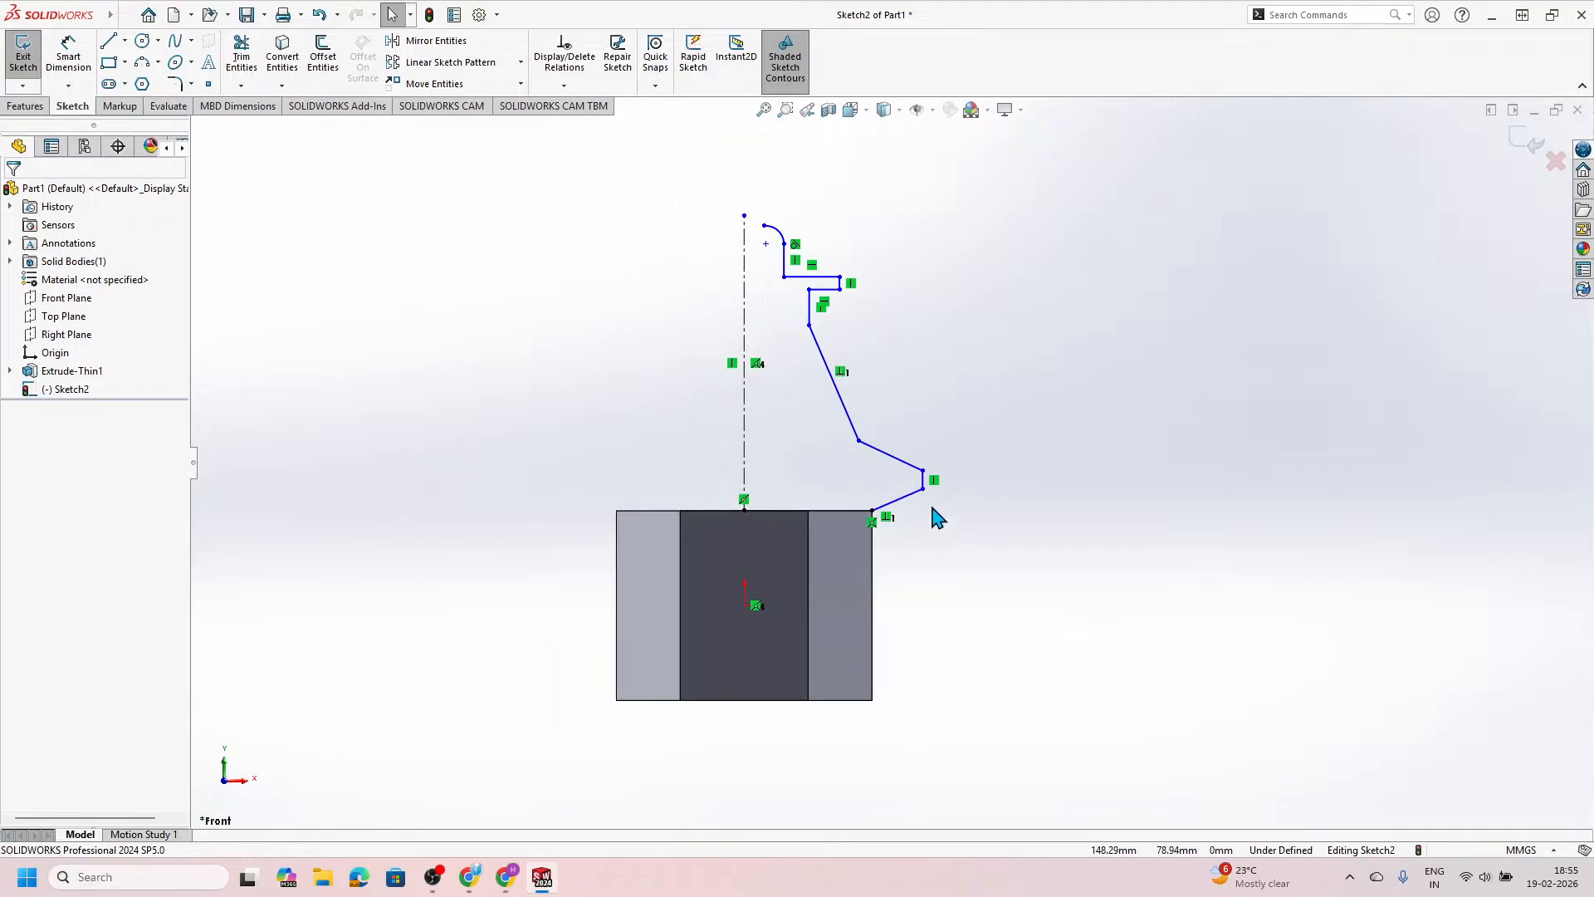
scroll(936, 518, "down", 1)
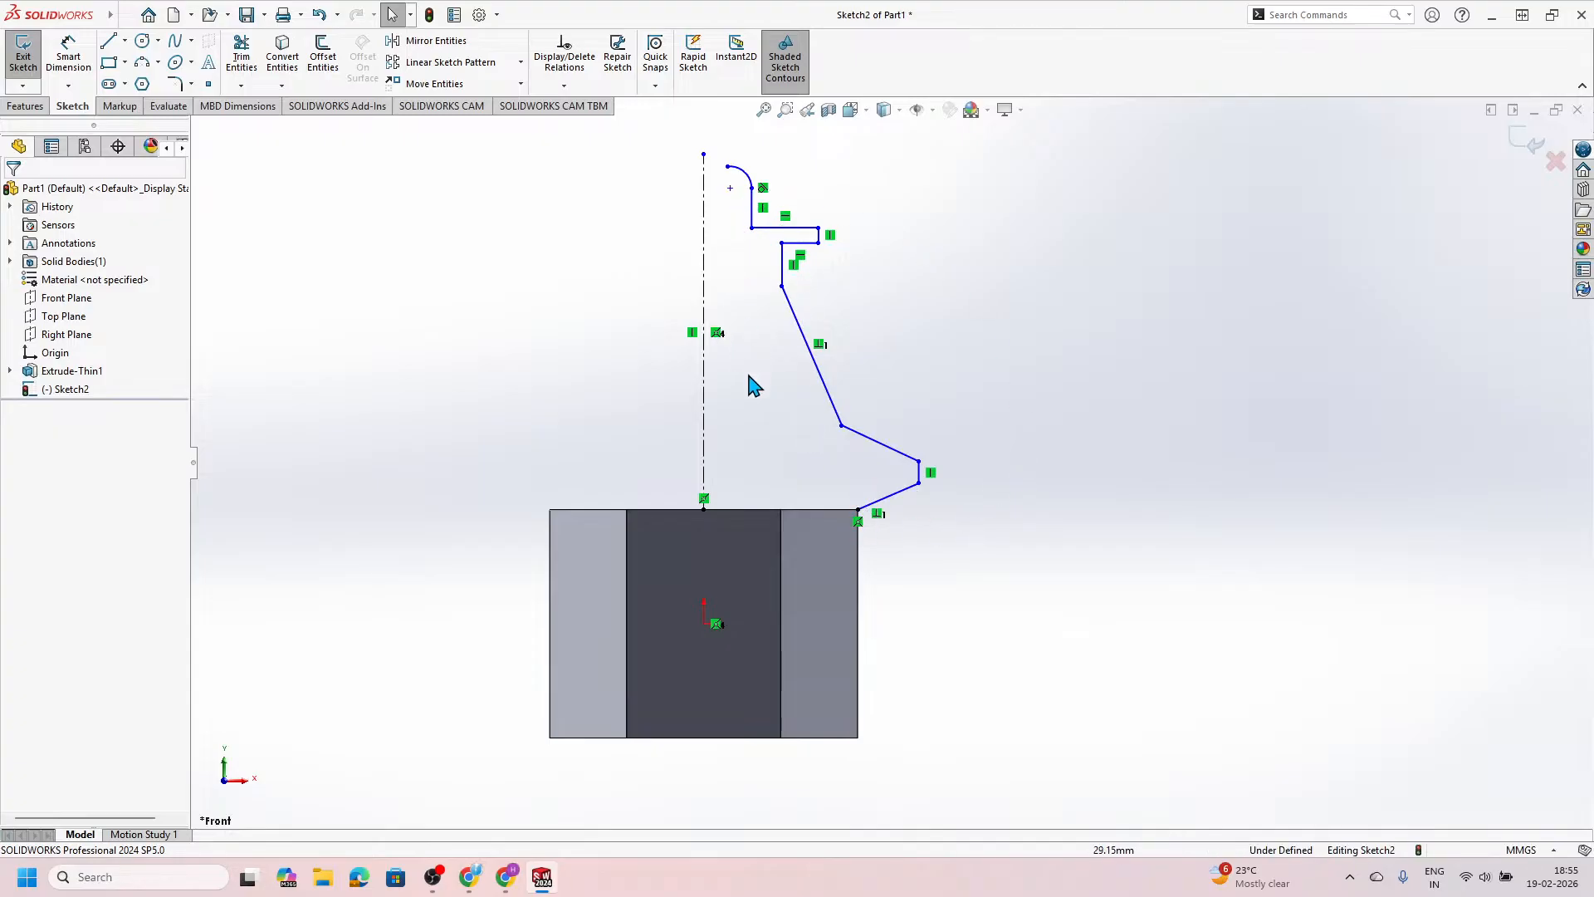
scroll(747, 259, "down", 3)
scroll(821, 400, "up", 3)
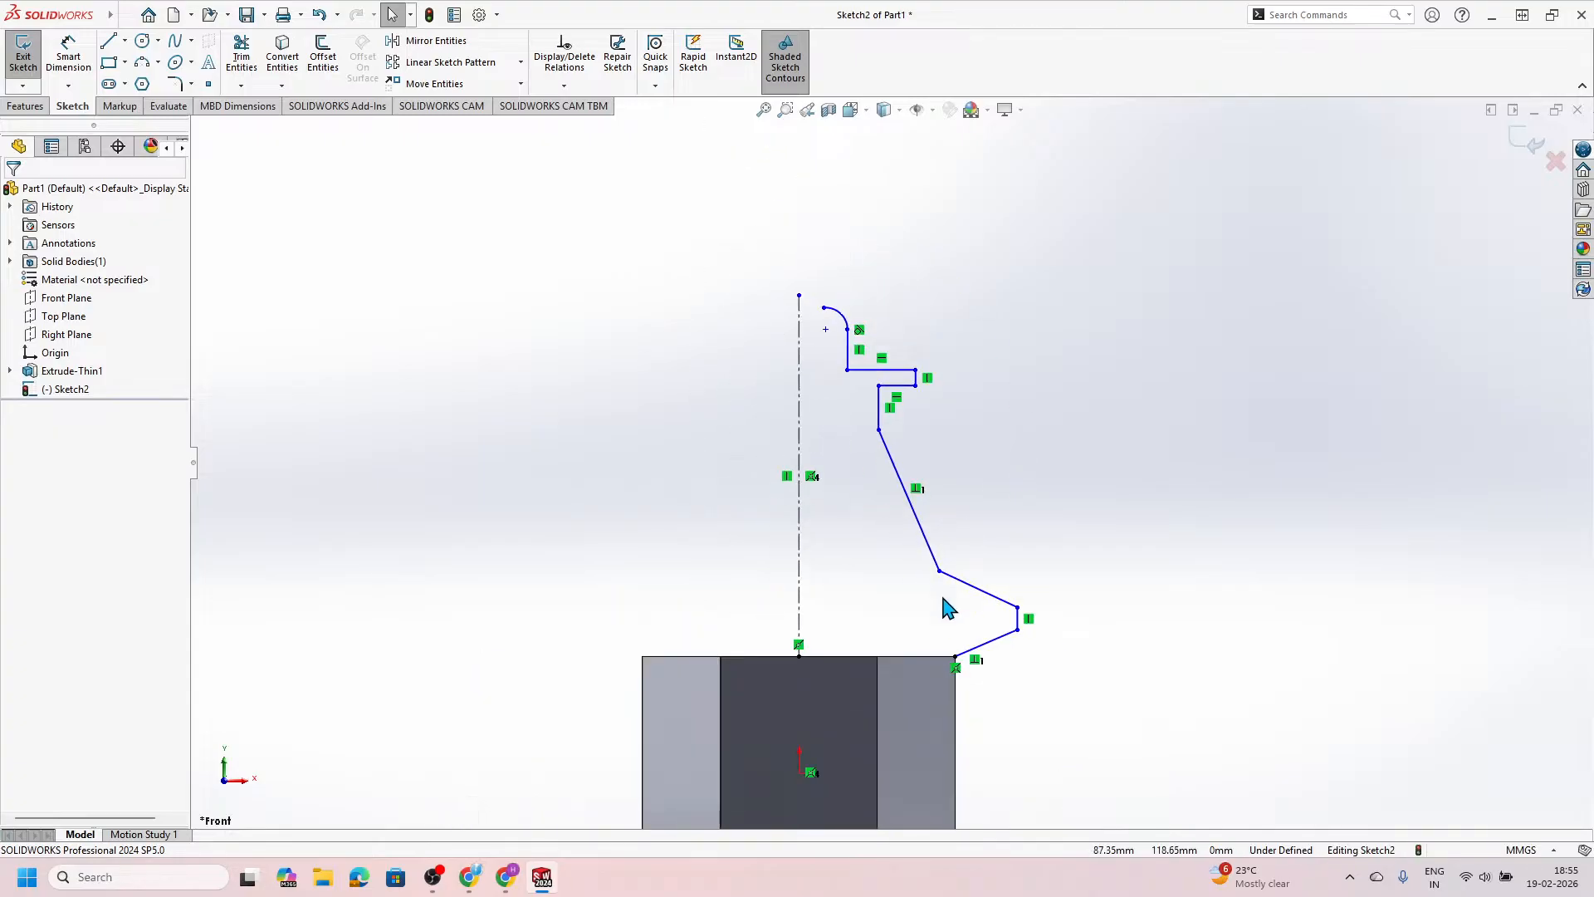
scroll(1018, 659, "down", 1)
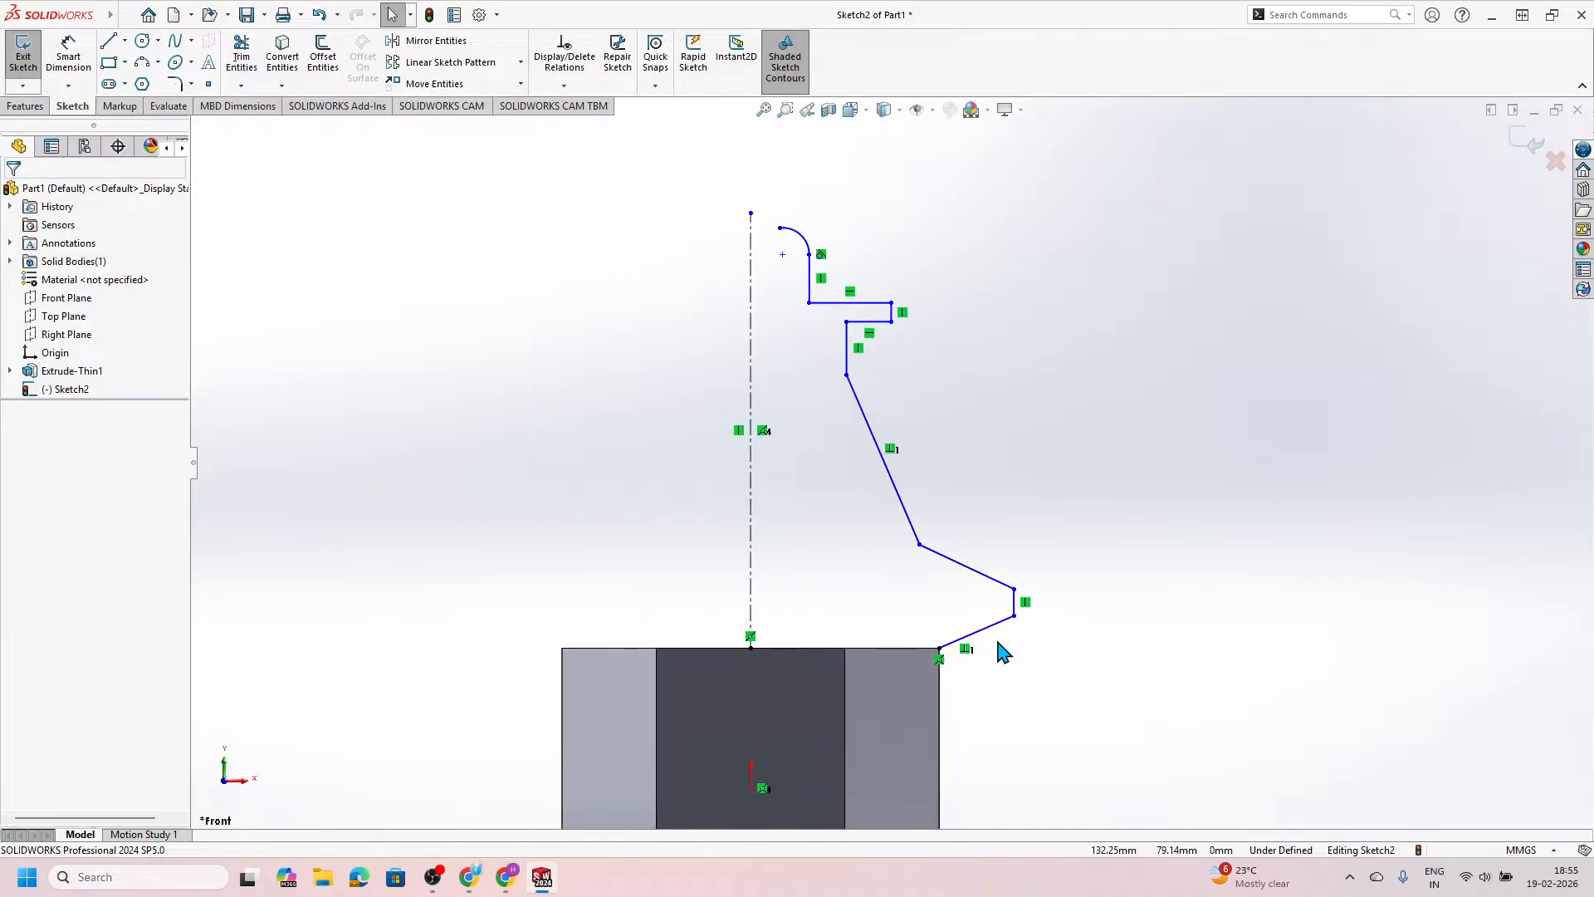
scroll(1005, 648, "down", 2)
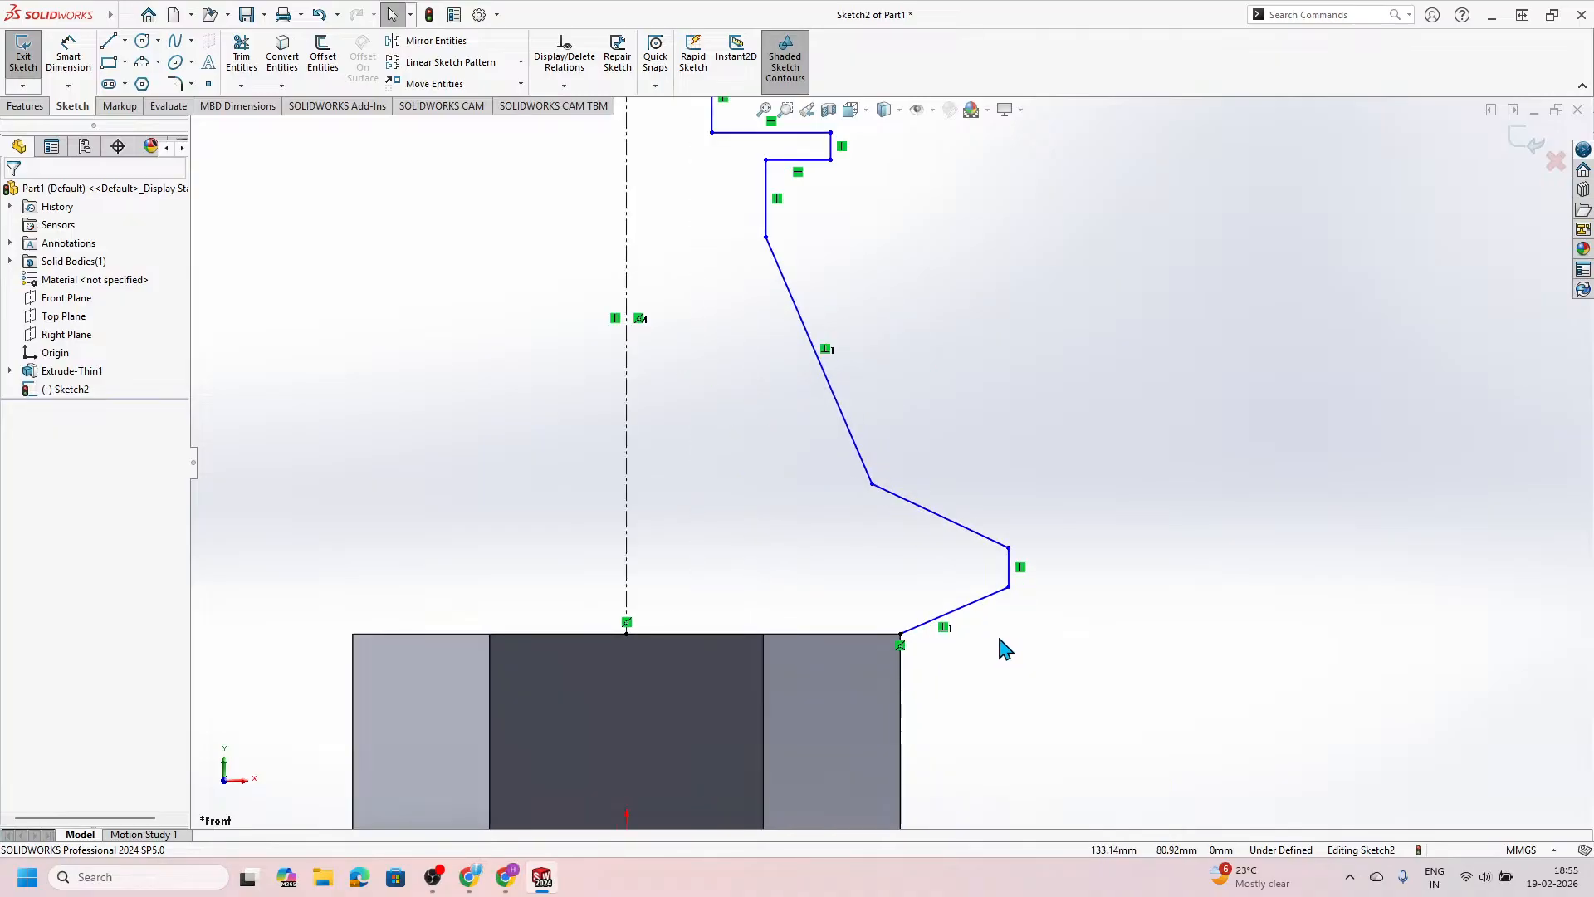
scroll(982, 631, "down", 2)
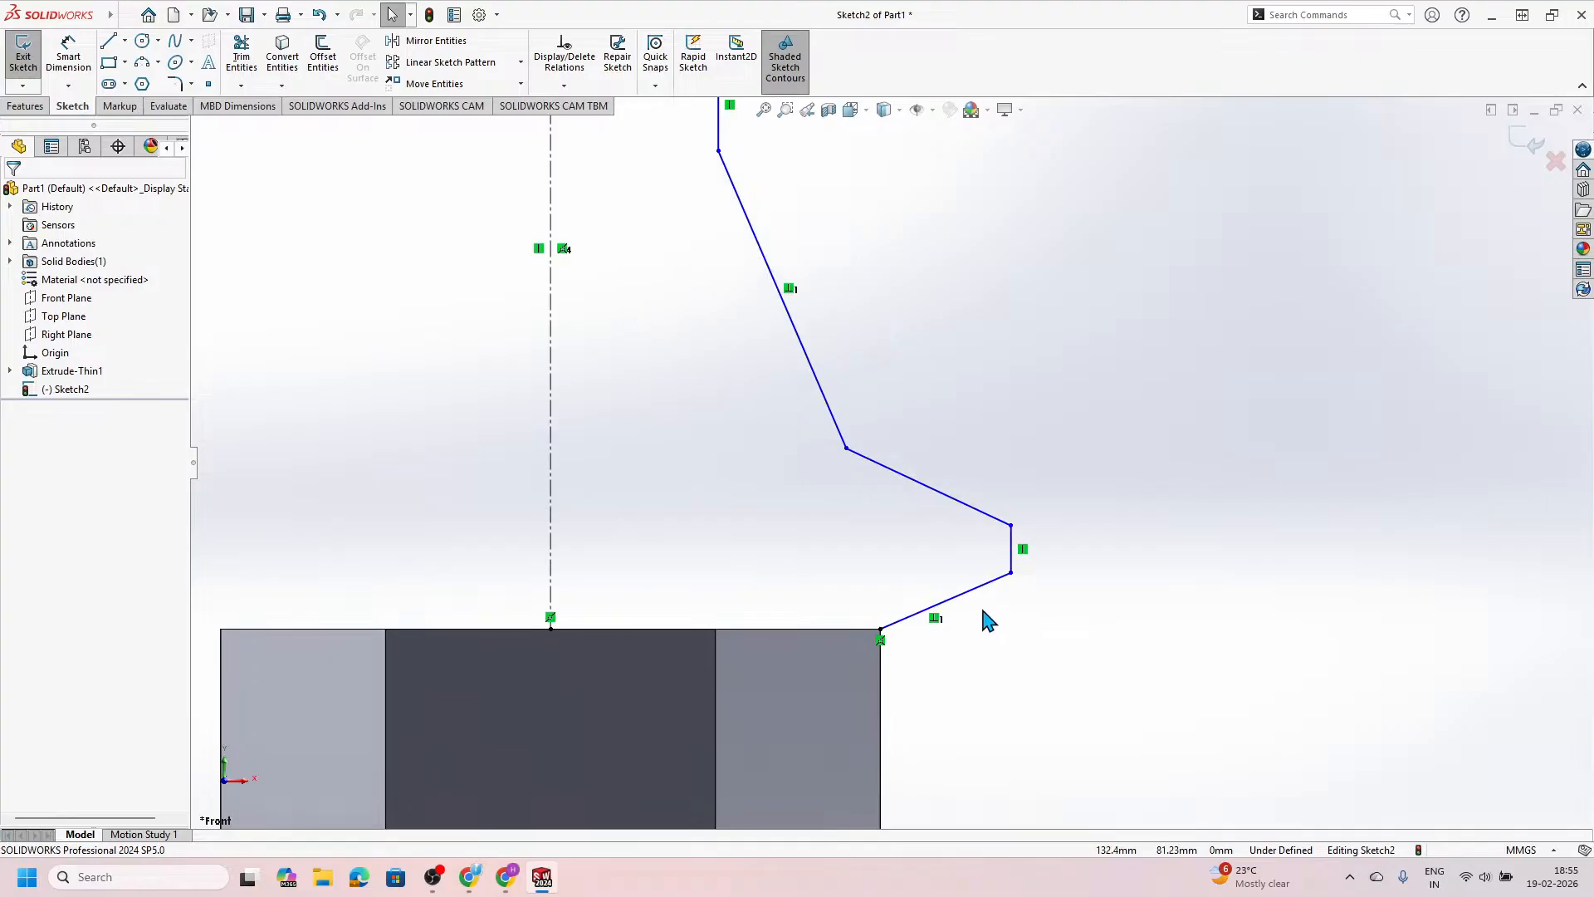
Step: Compare the roof brim with the lantern image, return to SOLIDWORKS and make the brim's sloped upper line horizontal
key("alt+Tab")
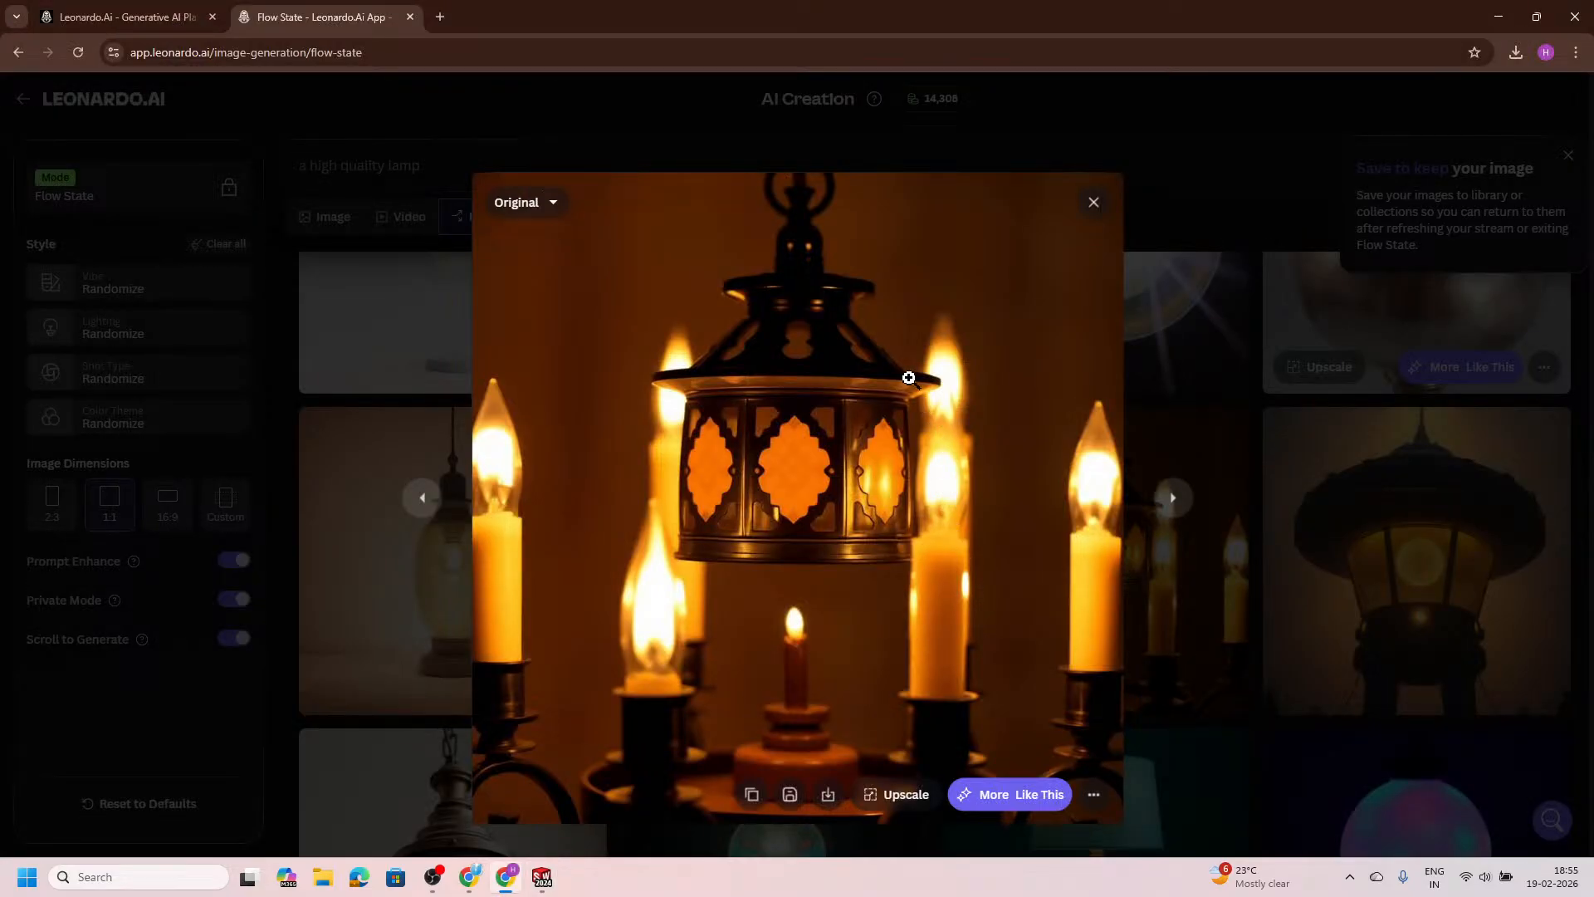
key("alt+Tab")
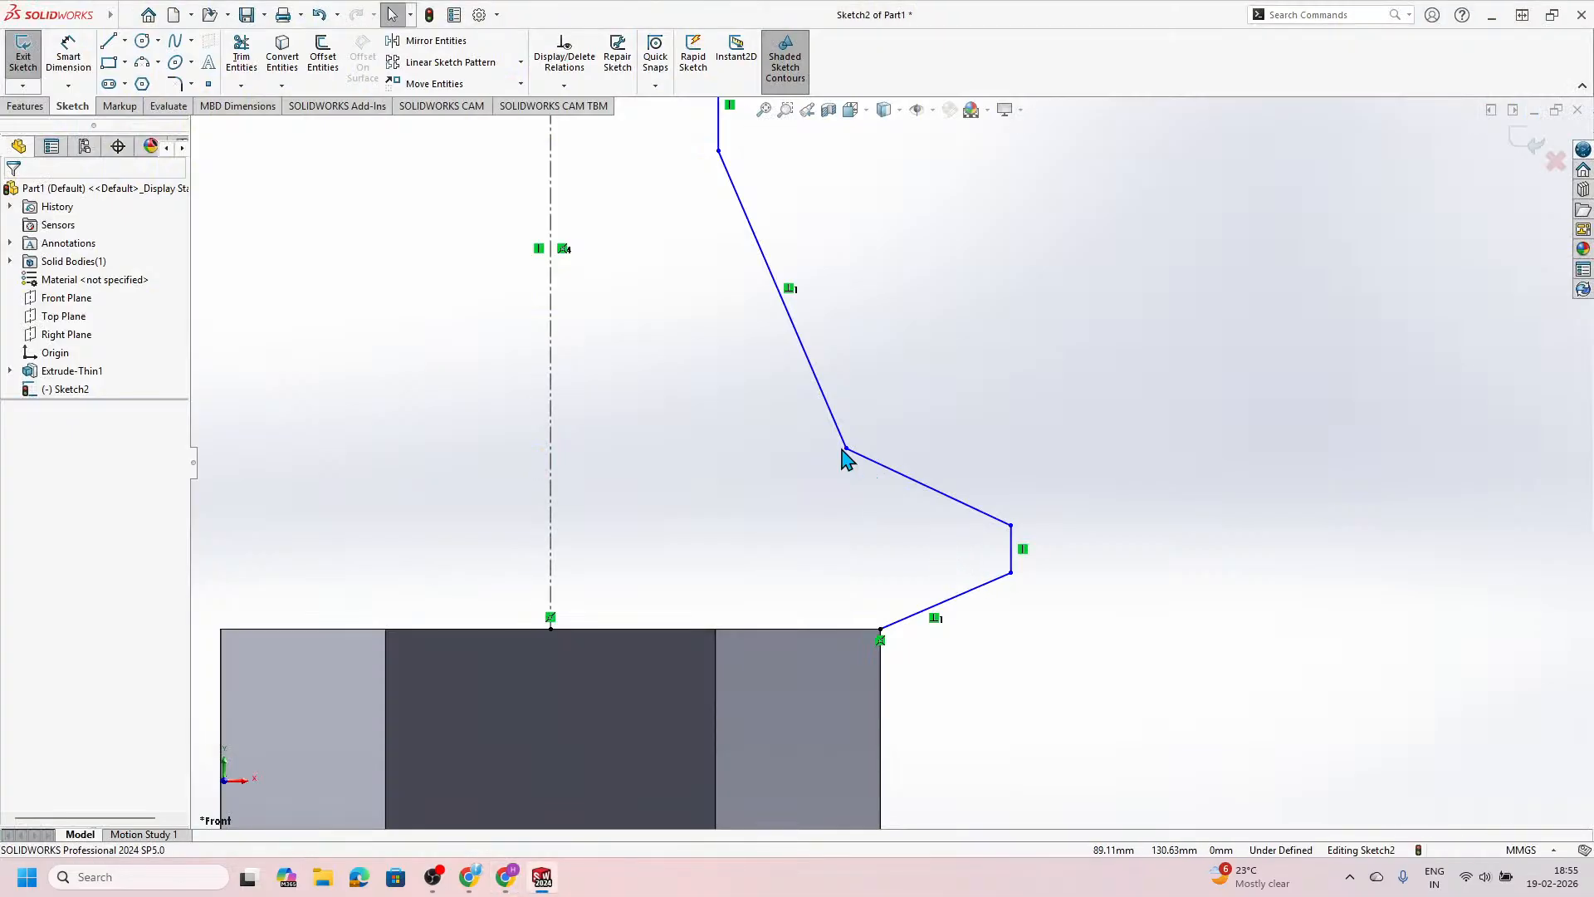
key("alt+Tab")
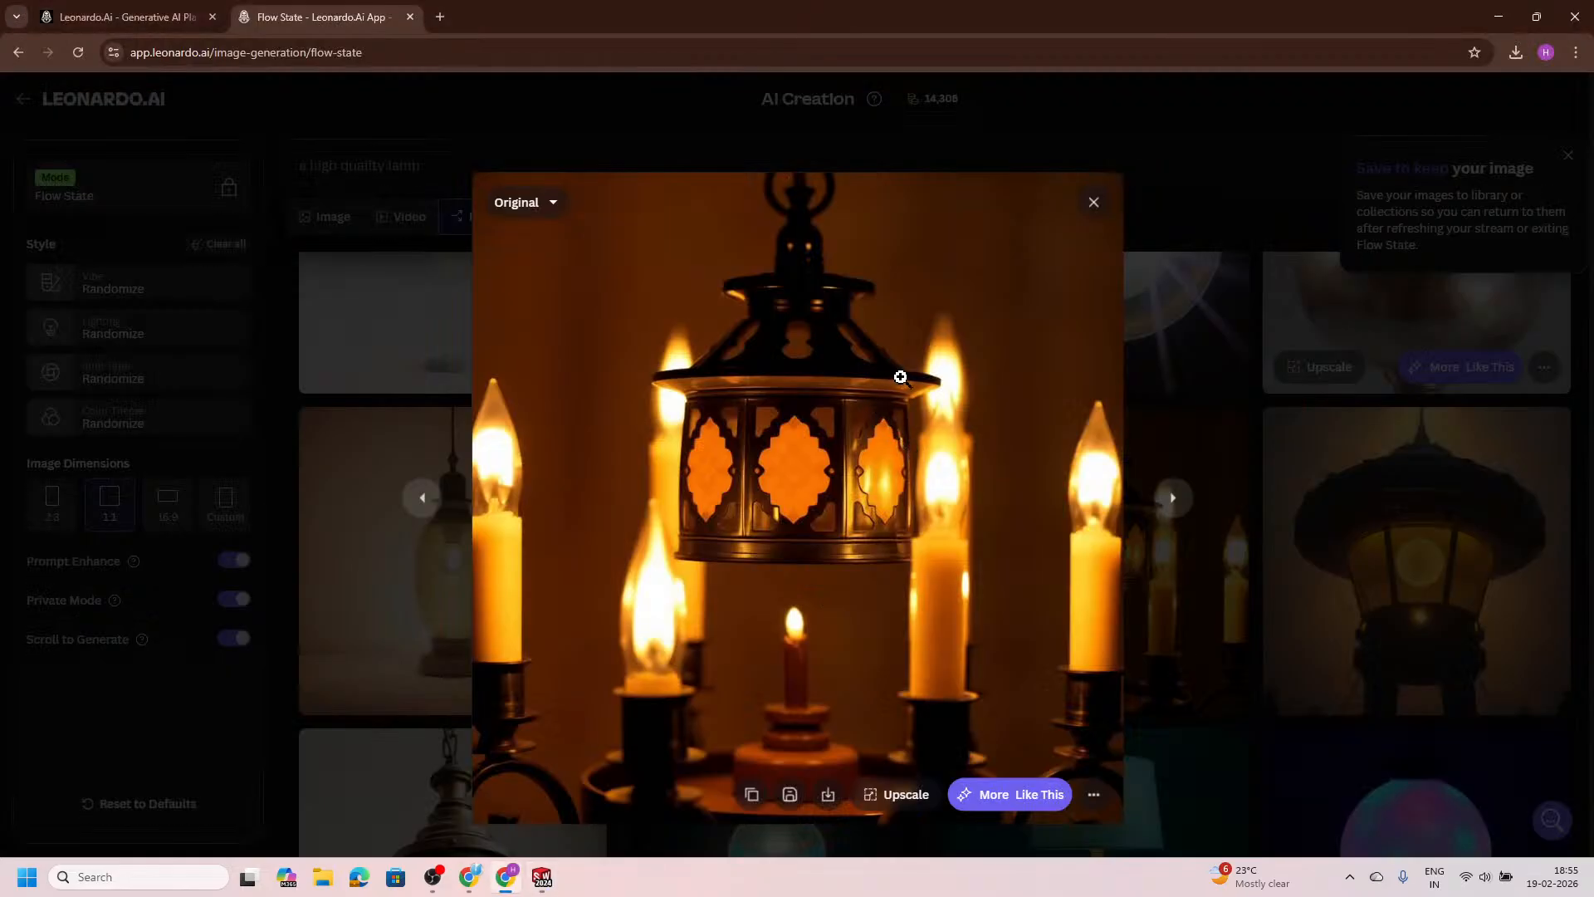
key("alt+Tab")
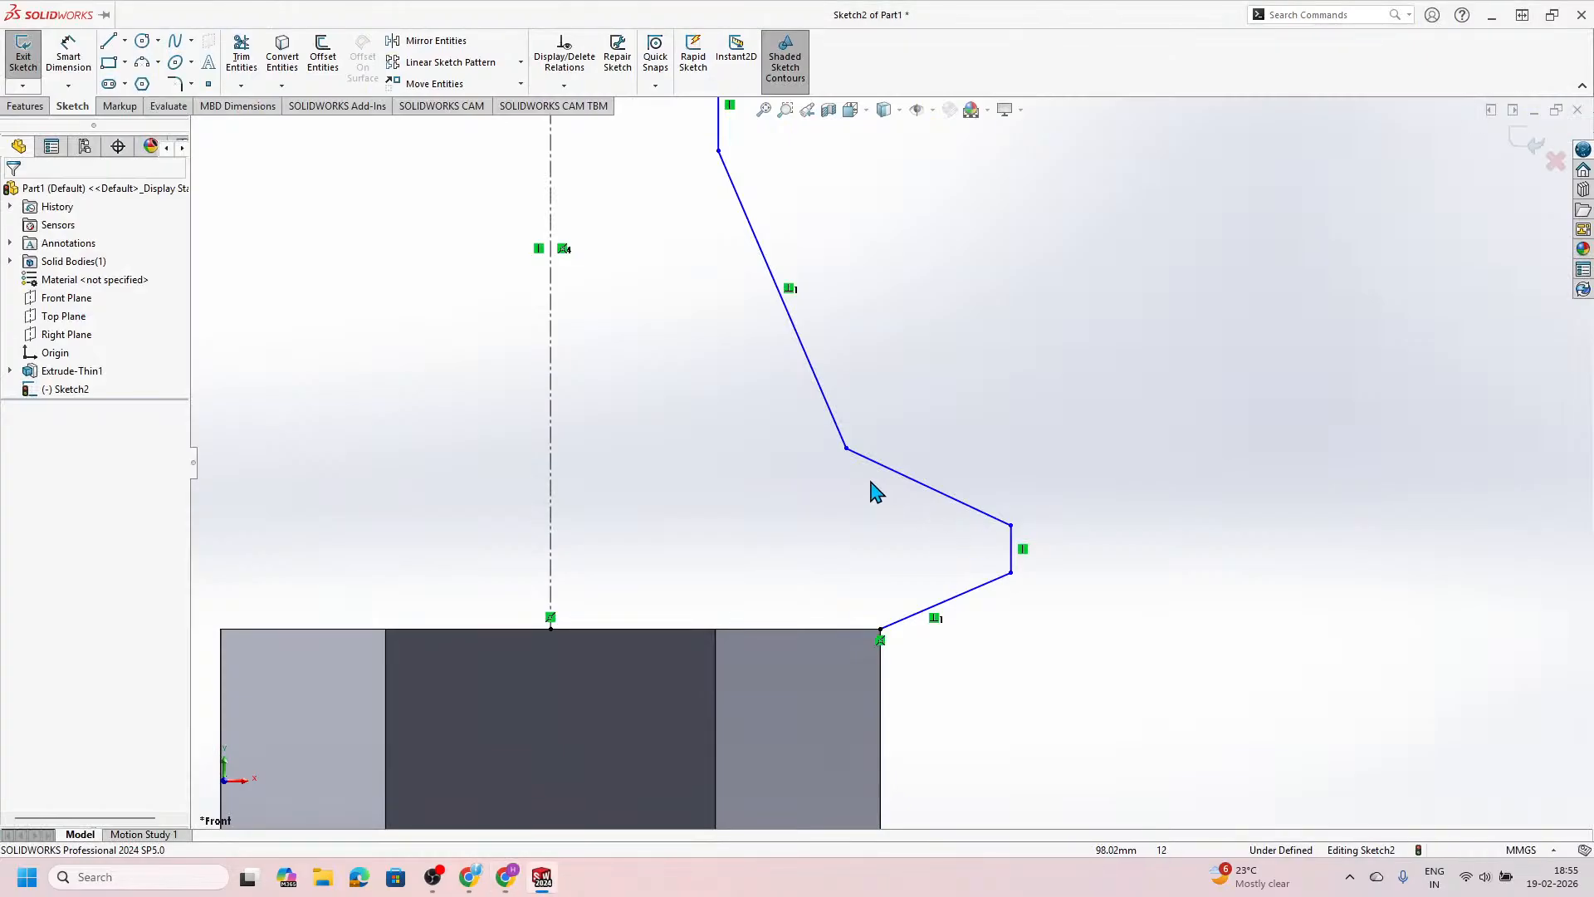
left_click(866, 461)
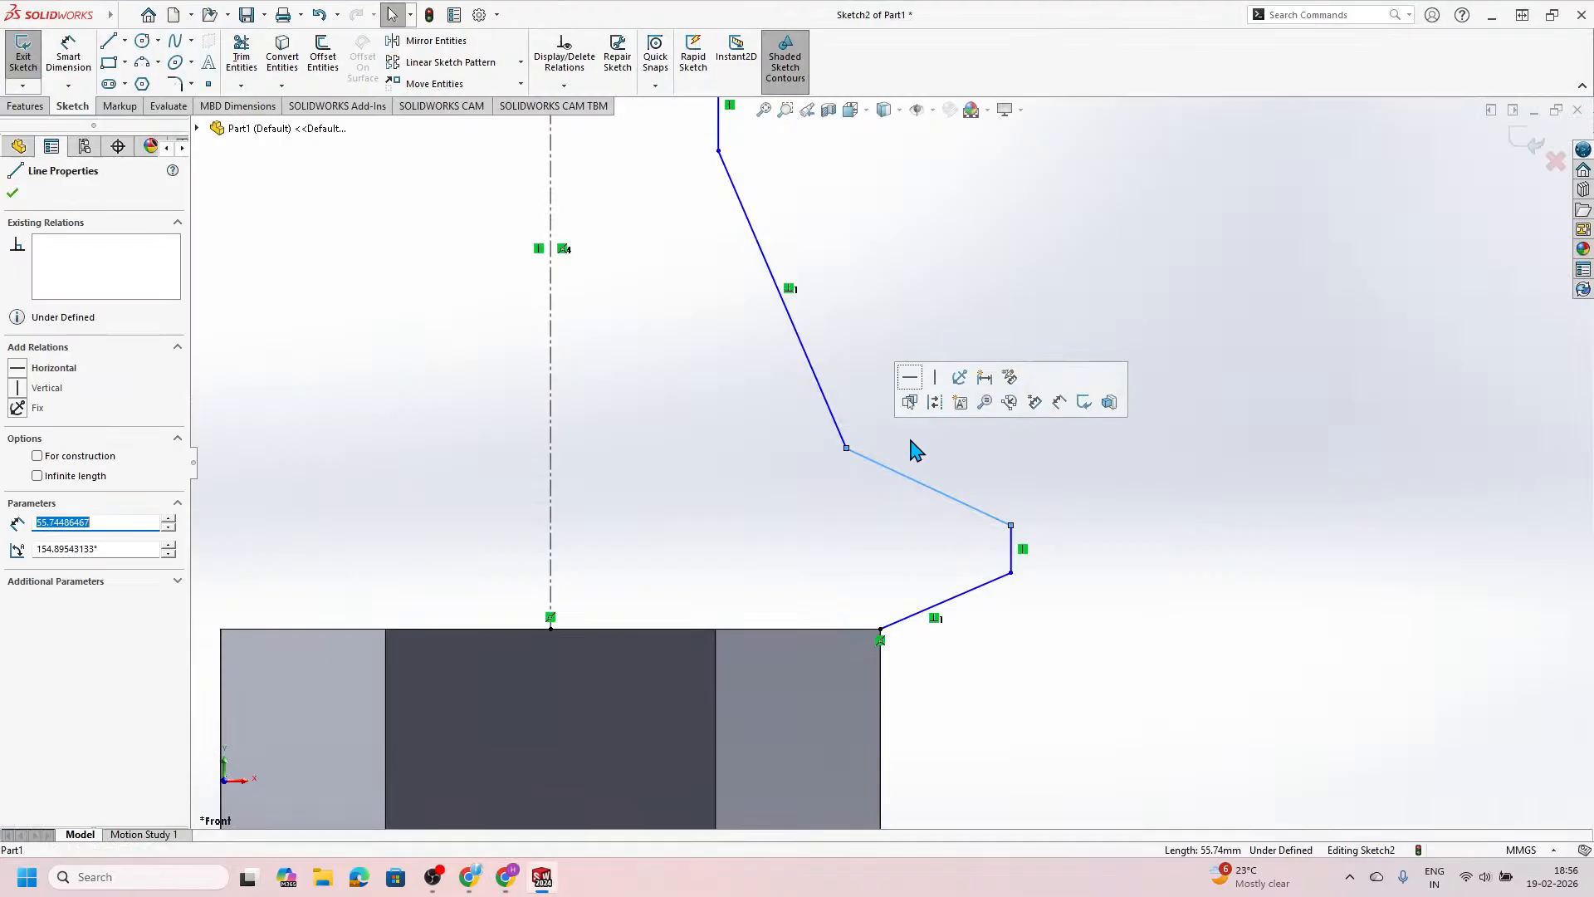
left_click(919, 386)
left_click(1021, 615)
scroll(947, 544, "up", 4)
scroll(865, 509, "down", 3)
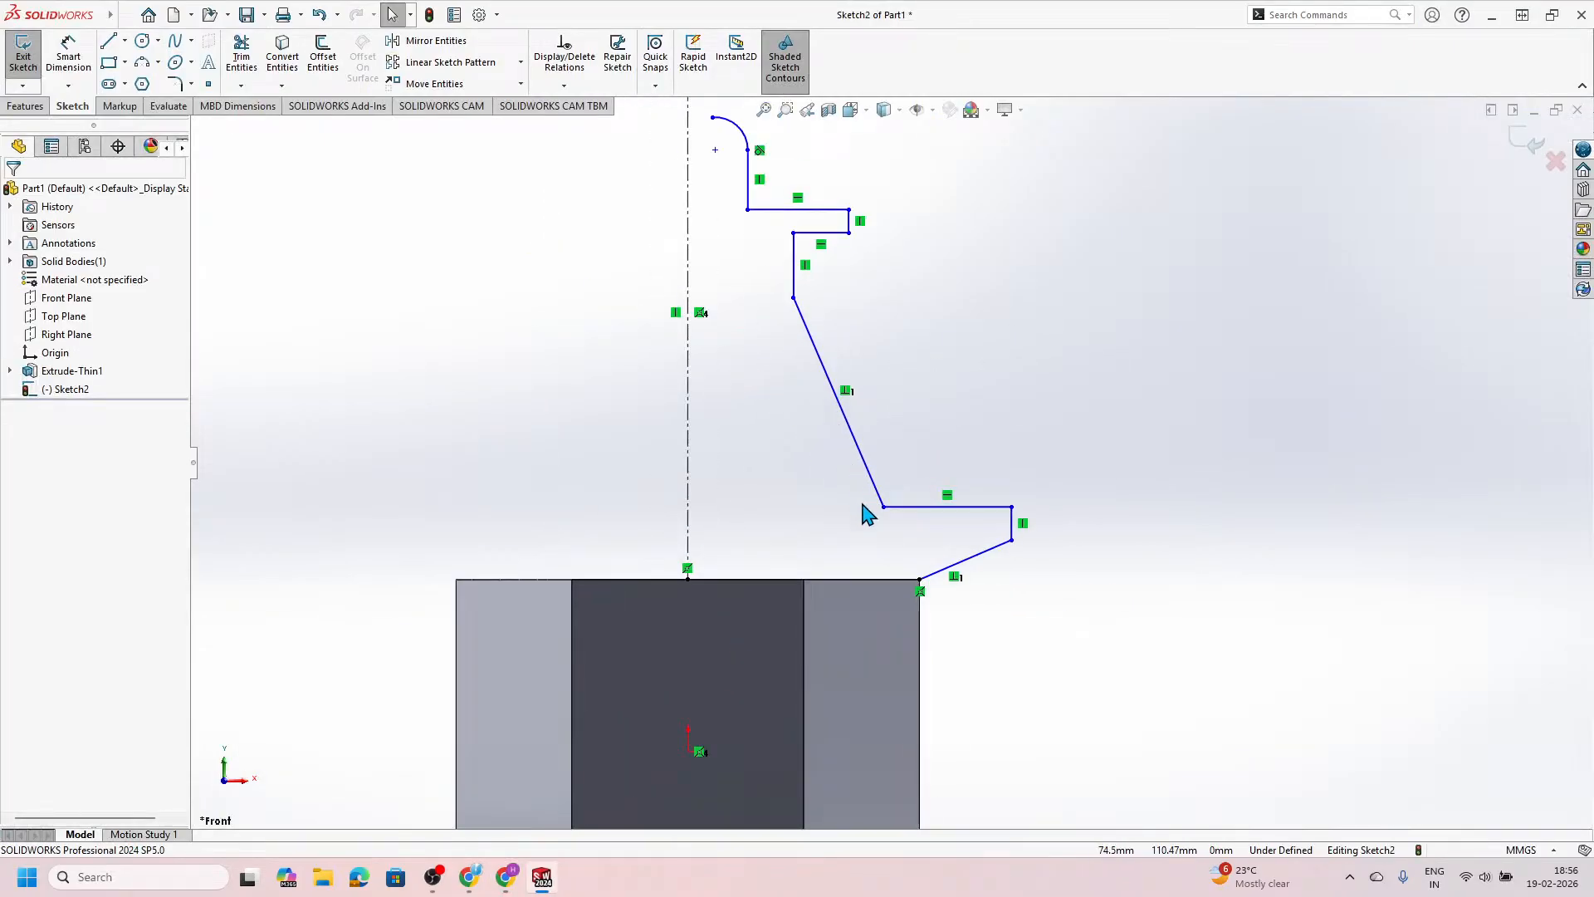
Step: Recheck the lantern image, return to SOLIDWORKS and dimension the brim's sloped underside at 20° to the body's top edge
left_click(882, 506)
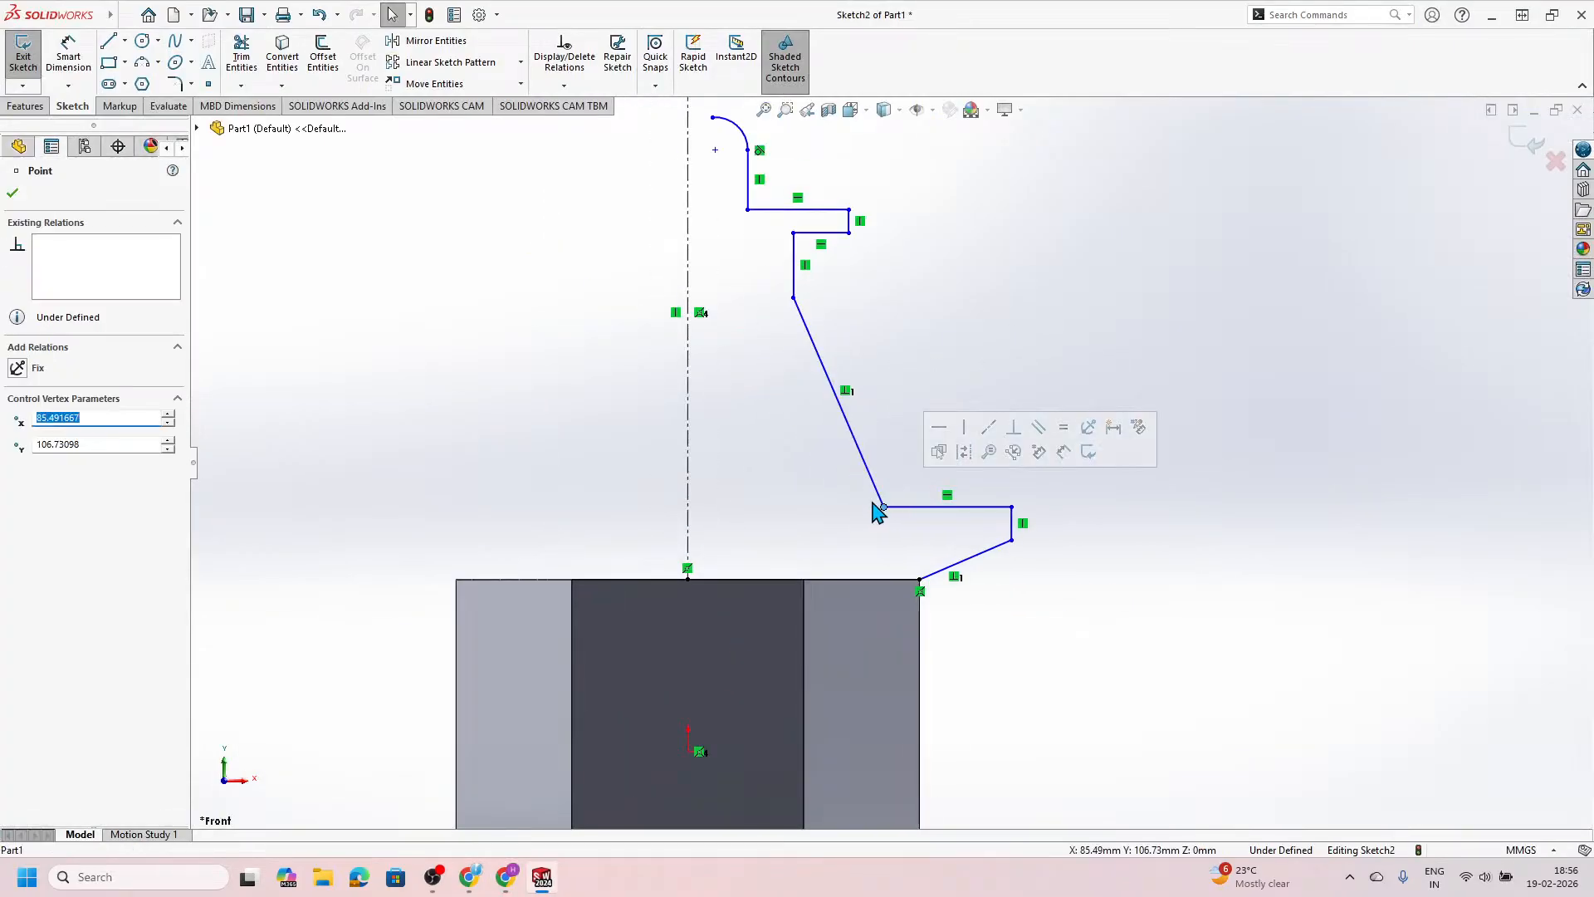
key("alt+Tab")
key("alt+Tab")
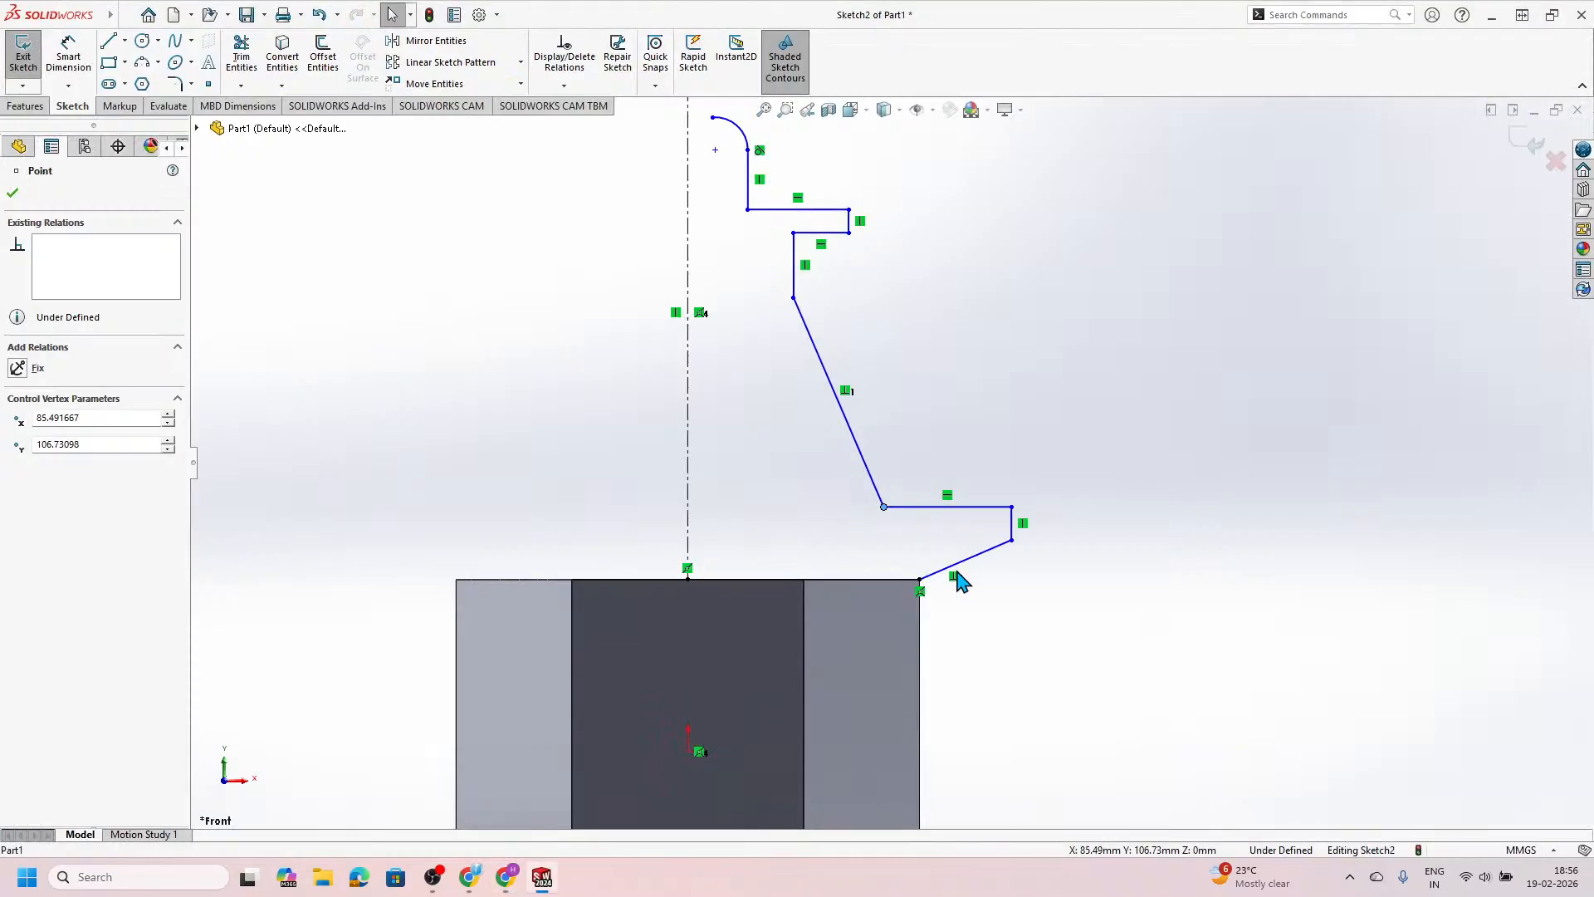
left_click(68, 54)
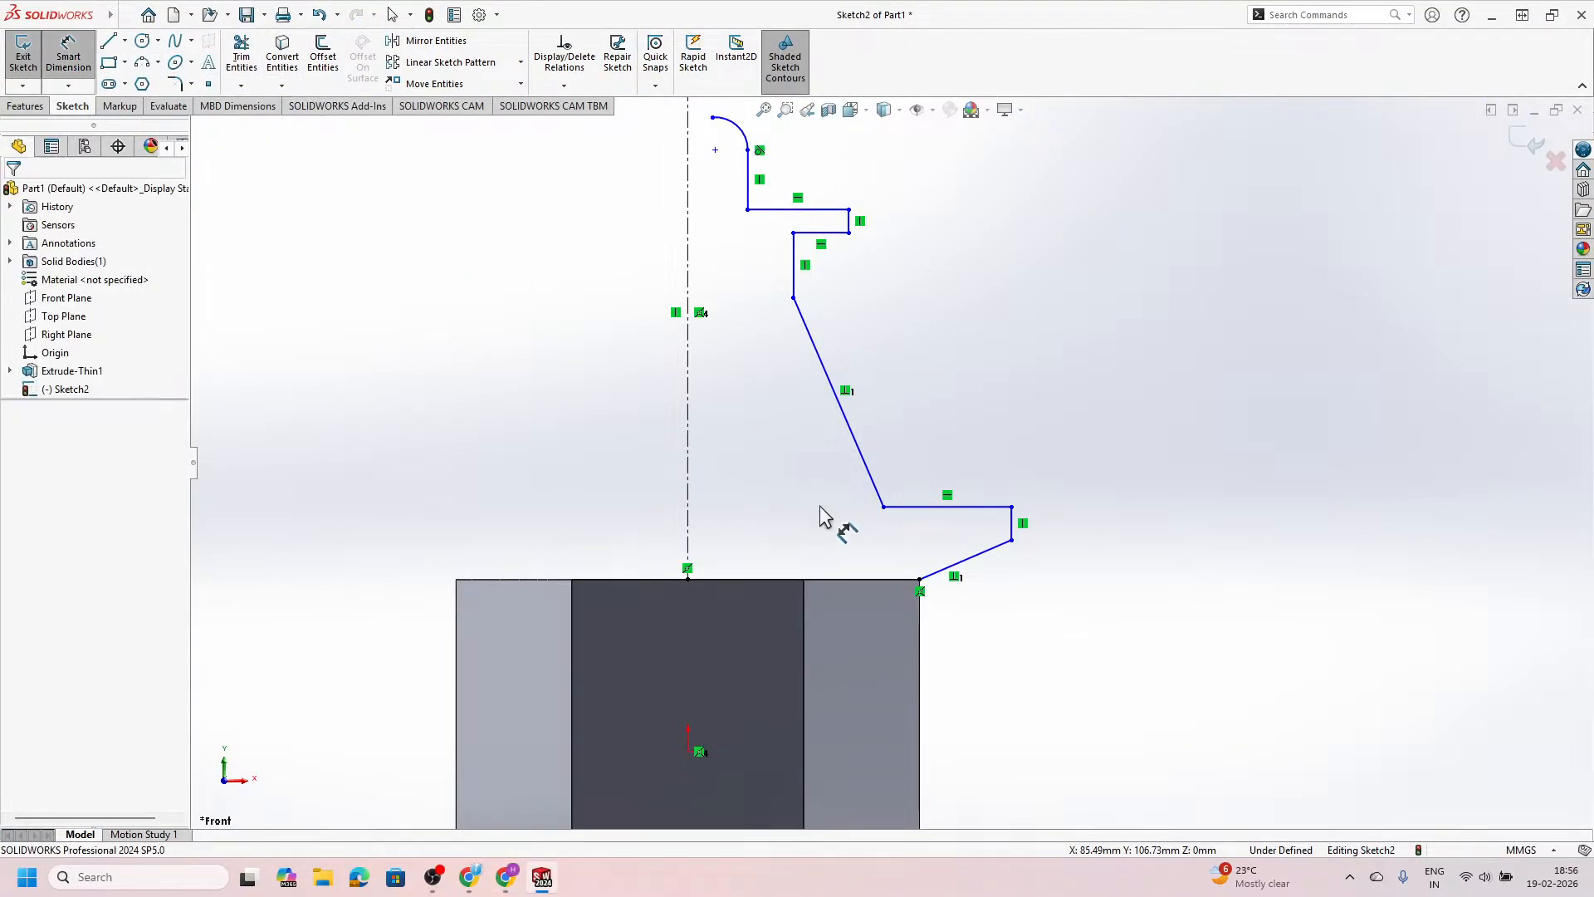
left_click(966, 567)
left_click(901, 580)
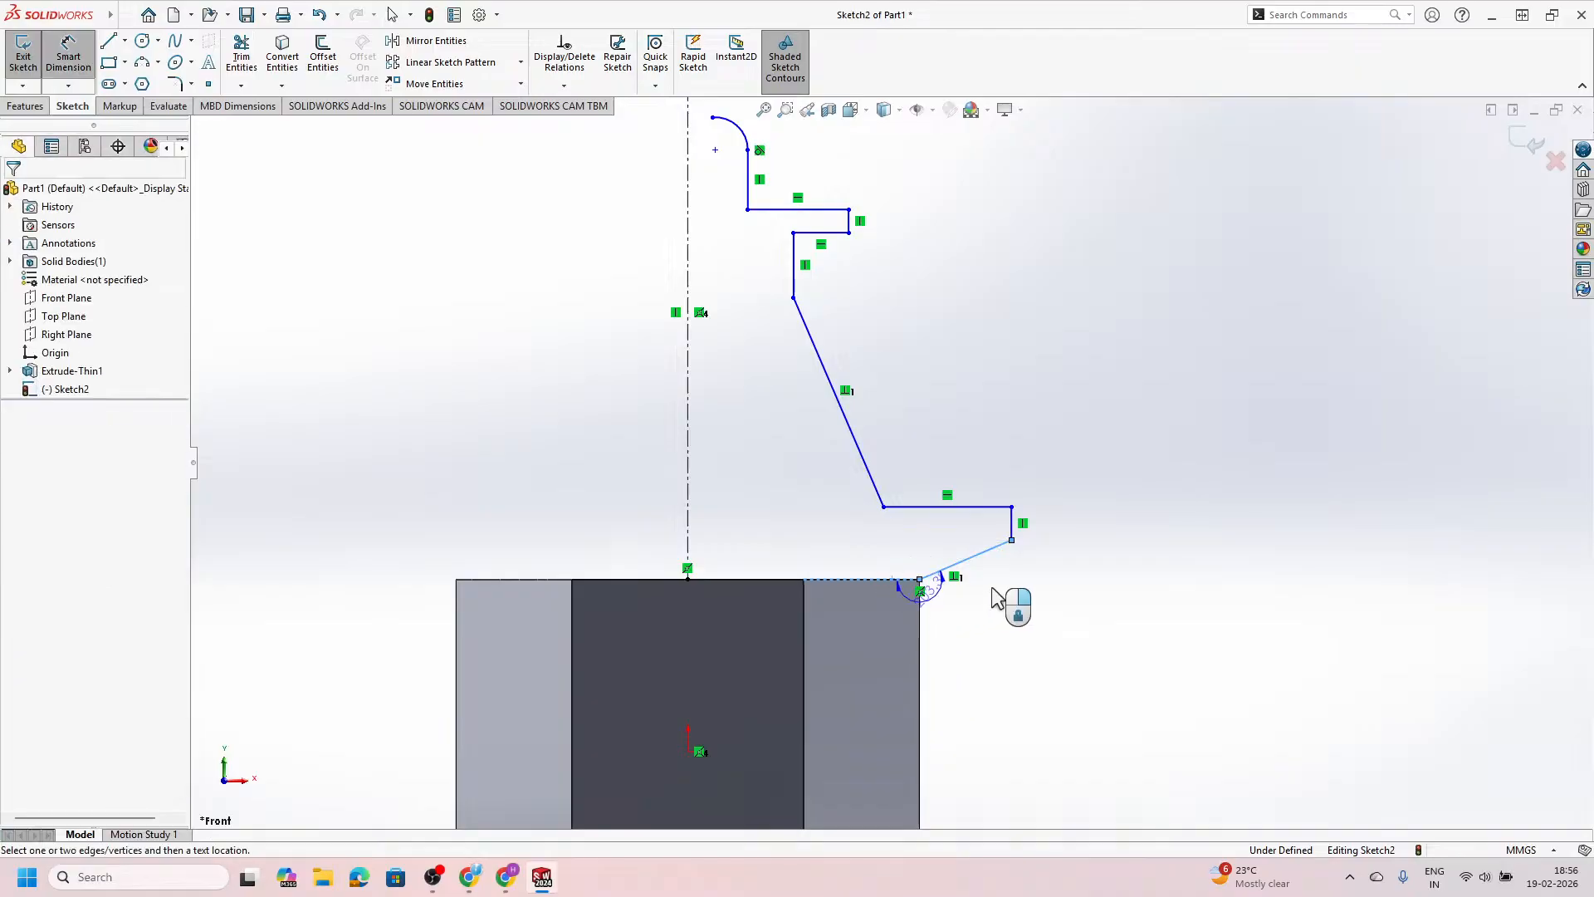
left_click(1023, 581)
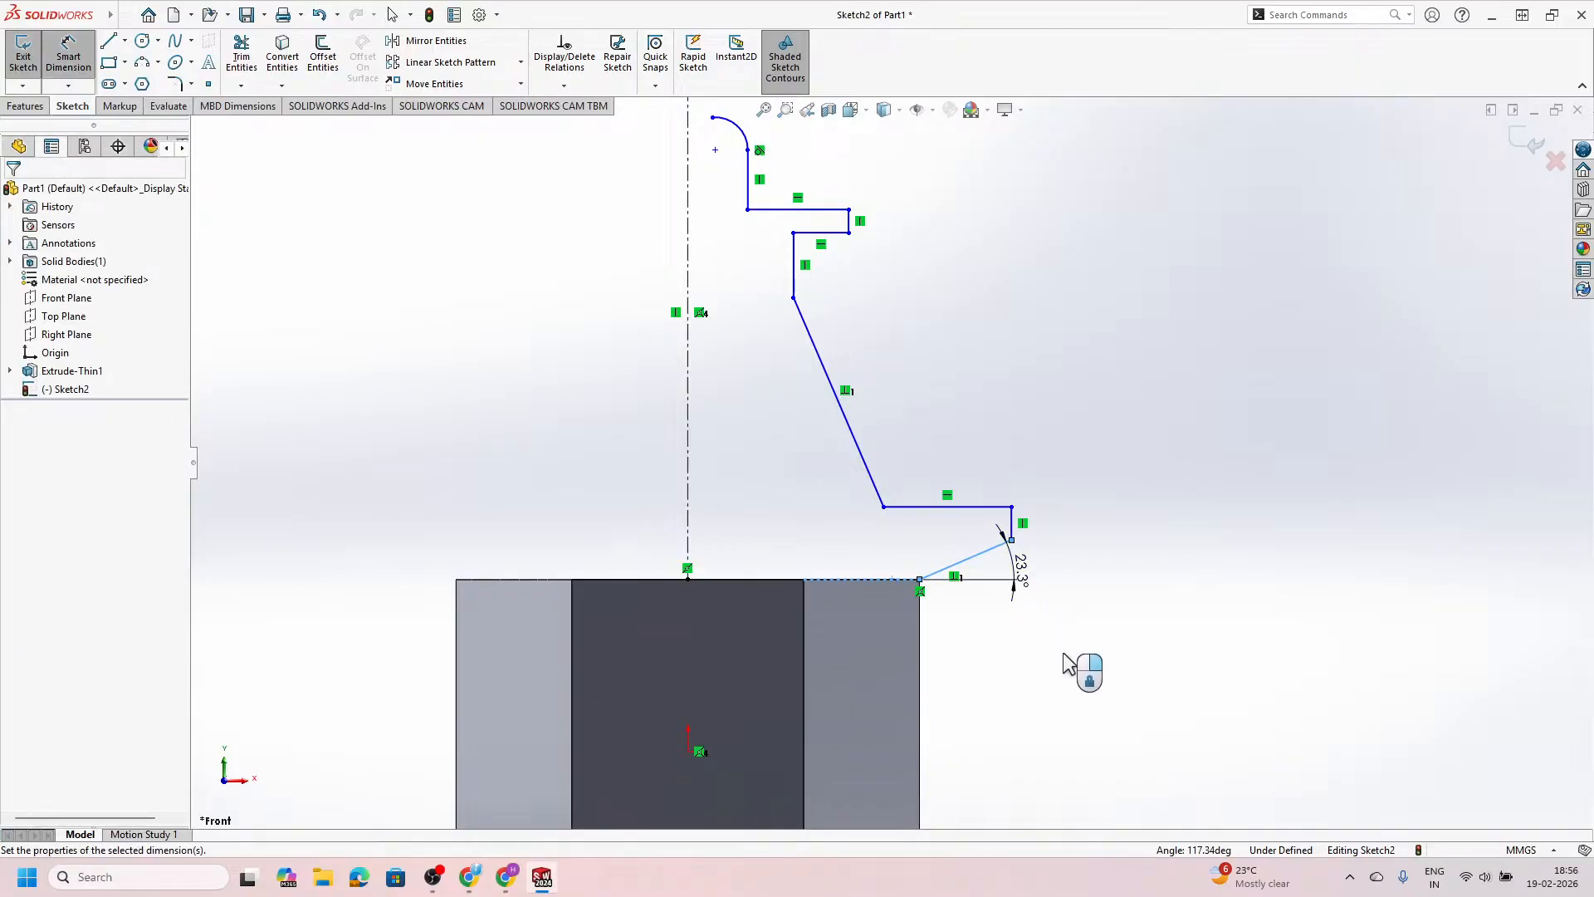
type("20")
key("Return")
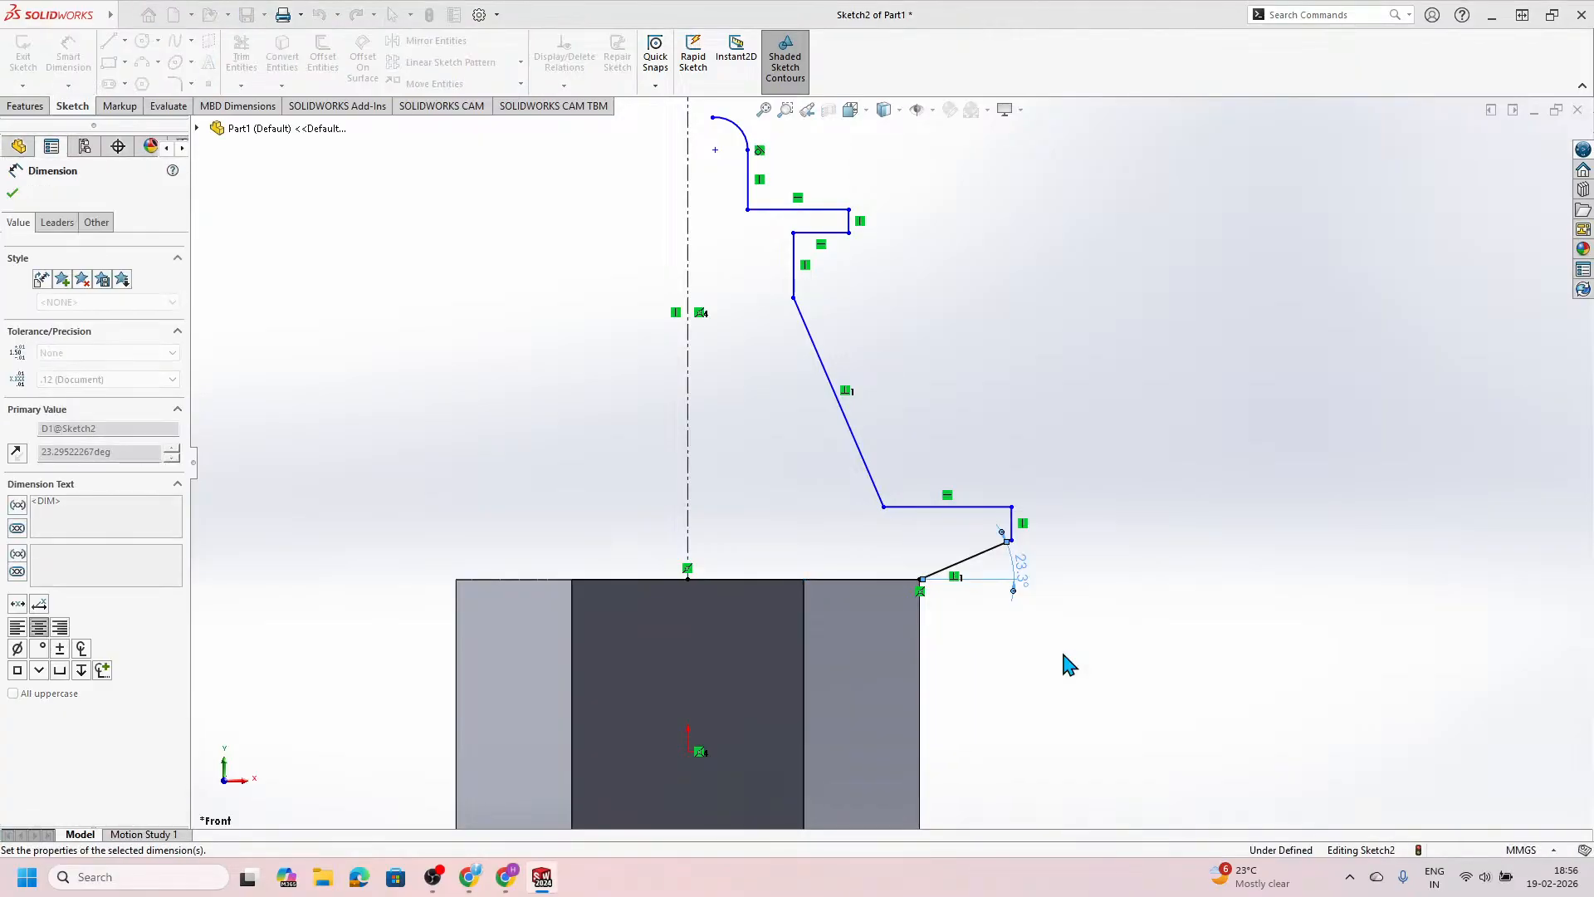
left_click(1062, 671)
scroll(1000, 648, "up", 4)
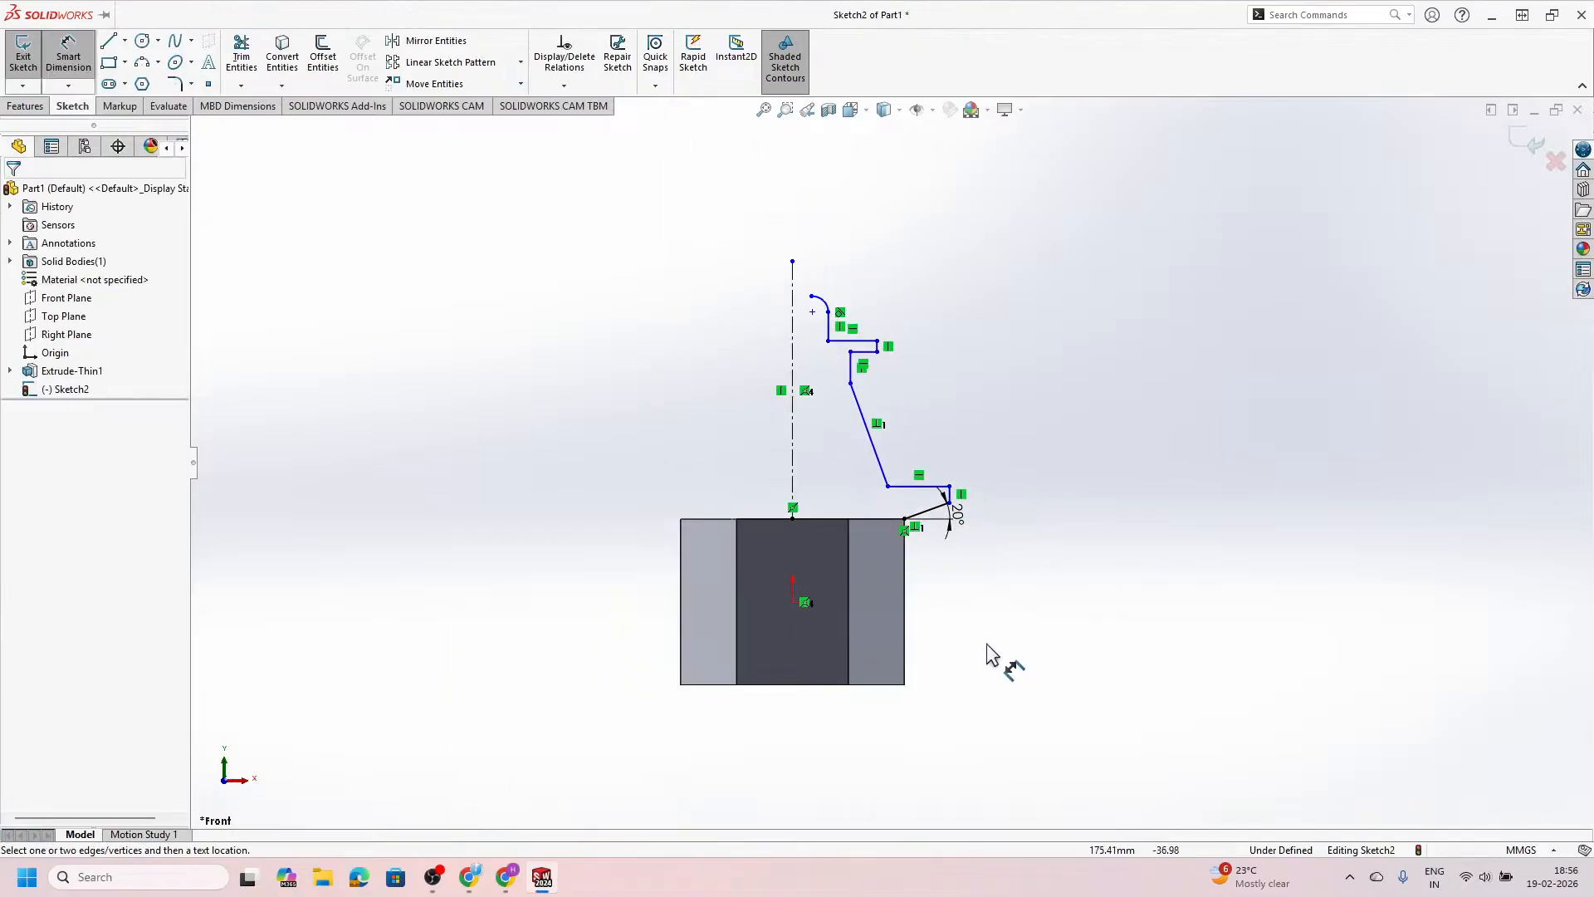
Step: Check the lantern image, return to SOLIDWORKS and dimension the brim's vertical outer edge at 150 mm from the centerline
key("alt+Tab")
key("alt+Tab")
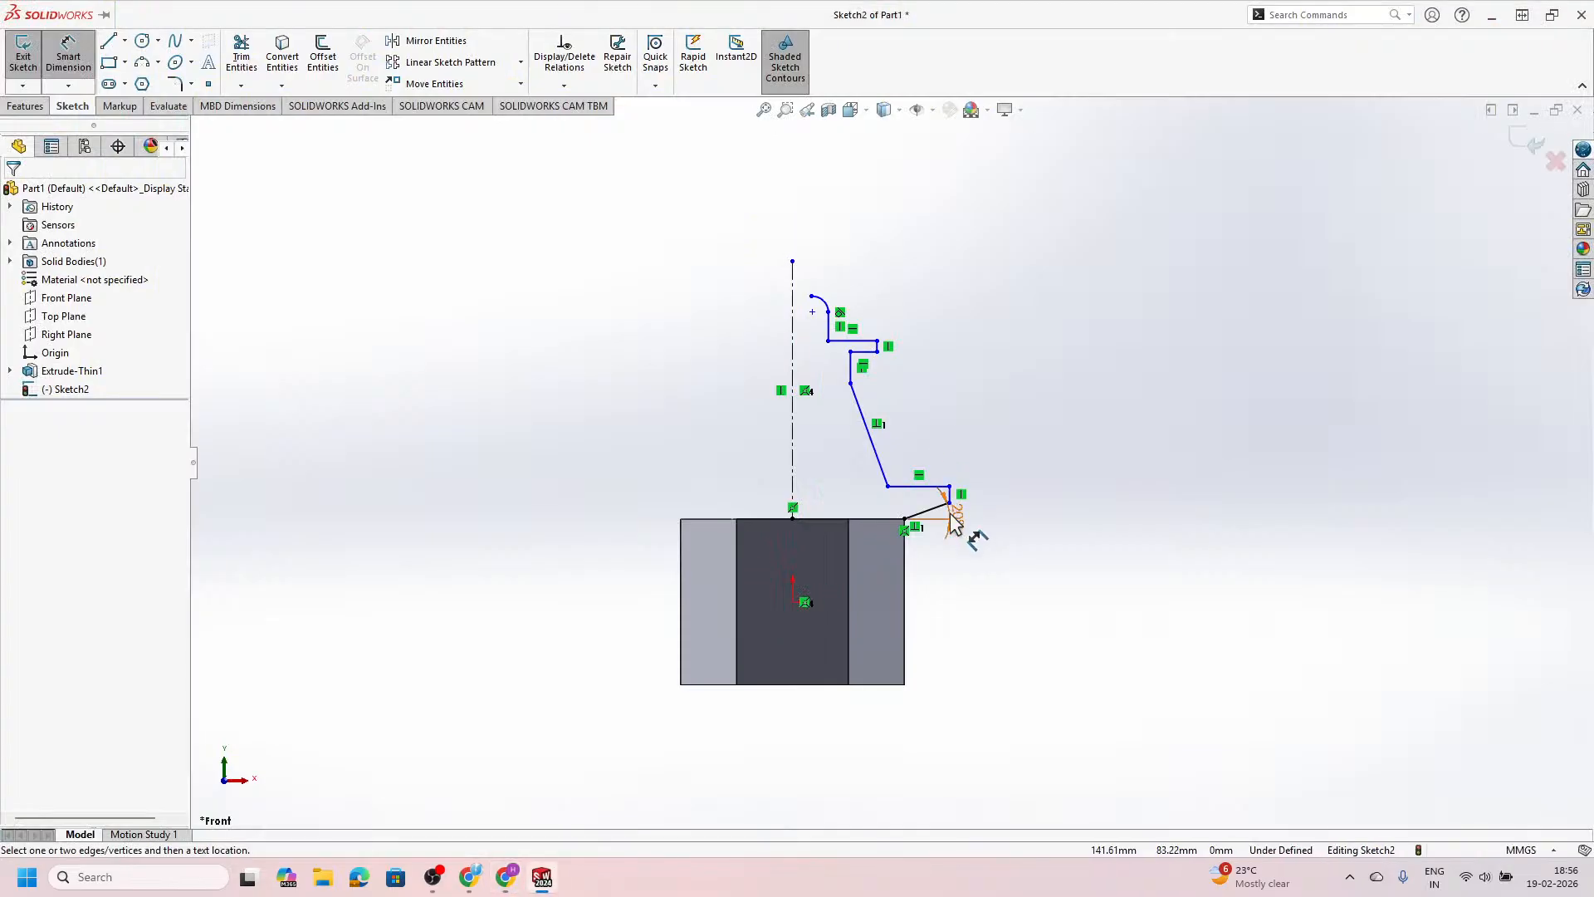
left_click(943, 485)
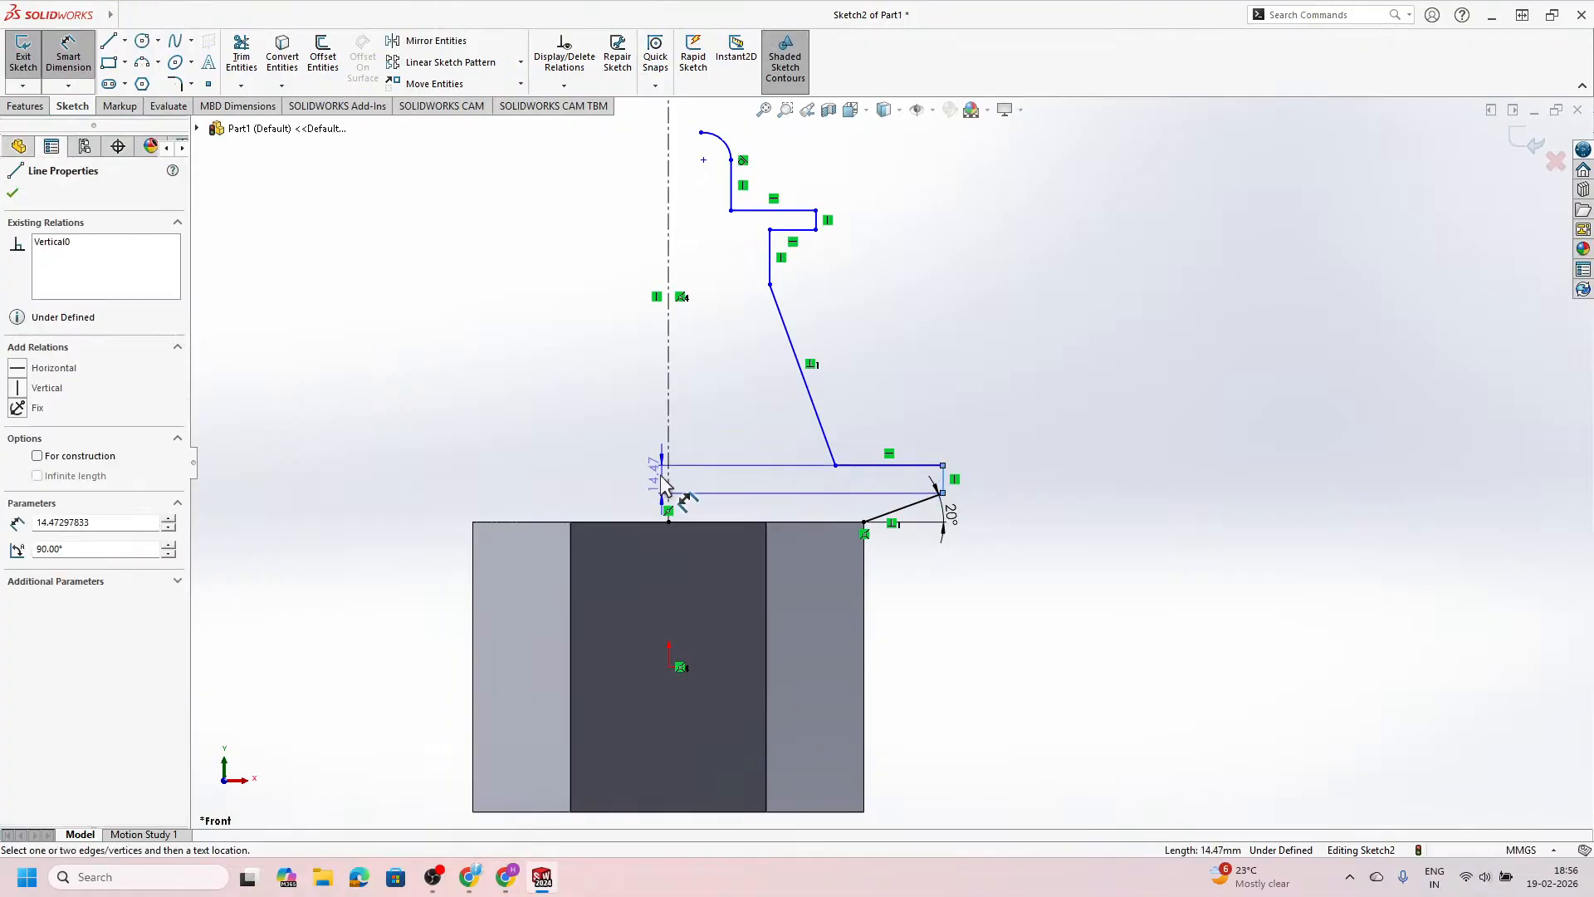
left_click(668, 465)
left_click(729, 493)
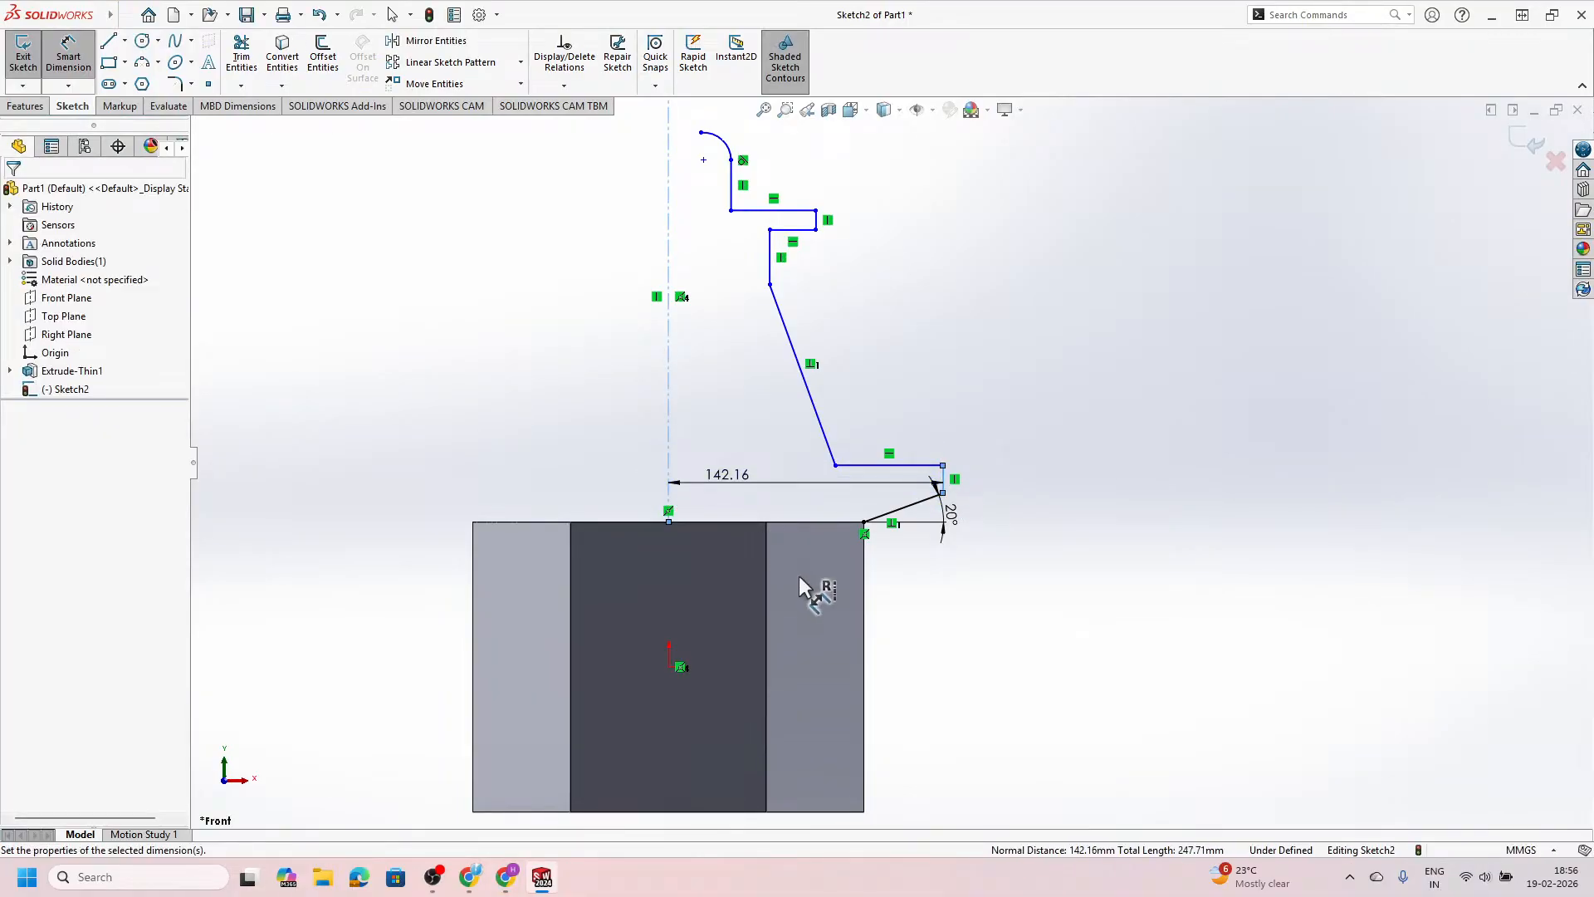
type("150")
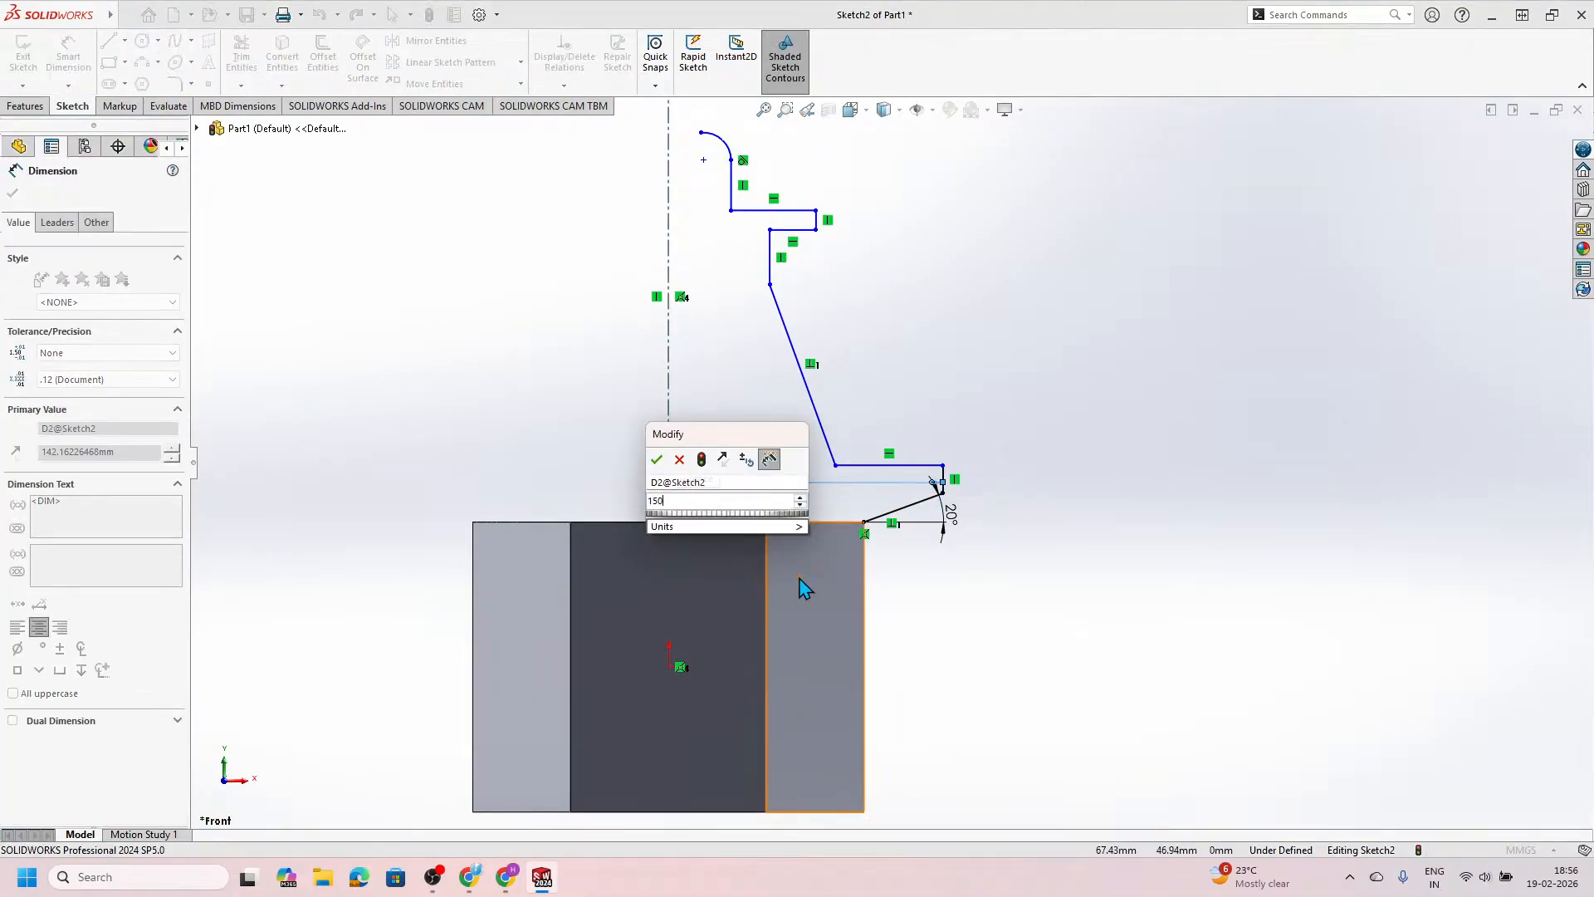
key("Return")
left_click(991, 645)
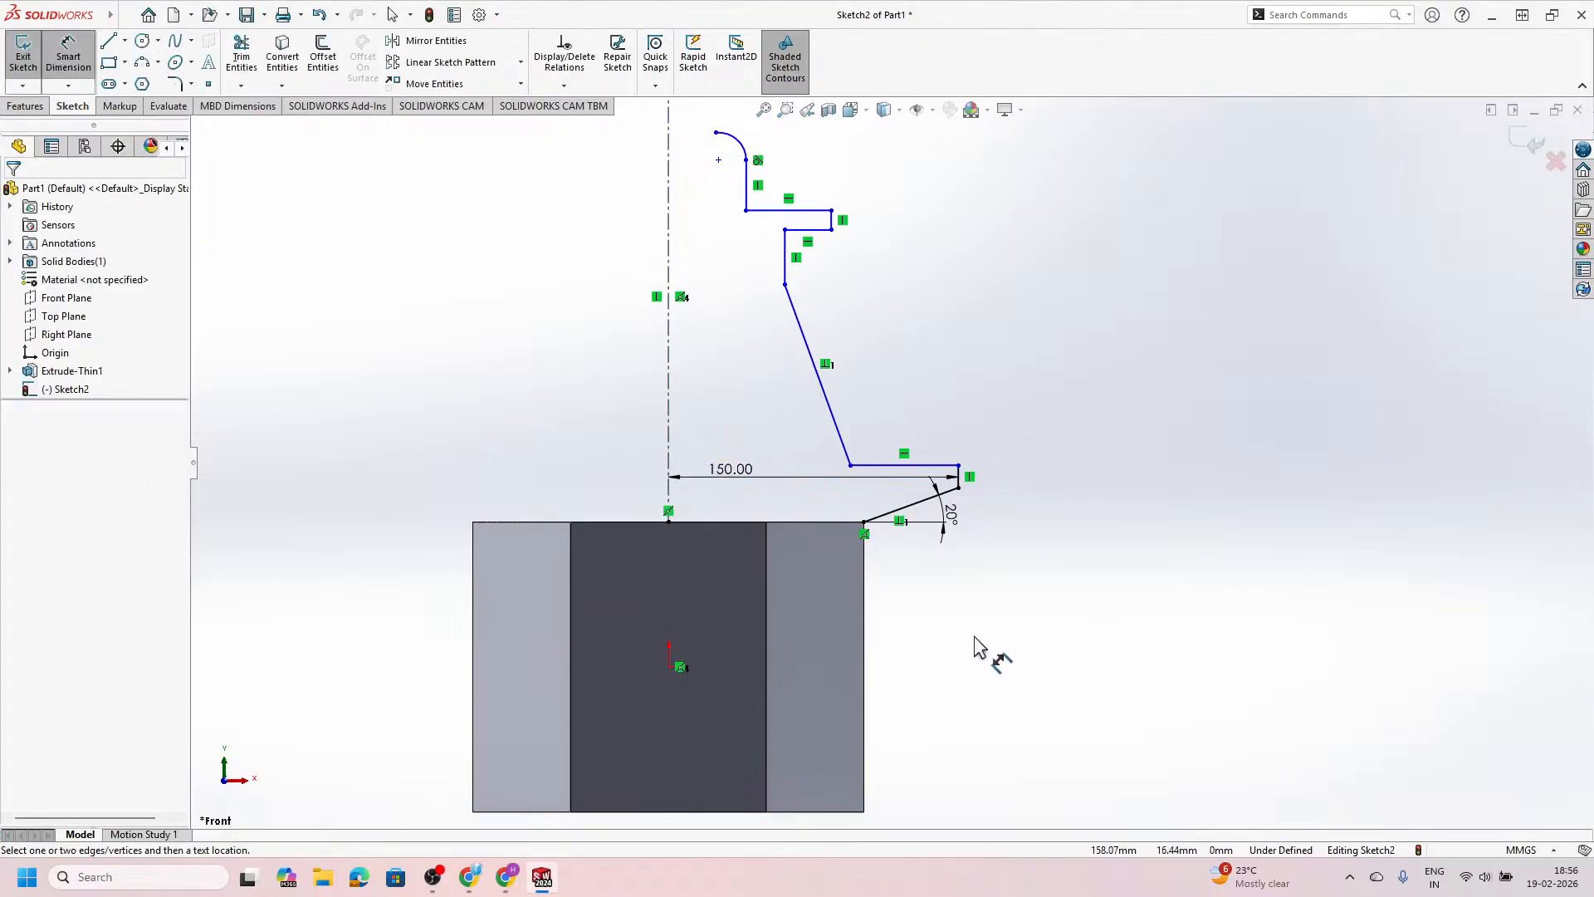
Step: Recheck the lantern image, return to SOLIDWORKS and set the height of the brim's vertical outer edge to 20 mm
key("alt+Tab")
key("alt+Tab")
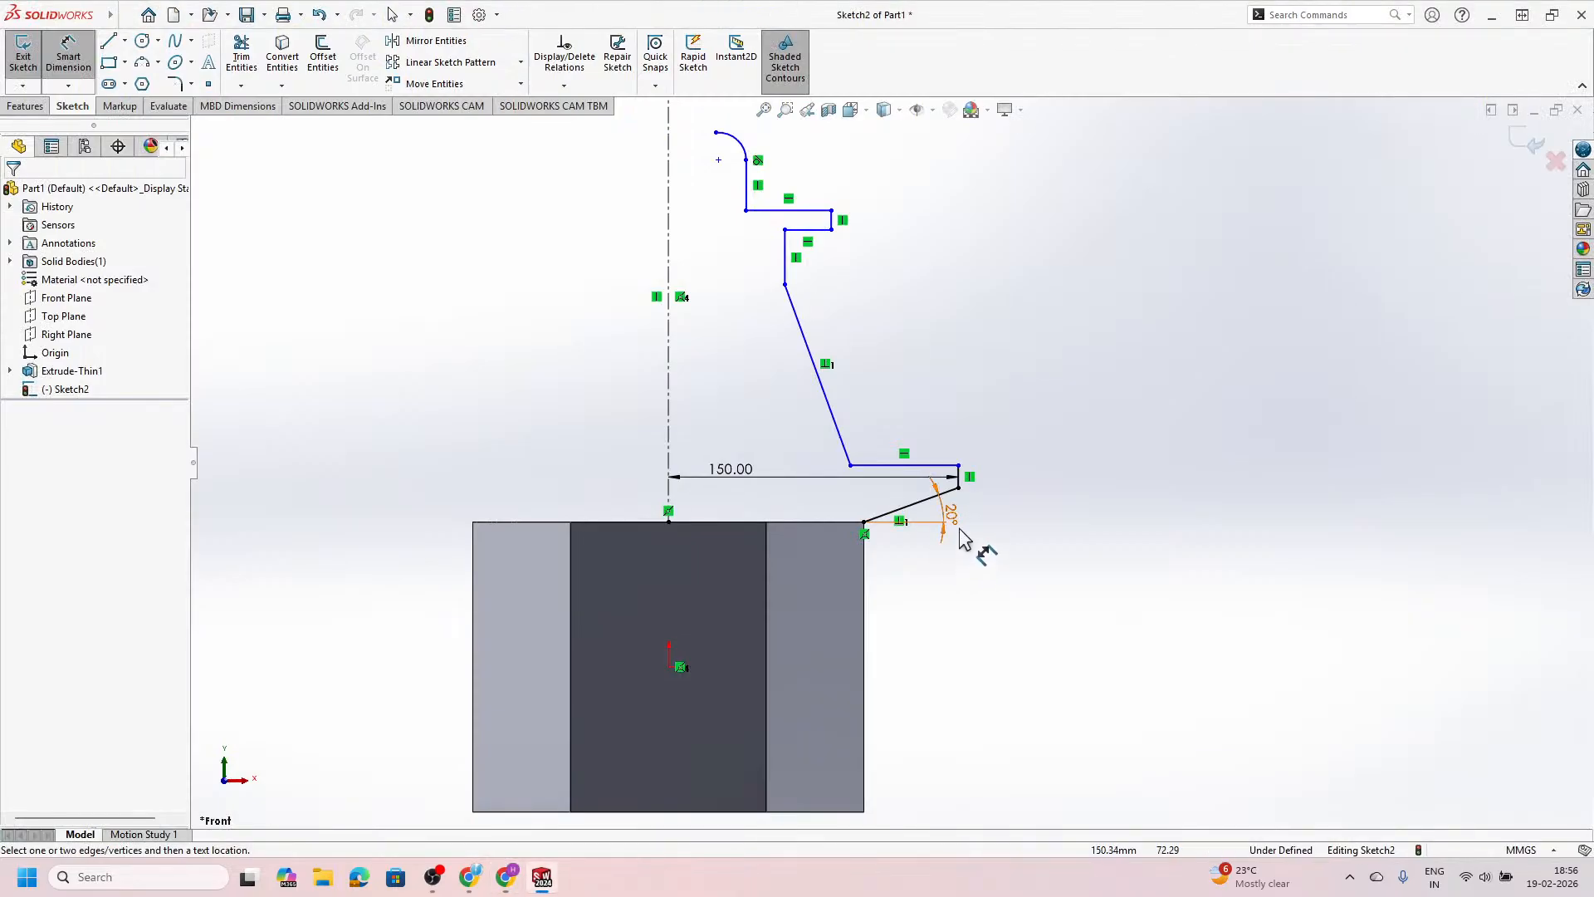
left_click(953, 498)
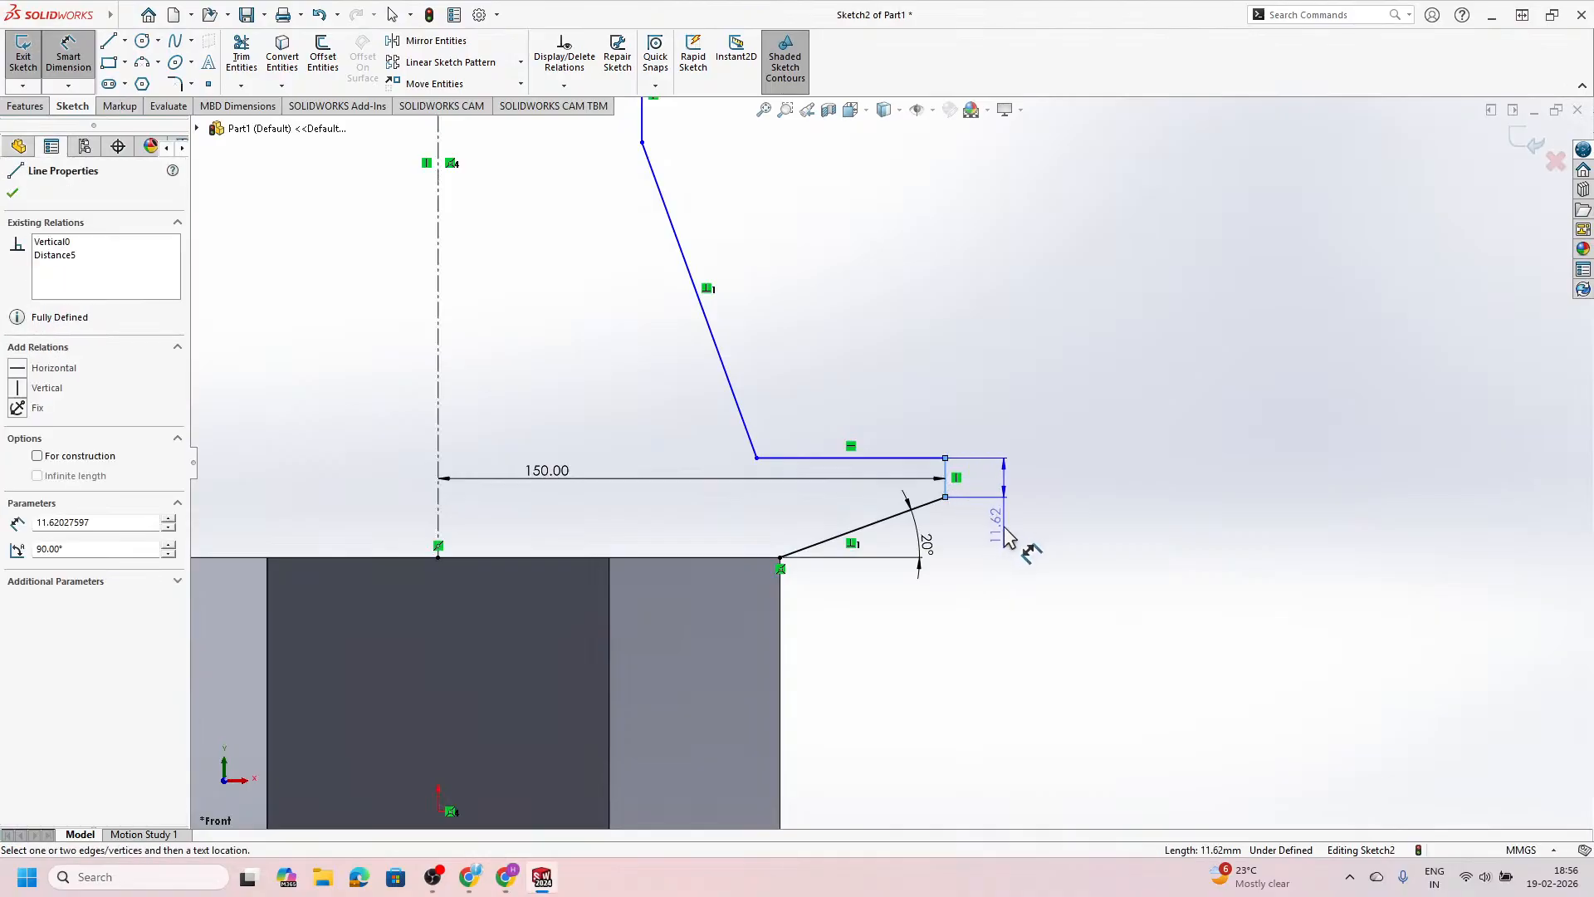
left_click(1007, 540)
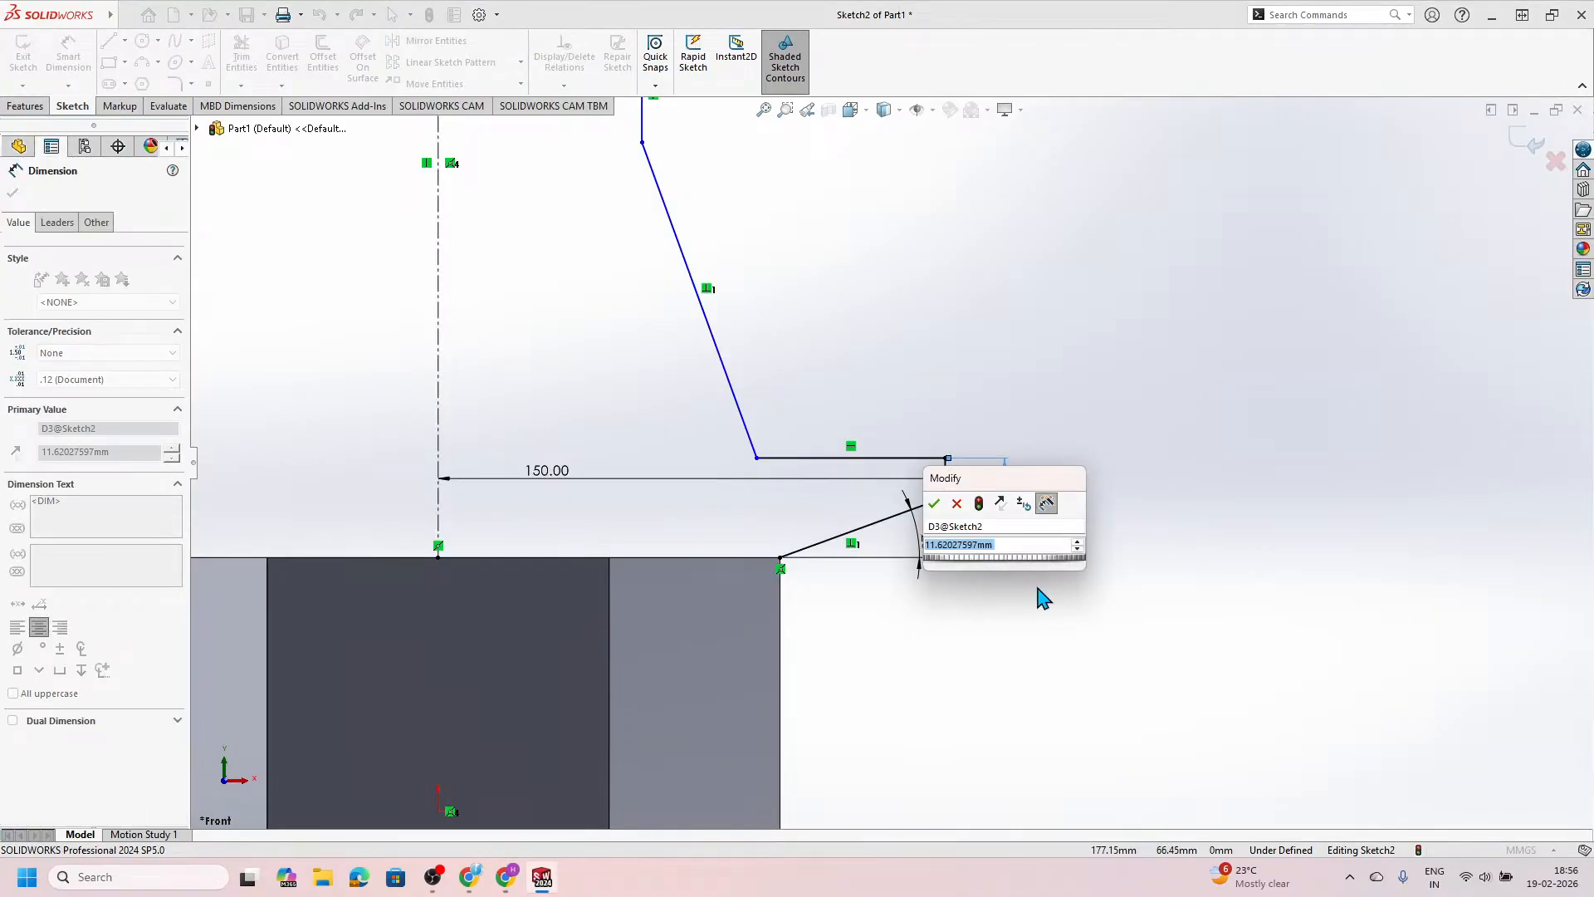
type("2")
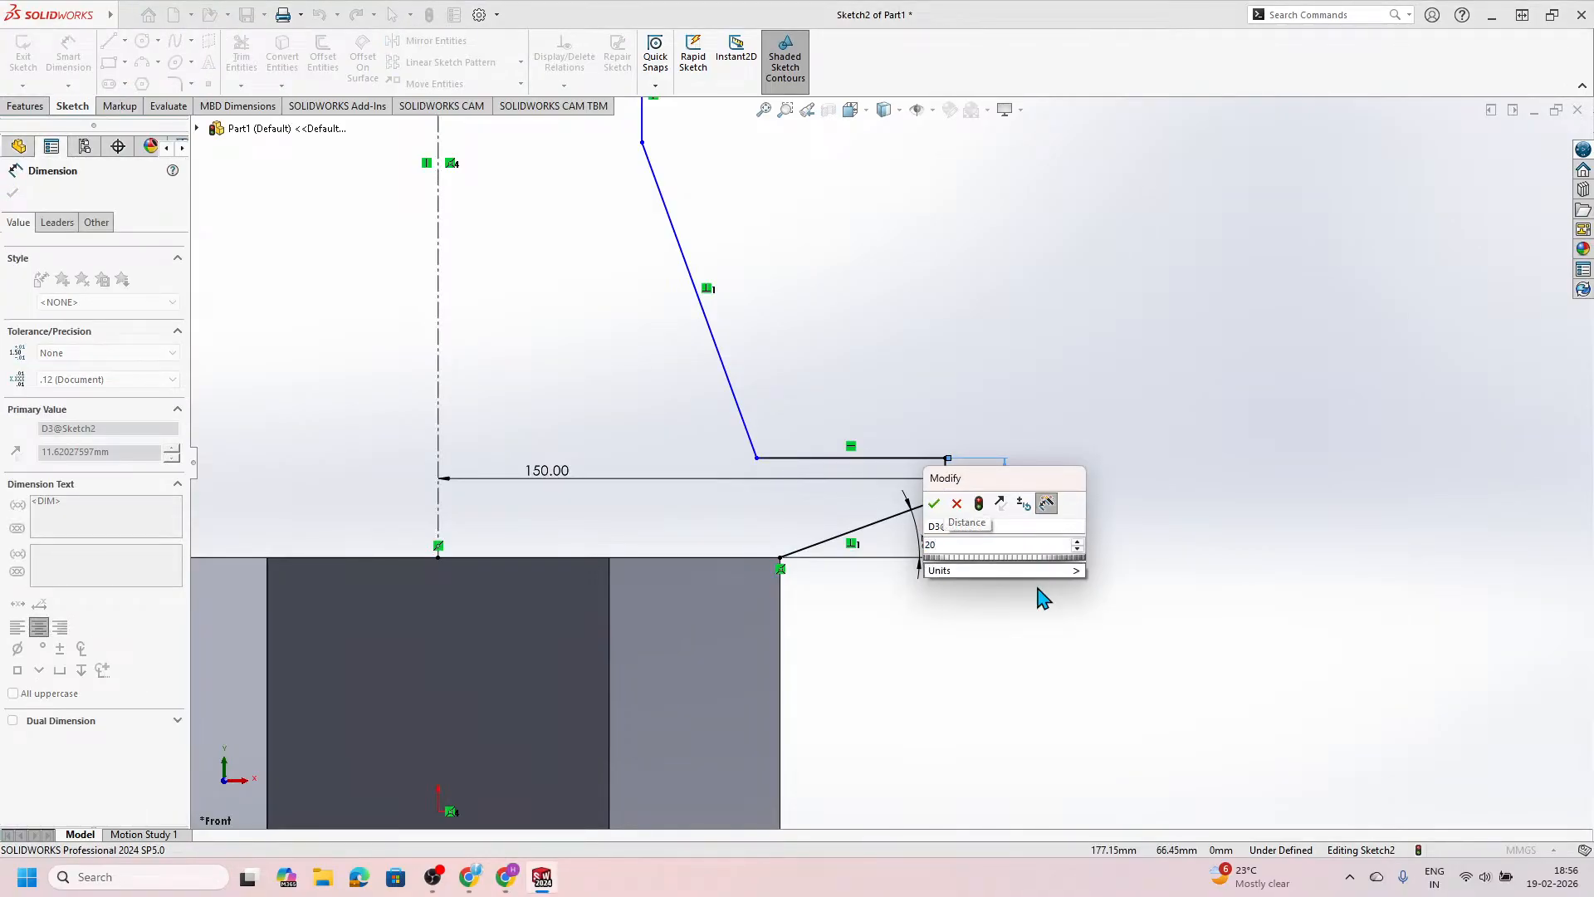
type("0")
key("Return")
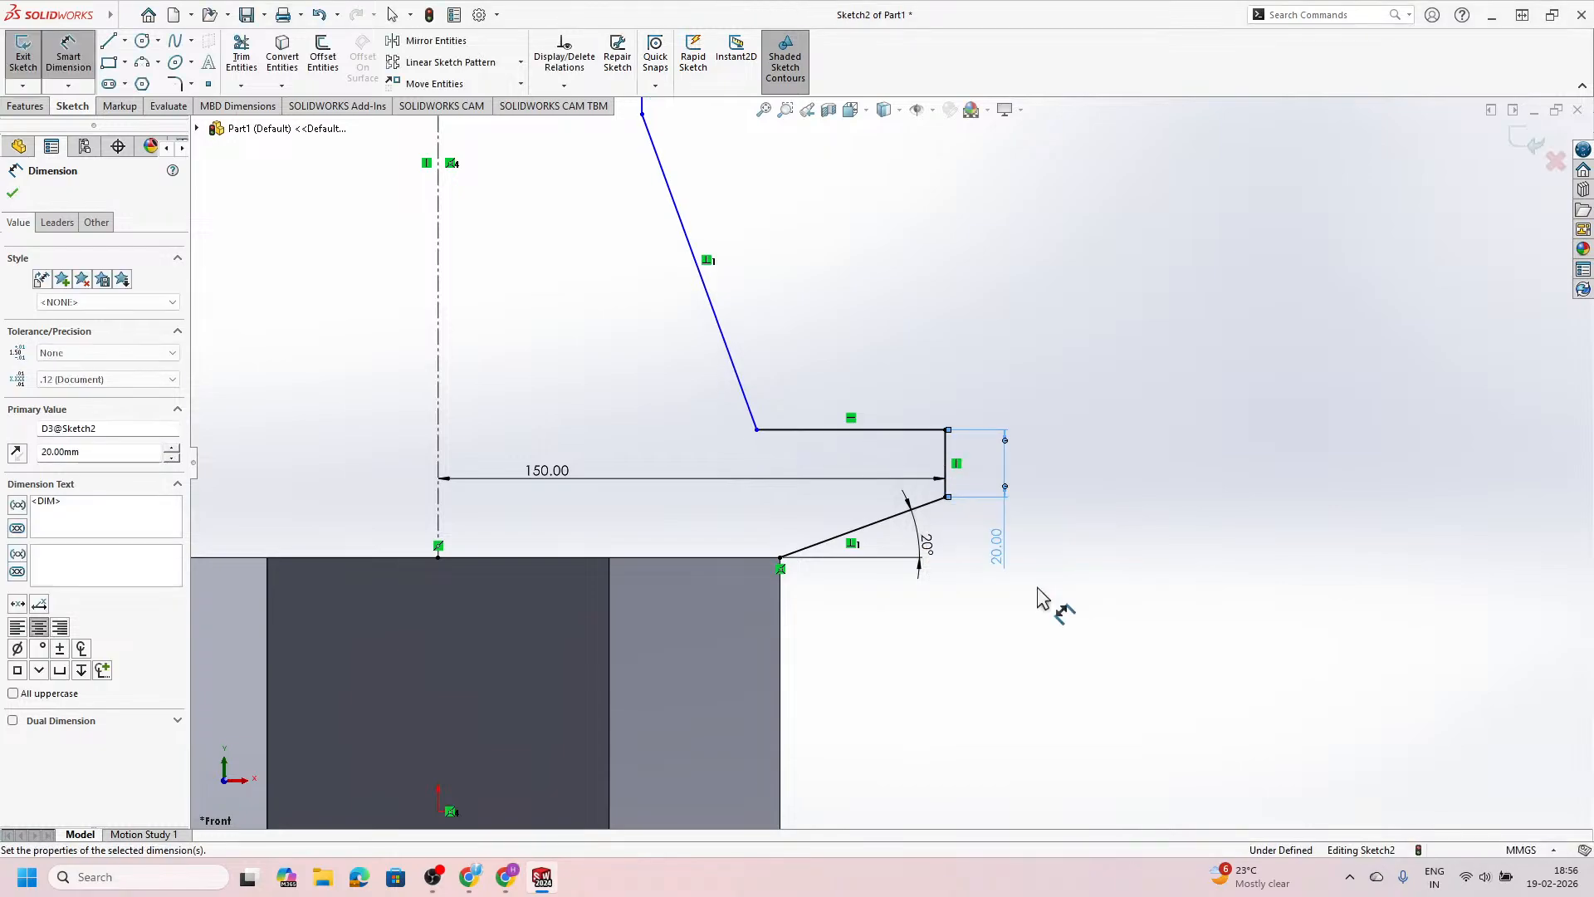
Step: Try to dimension the angle between the roof's long sloped line and the vertical centerline
scroll(1038, 598, "up", 3)
scroll(907, 480, "down", 3)
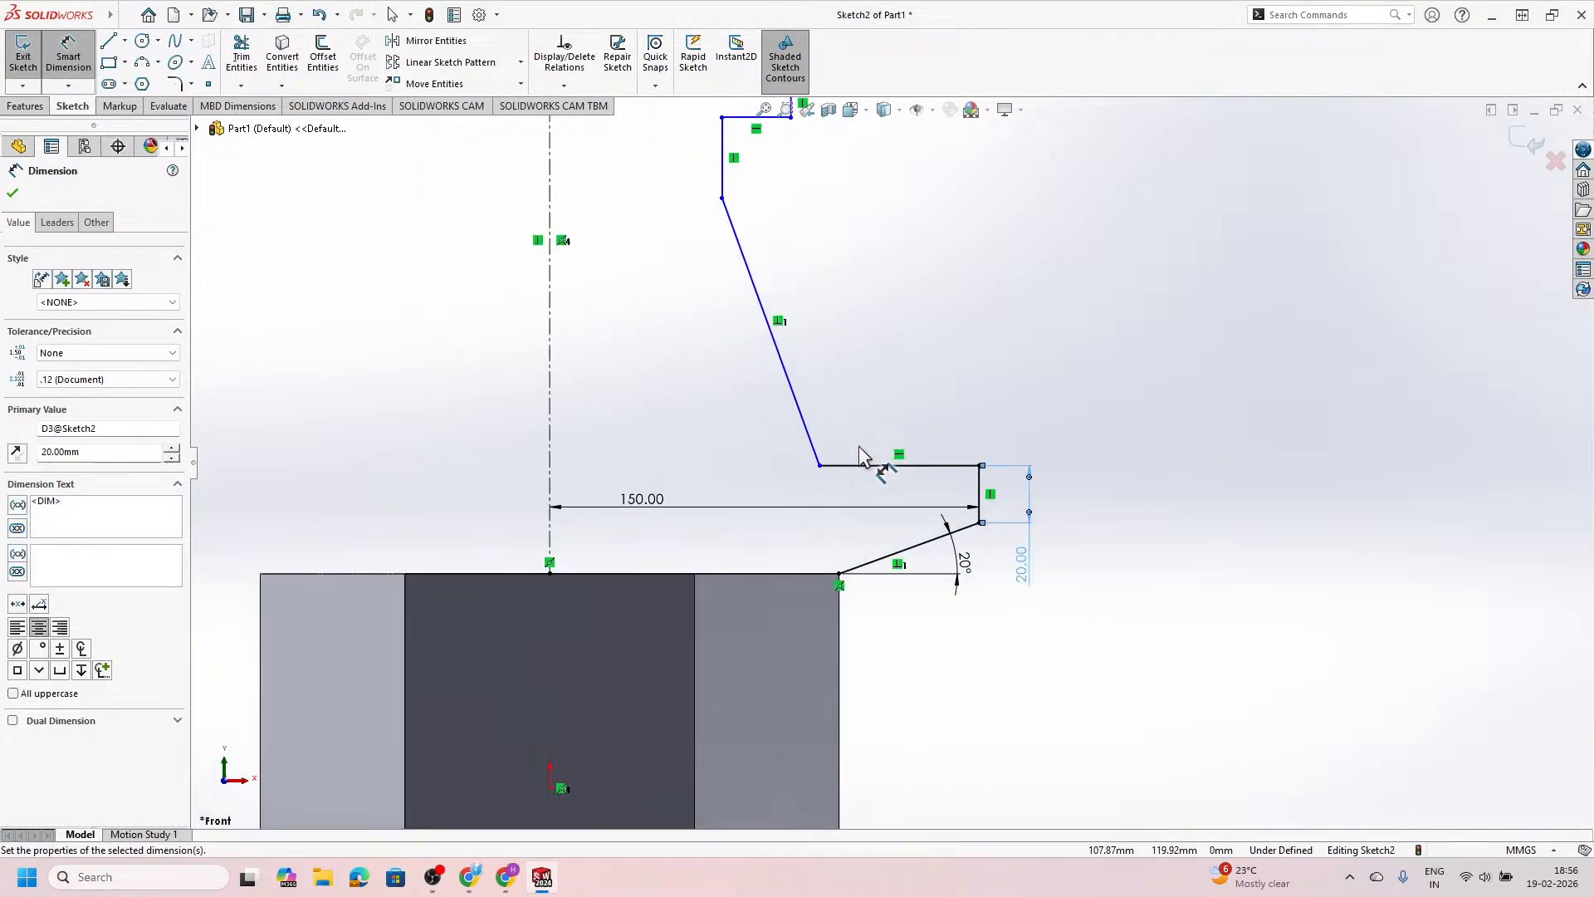
left_click(811, 445)
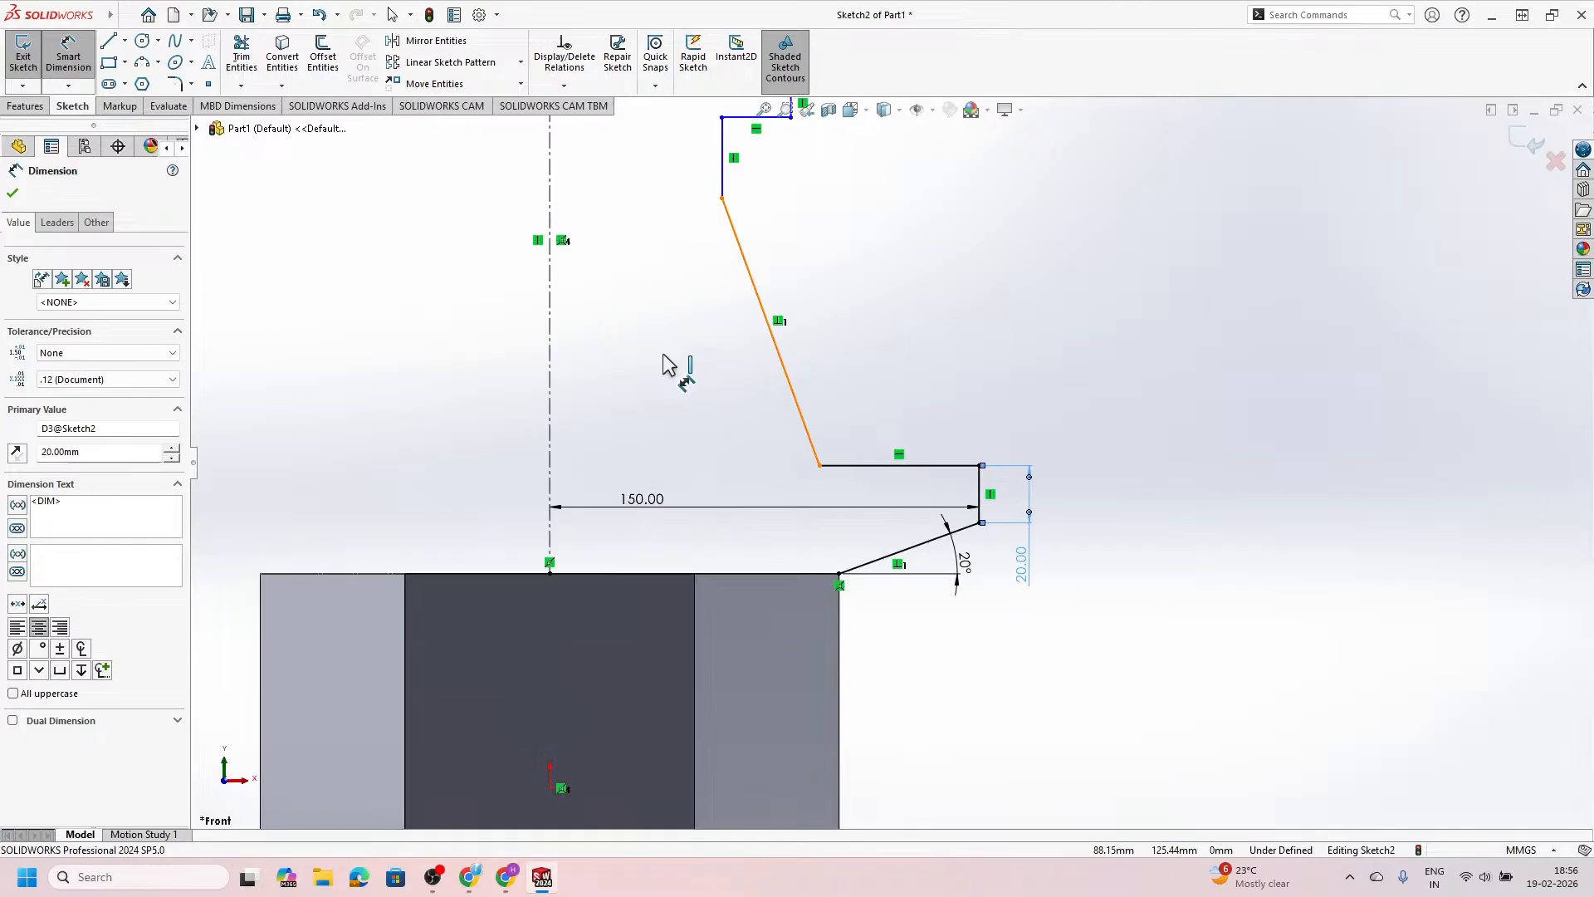
left_click(551, 357)
left_click(719, 465)
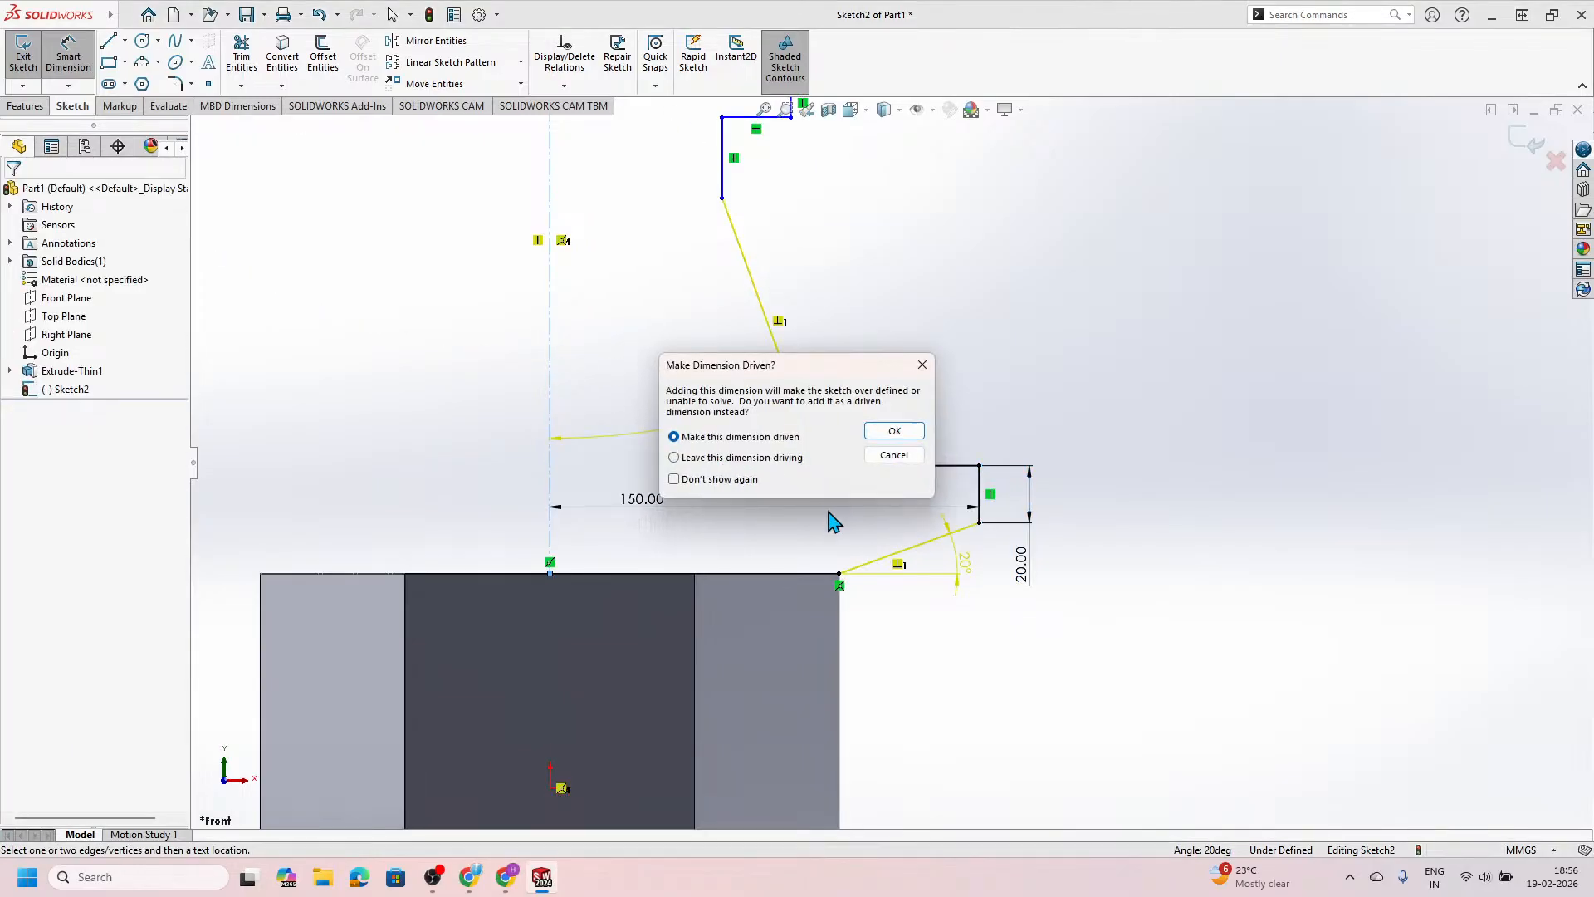
key("Escape")
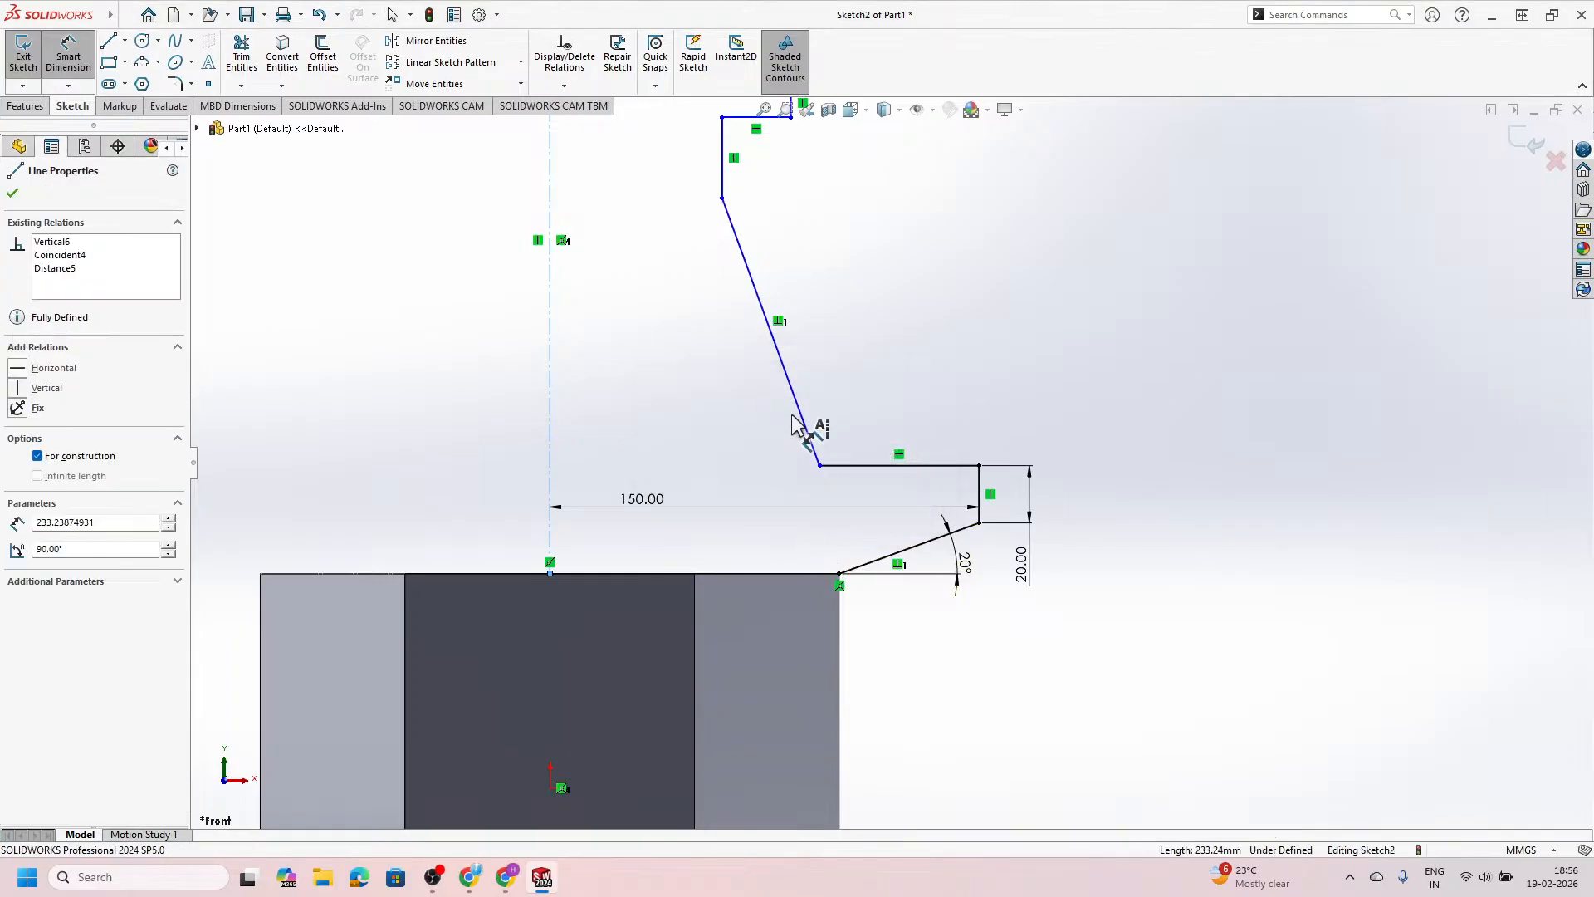
key("Escape")
Step: Delete the perpendicular relation between the roof's long slope and the brim's underside, and move the slope's lower end outward
left_click(779, 323)
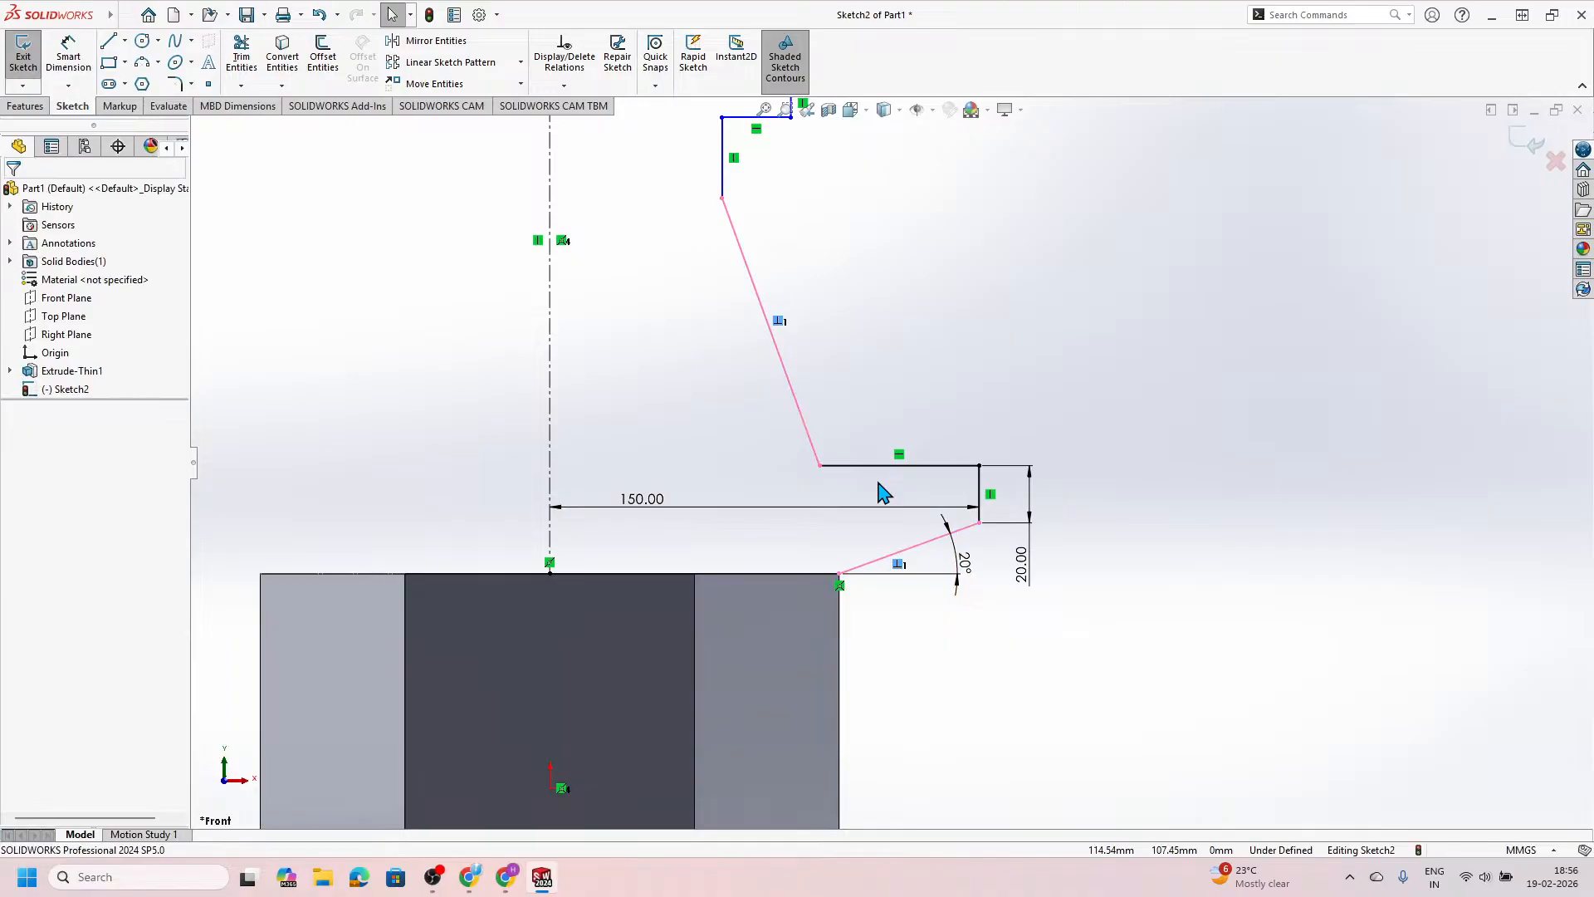
key("Delete")
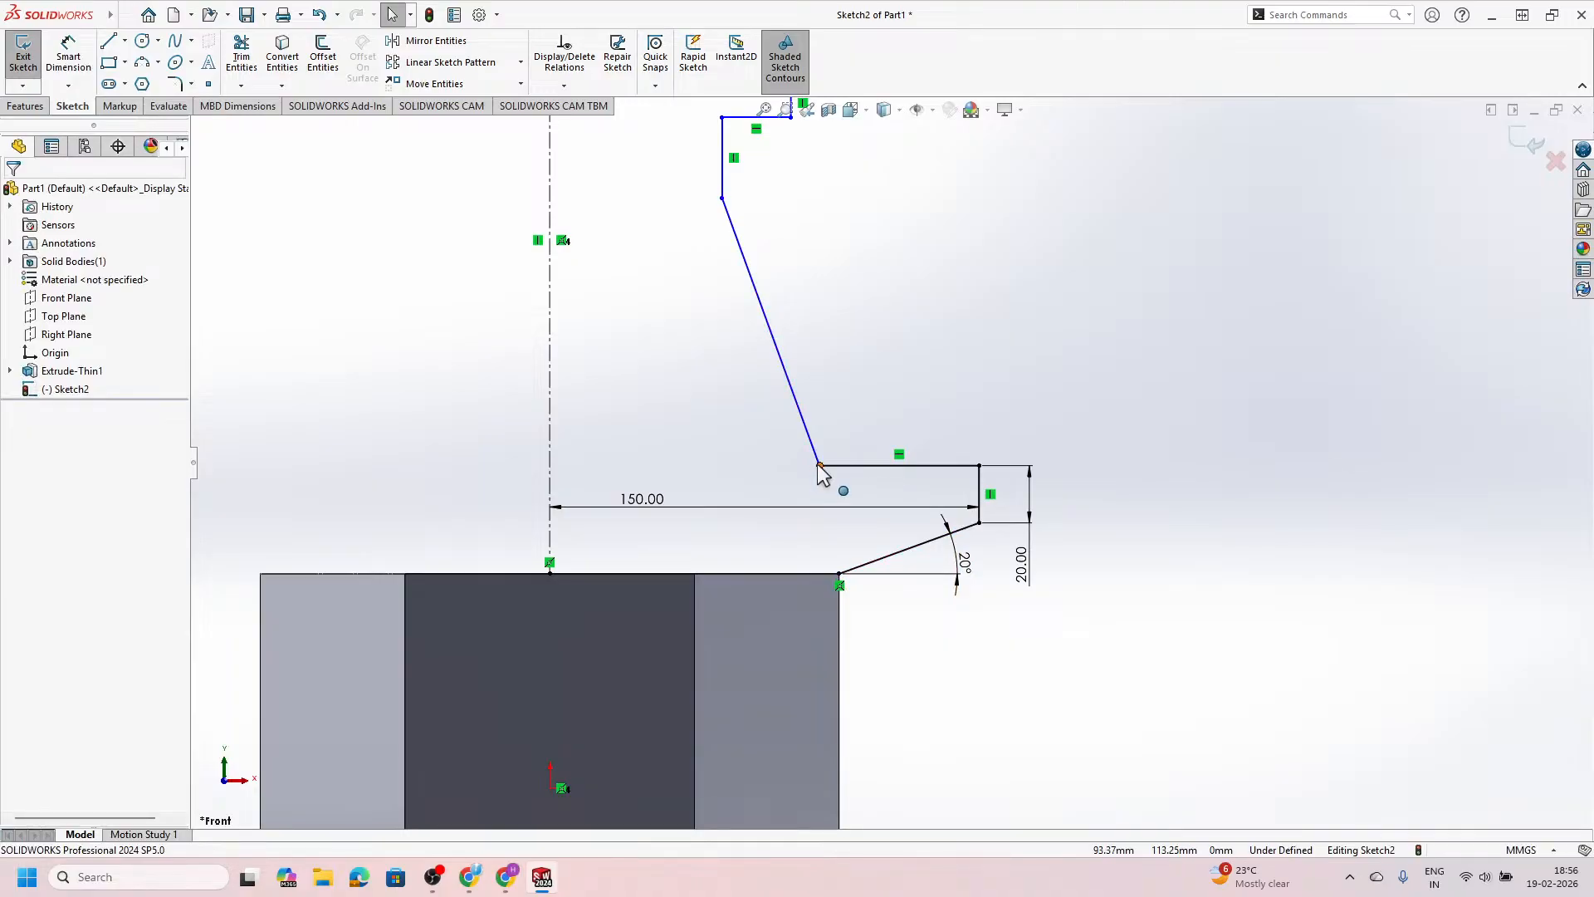
left_click_drag(820, 466, 882, 467)
Step: Dimension the angle between the roof's long sloped line and the centerline at 30°
scroll(889, 498, "up", 3)
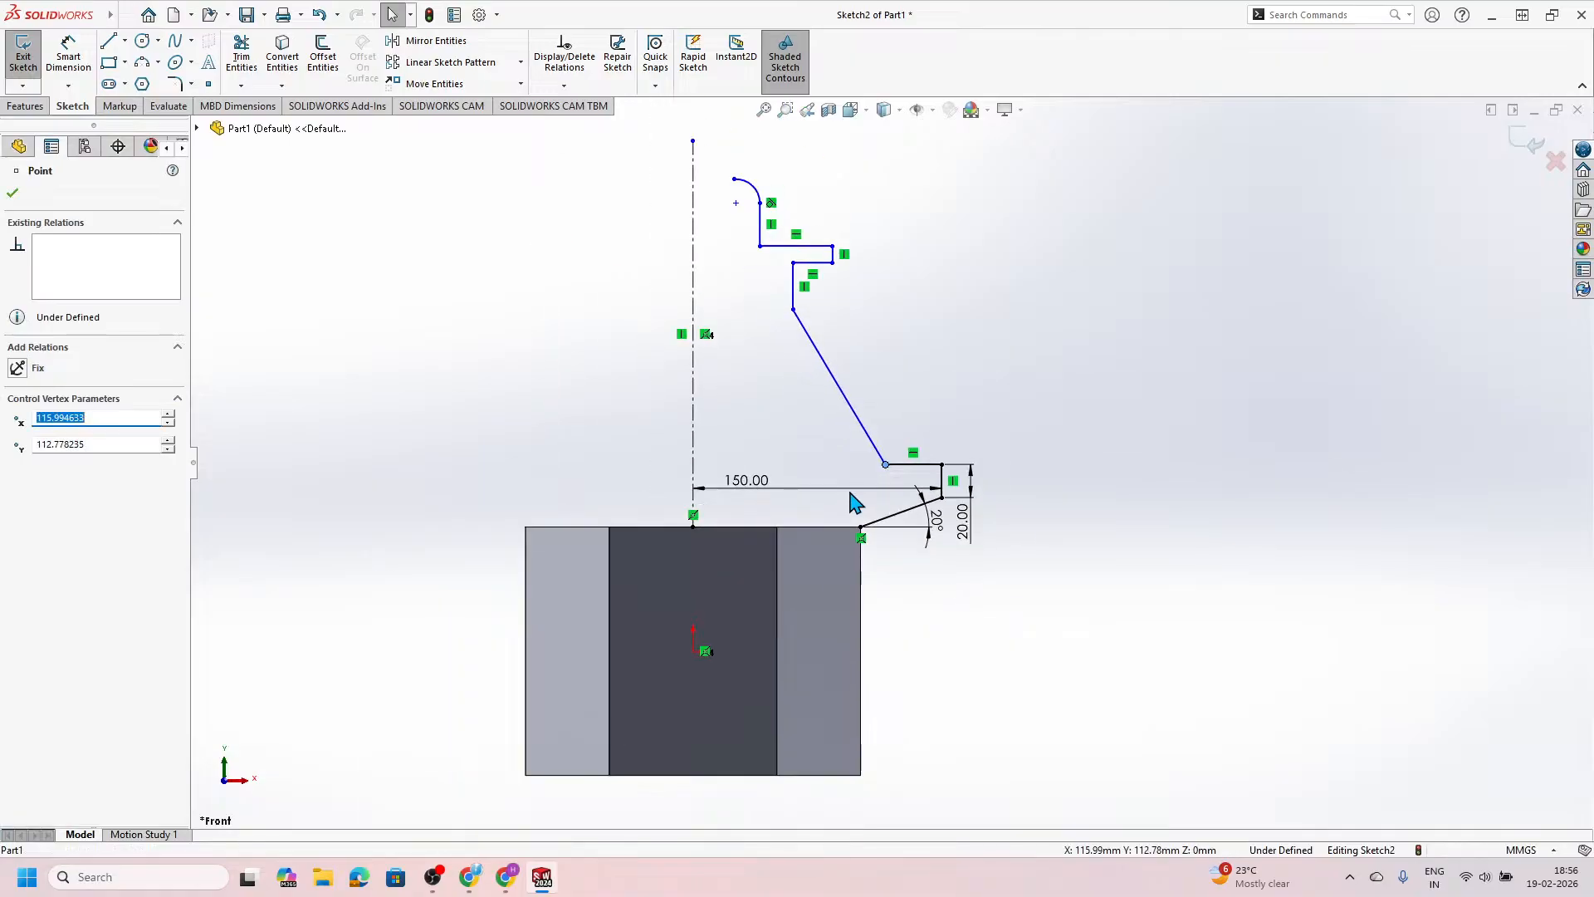
left_click(68, 55)
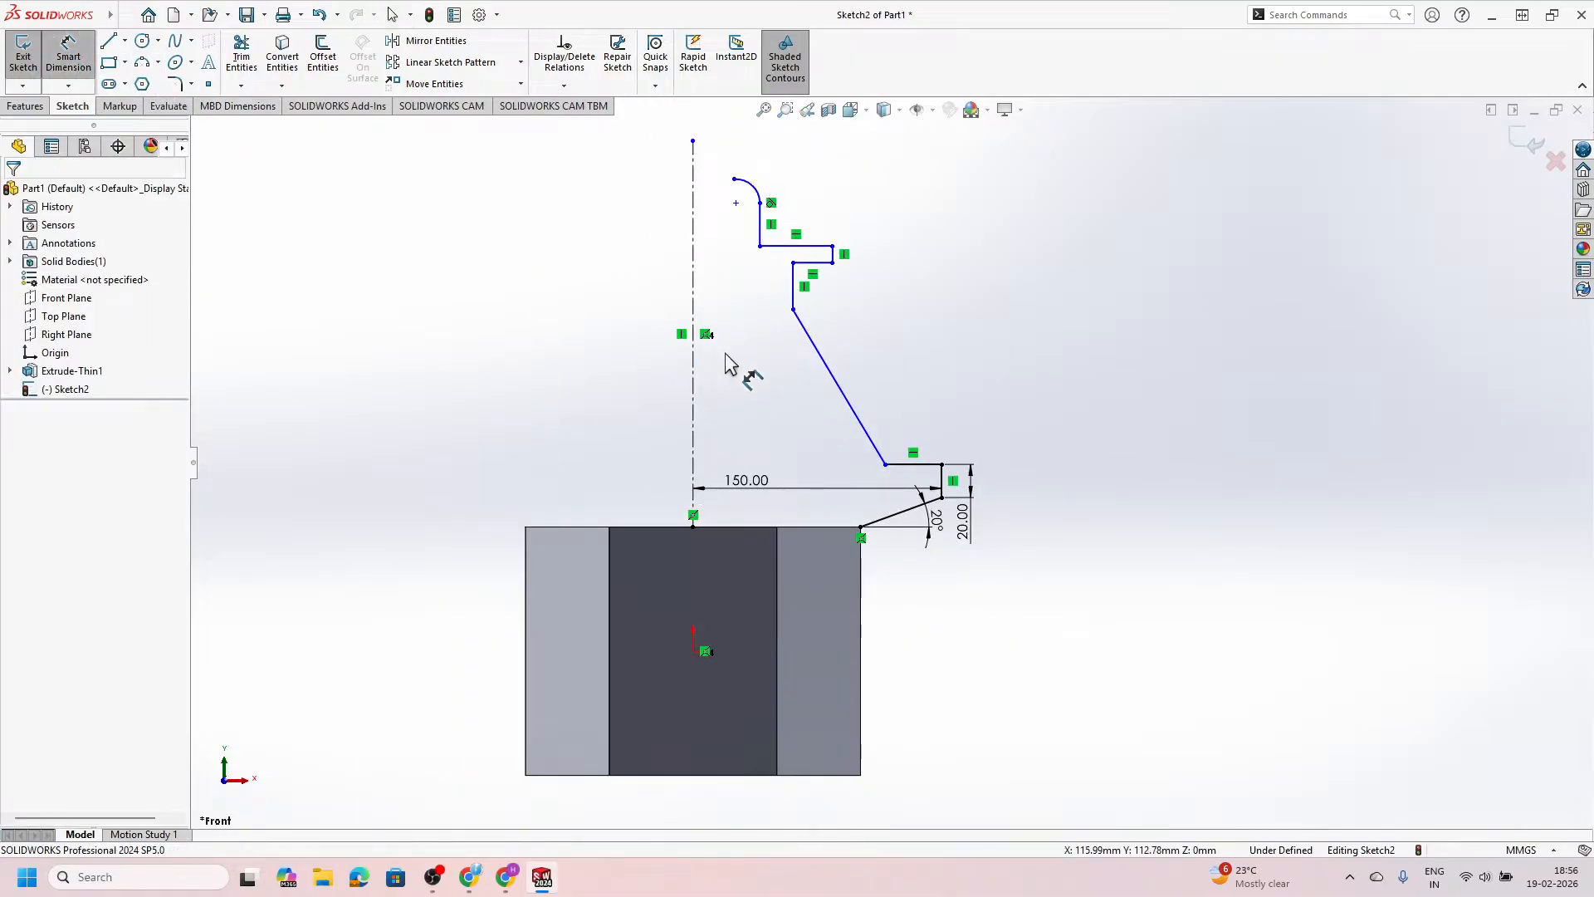
left_click(831, 373)
left_click(694, 387)
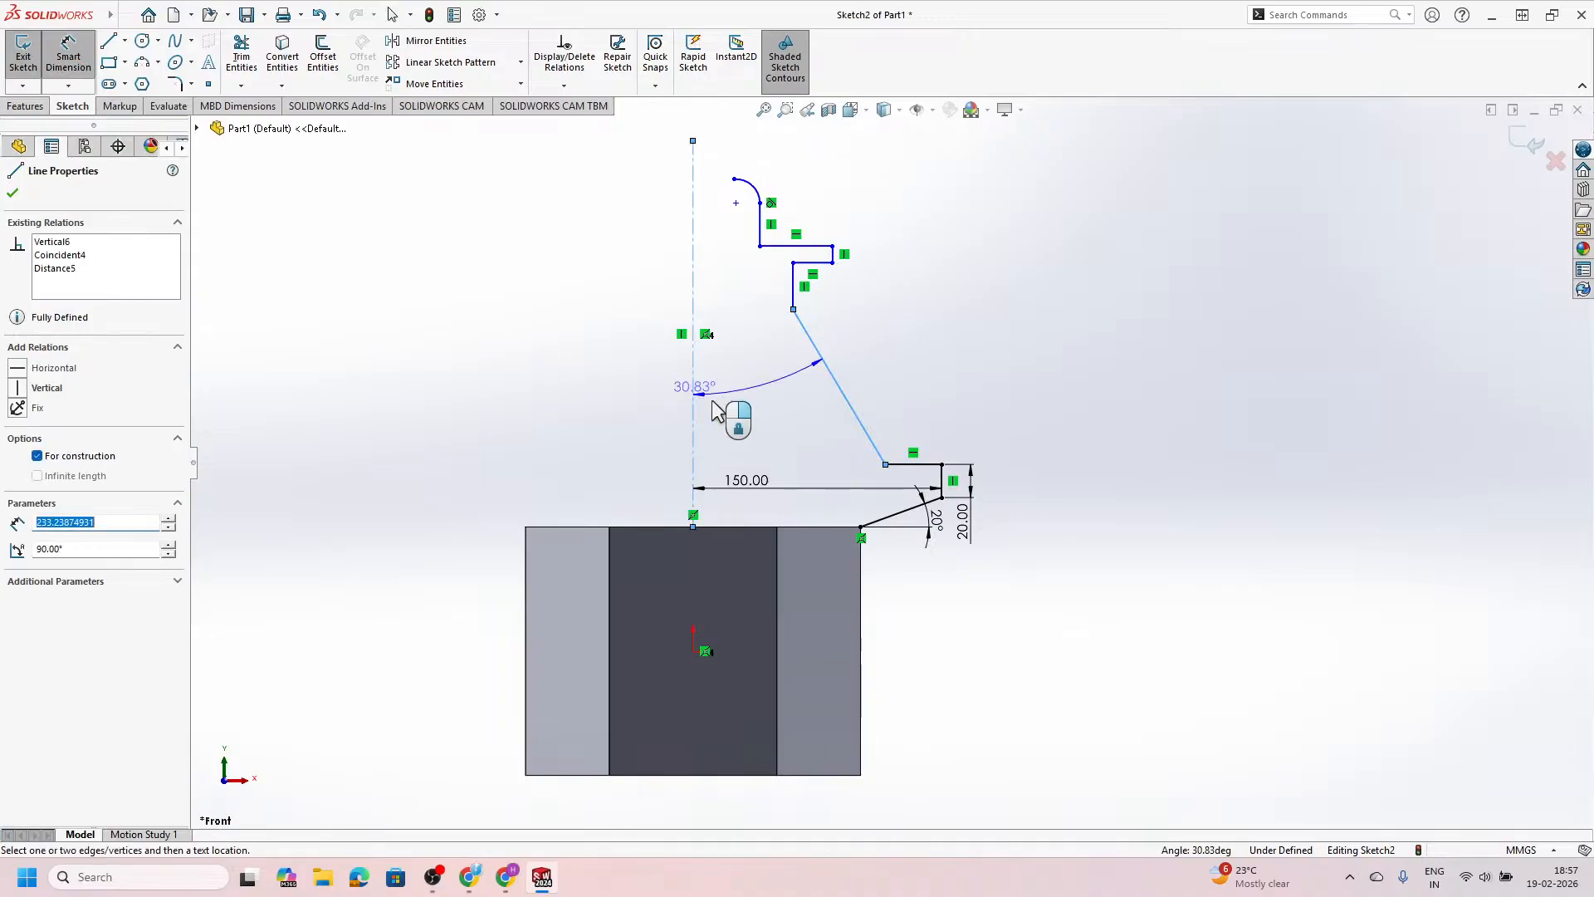
left_click(793, 440)
type("30")
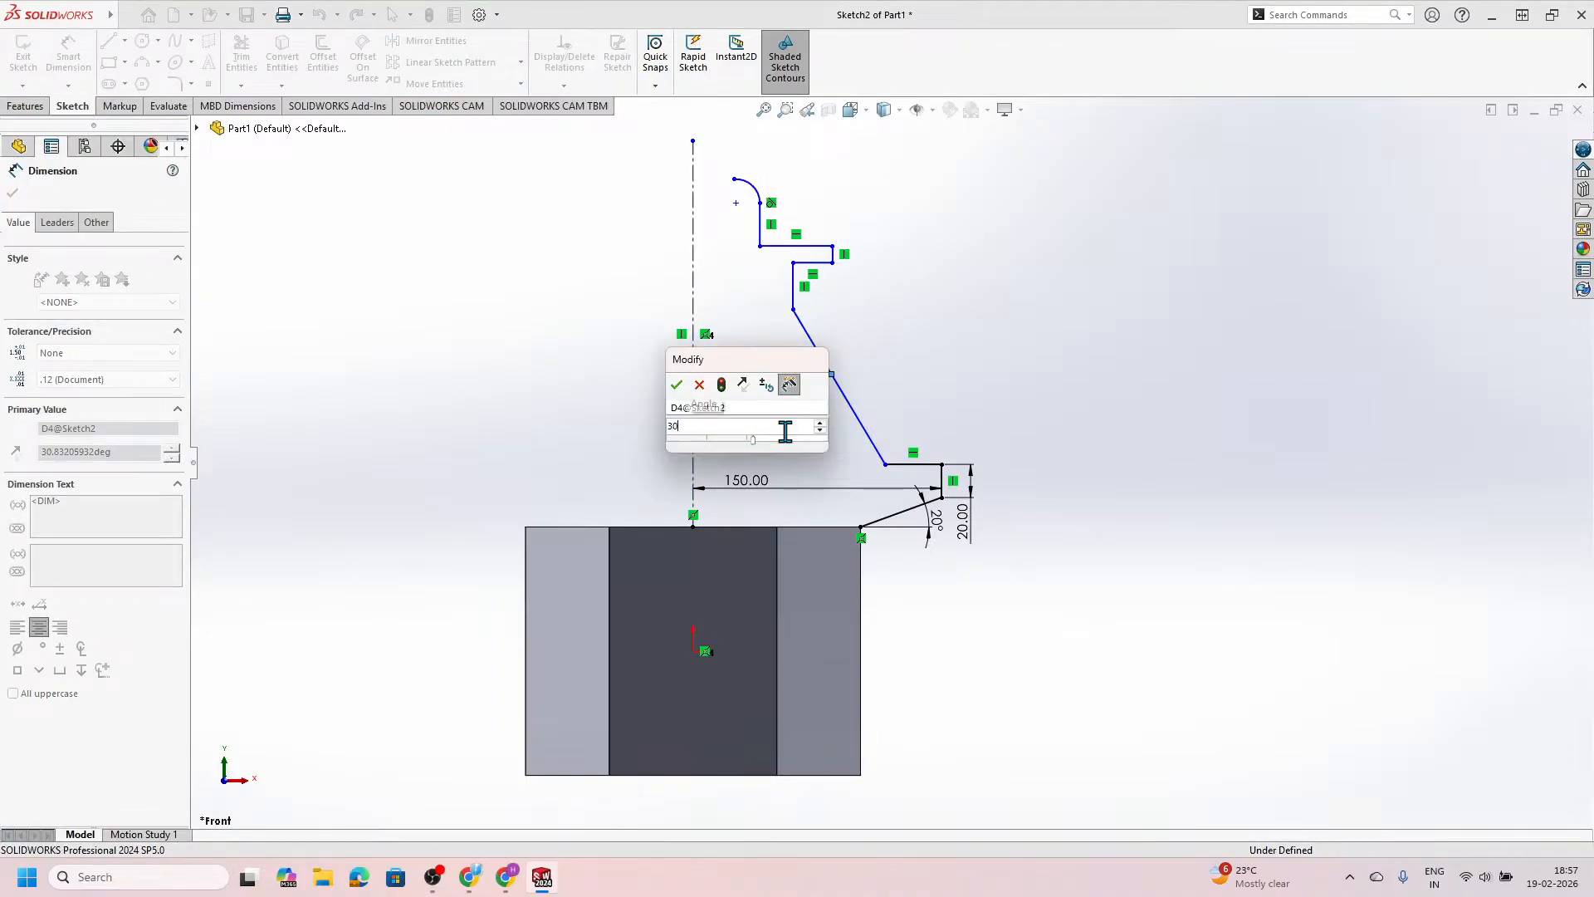
key("Return")
Step: Check the lantern image, return to SOLIDWORKS and dimension the short vertical line above the roof slope at 50 mm from the centerline
key("alt+Tab")
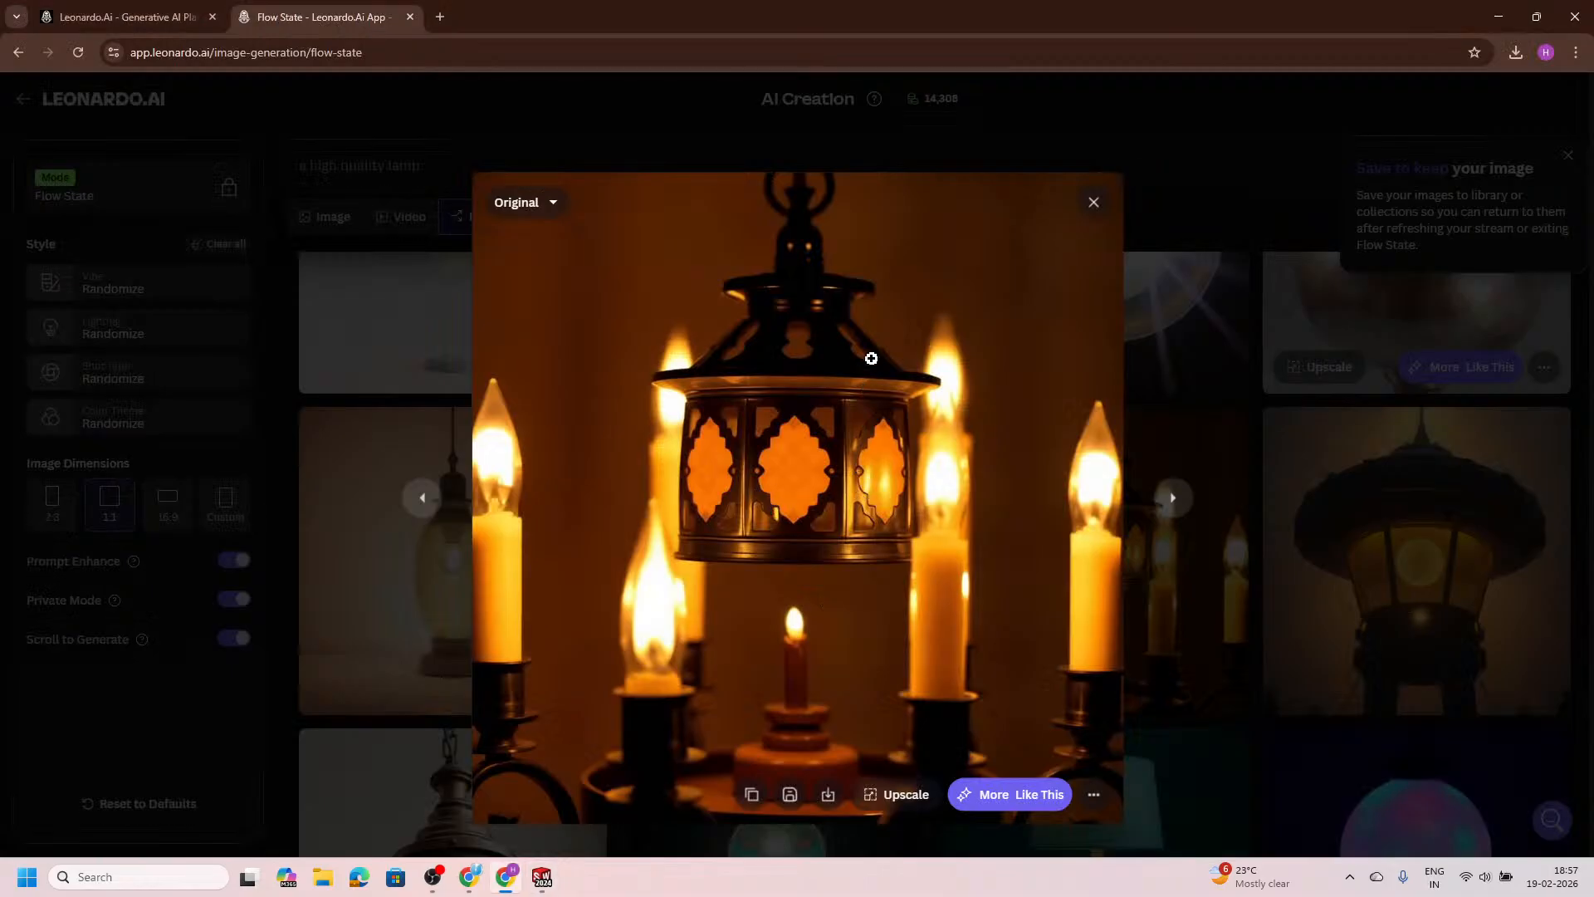
key("alt+Tab")
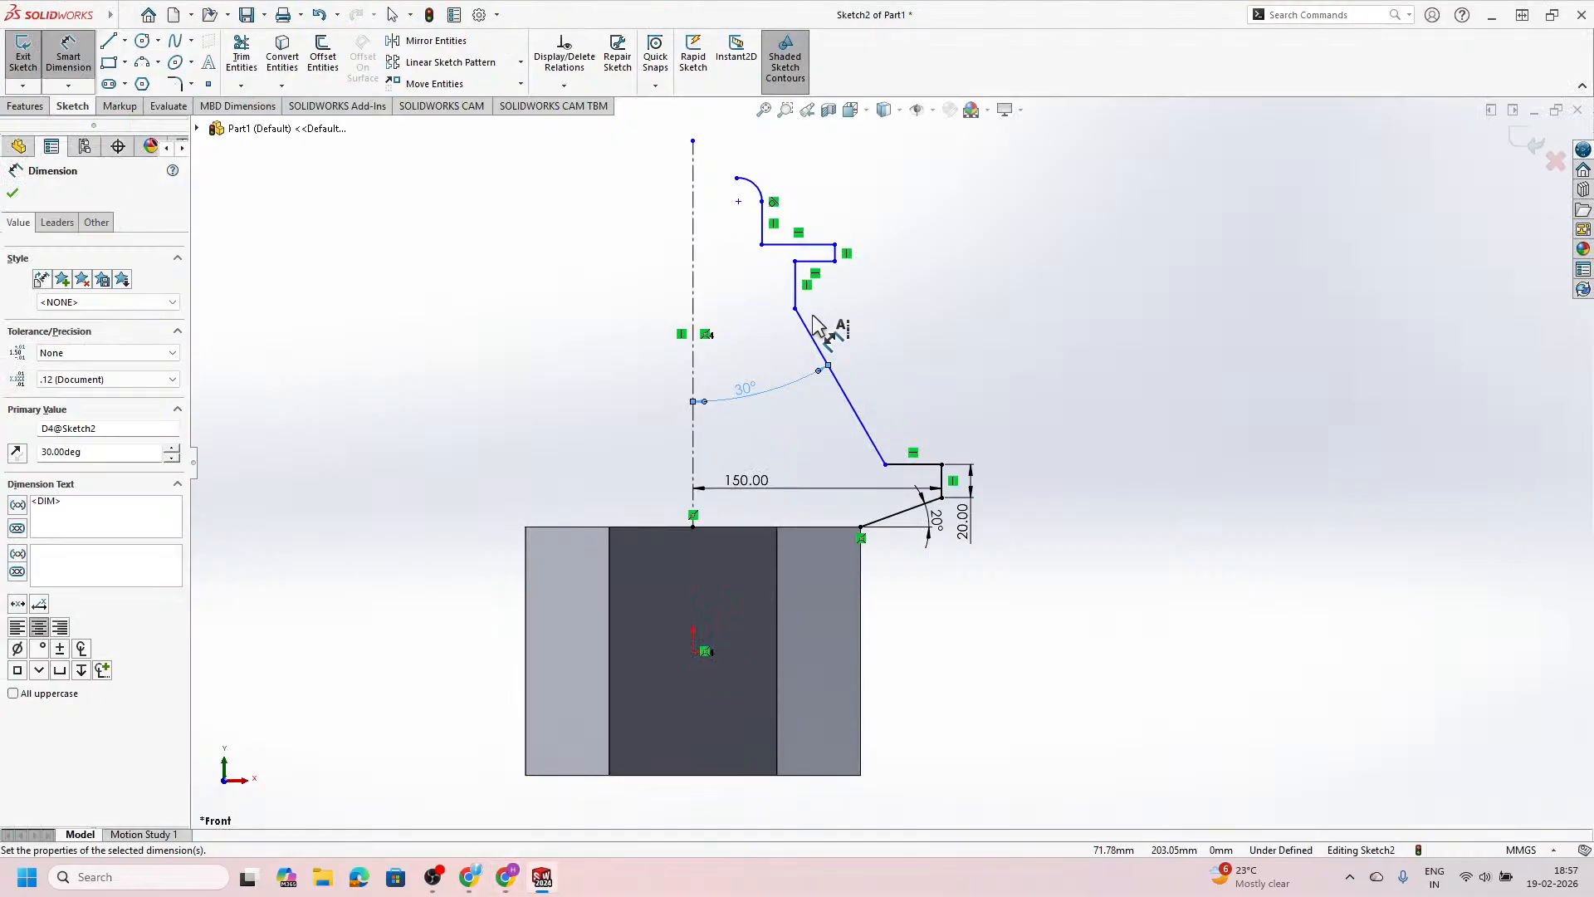
scroll(812, 315, "down", 2)
left_click(795, 301)
left_click(650, 294)
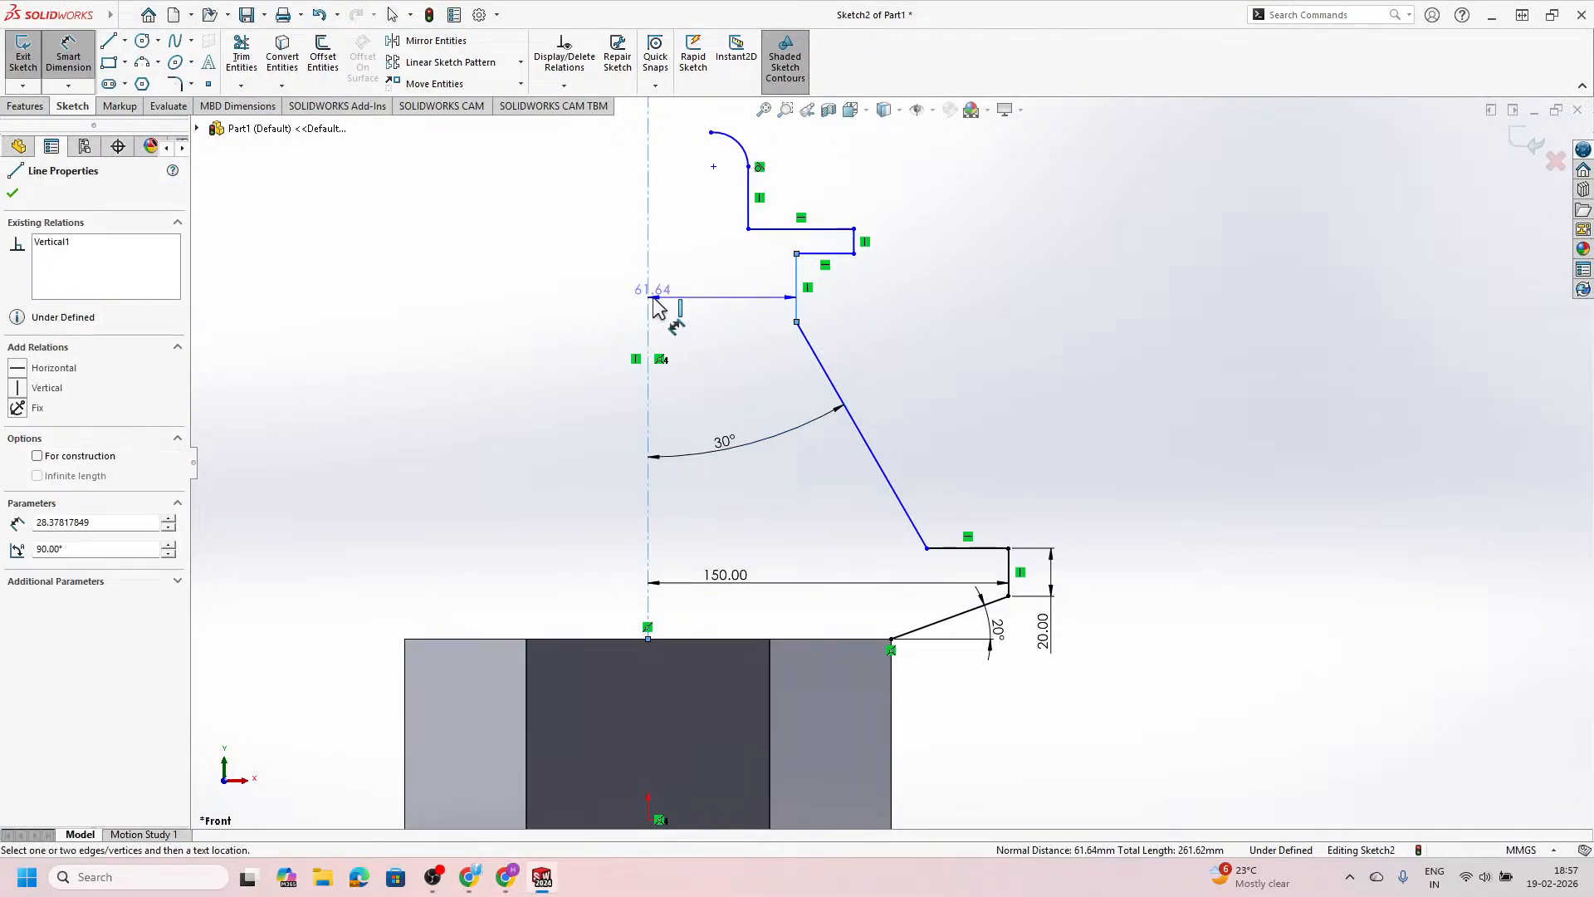
left_click(706, 324)
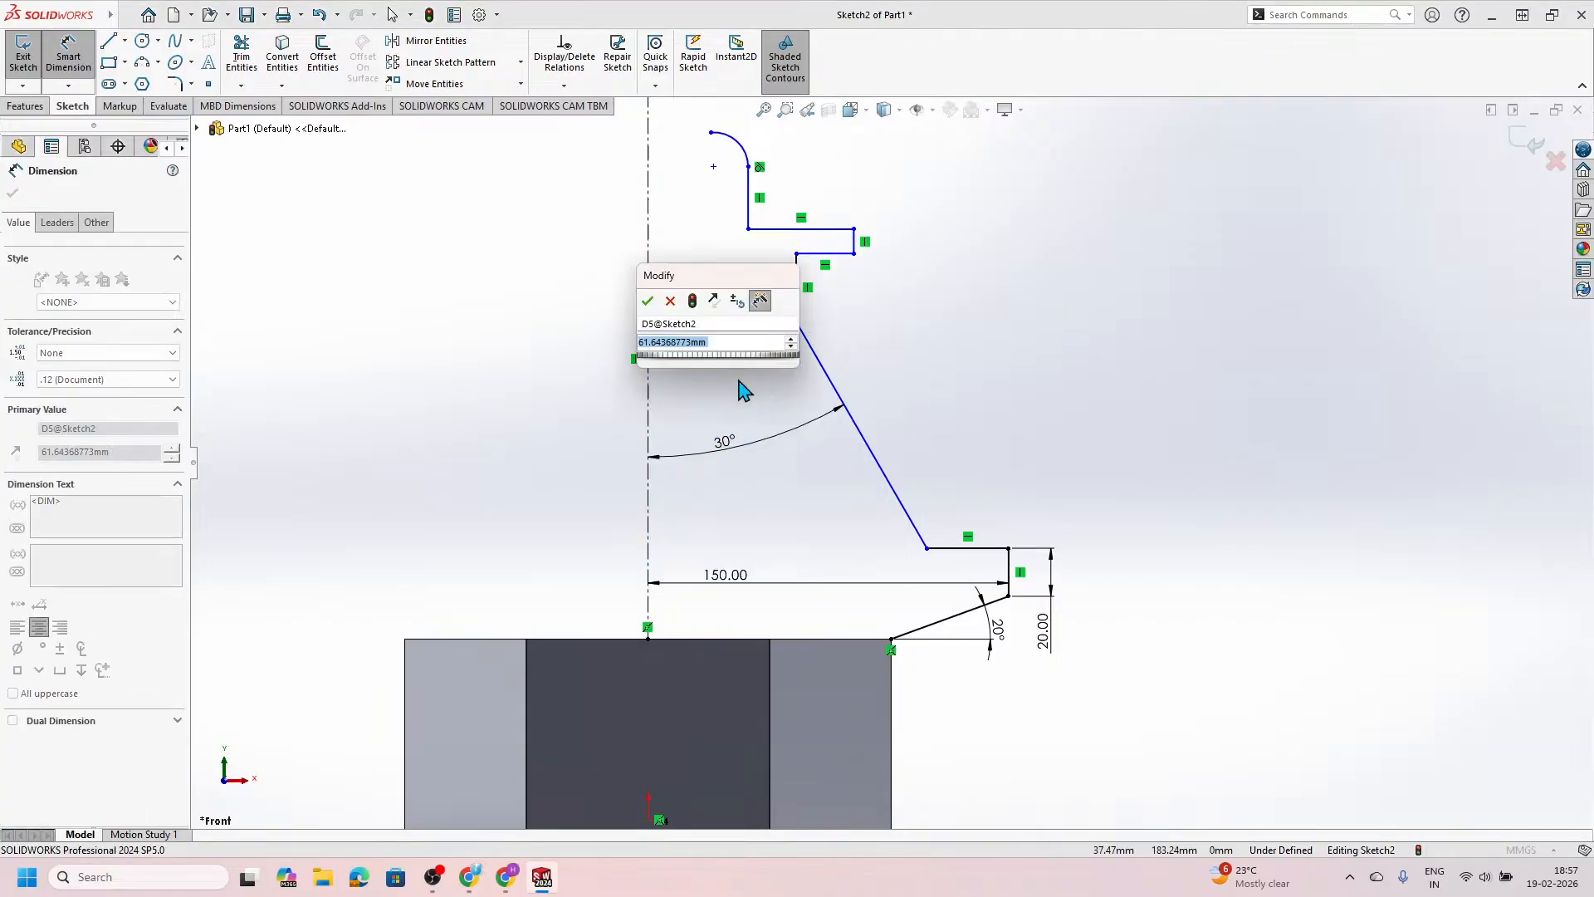
type("50")
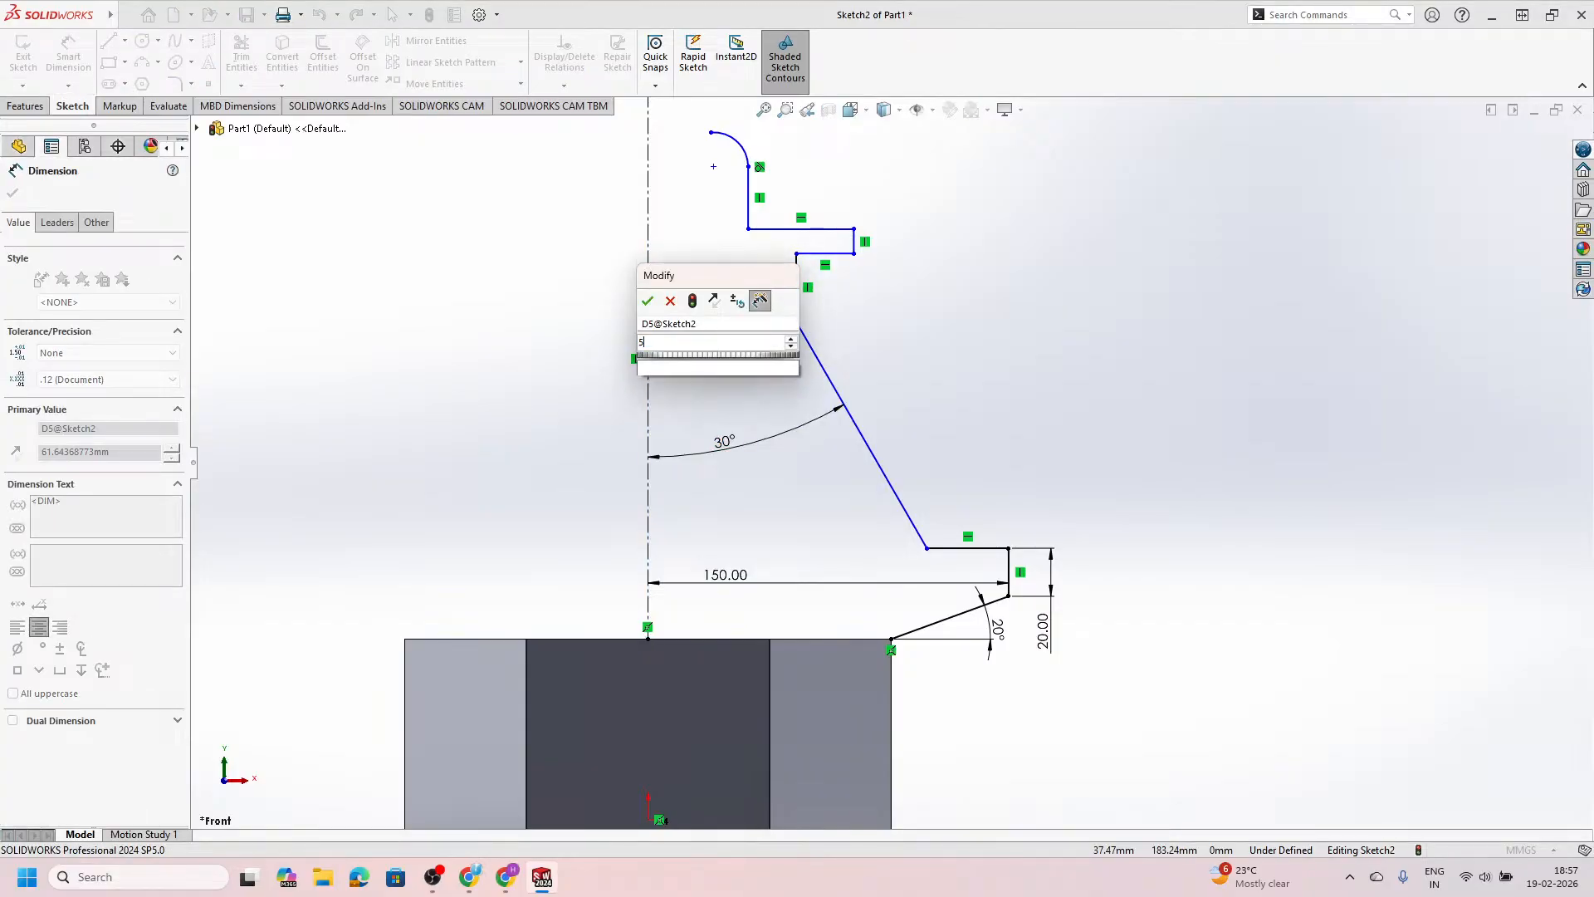
key("Return")
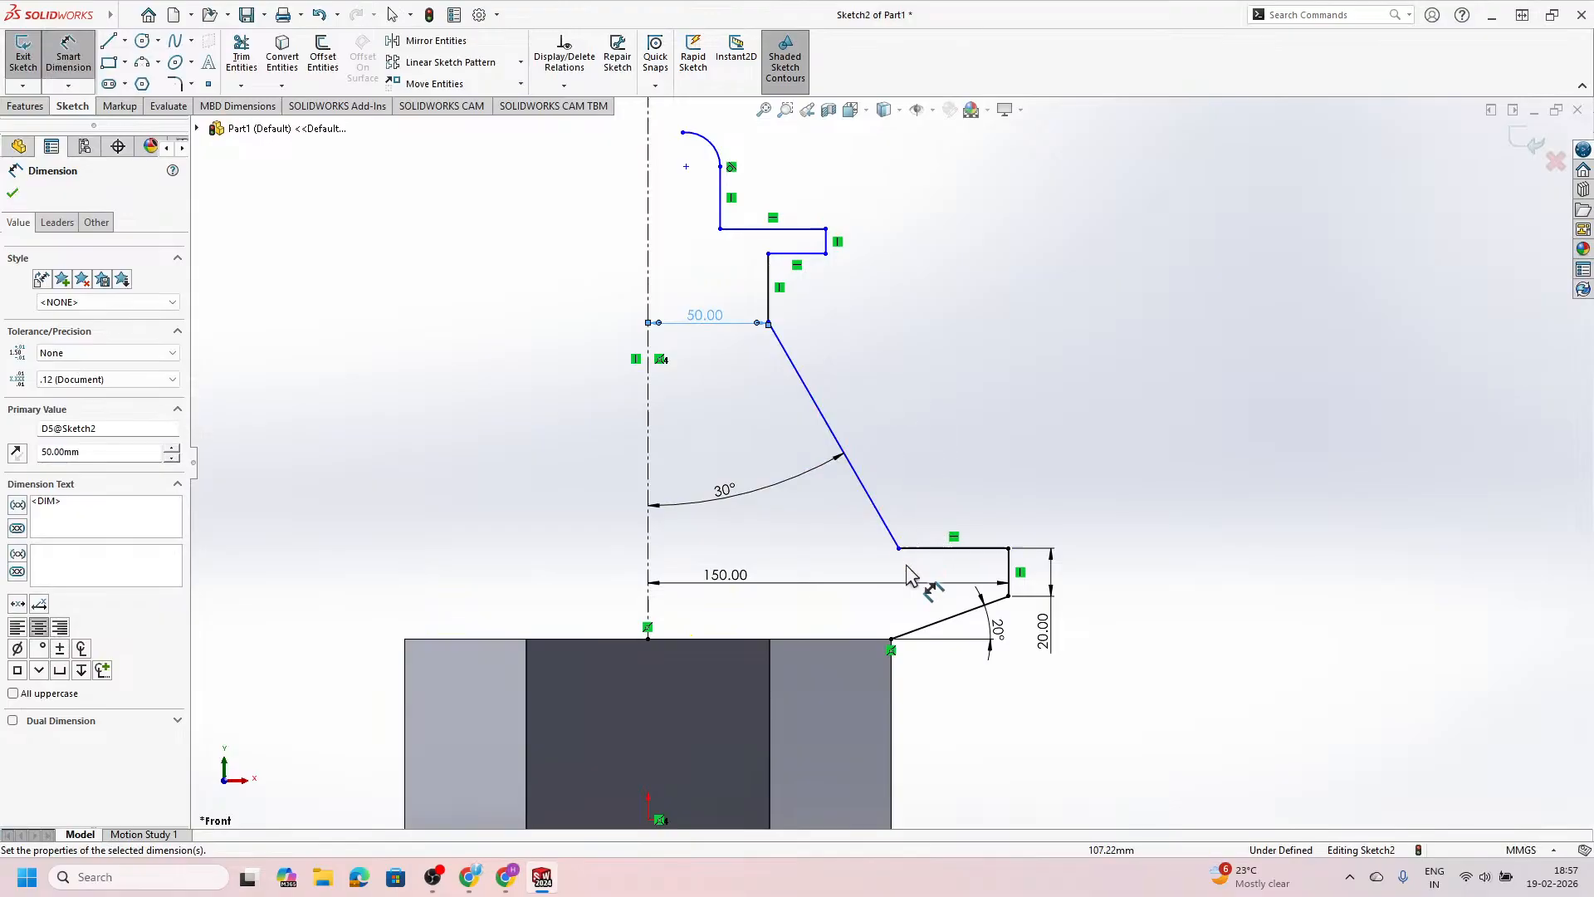
key("Escape")
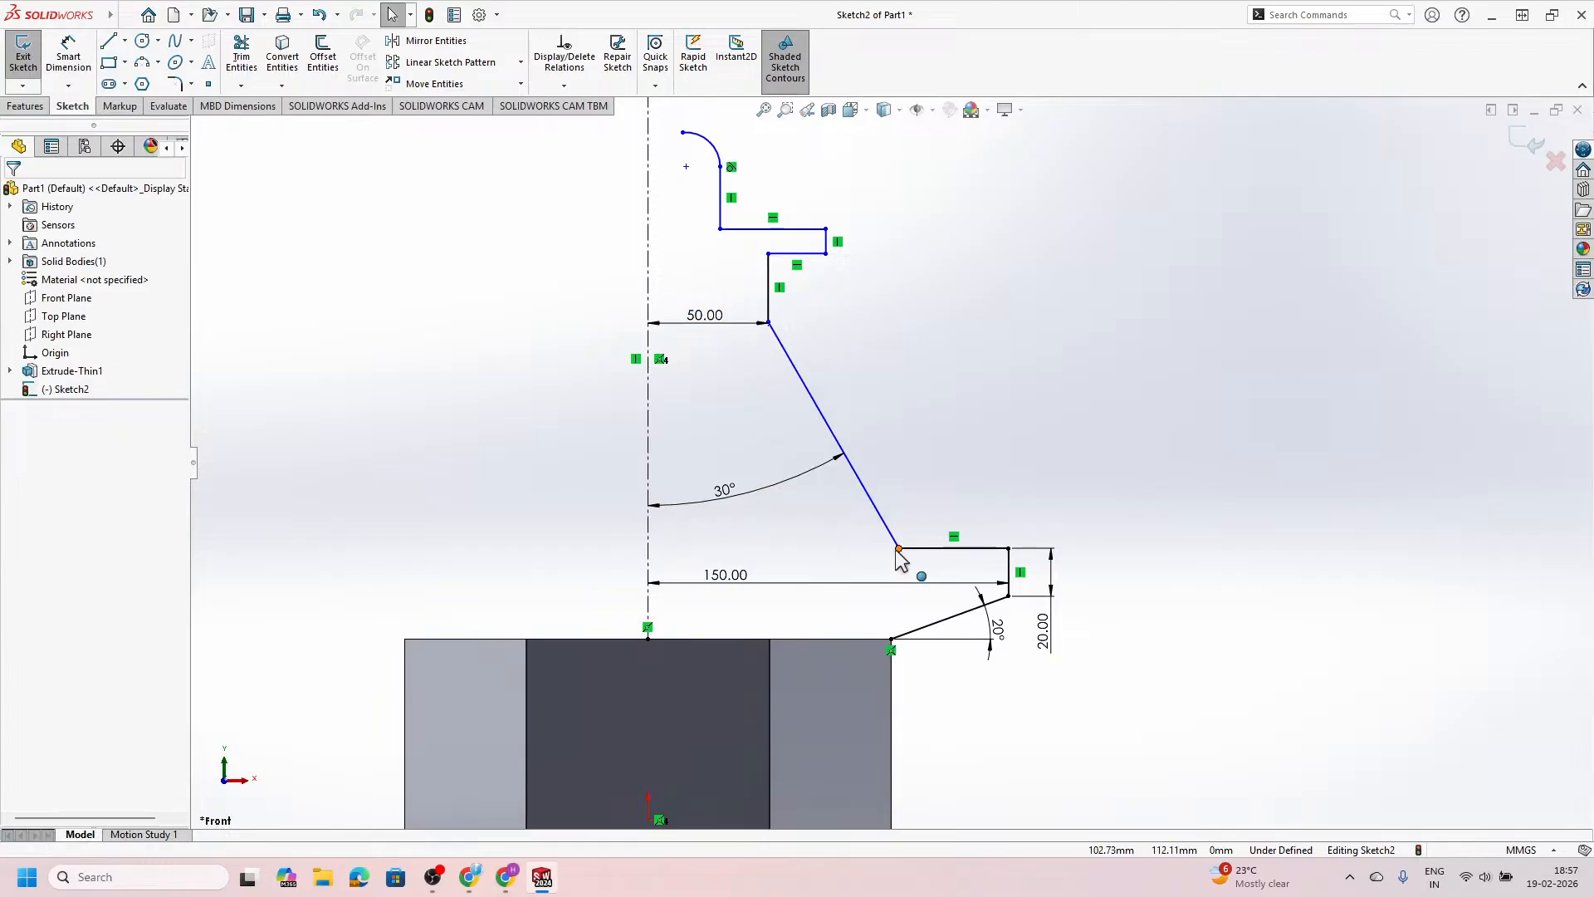
Step: Move the roof slope's lower end outward and dimension it at 110 mm from the centerline
mouse_move(897, 550)
left_mouse_down()
mouse_move(868, 551)
mouse_move(937, 549)
mouse_move(922, 571)
mouse_move(938, 581)
mouse_move(923, 560)
left_mouse_up()
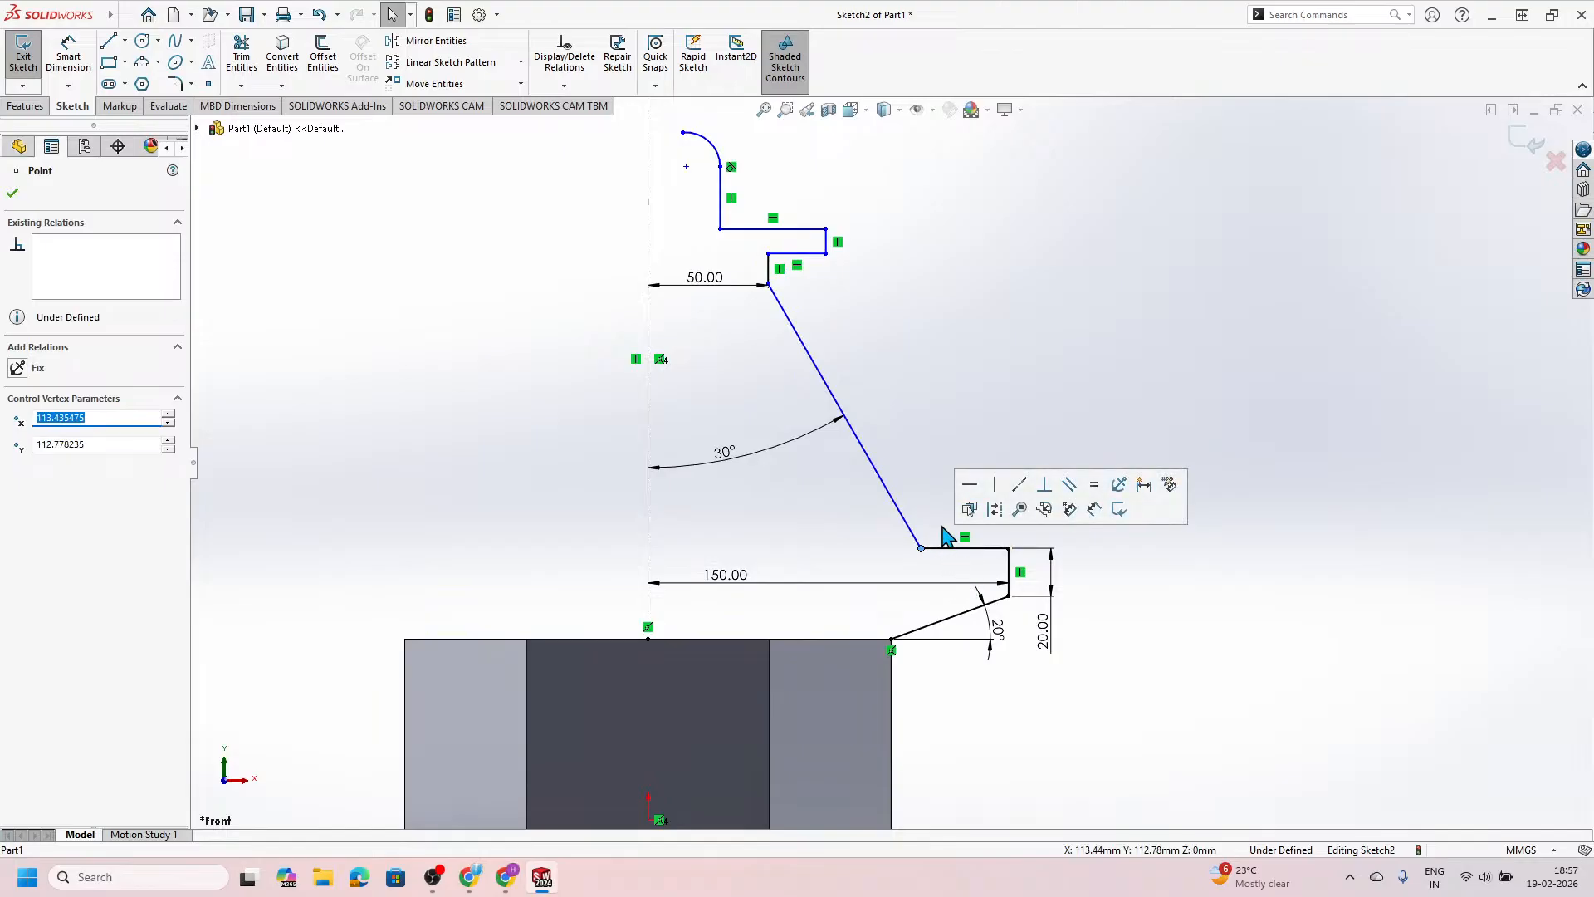
left_click(68, 55)
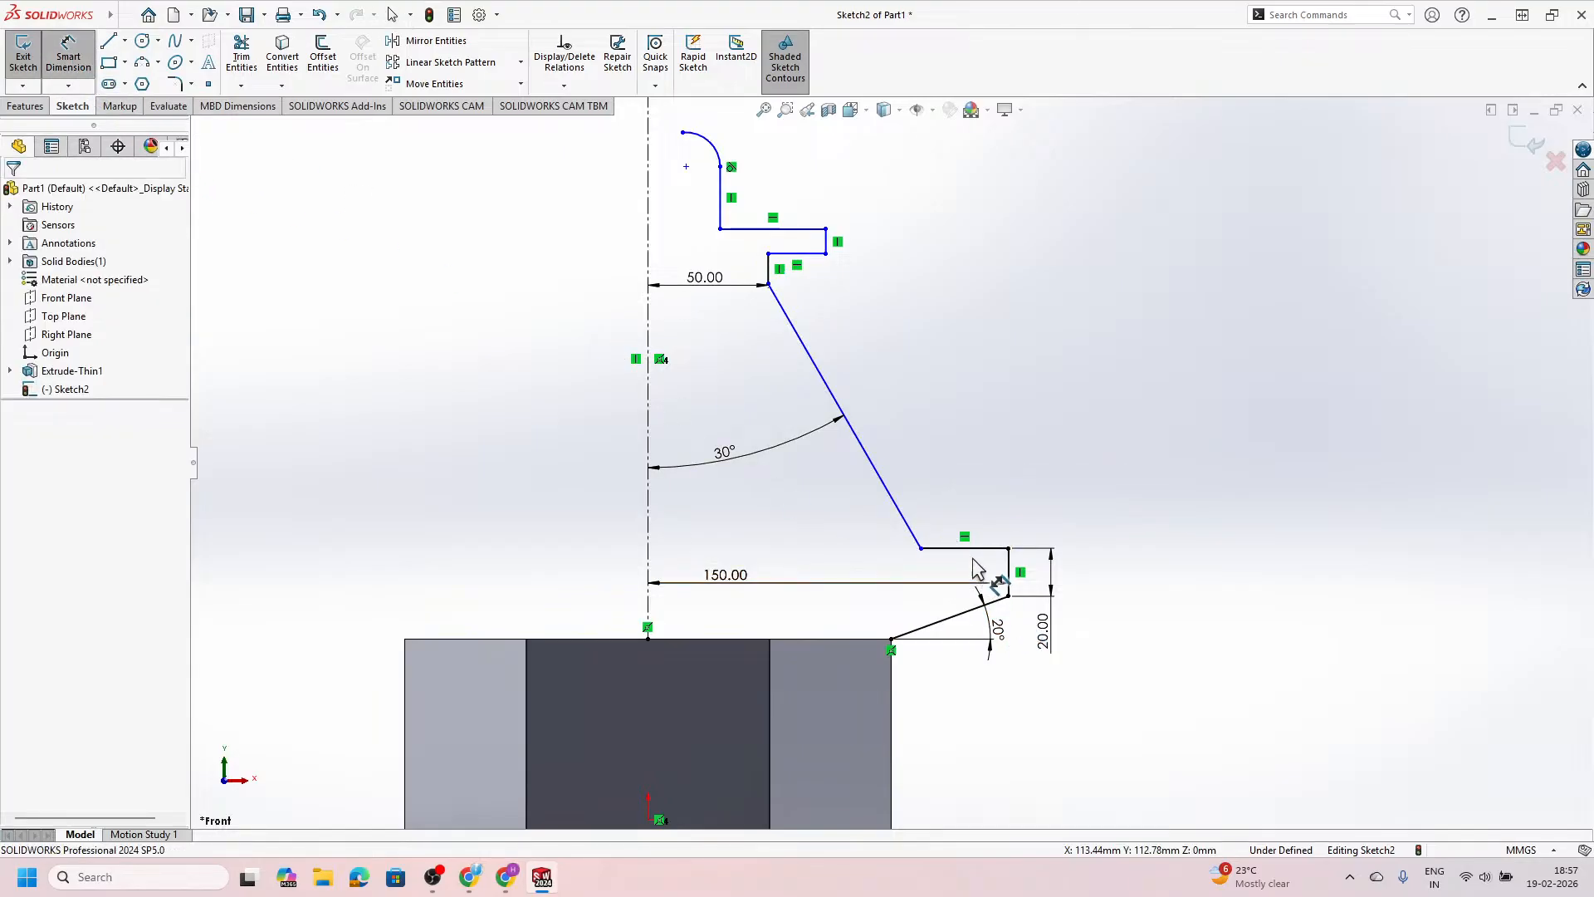
left_click(921, 550)
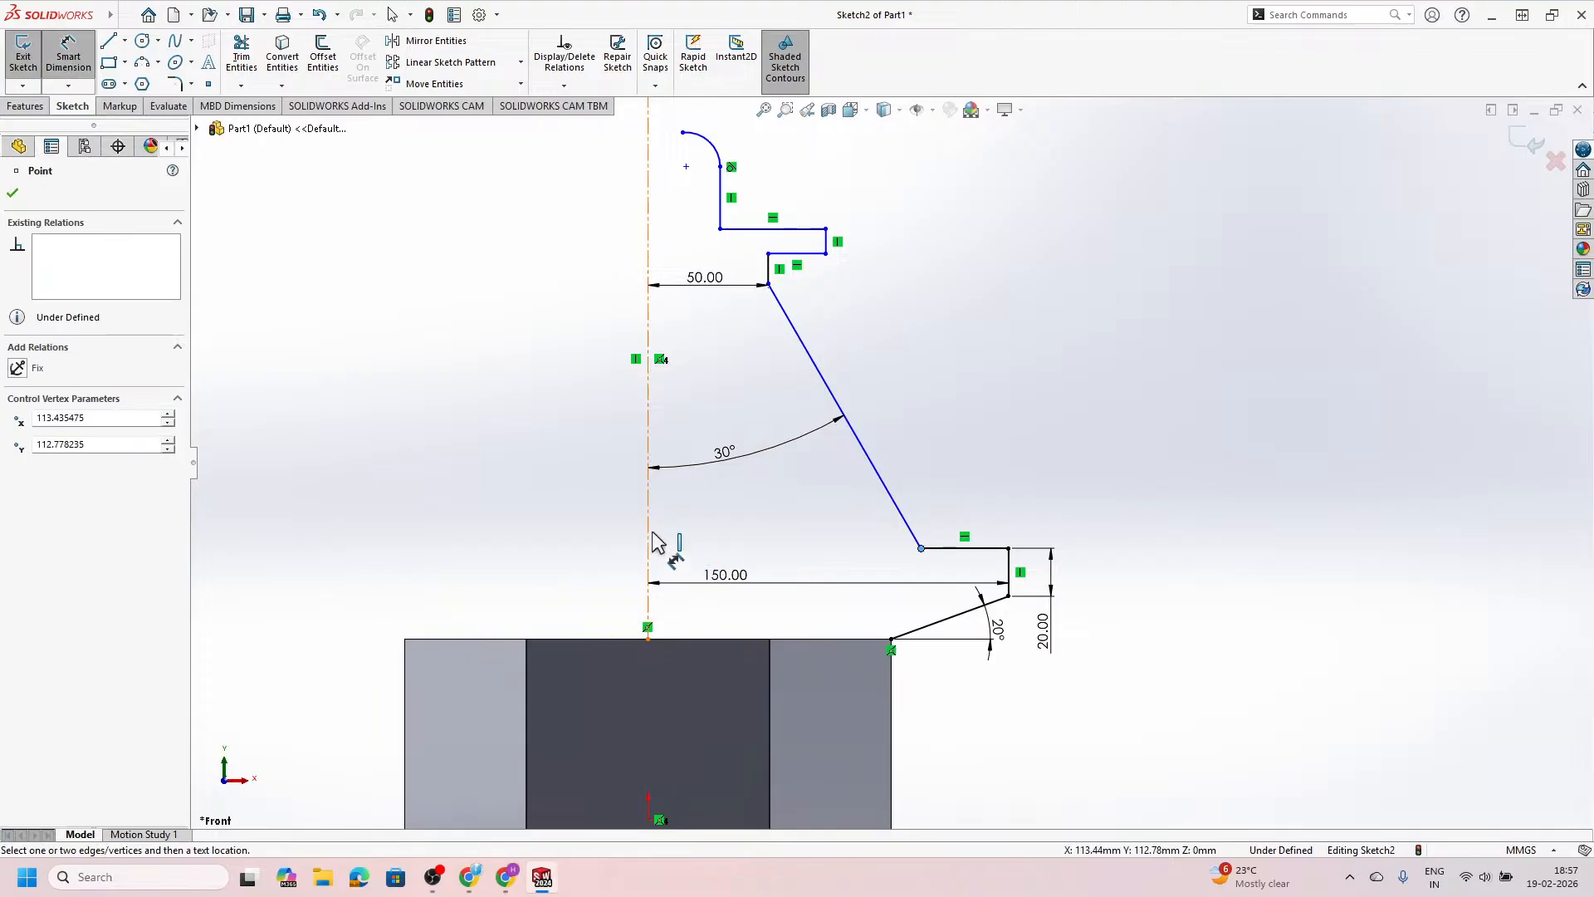
left_click(652, 536)
left_click(761, 545)
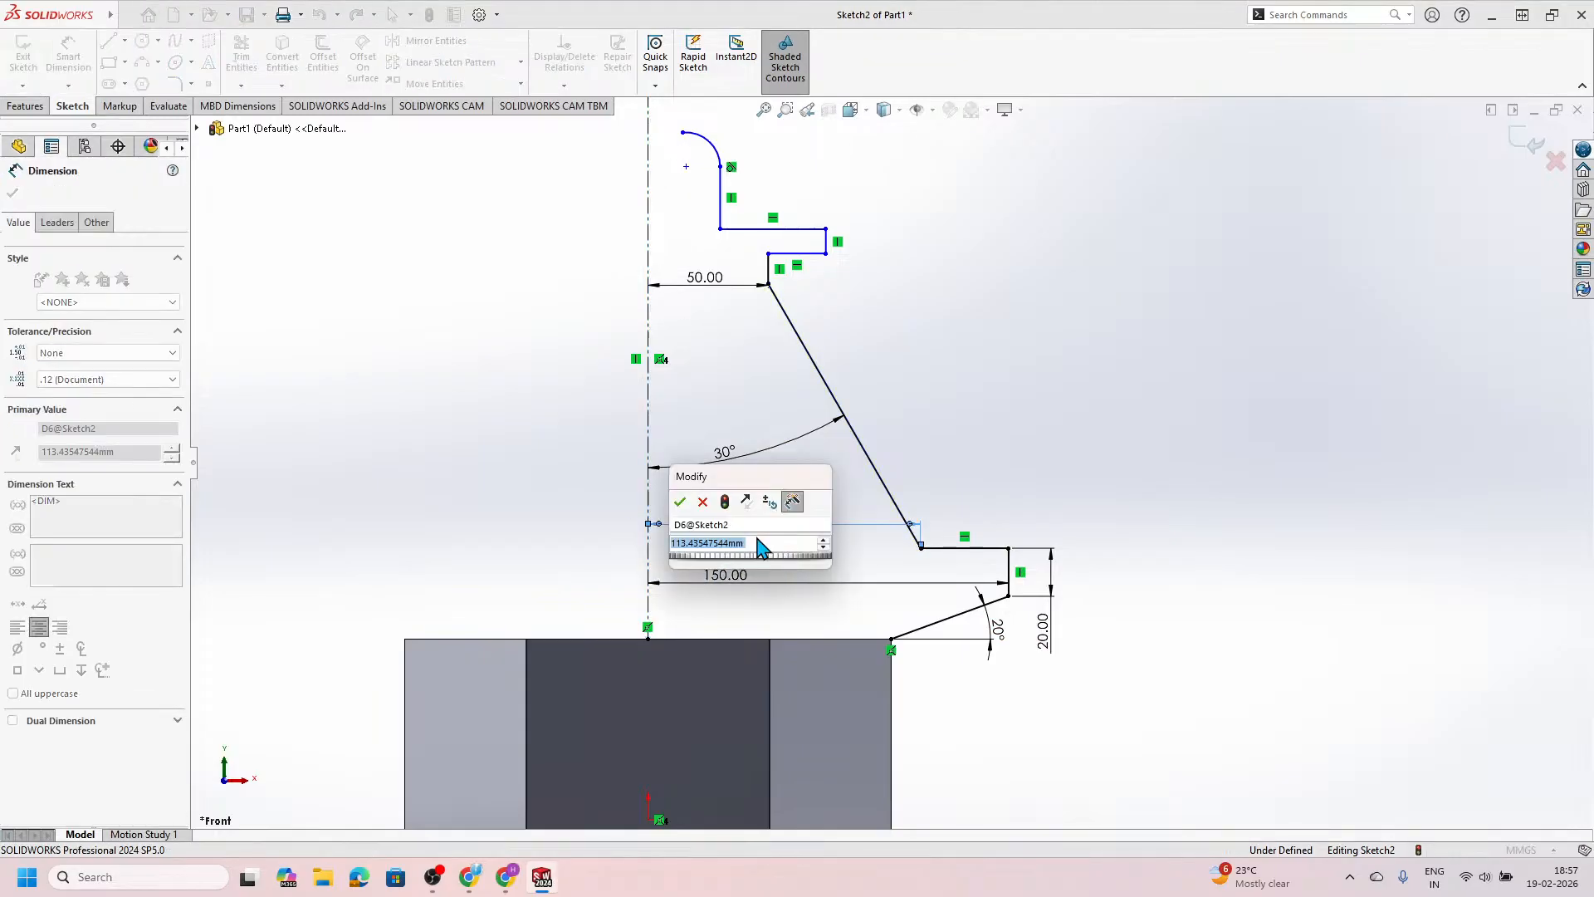
type("110")
key("Return")
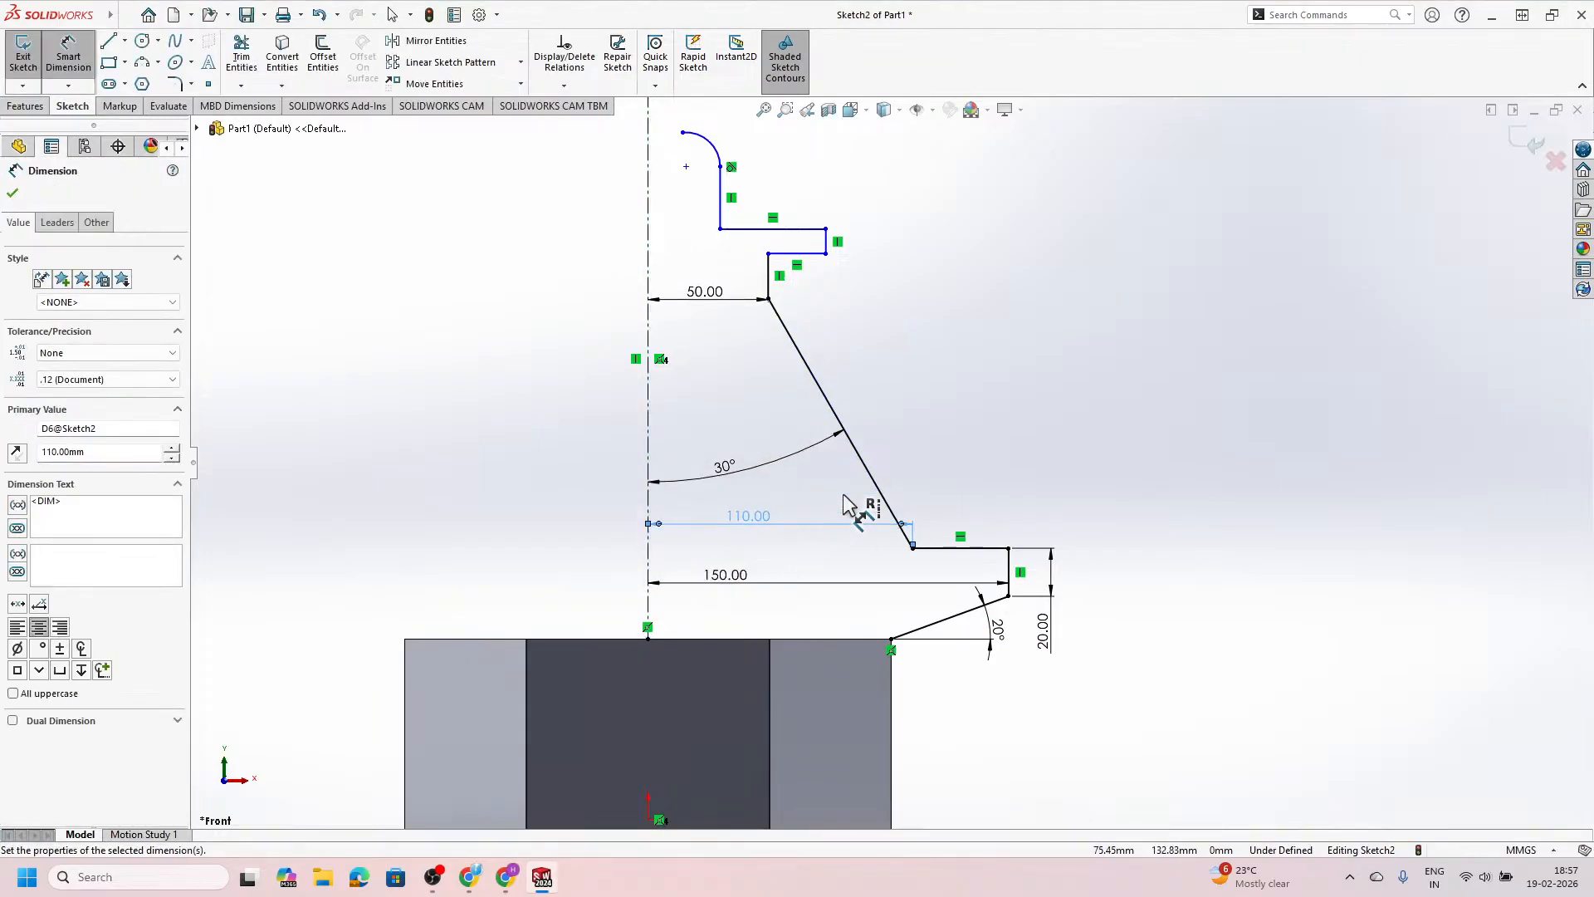
left_click(932, 327)
Step: Dimension the short vertical line directly above the roof's long slope at 20 mm high
scroll(885, 389, "up", 3)
scroll(869, 349, "down", 5)
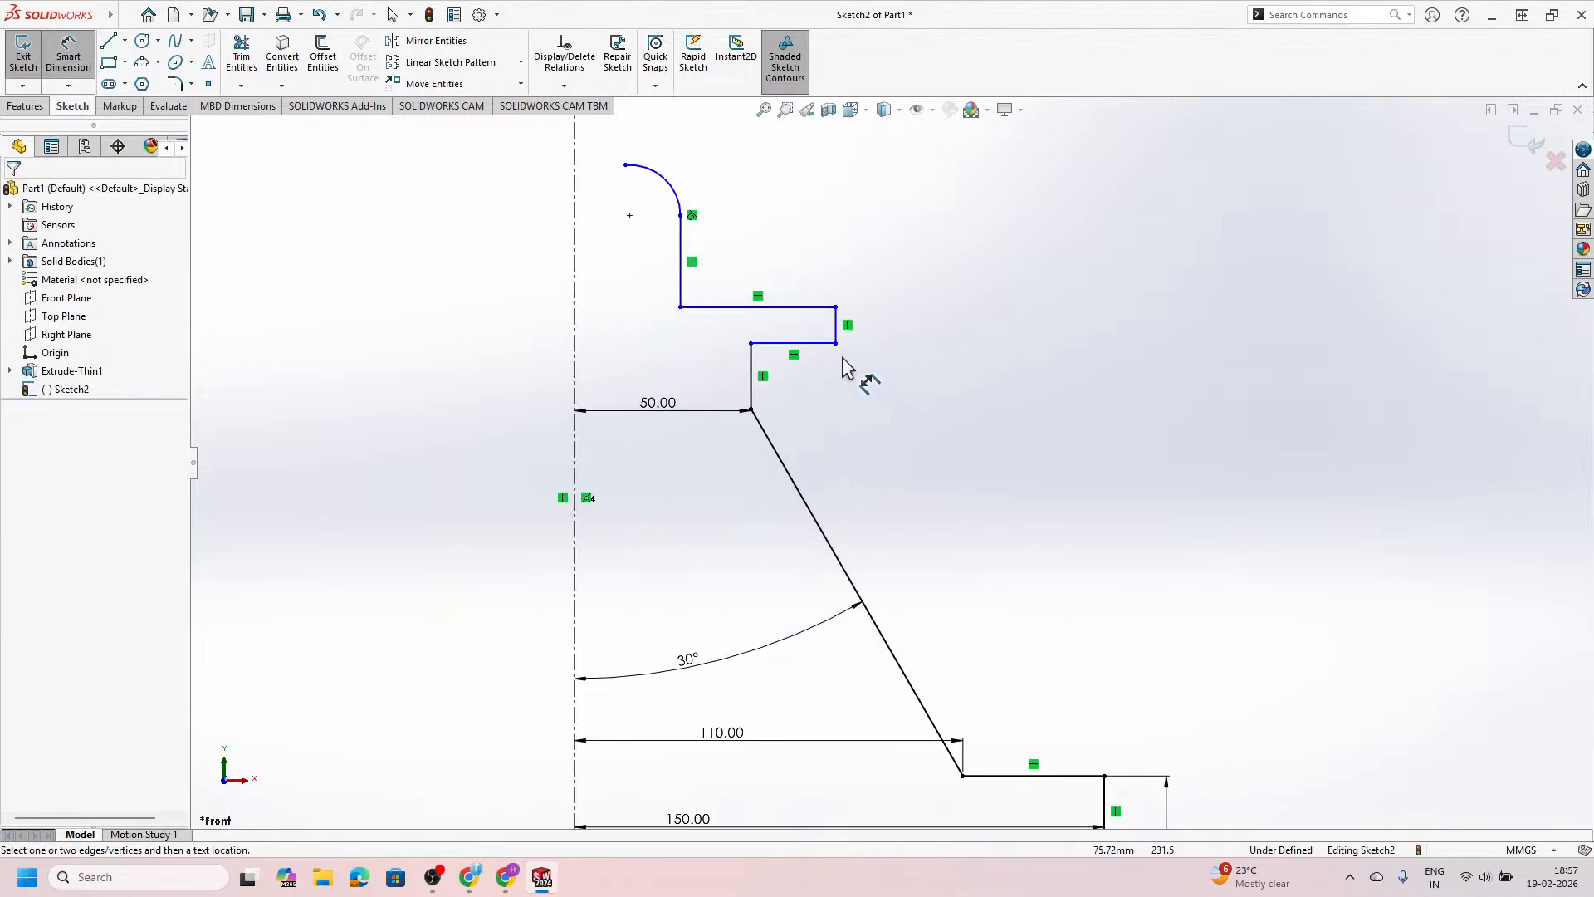
key("alt+Tab")
key("alt+Tab")
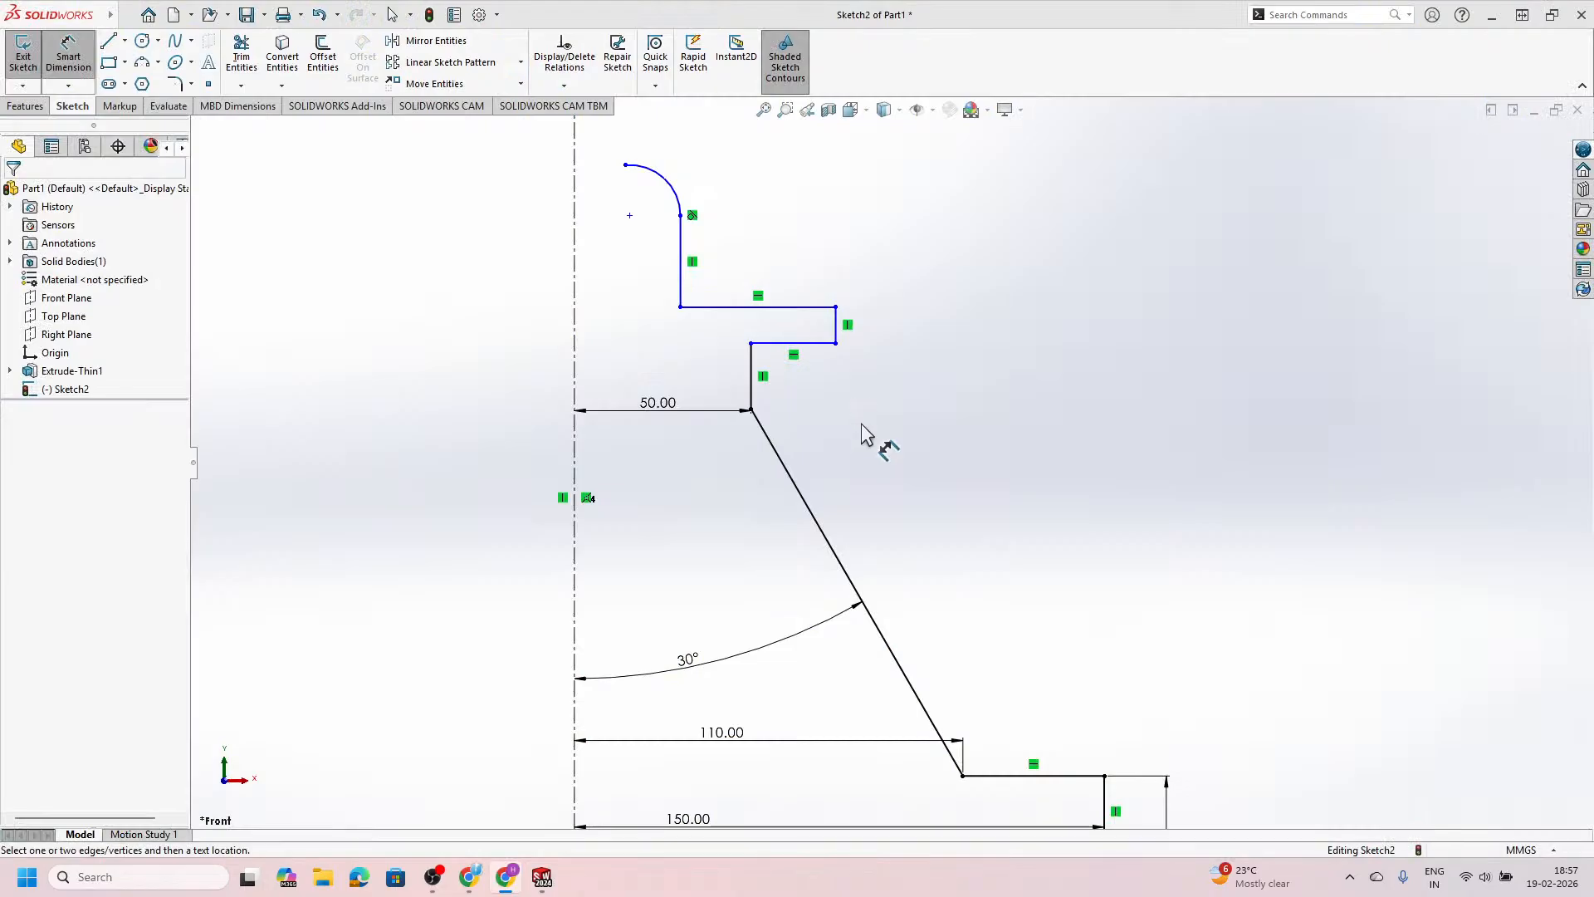
left_click(752, 399)
left_click(922, 448)
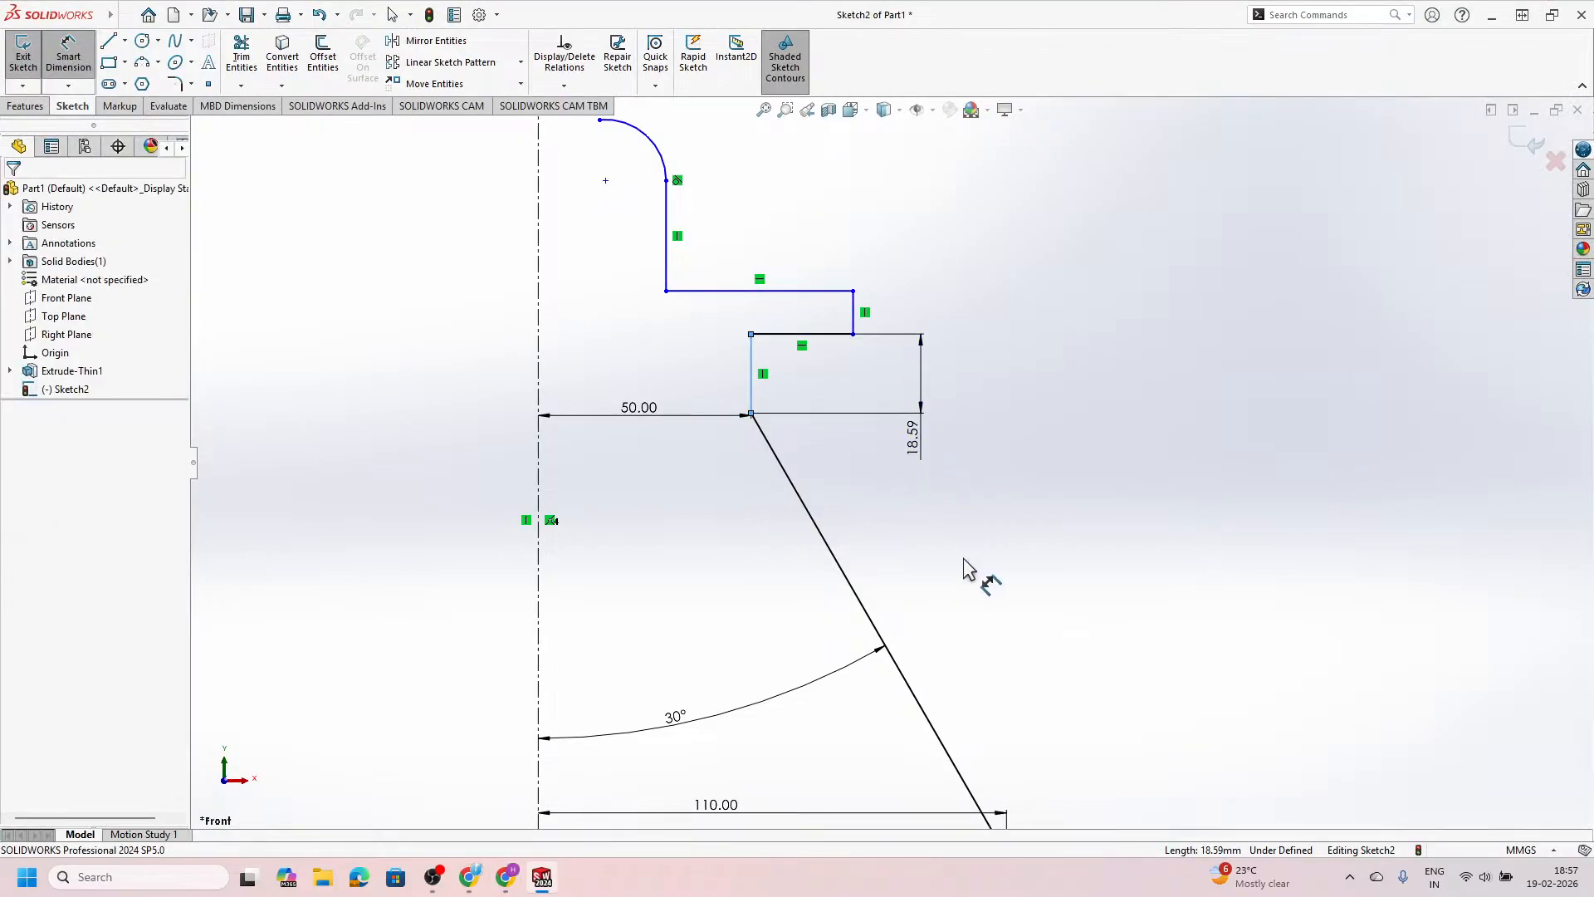
type("5")
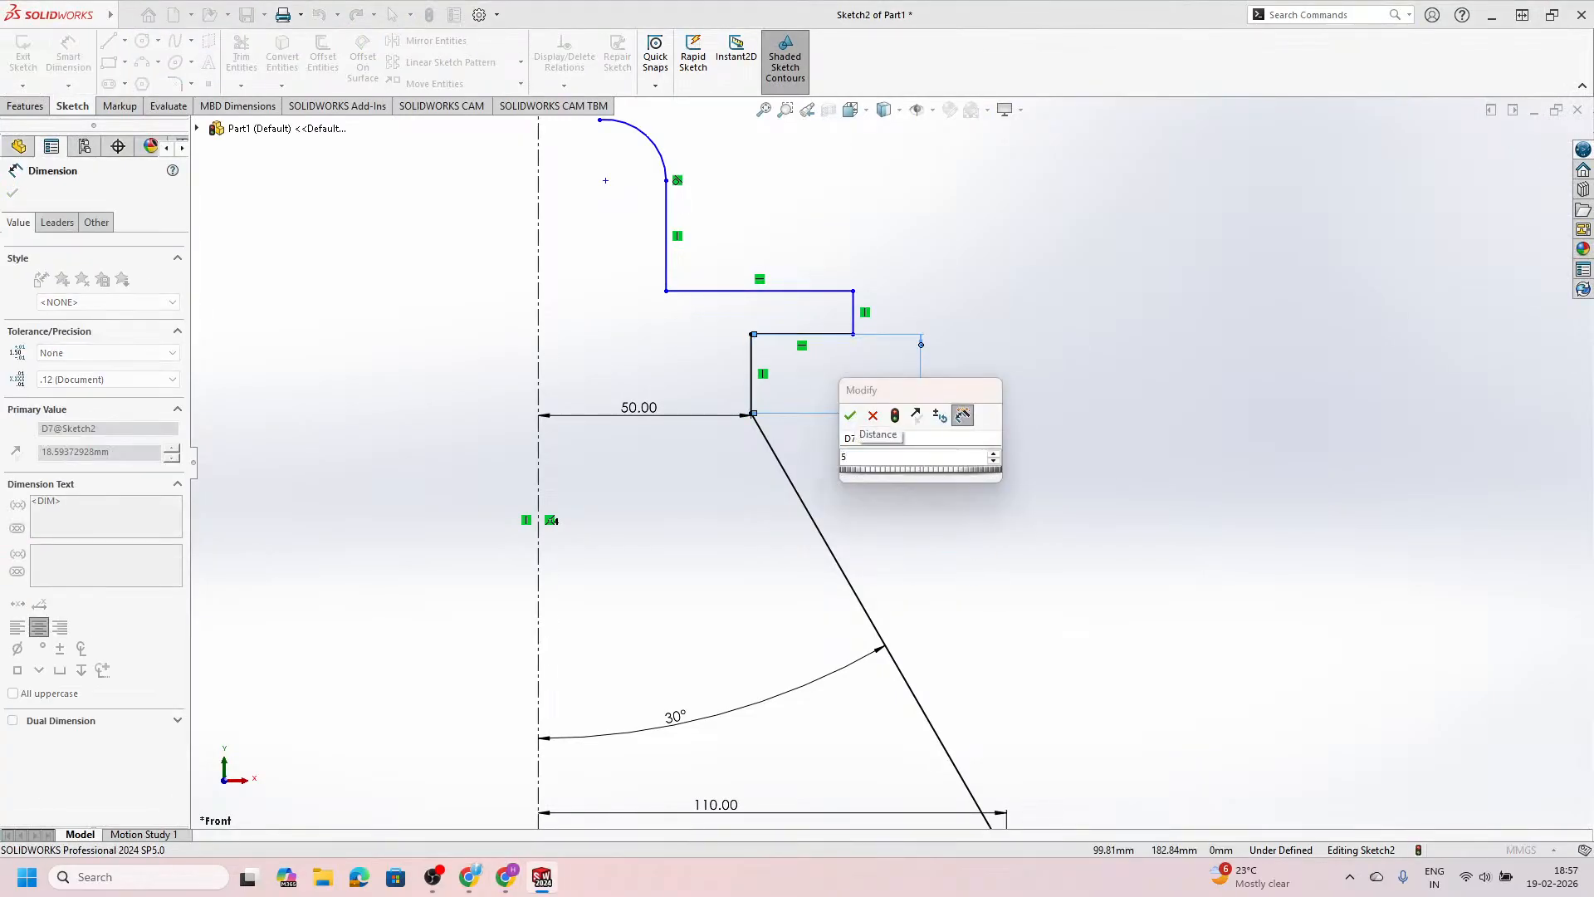
key("Escape")
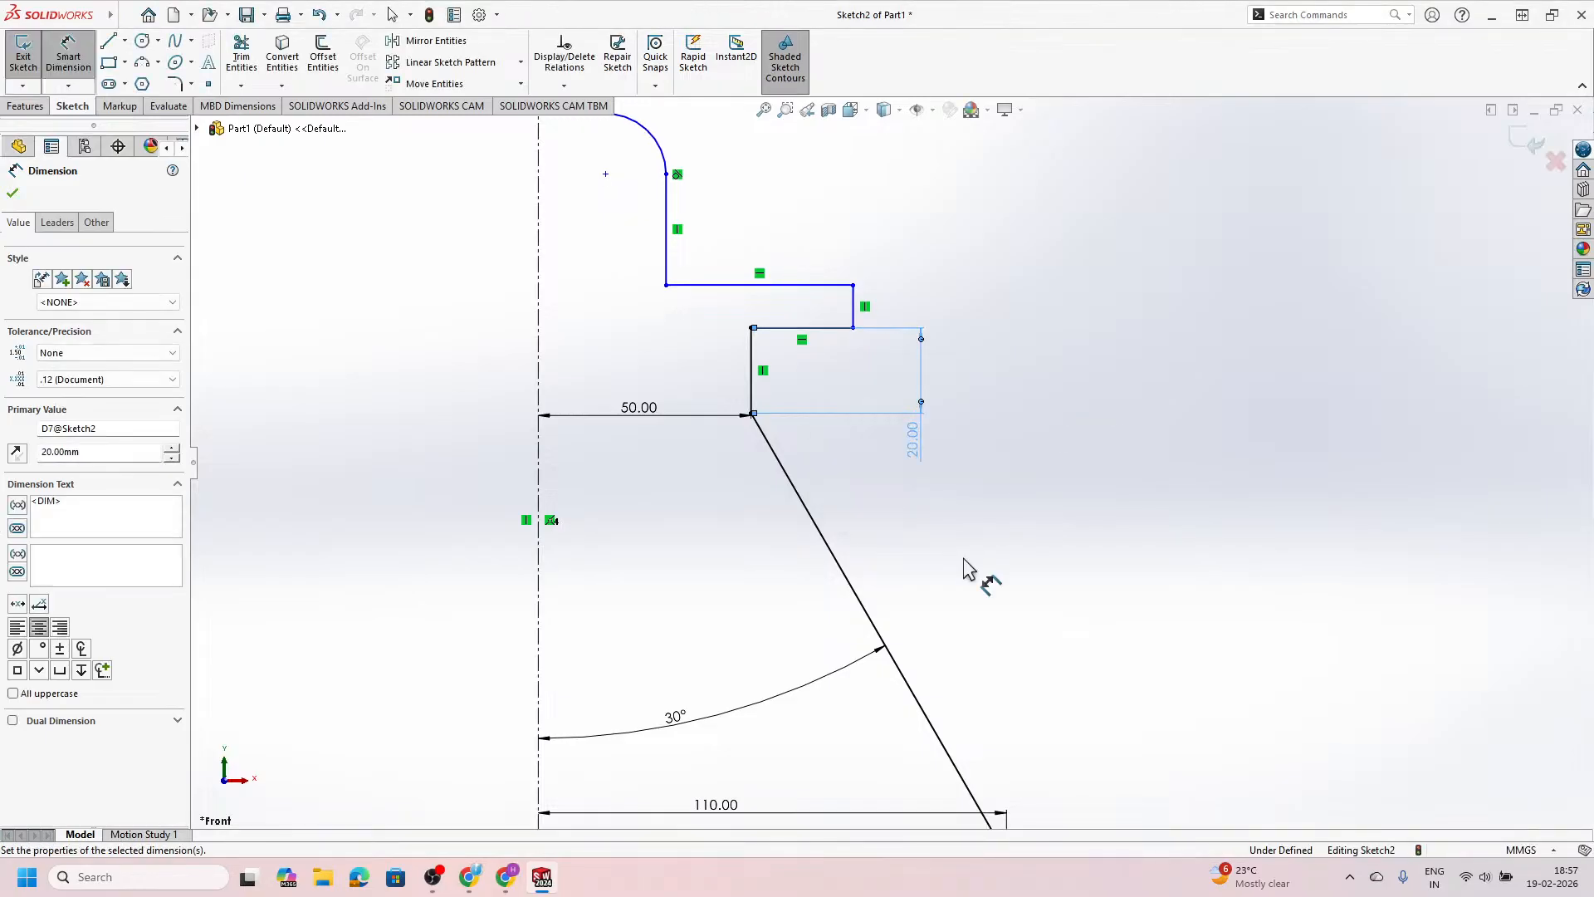
Step: Dimension the outer vertical edge of the cap's flange at 10 mm high
scroll(889, 327, "down", 3)
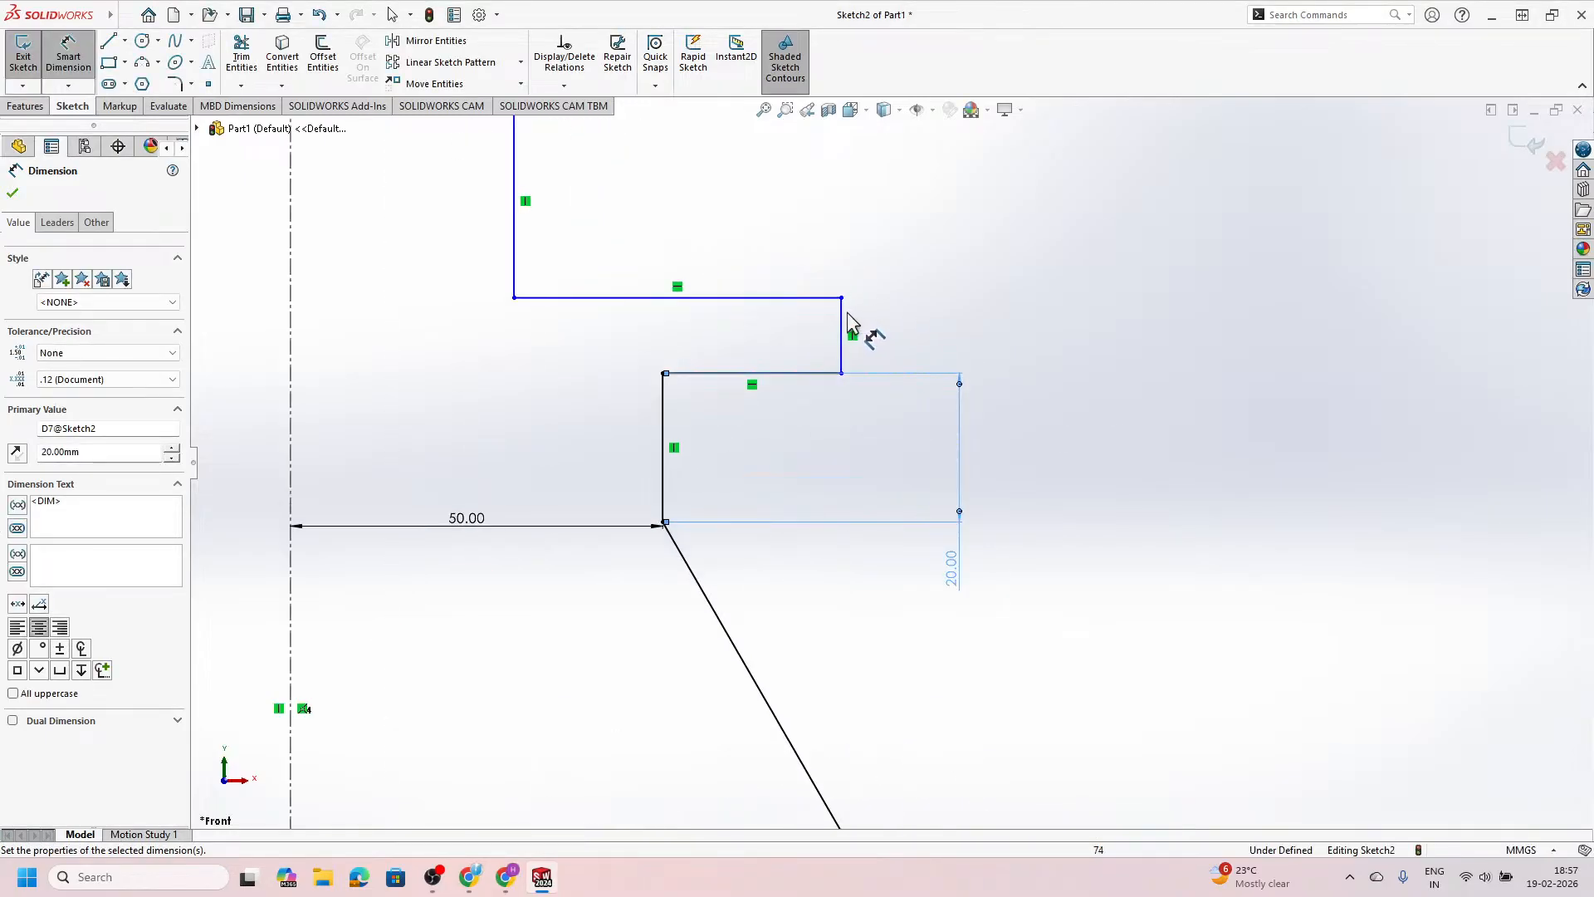
left_click(841, 326)
left_click(930, 314)
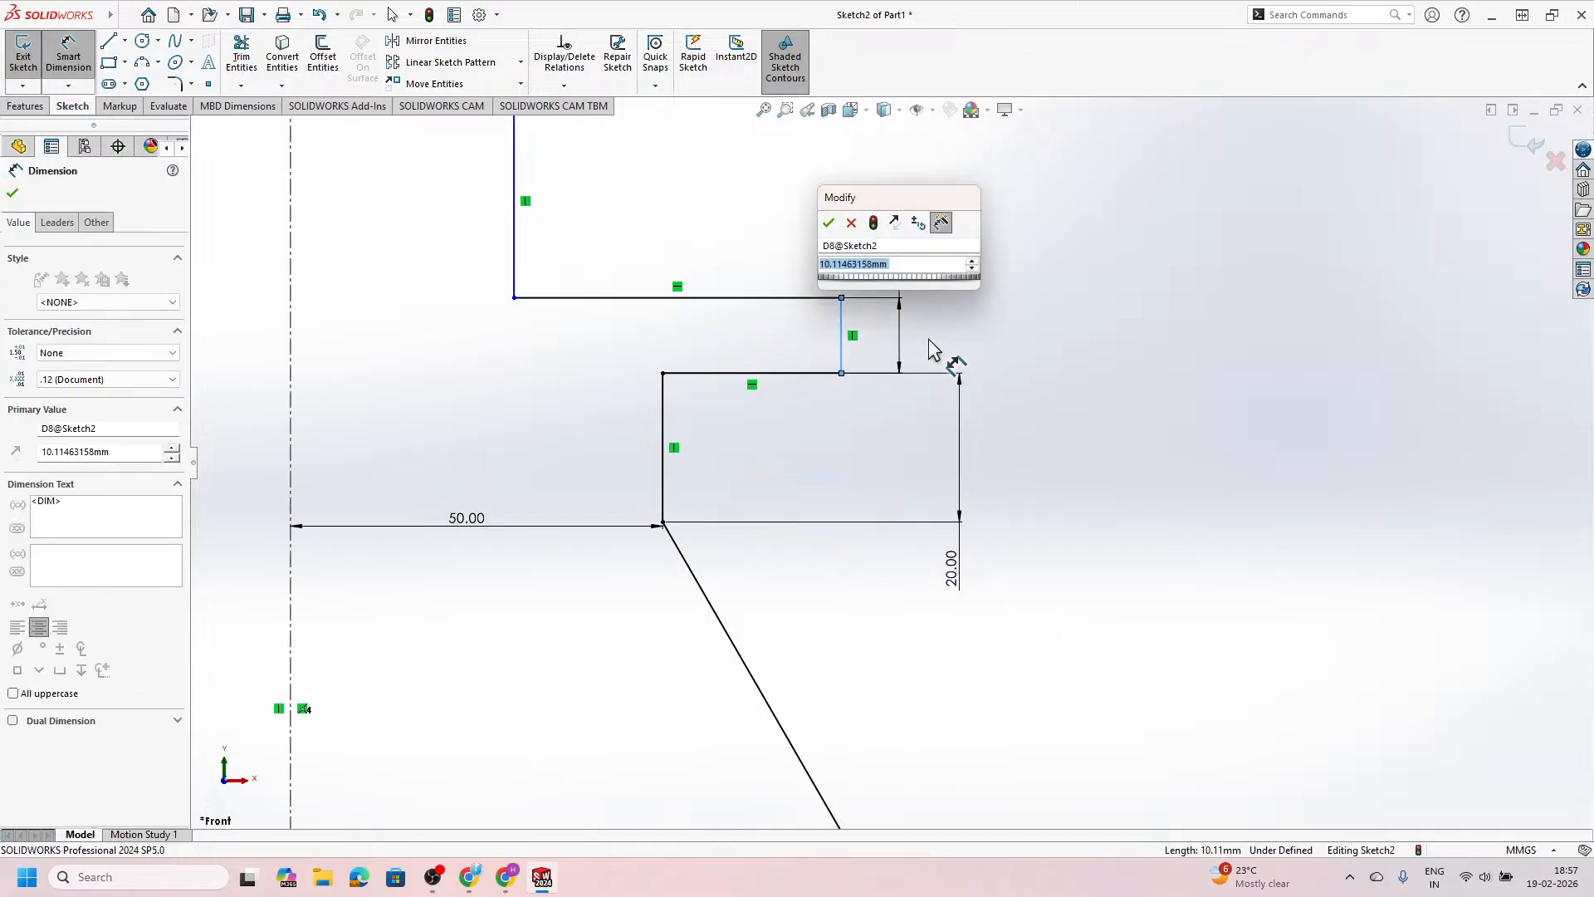
type("10")
key("Return")
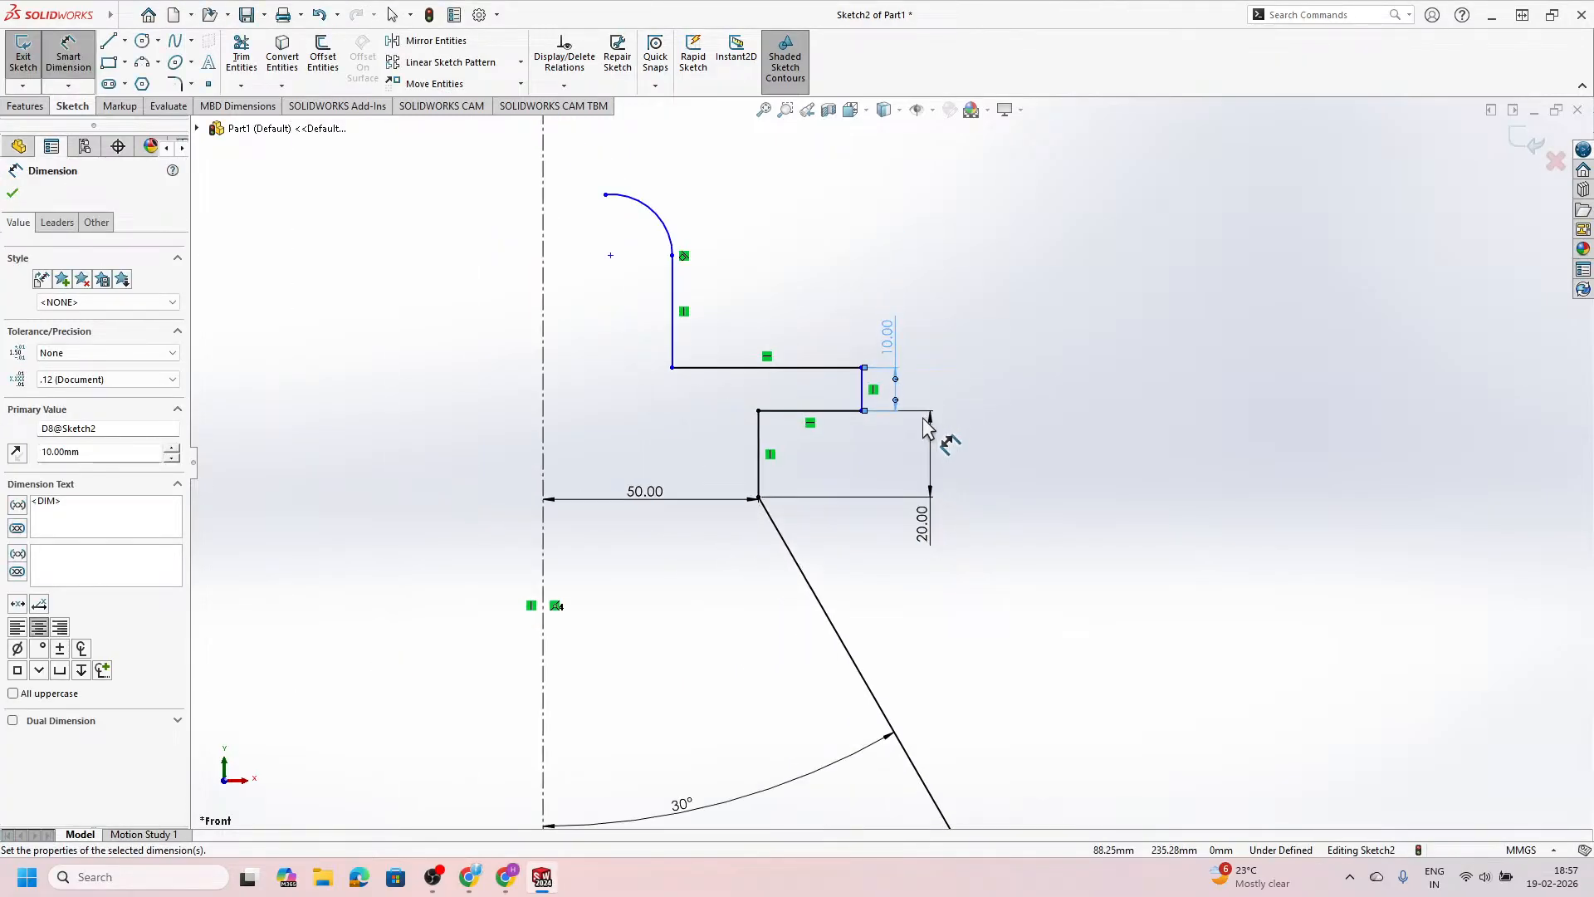
Step: Check the lantern image, return to SOLIDWORKS and dimension the cap flange's outer vertical edge at 80 mm from the centerline
key("alt+Tab")
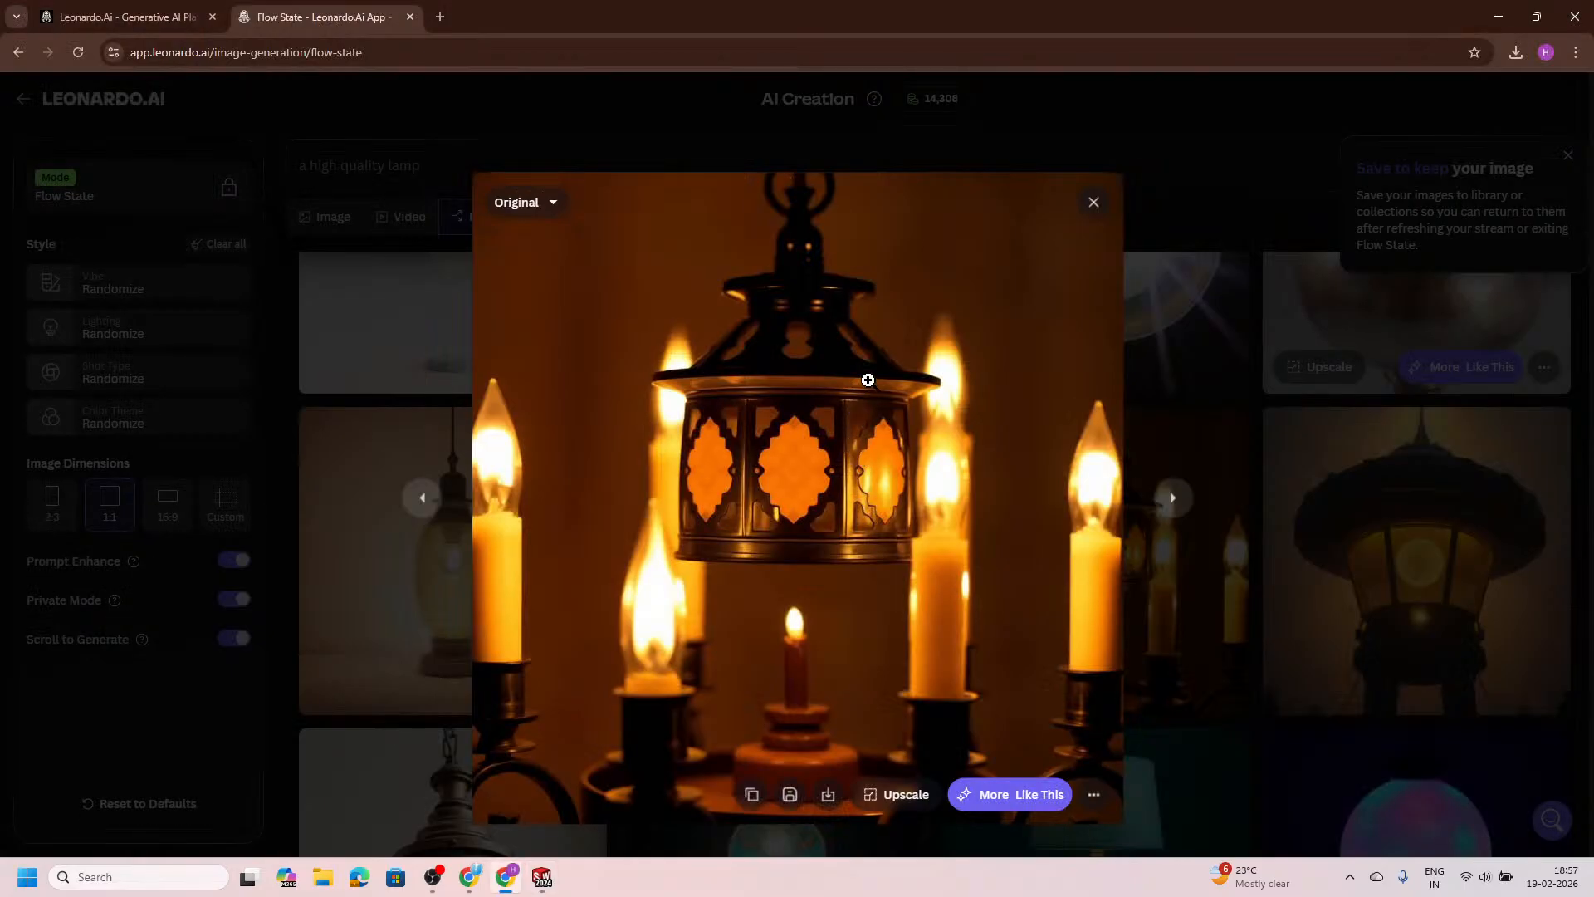
key("alt+Tab")
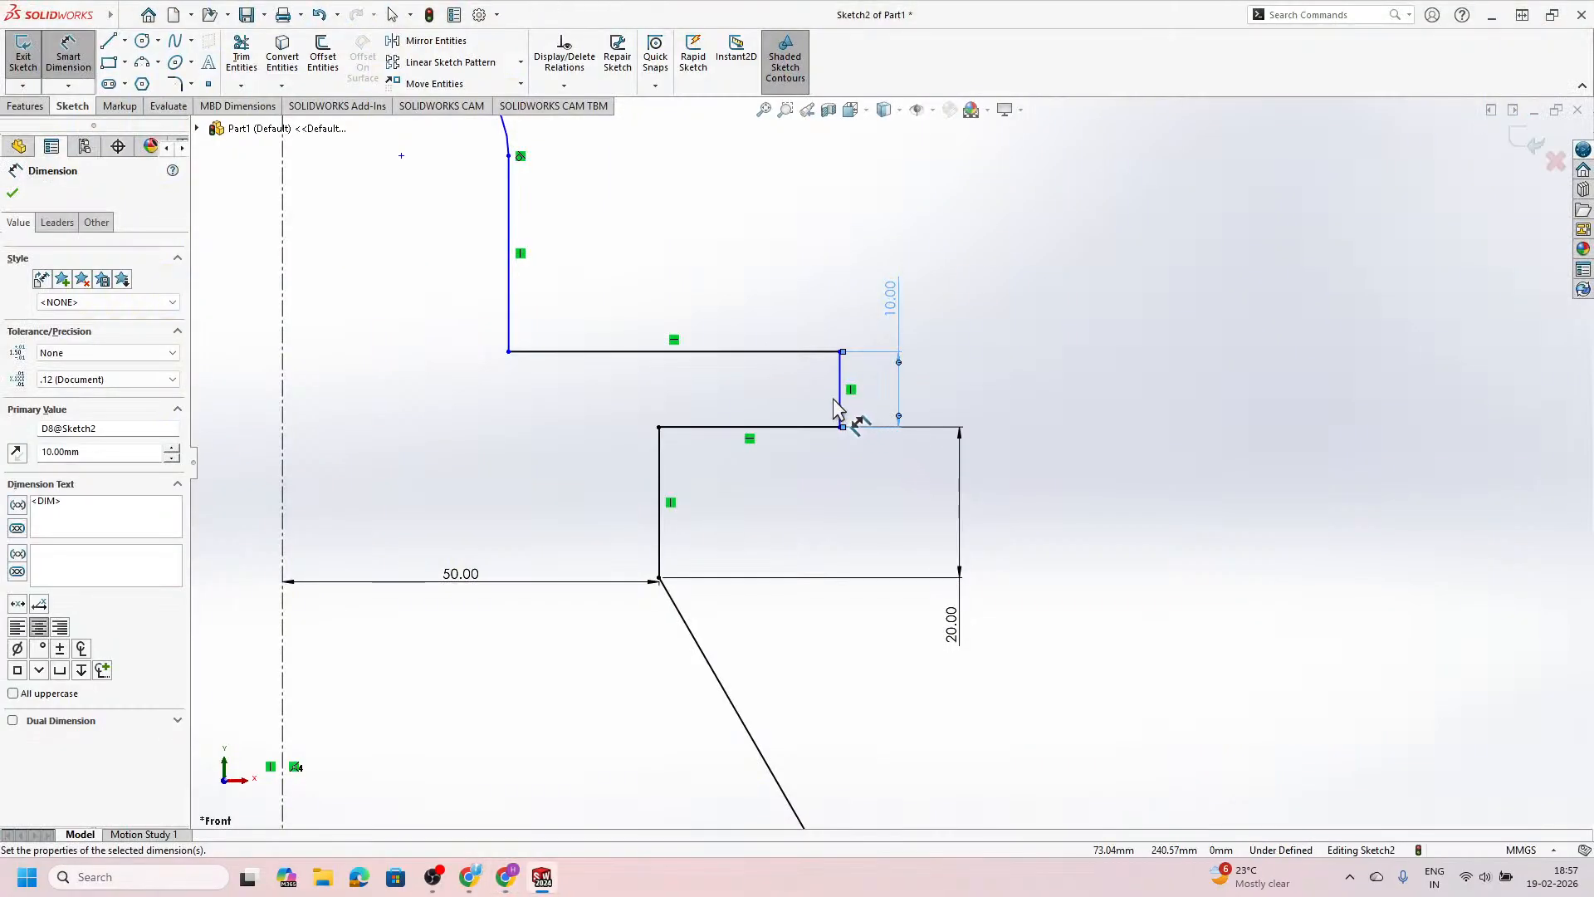
left_click(841, 411)
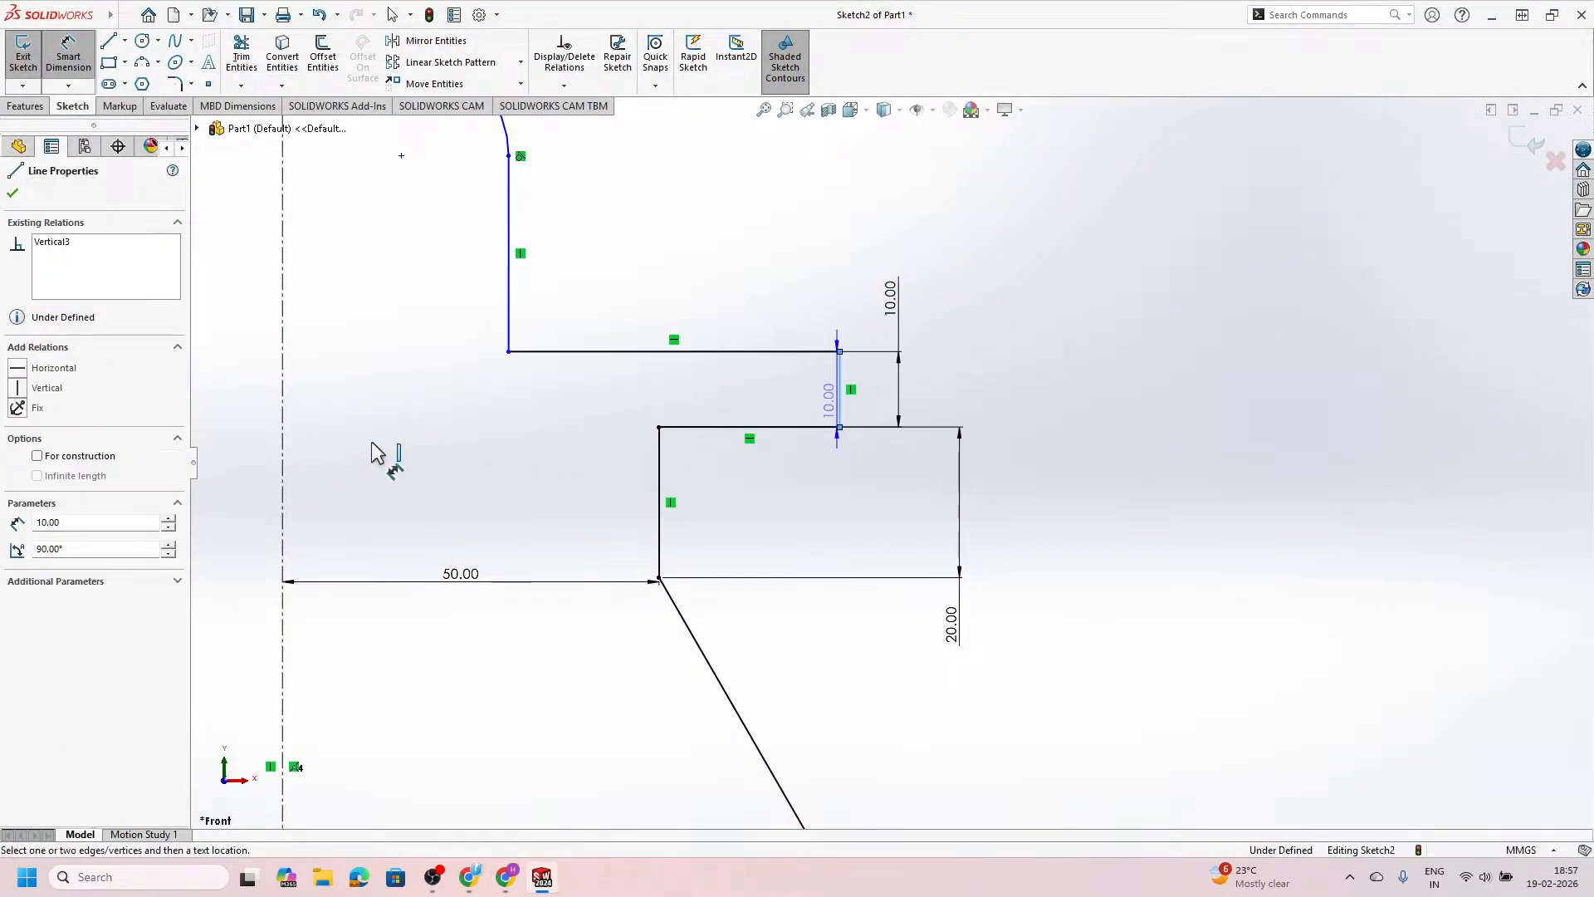
left_click(284, 443)
left_click(498, 529)
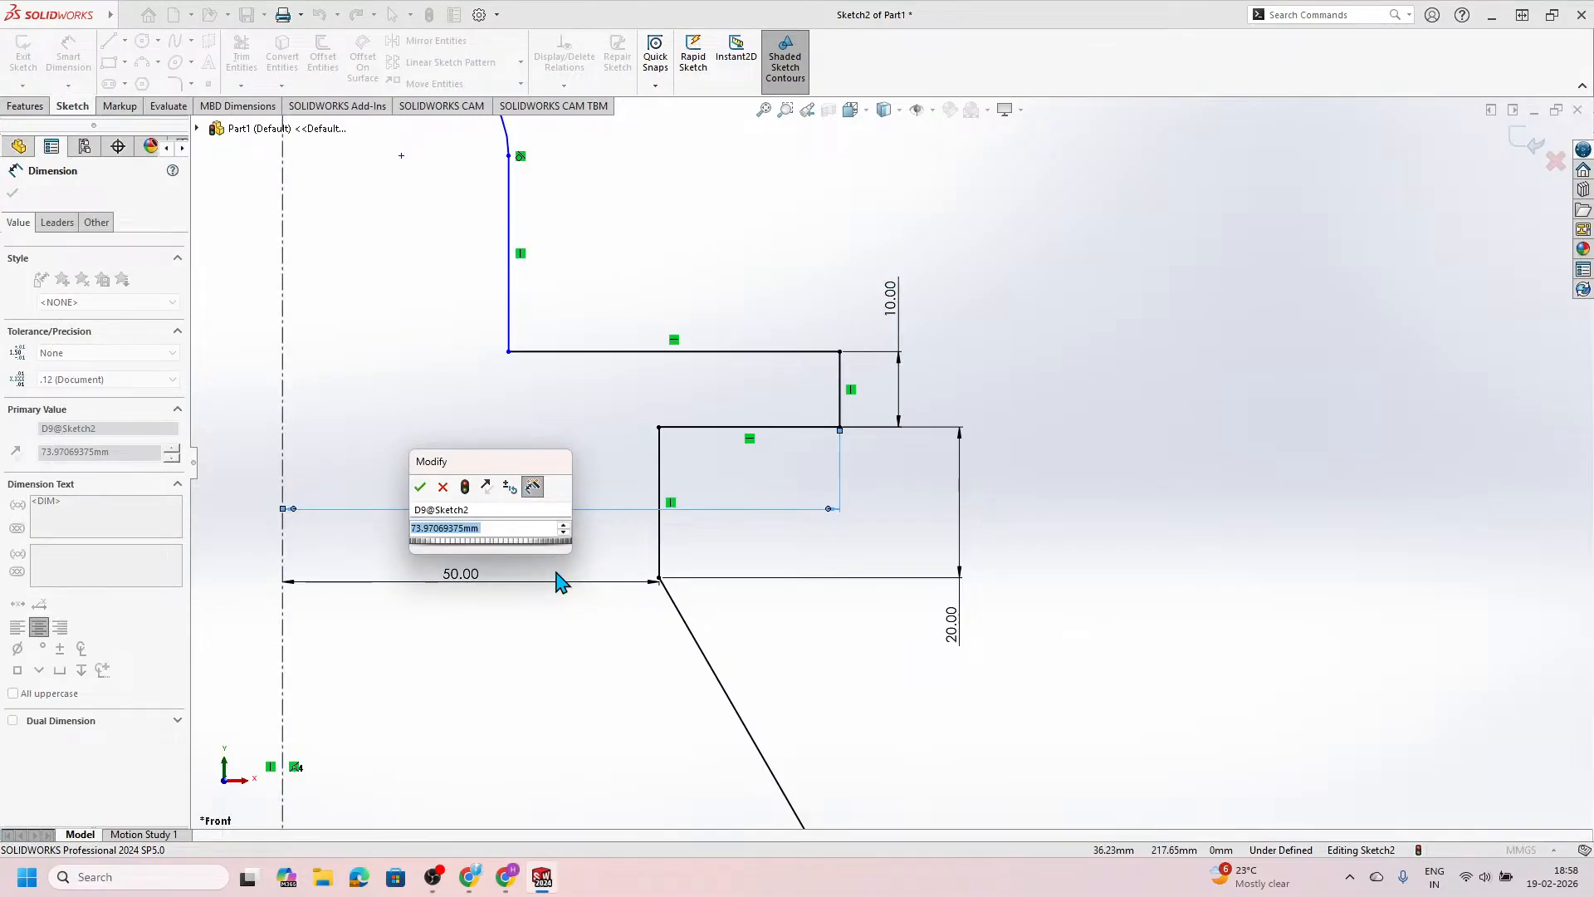
type("80")
key("Return")
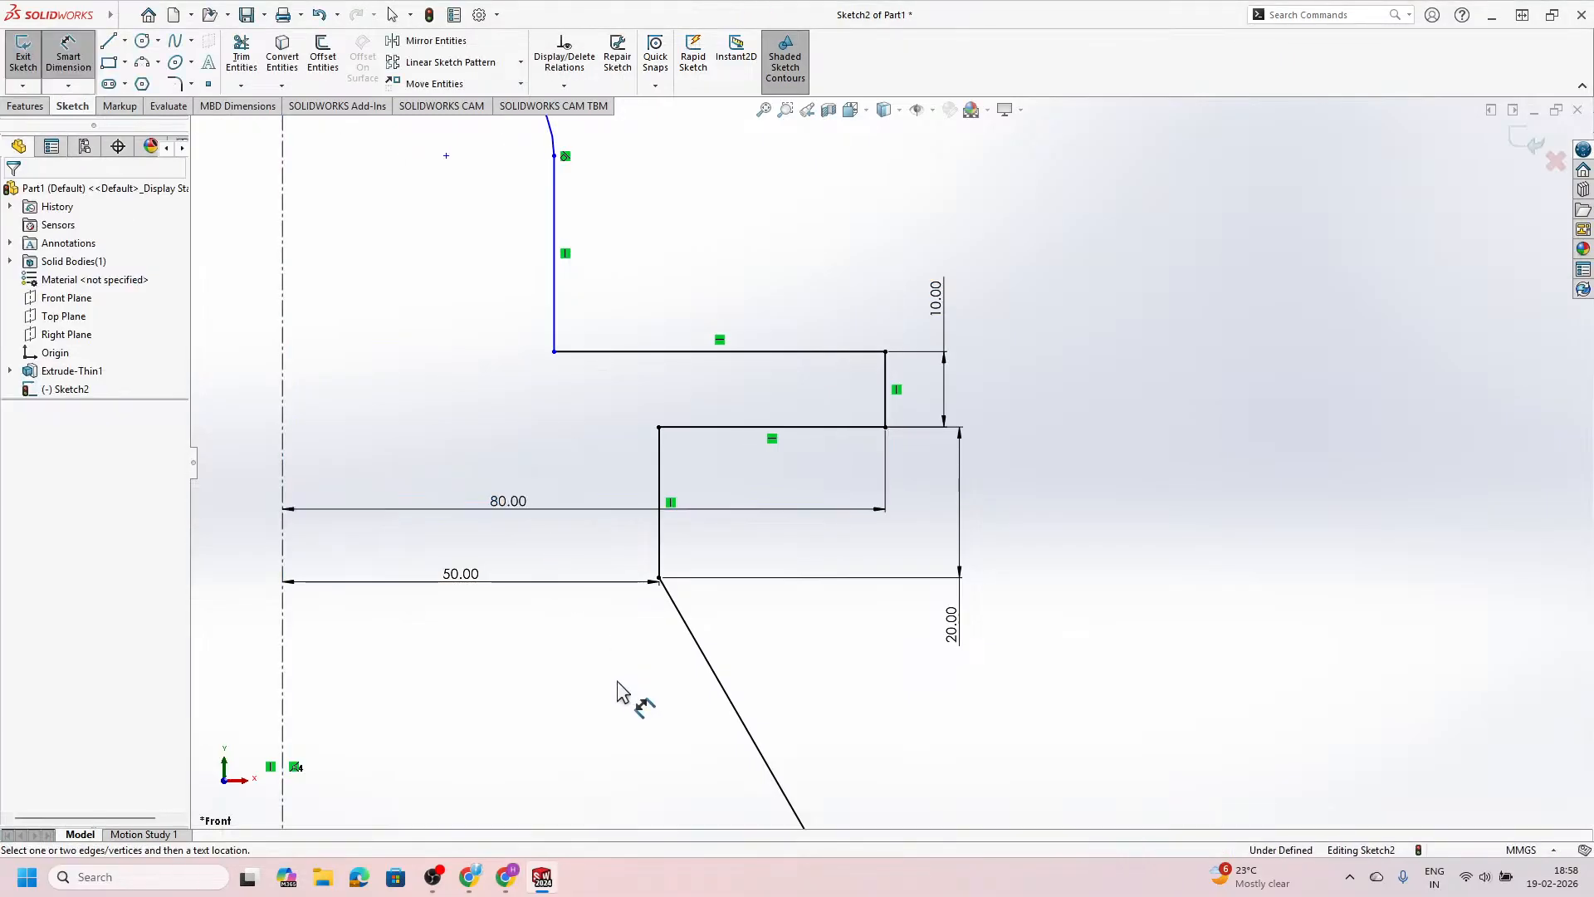
Step: Dimension the vertical line between the cap's flange and top arc from the centerline, trying 40 mm and settling on 20 mm
scroll(622, 455, "up", 4)
left_click(597, 370)
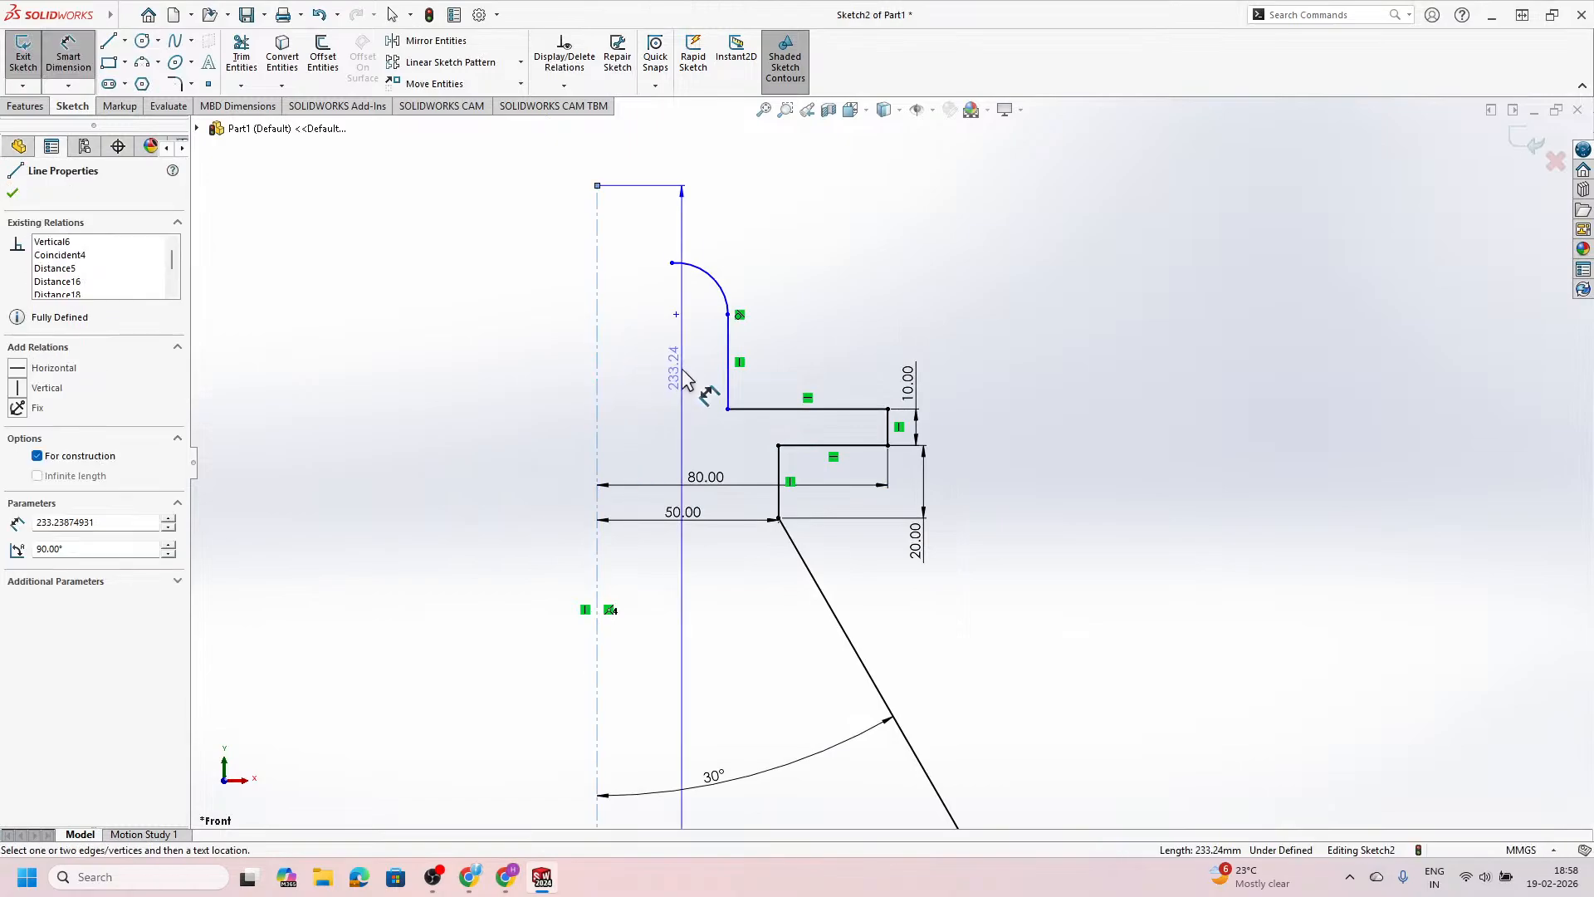
left_click(729, 366)
left_click(664, 410)
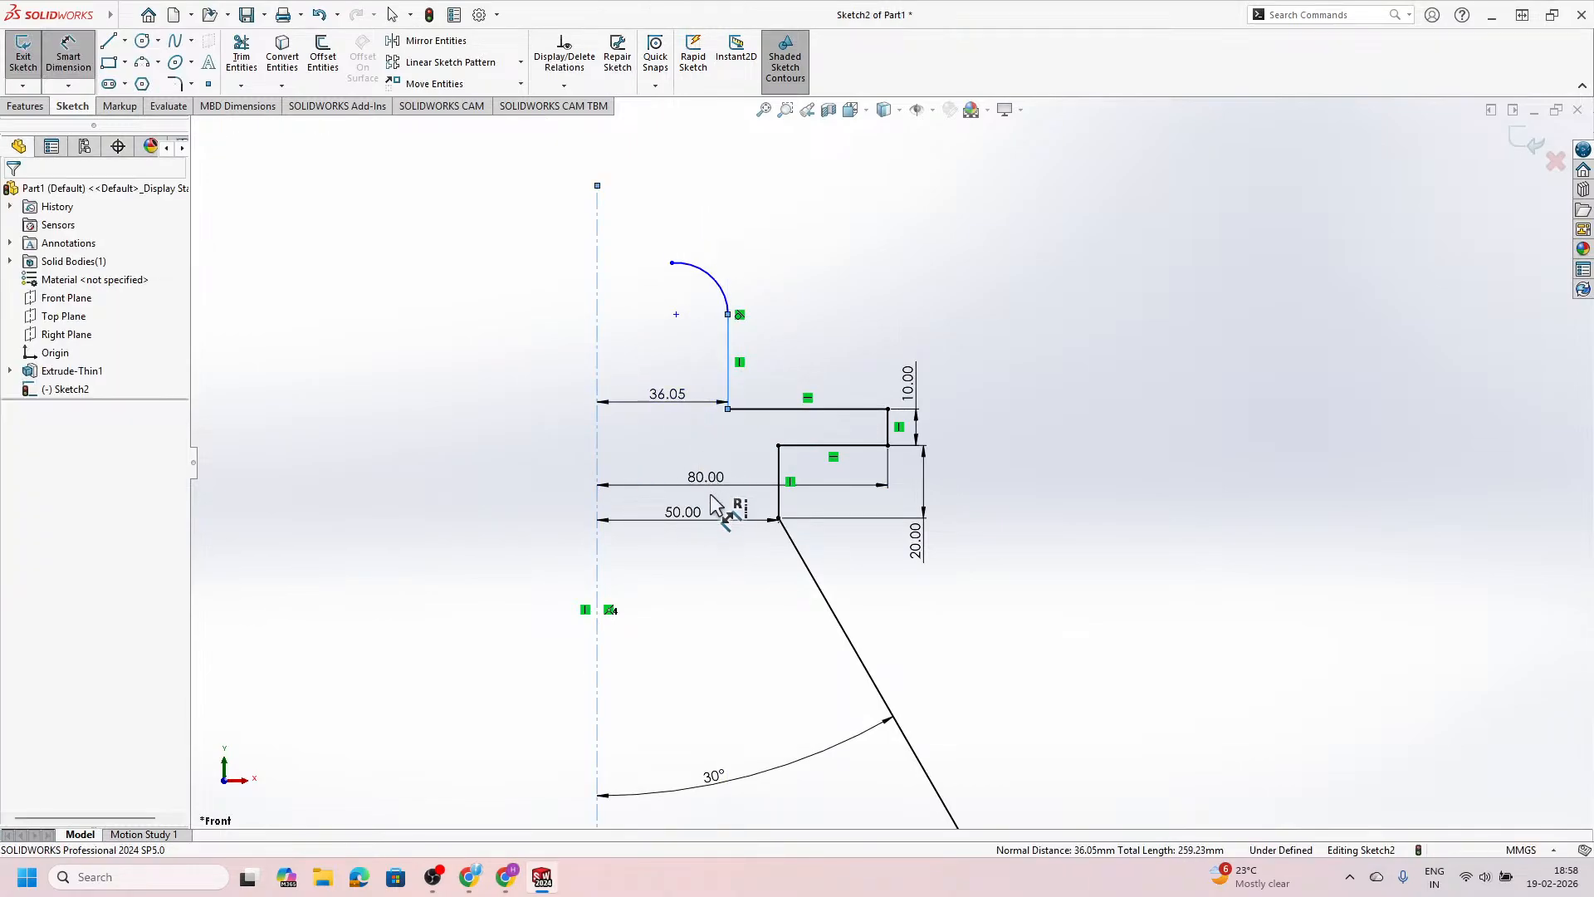
type("40")
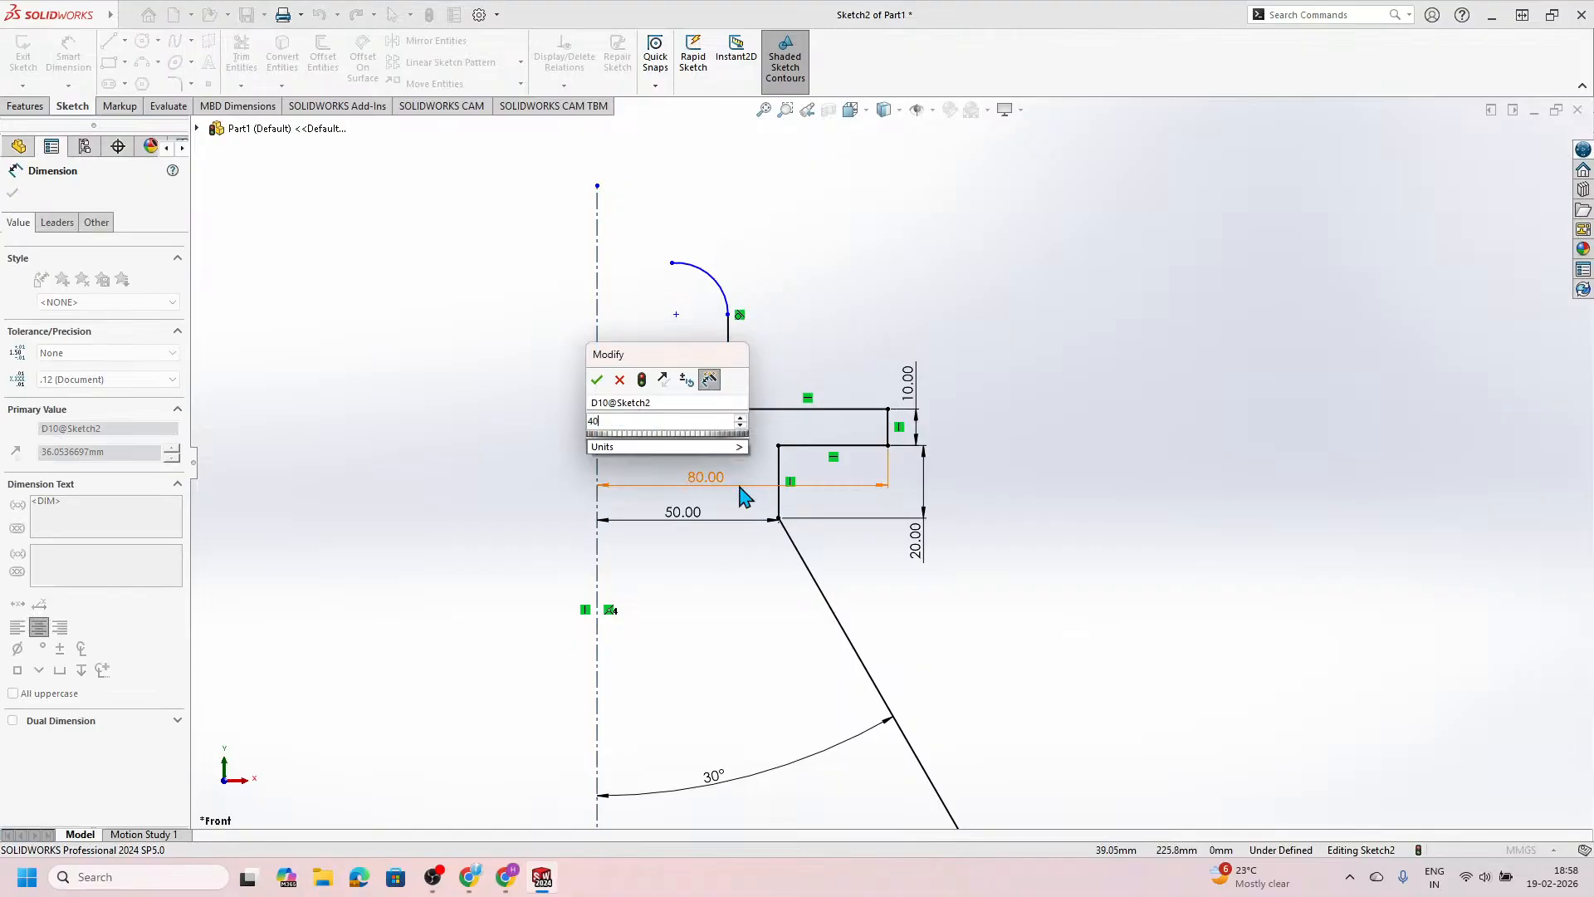
key("Return")
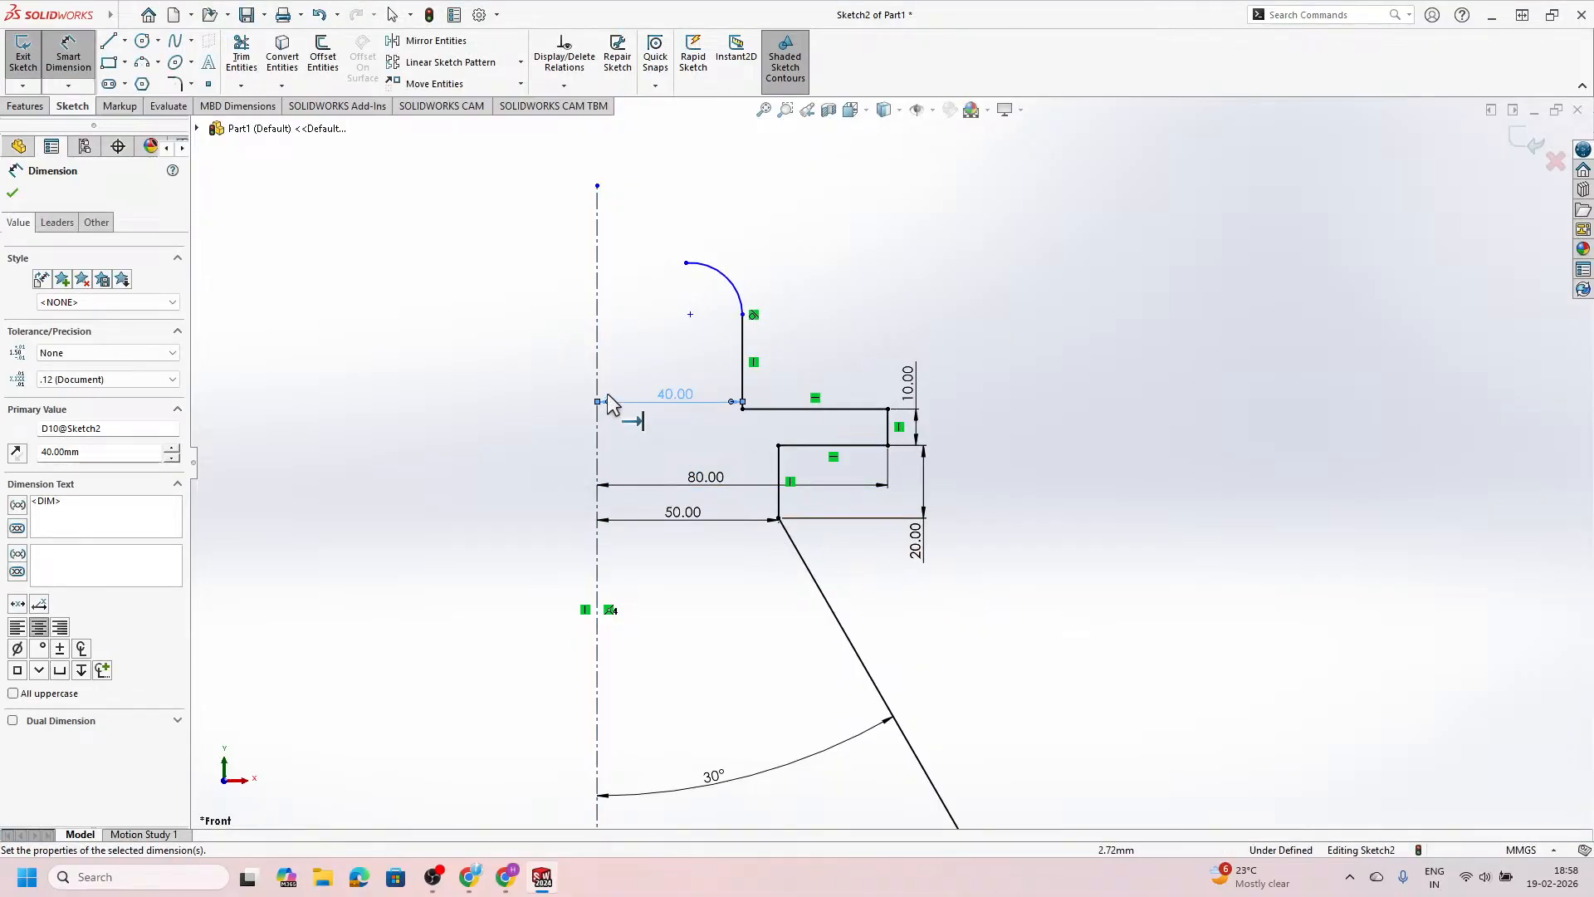
double_click(670, 397)
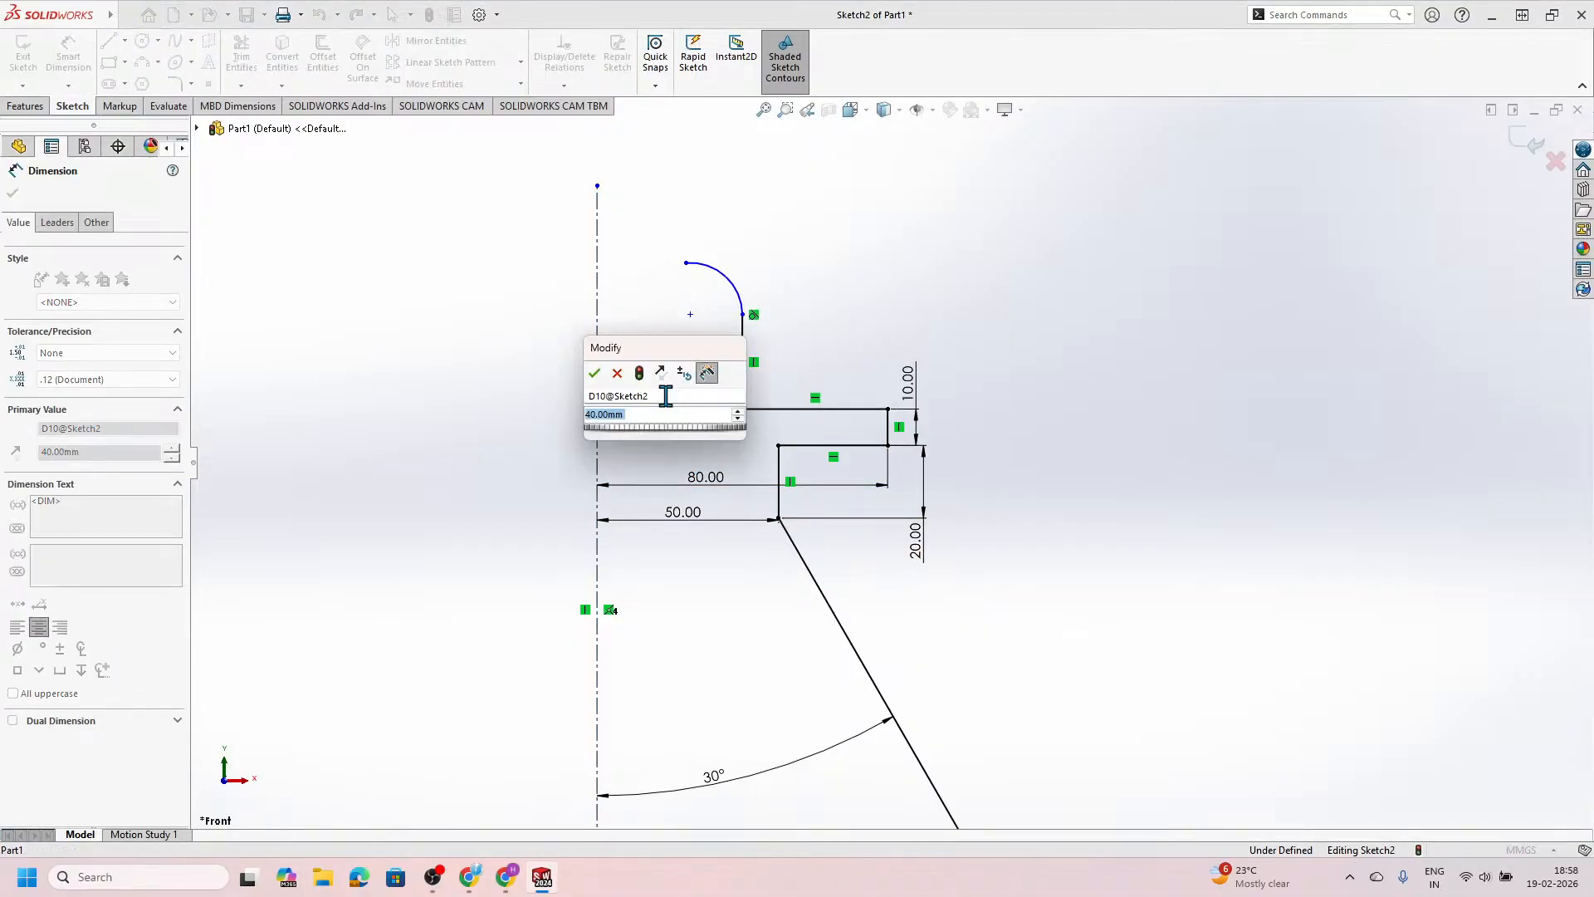
type("200")
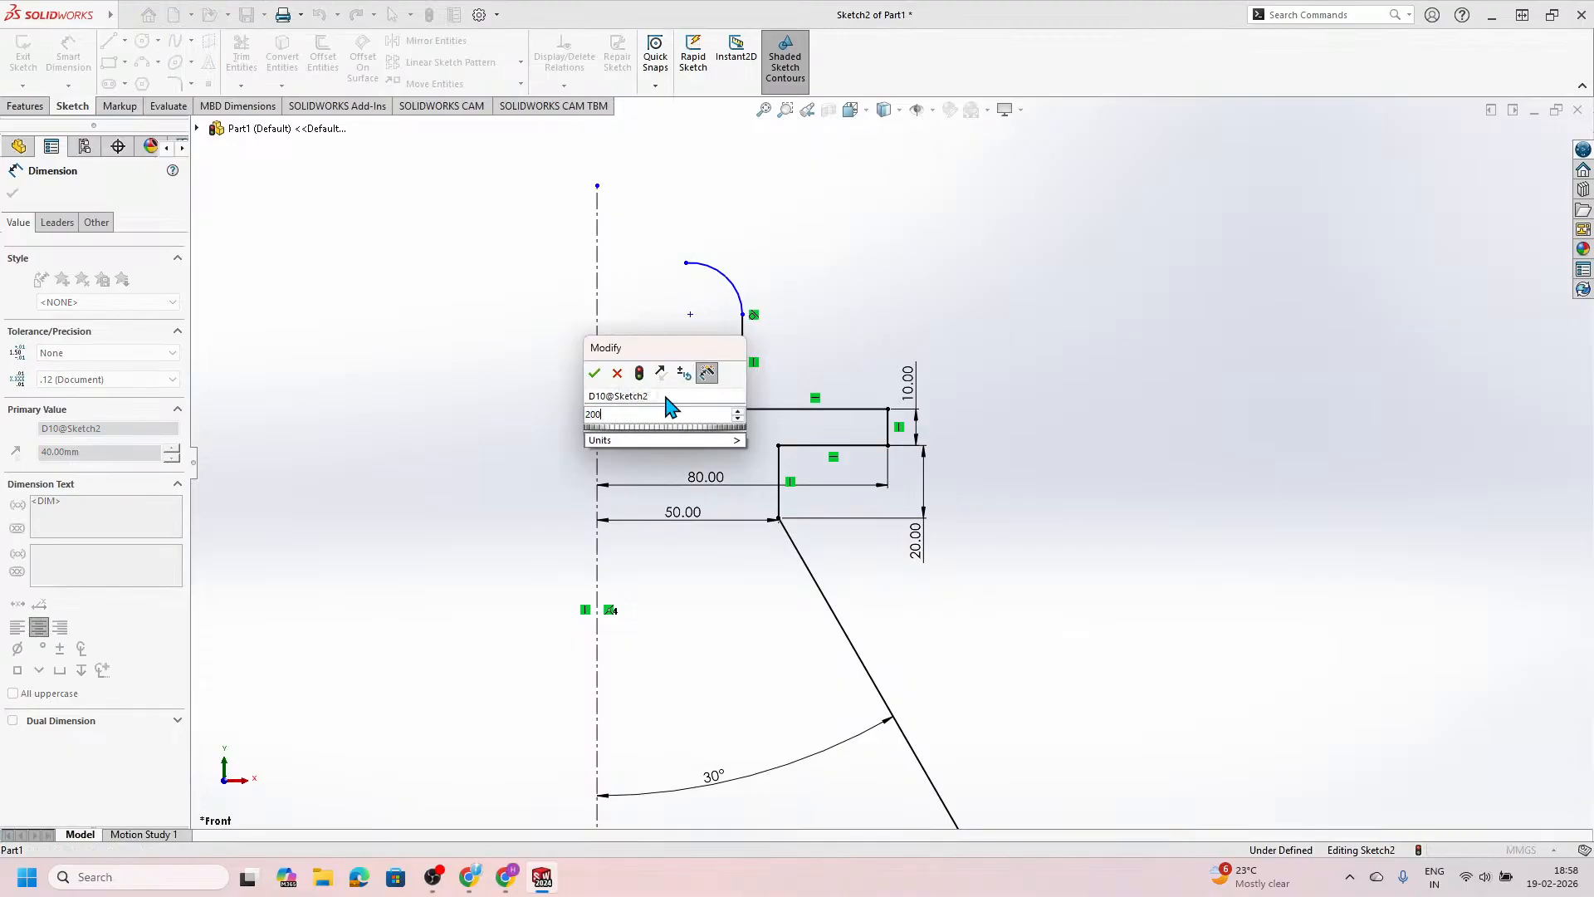
key("Return")
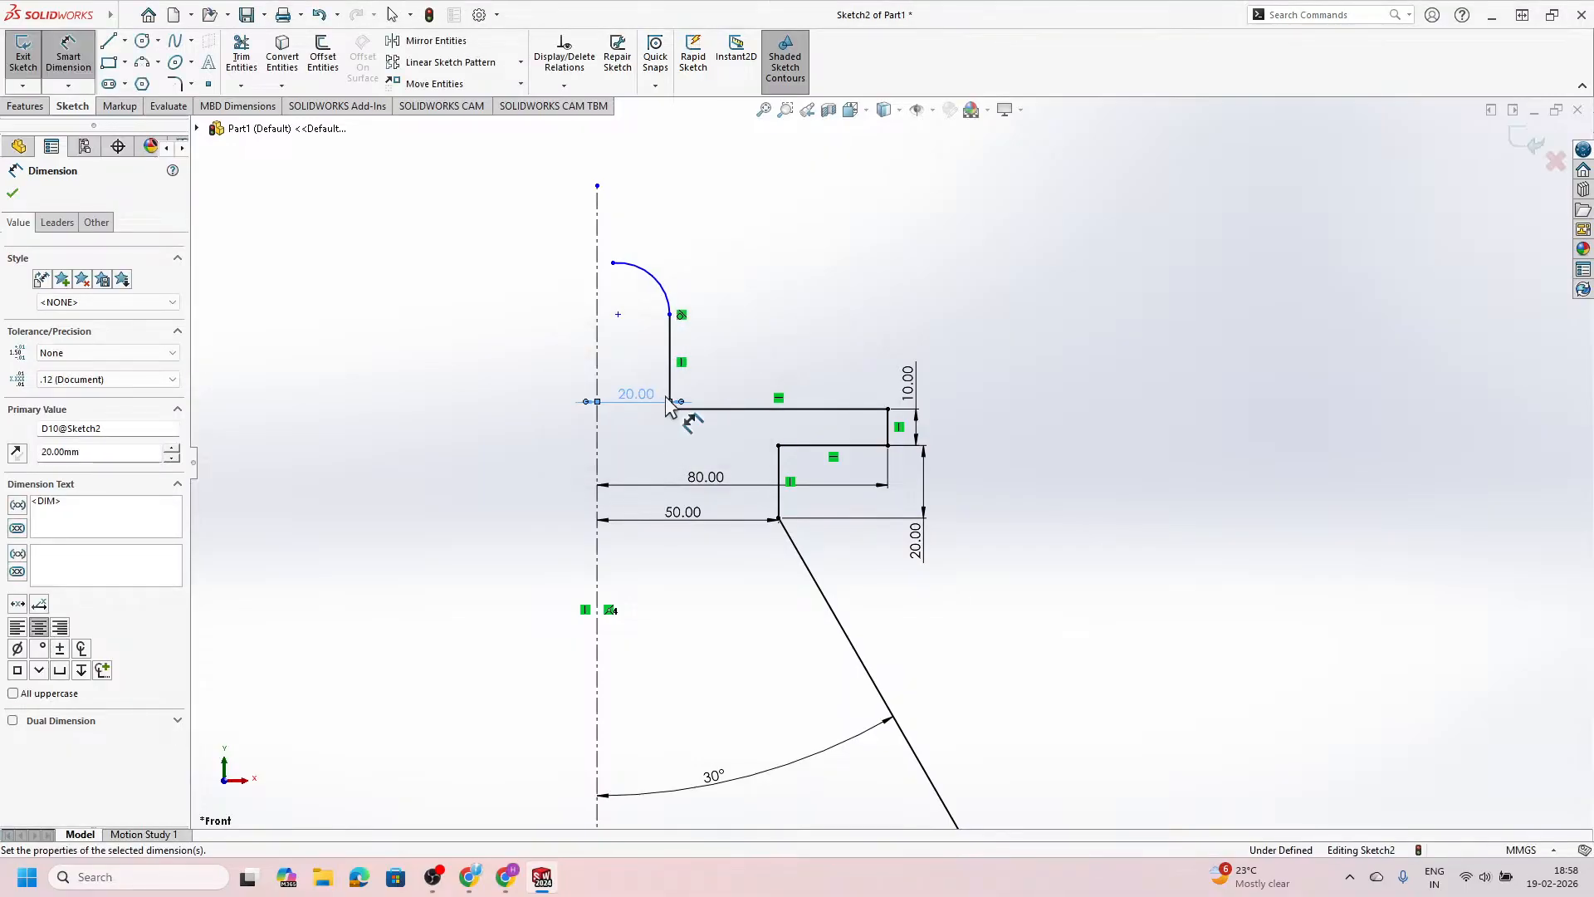
Step: Sketch a vertical line about 5.6 mm up from the top arc's upper end and a horizontal line from it to the centerline
scroll(668, 315, "down", 2)
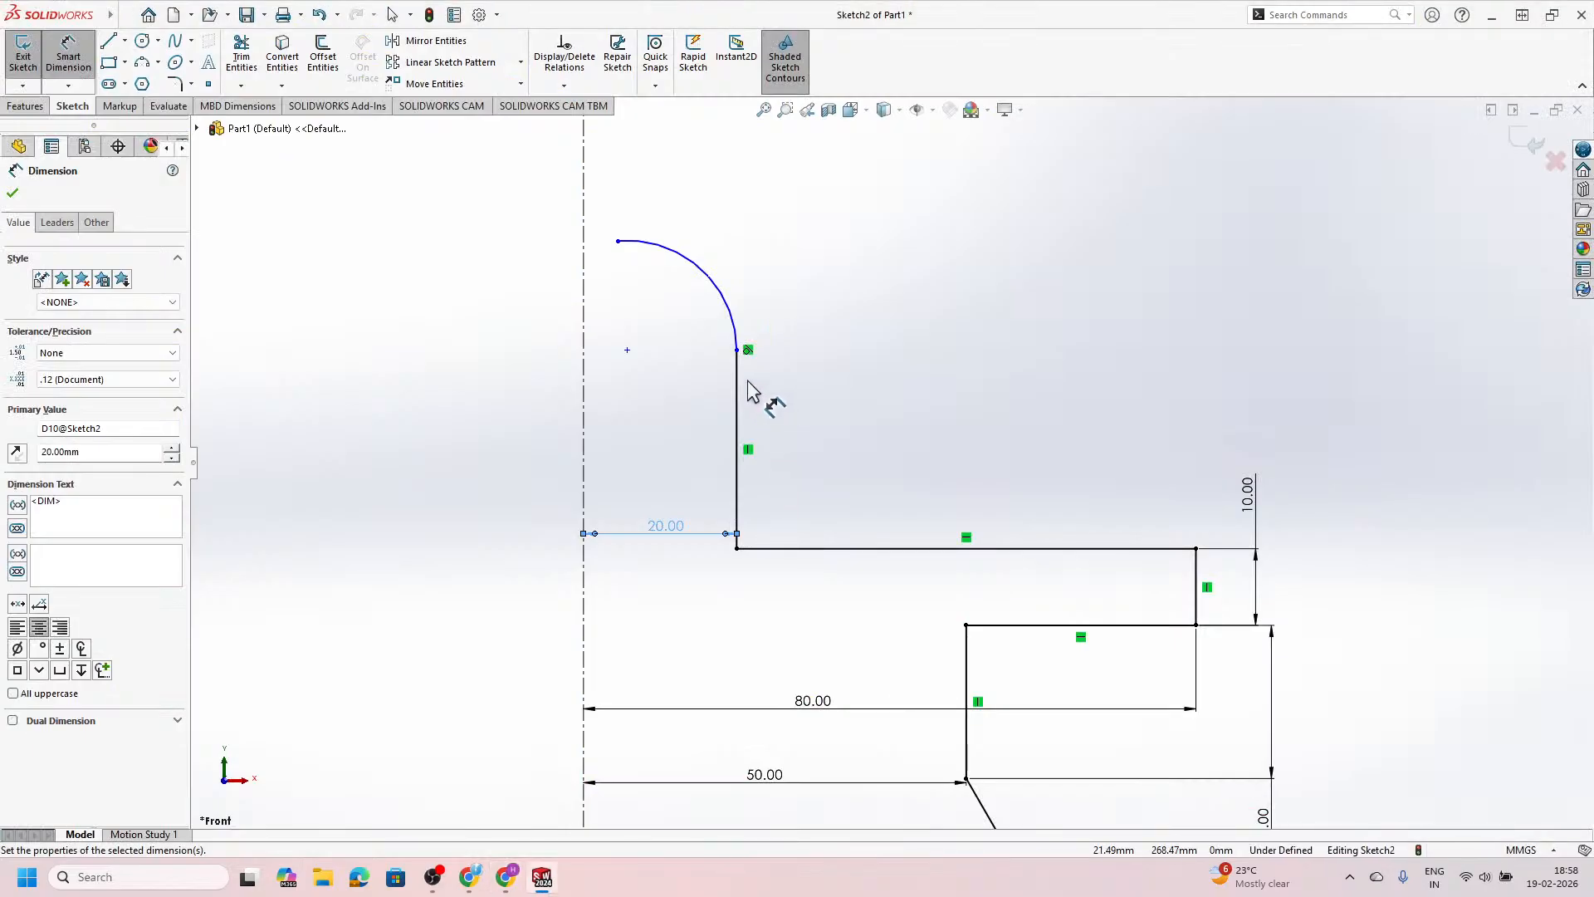
scroll(652, 291, "down", 3)
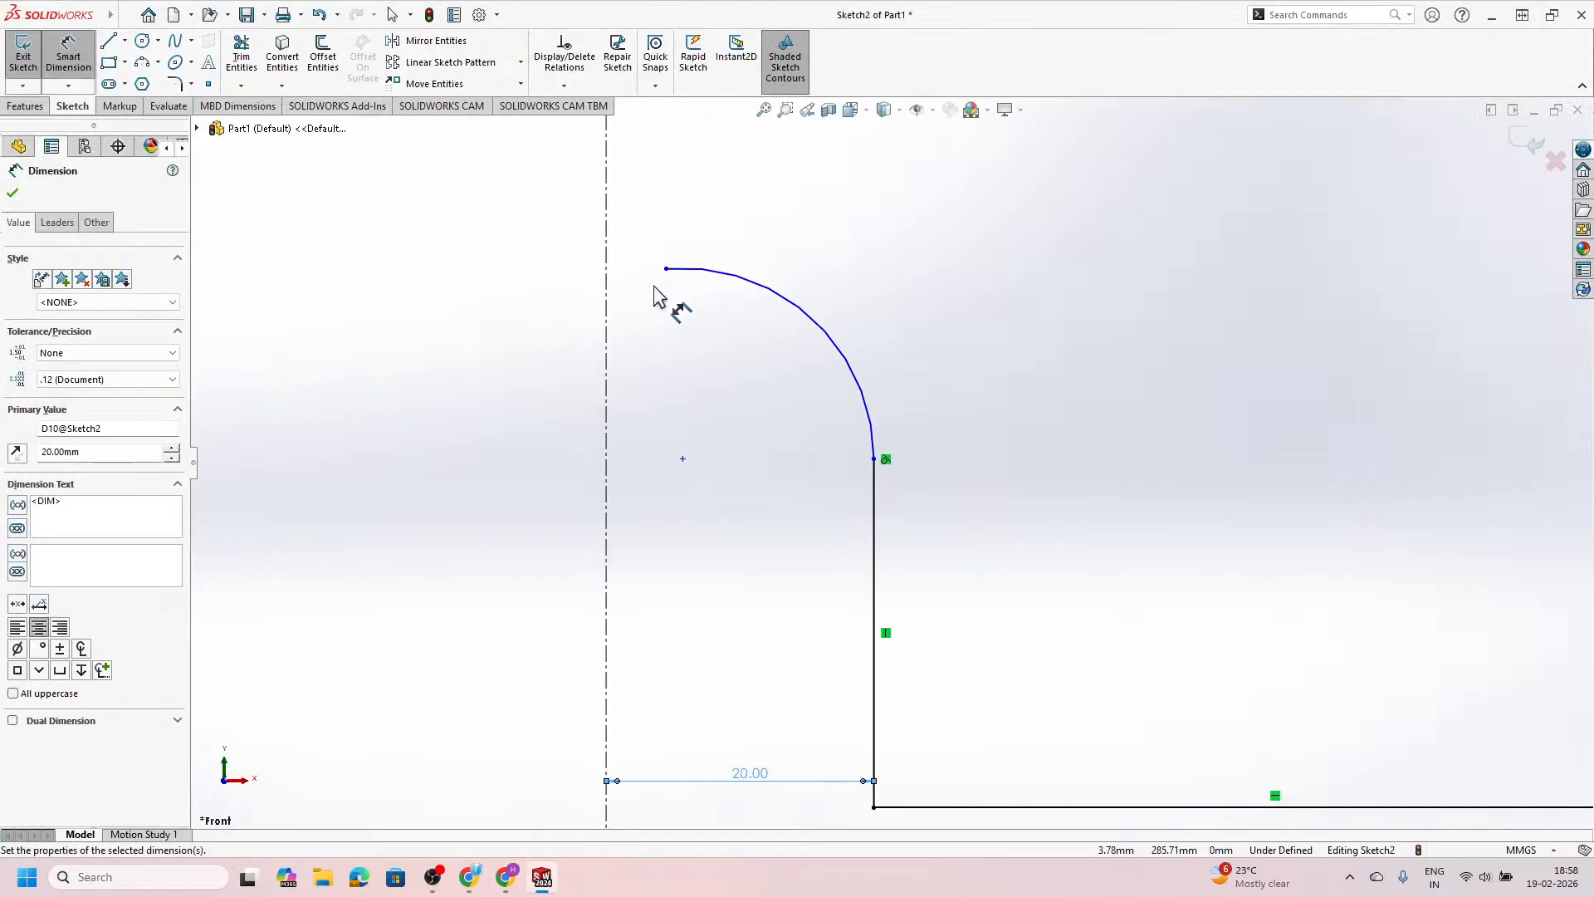
left_click(109, 43)
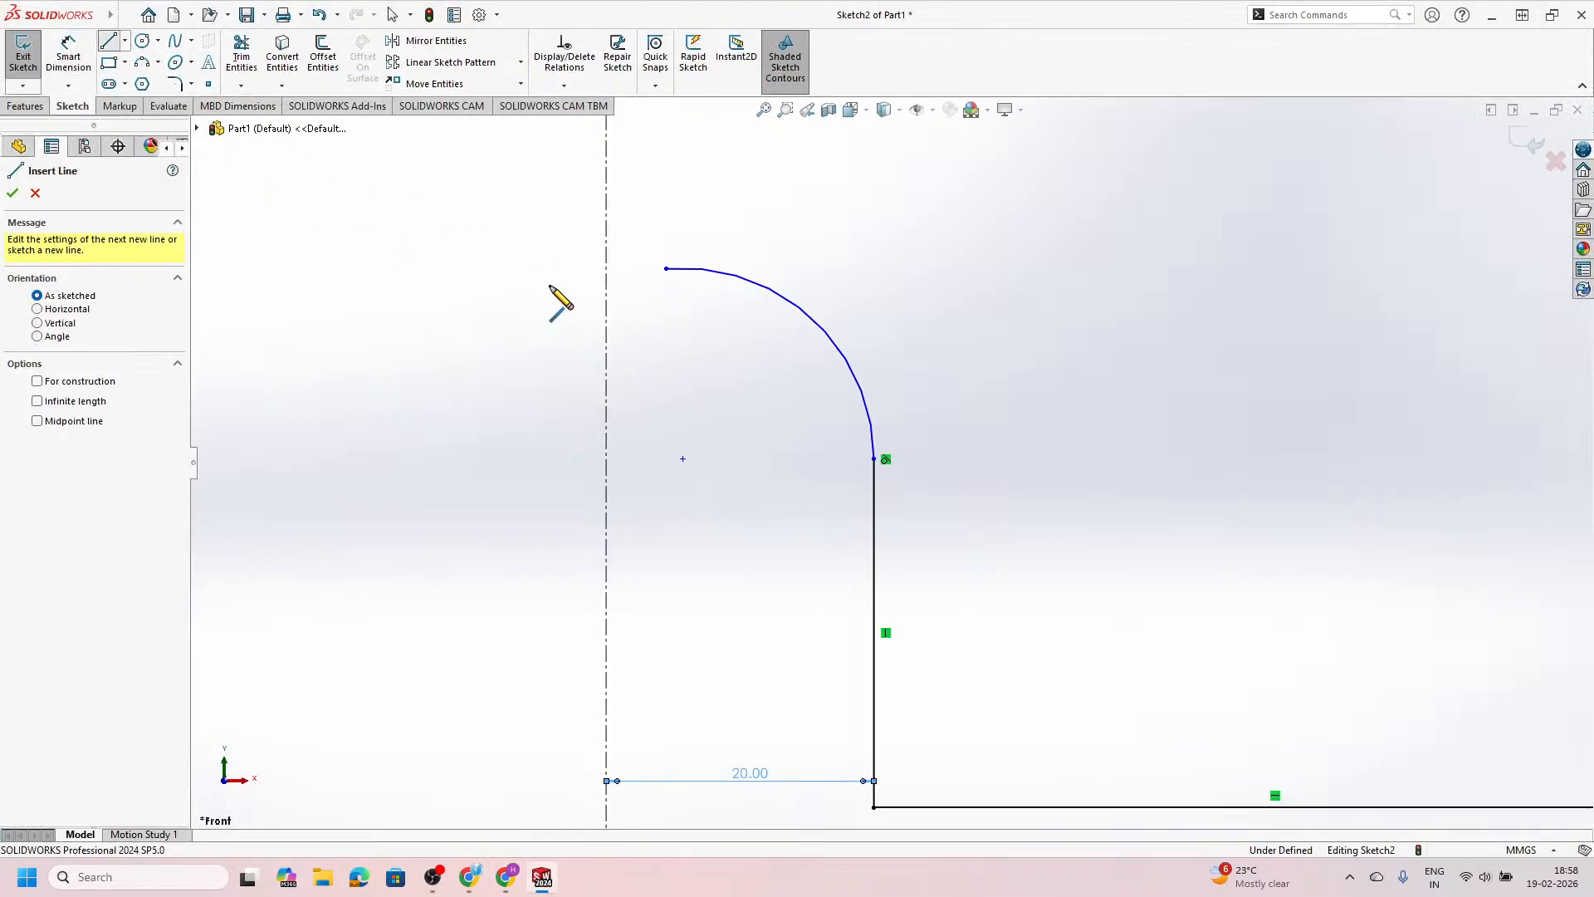
left_click(667, 269)
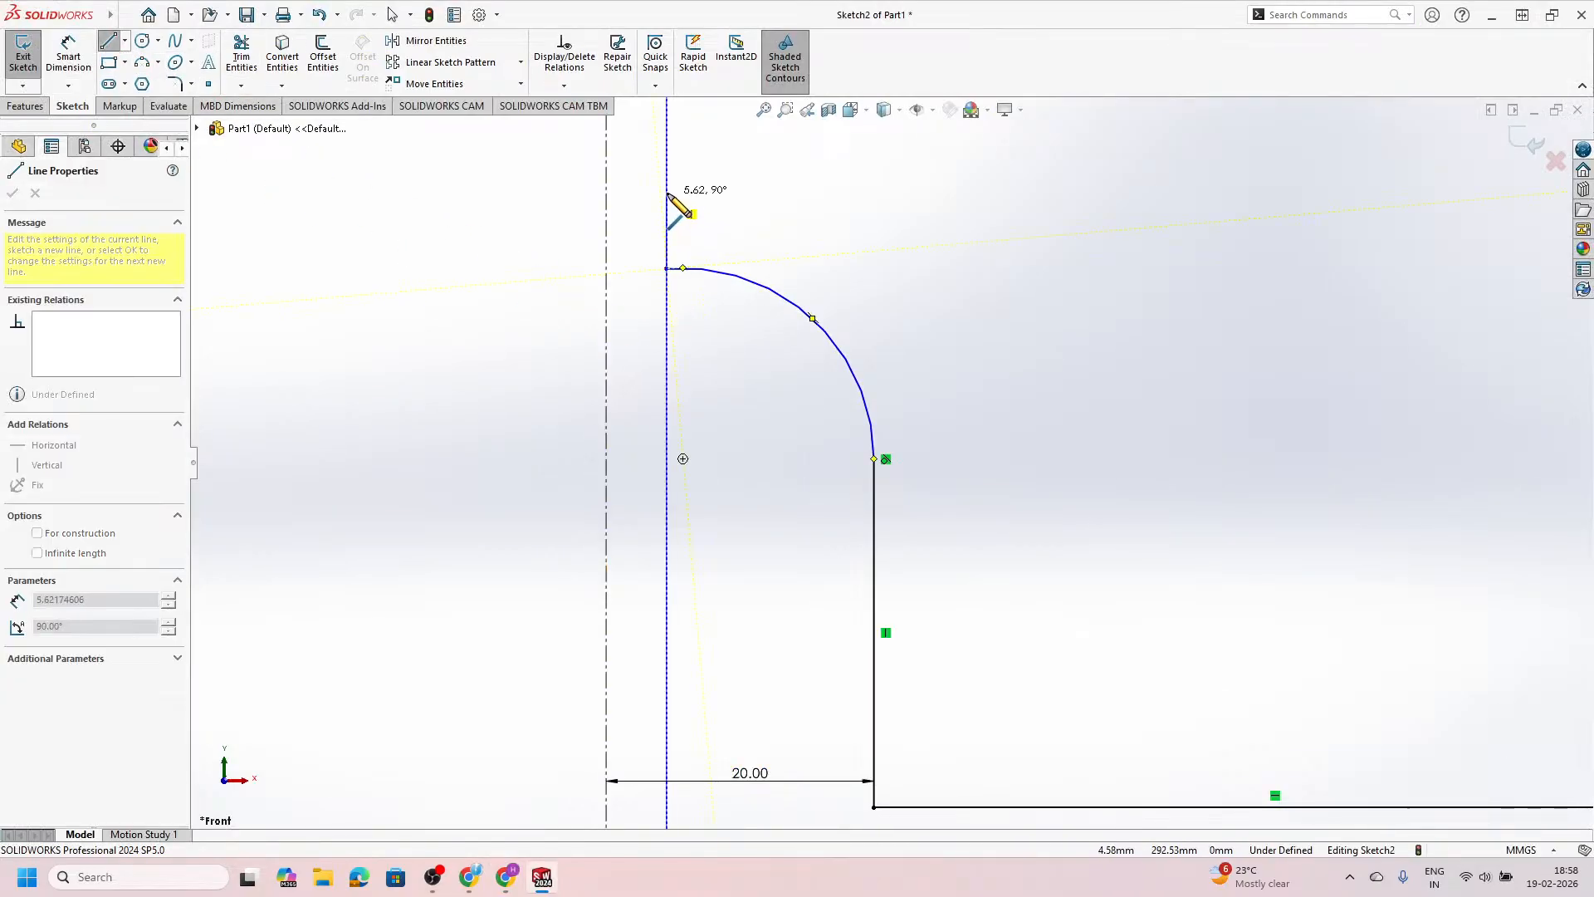
left_click(667, 193)
left_click(607, 194)
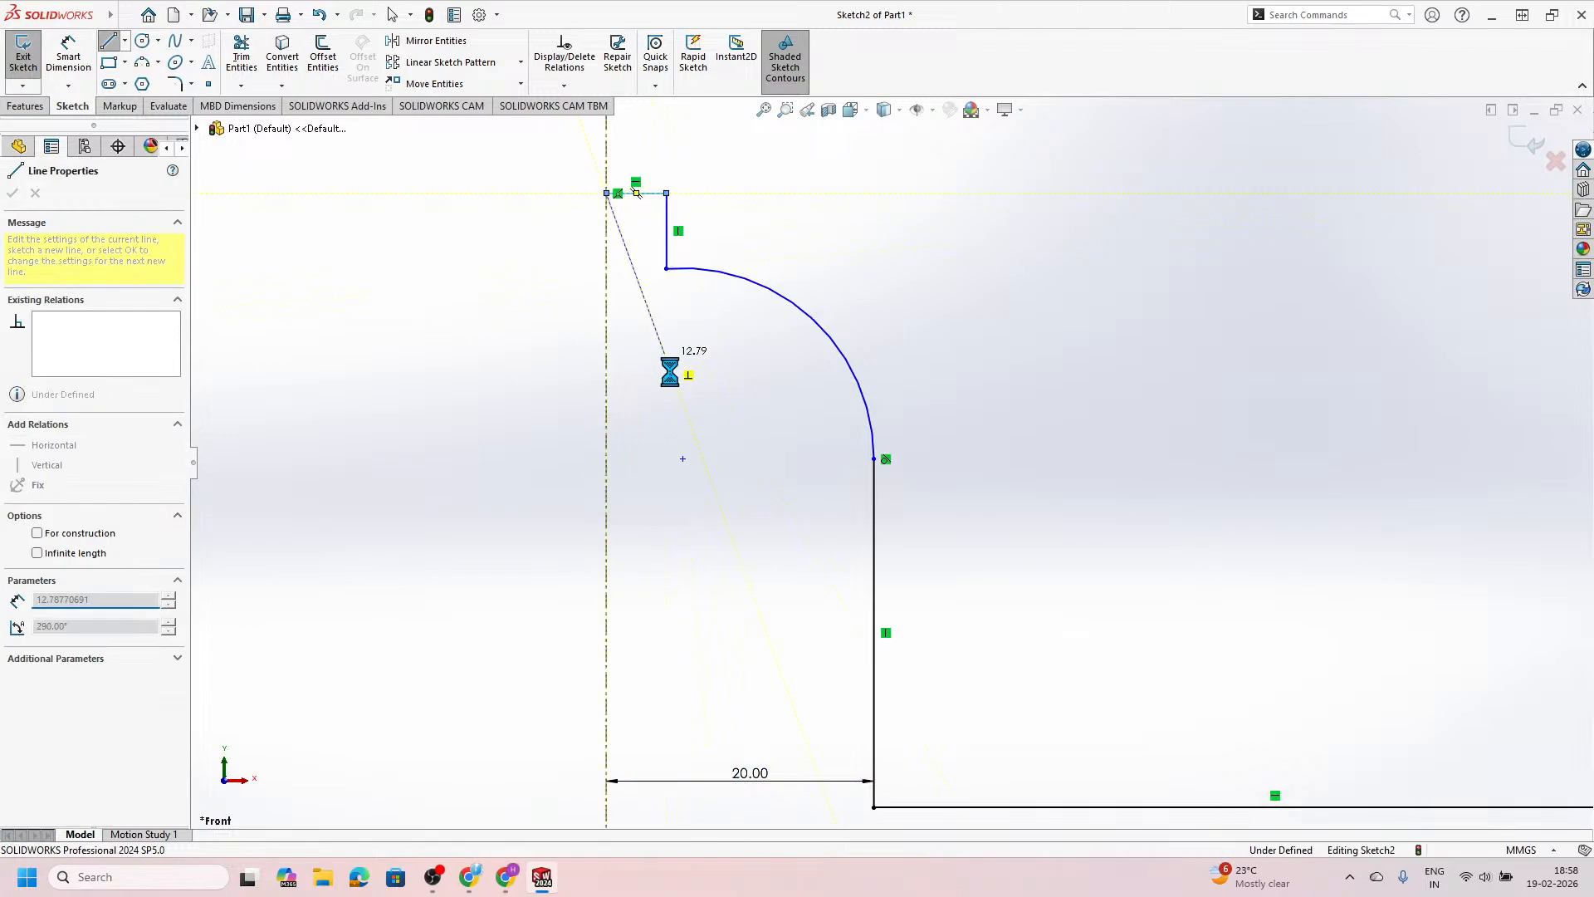
key("Escape")
scroll(676, 385, "up", 3)
scroll(847, 410, "down", 4)
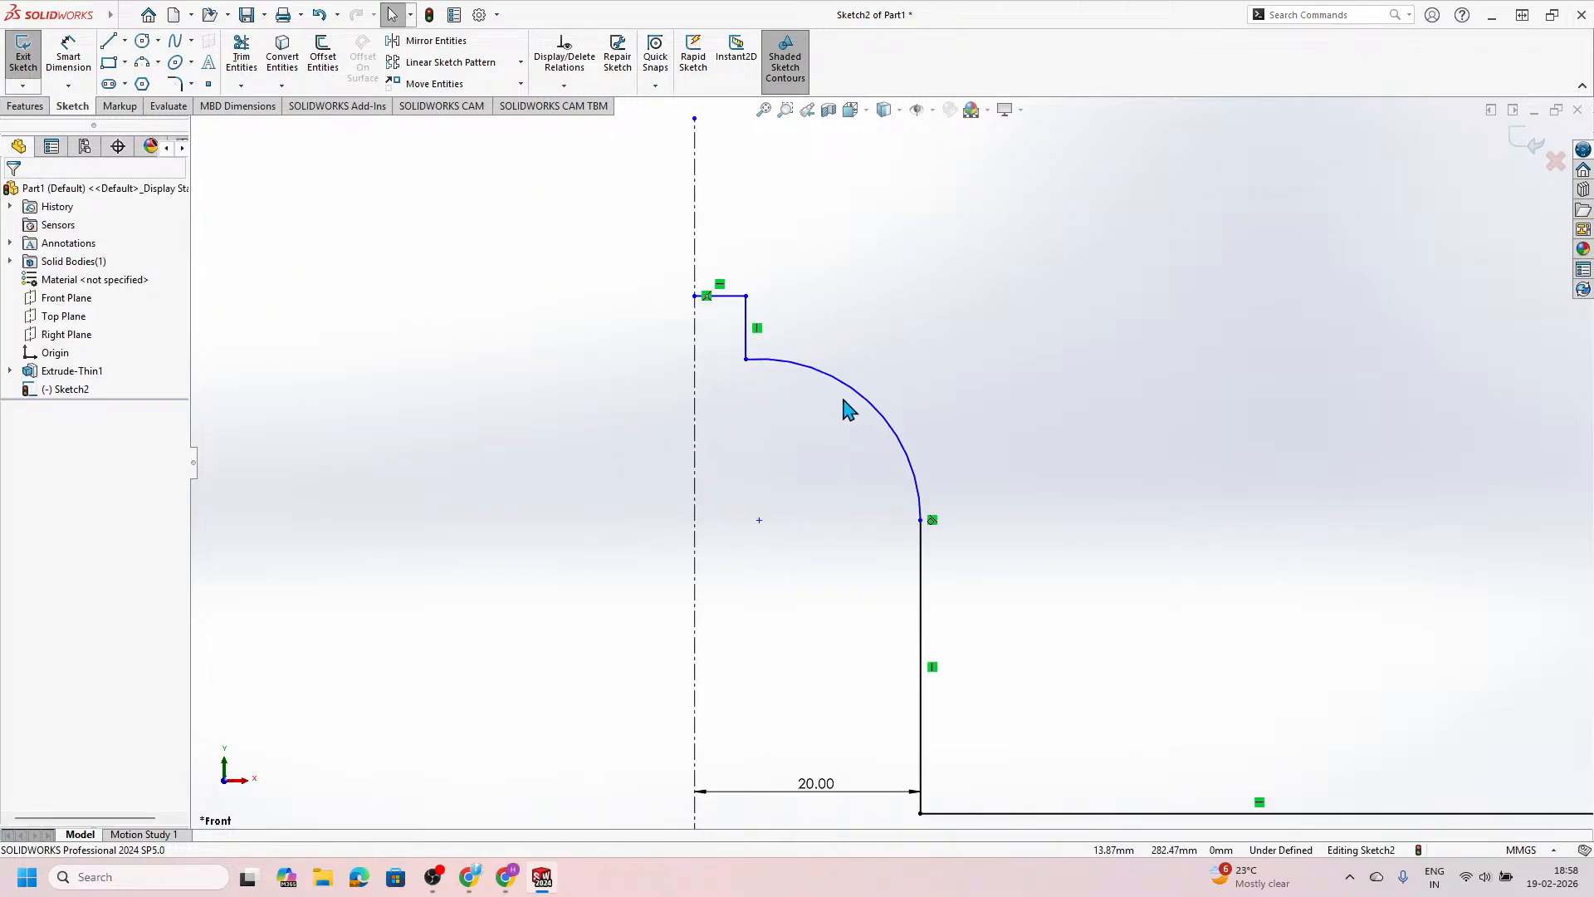
scroll(847, 409, "up", 4)
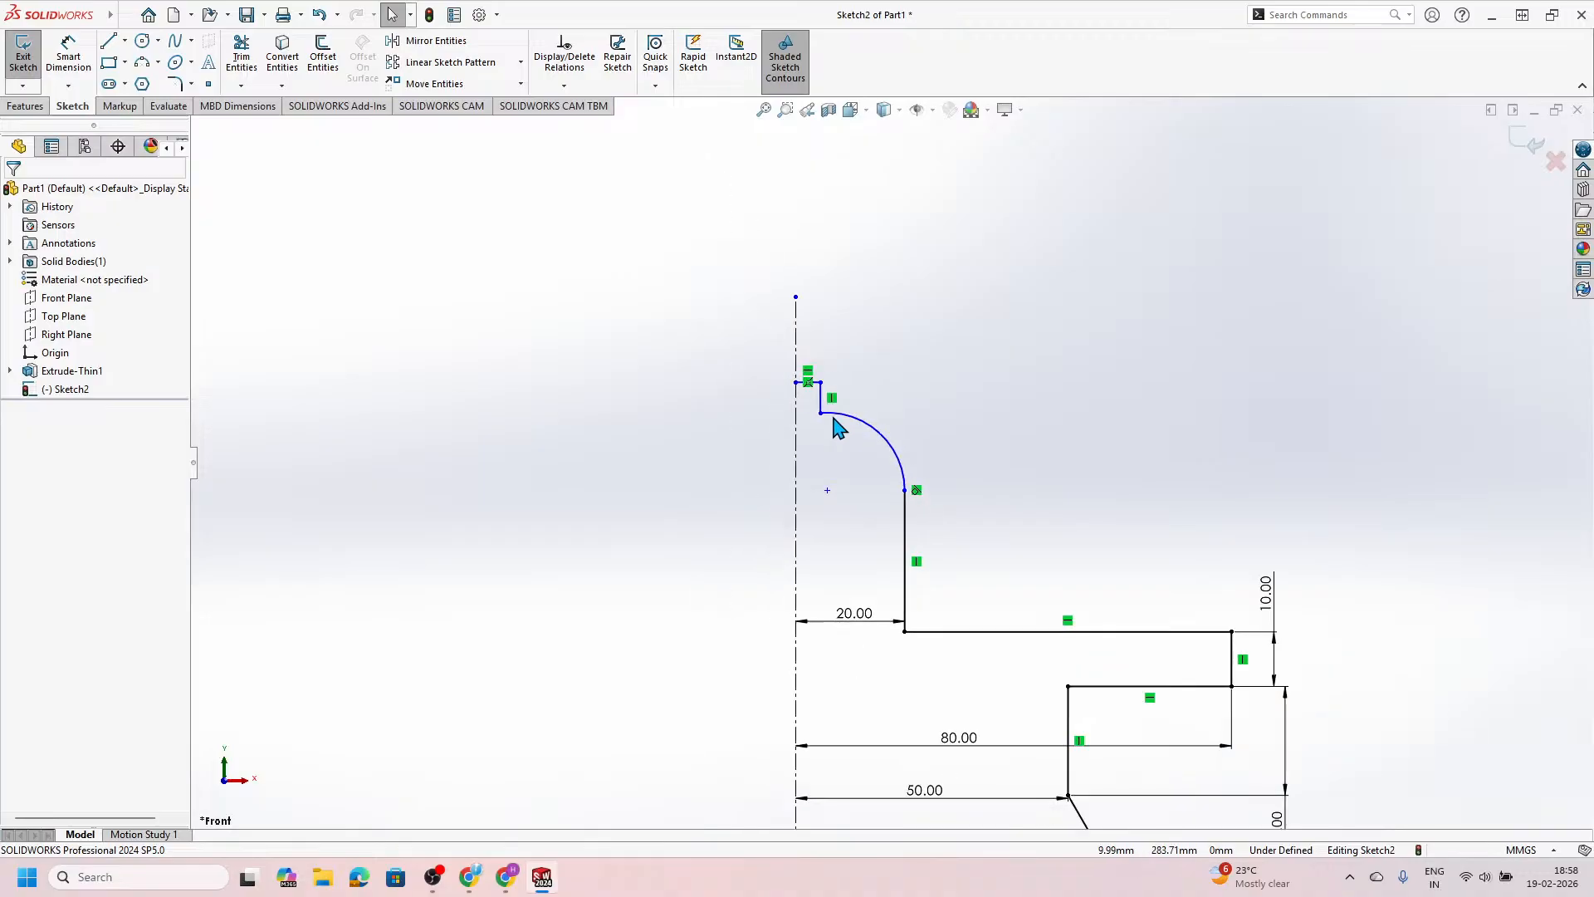
Step: Dimension the cap's top arc with a 15 mm radius
scroll(844, 420, "down", 3)
scroll(880, 469, "down", 3)
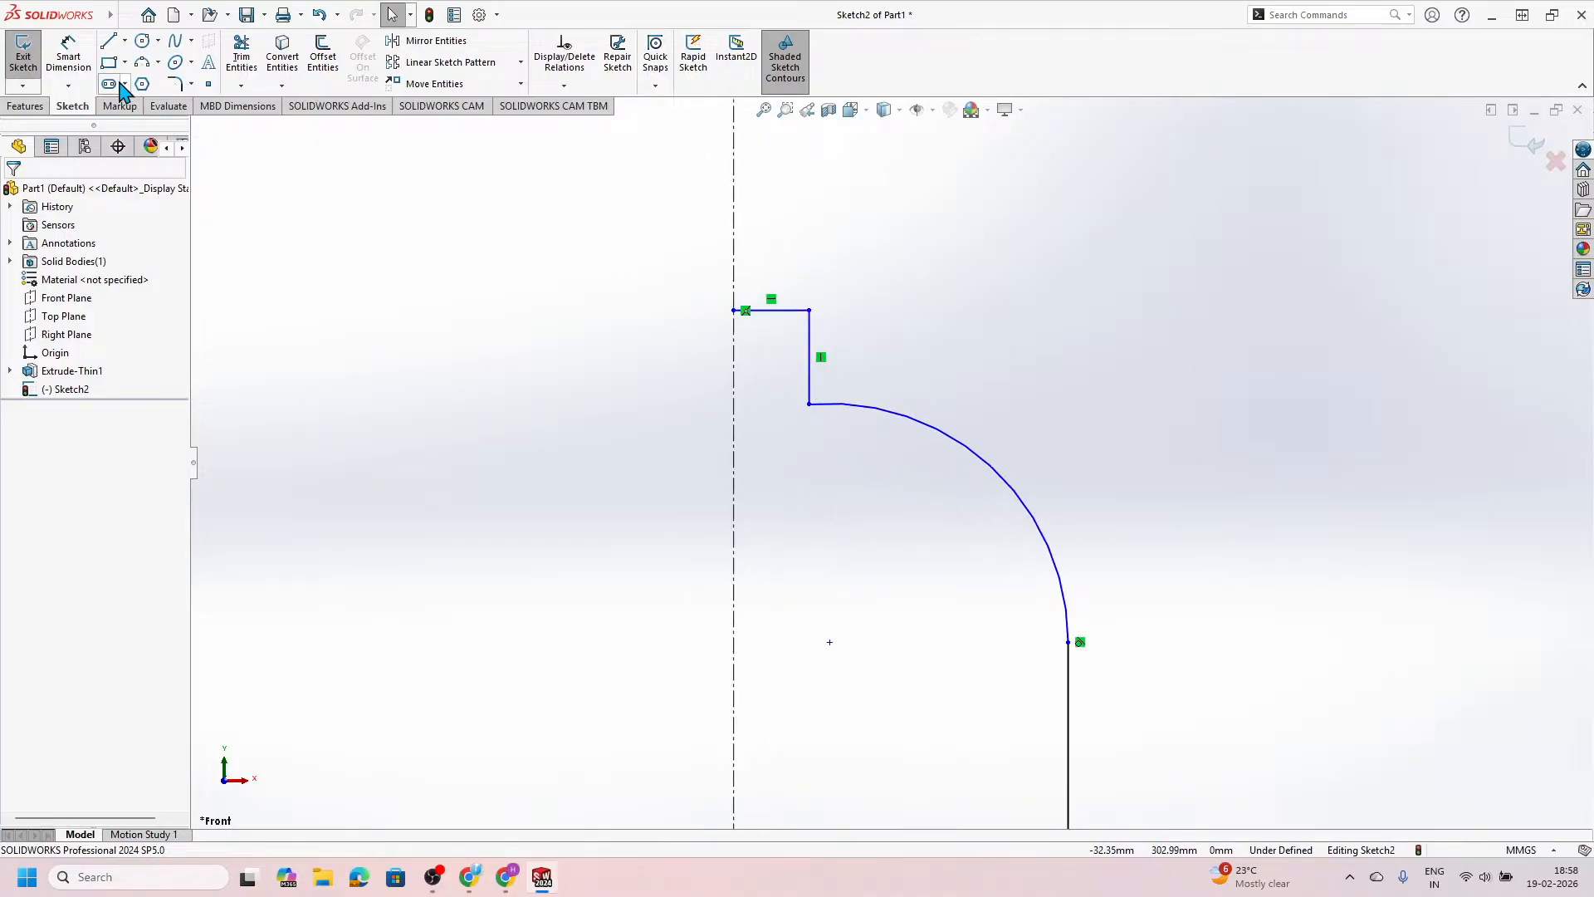
left_click(68, 55)
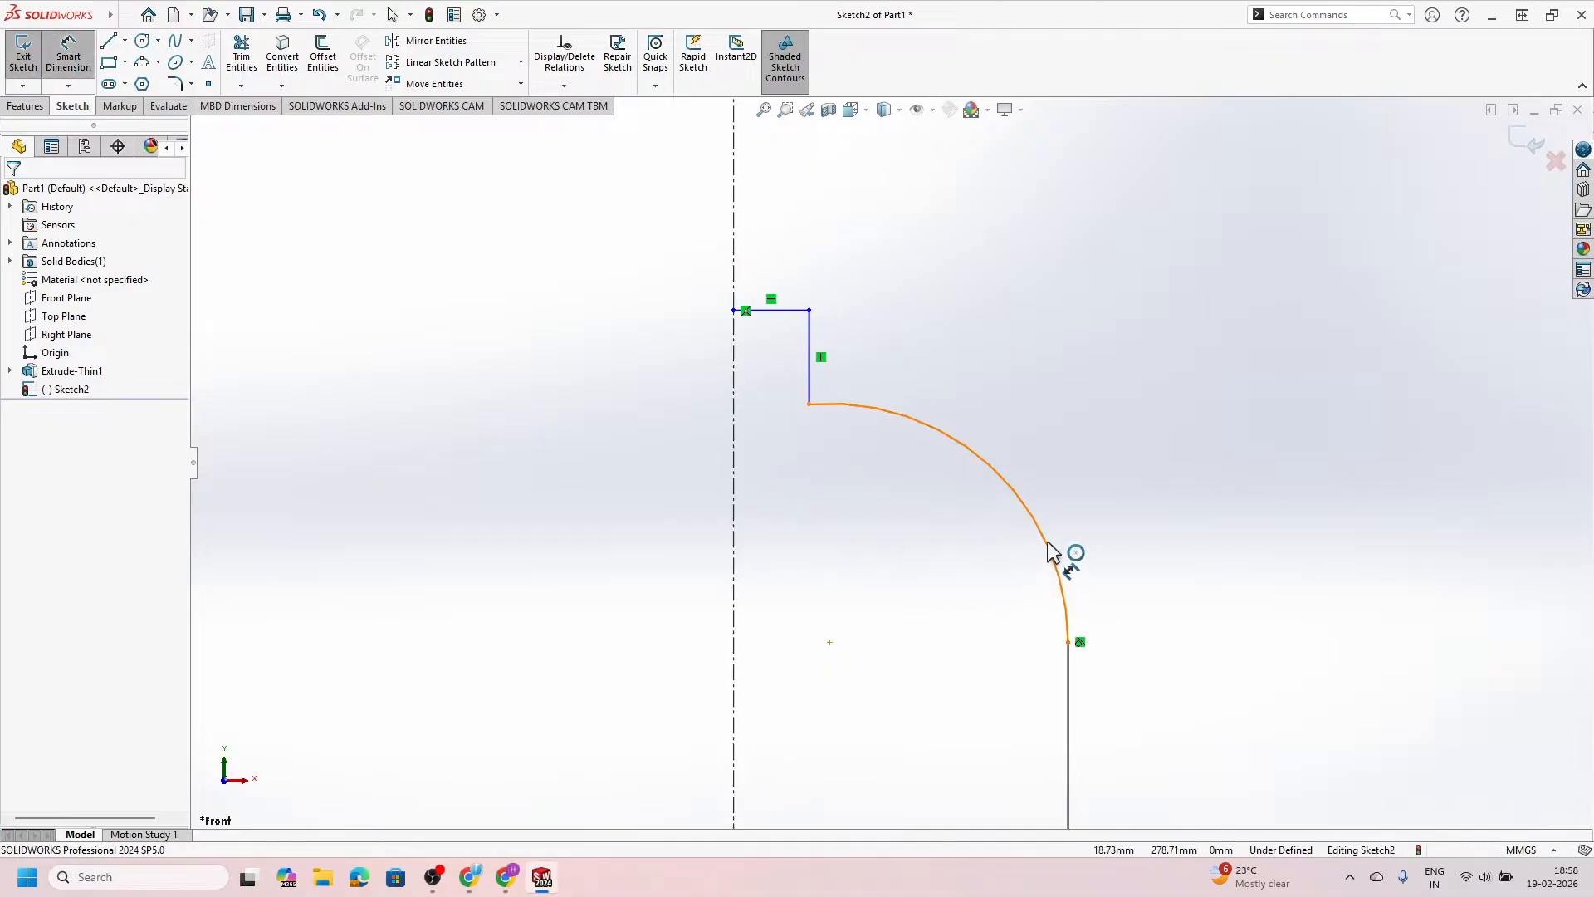
left_click(1059, 563)
left_click(1134, 545)
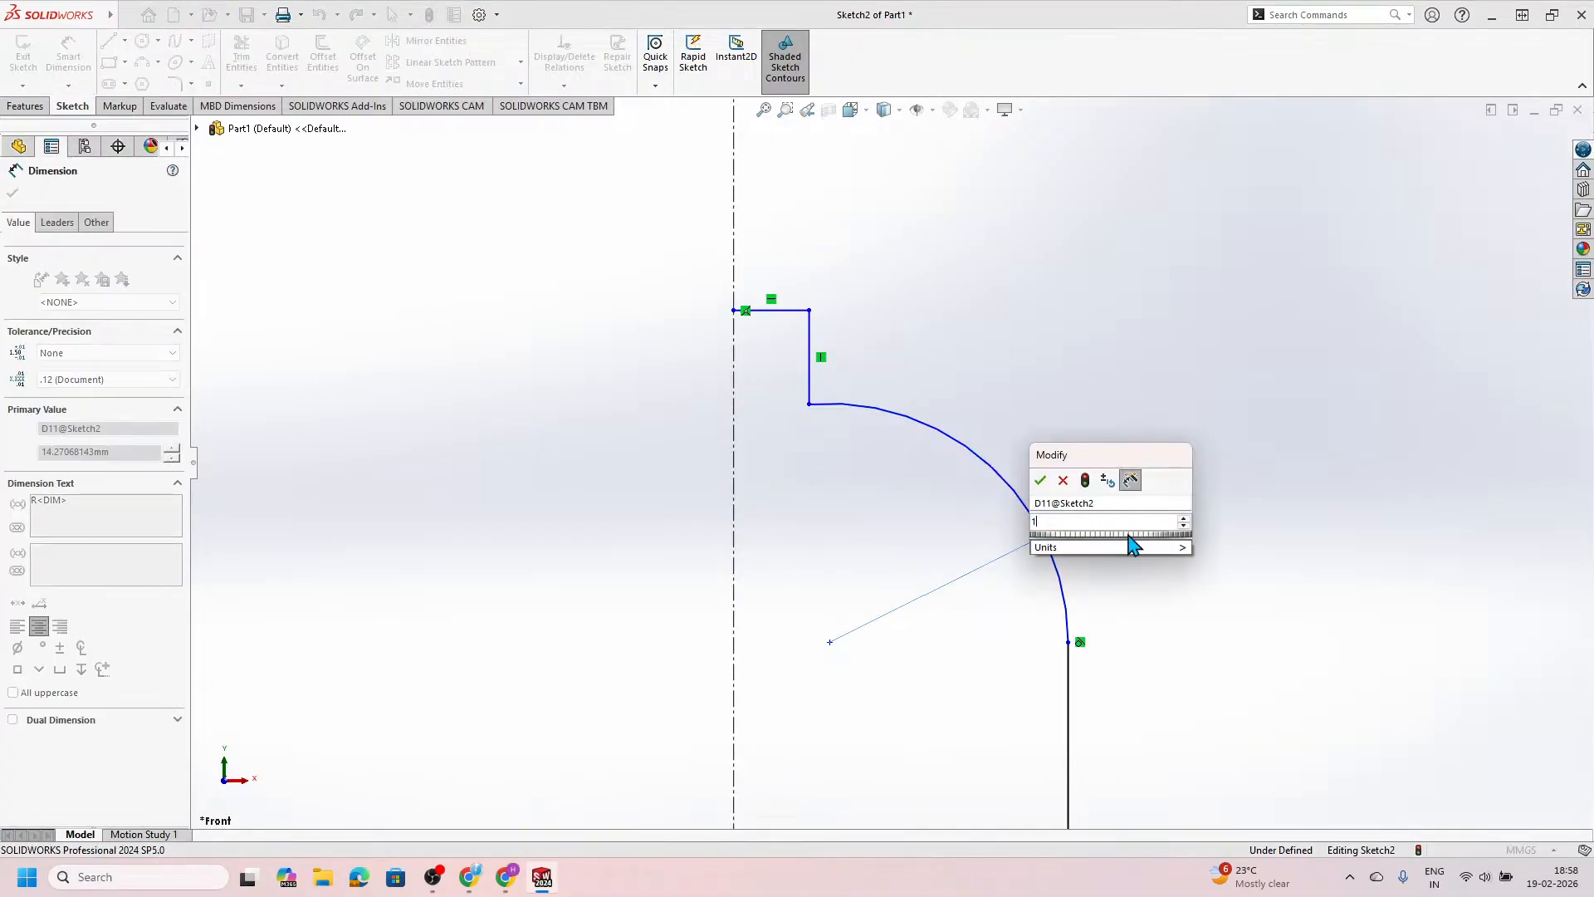
type("15")
key("Return")
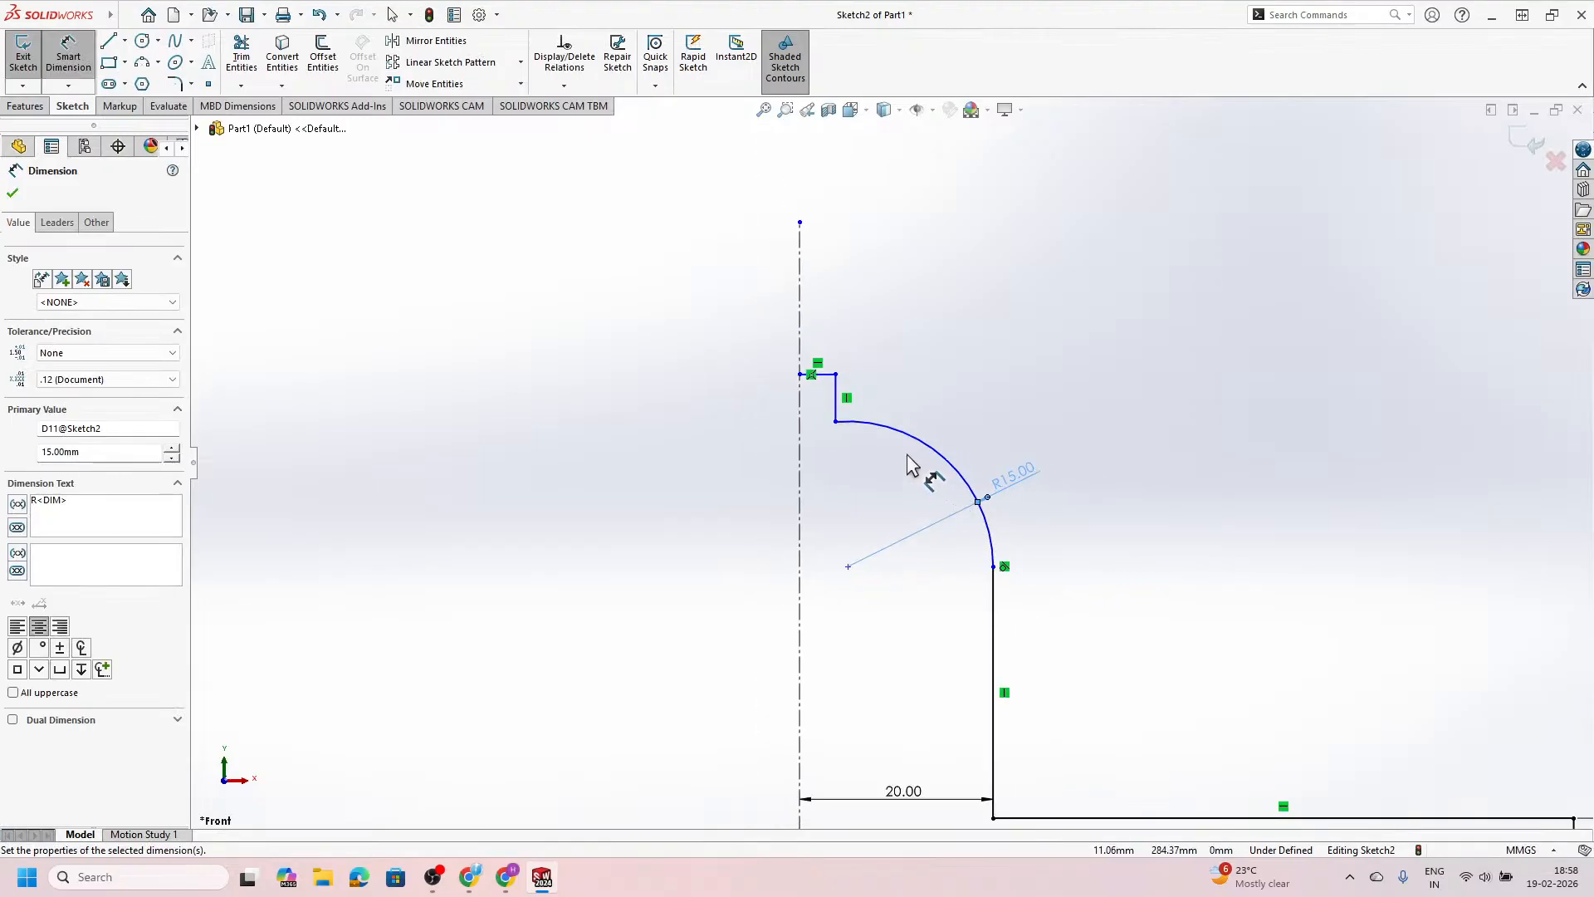
key("Escape")
Step: Sketch a horizontal construction centerline about 10.9 mm long outward from the top arc's upper endpoint
scroll(855, 441, "down", 3)
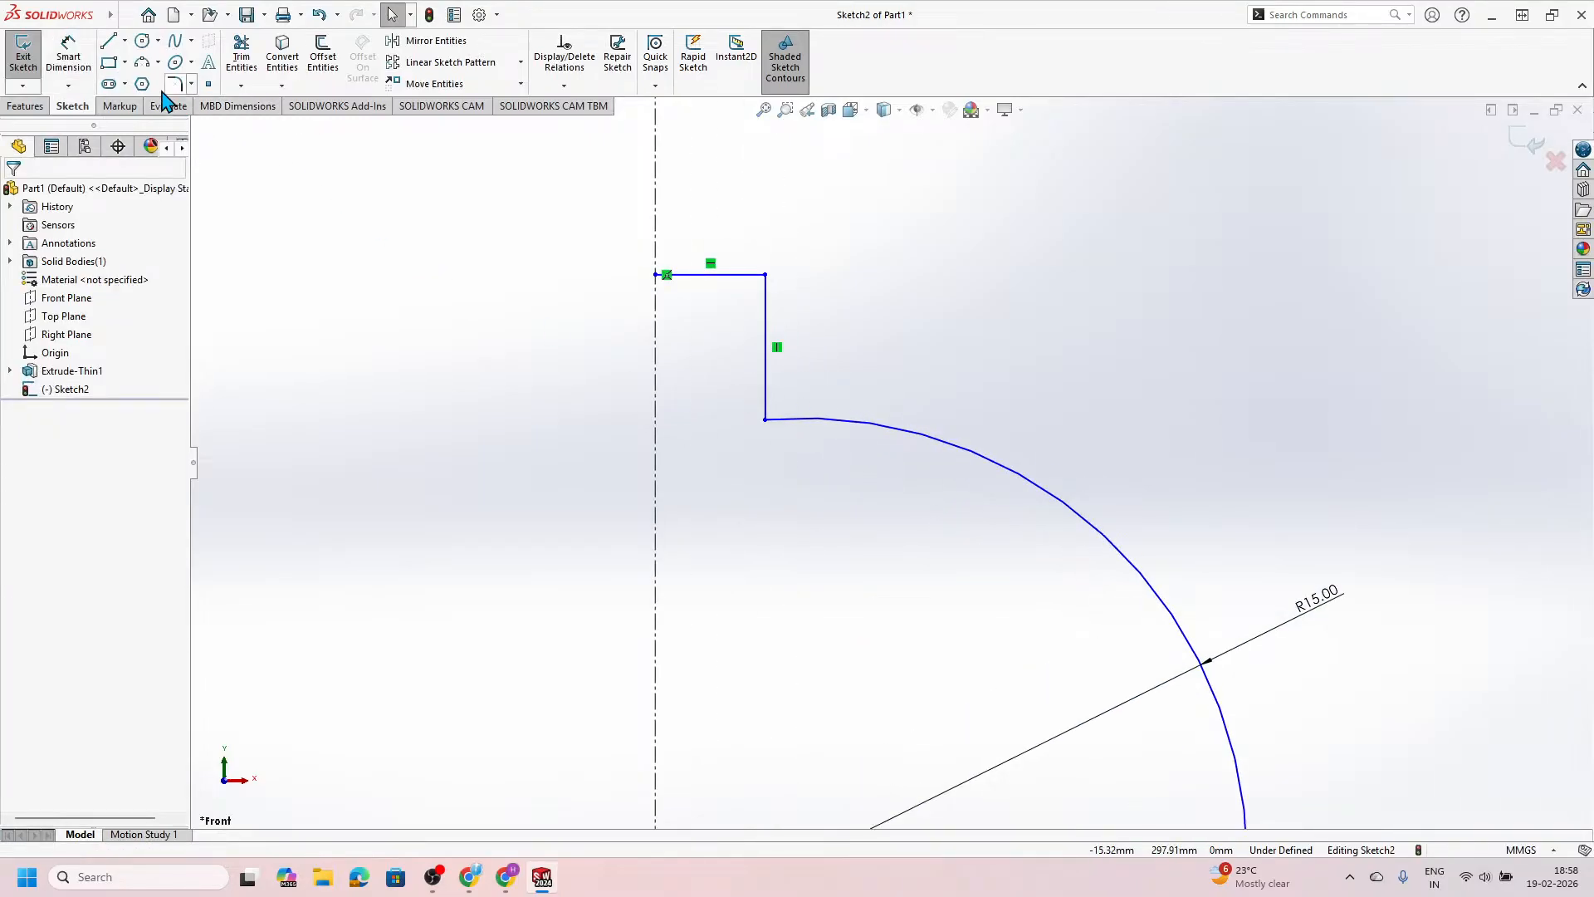
left_click(125, 40)
left_click(129, 83)
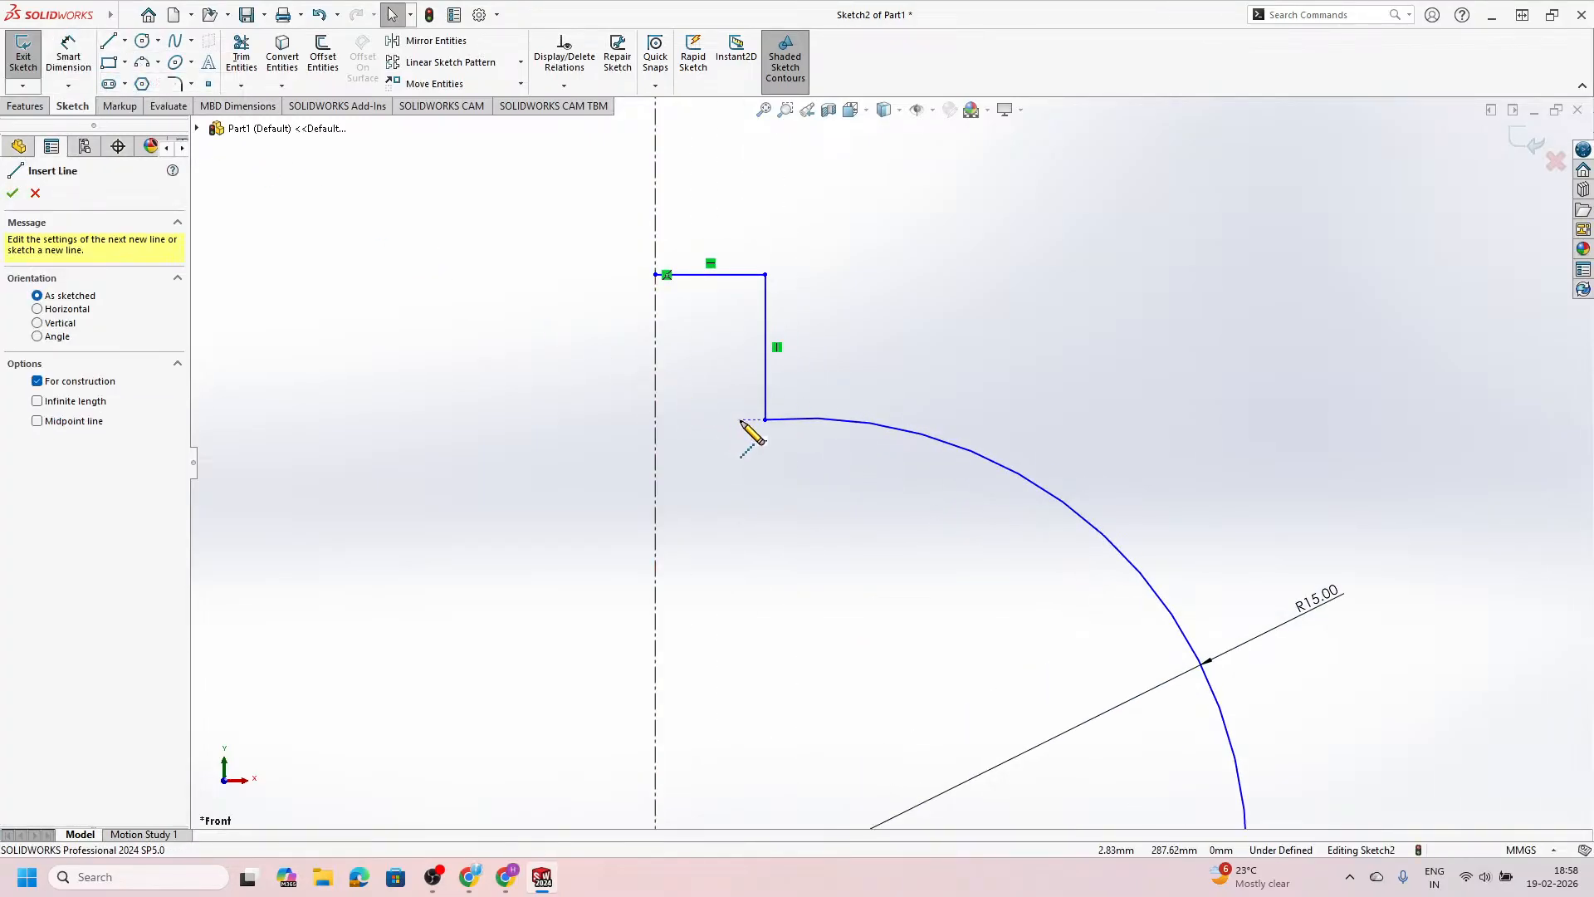
left_click(765, 419)
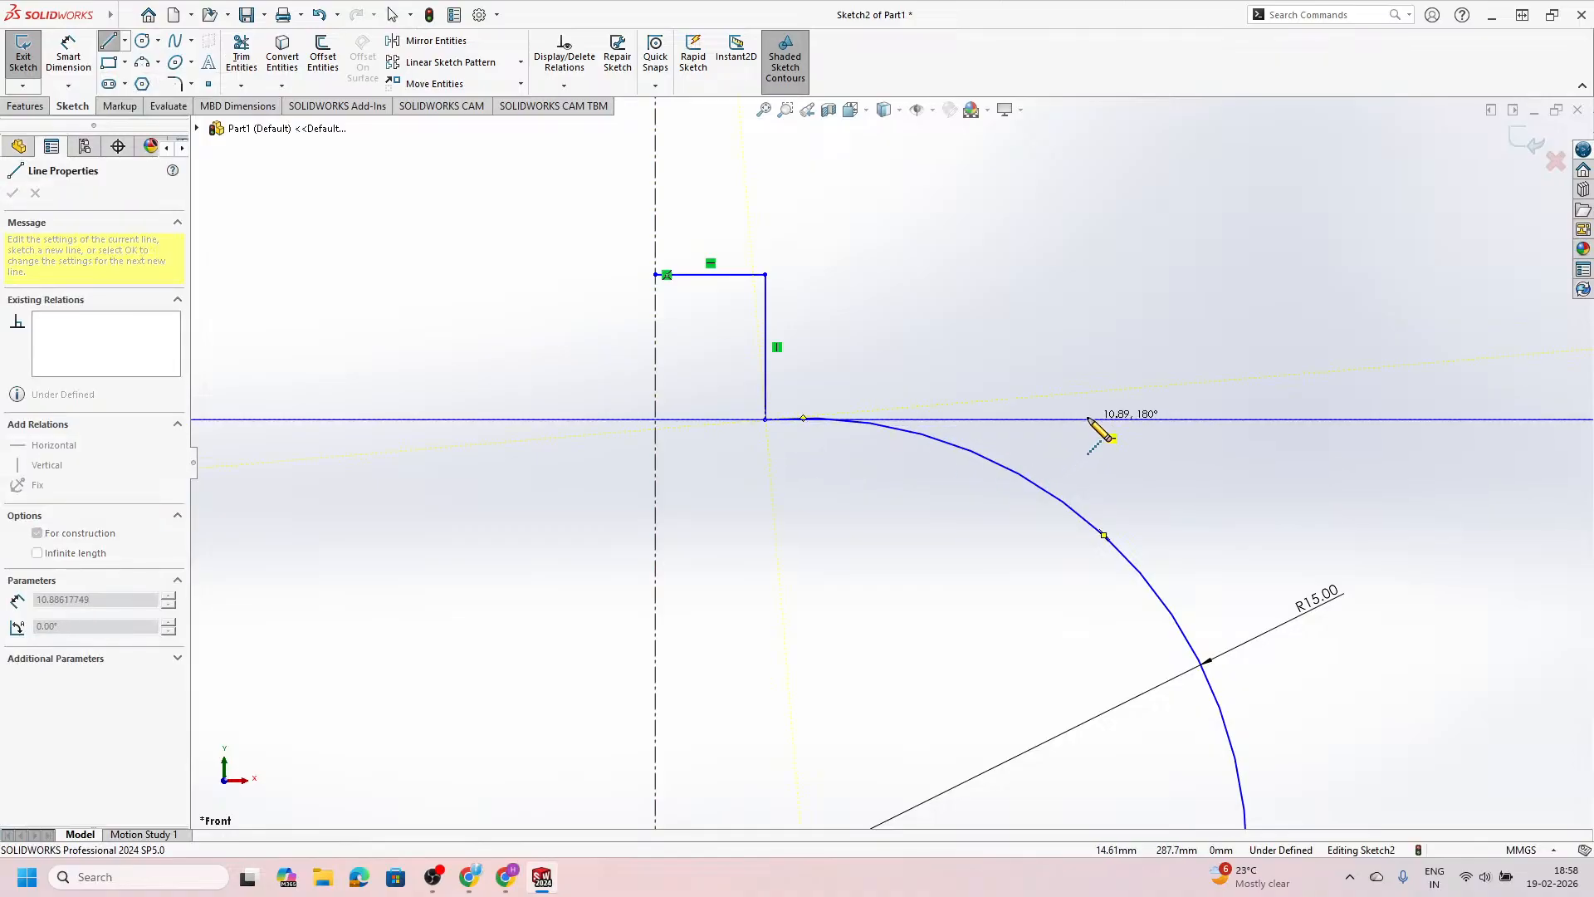
left_click(1087, 419)
key("Escape")
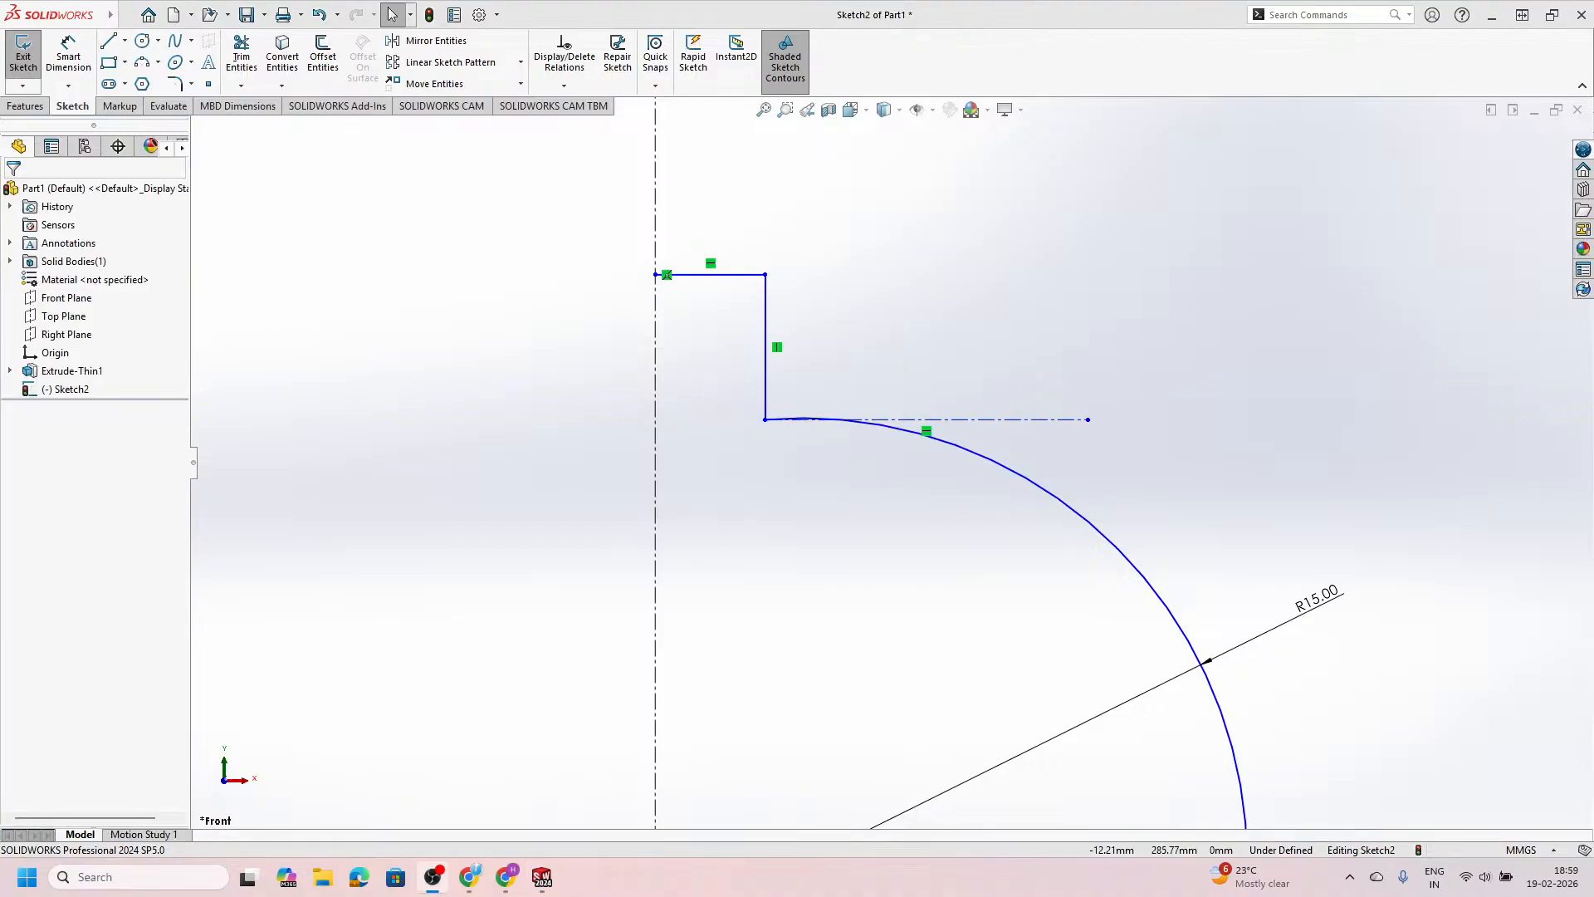
Step: Make the cap's top arc tangent to the horizontal construction centerline at its upper endpoint
scroll(793, 357, "down", 2)
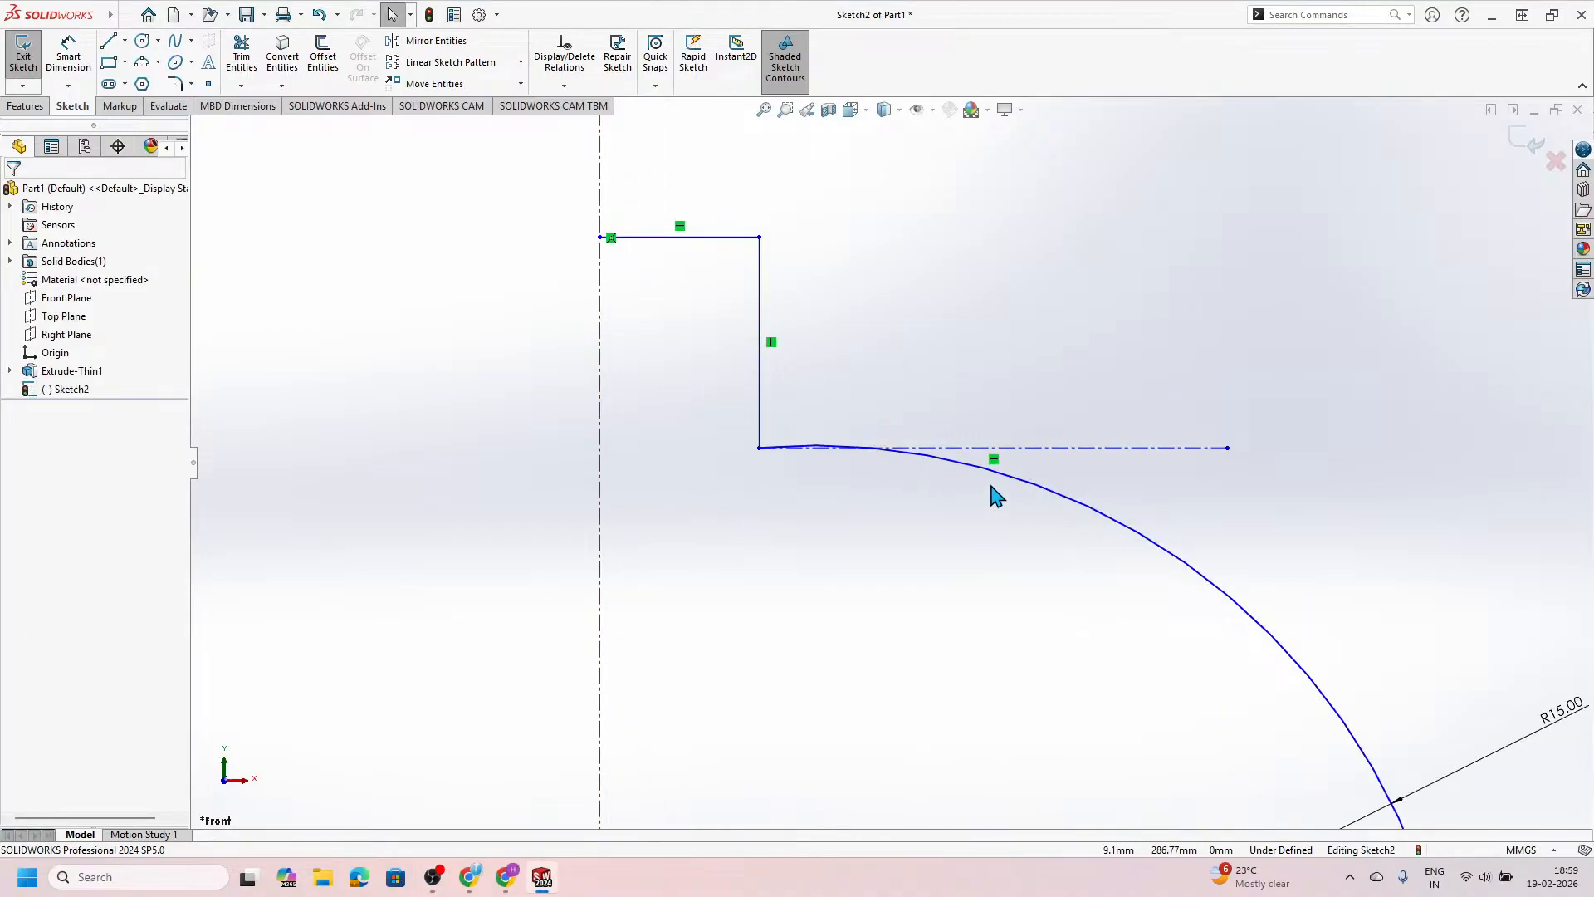
left_click(1069, 449)
left_click(1042, 492, "ctrl")
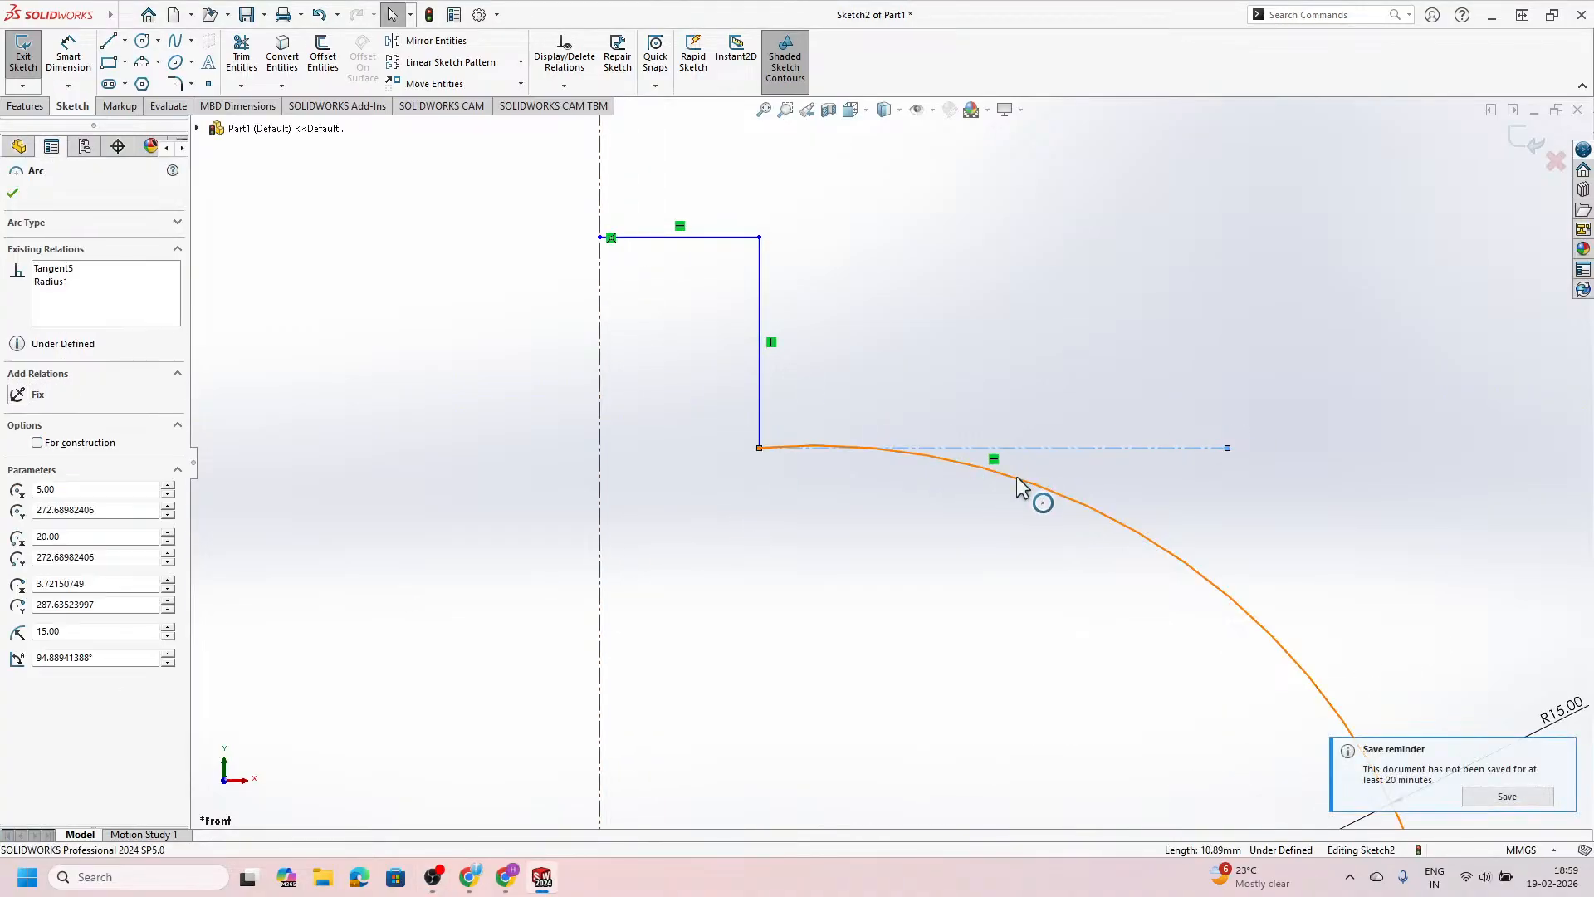
left_click(1064, 403)
left_click(879, 598)
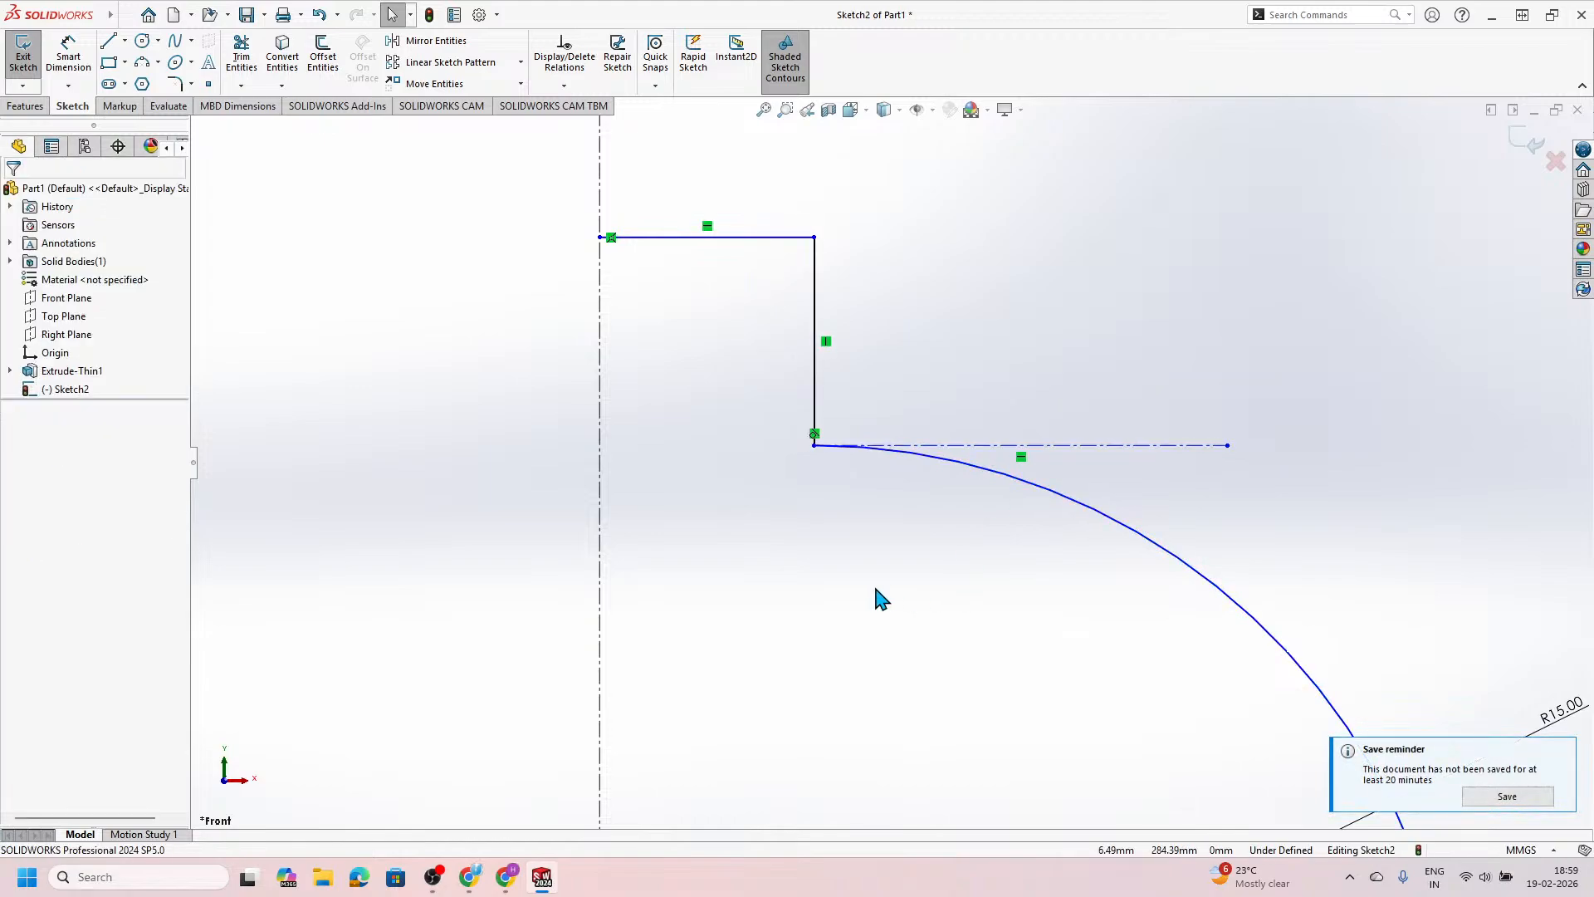
Step: Try dimensioning the short vertical line above the top arc from the vertical centerline, then delete the driven dimension
scroll(869, 516, "up", 2)
scroll(896, 532, "up", 2)
scroll(947, 494, "down", 3)
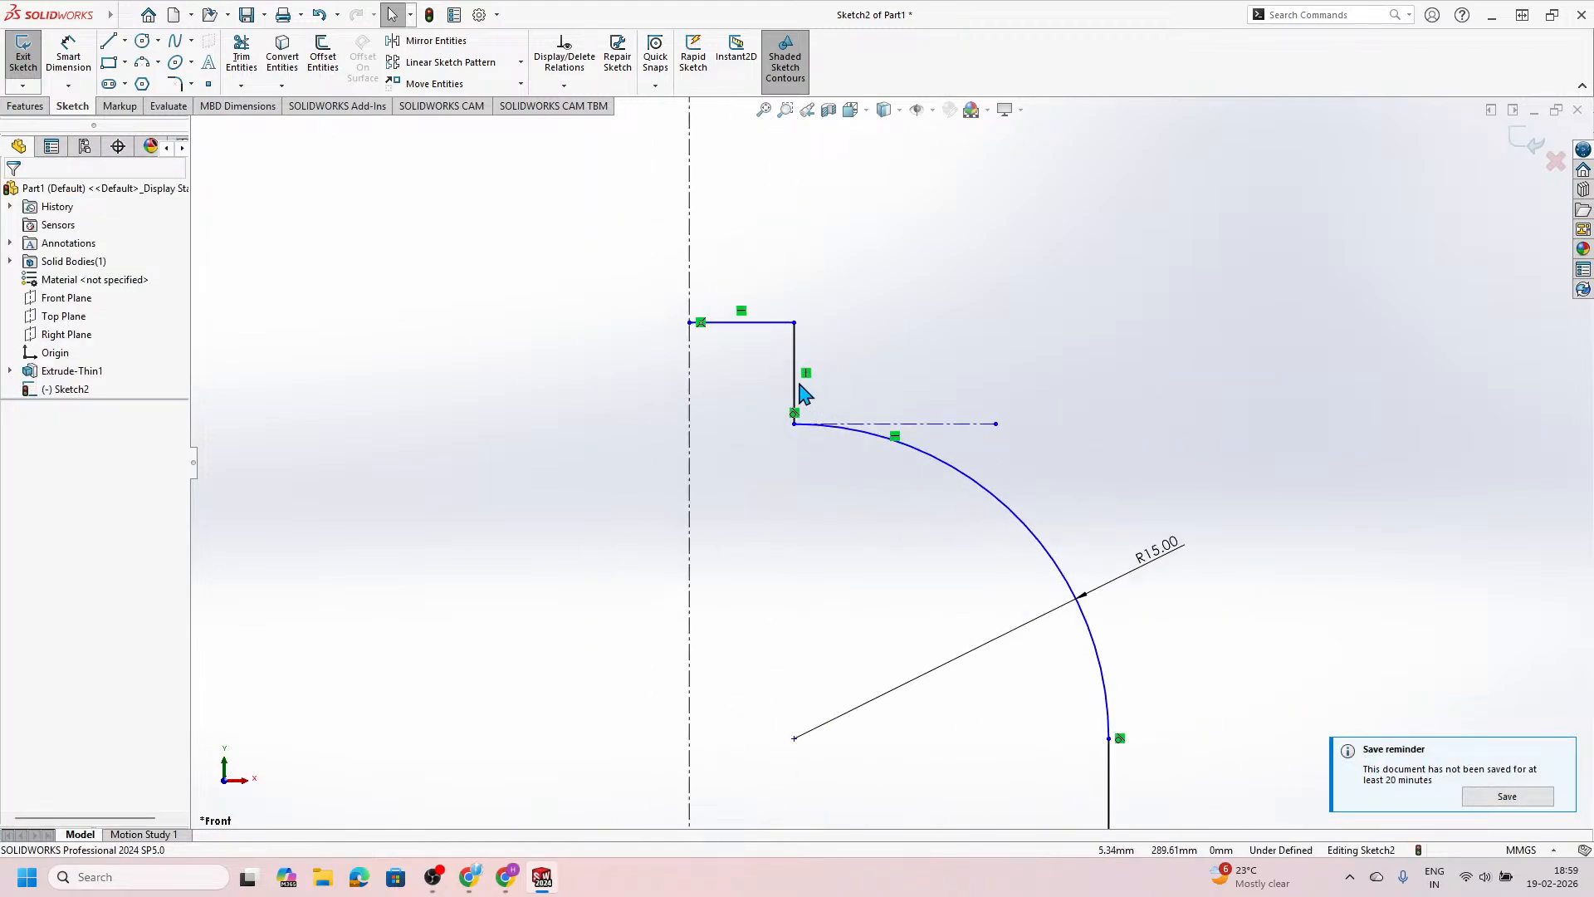
left_click(89, 69)
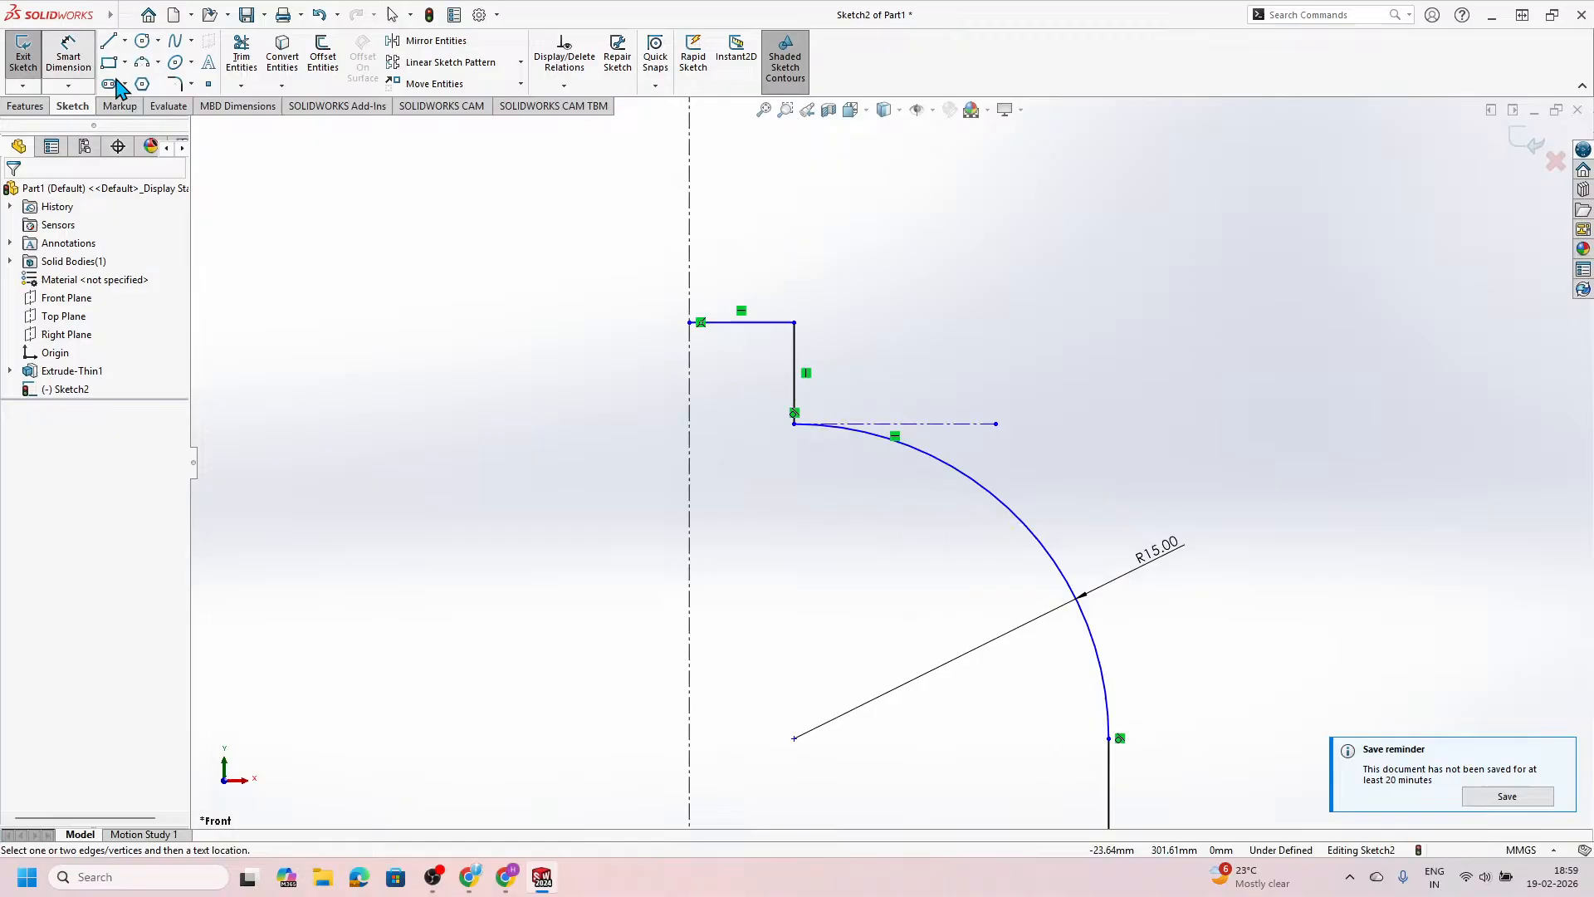
left_click(806, 380)
left_click(690, 369)
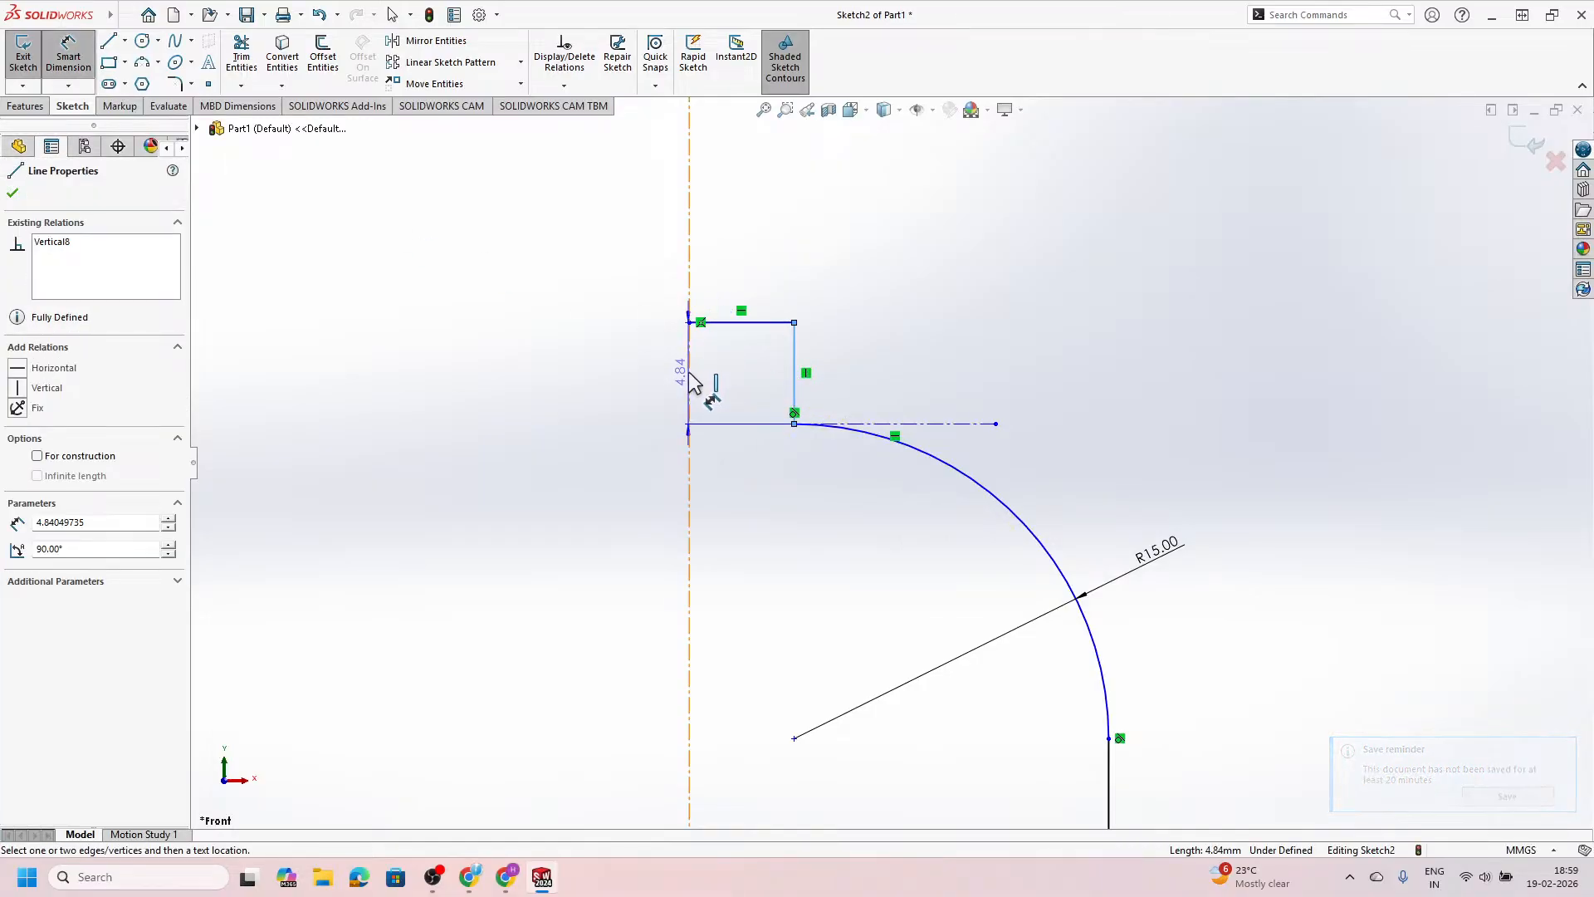
left_click(795, 250)
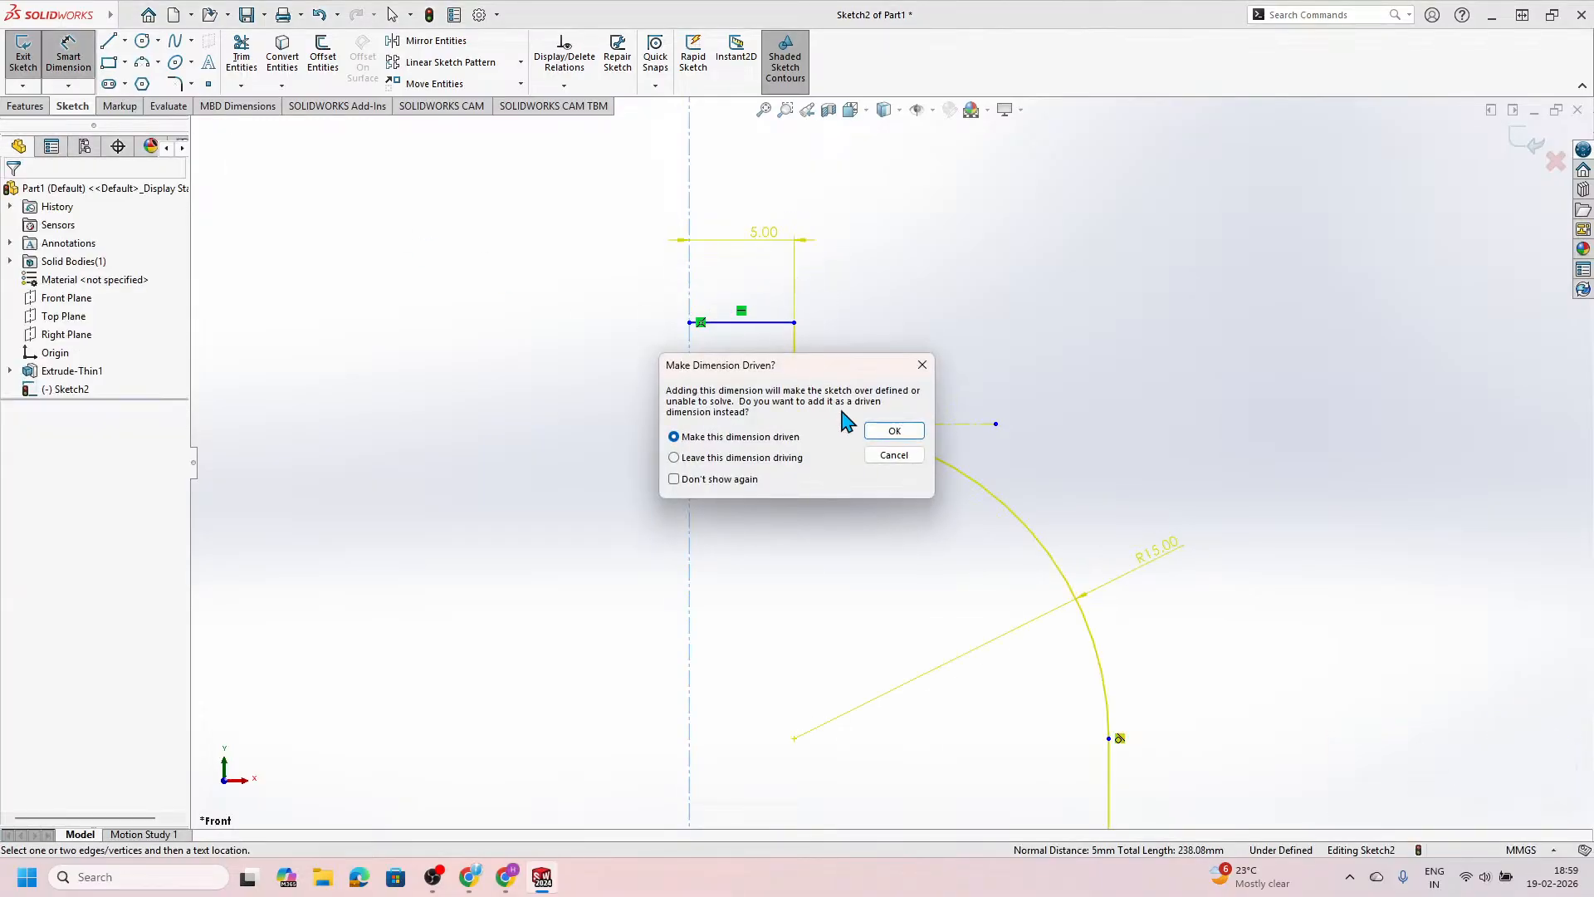
left_click(894, 437)
key("Escape")
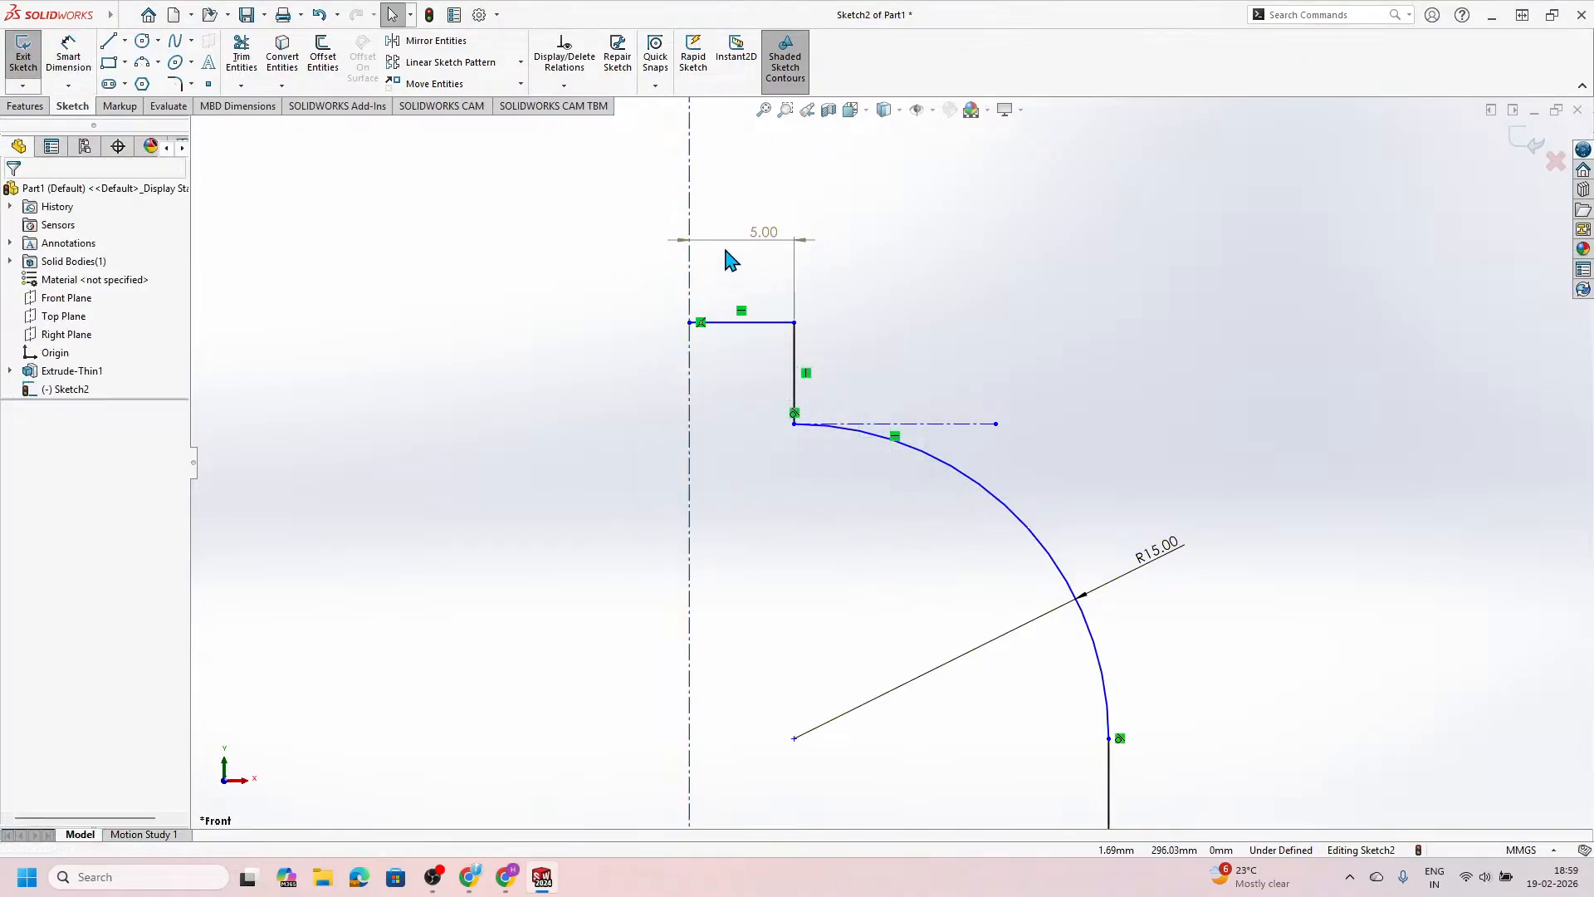
left_click(763, 233)
key("Delete")
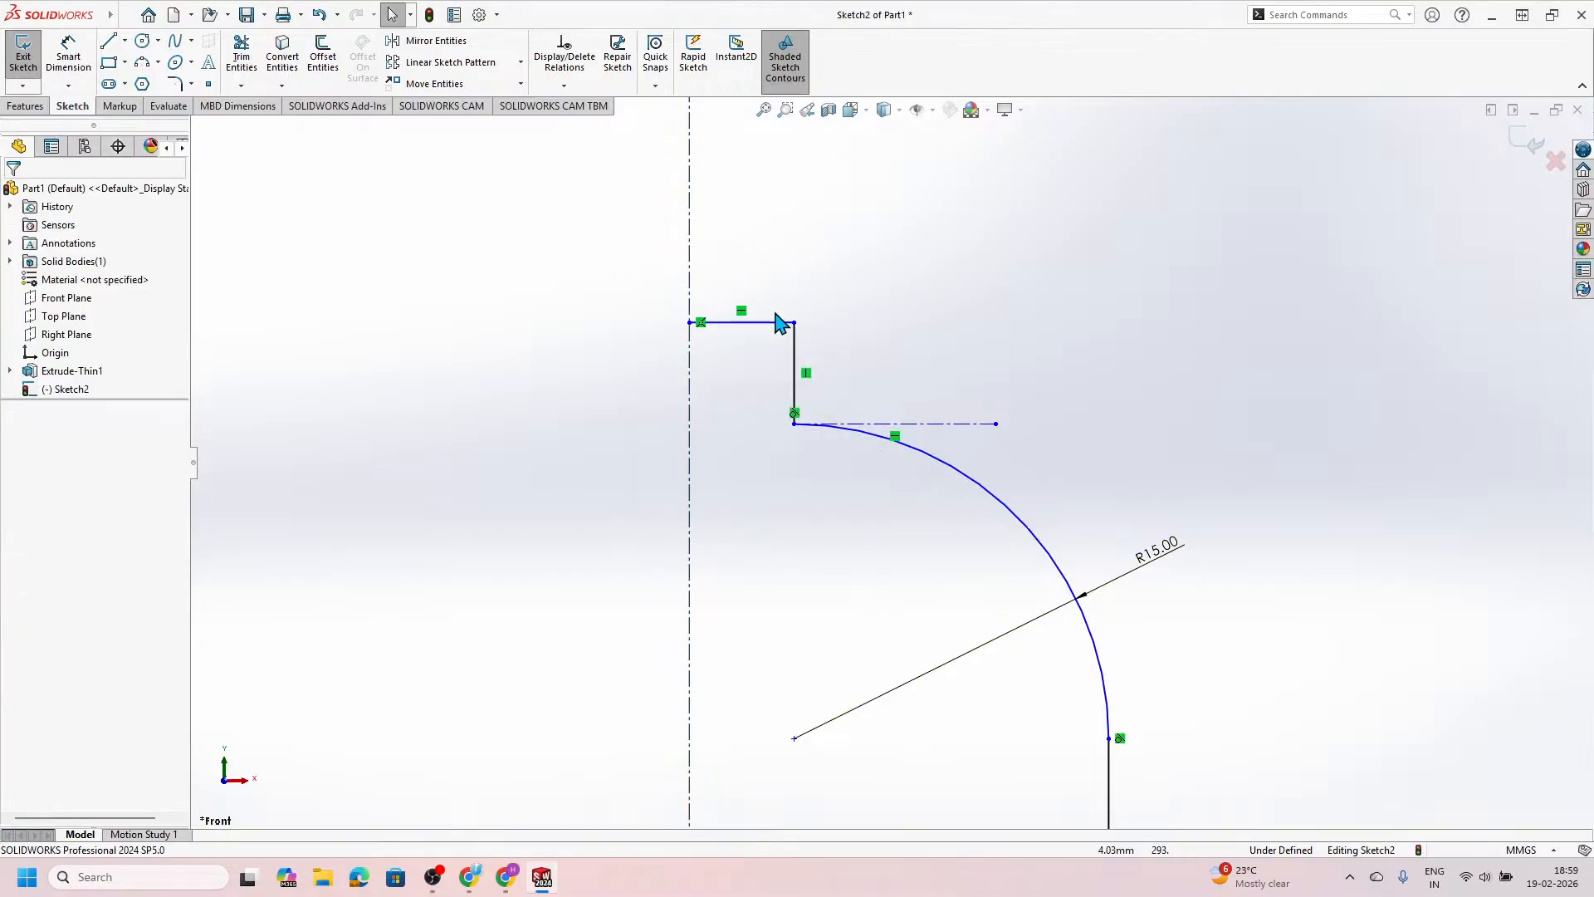
Step: Dimension the short vertical line above the cap's top arc with a length of 10 mm
left_click(795, 338)
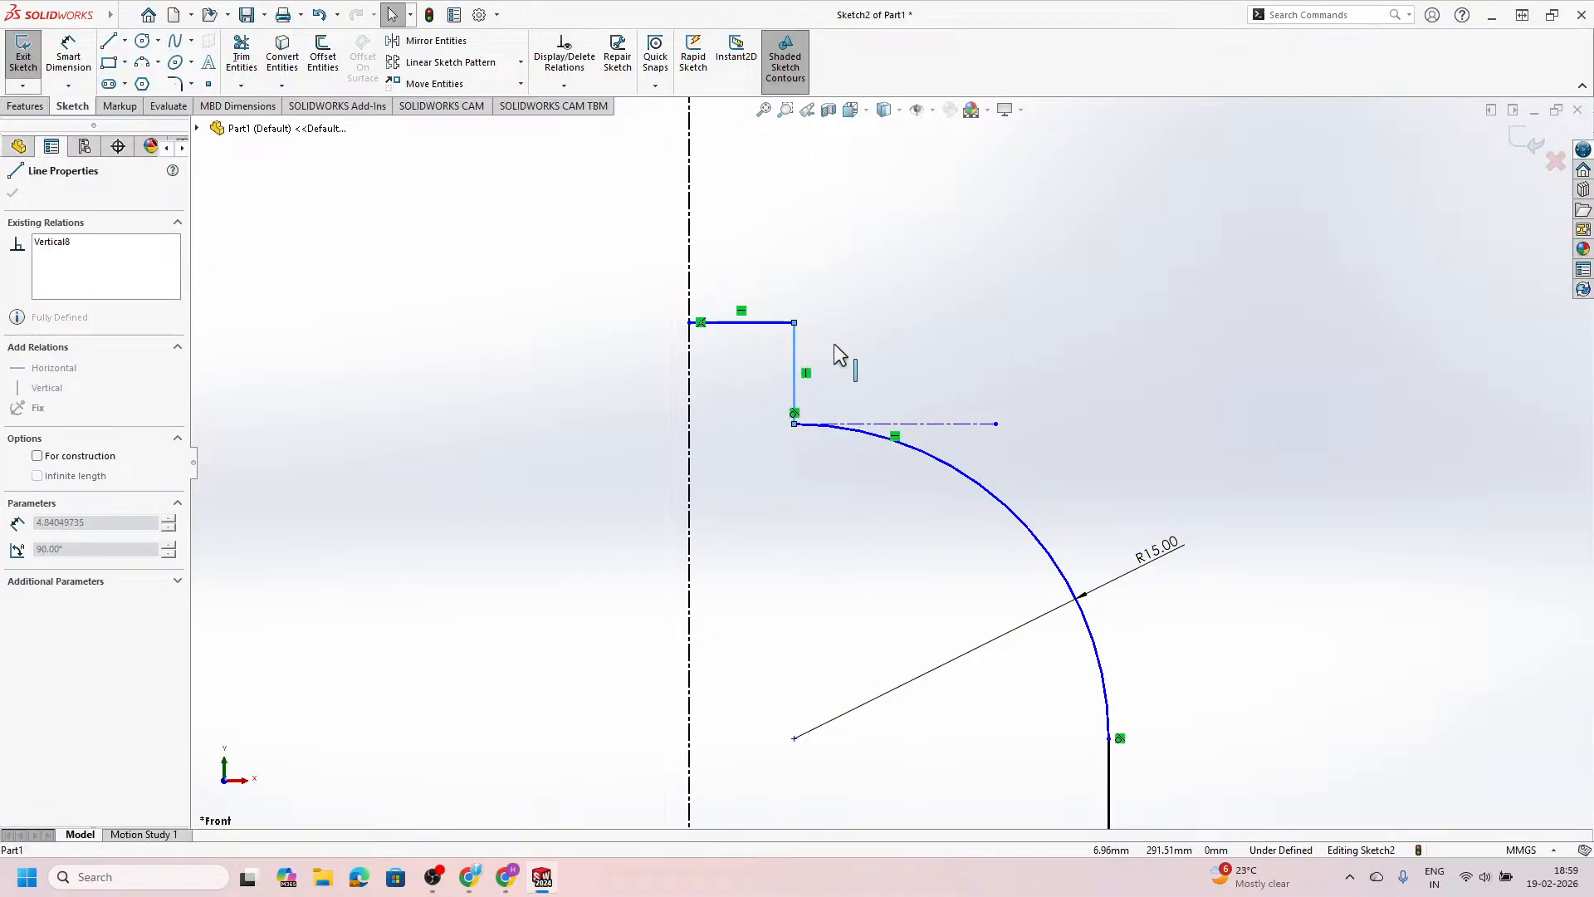
left_click(755, 509)
left_click_drag(737, 322, 744, 250)
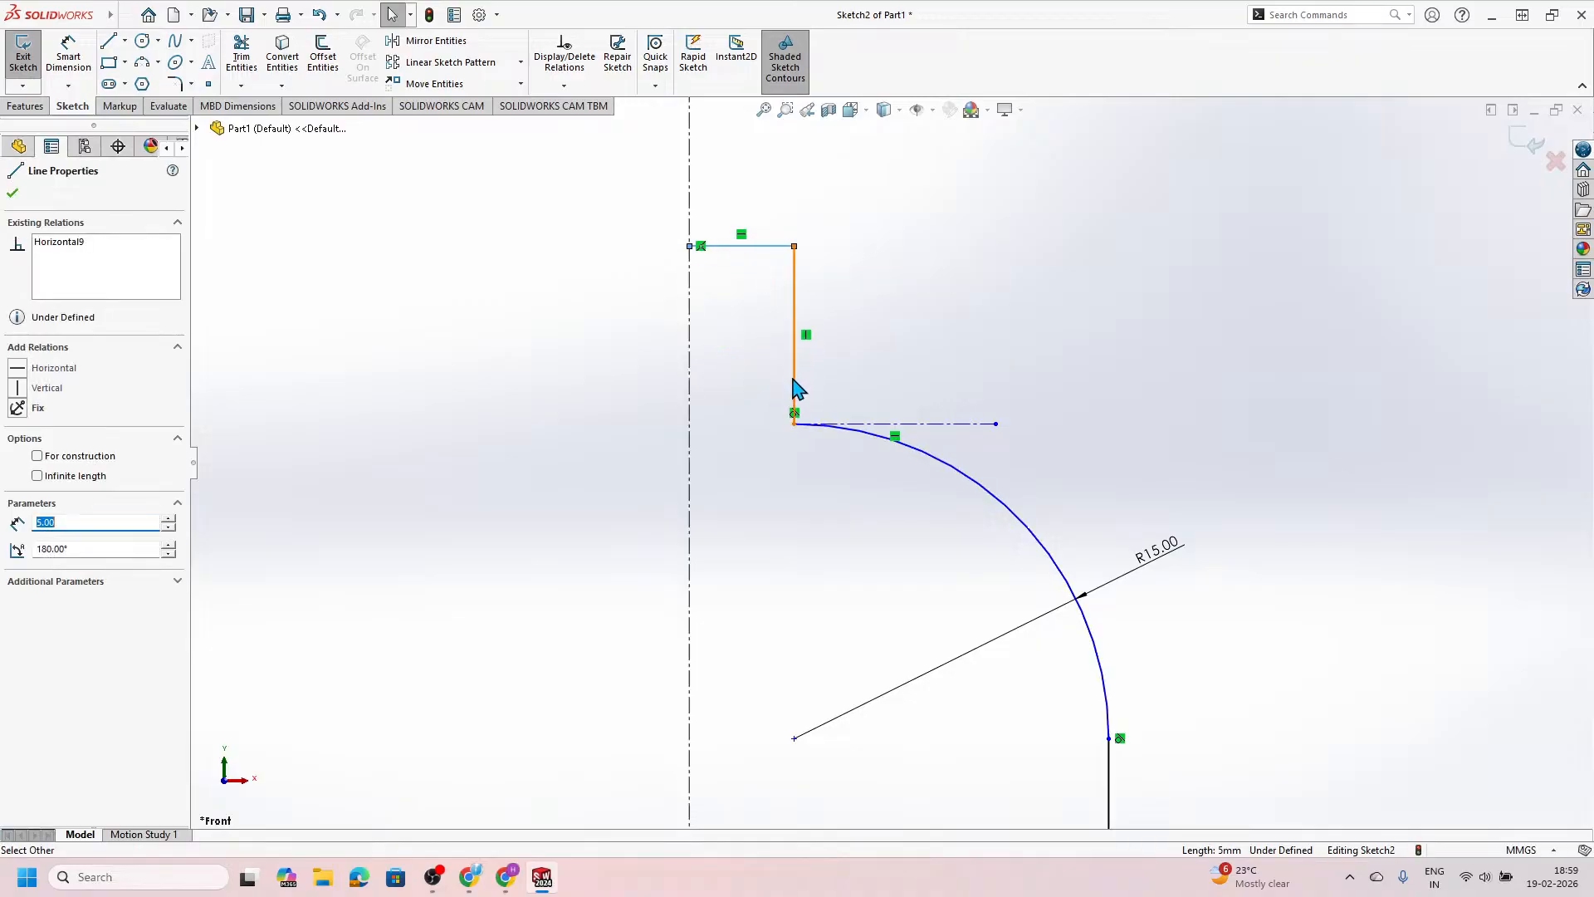
scroll(795, 388, "up", 6)
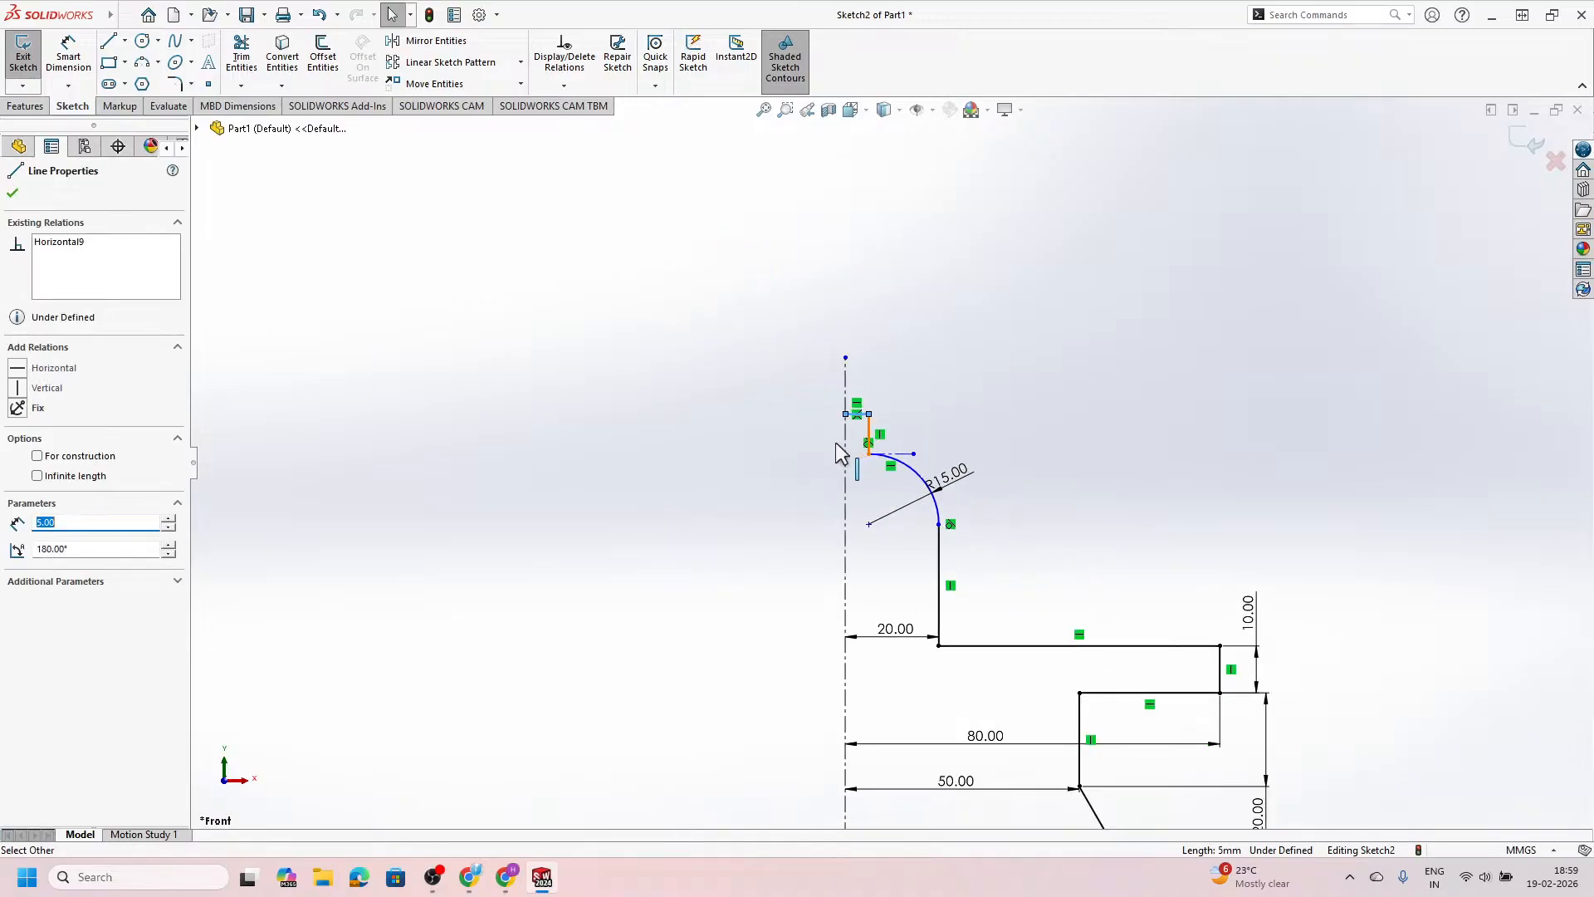
left_click(89, 58)
scroll(921, 453, "down", 5)
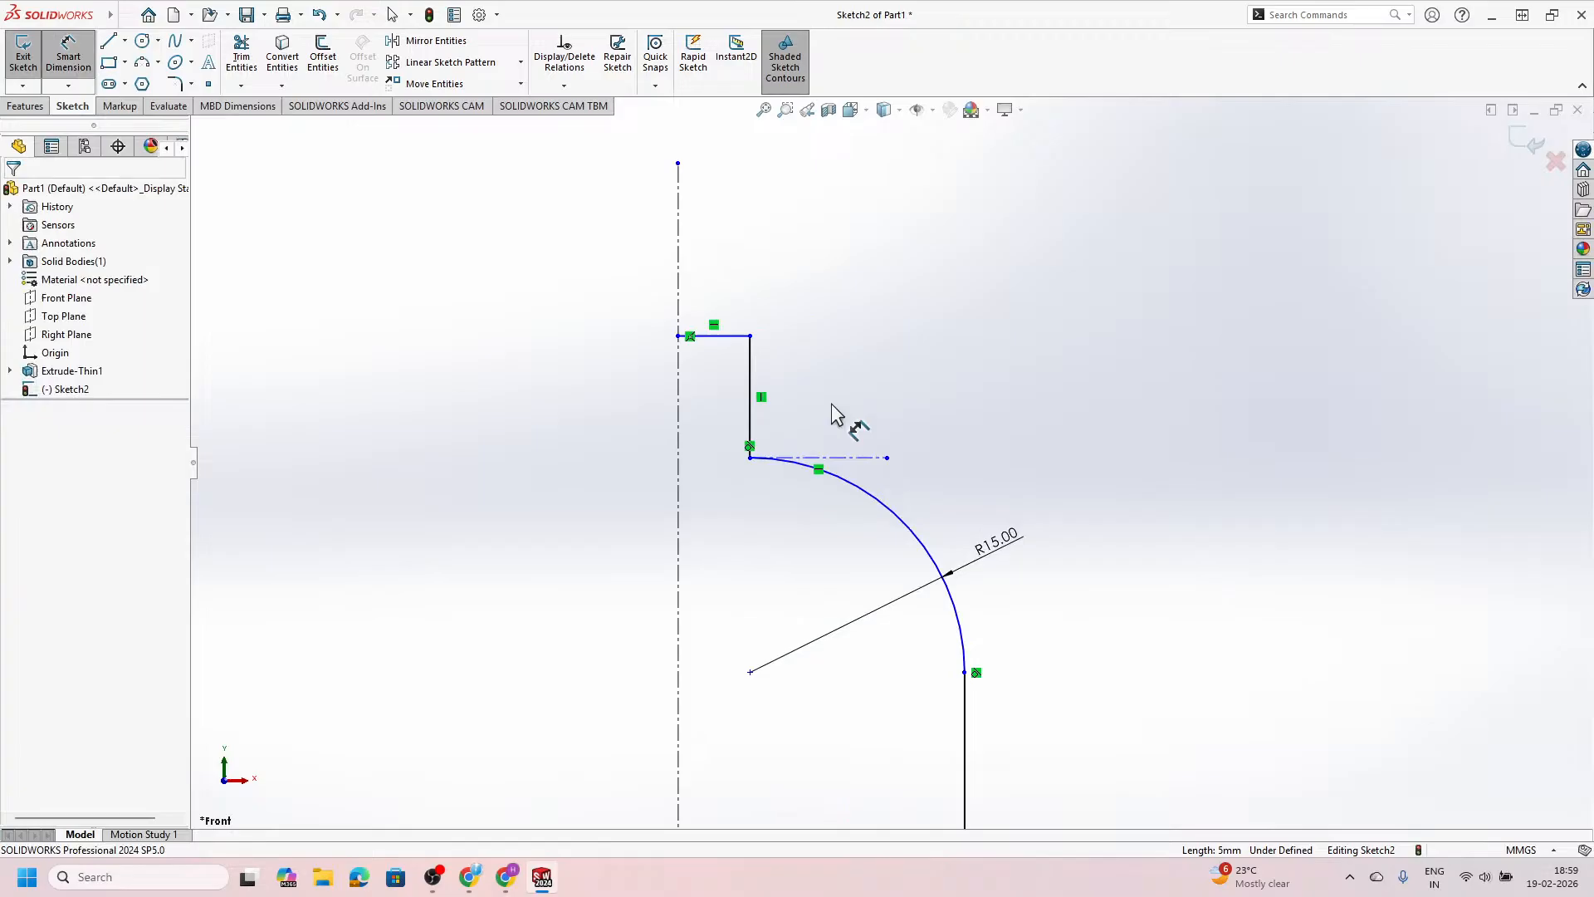
left_click(754, 378)
left_click(972, 456)
type("10")
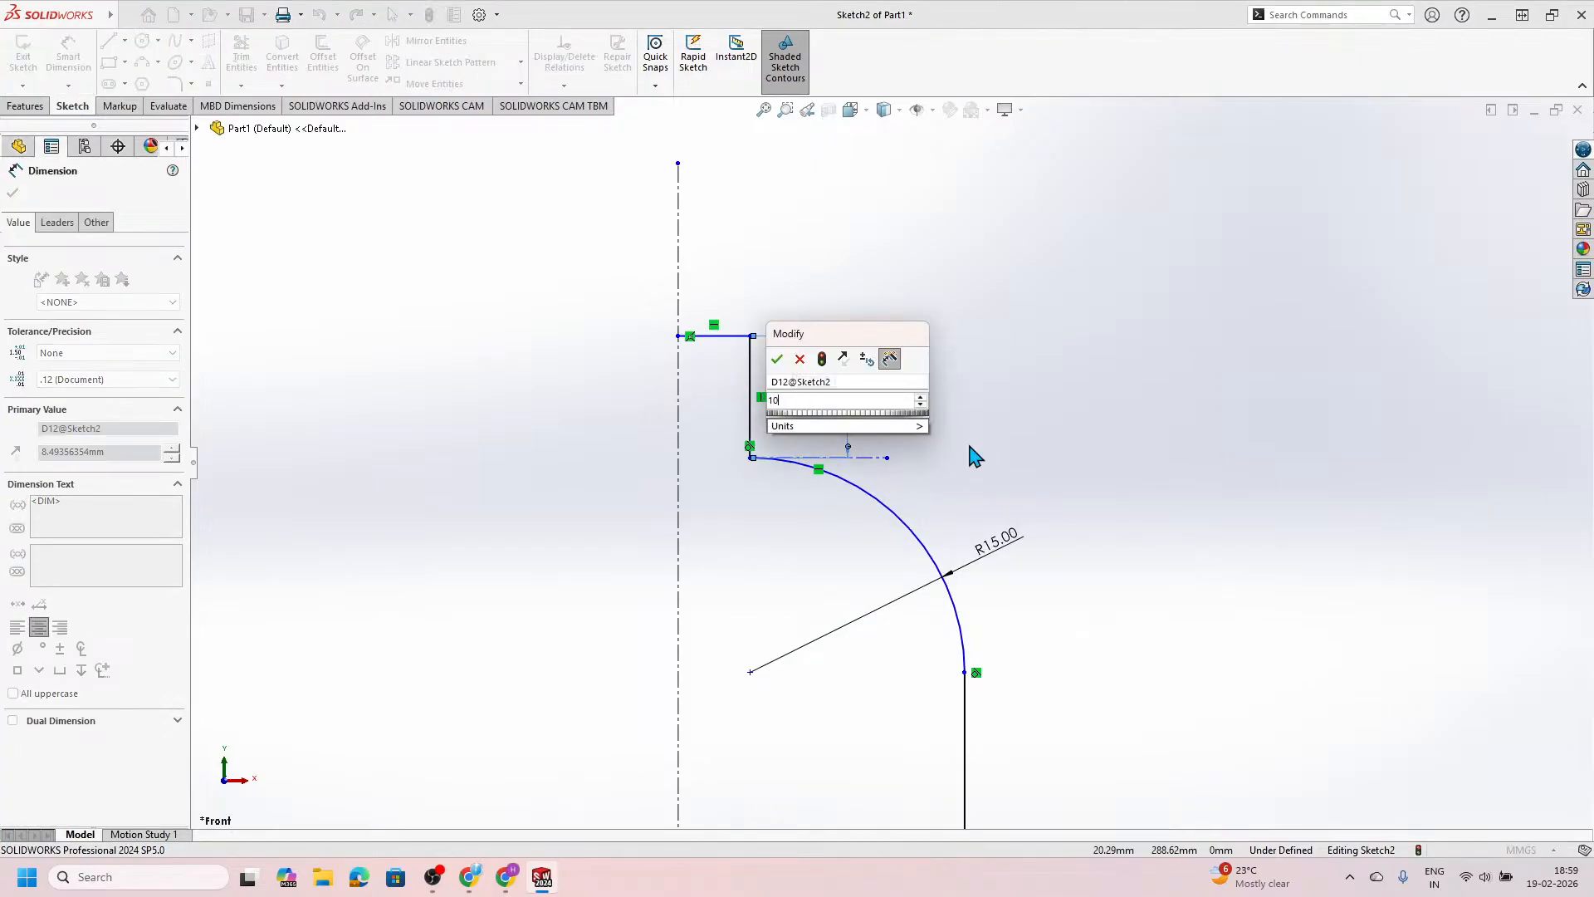
key("Return")
scroll(984, 498, "up", 3)
key("Escape")
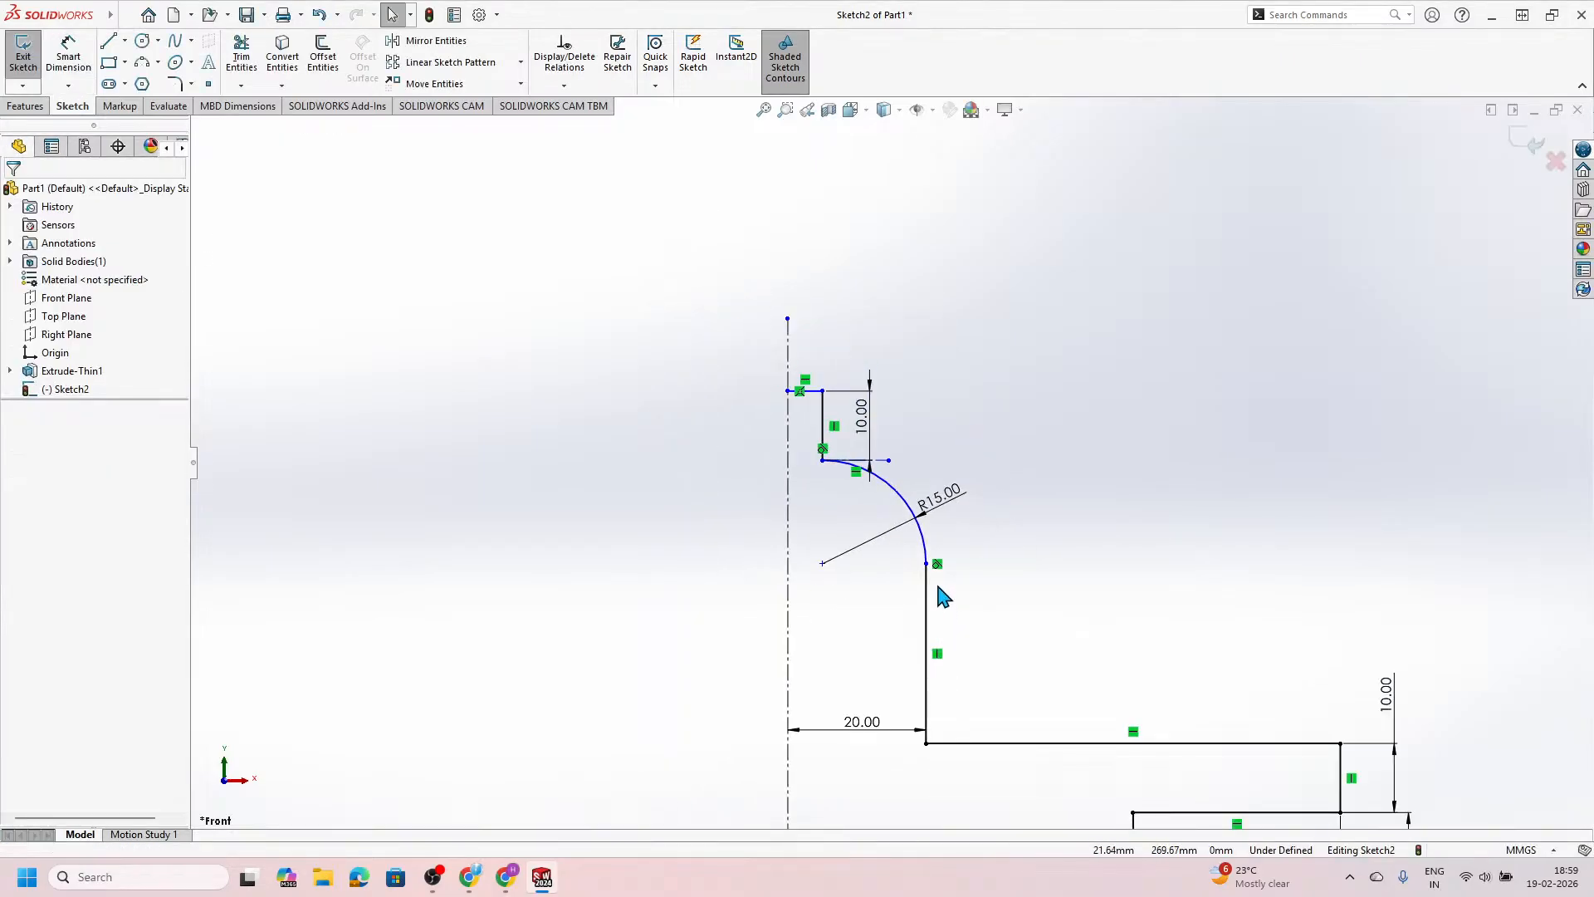
Step: Test the remaining freedom of the top arc's lower endpoint by moving it along the vertical line
scroll(944, 596, "down", 5)
mouse_move(892, 488)
left_mouse_down()
mouse_move(914, 581)
mouse_move(918, 456)
mouse_move(904, 552)
left_mouse_up()
scroll(901, 557, "up", 5)
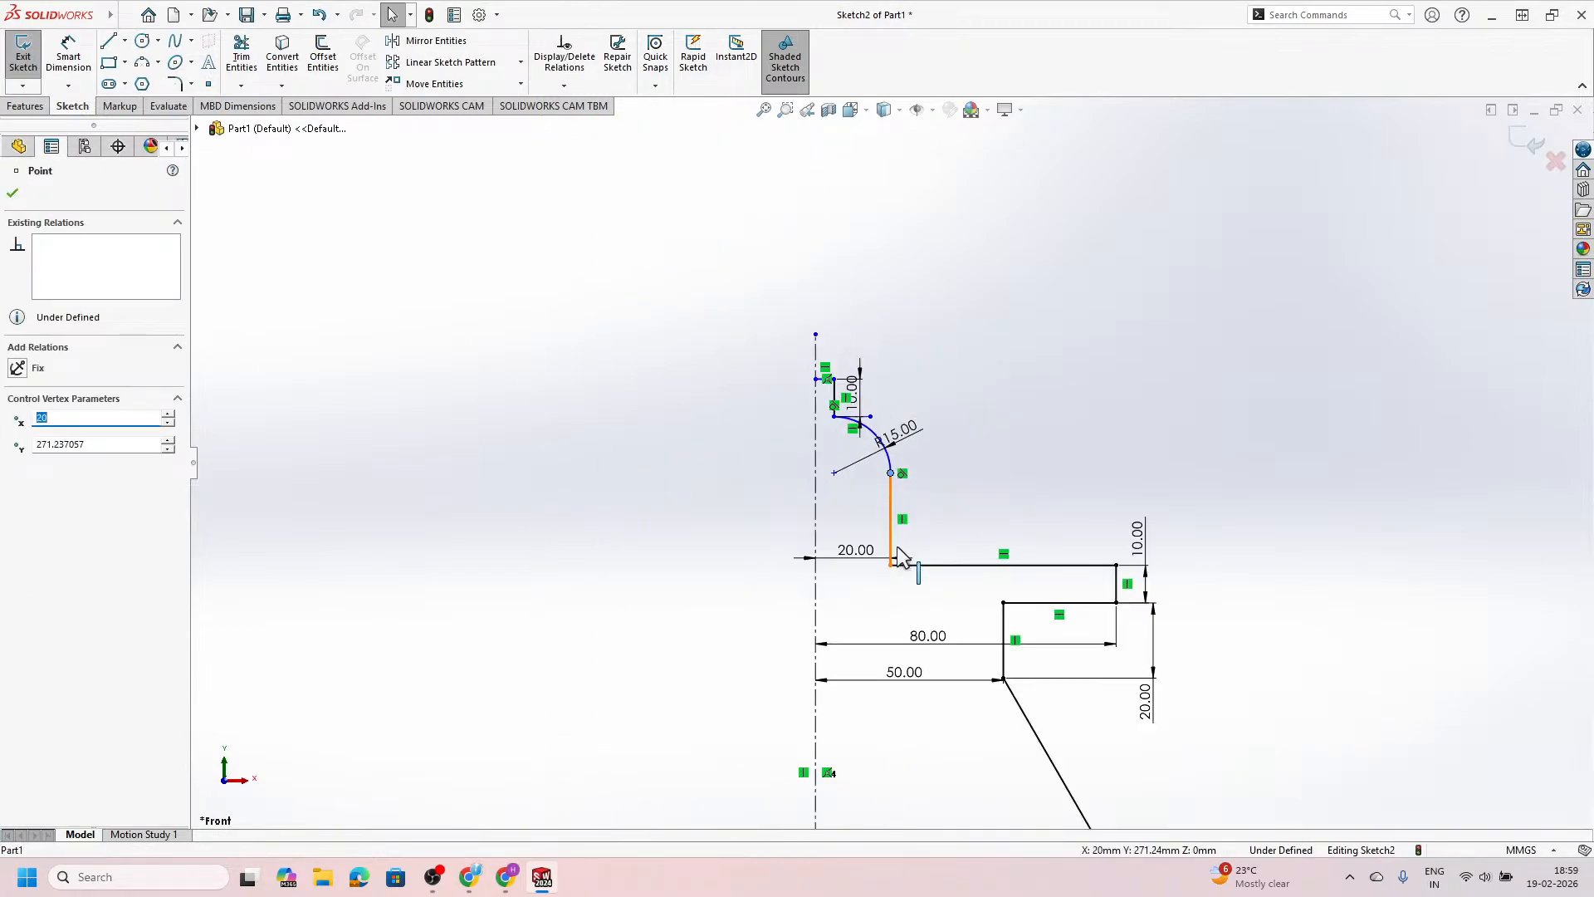
left_click_drag(890, 474, 886, 475)
left_click(885, 476)
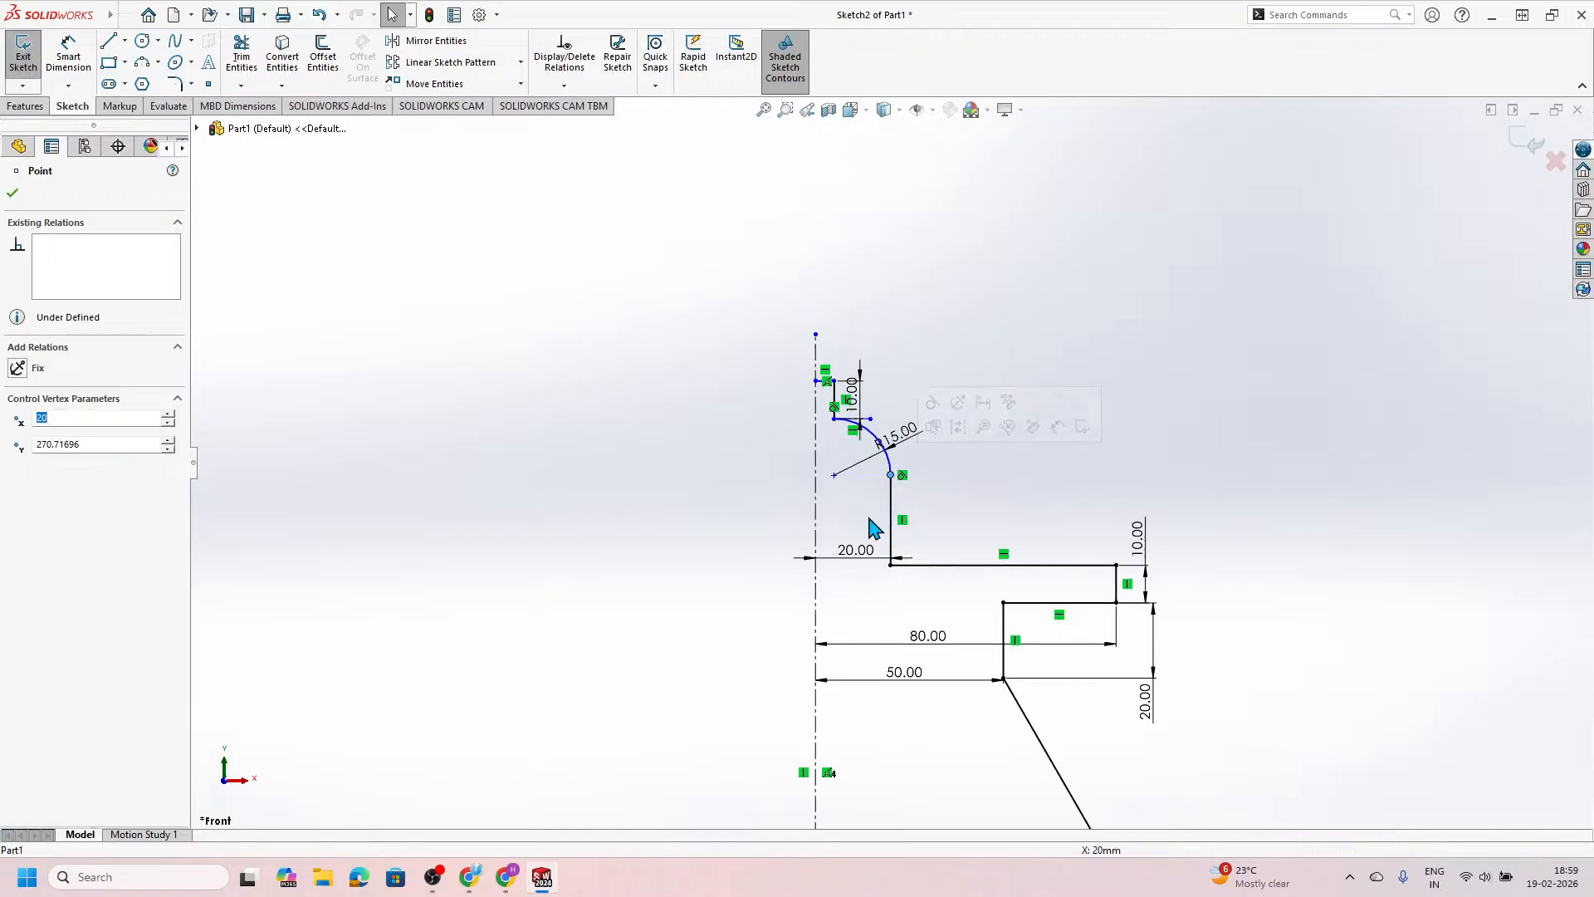
scroll(882, 538, "down", 3)
left_click(548, 407)
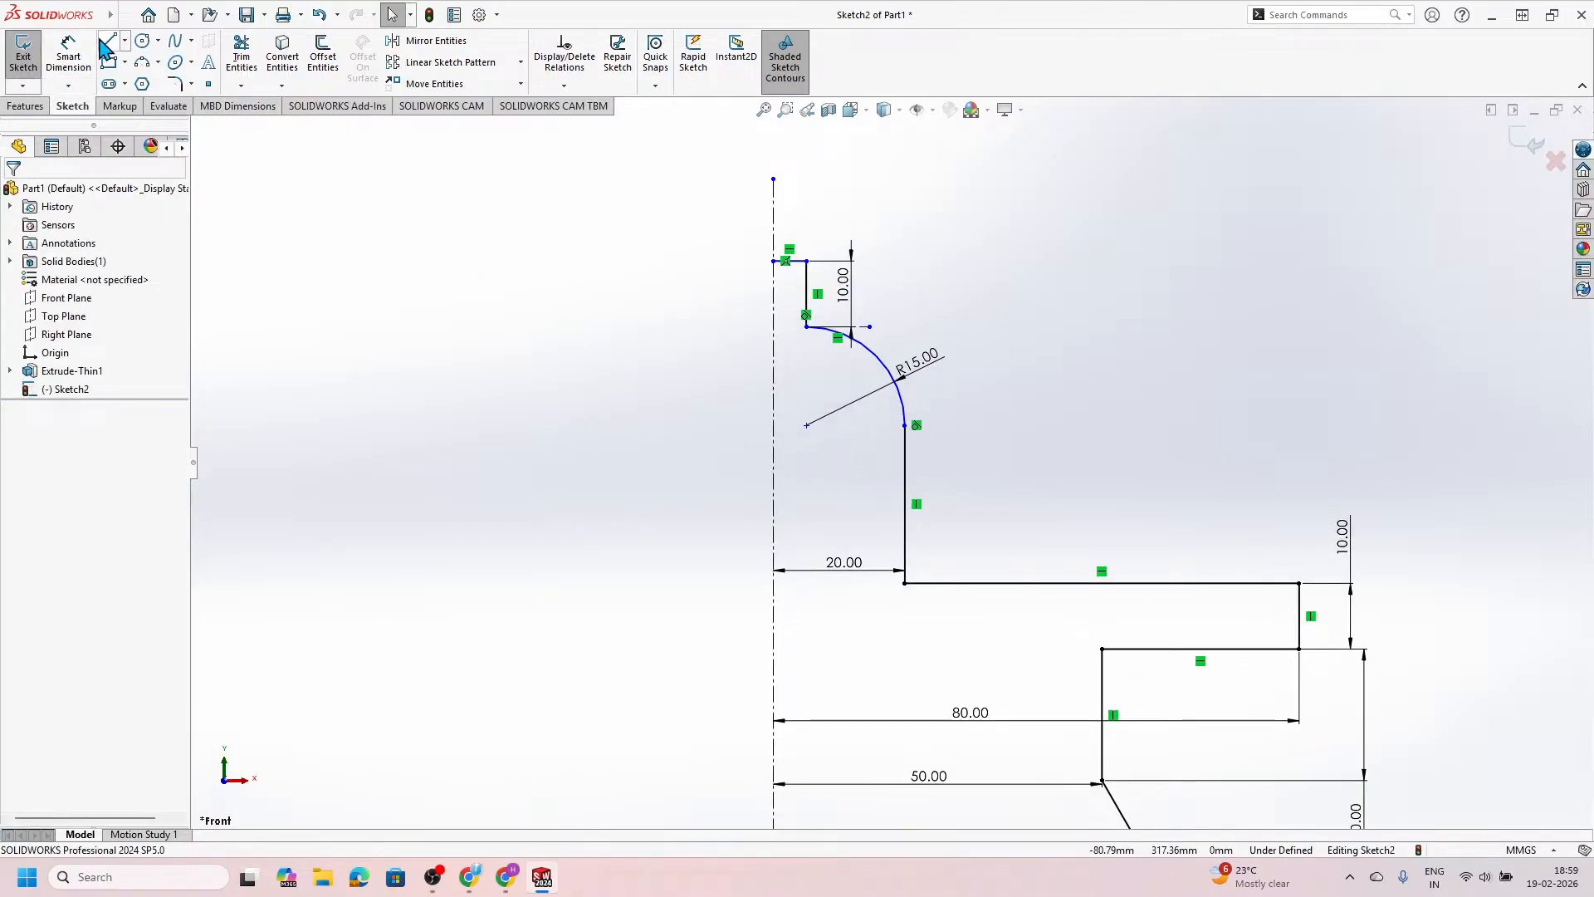
Step: Dimension the vertical line between the cap's flange and the top arc with a length of 25 mm
left_click(70, 58)
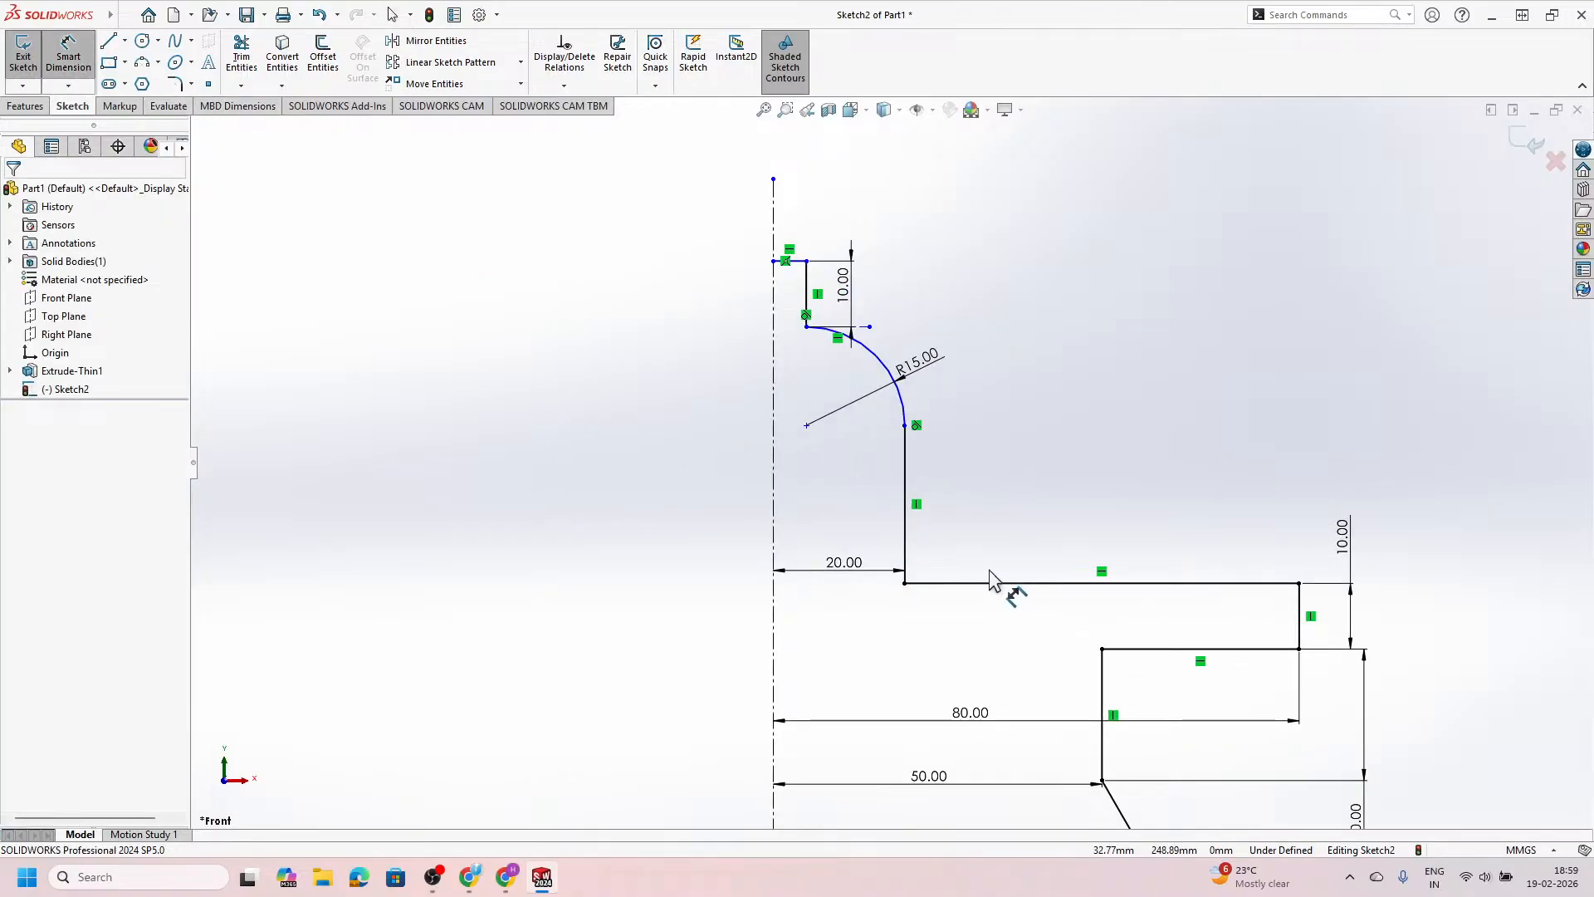
left_click(906, 554)
left_click(1064, 585)
type("2")
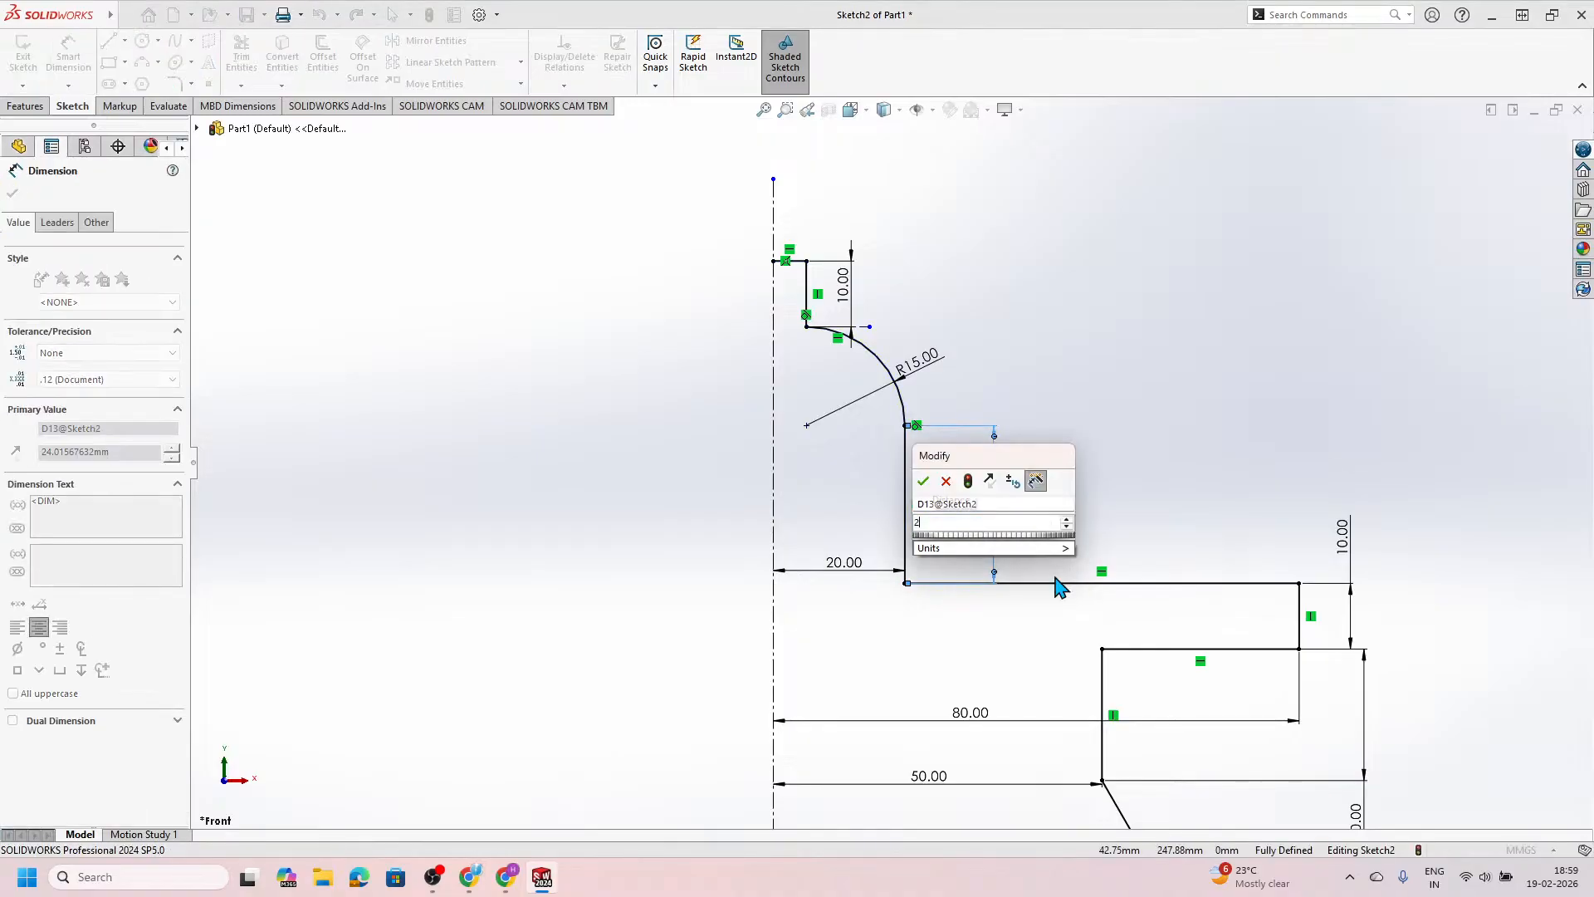
type("5")
key("Return")
left_click(656, 525)
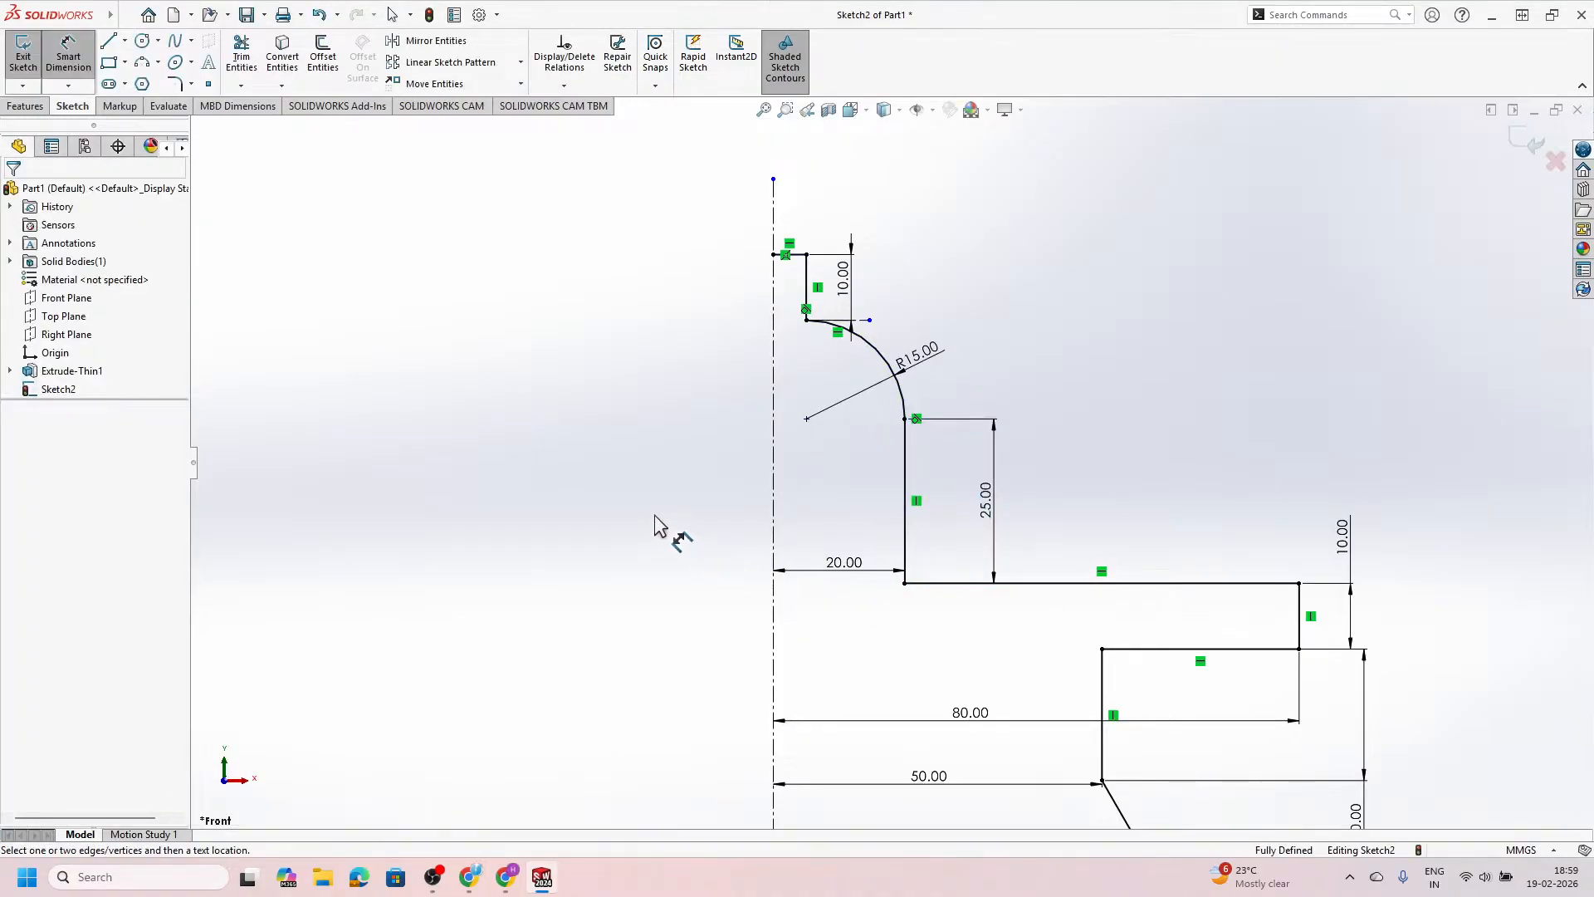
scroll(907, 391, "up", 2)
scroll(918, 416, "down", 1)
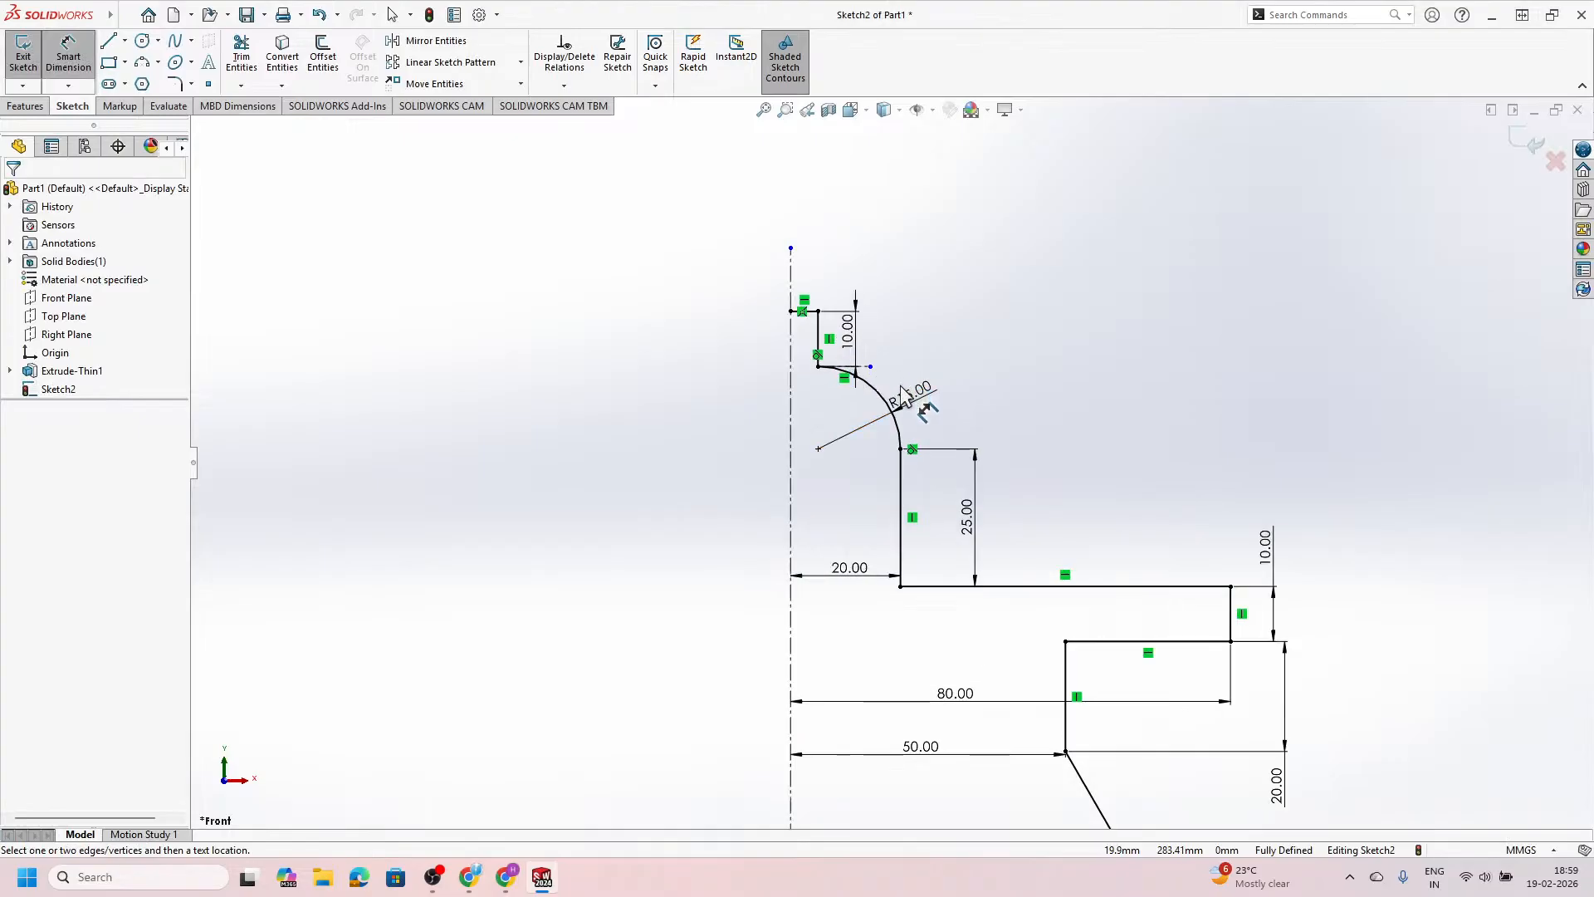
key("Escape")
Step: Check the whole roof and cap profile and exit the sketch
scroll(915, 461, "up", 3)
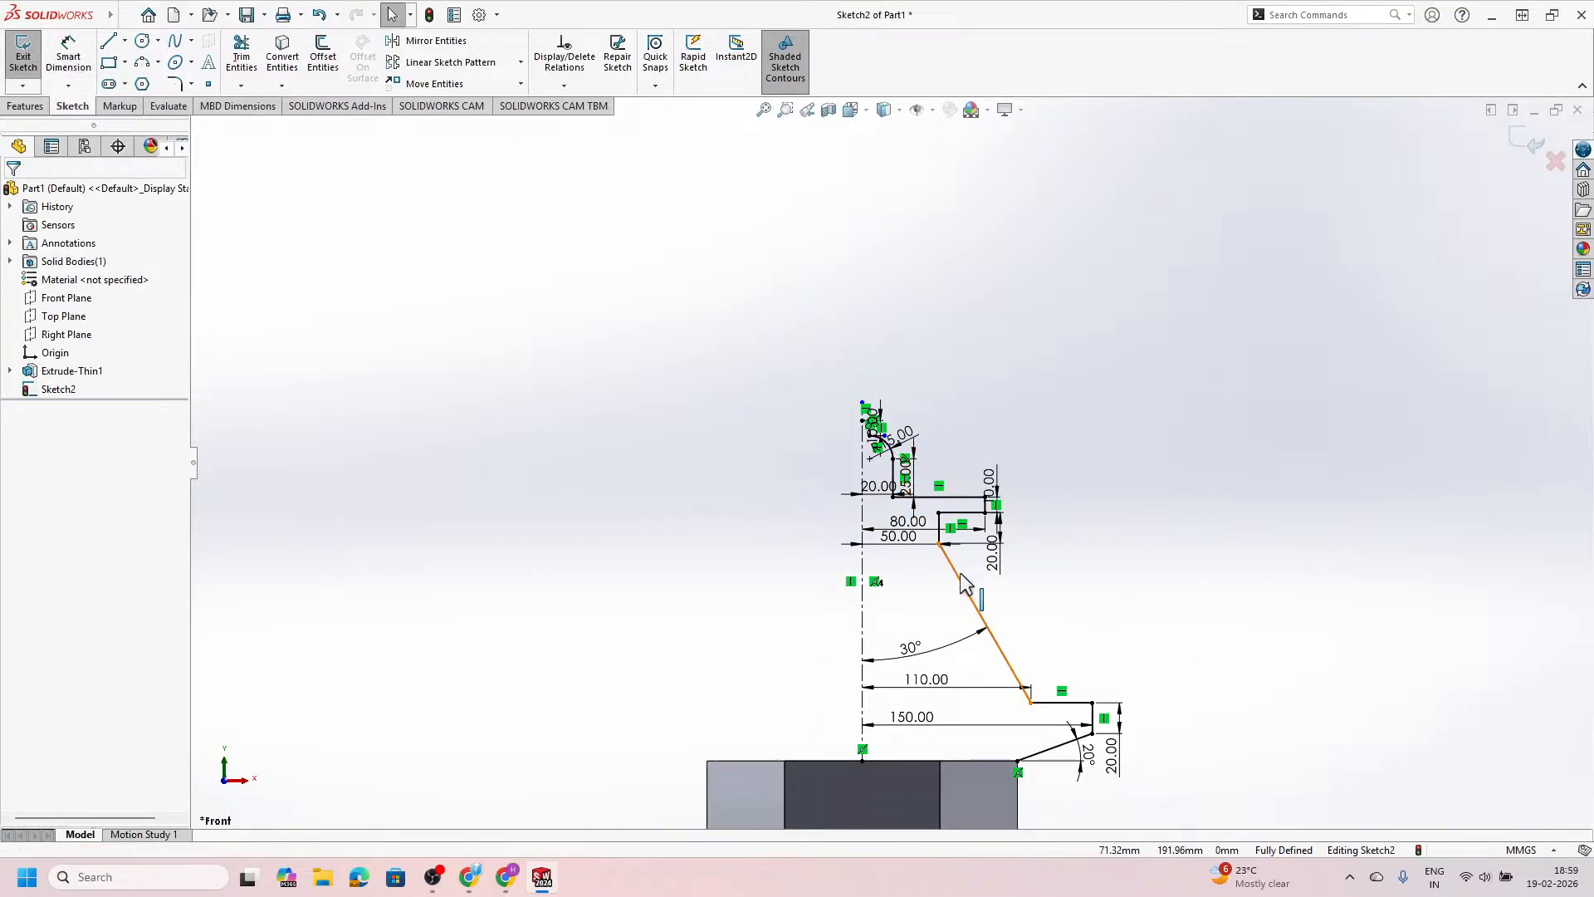
scroll(986, 607, "down", 1)
scroll(987, 605, "down", 1)
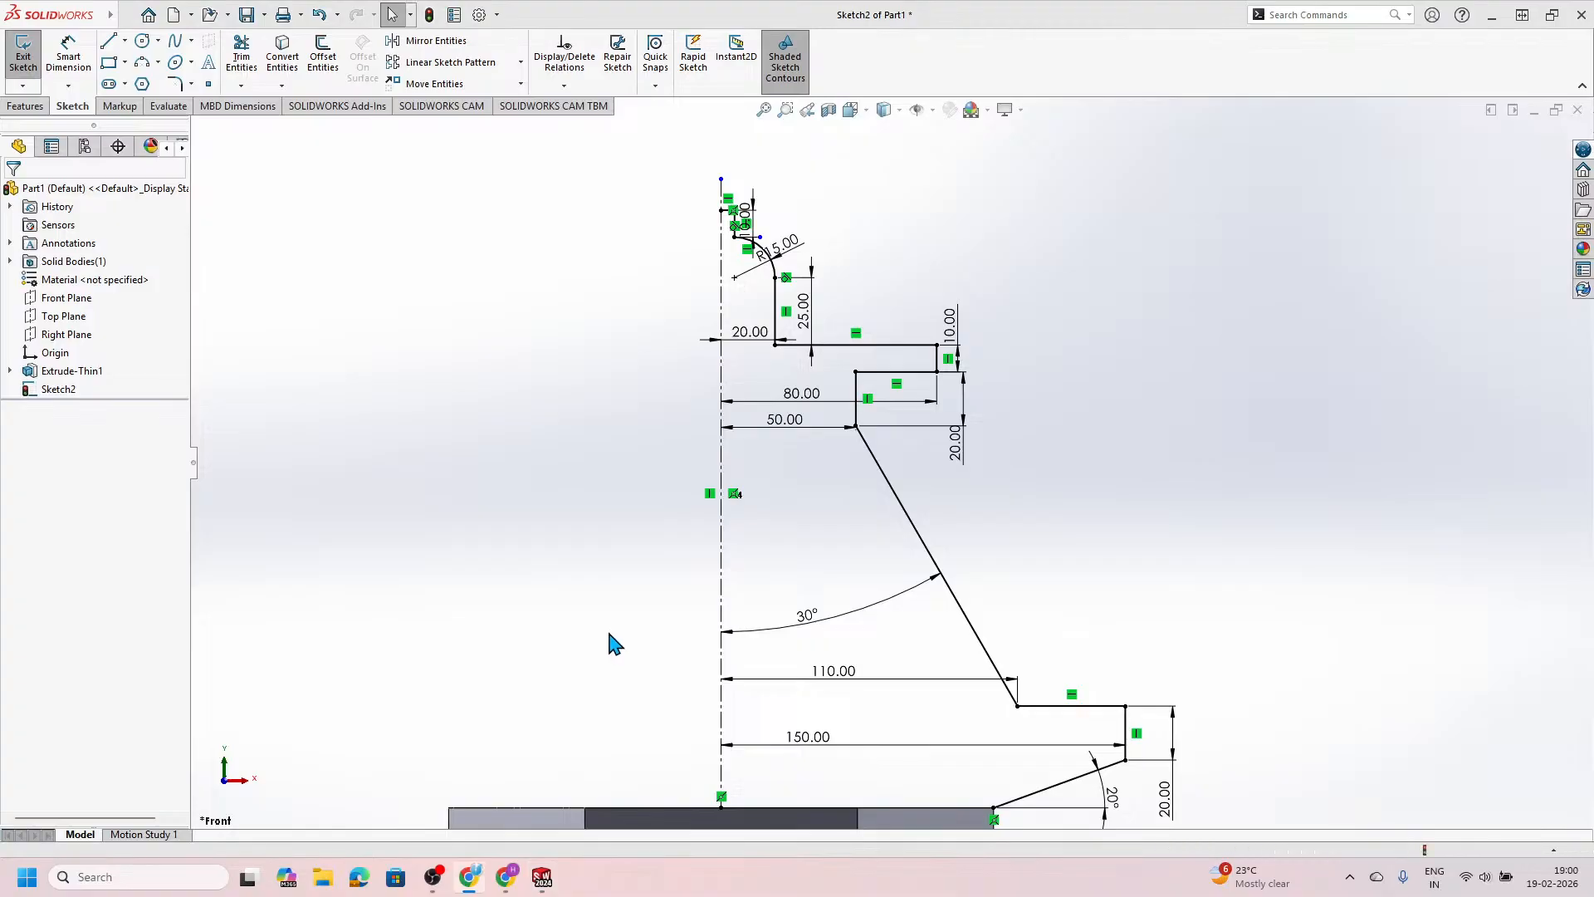
scroll(845, 541, "up", 2)
scroll(805, 324, "down", 3)
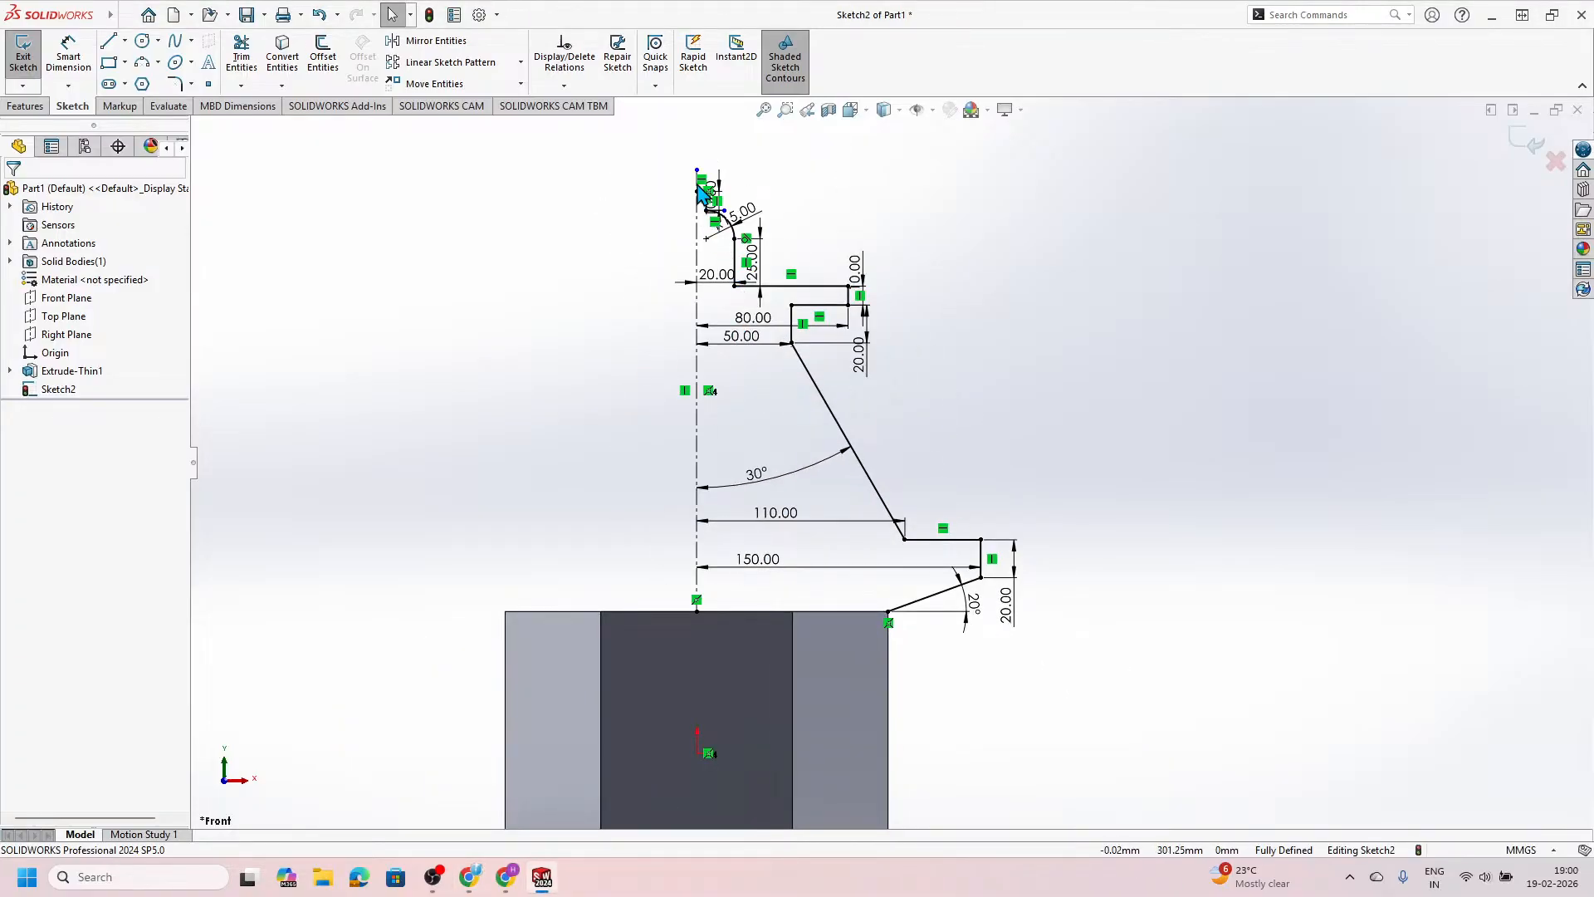
left_click(1532, 143)
Step: Start a 360° thin revolve of the open roof profile about the vertical centerline with a 1 mm wall thickness
scroll(971, 356, "up", 3)
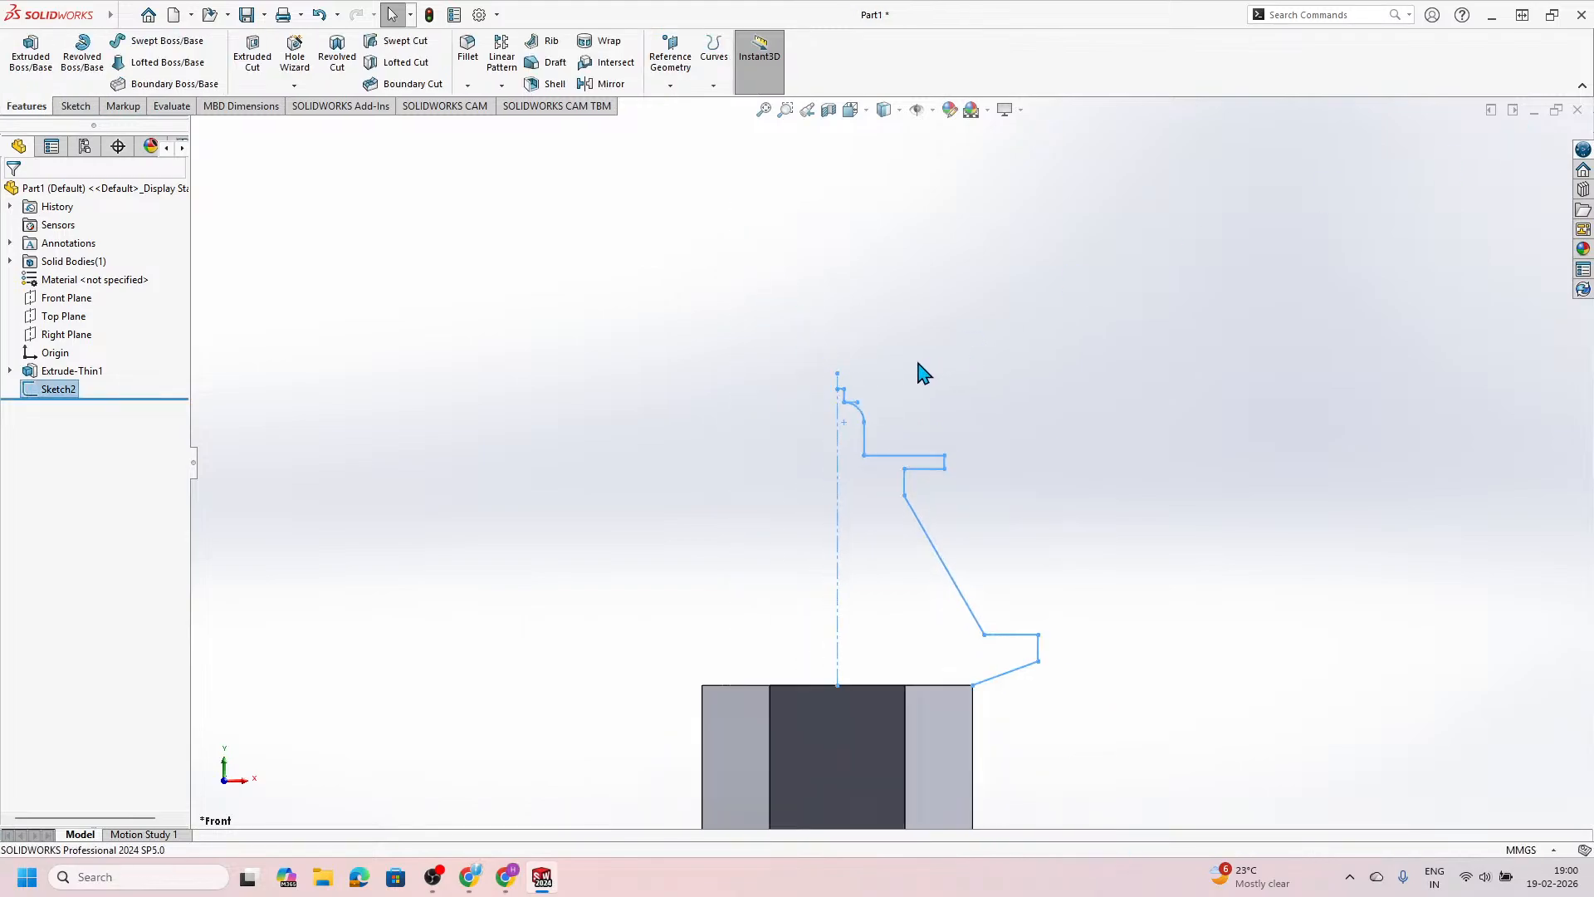
scroll(850, 373, "down", 3)
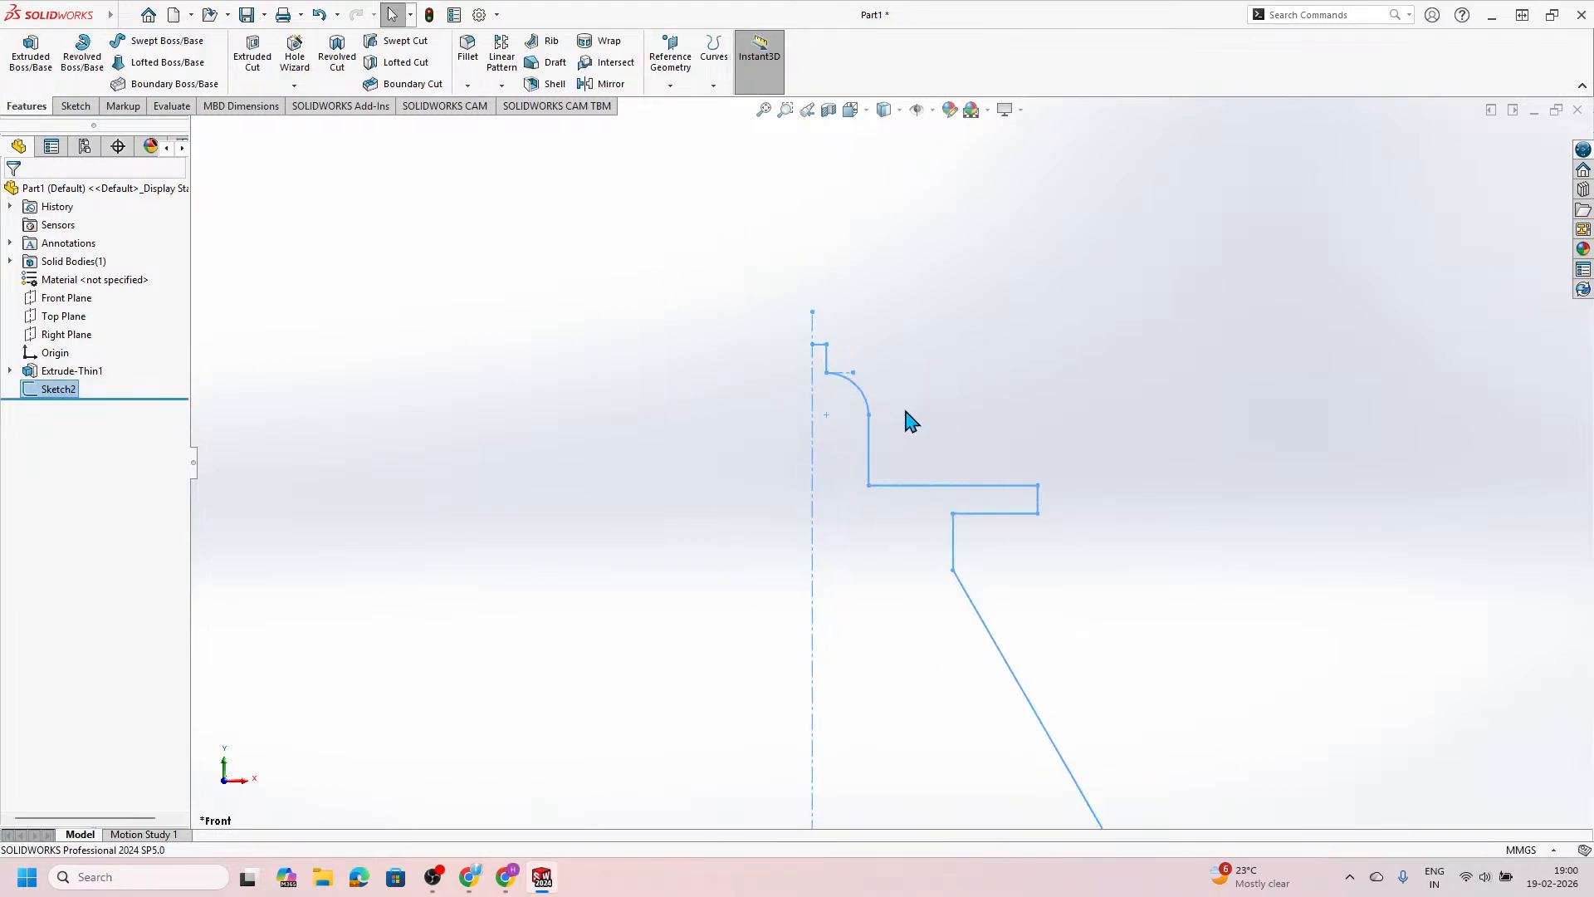
middle_click_drag(852, 442, 805, 499)
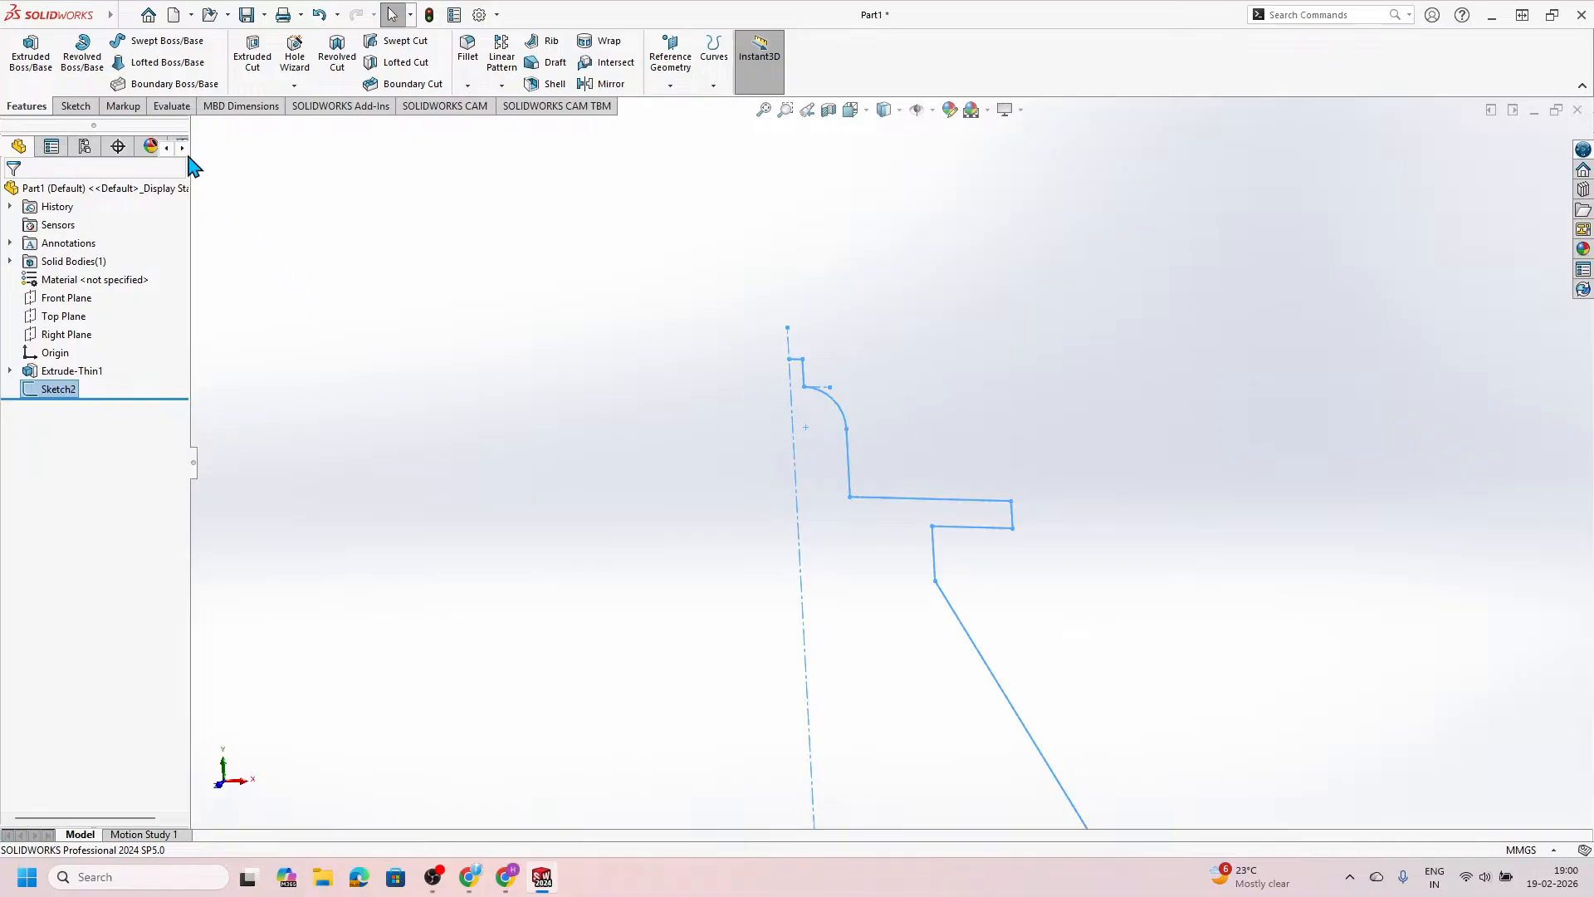
left_click(83, 56)
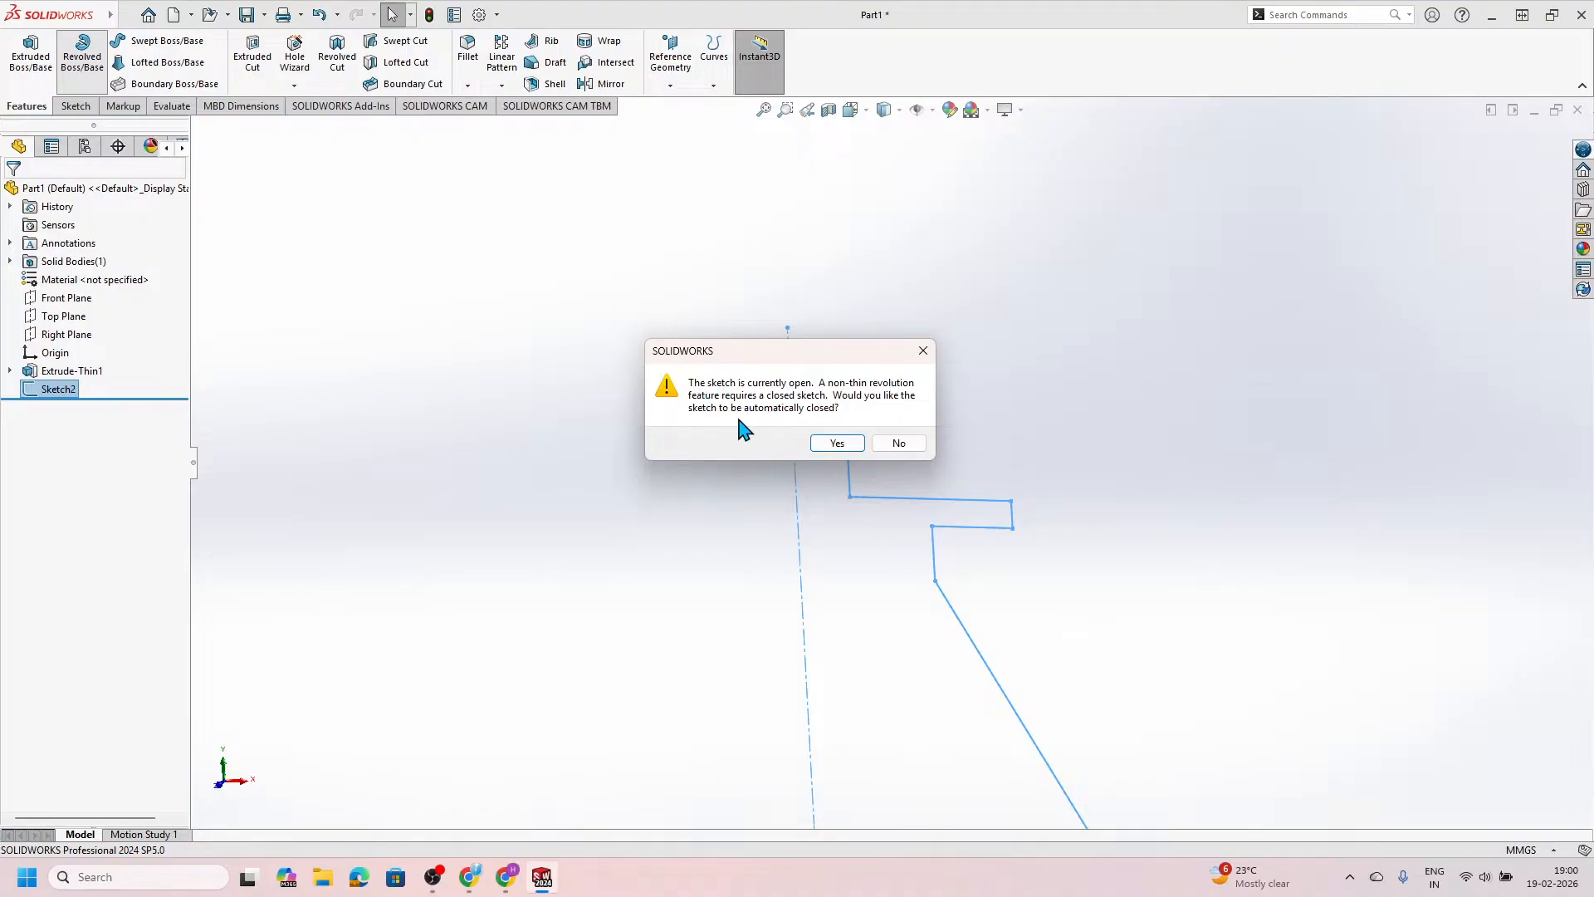
left_click(895, 444)
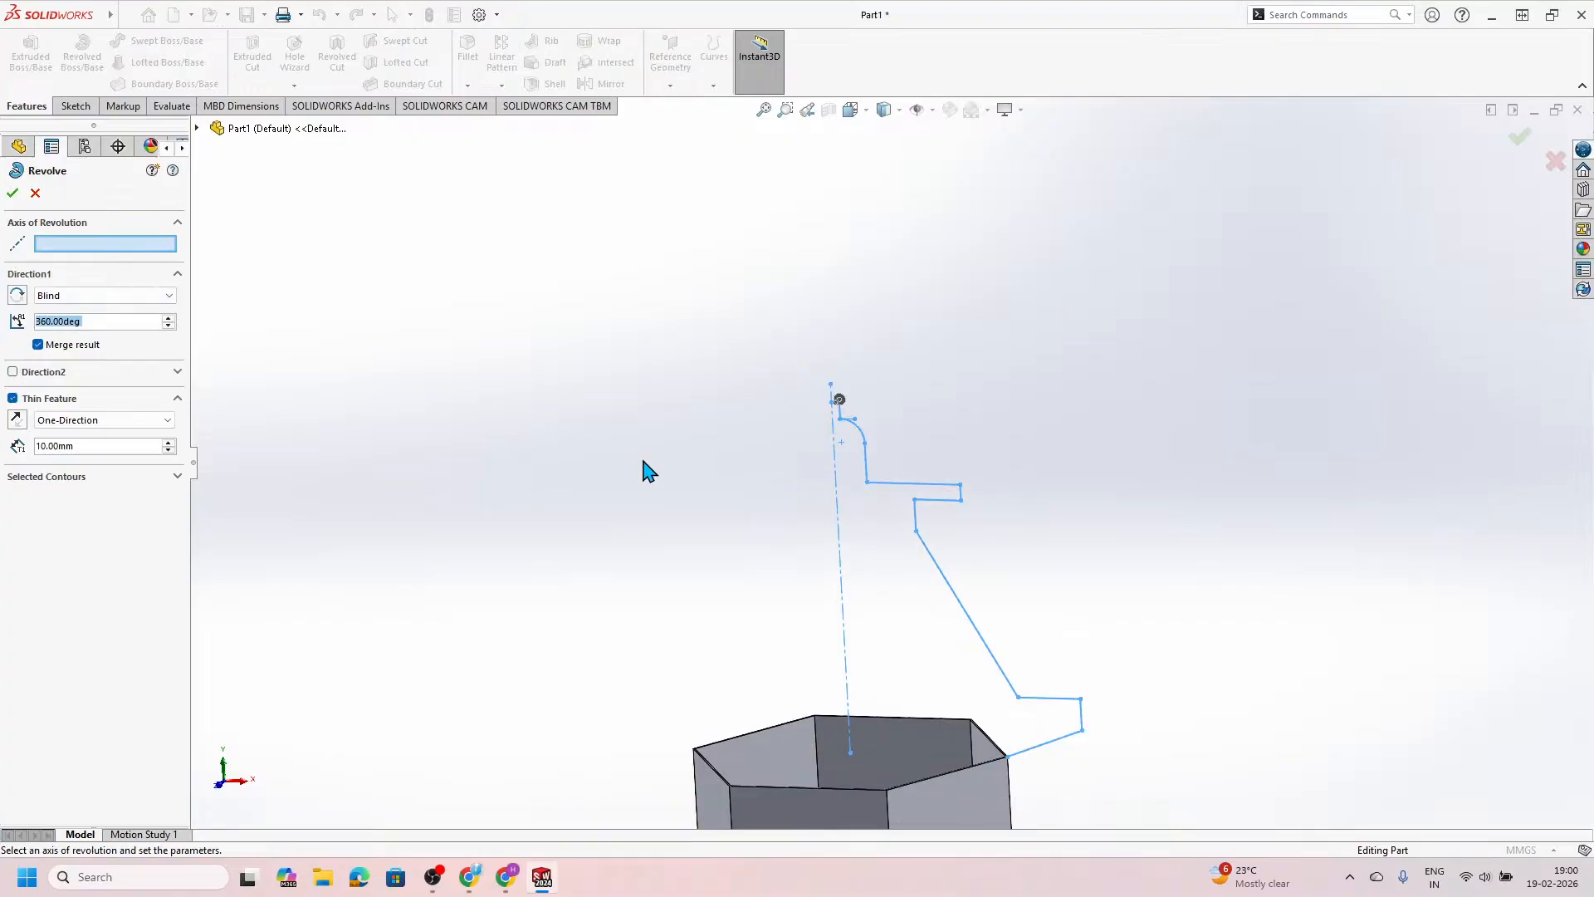
left_click(840, 571)
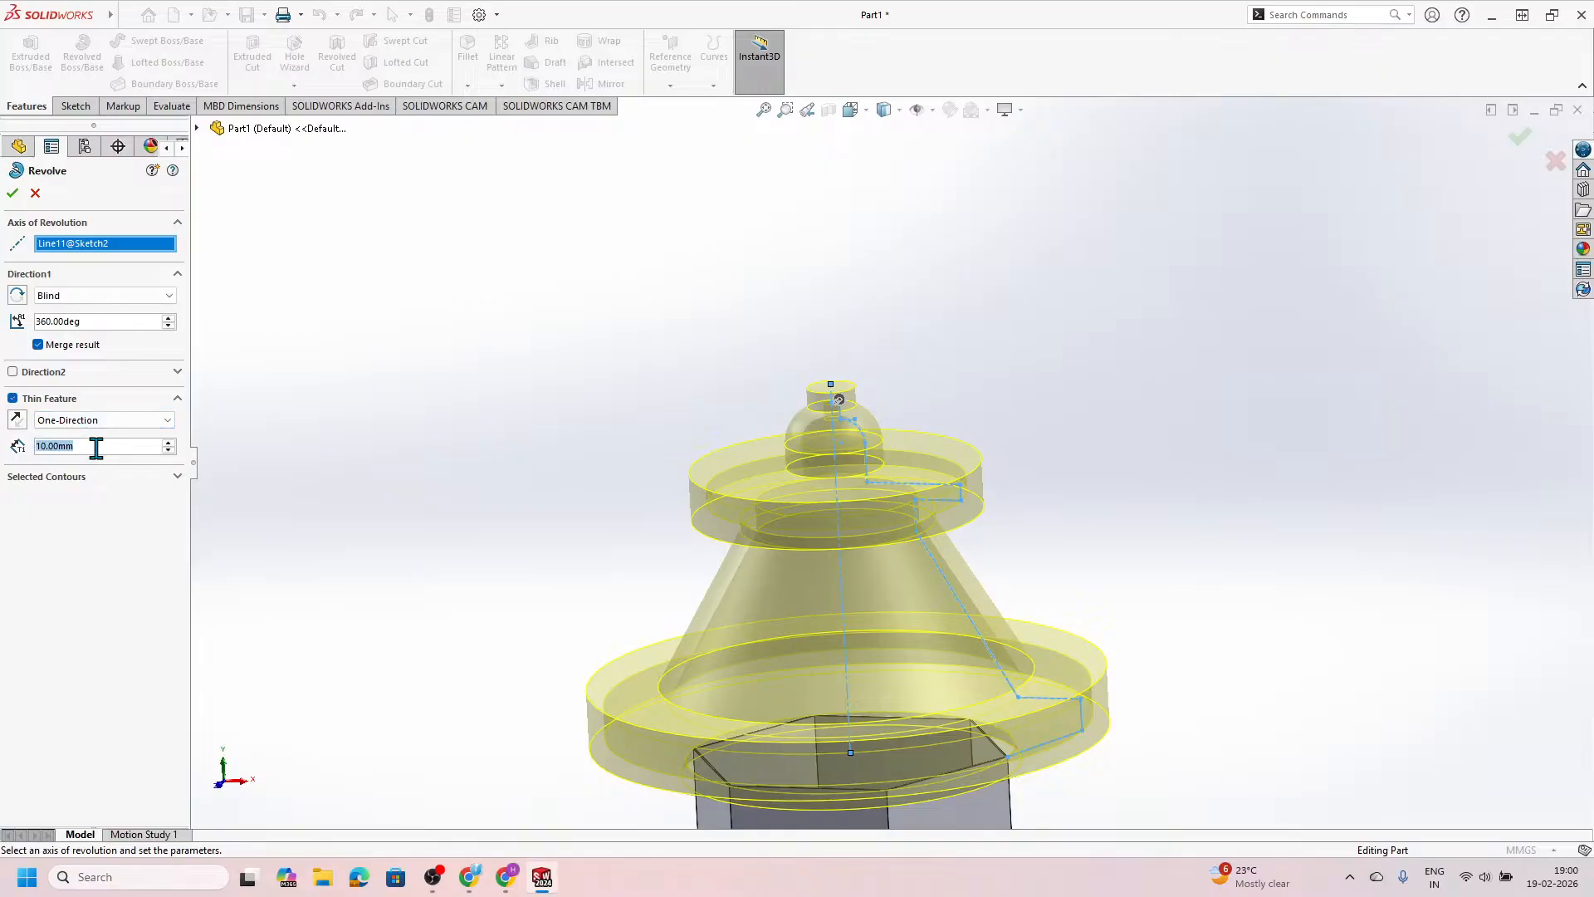
type("1")
key("Return")
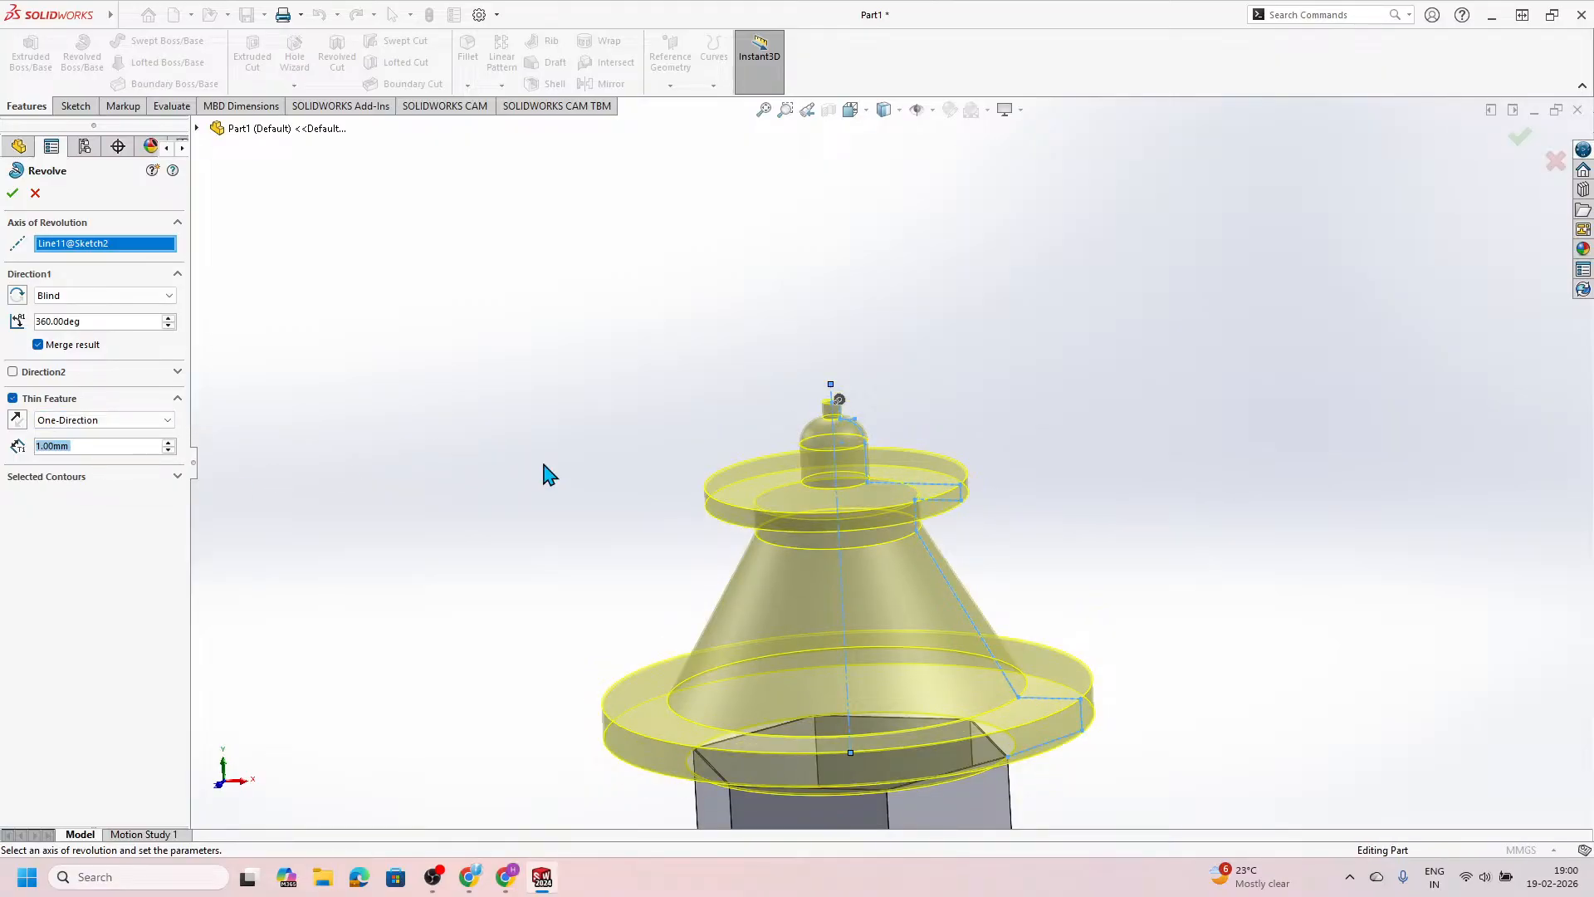
Step: Reverse the thin wall to the inner side of the profile and accept the revolve
scroll(911, 484, "down", 5)
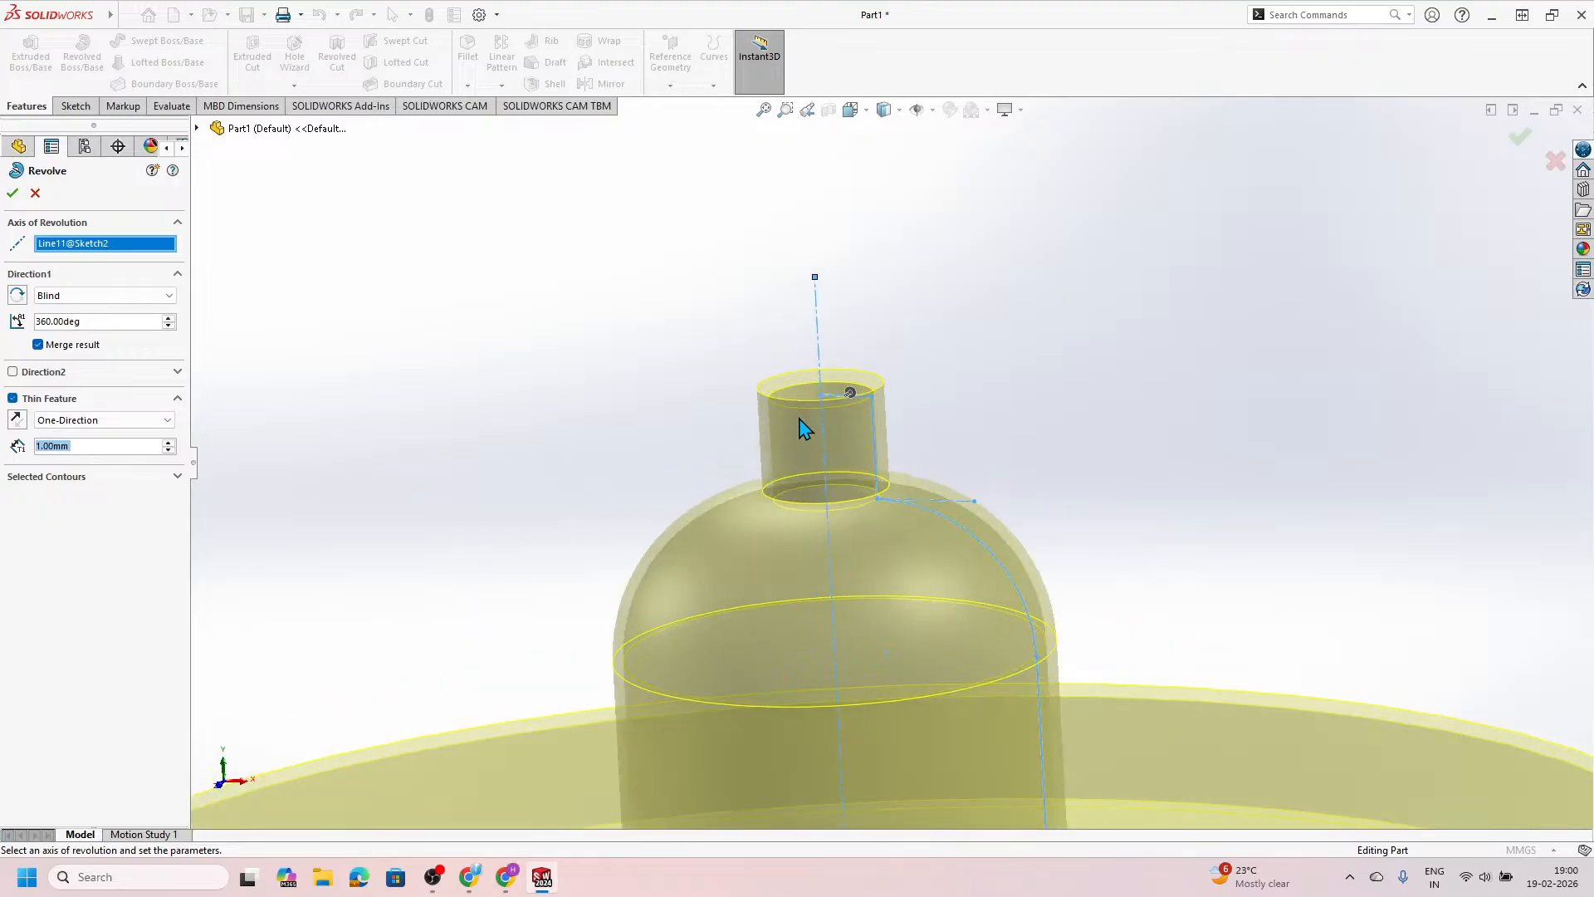
scroll(802, 428, "down", 2)
left_click(17, 421)
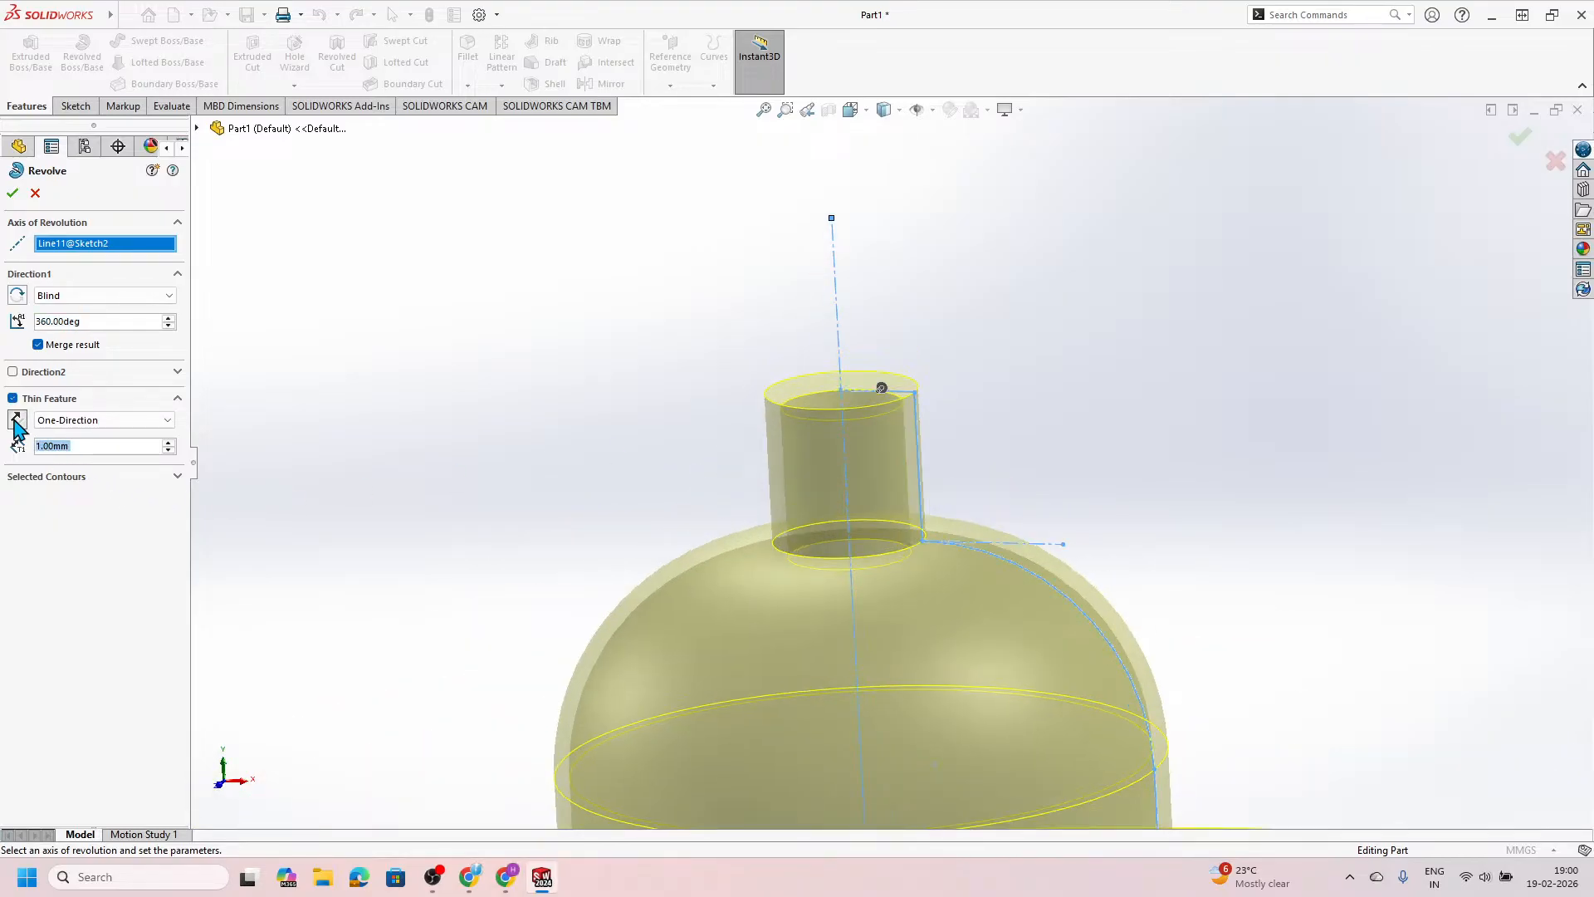
left_click(16, 421)
left_click(16, 421)
left_click(17, 421)
left_click(17, 421)
left_click(13, 194)
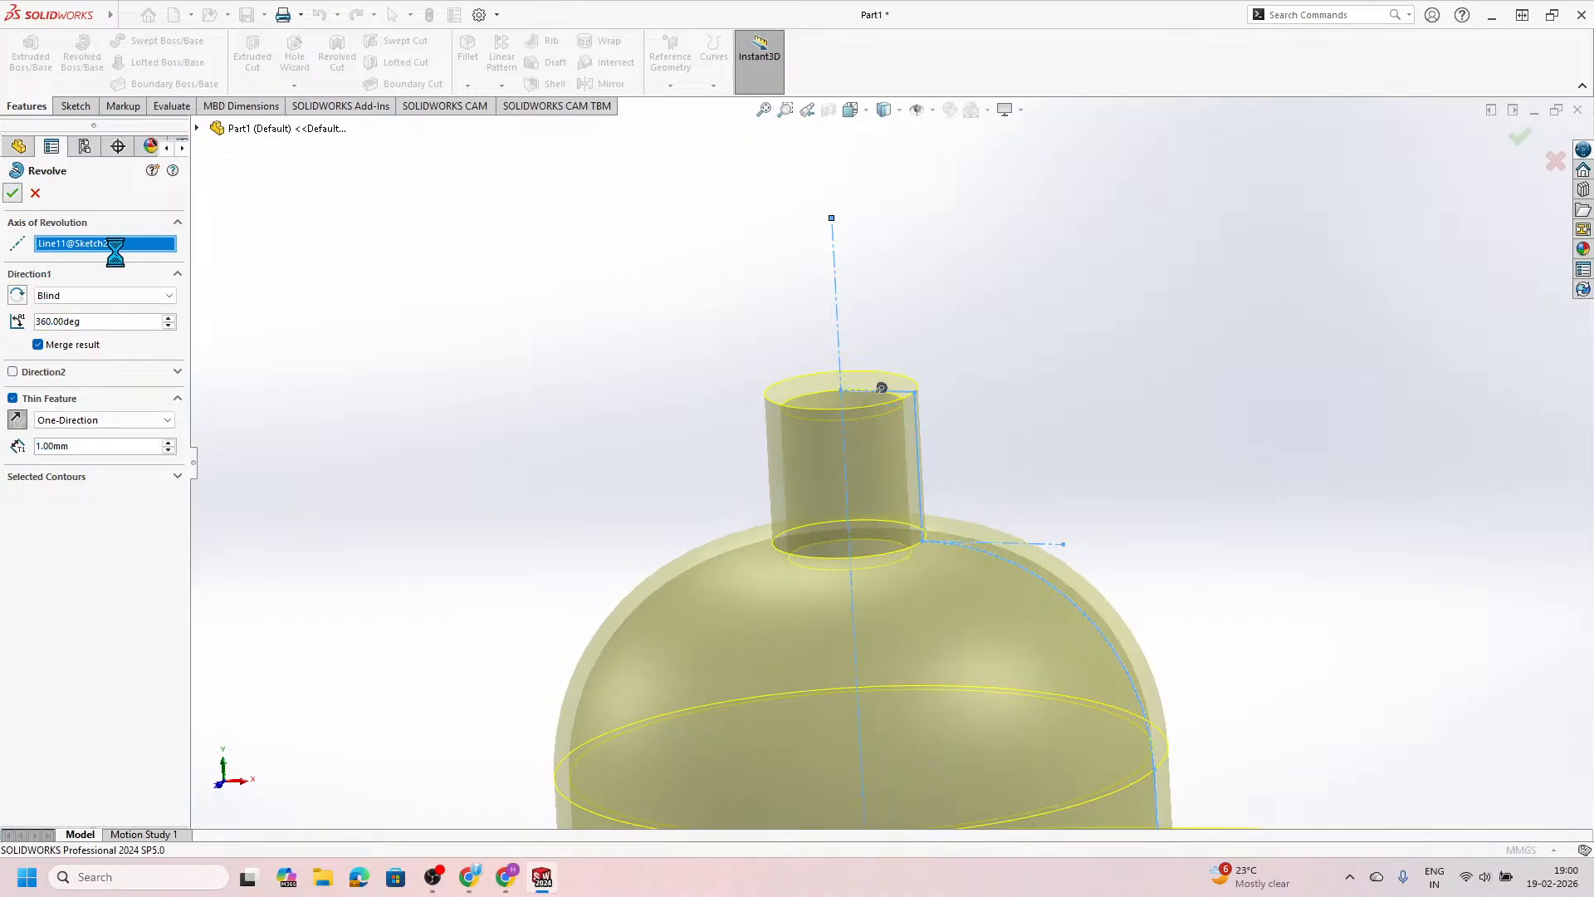
Step: Inspect the revolved roof and cap, looking from below at its seat on the hexagonal body
key("z")
left_click(509, 427)
scroll(577, 465, "up", 6)
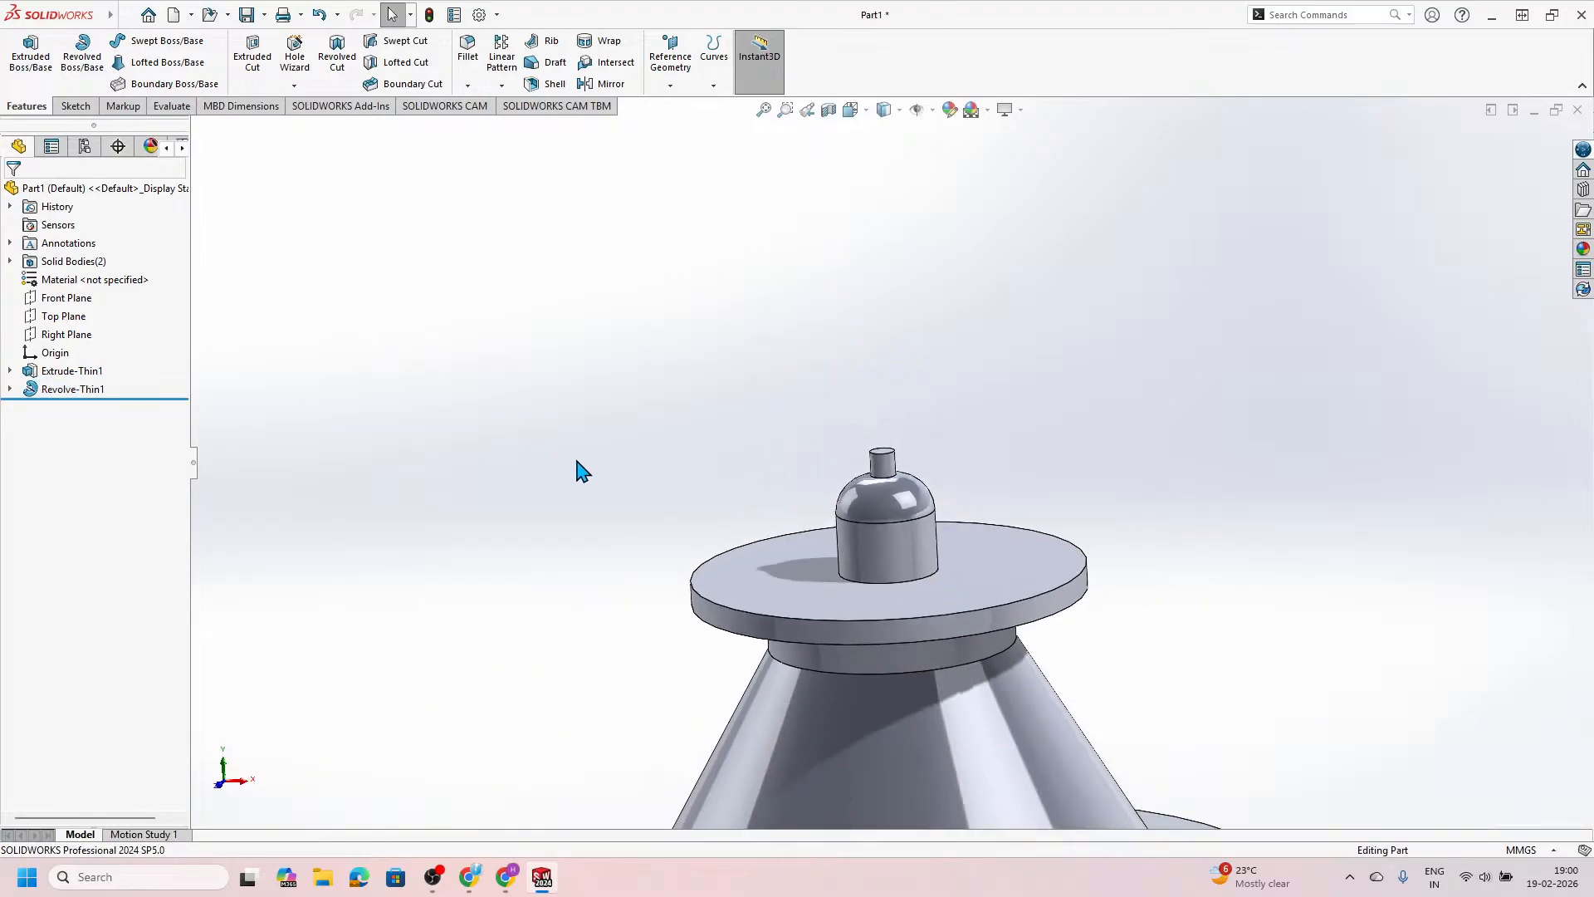
scroll(854, 511, "up", 4)
scroll(908, 540, "down", 3)
middle_click_drag(908, 540, 731, 402)
scroll(934, 625, "down", 6)
mouse_move(959, 589)
middle_mouse_down()
mouse_move(933, 491)
mouse_move(943, 556)
mouse_move(883, 598)
mouse_move(857, 756)
mouse_move(936, 705)
mouse_move(932, 551)
mouse_move(937, 590)
middle_mouse_up()
scroll(923, 567, "up", 6)
left_click(878, 573)
scroll(934, 555, "down", 8)
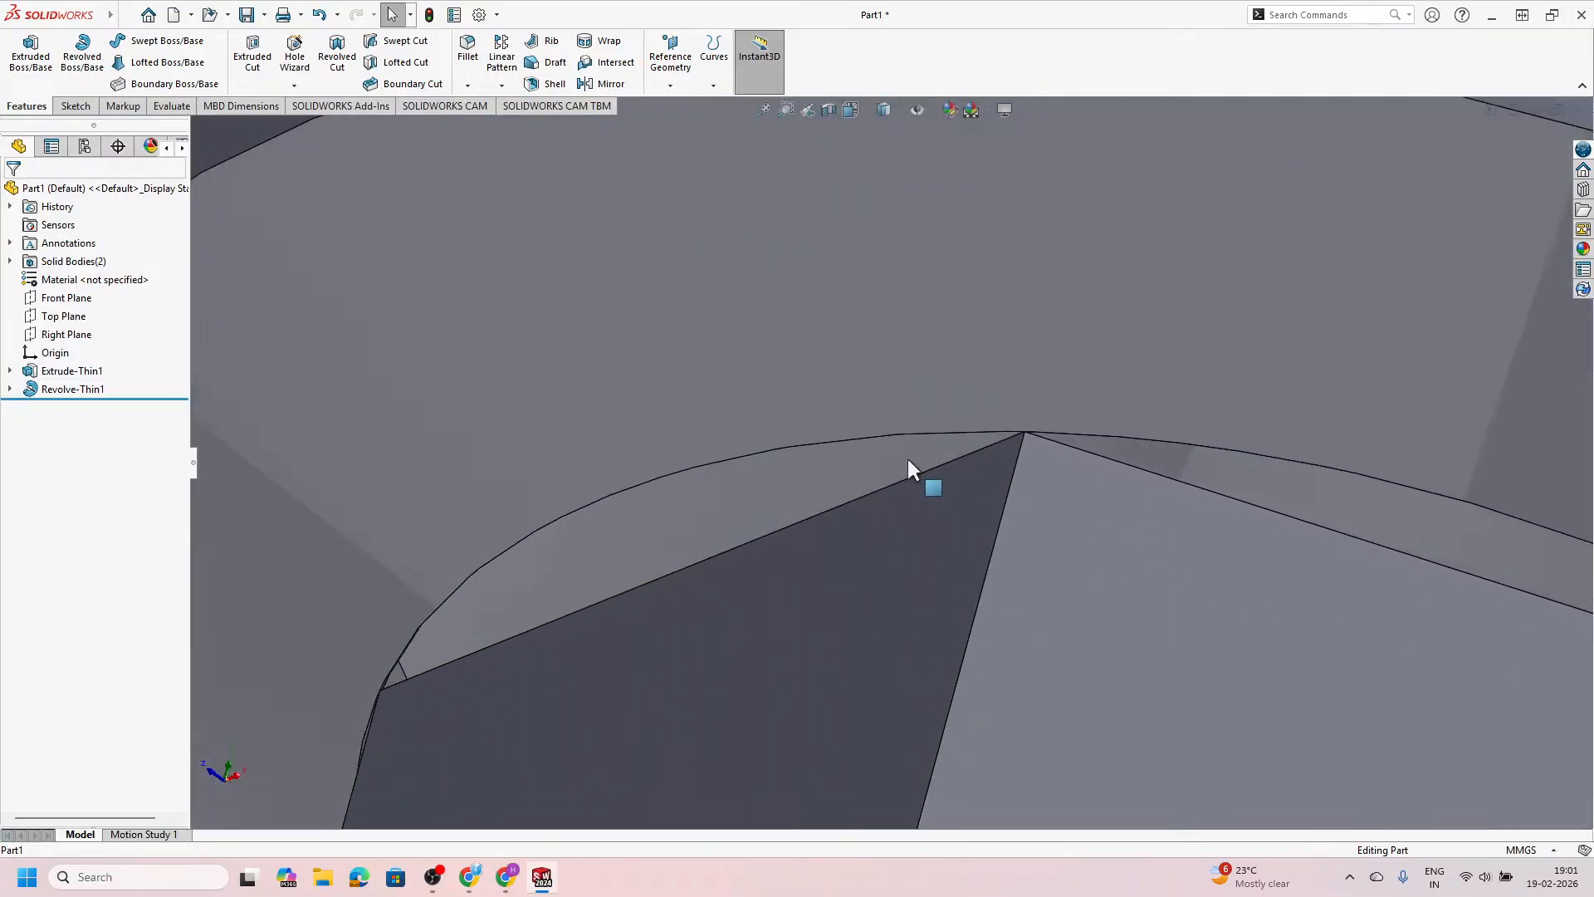
Step: Examine the gaps between the roof's round lower opening and the corners and flat sides of the hexagonal body
scroll(915, 474, "up", 5)
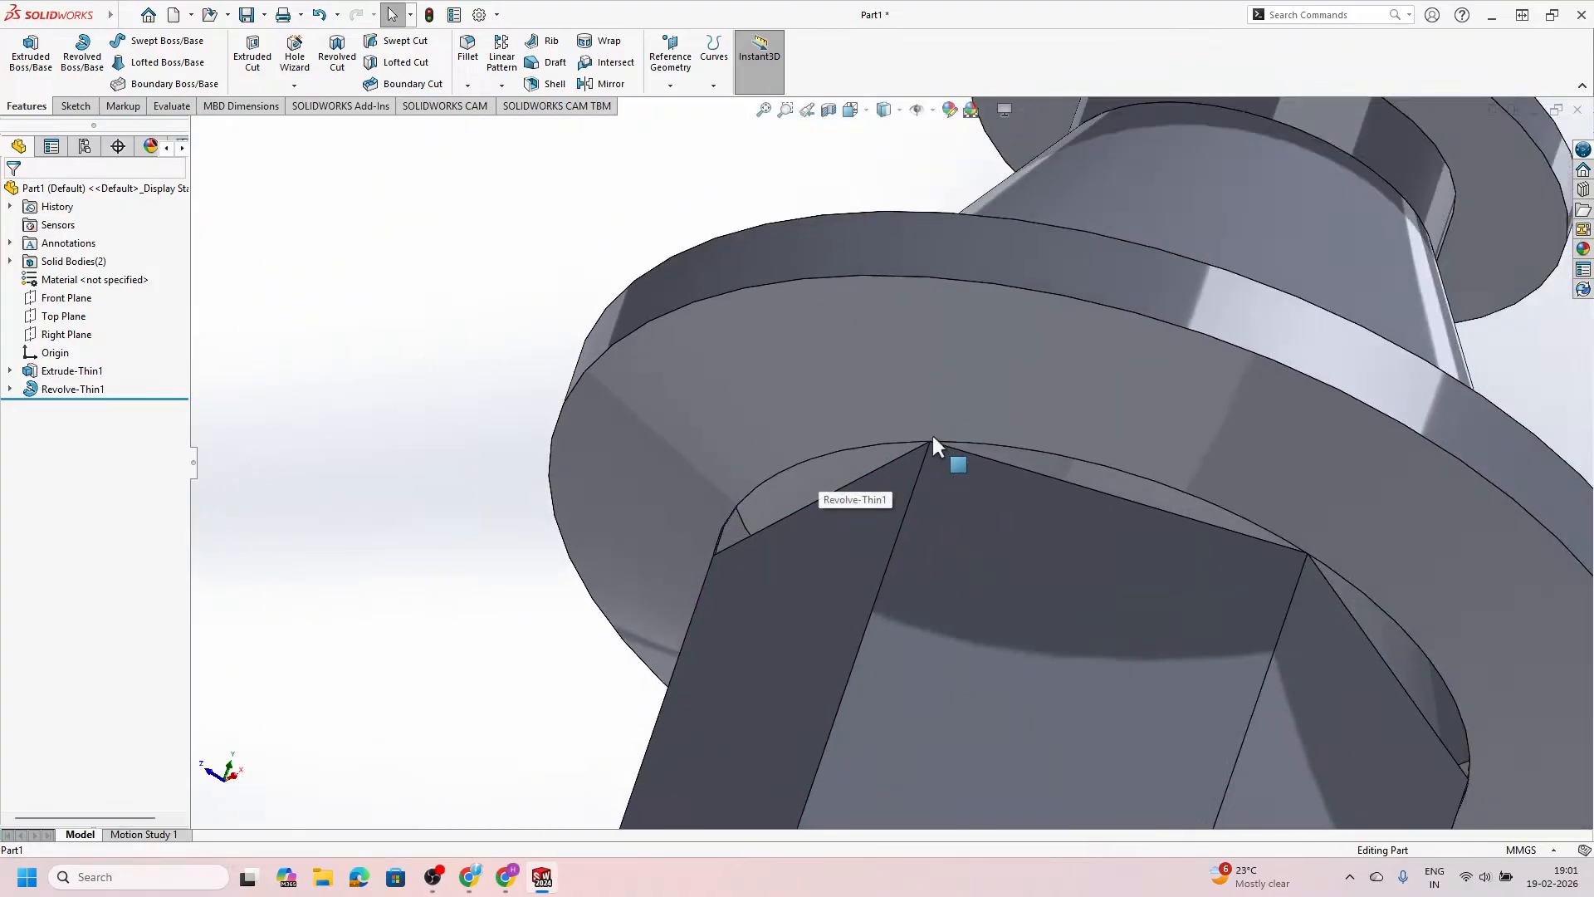
scroll(934, 448, "up", 3)
middle_click_drag(953, 463, 1009, 472)
scroll(1059, 347, "down", 5)
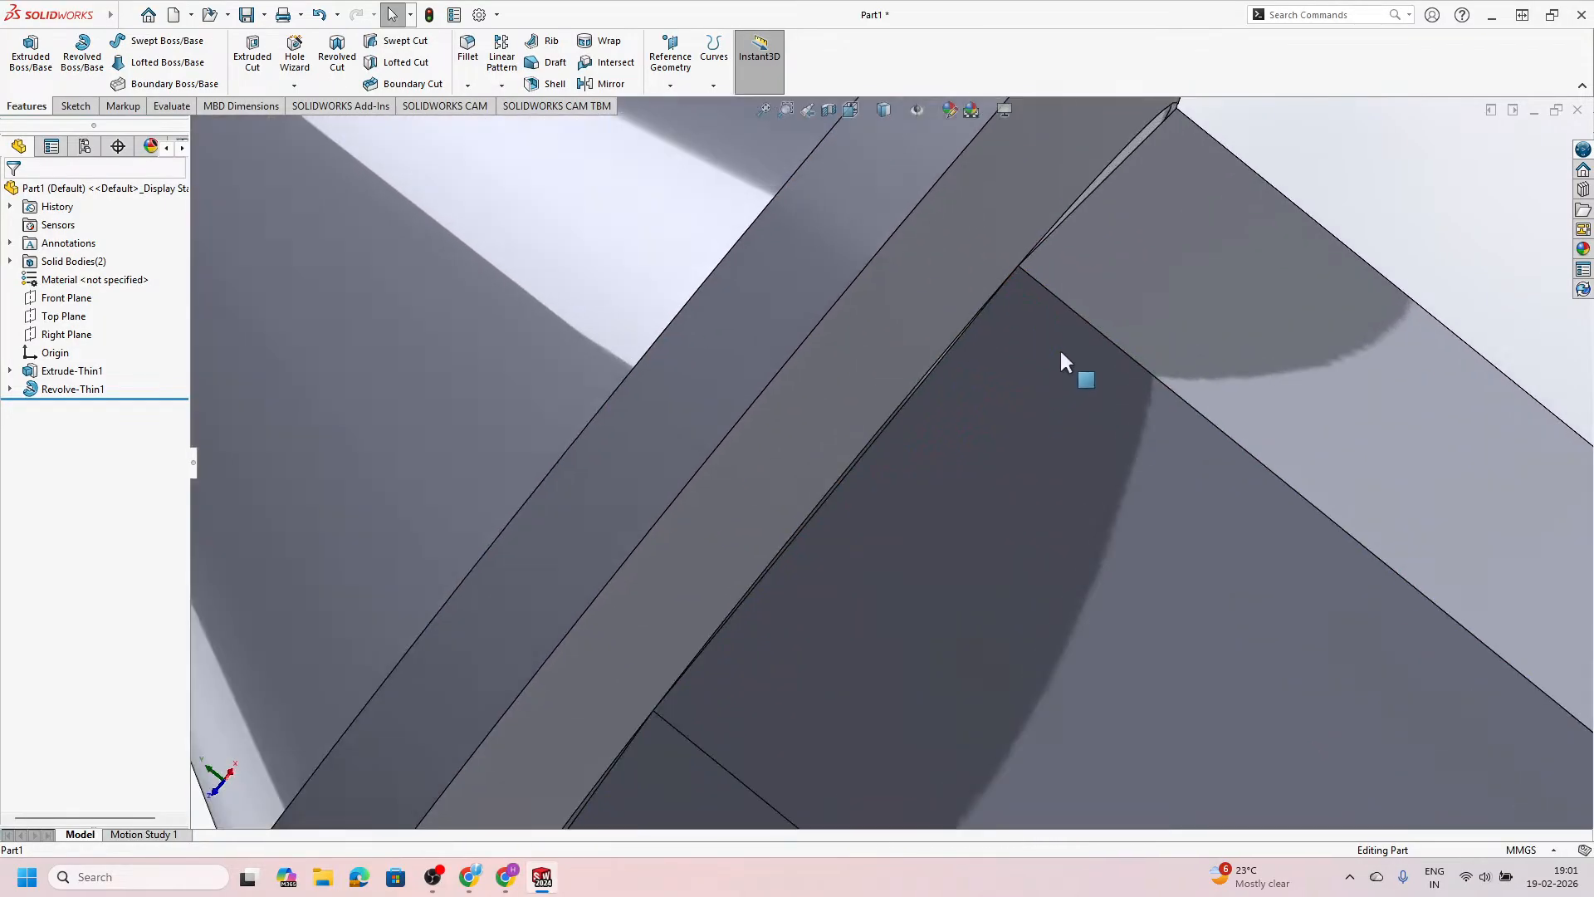
middle_click_drag(1011, 328, 1107, 385)
scroll(1103, 379, "up", 8)
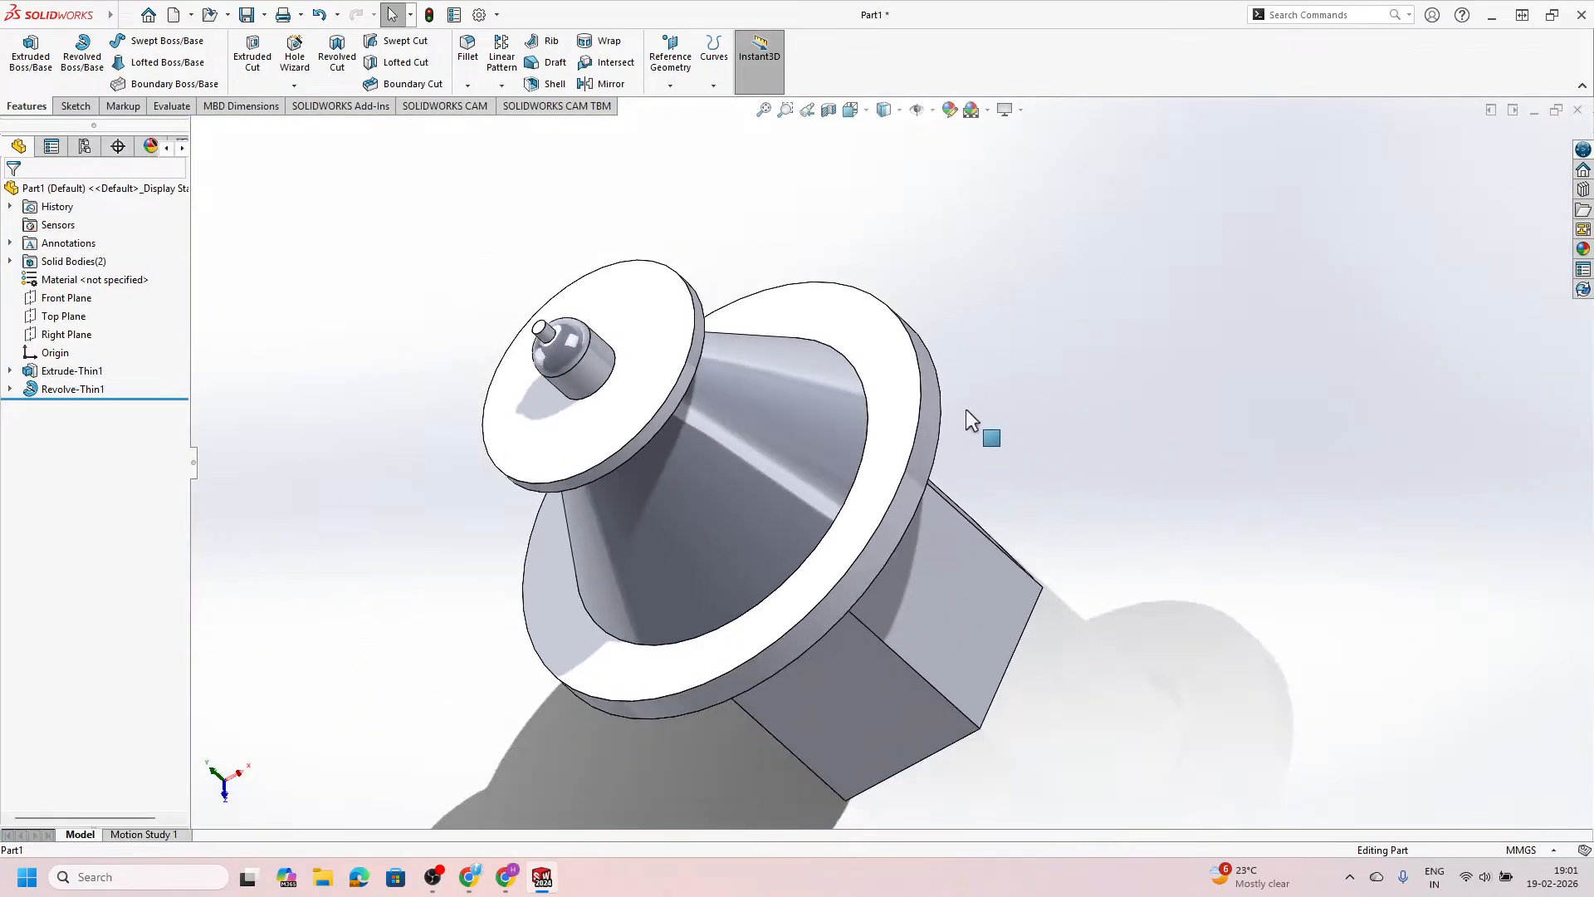
middle_click_drag(891, 434, 750, 369)
scroll(788, 445, "down", 4)
middle_click_drag(789, 444, 709, 555)
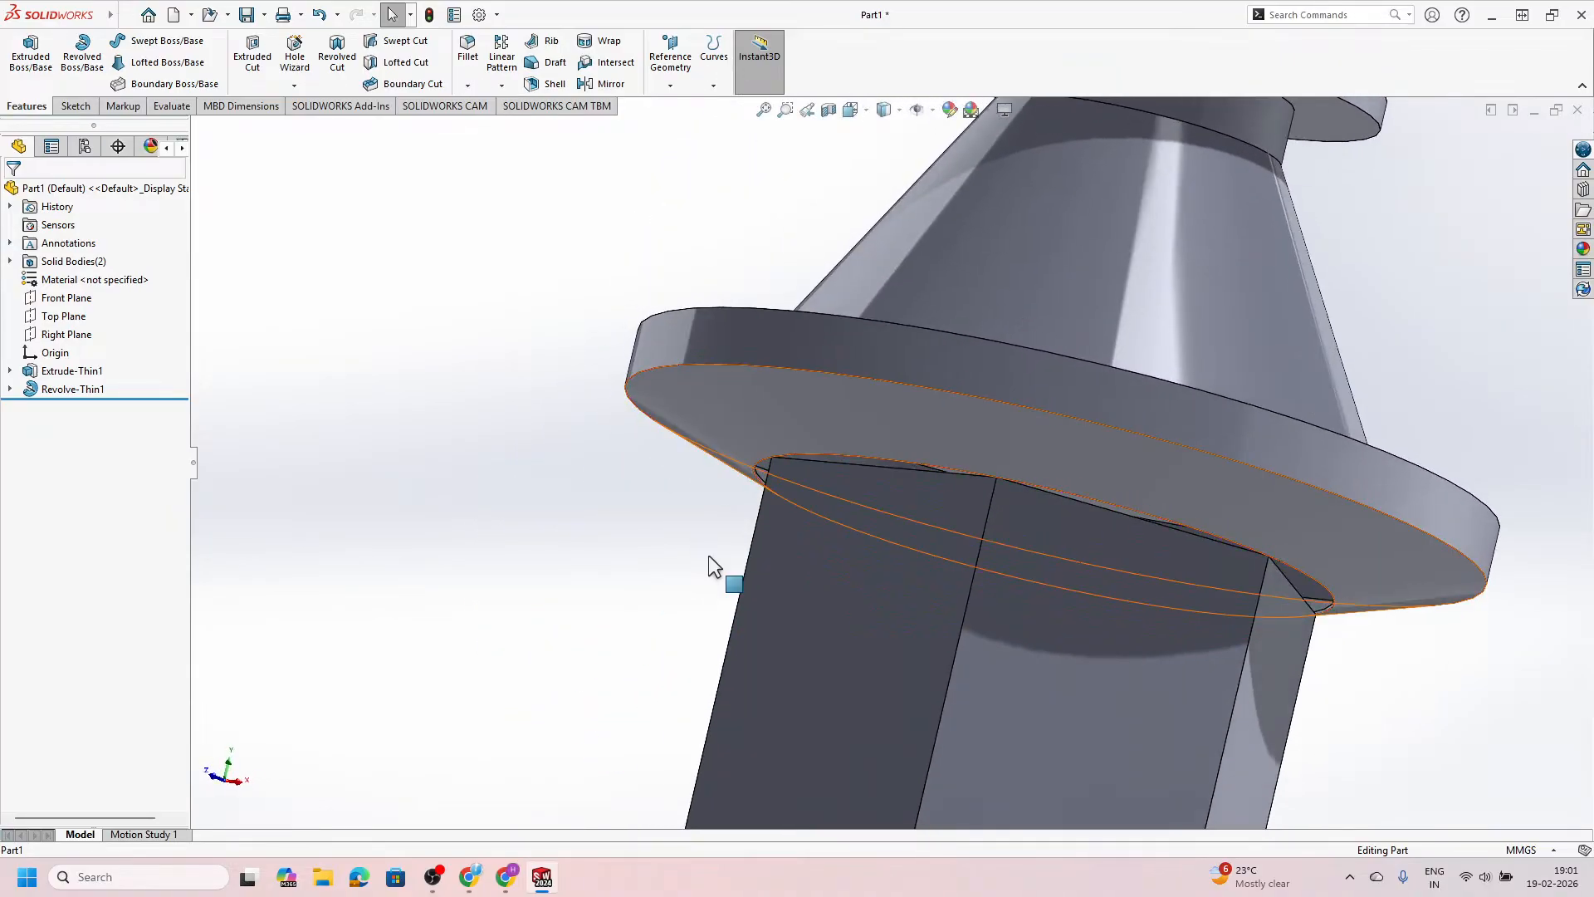
scroll(782, 464, "down", 5)
middle_click_drag(748, 438, 694, 437)
scroll(705, 432, "up", 10)
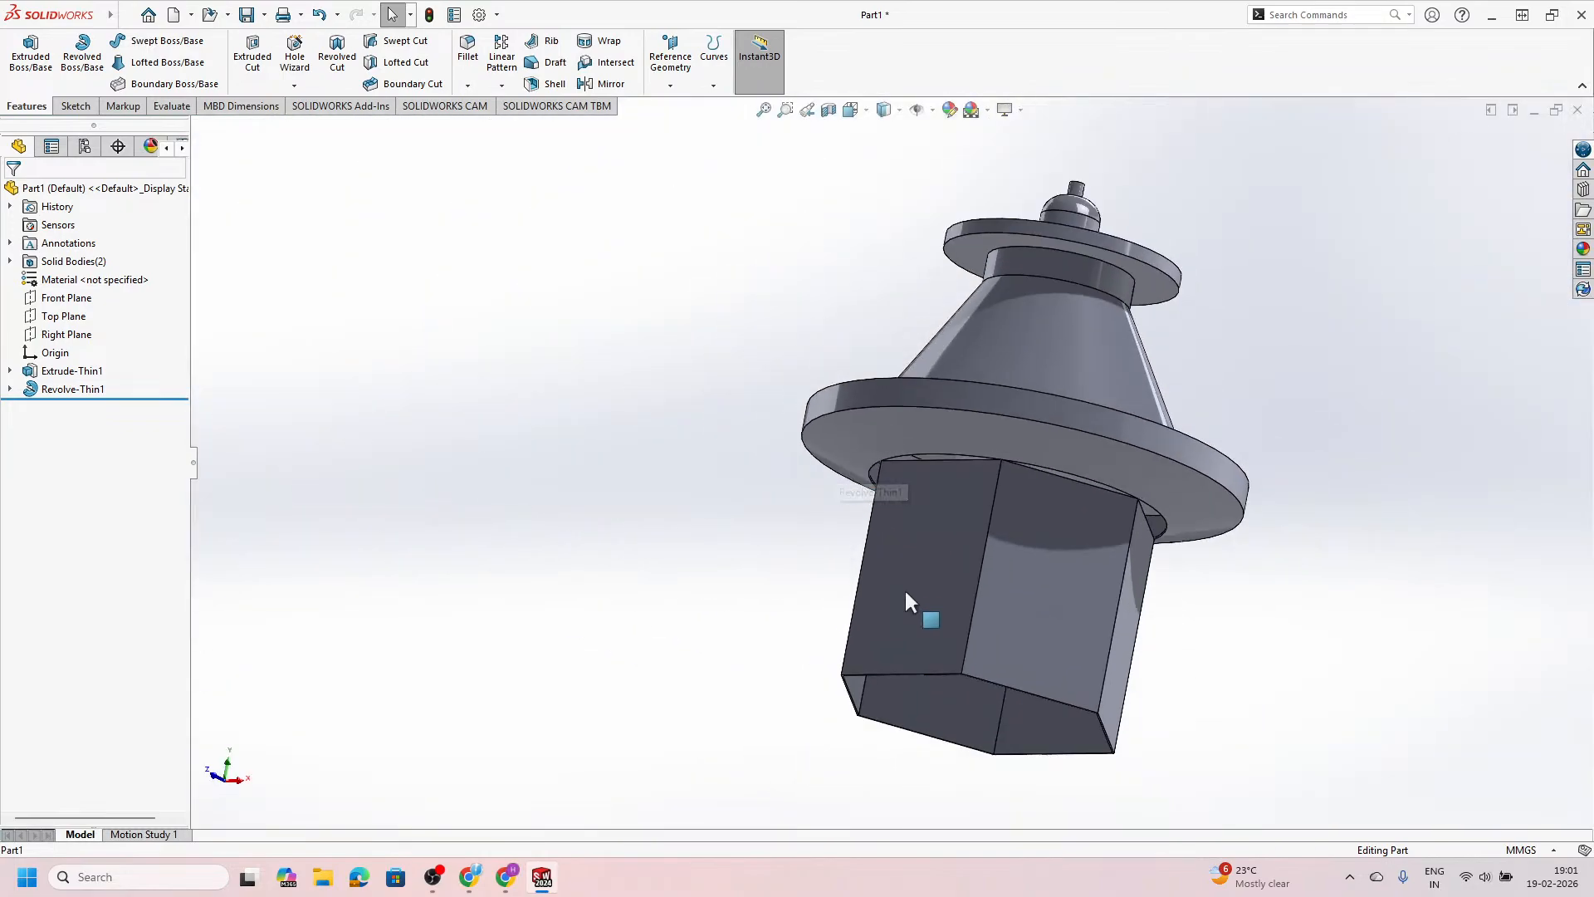
middle_click_drag(904, 586, 1154, 434)
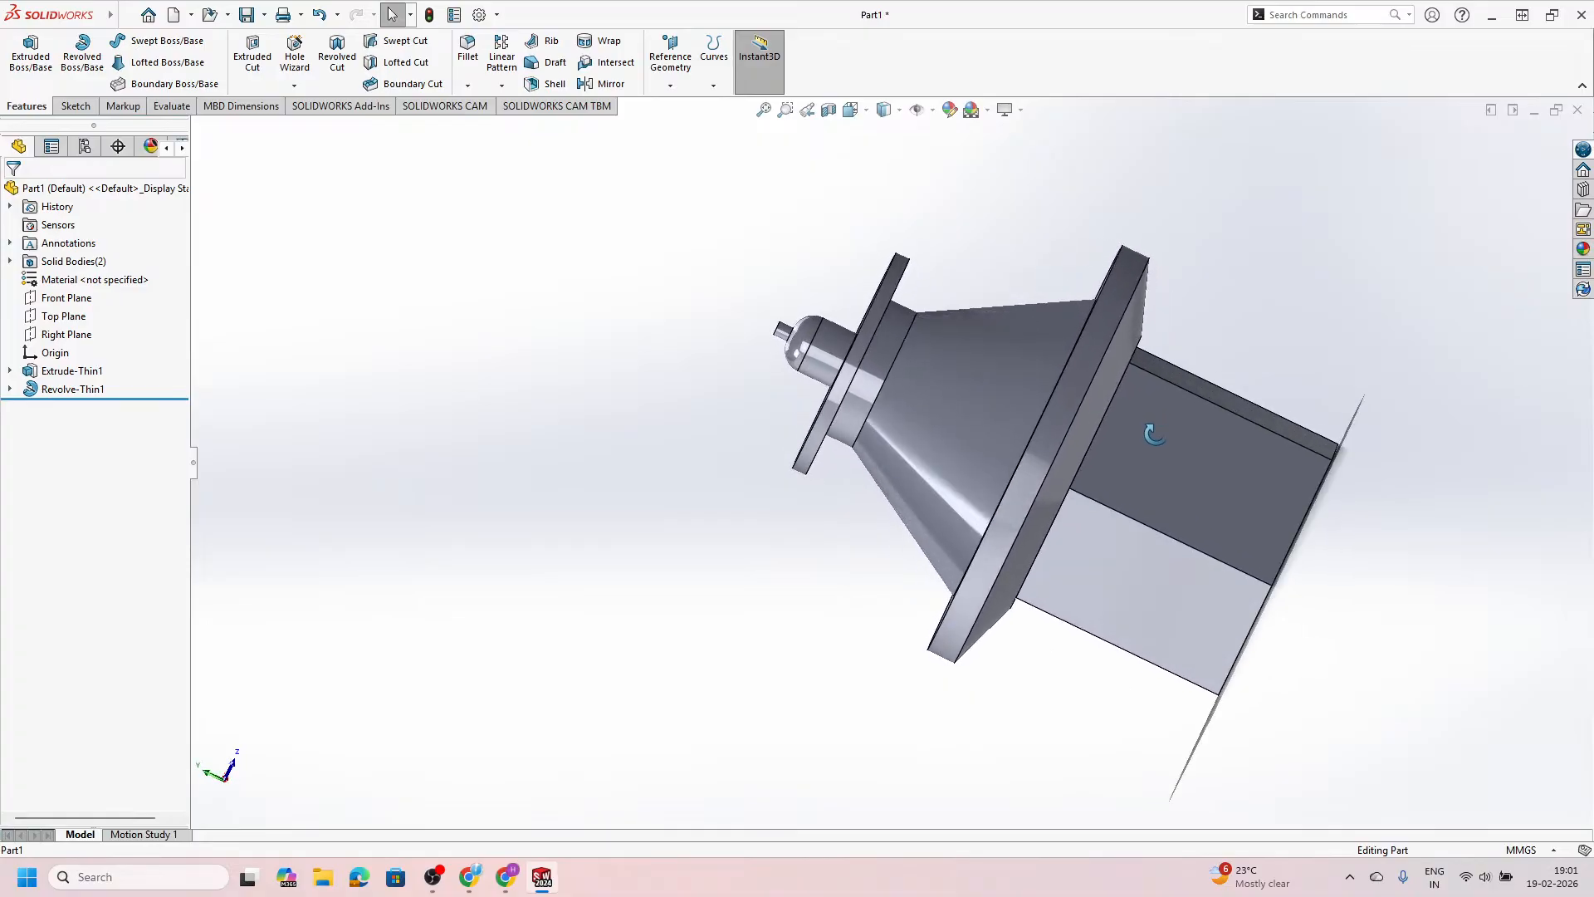
Step: Cut the model with a section view through its axis and examine the wall joint between roof and hexagonal body
left_click(828, 110)
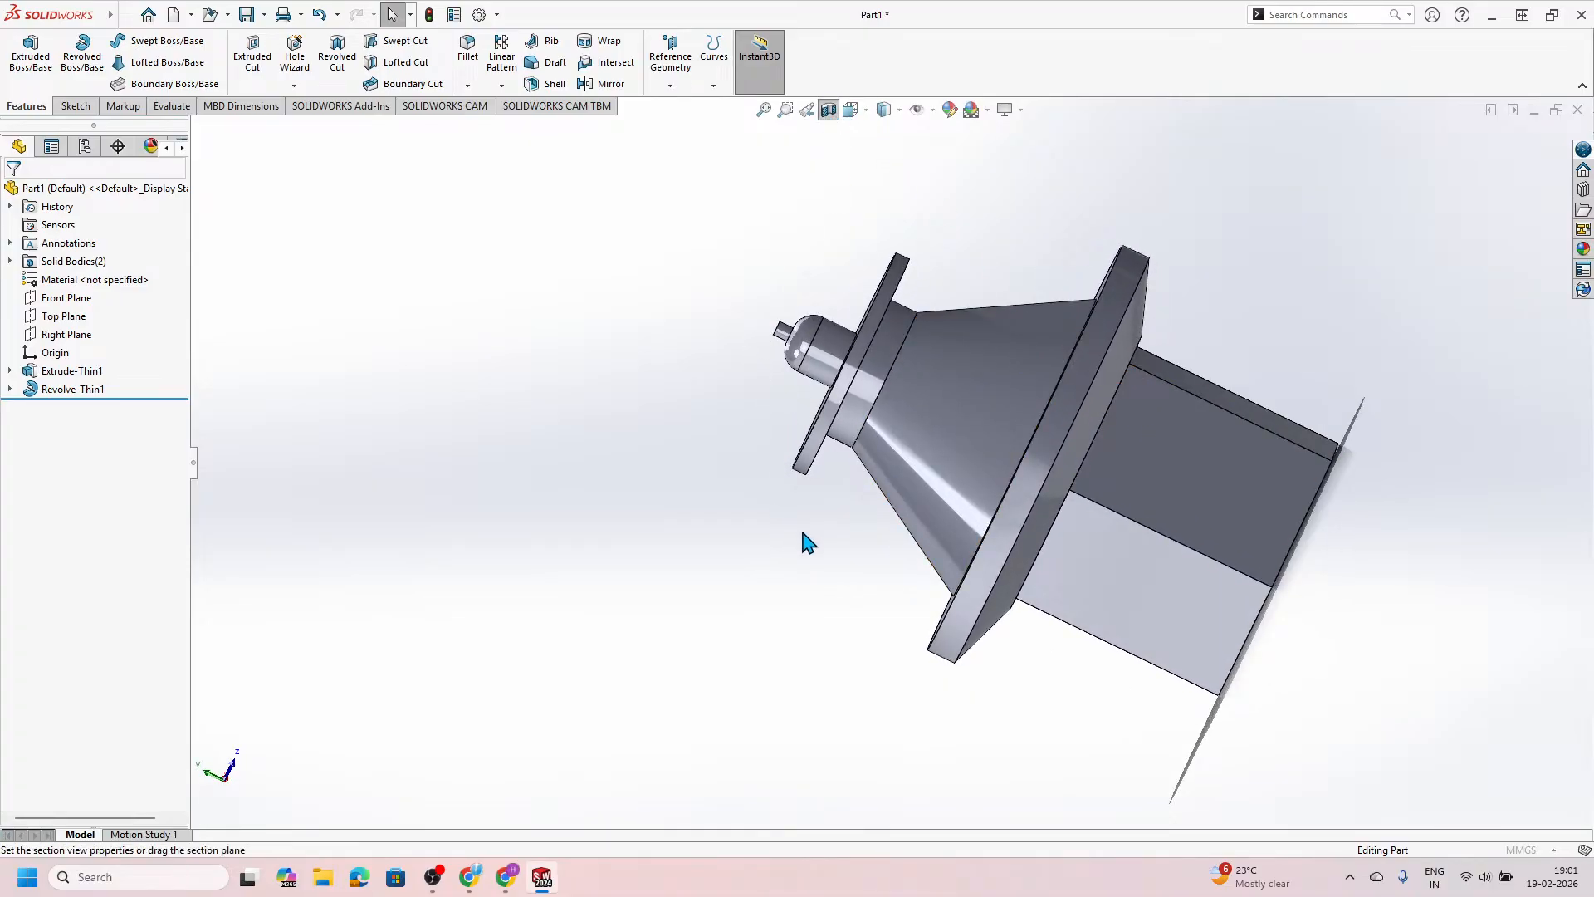
left_click(13, 193)
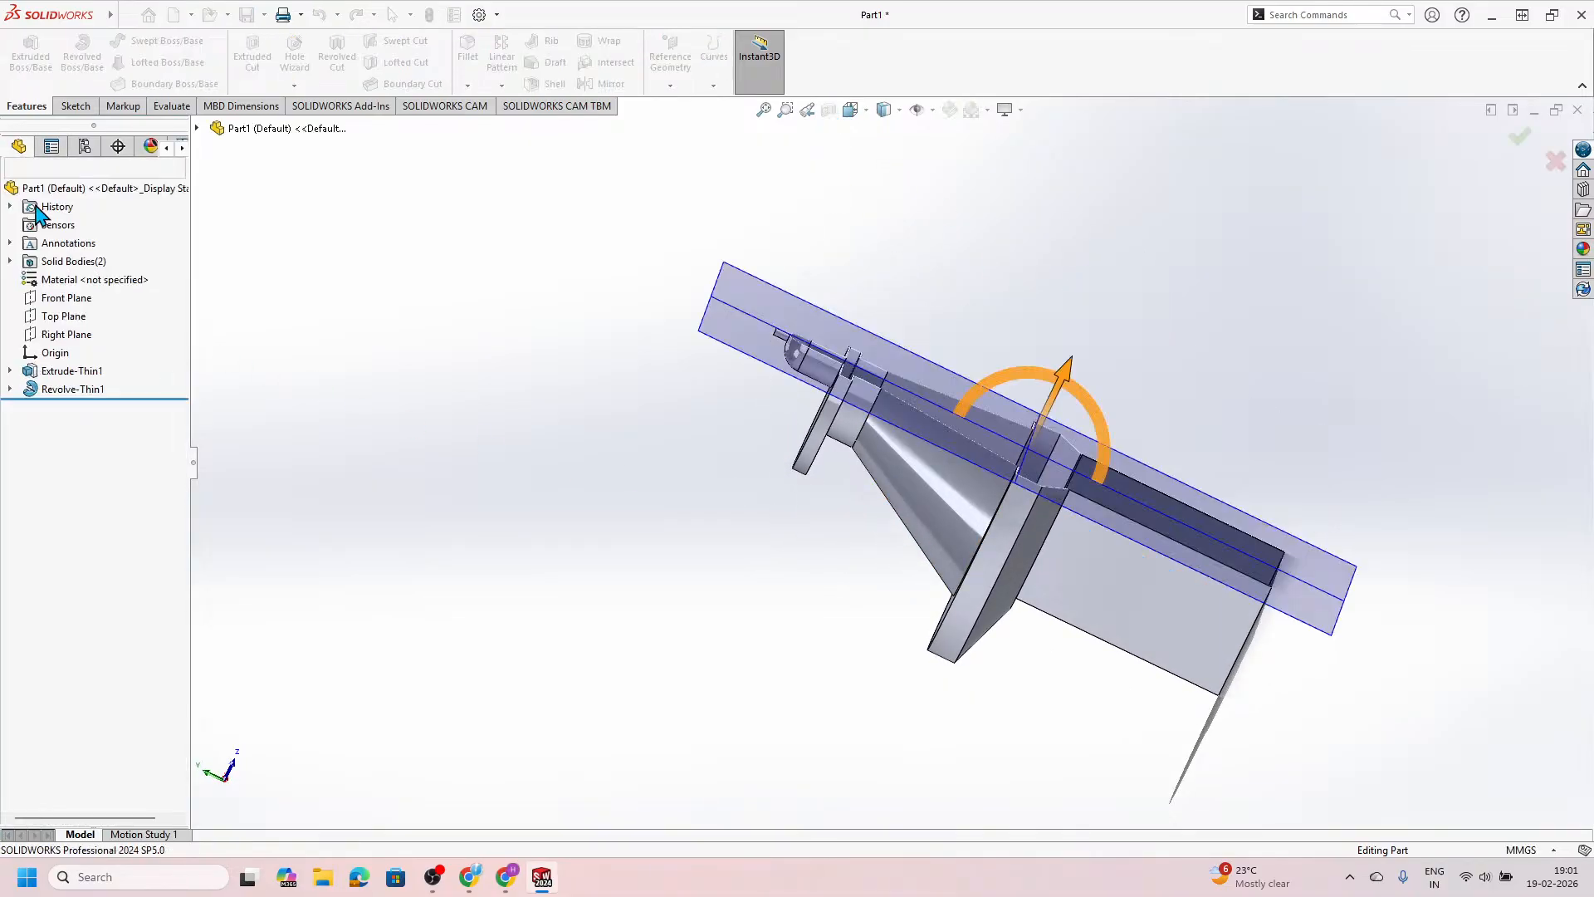
mouse_move(1080, 531)
middle_mouse_down()
mouse_move(1034, 550)
mouse_move(1096, 554)
middle_mouse_up()
scroll(1088, 249, "down", 8)
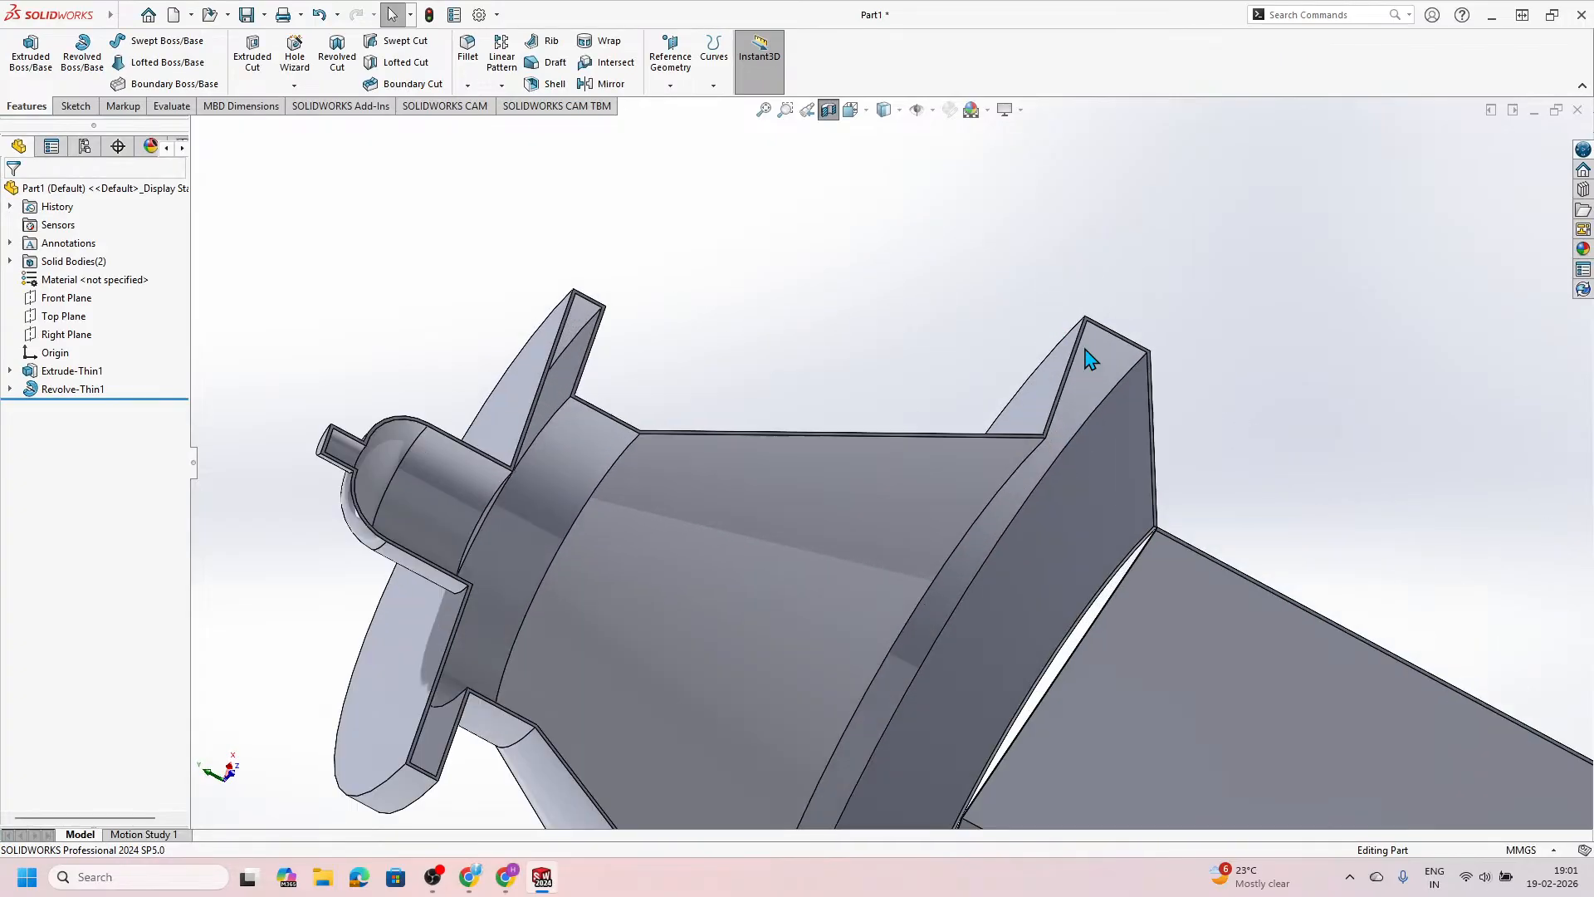
mouse_move(1061, 374)
middle_mouse_down()
mouse_move(1096, 405)
mouse_move(1049, 420)
middle_mouse_up()
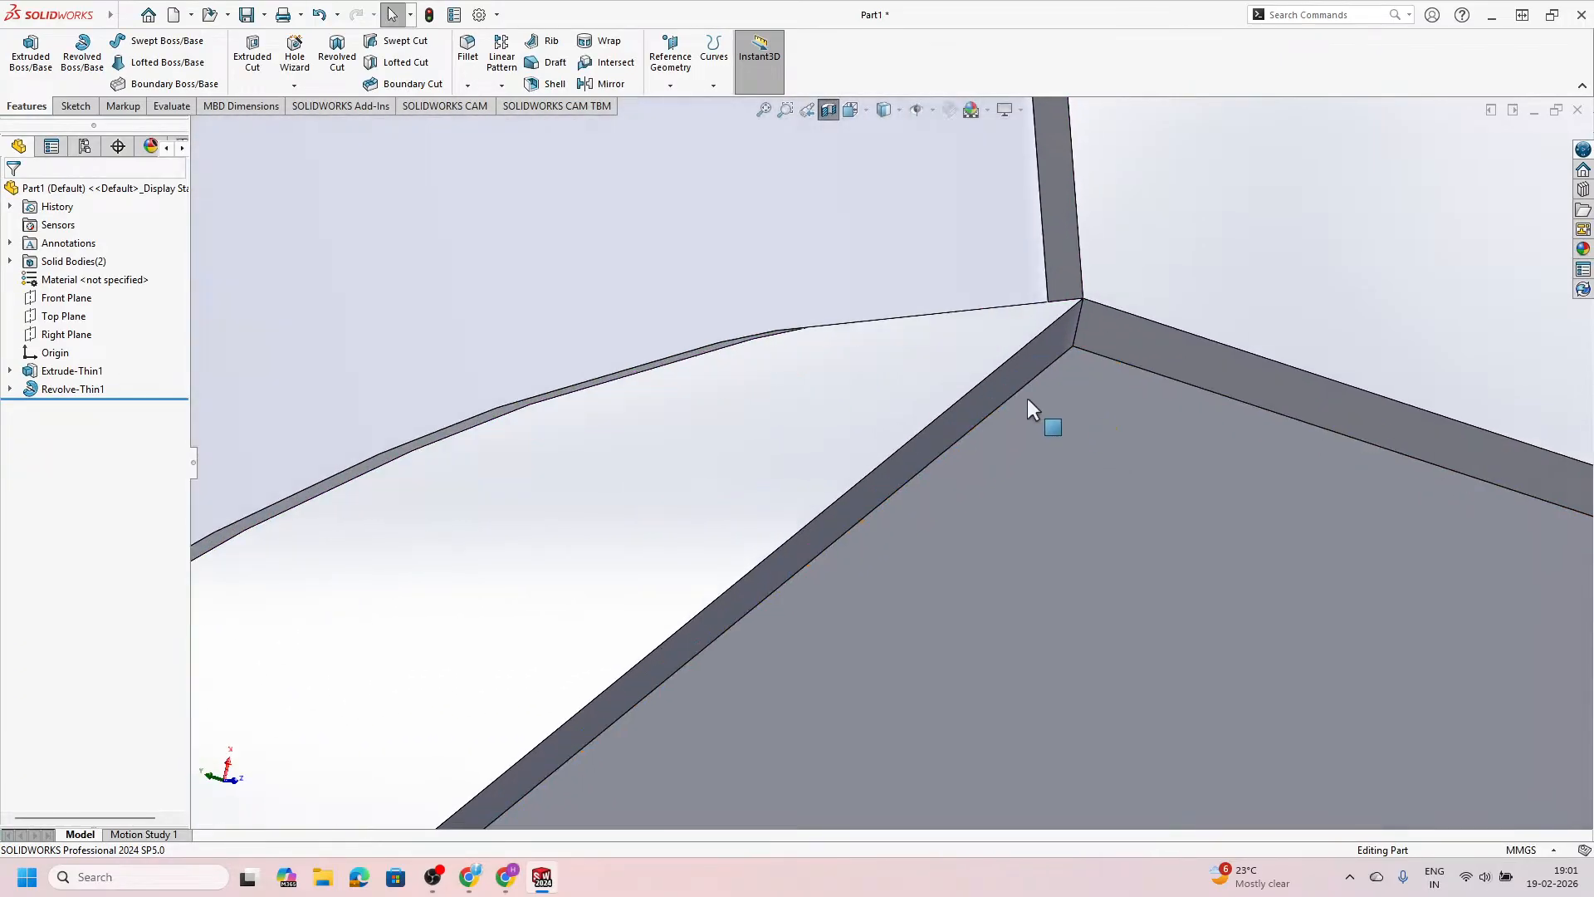
Step: Start a sketch on the hexagonal body's thin rim face under the roof, view it normal to the plane and turn off the section view
left_click(1005, 397)
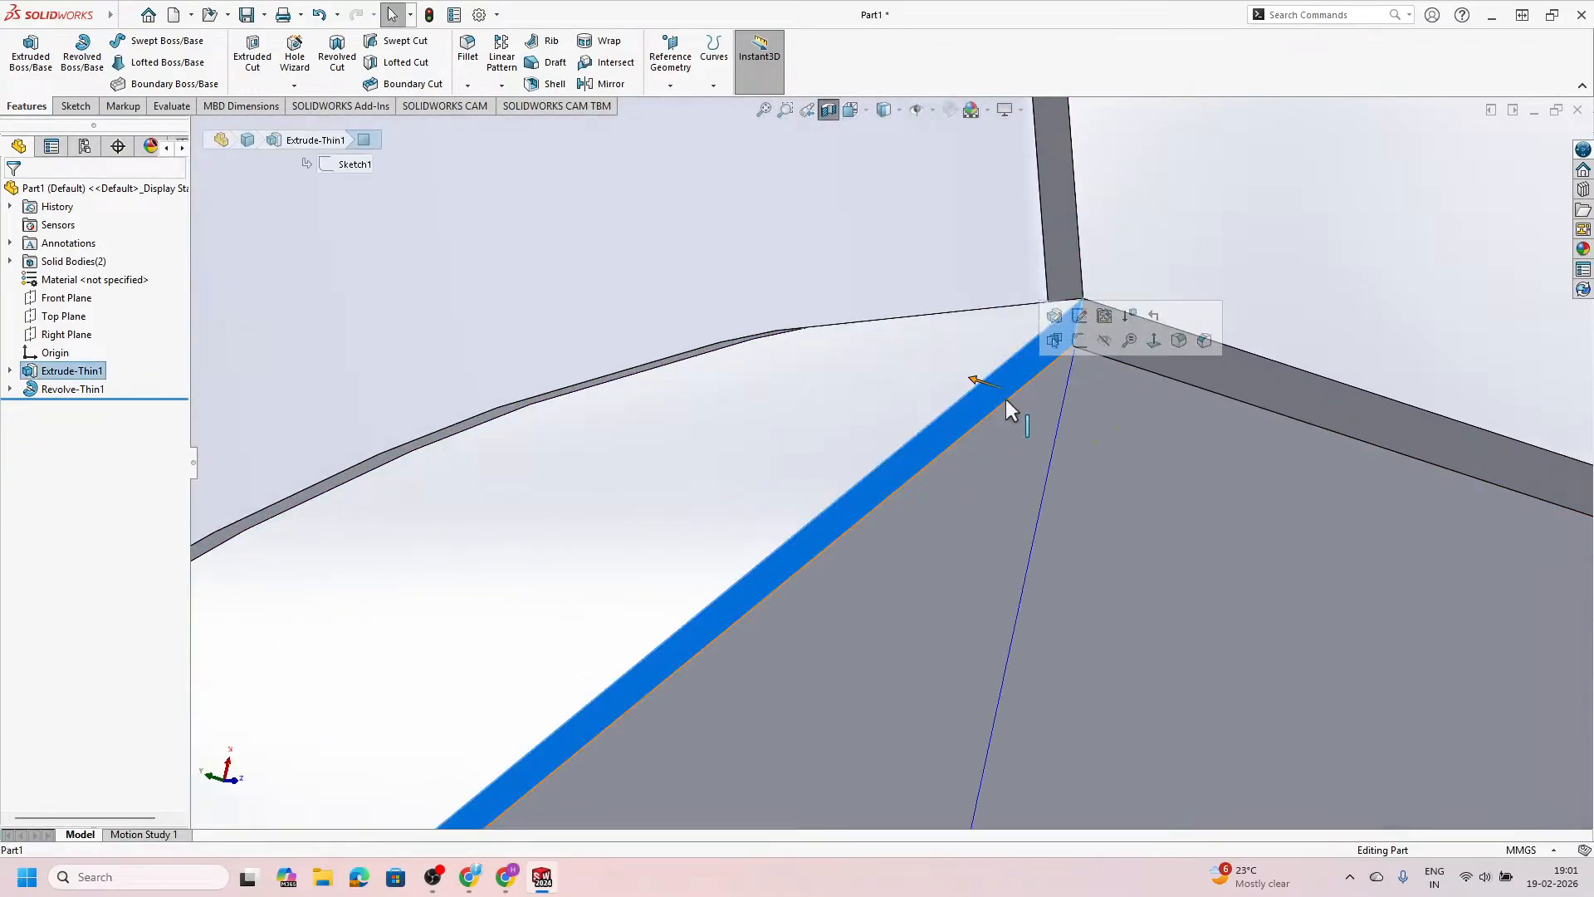
left_click(1083, 341)
left_click(934, 631)
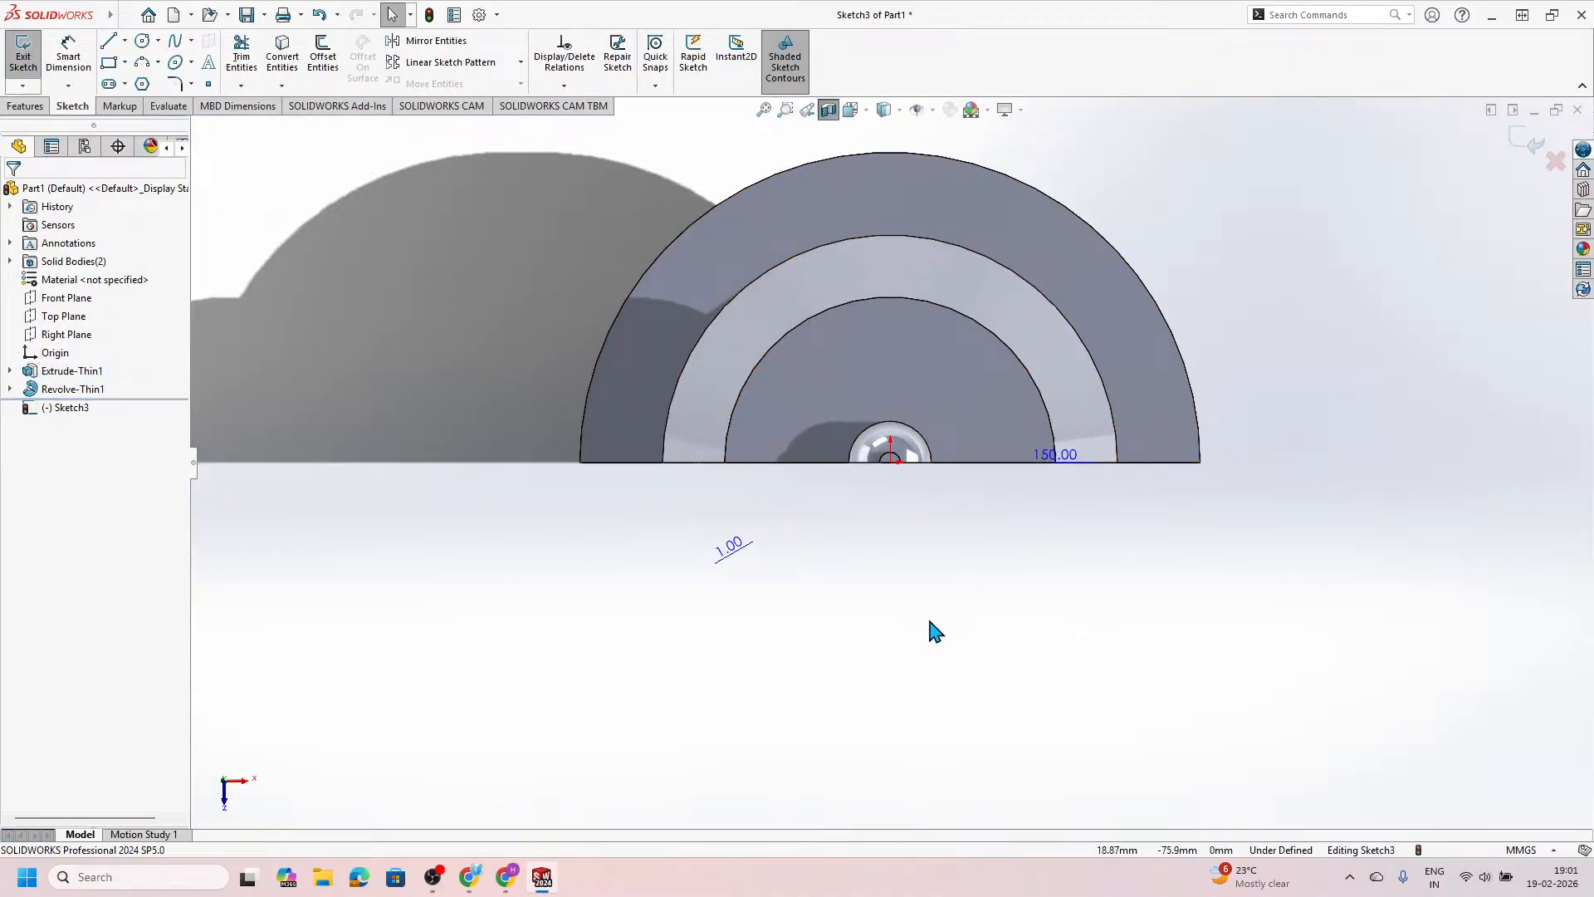
key("space")
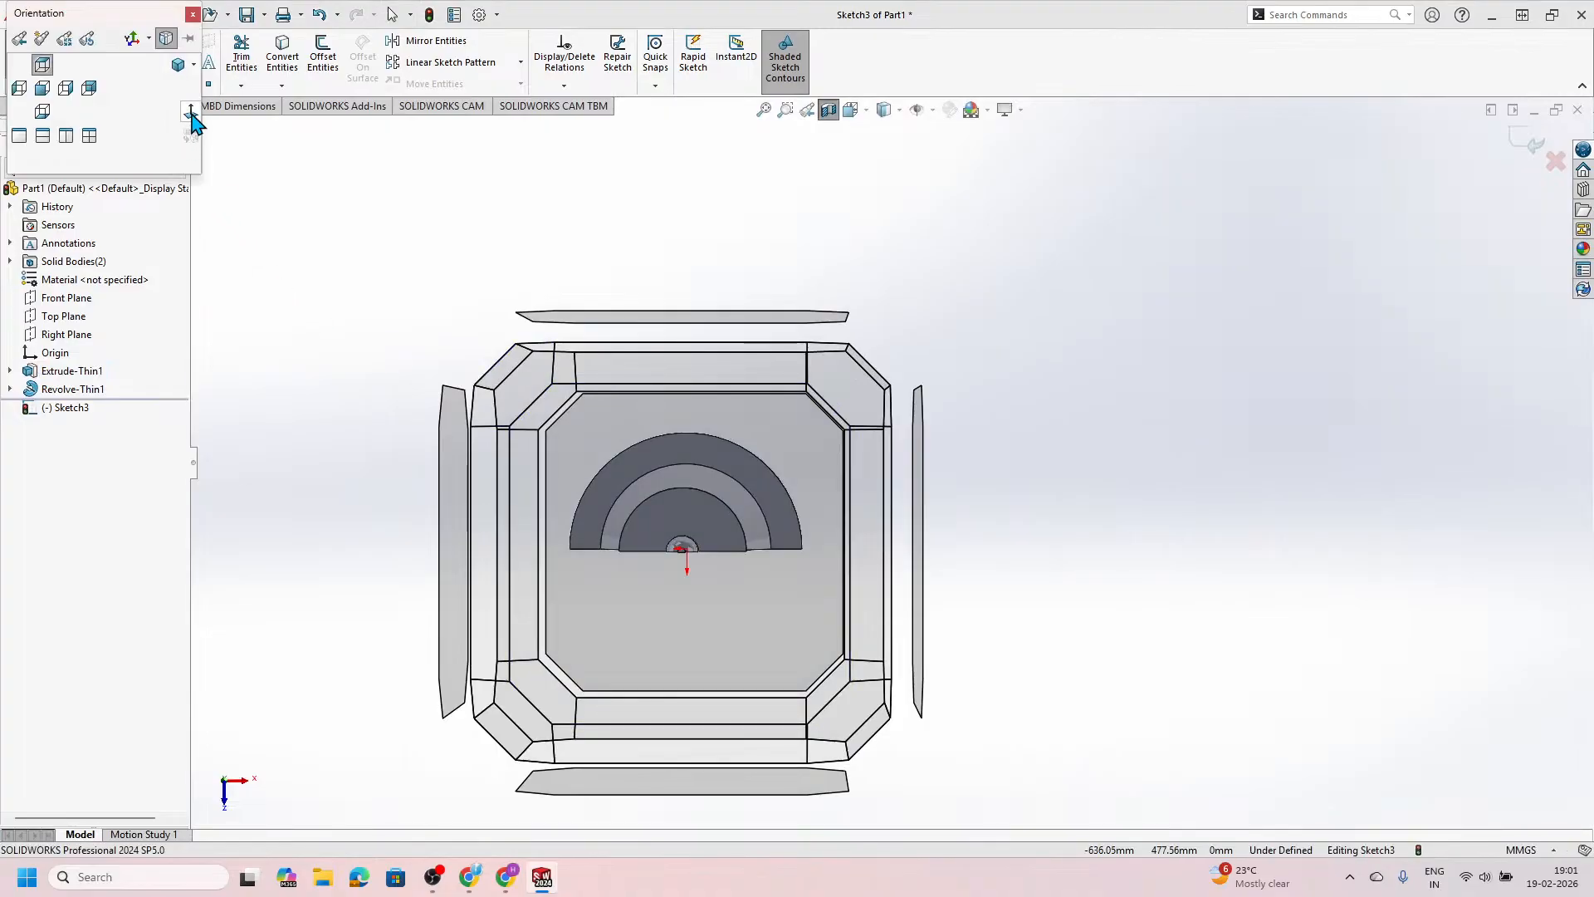
left_click(190, 110)
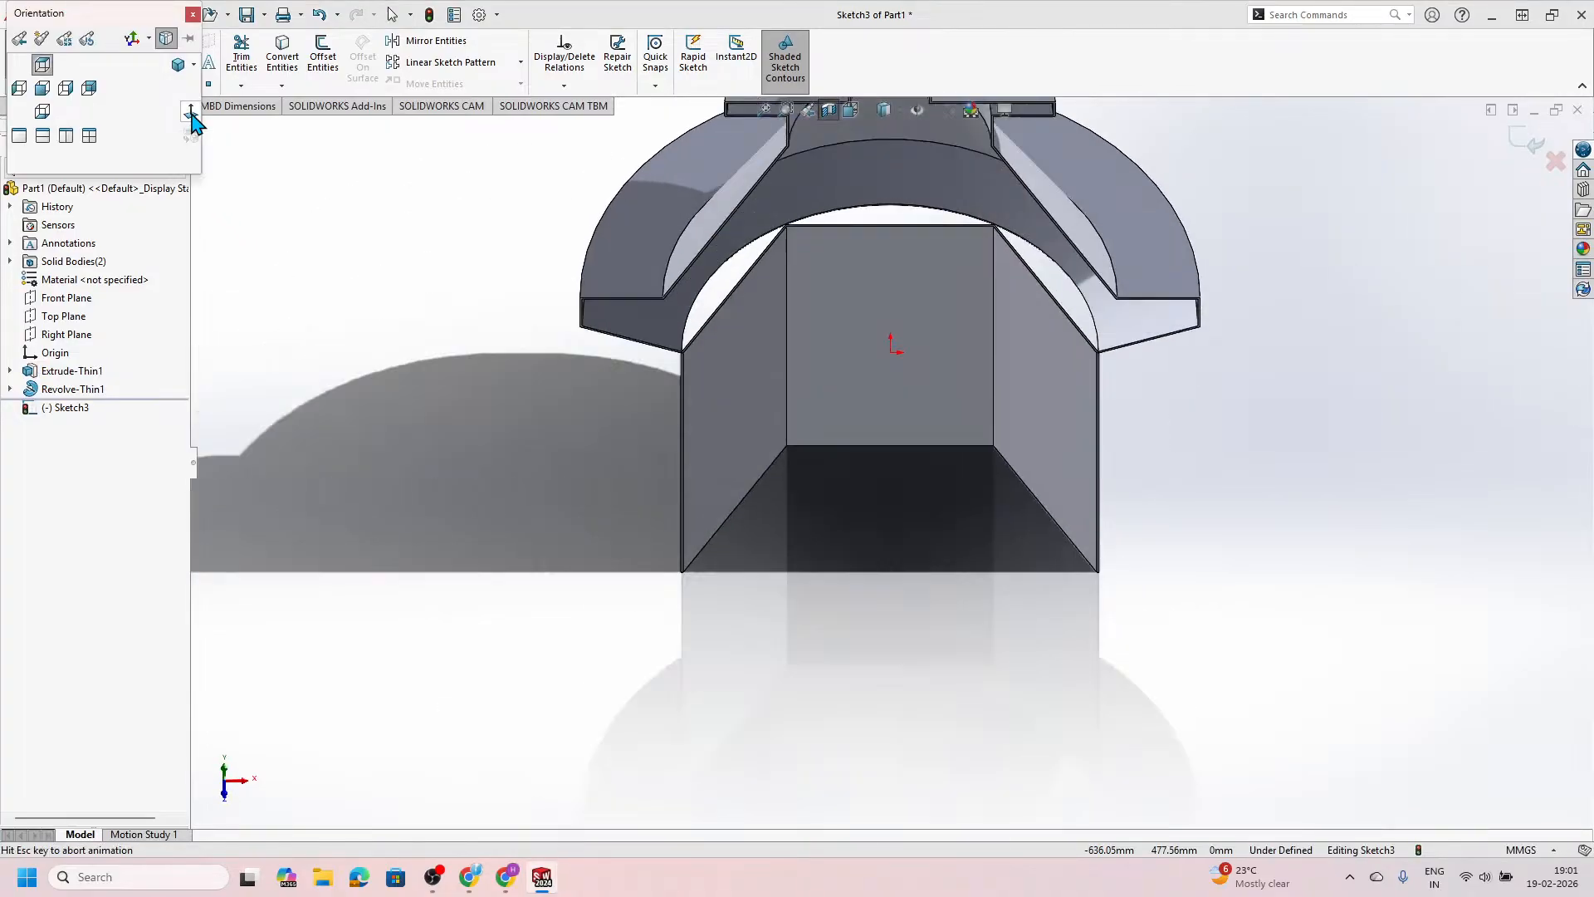
left_click(170, 106)
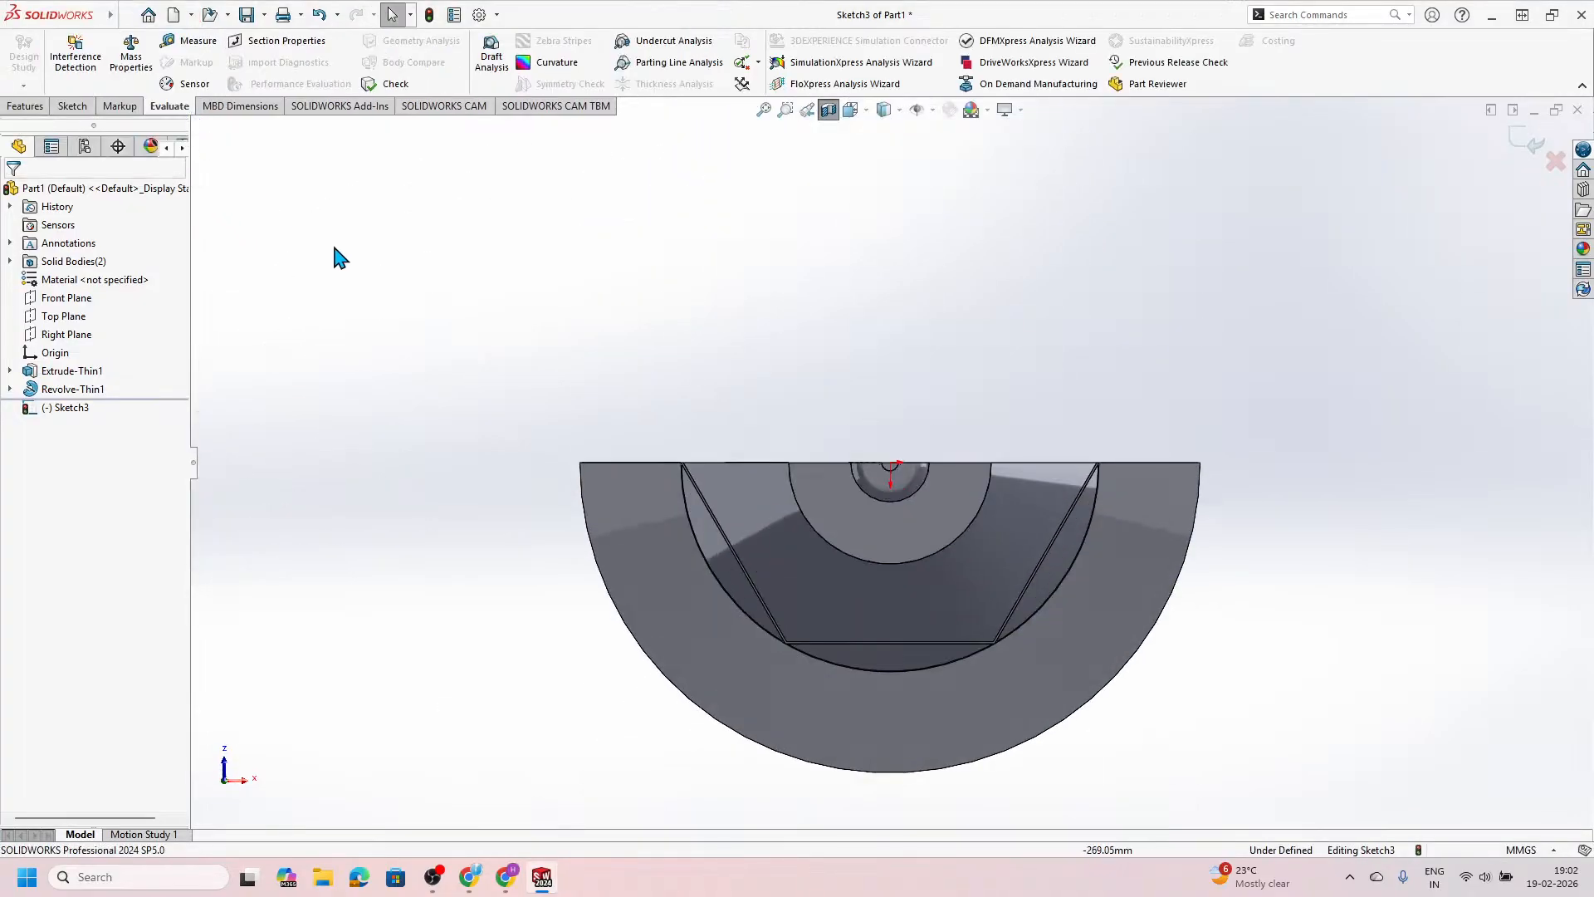
left_click(827, 110)
Step: Examine how the hexagonal rim's corners meet the roof's circular opening, from below and at an angle
scroll(1059, 355, "down", 3)
scroll(1055, 346, "down", 5)
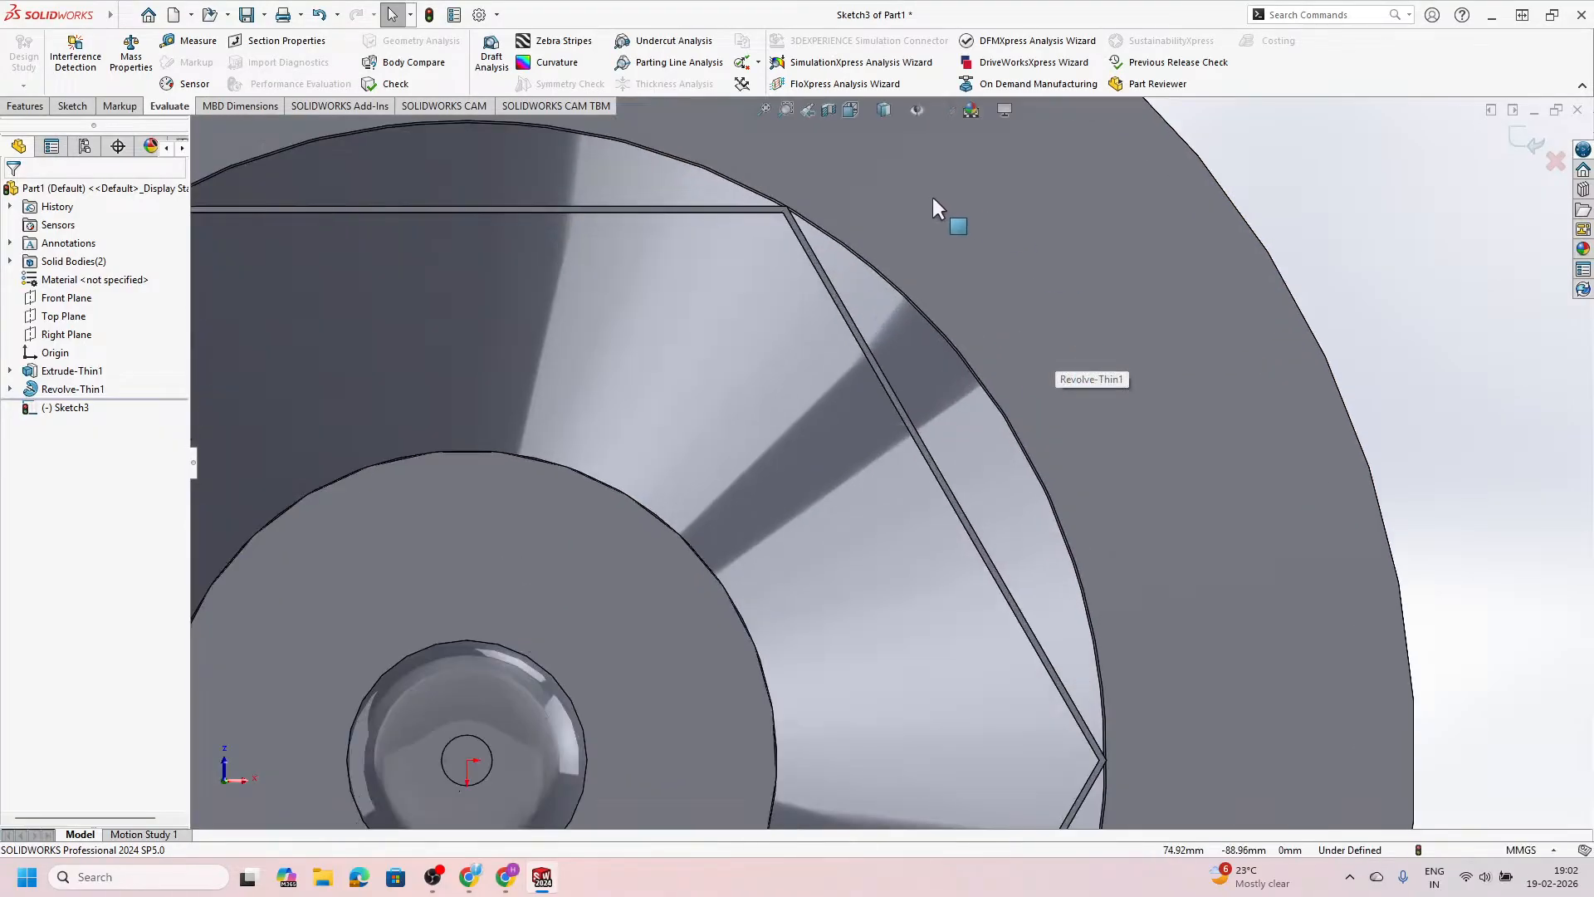
scroll(913, 274, "up", 5)
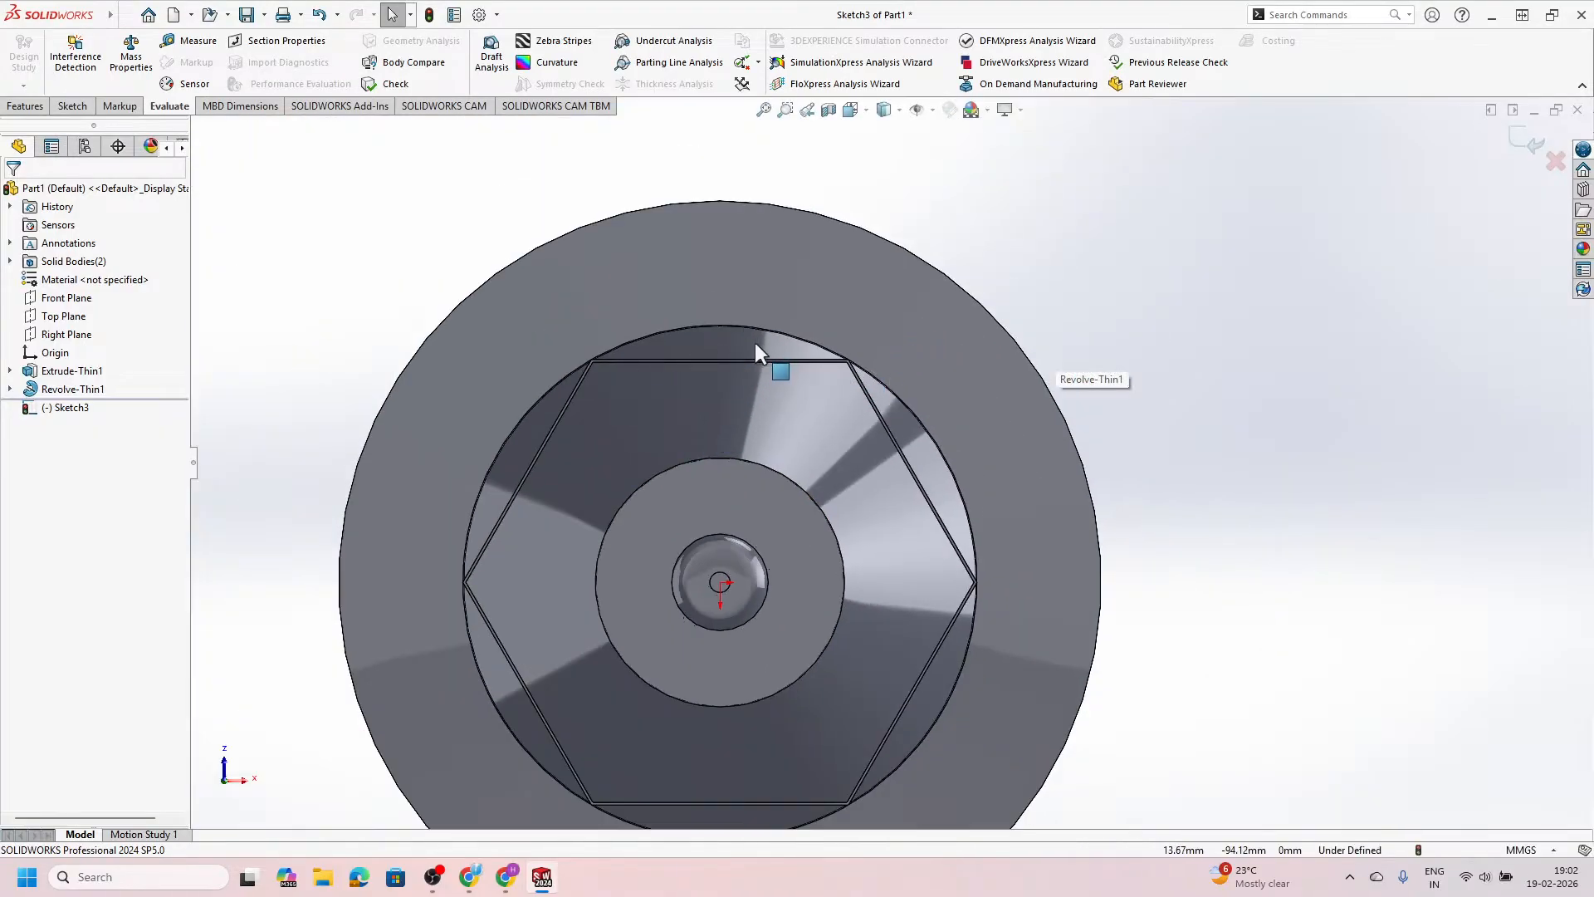
middle_click_drag(754, 342, 593, 452)
scroll(593, 451, "up", 2)
scroll(656, 444, "down", 5)
scroll(863, 394, "down", 3)
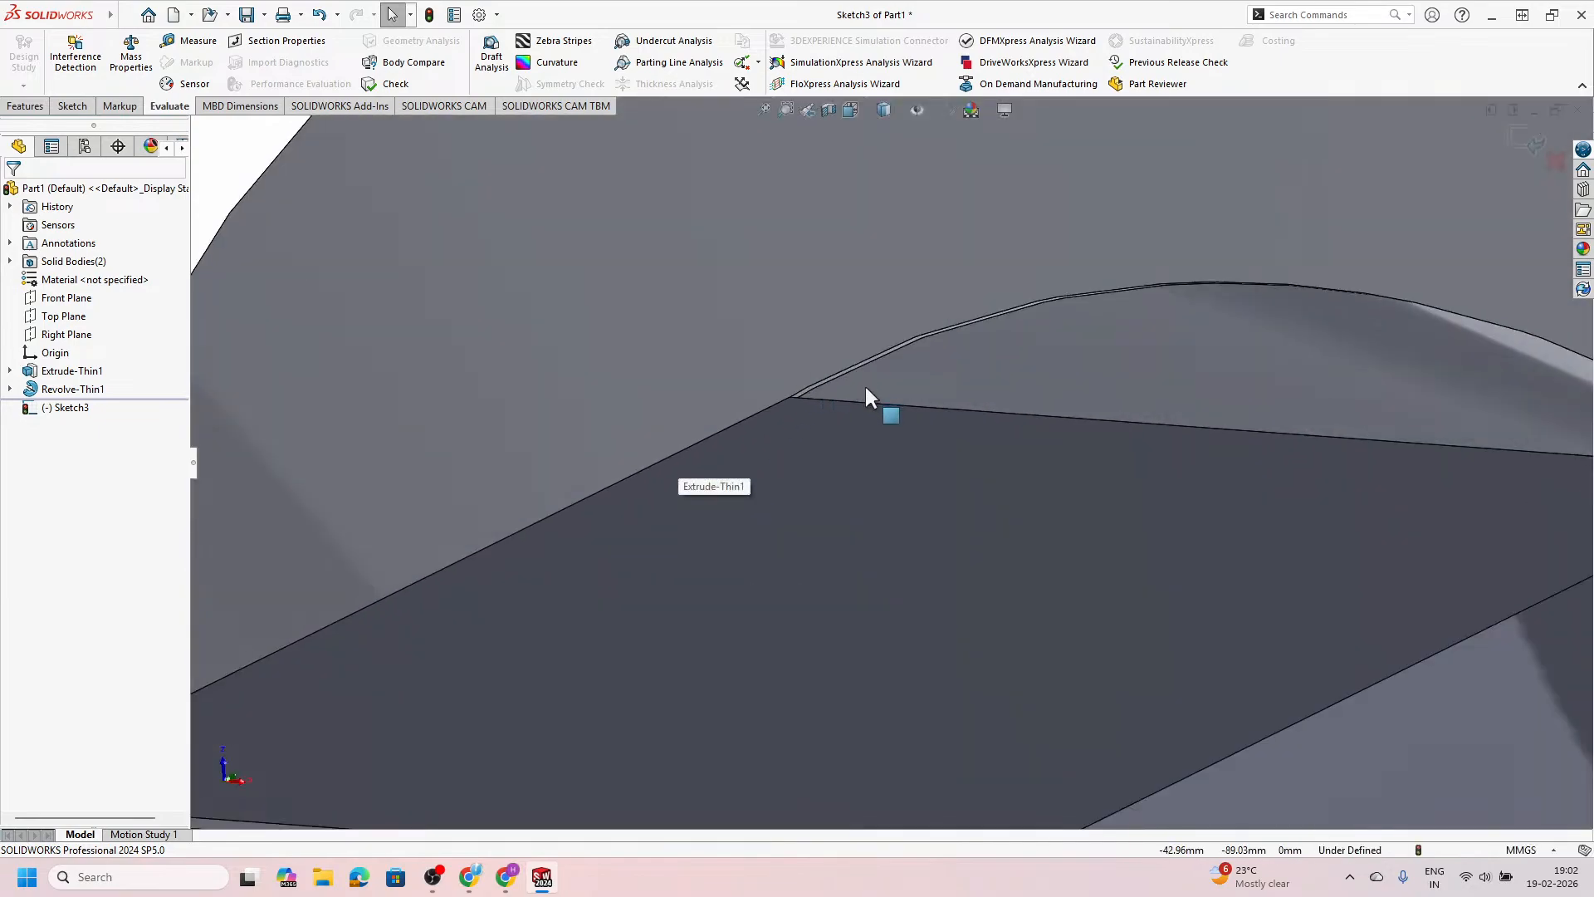
scroll(789, 495, "up", 3)
scroll(766, 611, "up", 2)
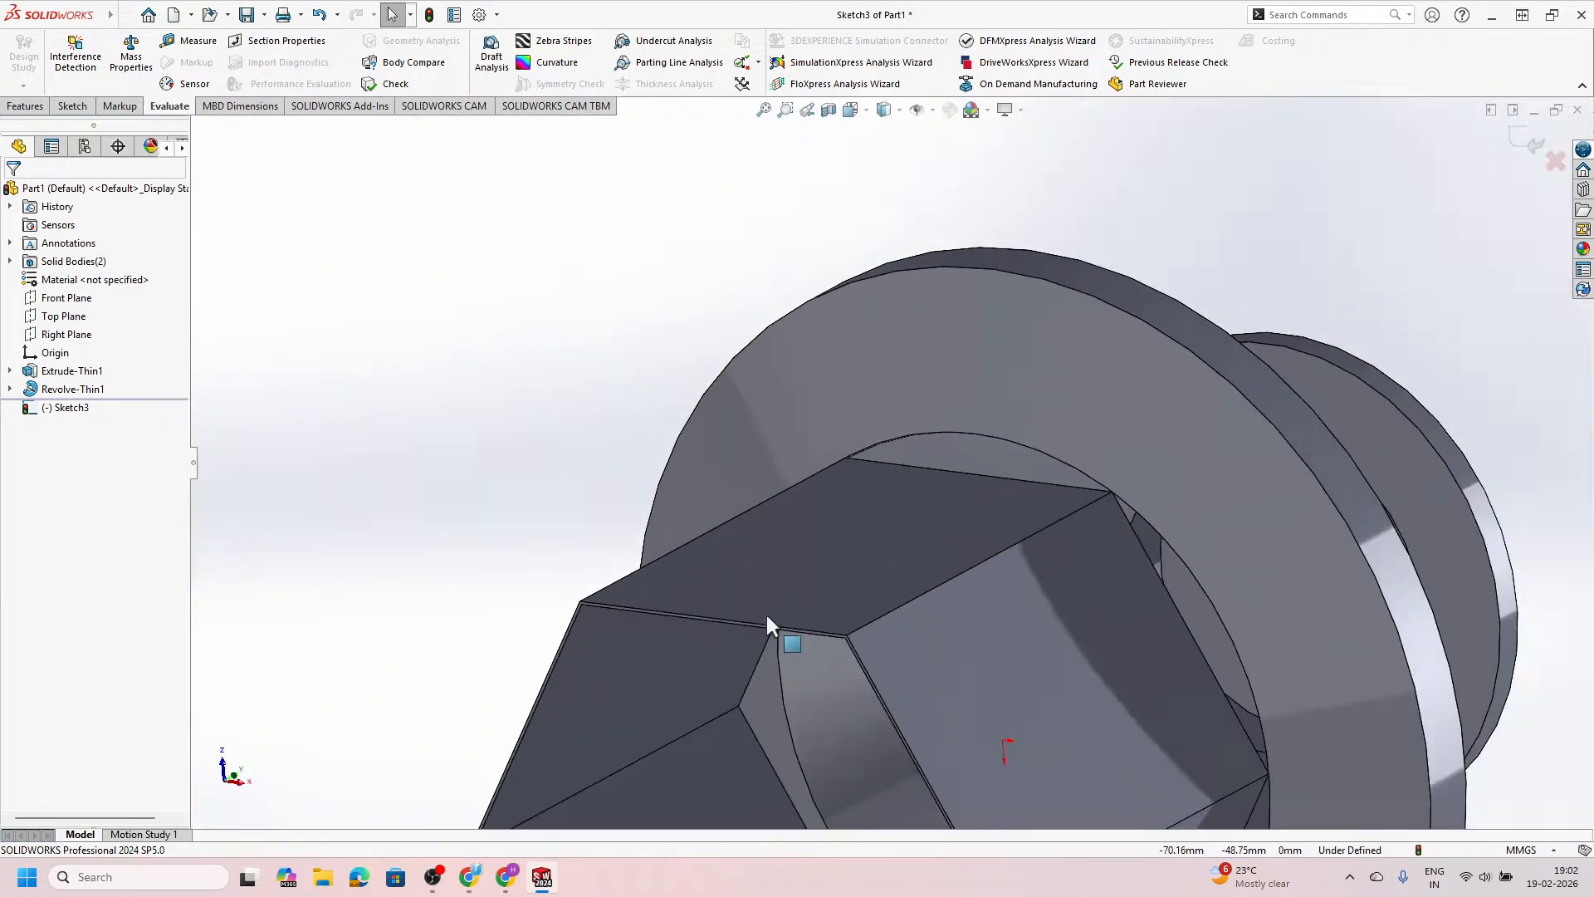
Step: Select the closed edge loop around the hexagonal body's open lower end and start Convert Entities in the sketch
left_click(760, 624)
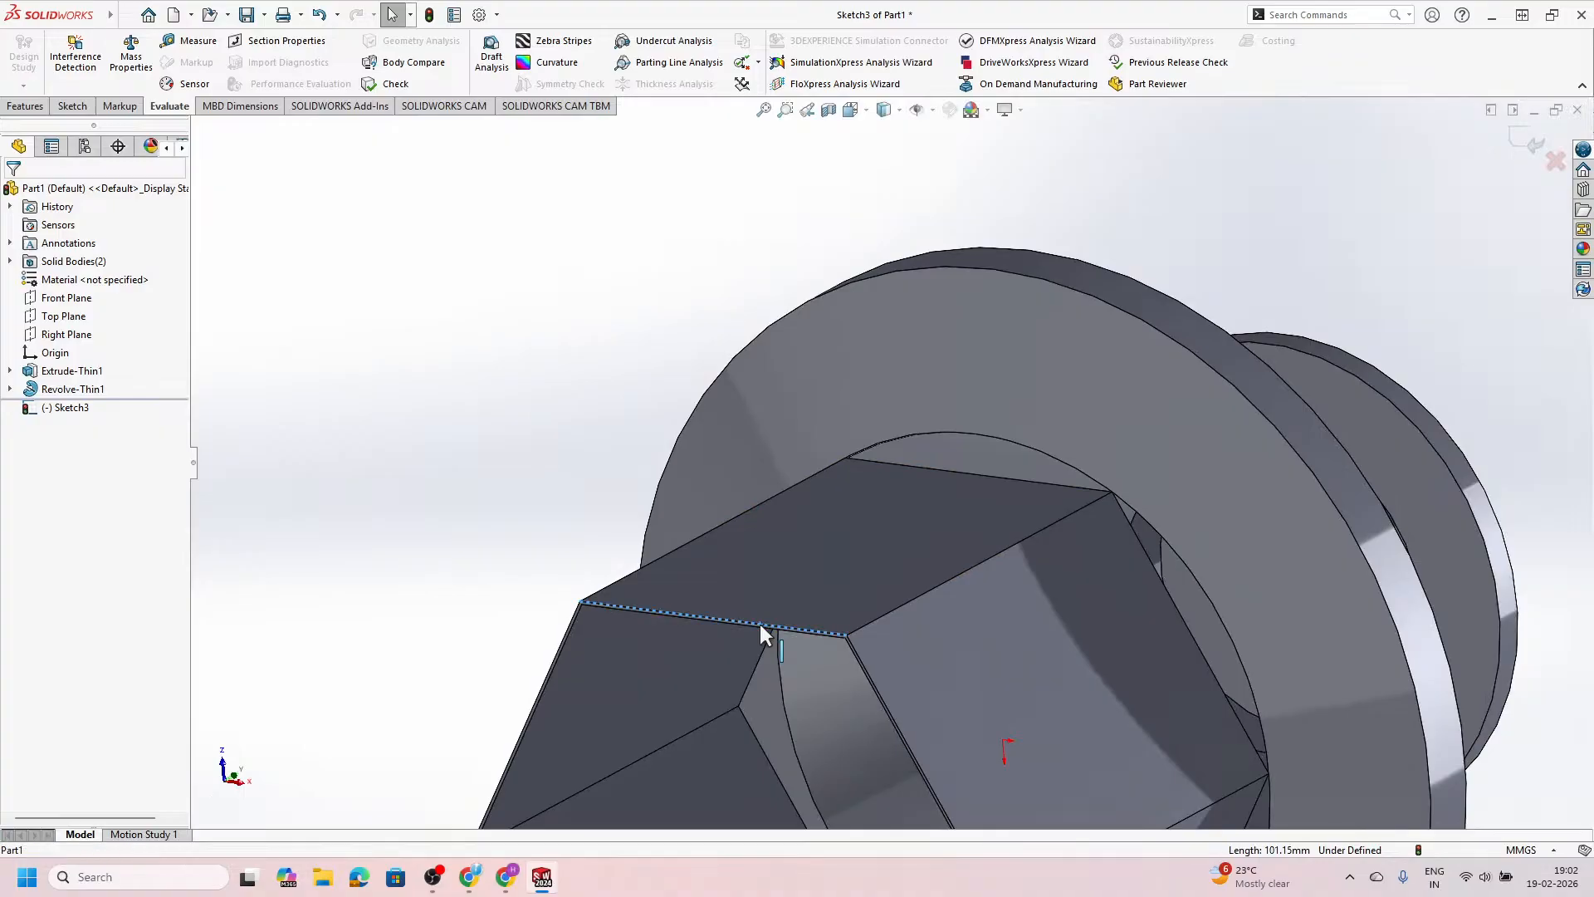
right_click(758, 621)
left_click(814, 640)
scroll(963, 532, "up", 3)
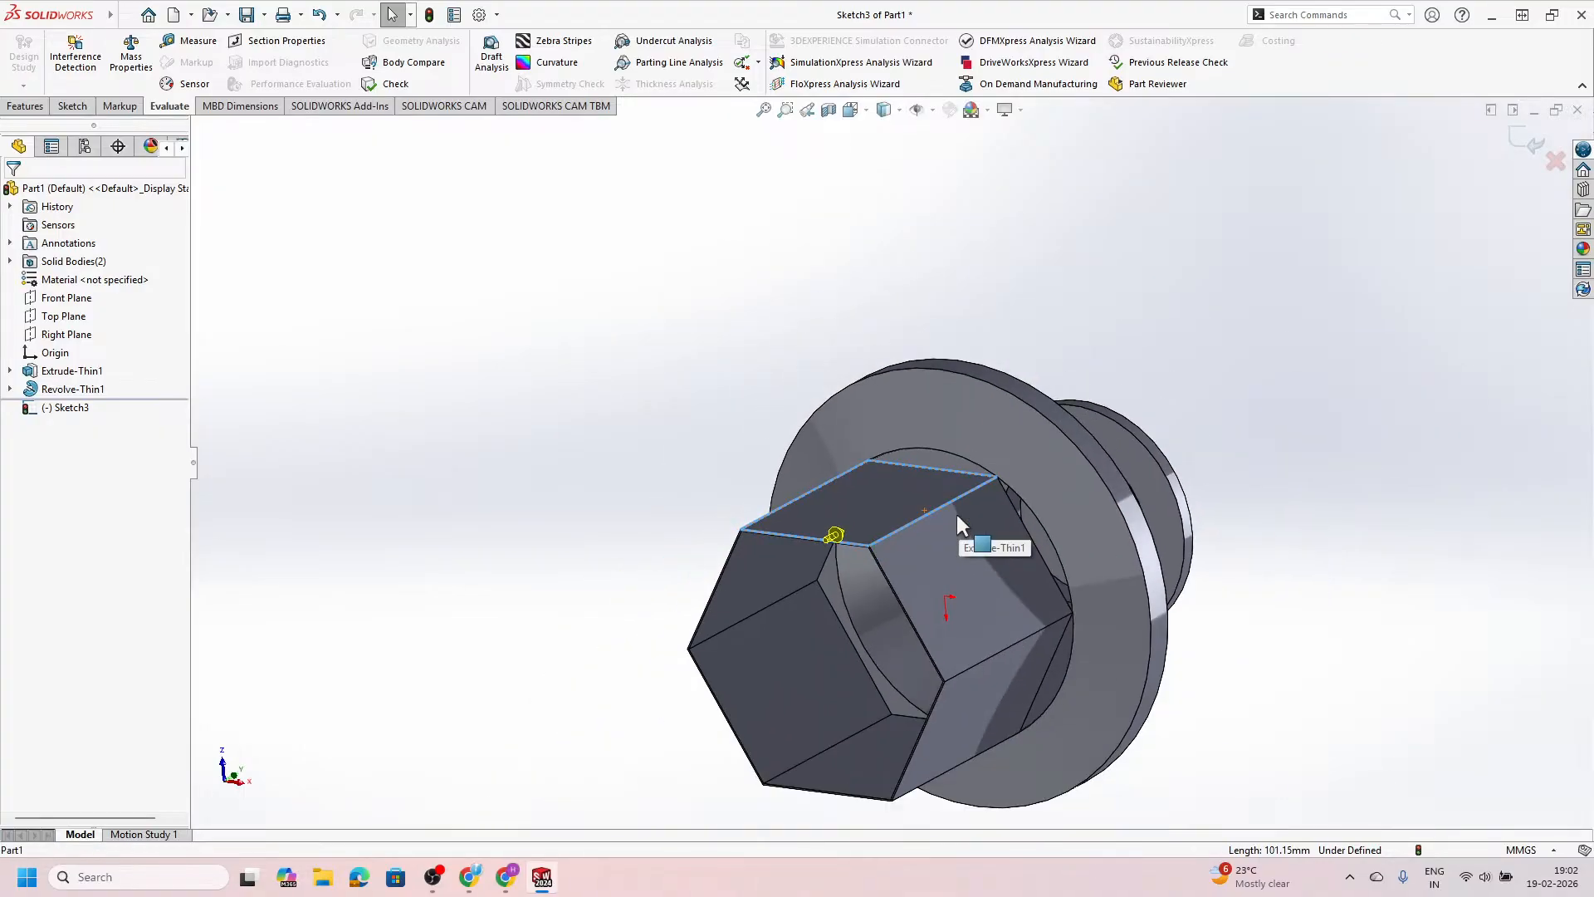
left_click(837, 537)
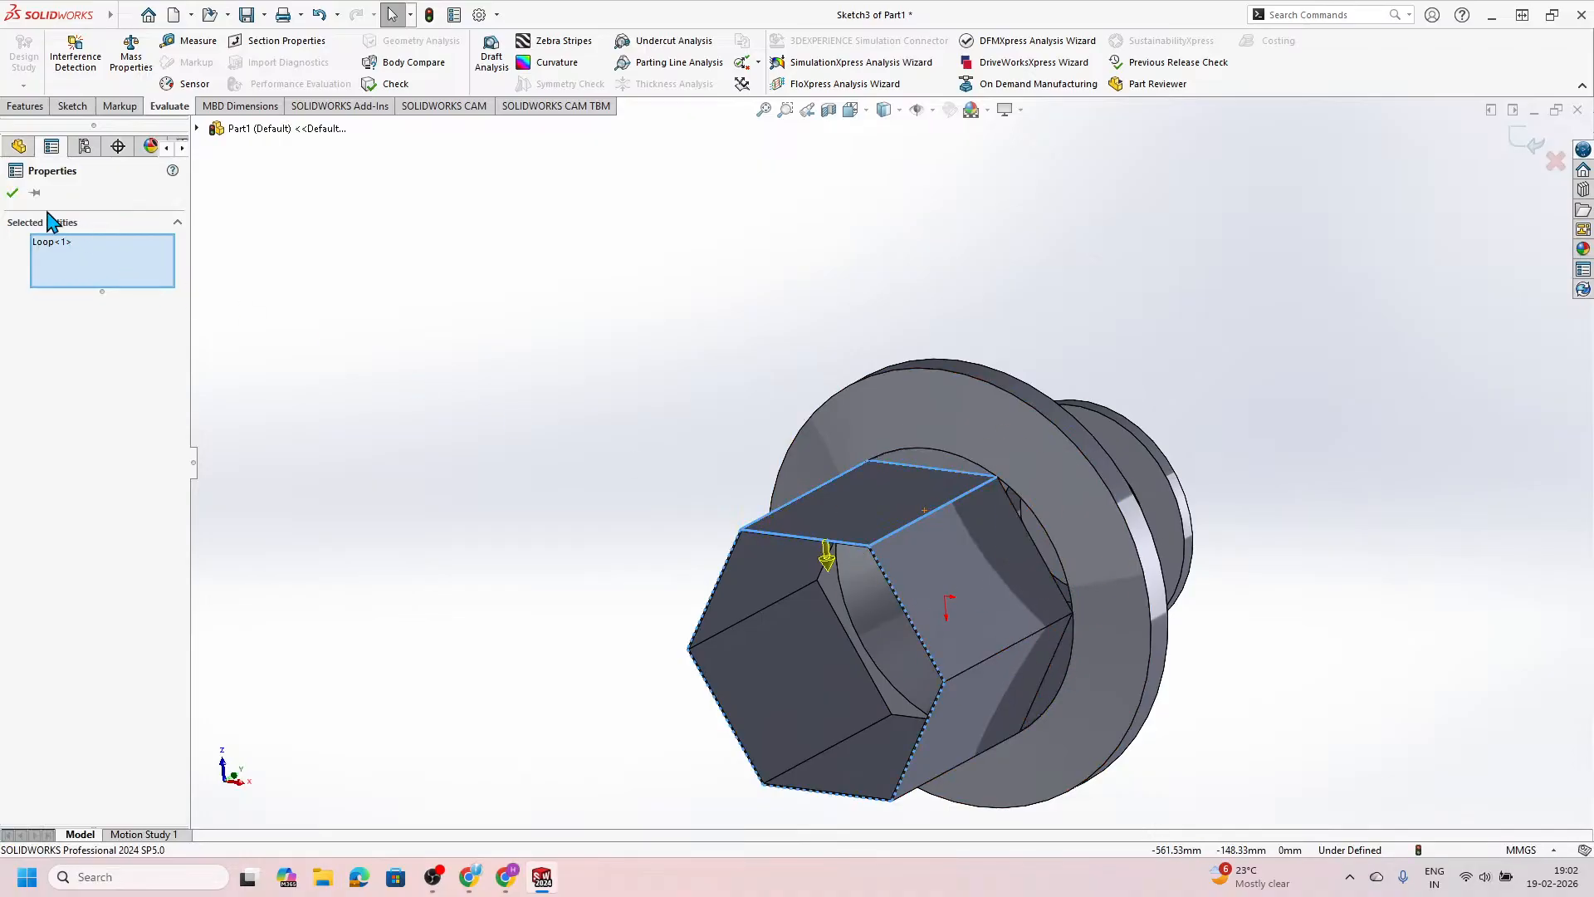
left_click(13, 192)
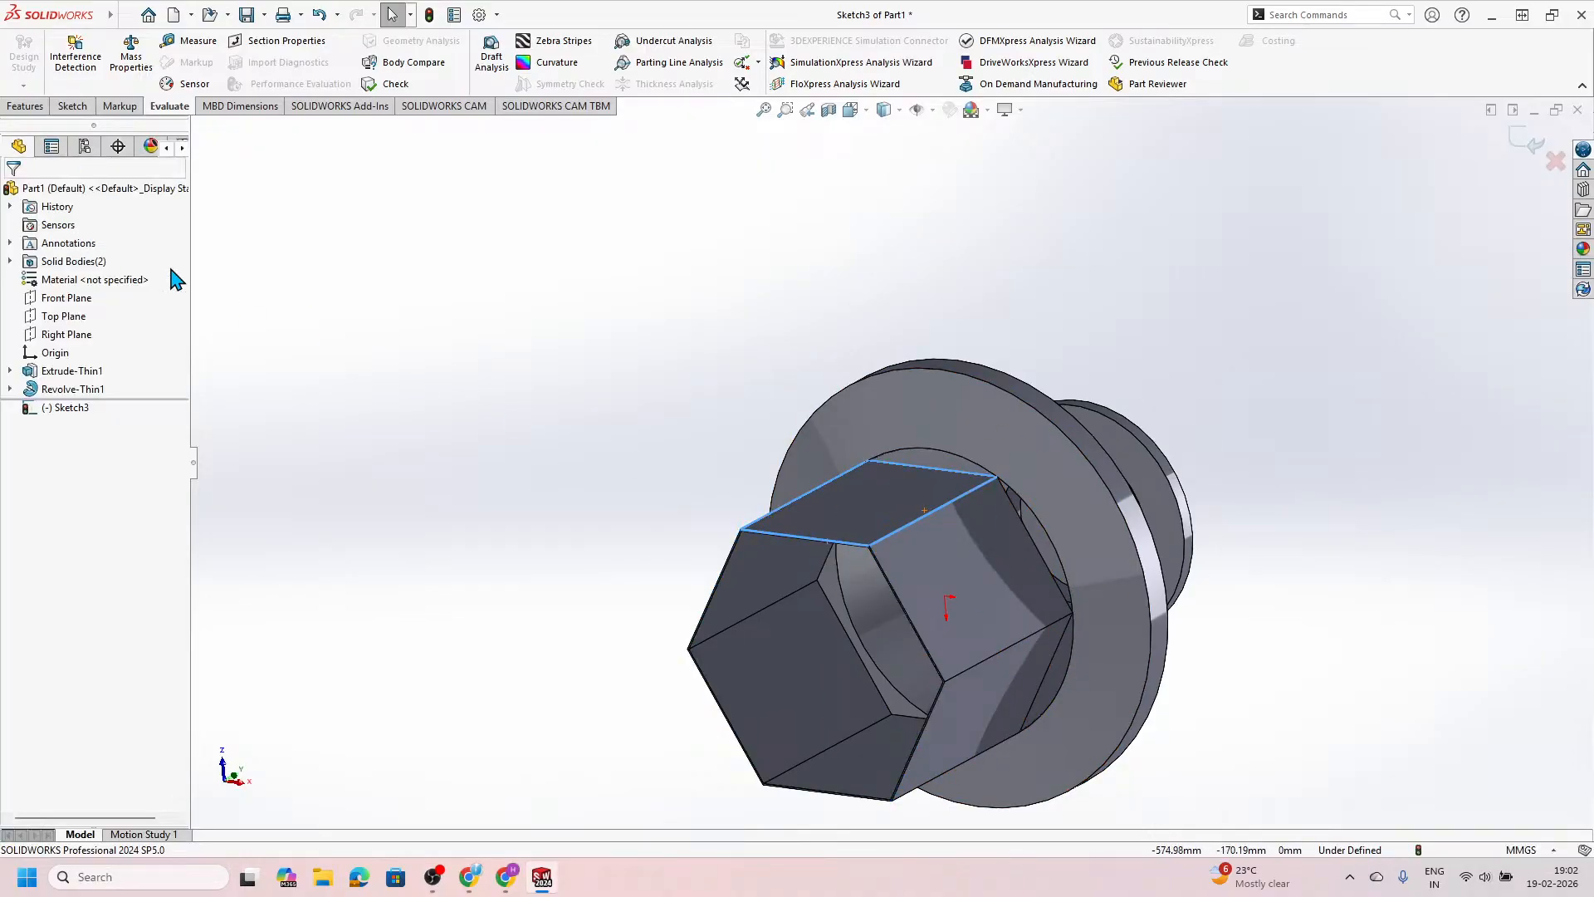
left_click(79, 107)
left_click(282, 57)
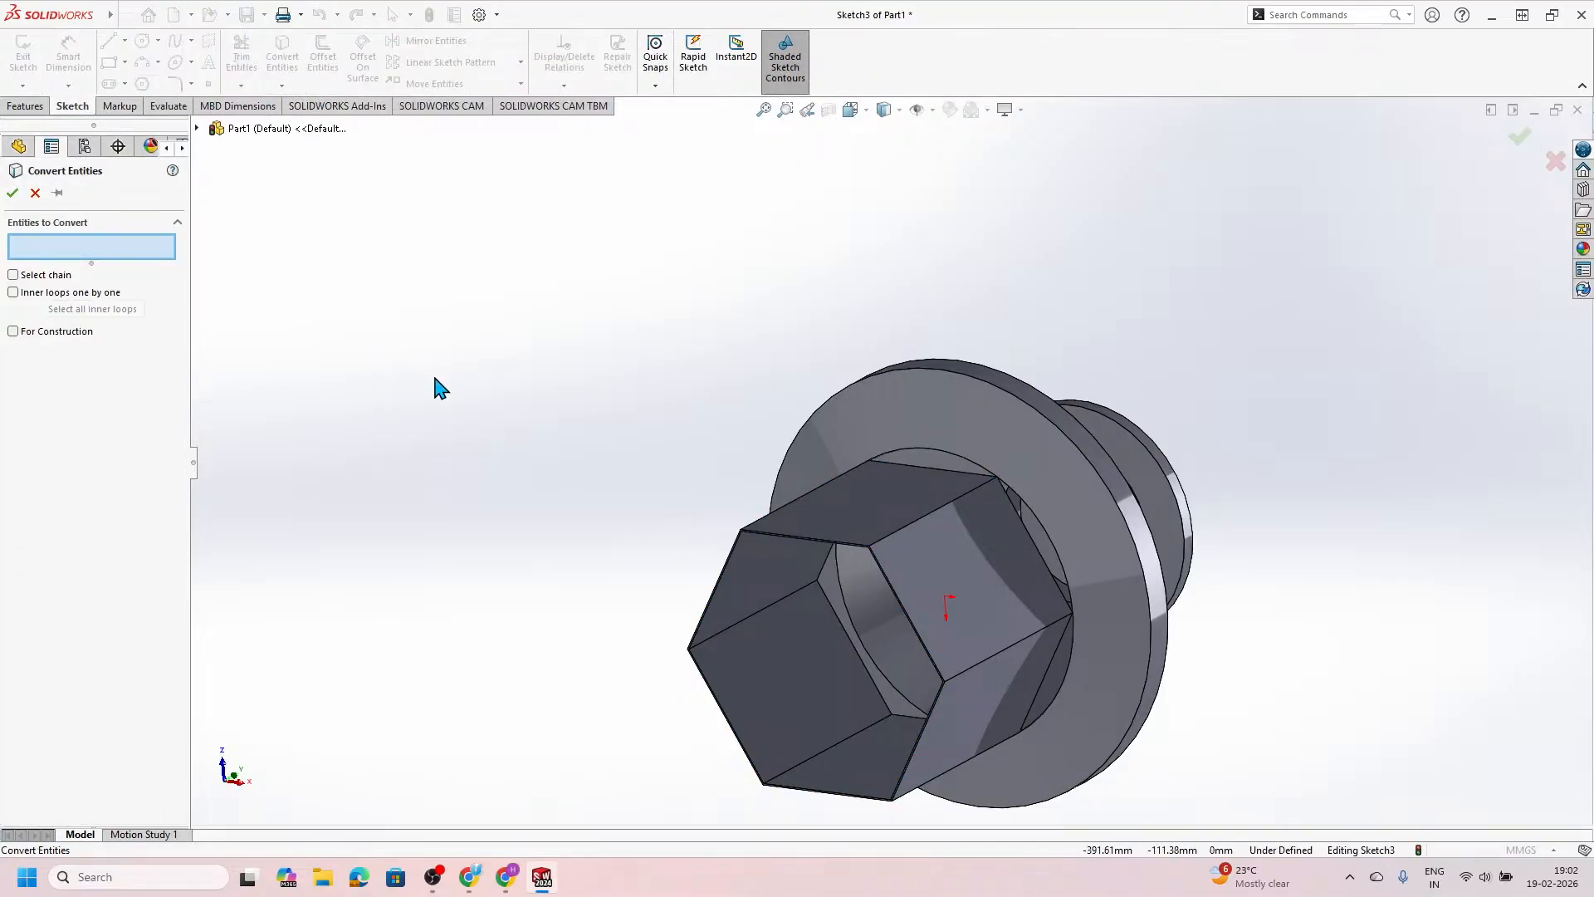
Step: Select three adjacent outer edges of the hexagonal tube's open end for Convert Entities, with Select chain enabled
scroll(826, 556, "down", 4)
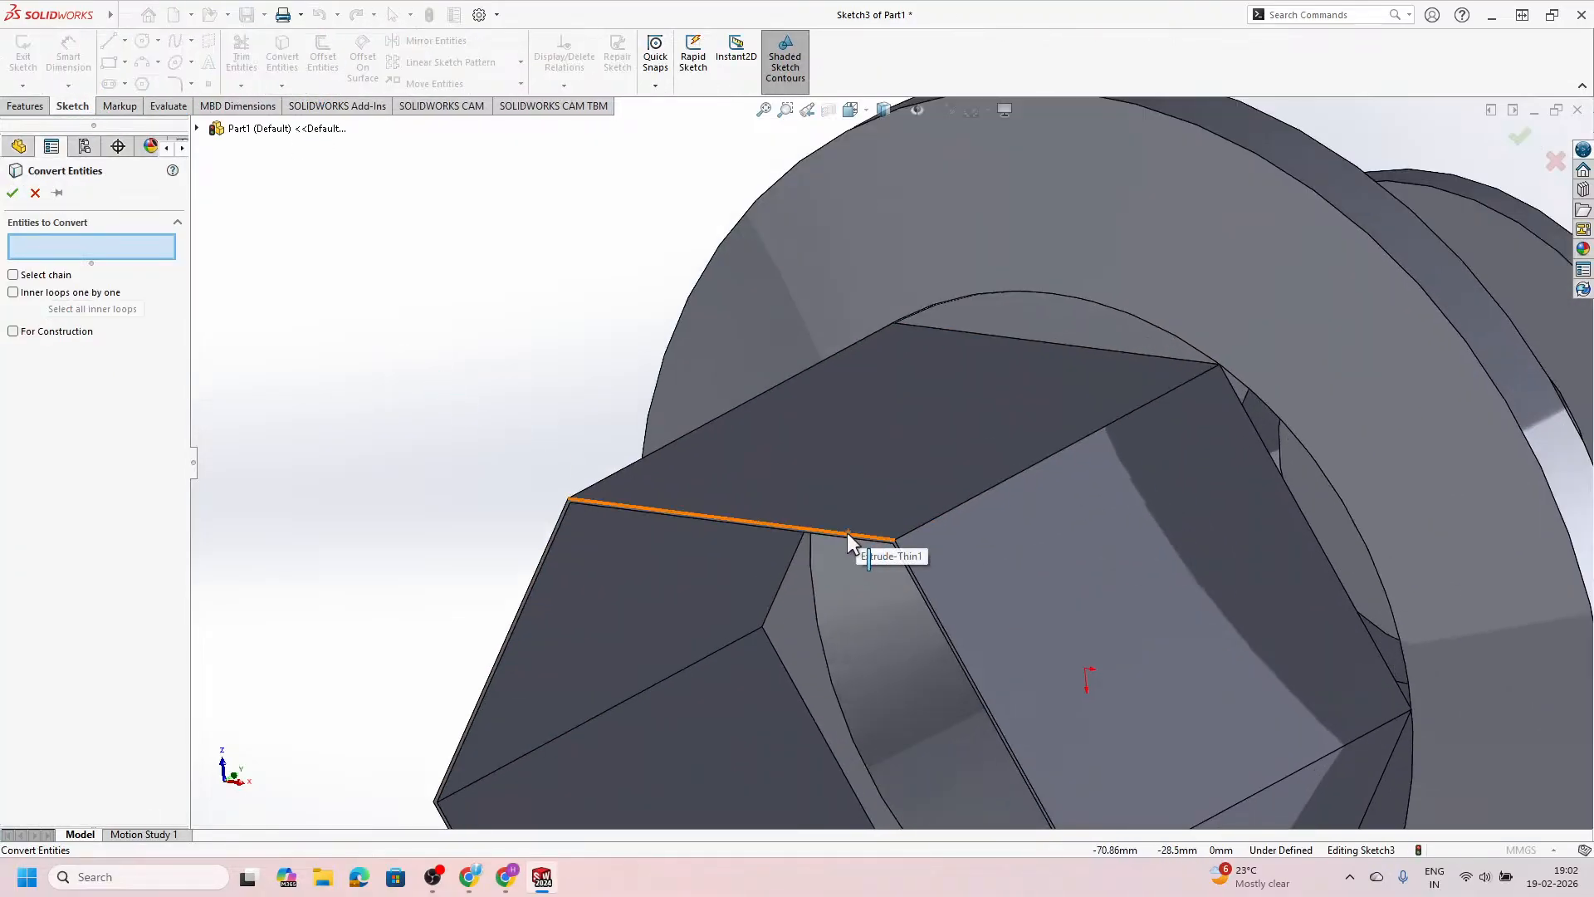
left_click(847, 532)
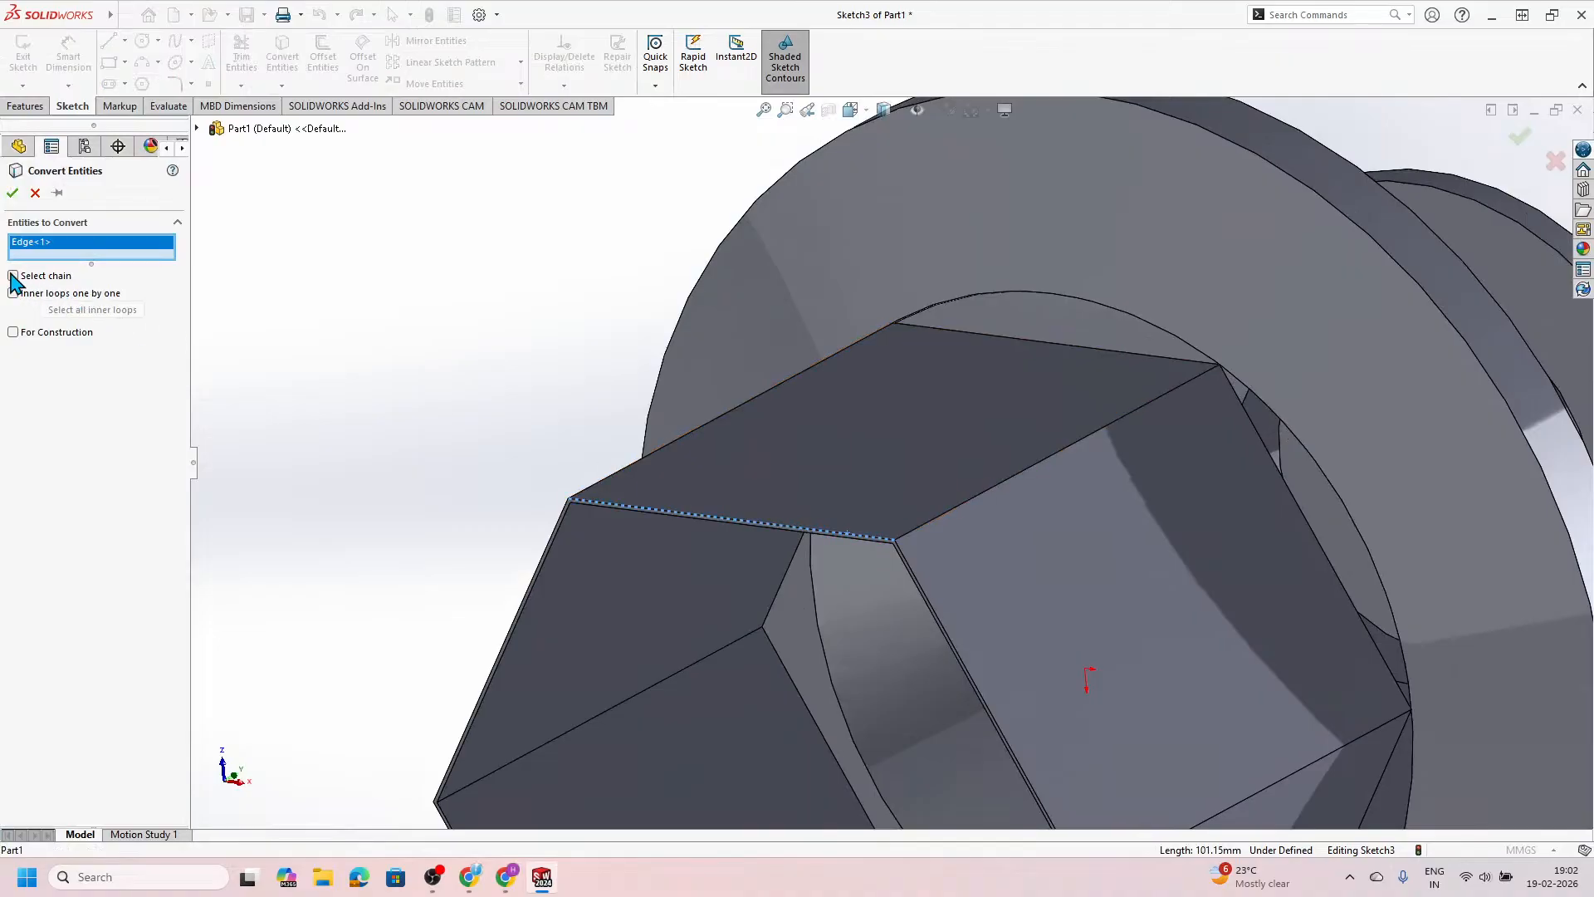
scroll(471, 453, "up", 2)
scroll(708, 452, "up", 2)
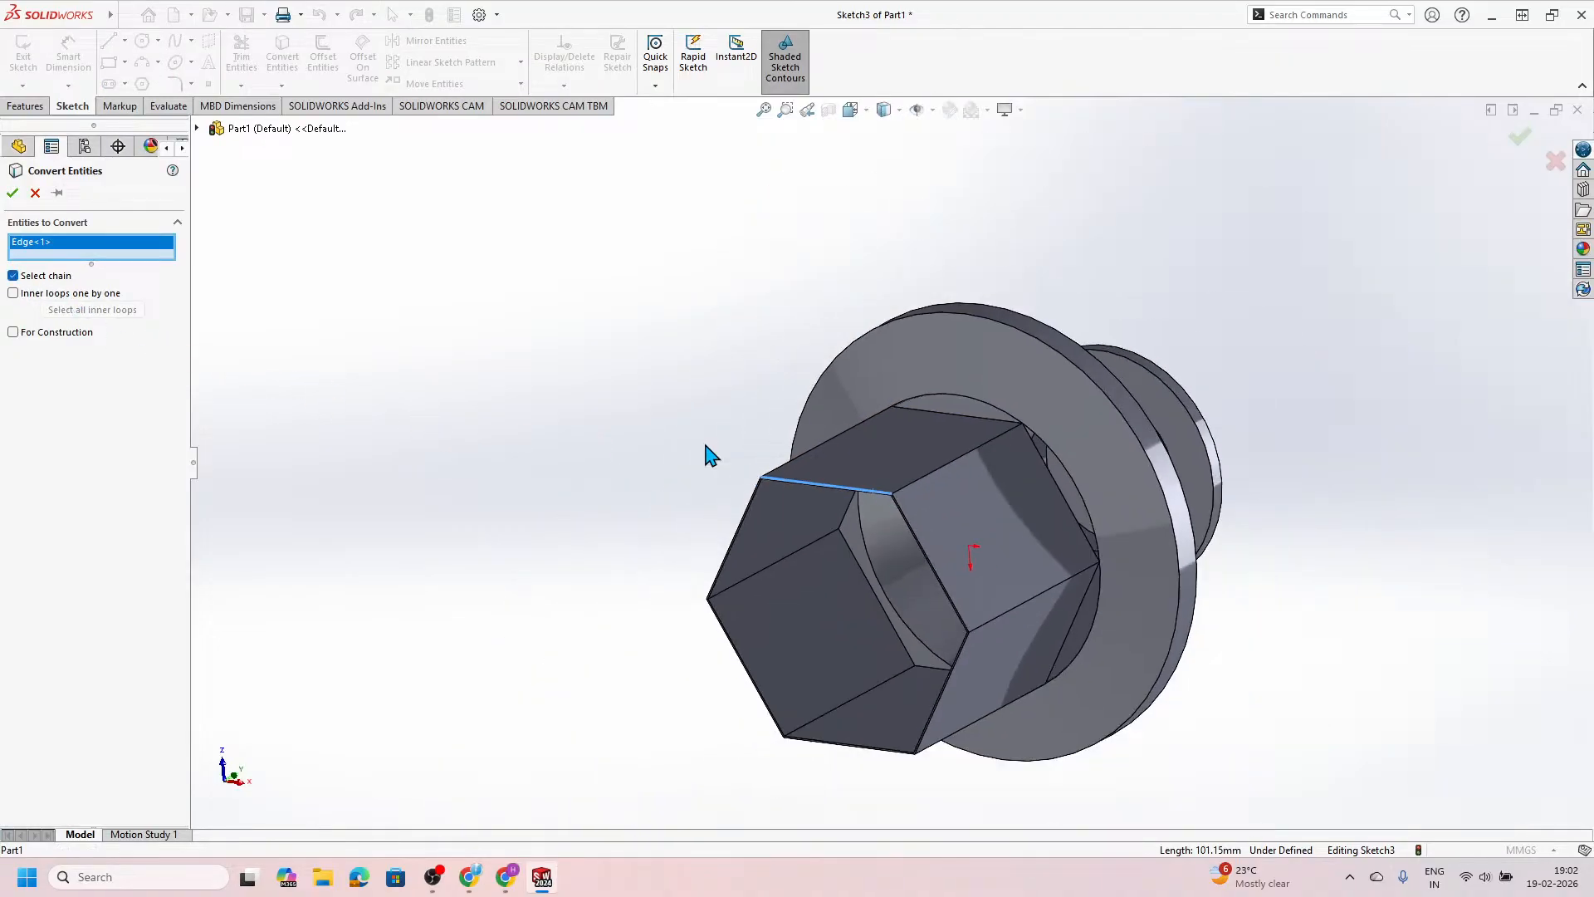
scroll(924, 541, "down", 4)
left_click(913, 517)
scroll(914, 519, "up", 4)
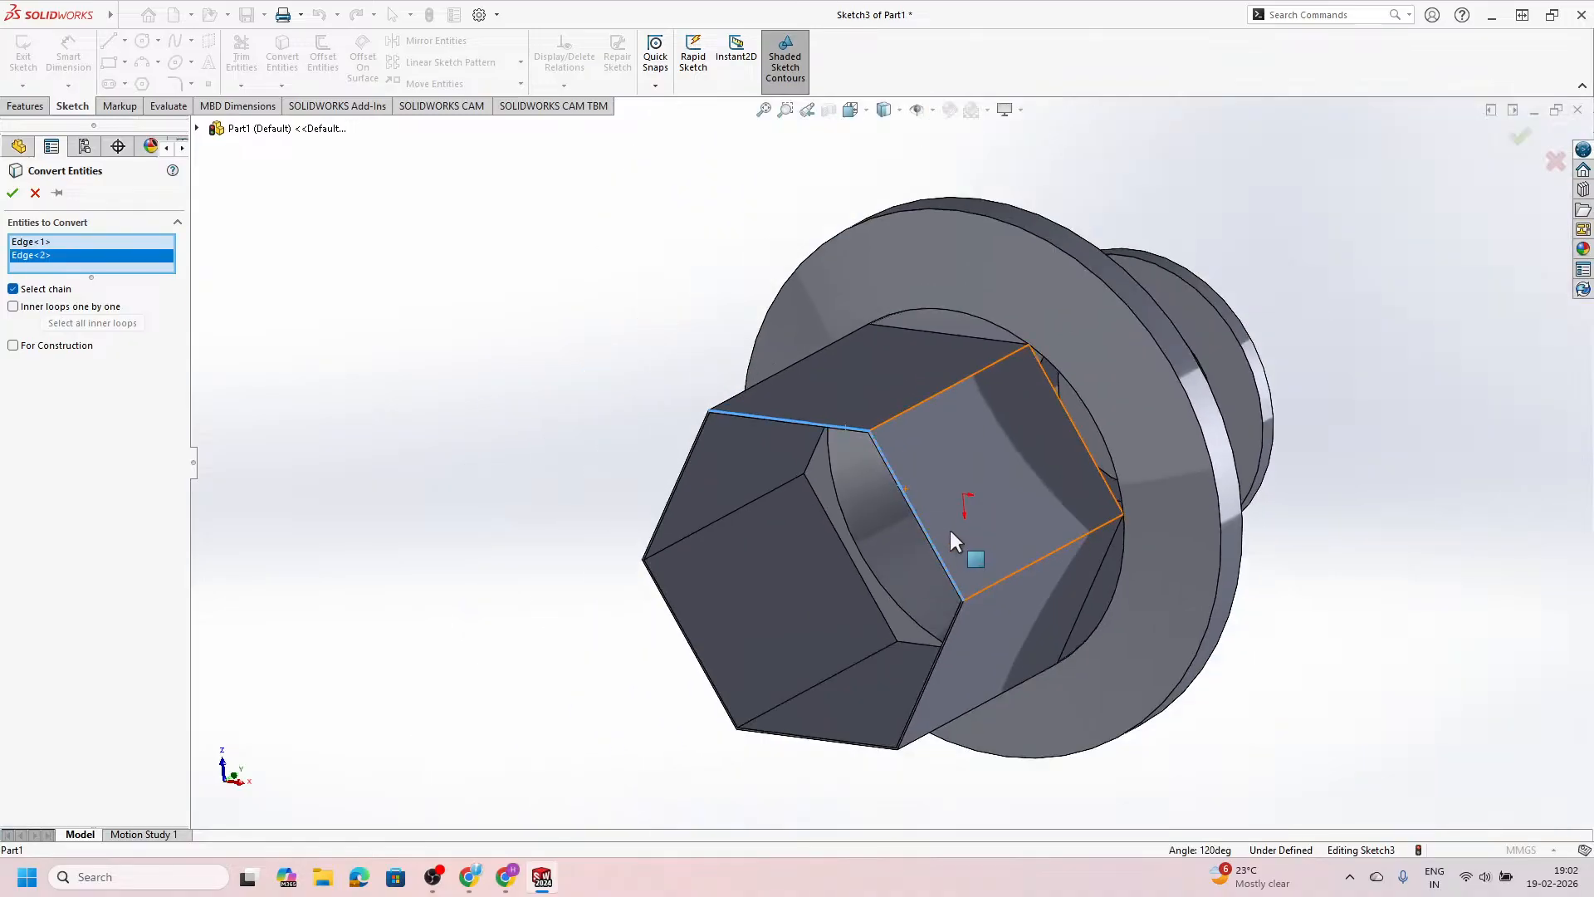
scroll(950, 531, "down", 4)
left_click(923, 552)
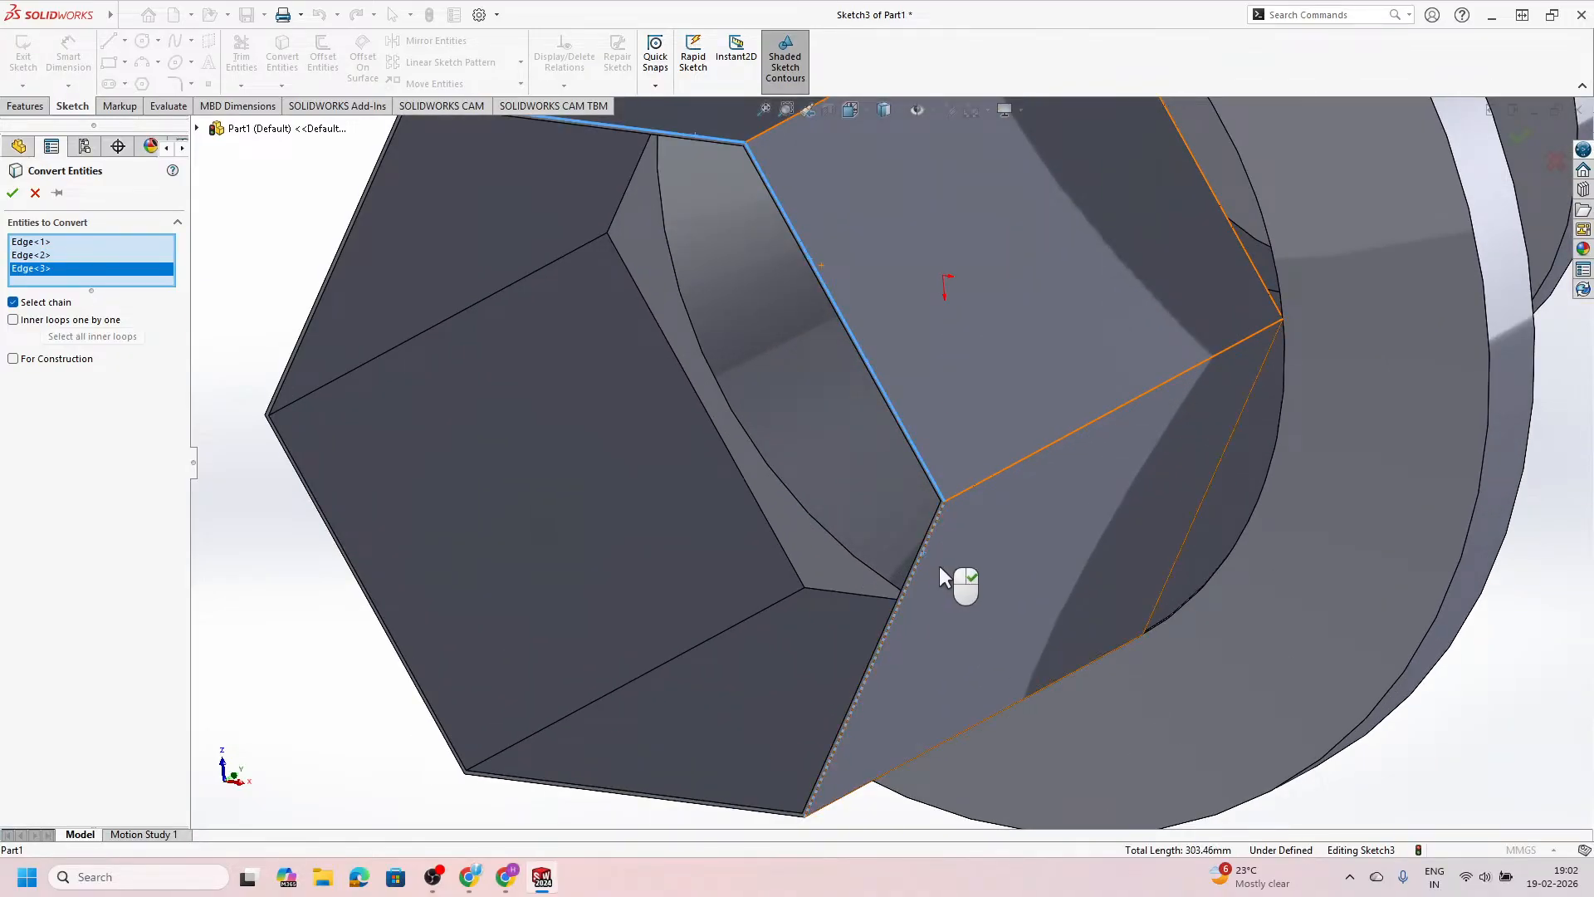
Step: Add the remaining three outer hexagon edges to the selection and convert all six into sketch lines
scroll(939, 565, "up", 4)
scroll(819, 605, "down", 4)
left_click(792, 603)
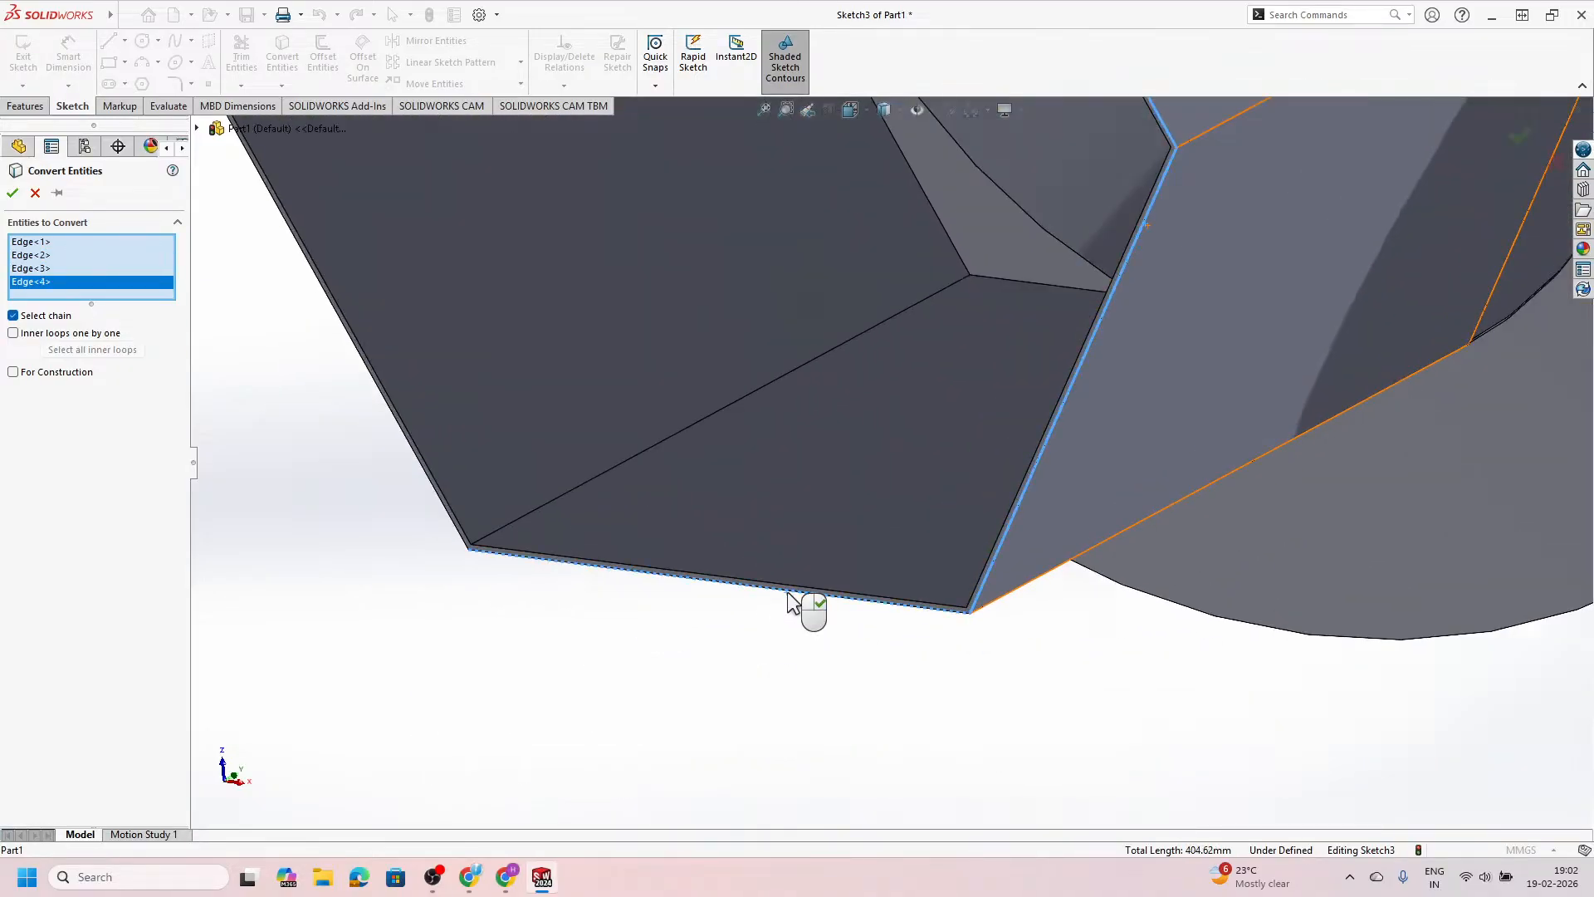
scroll(424, 373, "down", 2)
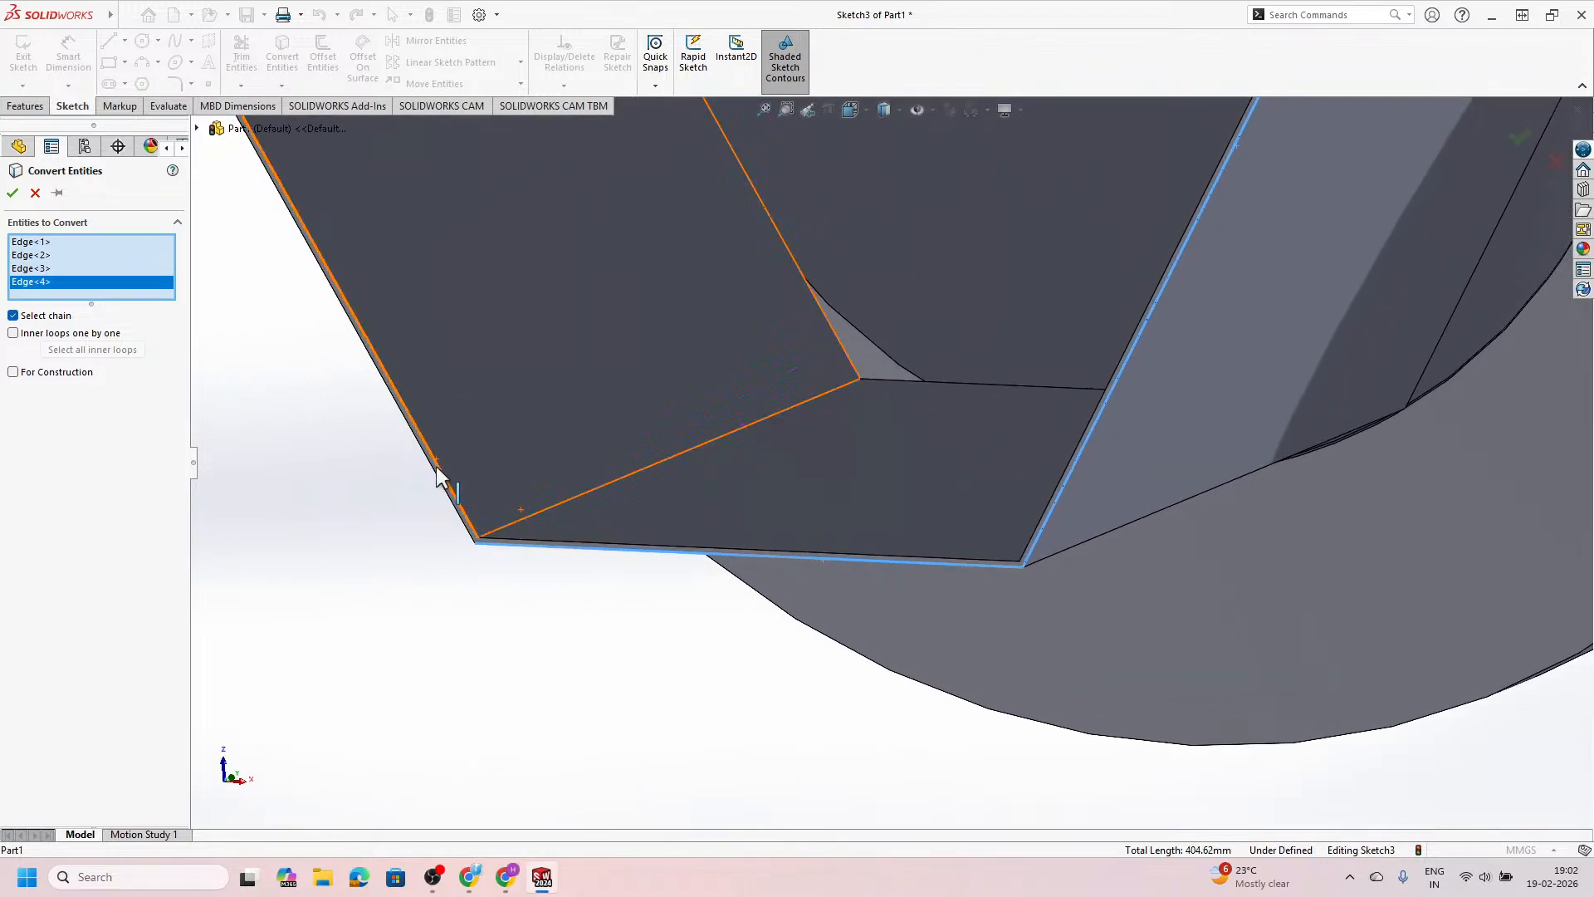
scroll(450, 492, "down", 3)
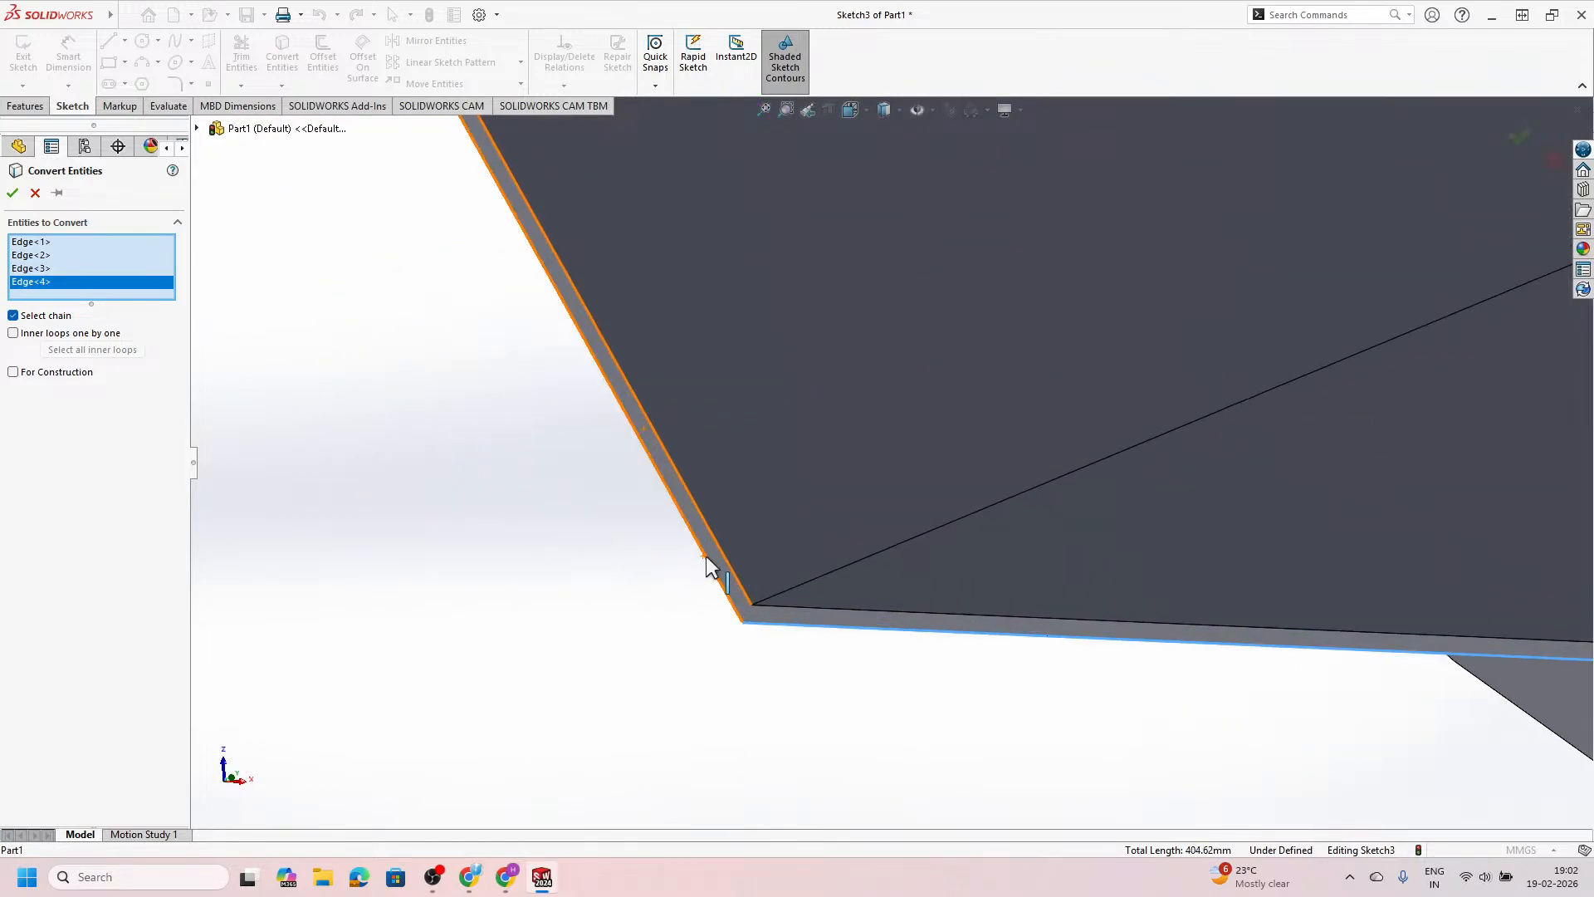
left_click(709, 567)
scroll(714, 532, "up", 5)
scroll(789, 531, "down", 5)
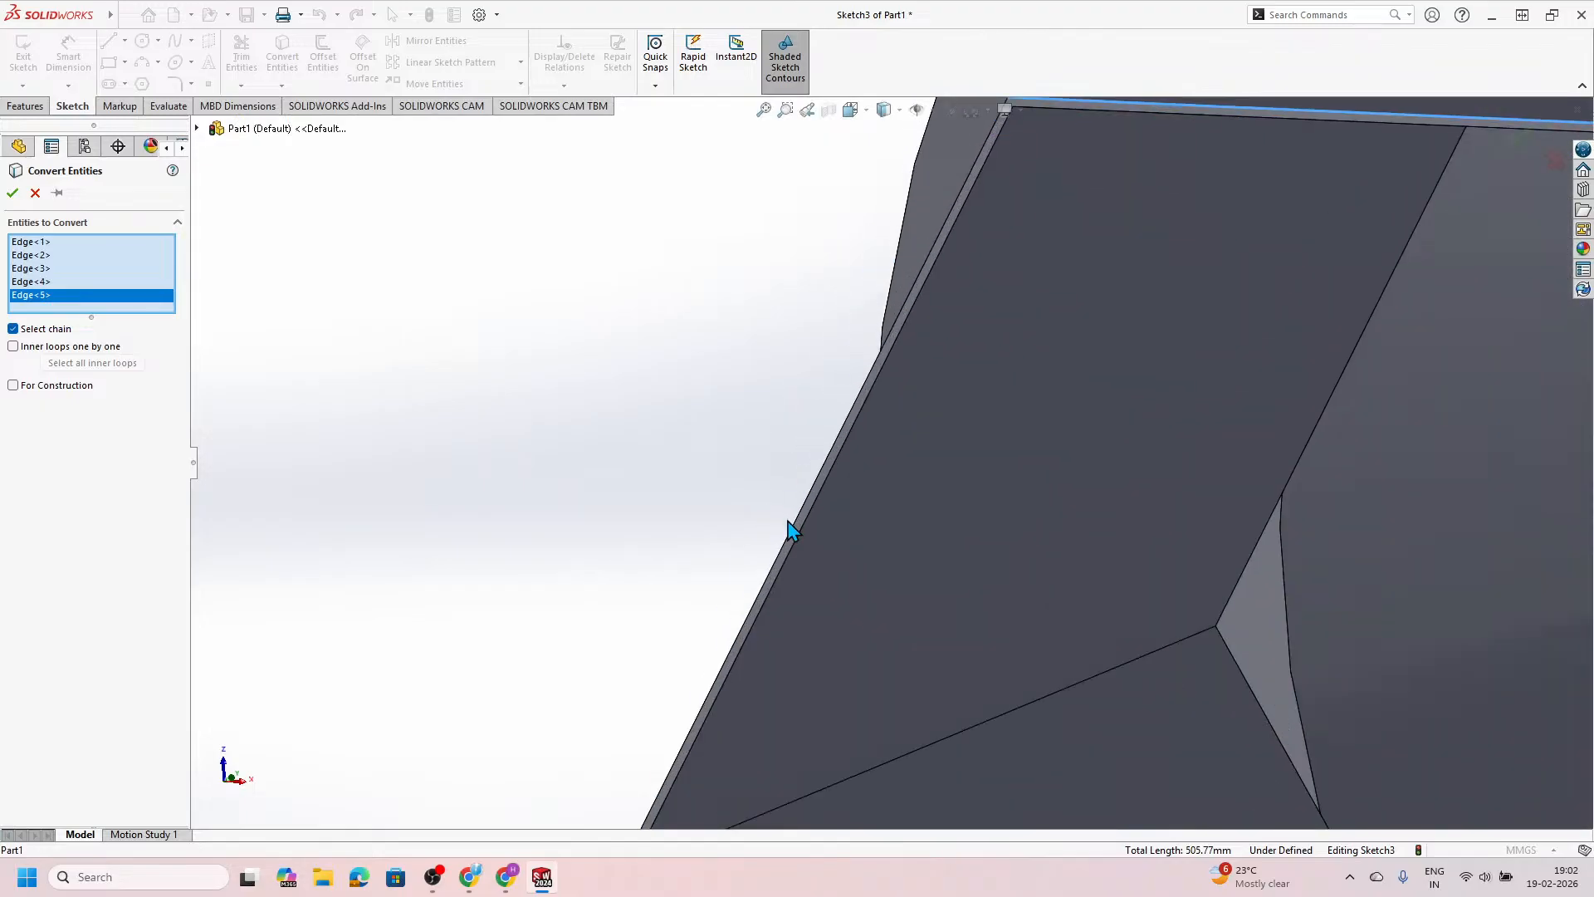
left_click(785, 525)
scroll(723, 486, "up", 2)
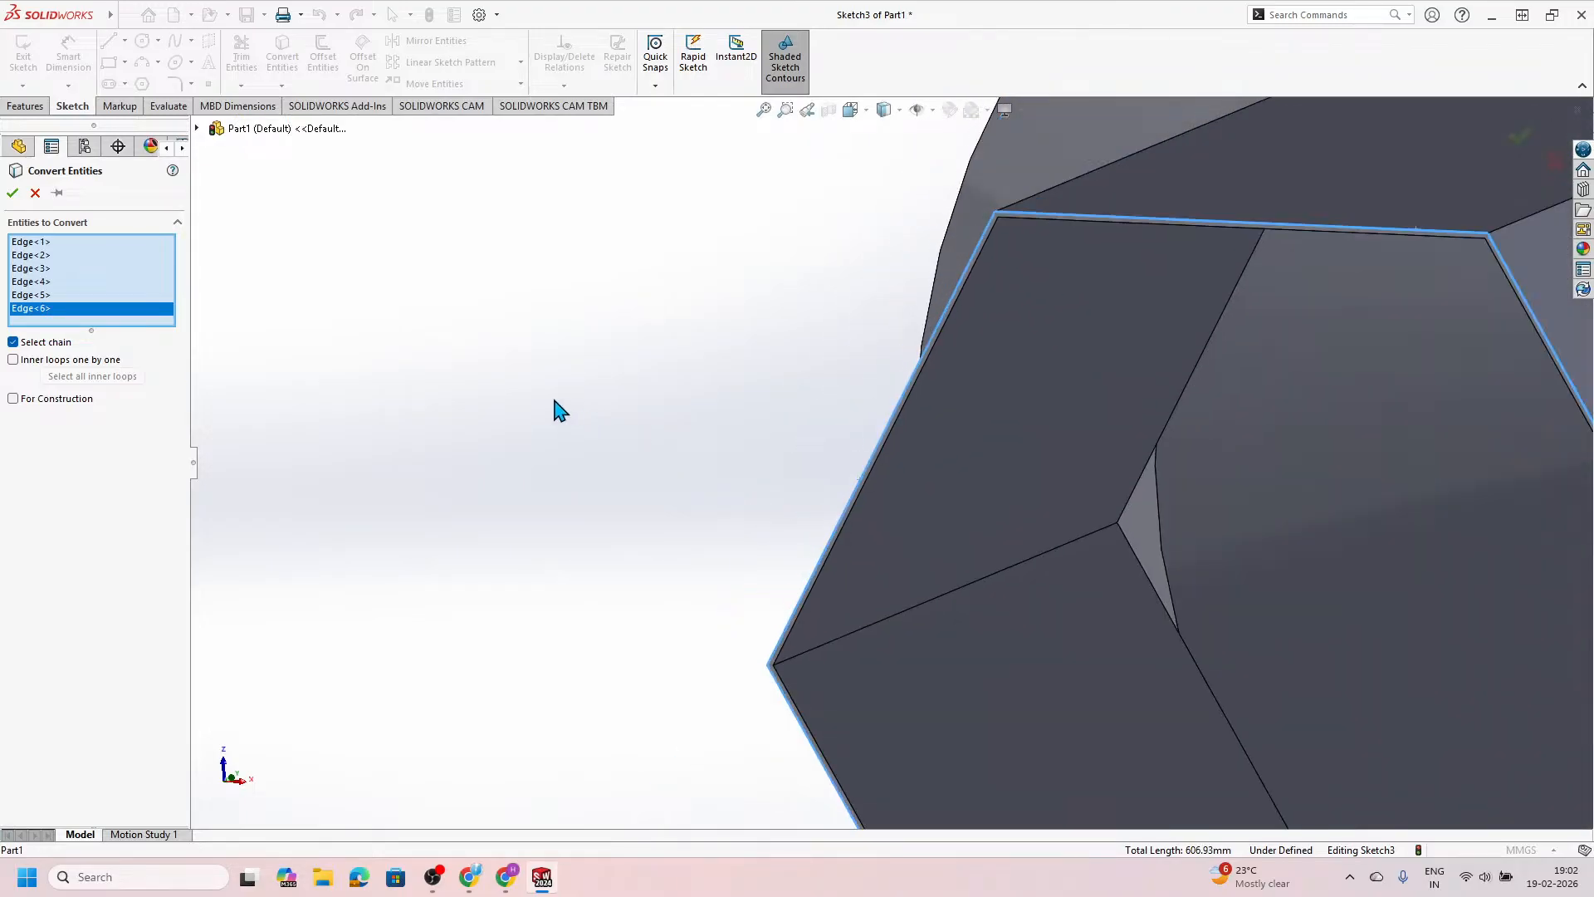
scroll(548, 407, "up", 4)
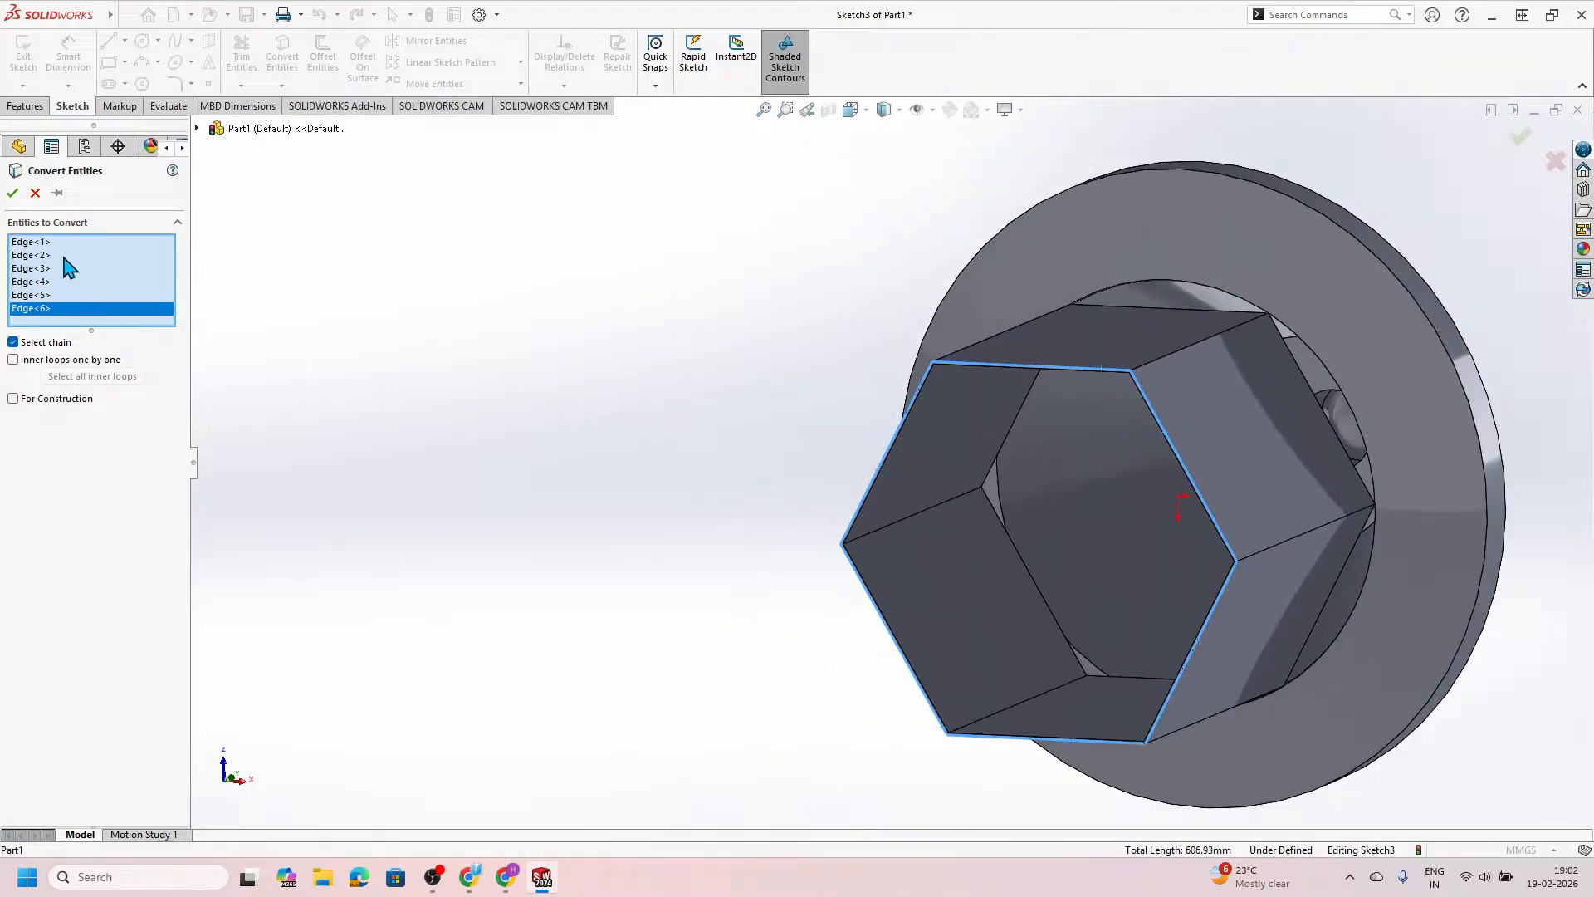
left_click(13, 193)
Step: Convert the large flange's inner circular edge into the sketch around the hexagon and exit the sketch
scroll(511, 374, "up", 2)
scroll(796, 381, "down", 8)
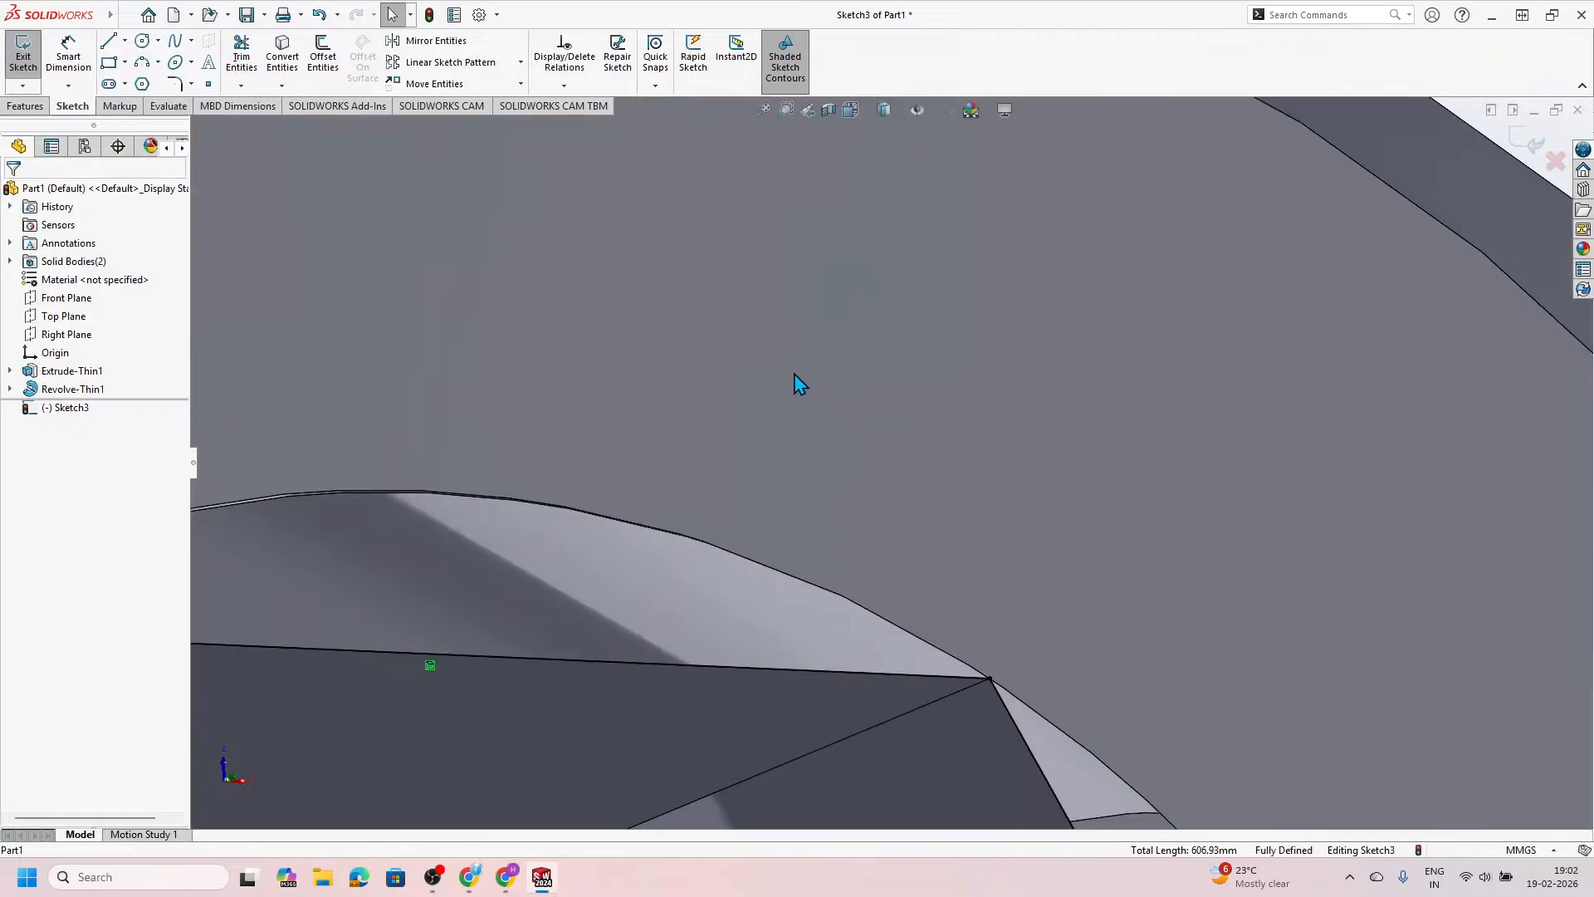
scroll(812, 516, "up", 5)
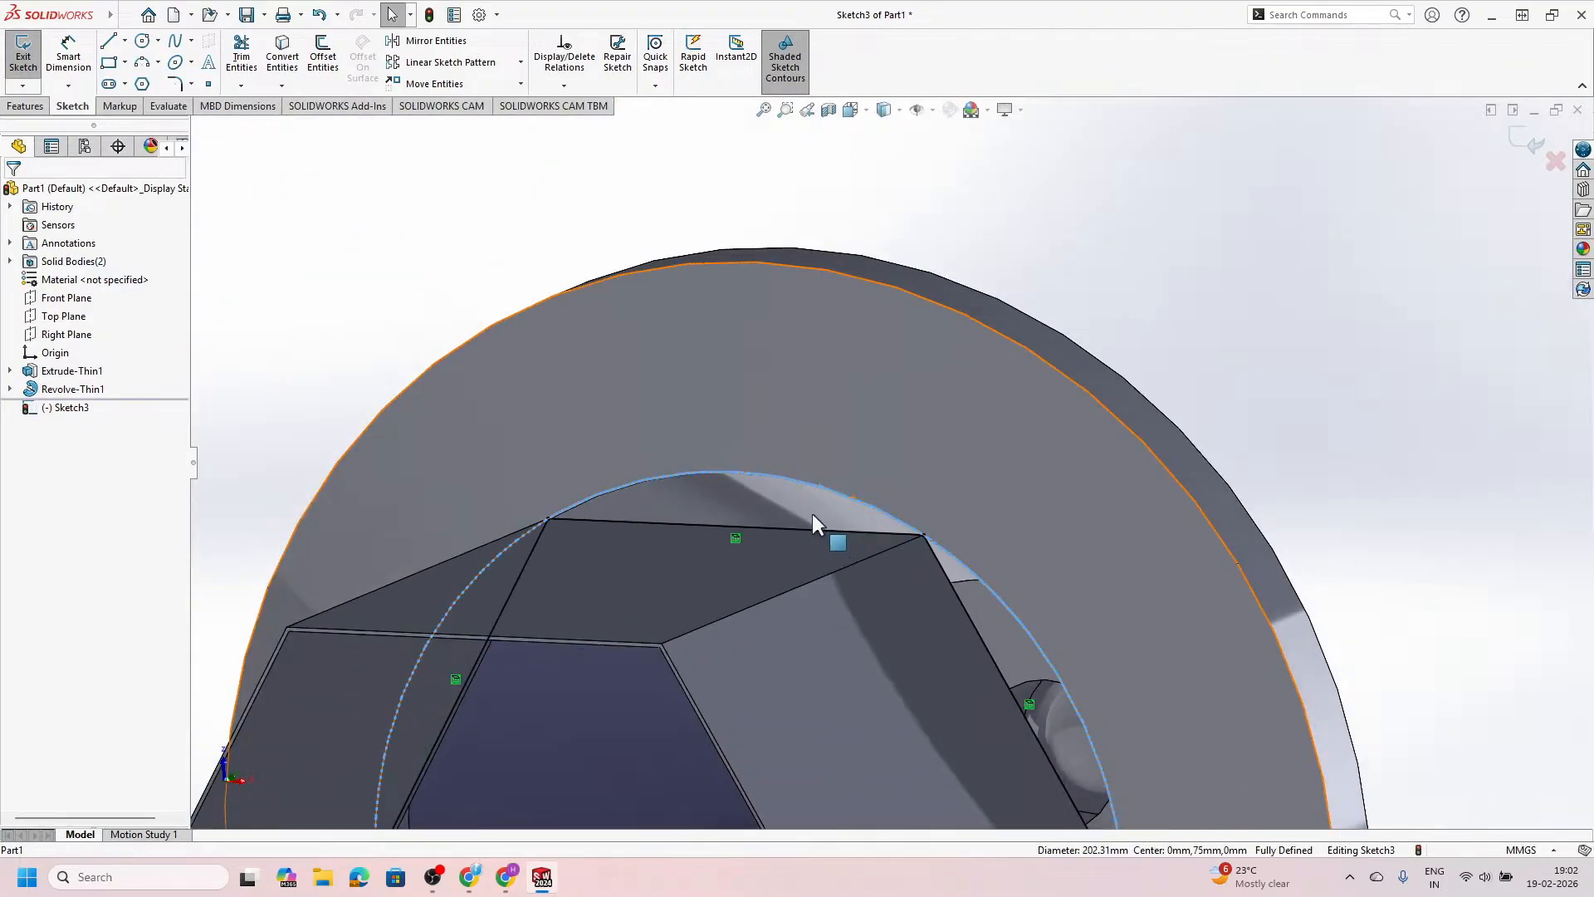
scroll(813, 513, "down", 10)
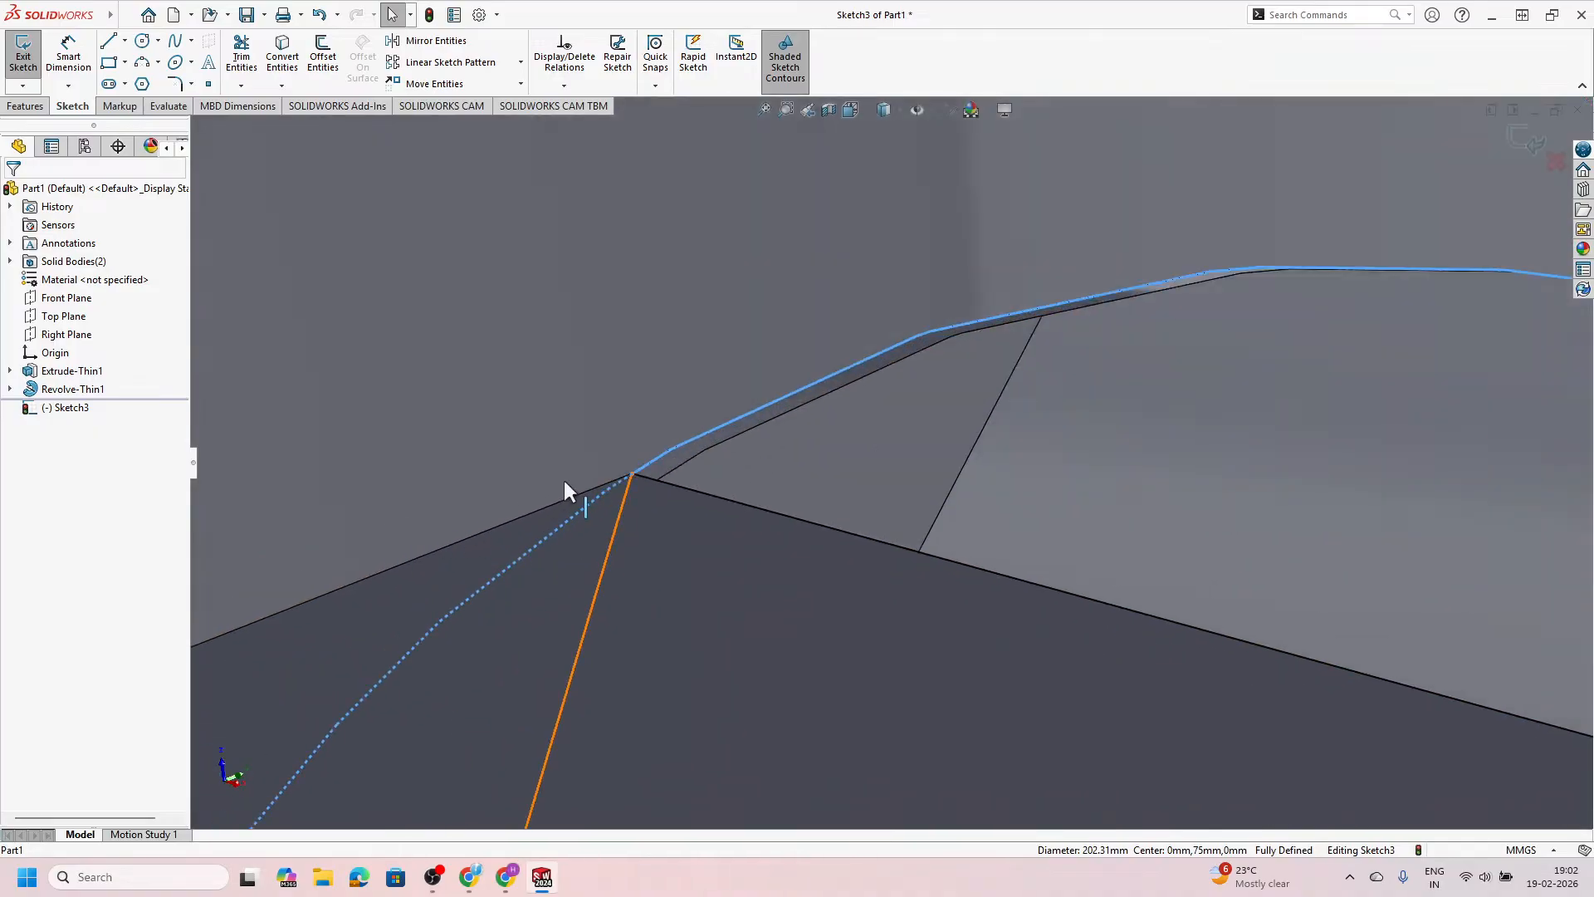
scroll(565, 482, "up", 4)
left_click(280, 67)
scroll(652, 307, "up", 6)
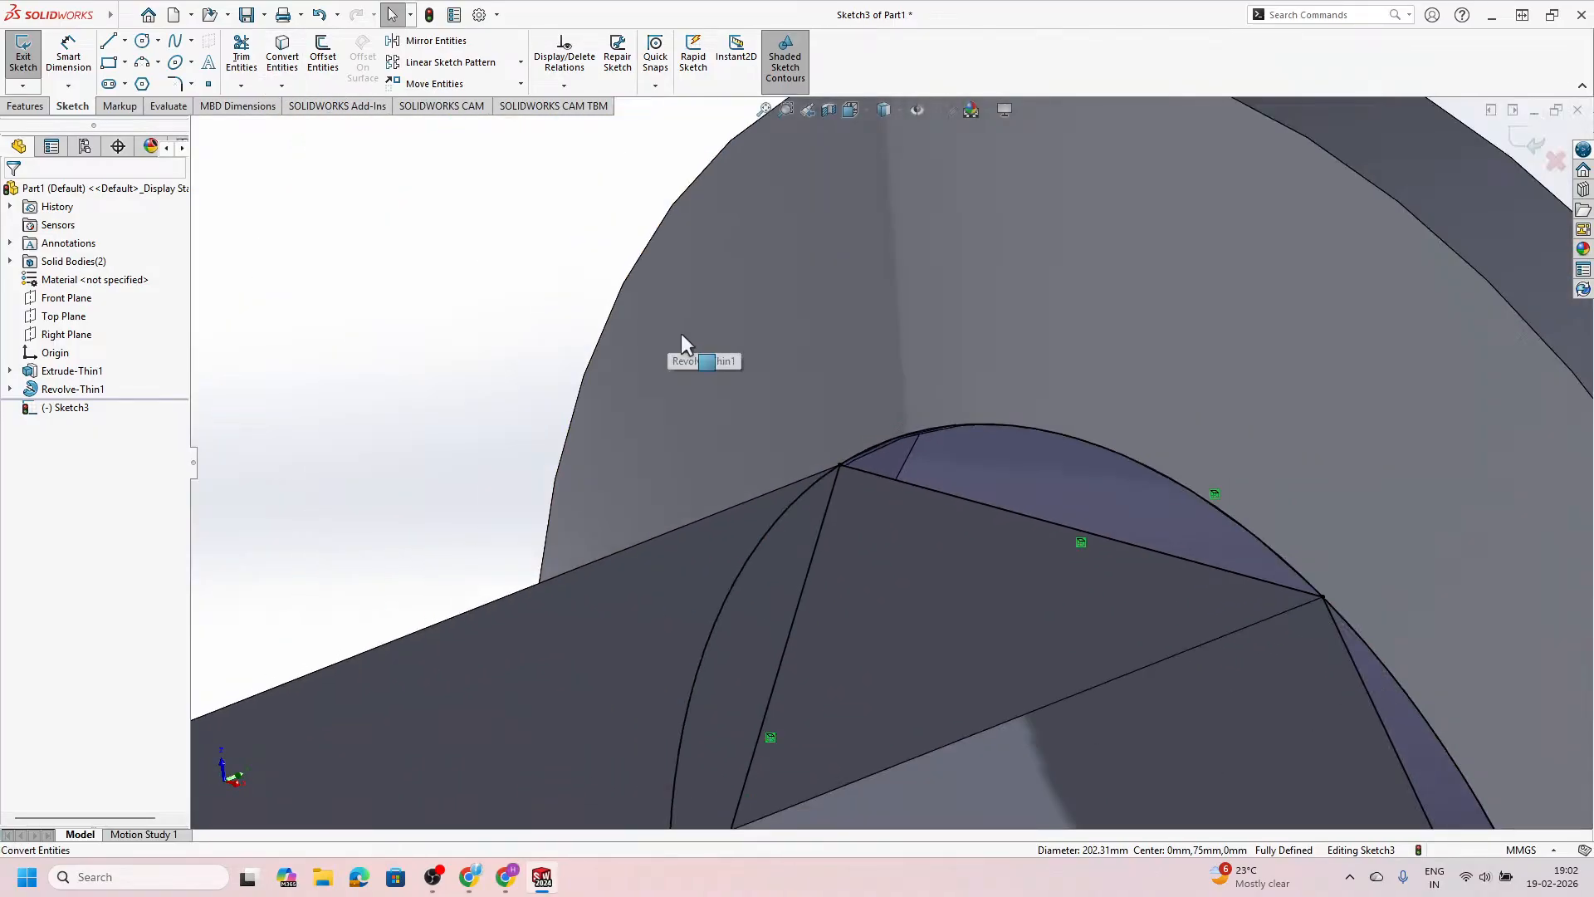
scroll(971, 465, "down", 5)
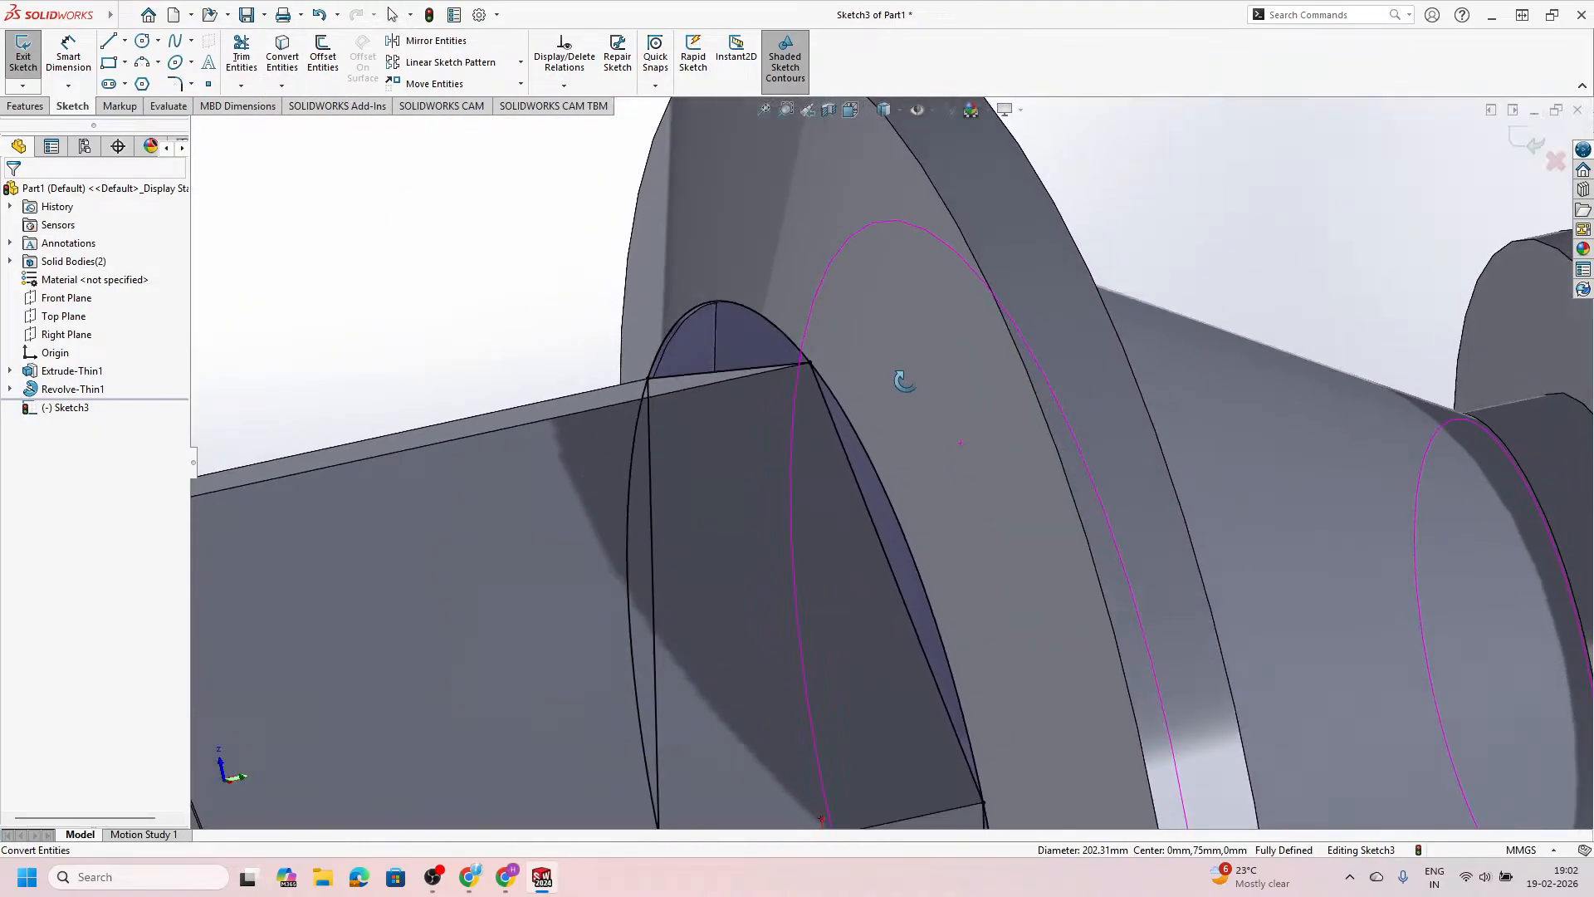
scroll(938, 390, "up", 7)
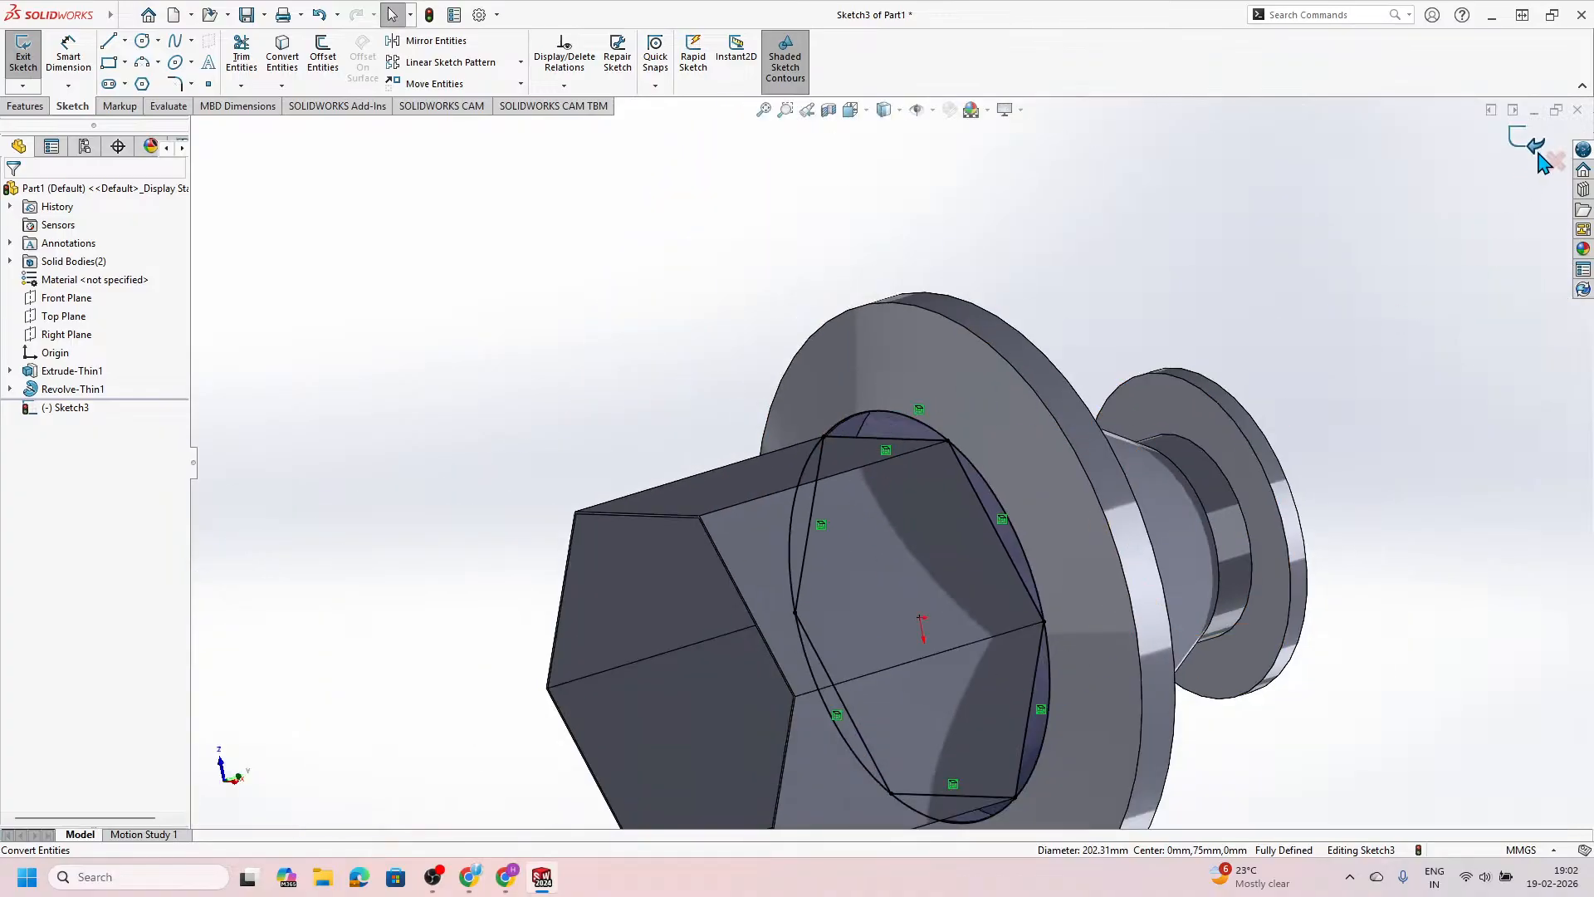
left_click(1530, 142)
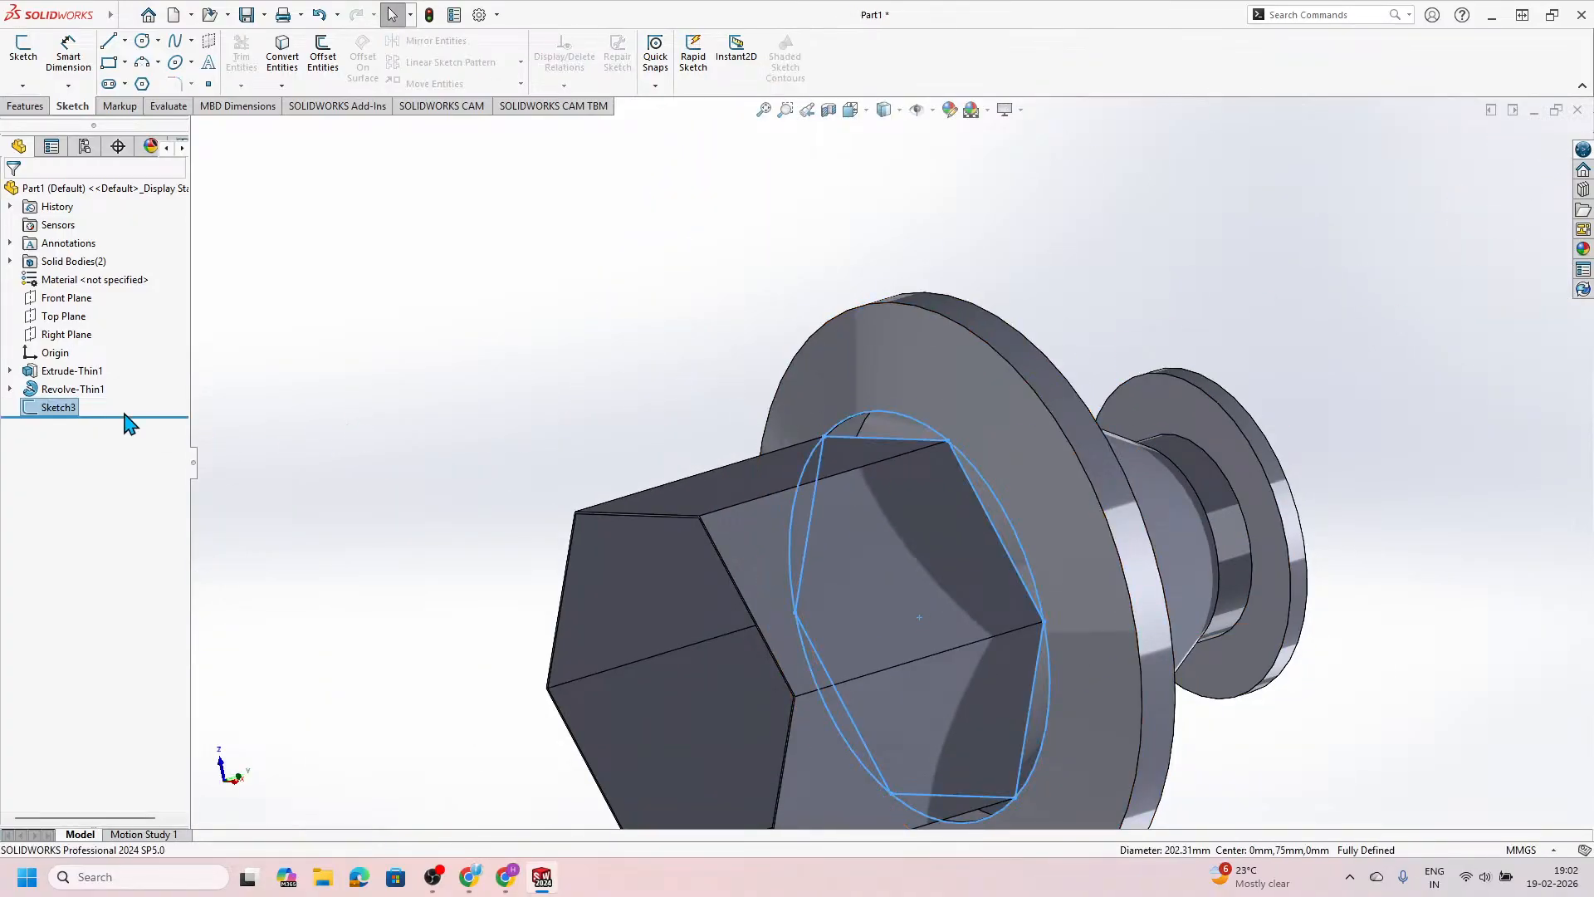
Step: Start an Extruded Boss from the sketch and select three adjacent regions between the hexagon and the circle as contours
left_click(32, 106)
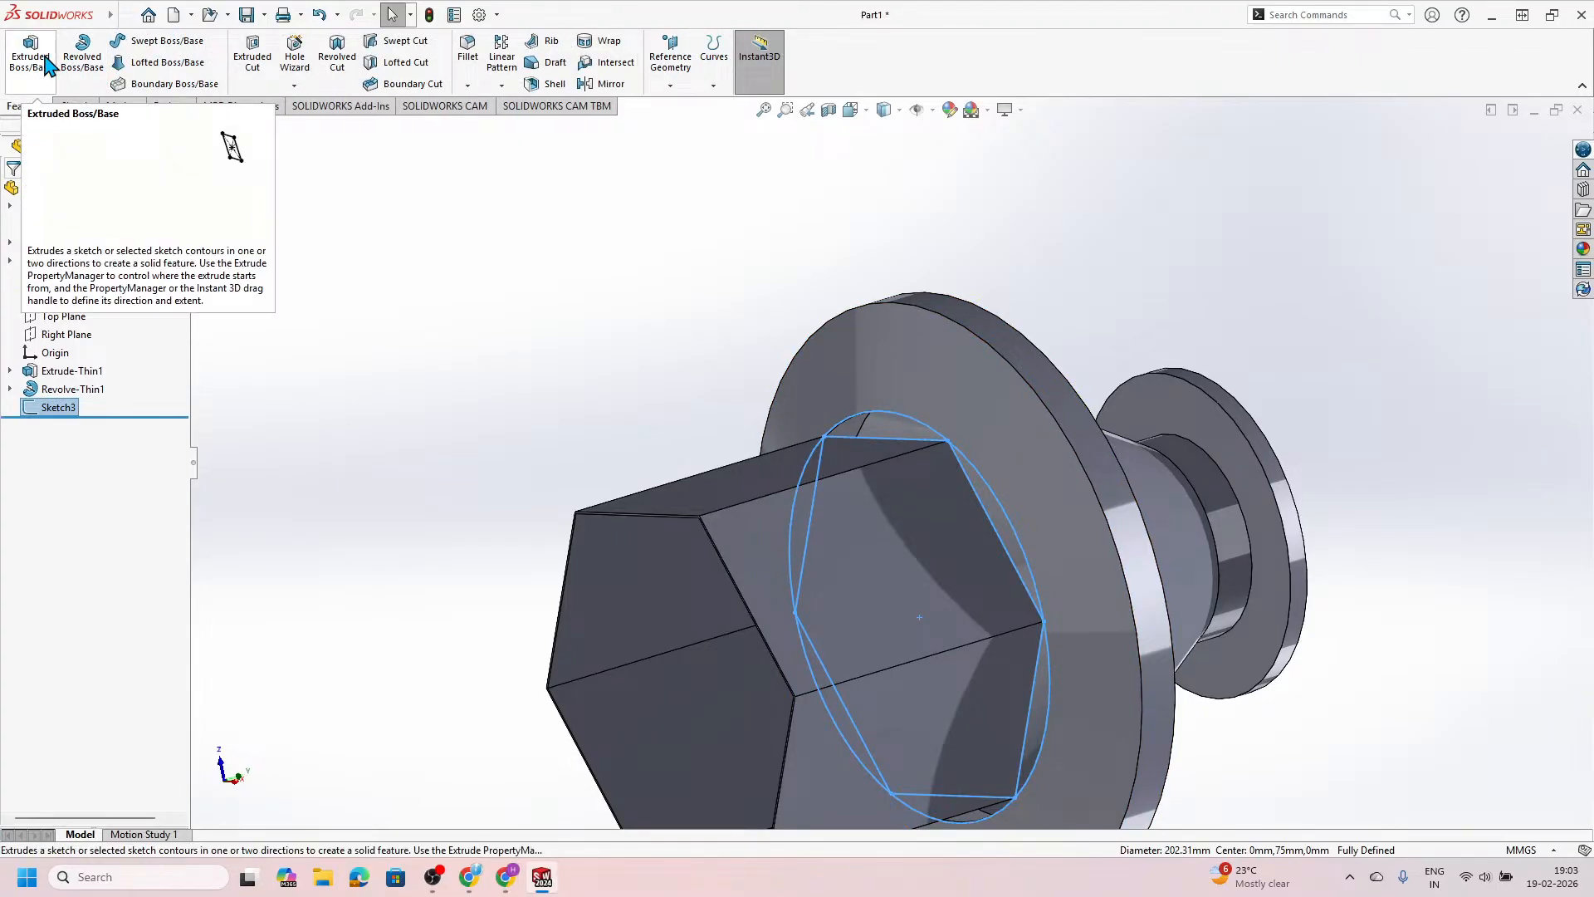
left_click(46, 65)
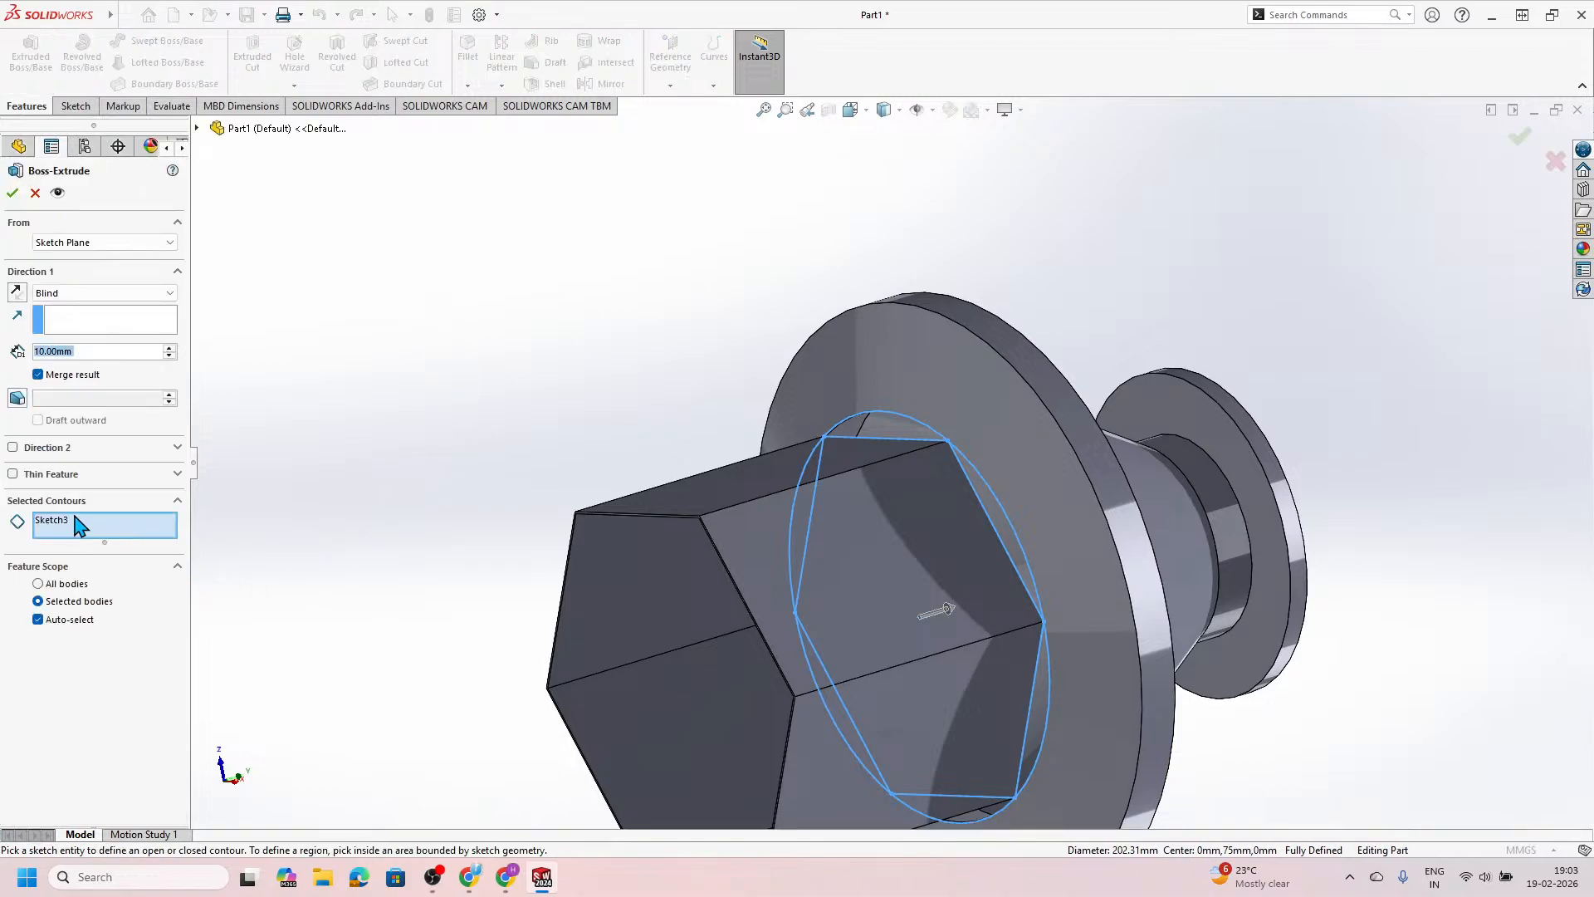
scroll(820, 461, "down", 2)
left_click(874, 421)
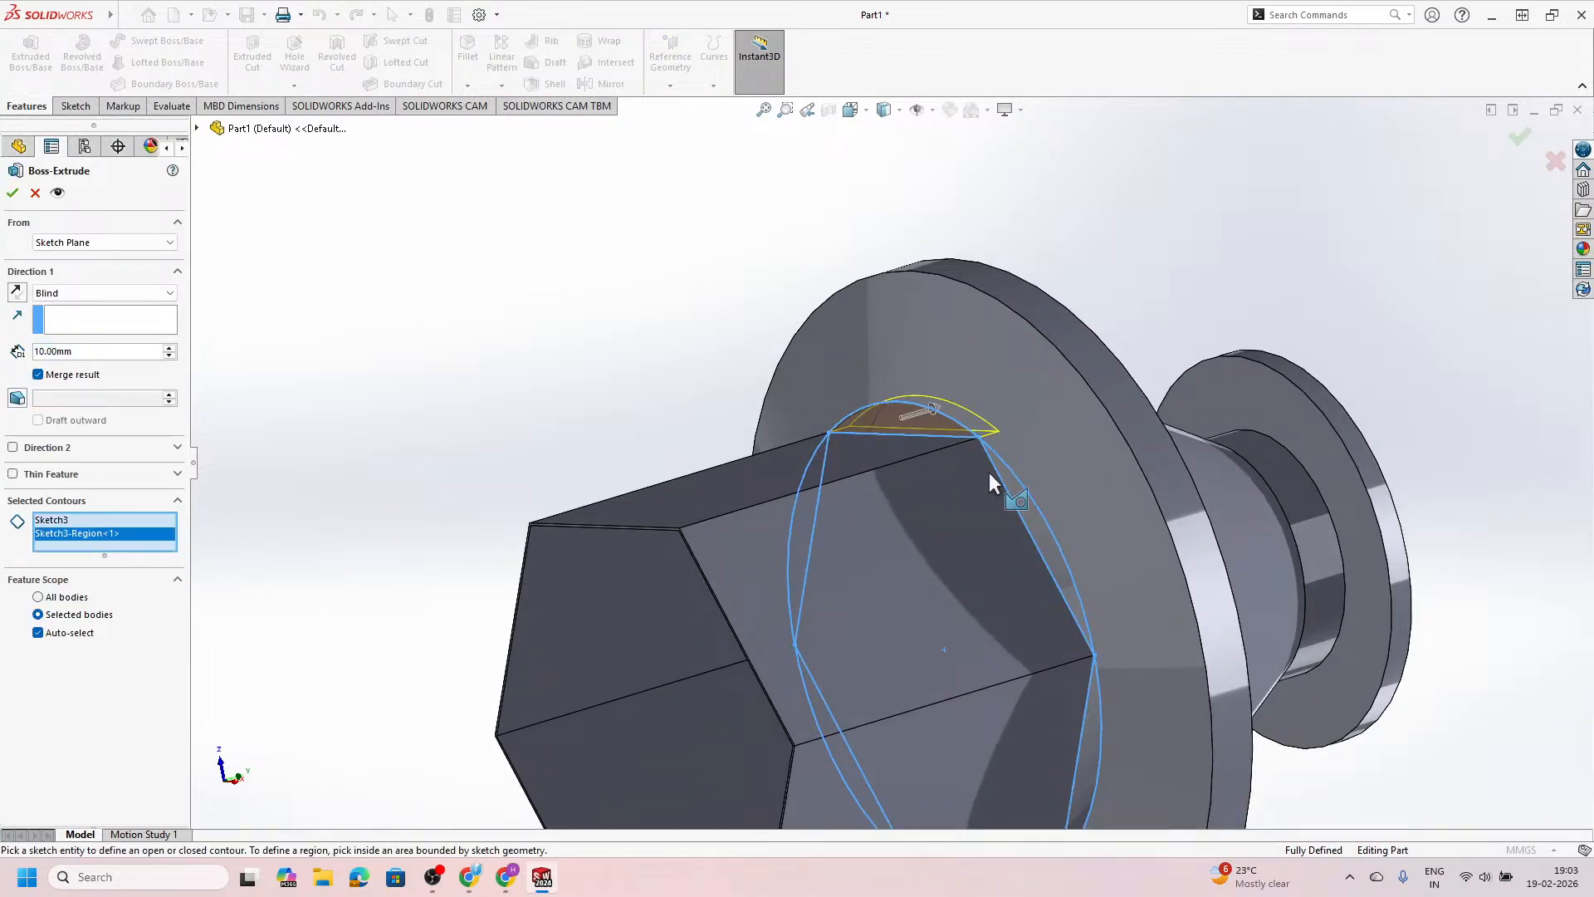
left_click(1035, 521)
scroll(1057, 566, "up", 3)
scroll(989, 590, "down", 4)
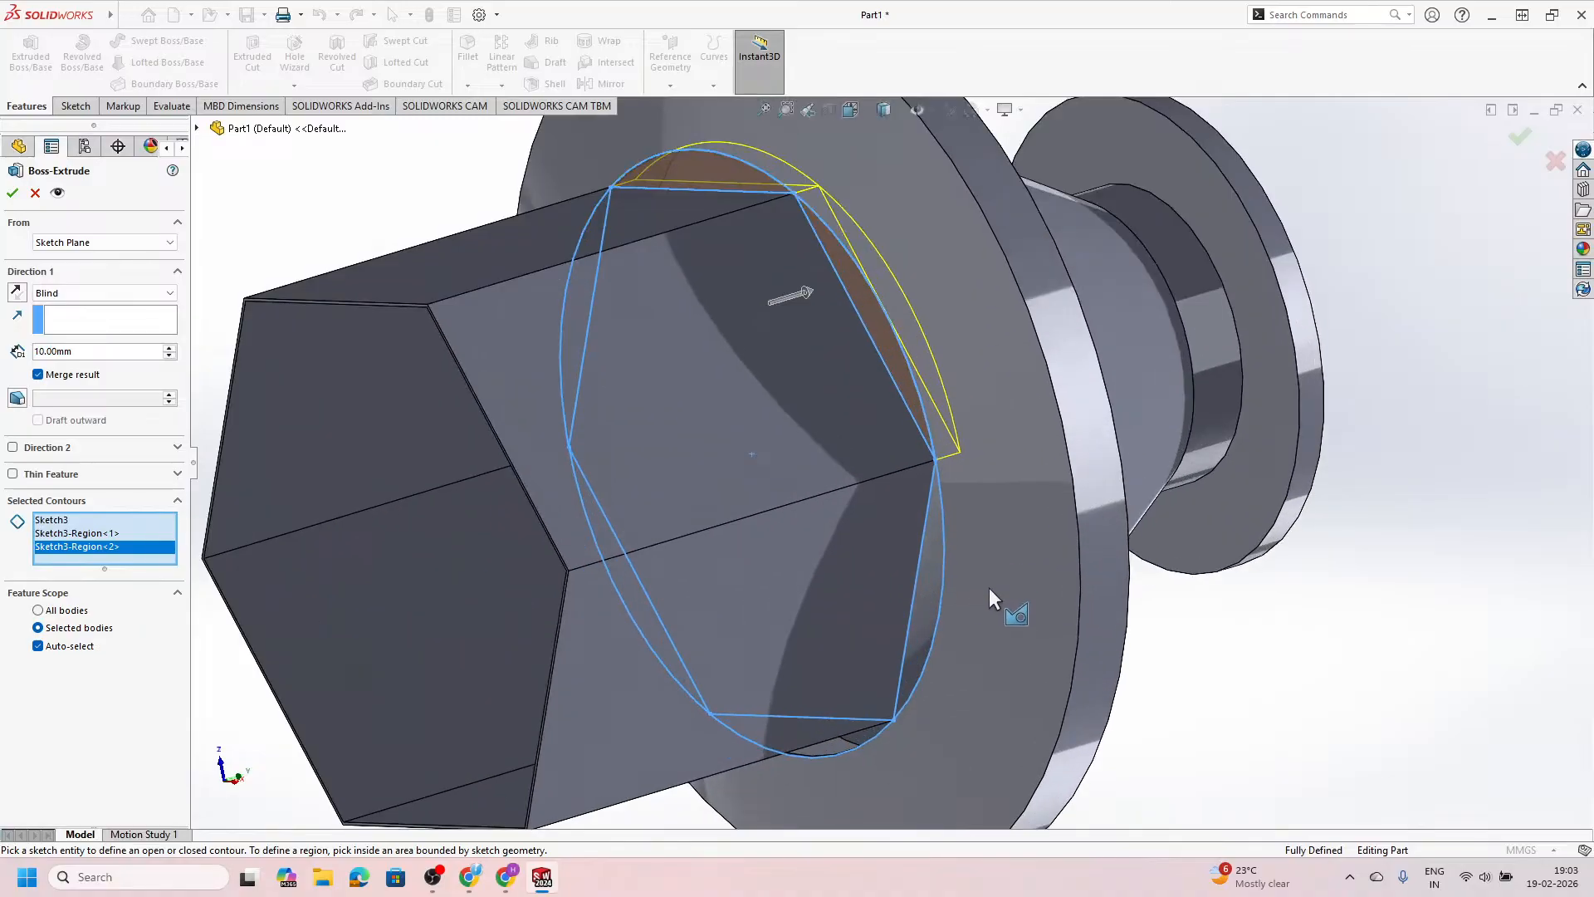
left_click(928, 592)
Step: Add the other three regions between the hexagon and the circle to the extrusion's selected contours
scroll(905, 622, "up", 2)
scroll(831, 623, "down", 4)
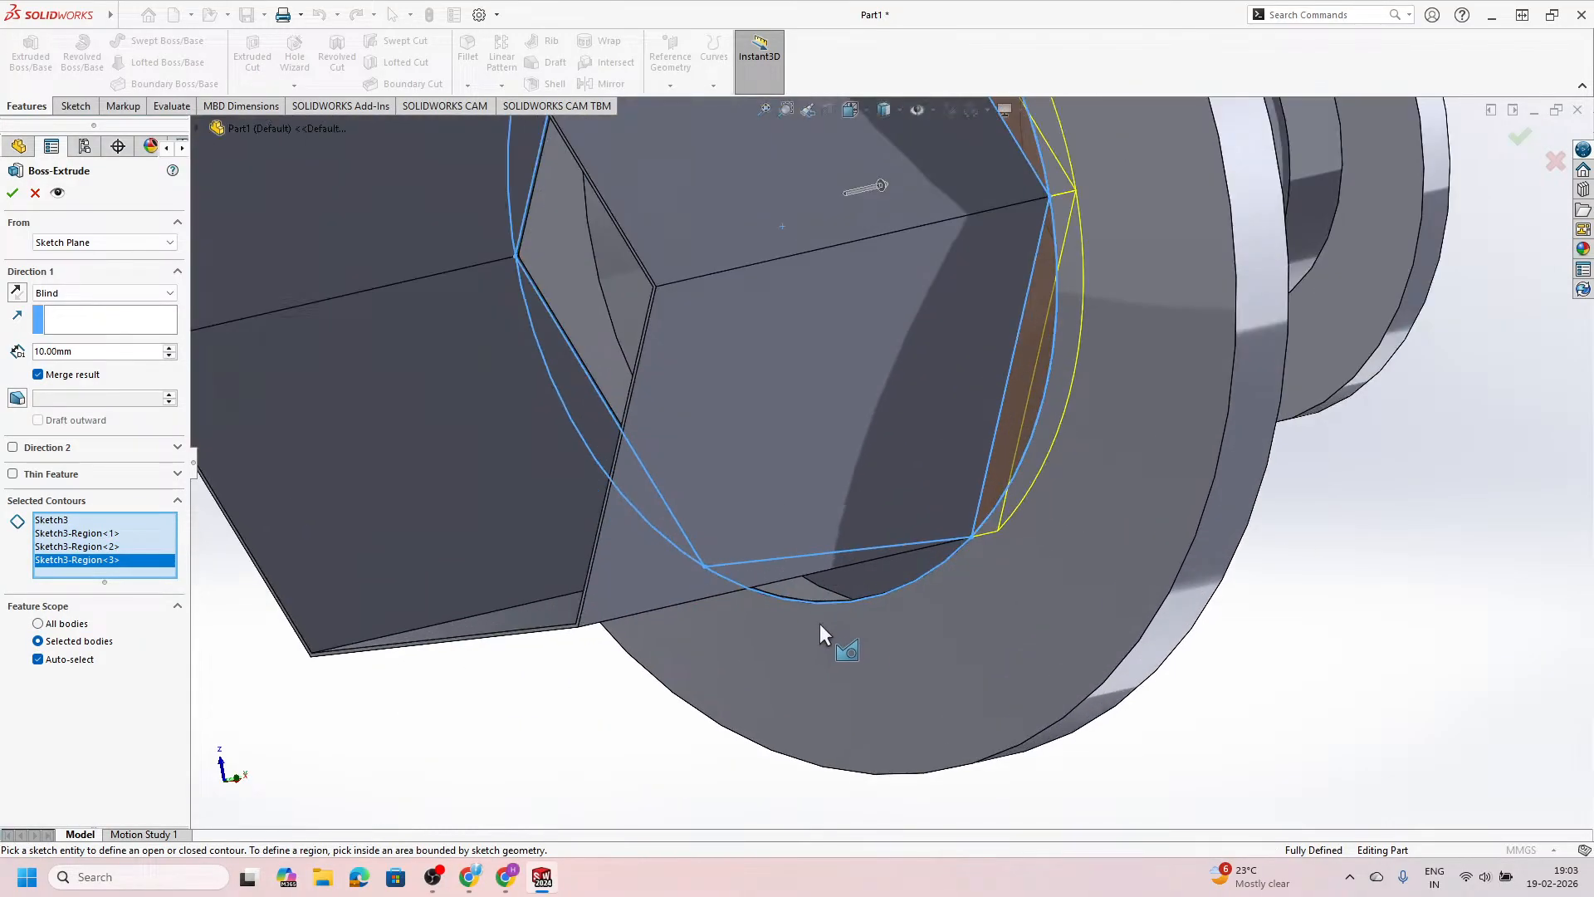
left_click(819, 591)
mouse_move(788, 629)
middle_mouse_down()
mouse_move(671, 524)
mouse_move(585, 536)
middle_mouse_up()
left_click(585, 535)
scroll(711, 377, "up", 5)
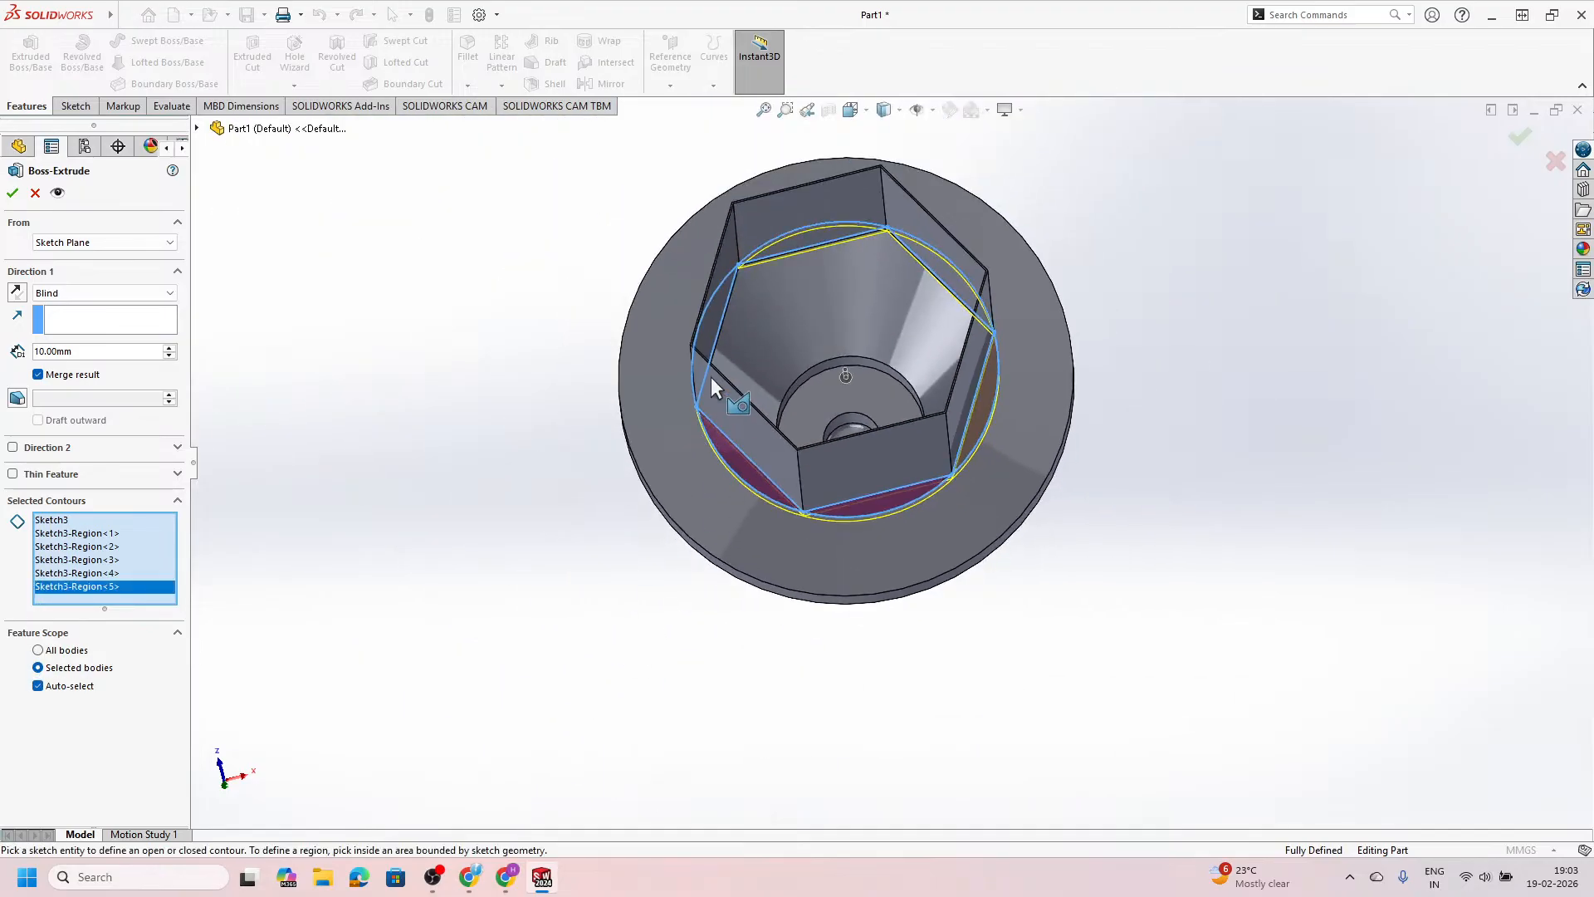
mouse_move(711, 377)
middle_mouse_down()
mouse_move(786, 471)
mouse_move(792, 455)
mouse_move(772, 486)
middle_mouse_up()
scroll(764, 398, "down", 3)
left_click(787, 377)
scroll(790, 387, "up", 5)
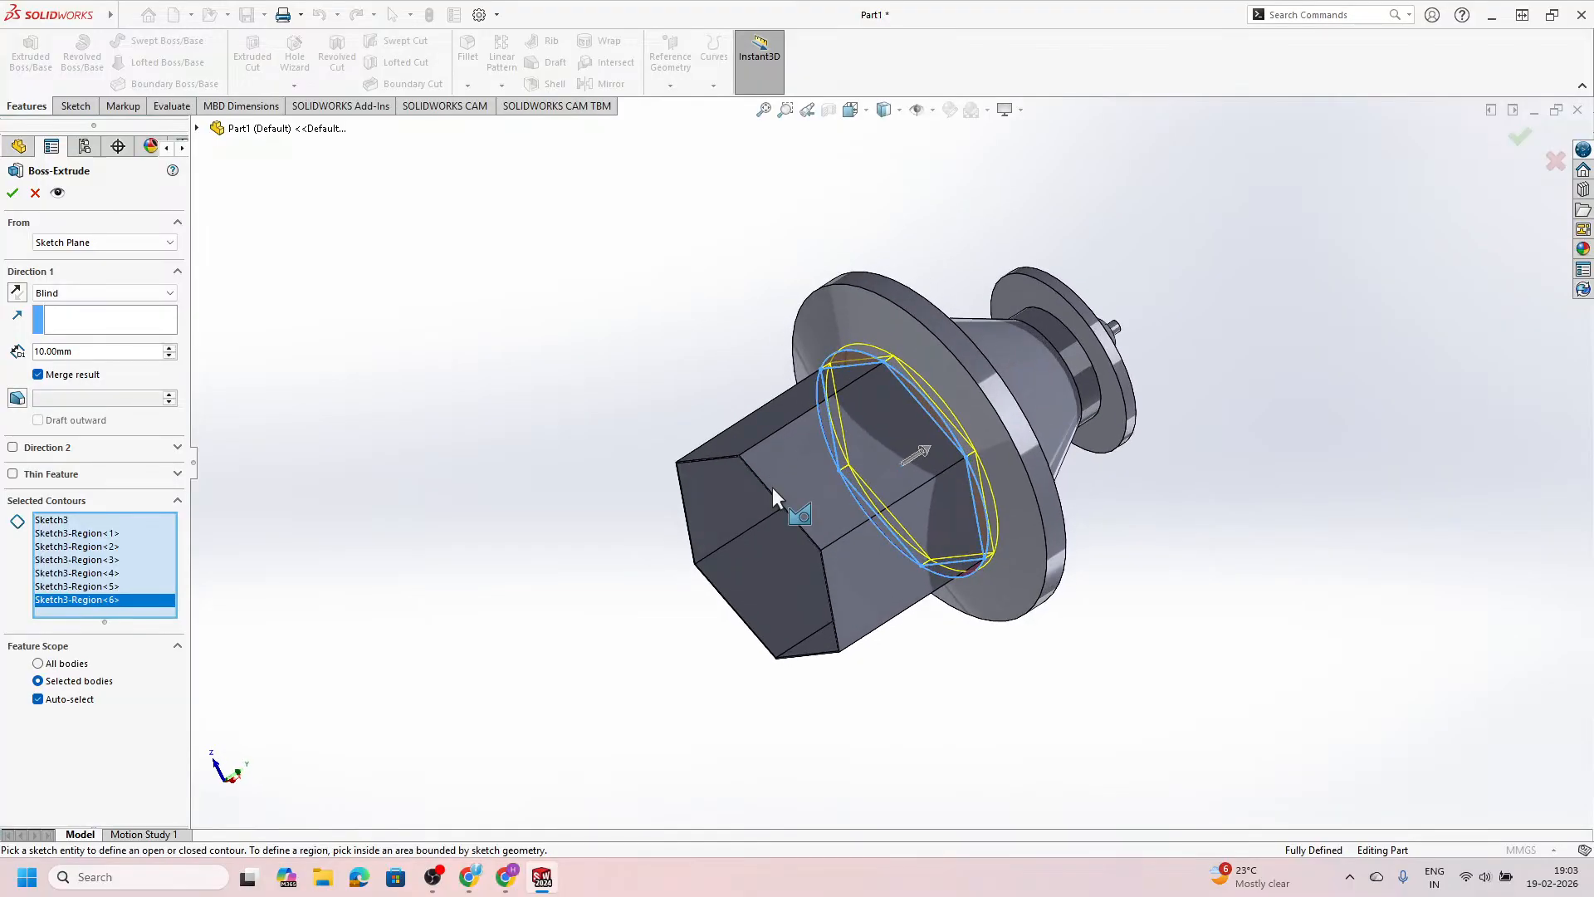
Step: Extrude the selected gap regions 1 mm as a blind boss in the default direction, with the result merged
scroll(938, 366, "down", 4)
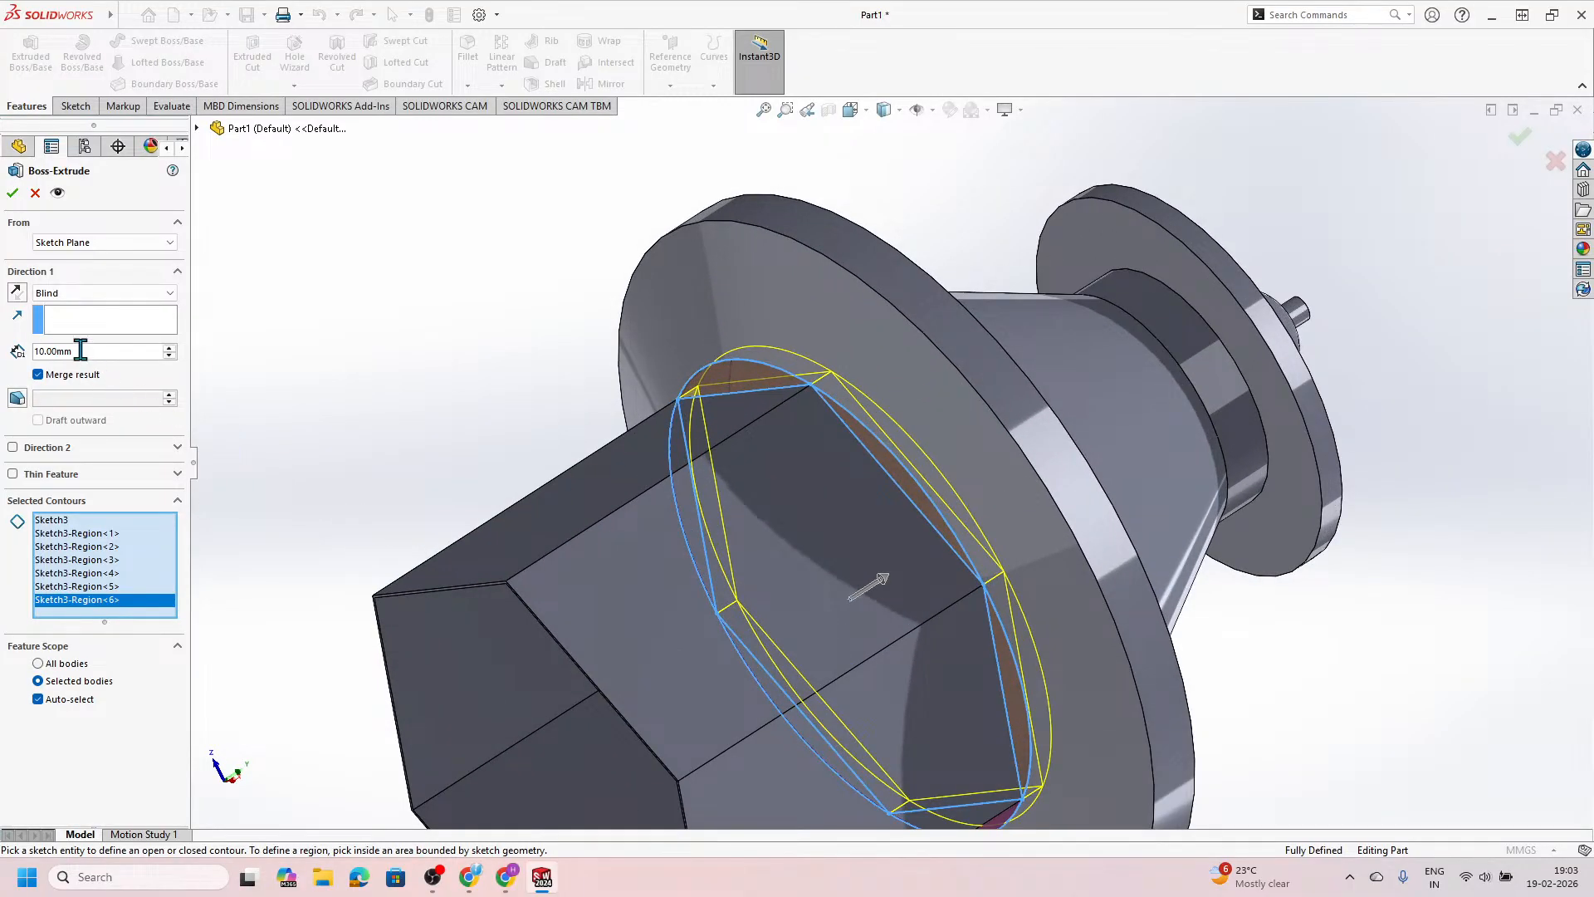
type("1")
key("Return")
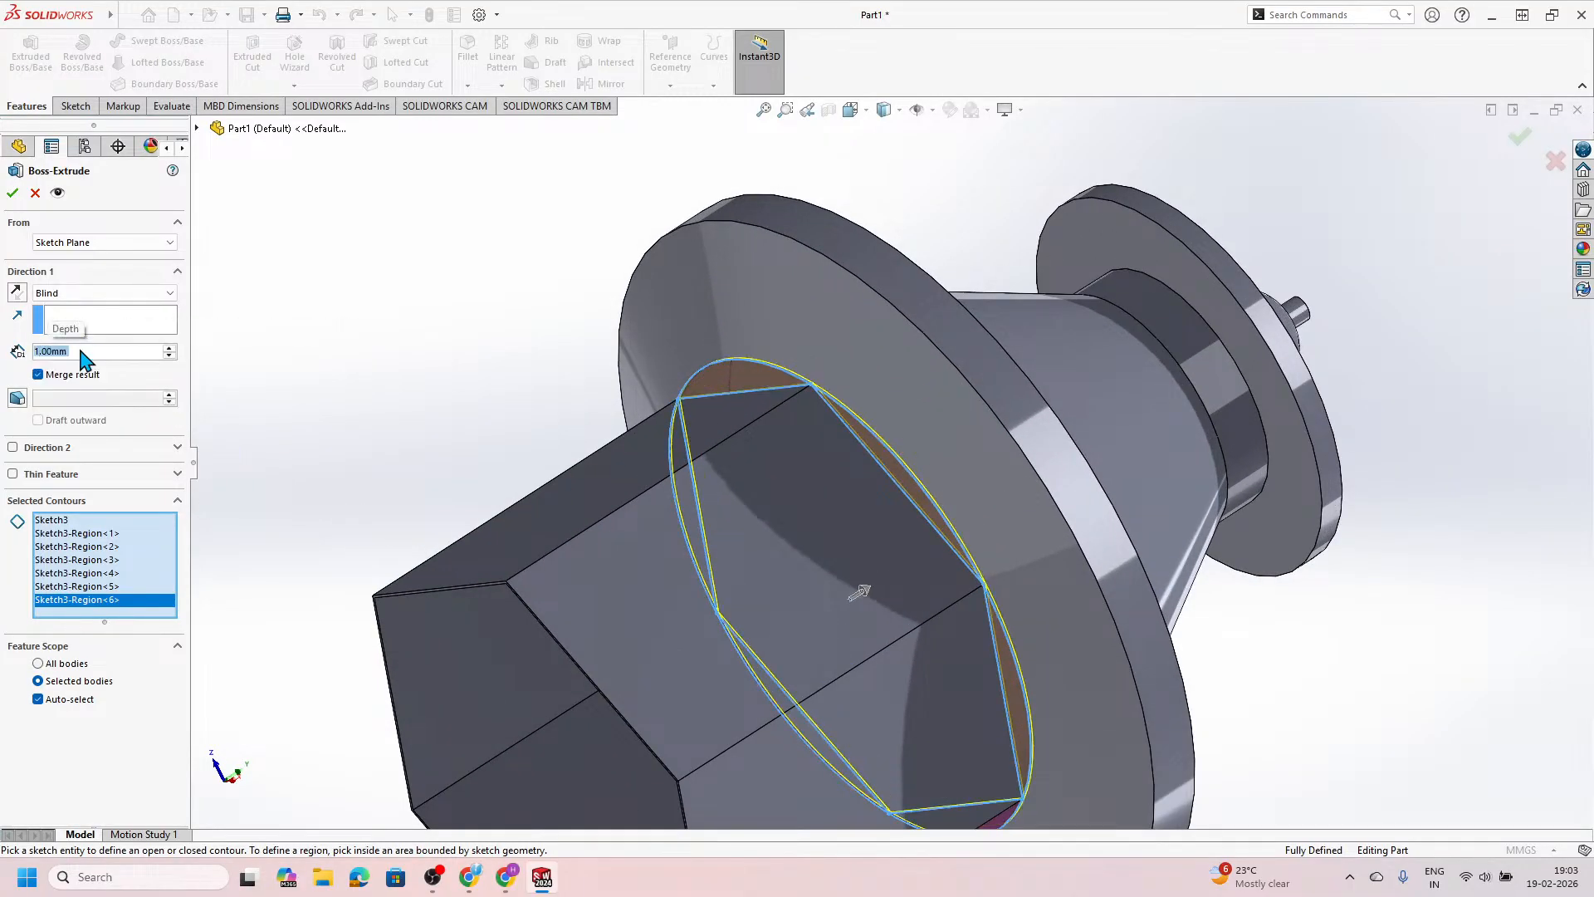
scroll(747, 399, "down", 6)
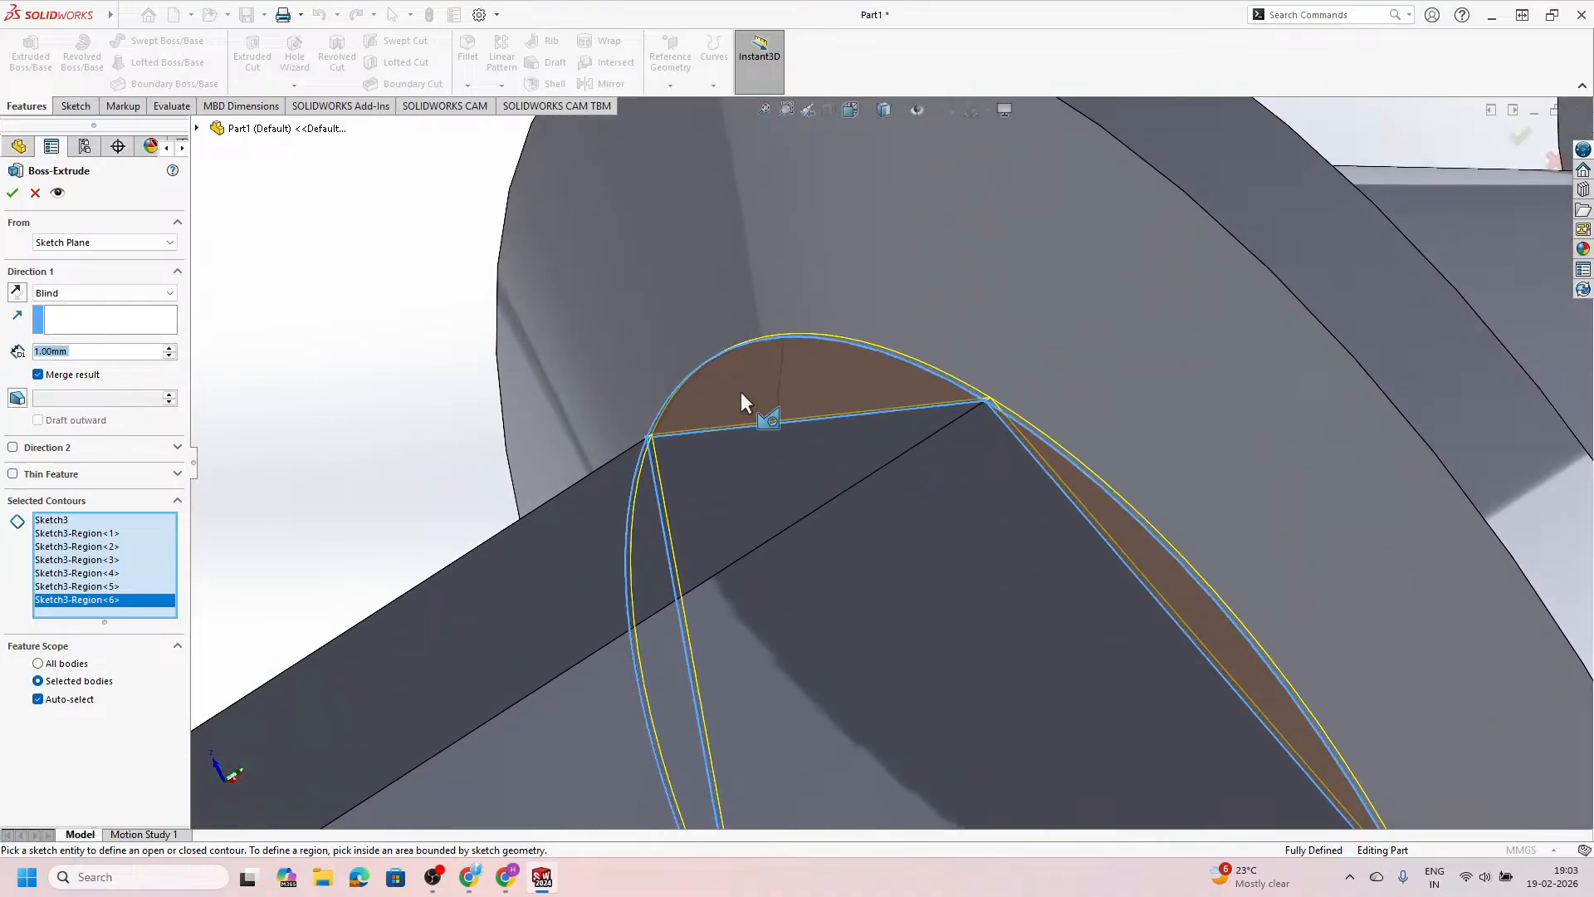
mouse_move(734, 462)
middle_mouse_down()
mouse_move(711, 491)
mouse_move(732, 540)
middle_mouse_up()
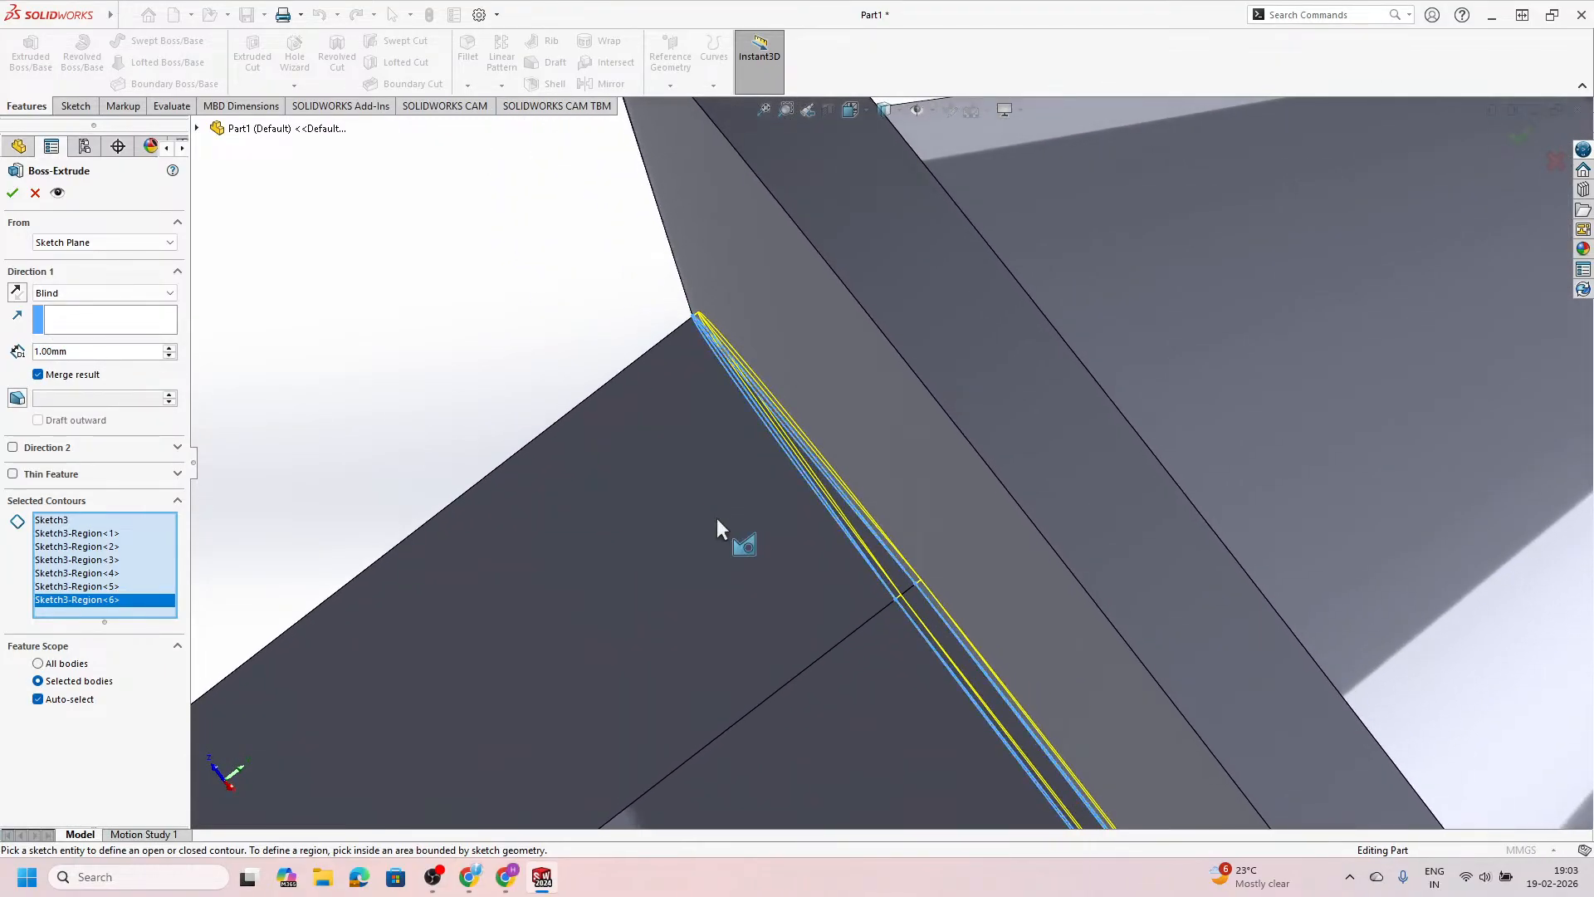
left_click(24, 302)
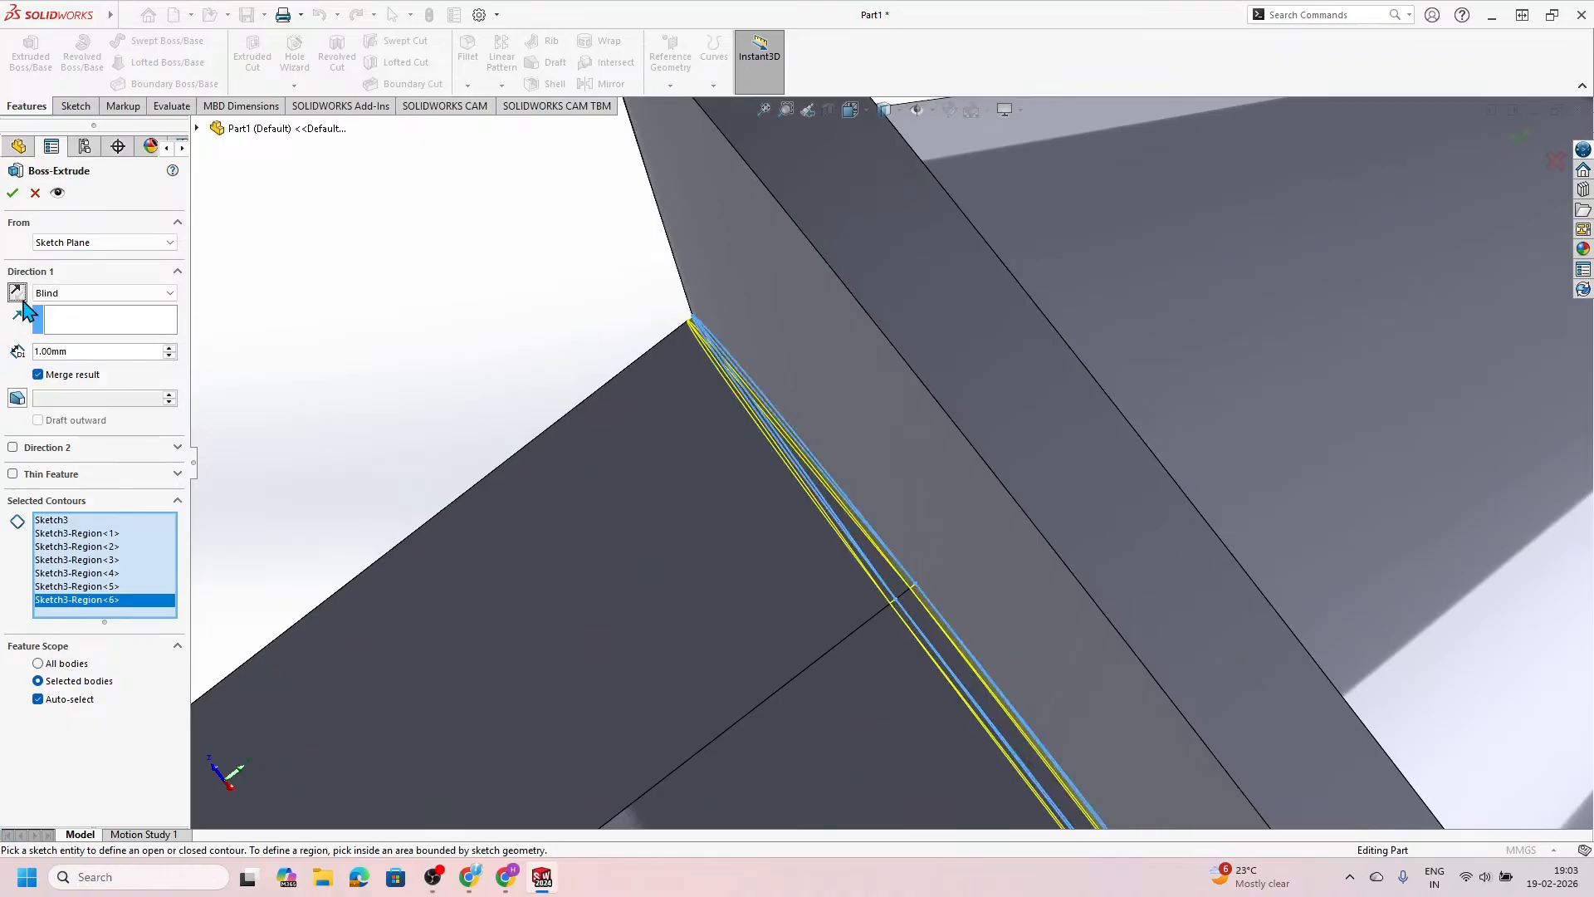
left_click(23, 302)
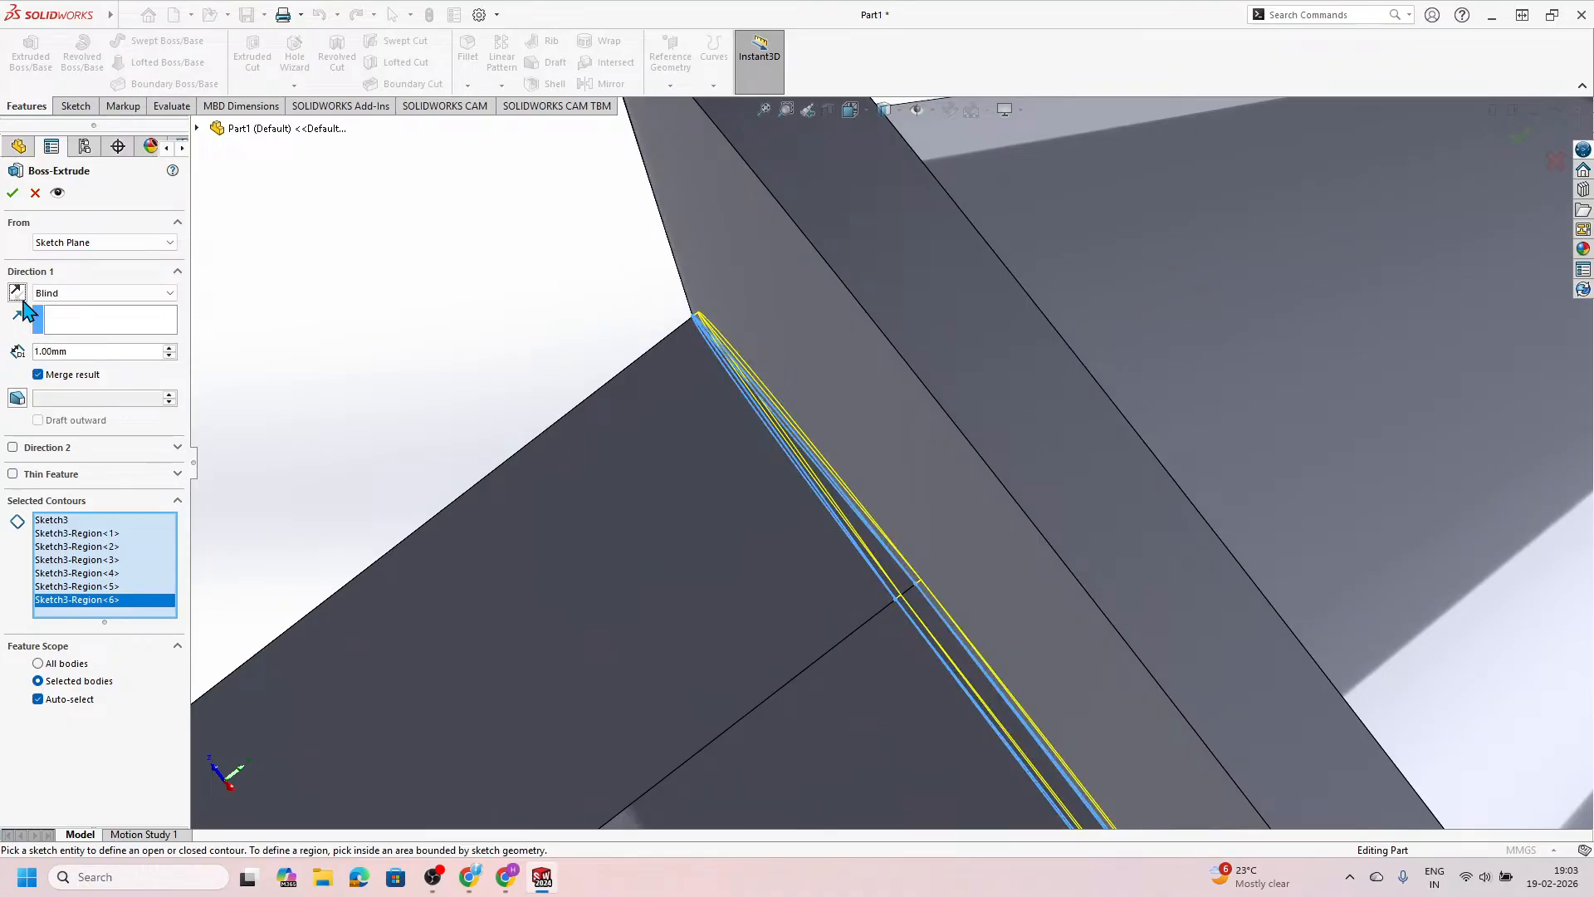
left_click(14, 194)
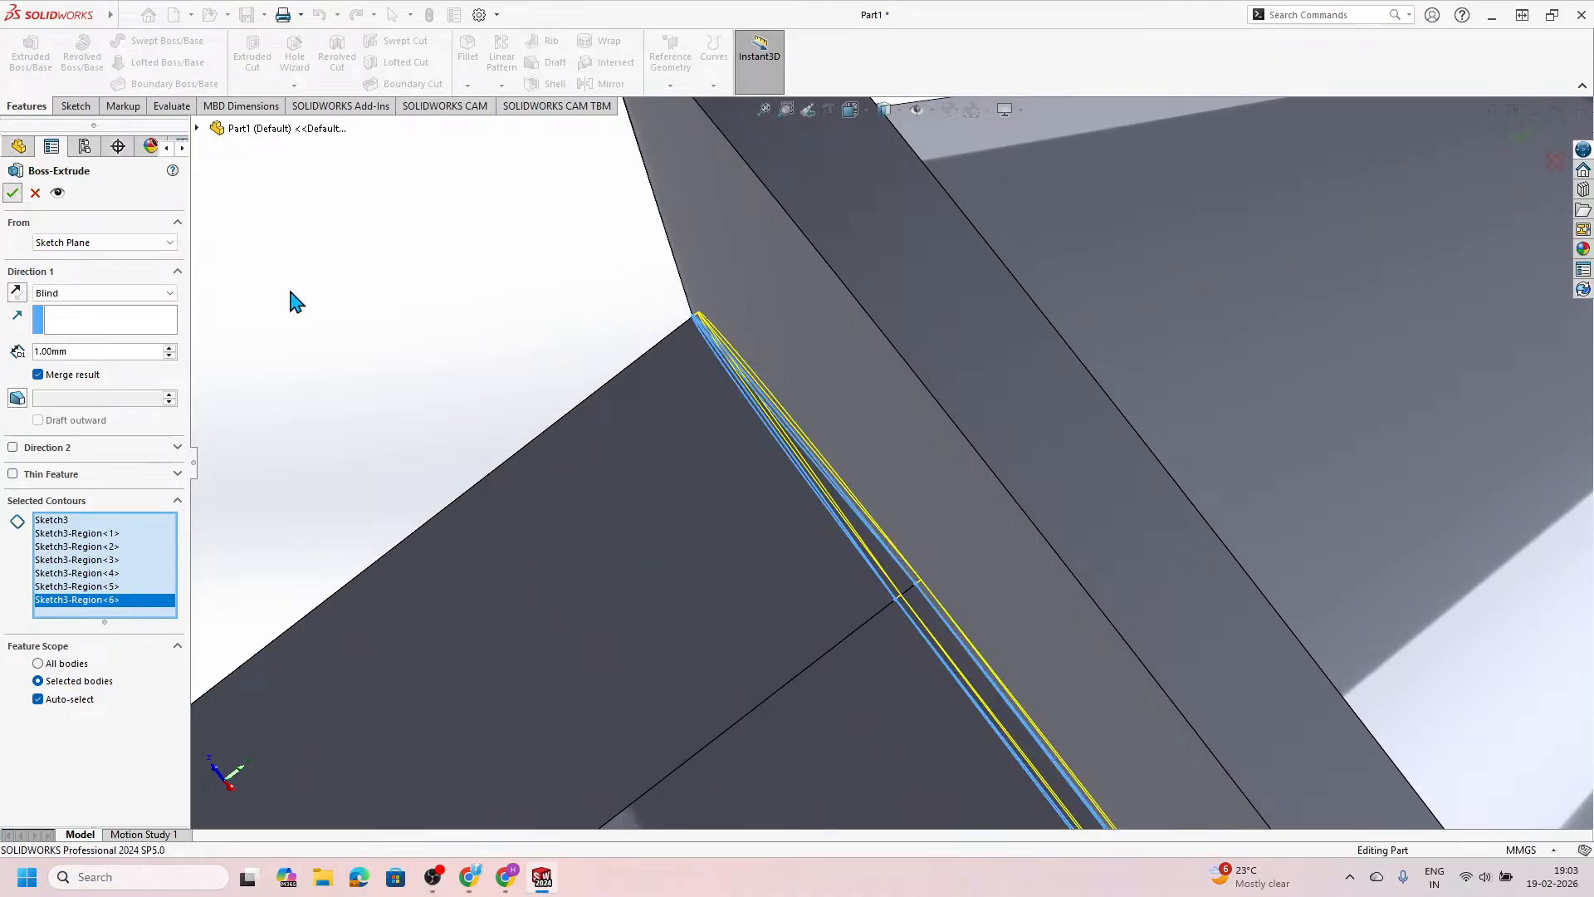
scroll(657, 457, "up", 5)
scroll(657, 456, "up", 3)
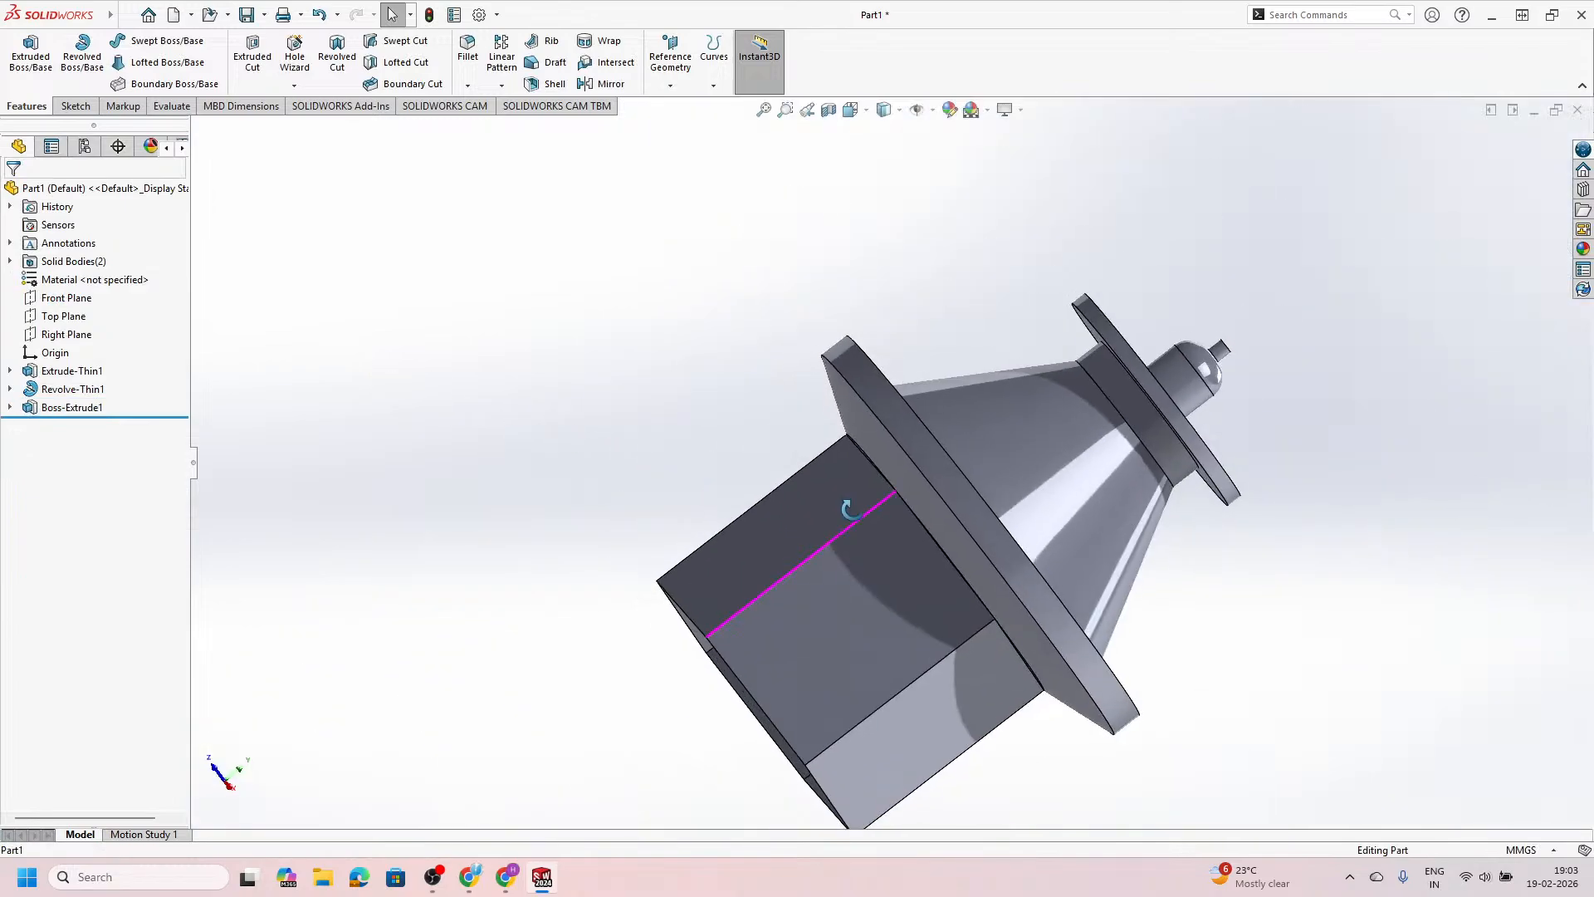
middle_click_drag(840, 502, 789, 523)
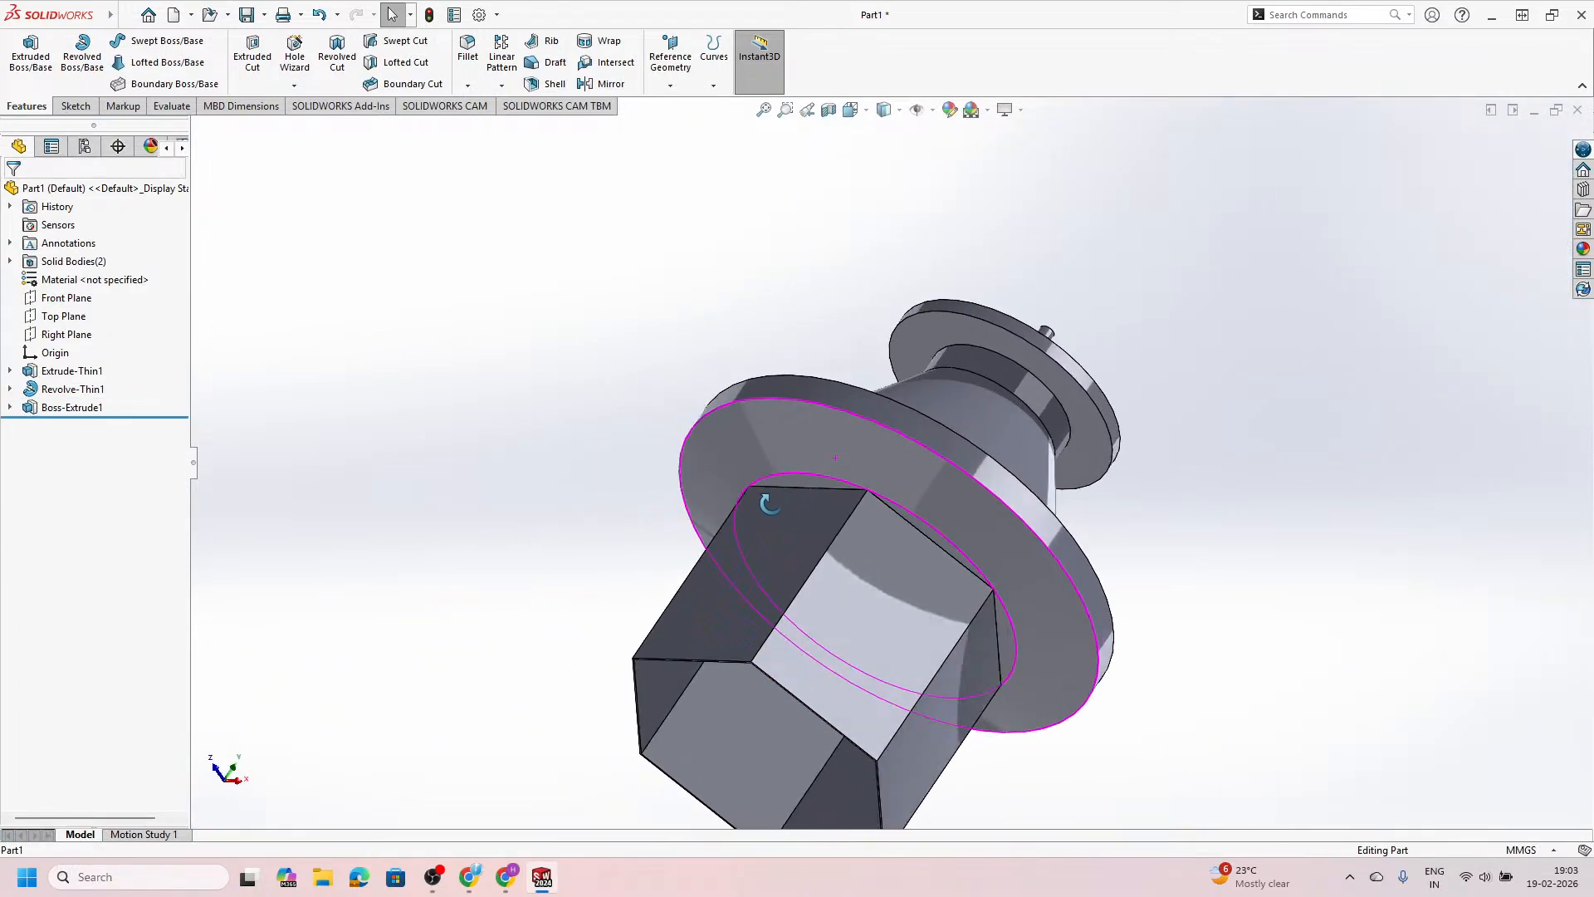
scroll(796, 505, "down", 8)
middle_click_drag(783, 428, 737, 449)
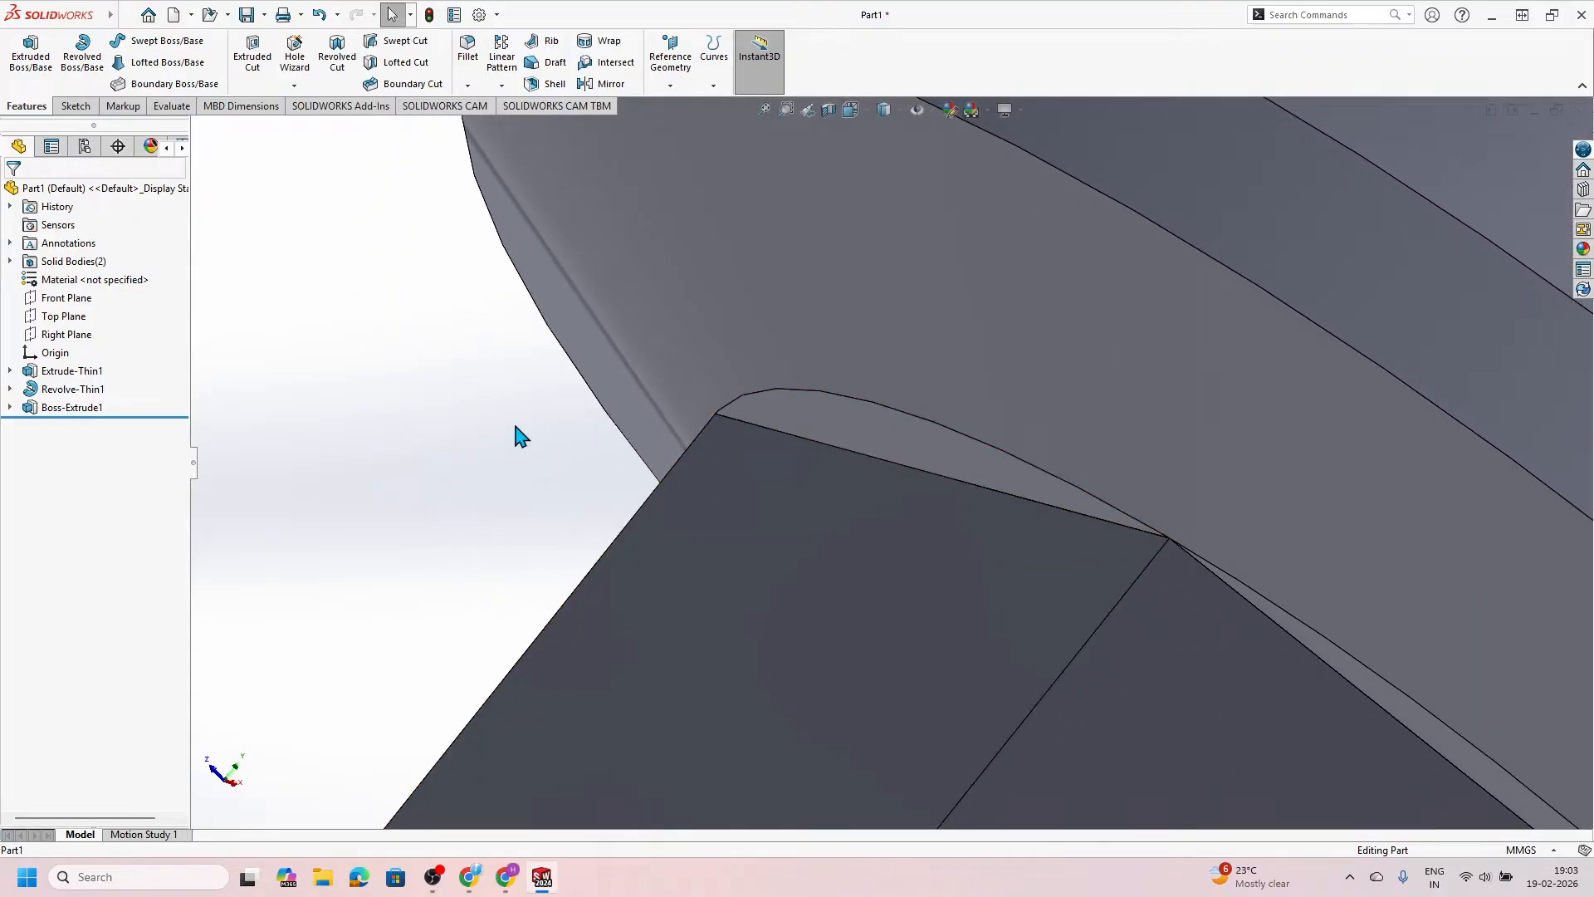
Step: Examine the part's two solid bodies and how the hexagonal tube meets the large flange
left_click(10, 261)
left_click(76, 279)
left_click(74, 299)
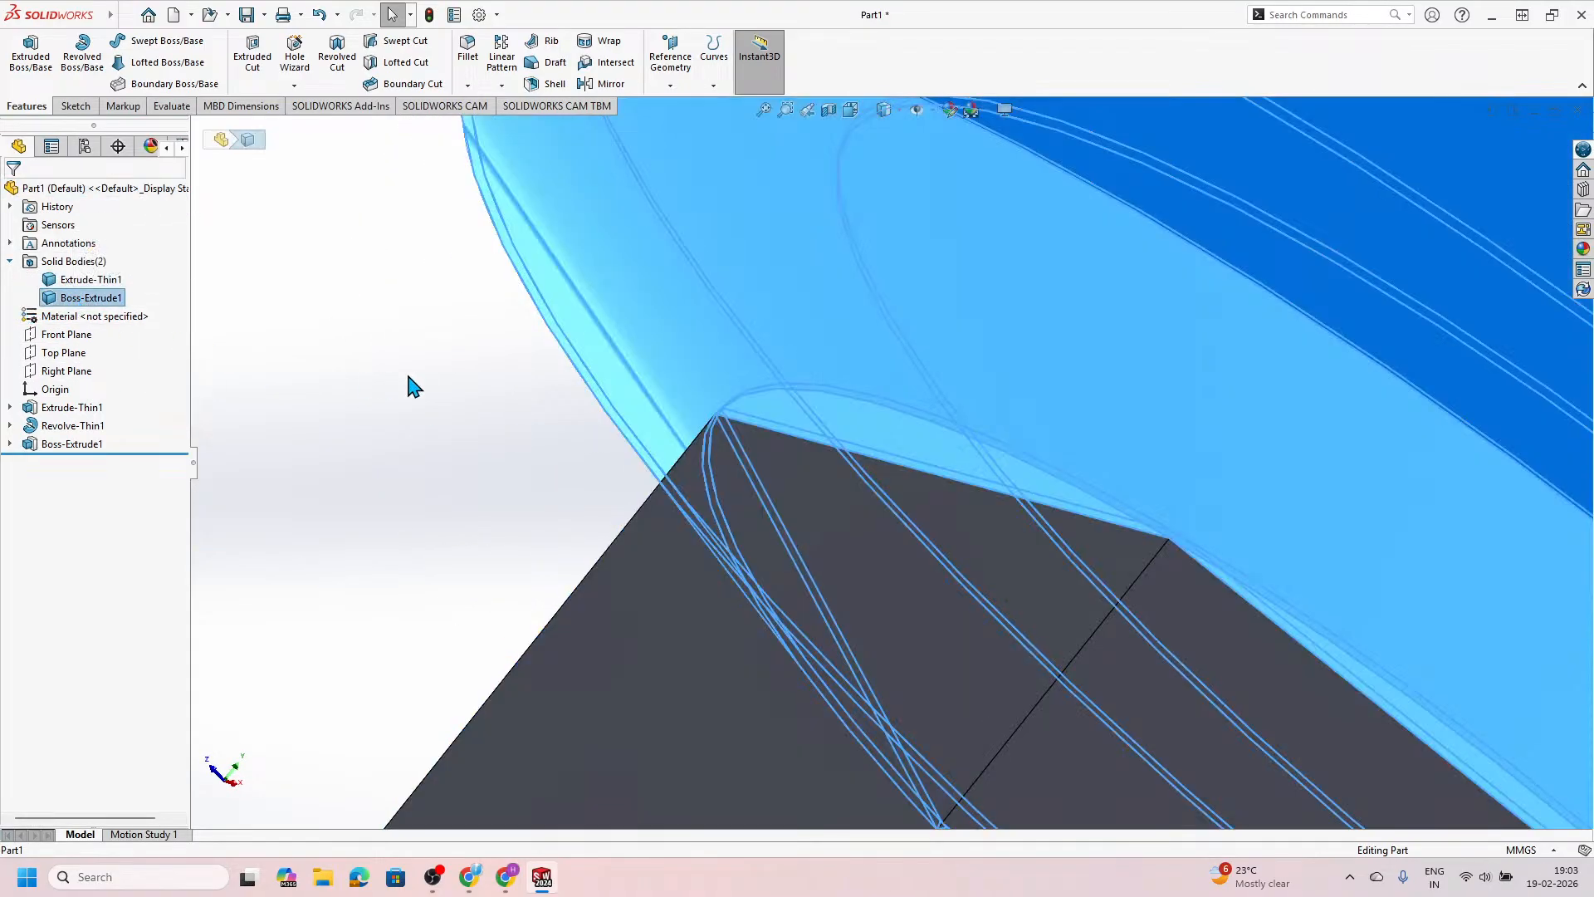
scroll(421, 384, "up", 4)
scroll(946, 433, "down", 3)
mouse_move(945, 430)
middle_mouse_down()
mouse_move(922, 316)
mouse_move(950, 441)
middle_mouse_up()
scroll(926, 486, "up", 5)
left_click(451, 399)
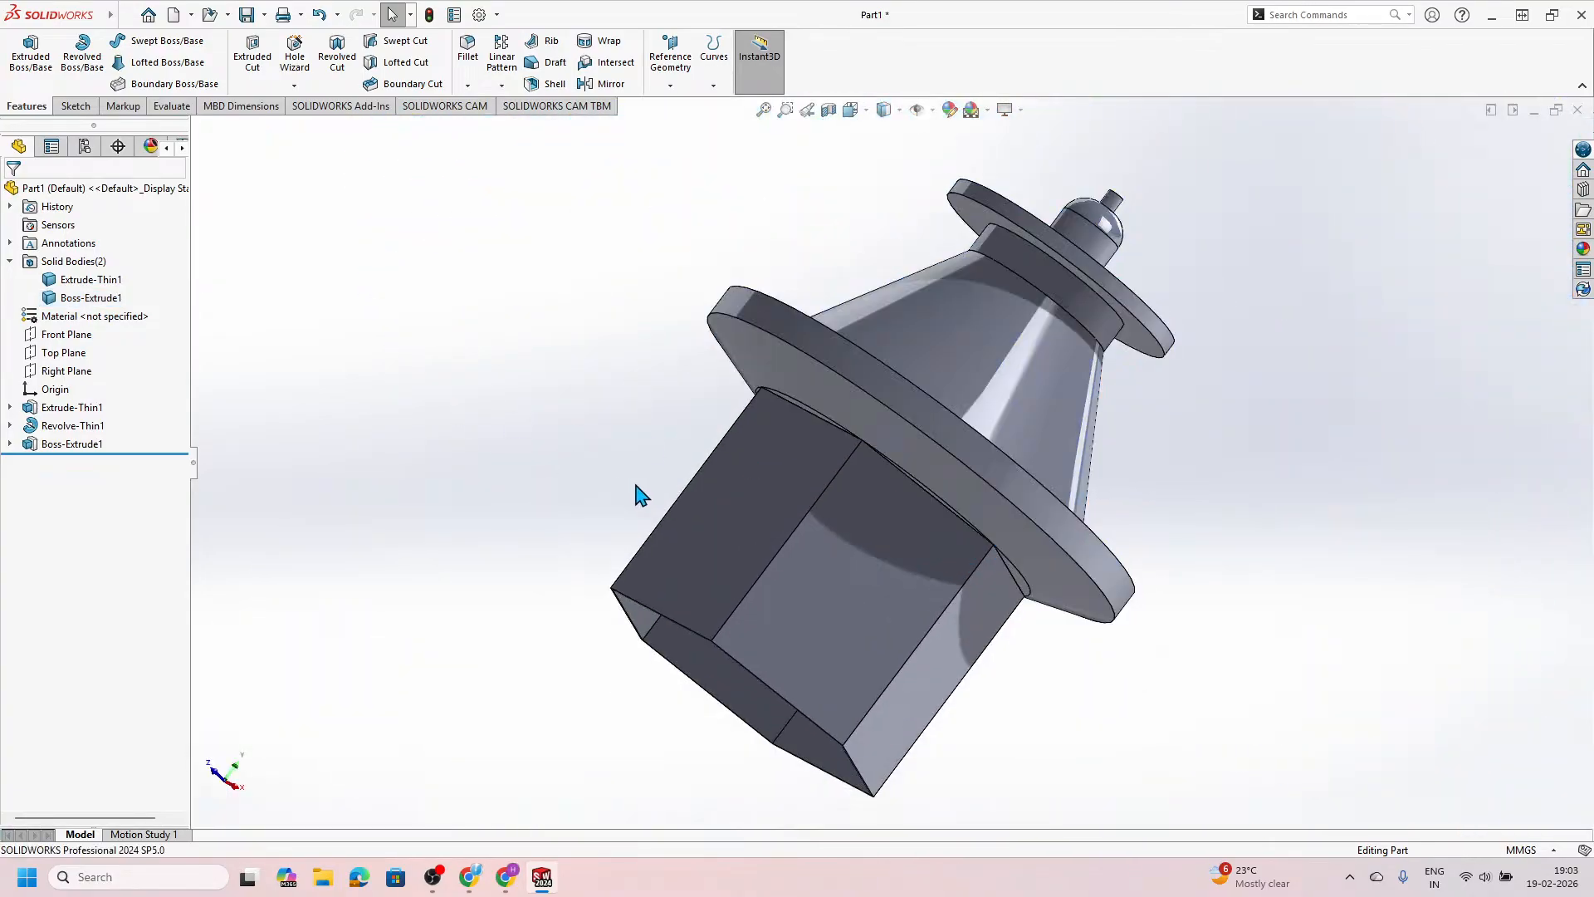
middle_click_drag(774, 390, 644, 356)
scroll(772, 536, "up", 5)
scroll(955, 573, "down", 4)
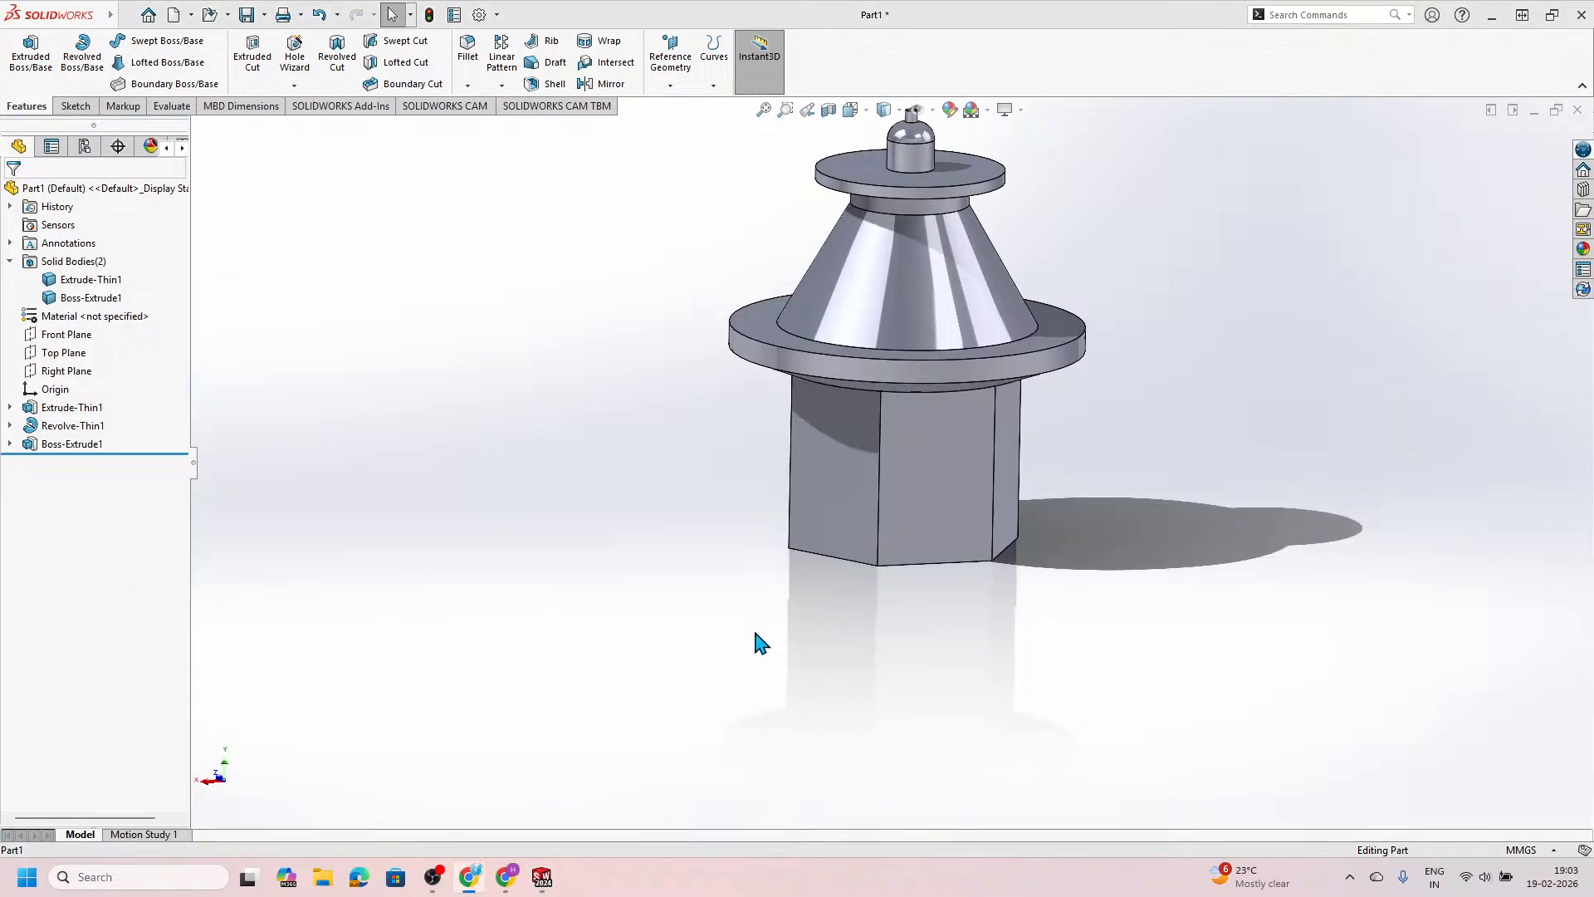
Step: Compare the lantern reference image in Chrome with the SolidWorks model shown in the Back view
key("alt+Tab")
key("alt+Tab")
key("alt+Tab")
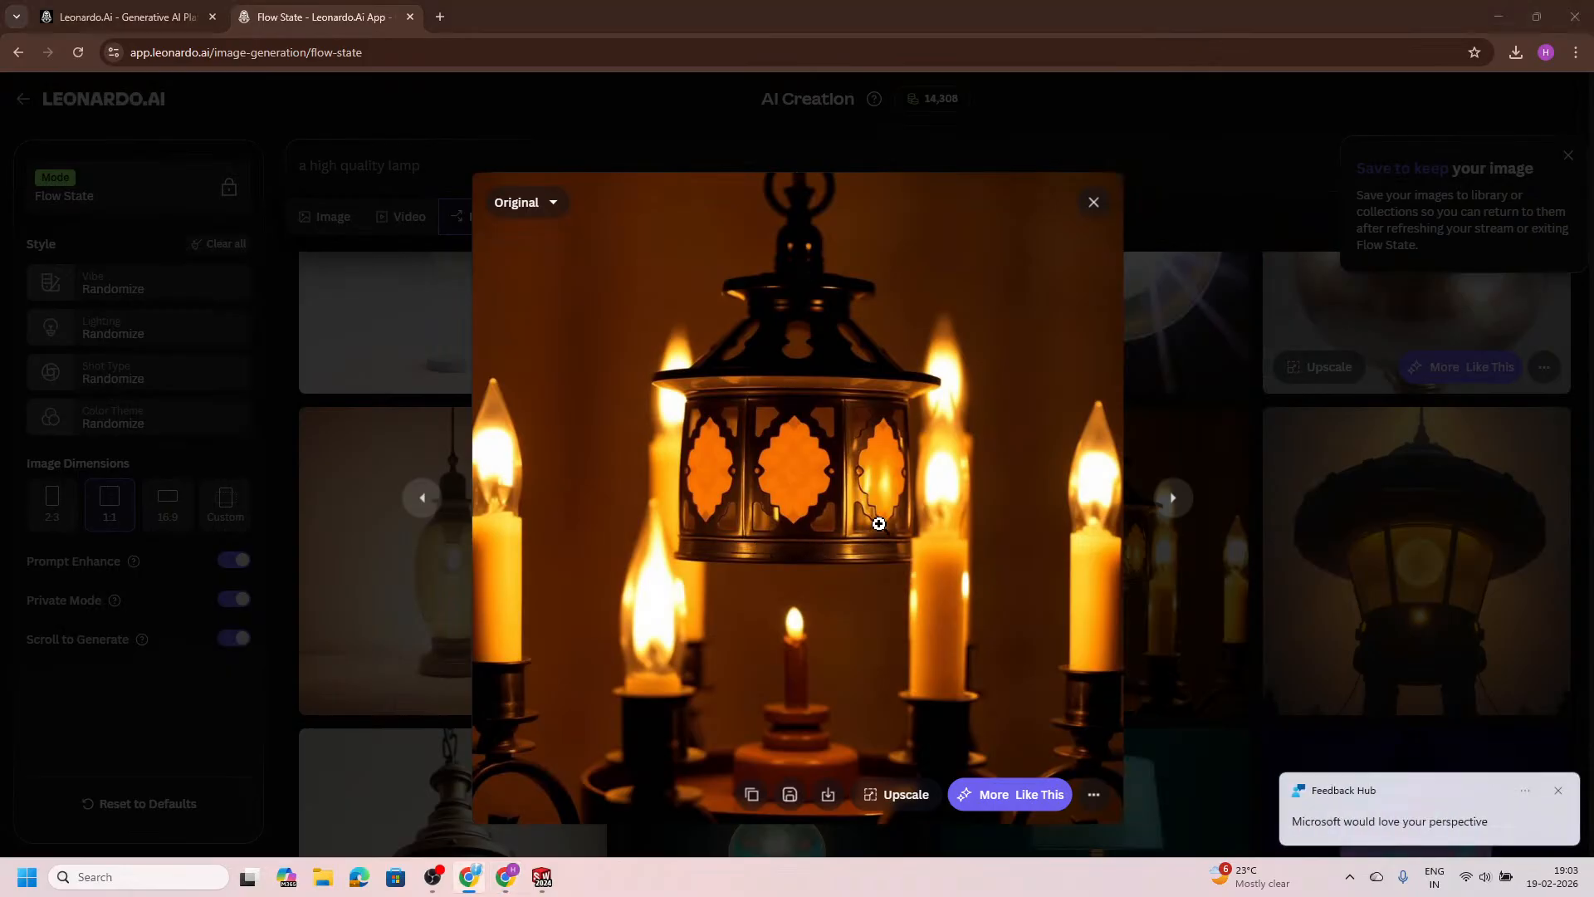
key("alt+Tab")
key("alt+Tab")
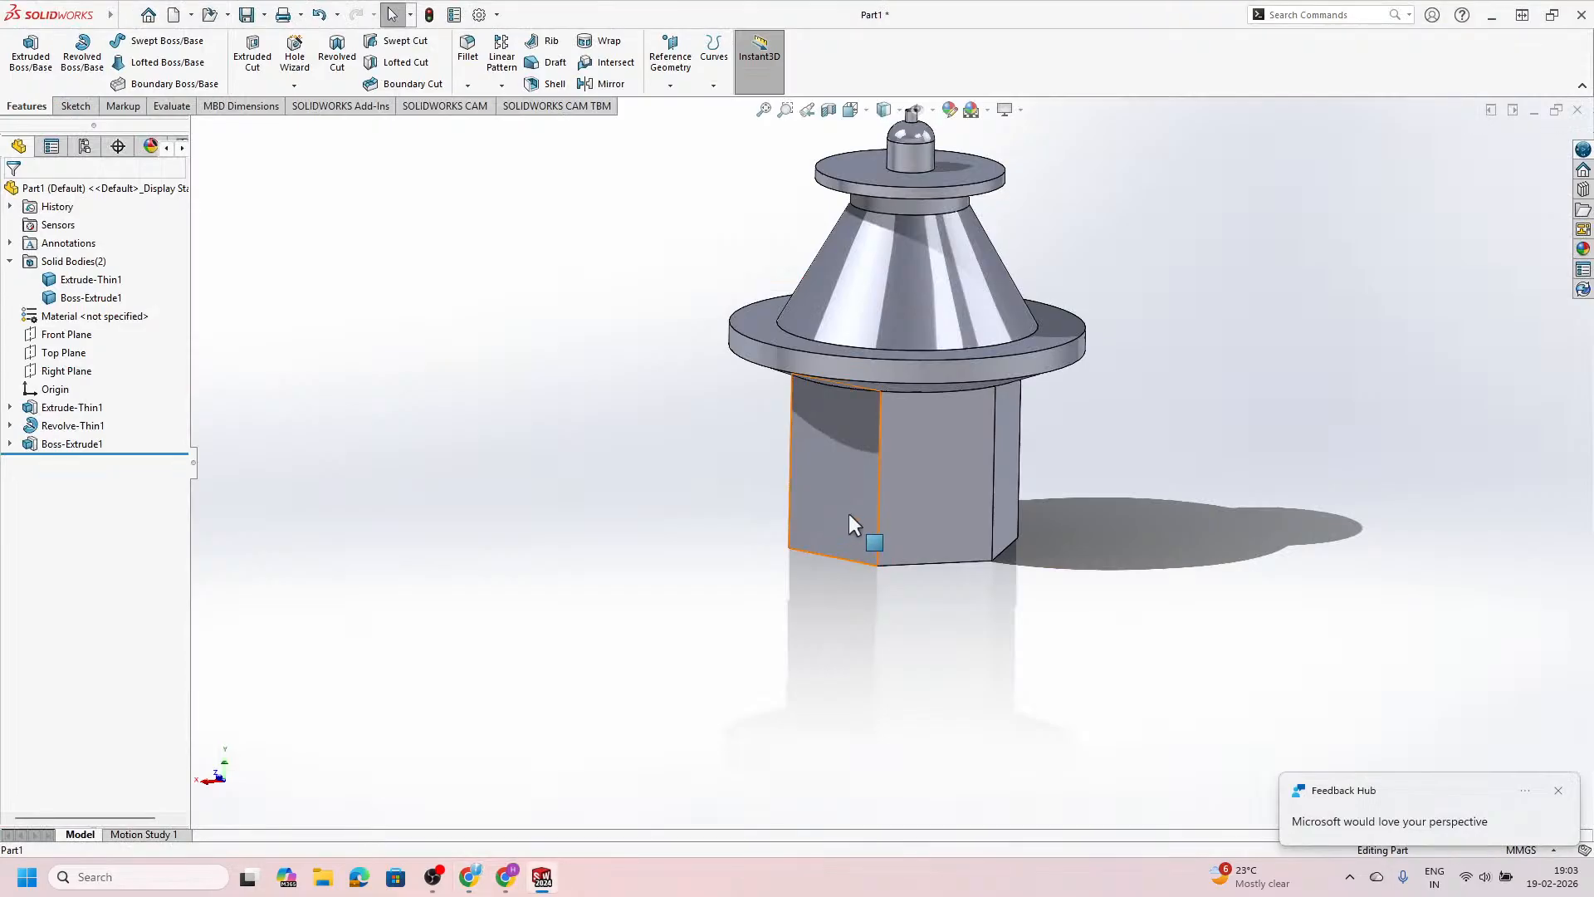
key("space")
left_click(780, 590)
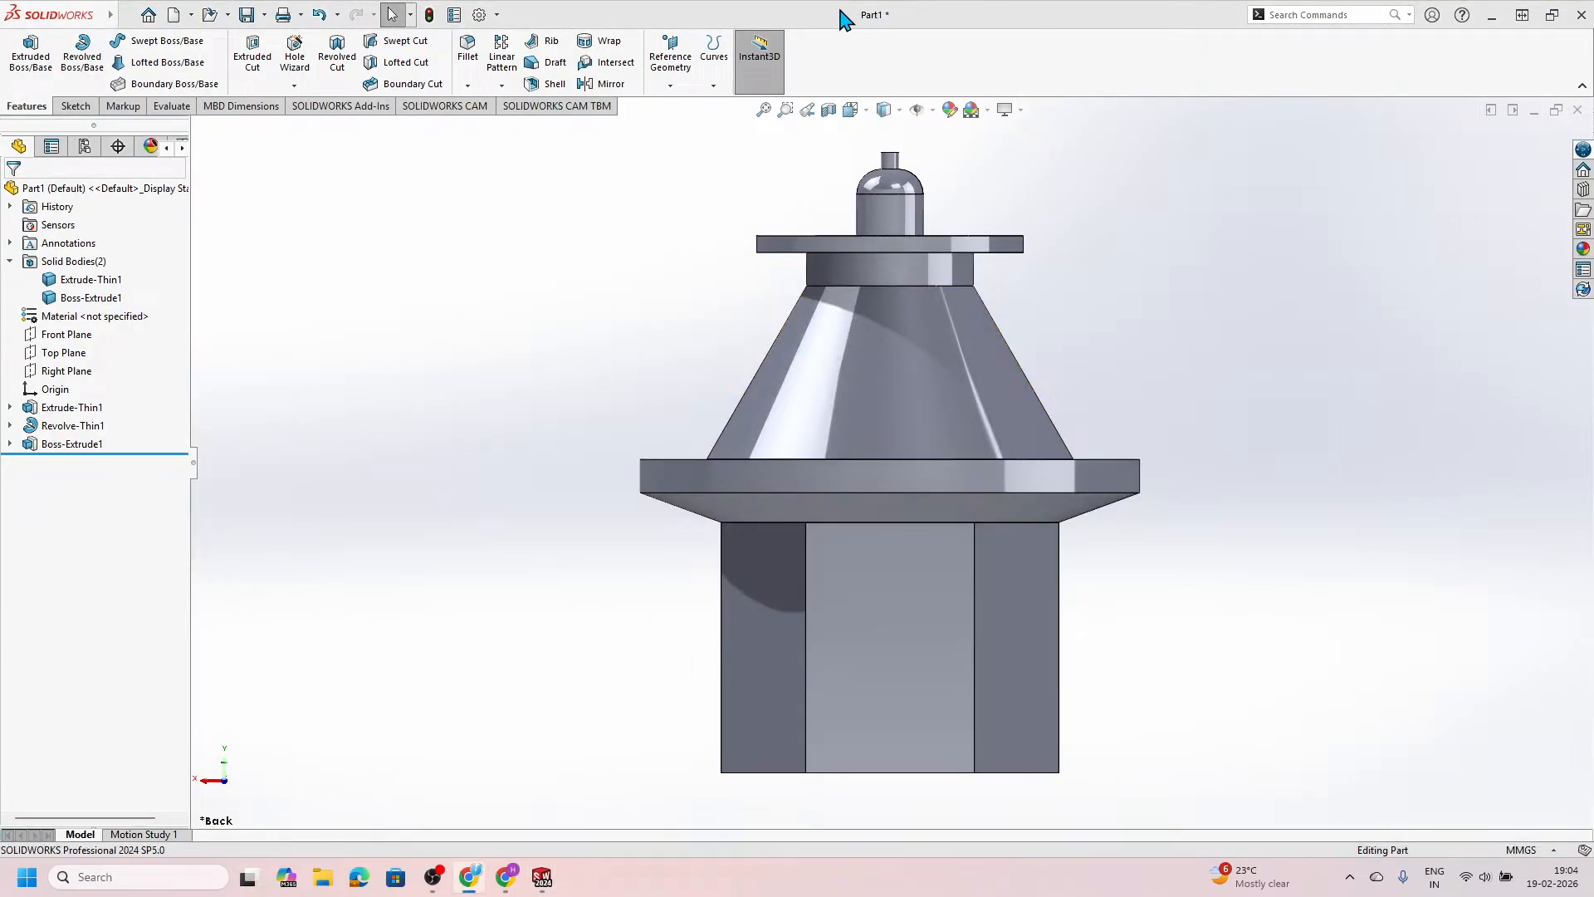
Step: Arrange the Chrome lantern image and SolidWorks side by side, giving SolidWorks about two thirds of the screen width
left_click_drag(840, 11, 1592, 336)
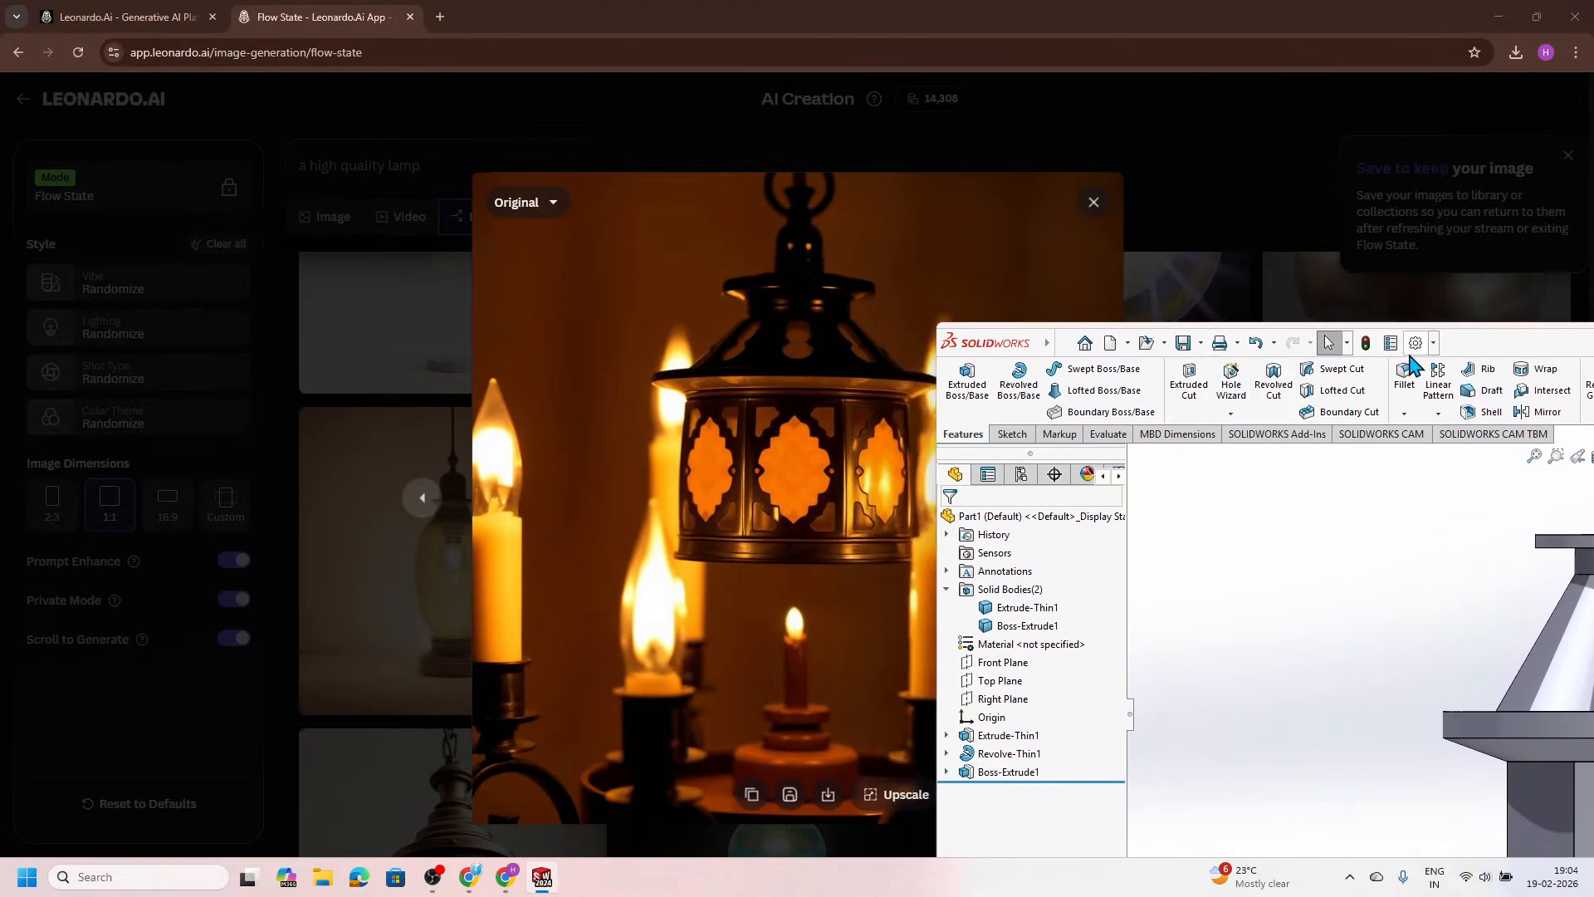
left_click_drag(1478, 347, 1593, 352)
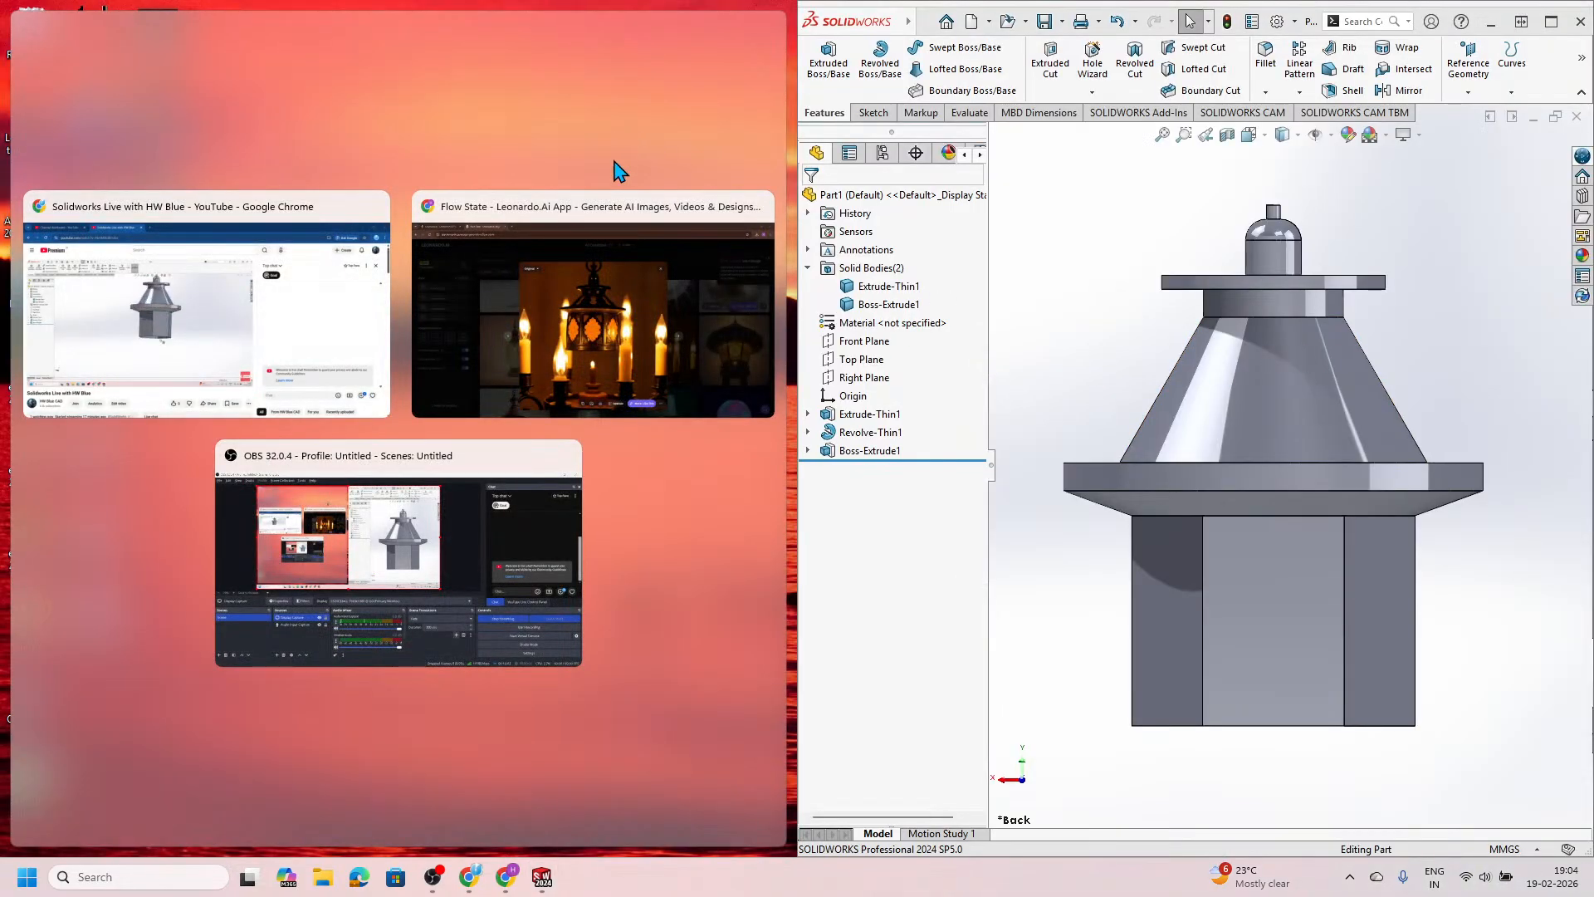
left_click(619, 315)
scroll(1262, 445, "up", 3)
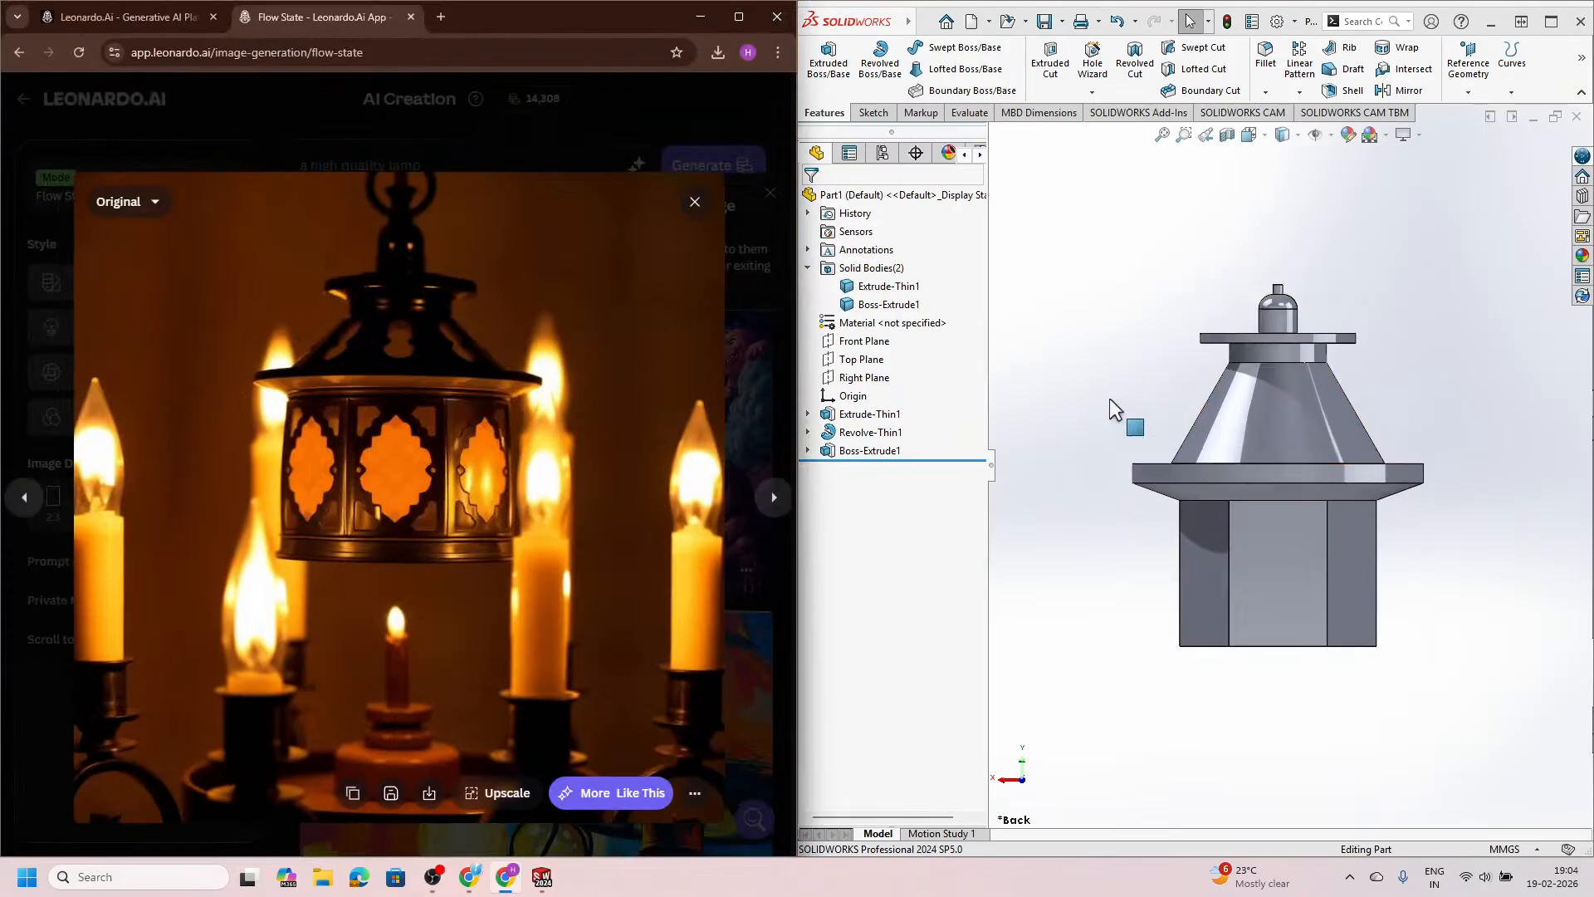
key("ctrl+7")
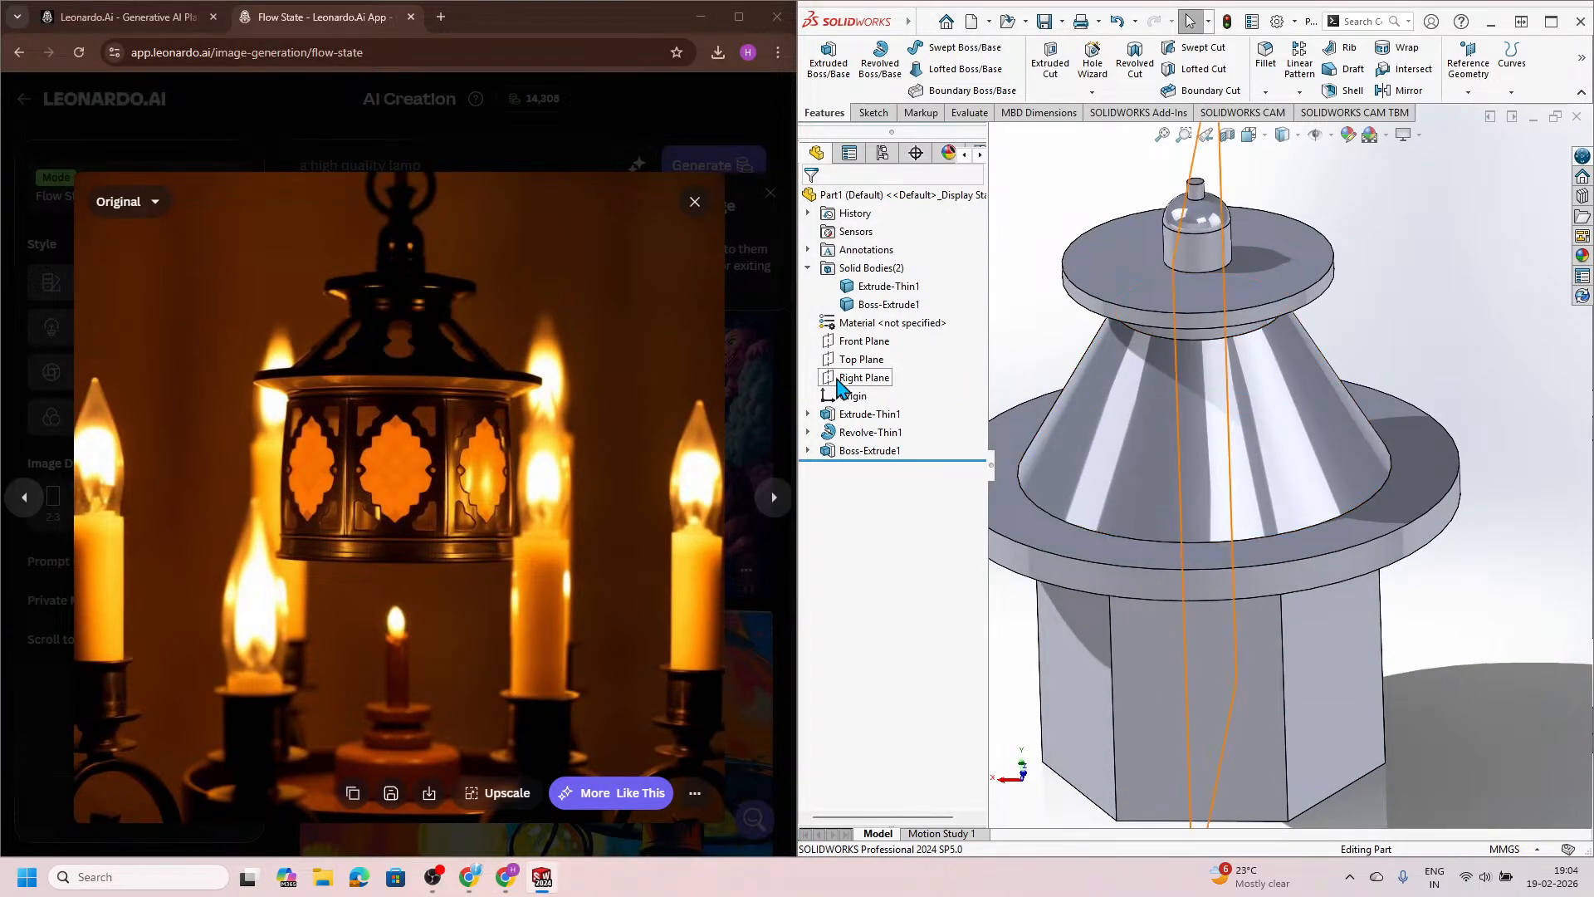
left_click_drag(798, 391, 541, 396)
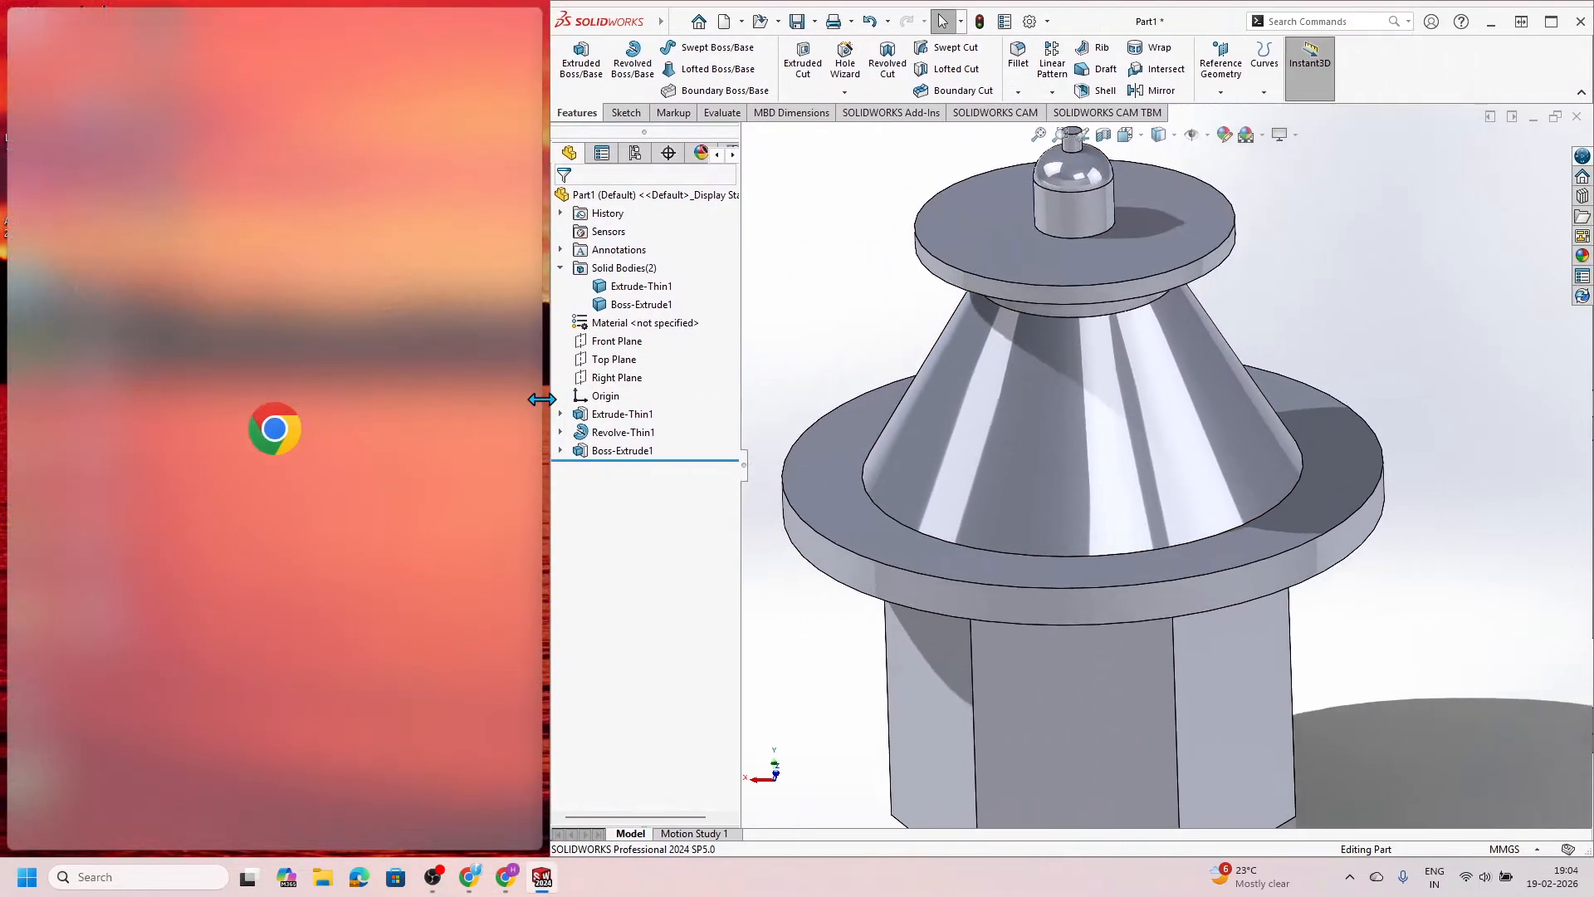
scroll(1166, 505, "down", 1)
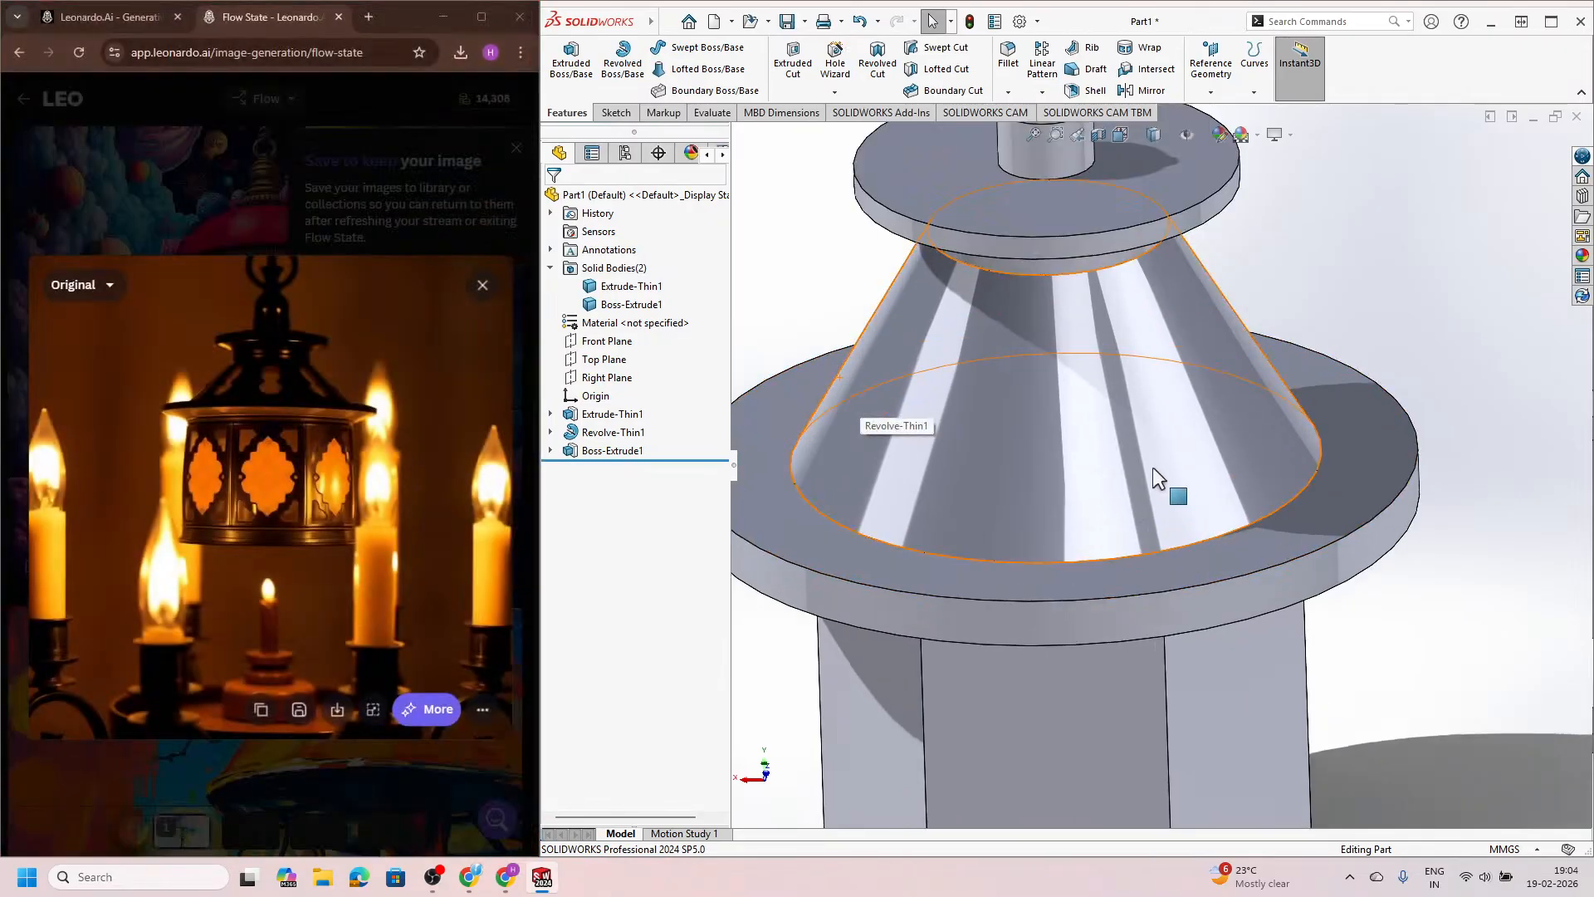
Step: Compare the model's roof, flange and hexagonal tube proportions with the lantern image from several angles and the Back view
scroll(1151, 470, "up", 3)
mouse_move(1149, 480)
middle_mouse_down()
mouse_move(1108, 511)
mouse_move(1226, 410)
mouse_move(1270, 423)
mouse_move(1168, 465)
middle_mouse_up()
scroll(1116, 523, "down", 3)
scroll(1167, 465, "up", 3)
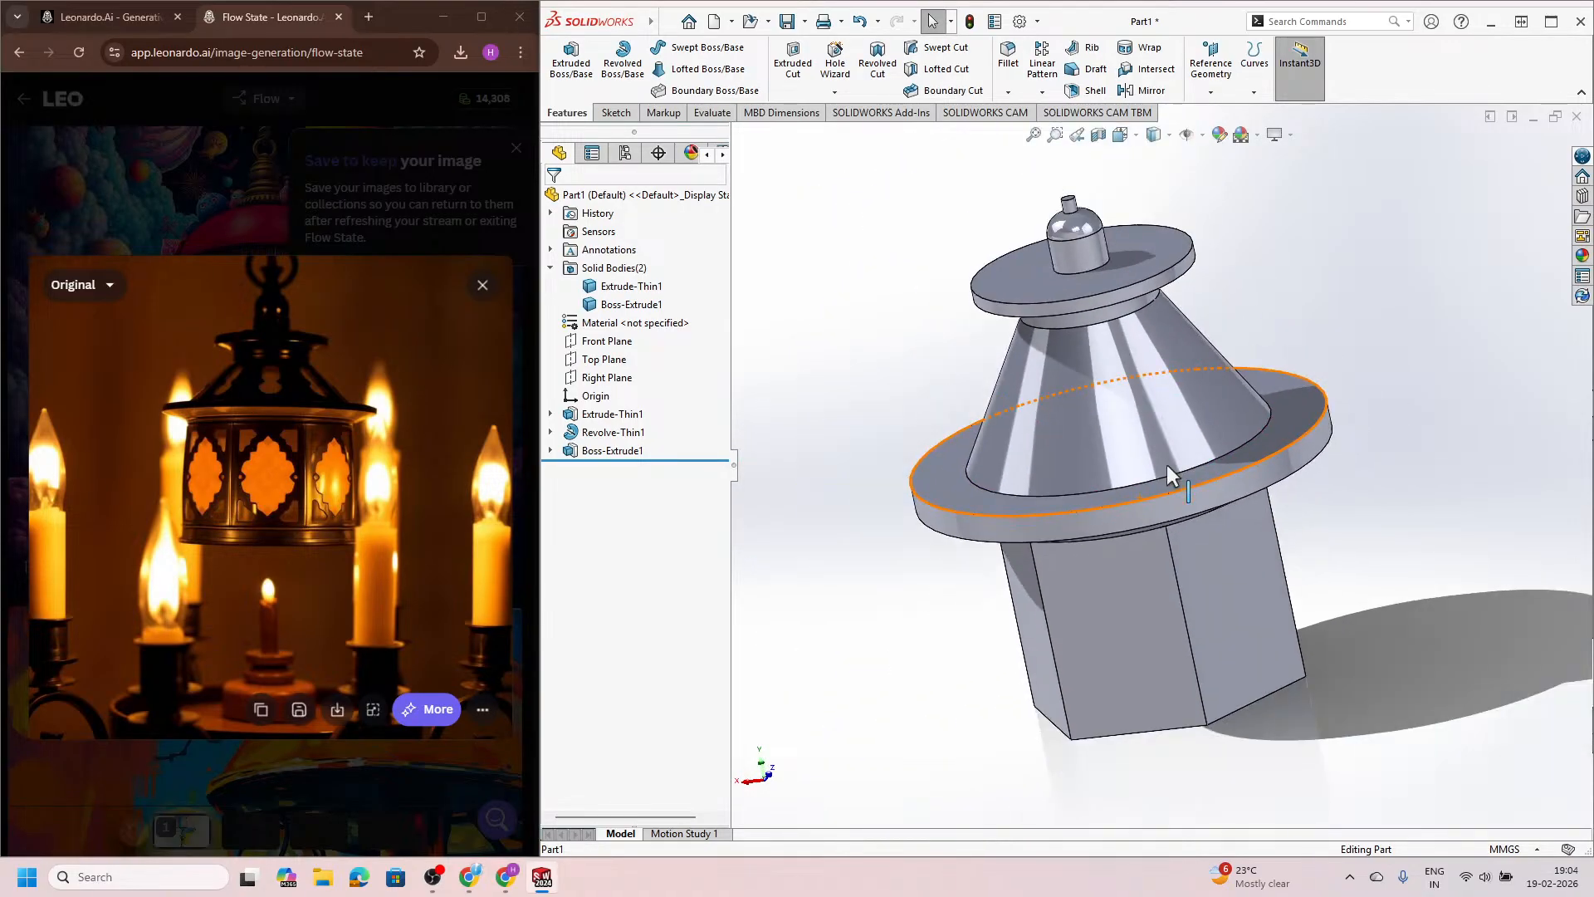
scroll(1174, 578, "down", 4)
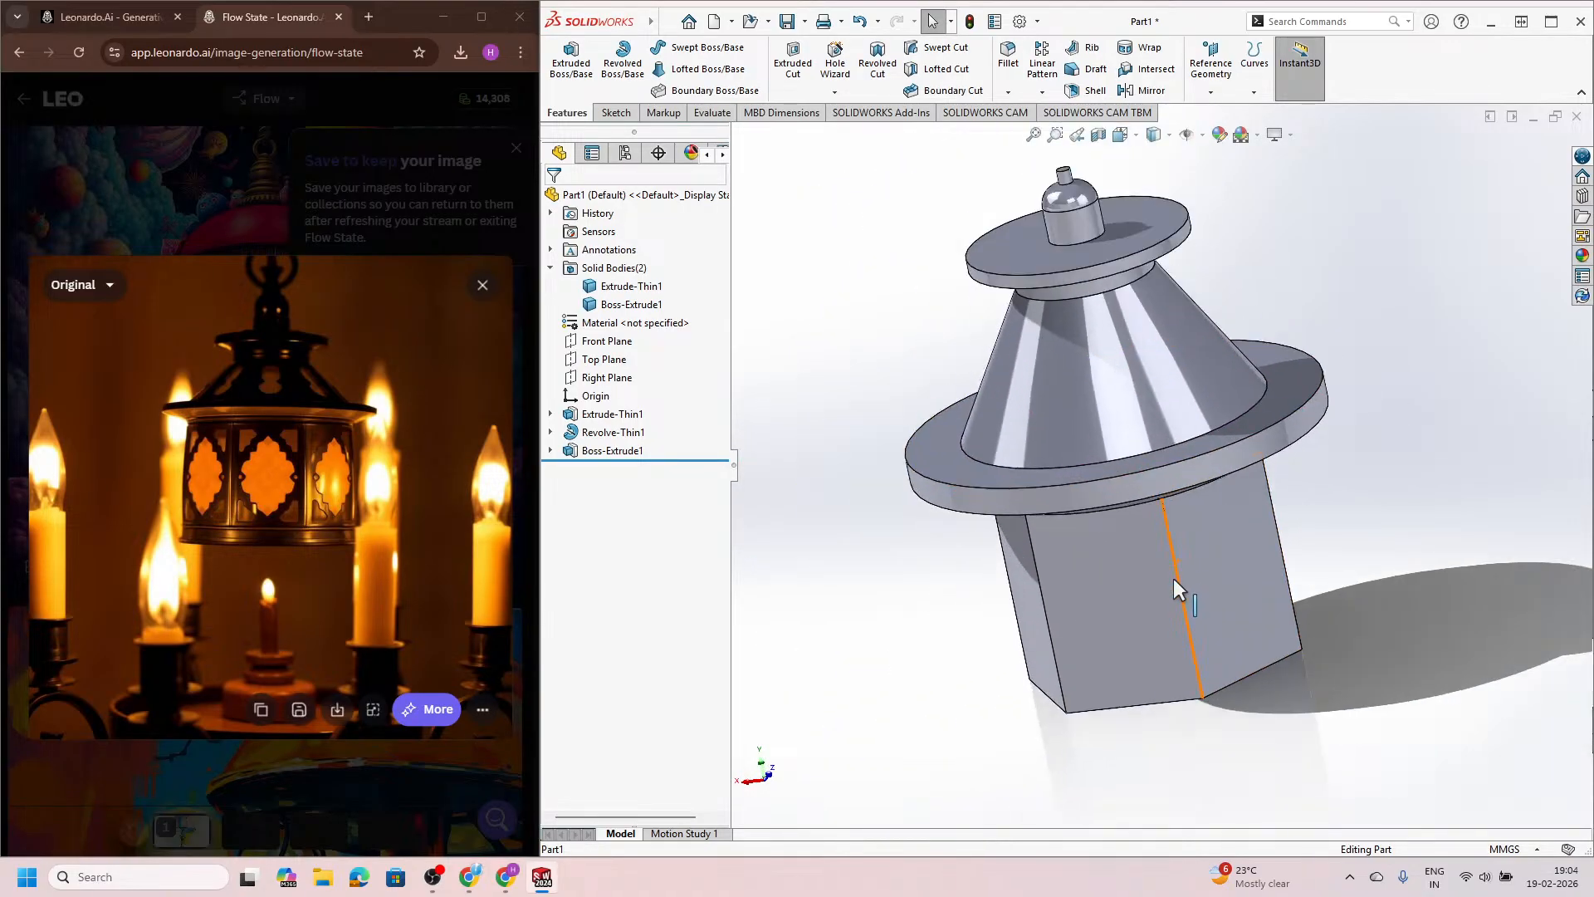
middle_click_drag(1174, 579, 1193, 533)
scroll(1192, 533, "up", 4)
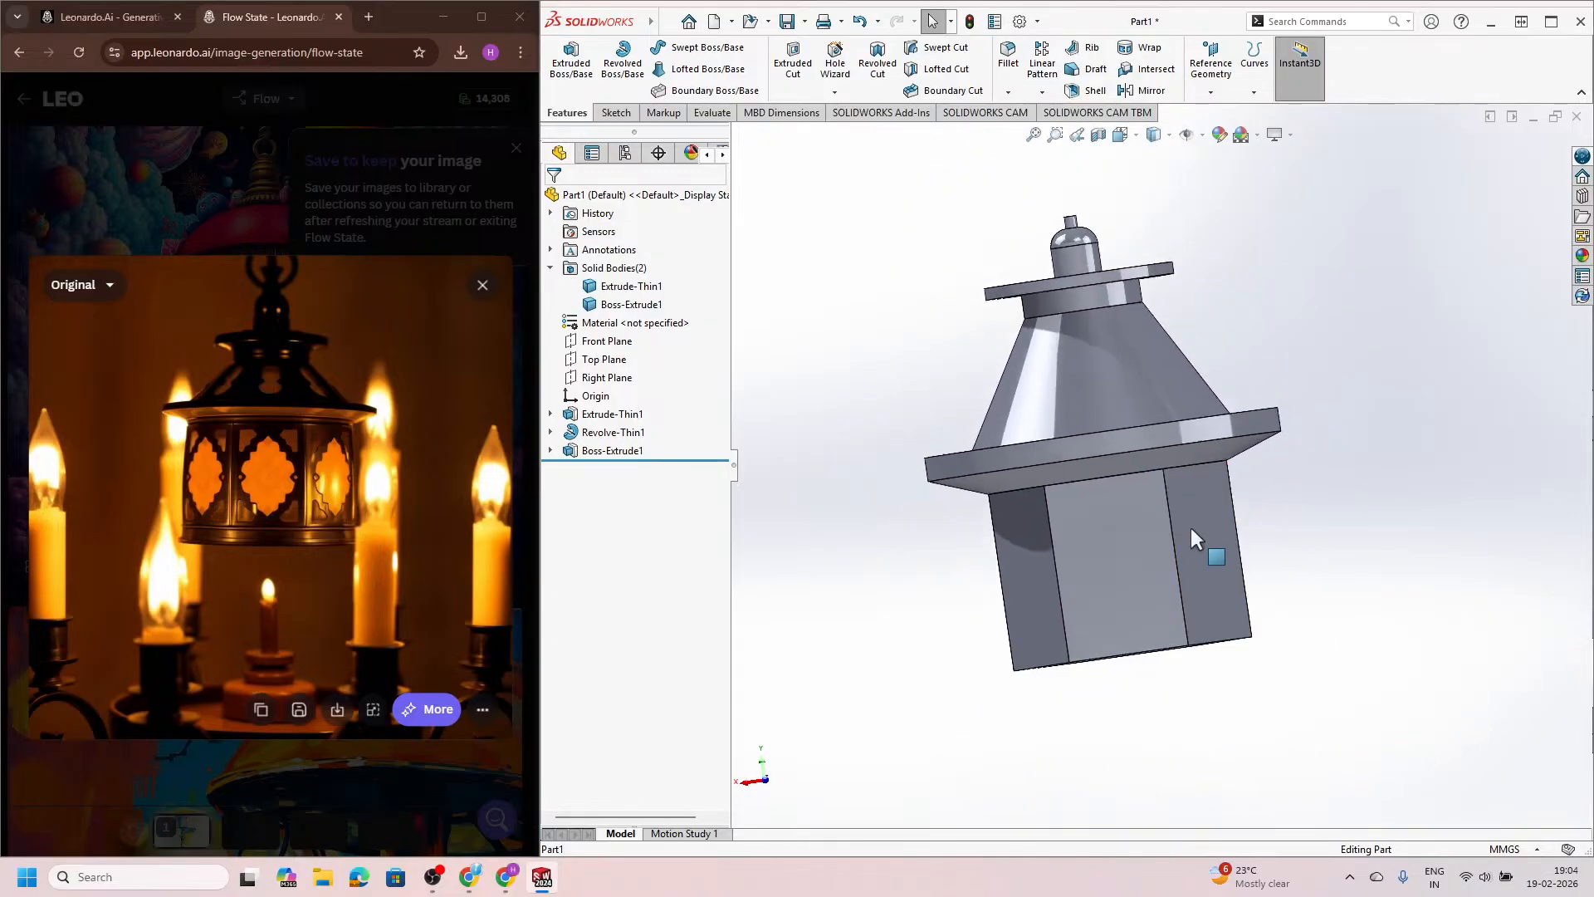
key("space")
left_click(1009, 639)
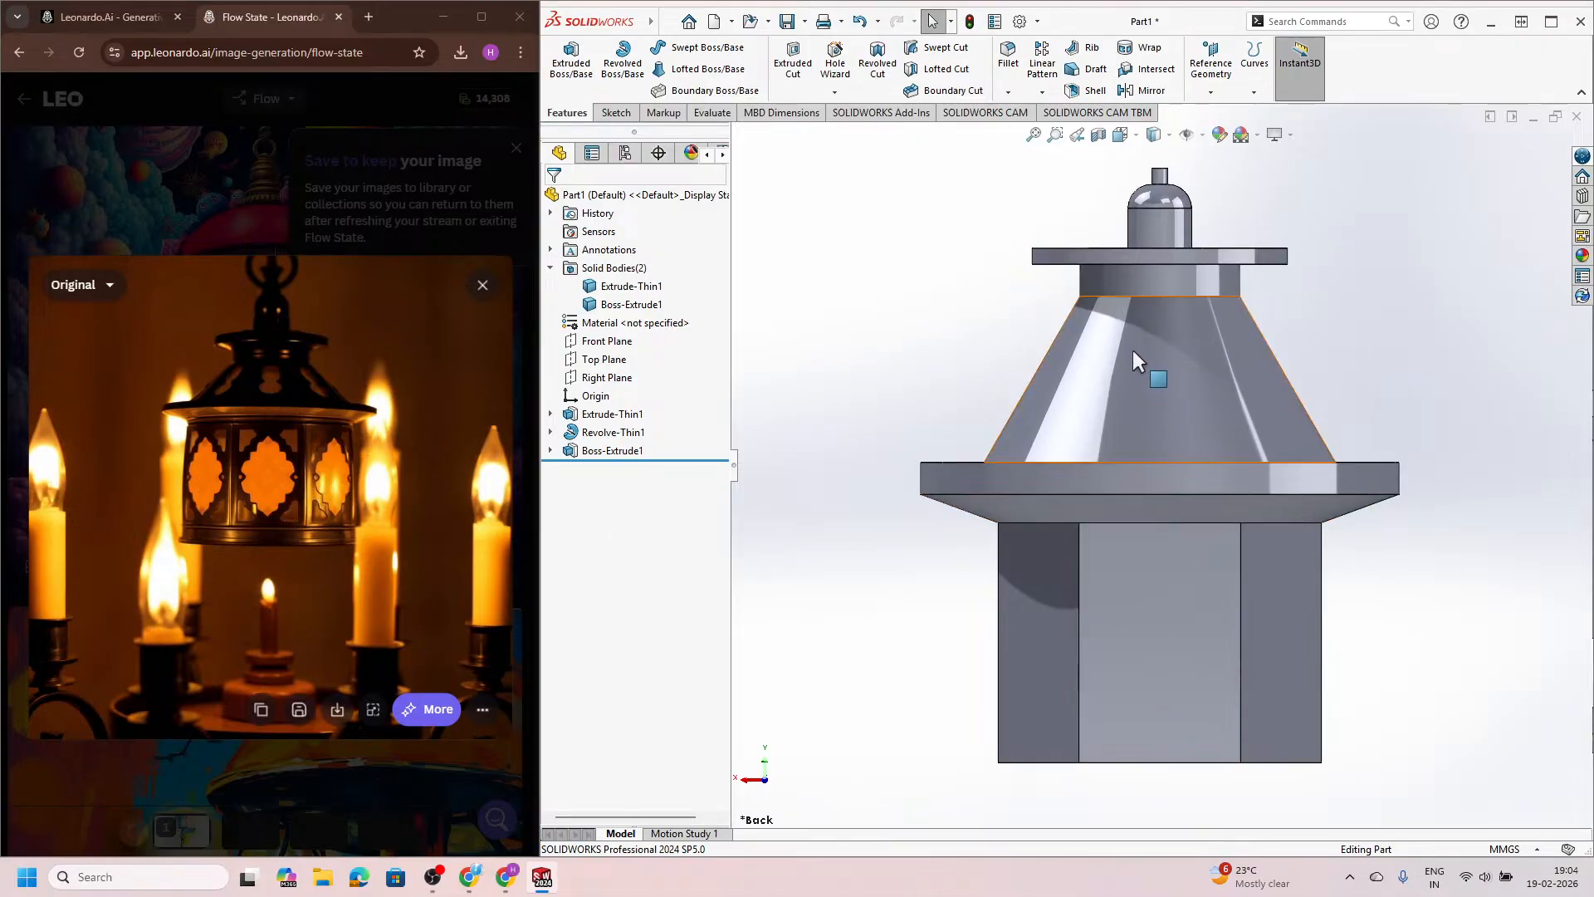
key("z")
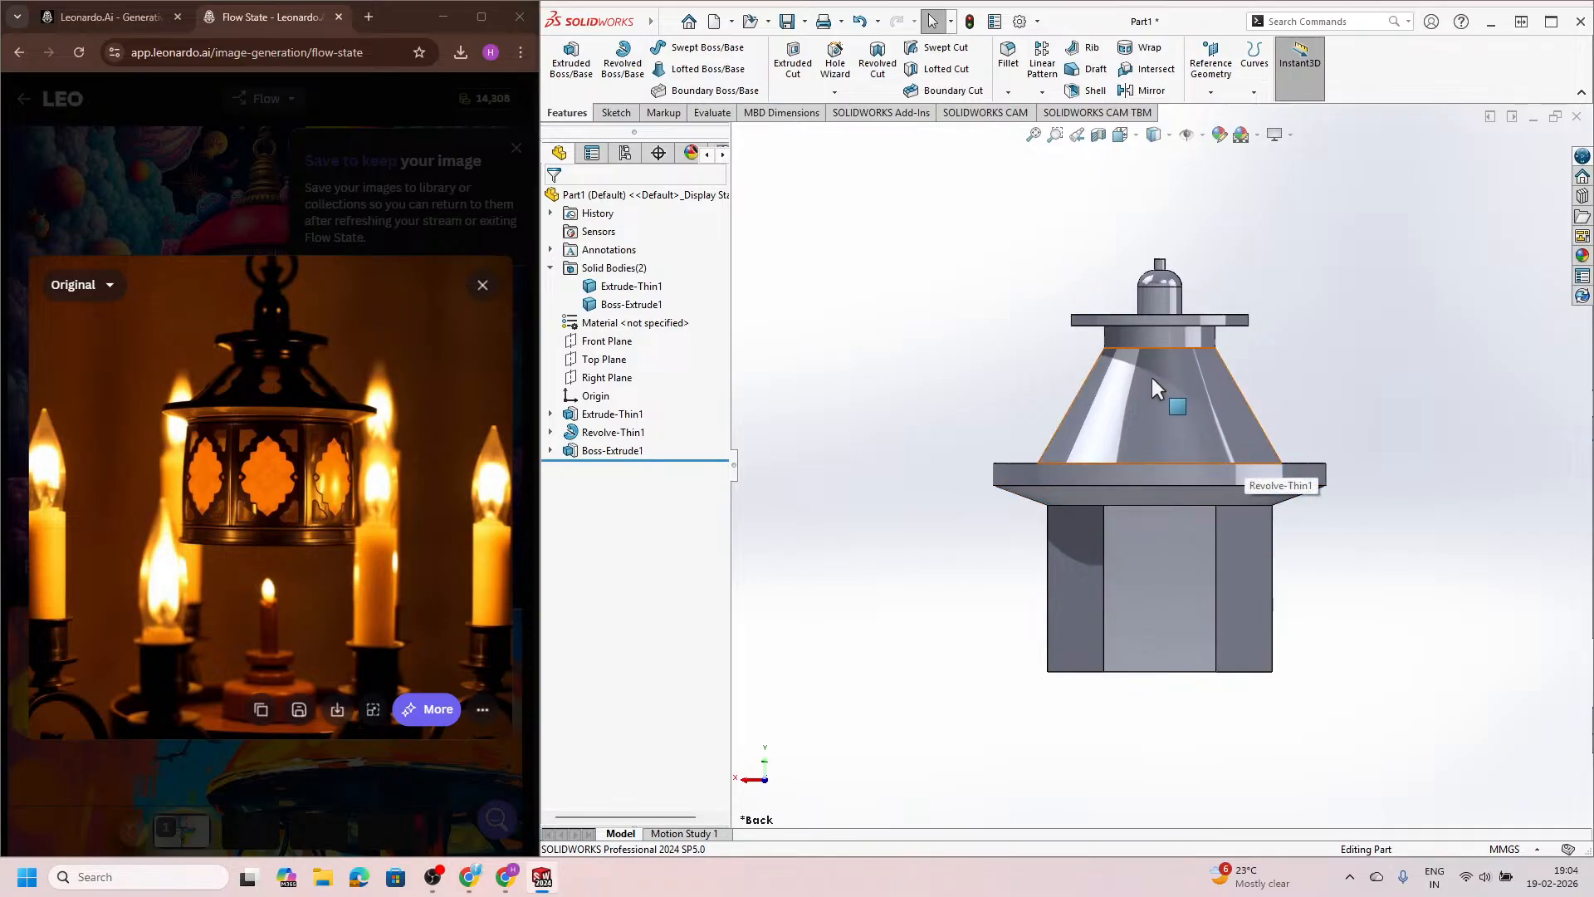
Step: Set the hexagonal tube's extrusion height to 120 mm
left_click(1156, 527)
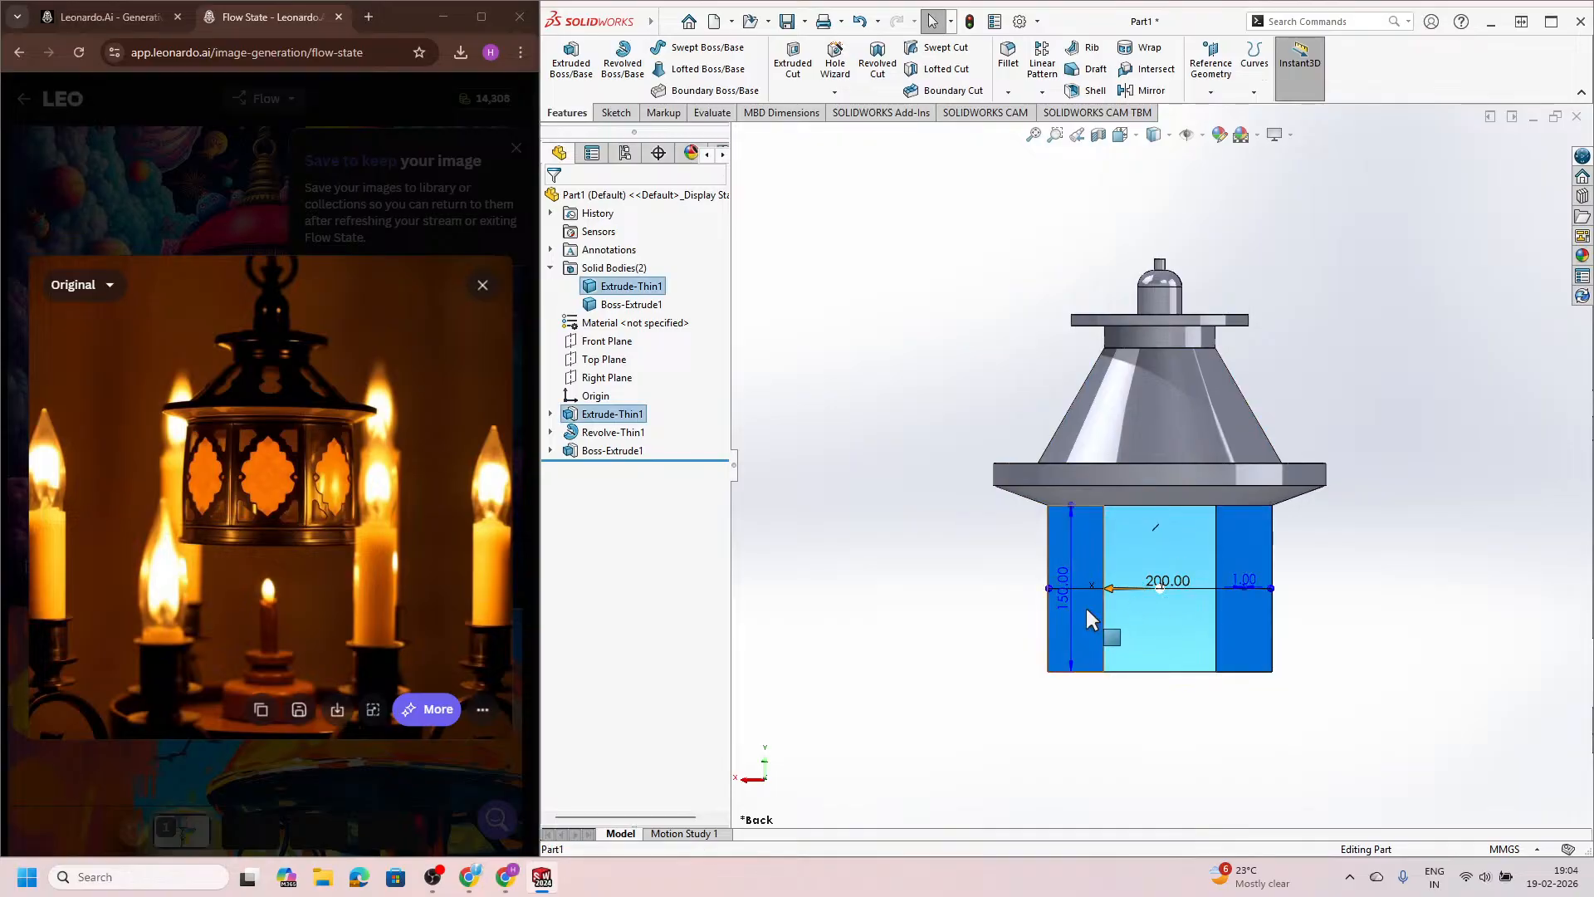
scroll(1125, 598, "down", 1)
scroll(1119, 596, "down", 1)
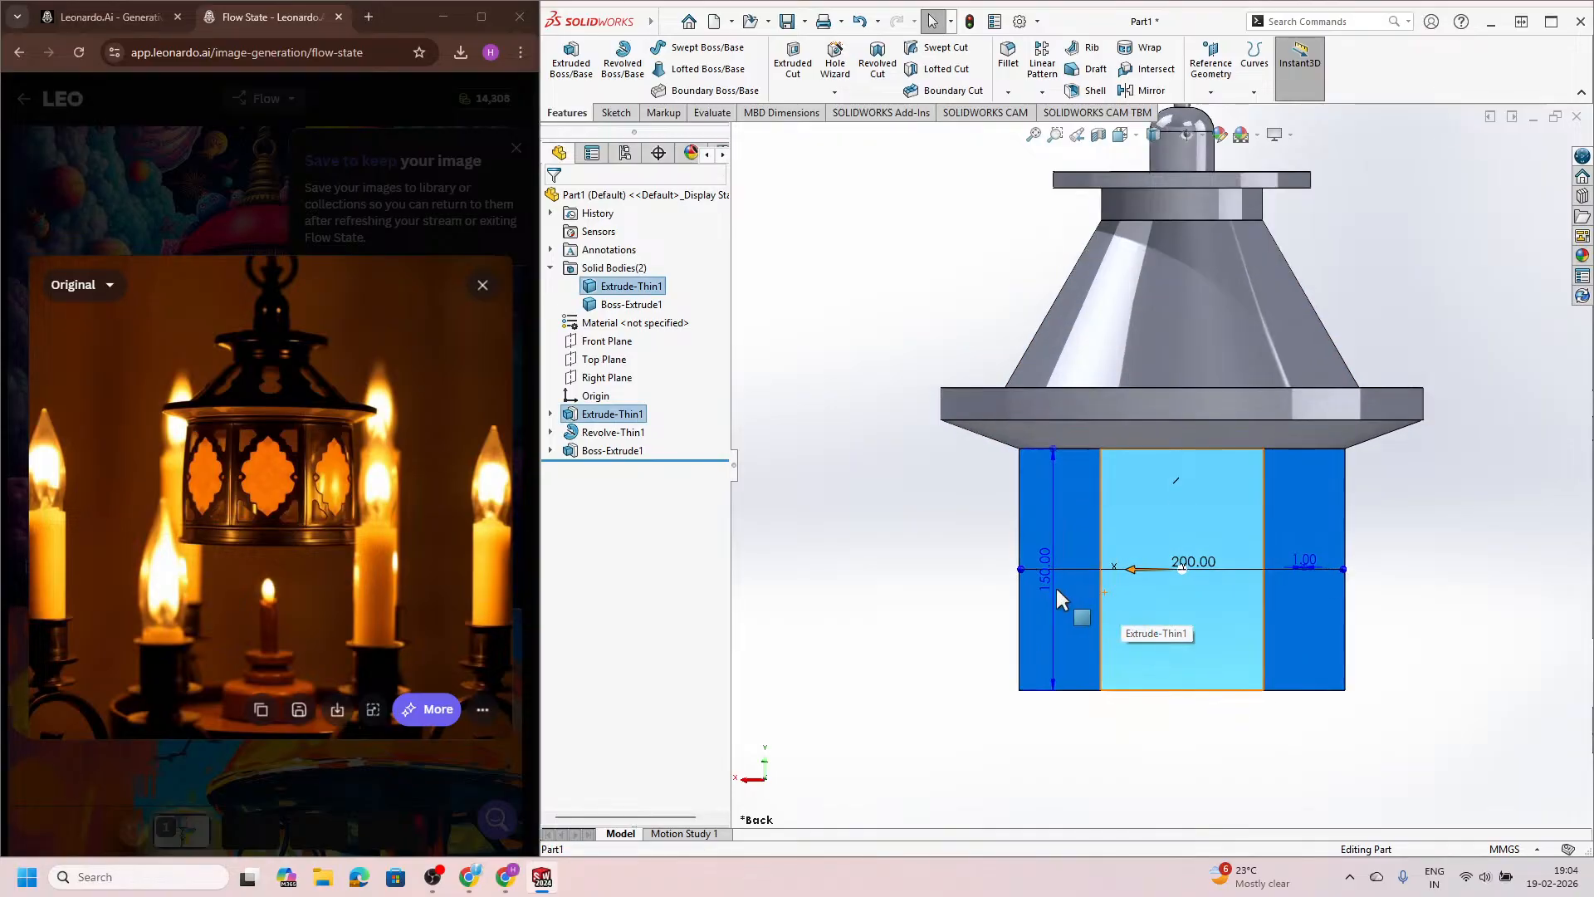
double_click(1050, 583)
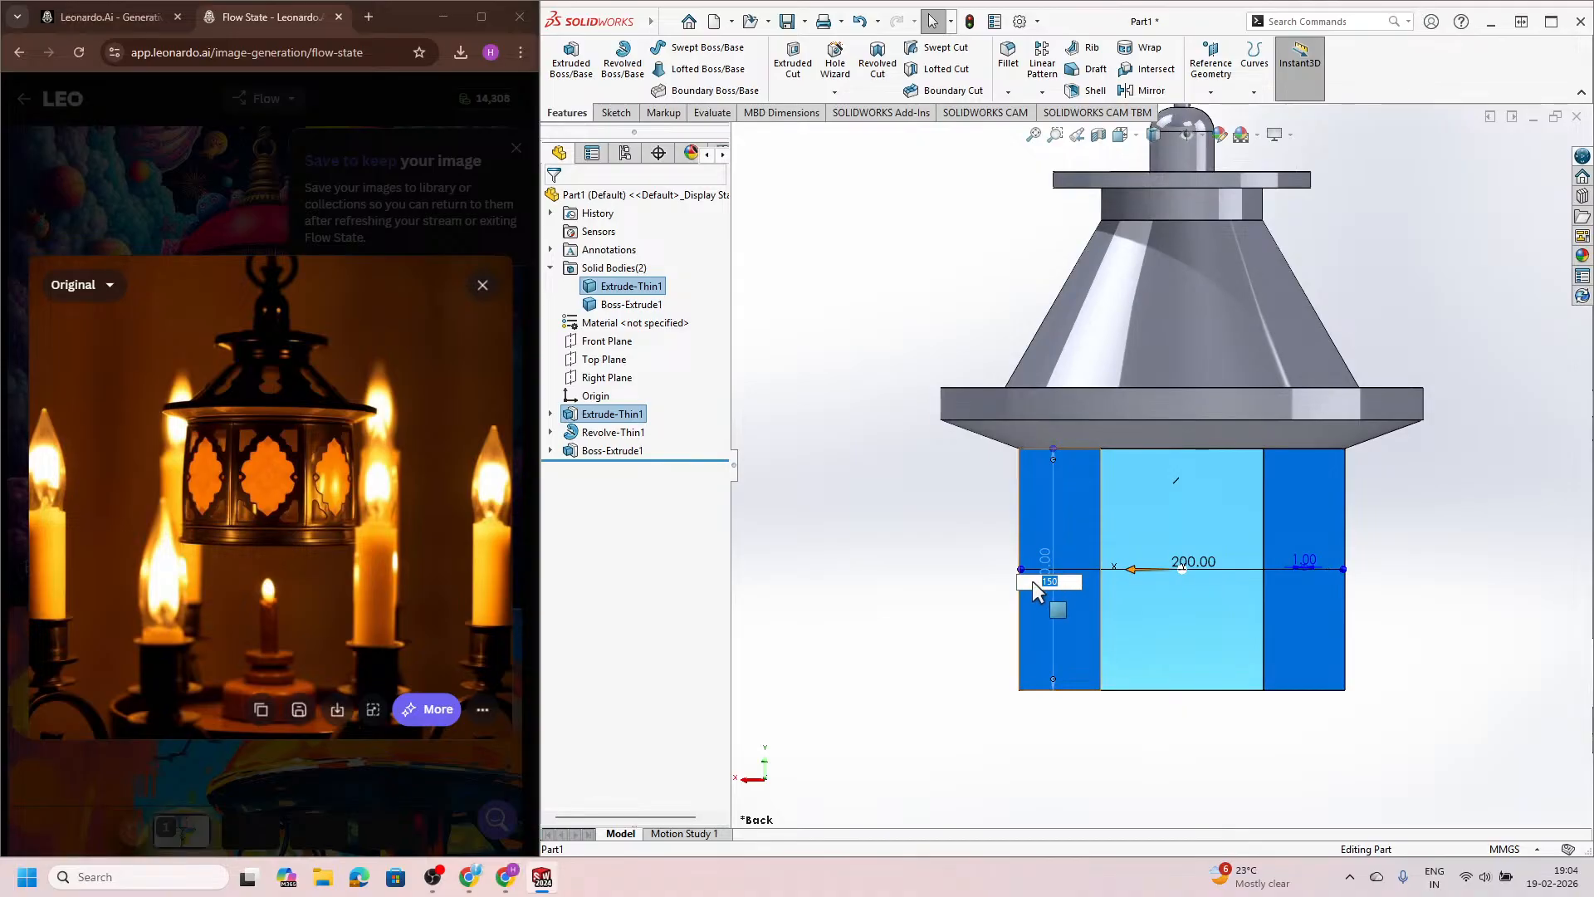
type("120")
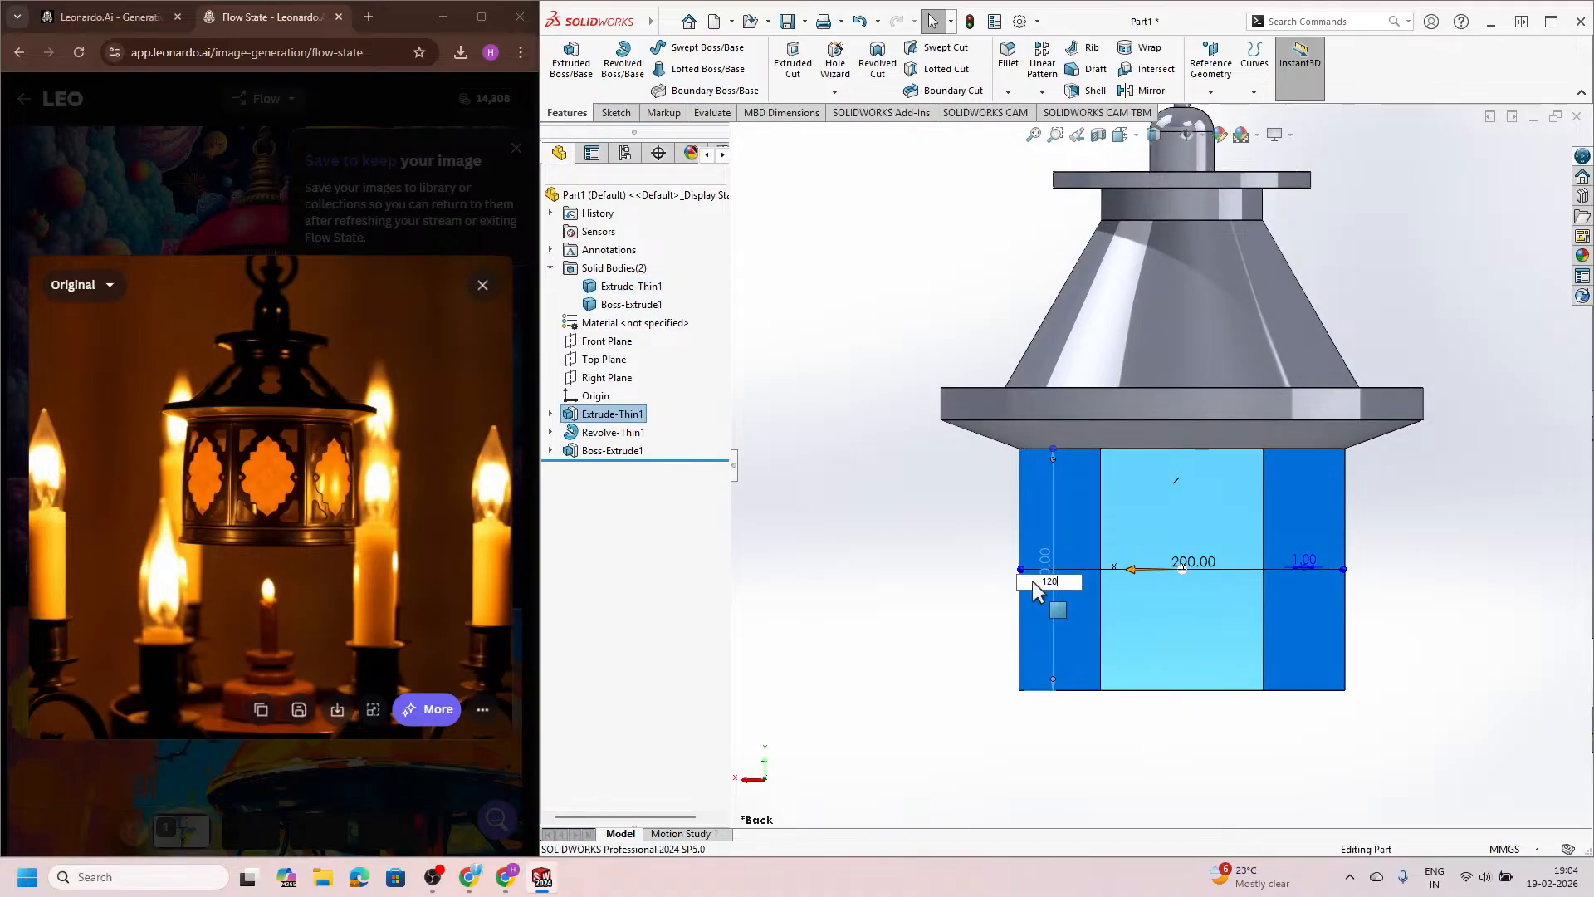
key("Return")
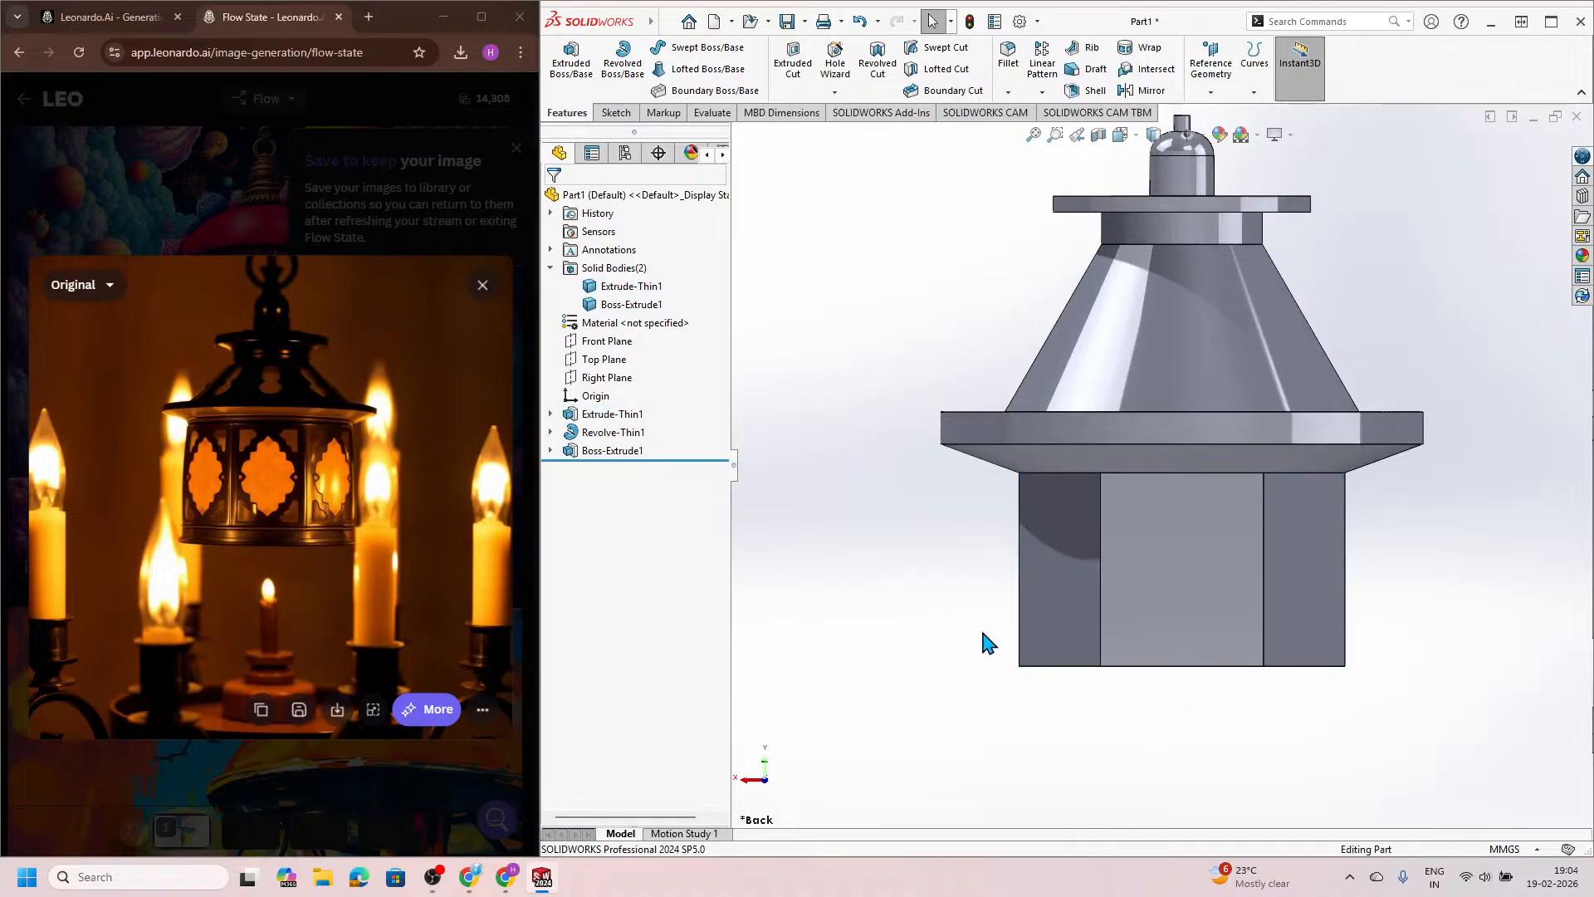
left_click(1052, 582)
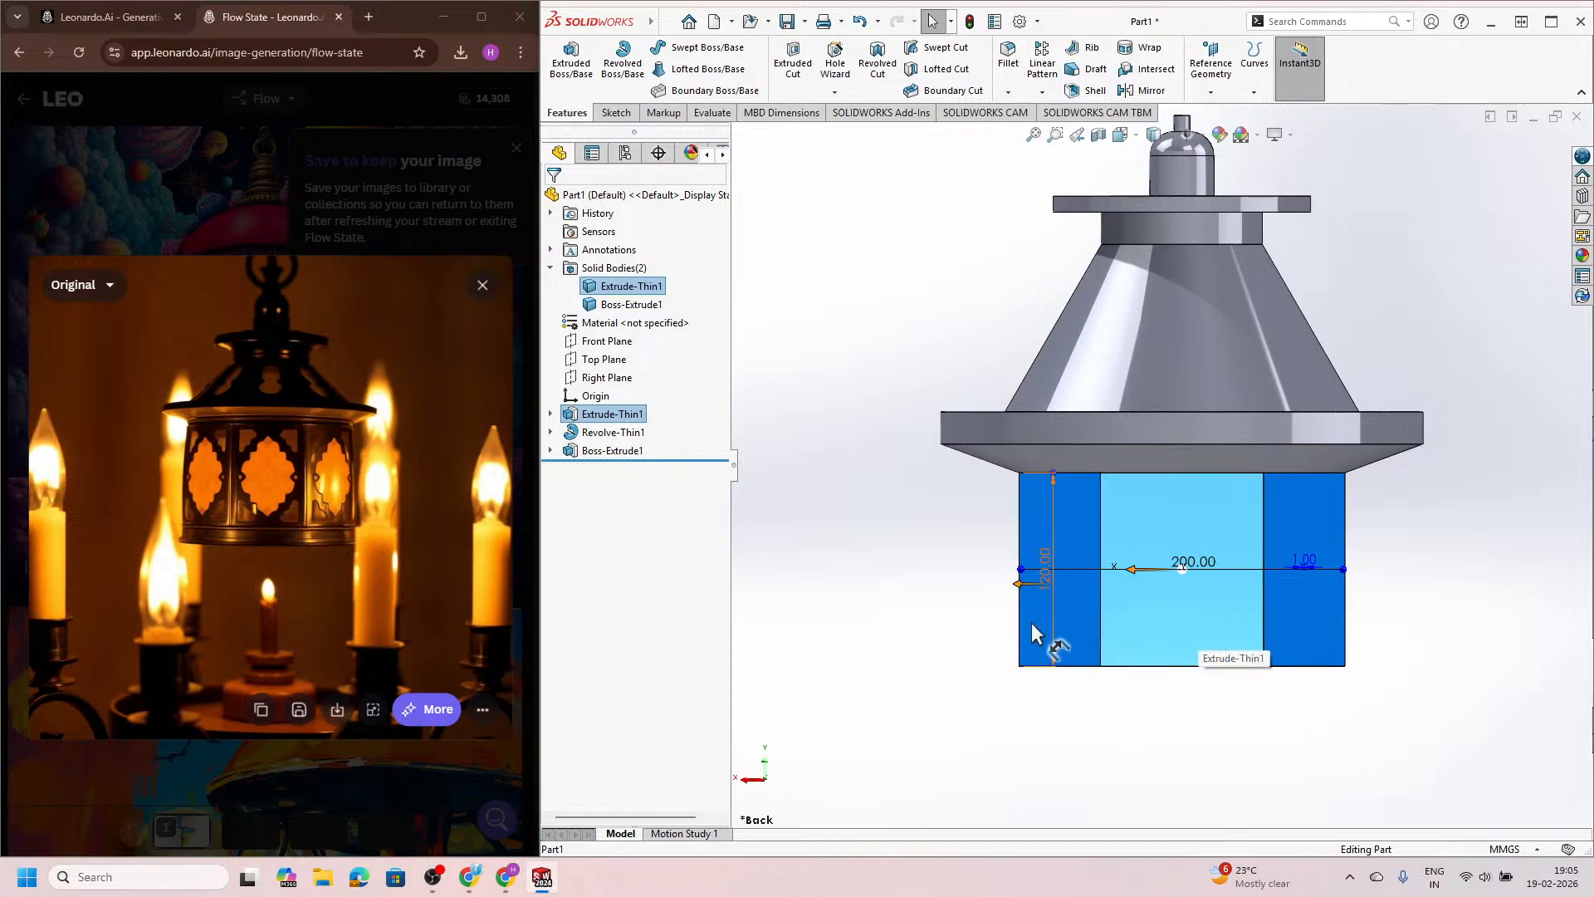
left_click(1126, 740)
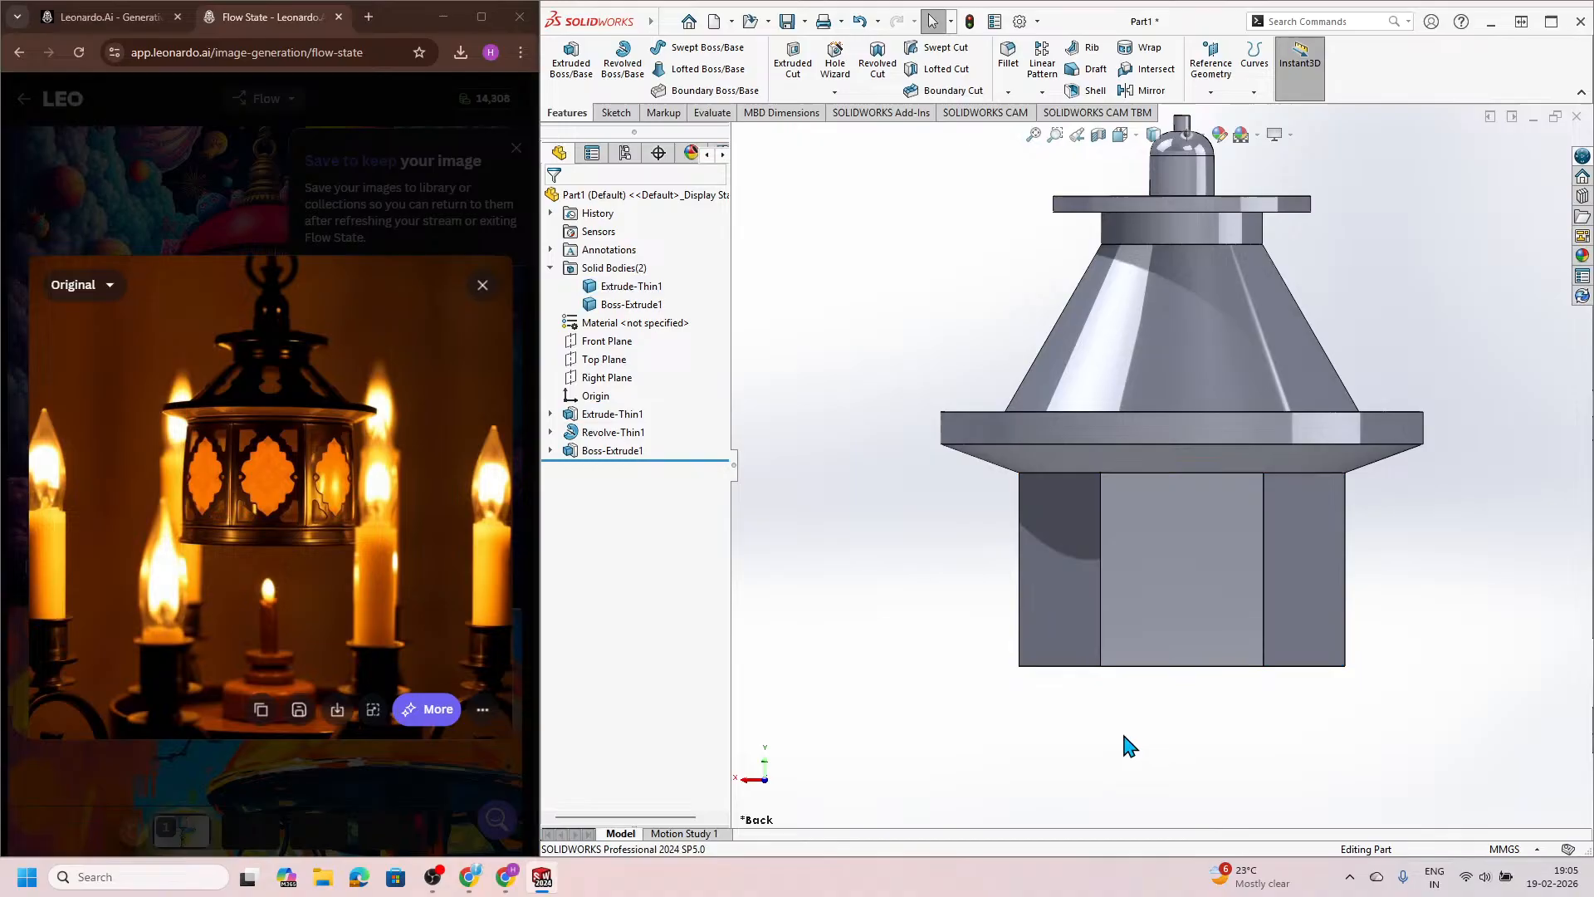
Step: Set the height of the large flange's vertical rim to 8 mm in the revolved roof
left_click(1209, 361)
scroll(1155, 471, "up", 3)
scroll(1134, 427, "down", 3)
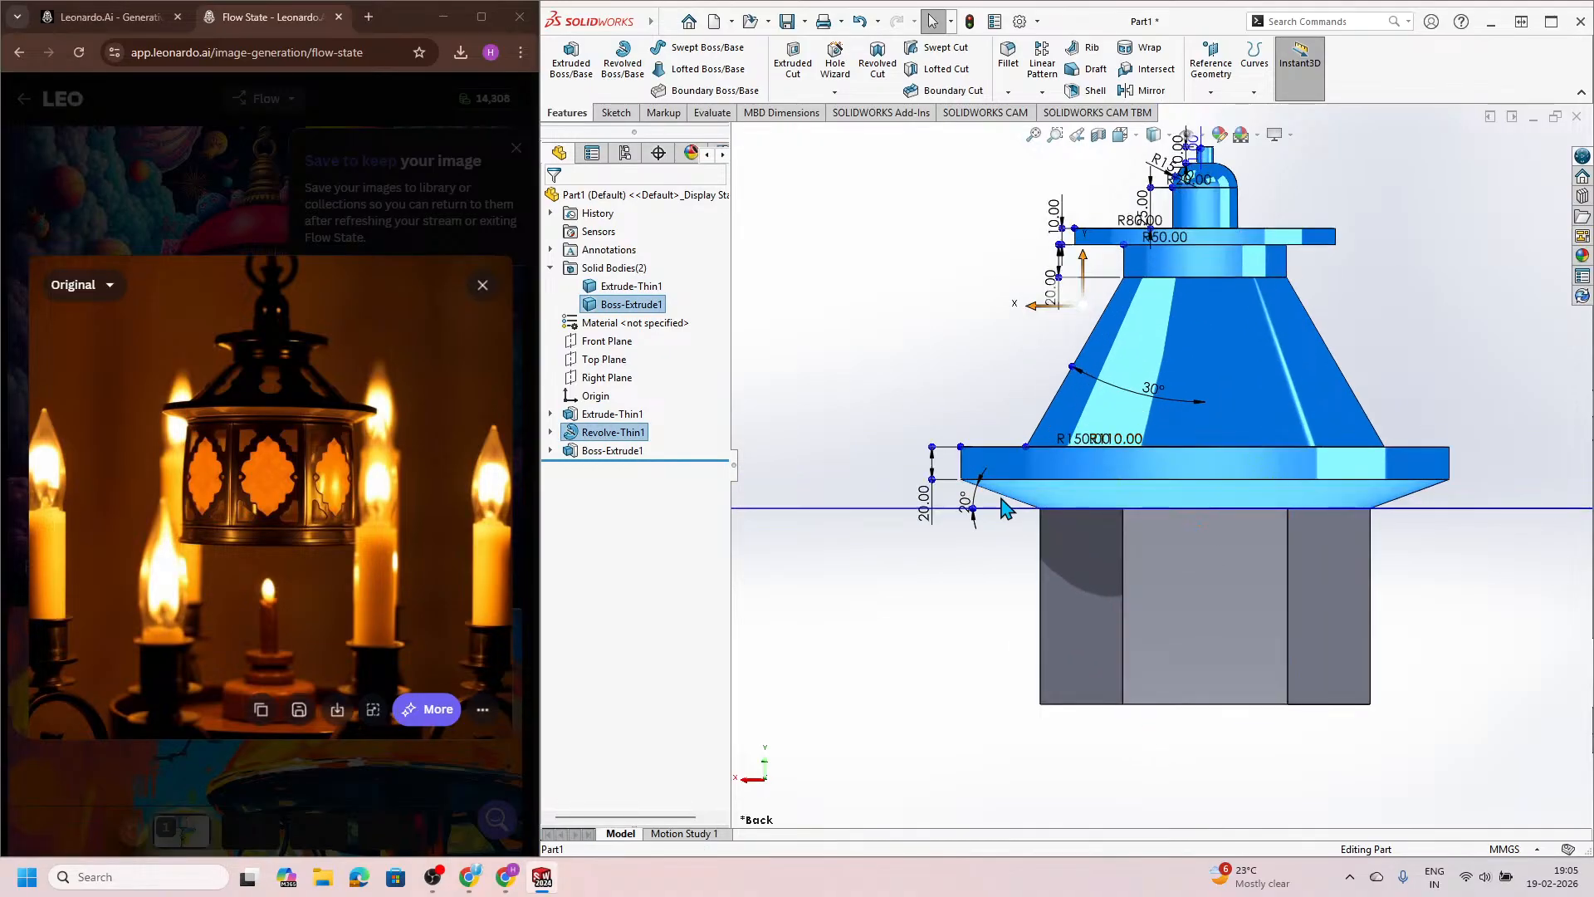
scroll(996, 507, "down", 2)
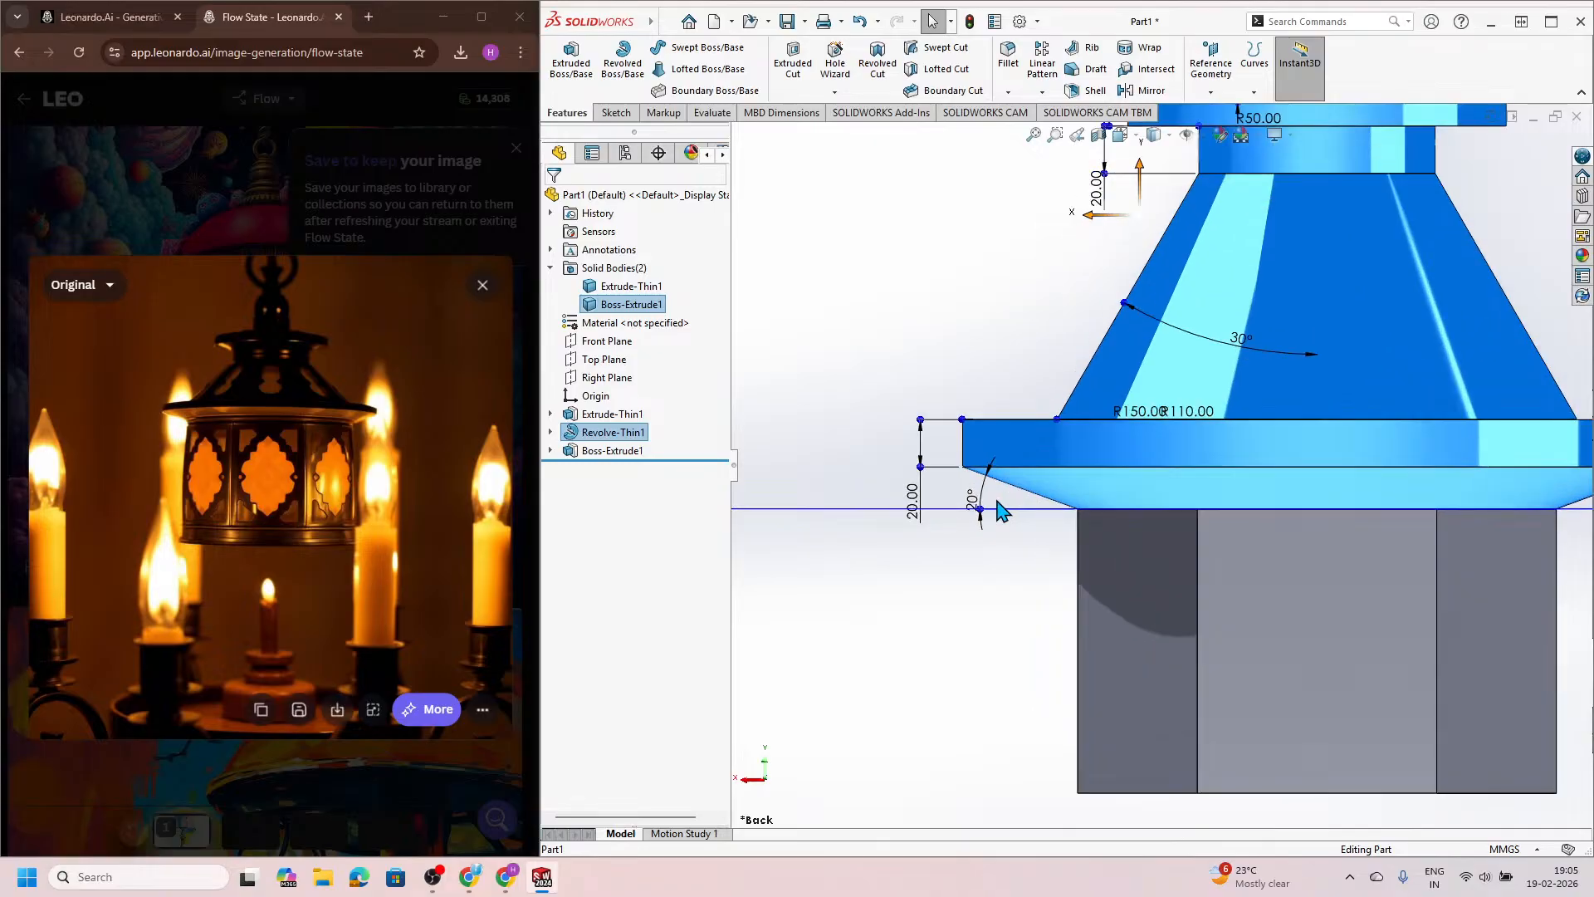
scroll(1162, 490, "up", 2)
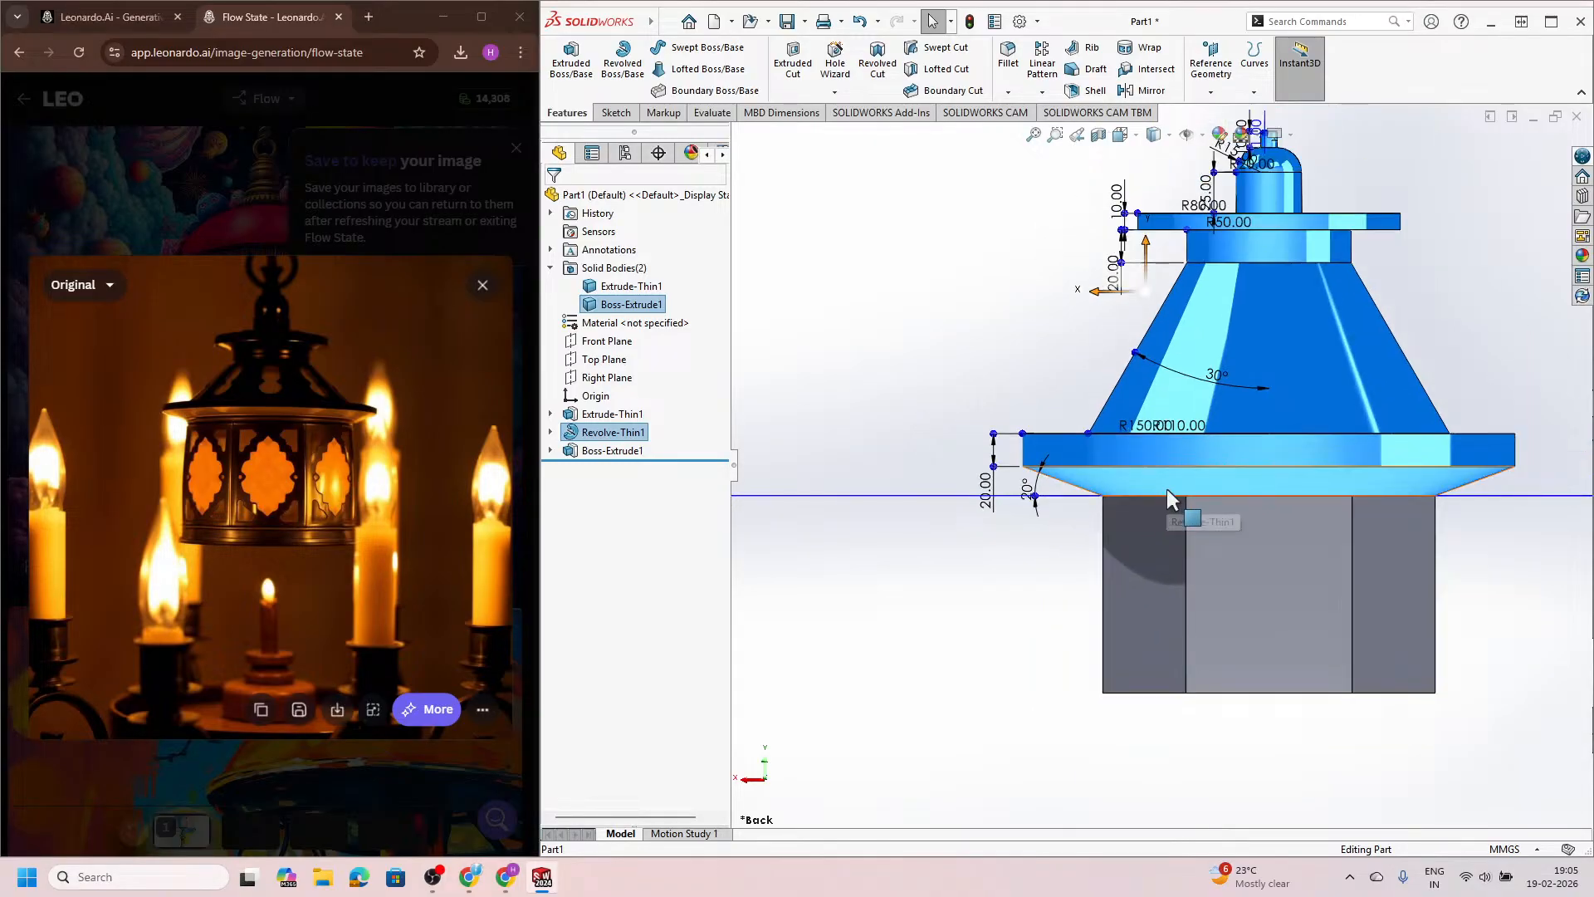
scroll(1154, 440, "up", 2)
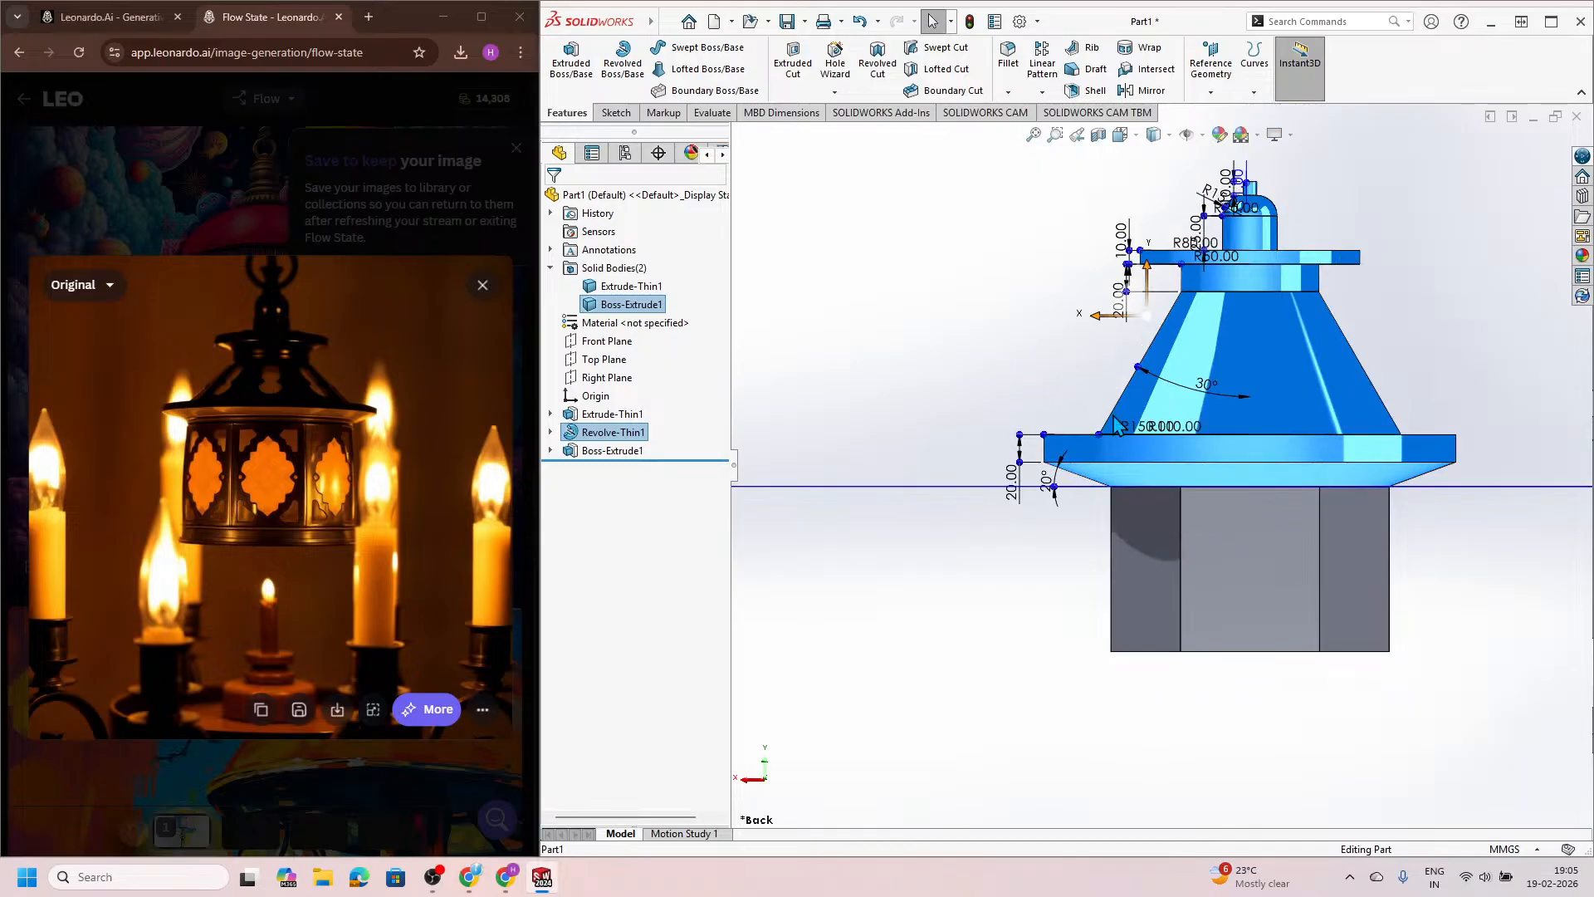
scroll(1116, 426, "down", 2)
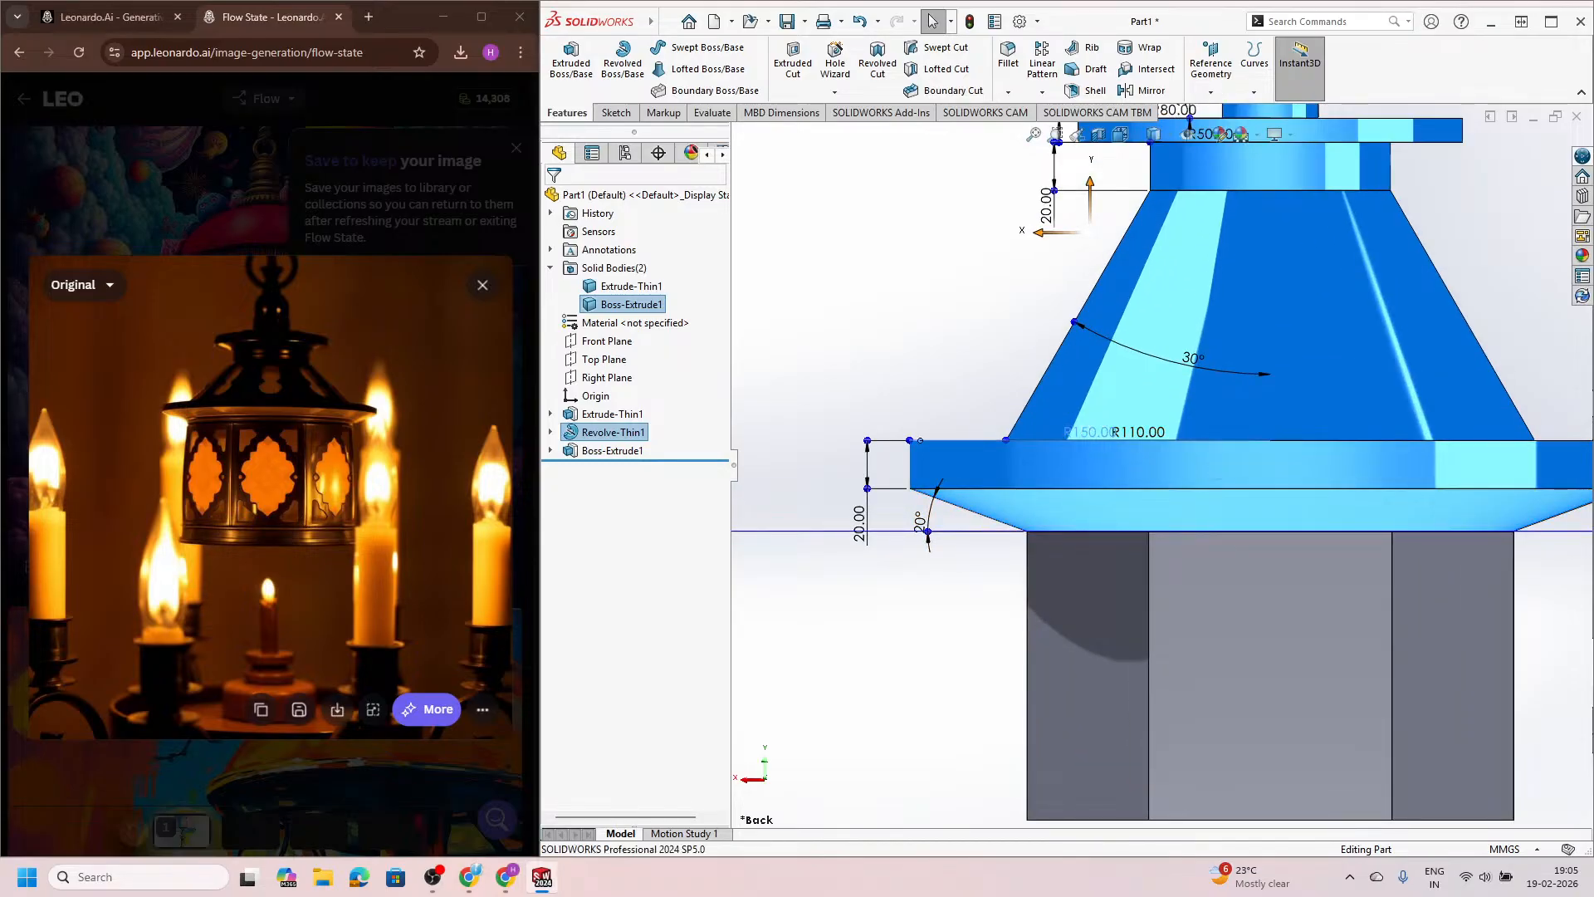
left_click(1063, 393)
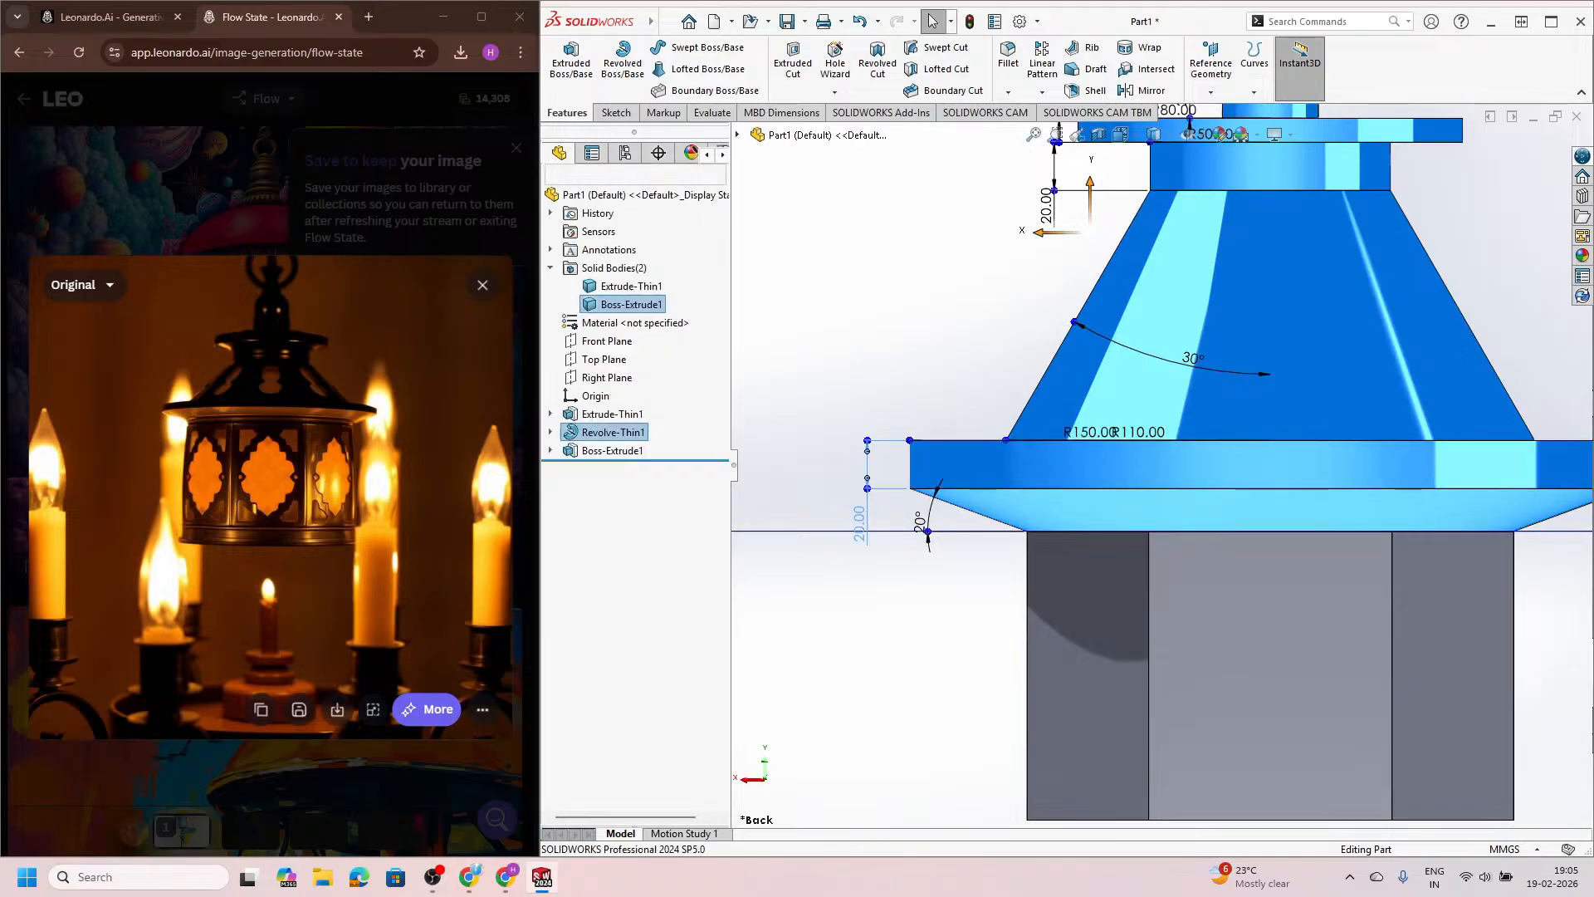
double_click(859, 533)
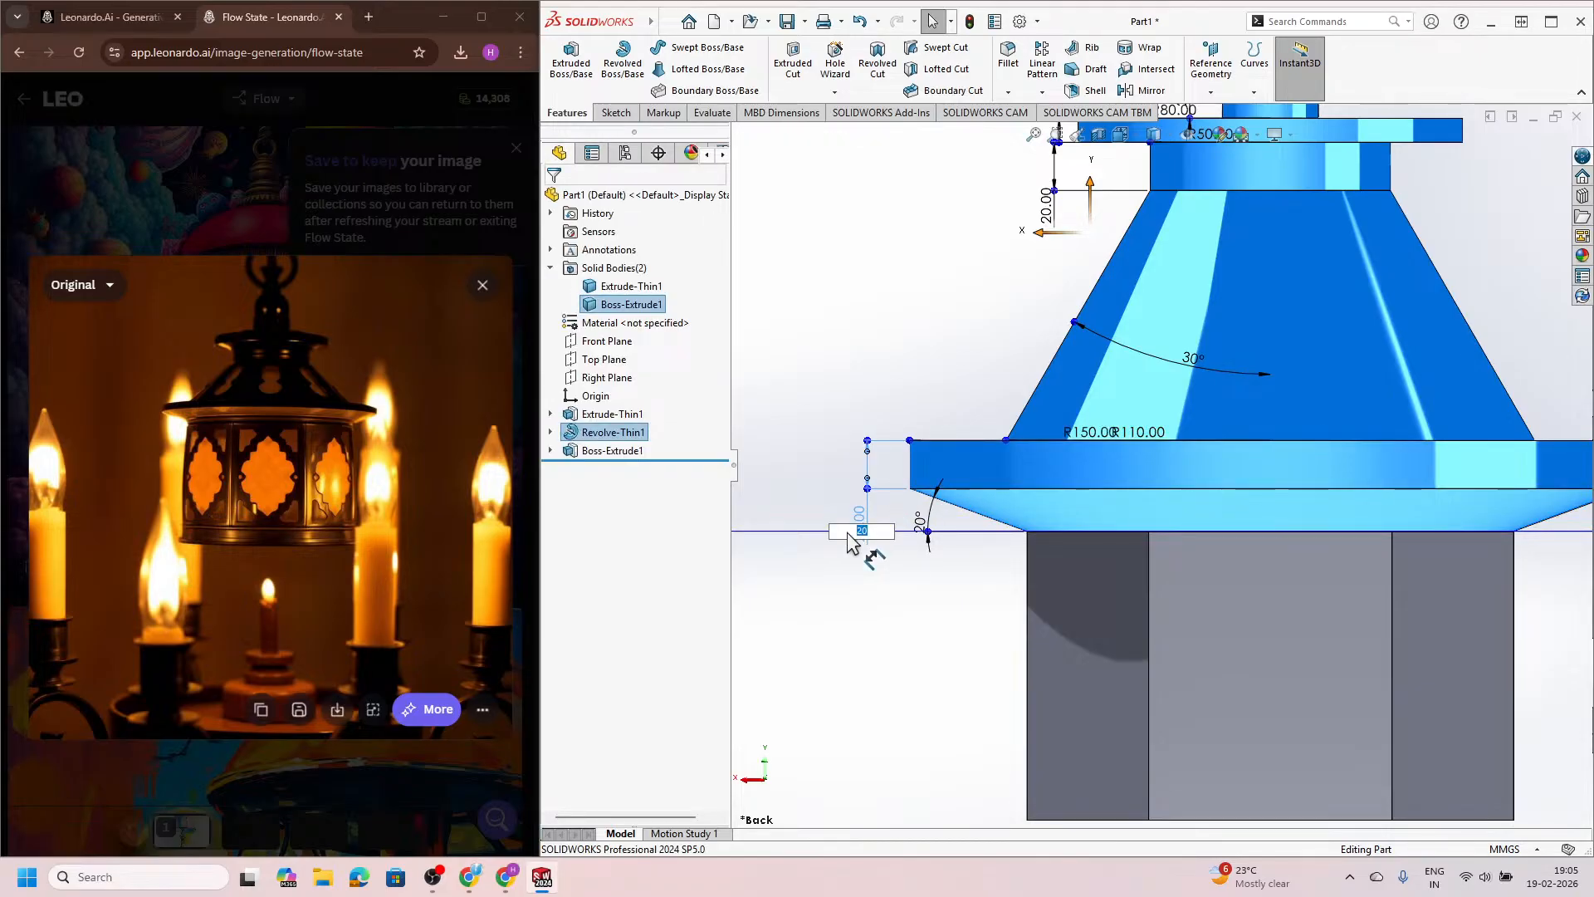
key("Return")
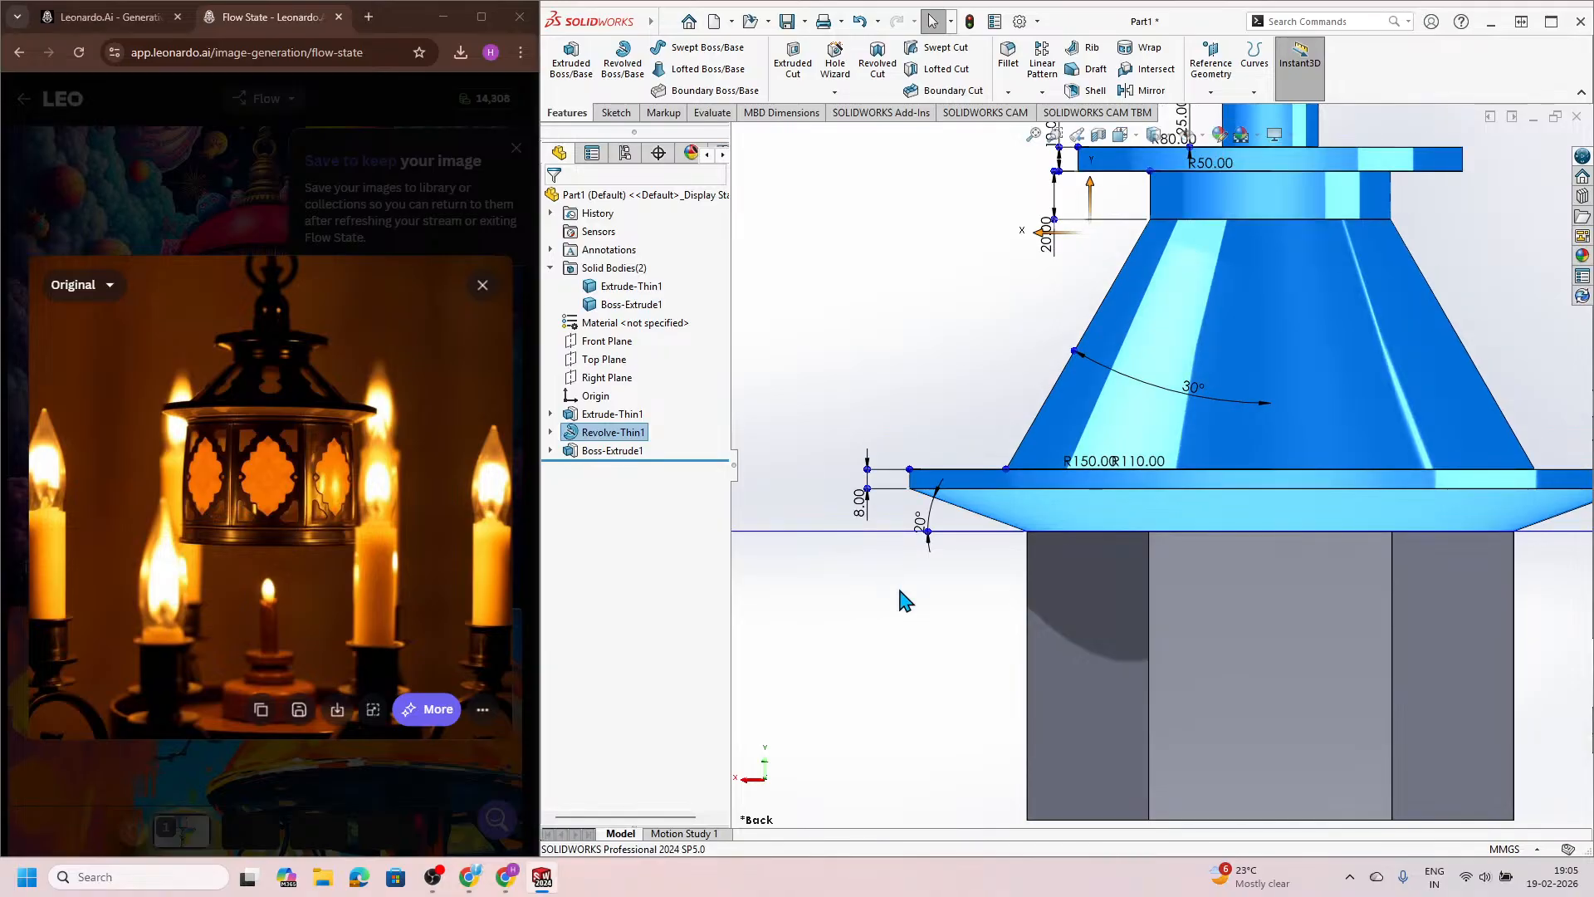
Step: Set the outer radius of the revolved roof's large flange to 120 mm and rebuild the model
key("f")
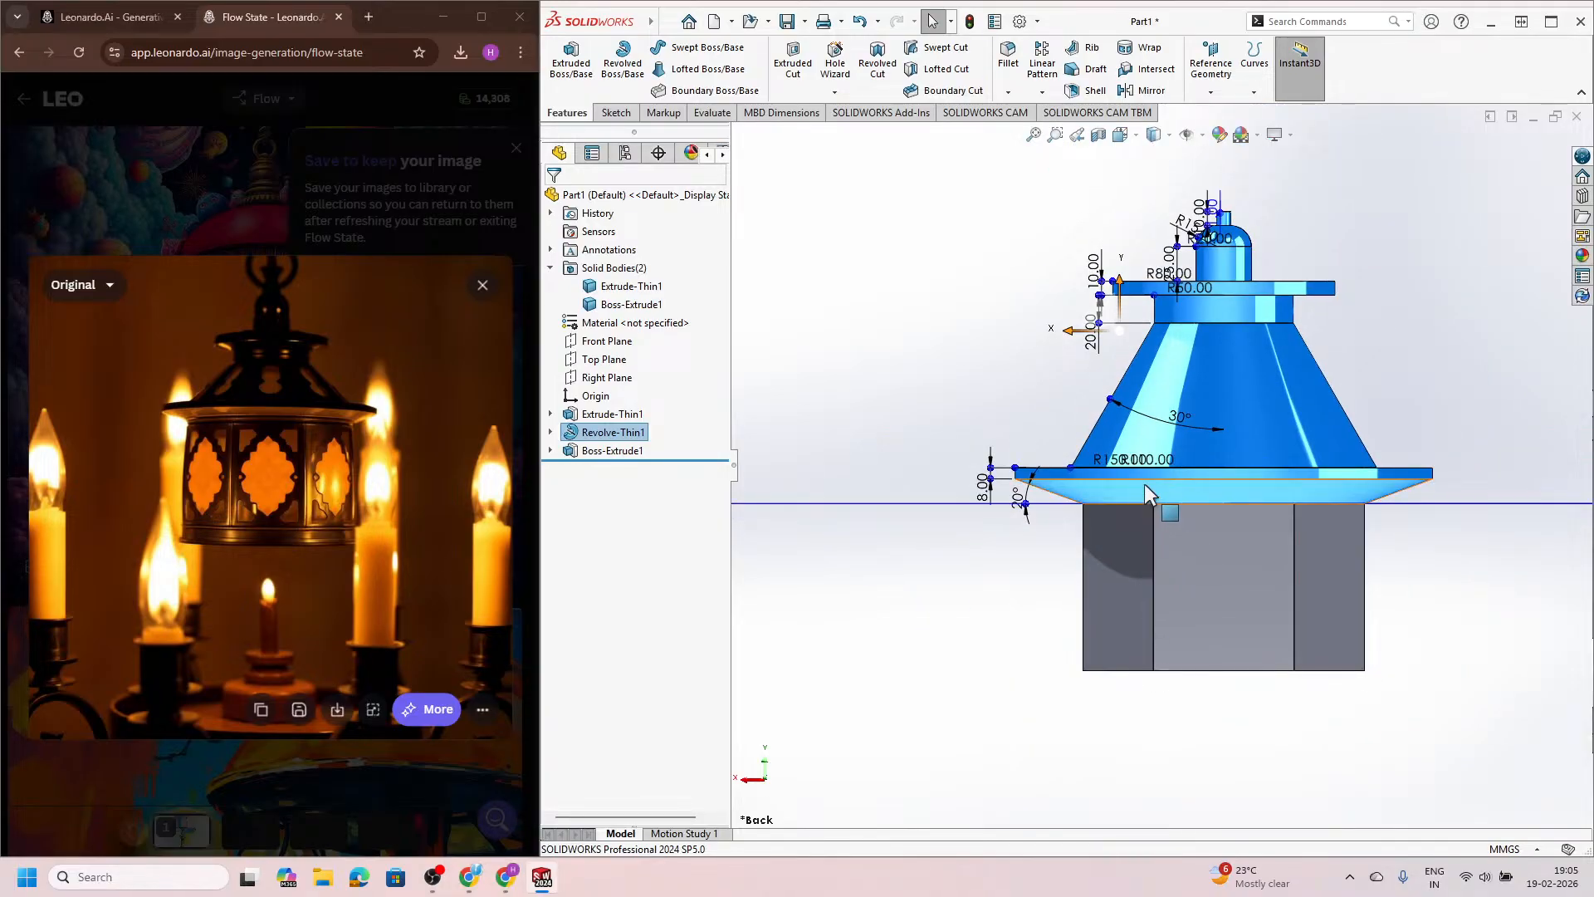
scroll(1137, 482, "down", 8)
scroll(1129, 454, "up", 3)
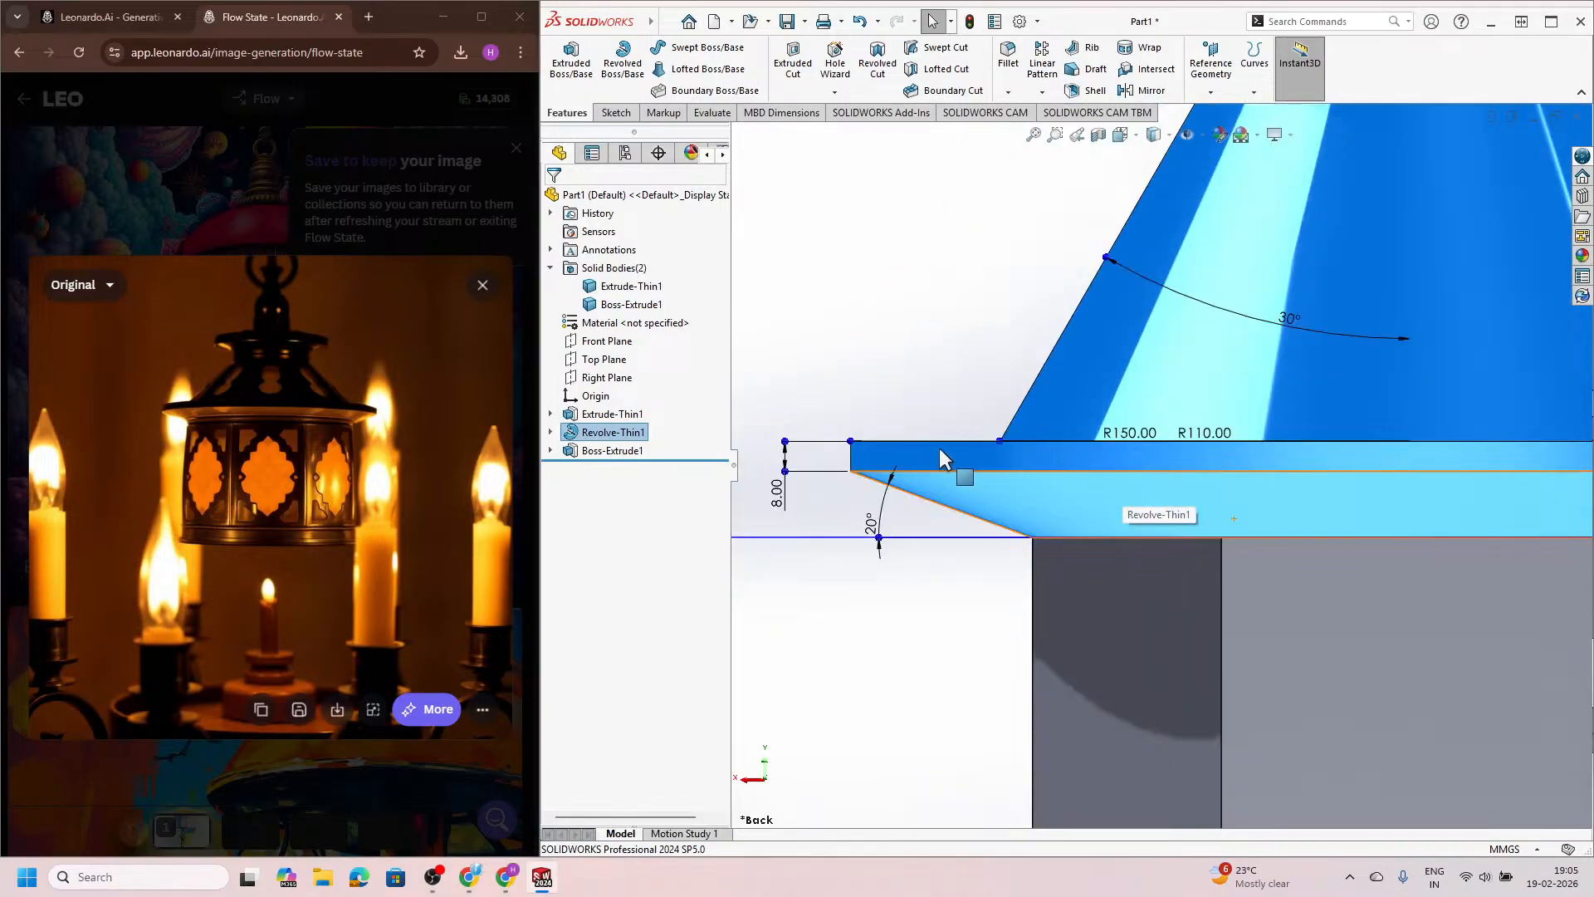
middle_click_drag(1066, 462, 1119, 415)
scroll(1119, 416, "down", 3)
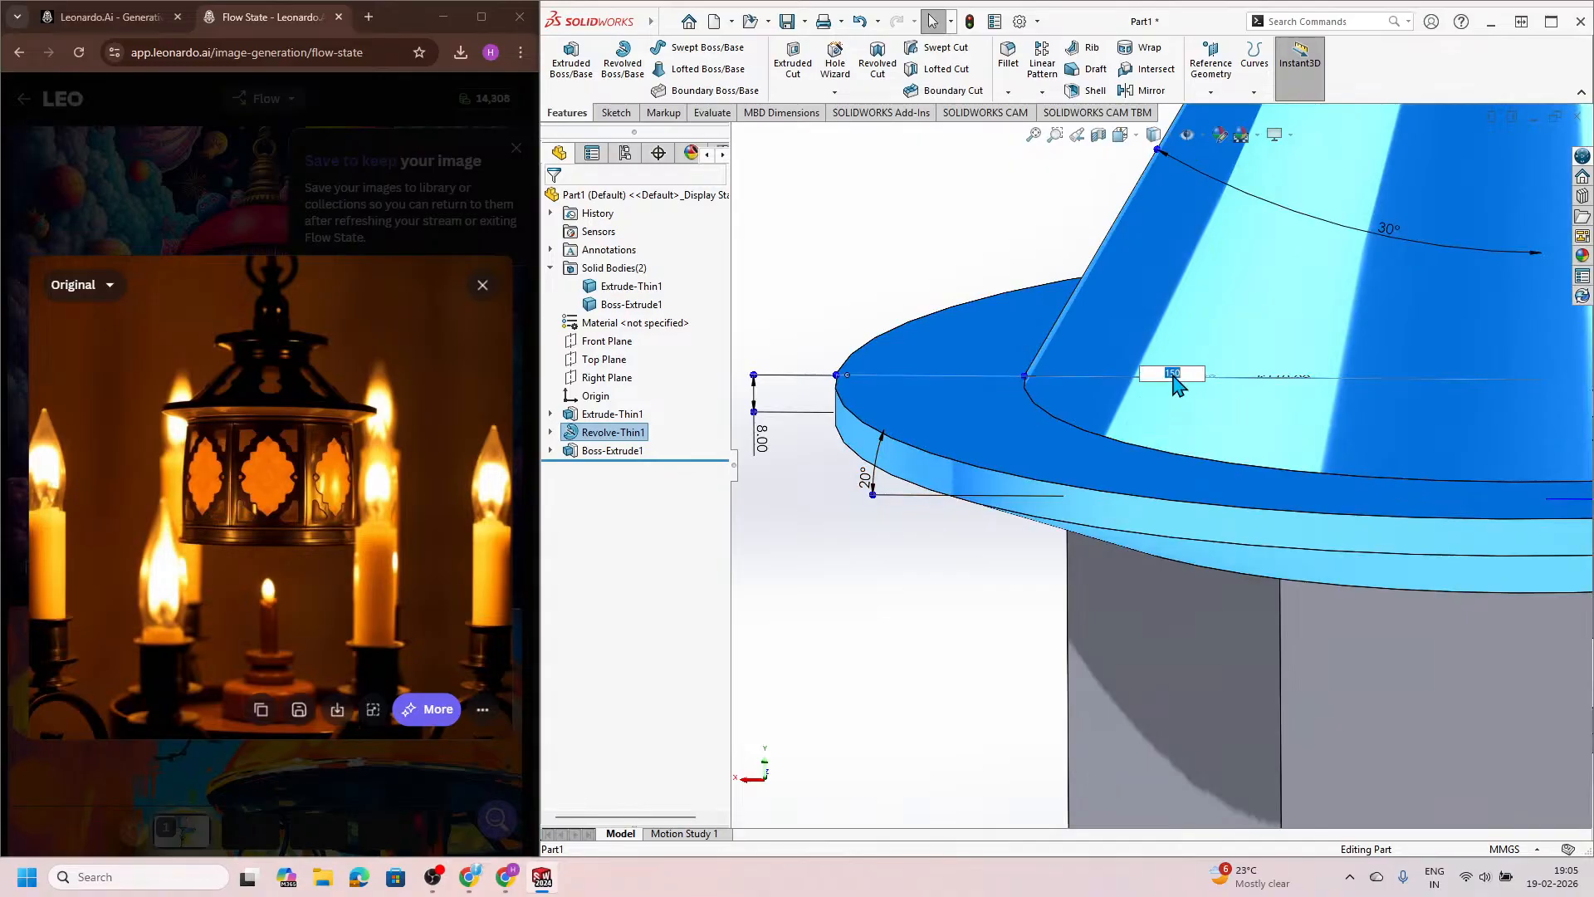
double_click(1177, 381)
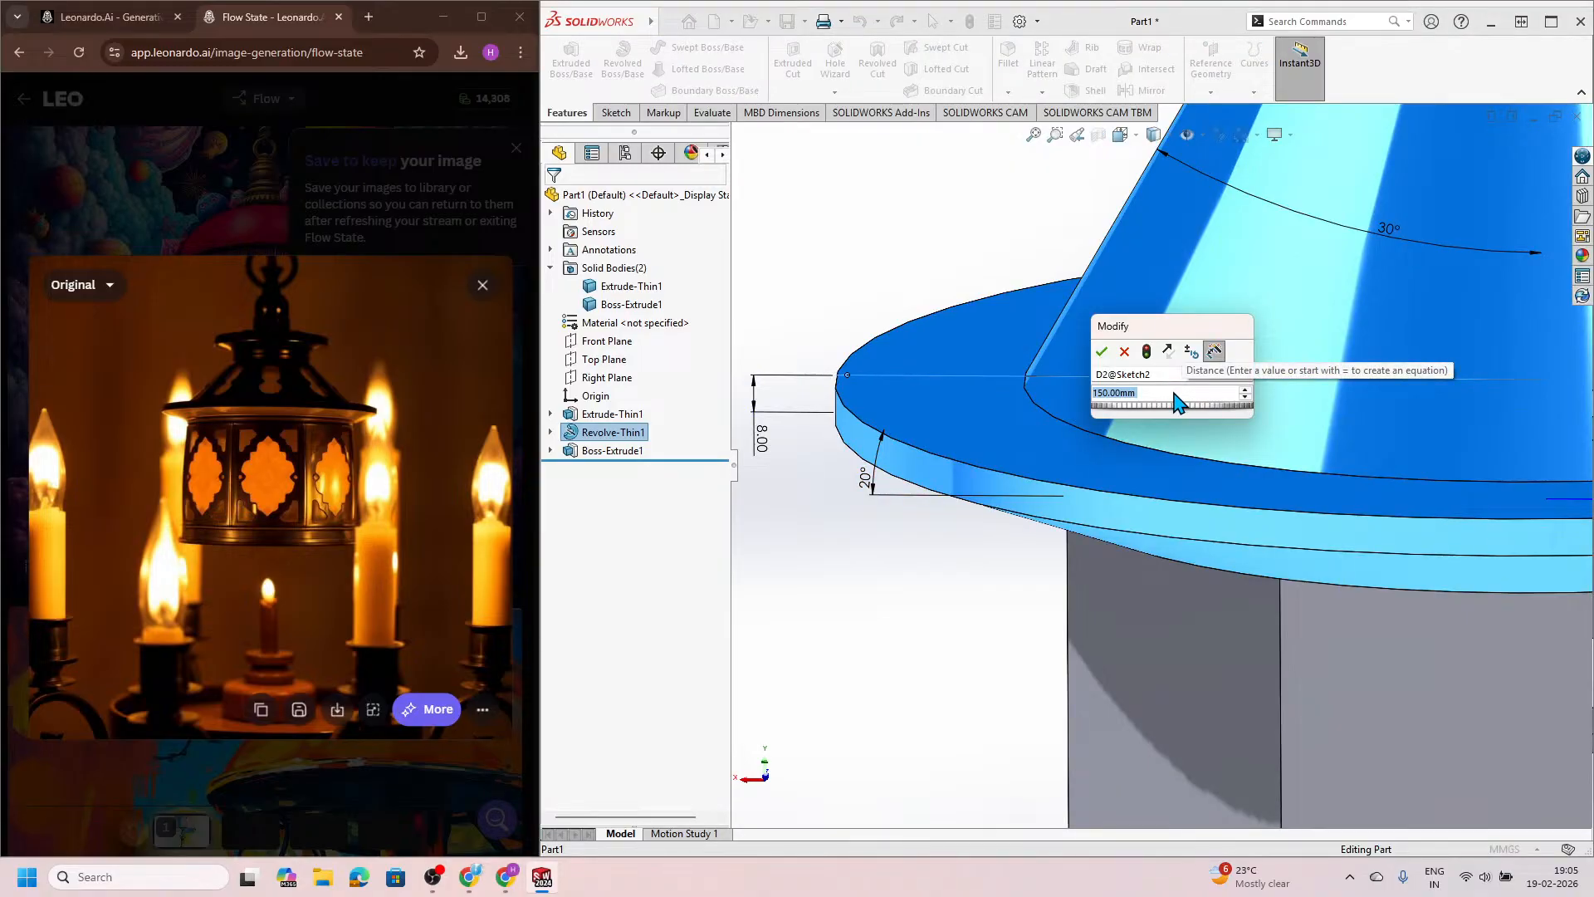
type("120")
key("Return")
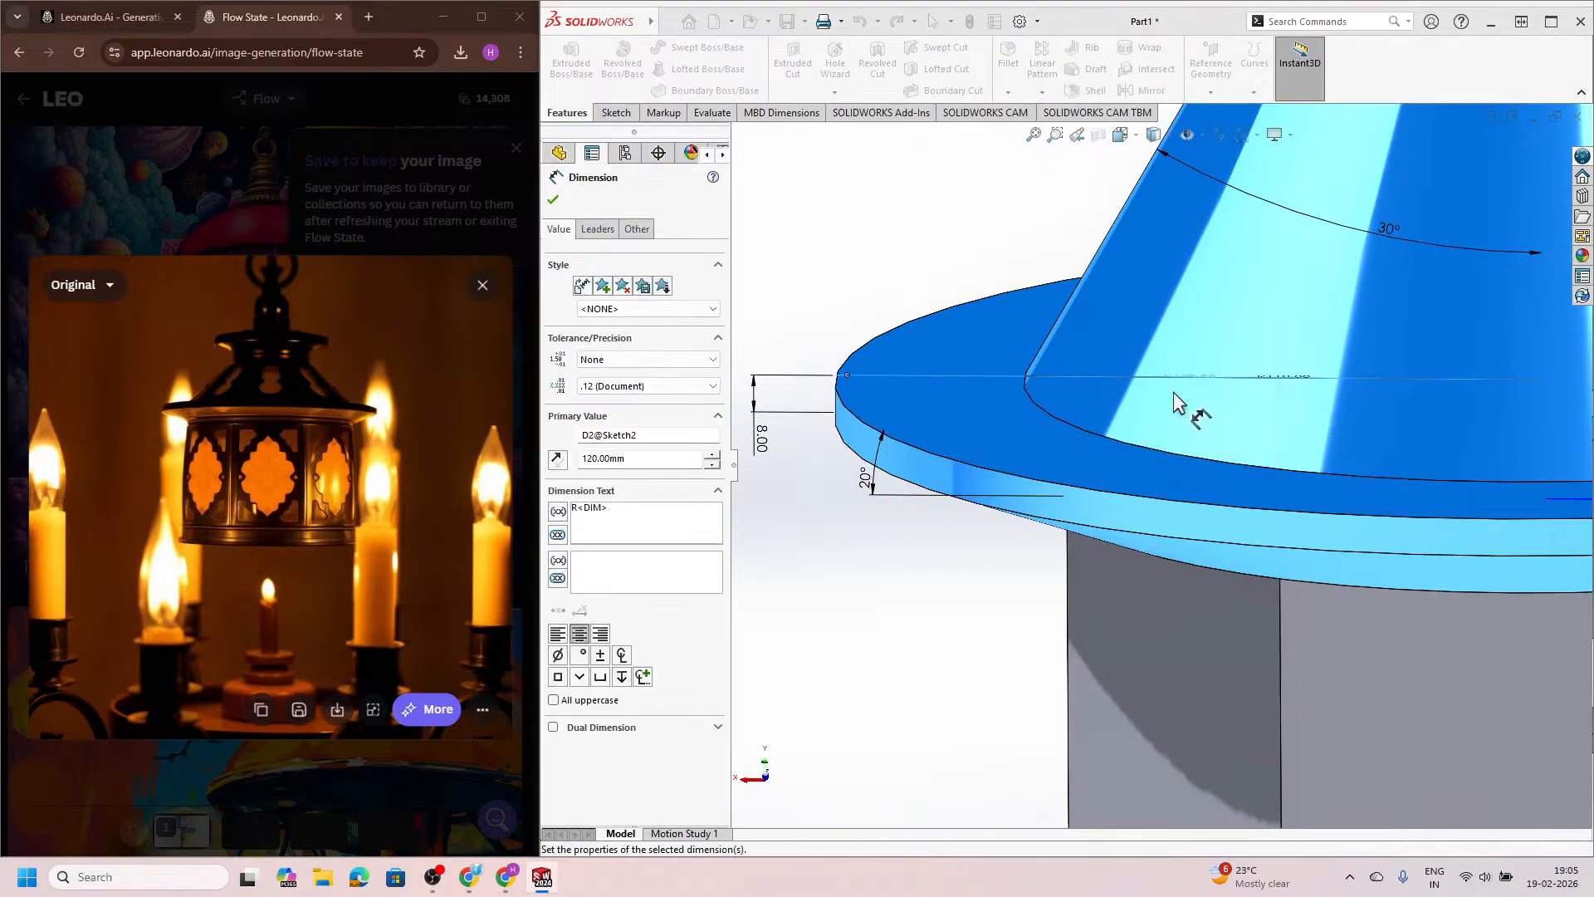
scroll(1120, 363, "up", 3)
left_click(975, 271)
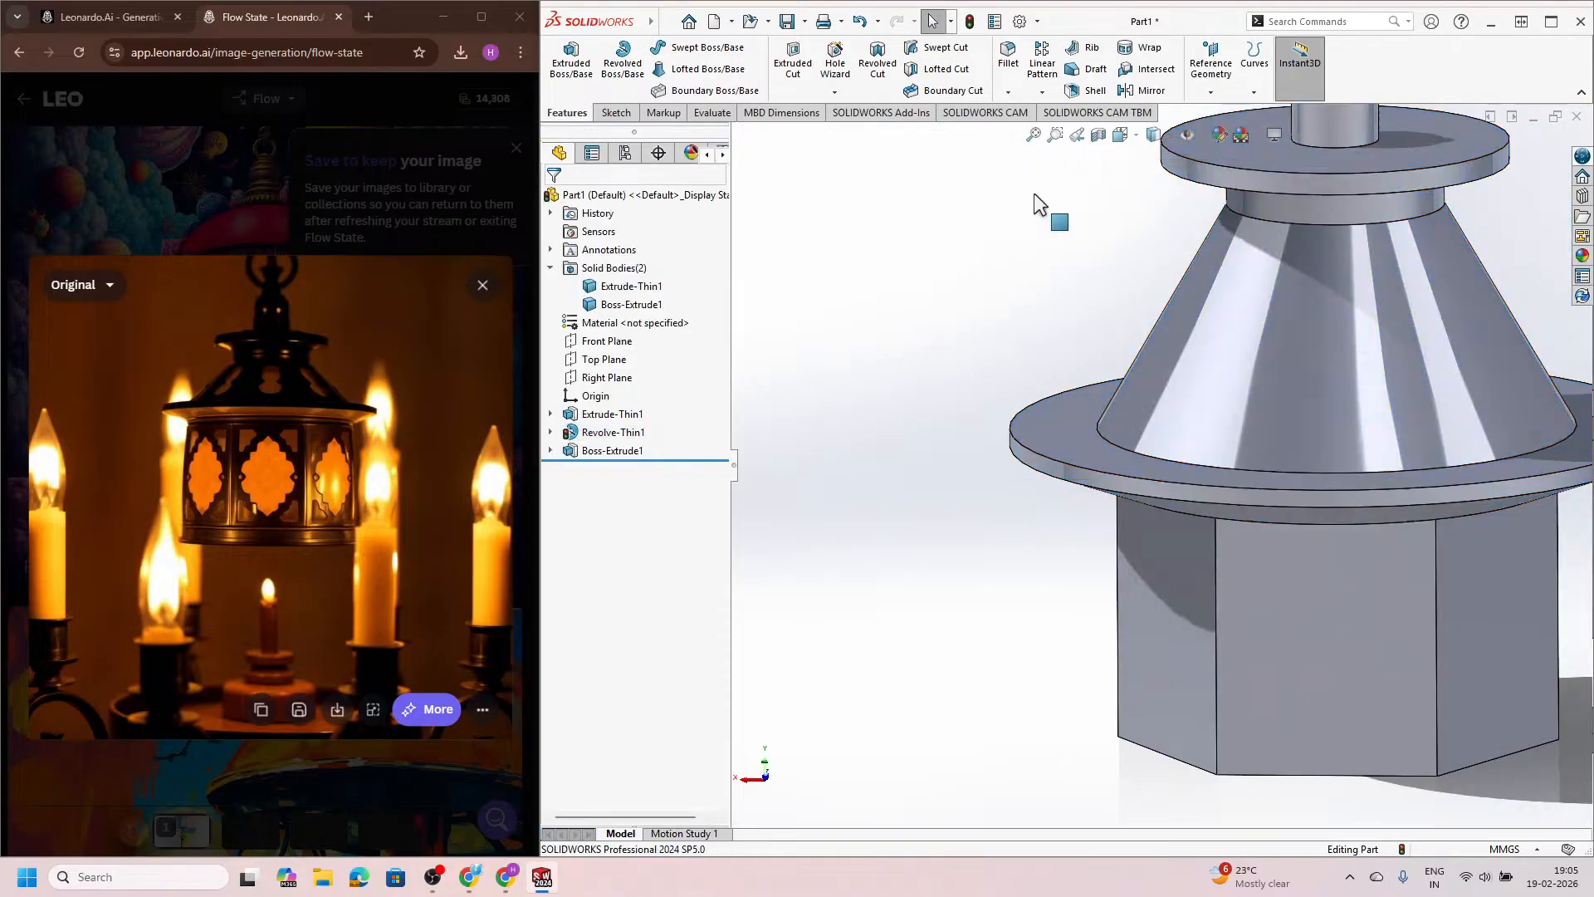
left_click(969, 22)
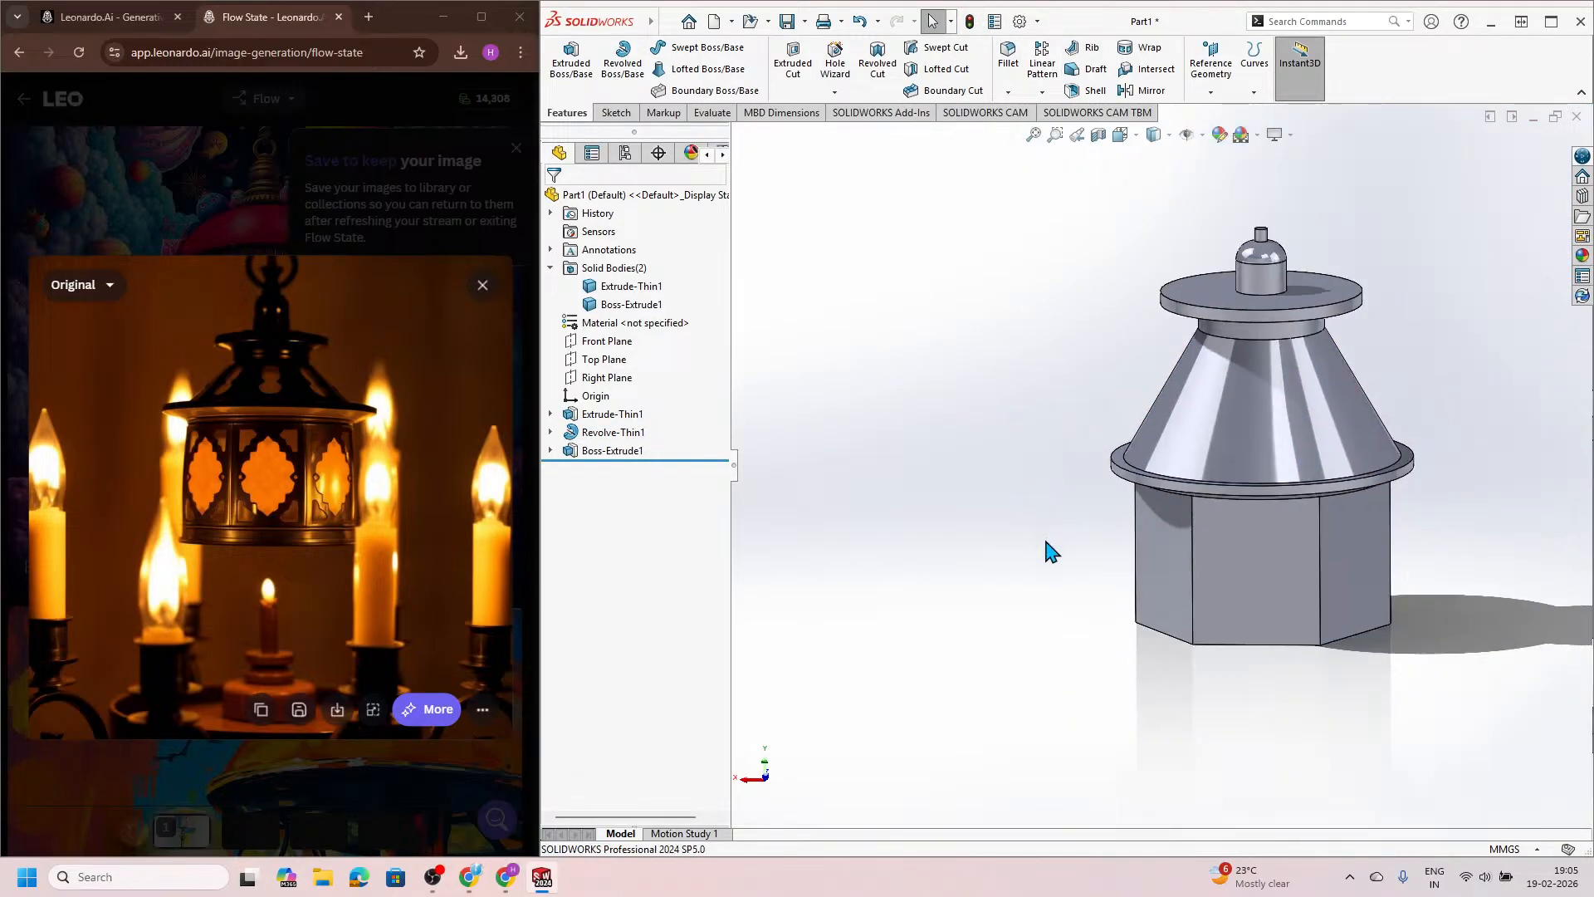
Step: Switch to the Back view and set the base radius of the roof's cone to 100 mm
key("space")
left_click(1005, 598)
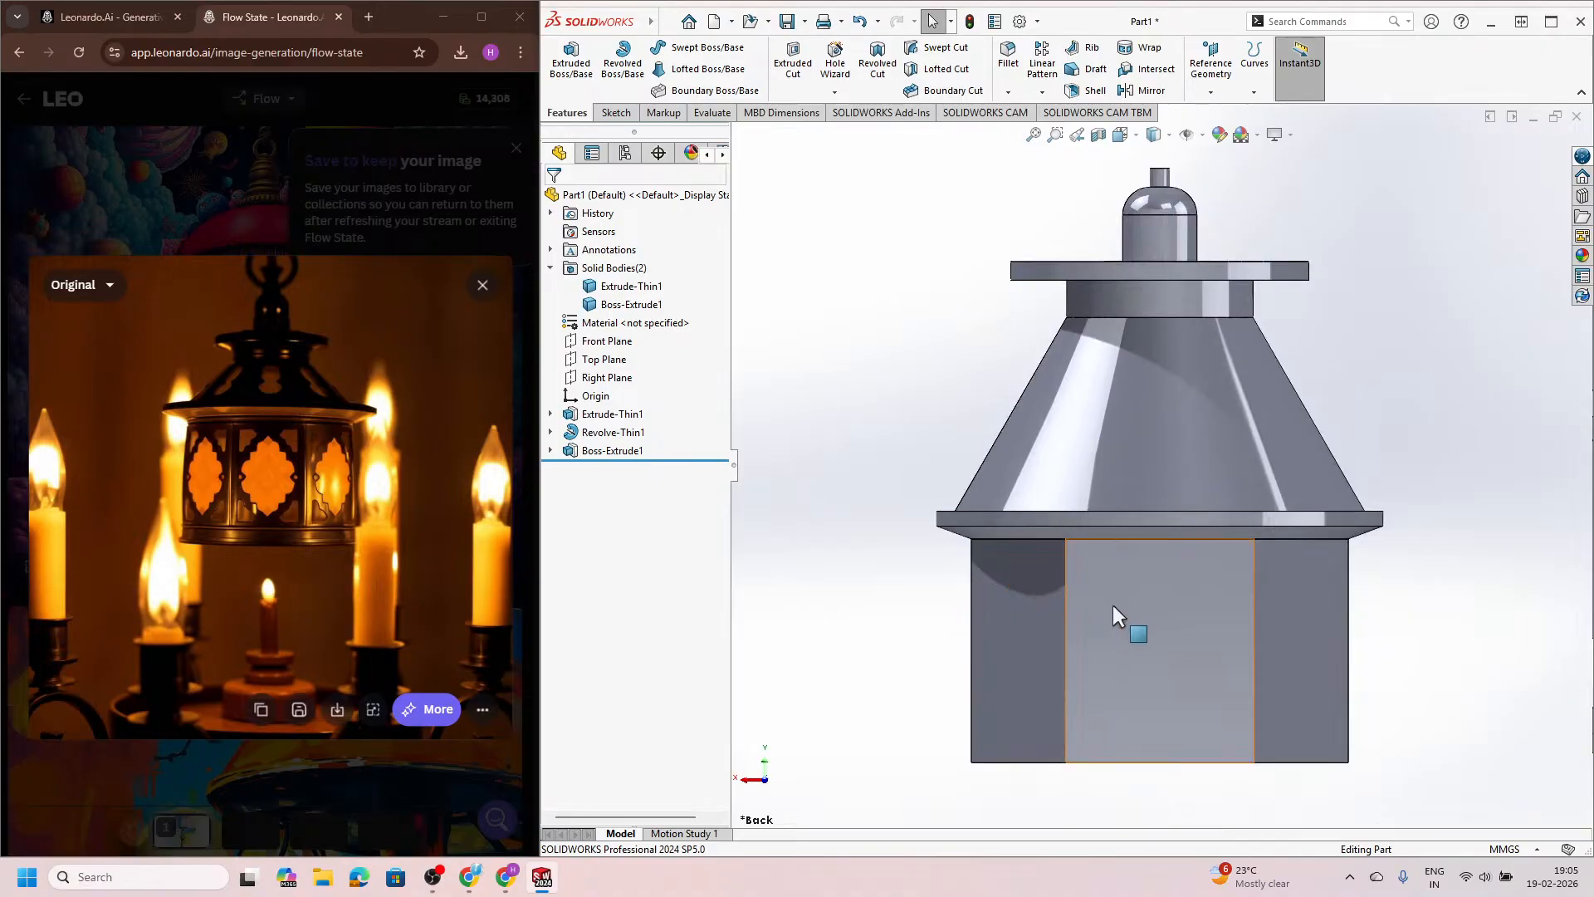
scroll(1114, 605, "up", 2)
scroll(1305, 629, "down", 2)
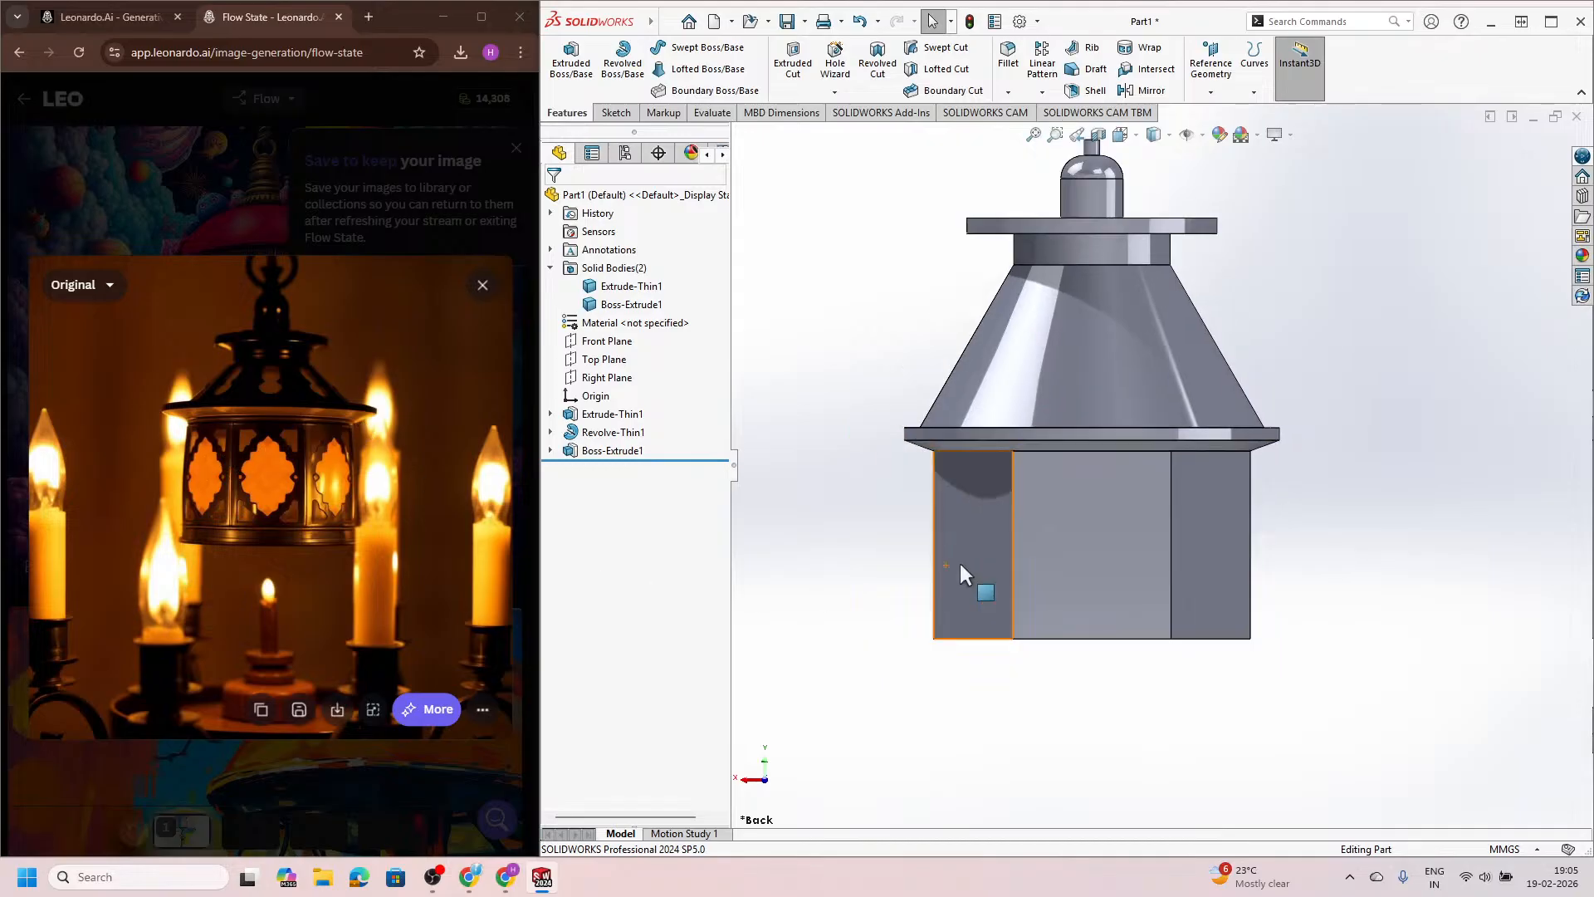
scroll(1044, 372, "down", 2)
double_click(1023, 377)
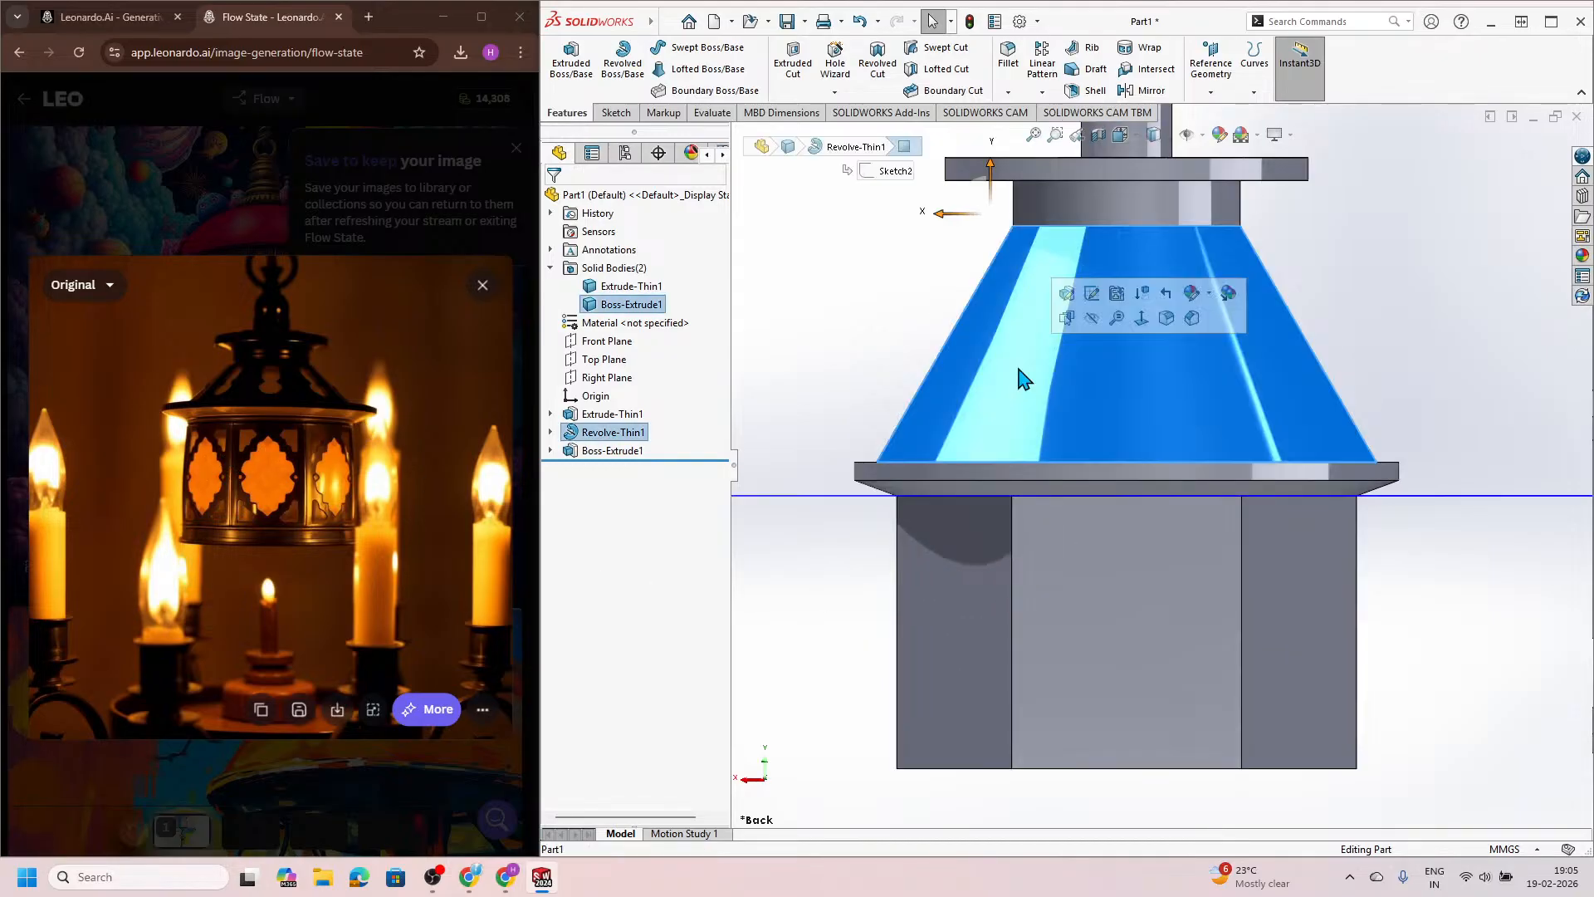
scroll(1034, 473, "down", 2)
scroll(1034, 473, "down", 2)
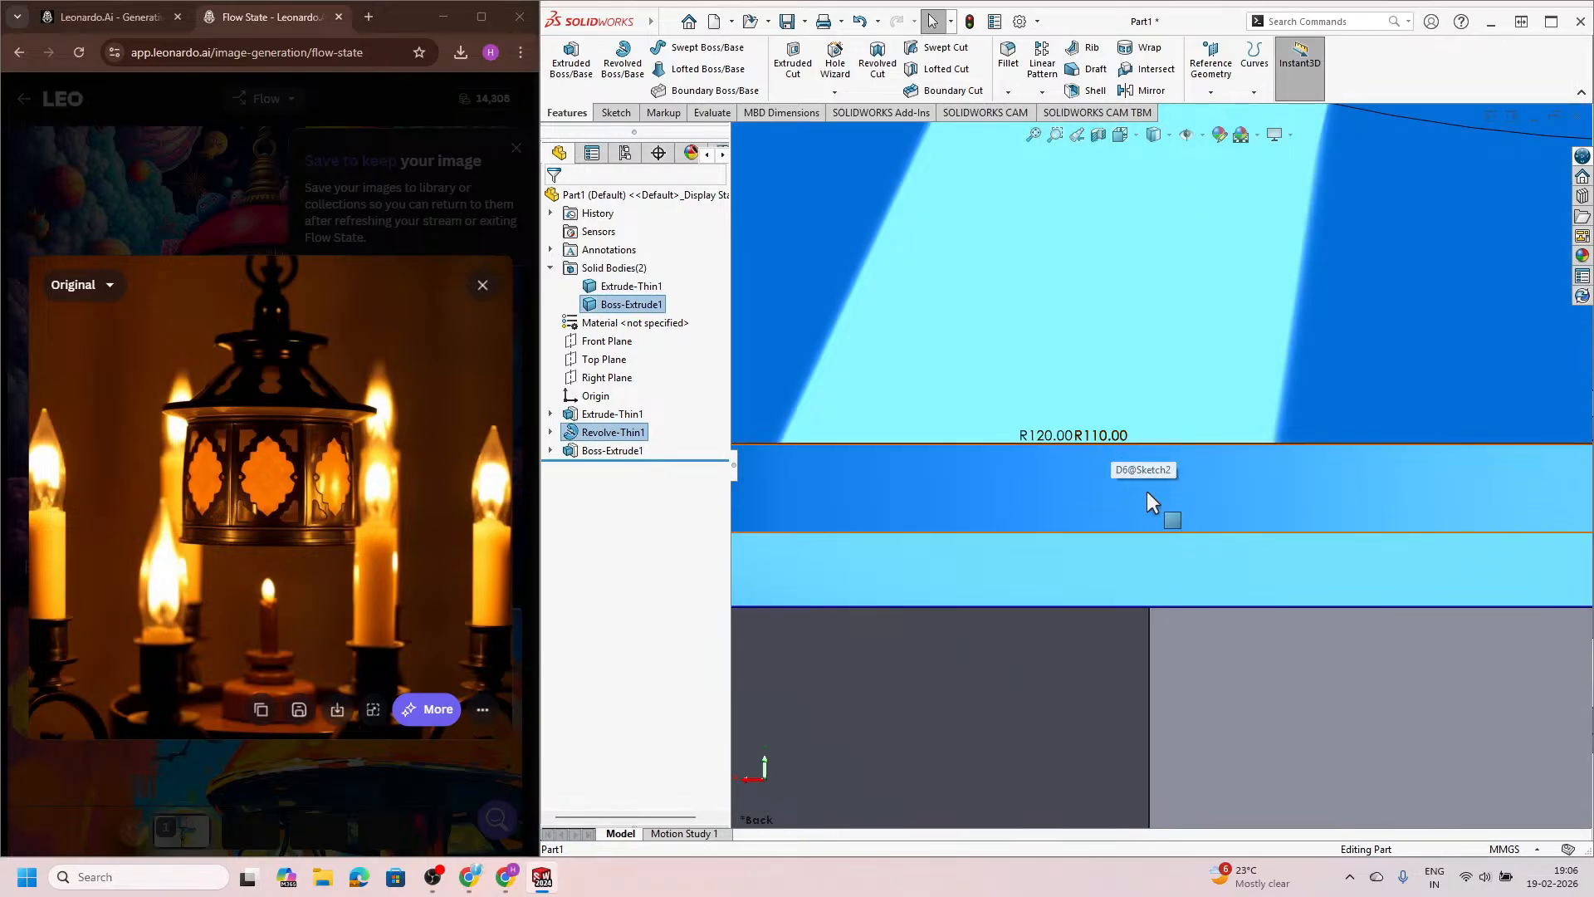
scroll(1147, 491, "up", 2)
scroll(1152, 472, "down", 3)
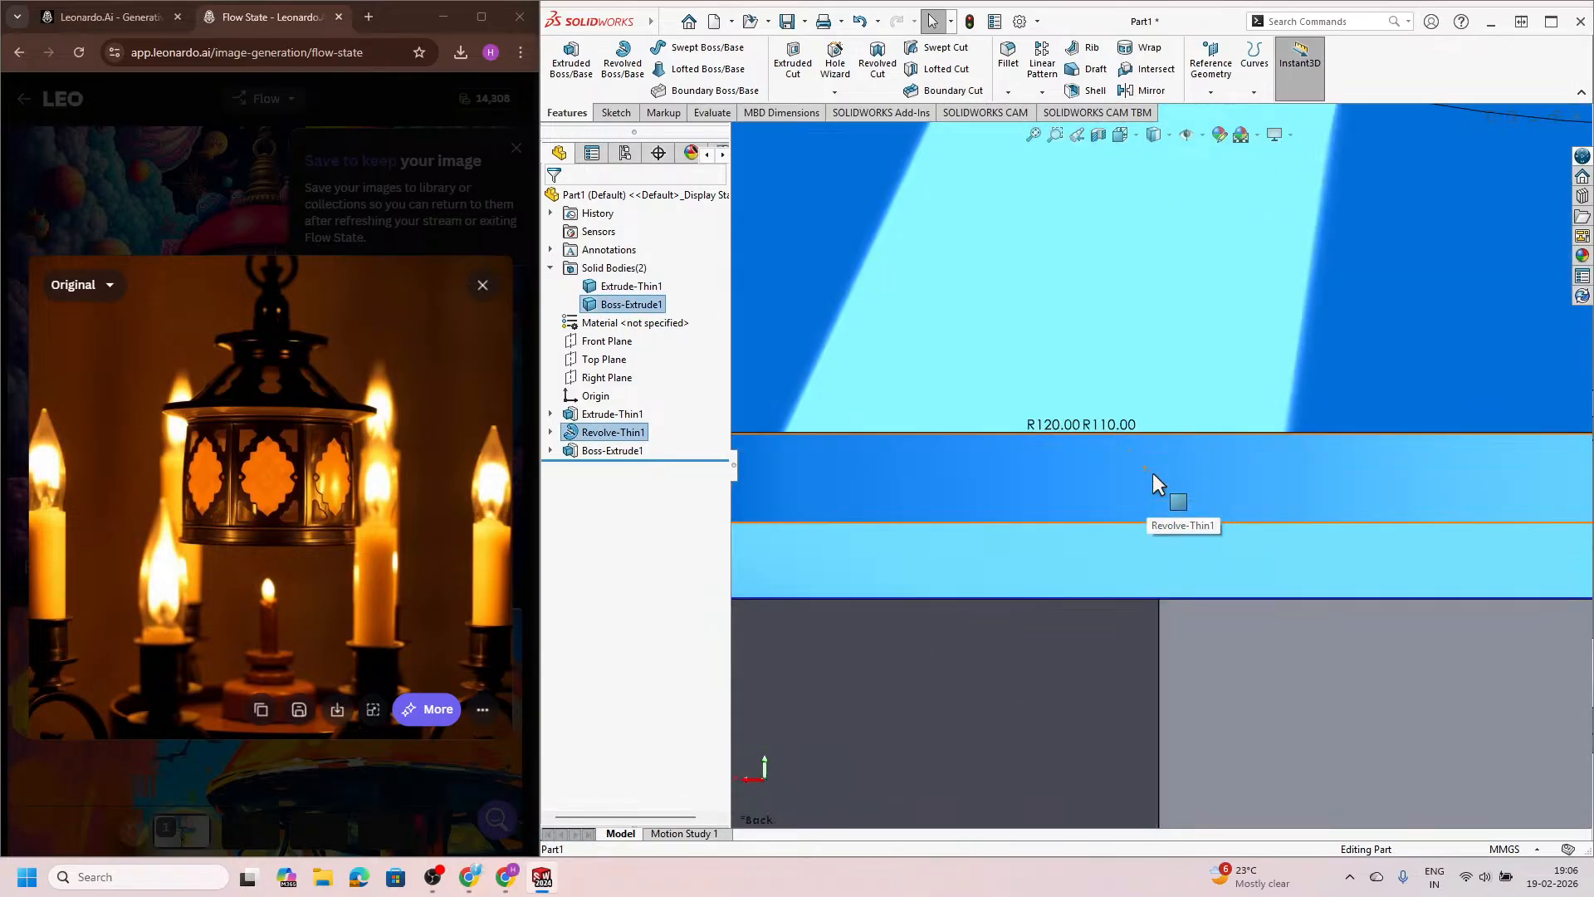
double_click(1103, 421)
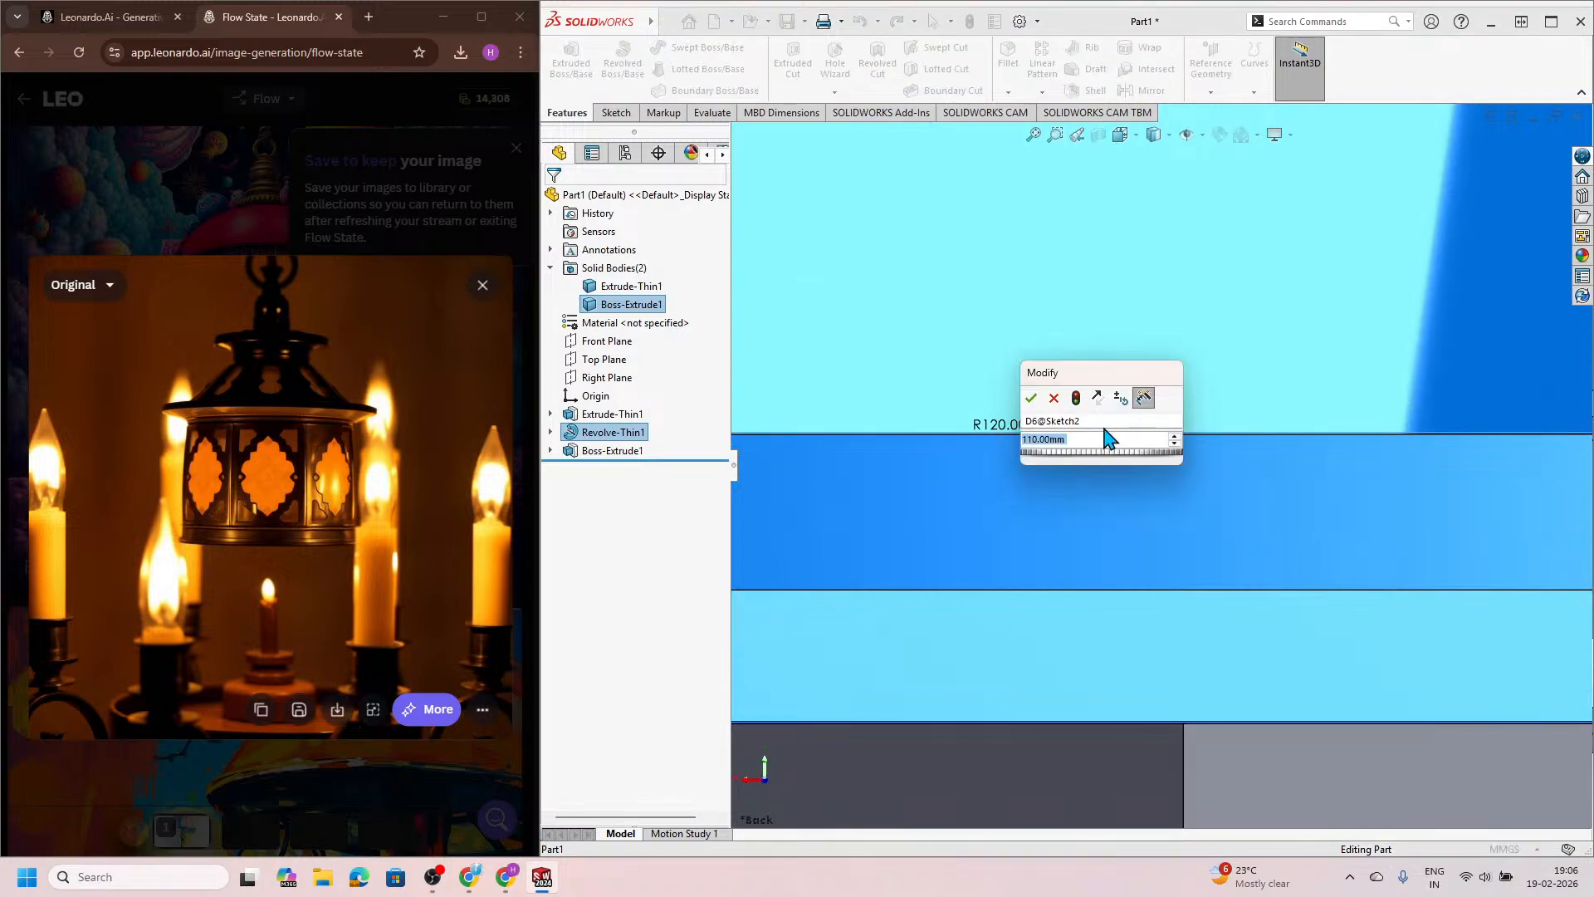
type("100")
key("Return")
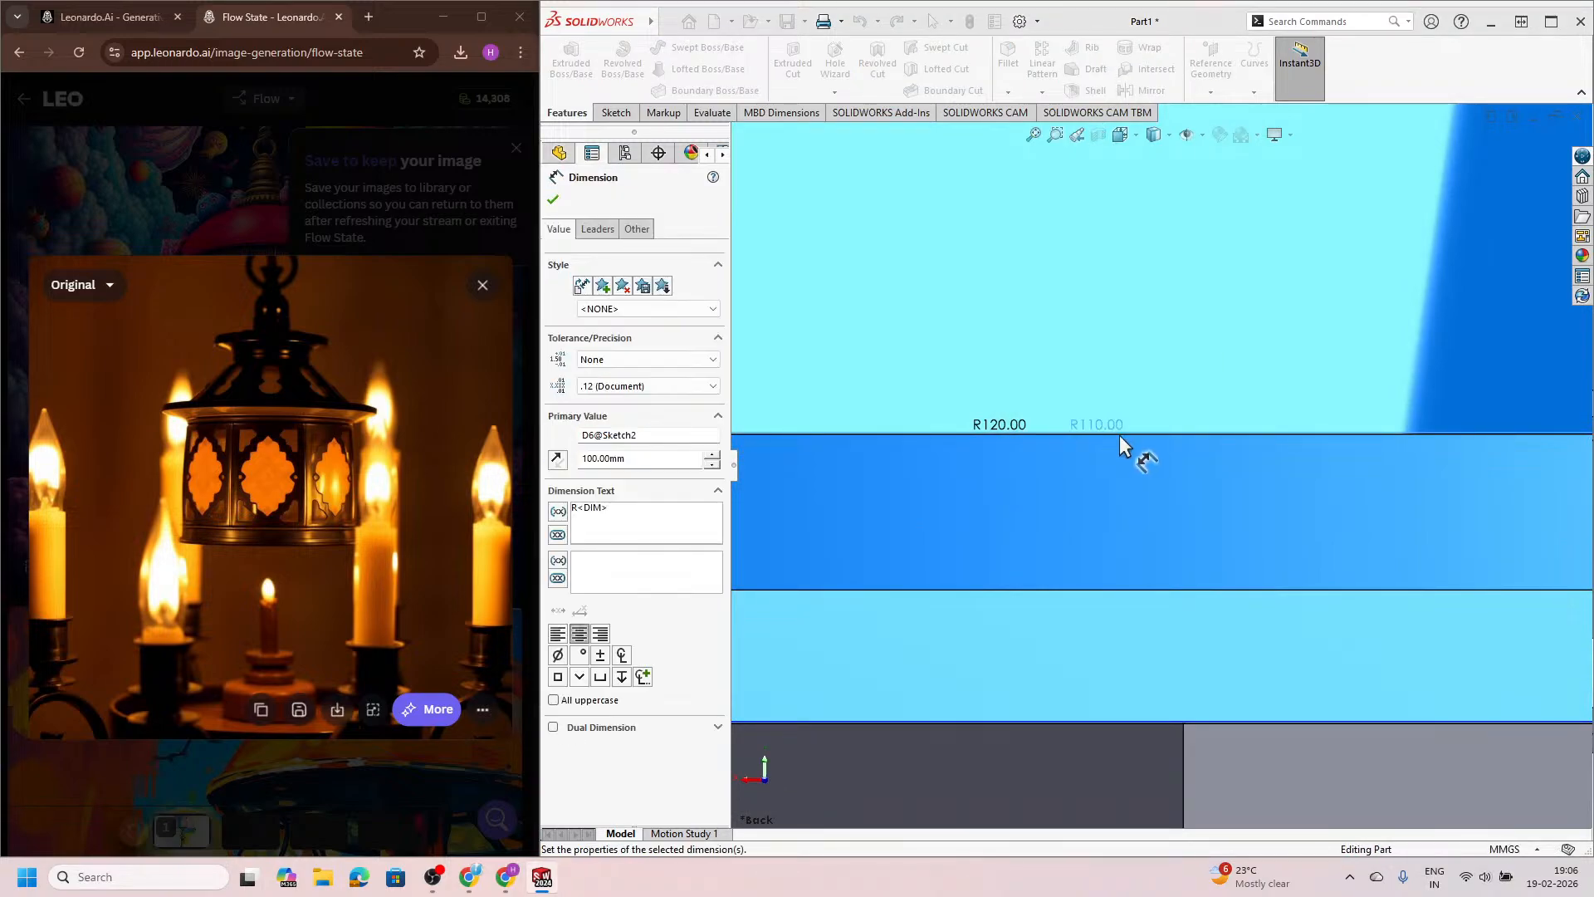
scroll(1134, 446, "up", 2)
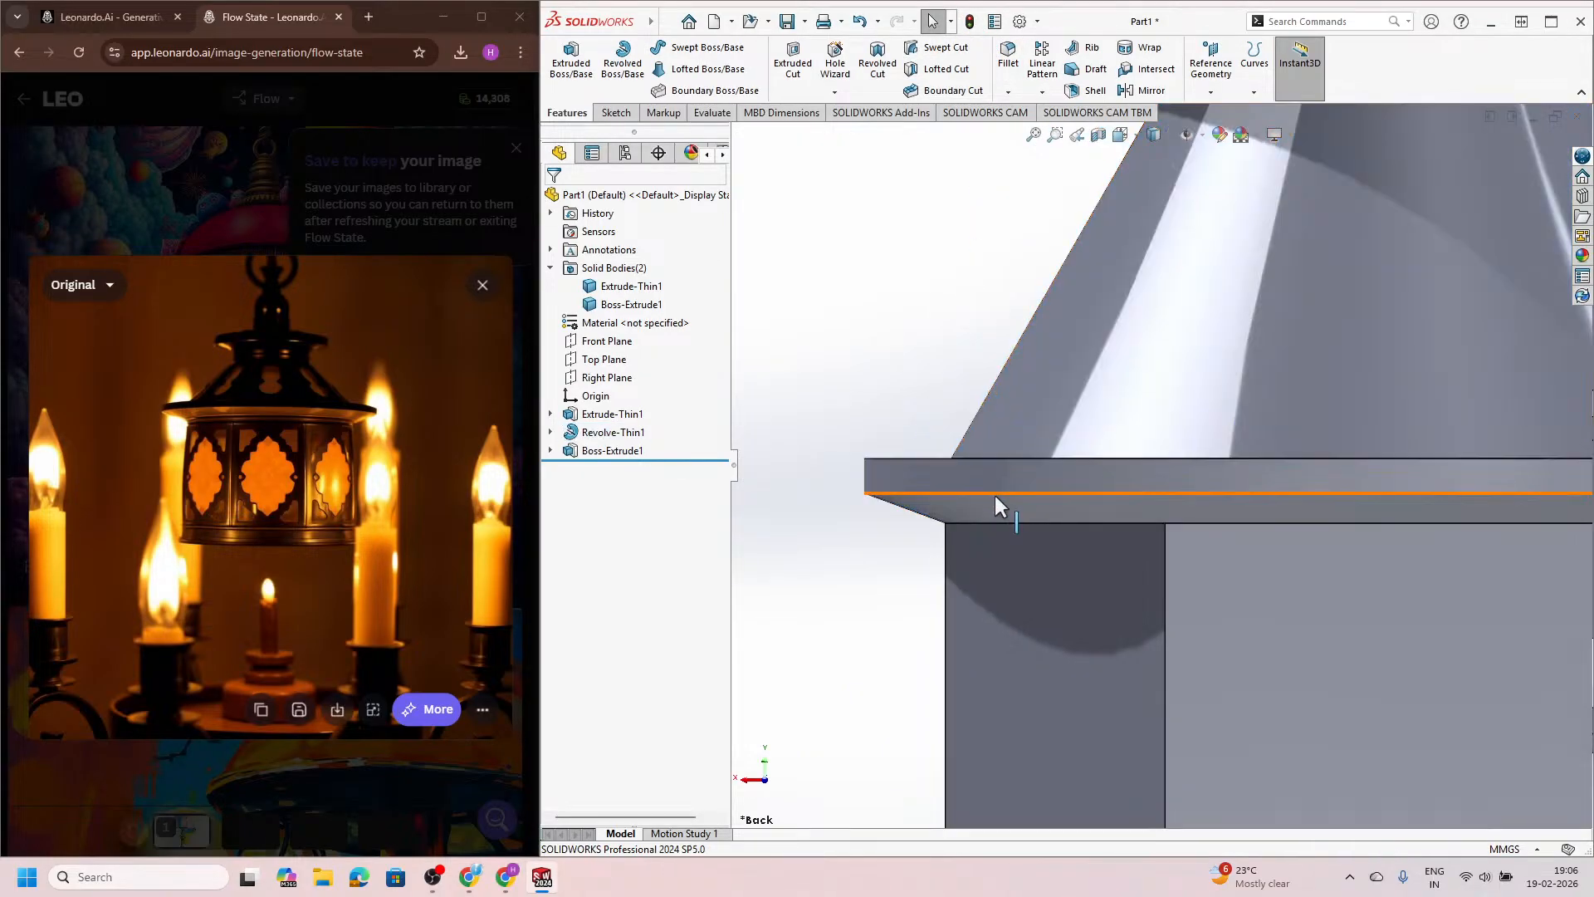
Step: Set the outer radius of the roof's large flange to 125 mm and rebuild the model
scroll(1049, 527, "up", 6)
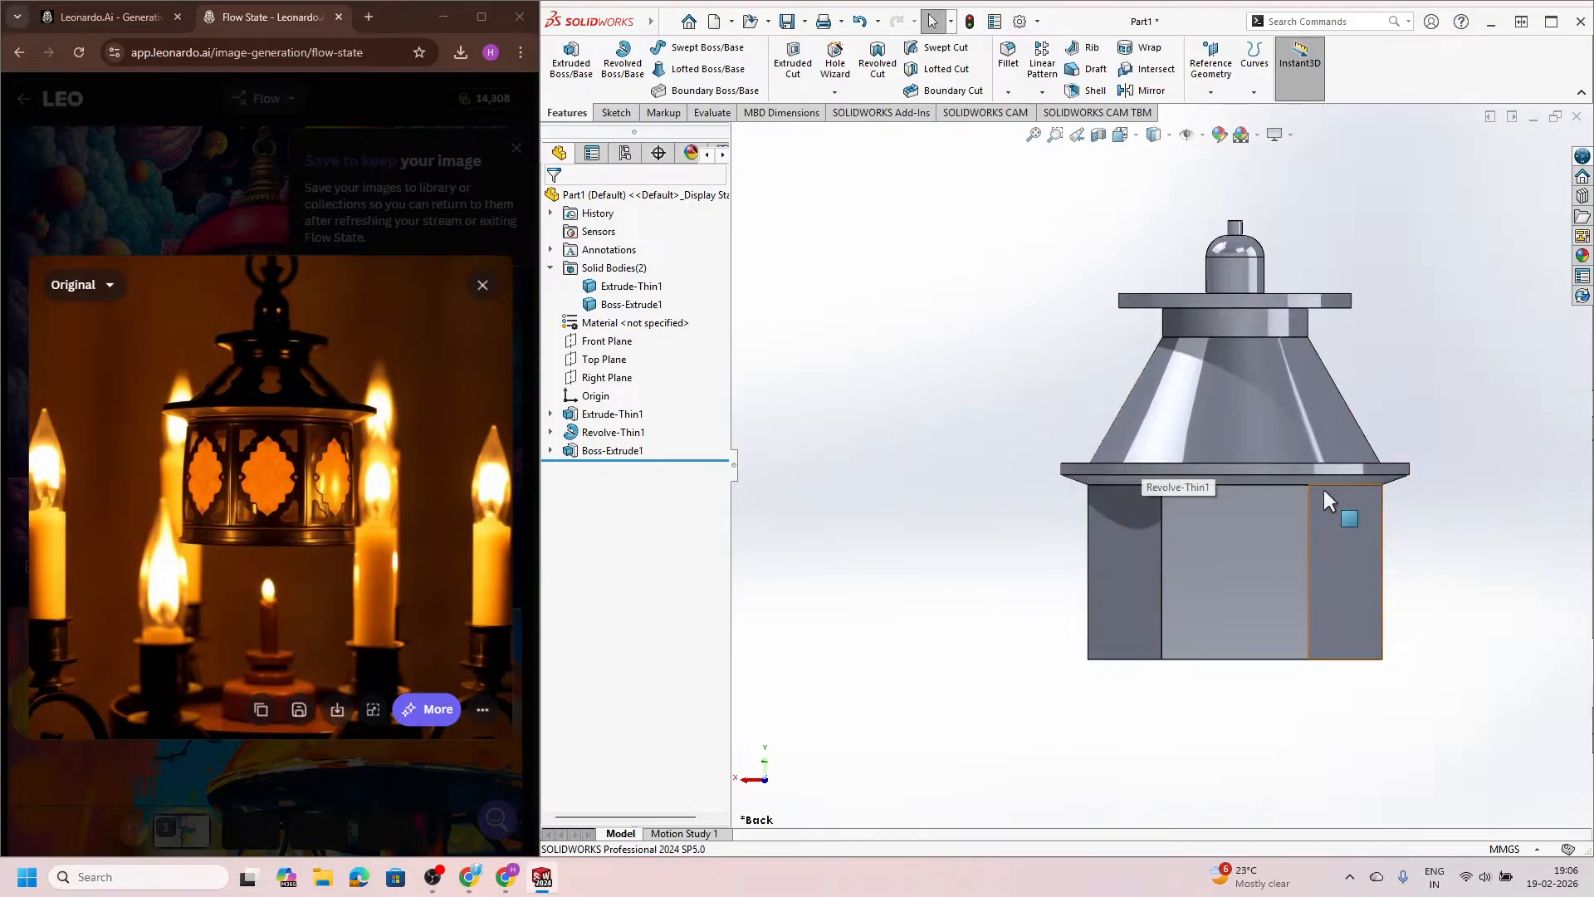
scroll(1411, 527, "down", 3)
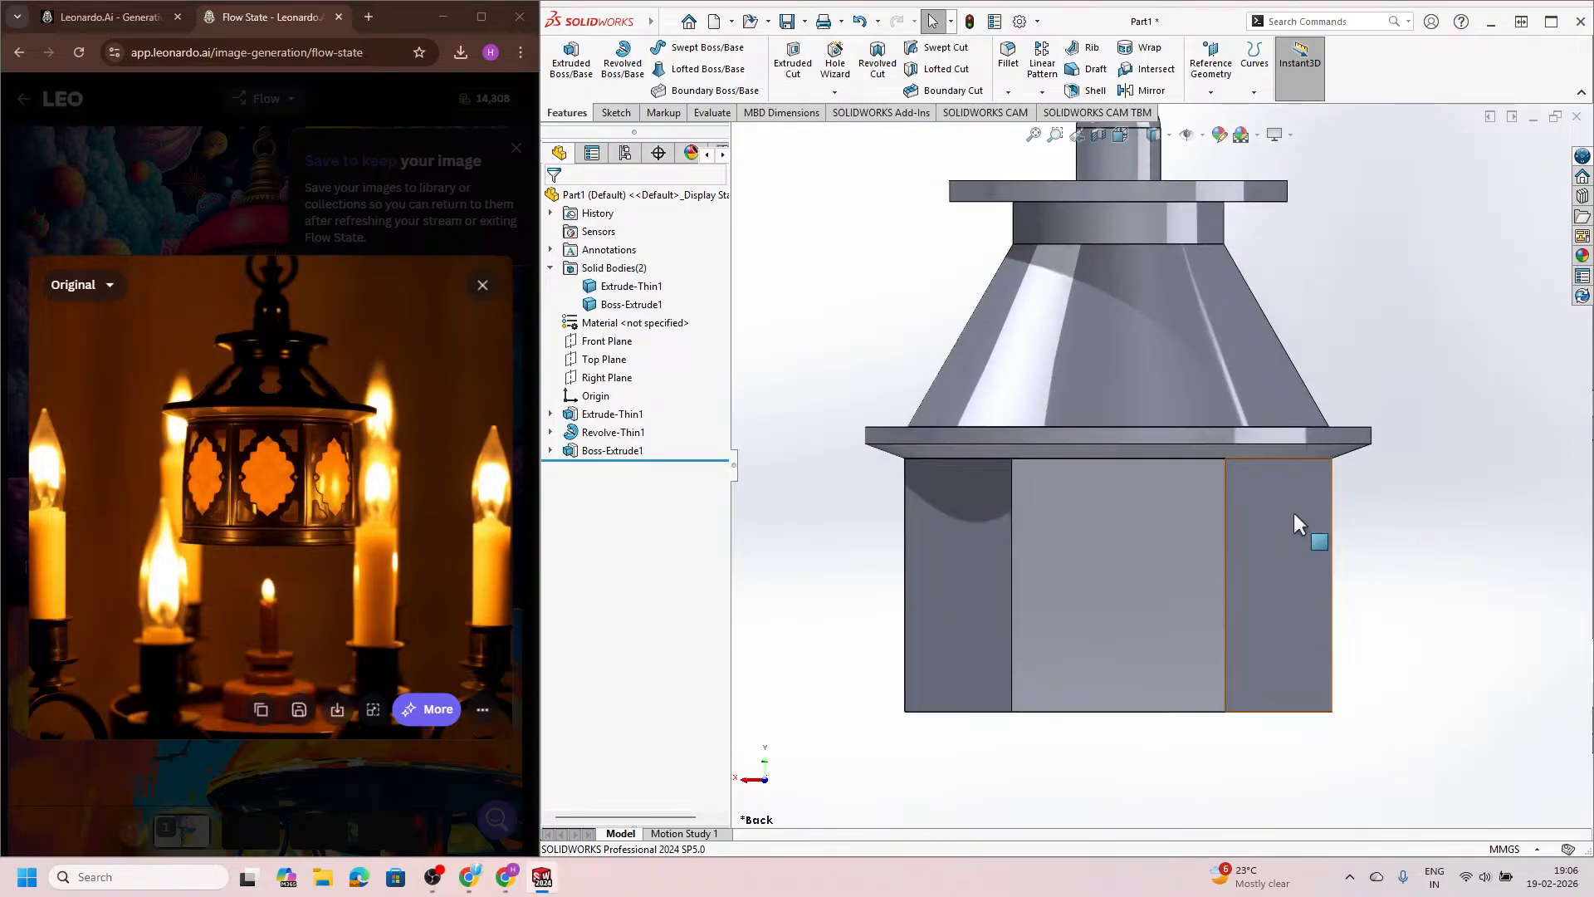
scroll(945, 436, "down", 2)
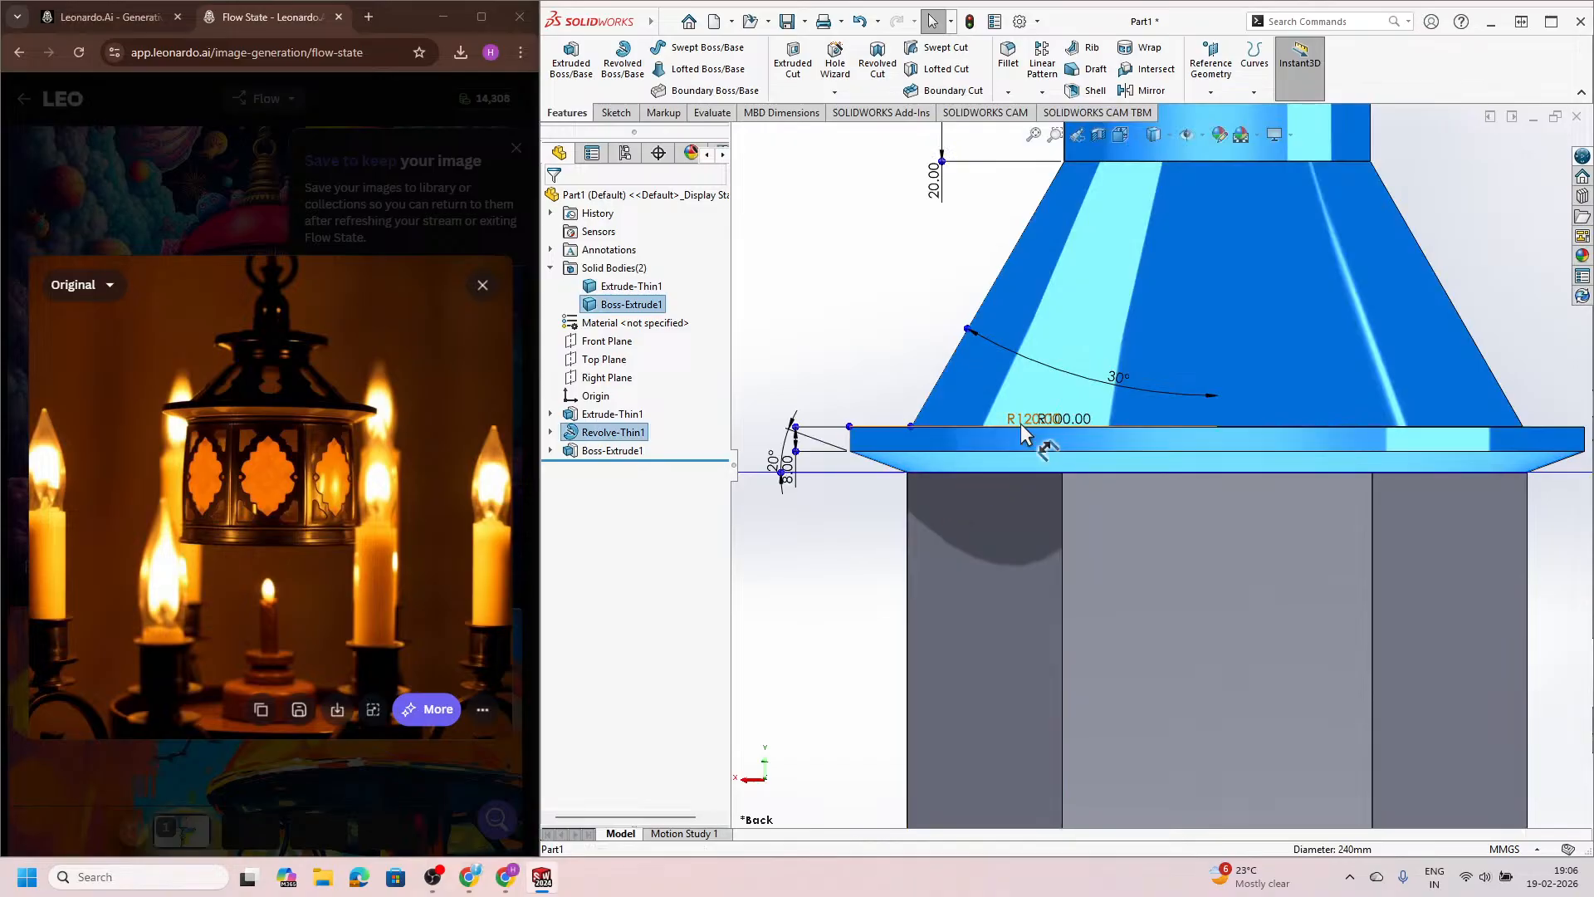
scroll(1020, 423, "down", 3)
double_click(1063, 431)
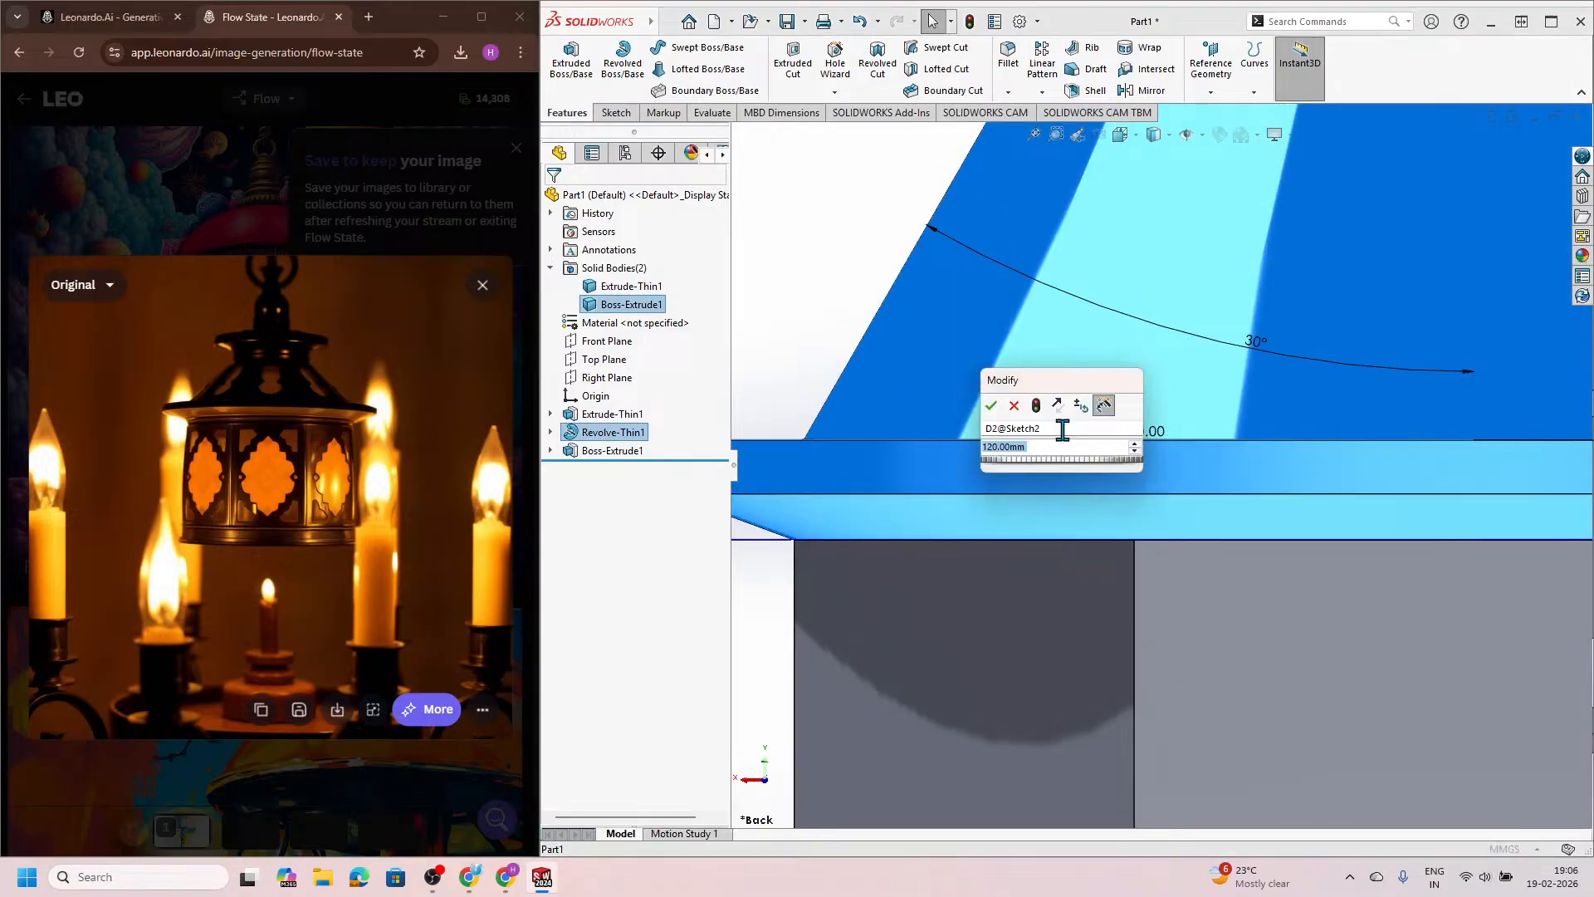
type("125")
key("Return")
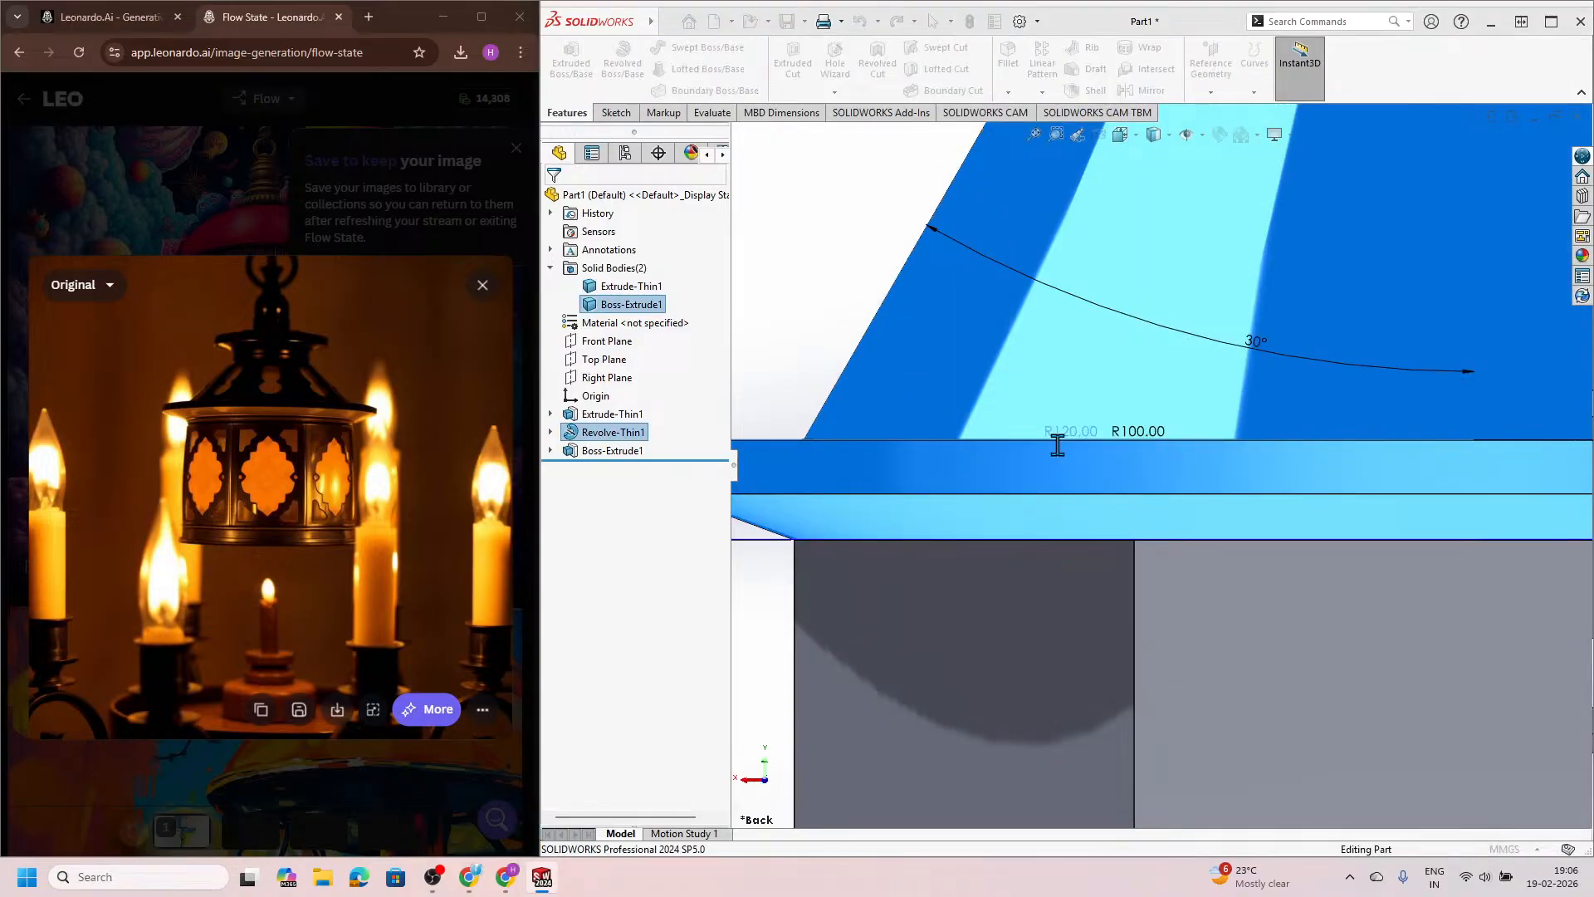
left_click(815, 296)
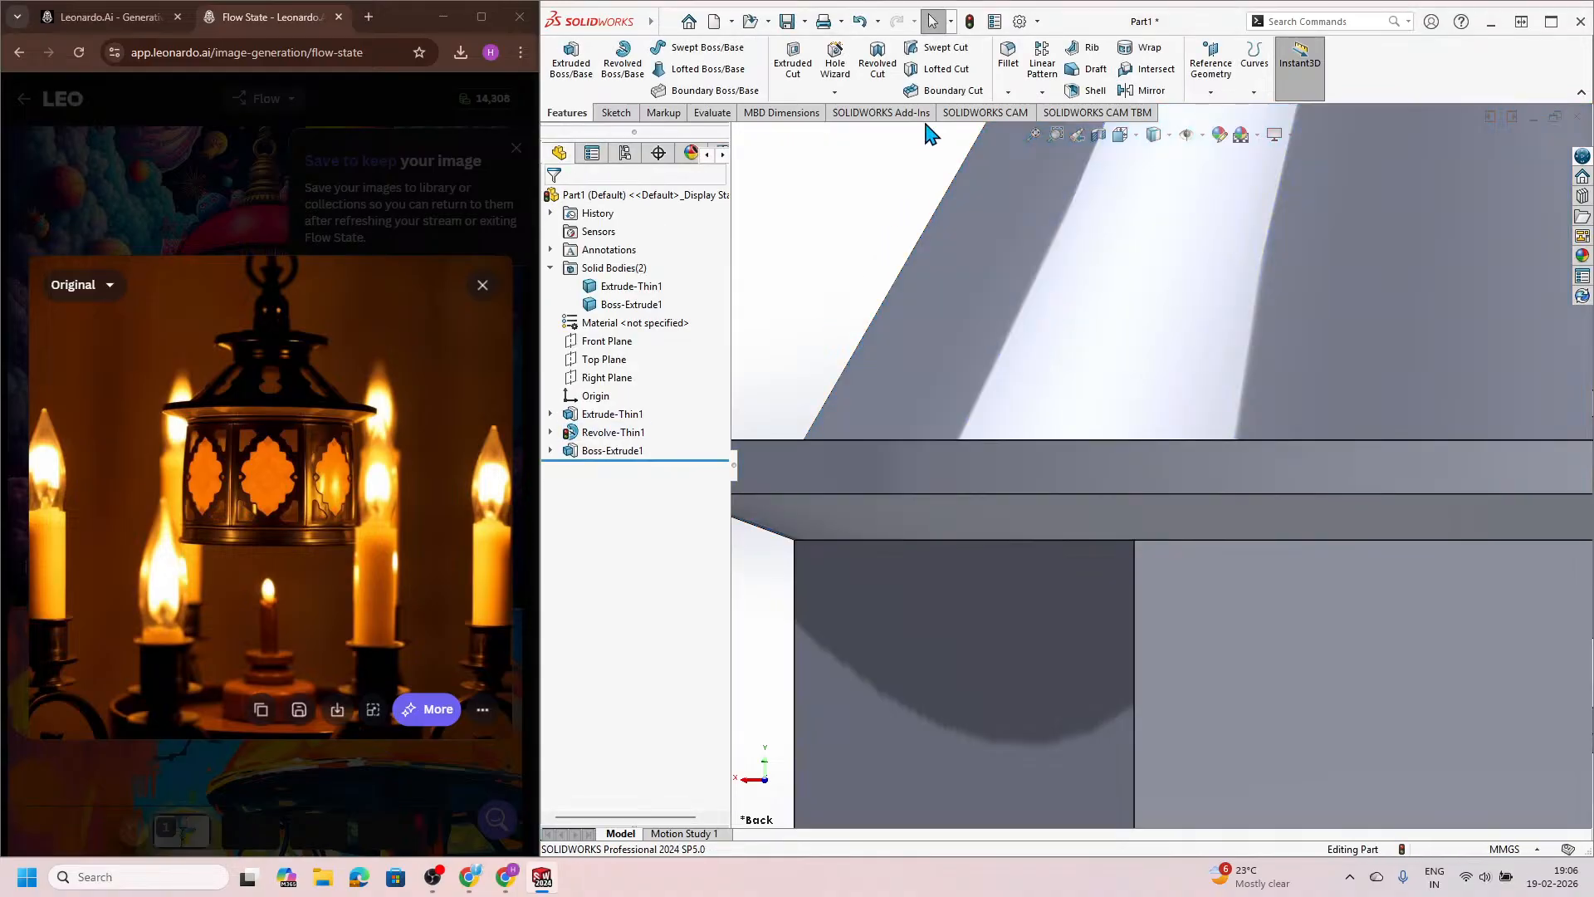
left_click(970, 21)
scroll(983, 396, "up", 3)
scroll(998, 407, "up", 3)
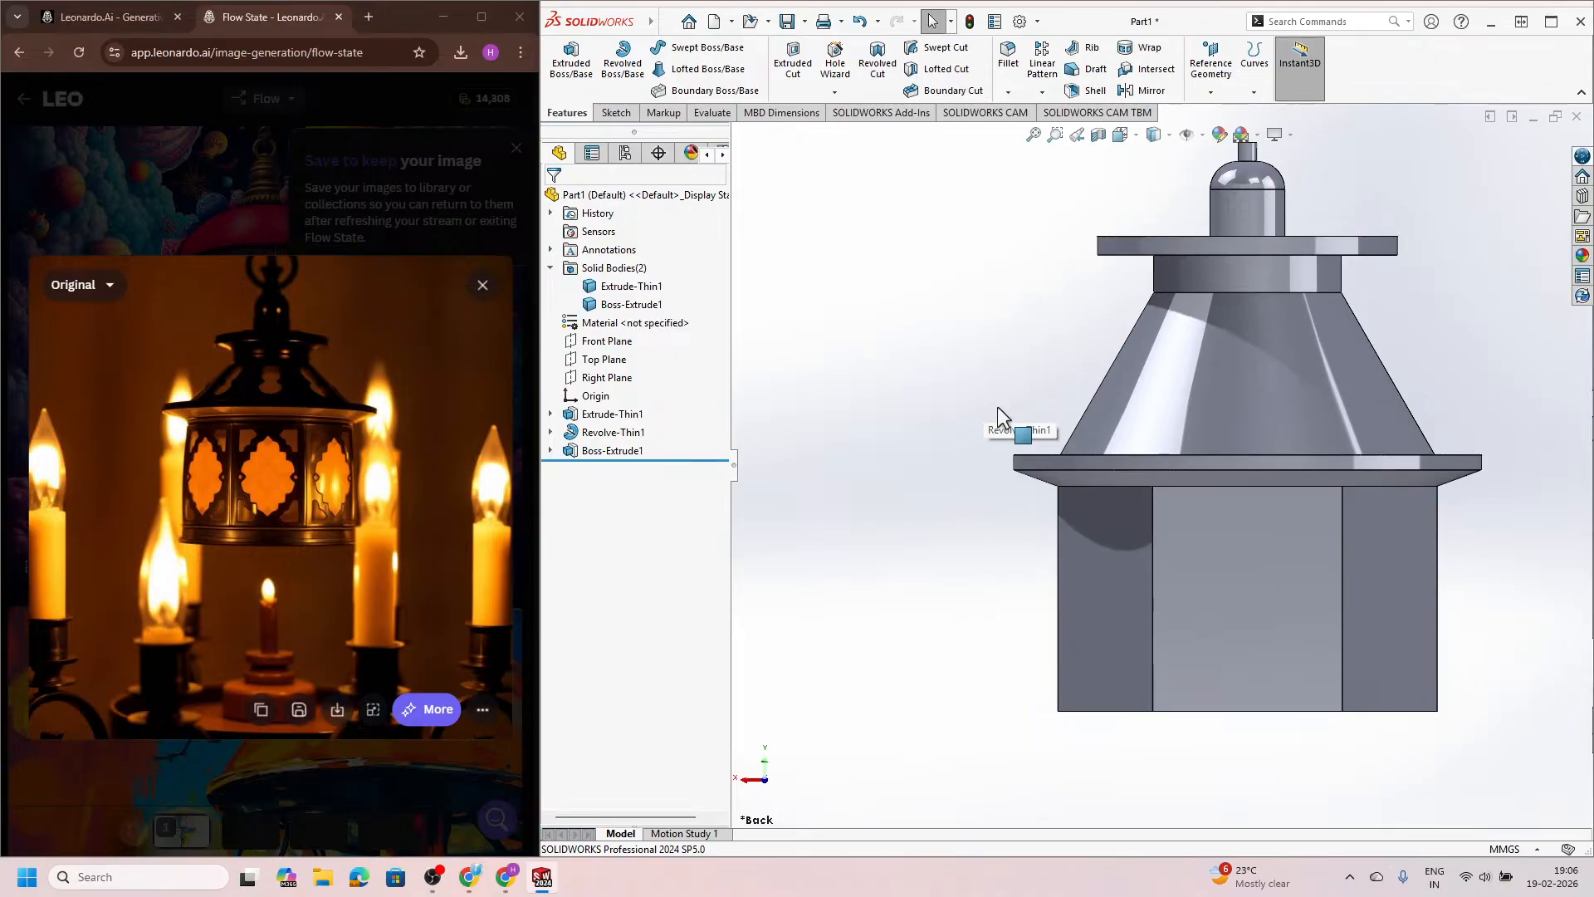
Step: Set the slope angle of the roof's conical section to 40°
scroll(1302, 443, "down", 2)
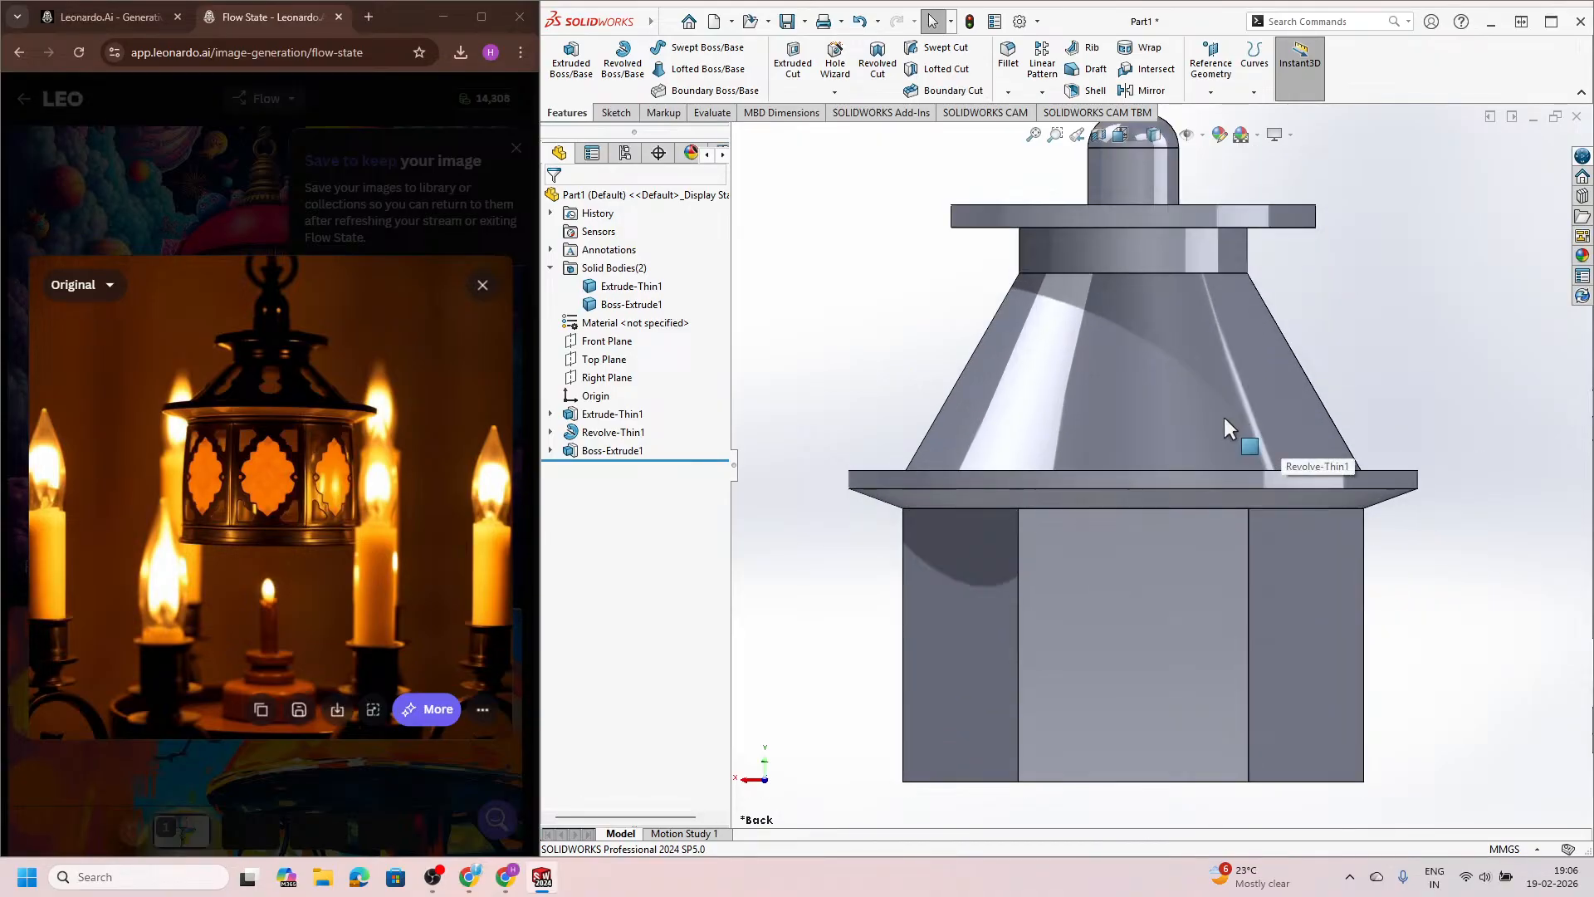
left_click(1151, 387)
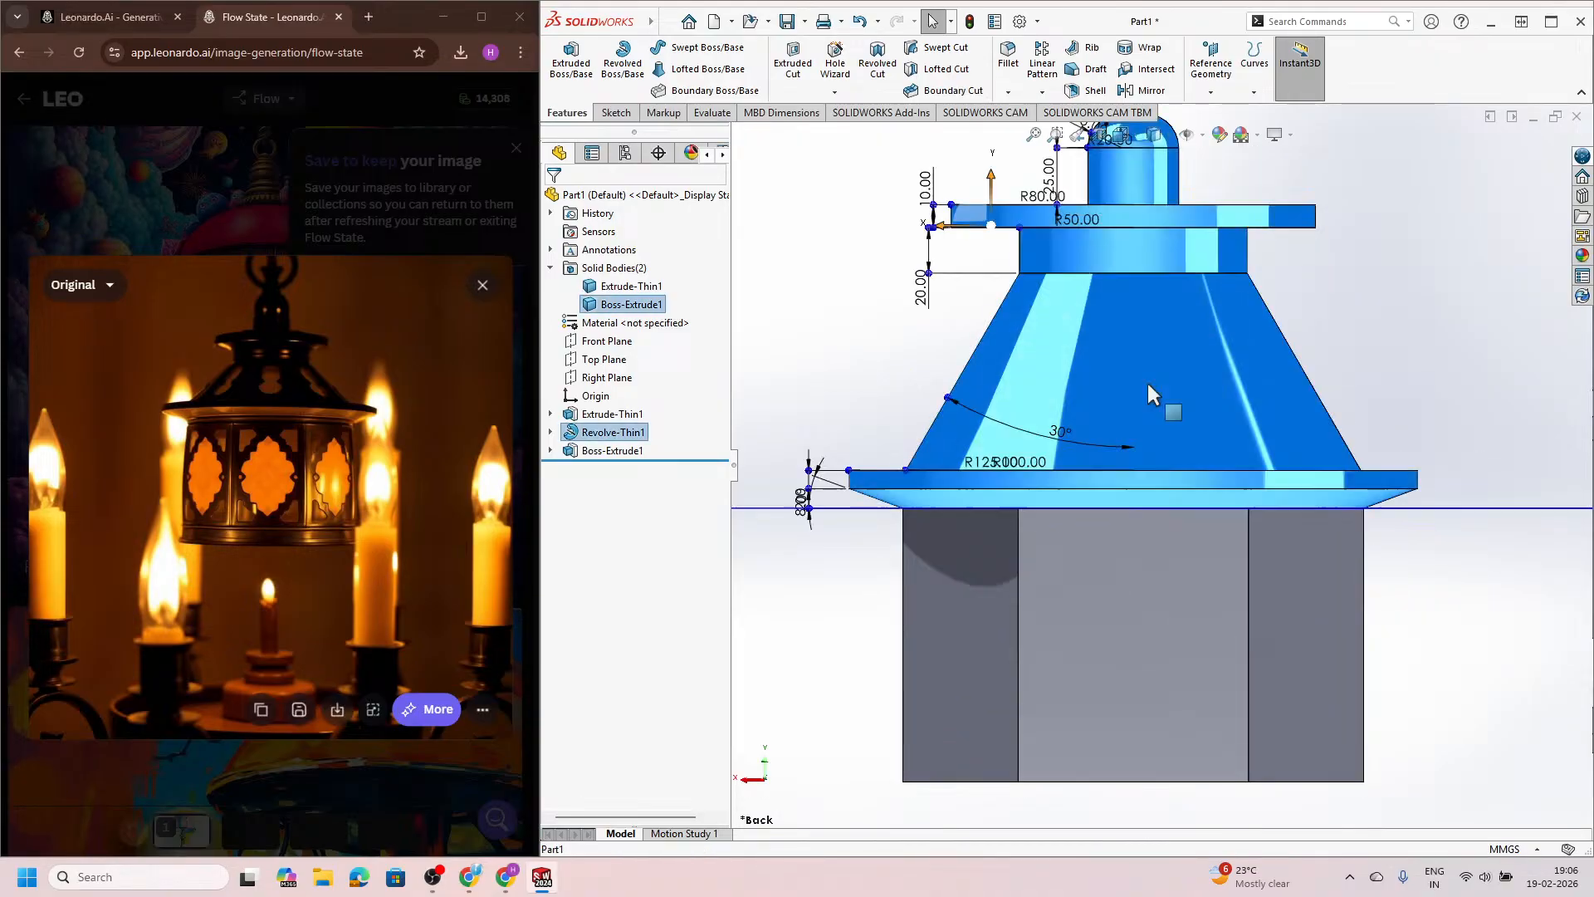
left_click(1060, 430)
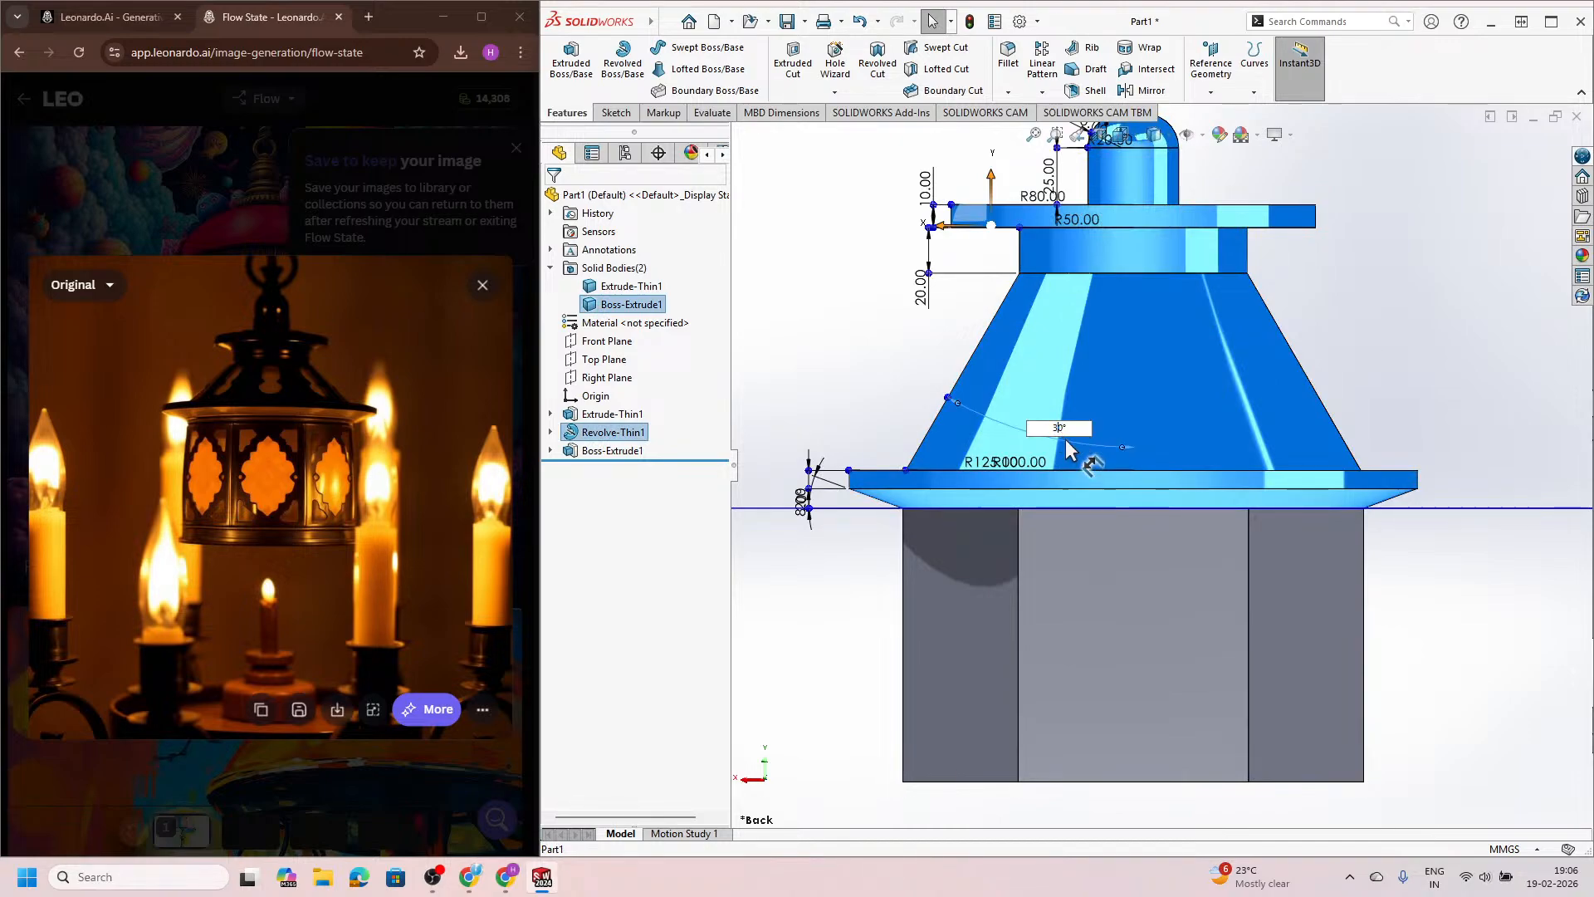
left_click_drag(1068, 430, 1043, 430)
key("Return")
left_click(876, 396)
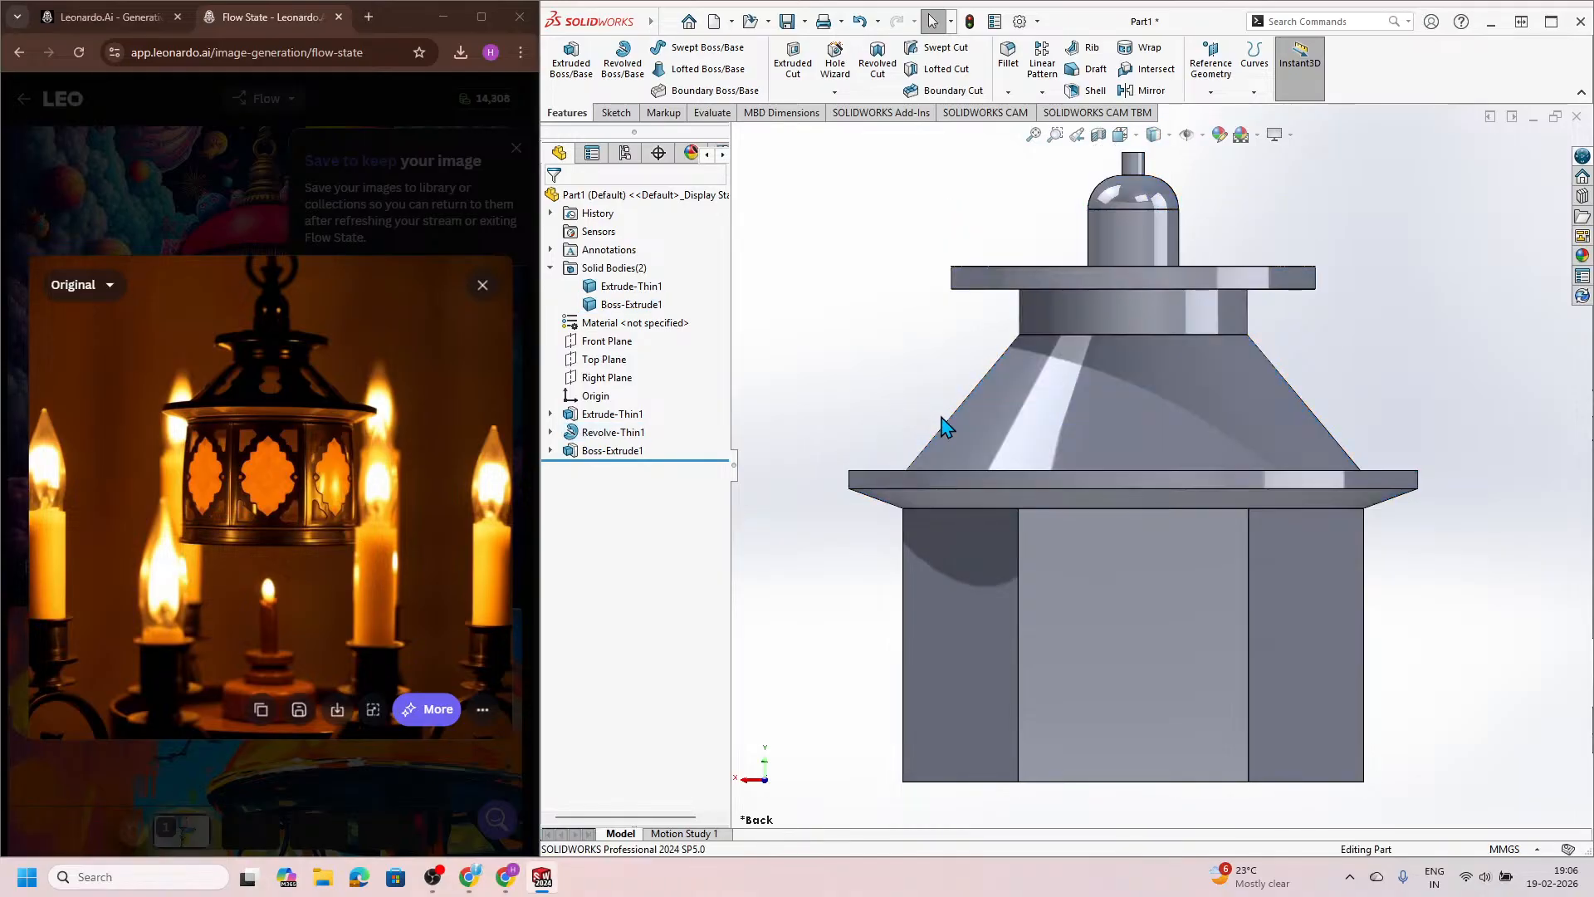
Step: Set the radius of the small upper flange above the roof's neck to 70 mm and rebuild the model
scroll(955, 435, "up", 3)
scroll(1240, 509, "down", 2)
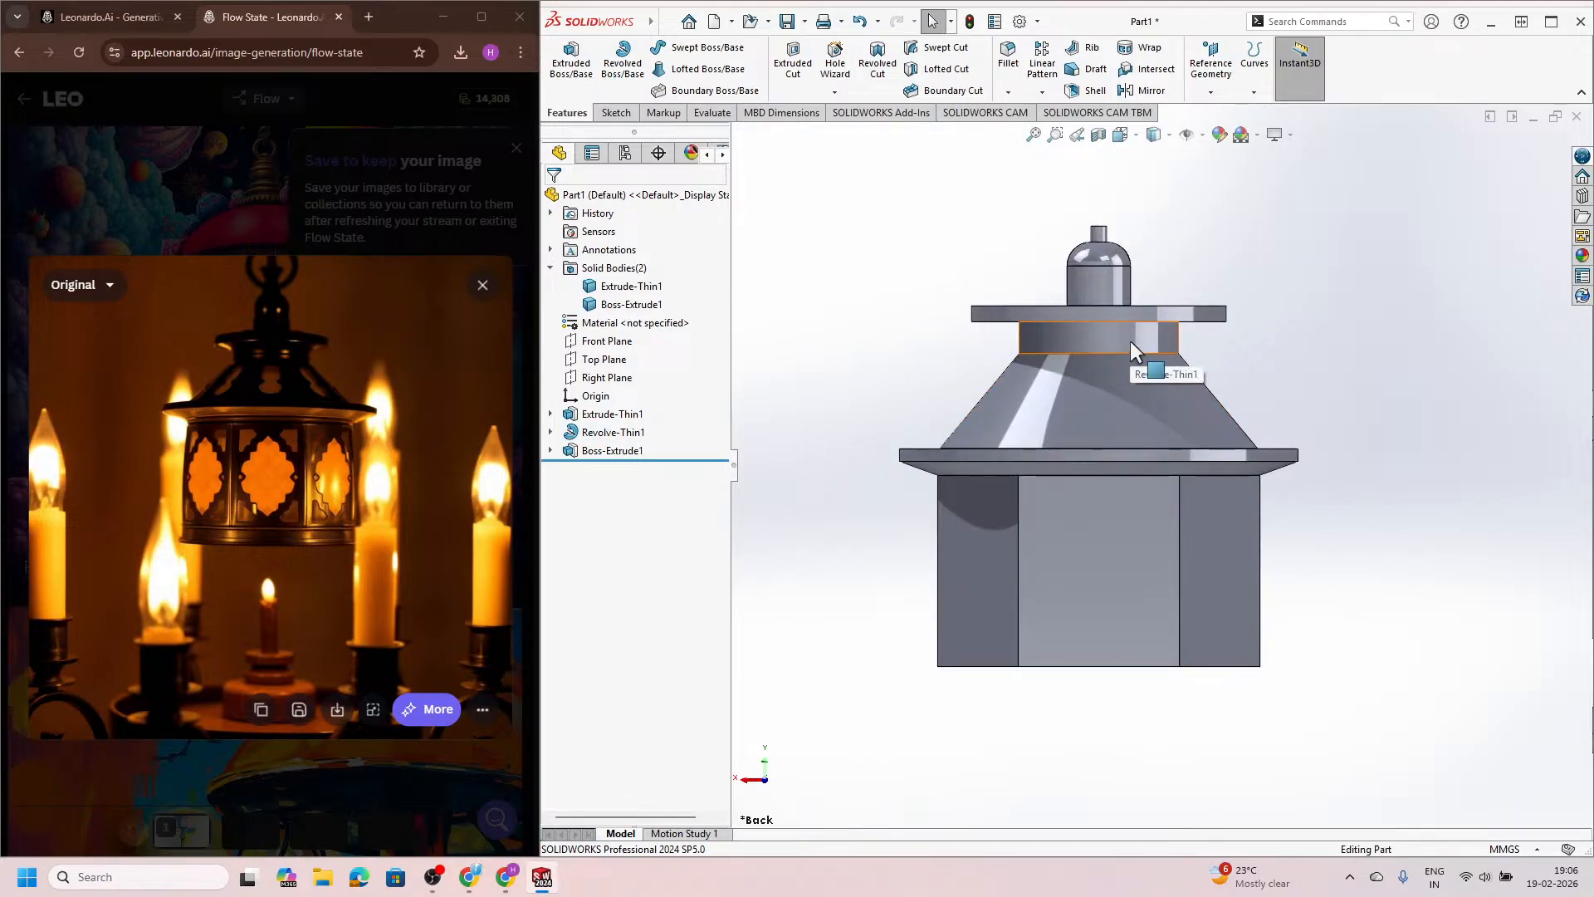
scroll(1129, 340, "down", 1)
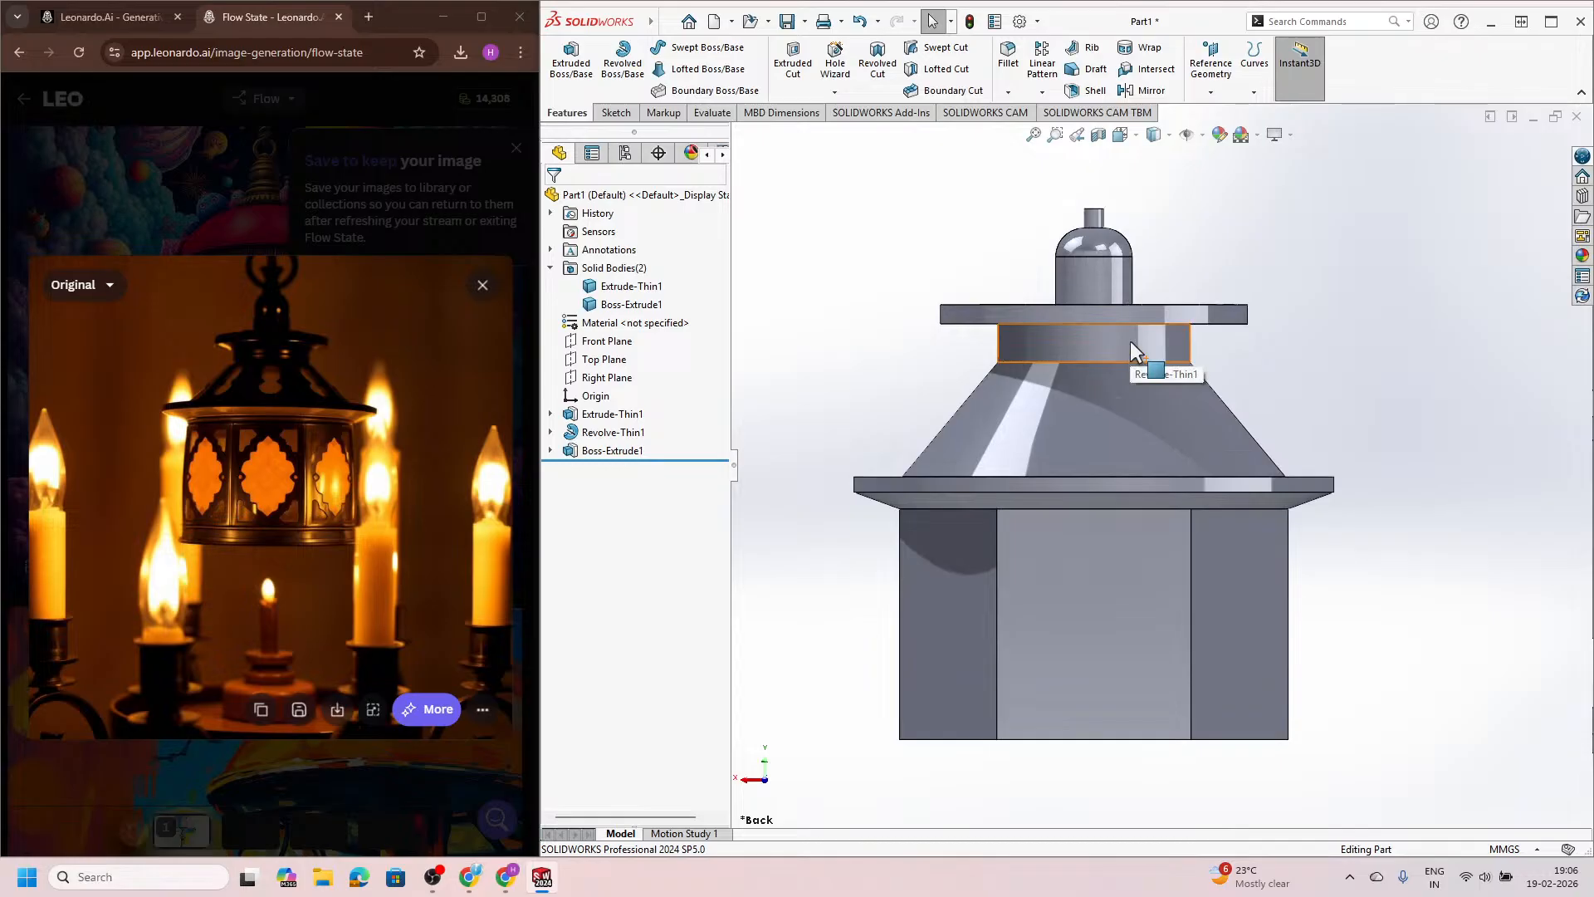
left_click(1130, 340)
scroll(1113, 347, "down", 3)
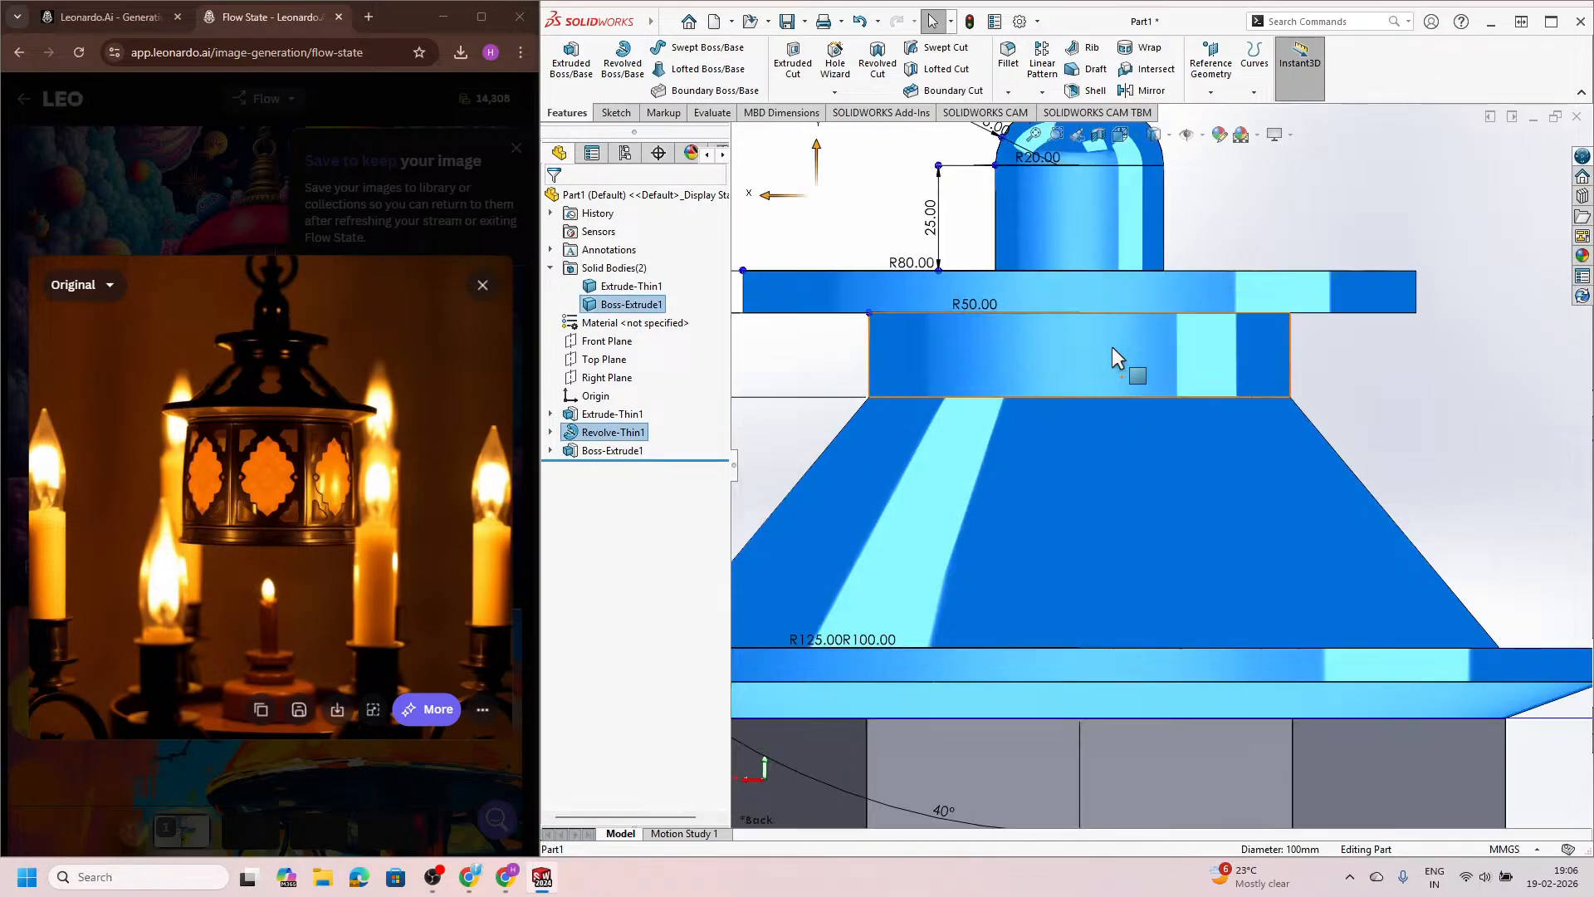
scroll(1113, 346, "up", 3)
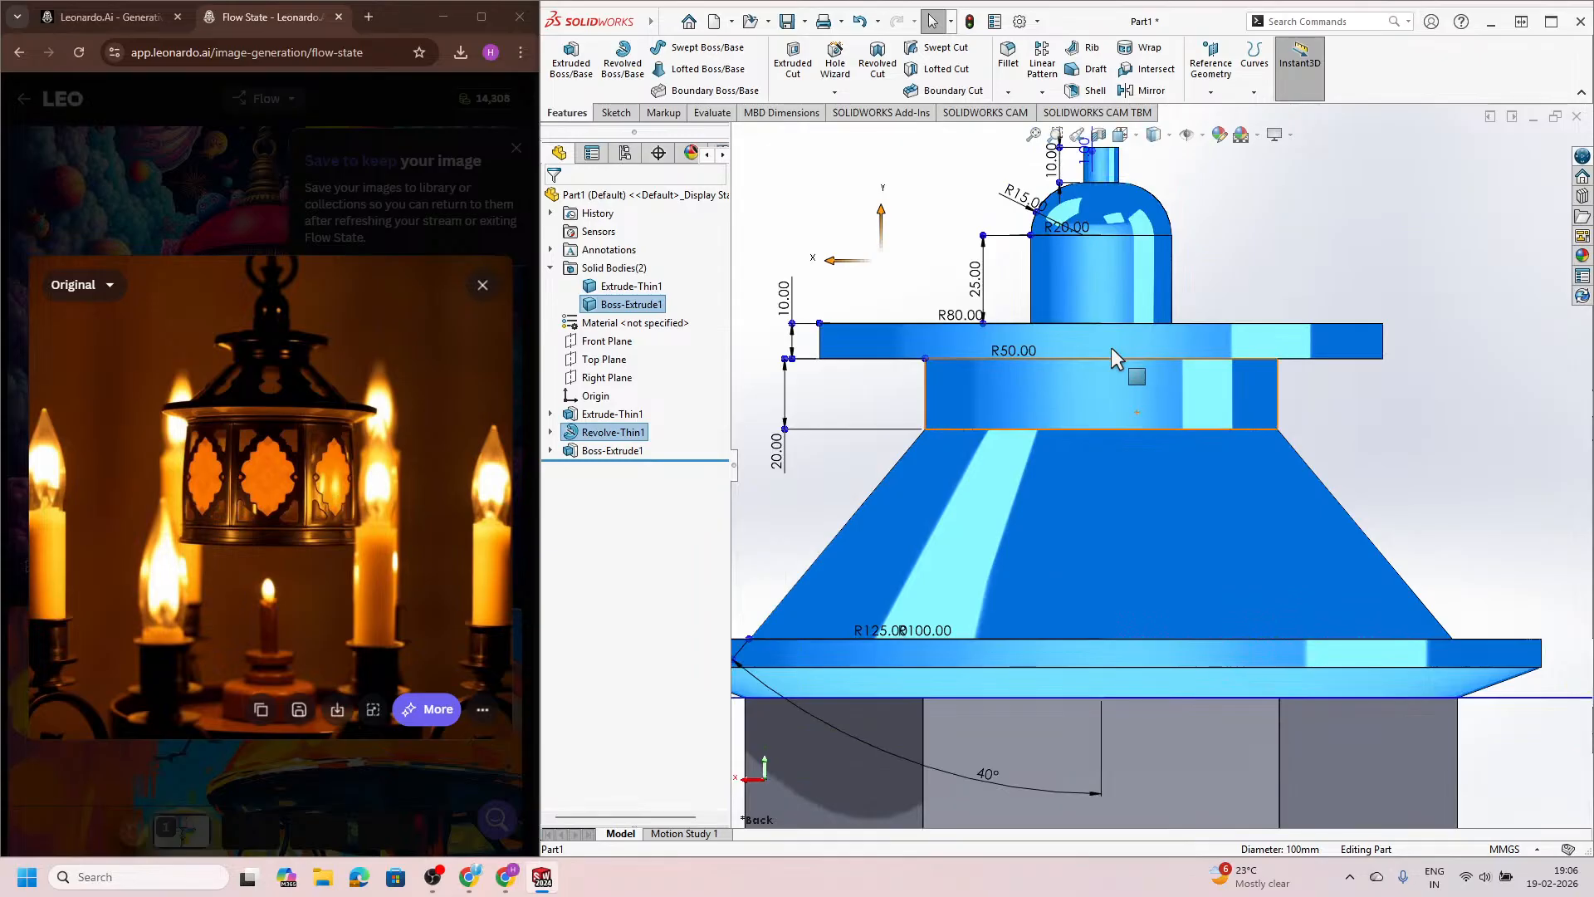
double_click(952, 319)
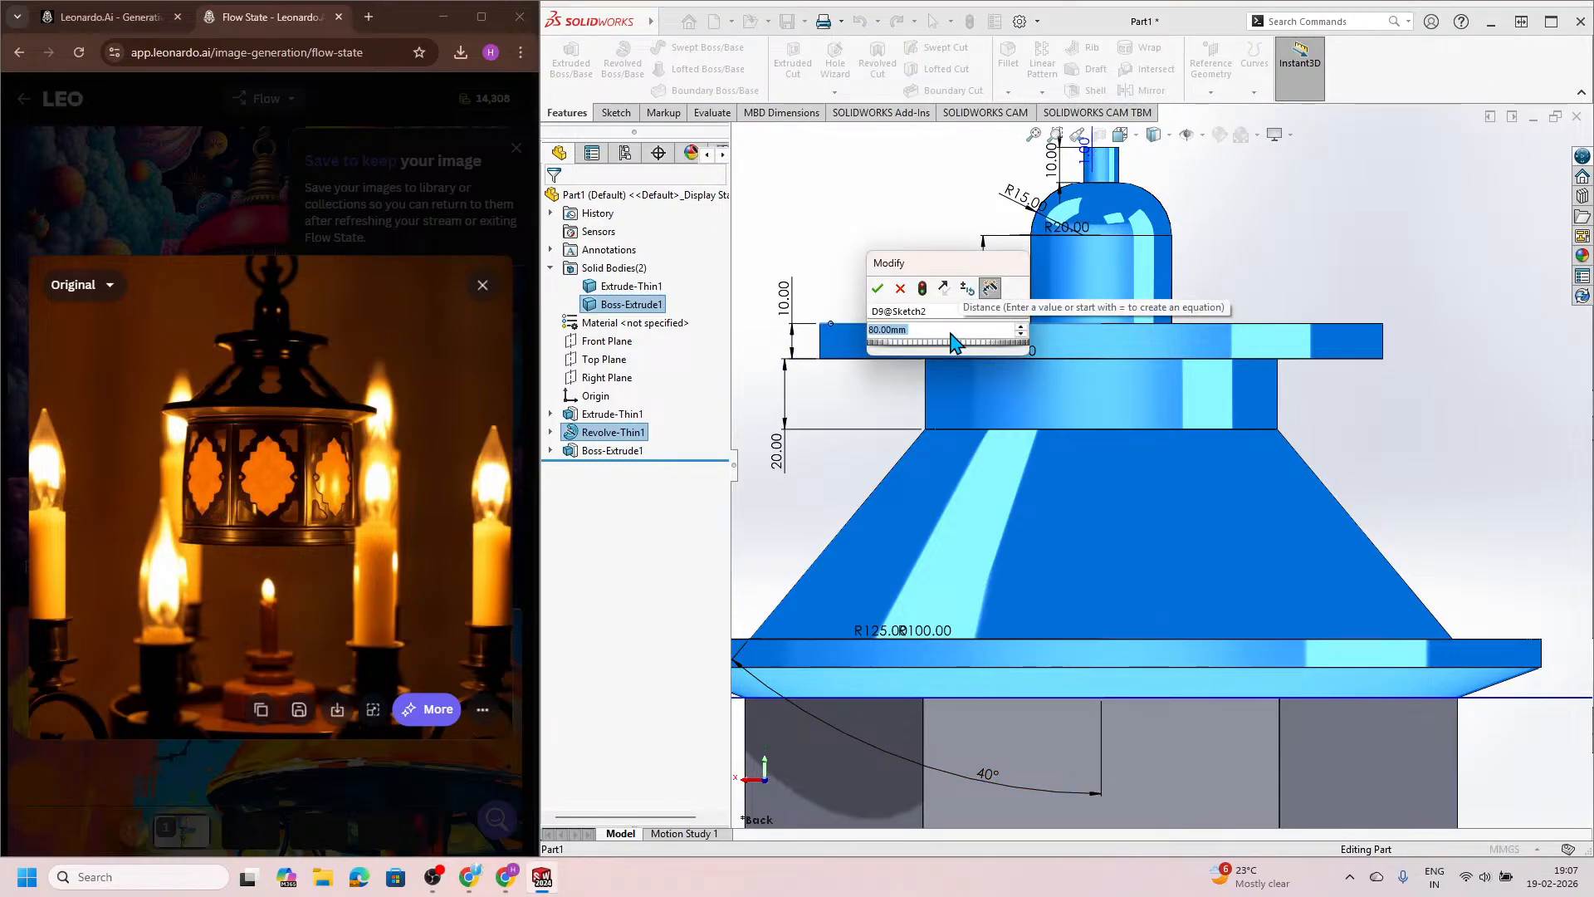
type("70")
key("Return")
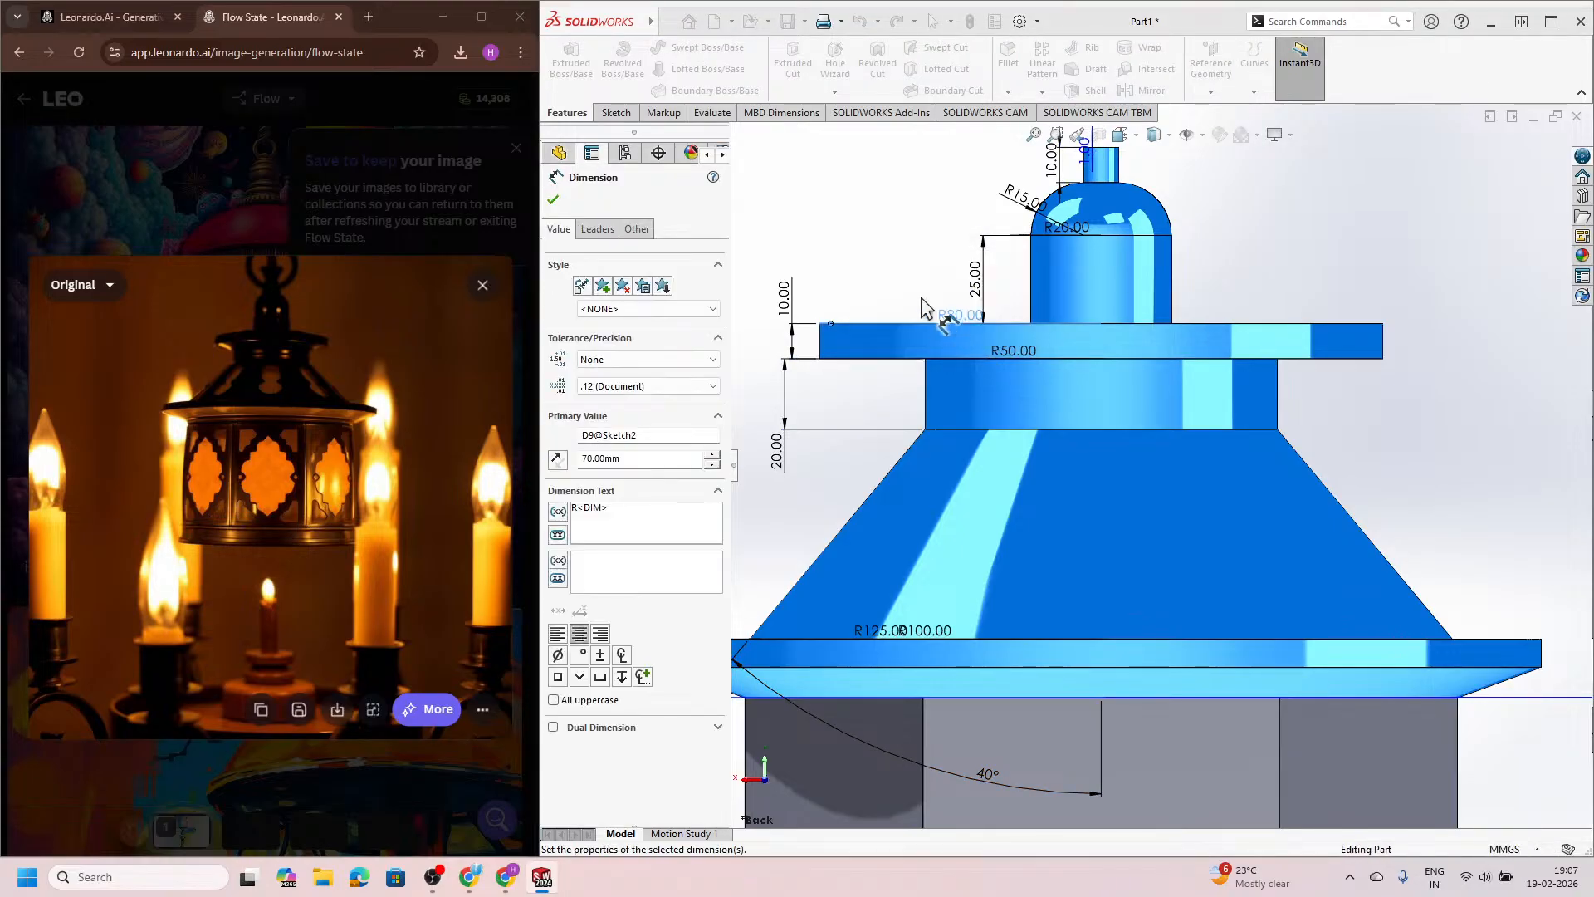
left_click(920, 187)
left_click(966, 25)
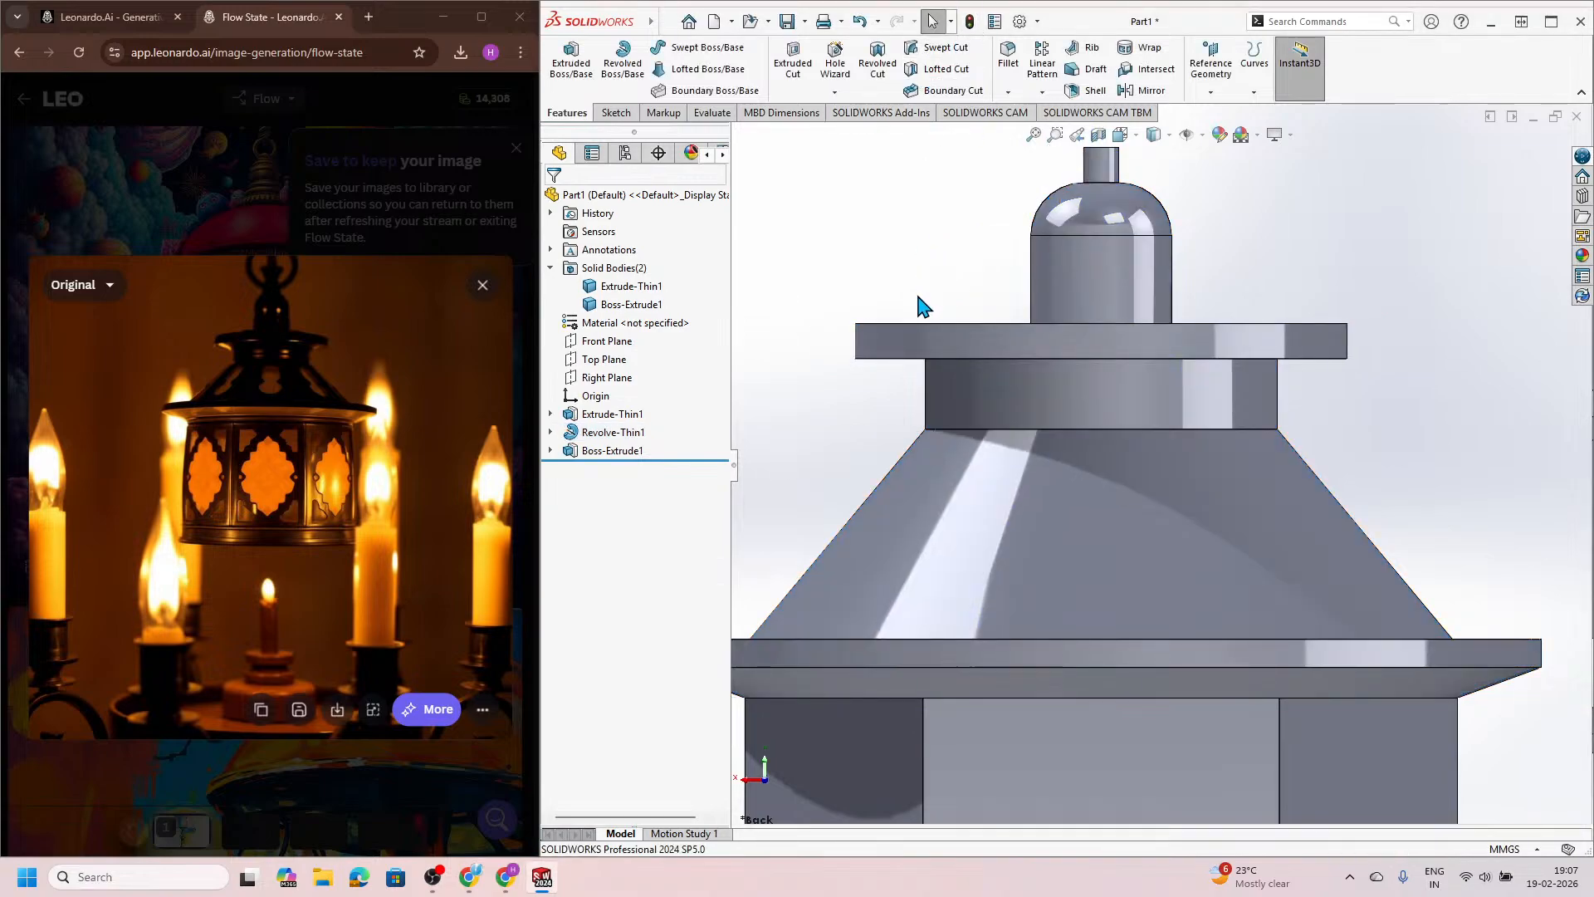
Step: Set the thickness of the small upper flange above the roof's neck to 8 mm and rebuild the model
scroll(956, 362, "up", 2)
scroll(1150, 492, "down", 2)
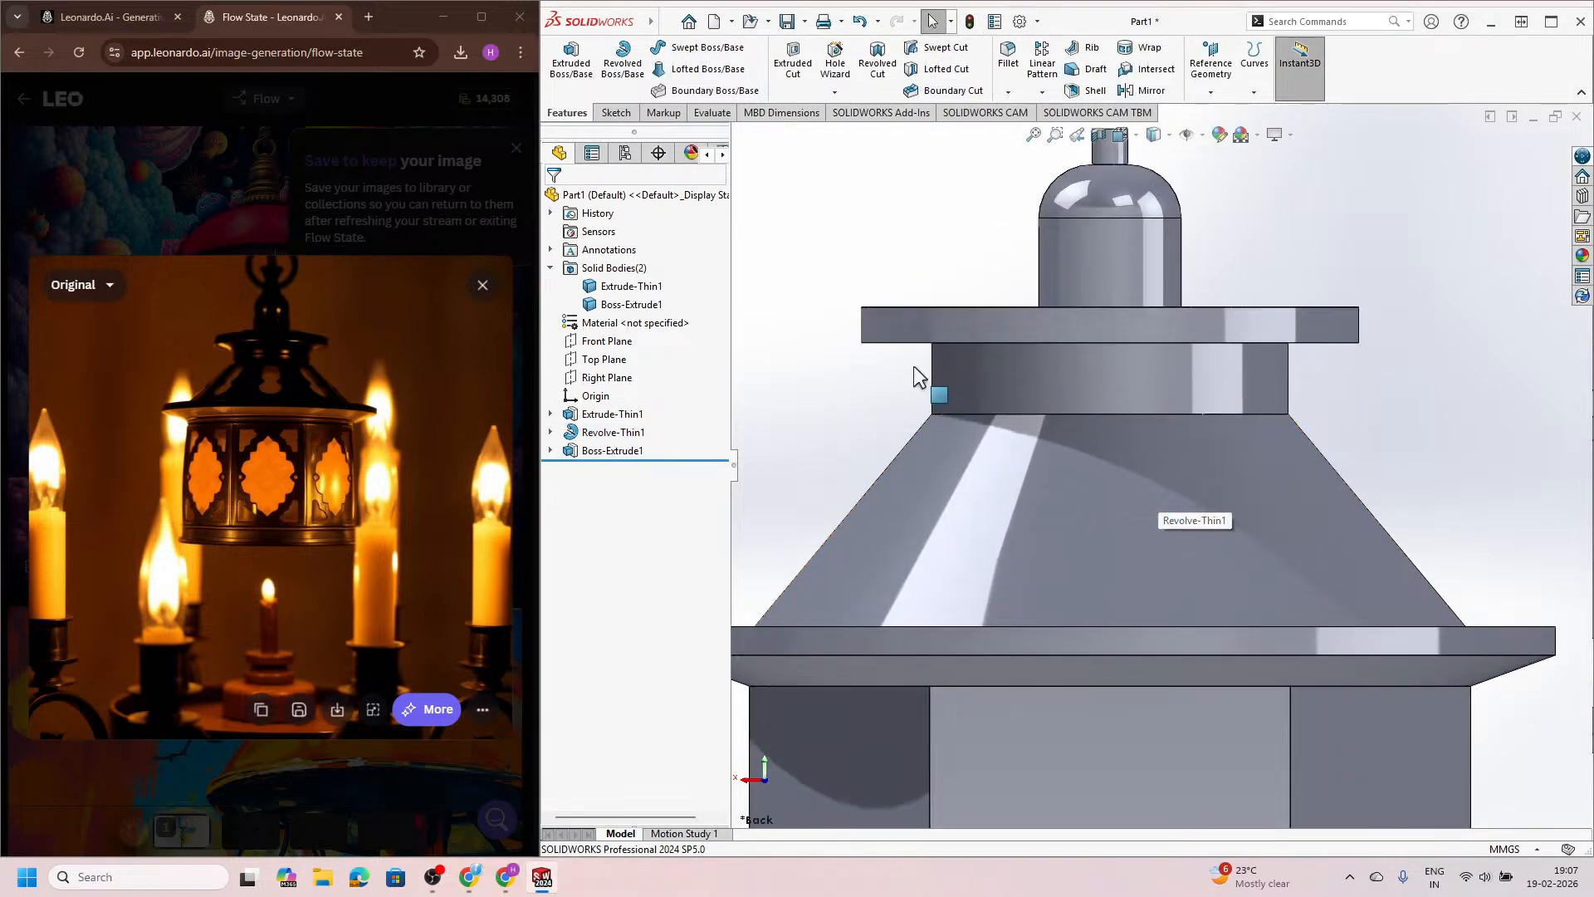
double_click(891, 327)
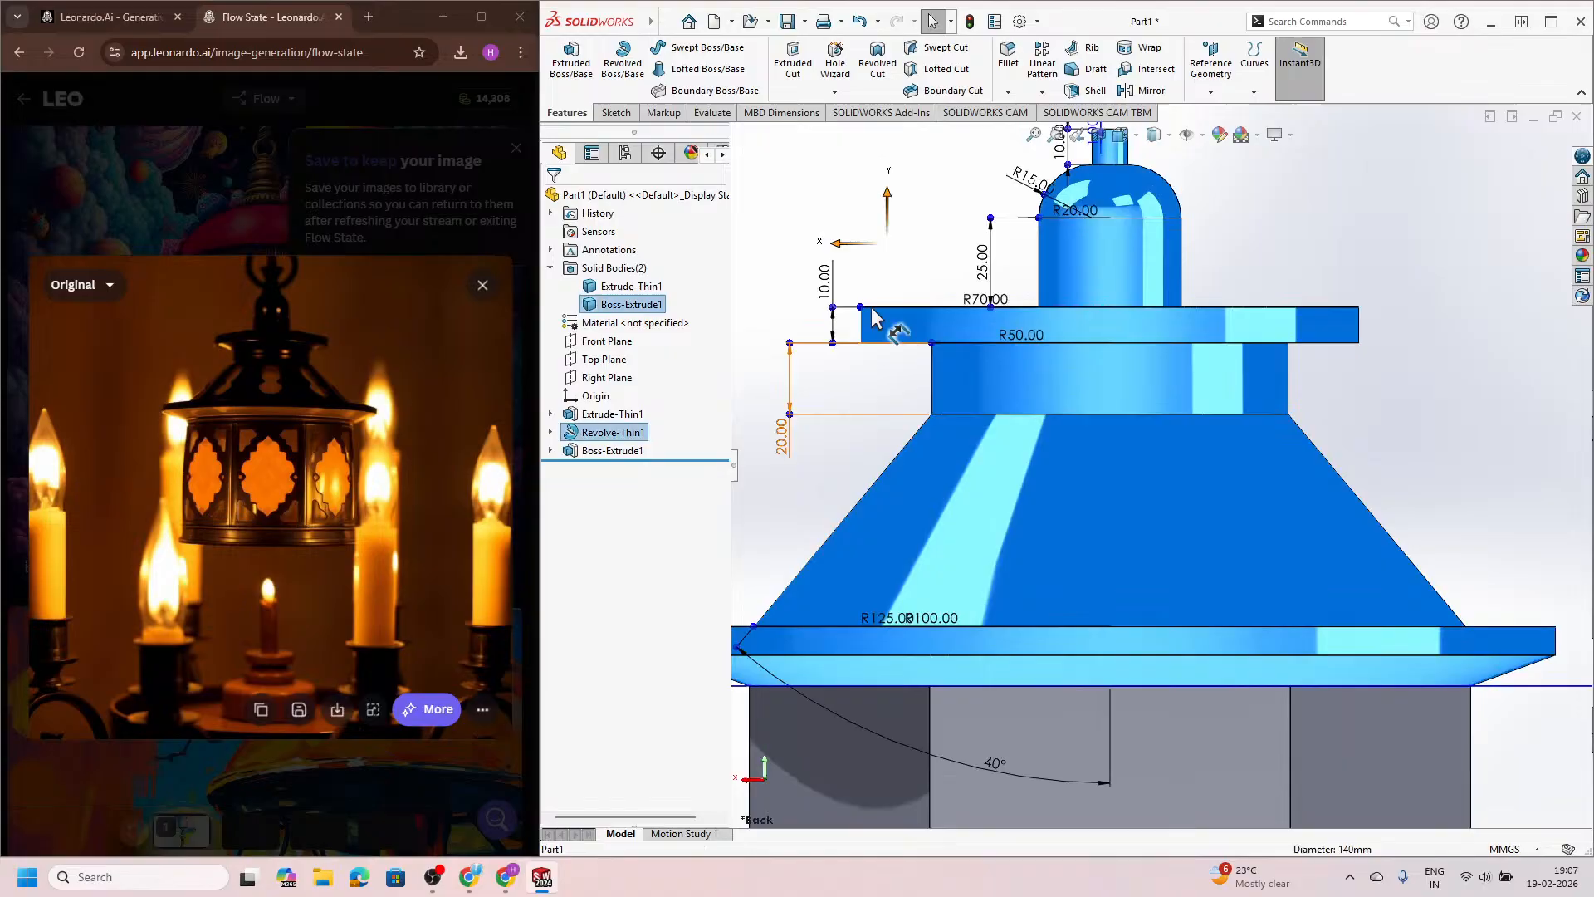
left_click(828, 276)
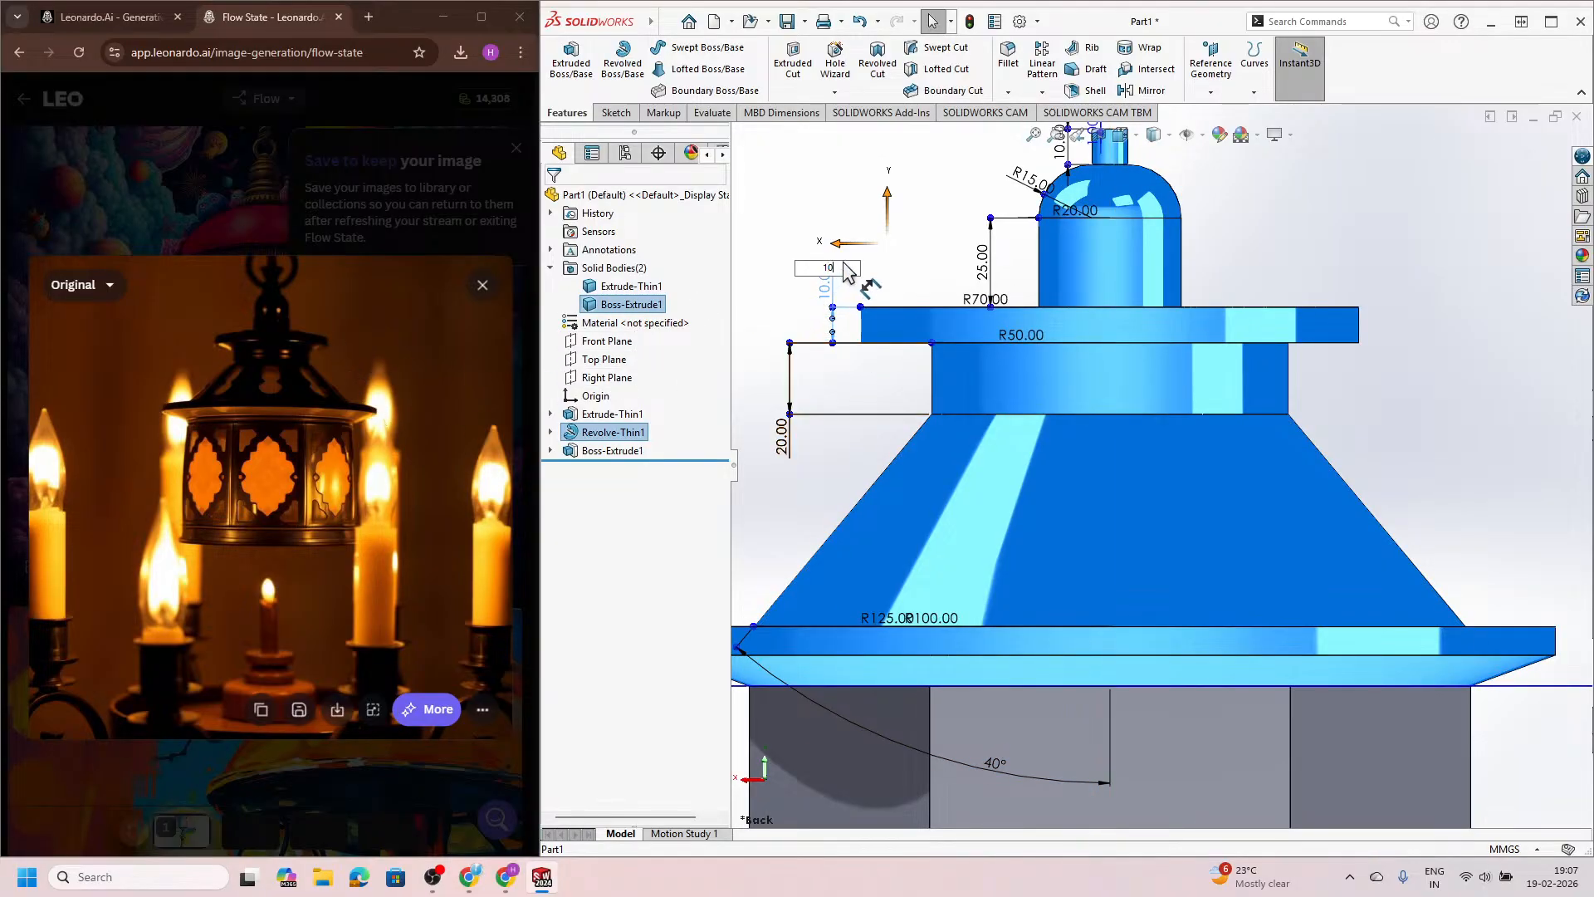
double_click(816, 267)
type("8")
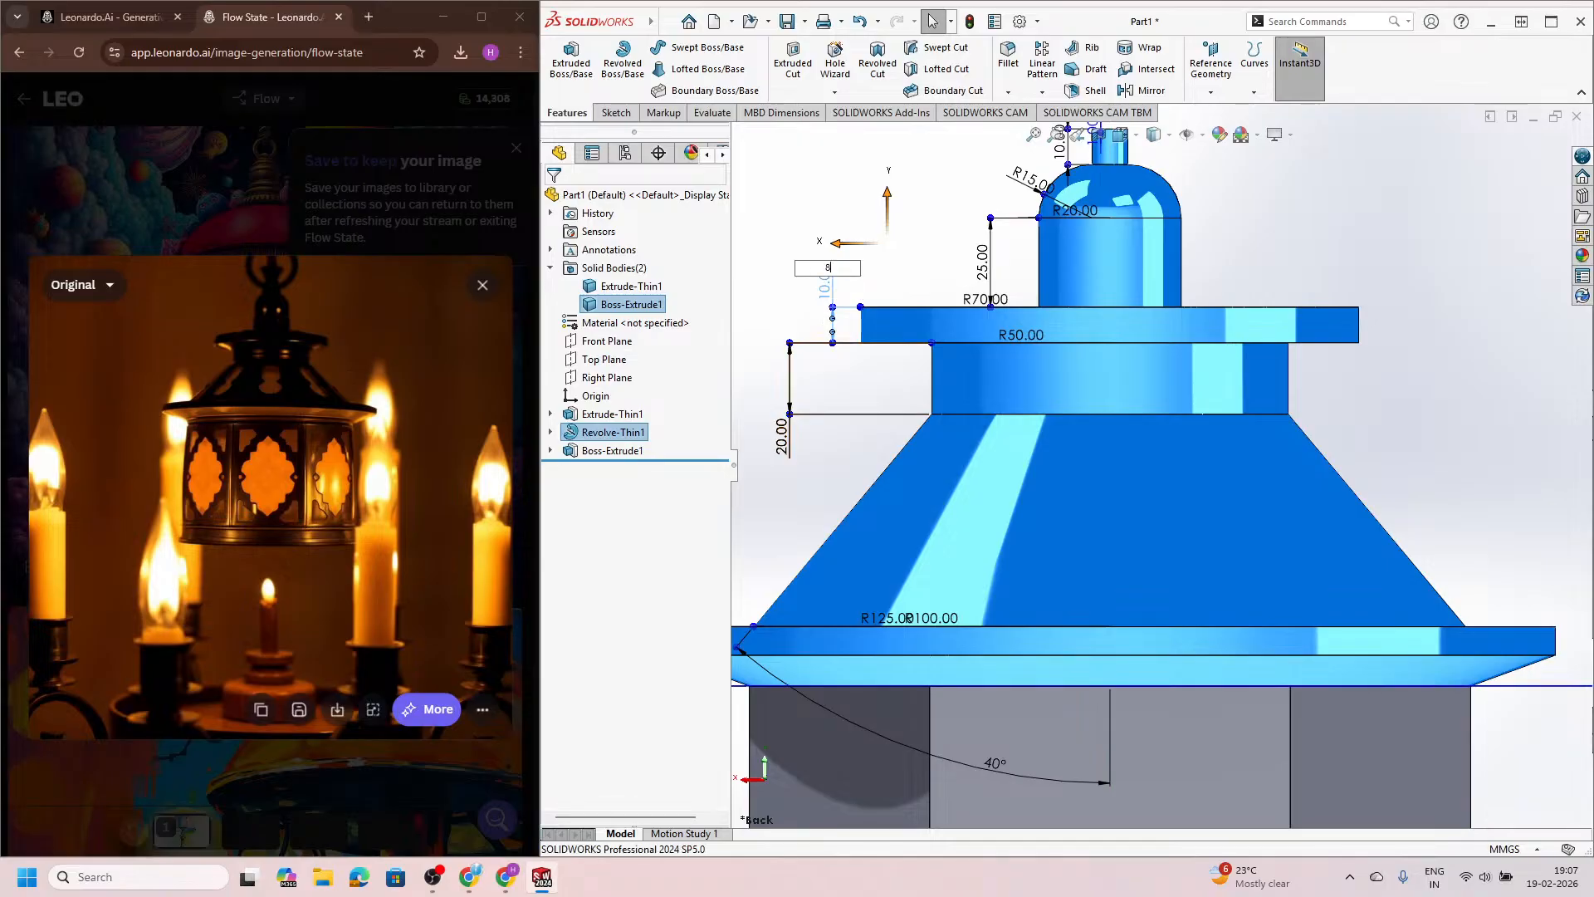
key("Return")
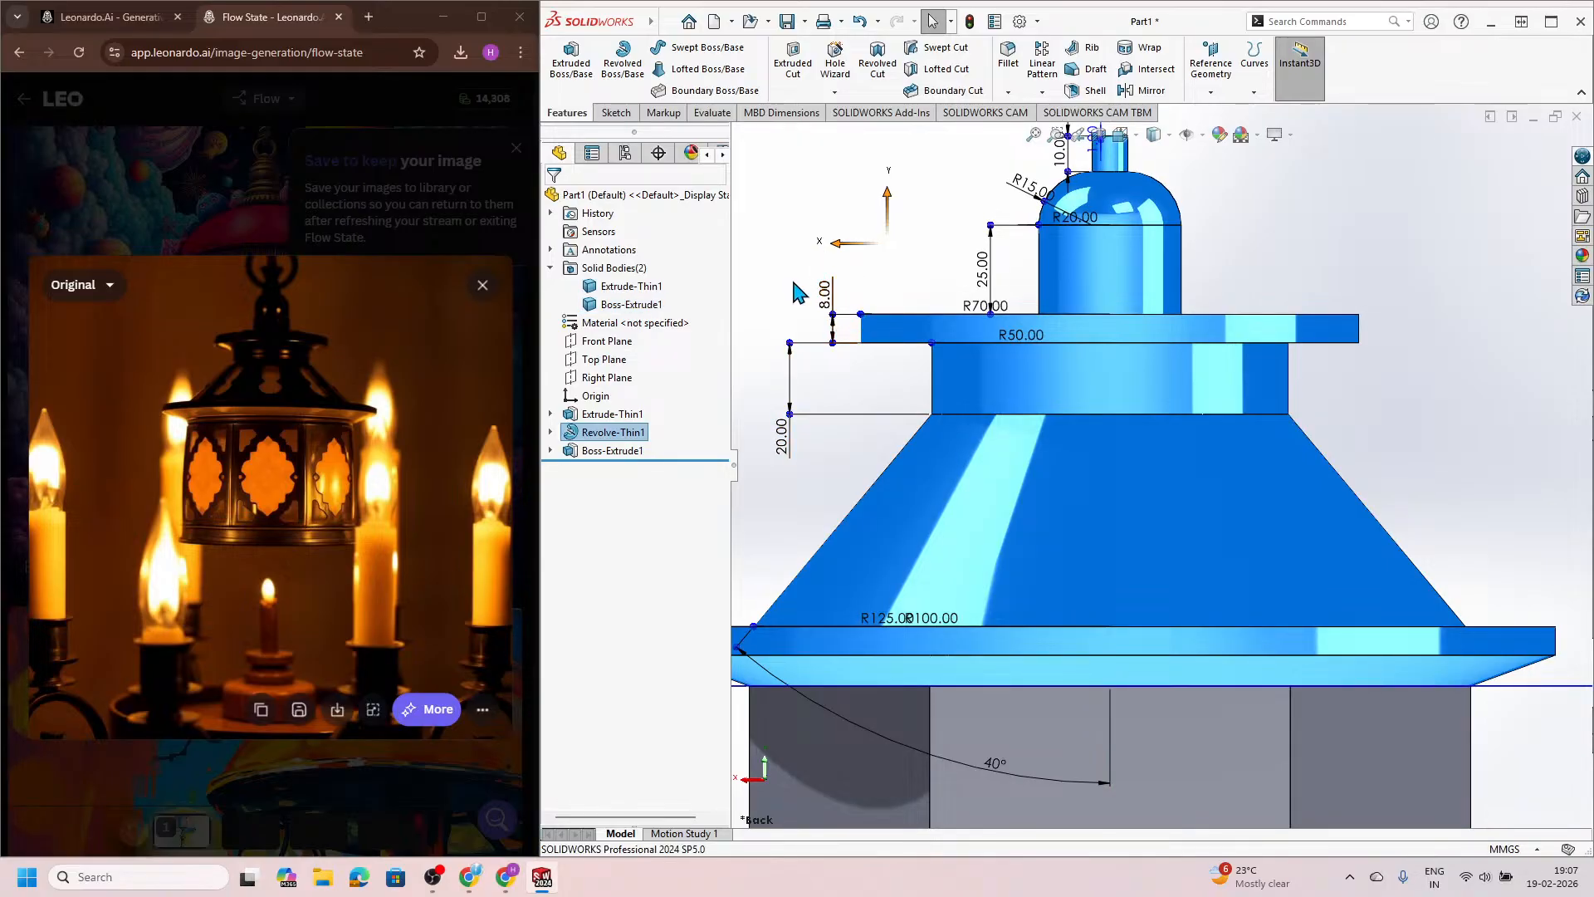
left_click(793, 280)
scroll(1159, 466, "up", 4)
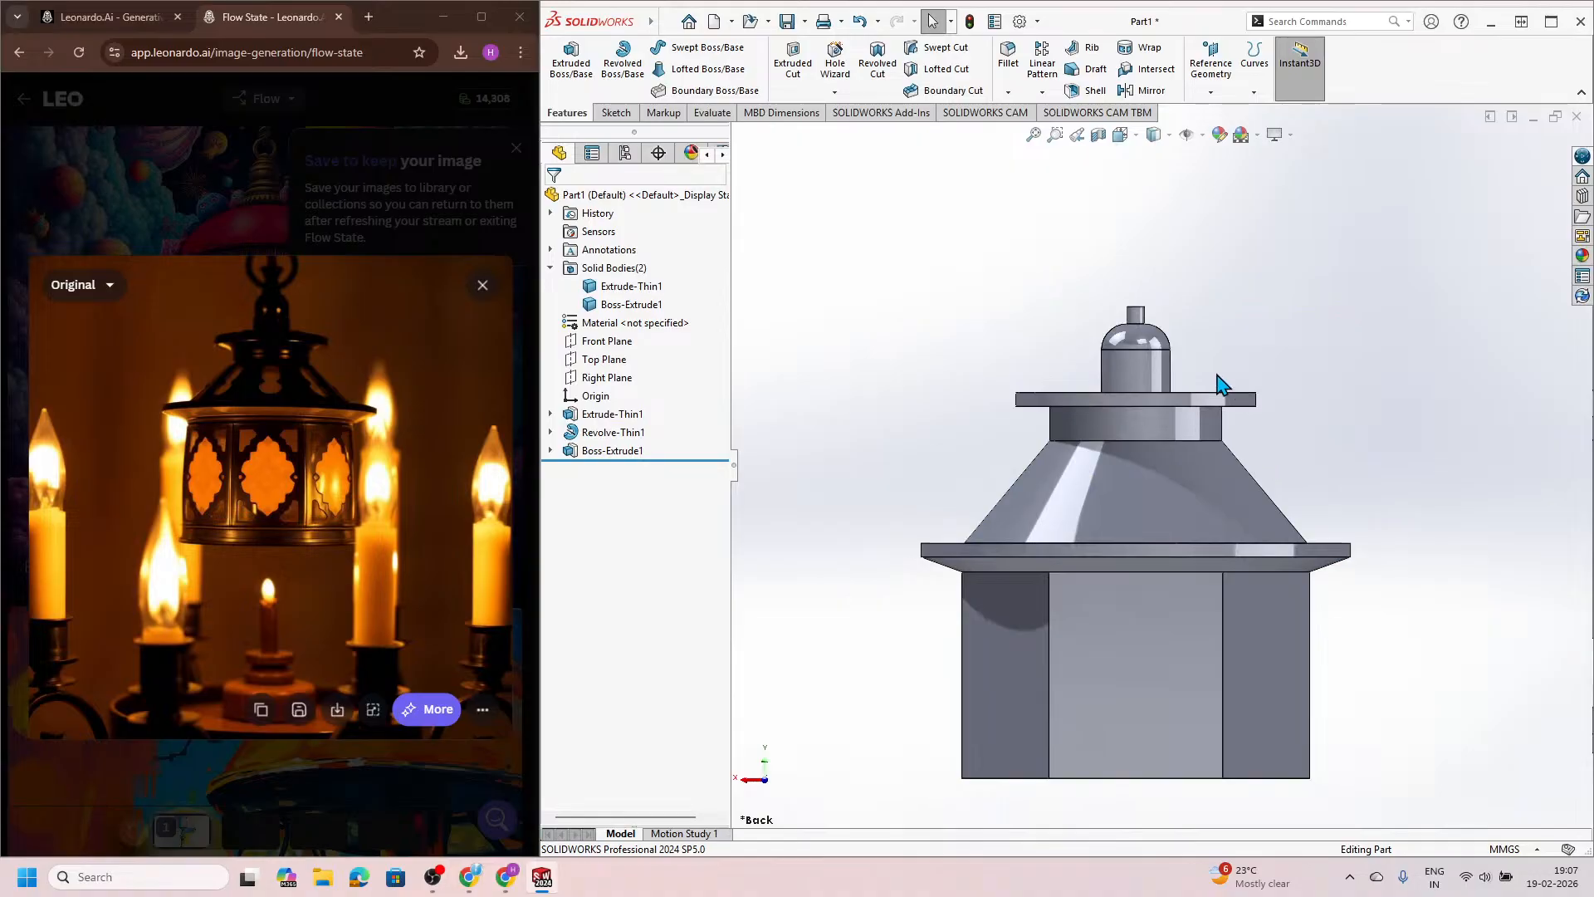
Step: Set the height of the thin cylindrical stem on top of the roof's dome to 20 mm
scroll(1214, 386, "down", 2)
scroll(1169, 401, "down", 1)
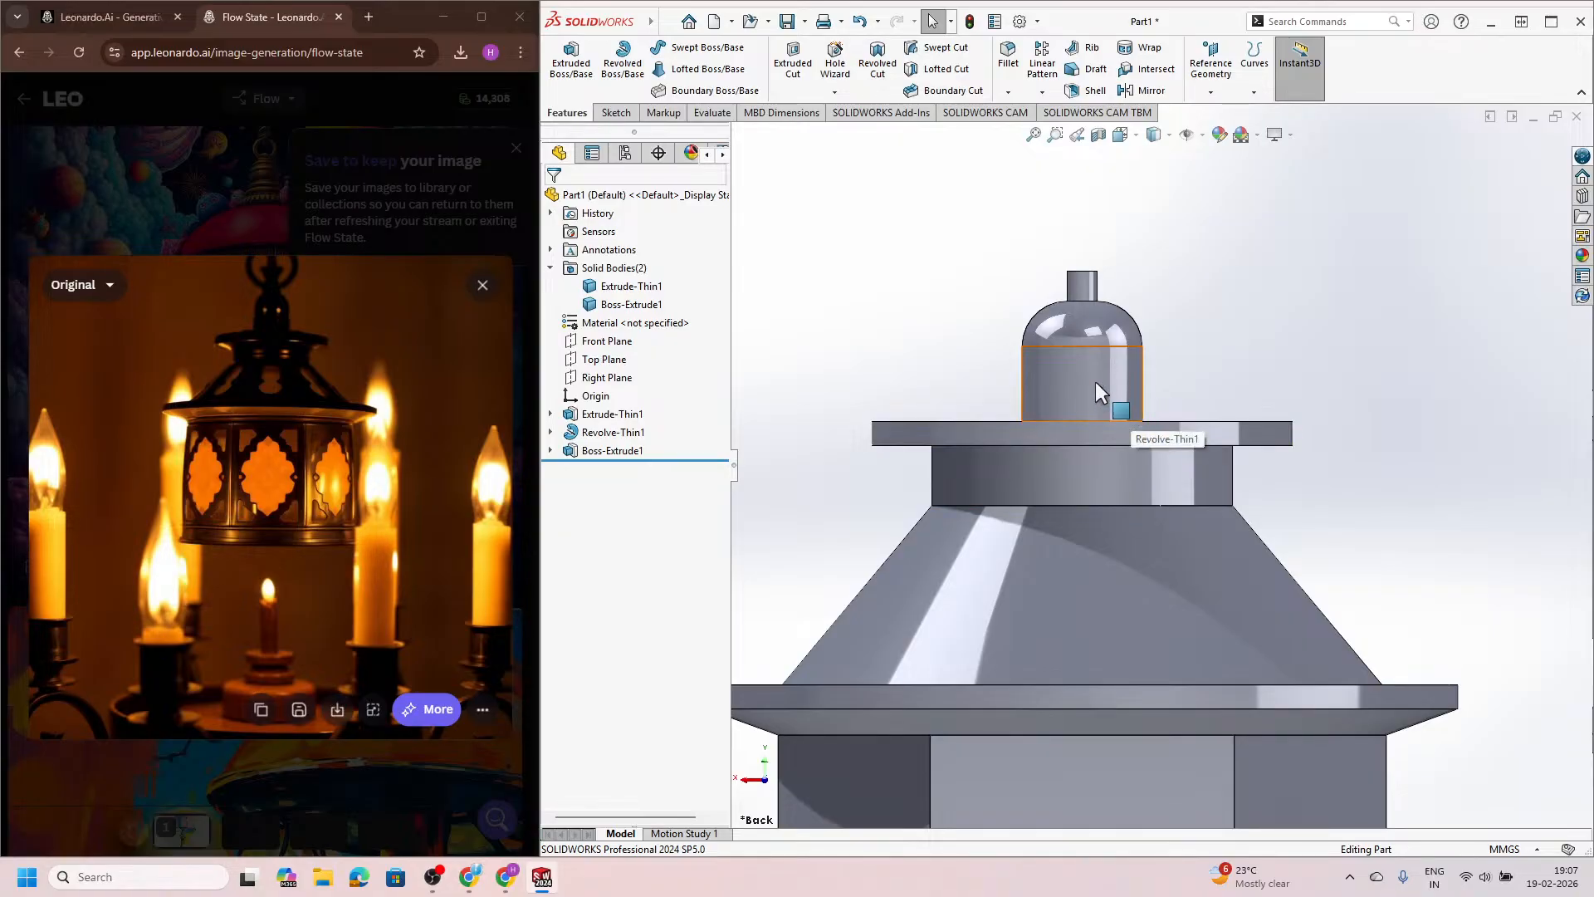
scroll(1113, 349, "up", 5)
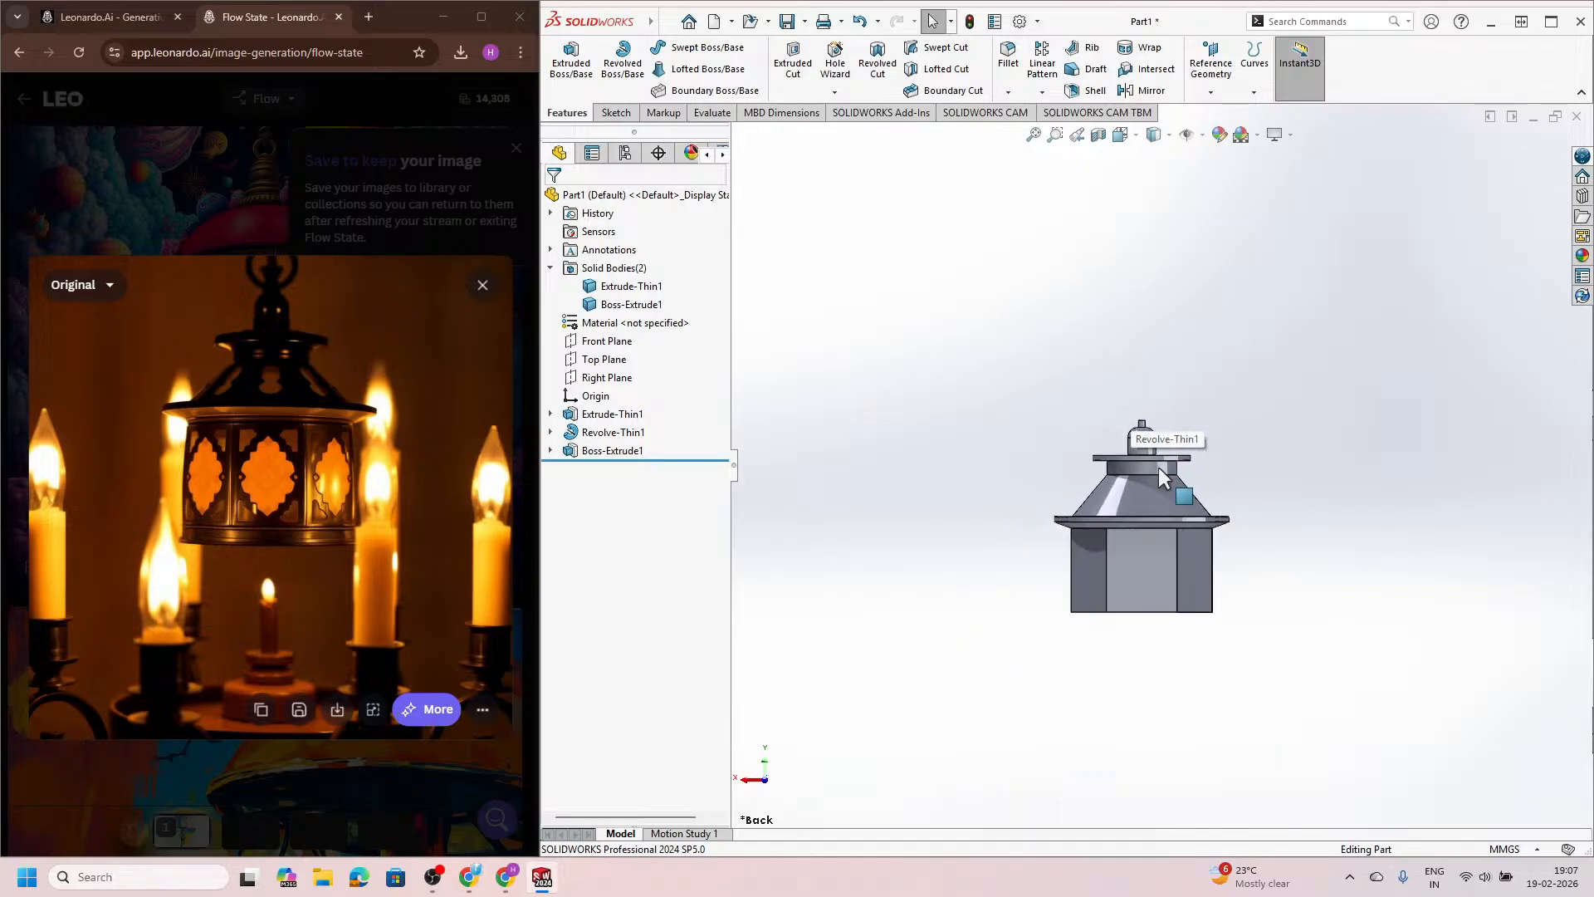
scroll(1162, 498, "down", 2)
scroll(1206, 579, "down", 3)
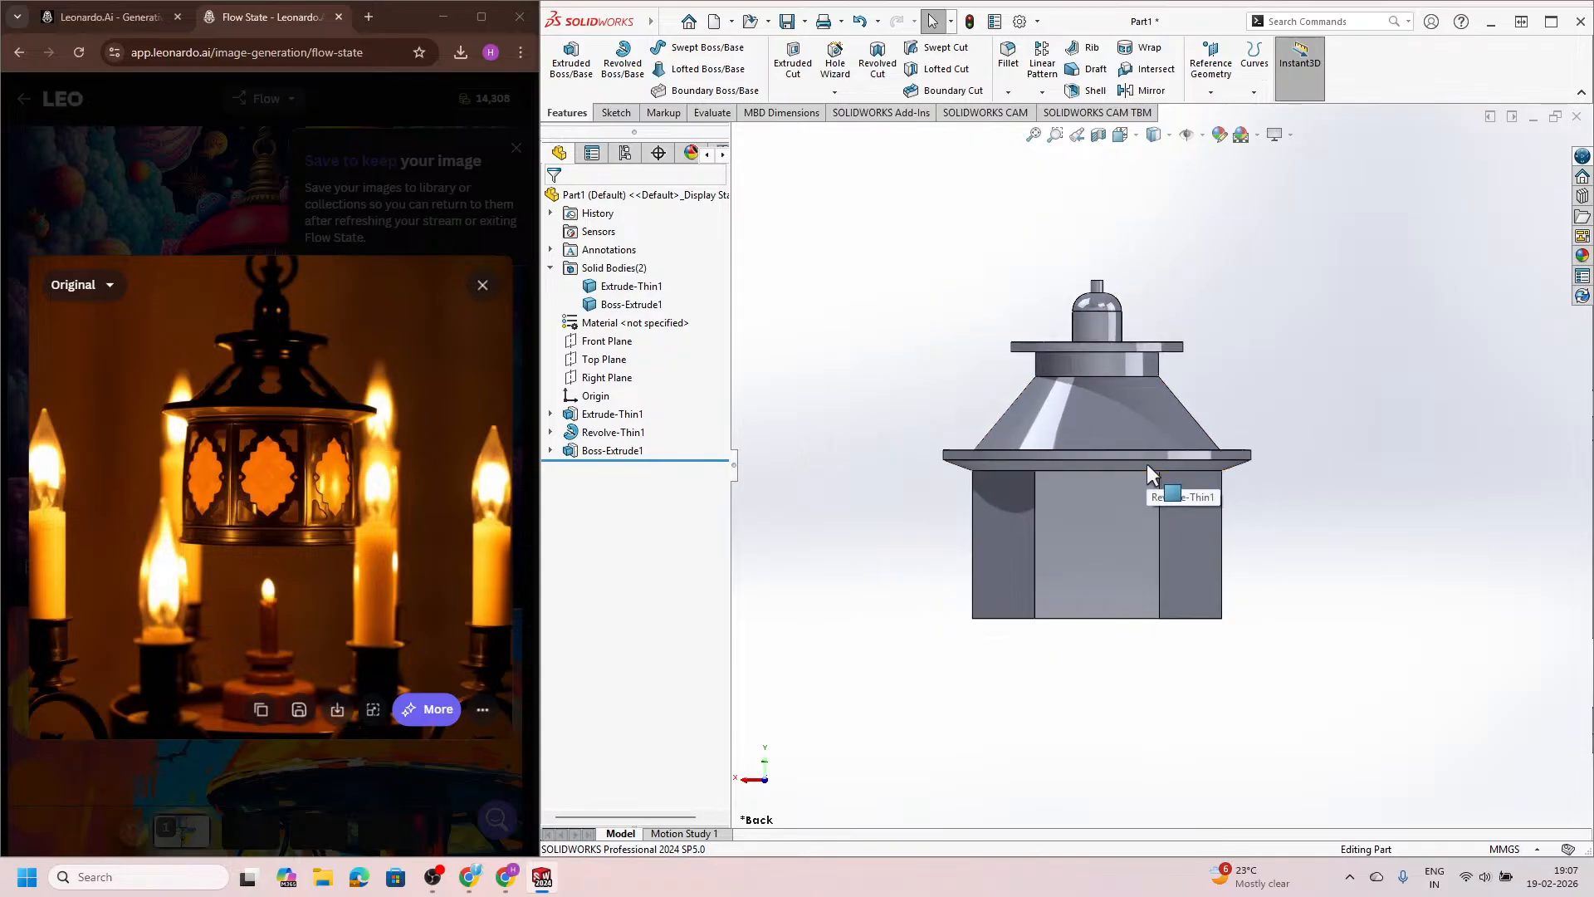
key("f")
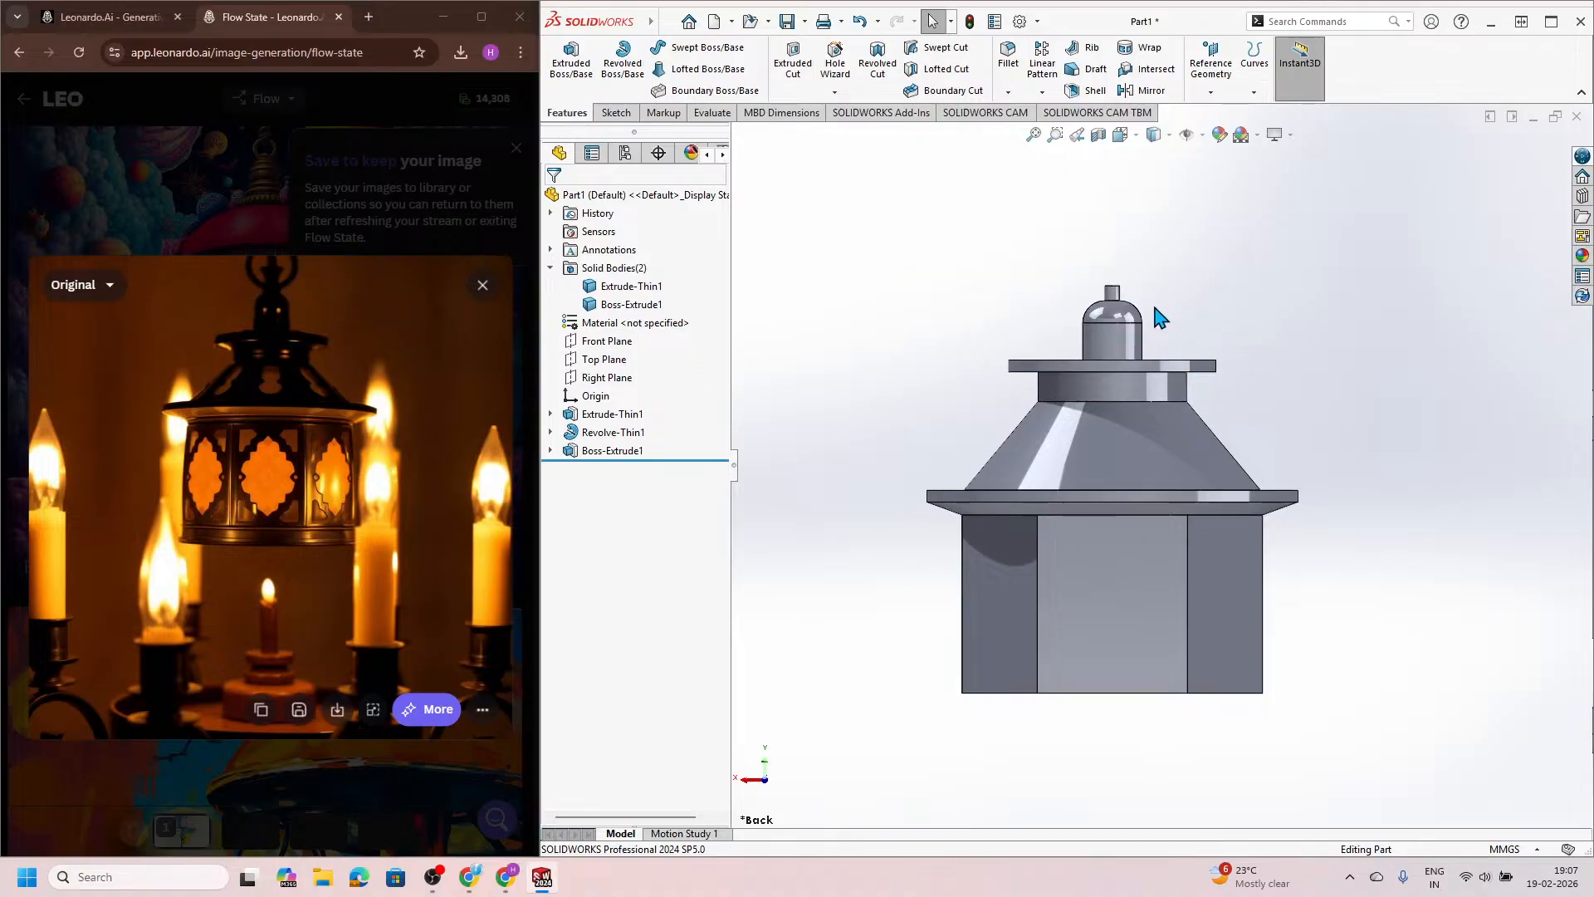
scroll(1154, 320, "down", 3)
scroll(1100, 339, "down", 3)
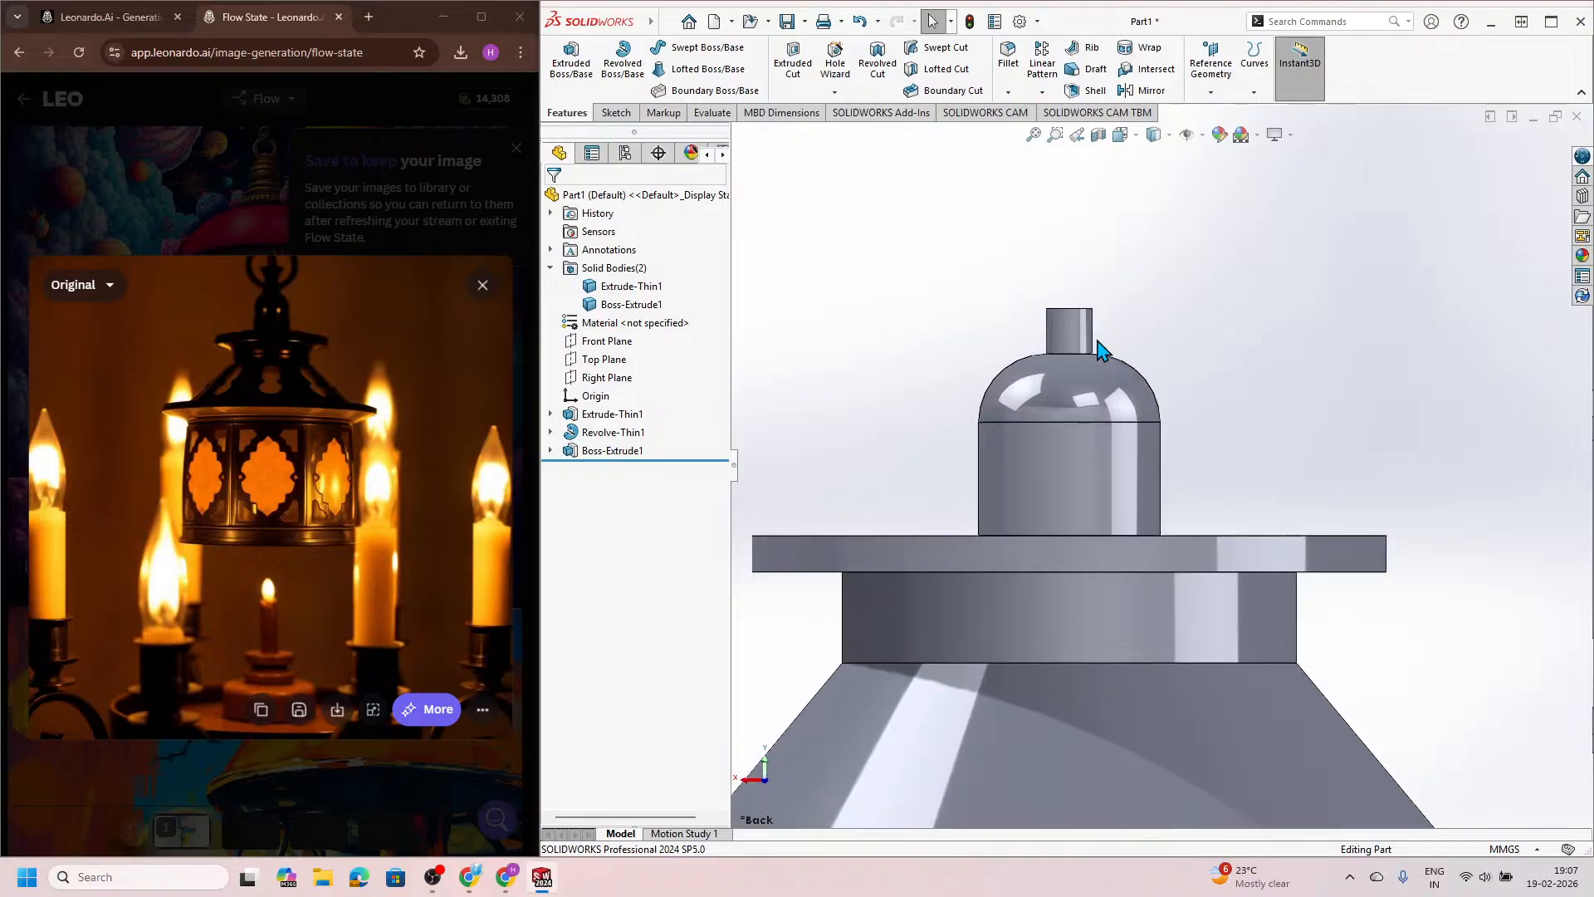
double_click(1077, 340)
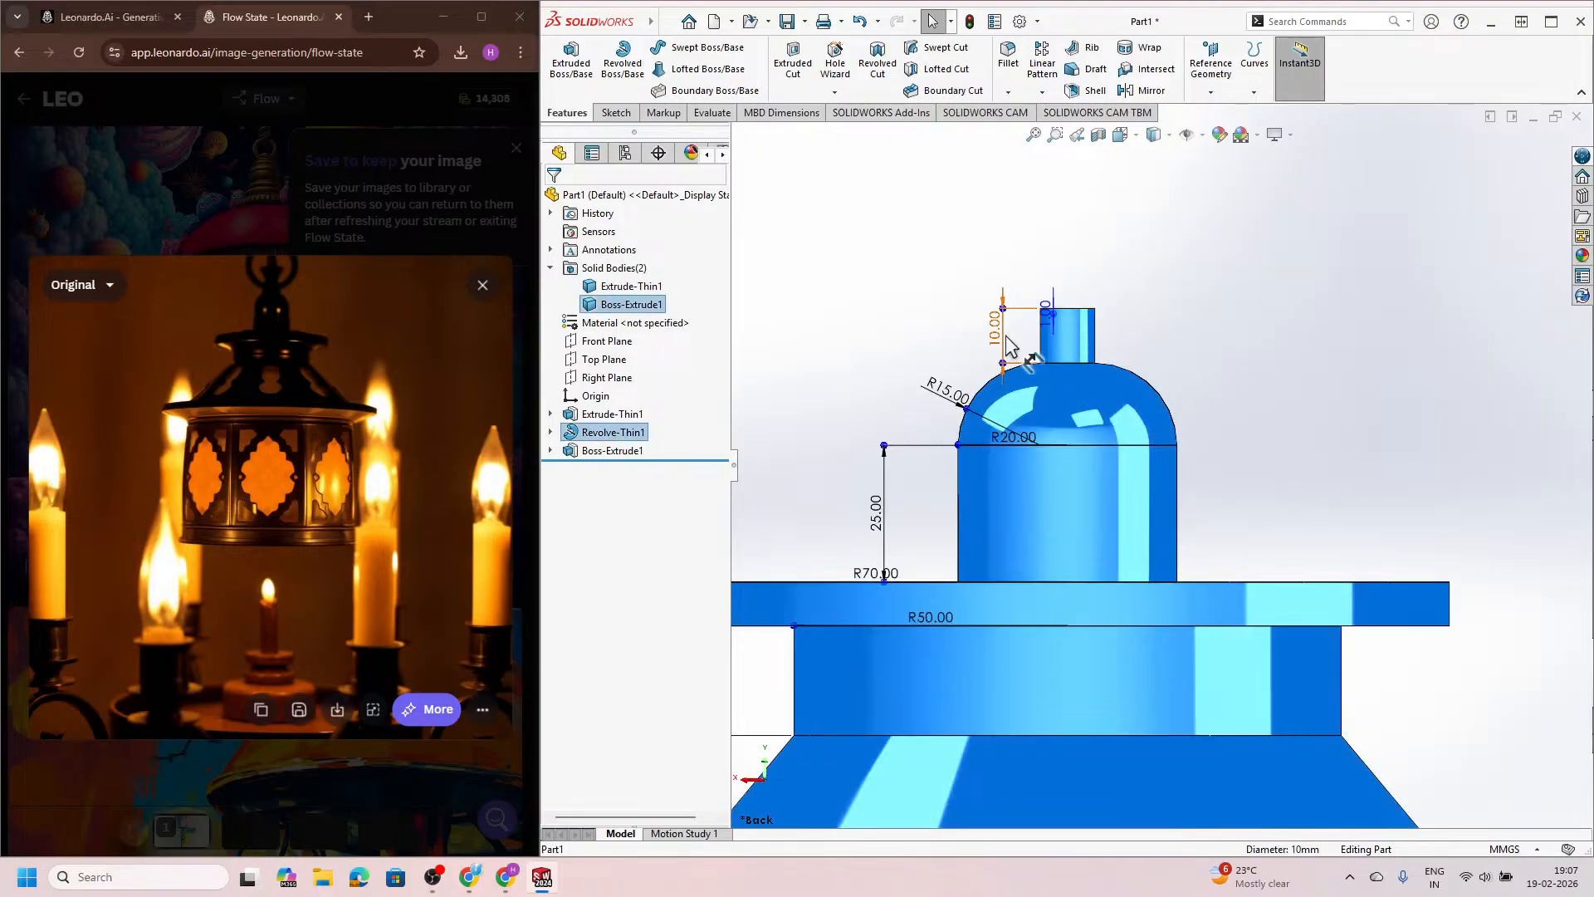
left_click(1004, 336)
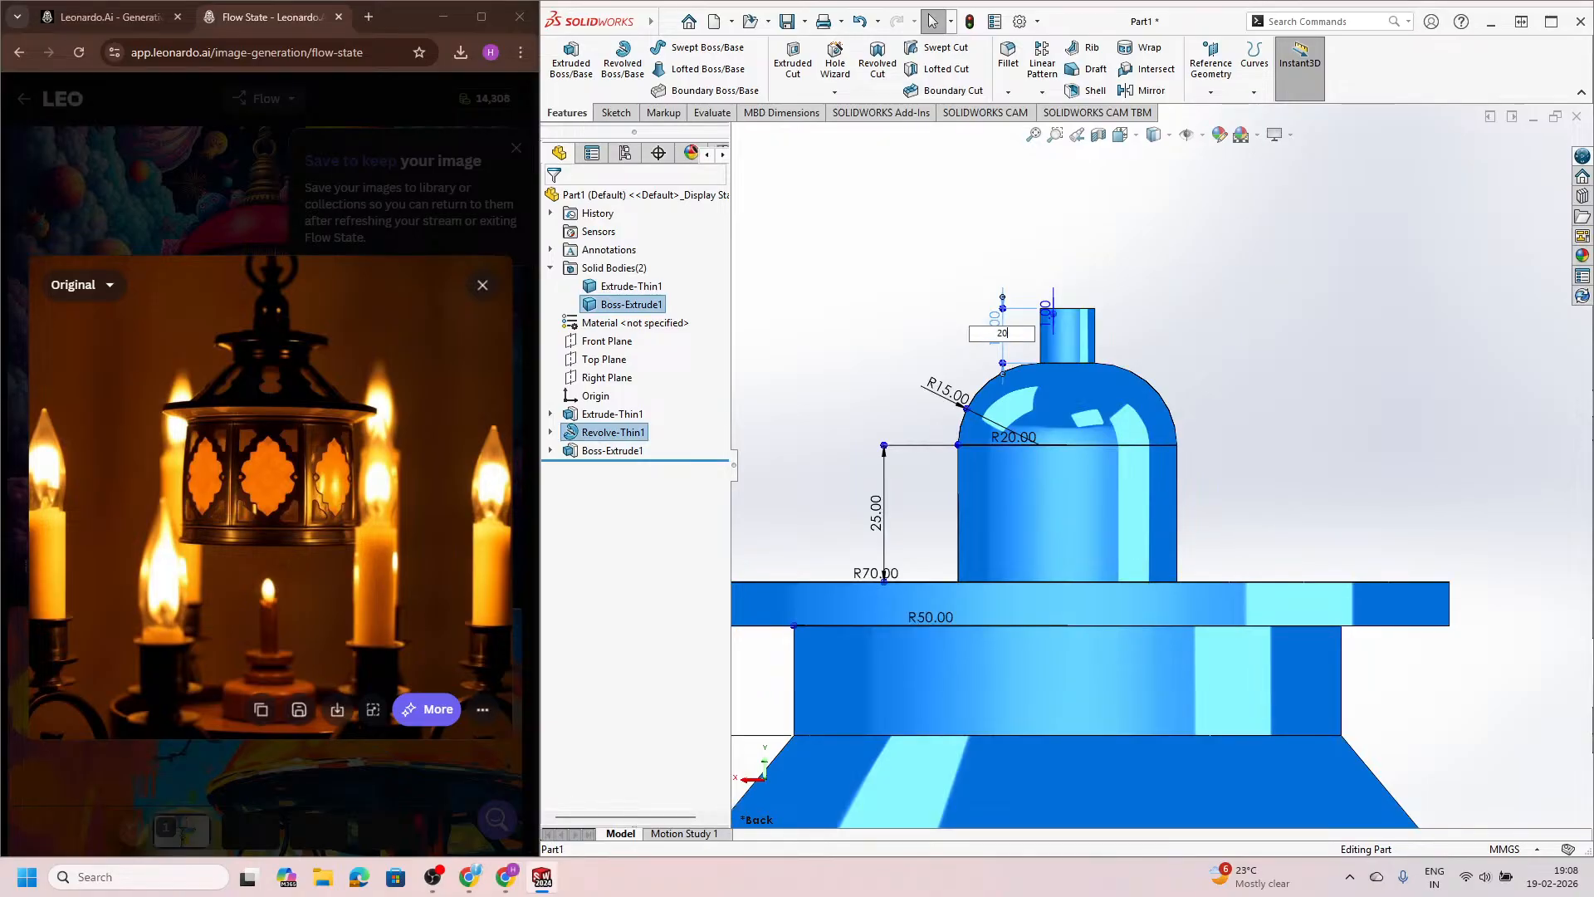
key("Return")
Step: Measure the cylindrical face of the thin stem above the dome, then close the Measure tool
scroll(947, 352, "up", 5)
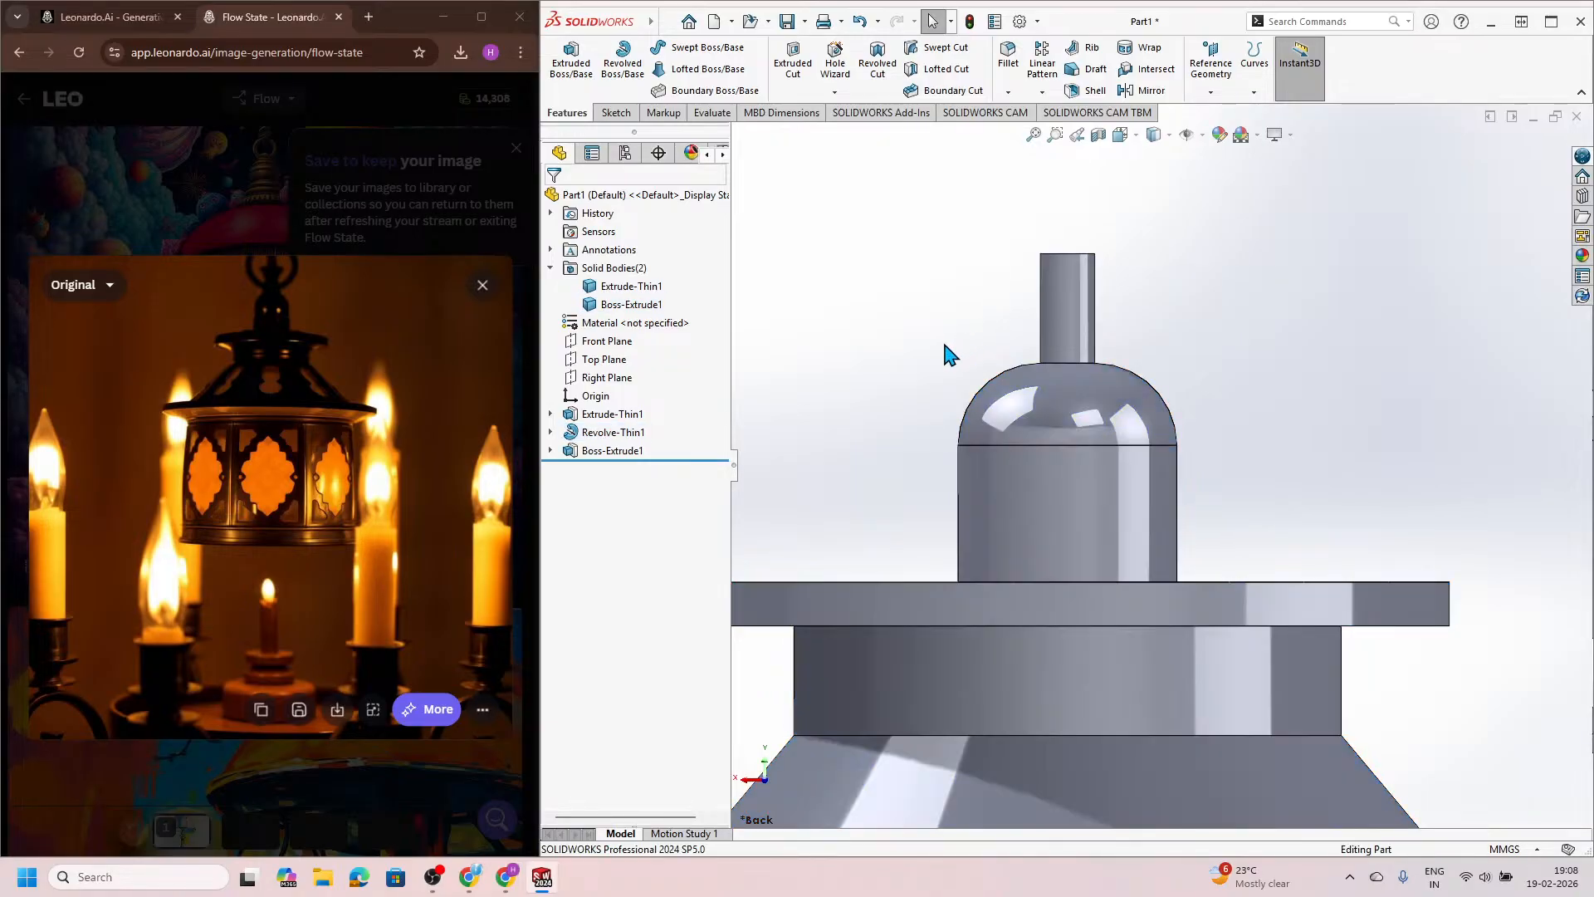
middle_click_drag(1053, 395, 1191, 483)
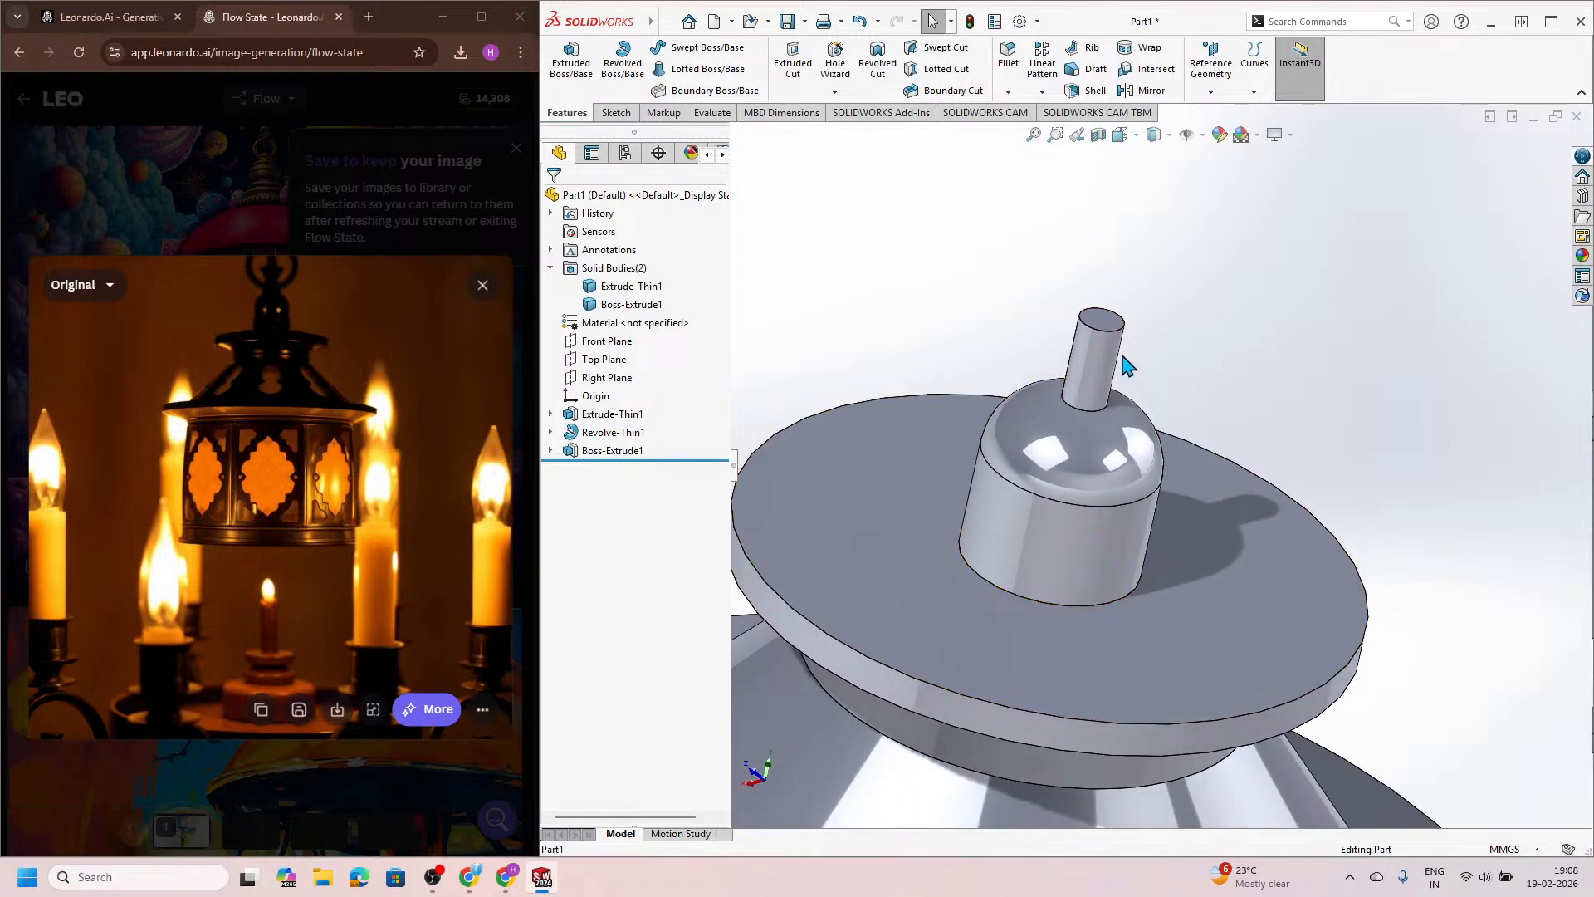
scroll(1119, 371, "down", 2)
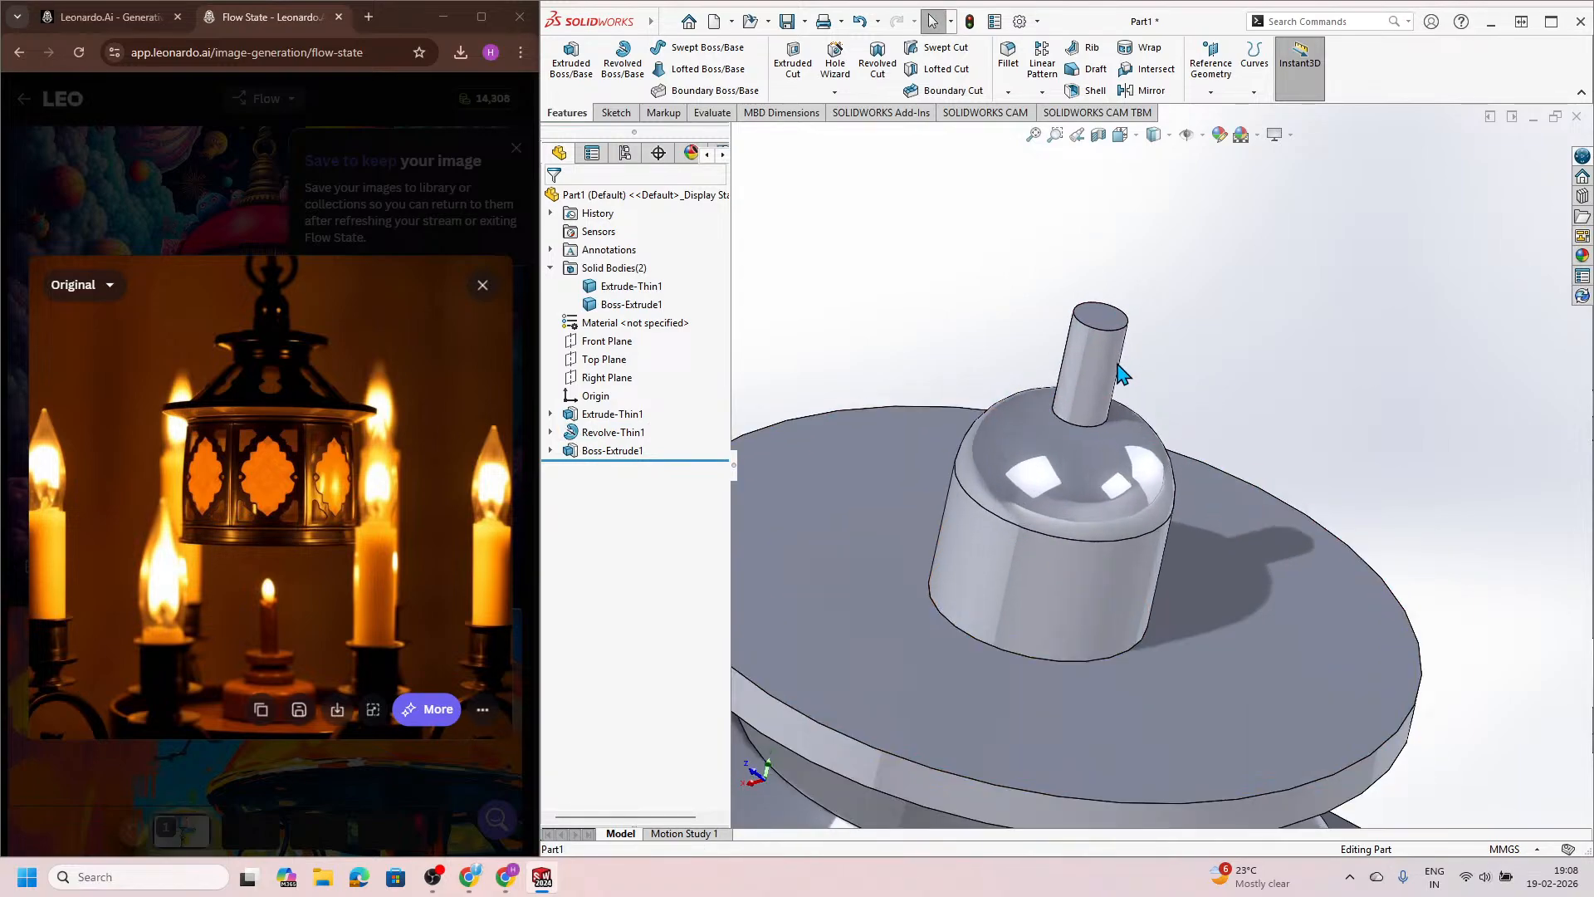
left_click(712, 113)
left_click(730, 47)
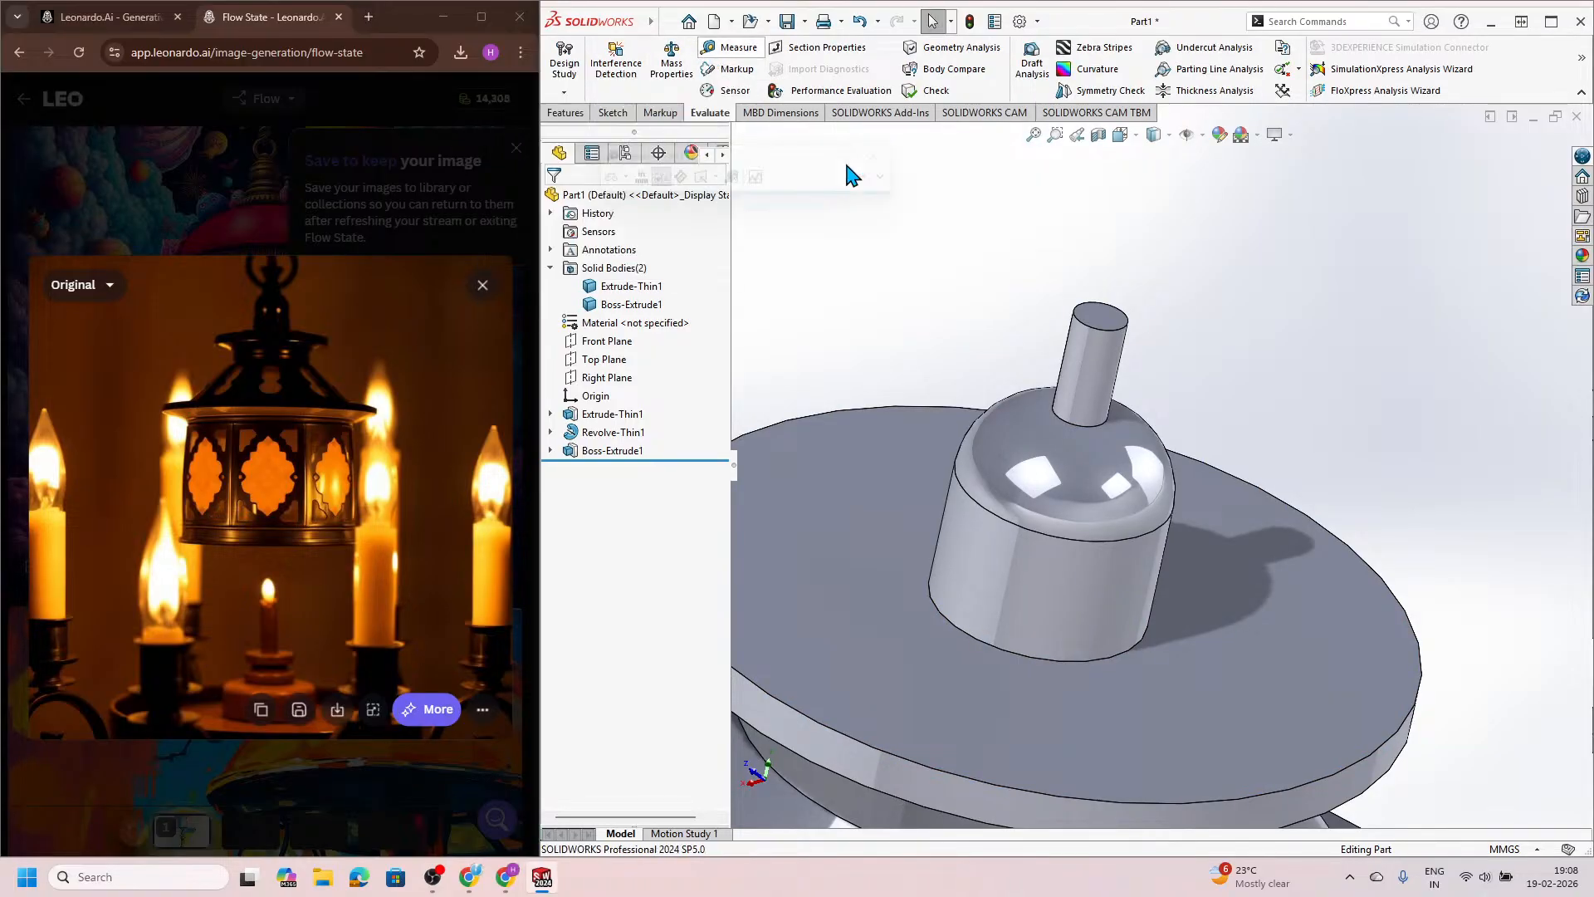
left_click(1111, 362)
left_click(973, 315)
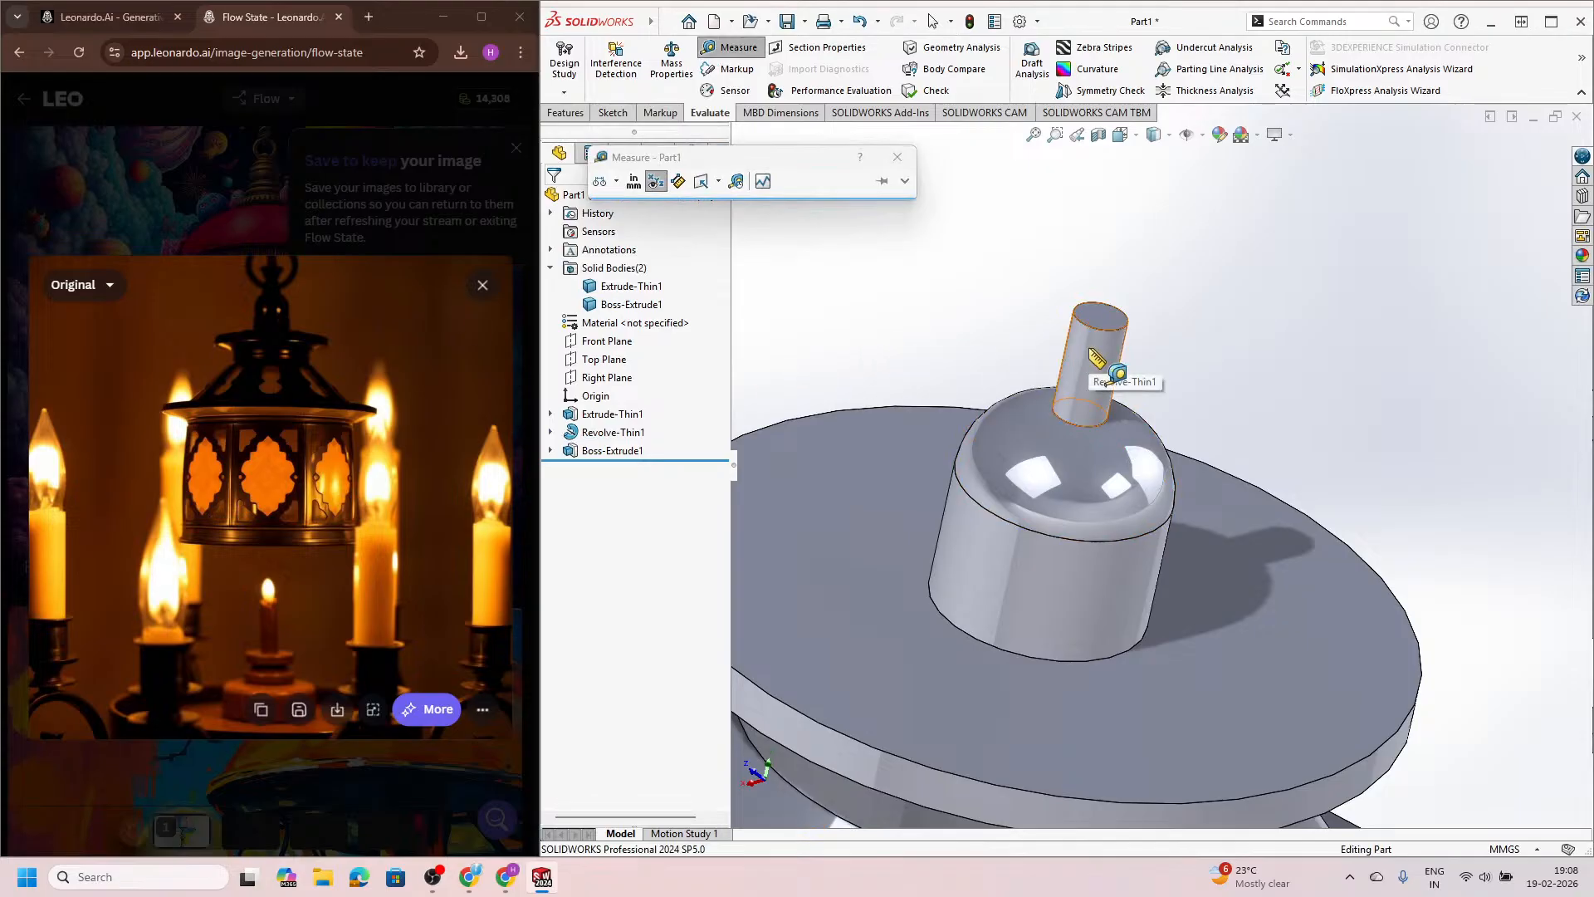
scroll(1097, 360, "down", 2)
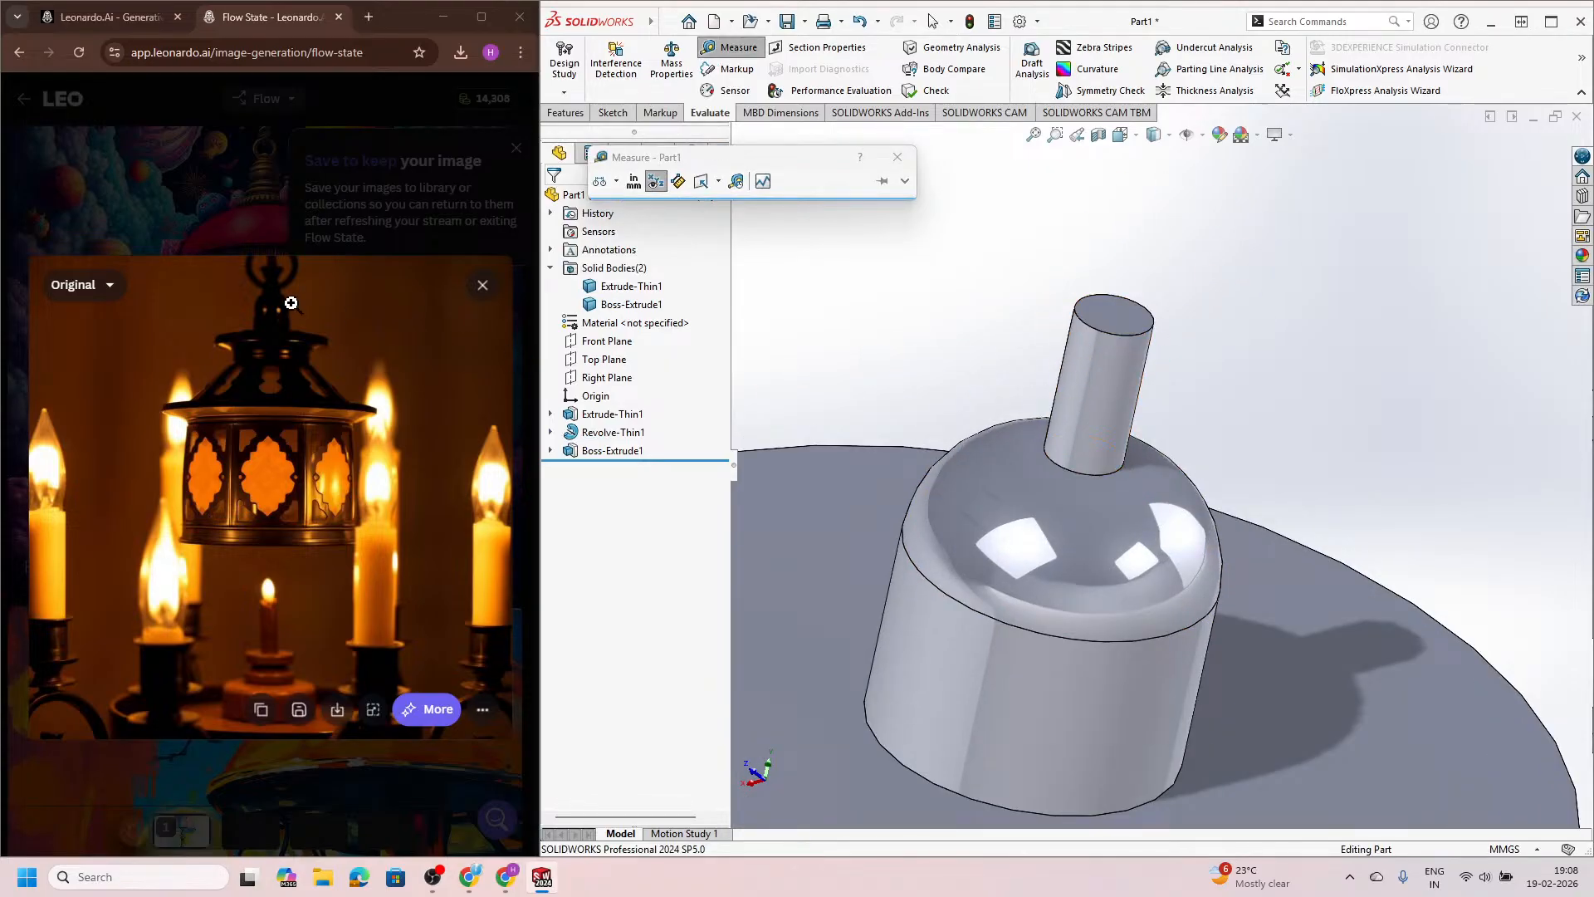
scroll(947, 358, "up", 3)
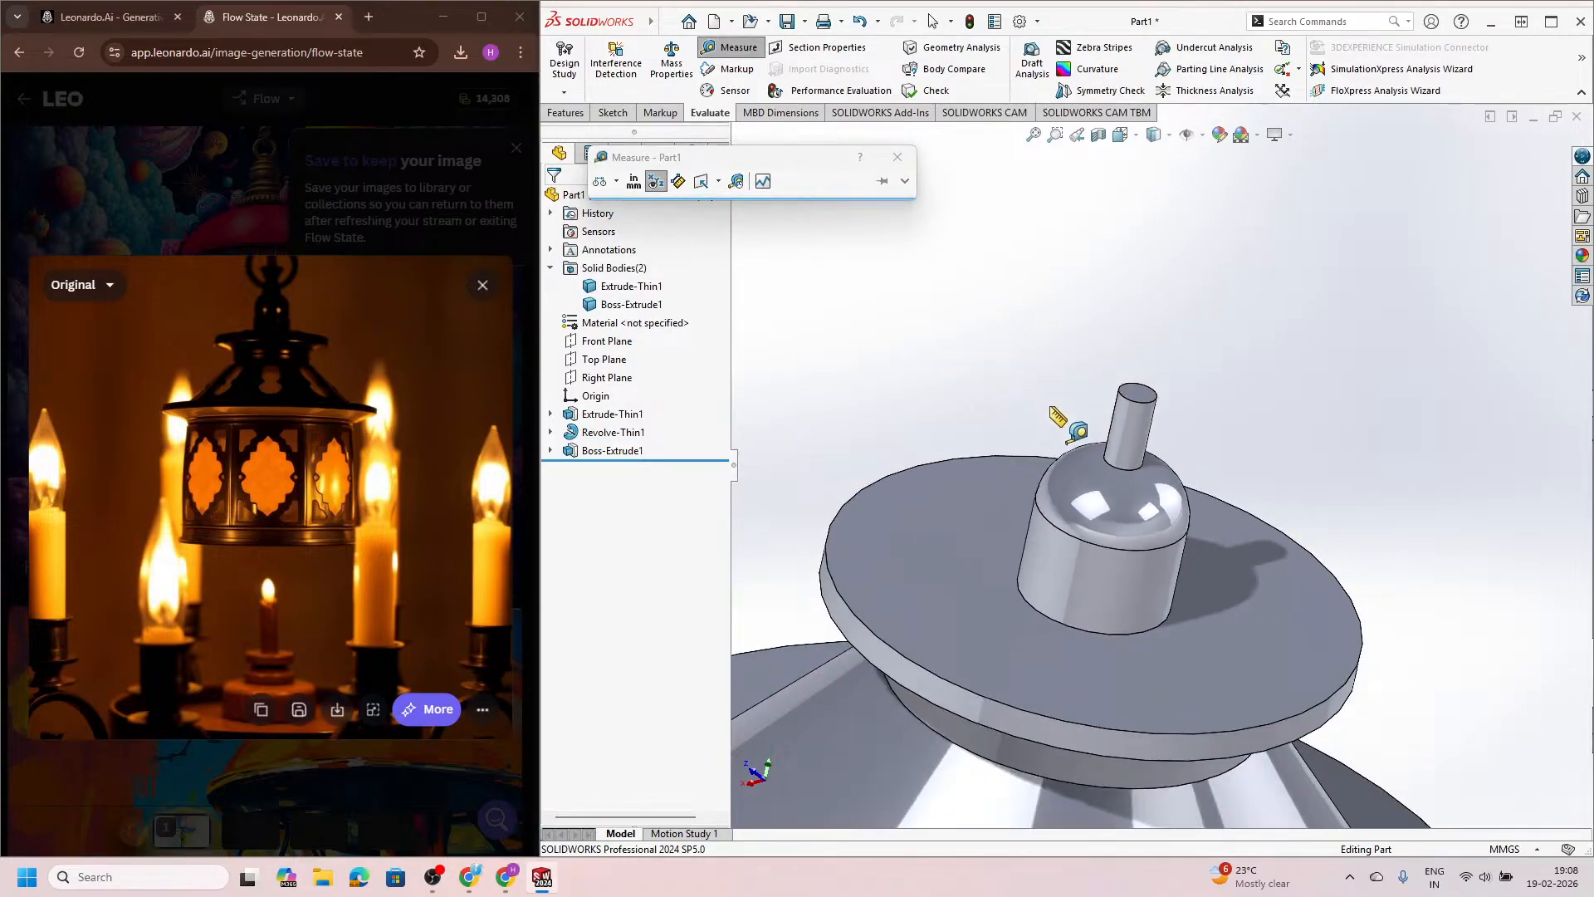
left_click(897, 157)
Step: Start a sketch on the Right Plane and draw a circle about 5.5 mm in diameter centred across the stem's upper half
left_click(605, 341)
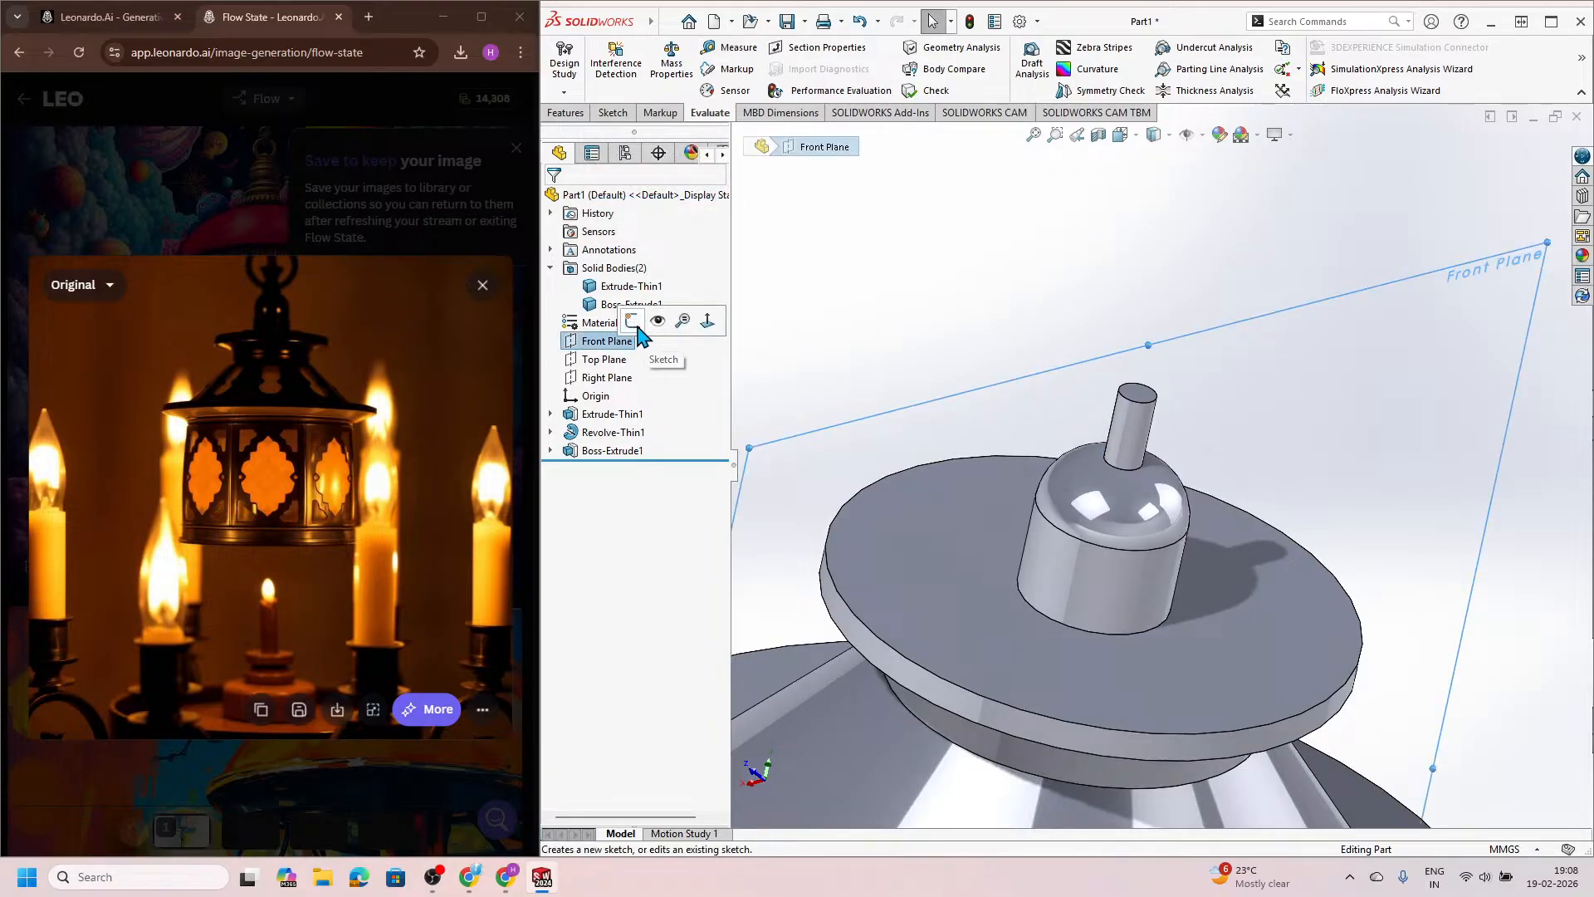
left_click(602, 360)
left_click(604, 378)
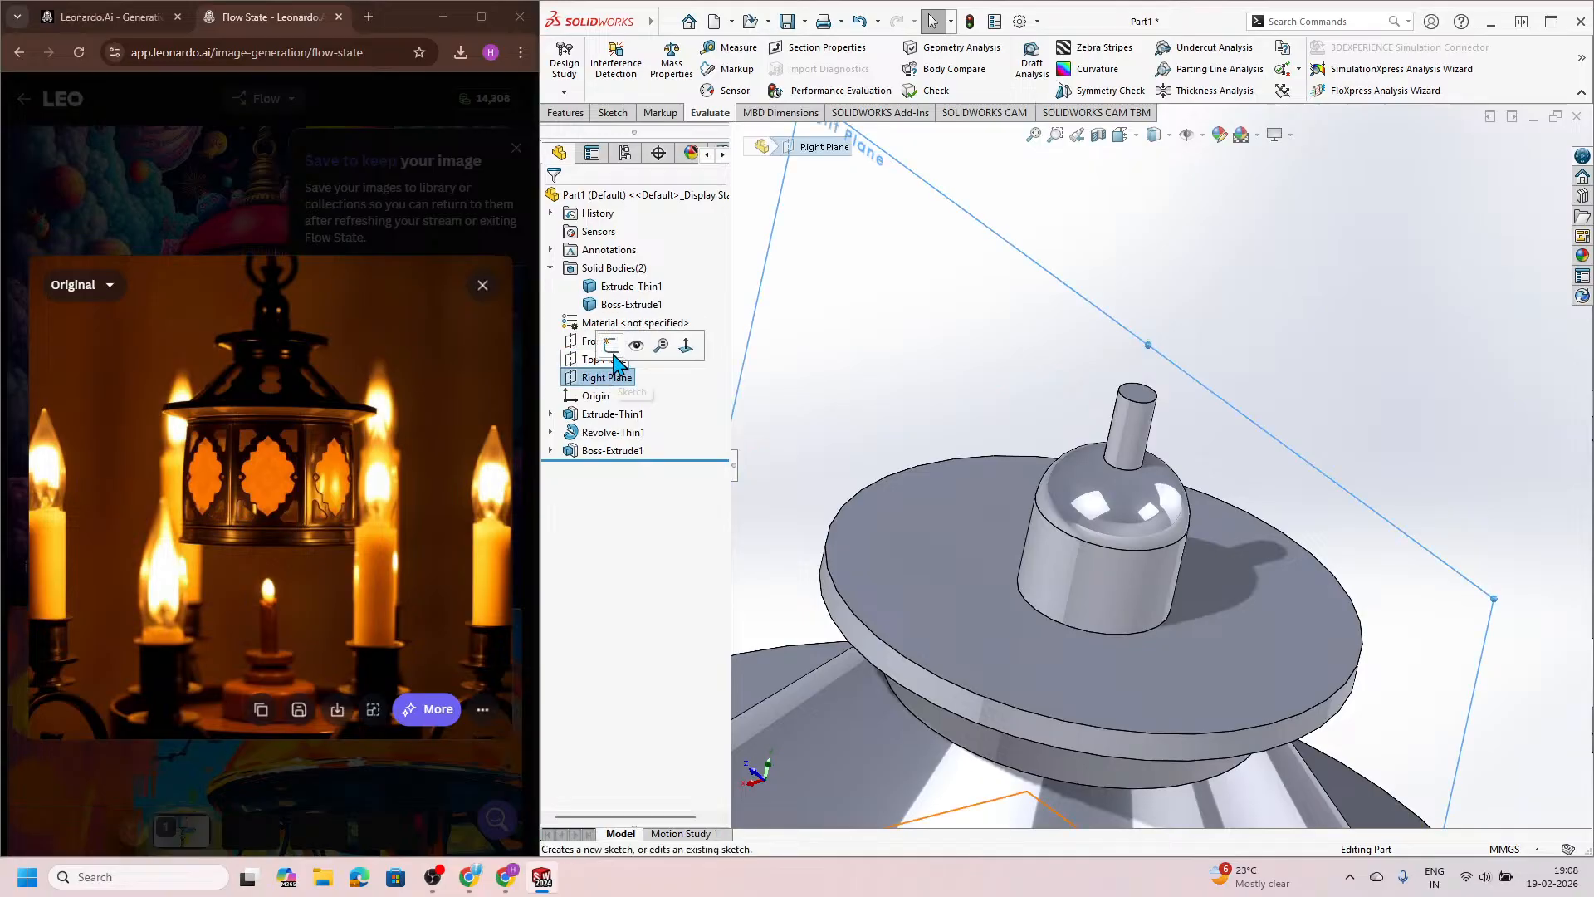
left_click(619, 353)
scroll(1243, 121, "down", 7)
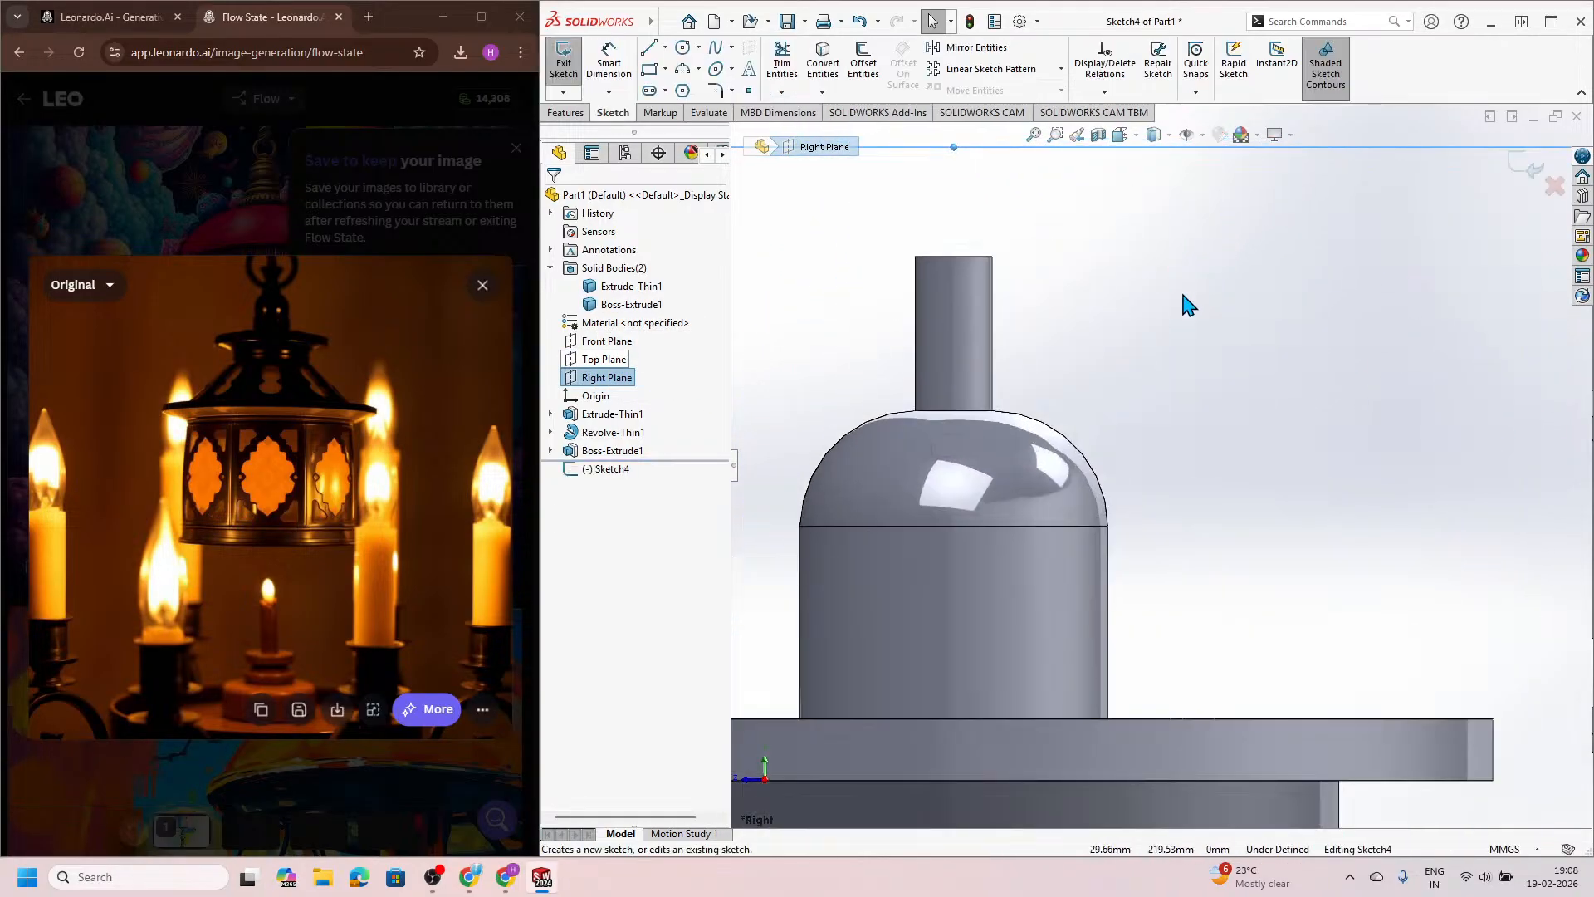
left_click(837, 274)
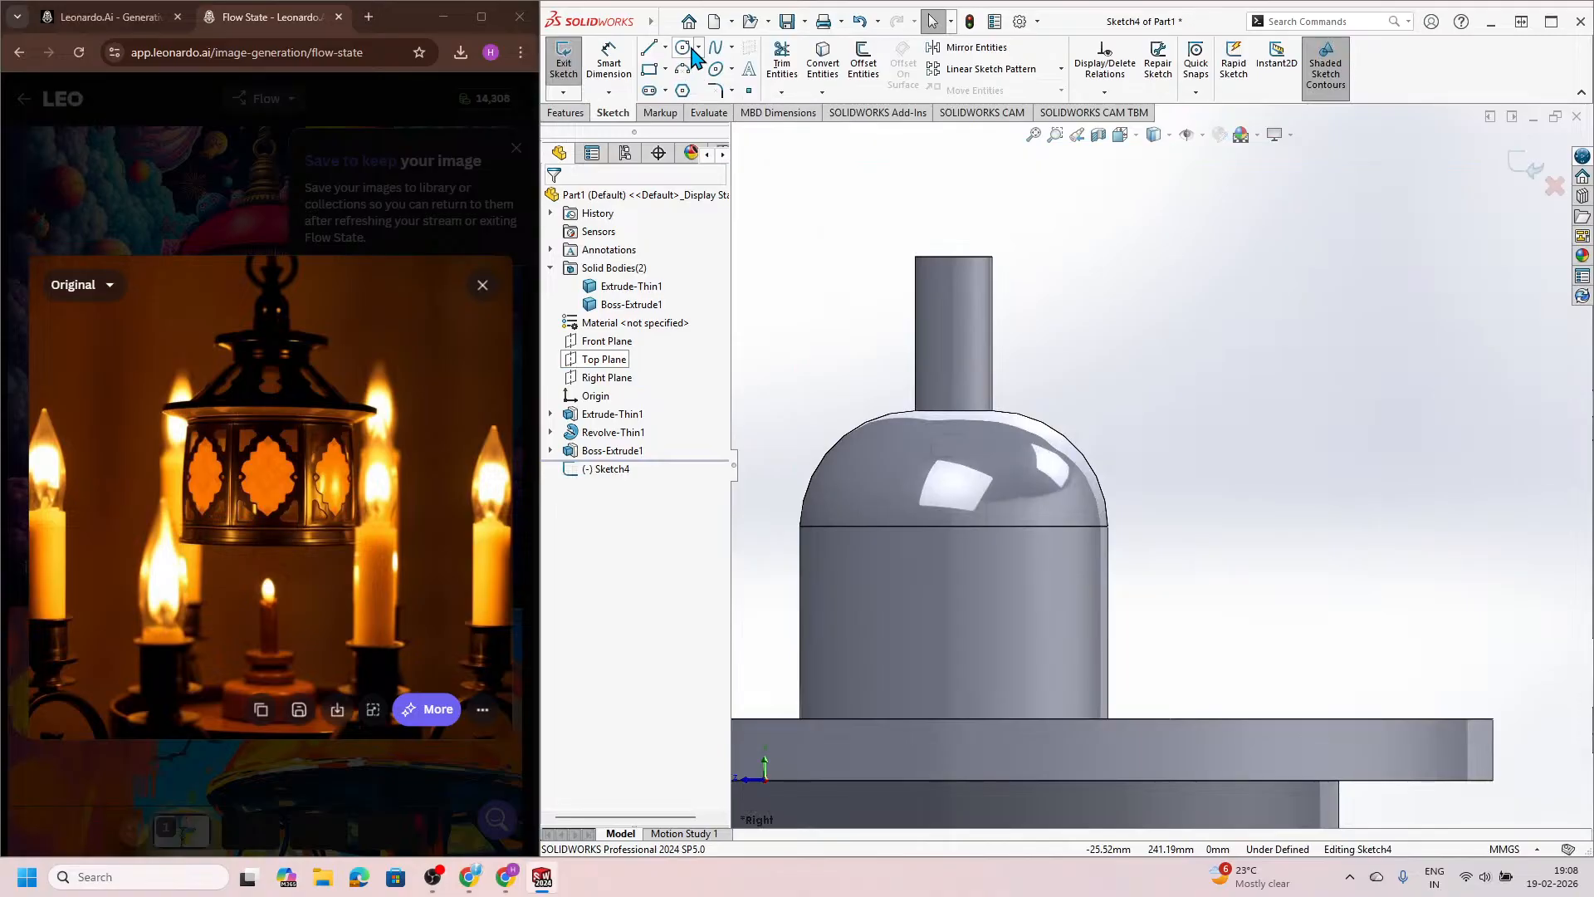
left_click(682, 49)
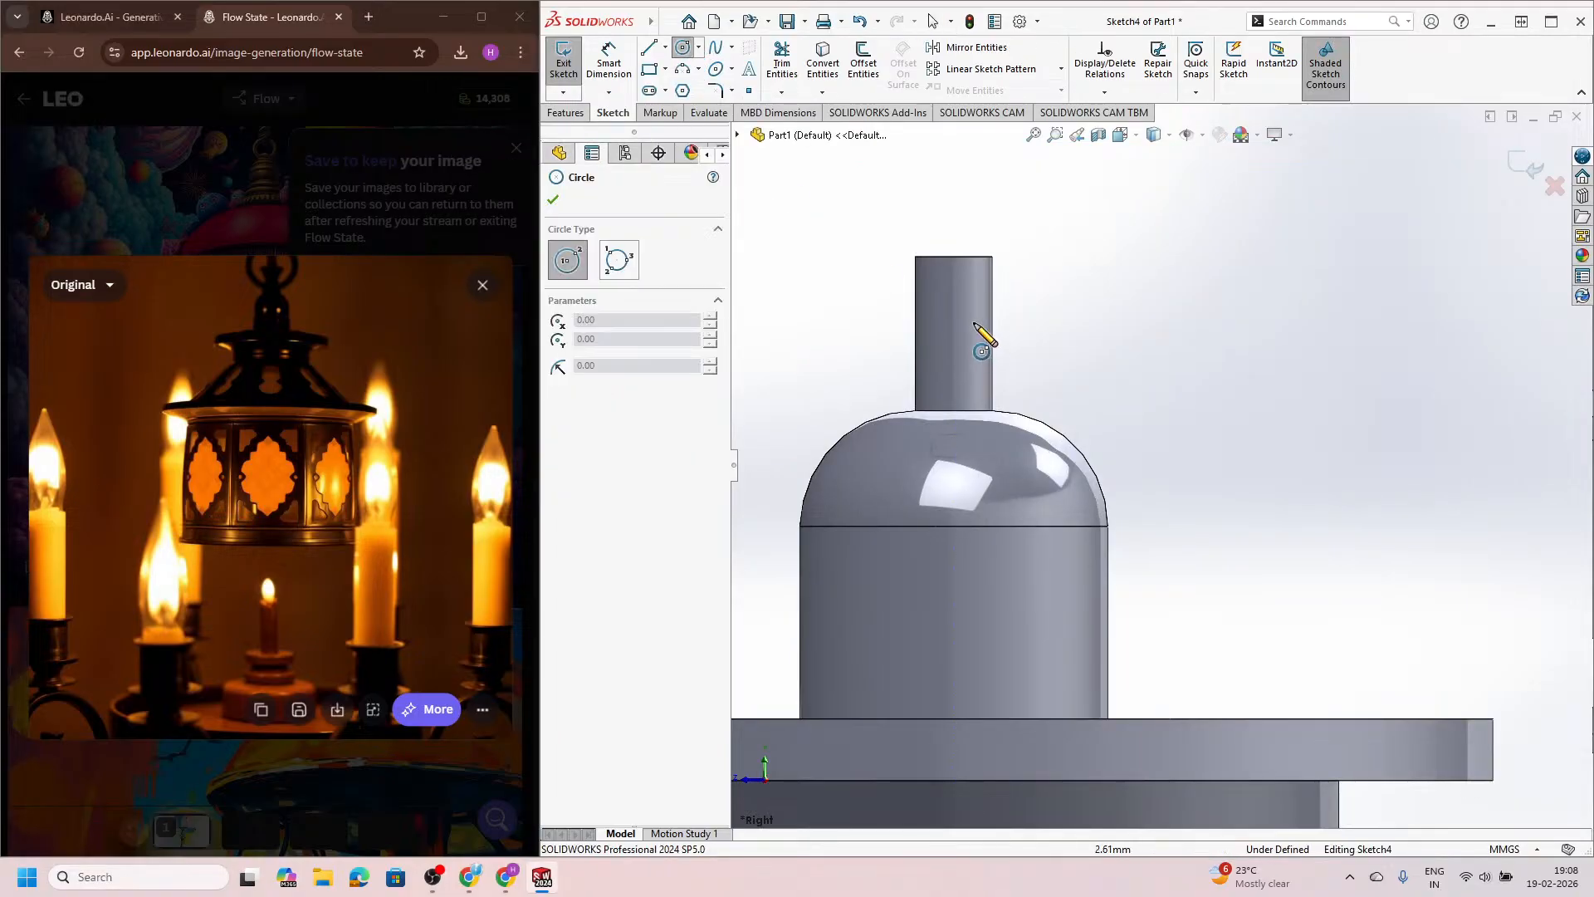
left_click(953, 311)
left_click(969, 327)
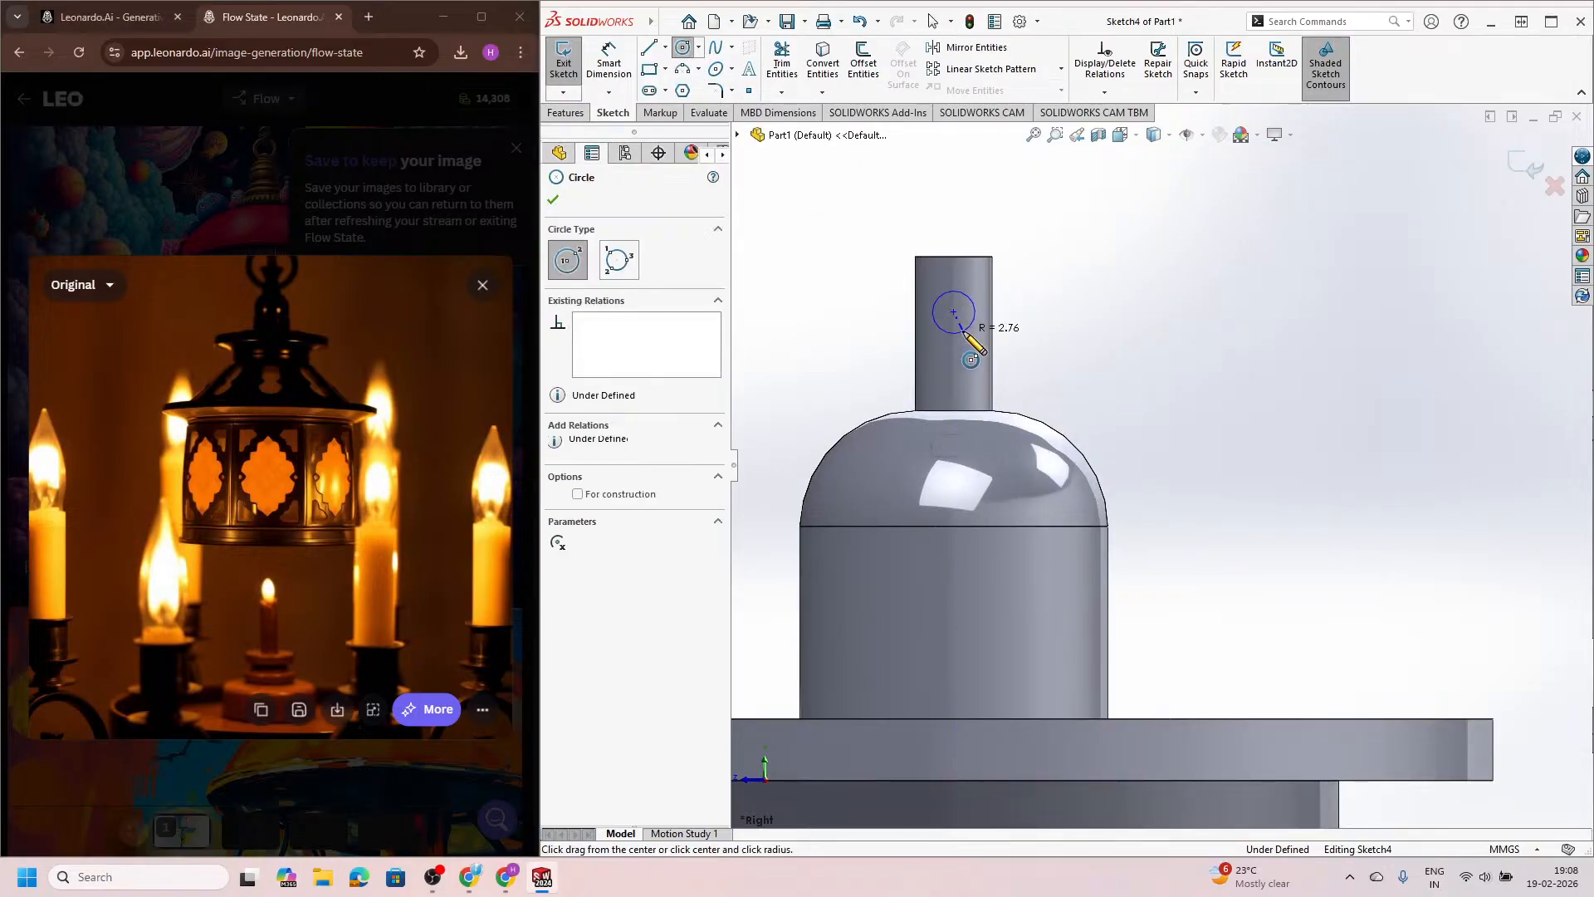
key("Escape")
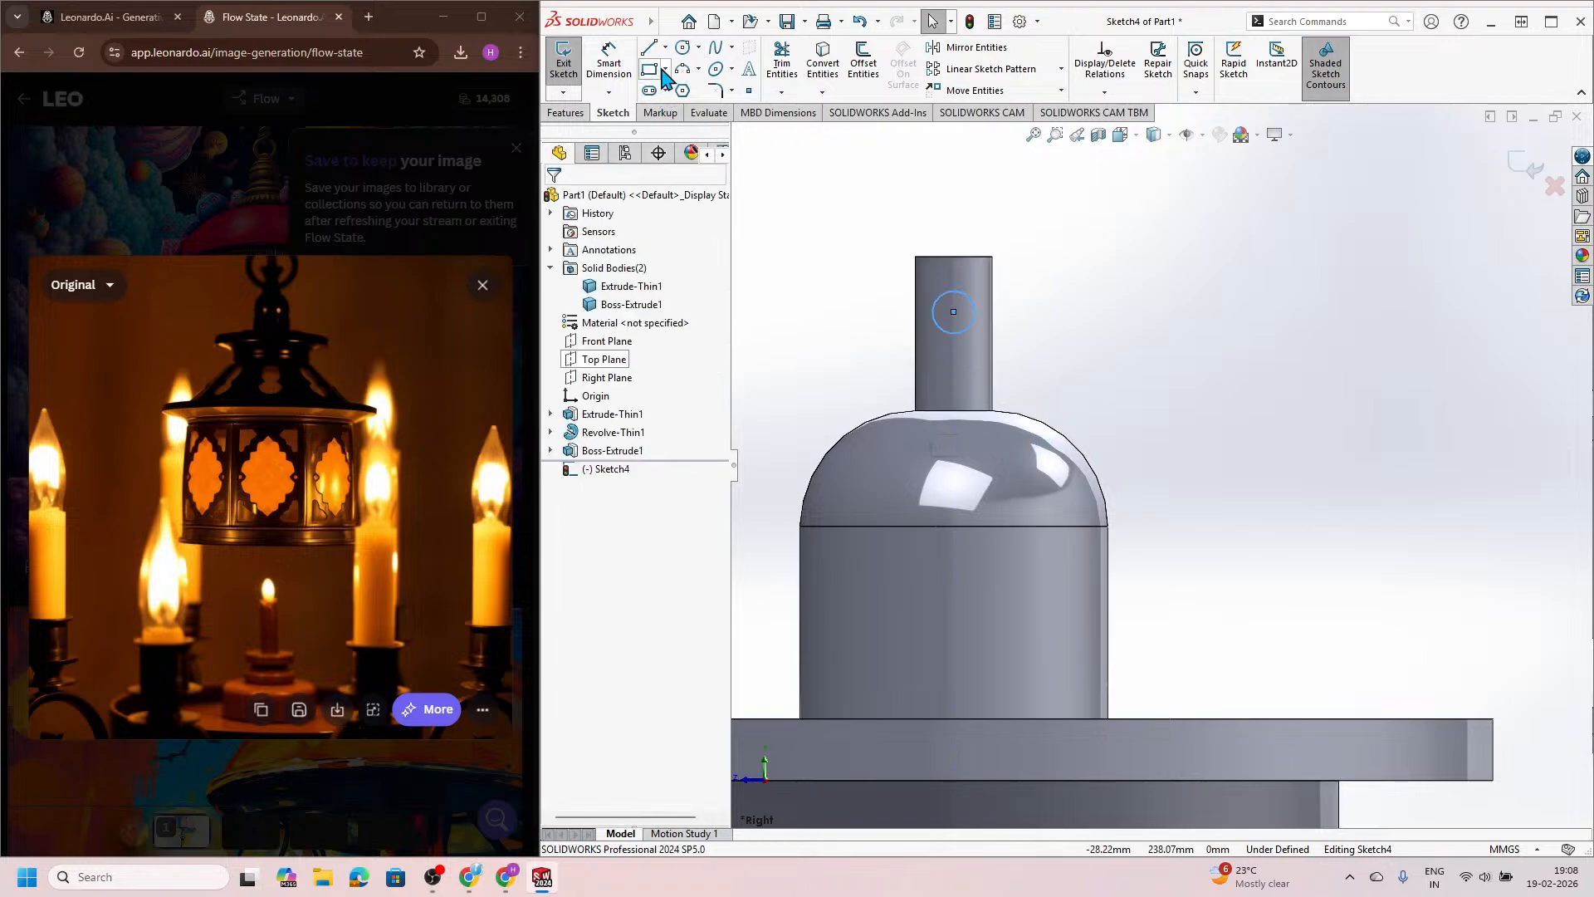
Step: Draw a vertical centerline from the midpoint of the stem's top edge to the circle's centre
left_click(665, 47)
left_click(689, 84)
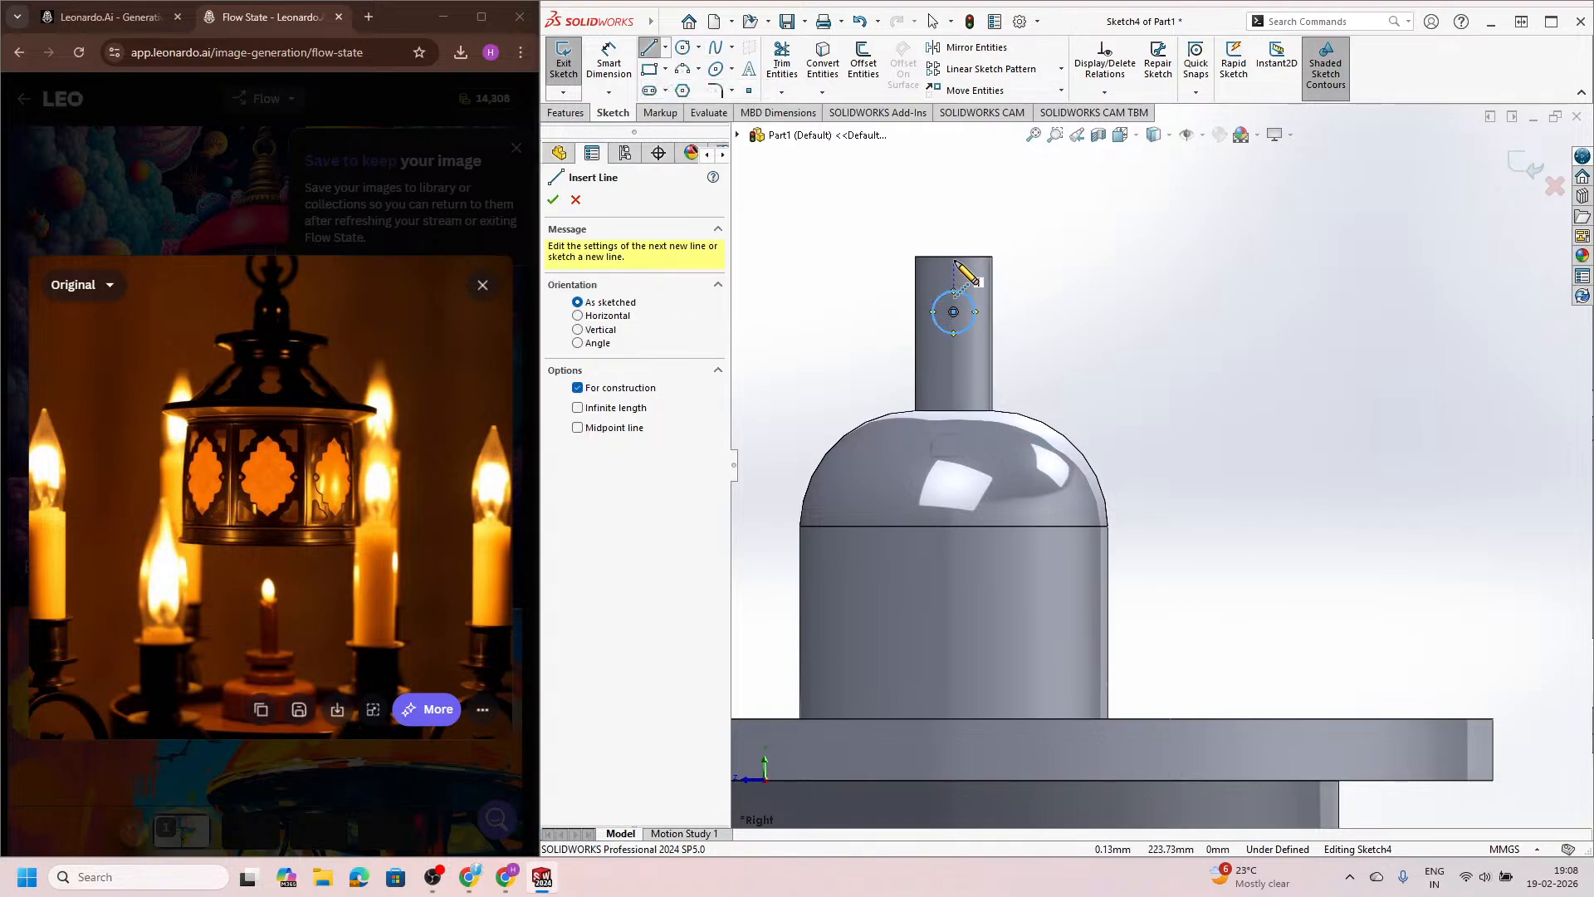
left_click(953, 257)
left_click(953, 311)
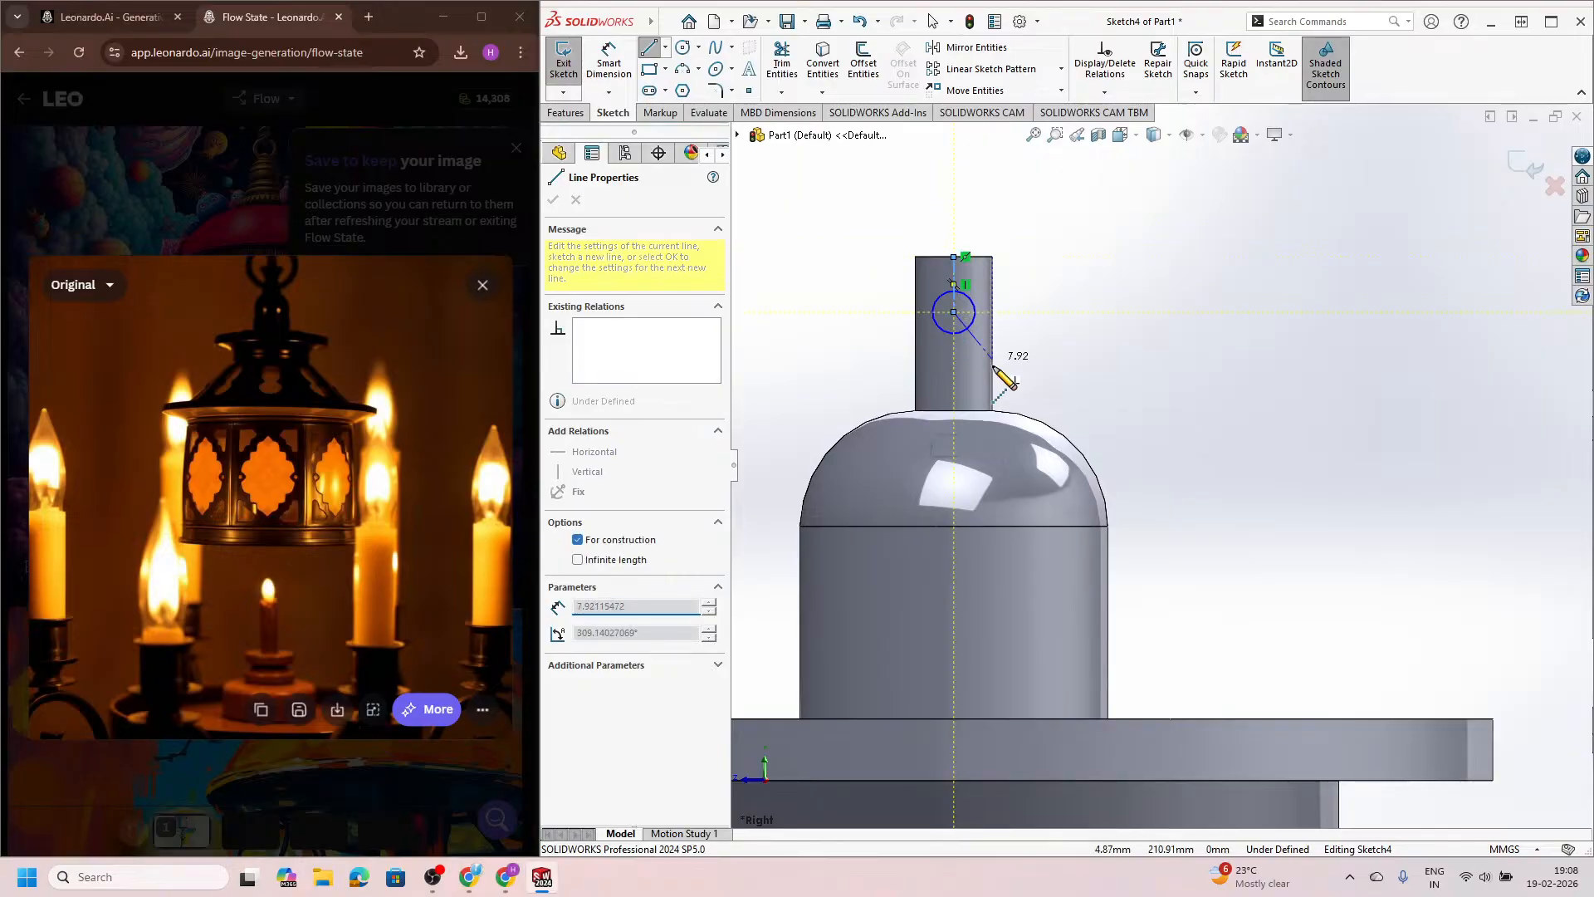
key("Escape")
Step: Dimension the circle on the stem with a diameter of 7 mm
scroll(949, 278, "down", 3)
left_click(608, 59)
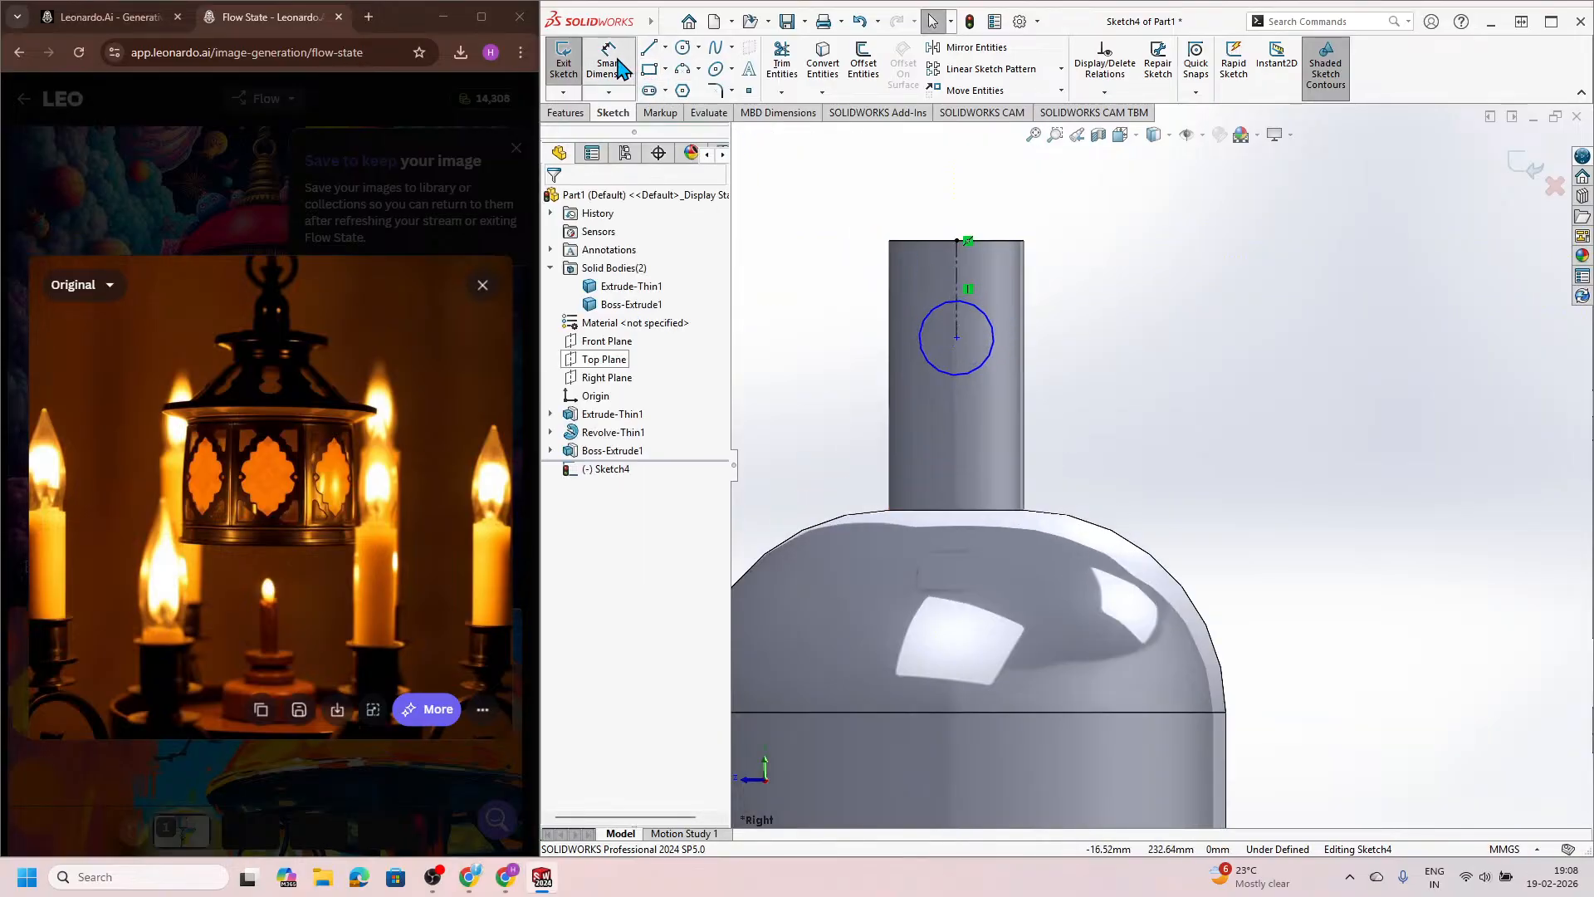
left_click(983, 361)
left_click(1089, 407)
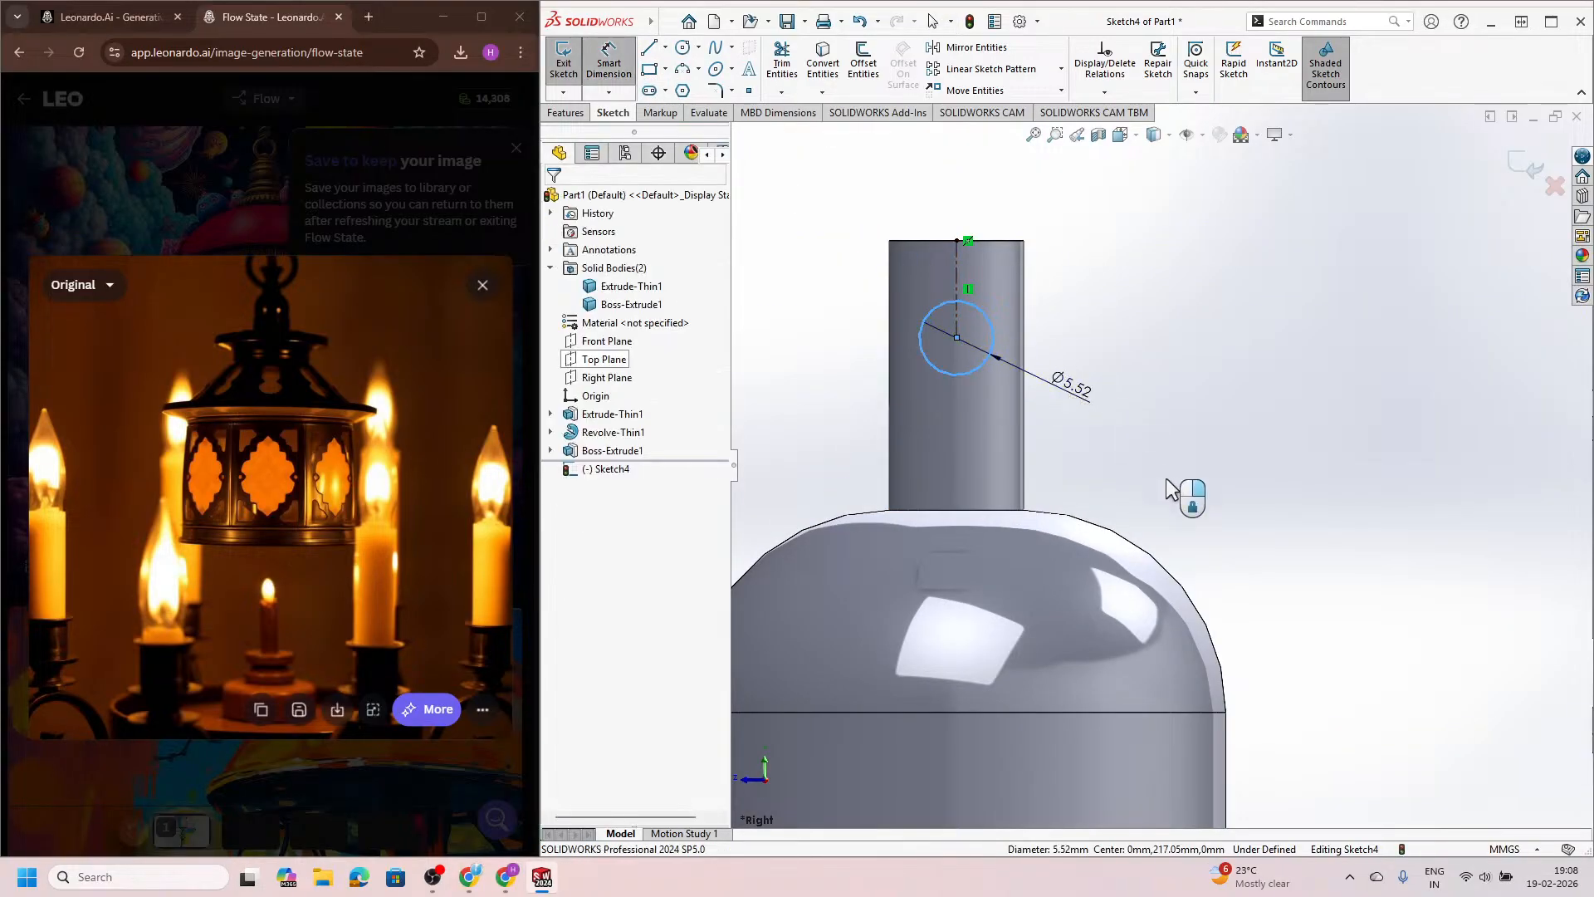
type("7")
key("Return")
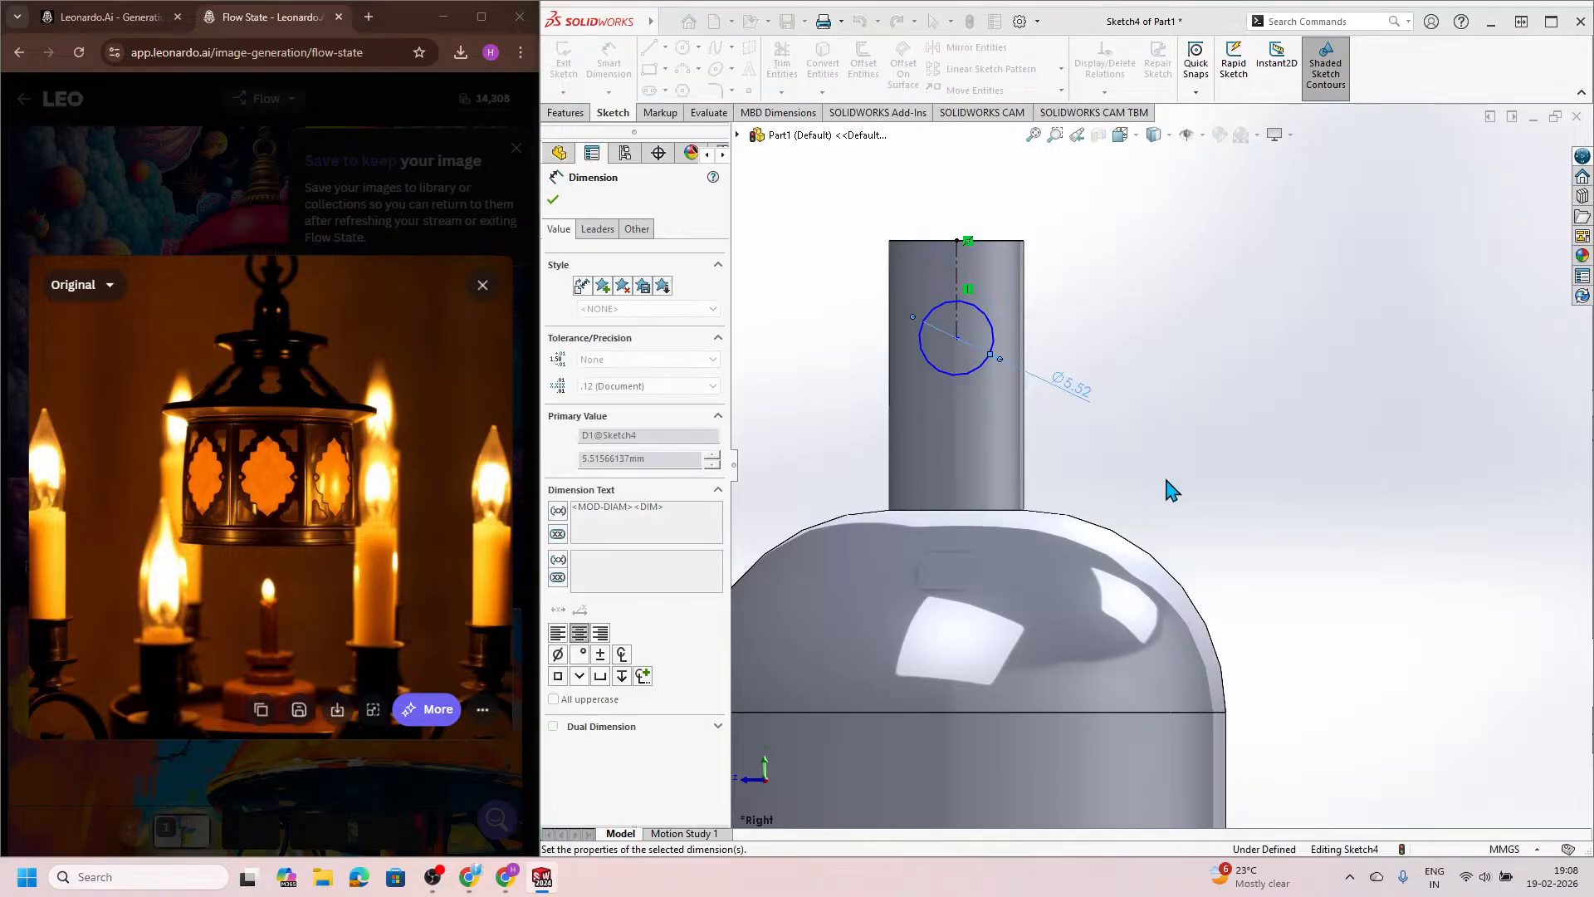
left_click(1172, 483)
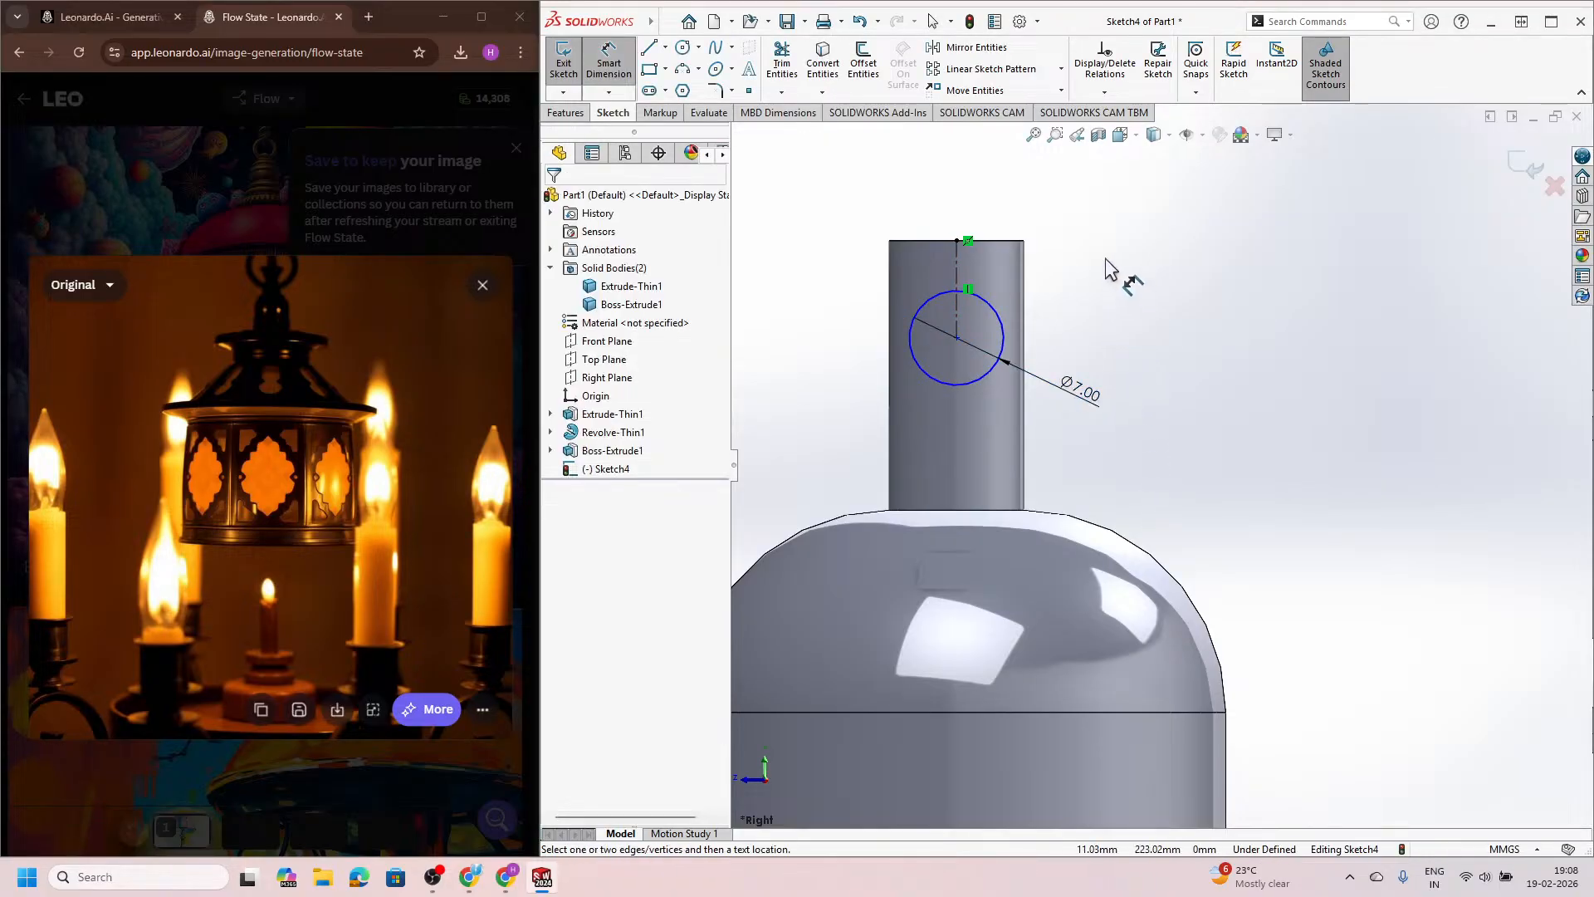
Step: Dimension the vertical centerline from the stem's top edge to the circle's centre as 10 mm, then exit the sketch
left_click(959, 274)
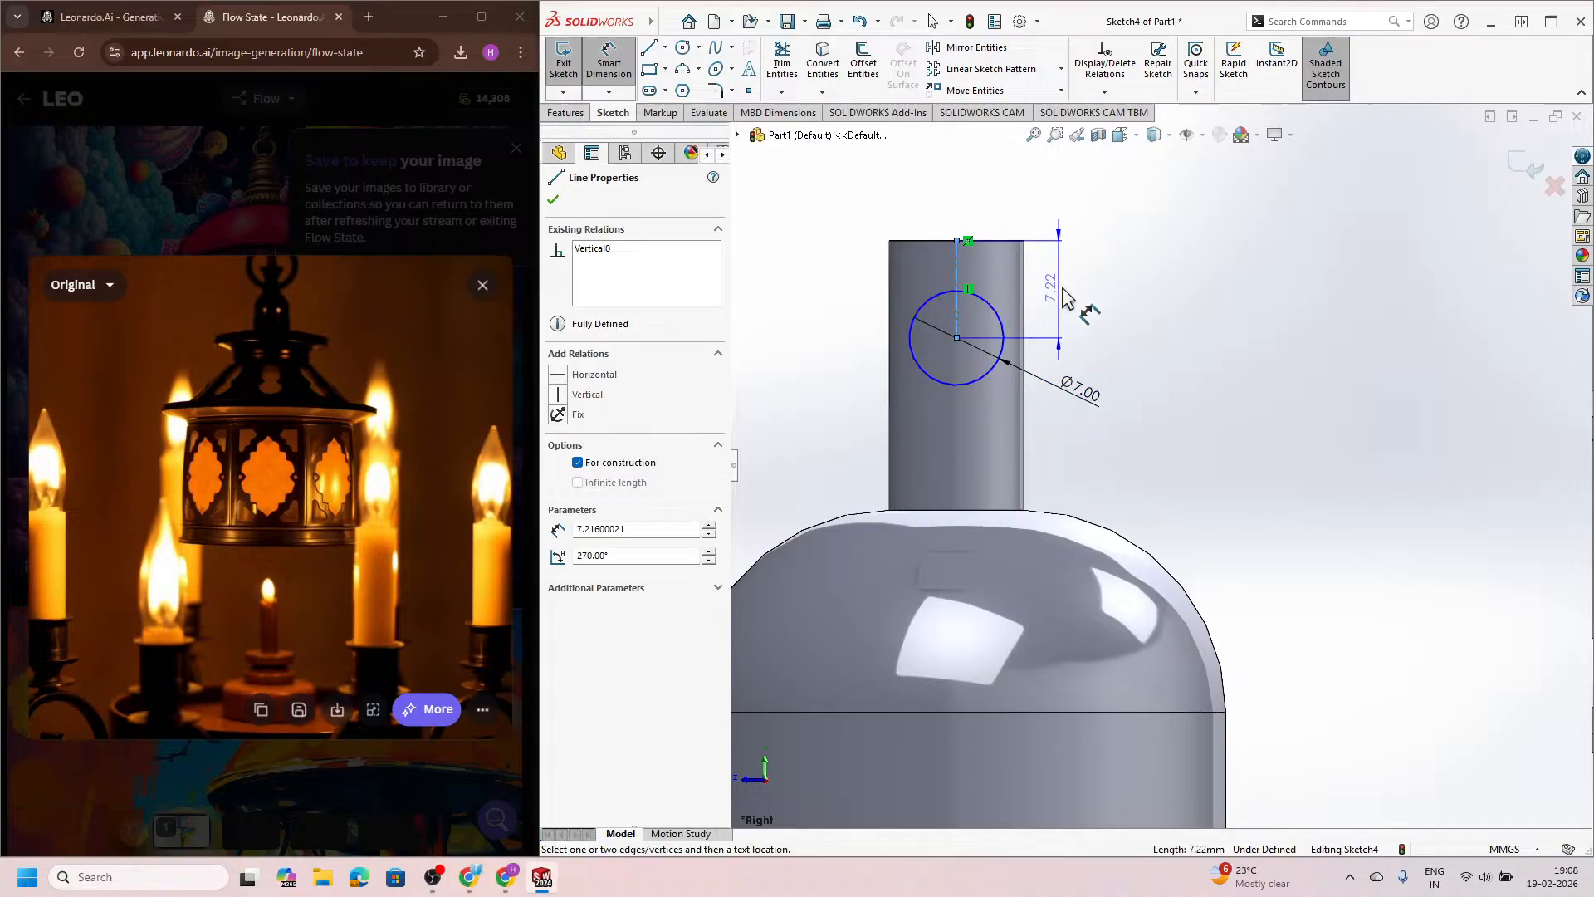
left_click(1160, 344)
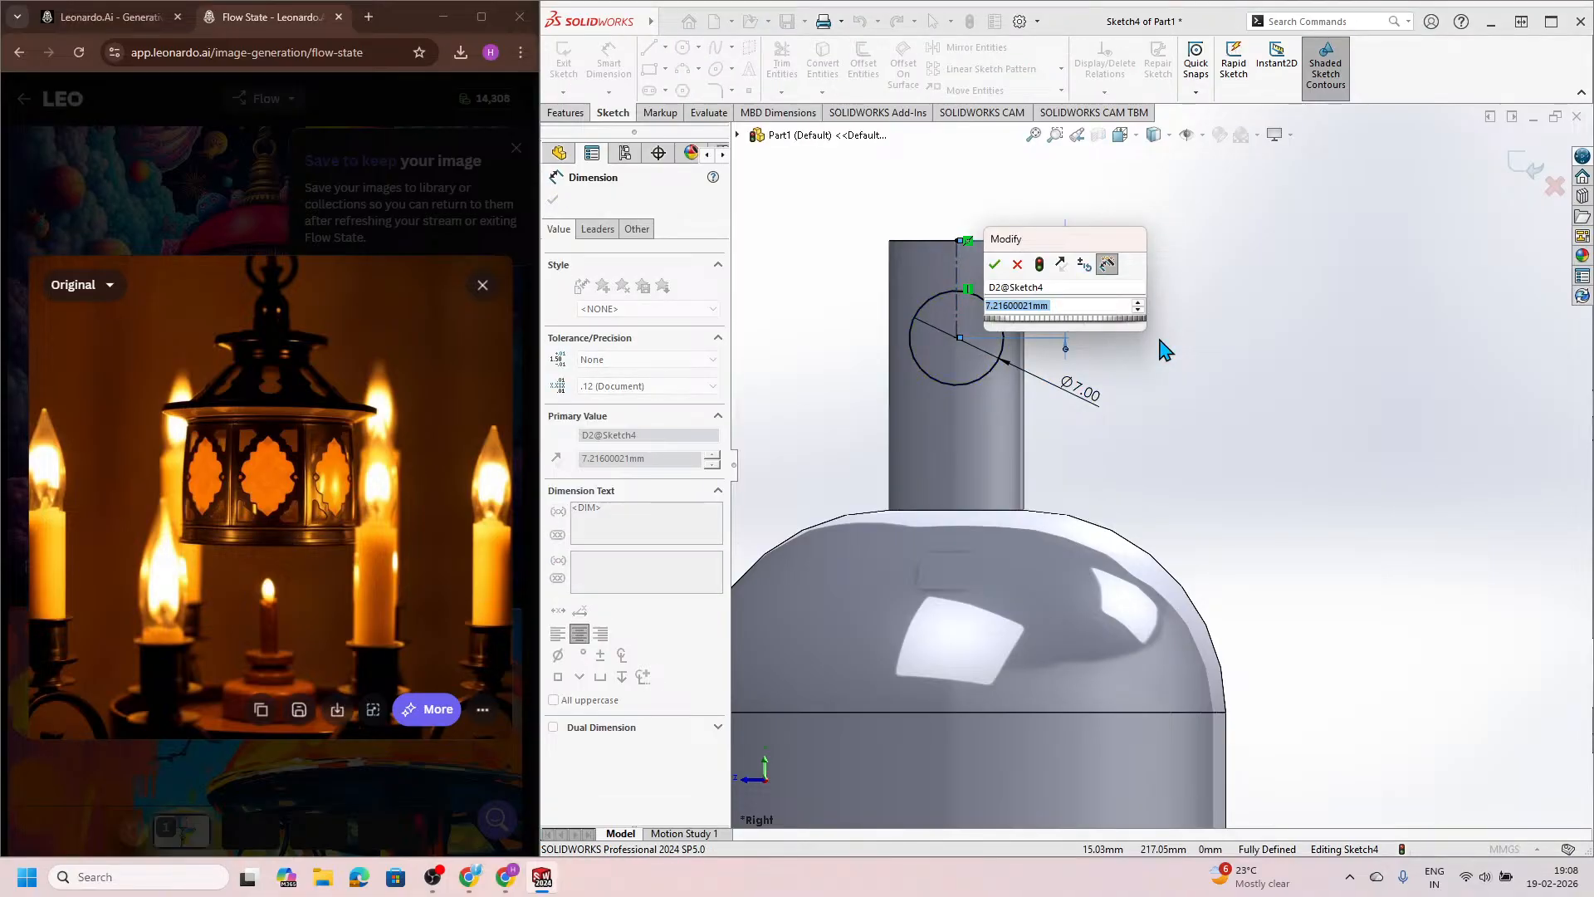
type("10")
key("Return")
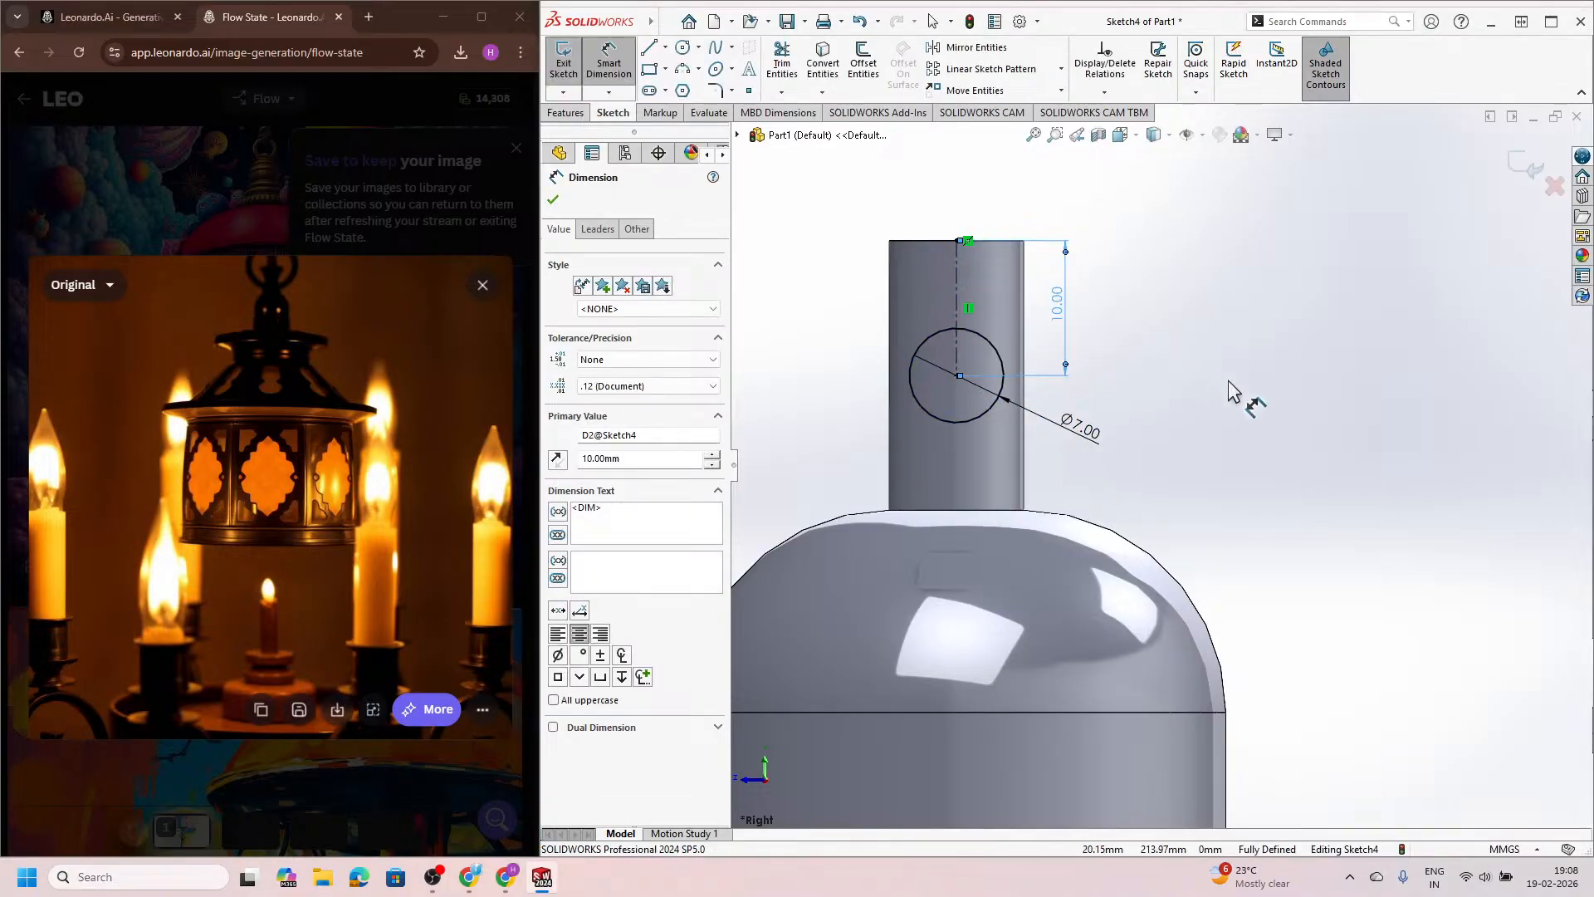
left_click(1229, 380)
left_click(1519, 168)
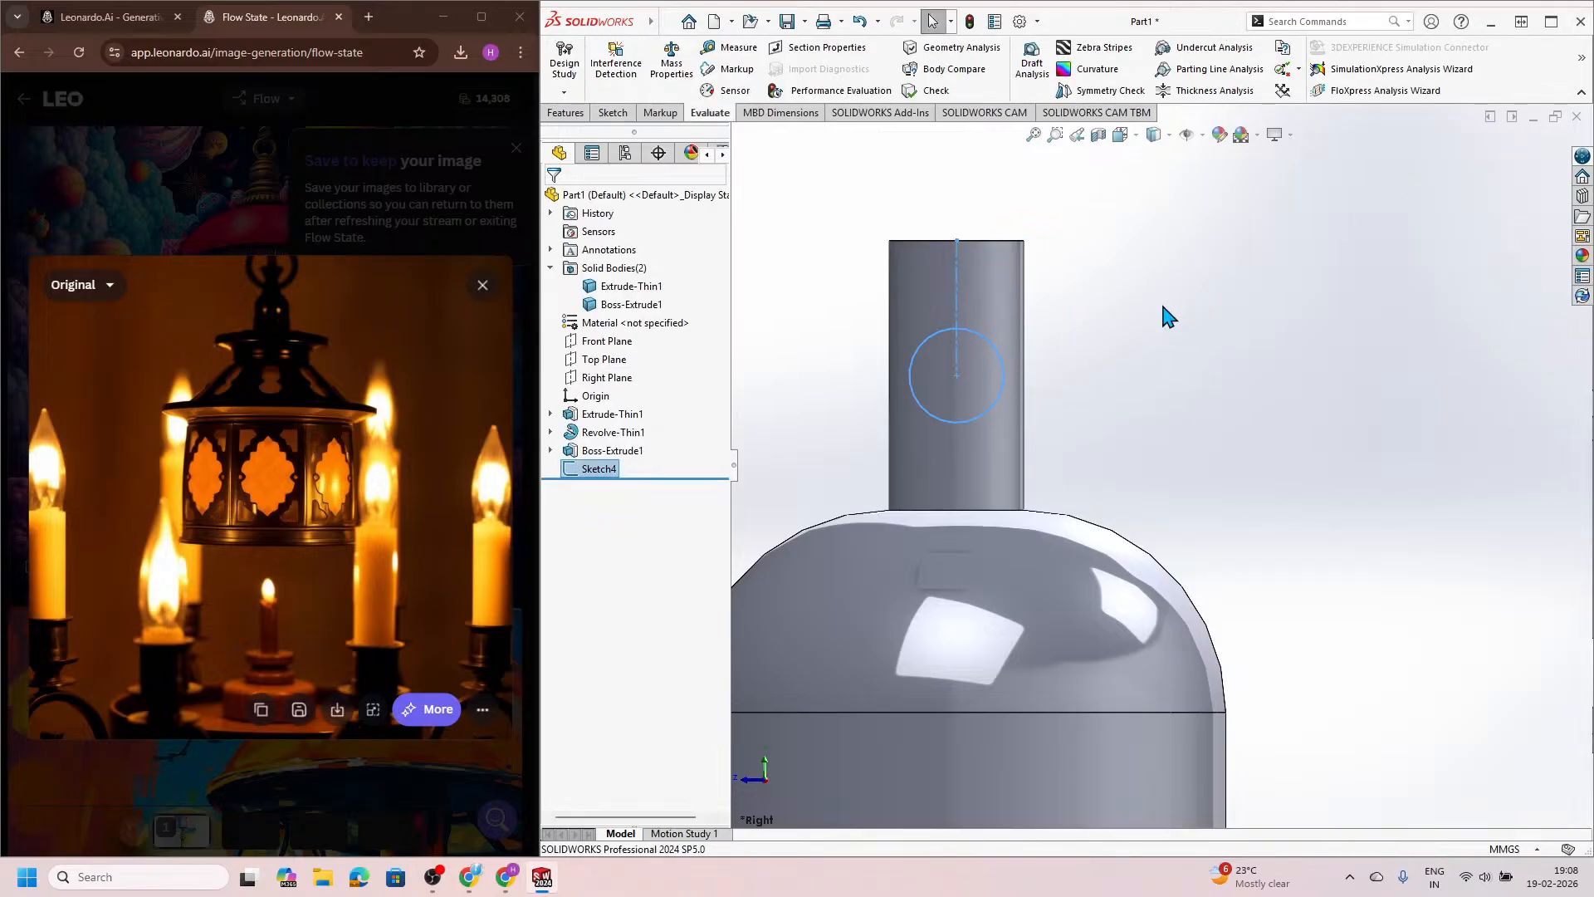
Step: Cut-extrude the 7 mm circle with Through All - Both to make a cross hole in the stem
left_click(566, 112)
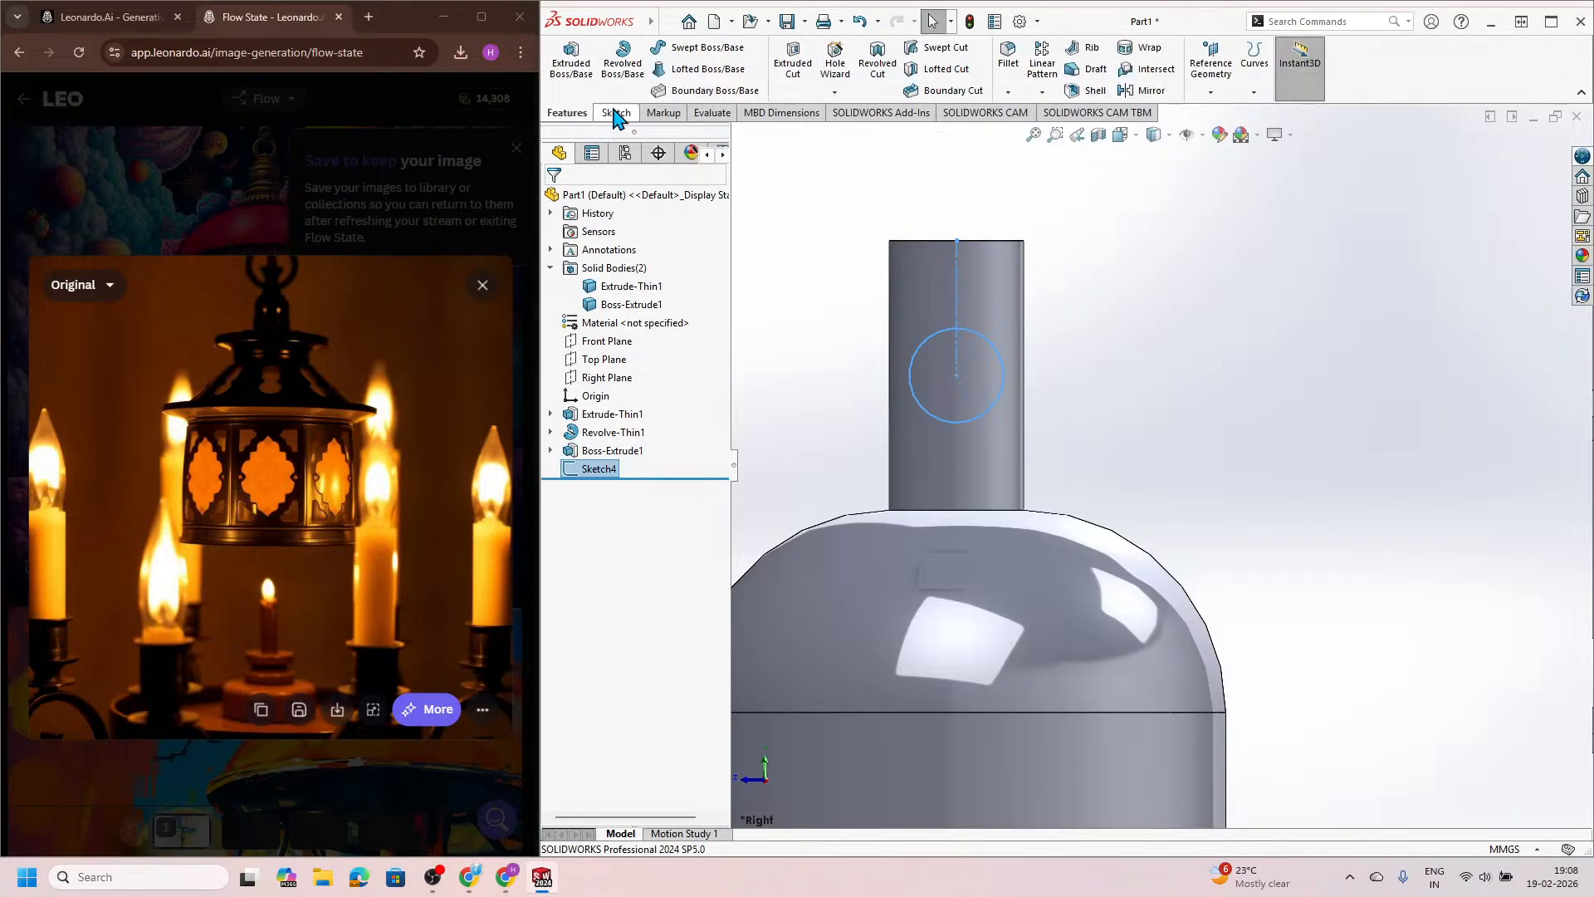
left_click(795, 66)
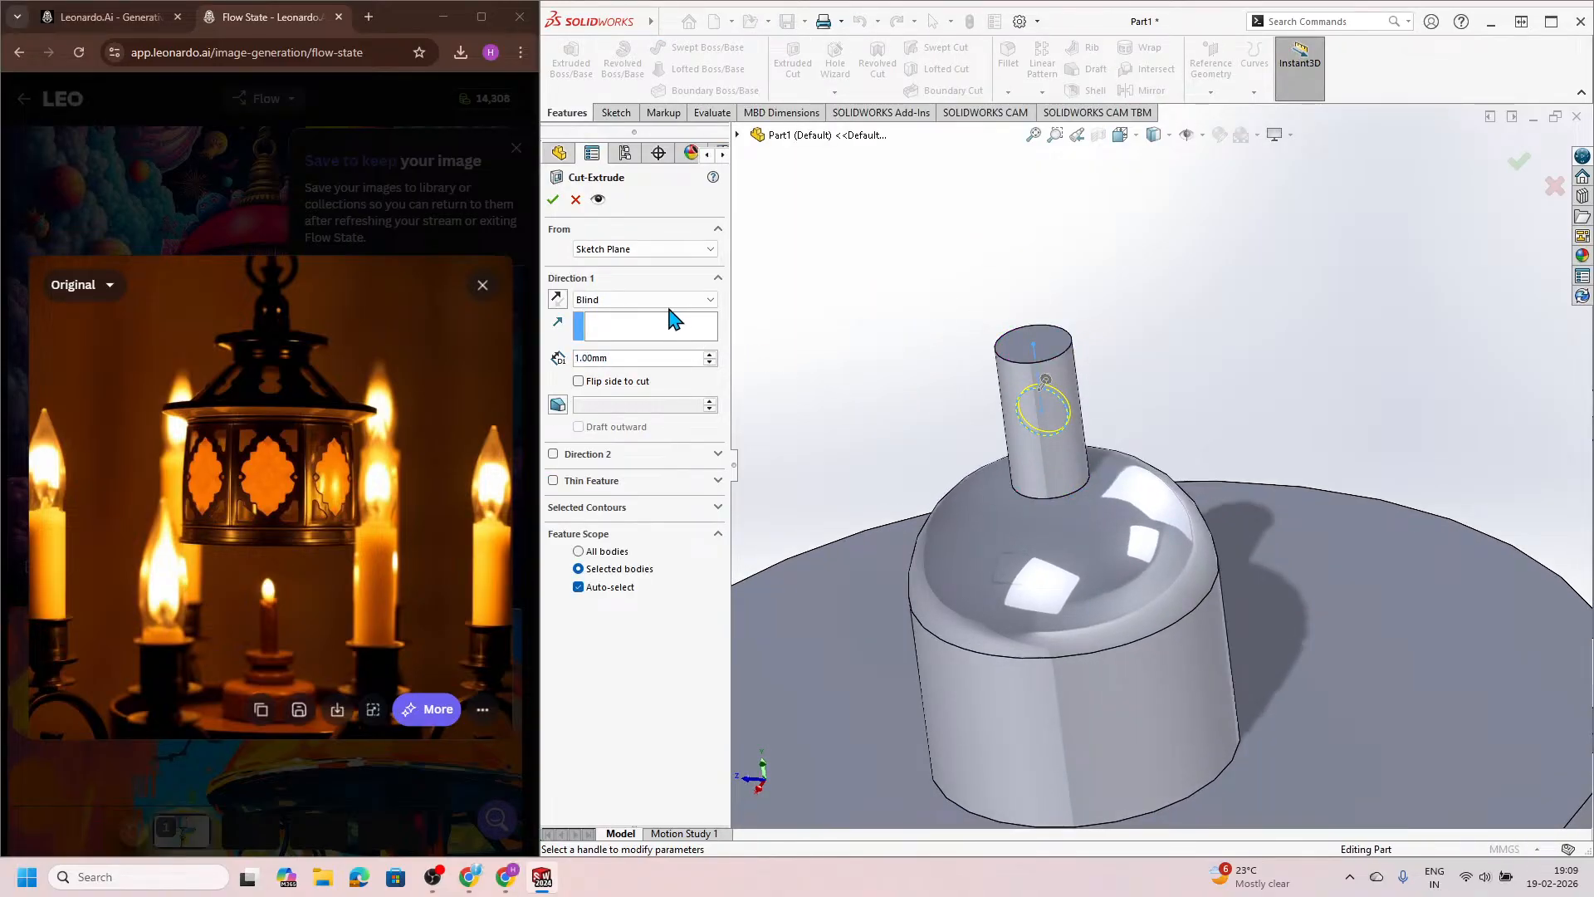
left_click(664, 299)
left_click(652, 342)
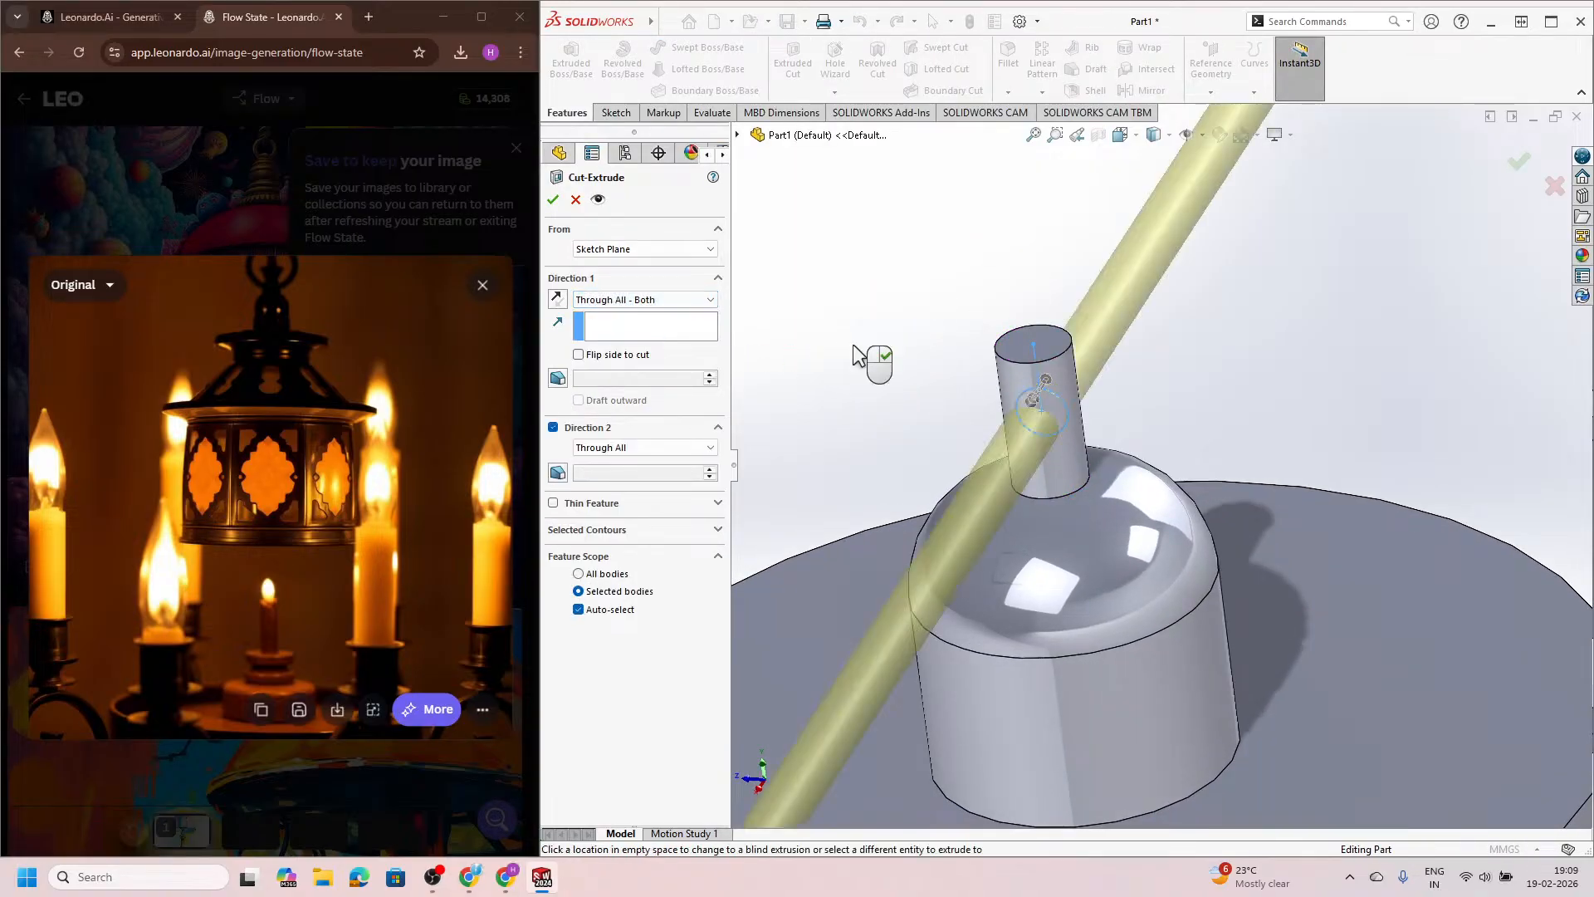
scroll(1026, 387, "up", 5)
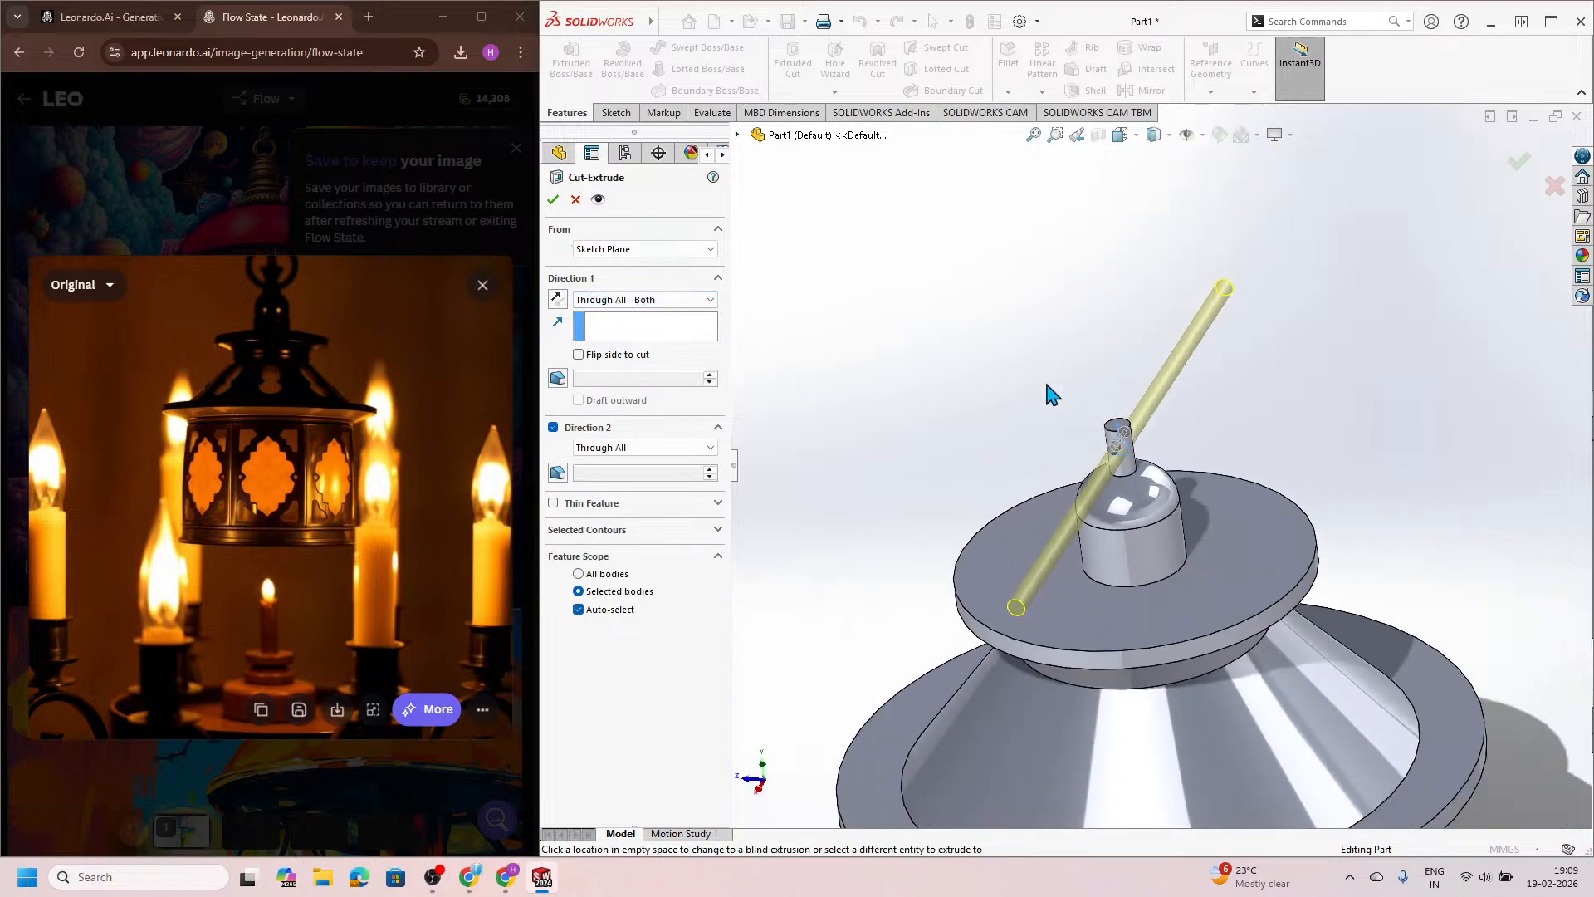
left_click(552, 200)
scroll(1159, 481, "down", 5)
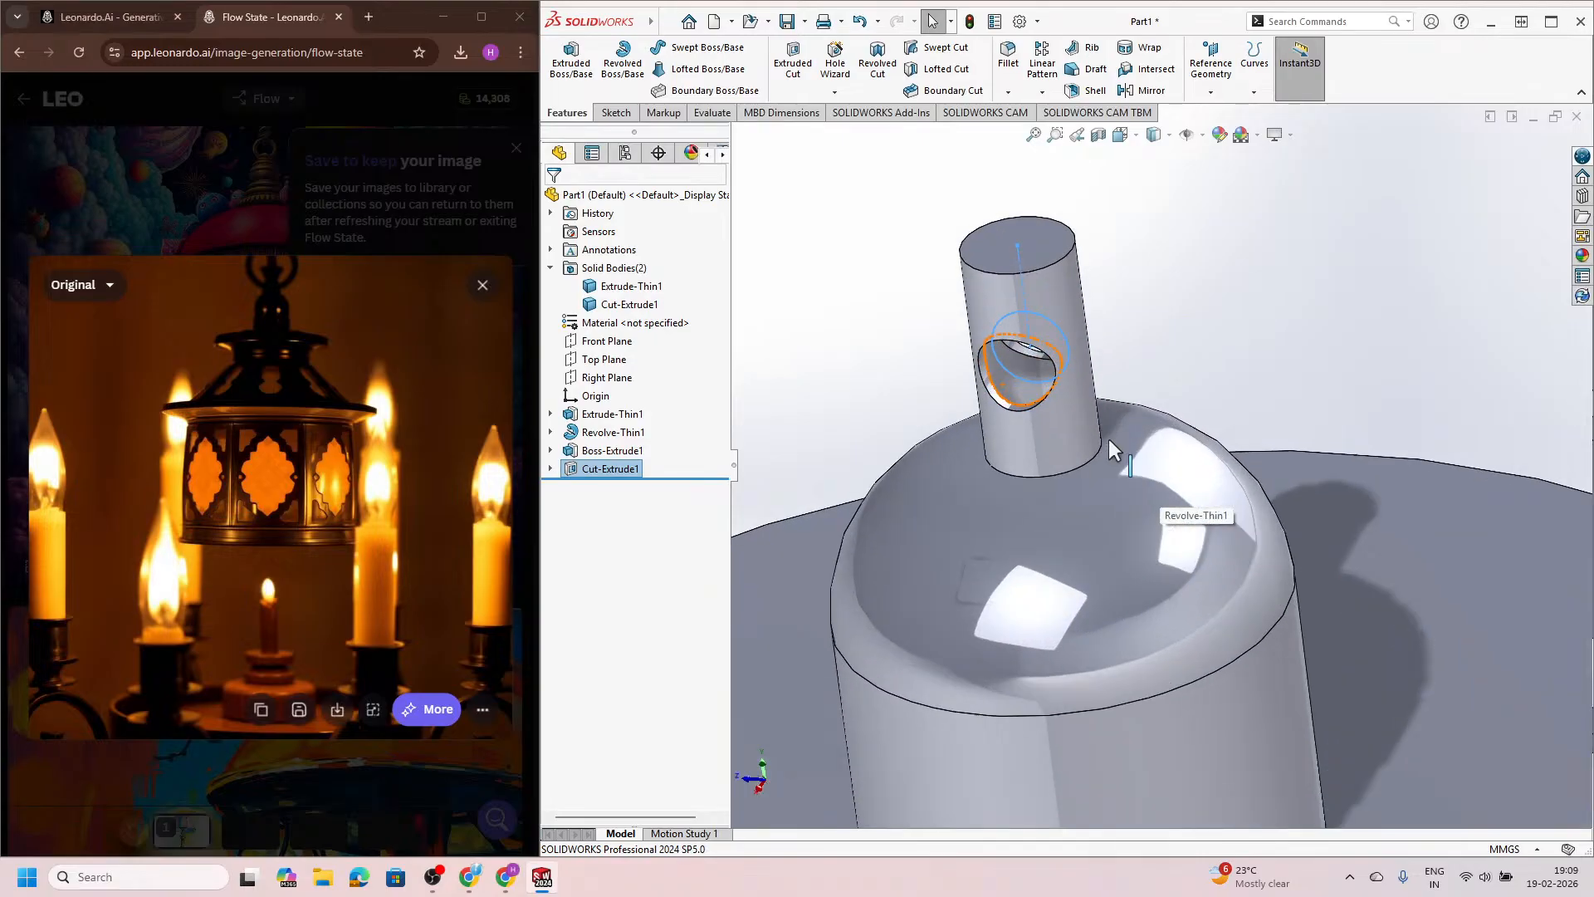
middle_click_drag(1108, 439, 1210, 451)
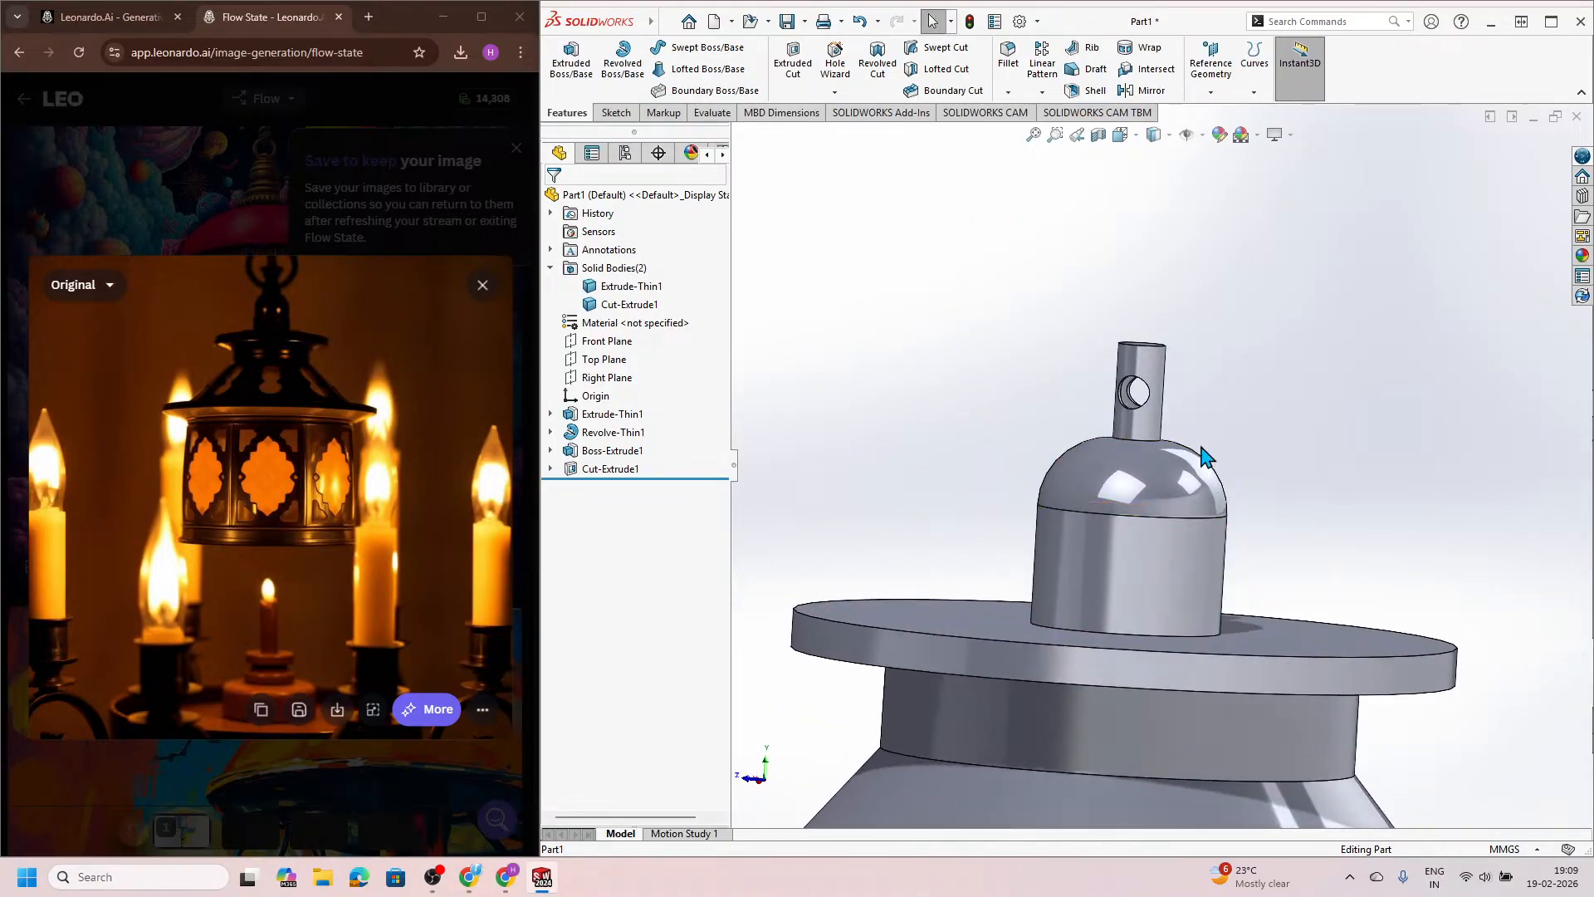
scroll(1159, 400, "down", 1)
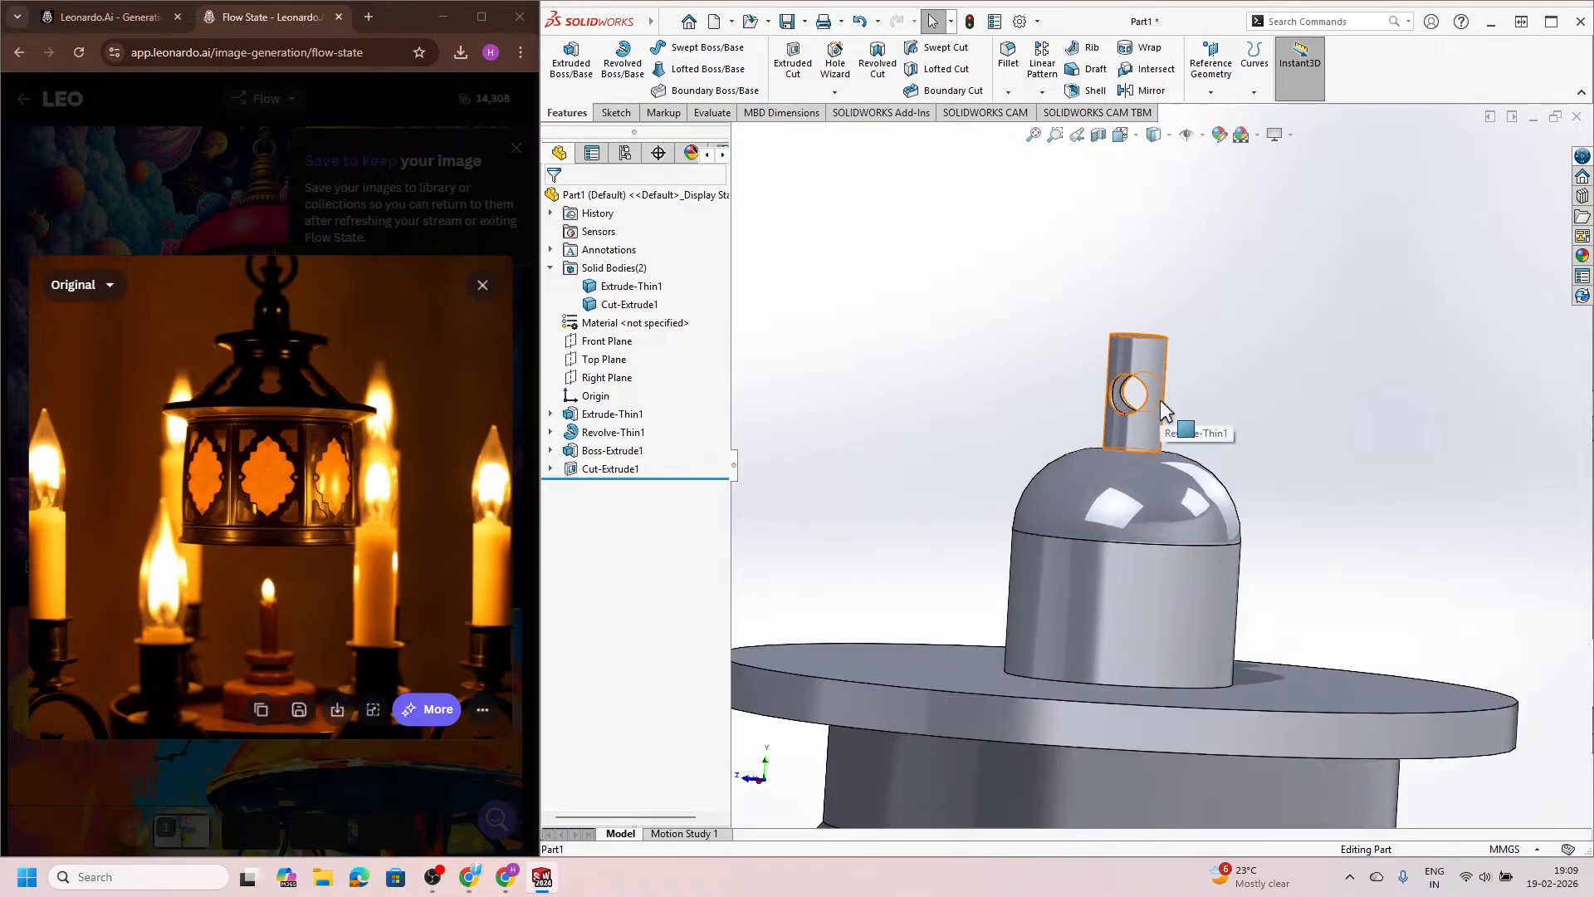
Step: Start a new sketch on the Front Plane
left_click(618, 362)
left_click(600, 342)
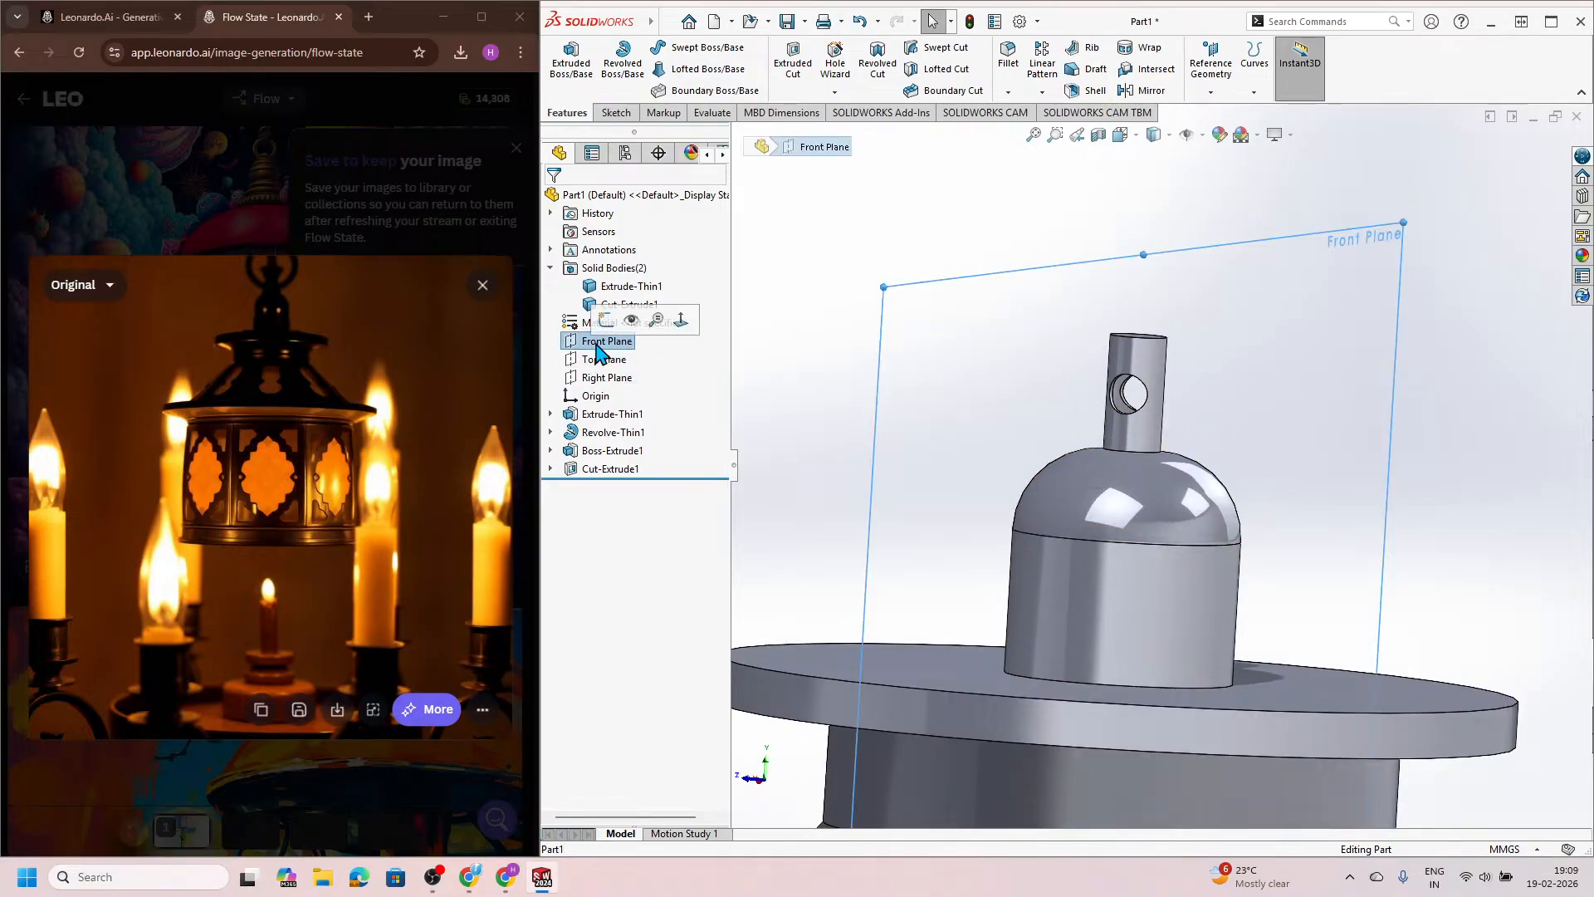
left_click(606, 320)
scroll(1163, 280, "down", 2)
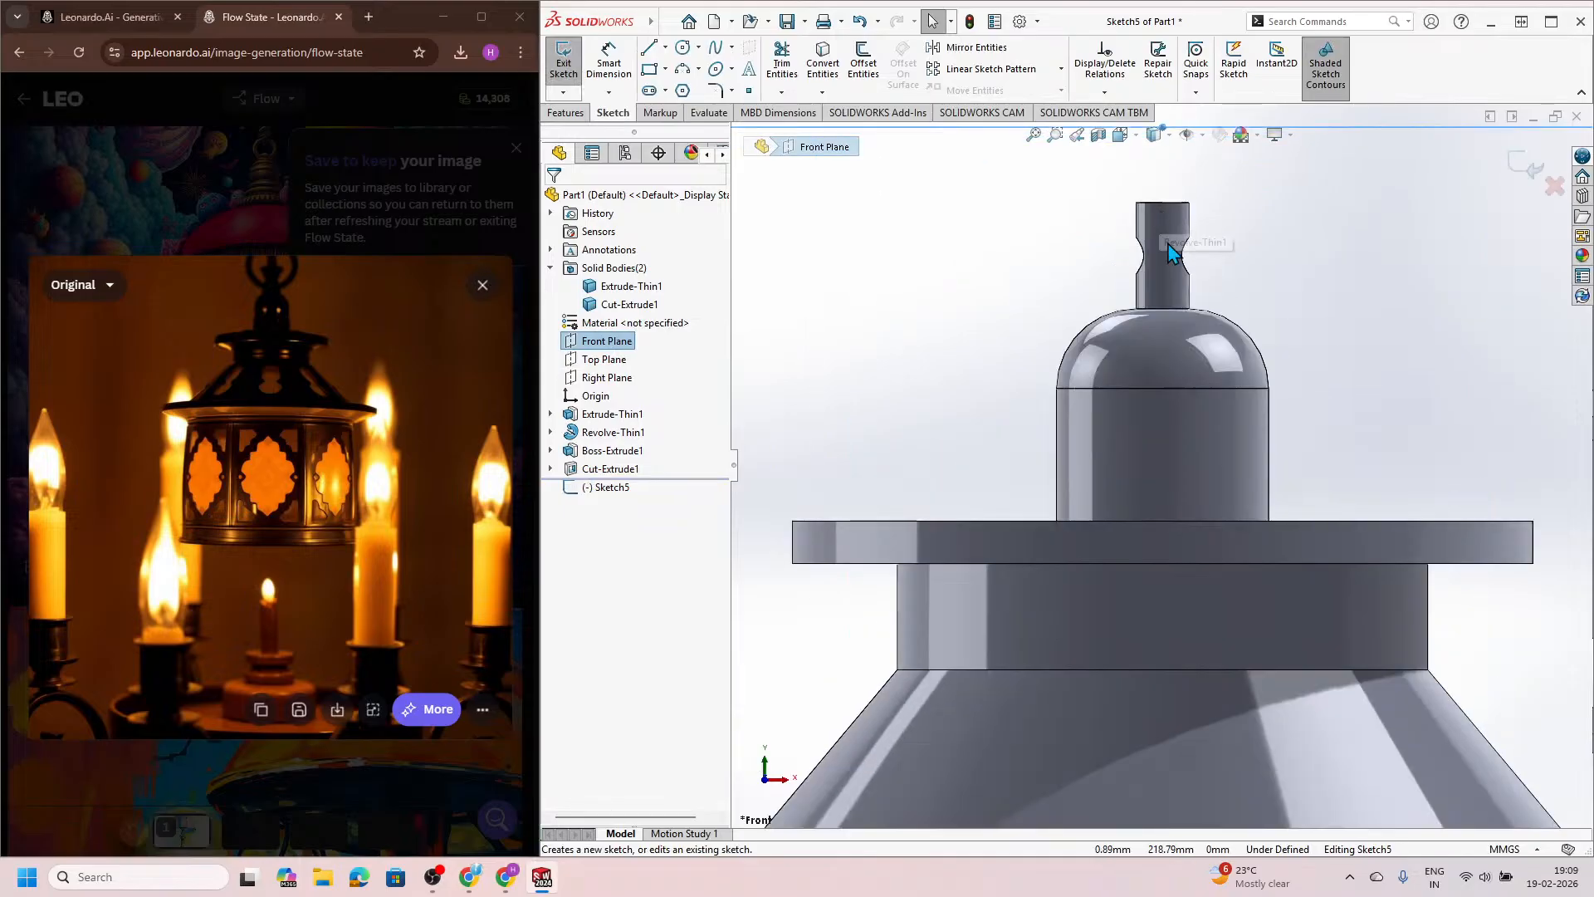
scroll(1167, 242, "down", 2)
scroll(1182, 317, "up", 3)
scroll(1155, 382, "down", 3)
scroll(1141, 421, "up", 2)
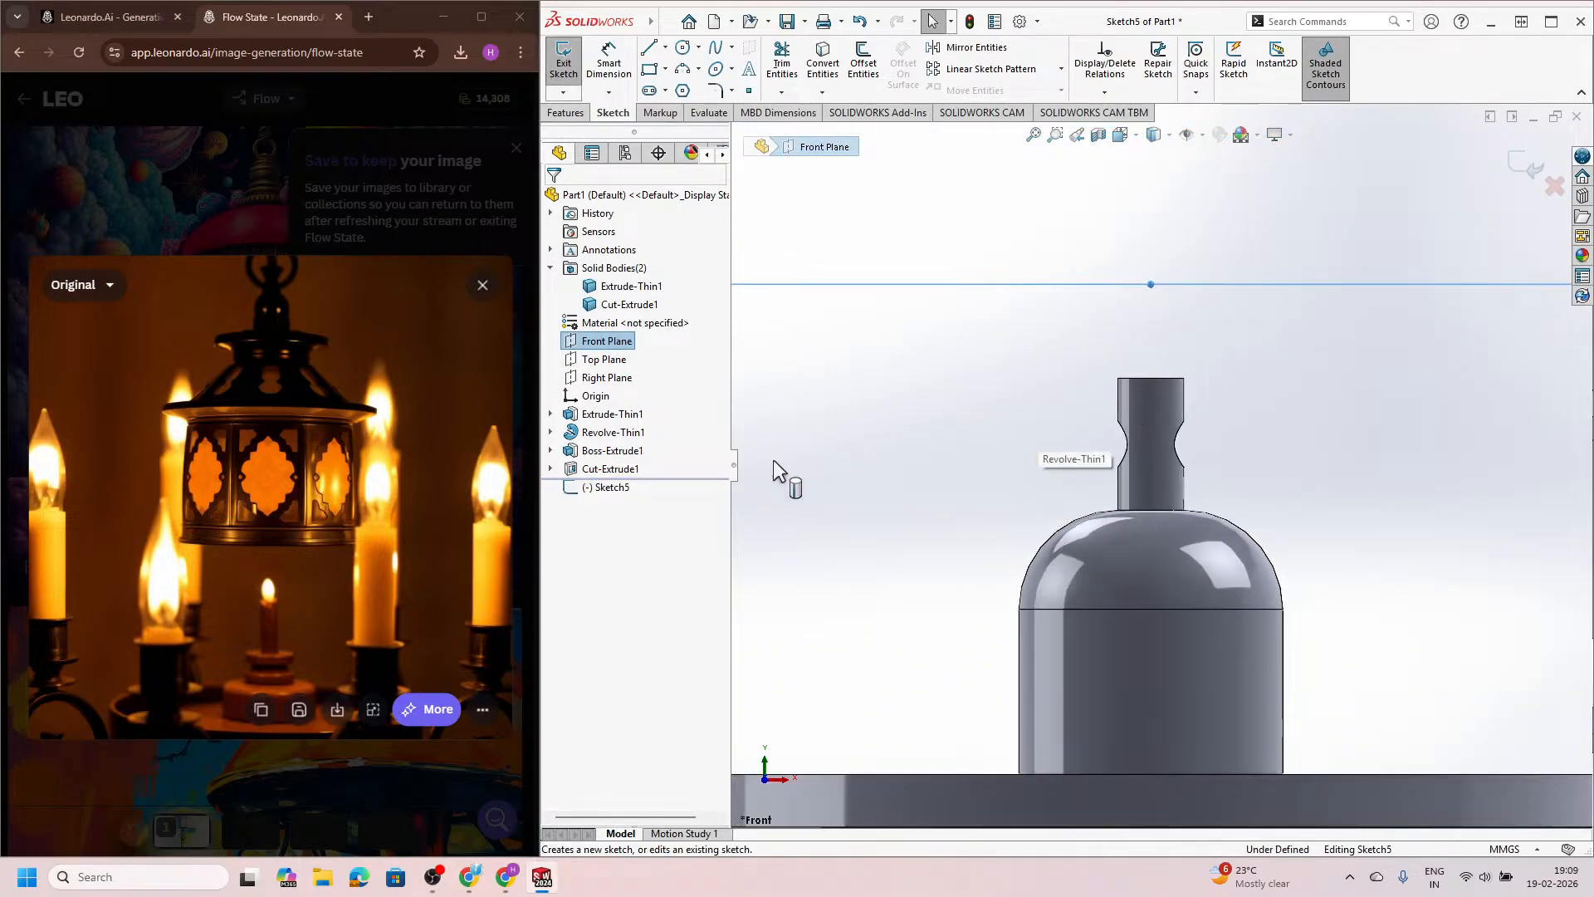
Step: Make the sketch belonging to the stem's hole cut visible as a reference
left_click(551, 468)
left_click(614, 488)
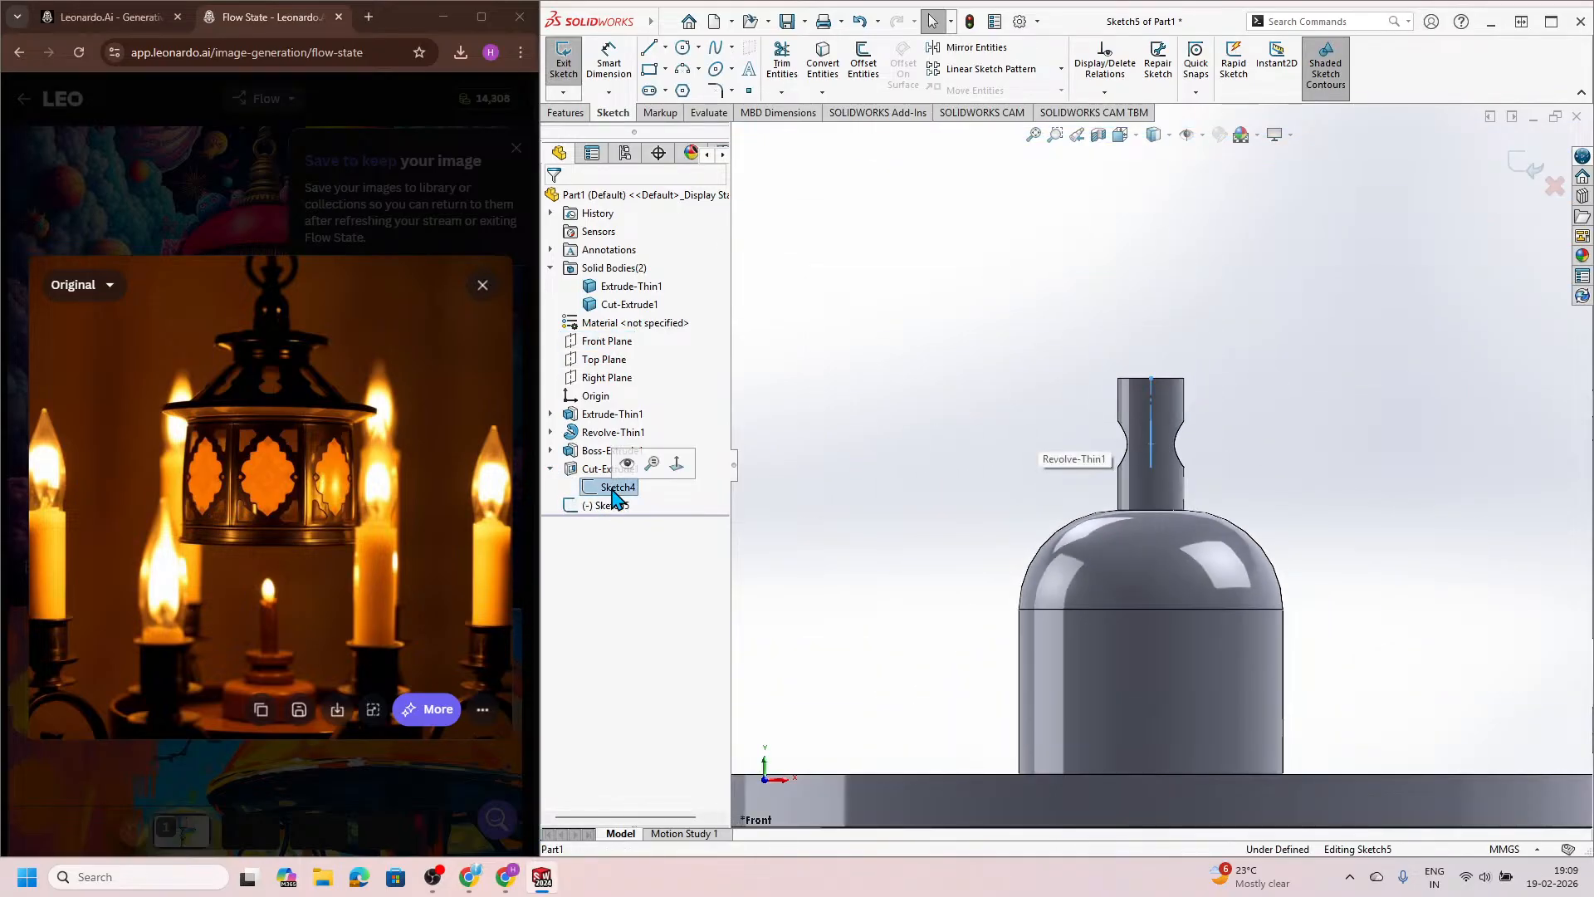
left_click(947, 534)
scroll(1206, 466, "down", 3)
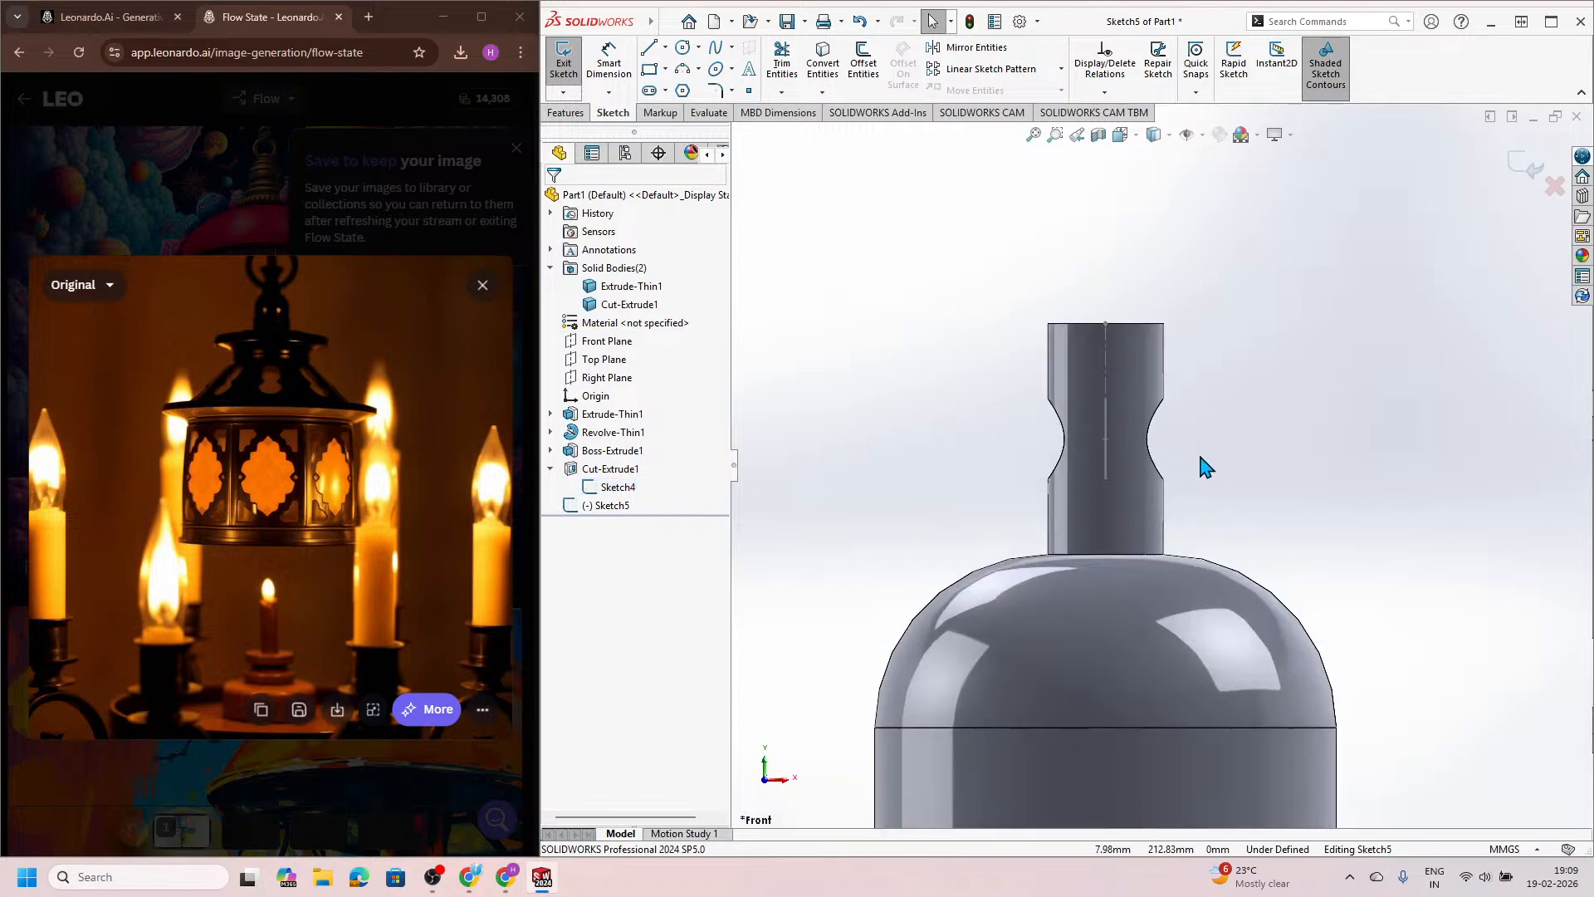
scroll(1085, 436, "up", 3)
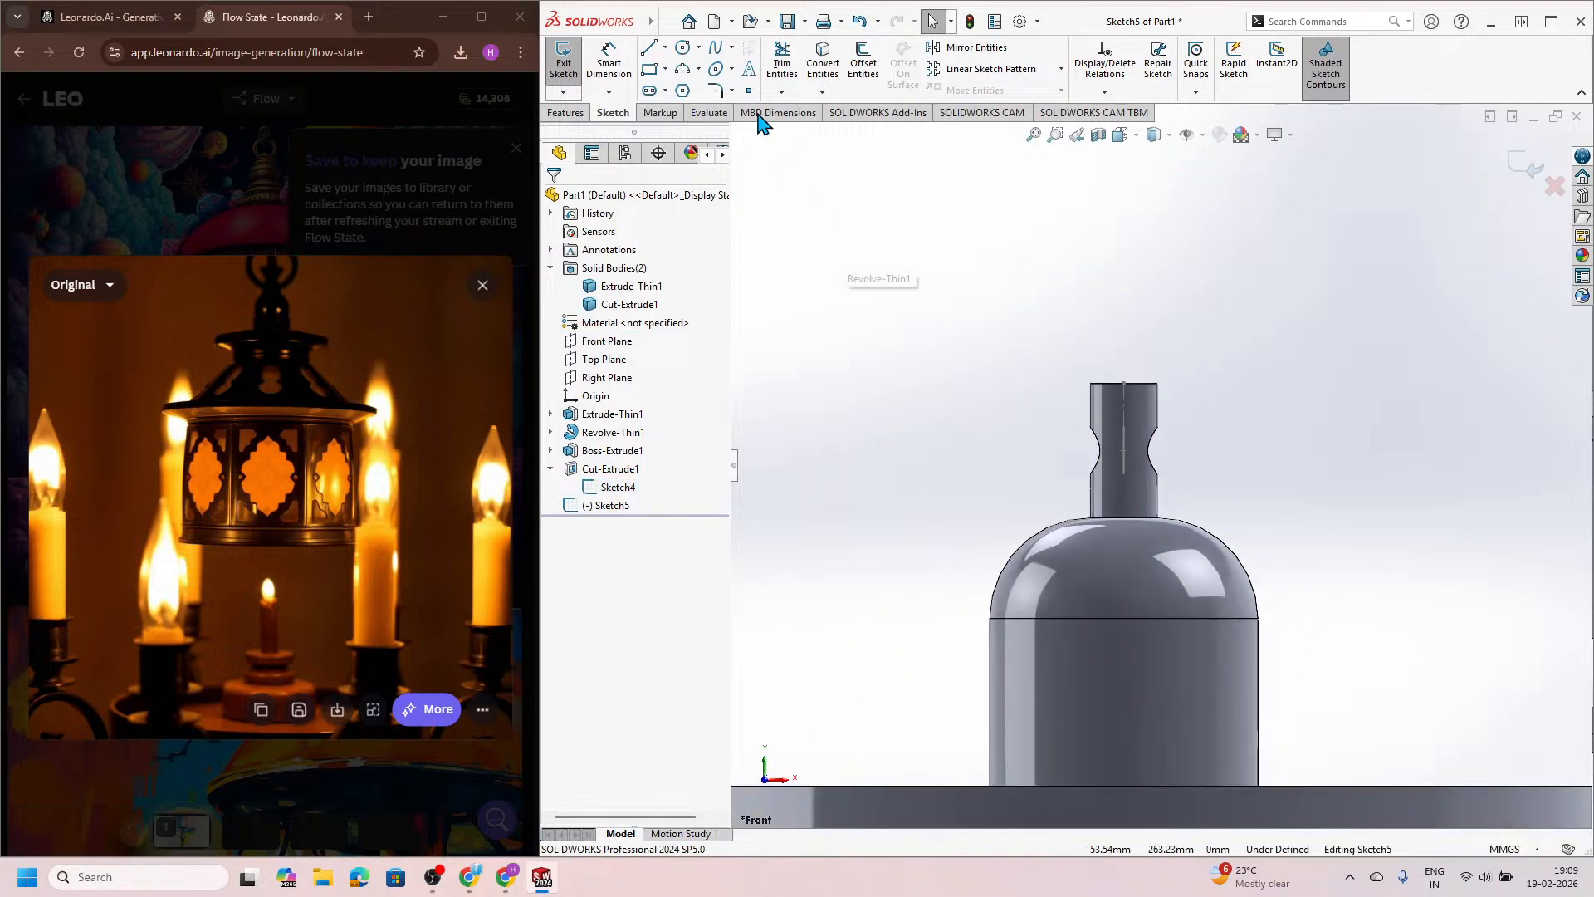
Step: Draw a circle about 71 mm in diameter centred above the stem and passing through the hole sketch's centre, then face the sketch plane
left_click(682, 47)
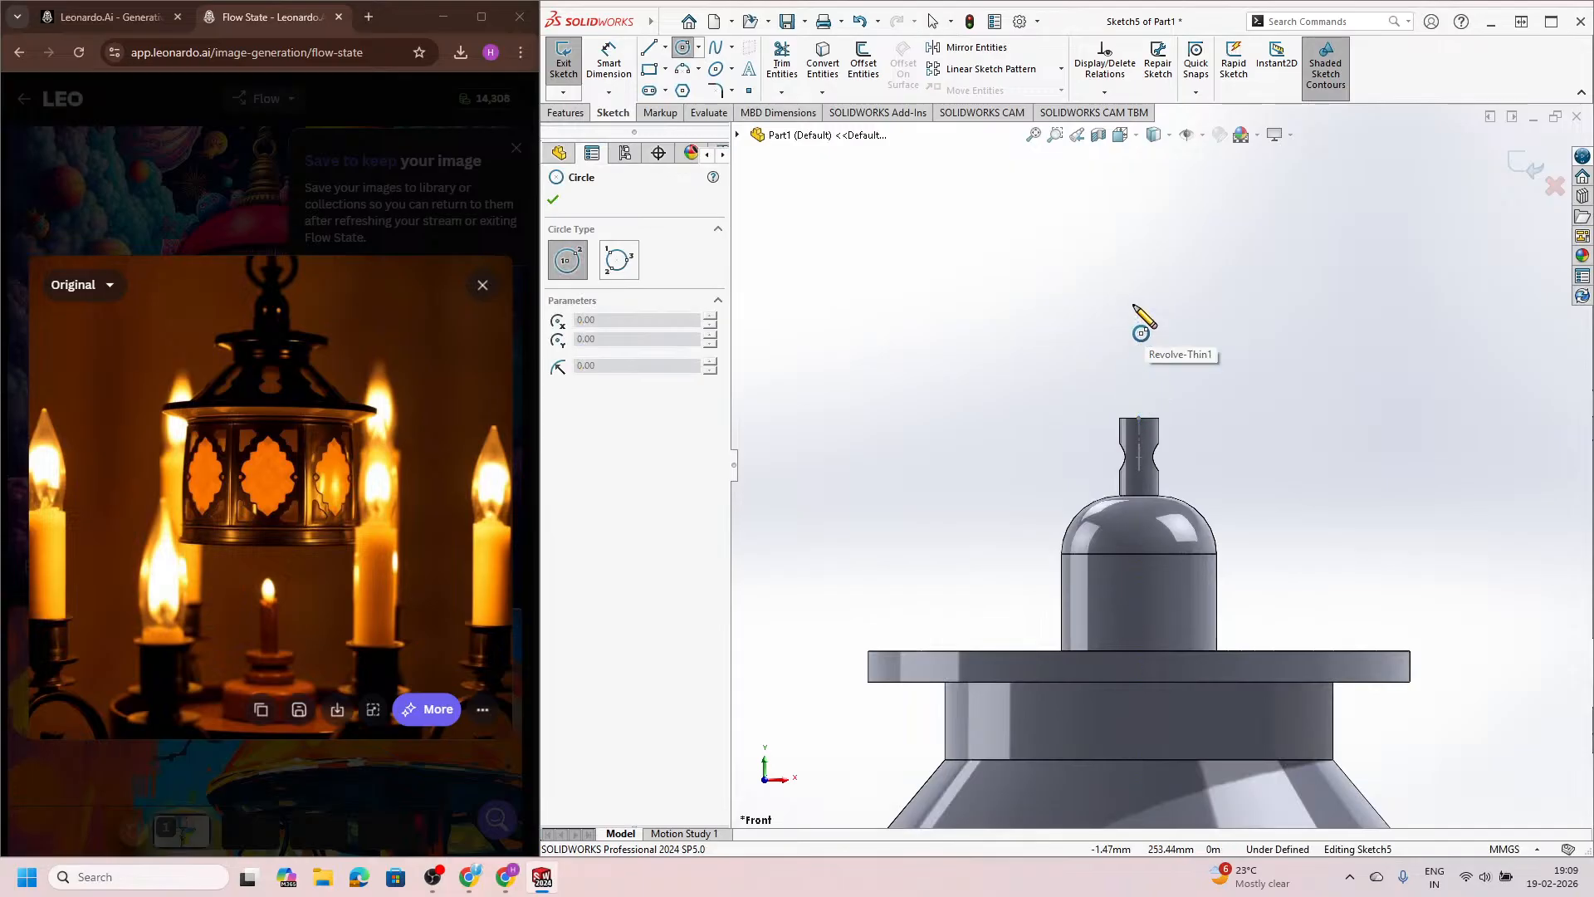
left_click(1137, 319)
scroll(1154, 441, "down", 3)
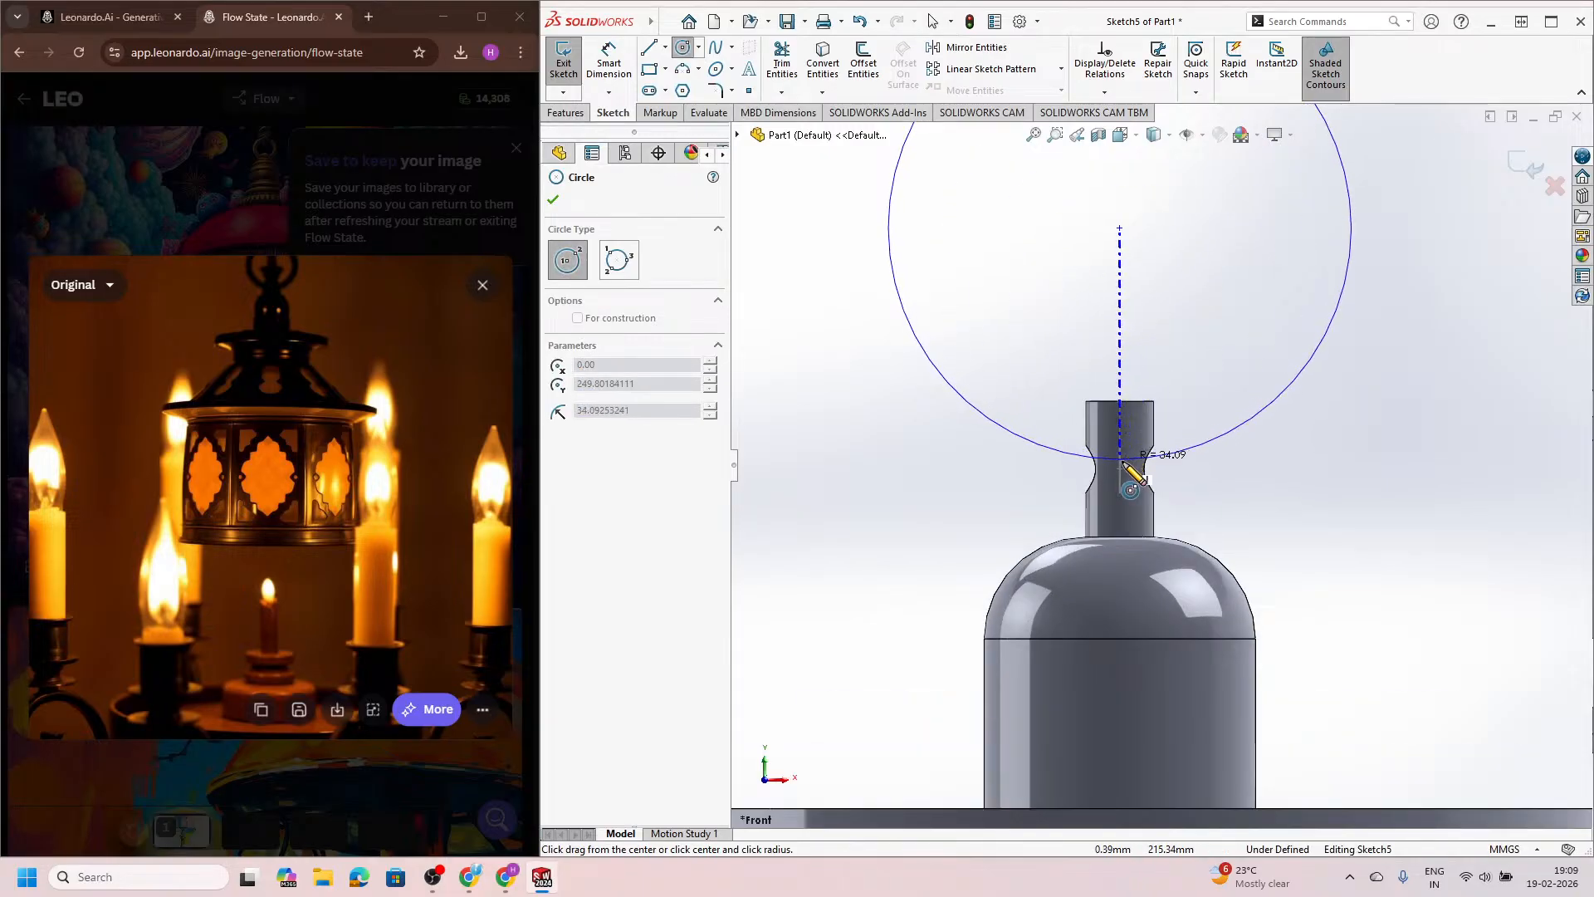
middle_click_drag(1120, 470, 1139, 485)
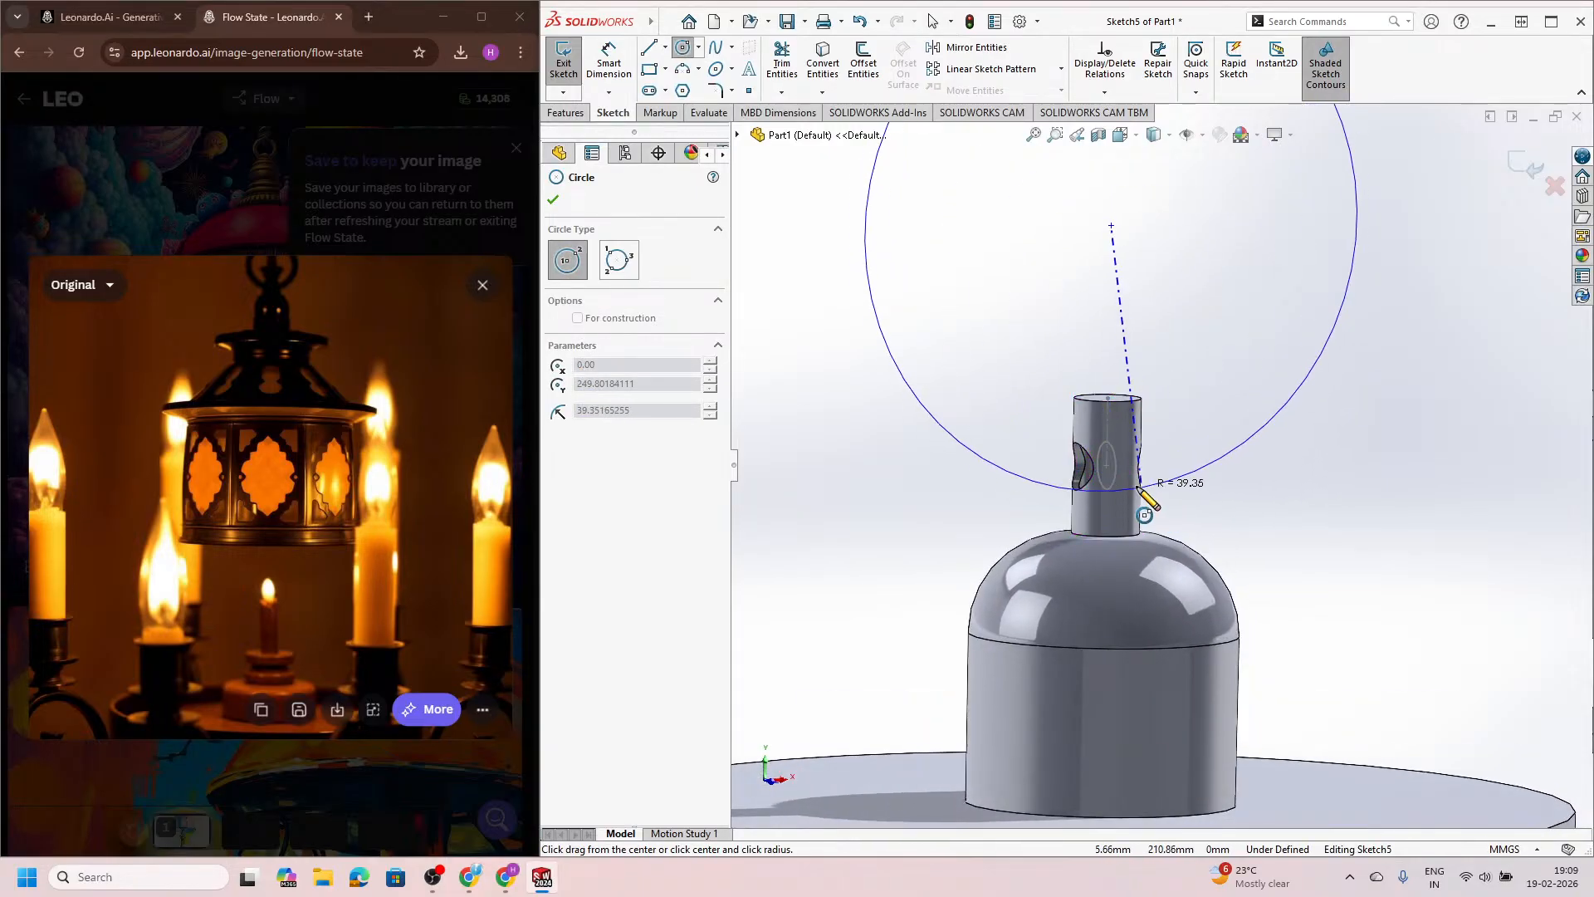
scroll(1104, 484, "down", 4)
left_click(1121, 456)
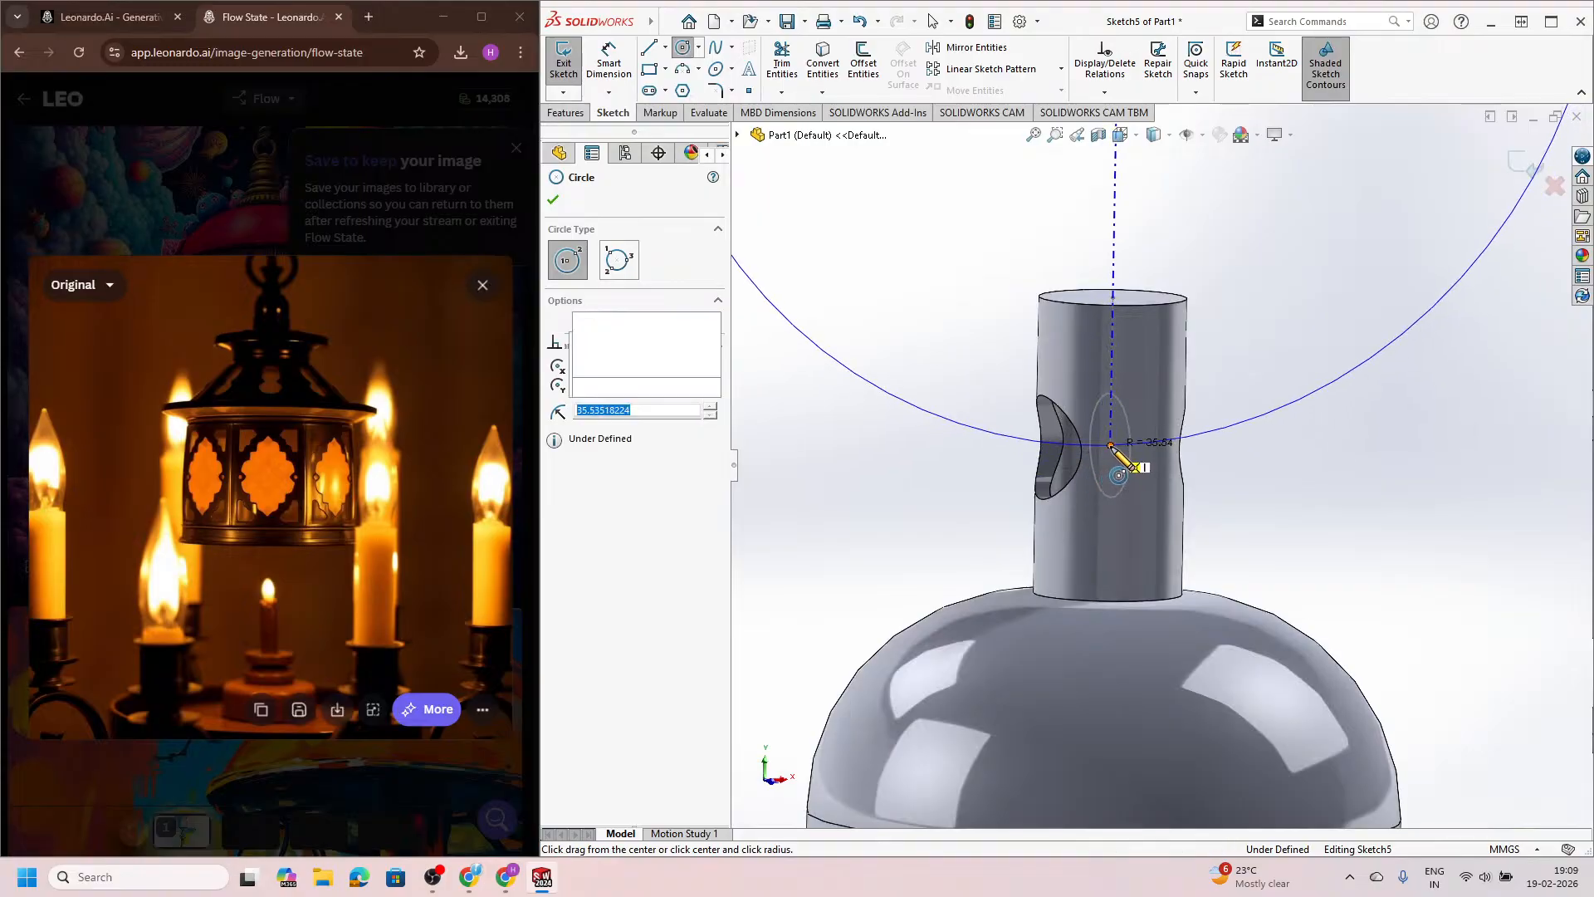
scroll(1079, 532, "up", 3)
key("Escape")
key("space")
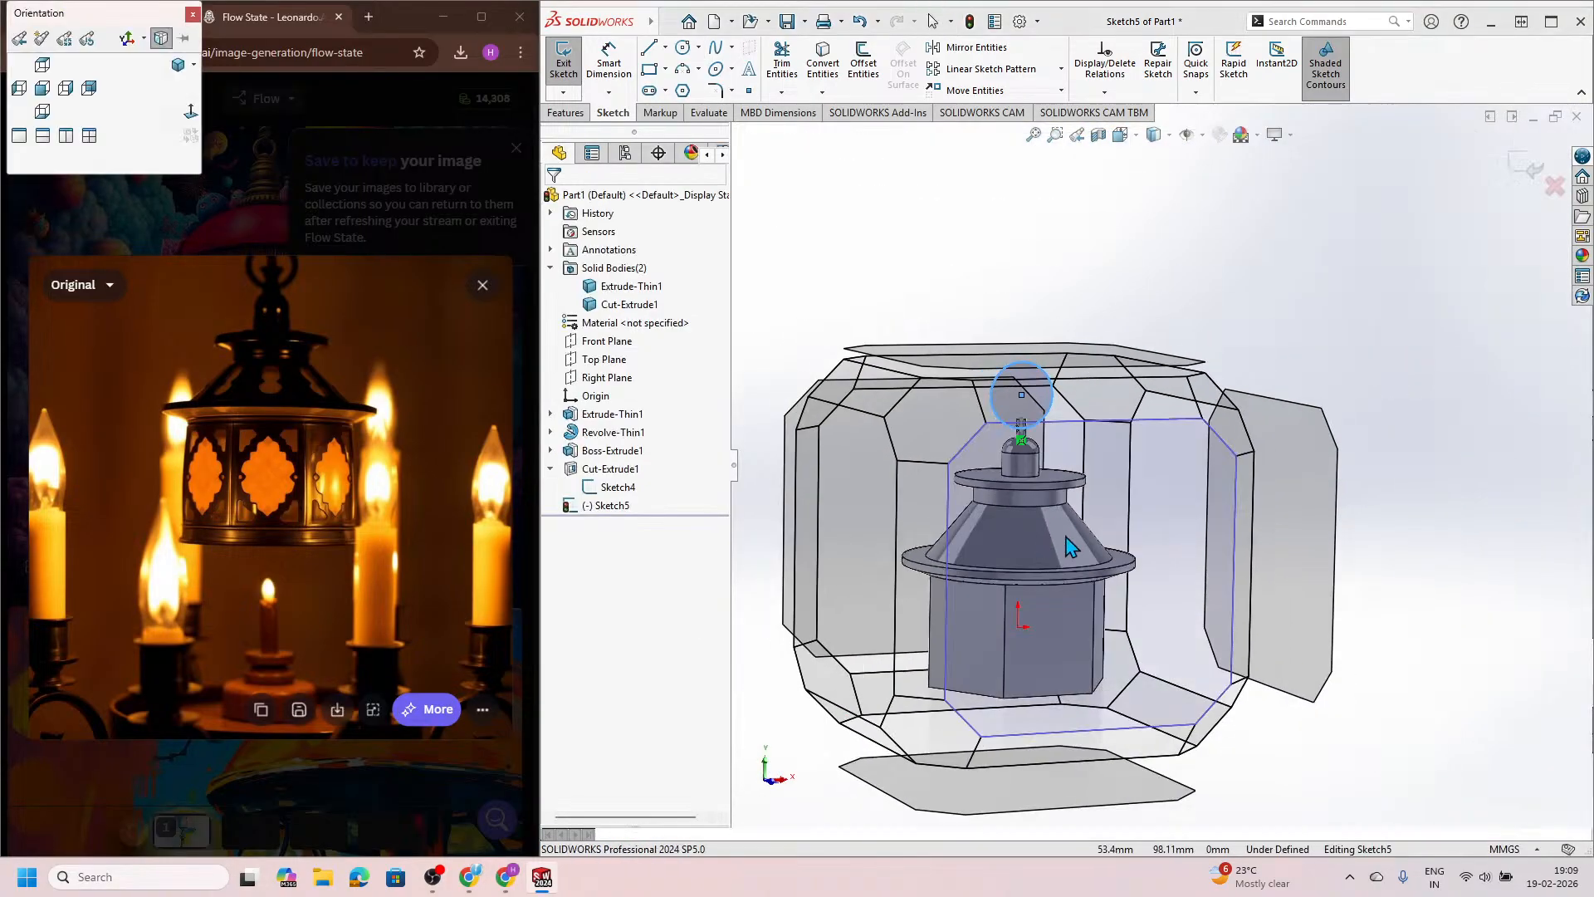
left_click(1066, 538)
scroll(1267, 463, "down", 5)
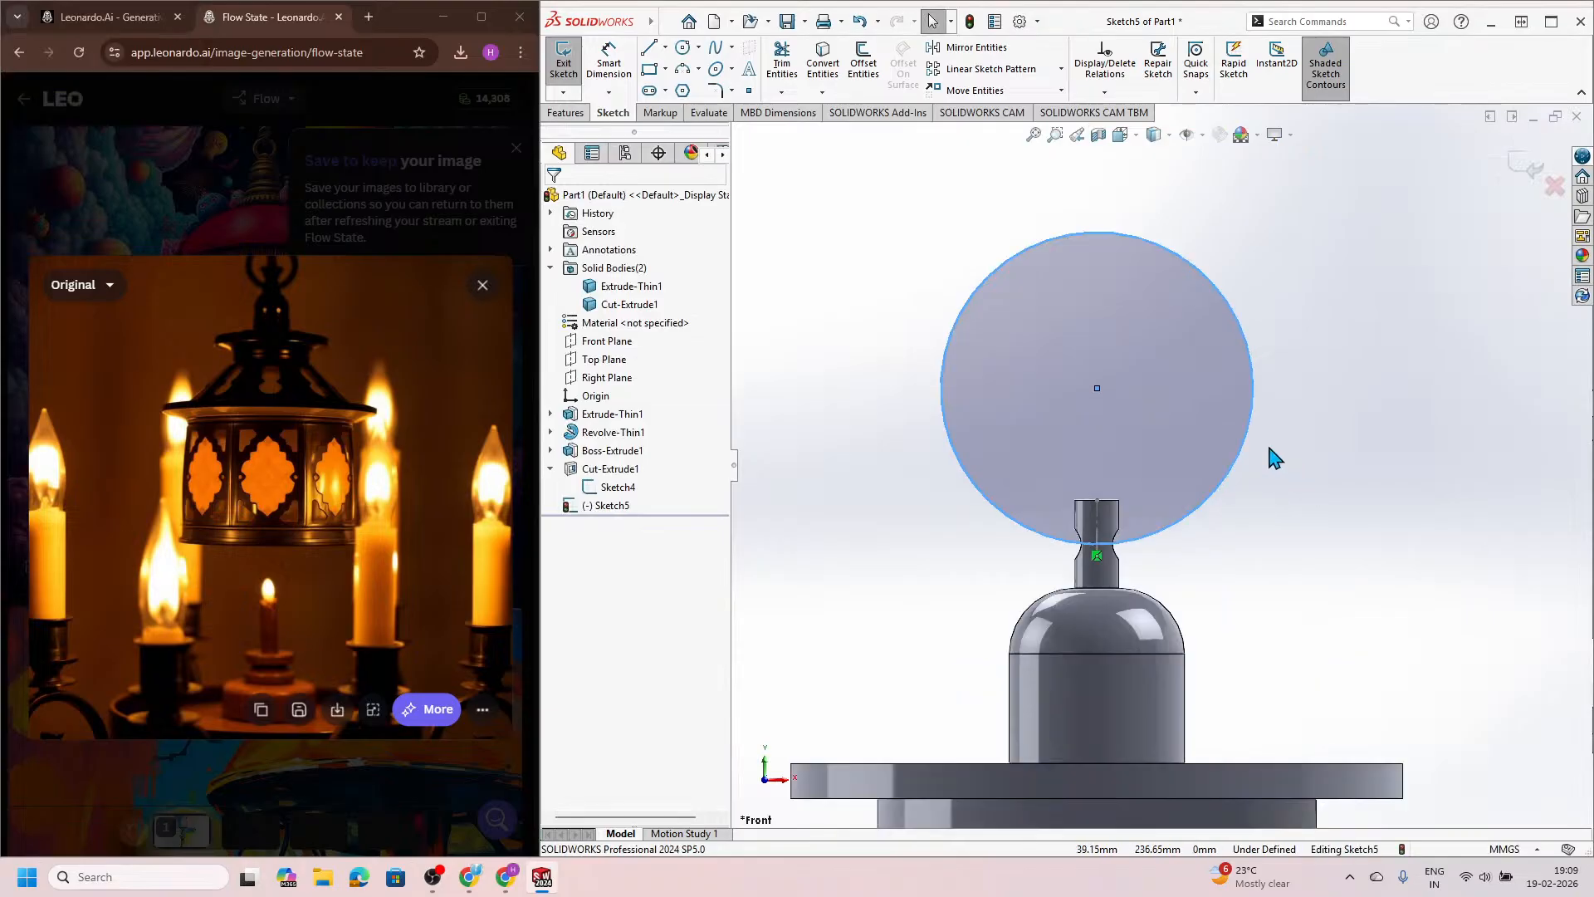
Step: Dimension the large circle above the stem with a diameter of 50 mm
left_click(609, 60)
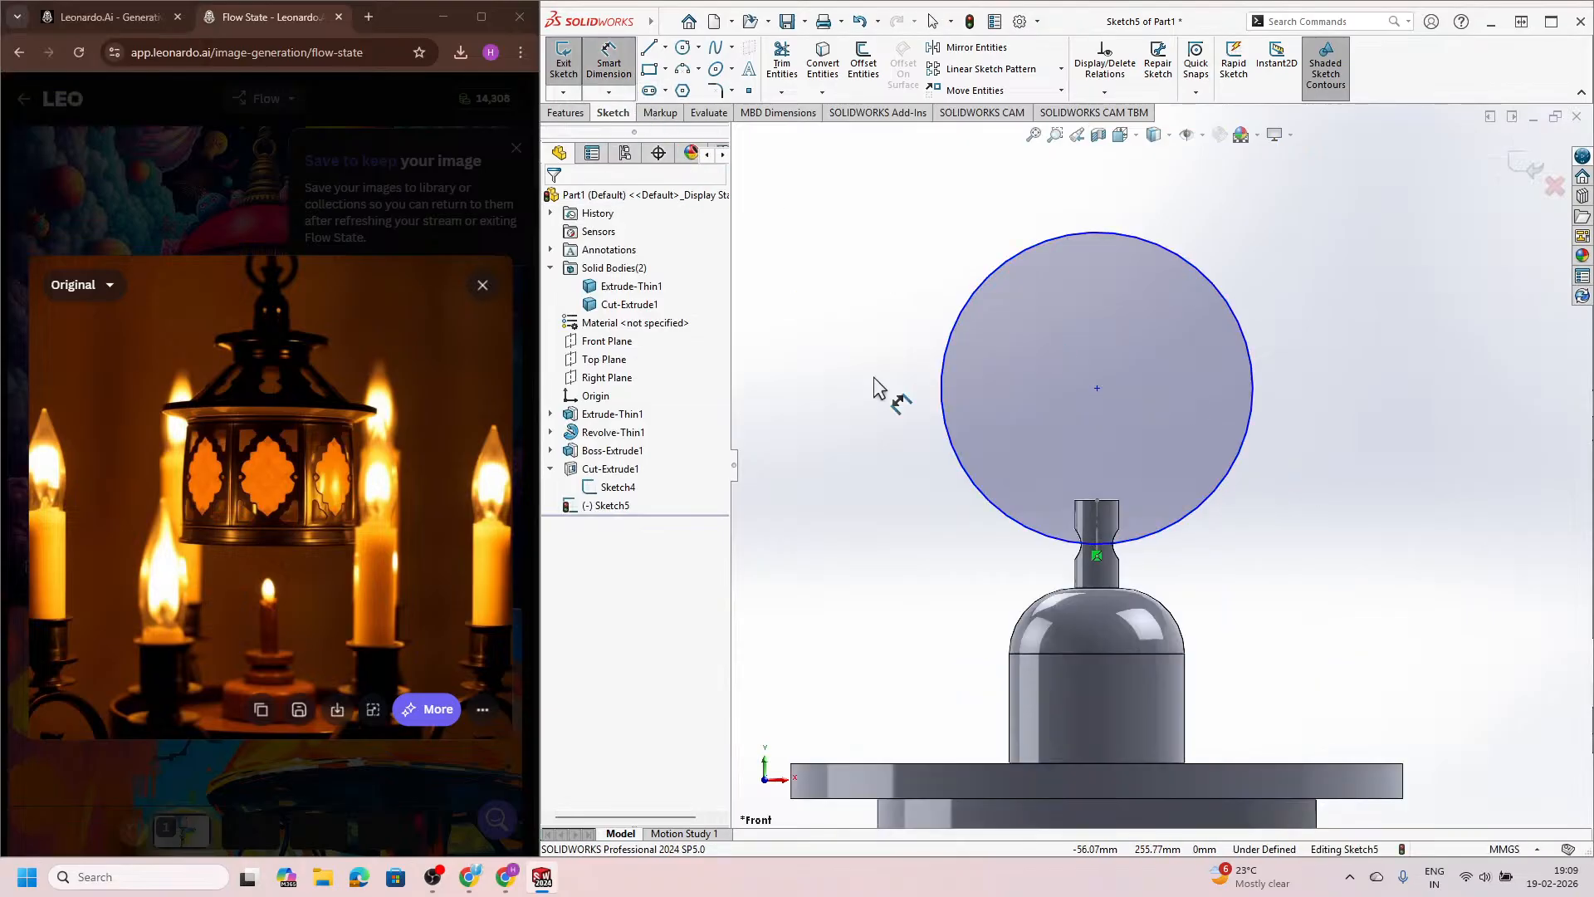
left_click(1210, 506)
left_click(1316, 603)
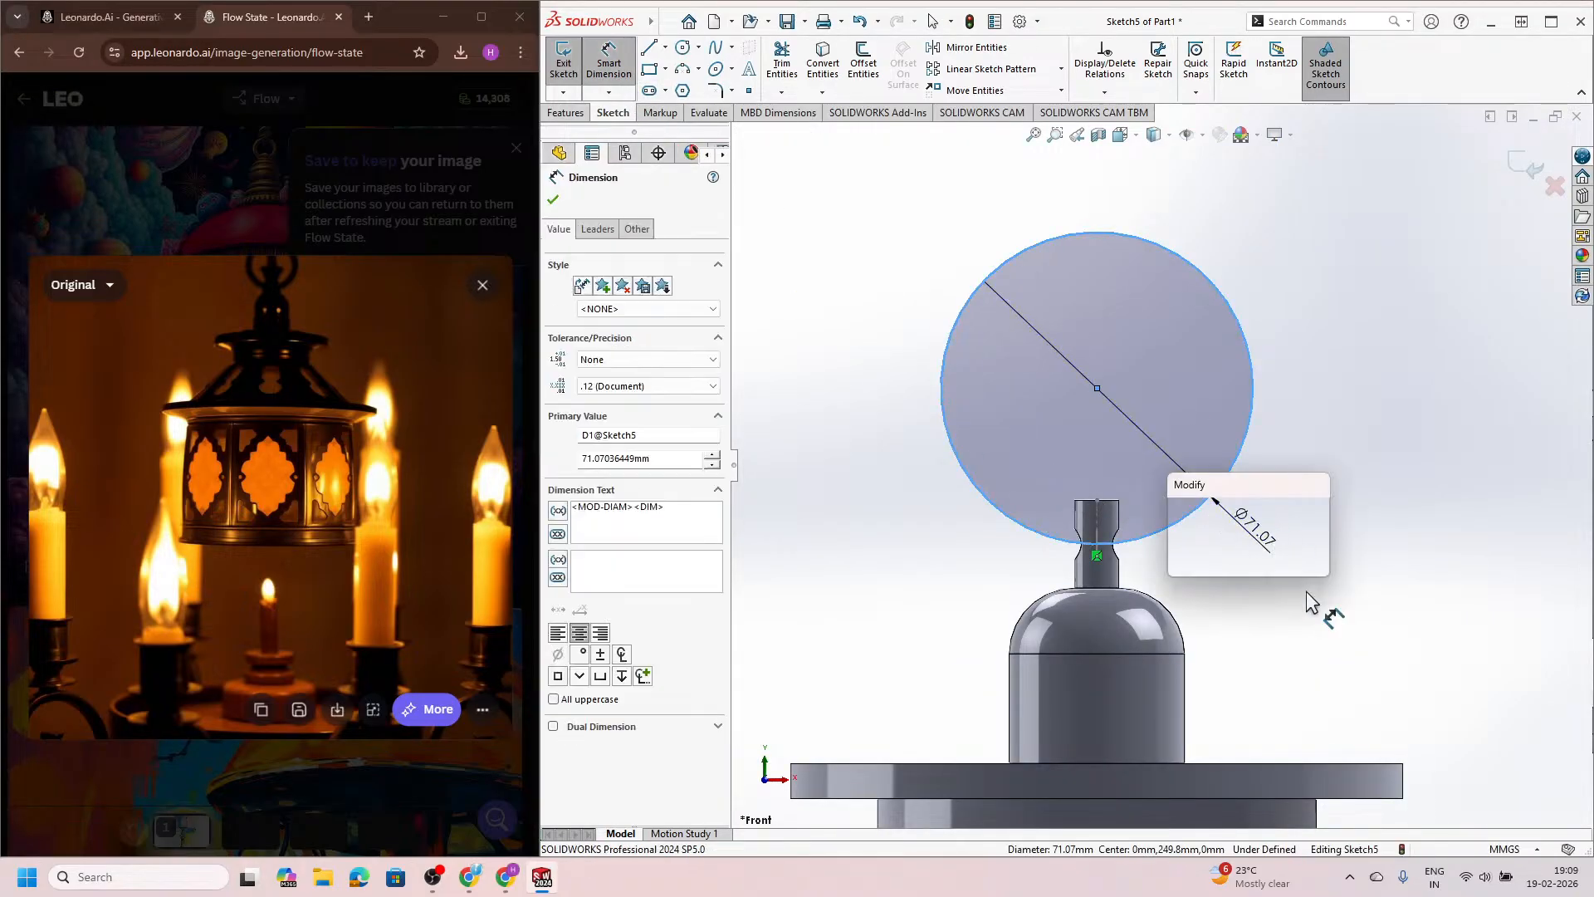
type("50")
key("Return")
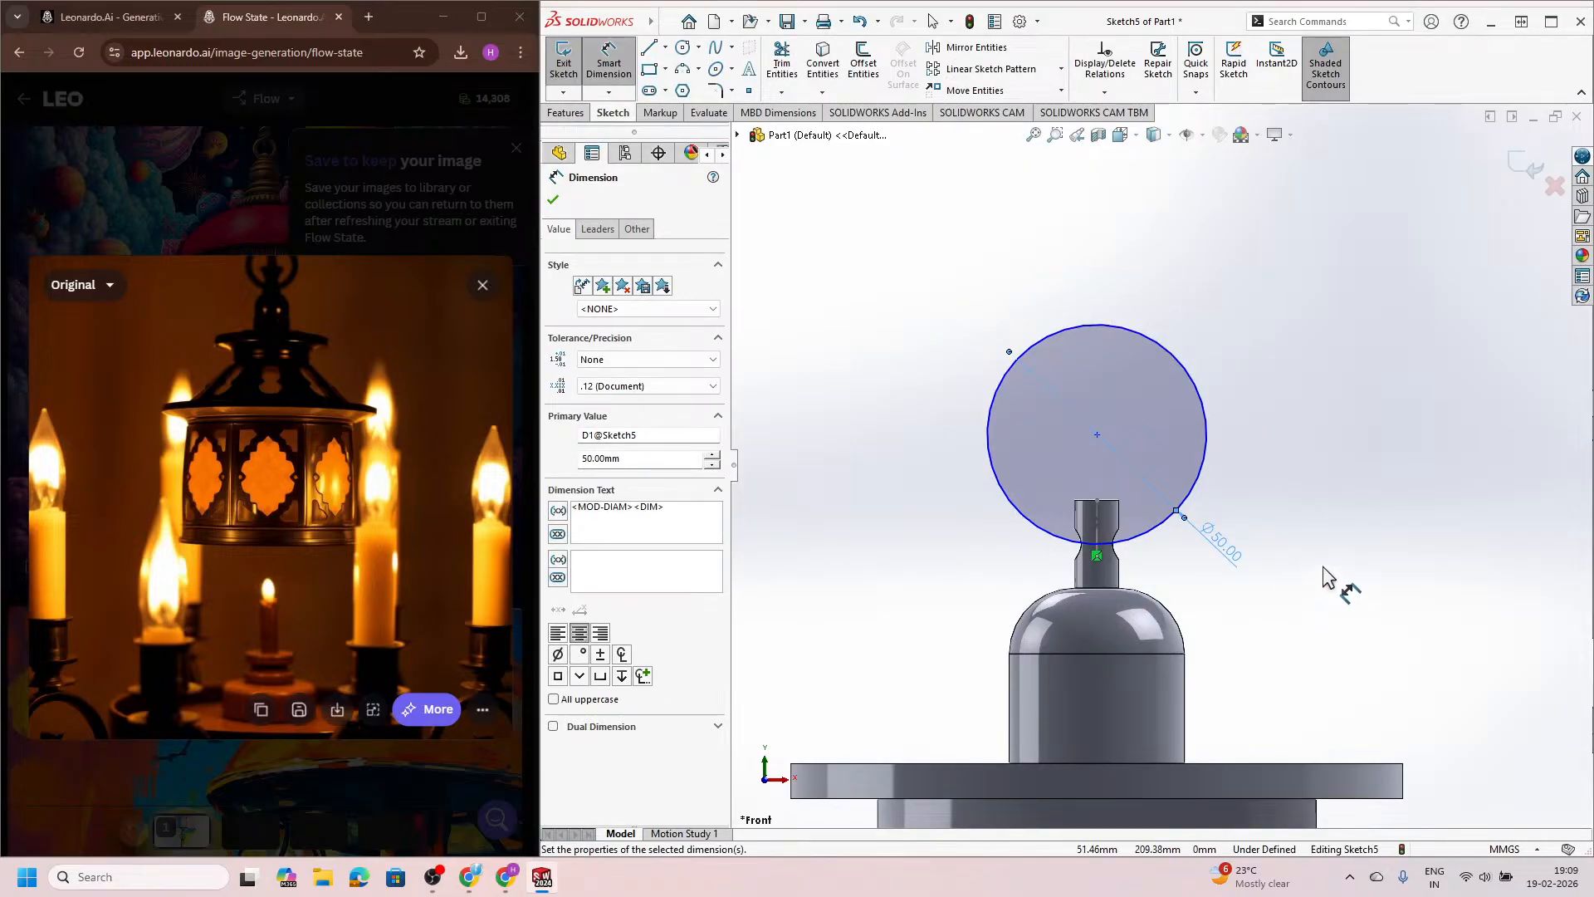
scroll(1284, 534, "down", 2)
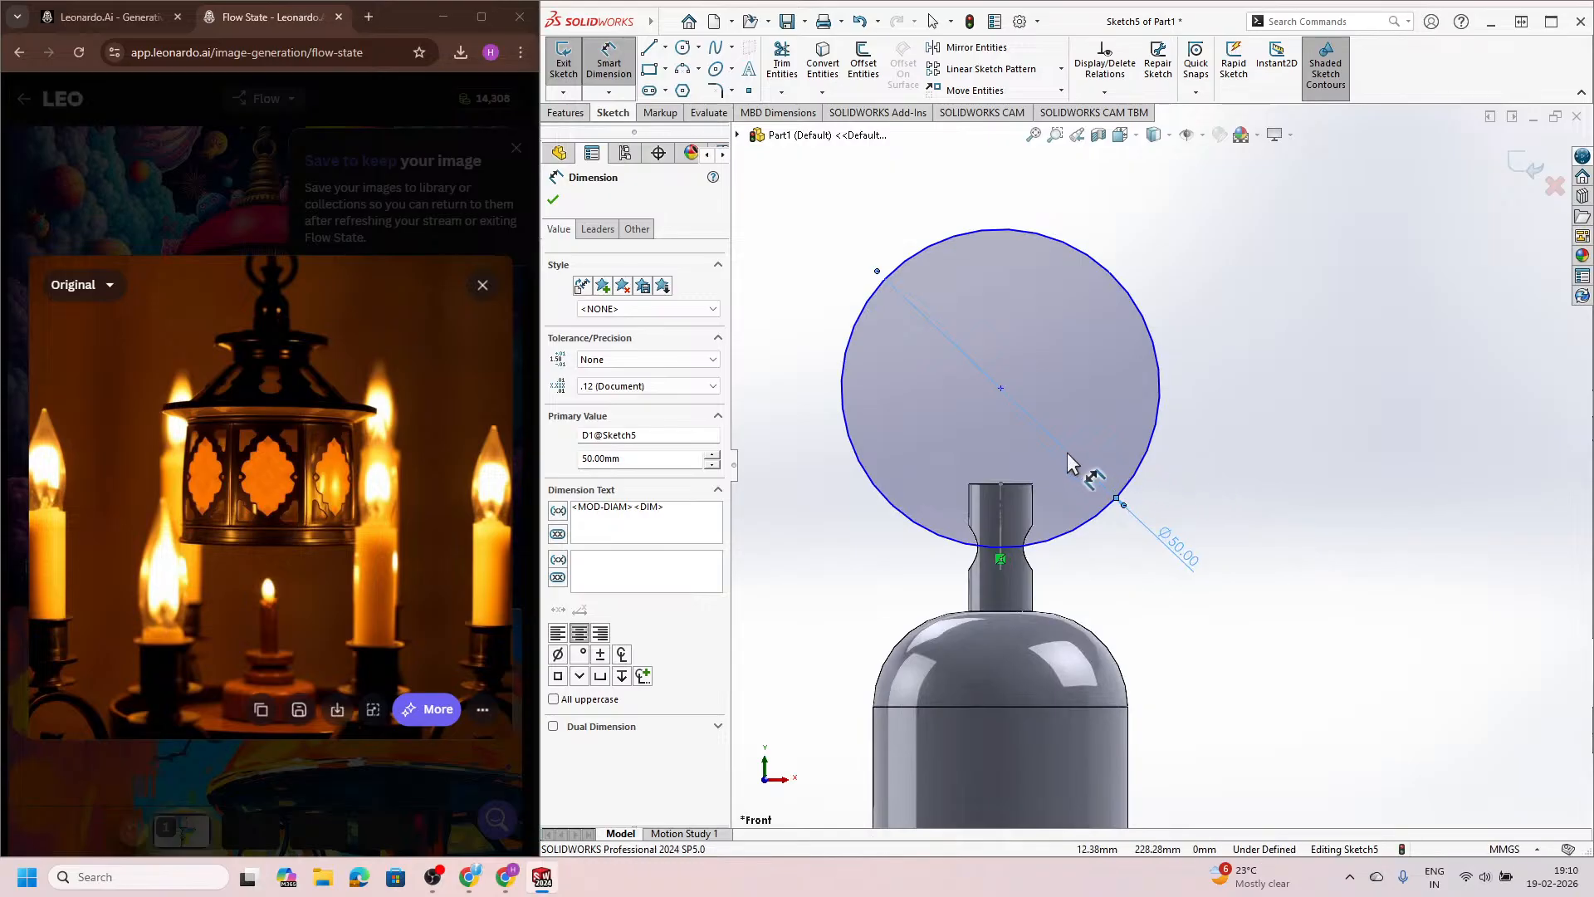
key("Escape")
Step: Draw a vertical centerline from the large circle's centre down to the circle's lower edge inside the stem
left_click(665, 47)
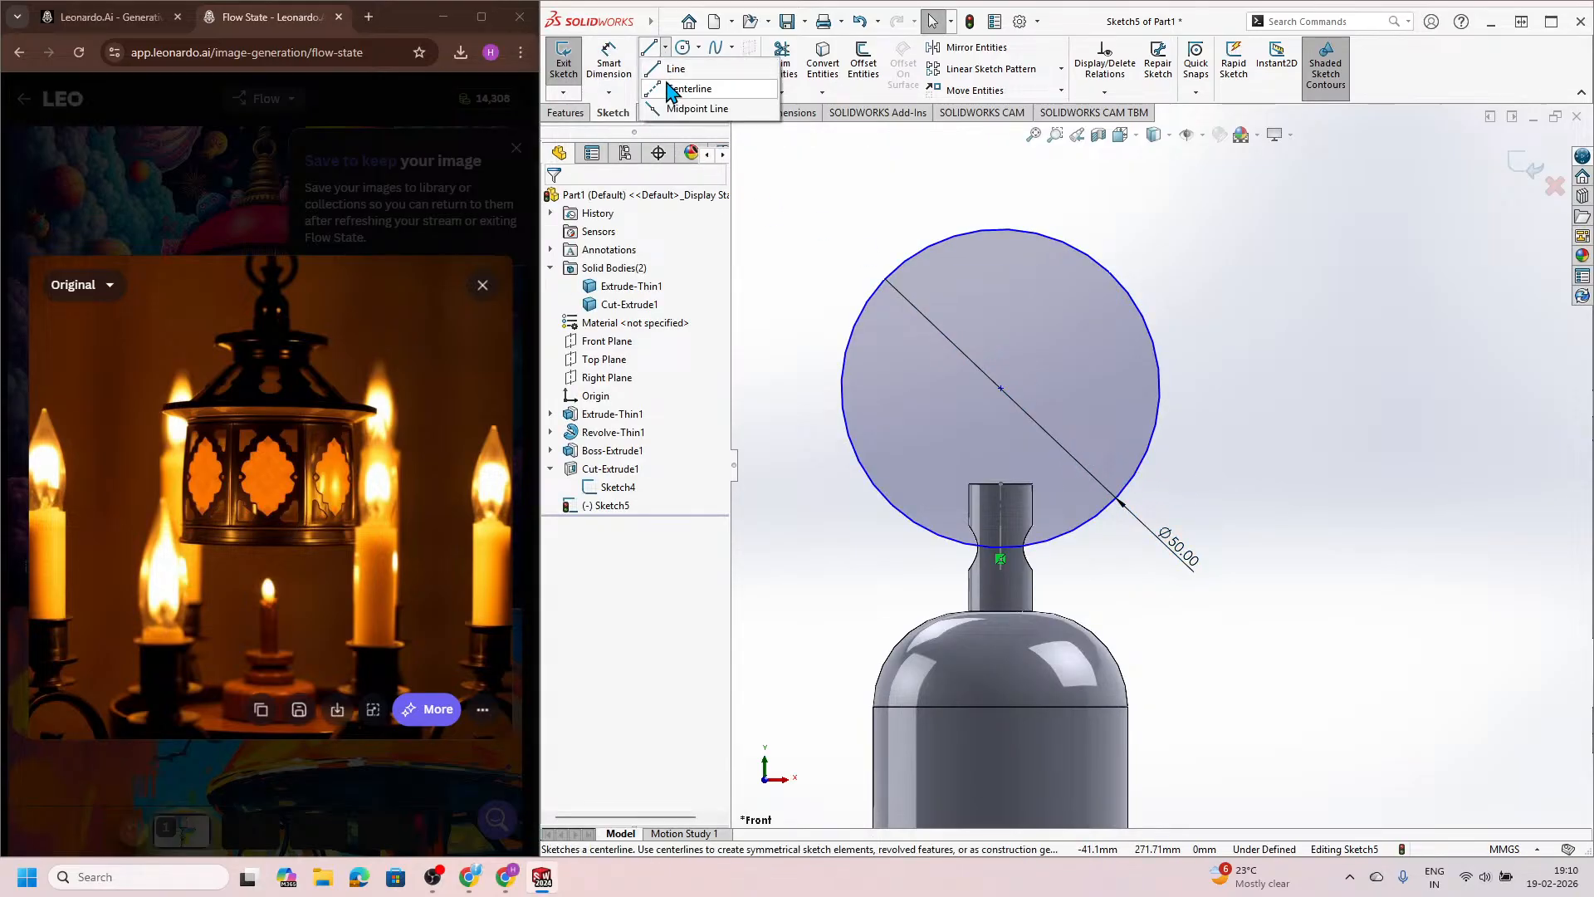
left_click(690, 85)
left_click(1001, 388)
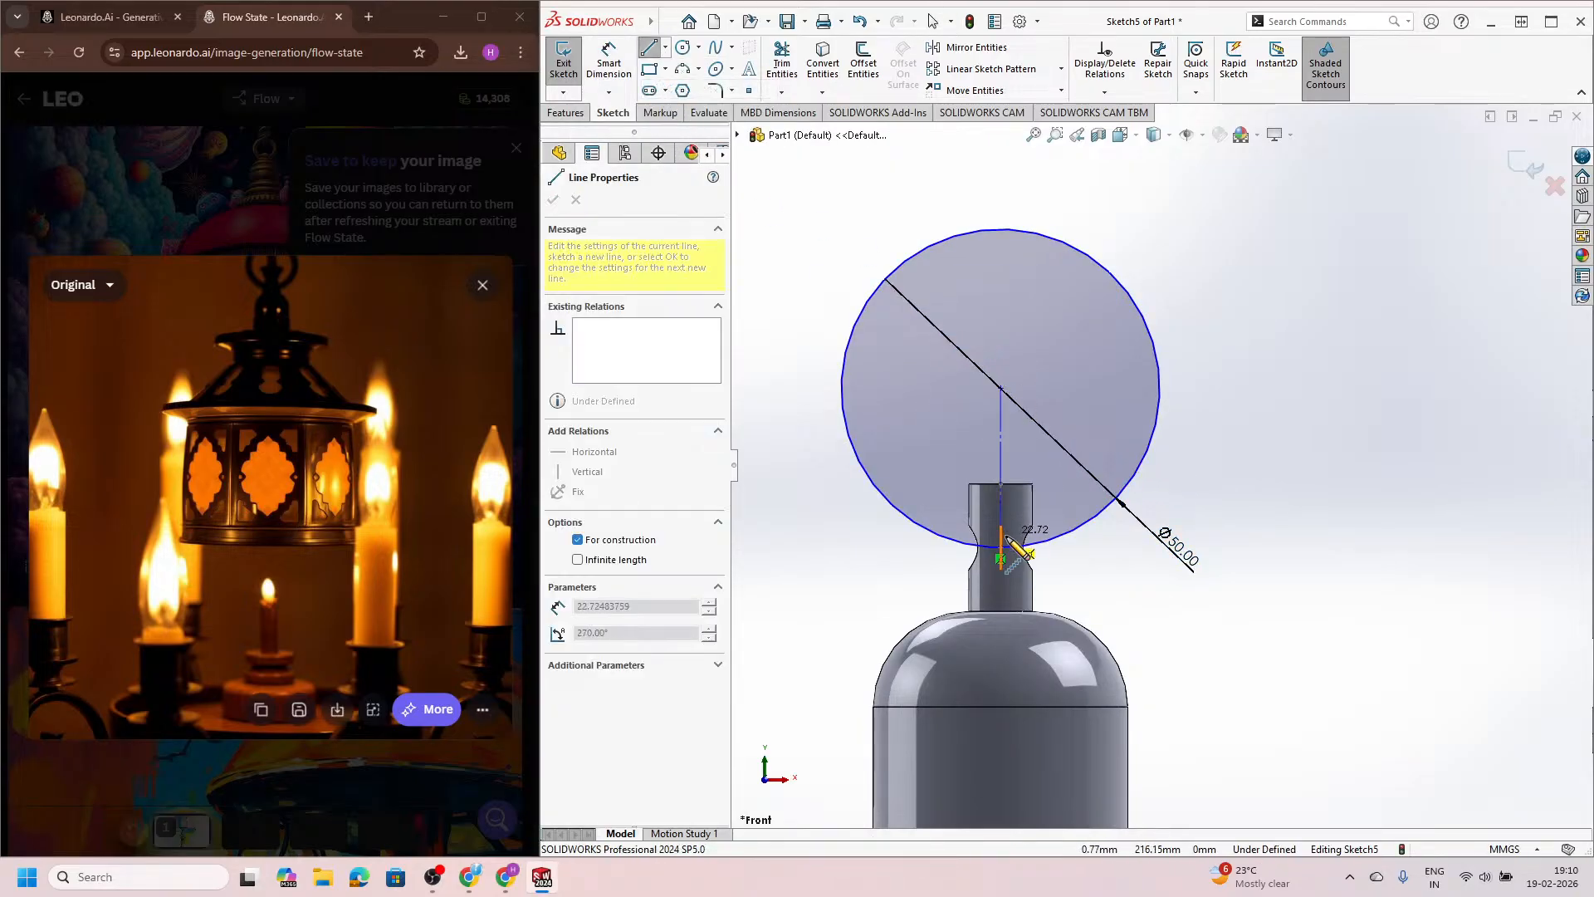
left_click(1001, 558)
key("Escape")
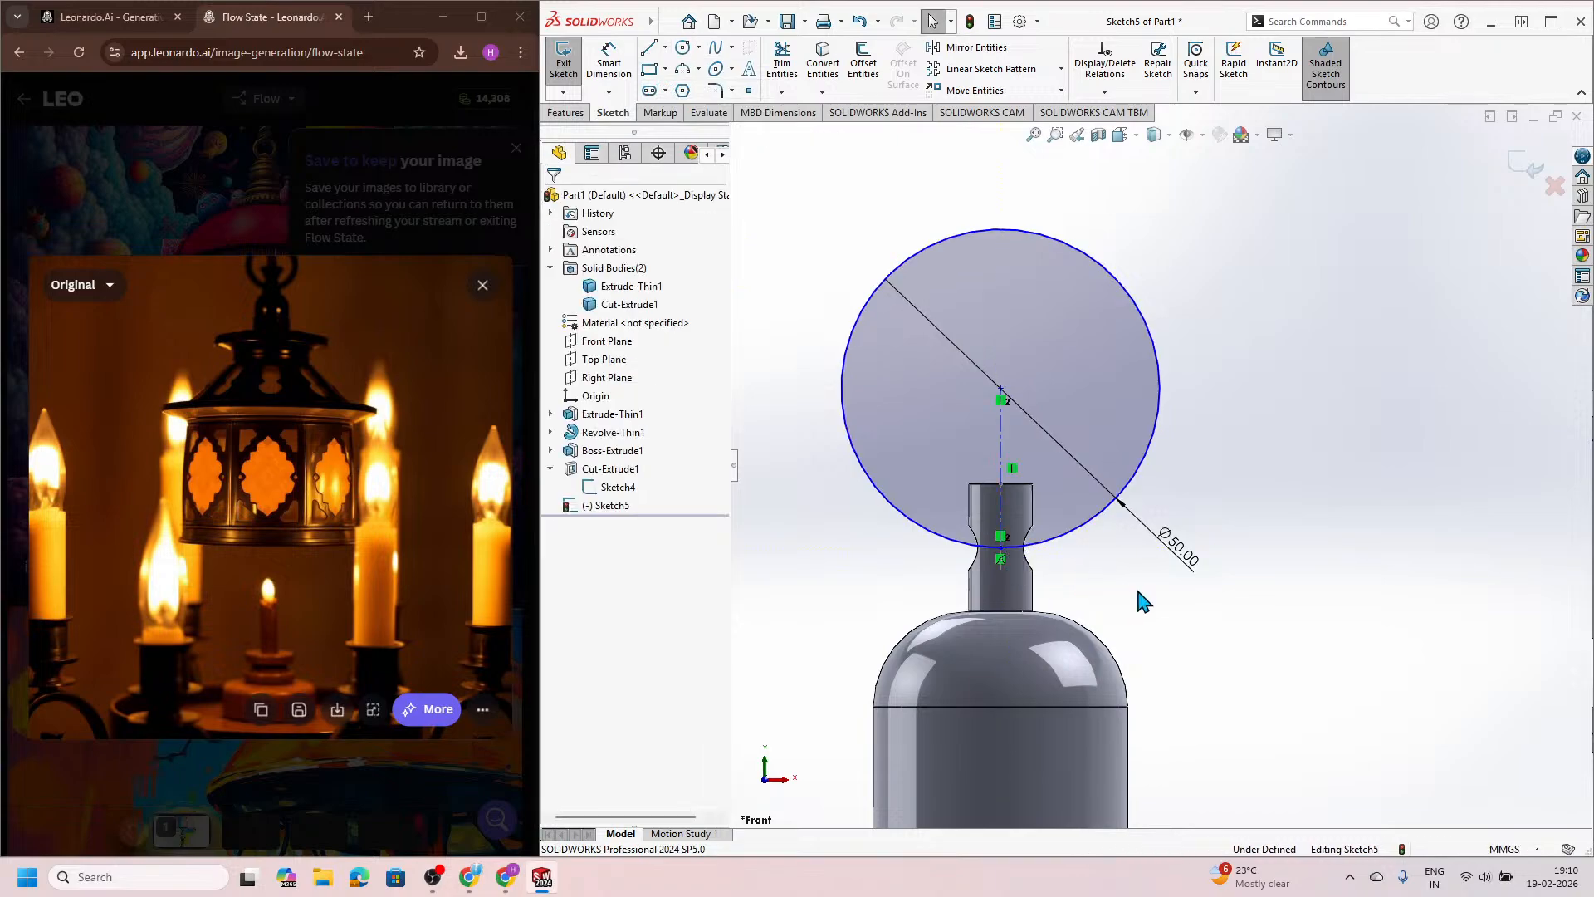
Step: Shift the large circle's centre about 1.6 mm sideways off the stem's axis to test its freedom of movement
left_click(1003, 416)
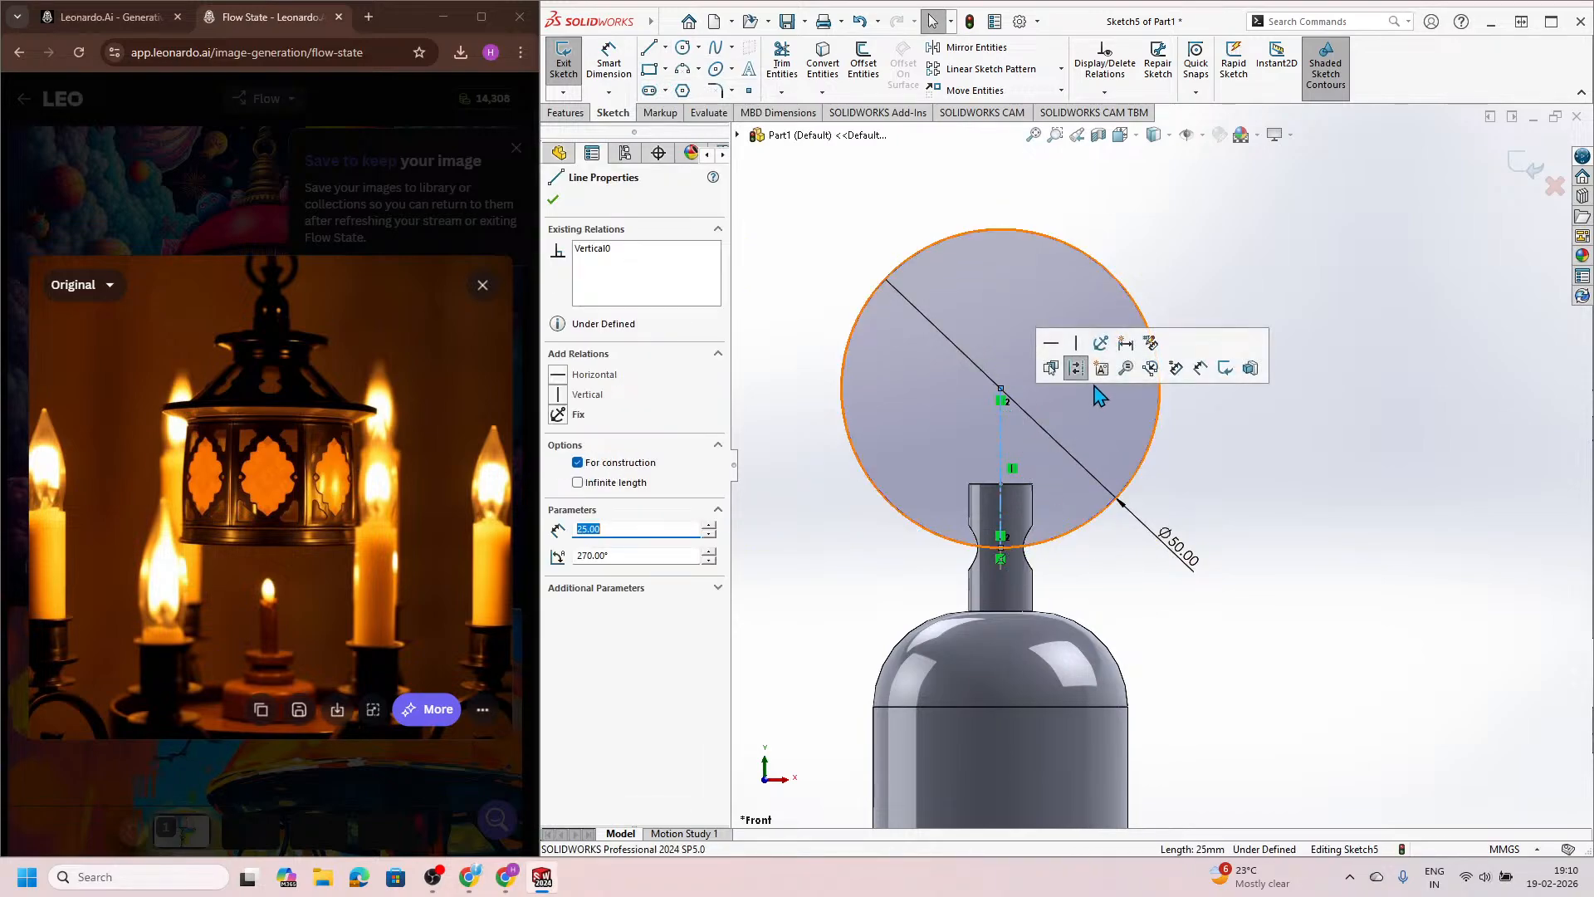
left_click(1281, 542)
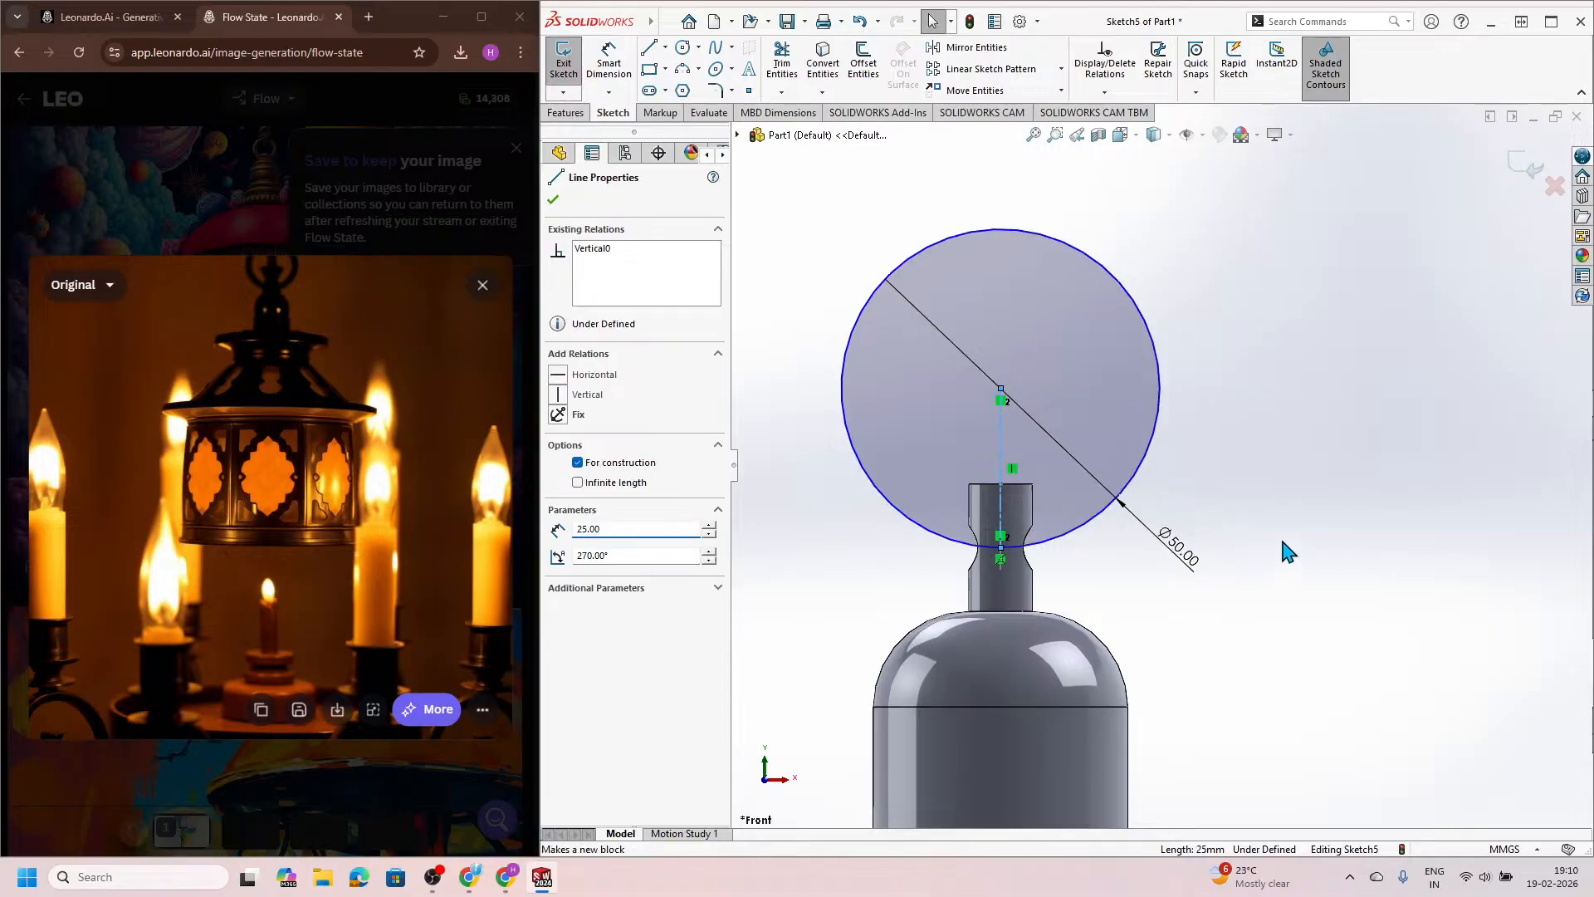
mouse_move(1002, 390)
left_mouse_down()
mouse_move(1028, 389)
mouse_move(960, 388)
mouse_move(1019, 382)
mouse_move(967, 390)
mouse_move(1004, 386)
mouse_move(991, 388)
left_mouse_up()
scroll(1036, 517, "down", 3)
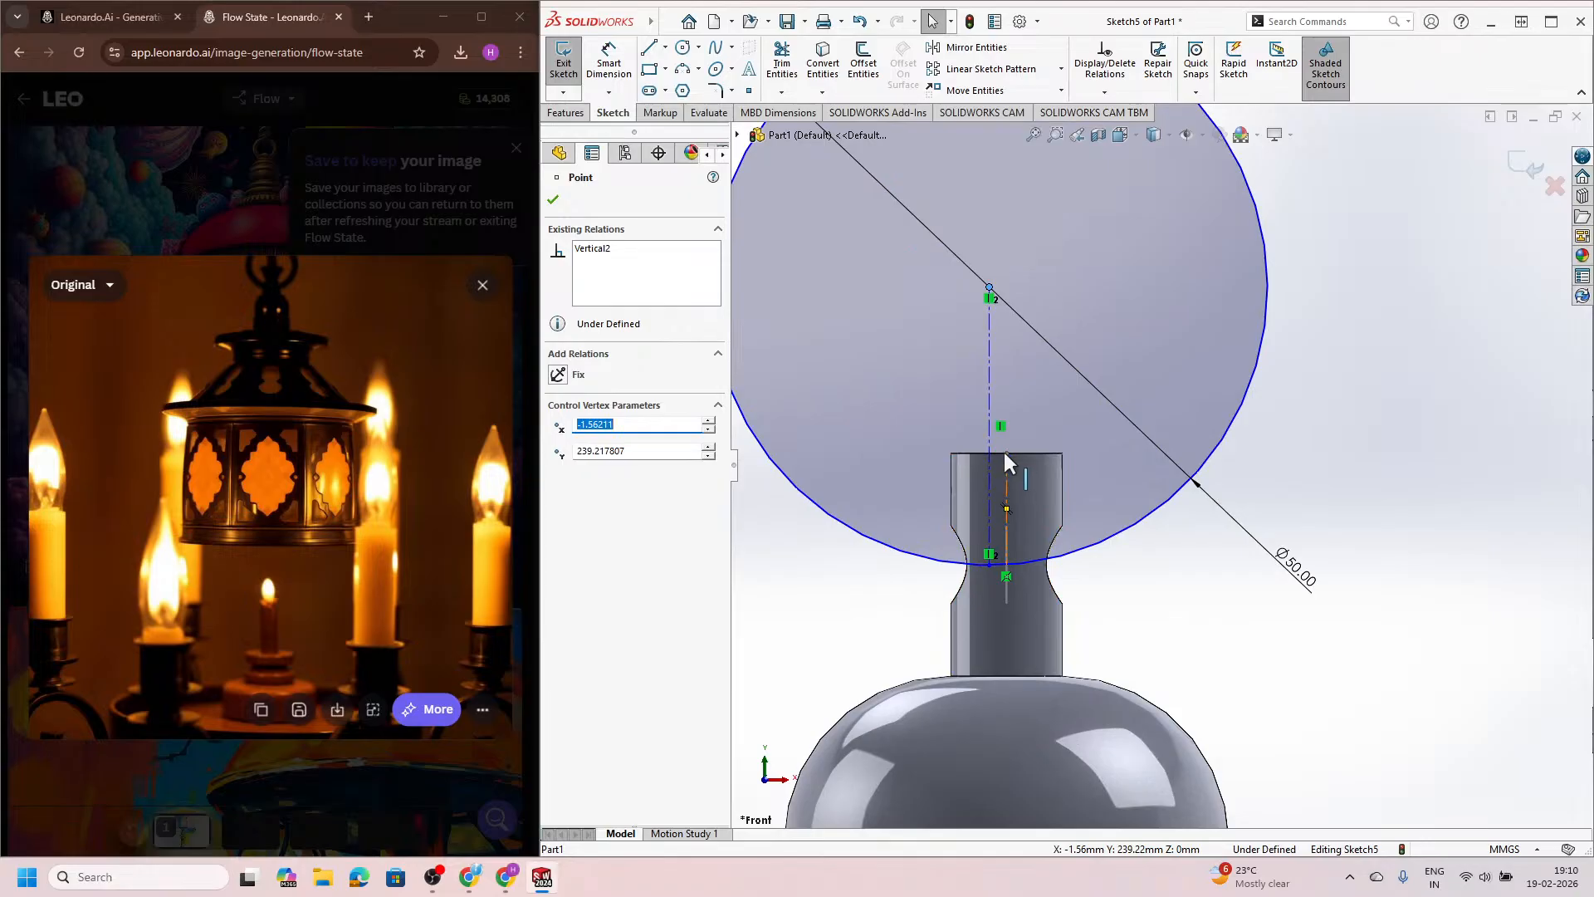
Step: Make the circle's vertical centerline coincident with the hole sketch's point at the centre of the stem's top
mouse_move(1003, 450)
middle_mouse_down()
mouse_move(1005, 488)
mouse_move(1015, 446)
middle_mouse_up()
left_click(1016, 446)
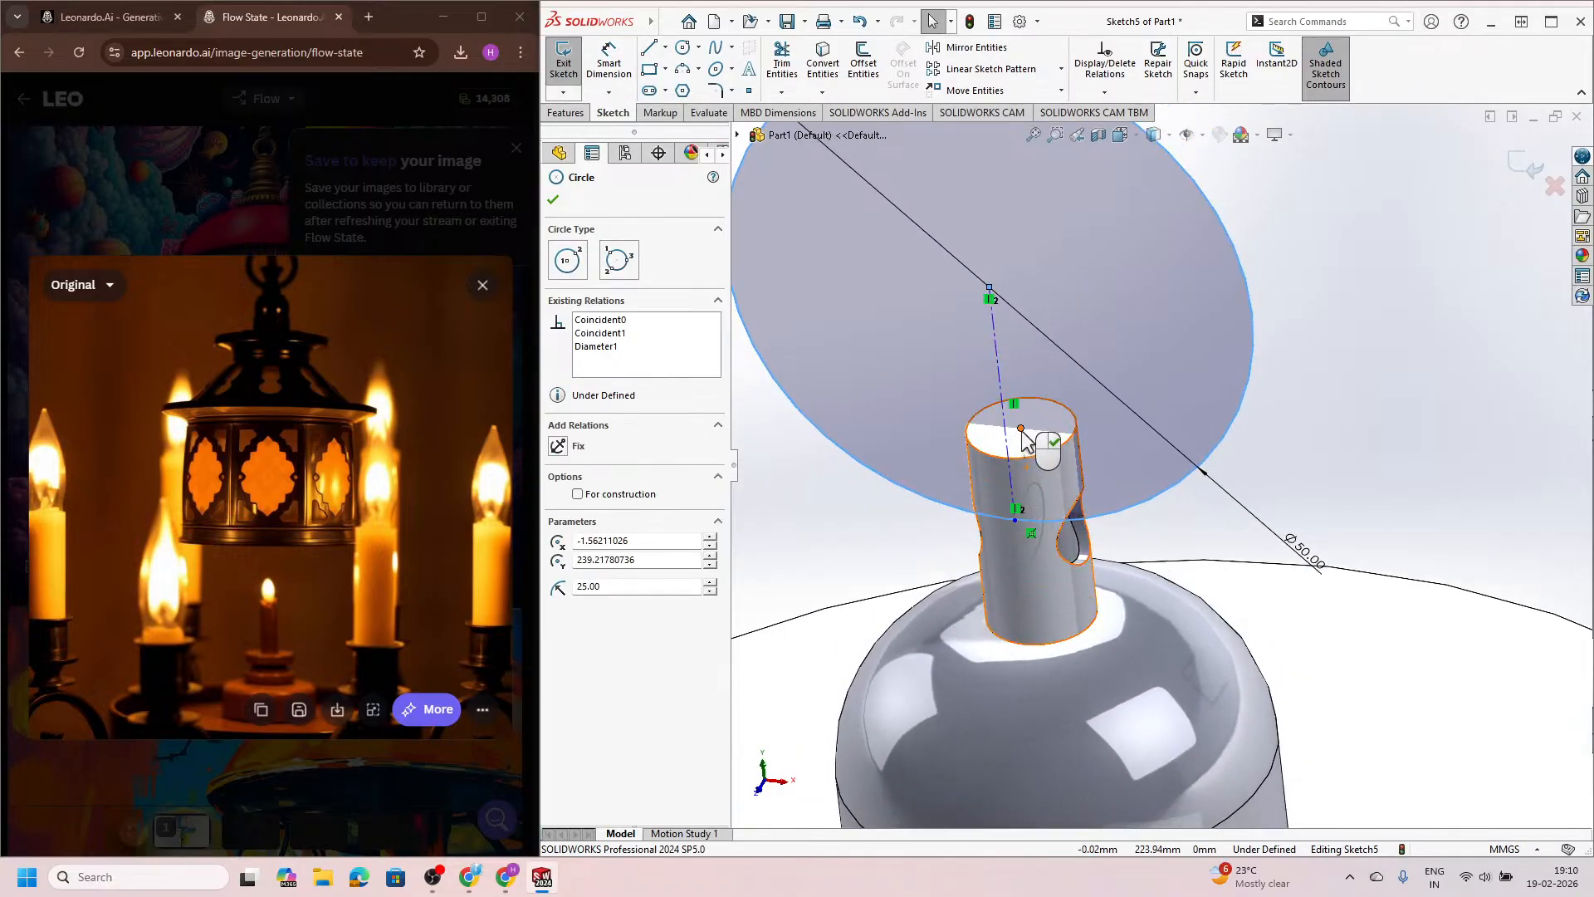
left_click(1022, 433)
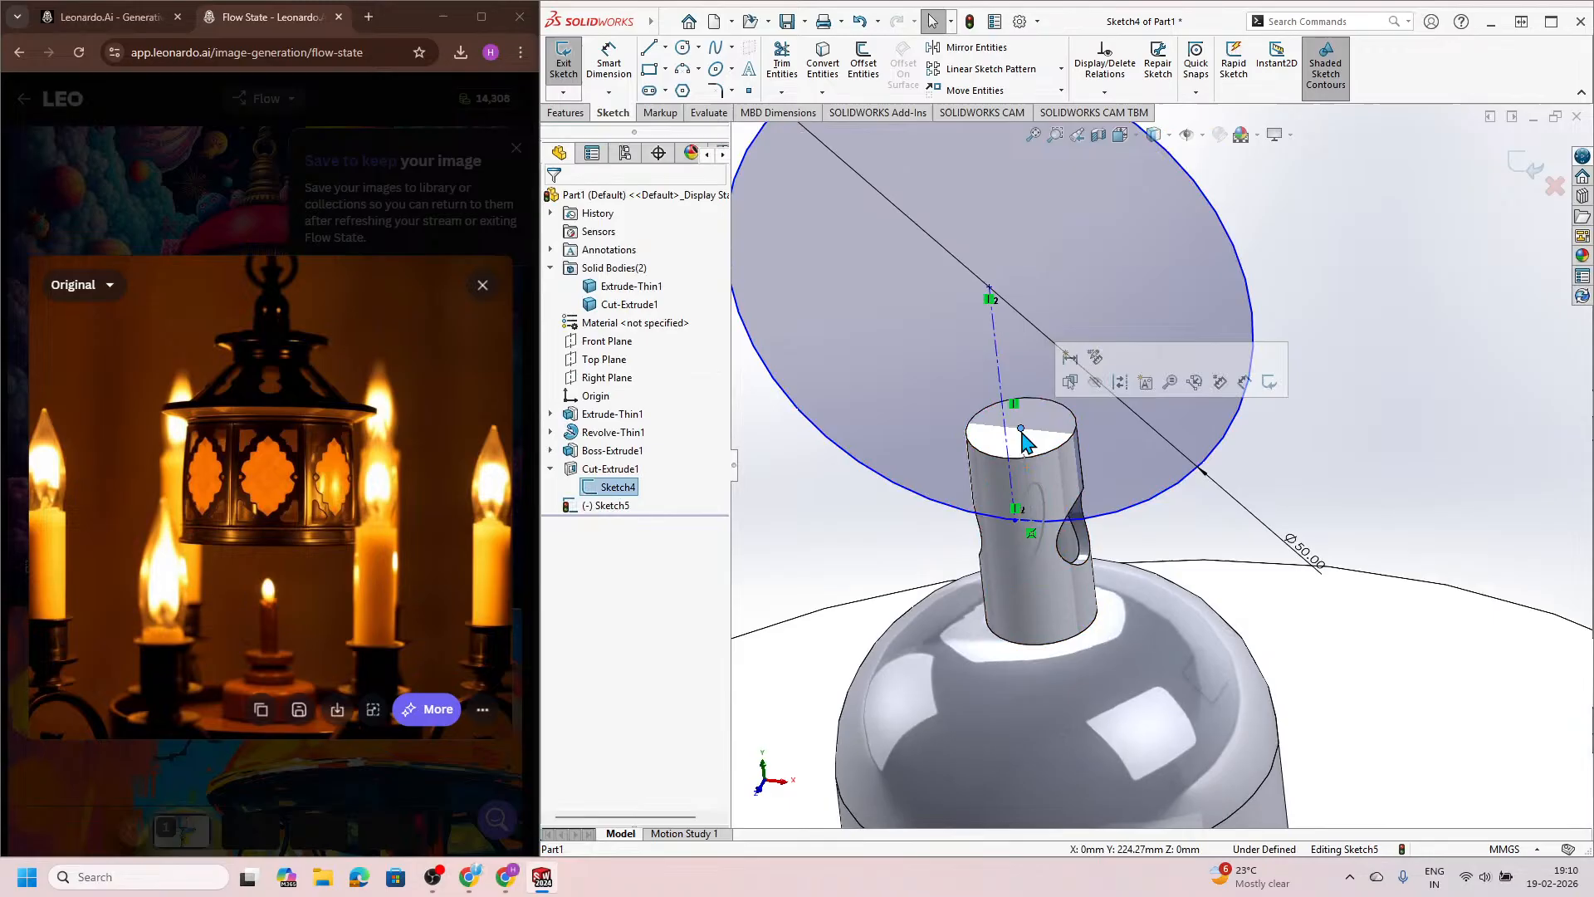
left_click(1003, 380, "ctrl")
left_click(1077, 320)
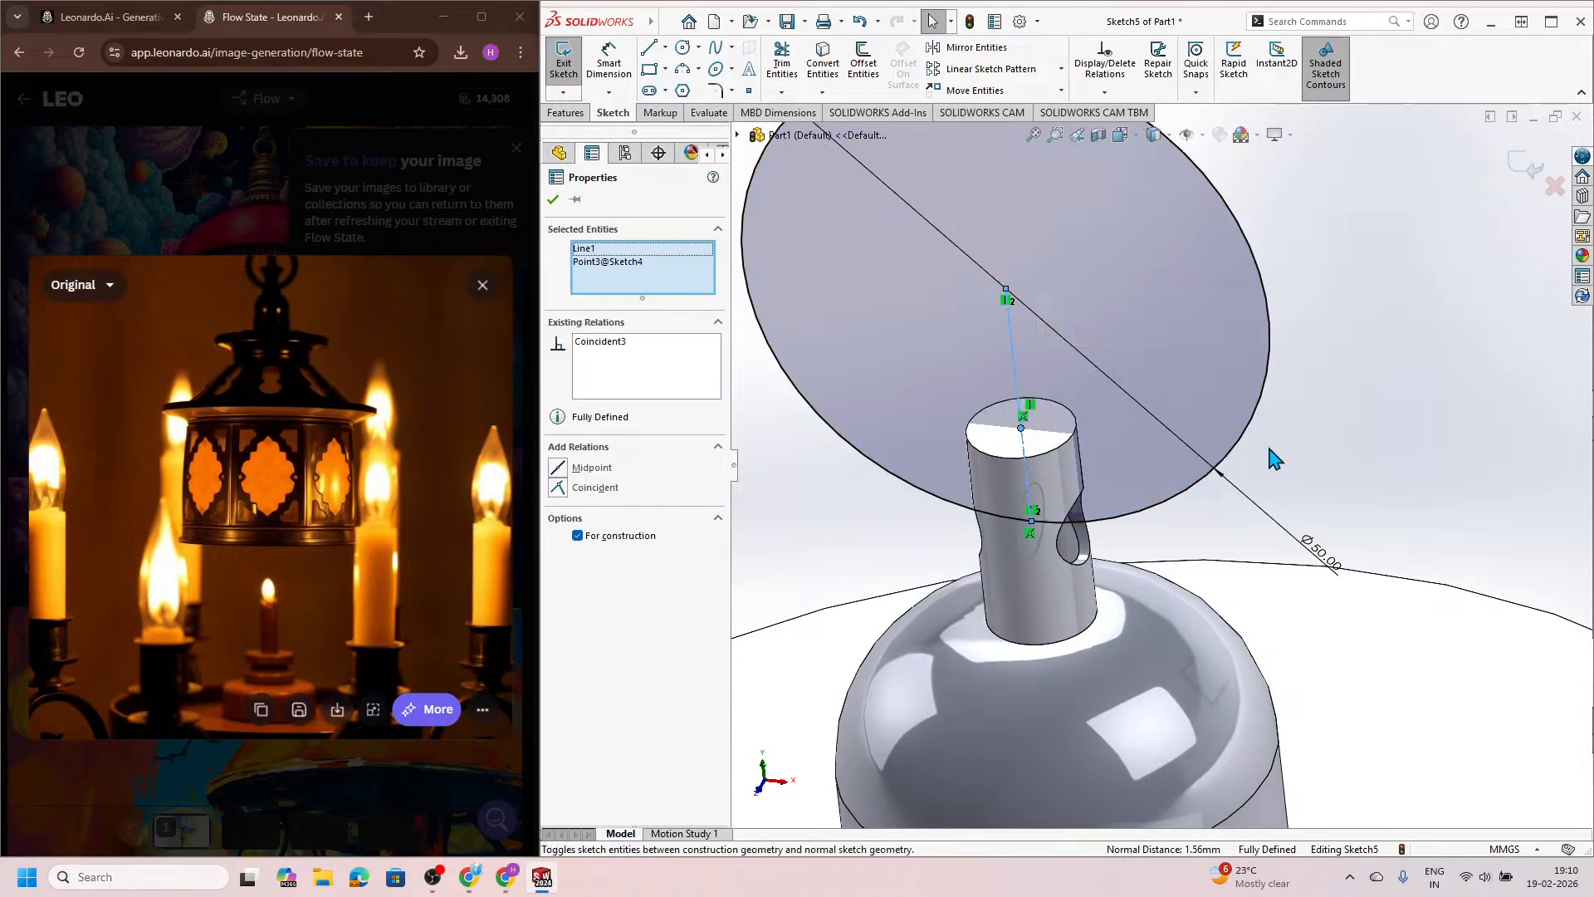
left_click(1402, 478)
Step: Set the large ring circle's diameter to 40 mm in the front view and exit the sketch
scroll(1101, 521, "up", 3)
key("space")
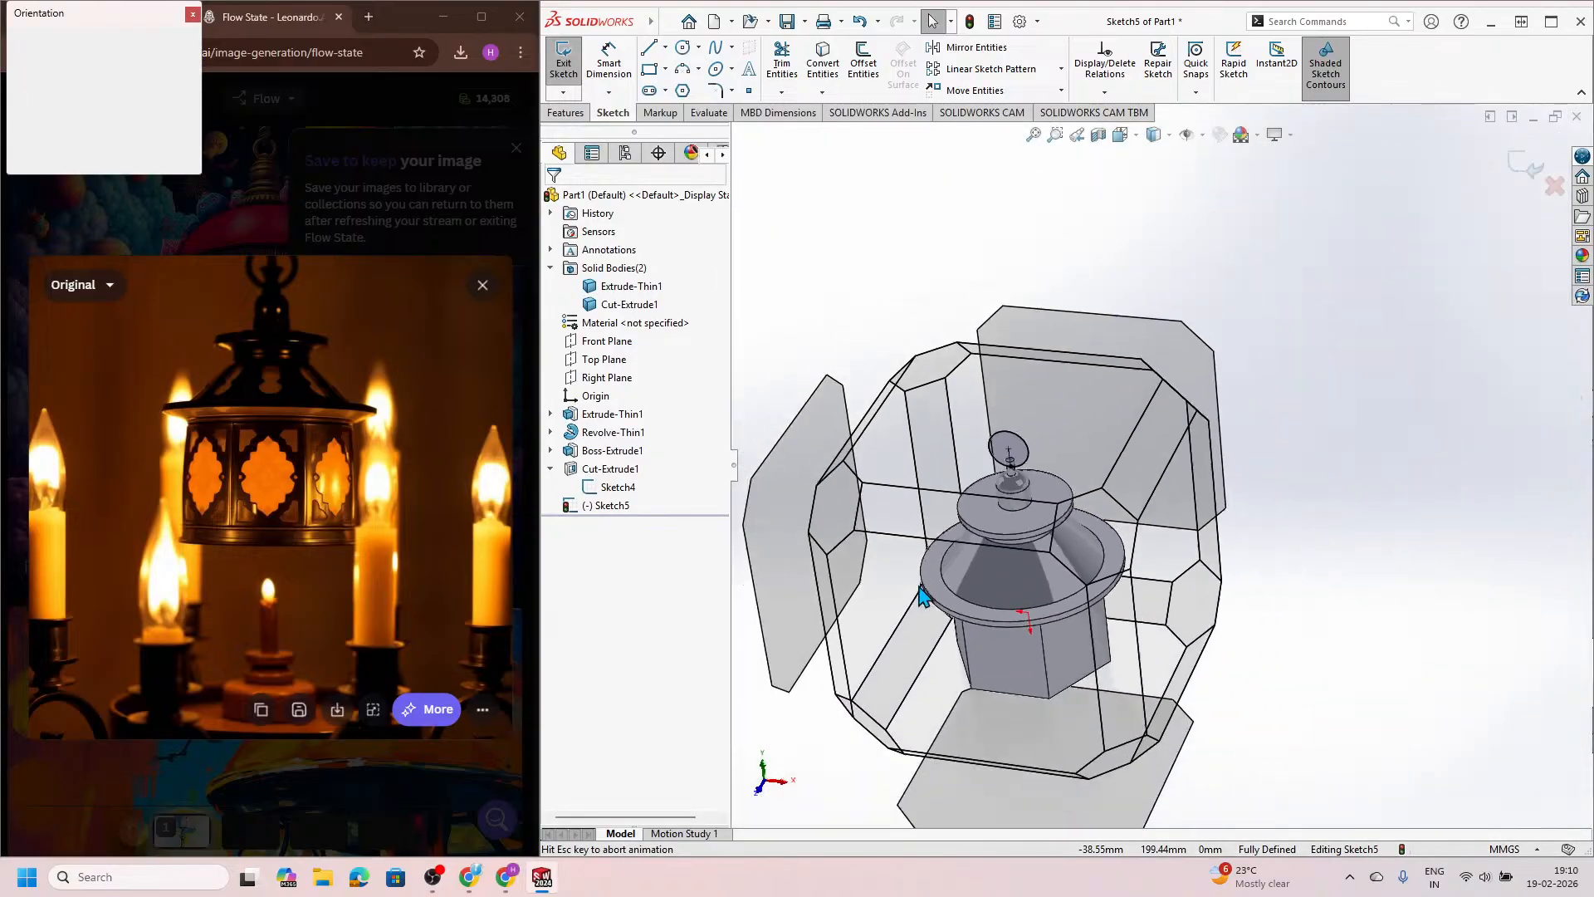
left_click(956, 599)
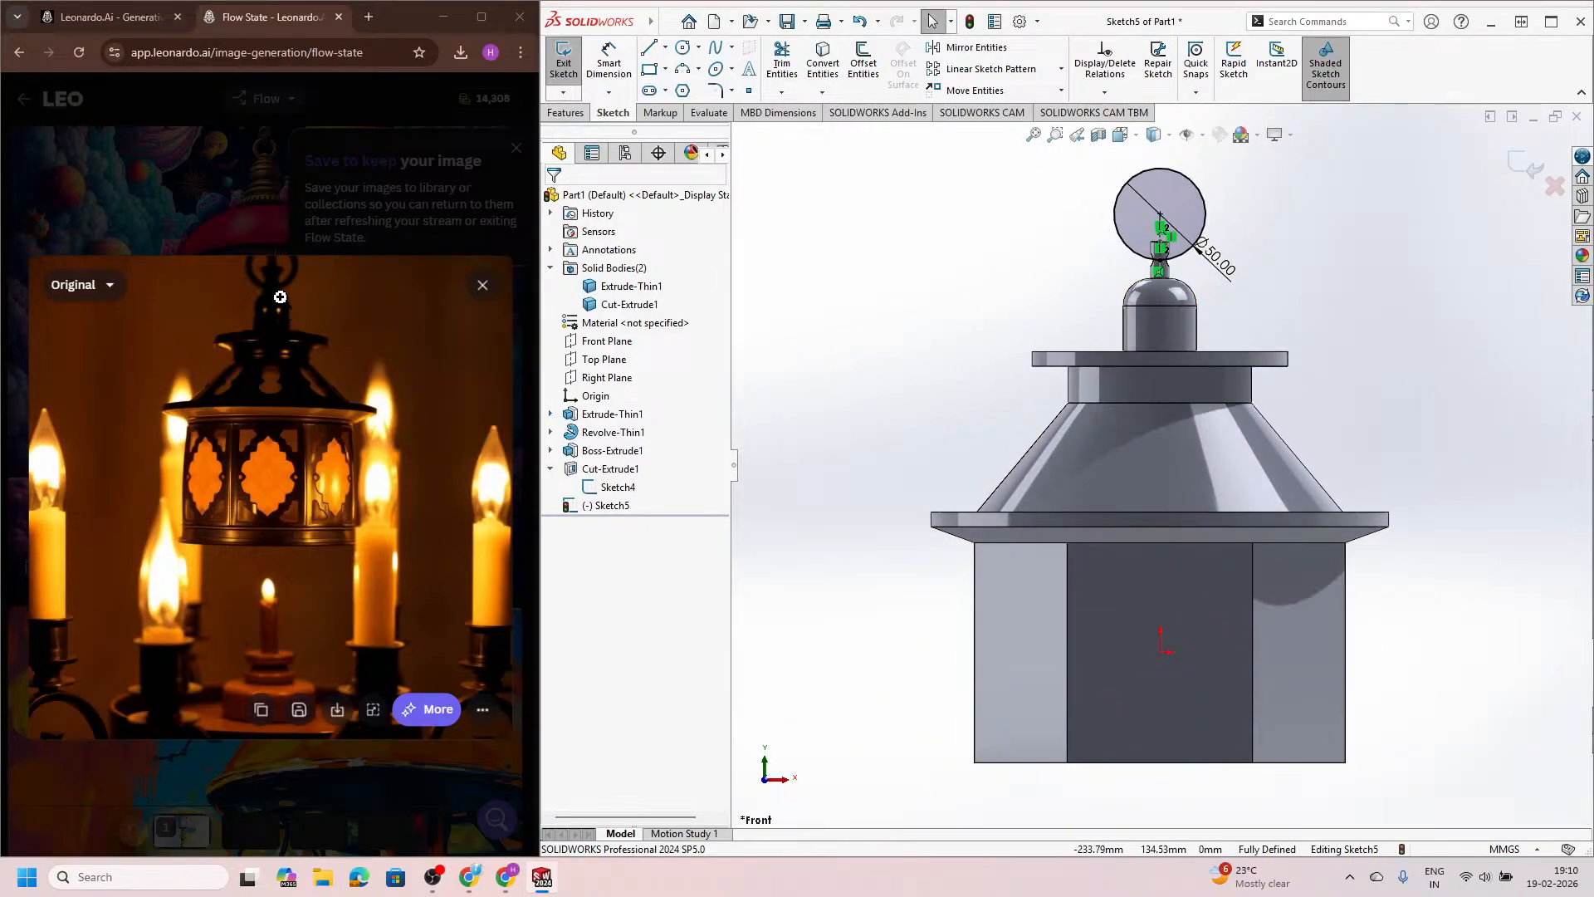
scroll(1206, 259, "down", 3)
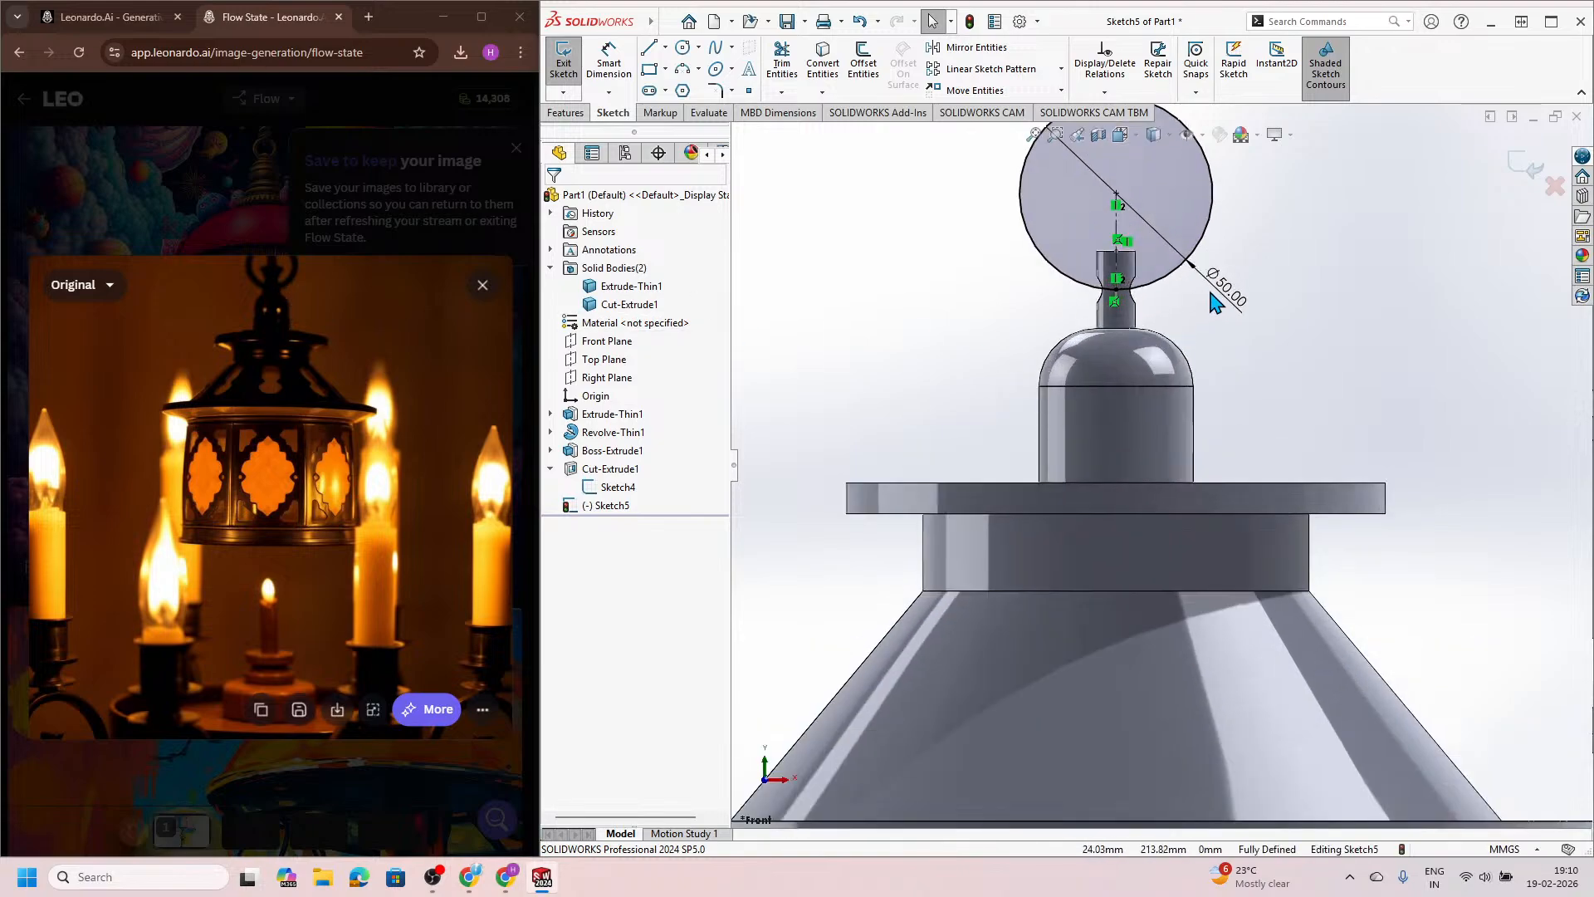
double_click(1225, 299)
type("40")
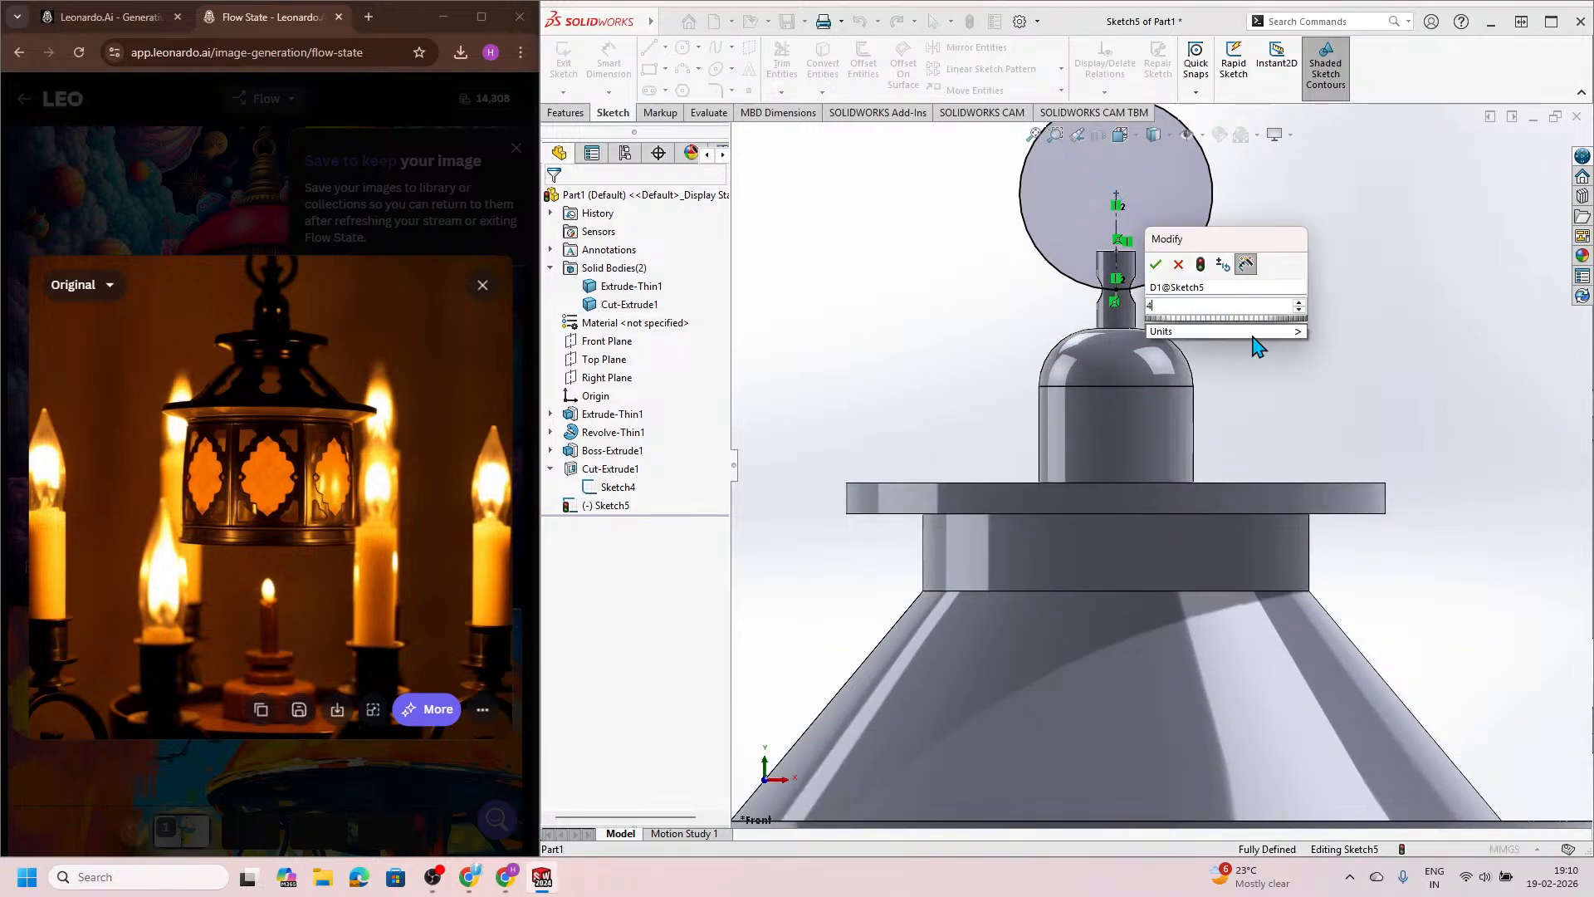
key("Return")
scroll(1253, 337, "up", 2)
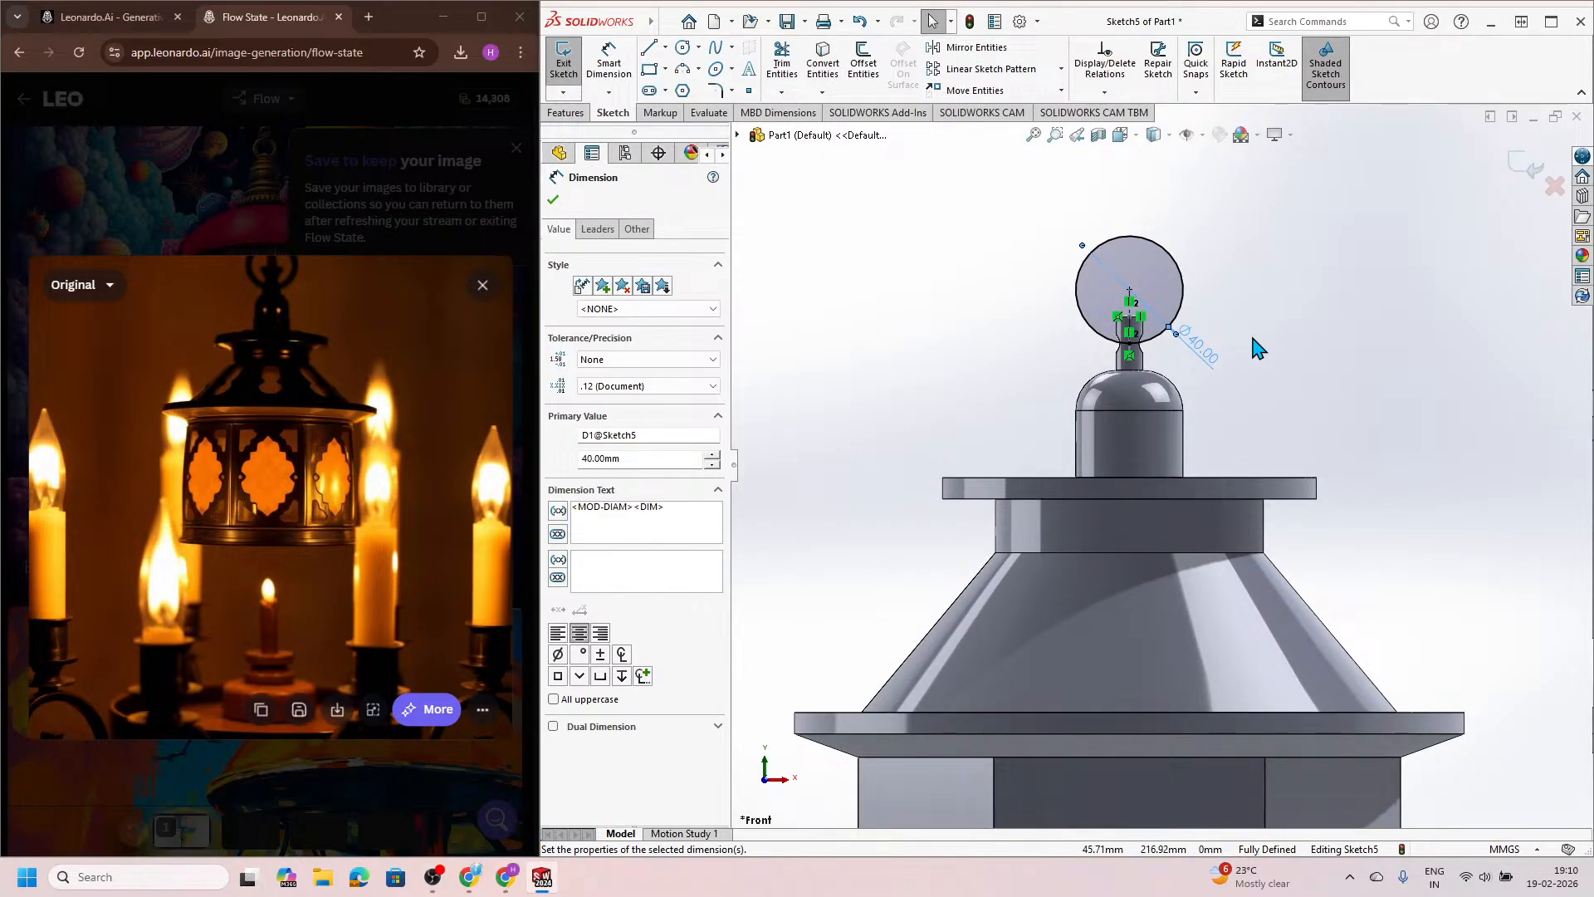
left_click(1528, 176)
left_click(1528, 177)
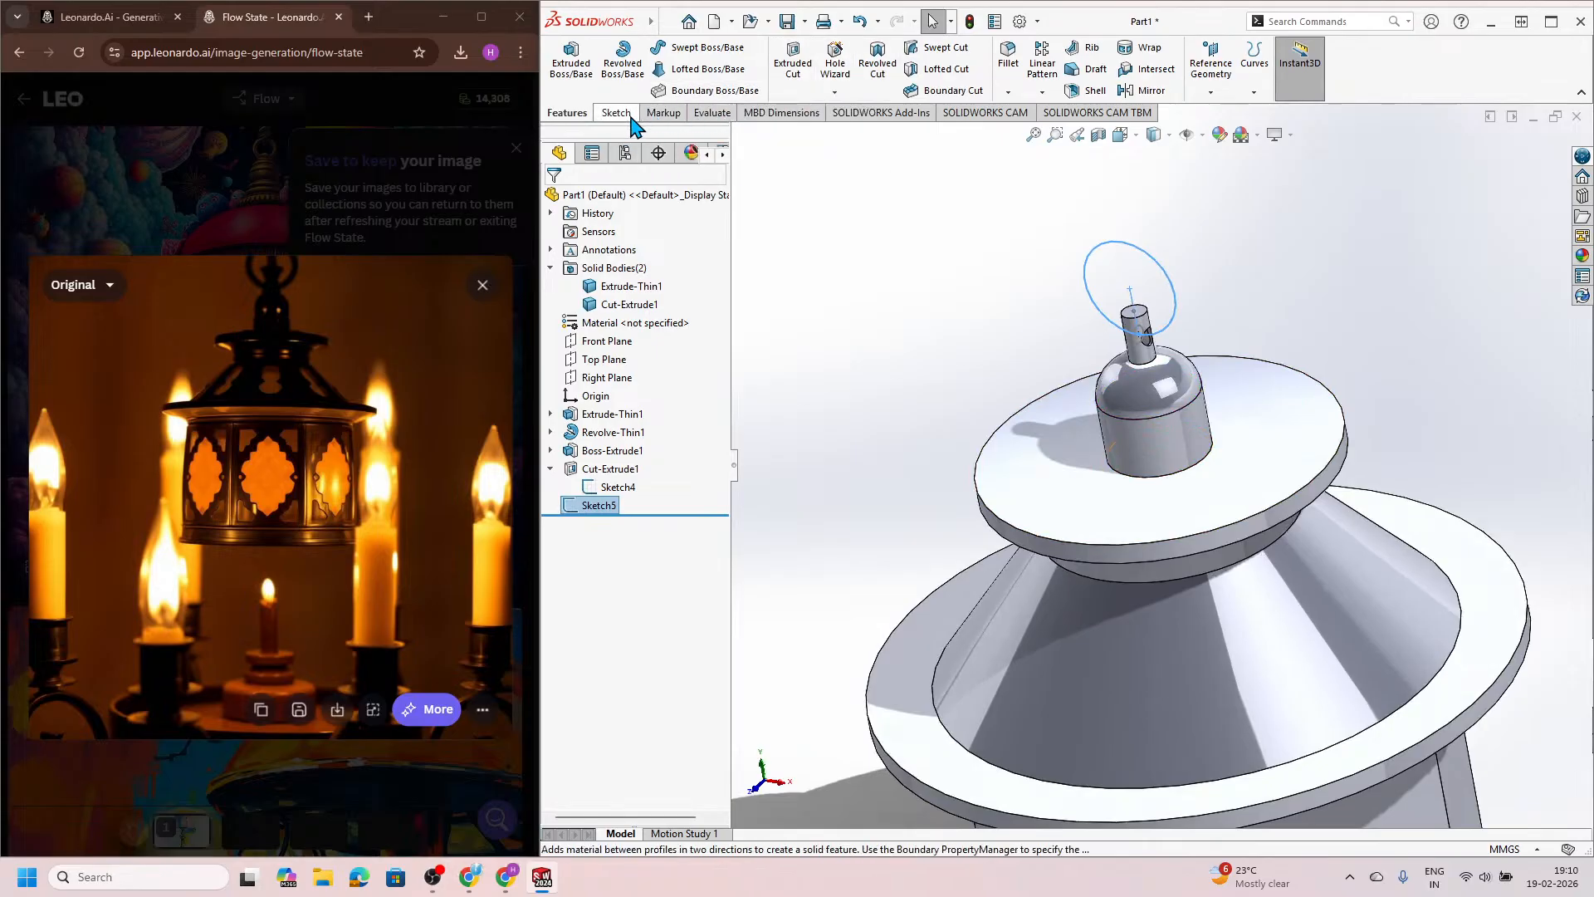
Step: Create a swept boss with a 6 mm circular profile, using the ring circle above the stem as the path
left_click(704, 48)
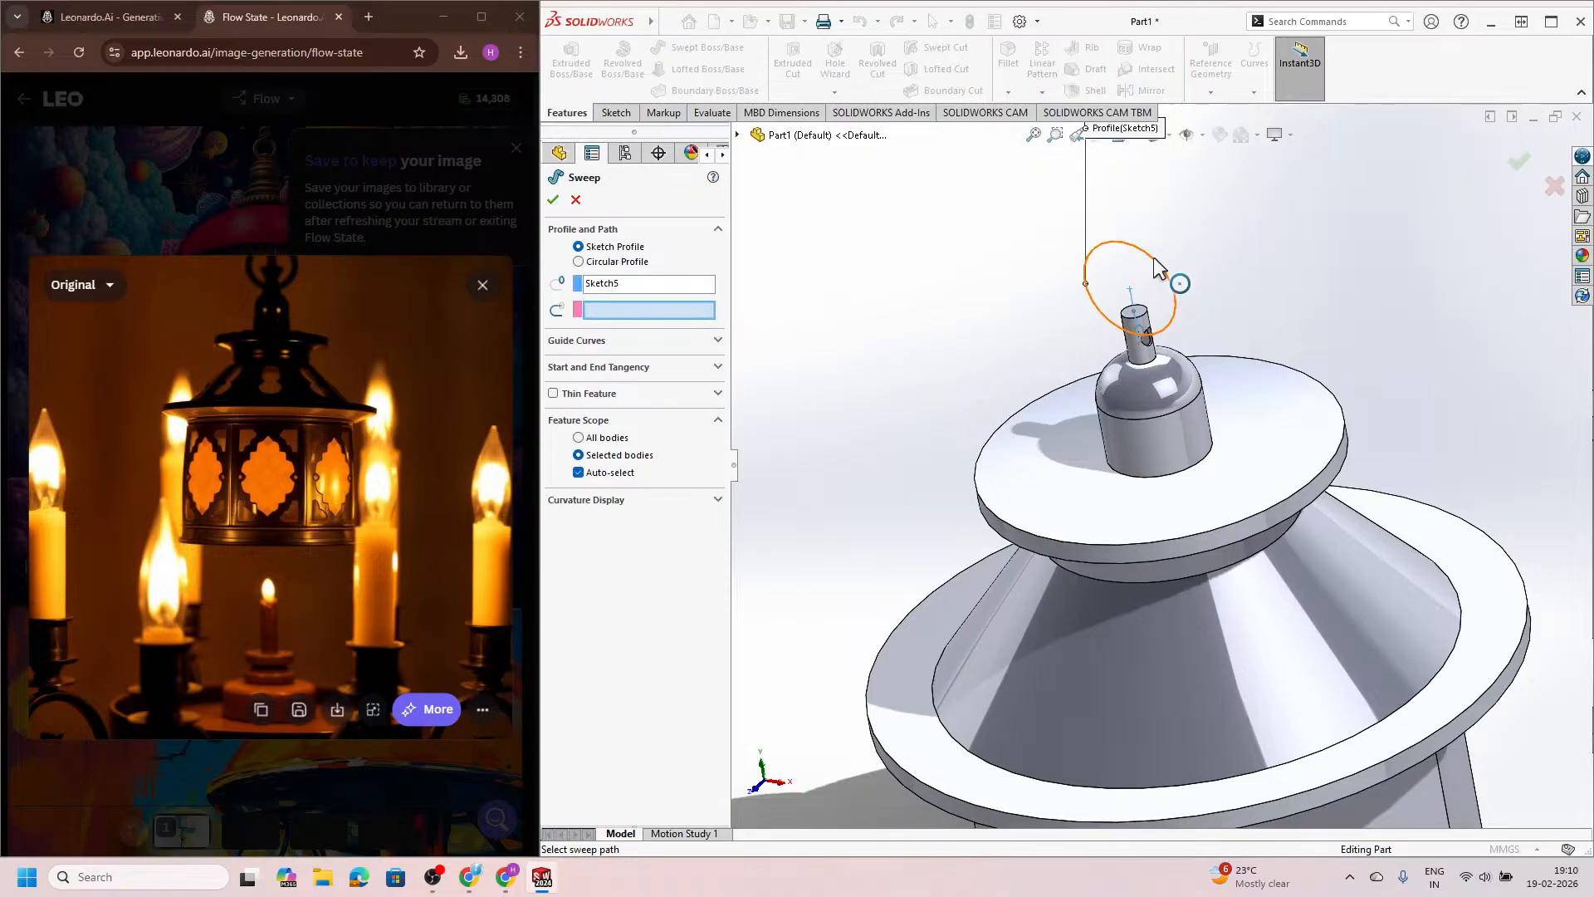
right_click(696, 292)
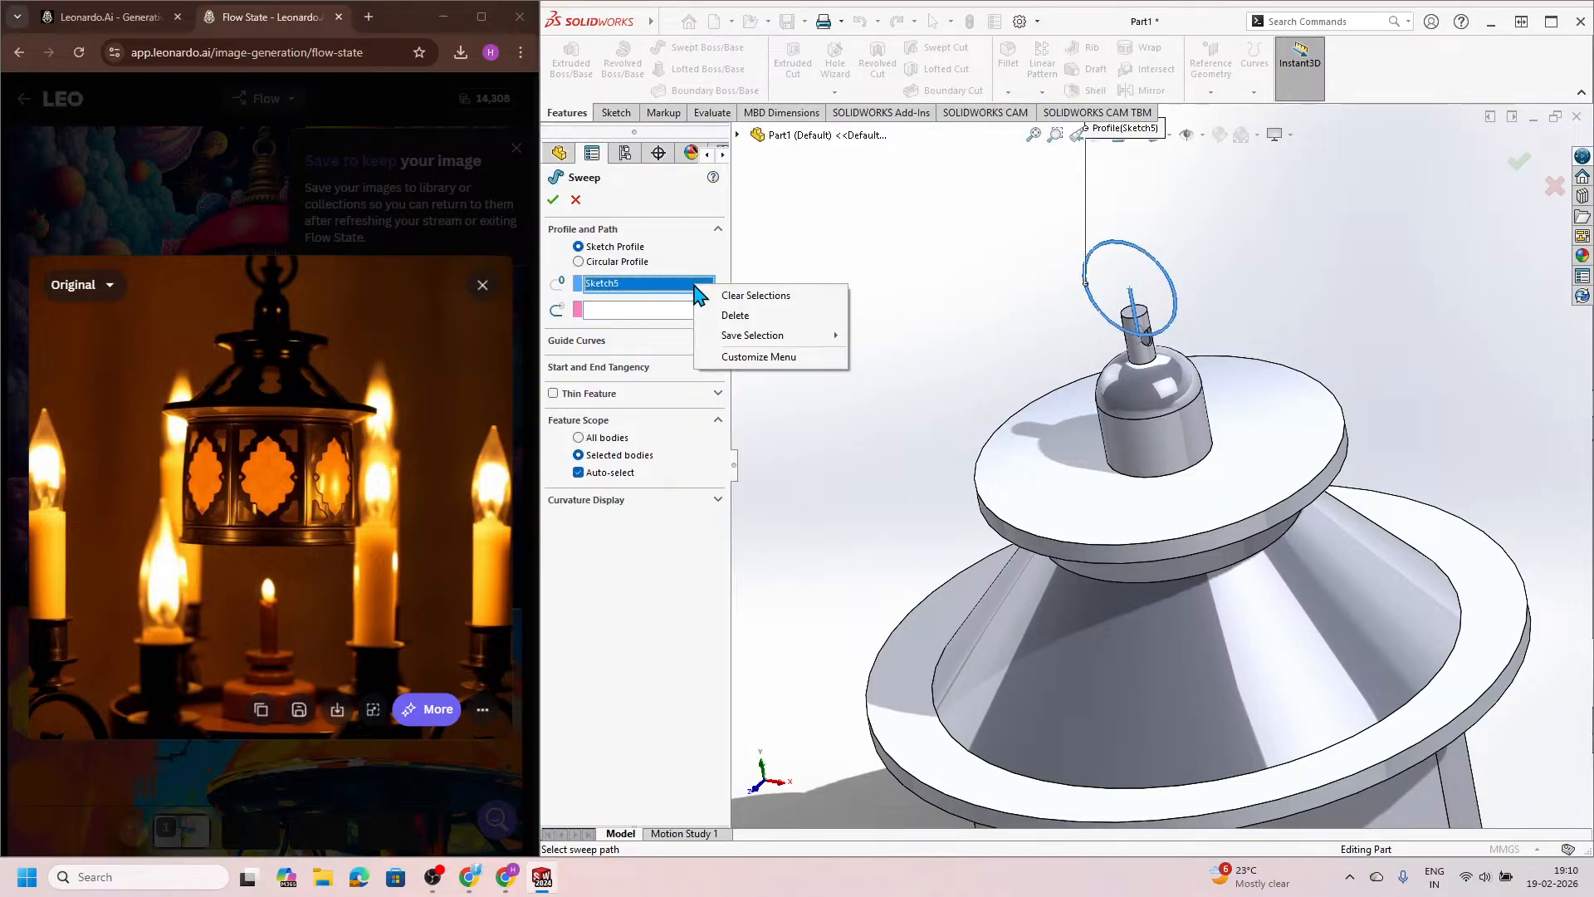
left_click(726, 313)
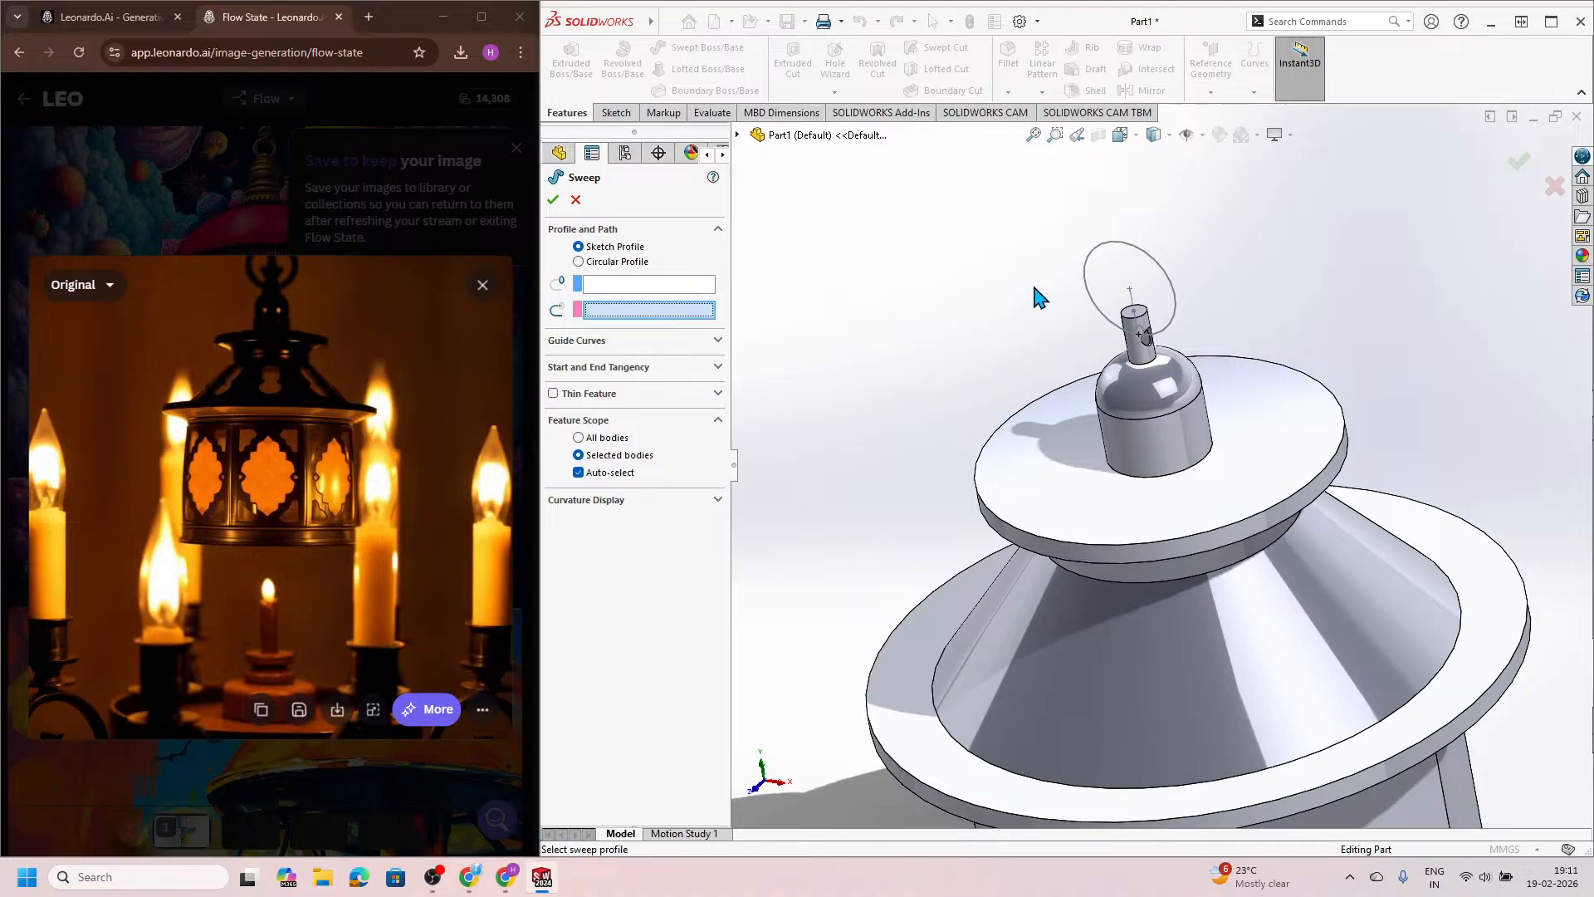
left_click(1088, 283)
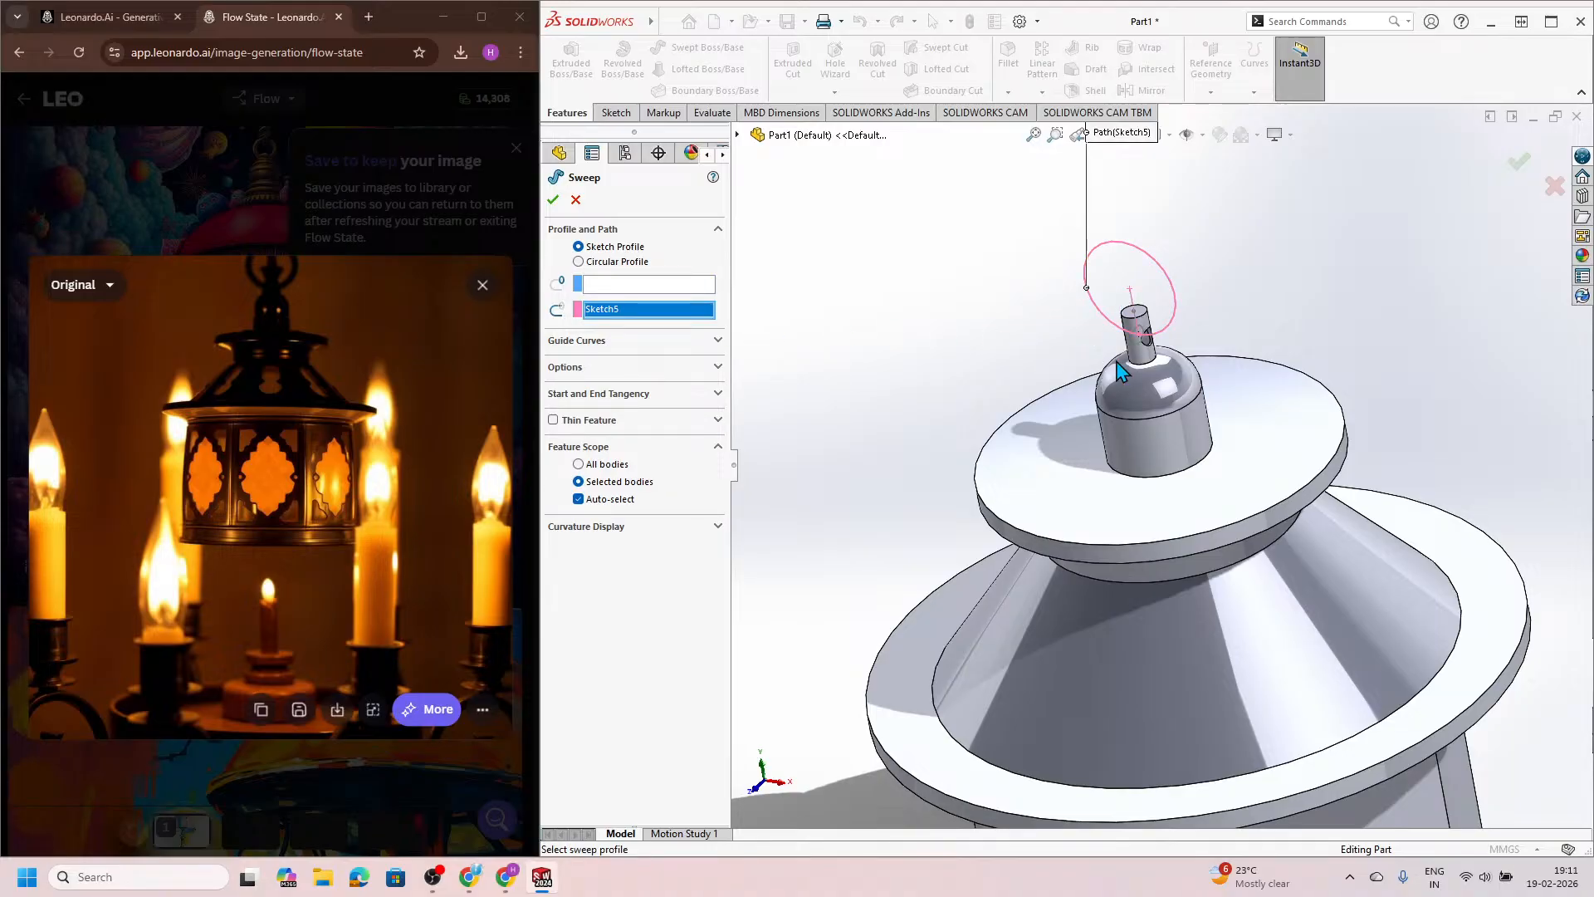
left_click(580, 263)
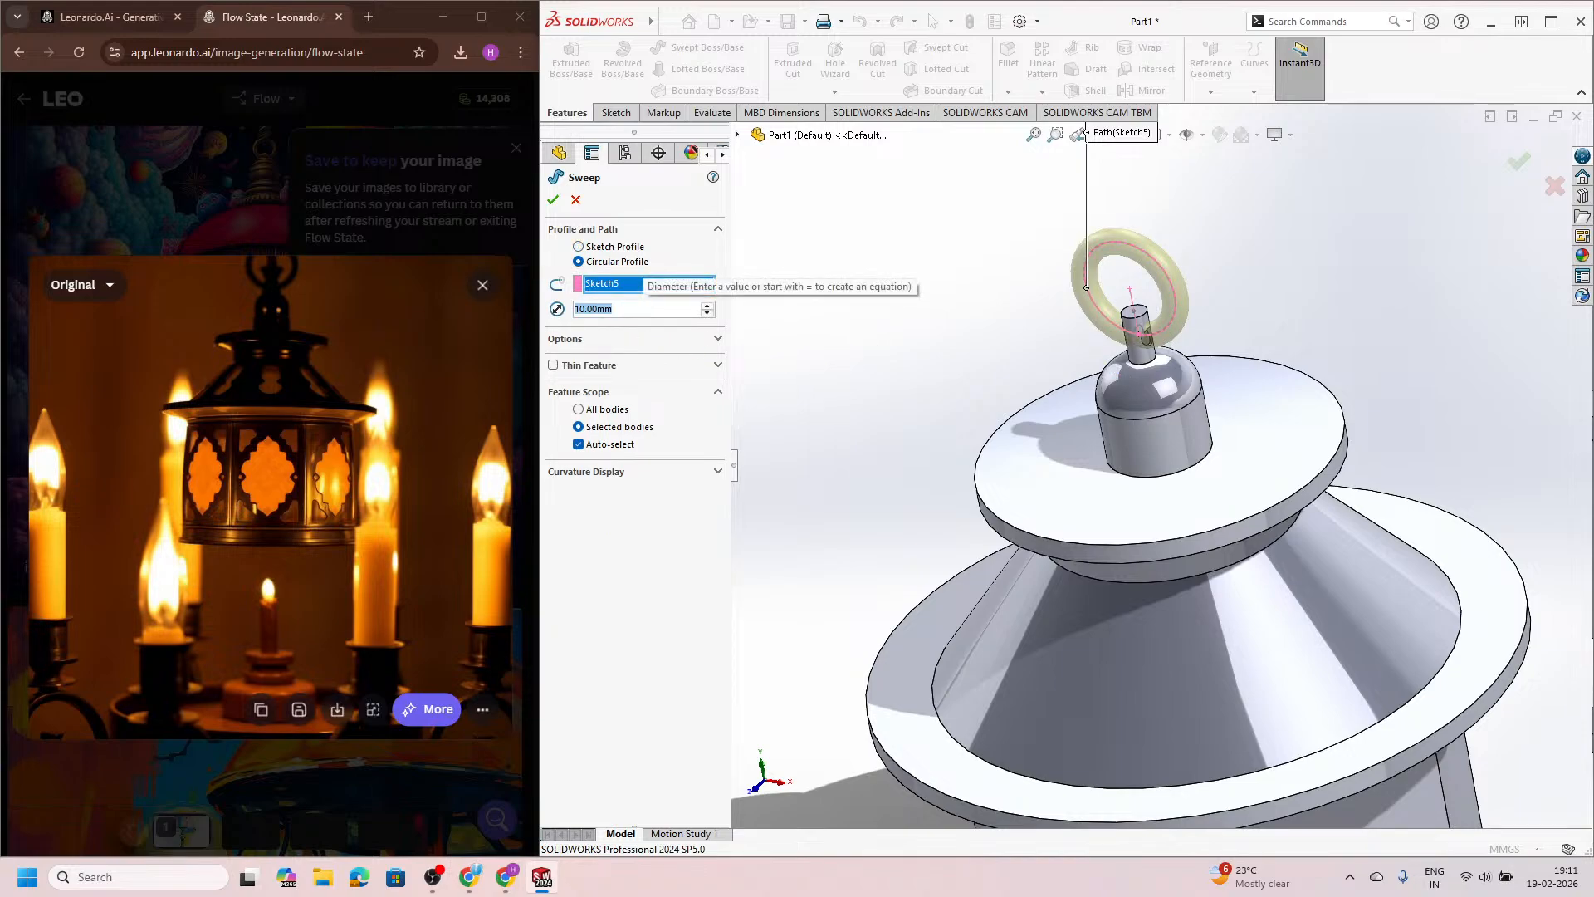
type("6")
key("Return")
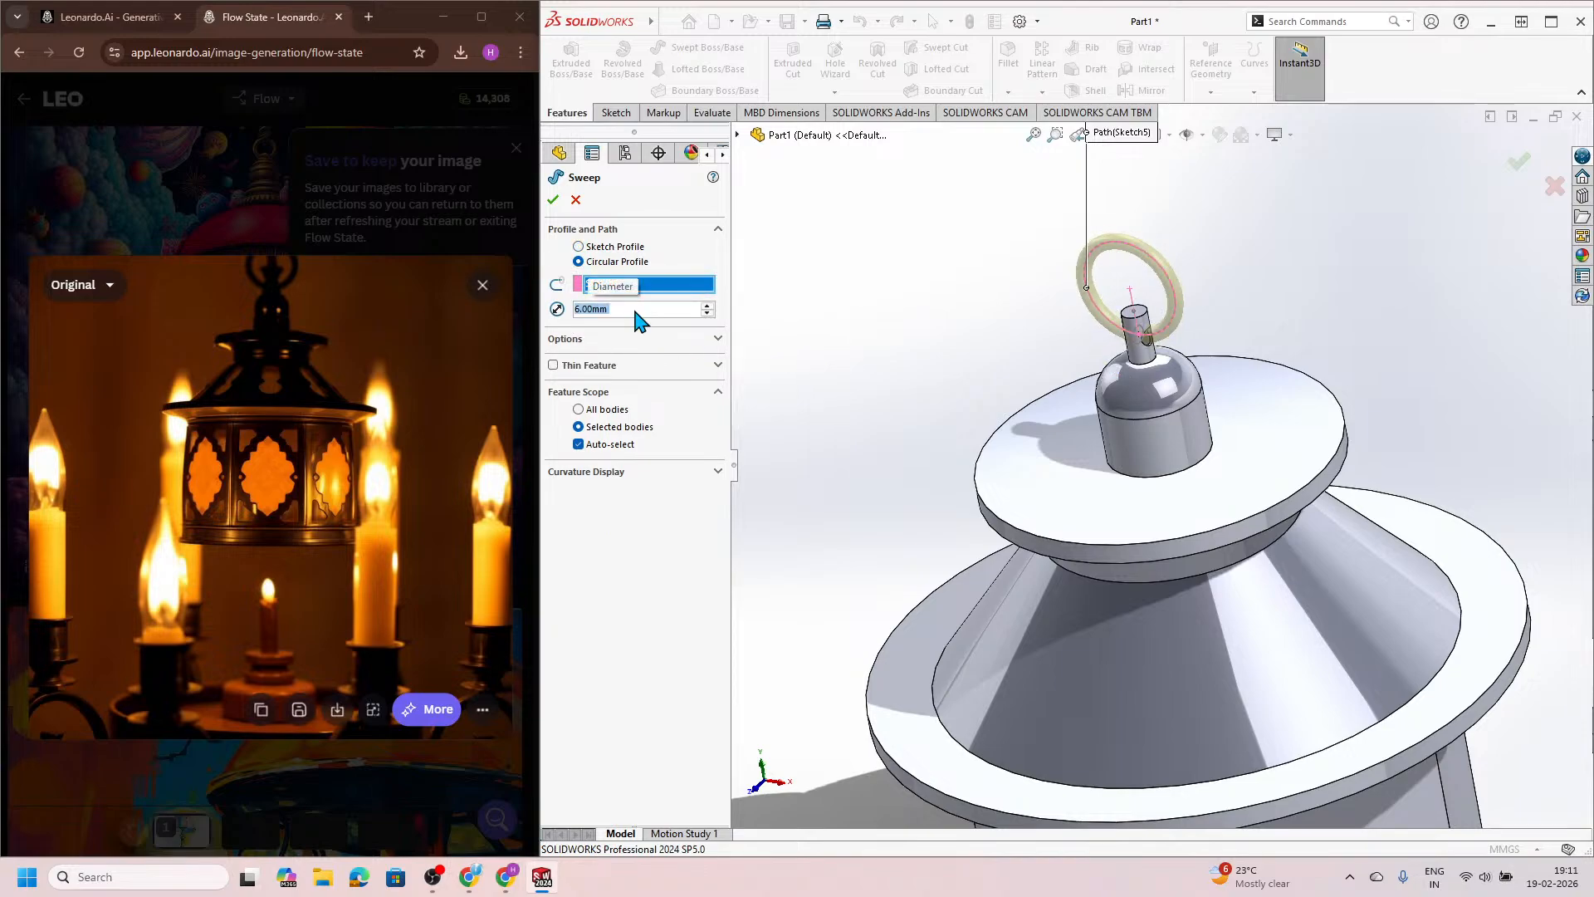
left_click(552, 201)
Step: Examine the lantern from the side and from below, comparing the ring, roof and open base with the reference image
scroll(985, 381, "up", 4)
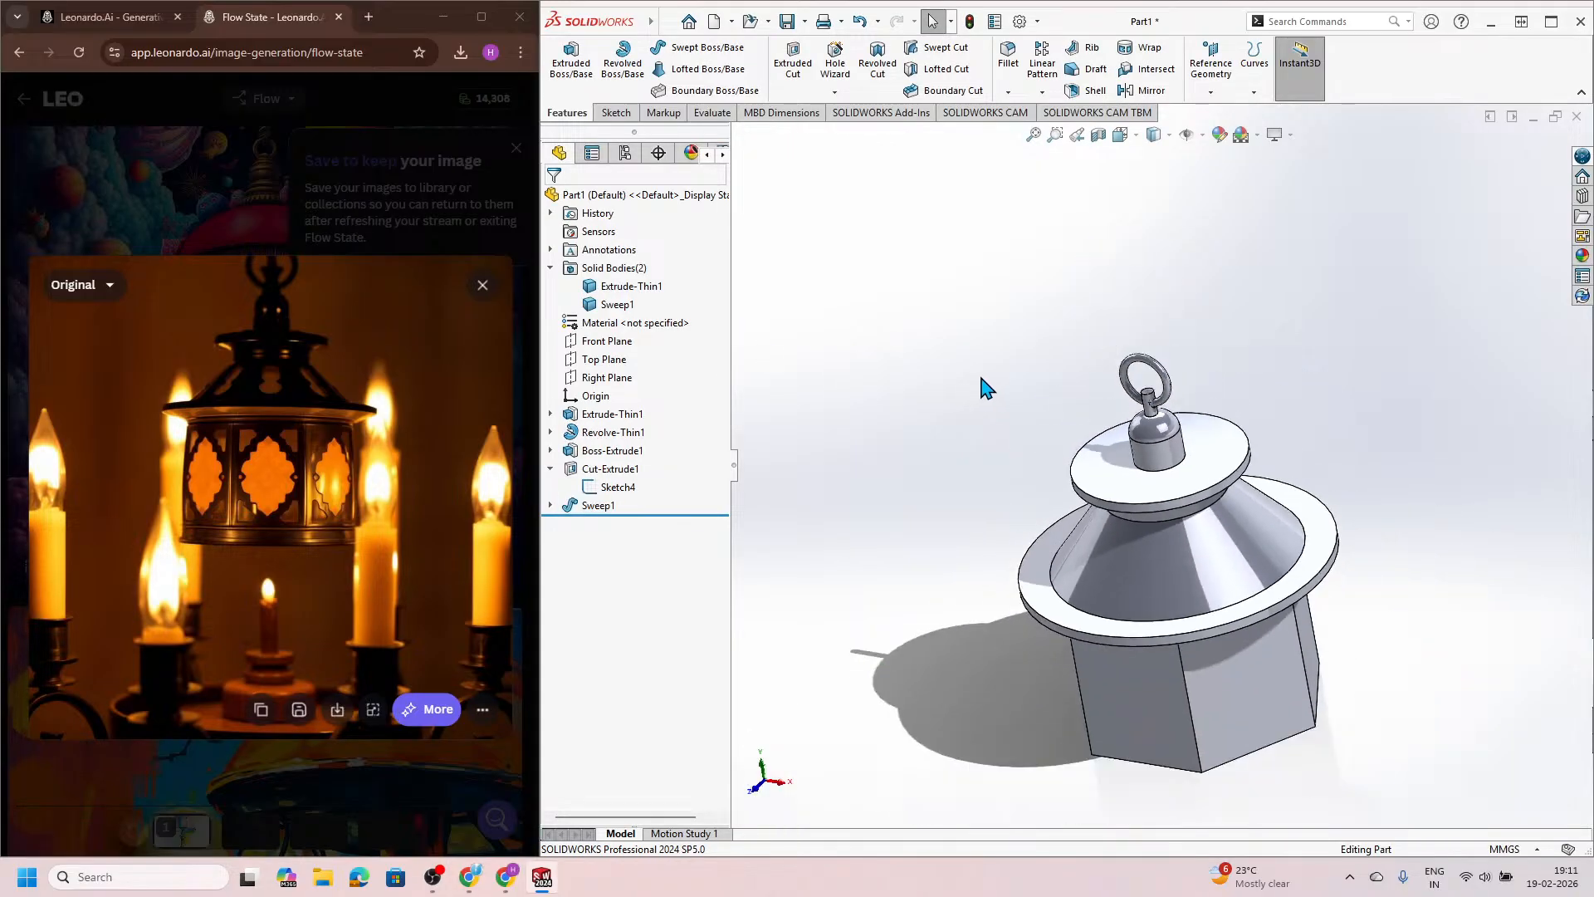
middle_click_drag(1129, 464, 1139, 410)
scroll(1230, 477, "down", 3)
scroll(1155, 483, "up", 5)
scroll(1154, 477, "down", 5)
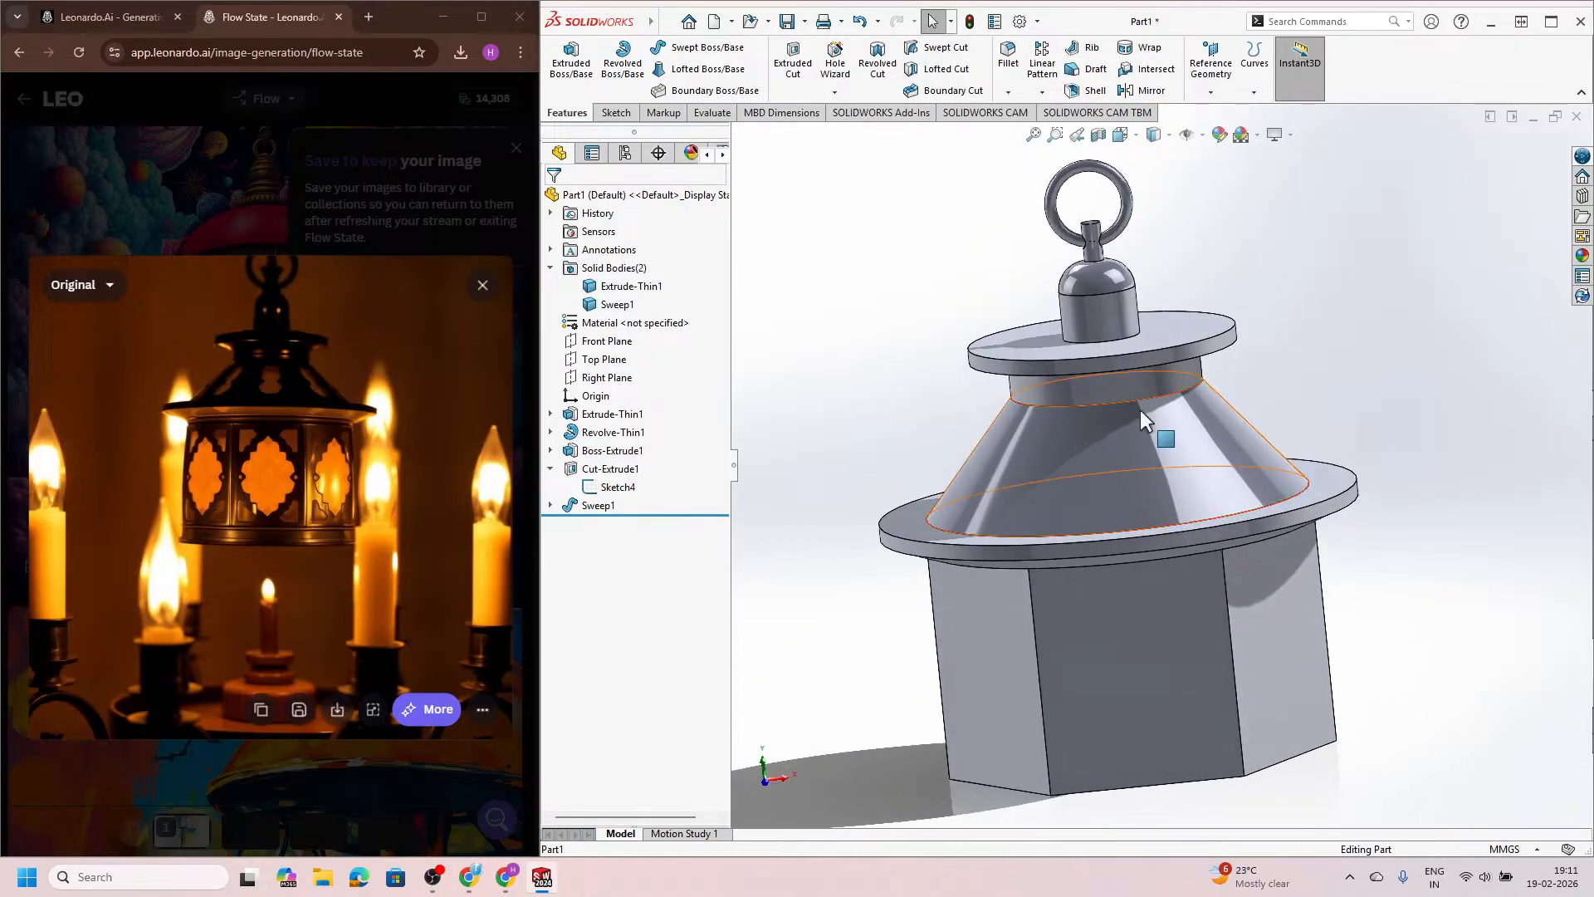
scroll(1139, 410, "up", 3)
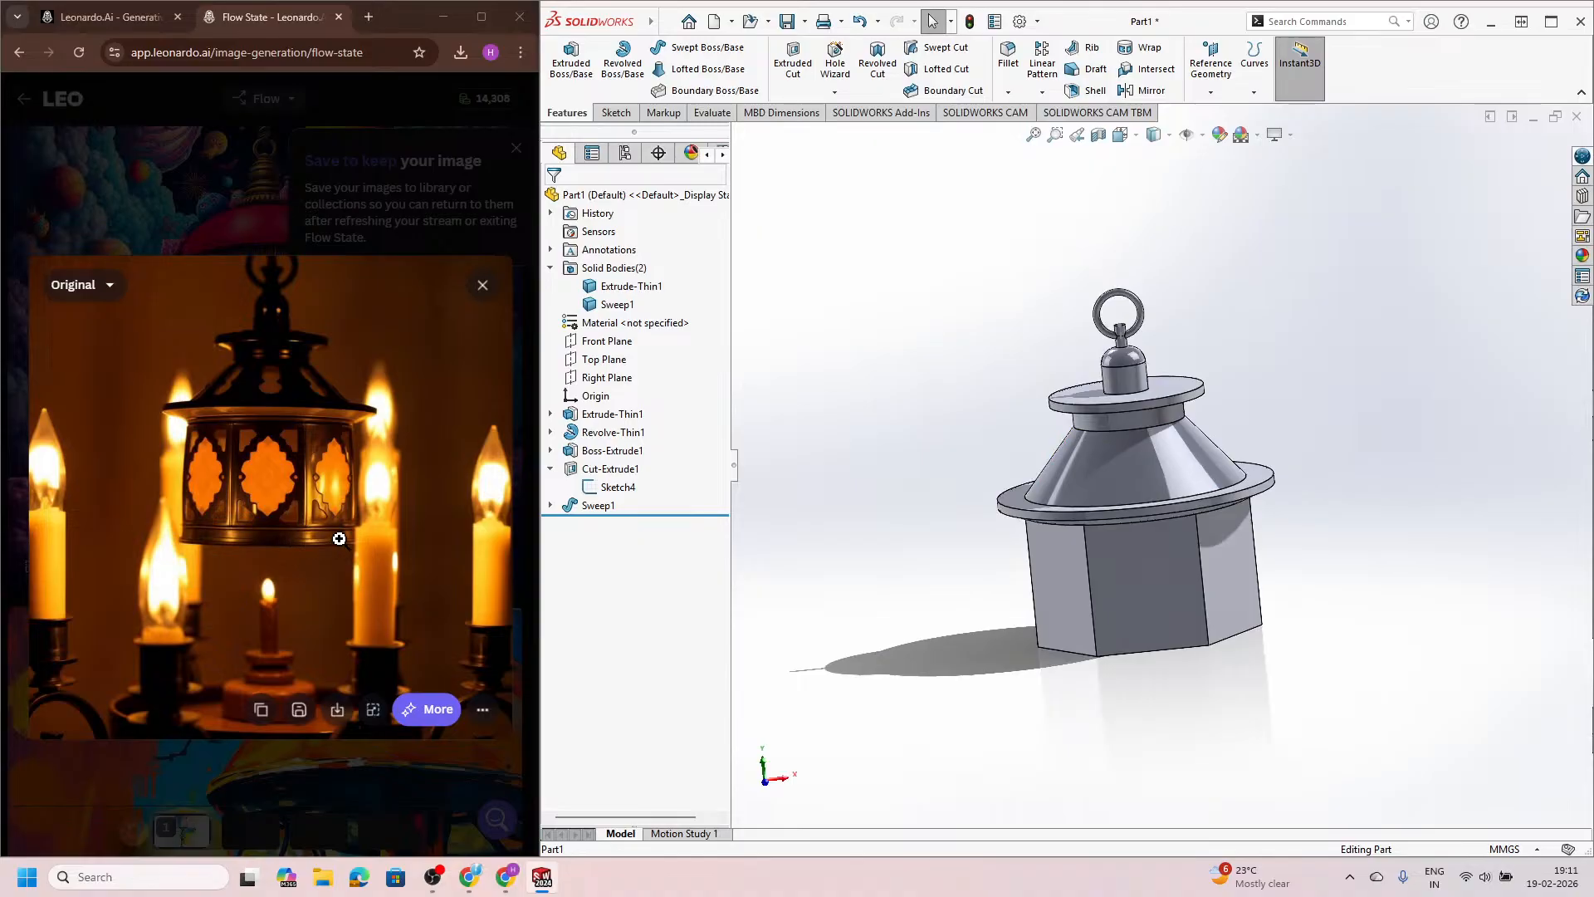
middle_click_drag(999, 612, 1194, 440)
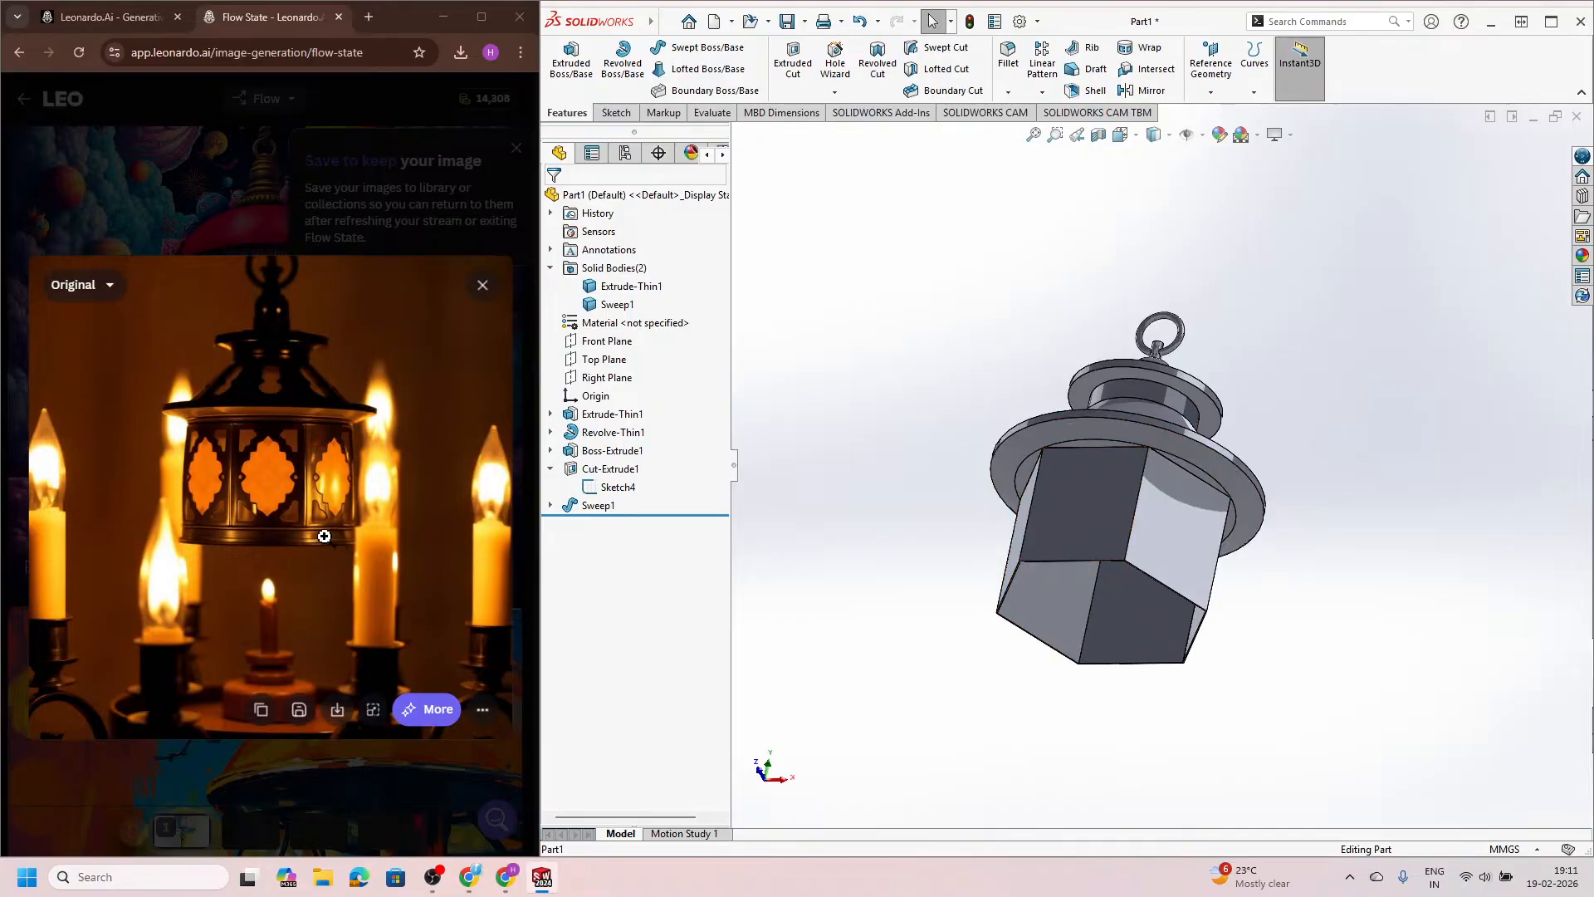
middle_click_drag(1023, 520, 1157, 555)
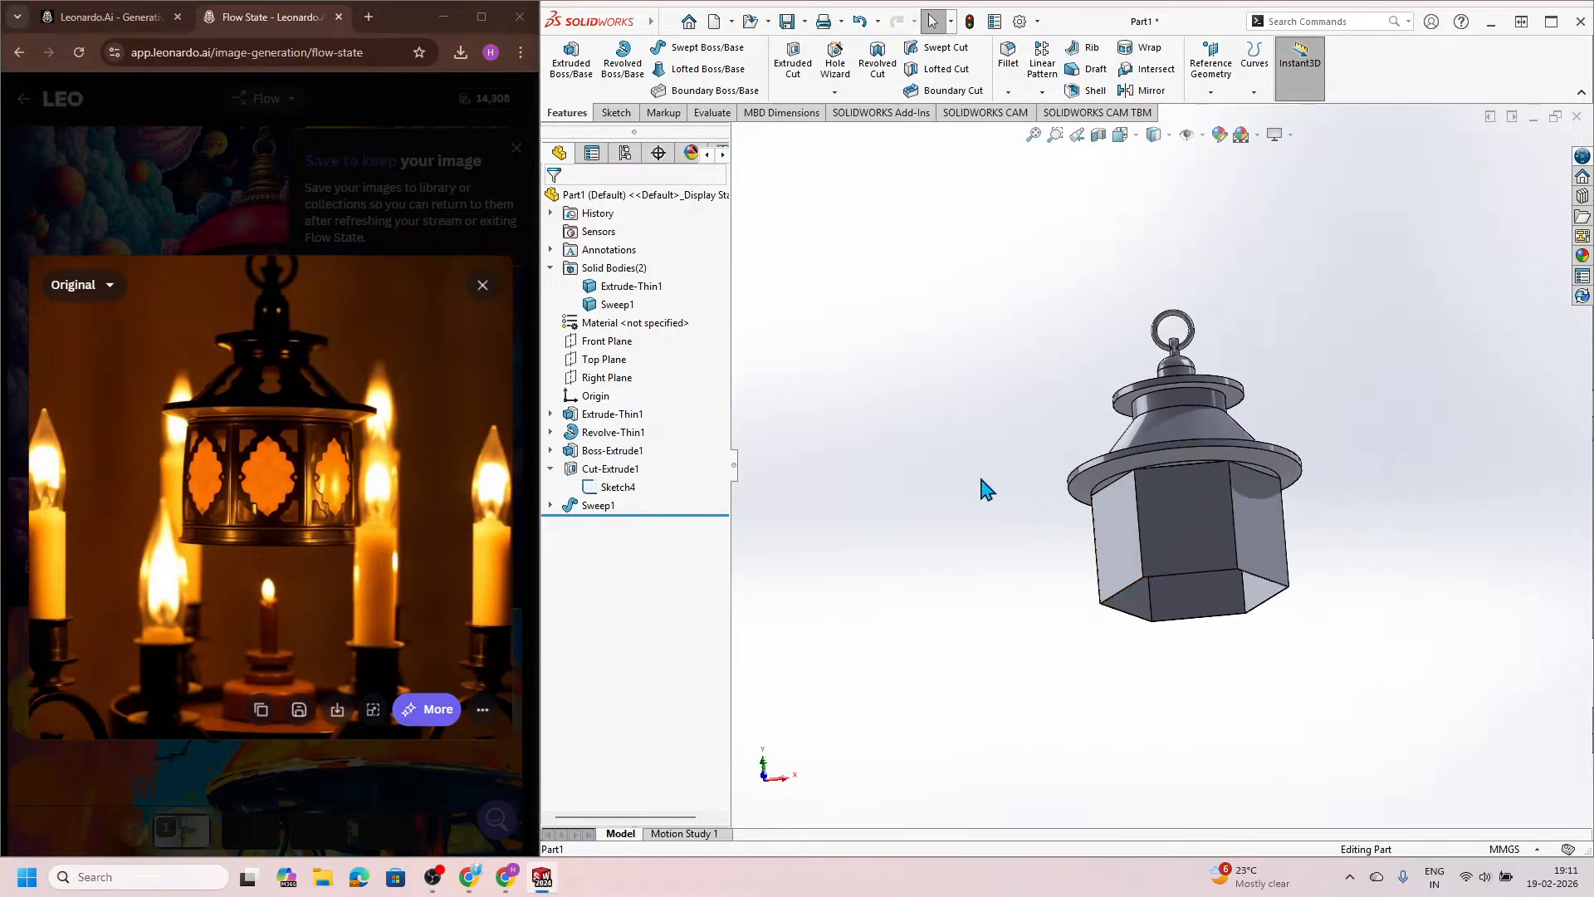
Step: Start a sketch on the Front Plane and draw a vertical centerline downward from the midpoint of the body's bottom edge
left_click(611, 343)
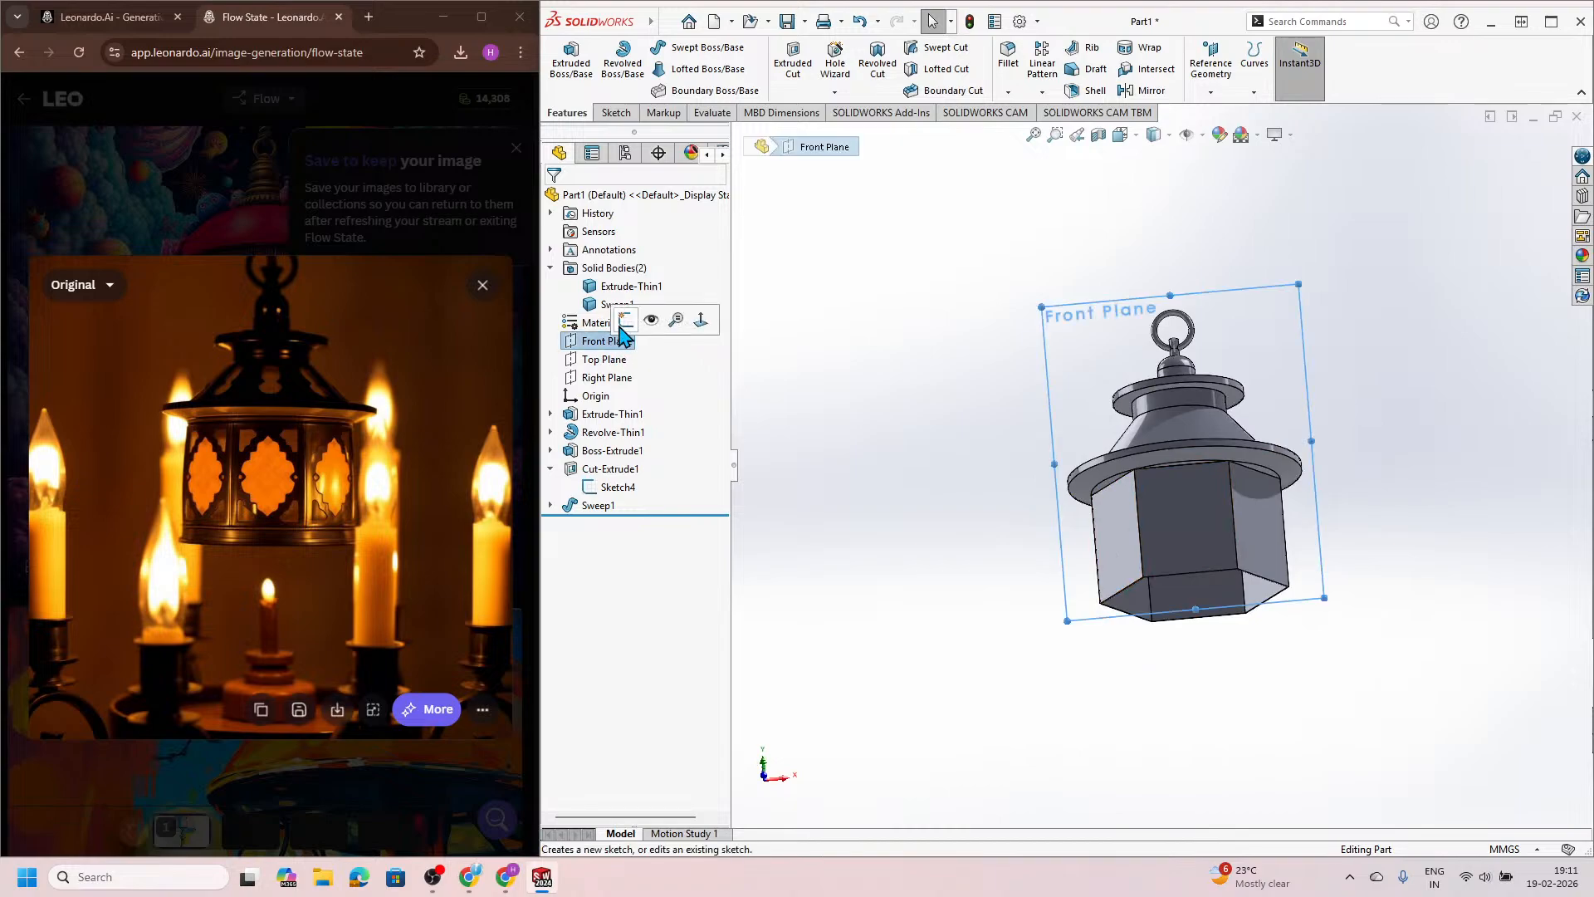
left_click(625, 320)
scroll(860, 454, "up", 2)
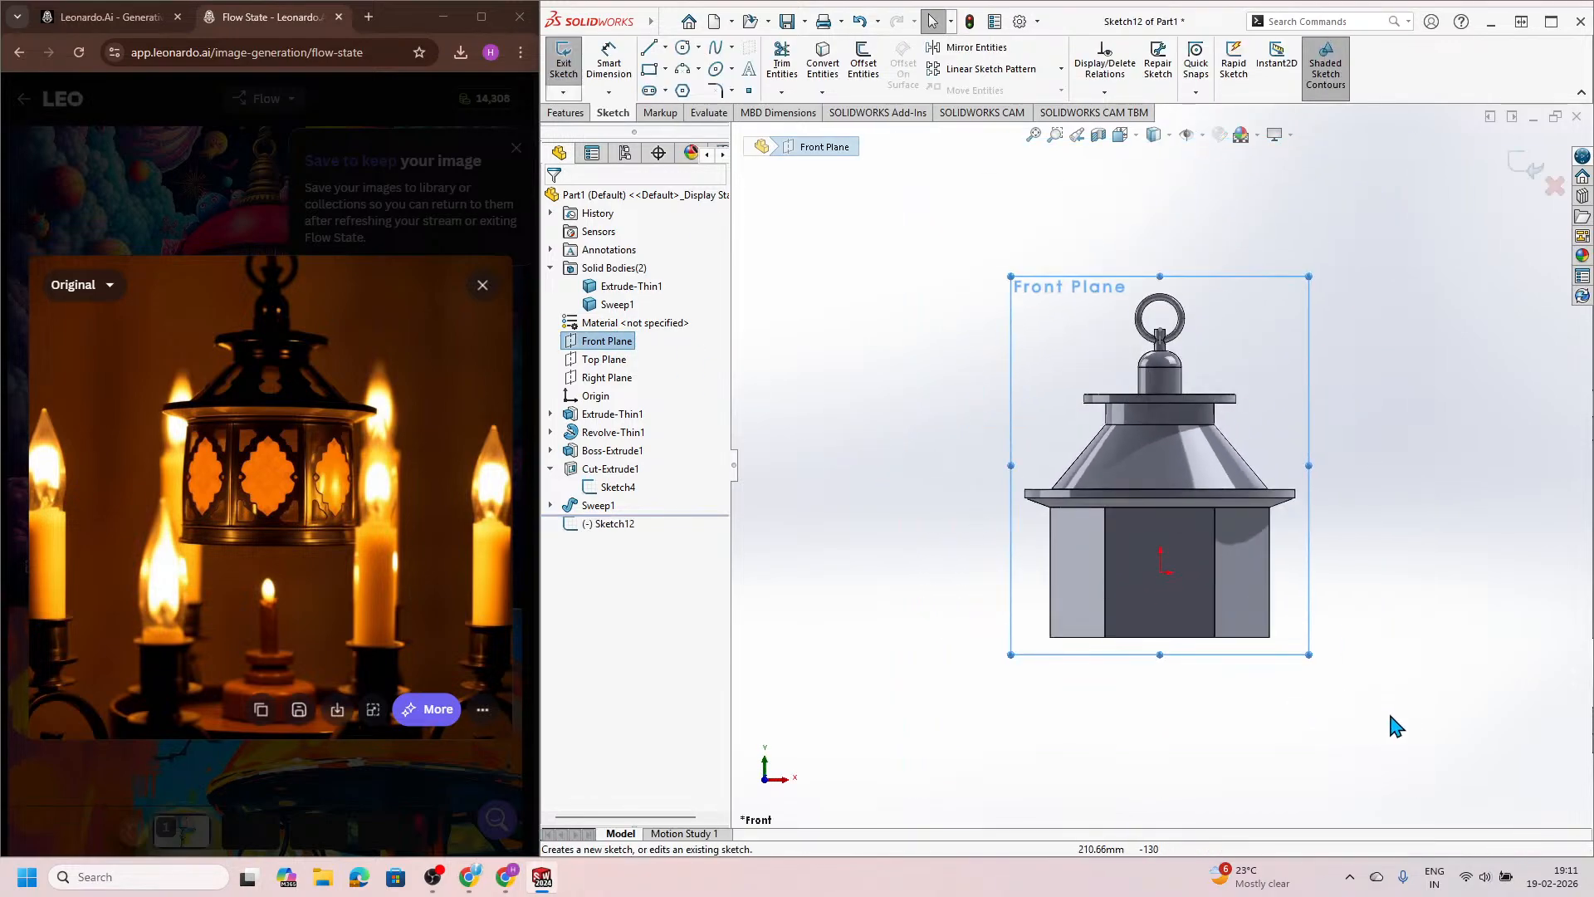
scroll(1391, 726, "down", 3)
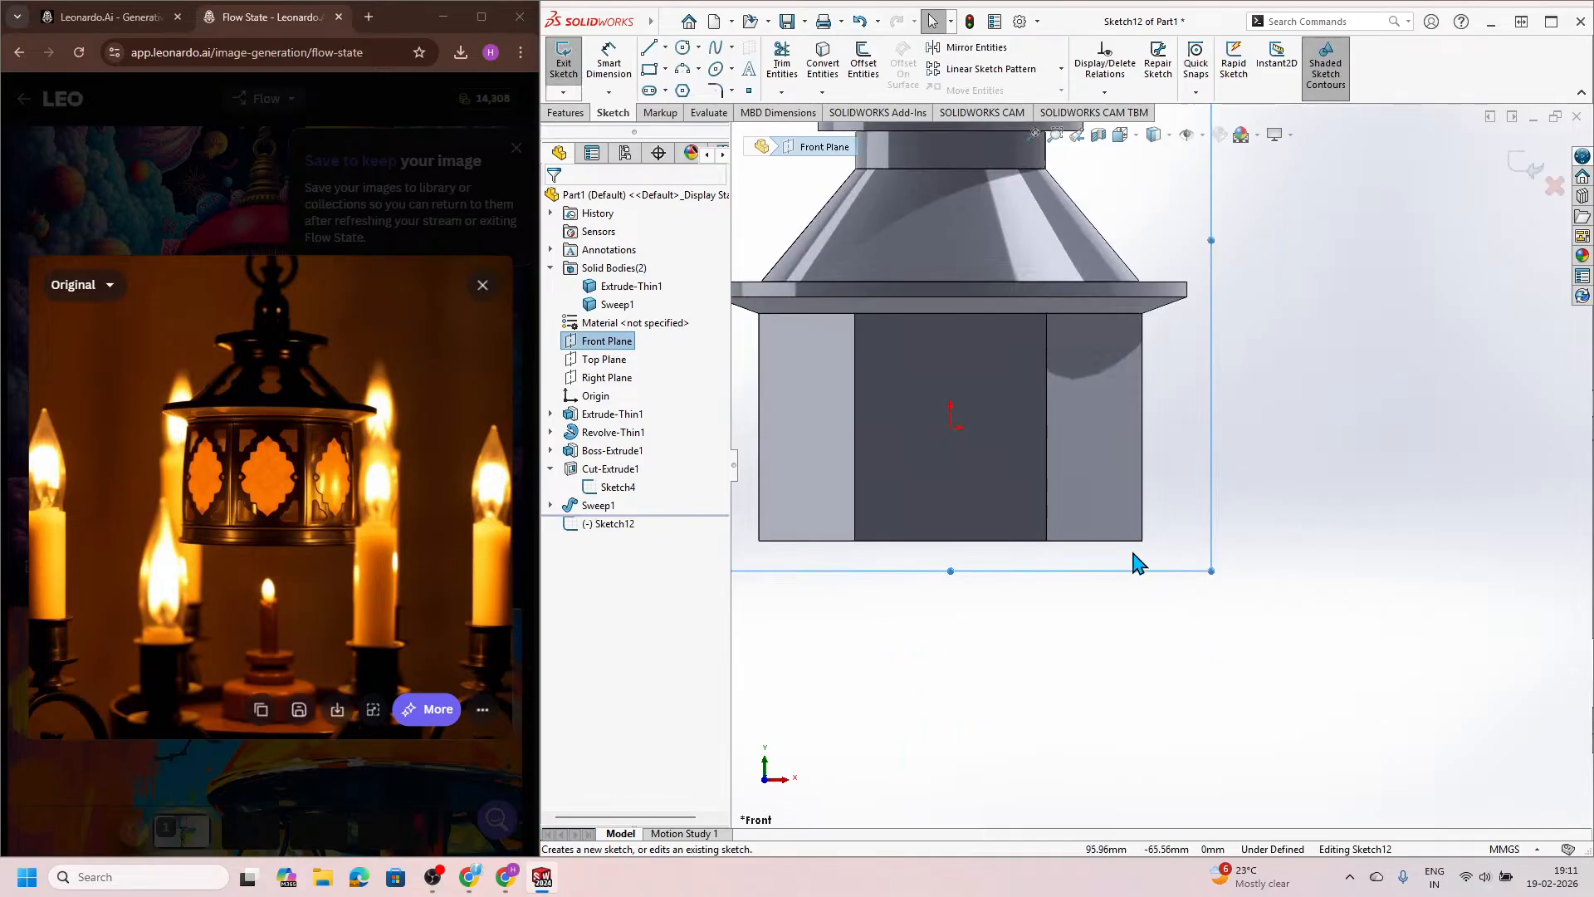
left_click(665, 47)
left_click(689, 84)
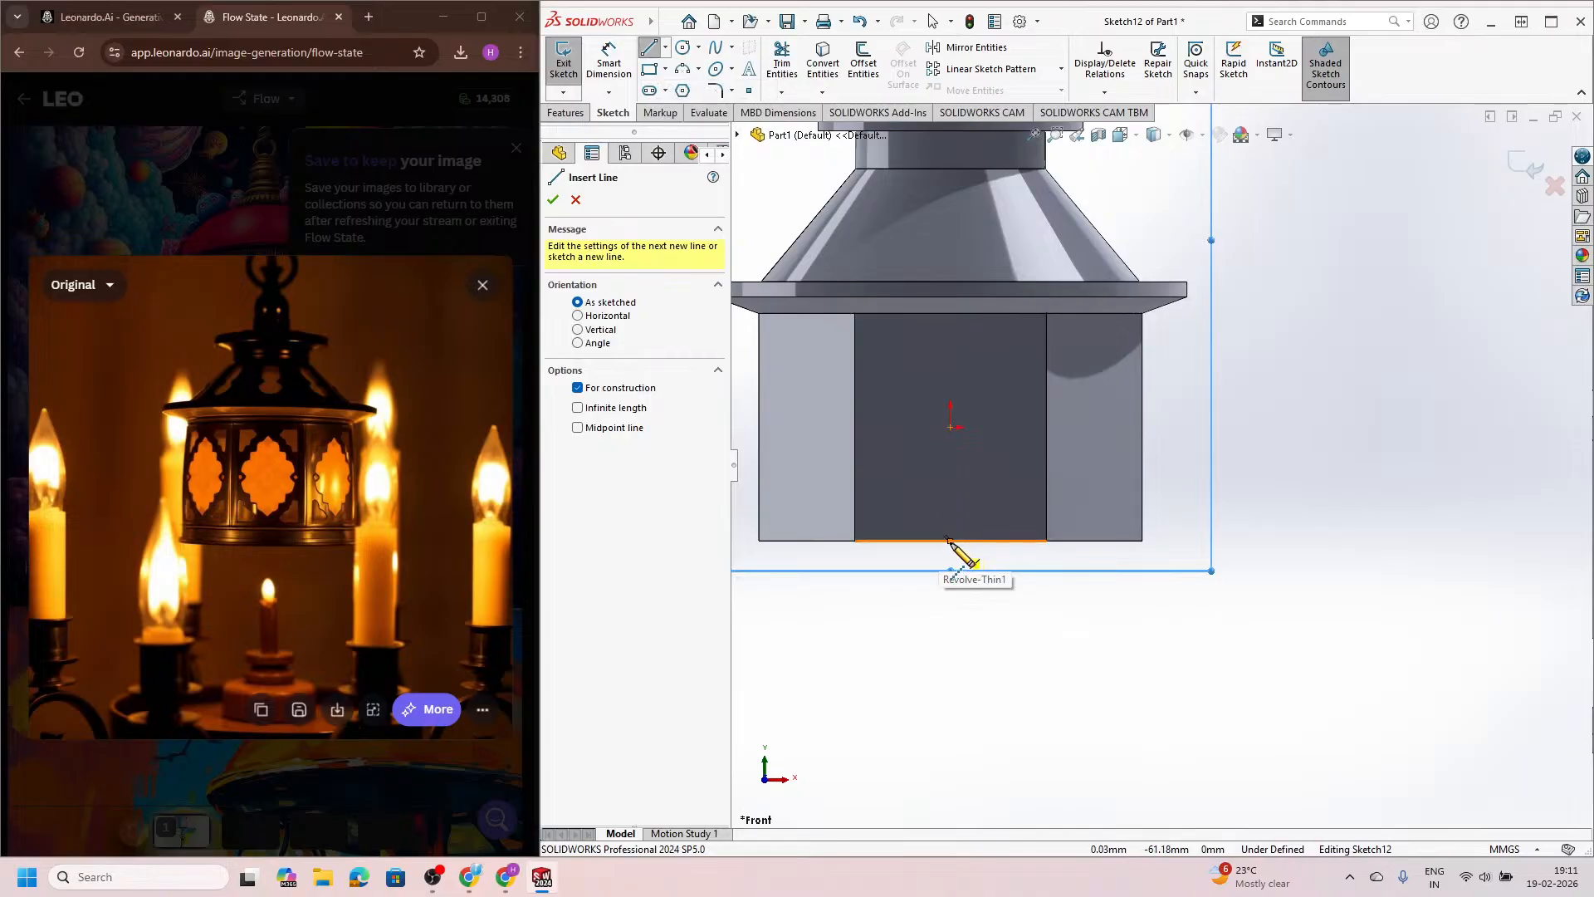
left_click(950, 539)
left_click(950, 599)
key("Escape")
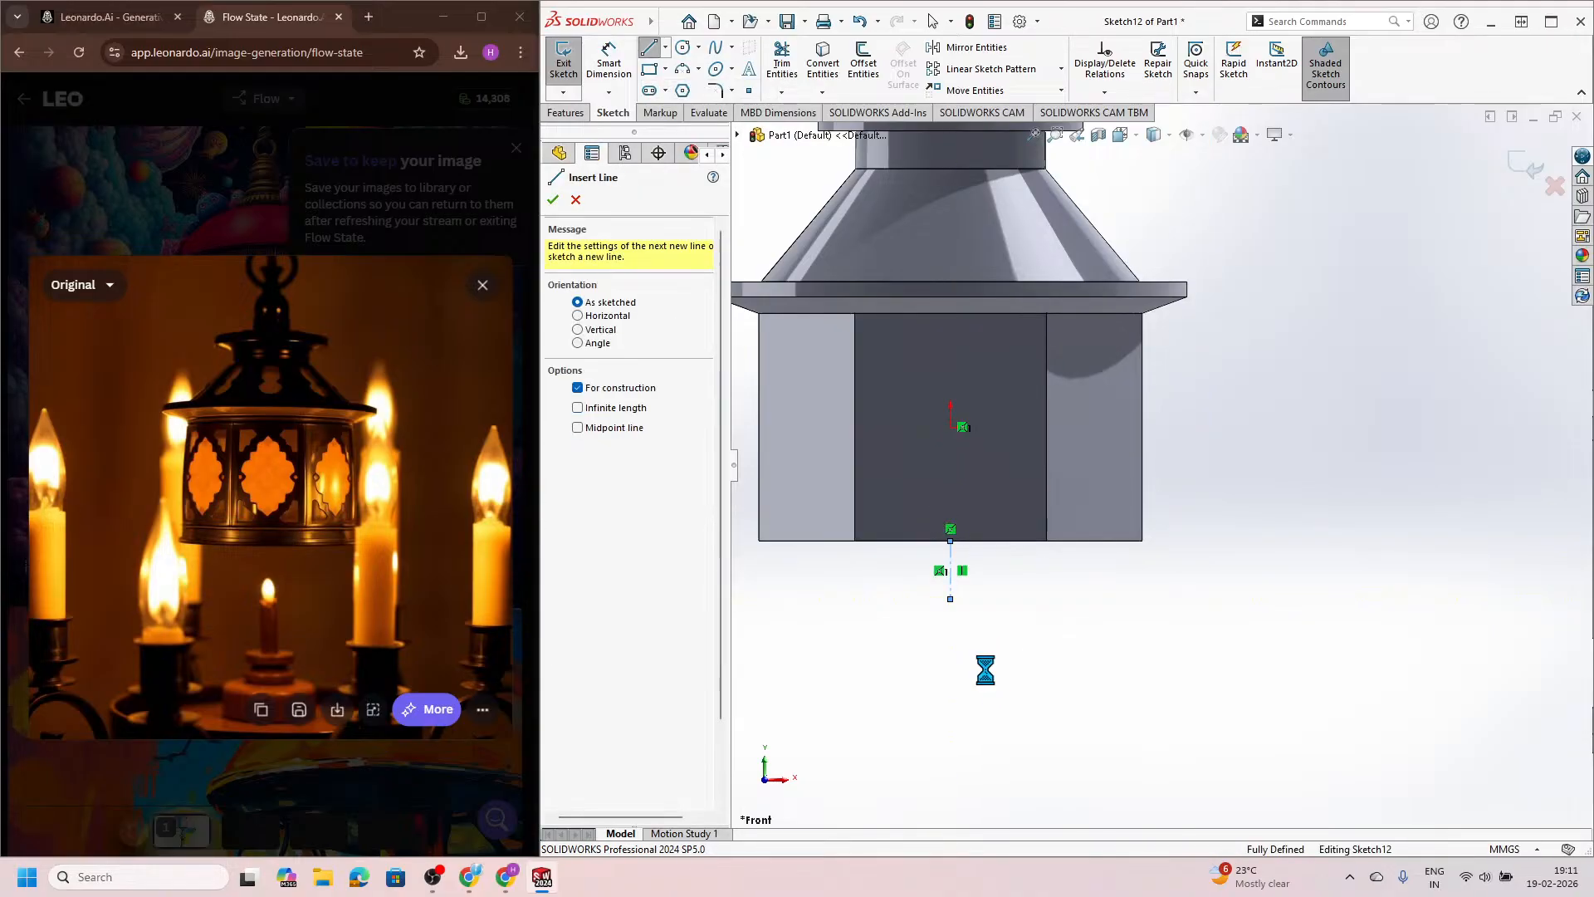
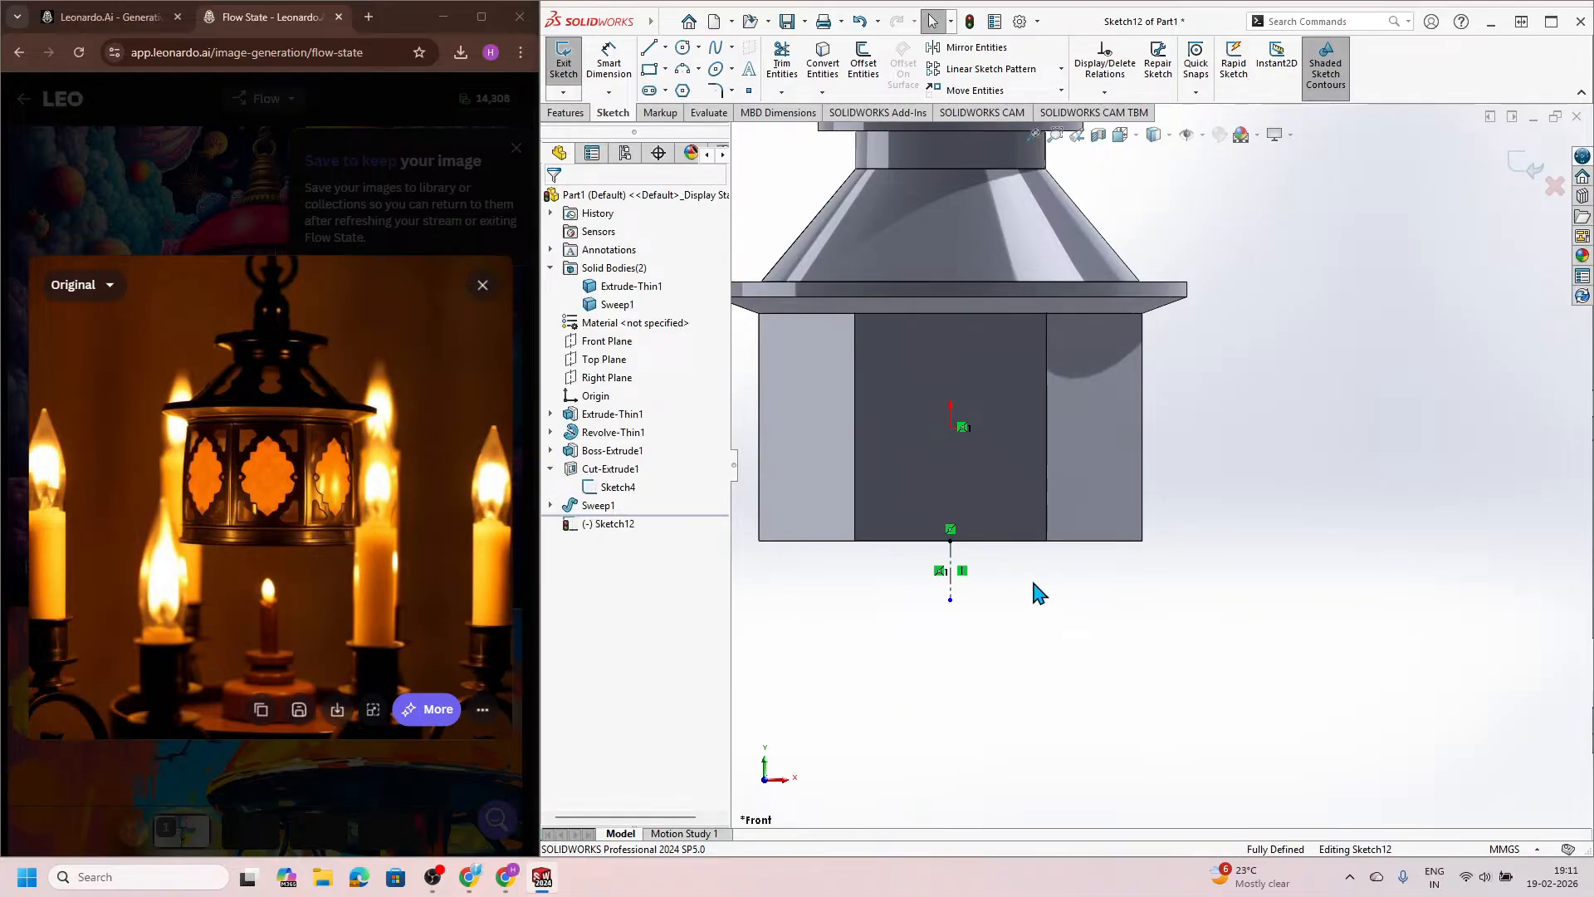
Step: Draw an outward-bulging three-point semicircular arc, radius about 4 mm, straight down from the body's lower outer corner
scroll(1150, 554, "down", 2)
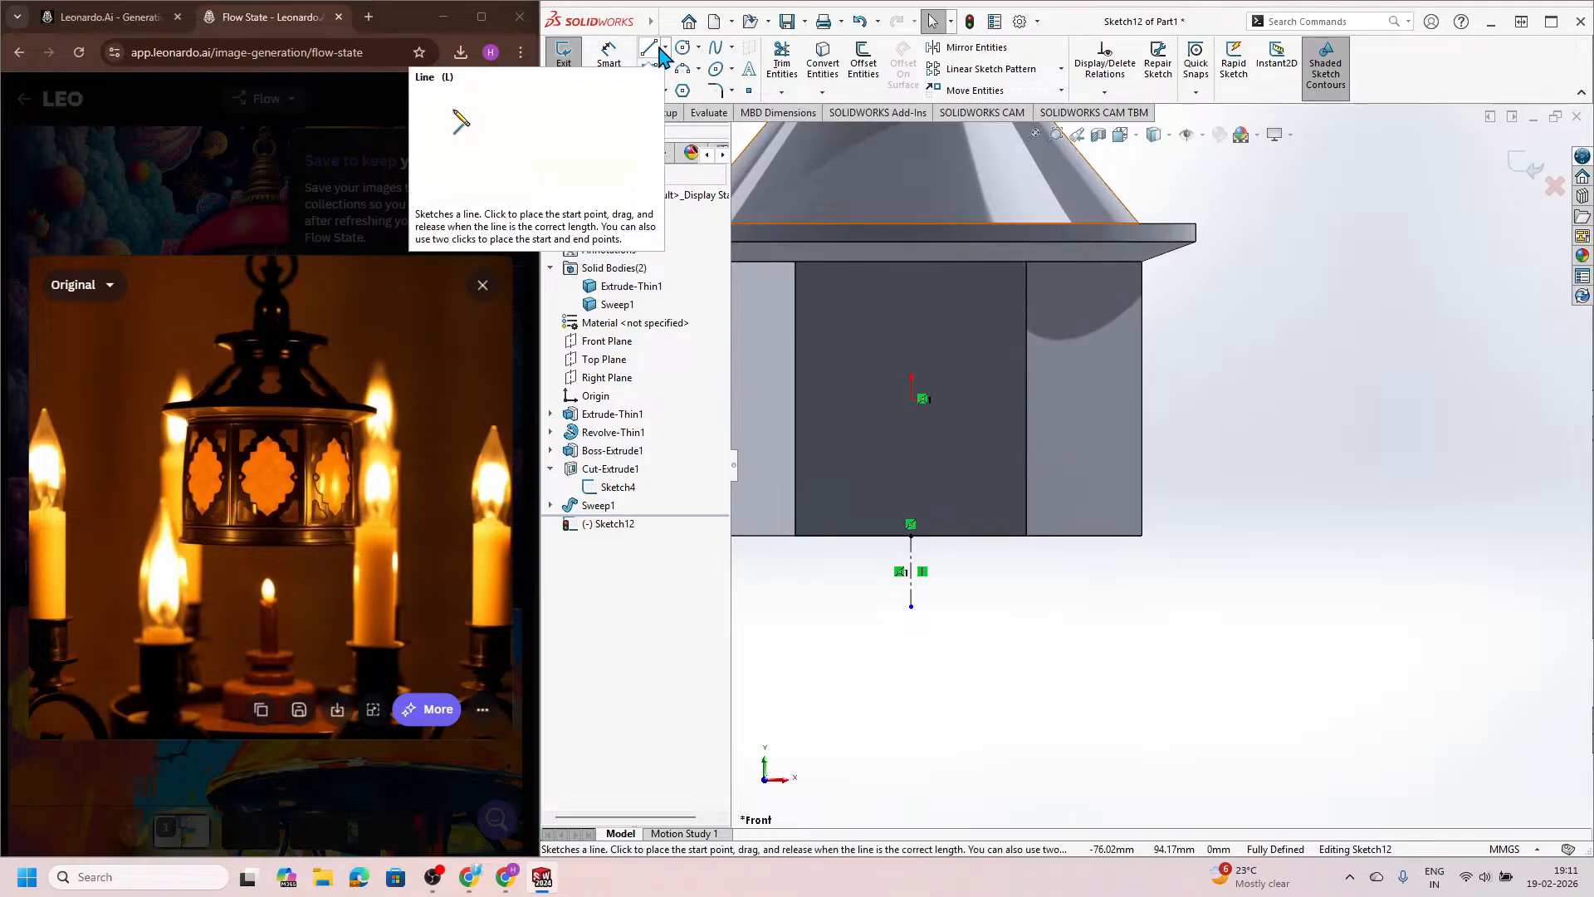
left_click(686, 77)
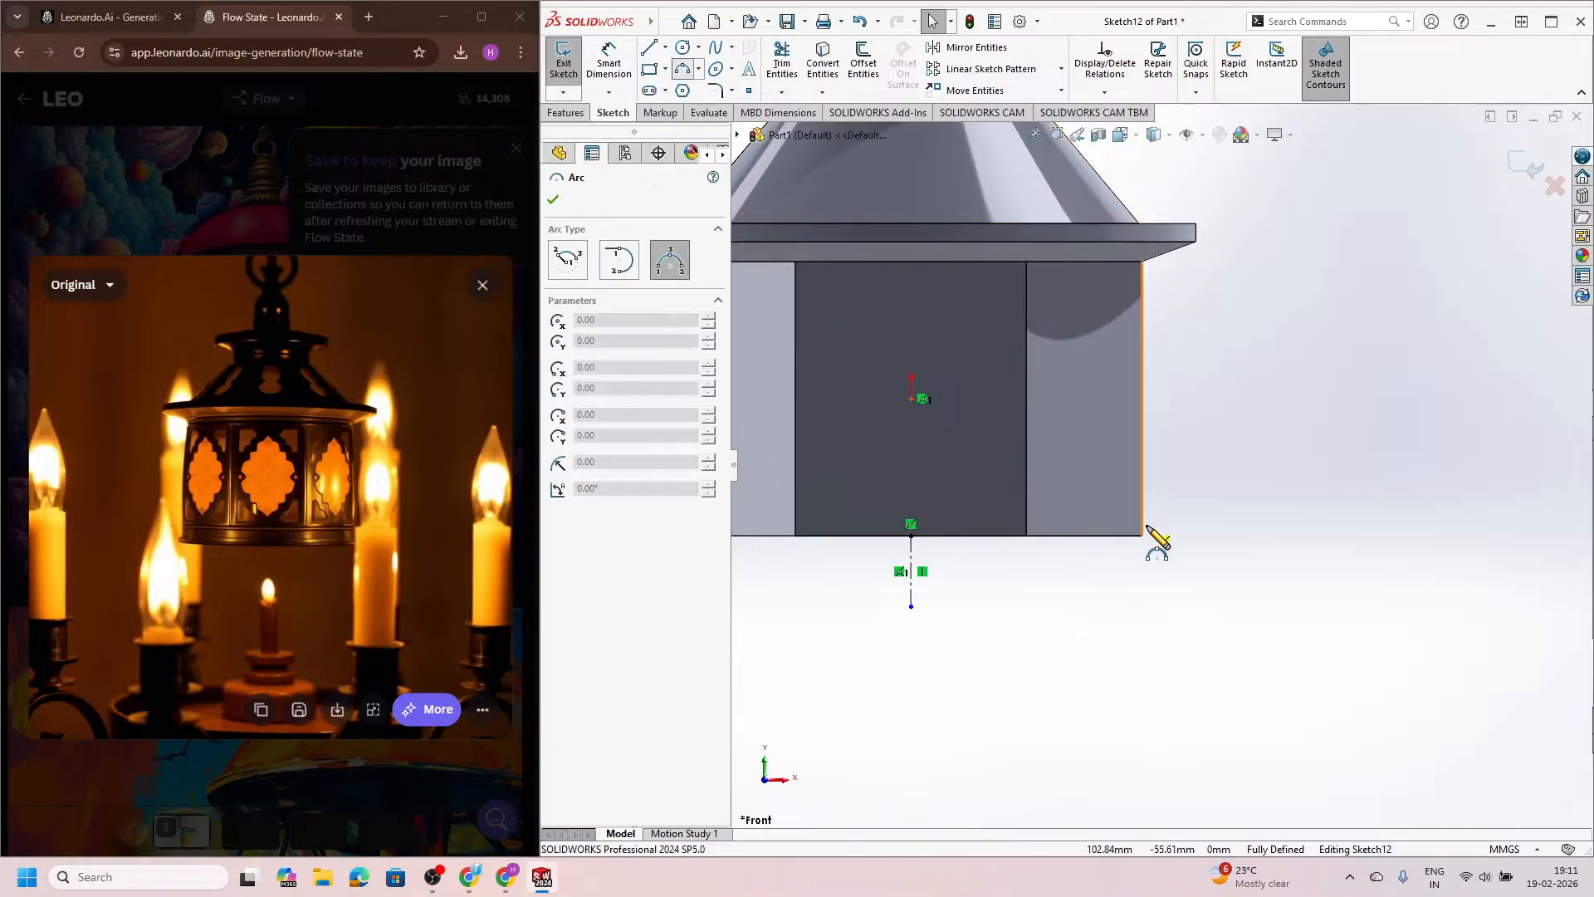
left_click(1144, 537)
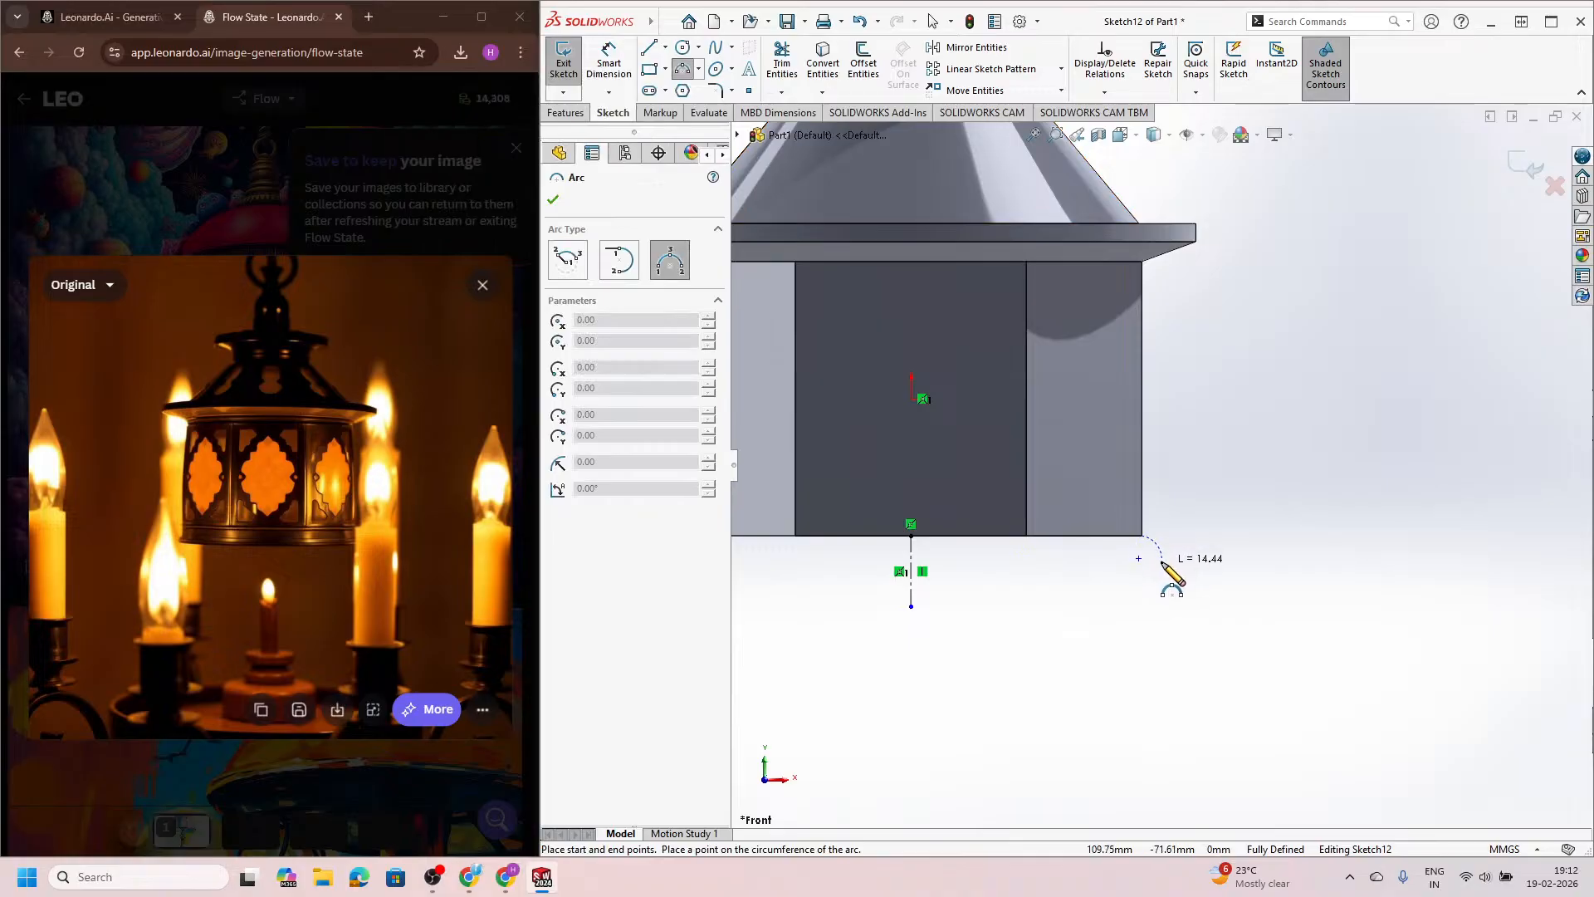
scroll(1161, 563, "down", 3)
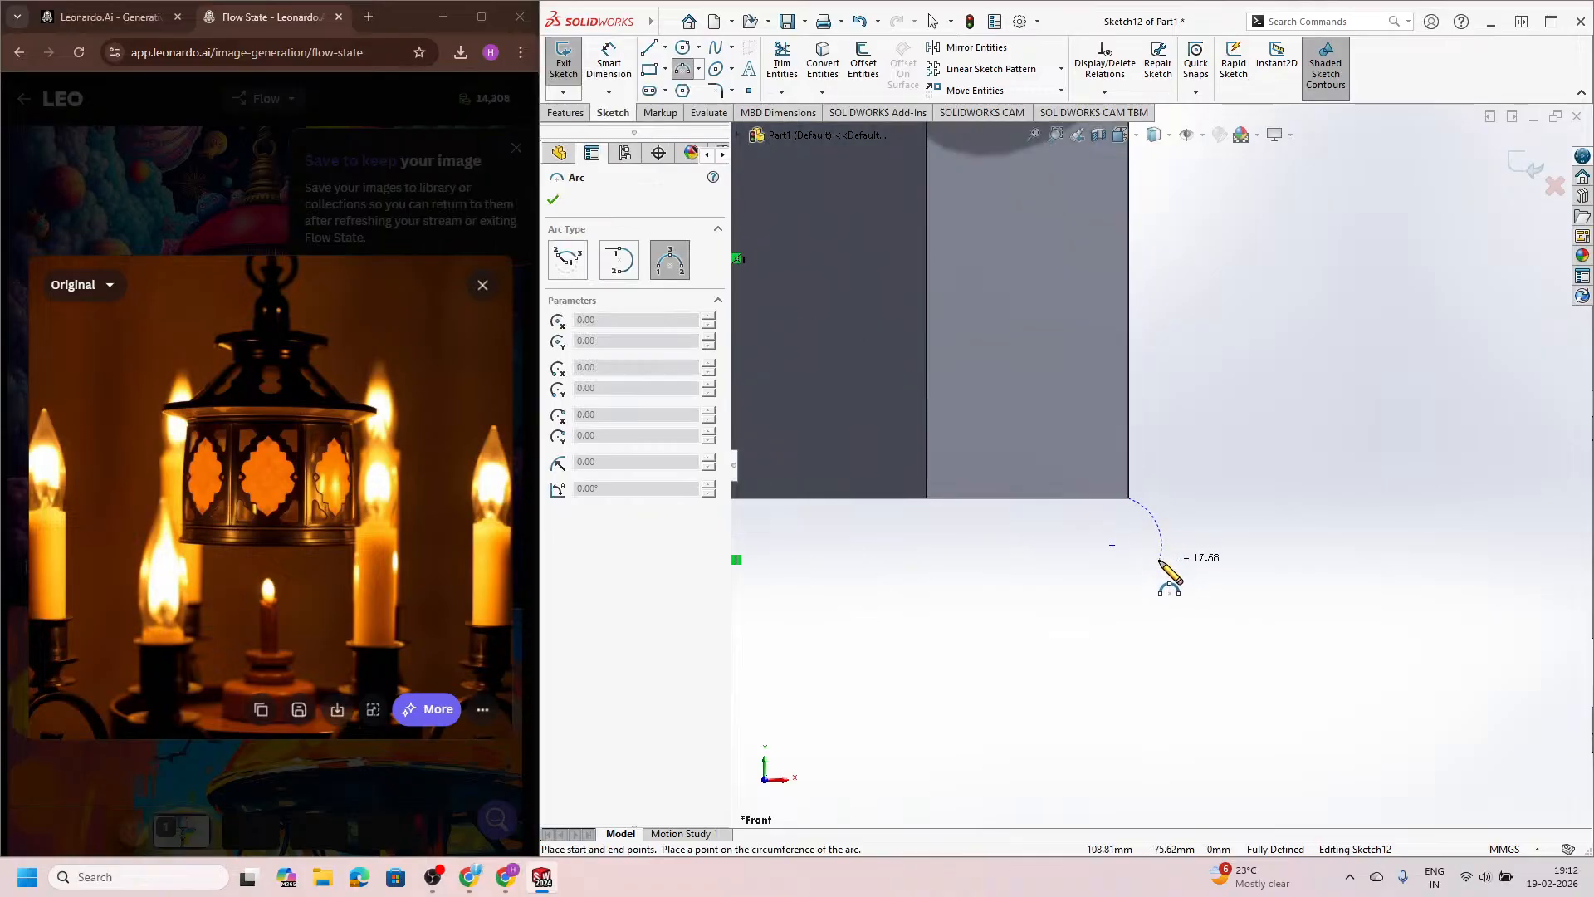
left_click(1124, 534)
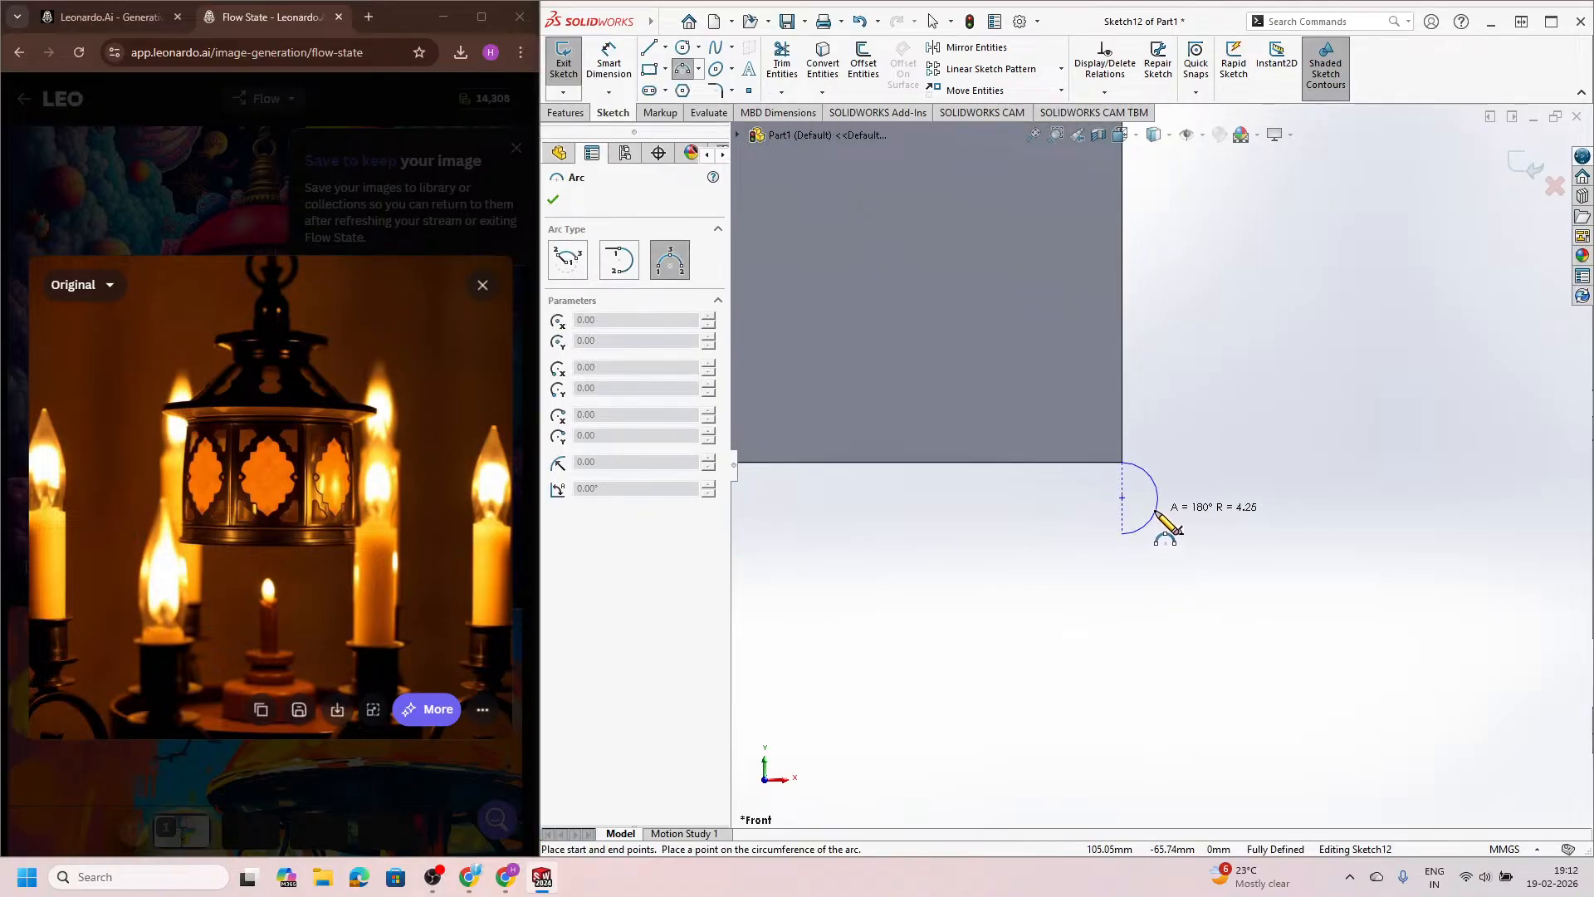
left_click(1165, 523)
Step: Draw a vertical line straight down from the lower end of the semicircular arc
key("l")
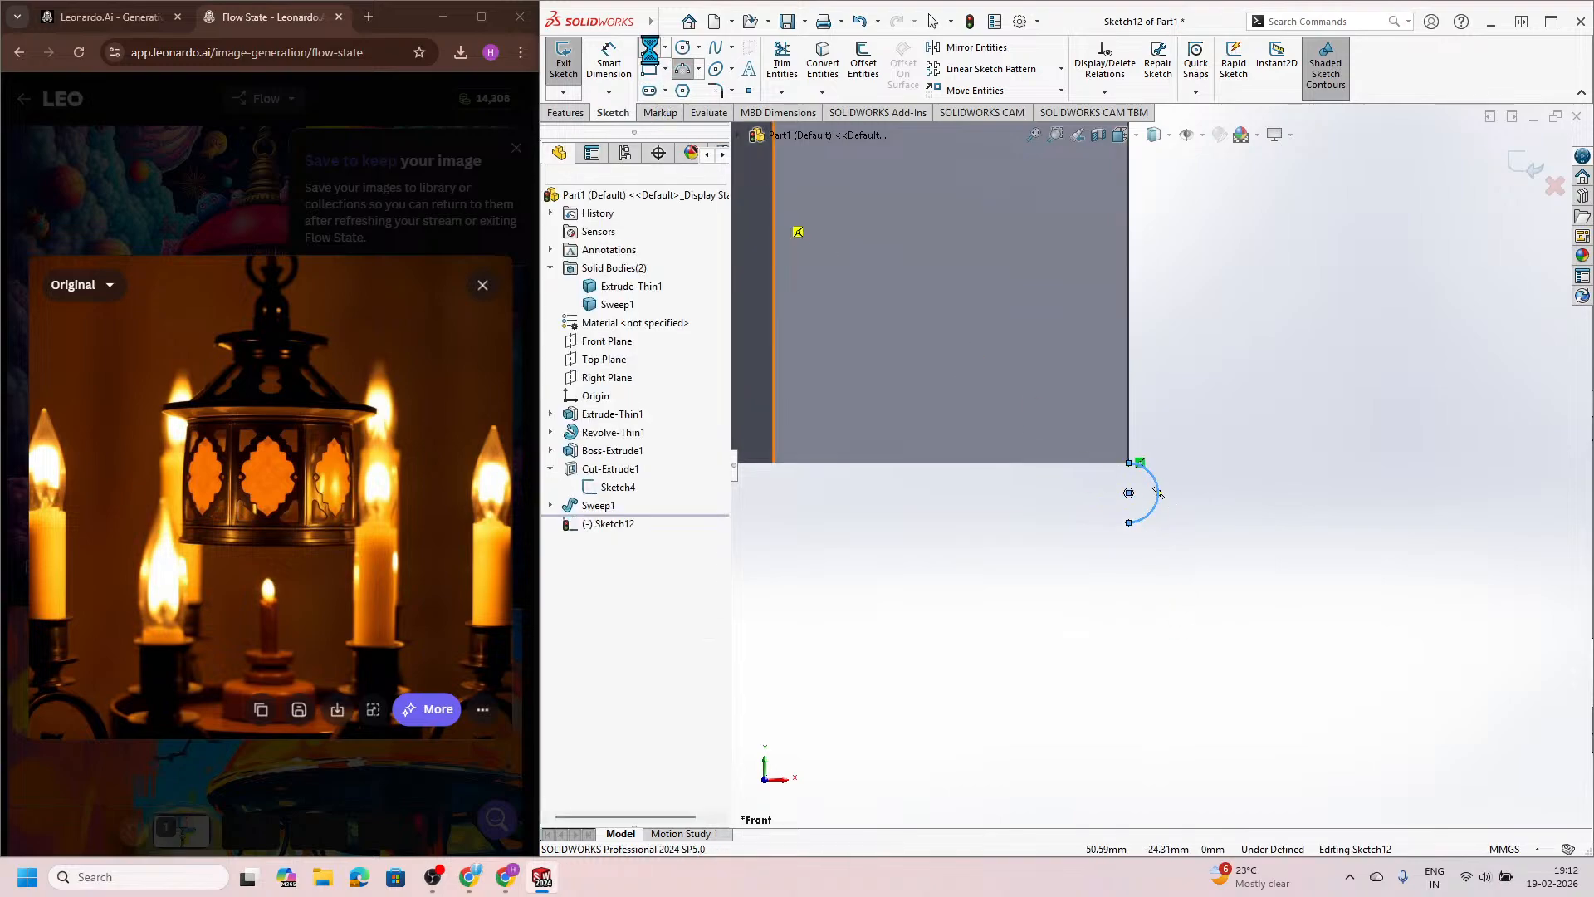
left_click(1128, 524)
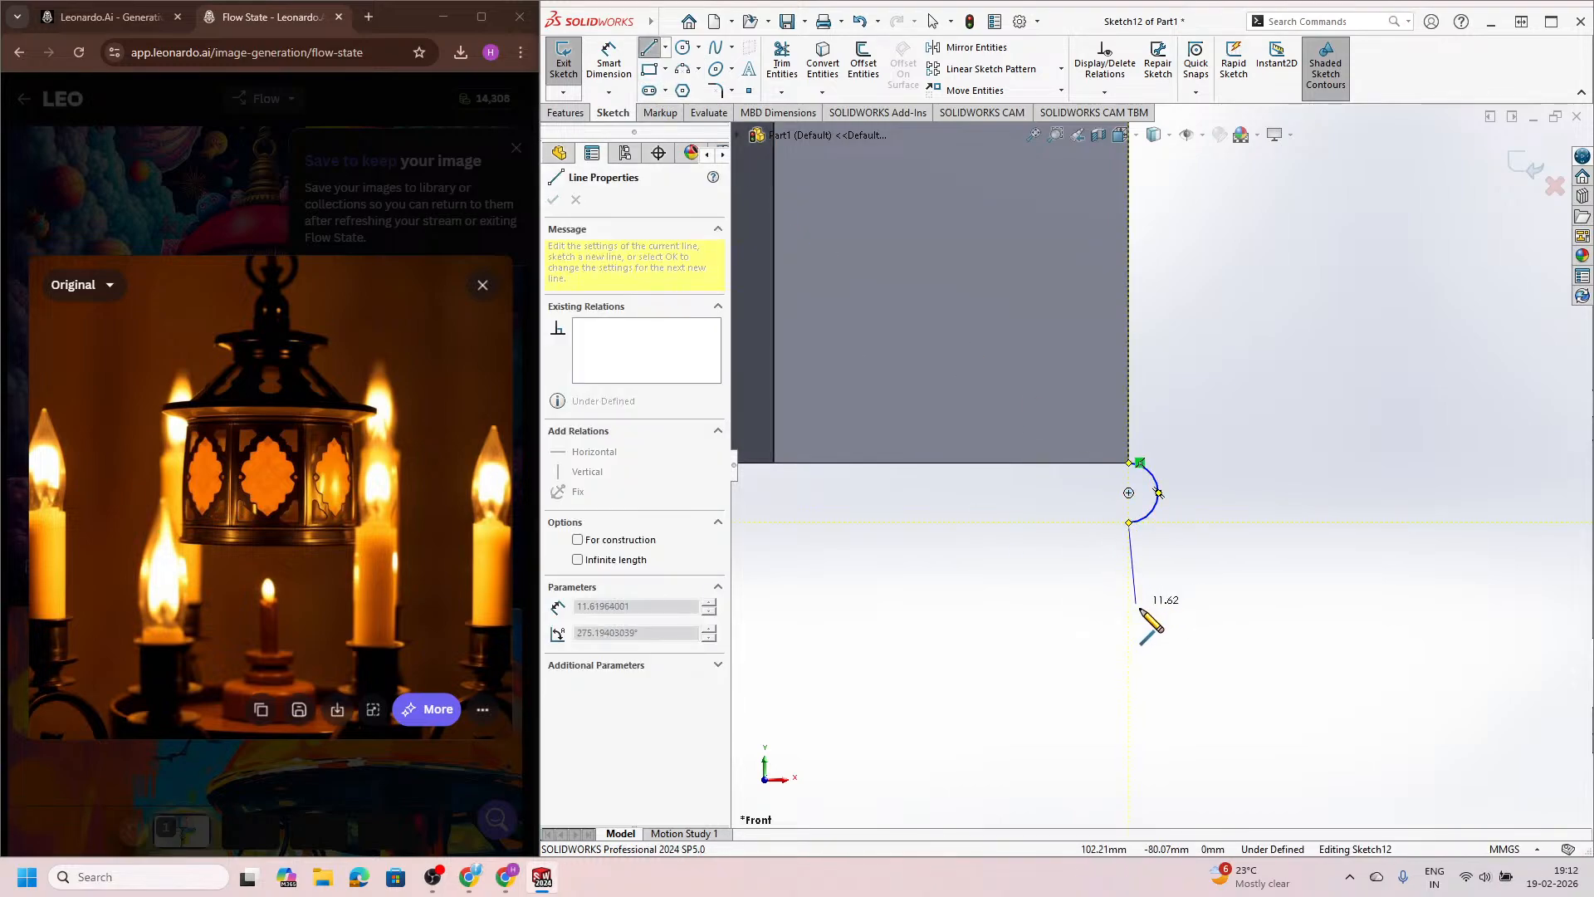
left_click(1129, 630)
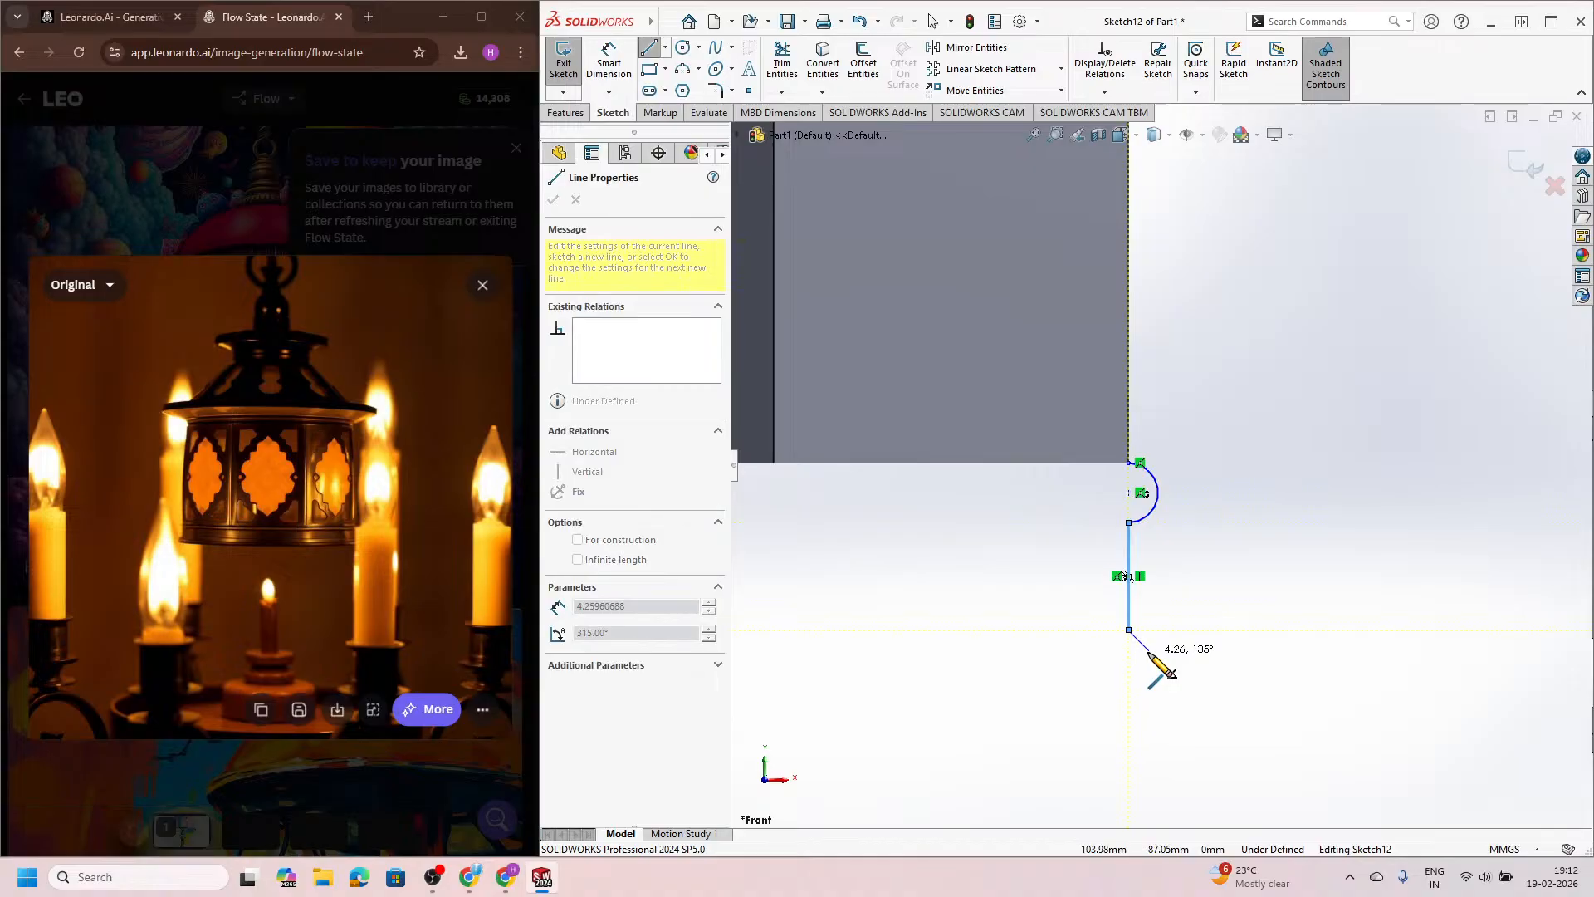
key("Escape")
Step: Draw an outward-bulging three-point semicircular arc, radius about 5.7 mm, straight down from the lower end of the vertical line
left_click(679, 71)
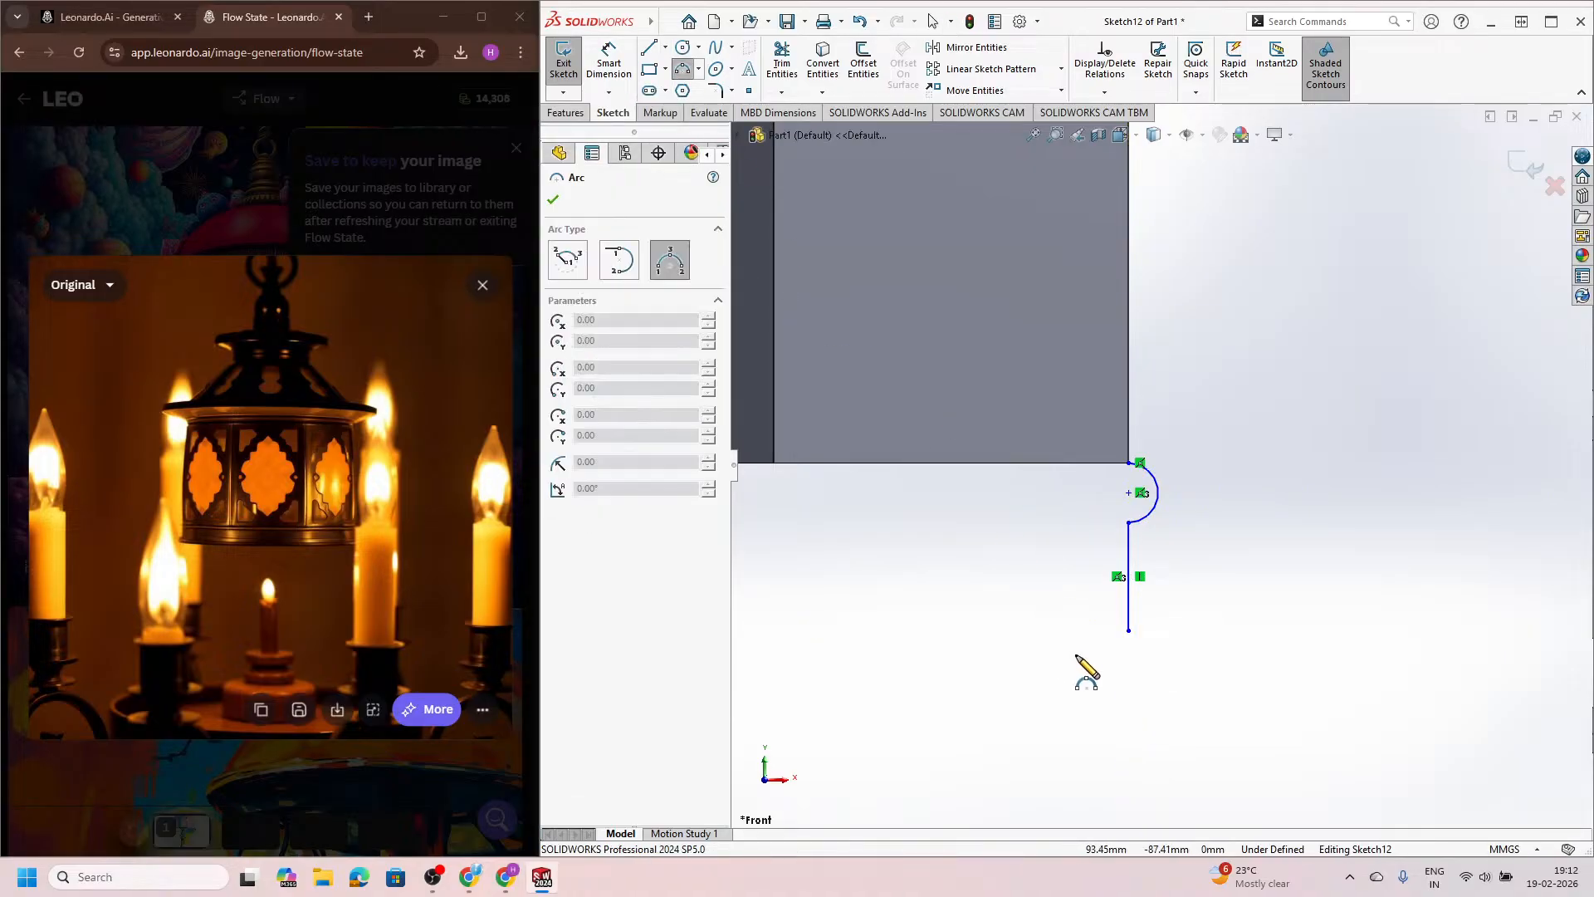
left_click(1128, 630)
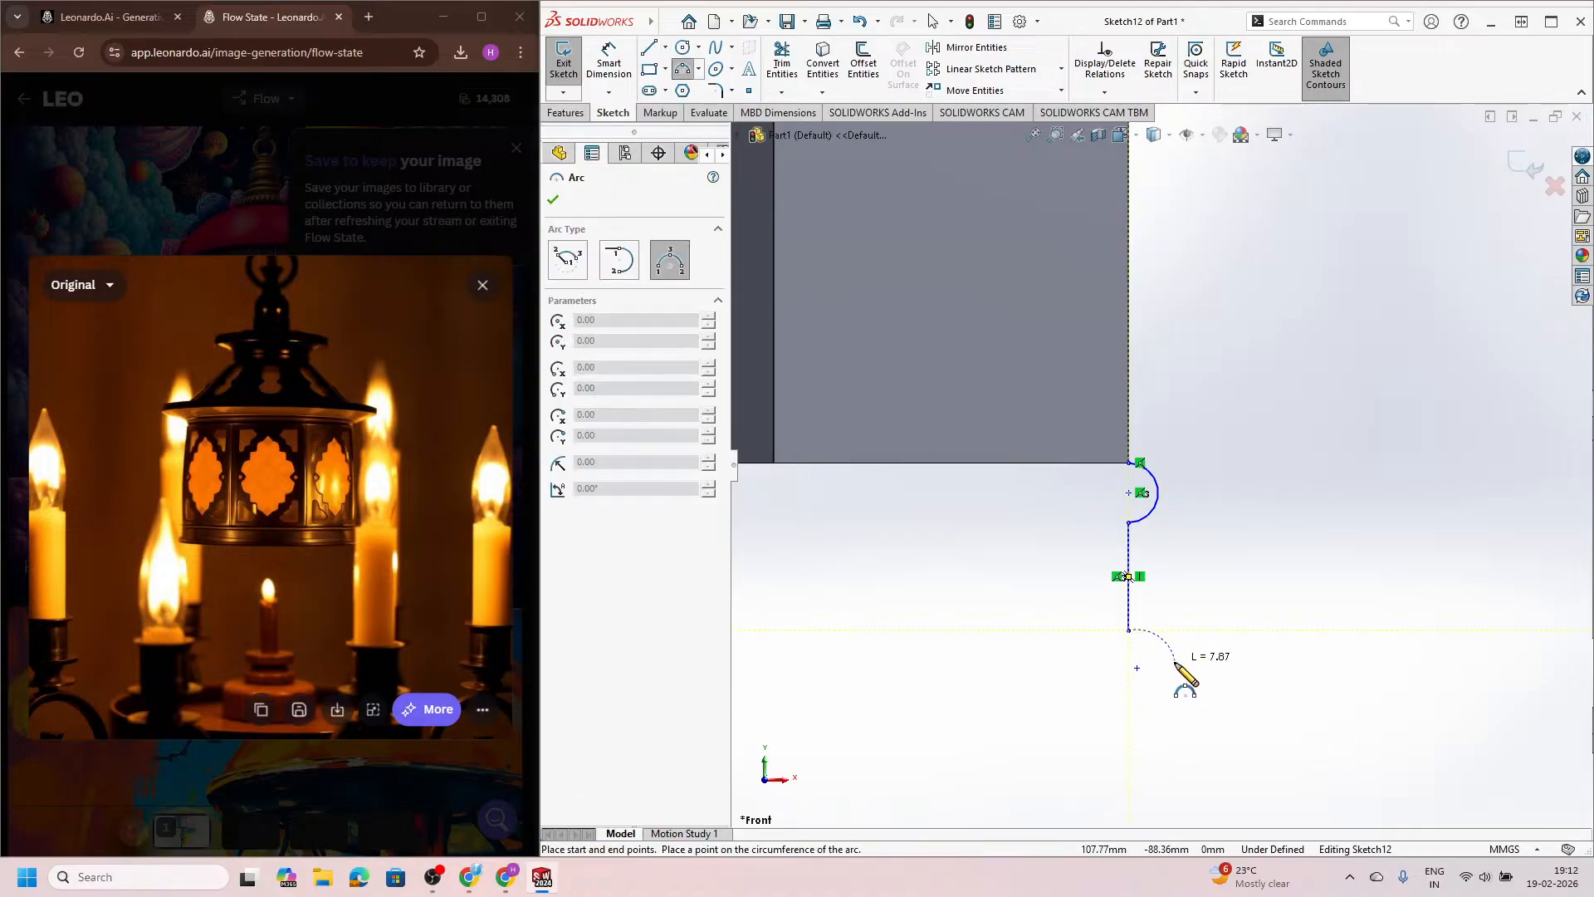
left_click(1129, 709)
left_click(1167, 681)
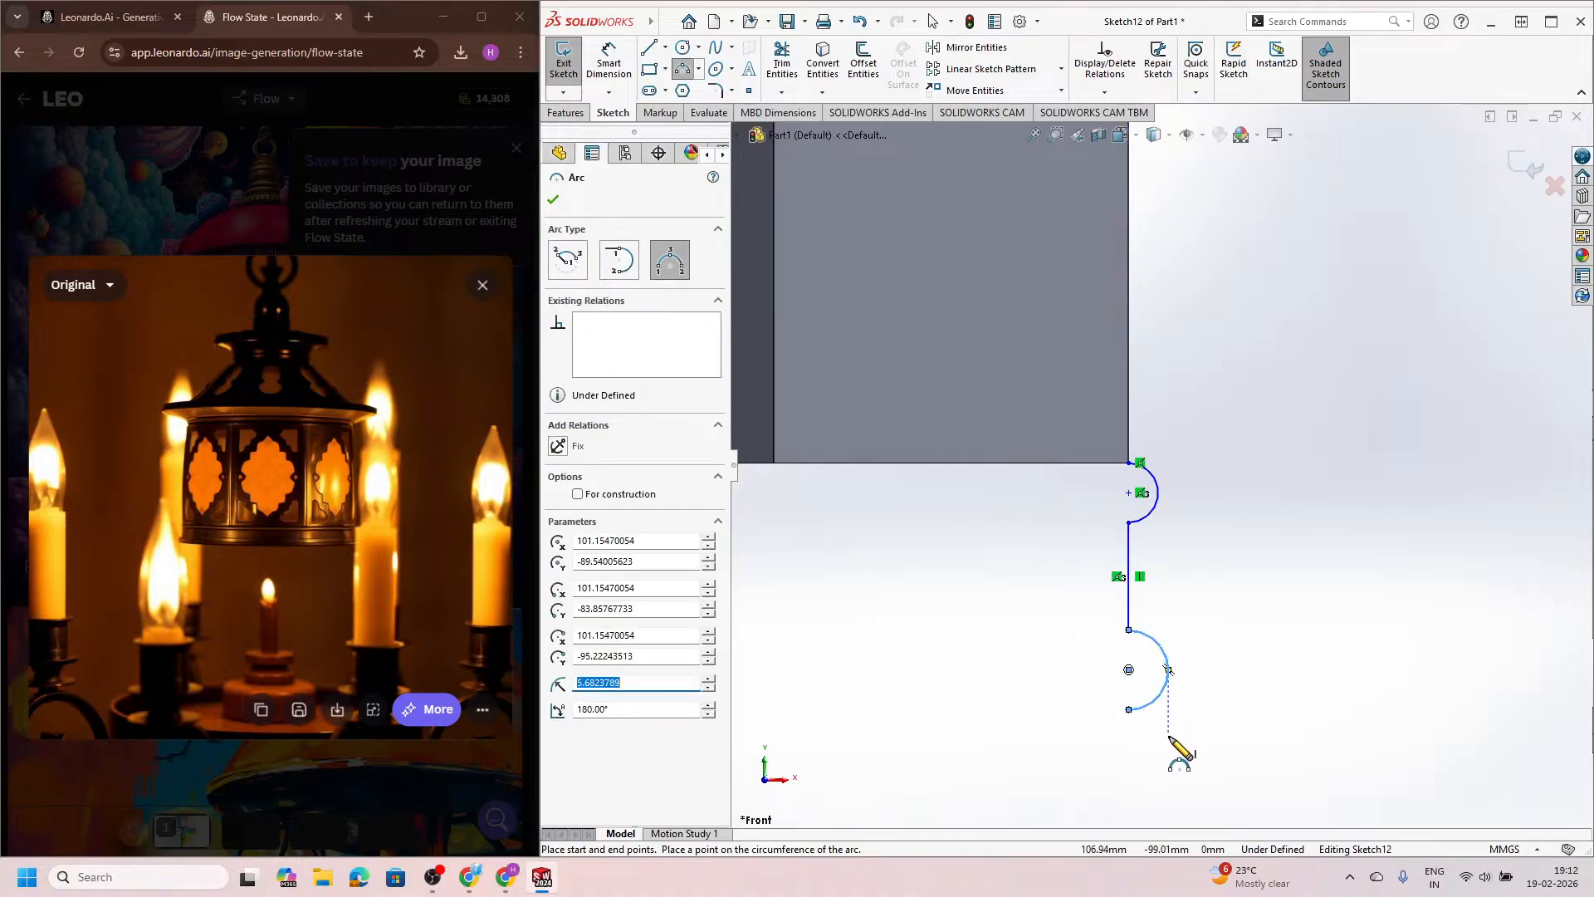
key("Escape")
scroll(1146, 518, "up", 2)
scroll(1134, 509, "down", 2)
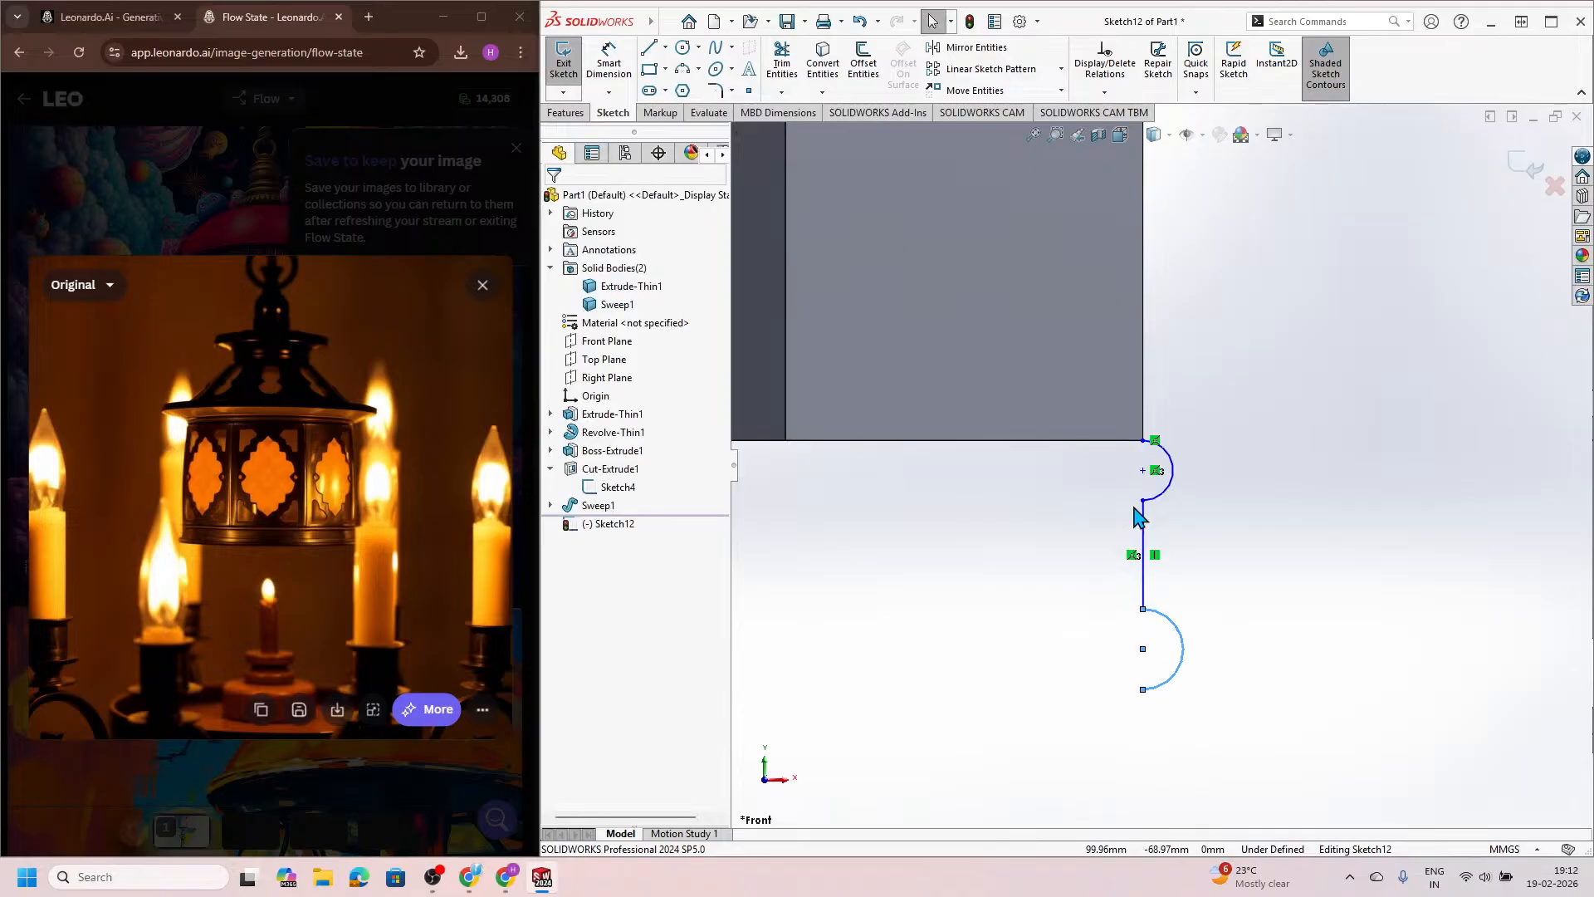
Step: Make the upper and lower arcs equal in radius
left_click(1193, 505)
left_click(1166, 487)
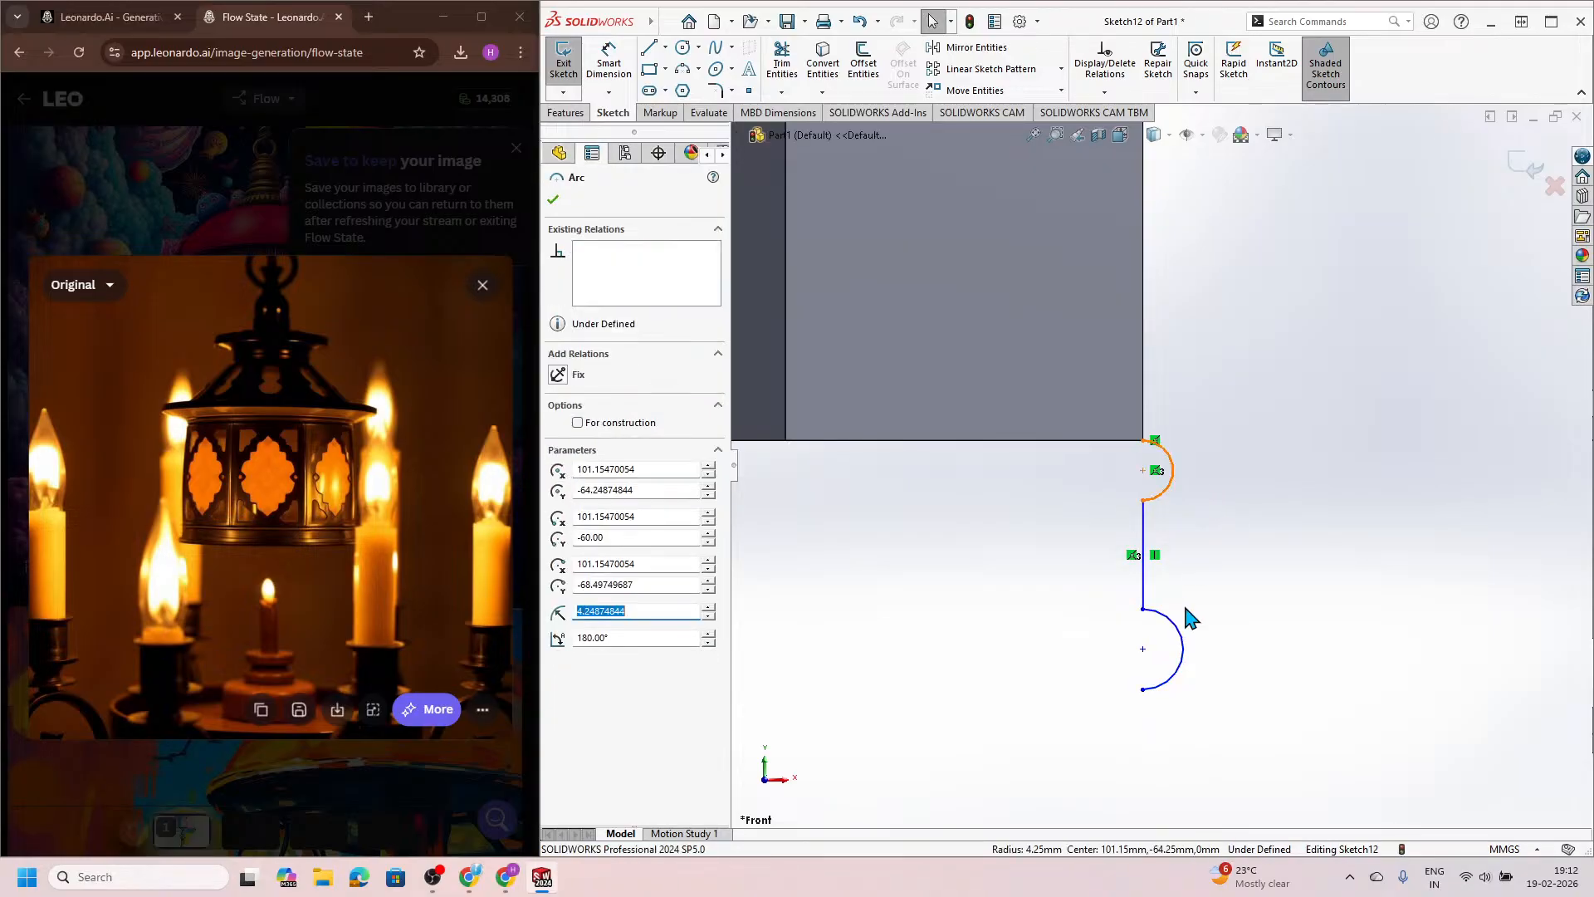
left_click(1184, 644, "ctrl")
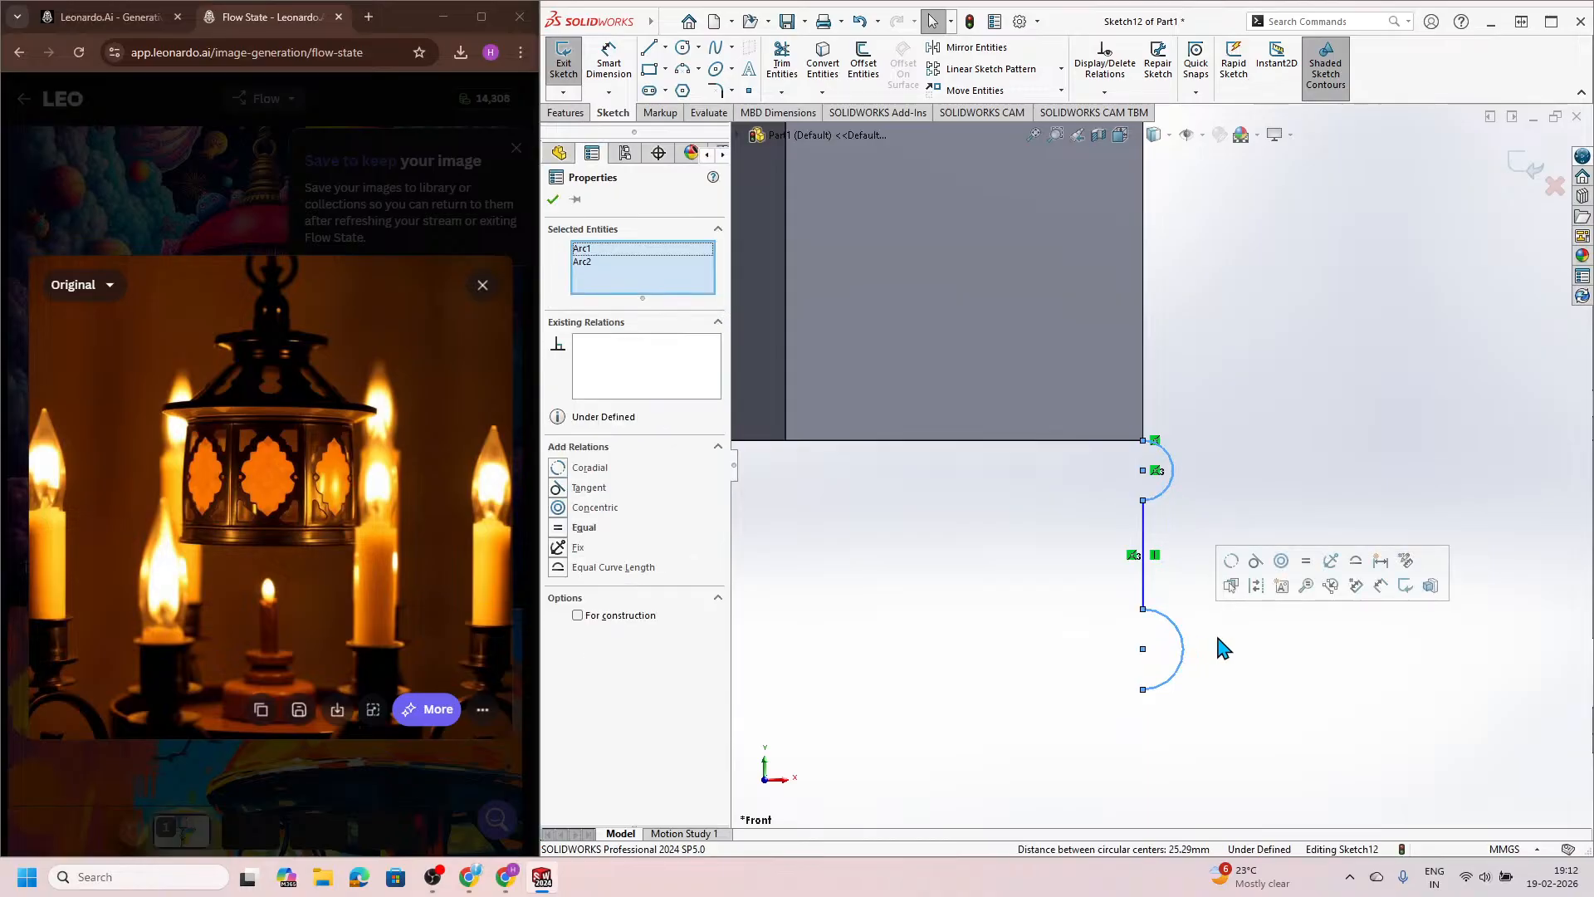
left_click(1306, 561)
left_click(1210, 526)
scroll(1168, 510, "down", 1)
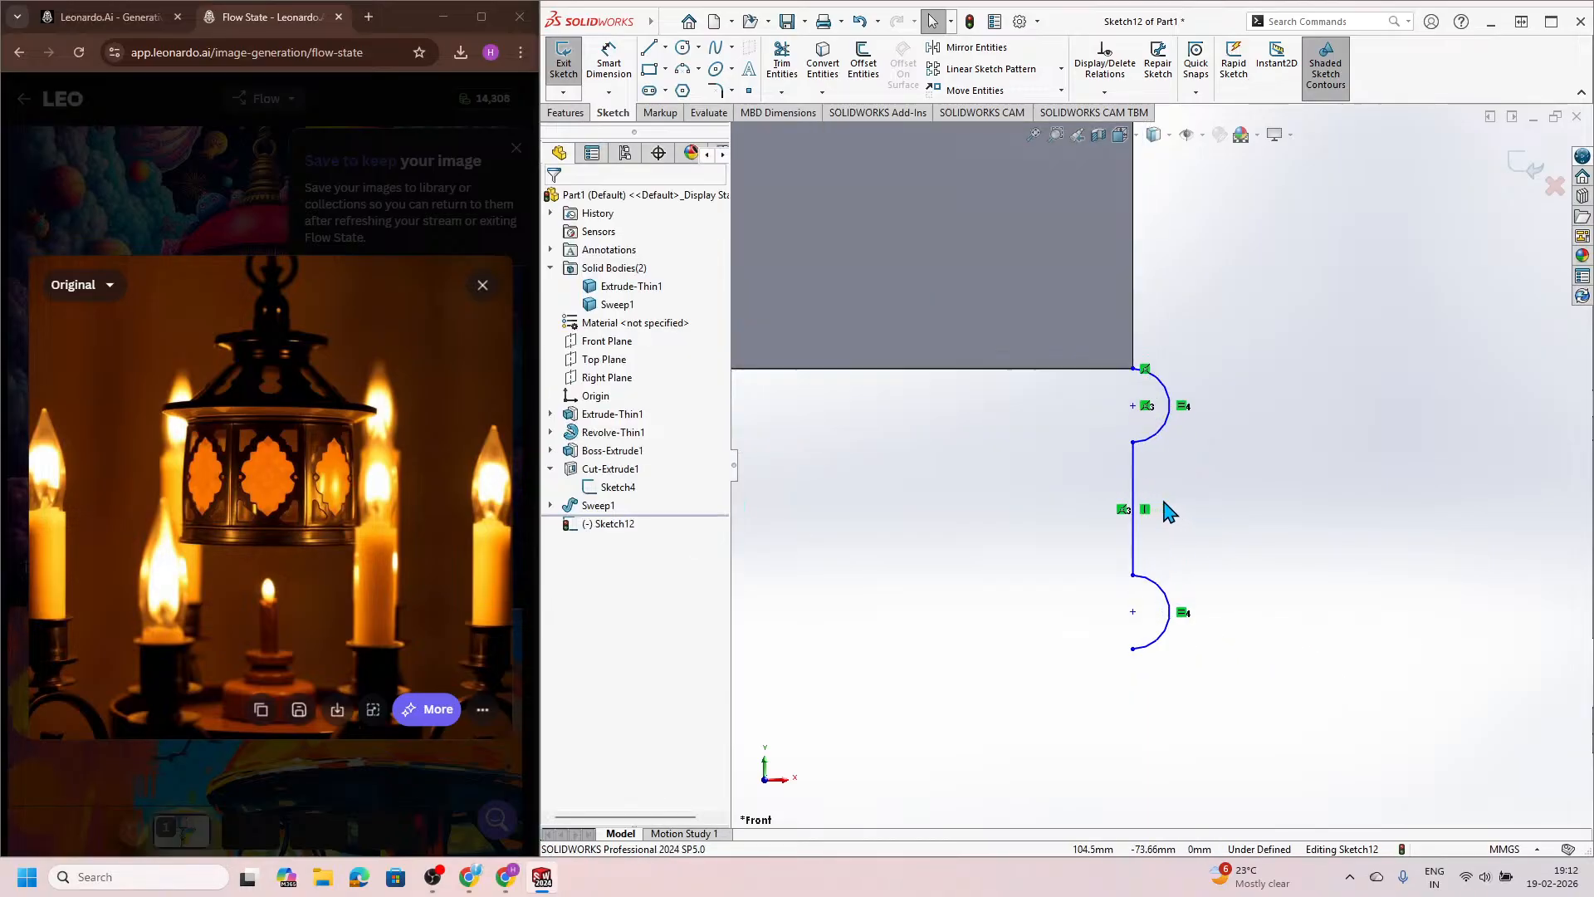
scroll(1167, 462, "up", 10)
scroll(1160, 459, "down", 7)
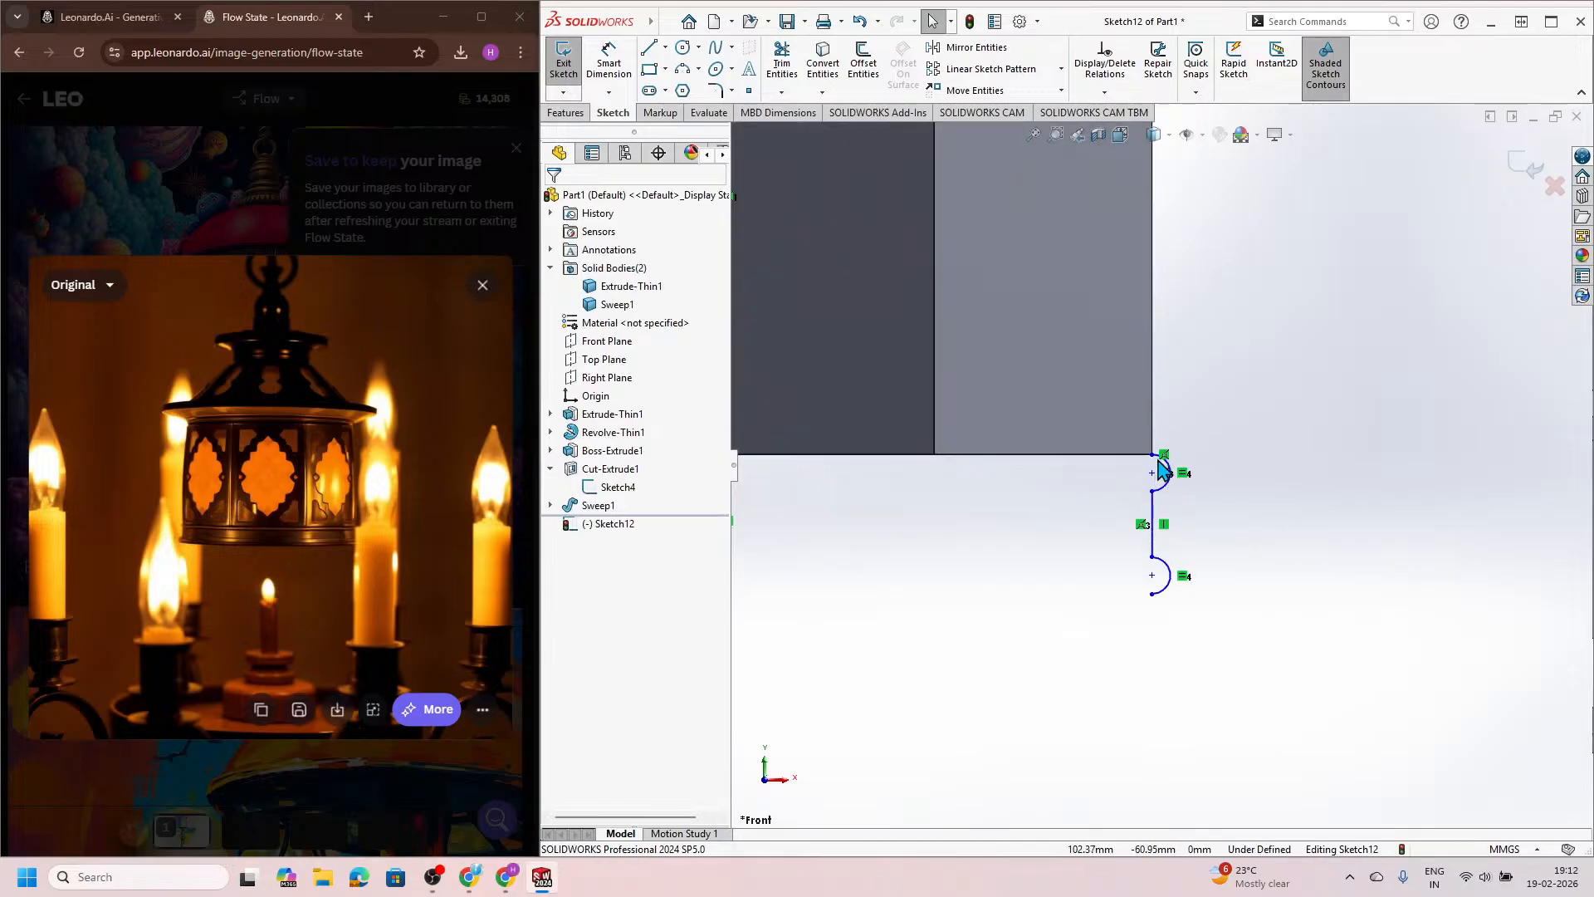
Step: Dimension the vertical distance from the body's bottom edge to the lower arc's bottom endpoint as 30 mm
left_click(608, 62)
scroll(1203, 527, "down", 2)
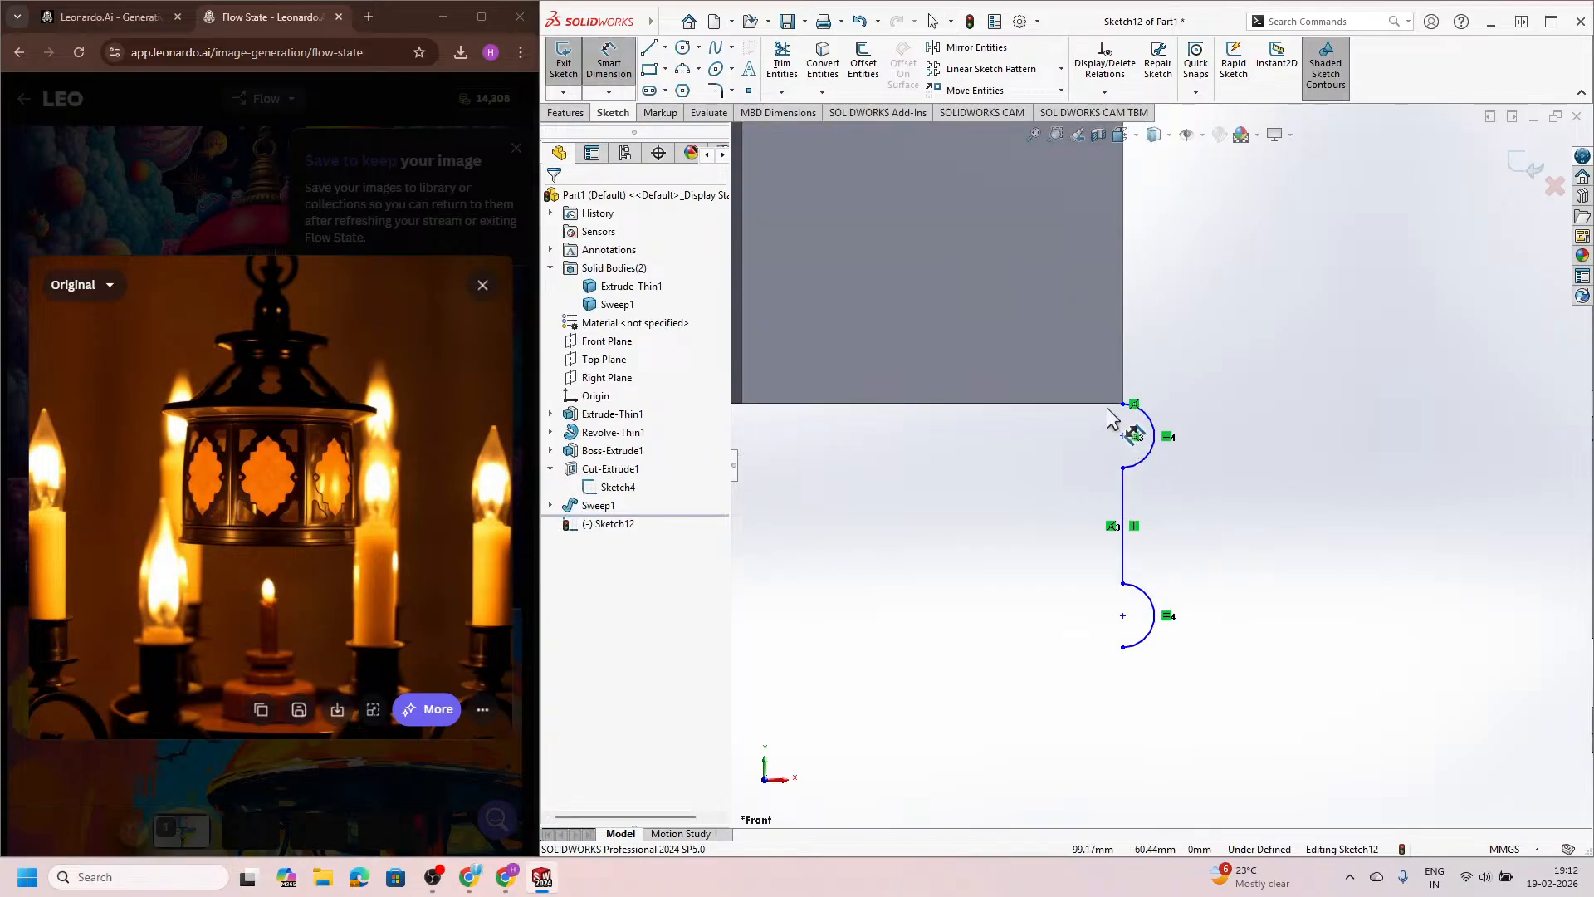
left_click(1103, 404)
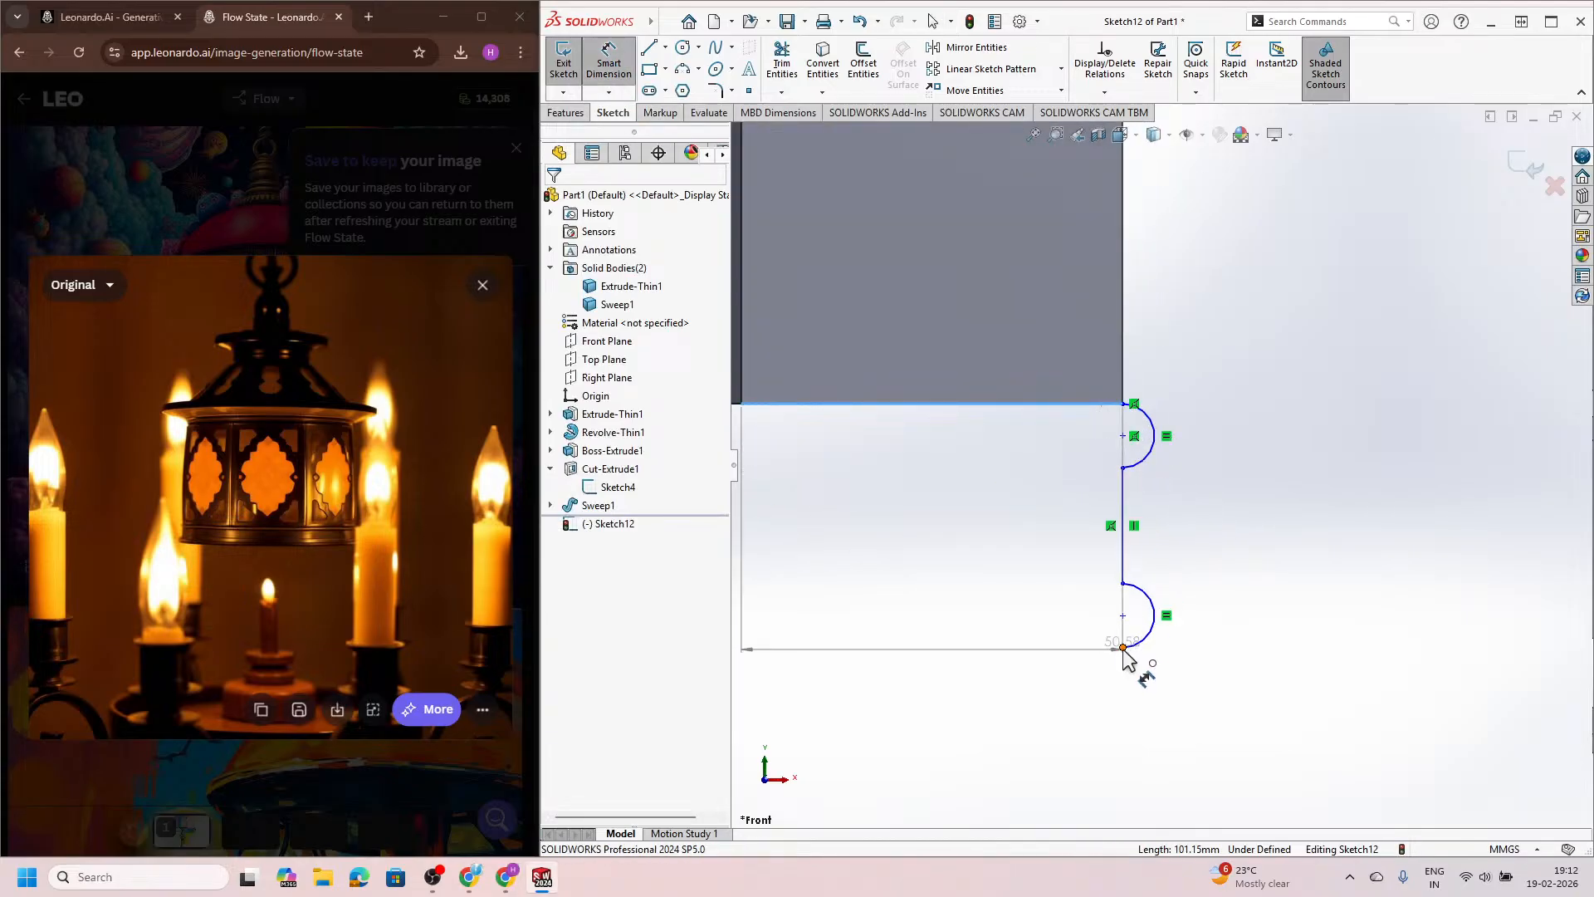
left_click(1123, 647)
left_click(1245, 503)
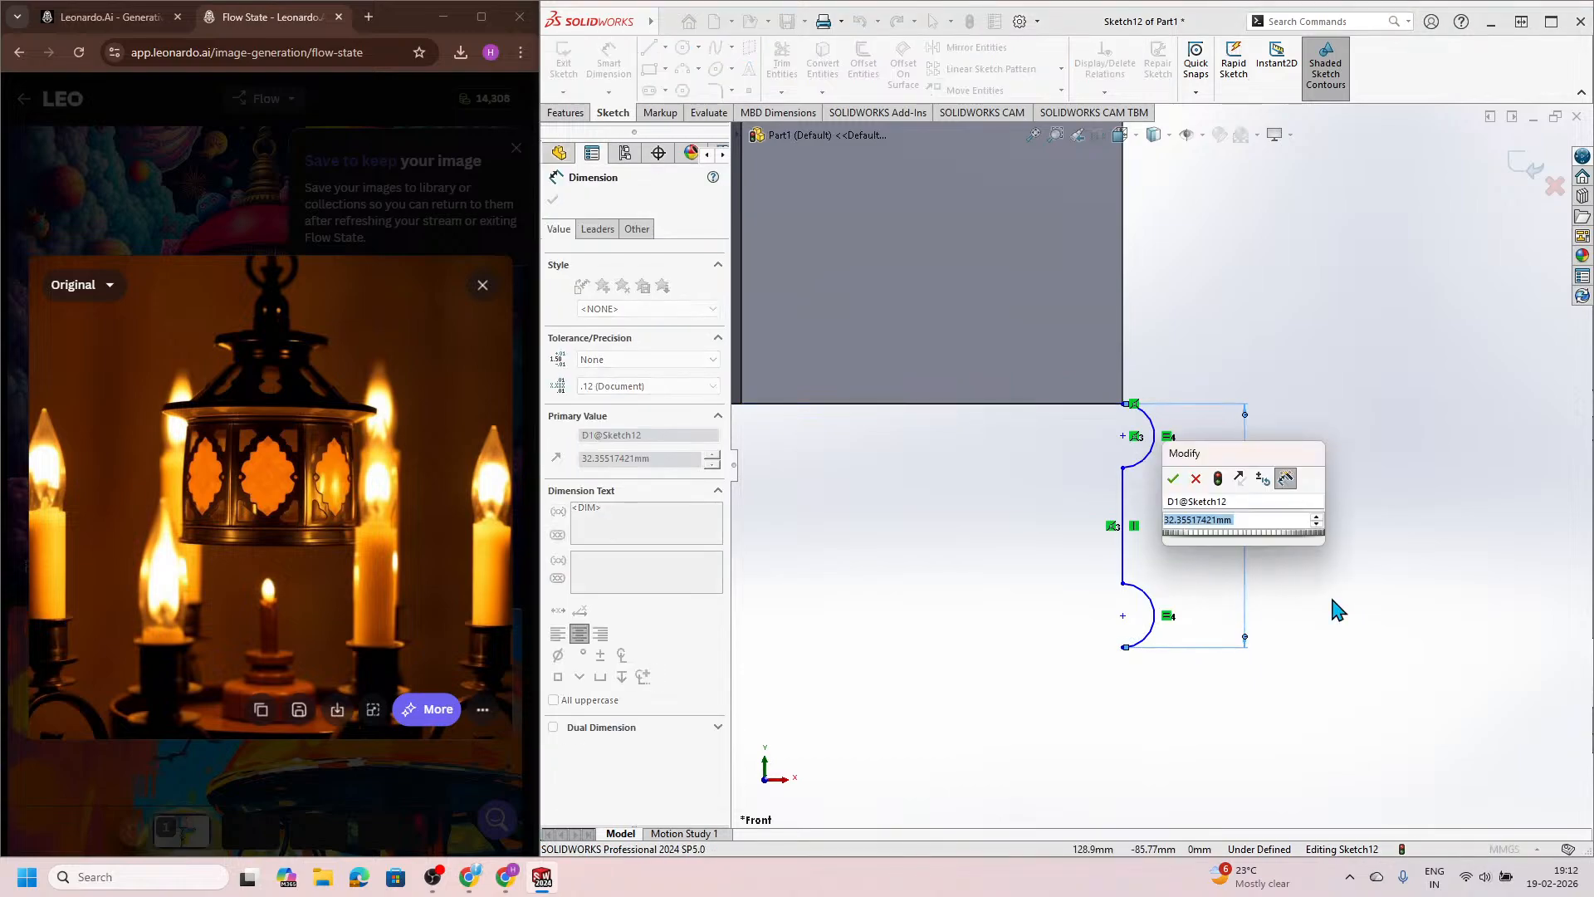
type("30")
key("Return")
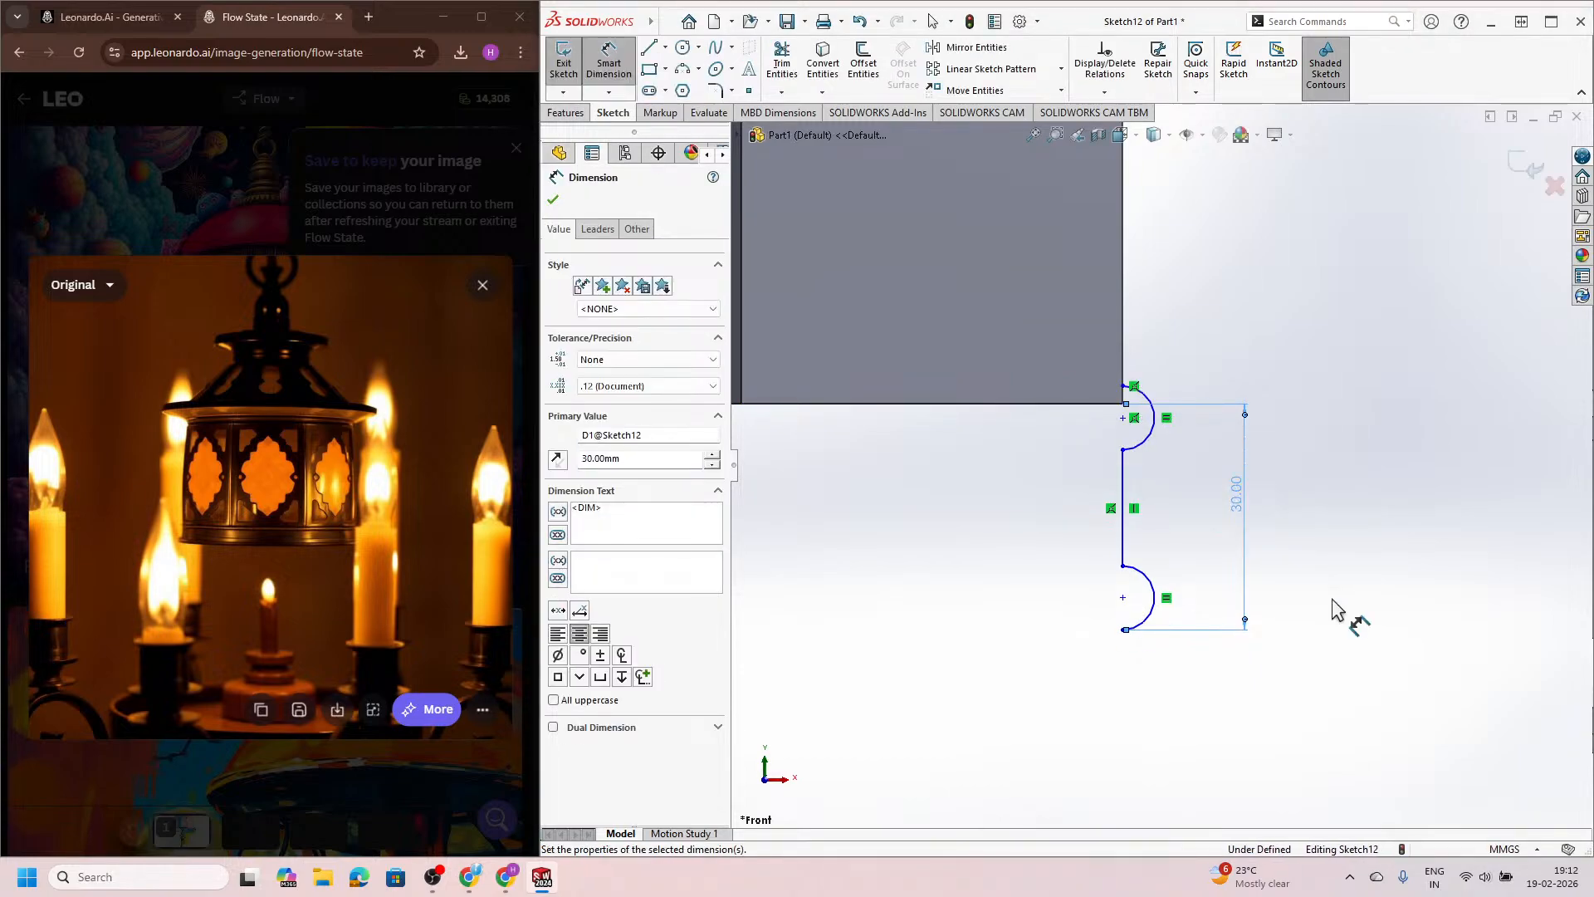
scroll(1158, 432, "down", 3)
key("Escape")
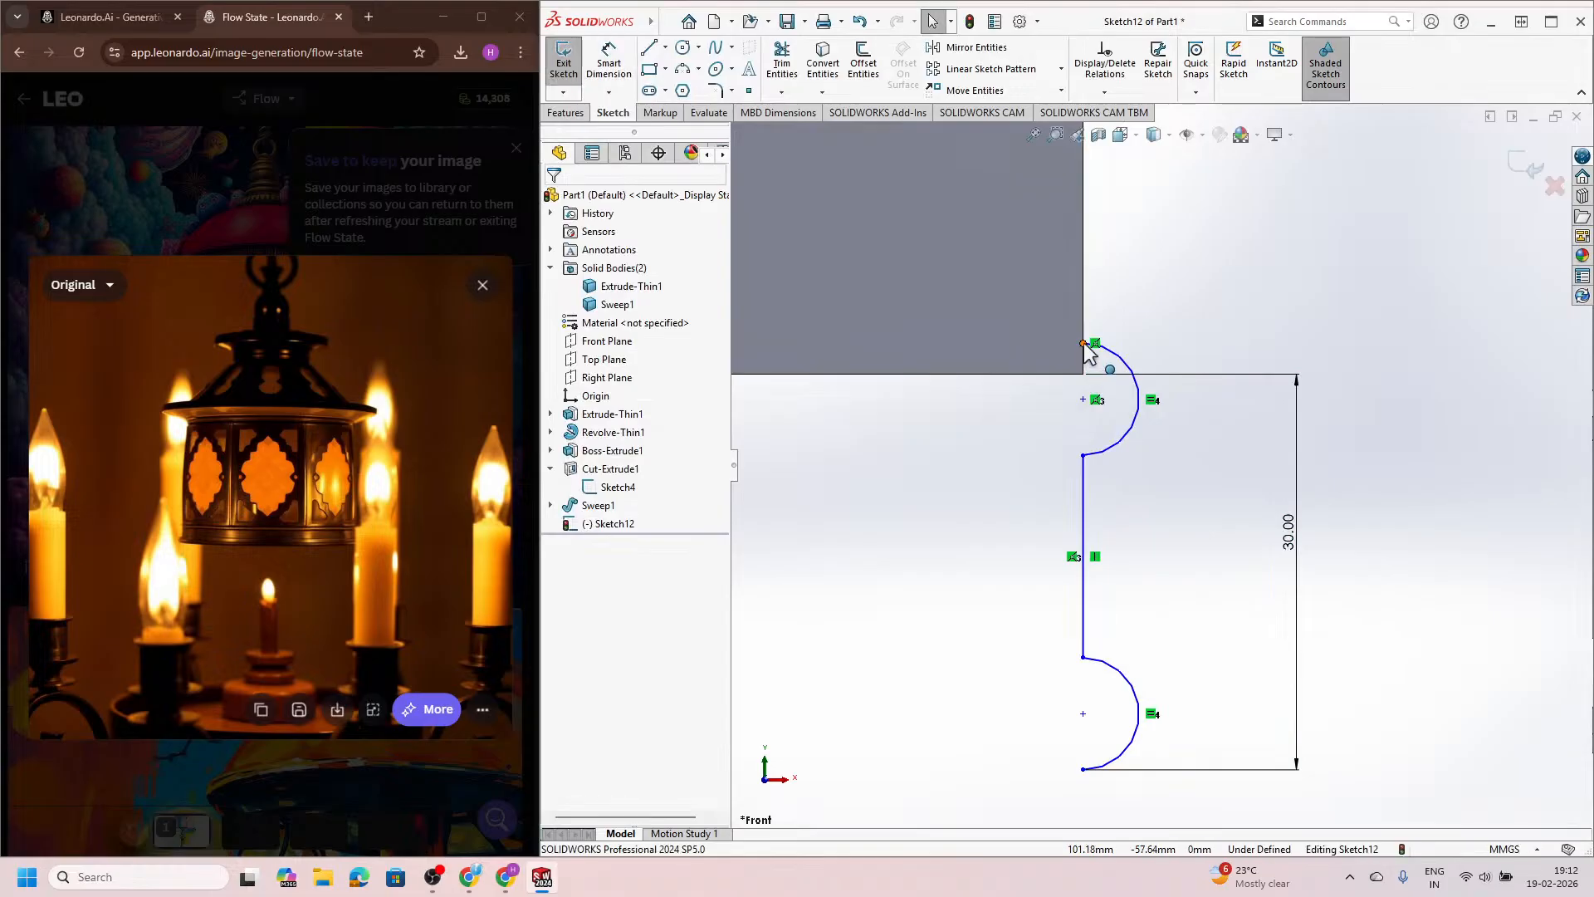
Step: Reposition the upper arc's top endpoint and make it coincident with the body's bottom edge
left_click(1084, 375)
left_click(1167, 538)
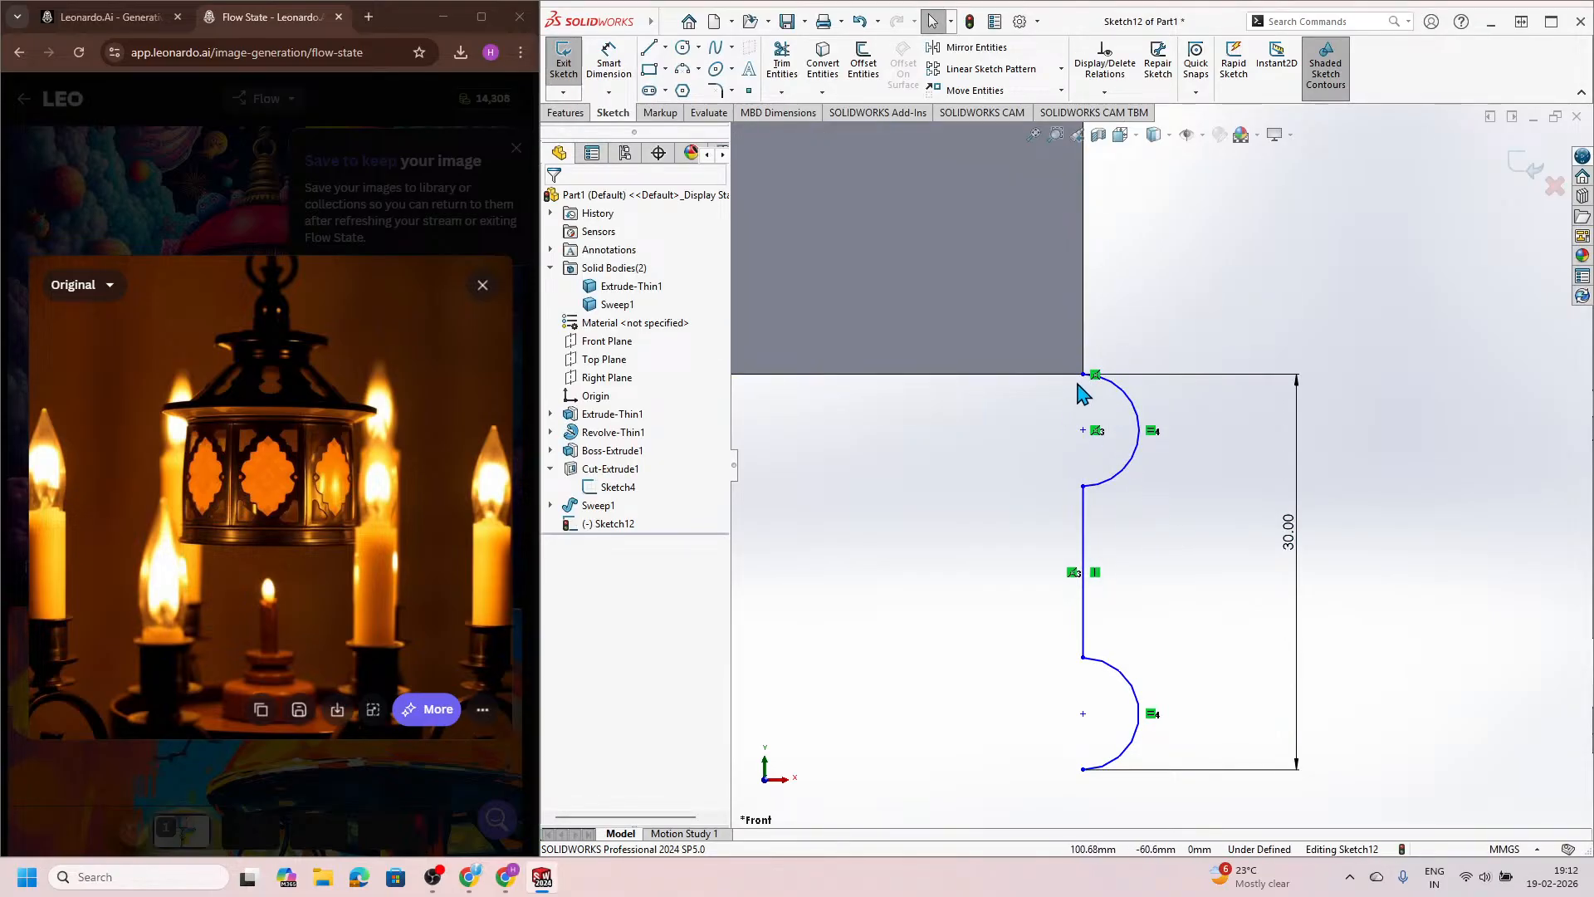
left_click(1083, 375)
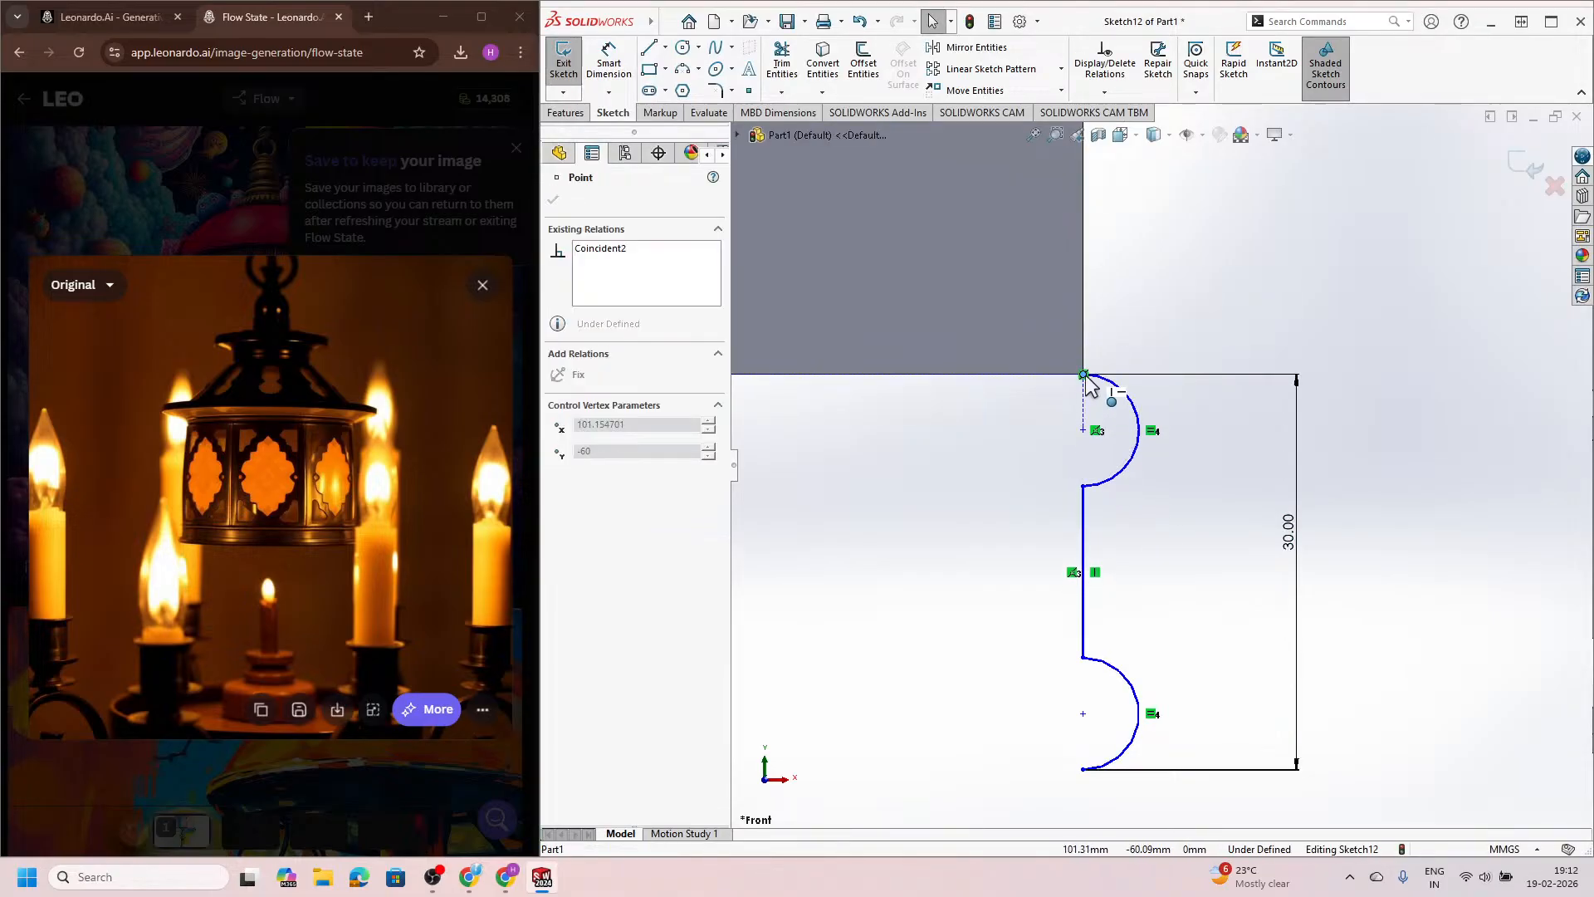
left_click(1221, 597)
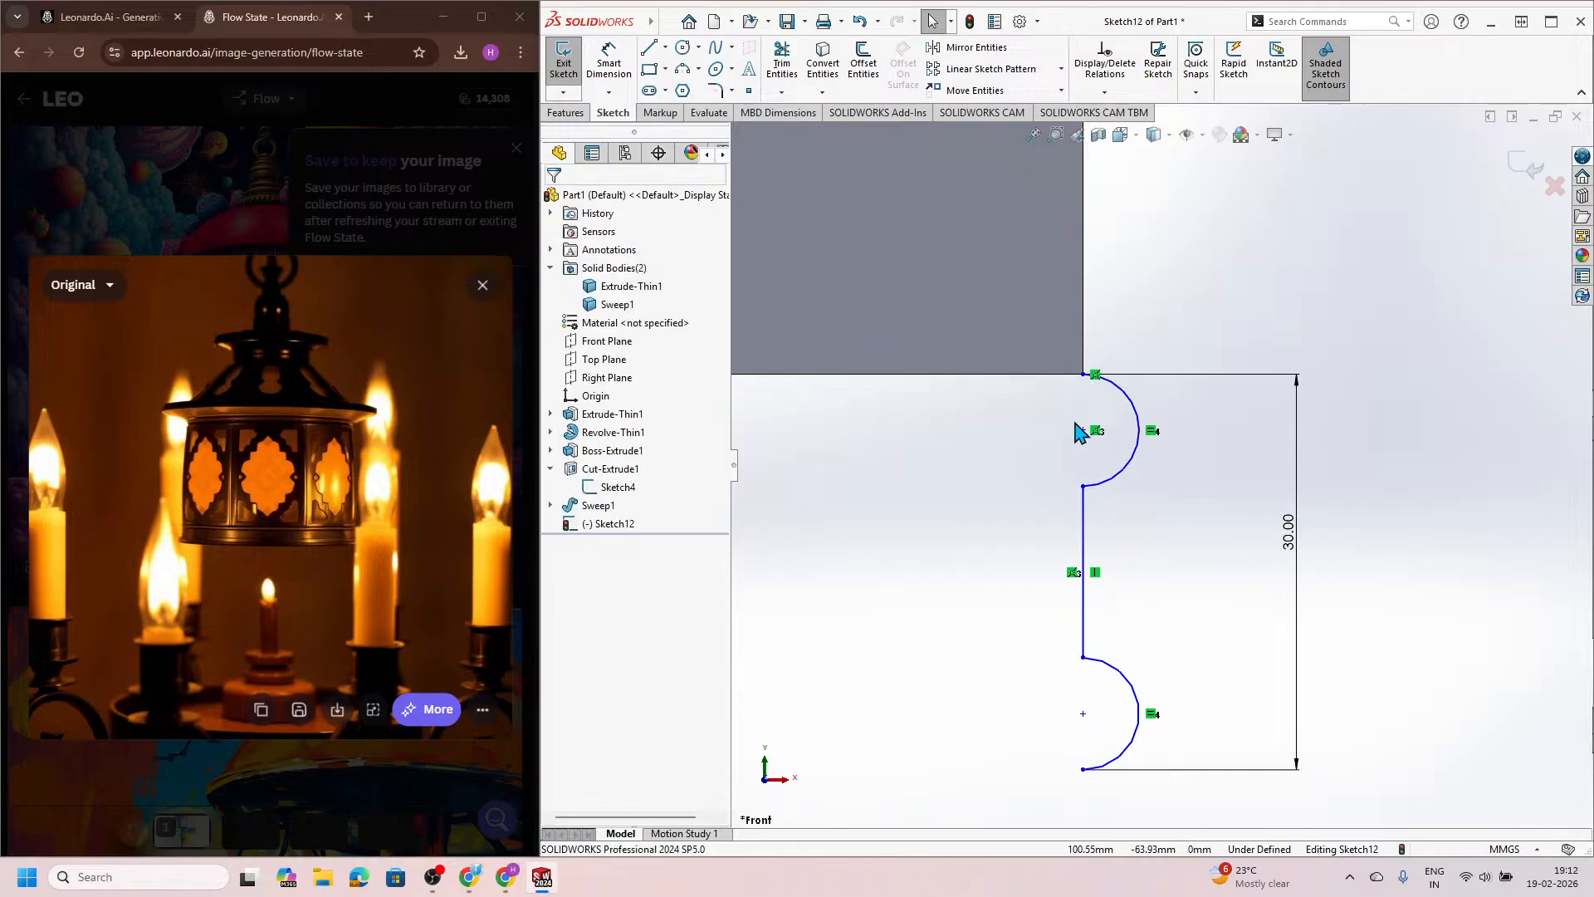
scroll(1099, 407, "down", 3)
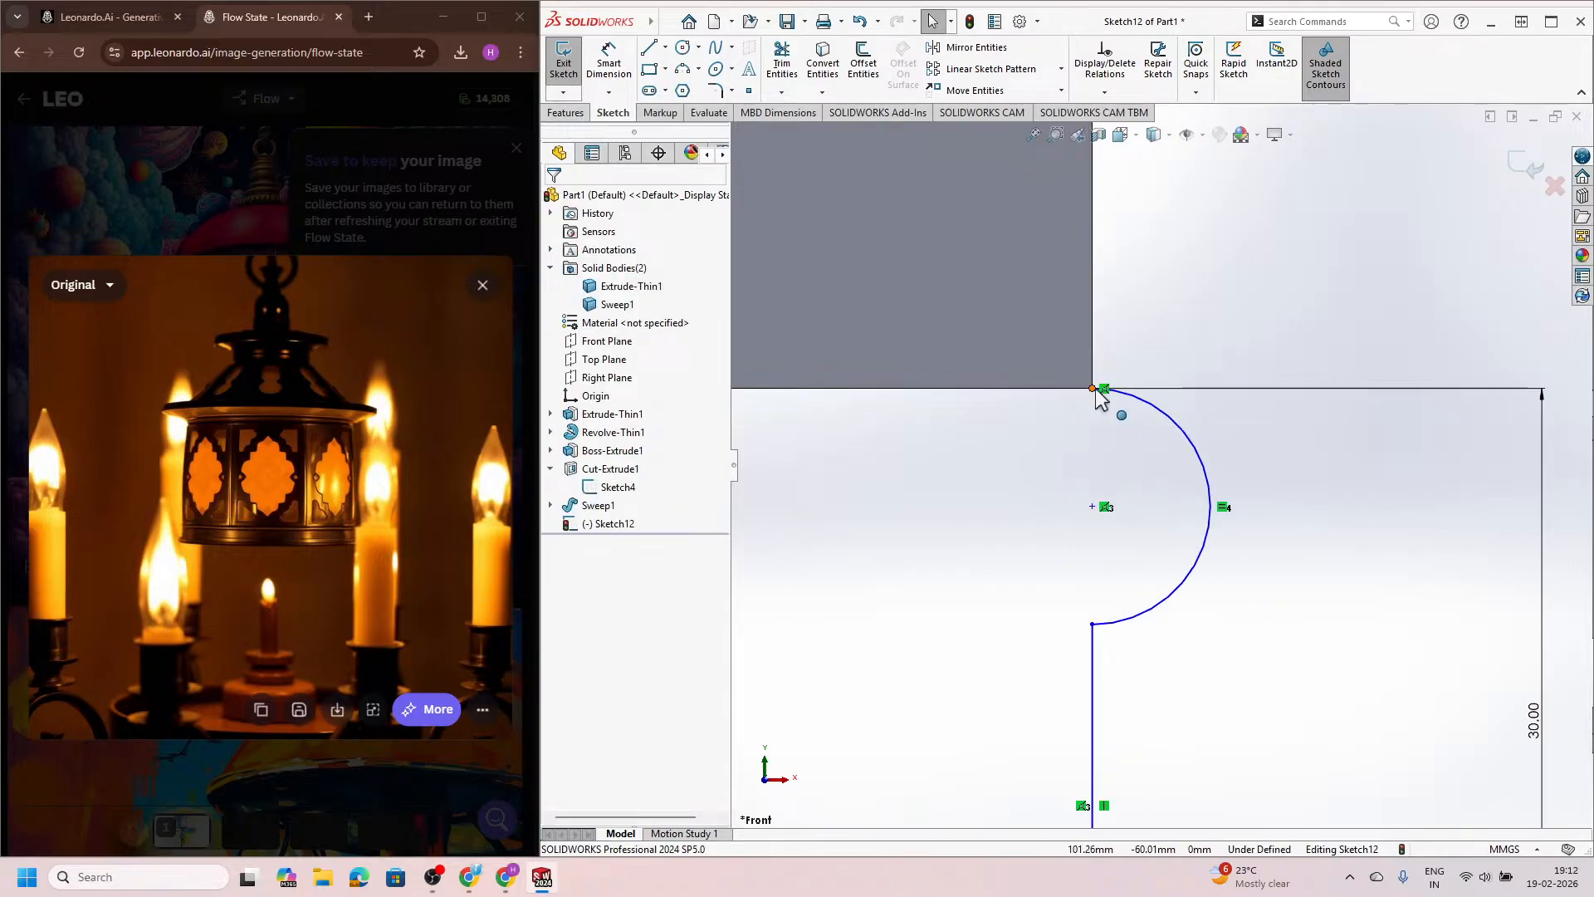
left_click(1094, 389)
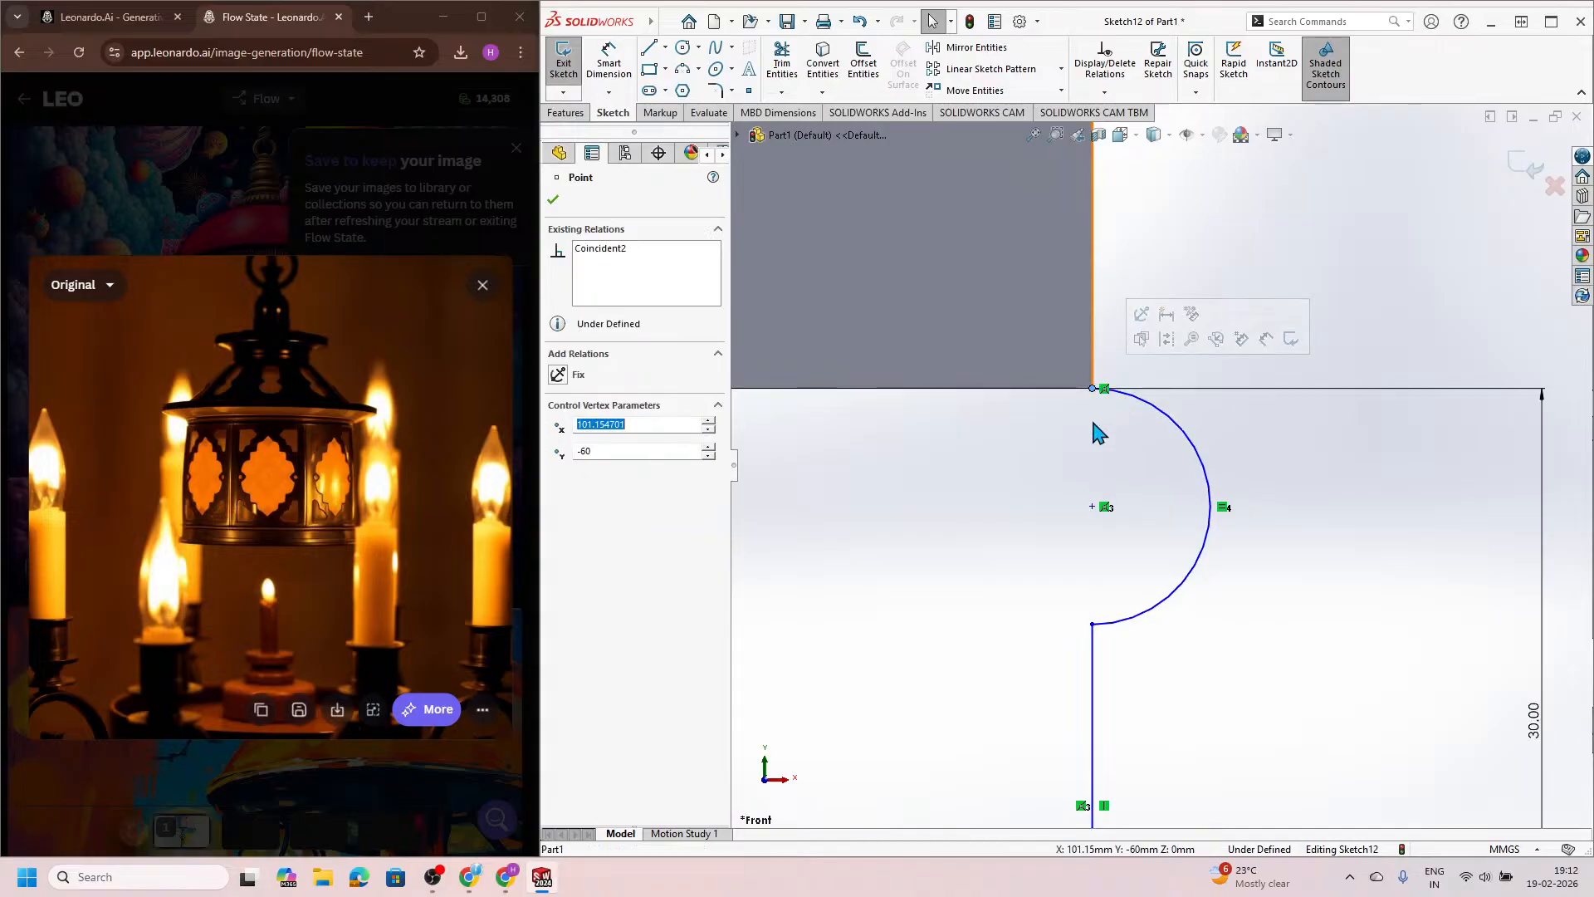
left_click(1099, 433)
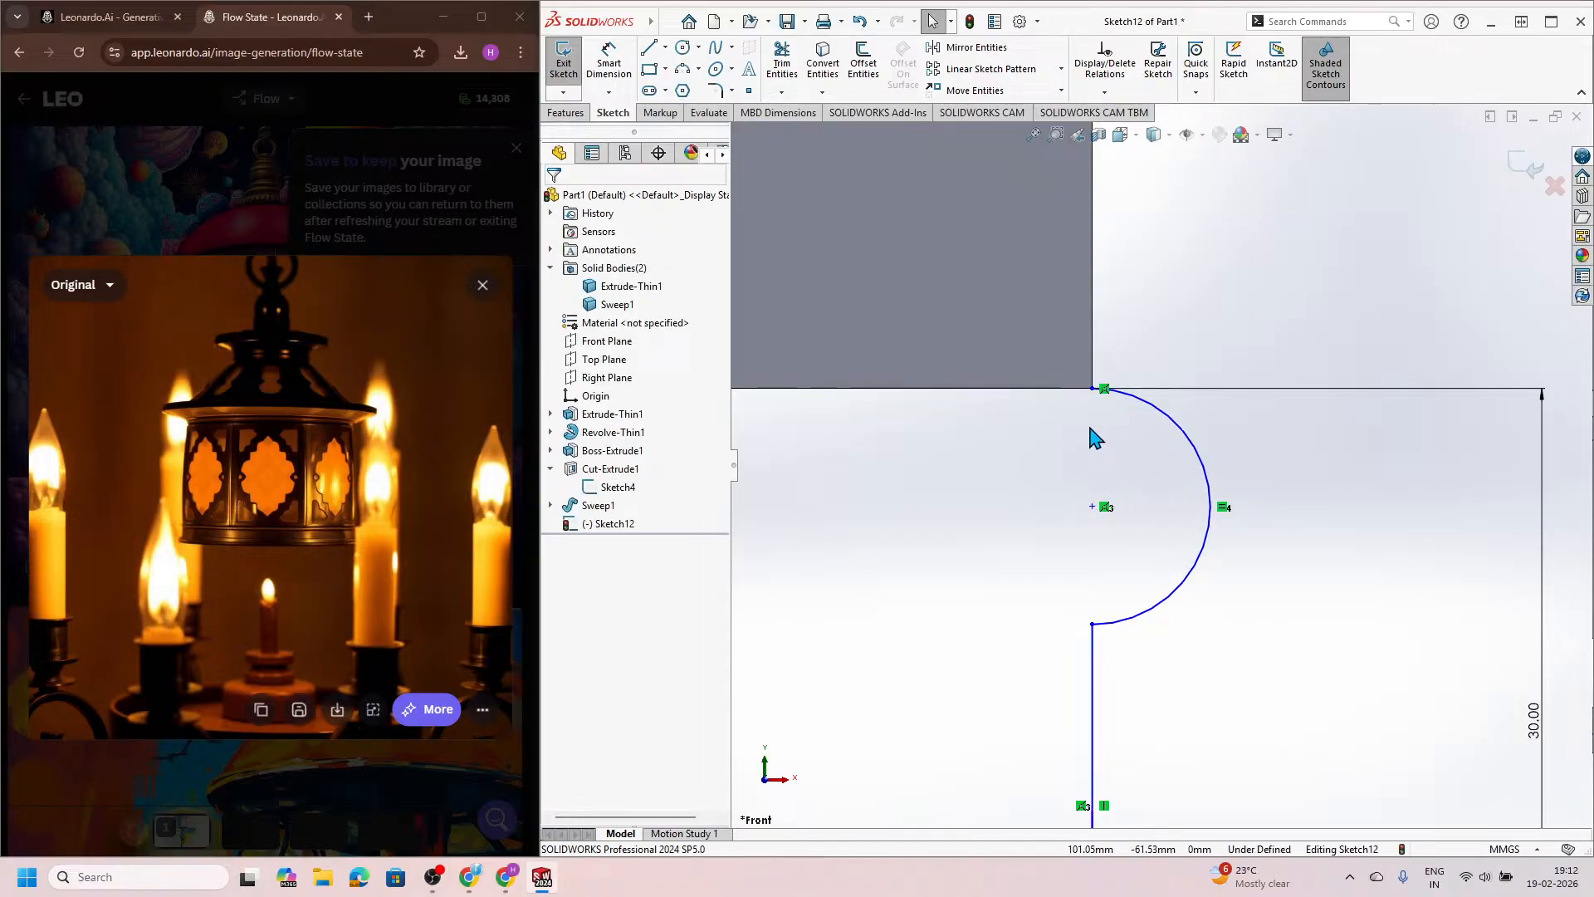
left_click_drag(1094, 390, 1071, 455)
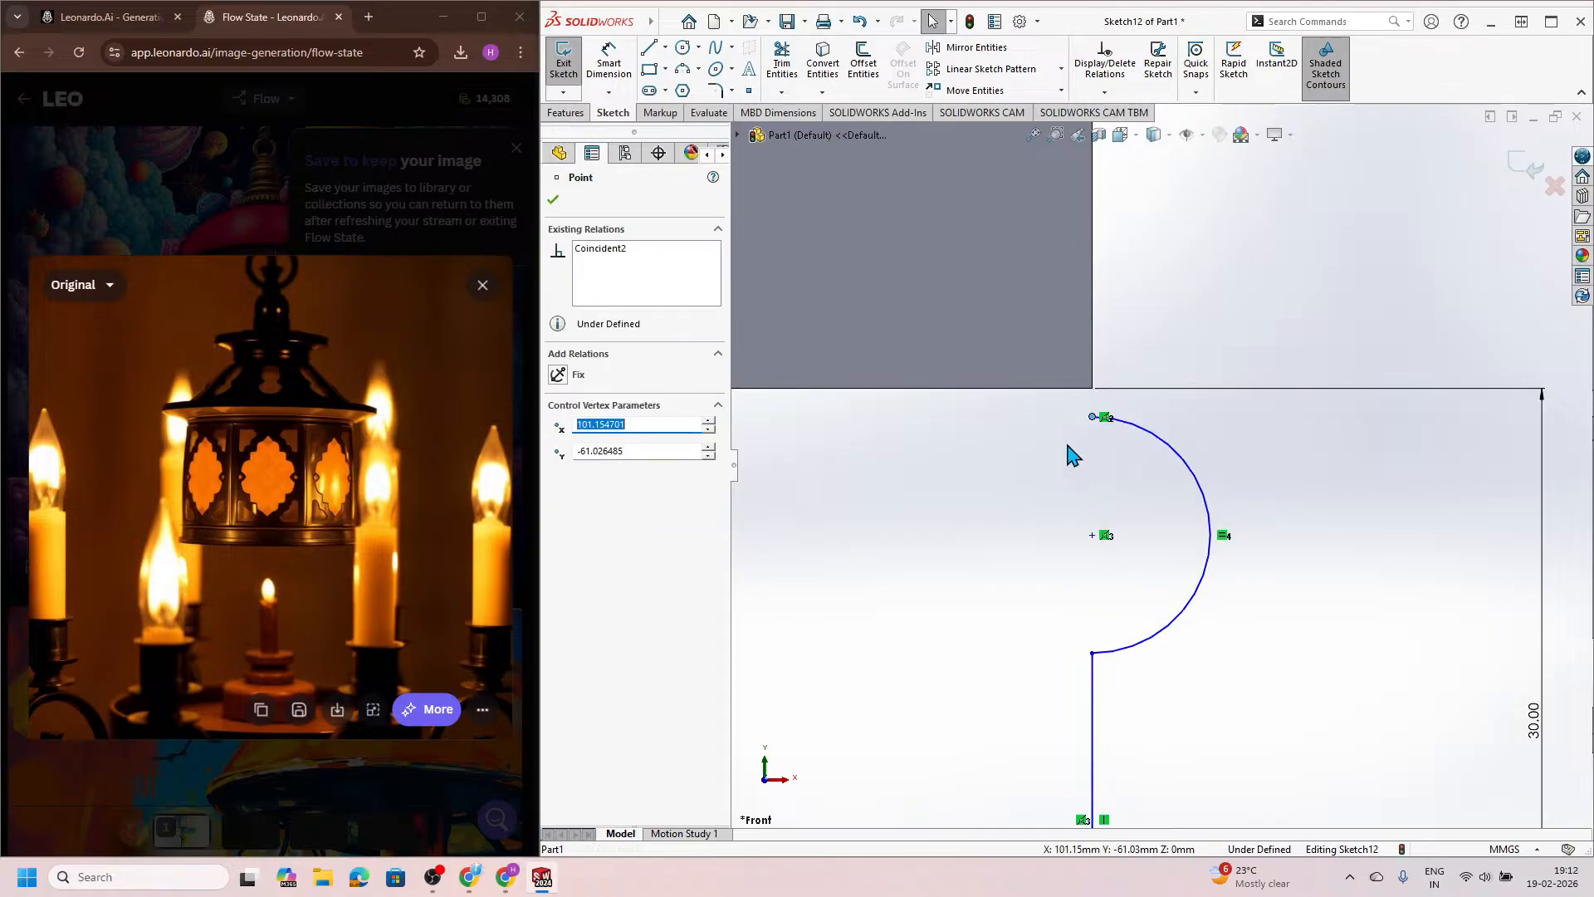
left_click(1053, 390)
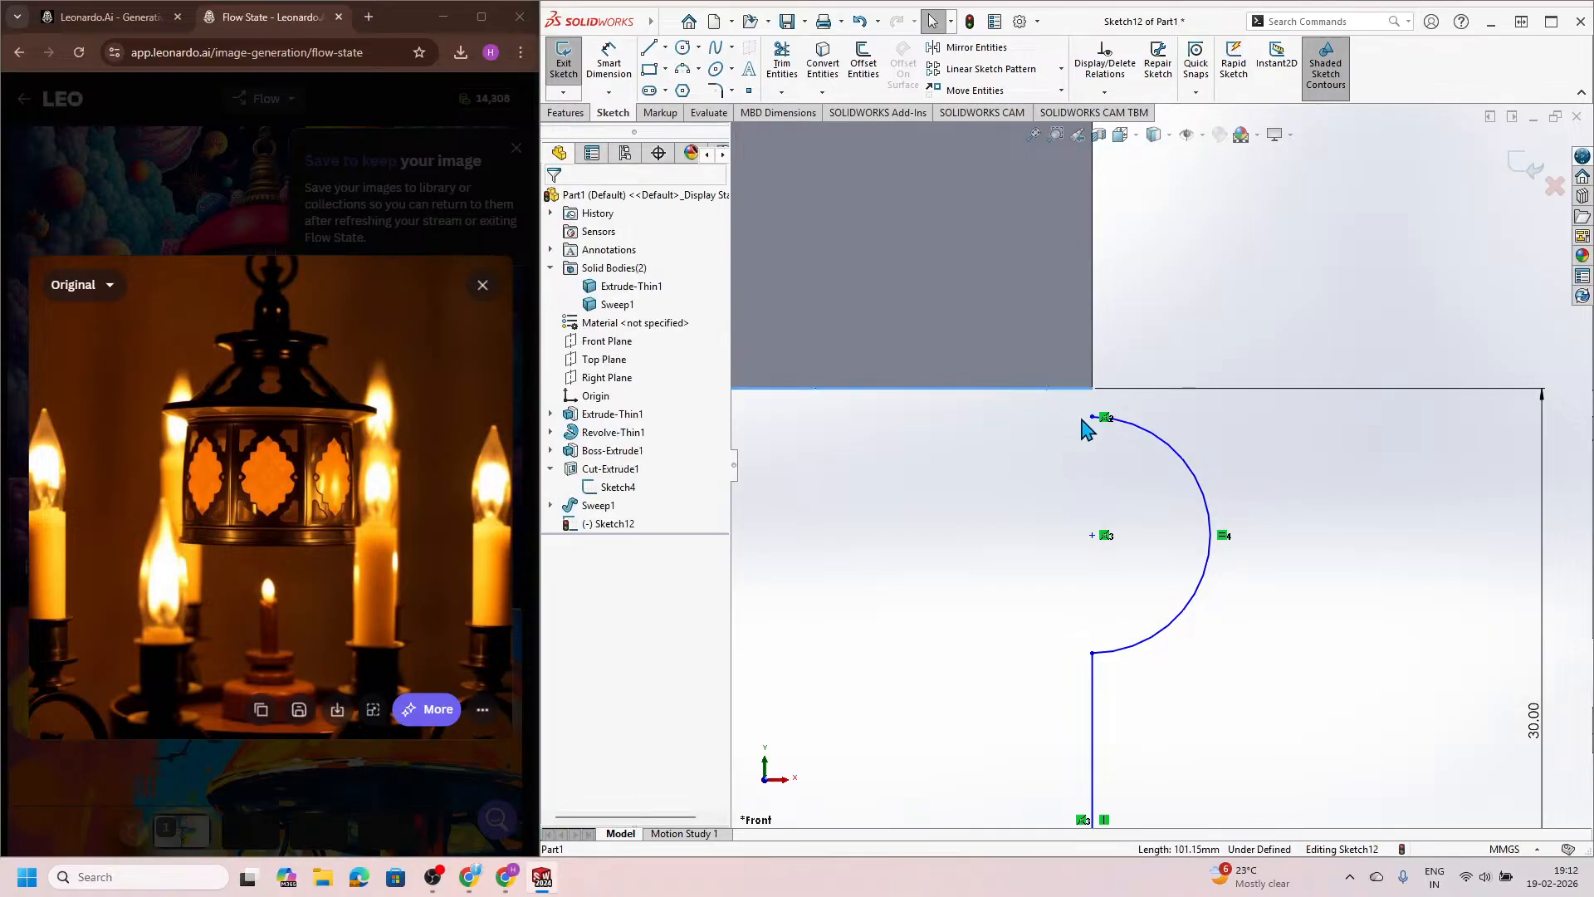
left_click(1093, 417)
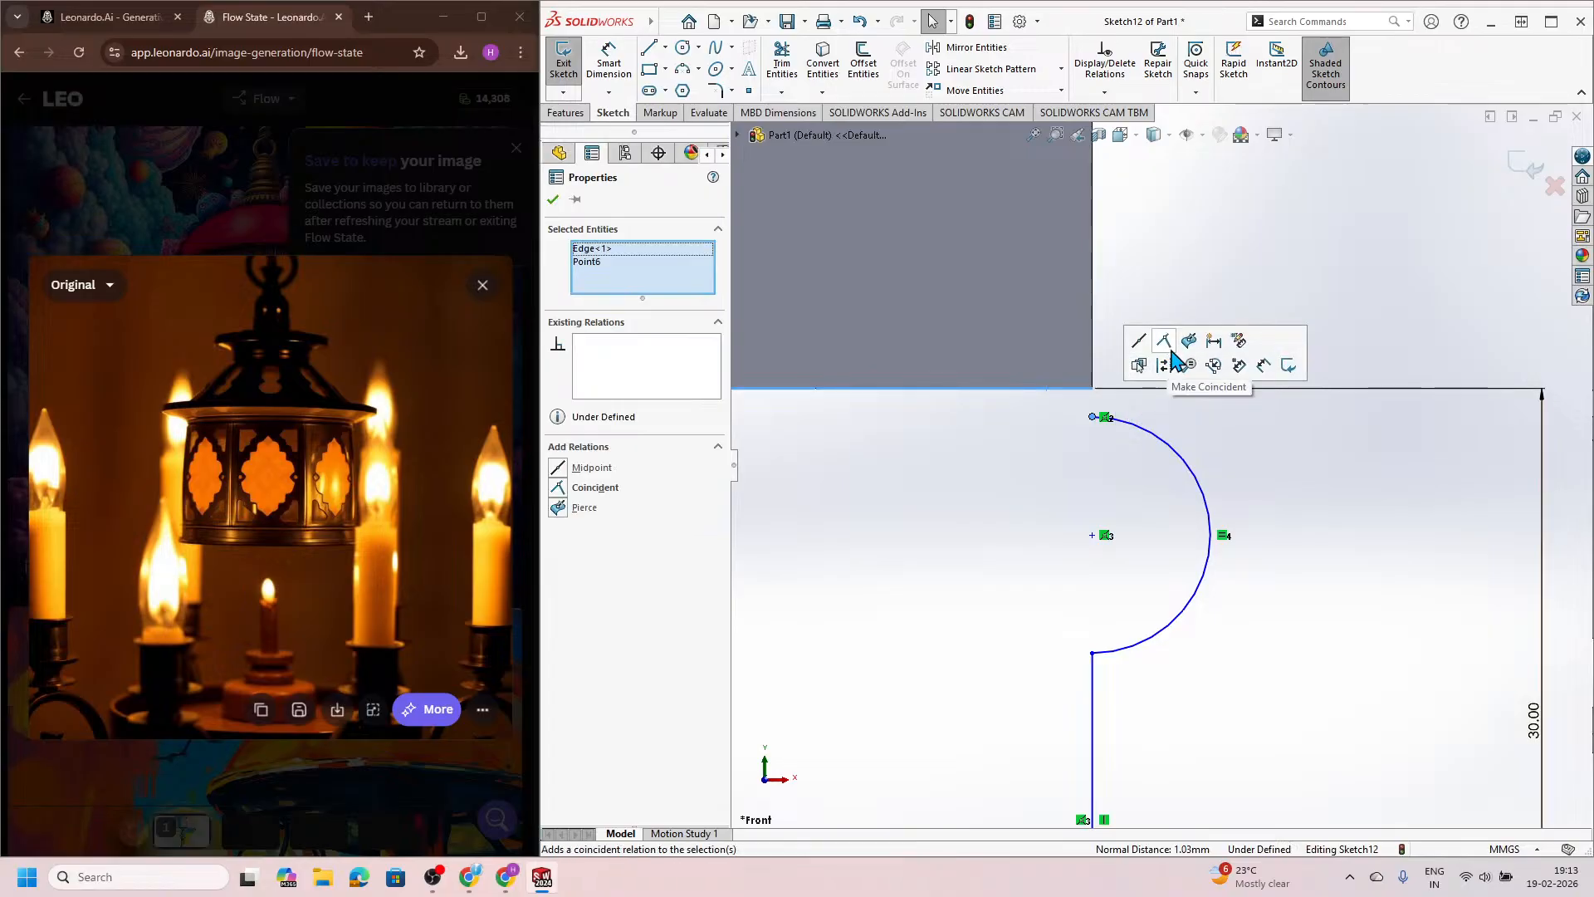
left_click(1165, 343)
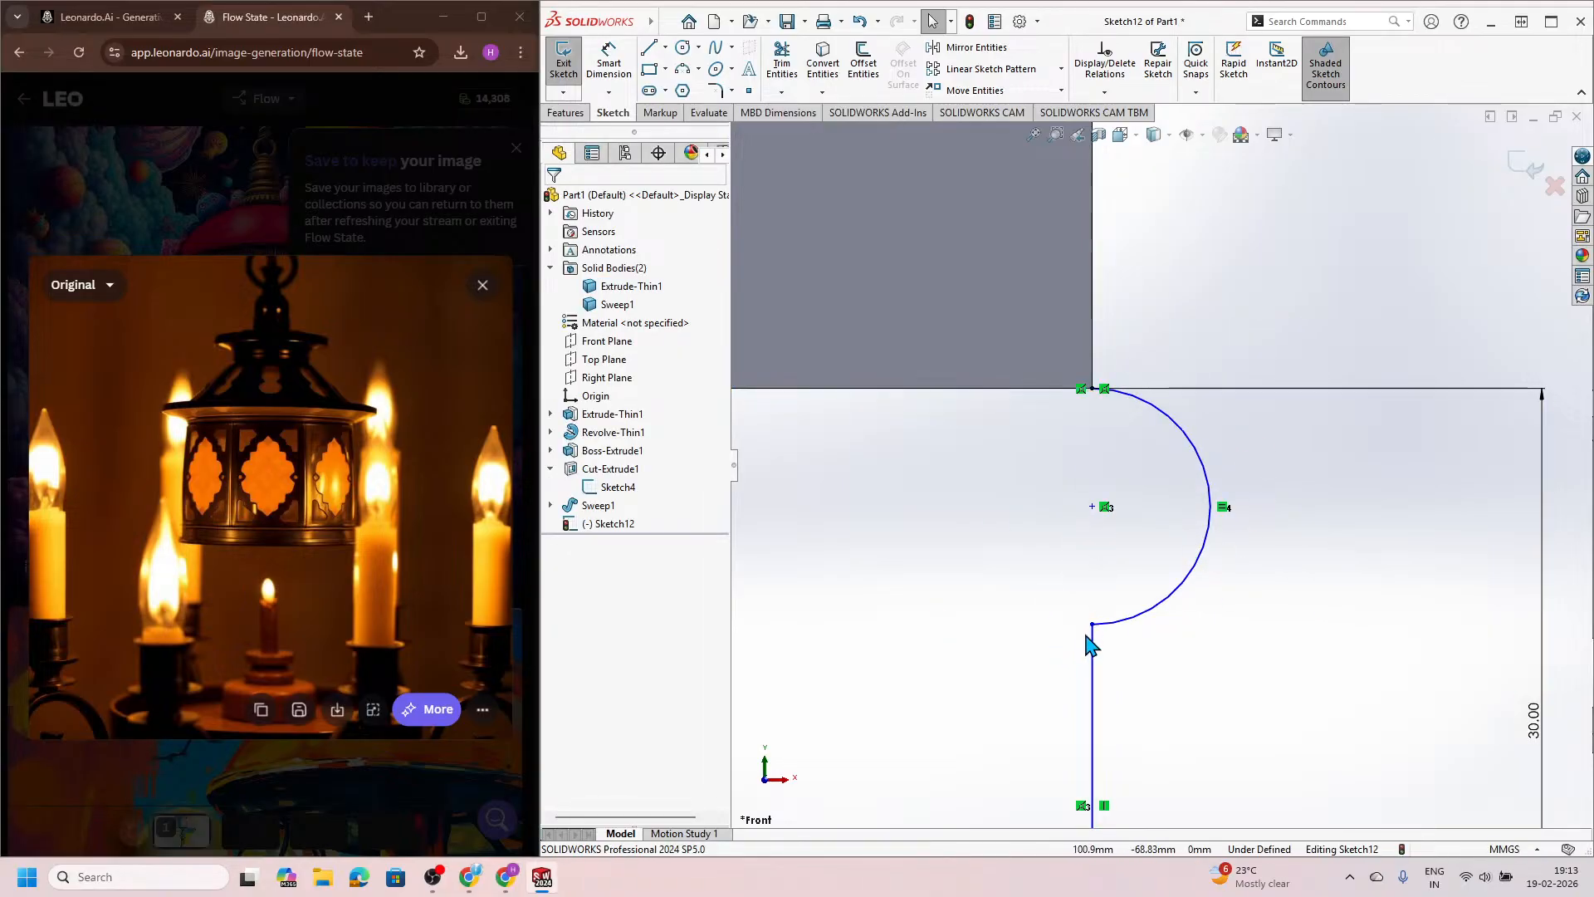
Step: Test the profile's sideways freedom by moving the vertical line, and make the upper arc tangent to the body's bottom edge
mouse_move(1092, 651)
left_mouse_down()
mouse_move(1065, 700)
mouse_move(1123, 698)
left_mouse_up()
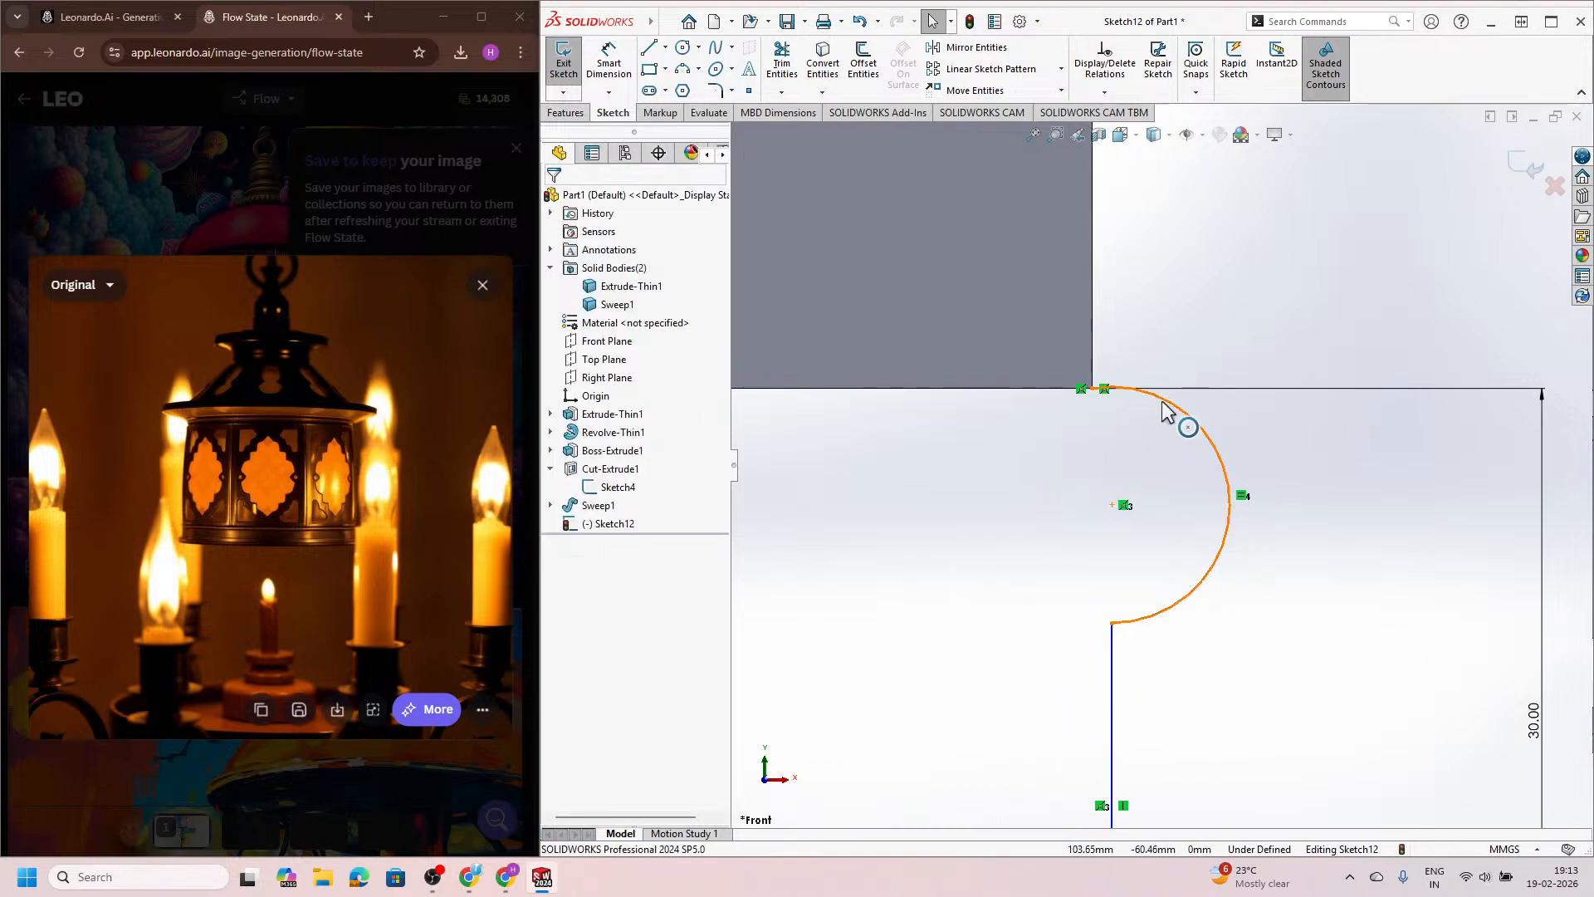
left_click(1138, 404)
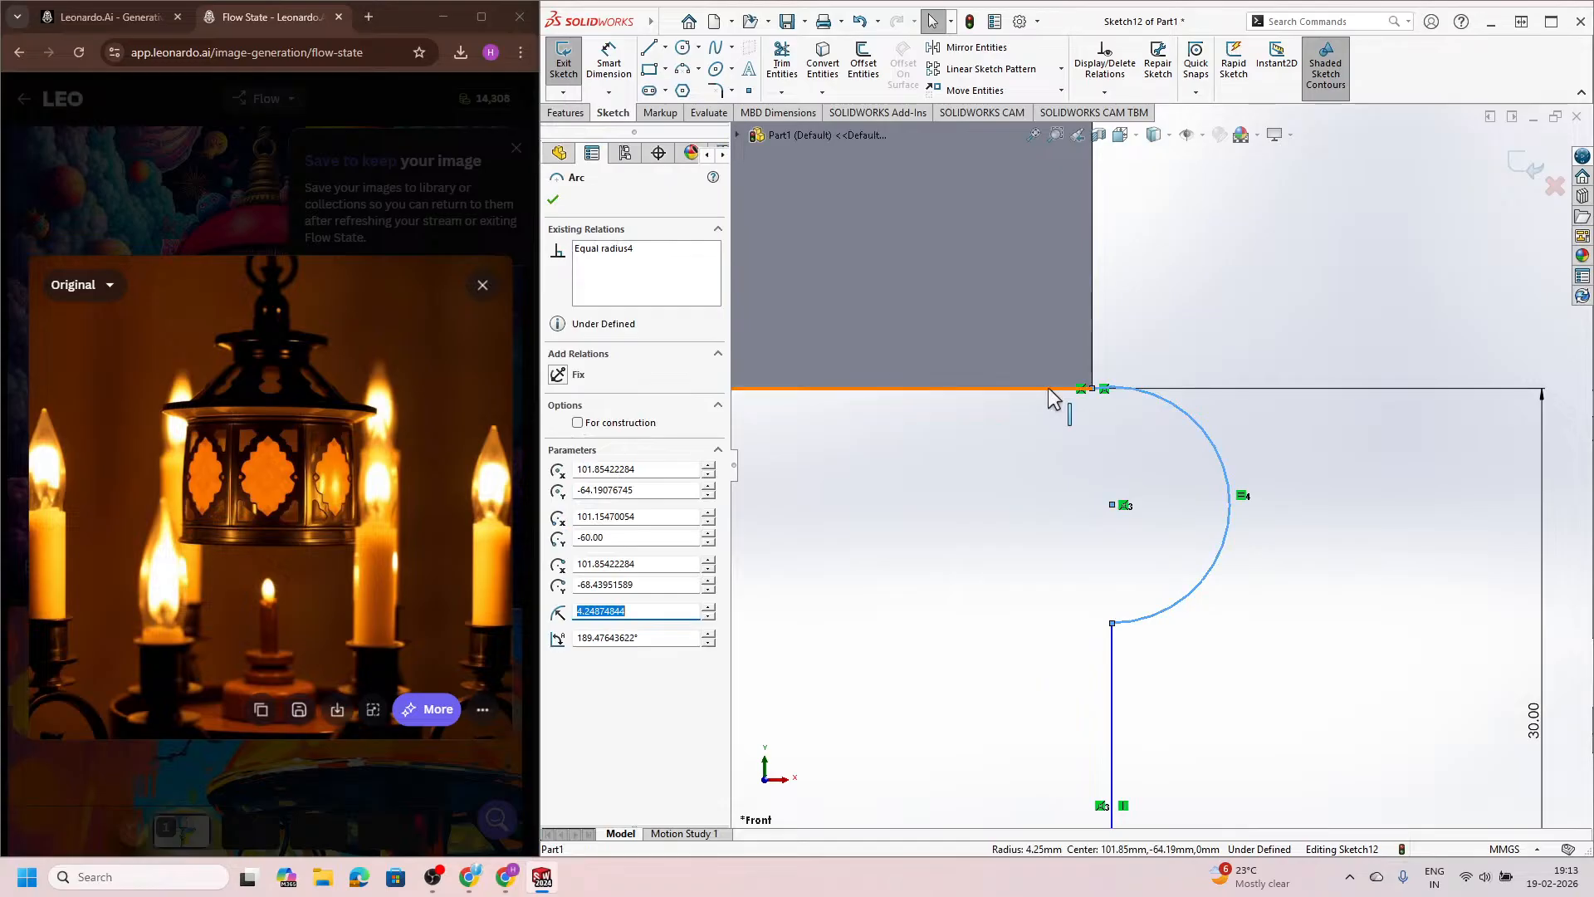
left_click(1054, 397, "ctrl")
left_click(1096, 315)
left_click(1052, 529)
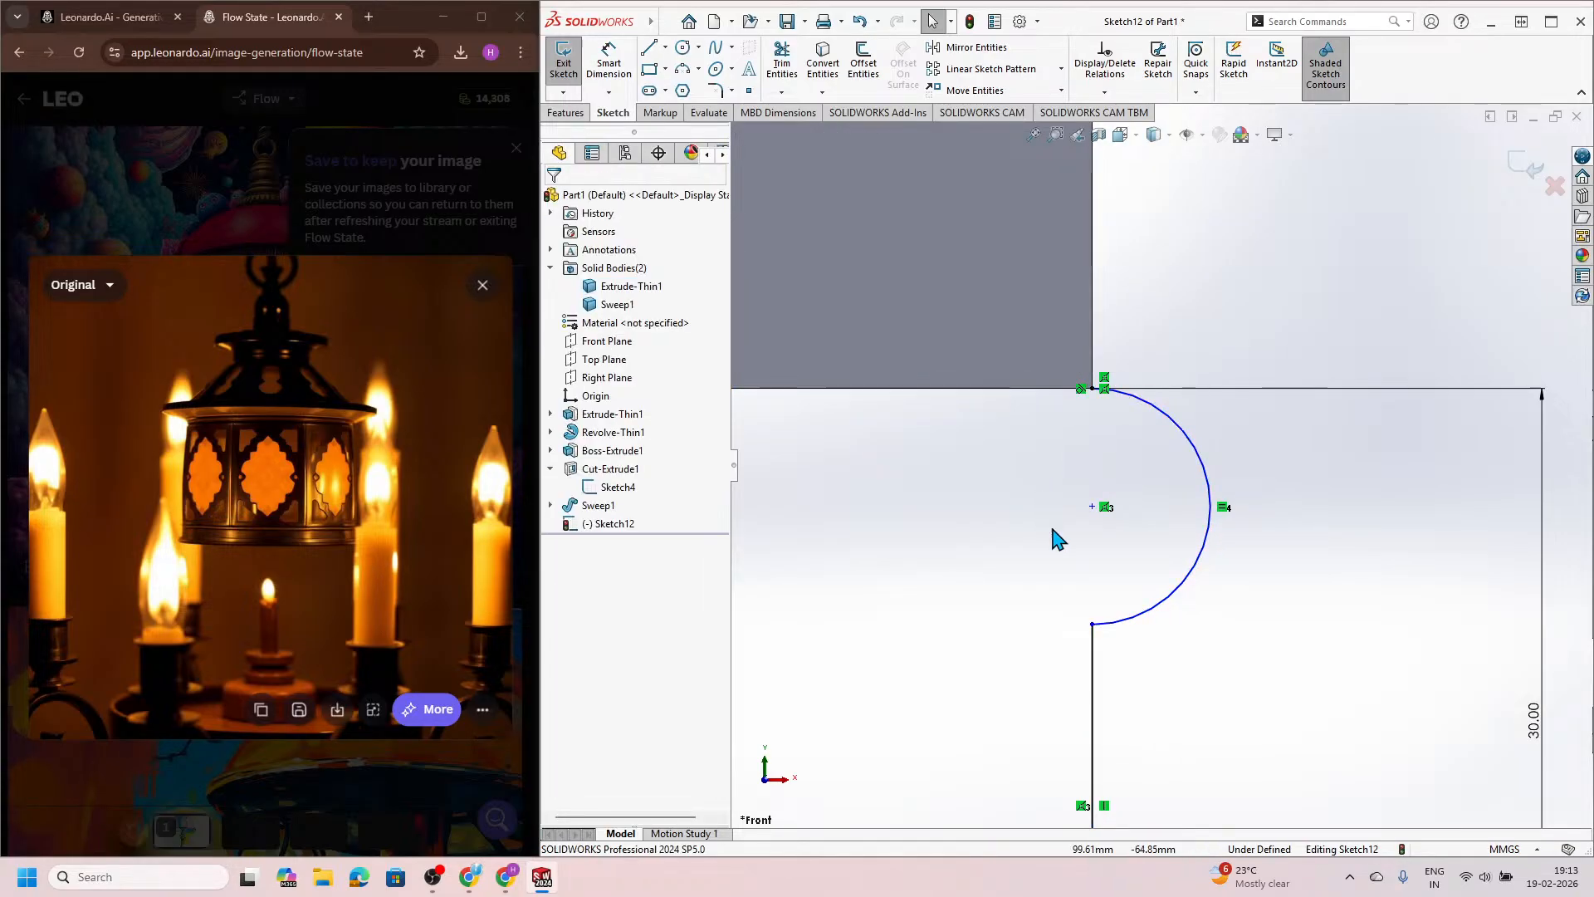
Step: Dimension the upper arc's radius as 5 mm
scroll(1052, 529, "up", 5)
scroll(1083, 529, "down", 3)
scroll(1134, 526, "up", 4)
scroll(1203, 498, "down", 2)
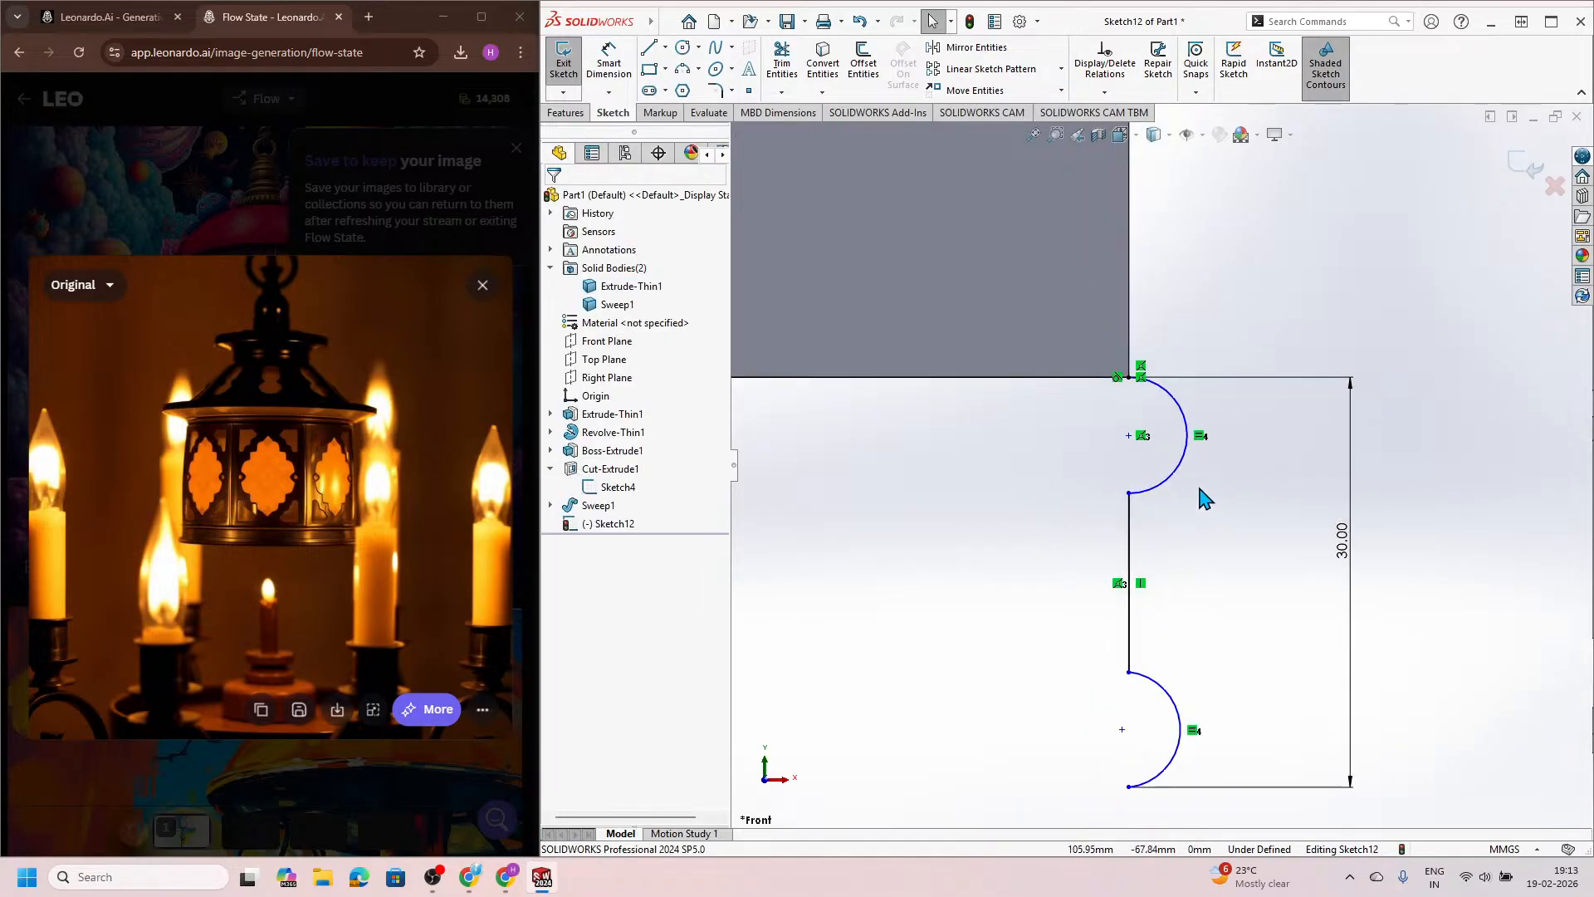
left_click(609, 60)
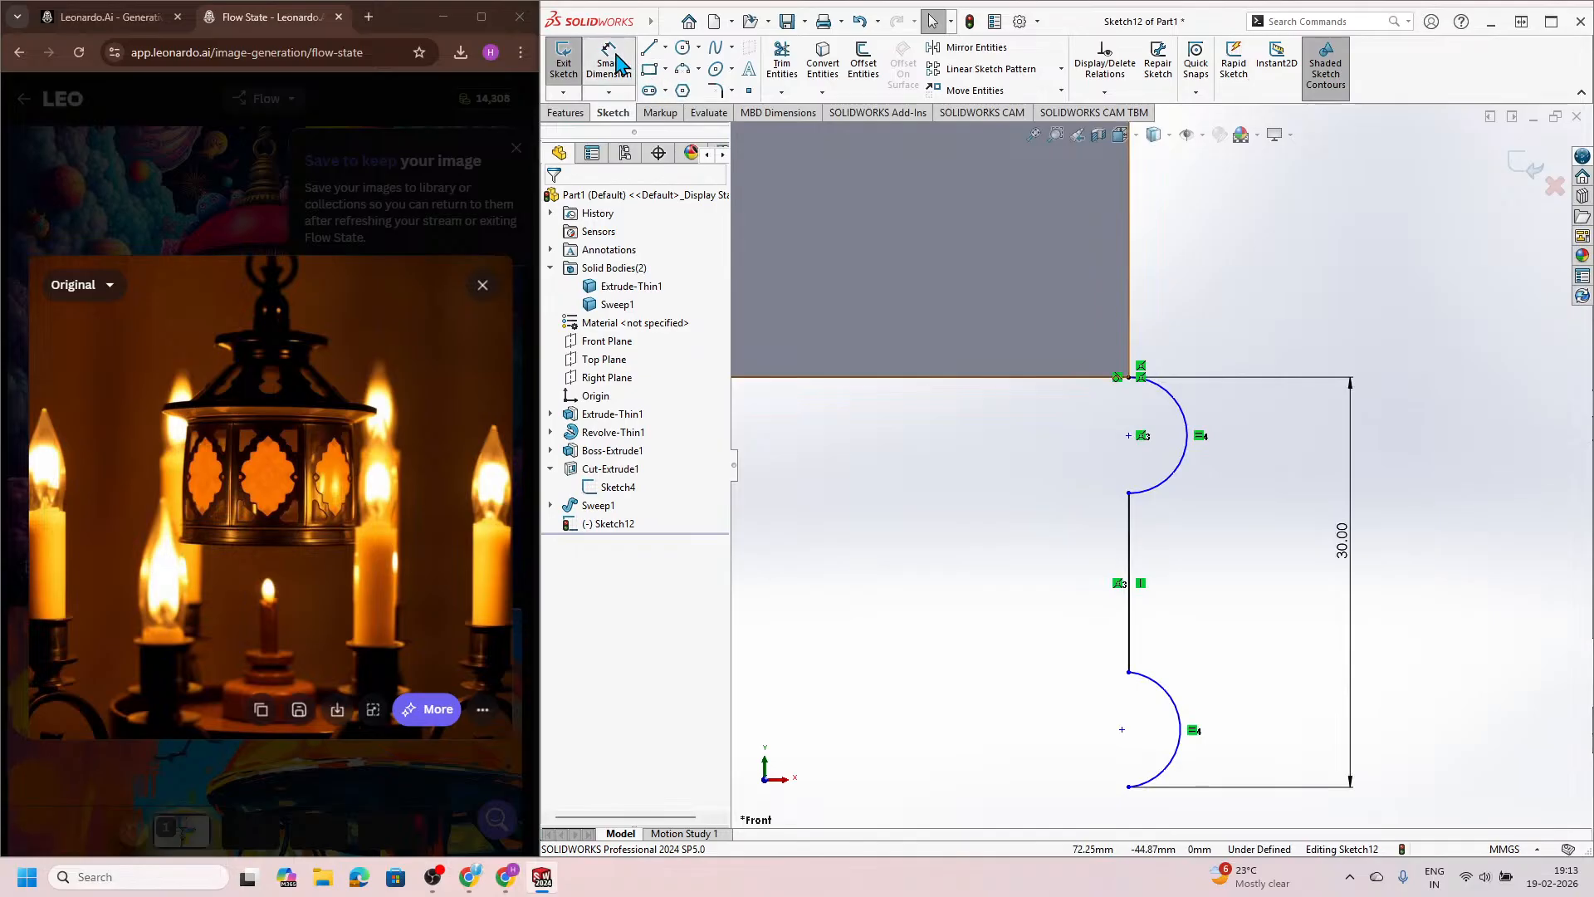
left_click(1164, 489)
left_click(1227, 530)
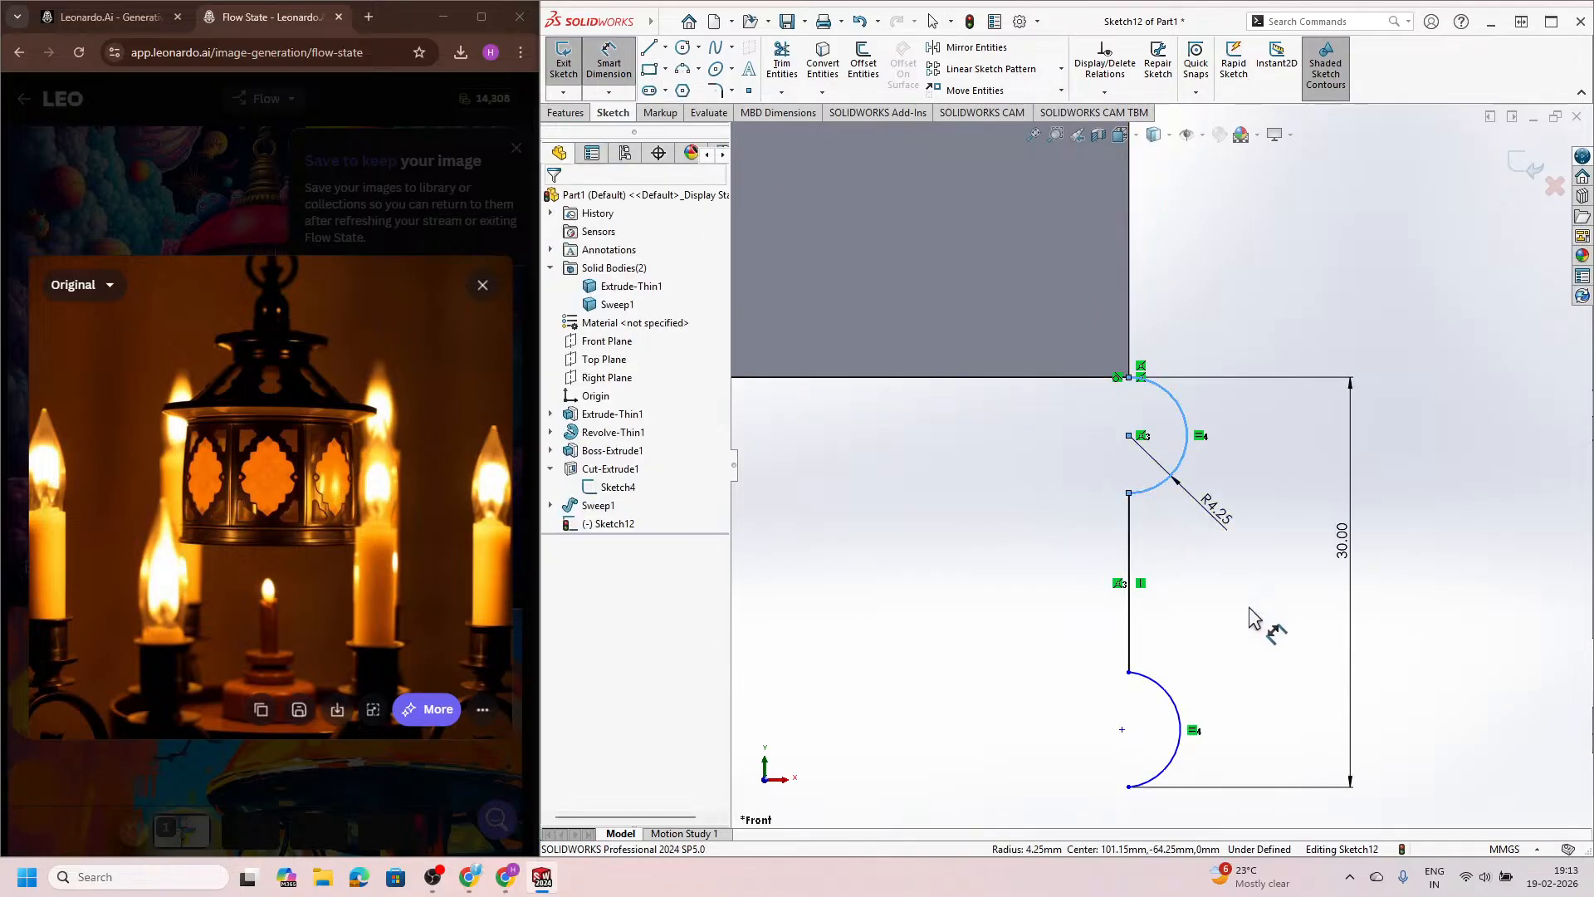
type("5")
key("Return")
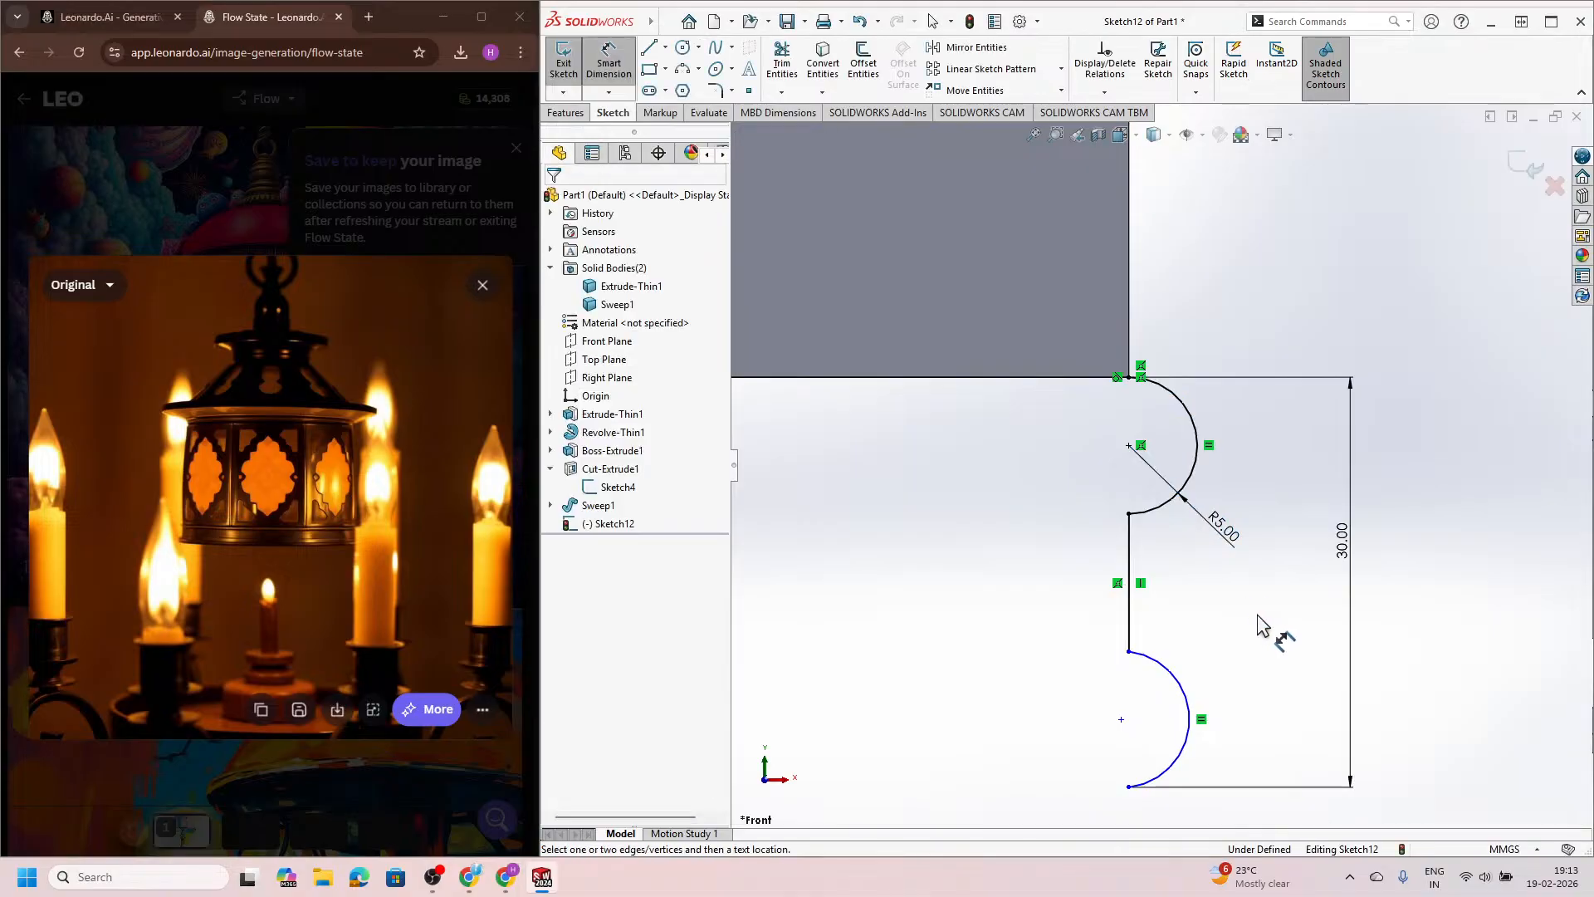
scroll(1237, 627, "up", 2)
scroll(1210, 572, "down", 2)
key("Escape")
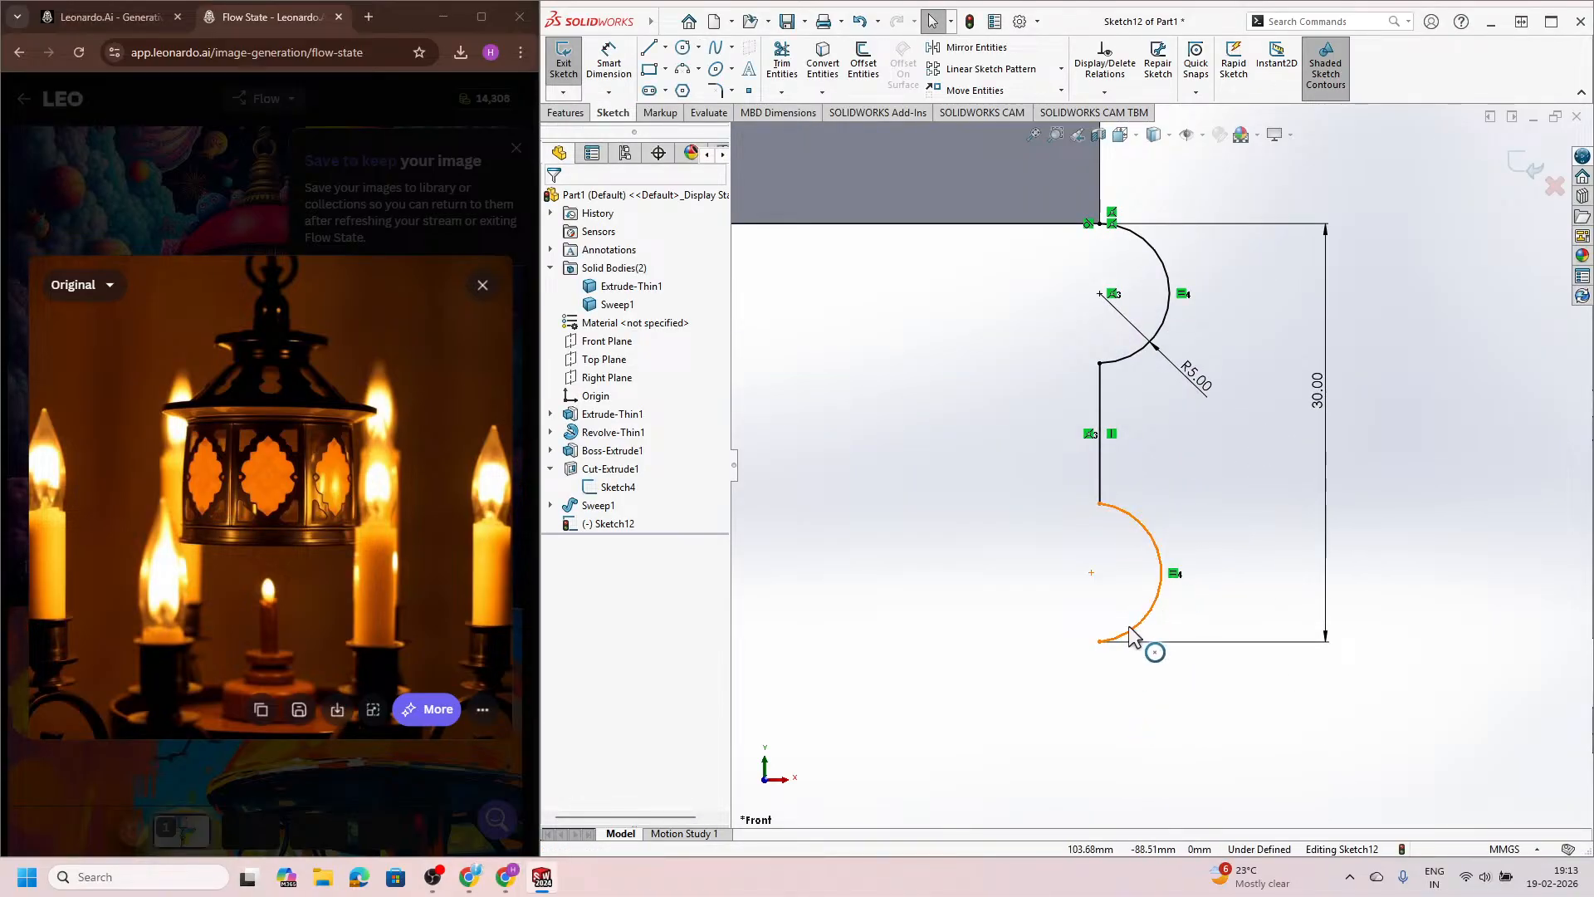
Step: Align the lower arc's center vertically with the upper arc's center using a Vertical relation
left_click(1101, 642)
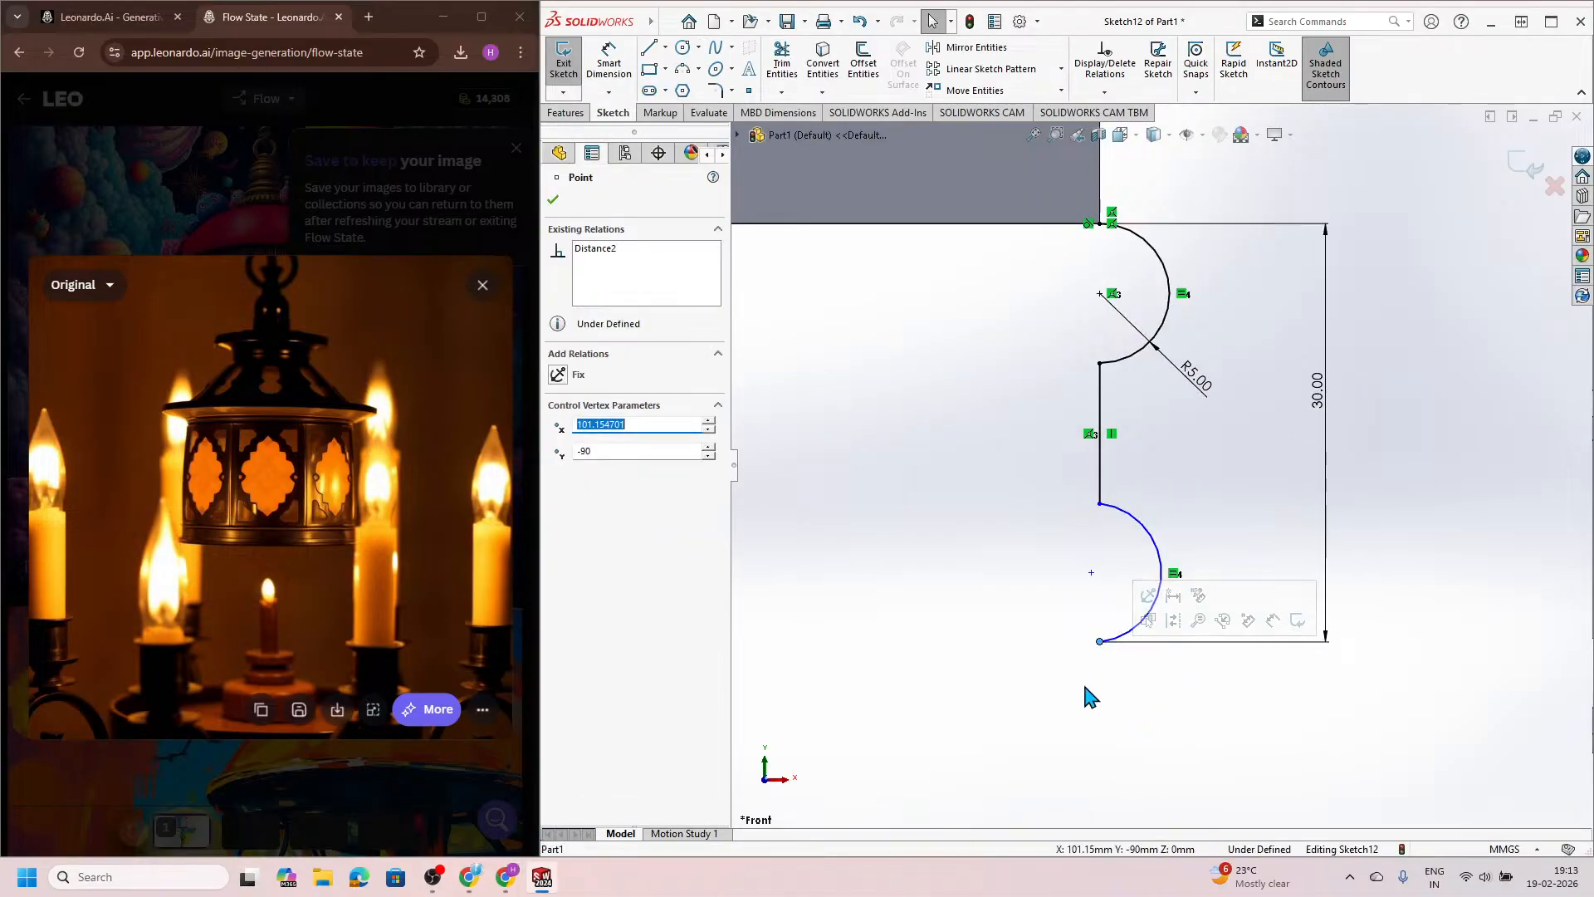
key("Escape")
left_click_drag(1105, 506, 1153, 490)
key("Escape")
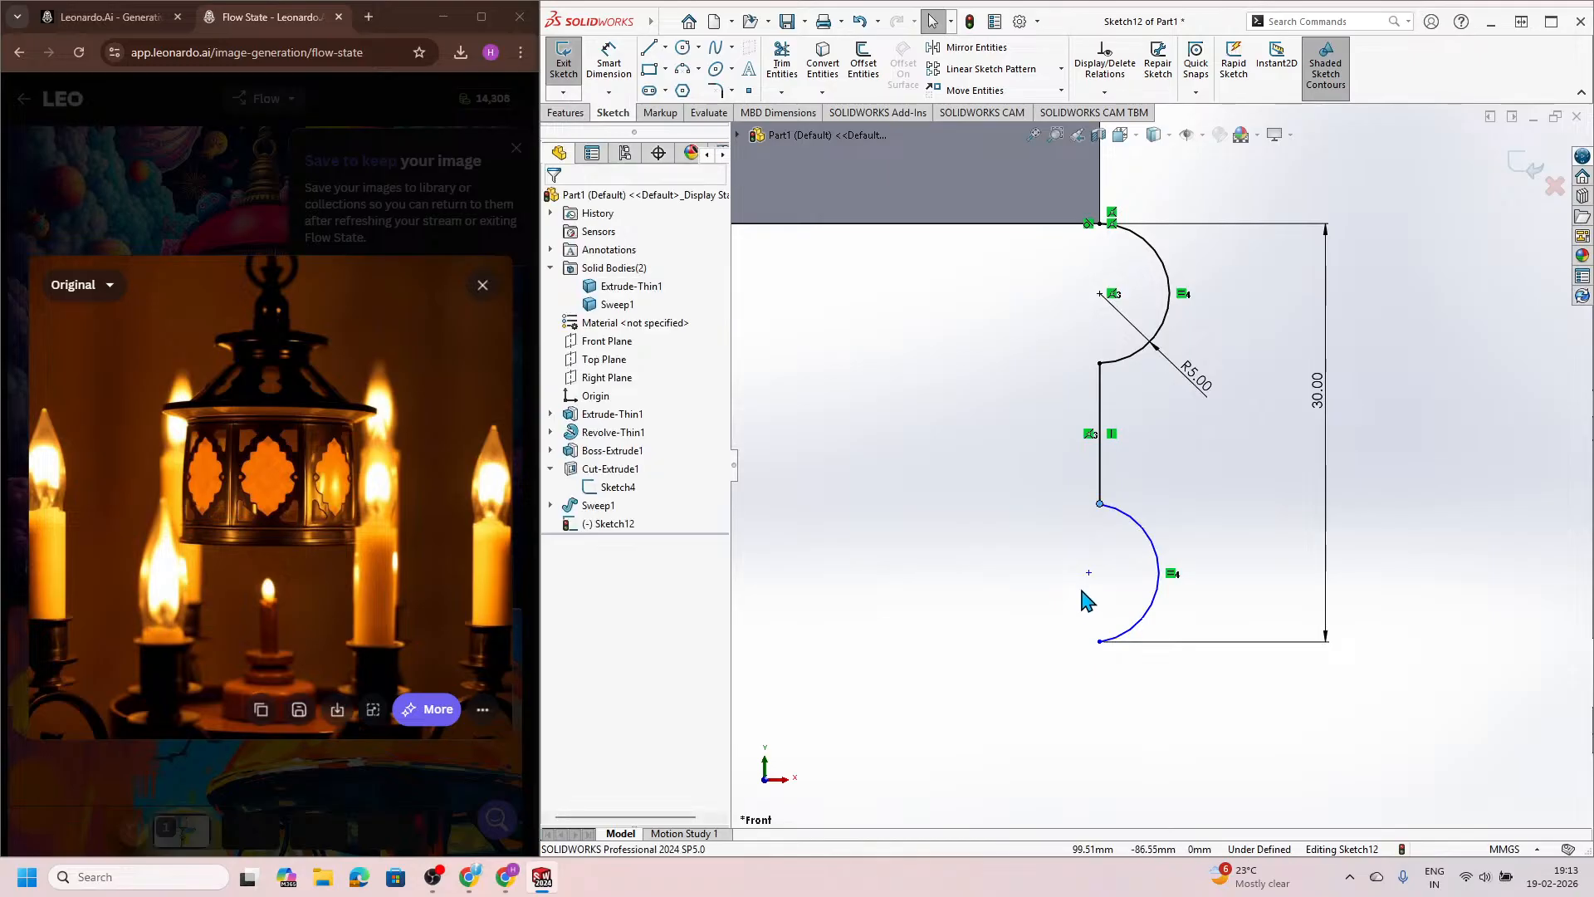
left_click(1089, 573)
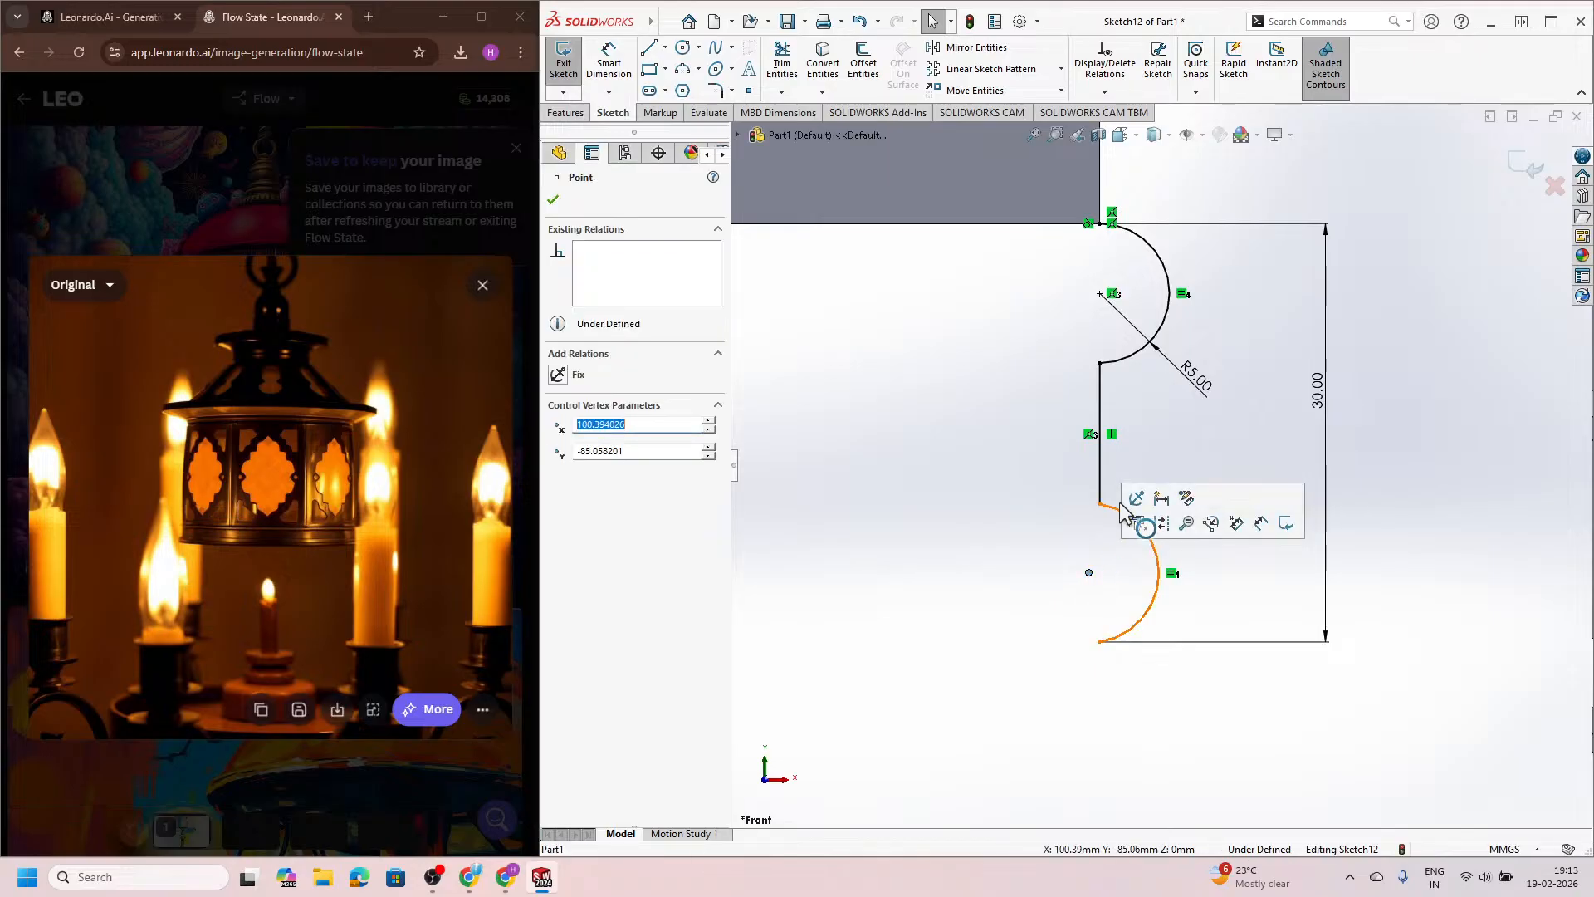
left_click(1100, 295, "ctrl")
left_click(1185, 221)
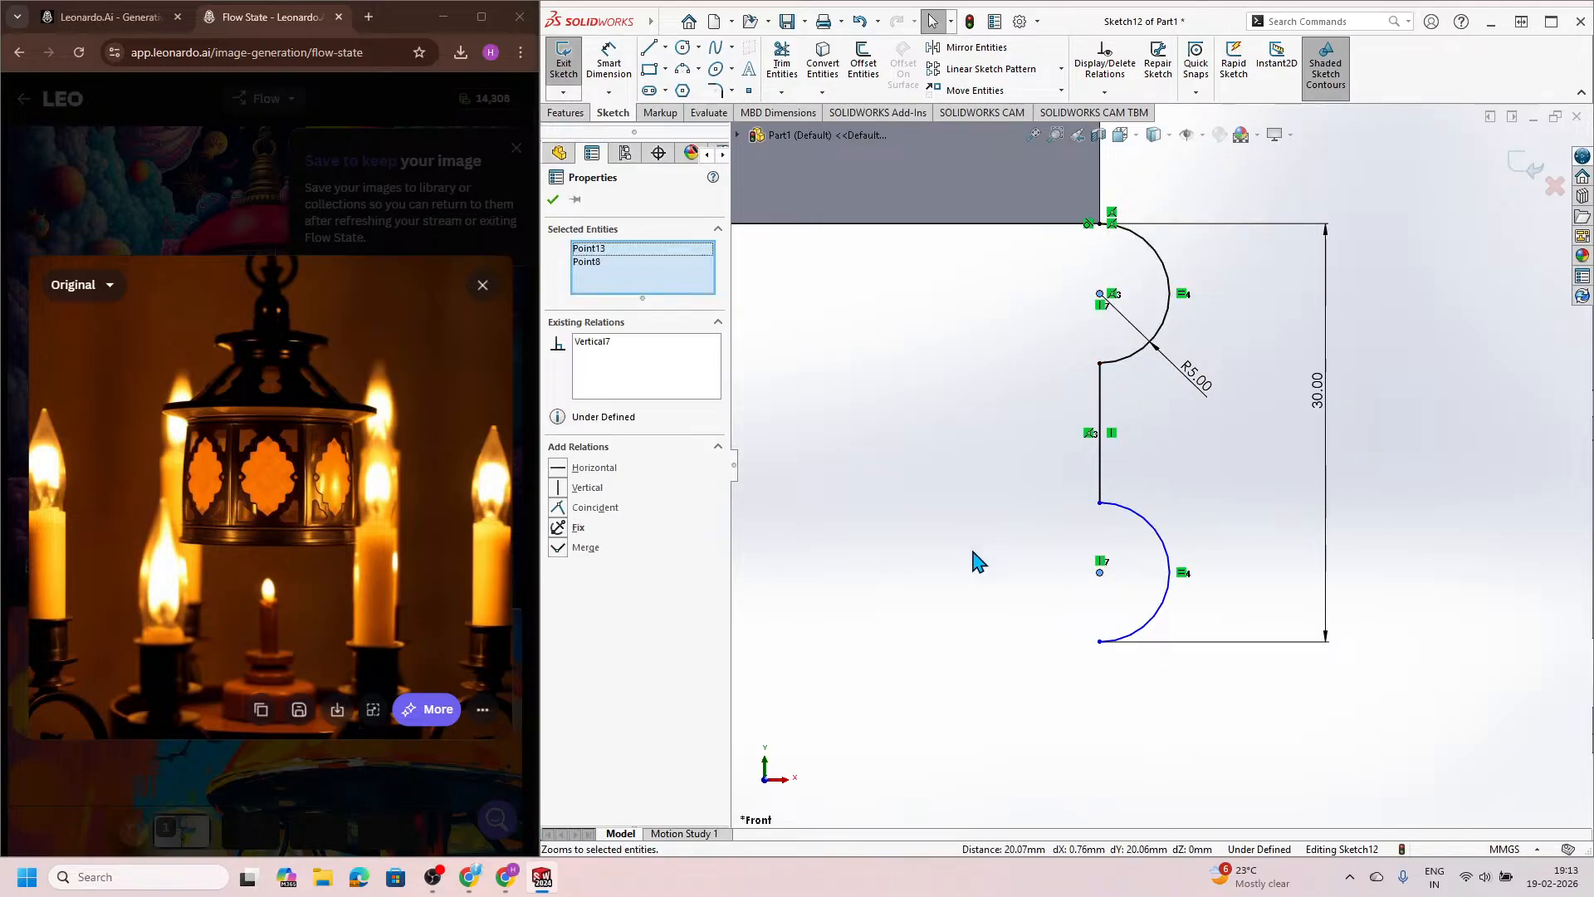
Step: Test the lower arc's freedom by moving its bottom endpoint, and make that endpoint coincident with the vertical line
key("Escape")
scroll(1100, 683, "down", 3)
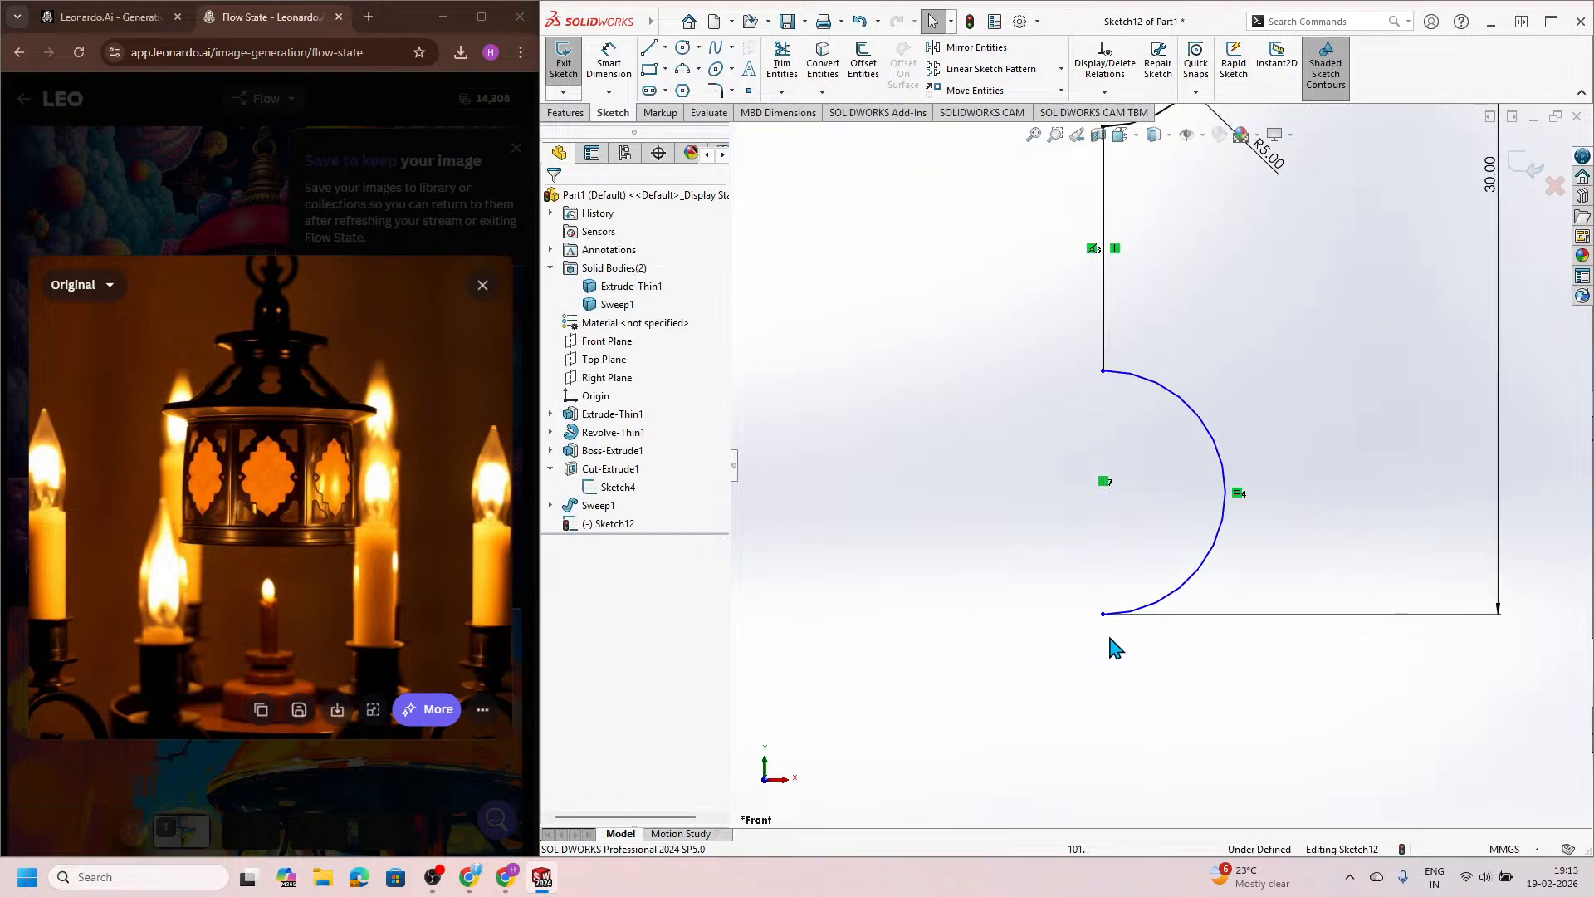
left_click(1225, 528)
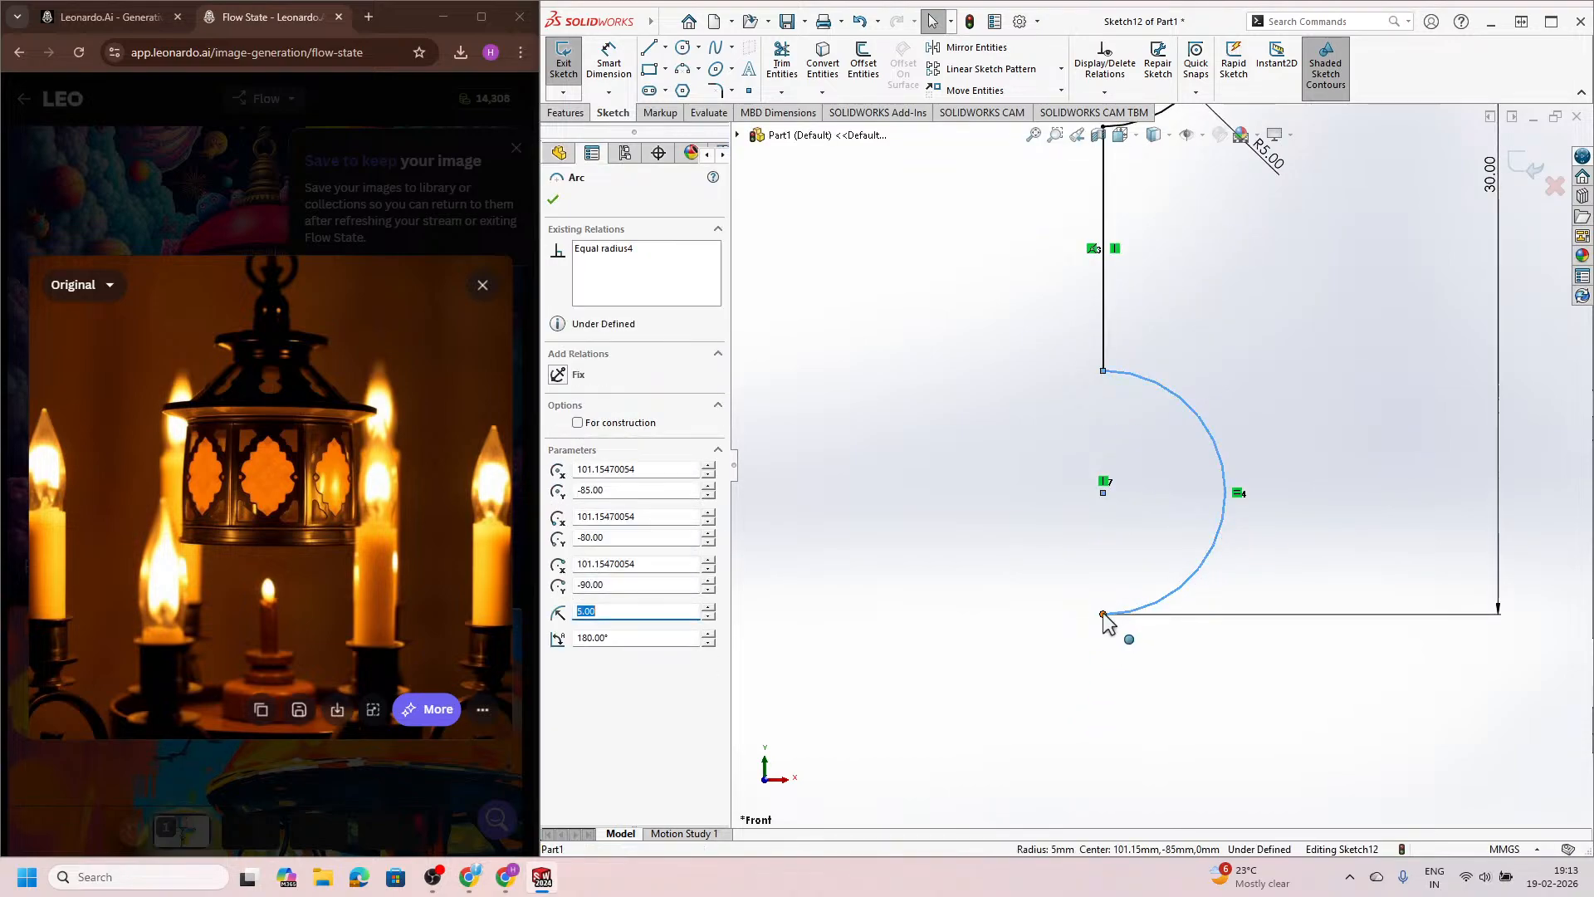
left_click_drag(1103, 616, 1144, 341)
left_click(1050, 614)
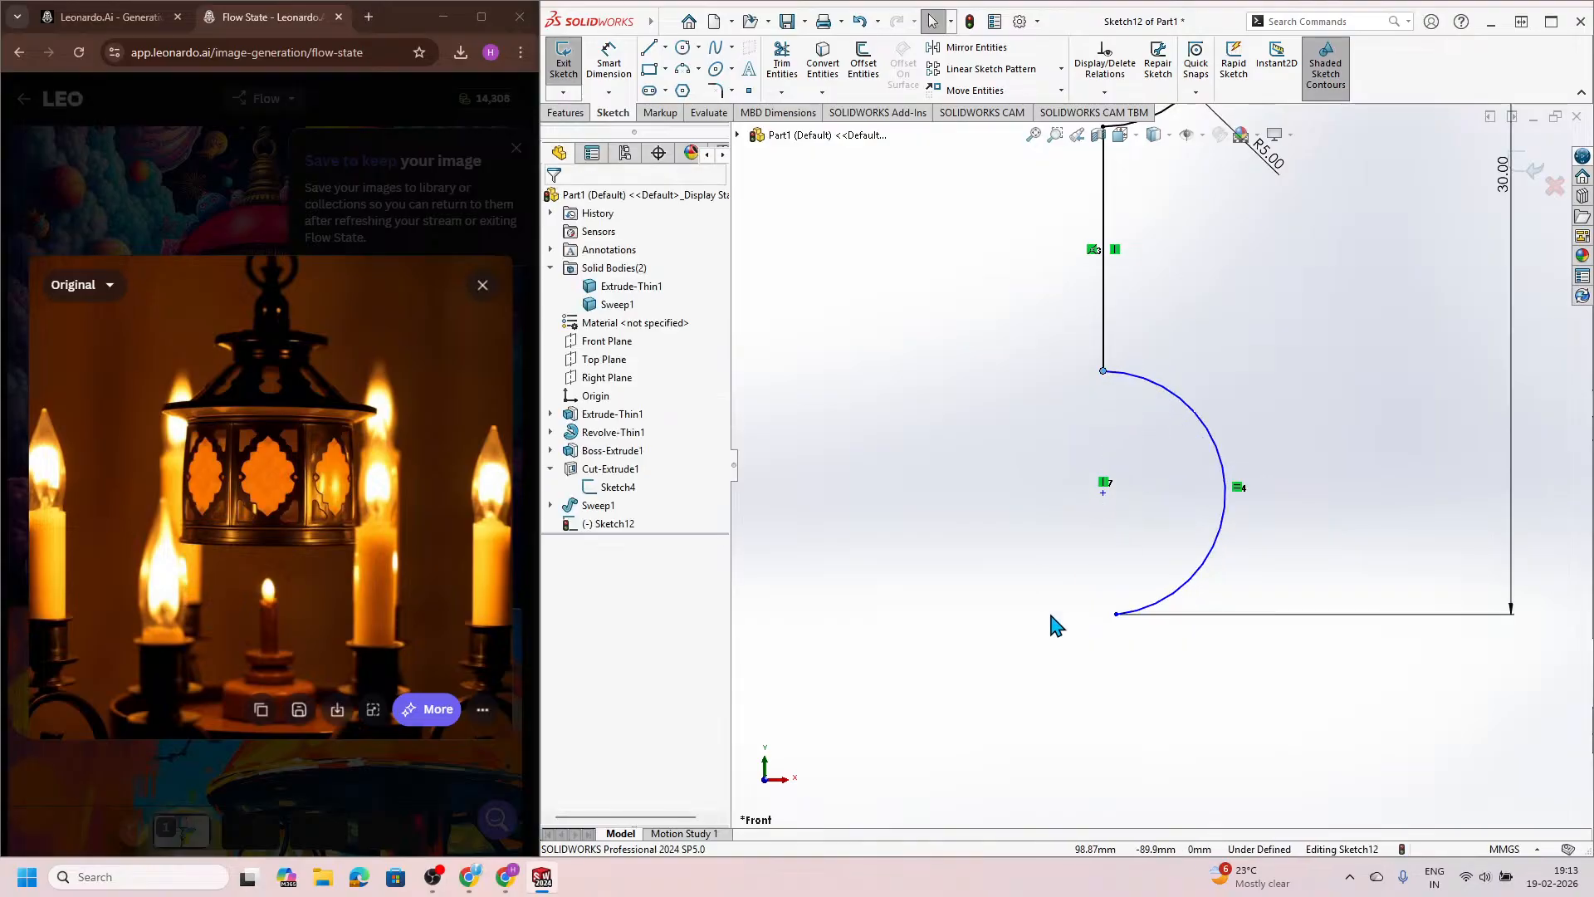
left_click(1117, 615)
left_click(1104, 361)
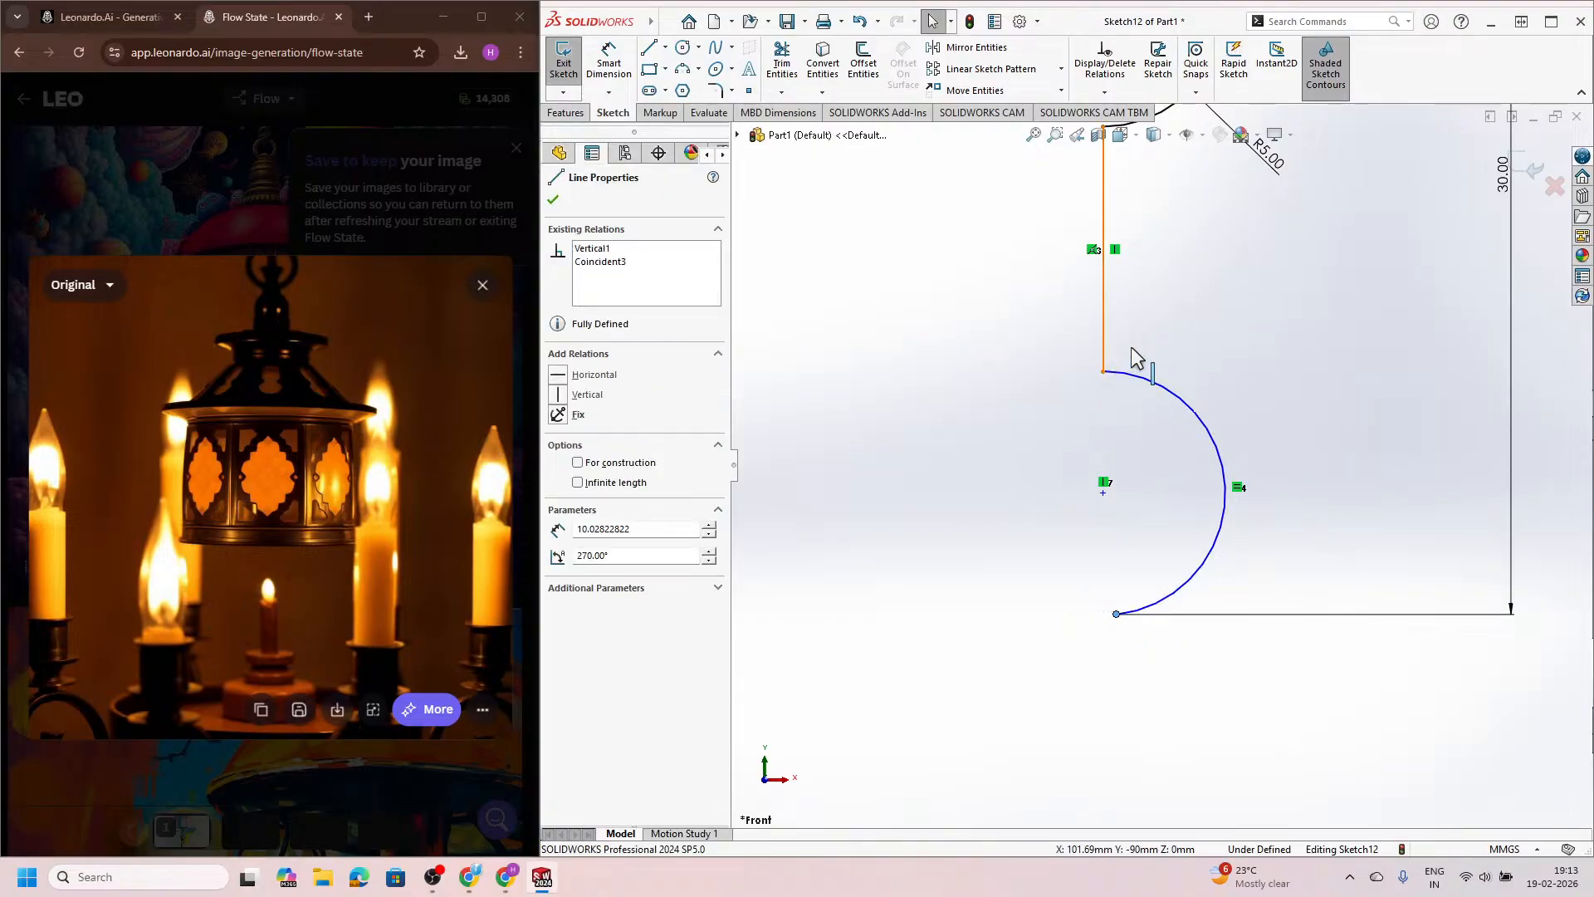
left_click(1150, 377, "ctrl")
left_click(1201, 302)
left_click(1285, 599)
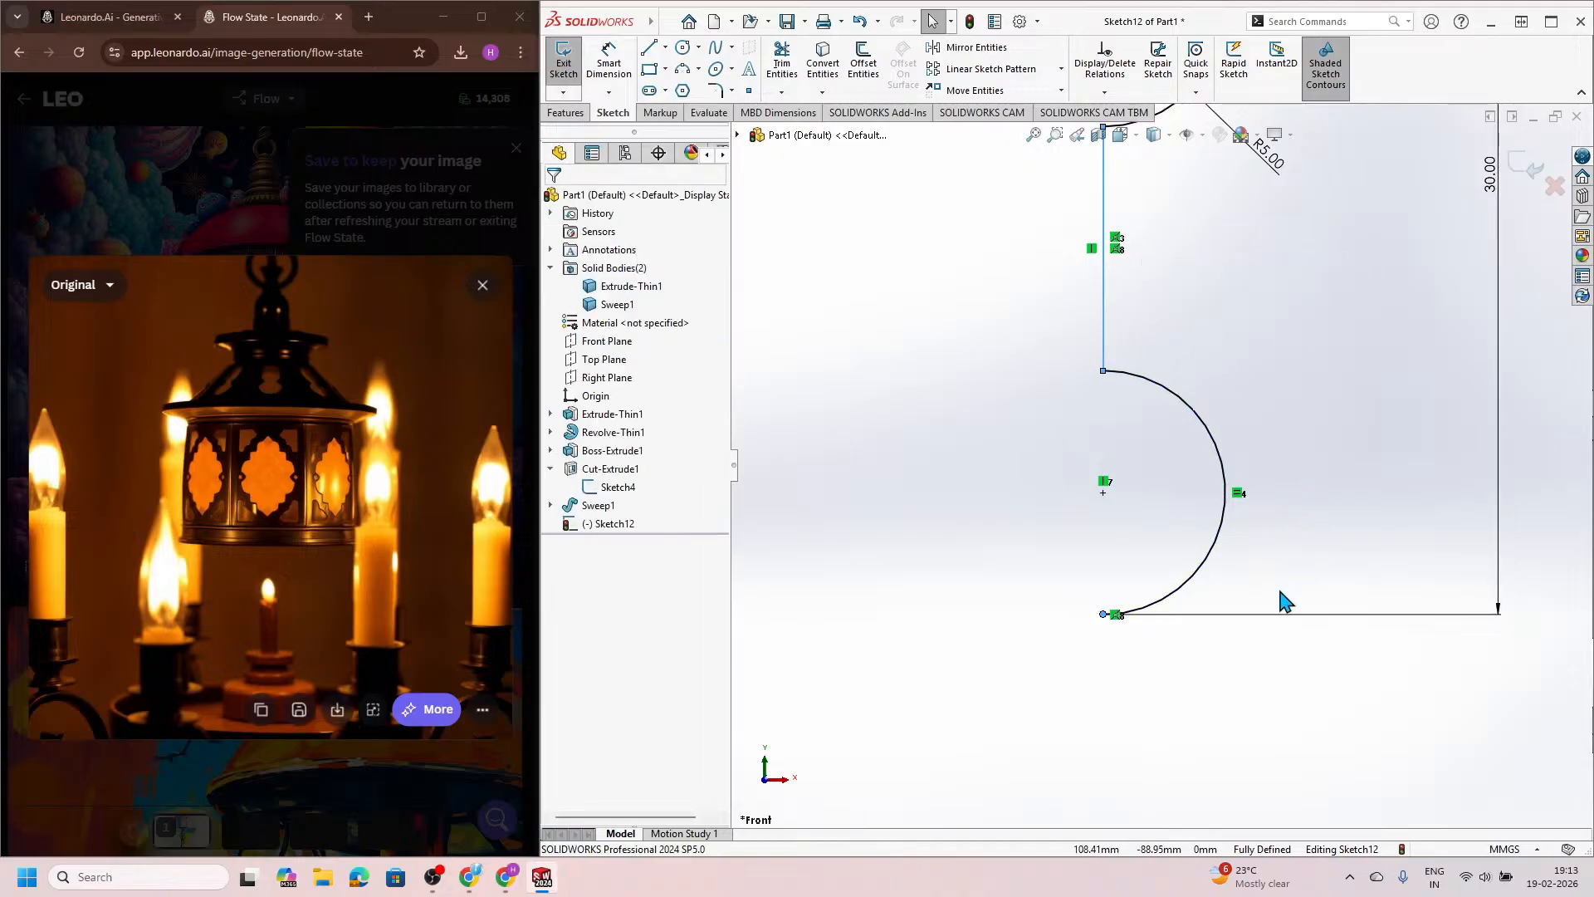
Step: Exit the profile sketch and revolve the open profile 360° about its centerline as a 1 mm one-direction thin feature
scroll(1168, 758, "up", 6)
scroll(1179, 478, "down", 3)
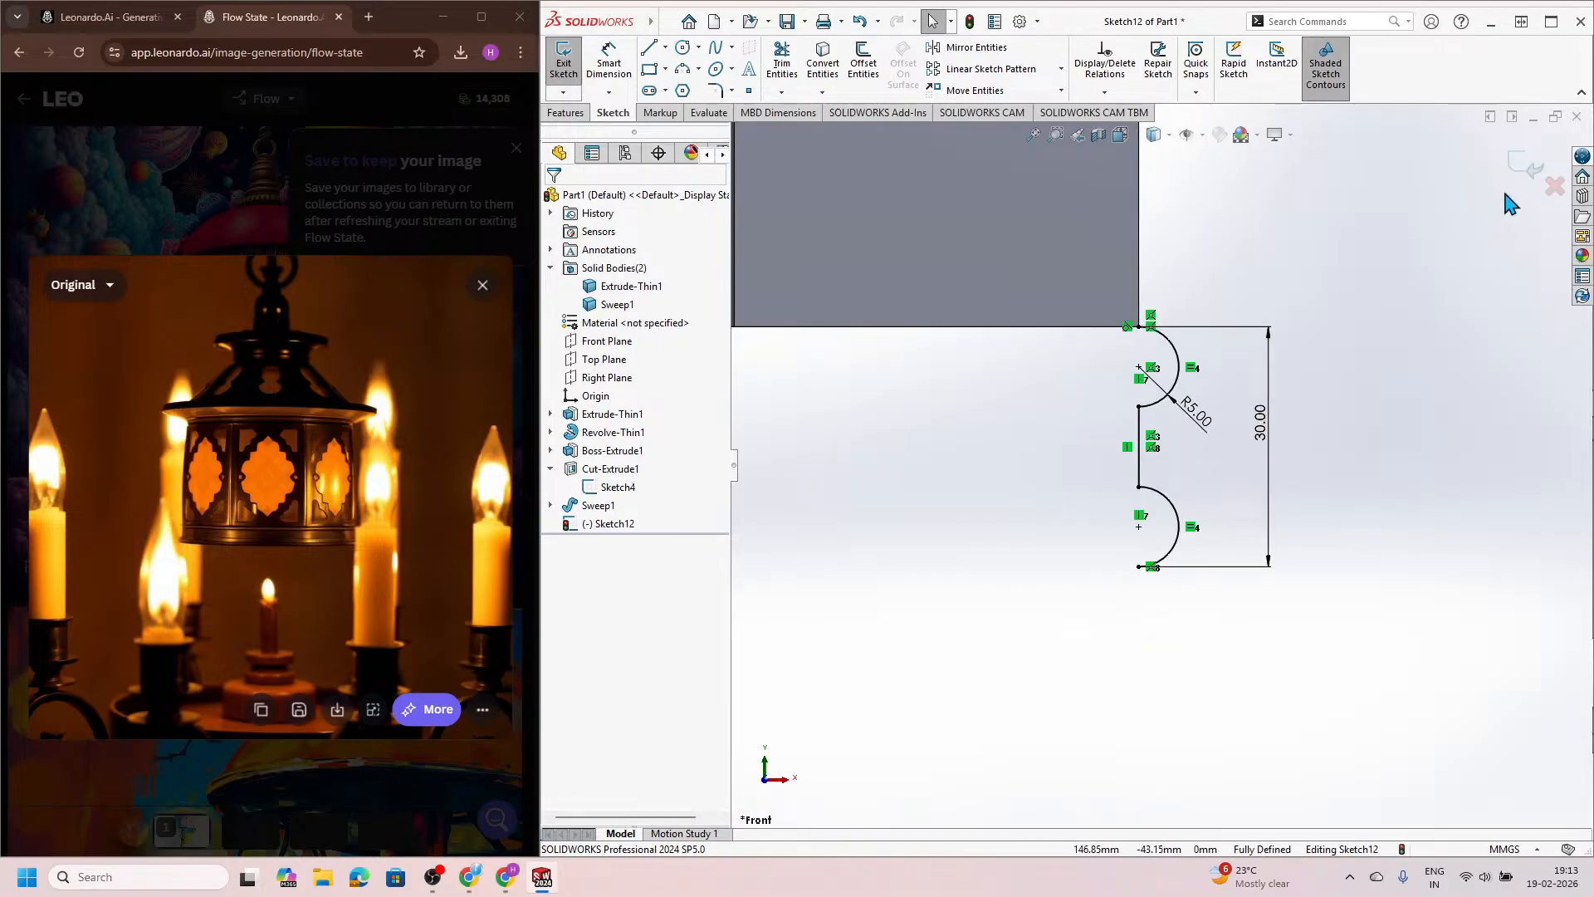
left_click(1524, 166)
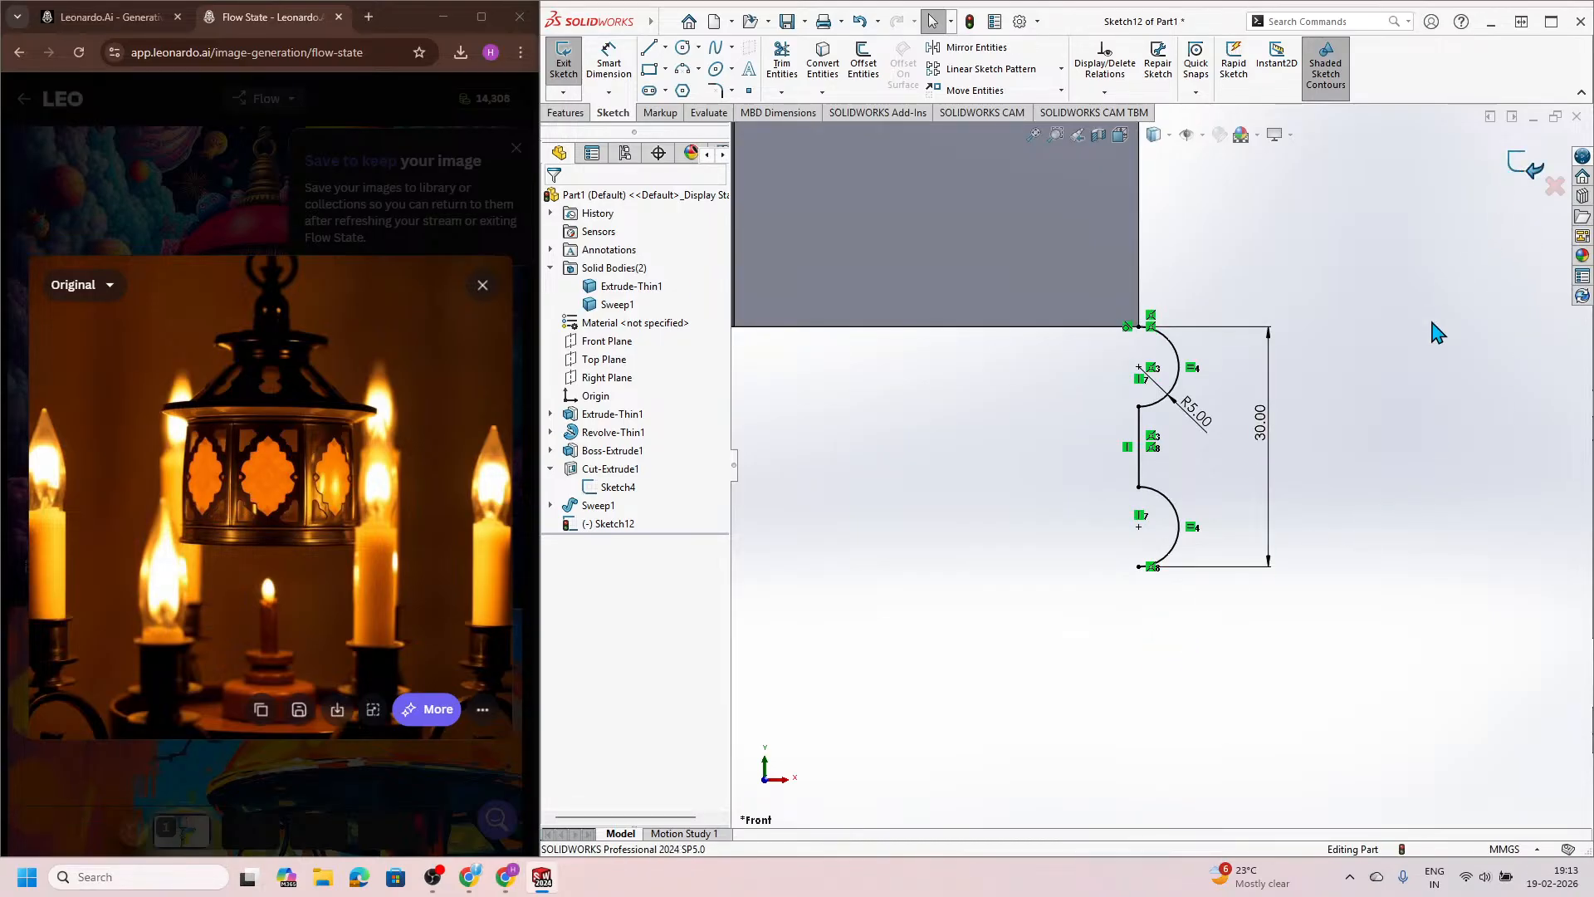
scroll(1278, 448, "up", 4)
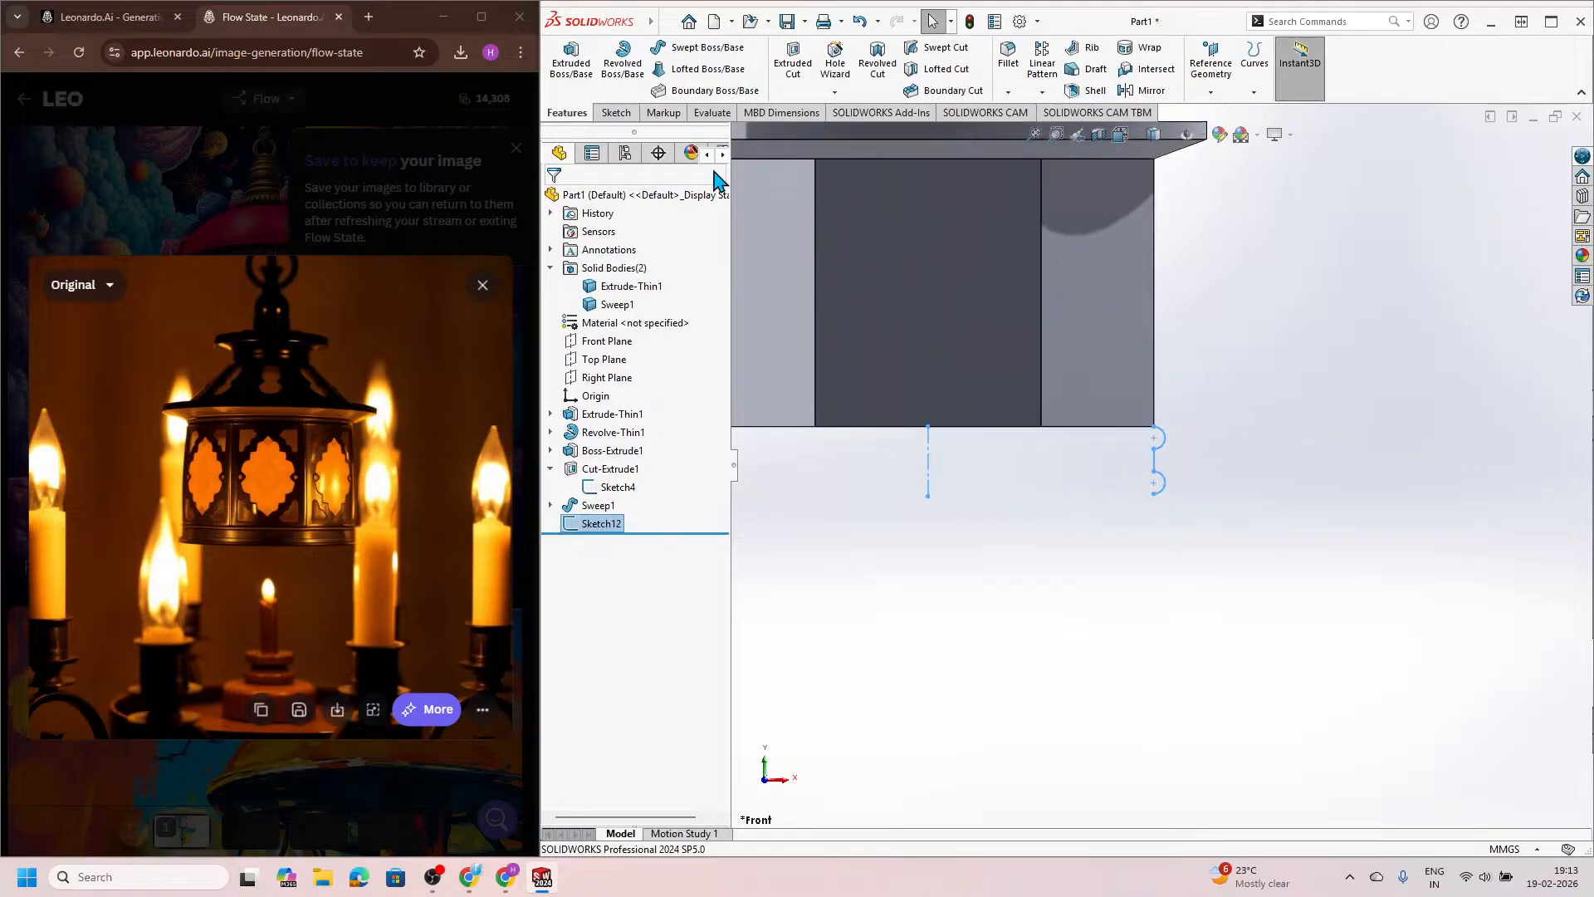
left_click(623, 62)
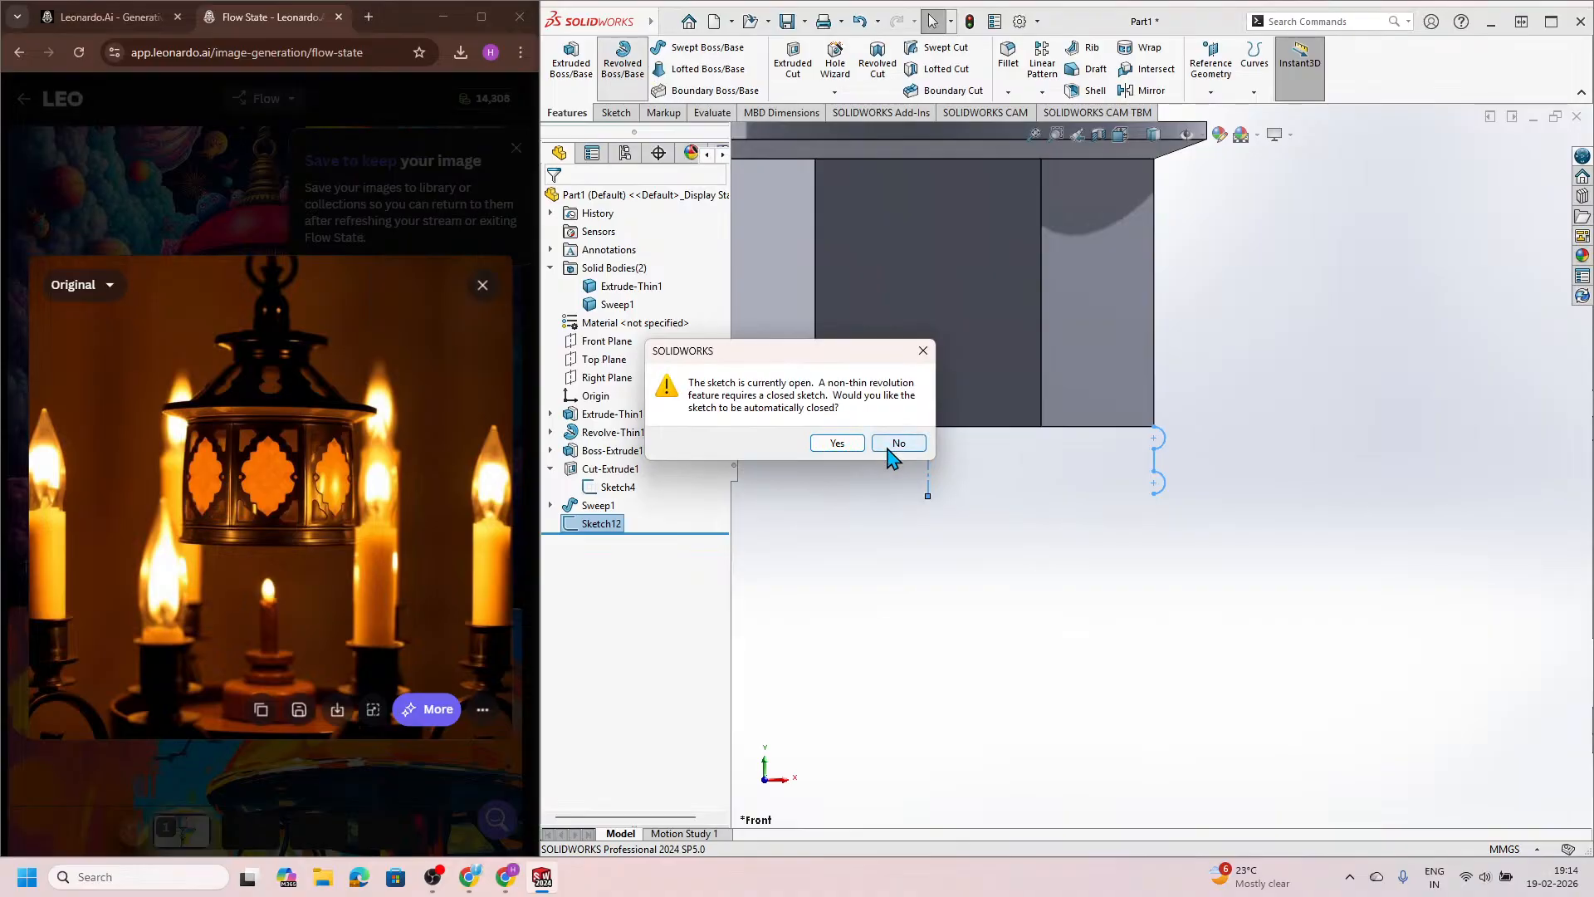
left_click(896, 445)
scroll(1160, 469, "up", 3)
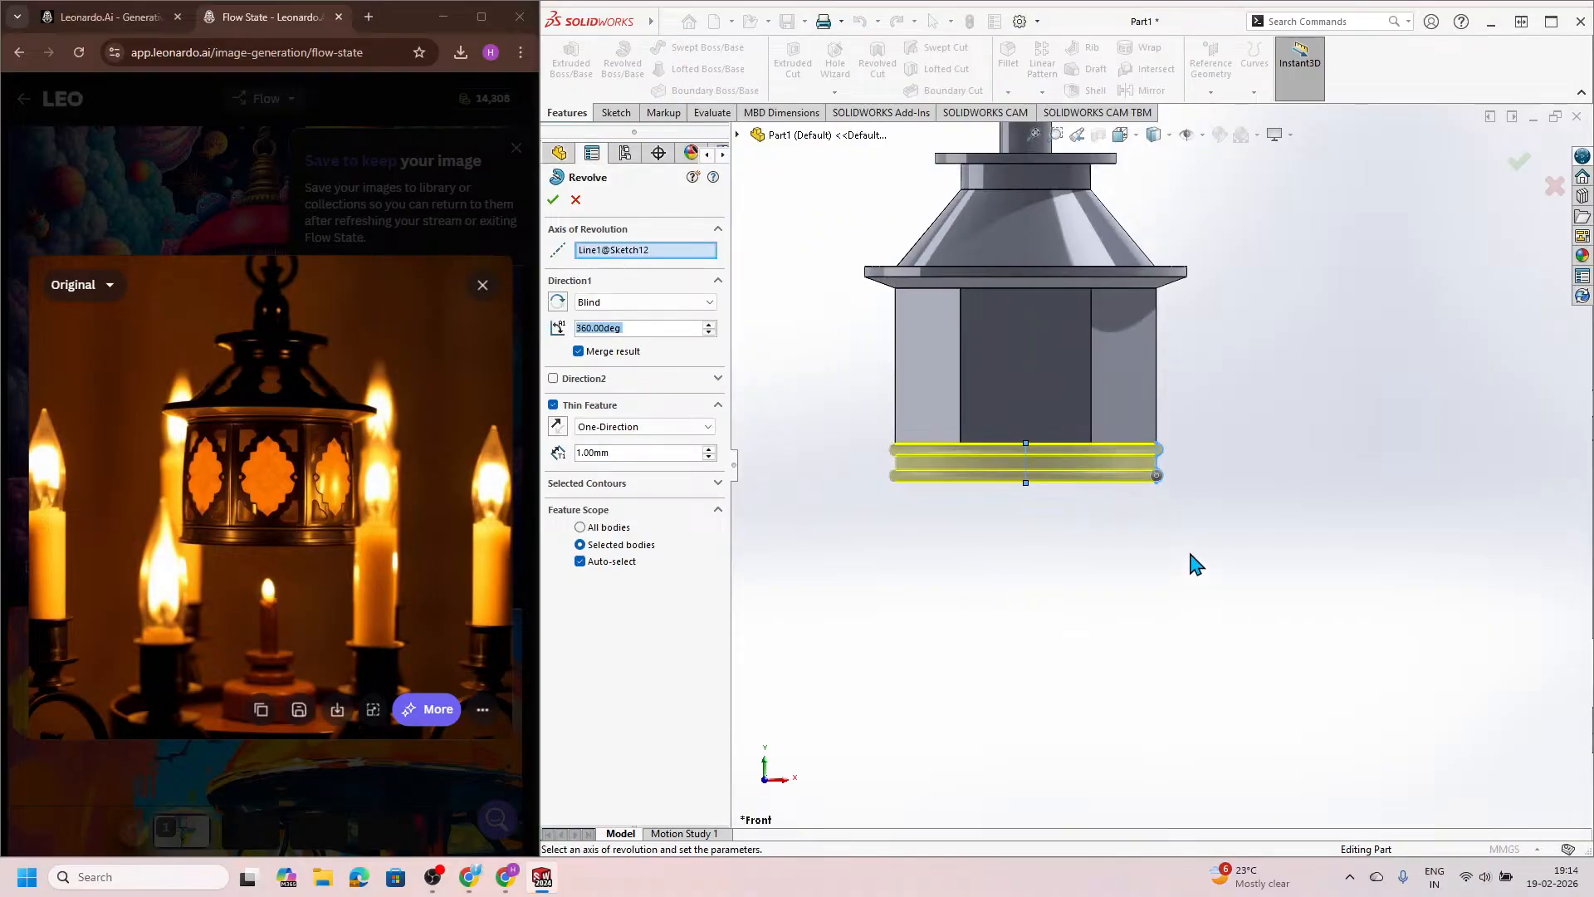
scroll(955, 475, "down", 3)
scroll(959, 465, "down", 4)
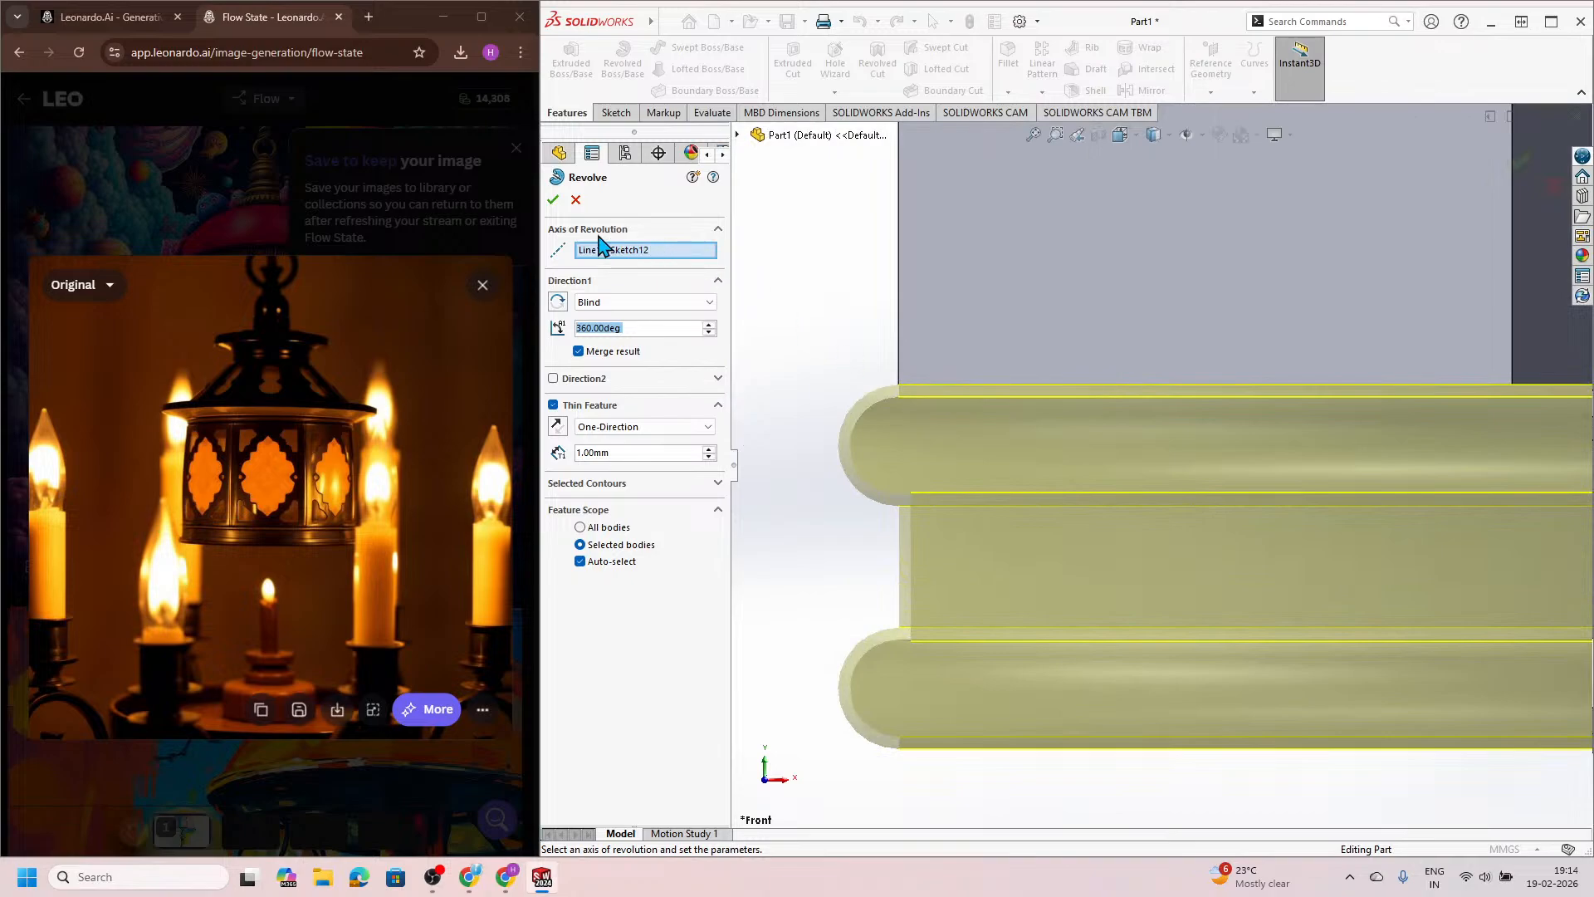
left_click(558, 427)
left_click(563, 432)
left_click(554, 200)
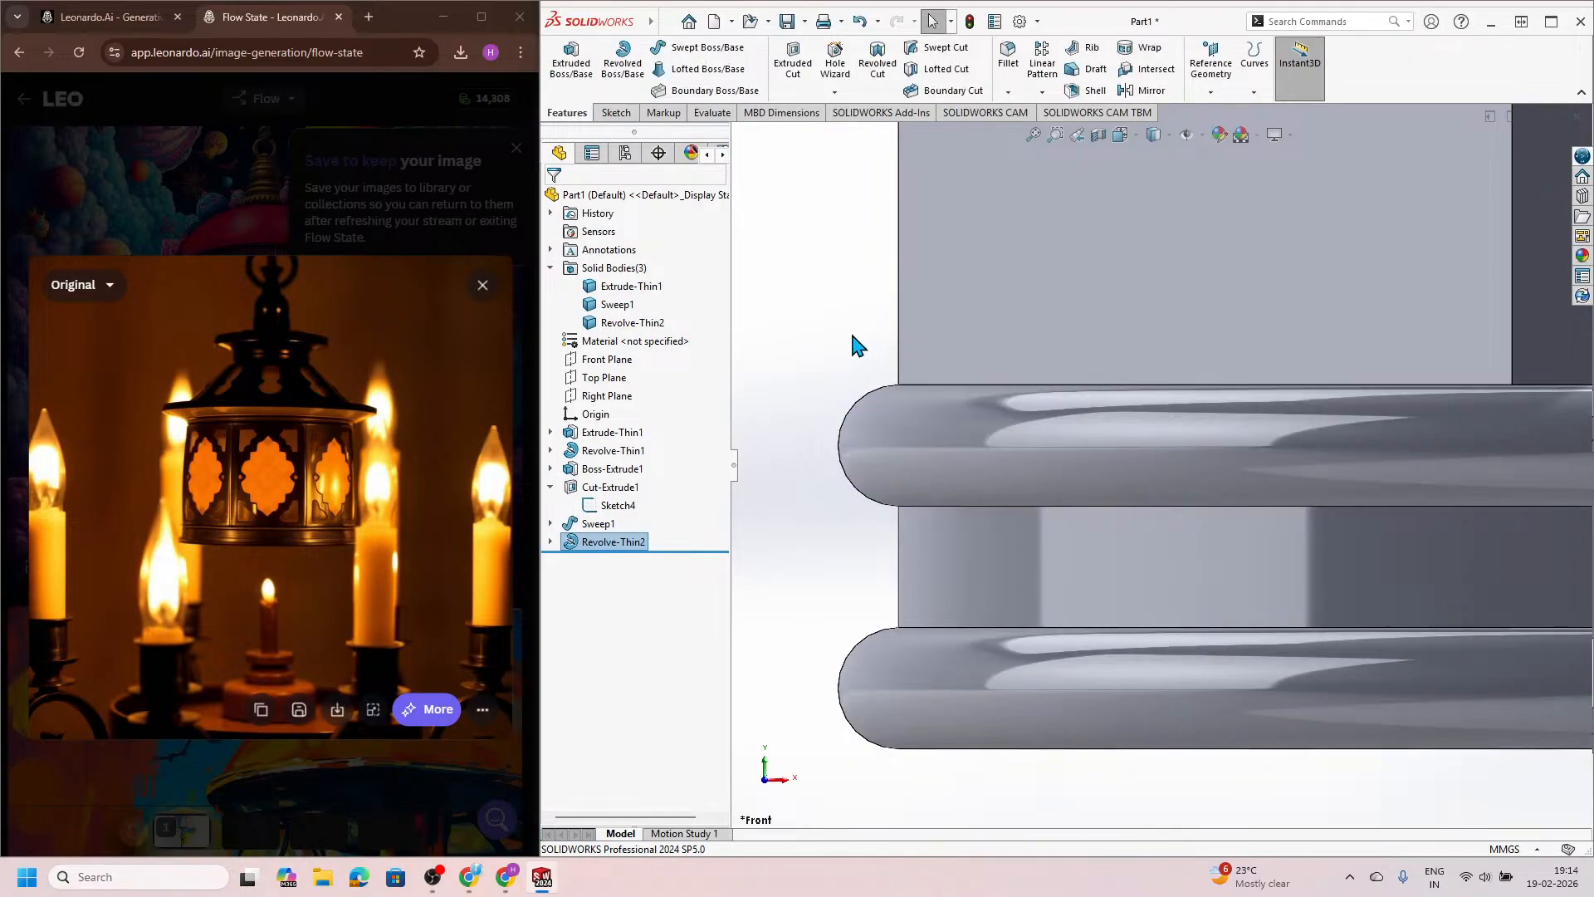
Step: Examine the revolved base moulding in an angled view and a Front view of the whole lantern
scroll(896, 363, "up", 5)
middle_click_drag(1258, 422, 1472, 355)
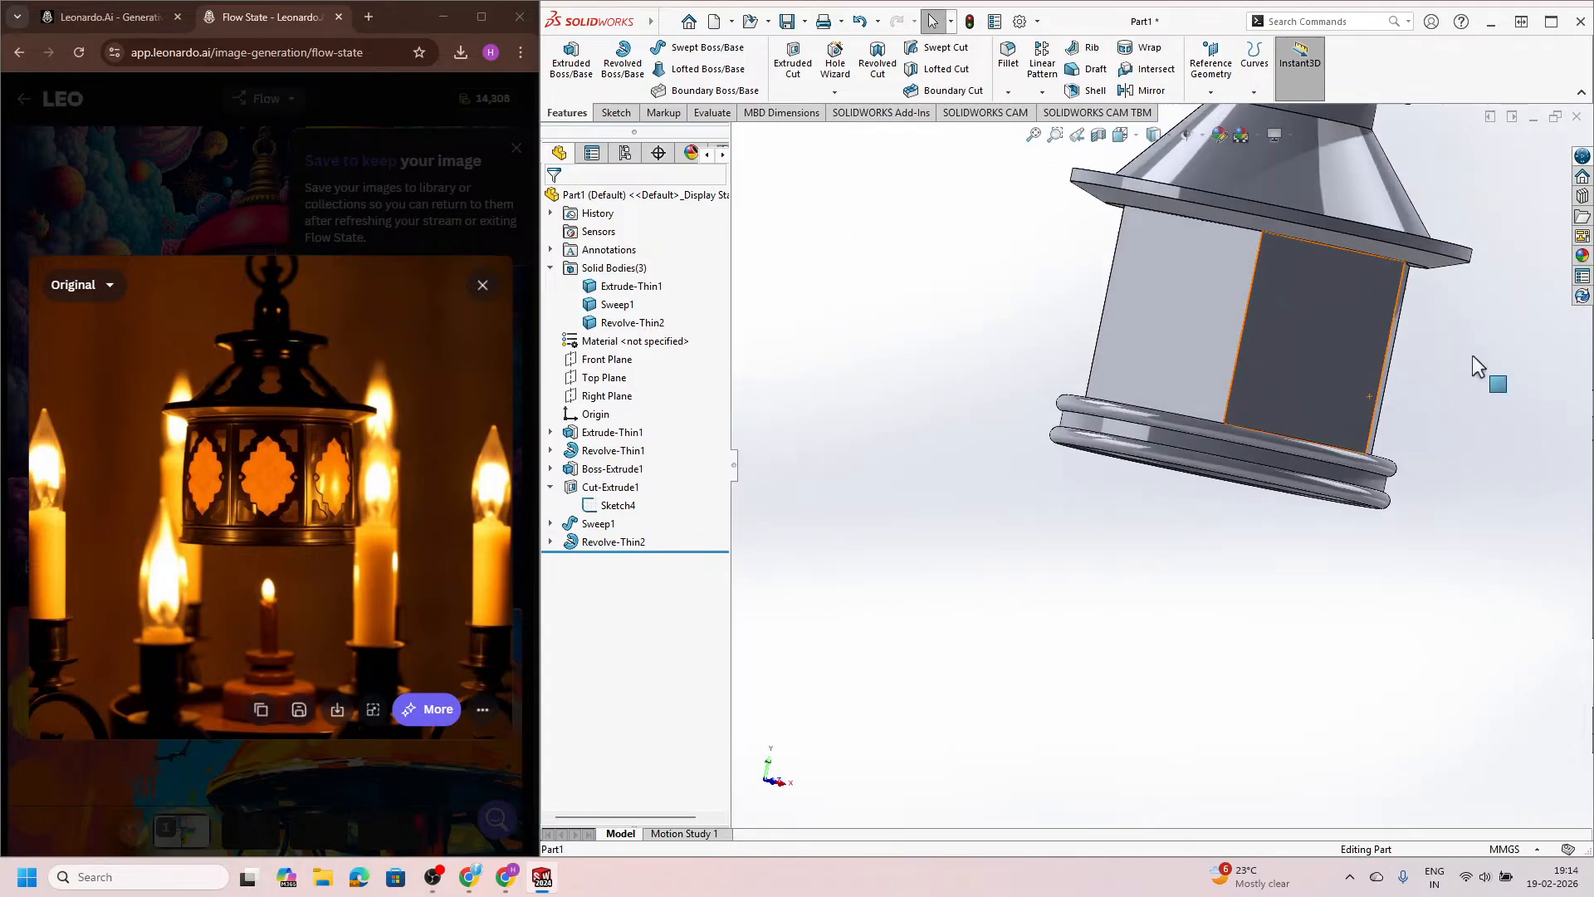
scroll(1340, 379, "up", 1)
middle_click_drag(1340, 378, 1317, 370)
key("space")
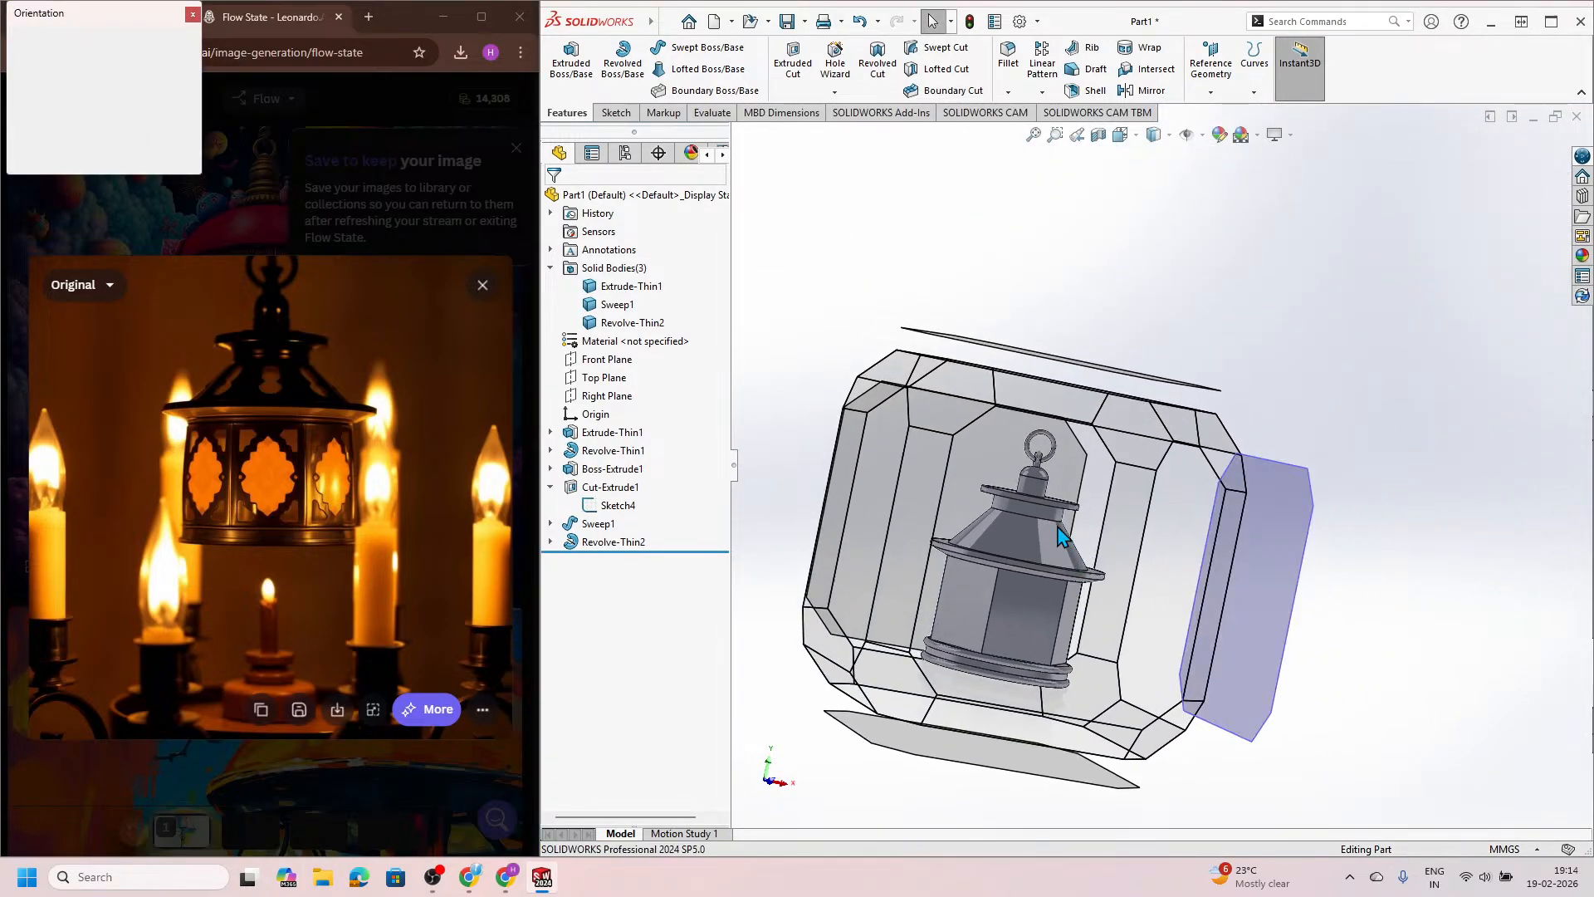
left_click(1058, 525)
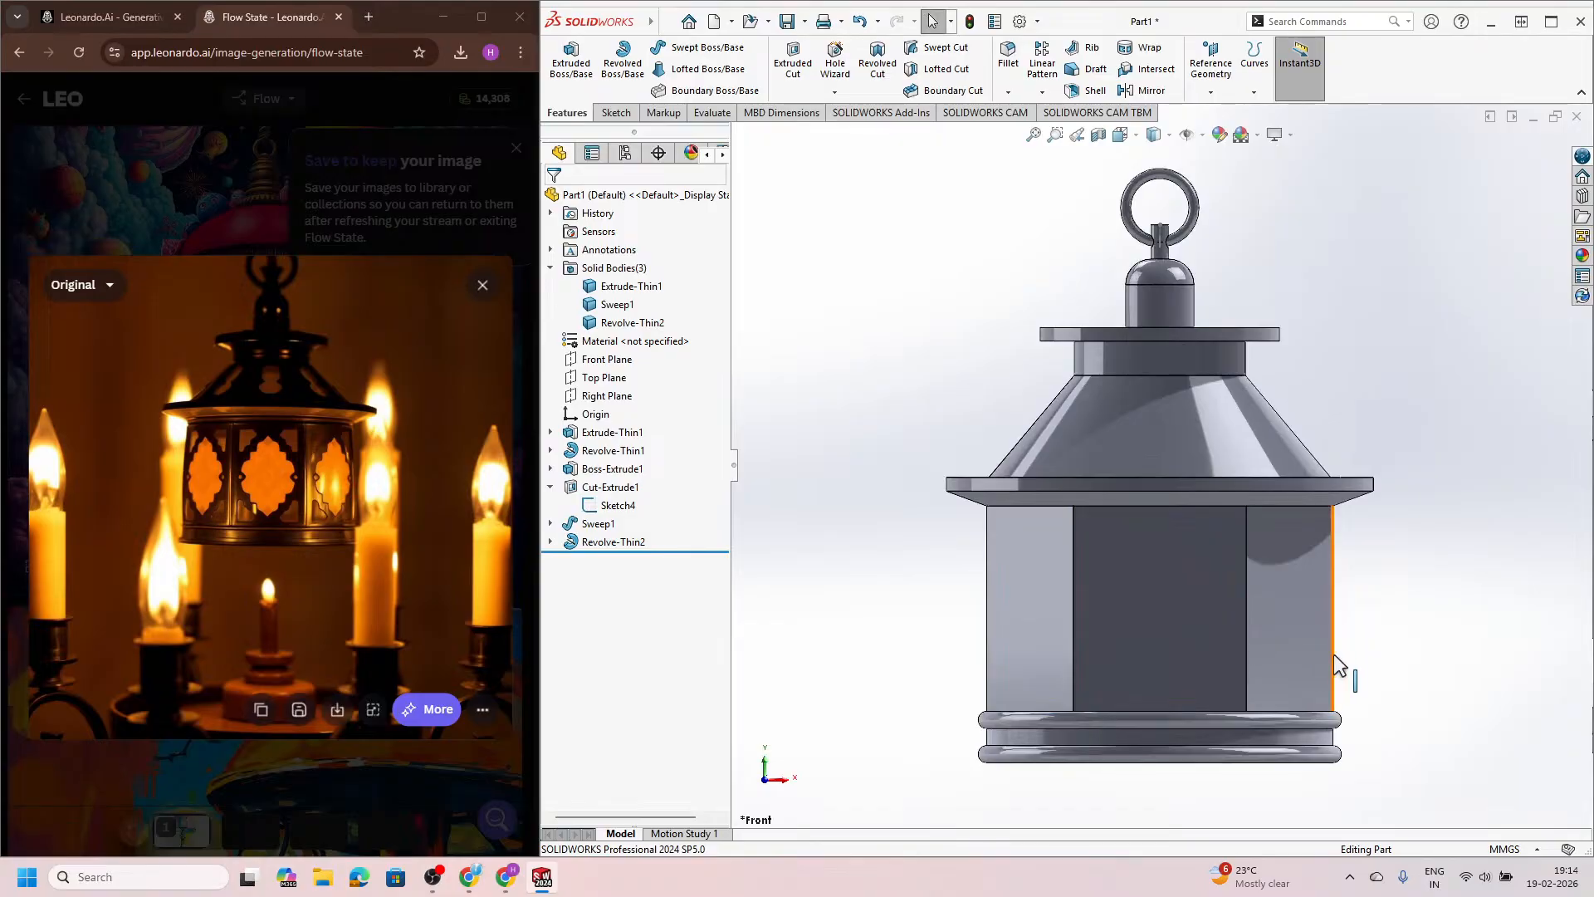
scroll(1342, 658, "down", 1)
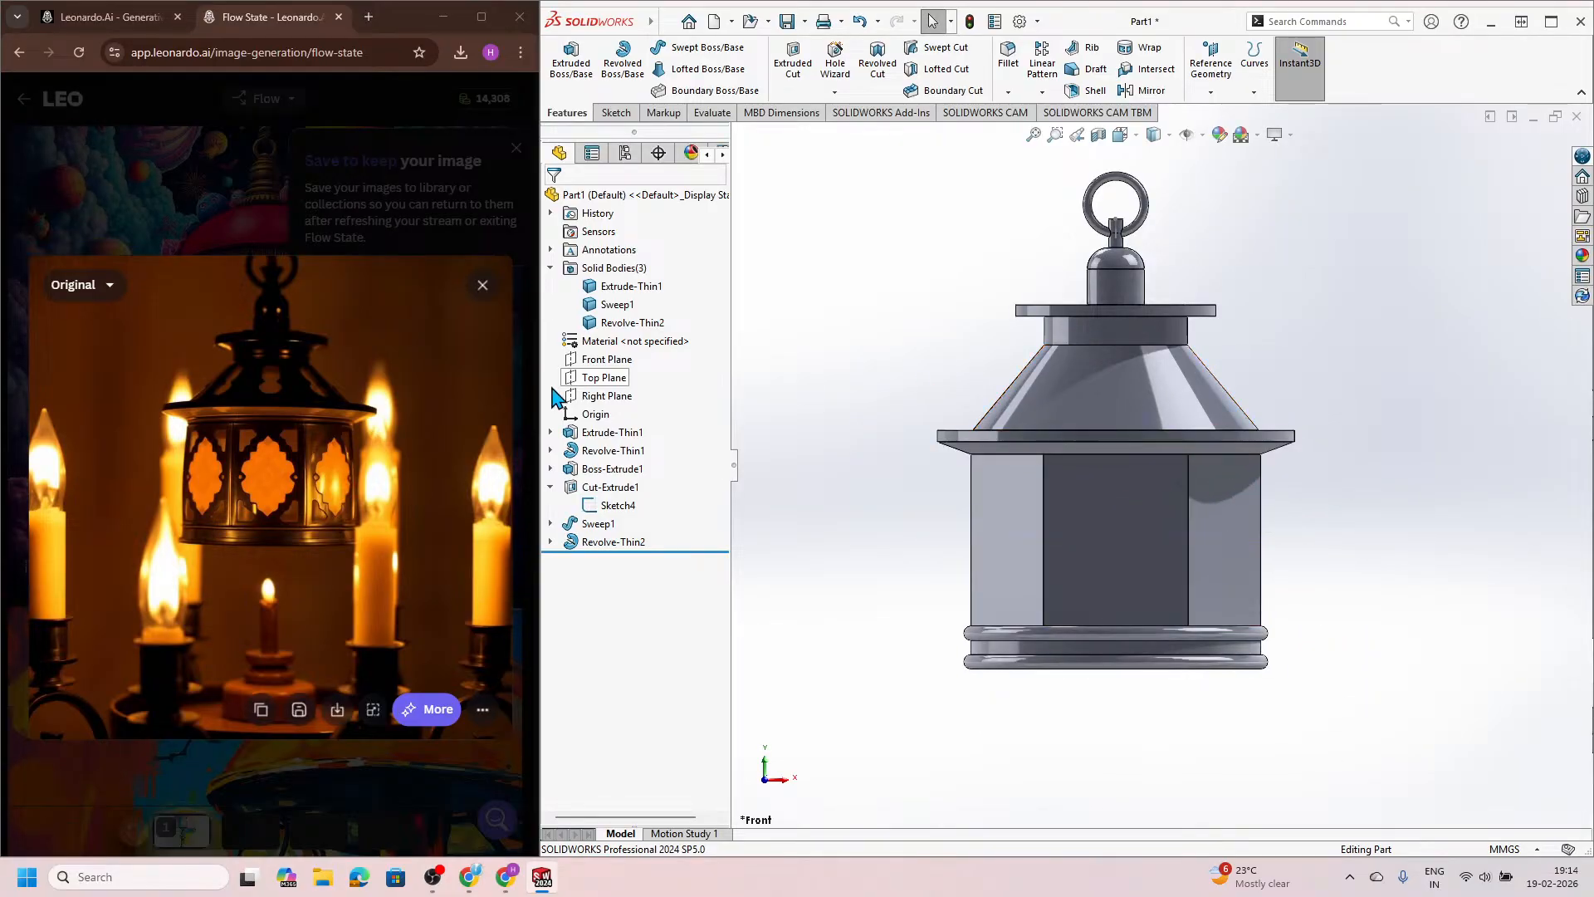
scroll(1113, 656, "down", 3)
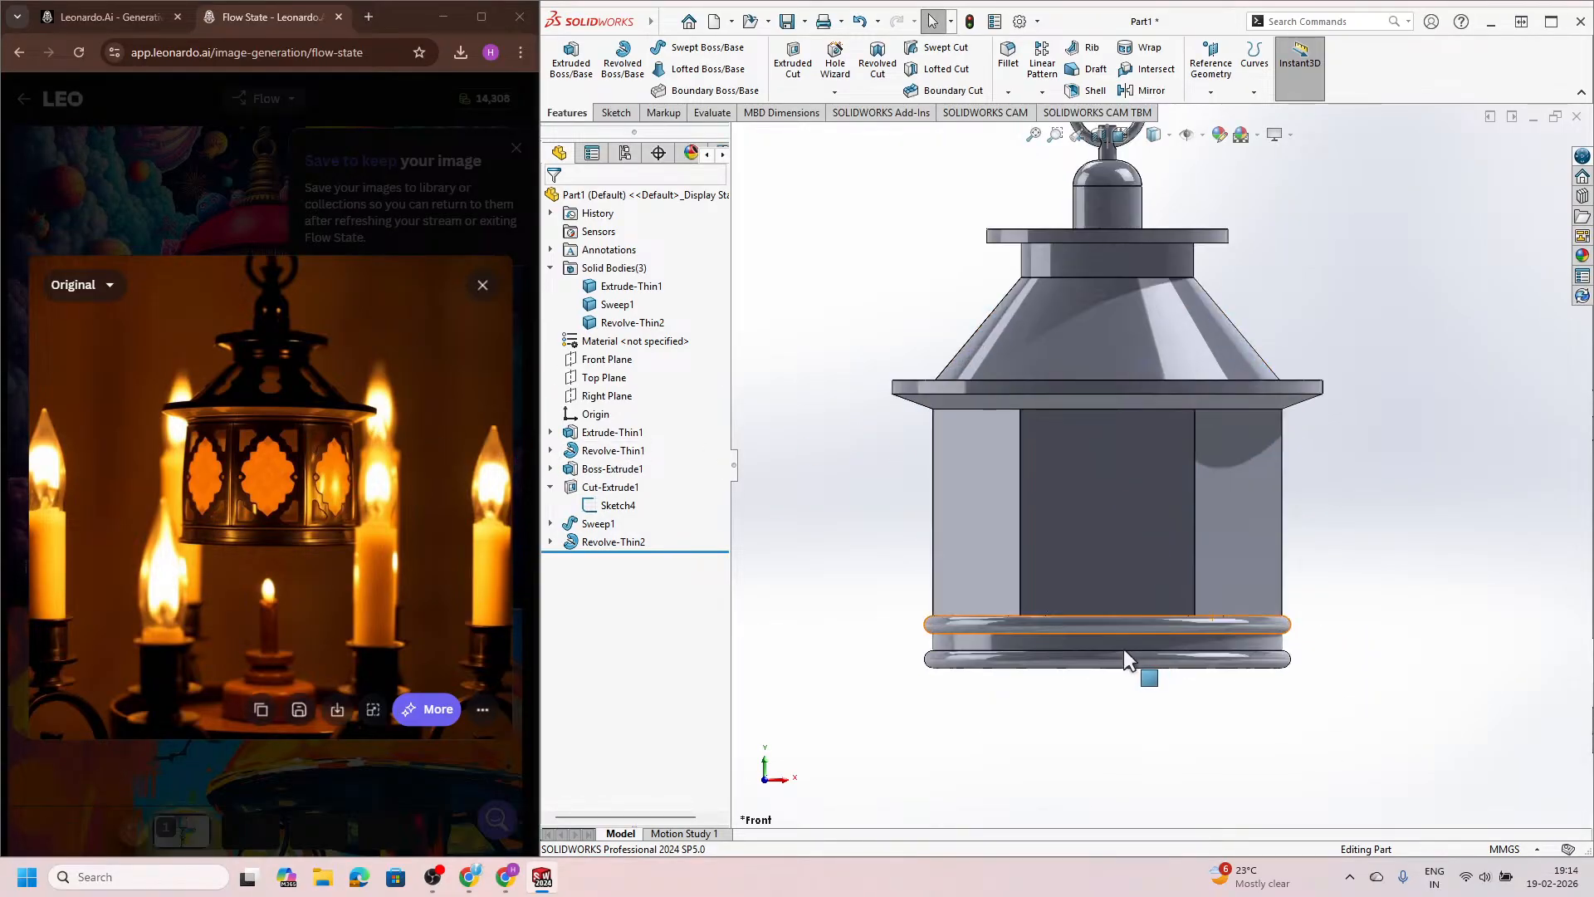
Step: Inspect from above and below how the round base moulding meets the lower edge of the hexagonal body
middle_click_drag(961, 498, 1110, 570)
scroll(941, 472, "down", 2)
scroll(1163, 573, "up", 2)
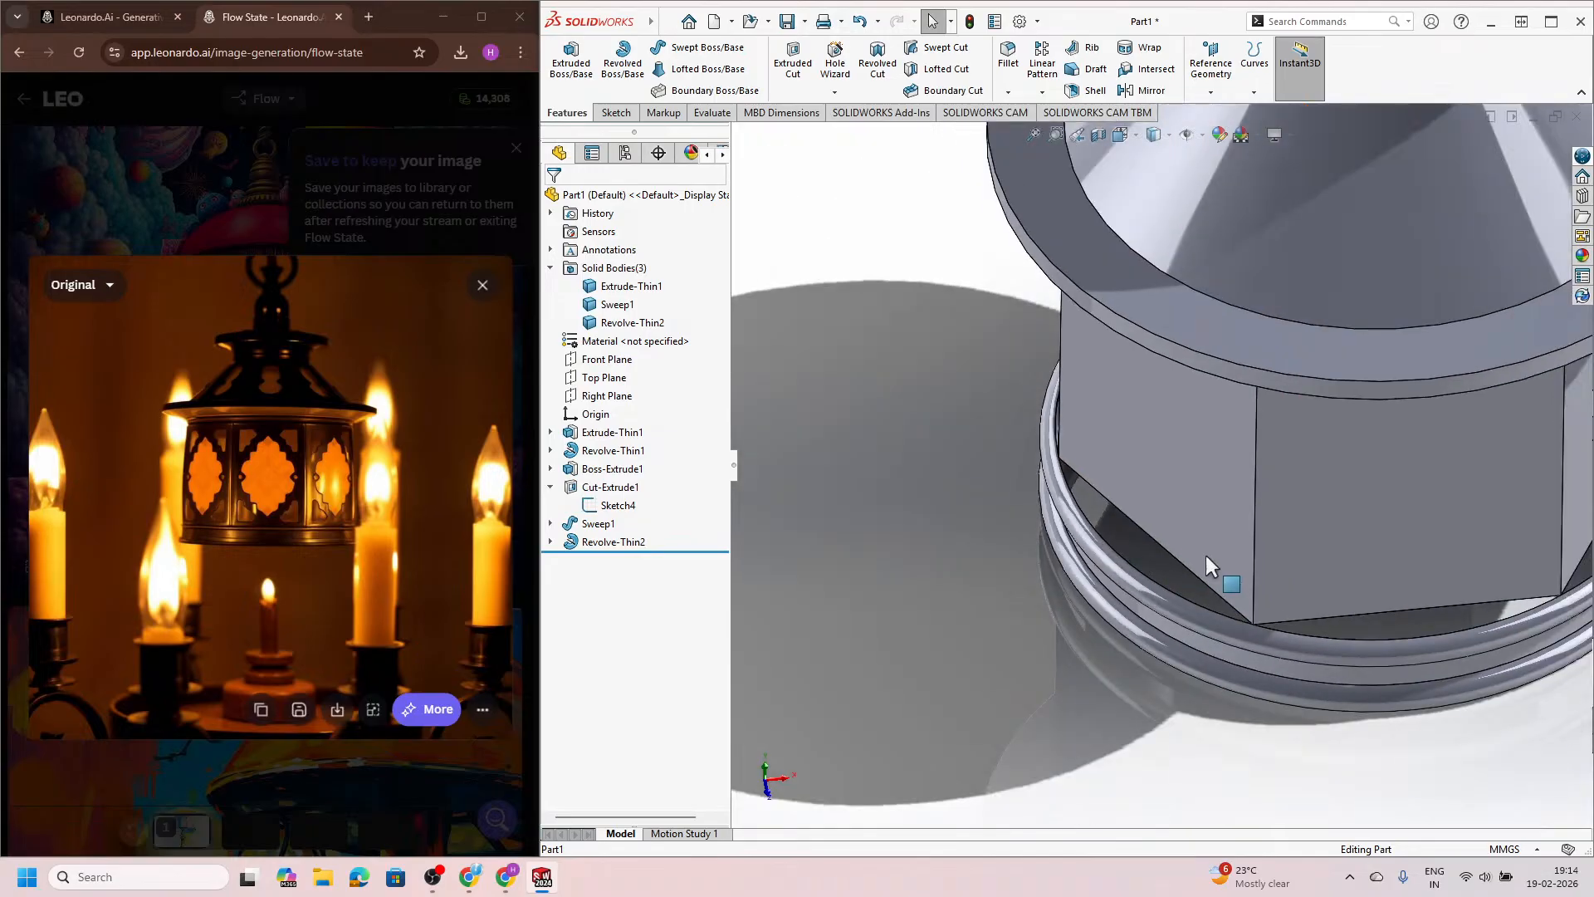
middle_click_drag(1221, 577, 1169, 274)
scroll(1177, 660, "down", 3)
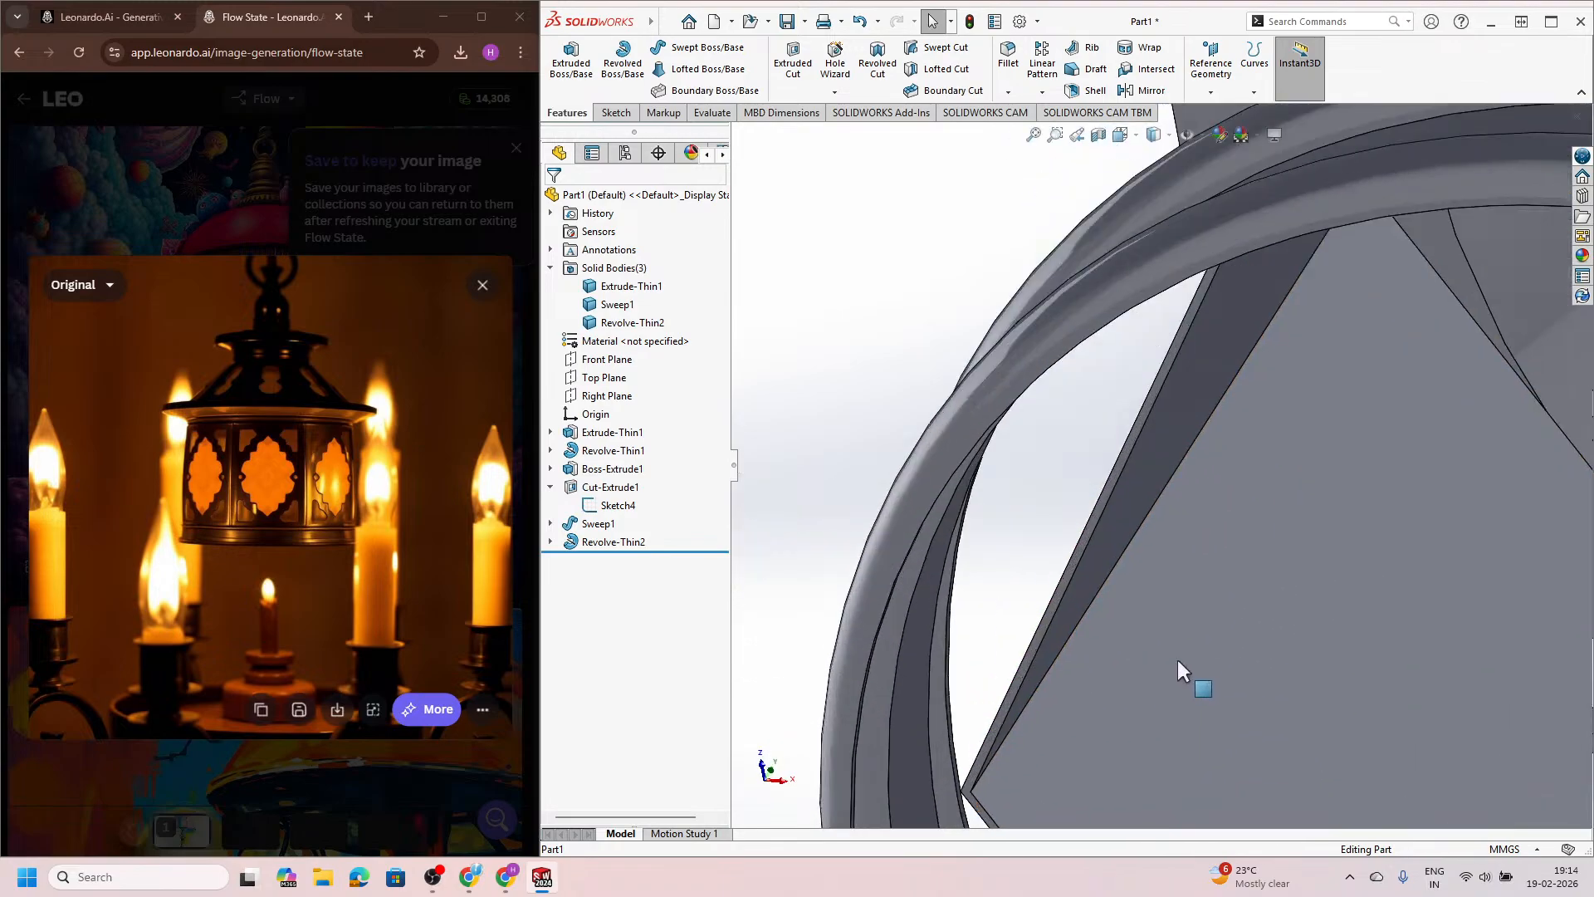
scroll(1116, 555, "down", 4)
scroll(1083, 540, "up", 3)
scroll(1094, 537, "down", 3)
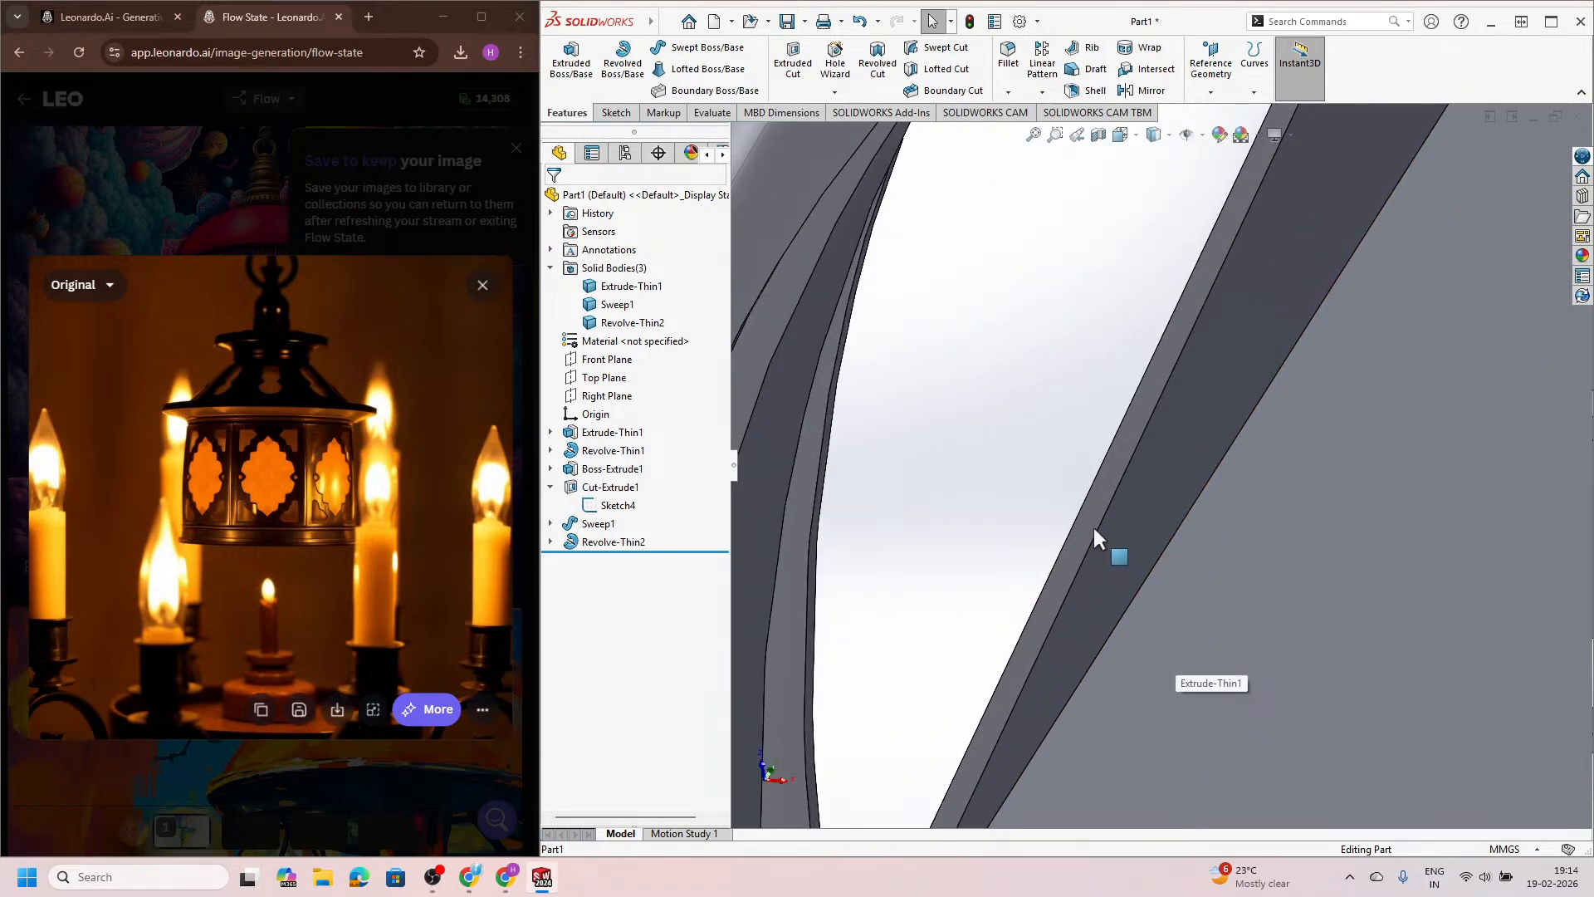
left_click(1090, 536)
left_click(962, 456)
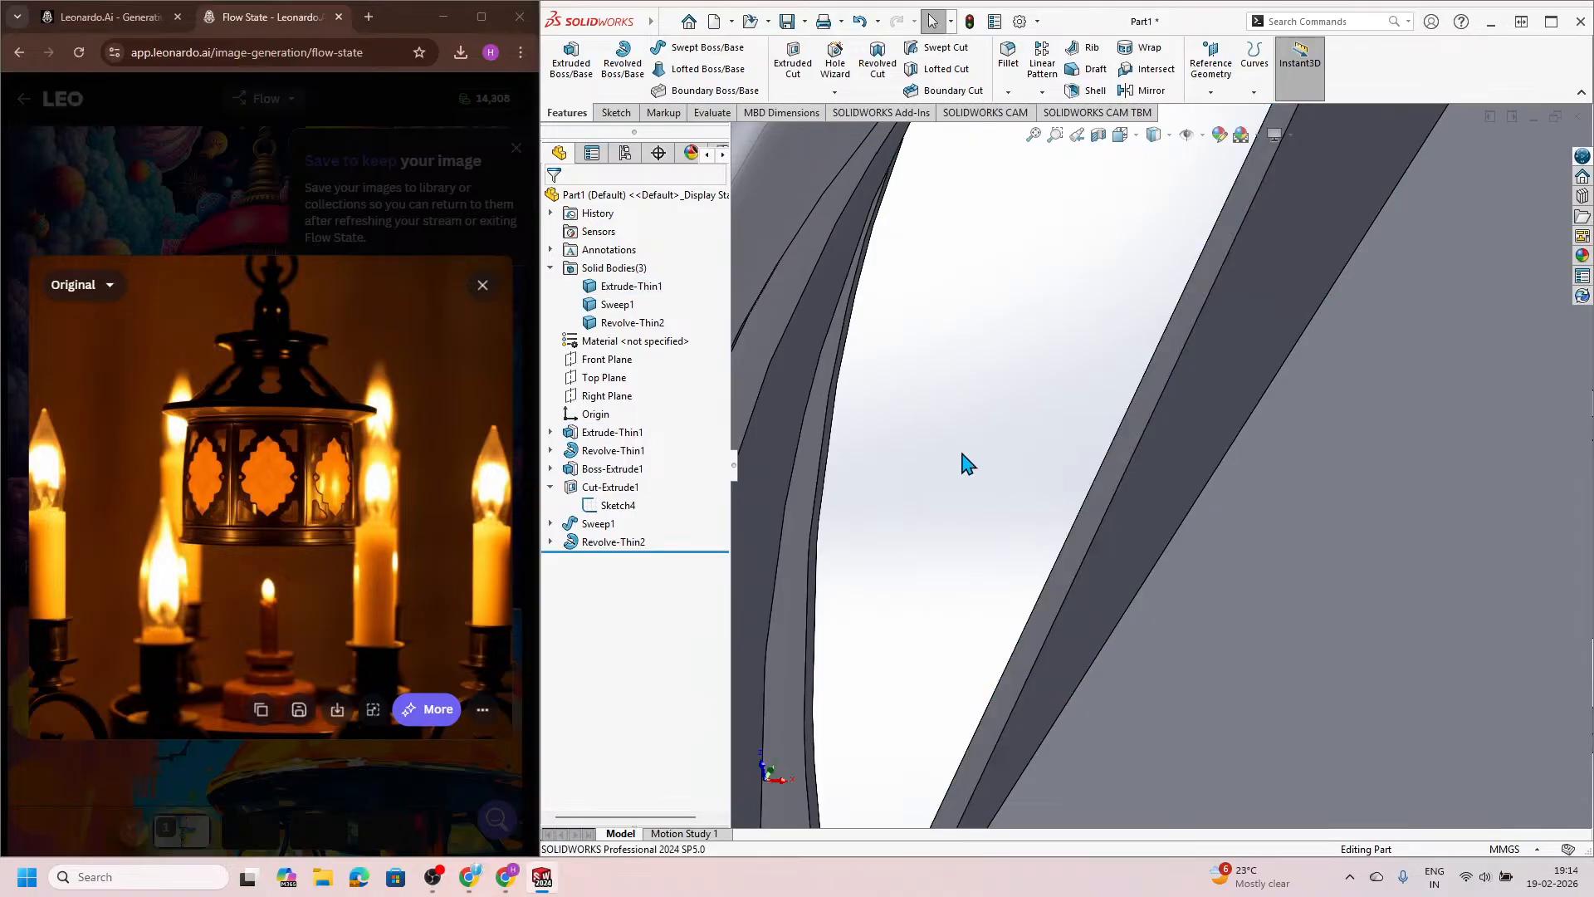
scroll(1185, 451, "up", 5)
scroll(1209, 451, "up", 3)
middle_click_drag(1210, 451, 1242, 216)
Step: Locate Sketch3 behind the extruded segments under the roof flange and review its hexagon and circle on the model
left_click(1242, 216)
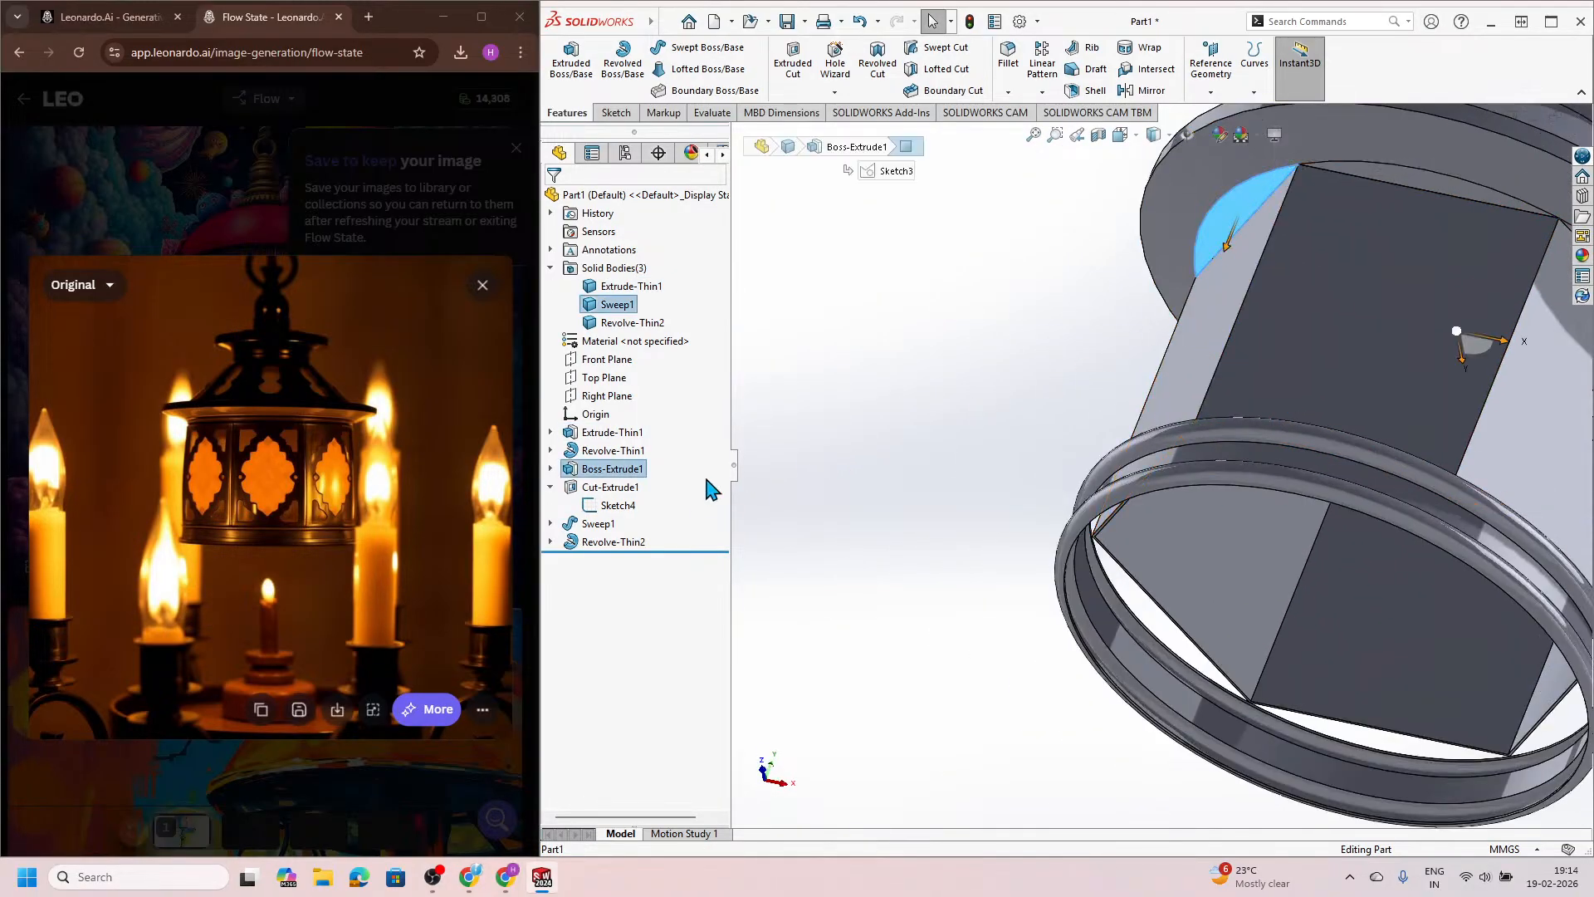
left_click(551, 469)
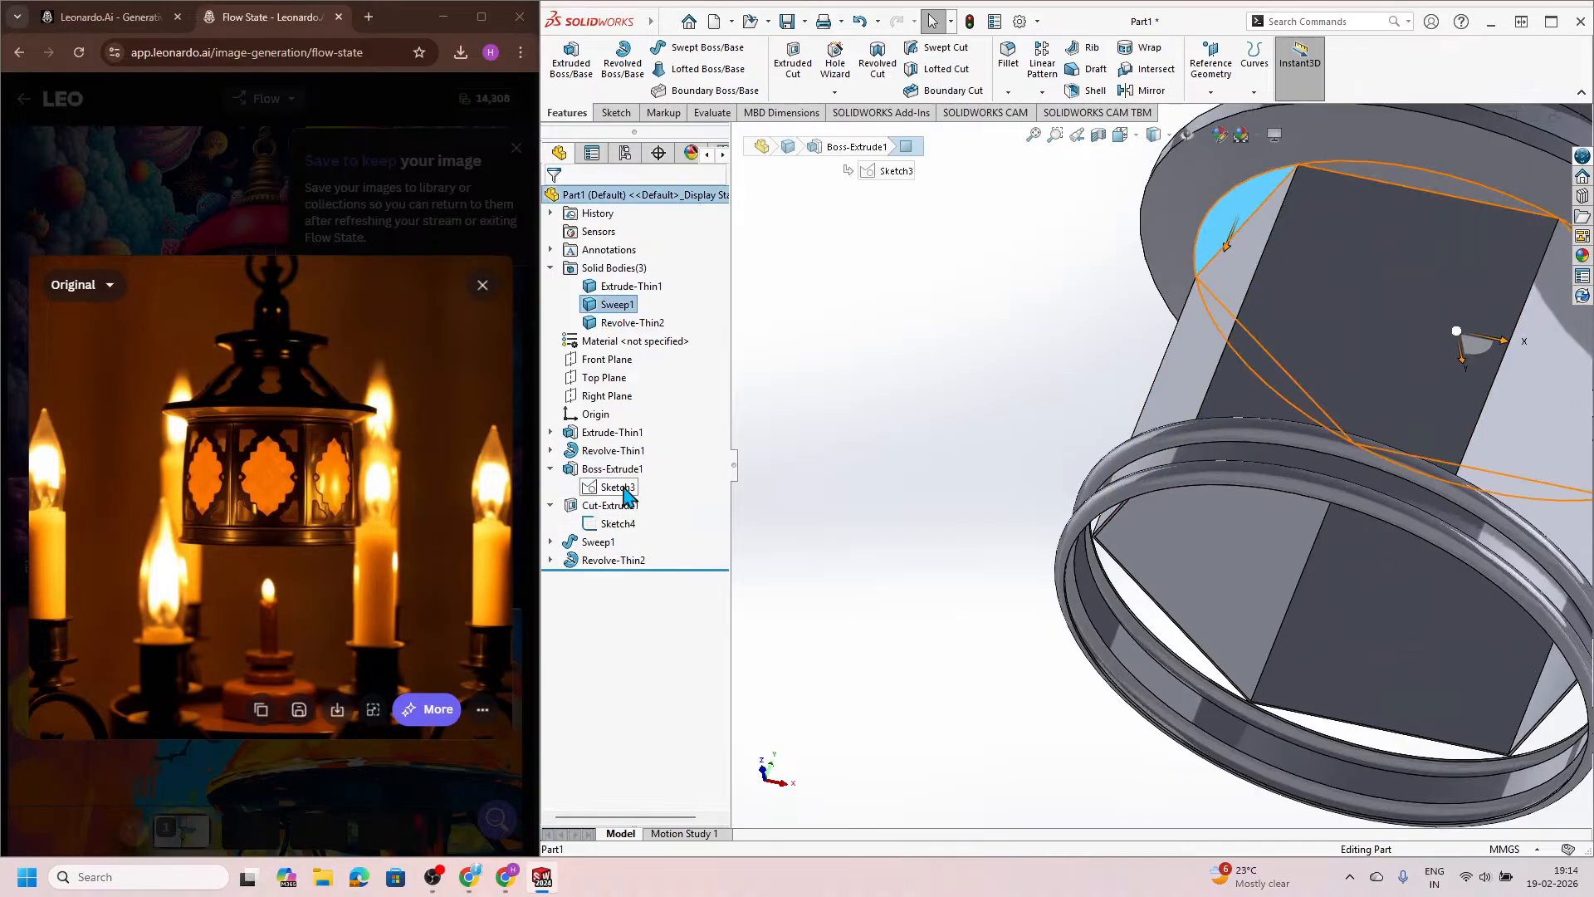
left_click(617, 487)
scroll(1038, 550, "up", 3)
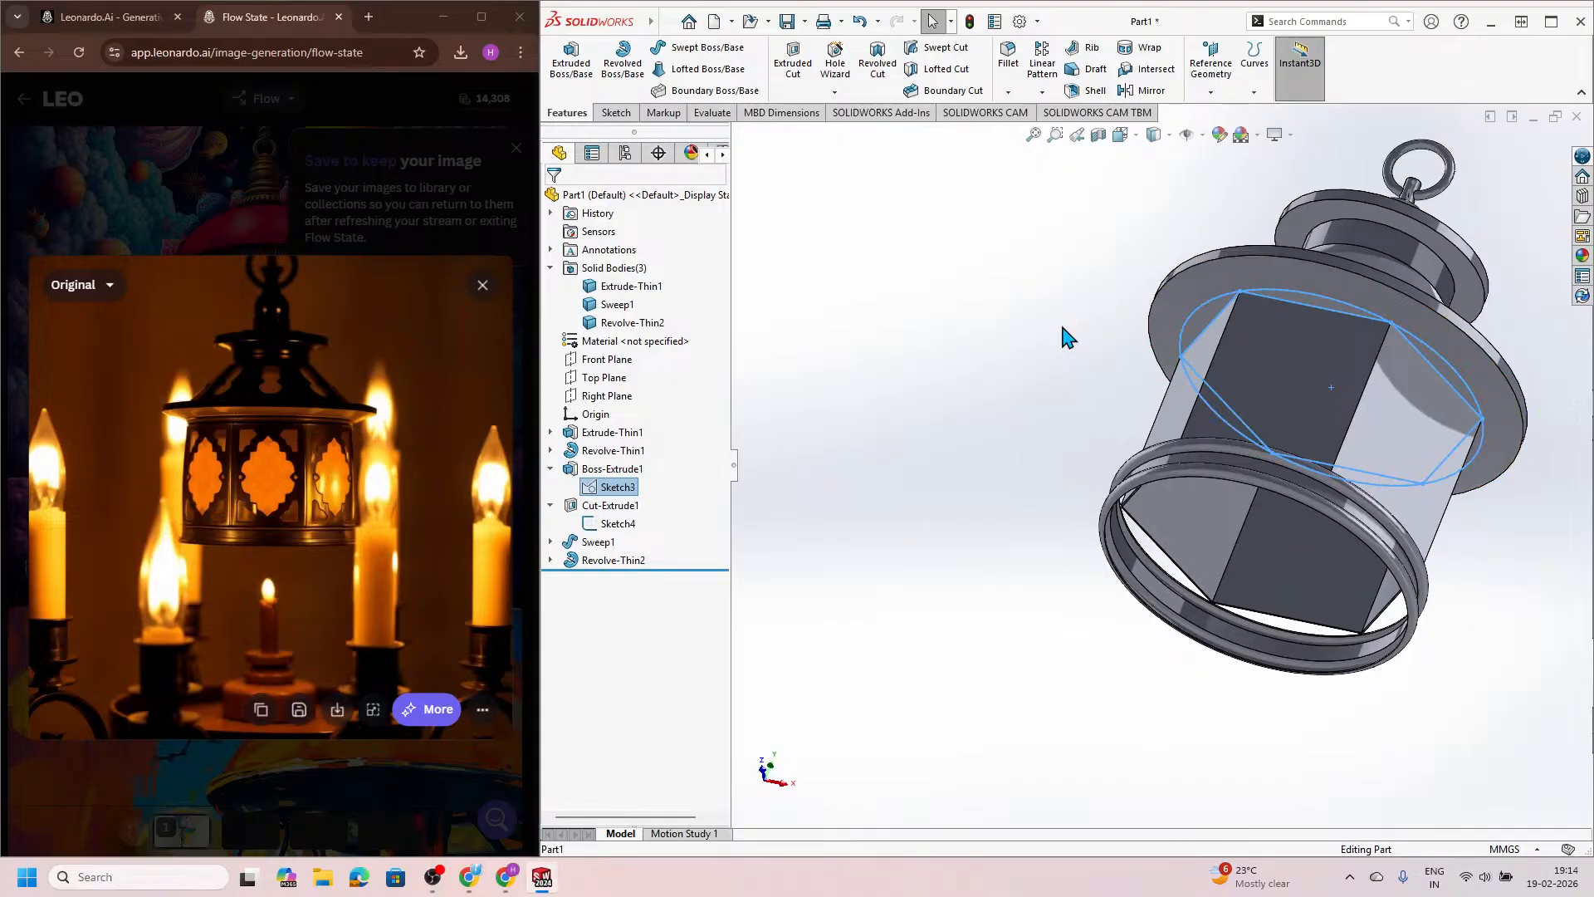
middle_click_drag(1063, 337, 1054, 504)
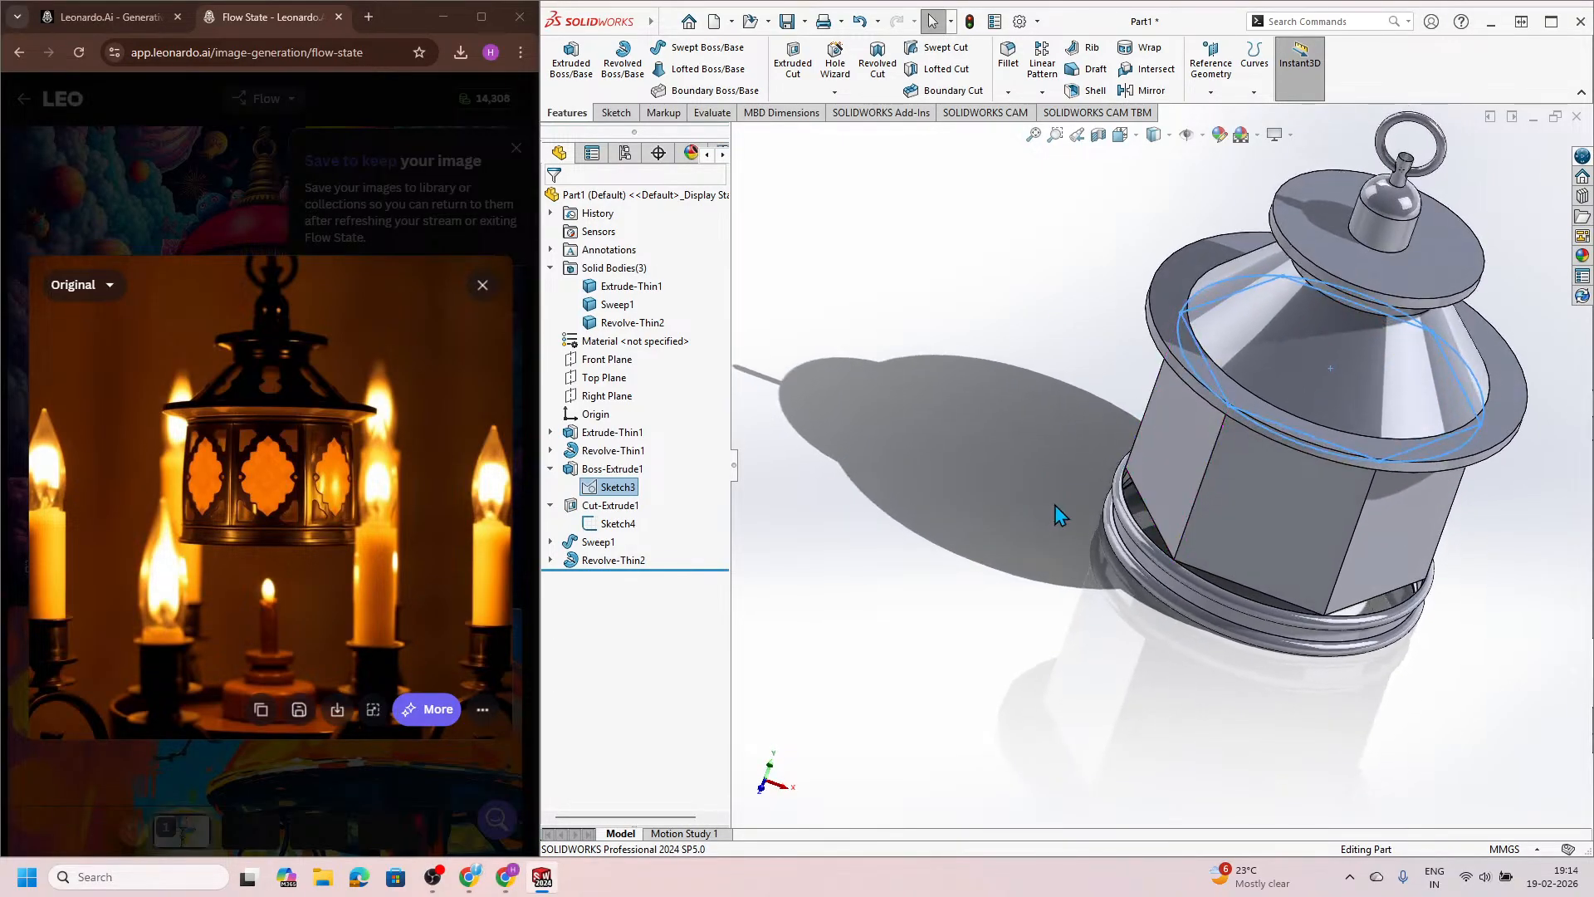
left_click(844, 299)
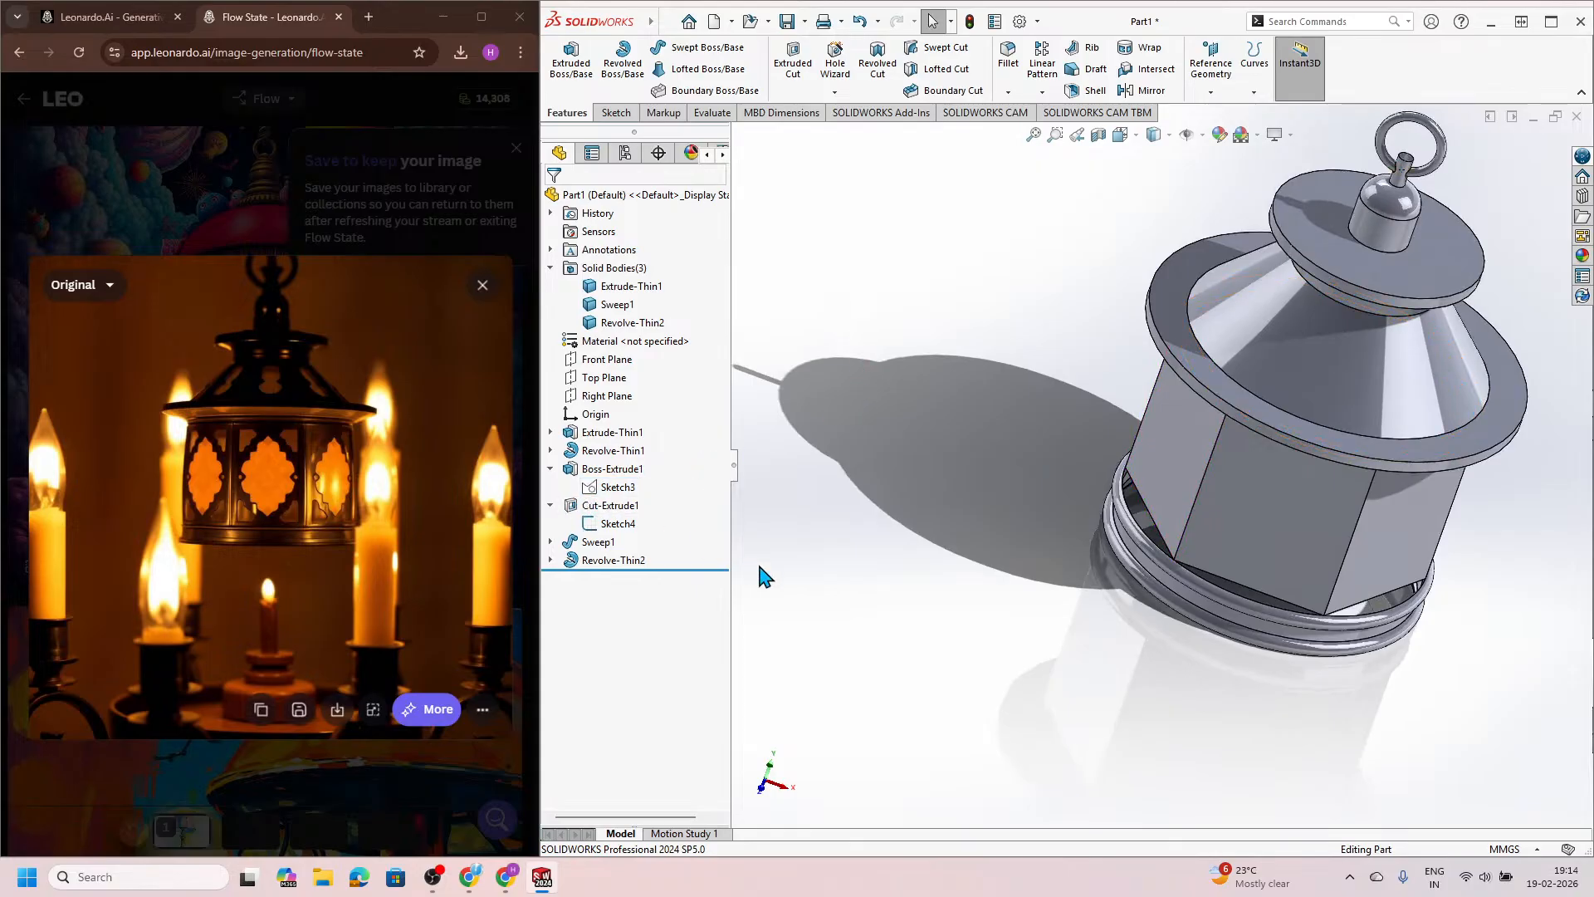
Step: Start a sketch on the hexagonal body's bottom face, convert the hexagon and circle of Sketch3 into it, and exit the sketch
scroll(1140, 502, "down", 6)
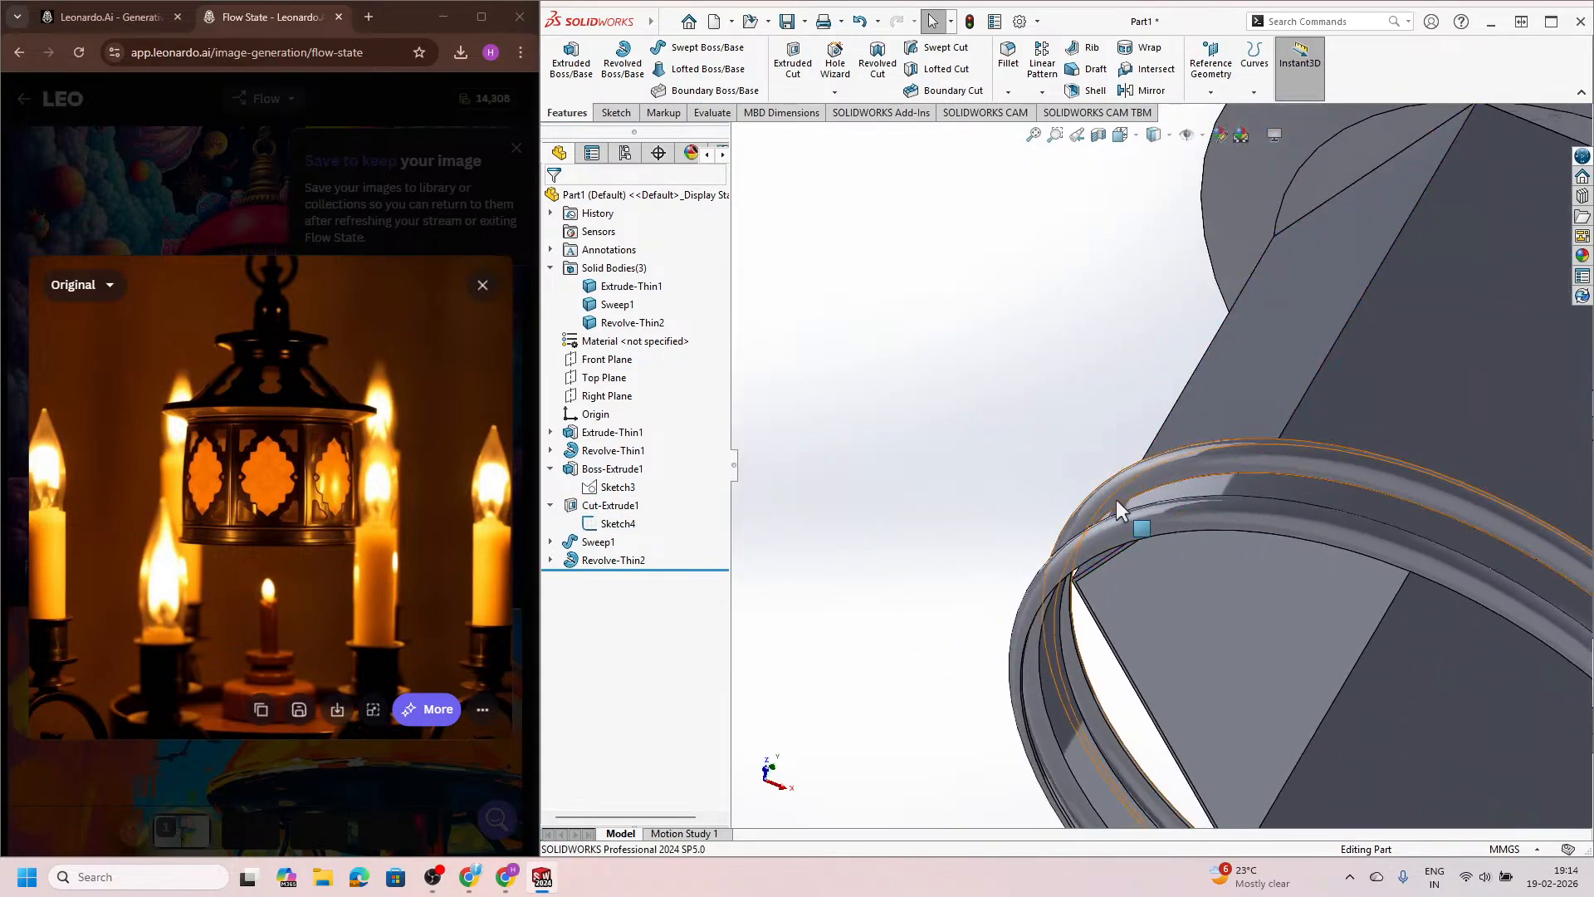
middle_click_drag(1116, 500, 1109, 599)
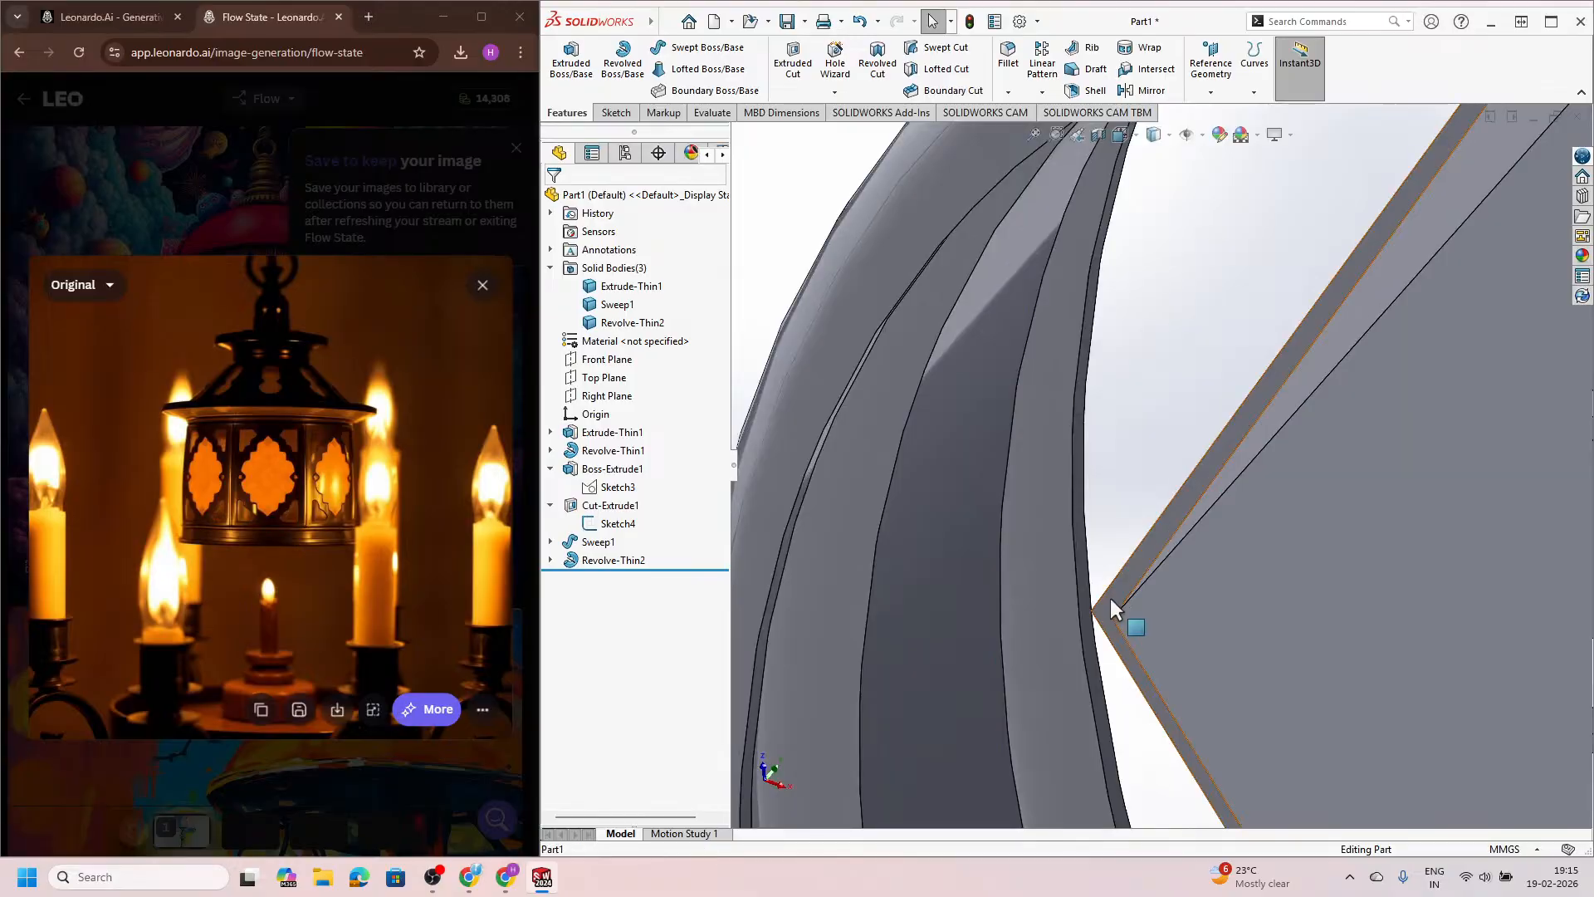
left_click(1109, 598)
left_click(1184, 550)
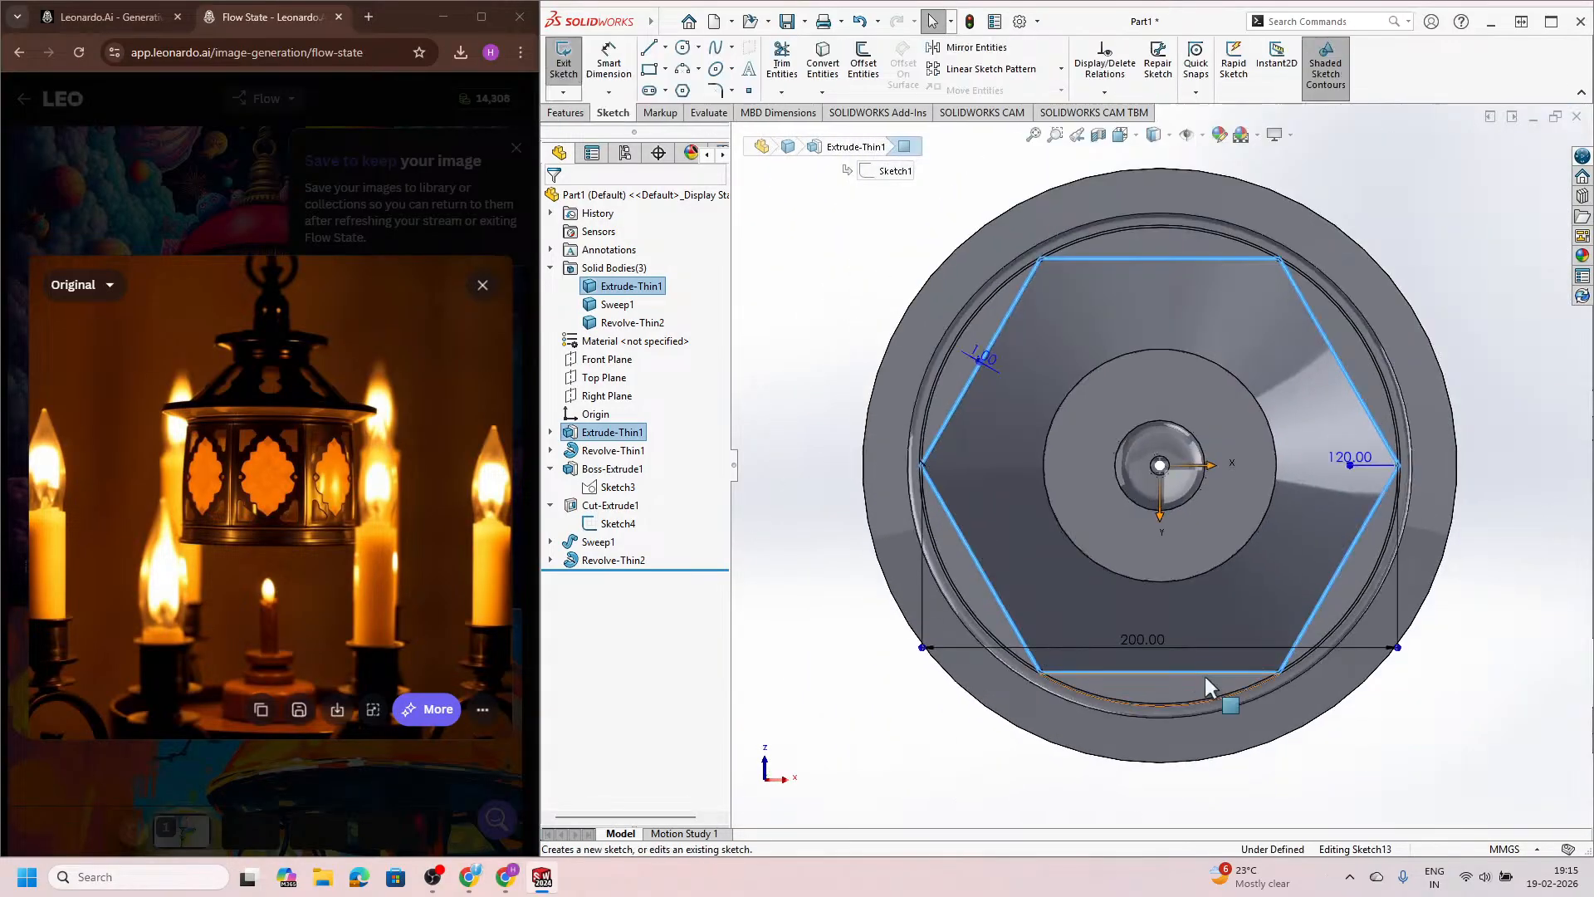
left_click(617, 486)
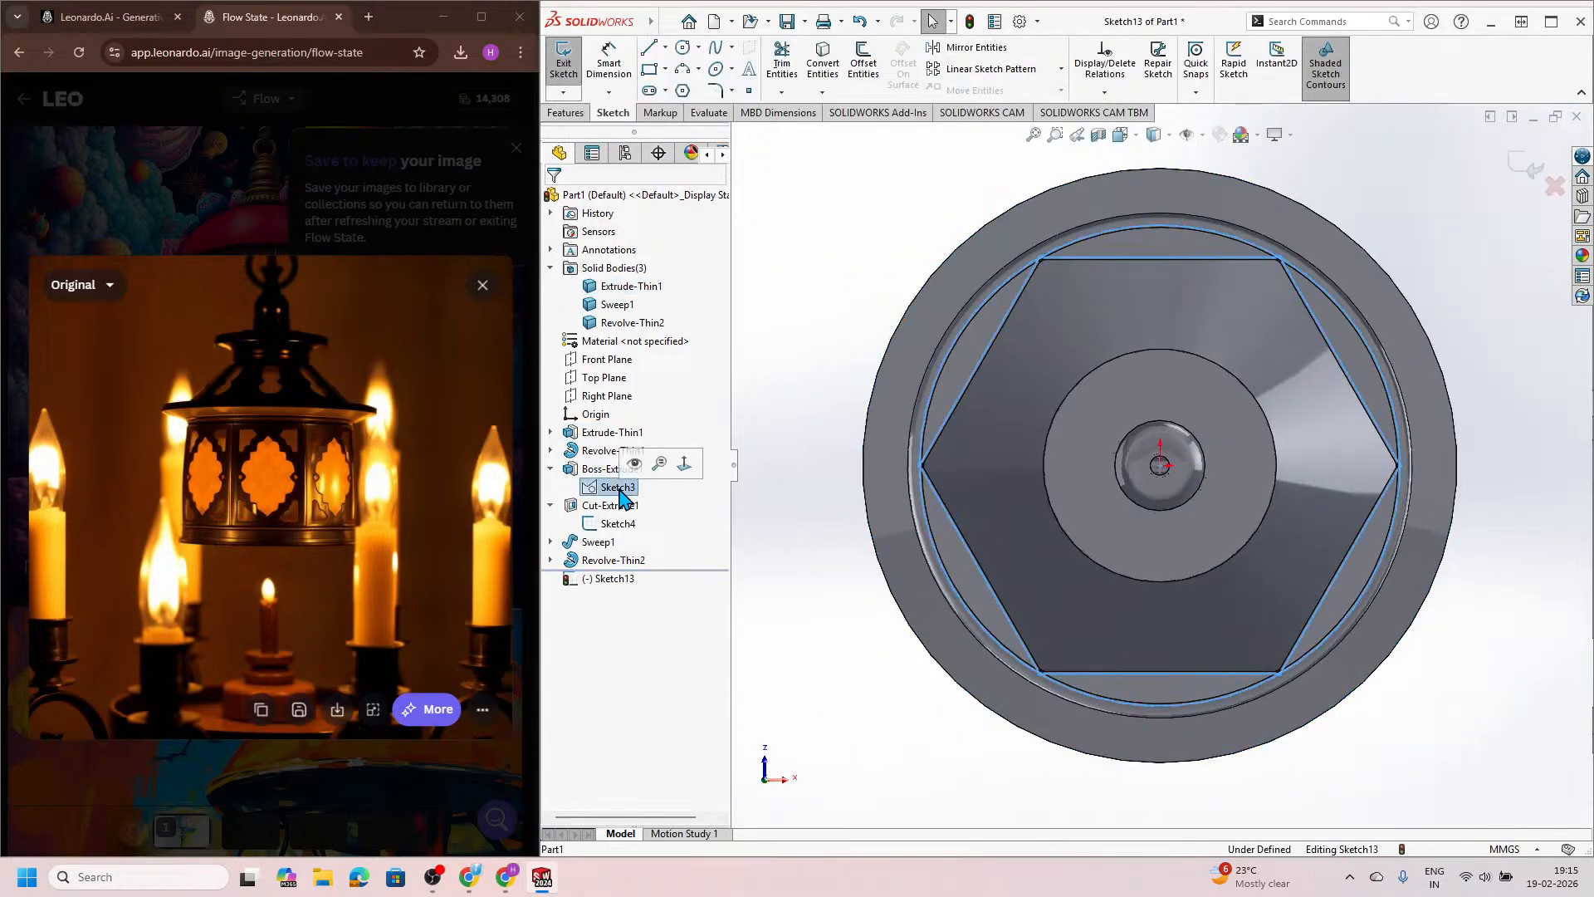
left_click(825, 74)
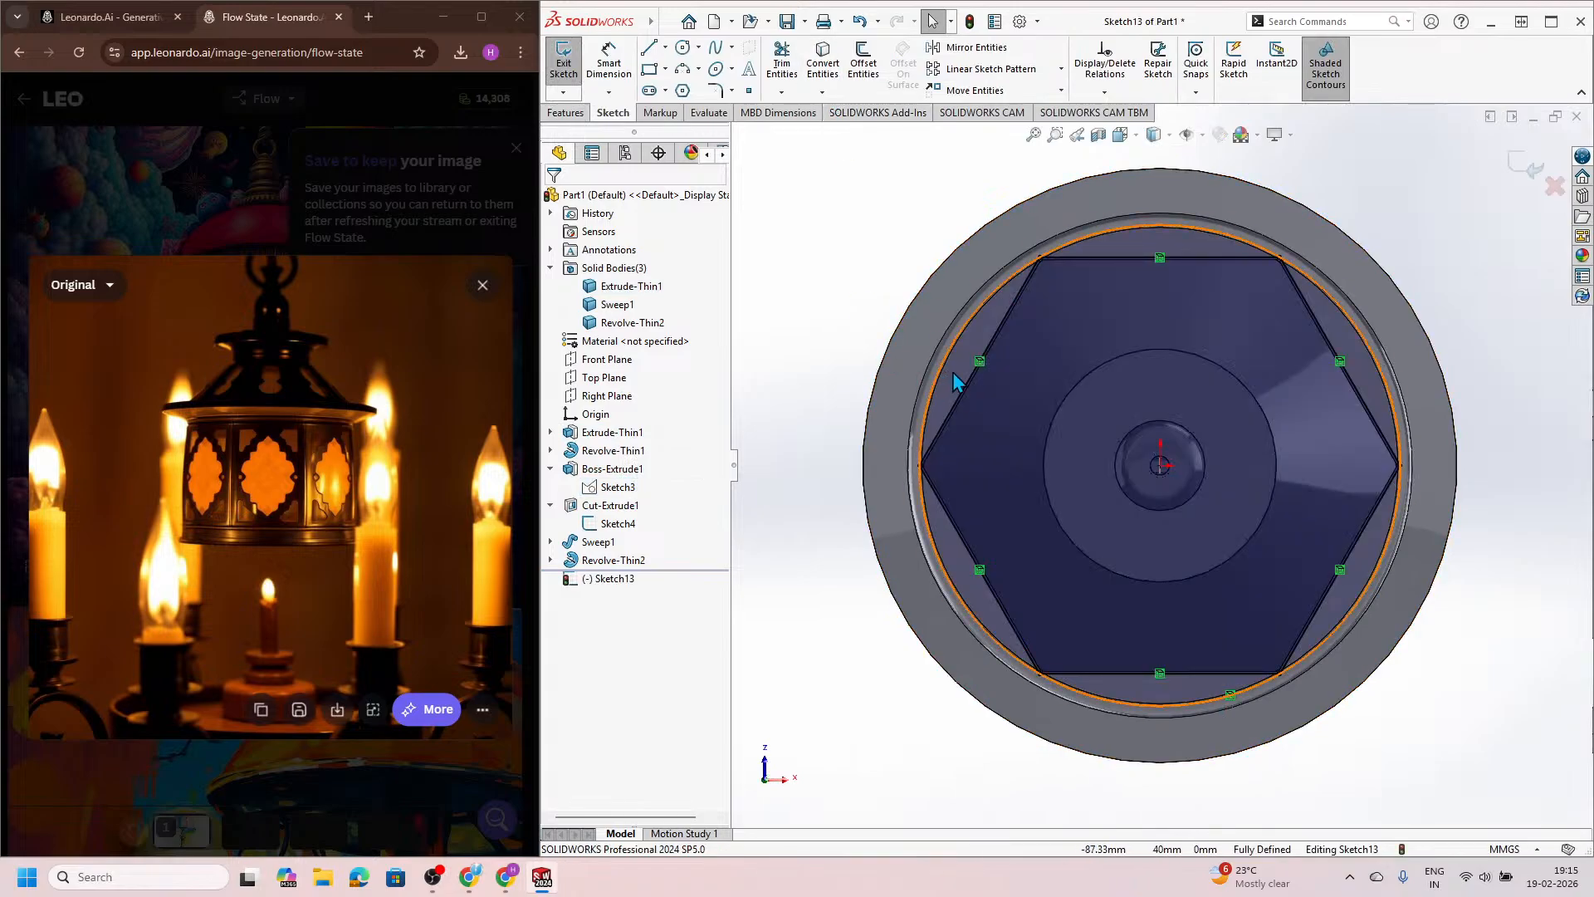
scroll(1286, 313, "down", 3)
mouse_move(1286, 314)
middle_mouse_down()
mouse_move(1163, 370)
mouse_move(1078, 473)
mouse_move(1078, 498)
mouse_move(1532, 277)
middle_mouse_up()
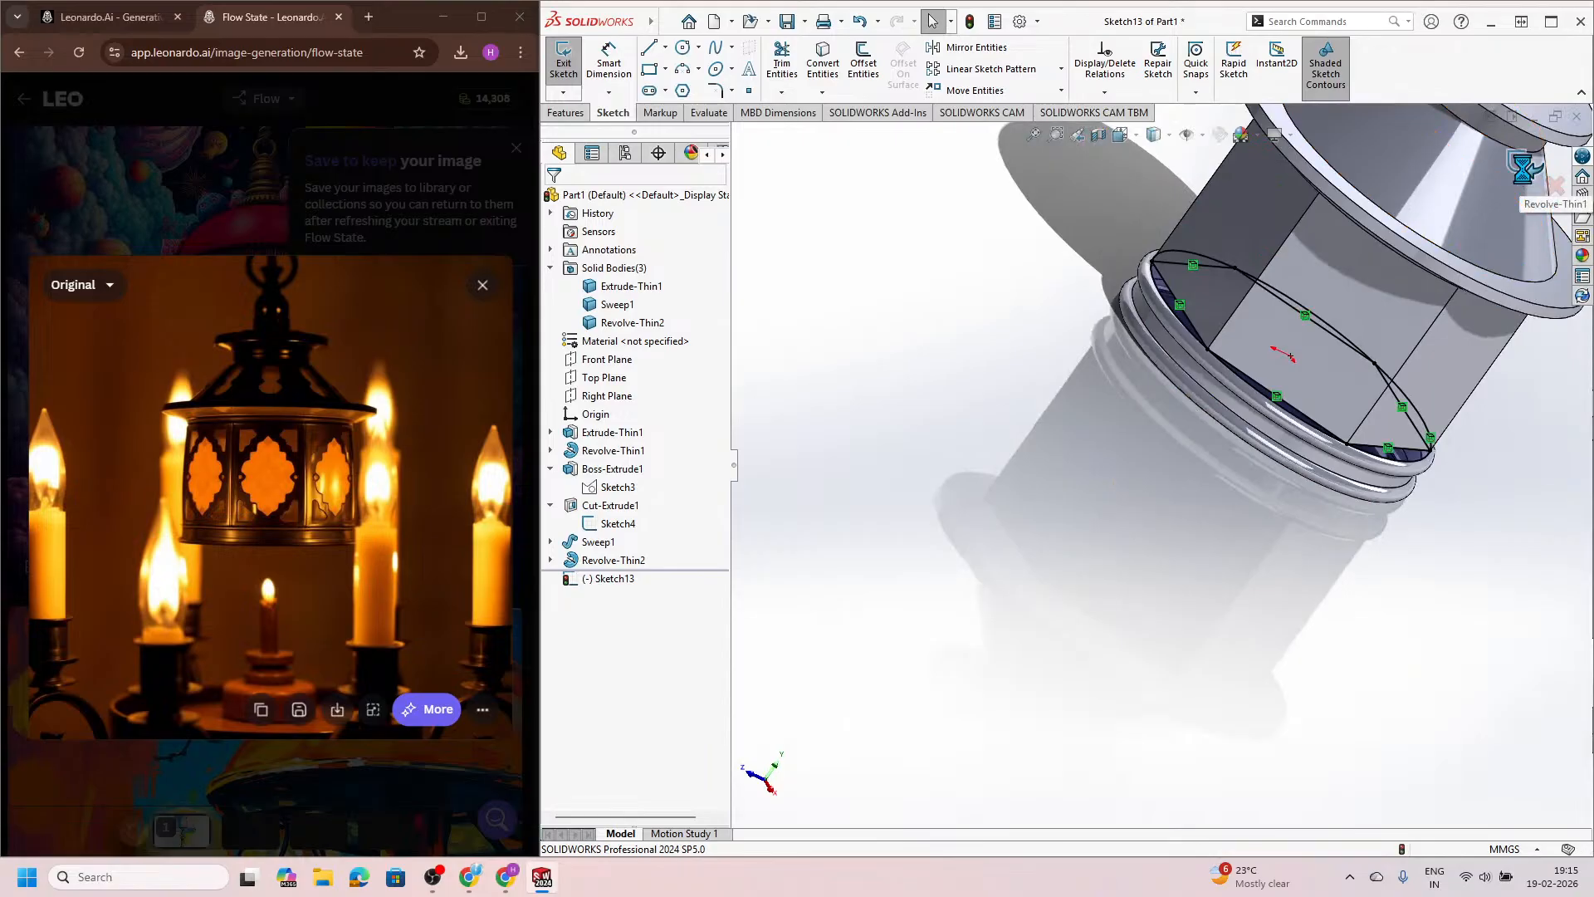
left_click(1533, 167)
Step: Start a boss extrusion from Sketch13 and pick the first three segments between the hexagon and the circle as contours
mouse_move(1195, 301)
middle_mouse_down()
mouse_move(1183, 390)
mouse_move(1212, 418)
middle_mouse_up()
scroll(1184, 391, "down", 2)
scroll(1238, 428, "up", 3)
scroll(1253, 440, "down", 2)
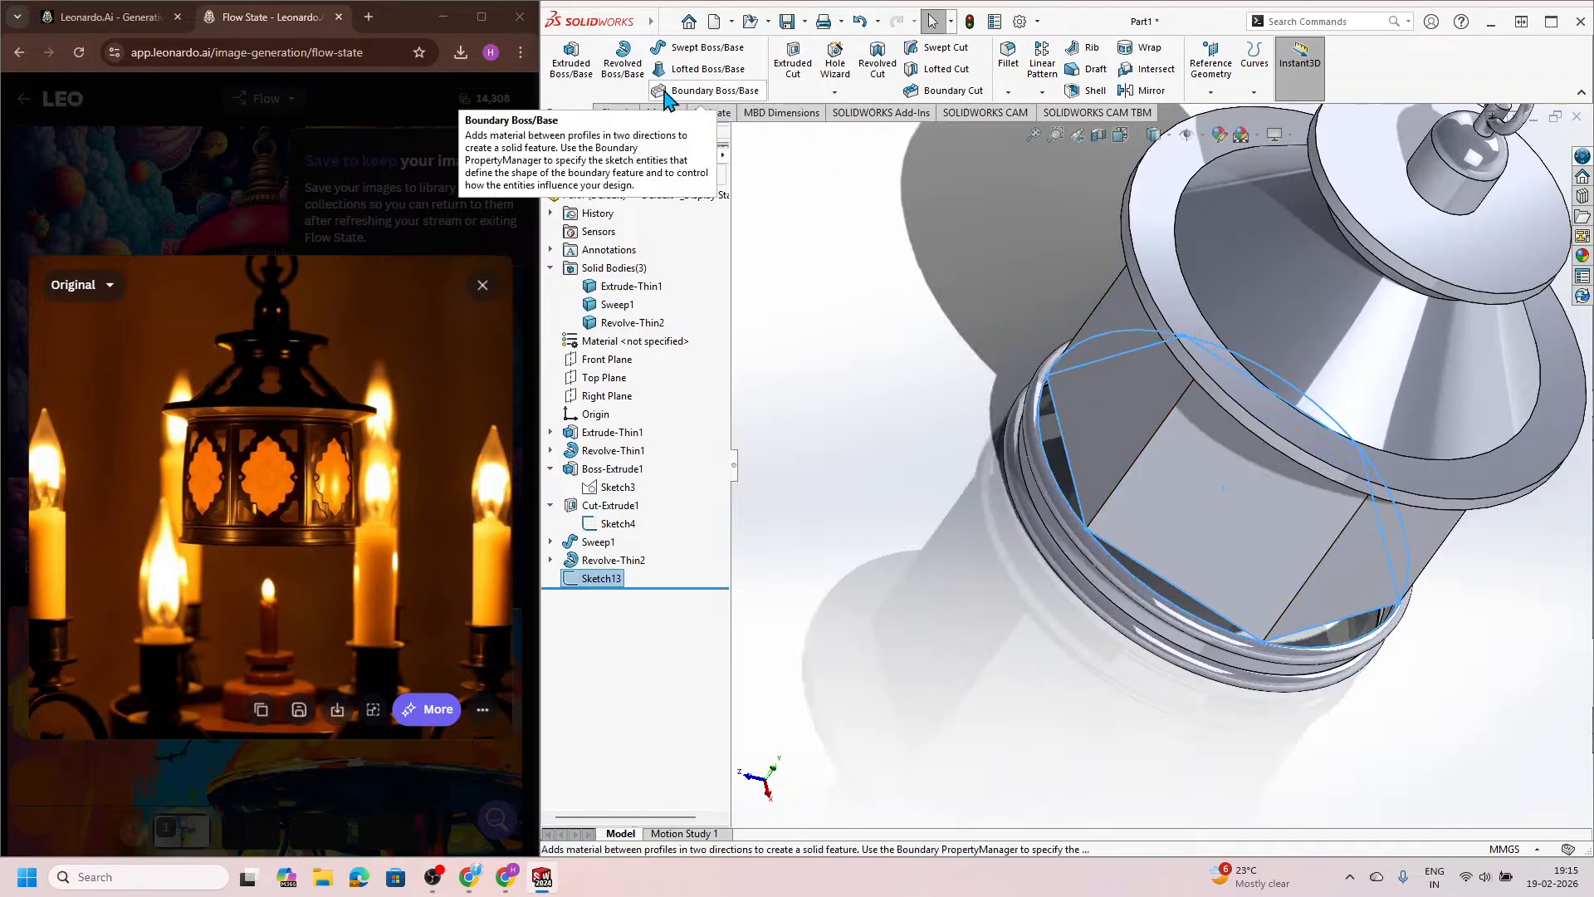
left_click(568, 65)
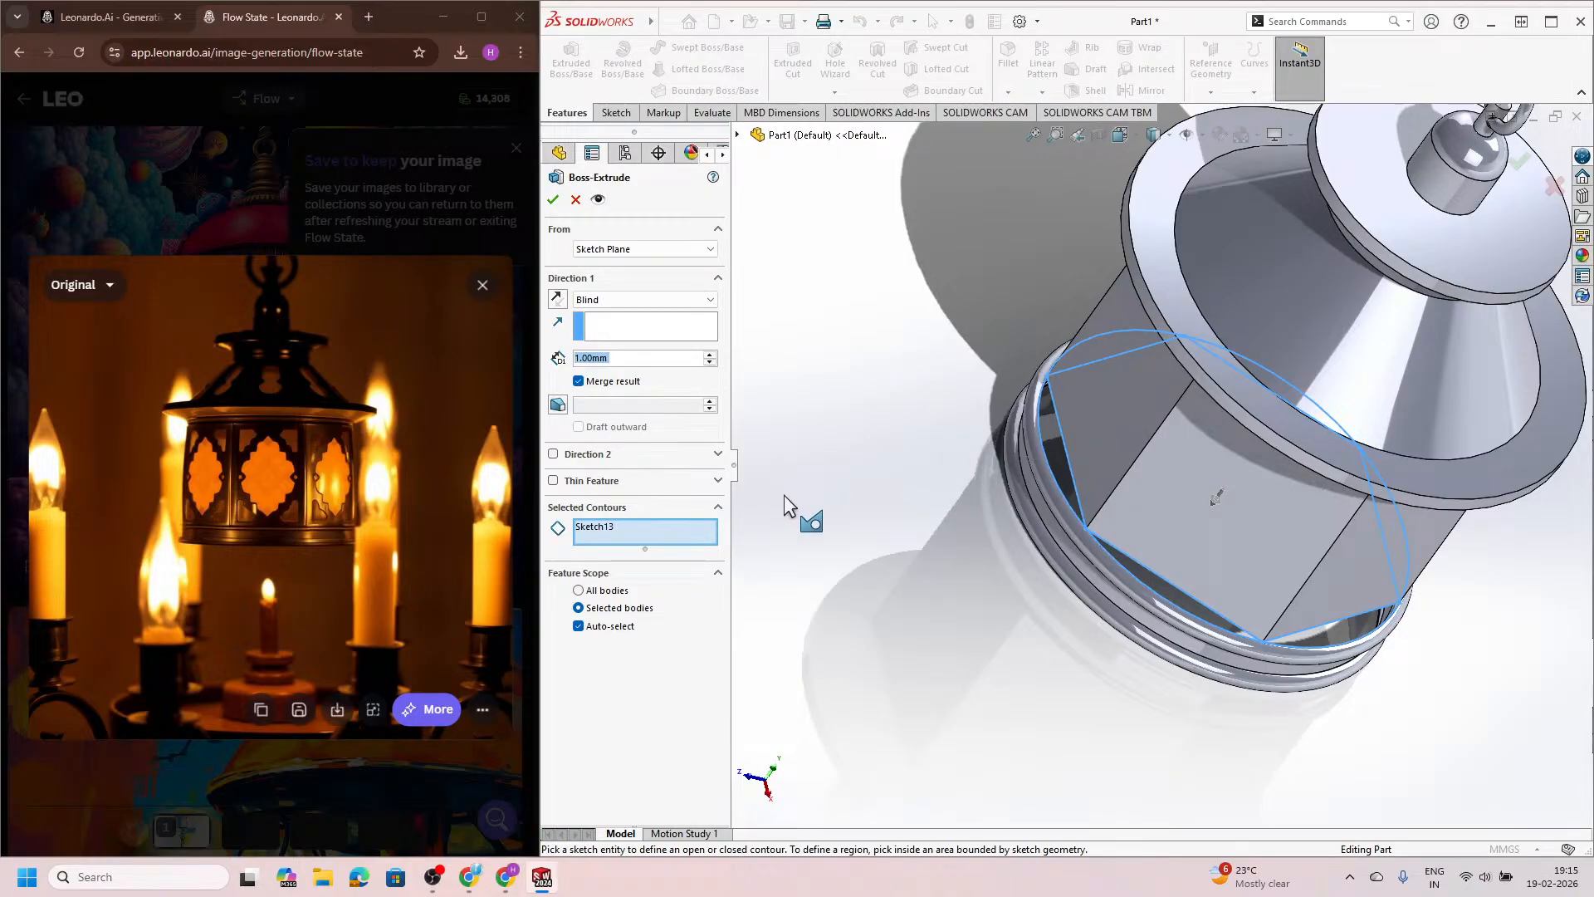
left_click(1049, 440)
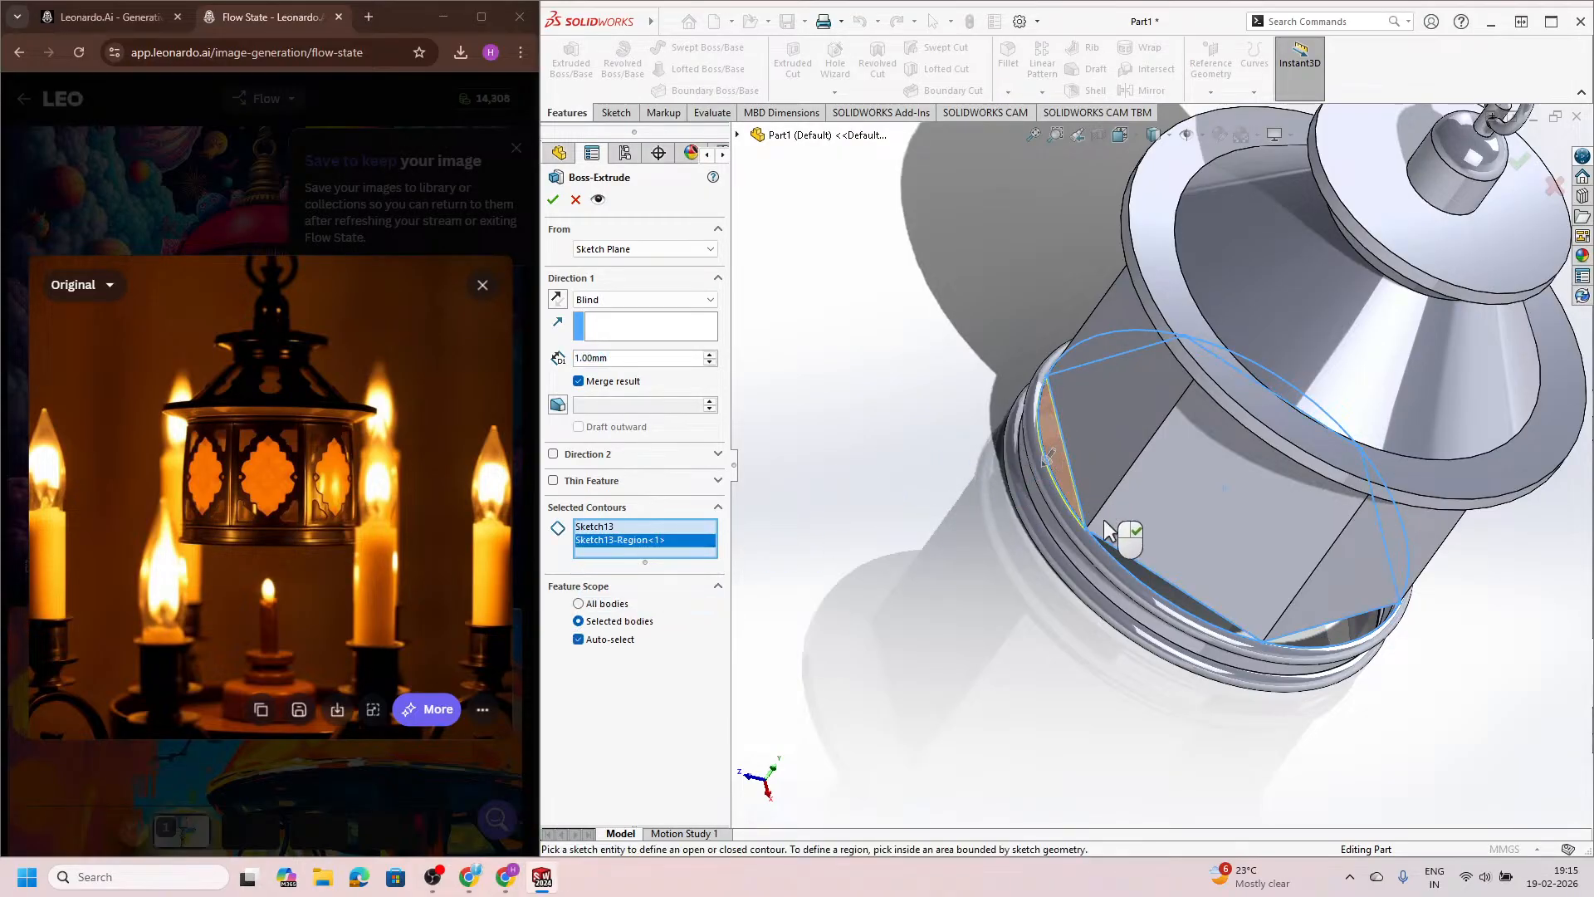
scroll(1167, 591, "down", 3)
left_click(1180, 579)
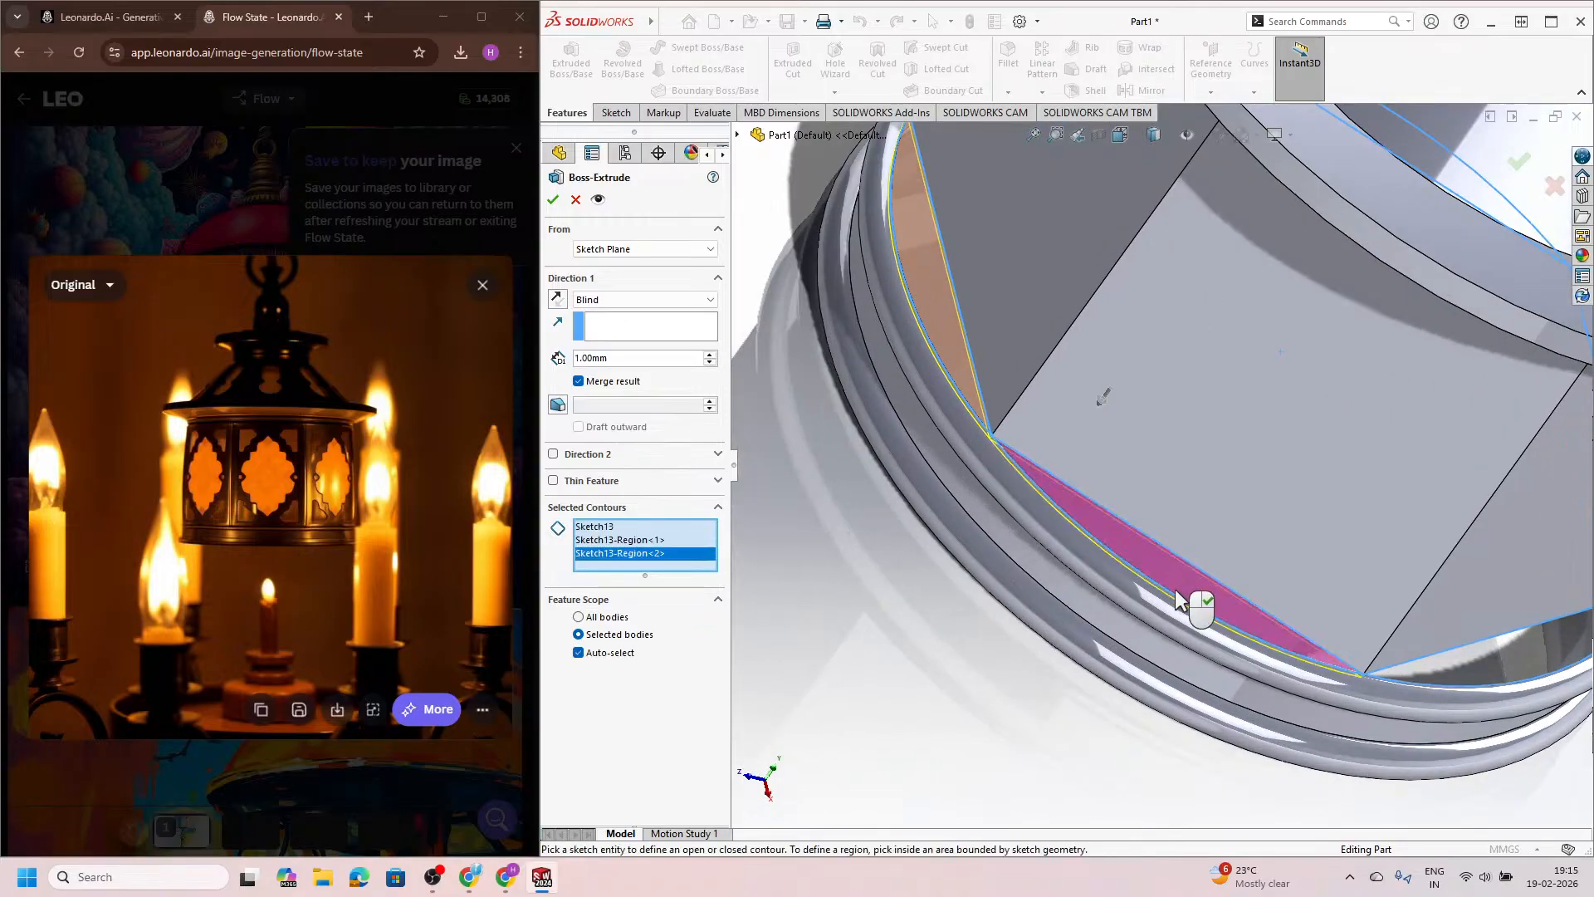
scroll(1294, 549, "up", 3)
scroll(1328, 545, "down", 3)
left_click(1328, 545)
Step: Add the remaining three segments between hexagon and circle and extrude all six 1 mm blind with merged result
scroll(1329, 545, "up", 5)
mouse_move(1225, 570)
middle_mouse_down()
mouse_move(1145, 445)
mouse_move(1043, 450)
middle_mouse_up()
scroll(1442, 415, "down", 3)
scroll(1442, 415, "down", 2)
left_click(1313, 407)
scroll(1269, 502, "up", 4)
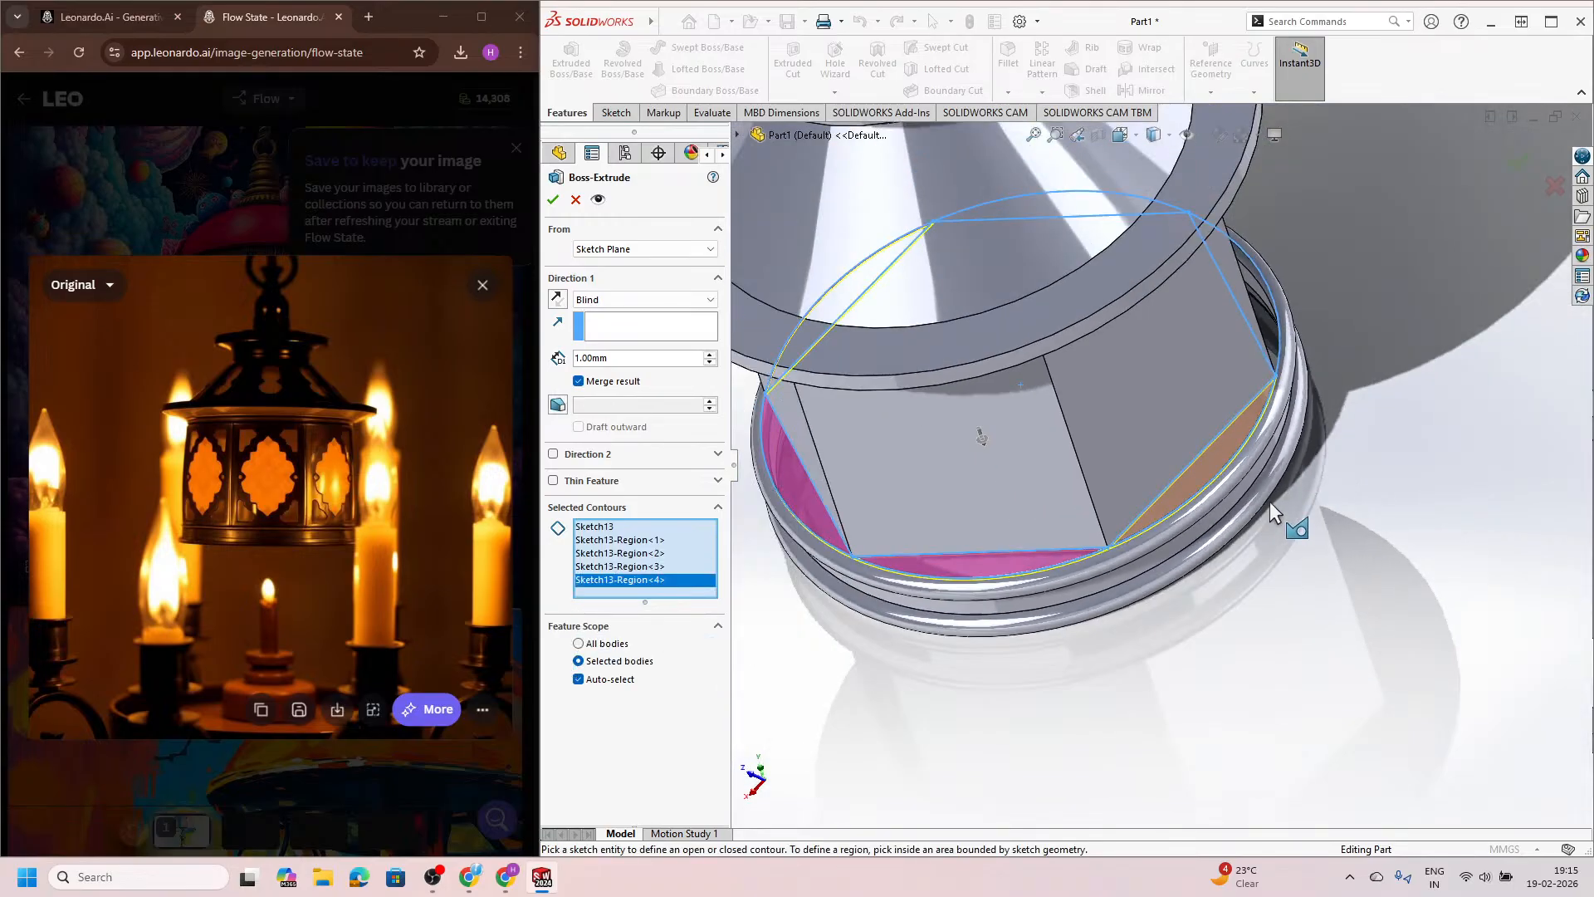
scroll(1264, 373, "down", 4)
left_click(1250, 320)
scroll(1267, 435, "up", 4)
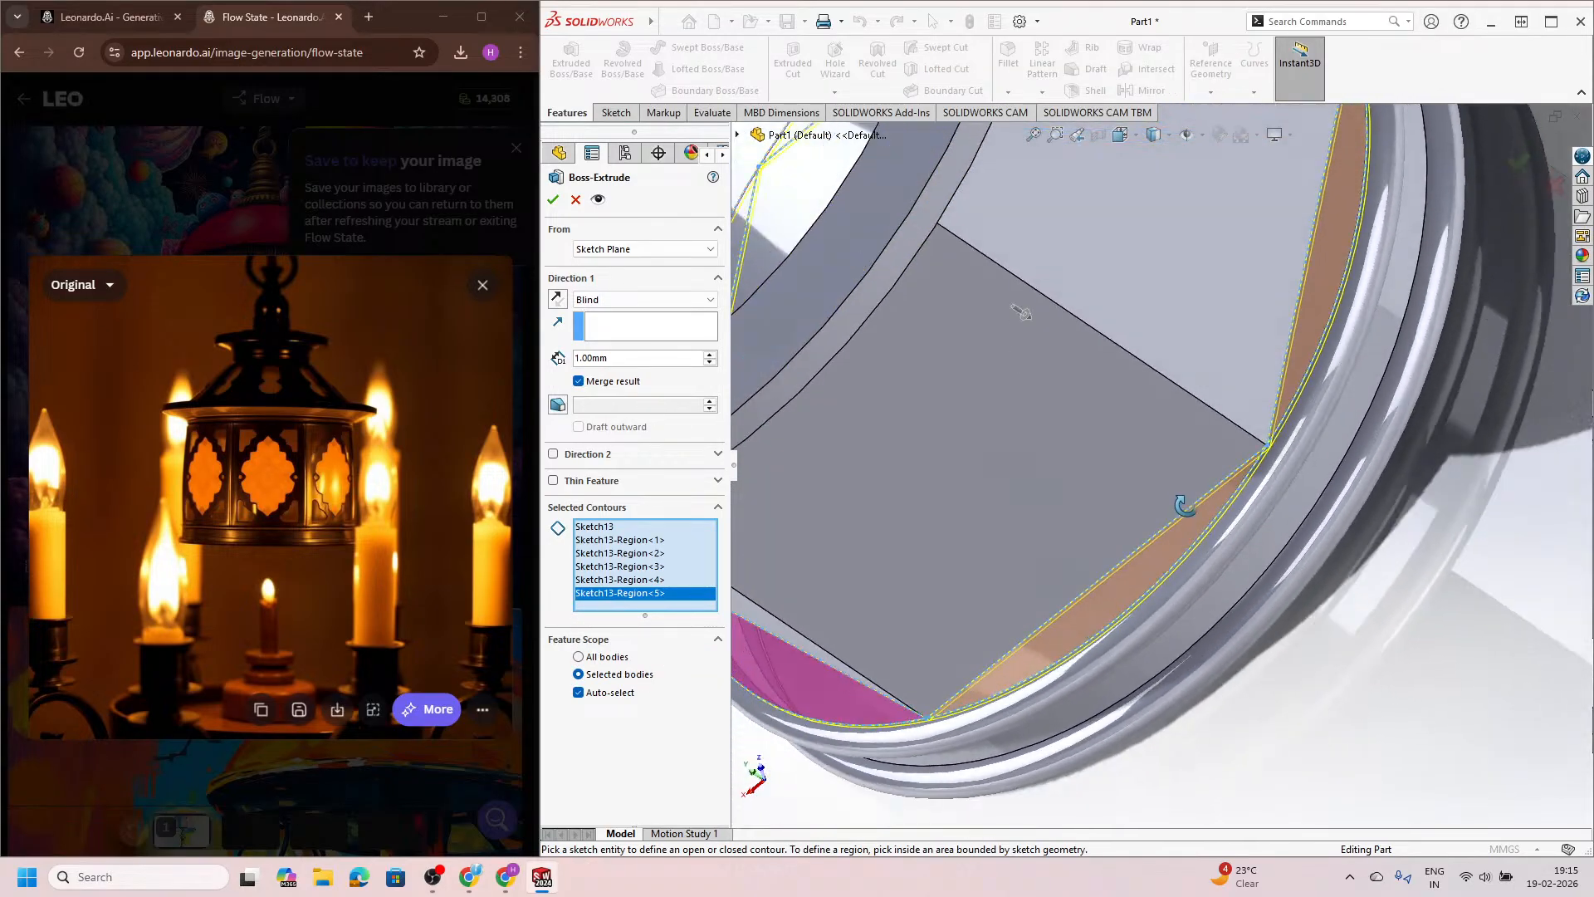
scroll(1194, 552, "down", 4)
left_click(1184, 277)
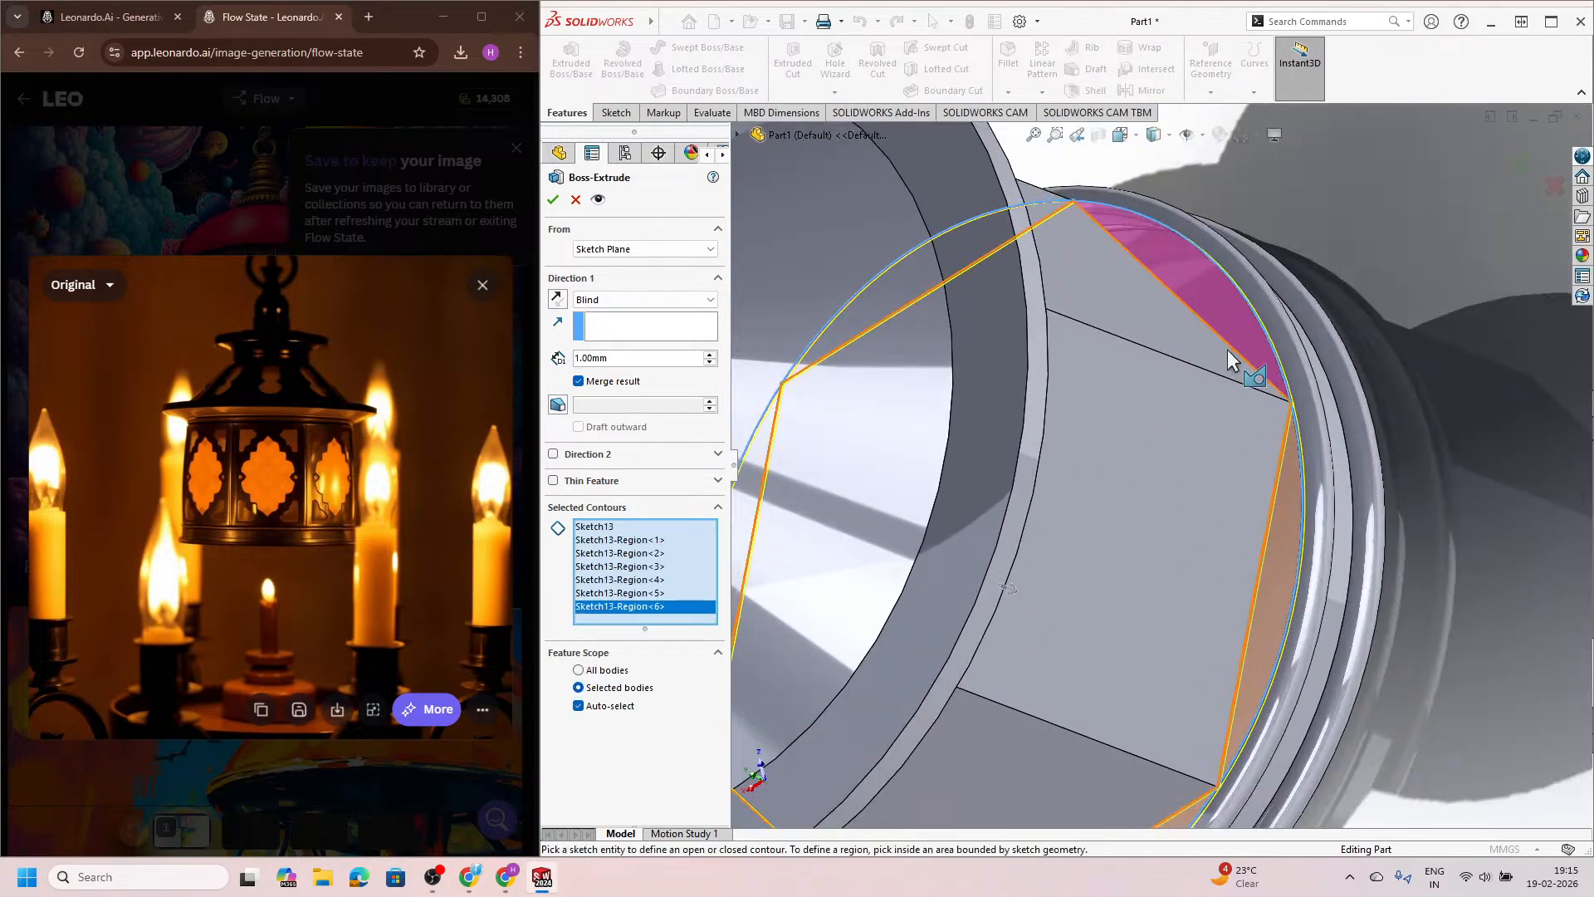
scroll(1227, 351, "up", 4)
mouse_move(1227, 351)
middle_mouse_down()
mouse_move(1218, 486)
mouse_move(1242, 313)
middle_mouse_up()
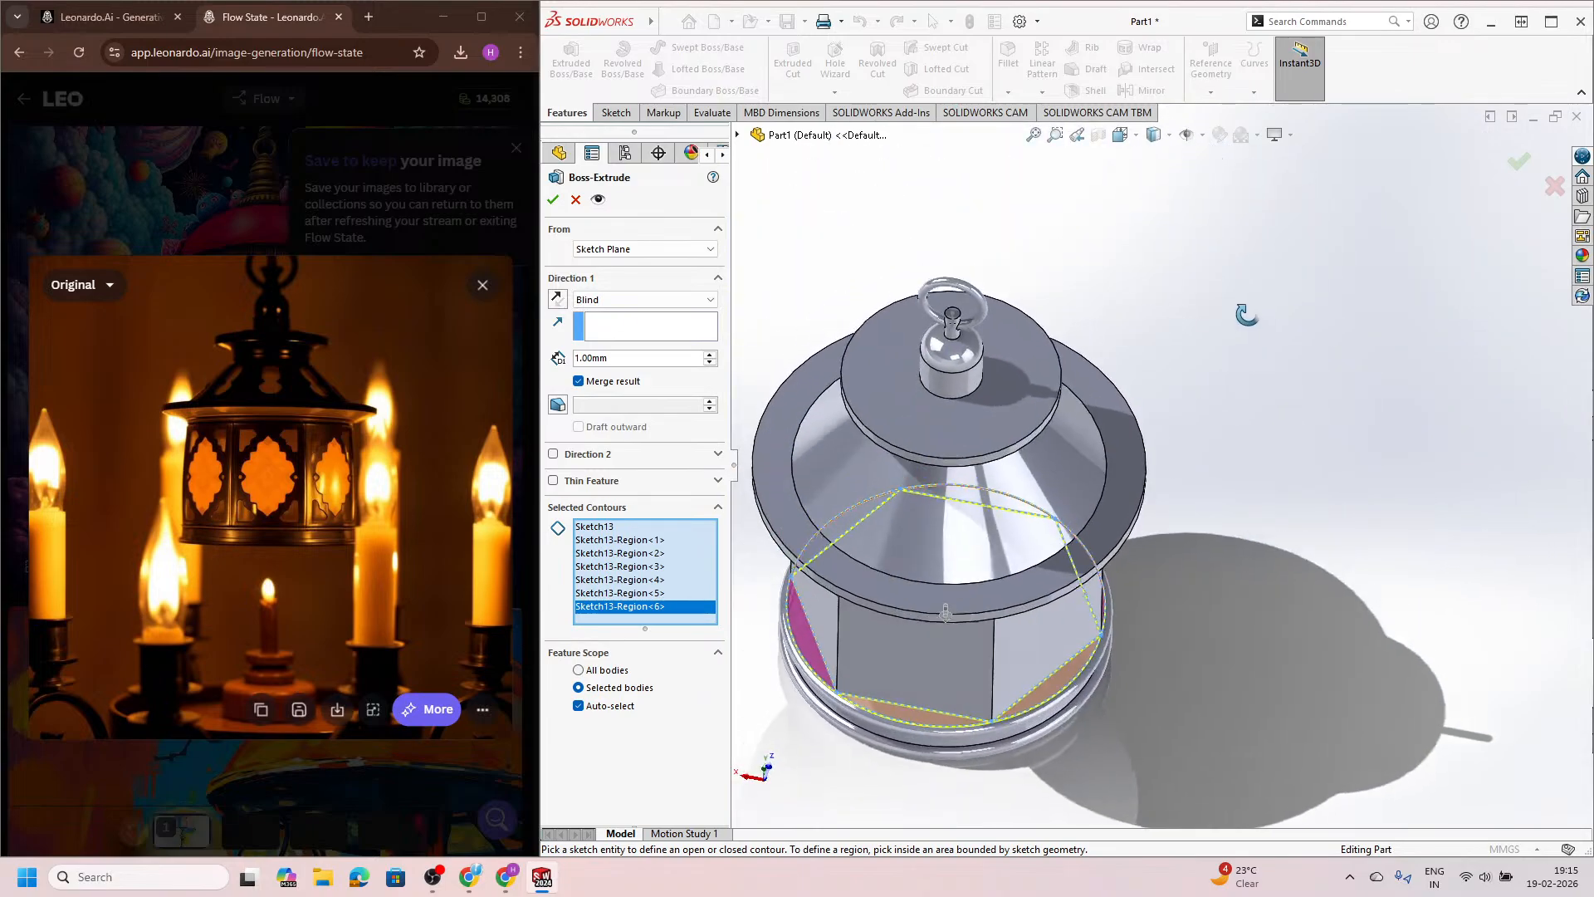
scroll(1247, 316, "up", 2)
scroll(1098, 649, "down", 2)
scroll(1097, 649, "down", 2)
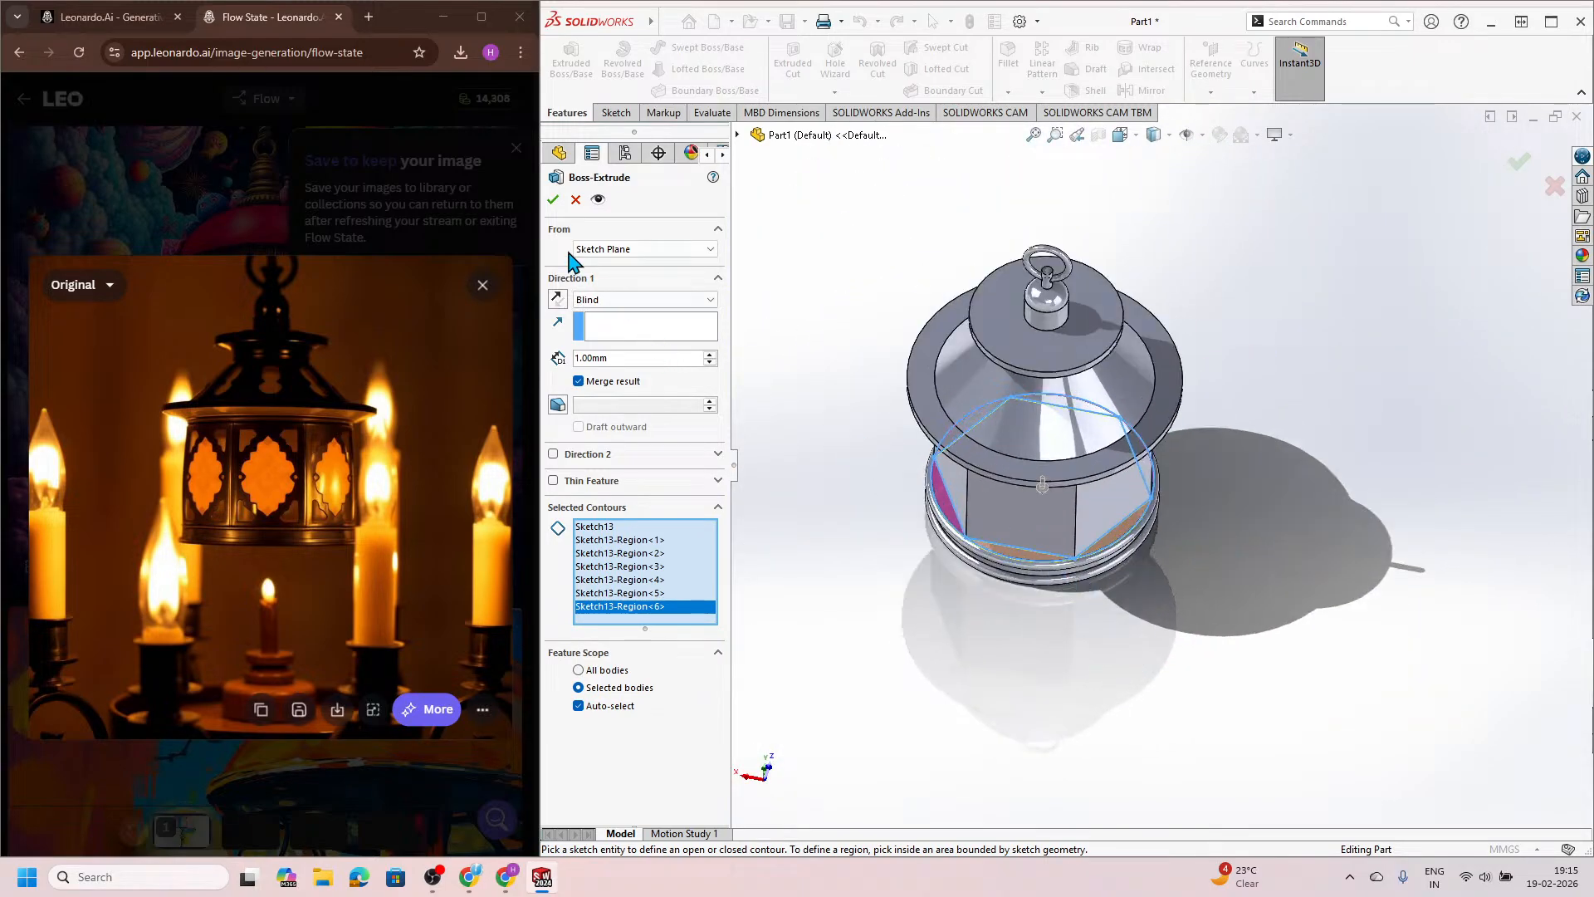
left_click(553, 200)
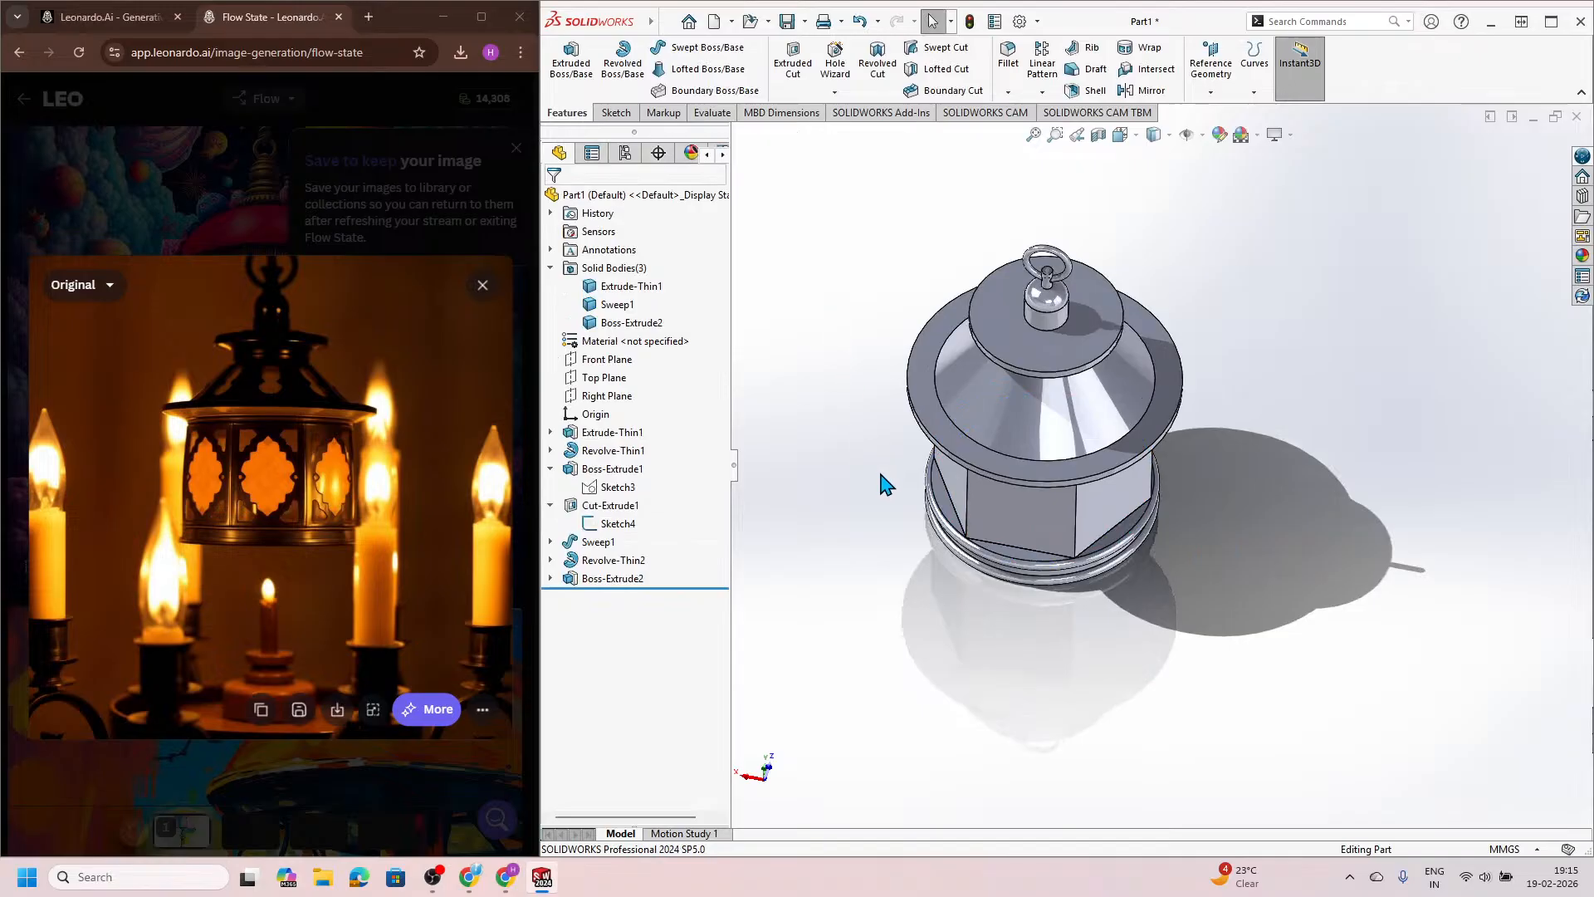
Step: Inspect the base moulding under the hexagonal body in the Back view
middle_click_drag(881, 484, 864, 313)
key("space")
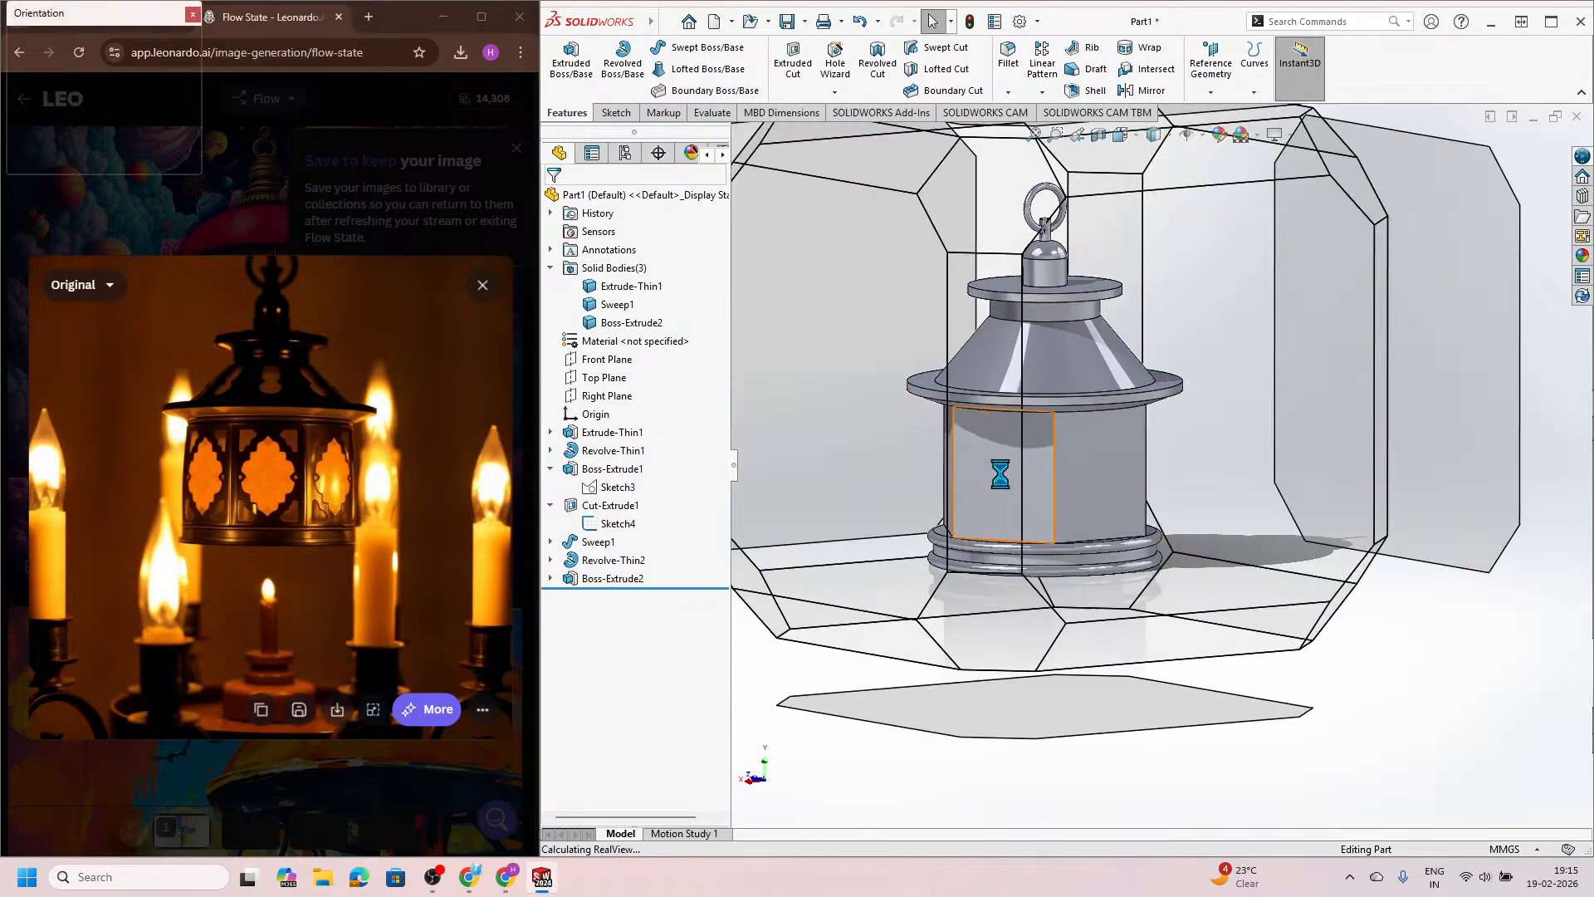
left_click(1073, 555)
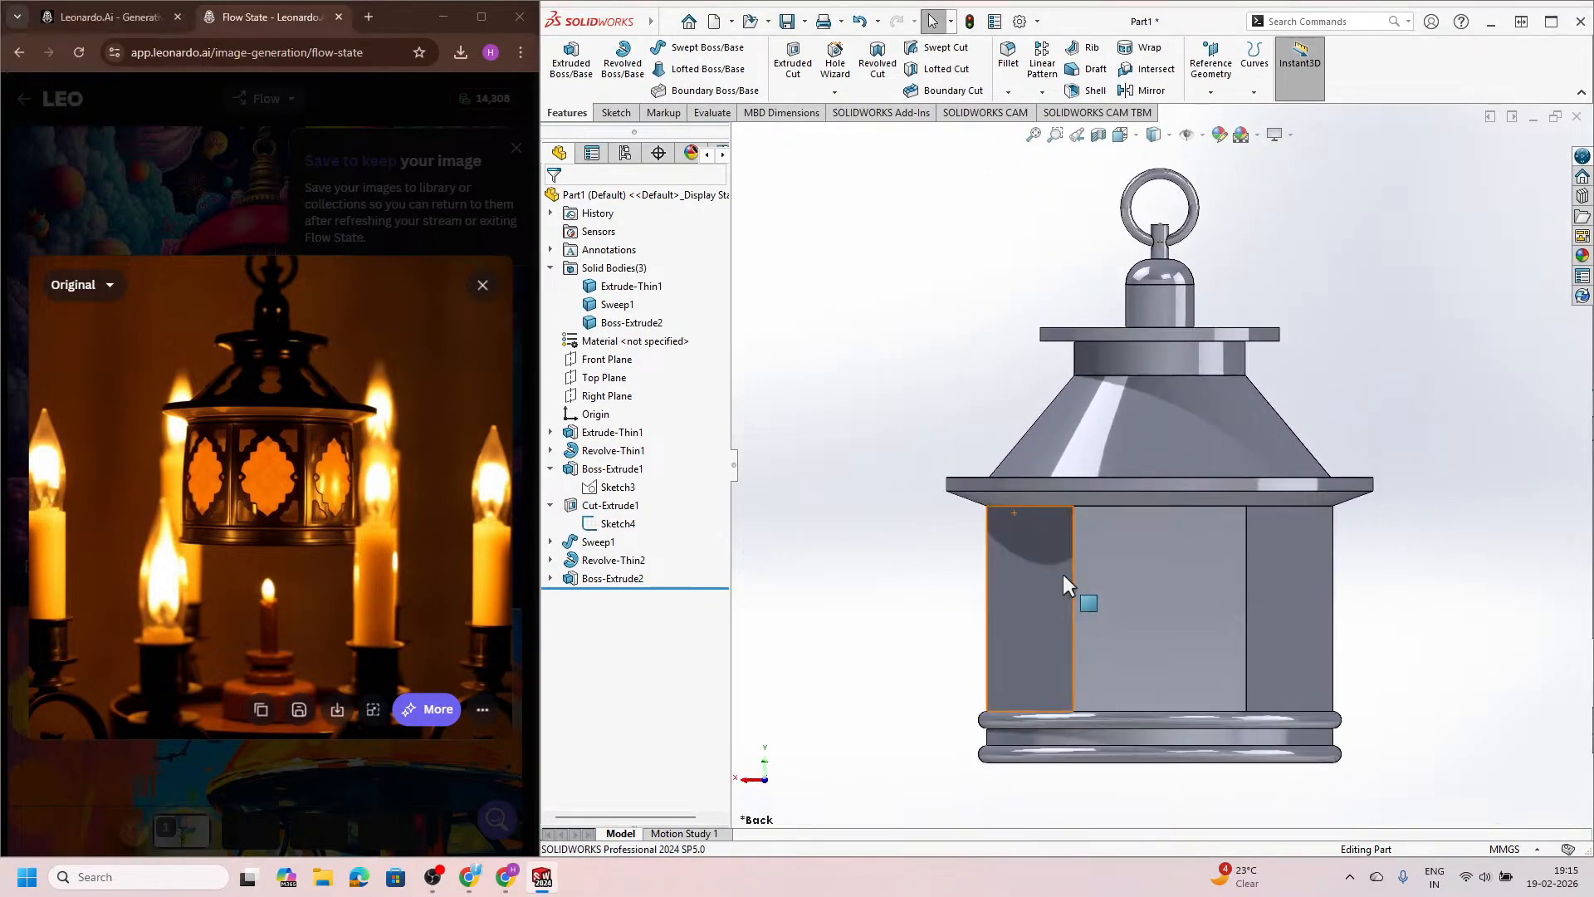
scroll(1063, 575, "up", 2)
scroll(1224, 690, "down", 3)
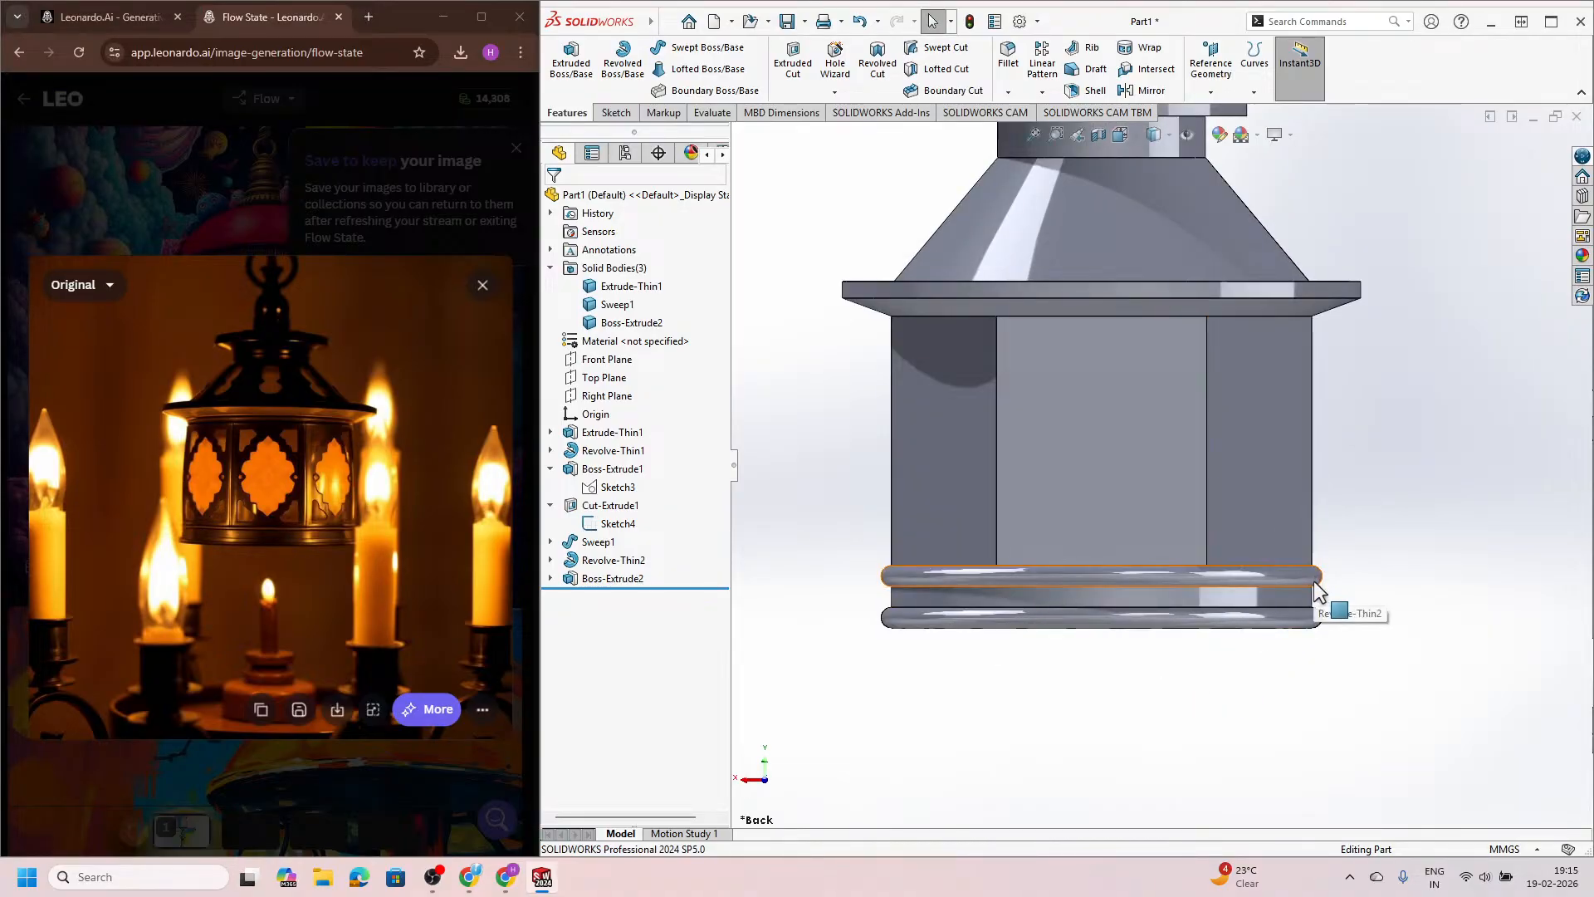
scroll(1314, 580, "down", 2)
scroll(1277, 556, "up", 4)
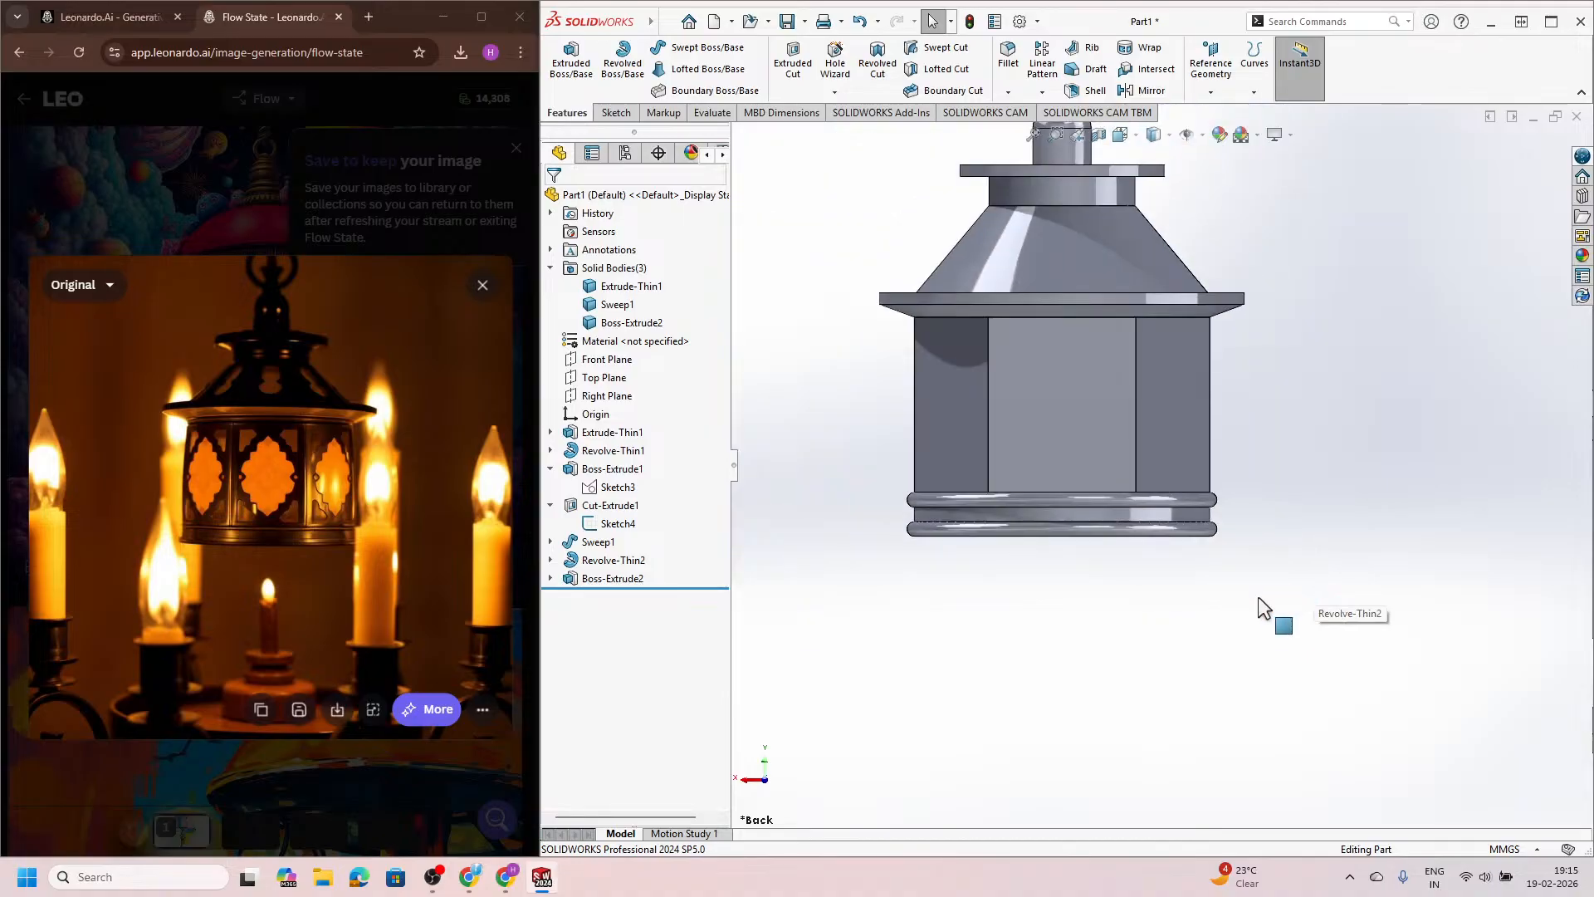
scroll(1171, 469, "down", 2)
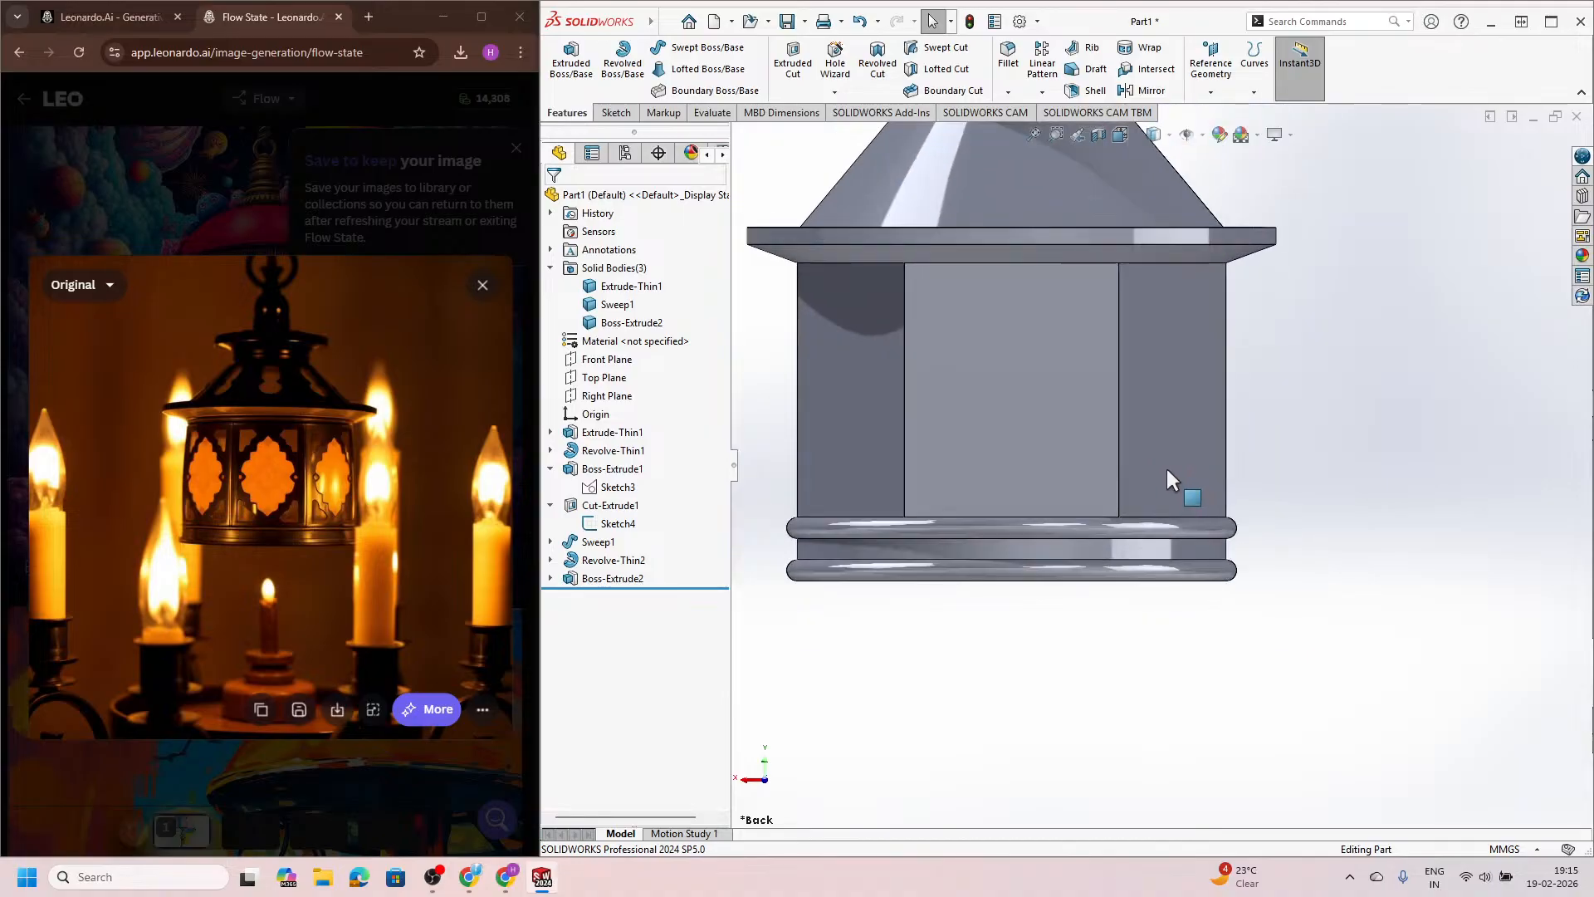
Step: Set the radius of the base moulding's rounded beads to 3 mm and rebuild the model
left_click(1200, 530)
scroll(807, 543, "down", 5)
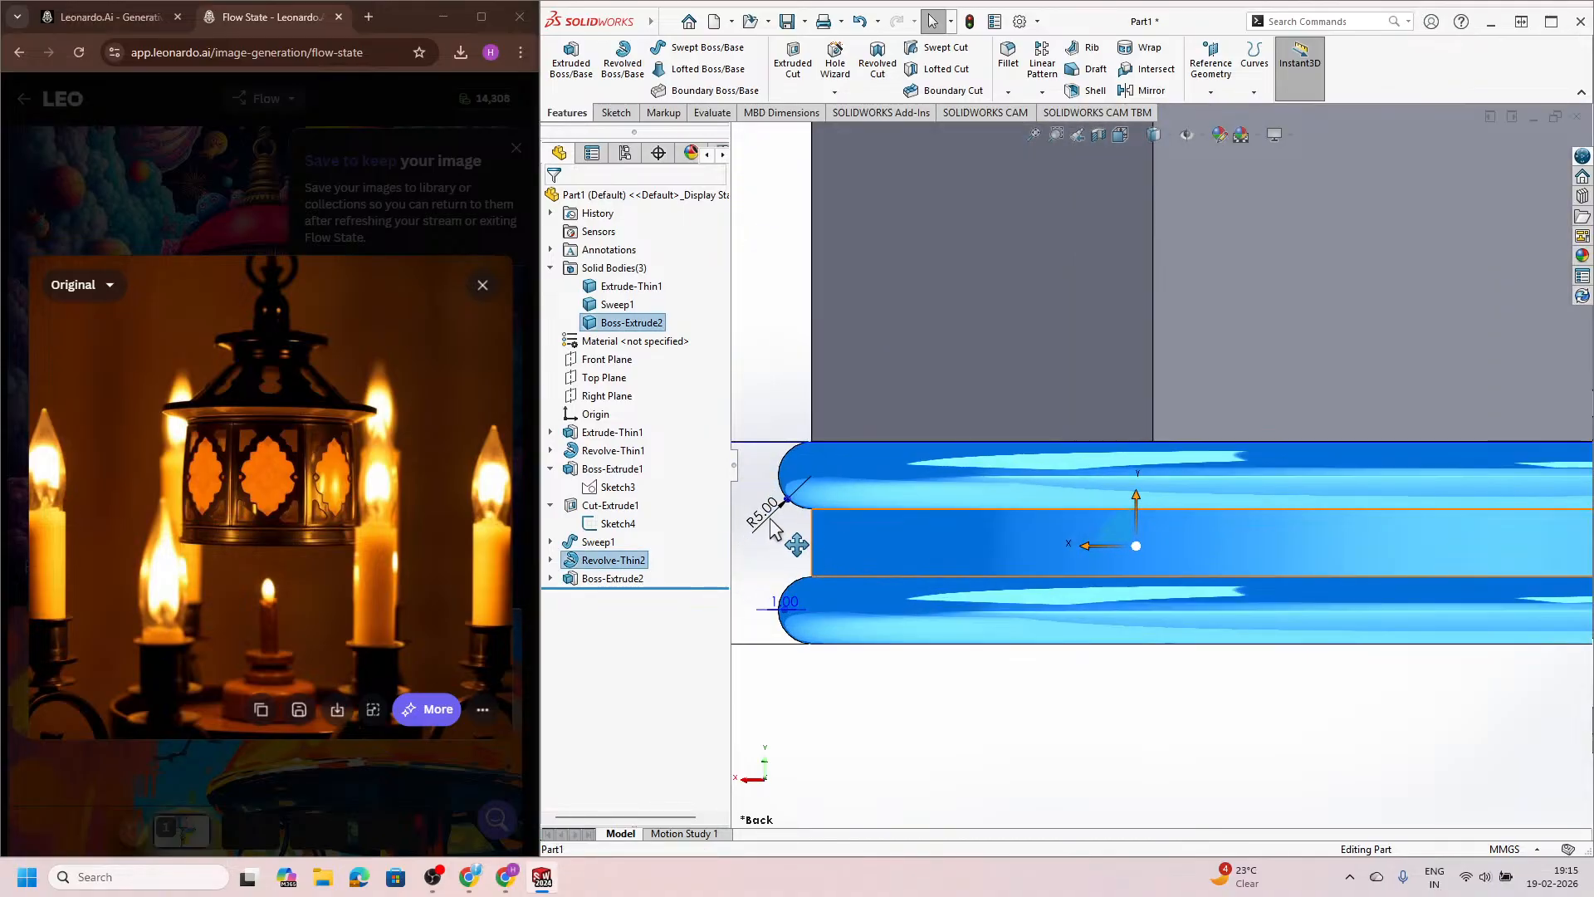
double_click(785, 545)
type("3")
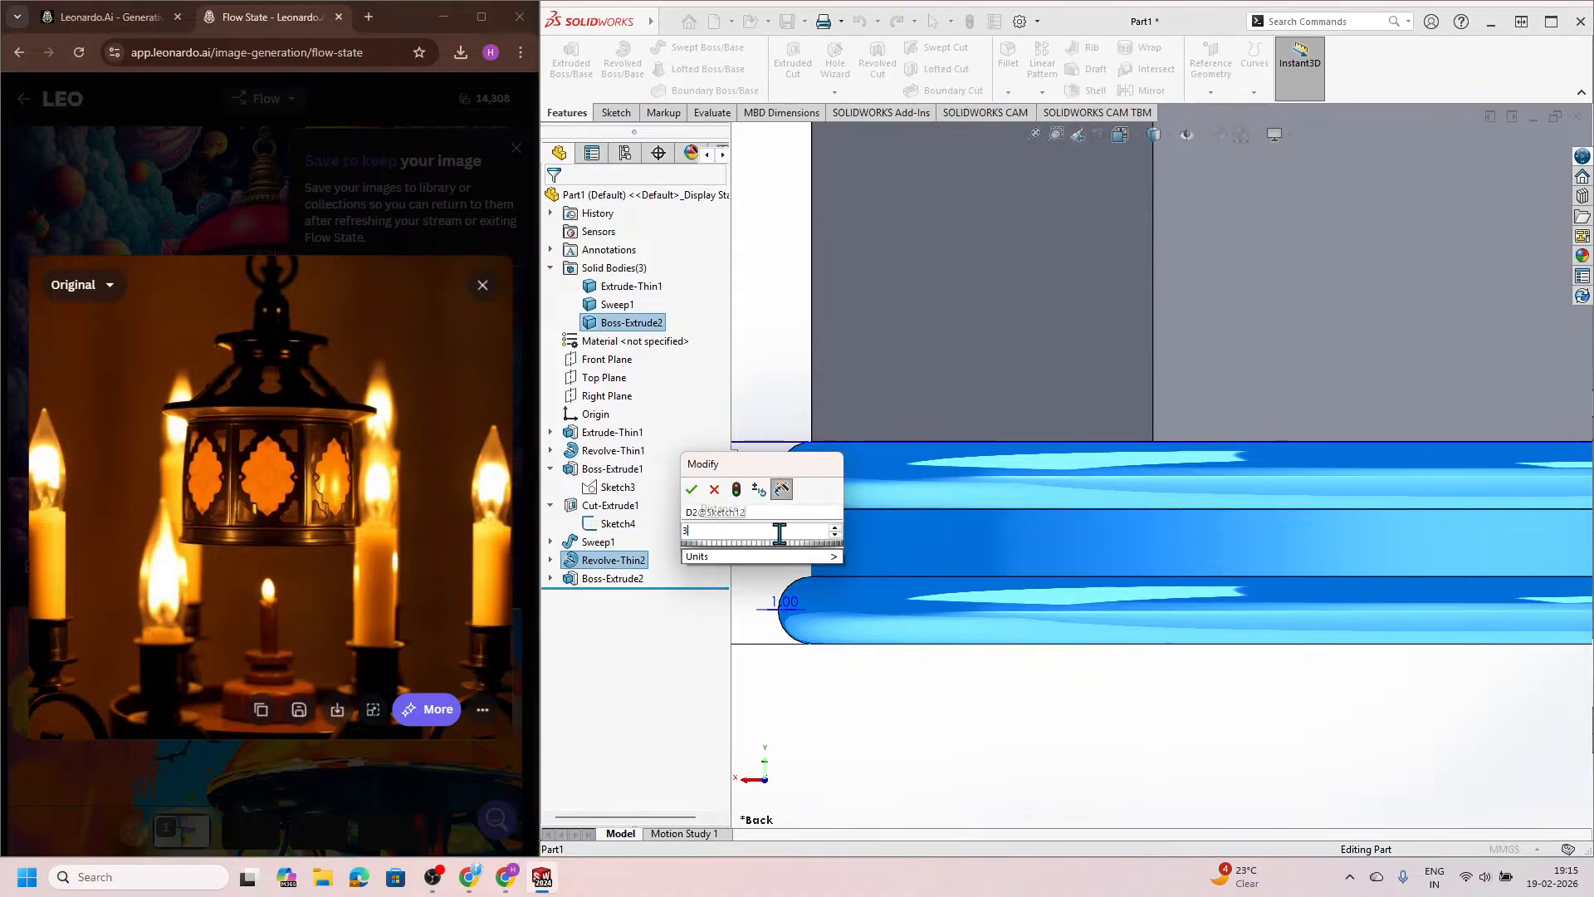
key("Return")
left_click(780, 366)
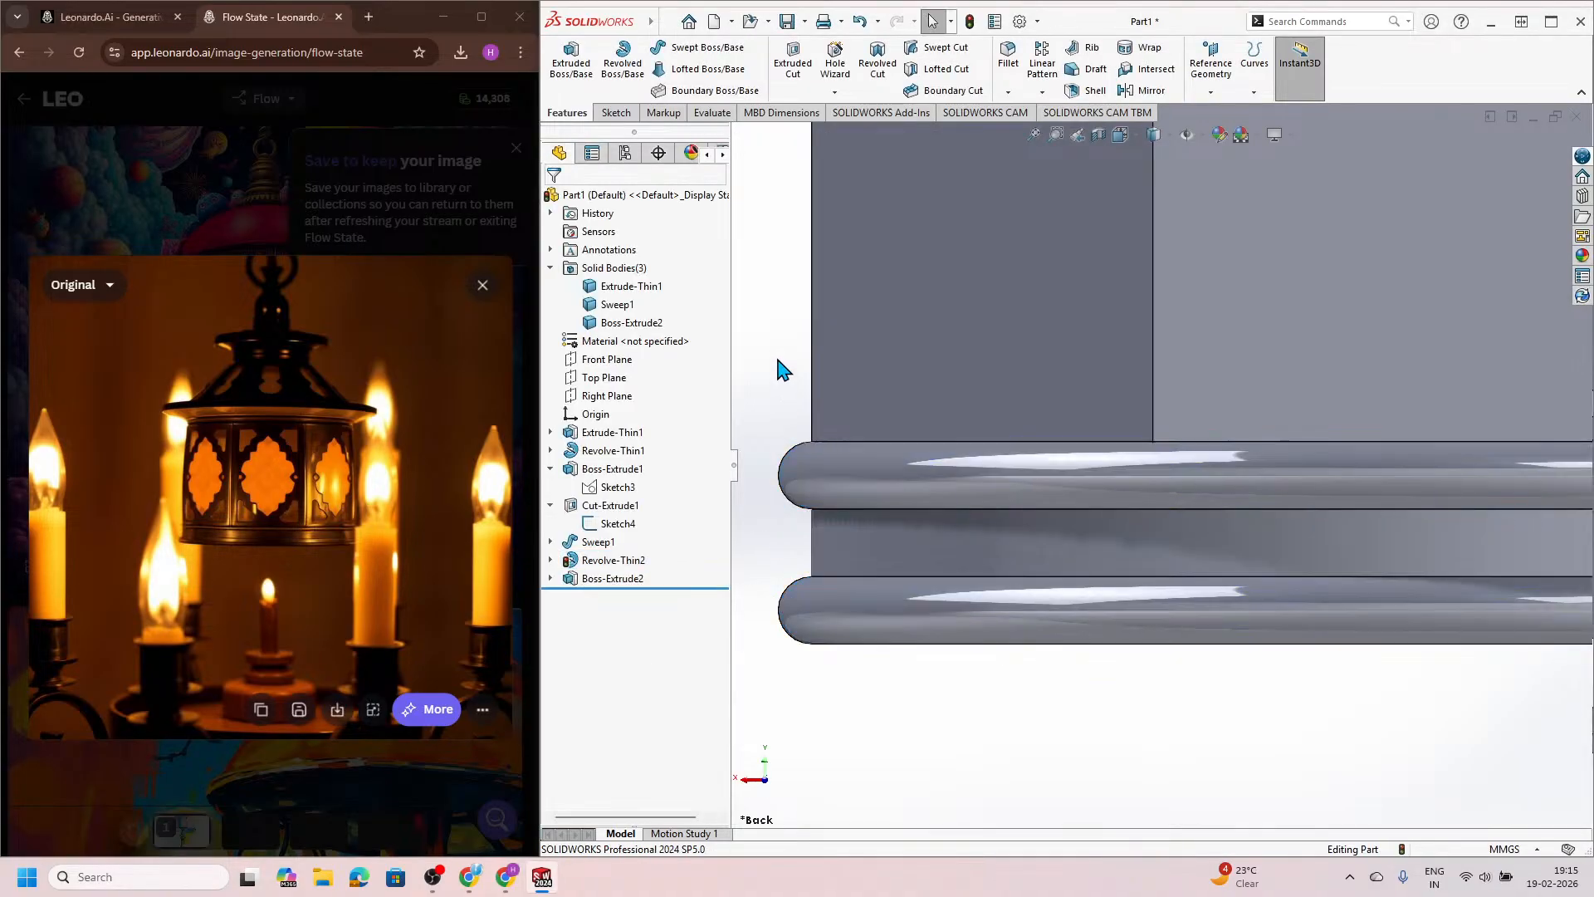
left_click(971, 25)
Step: Save the part in the Documents folder as "Lamp using Leanardo"
scroll(1002, 332, "up", 3)
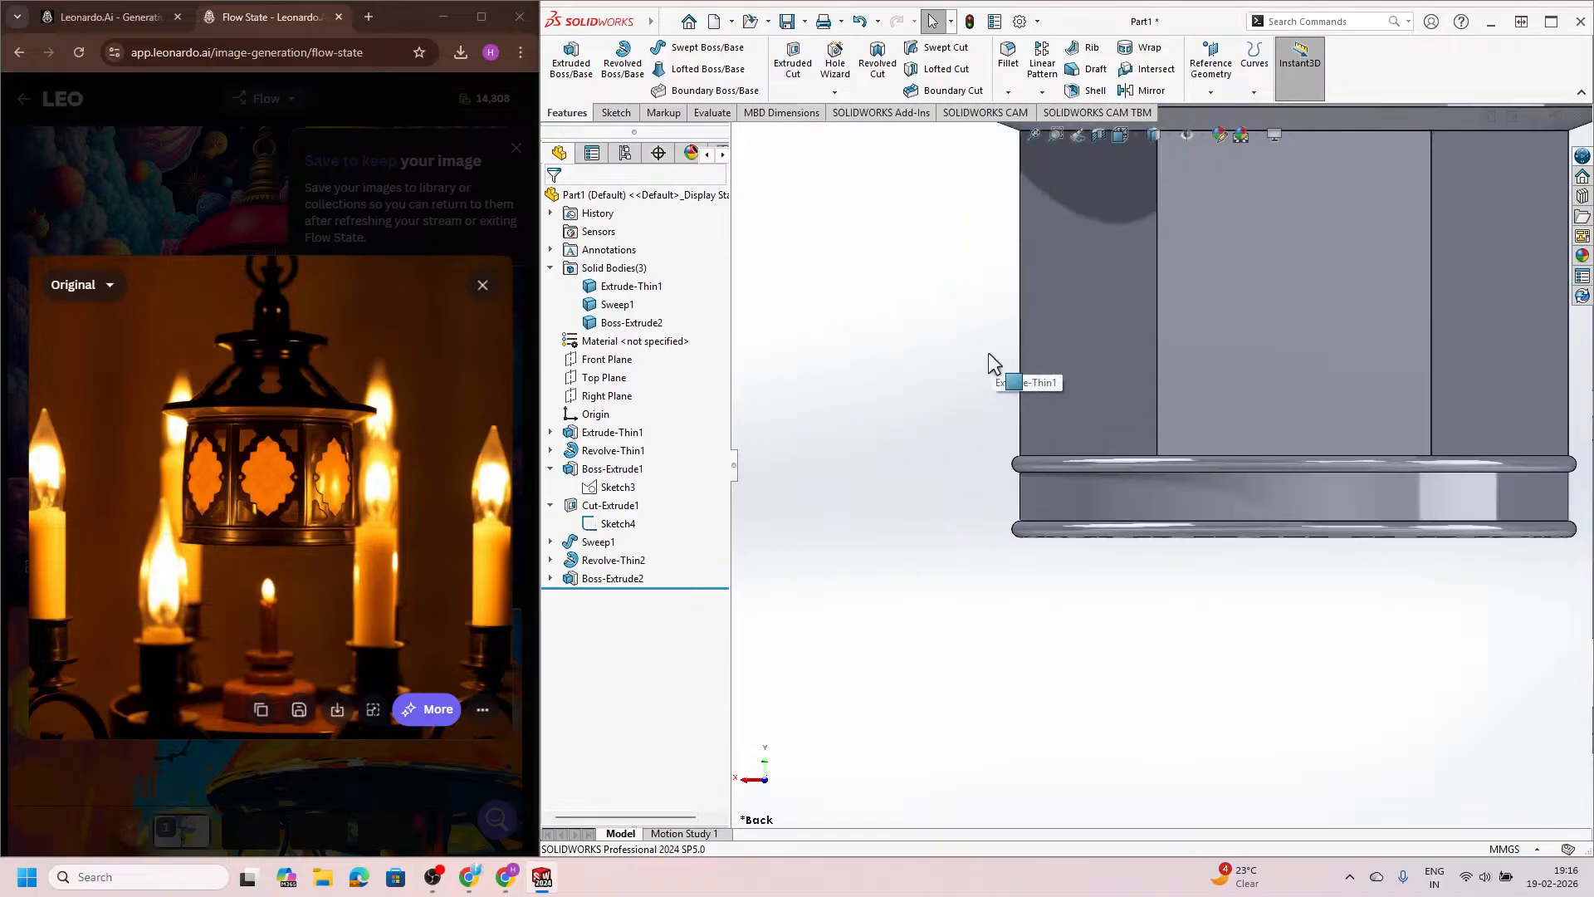
scroll(1124, 635, "up", 5)
scroll(1150, 567, "up", 1)
scroll(1298, 327, "down", 1)
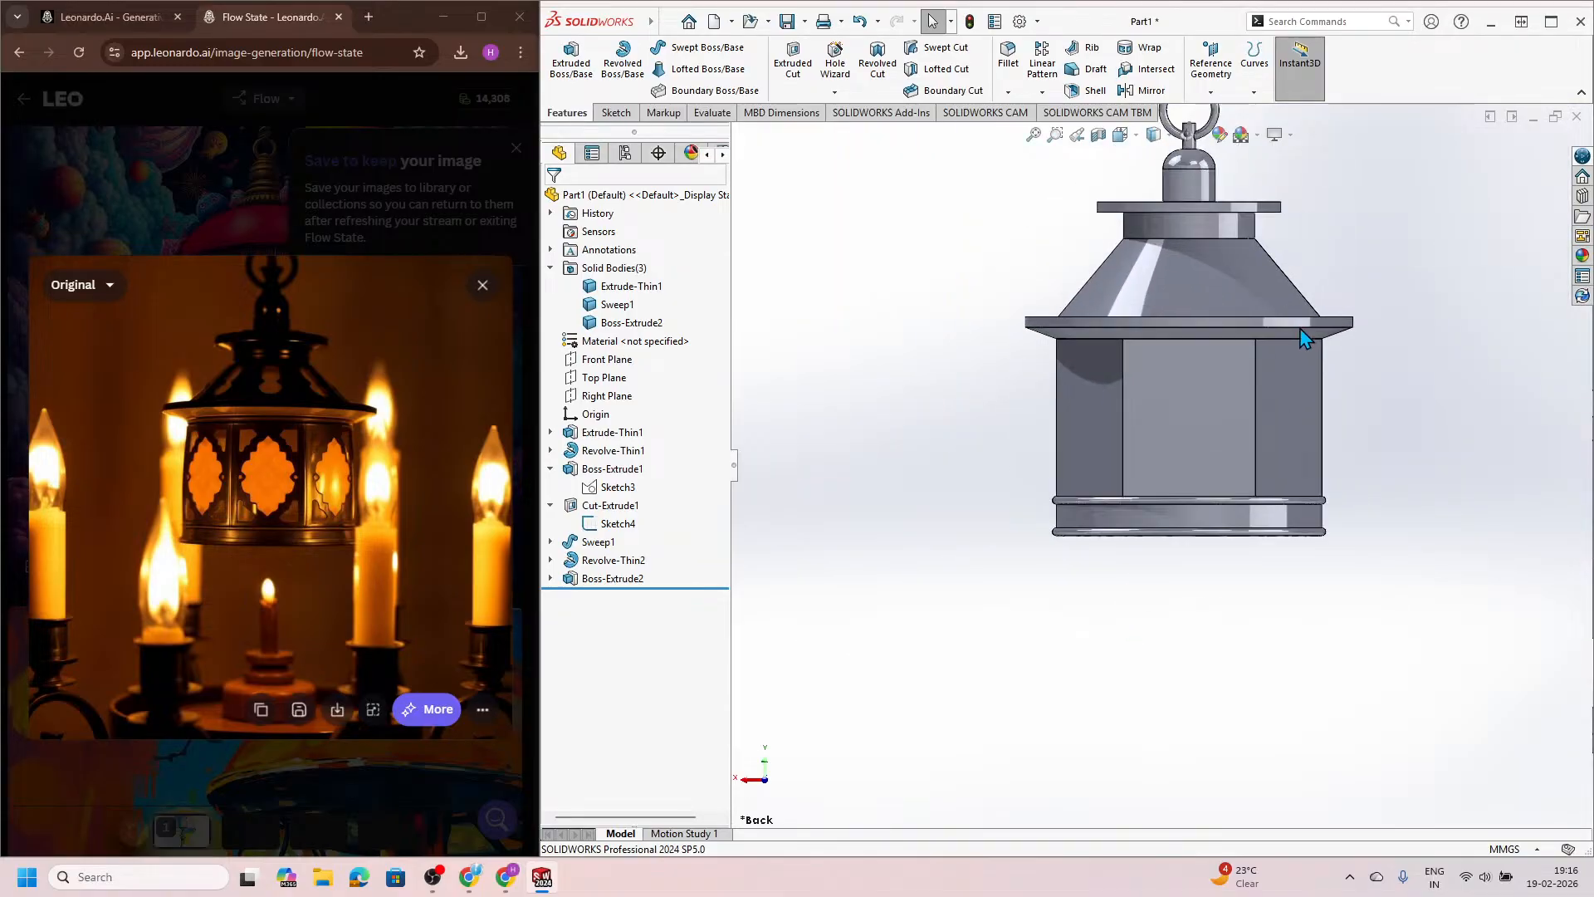
scroll(1295, 325, "up", 3)
scroll(1244, 304, "down", 2)
scroll(1141, 540, "down", 1)
scroll(1140, 542, "up", 1)
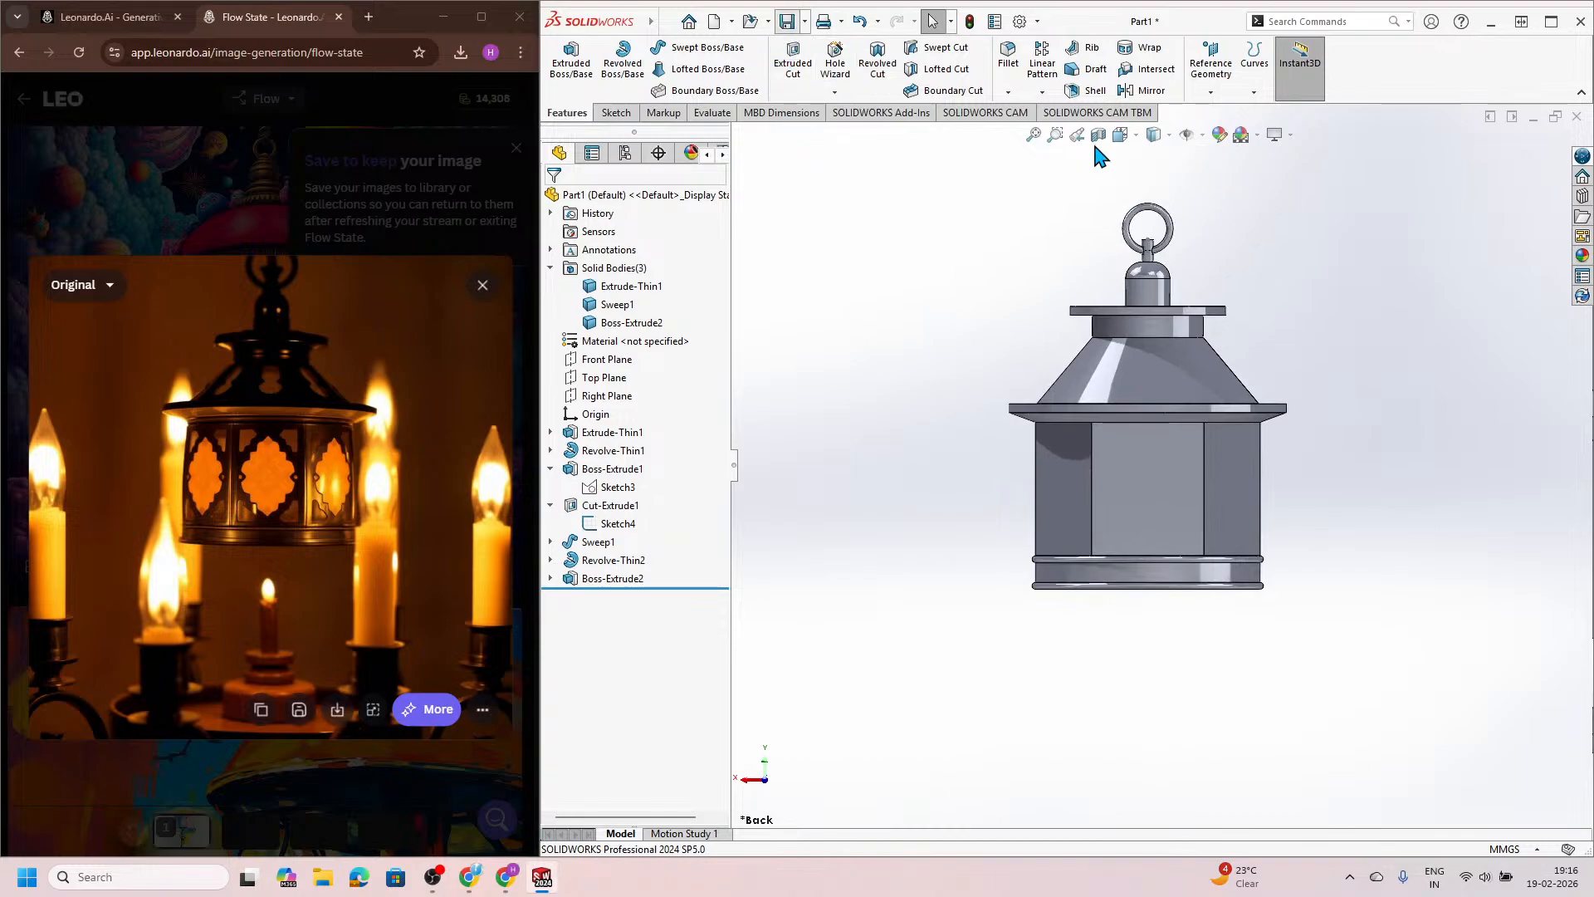
key("ctrl+s")
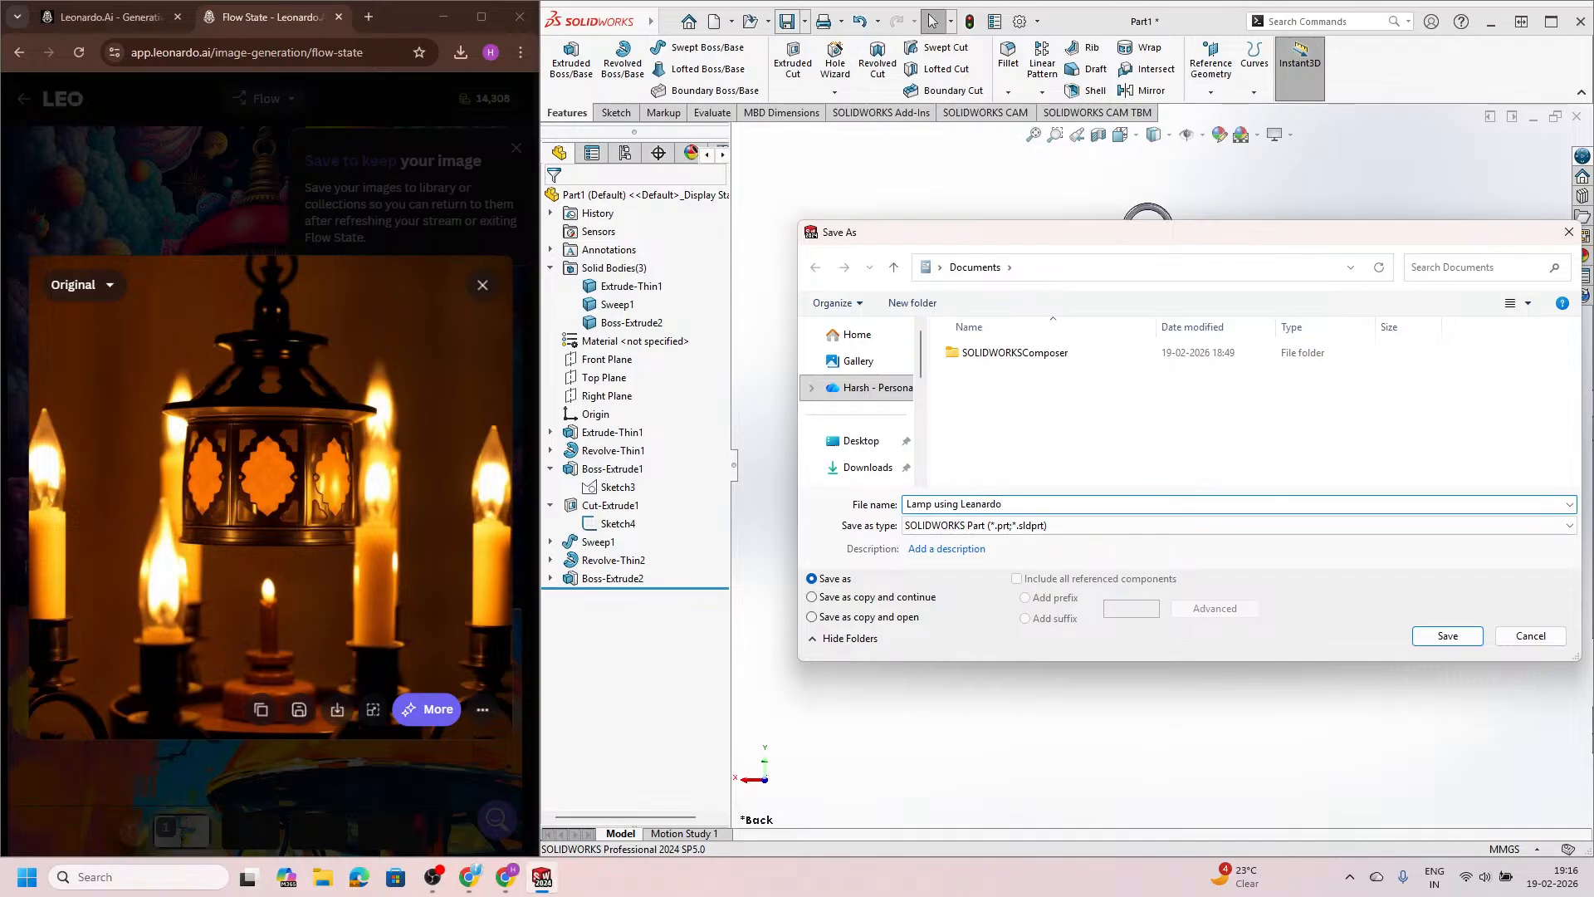
key("Return")
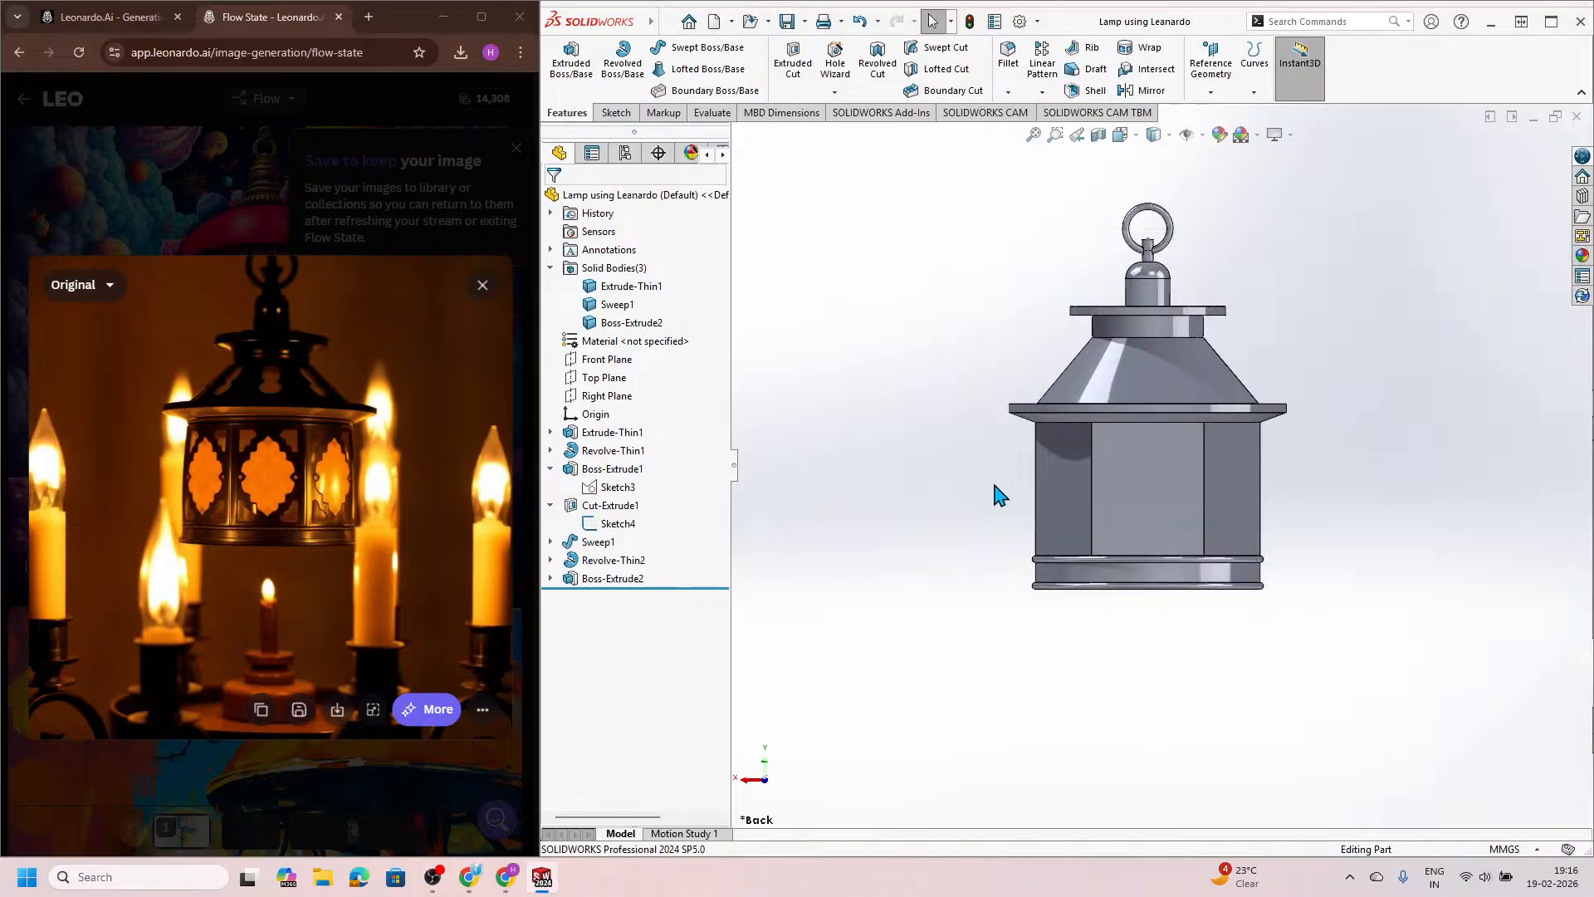
middle_click_drag(1189, 380, 1121, 377)
scroll(1132, 430, "up", 3)
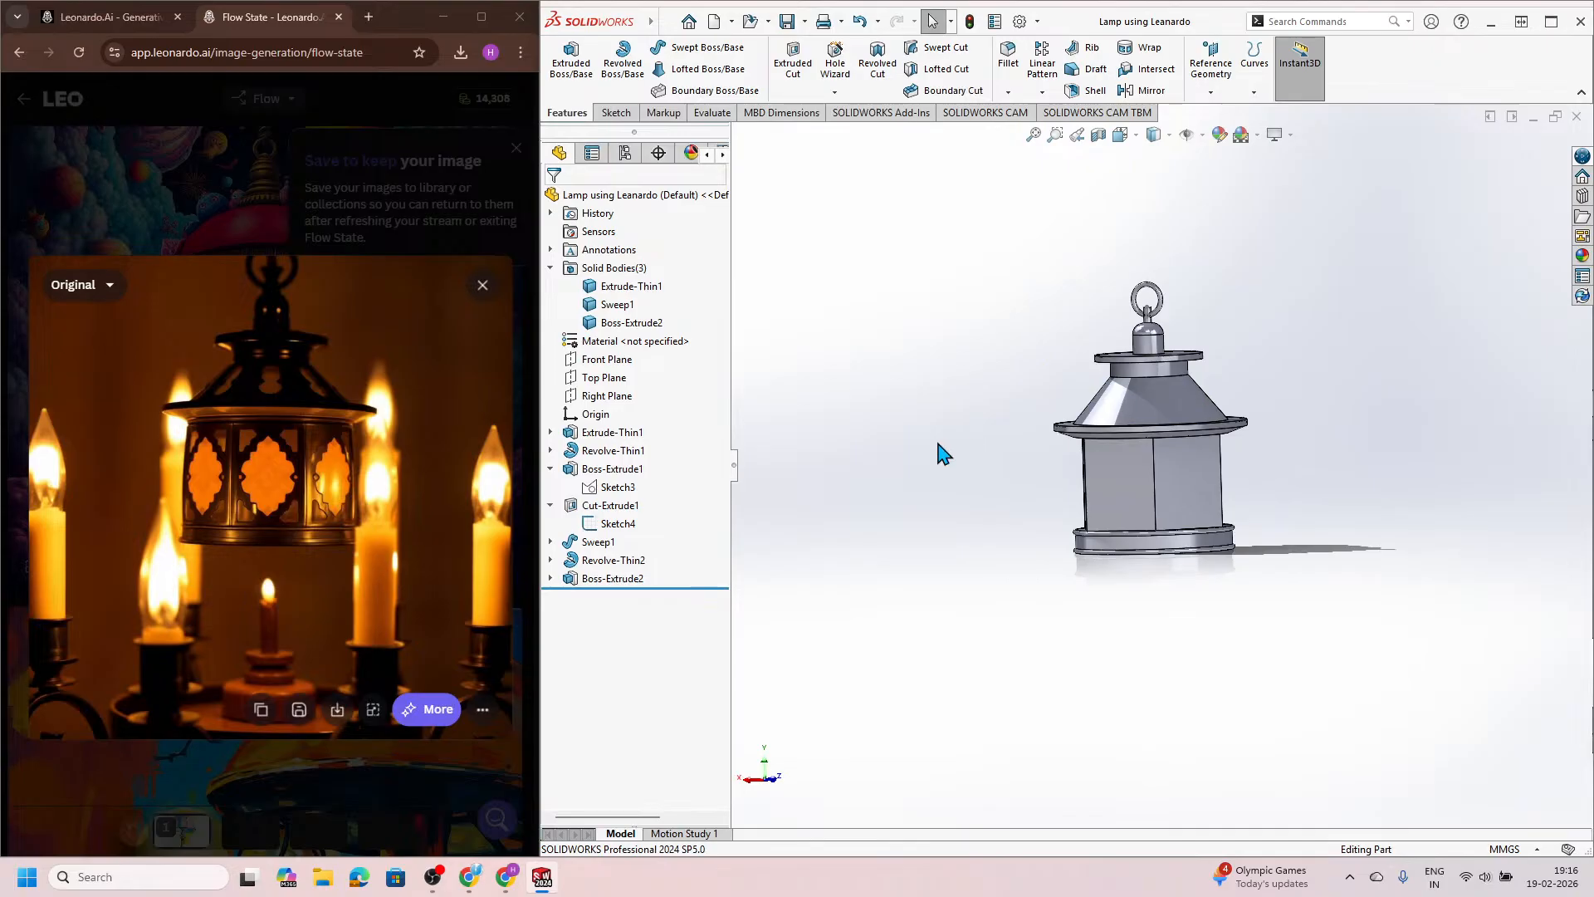
left_click(1260, 137)
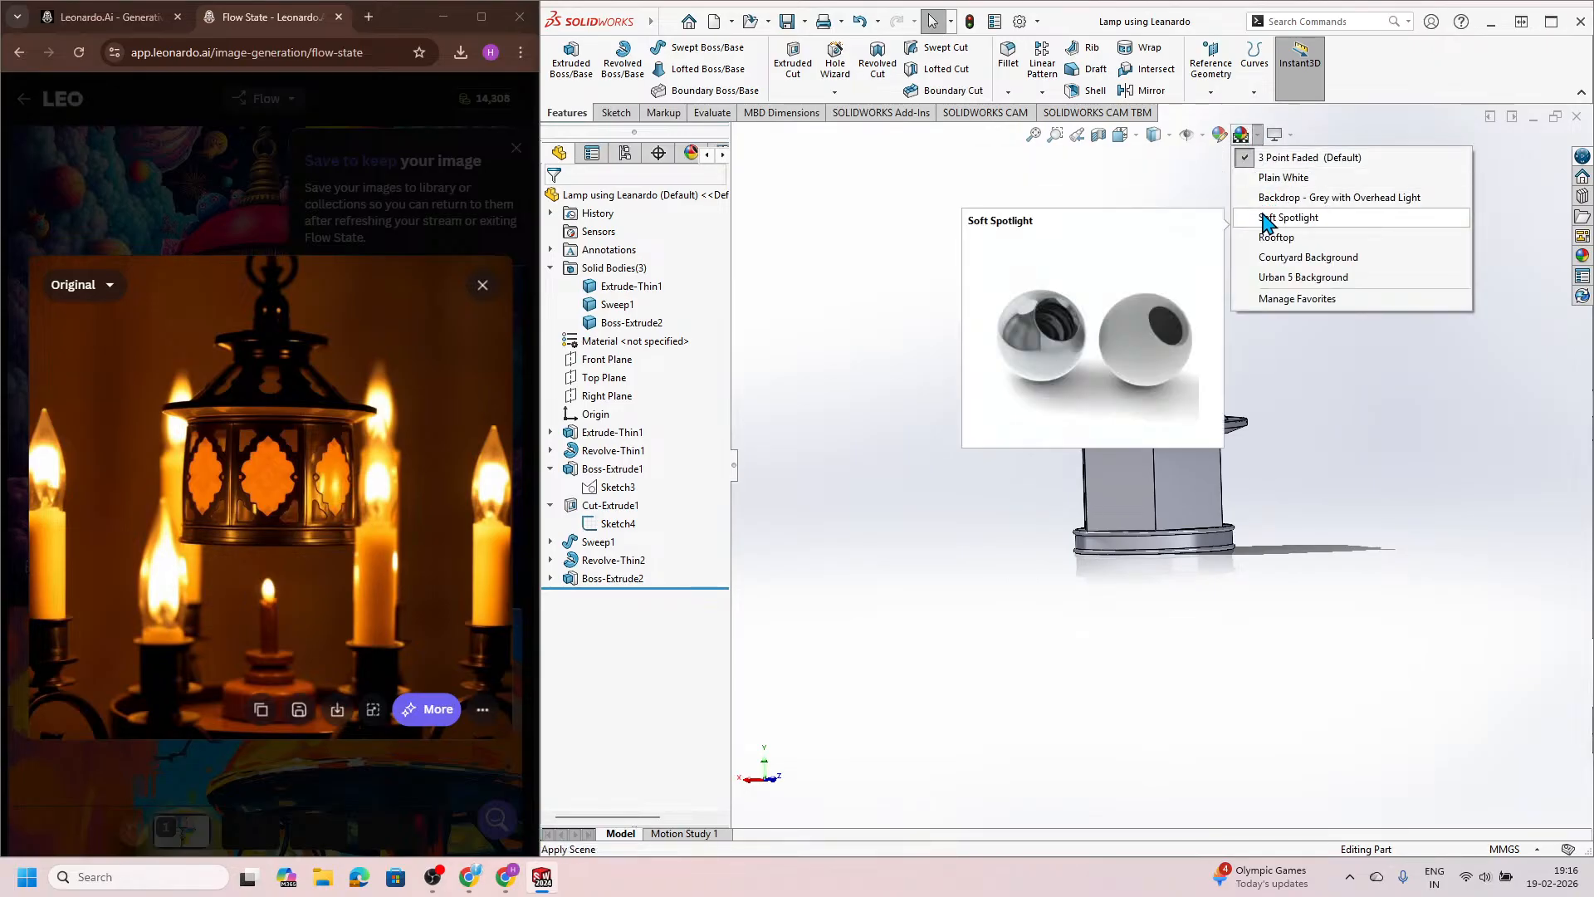
left_click(1271, 218)
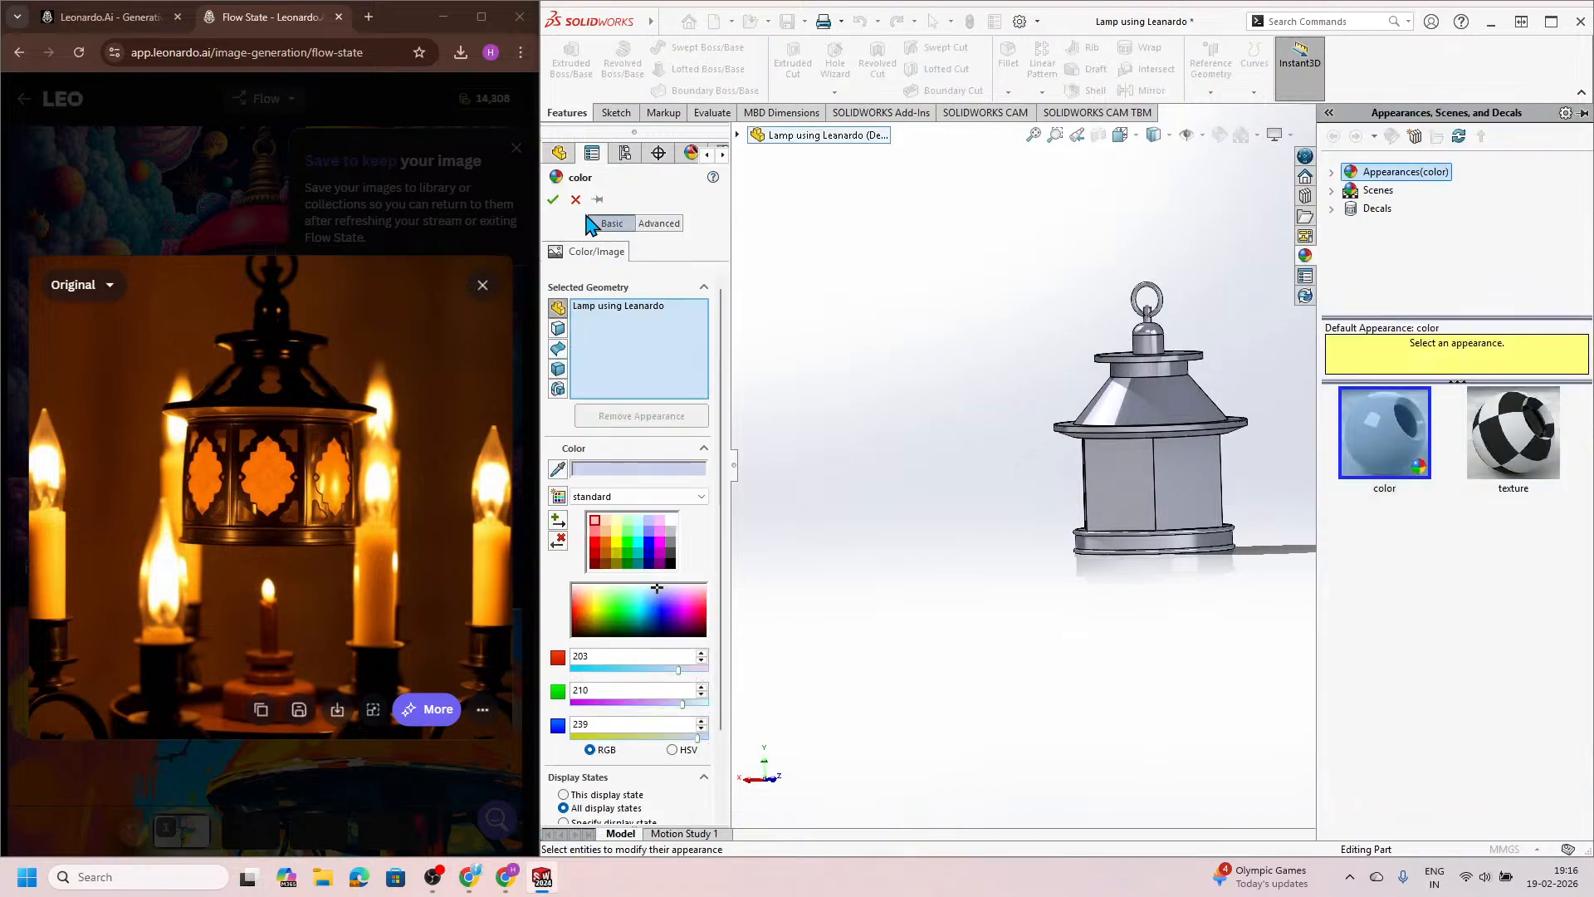
left_click(576, 200)
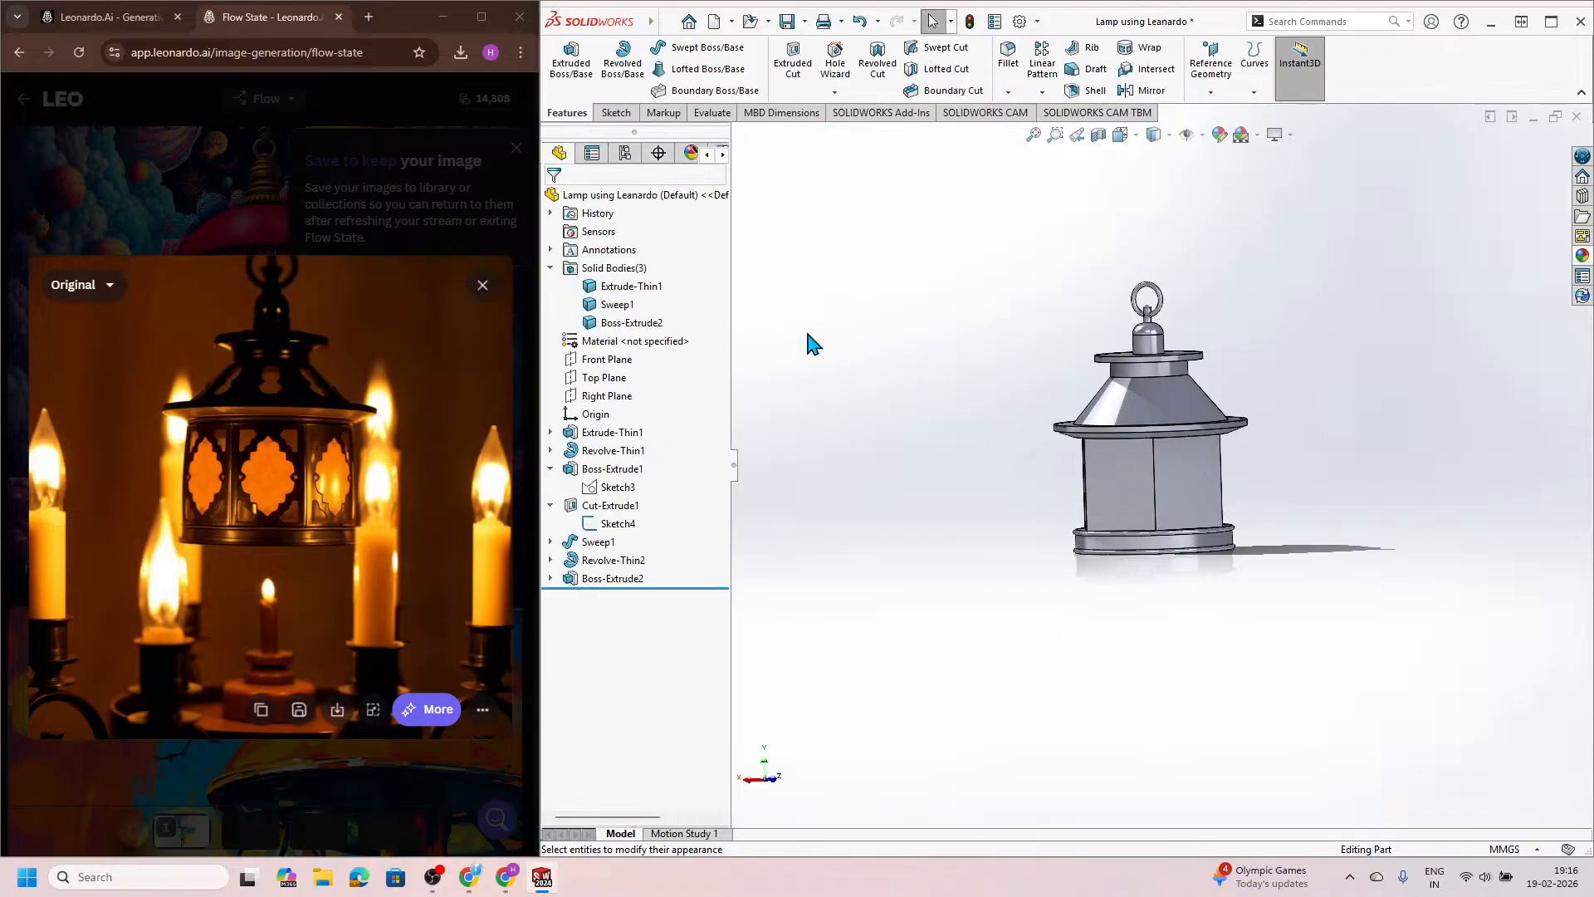
right_click(607, 274)
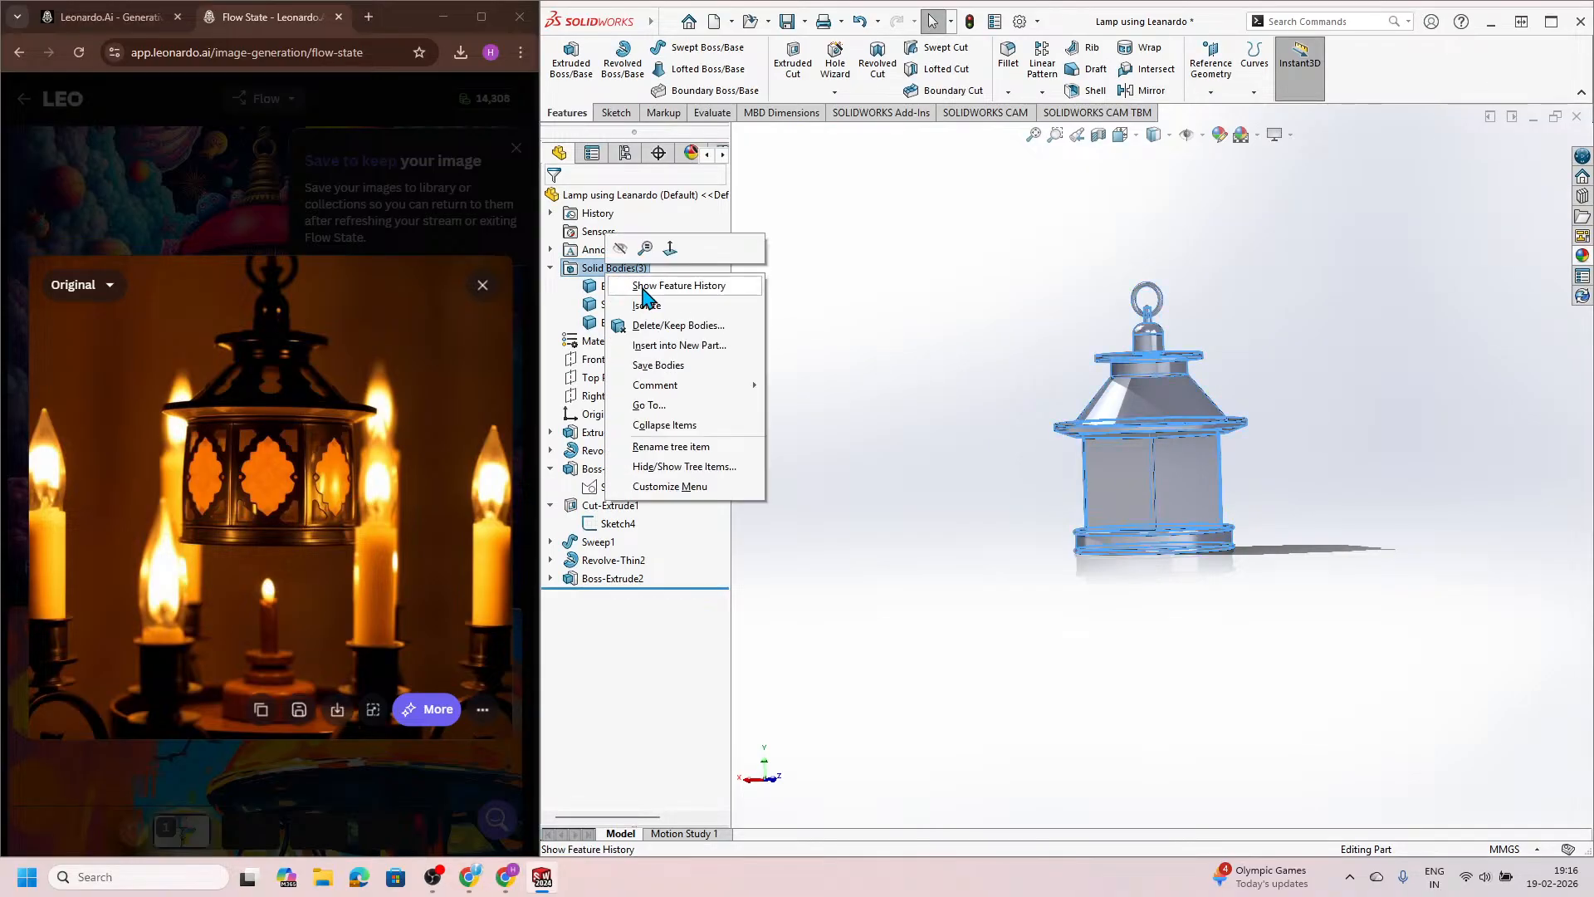
left_click(903, 418)
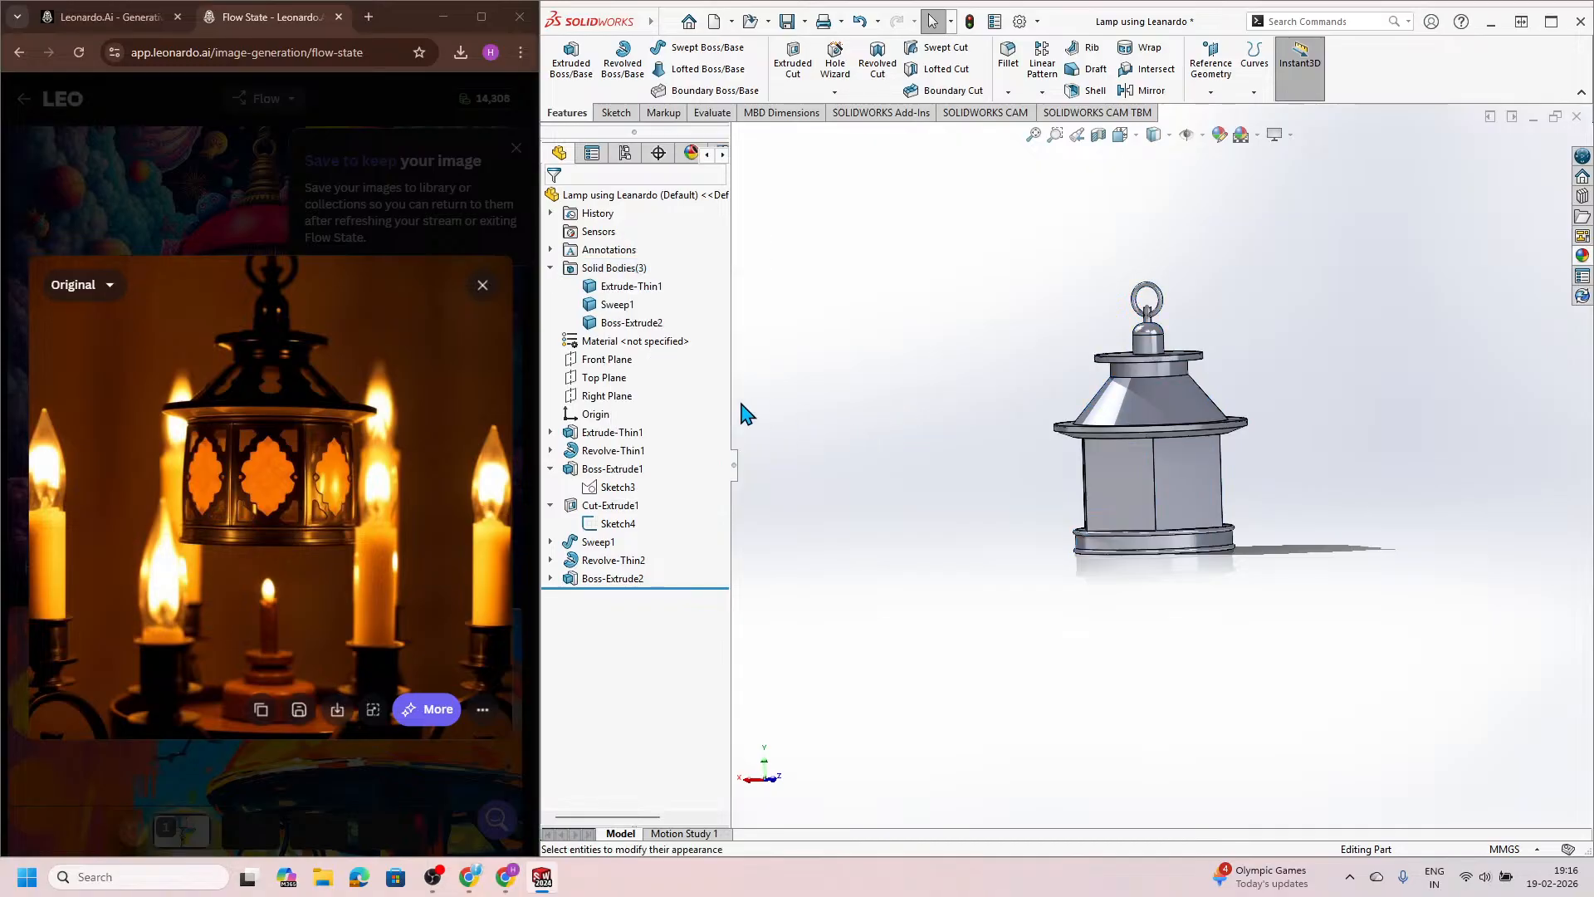
Step: Try Copper as the part's material and check the lamp in it from another angle
right_click(658, 341)
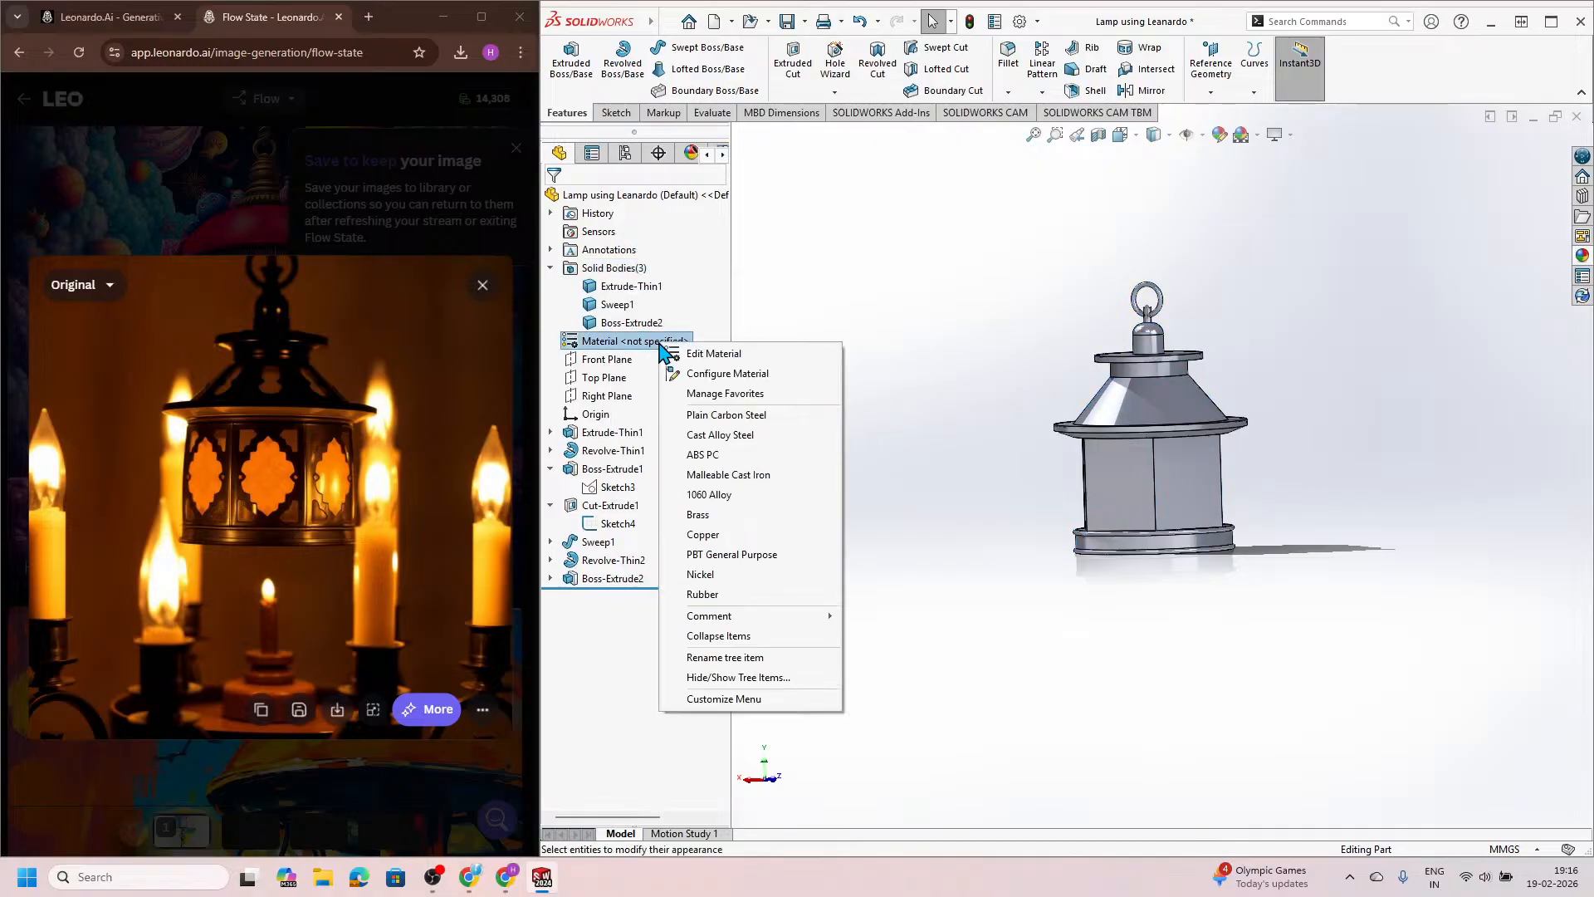
left_click(747, 534)
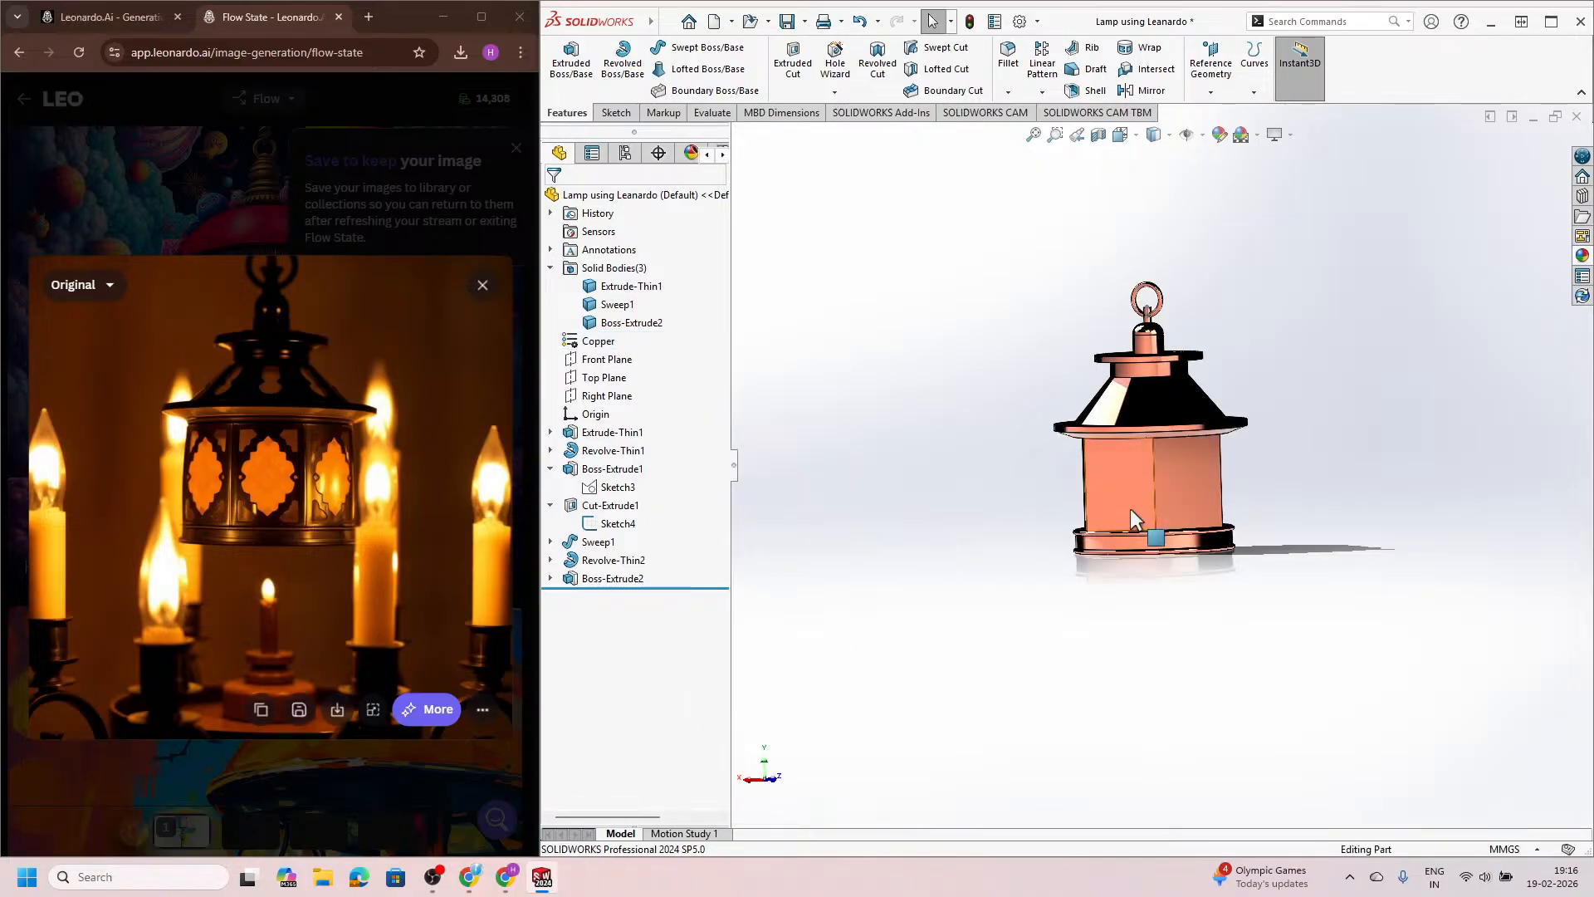
scroll(1162, 457, "down", 6)
scroll(1181, 457, "up", 3)
scroll(1159, 400, "down", 3)
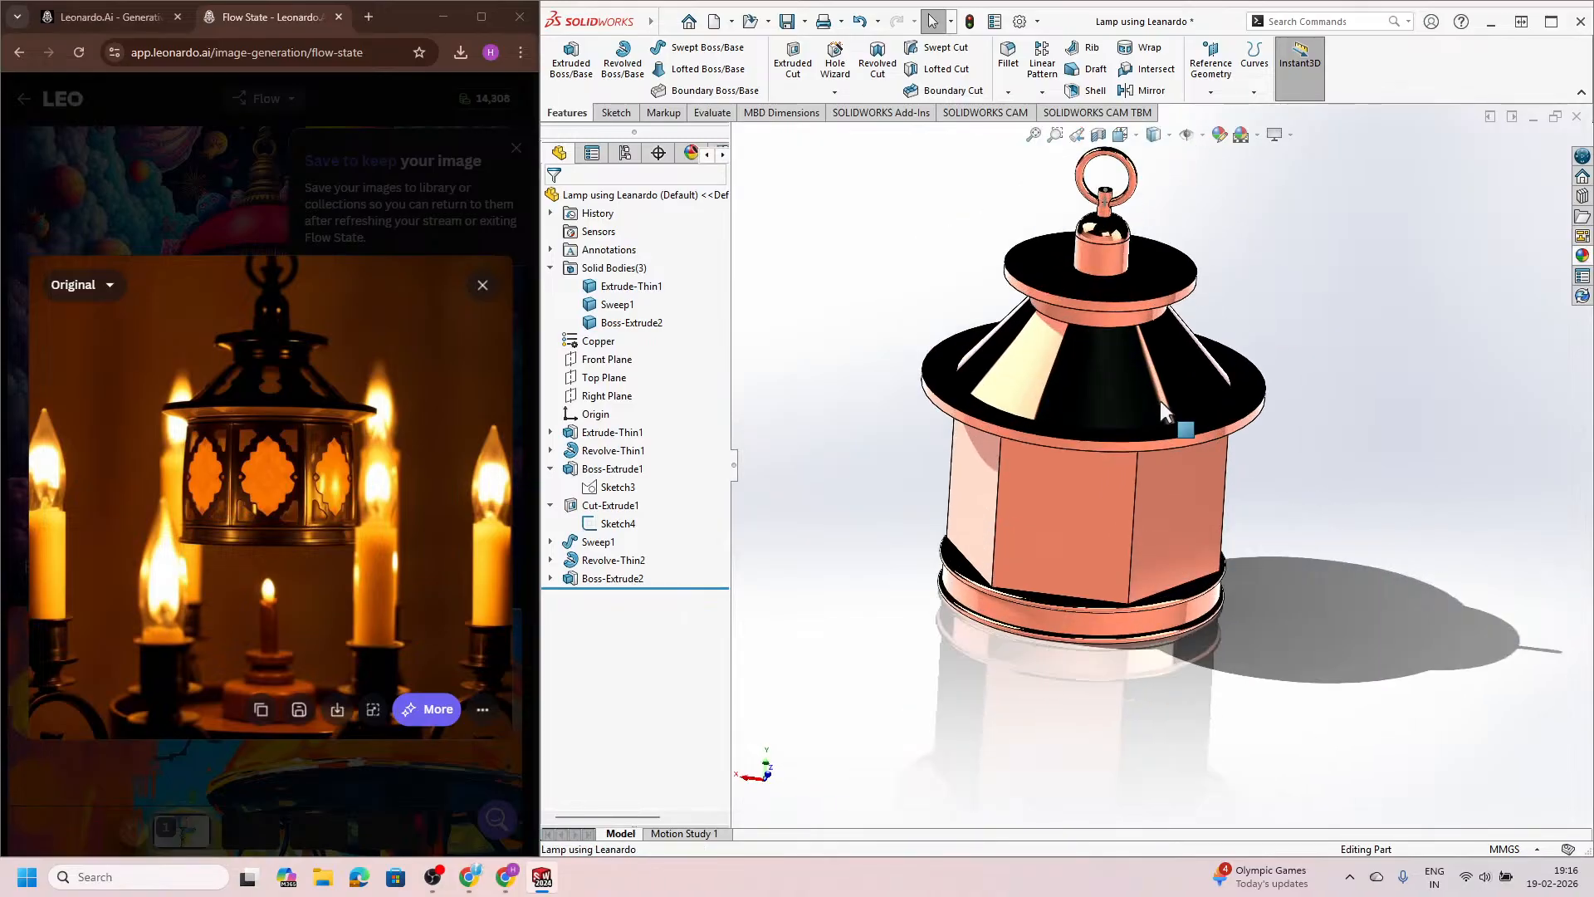
middle_click_drag(1158, 396, 1032, 365)
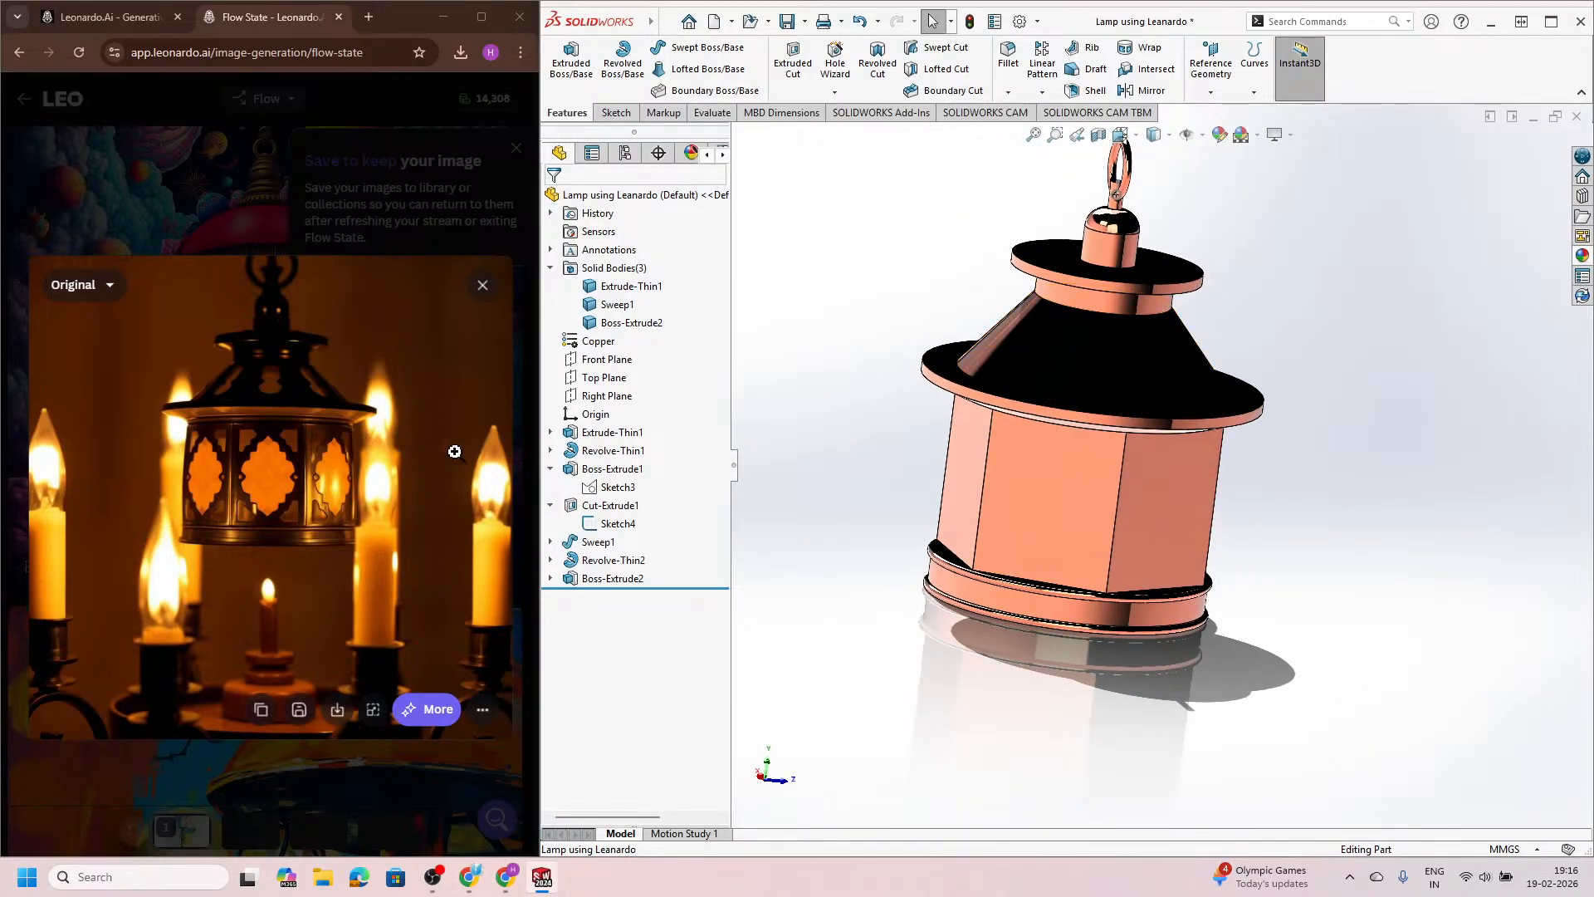
Step: Change the part's material to Brass
right_click(599, 342)
left_click(656, 532)
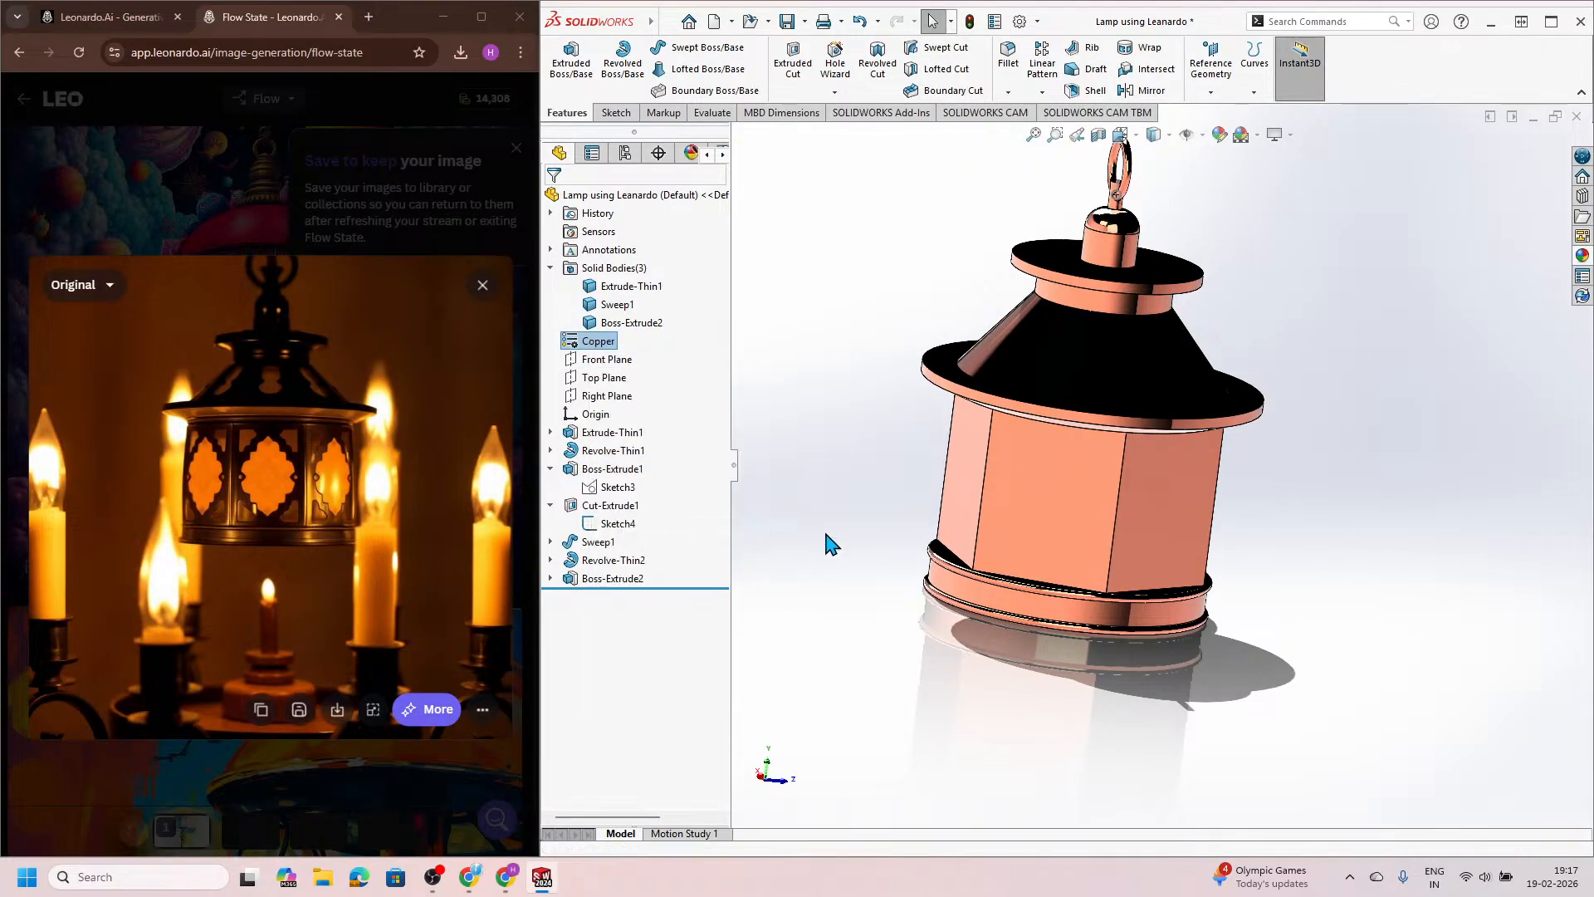
middle_click_drag(893, 473, 938, 332)
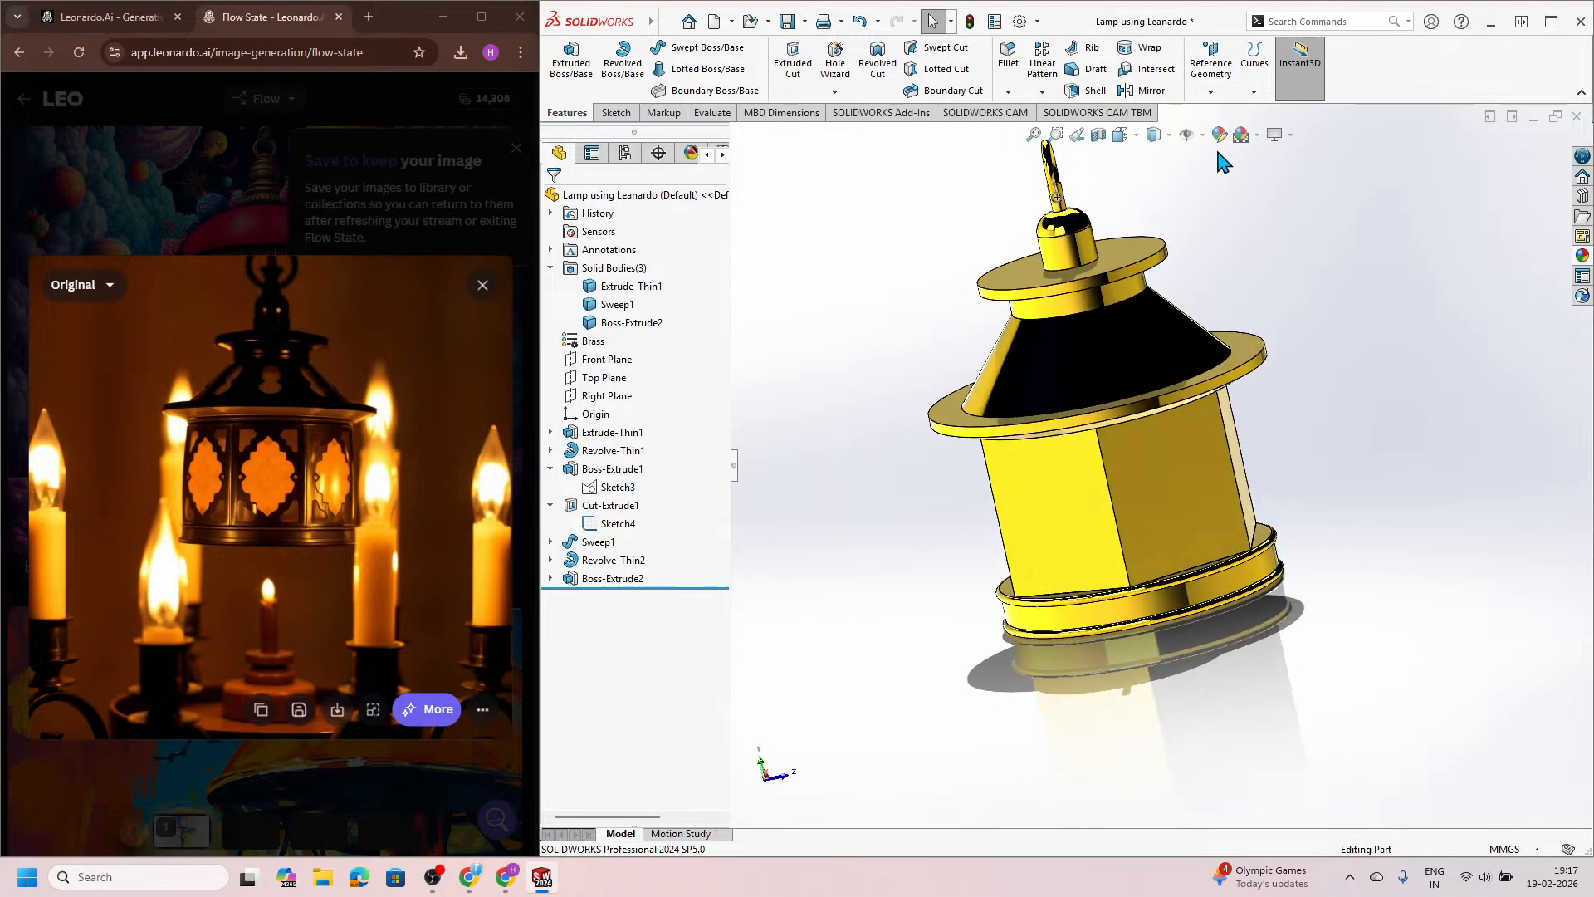
Step: Turn off RealView Graphics for the model display
left_click(1255, 136)
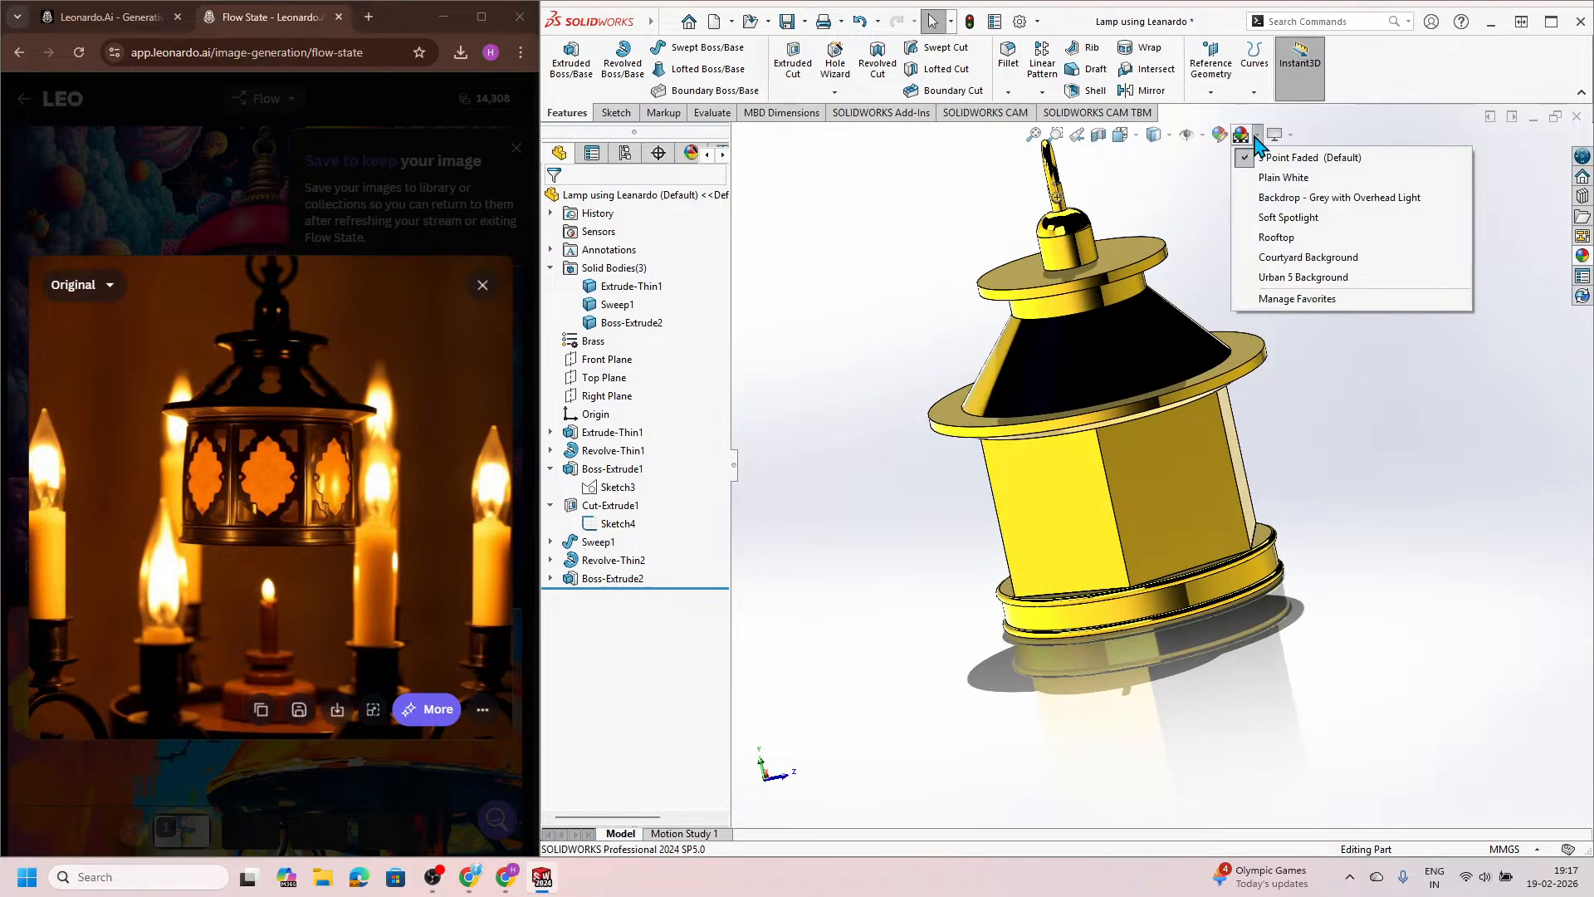
left_click(1225, 142)
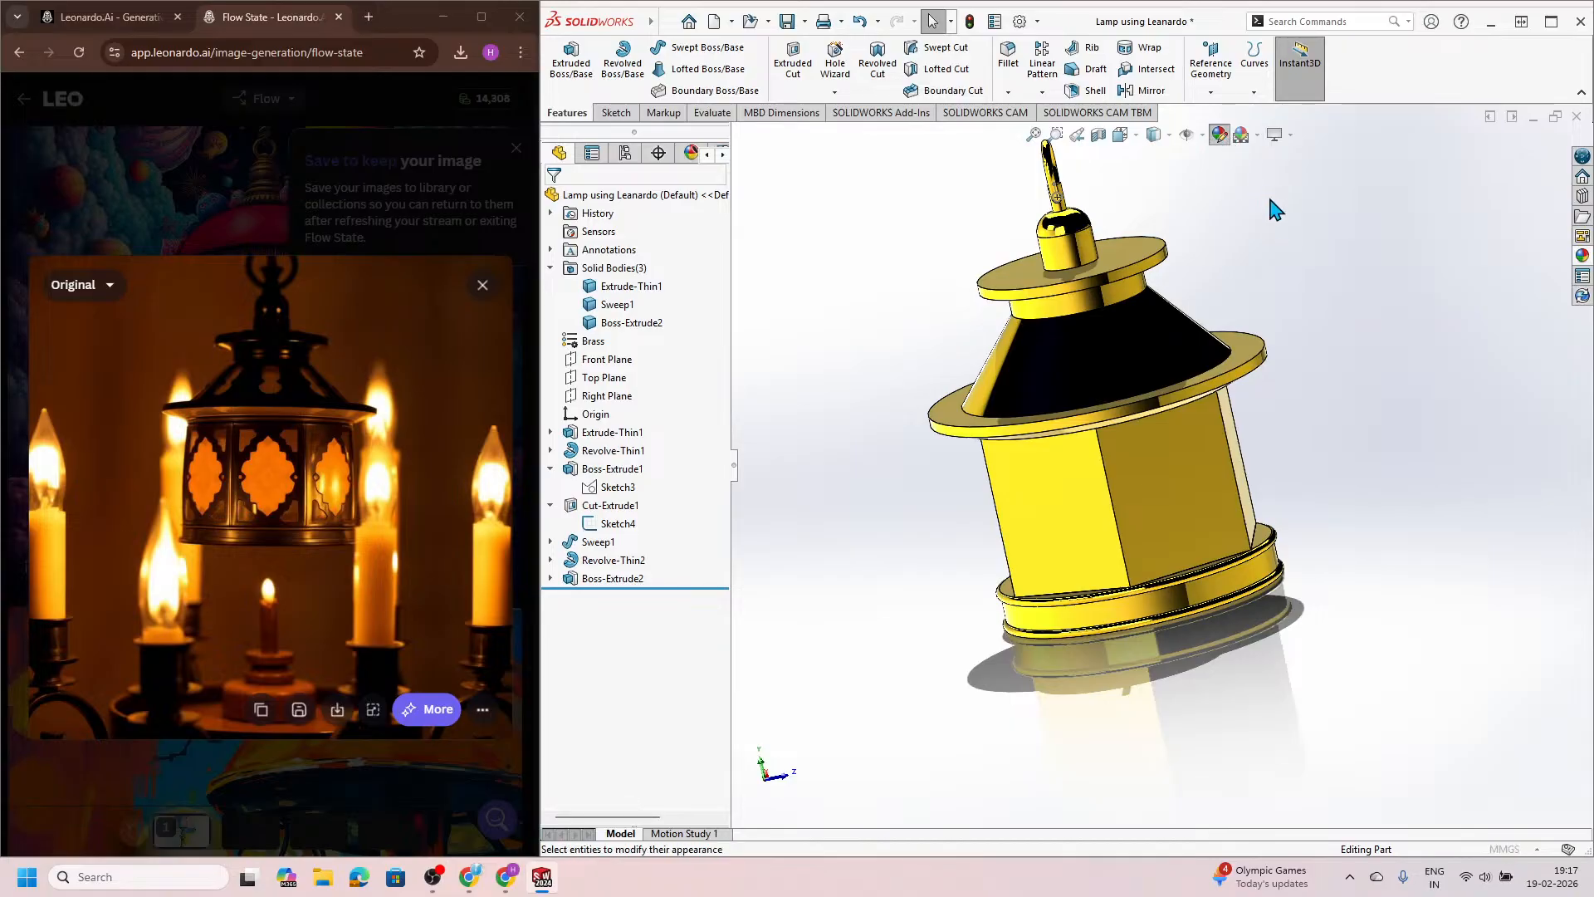
left_click(1278, 135)
left_click(1296, 158)
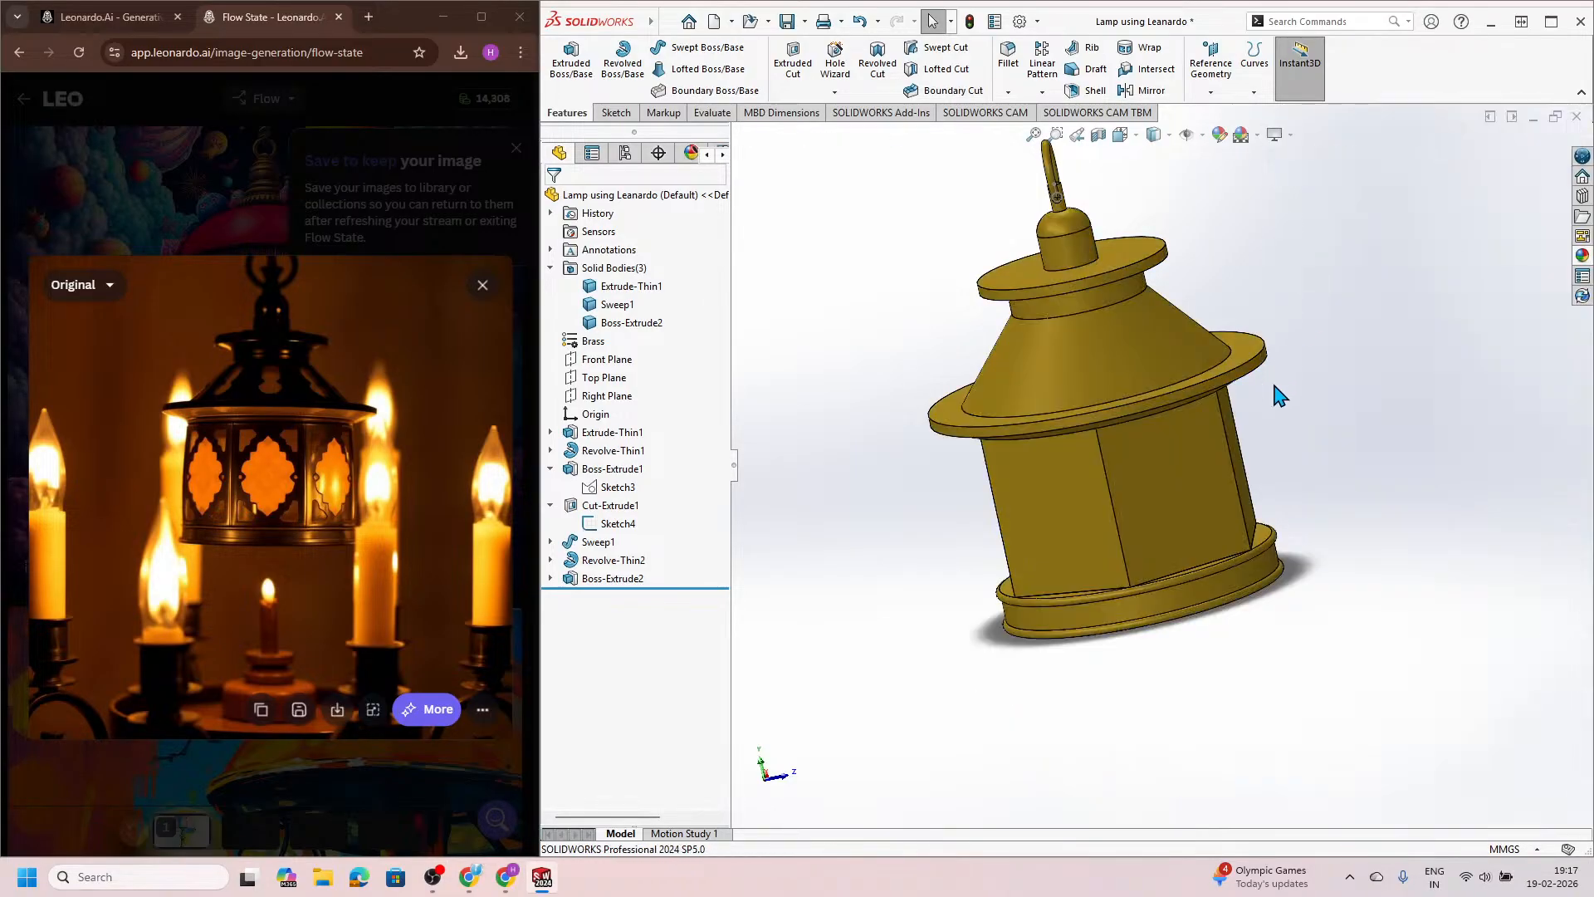
Step: Start a new sketch on one flat side face of the lamp's hexagonal body
middle_click_drag(1282, 390, 1167, 492)
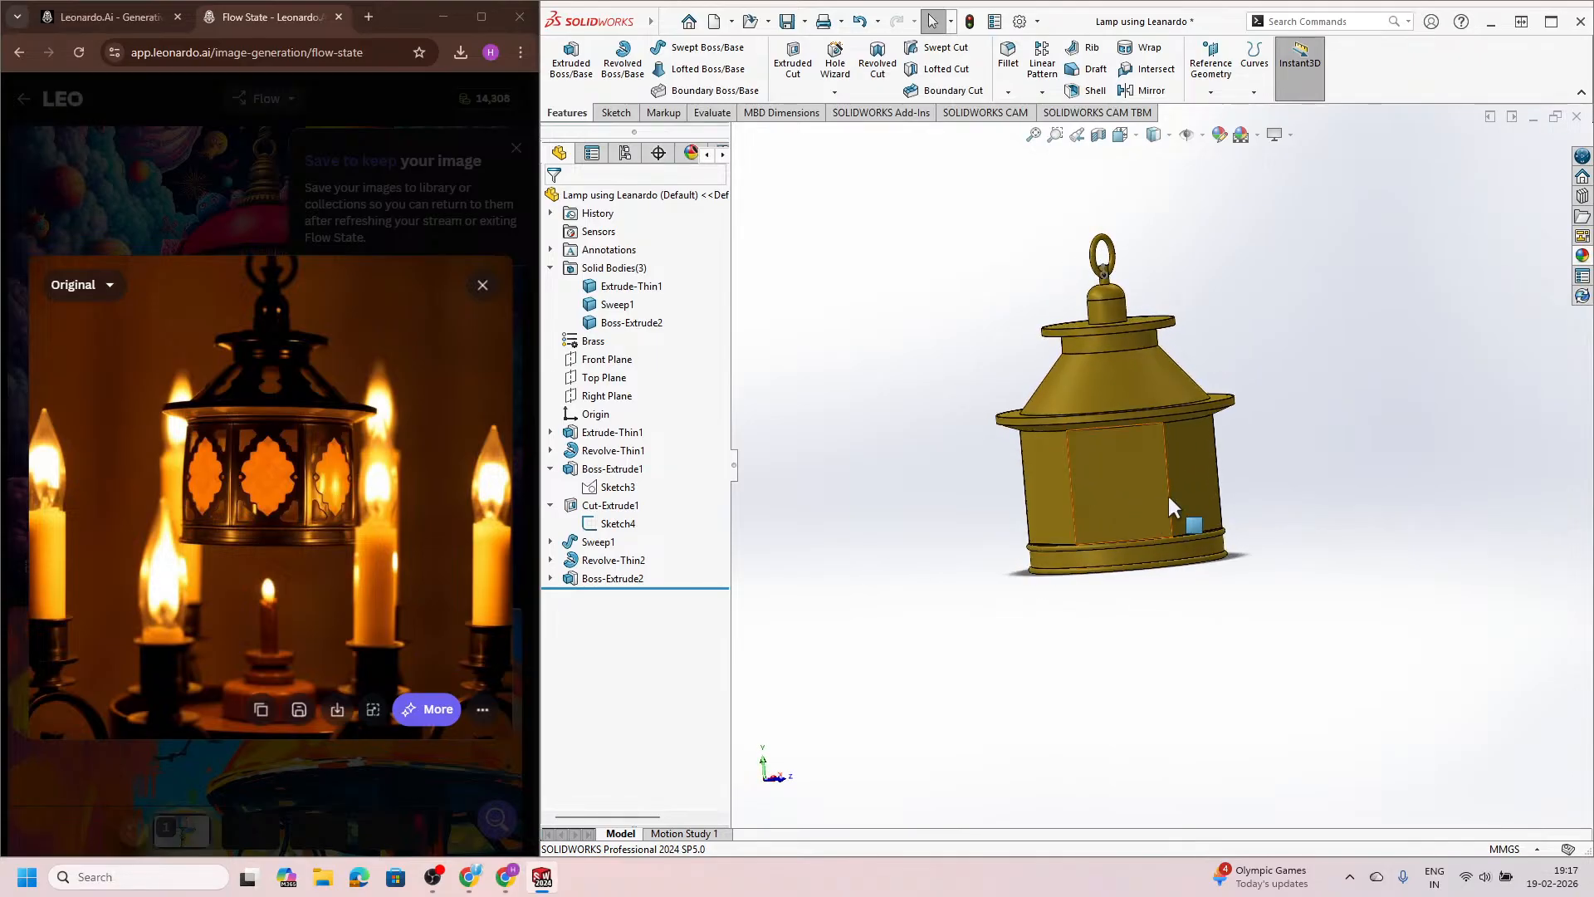
scroll(1189, 461, "down", 2)
middle_click_drag(1121, 423, 1012, 431)
scroll(1013, 430, "up", 2)
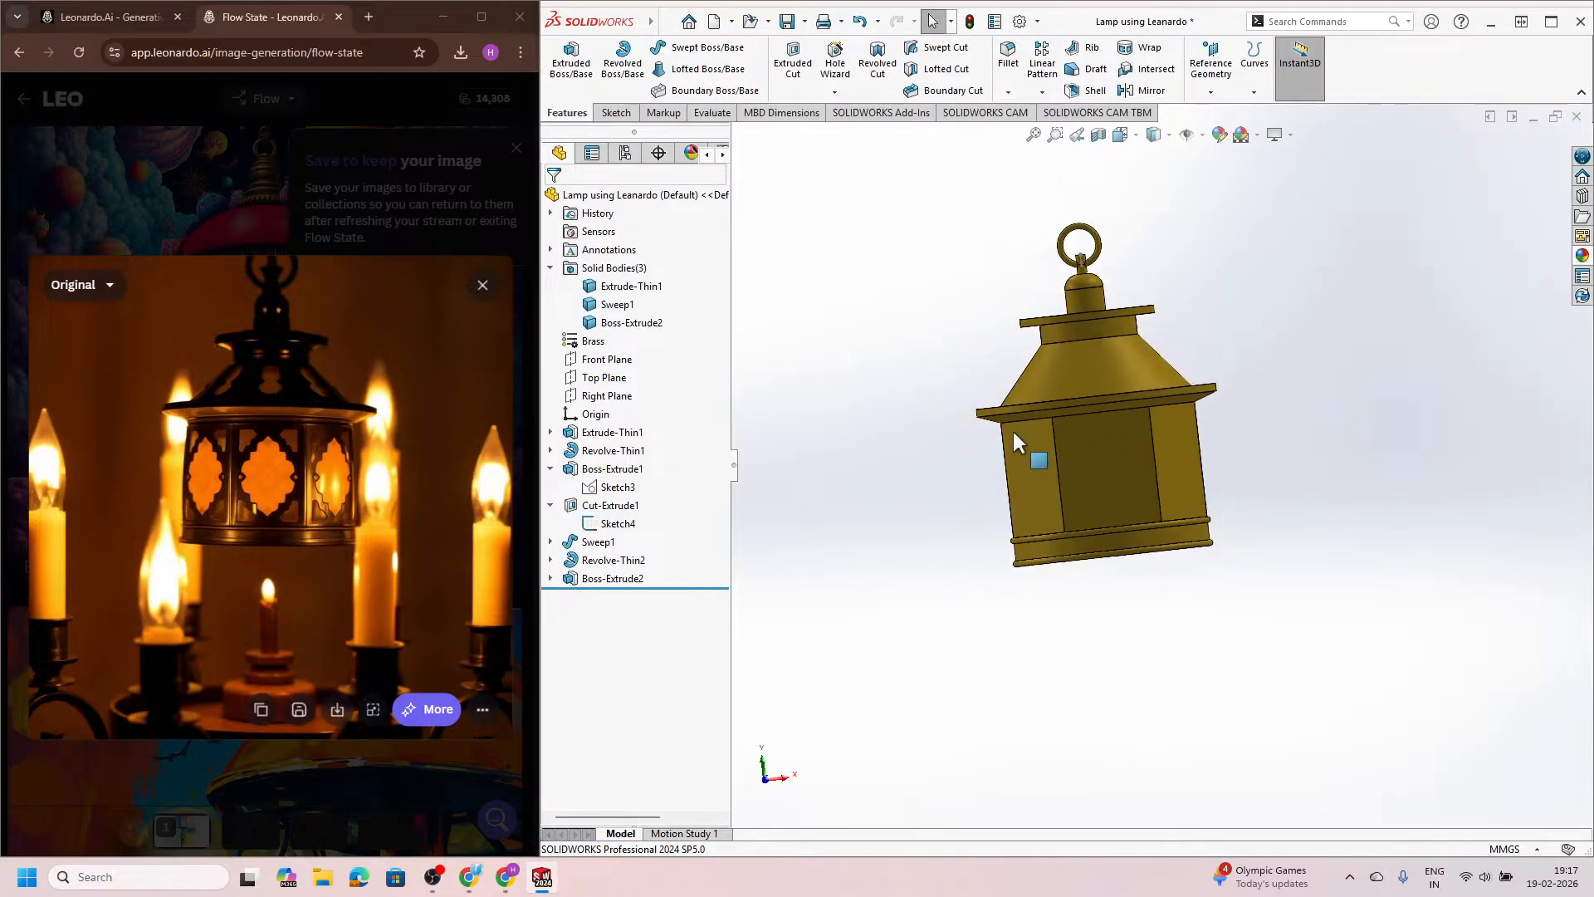
scroll(1129, 347, "down", 1)
scroll(1131, 353, "up", 2)
middle_click_drag(1146, 395, 963, 489)
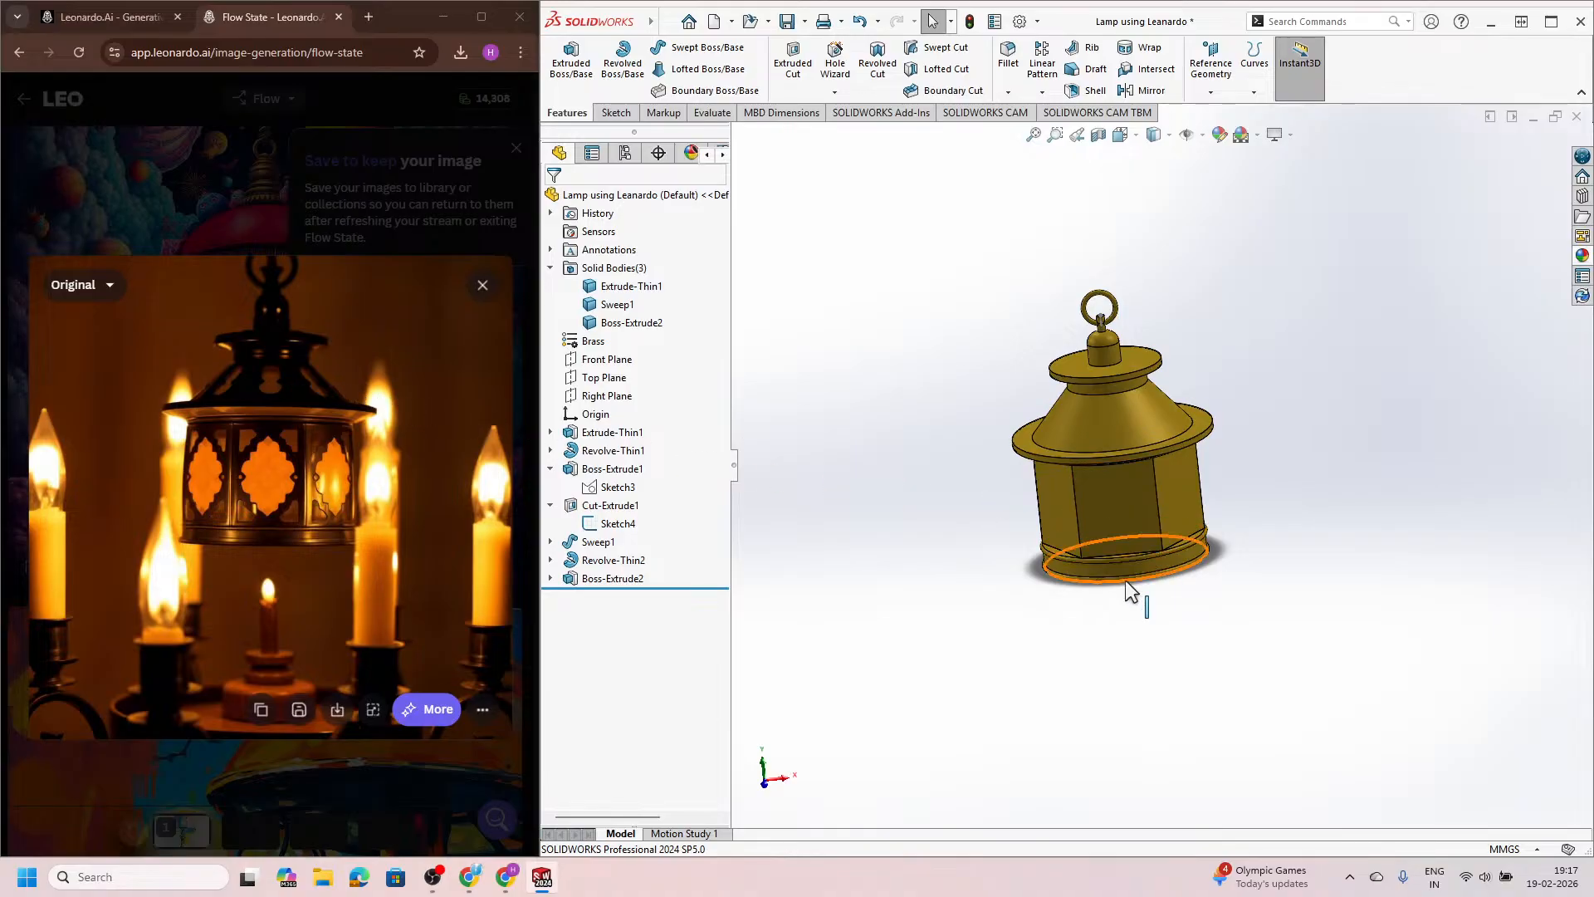
left_click(1112, 504)
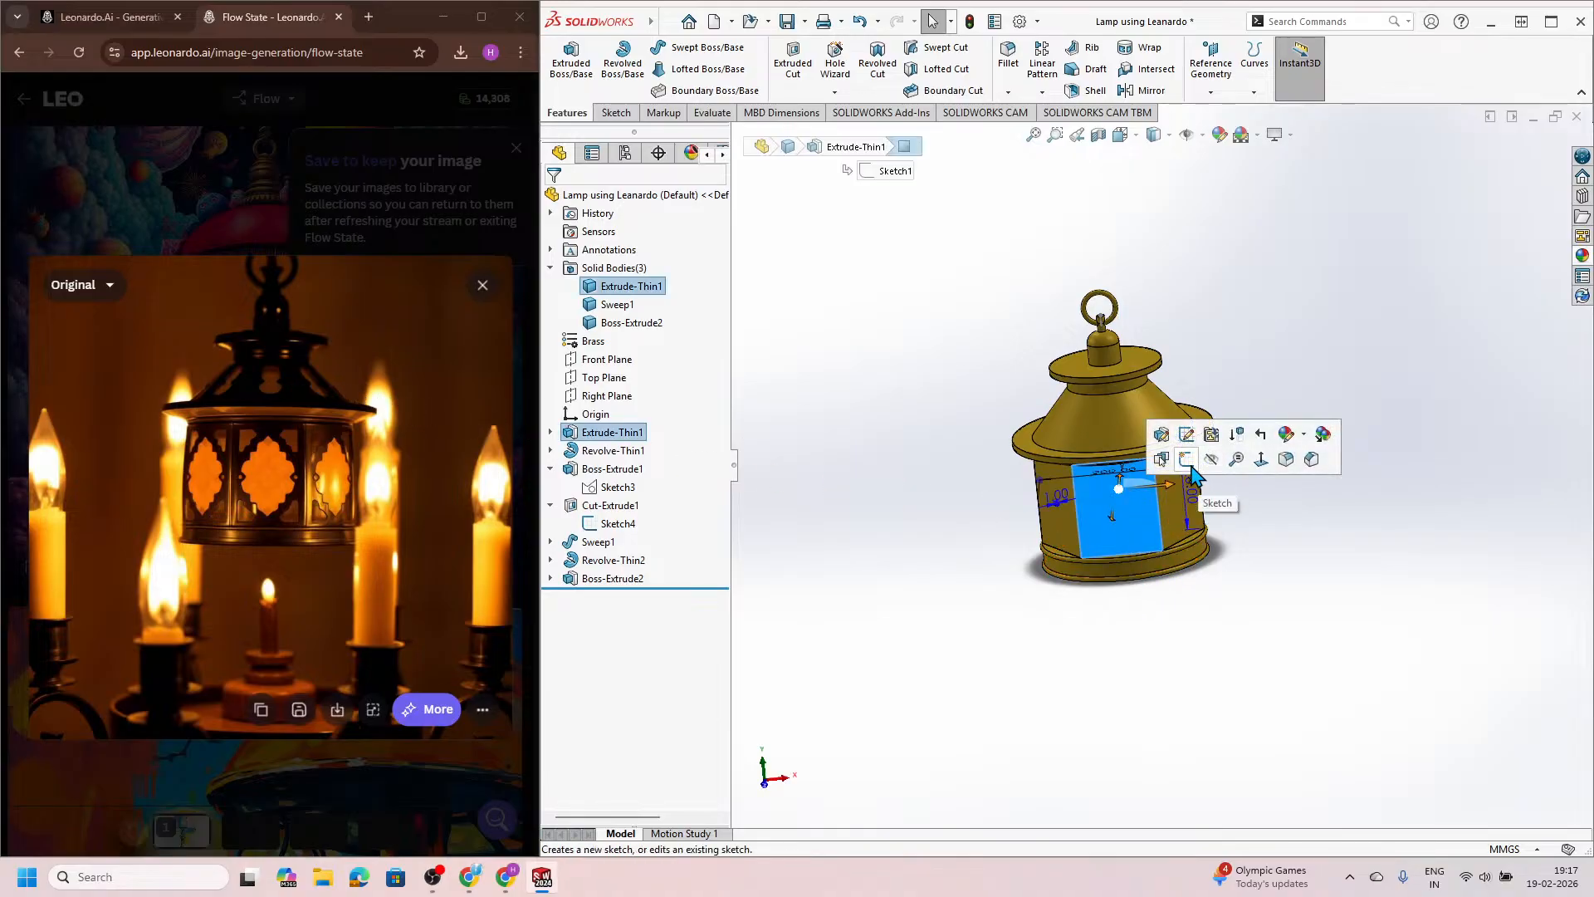
left_click(1189, 464)
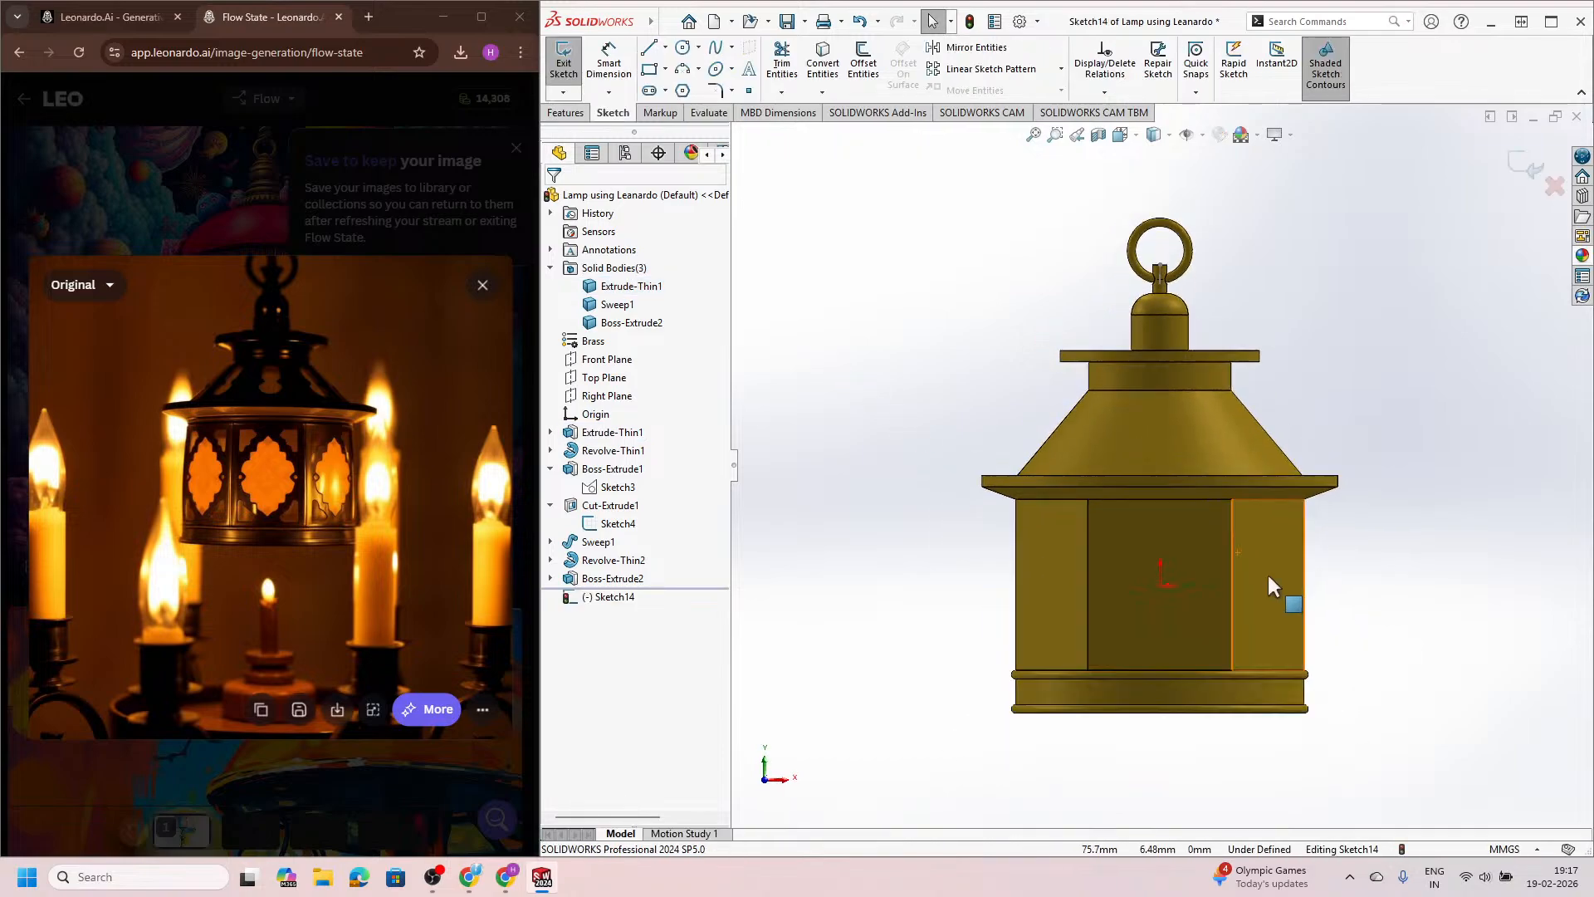
scroll(1312, 574, "down", 2)
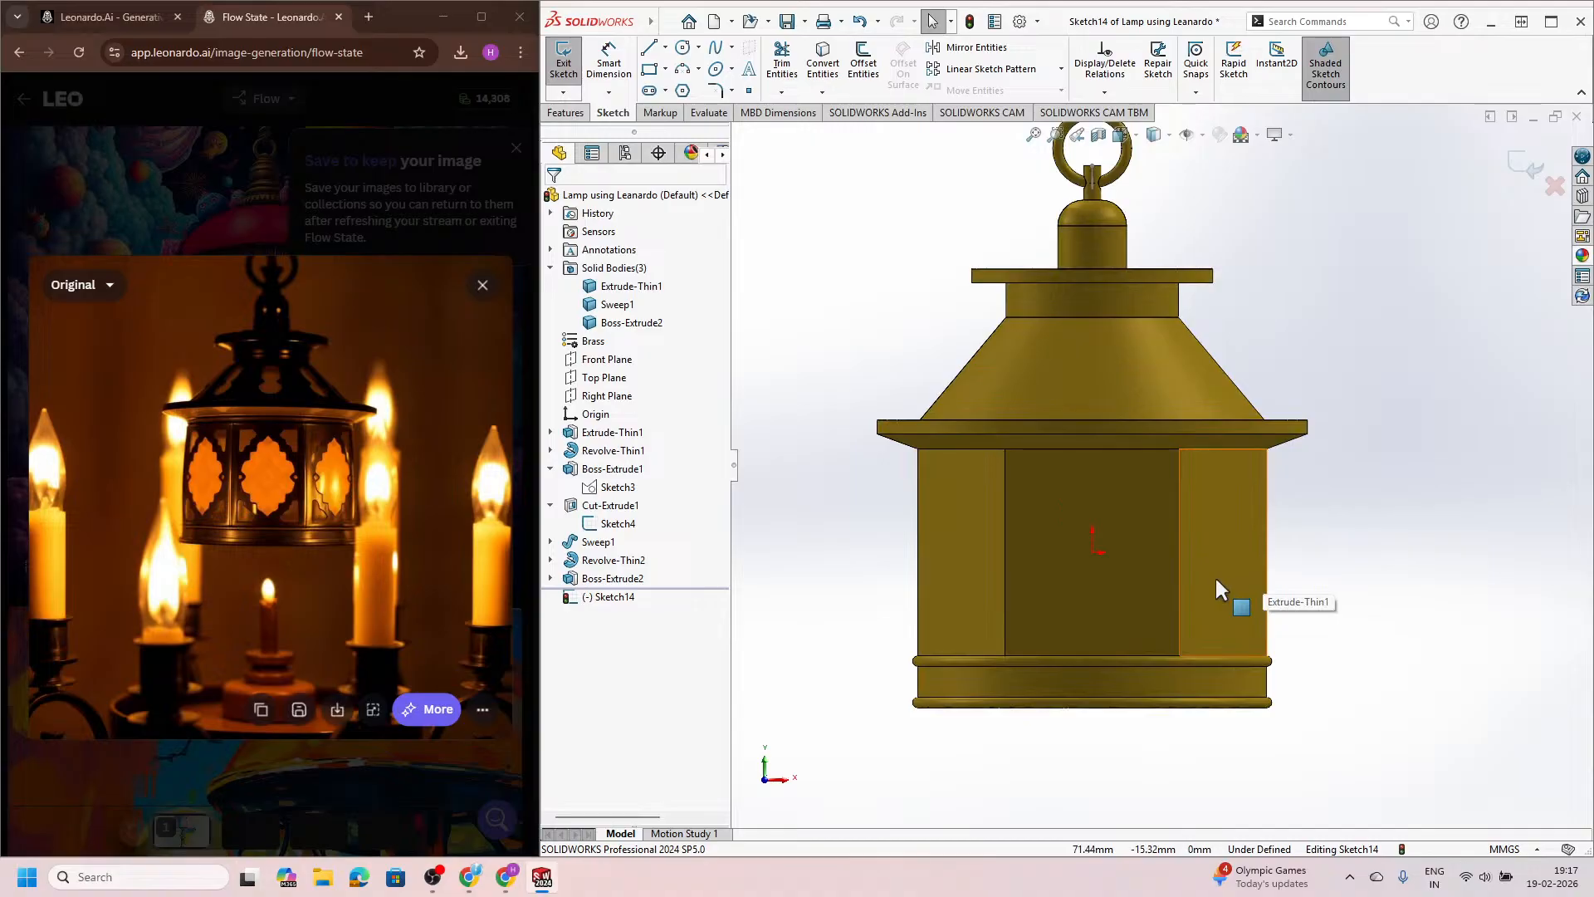
Step: Sketch a vertical construction centerline about 47 mm long, running upward from the origin on the side face
left_click(665, 48)
left_click(693, 100)
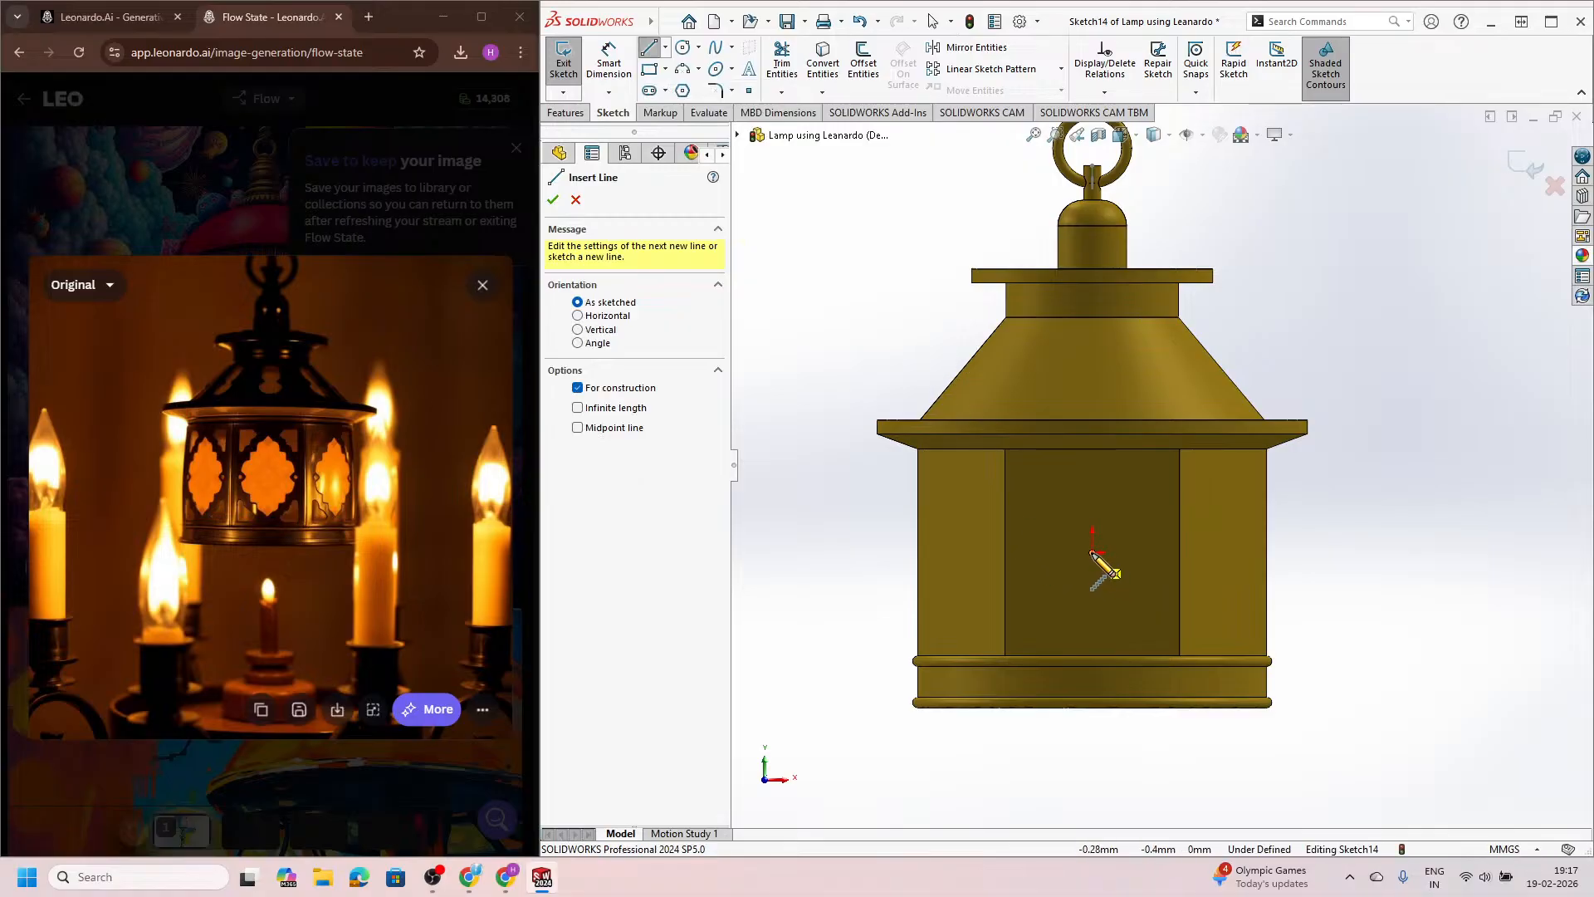
left_click(1094, 550)
left_click(1093, 470)
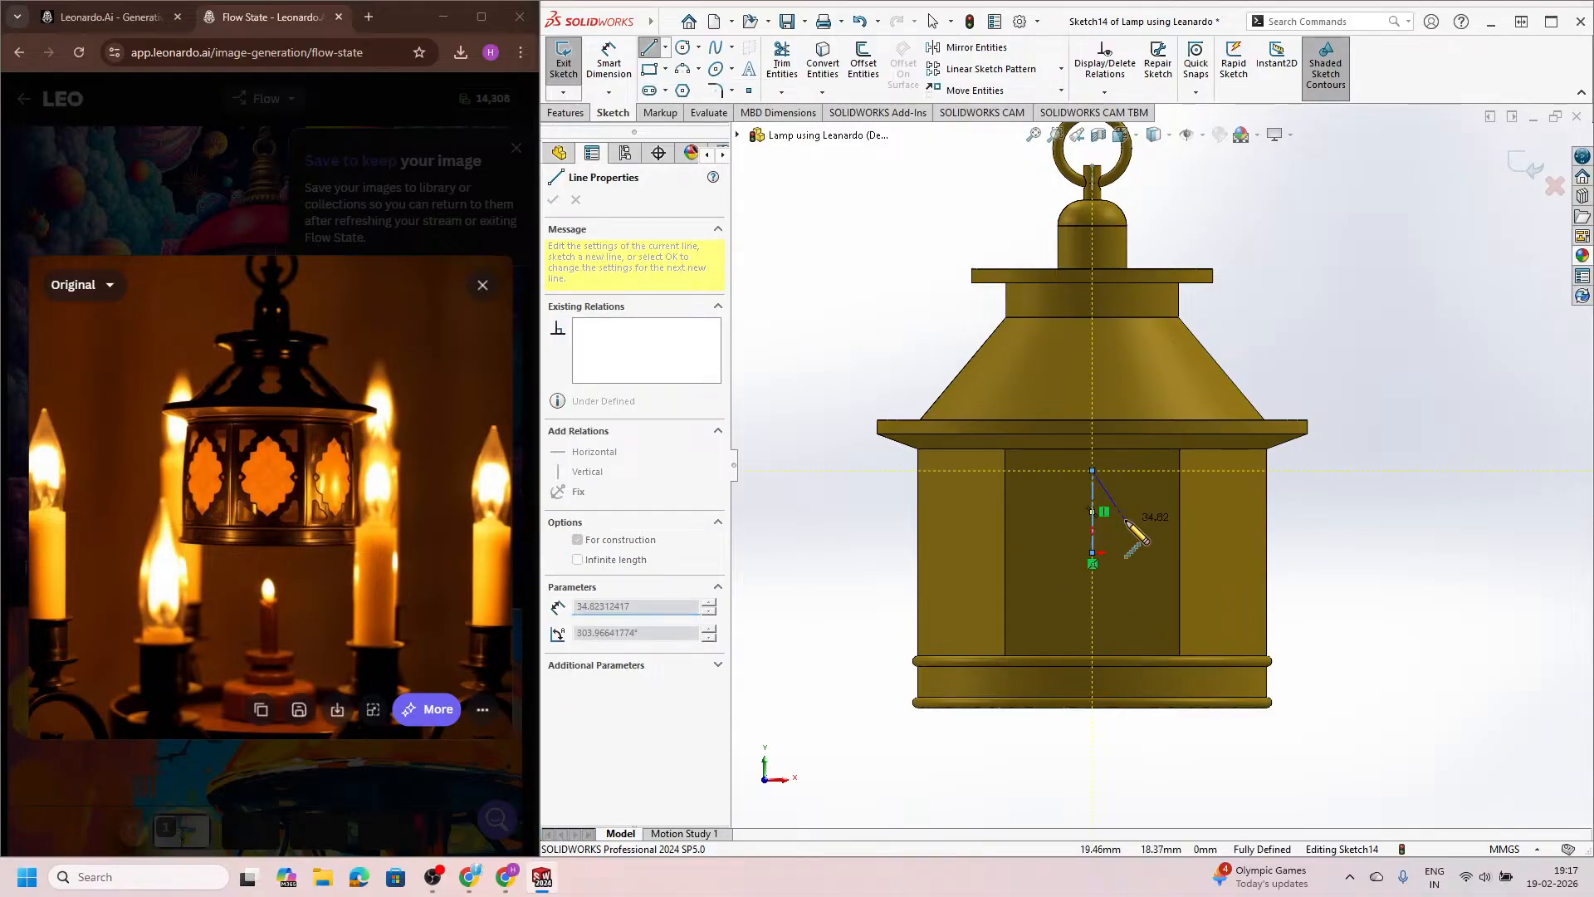
key("Escape")
scroll(1149, 531, "down", 4)
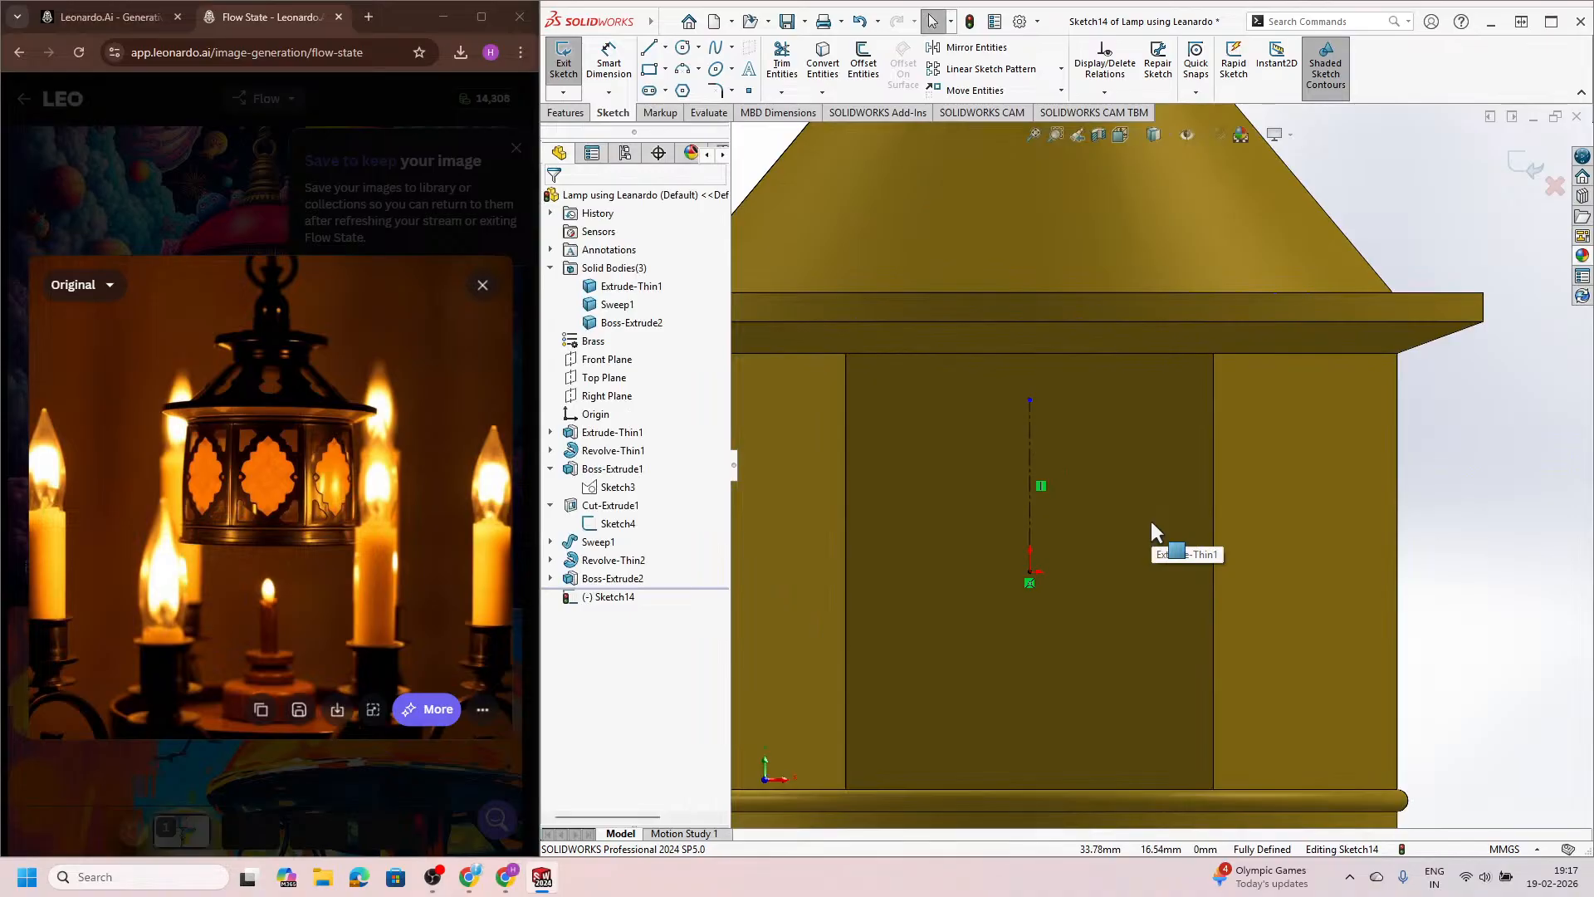
scroll(1150, 523, "up", 3)
scroll(1154, 541, "down", 2)
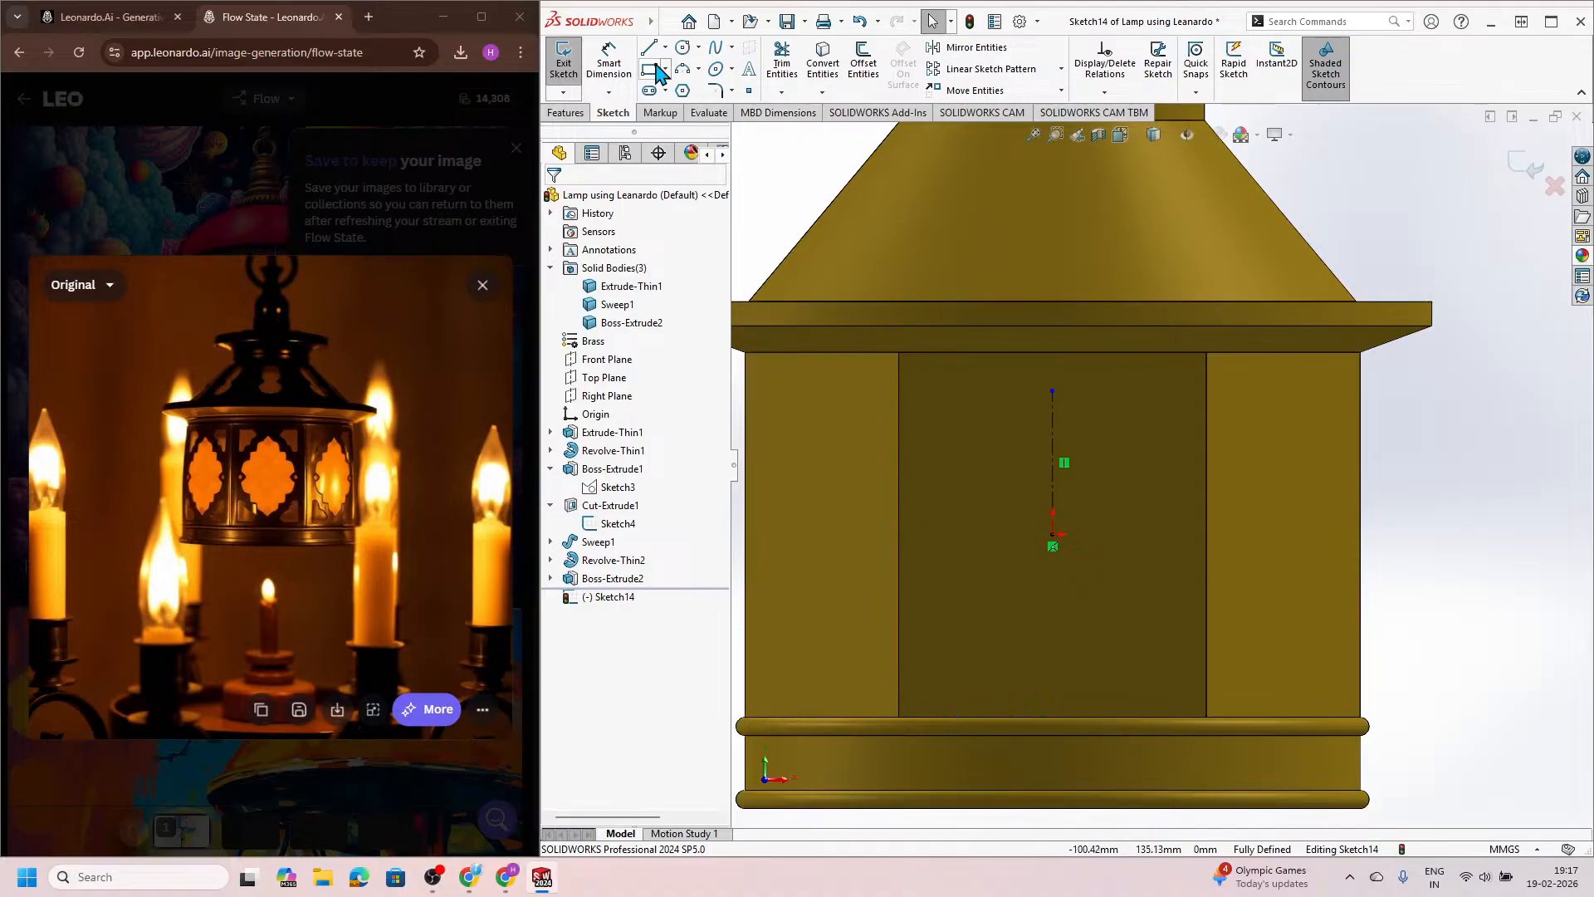
Step: Sketch a line descending at 45° to the right from the centerline's upper end, followed by a tangent arc of about 12.7 mm radius
left_click(649, 51)
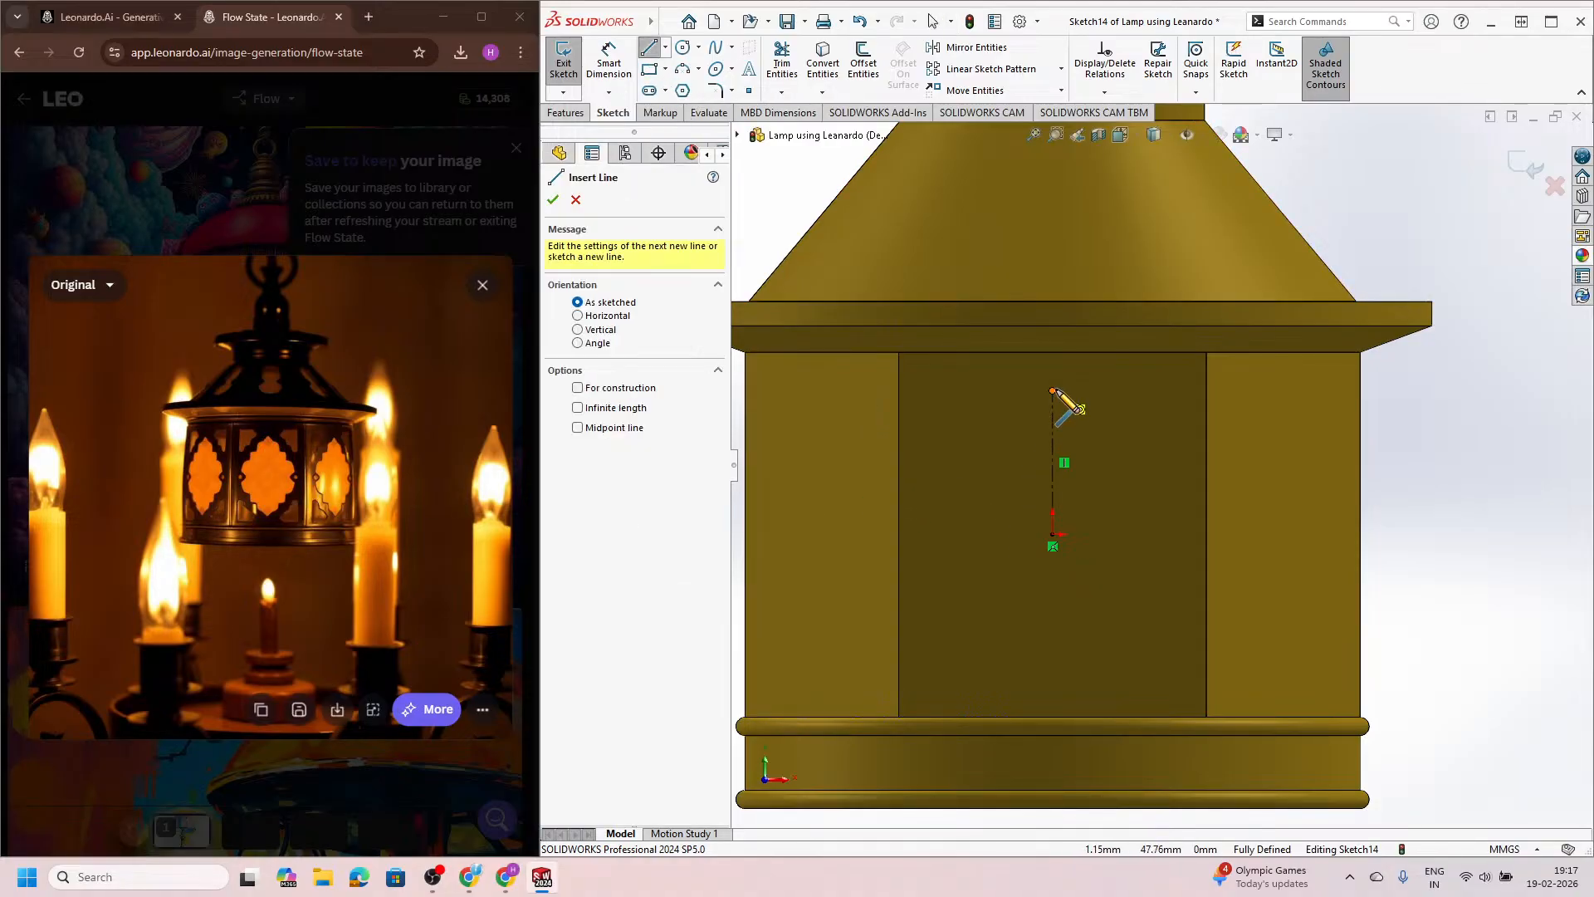
left_click(1053, 391)
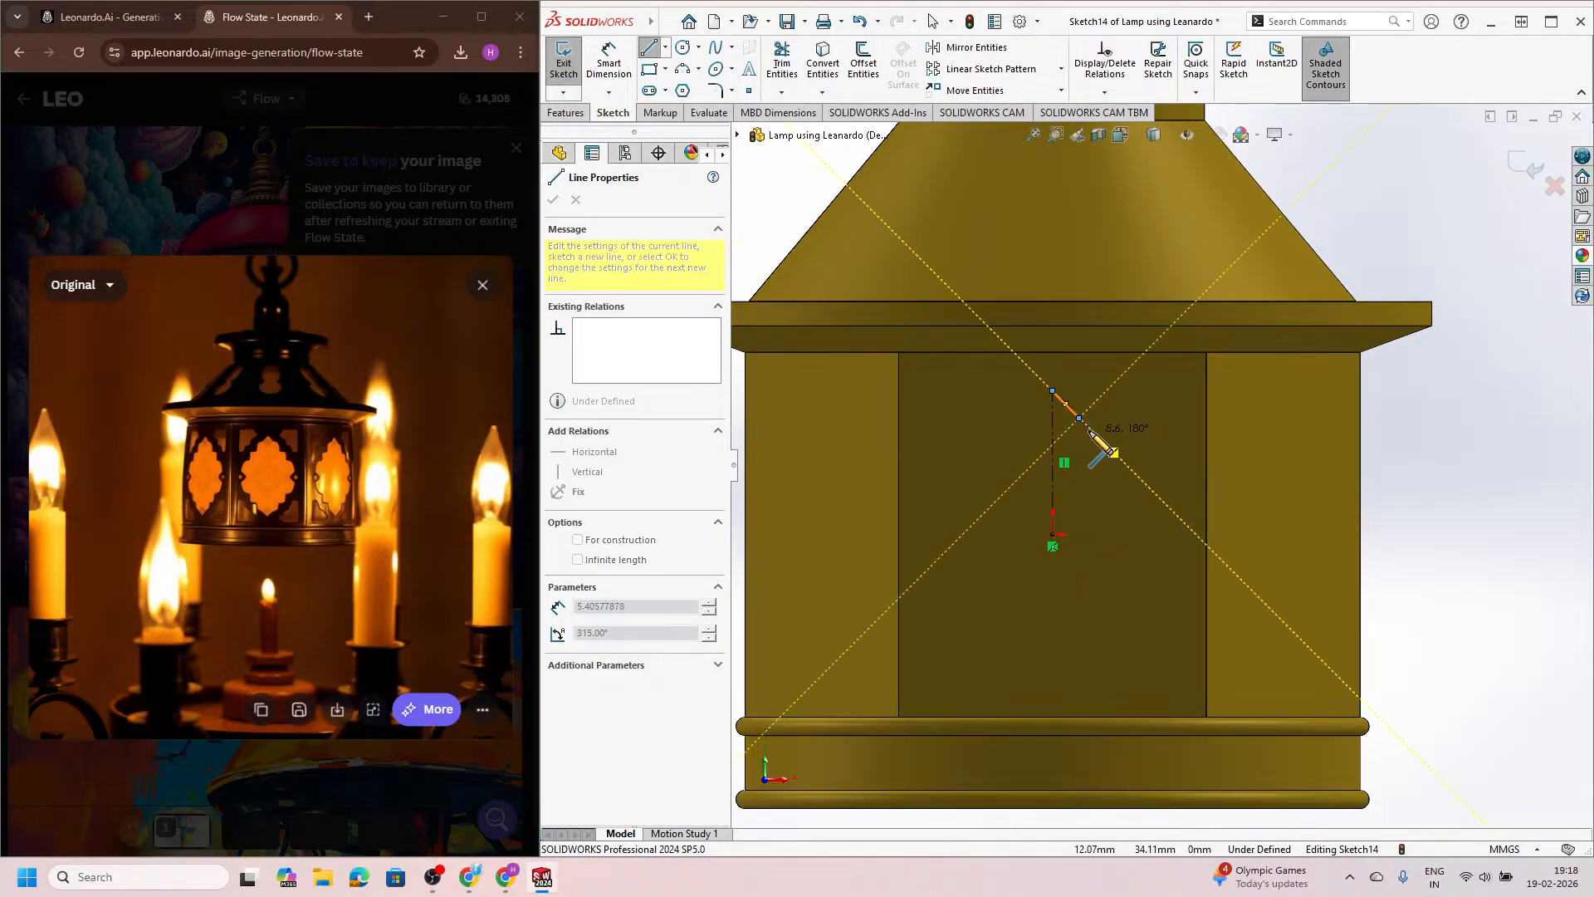
left_click(1080, 418)
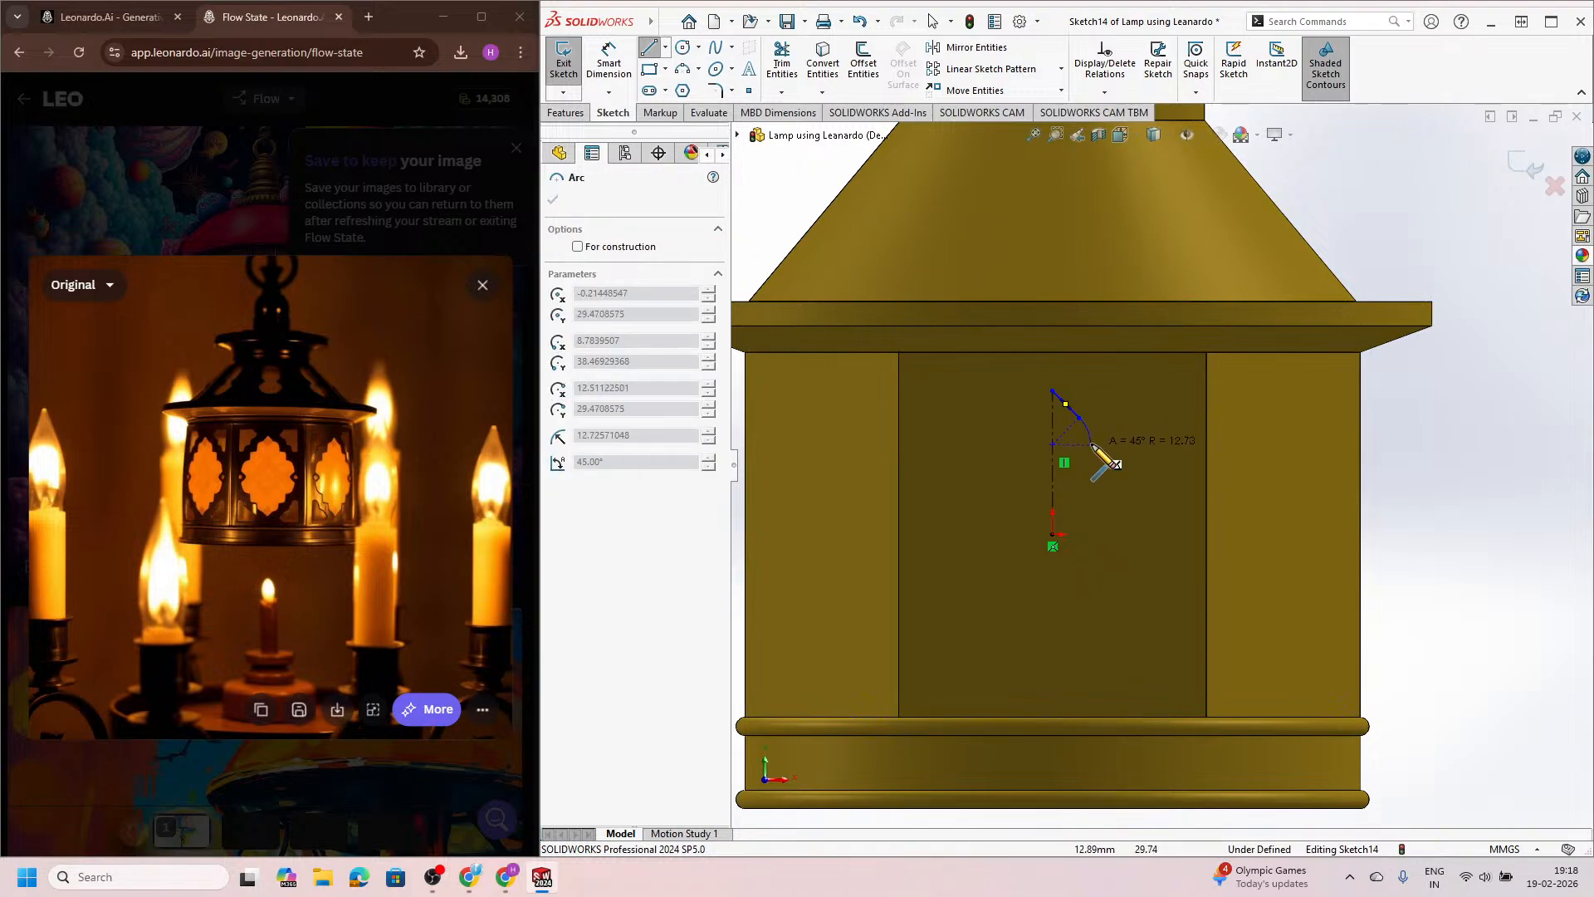
left_click(1090, 443)
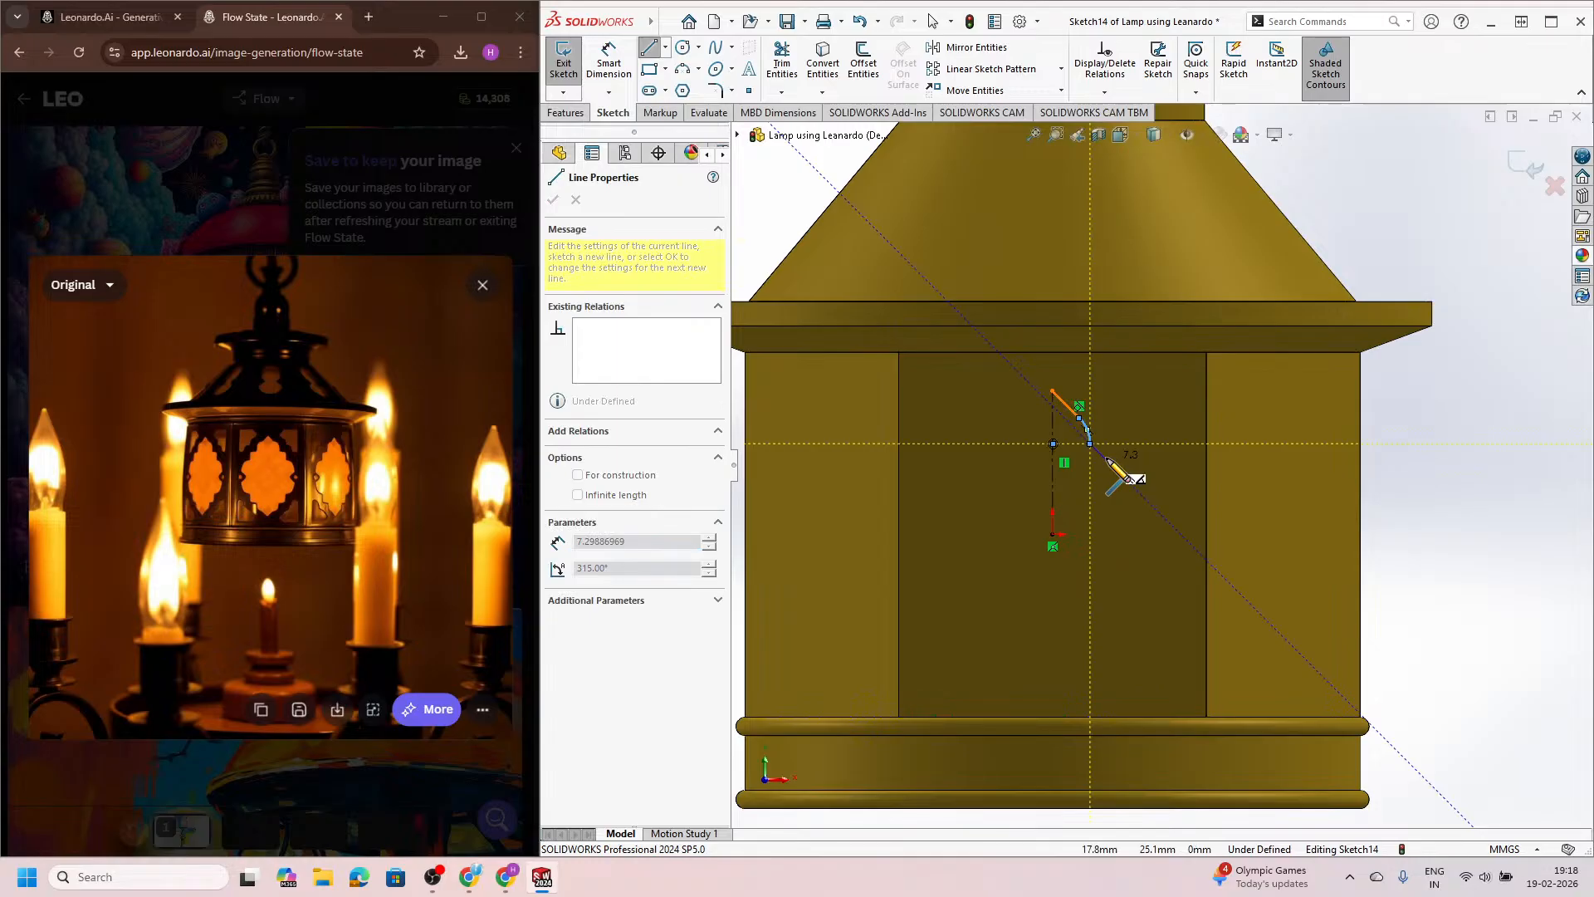
Step: Continue the profile with two right-angled stair steps and a slanted line, ending with a horizontal line back to the origin
scroll(1109, 460, "up", 1)
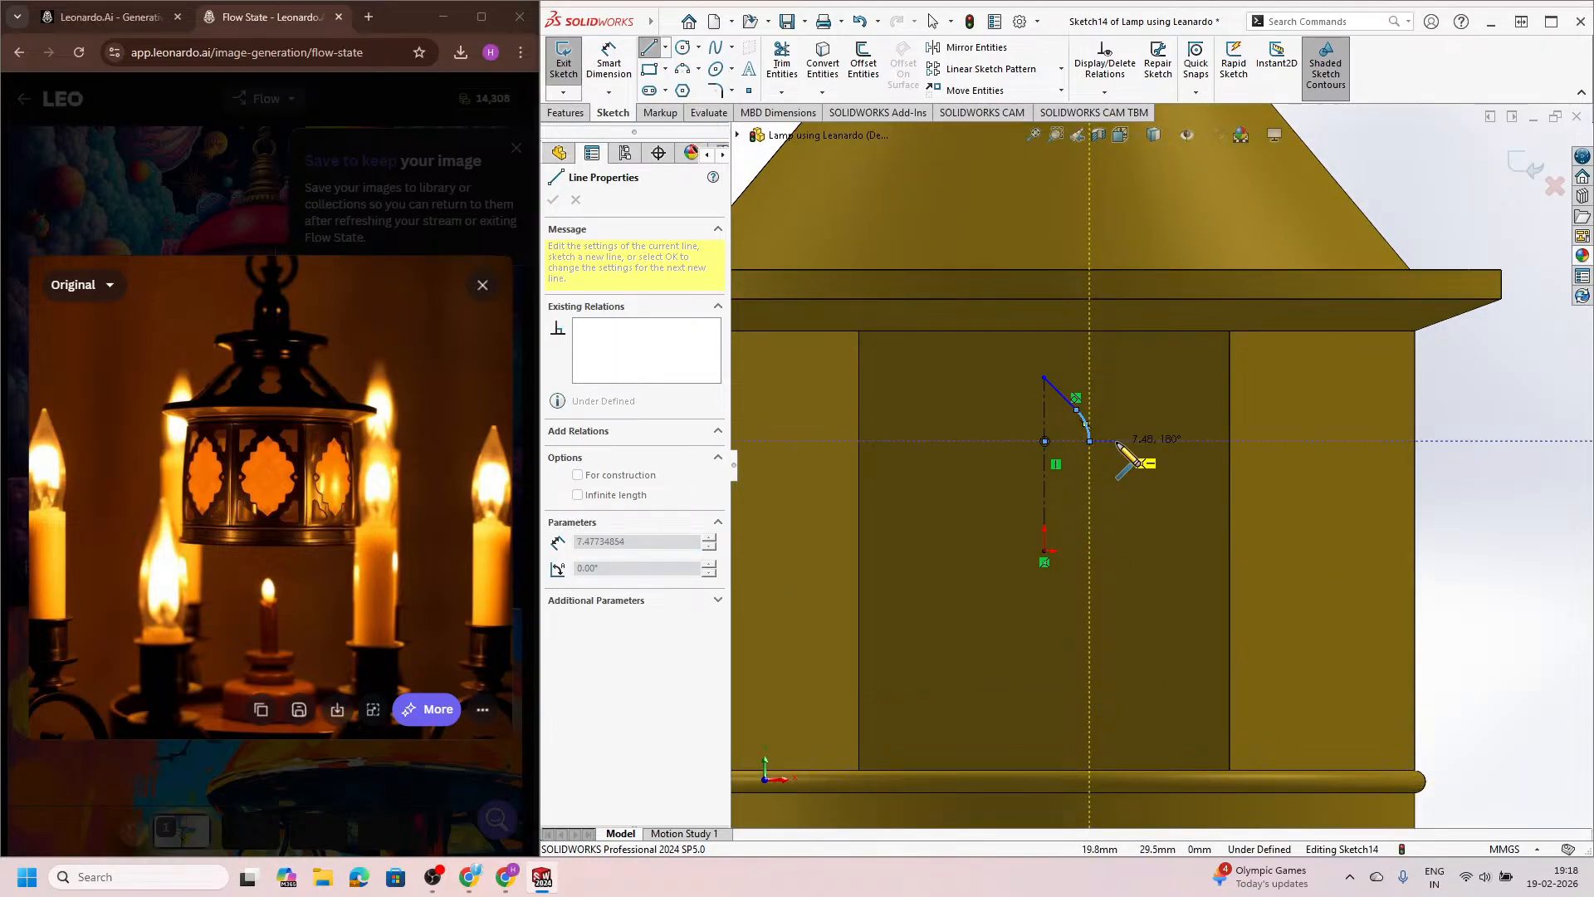
left_click(1117, 442)
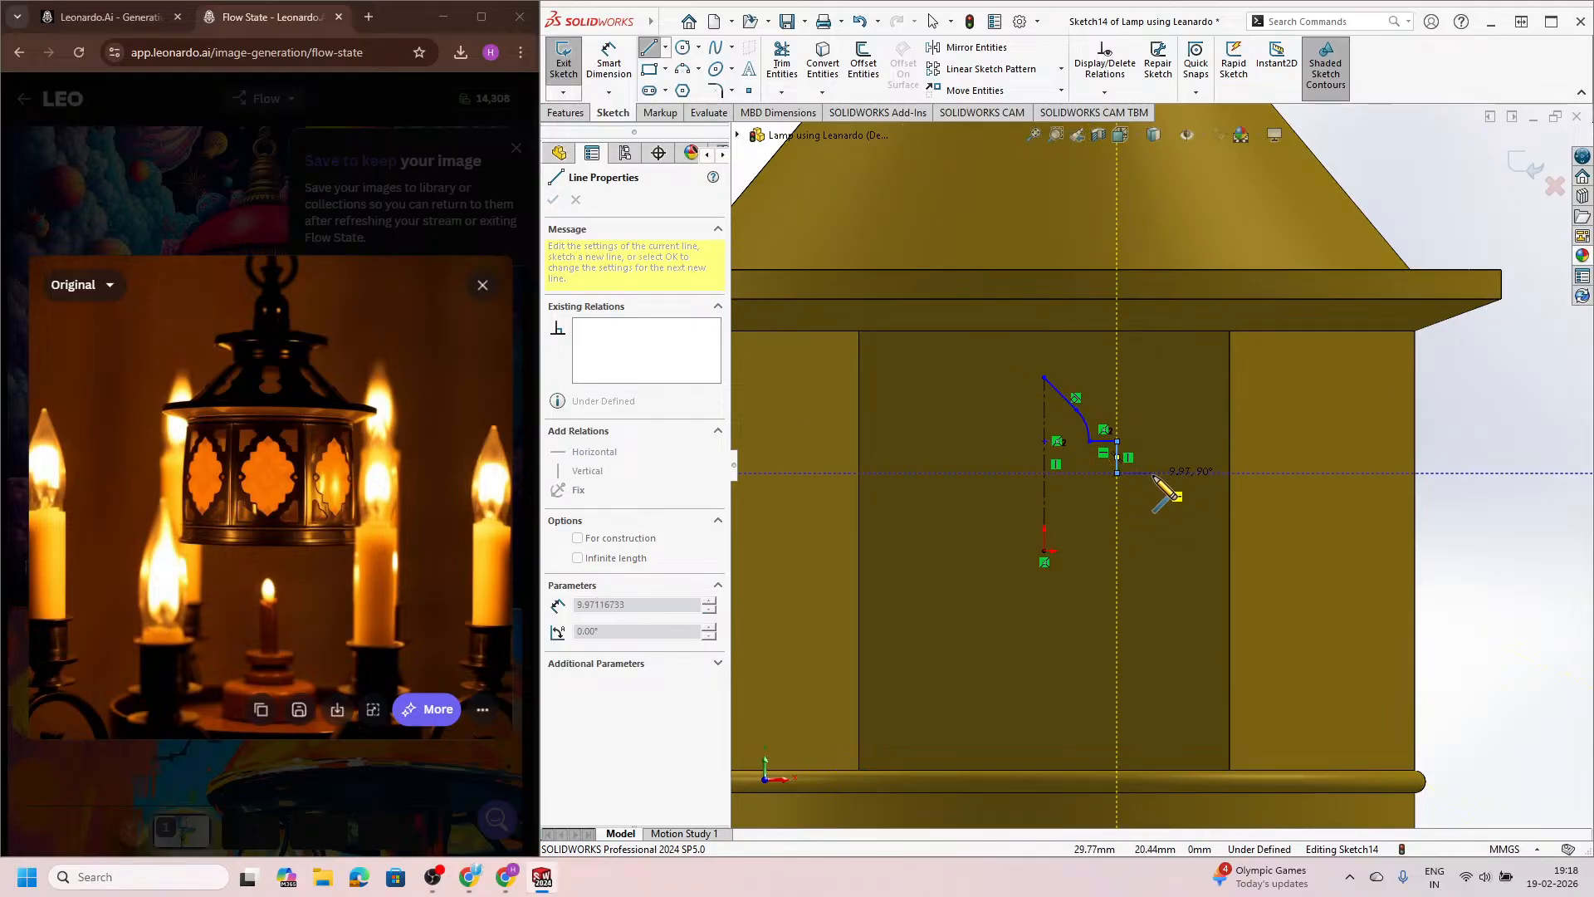
left_click(1154, 473)
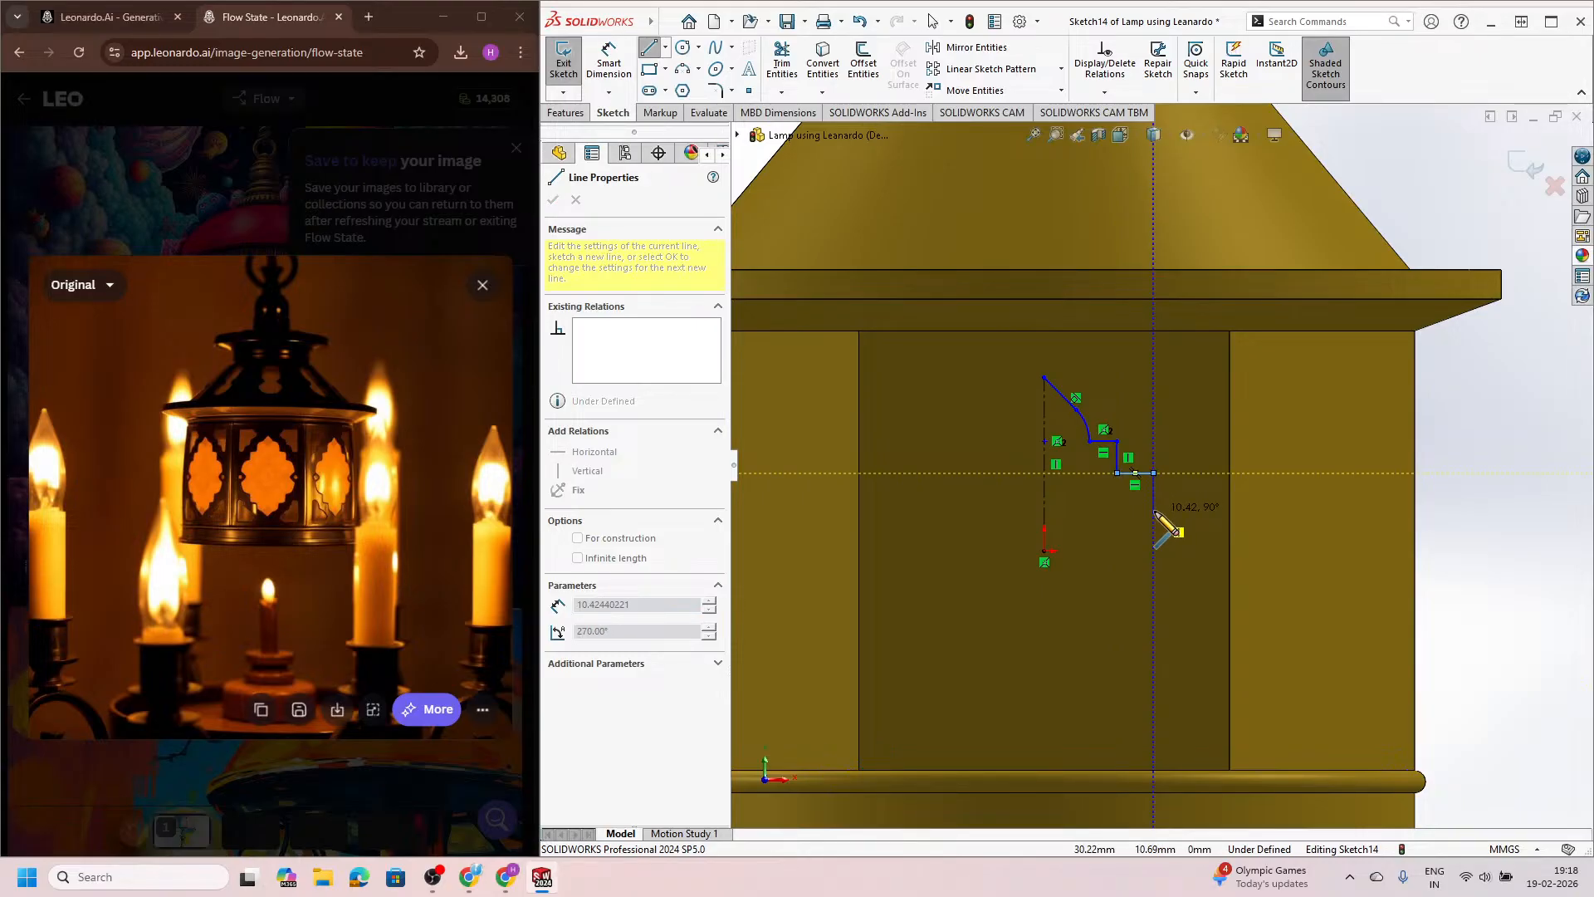
left_click(1154, 512)
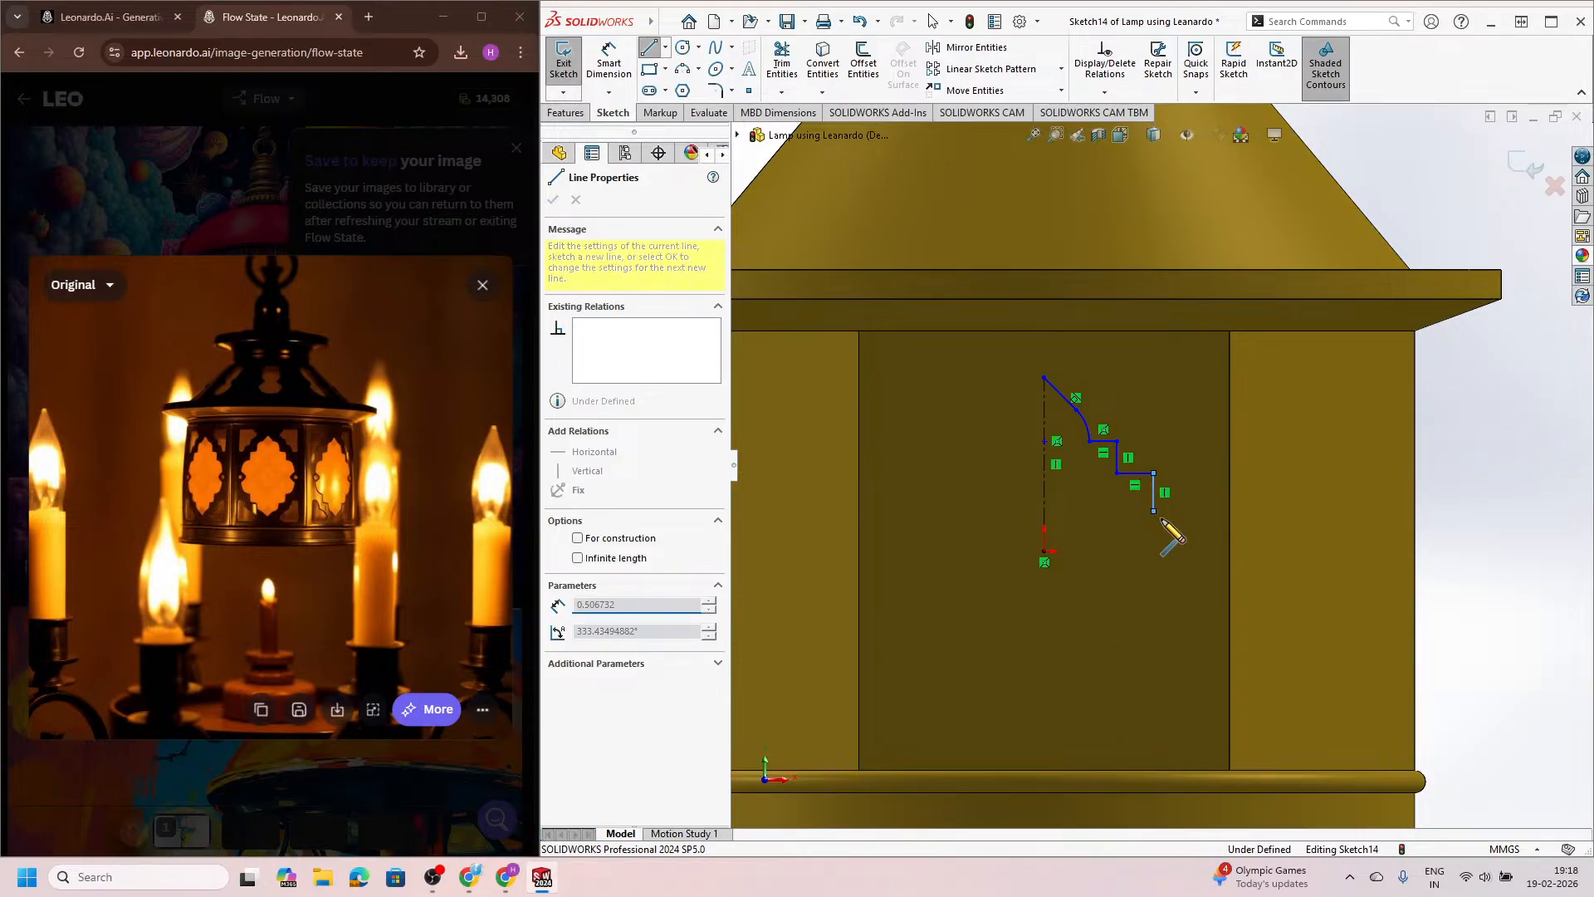
left_click(1206, 552)
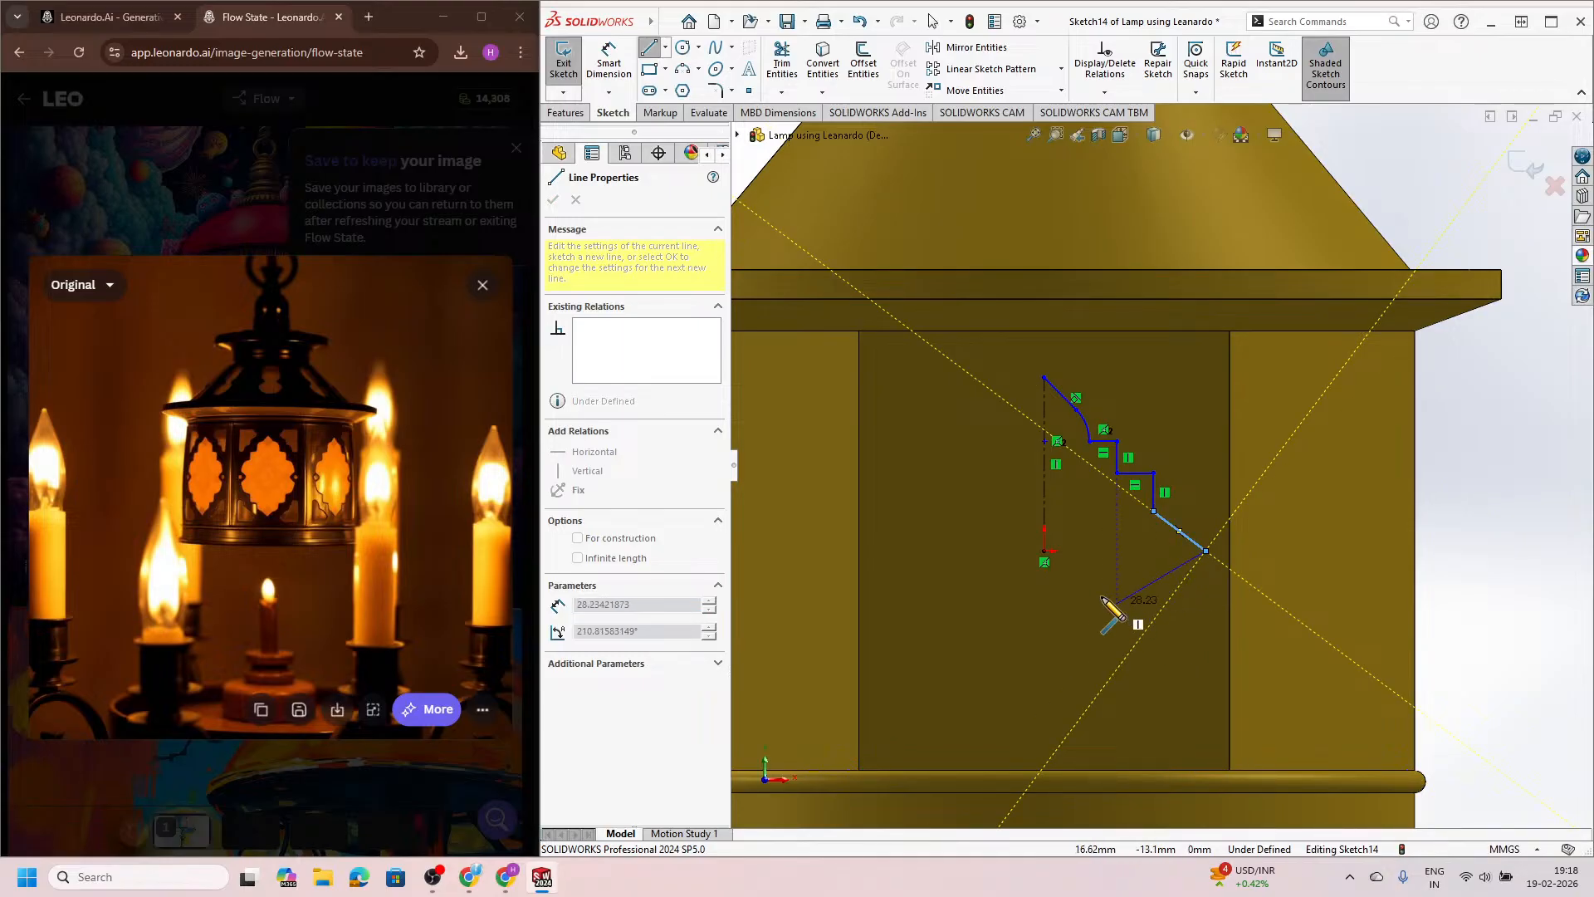
left_click(1045, 550)
key("Escape")
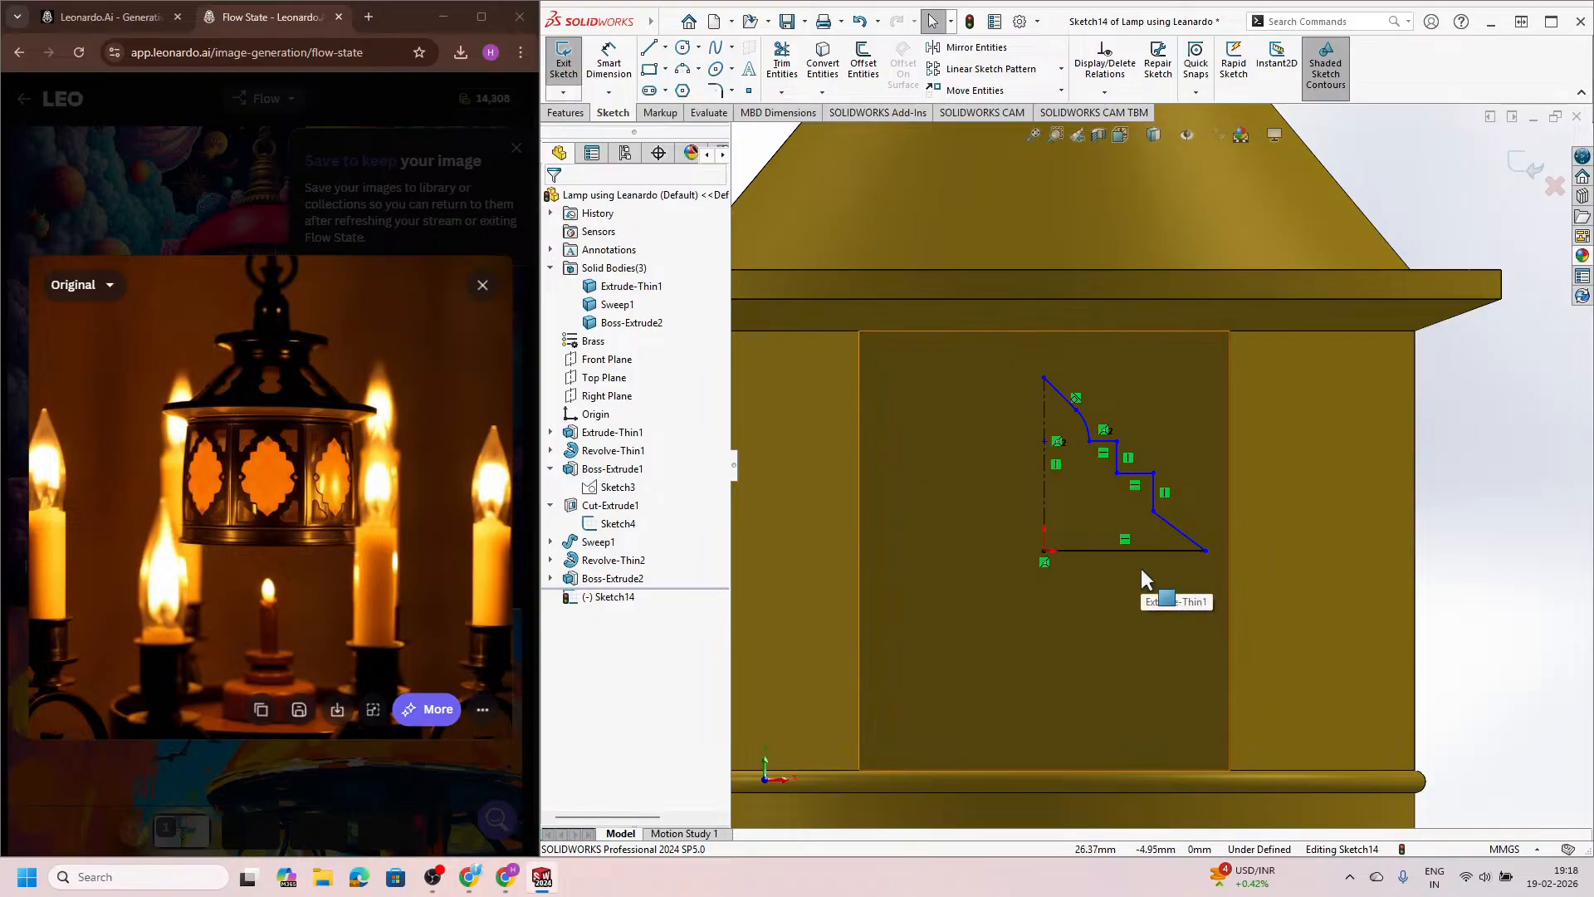
Step: Dimension the vertical construction centerline of the window profile and set its length to 50 mm
scroll(1141, 568, "up", 2)
scroll(1075, 442, "down", 2)
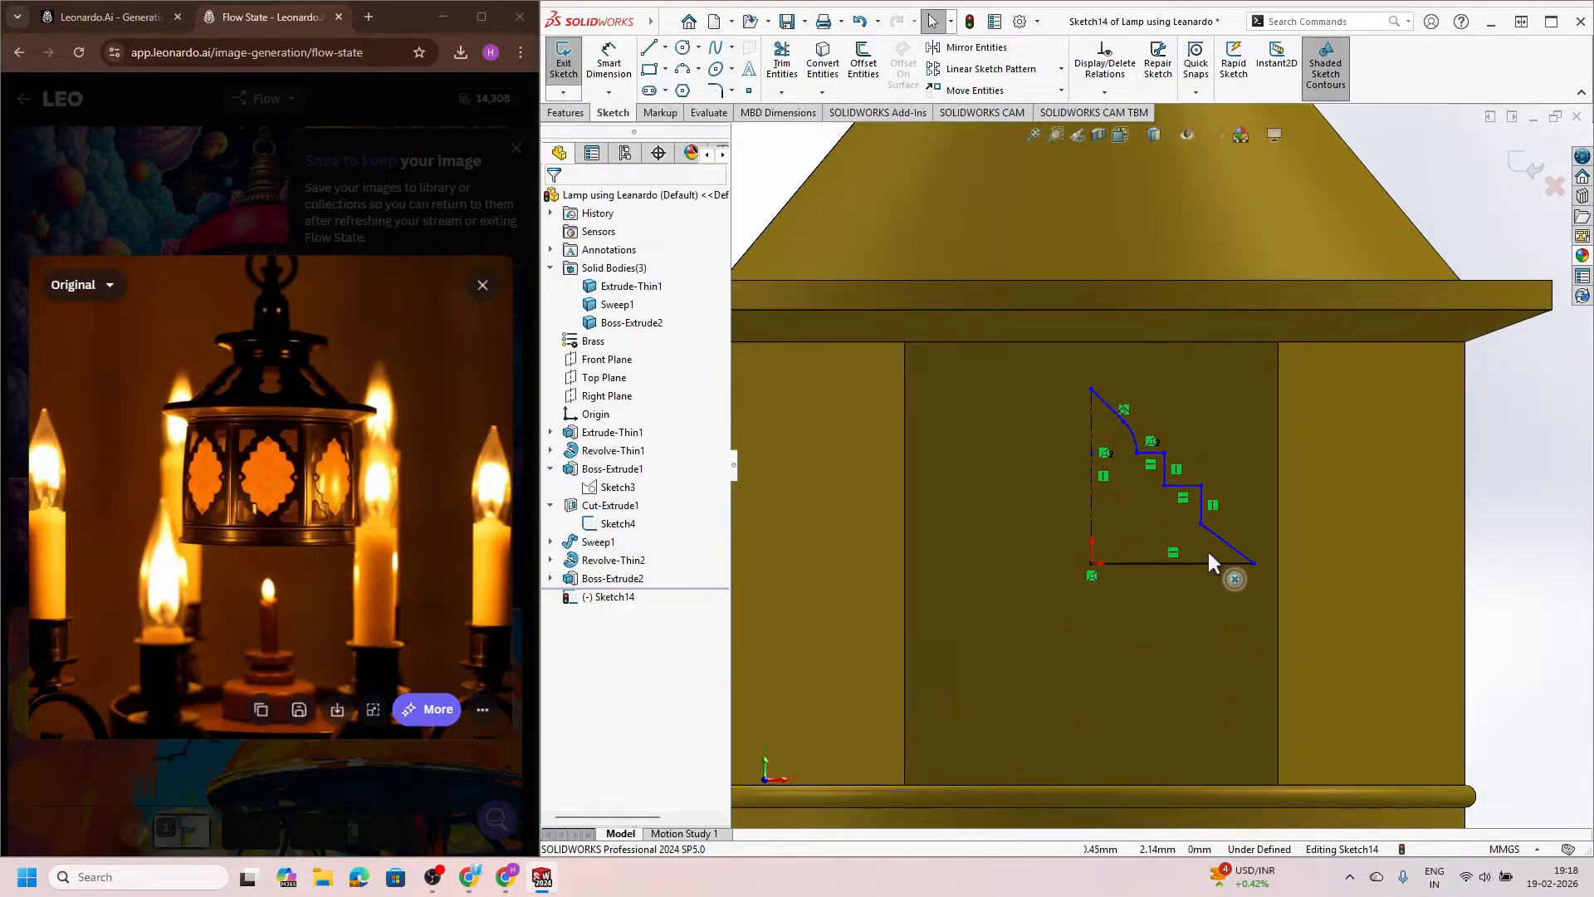
scroll(1232, 508, "down", 2)
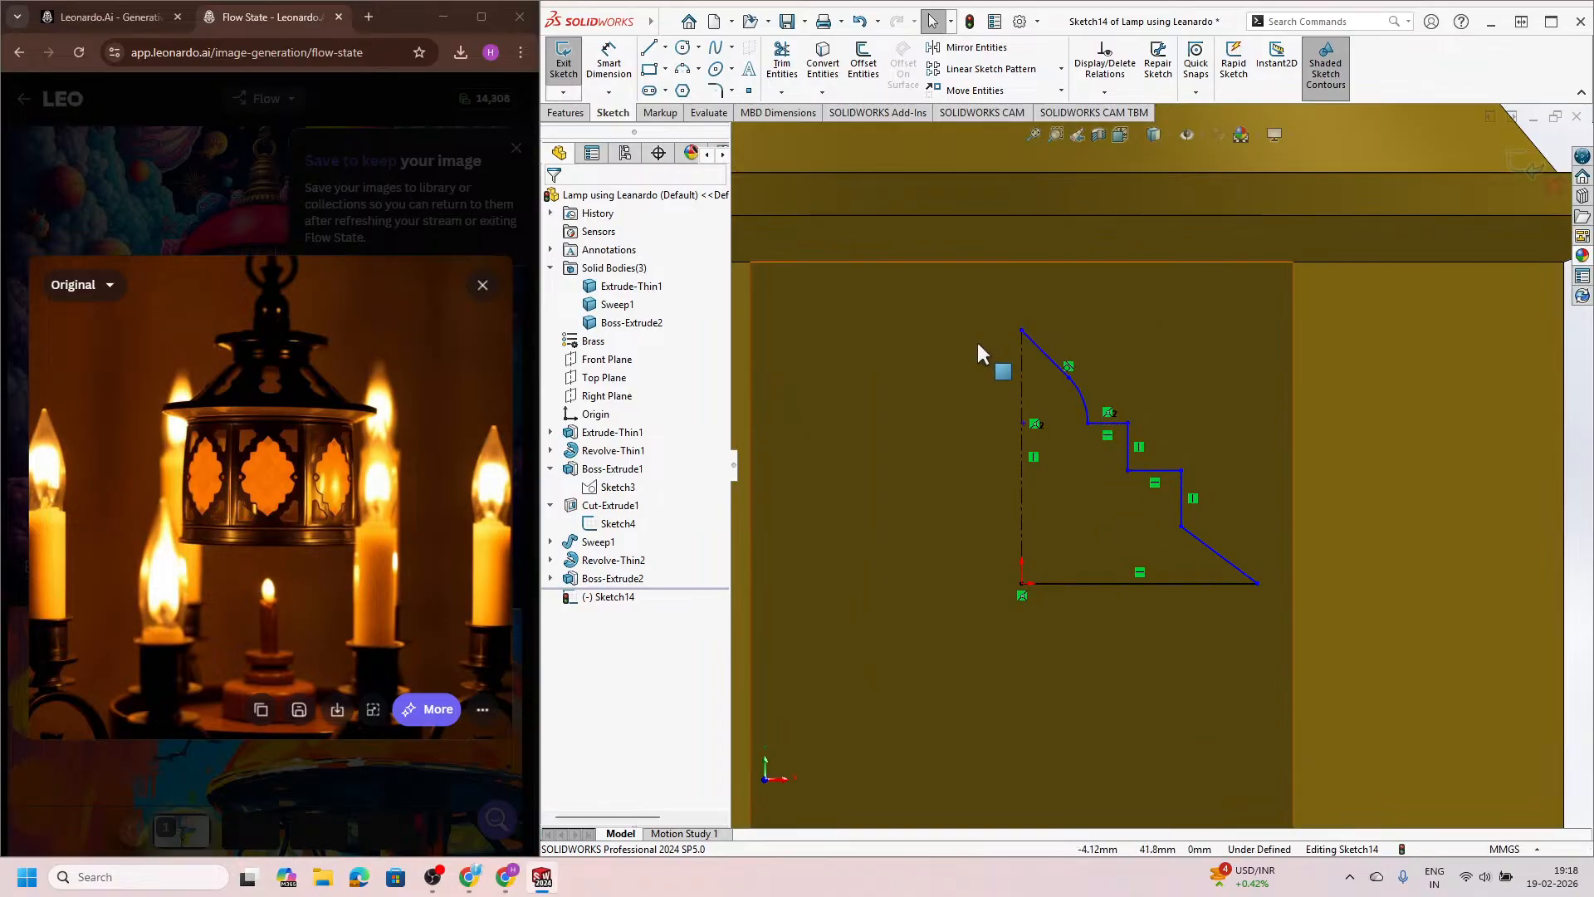
left_click(608, 58)
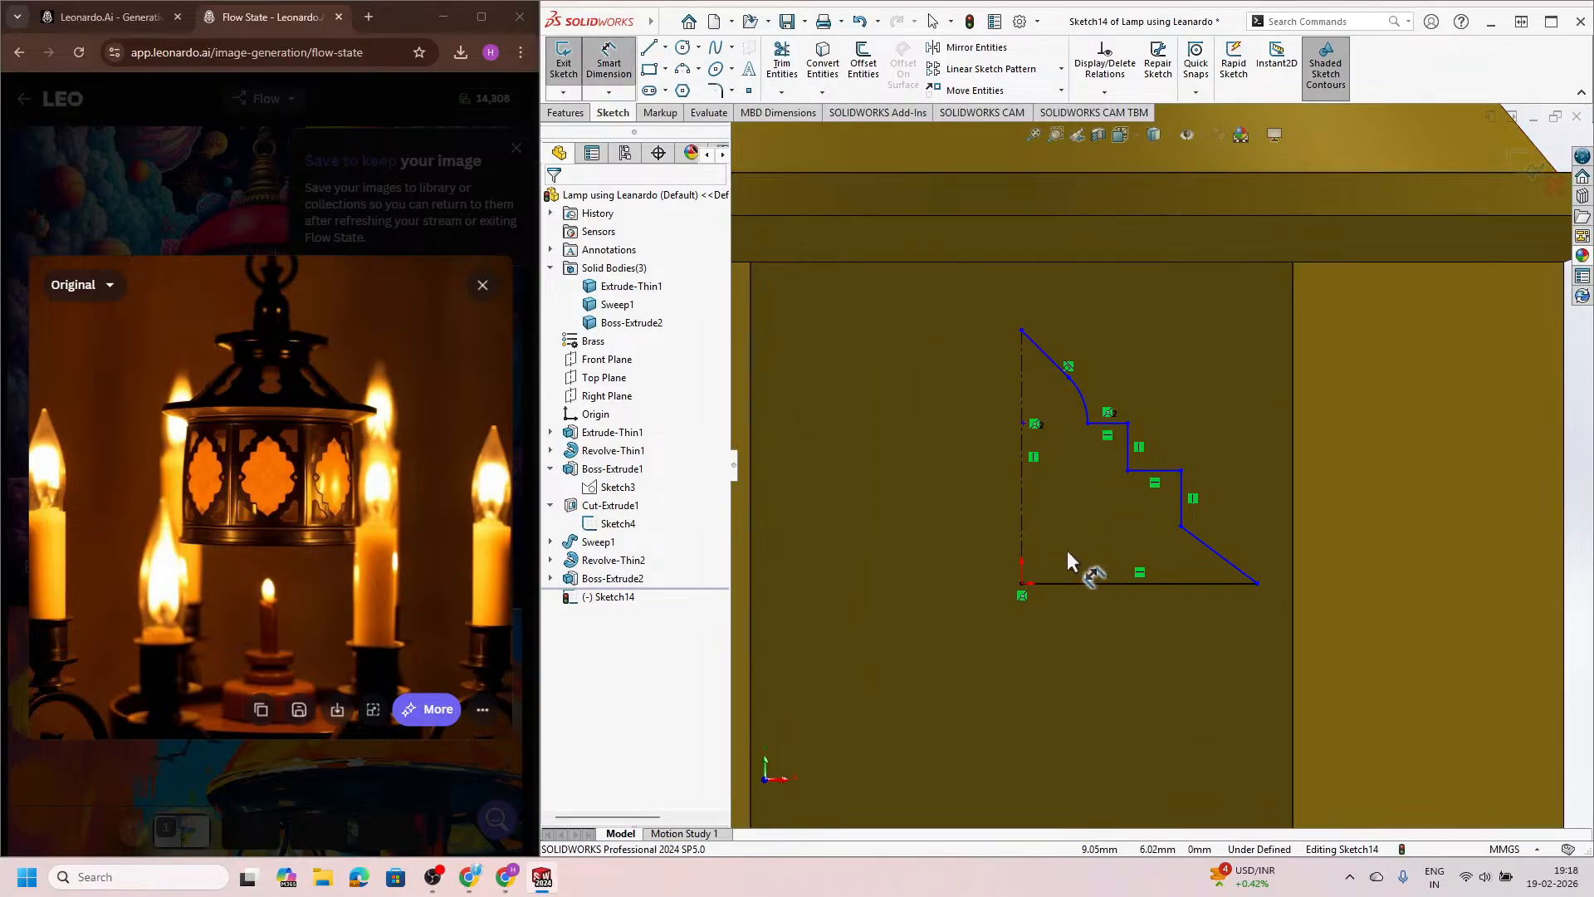
left_click(1023, 534)
left_click(933, 472)
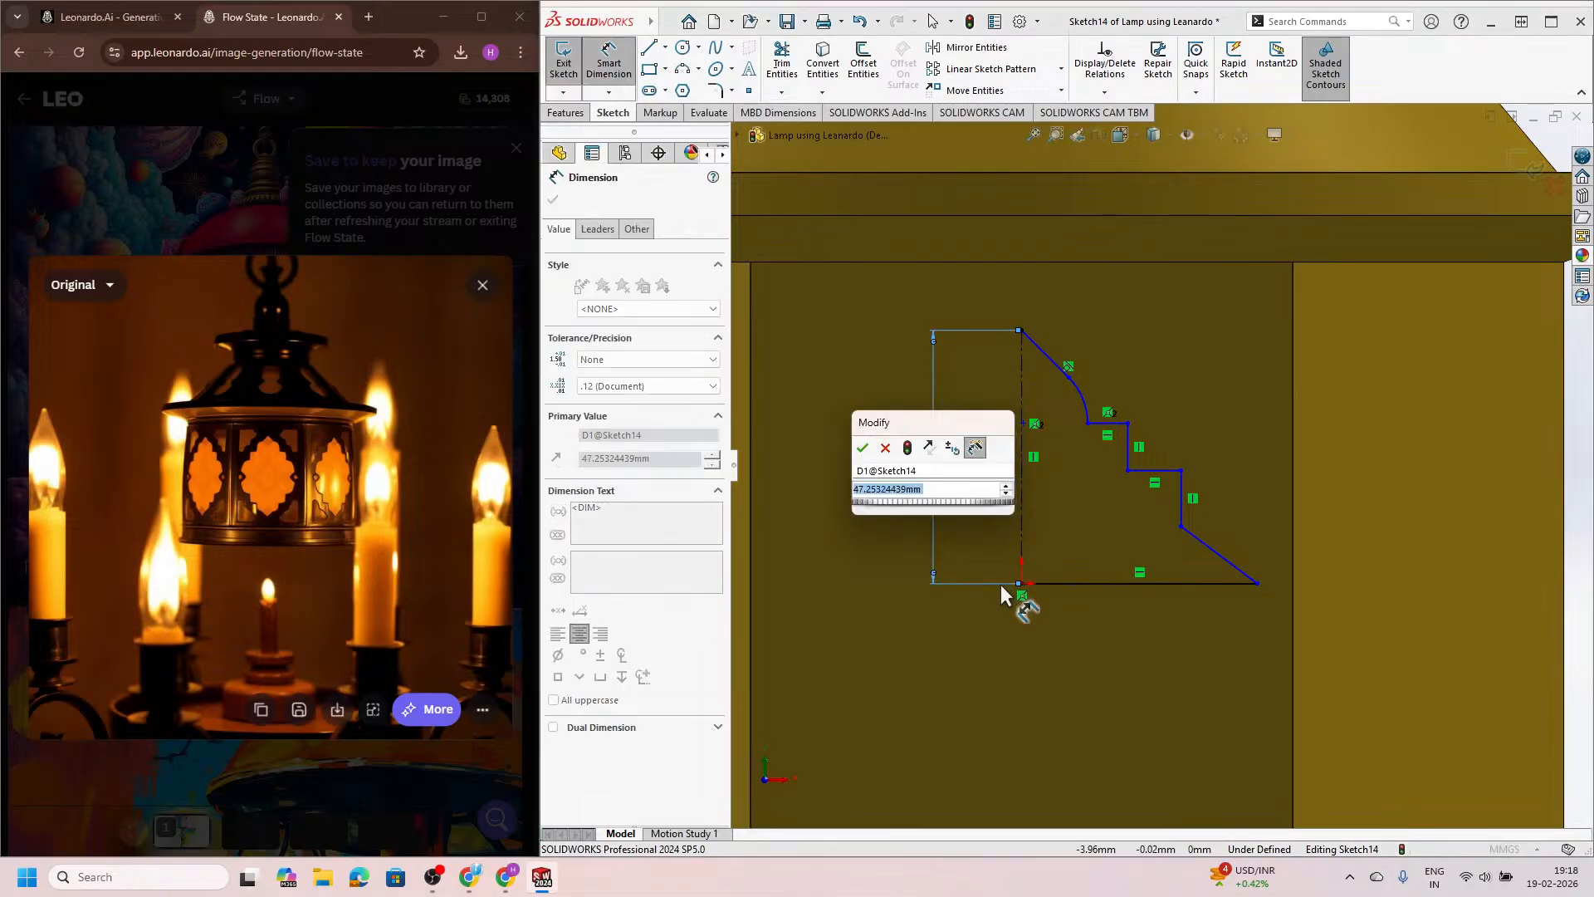
type("50")
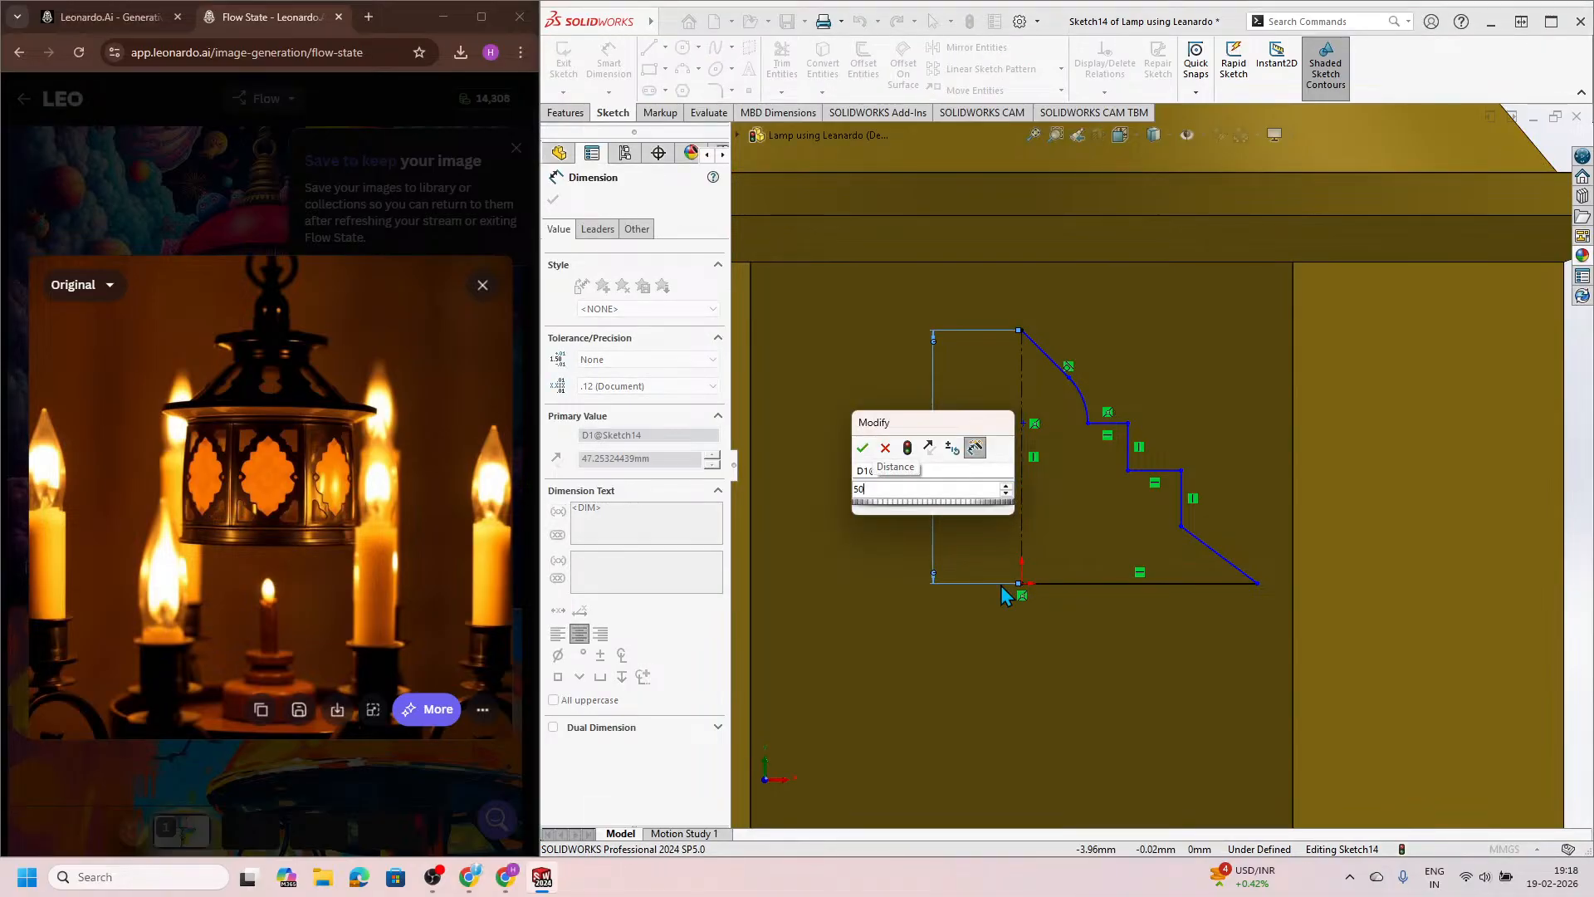
key("Return")
Step: Add an angle dimension of 45° between the upper slanted line and the vertical centerline
scroll(1030, 407, "down", 4)
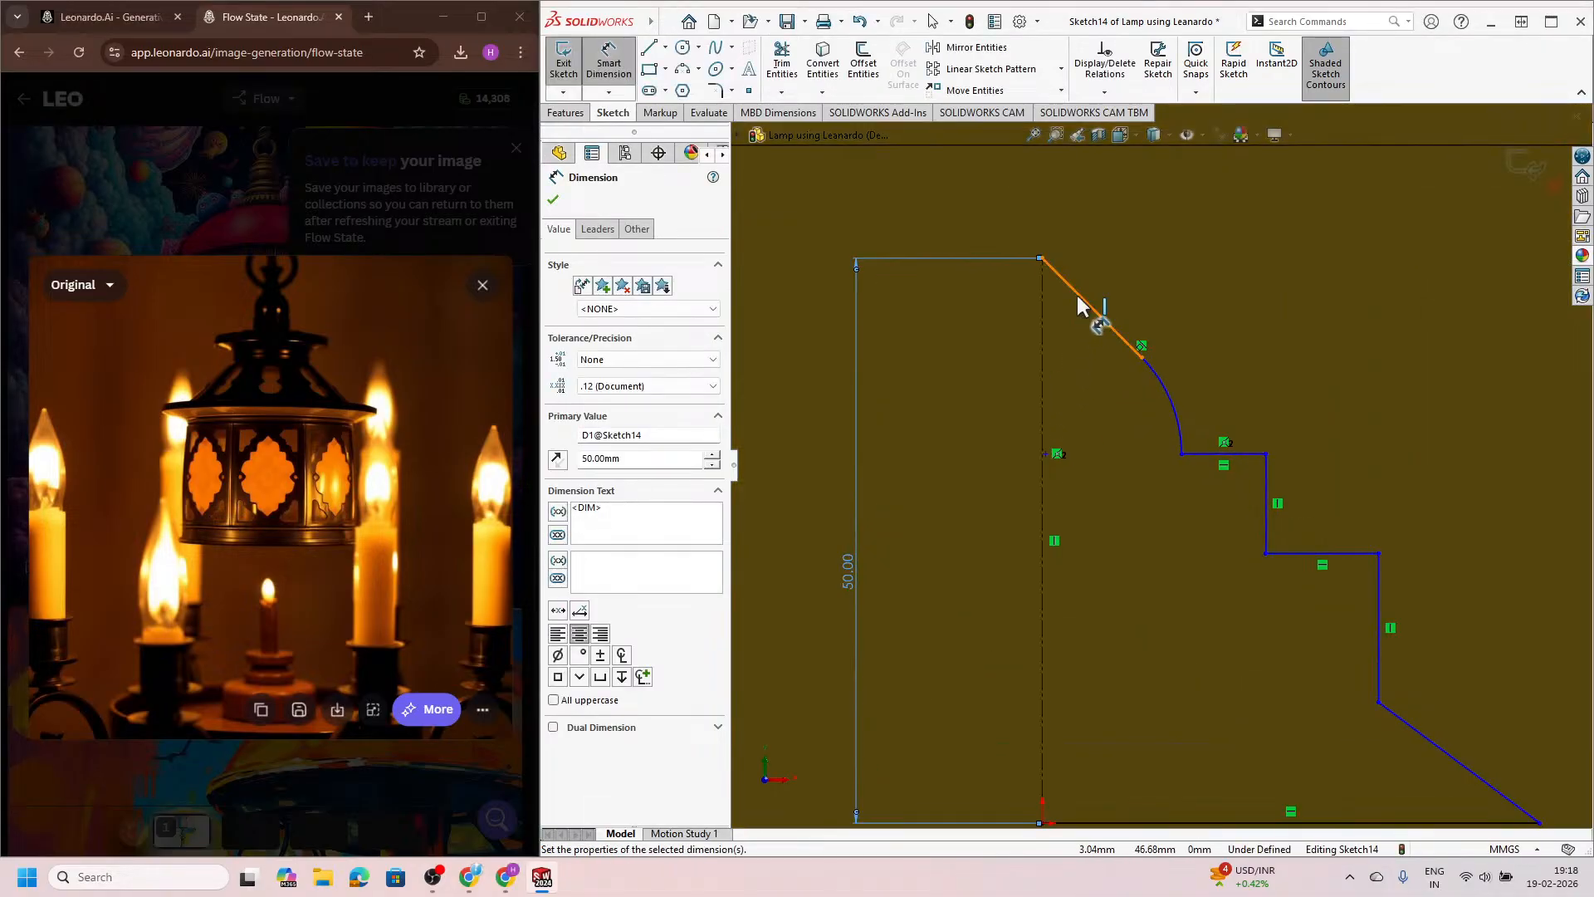
left_click(1078, 296)
left_click(1044, 353)
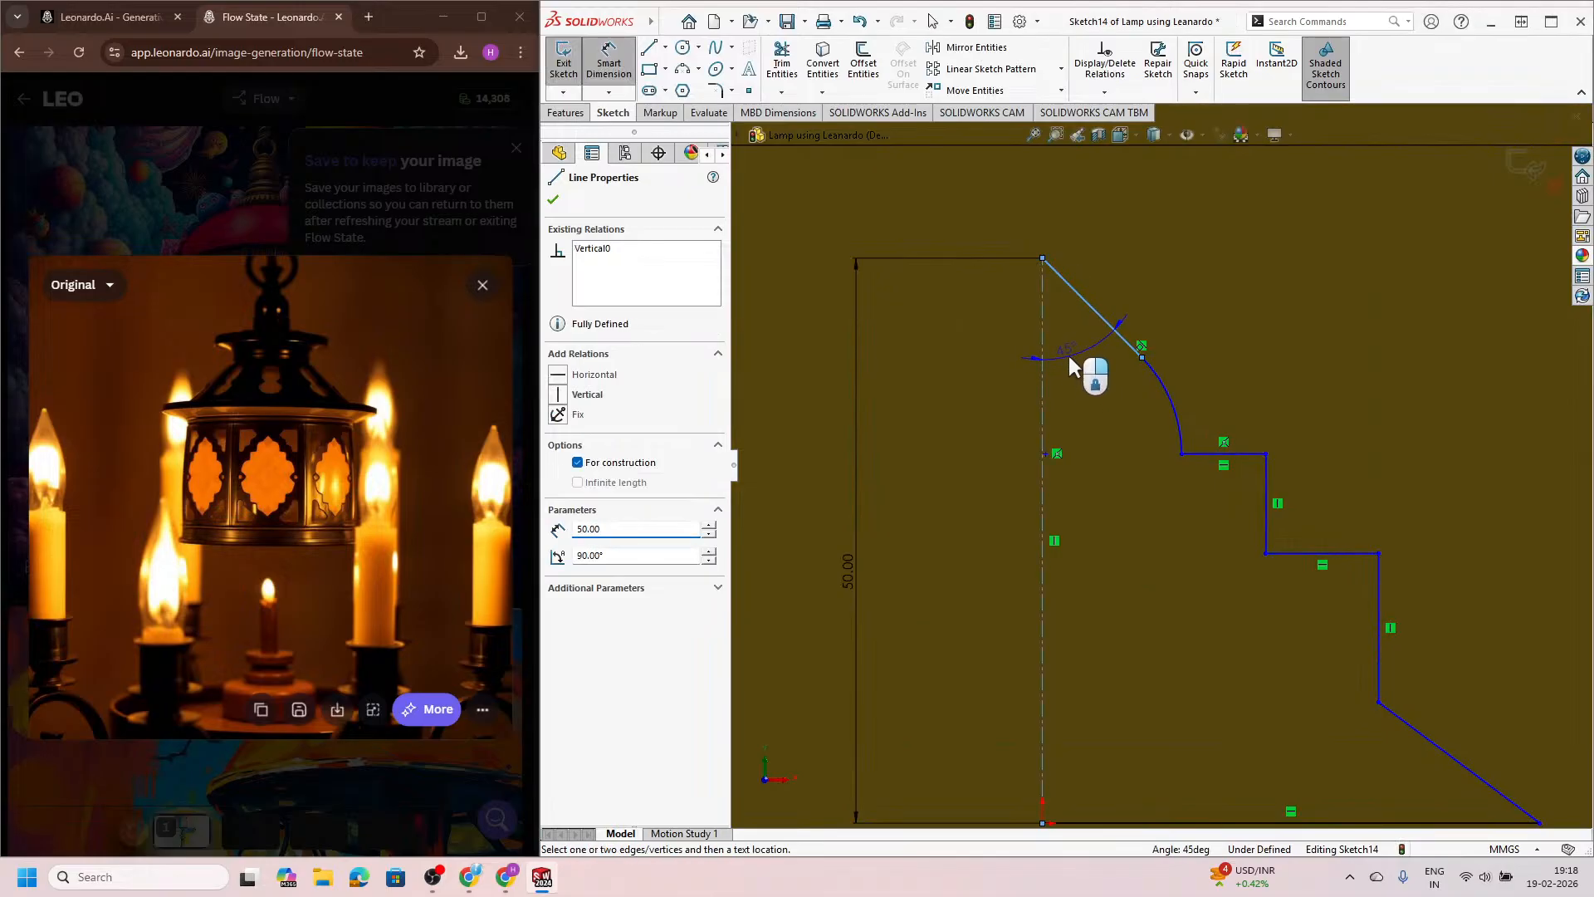
left_click(1069, 358)
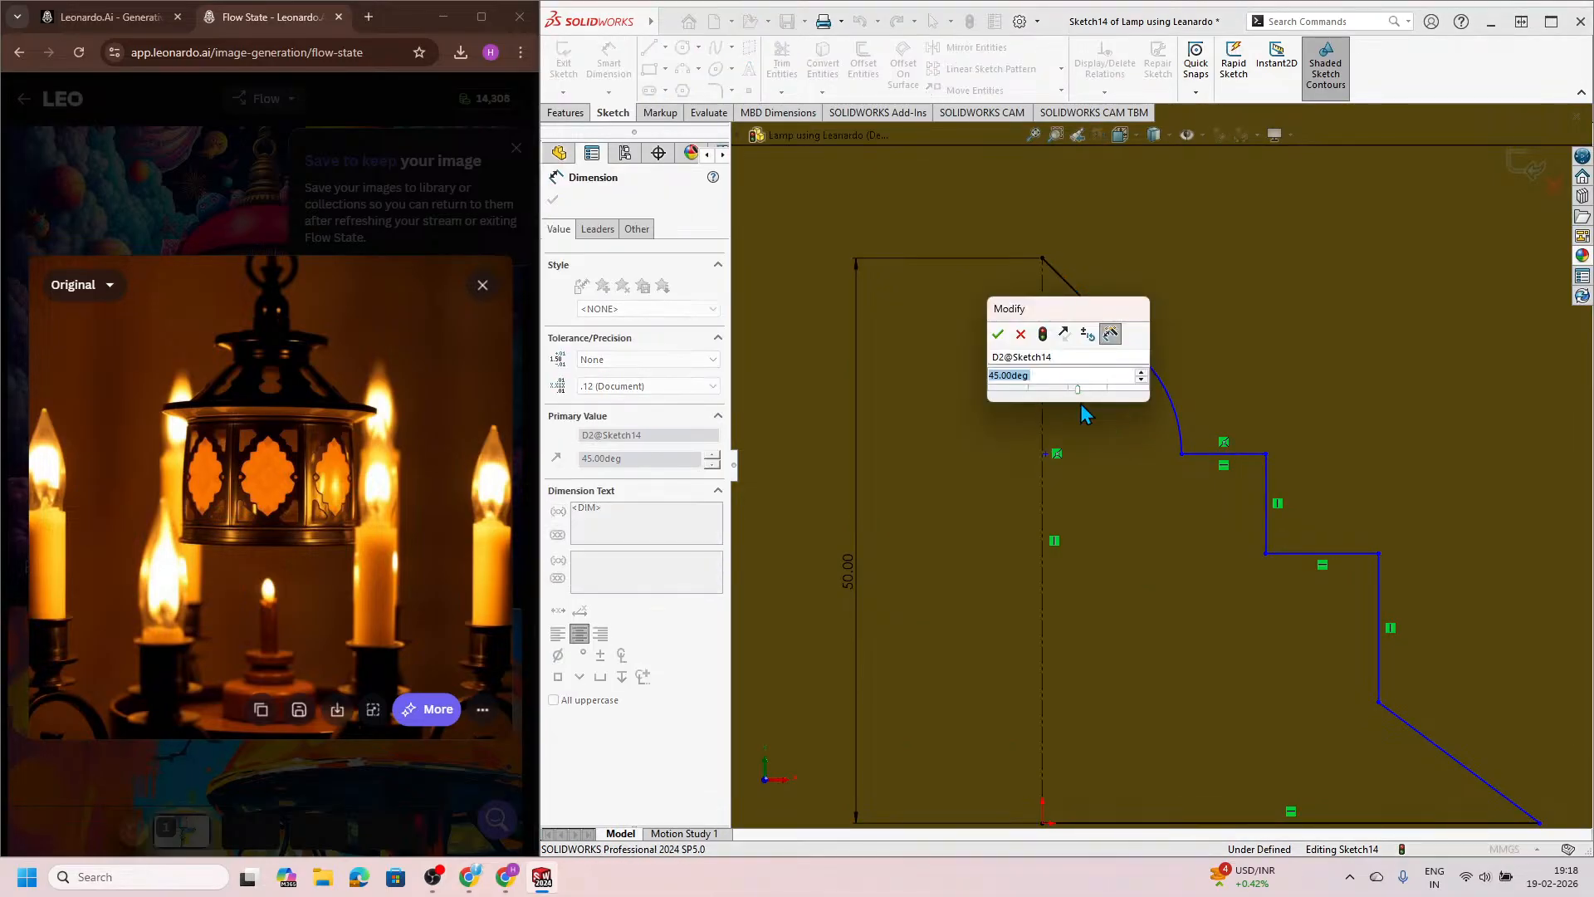
type("45")
key("Return")
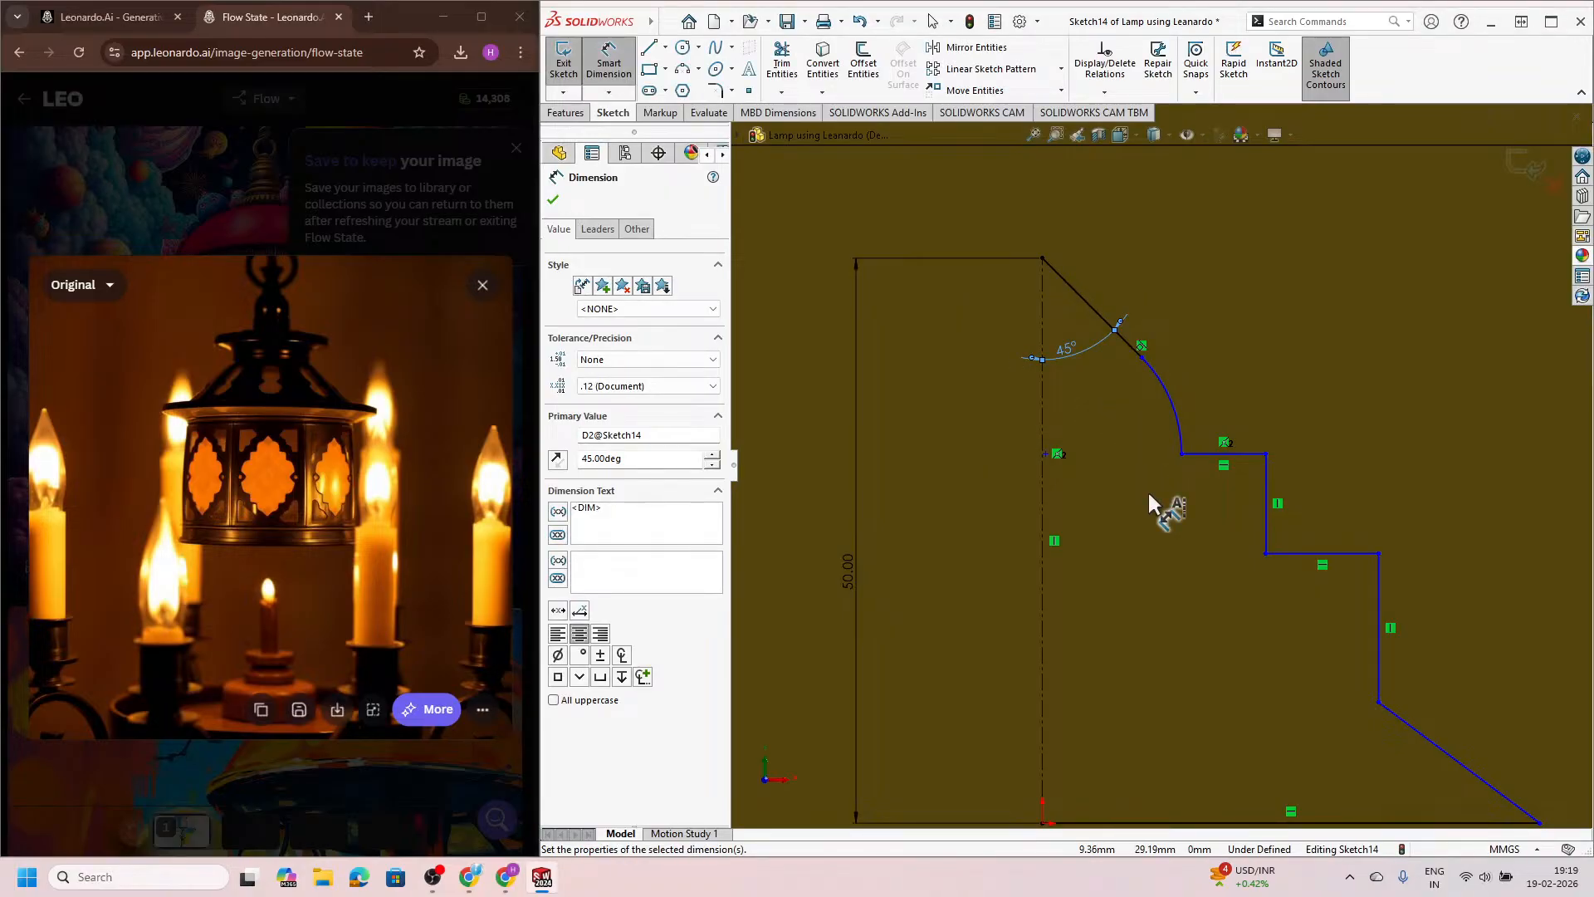
Step: Dimension the horizontal distance from the centerline to the upper step's vertical line as 20 mm
scroll(1211, 497, "up", 3)
left_click(1220, 500)
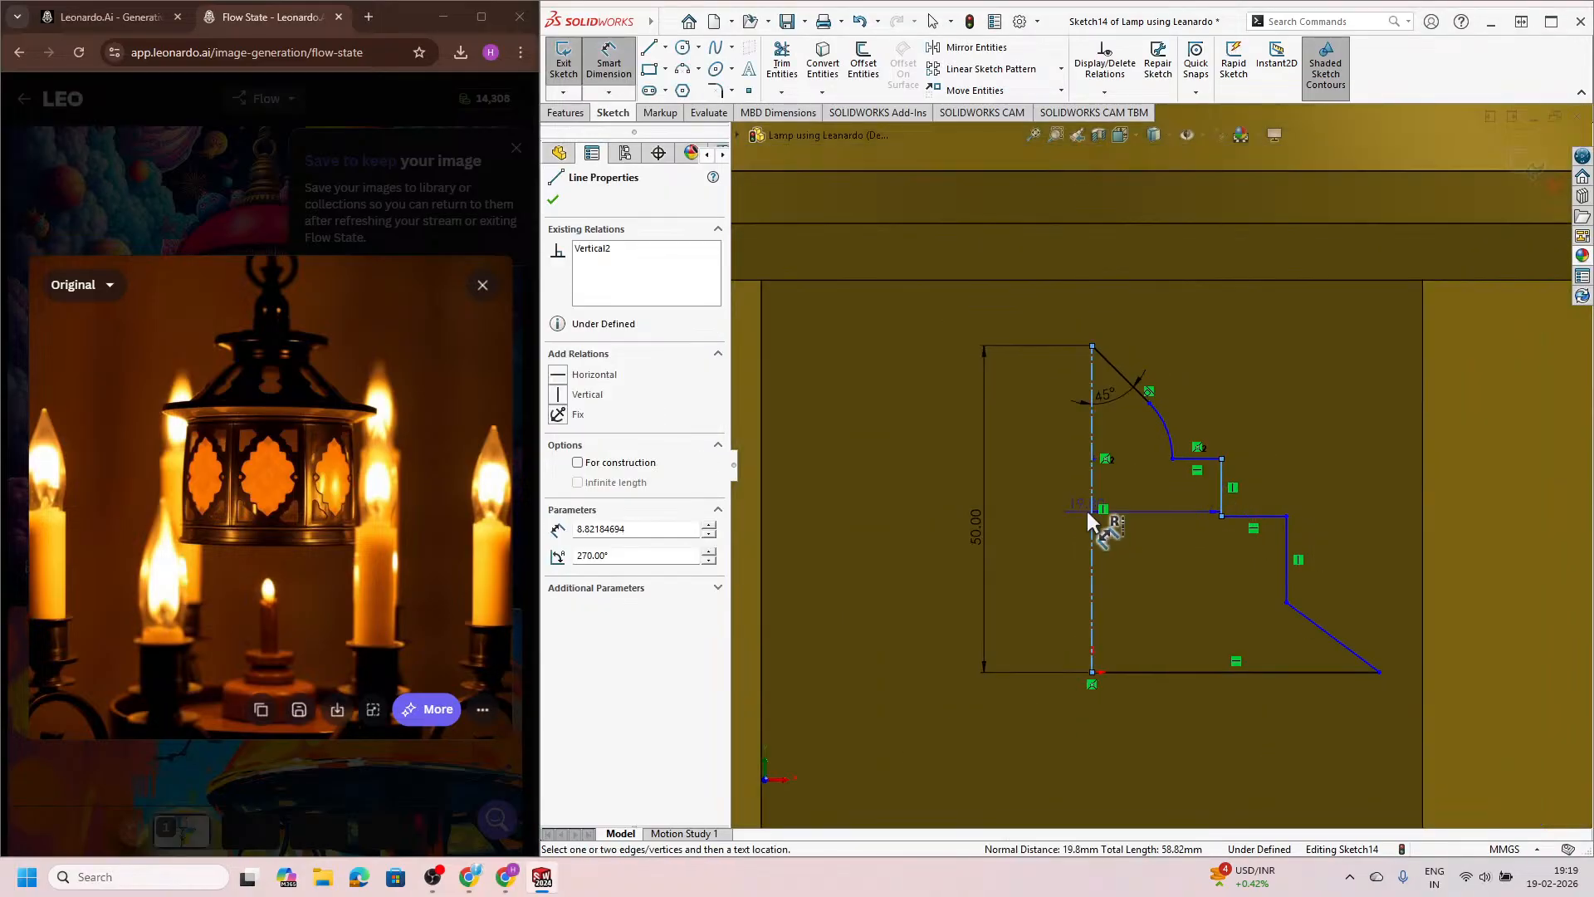
left_click(1092, 523)
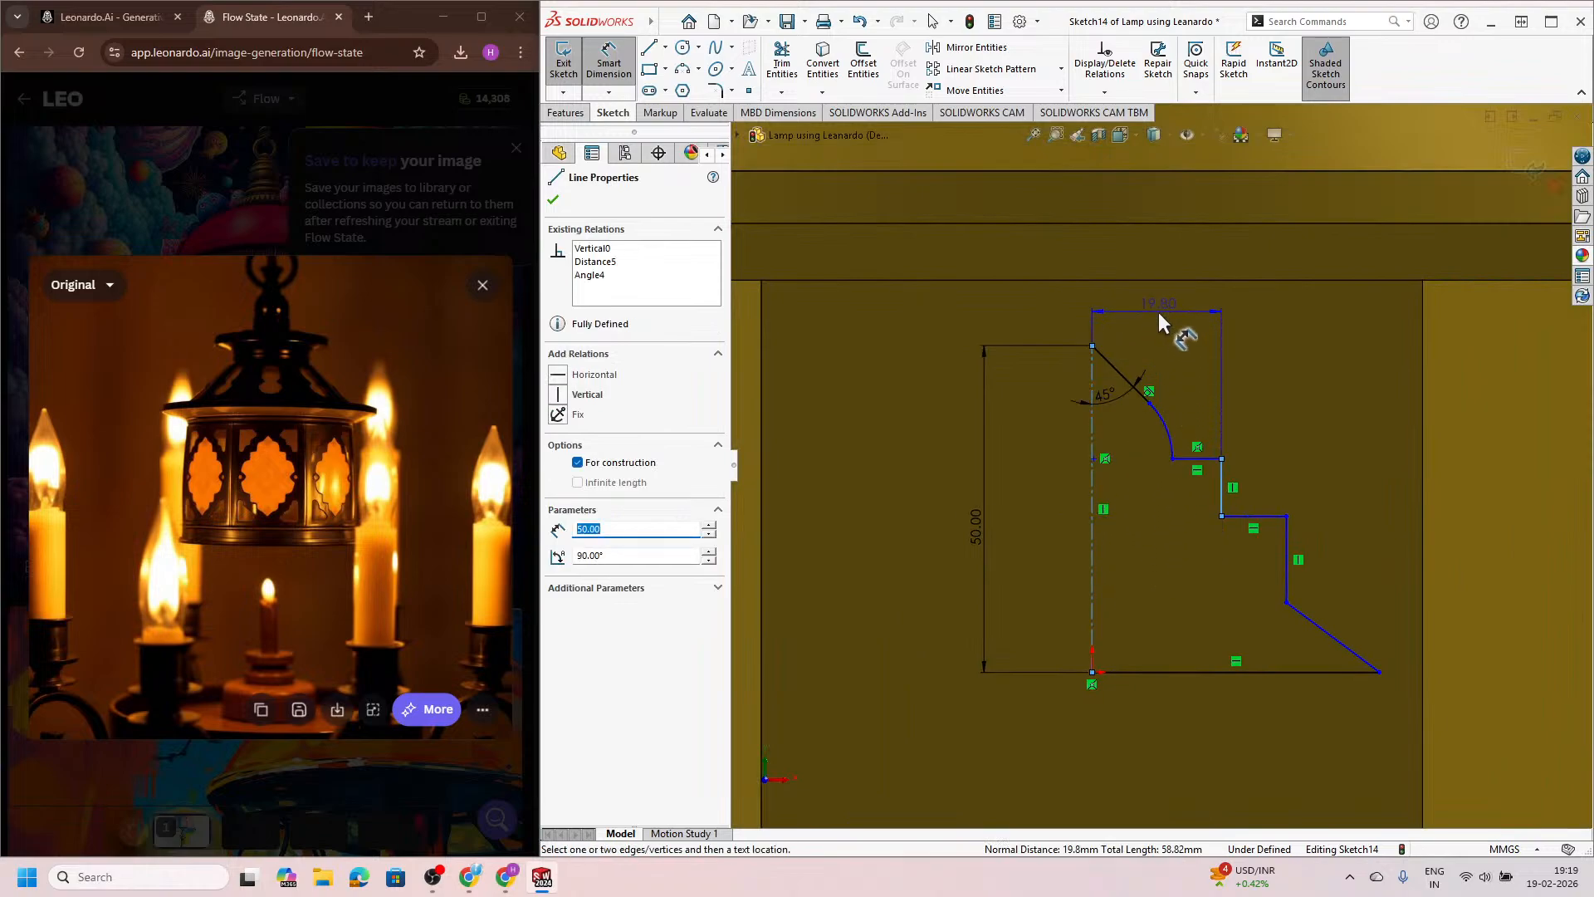
left_click(1160, 324)
type("20")
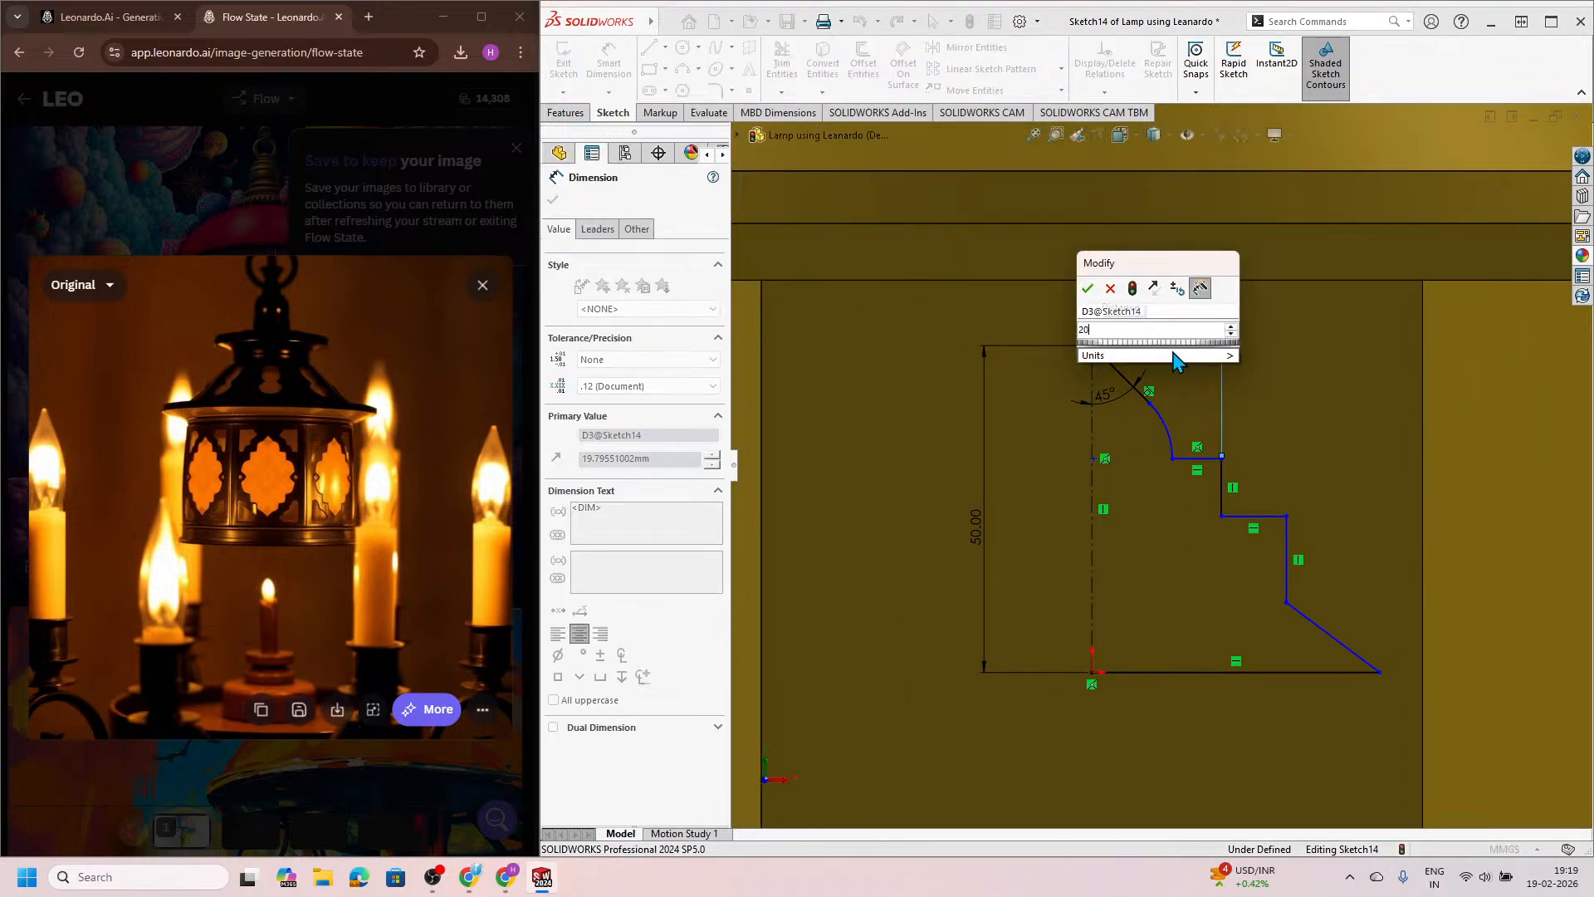
key("Return")
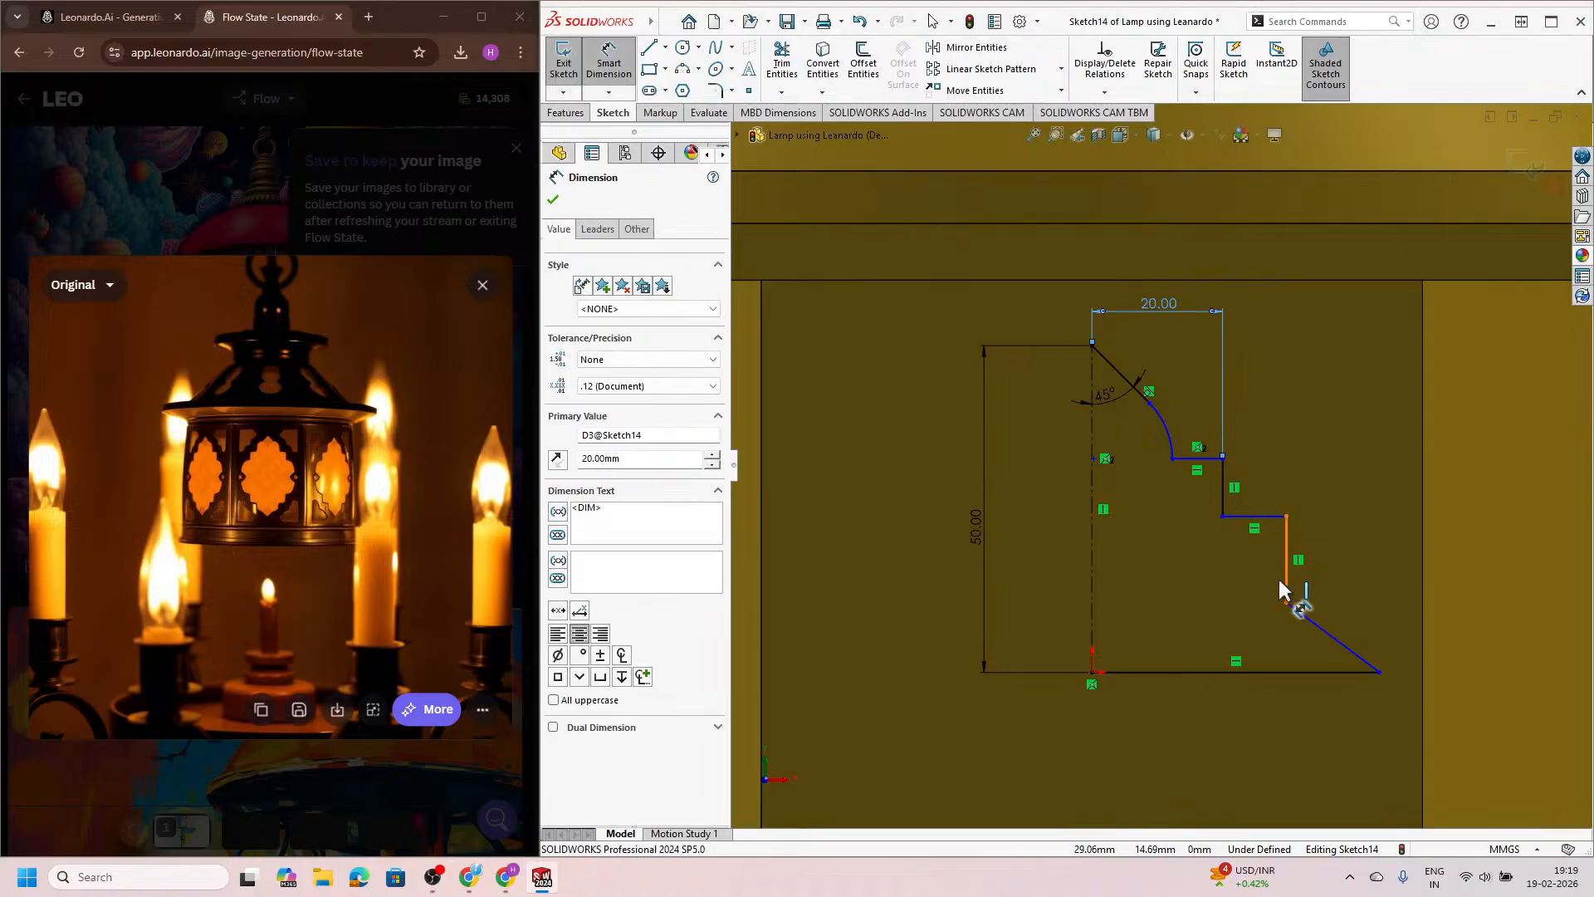
Step: Dimension the horizontal distance from the centerline to the lower step's vertical line as 30 mm
left_click(1283, 581)
left_click(1094, 593)
left_click(1171, 602)
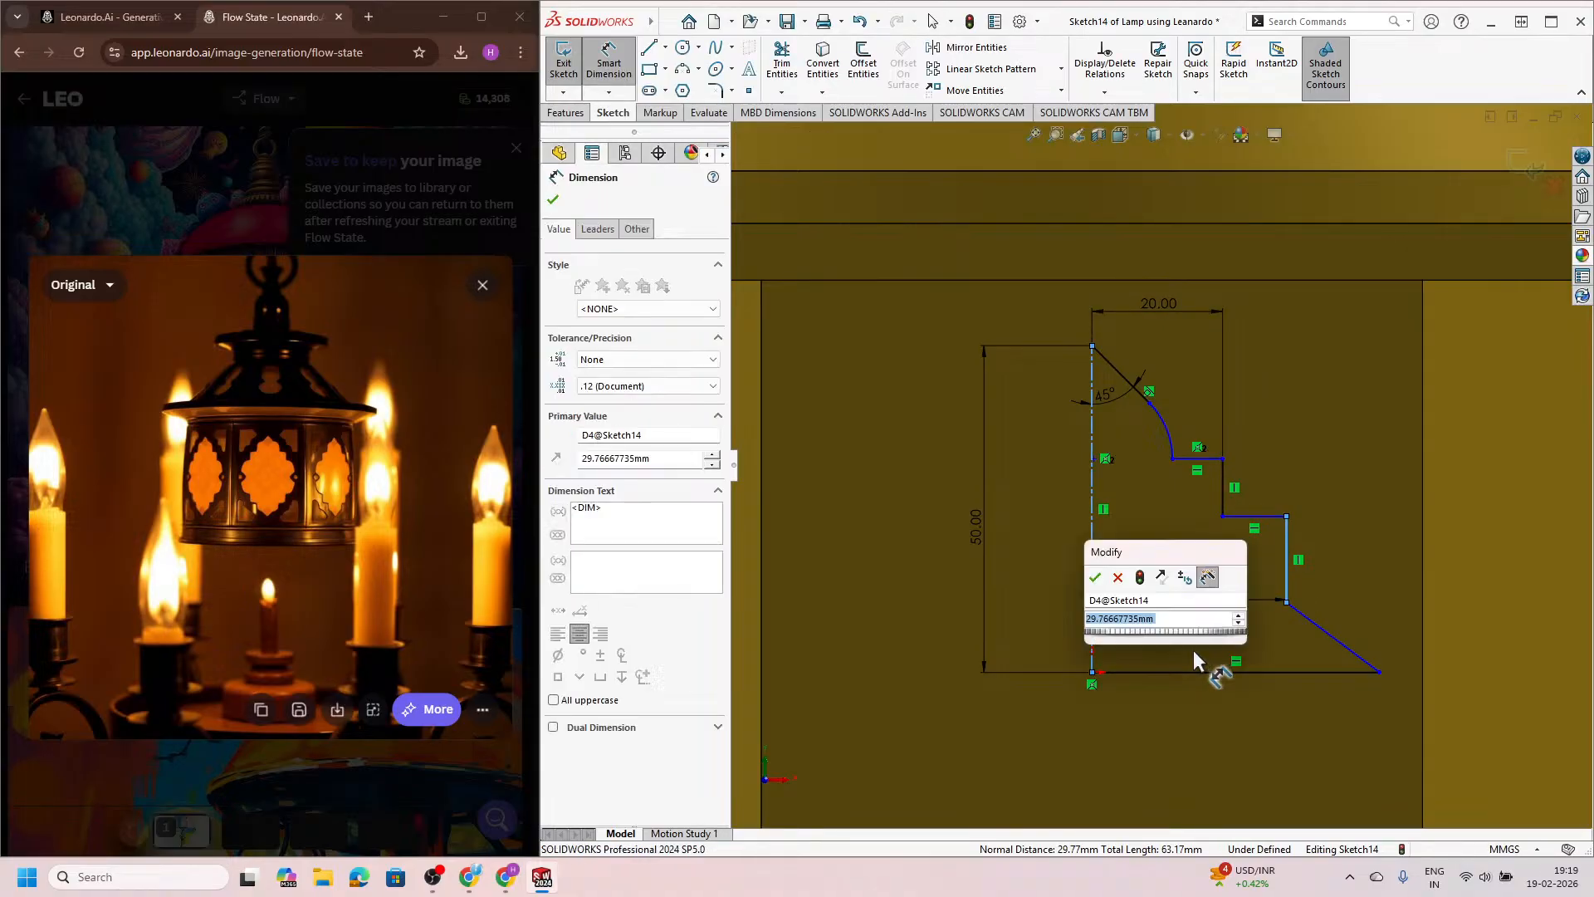
type("30")
key("Return")
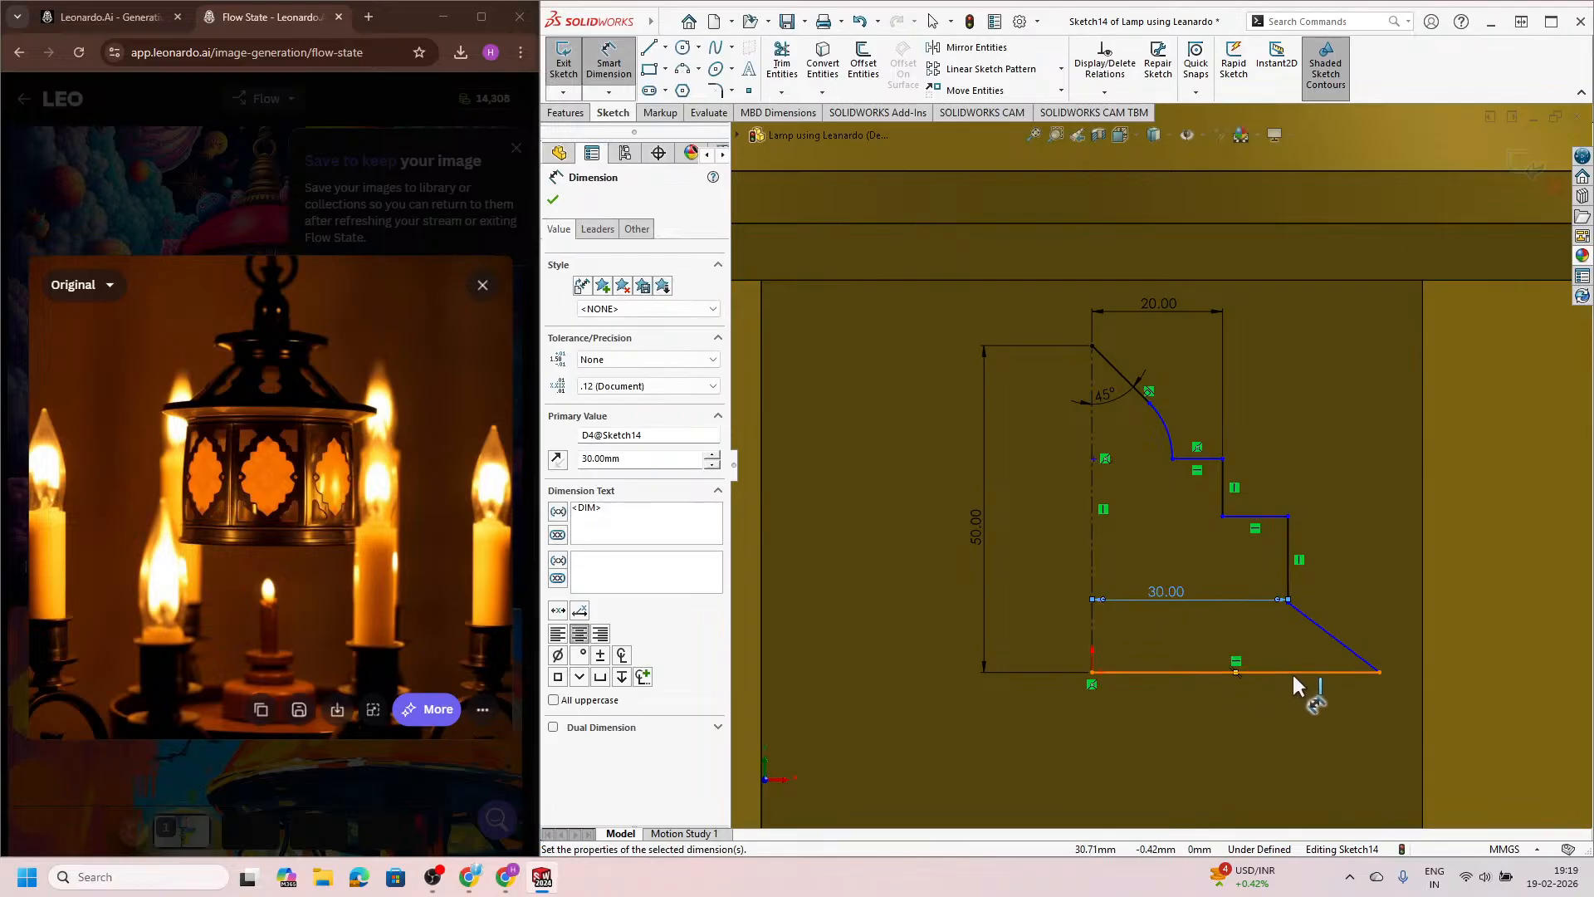
Step: Try a distance of 55 mm between the centerline and the lower step's vertical line
double_click(1165, 591)
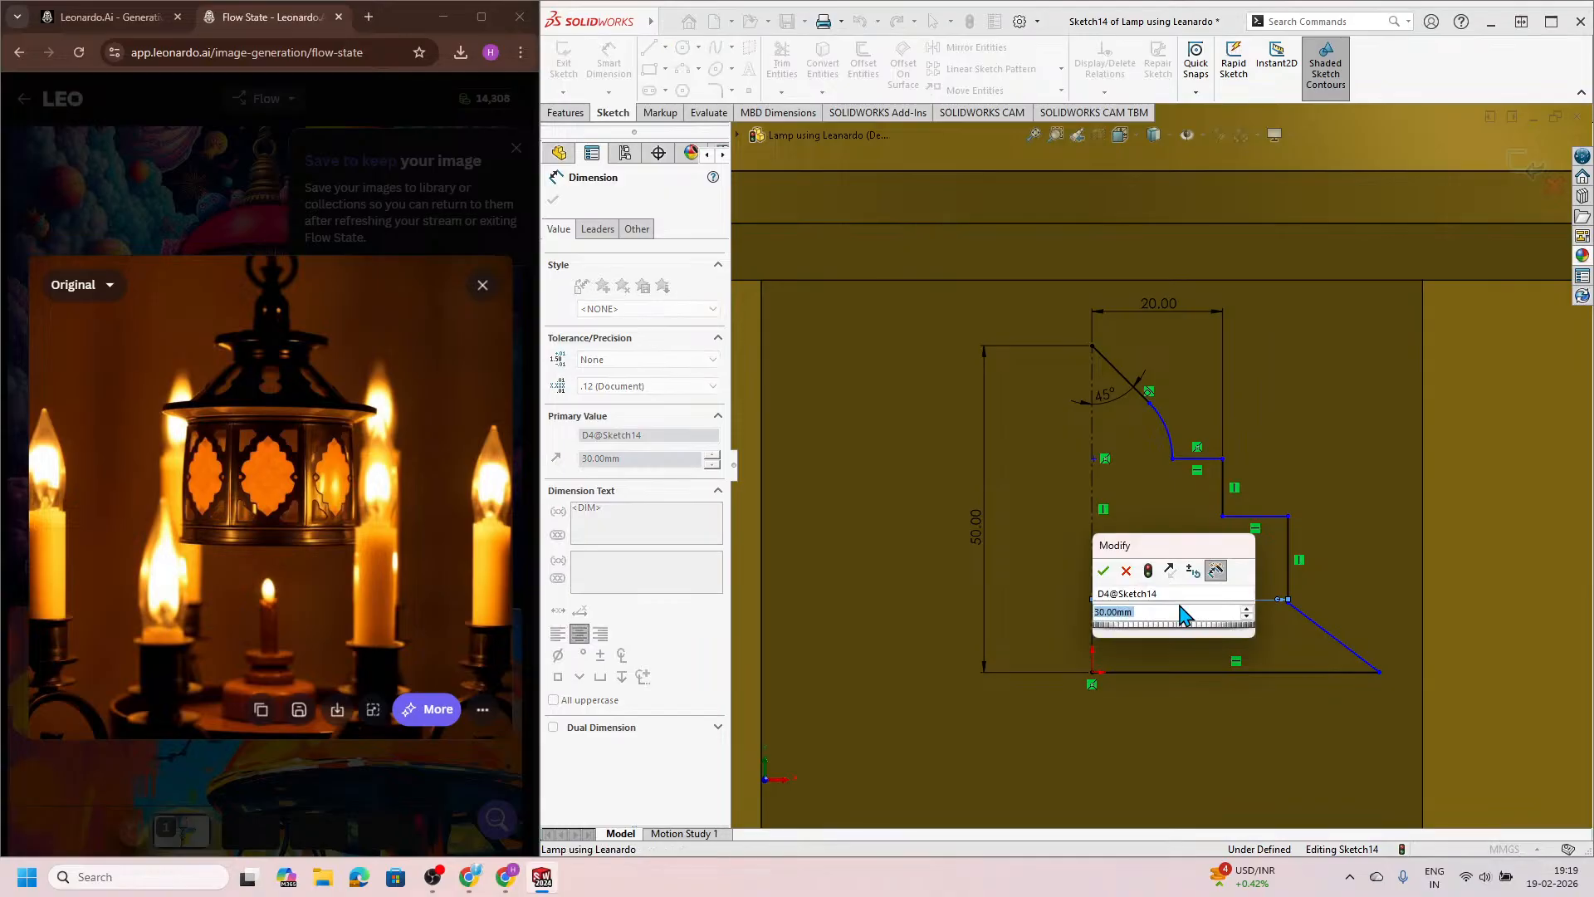
type("55")
key("Return")
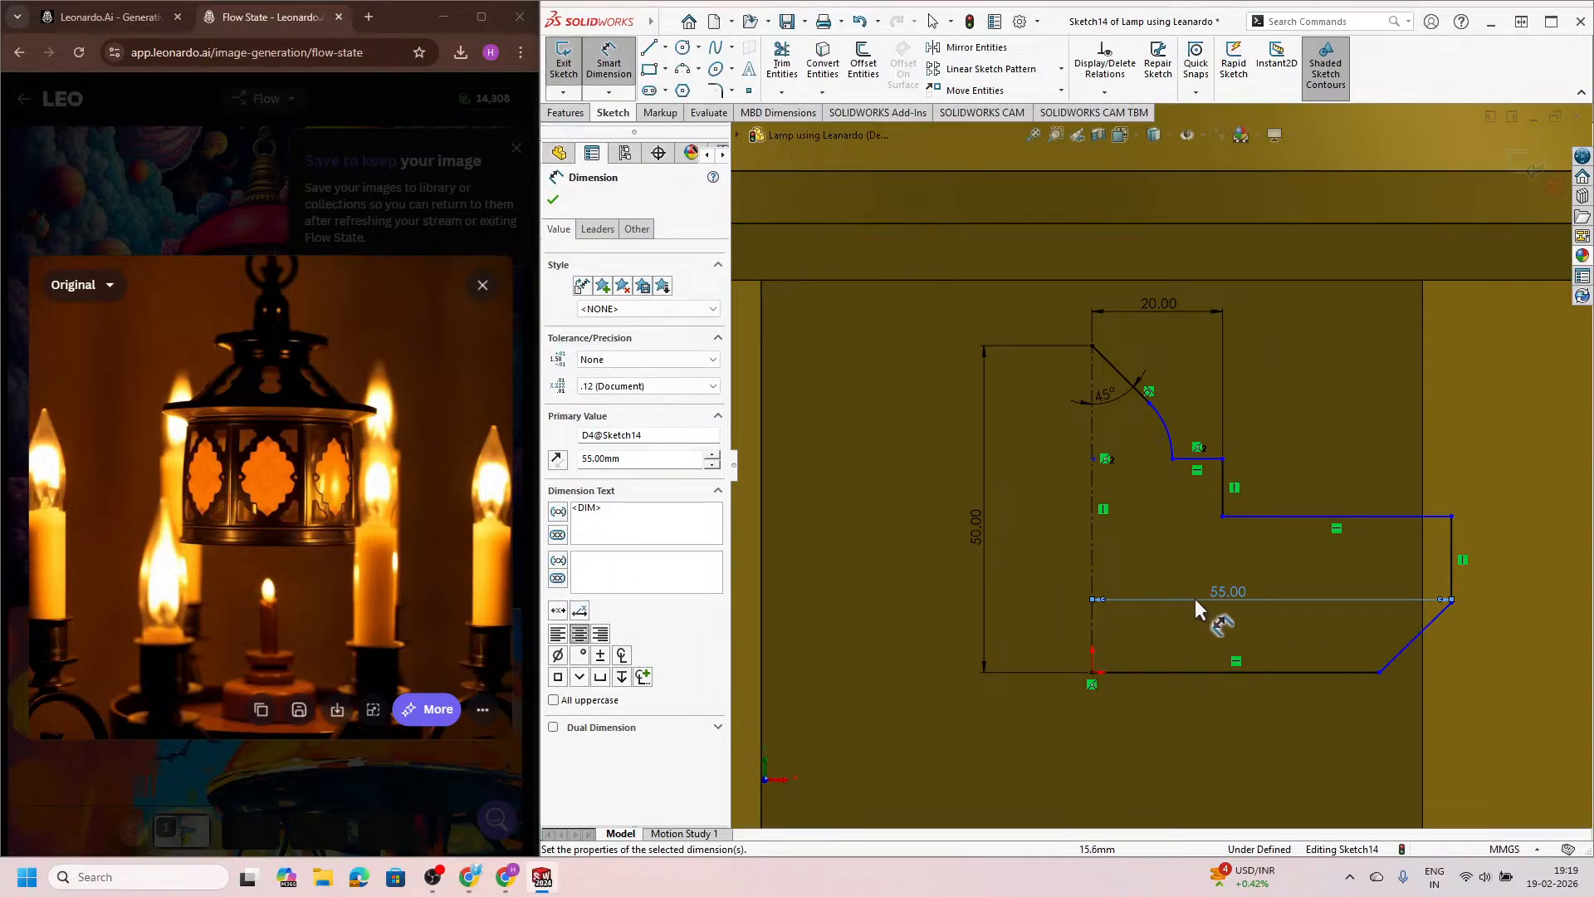
Step: Set the distance between the centerline and the lower step's vertical line to 35 mm
double_click(1218, 593)
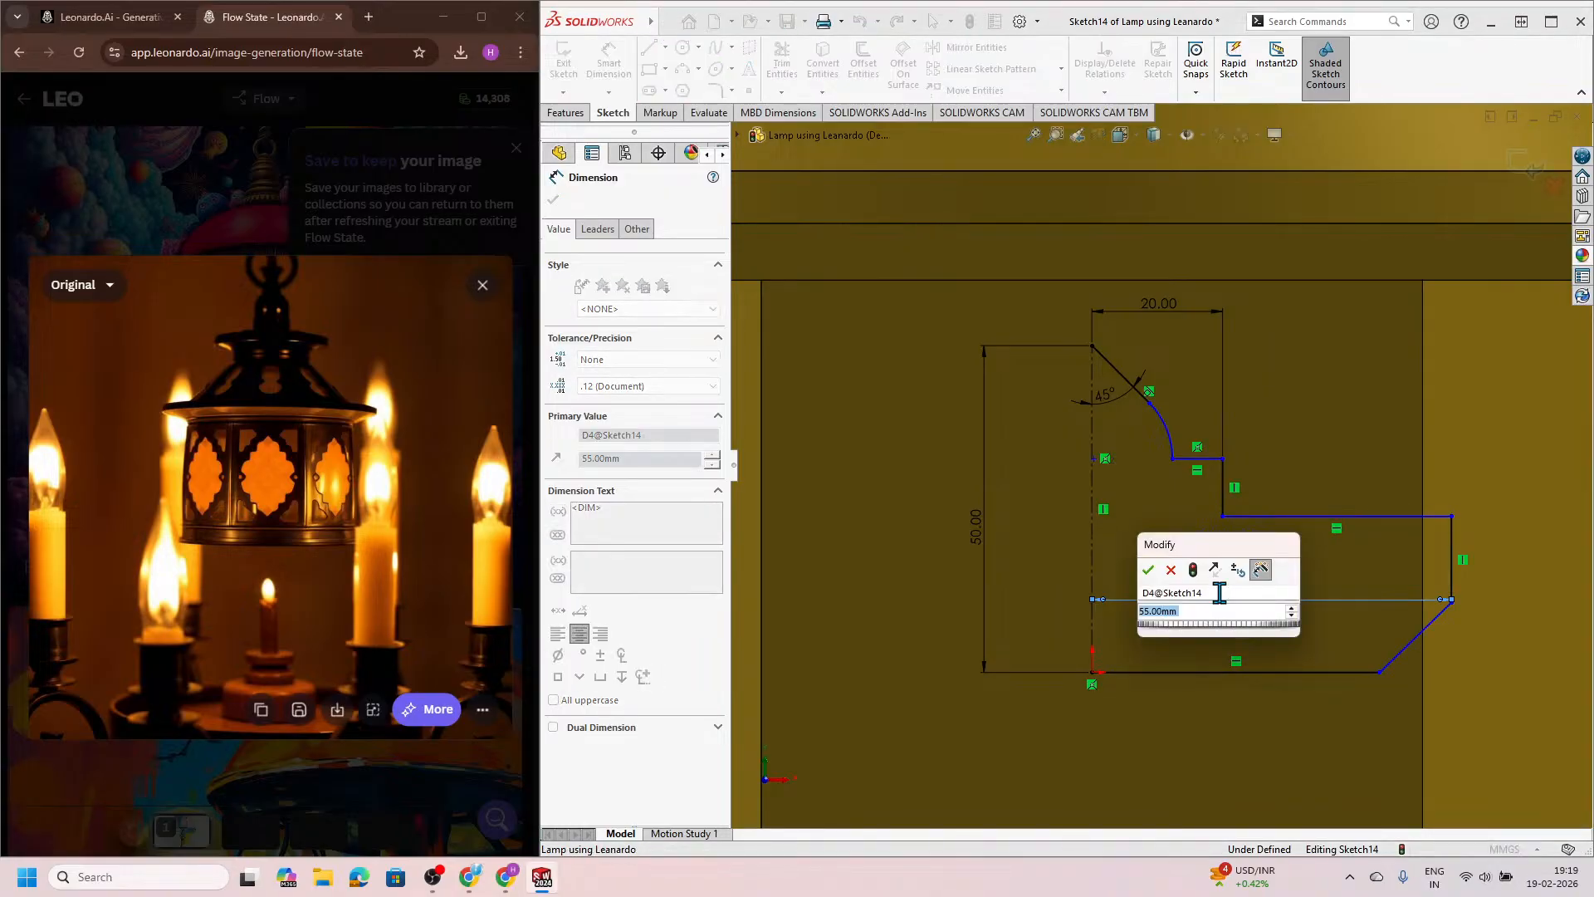
type("35")
key("Return")
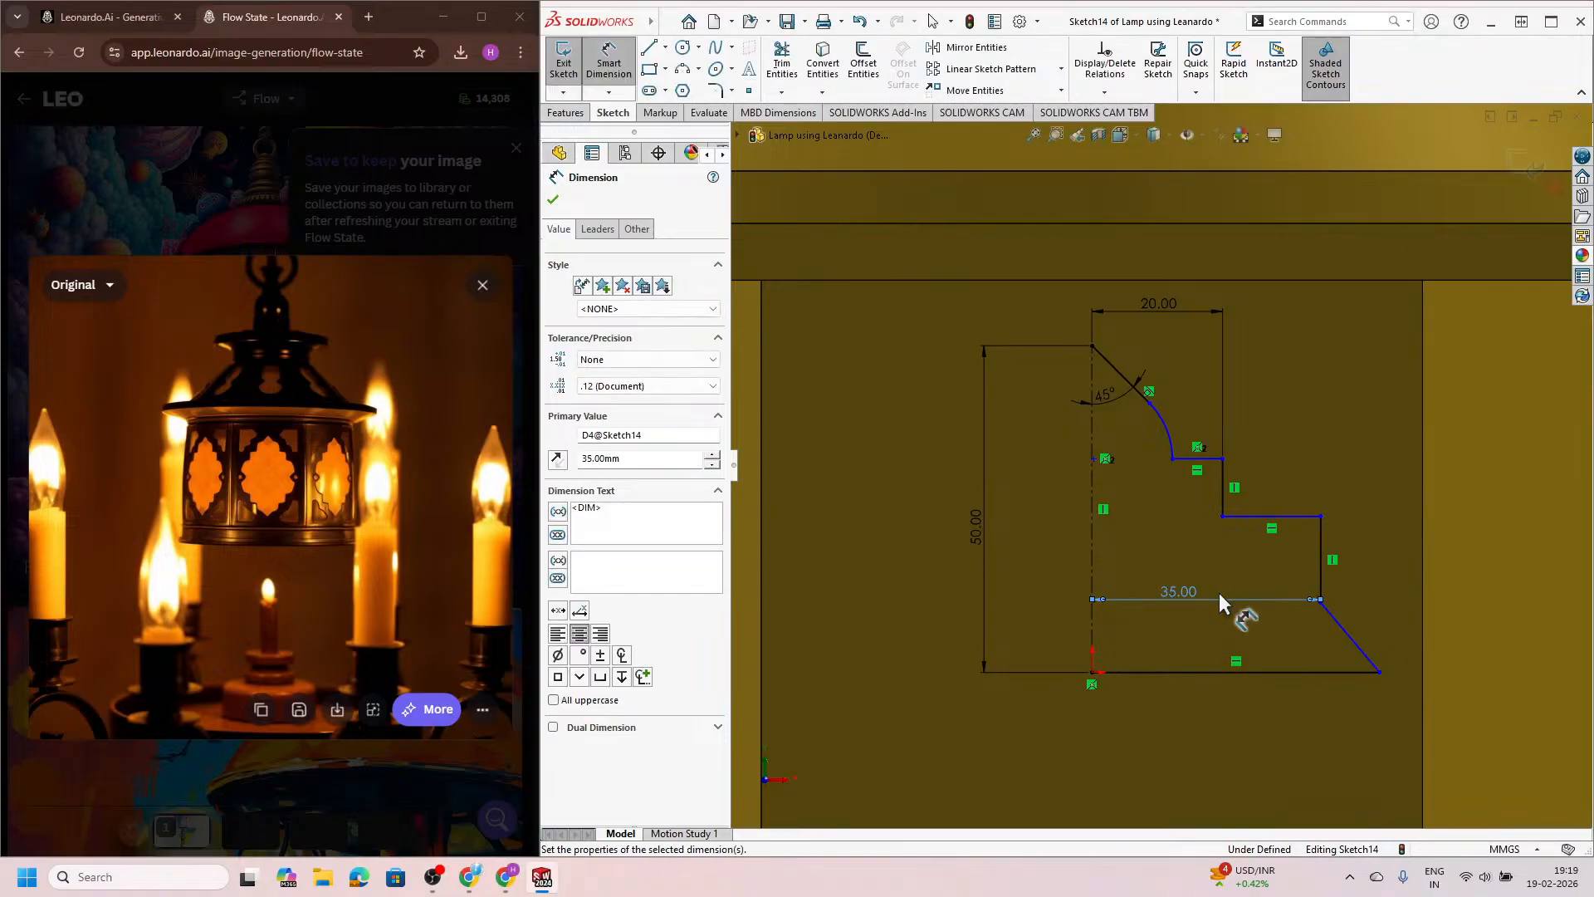
left_click(1237, 721)
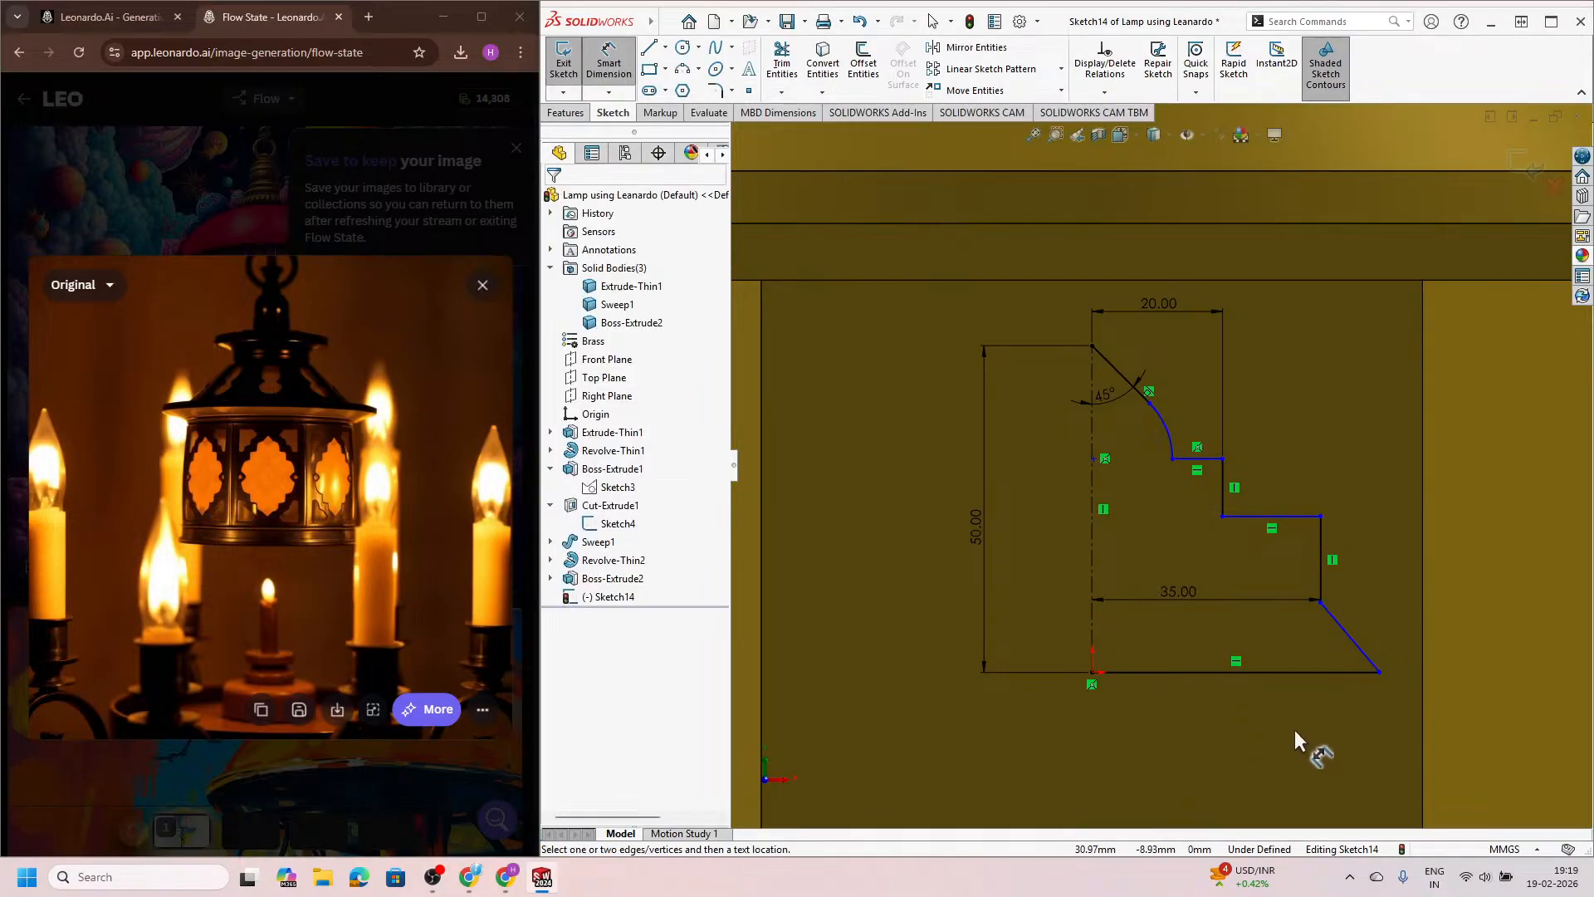
Step: Dimension the height of the lower slanted line's upper endpoint above the horizontal base line as 10 mm
left_click(1321, 602)
left_click(1292, 672)
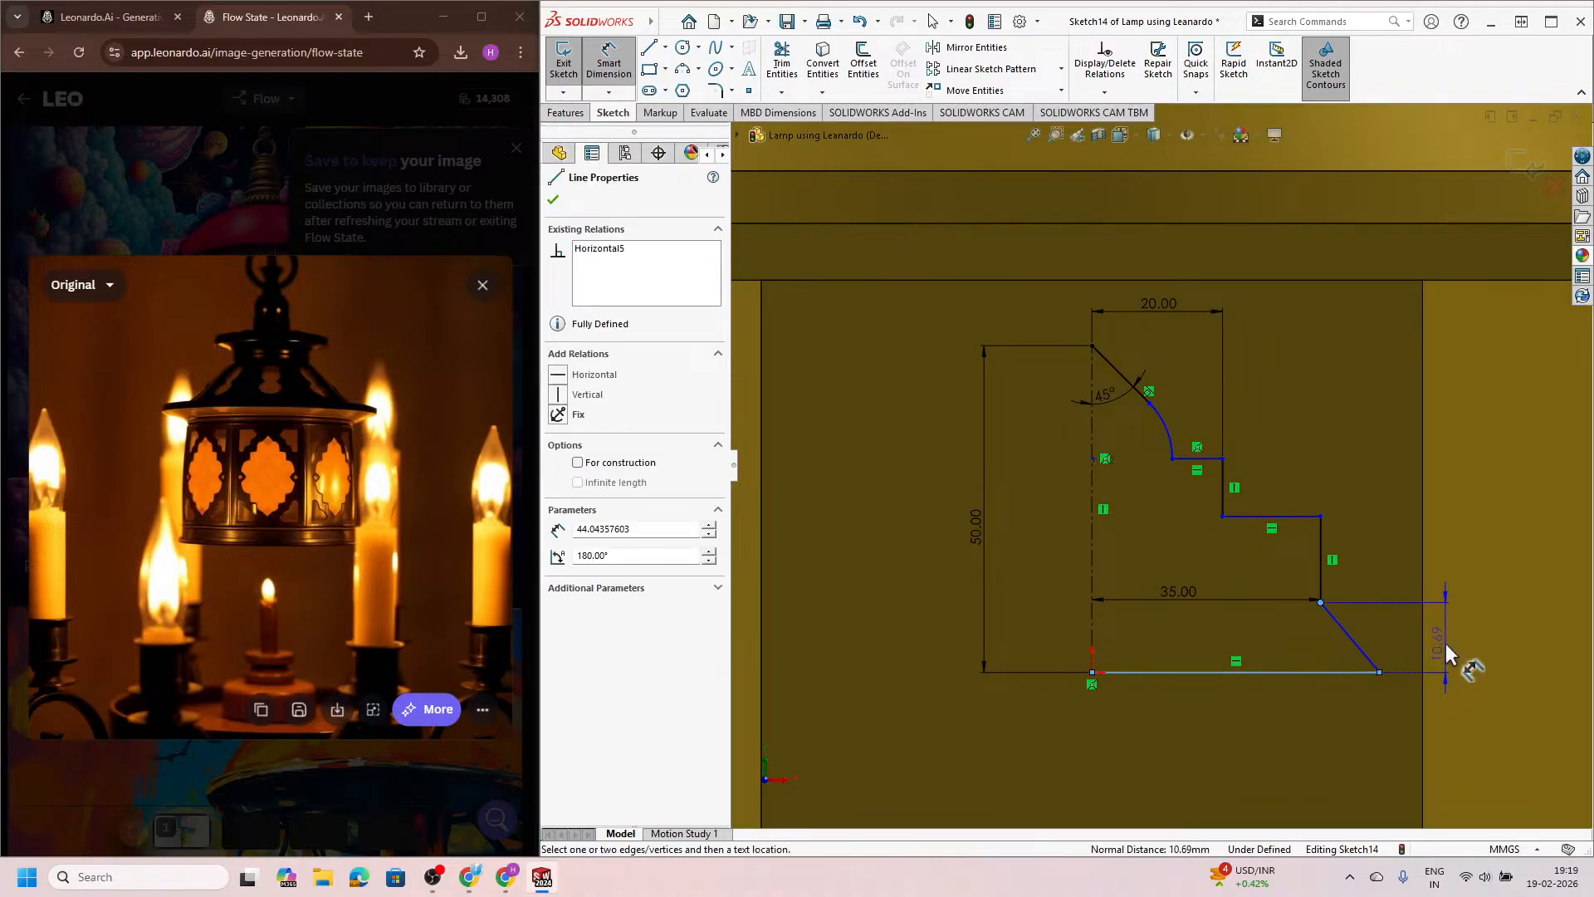
left_click(1468, 656)
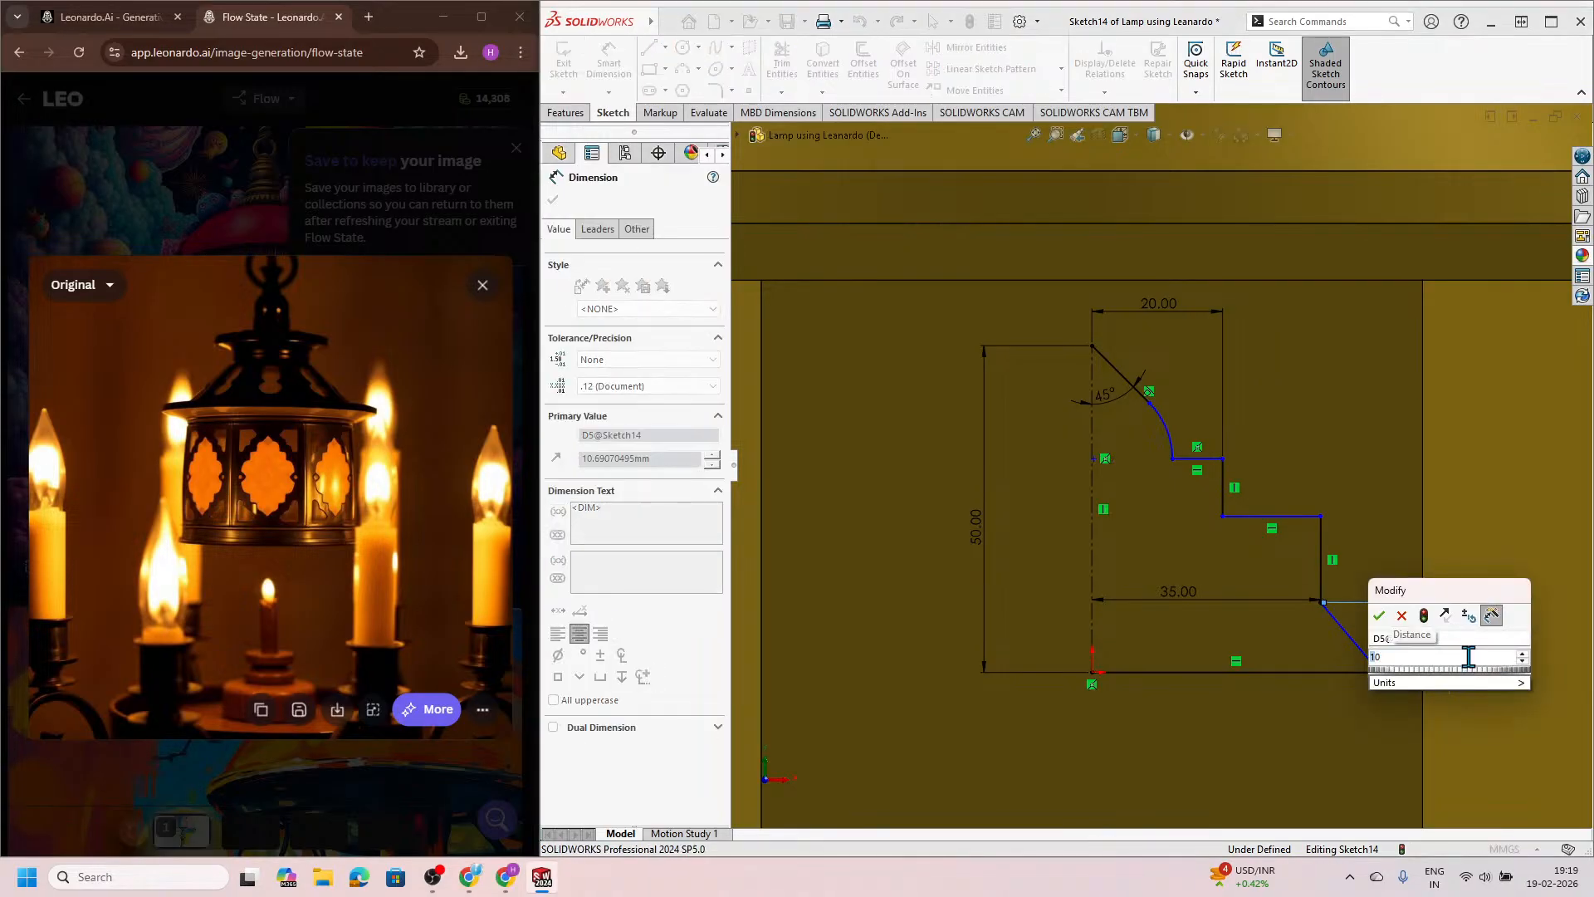
key("Return")
Step: Dimension the lower step's vertical line as 15 mm and the upper step's vertical line as 10 mm long
left_click(1321, 554)
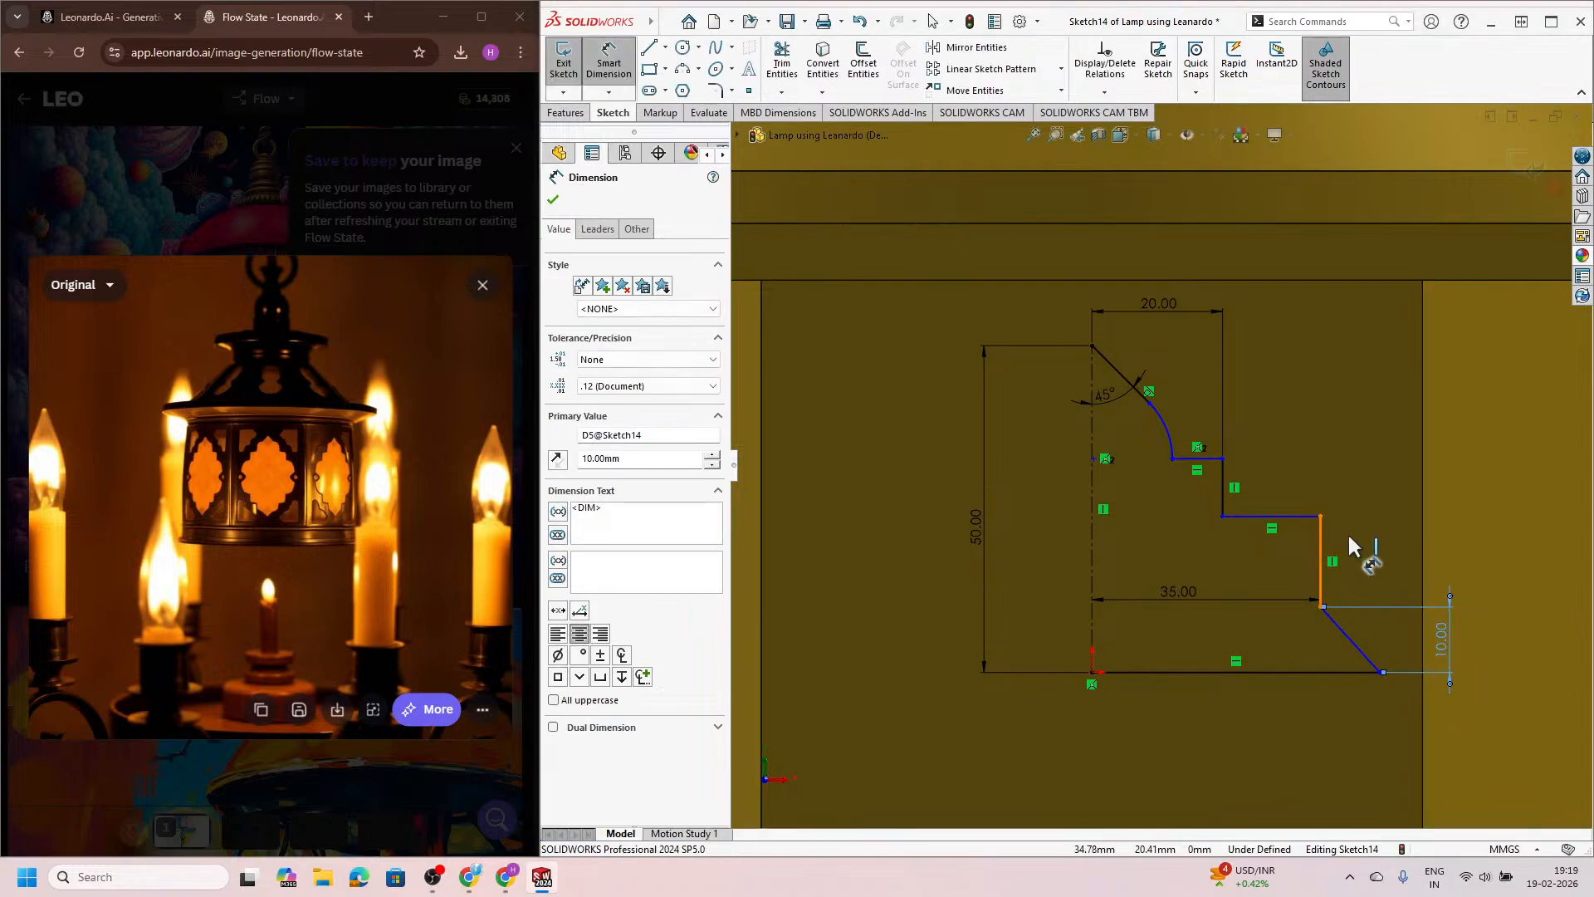
left_click(1371, 556)
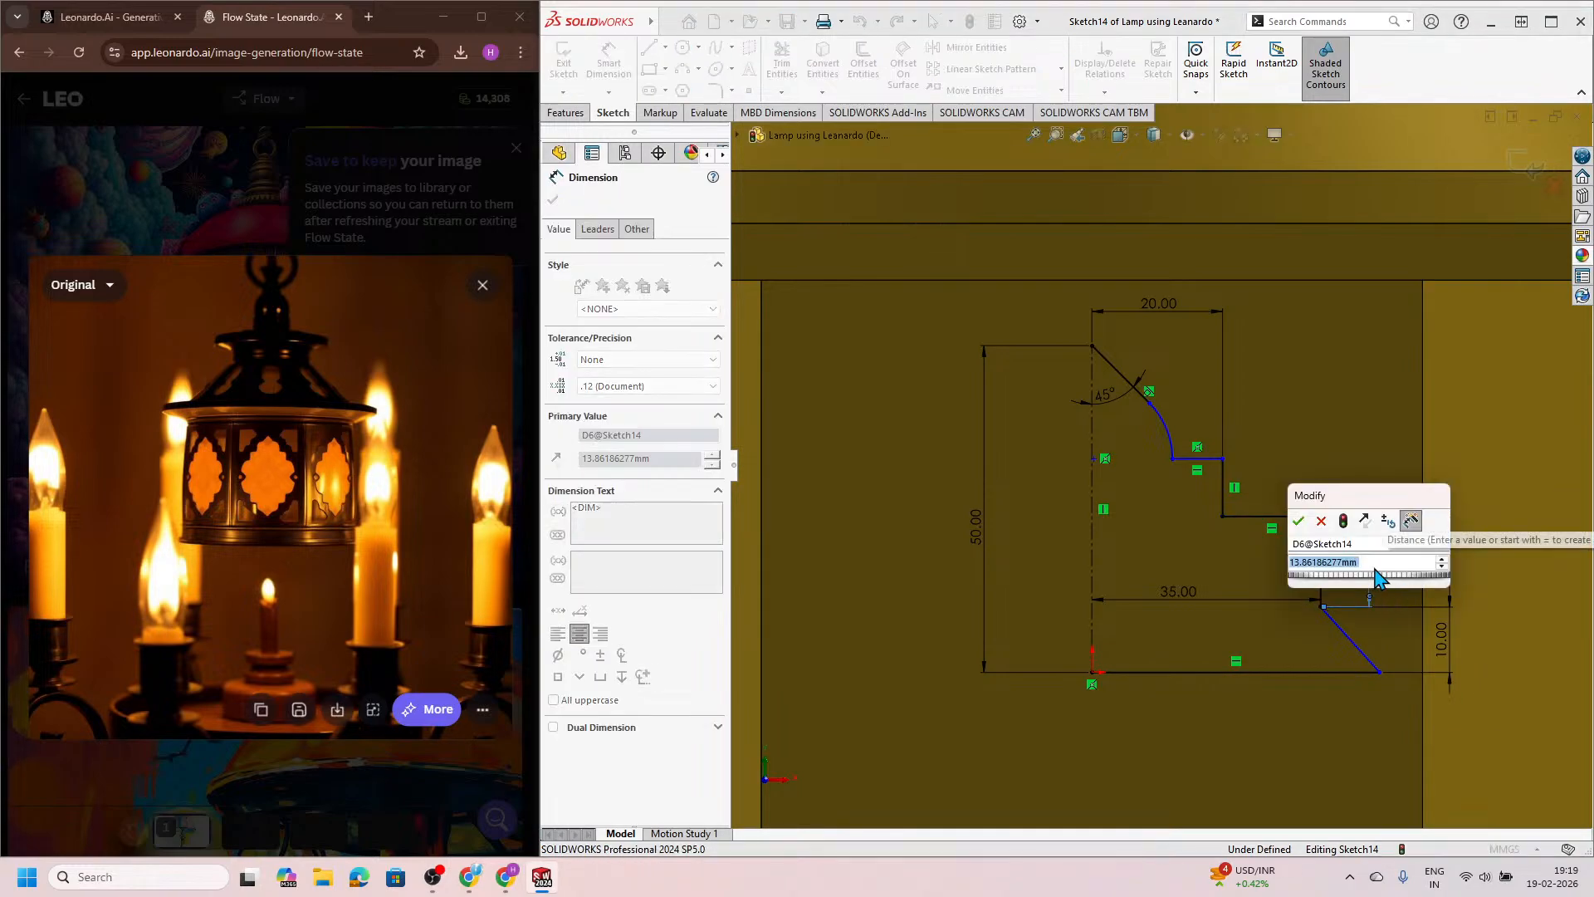
type("15.00mm")
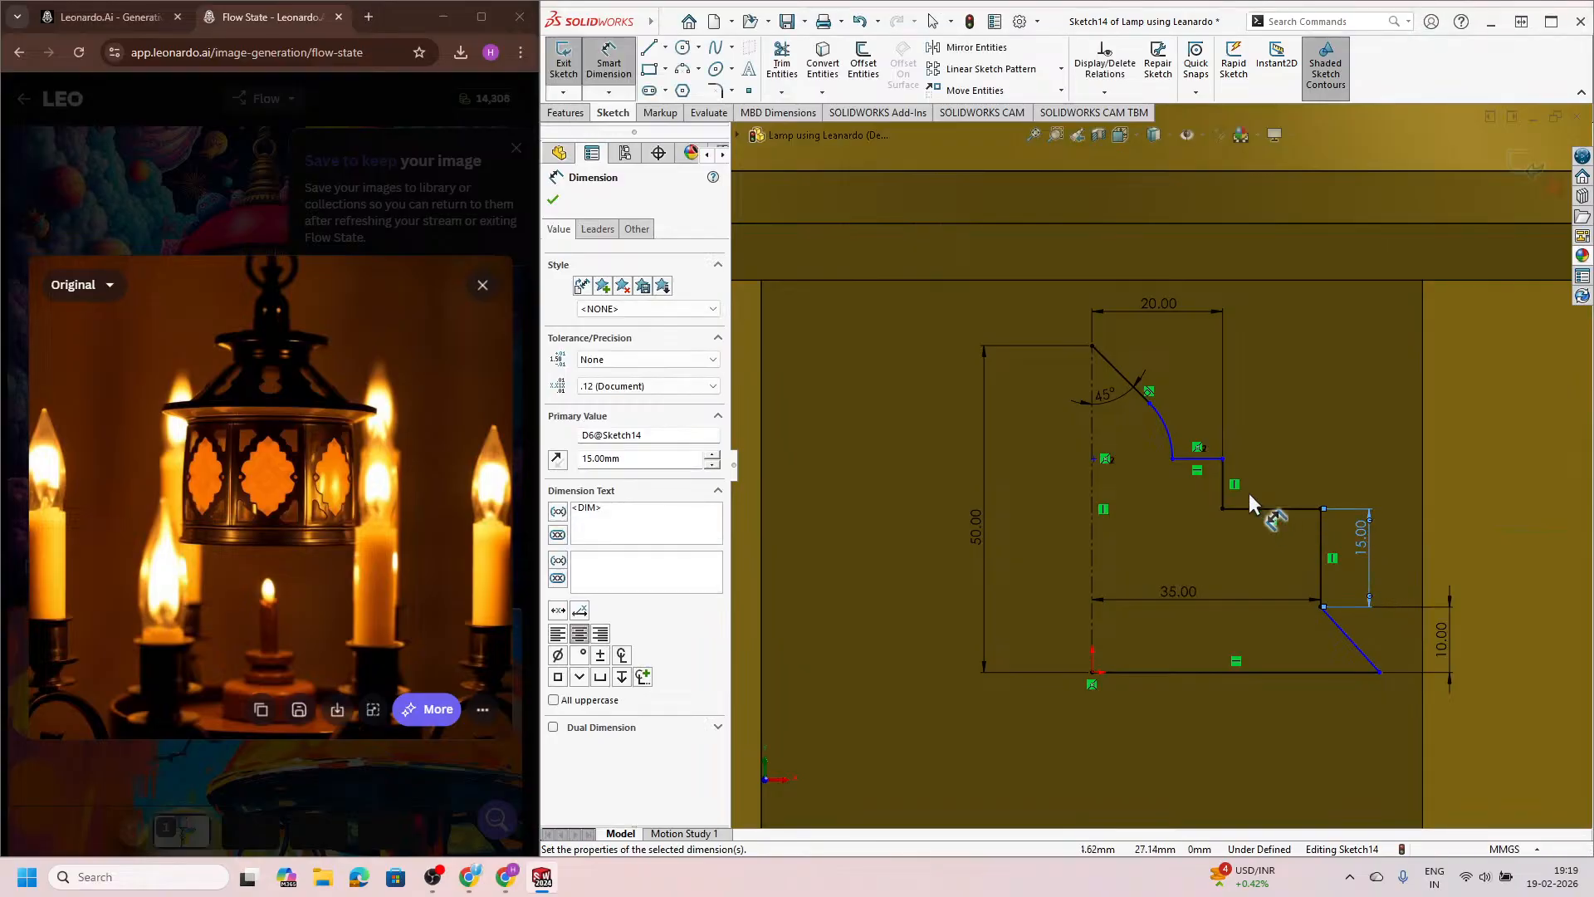
left_click(1228, 486)
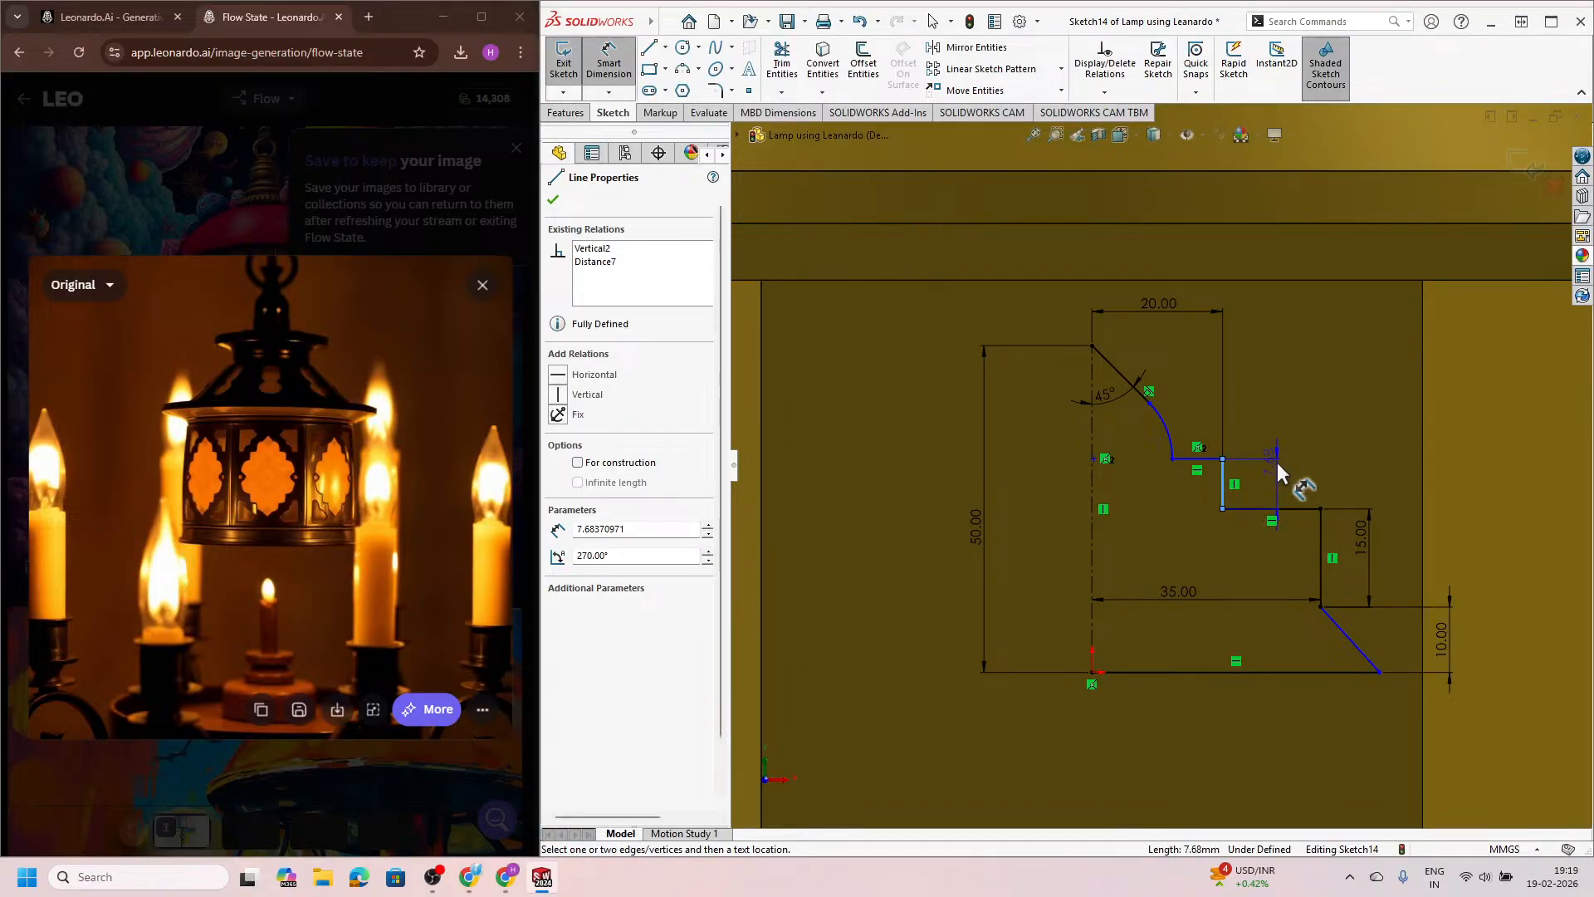
left_click(1296, 503)
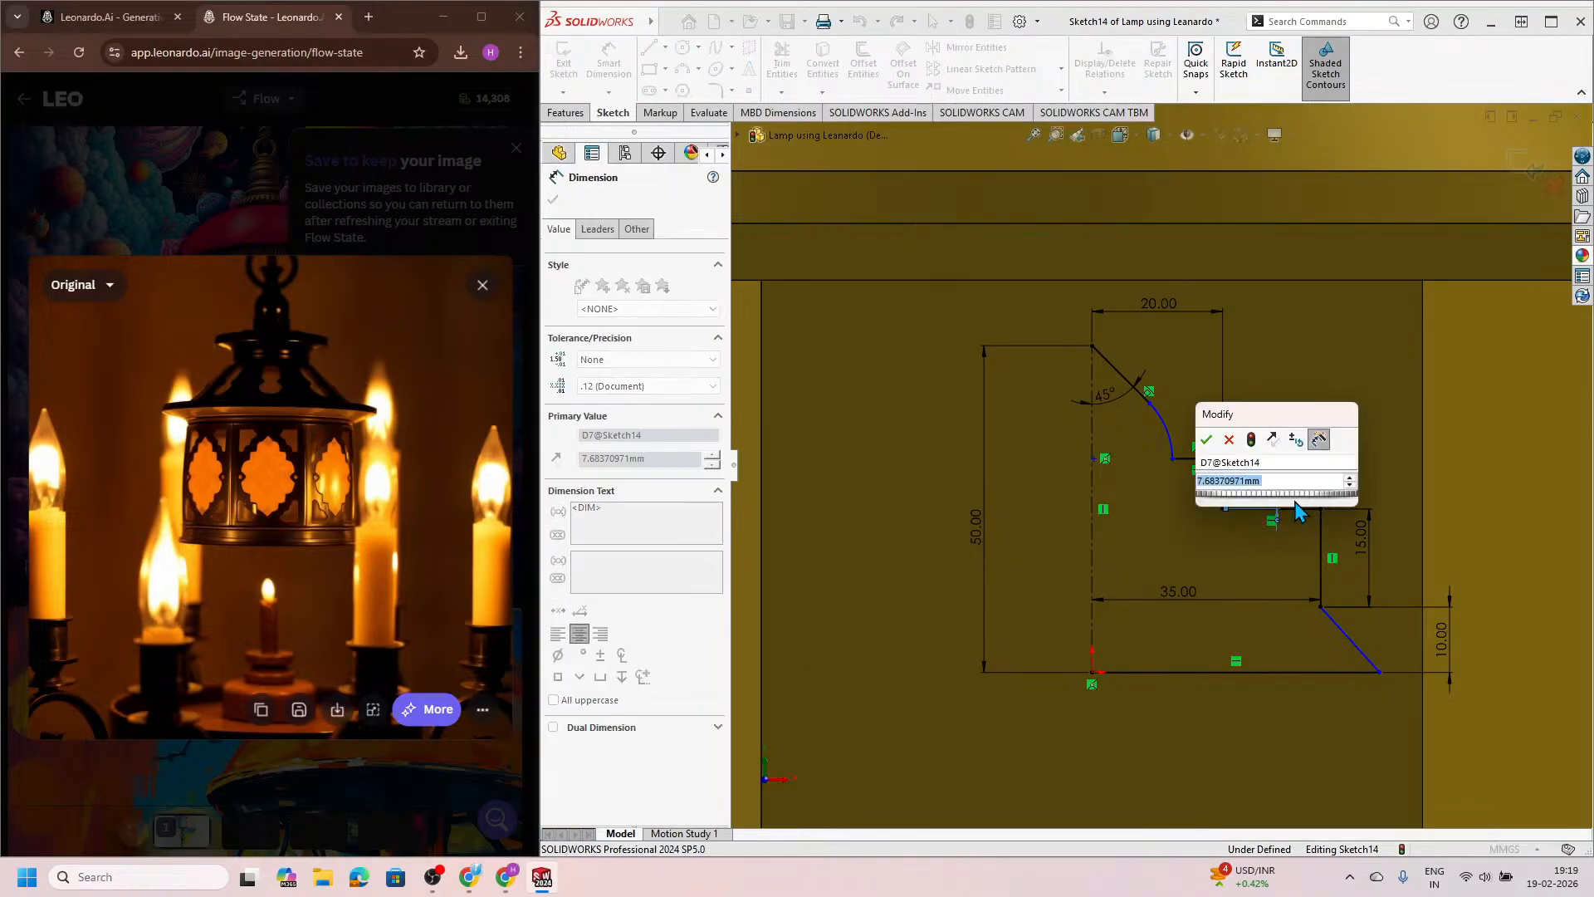
type("10")
key("Return")
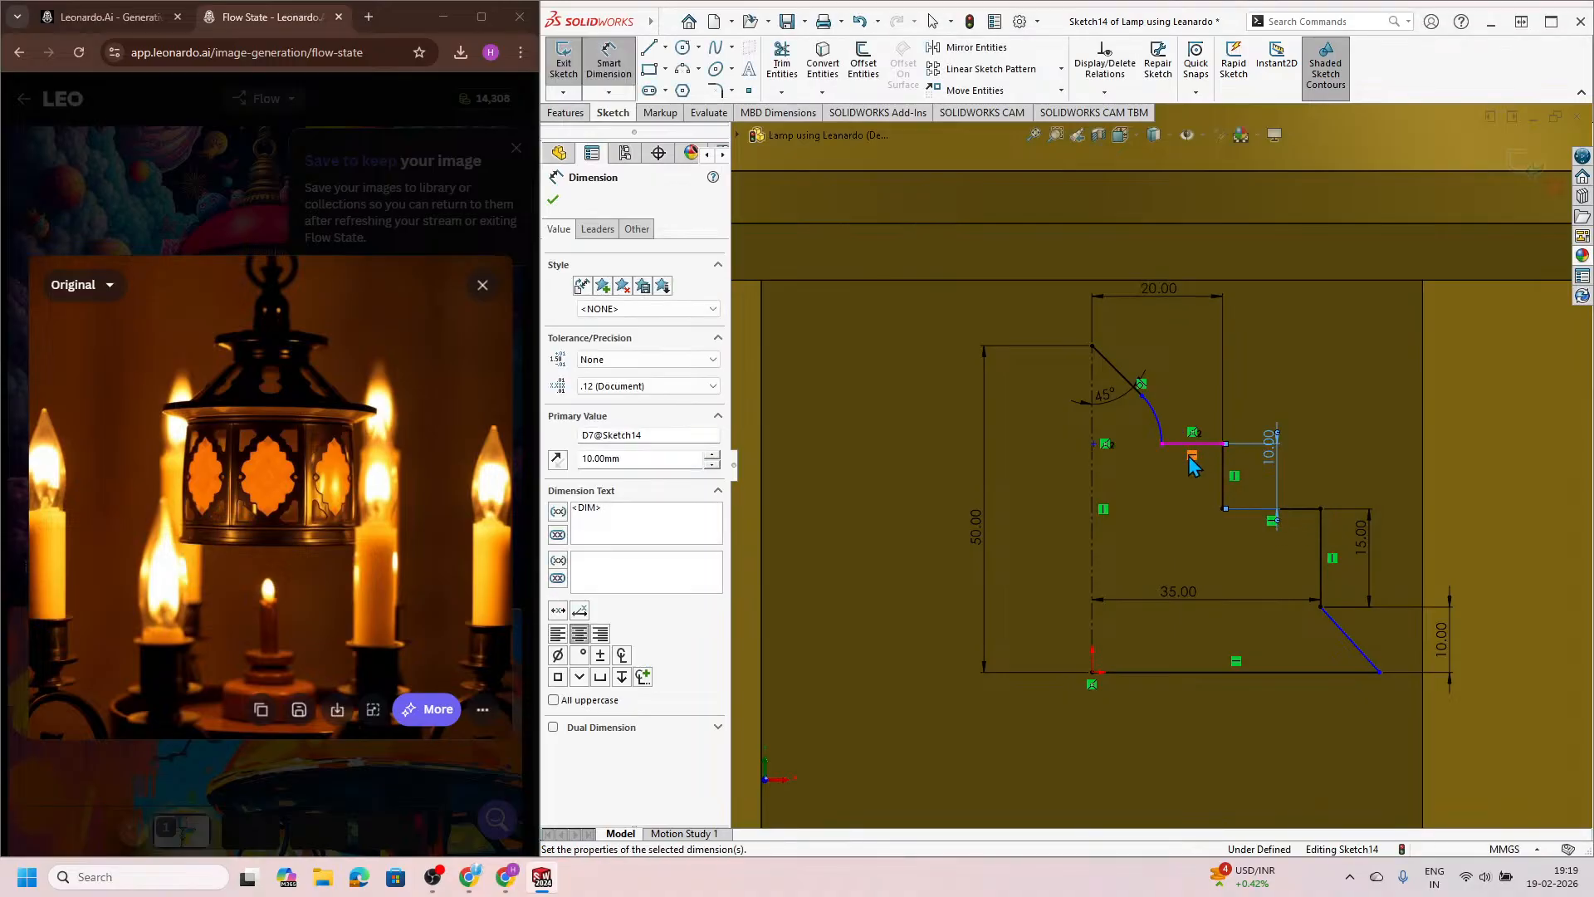
Step: Dimension the tangent arc below the upper slanted line with a 10 mm radius and finish dimensioning
scroll(1189, 457, "down", 2)
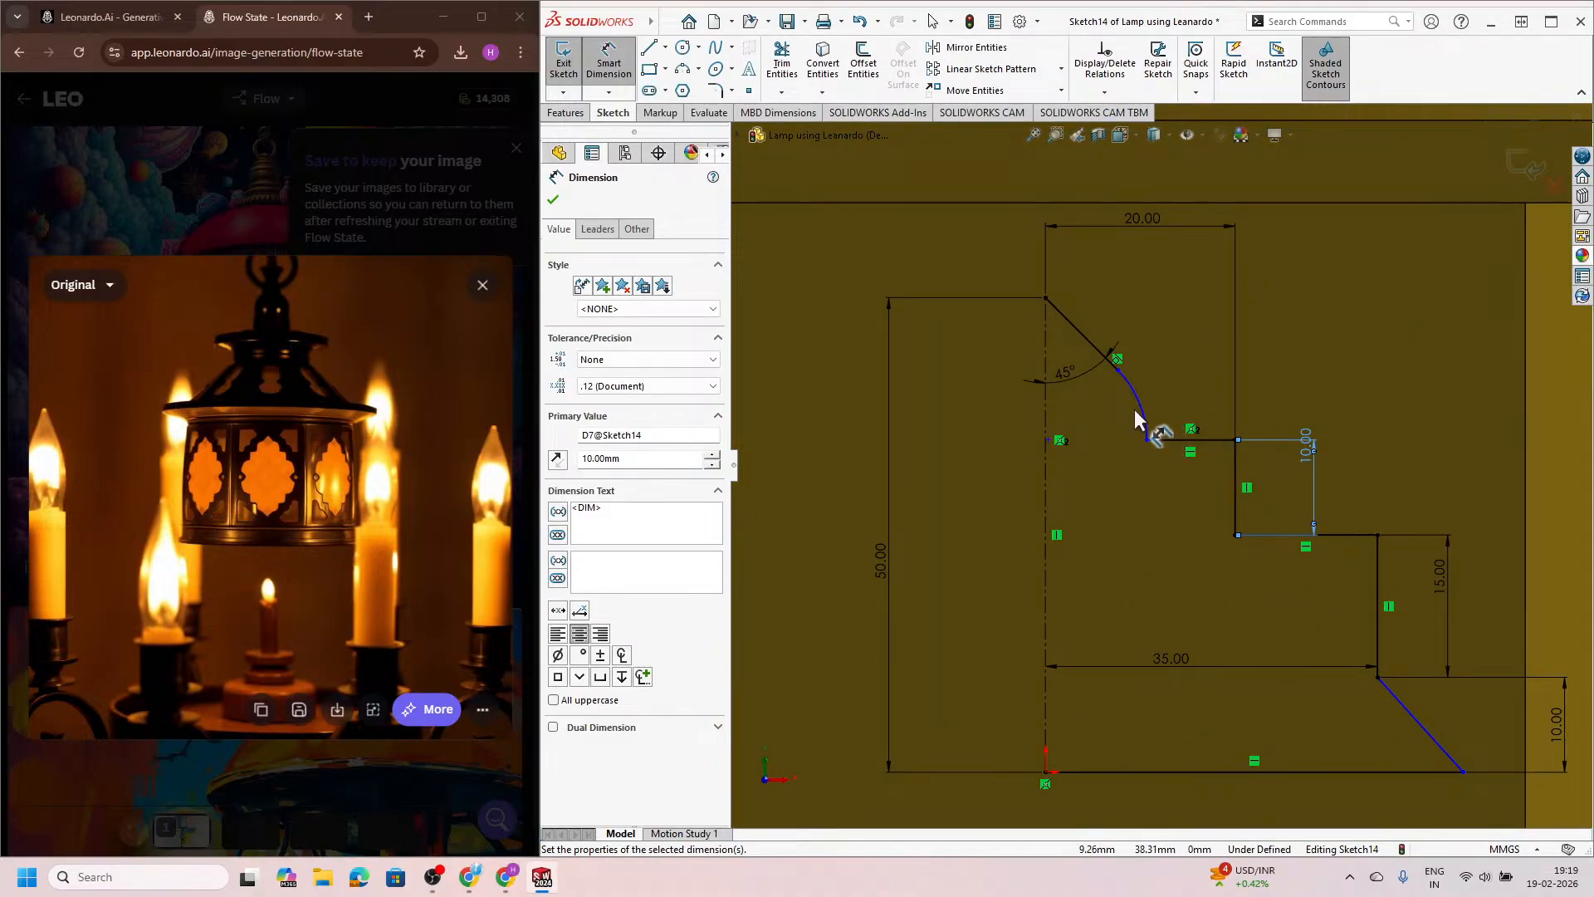
left_click(1138, 405)
left_click(1182, 381)
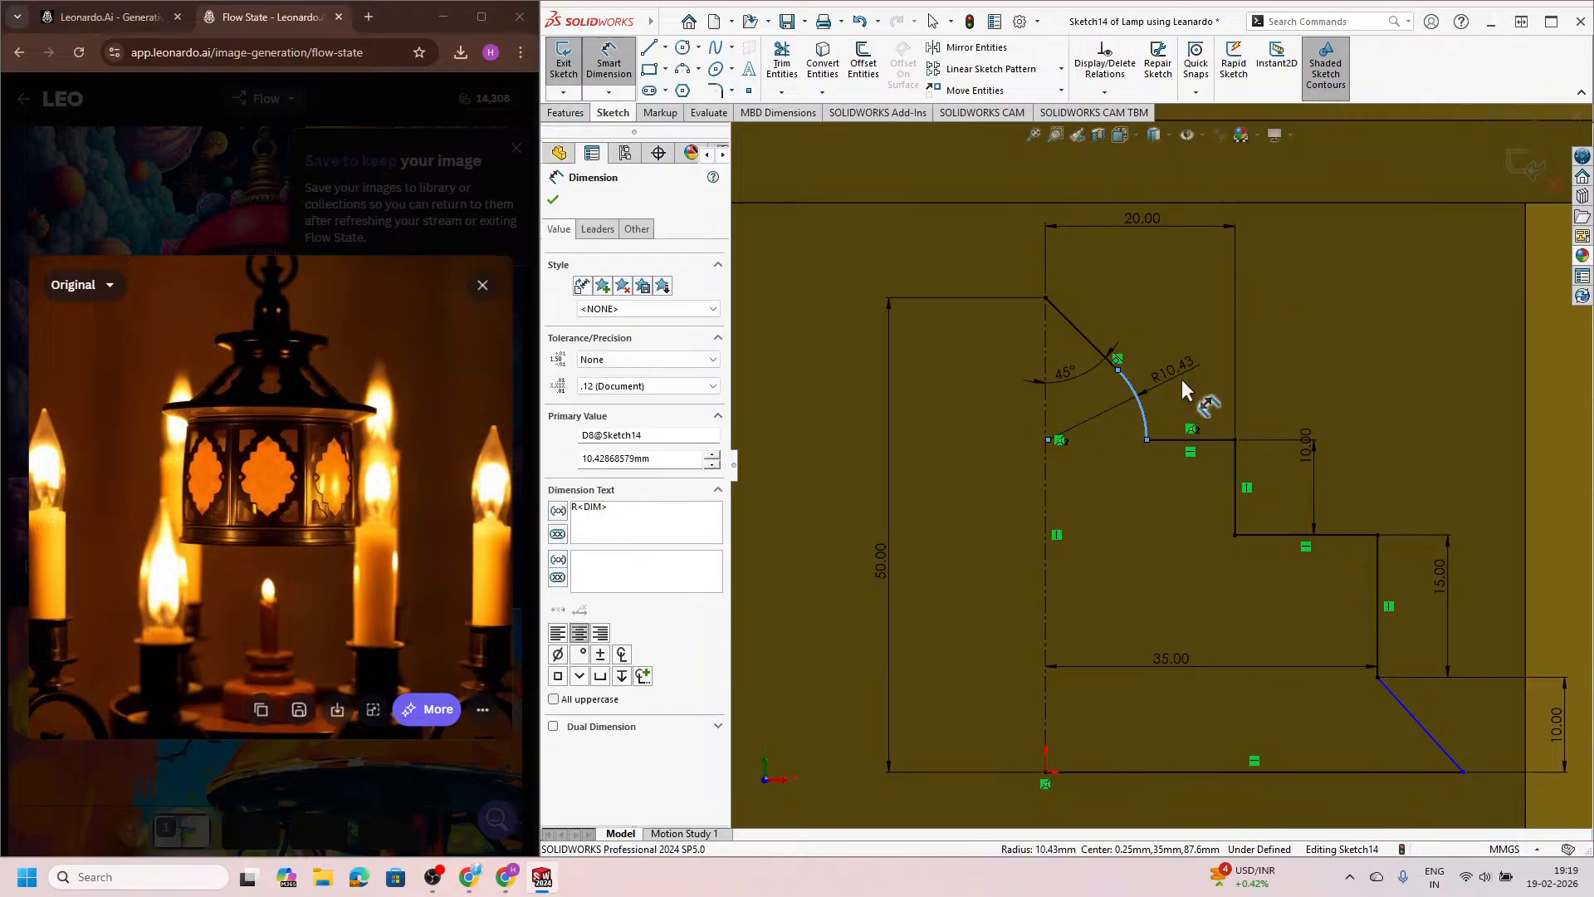
key("Return")
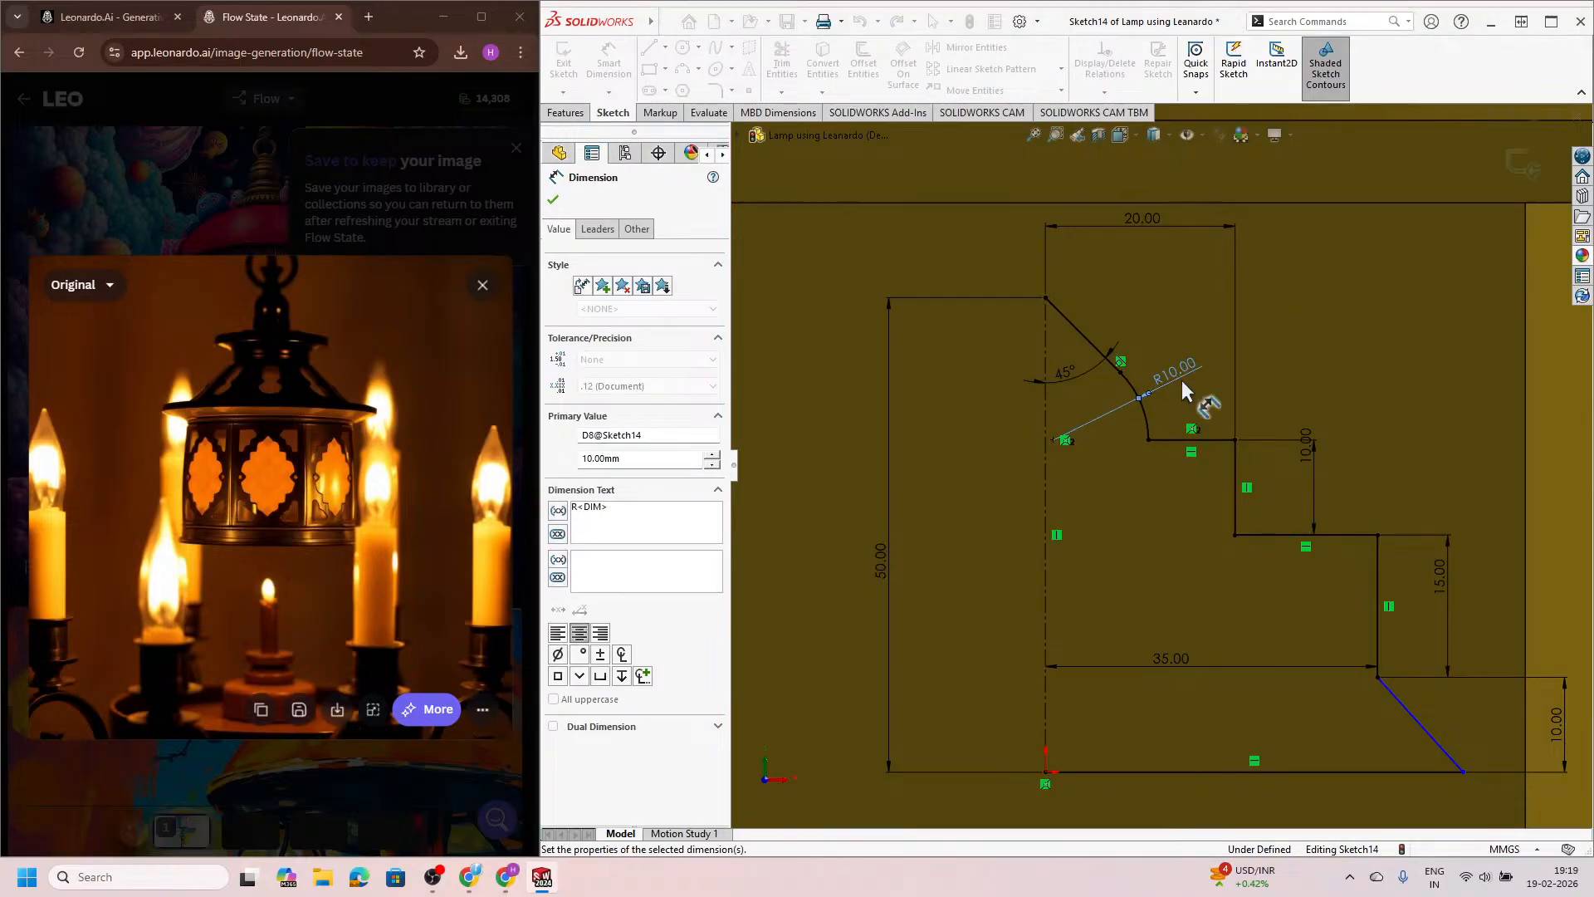
scroll(1226, 501, "up", 4)
key("Escape")
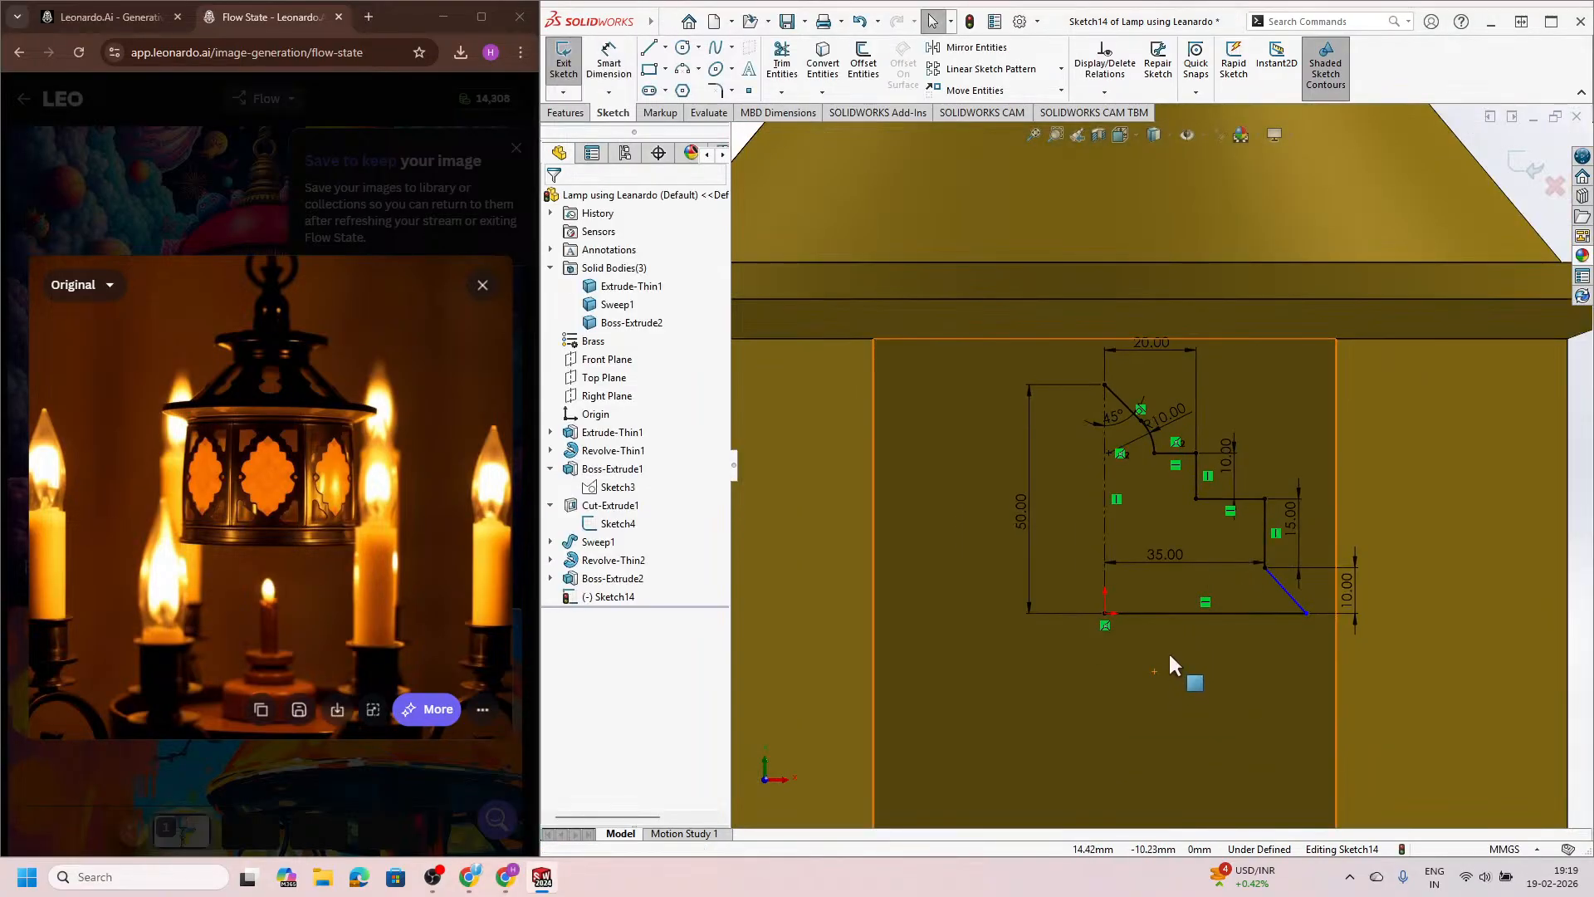
Step: Convert the vertical construction centerline to a regular sketch line so that it closes the profile
left_click(1105, 521)
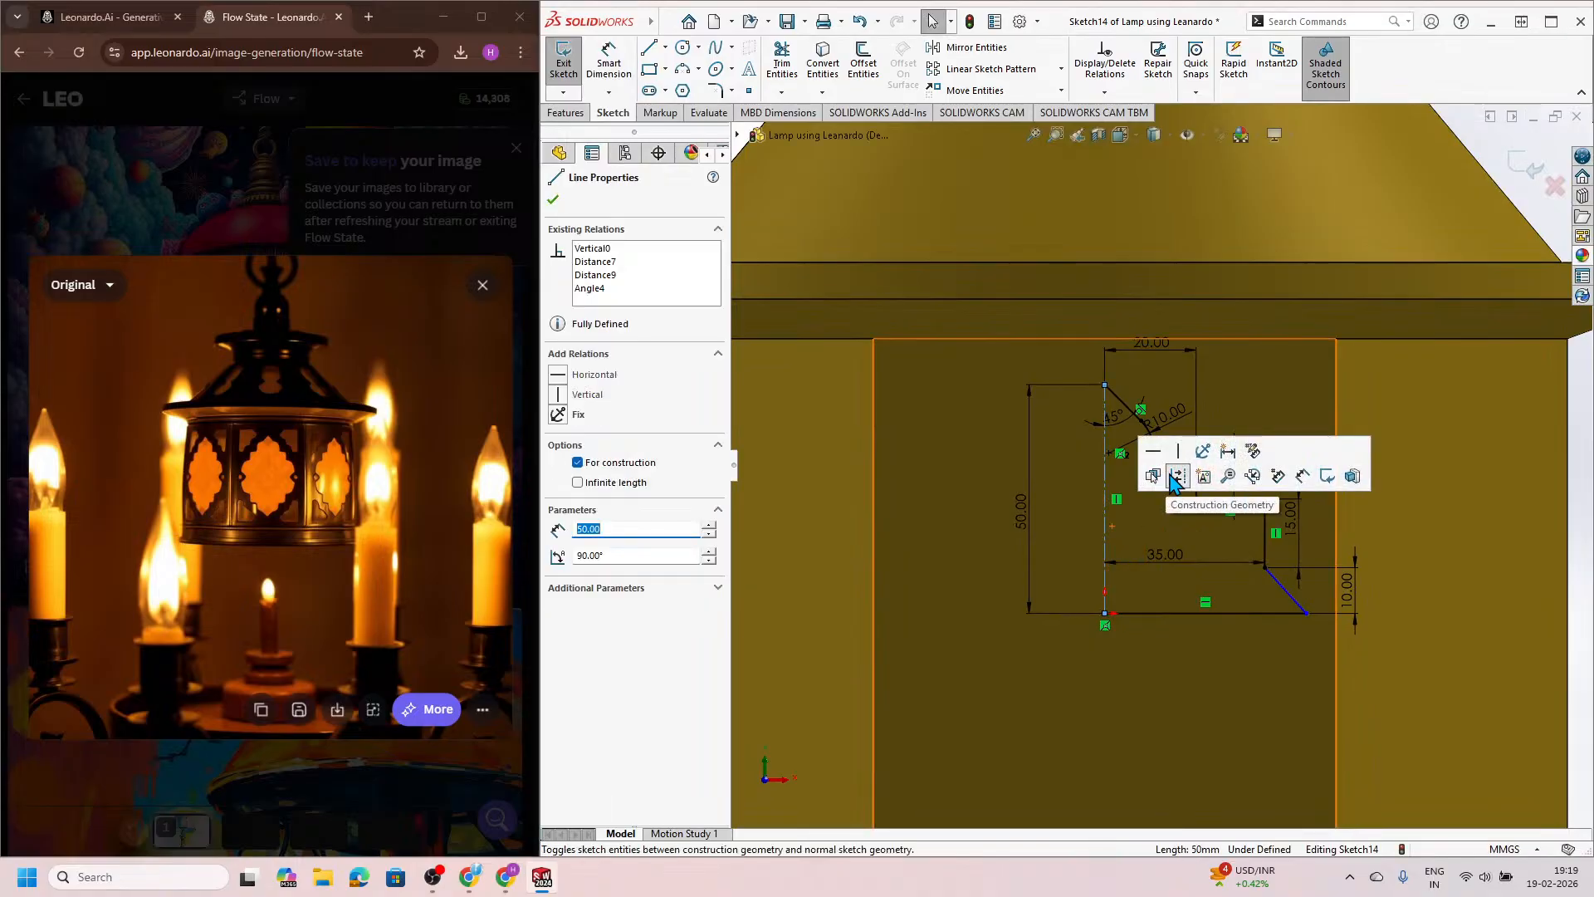
left_click(1177, 476)
scroll(1142, 606, "up", 4)
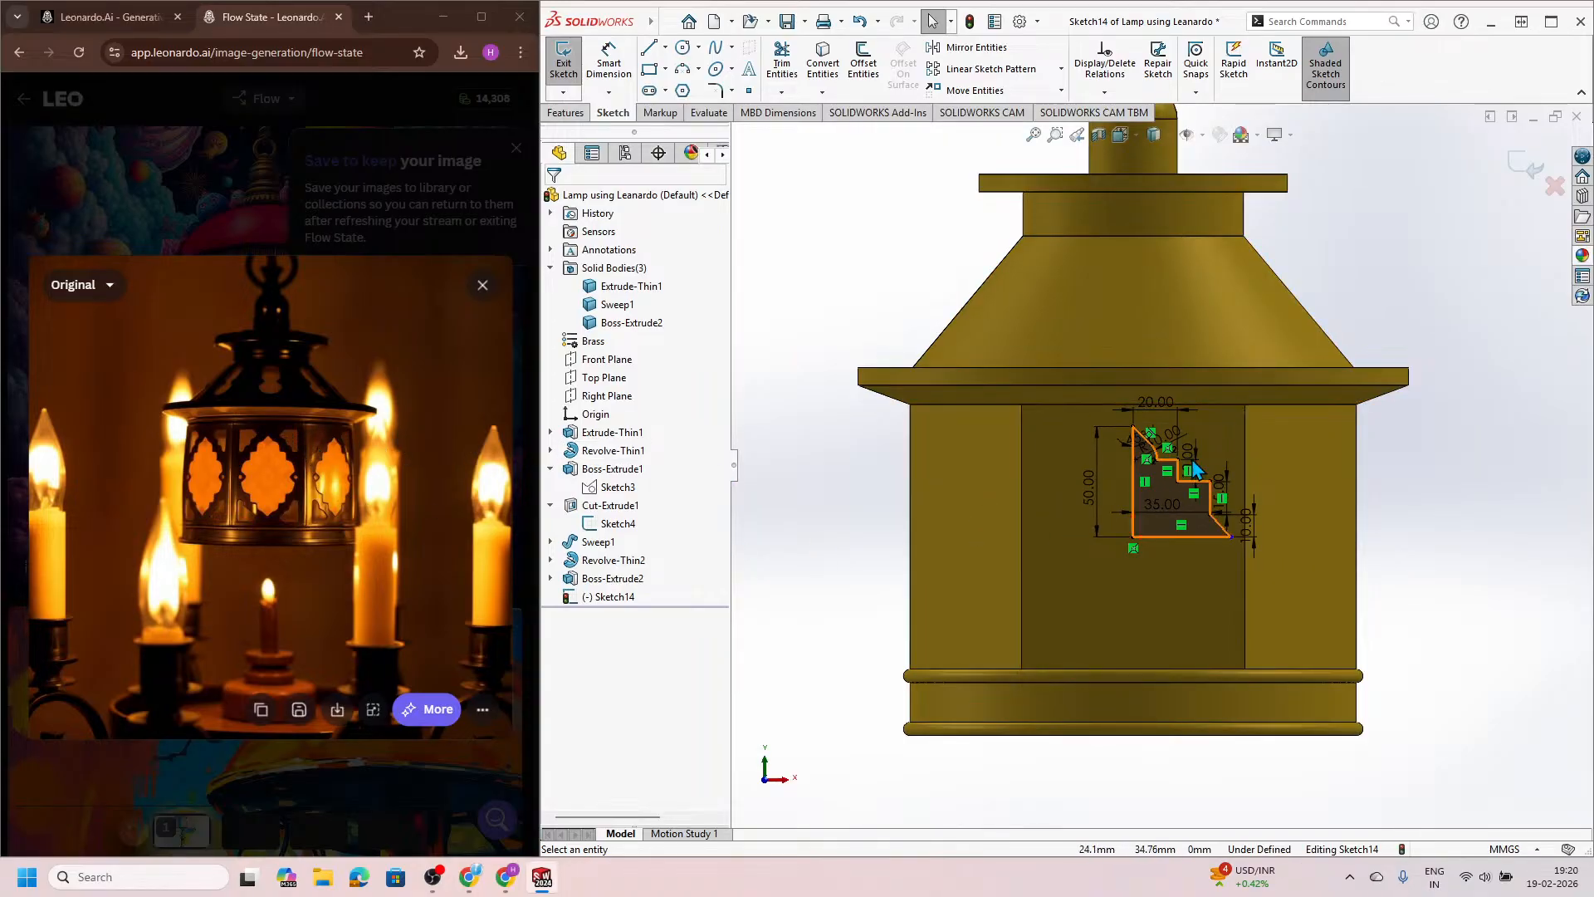
scroll(1193, 456, "down", 2)
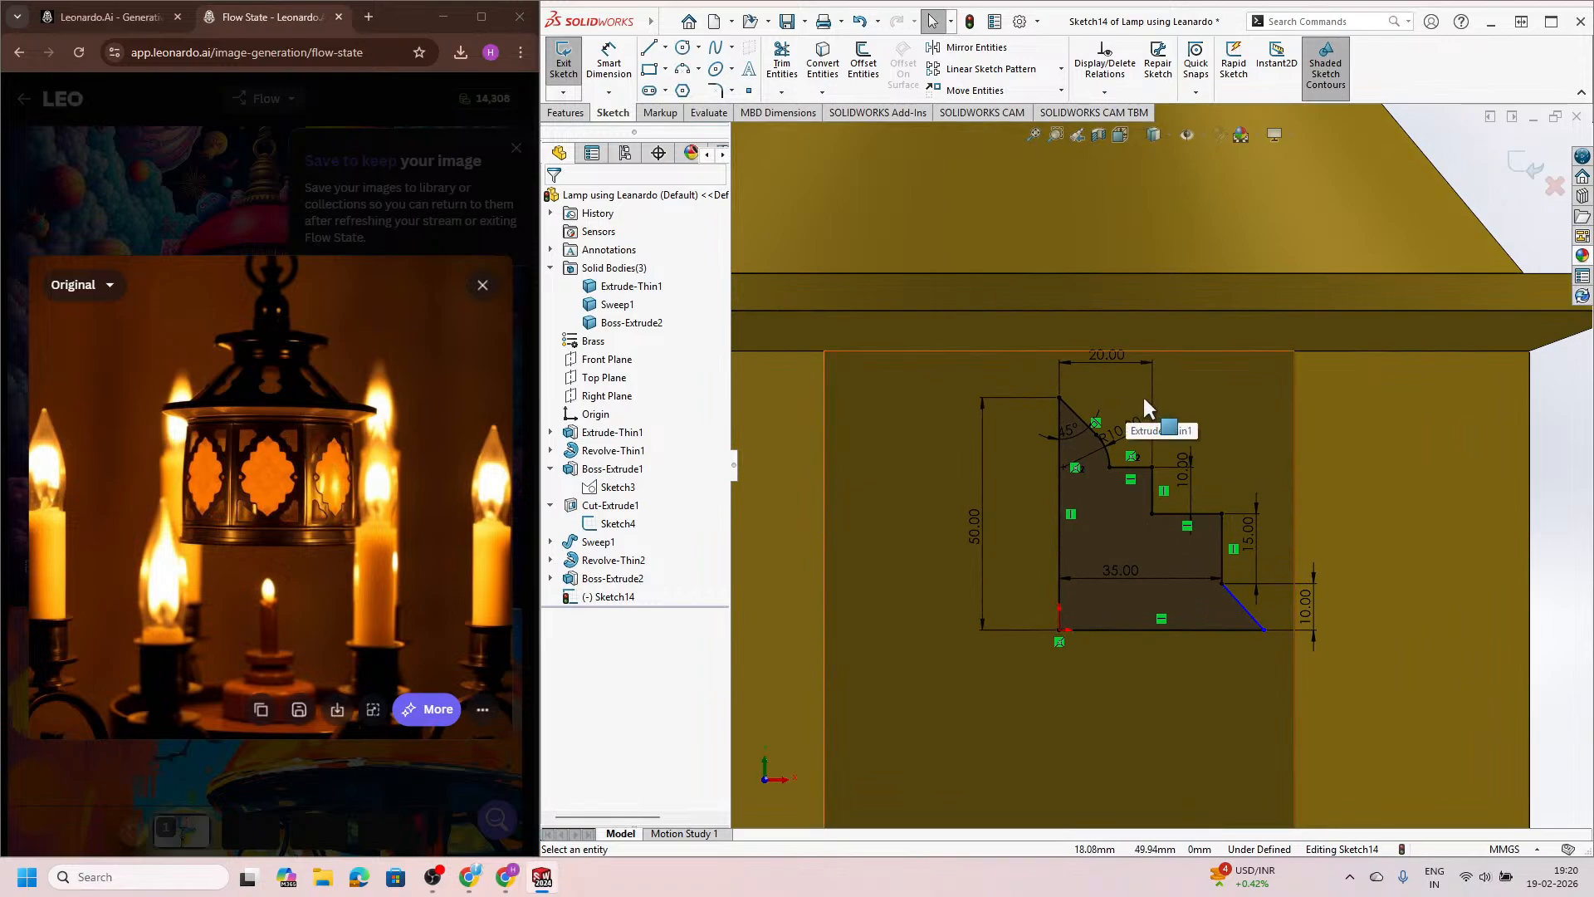
scroll(1251, 635, "down", 1)
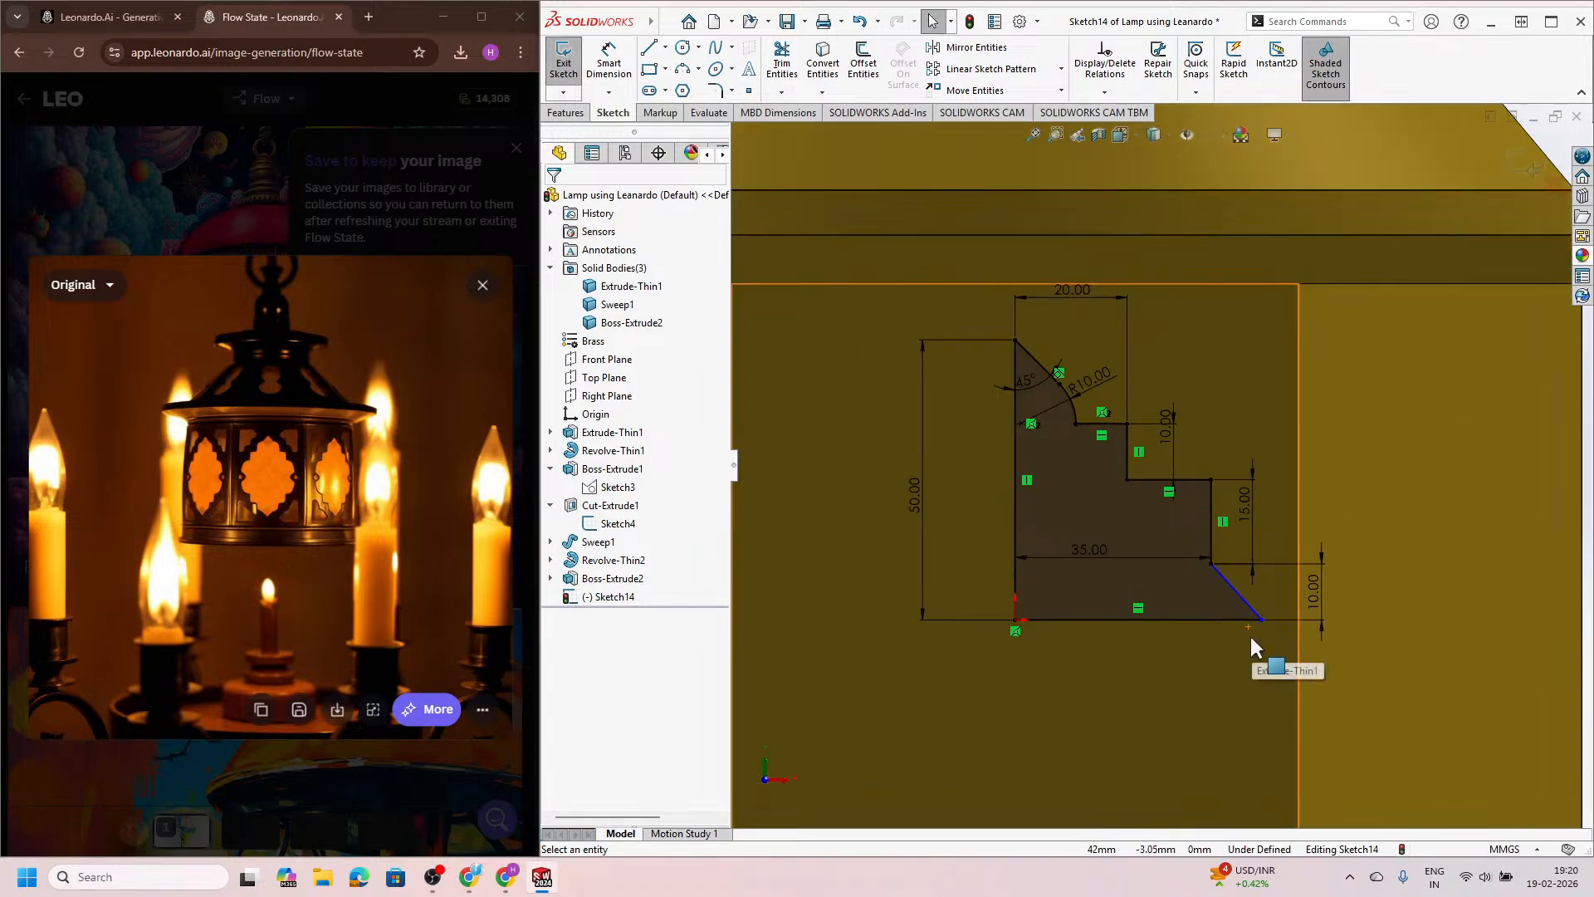
scroll(1231, 620, "down", 2)
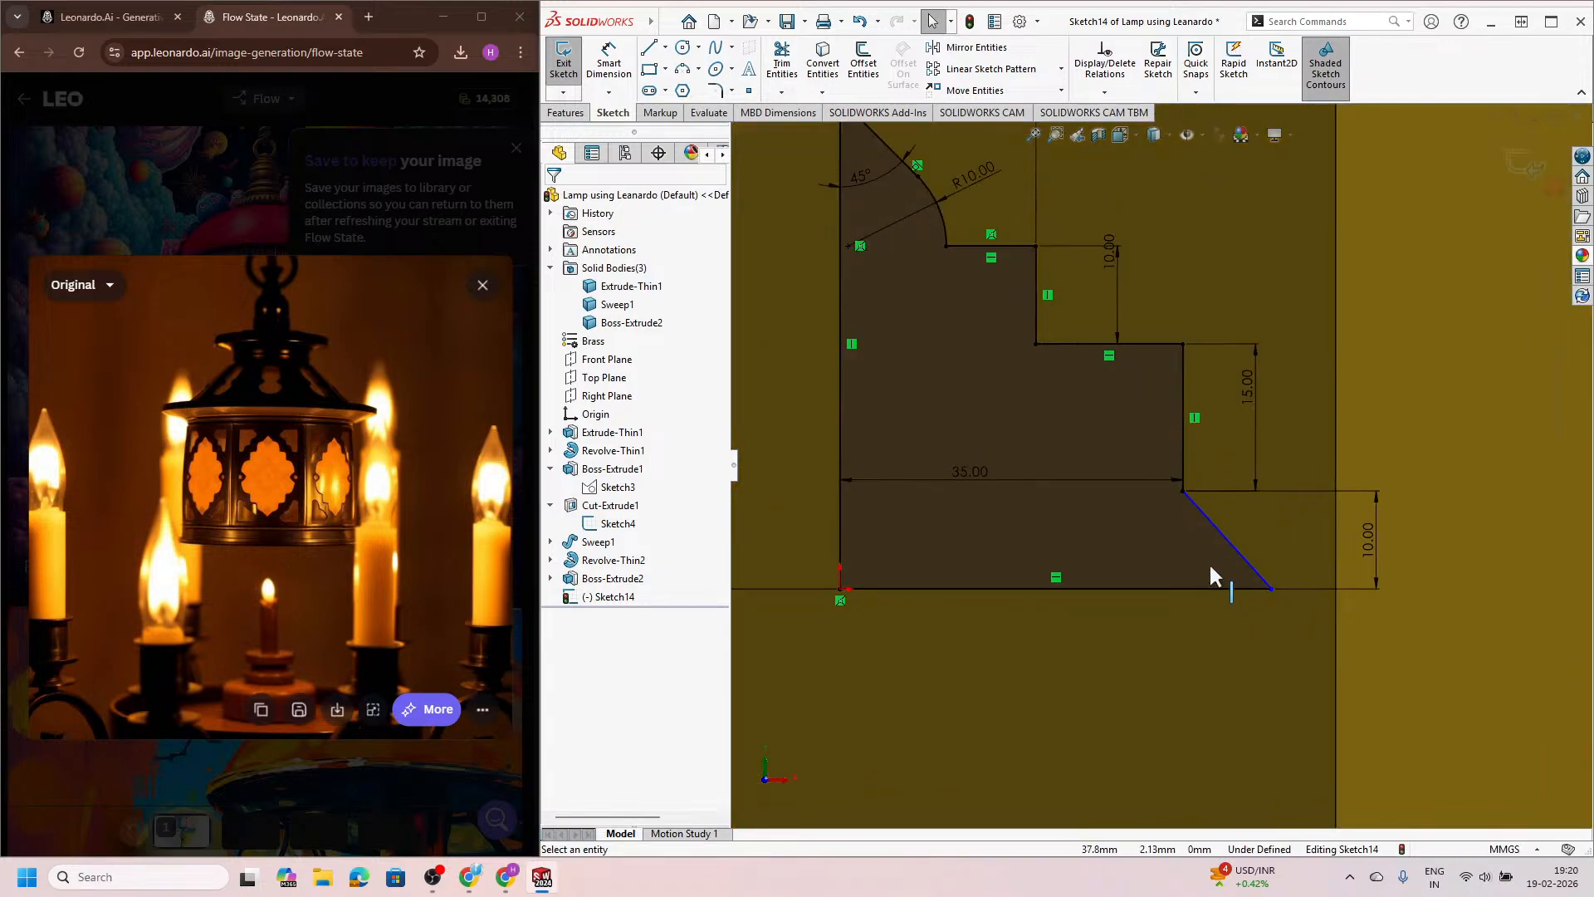
left_click(1205, 515)
left_click(1184, 460, "ctrl")
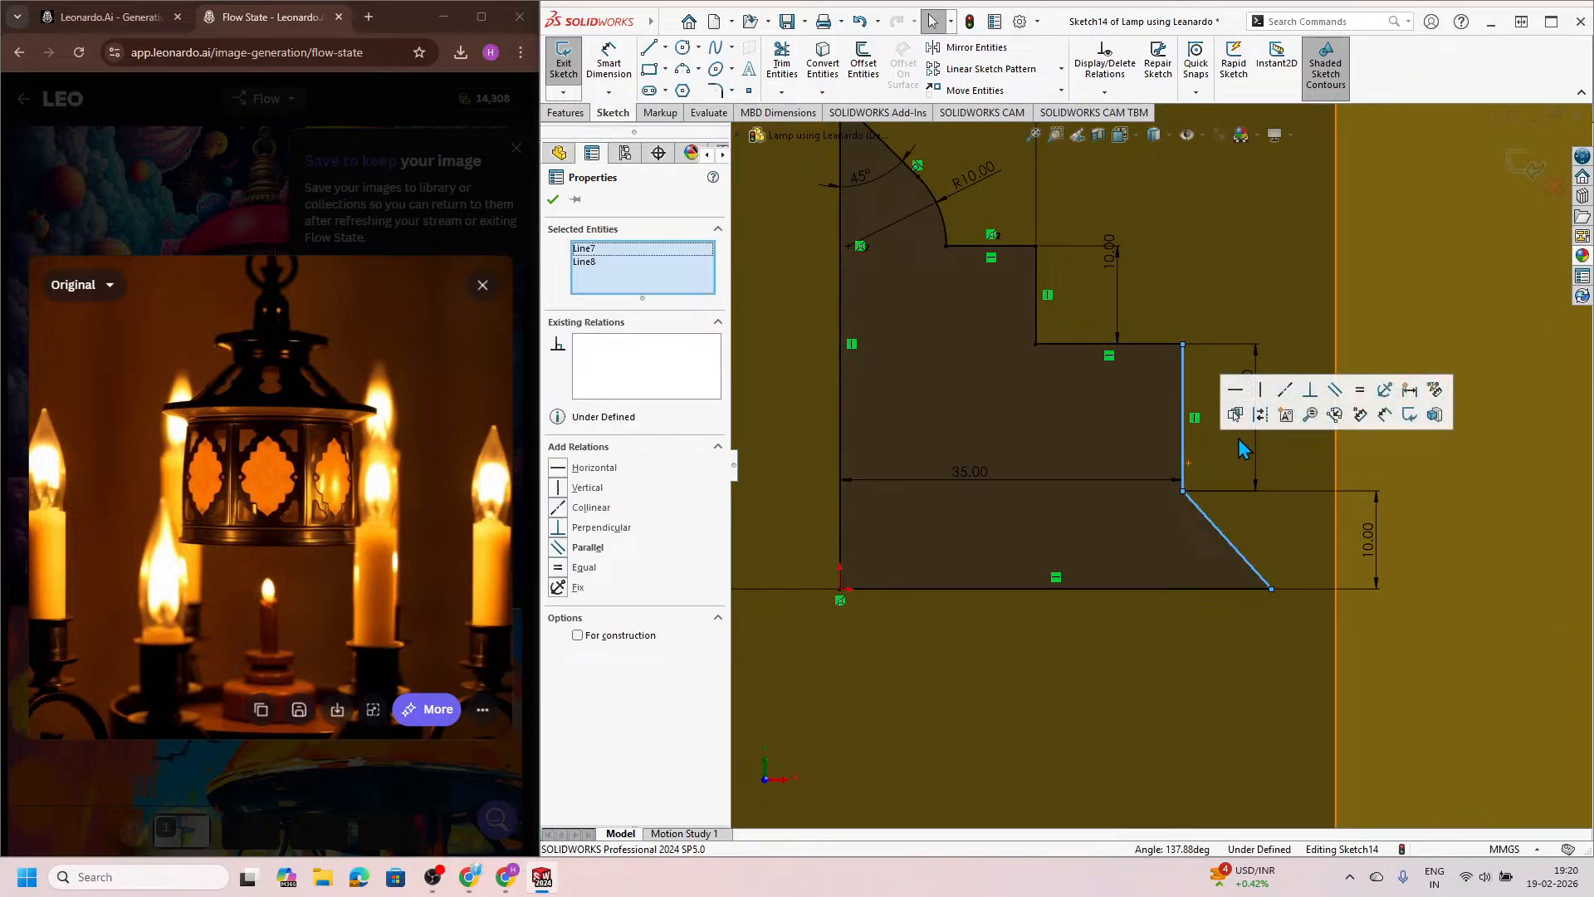
key("Escape")
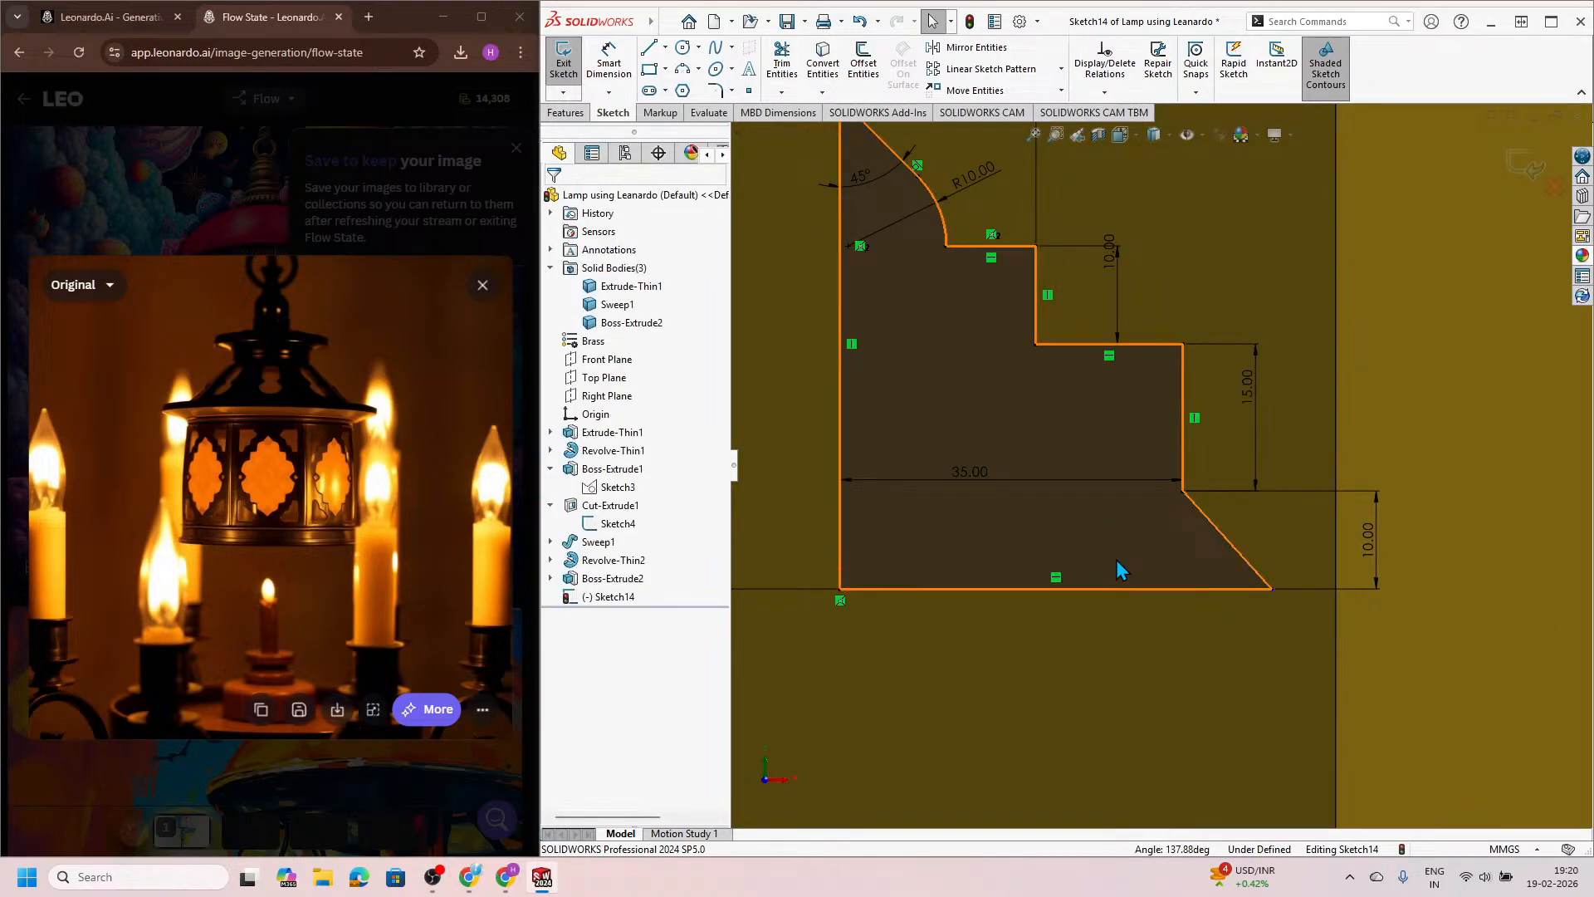
Step: Dimension the angle between the lower slanted line and the vertical line above it as 45° and exit the sketch
left_click(607, 60)
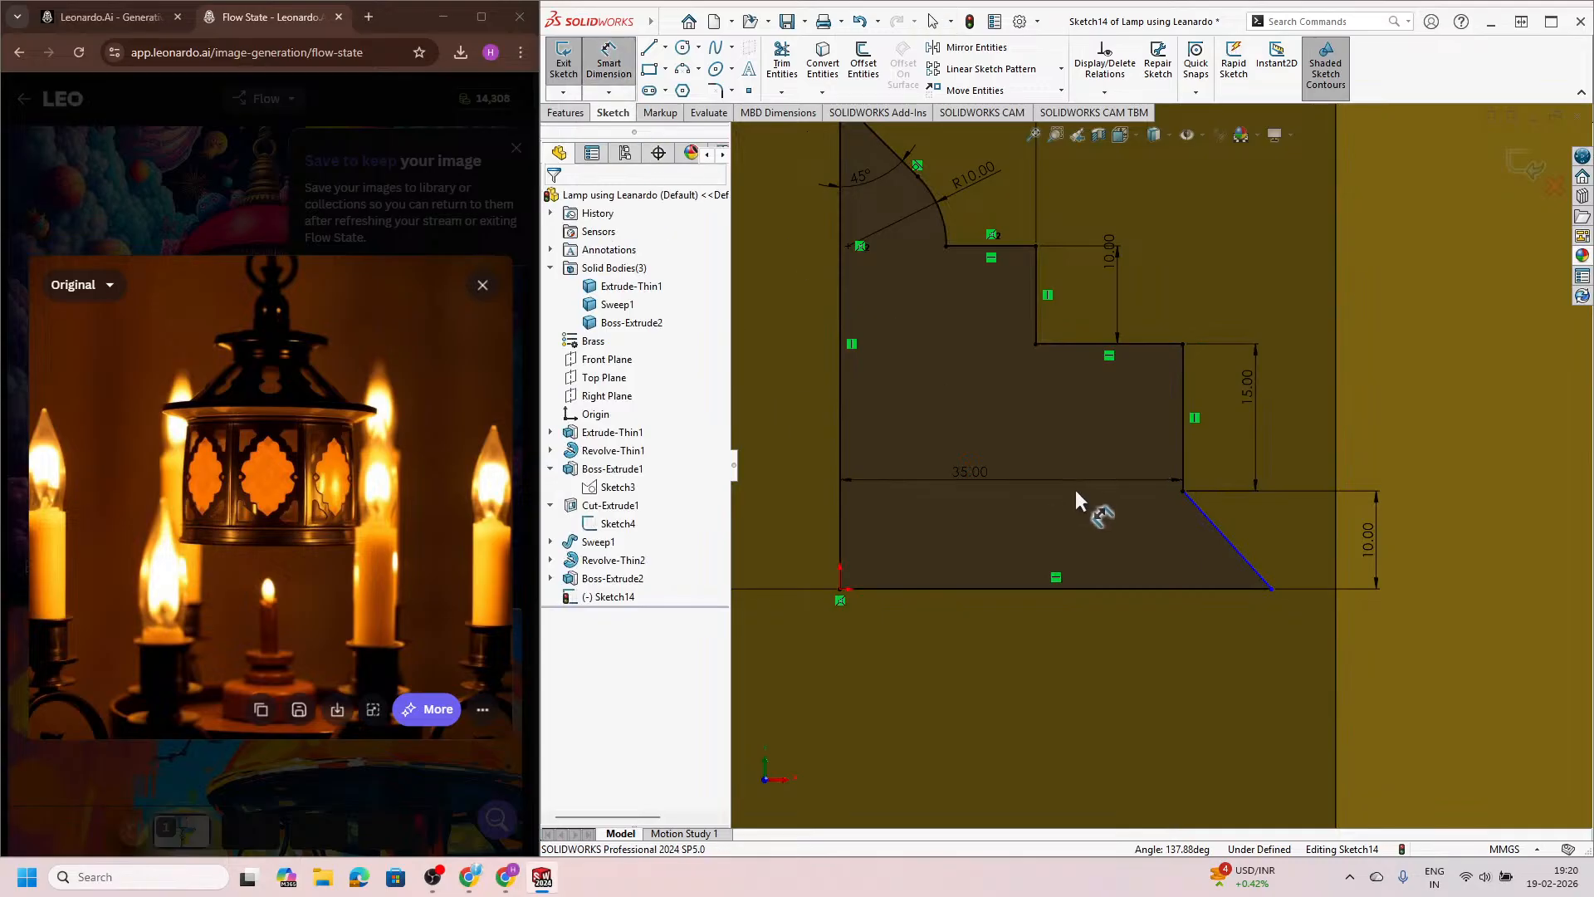
left_click(1219, 541)
left_click(1185, 459)
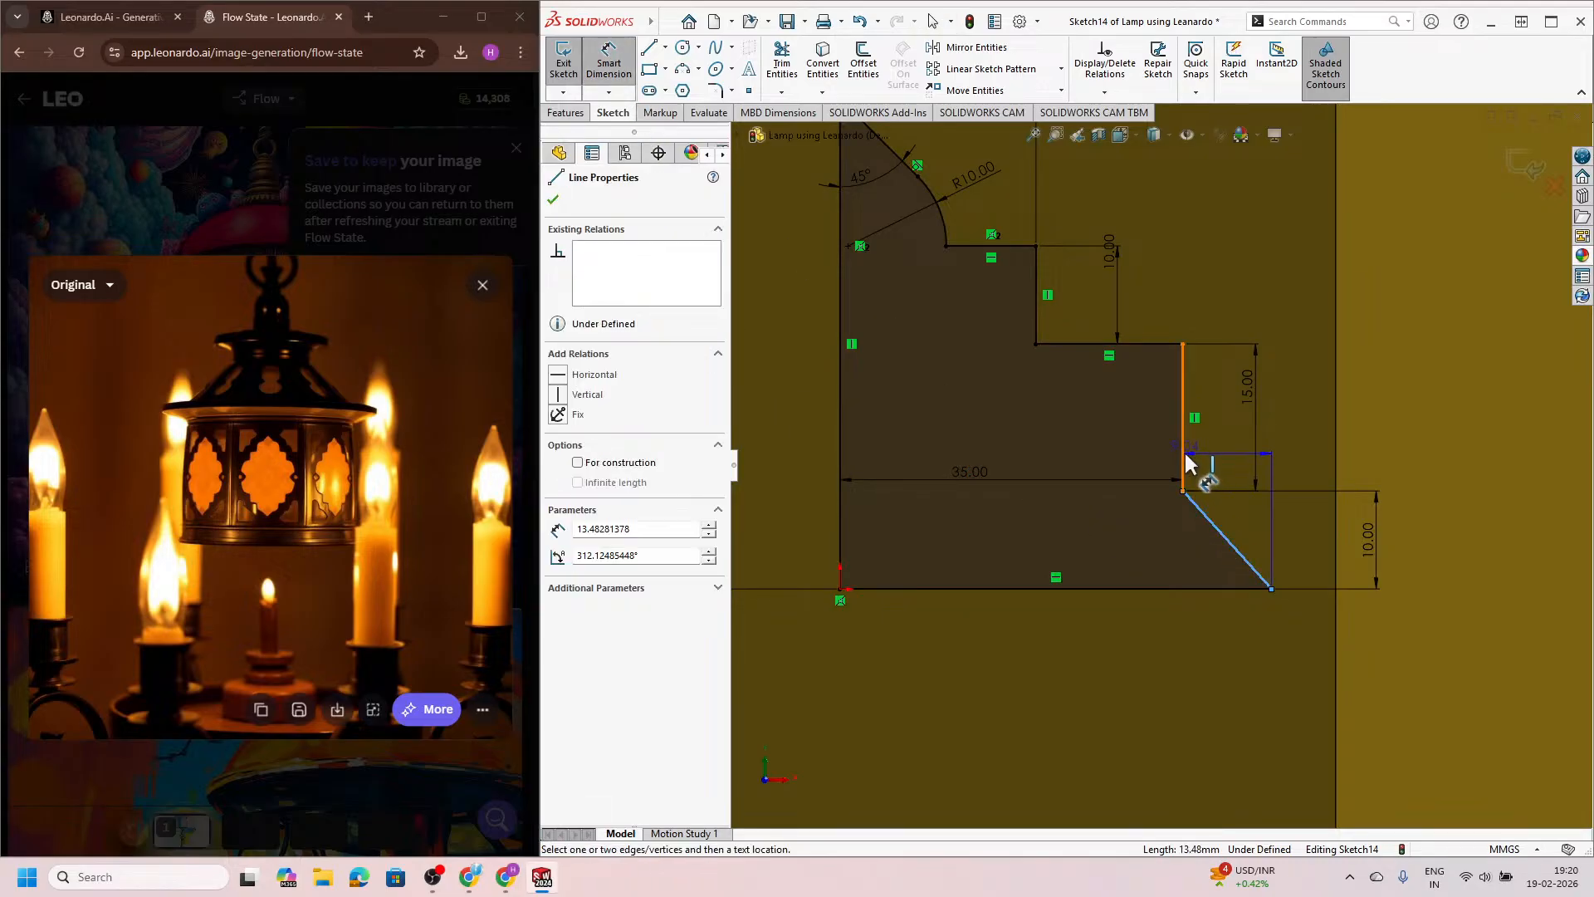
left_click(1223, 615)
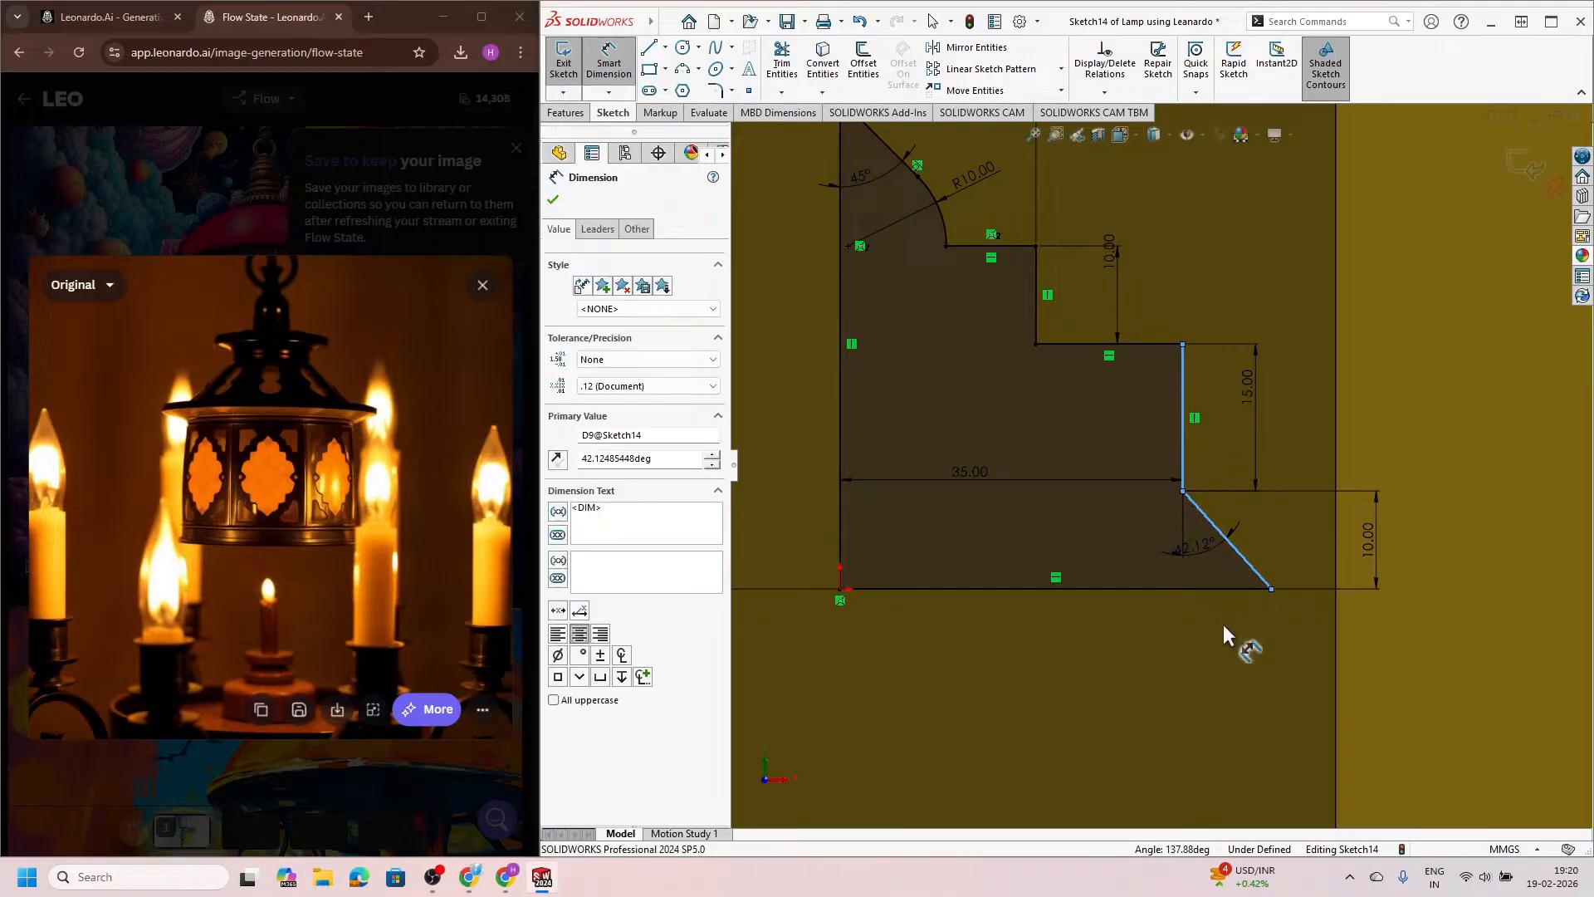
type("45")
key("Return")
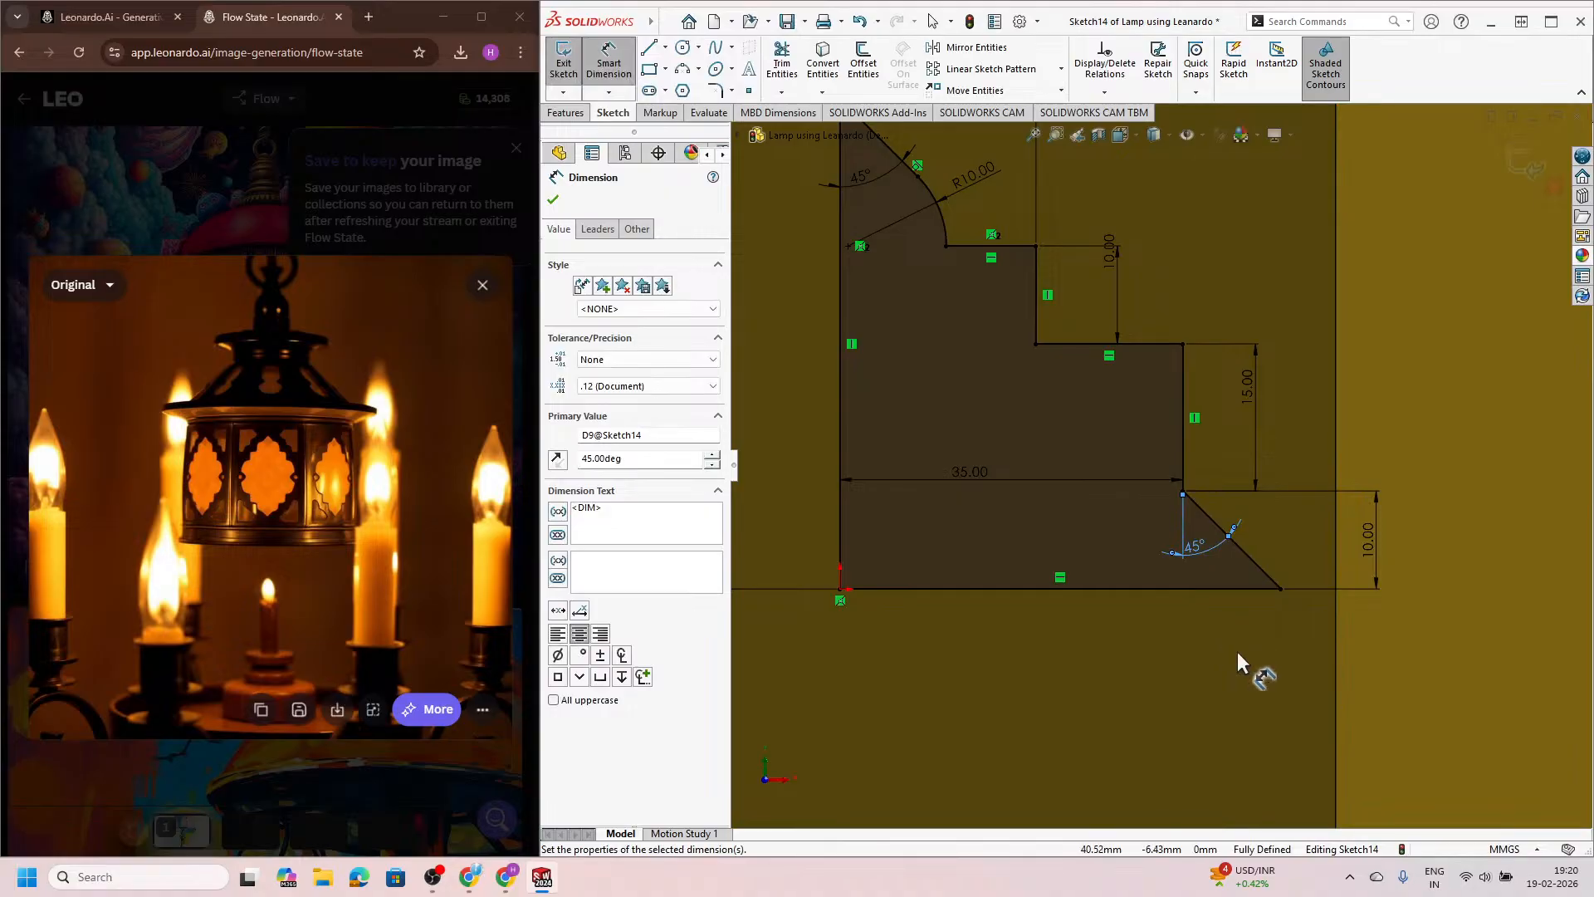
scroll(1238, 651, "up", 2)
left_click(1526, 165)
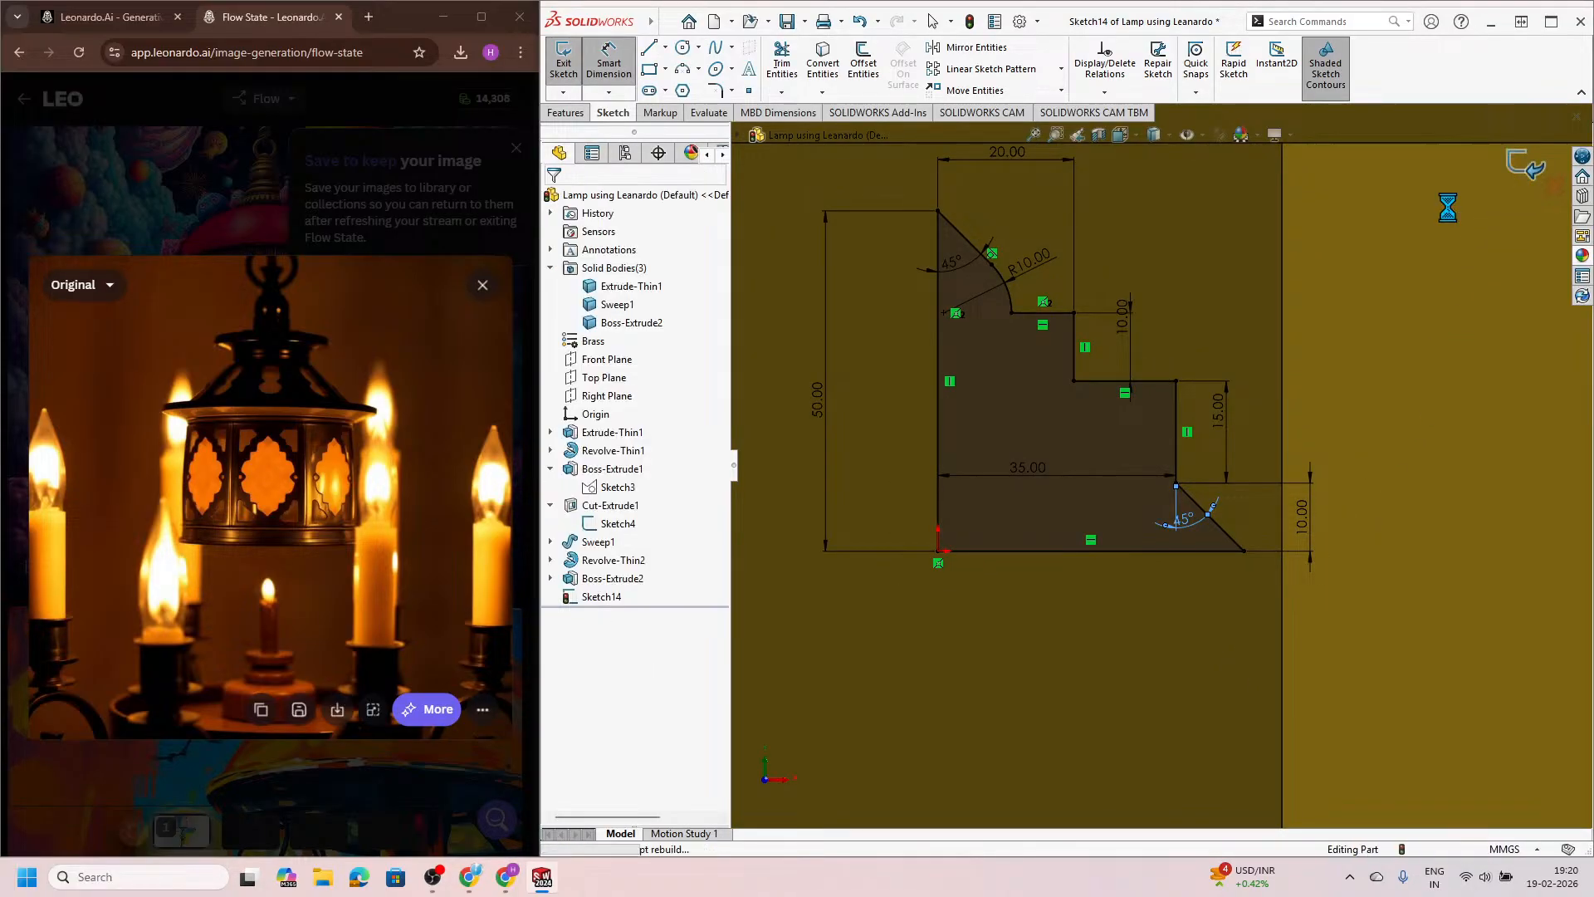
Step: Set up an extruded cut from the stepped quarter-window profile with the Up To Next end condition
scroll(1160, 473, "up", 1)
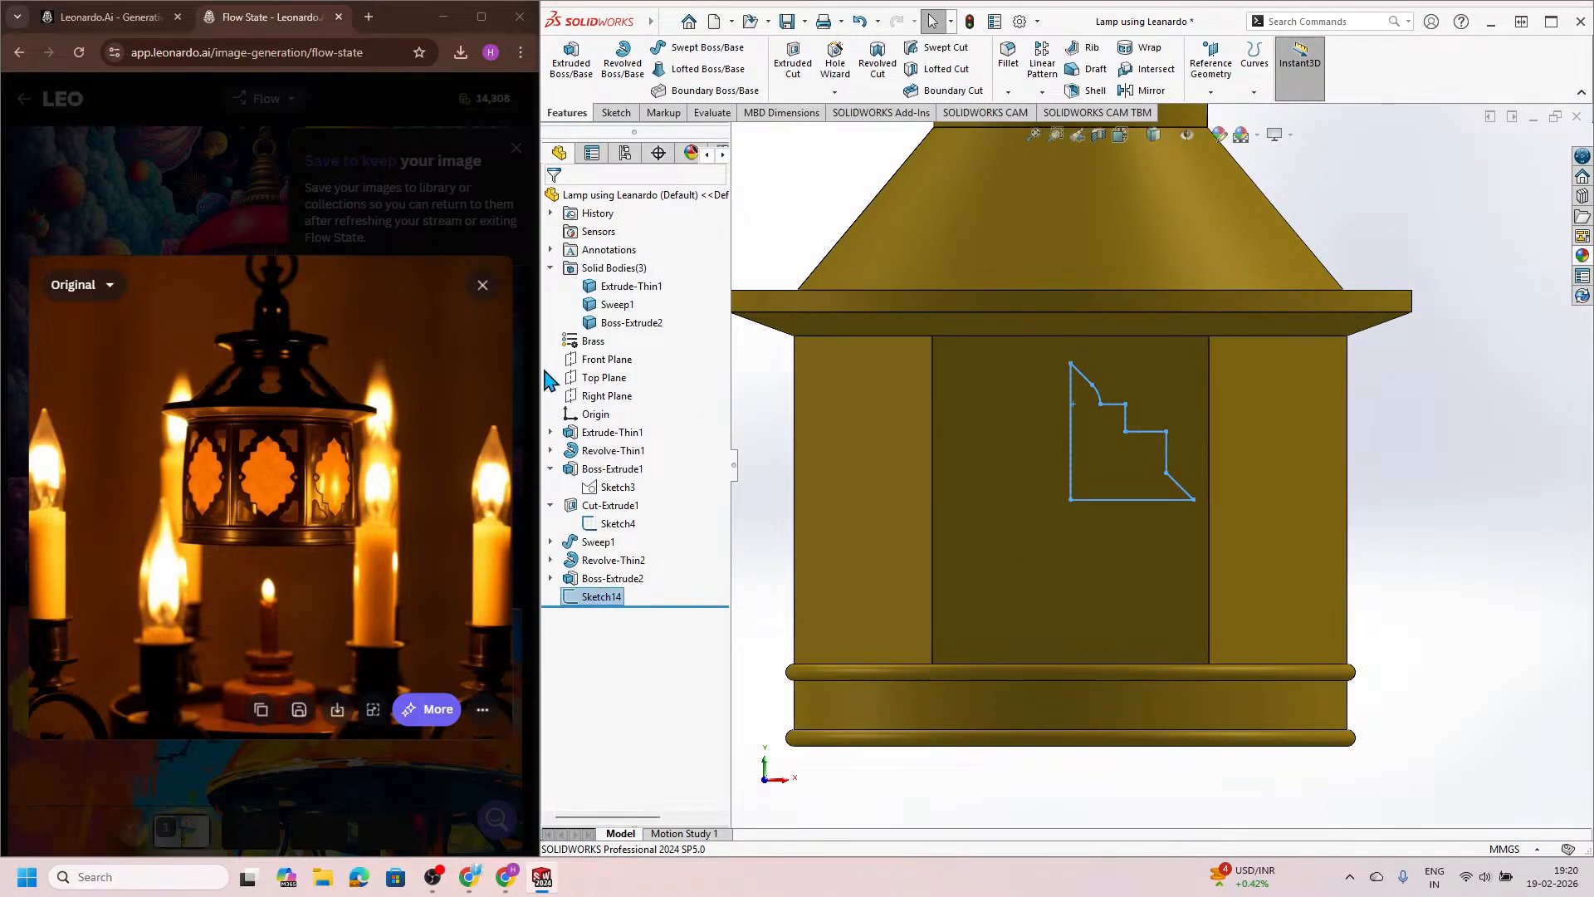
left_click(793, 60)
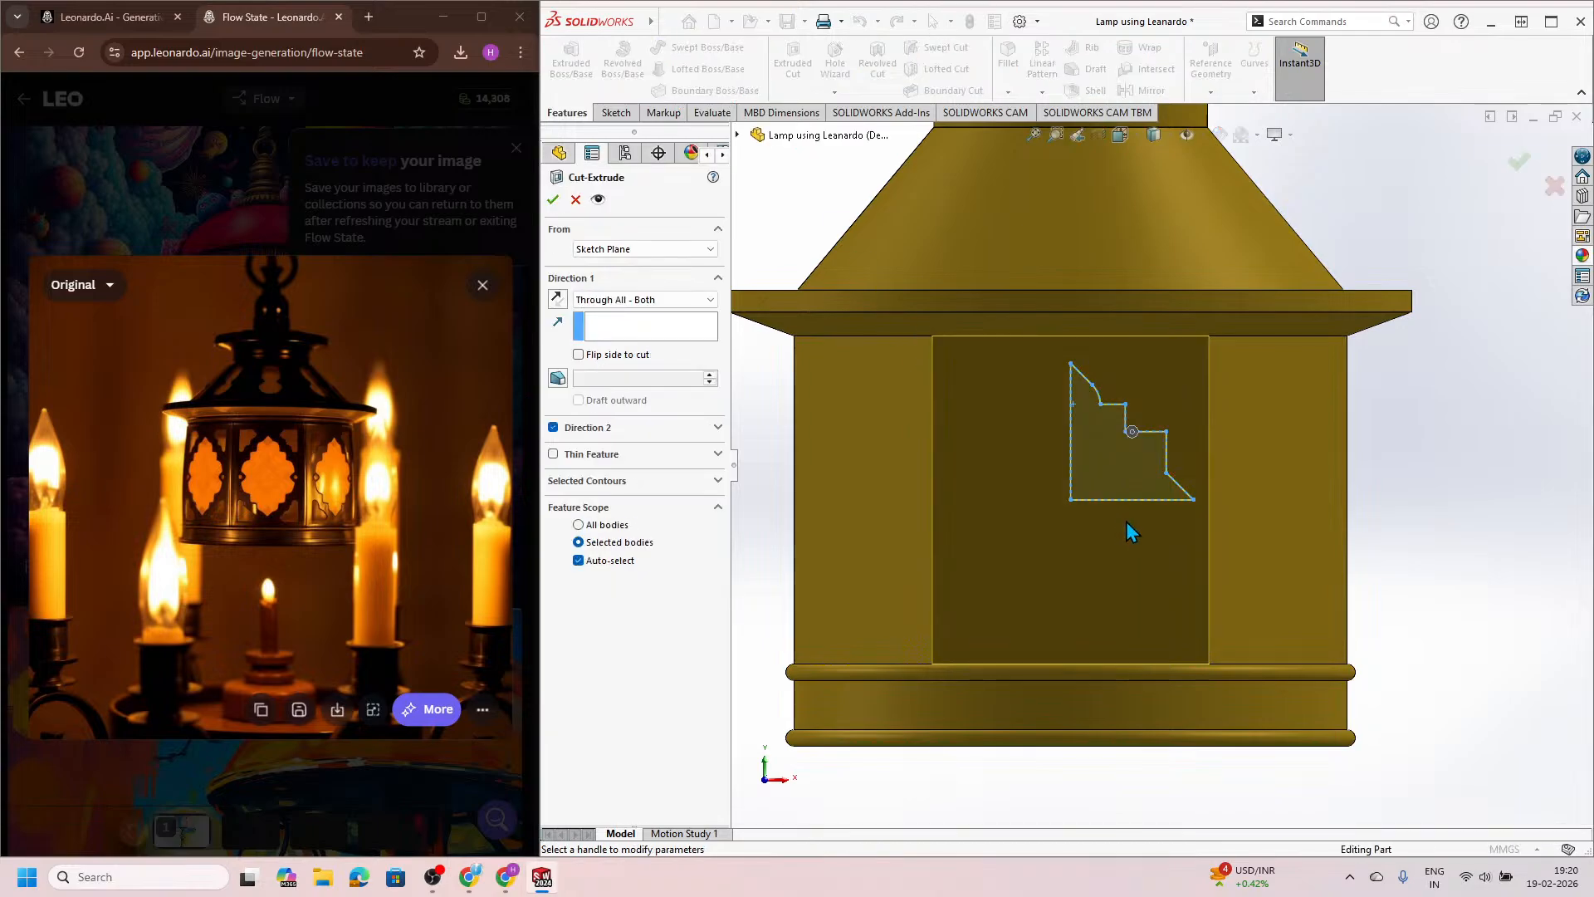
middle_click_drag(1126, 525, 810, 423)
left_click(663, 302)
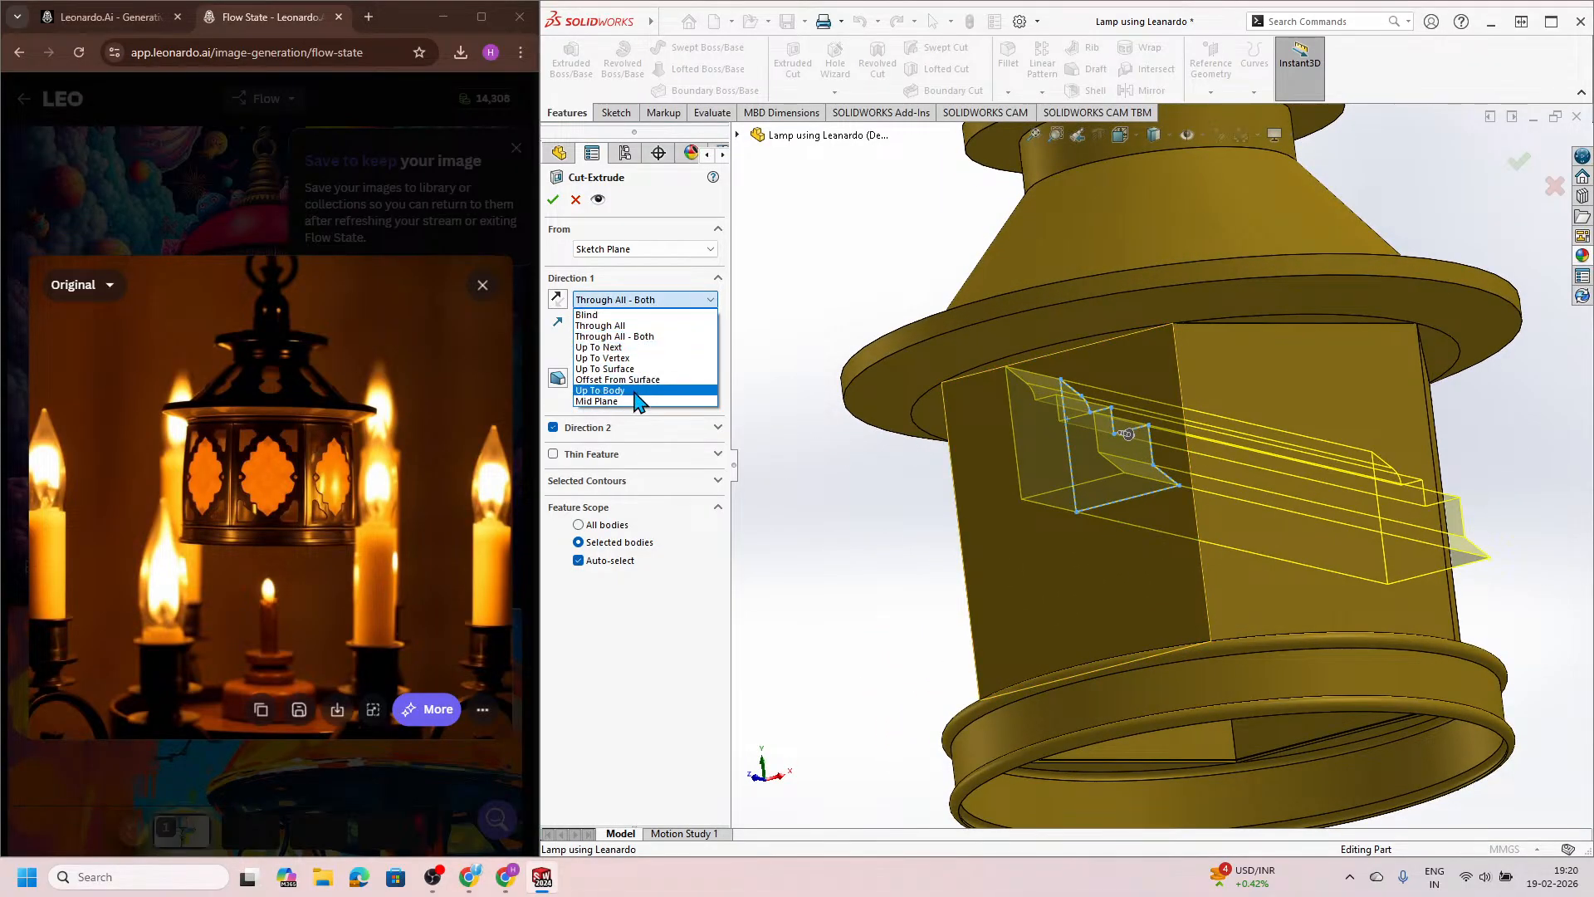
left_click(623, 347)
middle_click_drag(1204, 531, 1210, 615)
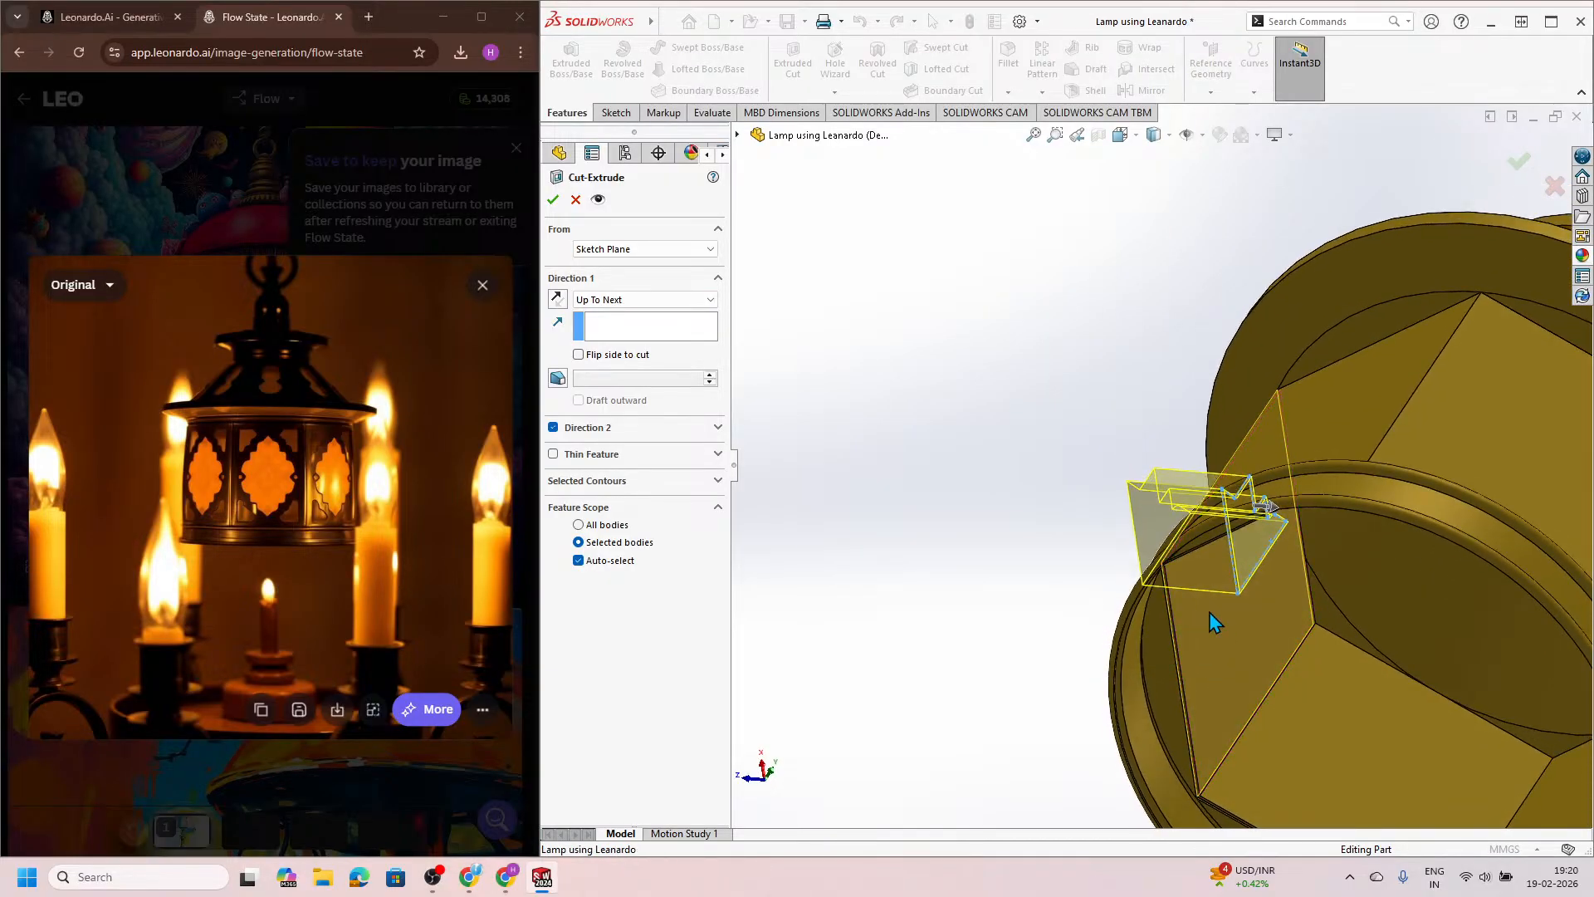
Step: Try reversing the direction of the Up To Next cut
left_click(558, 300)
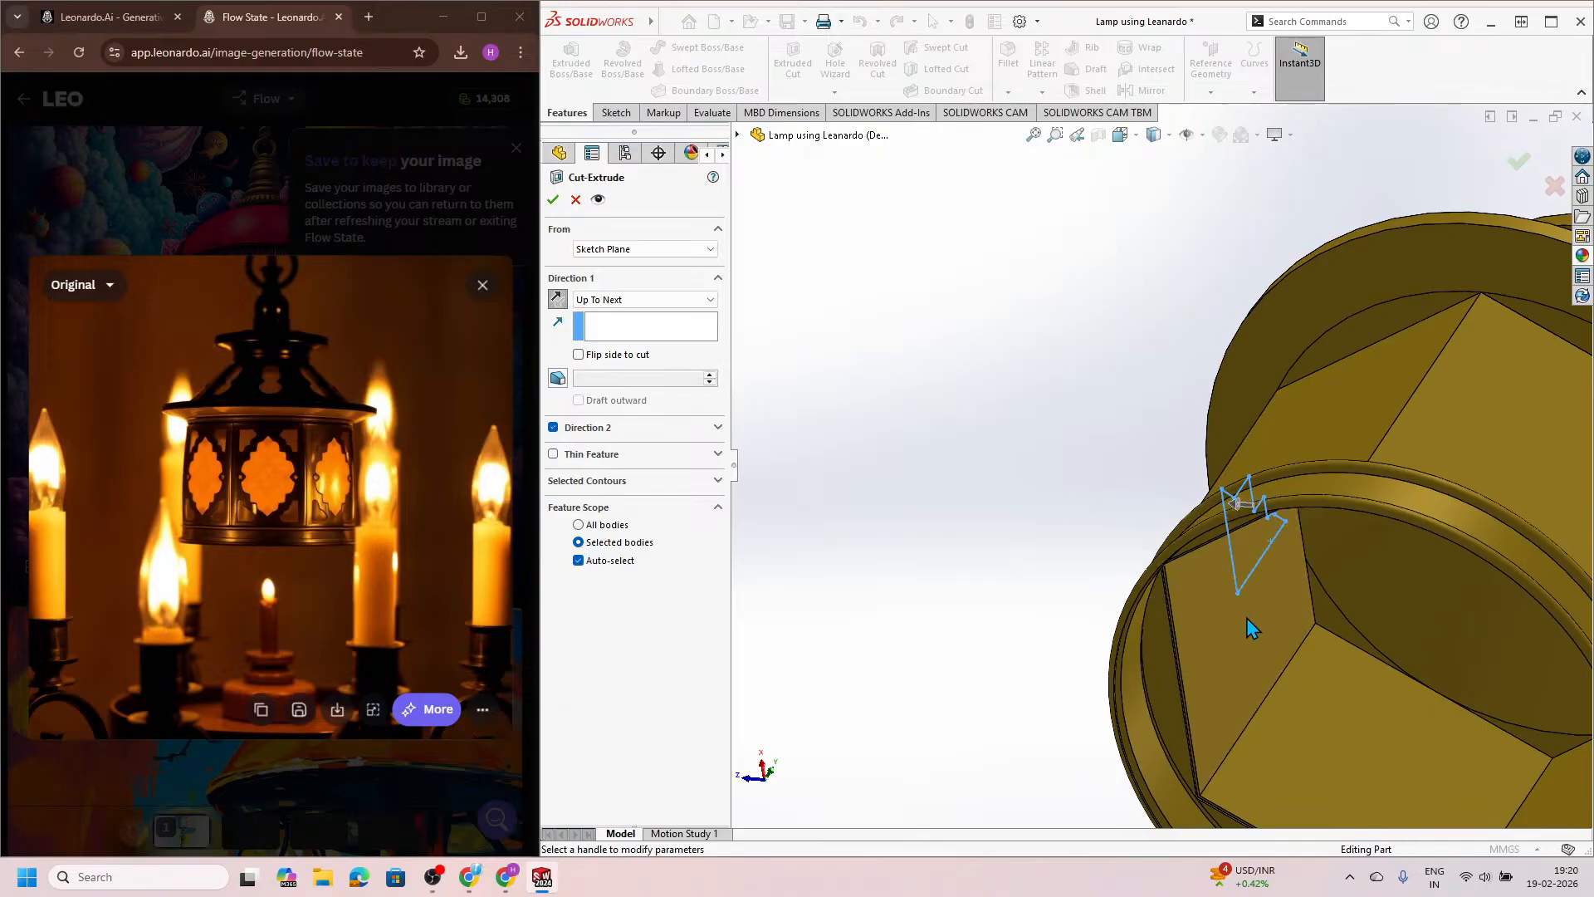
mouse_move(1233, 614)
middle_mouse_down()
mouse_move(1292, 695)
mouse_move(1300, 645)
middle_mouse_up()
scroll(1301, 589, "down", 5)
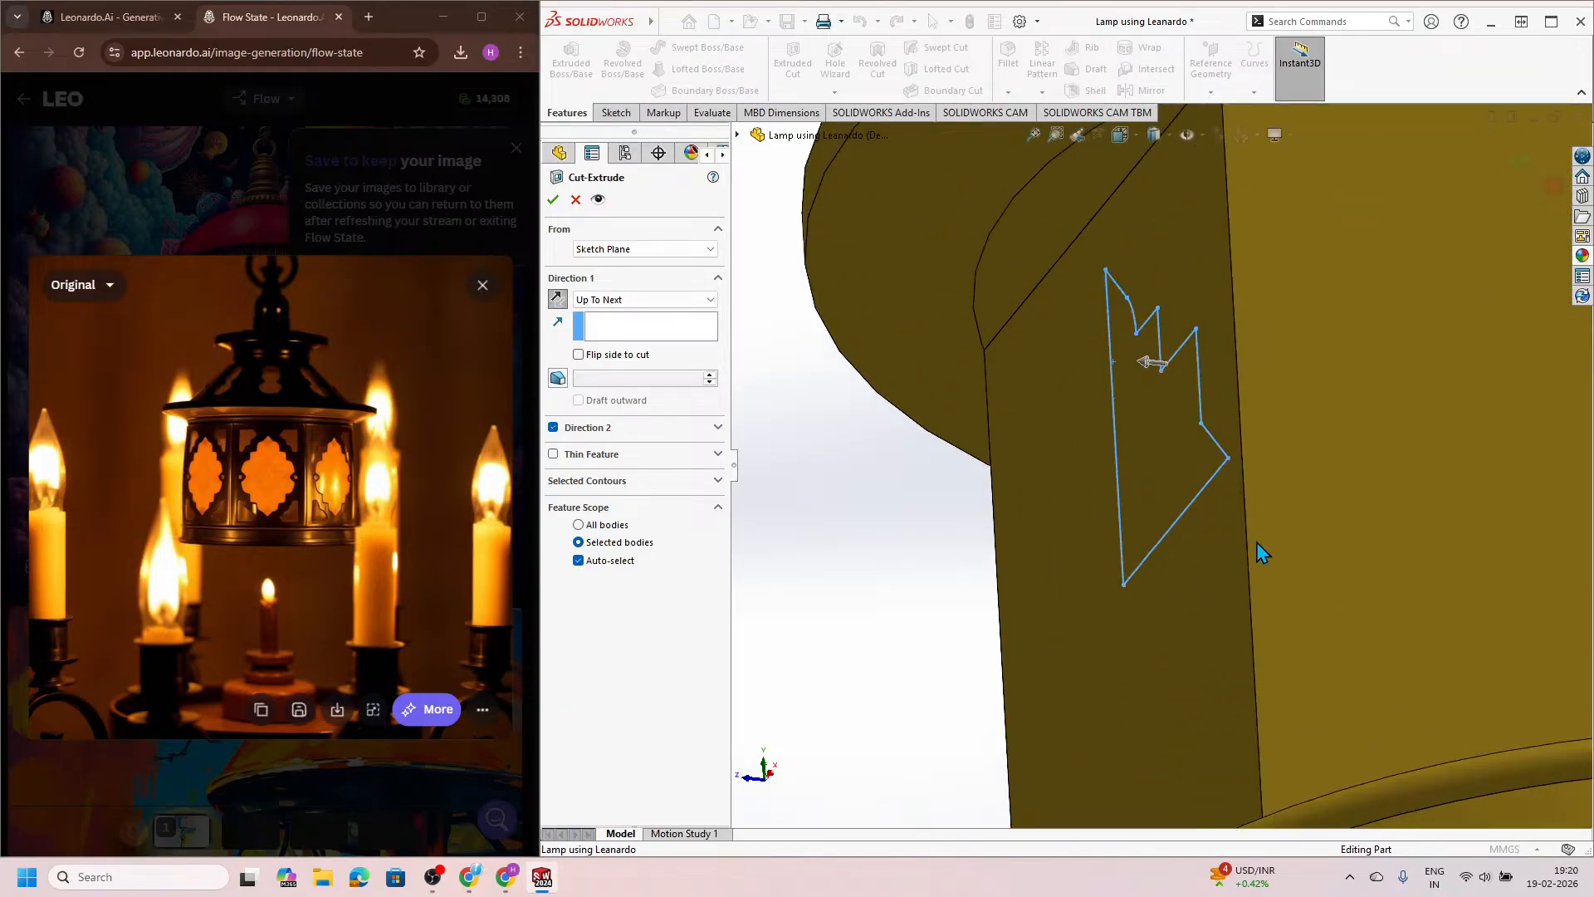
middle_click_drag(1257, 541, 1223, 378)
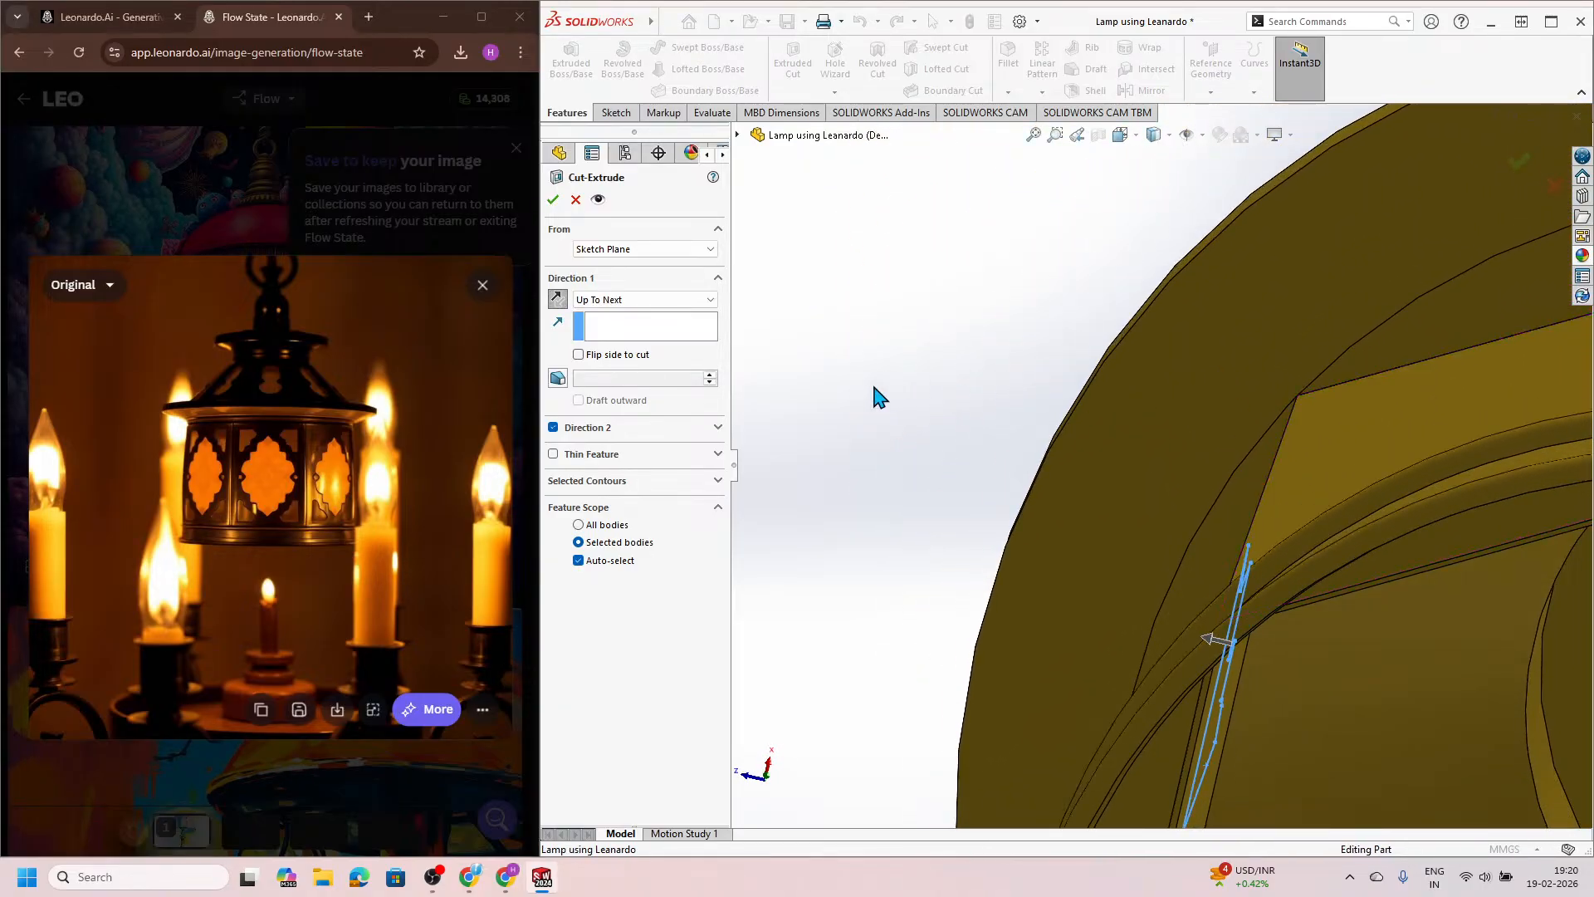
left_click(661, 303)
left_click(665, 304)
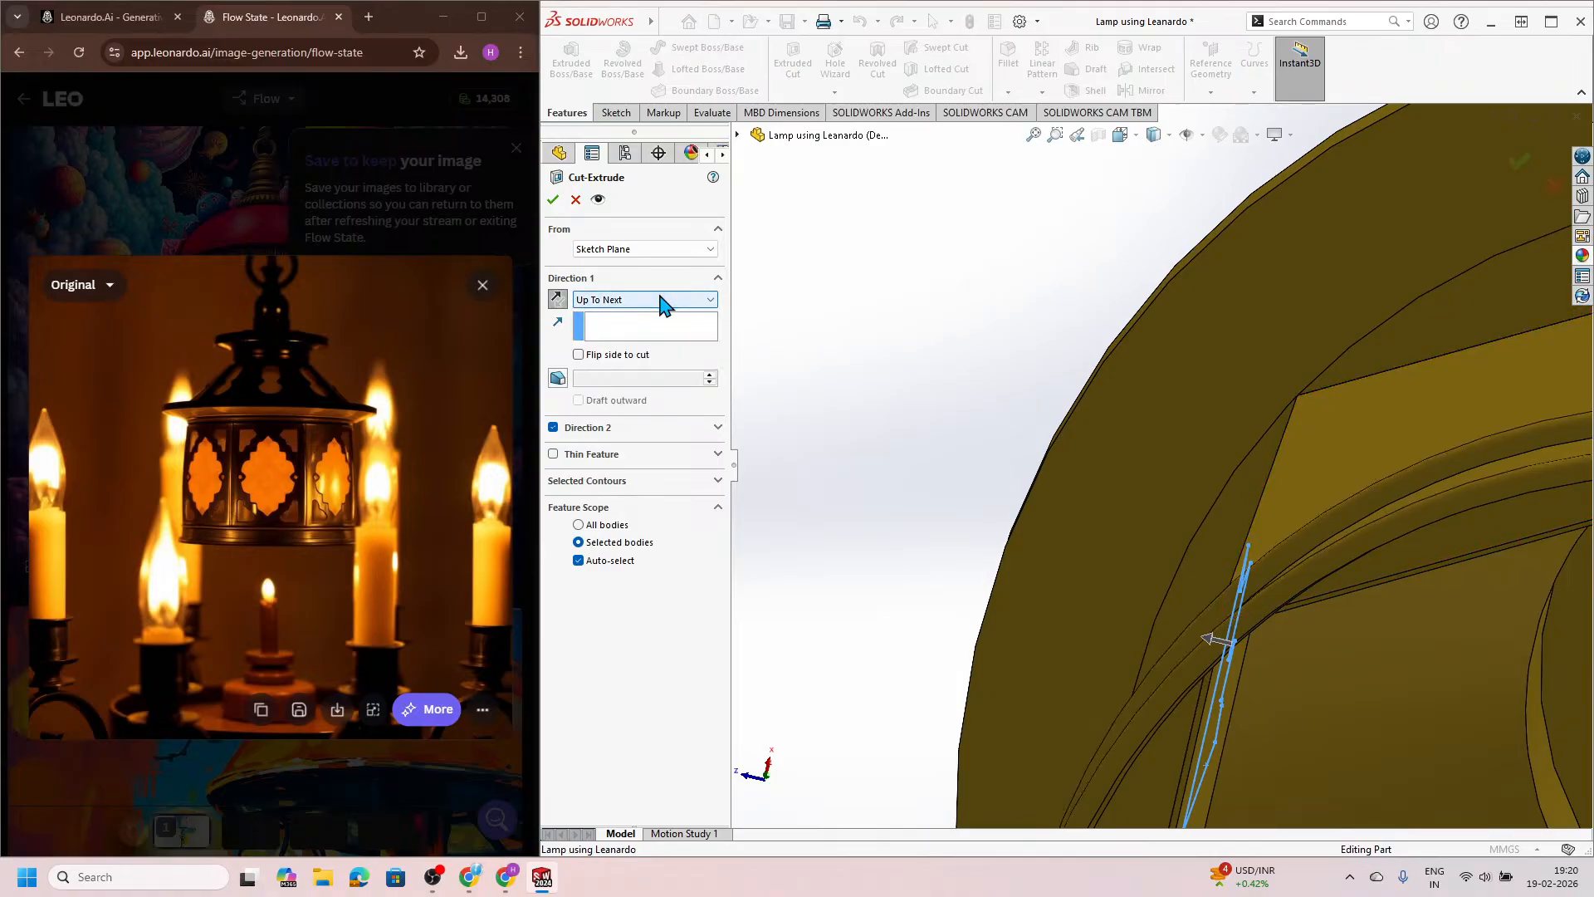
left_click(664, 302)
left_click(664, 302)
left_click(559, 299)
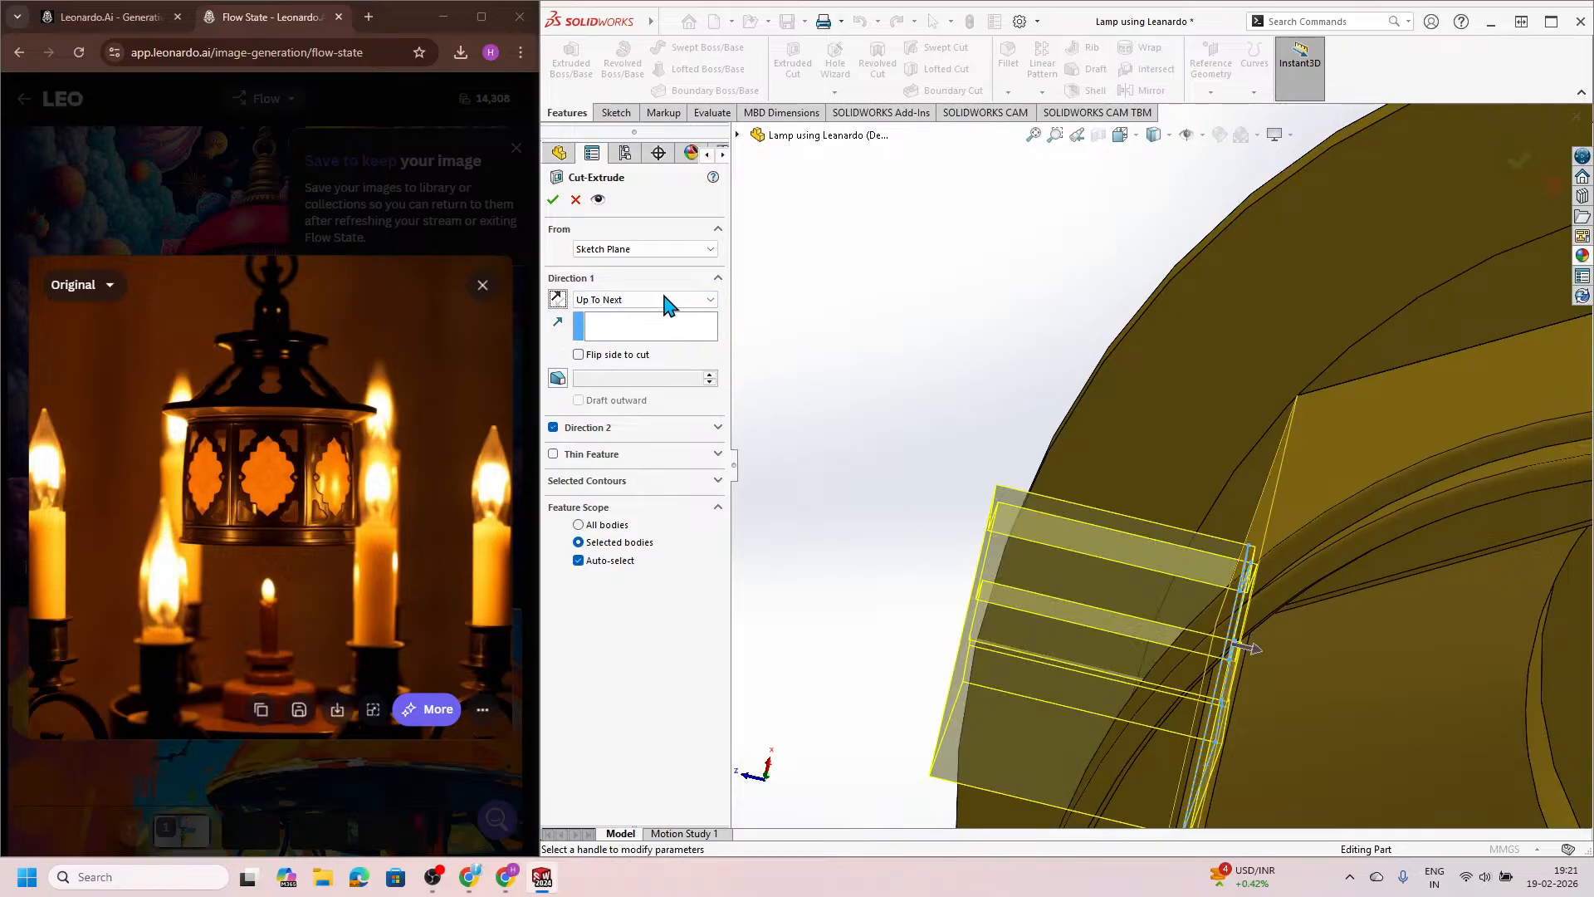
Step: Apply the cut of the quarter-window profile through the lantern's side panel
left_click(552, 204)
left_click(1007, 375)
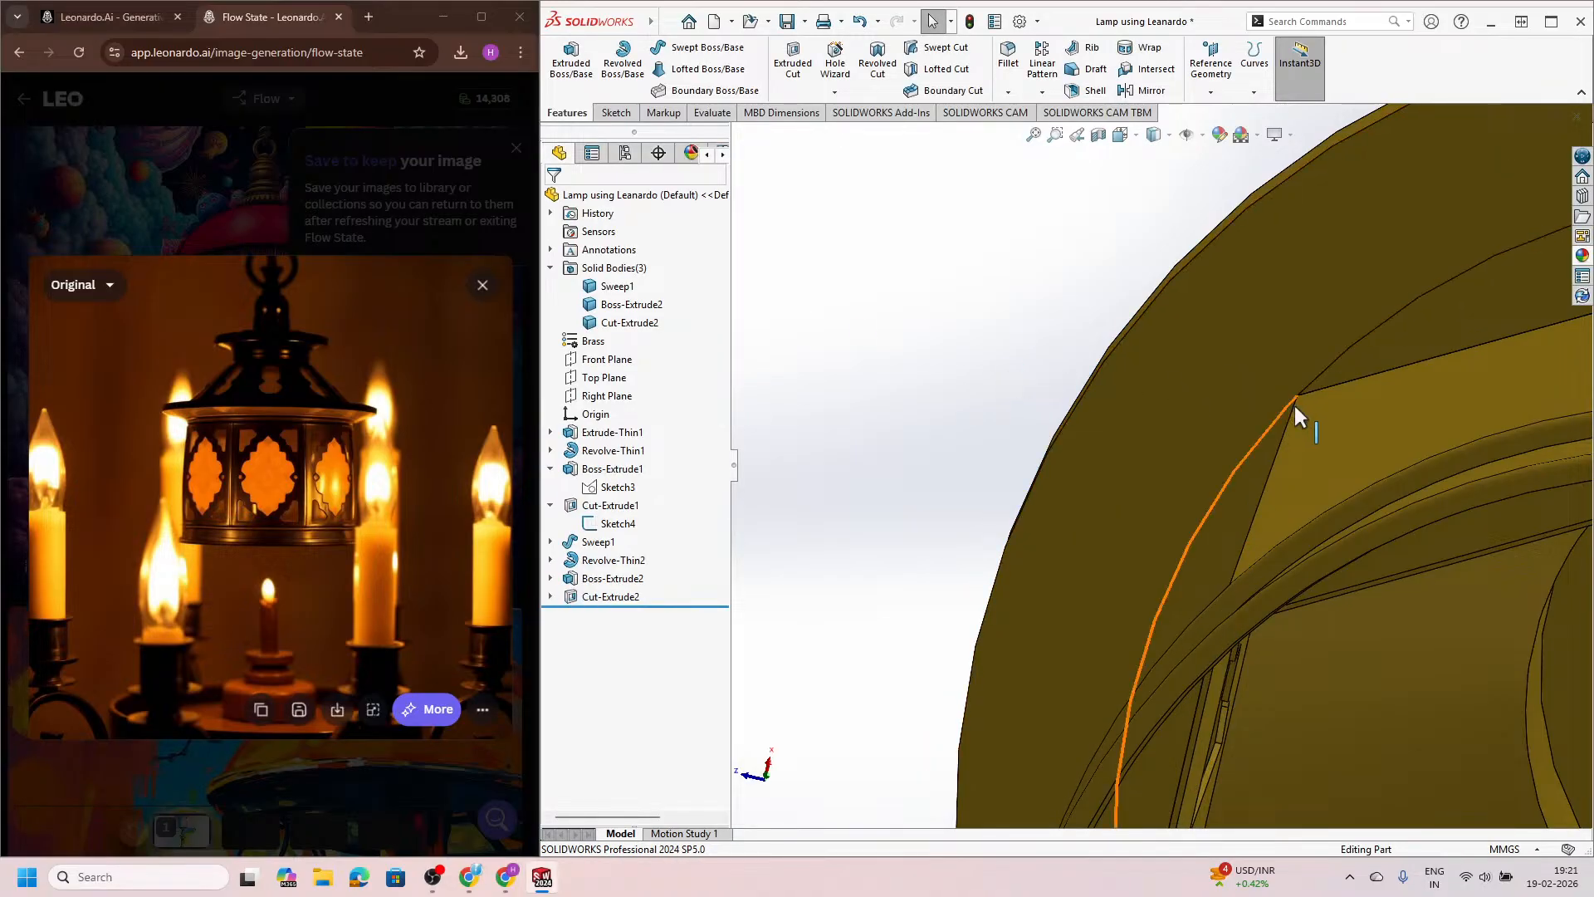
middle_click_drag(1294, 402, 1387, 547)
scroll(1386, 545, "up", 5)
middle_click_drag(1296, 487, 1267, 546)
scroll(1158, 567, "down", 2)
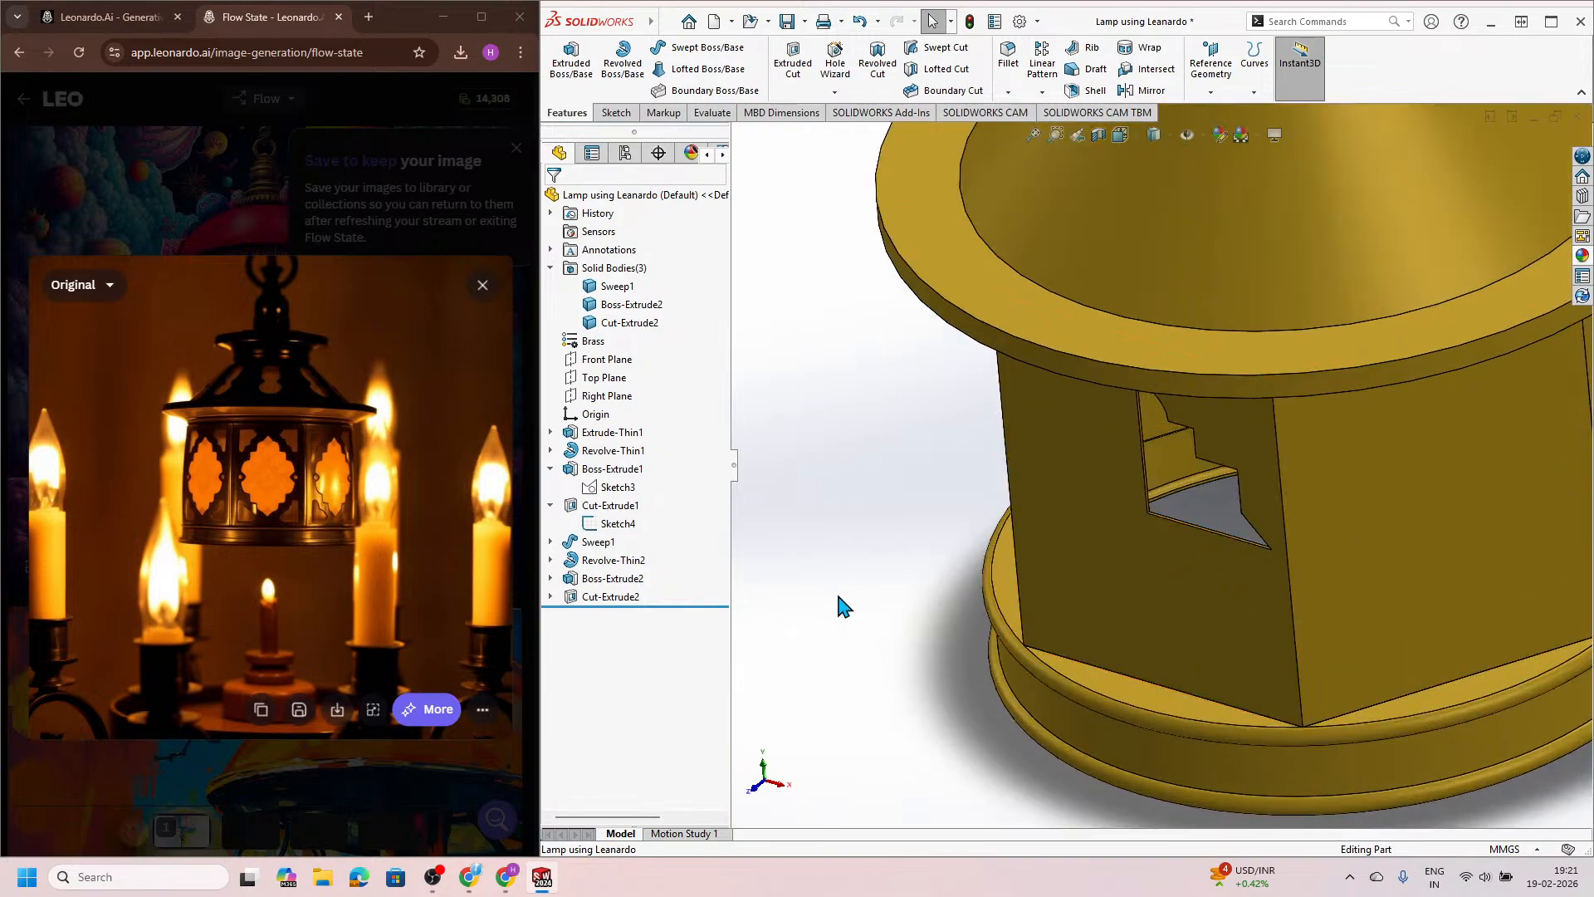
Step: Mirror the quarter-window cut about the Right Plane
left_click(608, 596)
scroll(1050, 502, "up", 3)
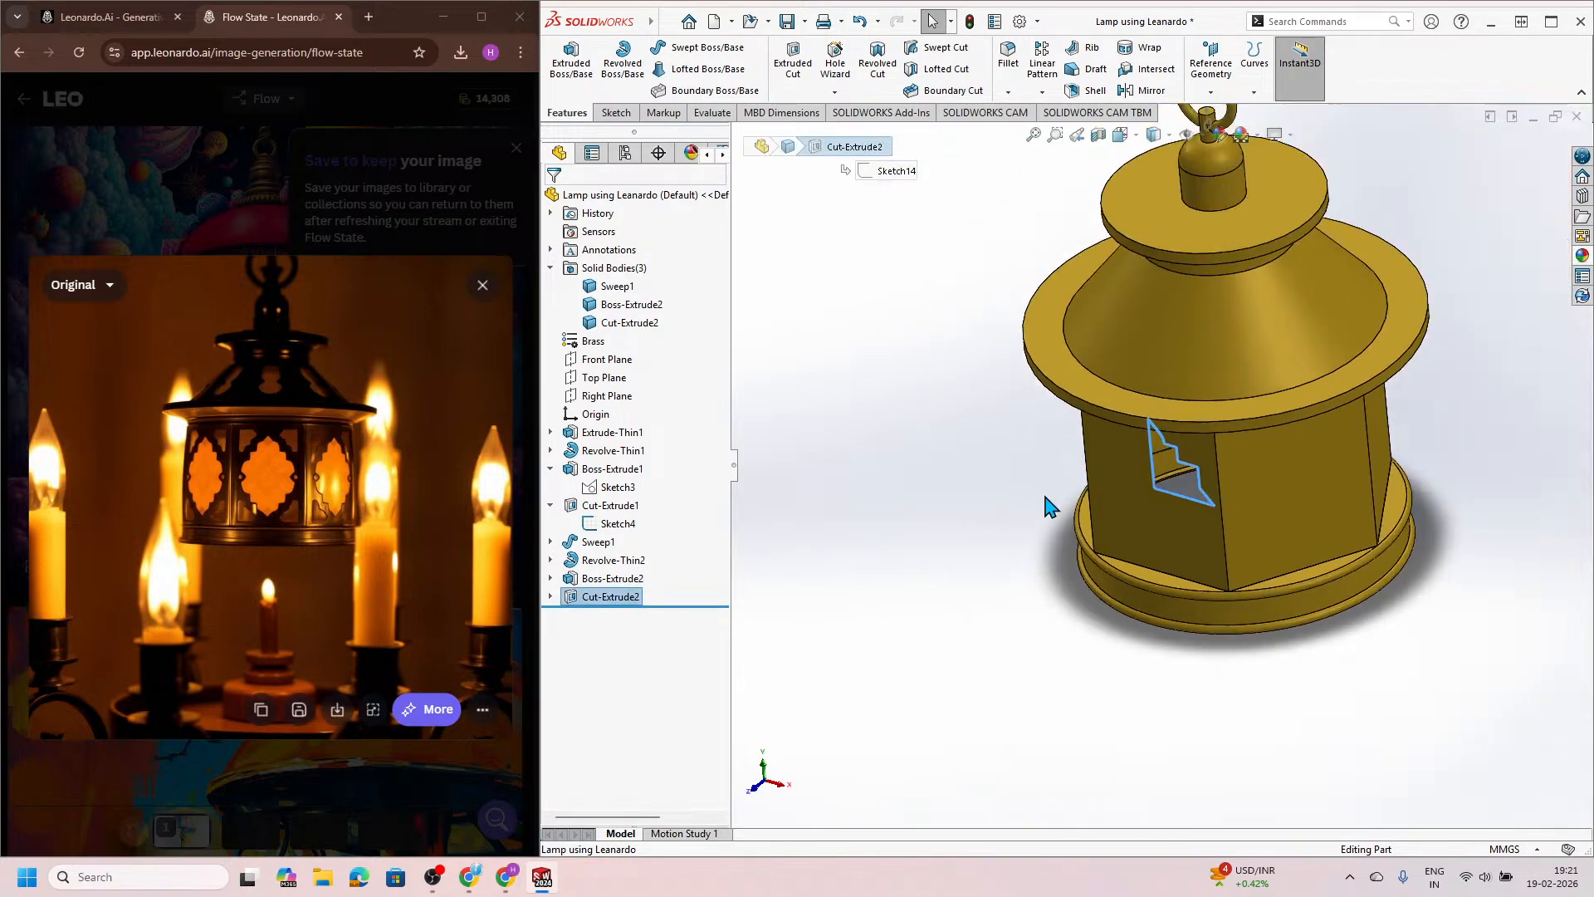
left_click(1042, 91)
left_click(1057, 164)
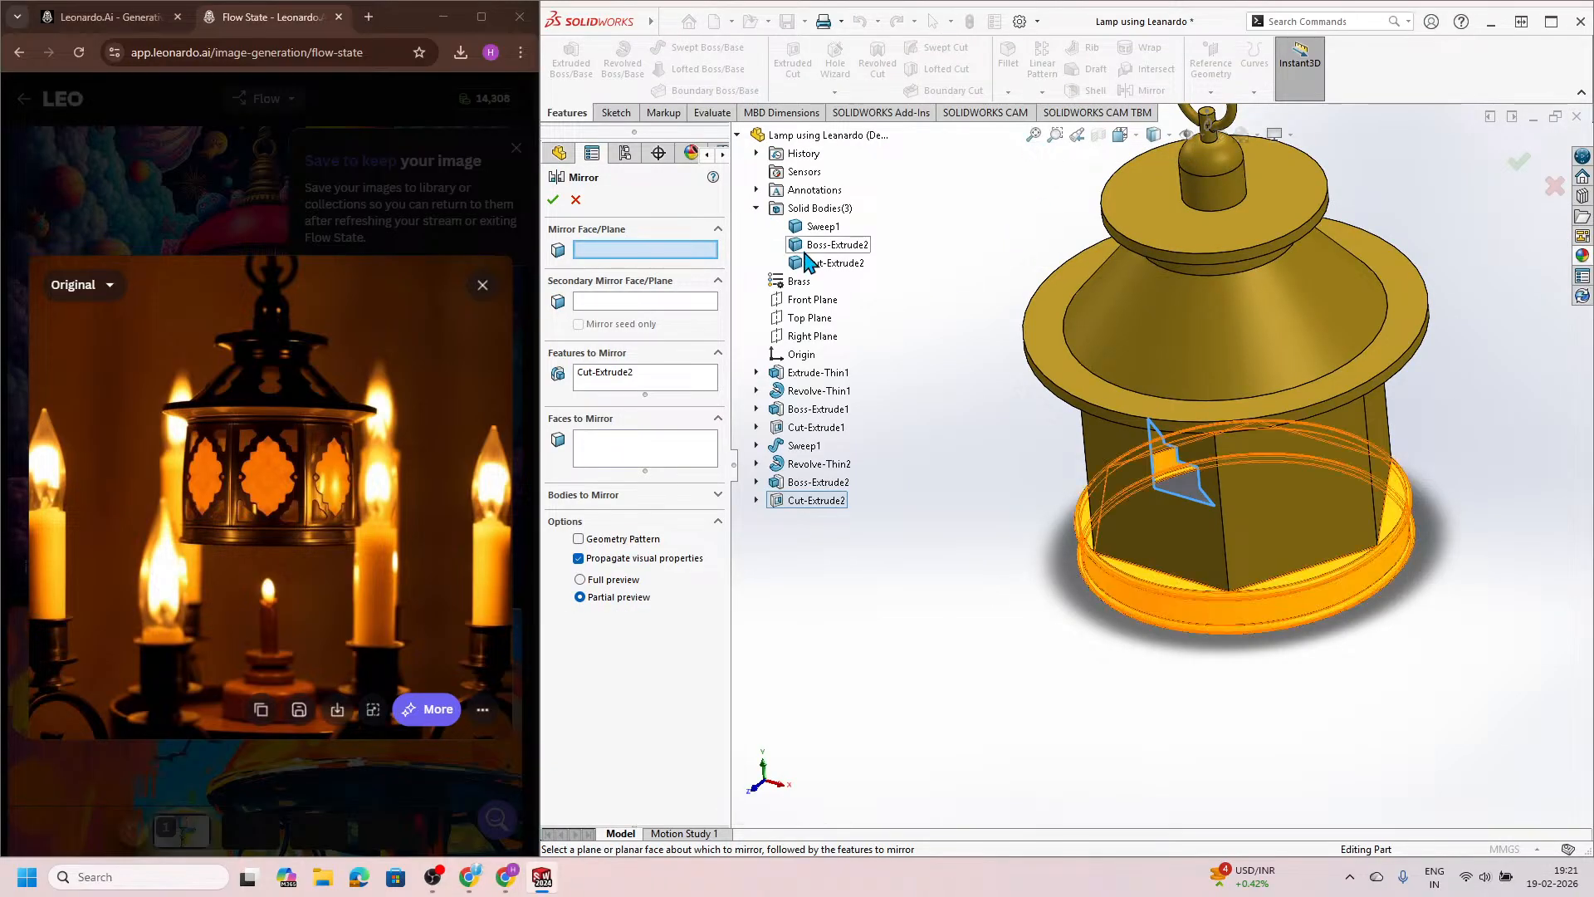
left_click(816, 334)
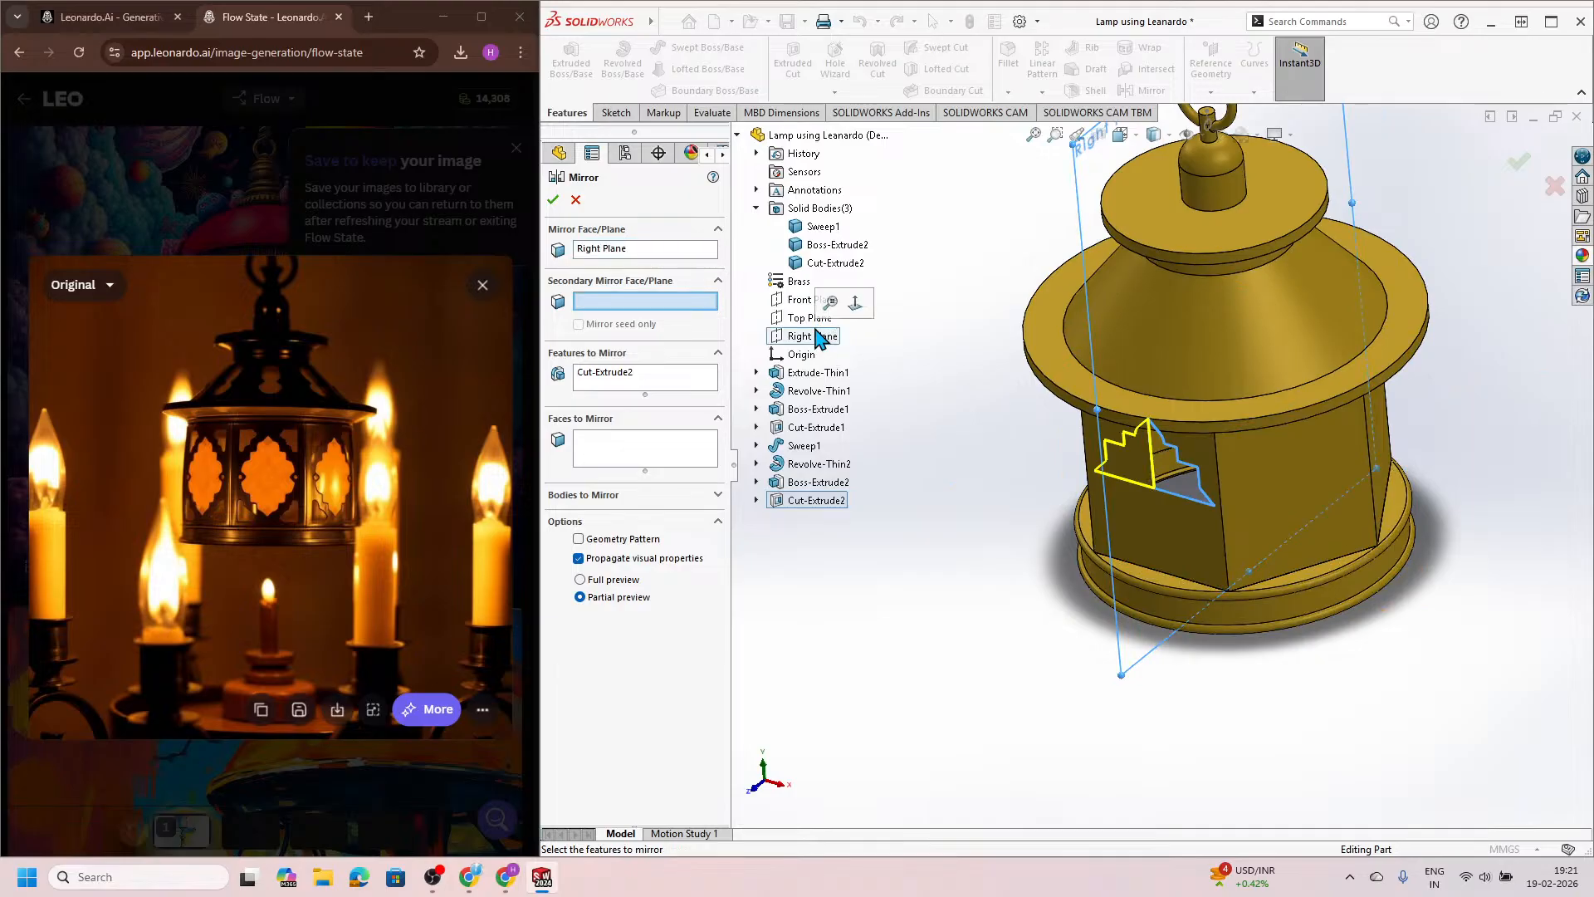
left_click(553, 200)
Step: Mirror the window cut together with its first mirror about the Top Plane to complete the ornamental opening
mouse_move(1164, 485)
middle_mouse_down()
mouse_move(1175, 413)
mouse_move(1163, 457)
middle_mouse_up()
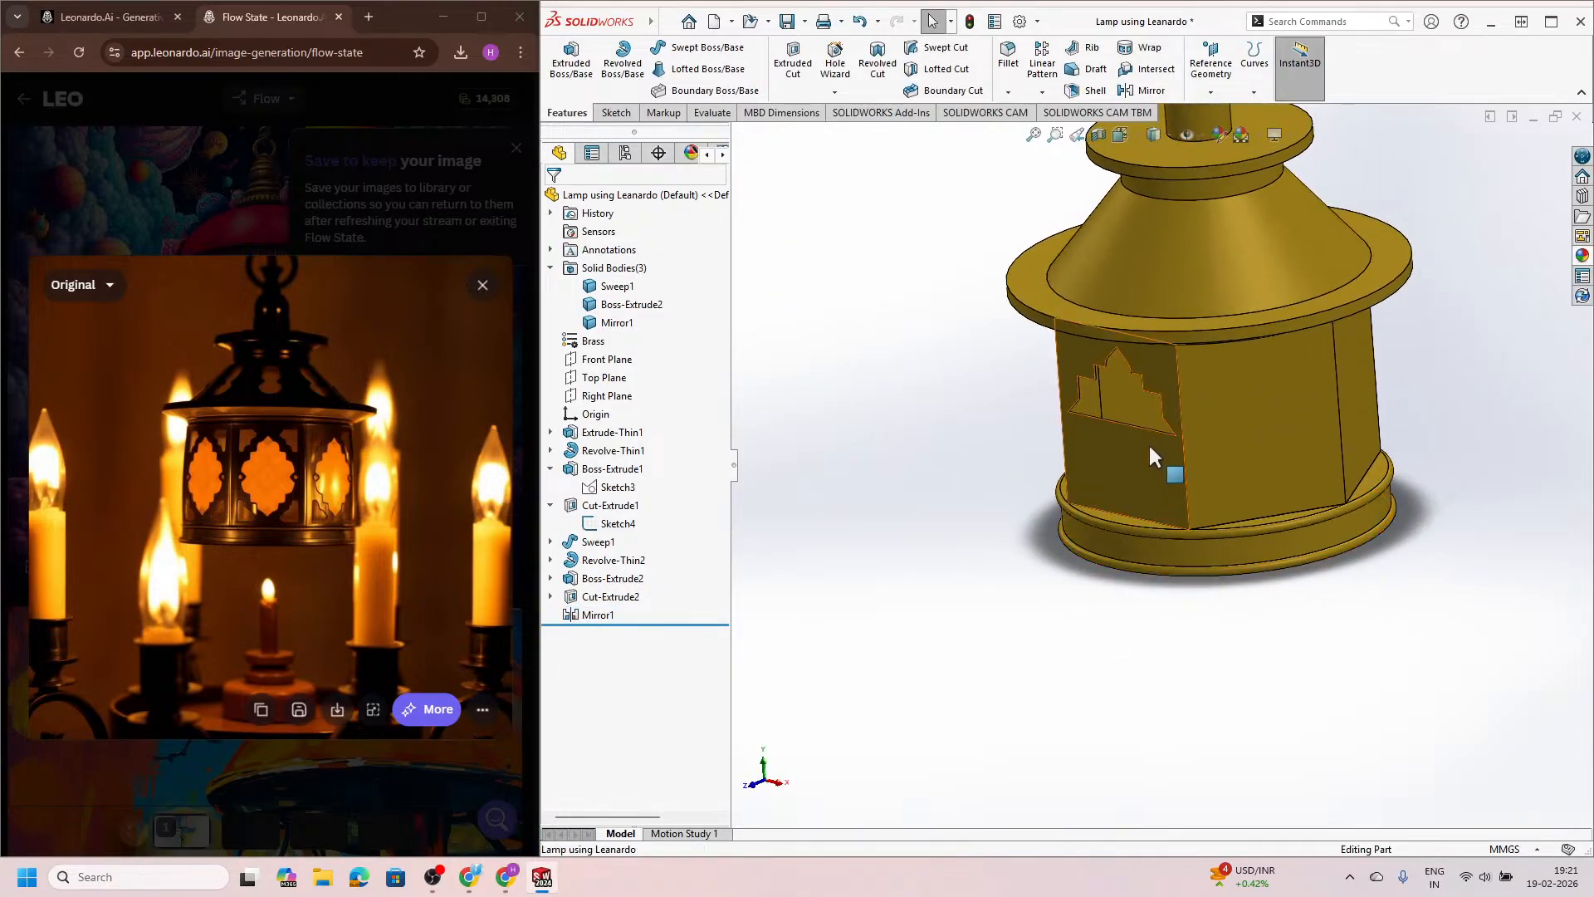
left_click(605, 600)
left_click(595, 613, "ctrl")
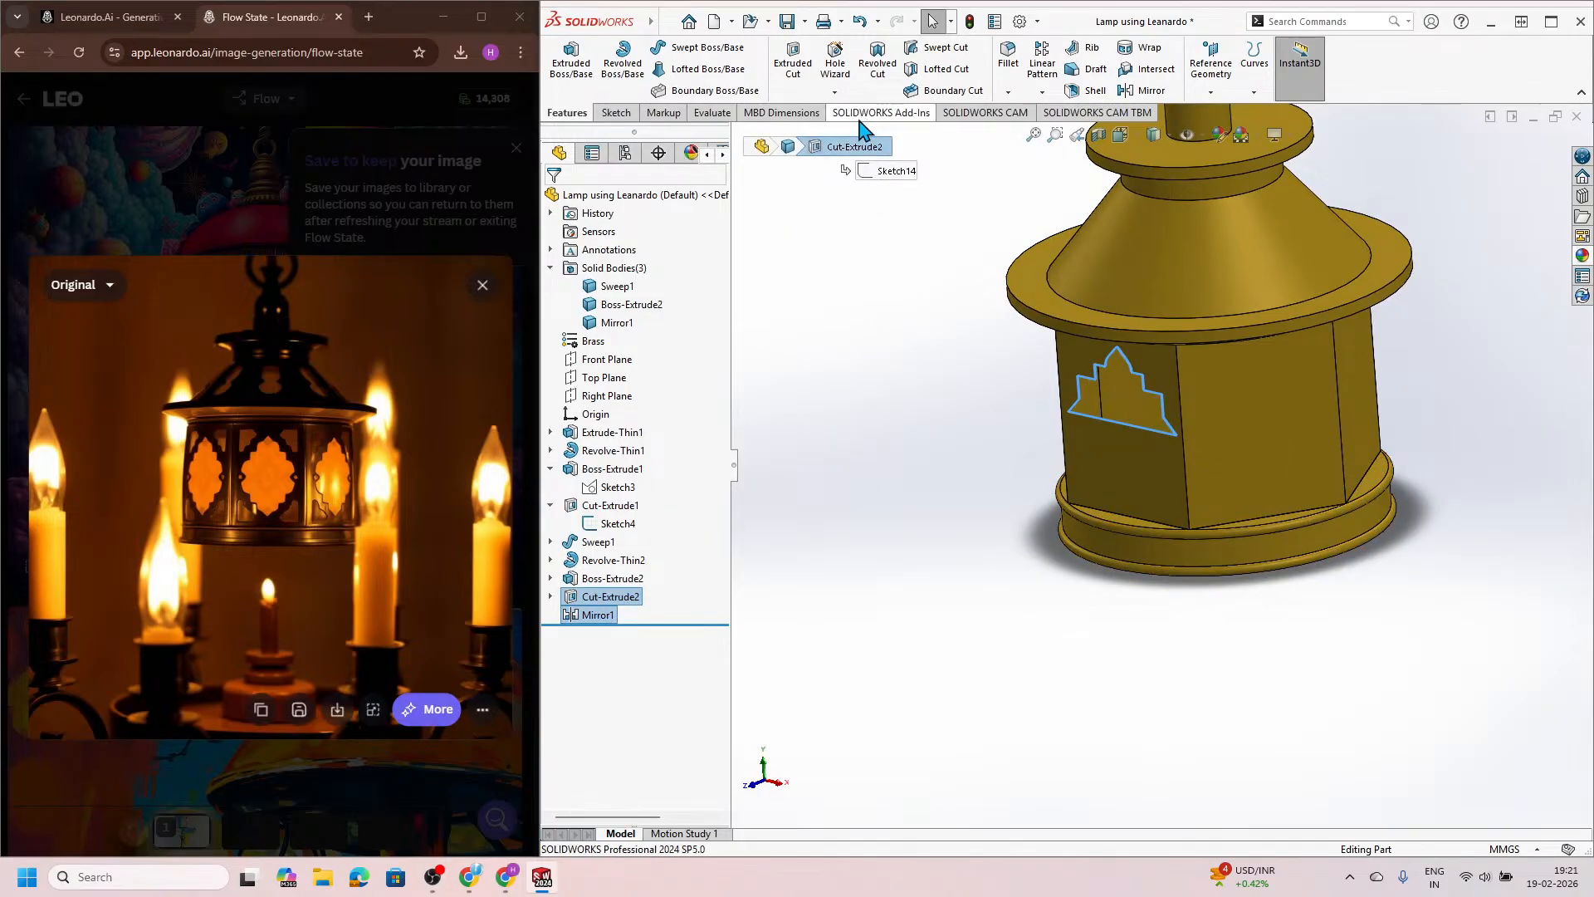
left_click(1042, 92)
left_click(1065, 152)
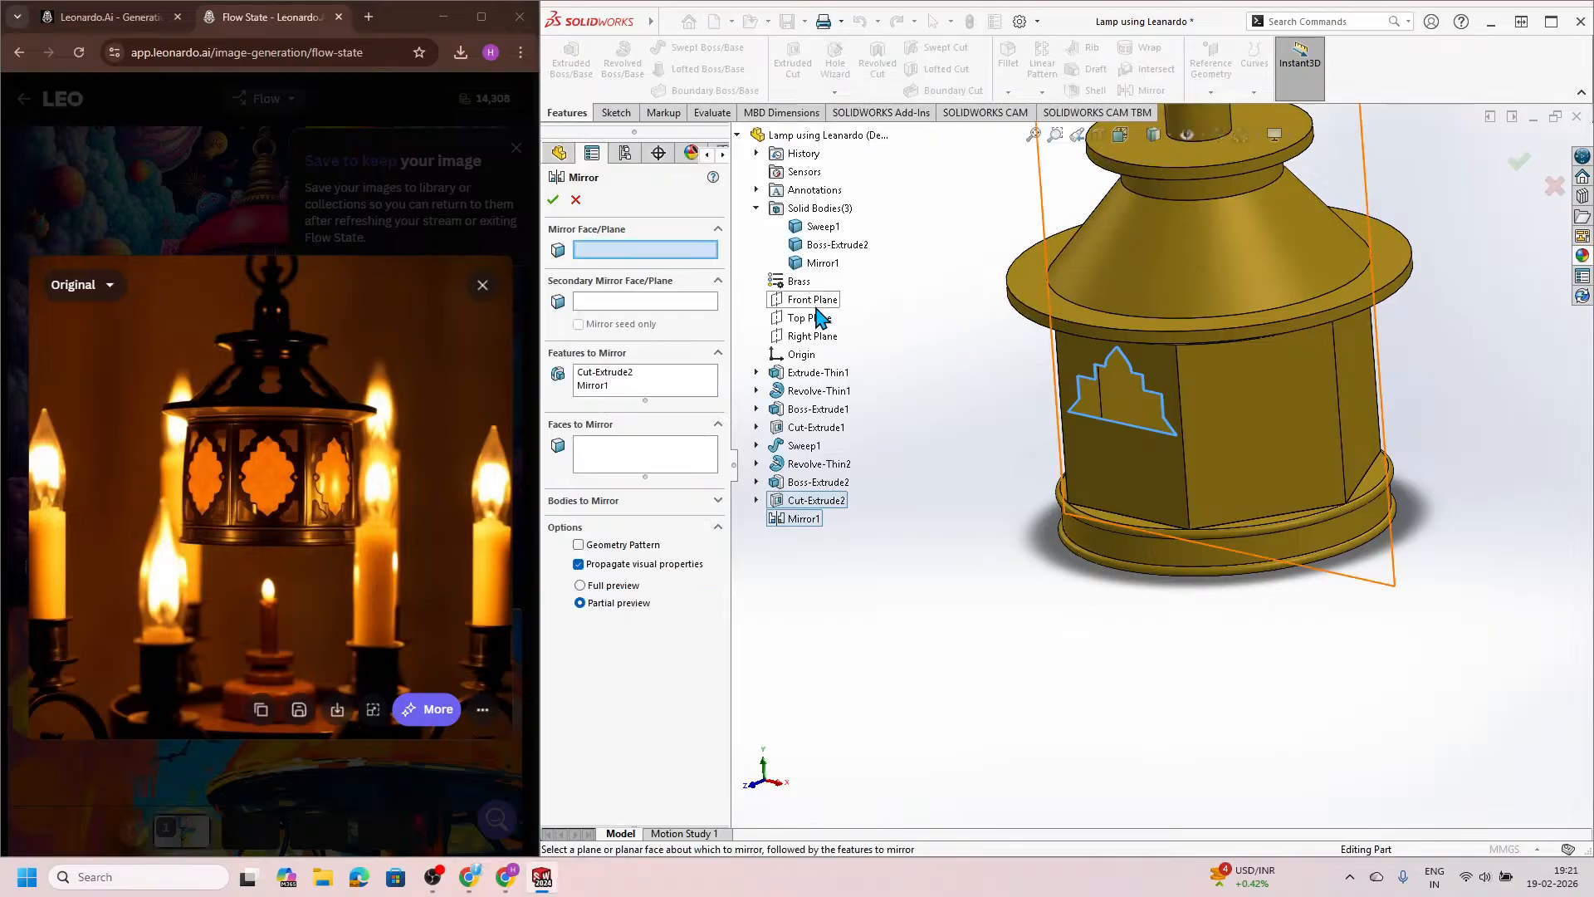
left_click(816, 319)
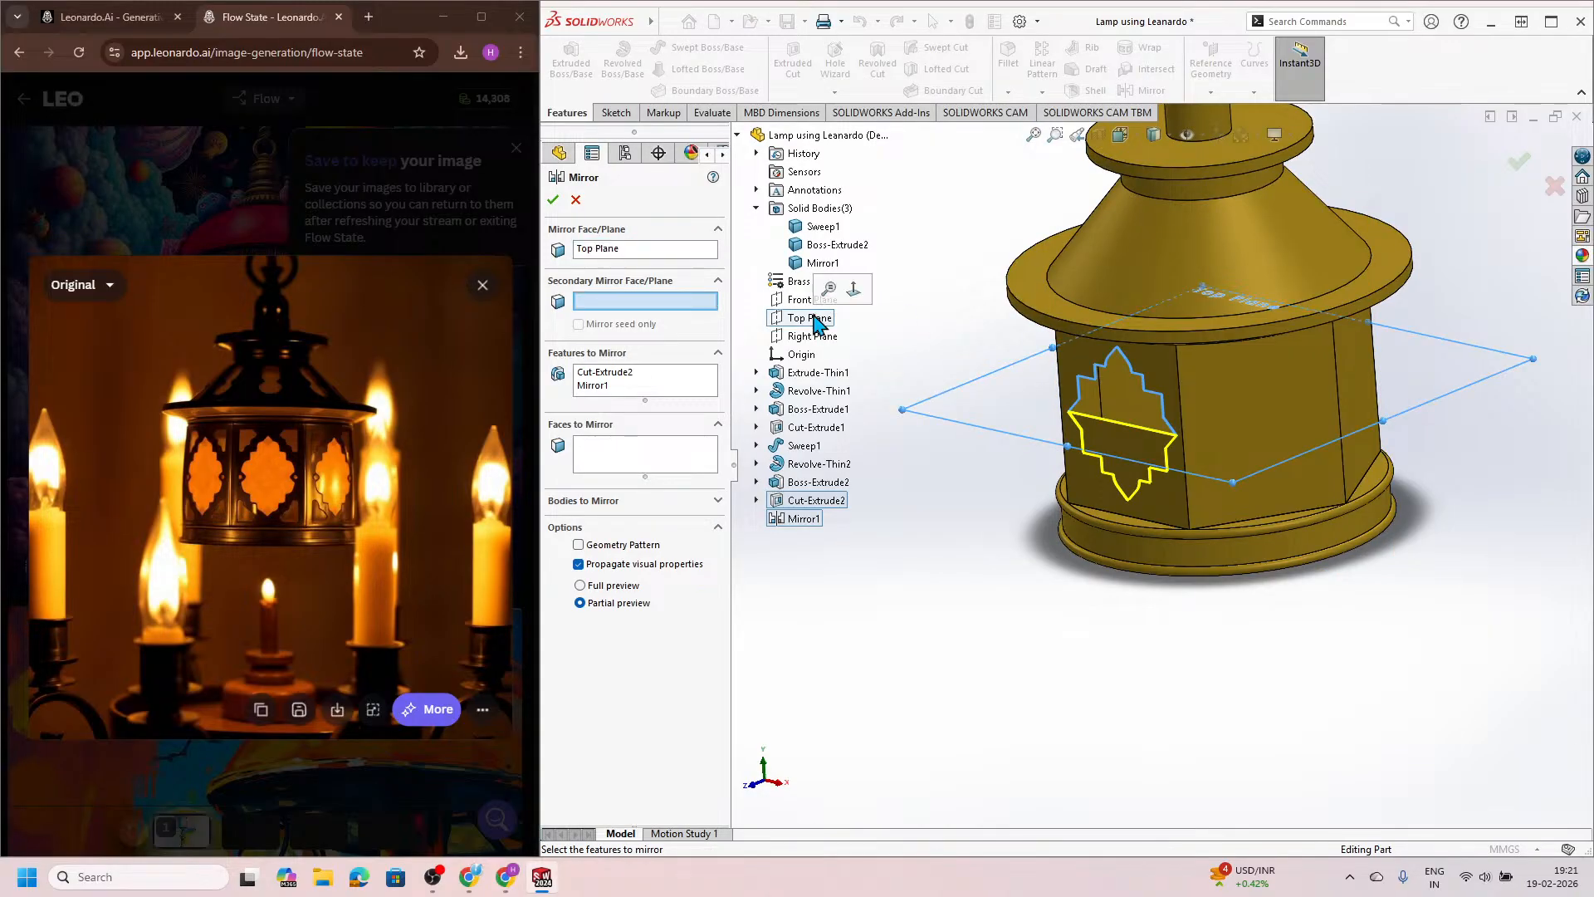
left_click(554, 200)
Step: Start a line sketch on the lantern's front panel face around the ornamental window, viewed normal to the face
middle_click_drag(961, 562, 1132, 676)
scroll(1148, 357, "down", 5)
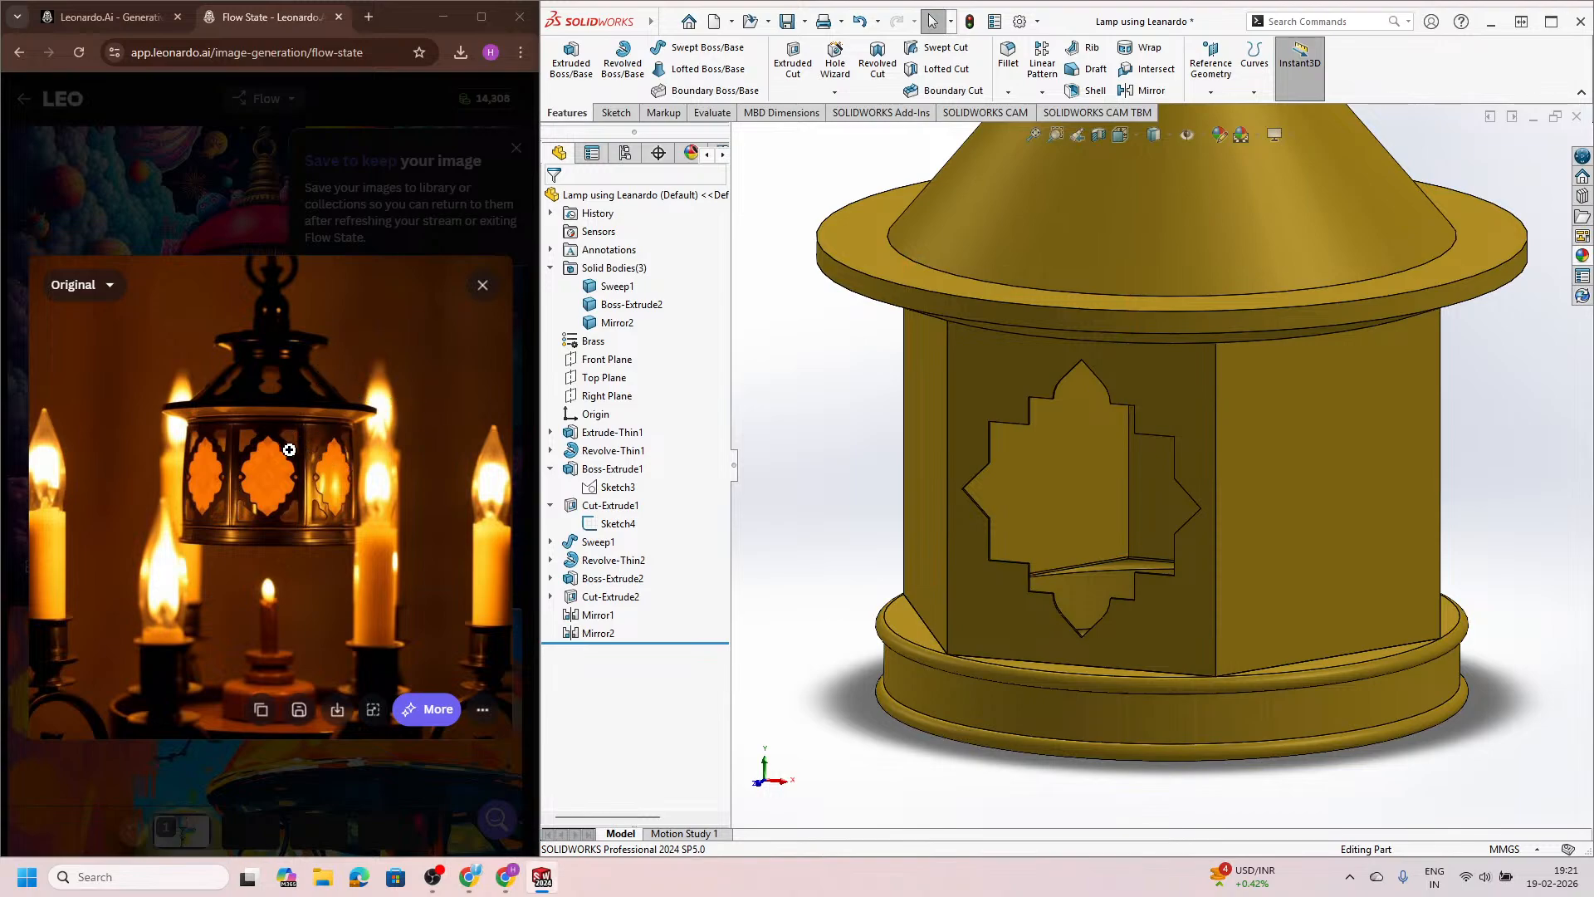
left_click(1143, 384)
left_click(1339, 324)
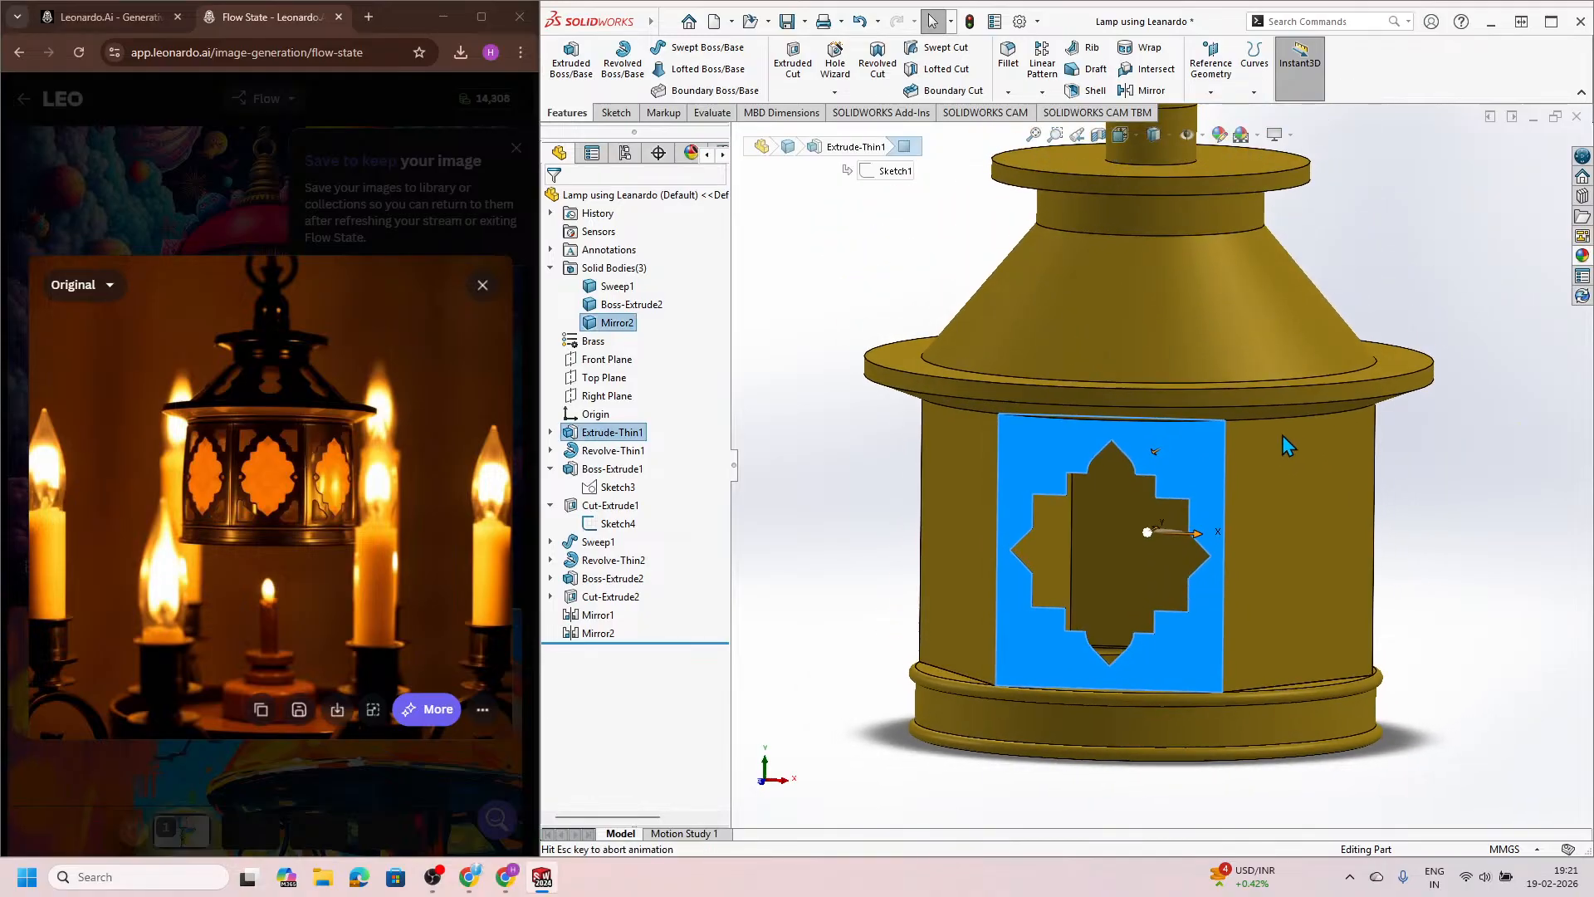
scroll(1279, 573, "down", 5)
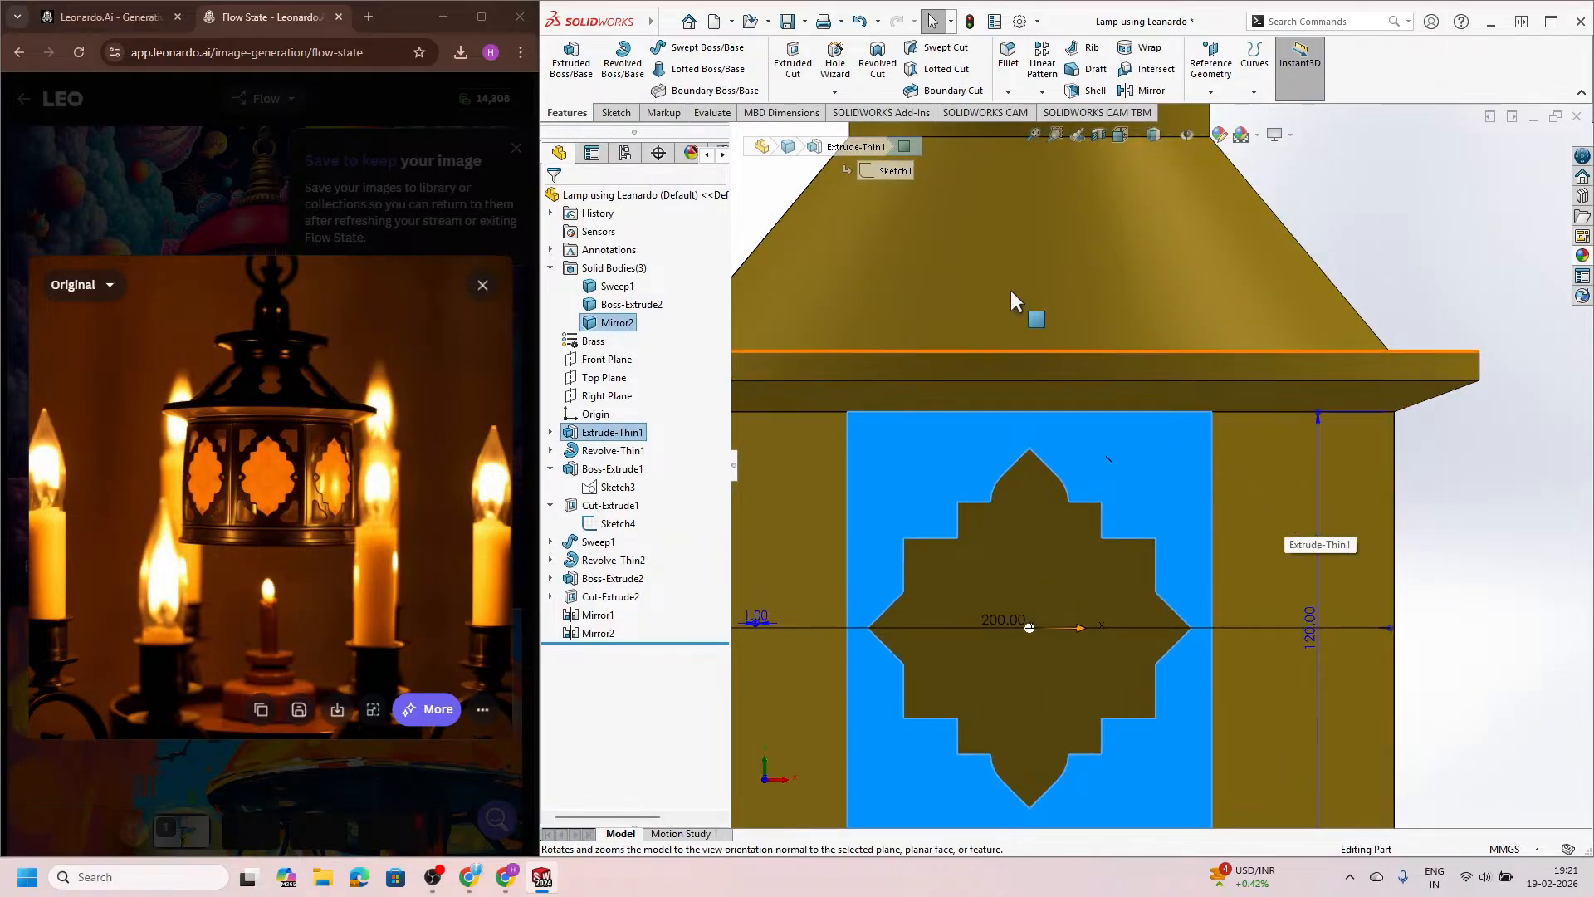
left_click(618, 114)
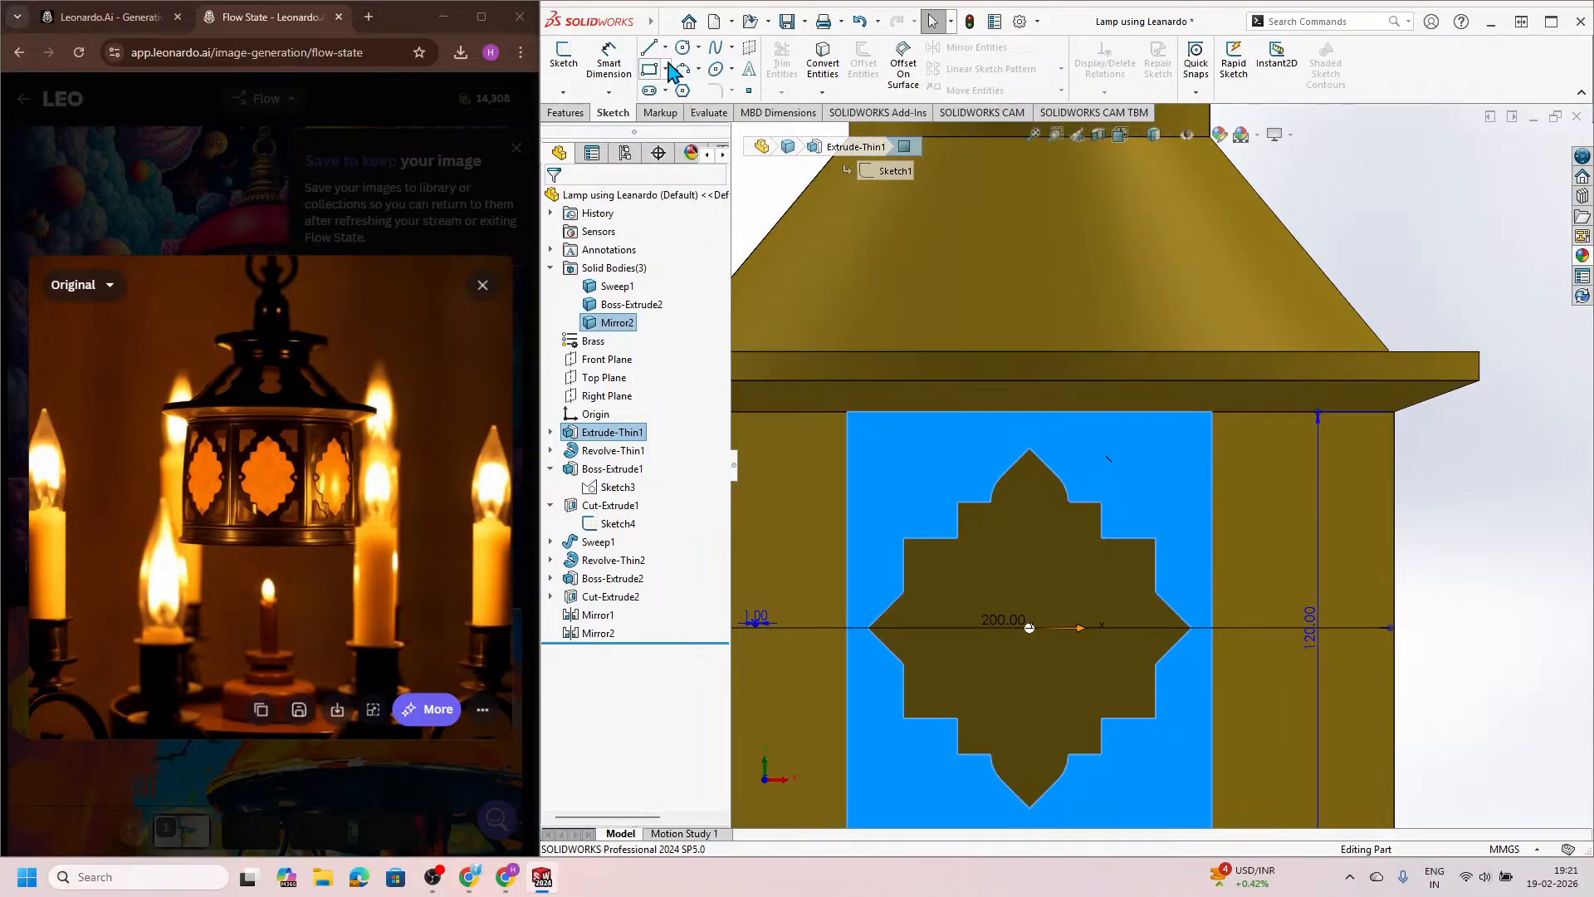
left_click(650, 52)
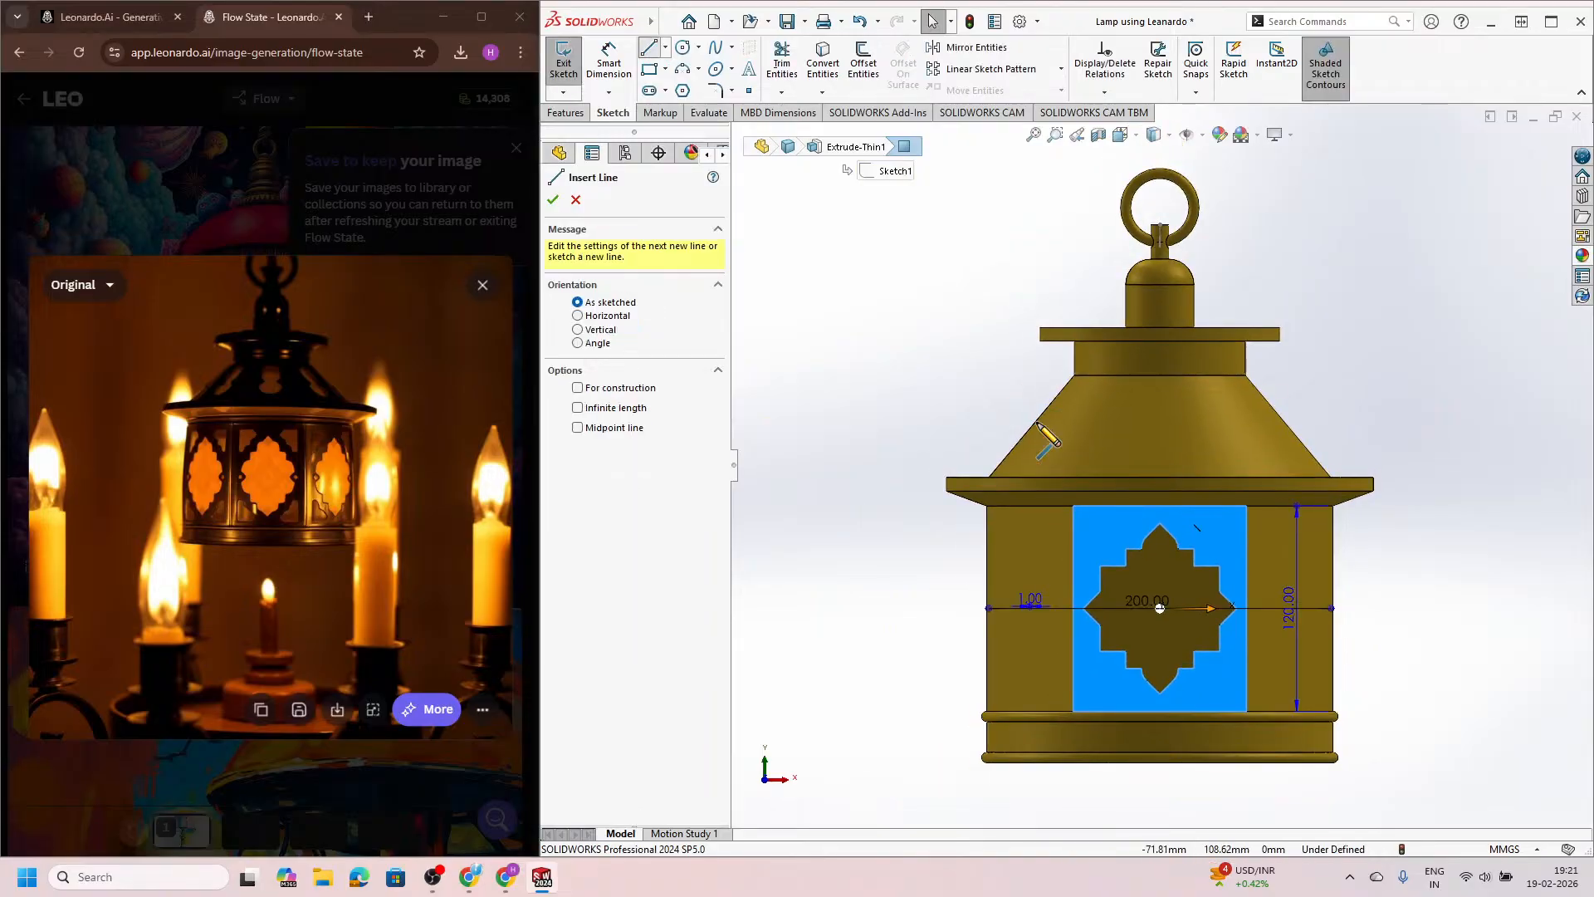
Step: Sketch a closed stepped profile about 23 mm tall in the panel's upper right corner, with its outer side made vertical
scroll(1235, 532, "down", 5)
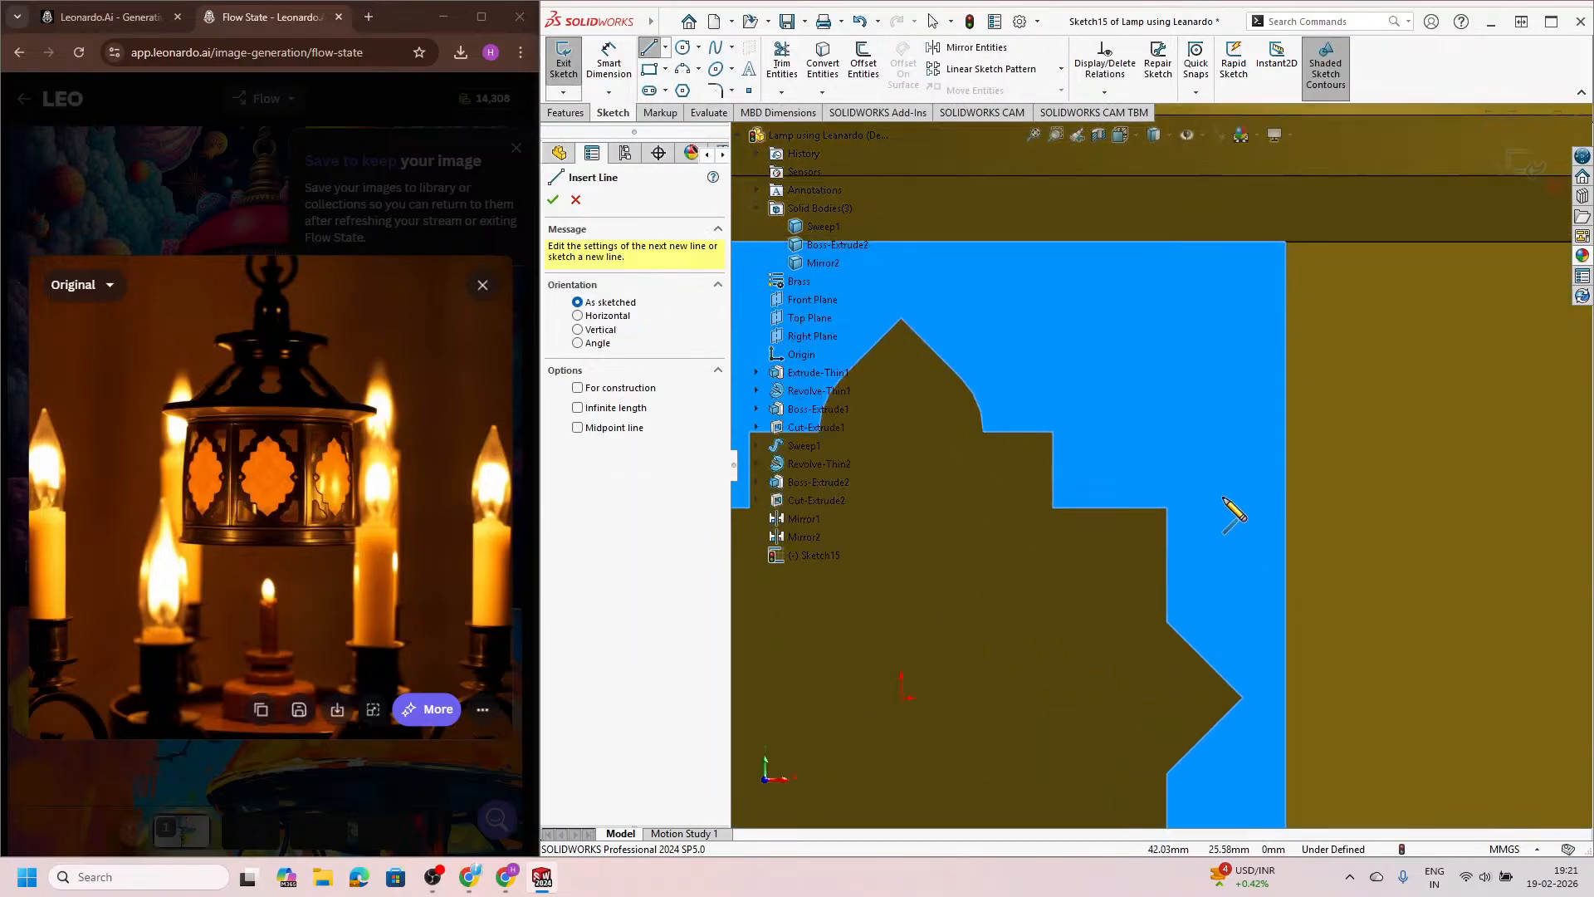
left_click(1218, 284)
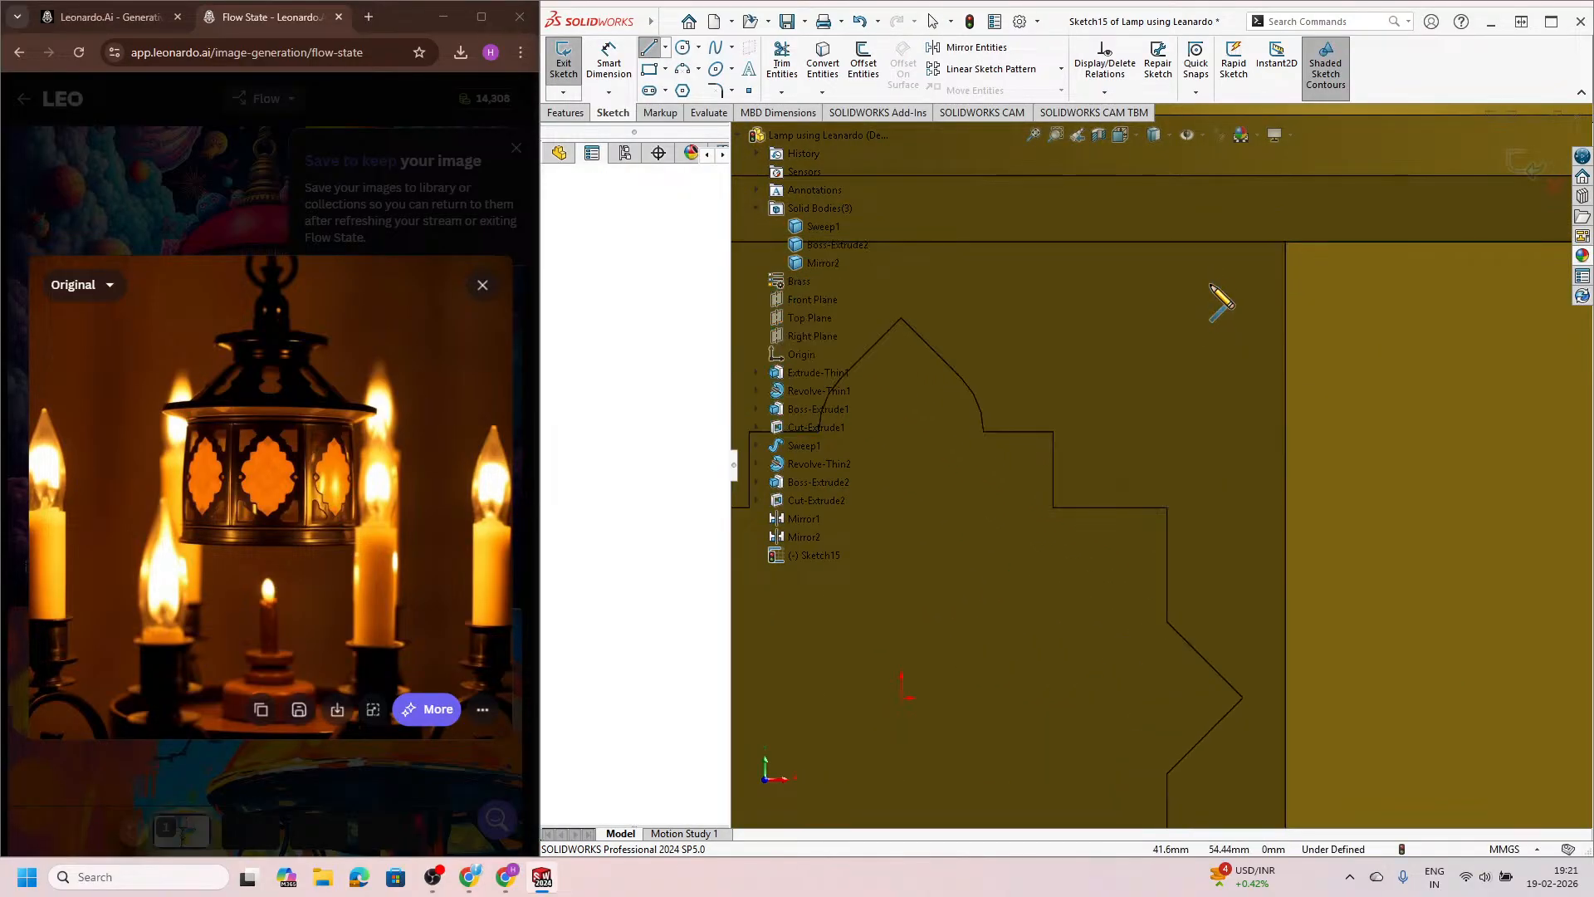
left_click(1000, 283)
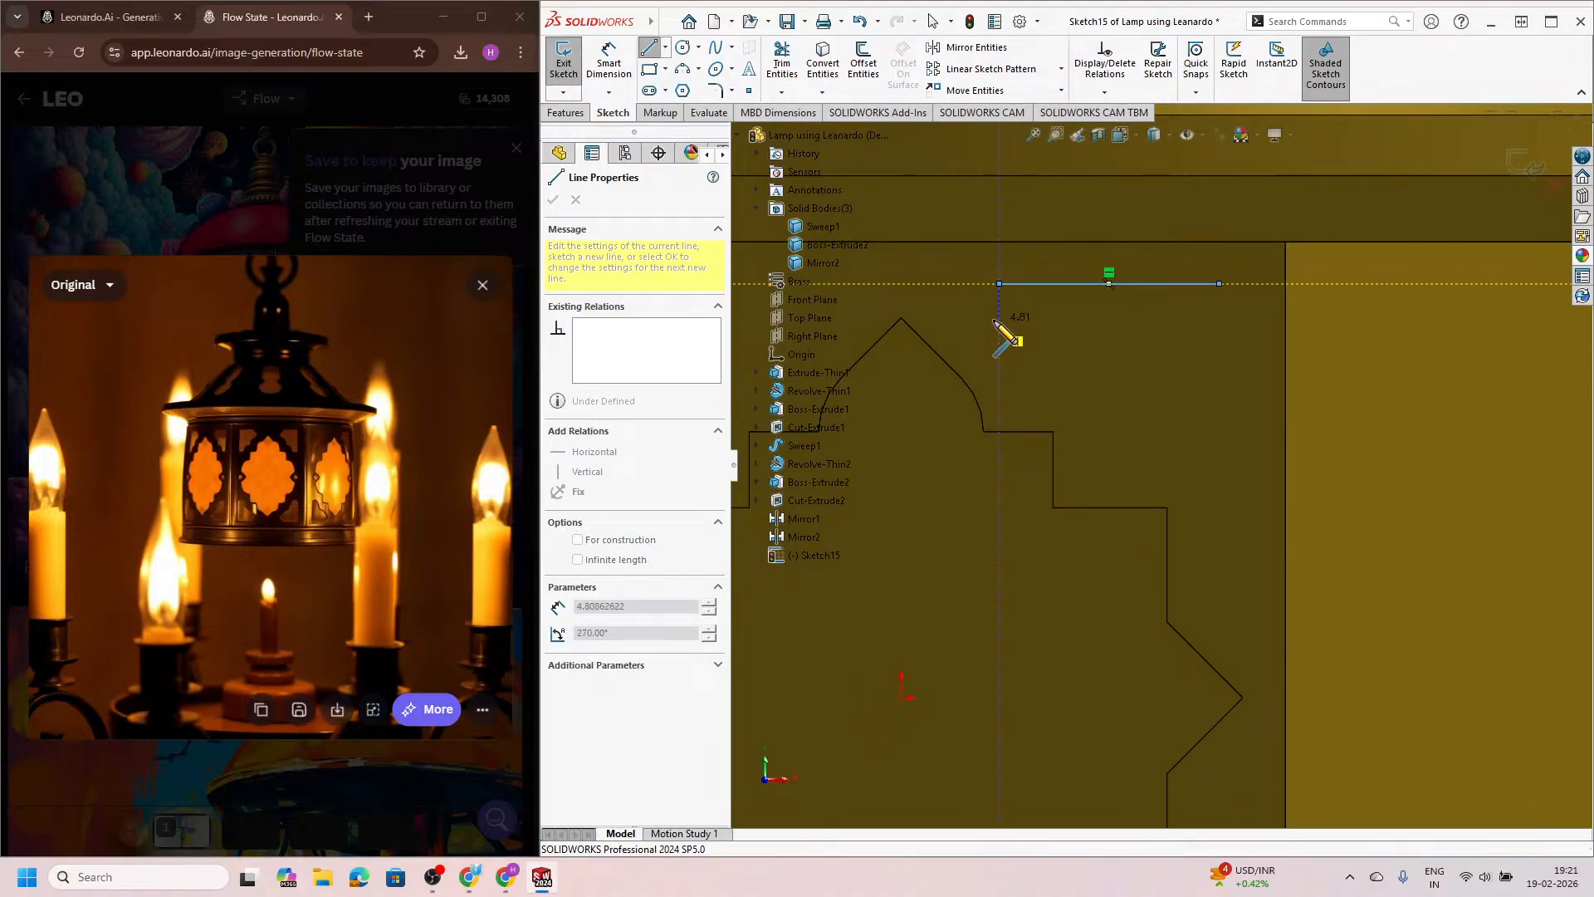
left_click(999, 320)
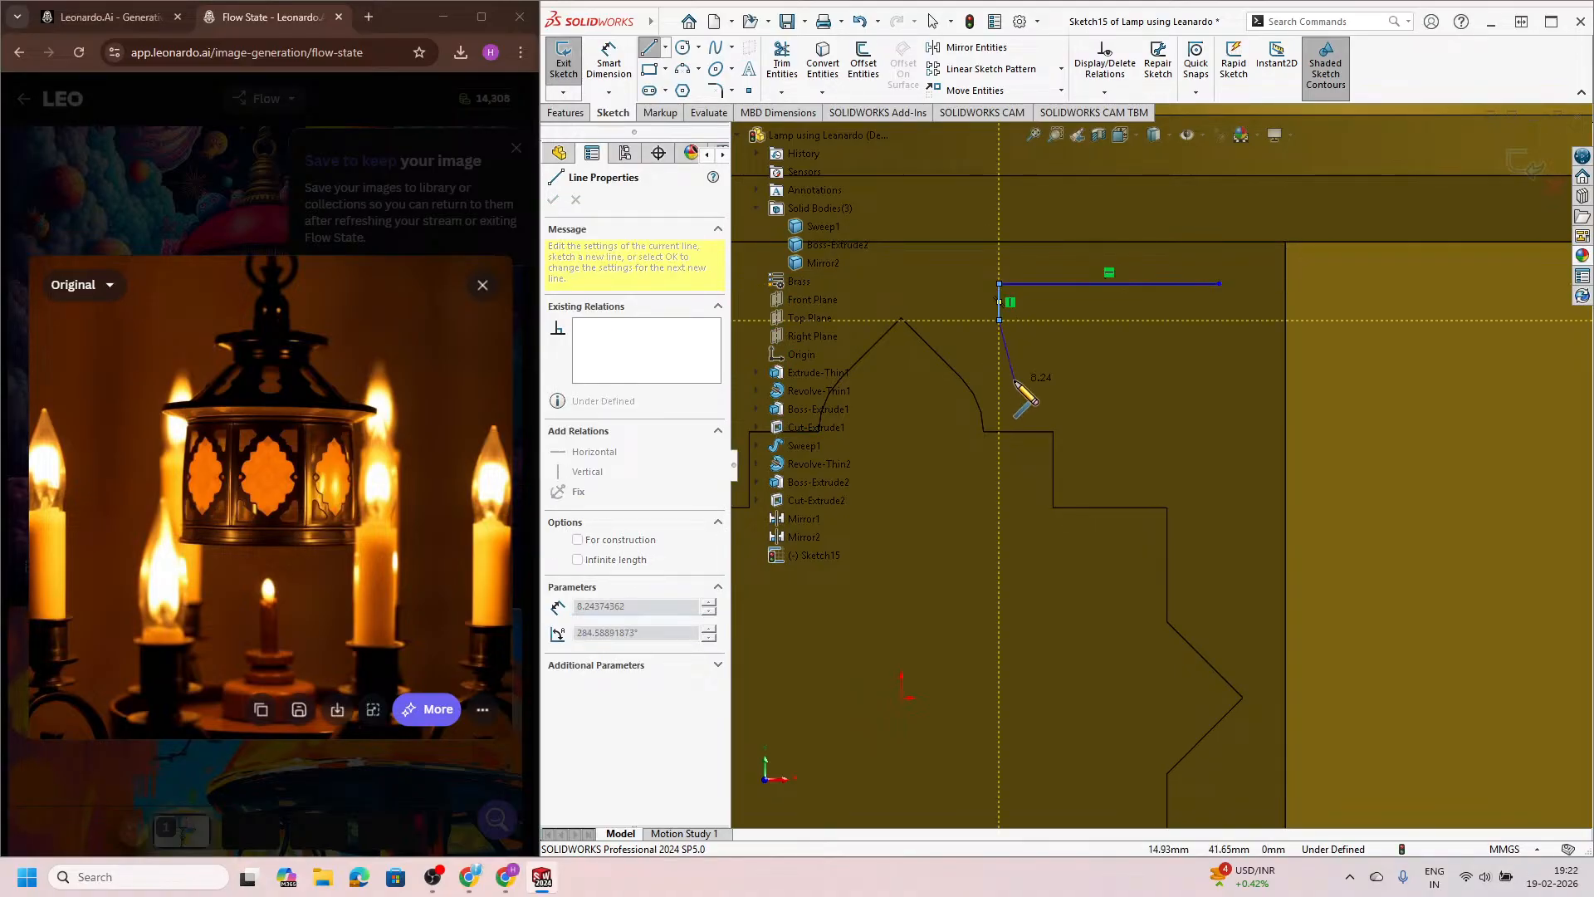
left_click(1066, 320)
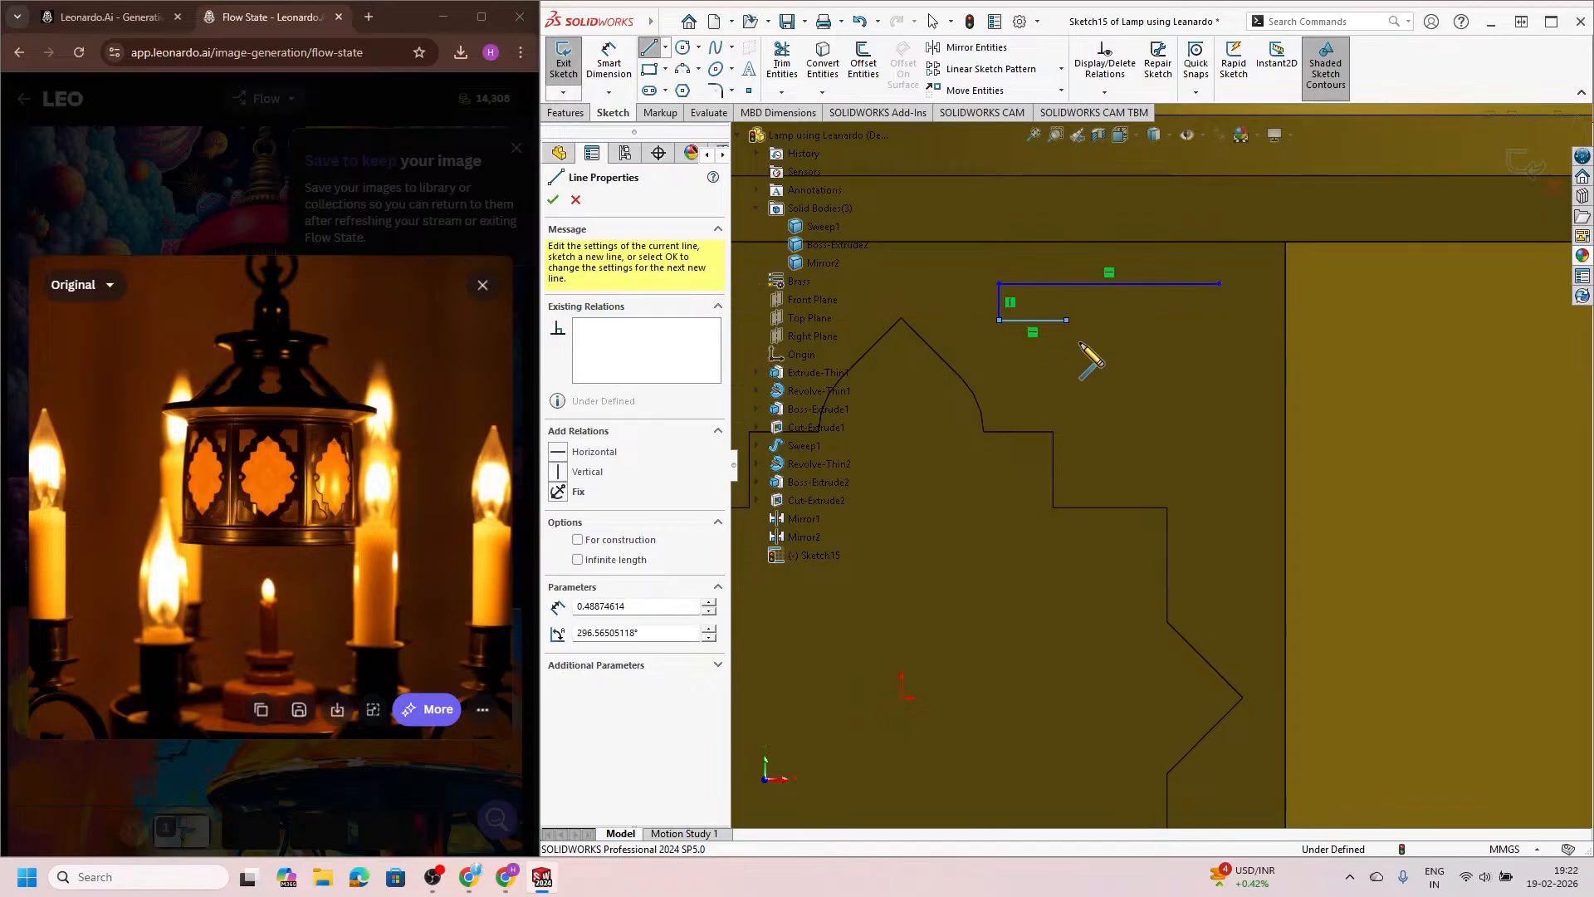
left_click(1066, 398)
left_click(1134, 398)
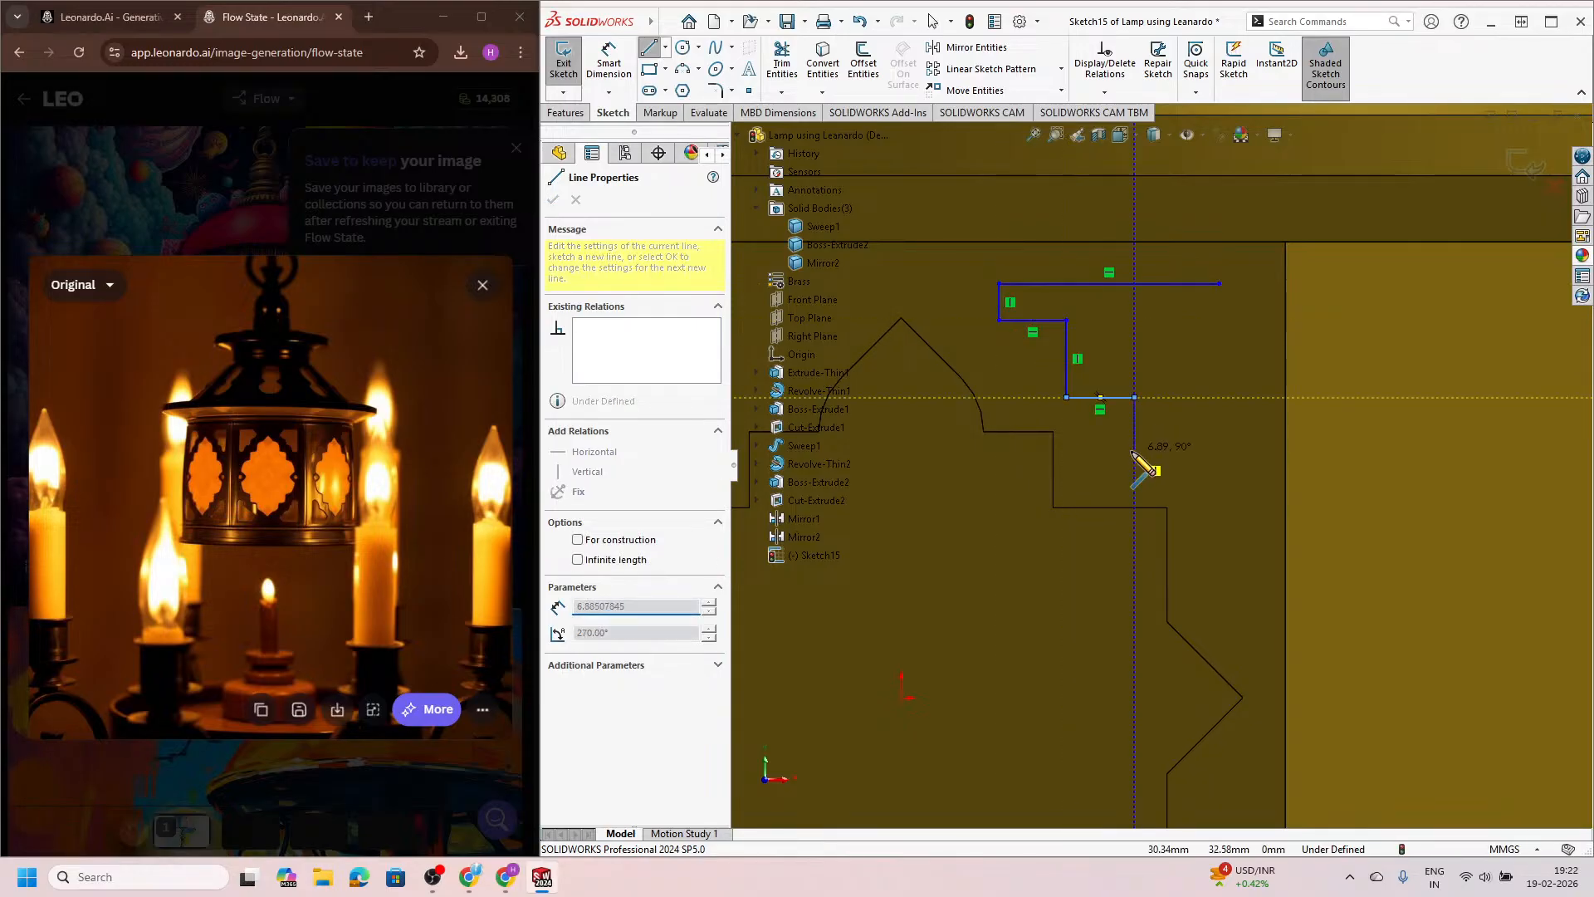
left_click(1134, 459)
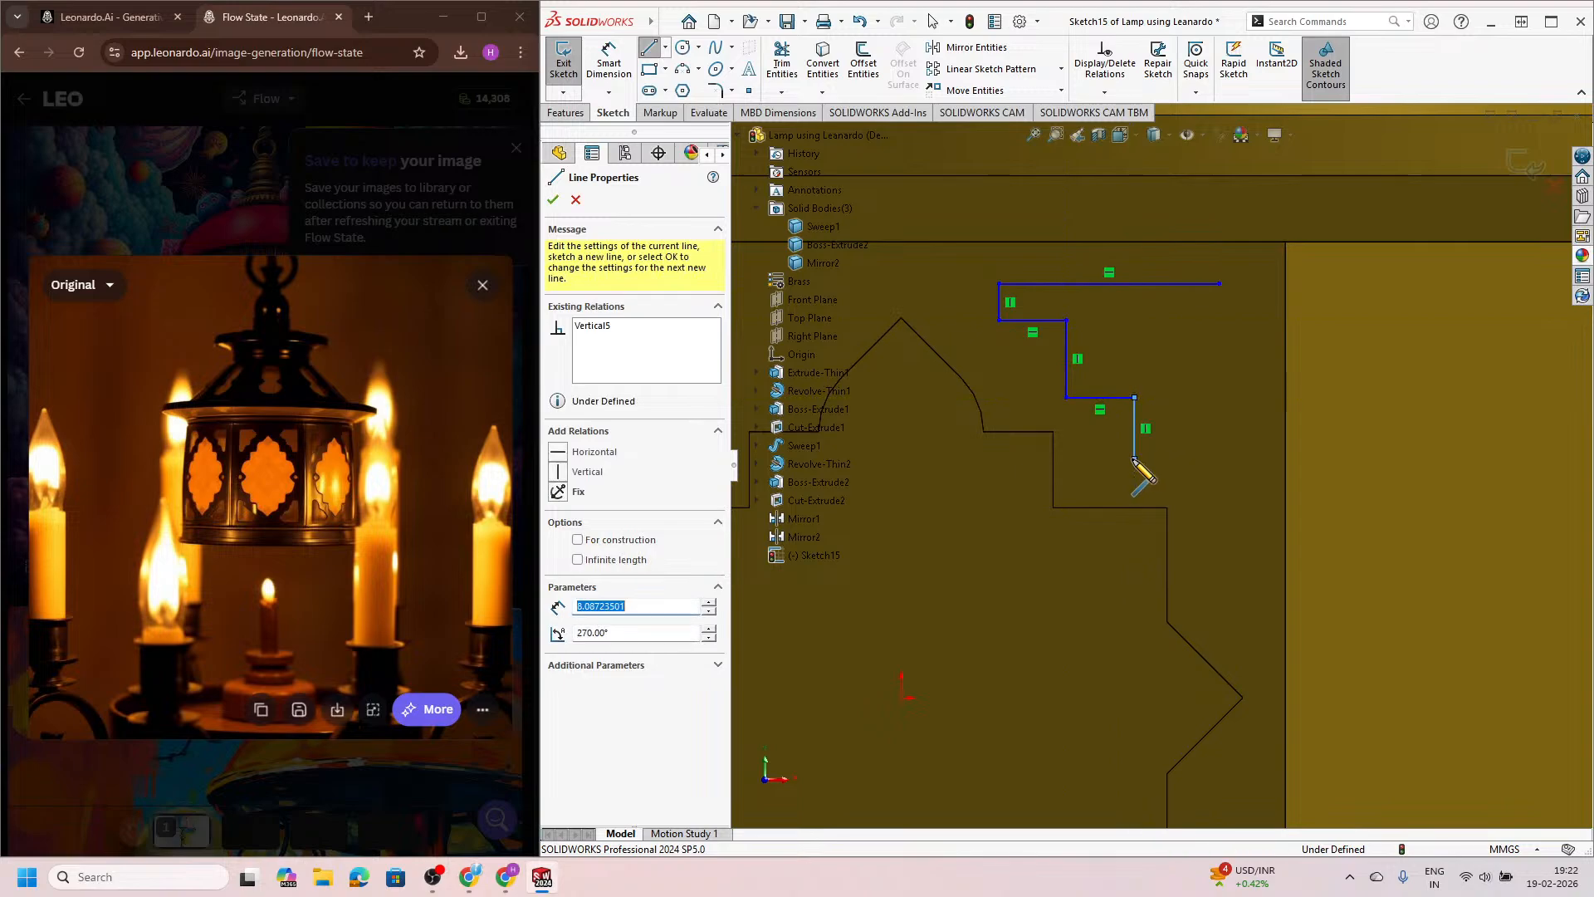
left_click(1231, 458)
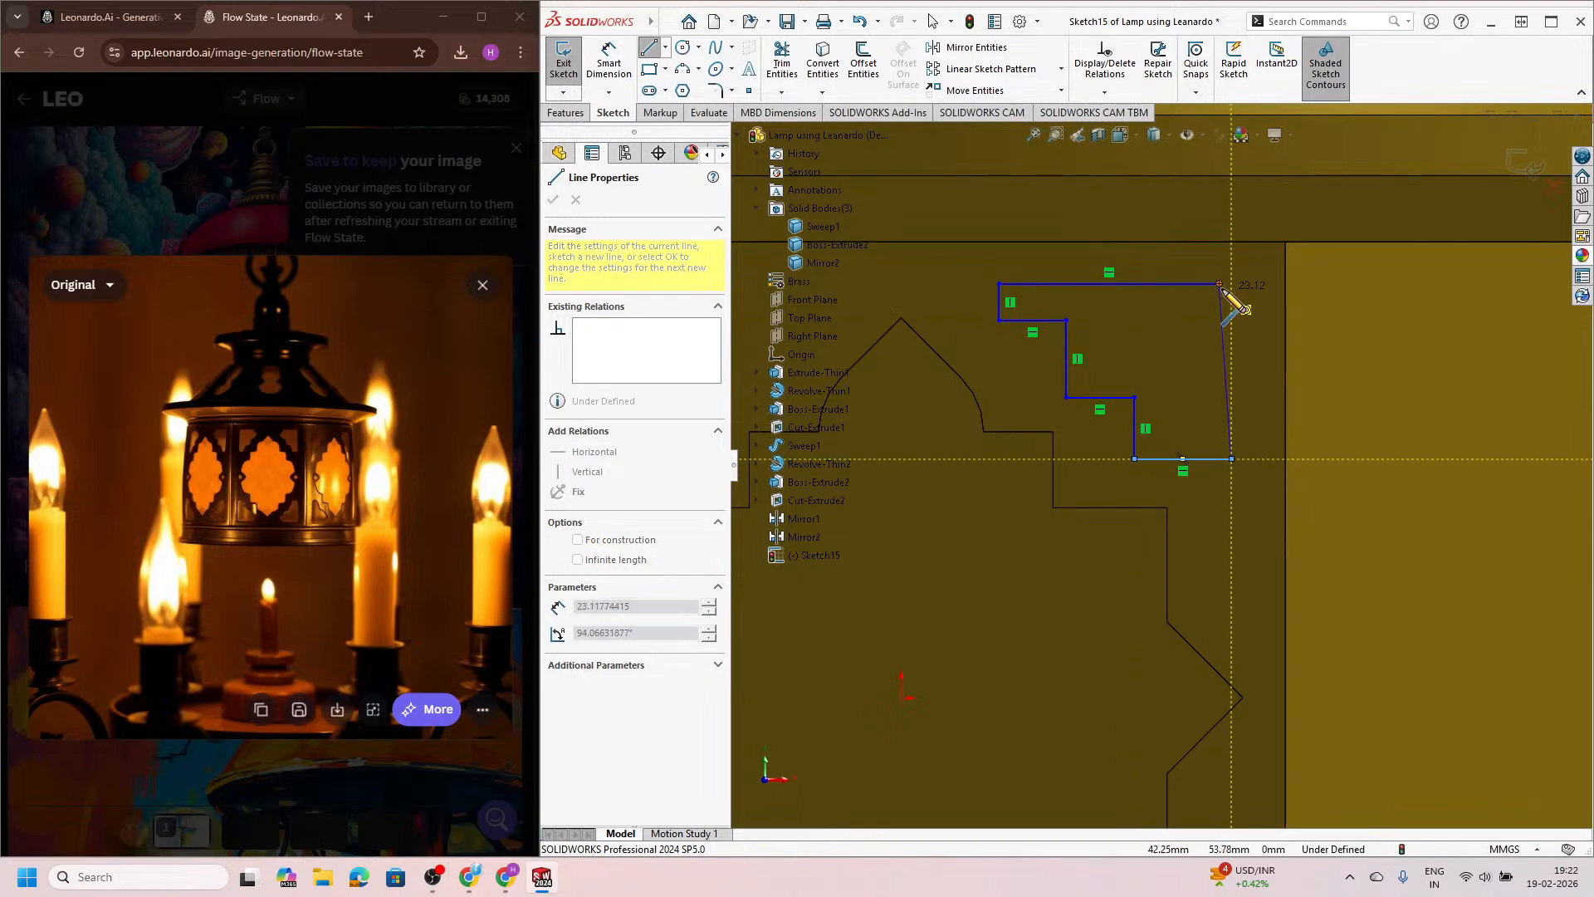
left_click(1219, 283)
key("Escape")
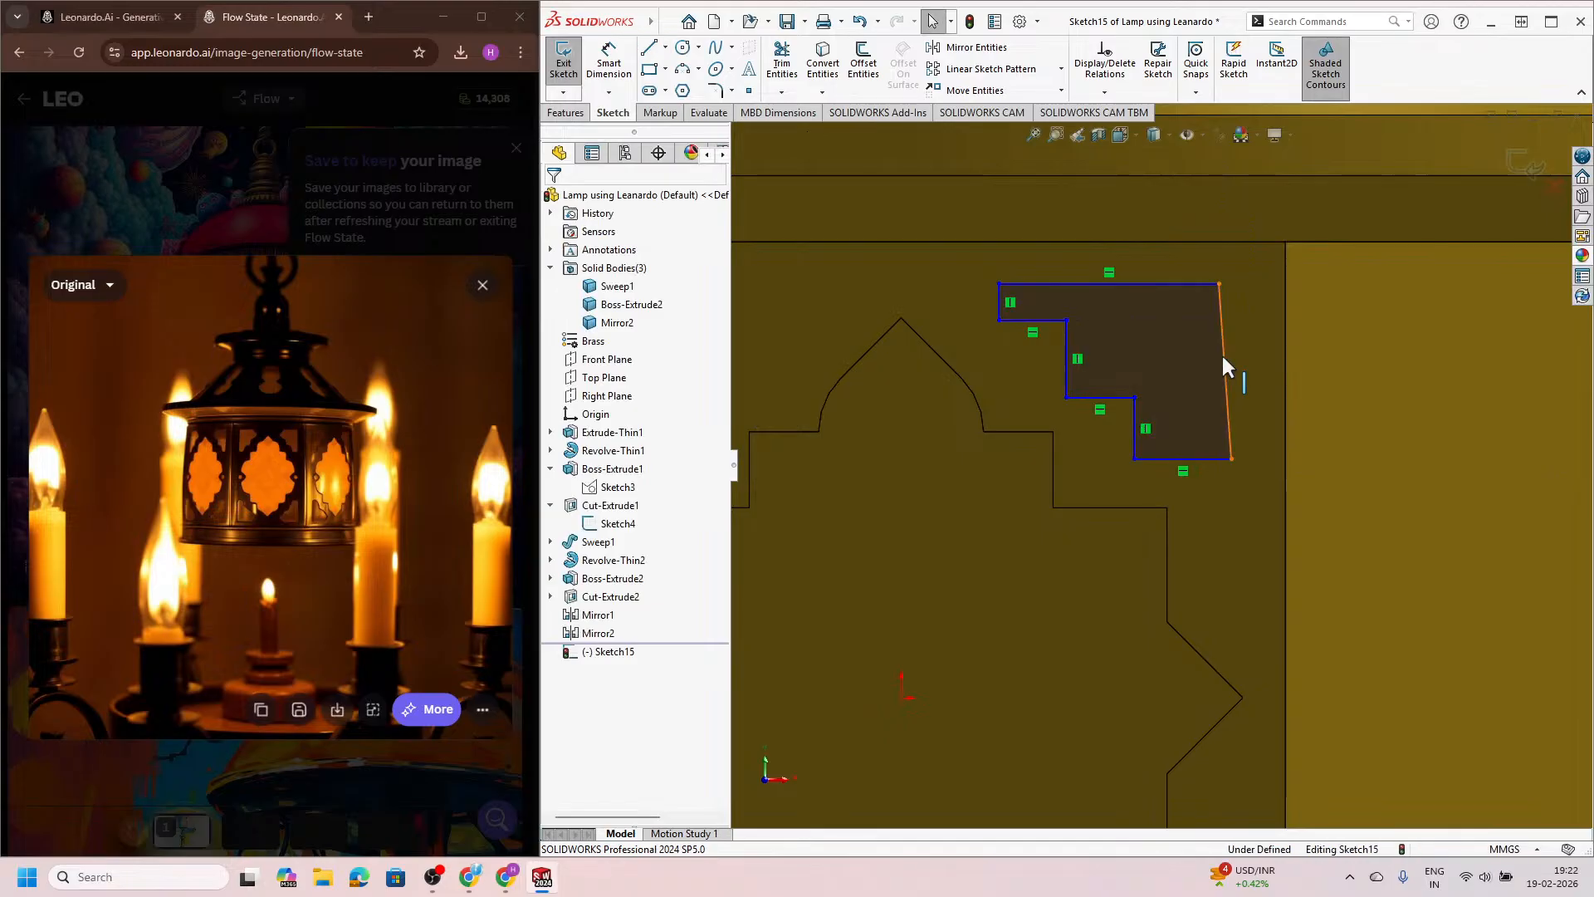
left_click(1223, 352)
left_click(1301, 286)
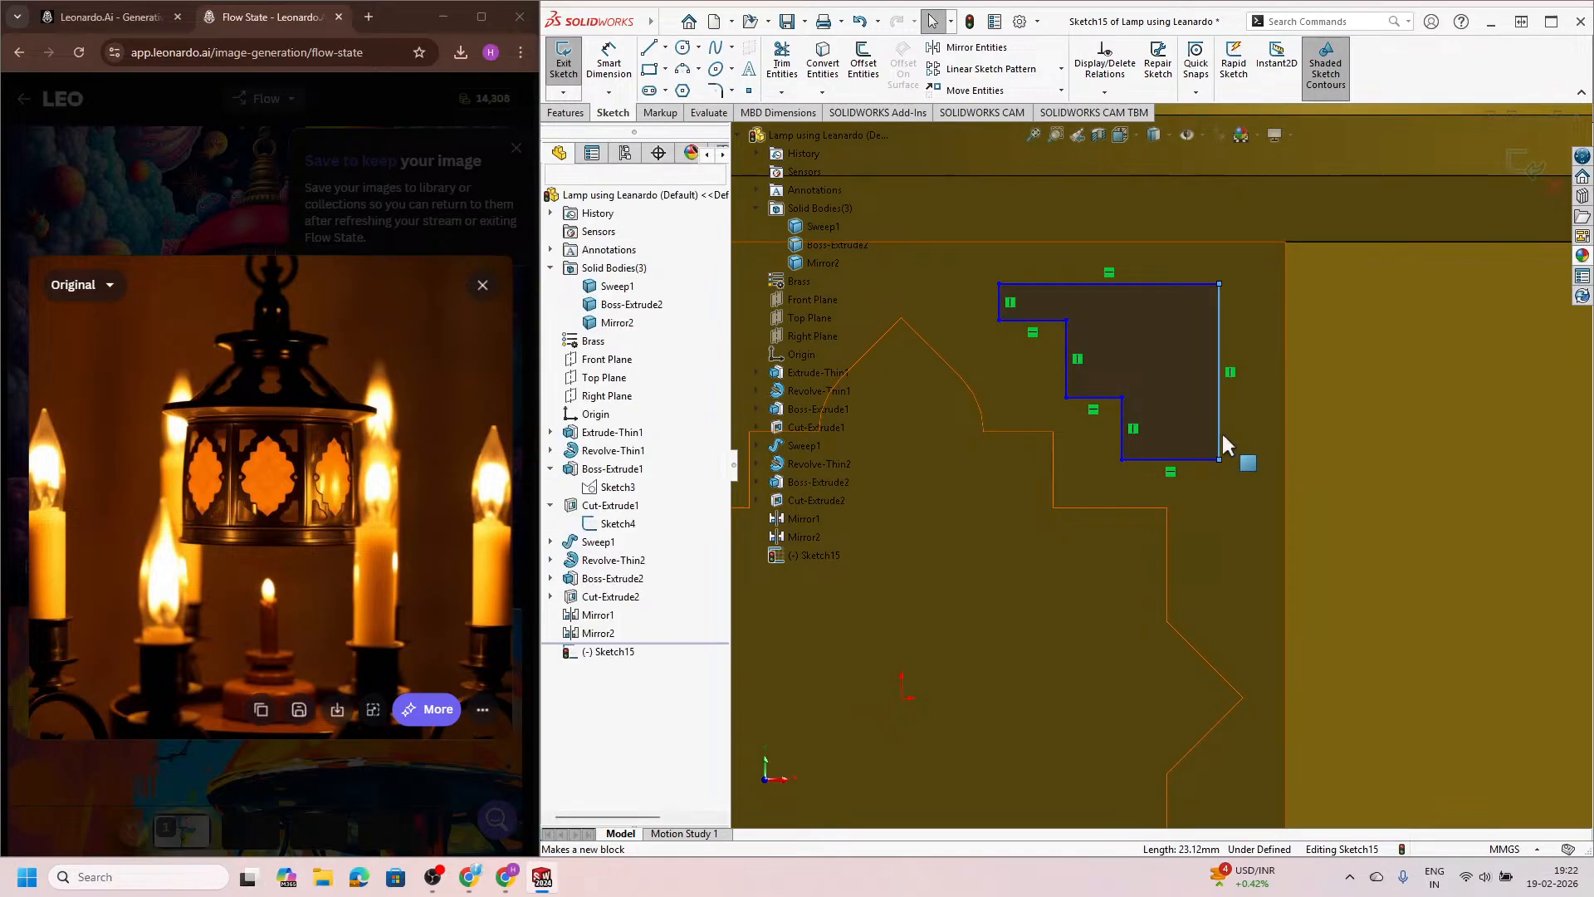
Step: Draw a vertical centerline from the stepped profile's upper outer corner to the panel's top edge
scroll(1223, 430, "up", 3)
scroll(1141, 348, "down", 3)
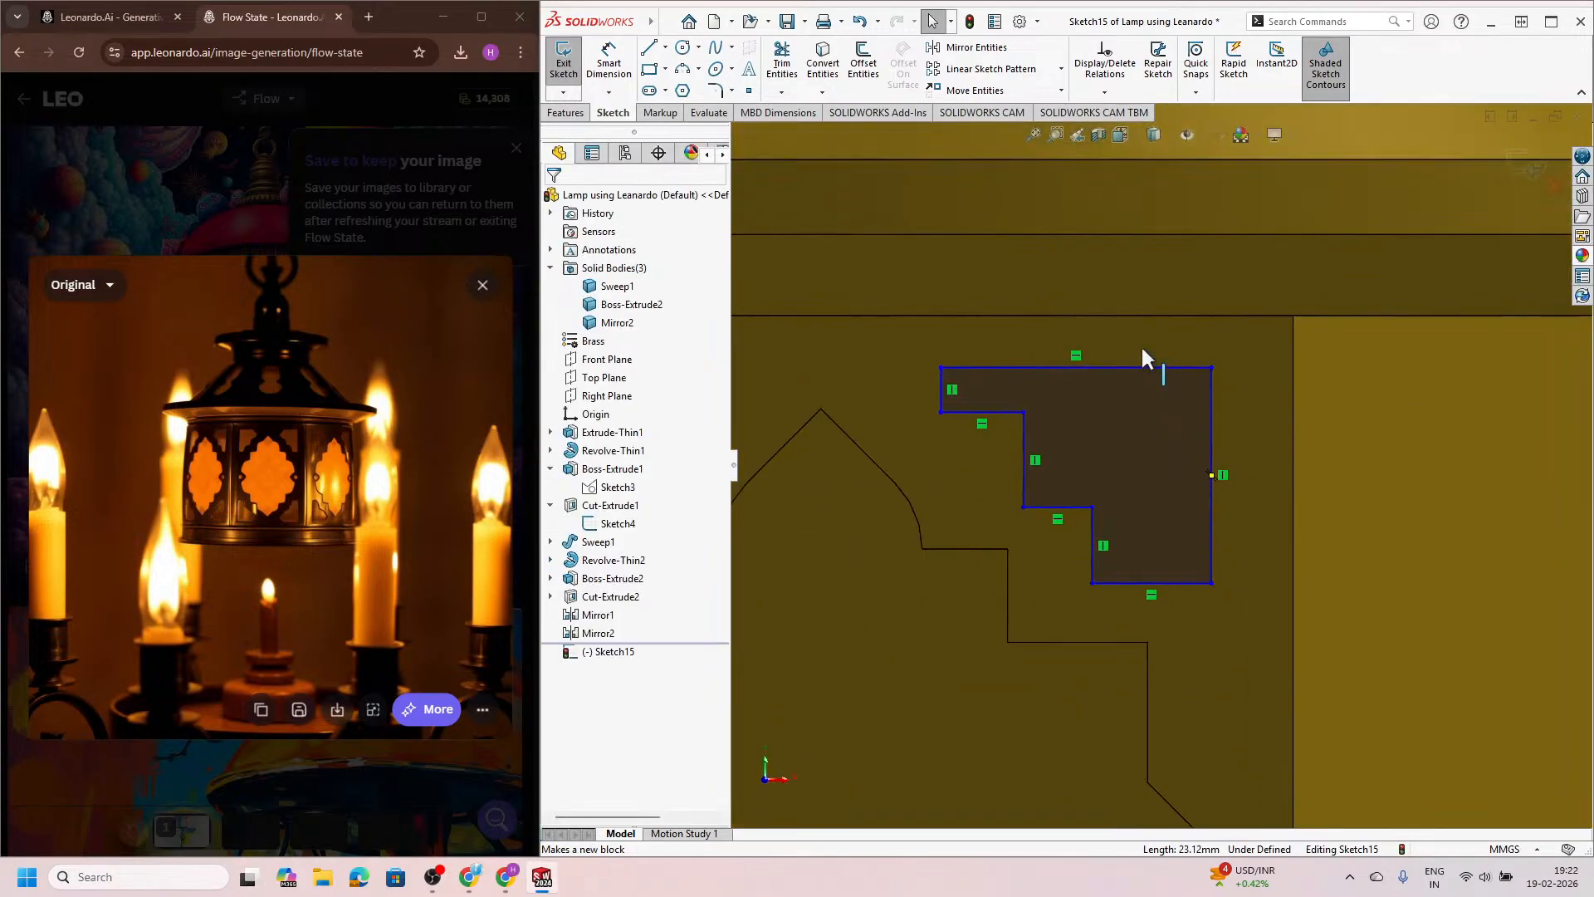
left_click(666, 48)
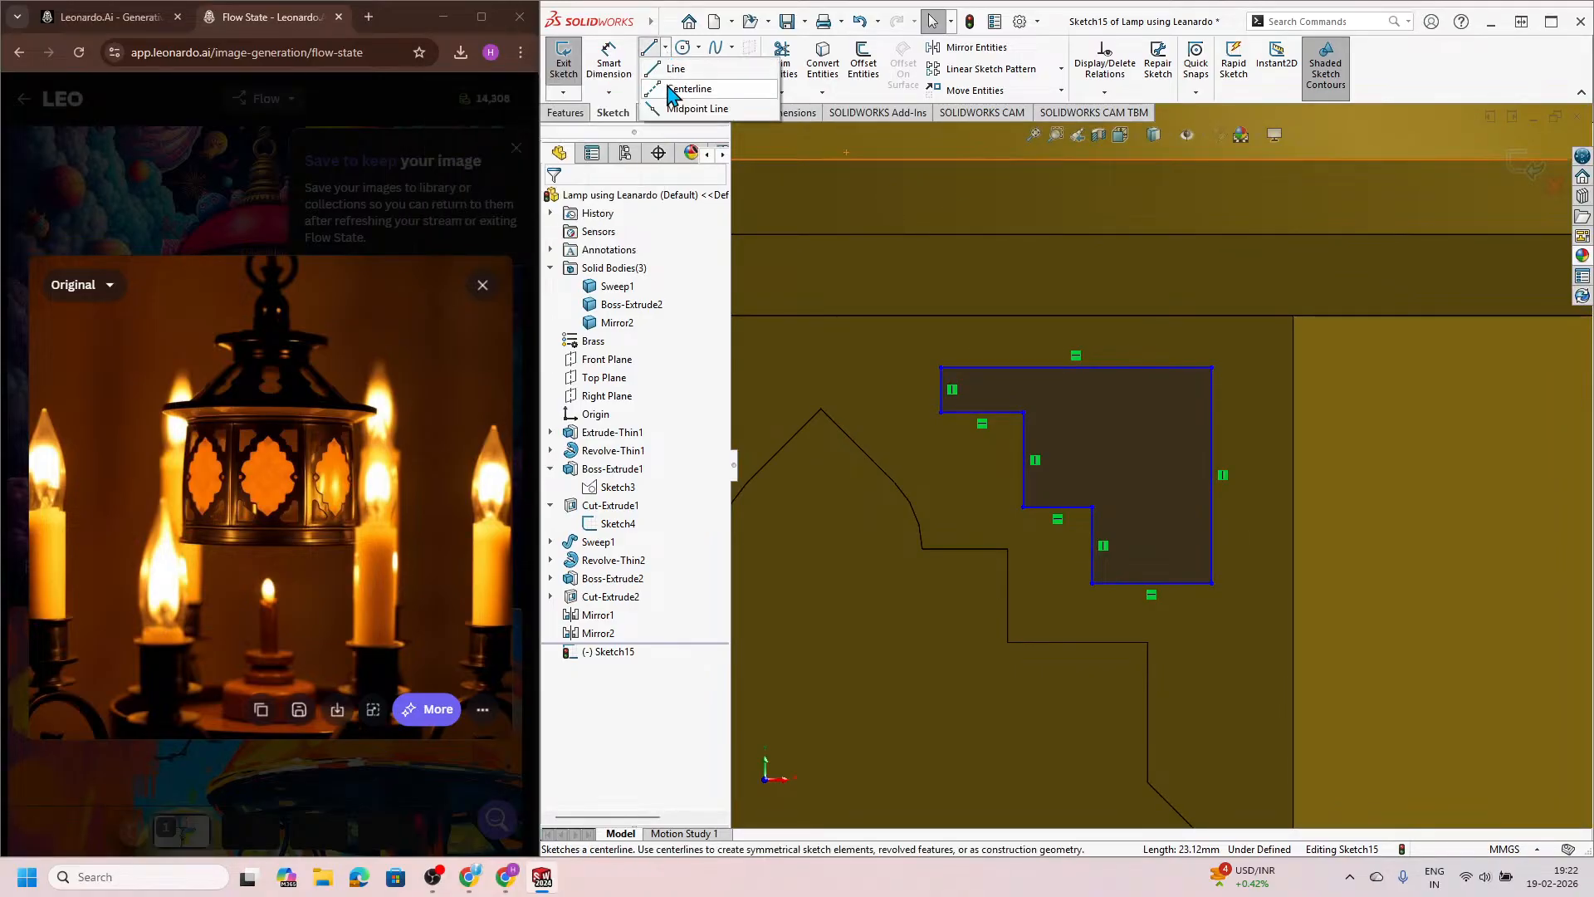
left_click(679, 91)
left_click(1212, 367)
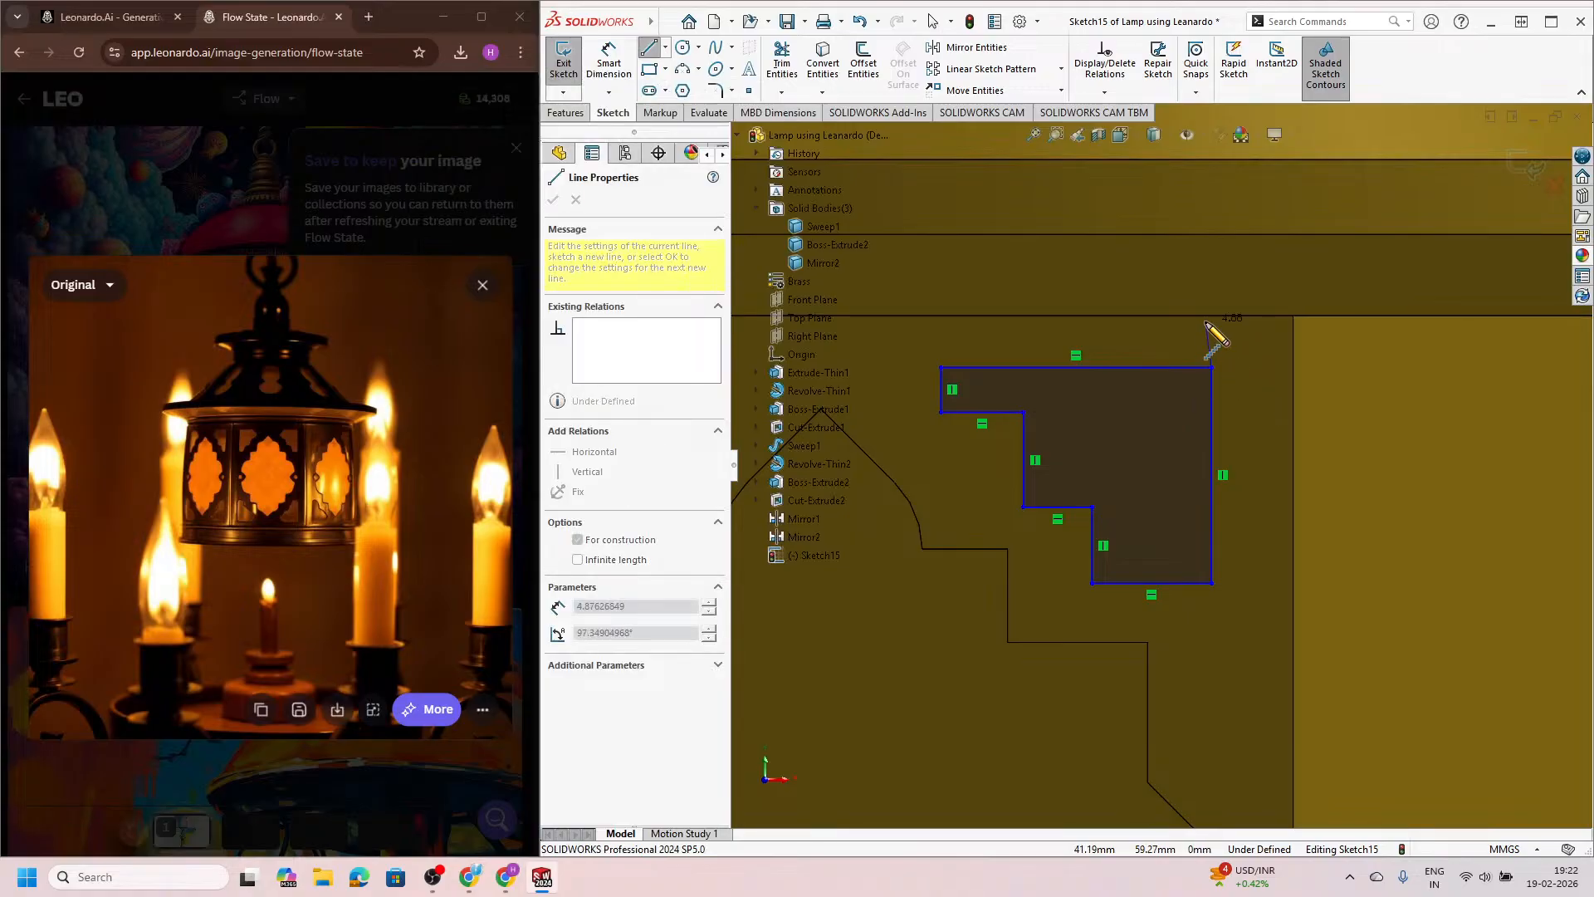
left_click(1212, 326)
key("Escape")
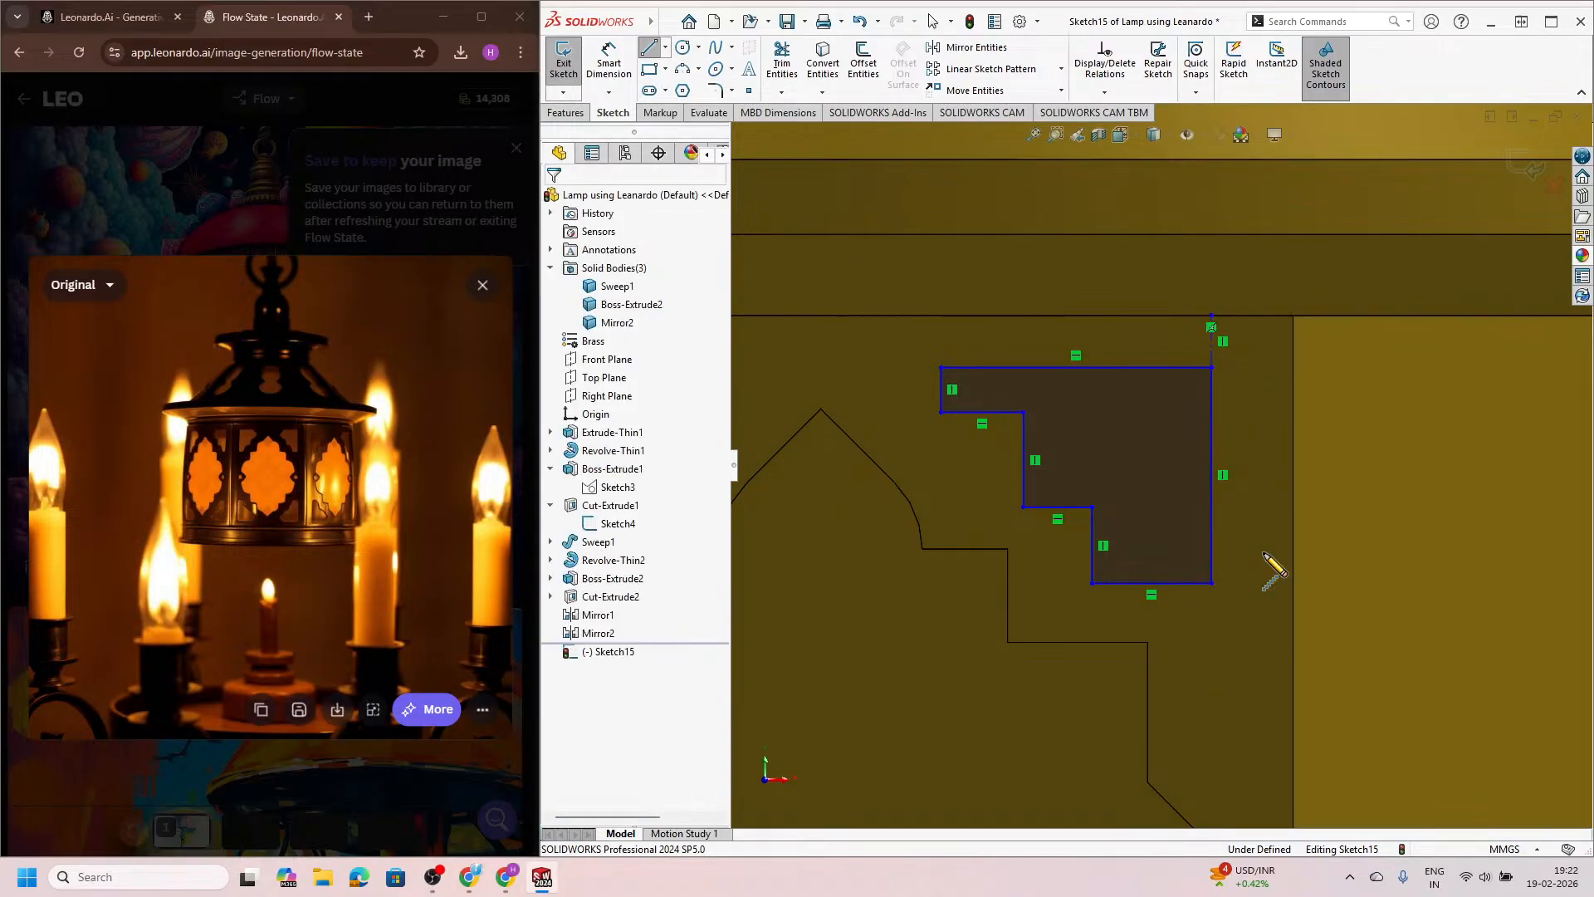
Step: Dimension the vertical centerline to 6 mm, fixing the profile's distance from the panel's top edge
left_click(609, 62)
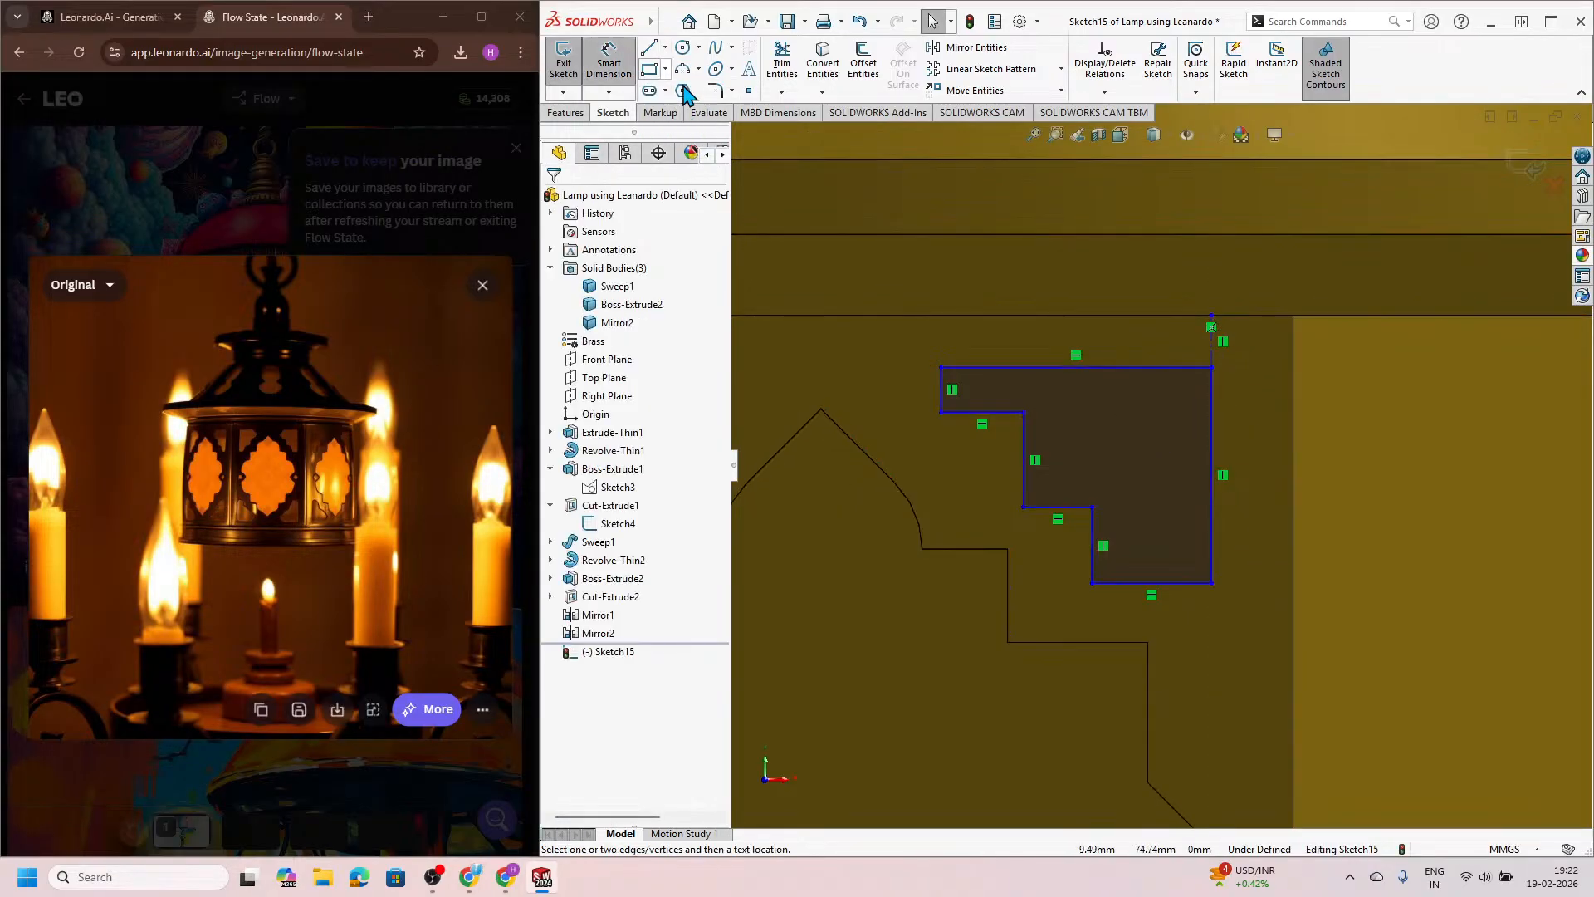
left_click(1211, 355)
left_click(1164, 342)
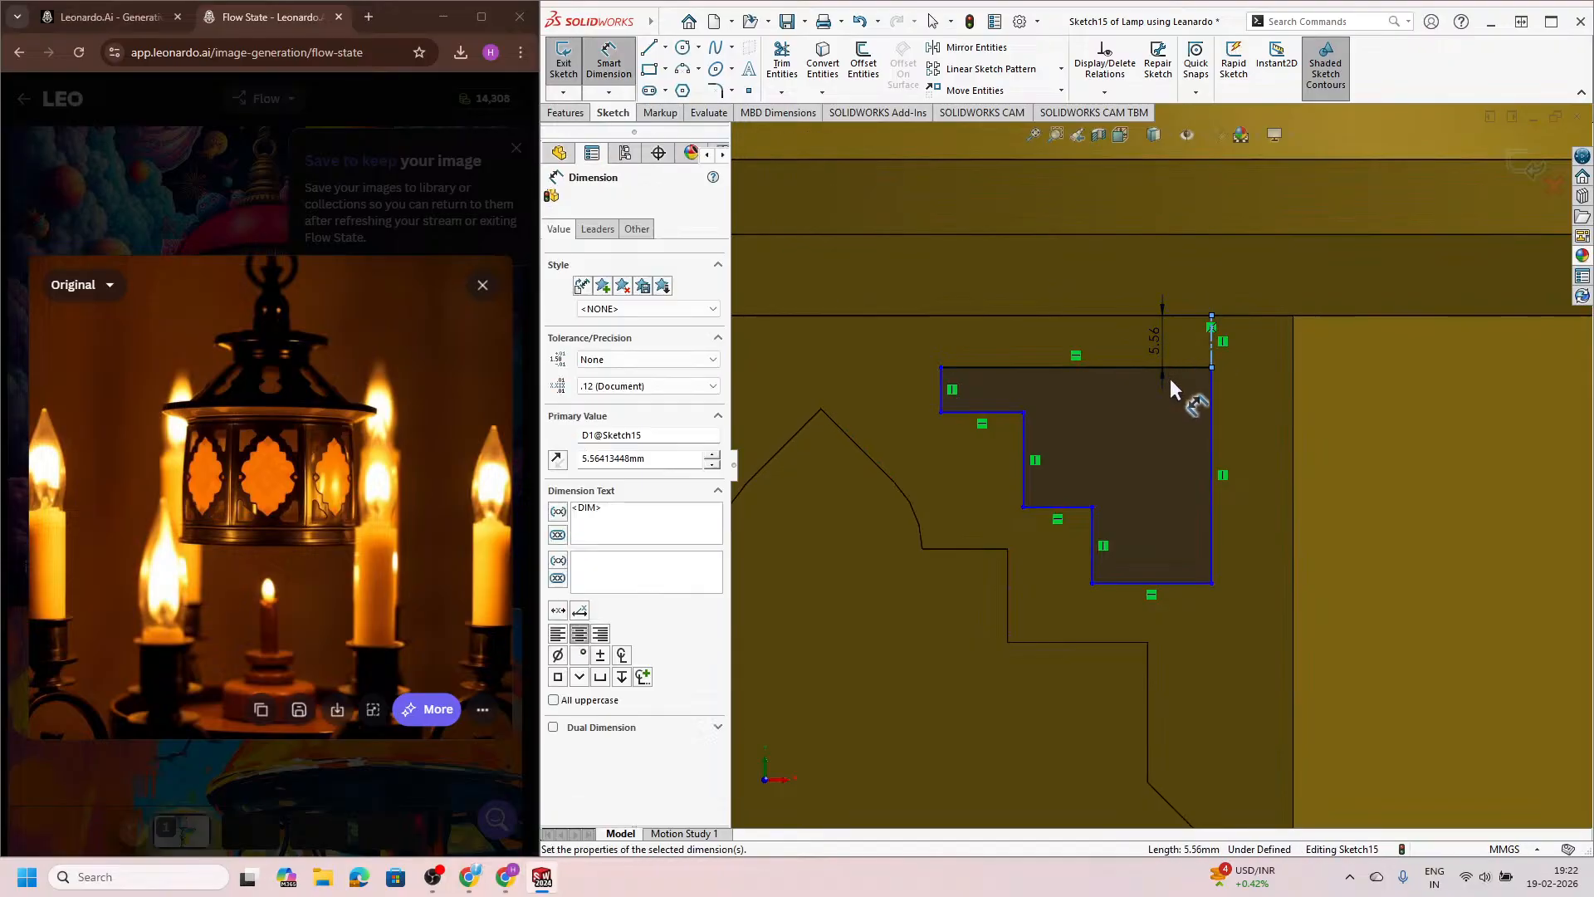
type("6")
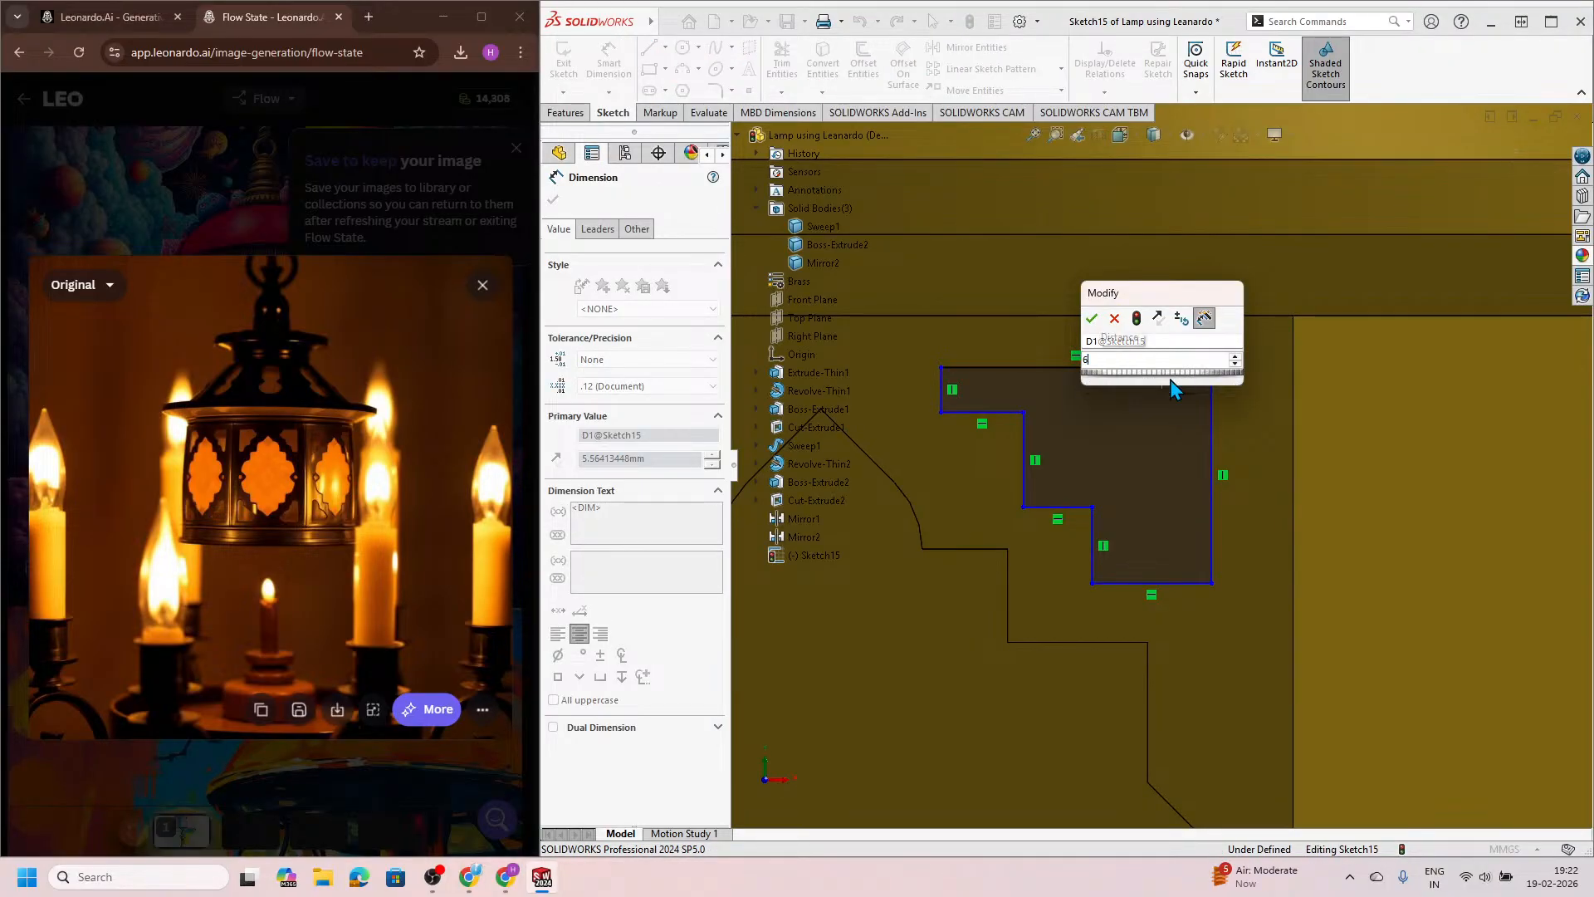
key("Return")
key("Escape")
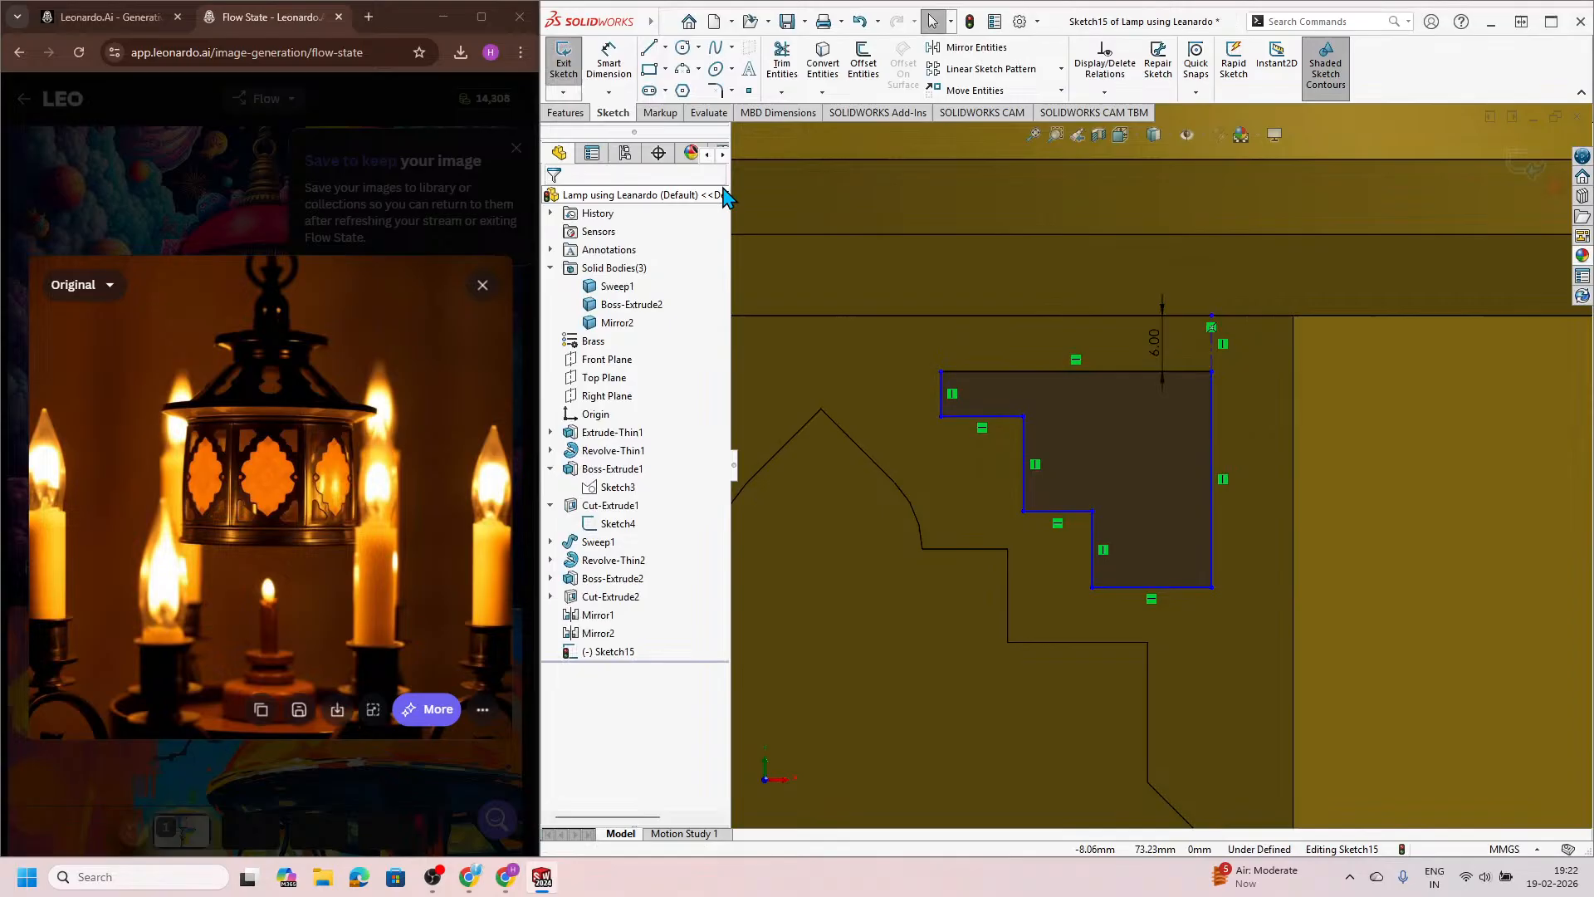
Step: Draw a horizontal centerline from the stepped profile's lower outer corner to the panel's side edge
left_click(665, 47)
left_click(689, 90)
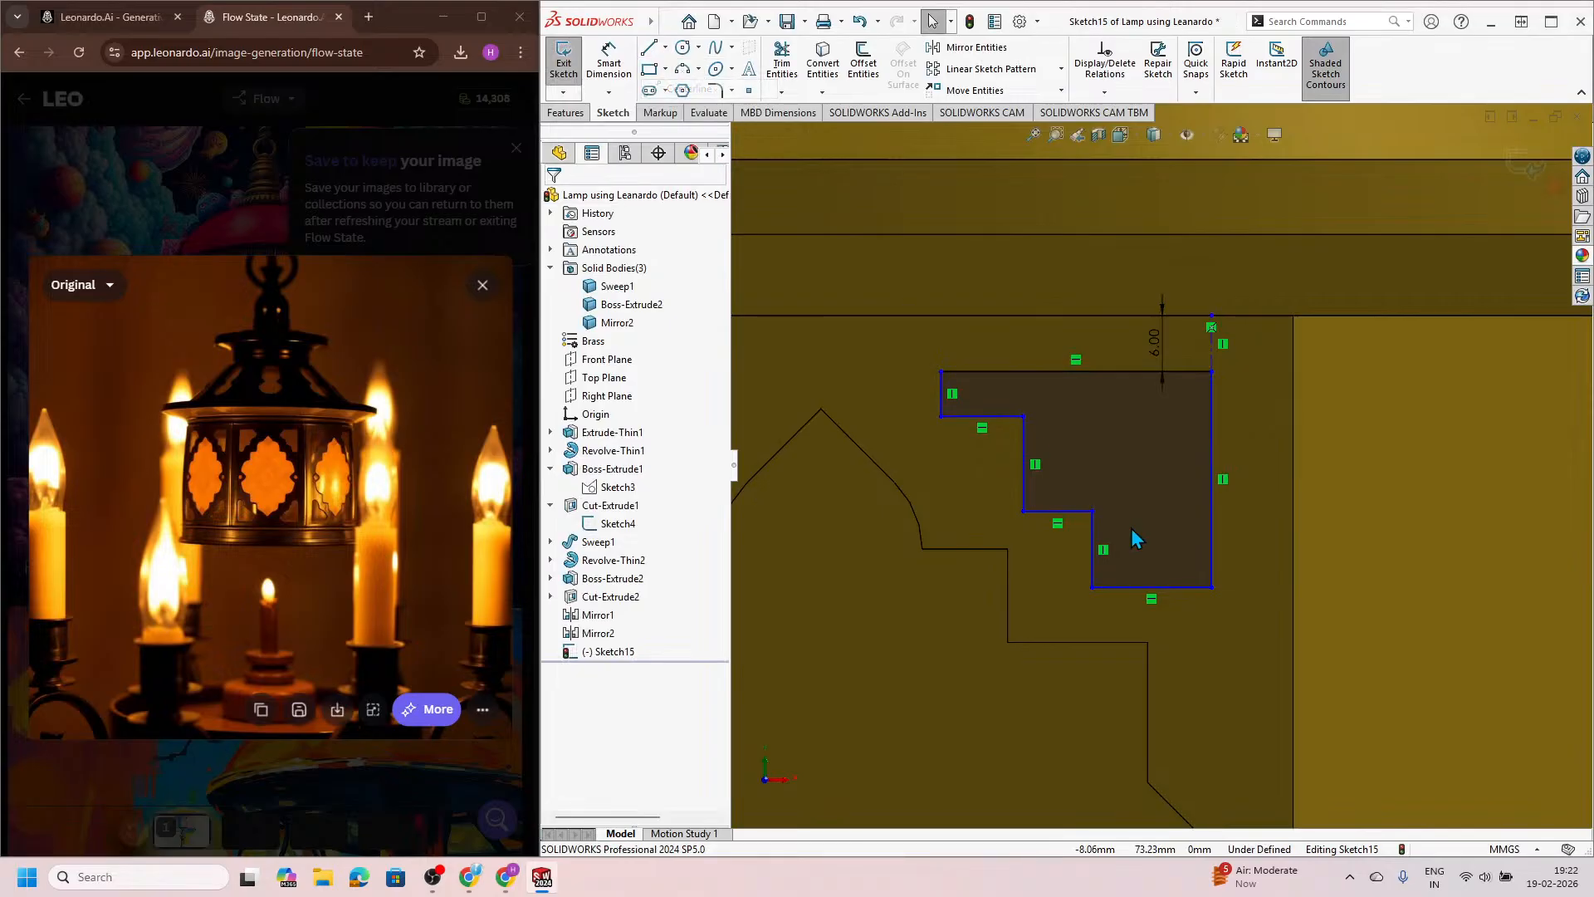
left_click(1212, 587)
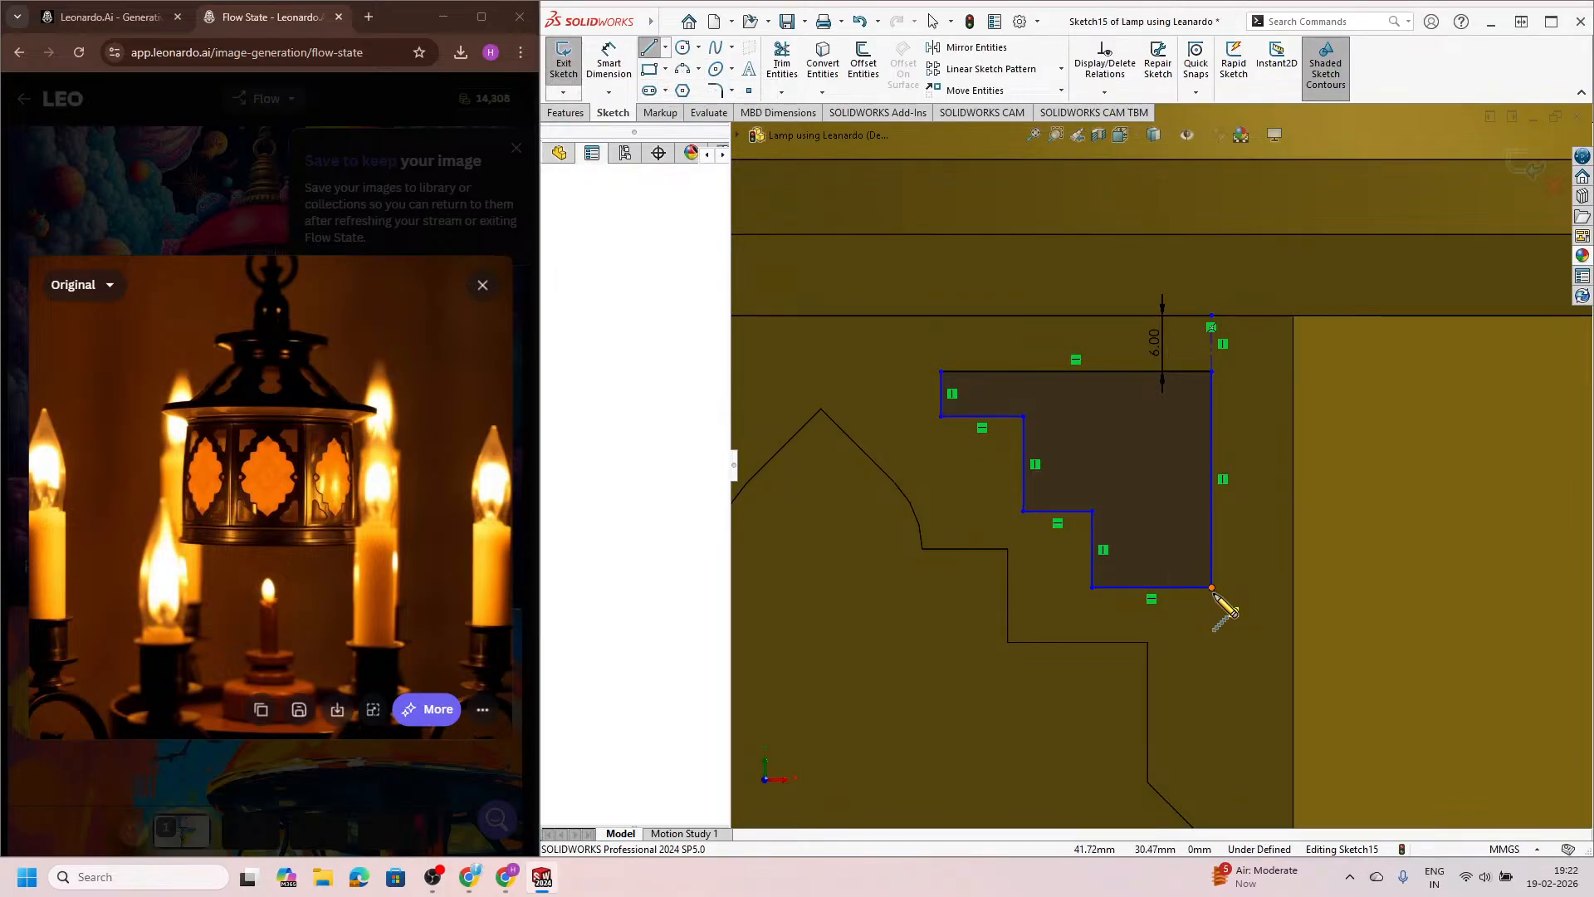
left_click(1294, 587)
key("Escape")
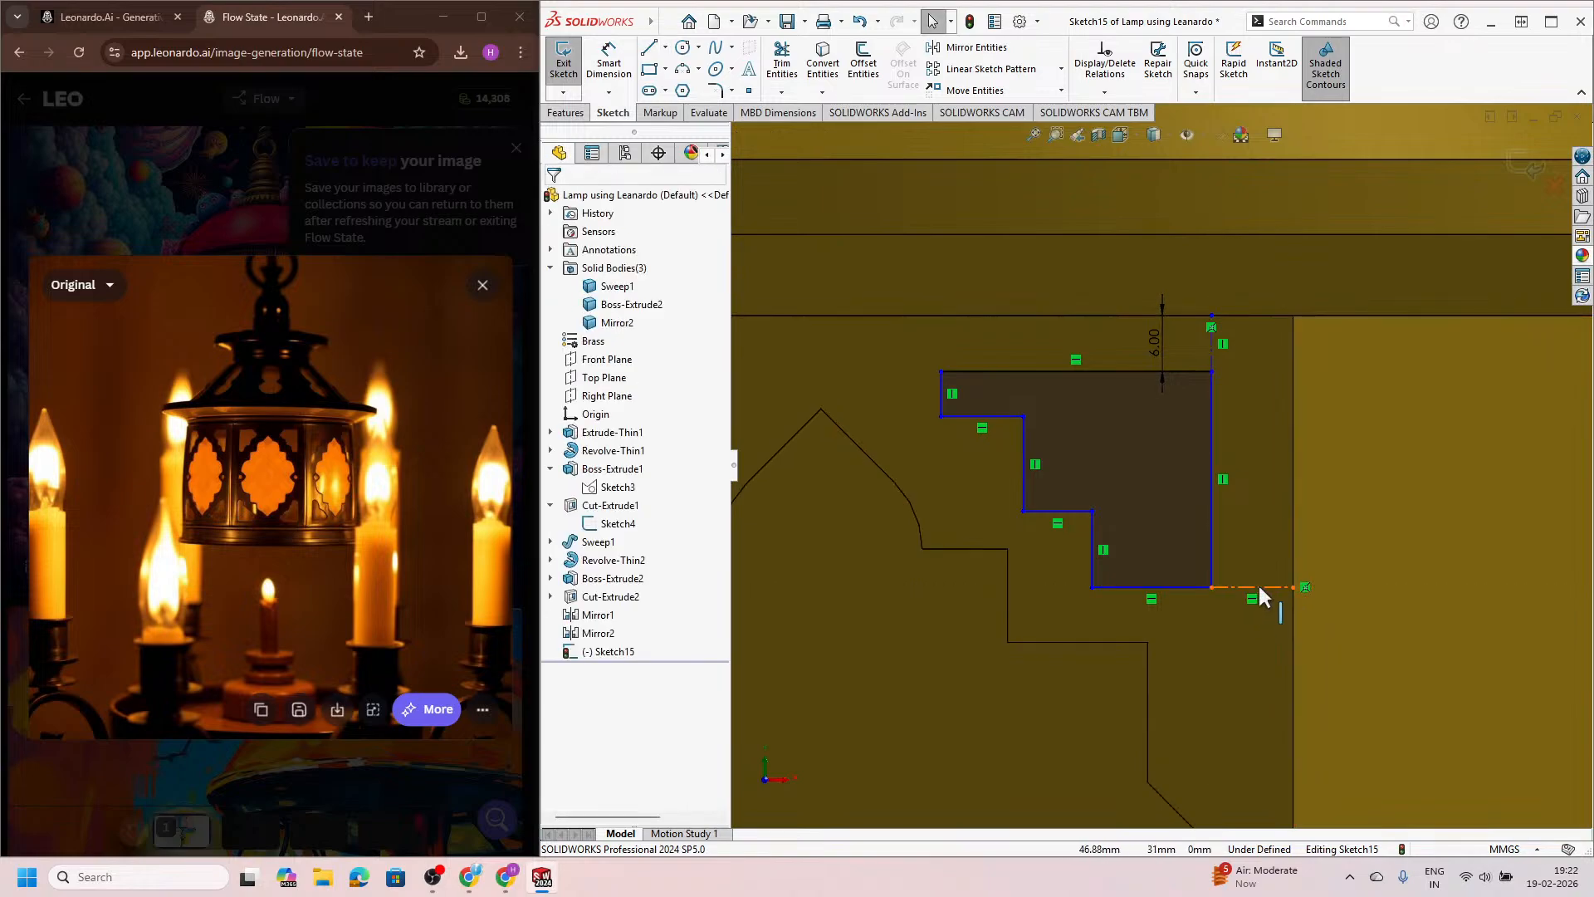
Step: Make the horizontal and vertical centerlines equal in length
left_click(1257, 586)
left_click(1209, 343, "ctrl")
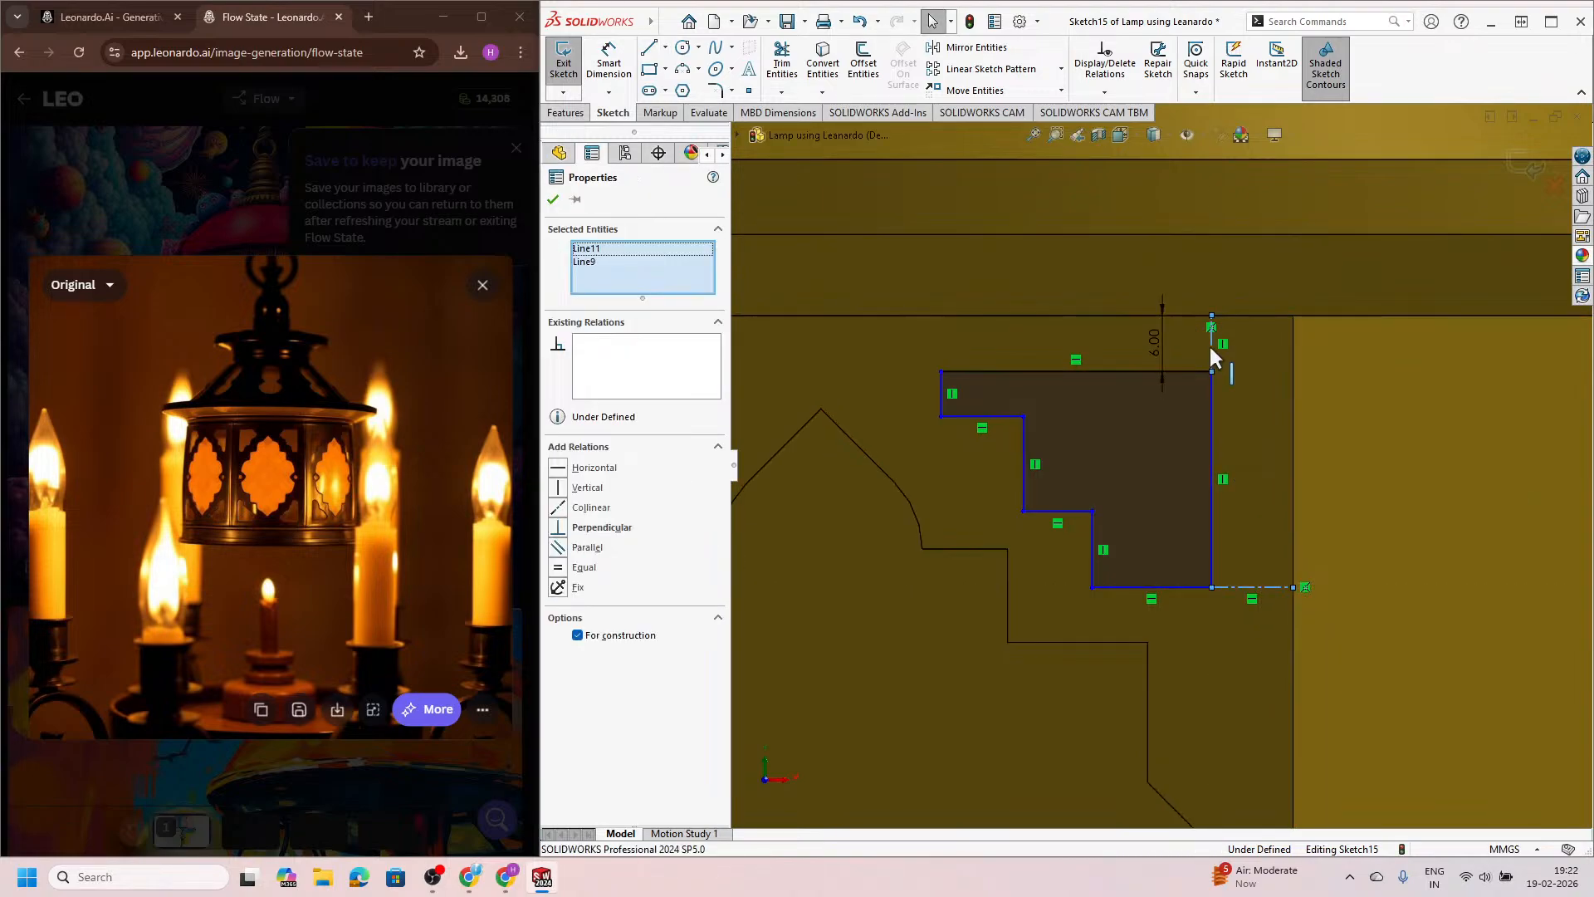
left_click(1383, 290)
key("Escape")
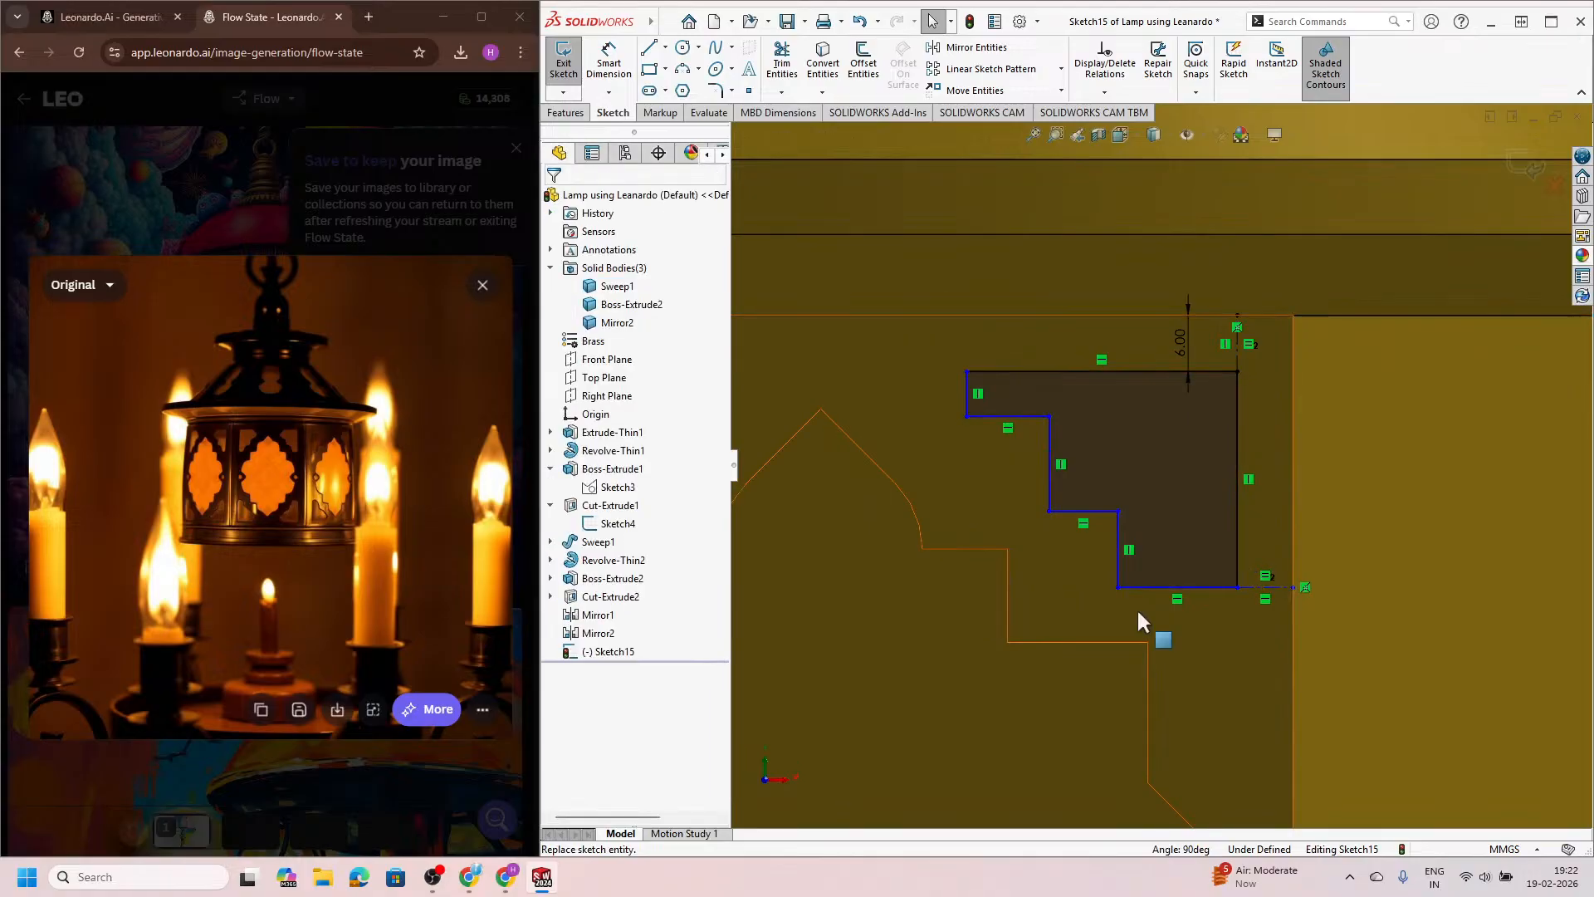
Step: Apply an equal relation to the four inner stair-step lines of the profile
scroll(1175, 575, "up", 4)
scroll(1163, 532, "down", 2)
scroll(1163, 531, "down", 2)
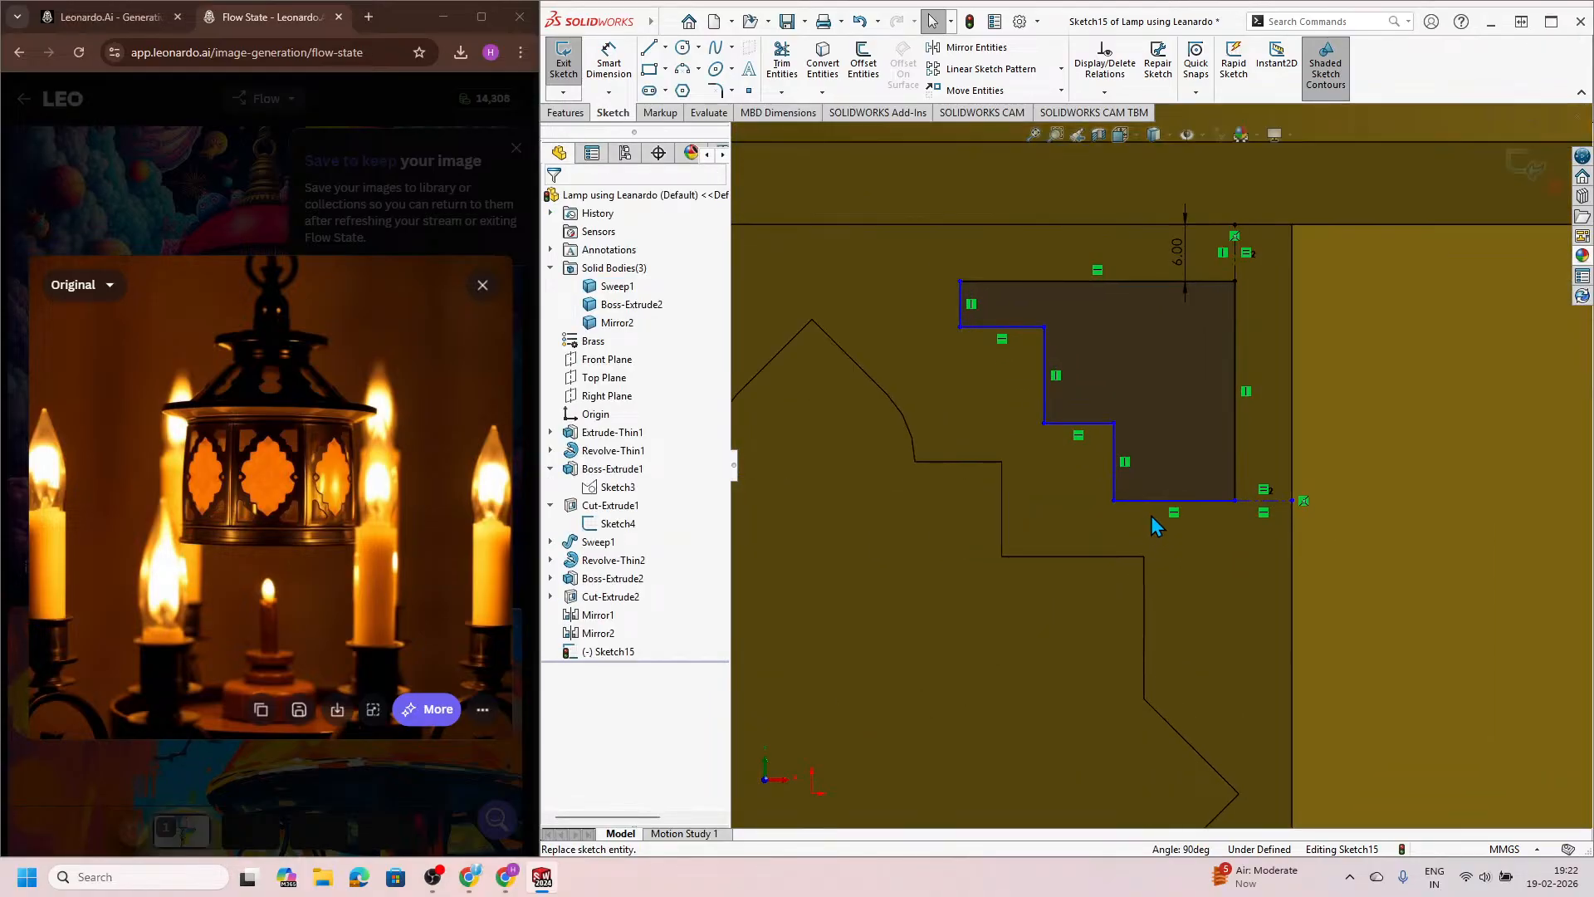
left_click(1016, 330)
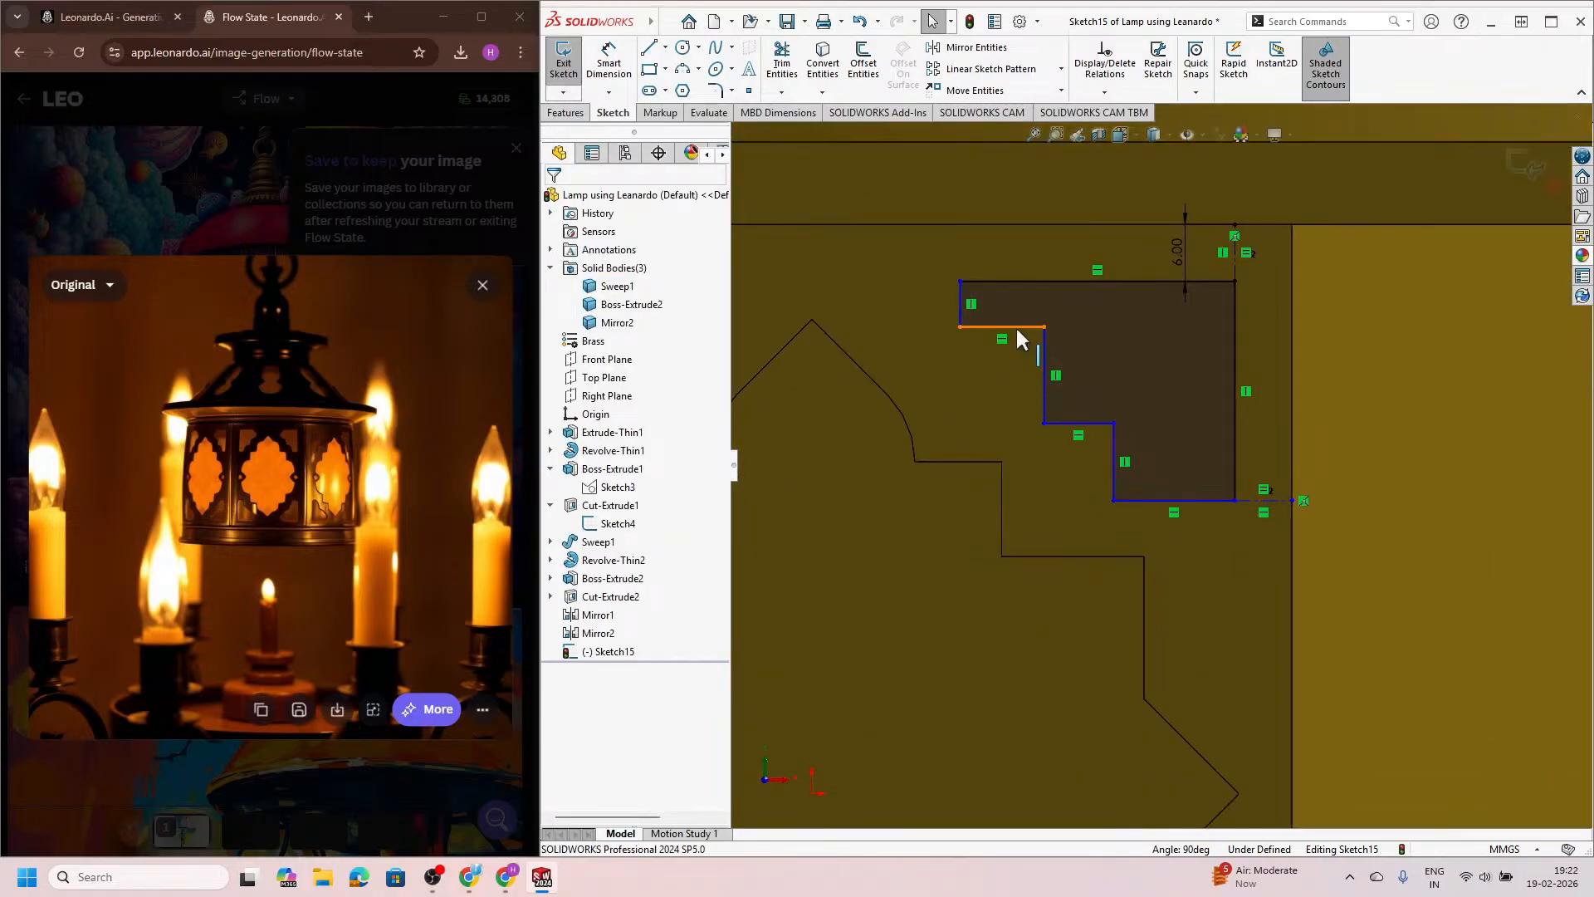
left_click(1048, 397, "ctrl")
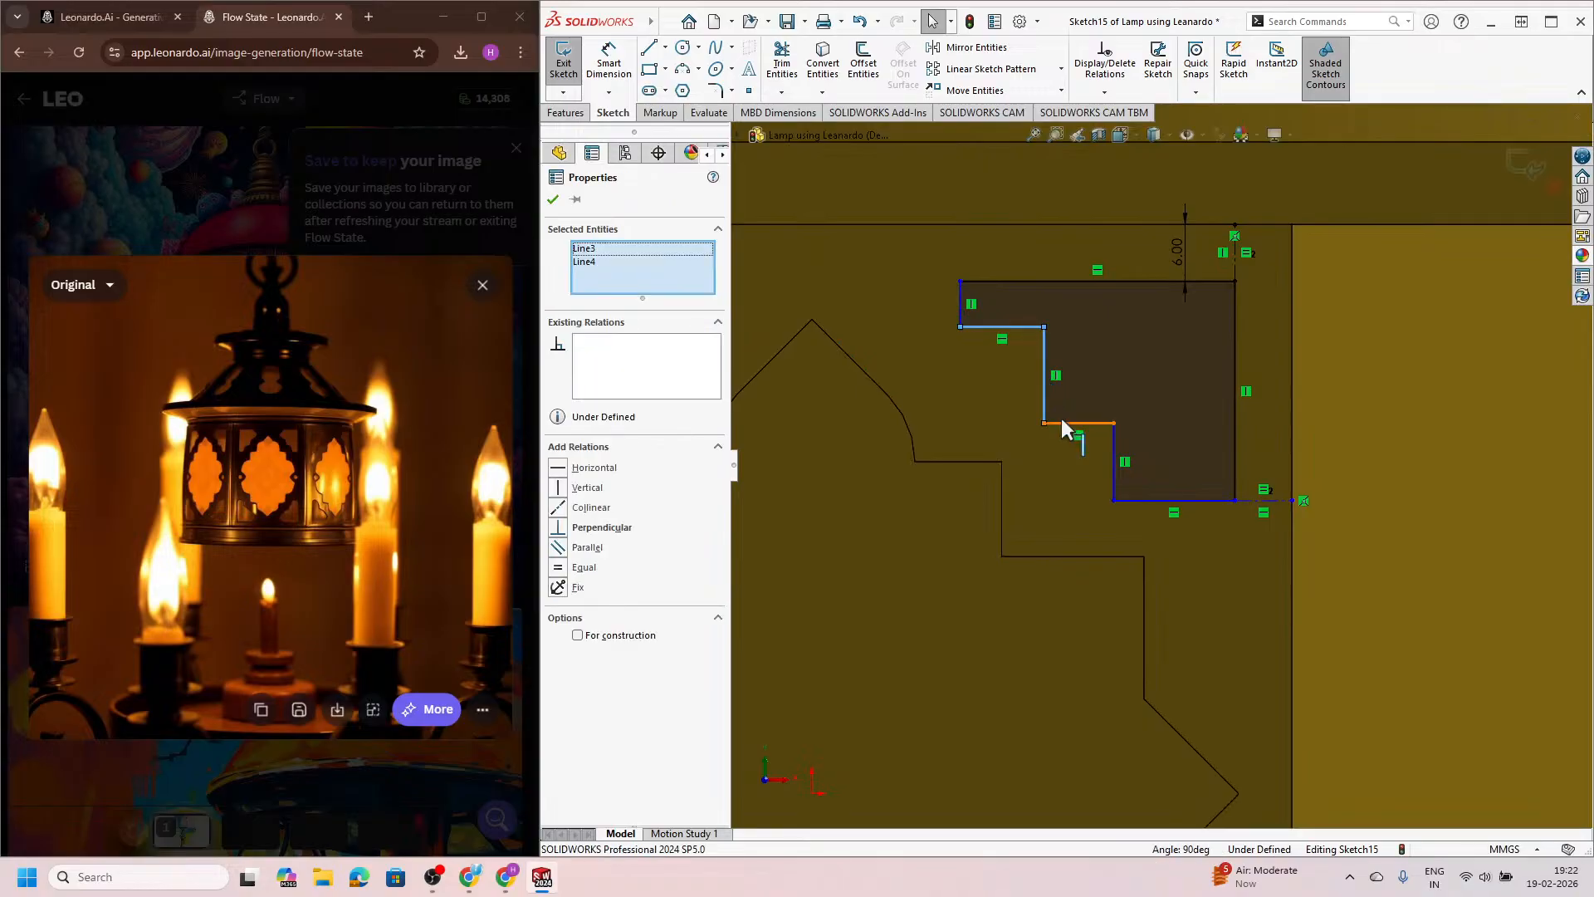
left_click(1061, 423, "ctrl")
left_click(1115, 465, "ctrl")
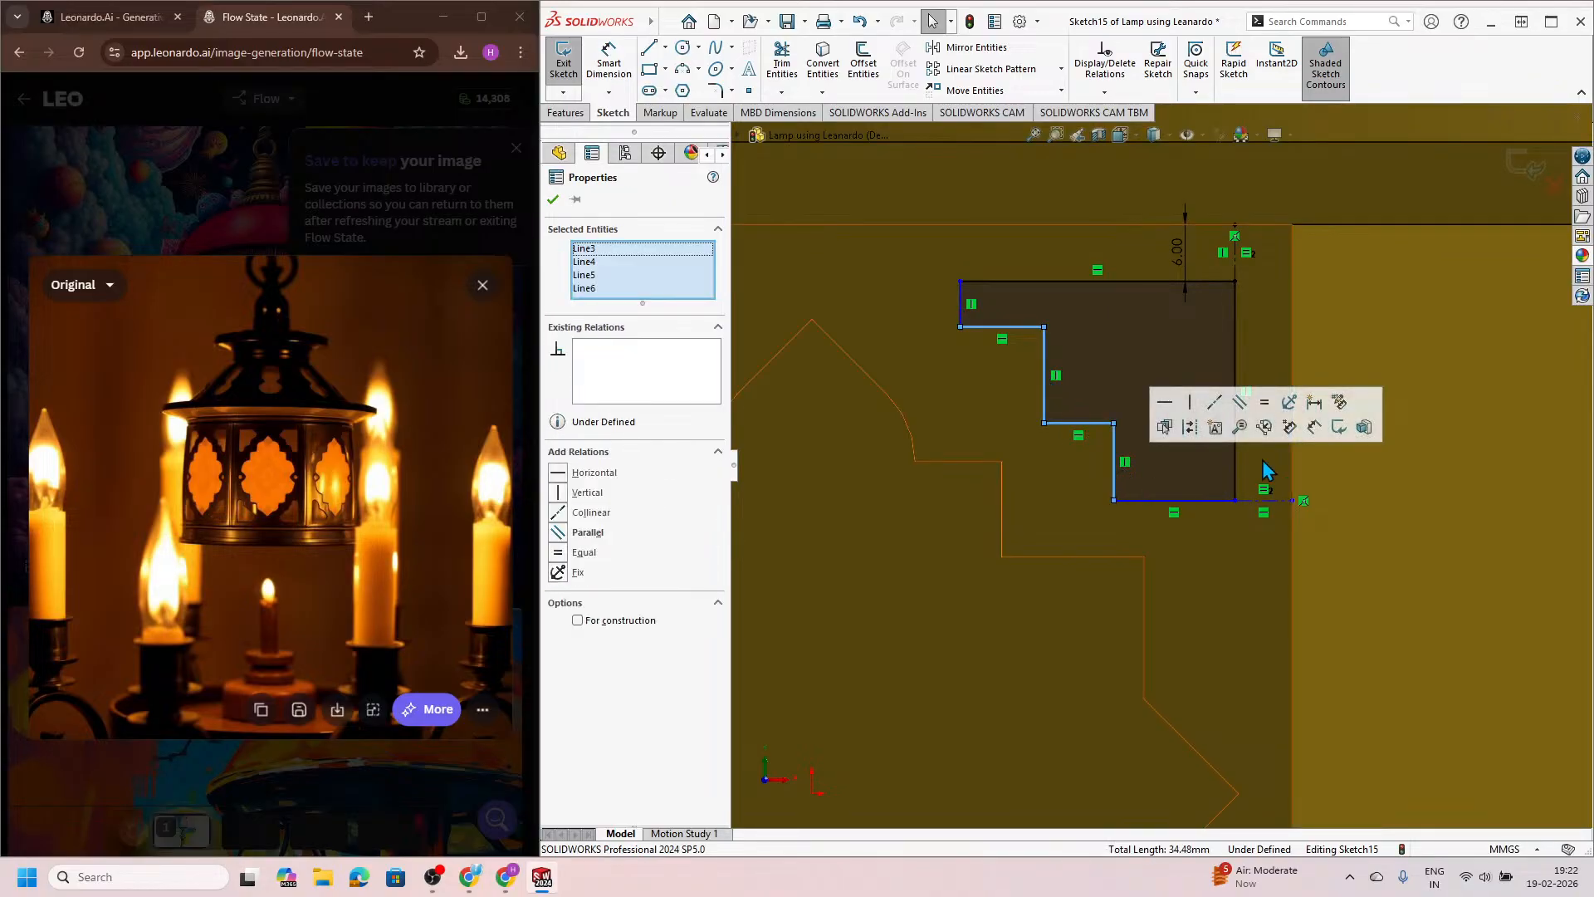
left_click(1264, 402)
key("Escape")
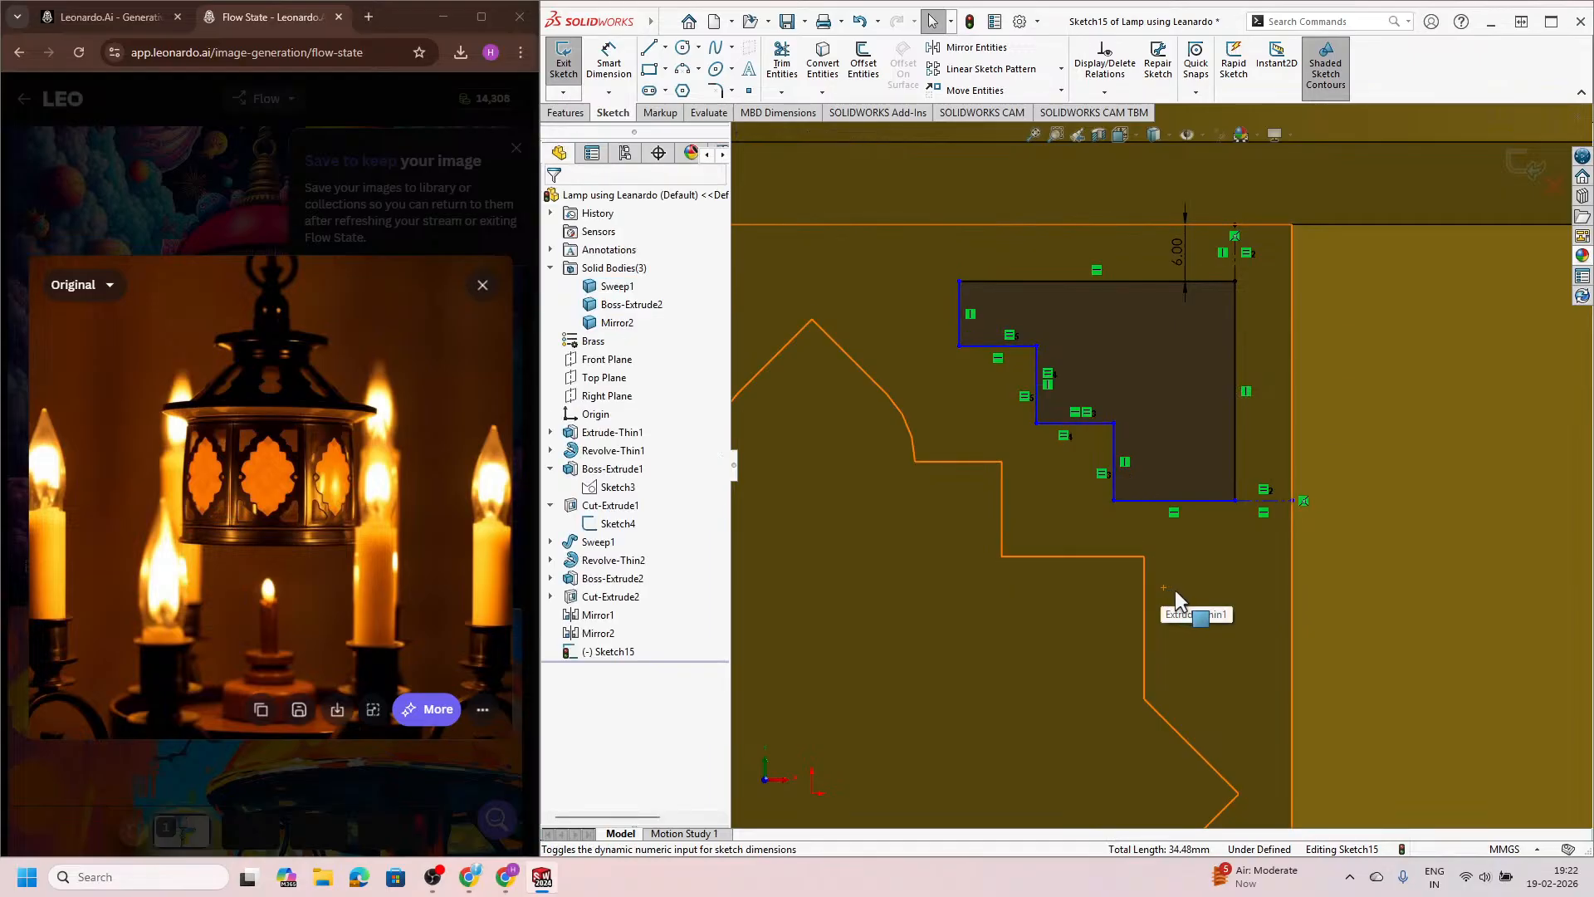
Step: Dimension the stepped profile's long outer vertical line to 25 mm and its upper horizontal line to 30 mm
left_click(608, 63)
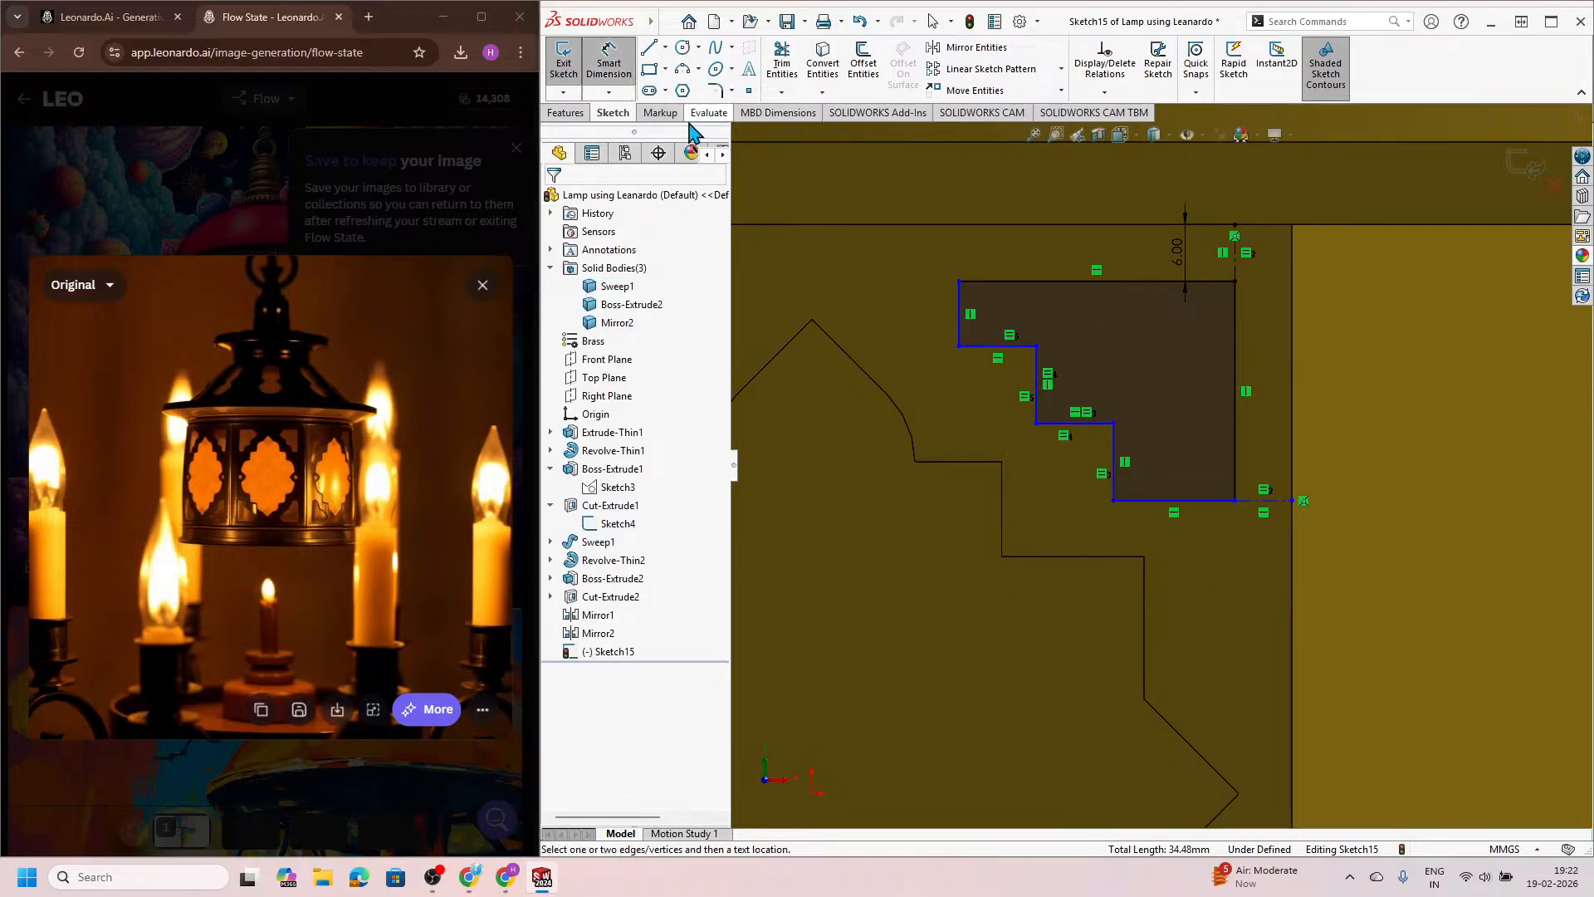
left_click(1243, 459)
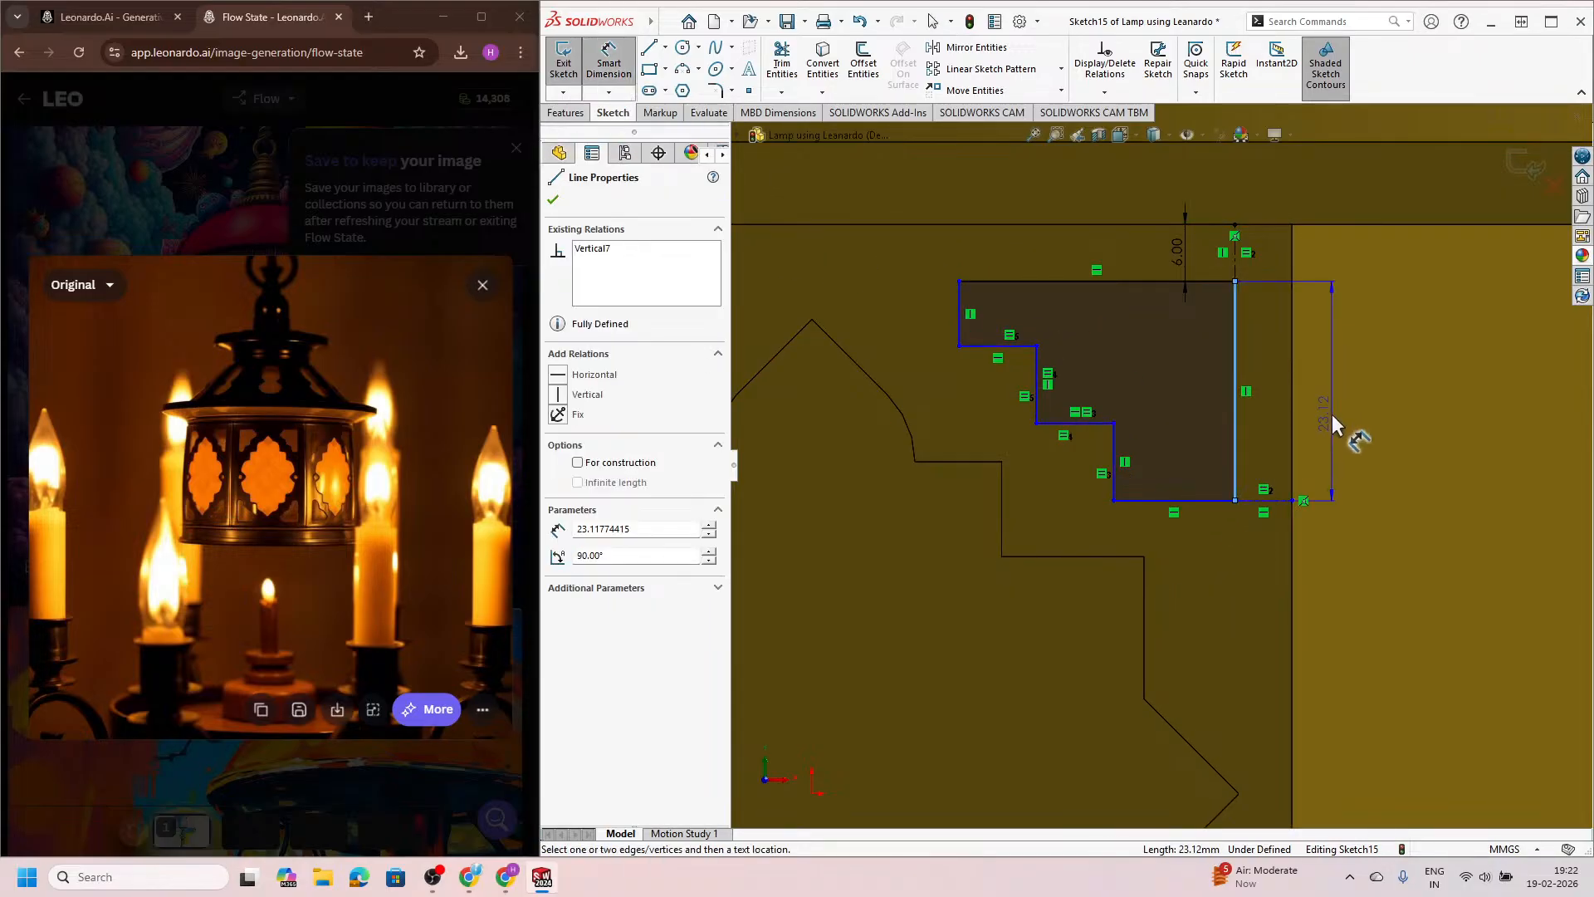
left_click(1363, 516)
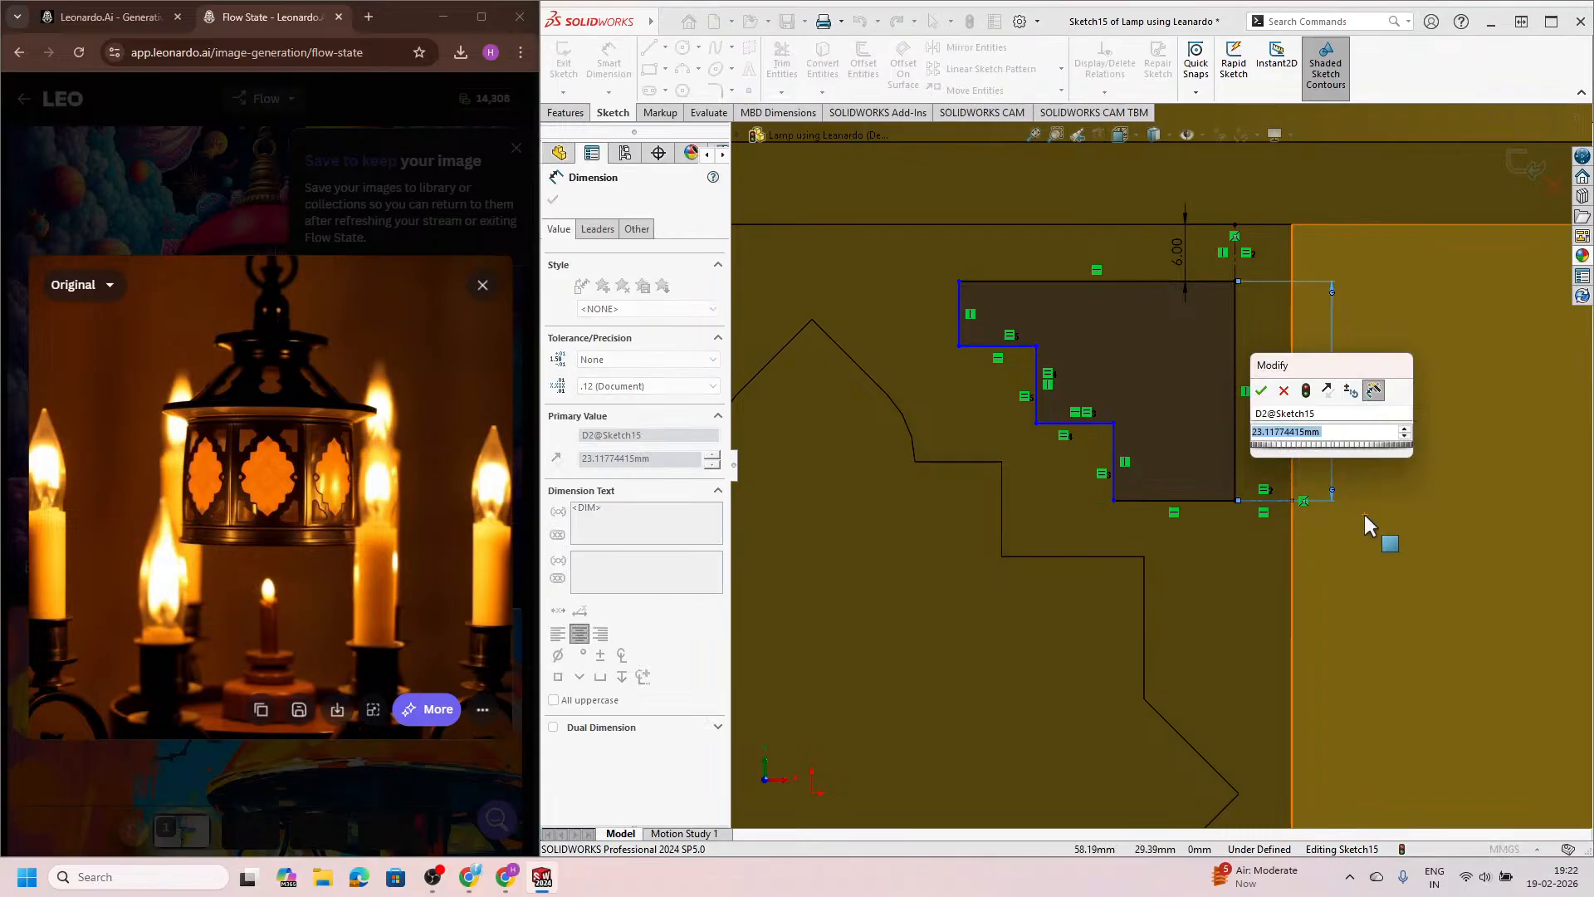
type("25")
key("Return")
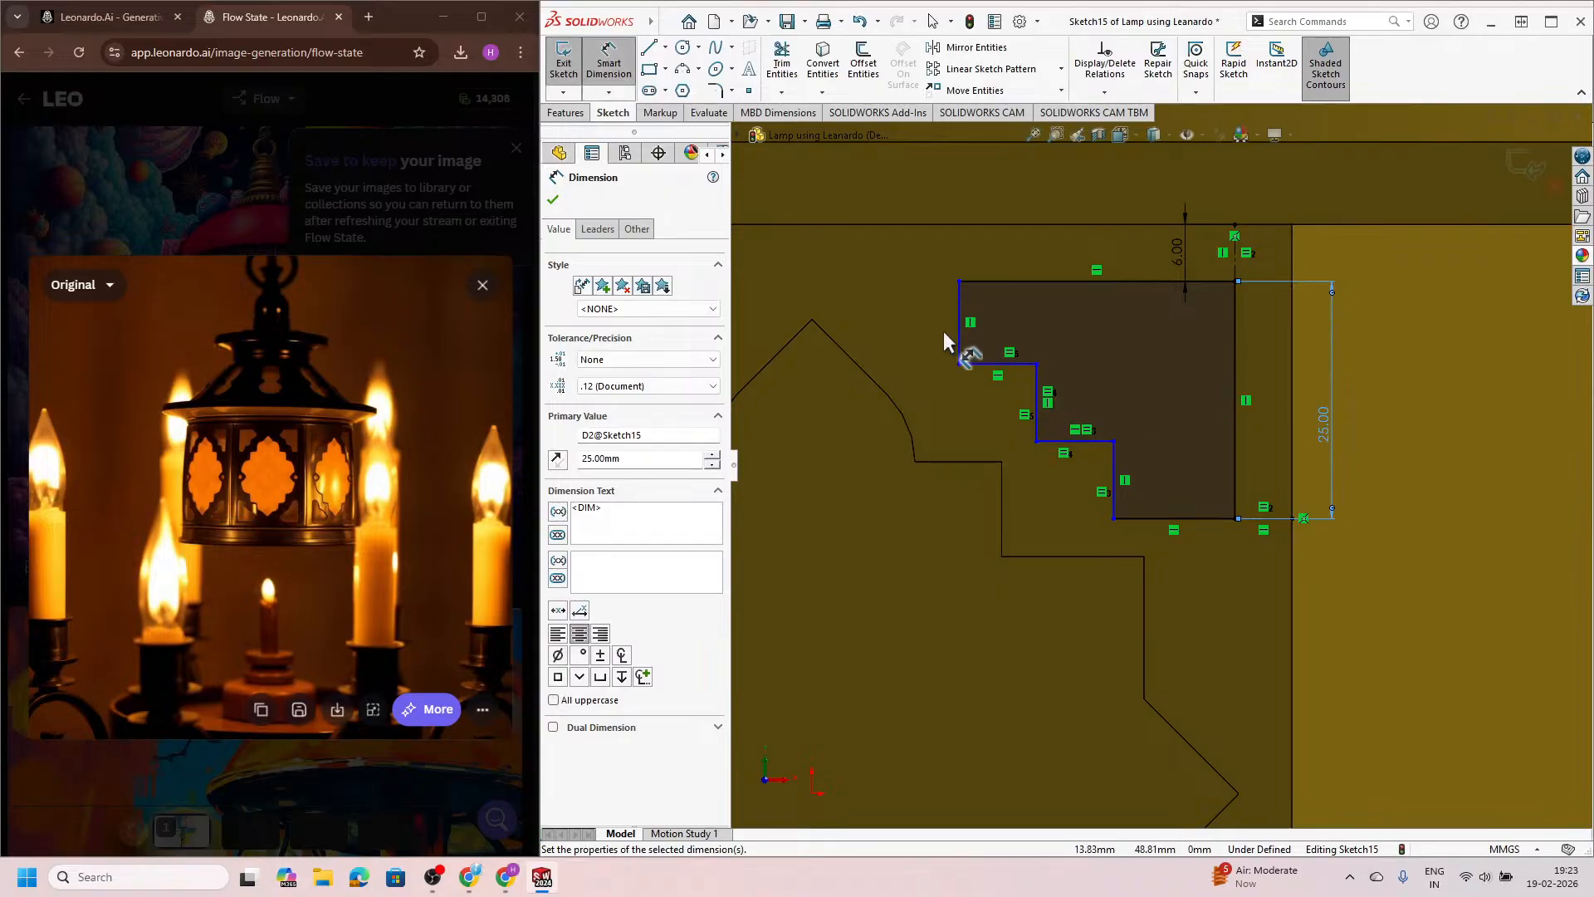
left_click(1054, 280)
left_click(1043, 246)
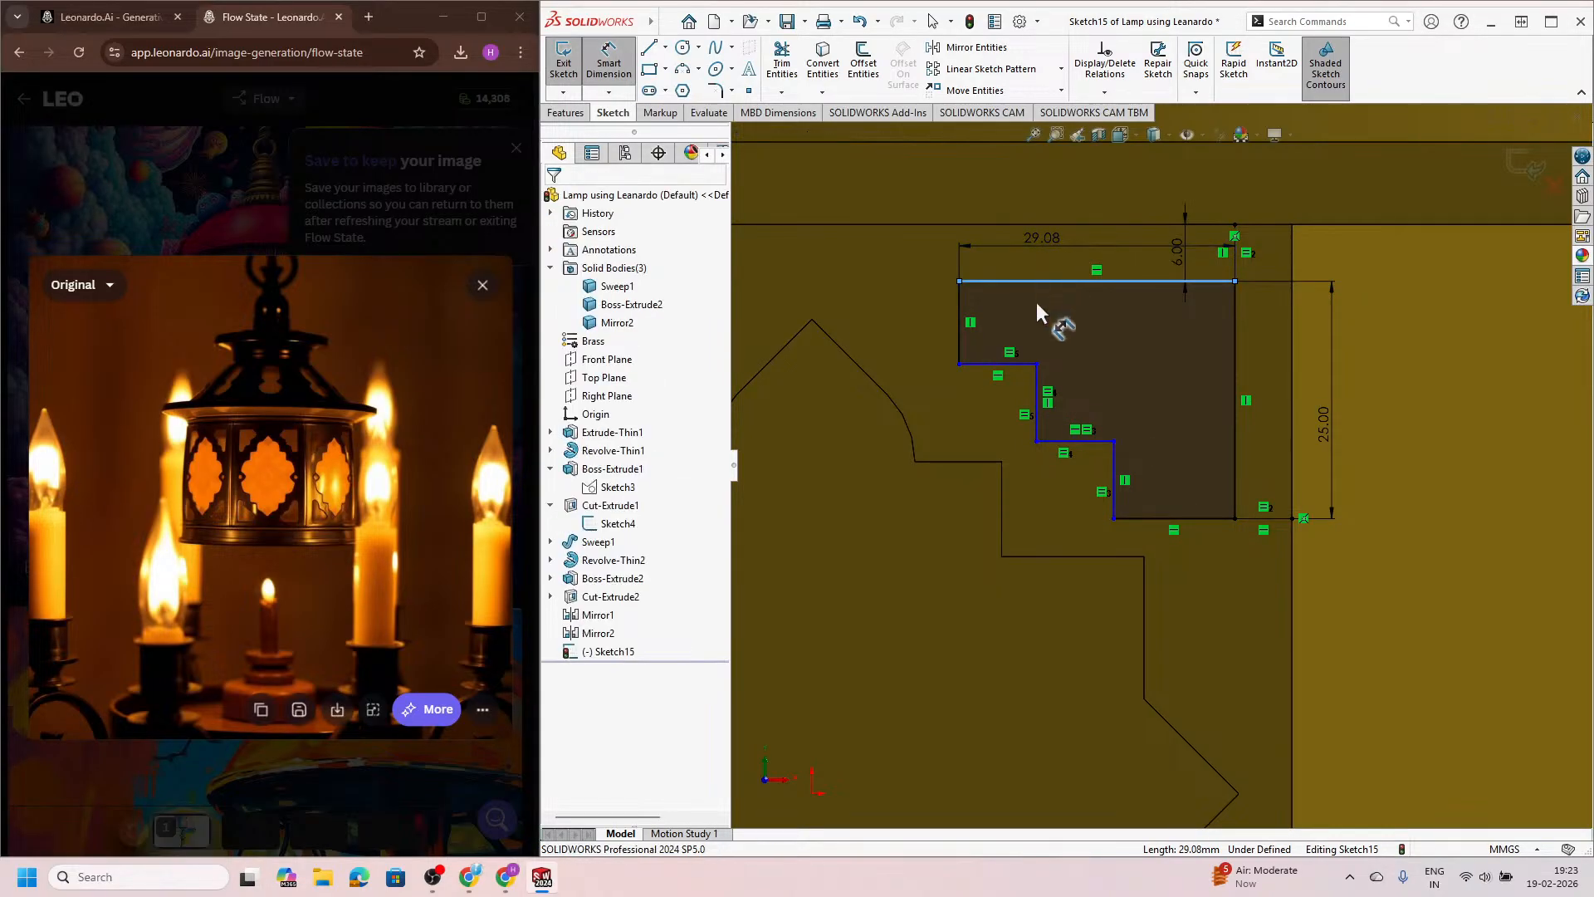
type("30")
key("Return")
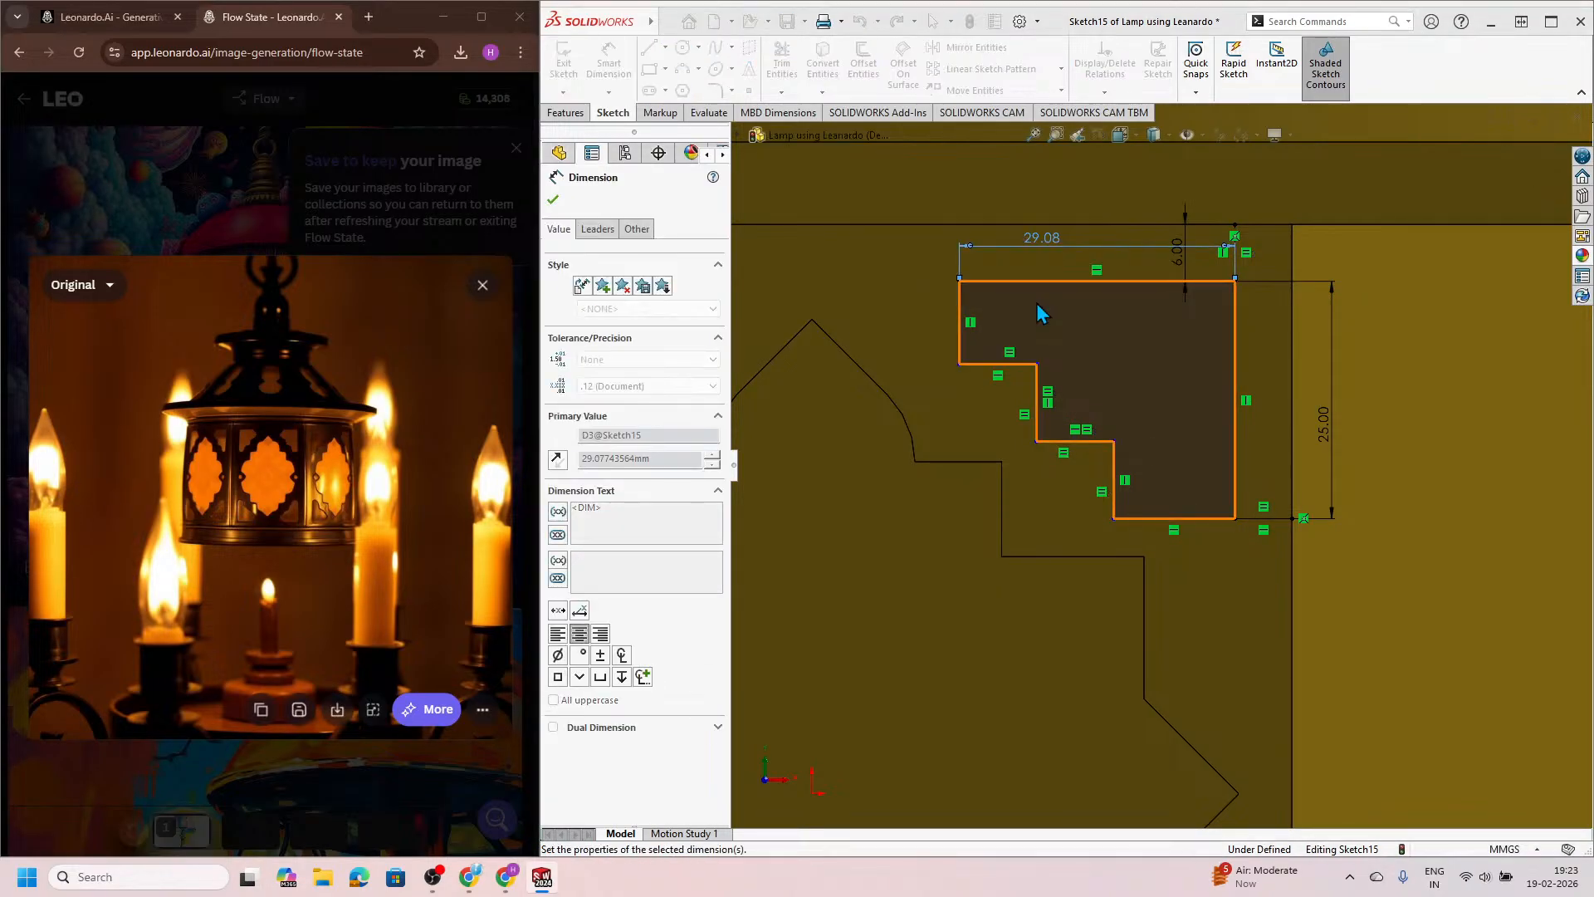
Step: Dimension the profile's short inner vertical line to 10 mm and exit the sketch
left_click(952, 340)
left_click(929, 377)
type("1")
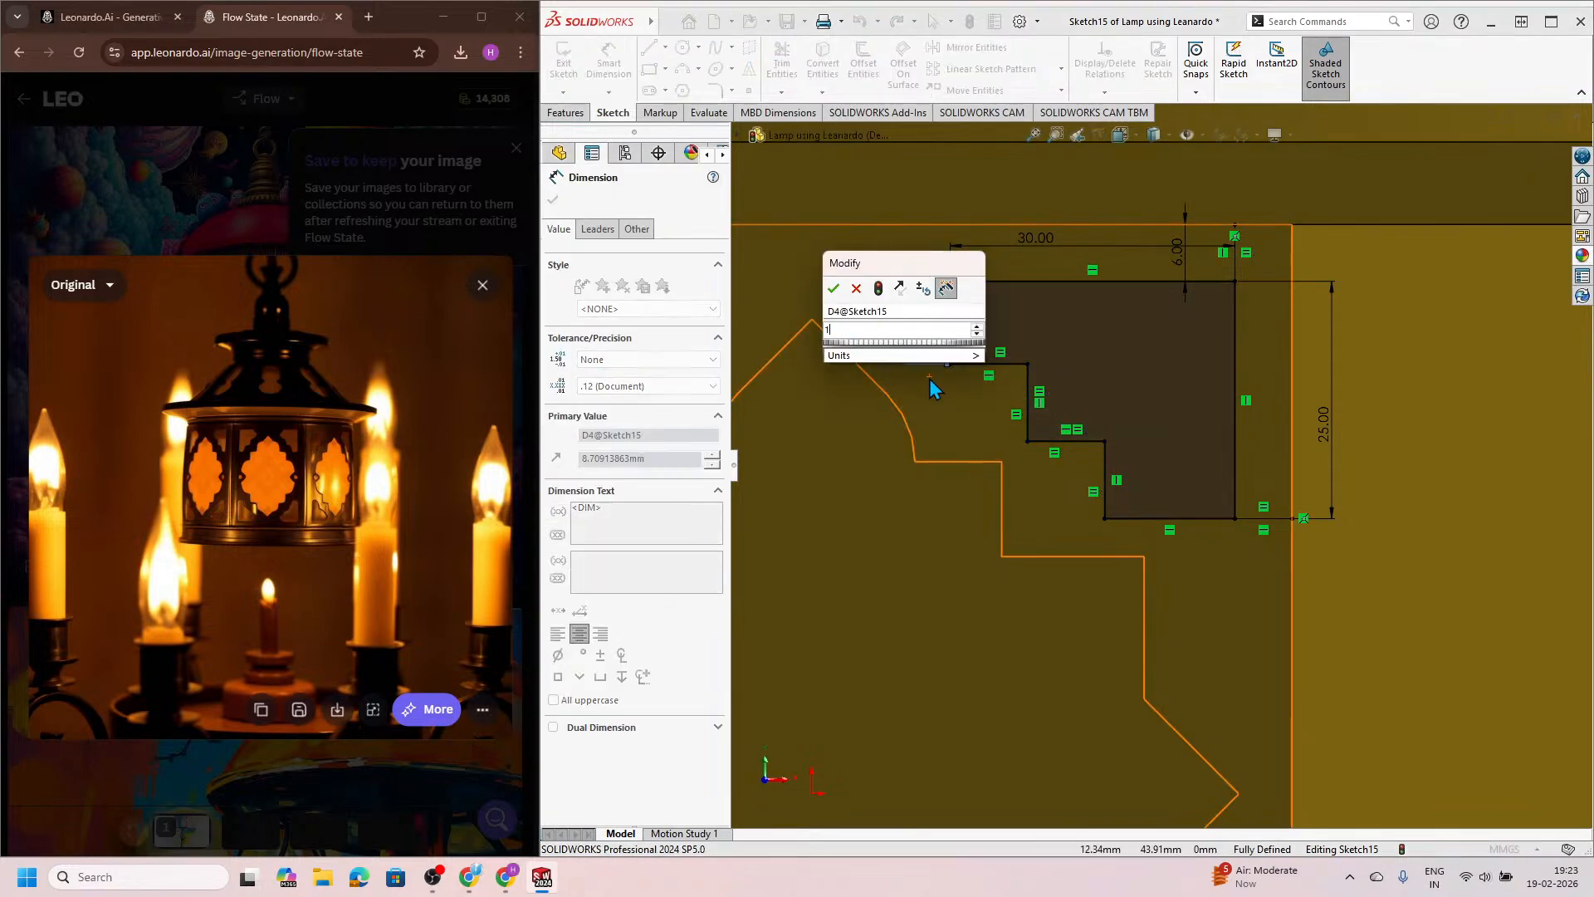
type("0")
key("Return")
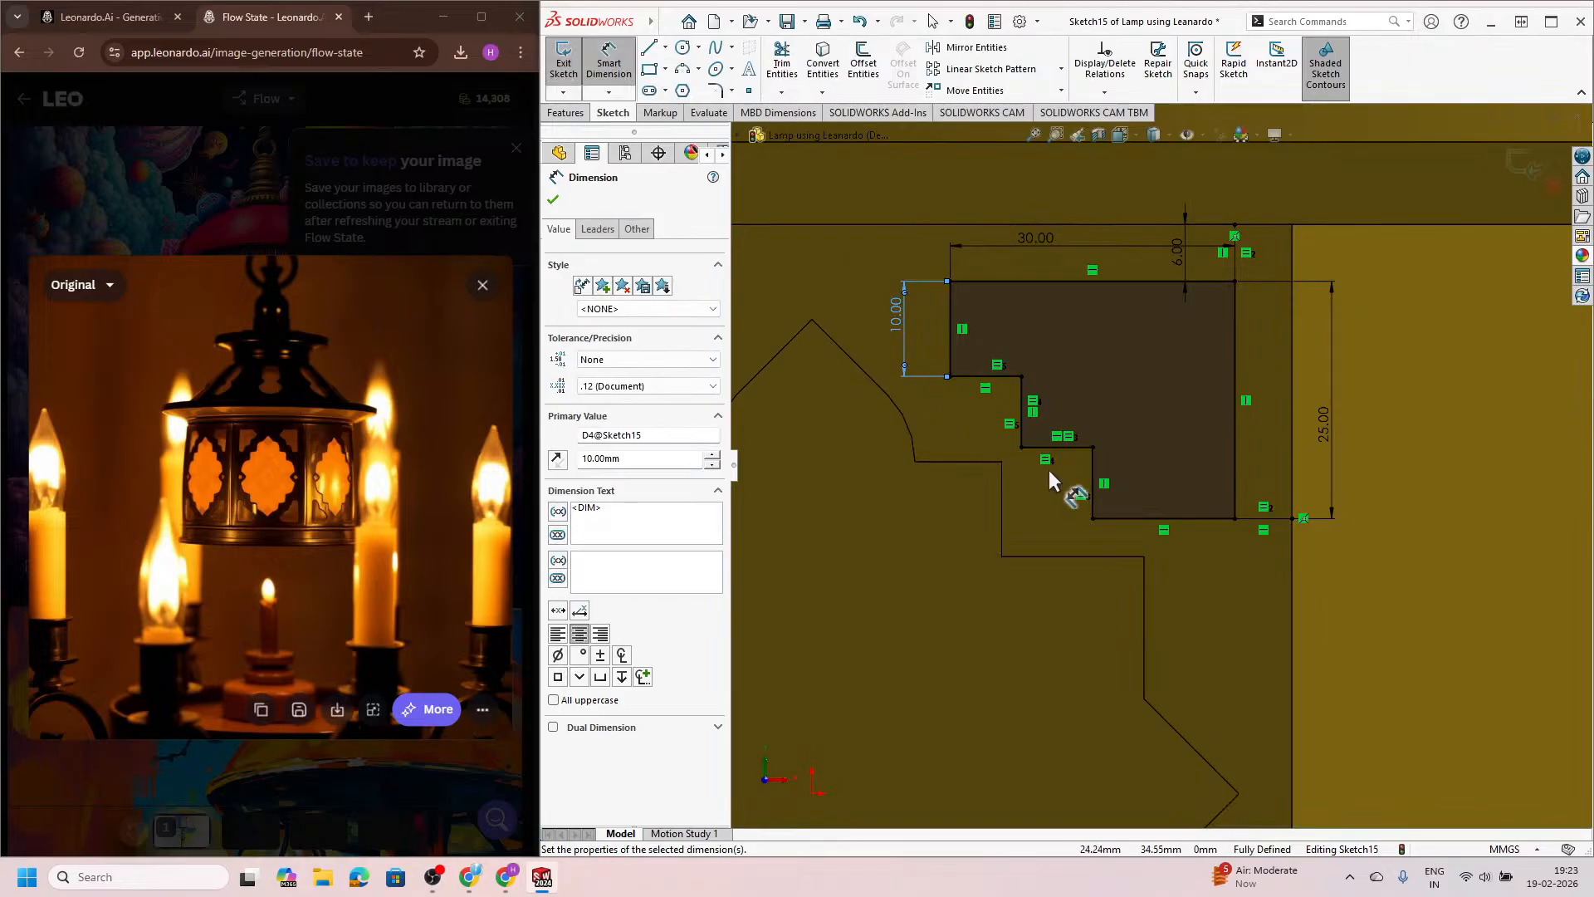
scroll(1079, 490, "up", 2)
key("Escape")
scroll(1154, 465, "up", 2)
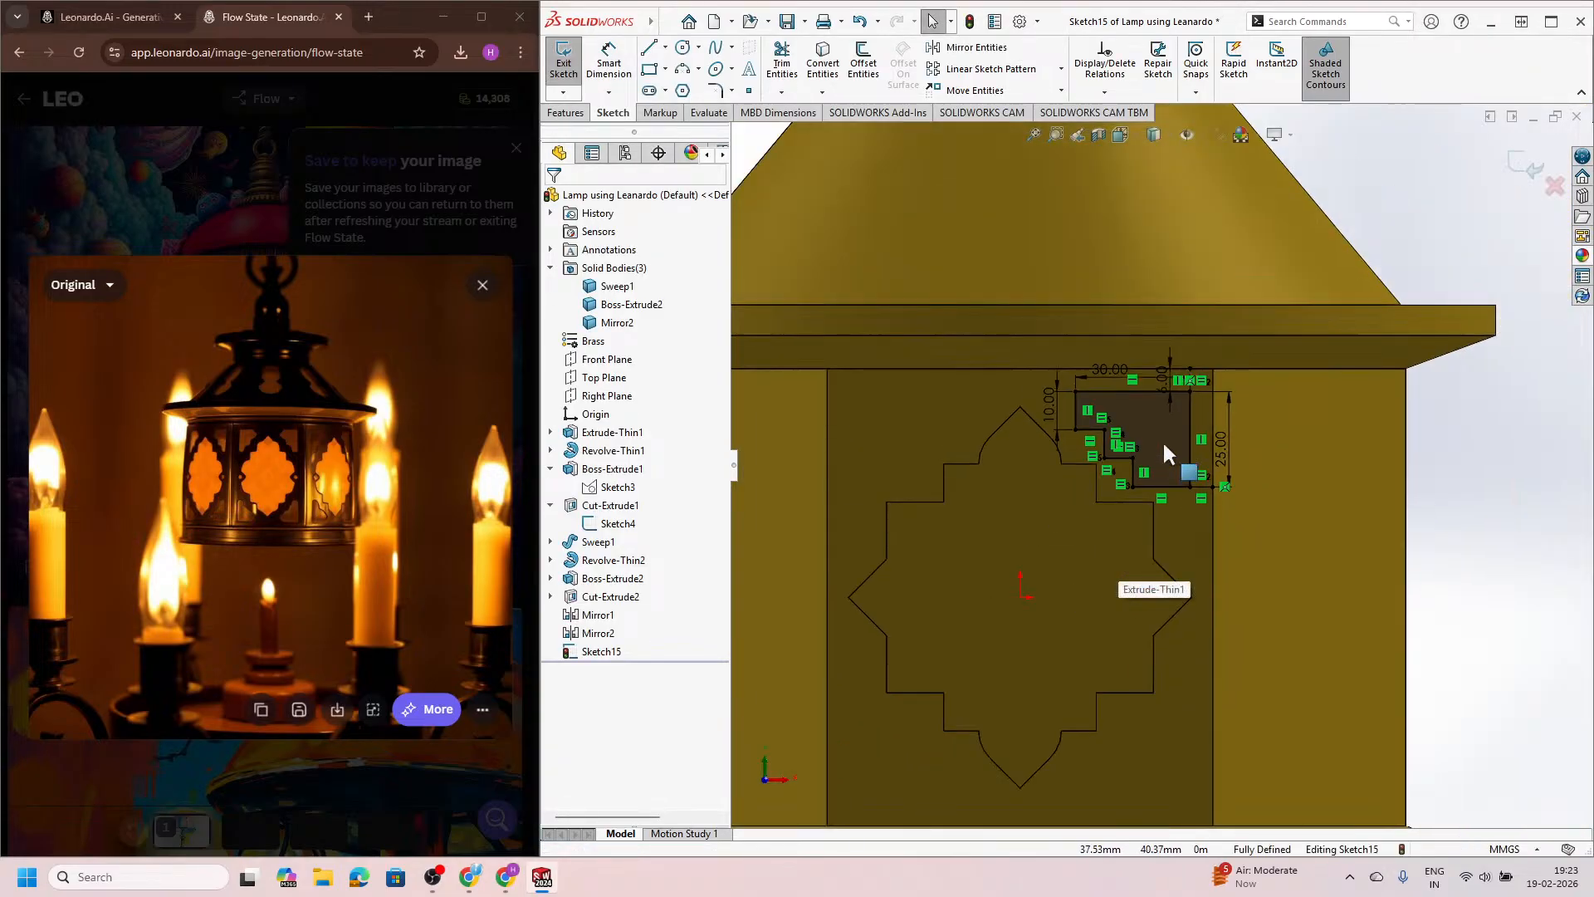
scroll(1164, 445, "down", 3)
scroll(1167, 483, "up", 2)
left_click(1530, 161)
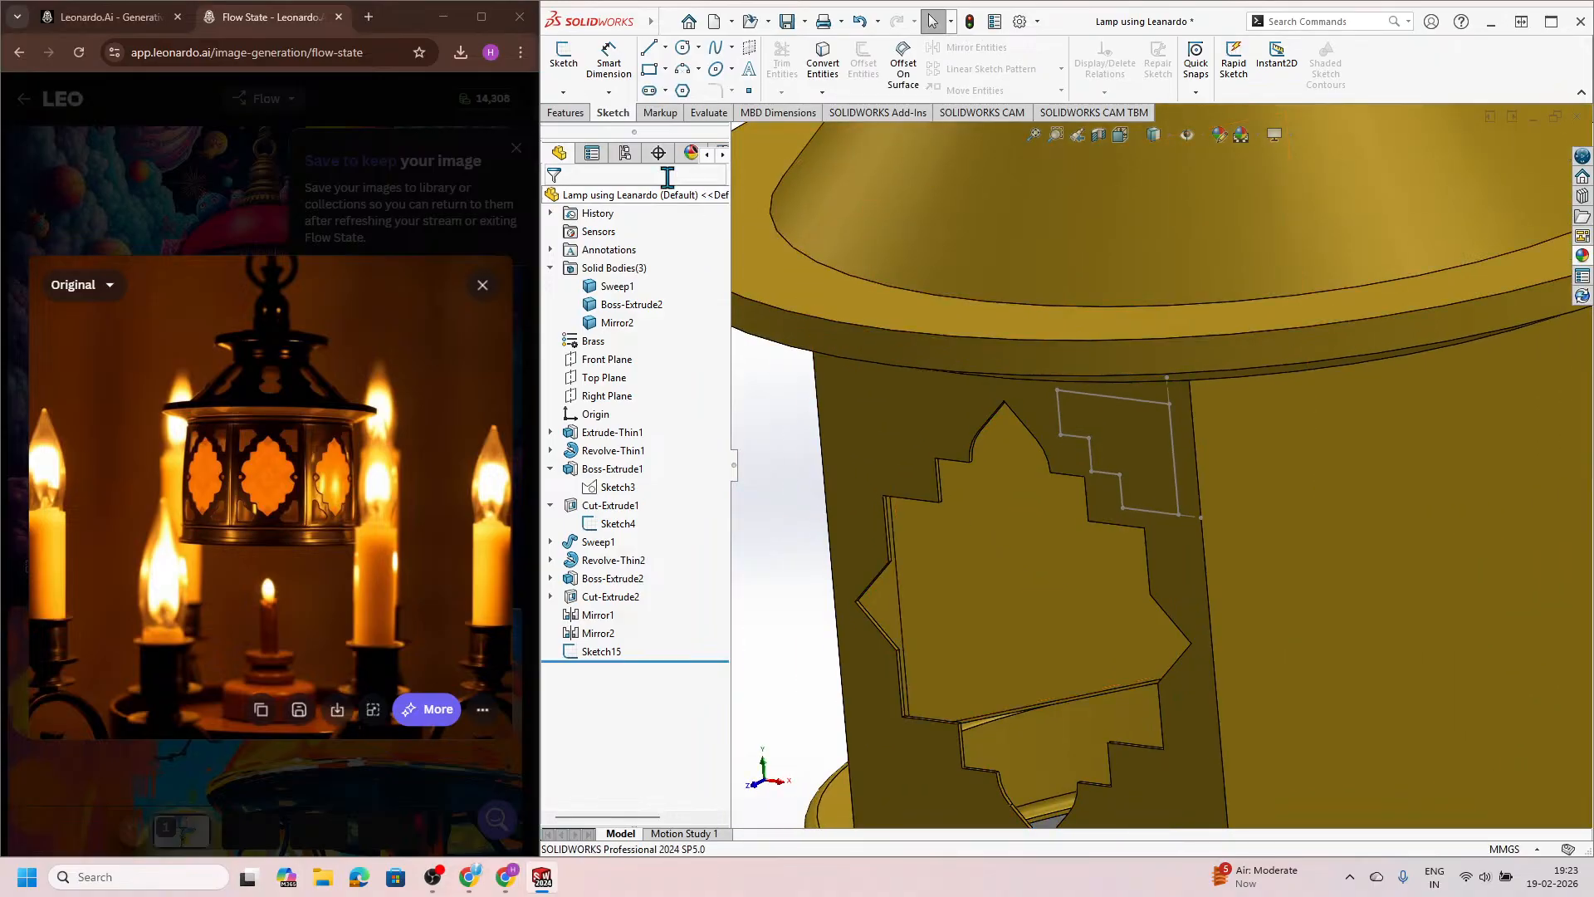
Step: Create an extruded cut from the stepped corner sketch with the Up To Next end condition
left_click(567, 112)
left_click(792, 62)
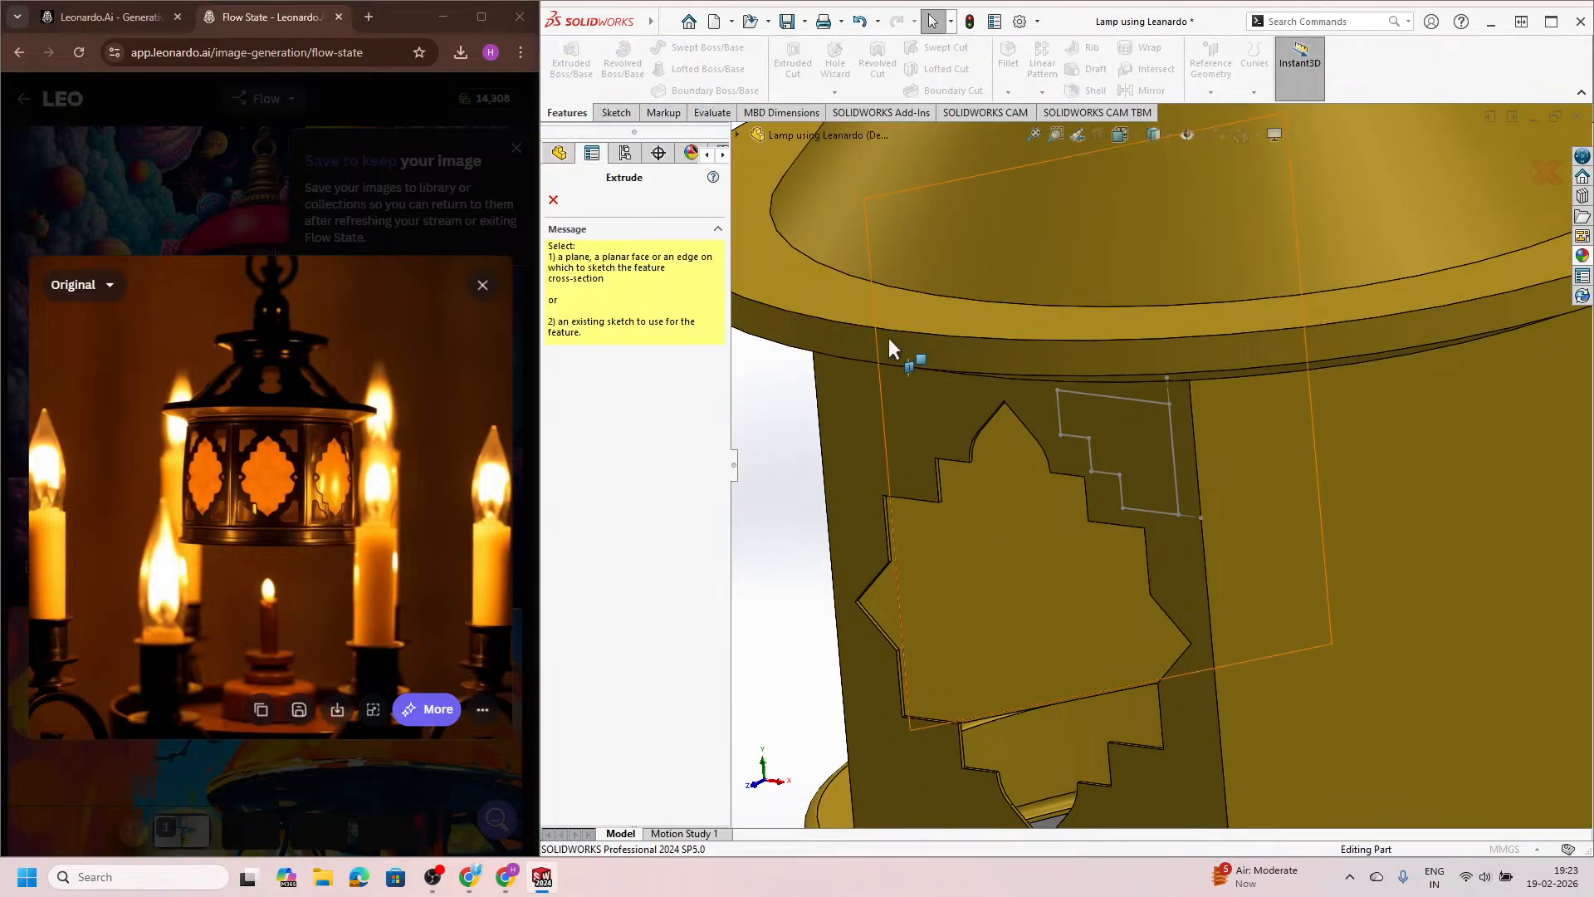
key("f")
left_click(738, 135)
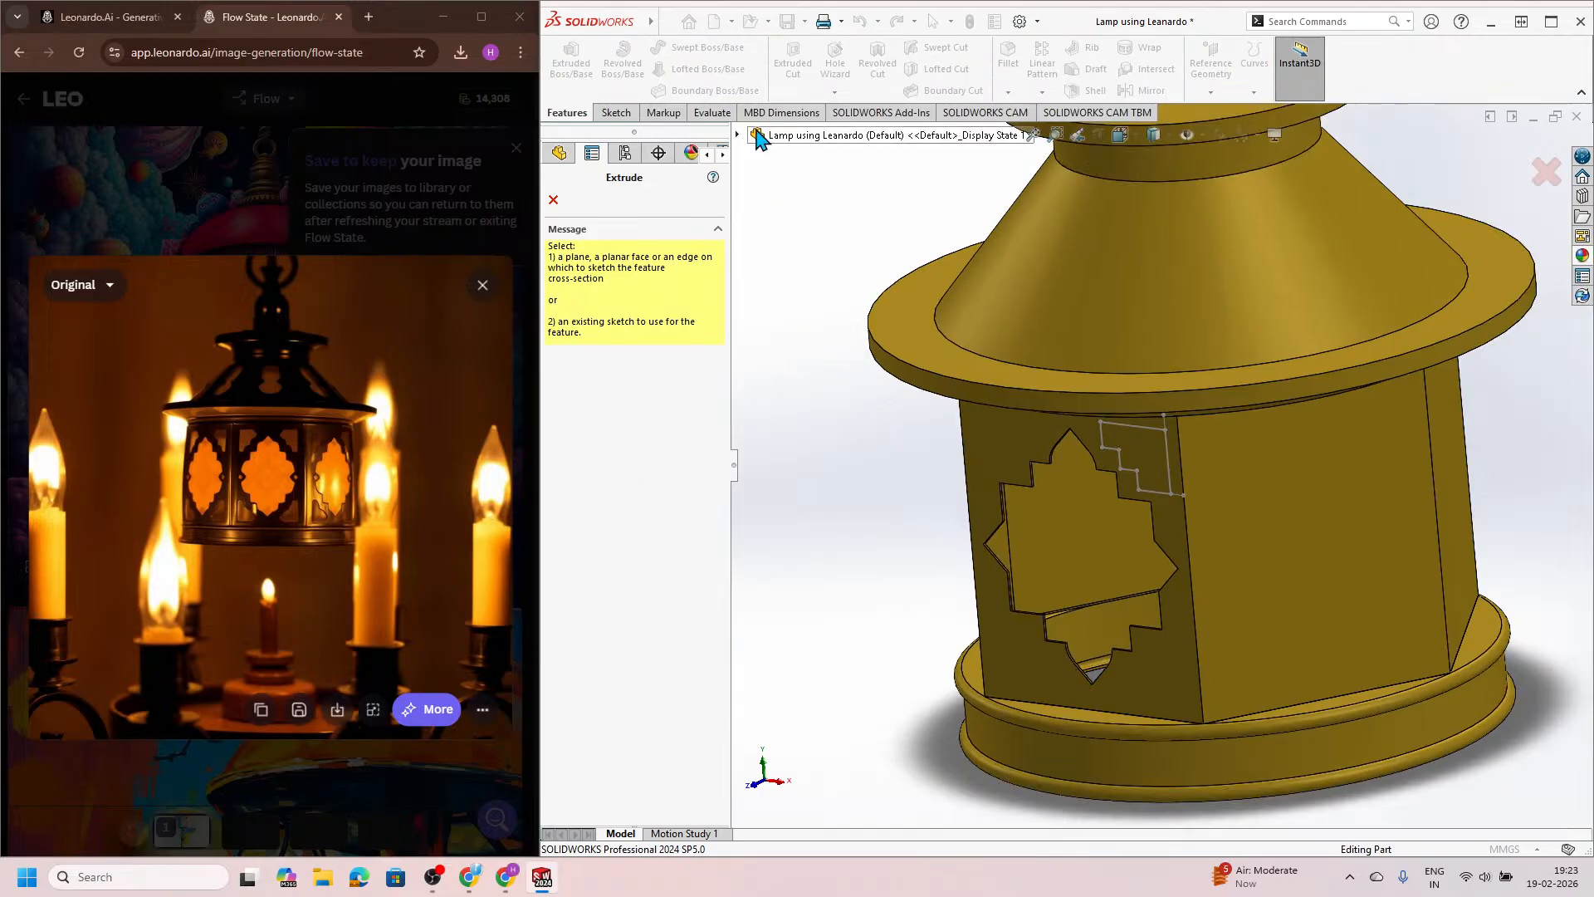
left_click(799, 501)
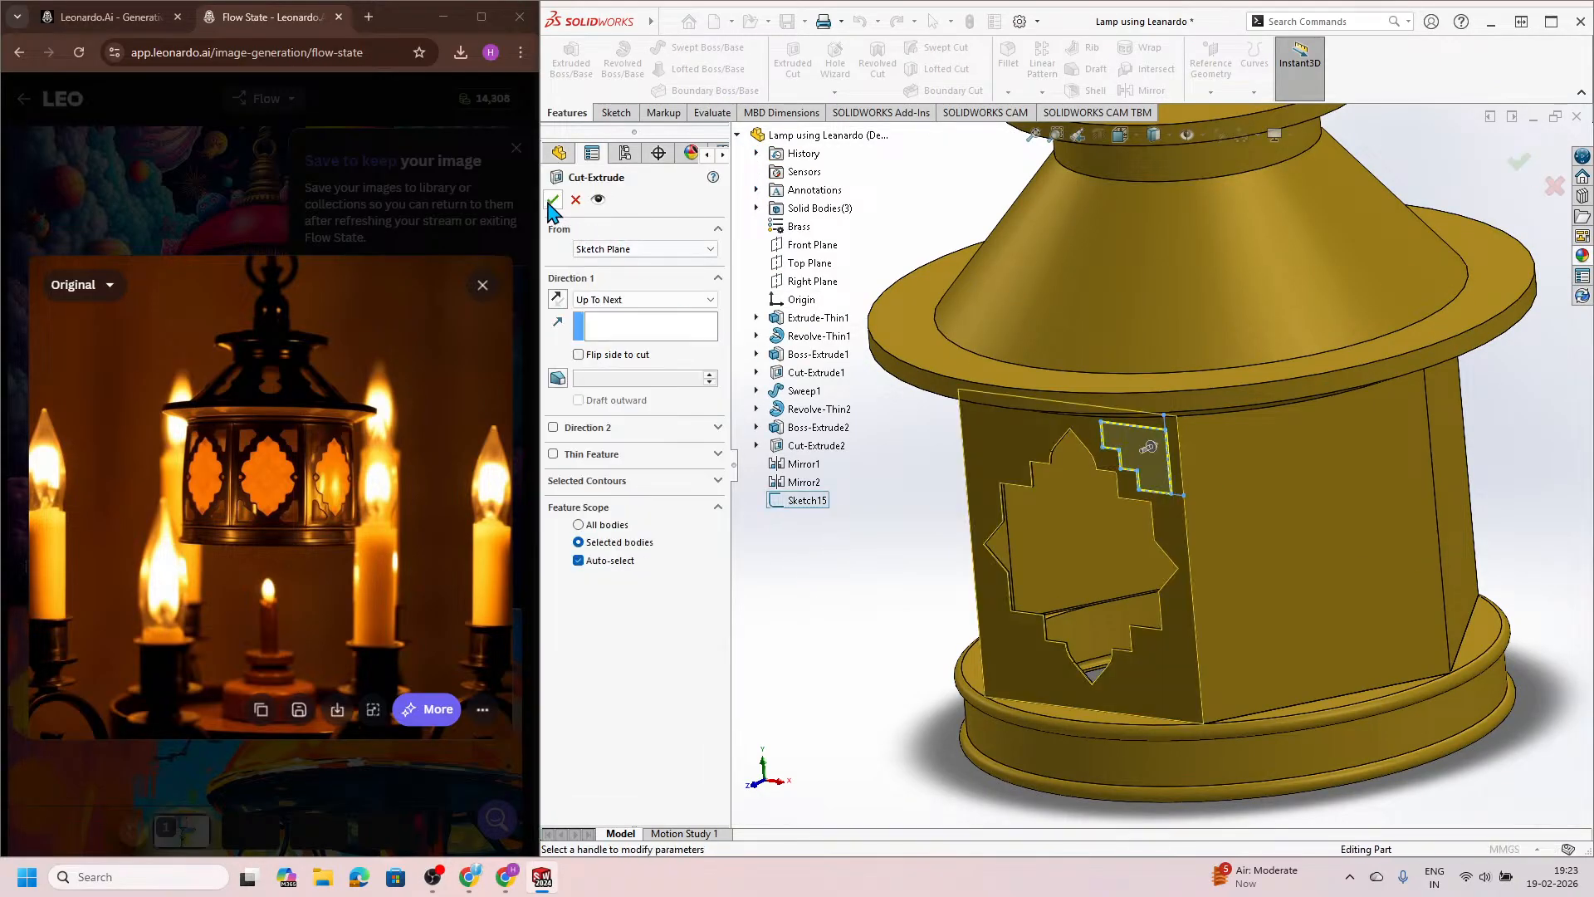
left_click(553, 199)
left_click(799, 614)
middle_click_drag(1119, 560, 1123, 509)
middle_click_drag(1113, 406, 1110, 425)
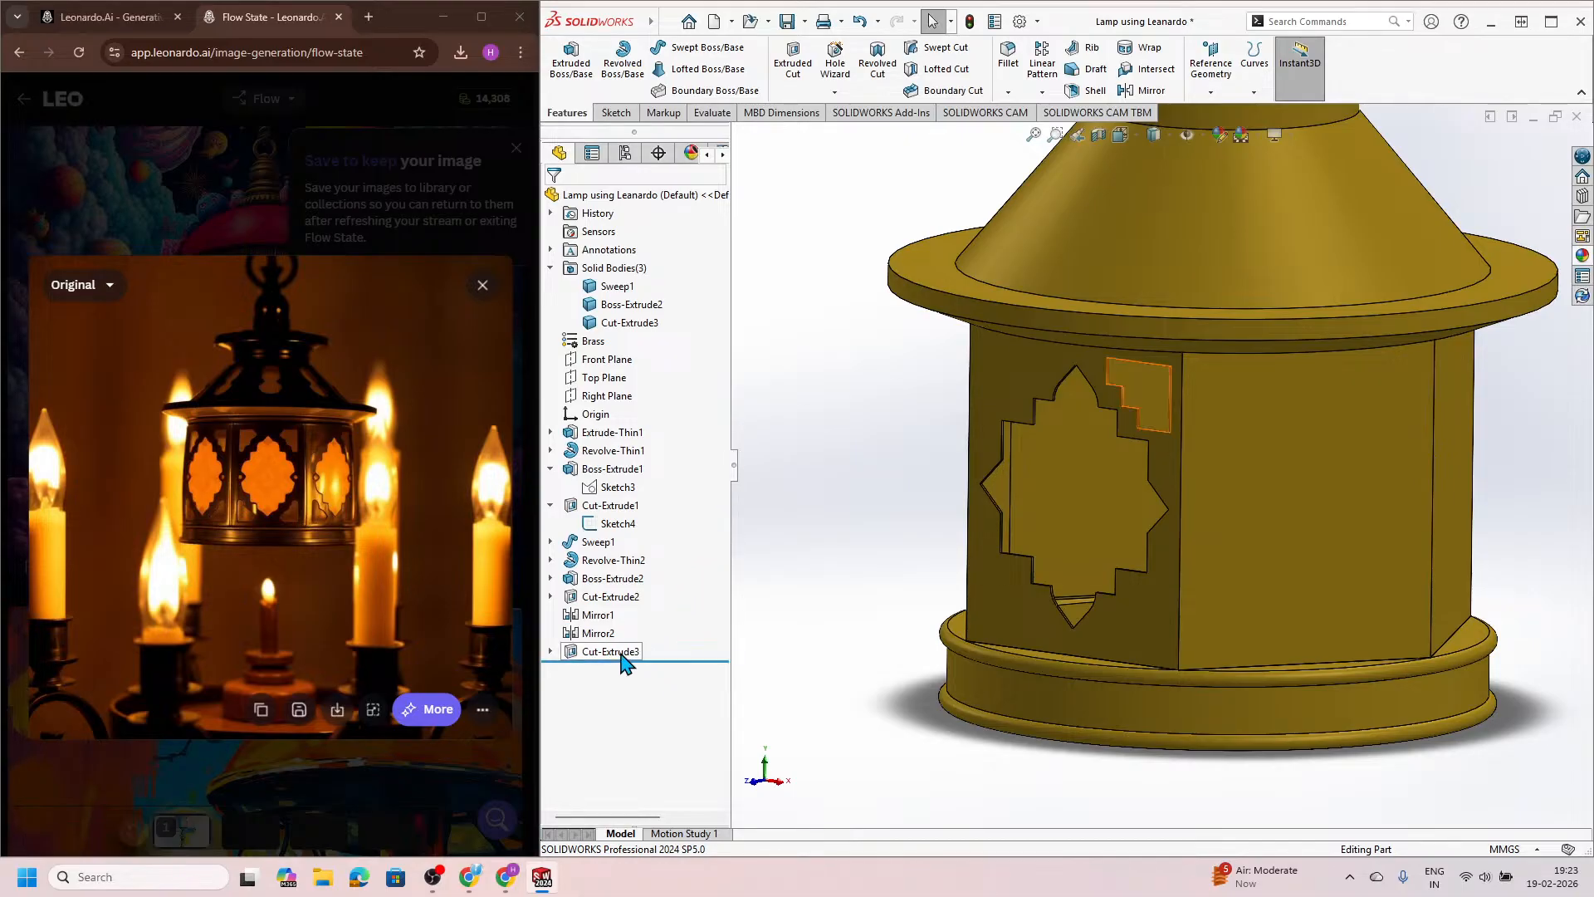
Step: Reorder the stepped corner cut ahead of Mirror1 and add it to that mirror's features
left_click_drag(625, 657, 629, 605)
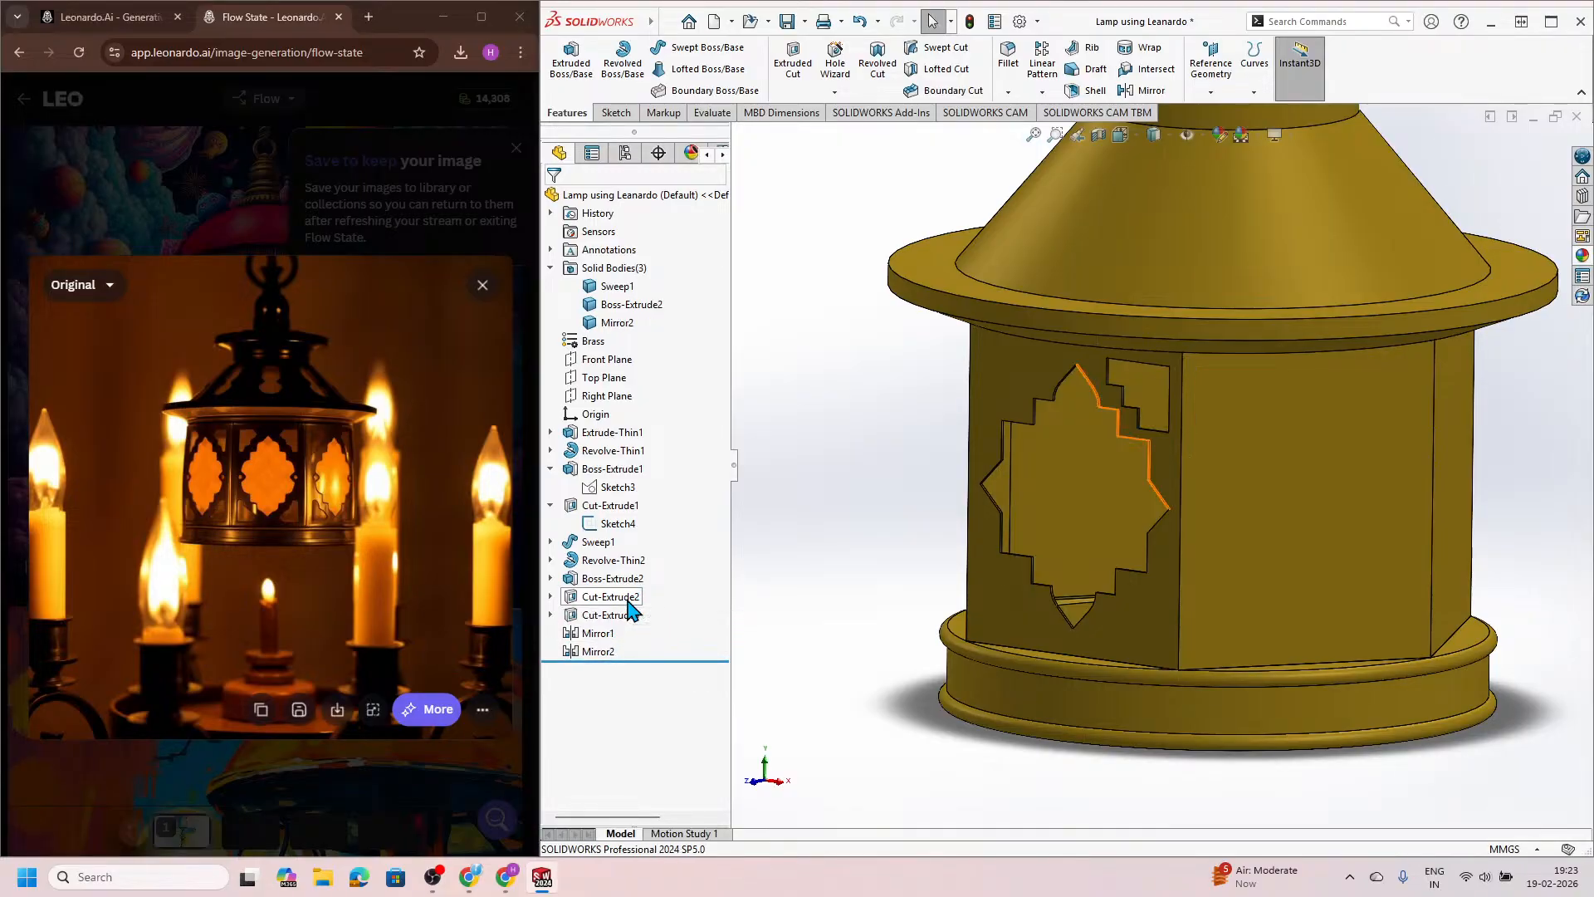
left_click(600, 635)
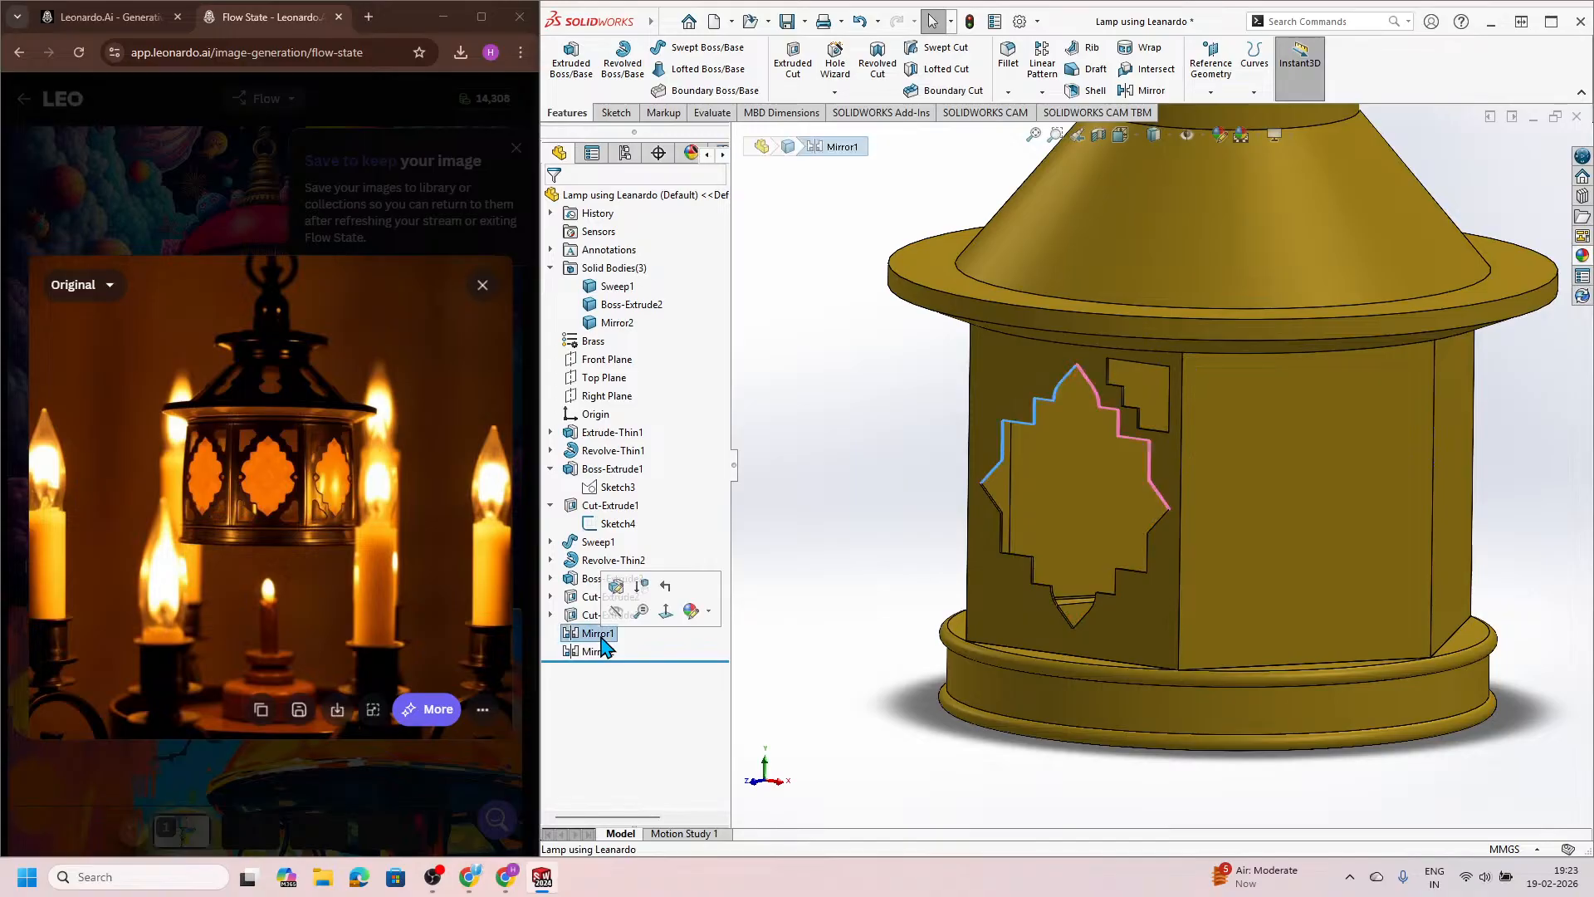
left_click(615, 586)
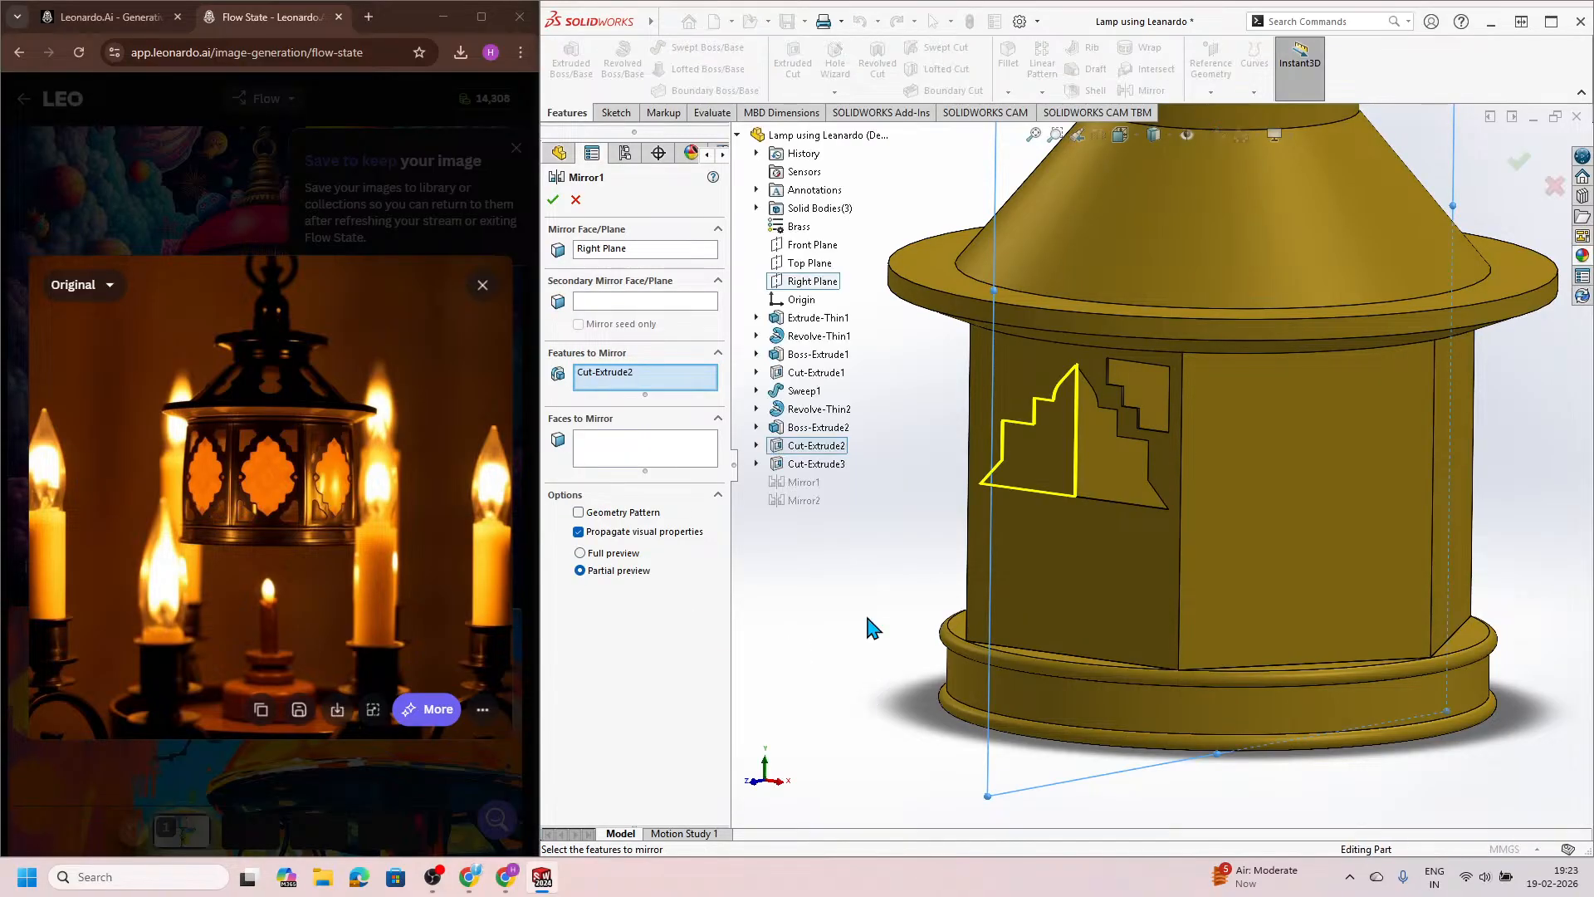
left_click(812, 465)
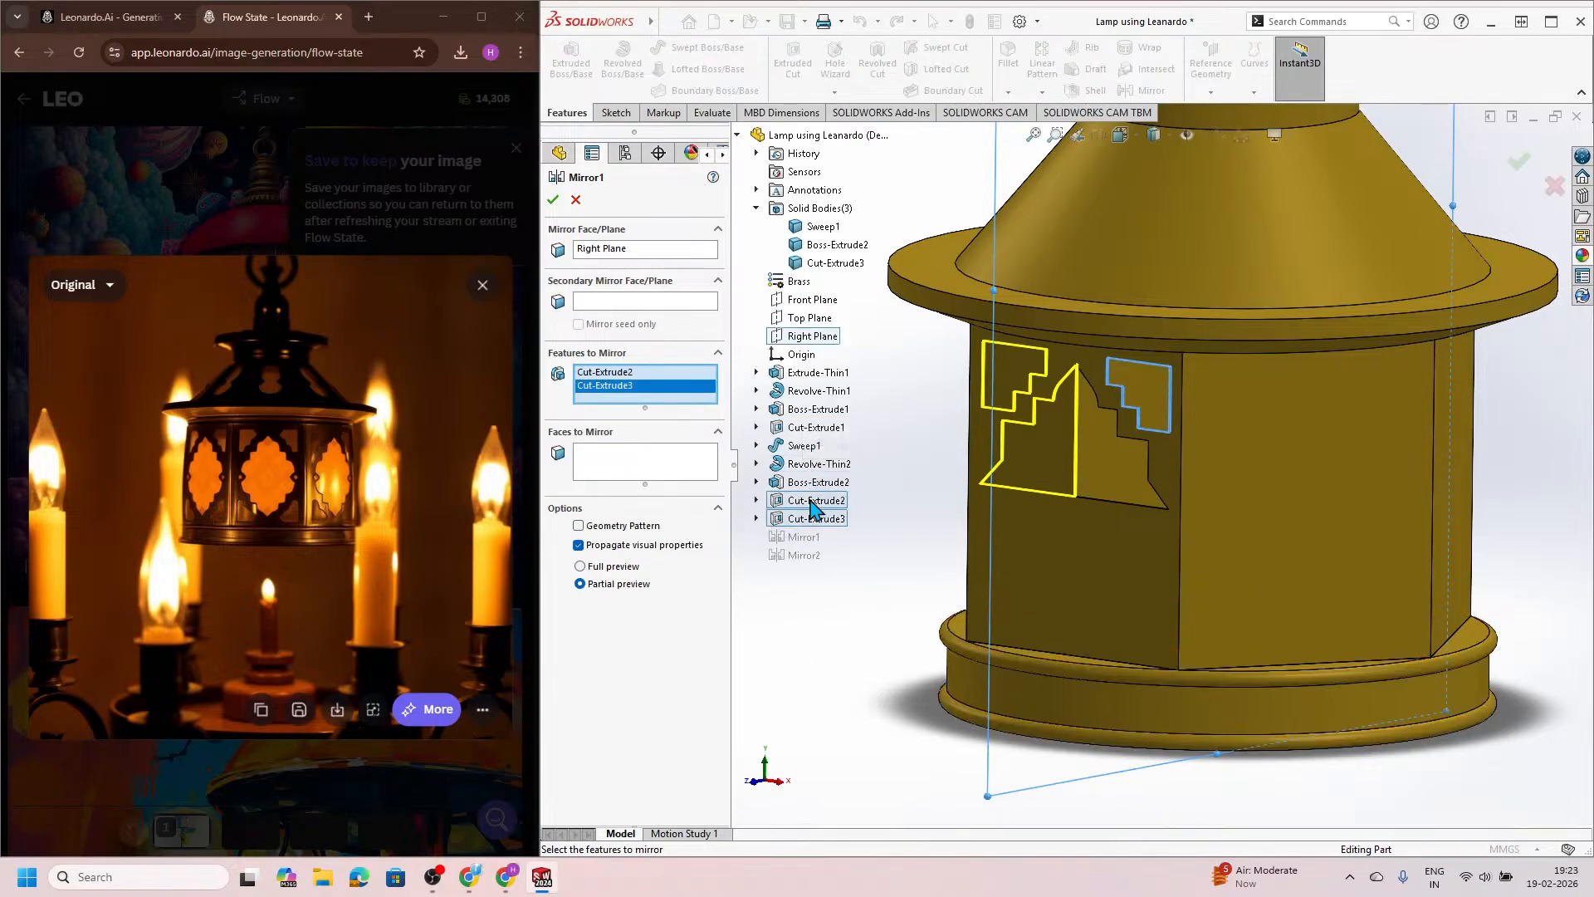
left_click(553, 199)
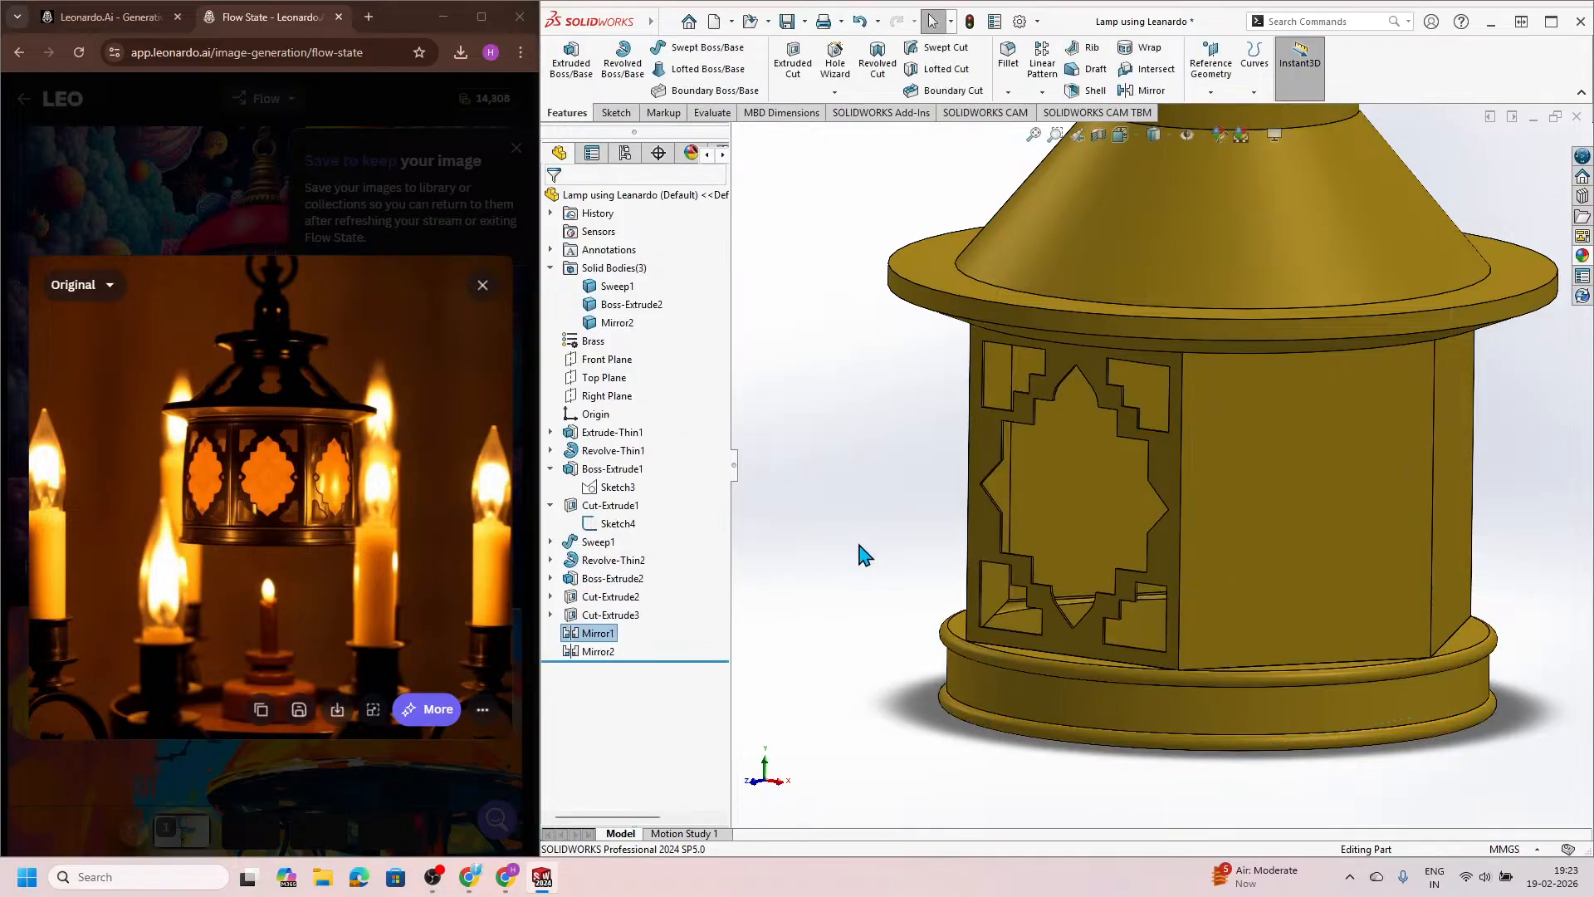
Step: Examine the mirrored corner cuts around the ornamental window from the front and from an angled view
middle_click_drag(1132, 563, 1266, 486)
scroll(1136, 491, "up", 5)
key("space")
left_click(1063, 615)
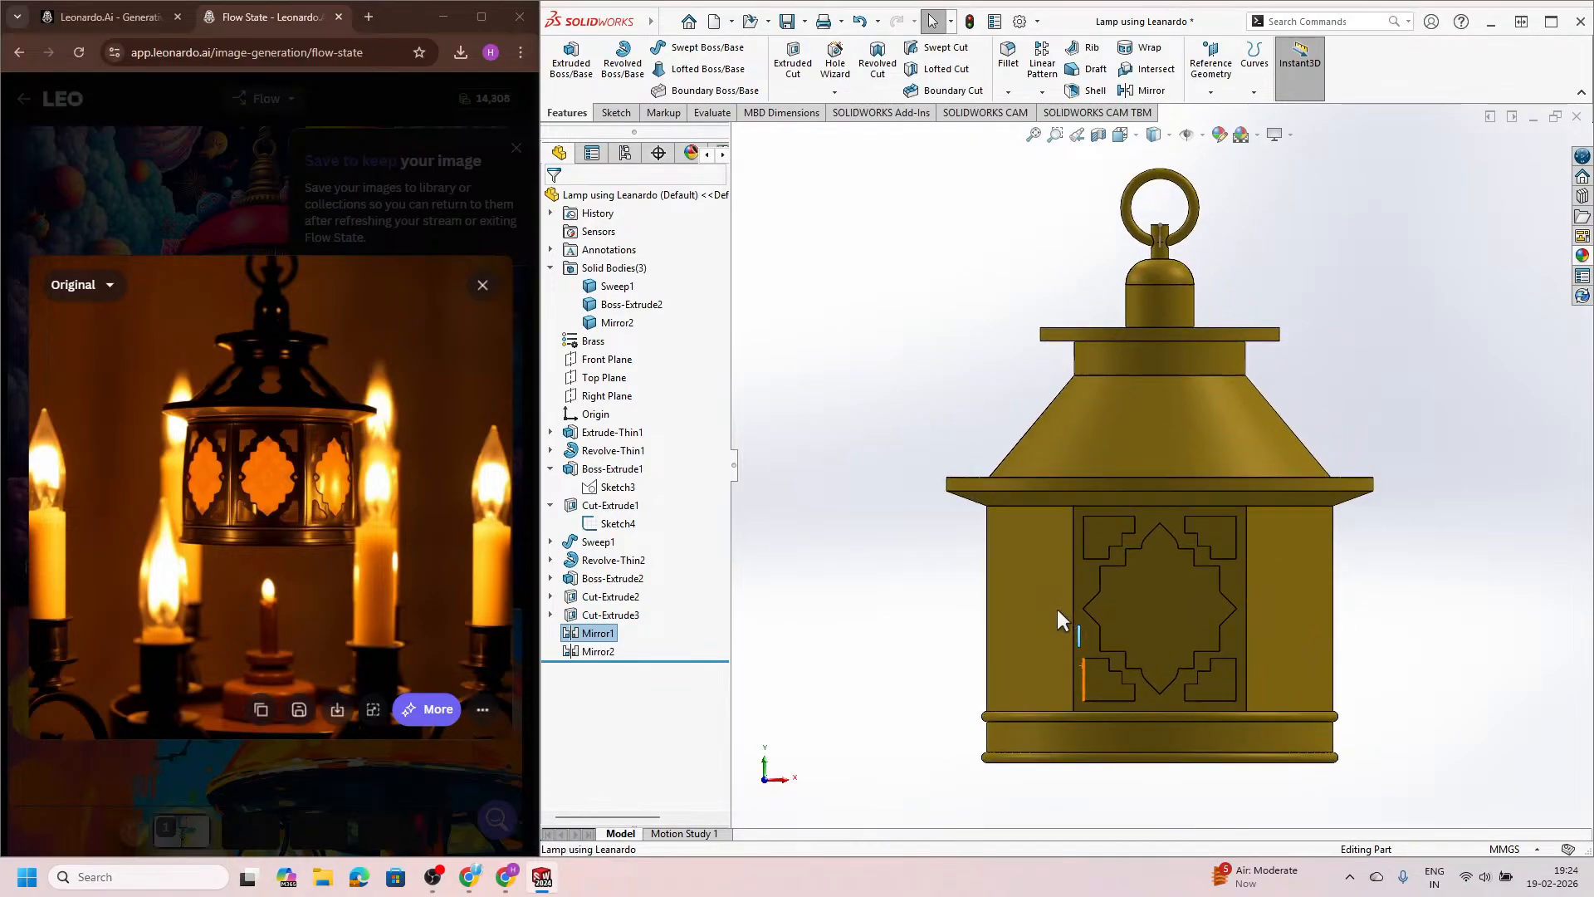
scroll(1277, 690, "up", 2)
scroll(1279, 690, "down", 2)
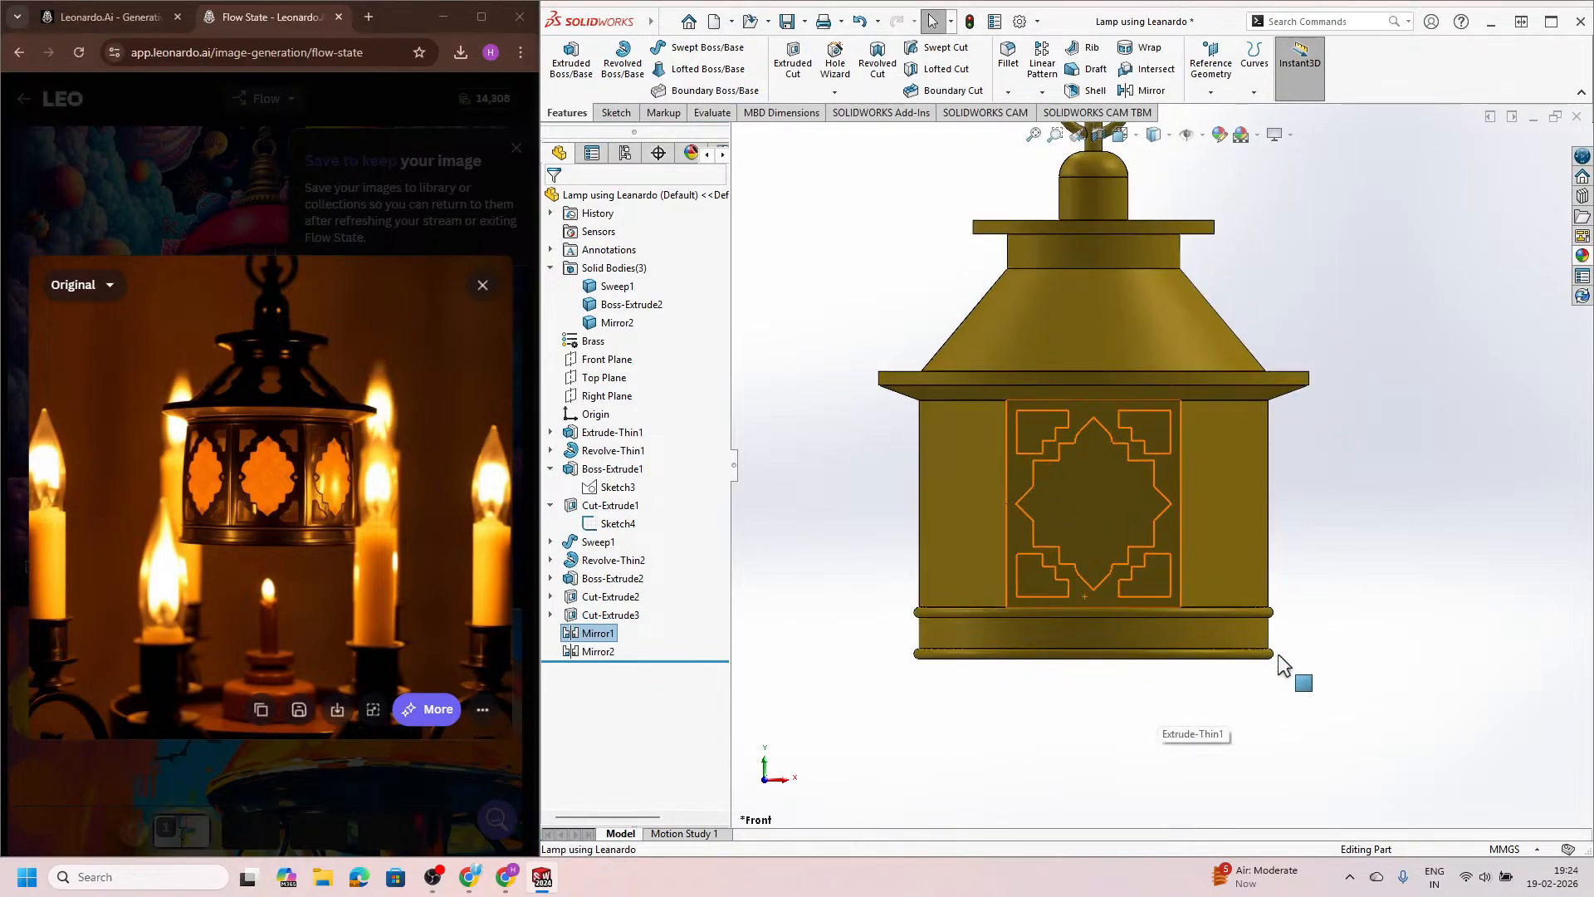
scroll(1066, 507, "up", 2)
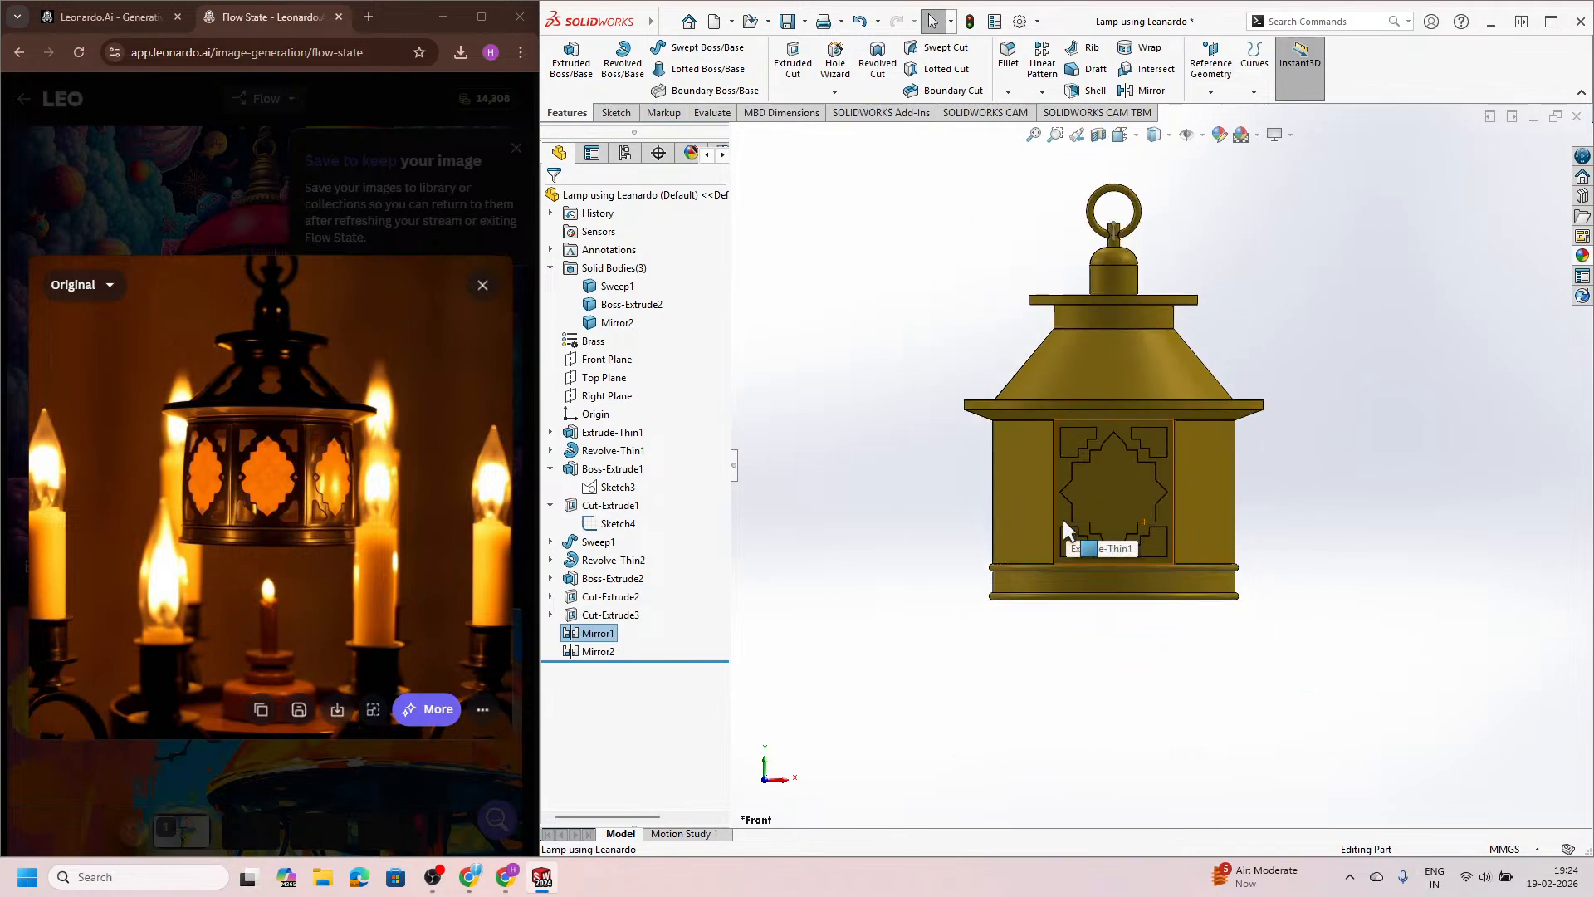
middle_click_drag(935, 471, 910, 553)
middle_click_drag(1180, 519, 1213, 513)
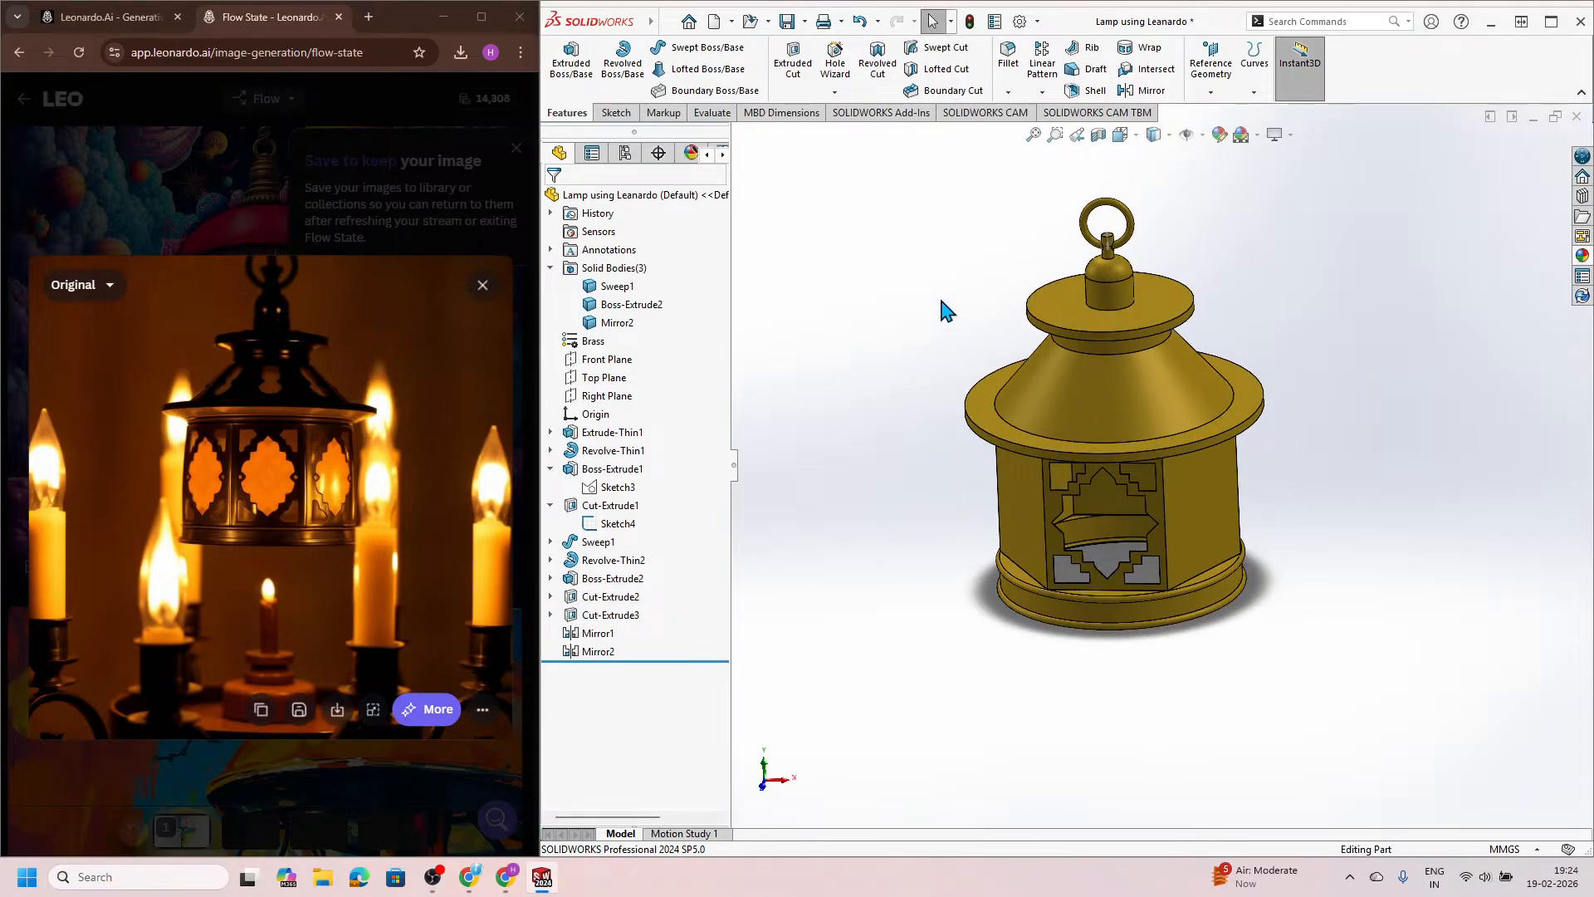
Step: Start a circular pattern about the cylindrical neck below the ring and try to add the ornamental window cut as a feature
left_click(1042, 92)
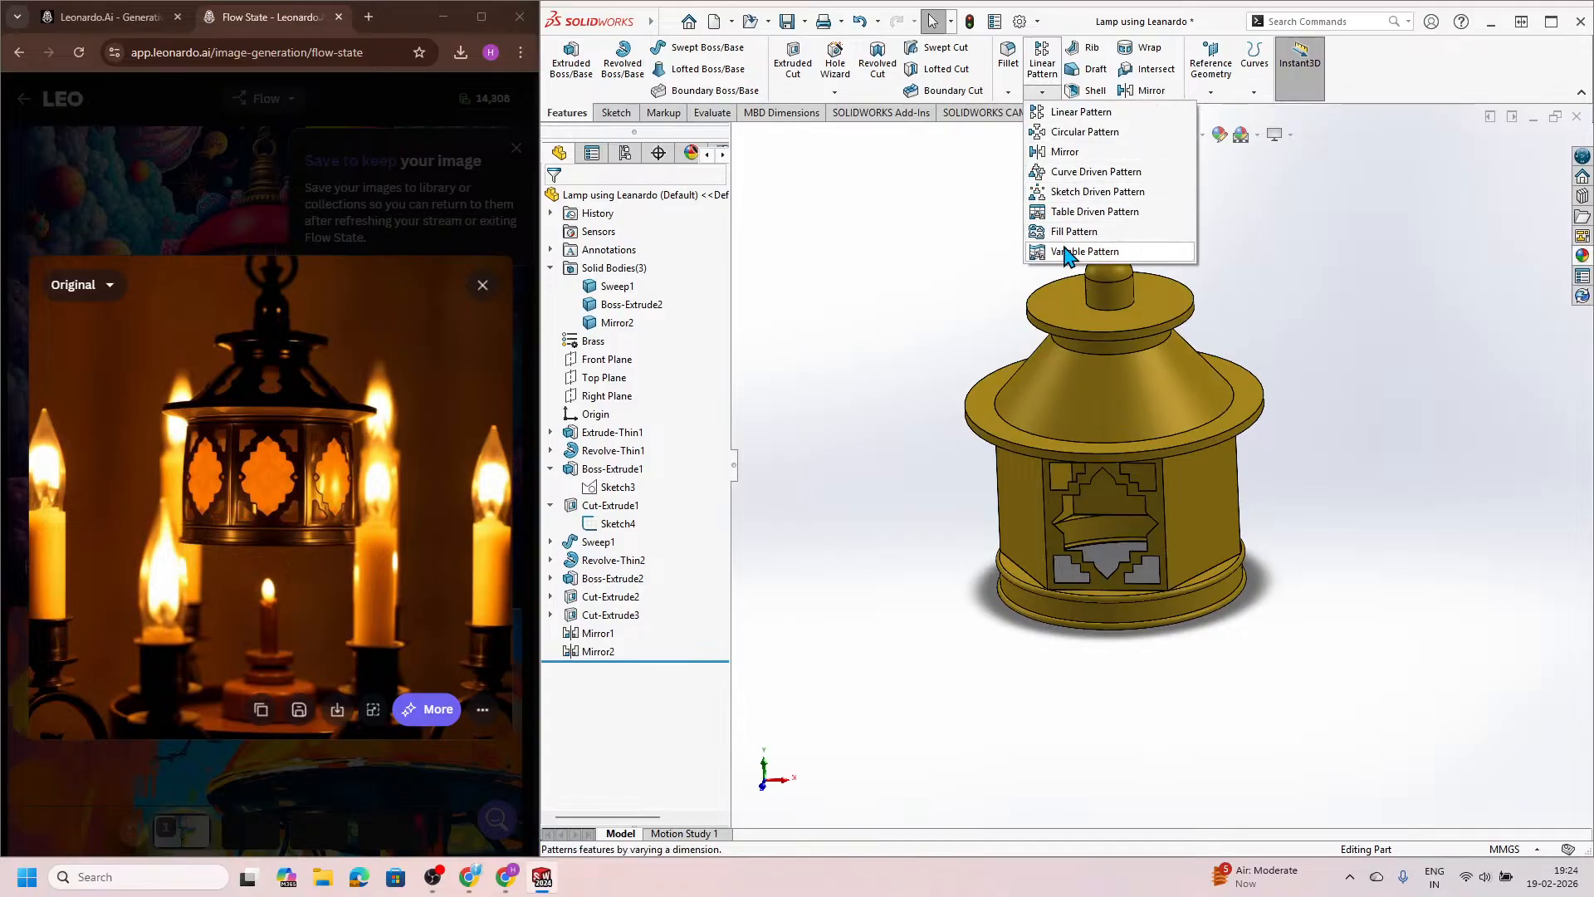
left_click(1064, 138)
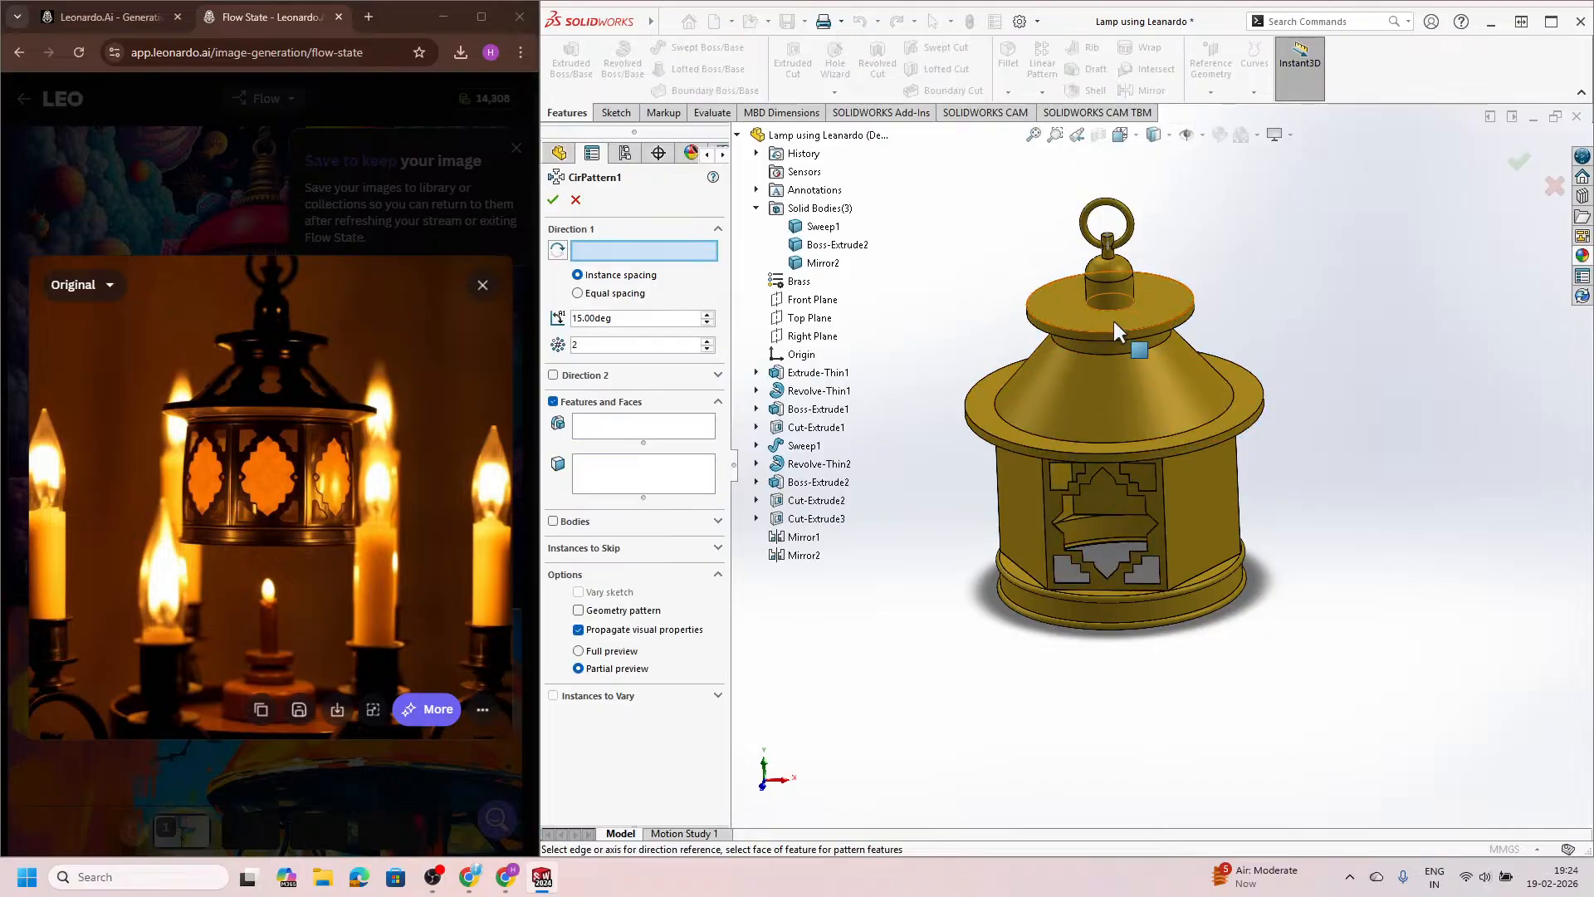
left_click(1117, 295)
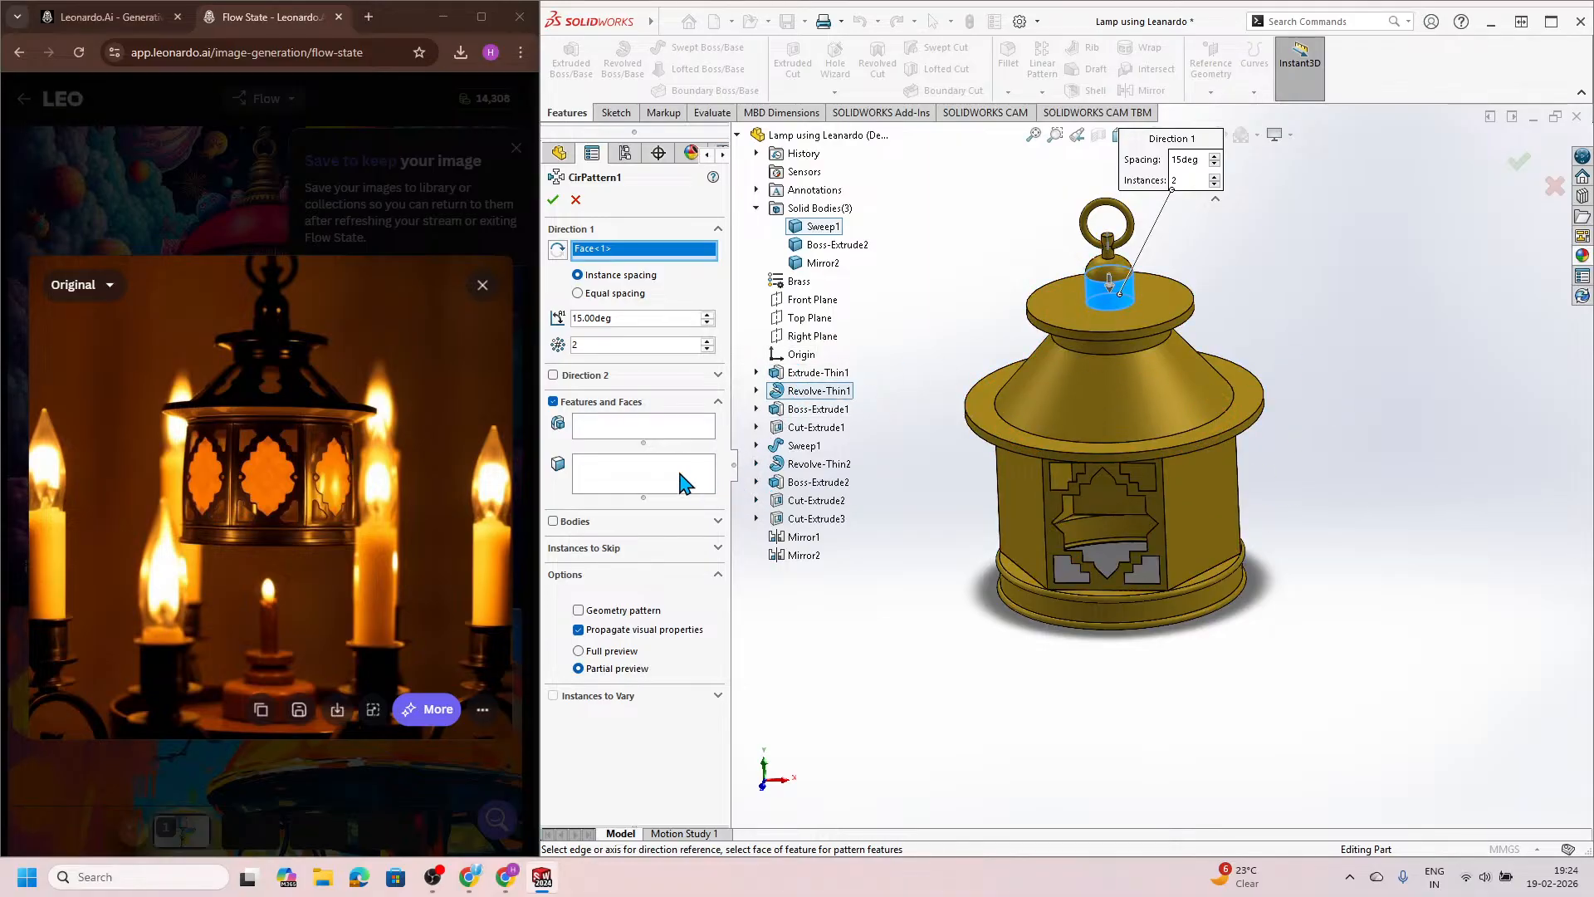
left_click(647, 427)
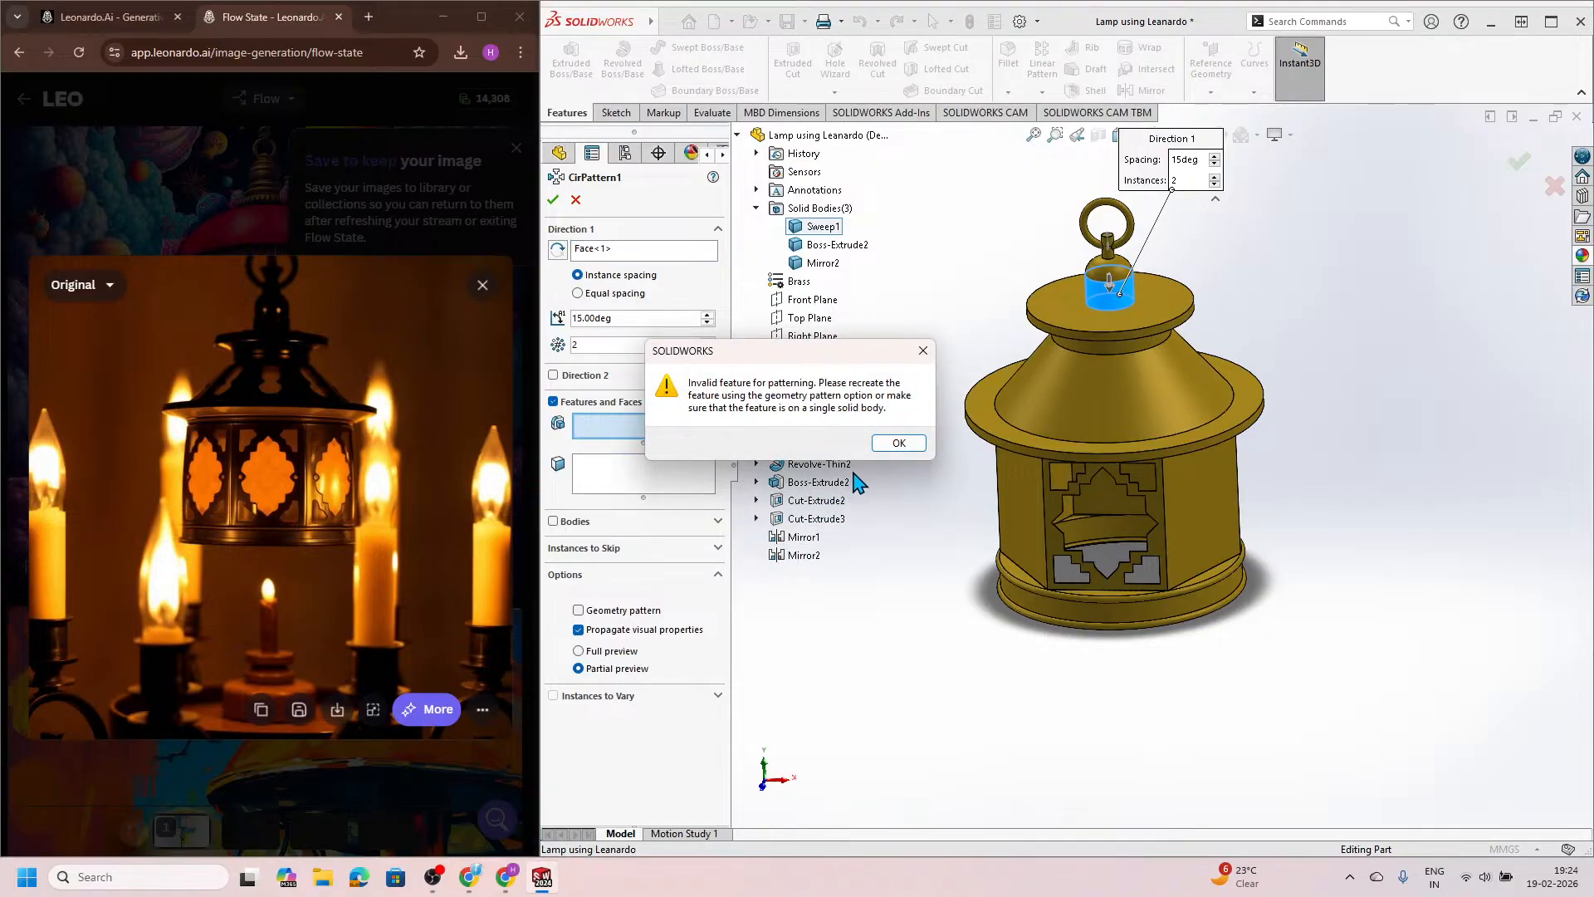
left_click(897, 443)
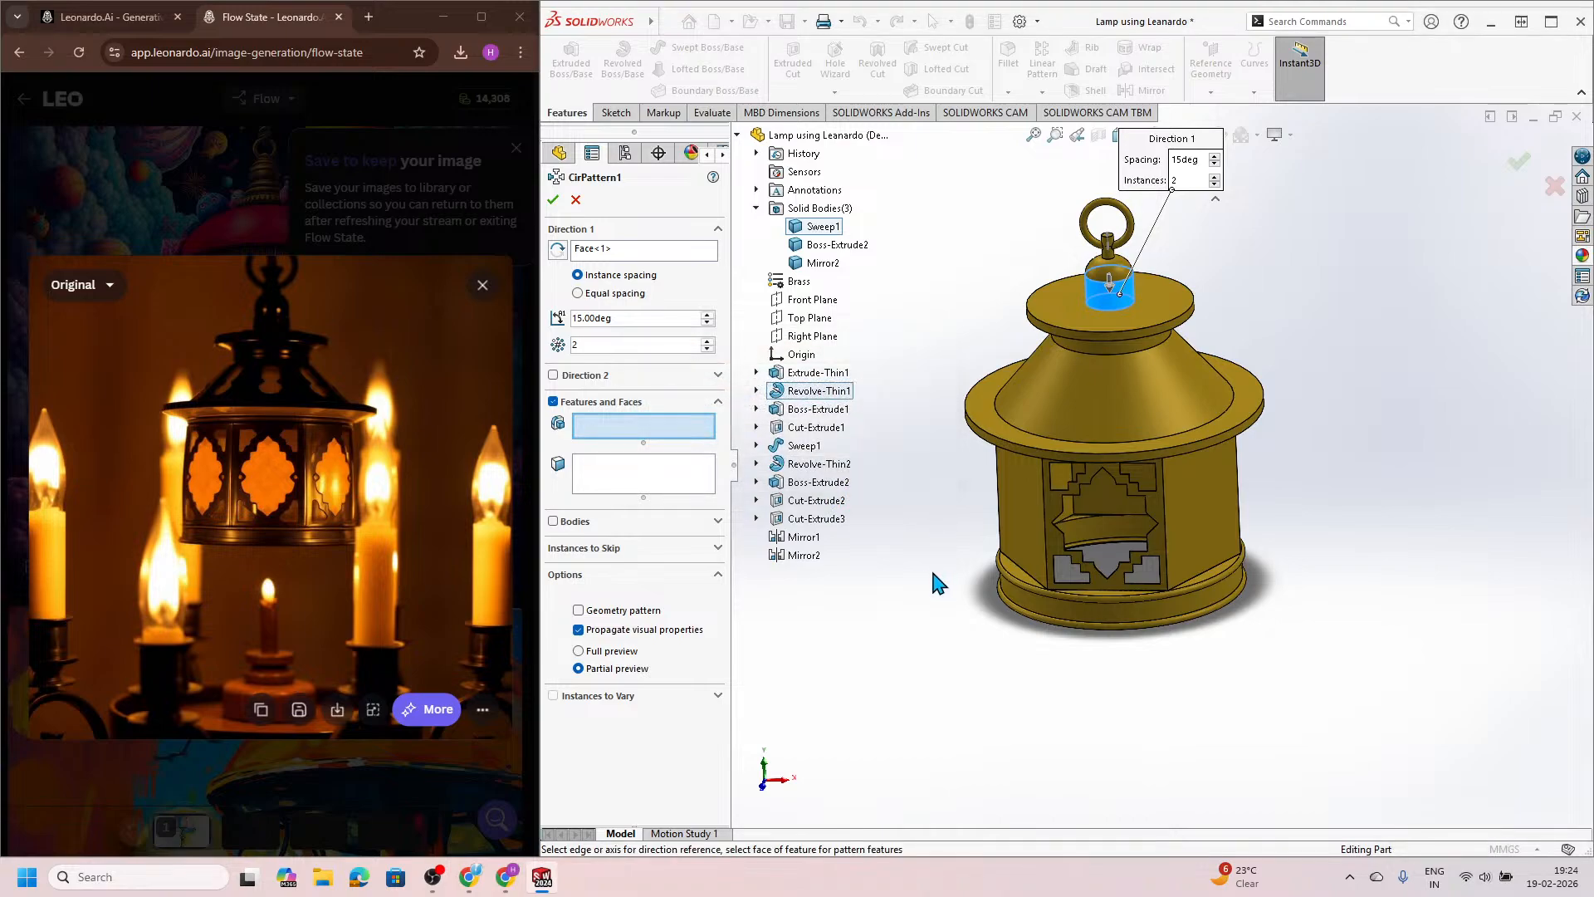
left_click(797, 503)
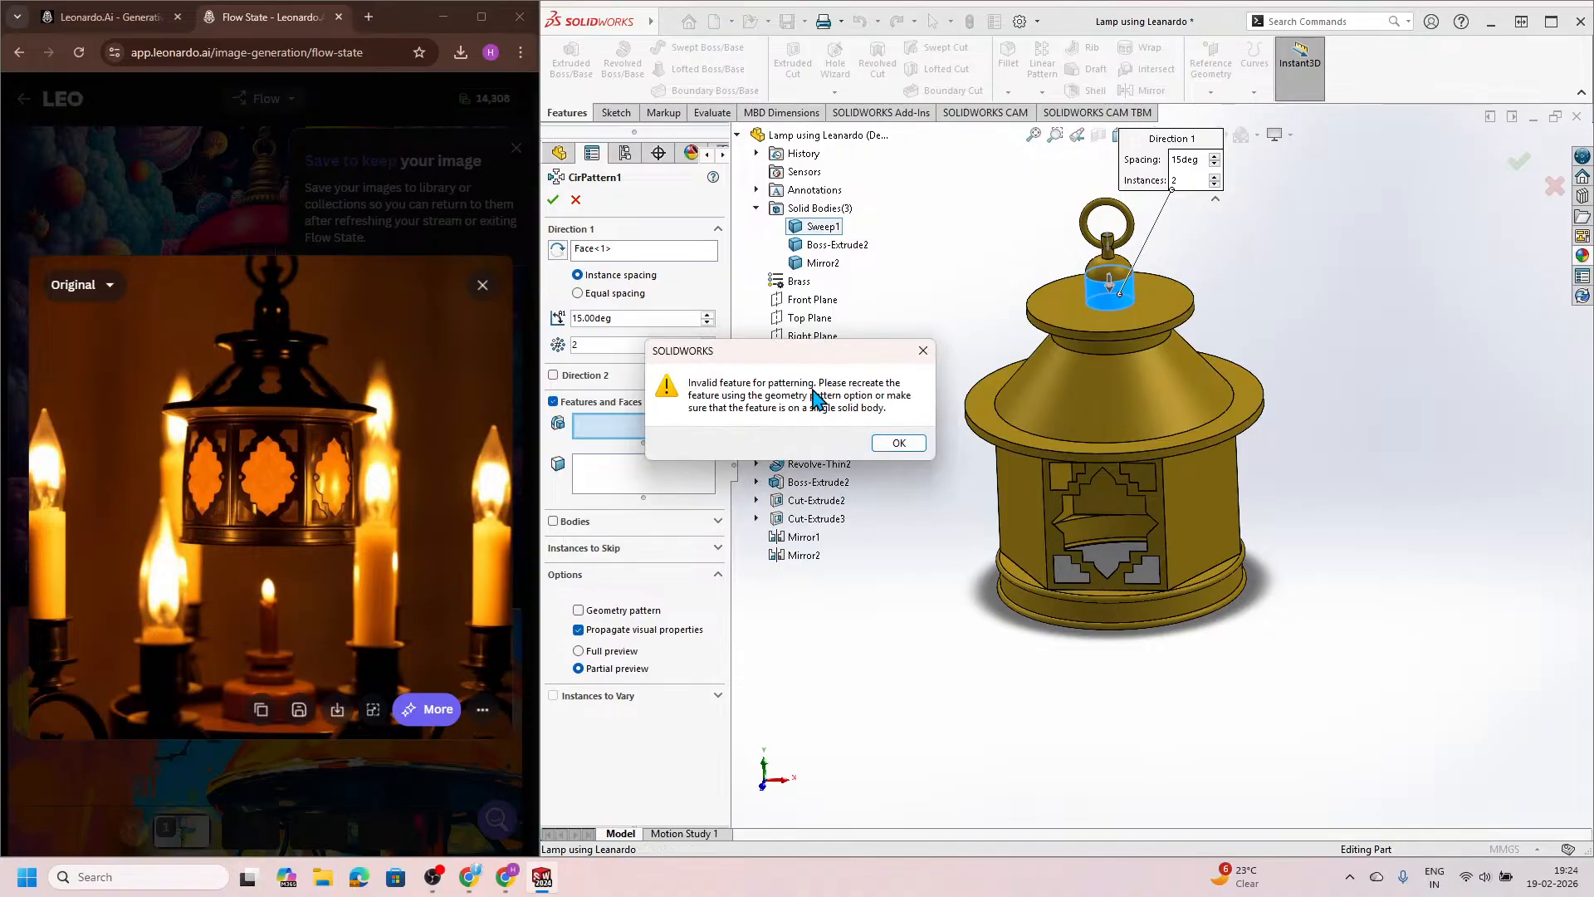
left_click(901, 444)
Step: Enable Geometry pattern and select Cut-Extrude2, Cut-Extrude3, Mirror1 and Mirror2 as the features to pattern
left_click(624, 610)
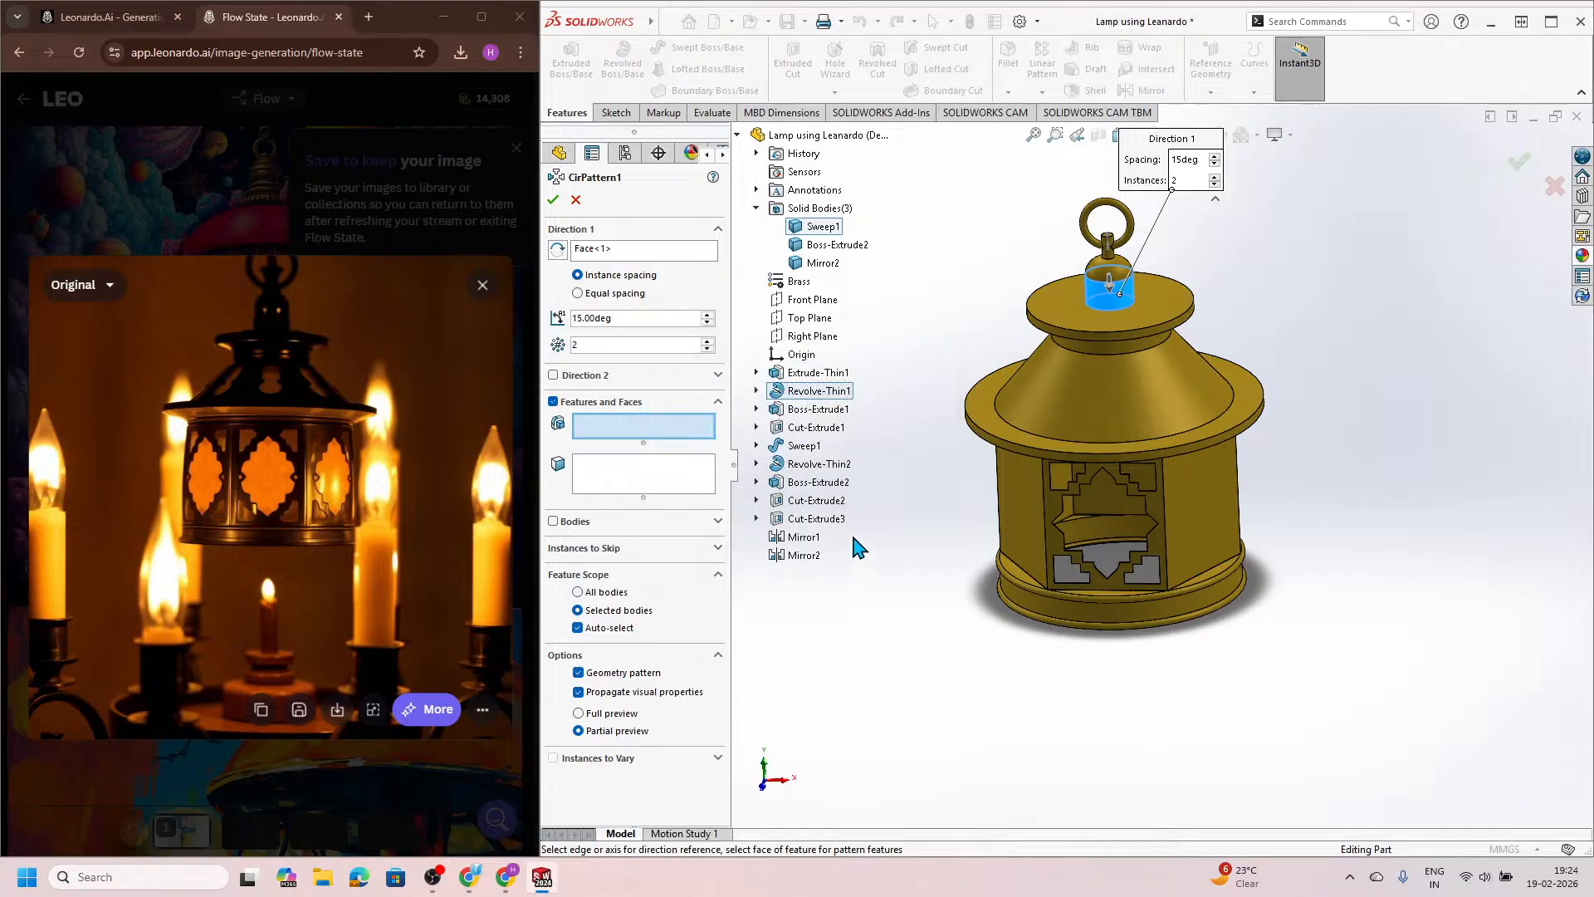
left_click(822, 500)
left_click(818, 518)
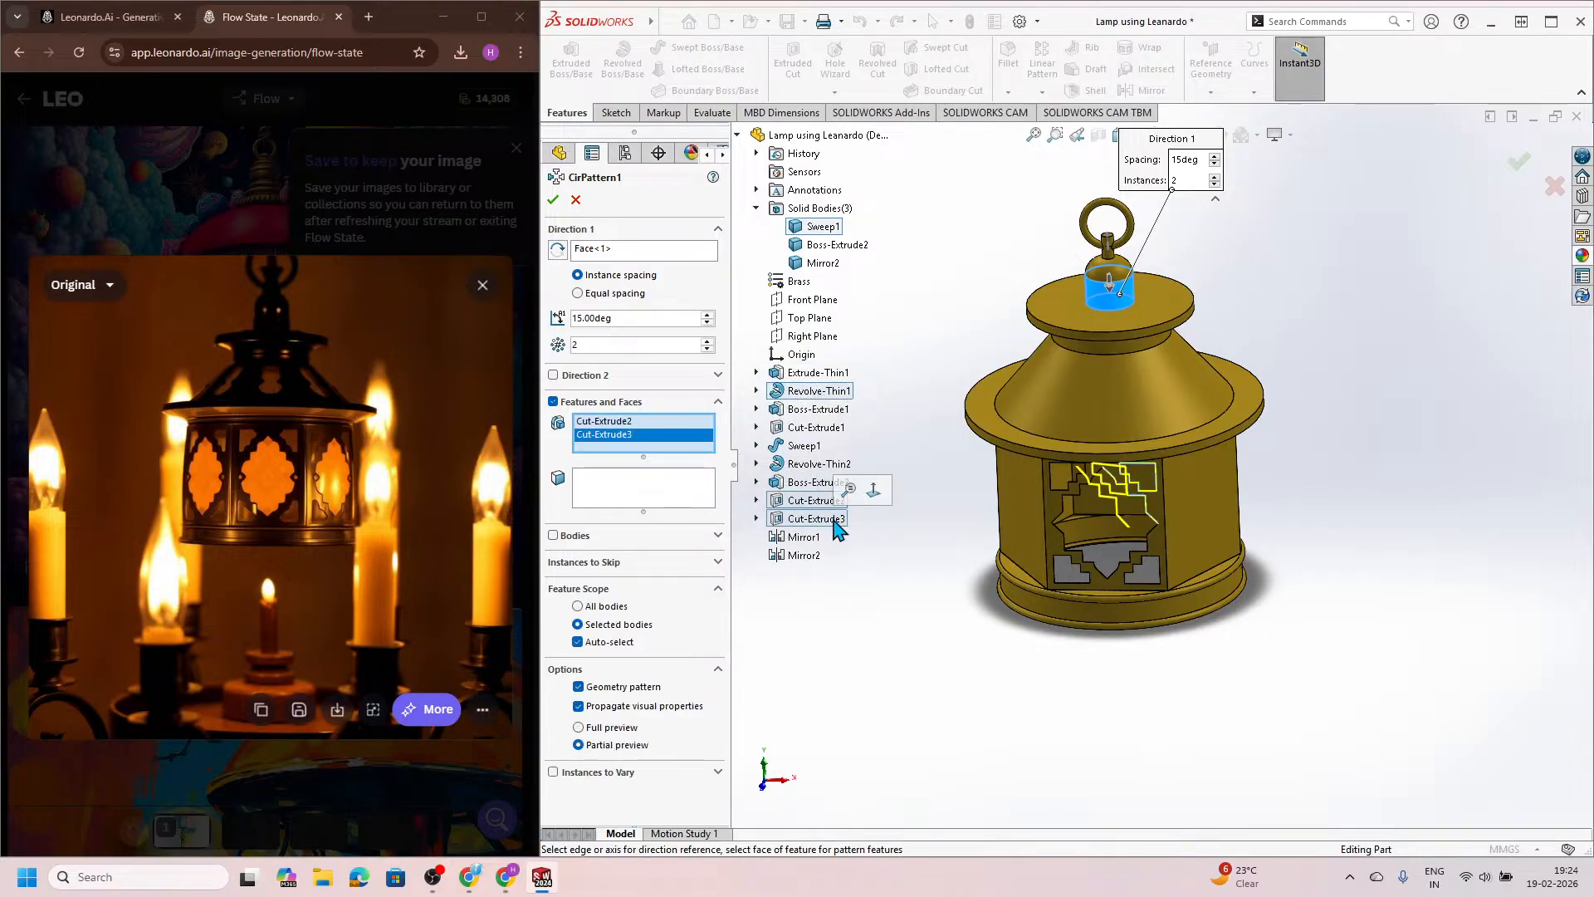
left_click(818, 538)
left_click(804, 555)
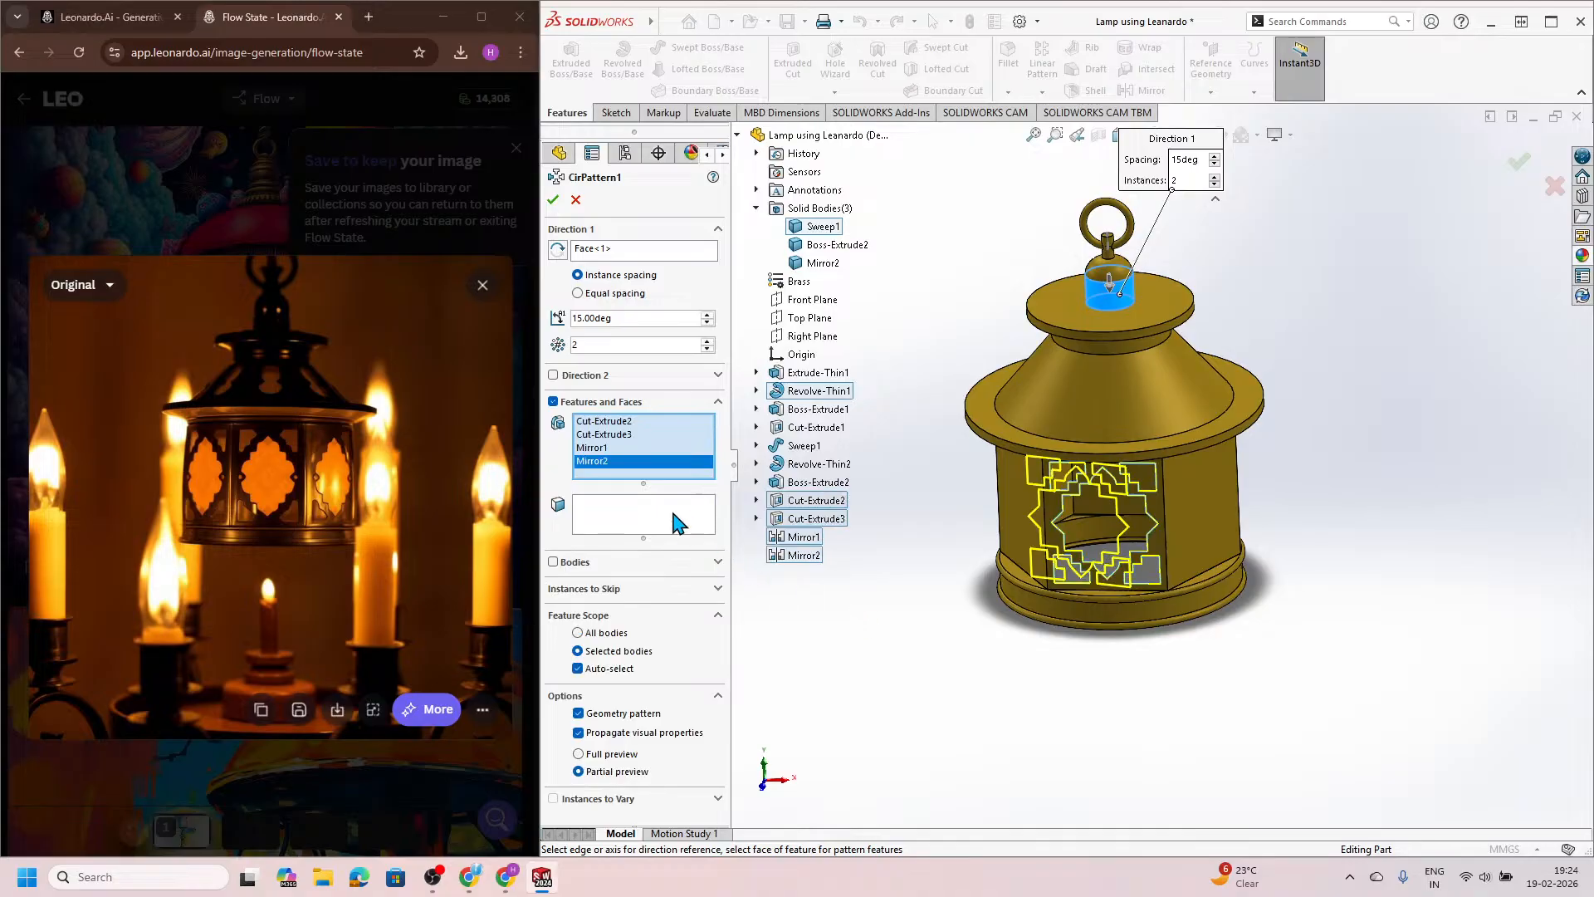
Step: Set the circular pattern to 6 equally spaced instances over 360 degrees and try to create it
left_click(579, 293)
left_click(607, 349)
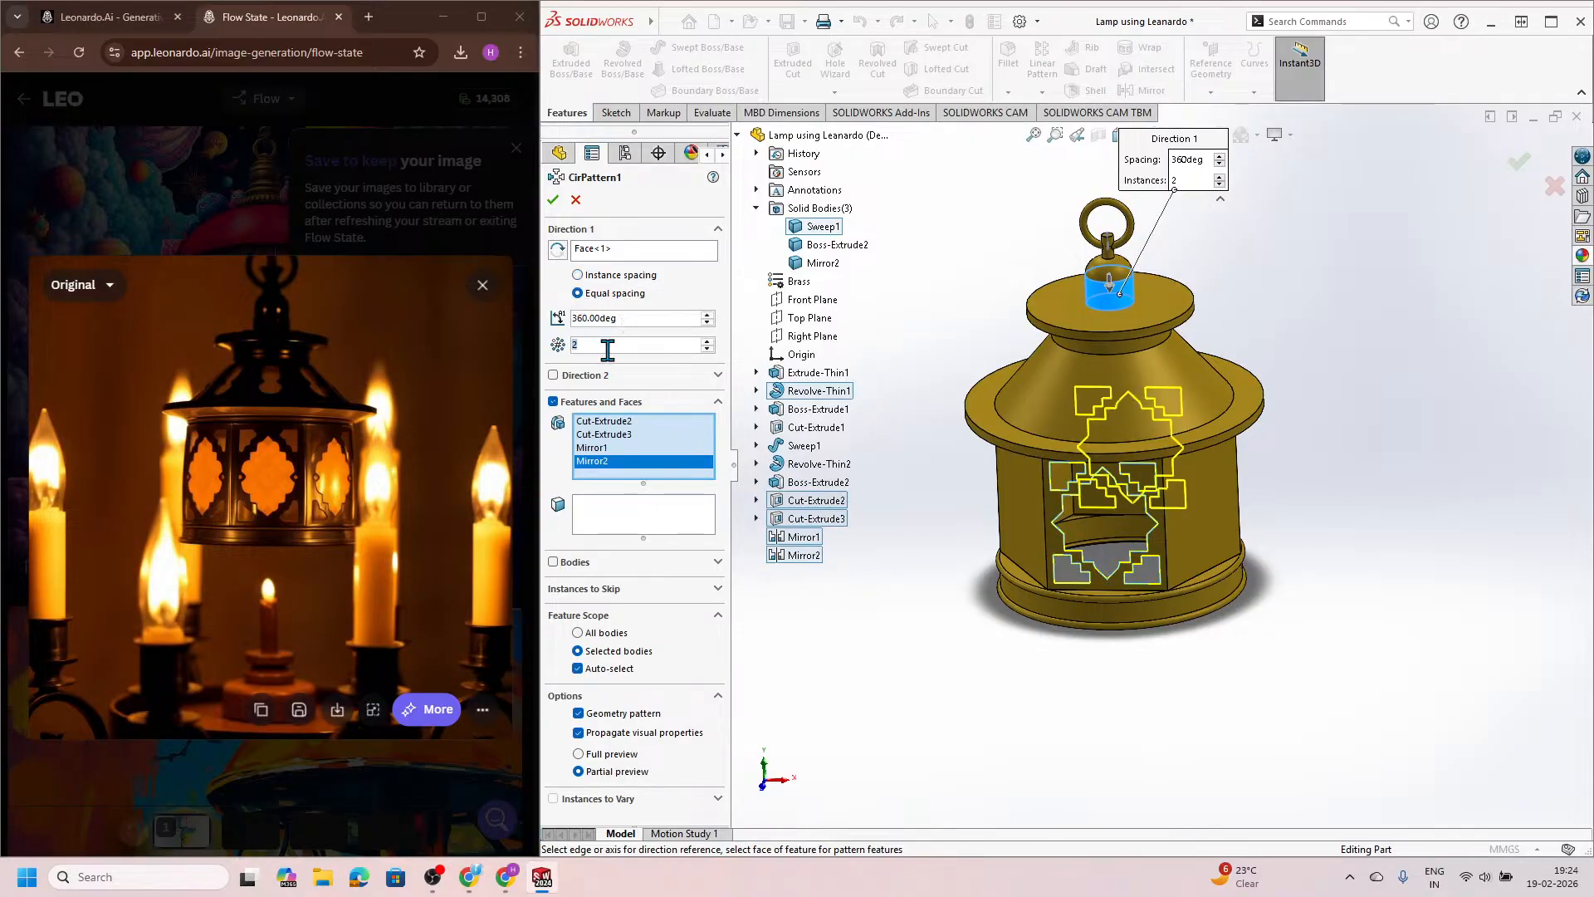
type("6")
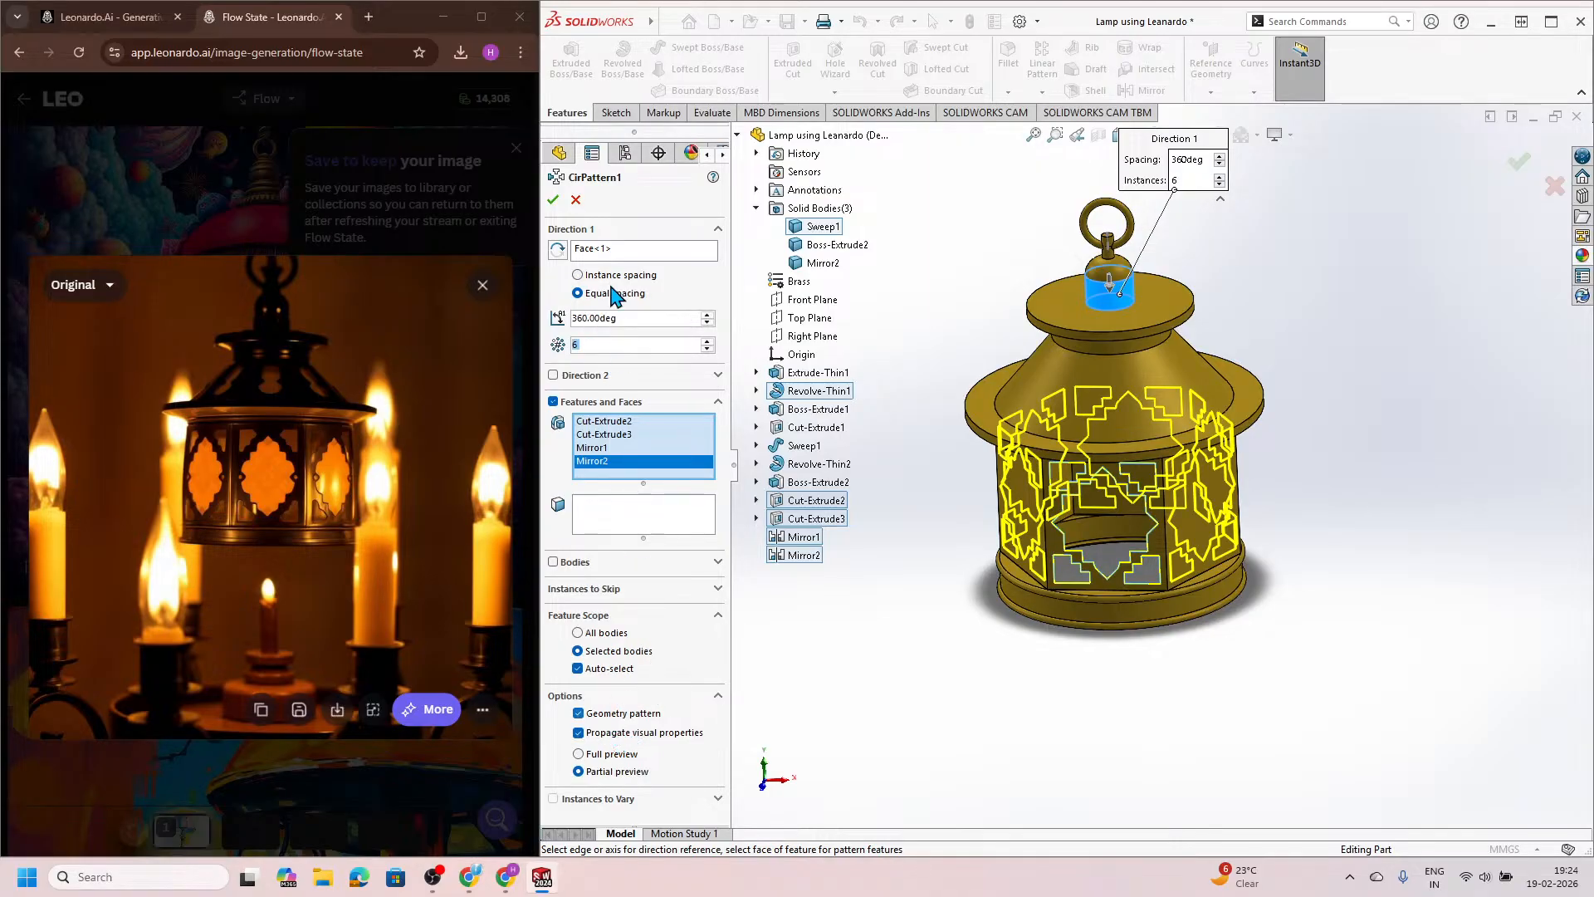
left_click(553, 199)
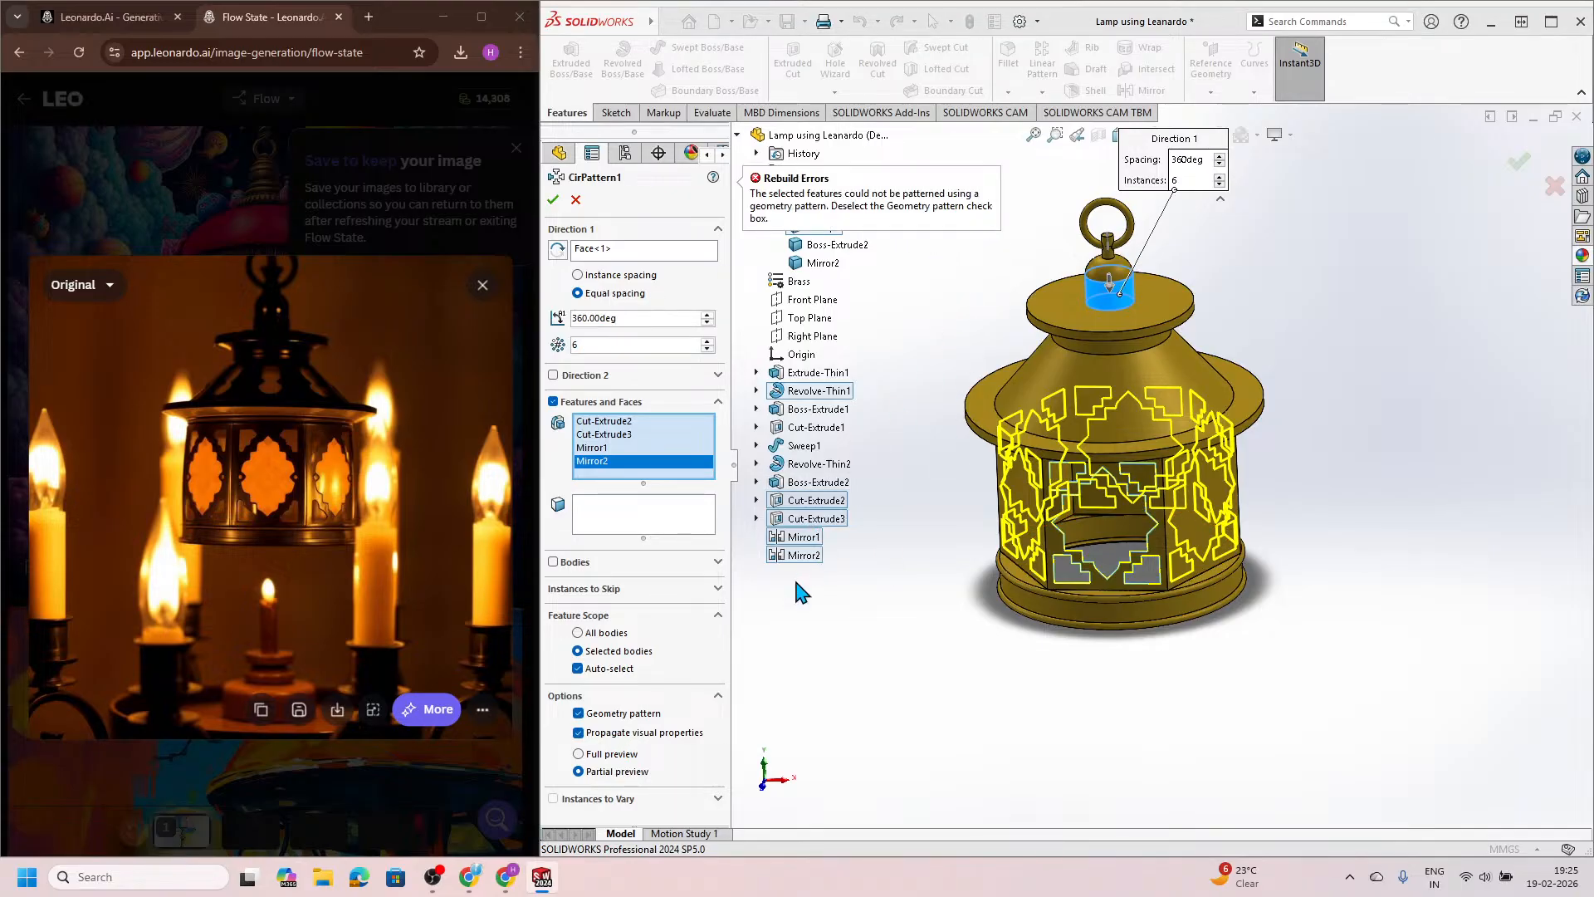
Step: Set the feature scope to all bodies, turn off Geometry pattern, and create the circular pattern of the window cuts
left_click(602, 641)
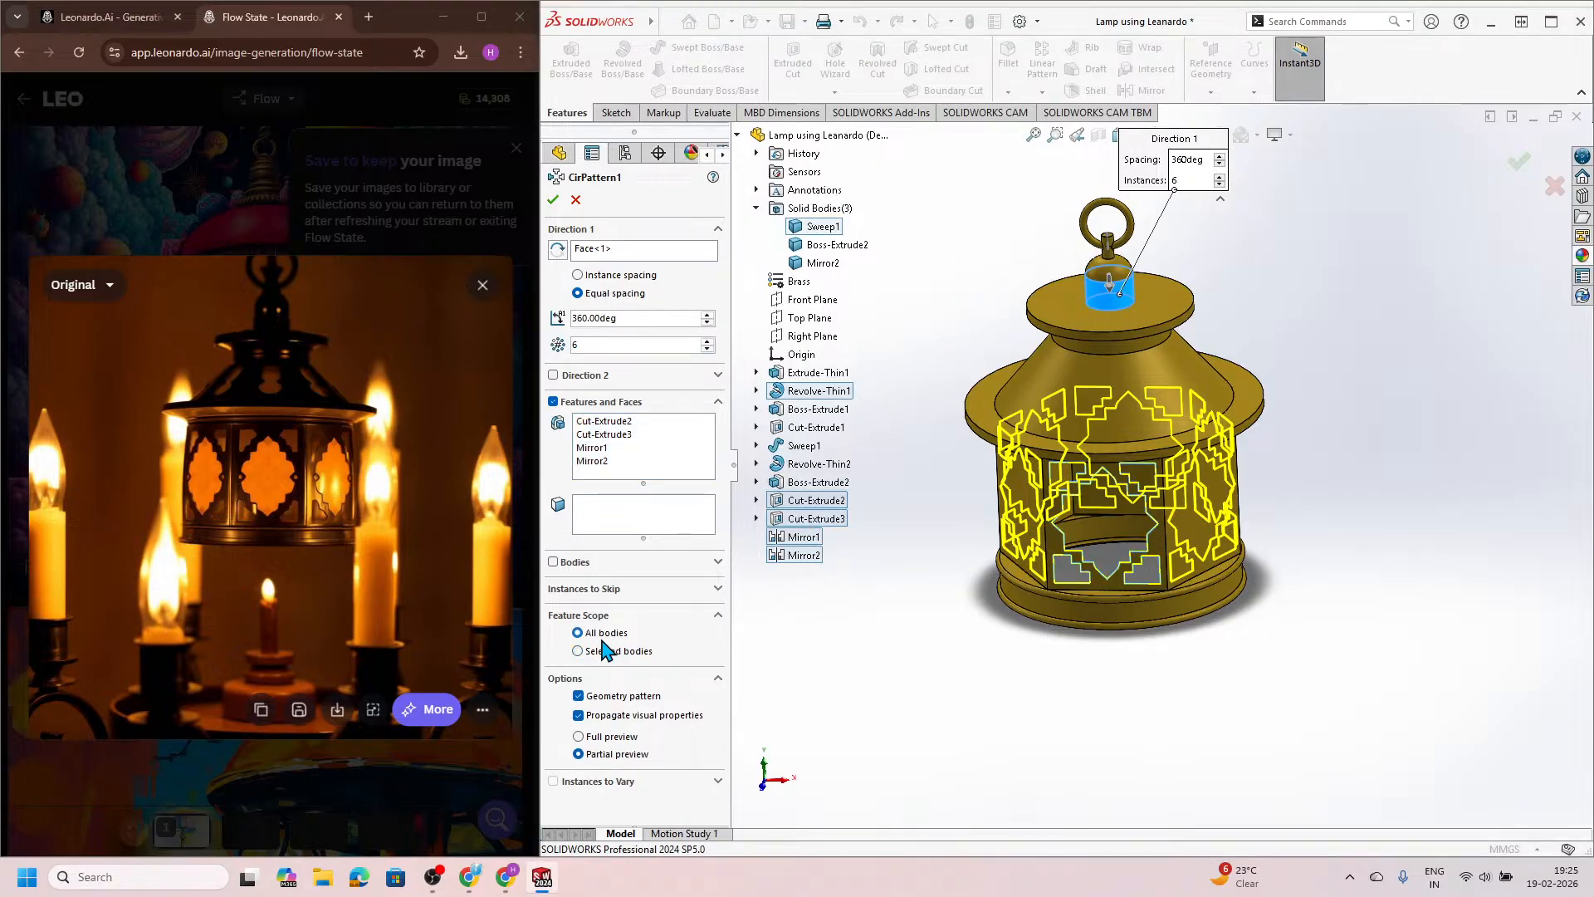
left_click(553, 199)
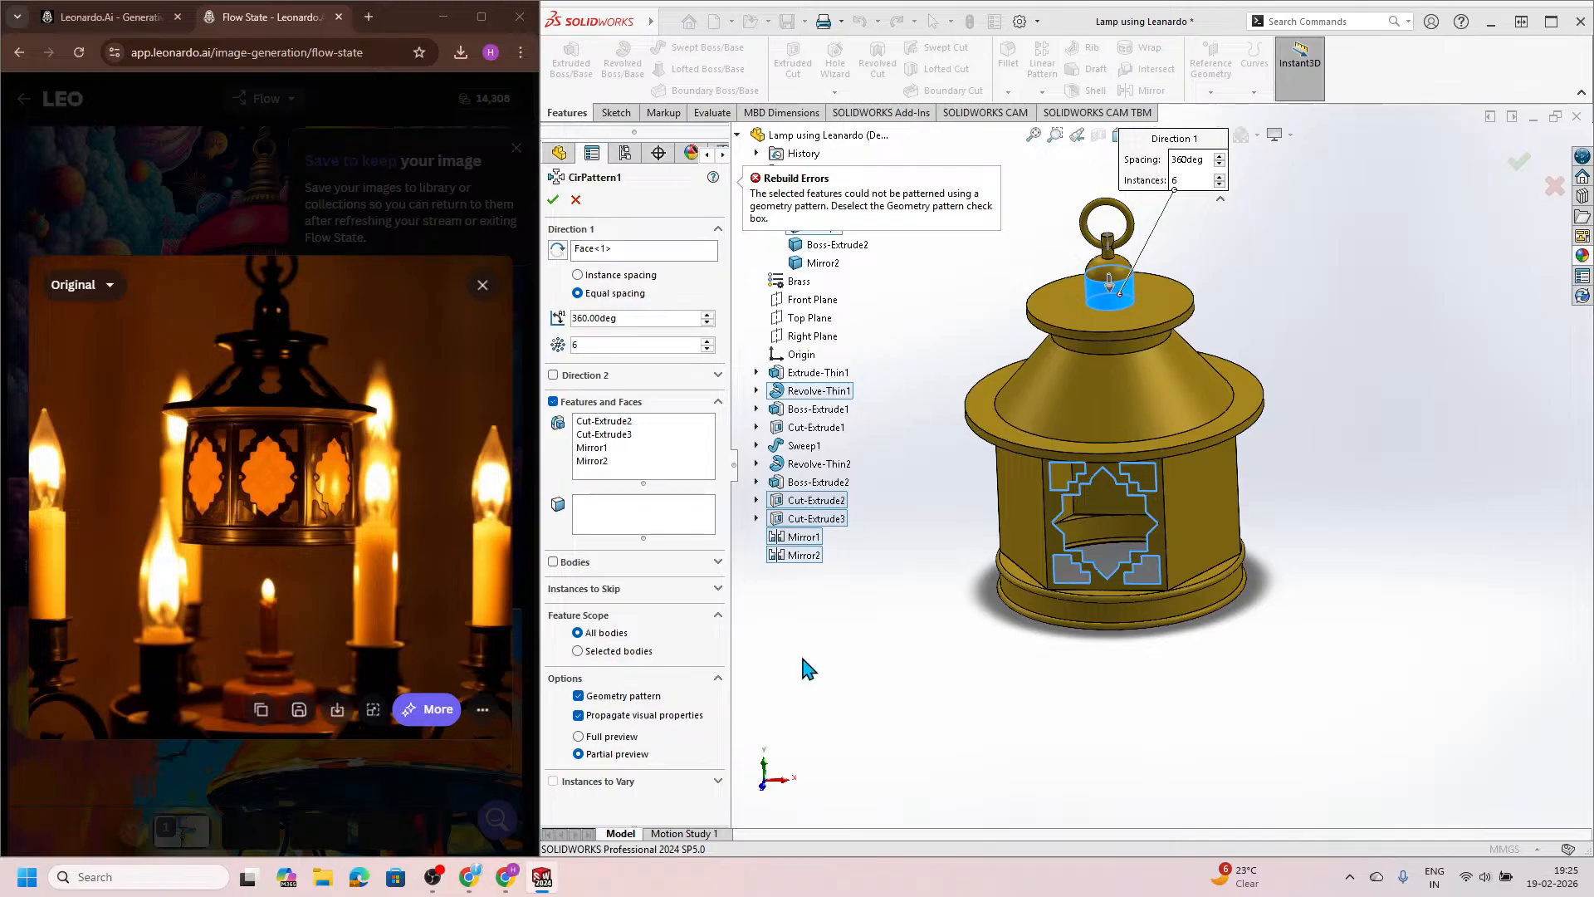
left_click(626, 698)
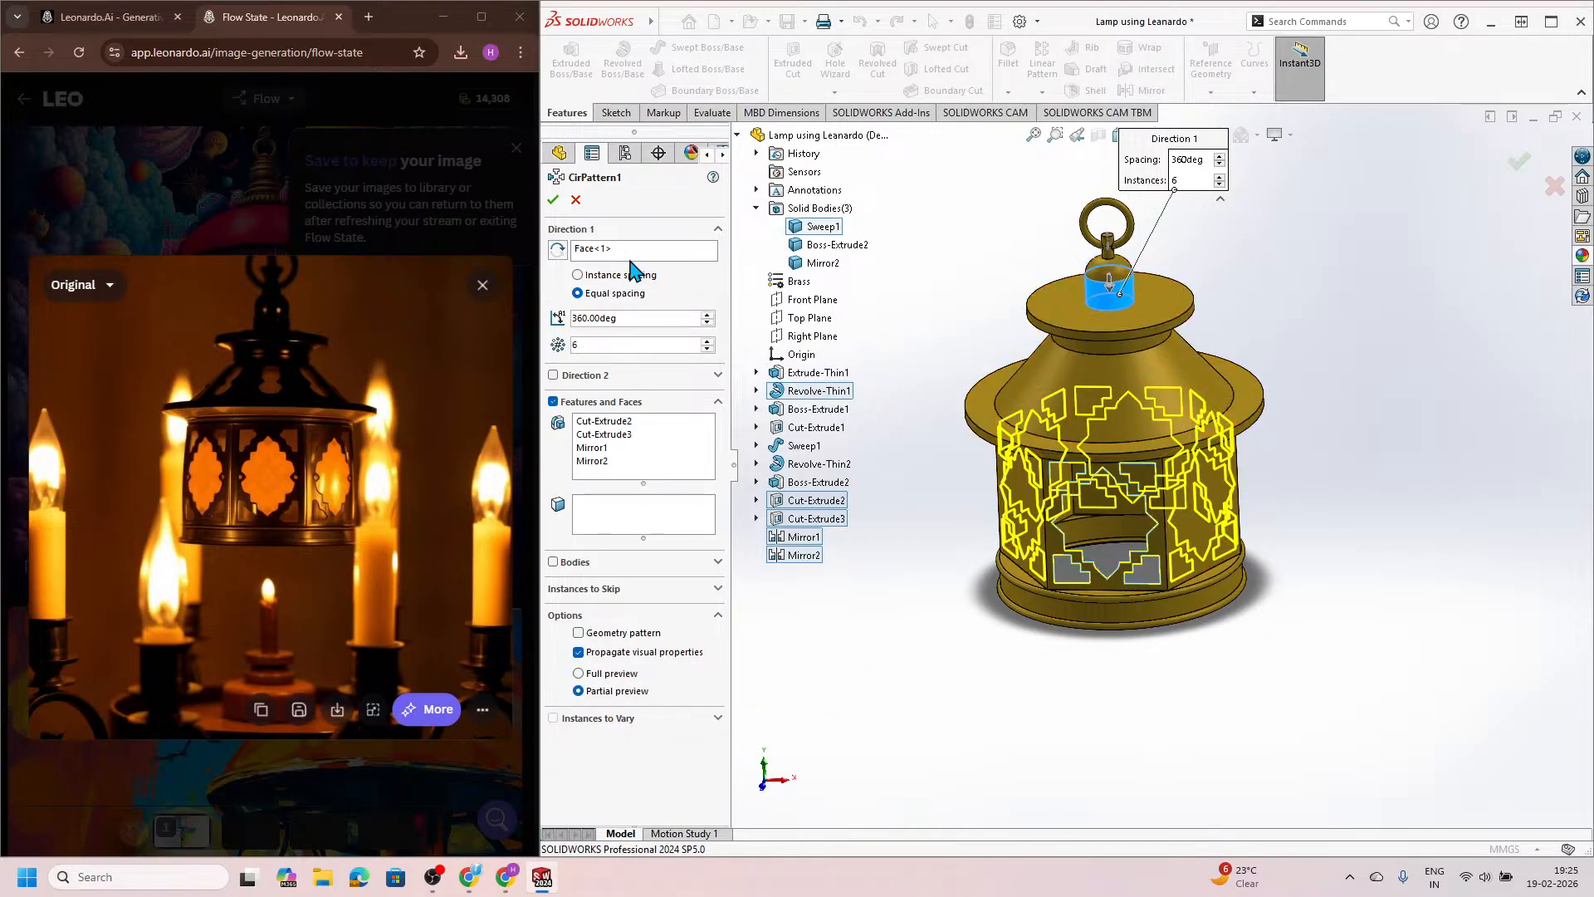
left_click(554, 201)
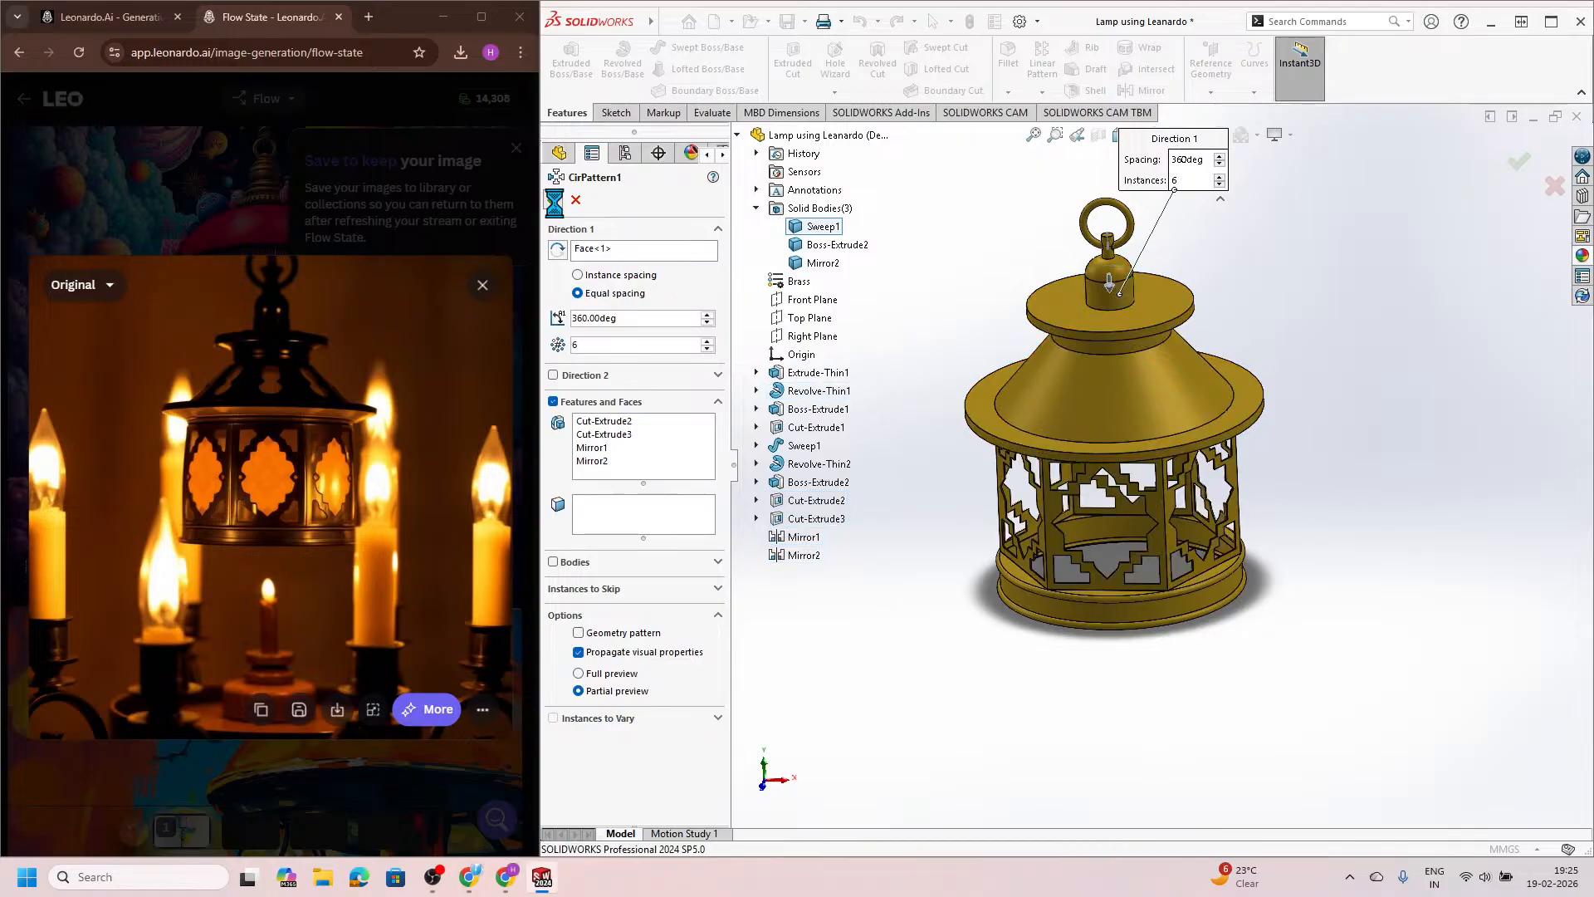
left_click(915, 548)
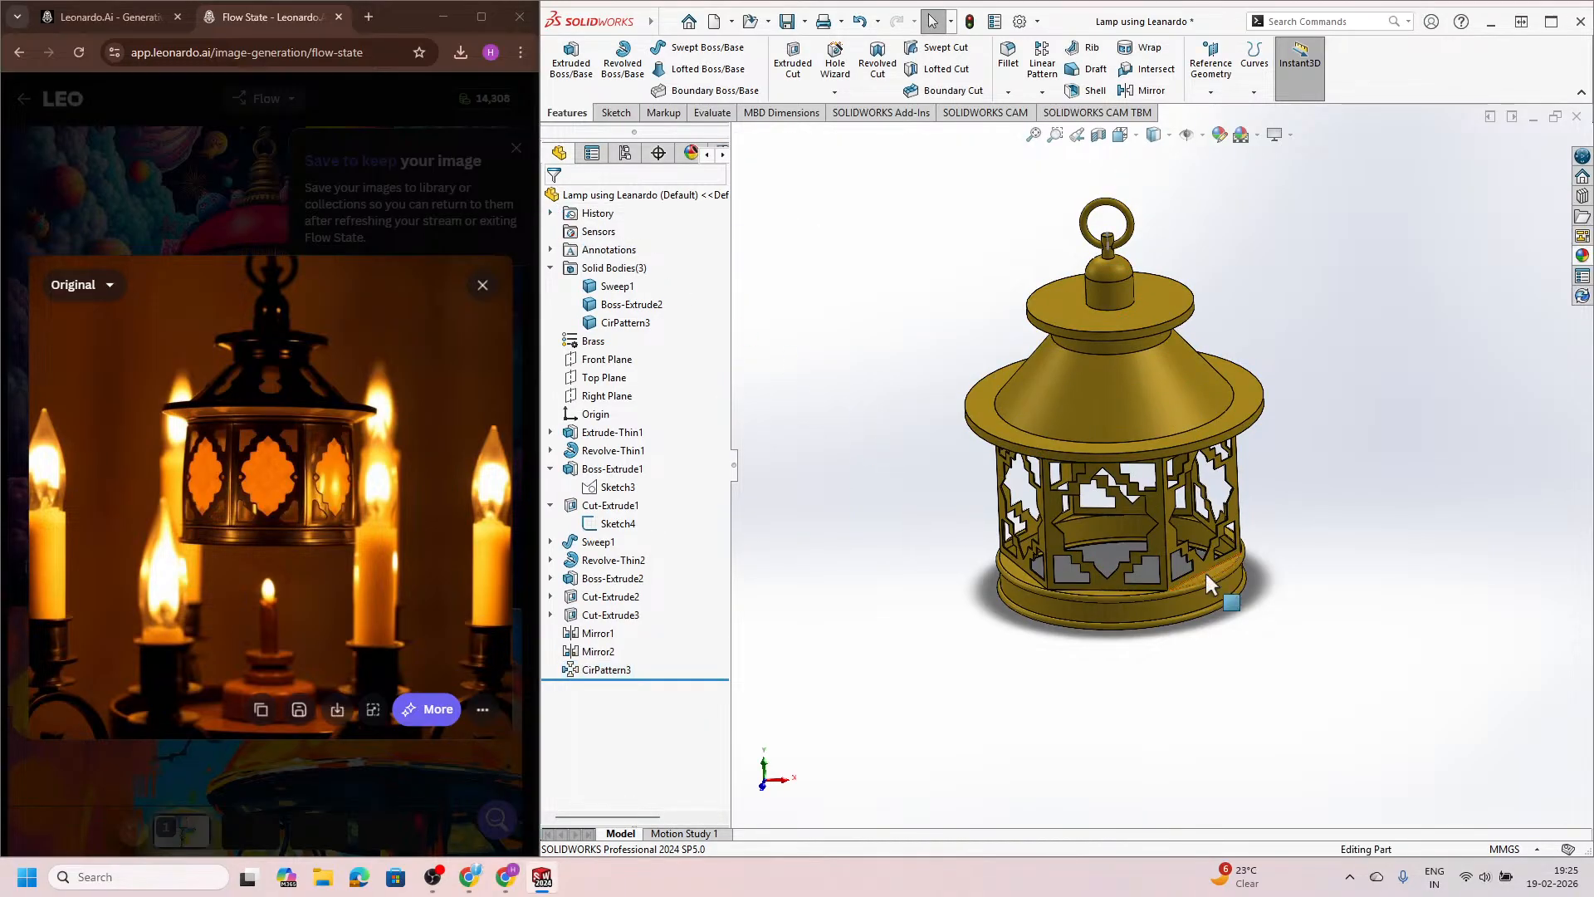
Step: Examine the patterned window cuts and conical roof from several angles and compare them with the reference image
middle_click_drag(1212, 581, 1058, 481)
scroll(1057, 480, "down", 5)
scroll(1070, 449, "up", 5)
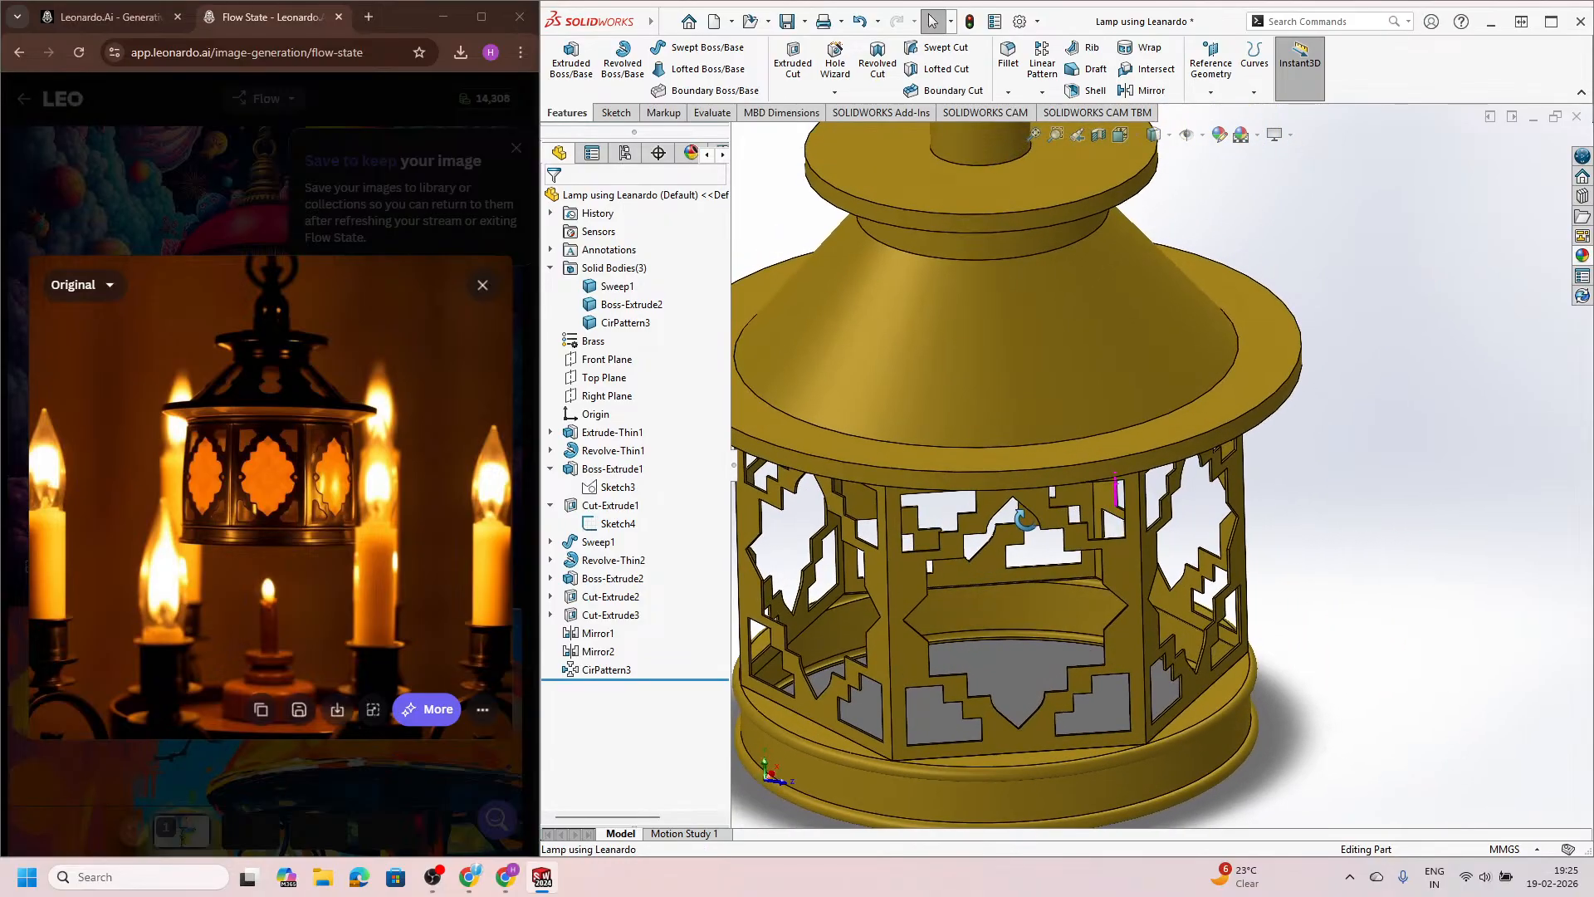
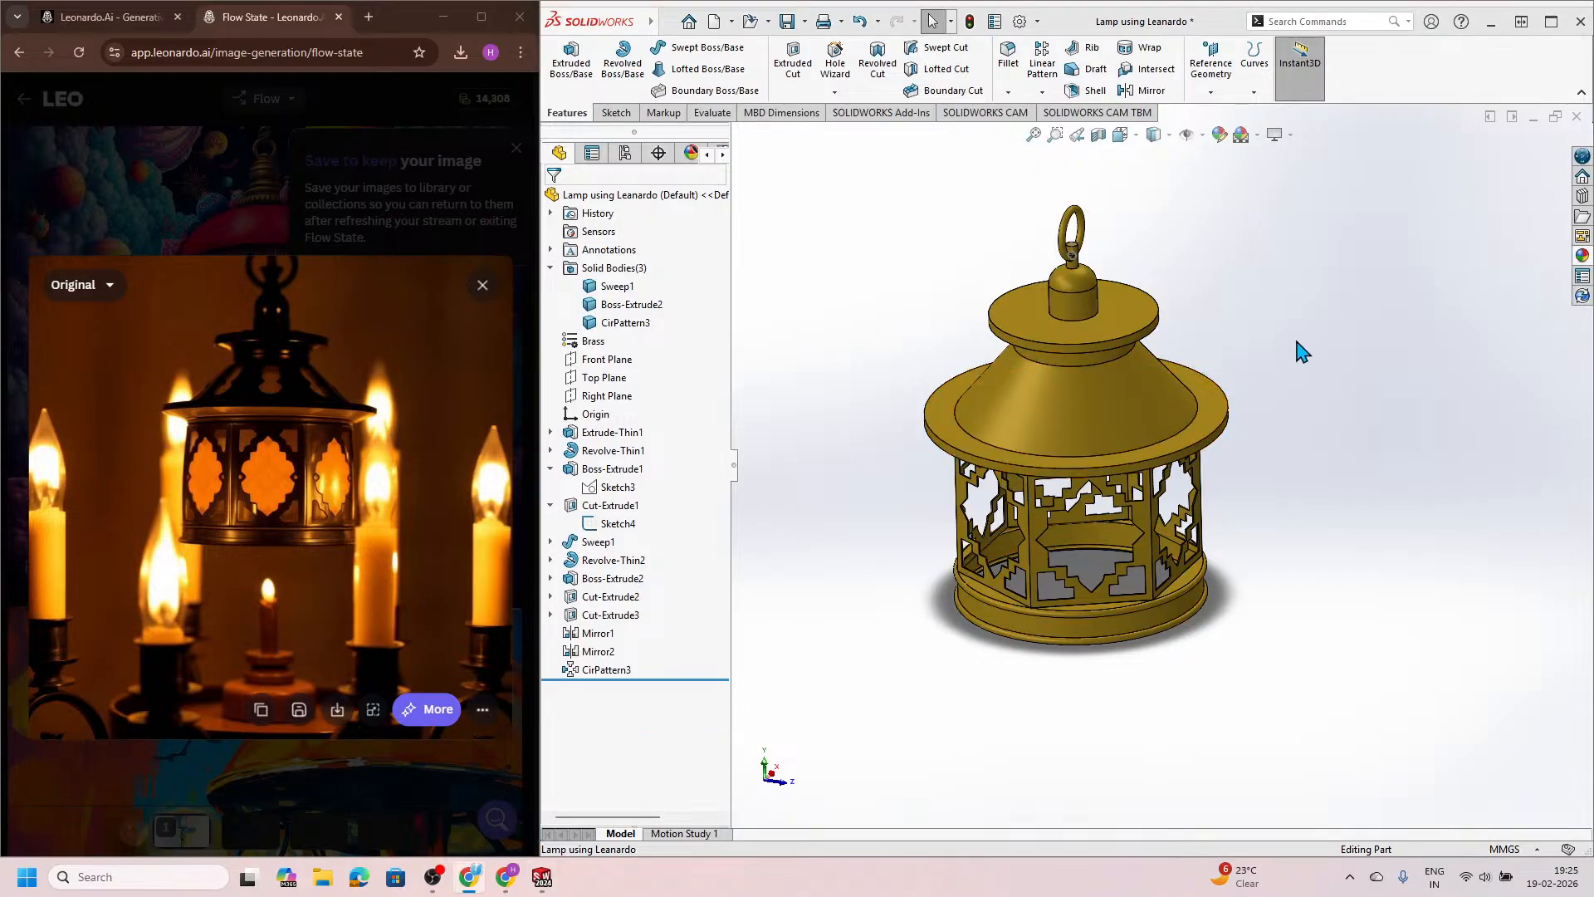
scroll(1089, 419, "down", 5)
middle_click_drag(1089, 419, 1005, 477)
scroll(1107, 396, "up", 3)
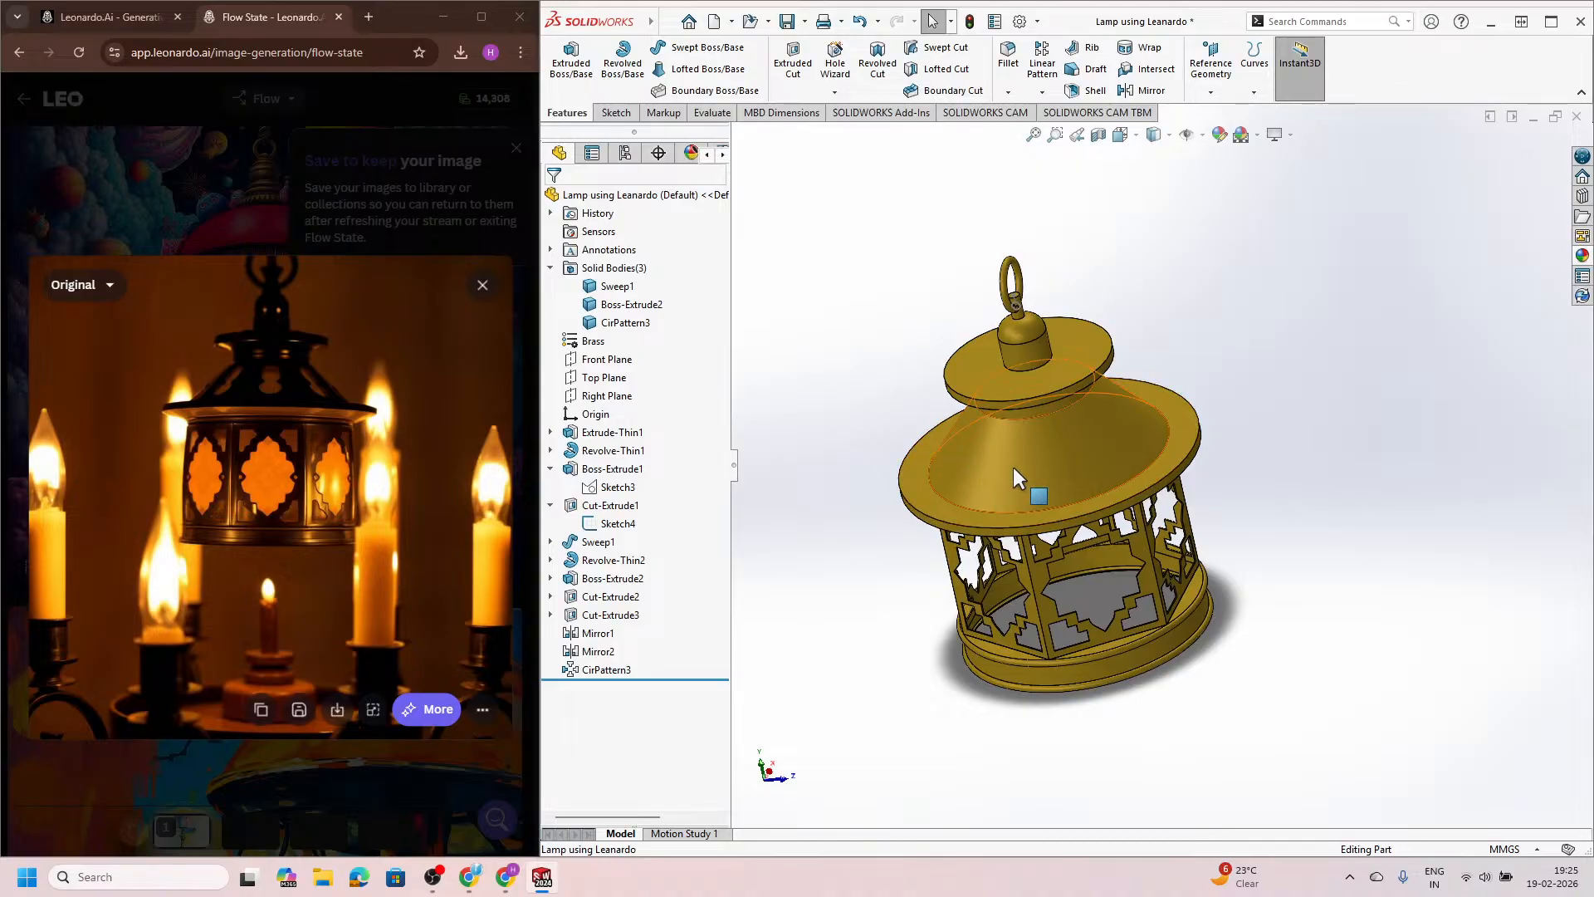
middle_click_drag(1021, 488, 1045, 356)
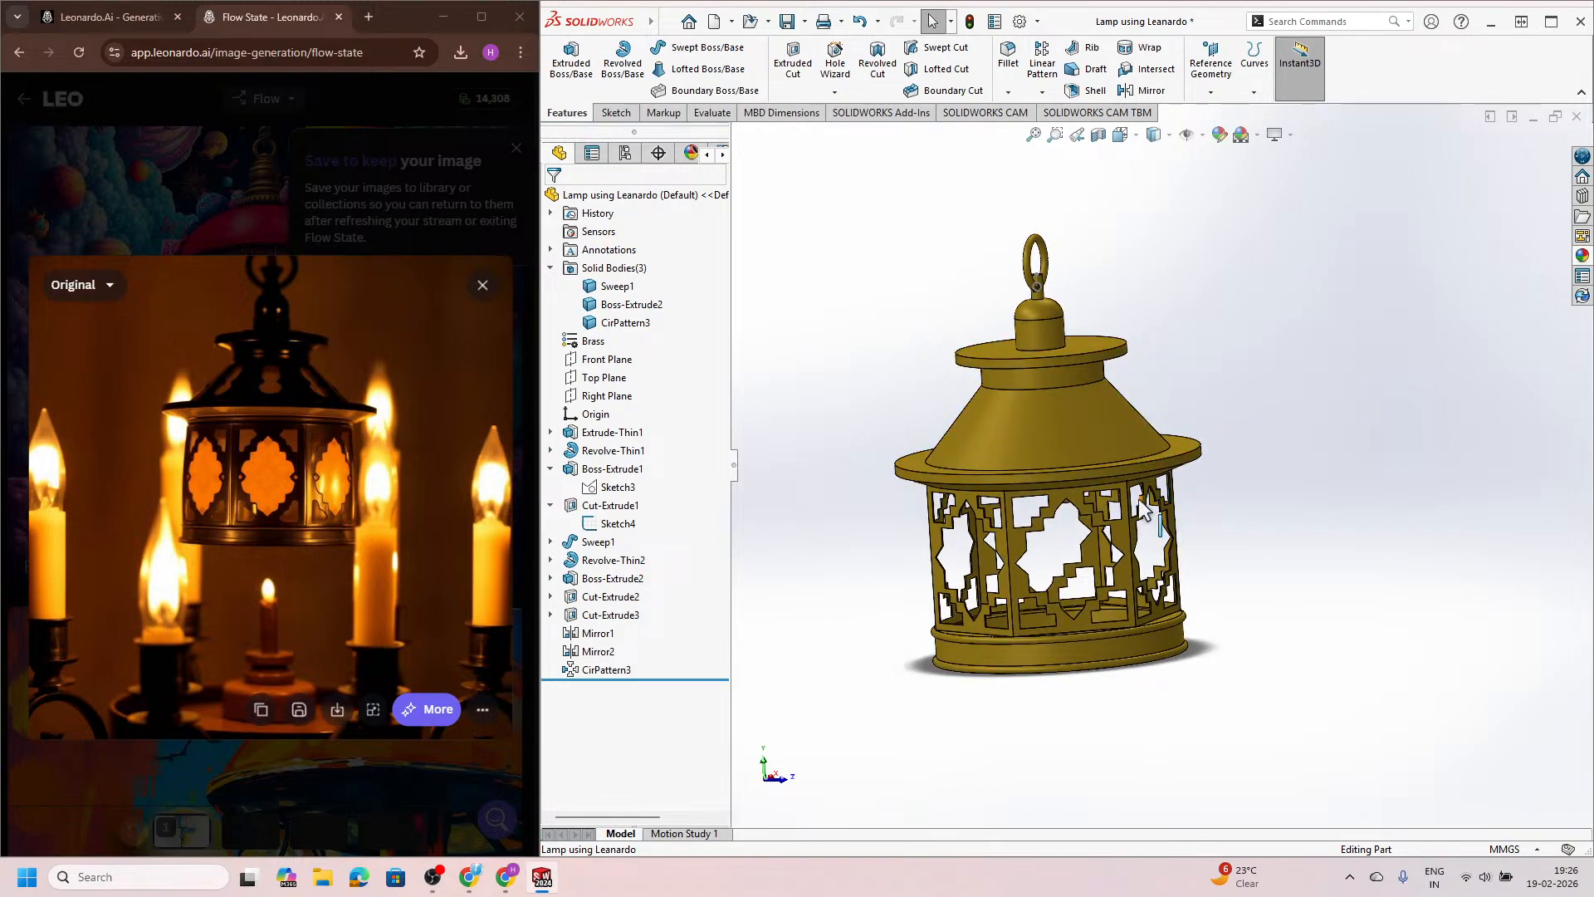
middle_click_drag(1138, 498, 341, 394)
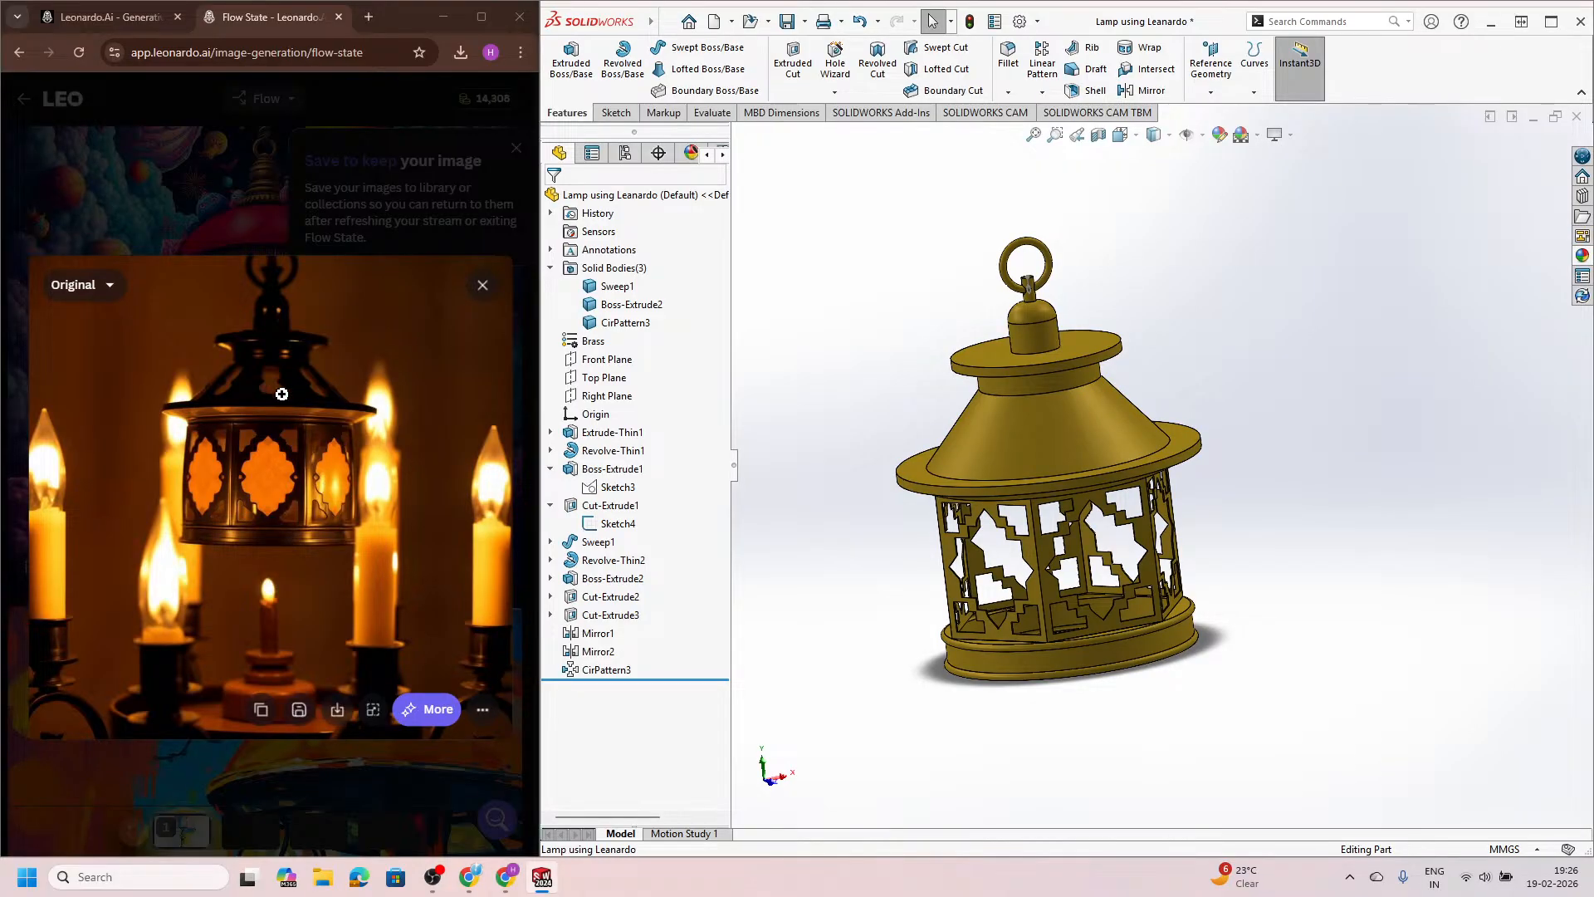
middle_click_drag(1237, 490, 1003, 397)
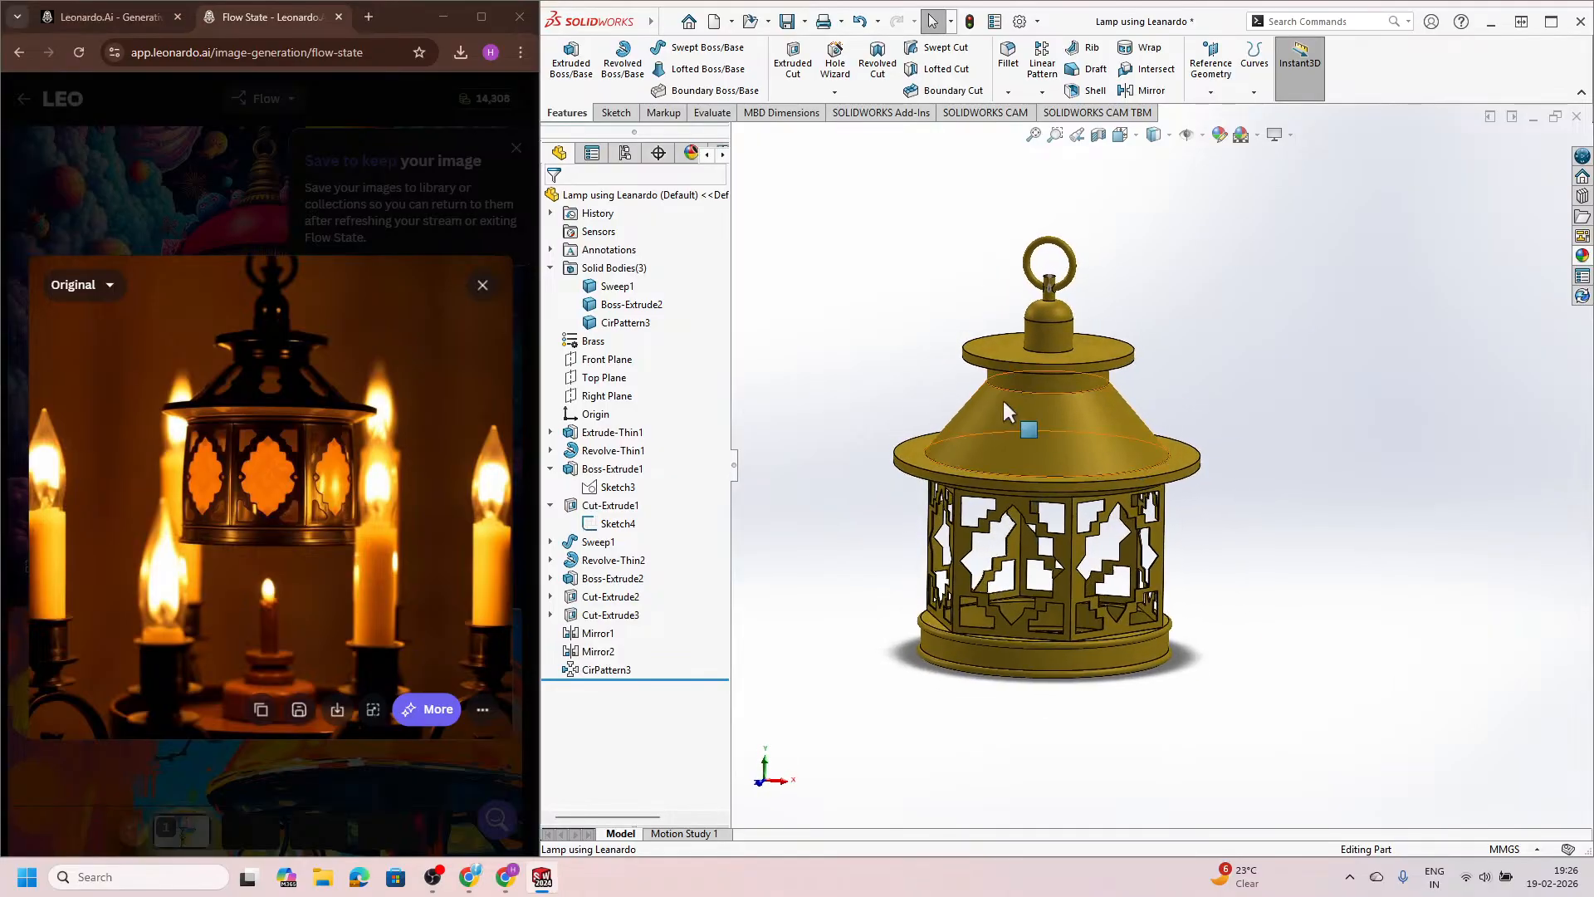
Step: Start a sketch on the Front Plane and draw a vertical centerline from the conical roof's upper edge to its lower edge
left_click(622, 364)
left_click(619, 338)
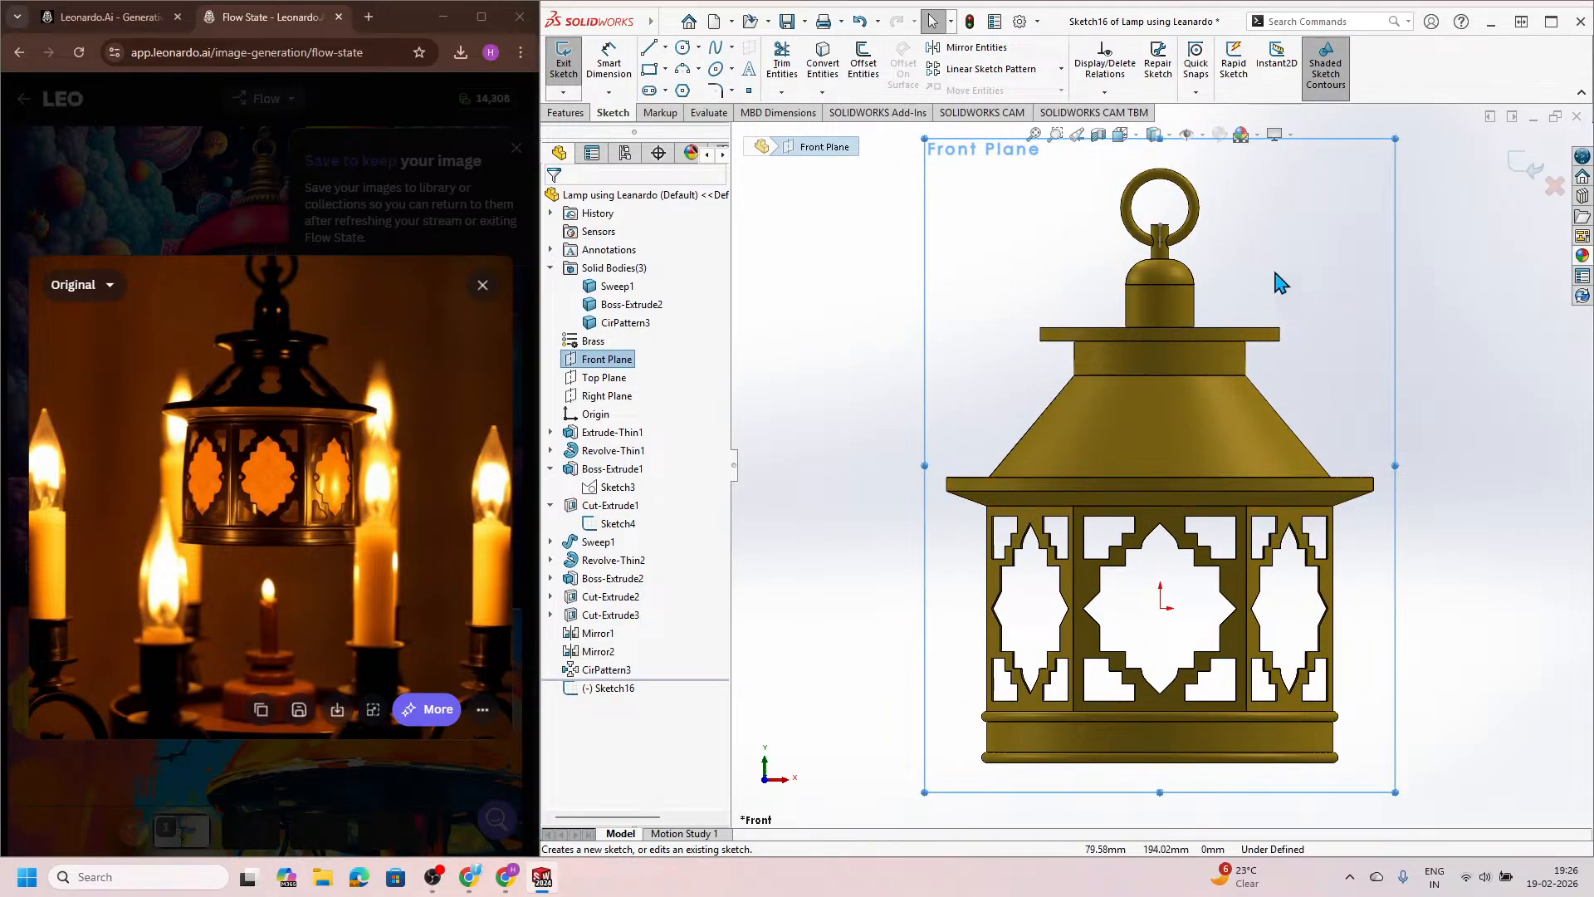
left_click(879, 409)
scroll(1256, 421, "down", 2)
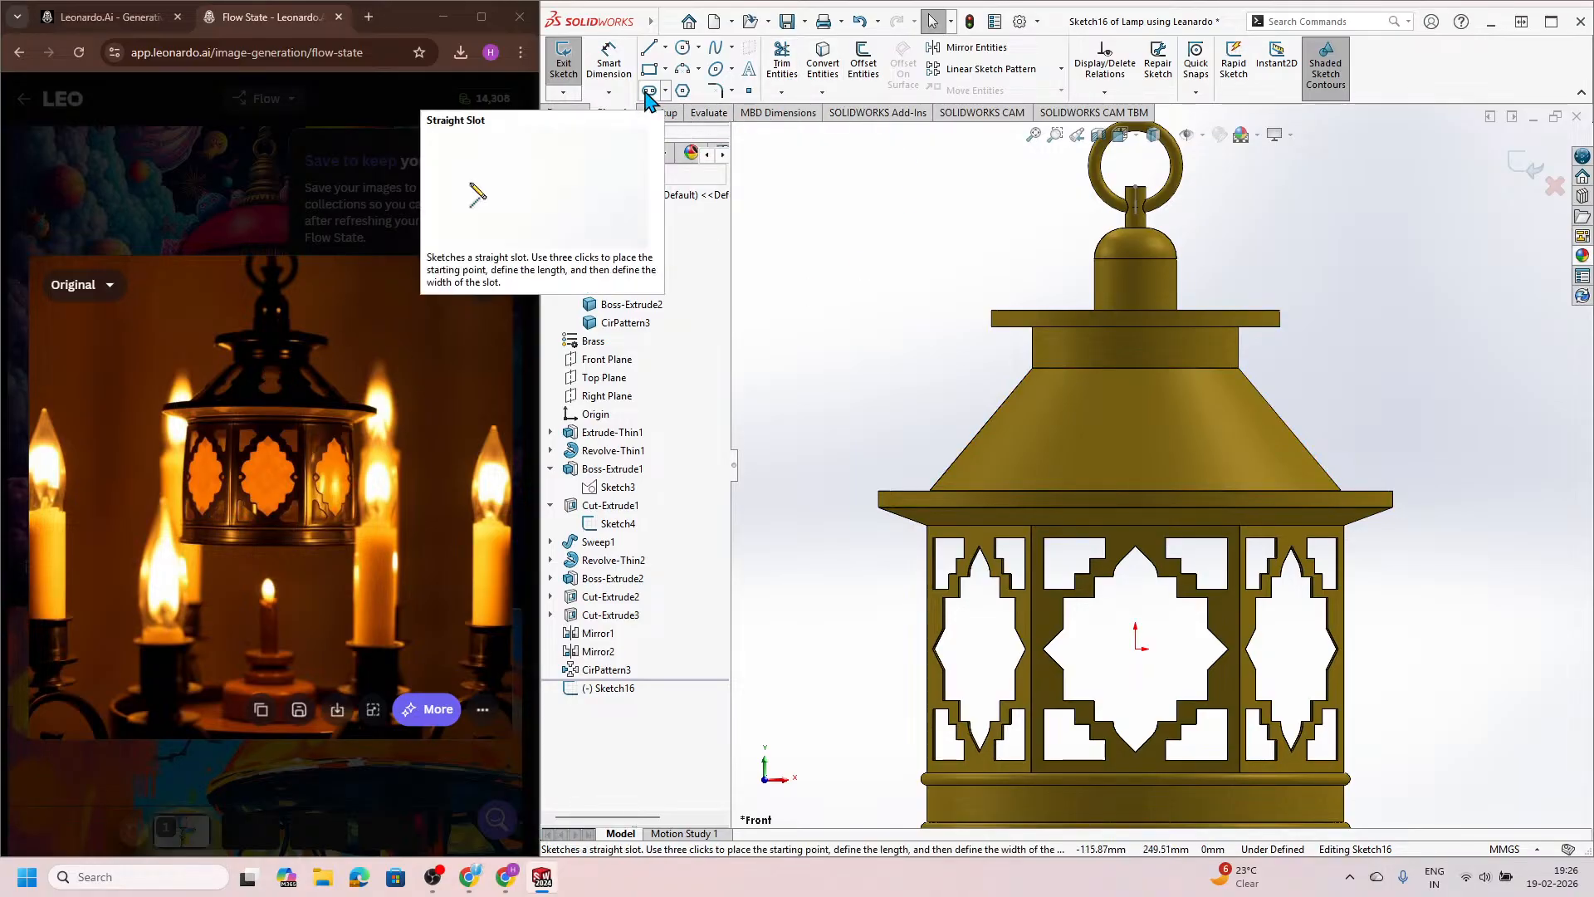
left_click(666, 48)
left_click(693, 85)
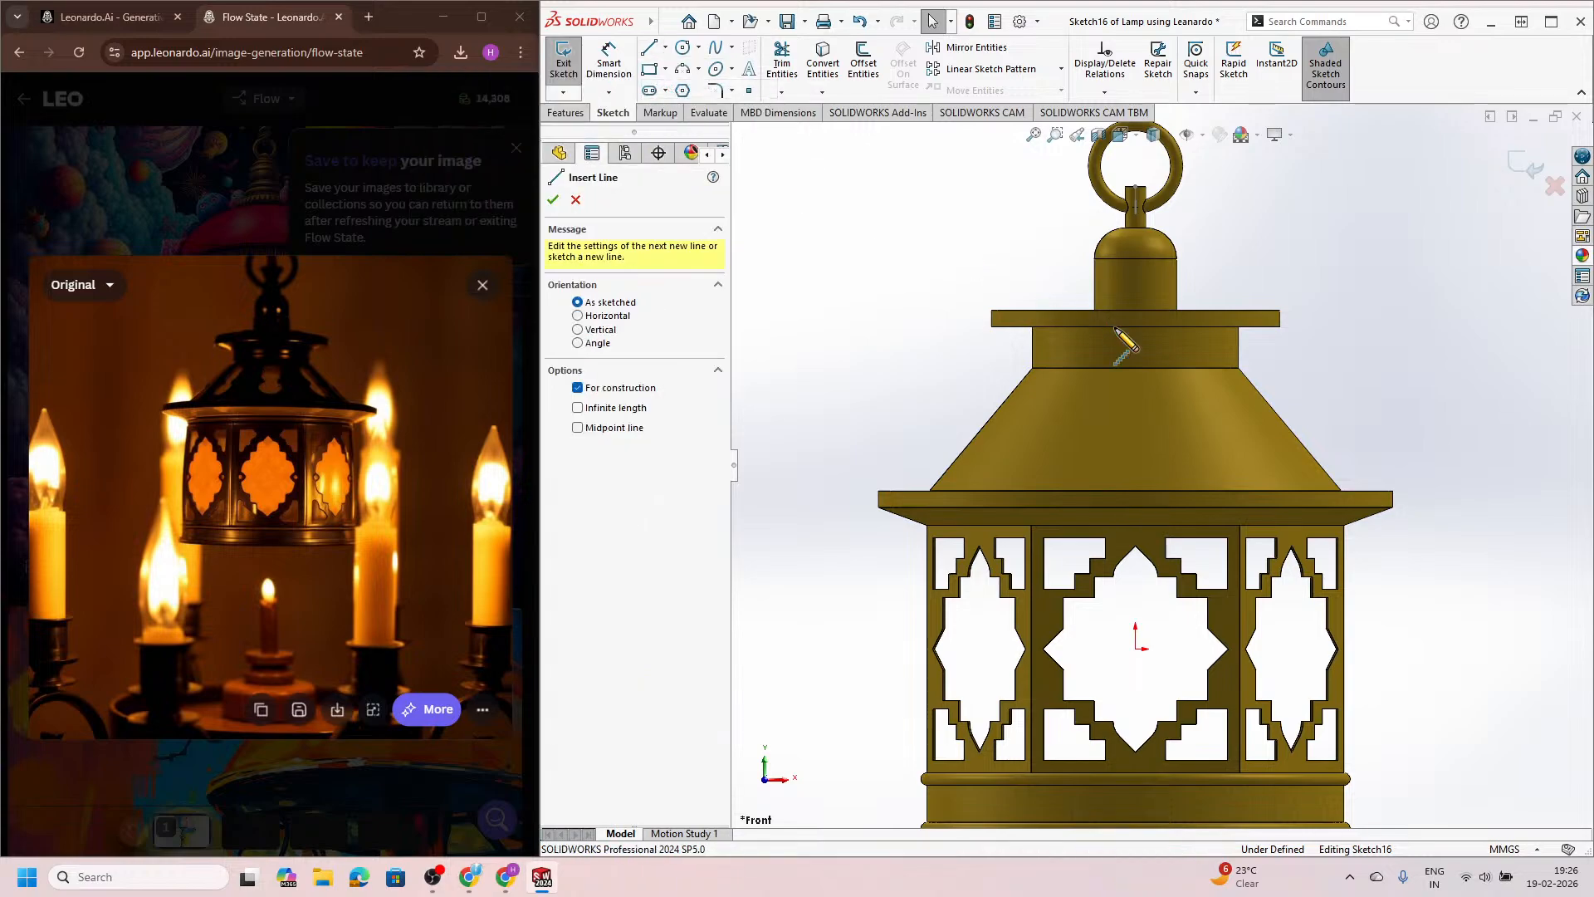
left_click(1135, 366)
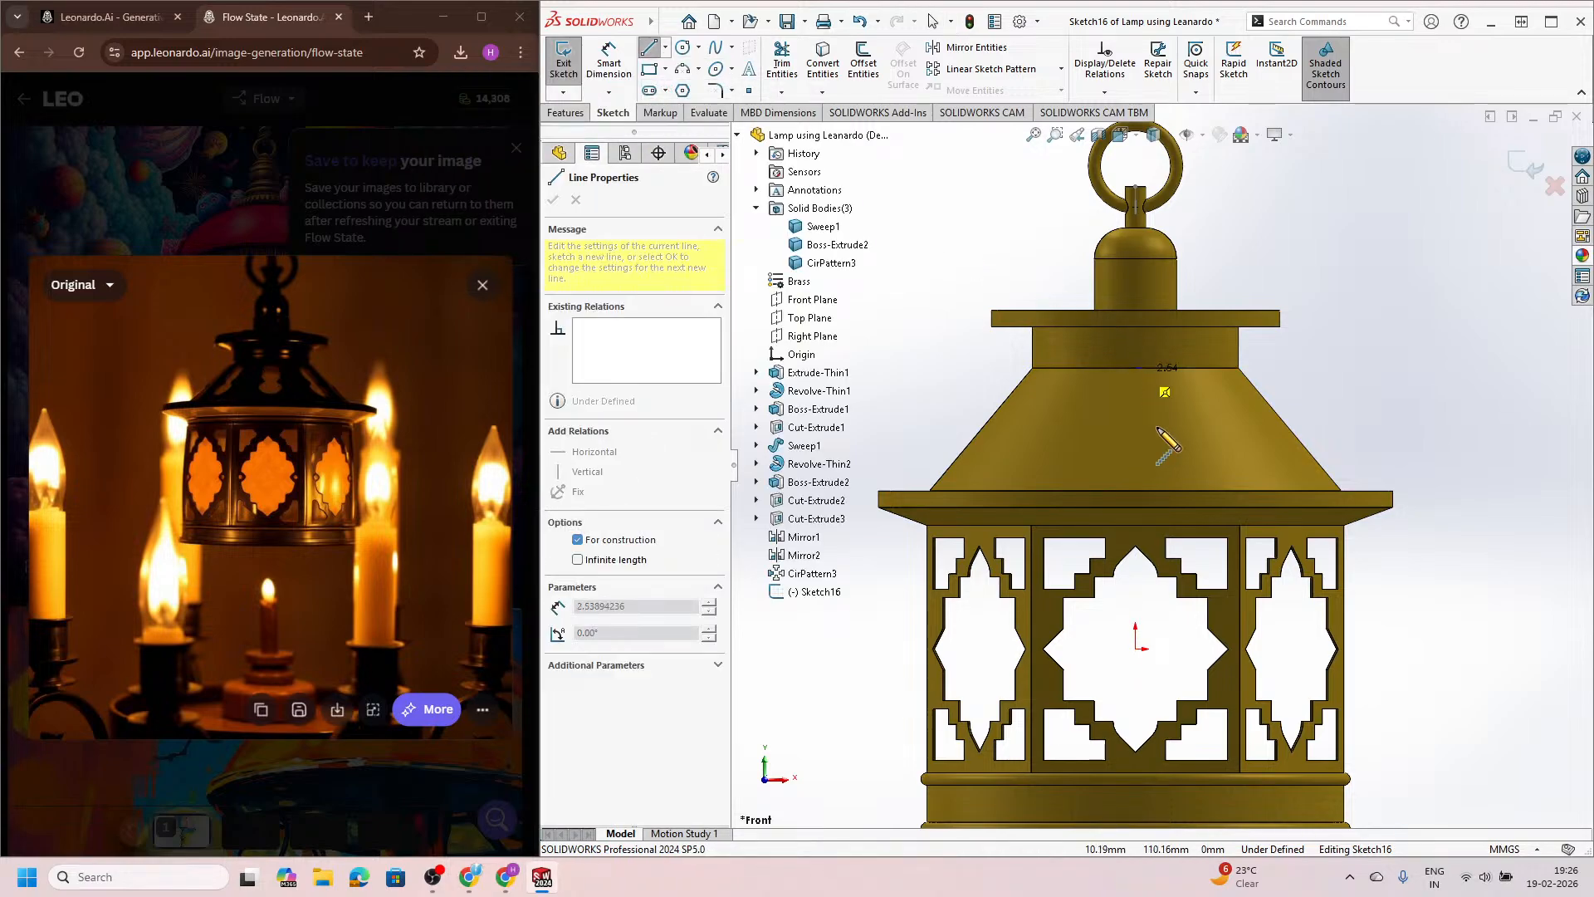
left_click(1135, 491)
key("Escape")
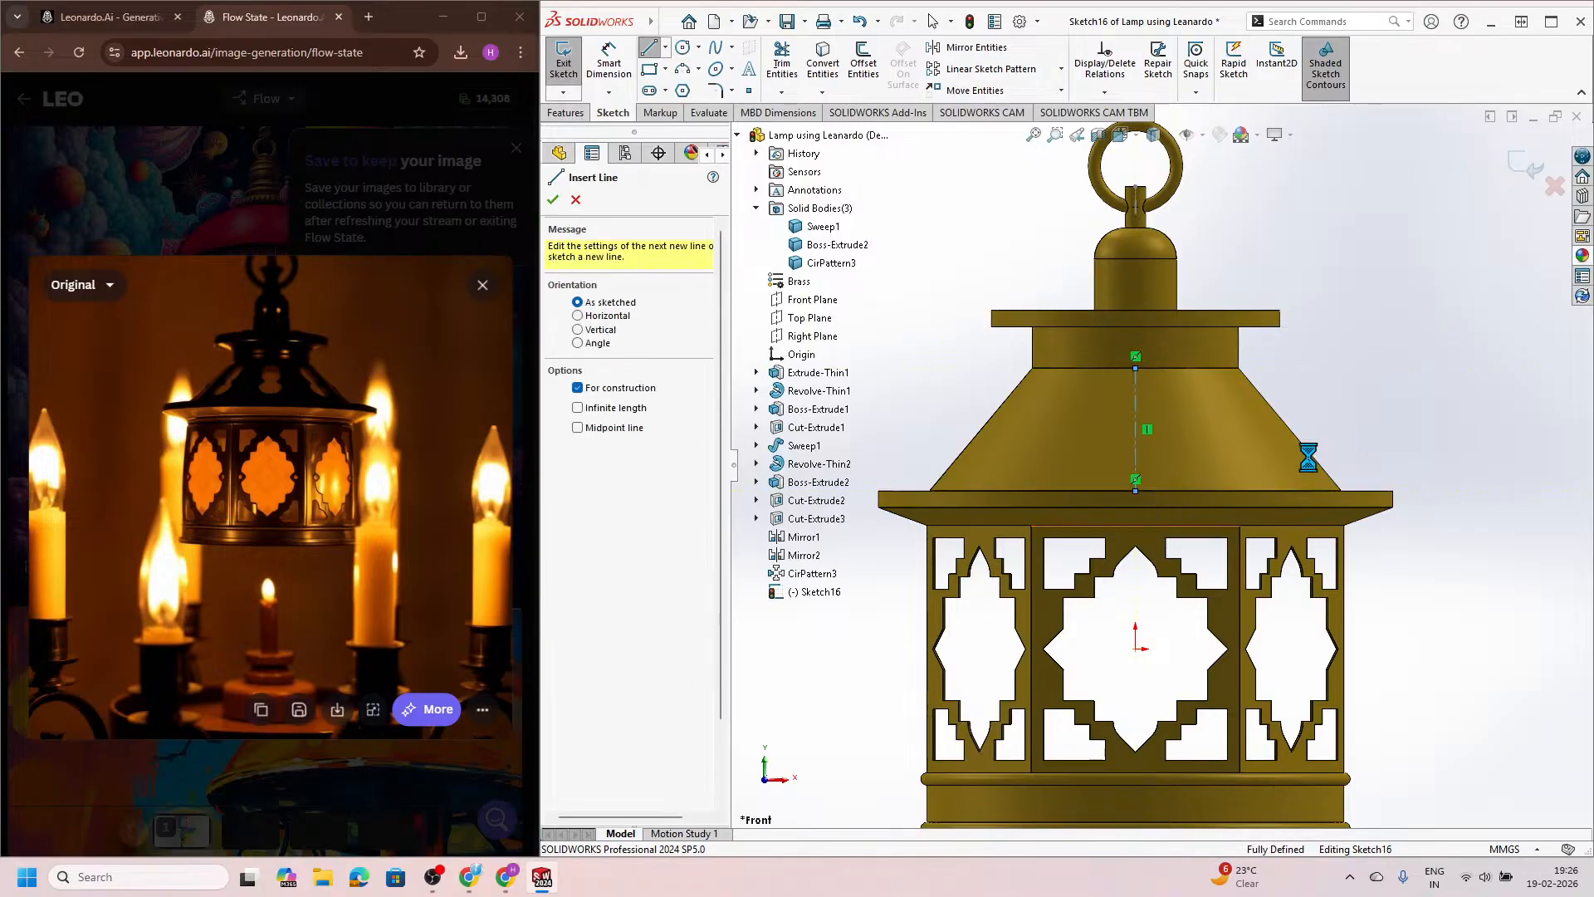
key("Escape")
Step: Sketch a vertical centerpoint straight slot about 14 mm wide on the roof centerline
scroll(1320, 432, "down", 2)
key("f")
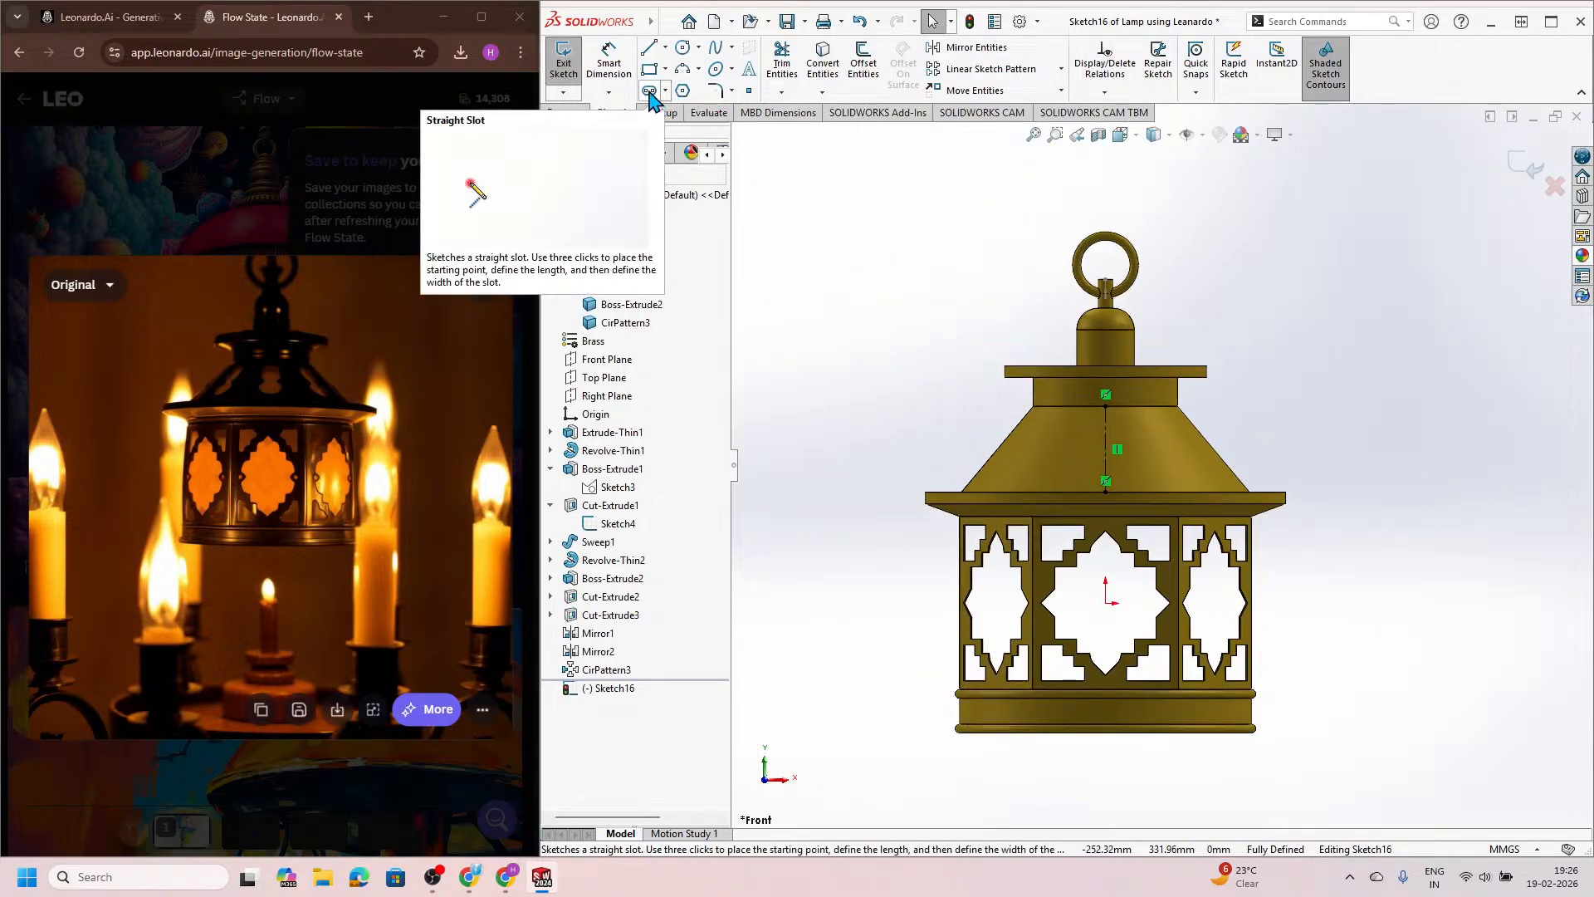
left_click(665, 90)
left_click(730, 132)
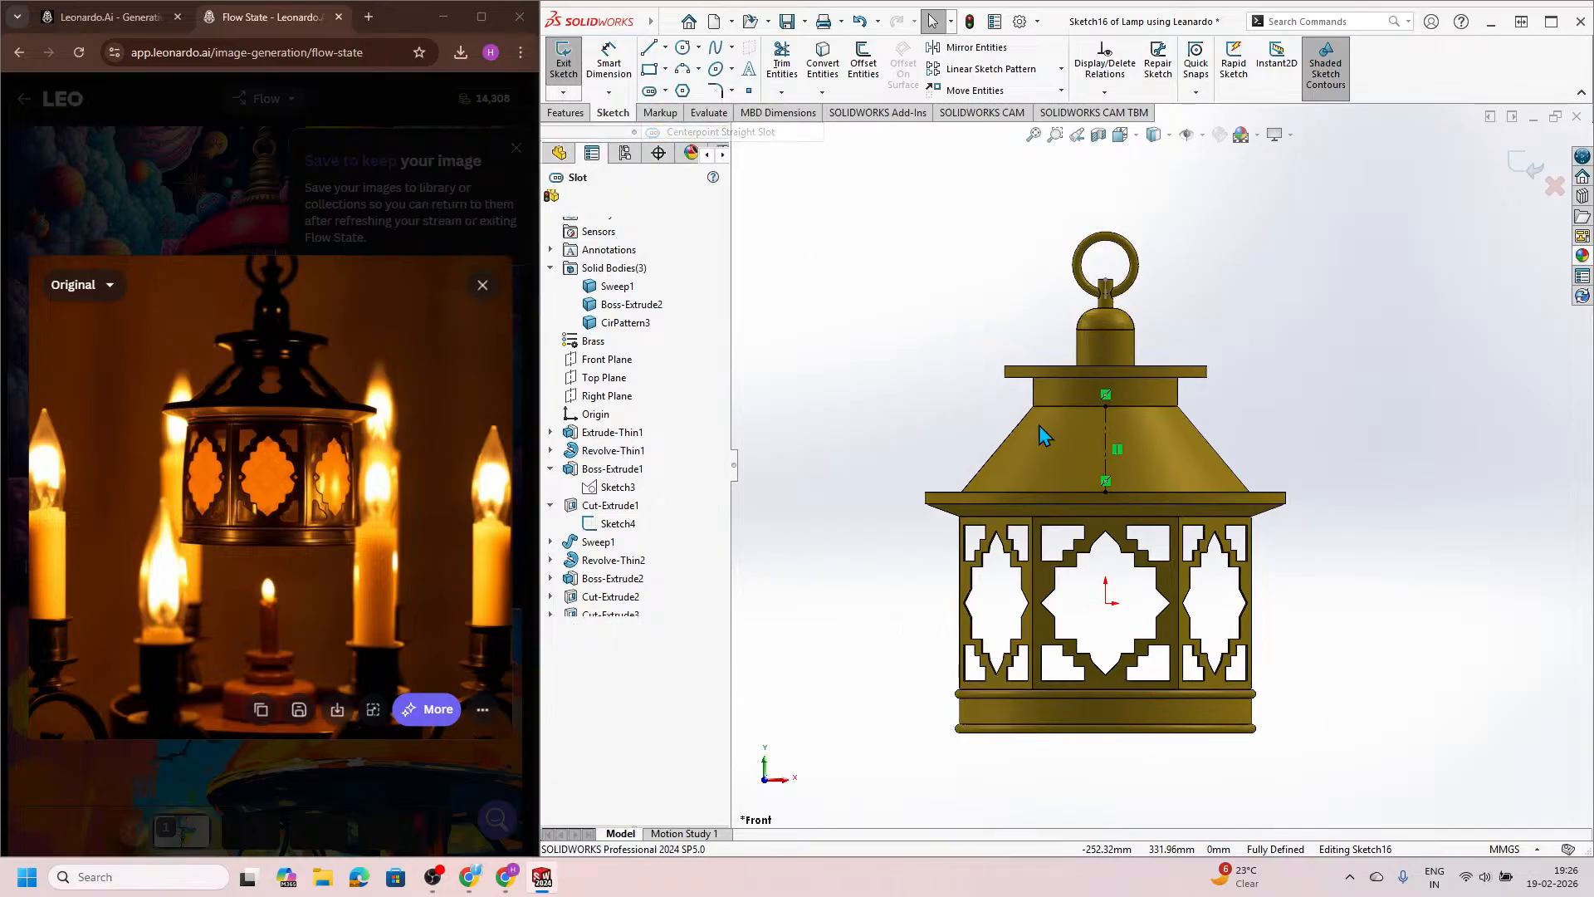
scroll(1110, 440, "down", 4)
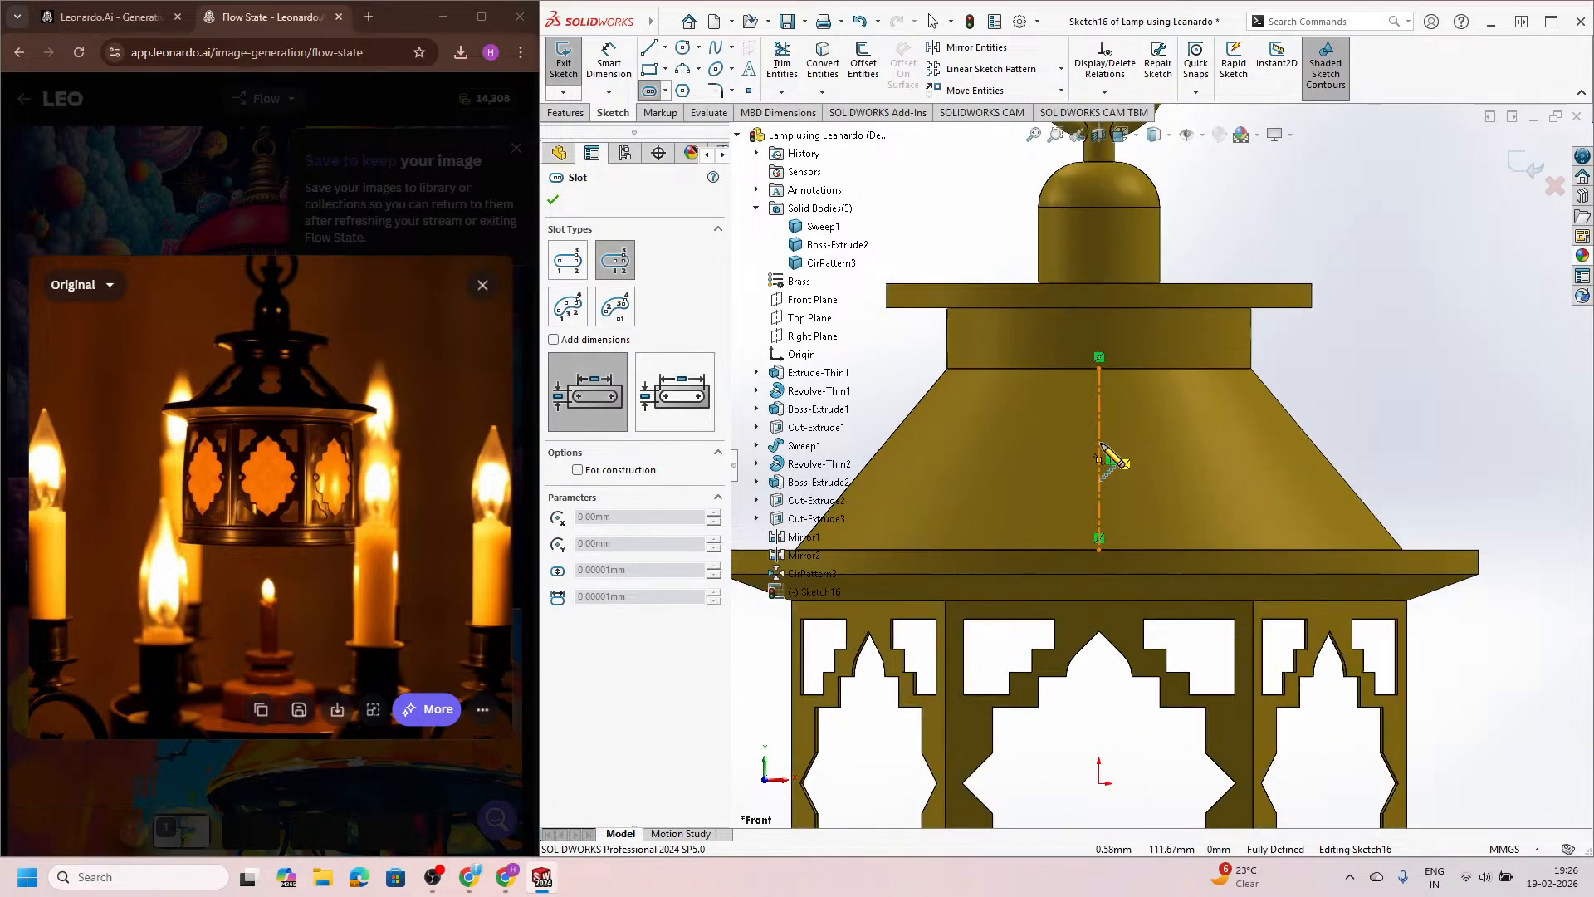
left_click(1100, 459)
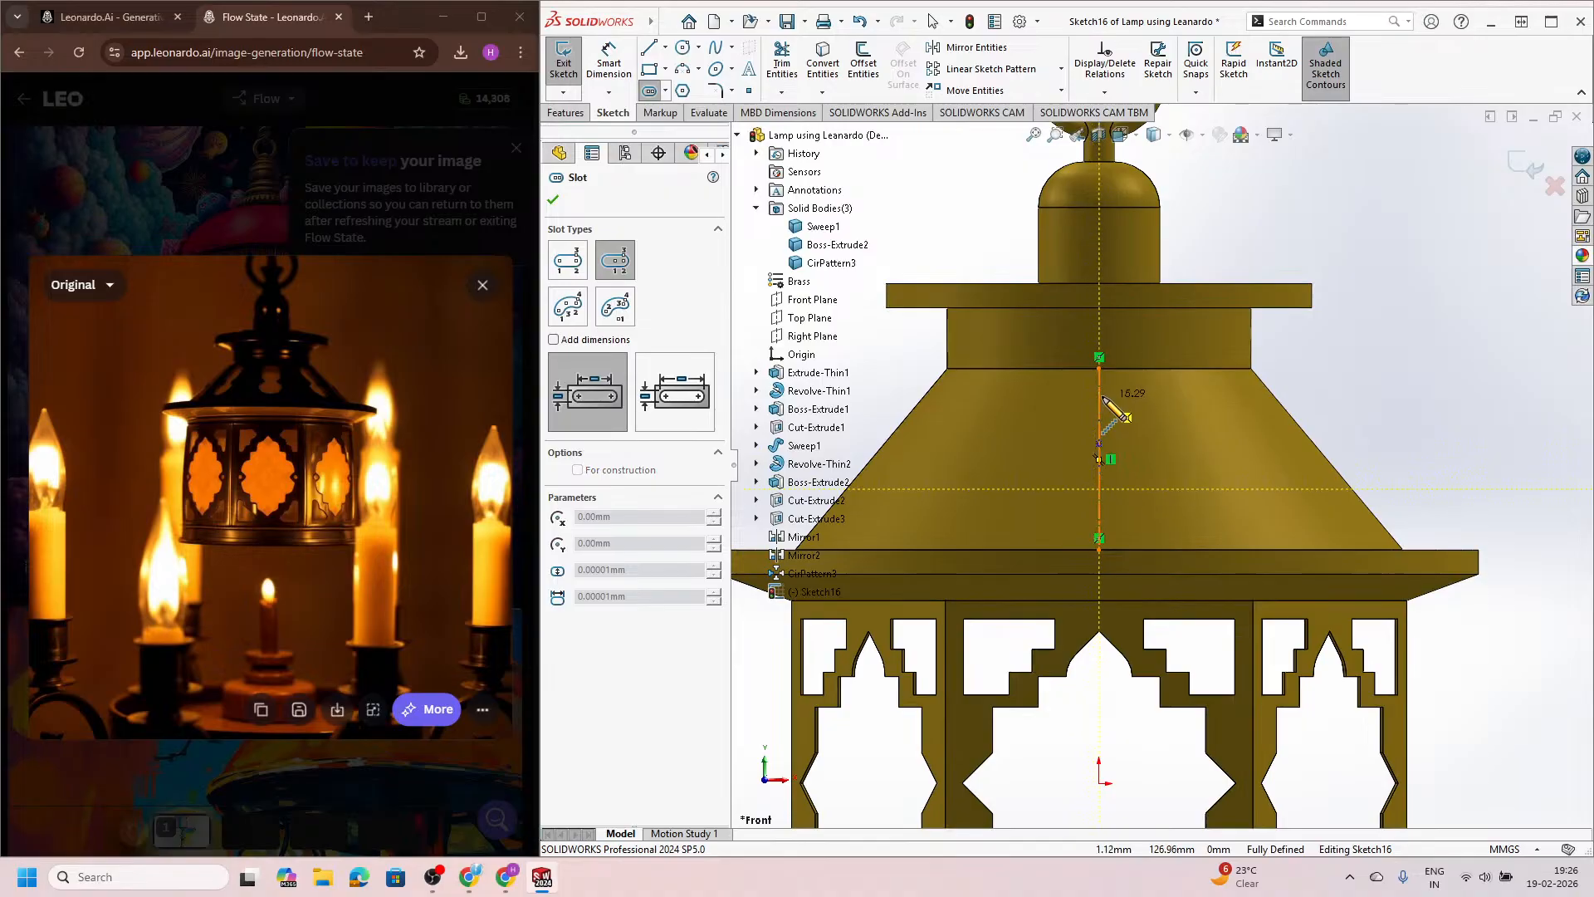
left_click(1104, 399)
left_click(1121, 477)
key("Escape")
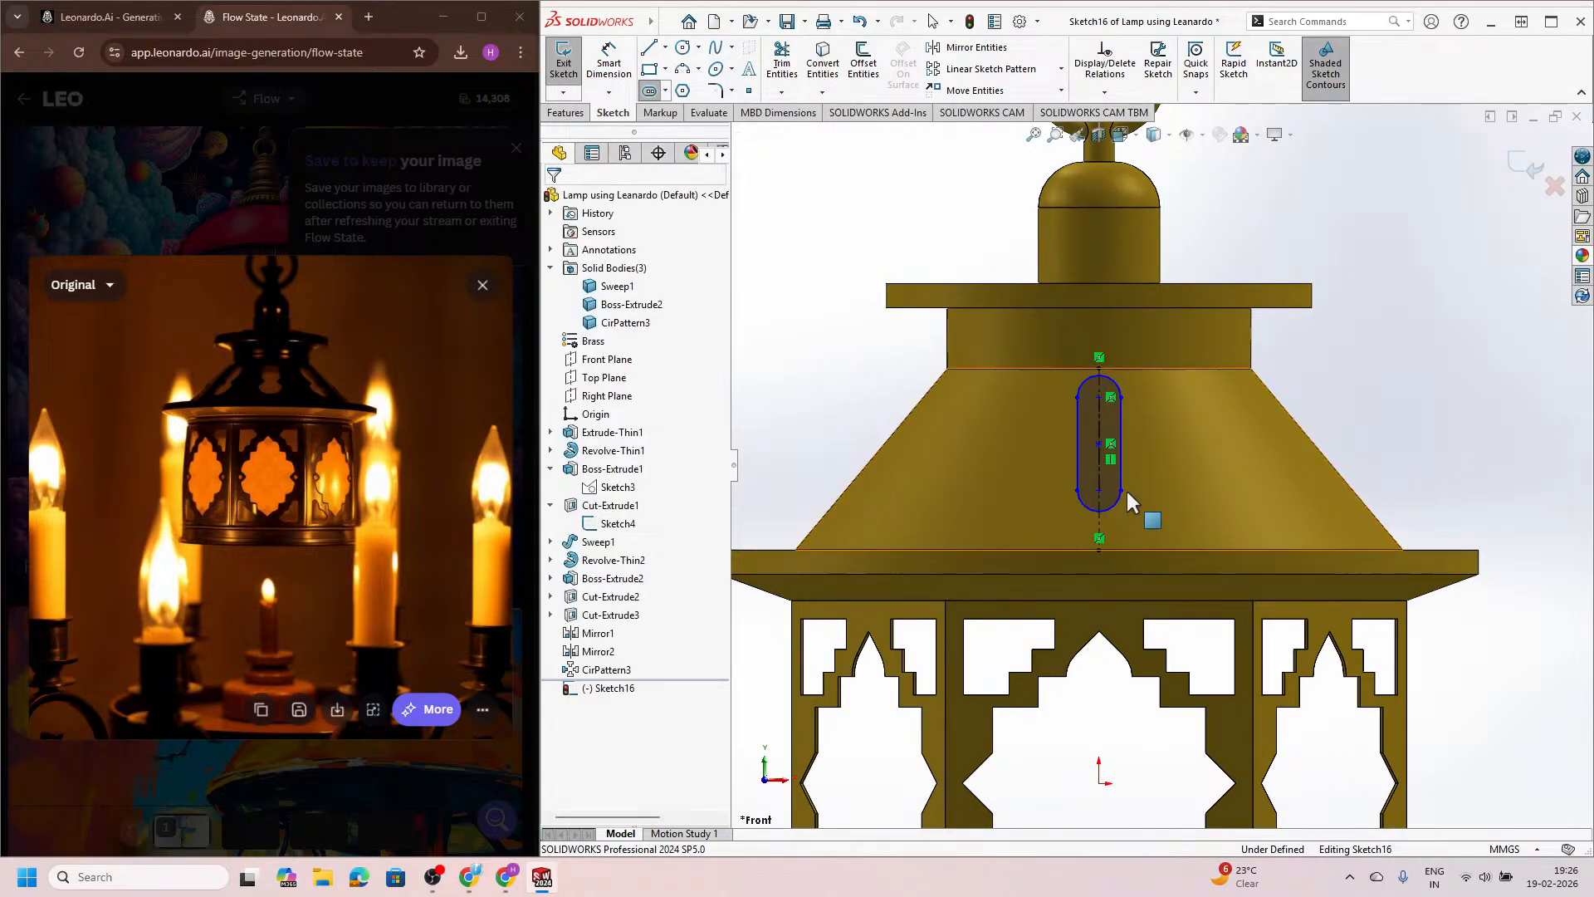
Step: Shorten the slot to about 11 mm between its arc centers and reposition it near the roof's upper edge
scroll(1093, 482, "down", 2)
left_click_drag(1085, 479, 1084, 388)
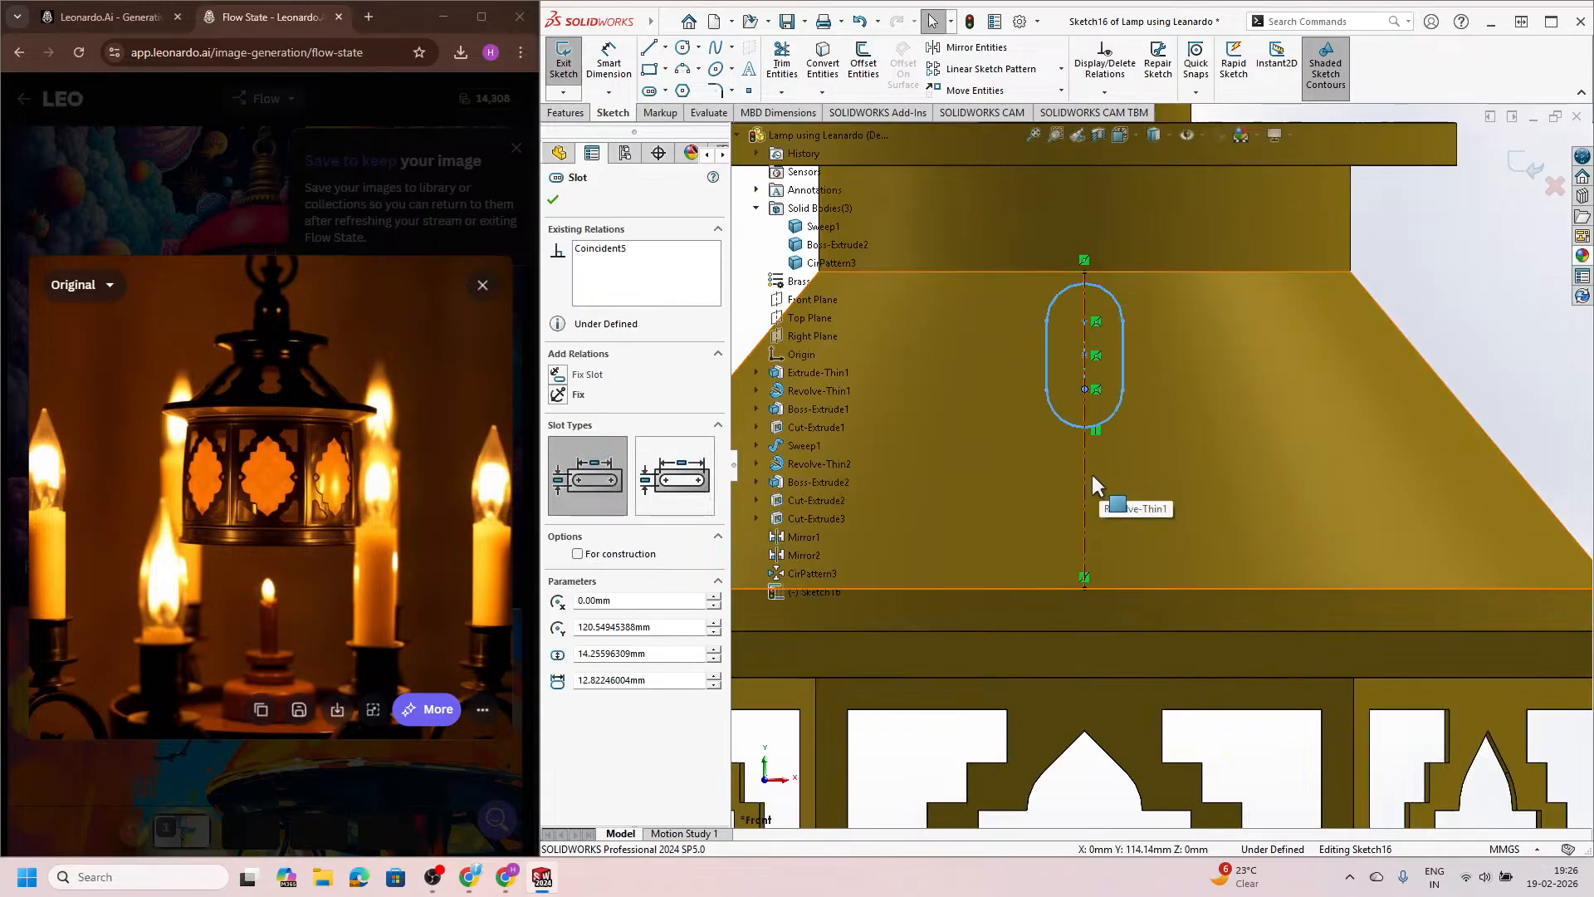
scroll(1092, 475, "up", 2)
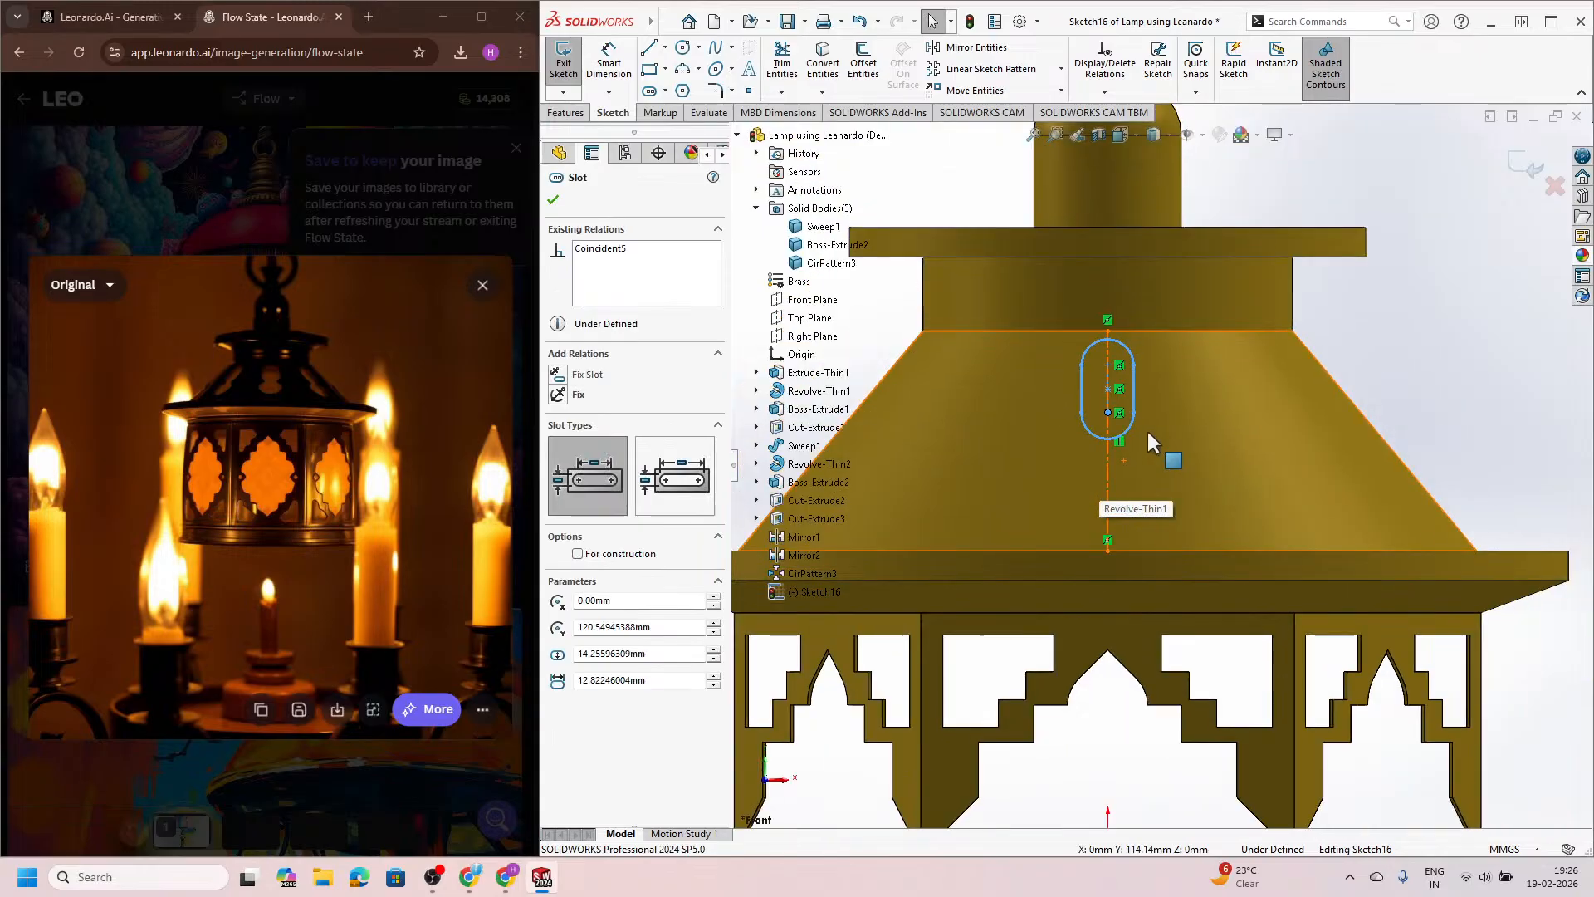
left_click(1107, 392)
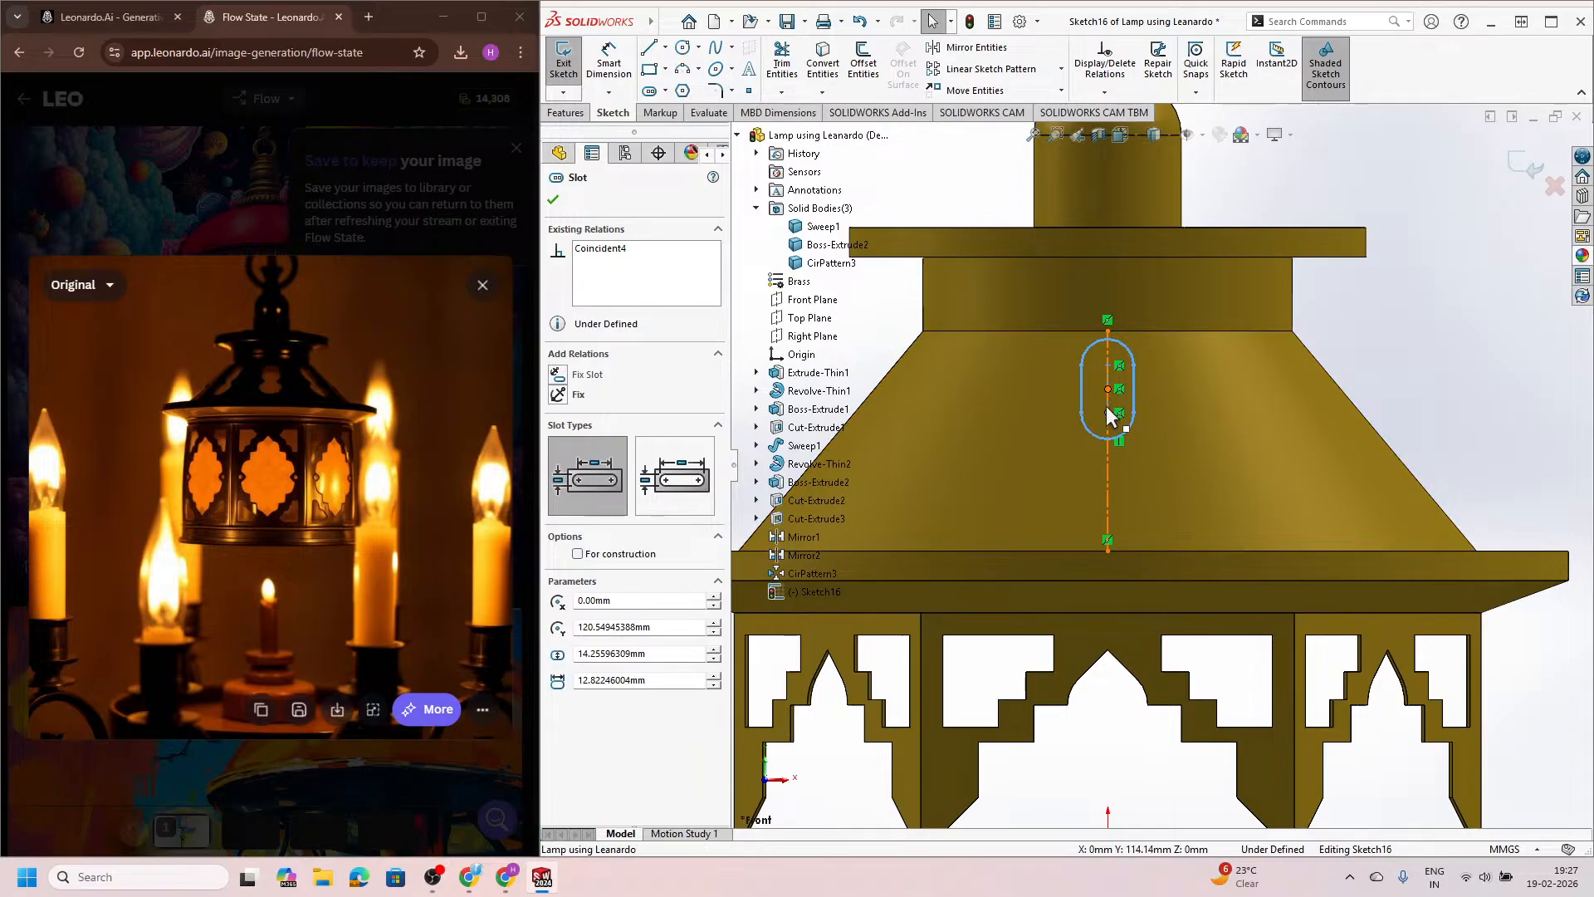
left_click(1107, 407)
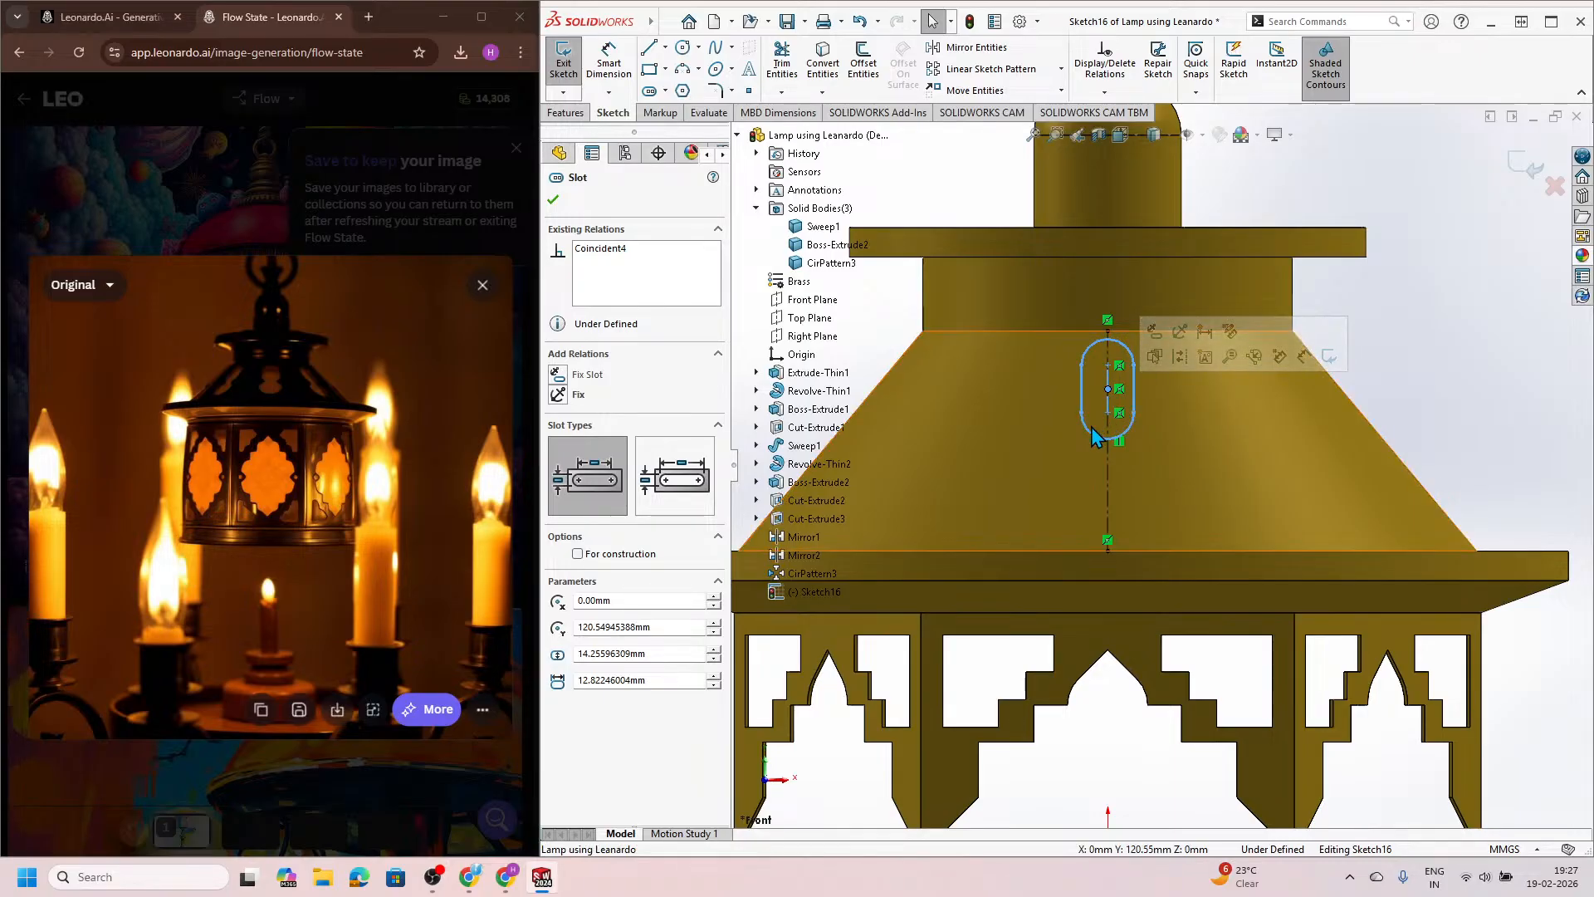
left_click(1089, 432)
left_click(1485, 413)
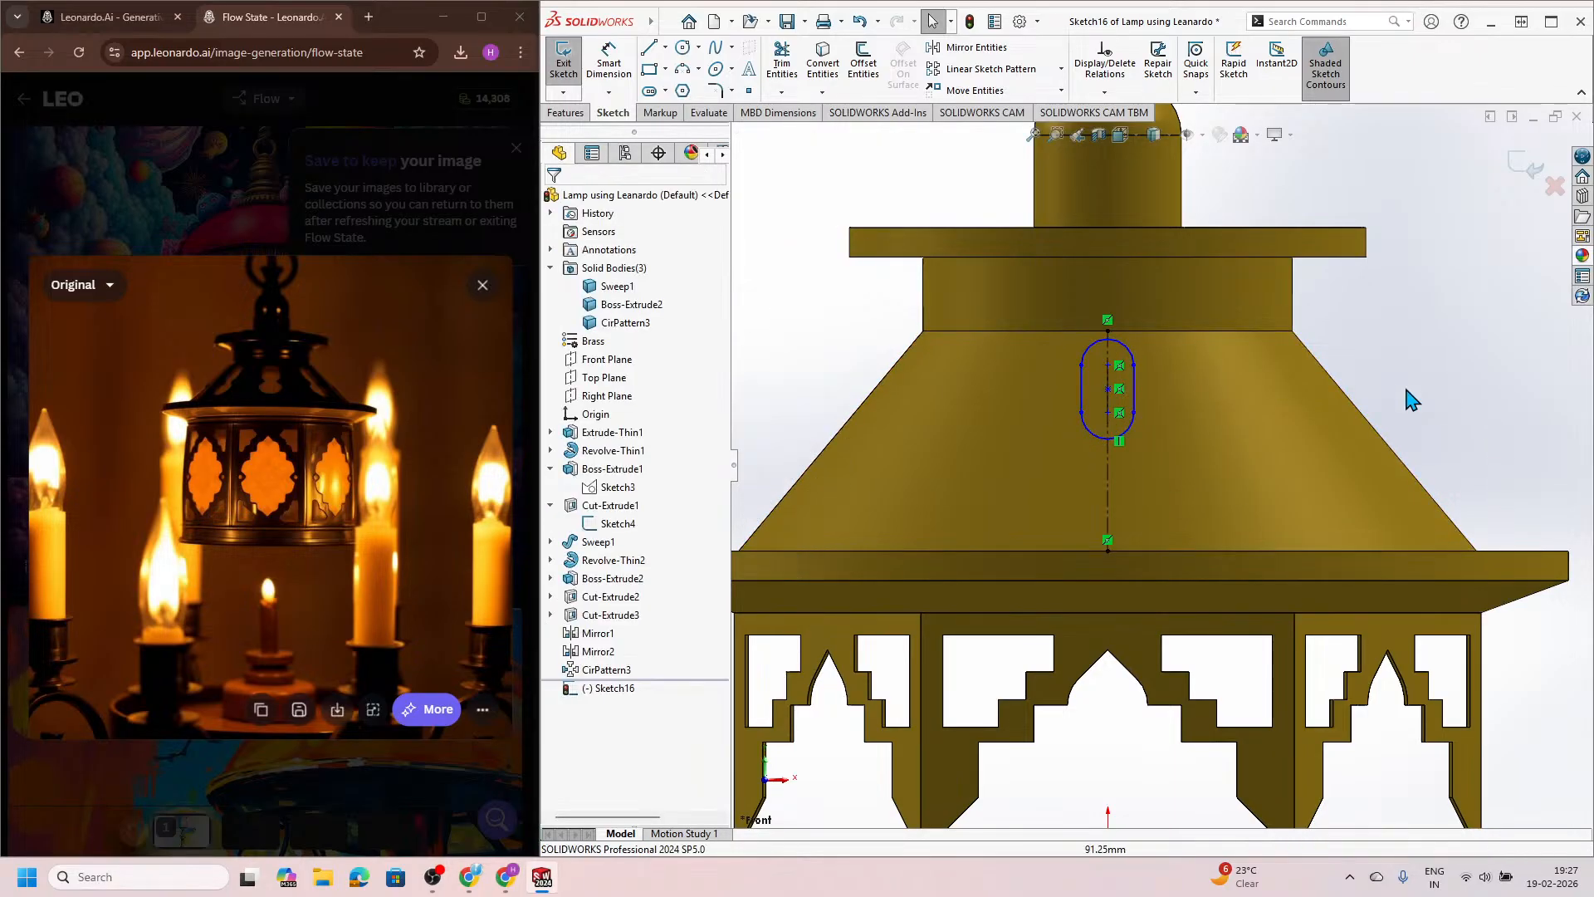
left_click(1106, 395)
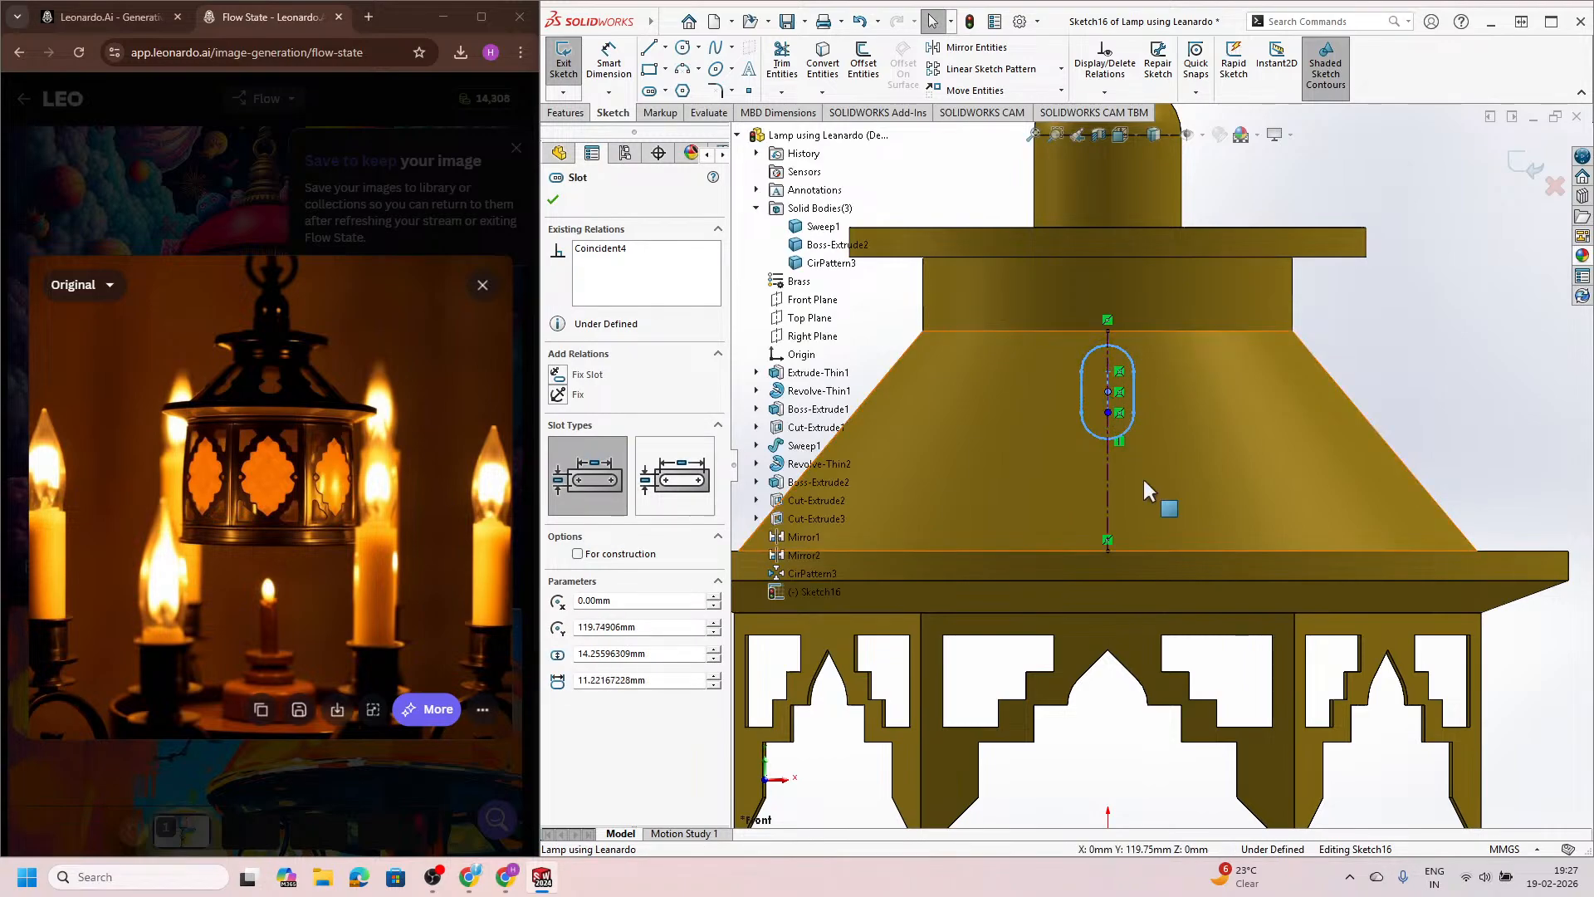
left_click(1448, 386)
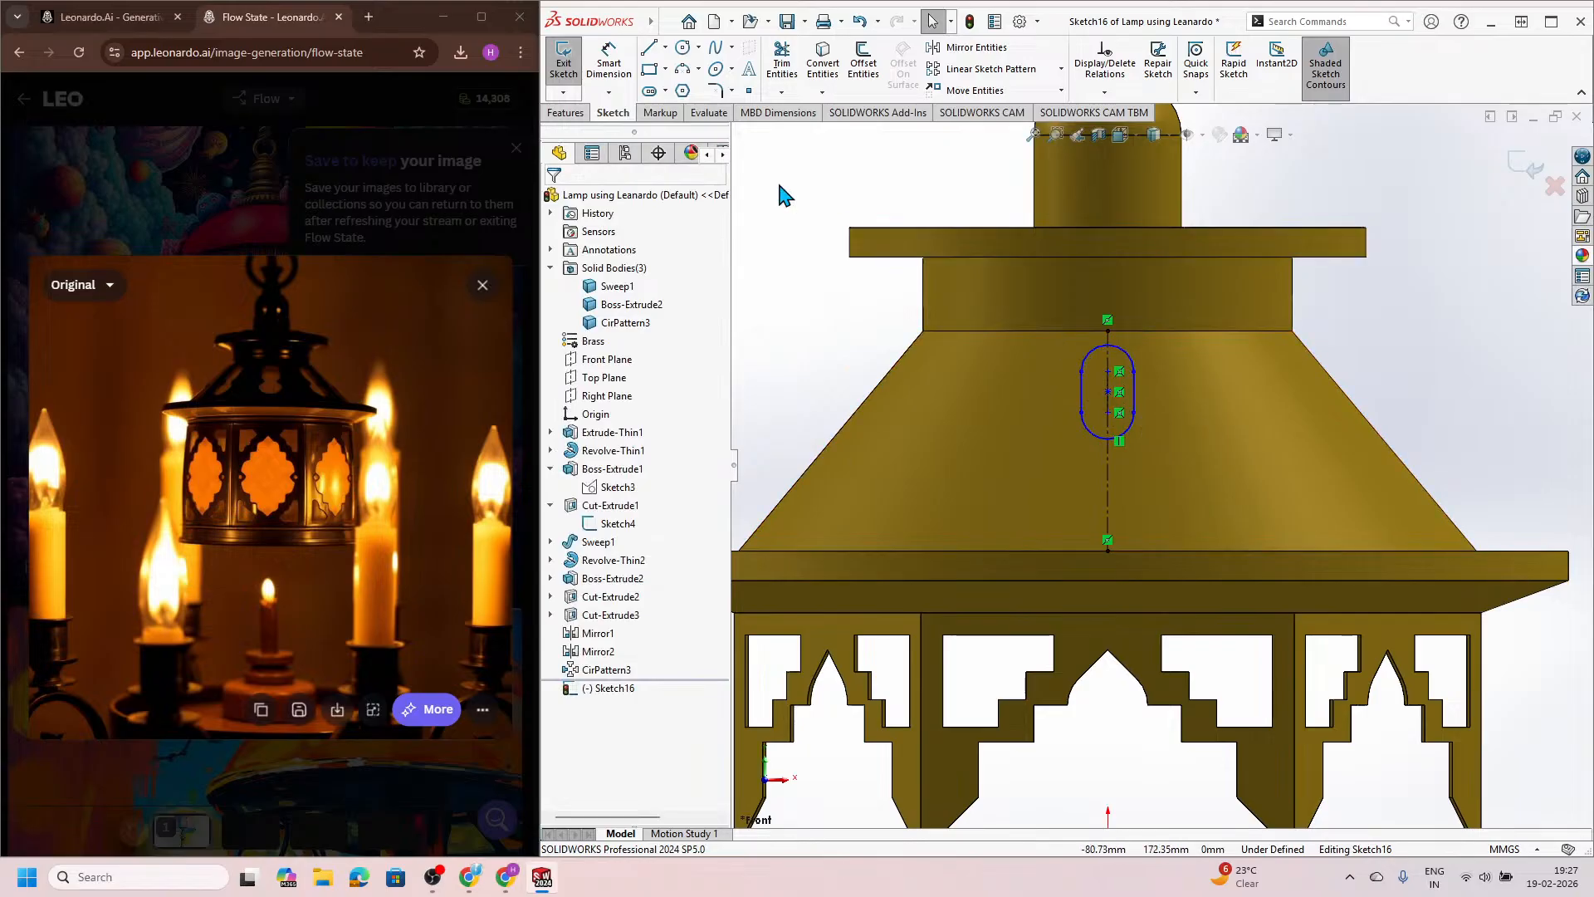
Step: Dimension the slot's center 15 mm below the upper edge of the conical roof
left_click(609, 62)
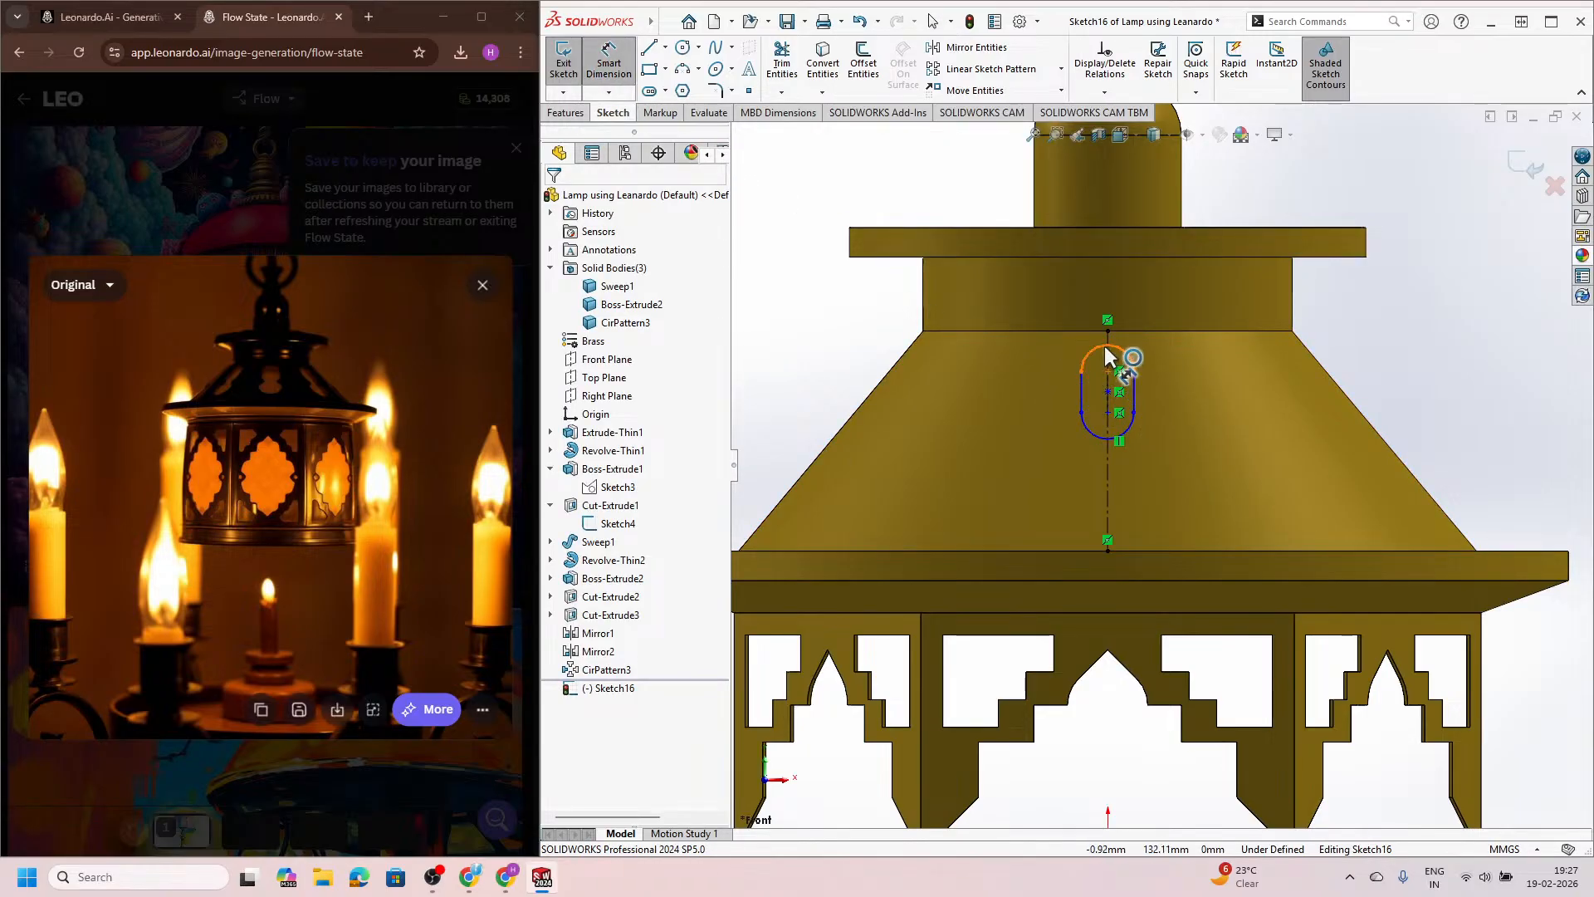
left_click(1104, 395)
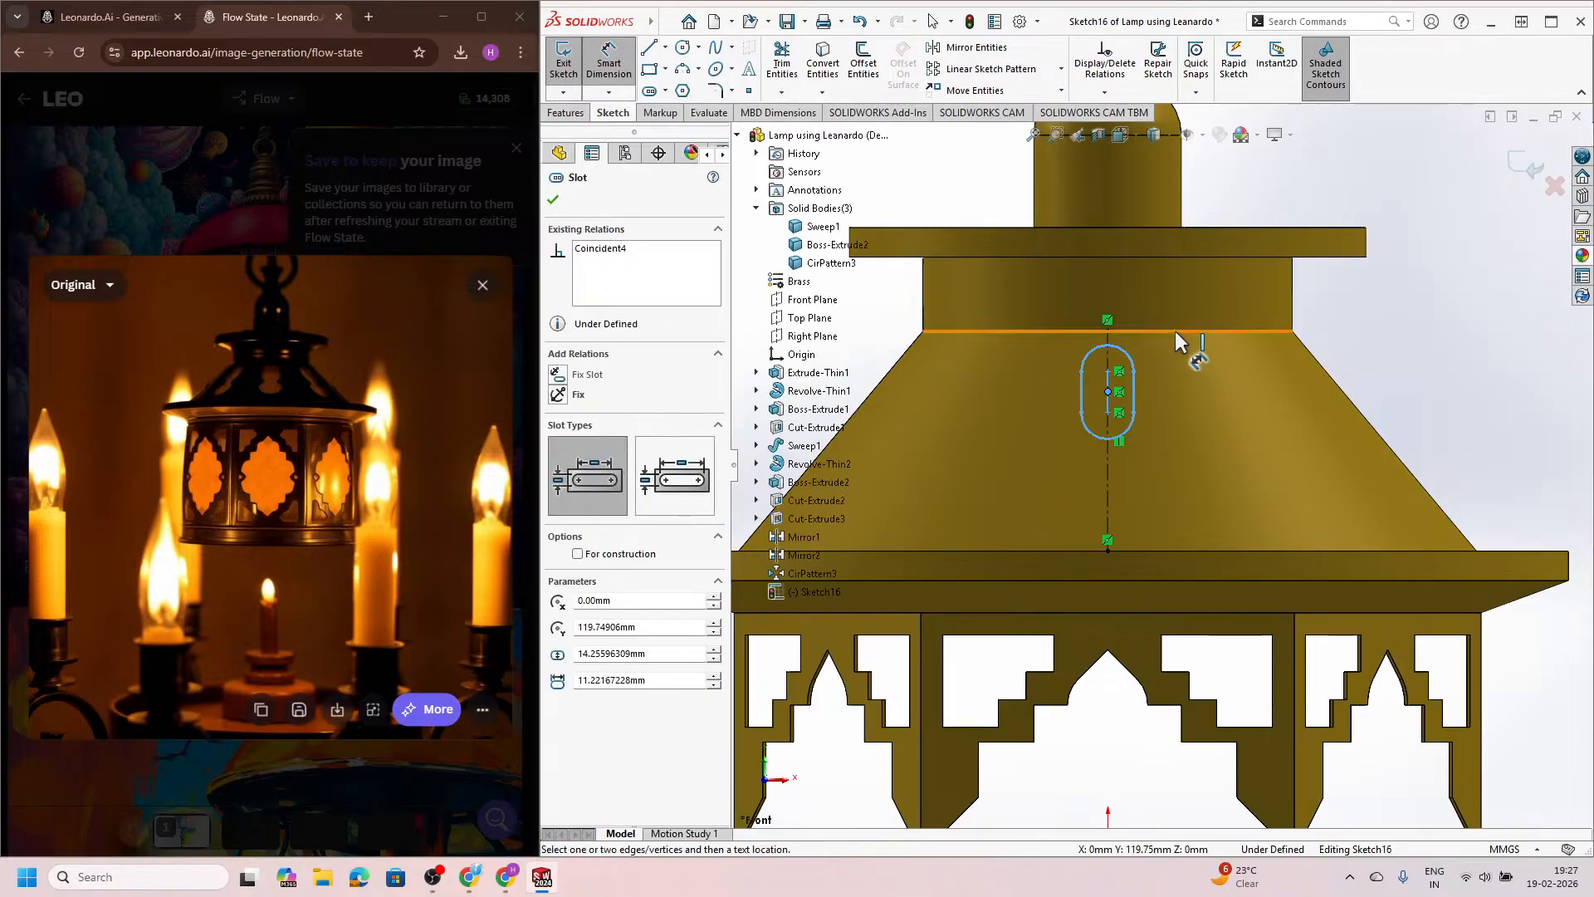
left_click(1175, 331)
left_click(1264, 405)
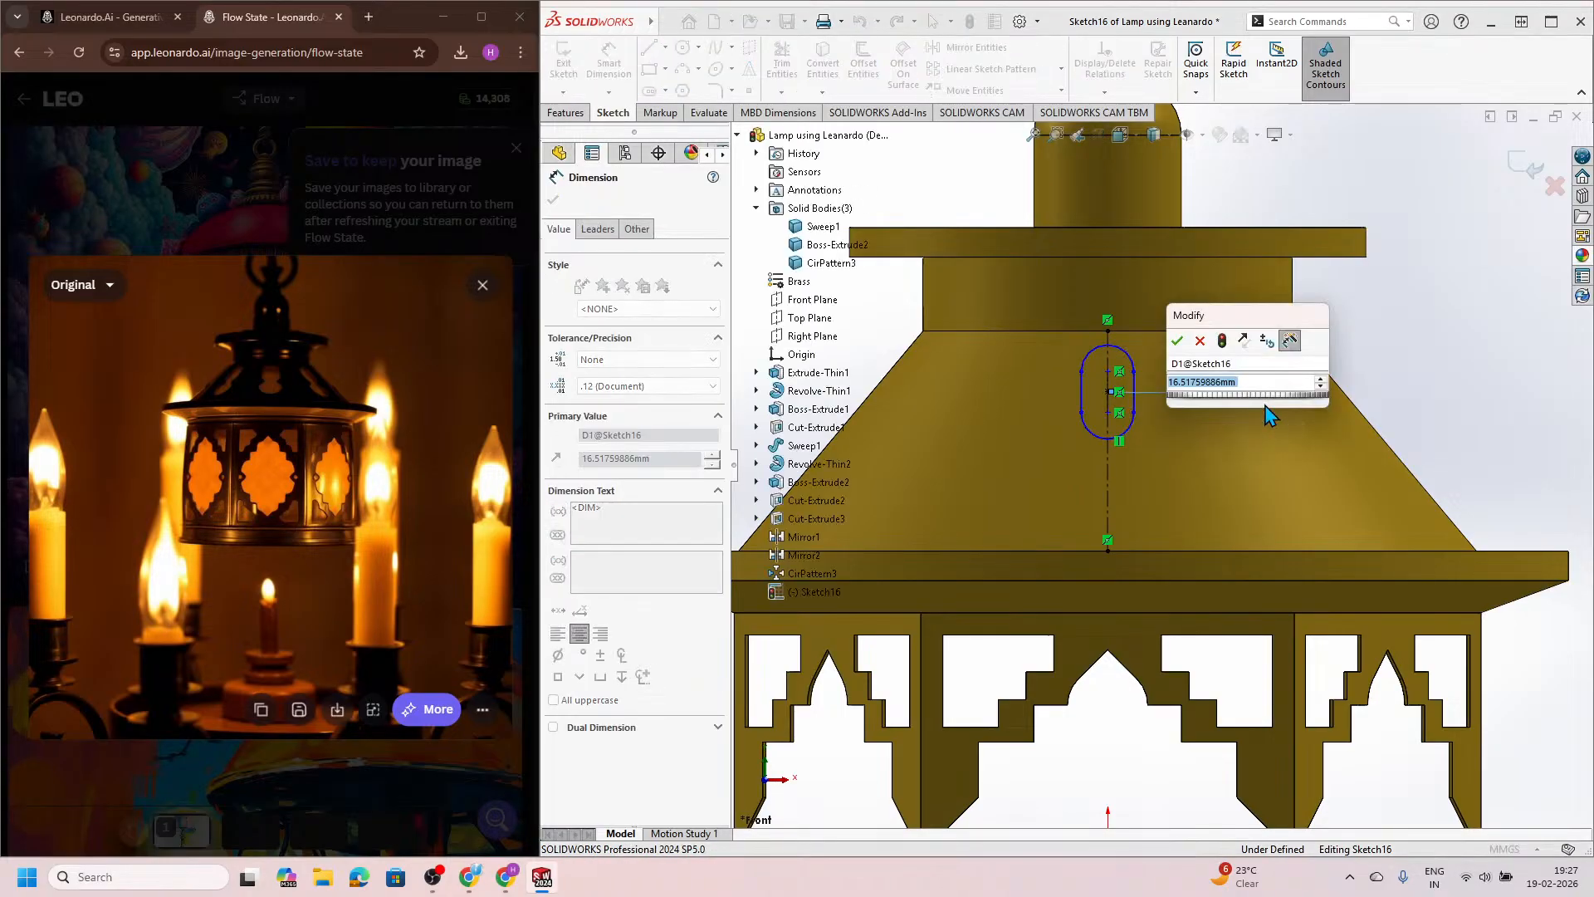
key("Return")
Step: Dimension the slot's straight side and set its length to 15 mm
scroll(1155, 366, "down", 2)
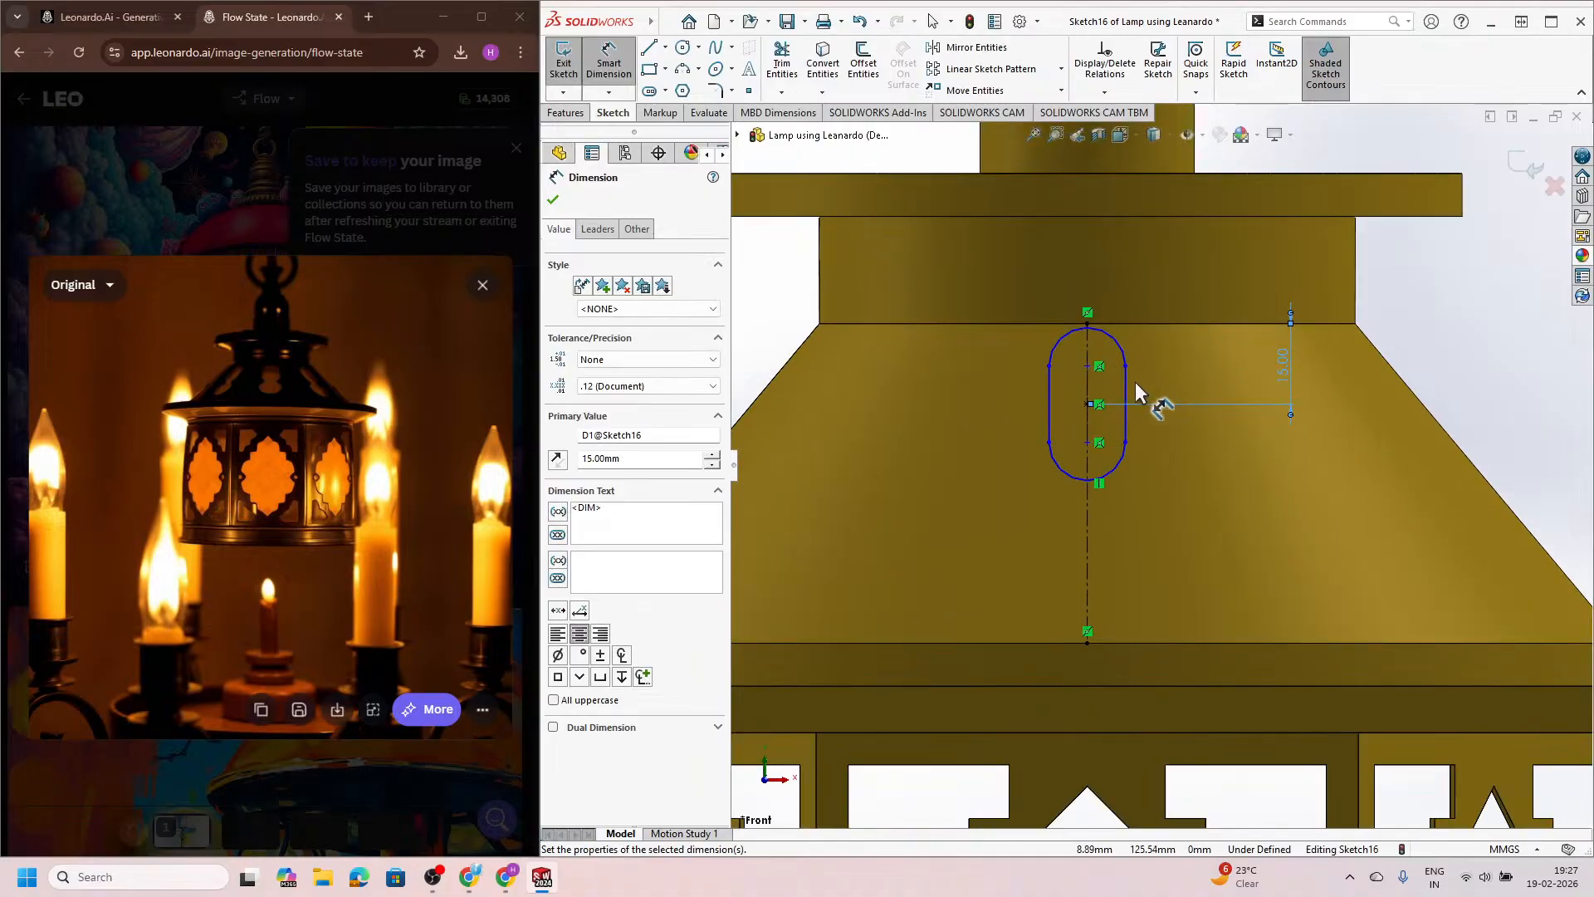
left_click(1128, 391)
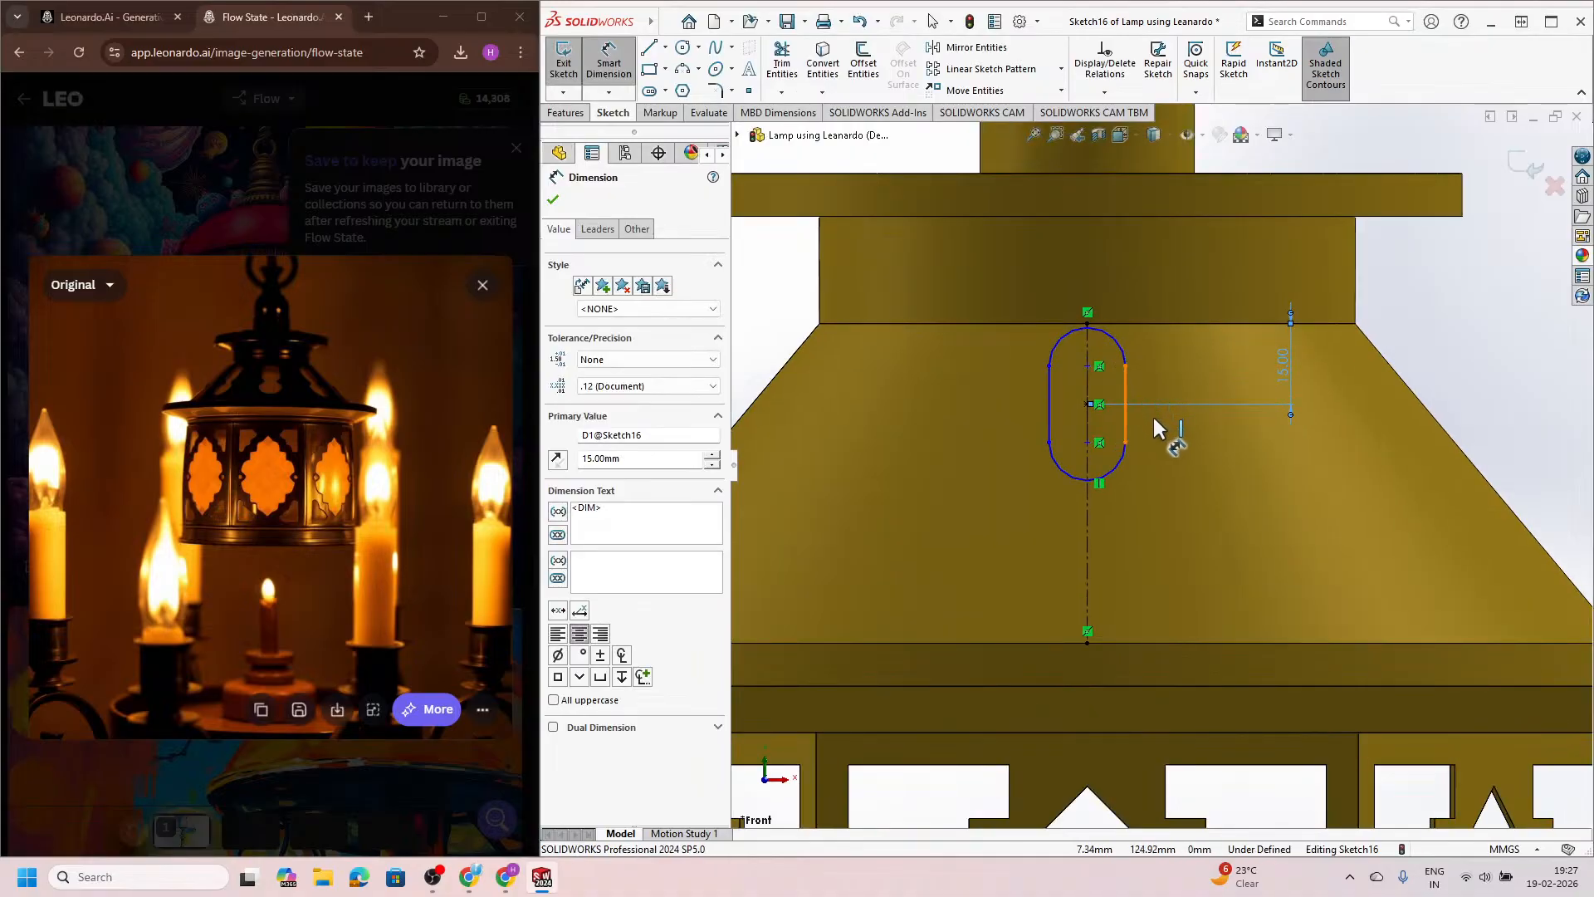
left_click(1179, 463)
type("15")
key("Return")
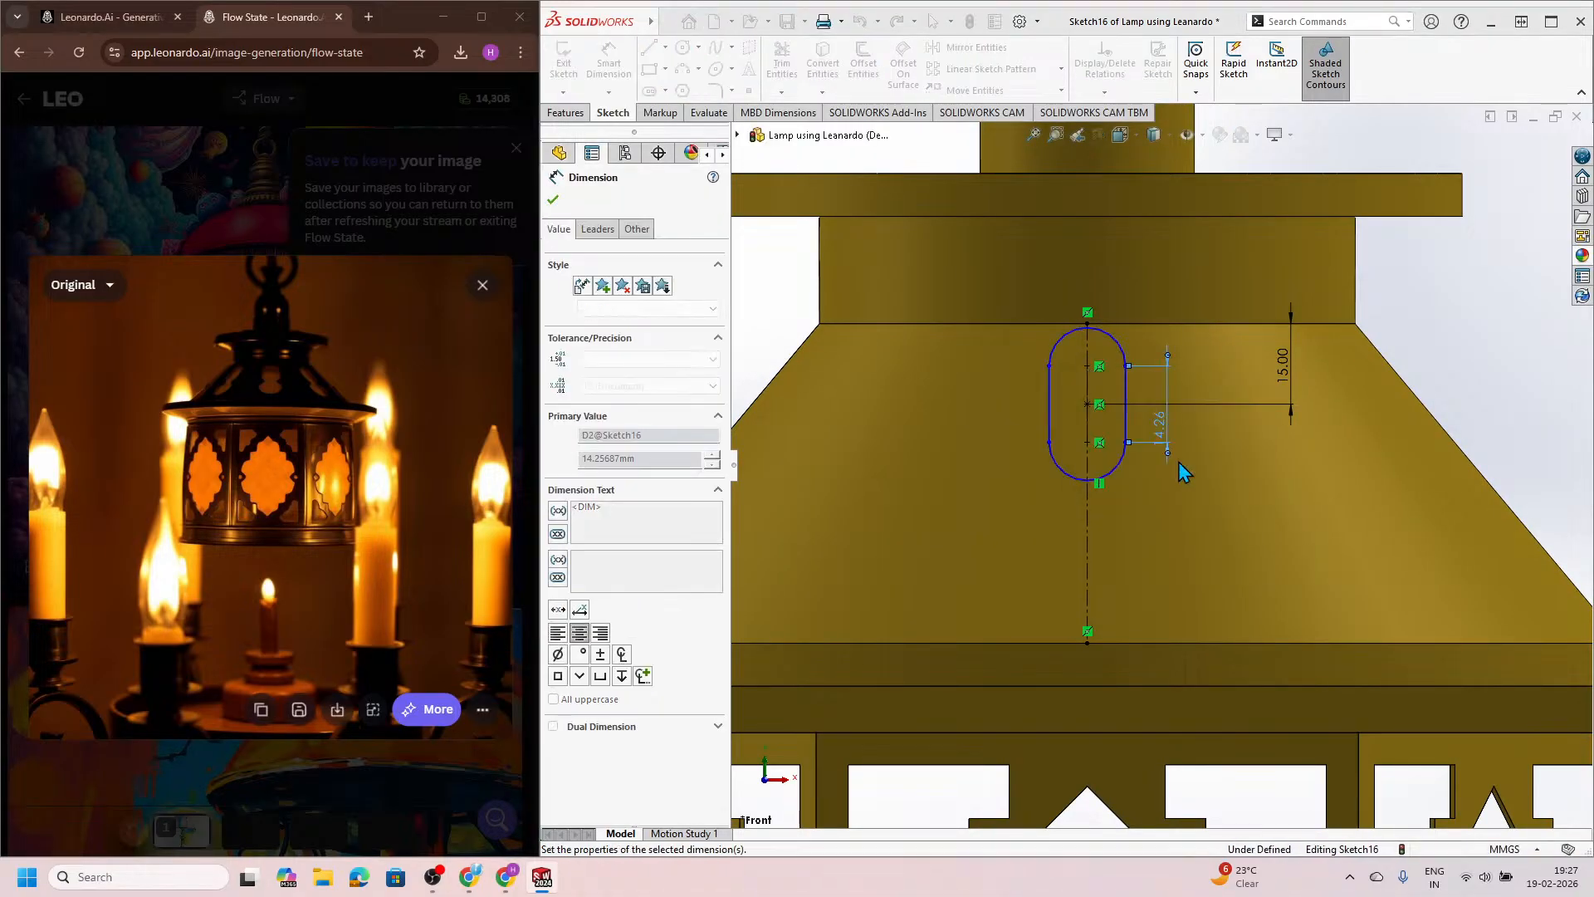
scroll(1133, 340, "down", 2)
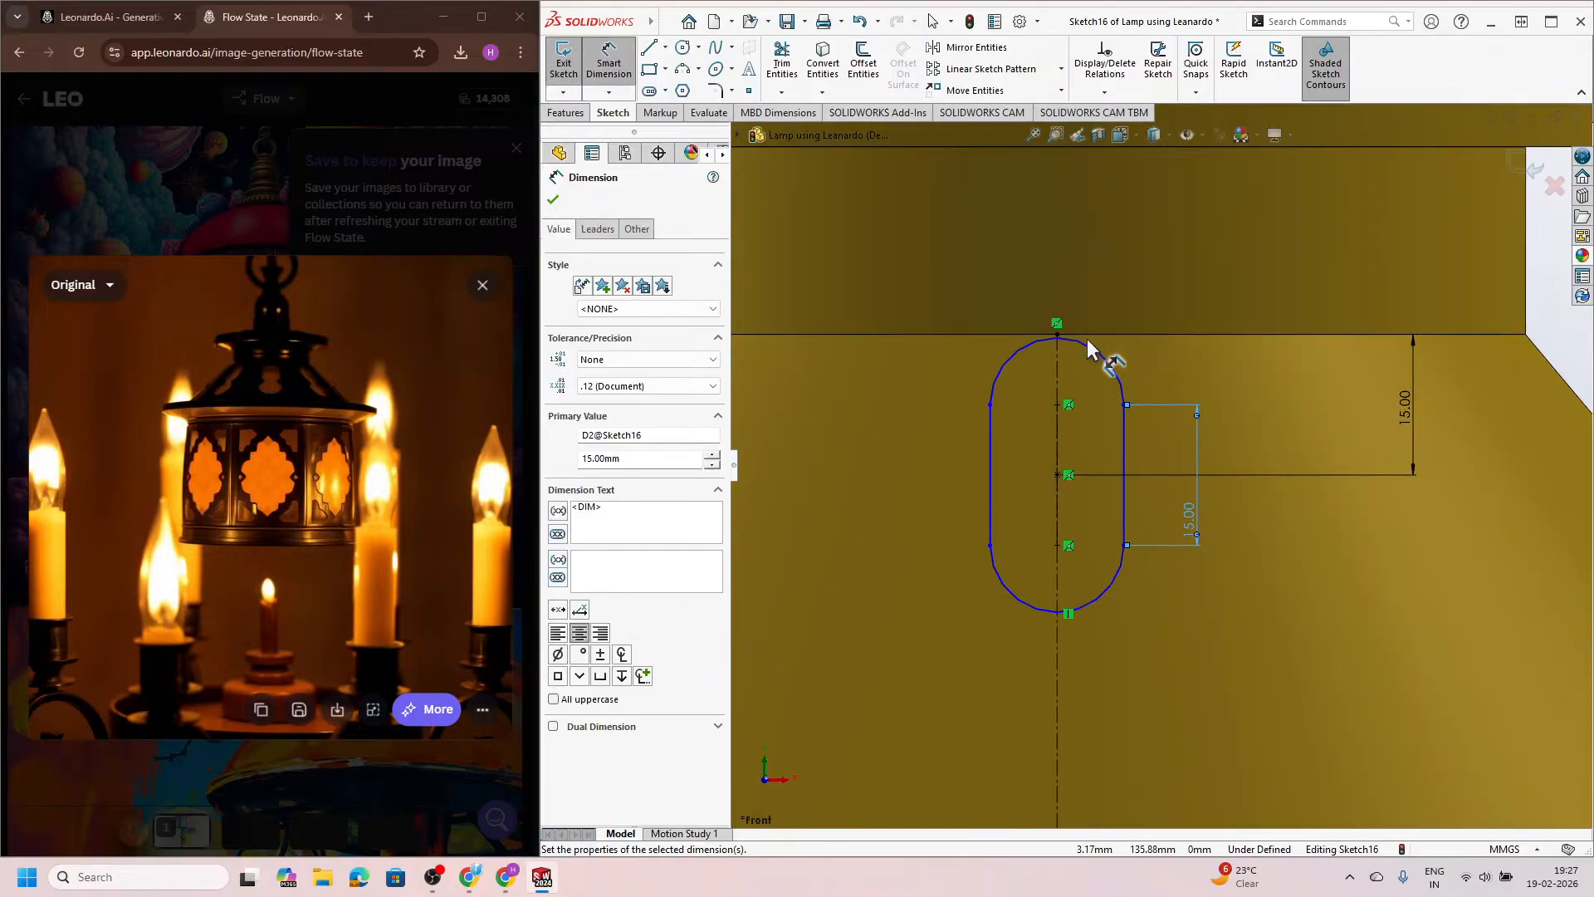
Step: Dimension the slot's upper end arc and set its radius to 7.5 mm
left_click(1121, 381)
left_click(1182, 300)
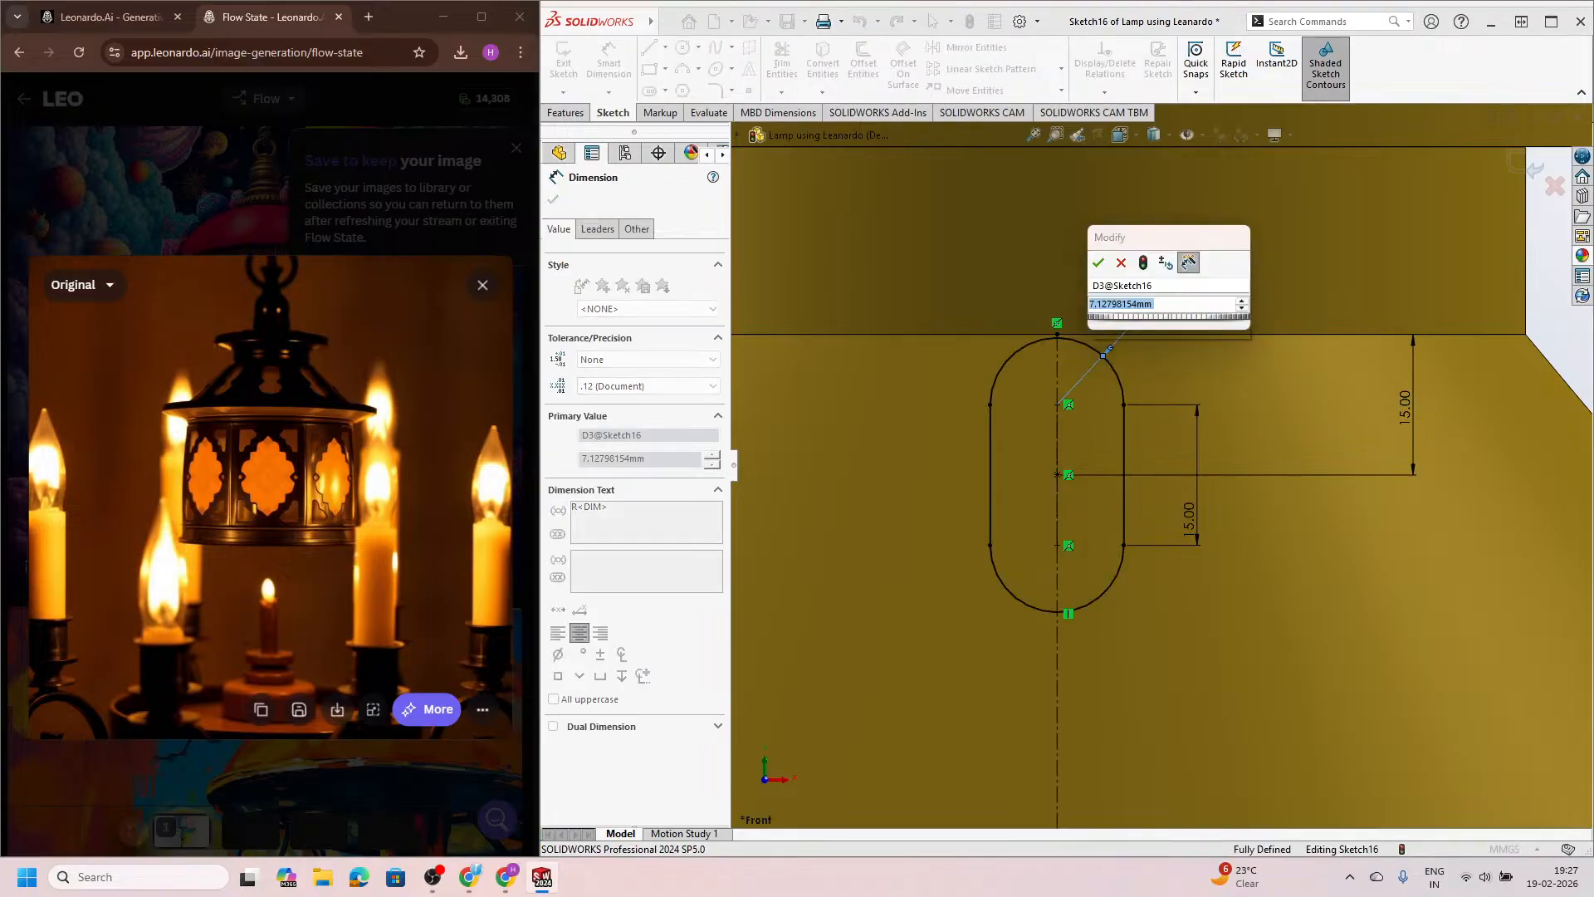
type("7.5")
key("Return")
key("Escape")
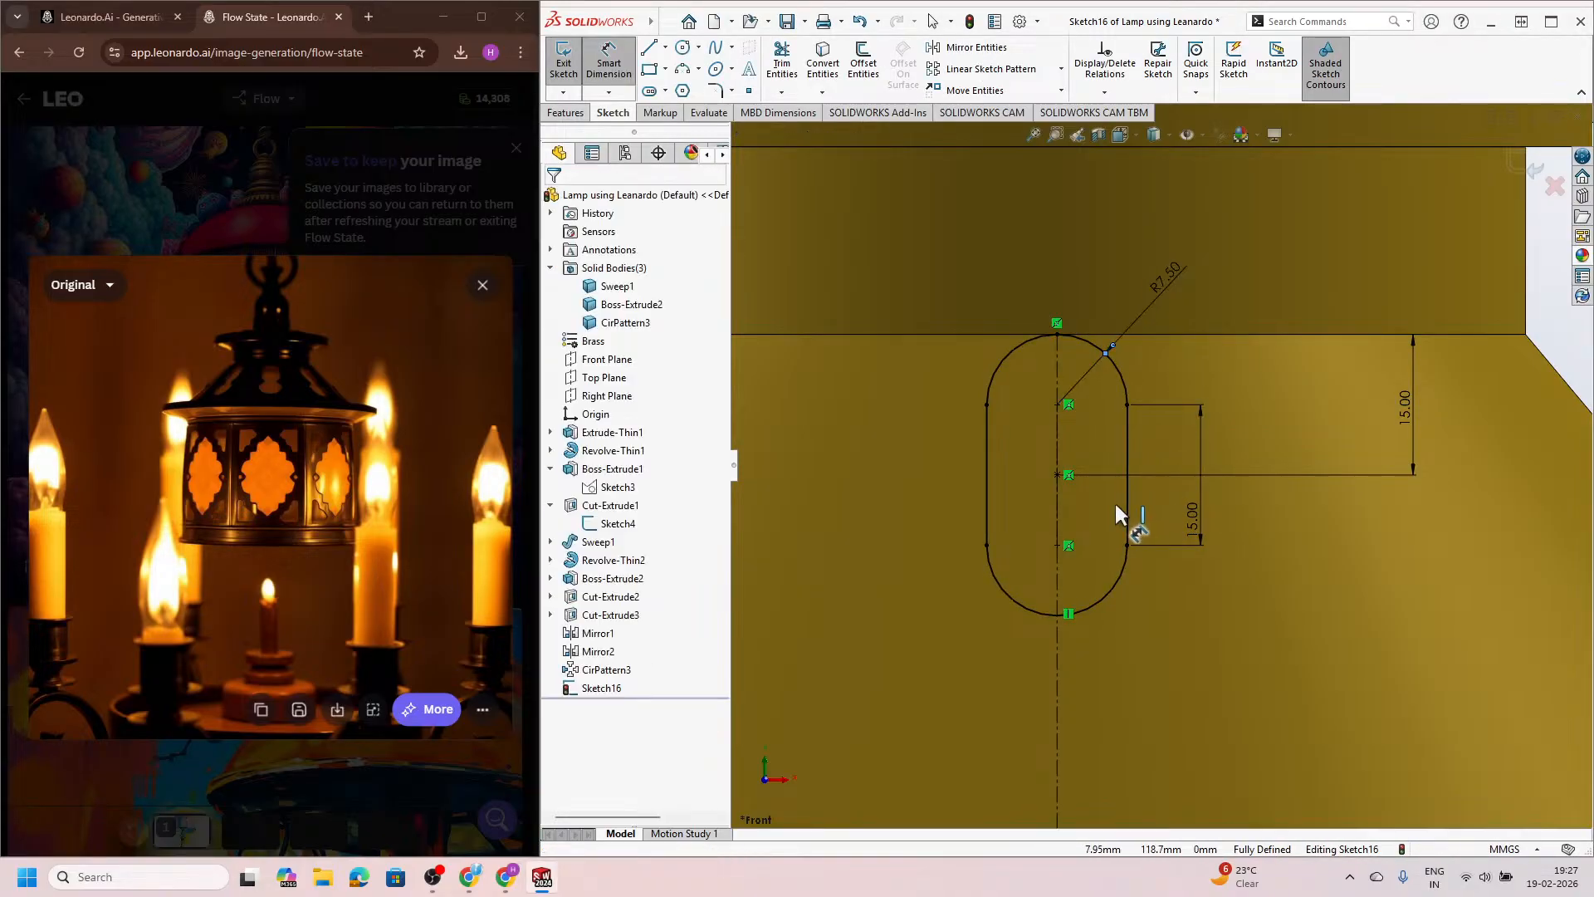
Step: Set the length of the slot's straight side to 10 mm
scroll(1245, 452, "up", 2)
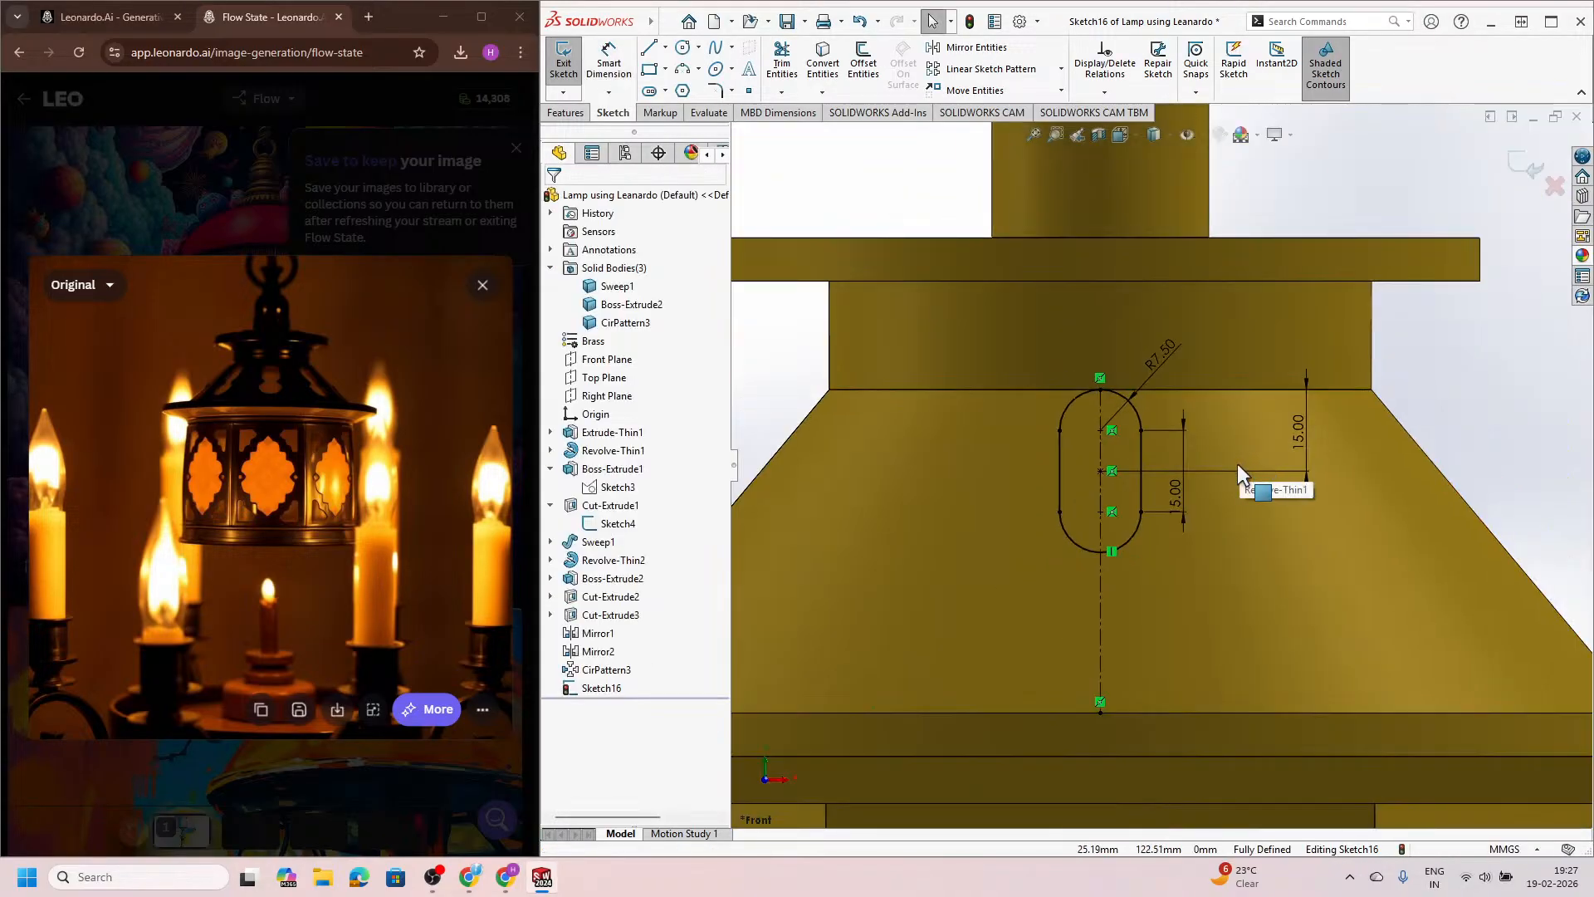
double_click(1177, 493)
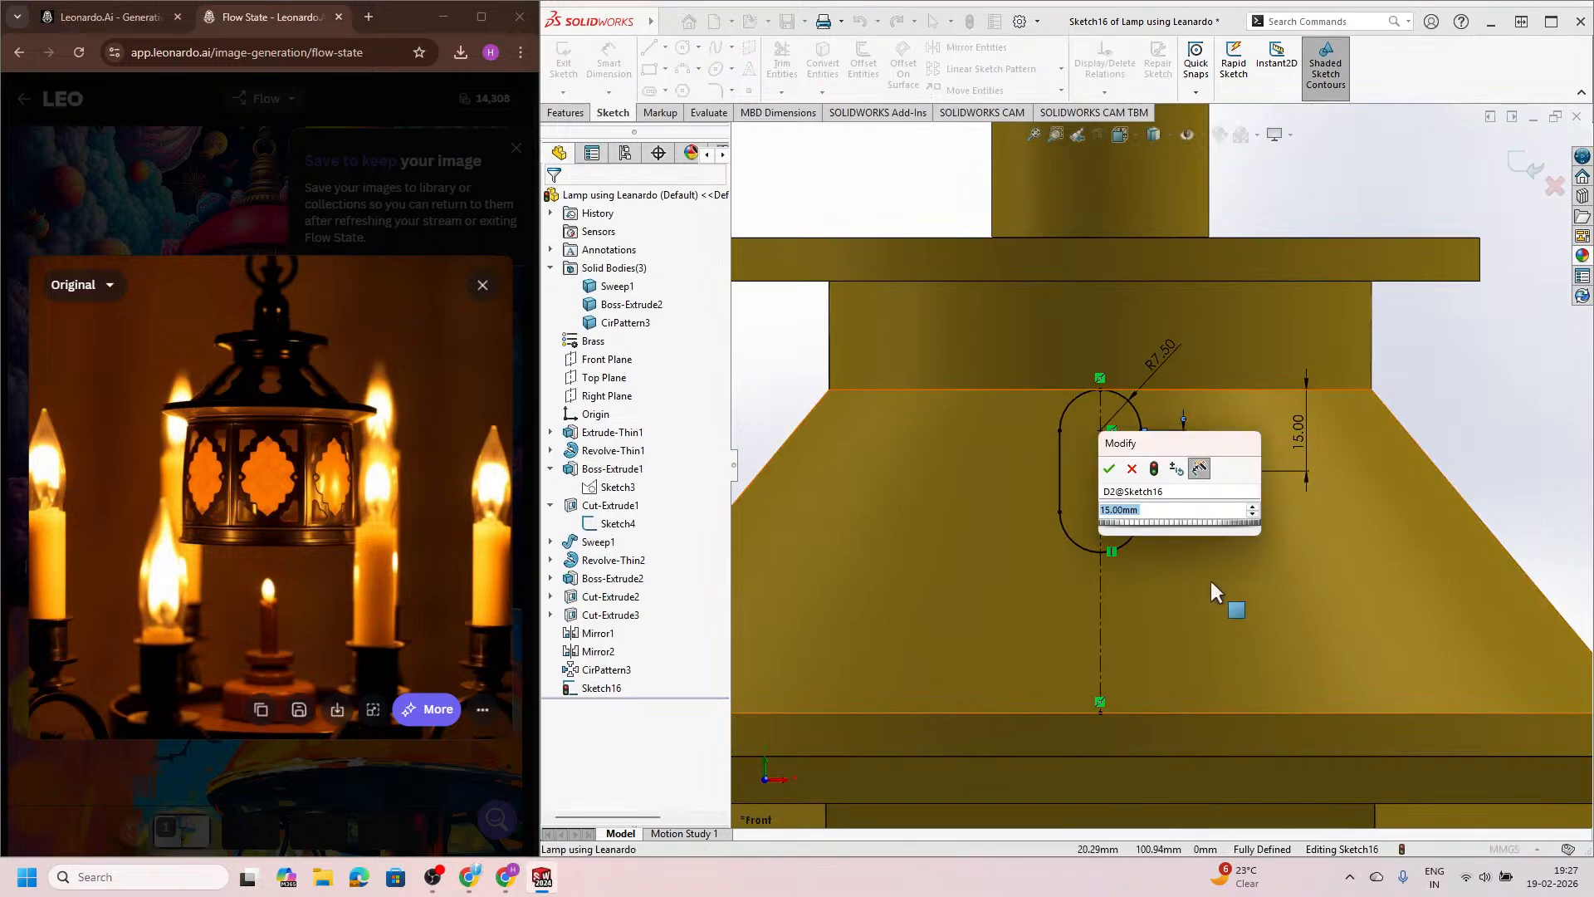
type("10")
key("Return")
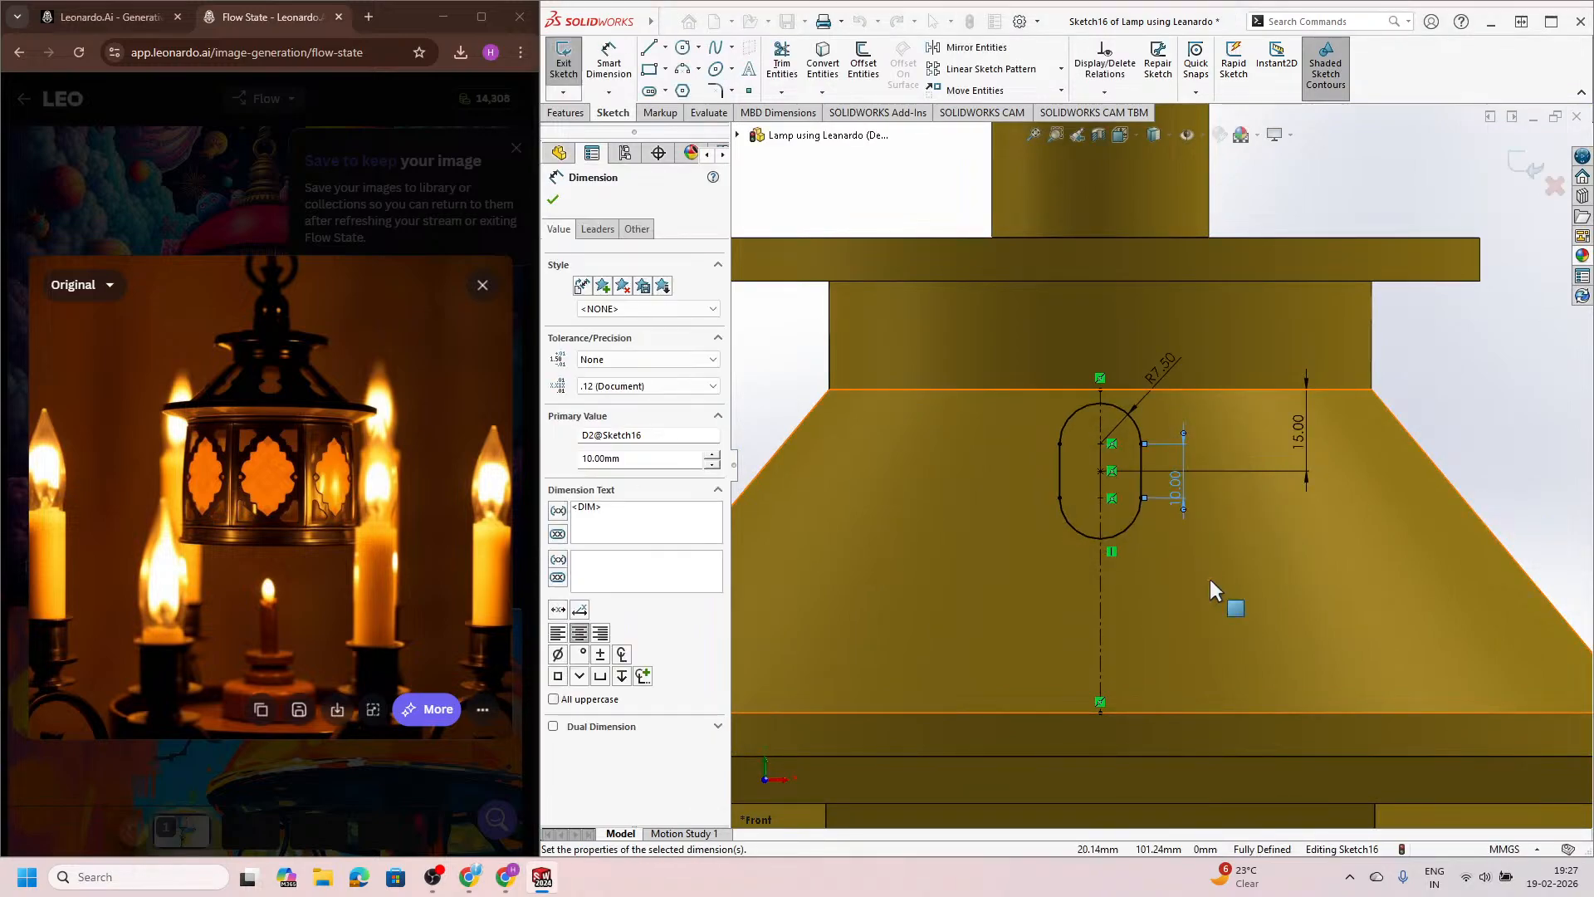
scroll(1201, 590, "up", 1)
key("Escape")
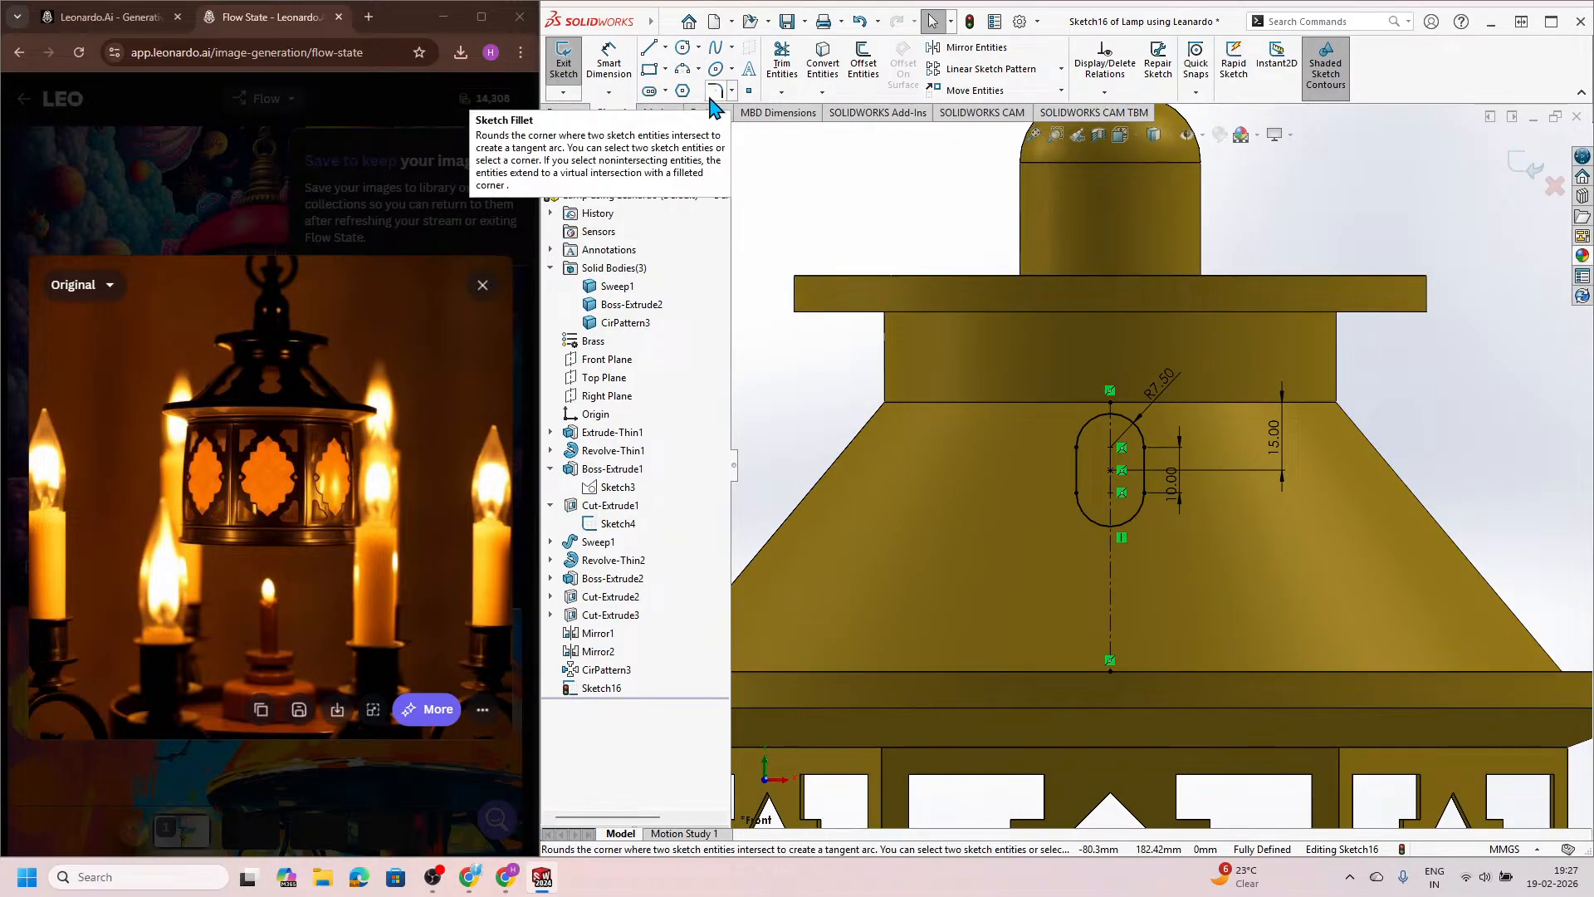
Step: Sketch a second vertical centerpoint straight slot about 13 mm wide and 17 mm between arc centers on the centerline below the first
left_click(650, 91)
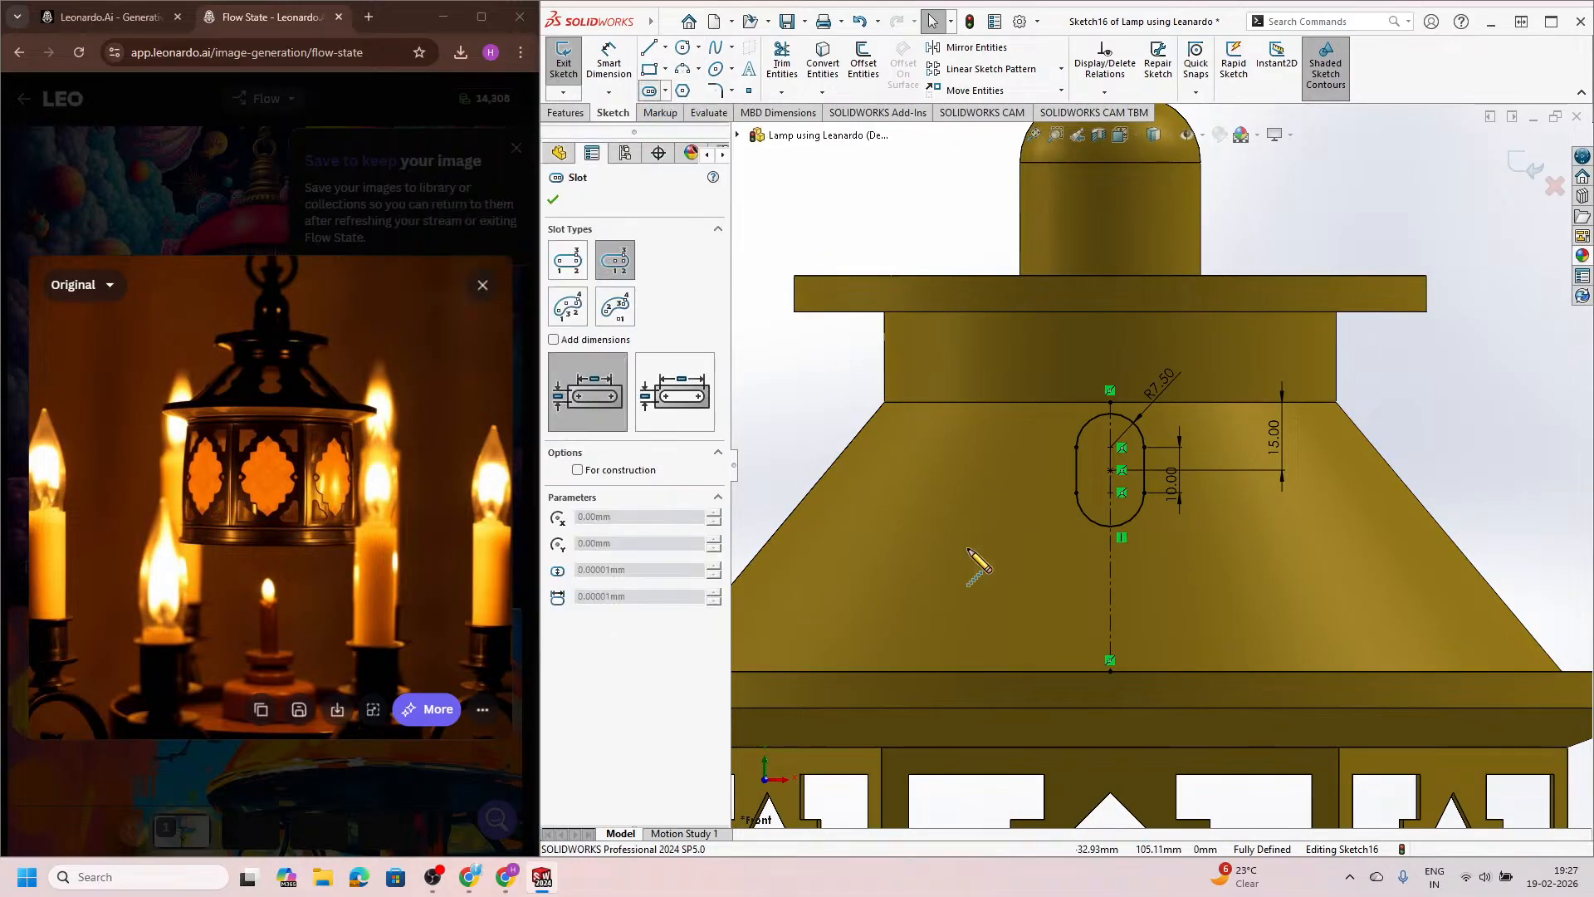
left_click(1110, 583)
left_click(1110, 623)
left_click(1124, 623)
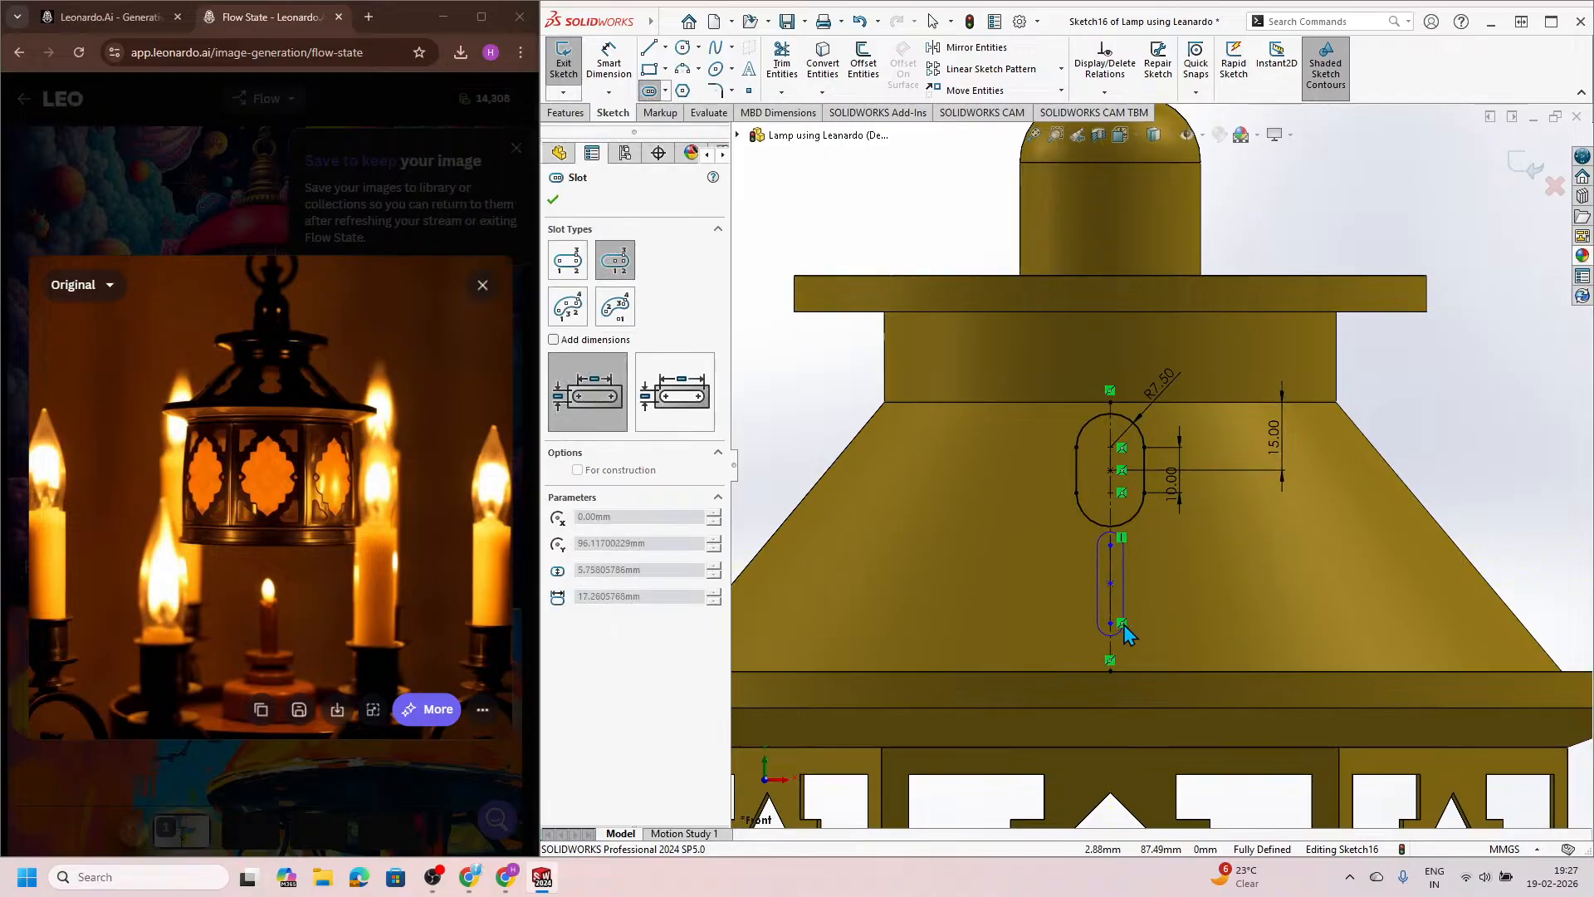
left_click(1142, 631)
key("Escape")
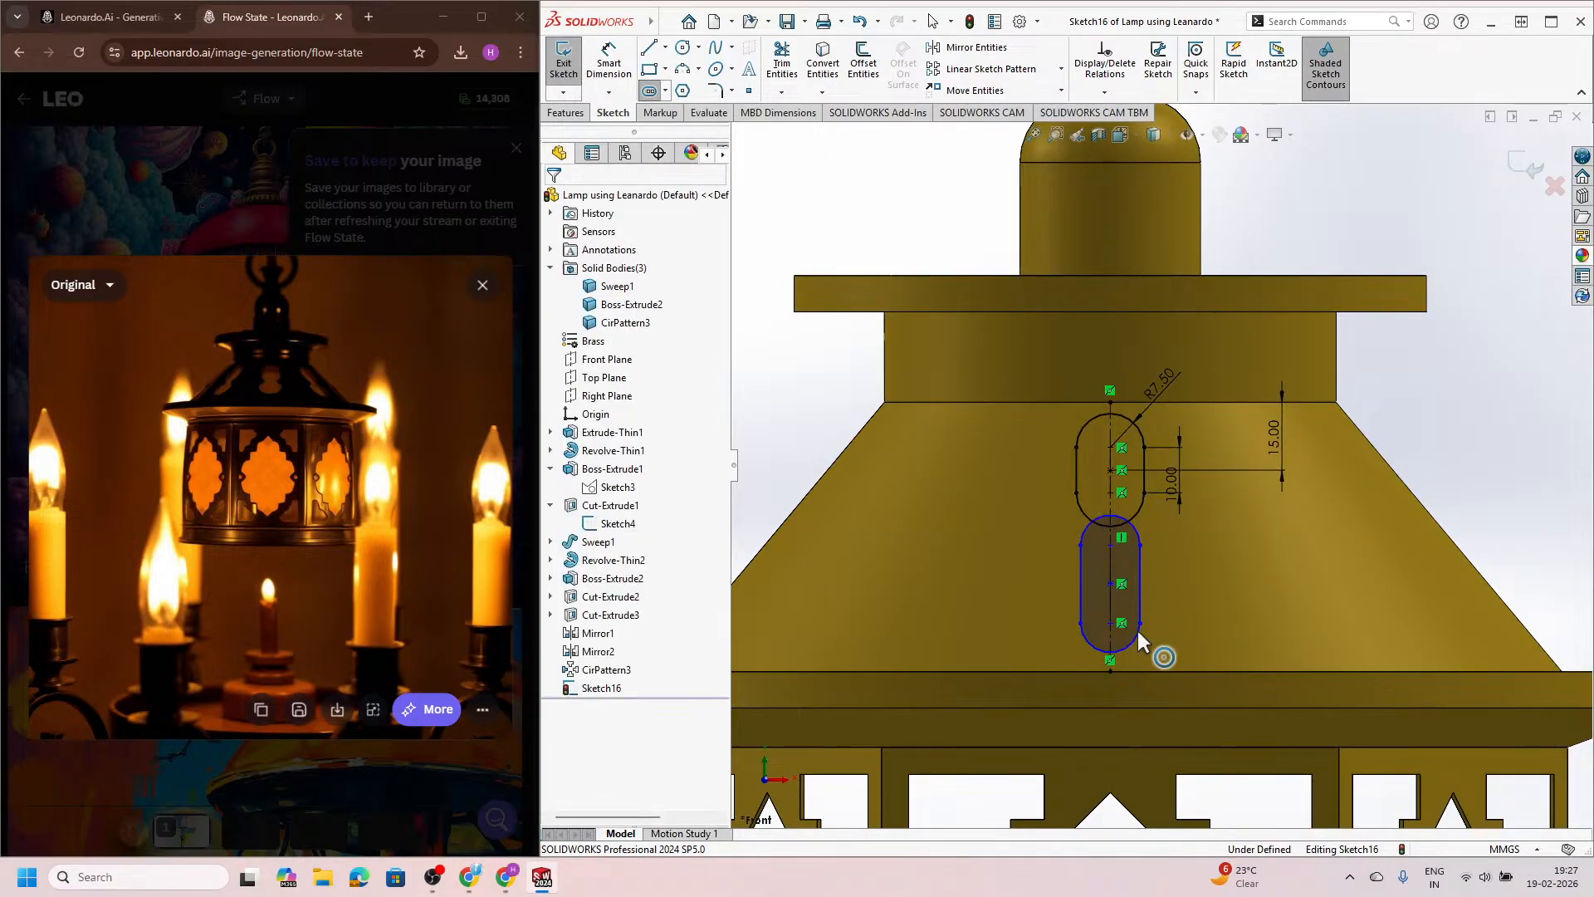
Step: Make the lower slot's end arc equal in radius to the upper slot's end arc
scroll(1154, 517, "down", 2)
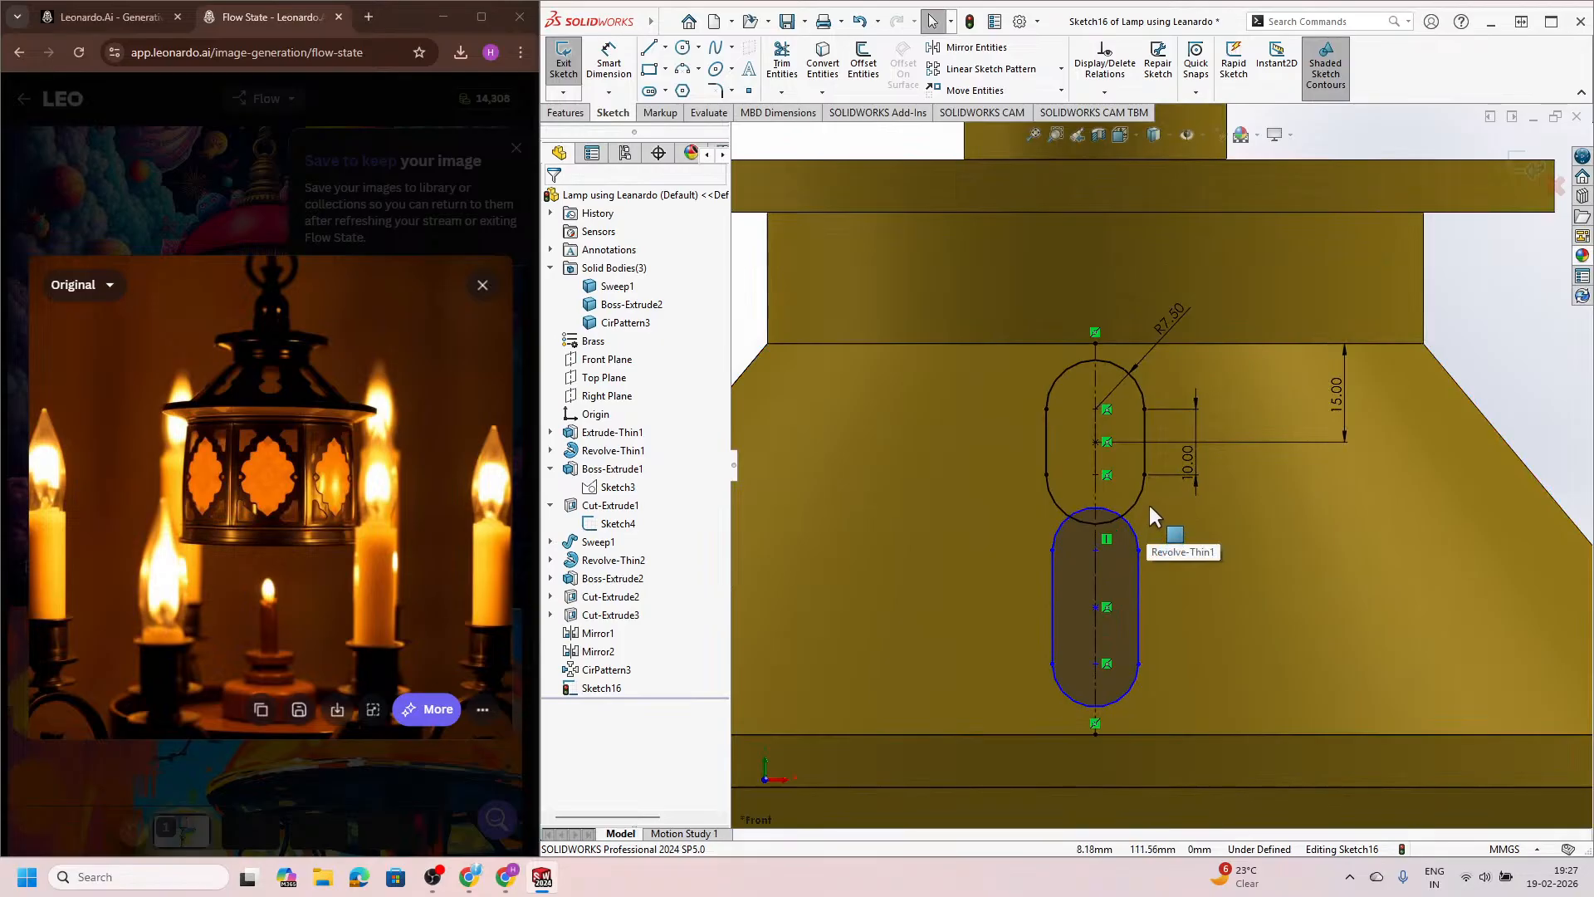
left_click(1139, 496)
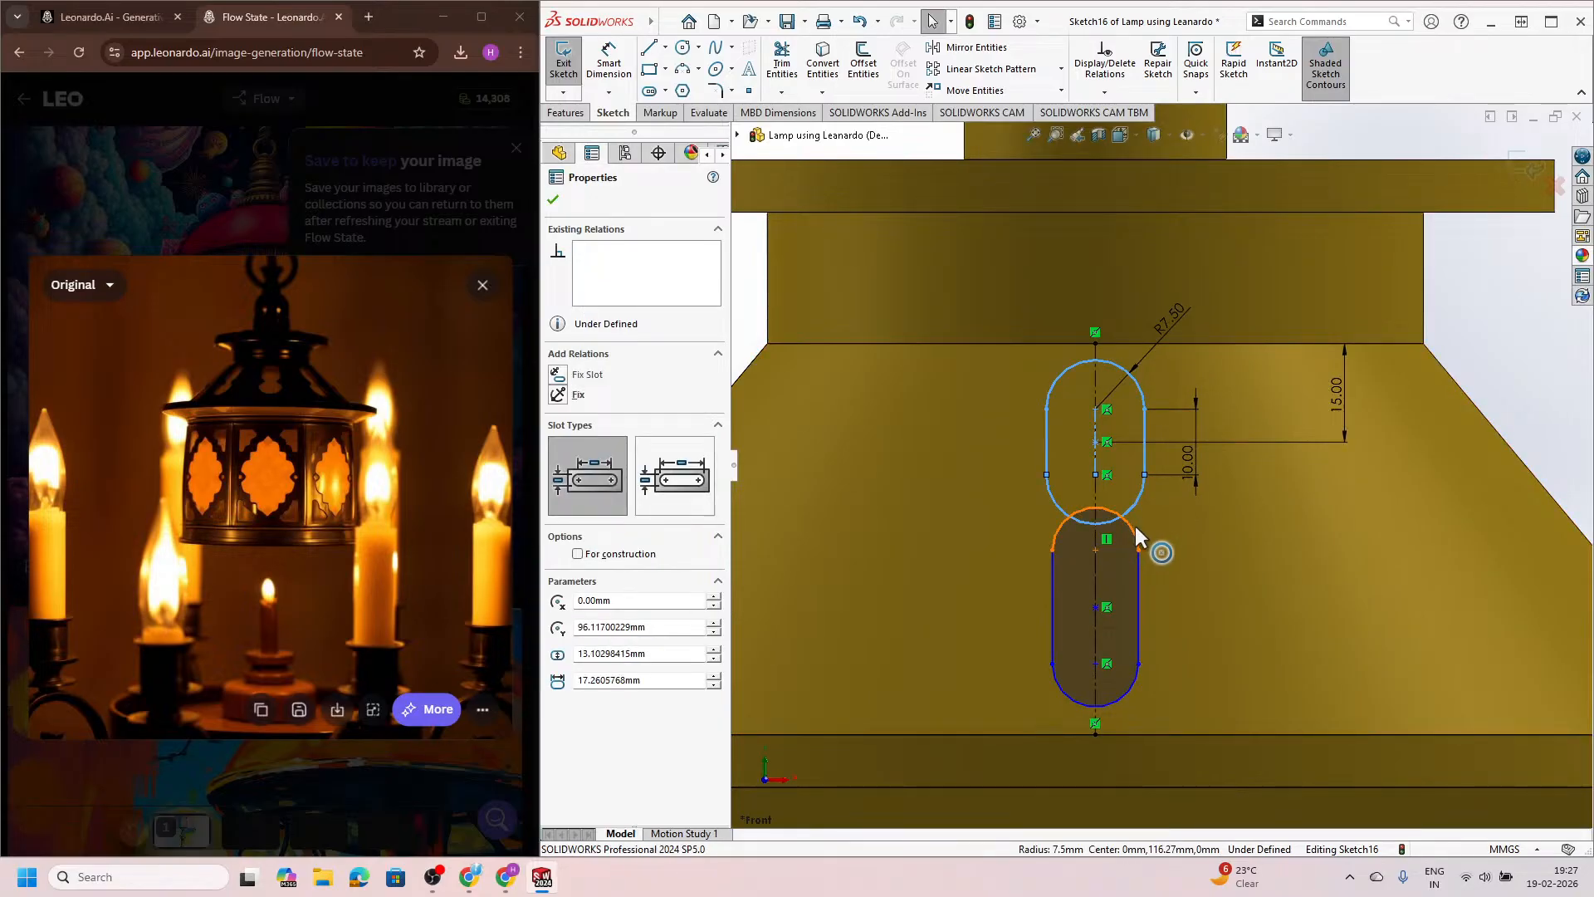
left_click(1134, 526, "ctrl")
left_click(1297, 463)
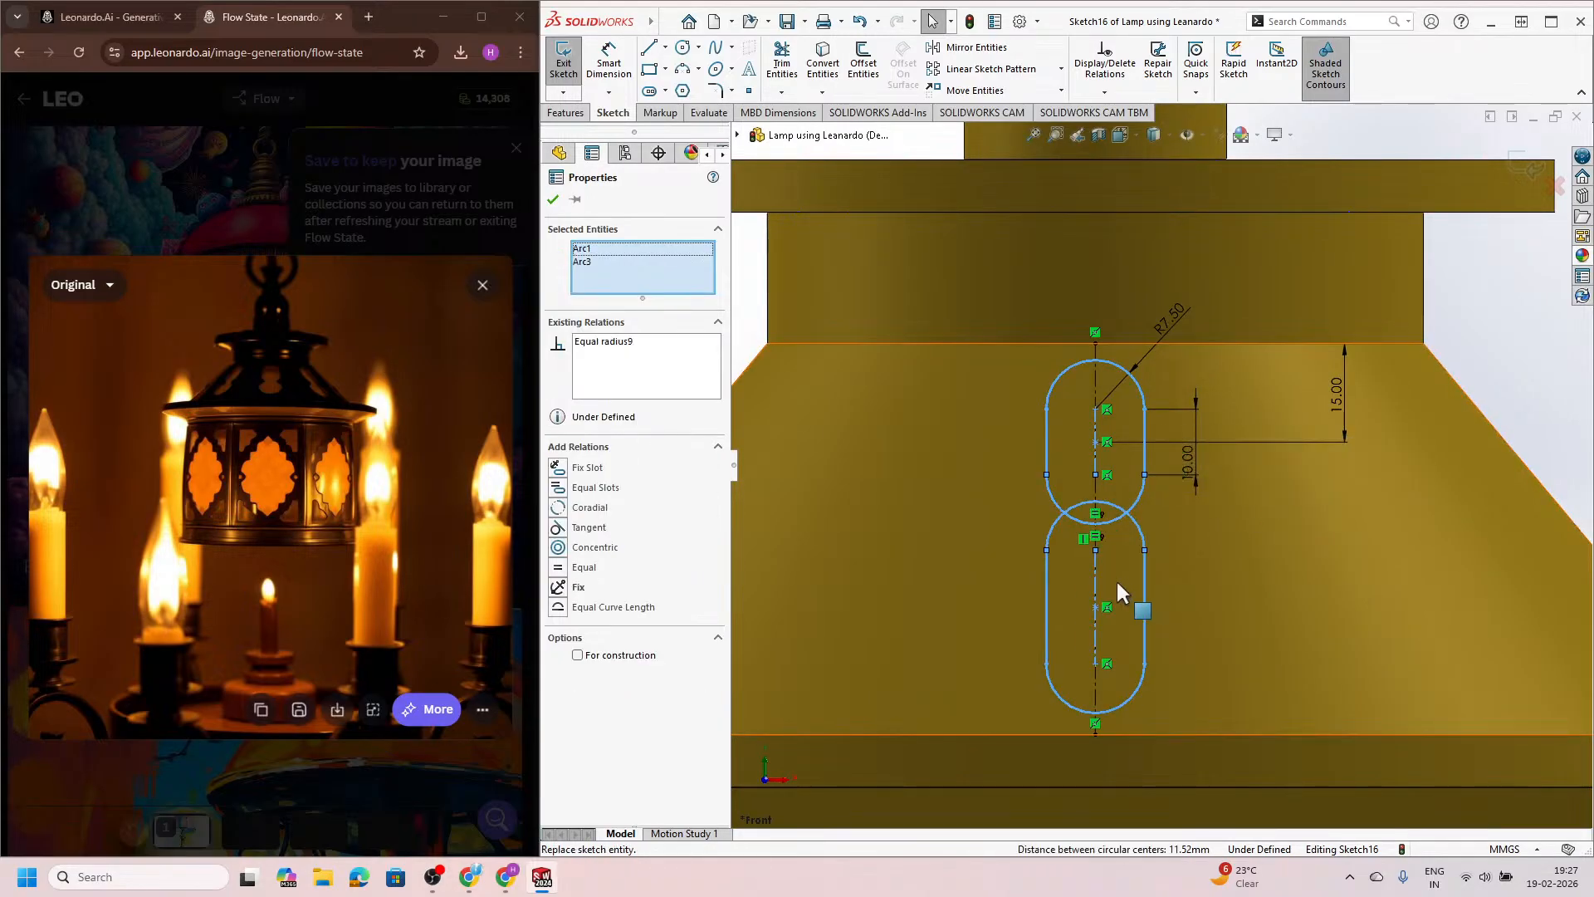
scroll(1112, 575, "up", 2)
key("Escape")
scroll(1125, 536, "down", 3)
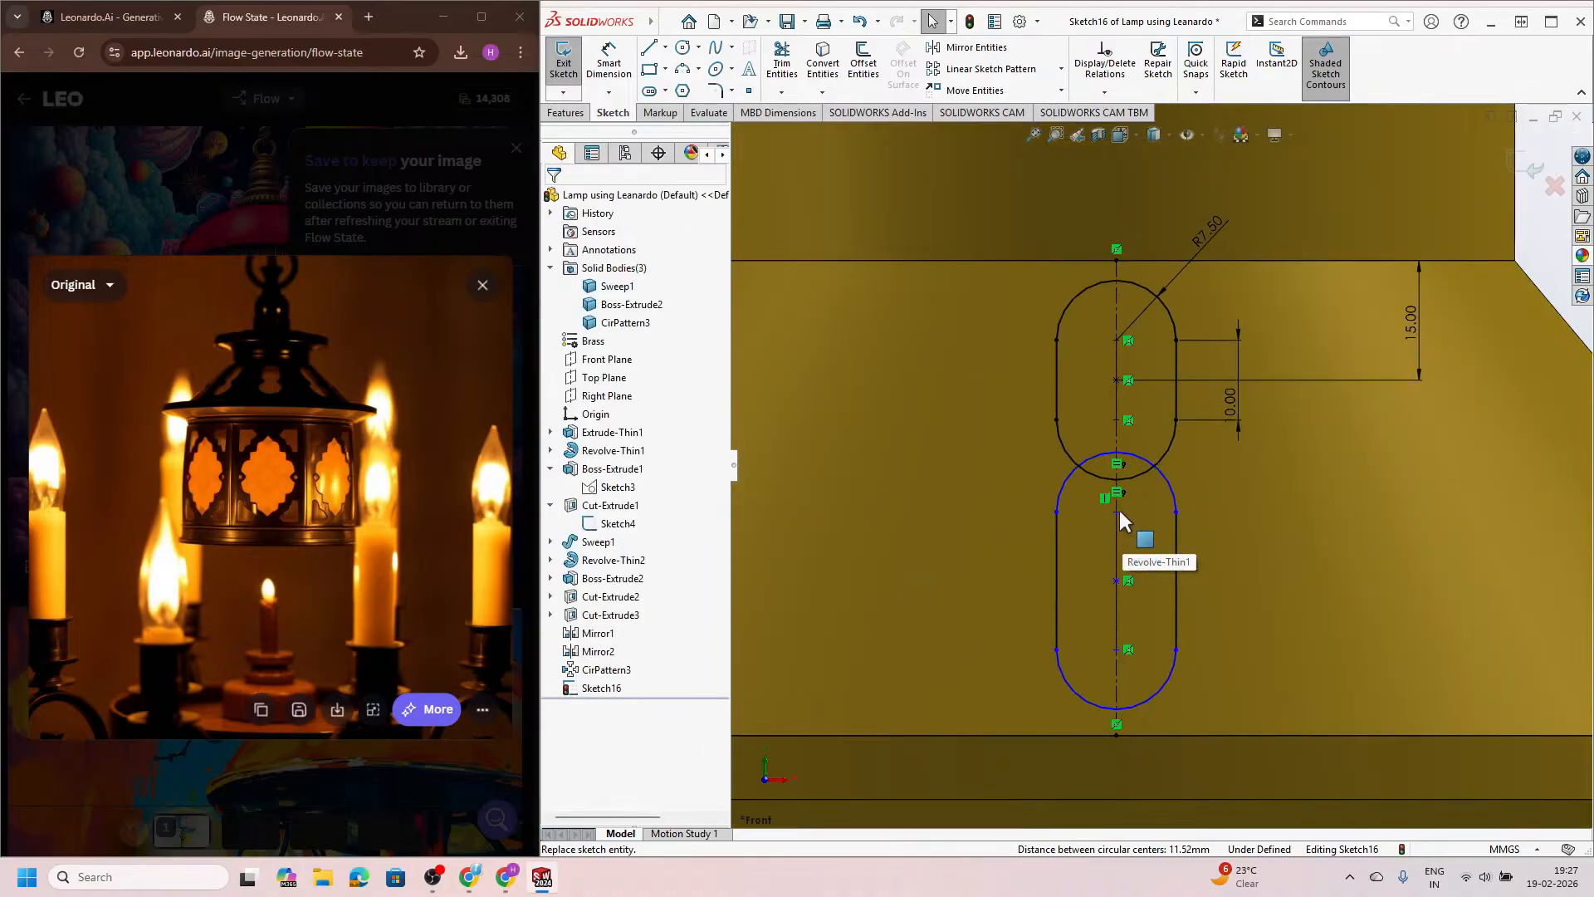
Step: Shorten the lower slot to about 9.5 mm between arc centers and make its straight side equal to the upper slot's
left_click(1114, 531)
left_click_drag(1118, 565, 1119, 584)
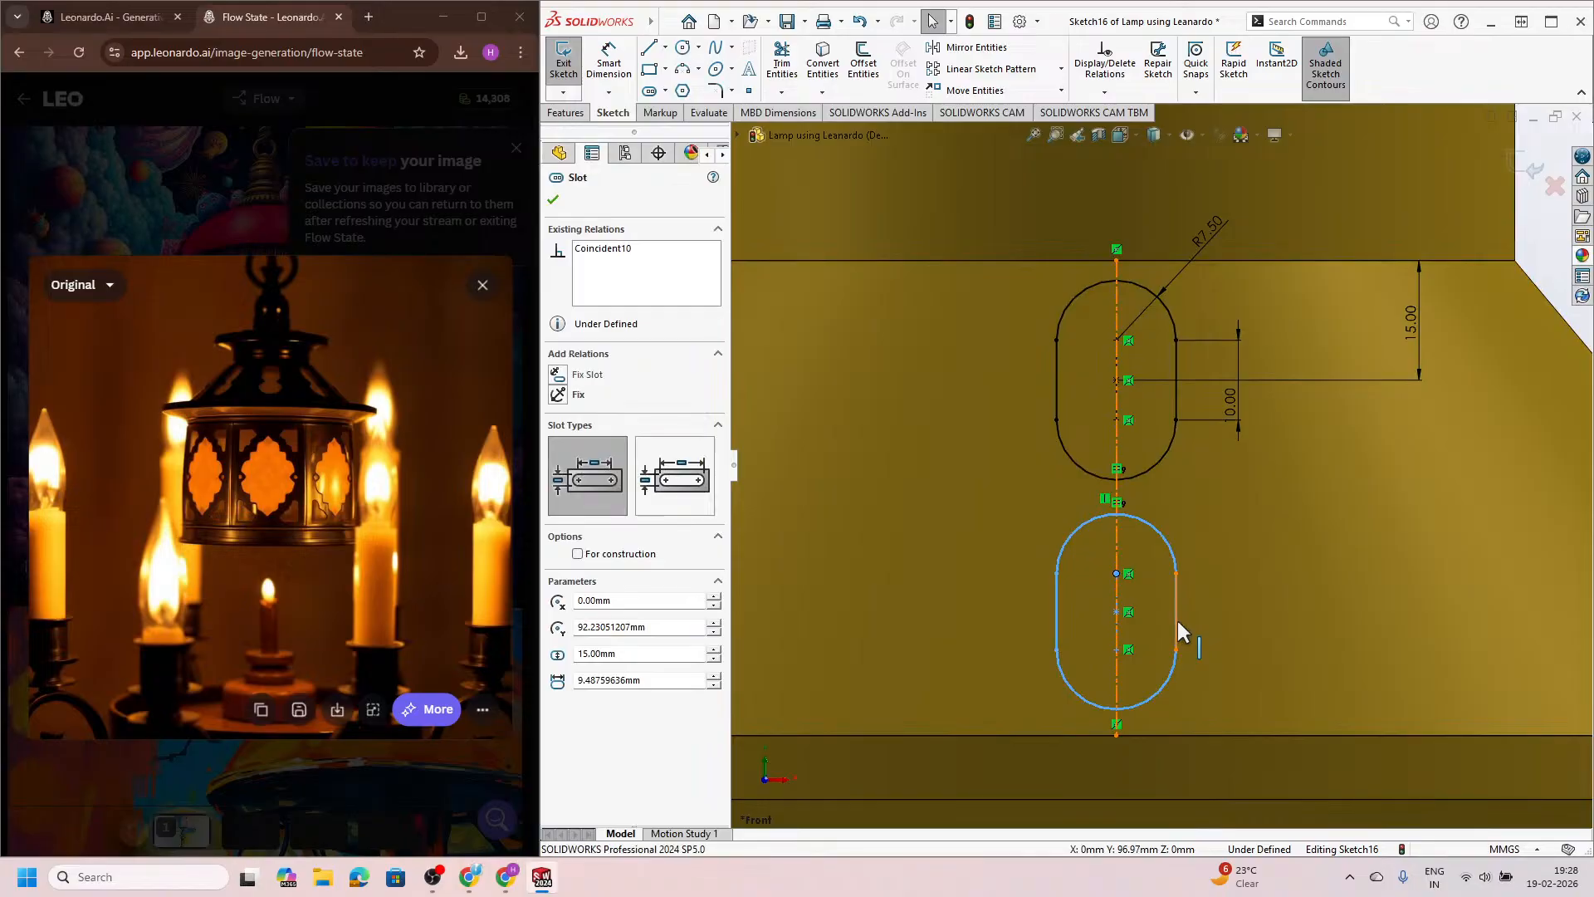
left_click(1178, 620)
left_click(1178, 408, "ctrl")
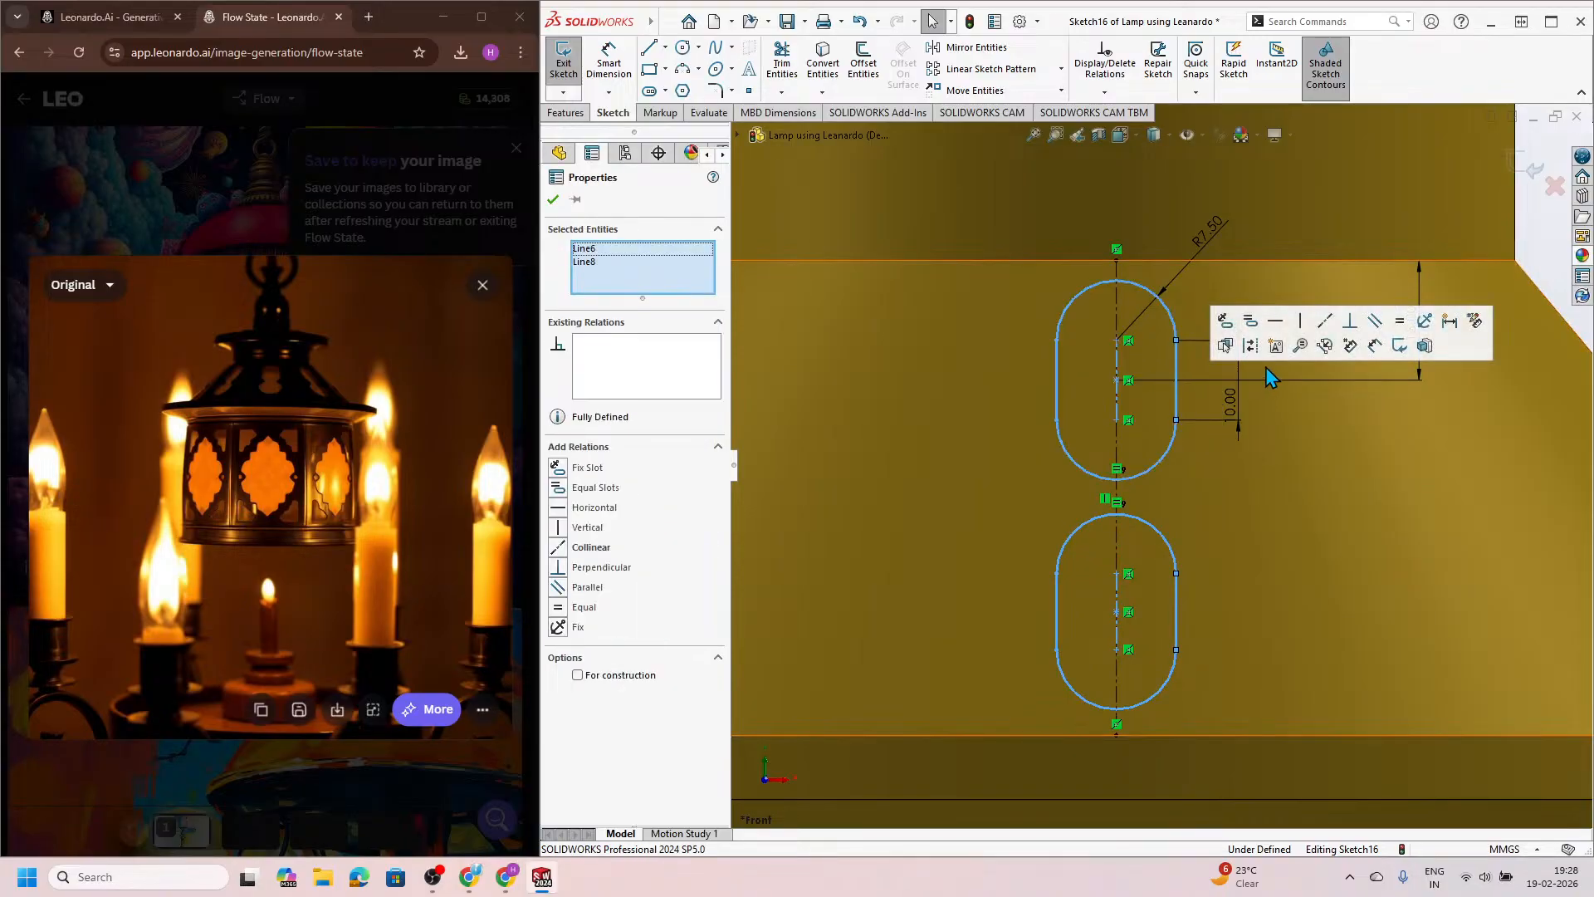
left_click(1400, 336)
left_click(1312, 446)
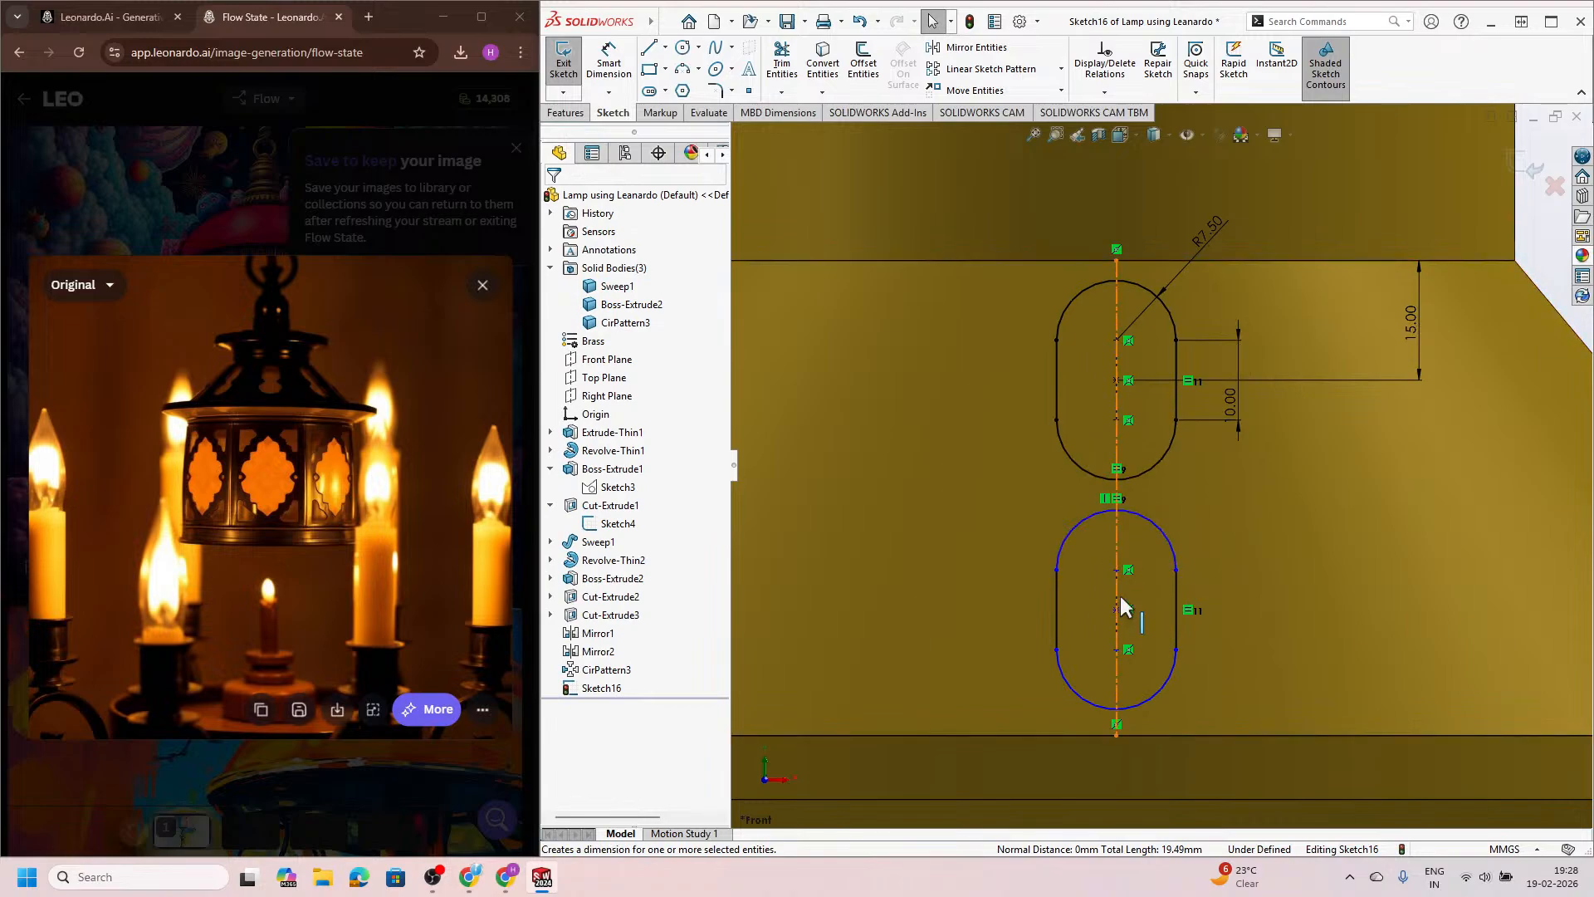
Step: Dimension the vertical distance between the facing ends of the two slots' straight sides as 18 mm
left_click(608, 60)
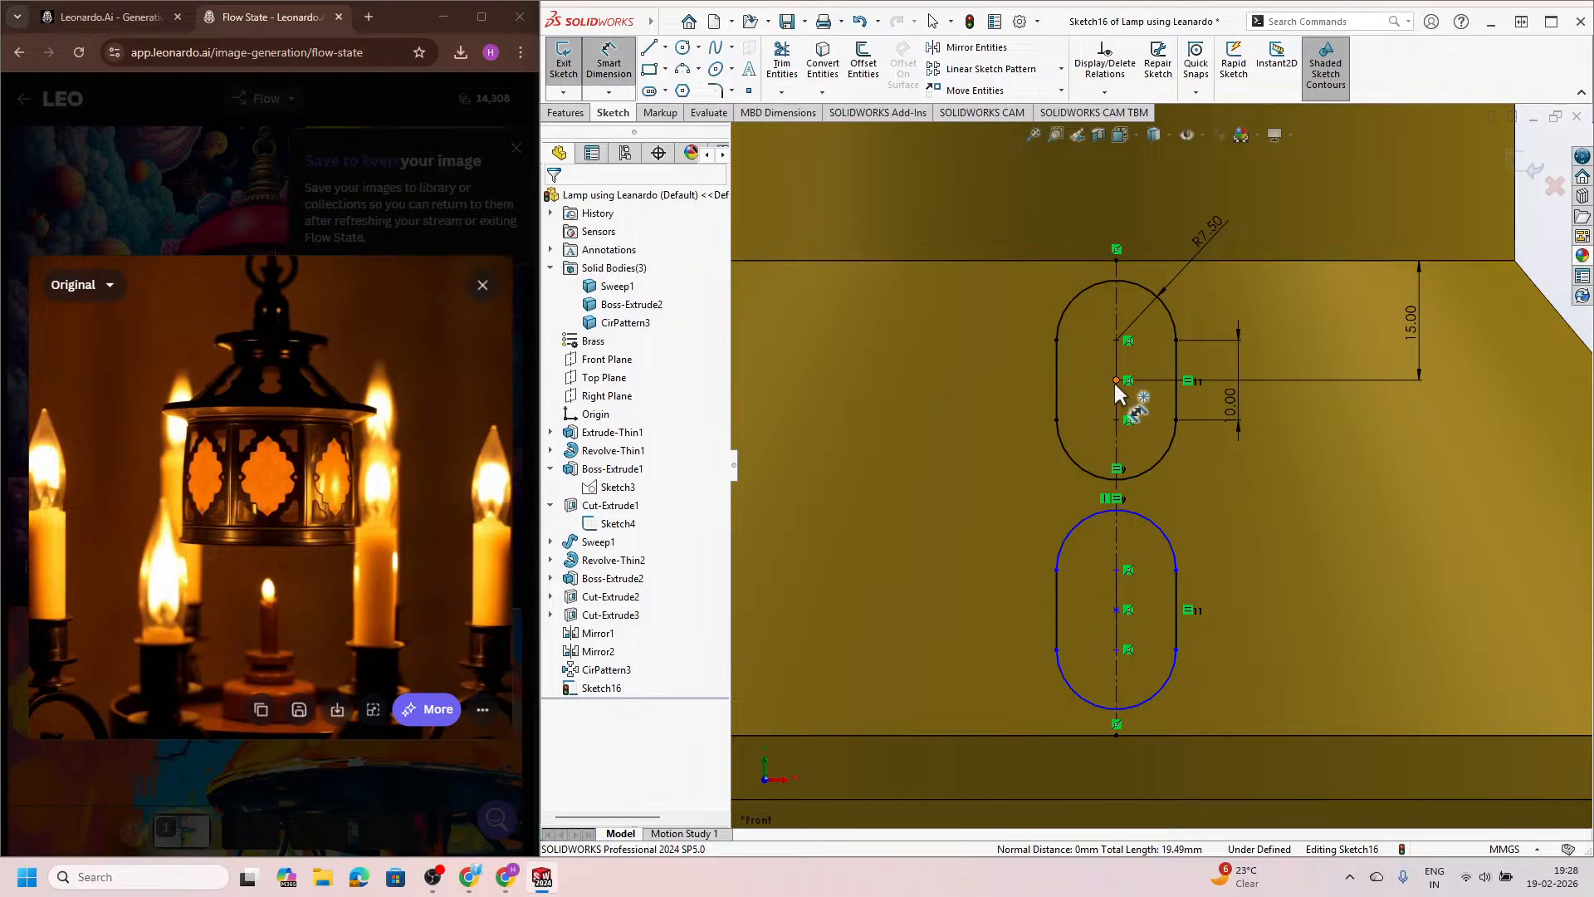
left_click(1176, 422)
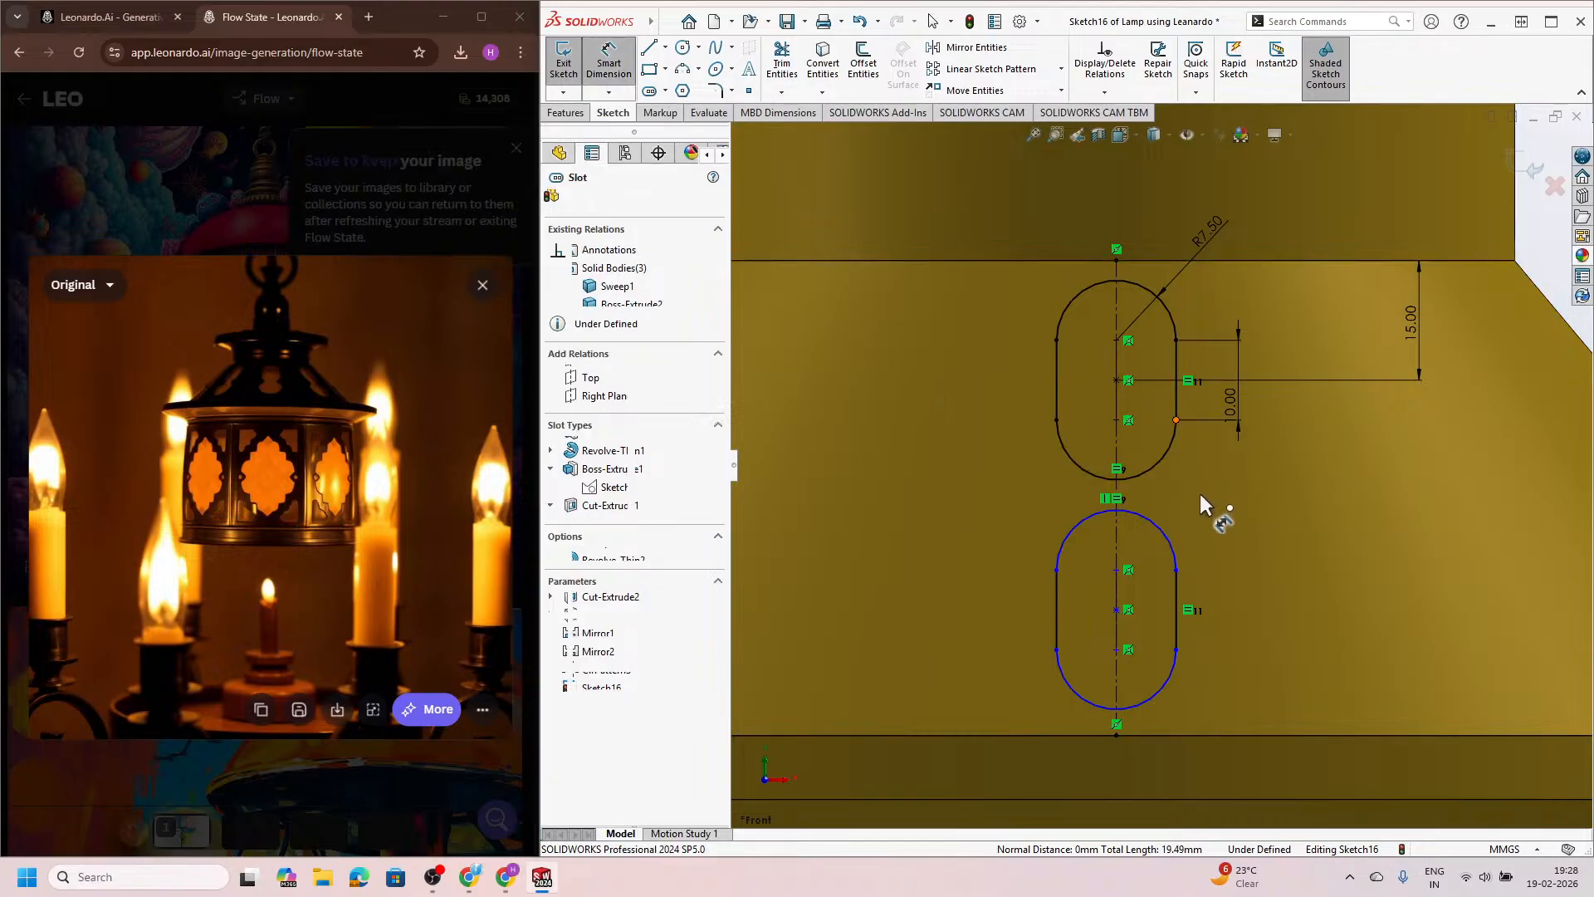
left_click(1176, 571)
left_click(1292, 590)
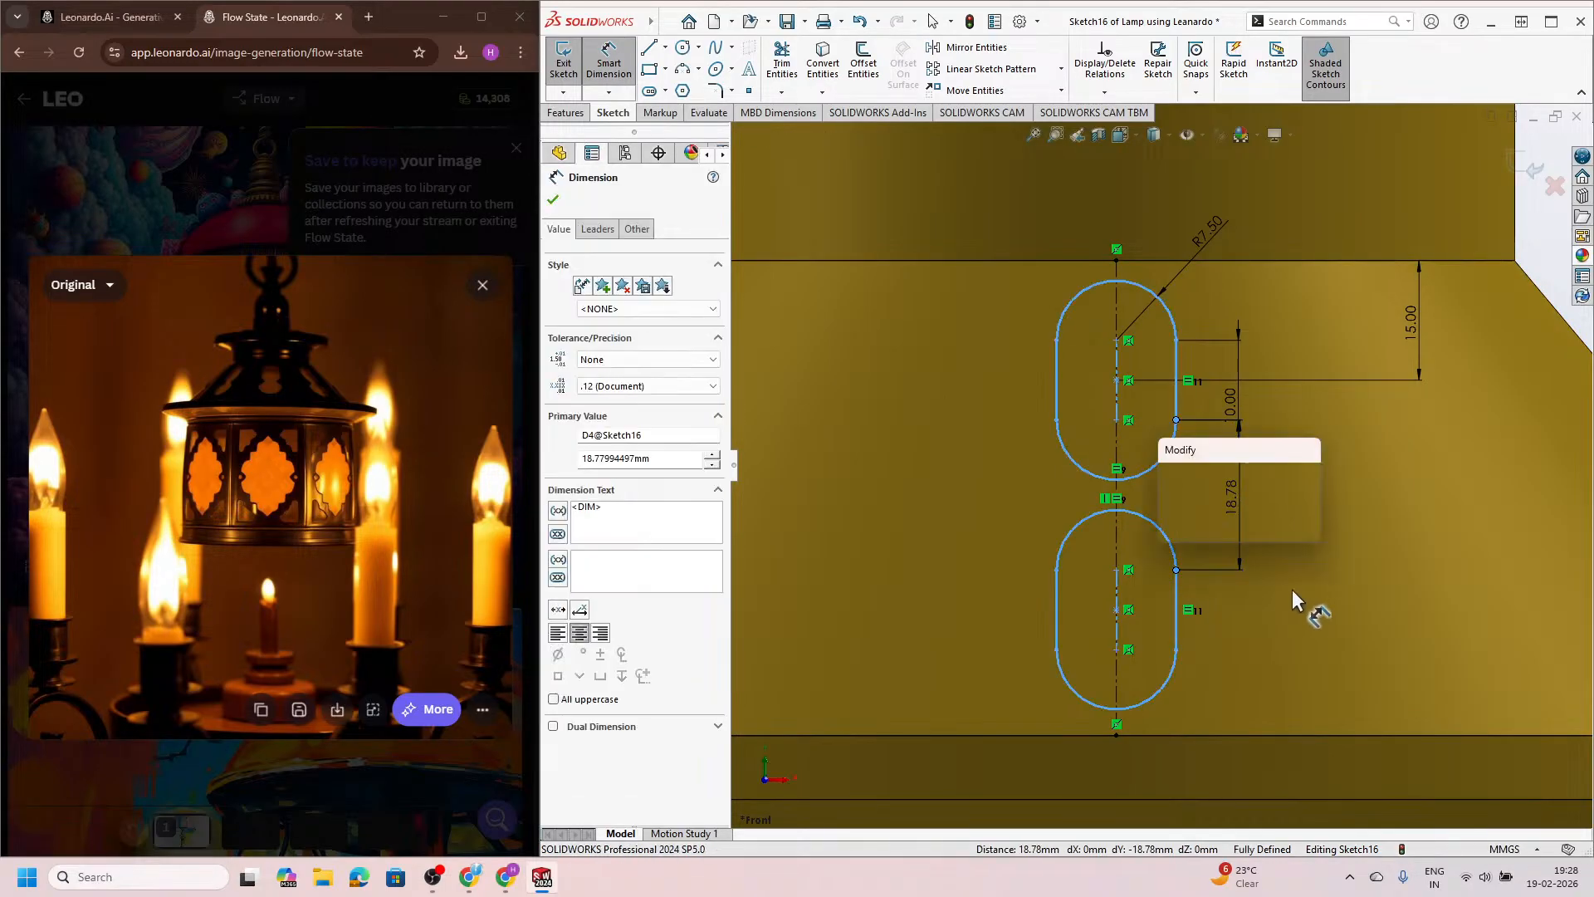
type("18")
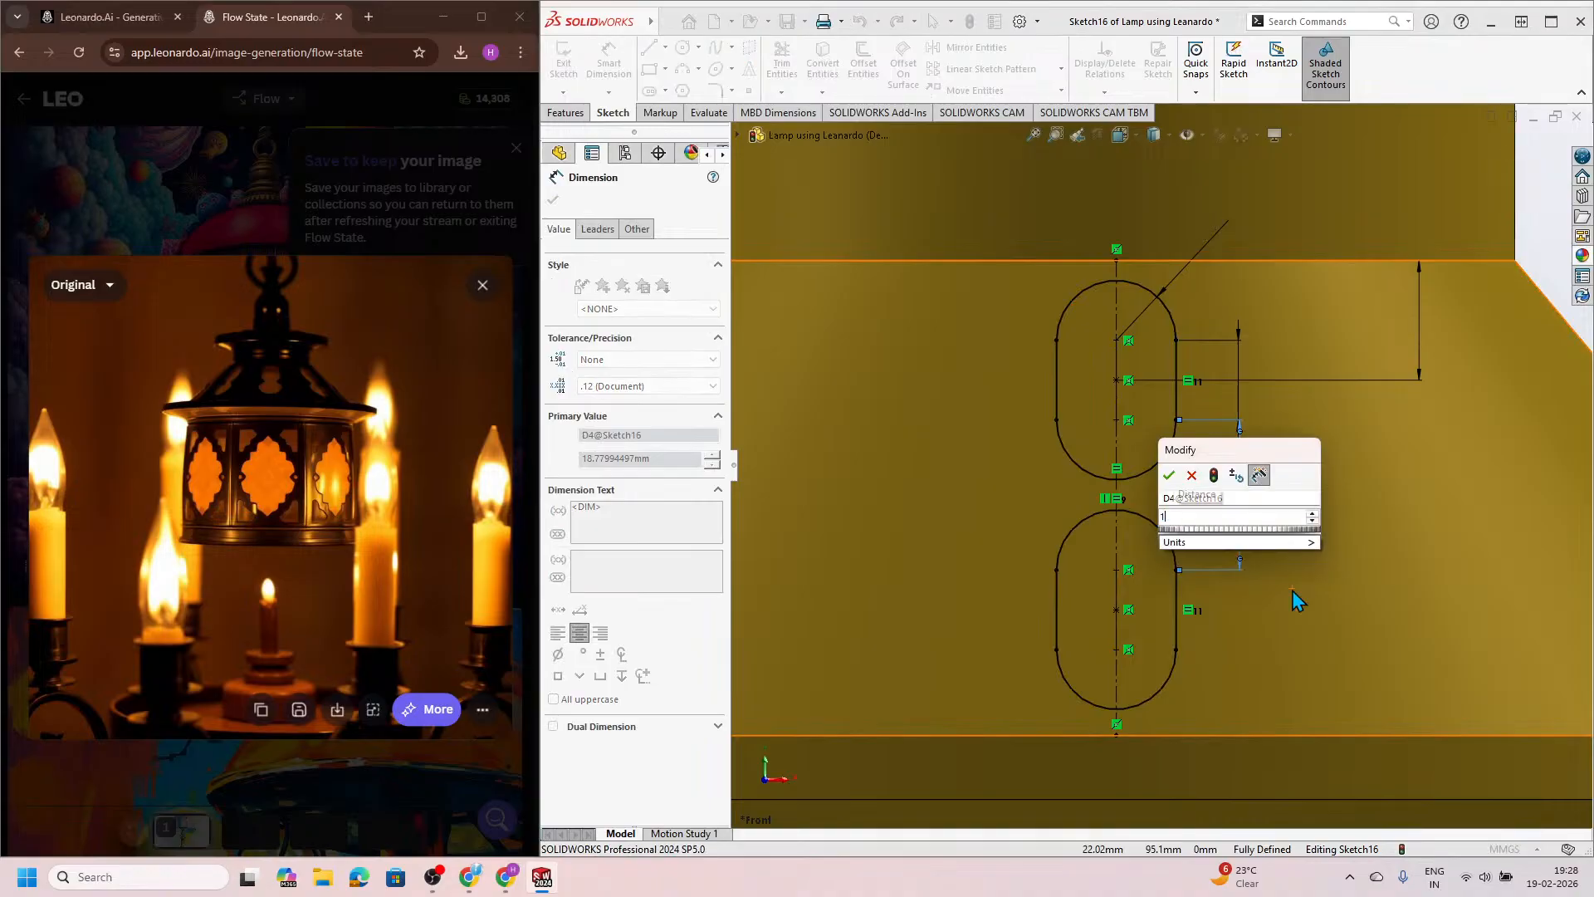
key("Return")
scroll(1262, 581, "down", 3)
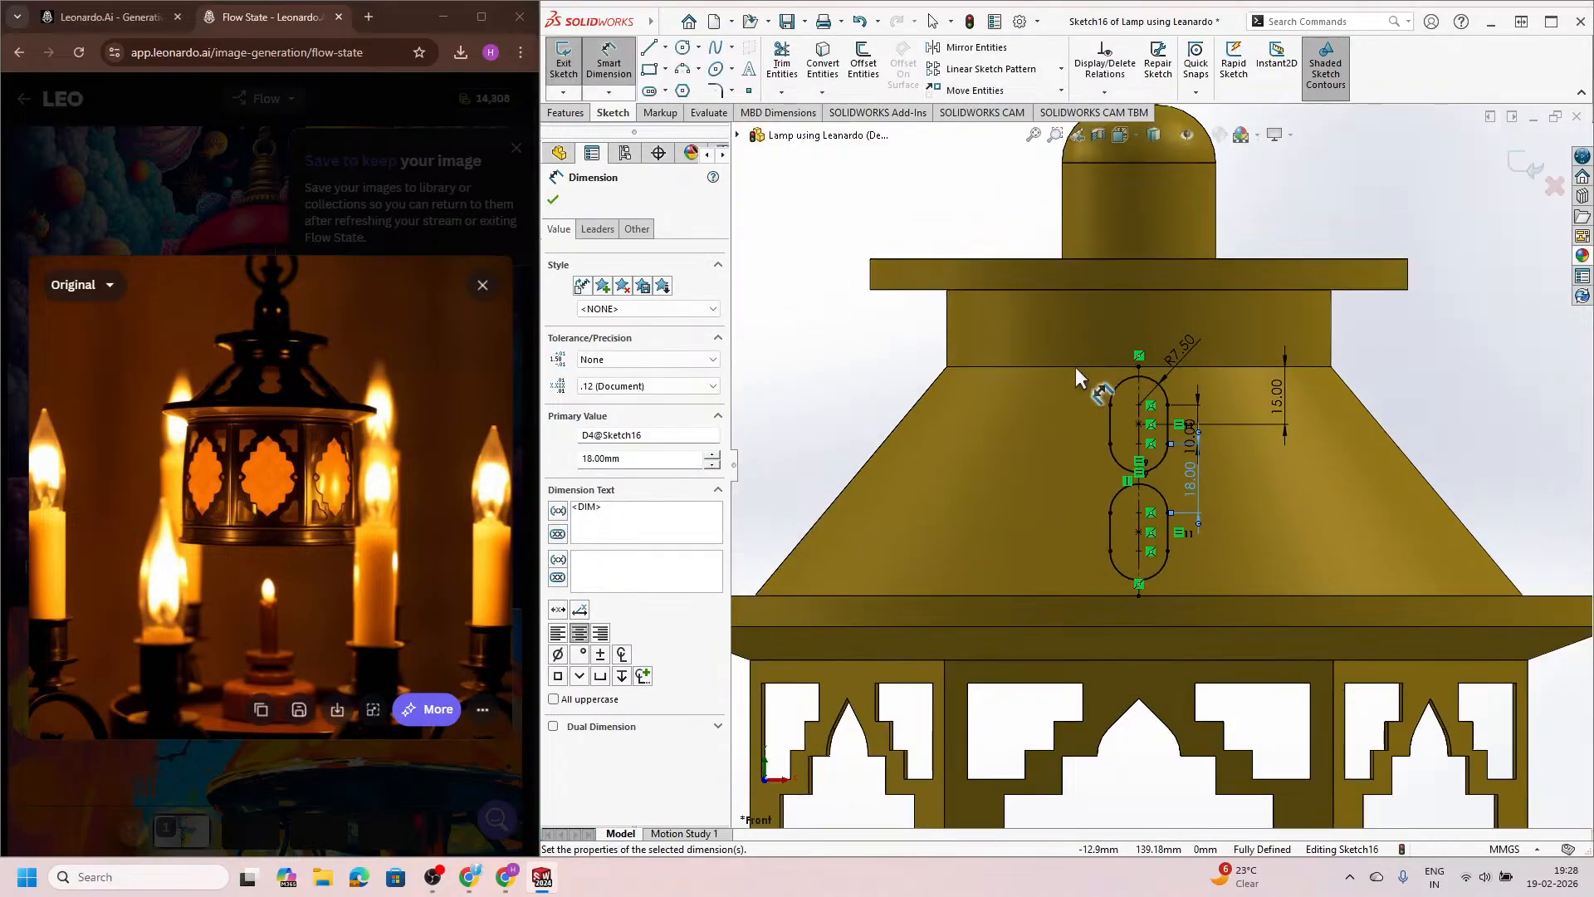
scroll(1204, 378, "up", 3)
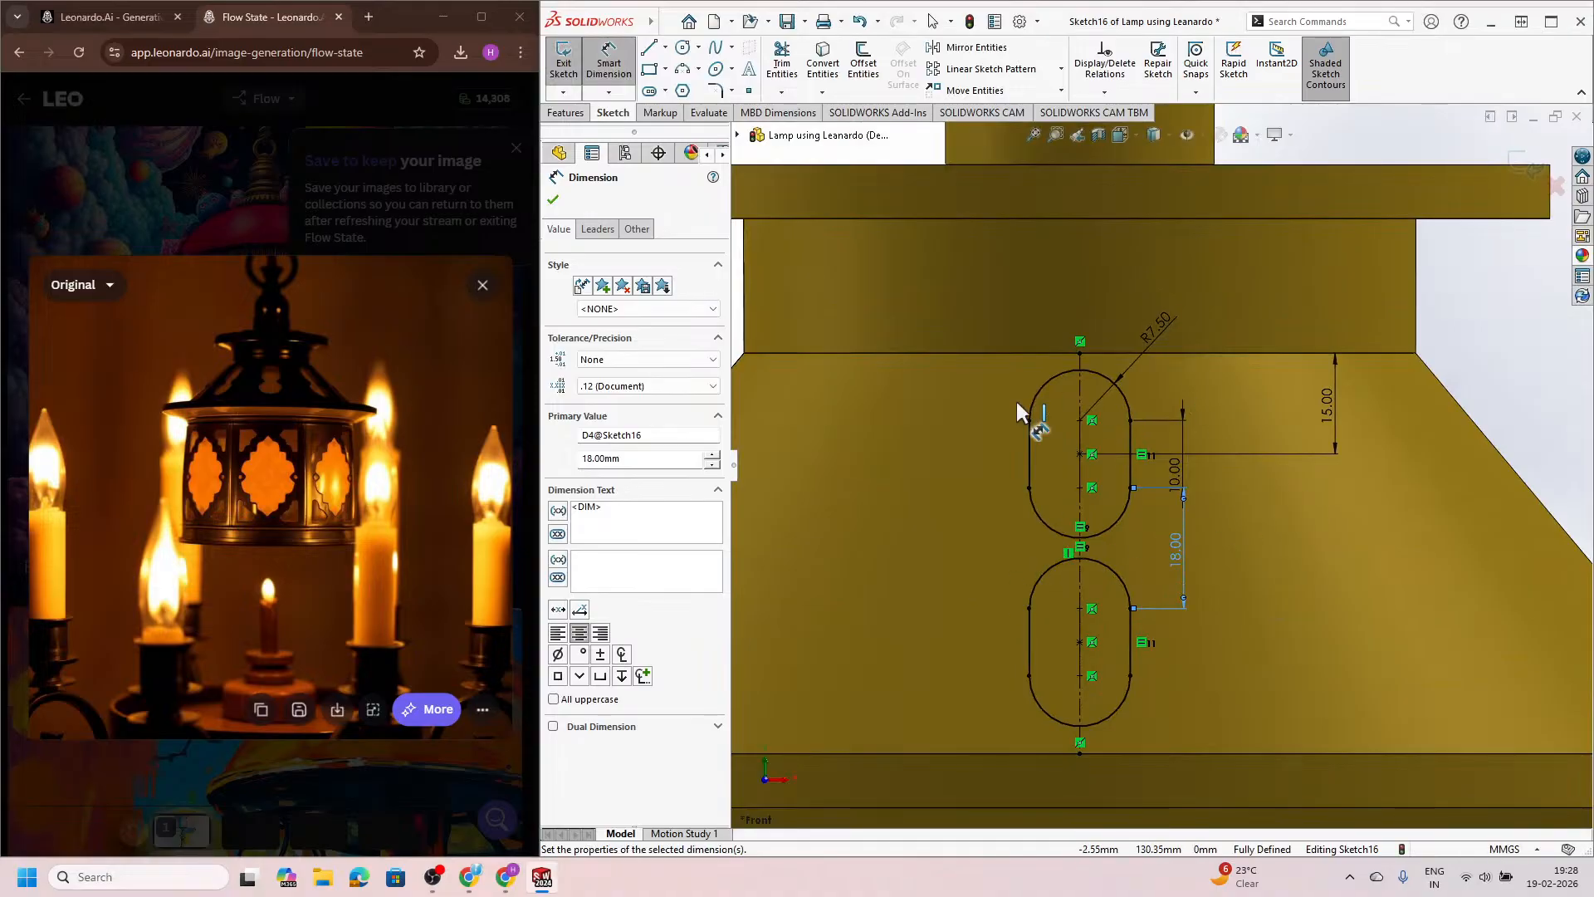
scroll(1134, 554, "down", 2)
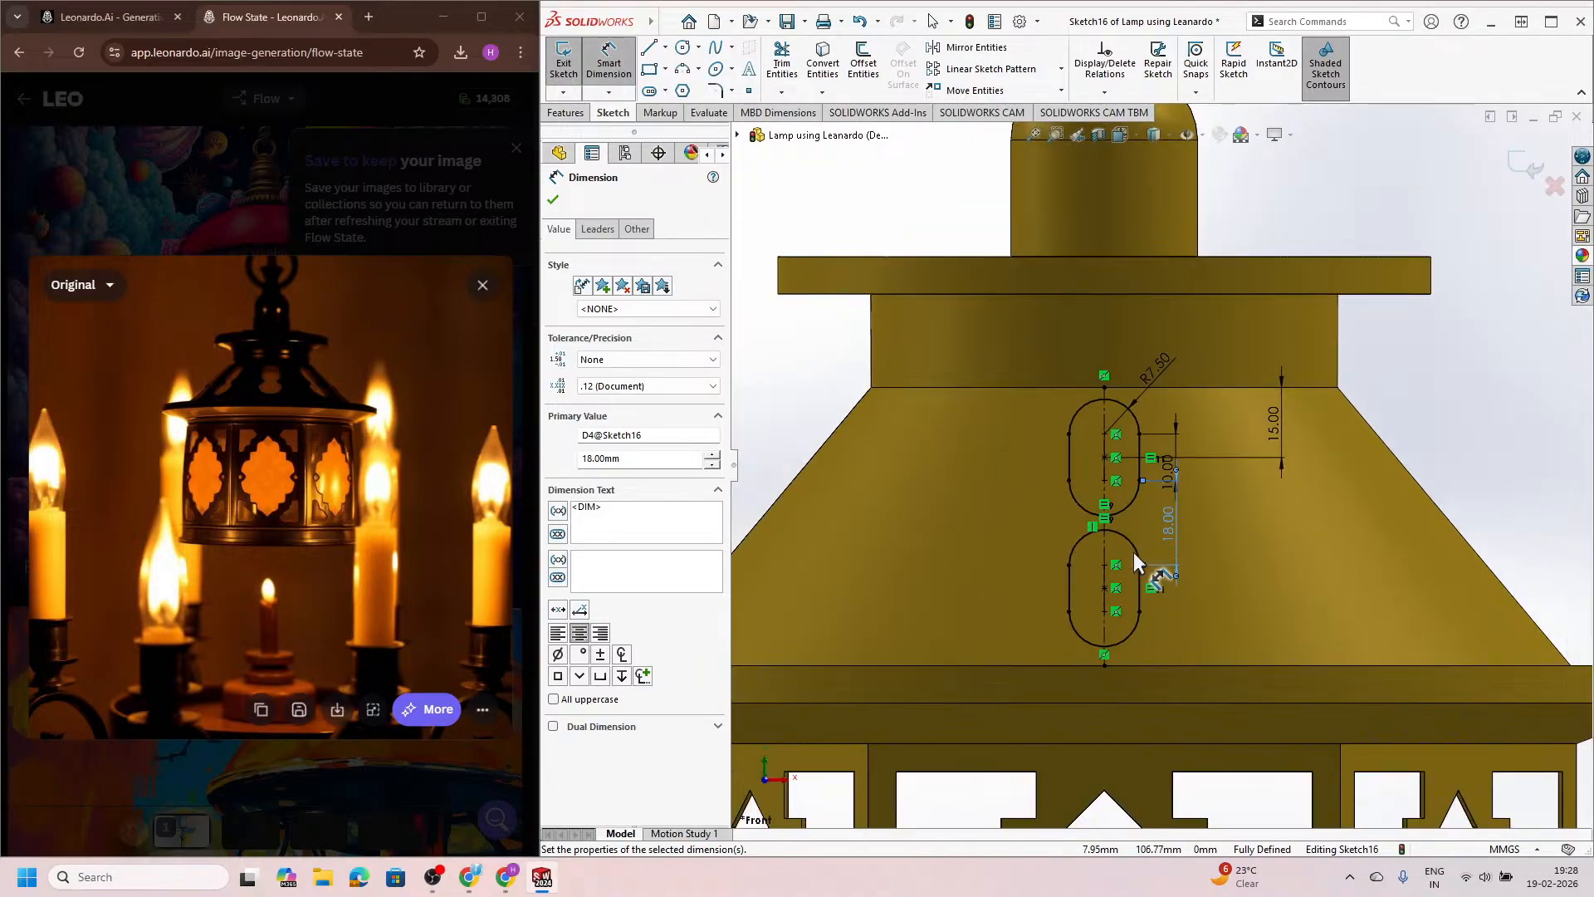
Step: Exit the sketch and cut both slots through the conical roof using an Extruded Cut with the Up To Next end condition
left_click(1528, 166)
scroll(1182, 483, "down", 5)
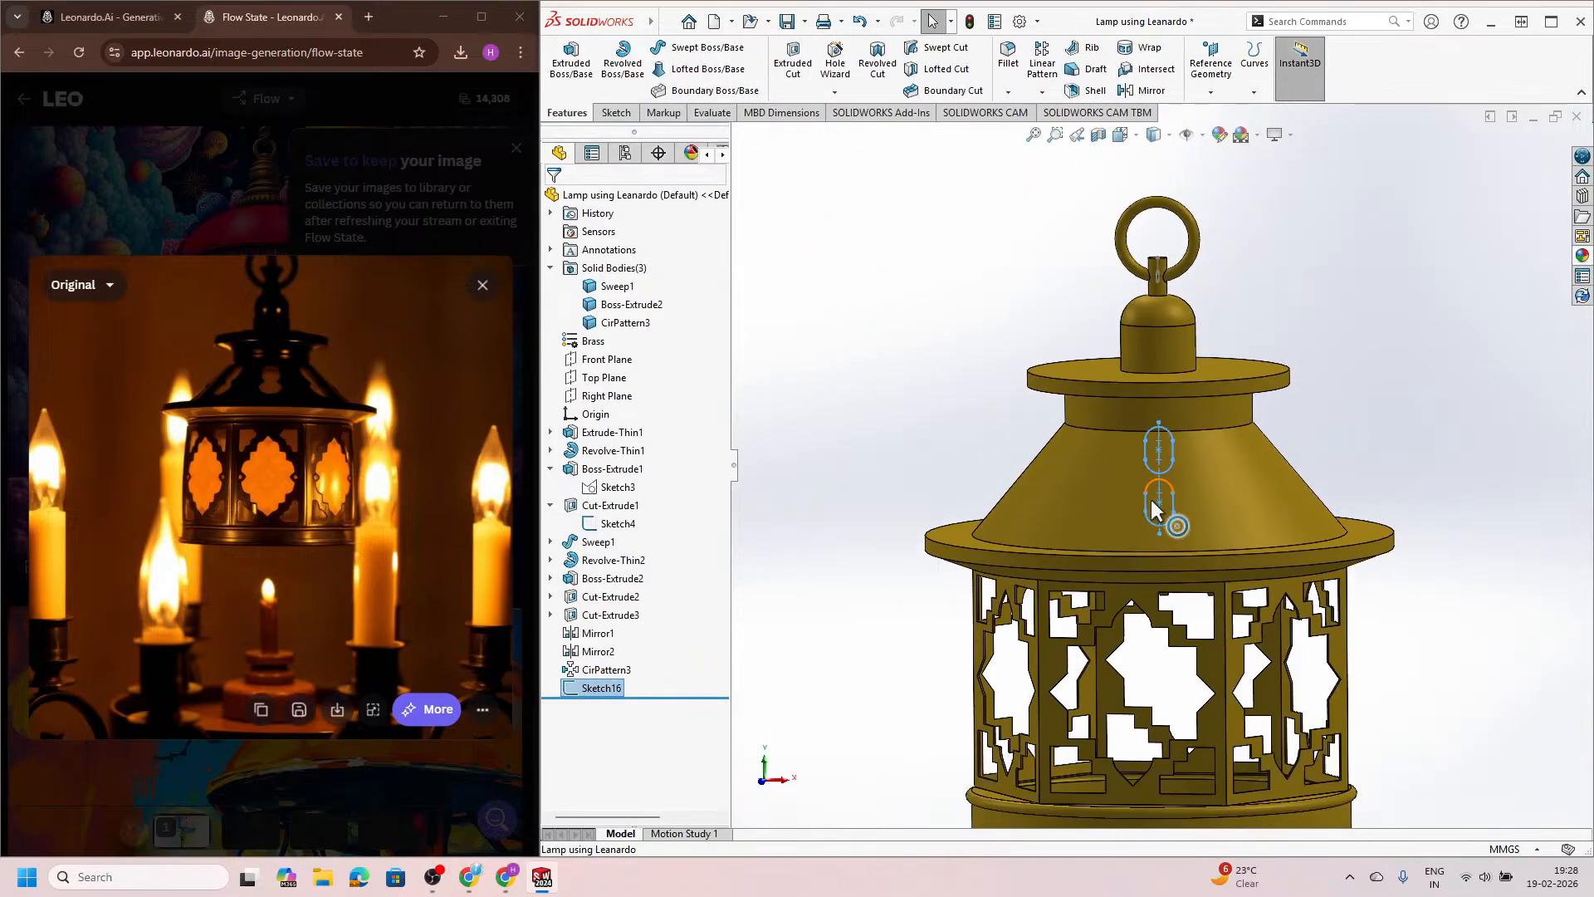
left_click(793, 62)
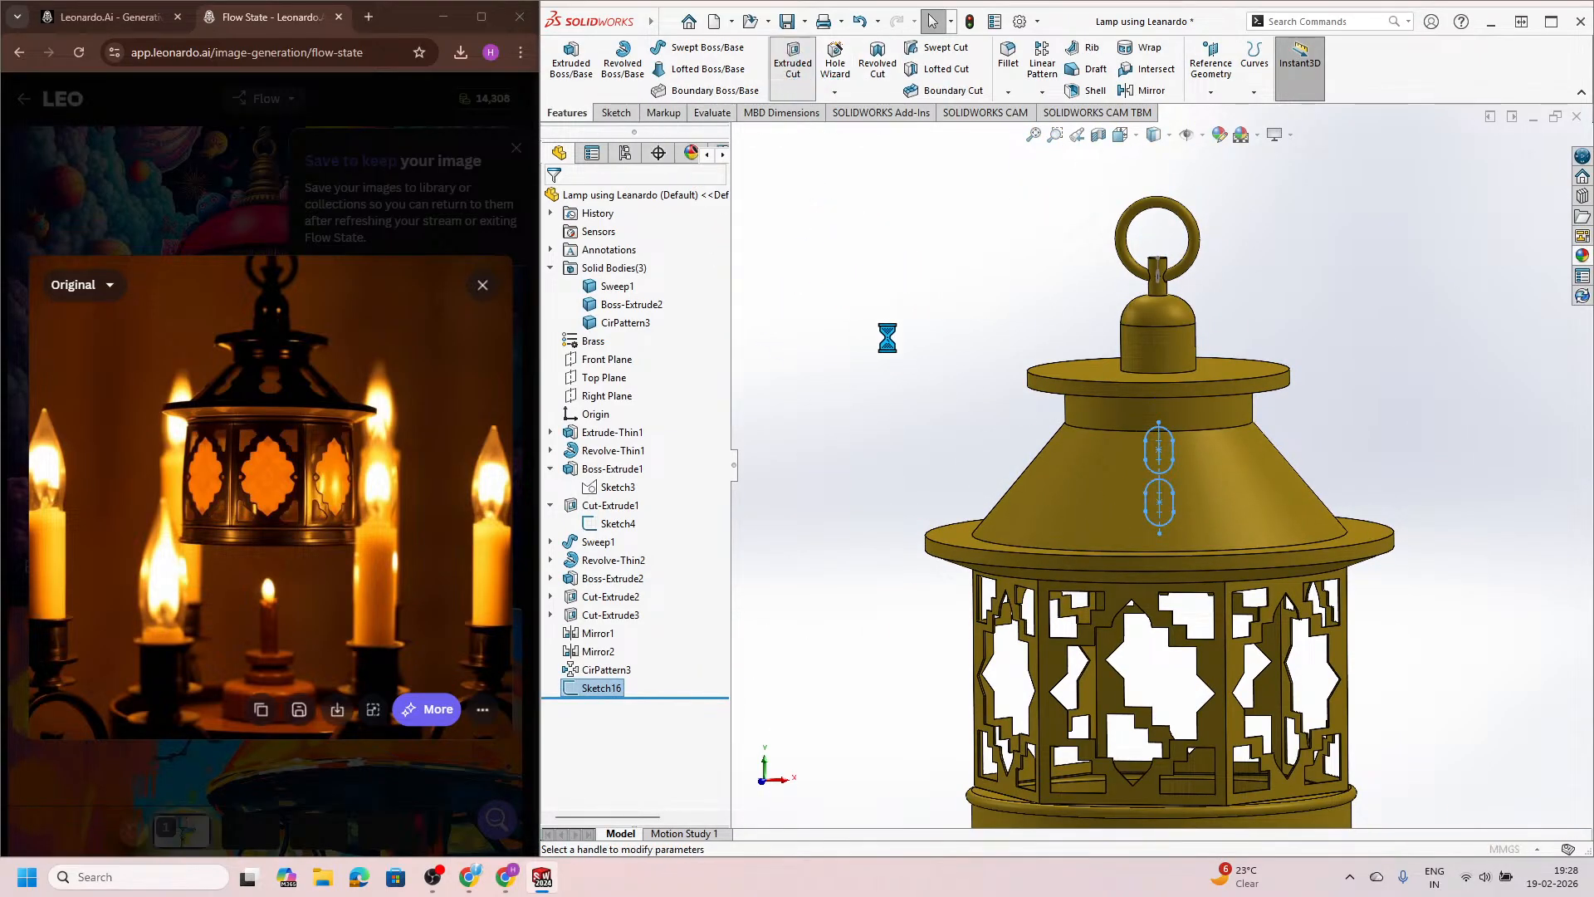
middle_click_drag(947, 388, 769, 441)
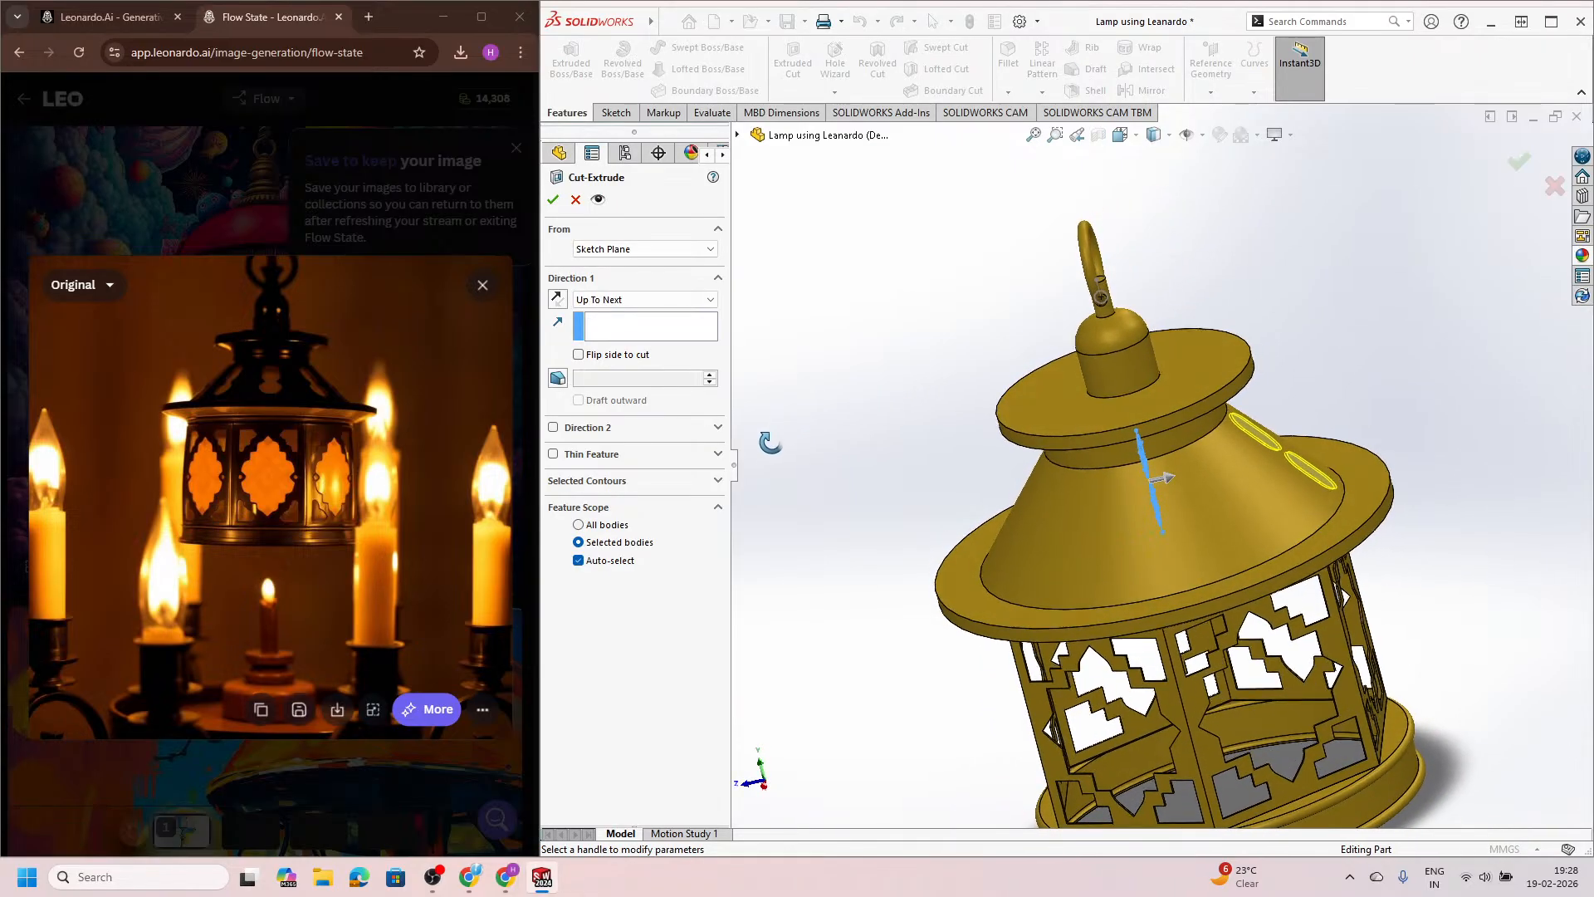
left_click(553, 200)
mouse_move(1187, 528)
middle_mouse_down()
mouse_move(1109, 540)
mouse_move(1089, 630)
mouse_move(1086, 534)
mouse_move(918, 576)
mouse_move(904, 612)
middle_mouse_up()
left_click(938, 591)
scroll(1169, 495, "down", 2)
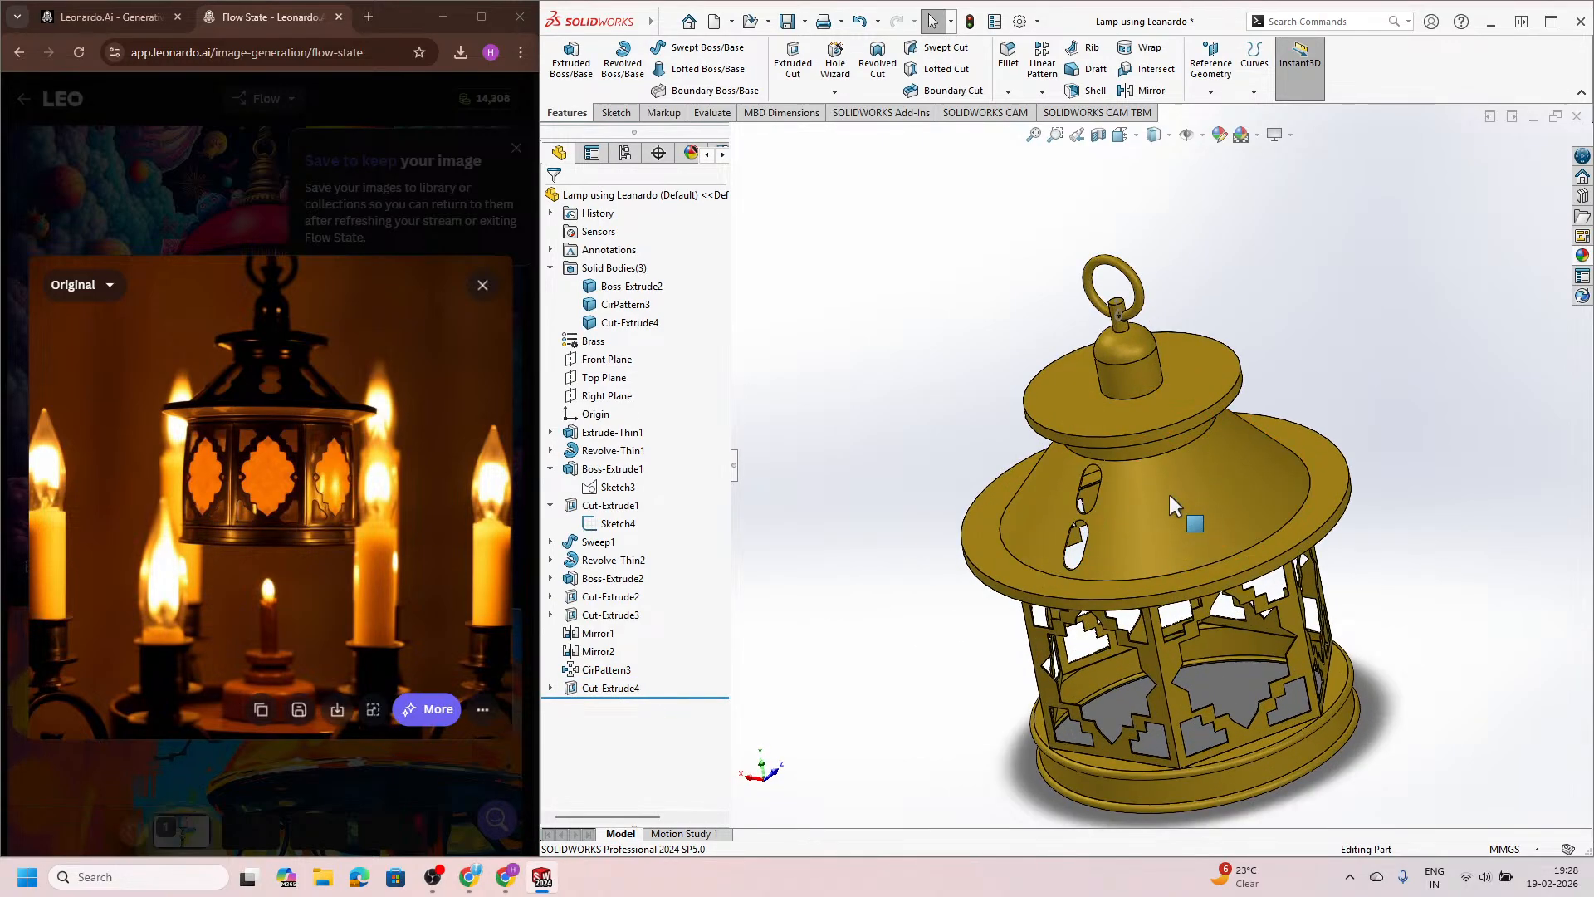
middle_click_drag(1169, 494, 1201, 490)
middle_click_drag(1104, 533, 1249, 515)
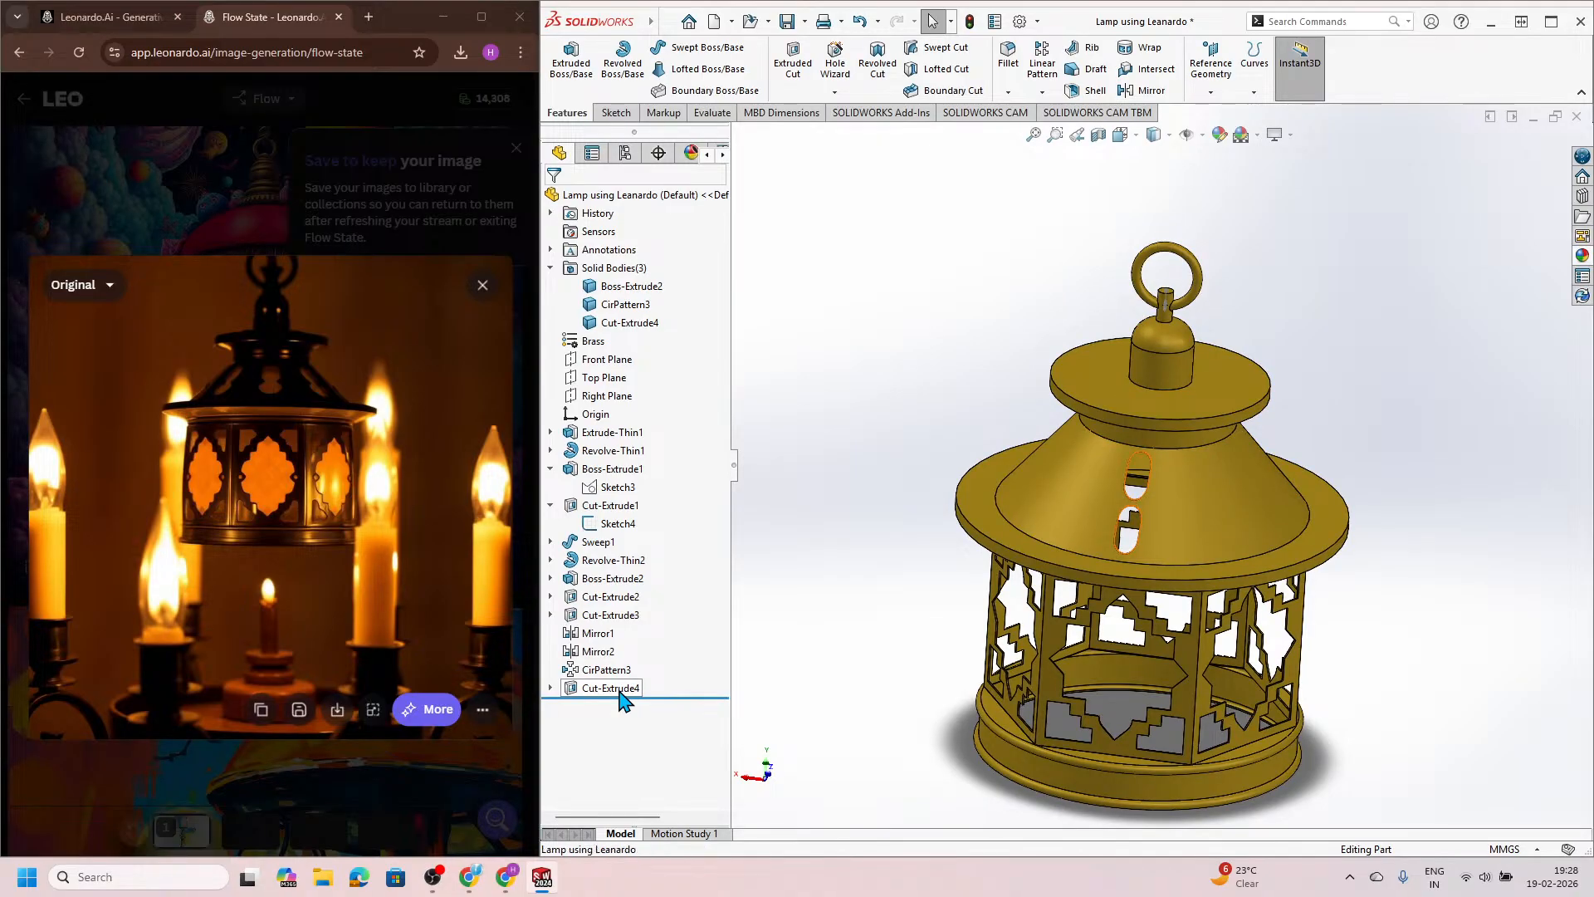
Step: Reorder the roof slot cut ahead of the circular pattern CirPattern3 and add Cut-Extrude4 to that pattern's features
left_click_drag(619, 693, 613, 660)
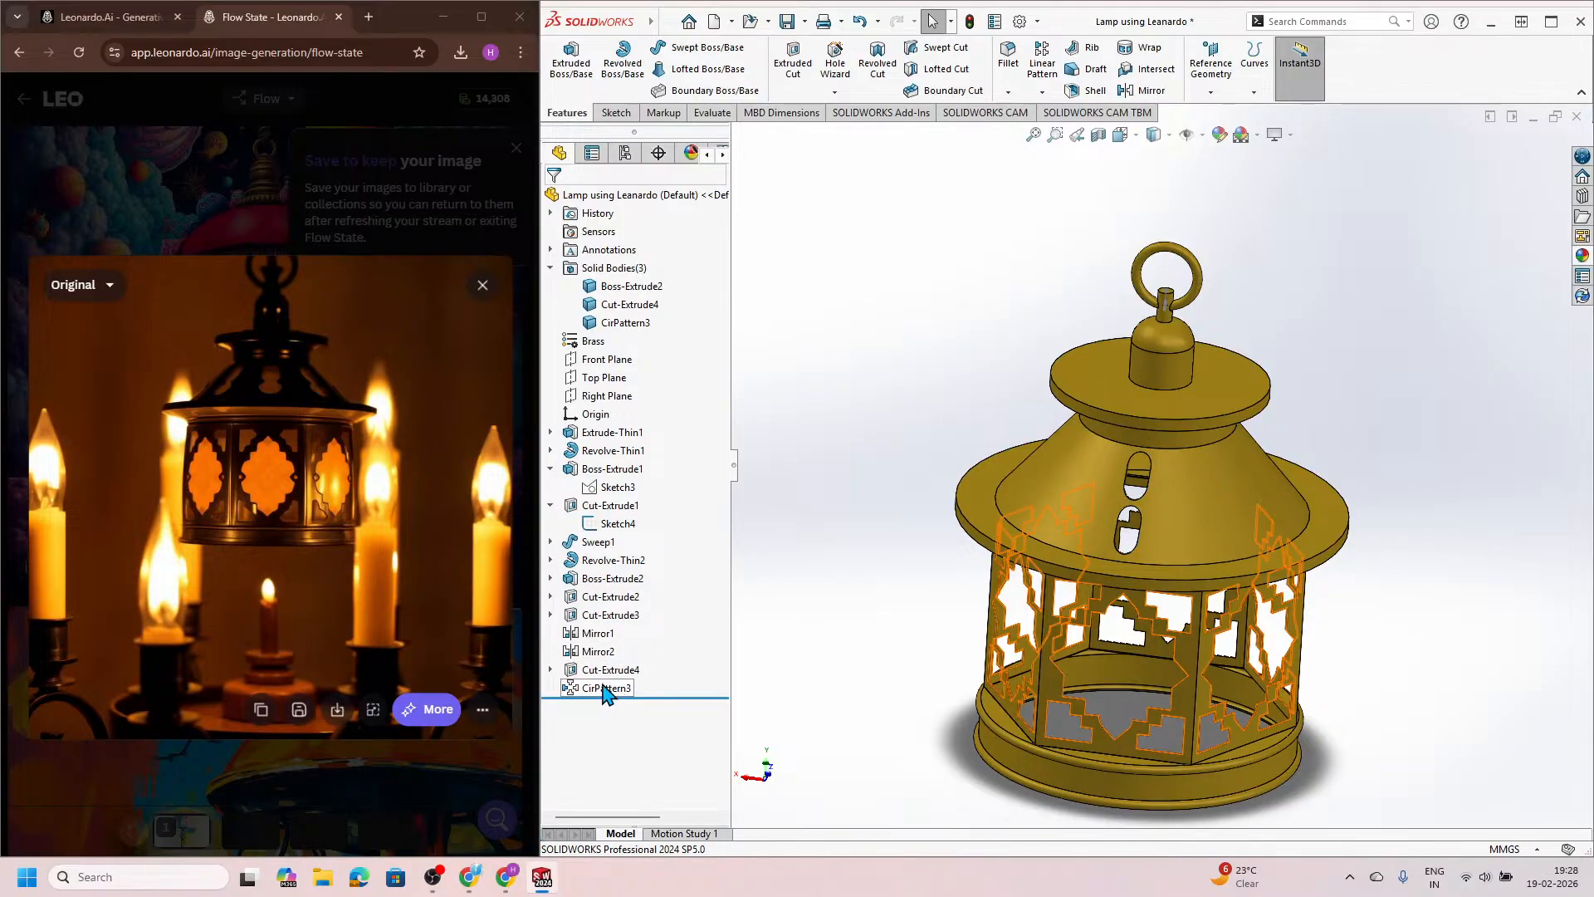
left_click(604, 689)
left_click(618, 637)
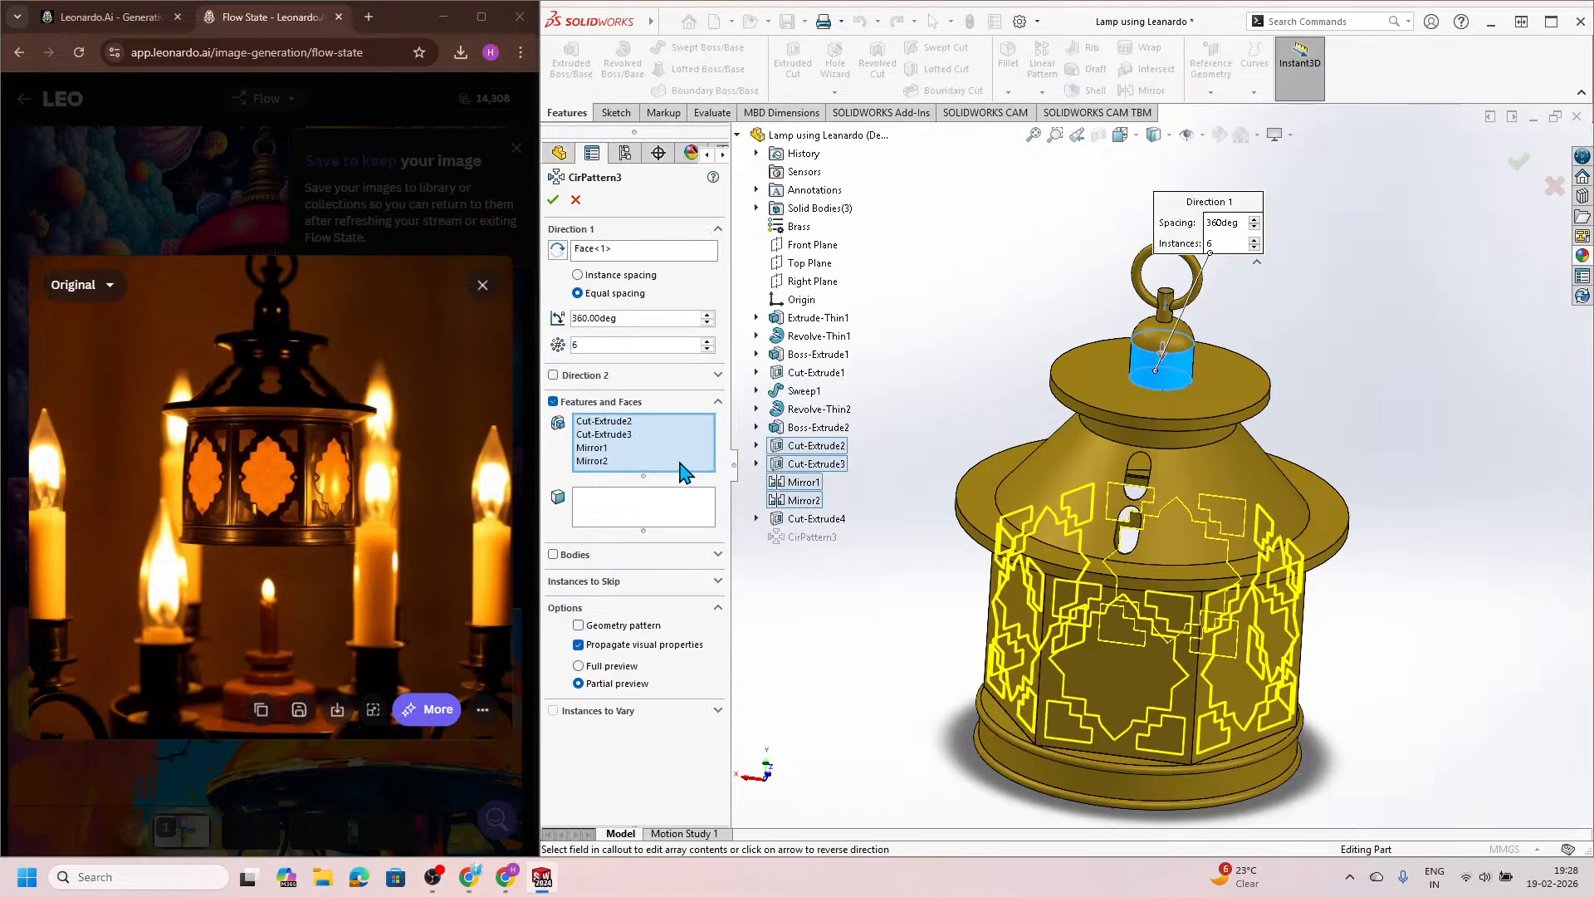
left_click(817, 518)
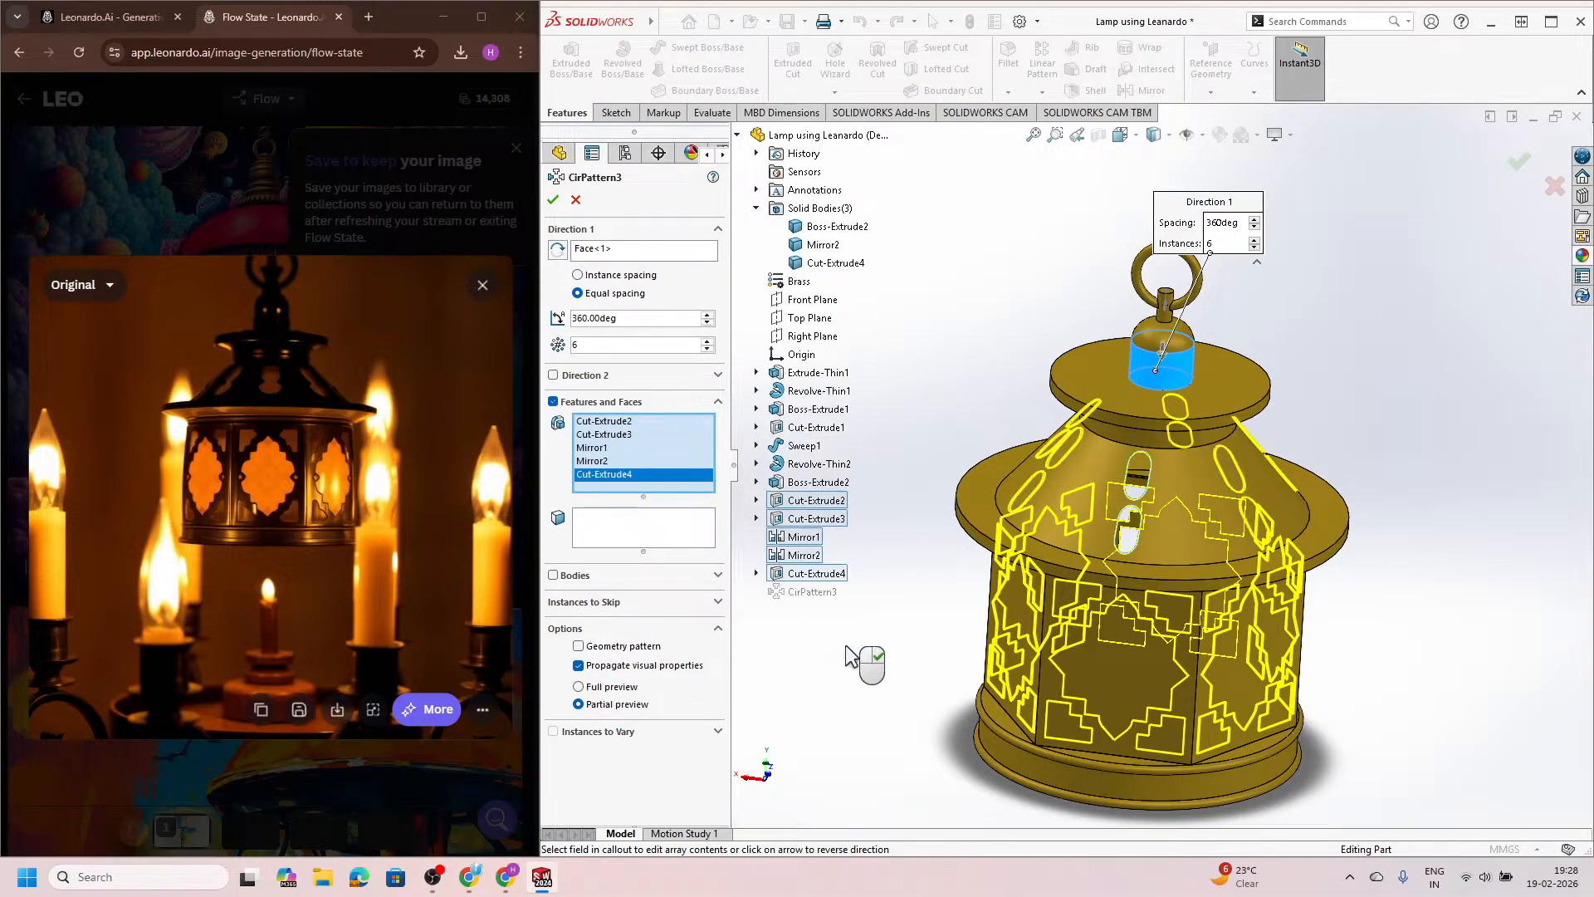
Step: Enable the Geometry pattern option for the six-instance circular pattern and apply it
left_click(553, 201)
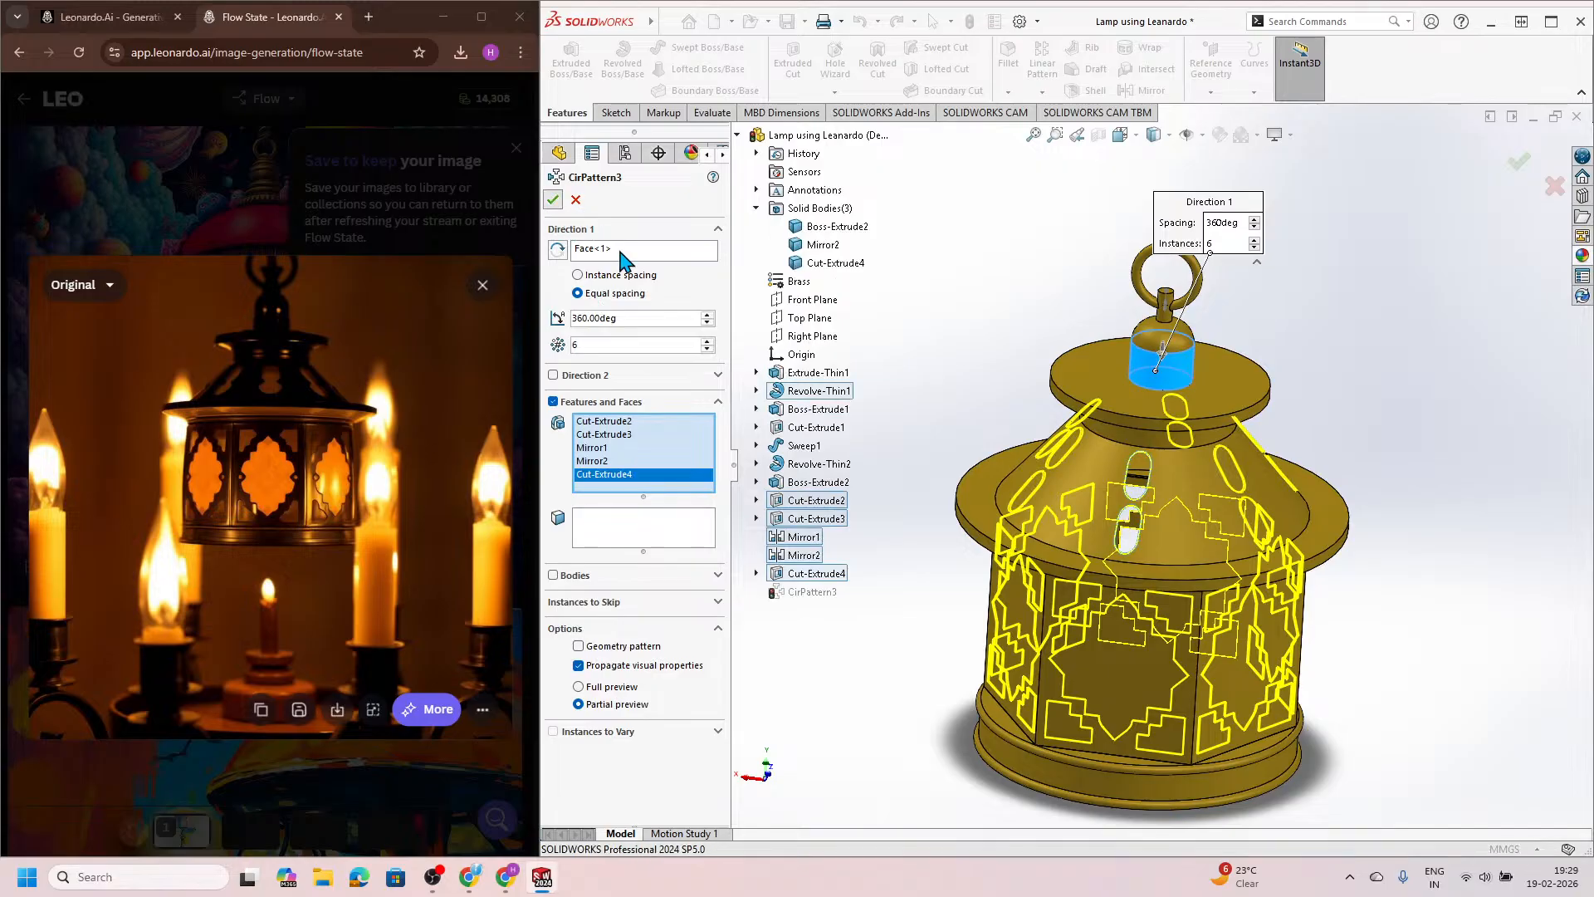
left_click(554, 201)
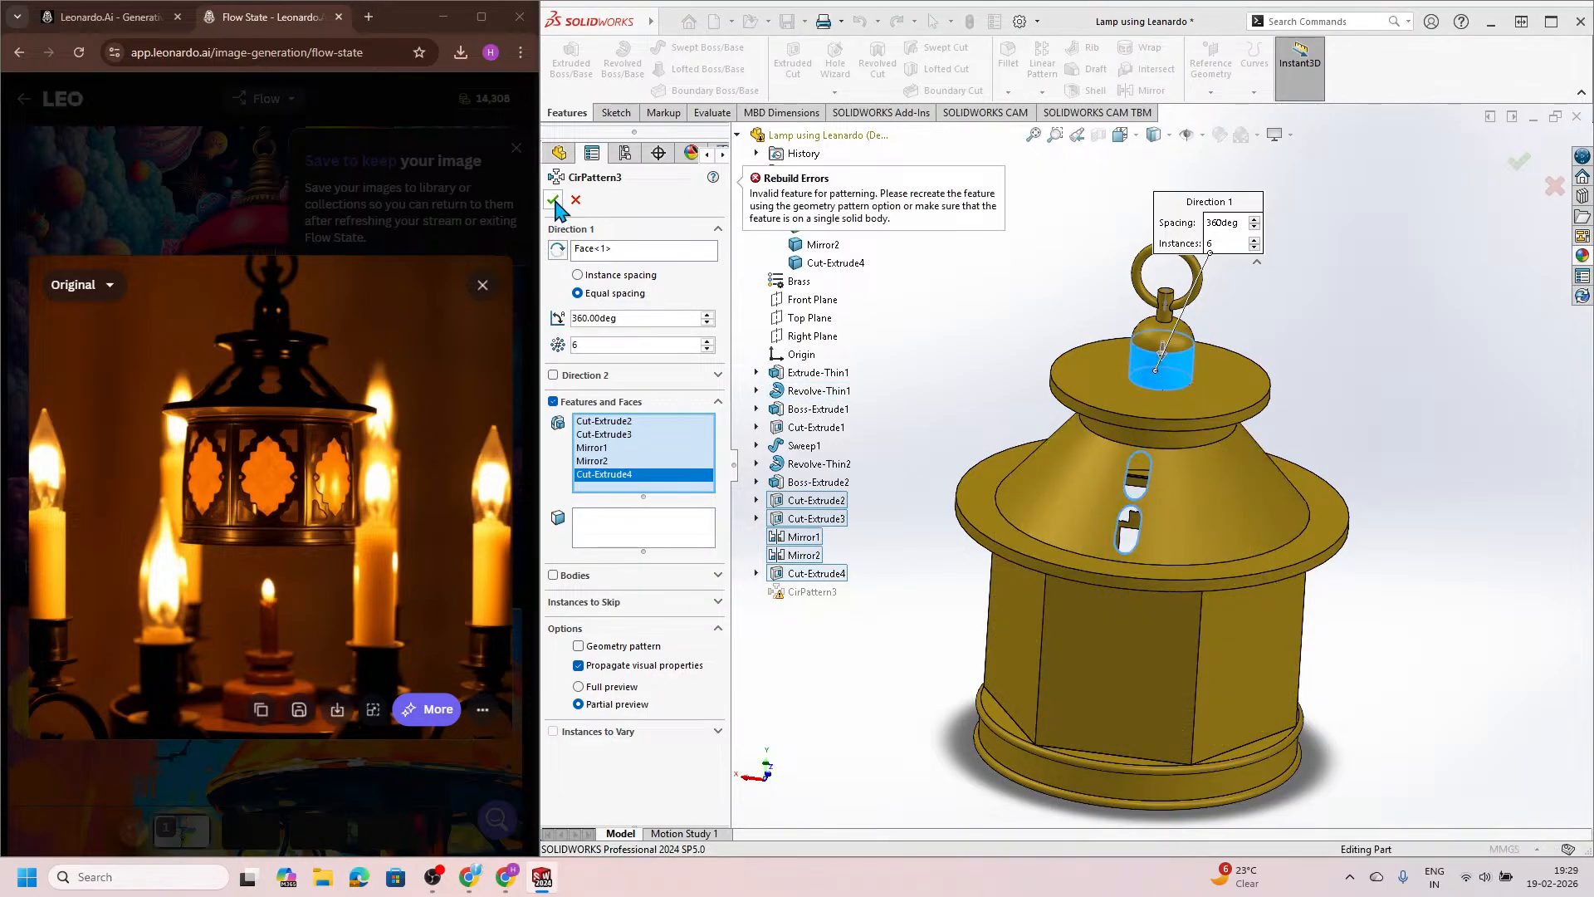
left_click(631, 643)
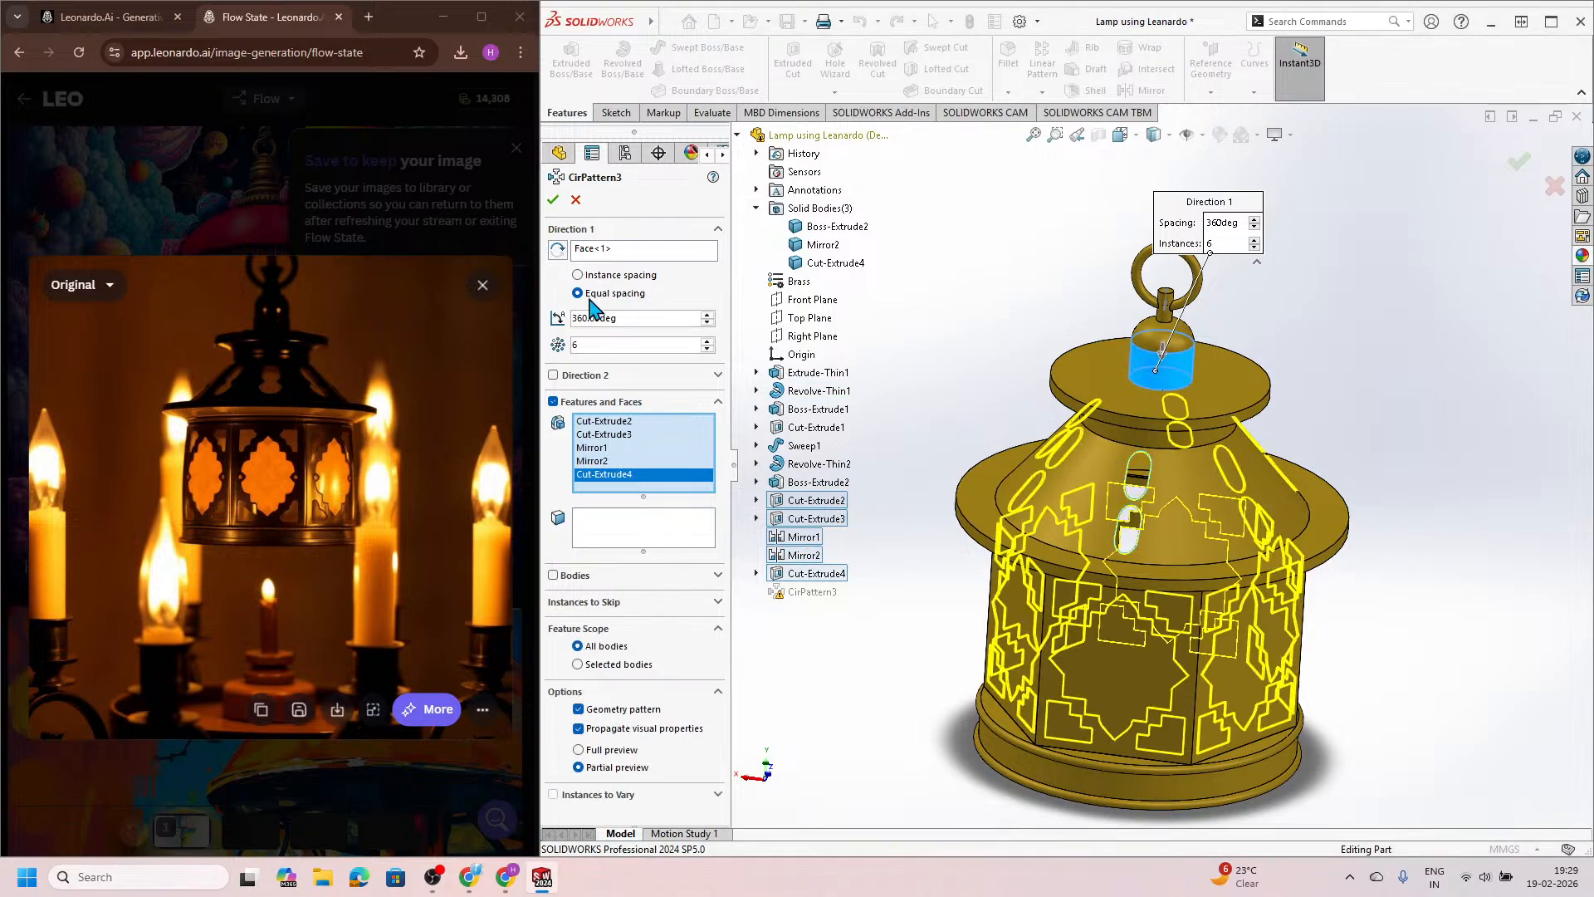
left_click(554, 202)
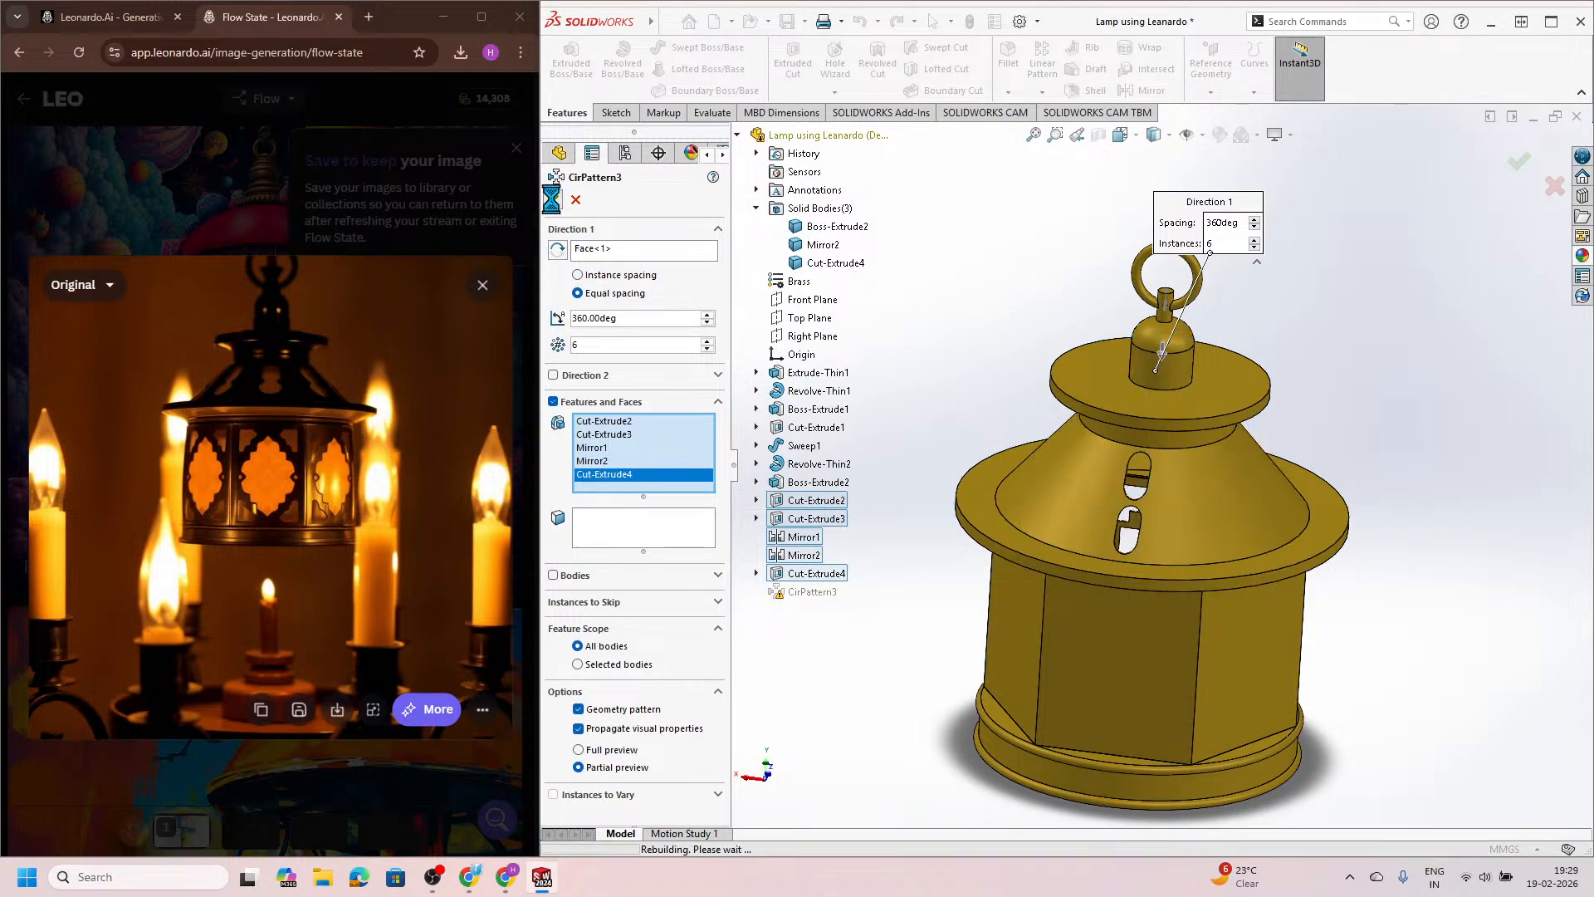
Step: Try to apply CirPattern3 with the Geometry pattern option turned off, and discard the edit
left_click(629, 711)
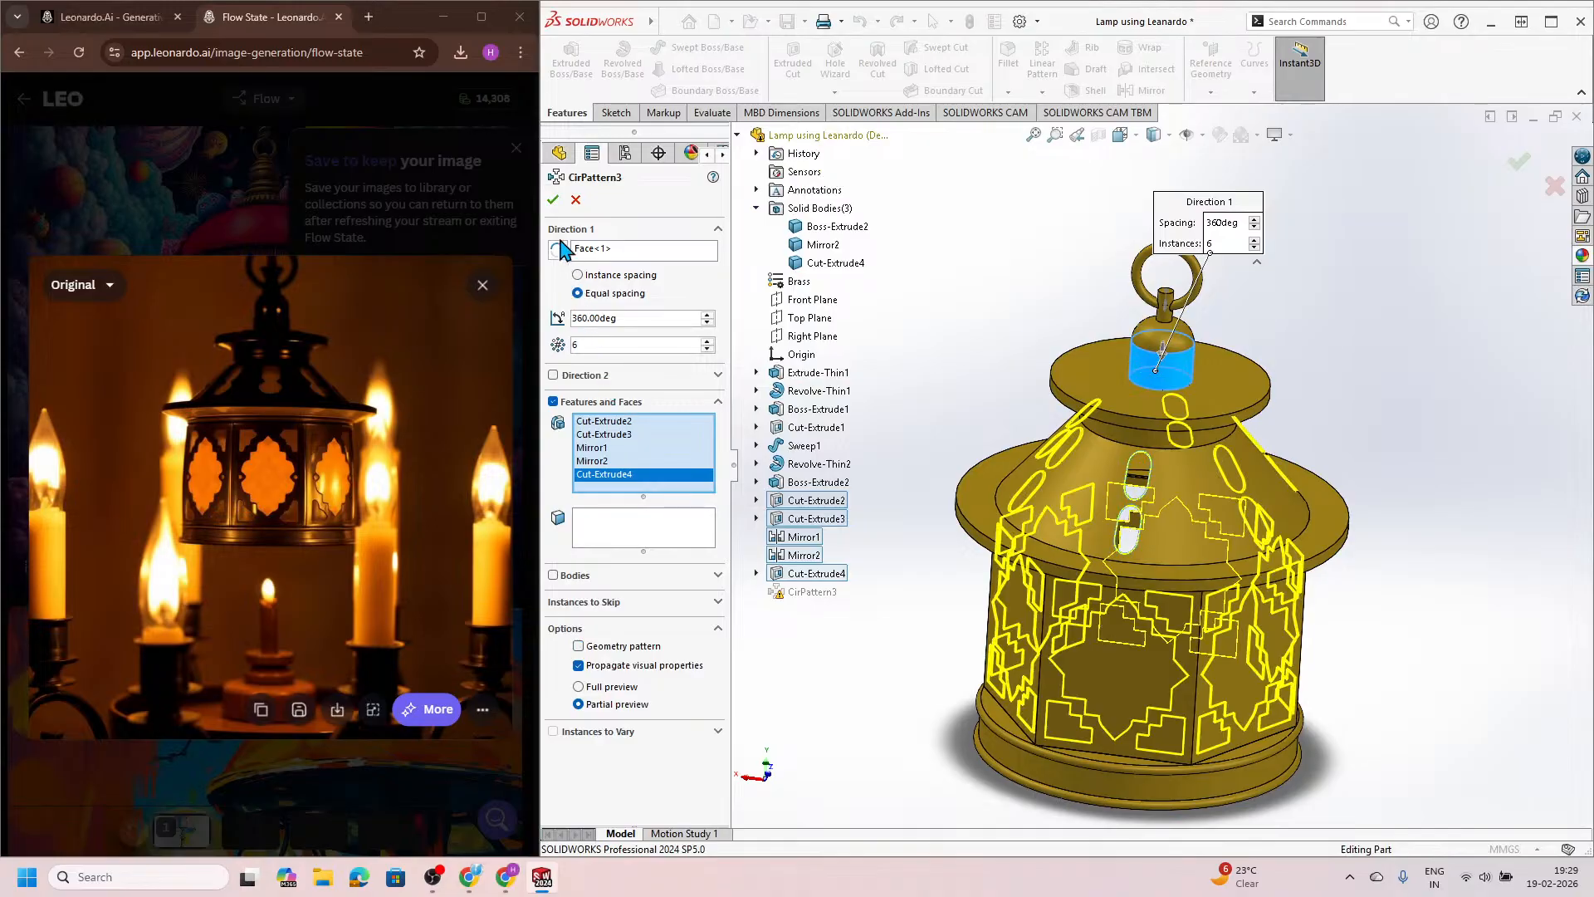
left_click(554, 201)
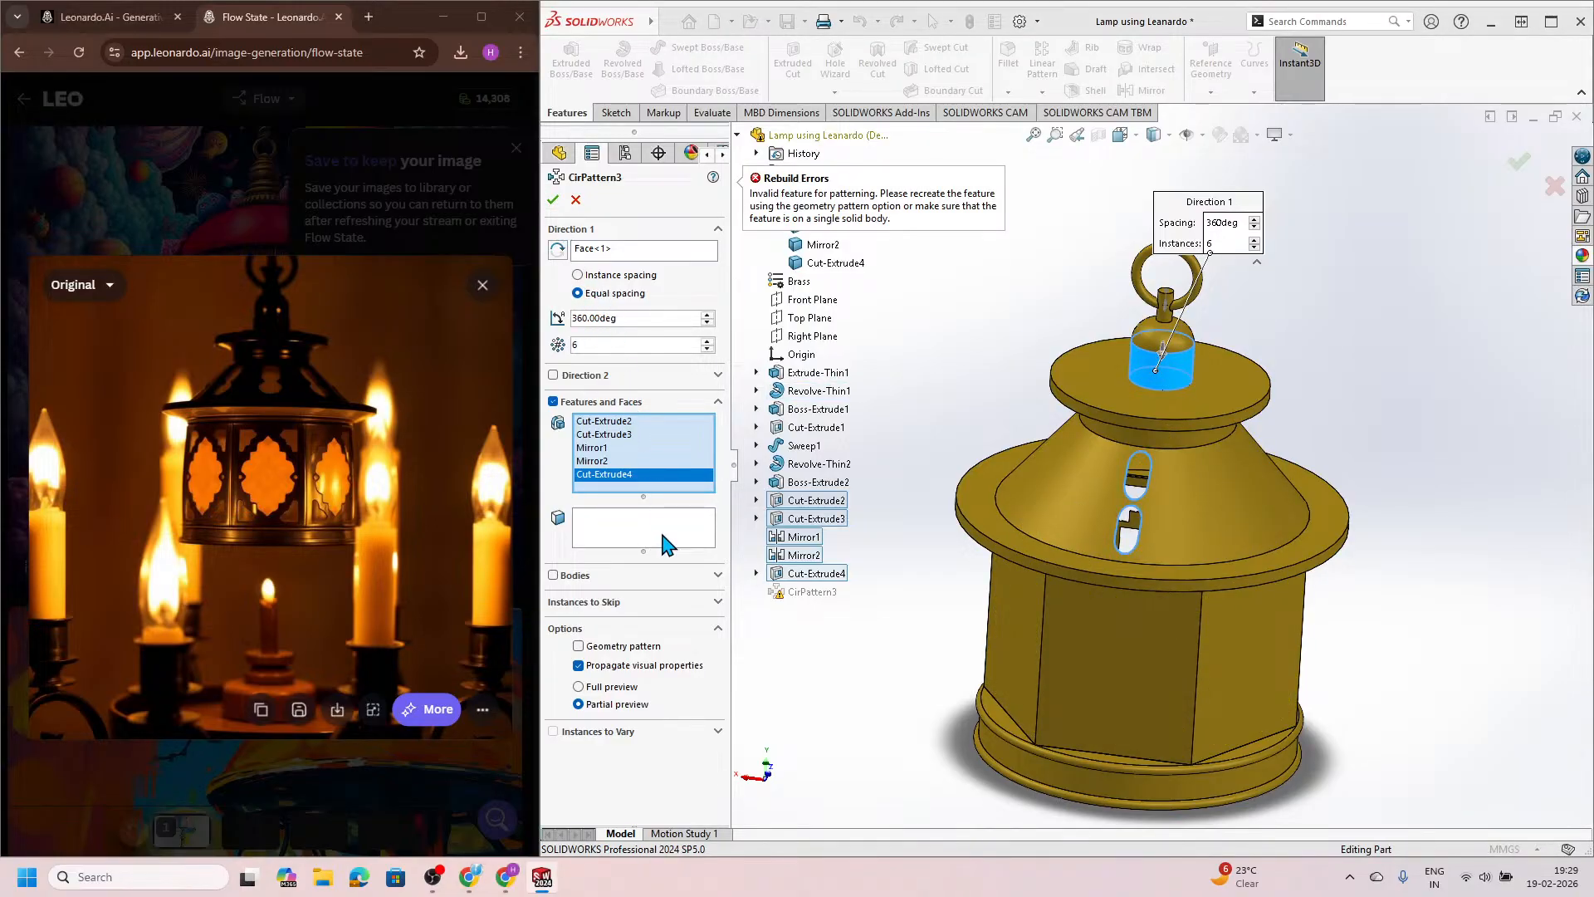
left_click(580, 201)
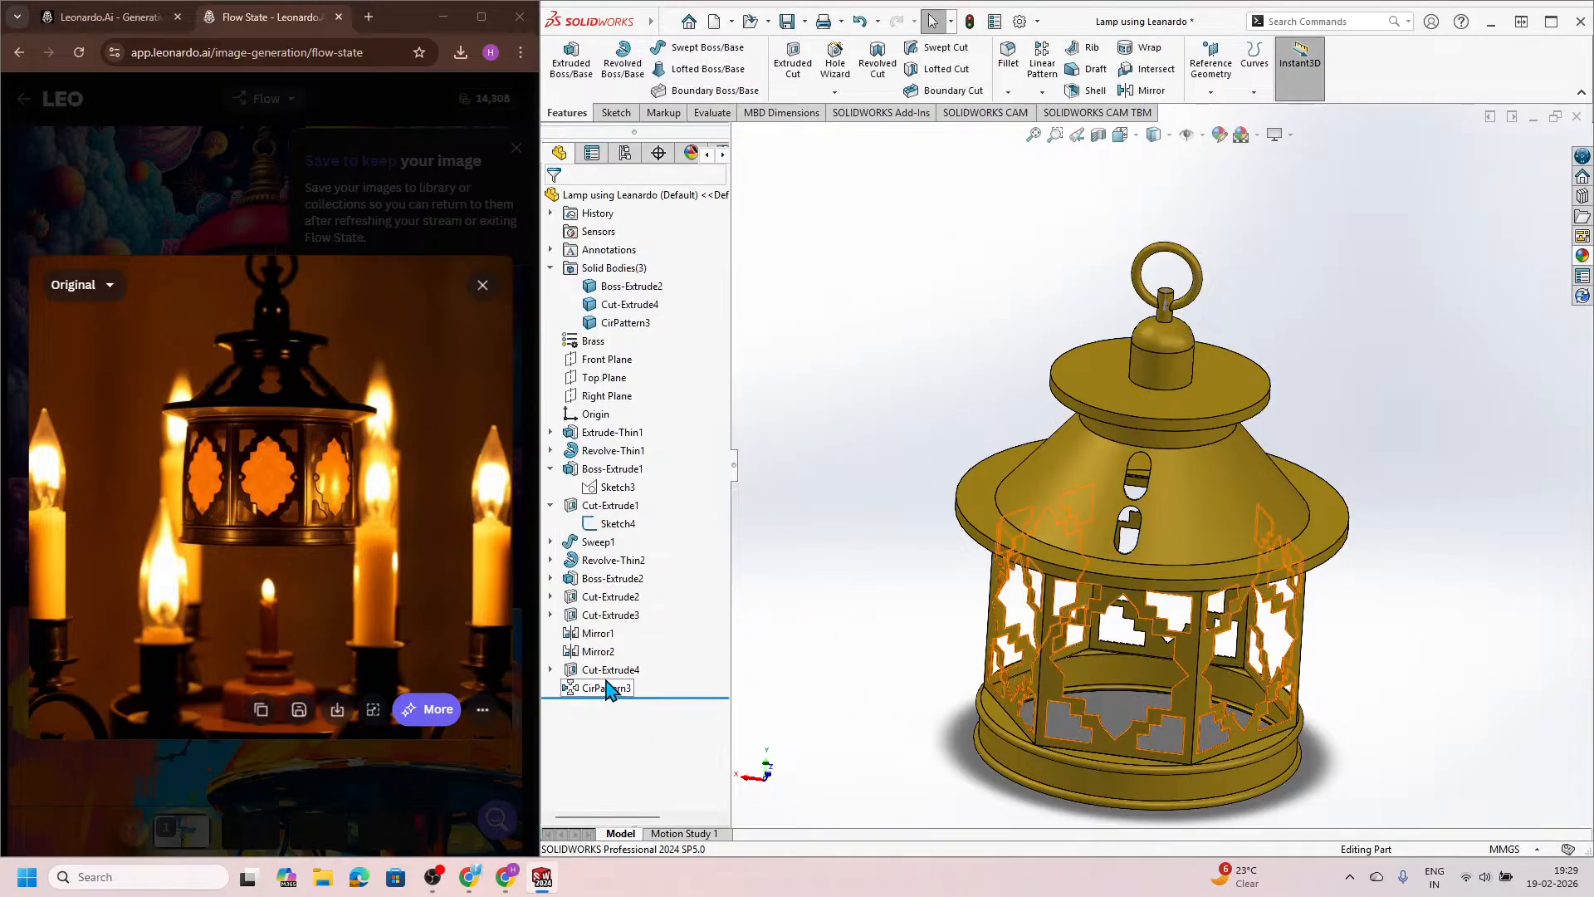
Step: Circular-pattern the roof slot cut Cut-Extrude4 around the upper disc's rim face with six equally spaced instances over 360 degrees
left_click(611, 669)
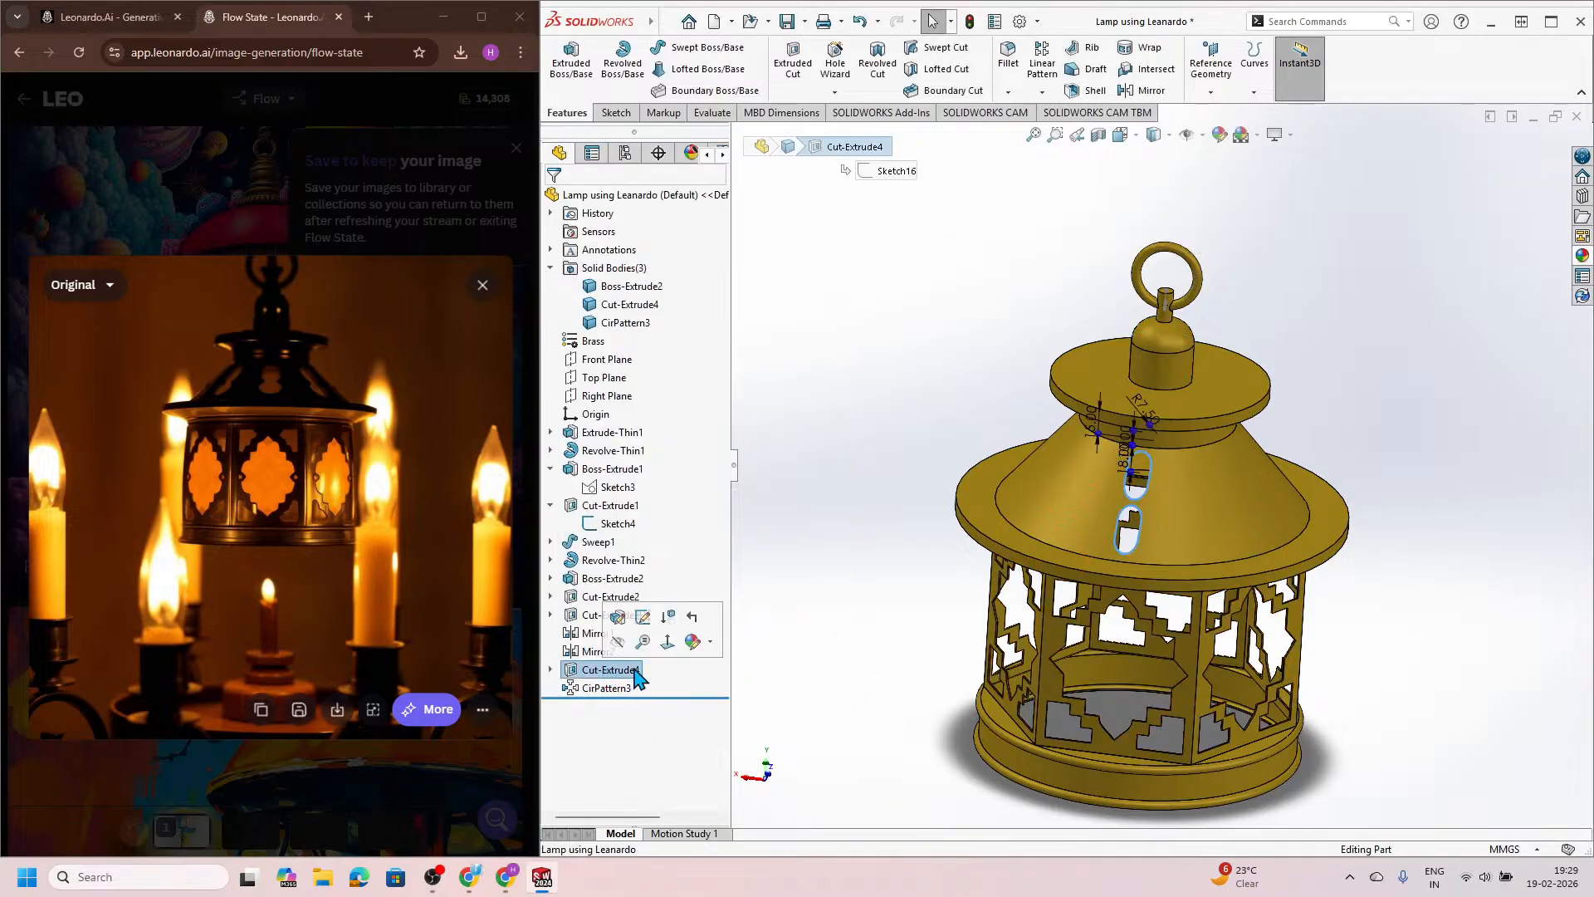
left_click(1042, 91)
left_click(1073, 138)
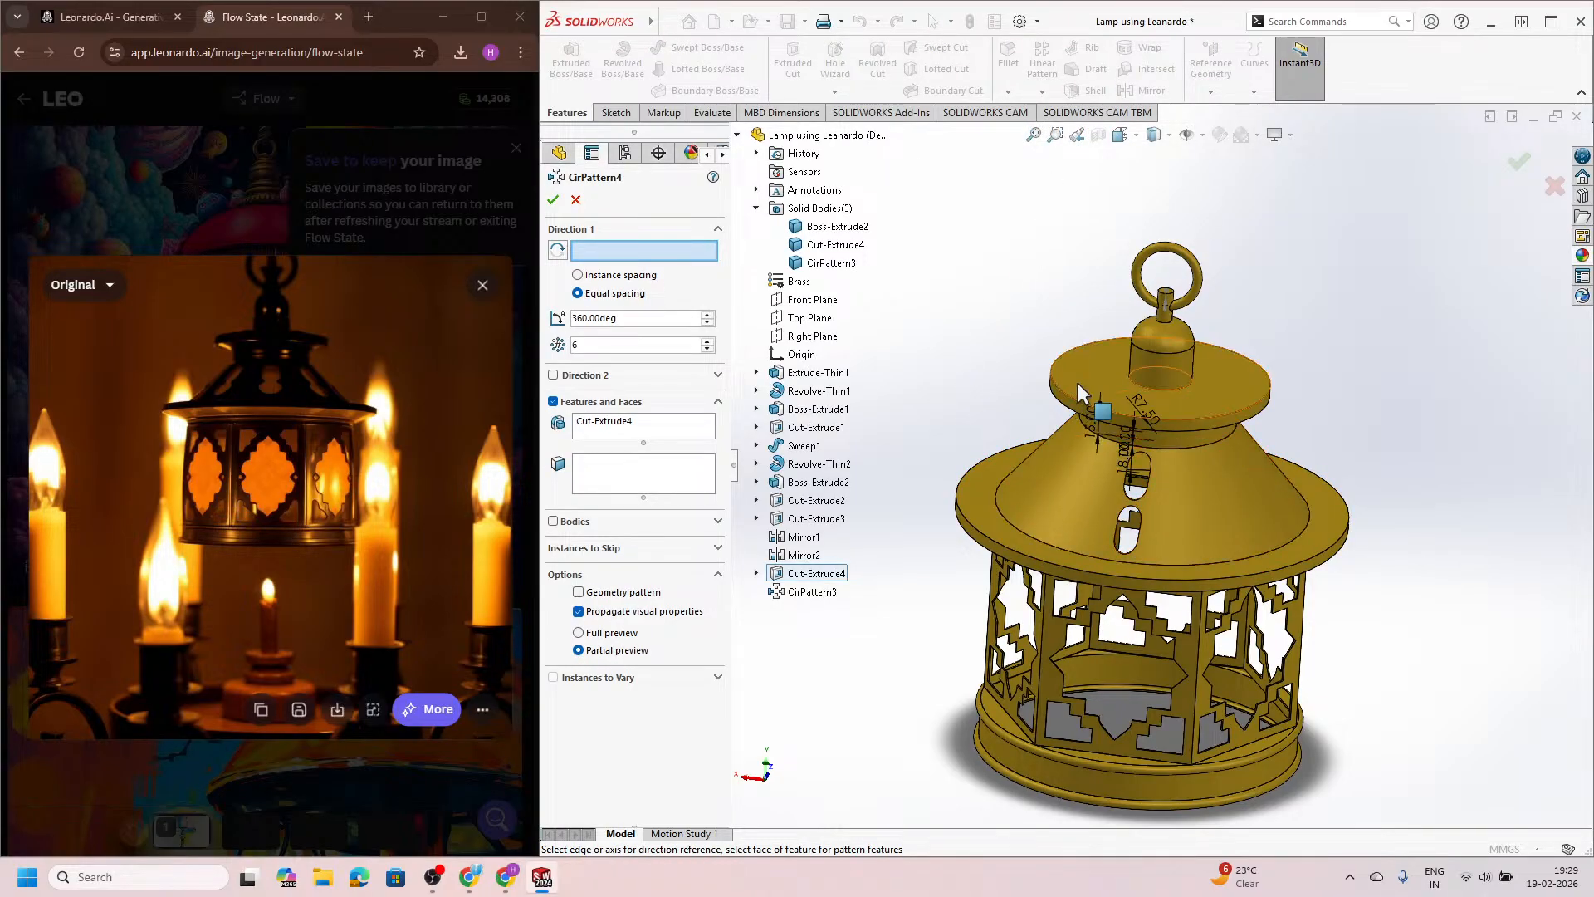
scroll(1078, 382, "down", 3)
left_click(1071, 423)
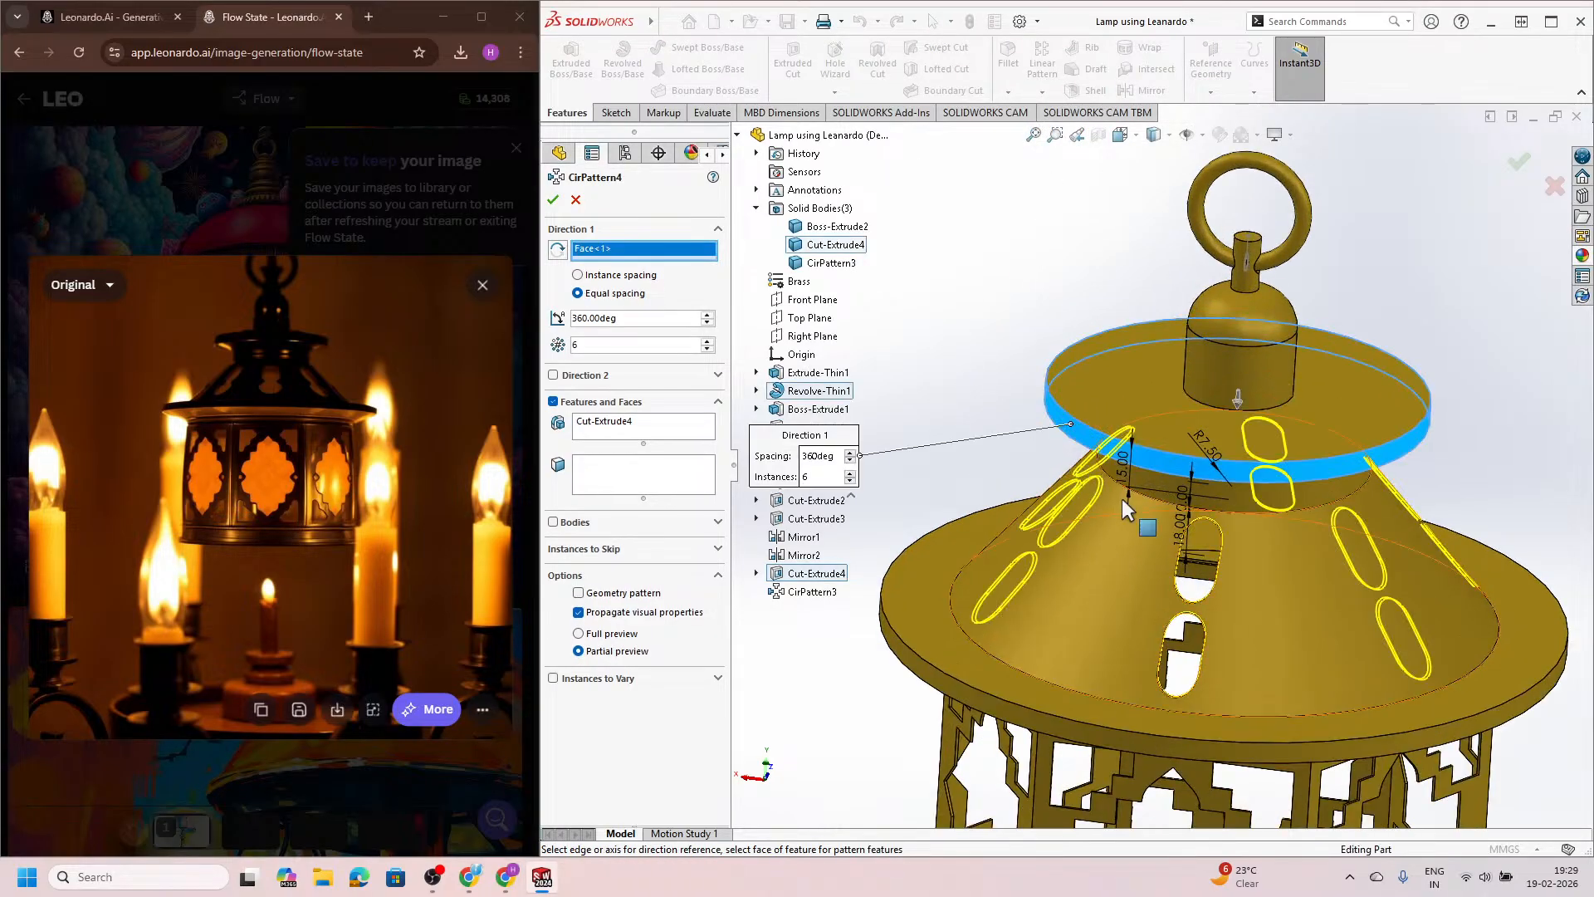
left_click(552, 199)
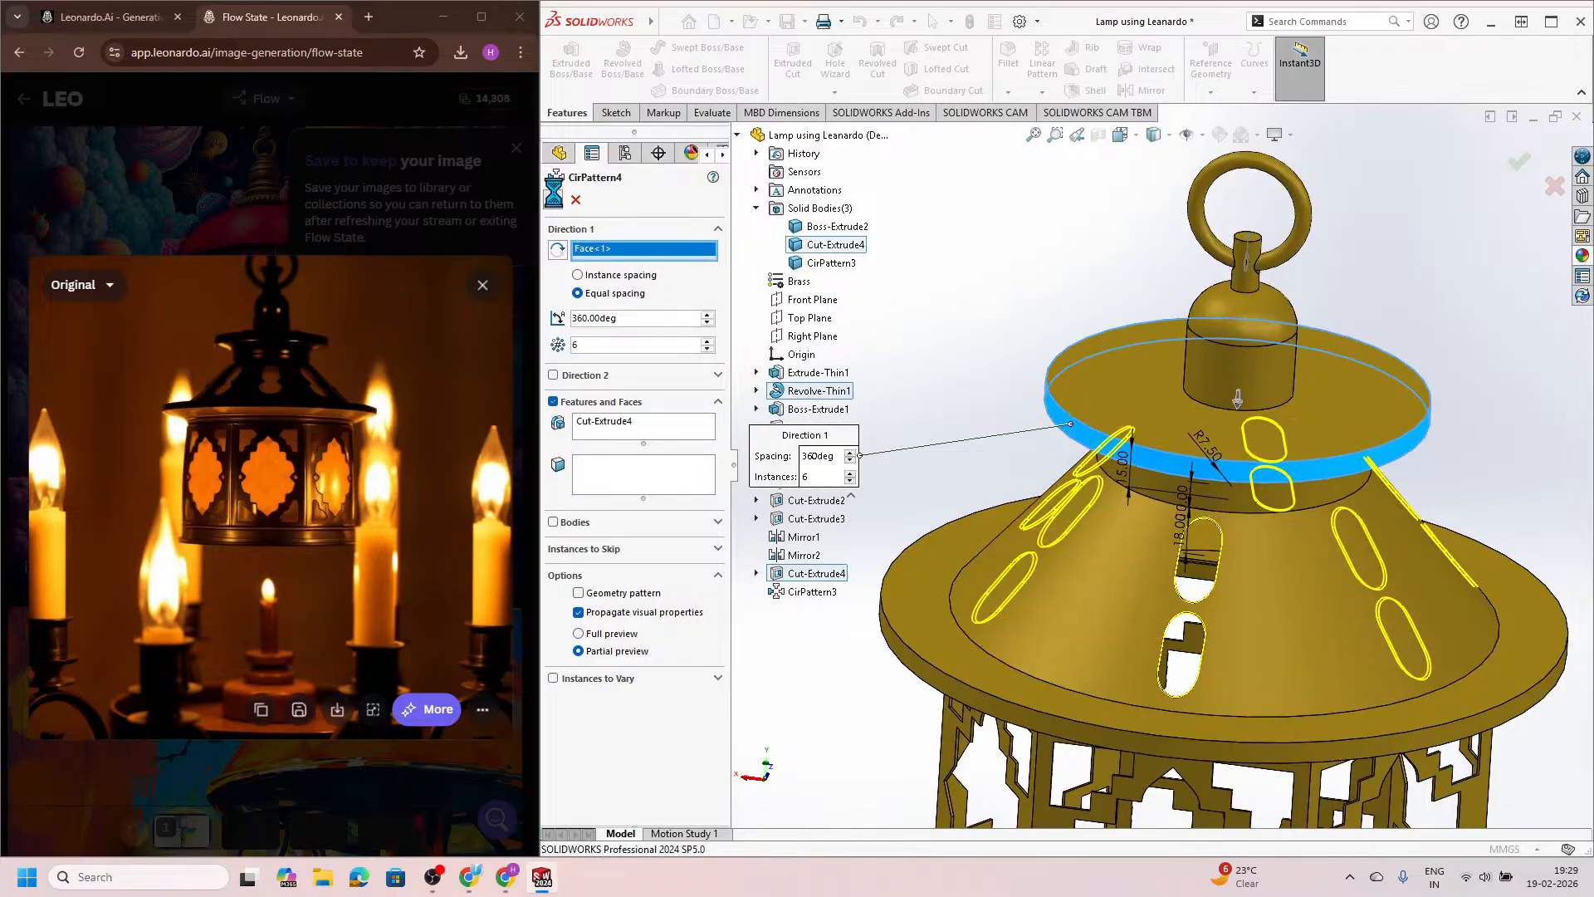
Step: Examine the lantern's window openings and roof slots from the back and from angled views, comparing its shape with the reference image
scroll(925, 381, "up", 5)
middle_click_drag(1064, 465, 1201, 576)
key("space")
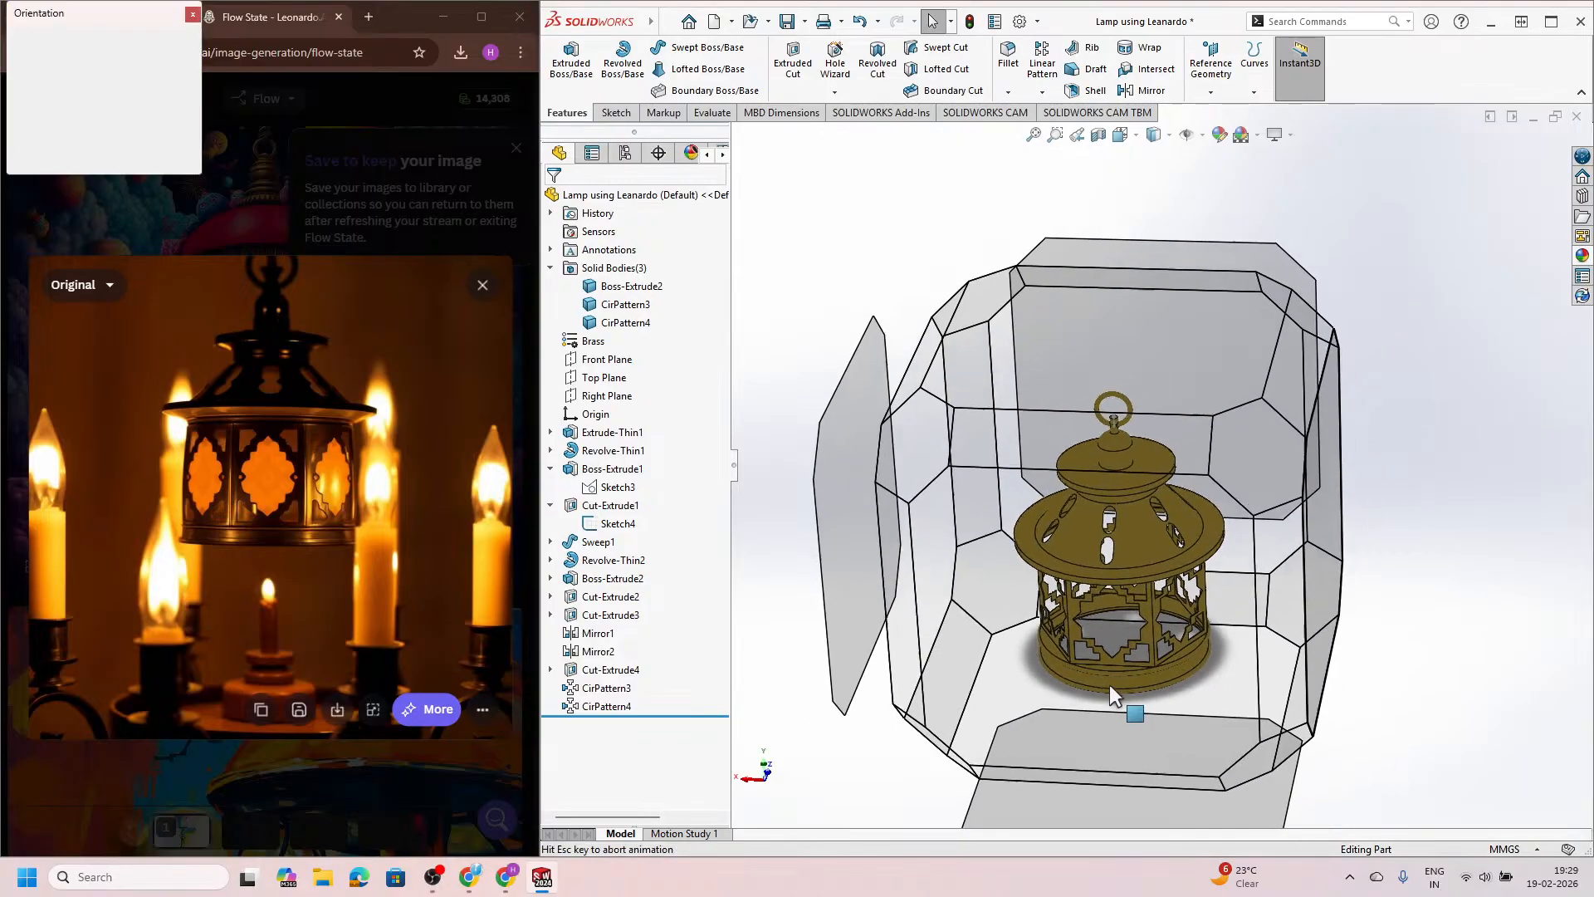
left_click(1049, 684)
scroll(1183, 700, "up", 3)
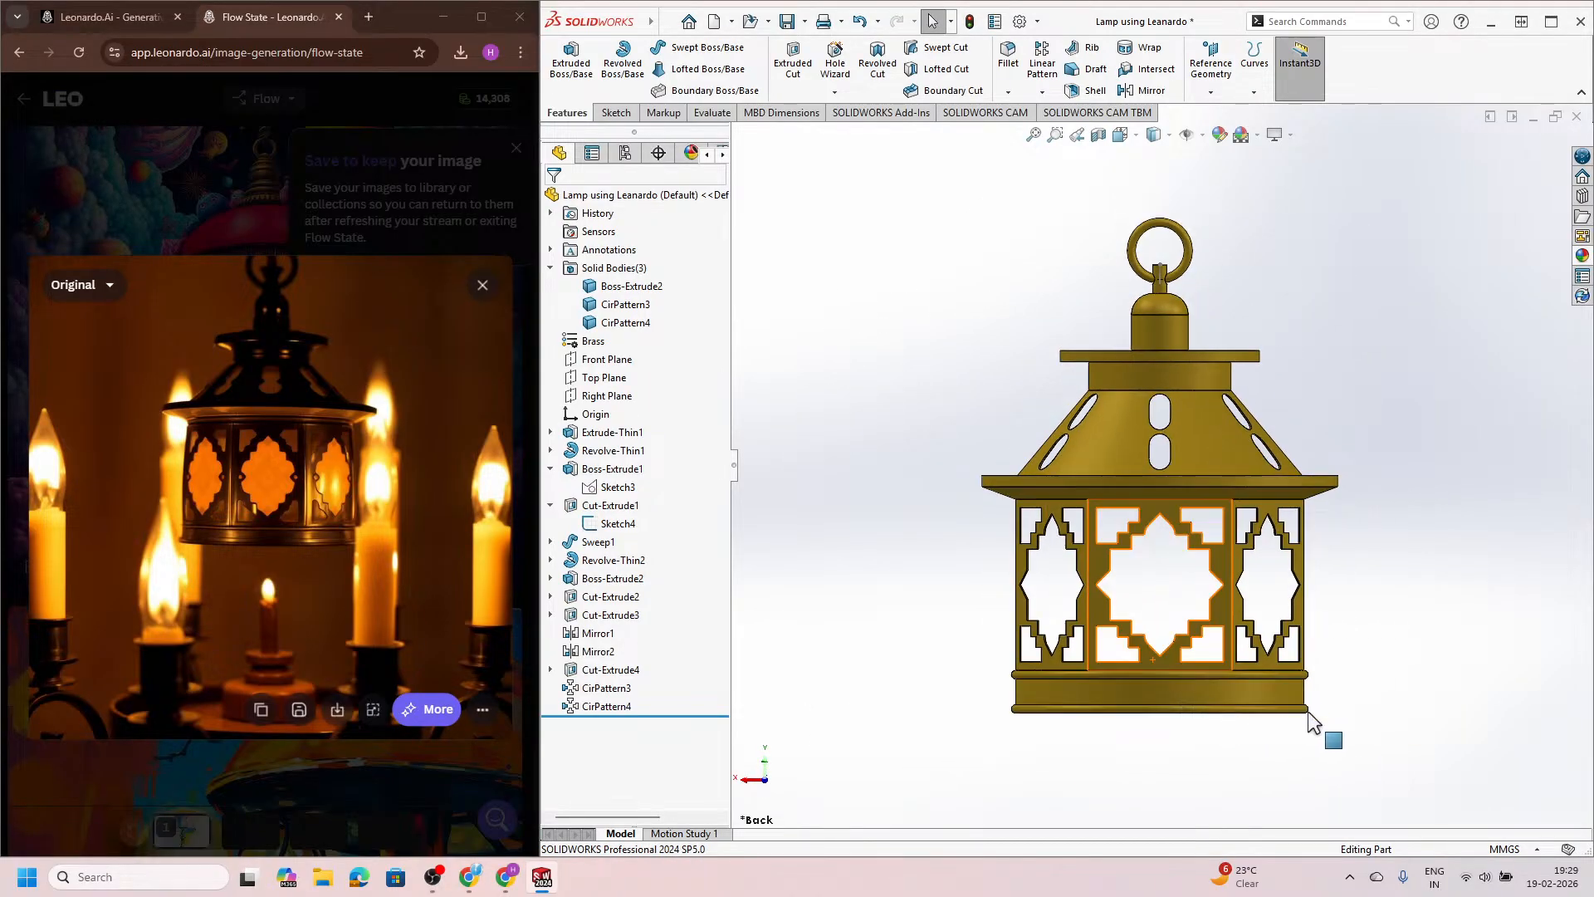
scroll(1324, 430, "up", 1)
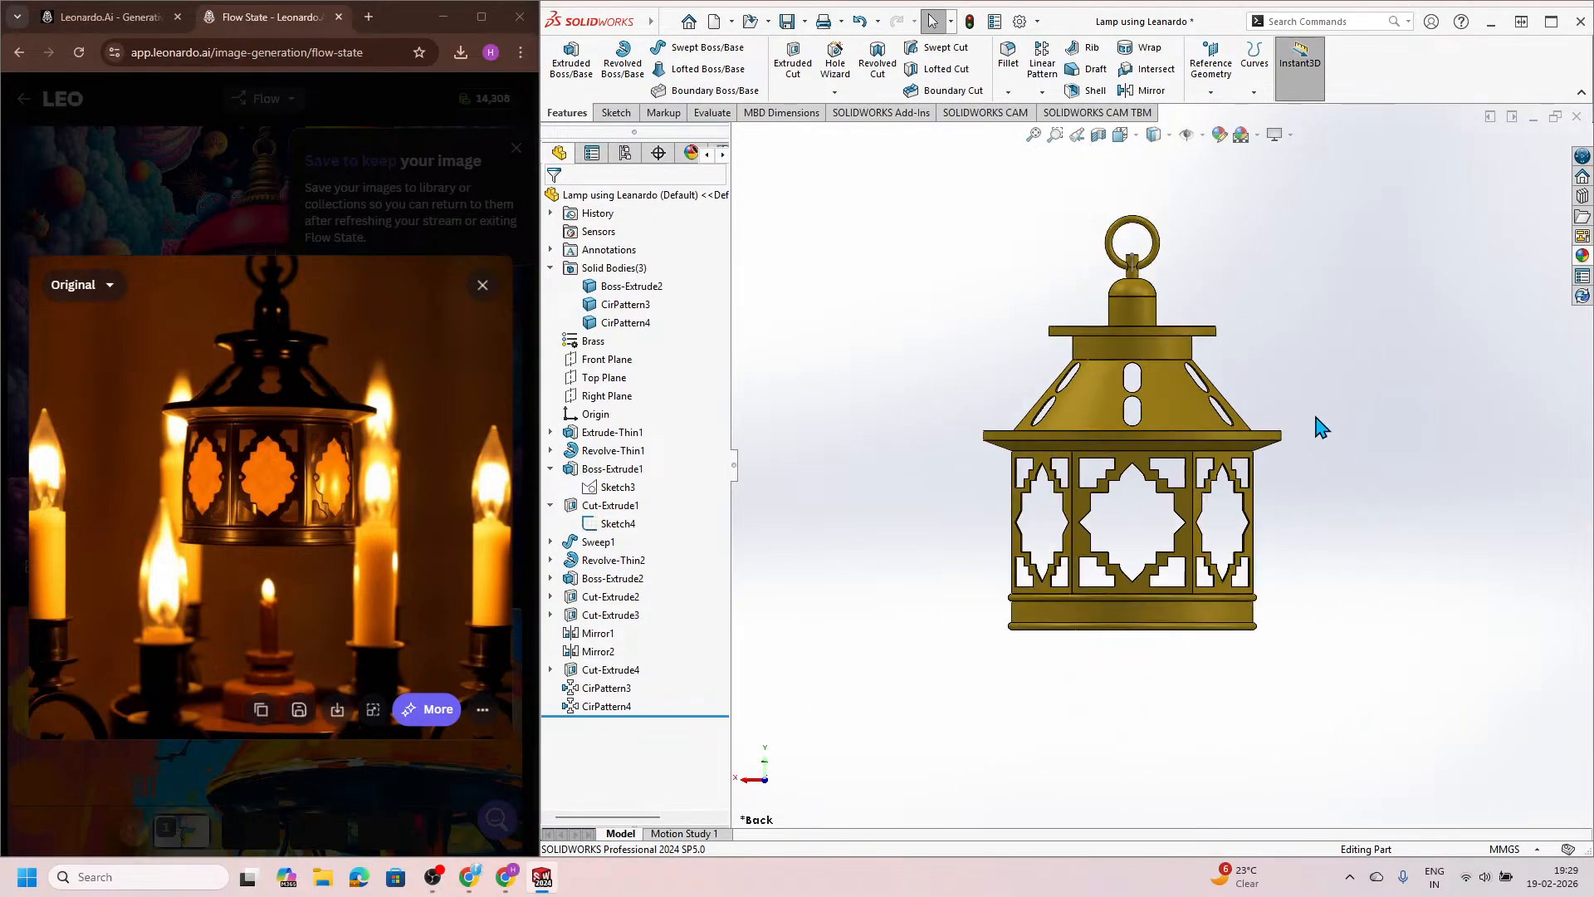
scroll(1283, 382, "down", 1)
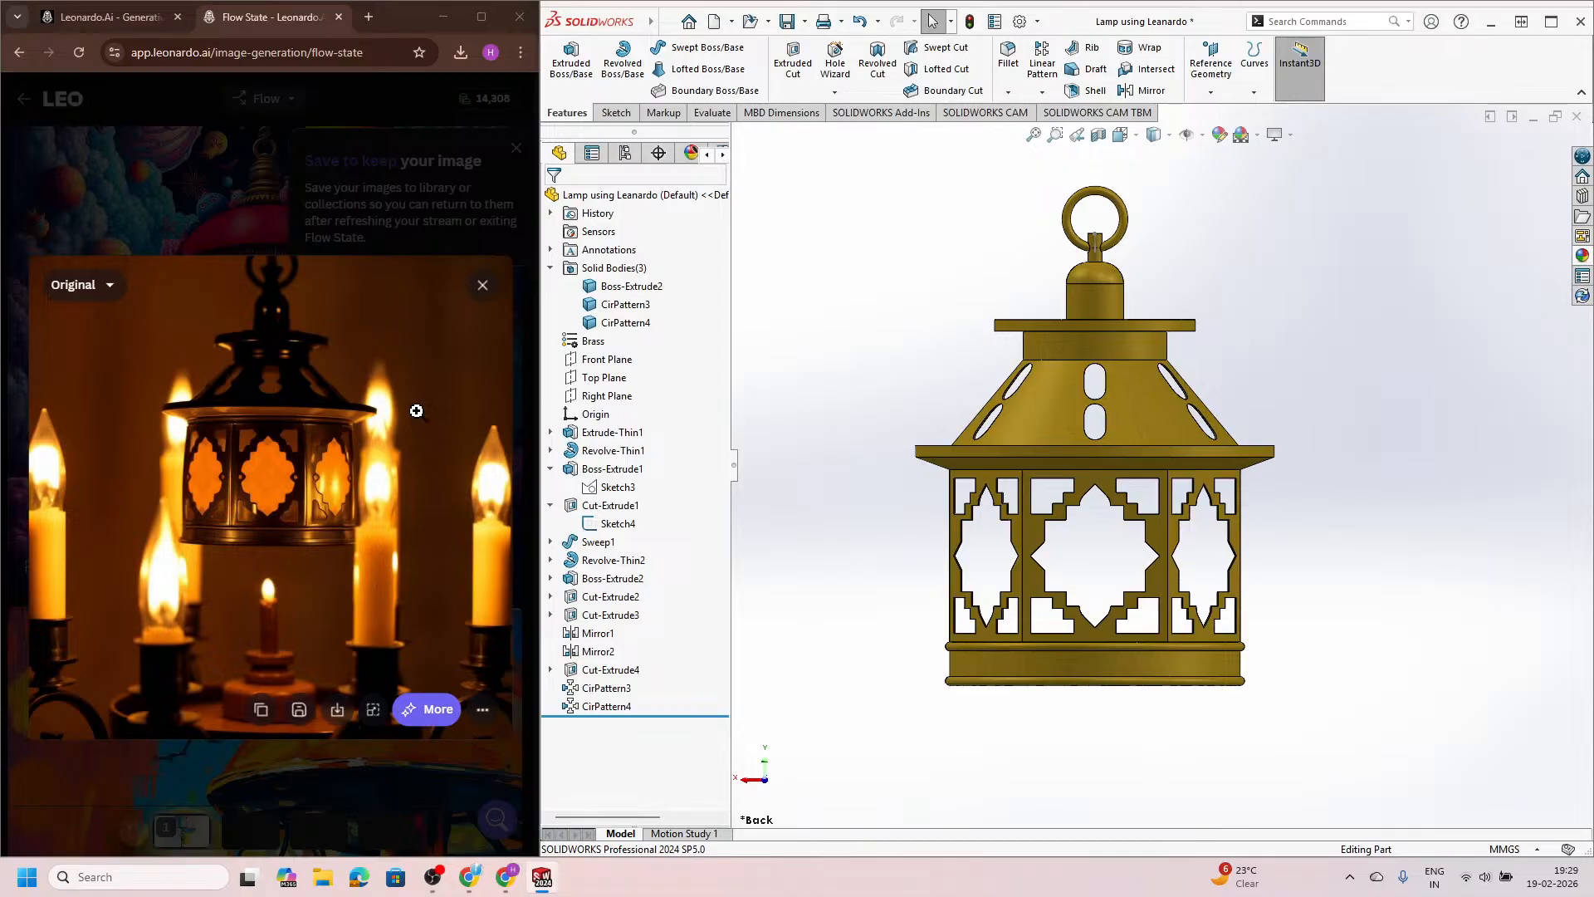
scroll(1346, 598, "down", 2)
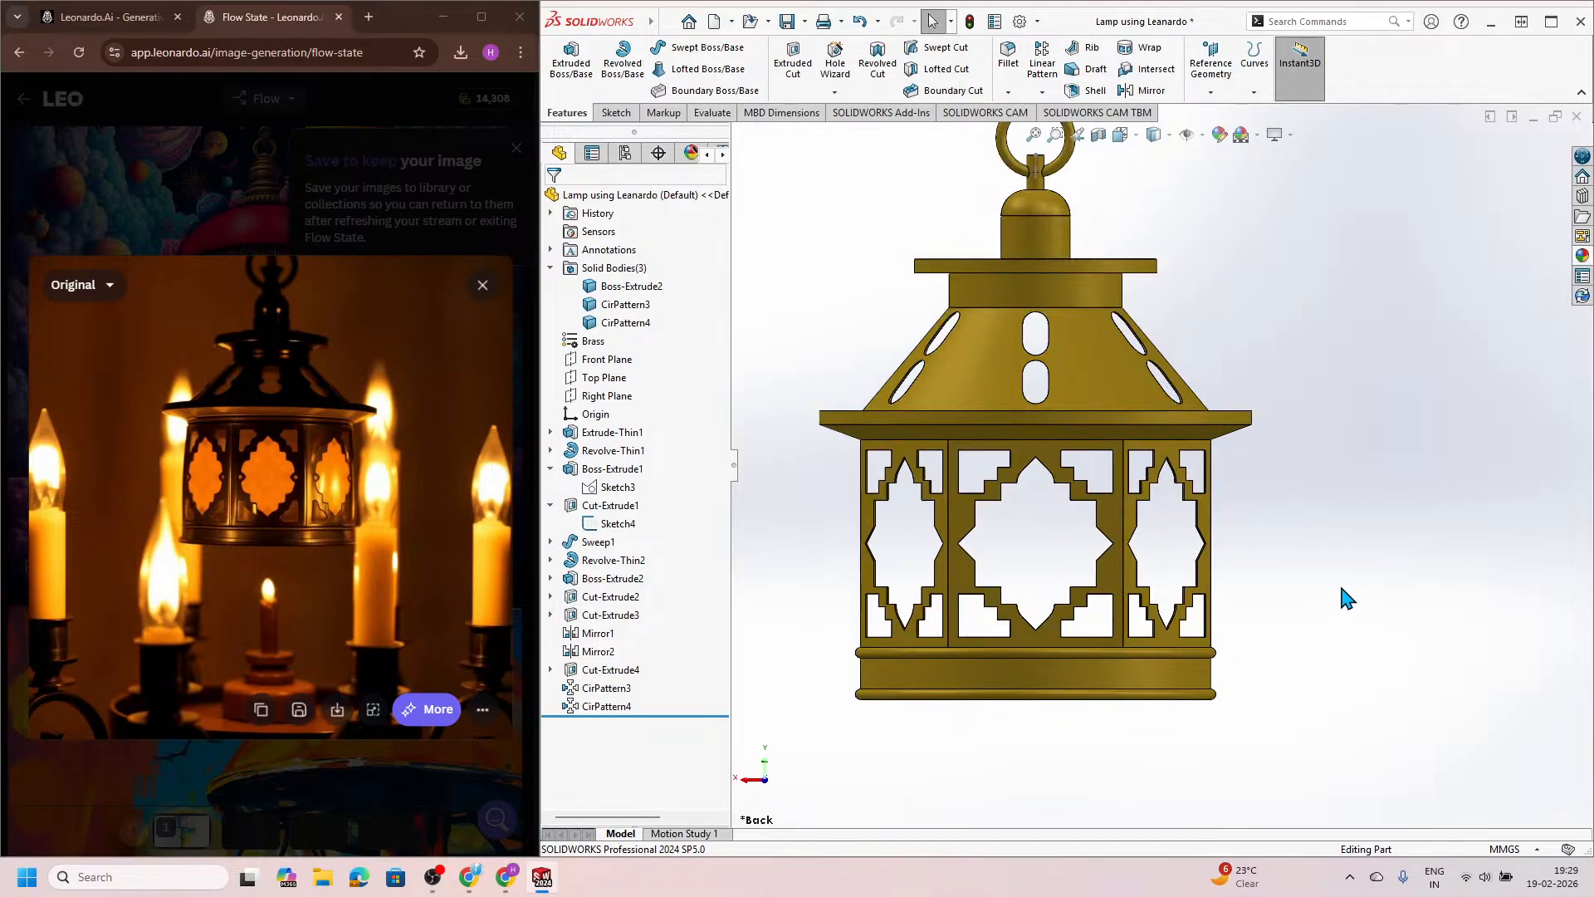
scroll(1345, 598, "up", 1)
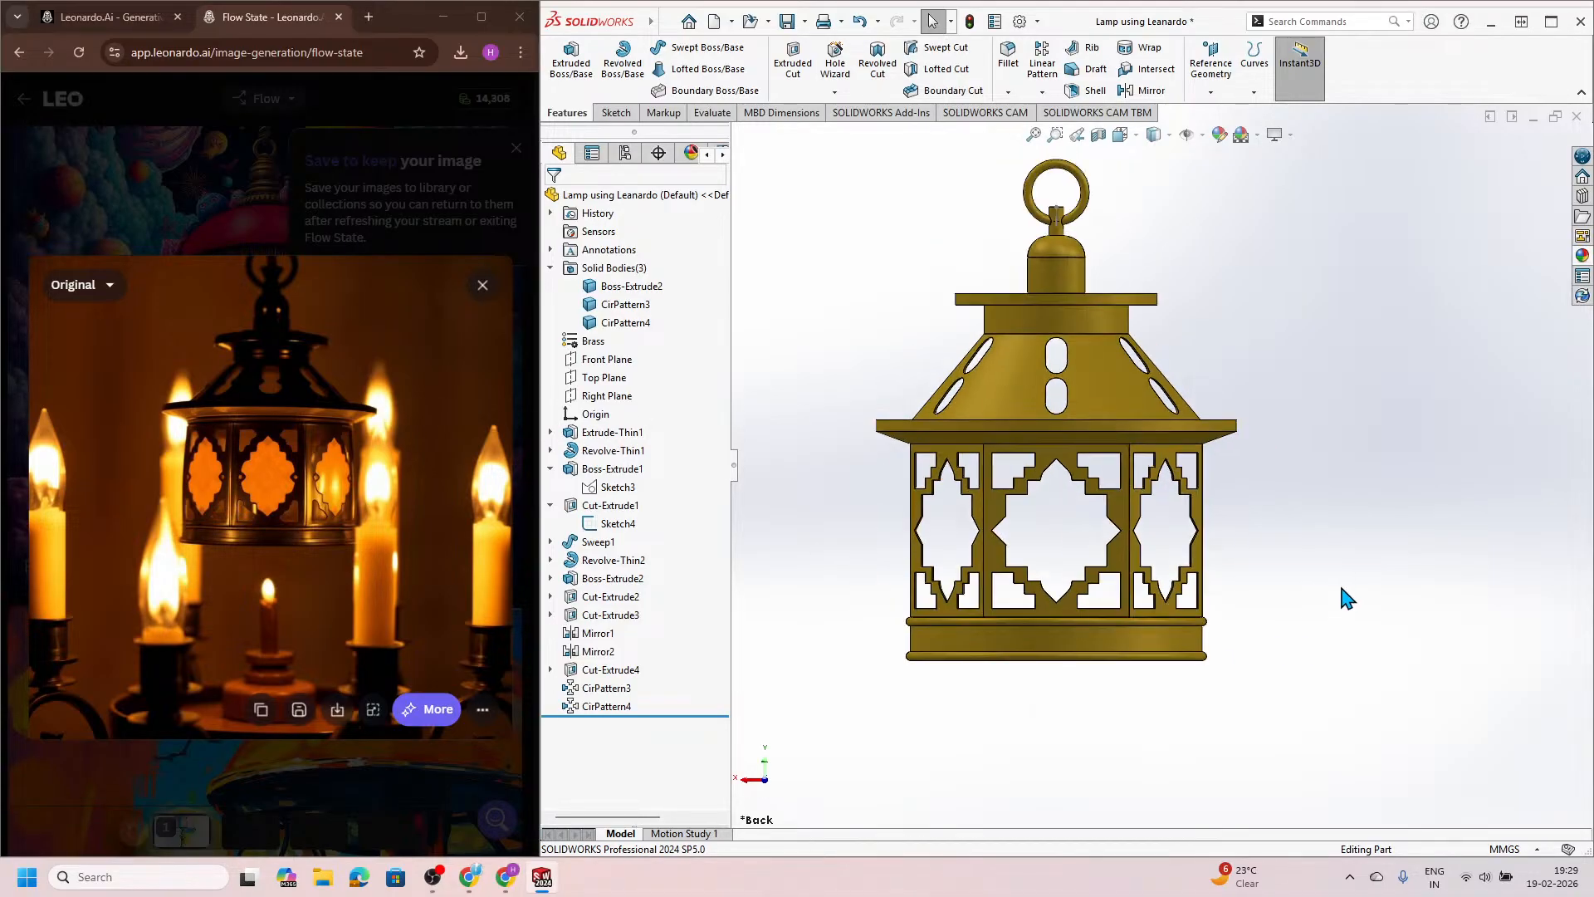
middle_click_drag(1193, 544, 1107, 613)
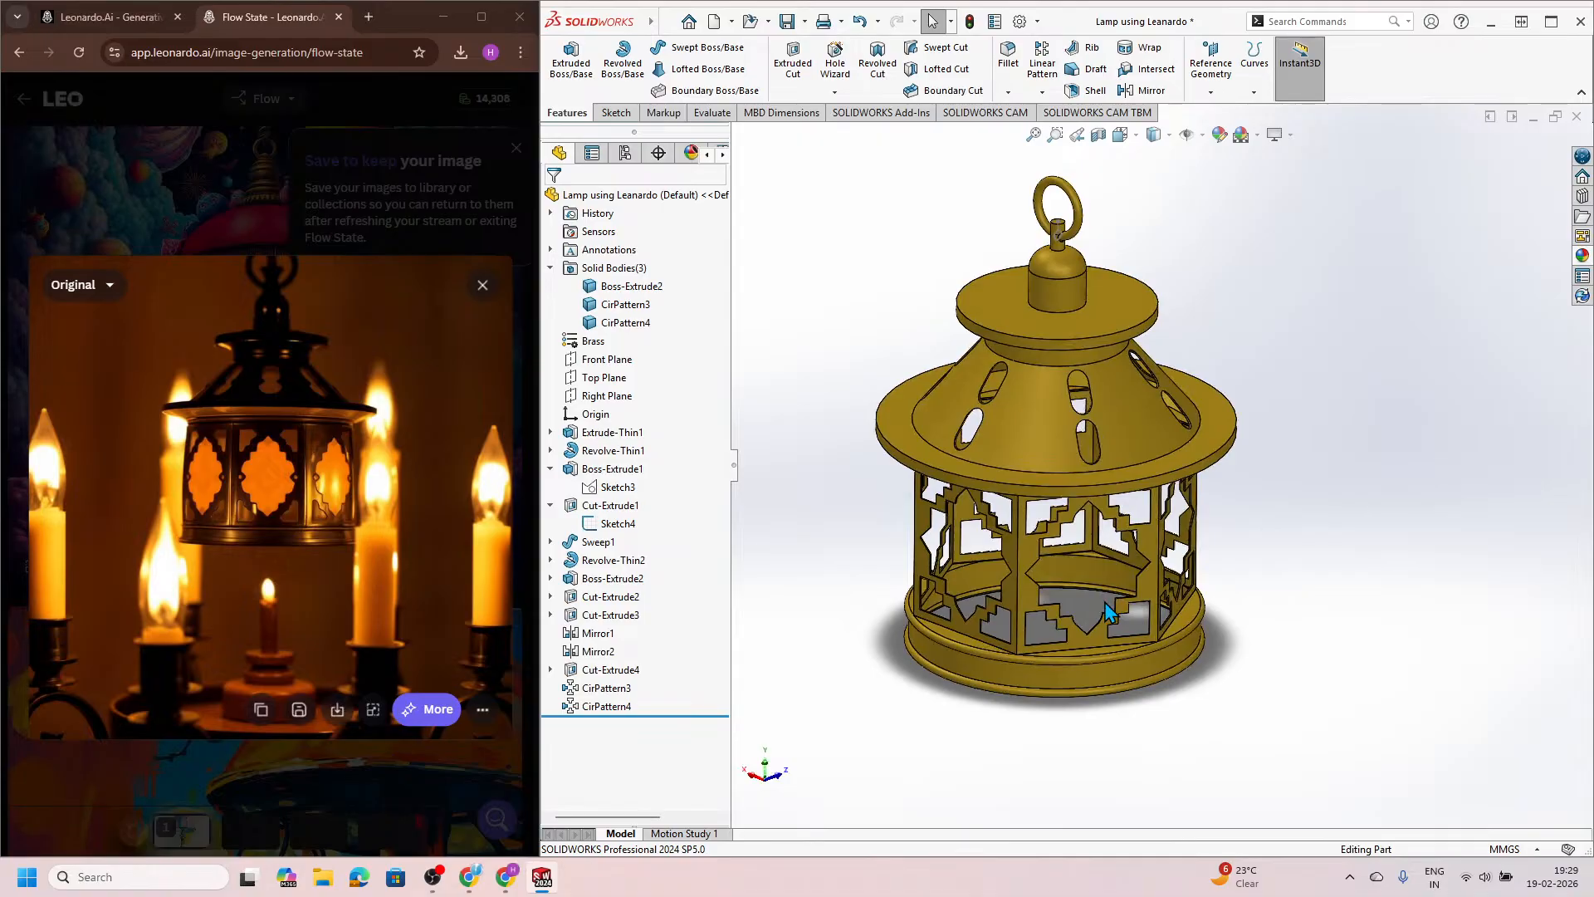
scroll(1109, 608, "down", 4)
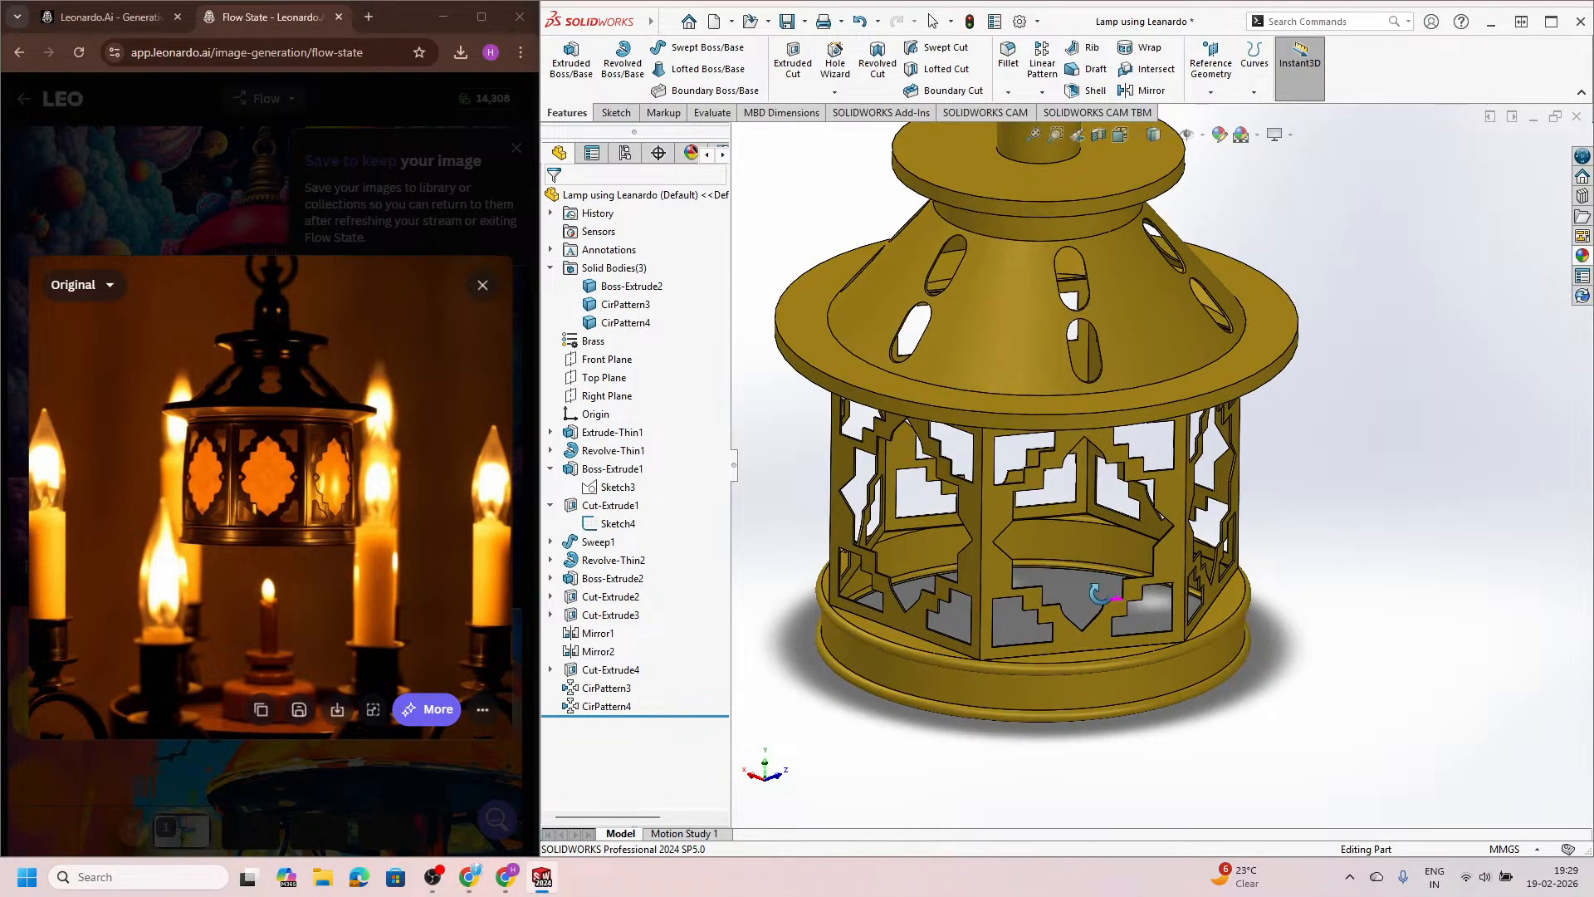
middle_click_drag(1112, 606, 1146, 656)
scroll(1144, 649, "up", 5)
middle_click_drag(1045, 511, 1126, 435)
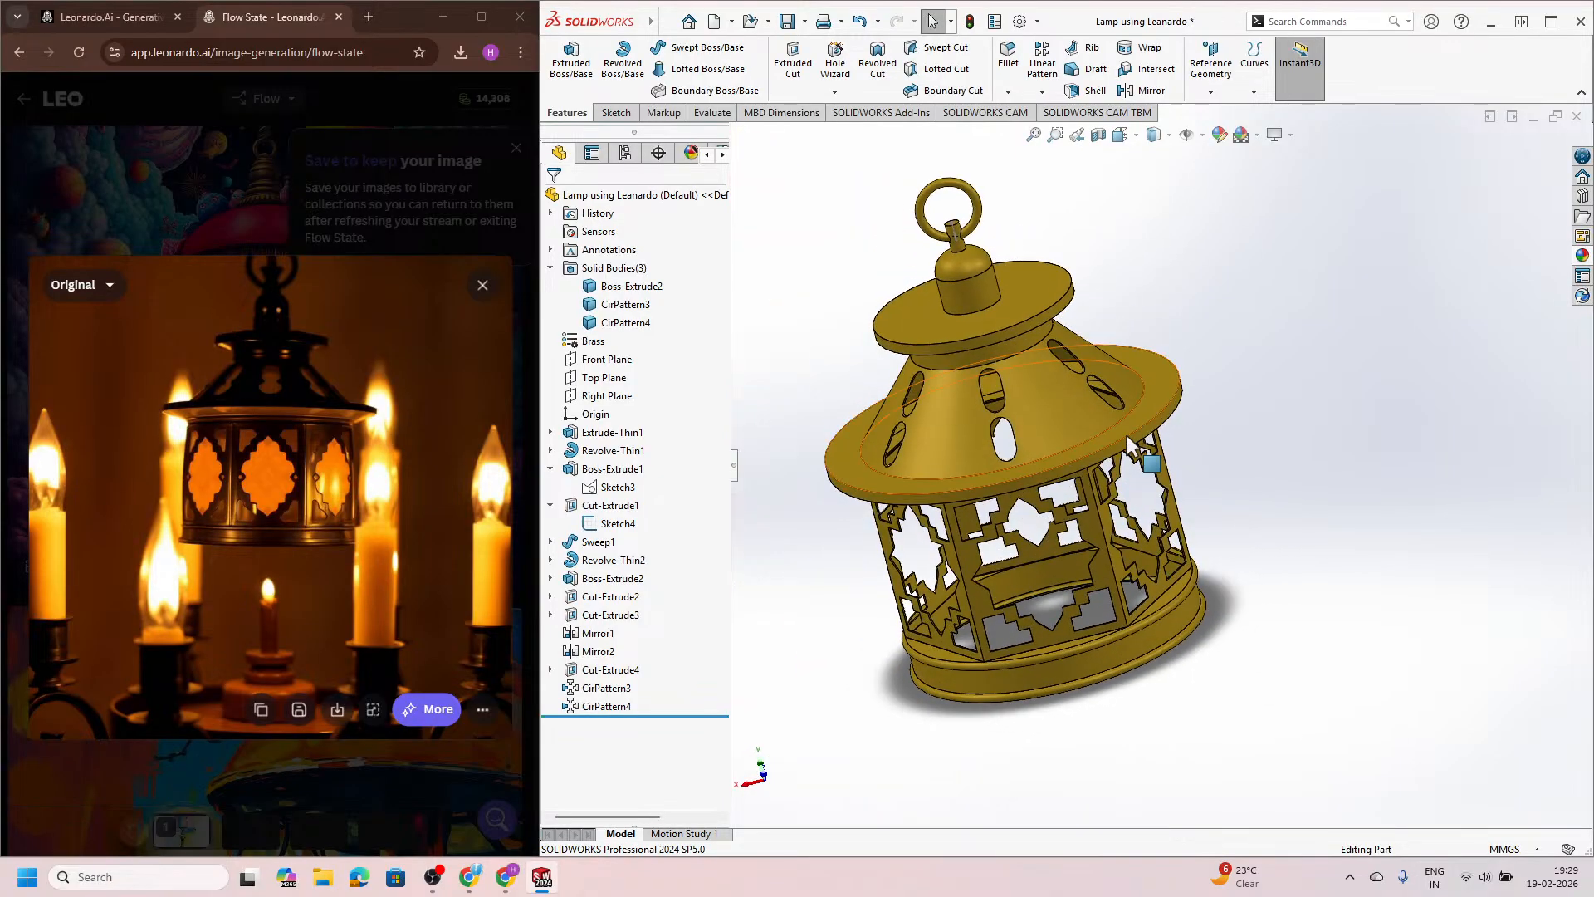
Step: Turn on RealView Graphics for the lantern model
left_click(1289, 137)
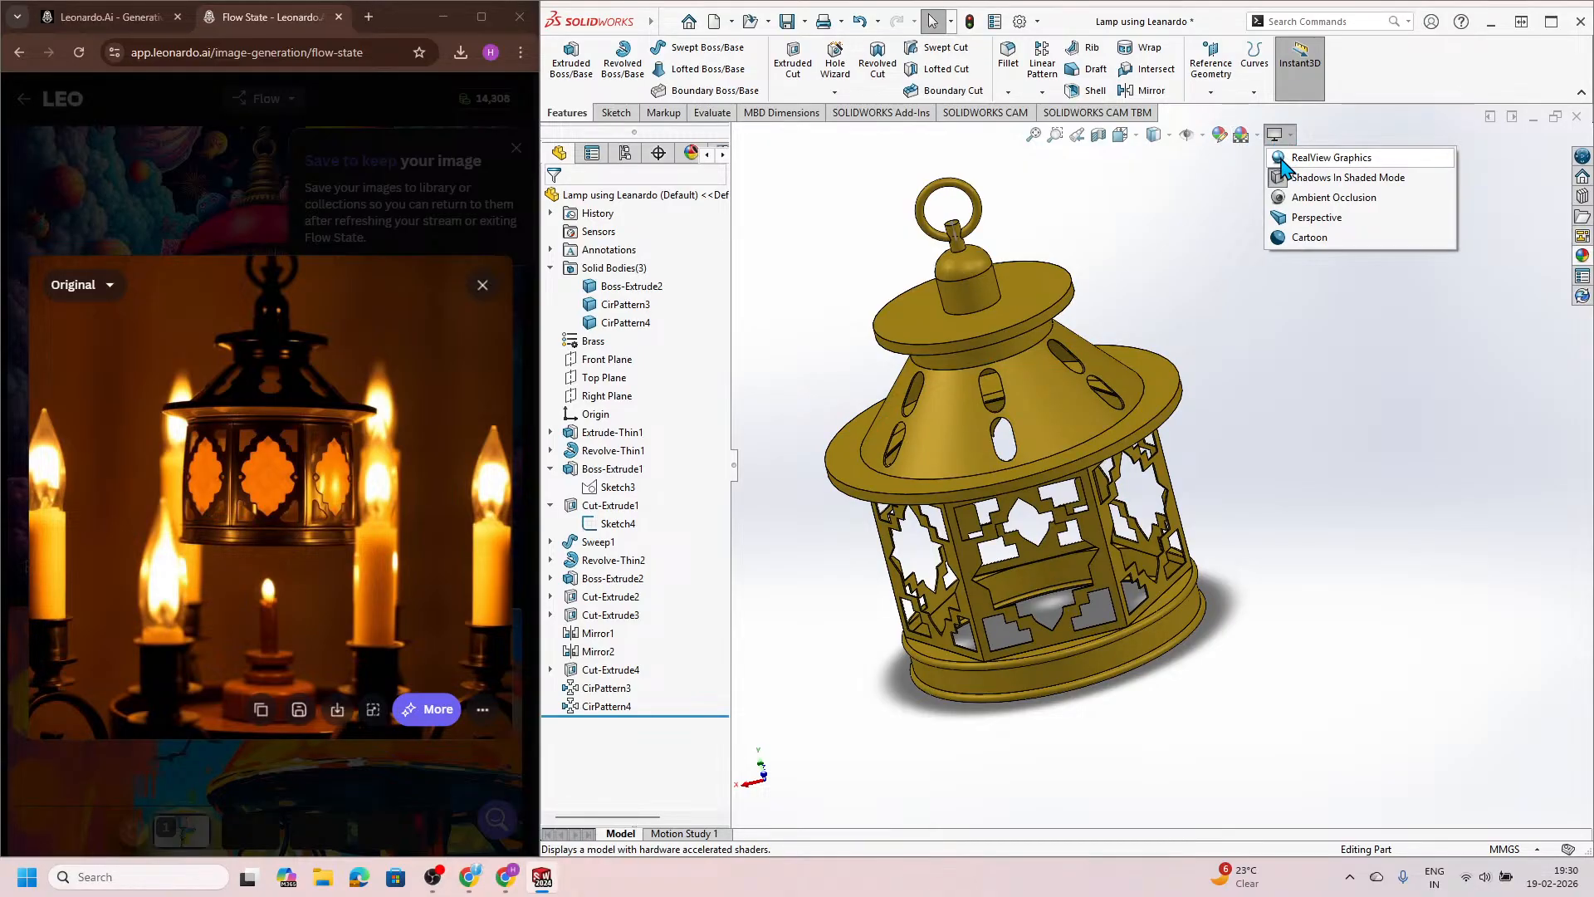
left_click(1296, 158)
Step: Examine the lantern's reflections, shadows and cutouts from several angles and at different distances
middle_click_drag(1038, 565, 1125, 536)
scroll(1110, 455, "down", 3)
scroll(1104, 429, "up", 6)
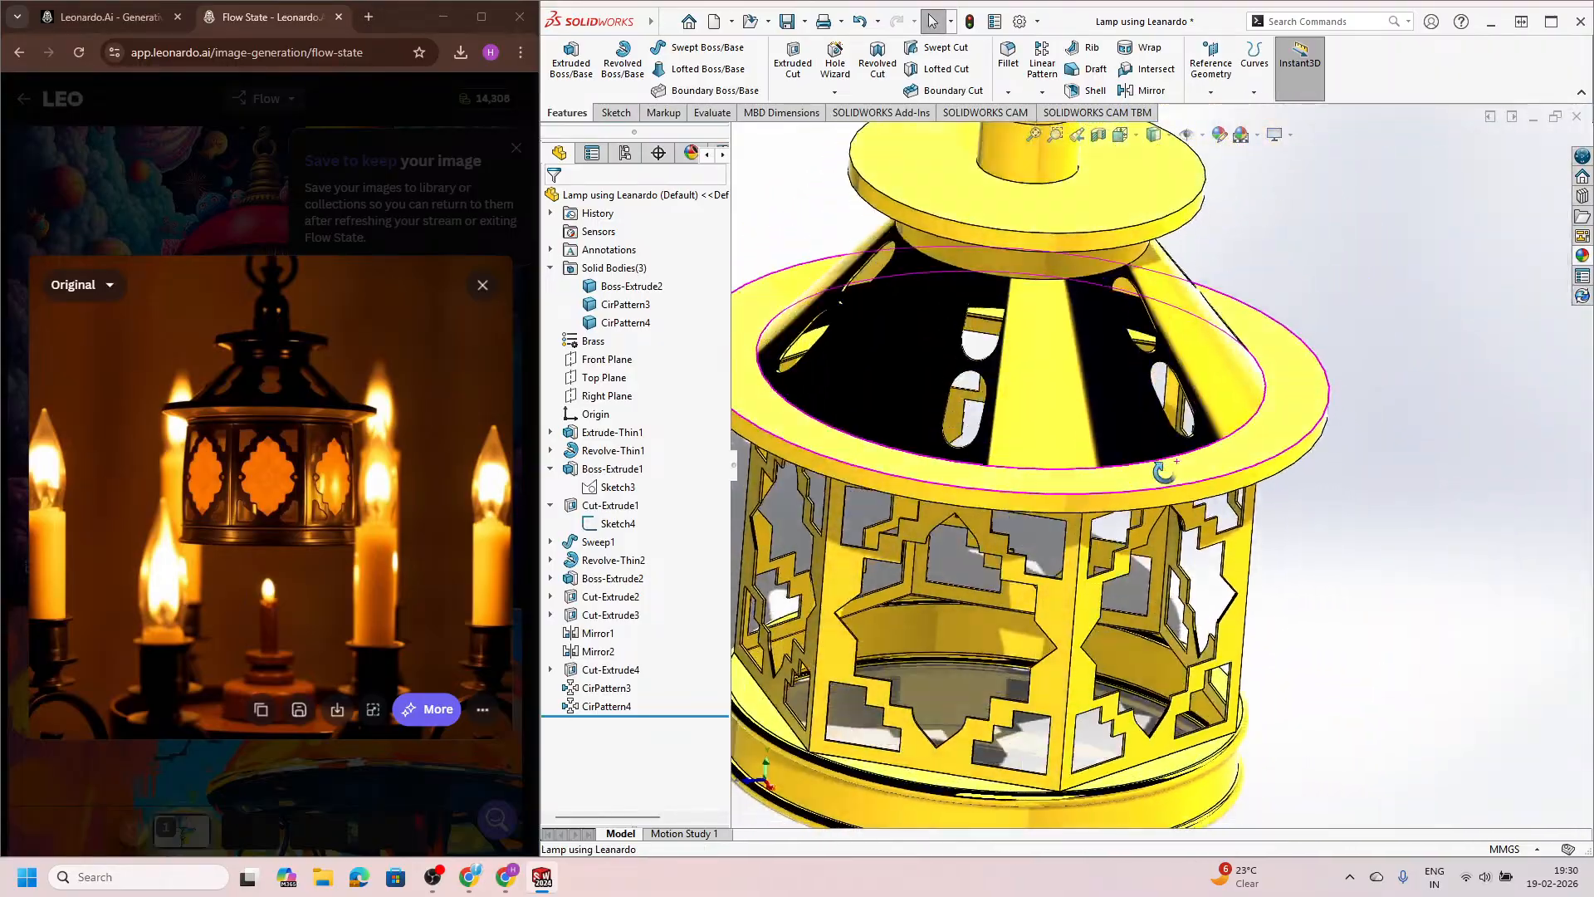
middle_click_drag(1104, 430, 999, 439)
scroll(1183, 443, "up", 5)
scroll(1260, 530, "down", 6)
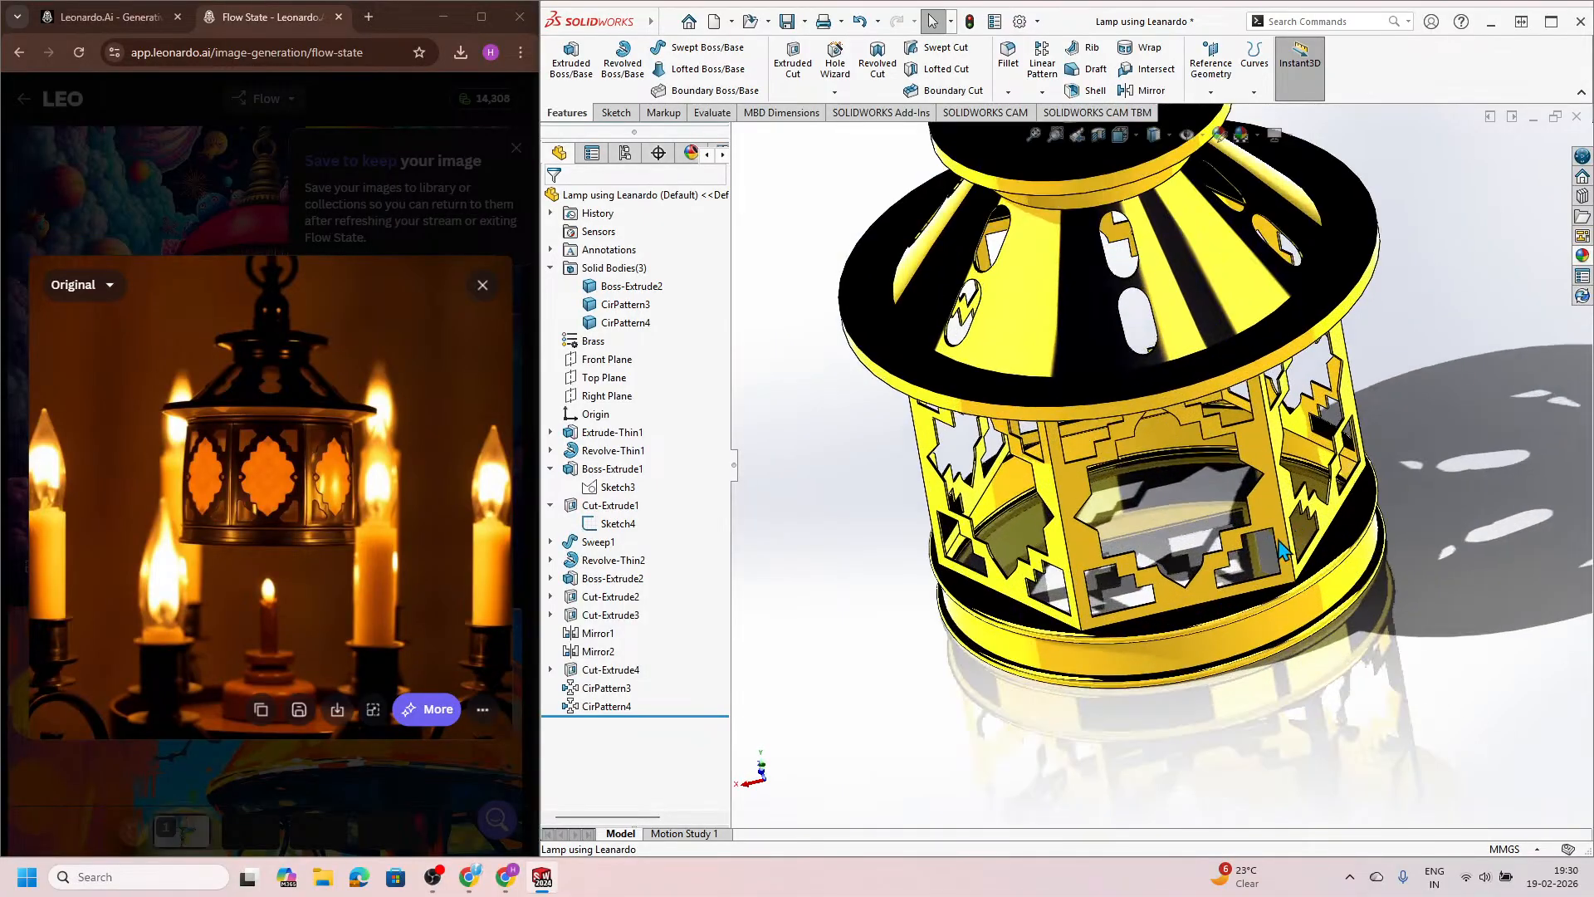
middle_click_drag(1260, 530, 1179, 283)
scroll(1379, 525, "up", 3)
middle_click_drag(1379, 526, 965, 372)
scroll(1264, 622, "down", 4)
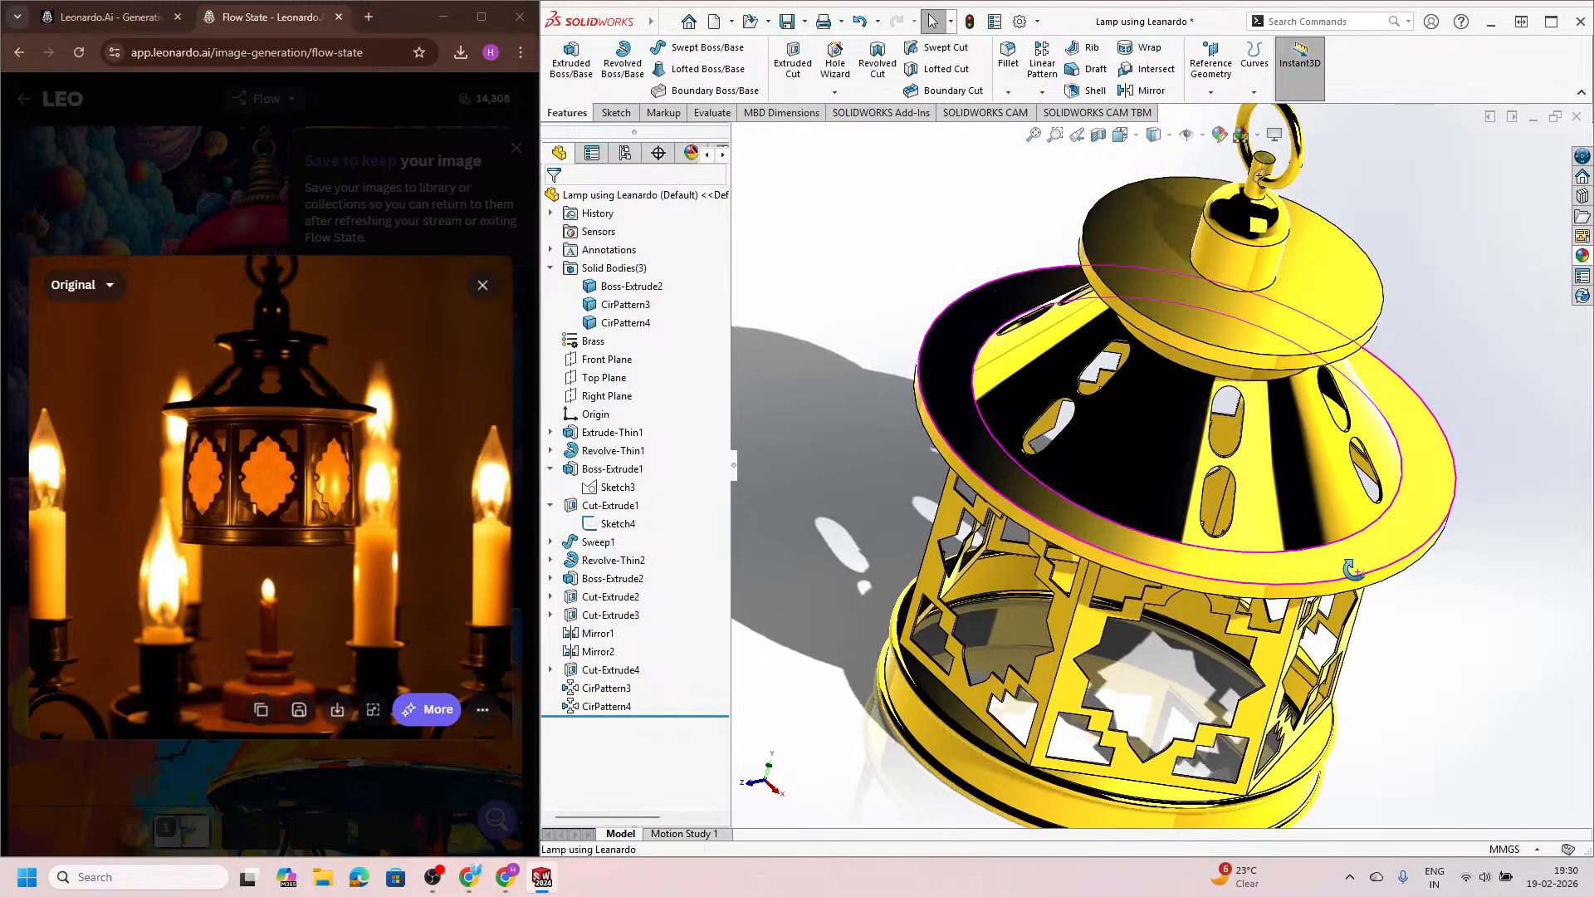
middle_click_drag(1349, 570, 1337, 495)
scroll(1337, 494, "up", 4)
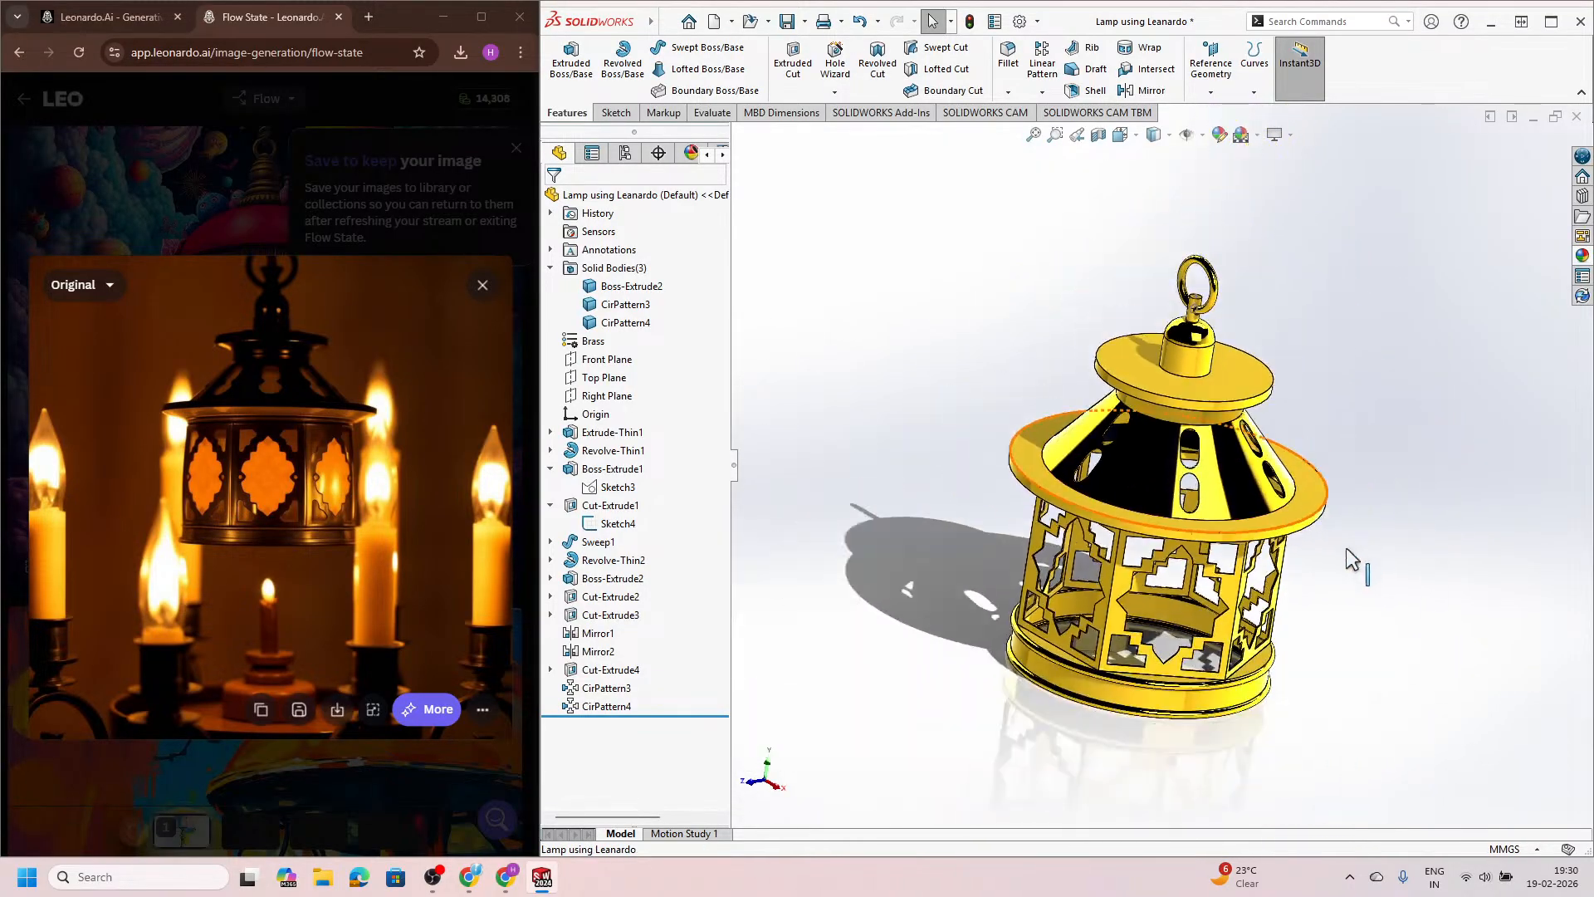
Step: Open the whole lantern's polished brass appearance for editing and set its color to RGB 215, 143, 0
left_click(1219, 135)
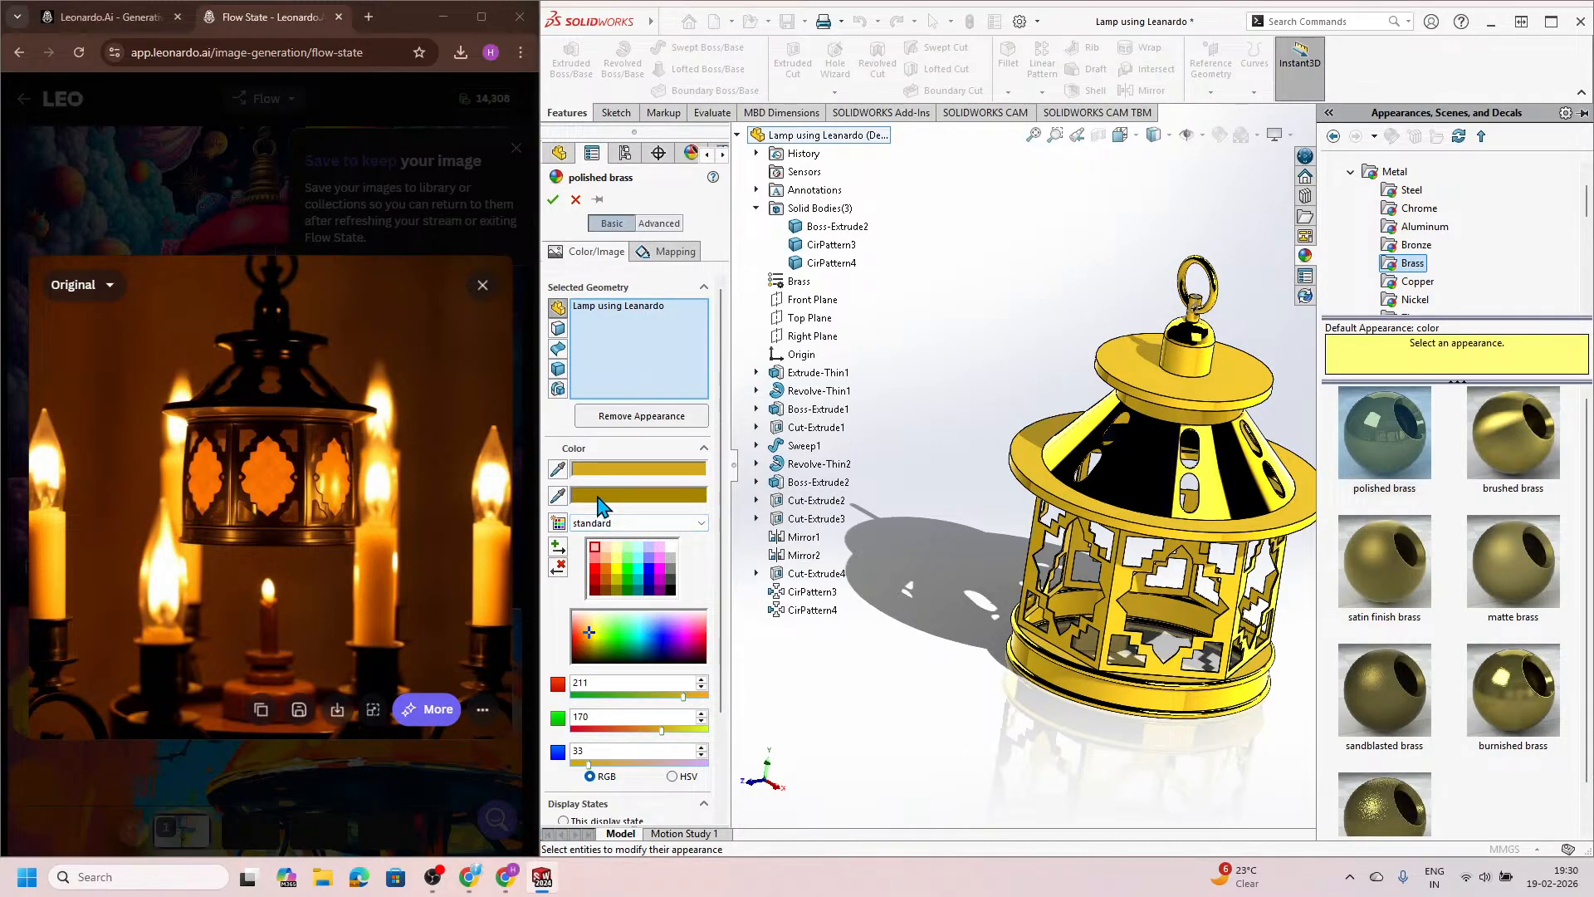
left_click(611, 567)
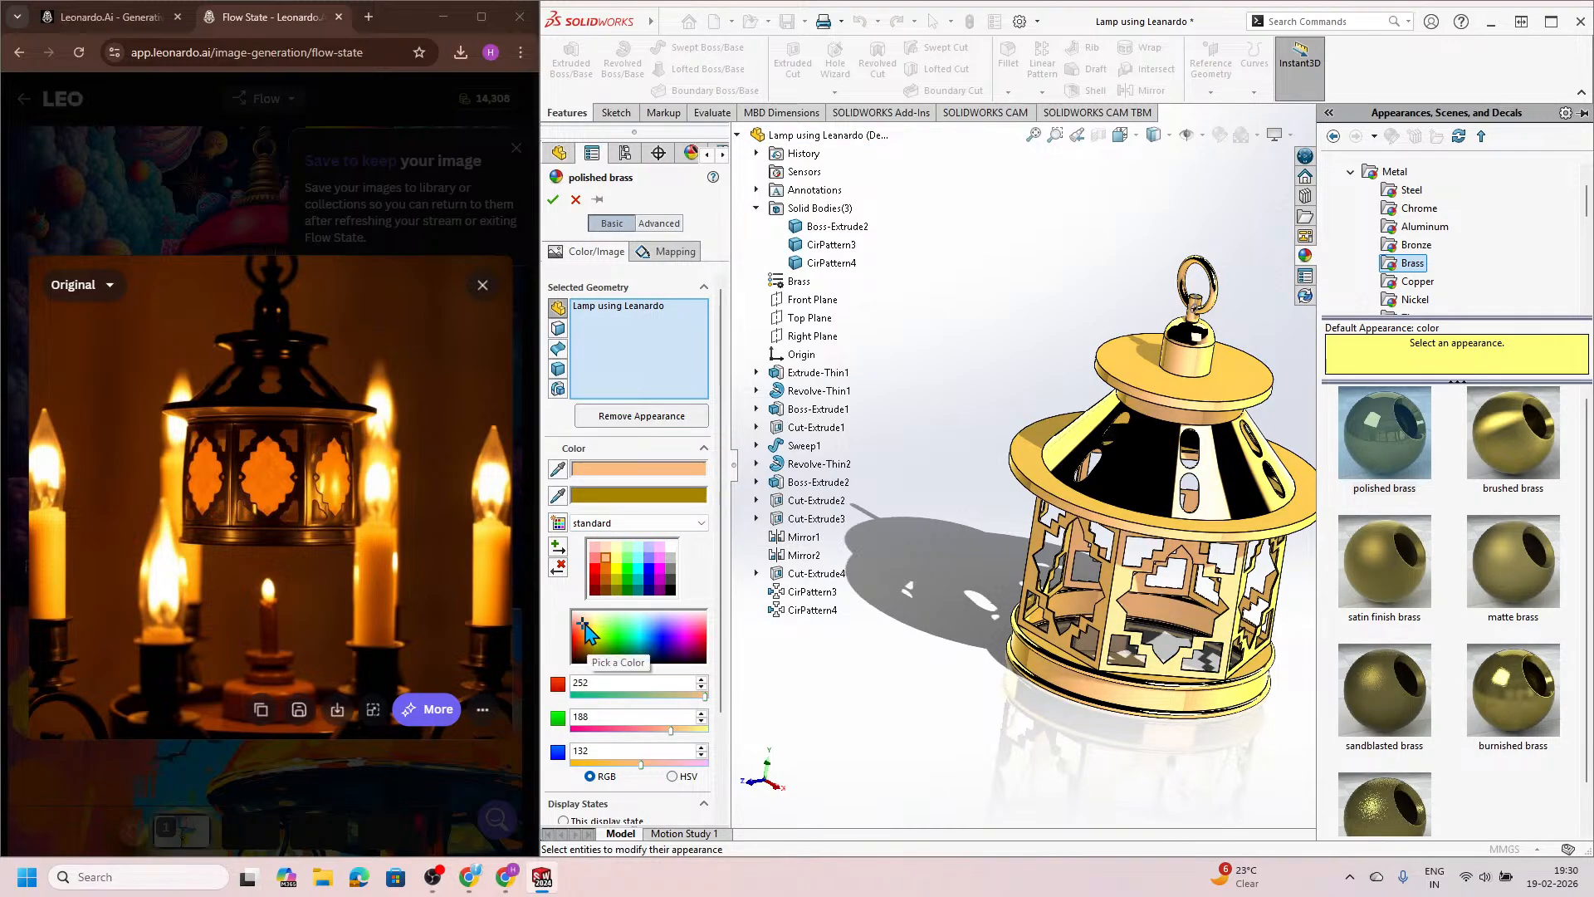
left_click(588, 649)
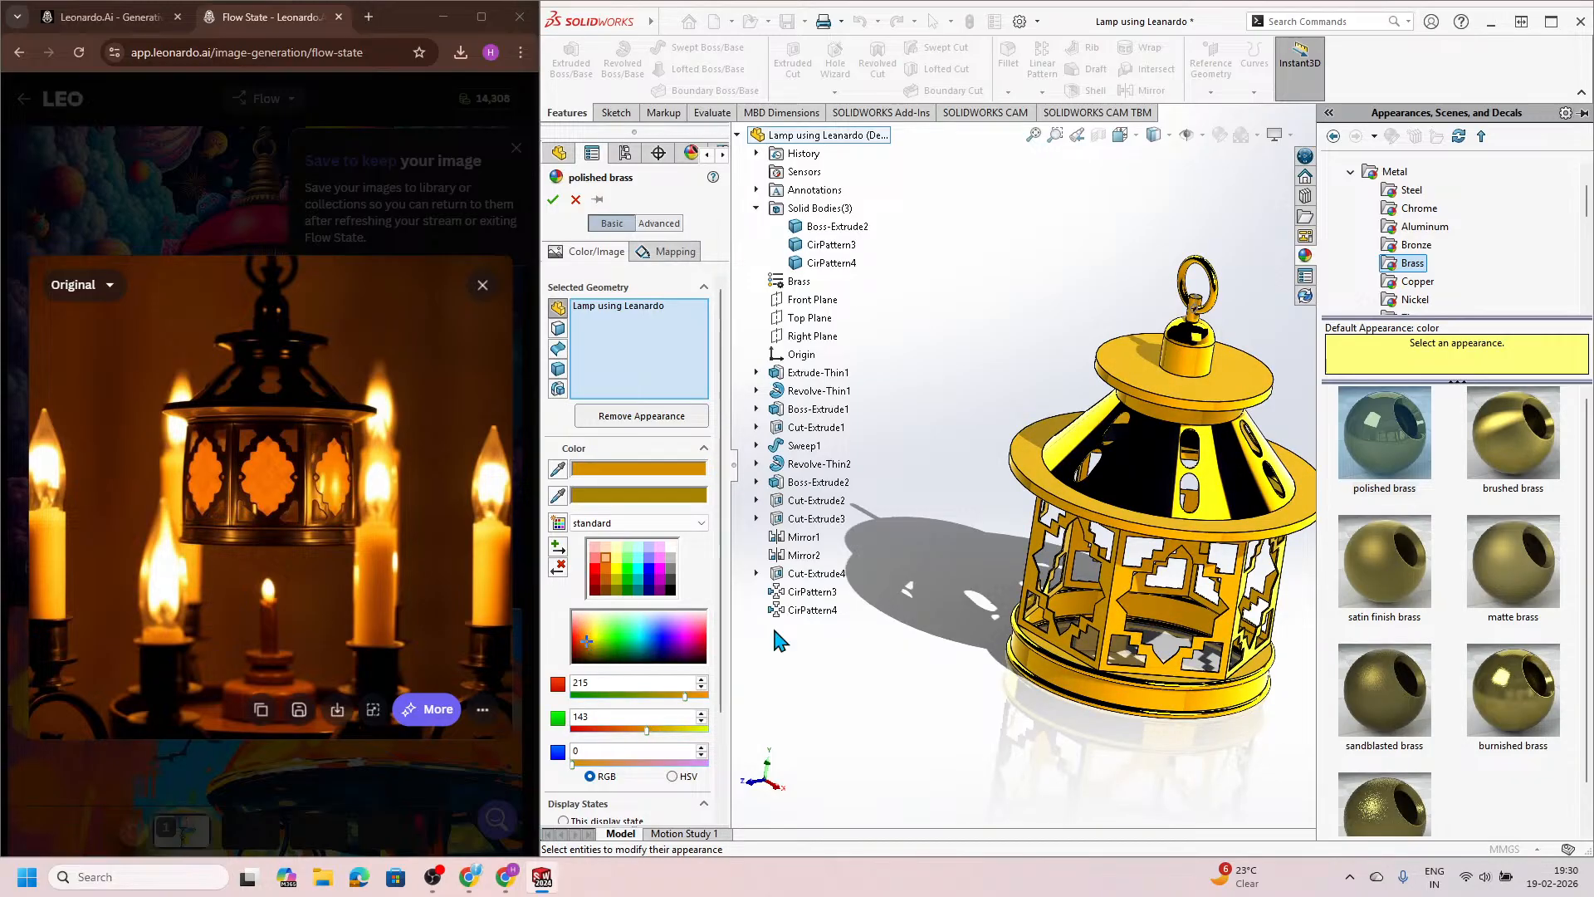
Step: Try the brushed, sandblasted, burnished and cast brass appearances on the whole lantern
left_click(1516, 427)
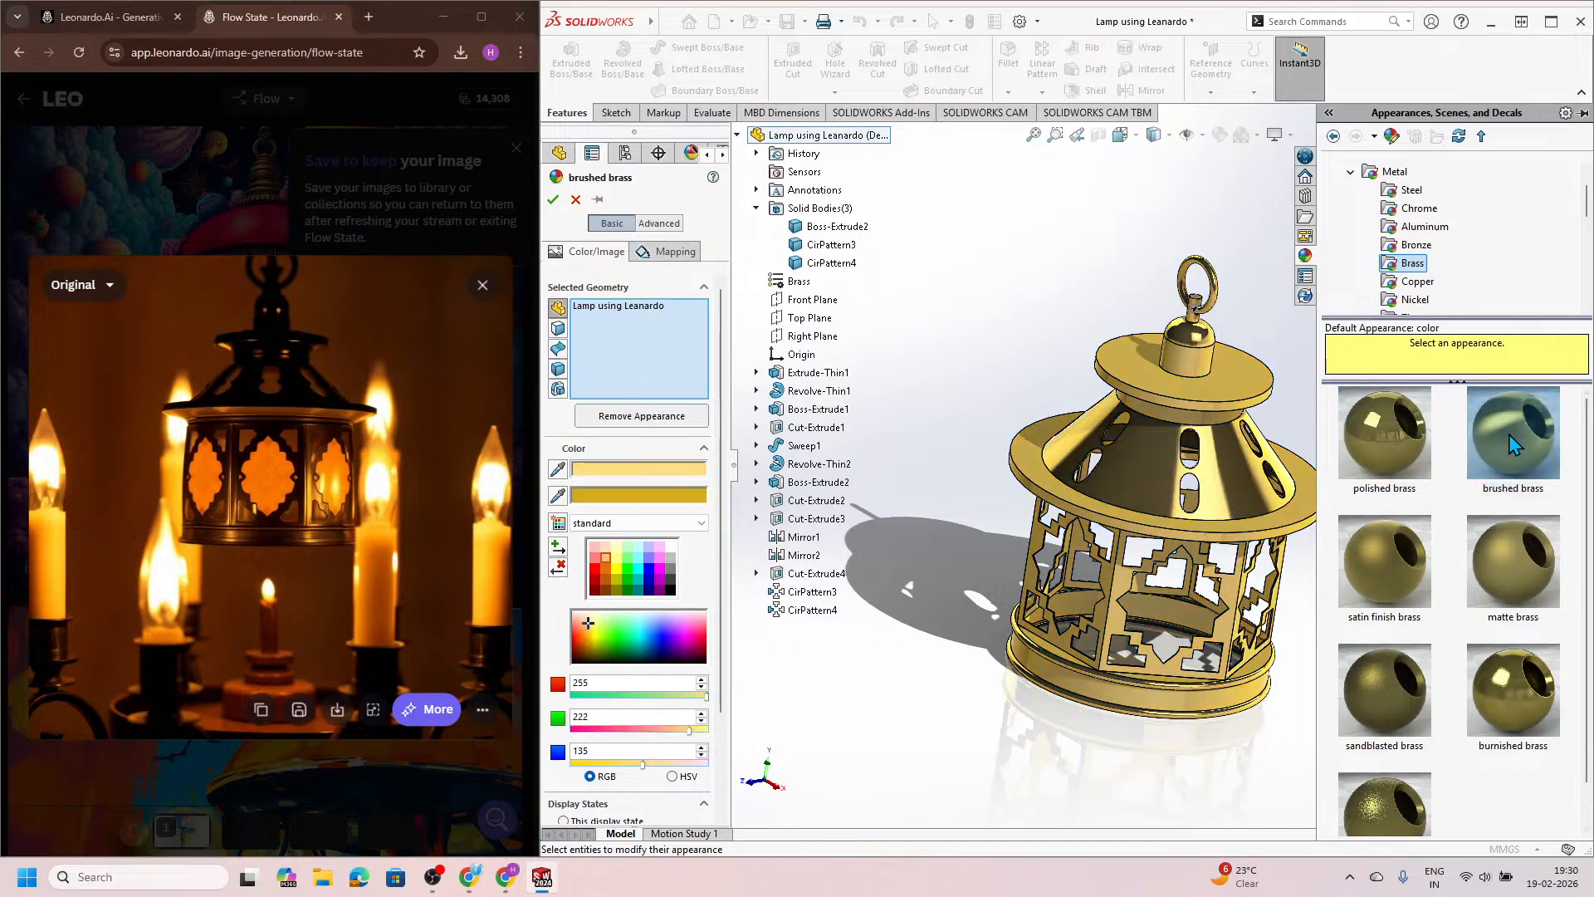
mouse_move(1507, 435)
left_click(1390, 690)
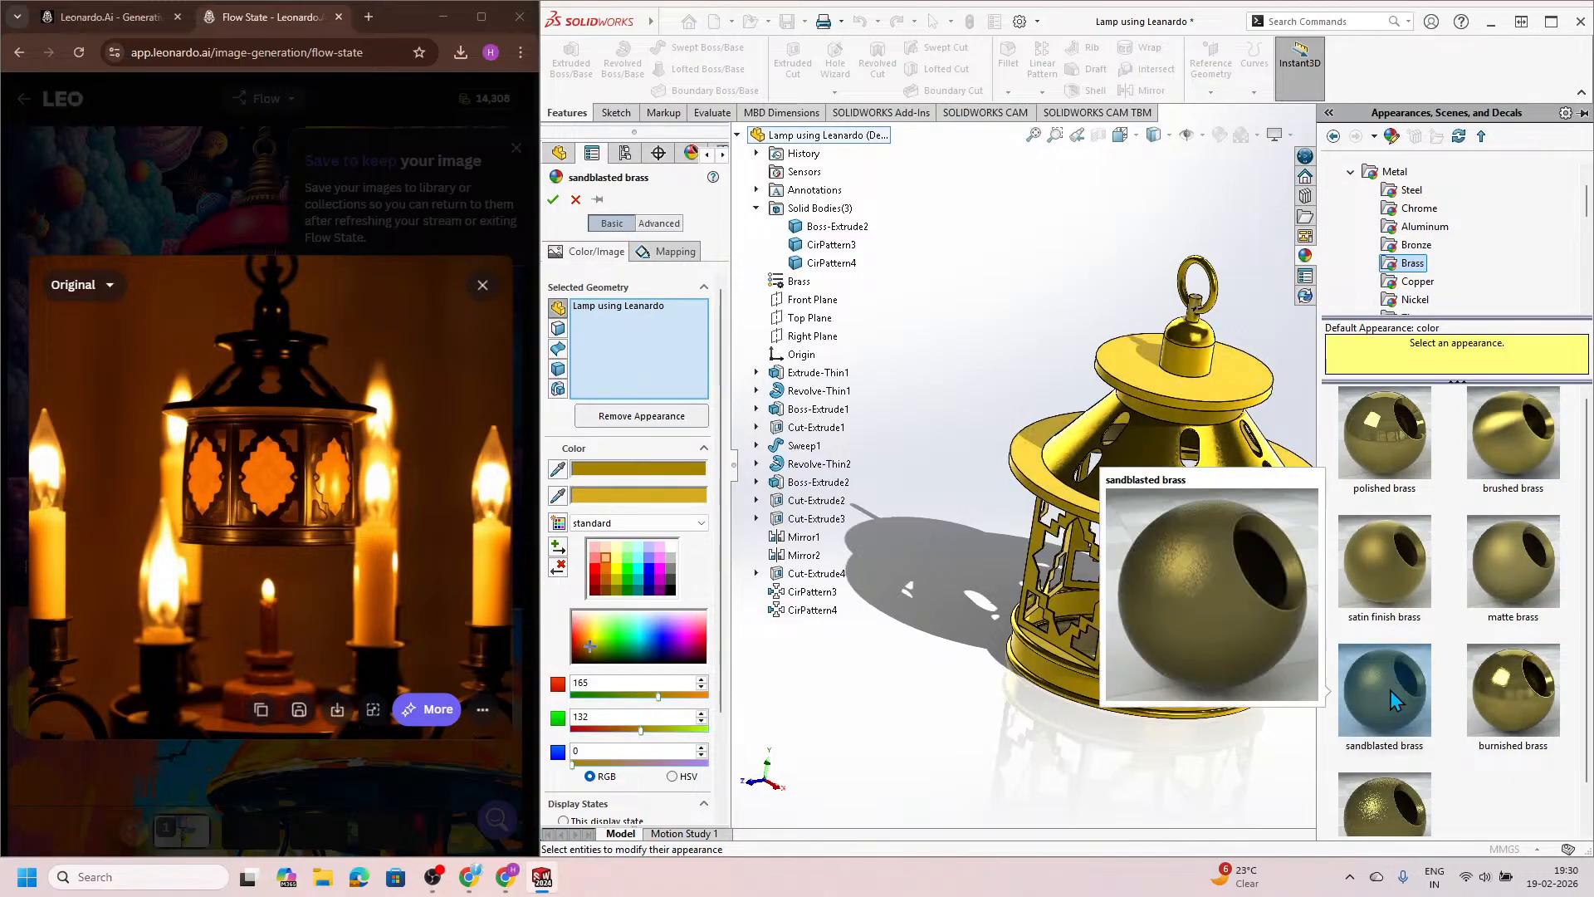
scroll(1392, 689, "down", 1)
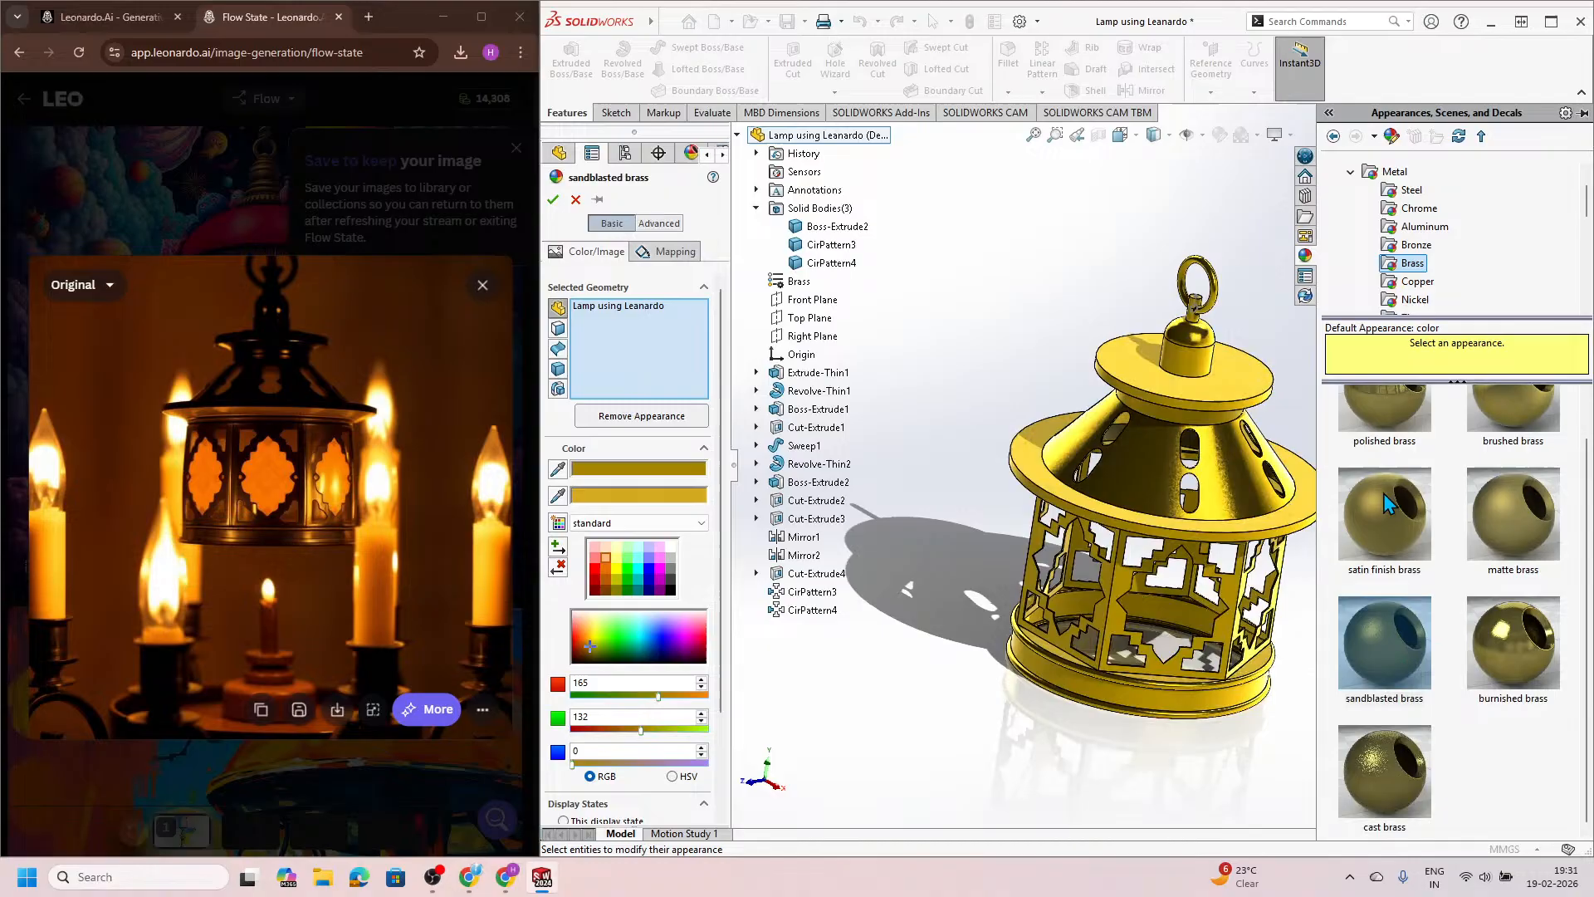
left_click(1399, 754)
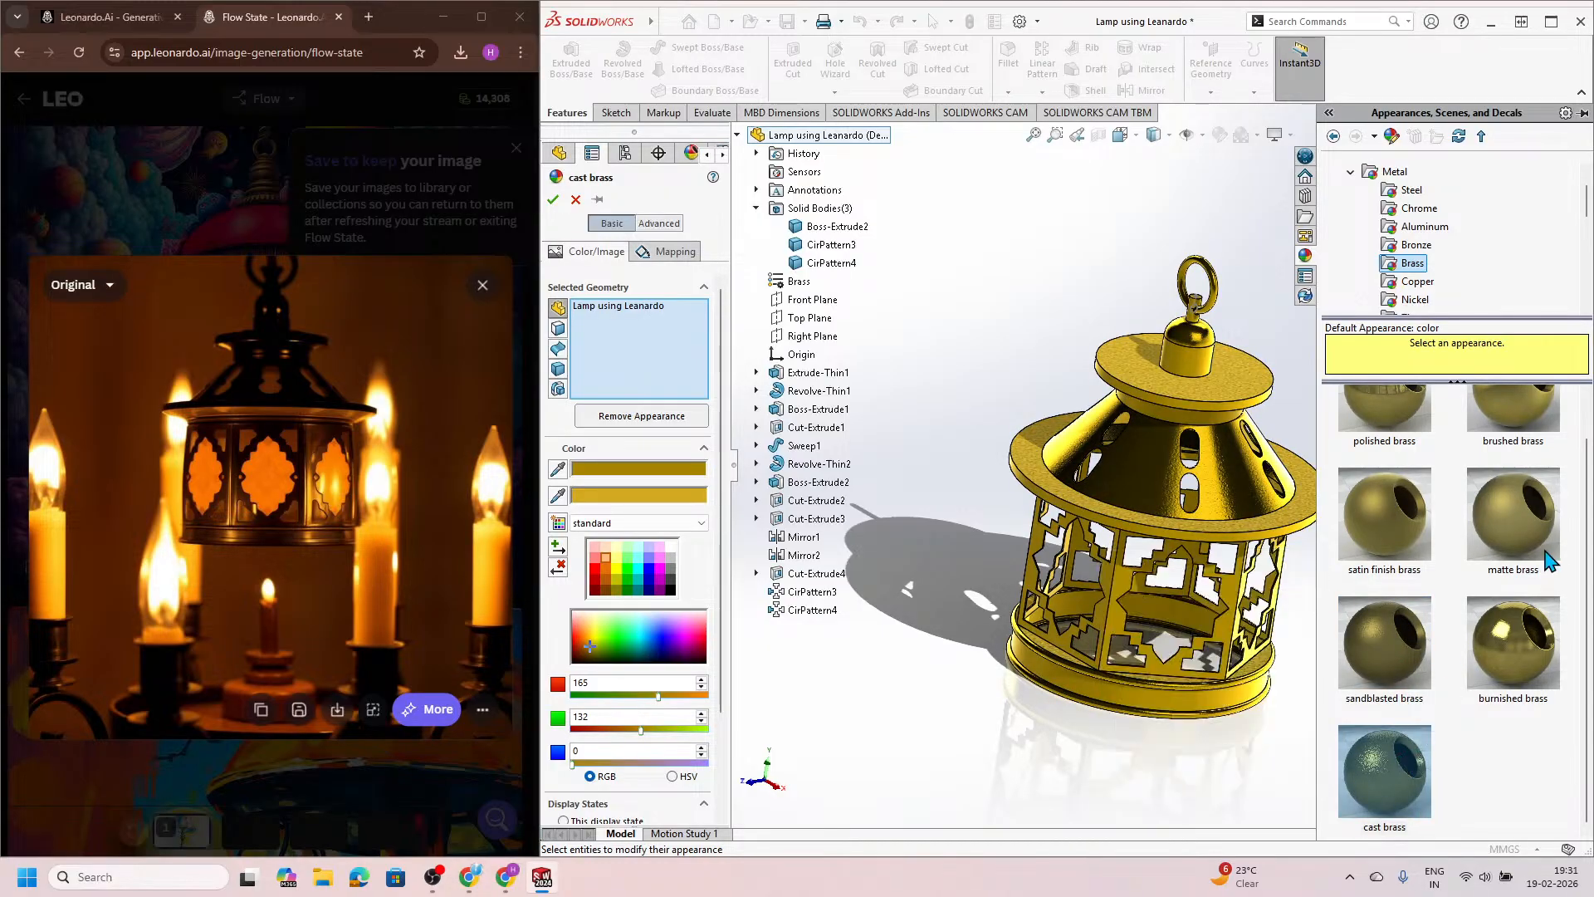
mouse_move(1546, 561)
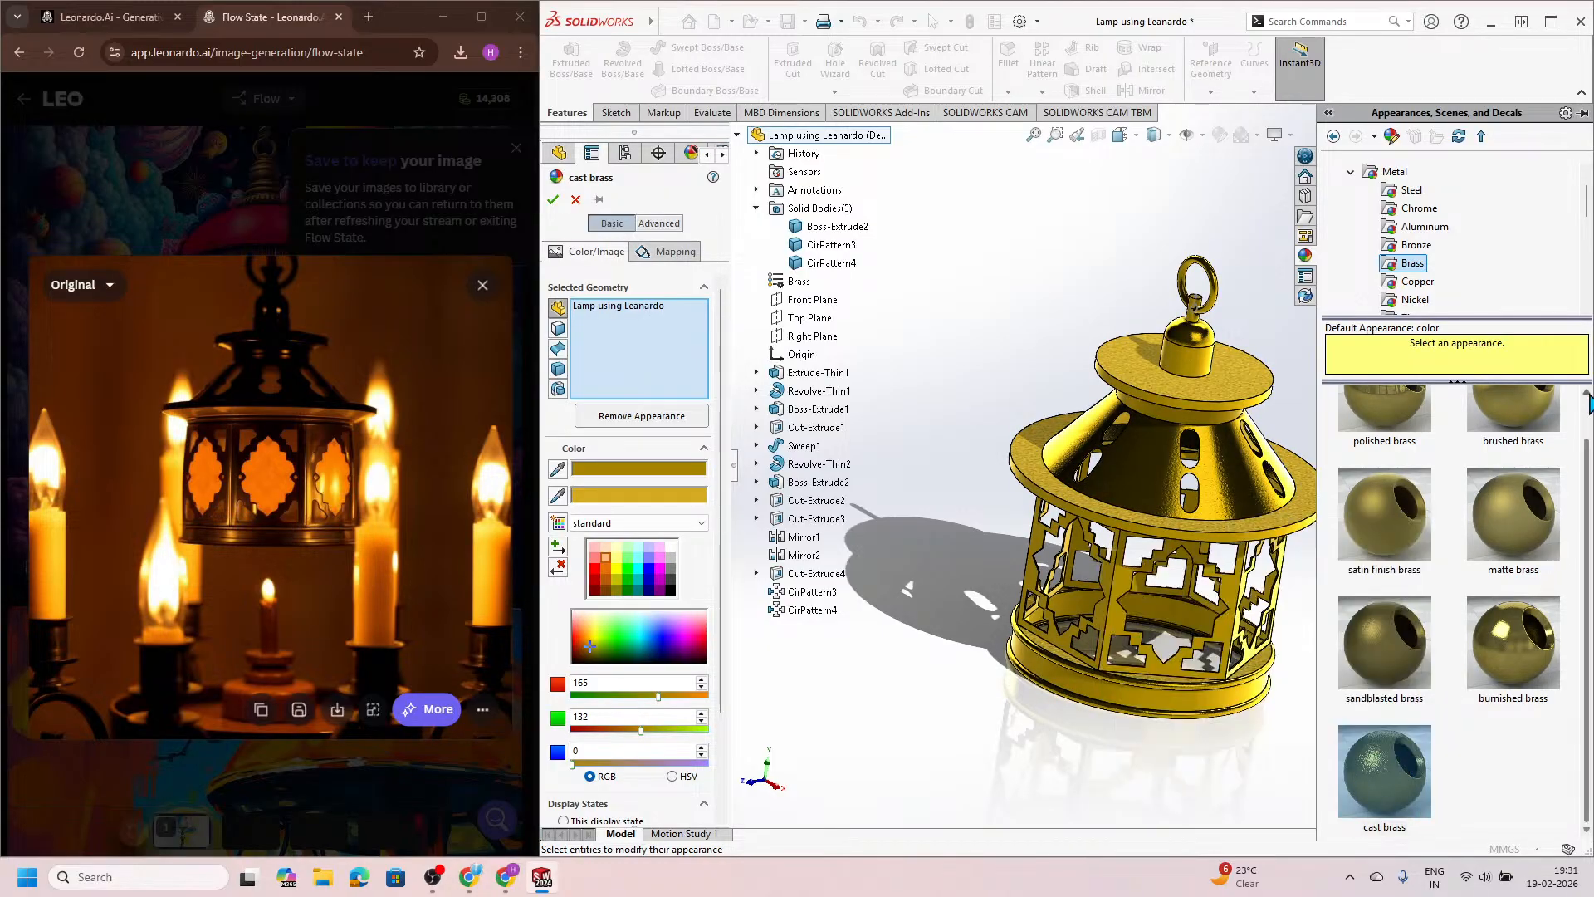
left_click(1544, 652)
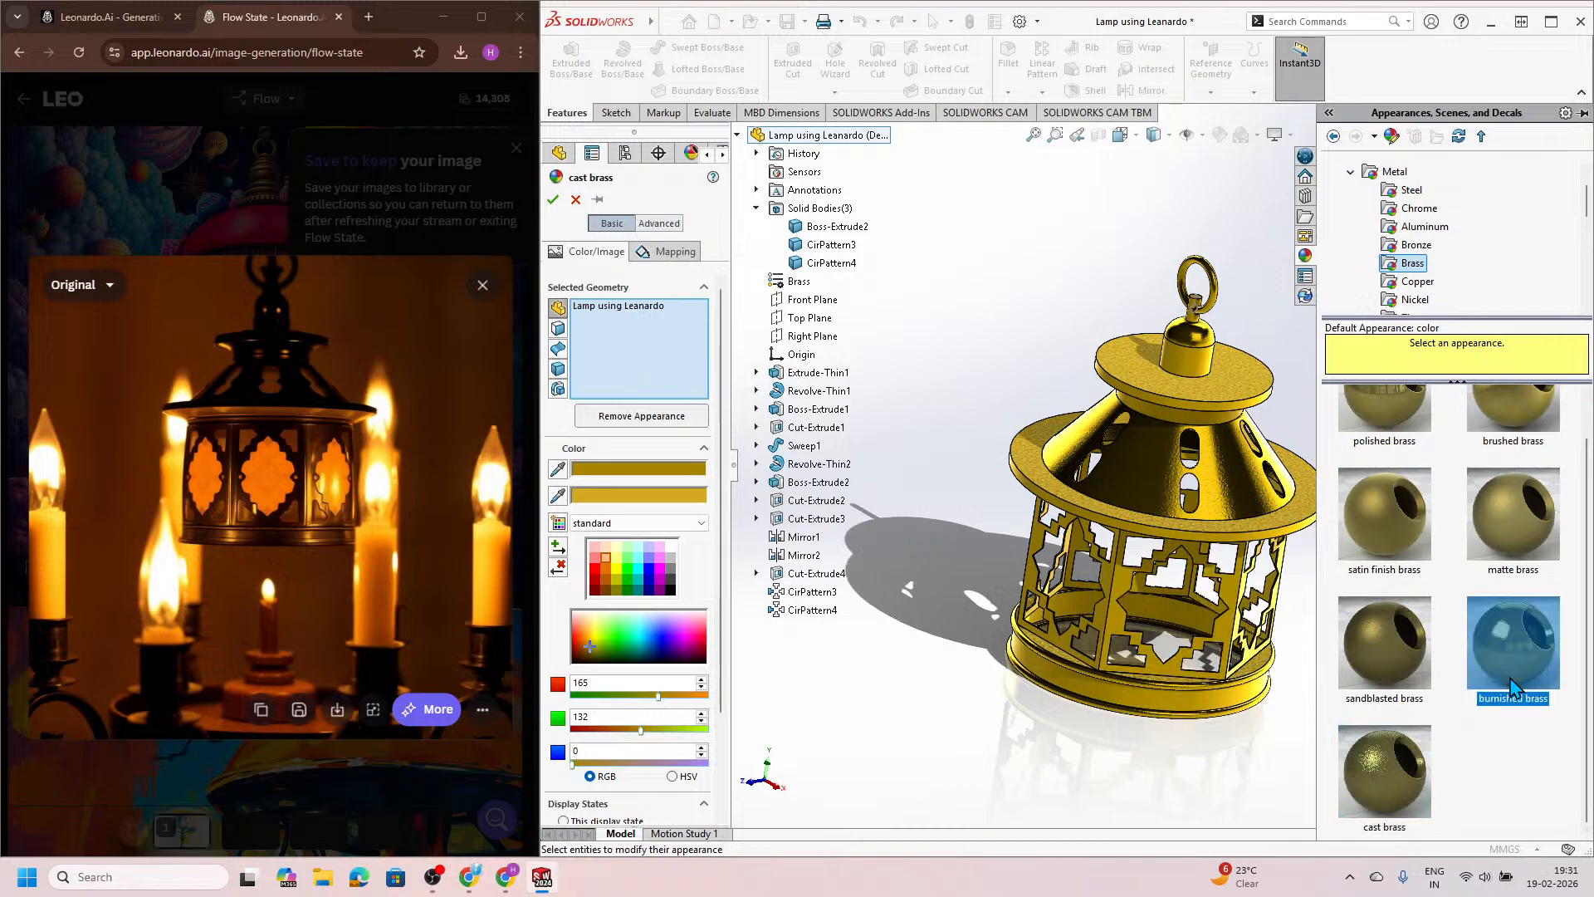
mouse_move(1511, 685)
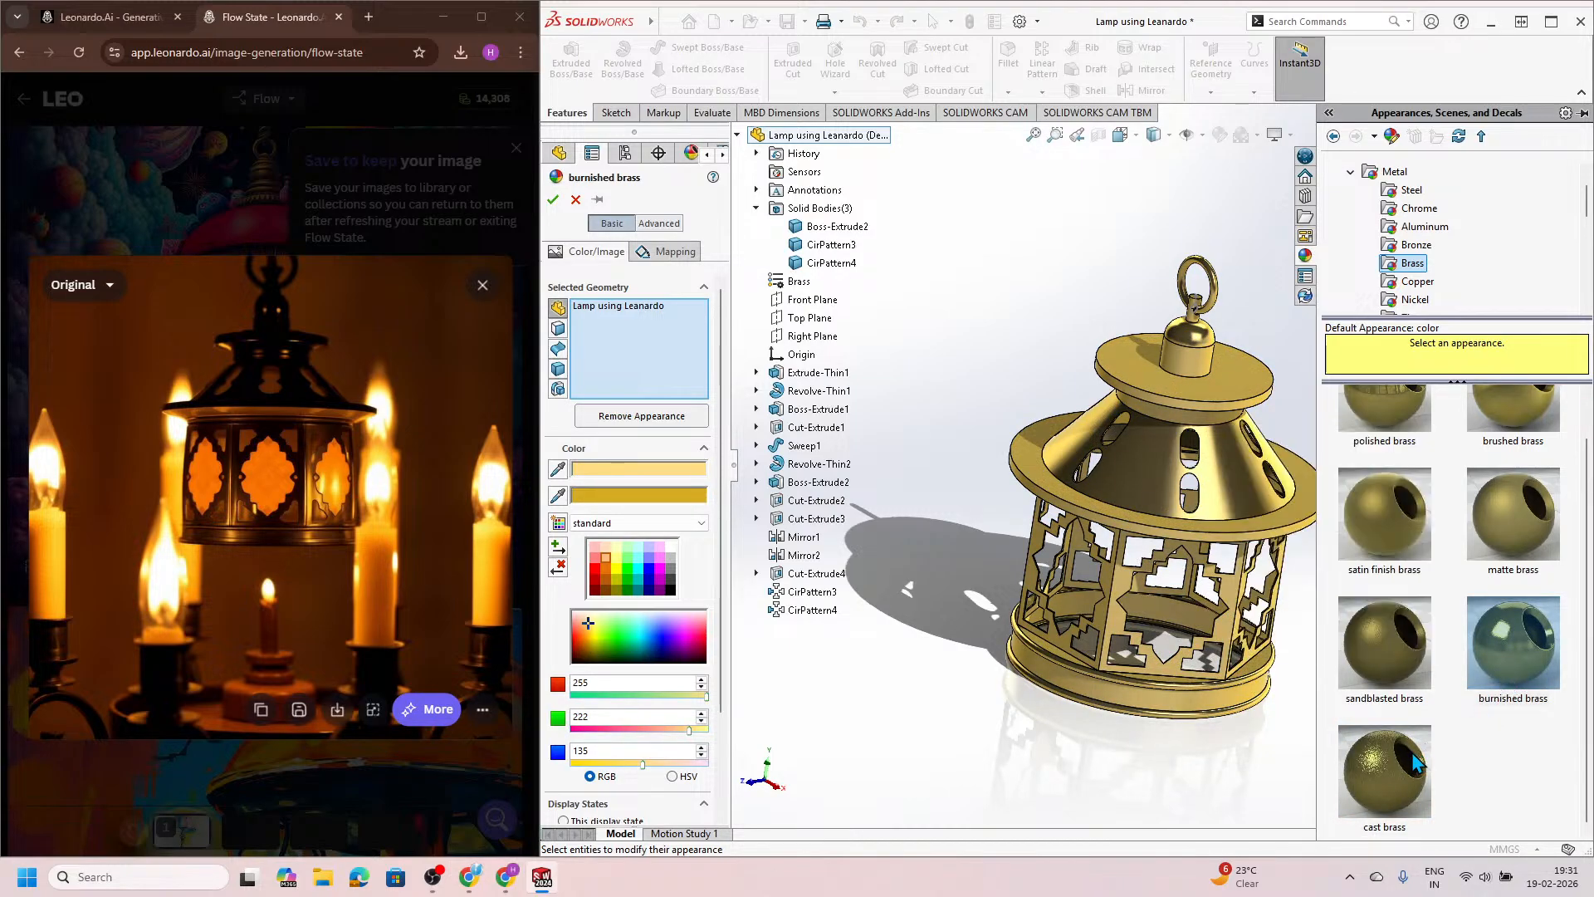
left_click(1384, 681)
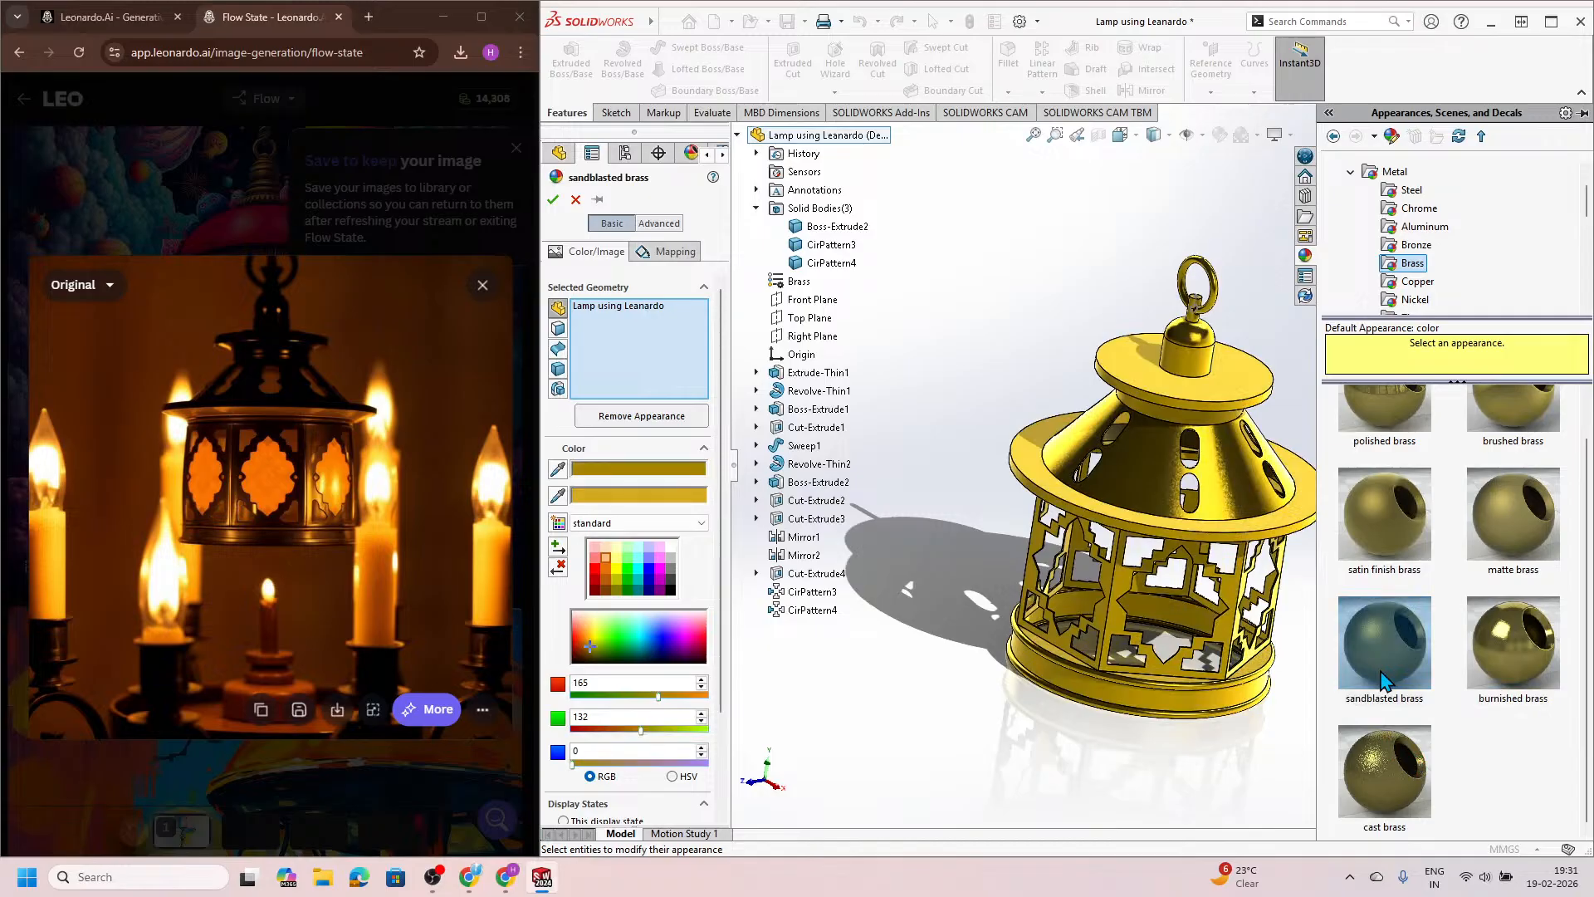
left_click(1385, 762)
mouse_move(1384, 762)
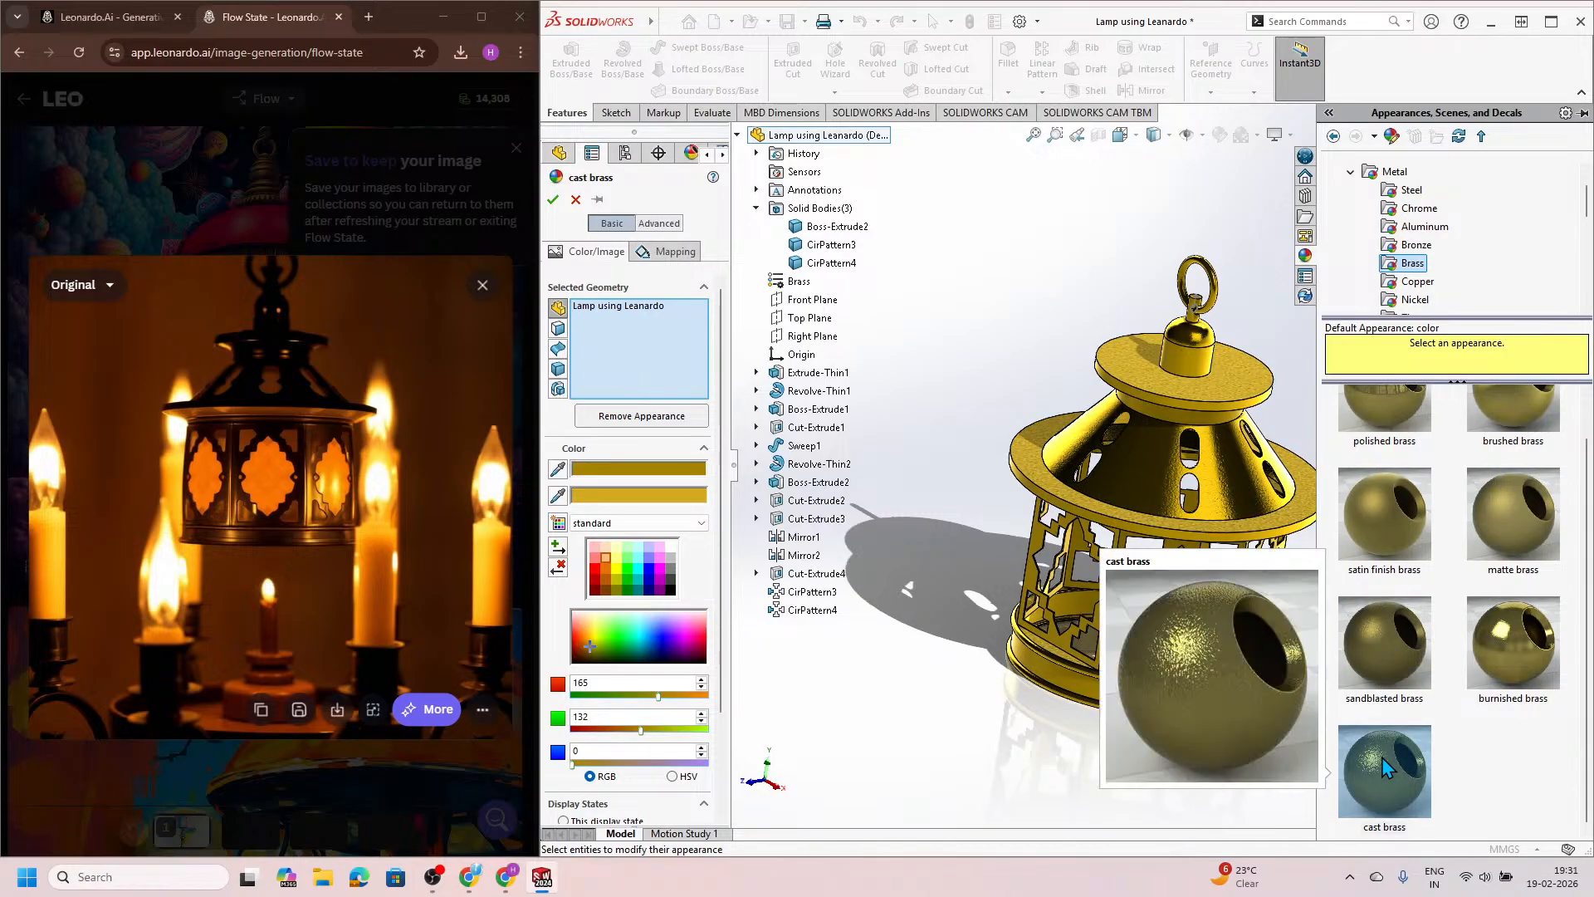
Step: Try the satin finish, brushed and wrought copper appearances on the whole lantern
left_click(1417, 280)
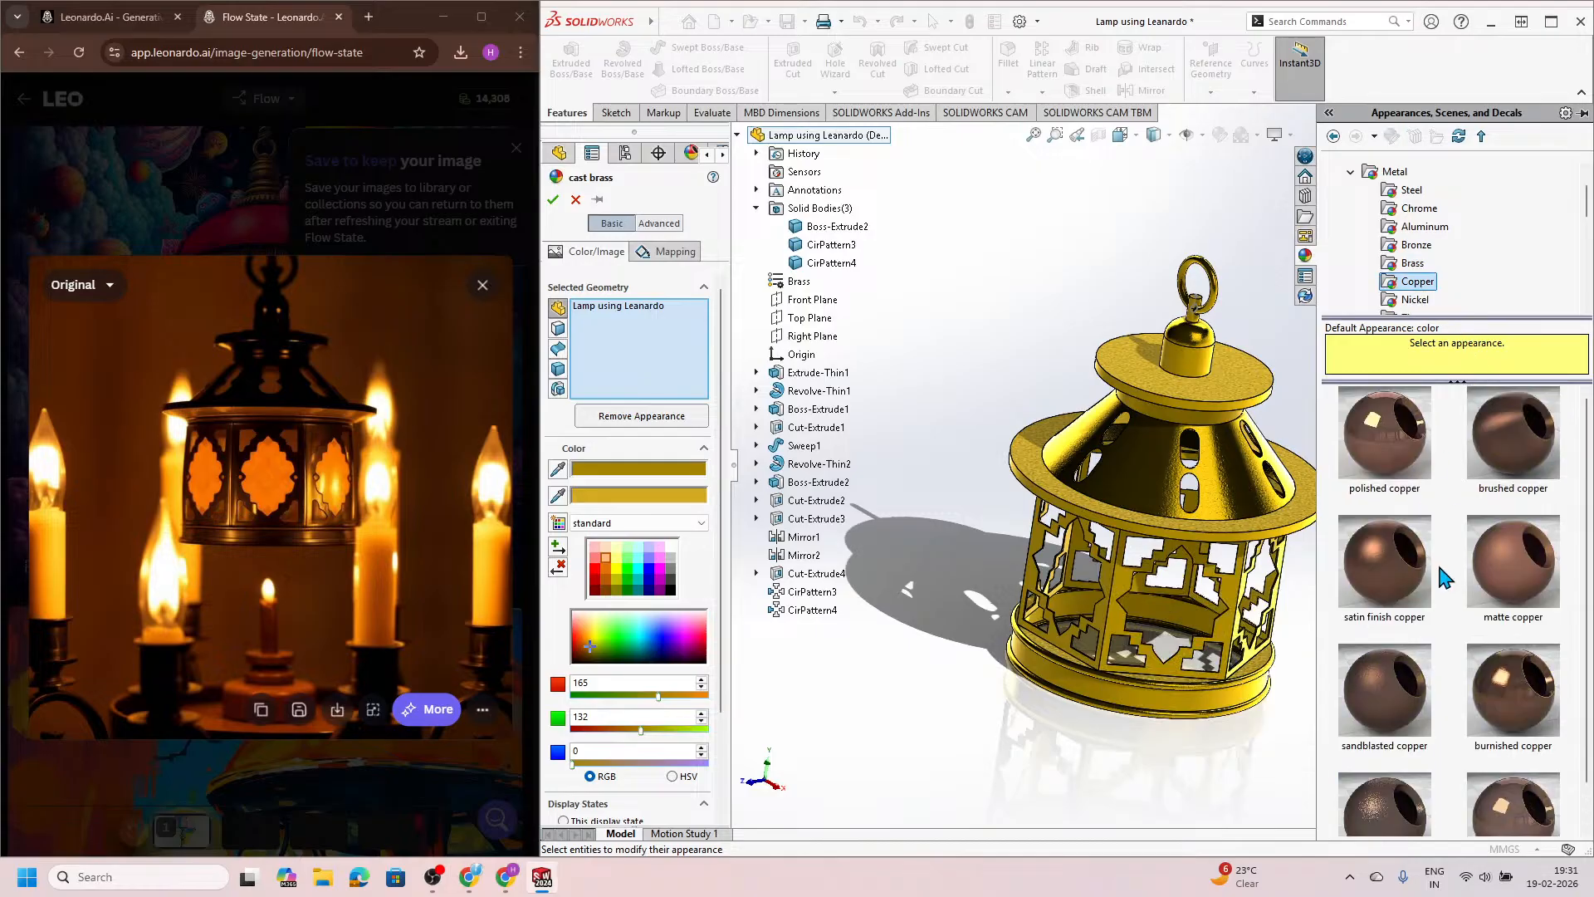
left_click(1386, 565)
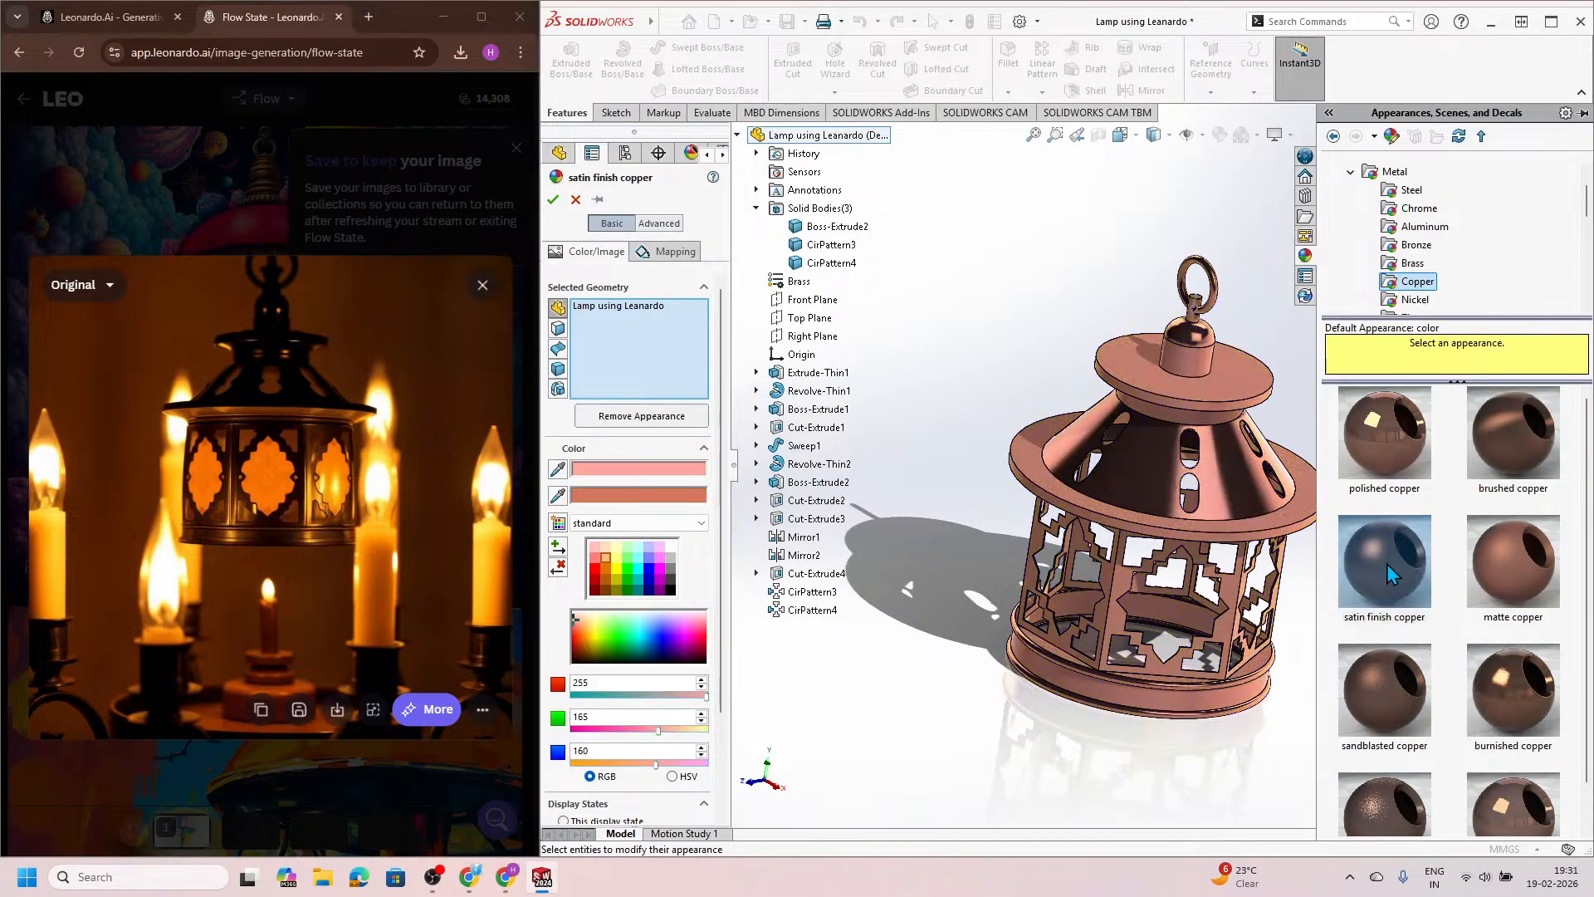
left_click(1532, 436)
scroll(1507, 669, "down", 1)
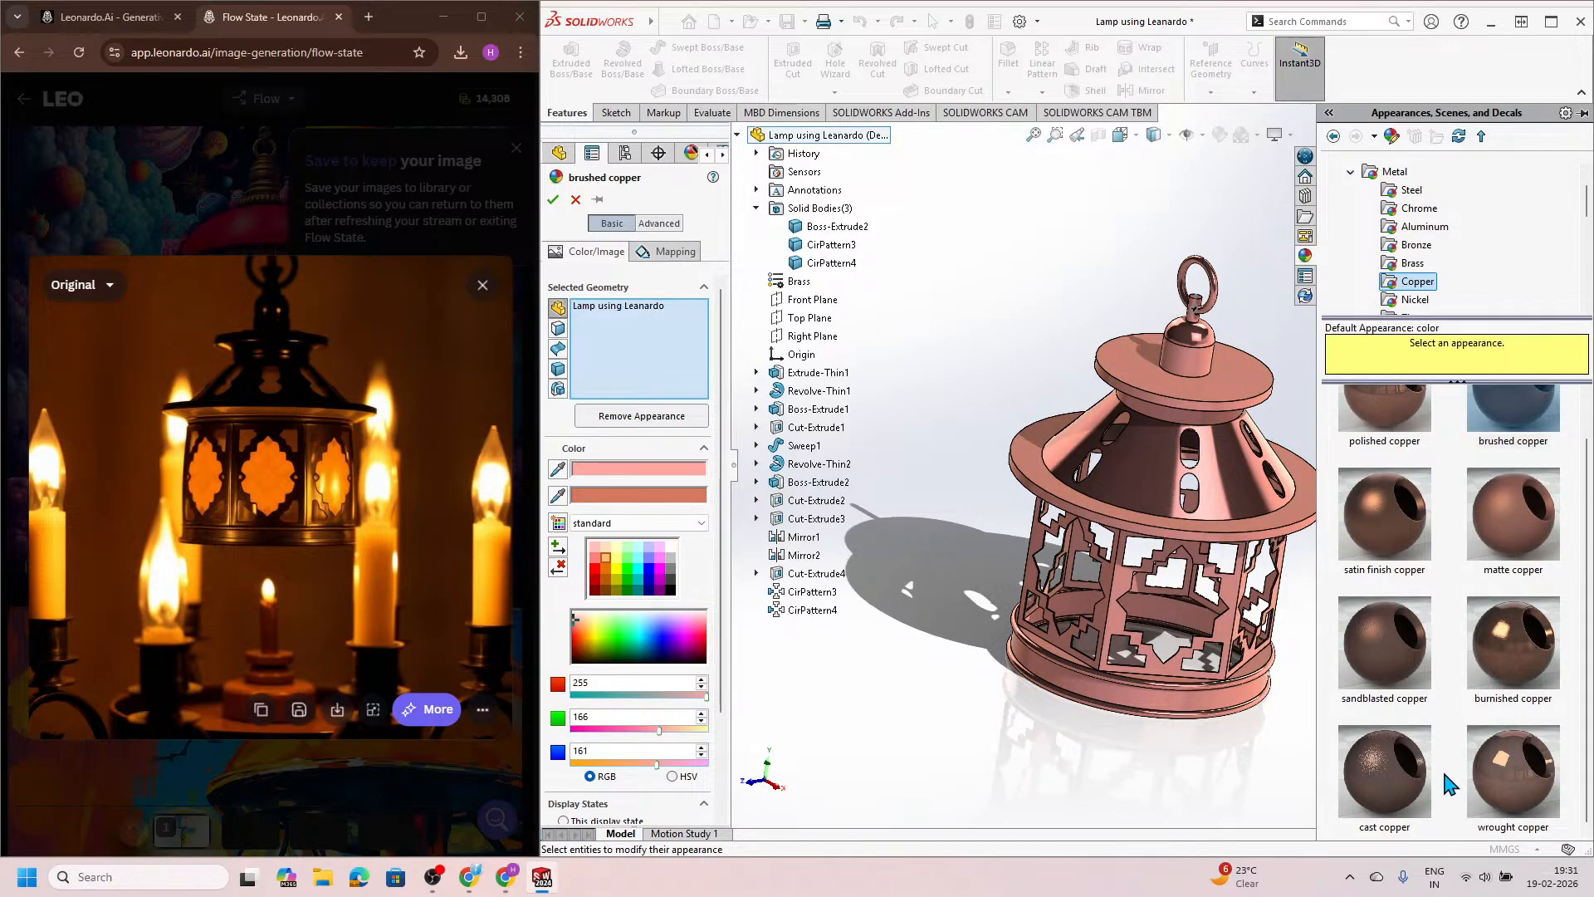
left_click(1528, 774)
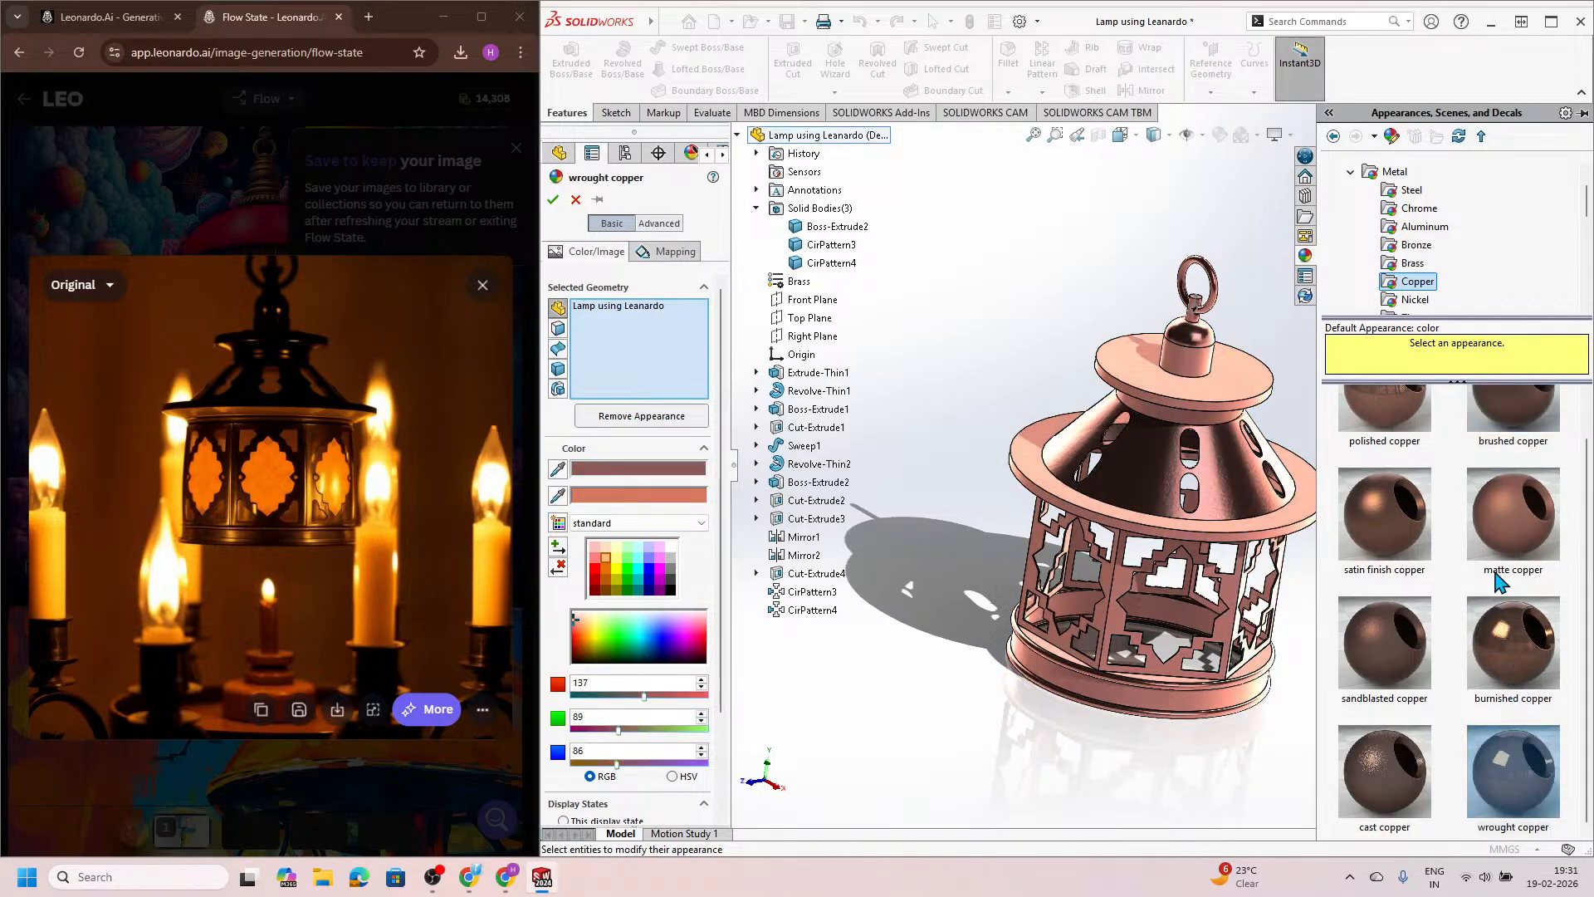
Step: Try the sandblasted, matte, burnished and satin finish brass appearances on the whole lantern
left_click(1412, 264)
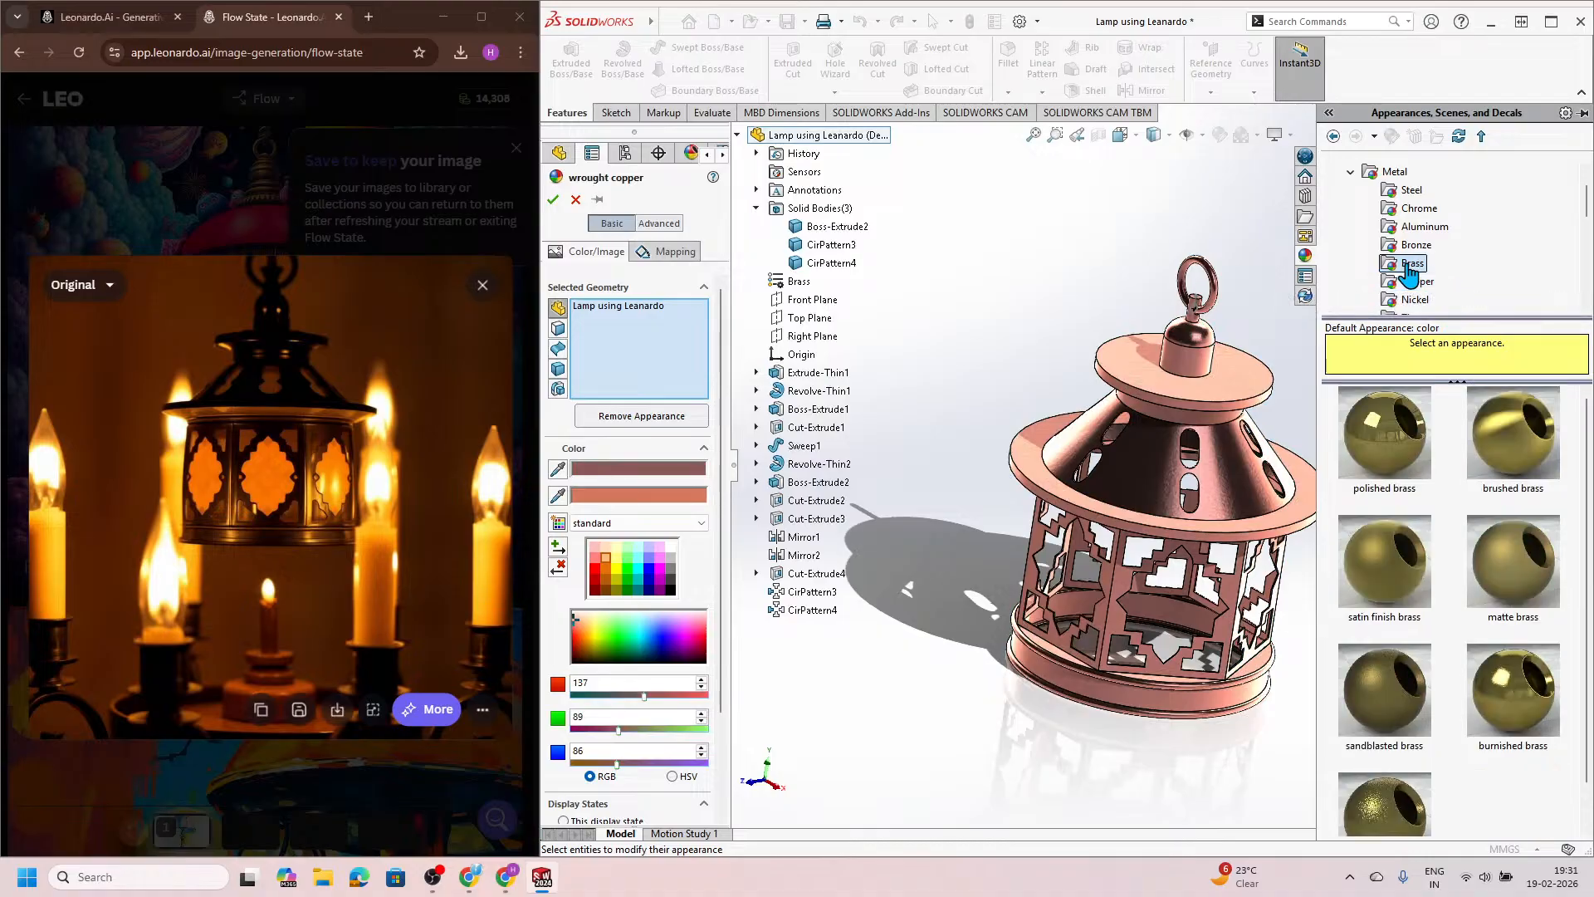
left_click(1412, 661)
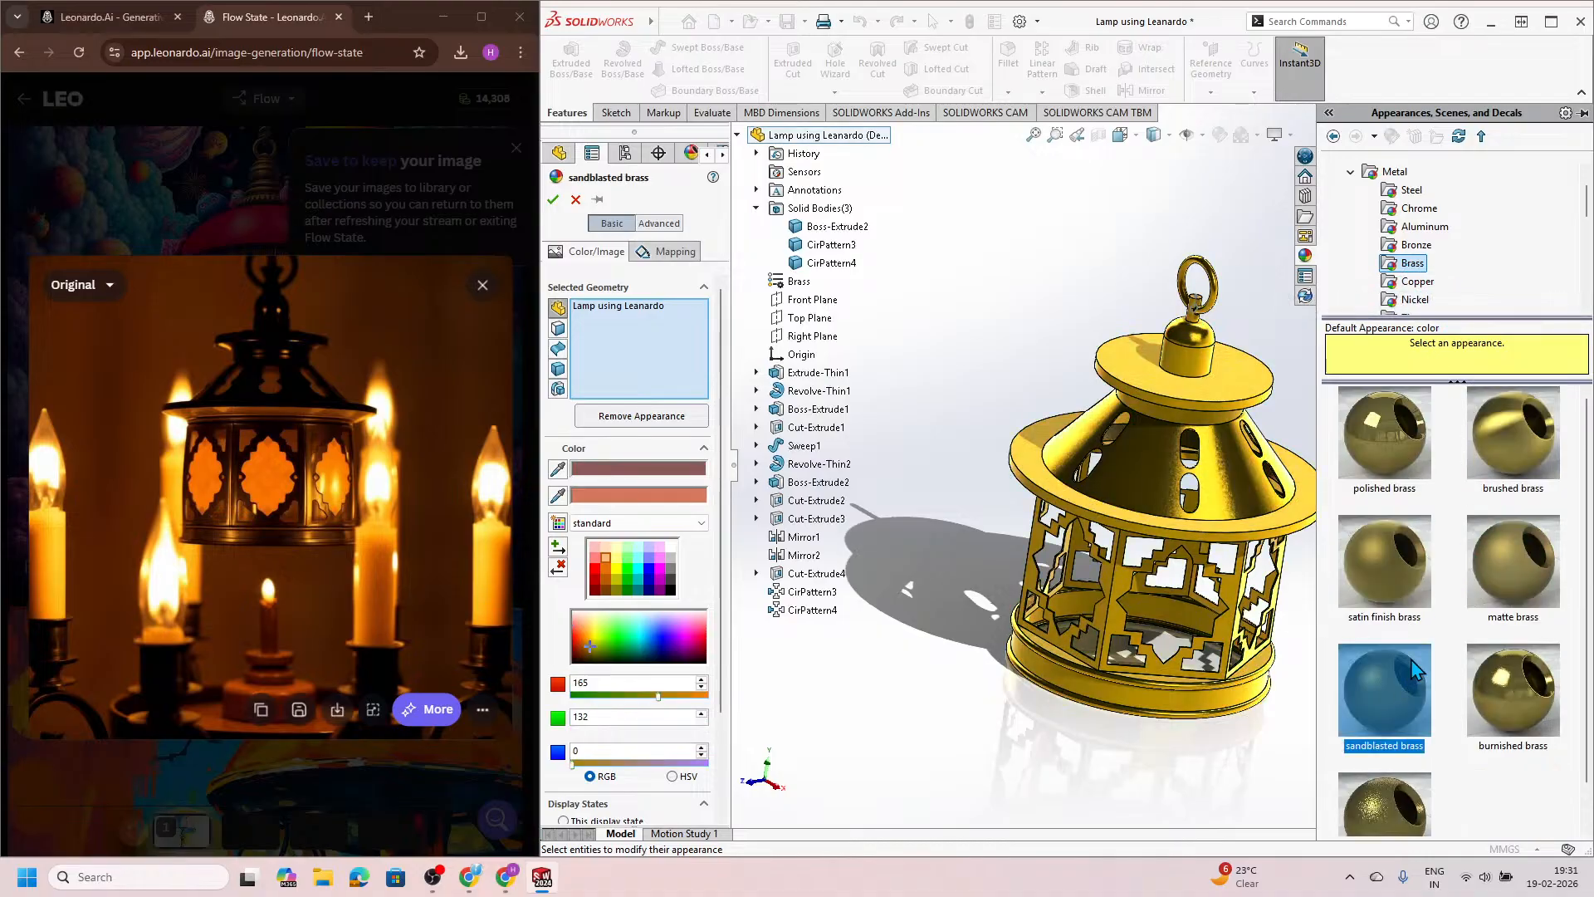
left_click(1496, 565)
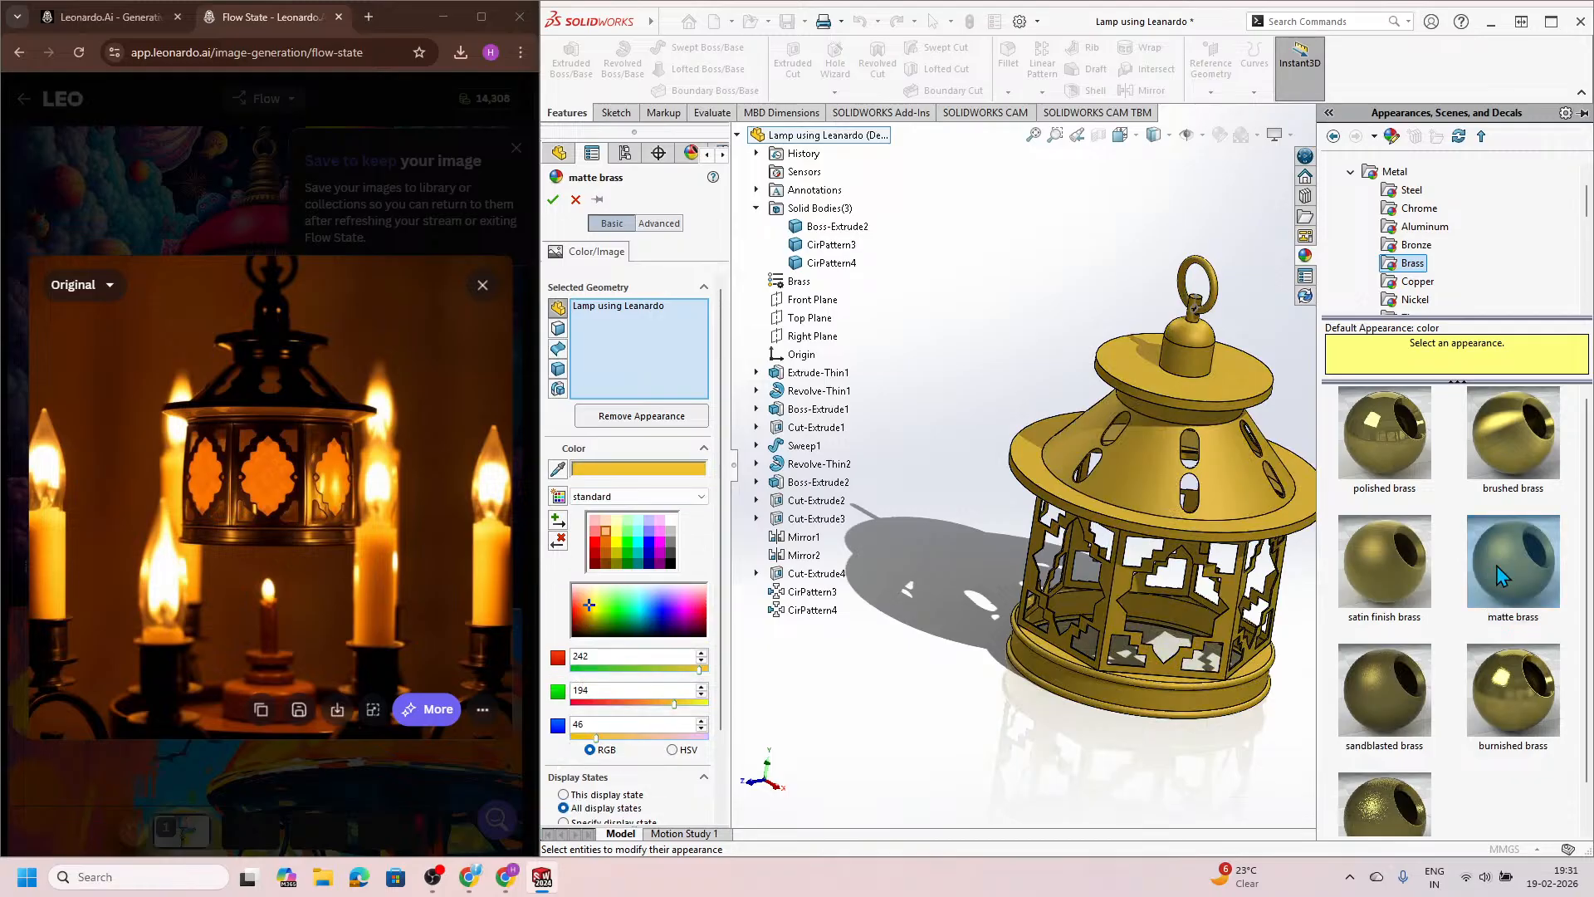
left_click(1507, 689)
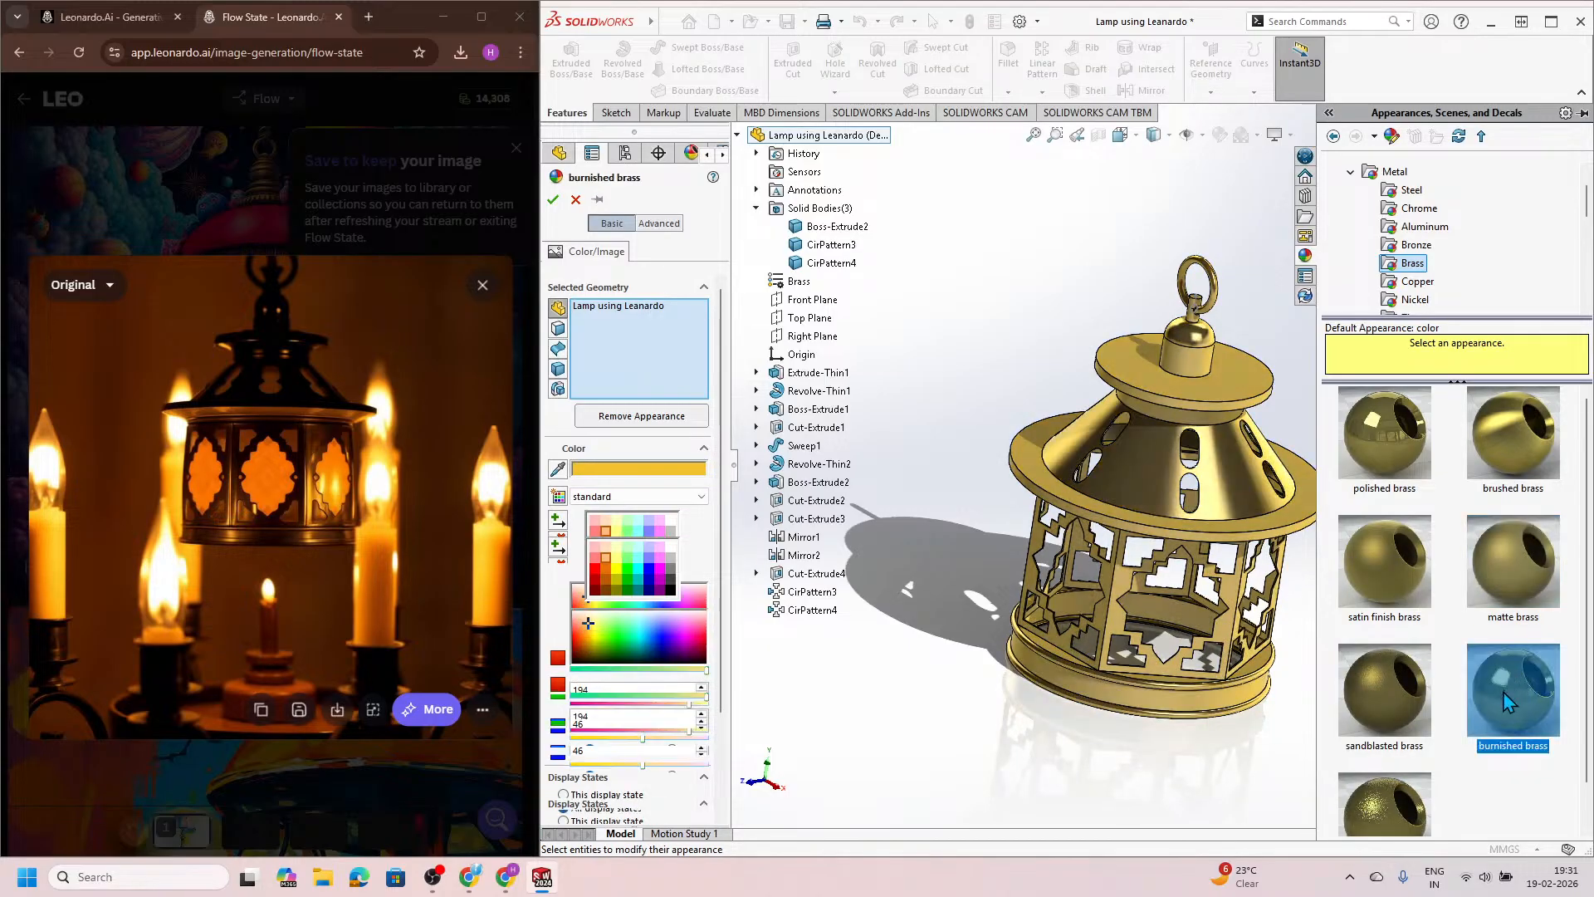
left_click(1380, 564)
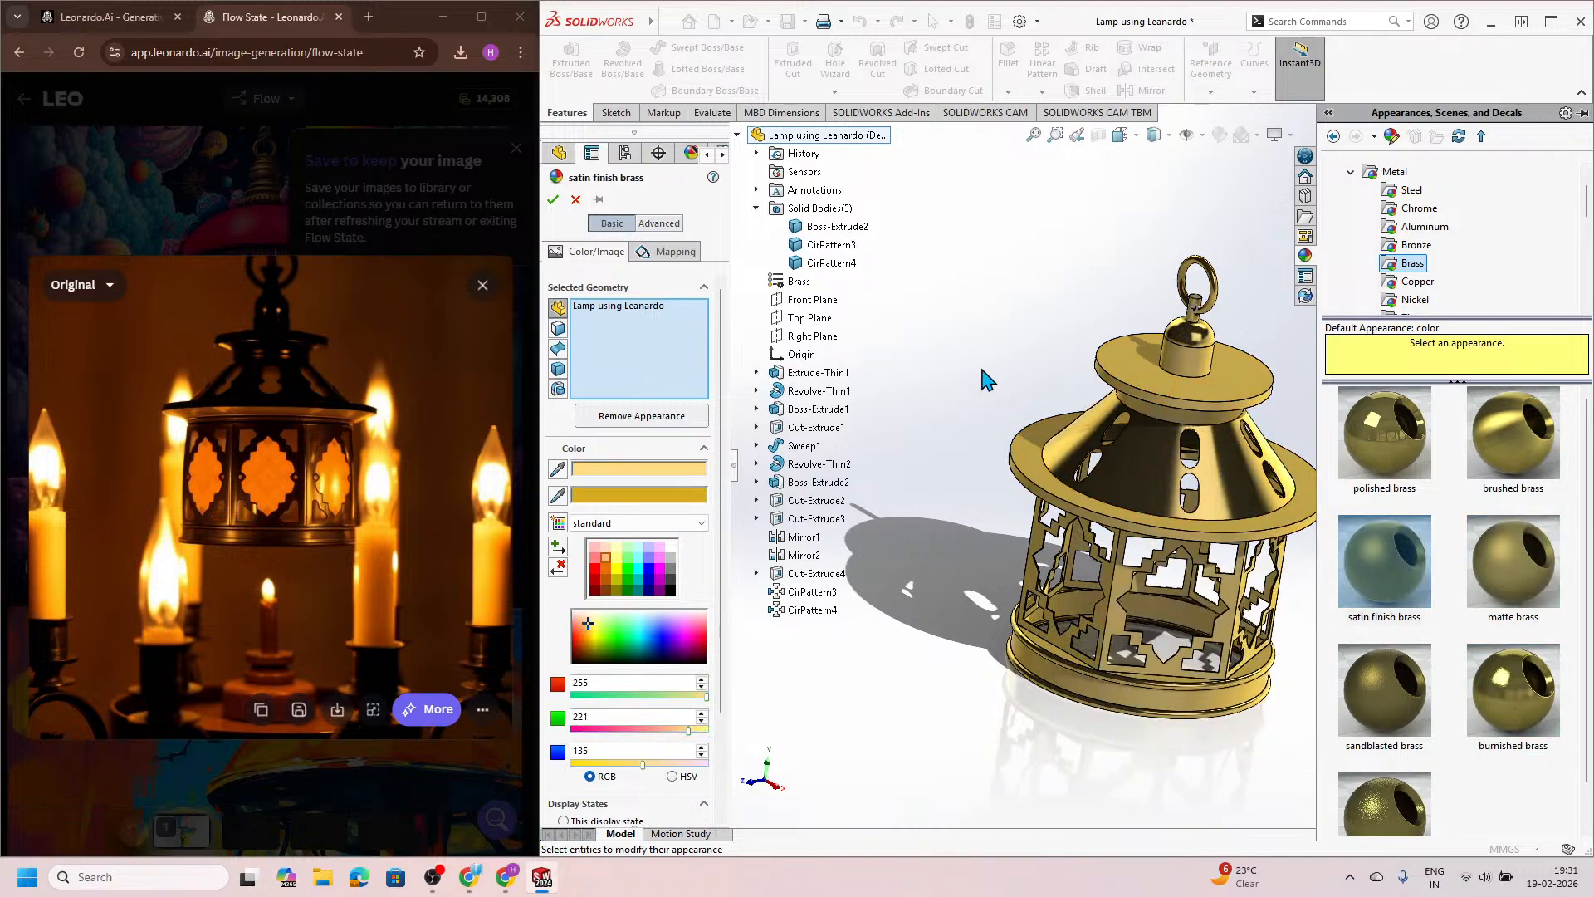
Step: Apply the brushed brass appearance to the whole lantern and accept the appearance settings
left_click(1517, 441)
mouse_move(1518, 441)
left_mouse_down()
mouse_move(1318, 533)
mouse_move(1219, 626)
left_mouse_up()
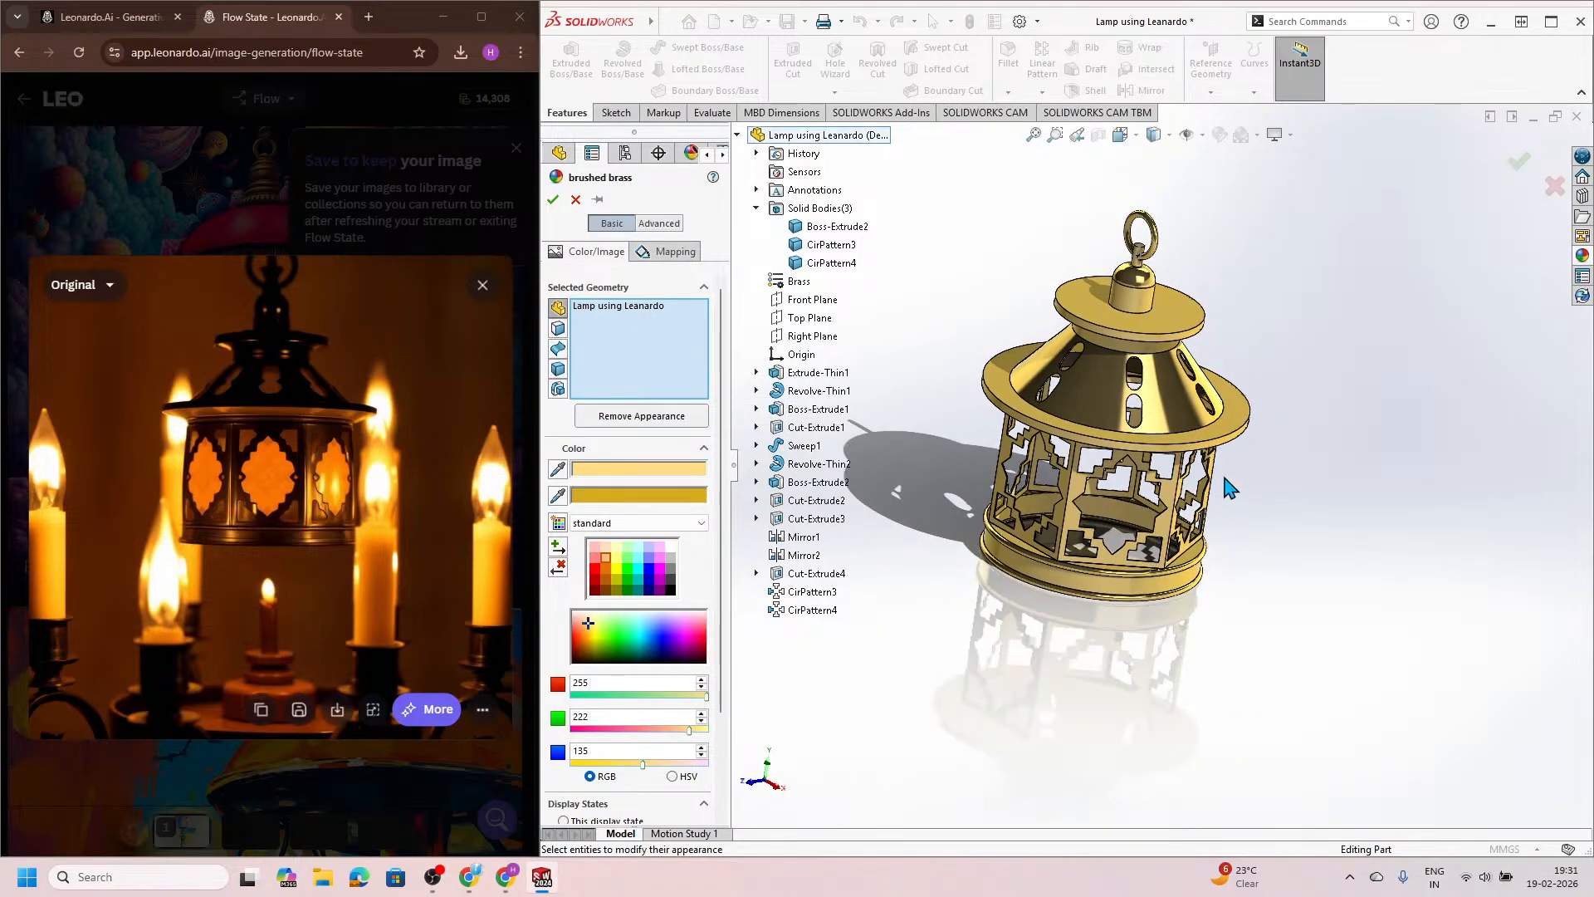
left_click(1517, 166)
Step: Examine the brass finish, shadows and cutouts of the lantern from several angles and distances
scroll(1106, 472, "down", 3)
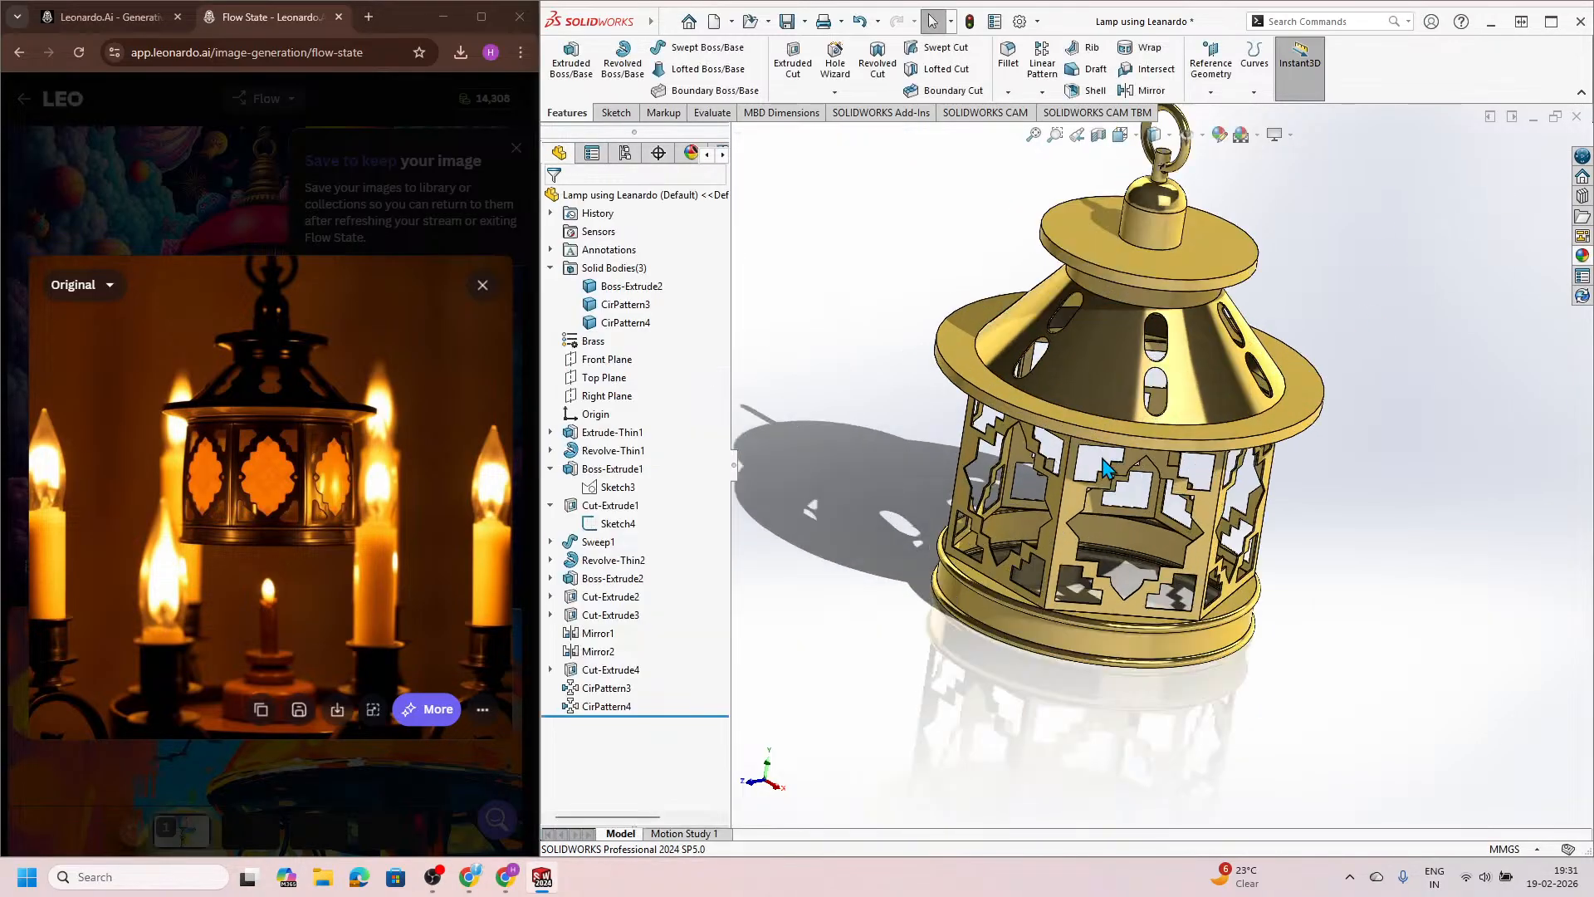
mouse_move(1105, 365)
middle_mouse_down()
mouse_move(982, 379)
mouse_move(1049, 406)
mouse_move(1000, 445)
mouse_move(872, 473)
mouse_move(1057, 686)
mouse_move(1153, 544)
mouse_move(1180, 583)
mouse_move(1046, 569)
mouse_move(1026, 534)
middle_mouse_up()
scroll(1129, 555, "up", 2)
scroll(1133, 561, "up", 1)
scroll(1369, 540, "down", 3)
scroll(1213, 518, "up", 2)
middle_click_drag(1159, 449, 1258, 461)
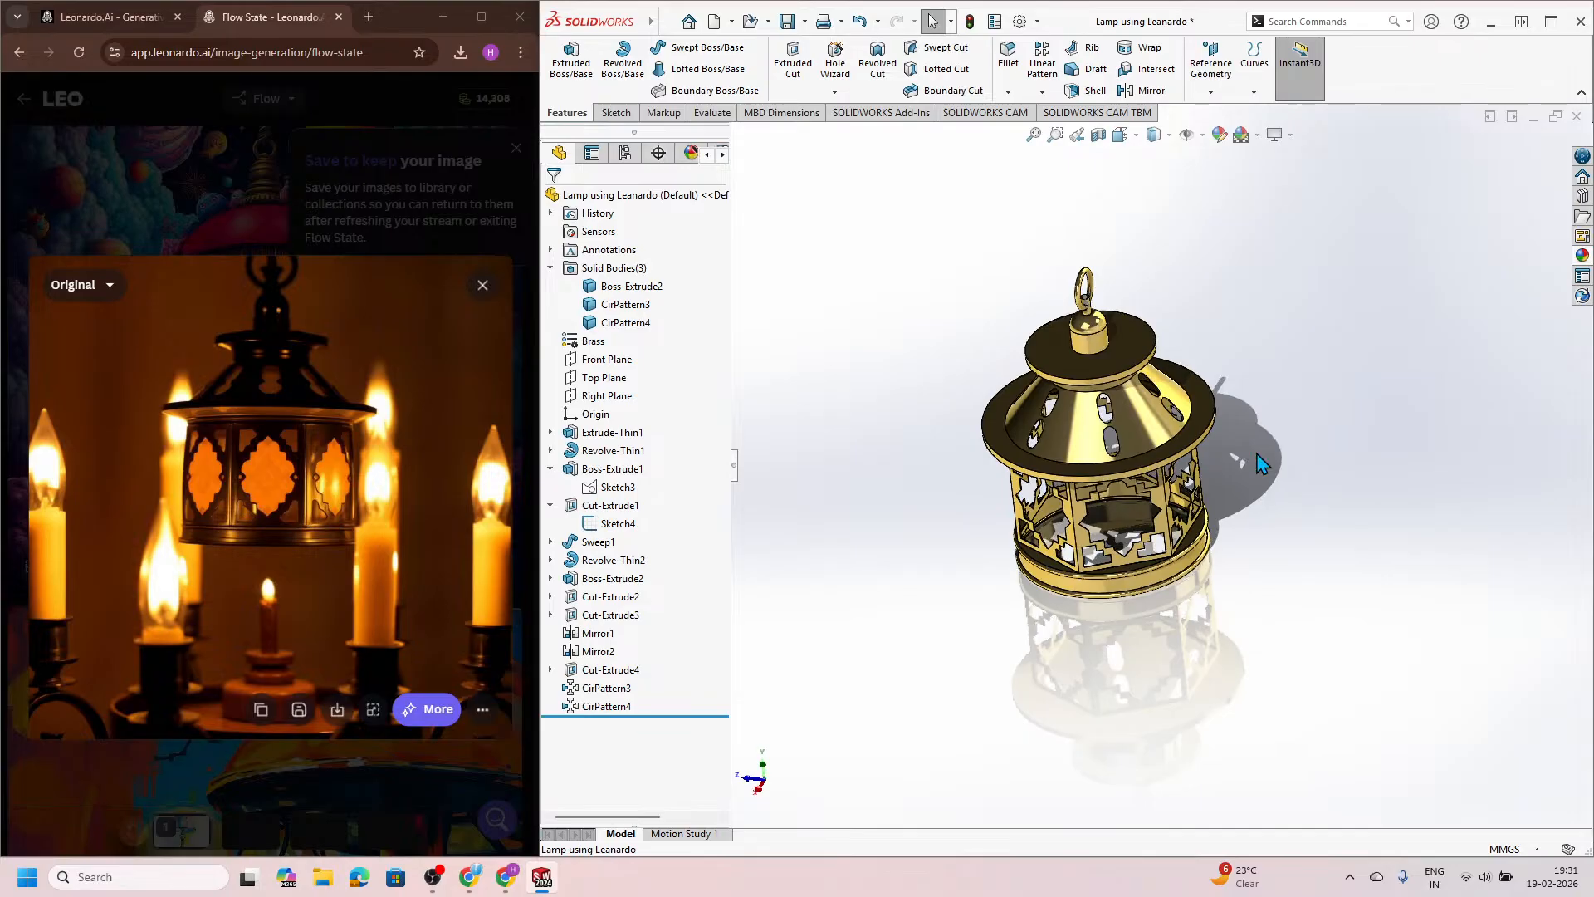
scroll(1020, 457, "down", 4)
middle_click_drag(1234, 525, 1092, 496)
scroll(1093, 497, "up", 3)
scroll(1123, 403, "down", 1)
middle_click_drag(1126, 405, 1044, 461)
scroll(1044, 461, "up", 2)
scroll(1100, 444, "down", 5)
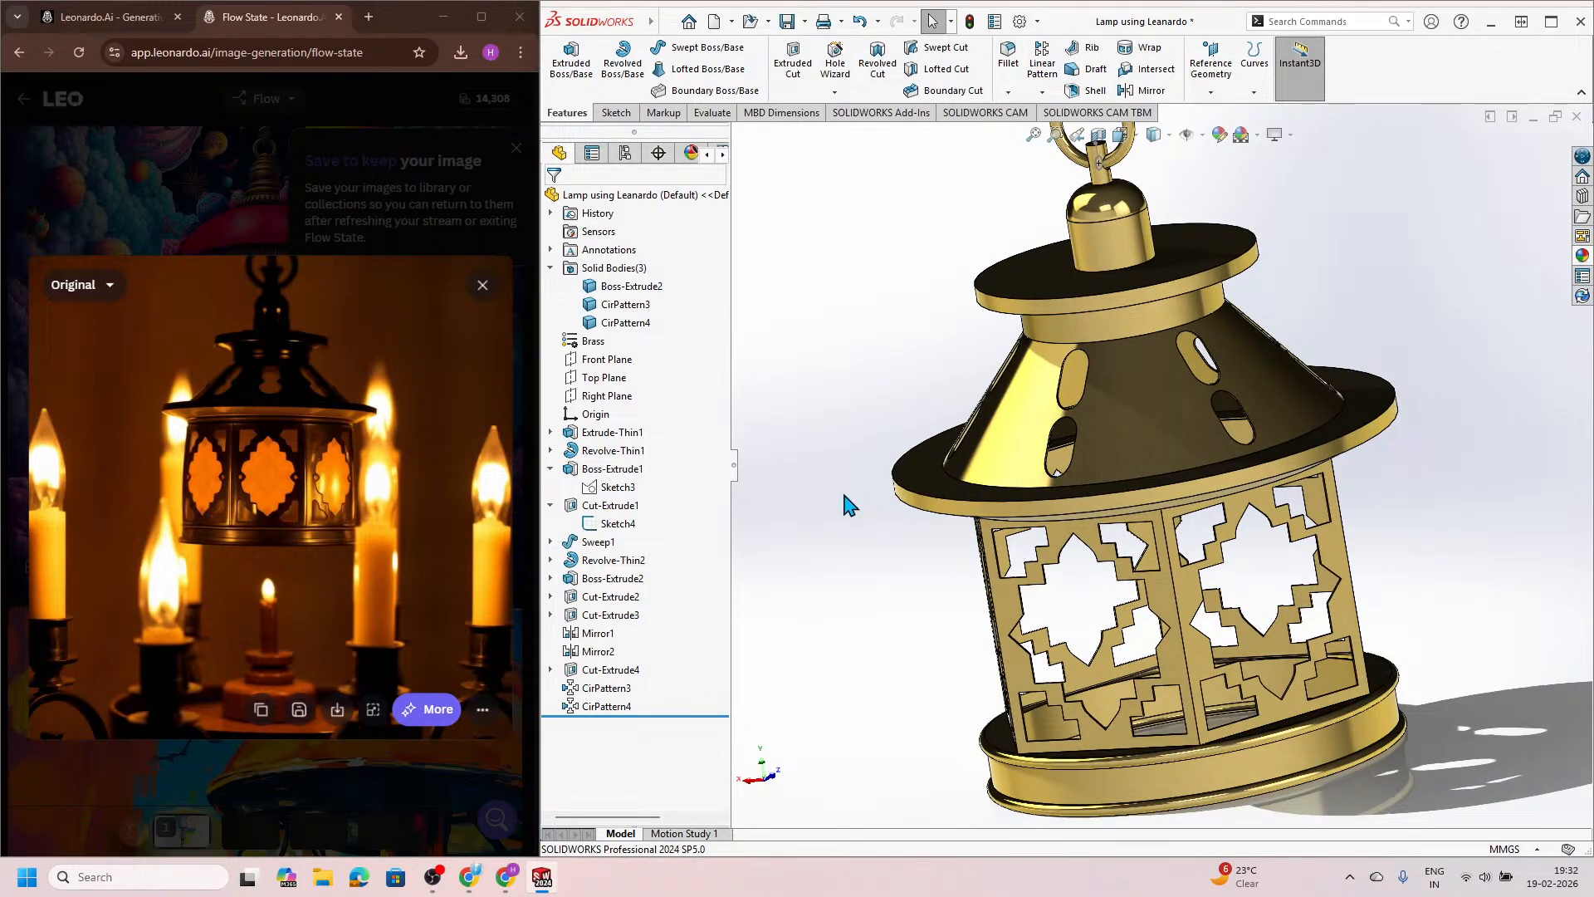
Step: Save the finished lantern part
scroll(847, 504, "up", 2)
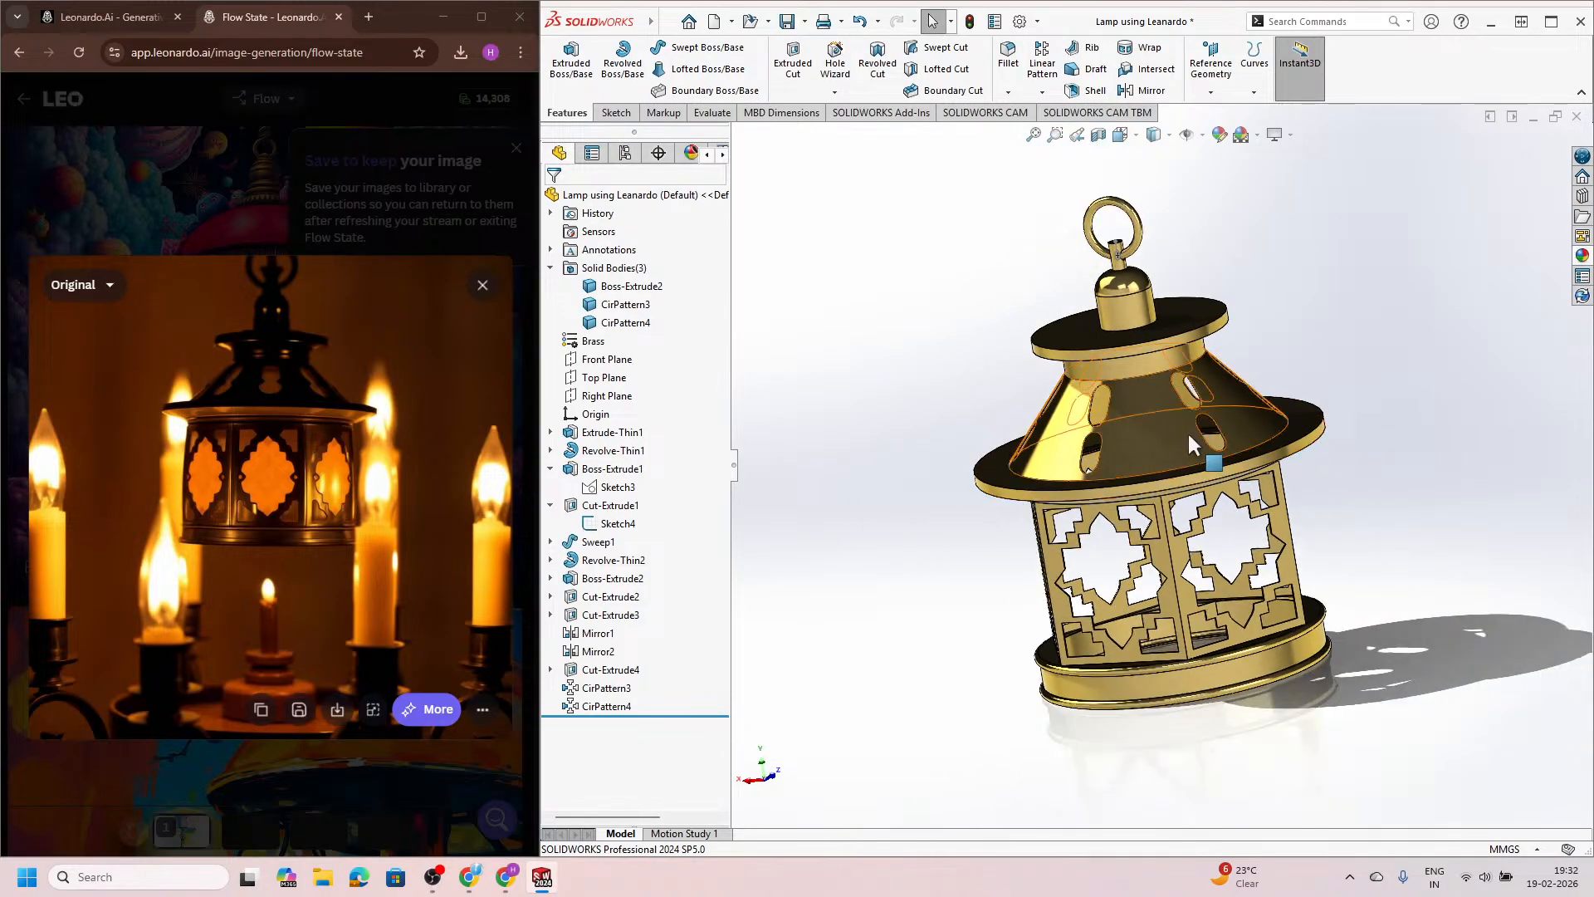
scroll(1189, 433, "down", 1)
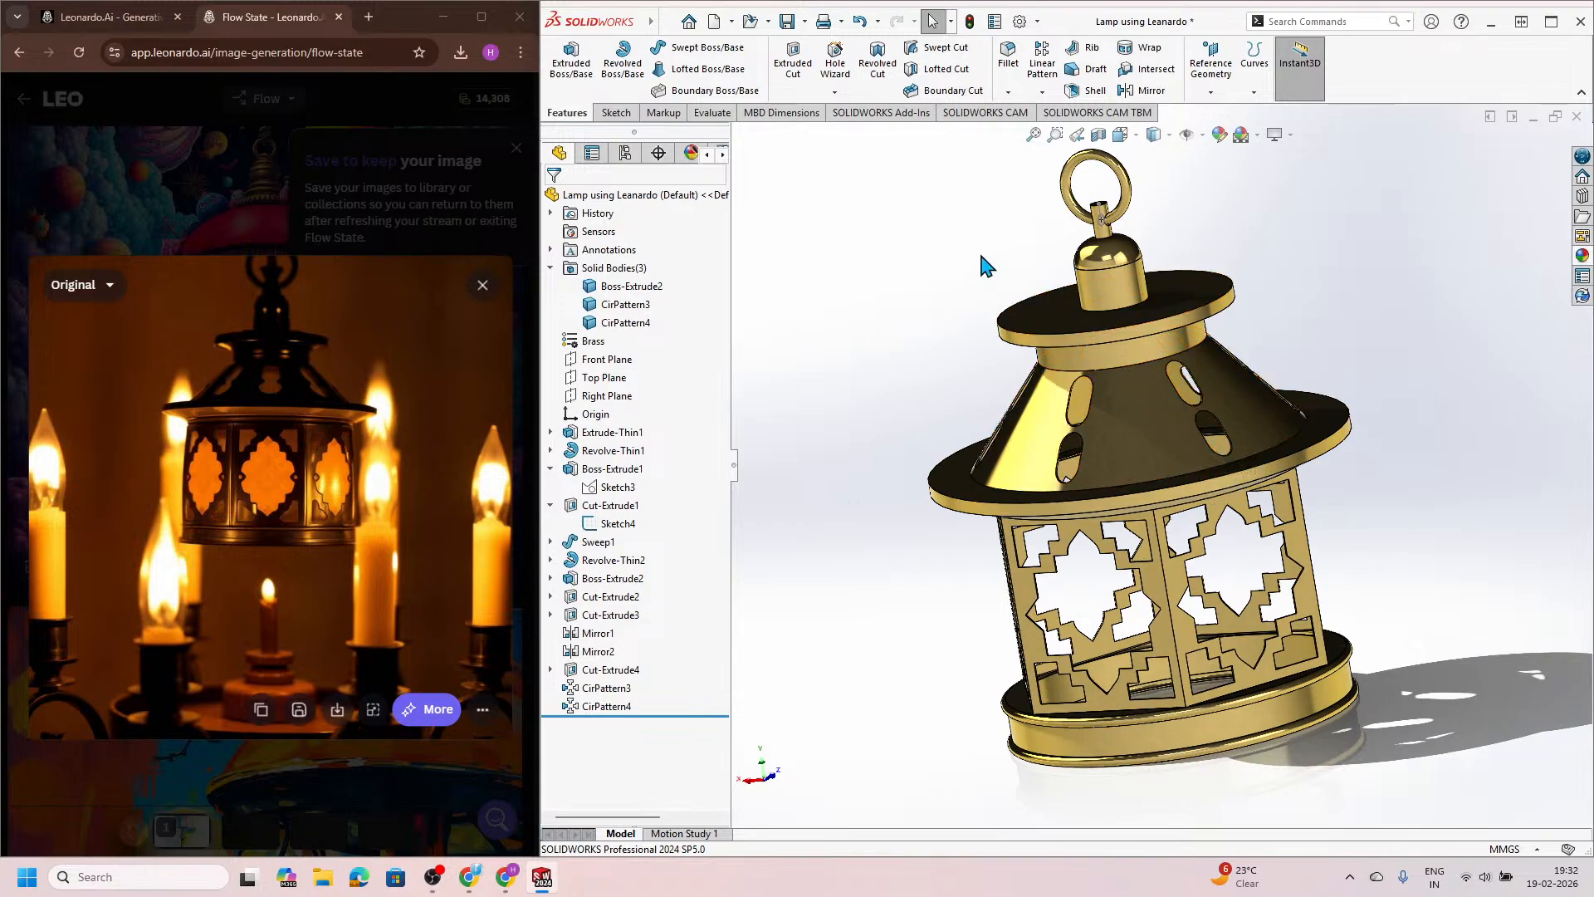
left_click(789, 25)
Step: Inspect the lantern's roof slots, side panels and reflections from different sides and up close
middle_click_drag(1091, 451, 1194, 480)
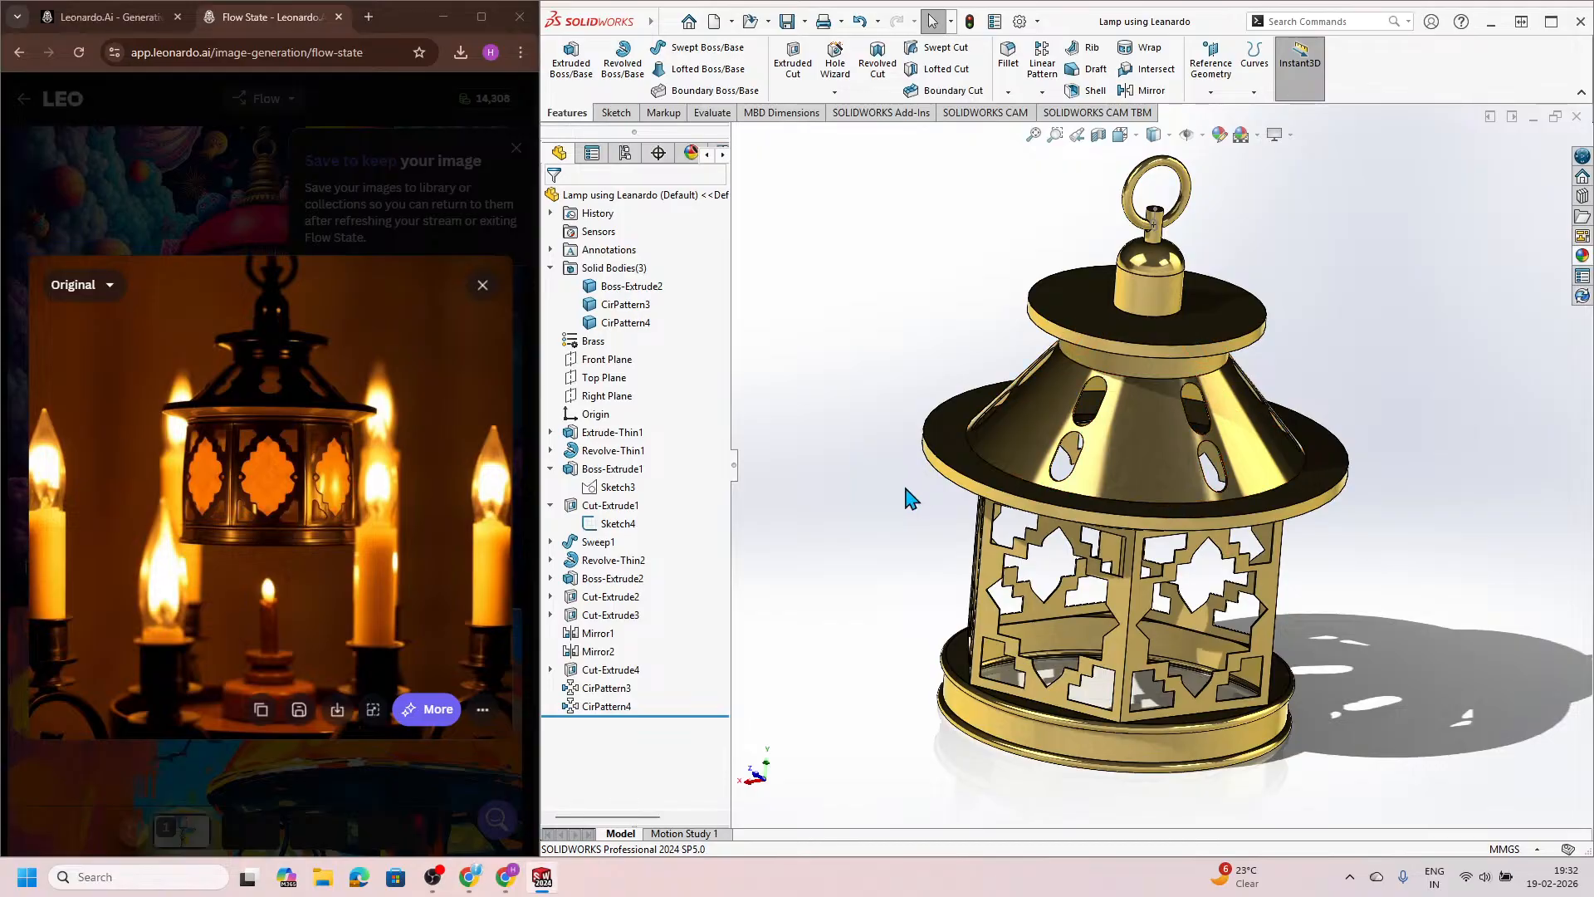
middle_click_drag(1242, 502, 1121, 523)
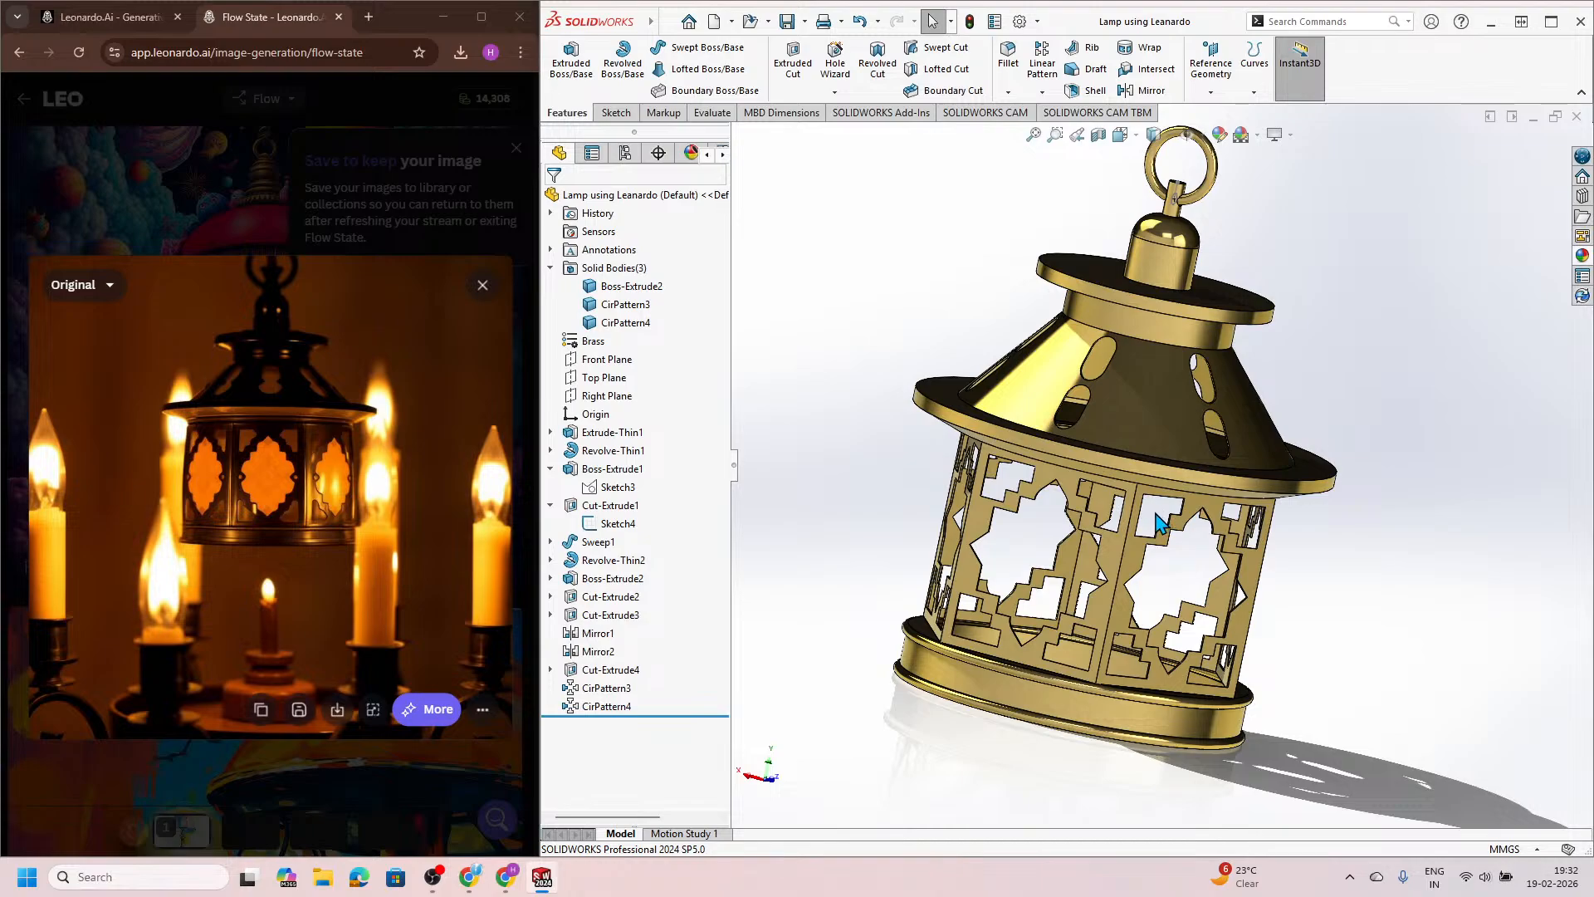
middle_click_drag(1177, 471, 1121, 523)
scroll(1158, 548, "up", 4)
scroll(1150, 531, "down", 2)
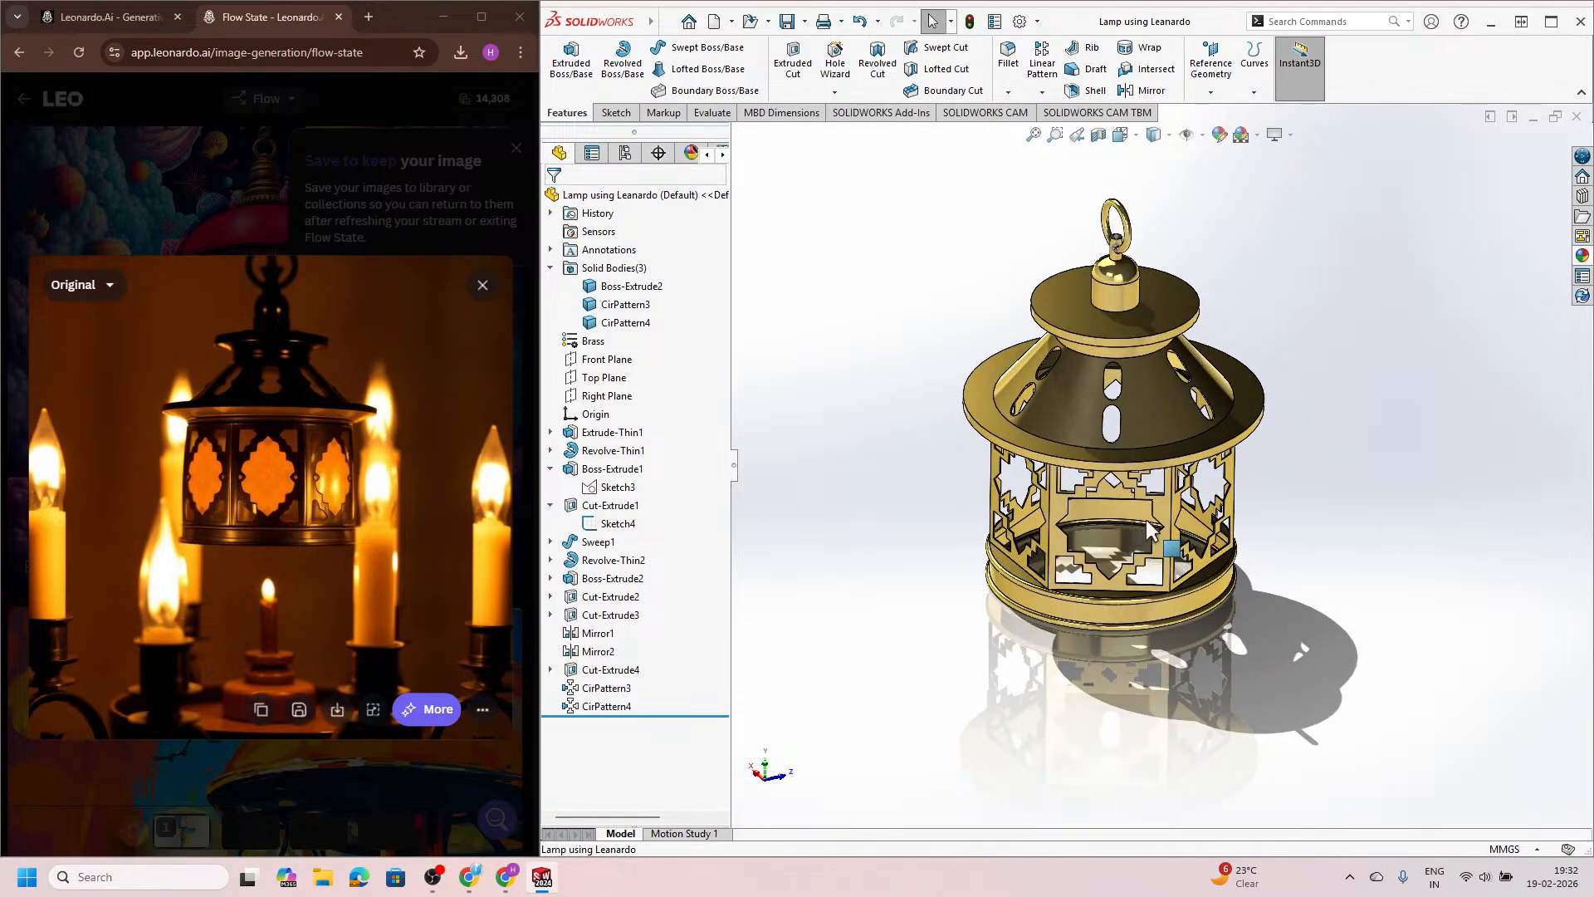
scroll(1226, 385, "down", 2)
scroll(1213, 387, "down", 5)
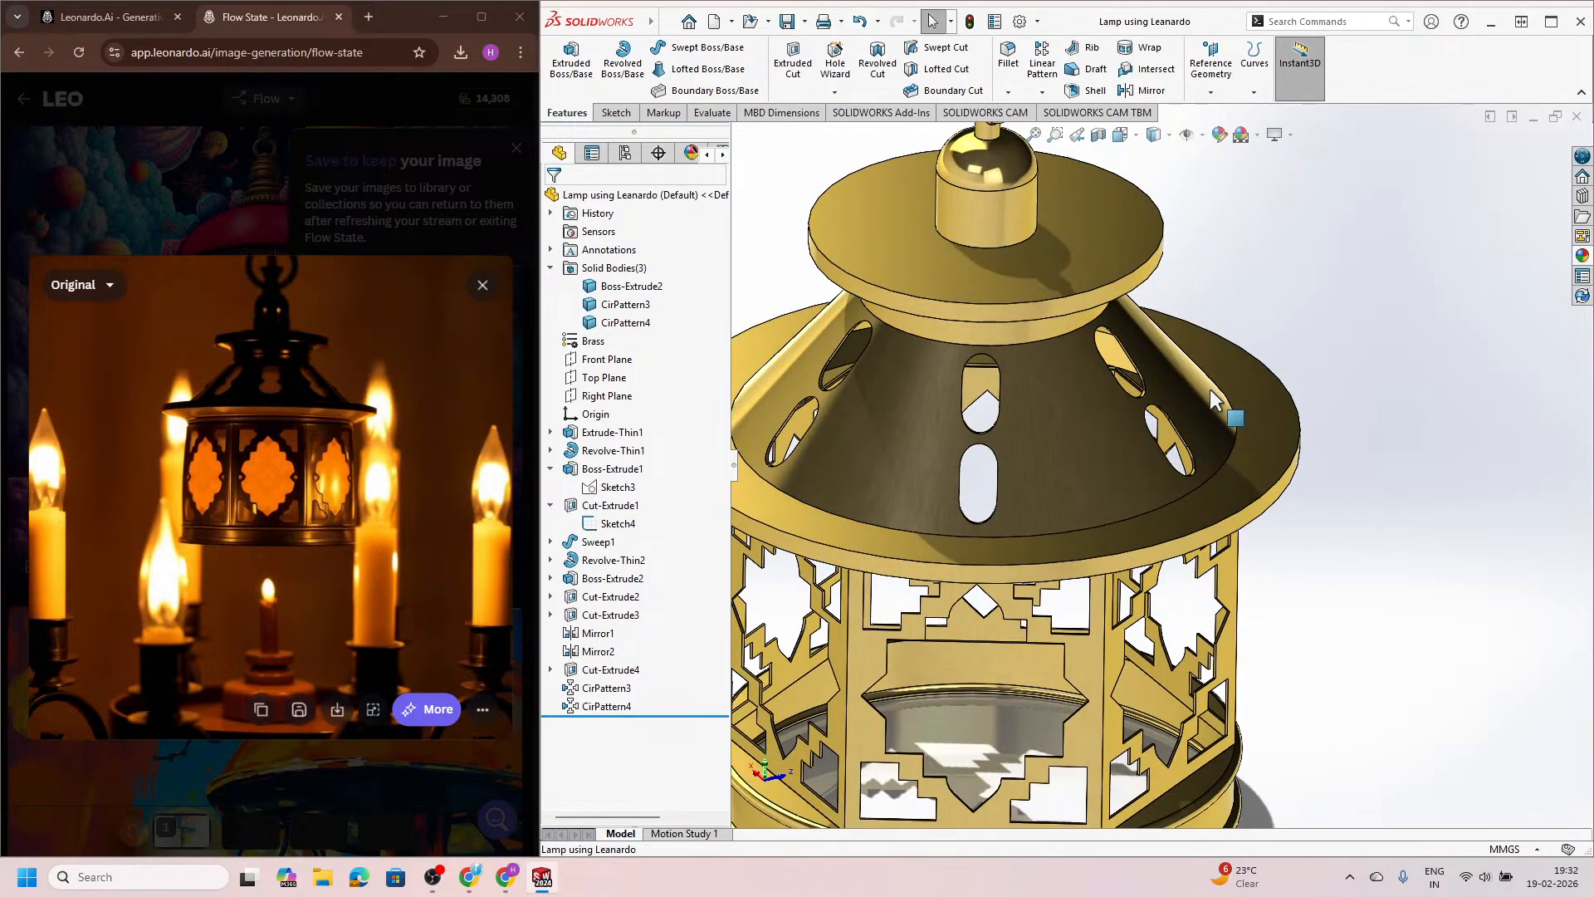
scroll(1209, 388, "up", 1)
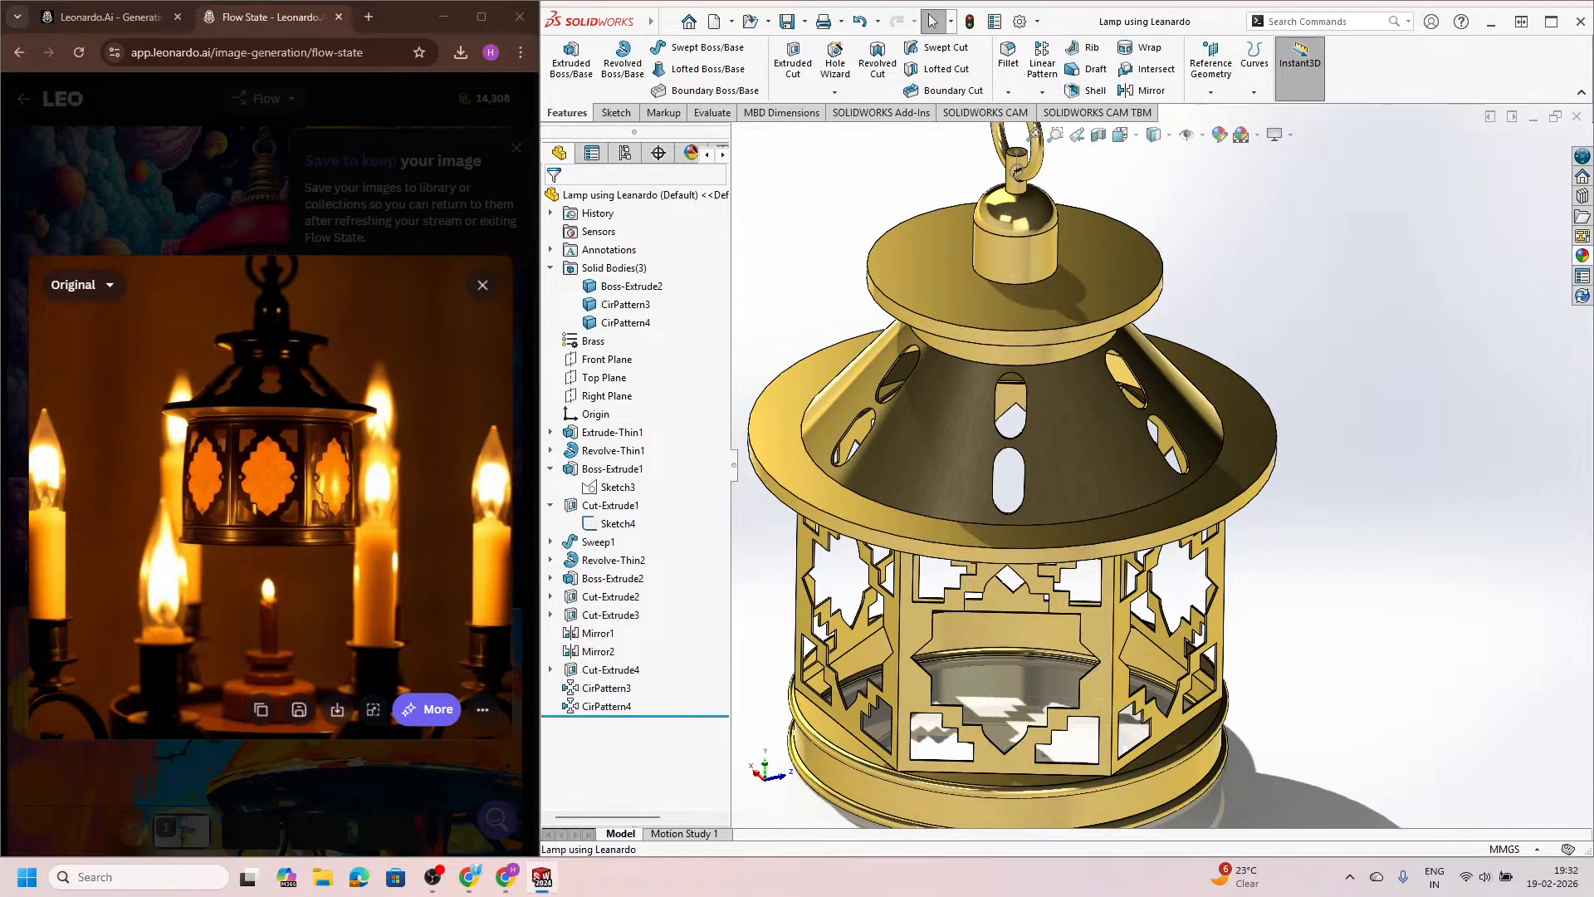
key("alt+Tab")
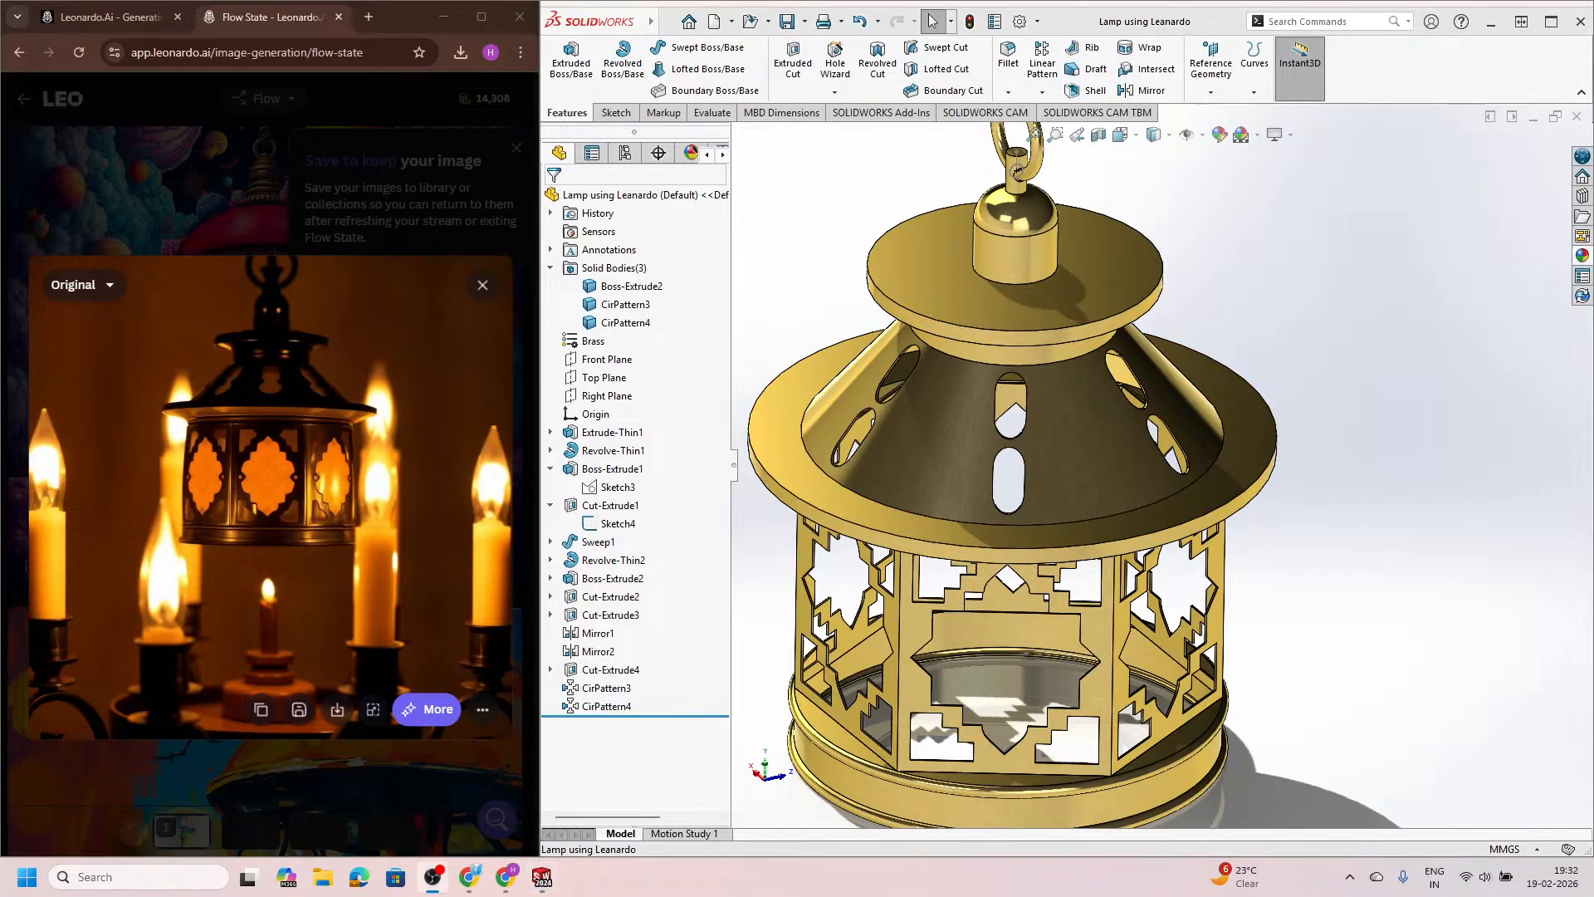